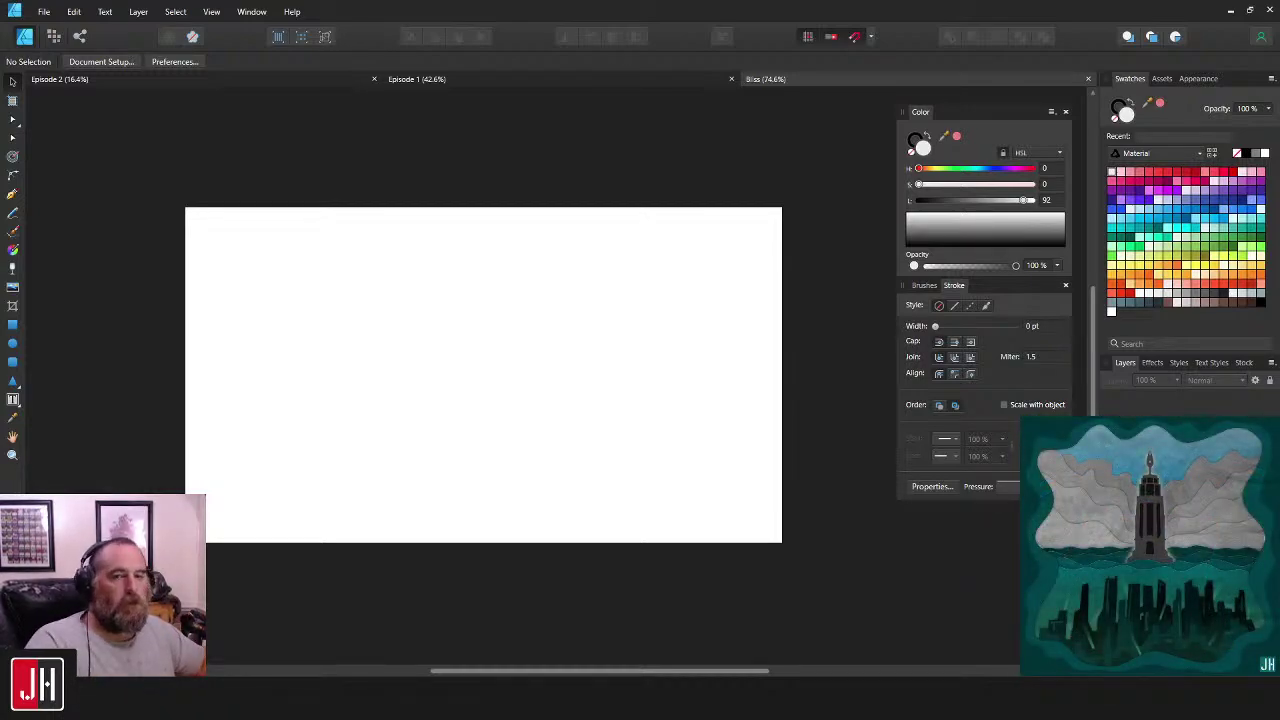
{"action": "right_click", "coordinate": [598, 339]}
{"action": "left_click", "coordinate": [840, 362]}
{"action": "left_click_drag", "start_coordinate": [690, 362], "coordinate": [758, 351]}
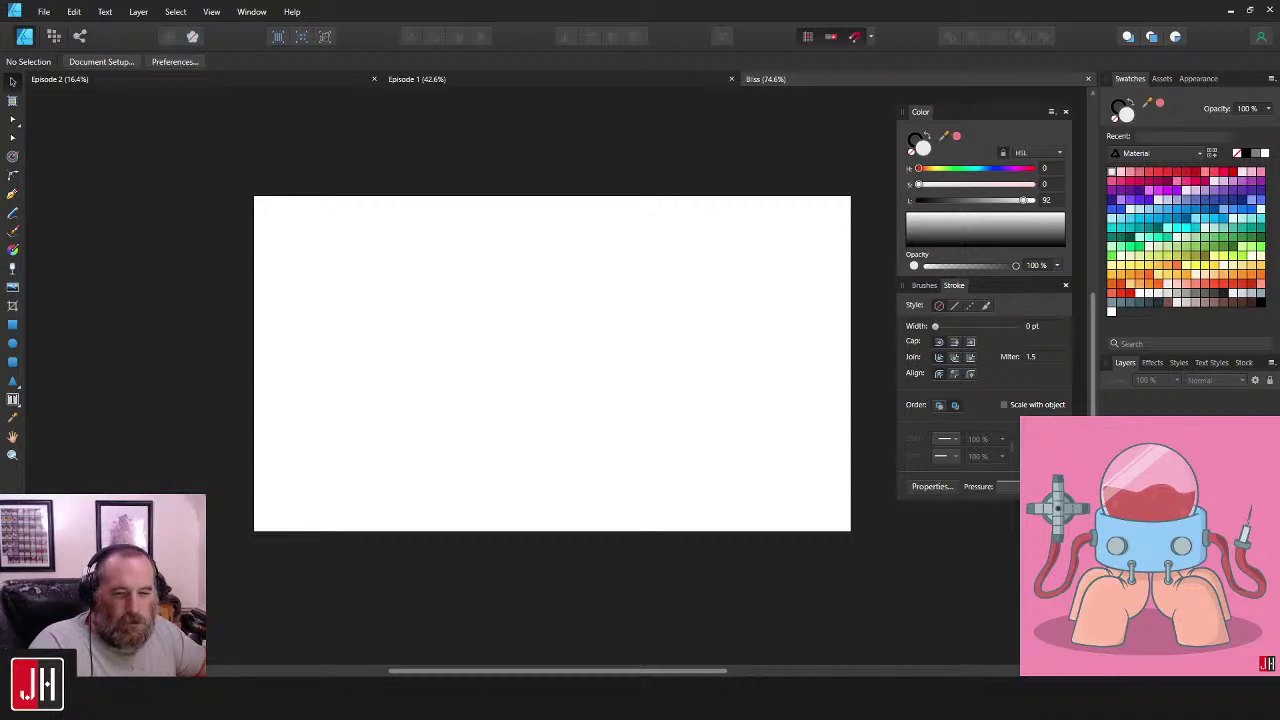
{"action": "right_click", "coordinate": [297, 306]}
{"action": "left_click", "coordinate": [568, 292]}
{"action": "scroll", "coordinate": [600, 305], "scroll_direction": "right", "scroll_amount": 1}
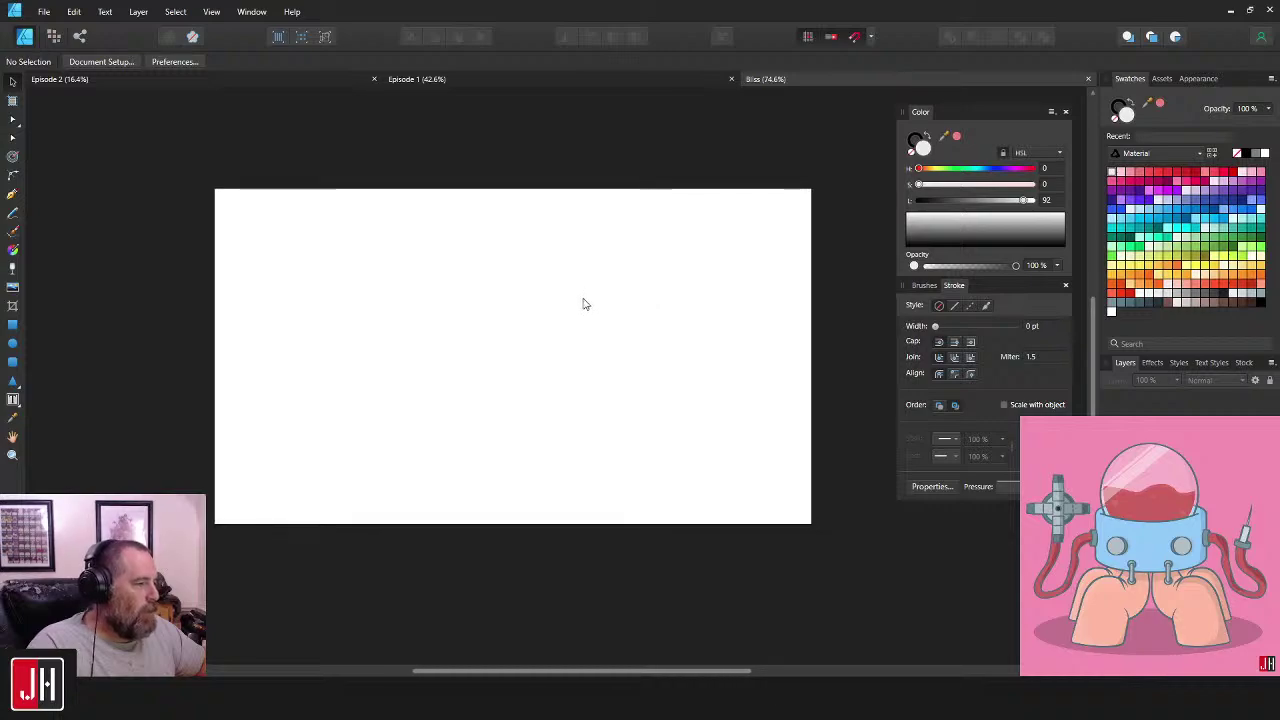
{"action": "scroll", "coordinate": [498, 296], "scroll_direction": "up", "scroll_amount": 1}
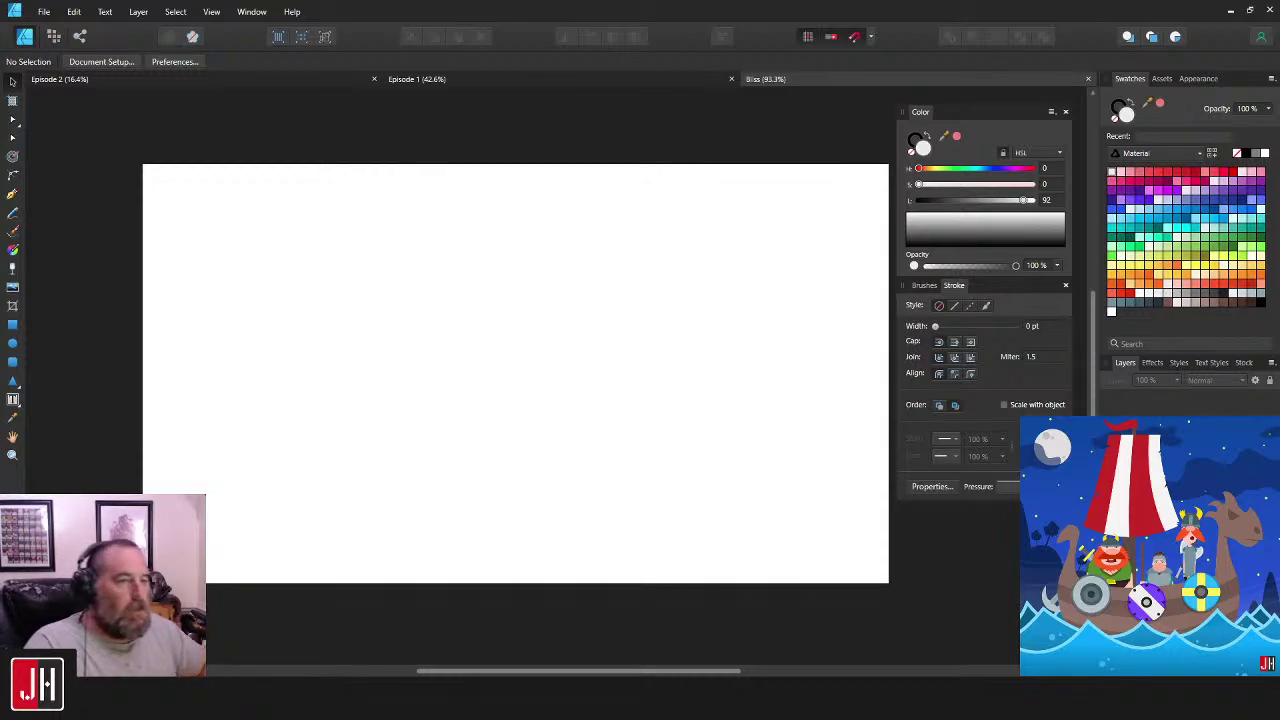
{"action": "right_click", "coordinate": [672, 233]}
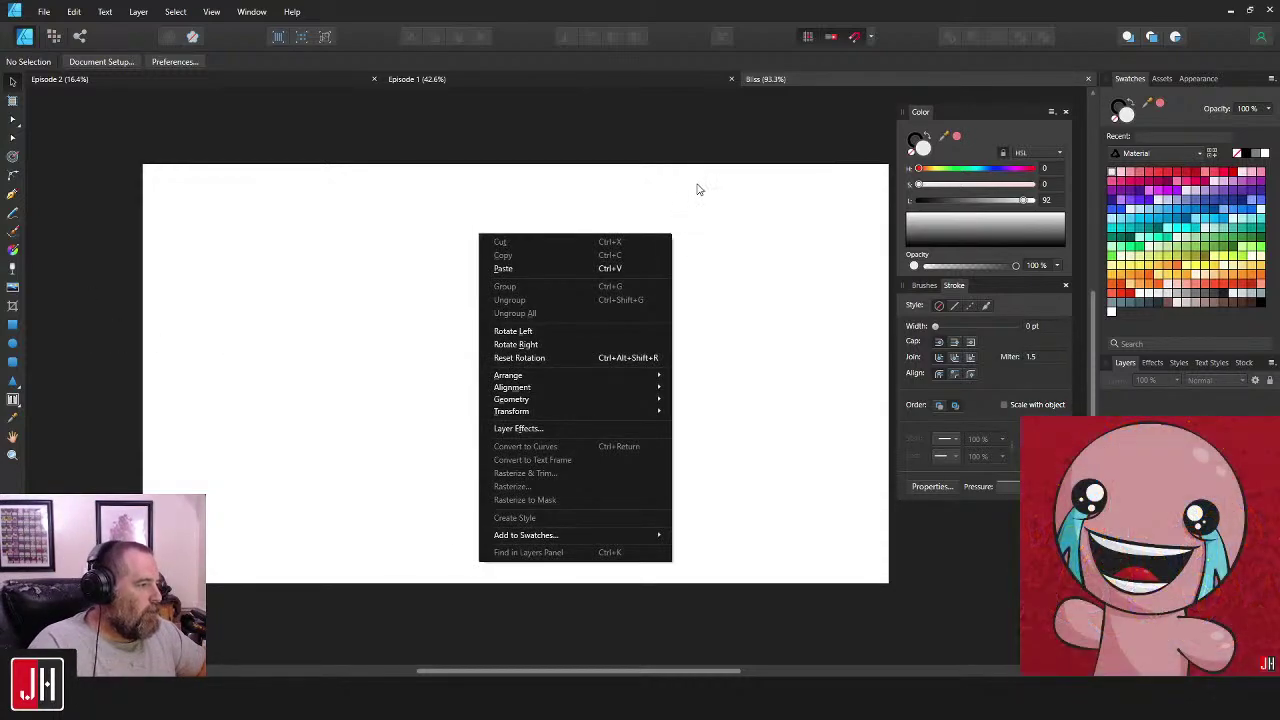
{"action": "left_click", "coordinate": [702, 208]}
{"action": "mouse_move", "coordinate": [681, 230]}
{"action": "left_mouse_down"}
{"action": "mouse_move", "coordinate": [669, 237]}
{"action": "mouse_move", "coordinate": [690, 225]}
{"action": "left_mouse_up"}
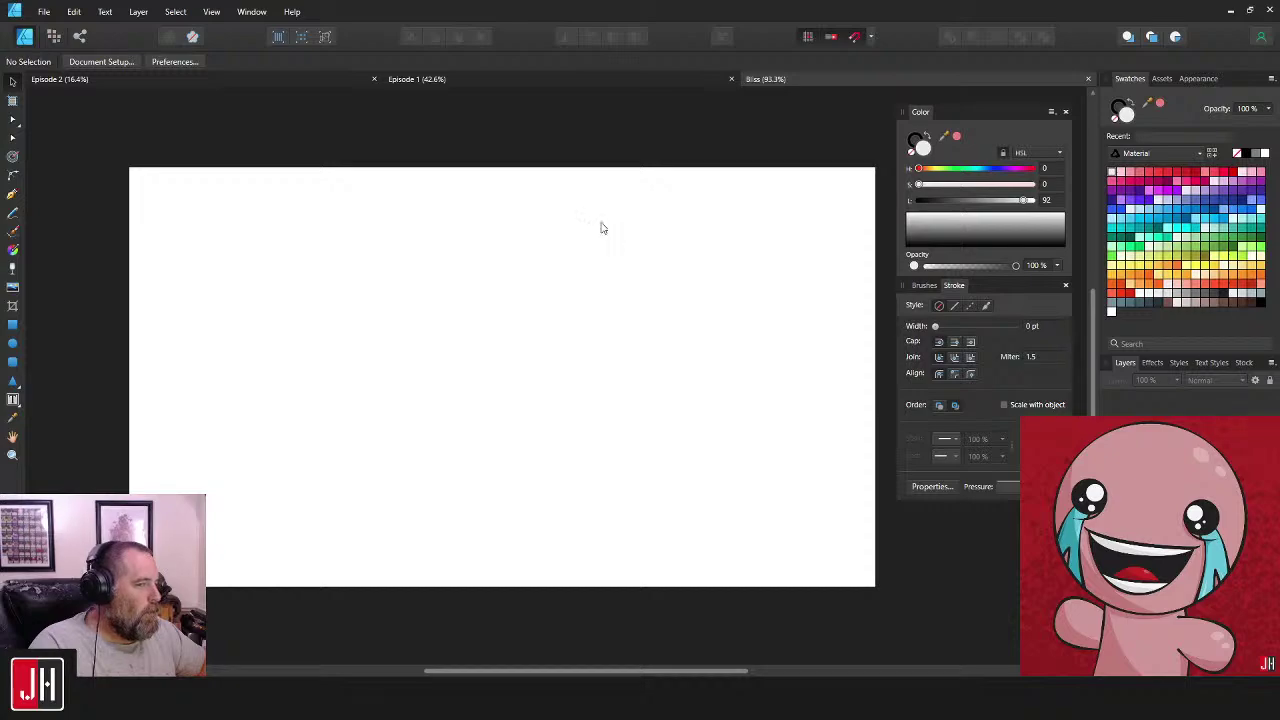
{"action": "left_click_drag", "start_coordinate": [567, 219], "coordinate": [593, 198]}
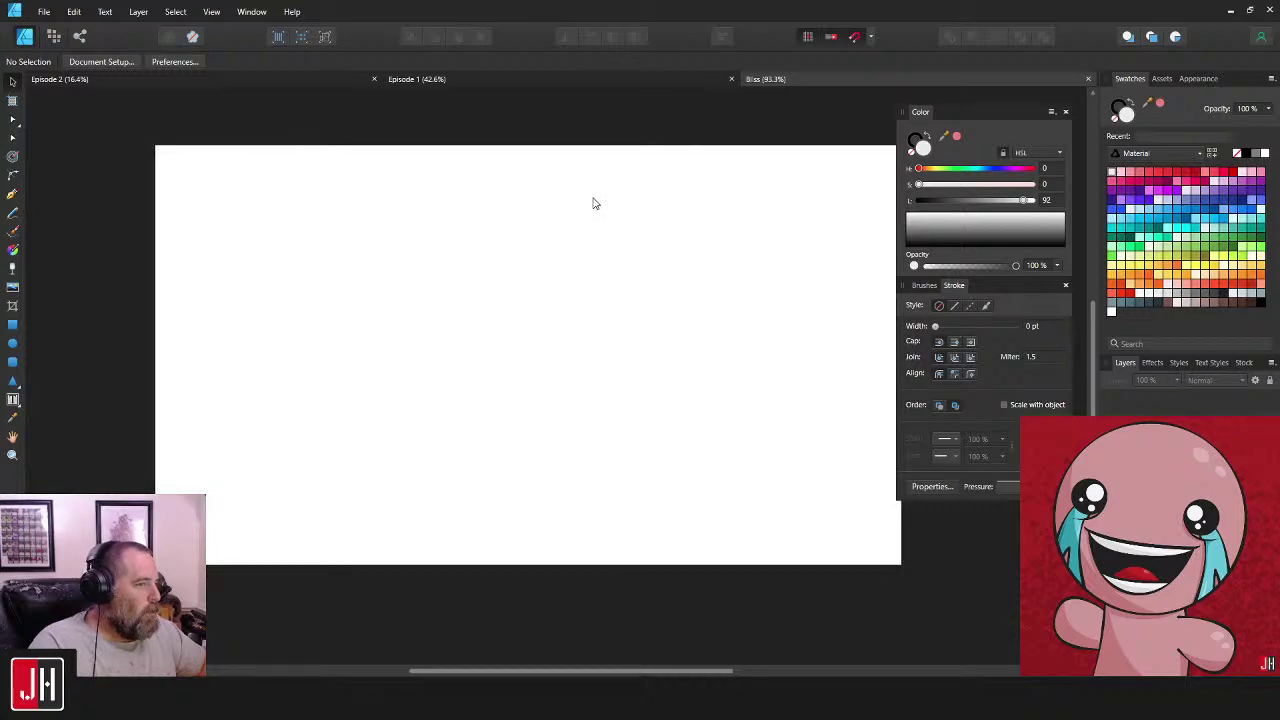
{"action": "left_click", "coordinate": [13, 213]}
{"action": "left_click_drag", "start_coordinate": [558, 350], "coordinate": [580, 307]}
{"action": "left_click_drag", "start_coordinate": [563, 263], "coordinate": [554, 307]}
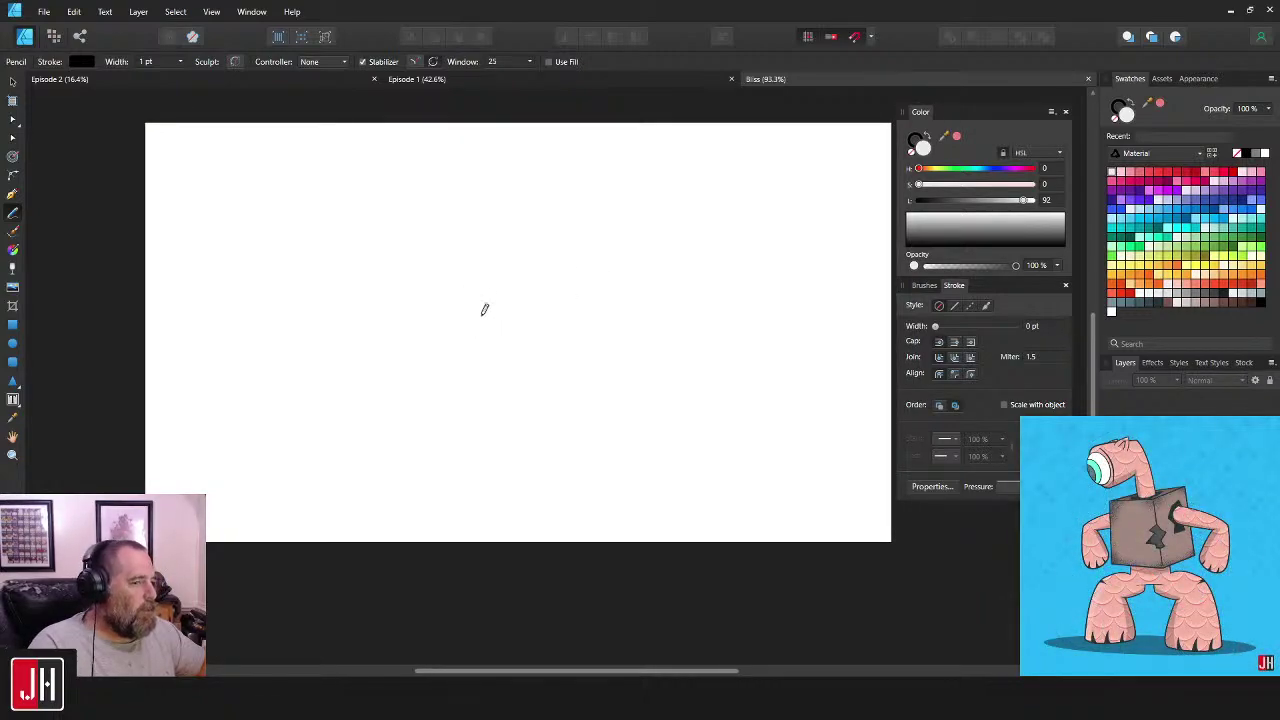
{"action": "left_click_drag", "start_coordinate": [485, 303], "coordinate": [477, 414]}
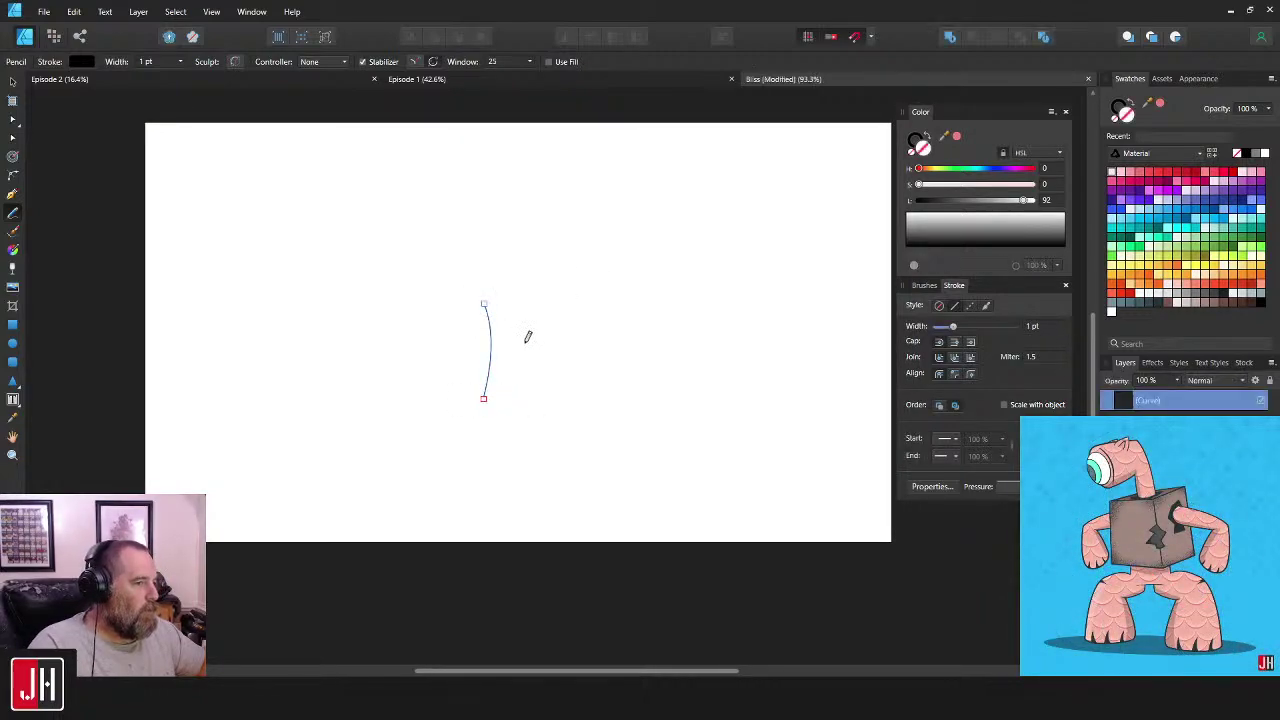
{"action": "key", "text": "ctrl+z"}
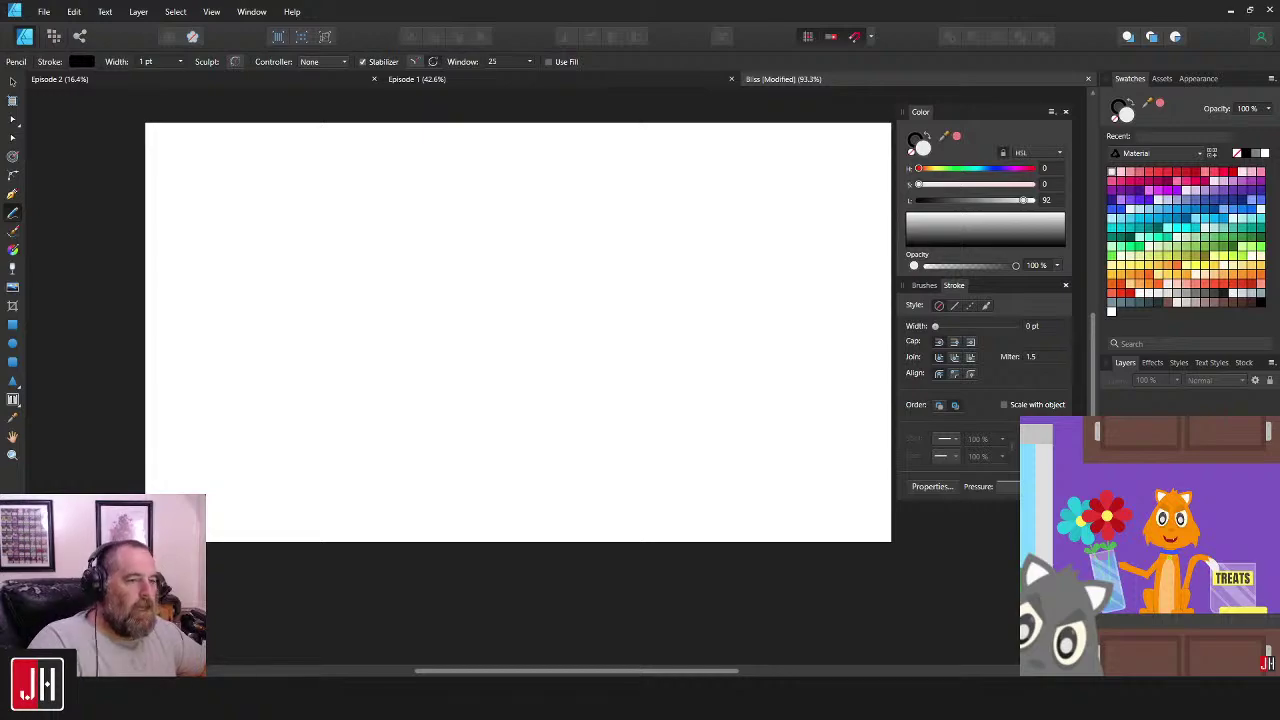
- Insert an artboard at Document size around the blank page and activate the Pencil tool
{"action": "right_click", "coordinate": [522, 199]}
{"action": "left_click", "coordinate": [568, 224]}
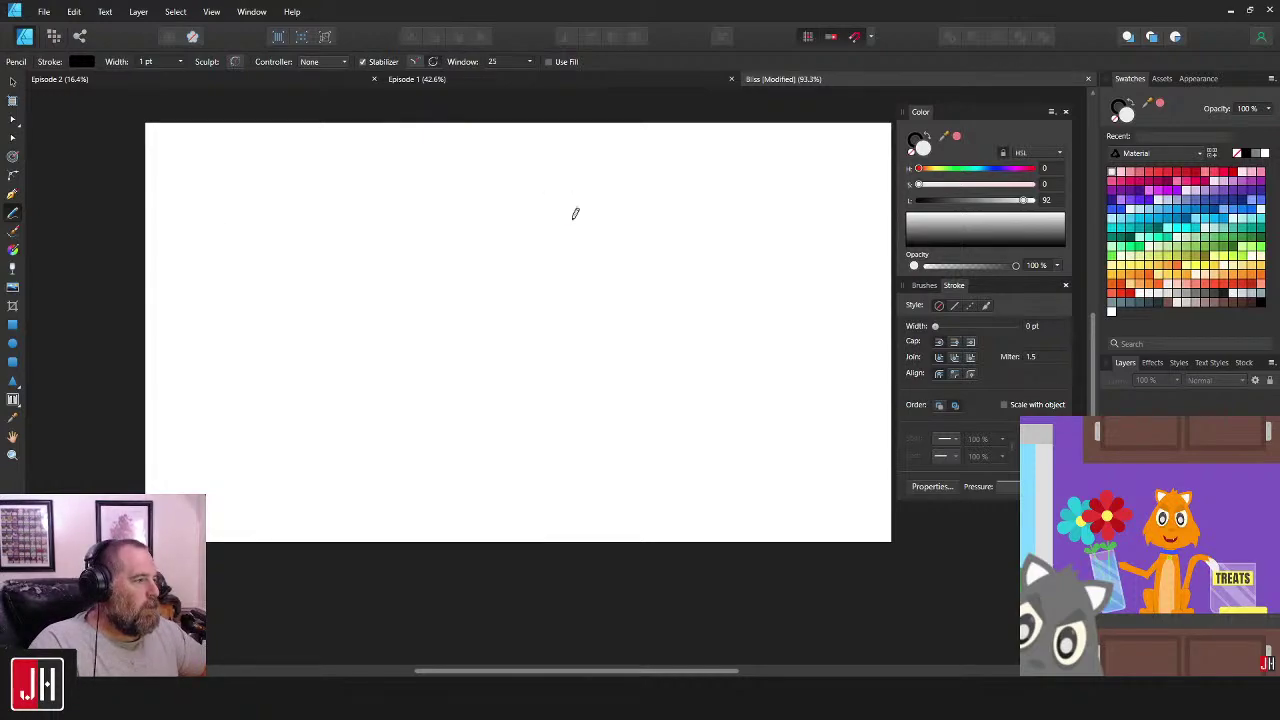
{"action": "left_click_drag", "start_coordinate": [677, 248], "coordinate": [662, 280]}
{"action": "left_click_drag", "start_coordinate": [577, 315], "coordinate": [590, 307]}
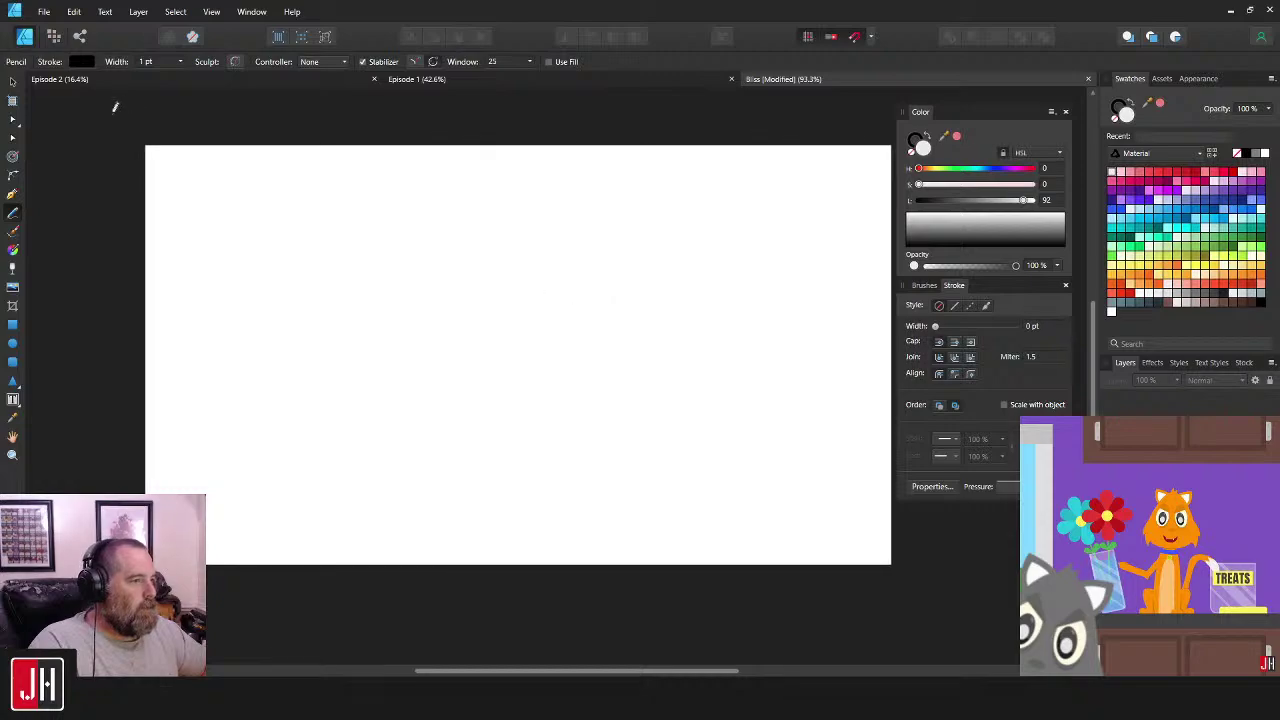
{"action": "left_click", "coordinate": [13, 101]}
{"action": "left_click", "coordinate": [181, 63]}
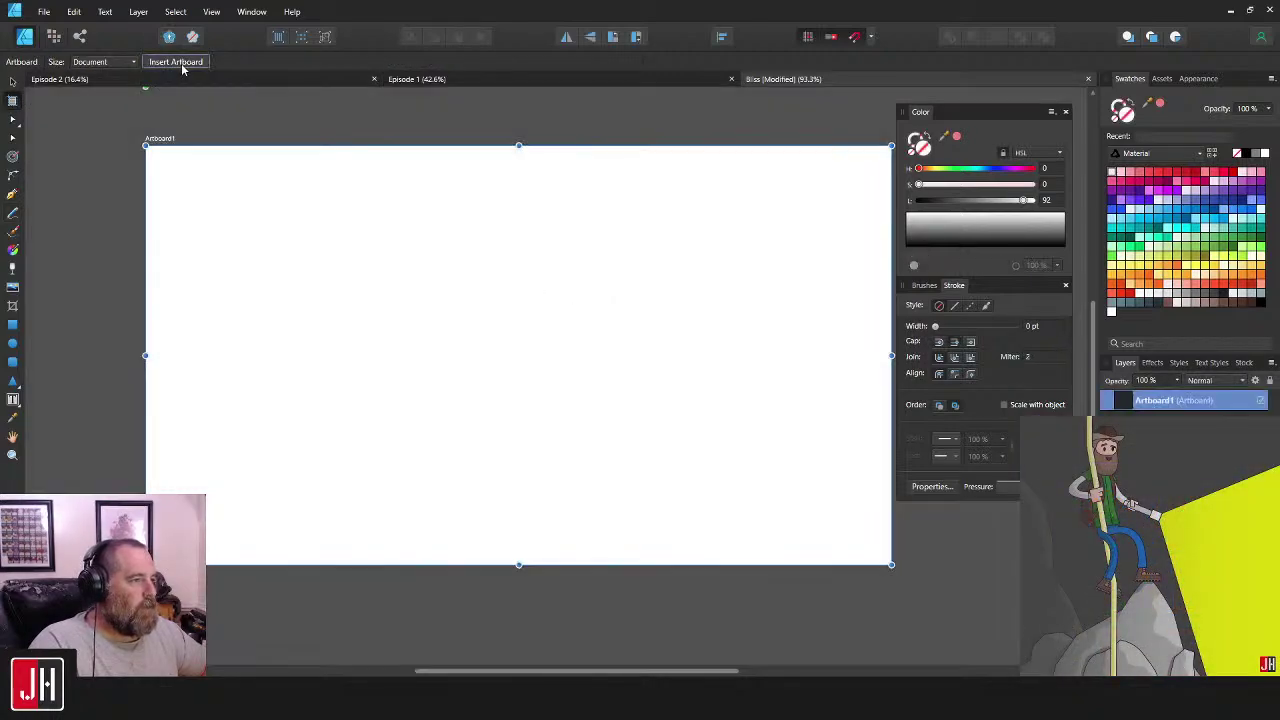
{"action": "left_click", "coordinate": [373, 108]}
{"action": "scroll", "coordinate": [436, 175], "scroll_direction": "down", "scroll_amount": 2}
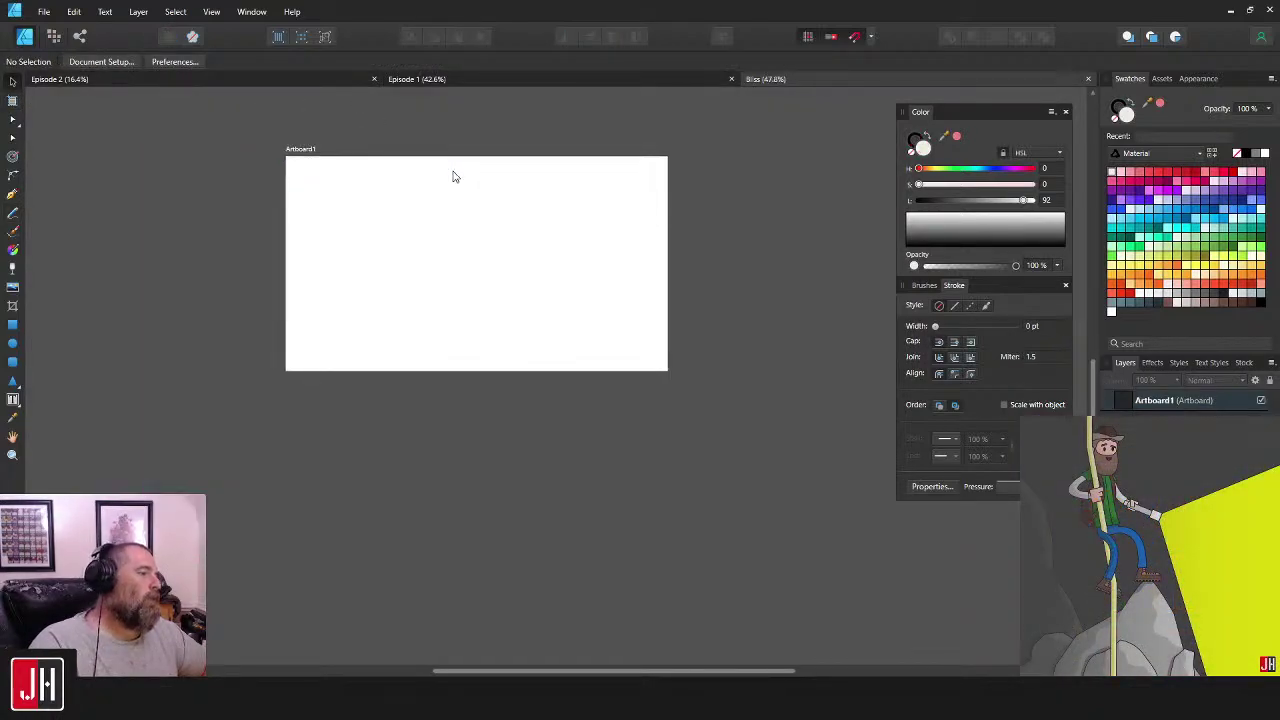
{"action": "scroll", "coordinate": [506, 286], "scroll_direction": "up", "scroll_amount": 3}
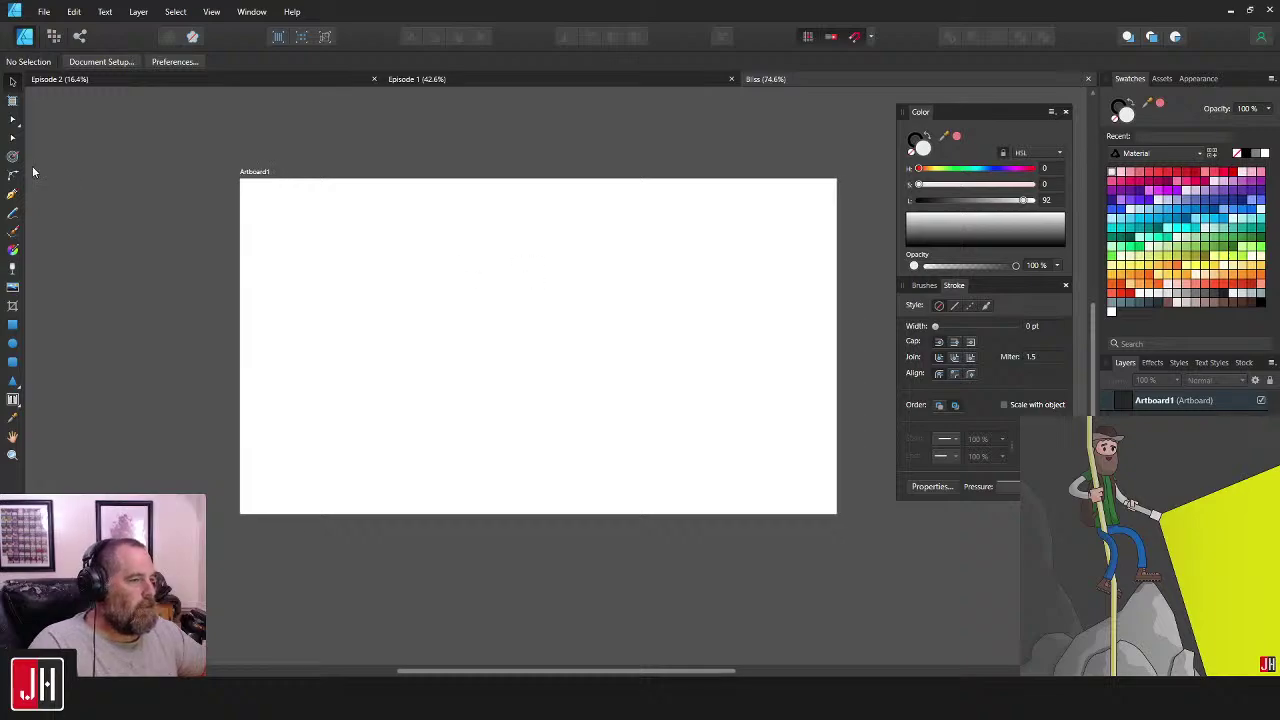
{"action": "left_click", "coordinate": [13, 213]}
{"action": "scroll", "coordinate": [584, 347], "scroll_direction": "up", "scroll_amount": 1}
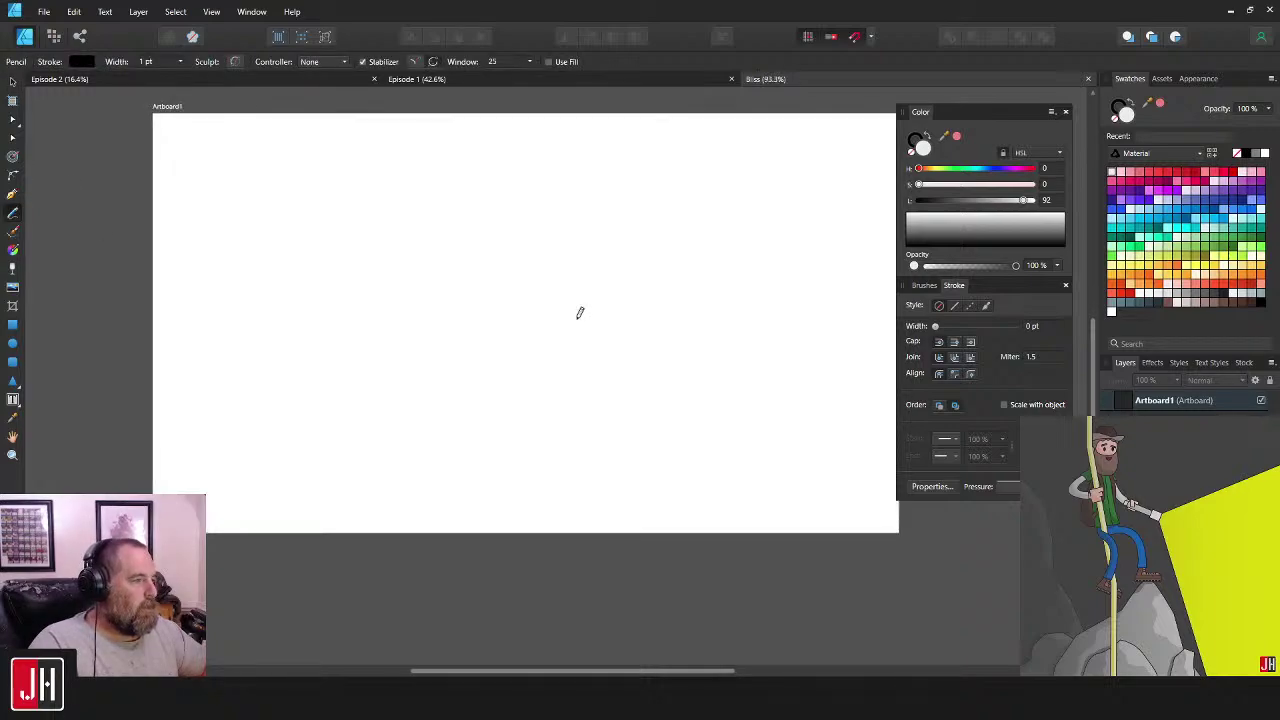
{"action": "mouse_move", "coordinate": [493, 254]}
{"action": "left_mouse_down"}
{"action": "mouse_move", "coordinate": [503, 337]}
{"action": "mouse_move", "coordinate": [491, 382]}
{"action": "left_mouse_up"}
{"action": "key", "text": "ctrl+z"}
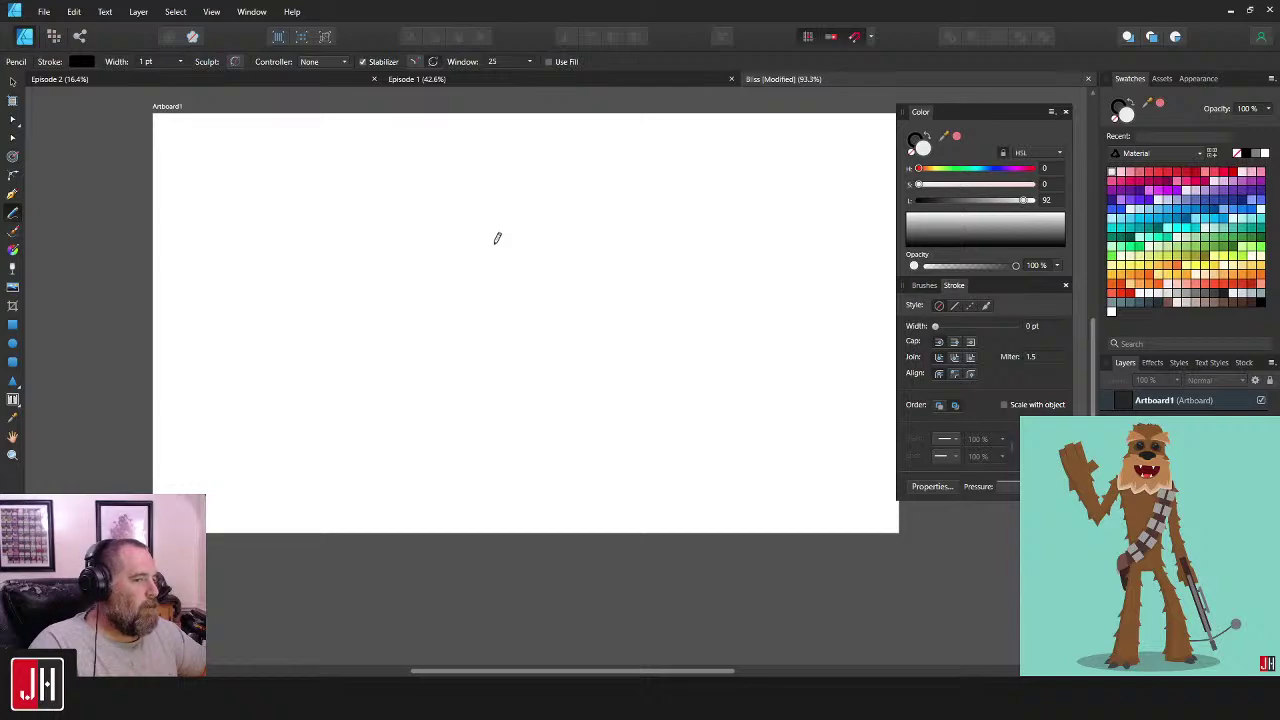
{"action": "mouse_move", "coordinate": [494, 244]}
{"action": "left_mouse_down"}
{"action": "mouse_move", "coordinate": [482, 334]}
{"action": "mouse_move", "coordinate": [441, 363]}
{"action": "mouse_move", "coordinate": [409, 420]}
{"action": "left_mouse_up"}
{"action": "key", "text": "ctrl+z"}
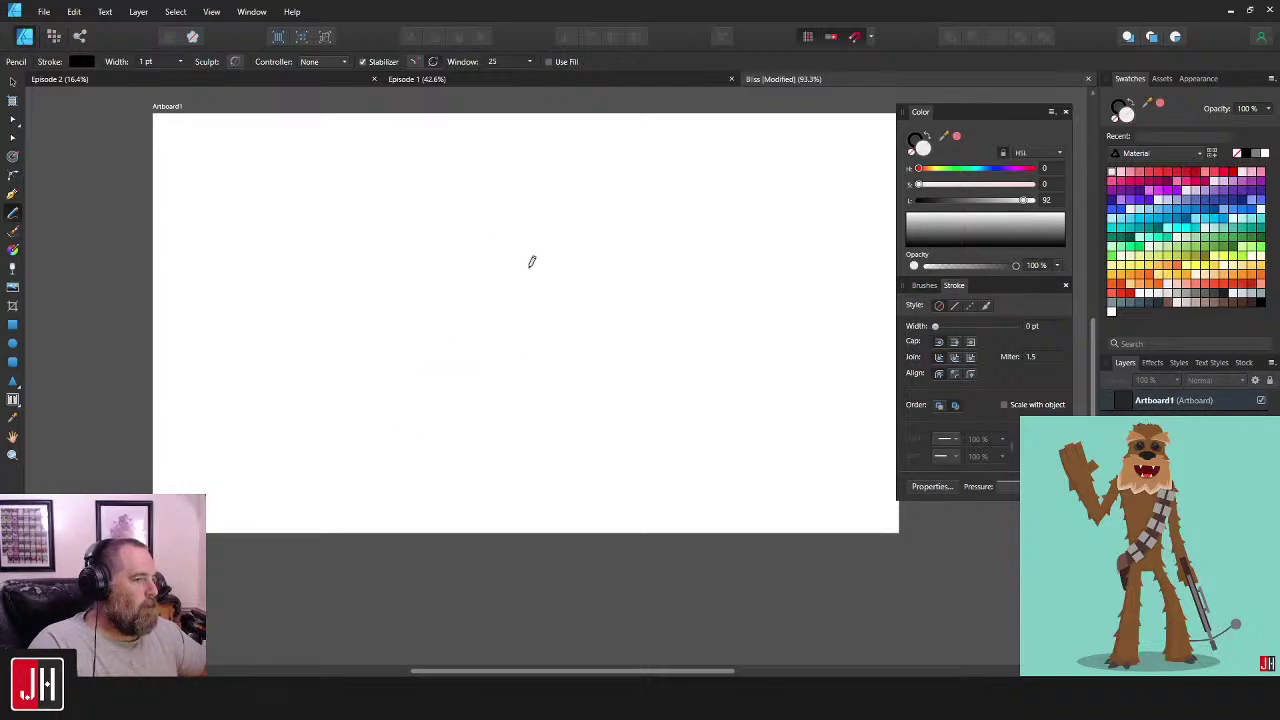
- Draw a tall closed tree trunk that flares at the base near the artboard's centre and fill it with Material brown (HSL 16, 18, 47)
{"action": "mouse_move", "coordinate": [520, 240]}
{"action": "left_mouse_down"}
{"action": "mouse_move", "coordinate": [526, 337]}
{"action": "mouse_move", "coordinate": [513, 392]}
{"action": "mouse_move", "coordinate": [567, 388]}
{"action": "mouse_move", "coordinate": [514, 239]}
{"action": "left_mouse_up"}
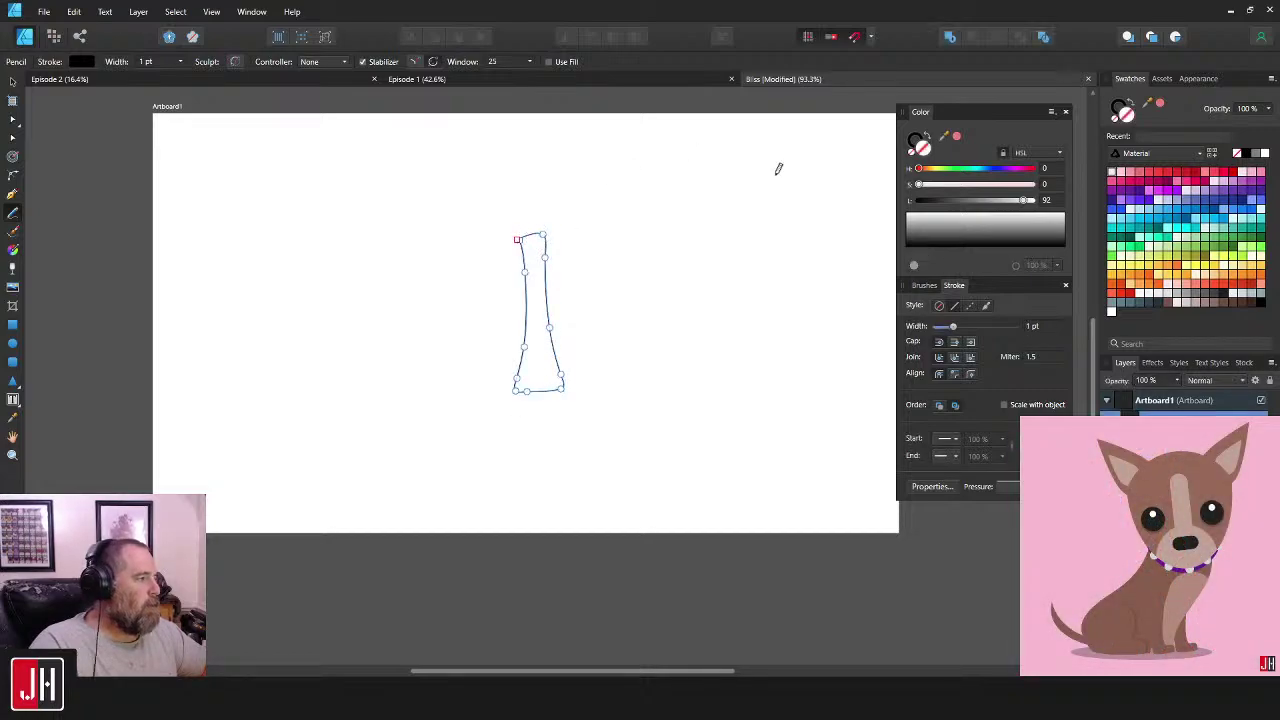
{"action": "left_click", "coordinate": [1177, 284]}
{"action": "key", "text": "v"}
{"action": "left_click", "coordinate": [661, 308]}
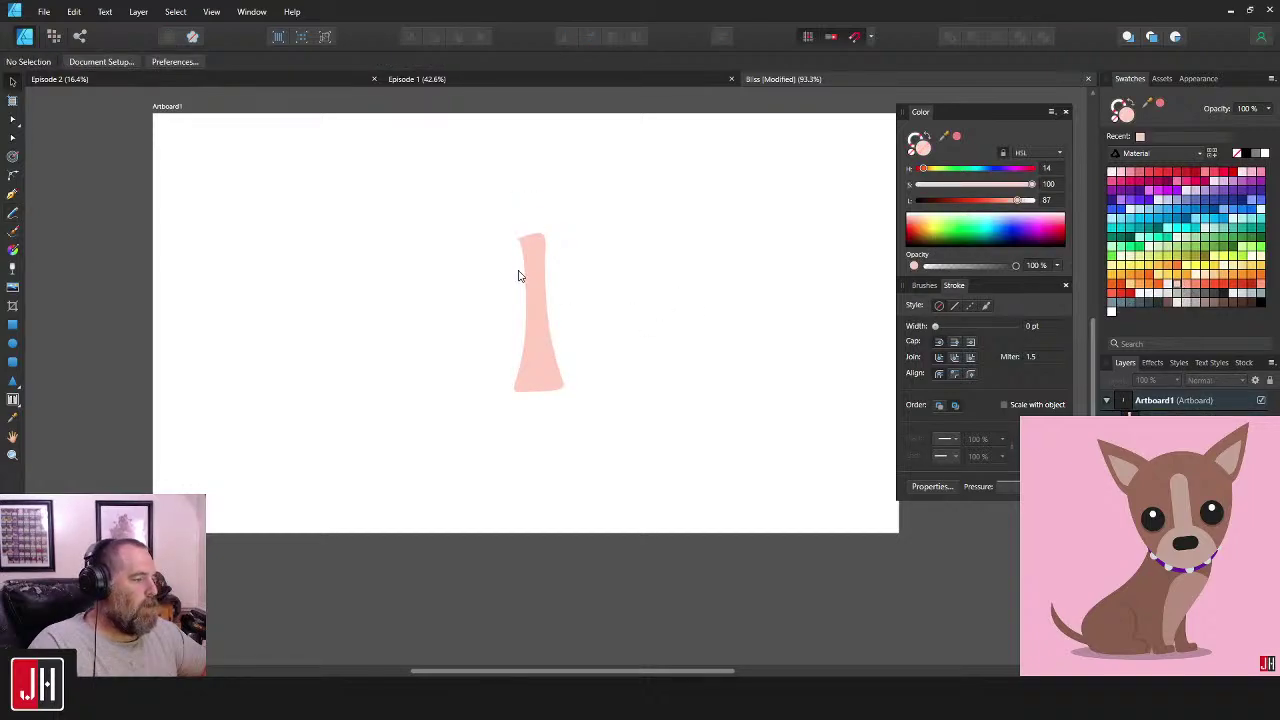
{"action": "left_click", "coordinate": [535, 263]}
{"action": "left_click", "coordinate": [1210, 306]}
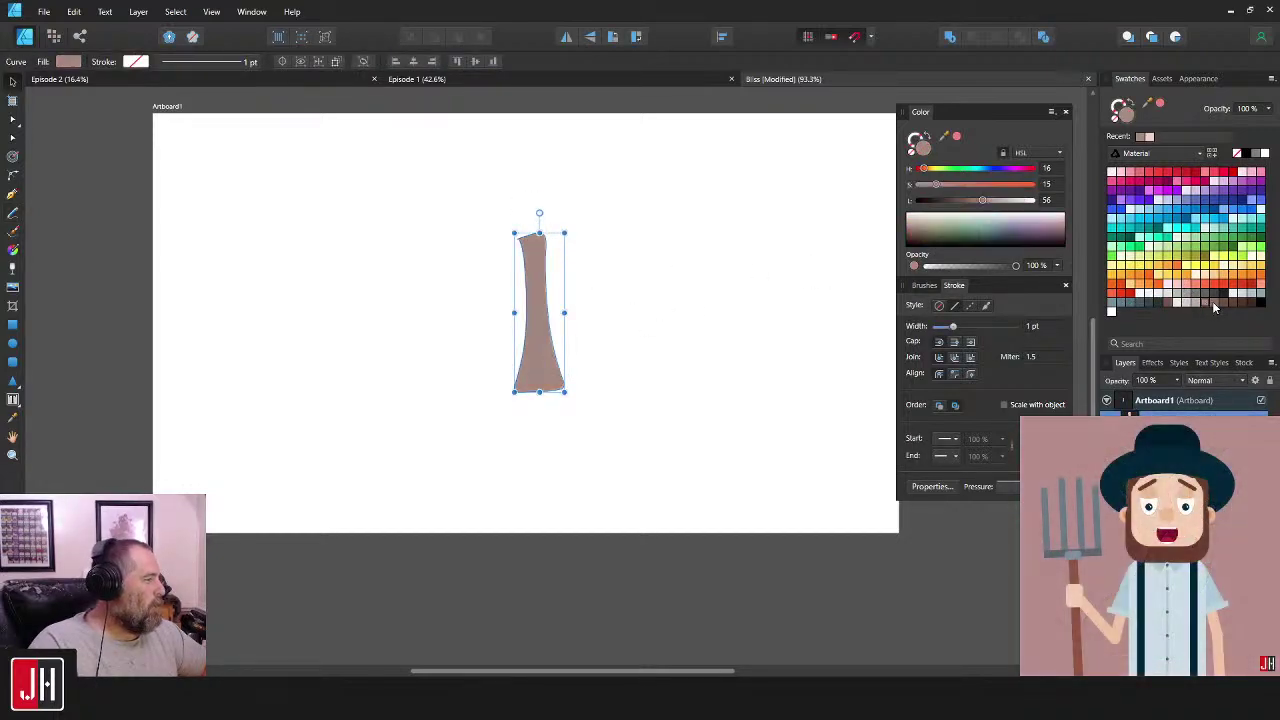
{"action": "left_click", "coordinate": [1206, 302]}
{"action": "left_click", "coordinate": [668, 285]}
- Reshape the trunk's left side by pulling its upper-left corner node outward and bending that node's curve handle inward
{"action": "left_click_drag", "start_coordinate": [536, 264], "coordinate": [523, 283]}
{"action": "scroll", "coordinate": [503, 270], "scroll_direction": "up", "scroll_amount": 7}
{"action": "key", "text": "a"}
{"action": "left_click_drag", "start_coordinate": [523, 227], "coordinate": [511, 223]}
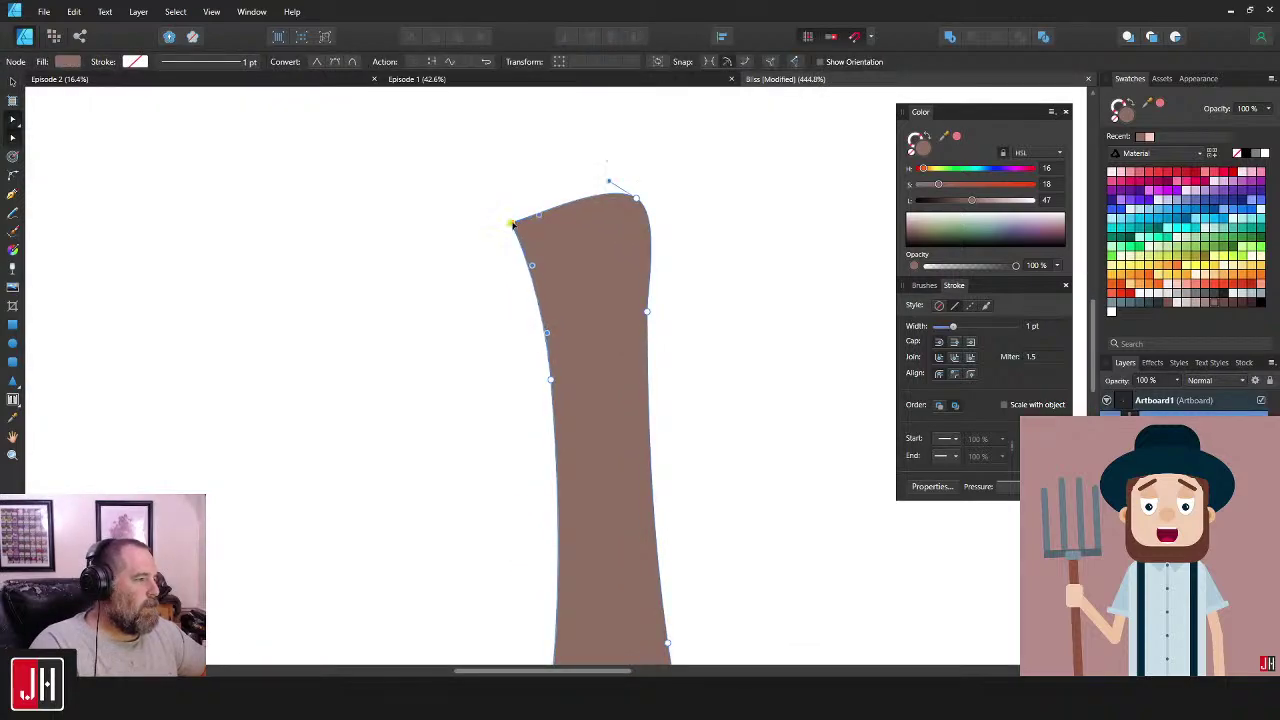
{"action": "left_click_drag", "start_coordinate": [532, 267], "coordinate": [539, 261]}
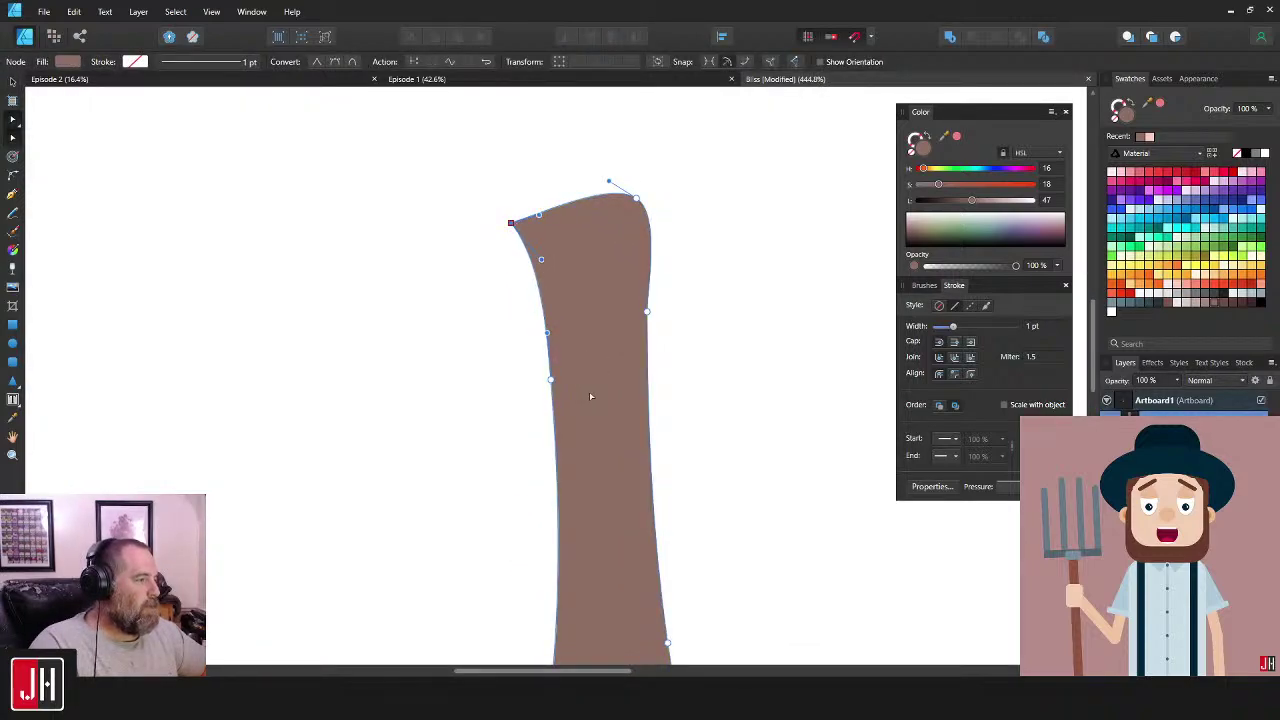
{"action": "scroll", "coordinate": [539, 265], "scroll_direction": "down", "scroll_amount": 2}
{"action": "left_click_drag", "start_coordinate": [549, 322], "coordinate": [552, 410]}
{"action": "left_click_drag", "start_coordinate": [540, 569], "coordinate": [584, 450]}
{"action": "left_click", "coordinate": [735, 382]}
{"action": "scroll", "coordinate": [714, 385], "scroll_direction": "down", "scroll_amount": 4}
{"action": "left_click_drag", "start_coordinate": [680, 388], "coordinate": [613, 427]}
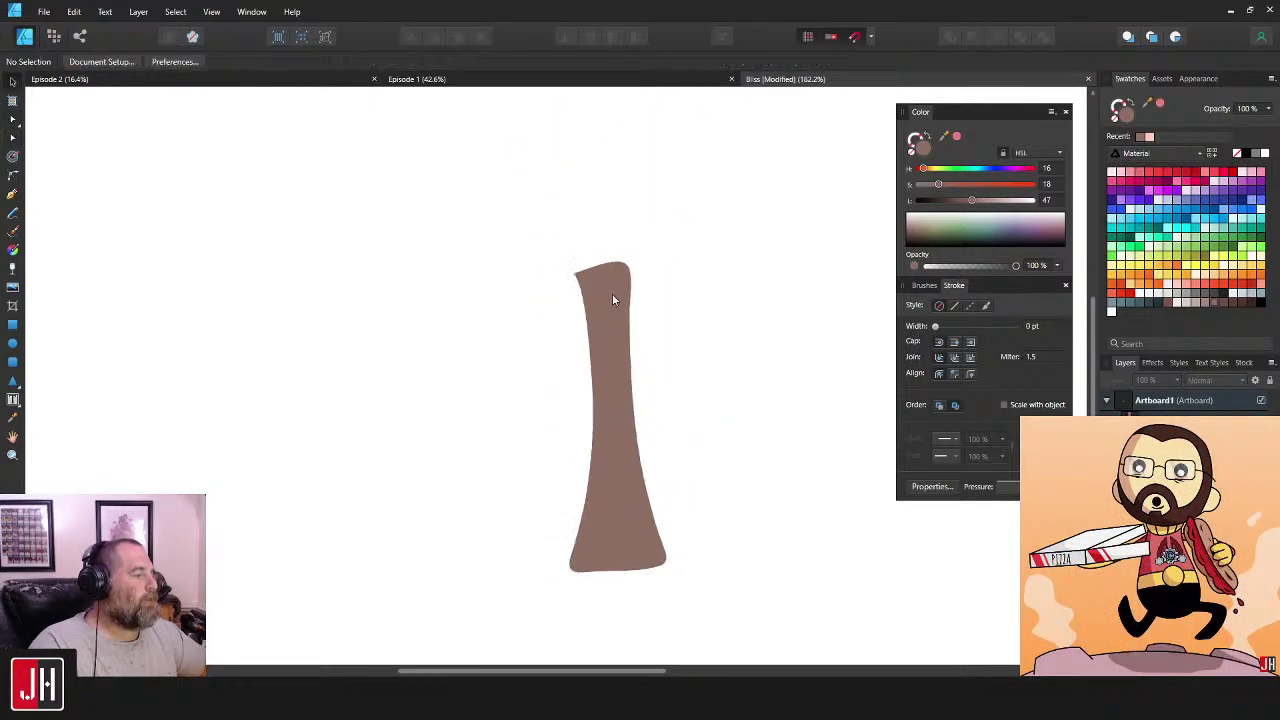
- Convert the trunk's rounded upper-right node to a sharp corner and move the node below it slightly inward
{"action": "left_click", "coordinate": [613, 294]}
{"action": "scroll", "coordinate": [636, 280], "scroll_direction": "up", "scroll_amount": 3}
{"action": "left_click", "coordinate": [616, 246]}
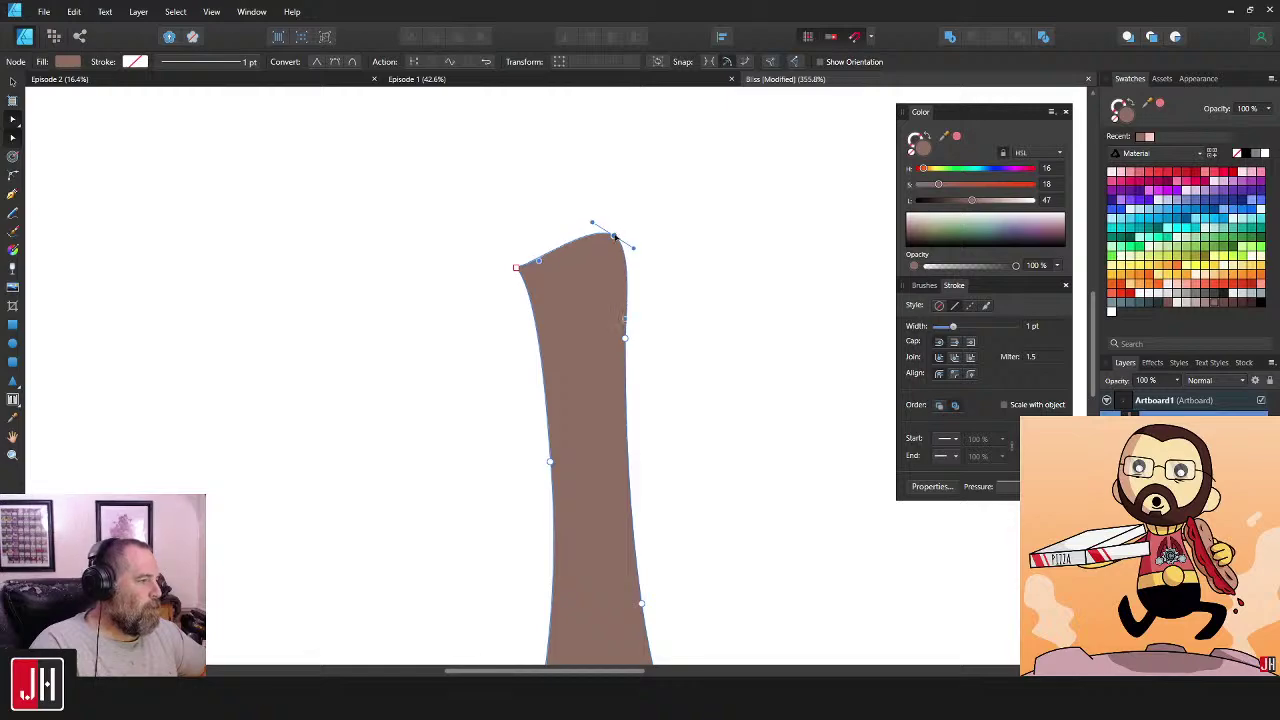
{"action": "left_click", "coordinate": [316, 61]}
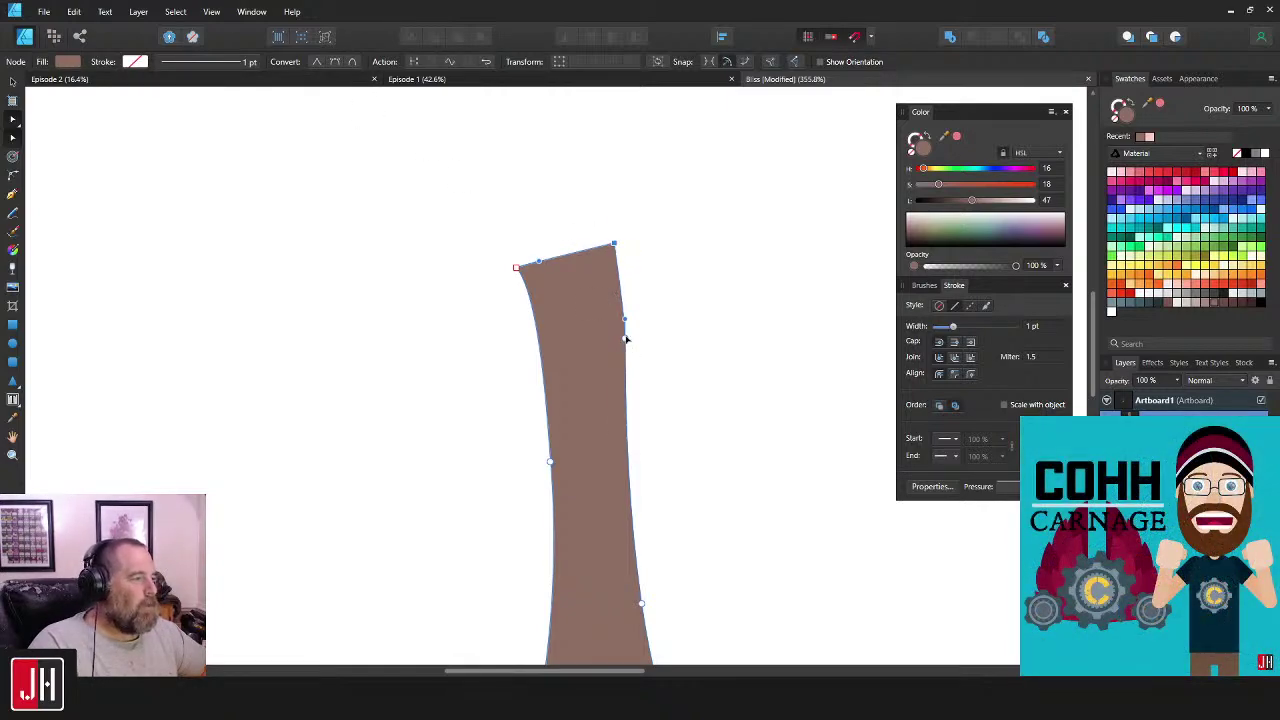
{"action": "left_click_drag", "start_coordinate": [625, 339], "coordinate": [616, 349]}
{"action": "scroll", "coordinate": [660, 434], "scroll_direction": "down", "scroll_amount": 3}
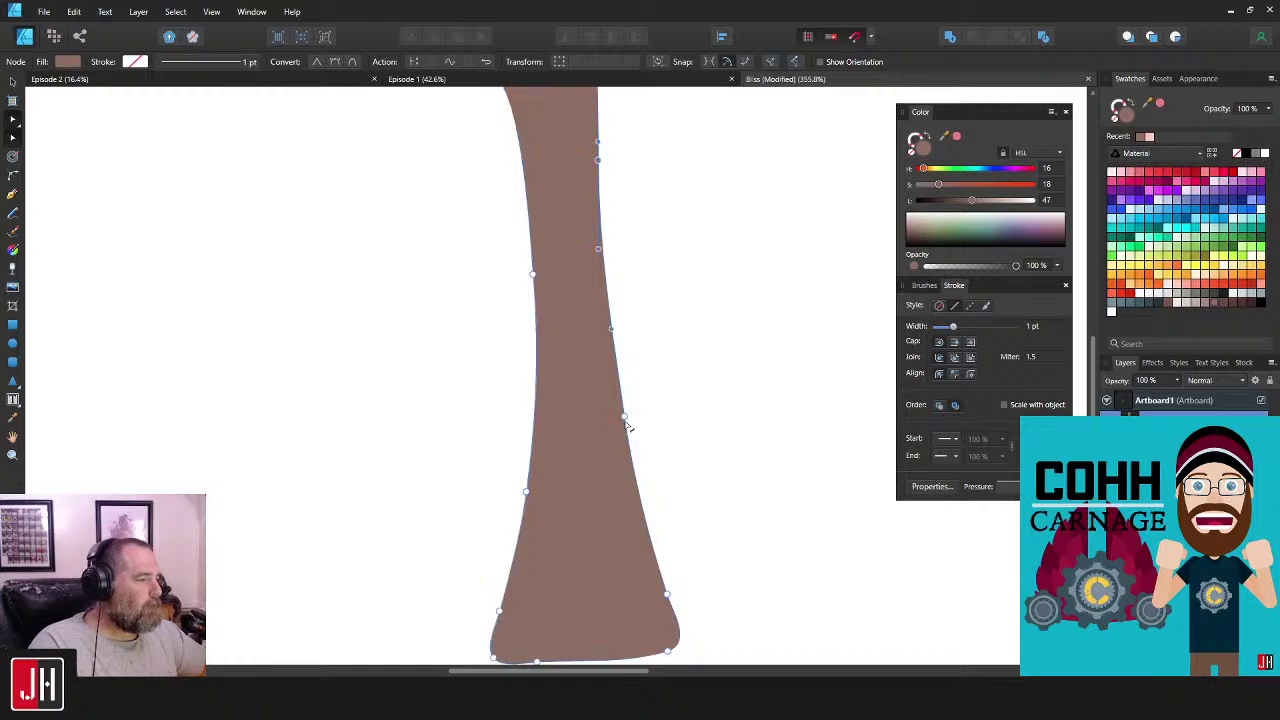
{"action": "left_click", "coordinate": [686, 366]}
{"action": "scroll", "coordinate": [657, 380], "scroll_direction": "down", "scroll_amount": 5}
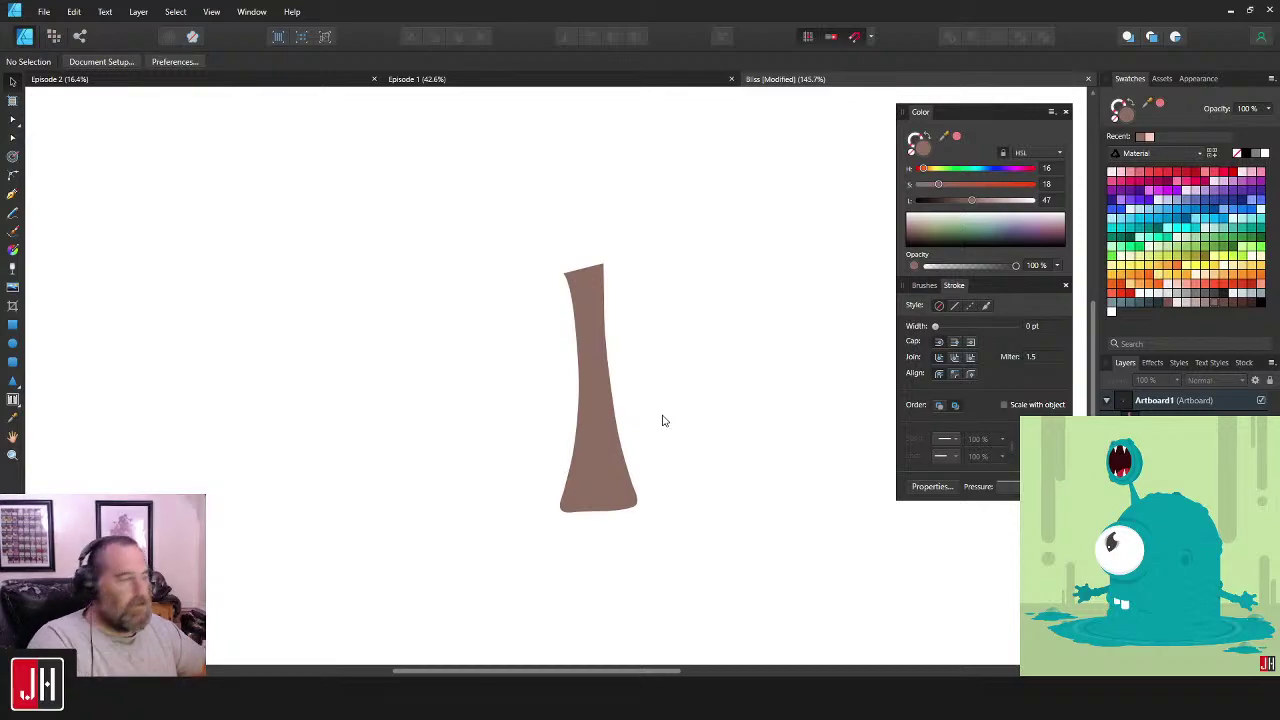
{"action": "left_click_drag", "start_coordinate": [679, 414], "coordinate": [705, 385]}
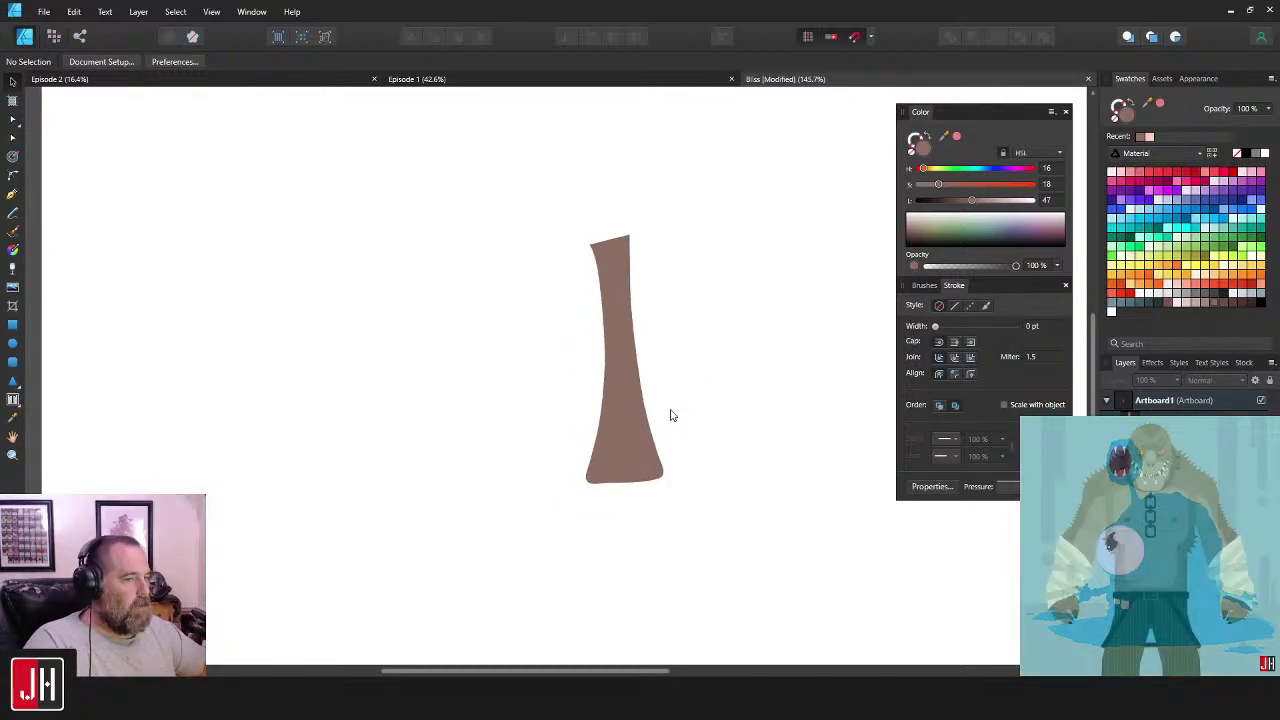
{"action": "mouse_move", "coordinate": [661, 432]}
{"action": "left_mouse_down"}
{"action": "mouse_move", "coordinate": [706, 363]}
{"action": "mouse_move", "coordinate": [706, 391]}
{"action": "left_mouse_up"}
{"action": "left_click", "coordinate": [14, 215]}
{"action": "scroll", "coordinate": [709, 435], "scroll_direction": "down", "scroll_amount": 3}
{"action": "key", "text": "v"}
{"action": "key", "text": "n"}
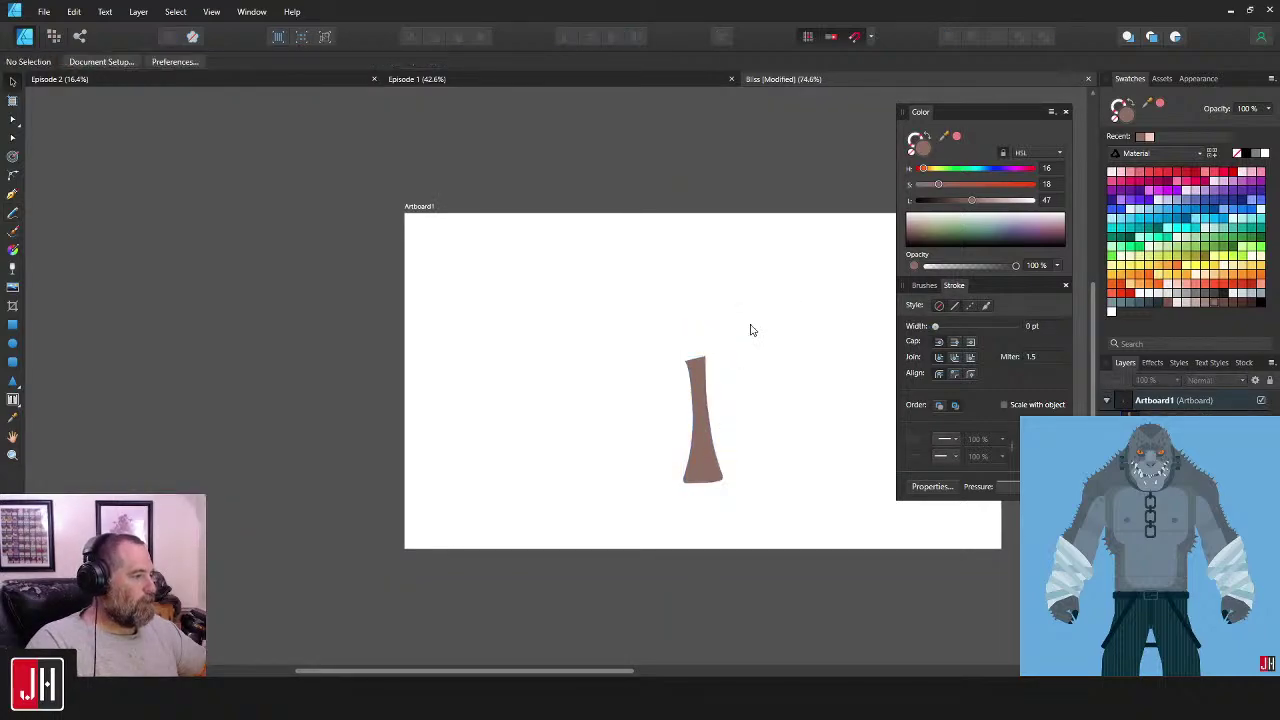
{"action": "scroll", "coordinate": [691, 371], "scroll_direction": "up", "scroll_amount": 3}
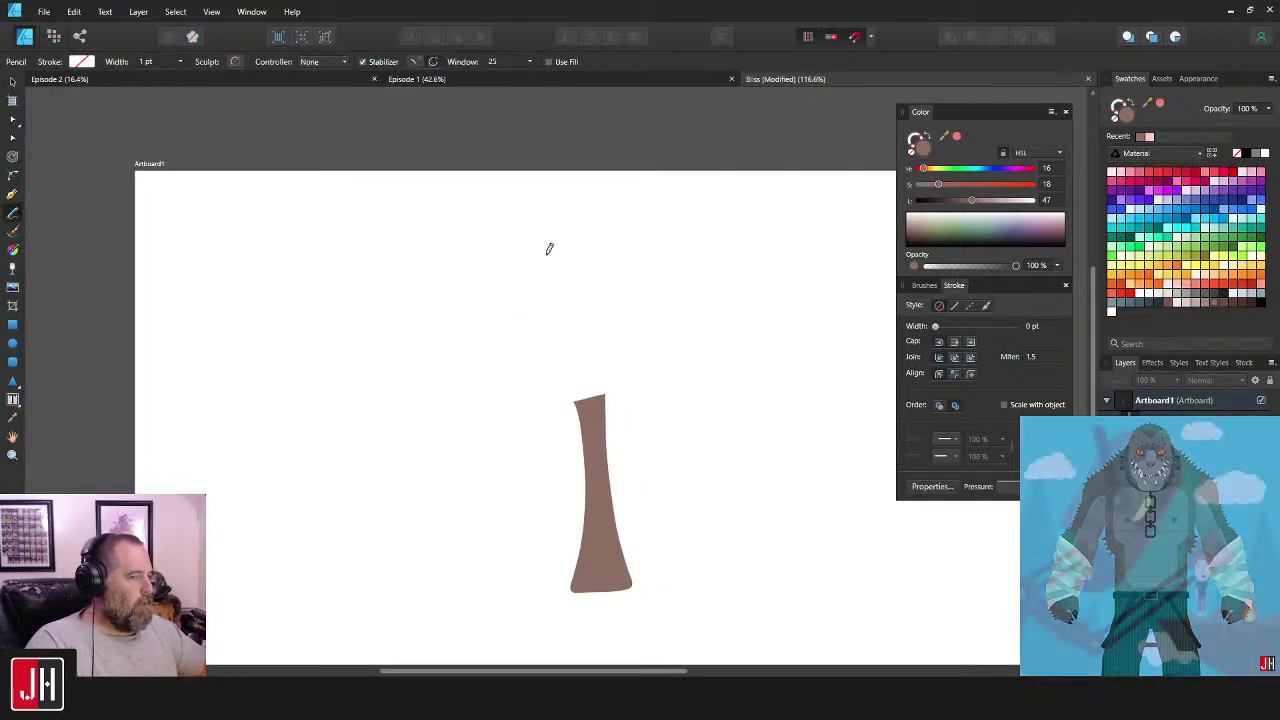
{"action": "mouse_move", "coordinate": [534, 228]}
{"action": "left_mouse_down"}
{"action": "mouse_move", "coordinate": [450, 232]}
{"action": "mouse_move", "coordinate": [688, 263]}
{"action": "left_mouse_up"}
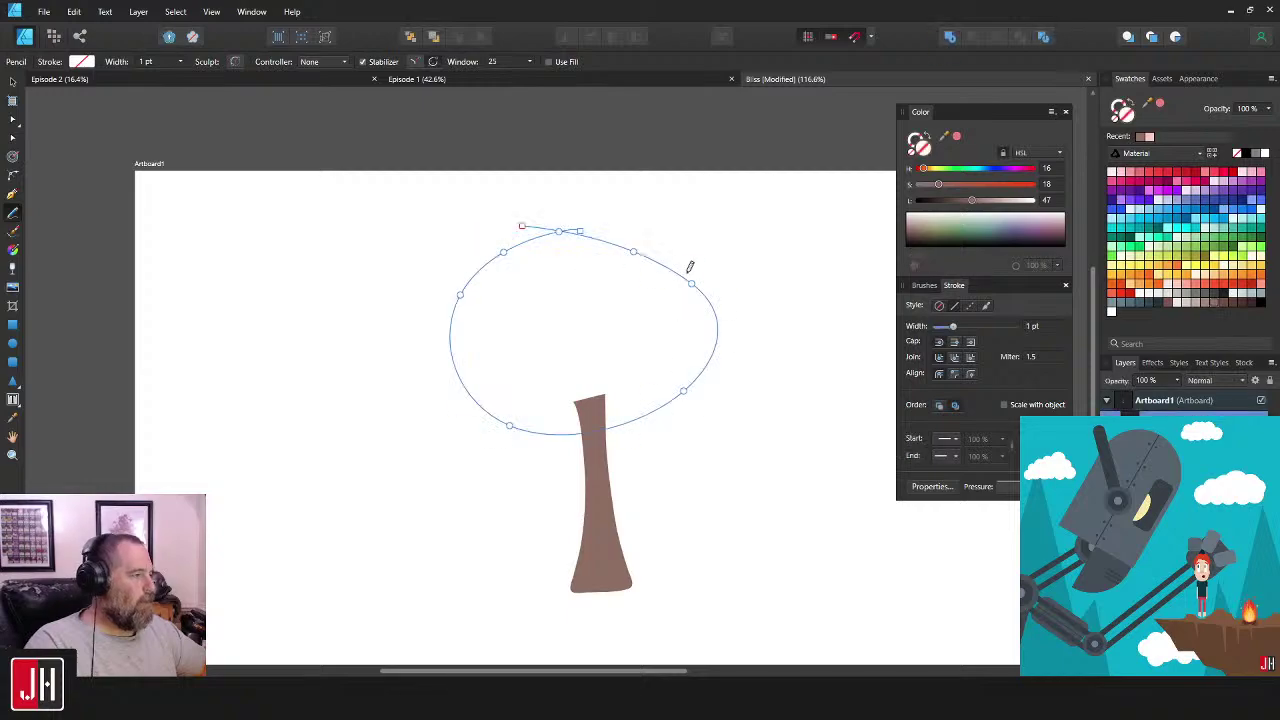
{"action": "key", "text": "ctrl+z"}
{"action": "mouse_move", "coordinate": [641, 211]}
{"action": "left_mouse_down"}
{"action": "mouse_move", "coordinate": [823, 277]}
{"action": "mouse_move", "coordinate": [617, 149]}
{"action": "left_mouse_up"}
{"action": "key", "text": "ctrl+z"}
{"action": "key", "text": "v"}
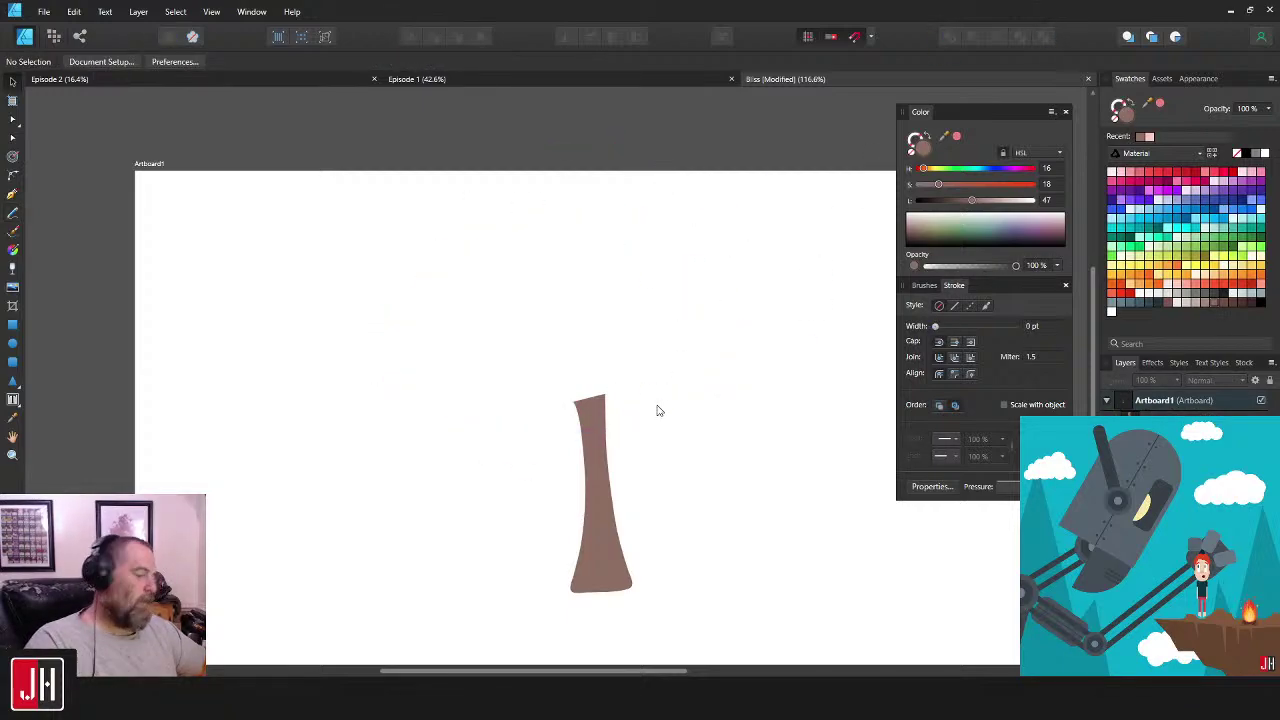
{"action": "left_click", "coordinate": [604, 428]}
{"action": "key", "text": "n"}
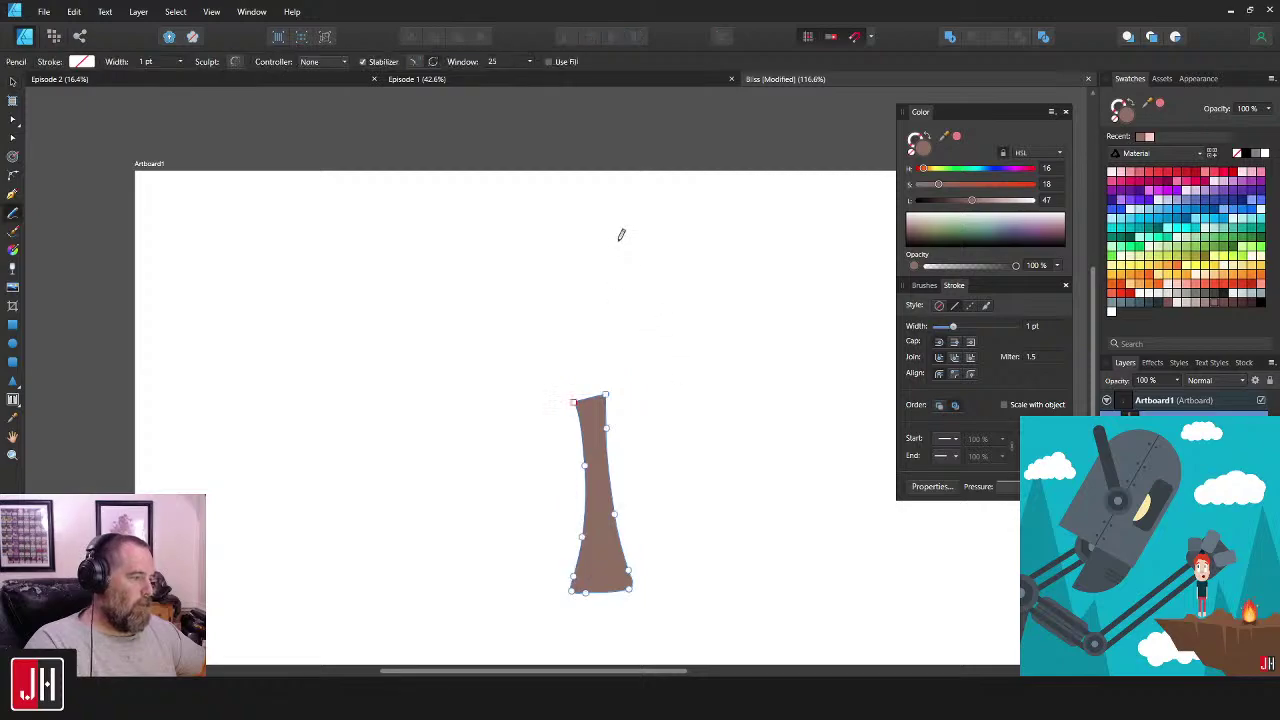
{"action": "mouse_move", "coordinate": [633, 211]}
{"action": "left_mouse_down"}
{"action": "mouse_move", "coordinate": [497, 232]}
{"action": "mouse_move", "coordinate": [740, 171]}
{"action": "mouse_move", "coordinate": [568, 149]}
{"action": "left_mouse_up"}
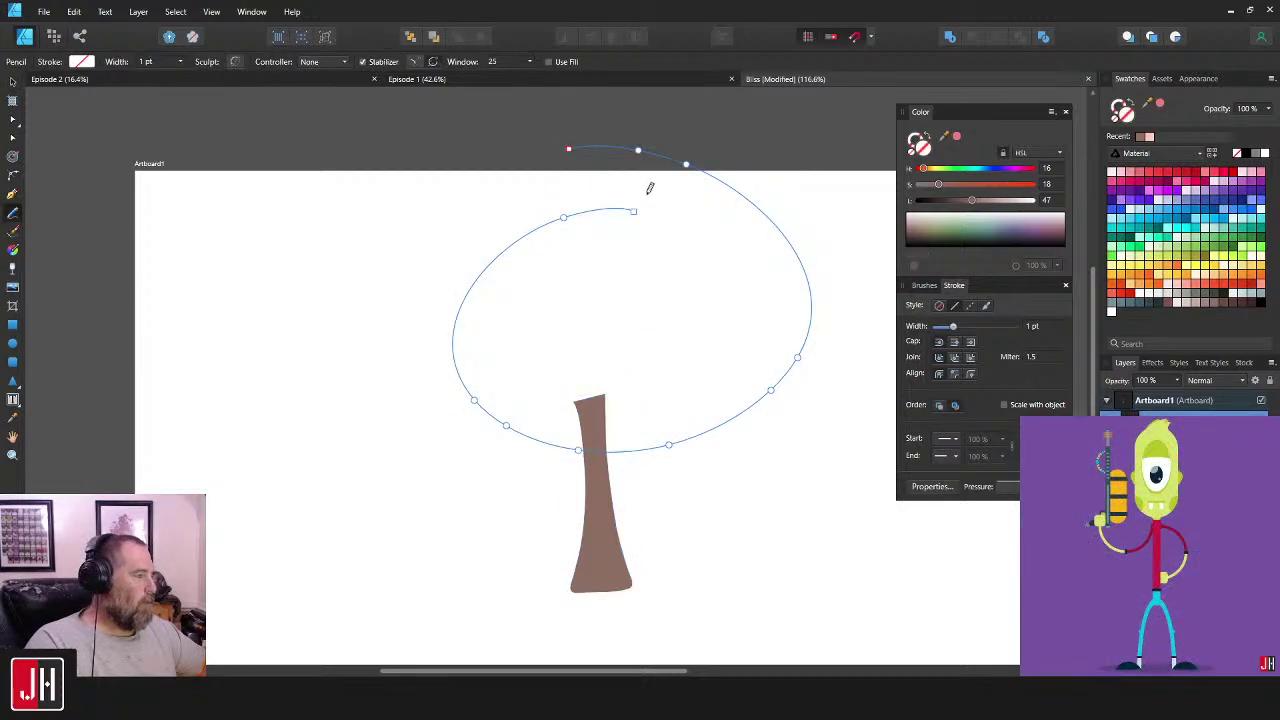
{"action": "key", "text": "ctrl+z"}
- Draw a large freehand oval canopy above the trunk, fill it with the trunk's sampled brown, and place it over the trunk's top
{"action": "left_click_drag", "start_coordinate": [546, 221], "coordinate": [479, 240]}
{"action": "mouse_move", "coordinate": [500, 442]}
{"action": "left_mouse_down"}
{"action": "mouse_move", "coordinate": [688, 350]}
{"action": "mouse_move", "coordinate": [567, 226]}
{"action": "left_mouse_up"}
{"action": "key", "text": "i"}
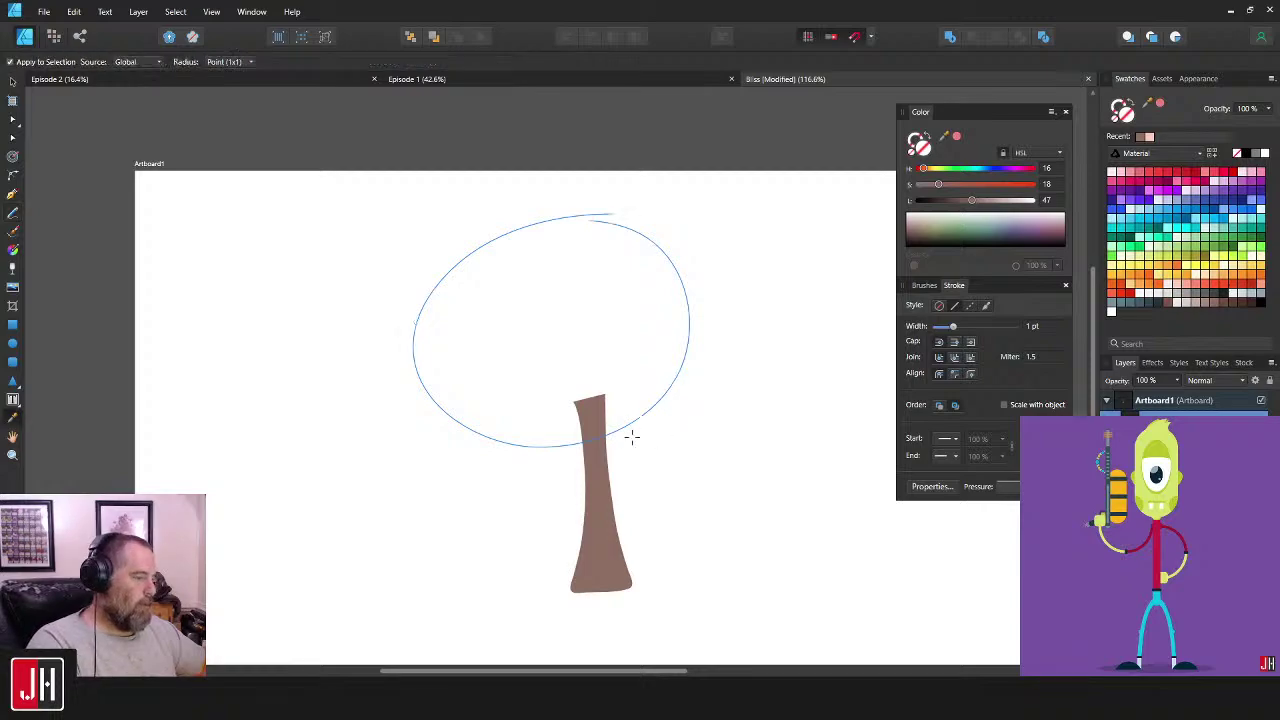
{"action": "left_click", "coordinate": [591, 460]}
{"action": "key", "text": "v"}
{"action": "left_click_drag", "start_coordinate": [617, 374], "coordinate": [635, 361]}
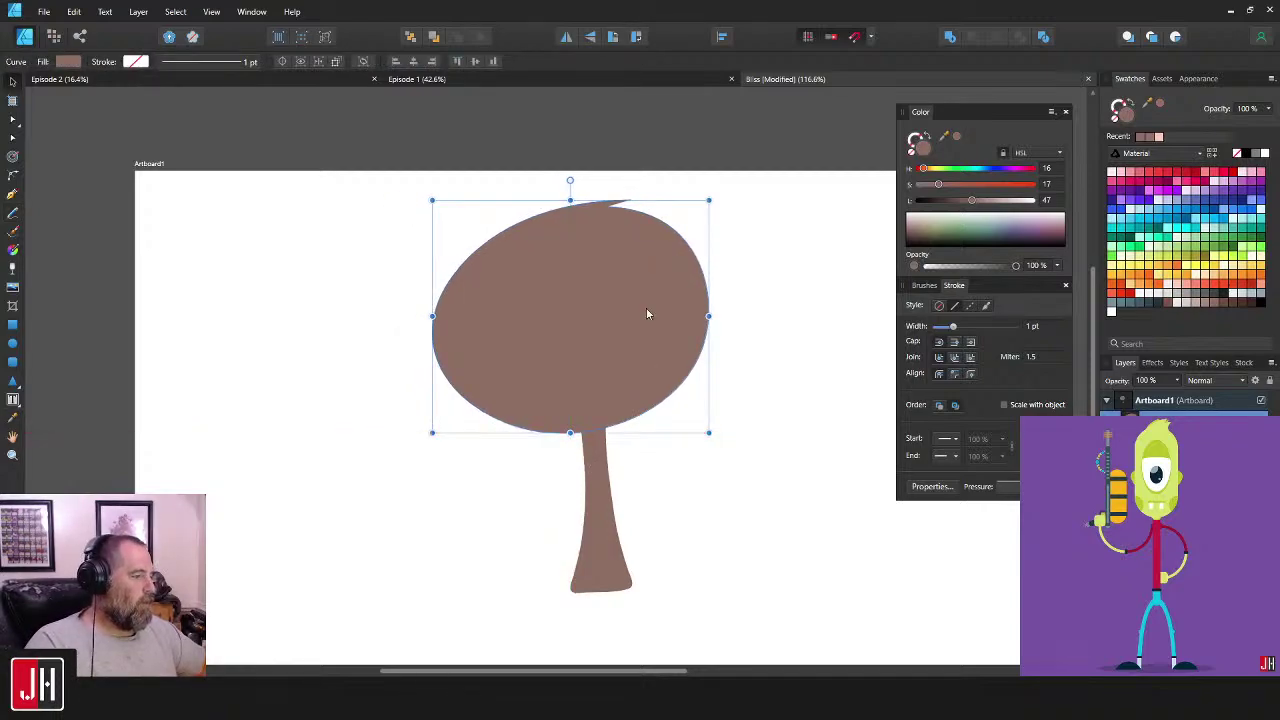
- Smooth the pointed top of the canopy by moving its end node inward and reshaping the curve handles on the upper-left side
{"action": "key", "text": "a"}
{"action": "left_click", "coordinate": [631, 203]}
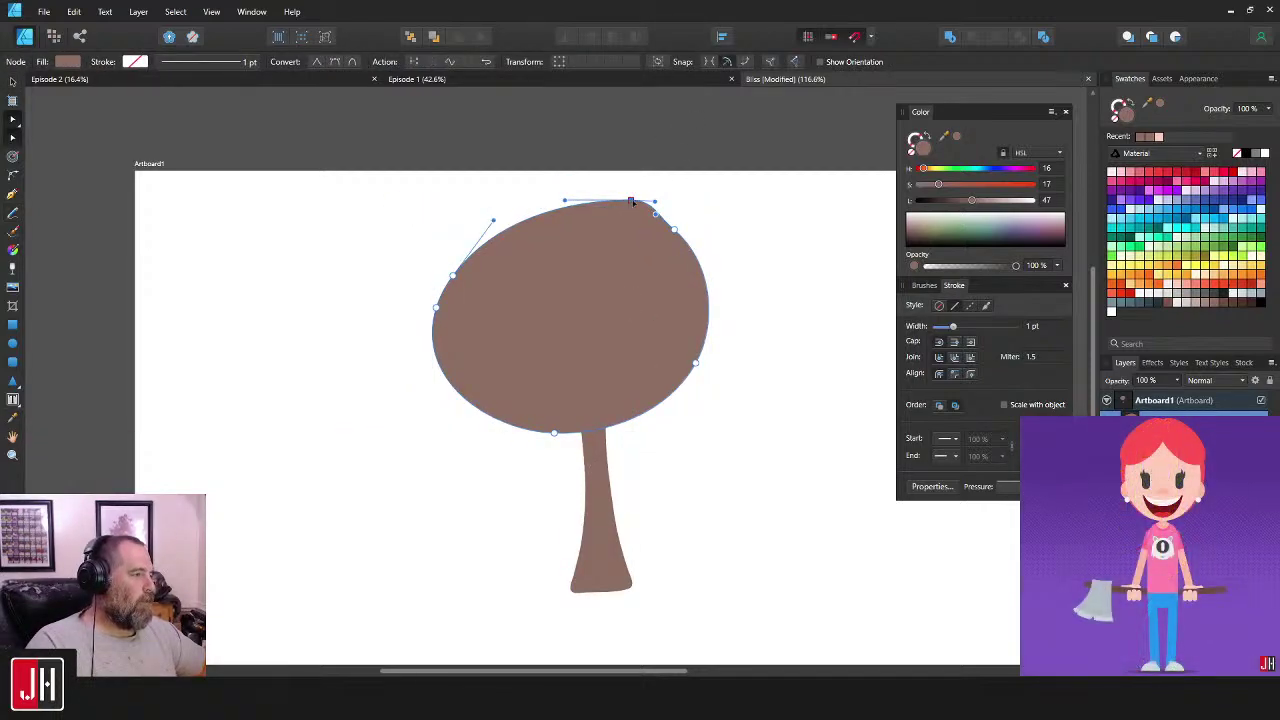
{"action": "left_click_drag", "start_coordinate": [631, 203], "coordinate": [489, 234]}
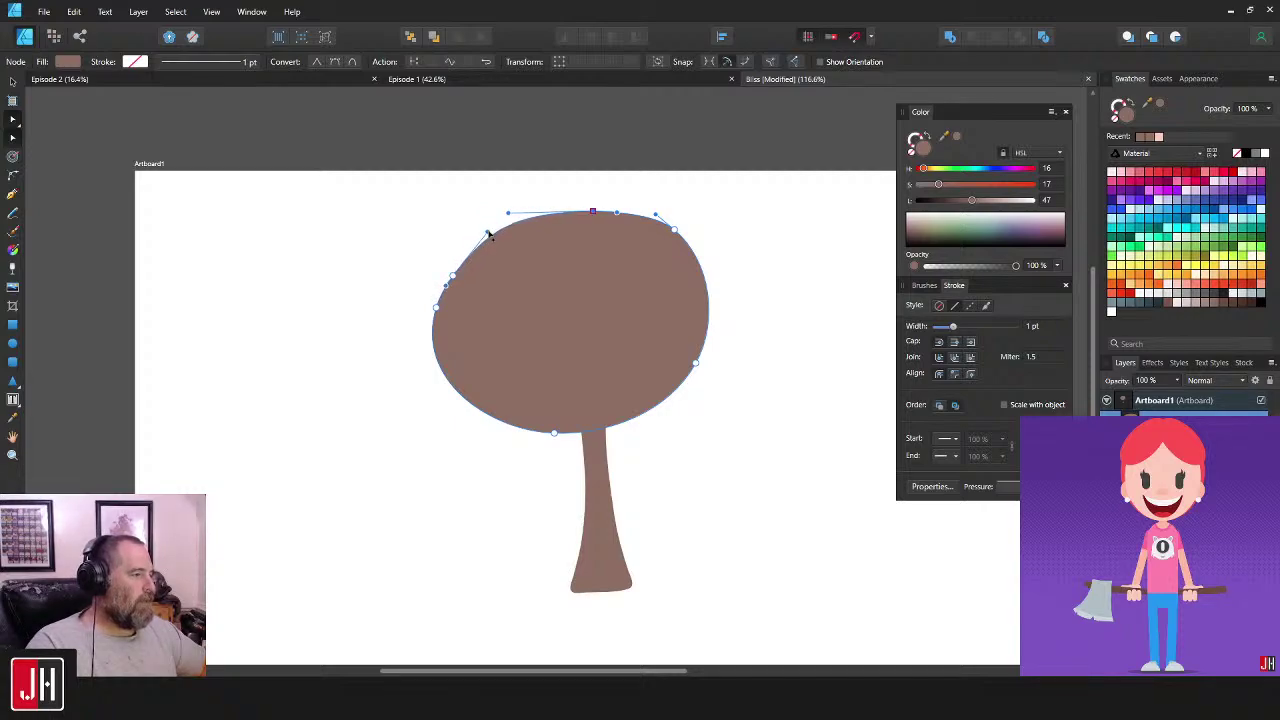
{"action": "left_click_drag", "start_coordinate": [437, 309], "coordinate": [439, 309]}
{"action": "key", "text": "v"}
{"action": "left_click", "coordinate": [742, 321]}
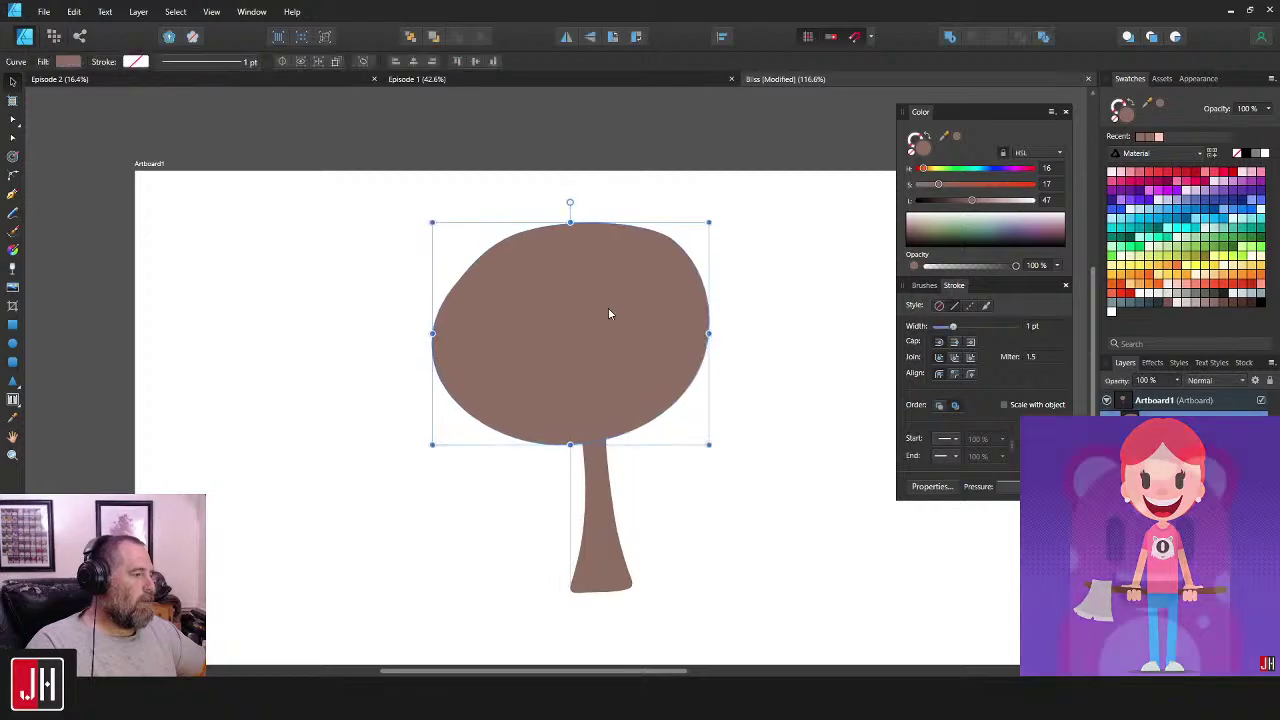
- Delete the extra node on the canopy's upper-left edge and lengthen the neighbouring left node's handle to round that side
{"action": "left_click", "coordinate": [600, 306]}
{"action": "key", "text": "a"}
{"action": "left_click_drag", "start_coordinate": [455, 287], "coordinate": [463, 273]}
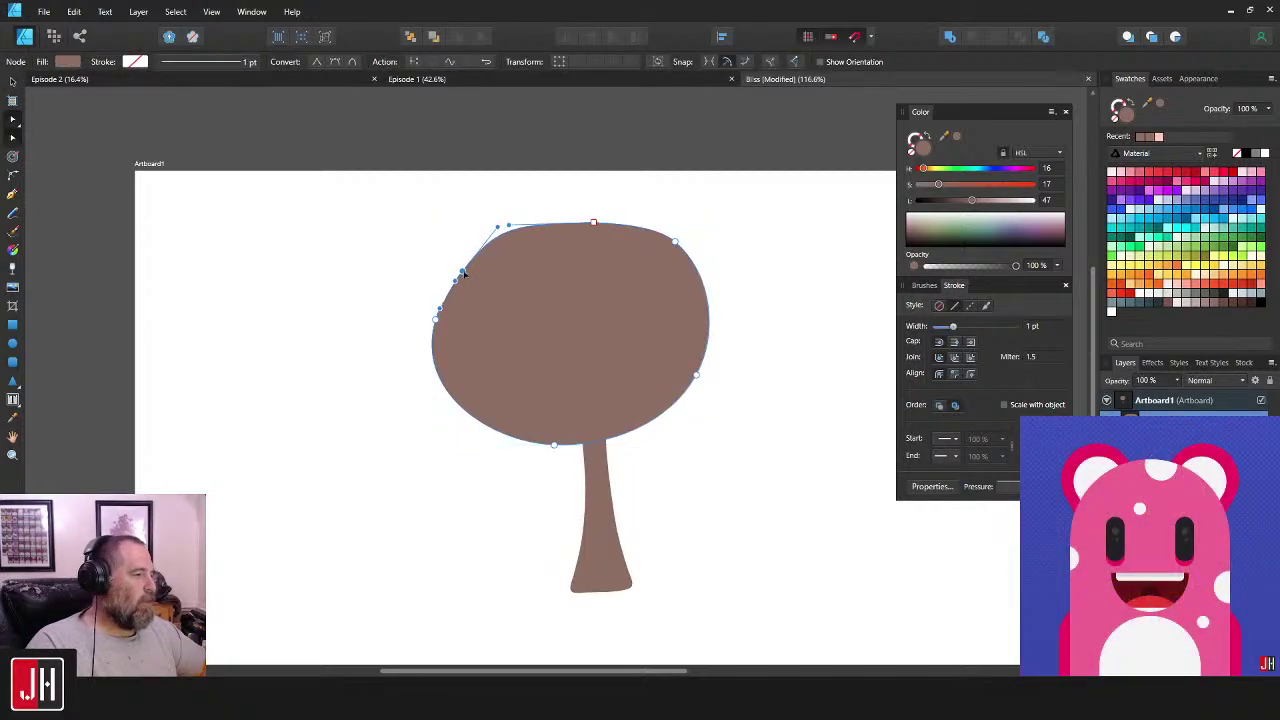
{"action": "key", "text": "Delete"}
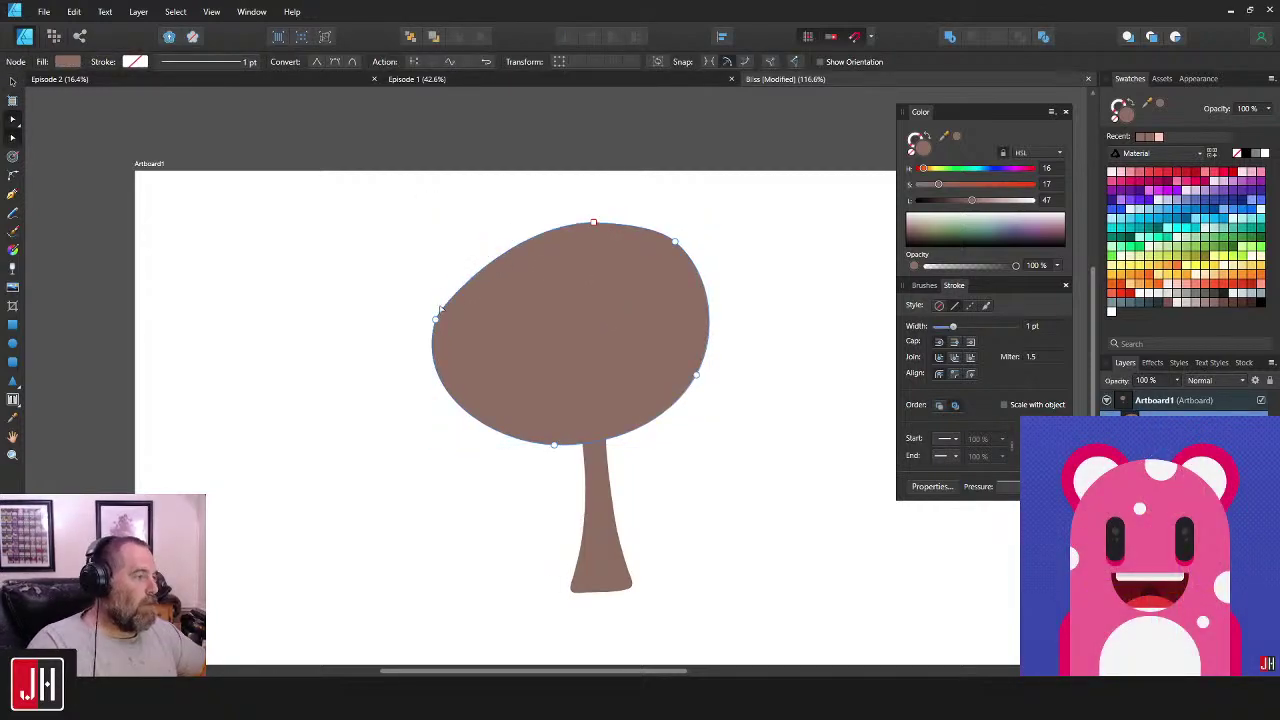
{"action": "left_click", "coordinate": [435, 322]}
{"action": "left_click_drag", "start_coordinate": [443, 303], "coordinate": [451, 246]}
{"action": "key", "text": "v"}
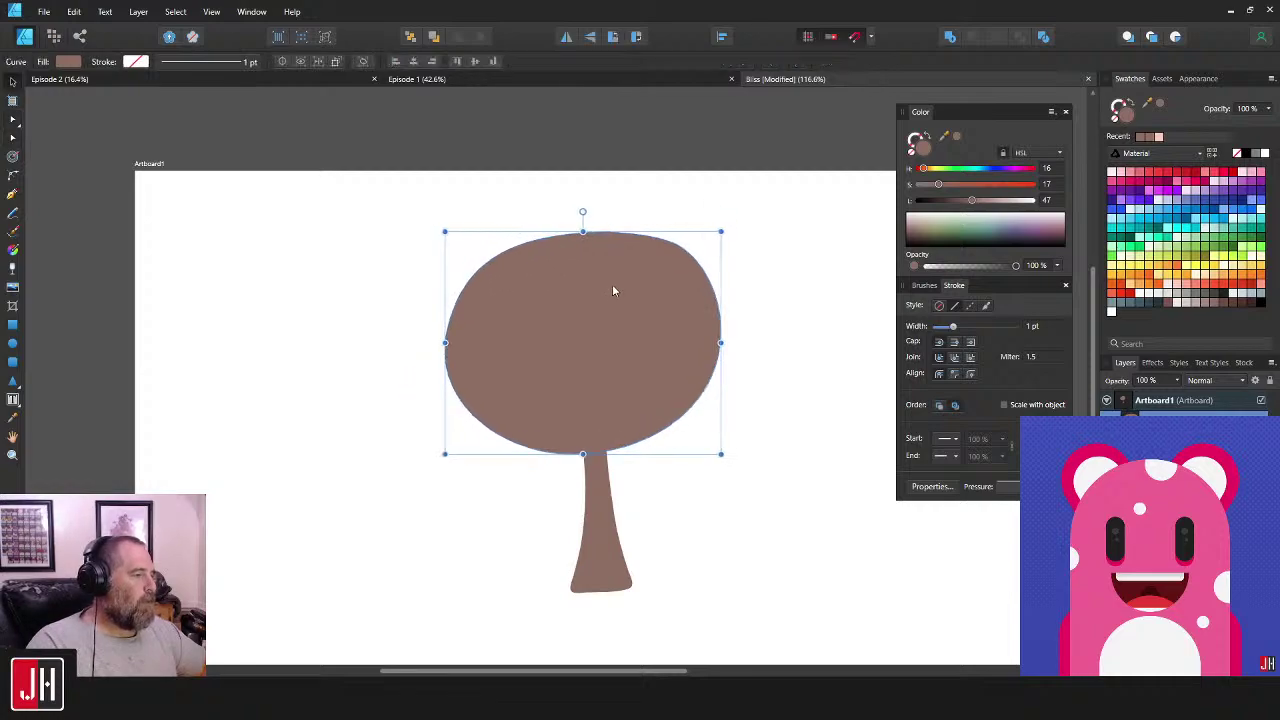
- Flip the canopy horizontally, rotate it slightly counterclockwise, and recentre it over the trunk
{"action": "left_click_drag", "start_coordinate": [575, 203], "coordinate": [558, 199]}
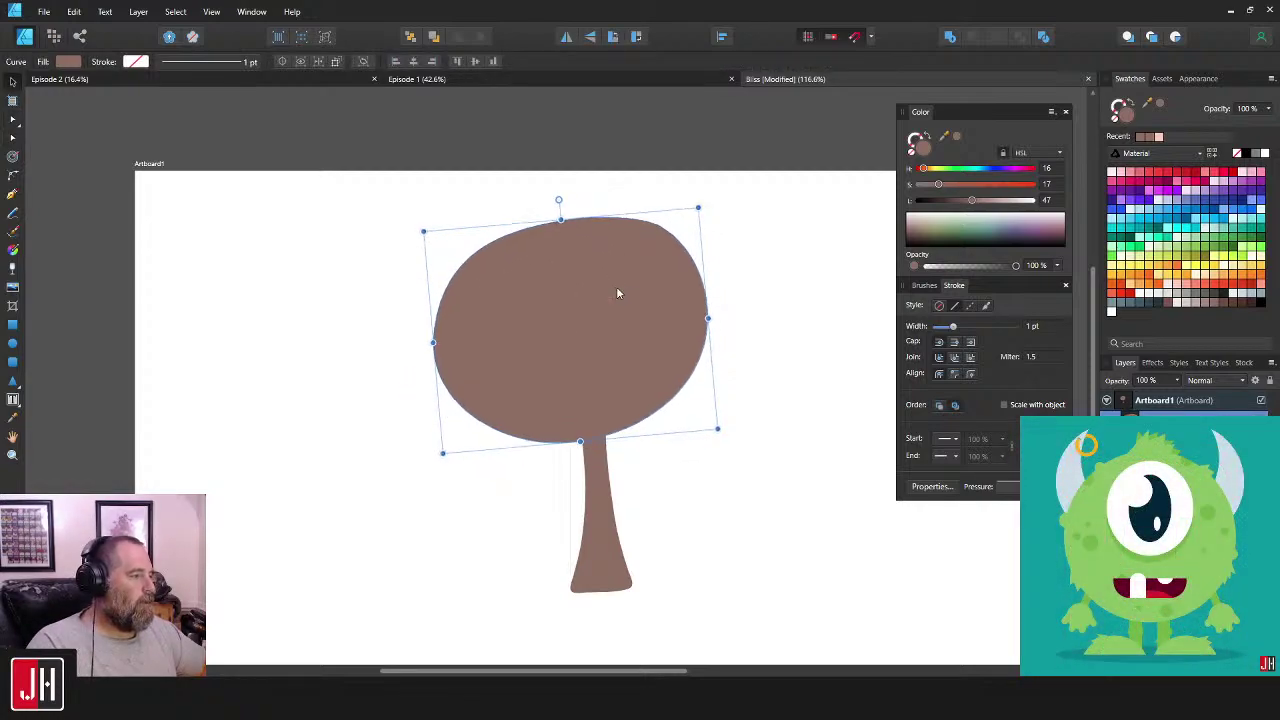
{"action": "left_click", "coordinate": [566, 36]}
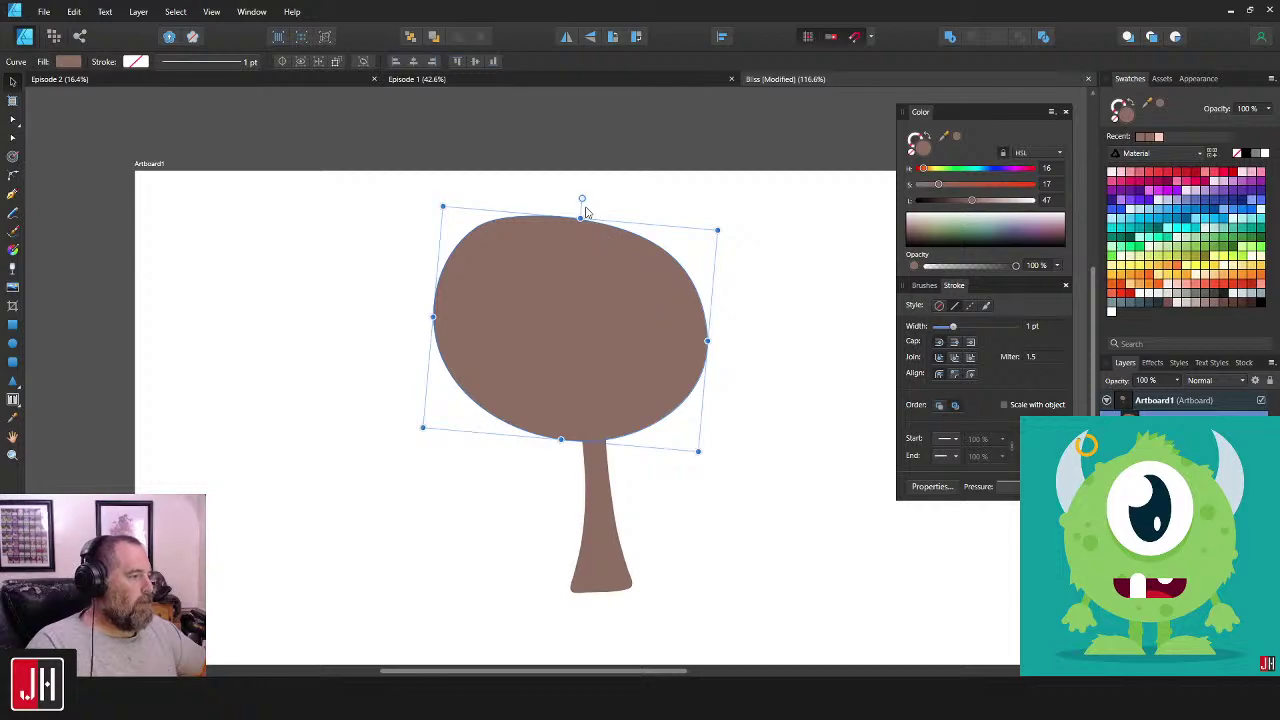
{"action": "left_click_drag", "start_coordinate": [582, 199], "coordinate": [546, 200]}
{"action": "left_click_drag", "start_coordinate": [610, 294], "coordinate": [618, 297]}
{"action": "left_click", "coordinate": [731, 298]}
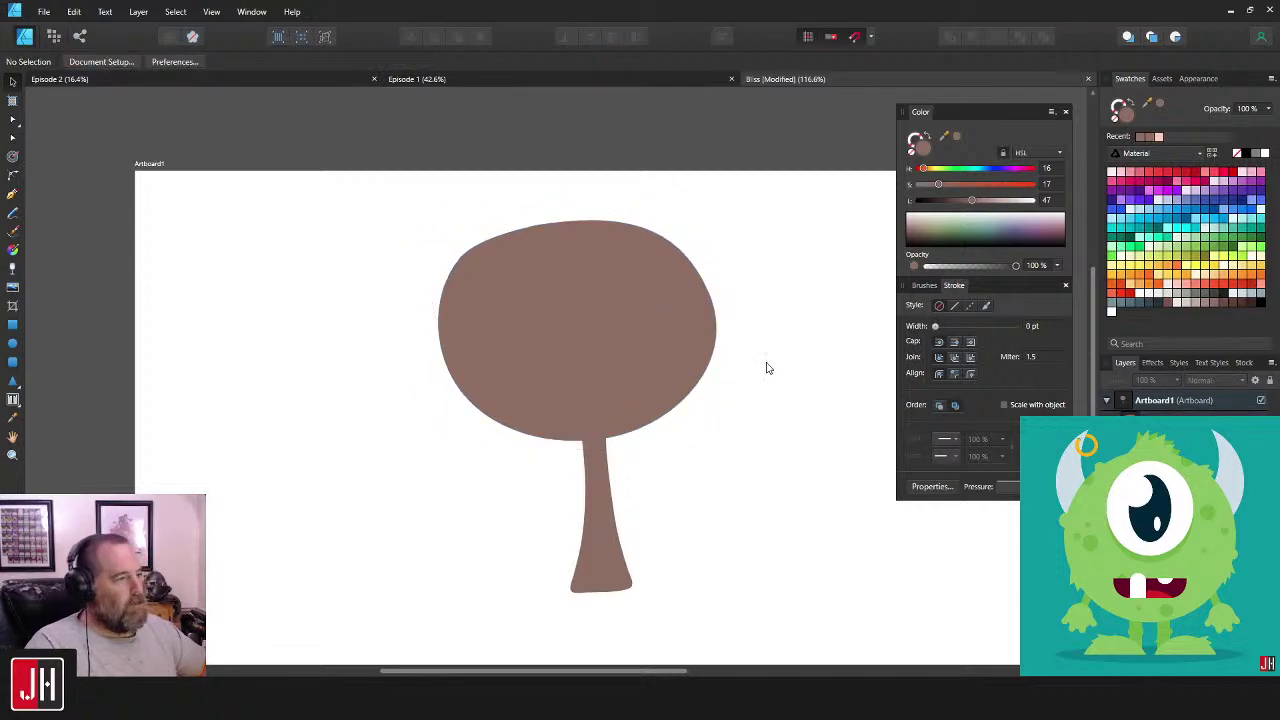
- Move the canopy's upper-left corner node slightly downward to make that side rounder
{"action": "left_click_drag", "start_coordinate": [767, 362], "coordinate": [761, 331]}
{"action": "scroll", "coordinate": [616, 369], "scroll_direction": "up", "scroll_amount": 2}
{"action": "double_click", "coordinate": [566, 221]}
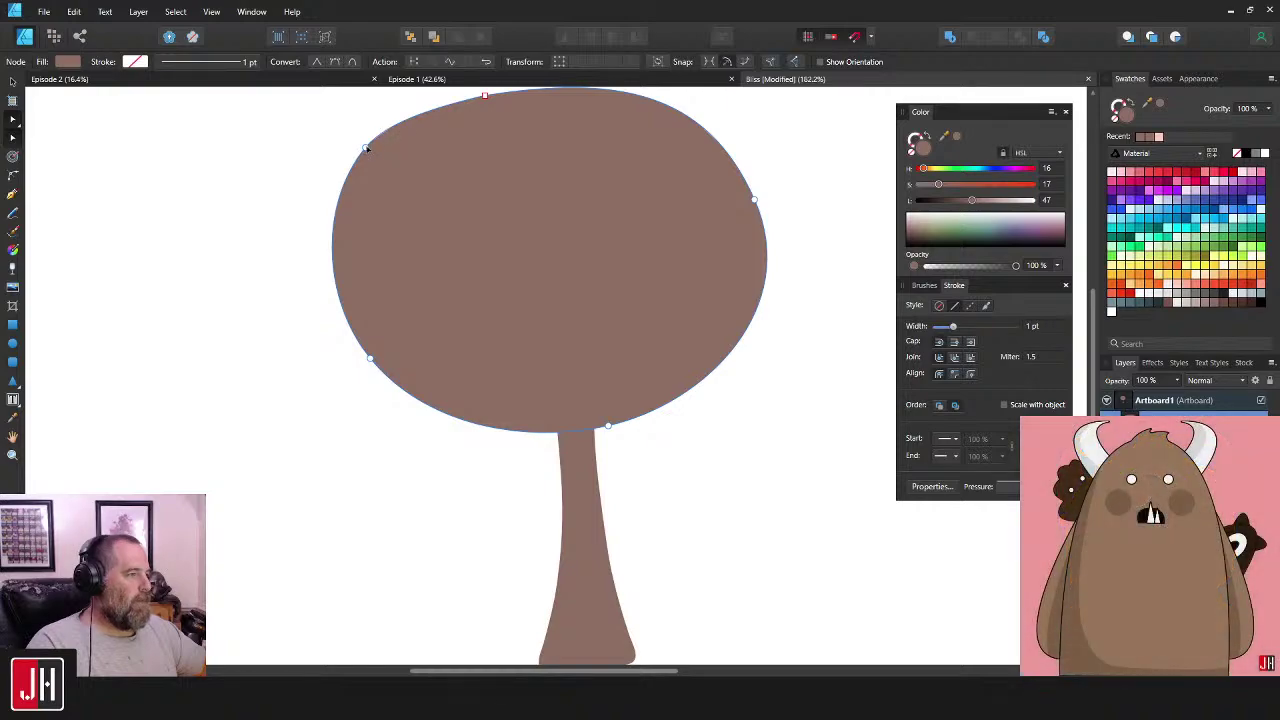
{"action": "mouse_move", "coordinate": [366, 148]}
{"action": "left_mouse_down"}
{"action": "mouse_move", "coordinate": [352, 157]}
{"action": "mouse_move", "coordinate": [371, 165]}
{"action": "left_mouse_up"}
{"action": "key", "text": "v"}
{"action": "scroll", "coordinate": [711, 306], "scroll_direction": "down", "scroll_amount": 3}
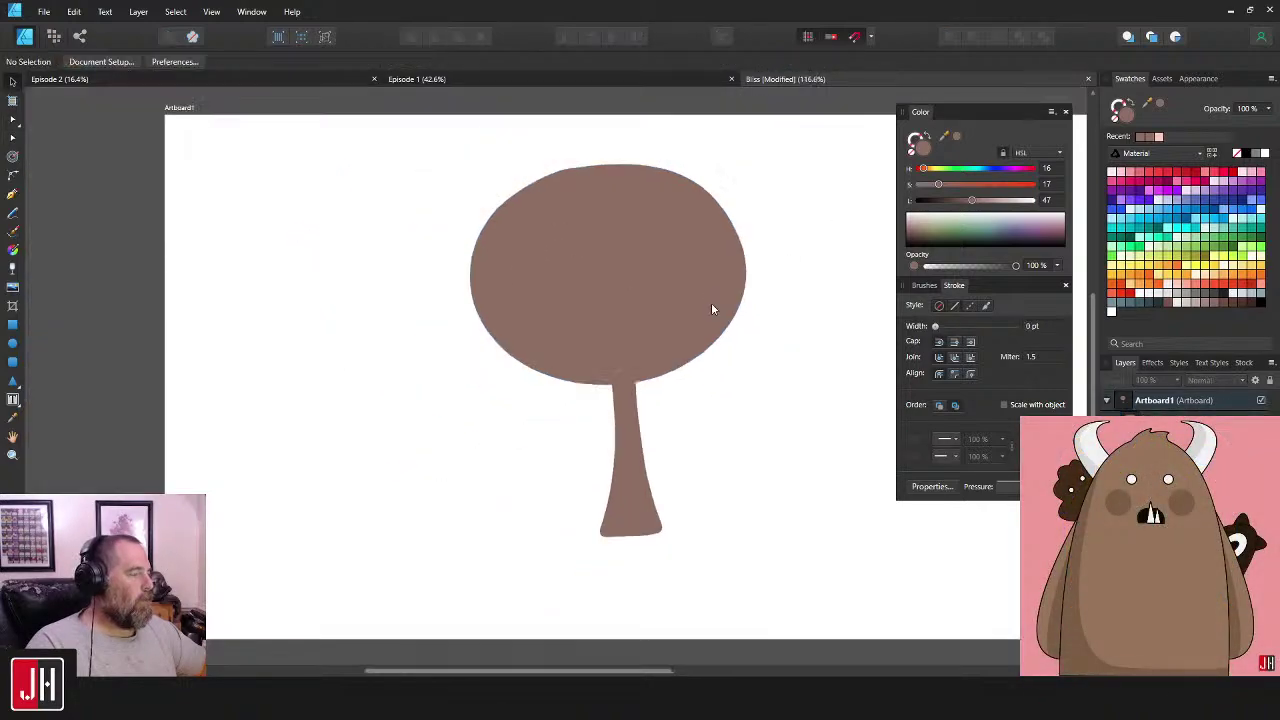
- Move the canopy's top node toward the centre of the upper edge and level its curve handles
{"action": "scroll", "coordinate": [653, 362], "scroll_direction": "up", "scroll_amount": 3}
{"action": "key", "text": "a"}
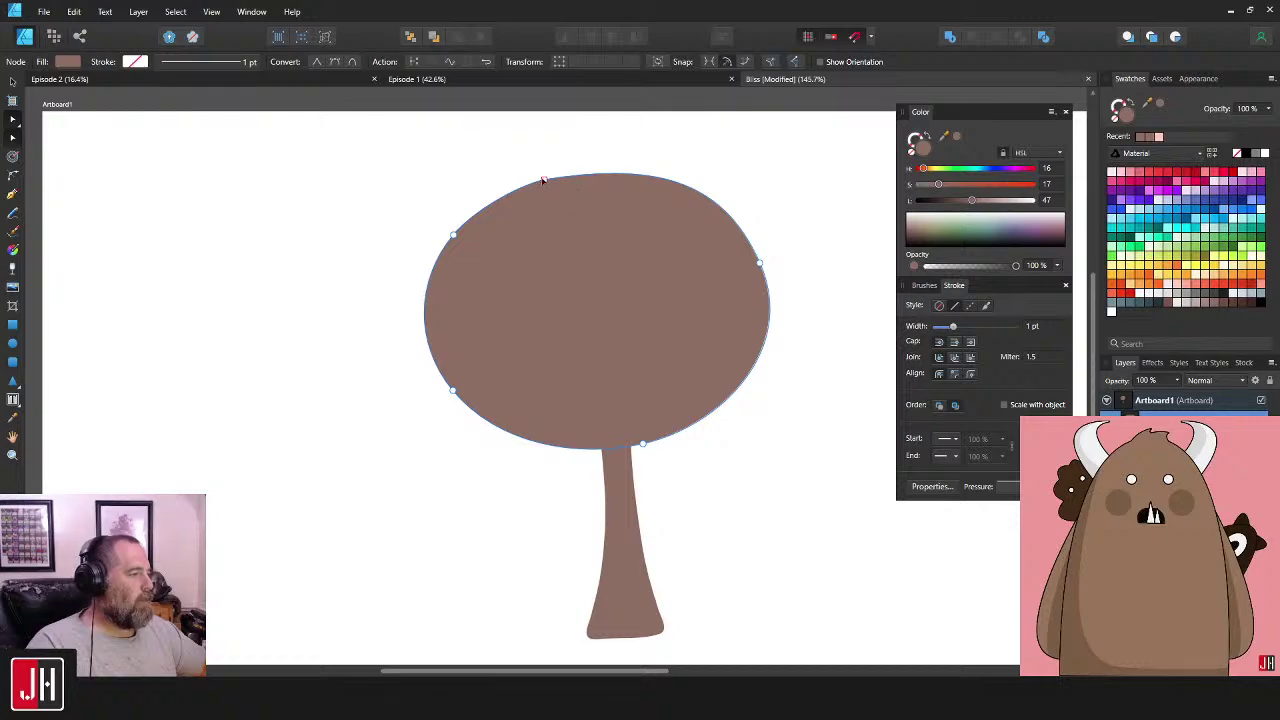
{"action": "mouse_move", "coordinate": [544, 180]}
{"action": "left_mouse_down"}
{"action": "mouse_move", "coordinate": [596, 175]}
{"action": "mouse_move", "coordinate": [530, 178]}
{"action": "left_mouse_up"}
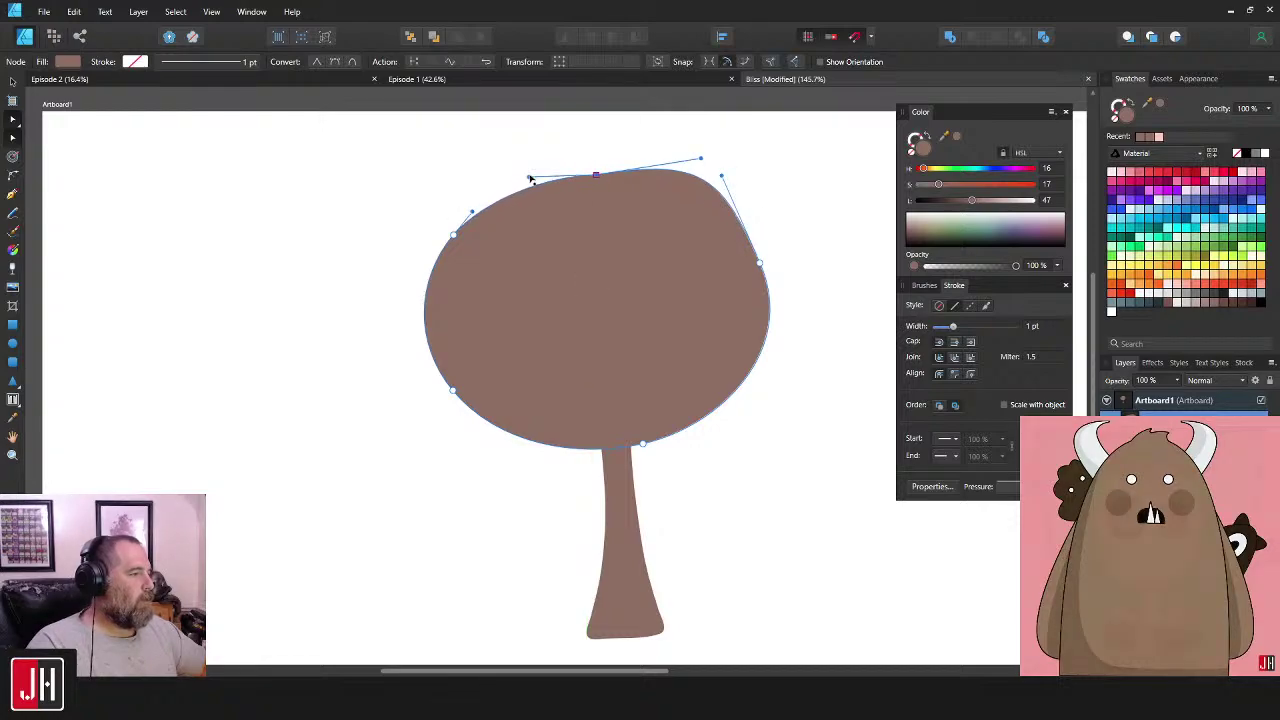
{"action": "left_click_drag", "start_coordinate": [700, 158], "coordinate": [723, 184]}
- Move the canopy's right-side node inward and pull its lower handle outward so the lower-right side bulges
{"action": "left_click_drag", "start_coordinate": [759, 264], "coordinate": [738, 262]}
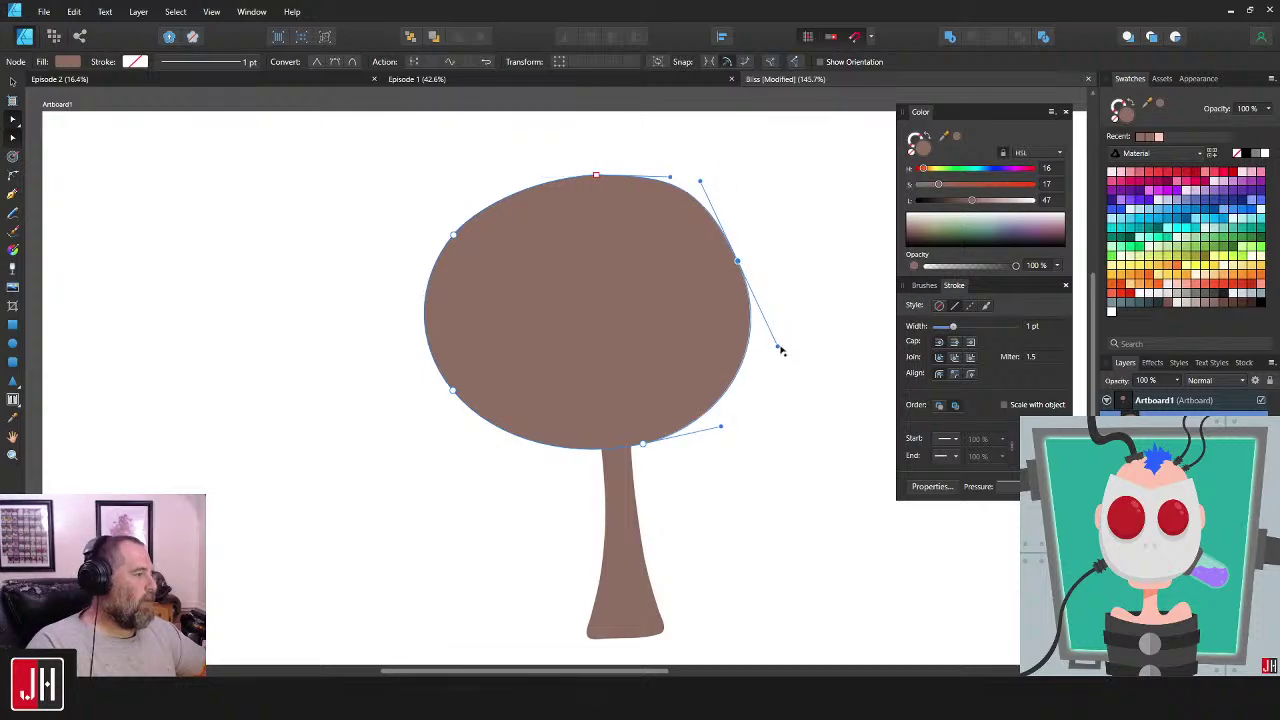
{"action": "mouse_move", "coordinate": [778, 343]}
{"action": "left_mouse_down"}
{"action": "mouse_move", "coordinate": [843, 344]}
{"action": "mouse_move", "coordinate": [802, 351]}
{"action": "left_mouse_up"}
{"action": "left_click", "coordinate": [738, 265]}
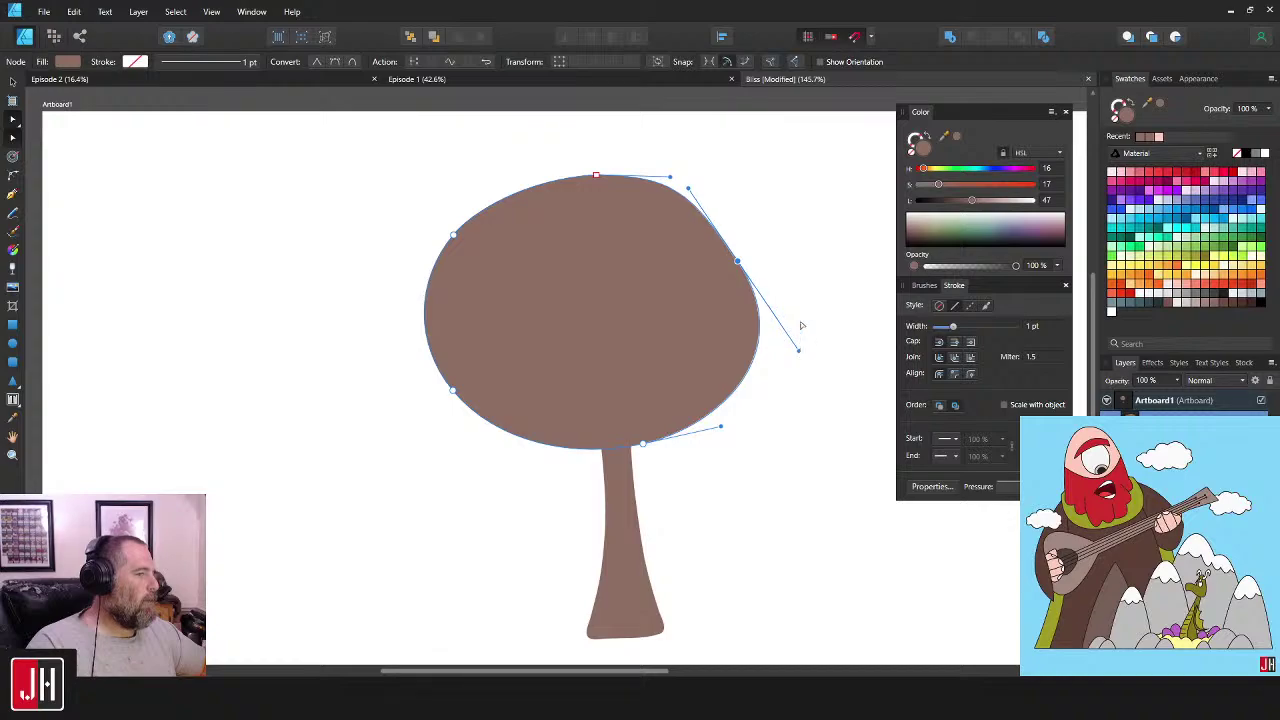
{"action": "left_click", "coordinate": [803, 290]}
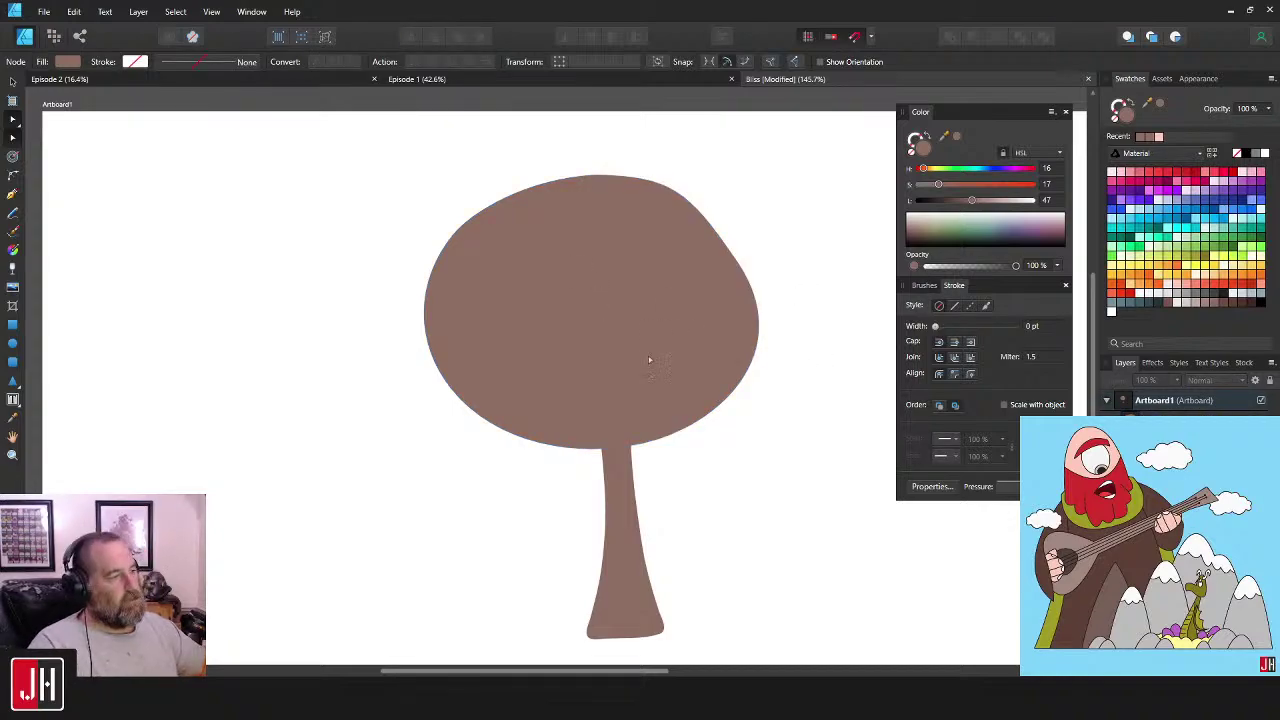
- Lower the canopy slightly onto the trunk
{"action": "key", "text": "v"}
{"action": "left_click_drag", "start_coordinate": [627, 277], "coordinate": [628, 290]}
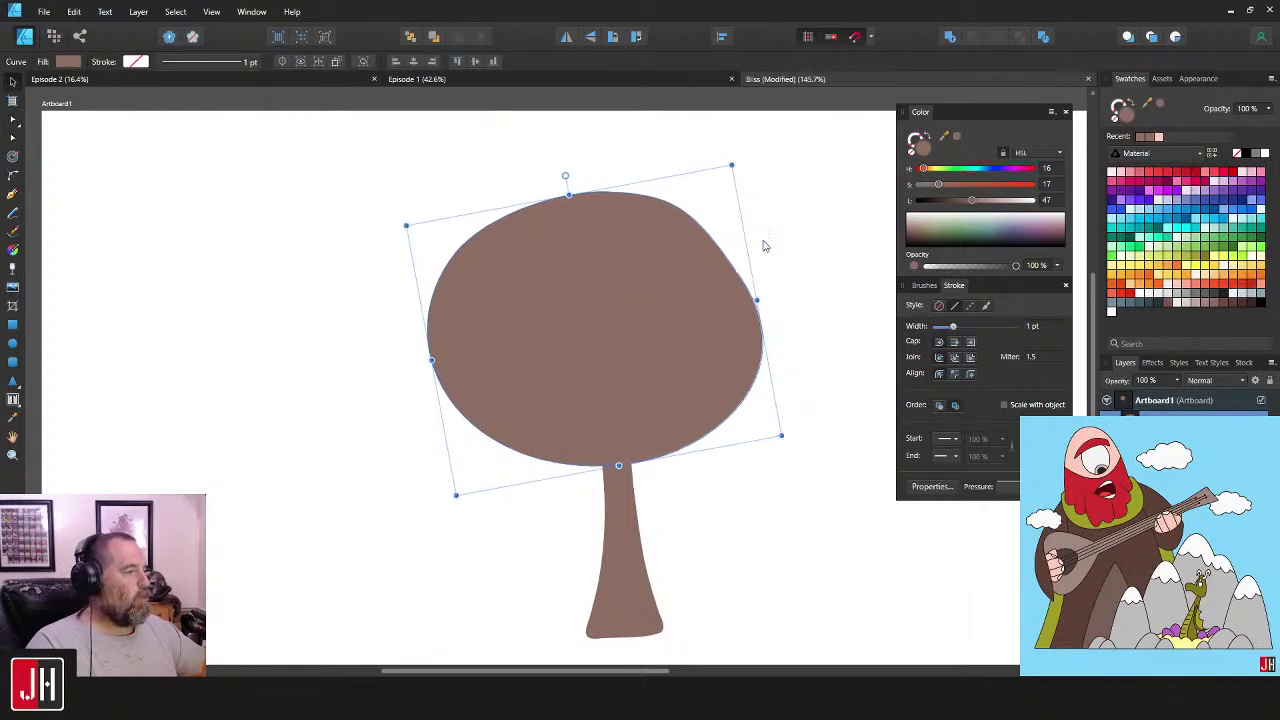
{"action": "left_click", "coordinate": [765, 245]}
{"action": "scroll", "coordinate": [729, 363], "scroll_direction": "down", "scroll_amount": 3}
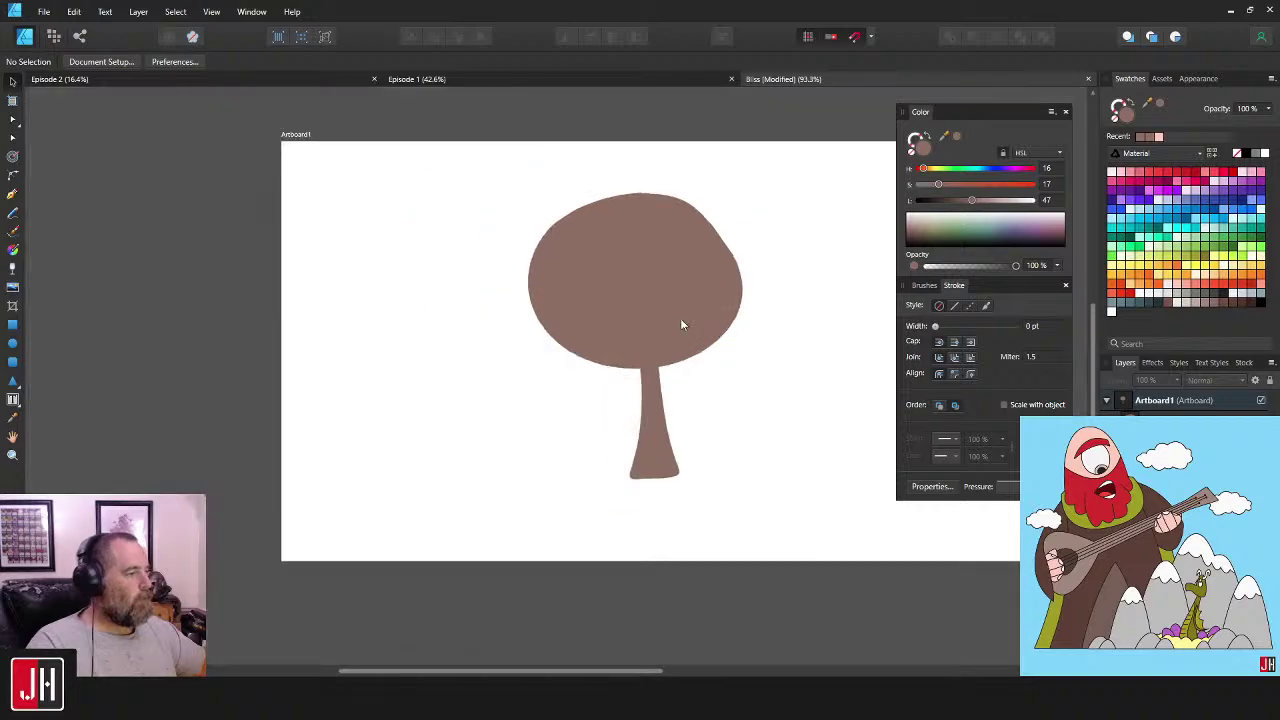
- Draw a curved shadow shape across the trunk's top below the canopy and fill it with the sampled tree brown
{"action": "scroll", "coordinate": [684, 365], "scroll_direction": "up", "scroll_amount": 3}
{"action": "key", "text": "n"}
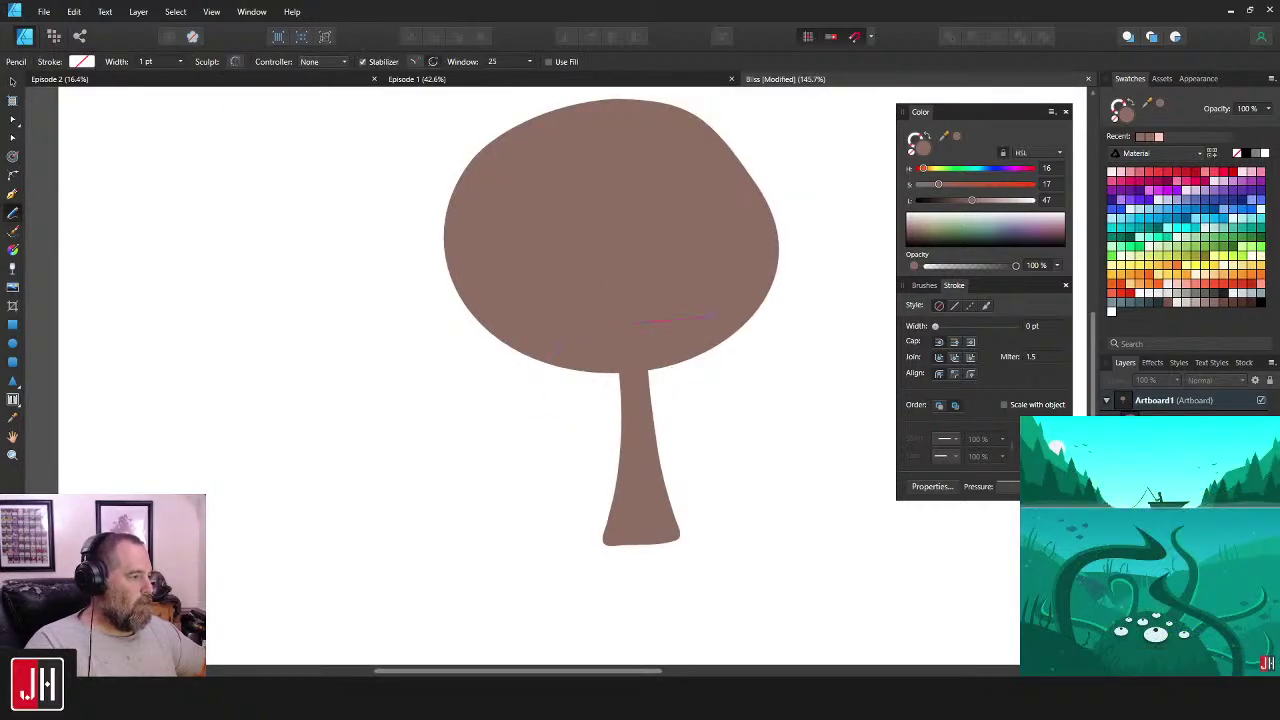
{"action": "left_click_drag", "start_coordinate": [710, 319], "coordinate": [726, 370]}
{"action": "key", "text": "i"}
{"action": "left_click", "coordinate": [721, 264]}
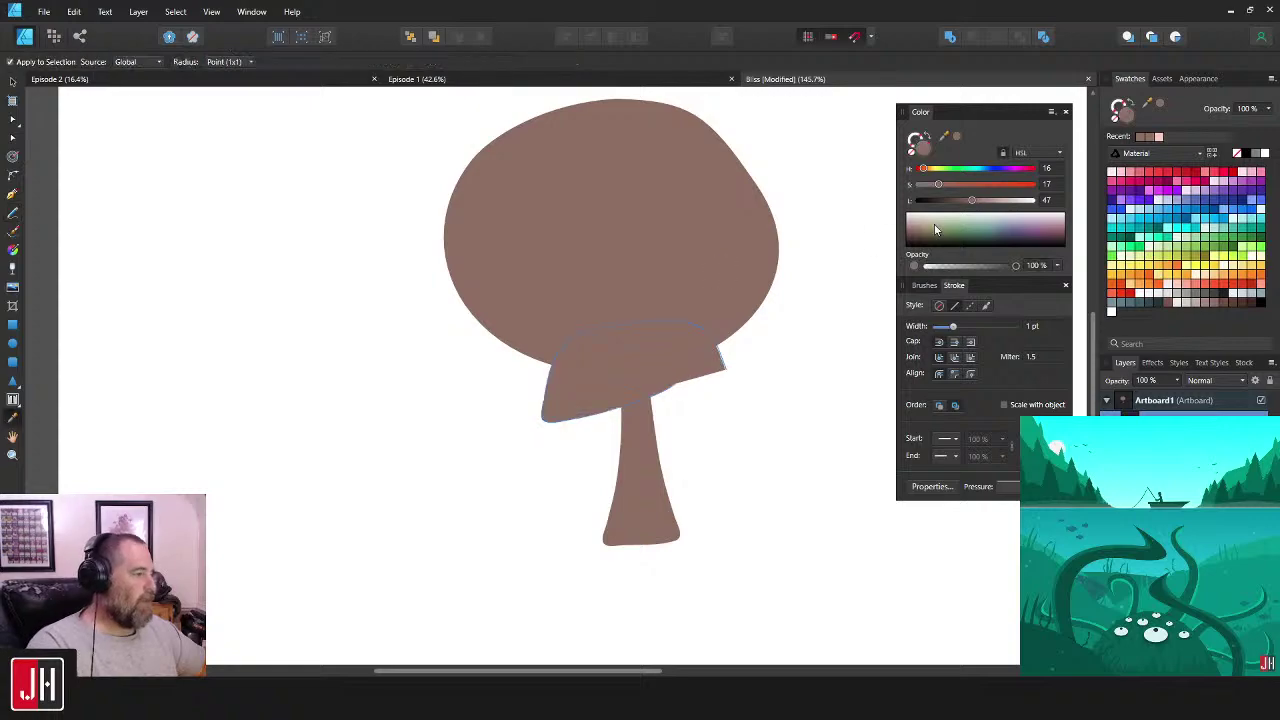
- Darken the shadow shape to HSL lightness 38 and place it behind the canopy, clipped inside the trunk
{"action": "key", "text": "v"}
{"action": "left_click_drag", "start_coordinate": [972, 202], "coordinate": [962, 205]}
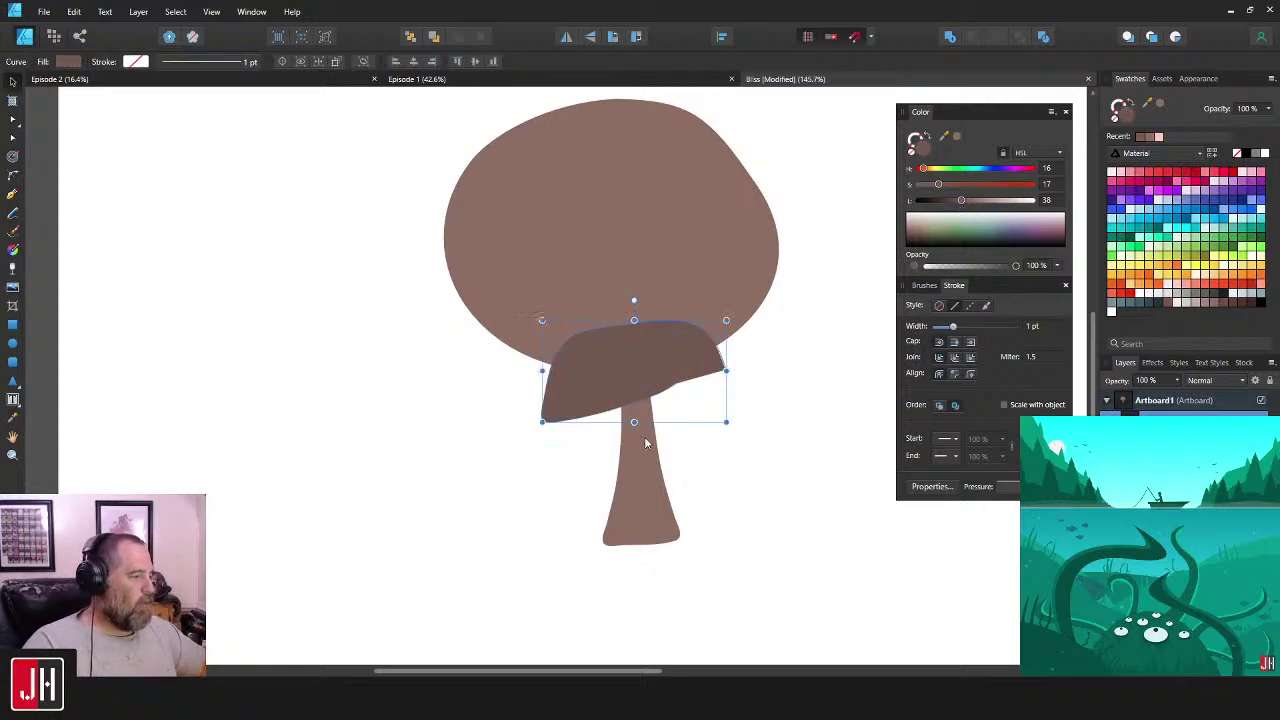
{"action": "key", "text": "ctrl+["}
{"action": "left_click", "coordinate": [728, 418]}
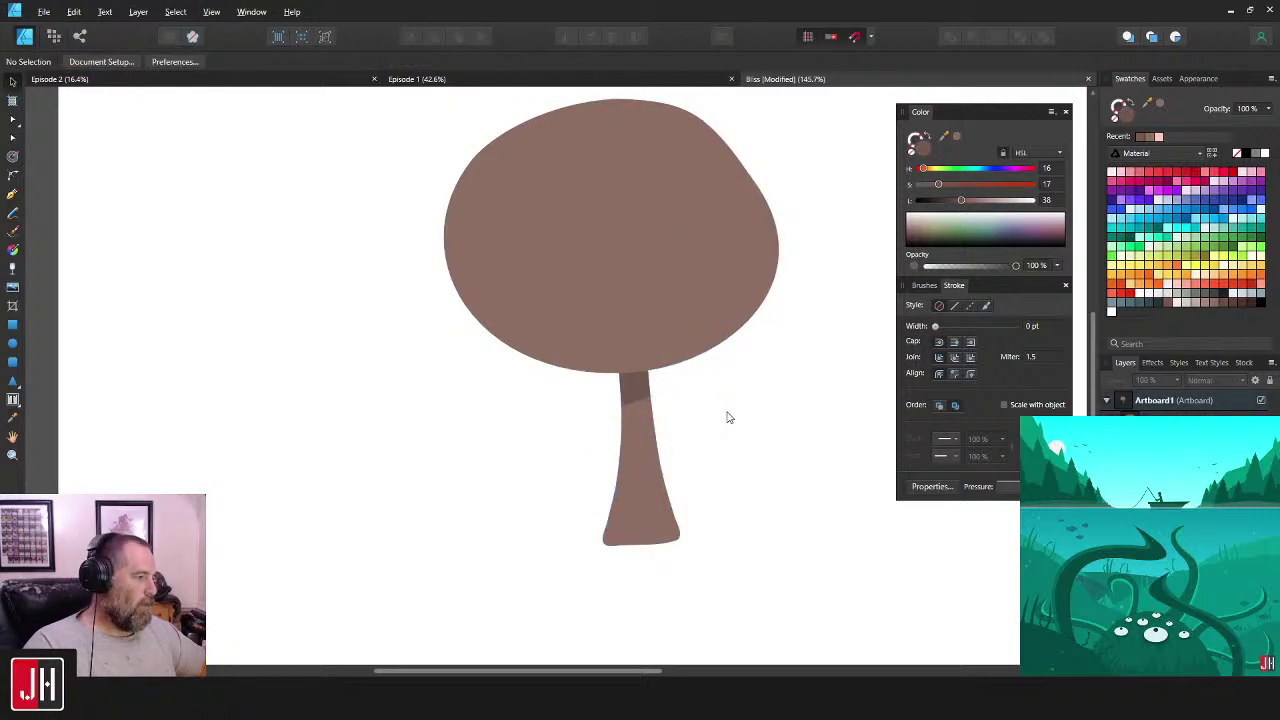
- Select the canopy and trunk together and move the whole tree slightly right and down on the artboard
{"action": "left_click", "coordinate": [657, 290]}
{"action": "left_click", "coordinate": [632, 434], "text": "shift"}
{"action": "left_click_drag", "start_coordinate": [628, 317], "coordinate": [680, 333]}
{"action": "scroll", "coordinate": [648, 360], "scroll_direction": "down", "scroll_amount": 3}
{"action": "left_click", "coordinate": [771, 323]}
{"action": "scroll", "coordinate": [706, 357], "scroll_direction": "up", "scroll_amount": 4}
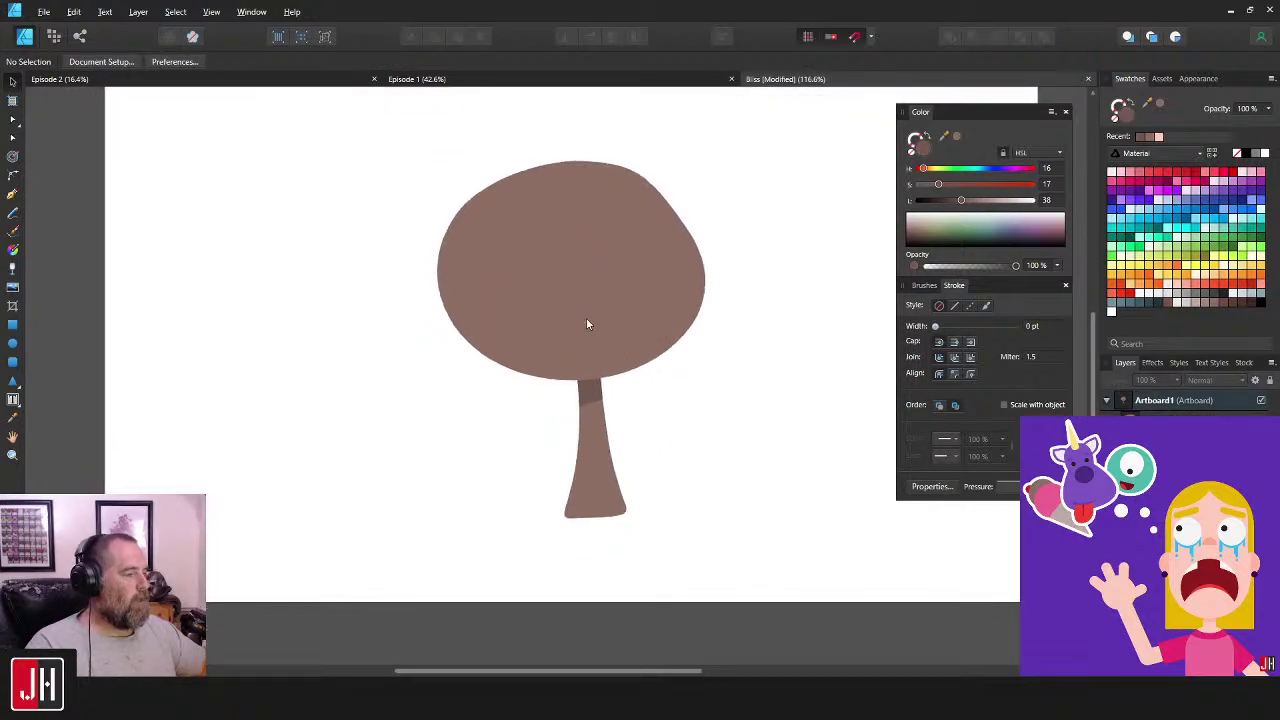
- Select the canopy alone and lower it a little further over the trunk's shadow
{"action": "left_click", "coordinate": [600, 312]}
{"action": "scroll", "coordinate": [596, 300], "scroll_direction": "up", "scroll_amount": 3}
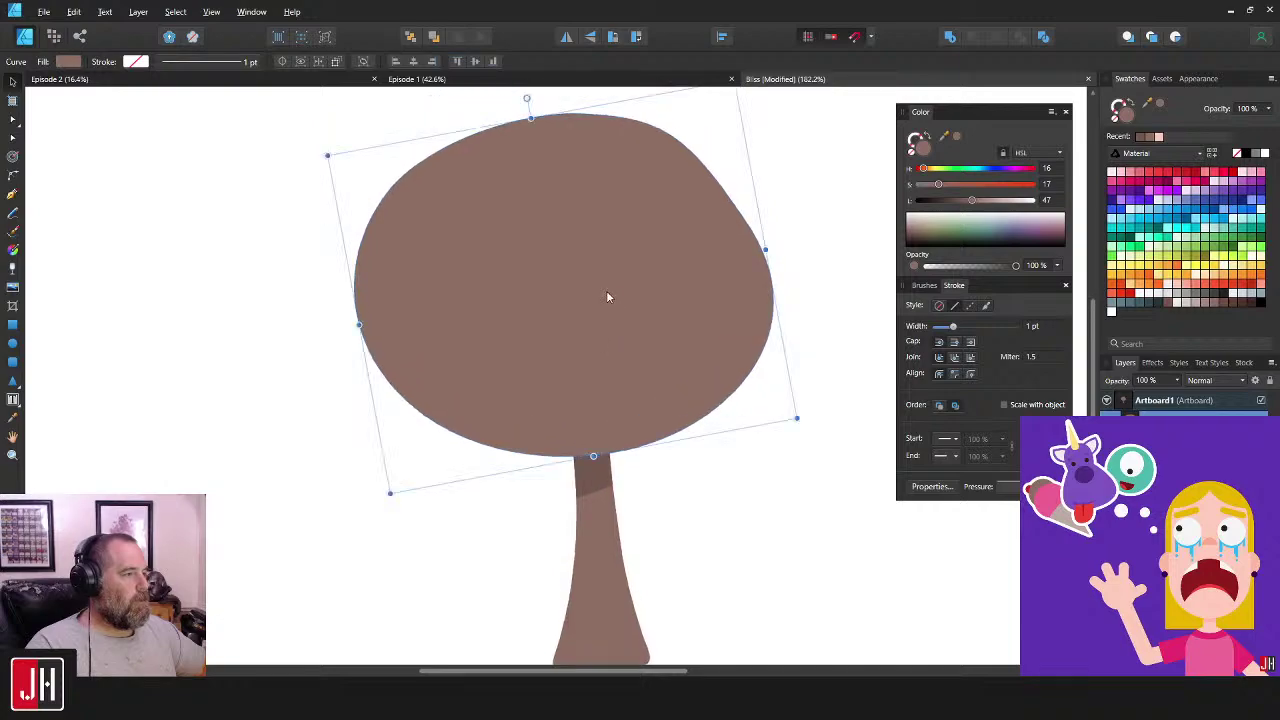
{"action": "scroll", "coordinate": [607, 305], "scroll_direction": "down", "scroll_amount": 7}
{"action": "left_click", "coordinate": [672, 403]}
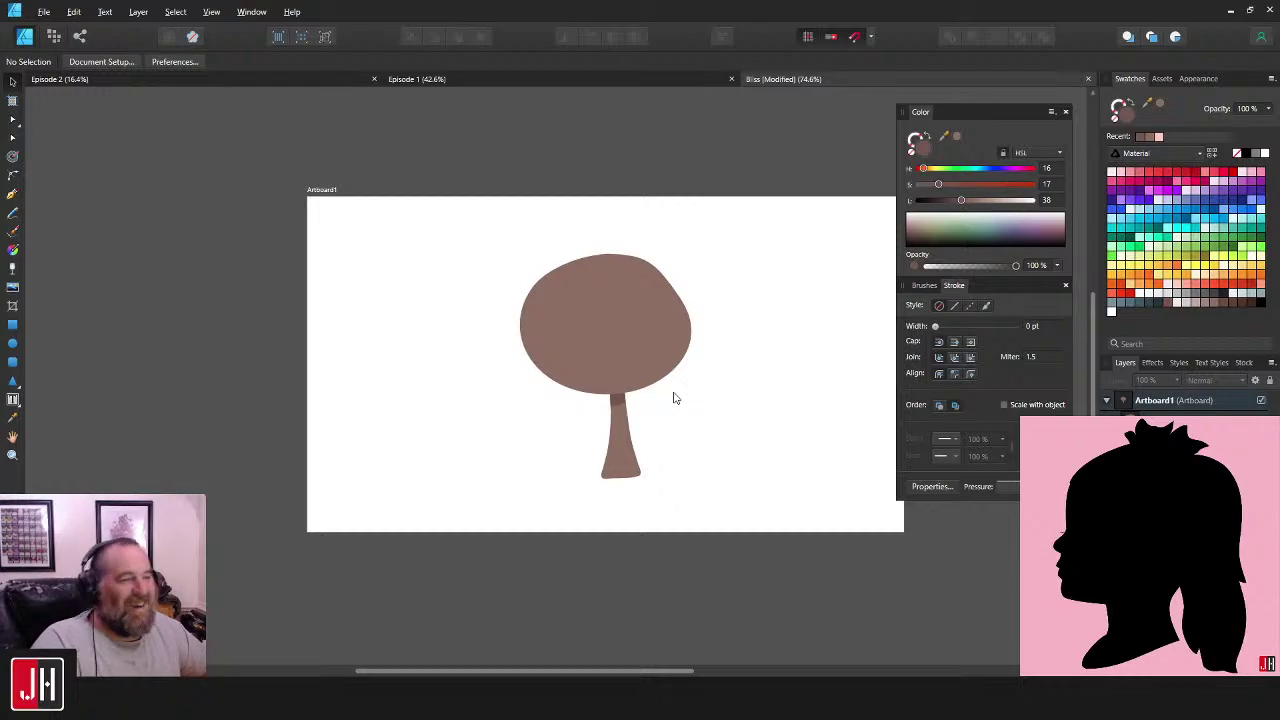
- Adjust the placement of the dark shadow shape at the top of the trunk
{"action": "scroll", "coordinate": [606, 440], "scroll_direction": "up", "scroll_amount": 12}
{"action": "left_click", "coordinate": [628, 323]}
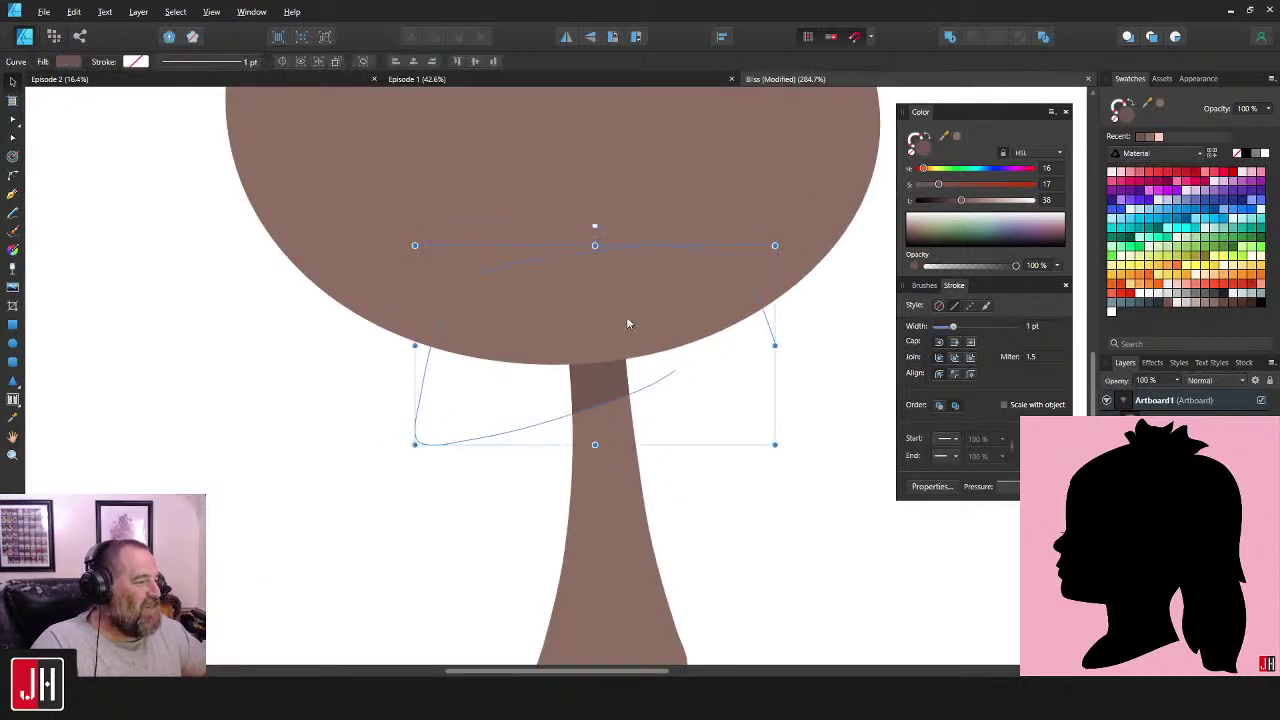
{"action": "left_click_drag", "start_coordinate": [597, 224], "coordinate": [620, 274]}
{"action": "scroll", "coordinate": [630, 315], "scroll_direction": "down", "scroll_amount": 6}
{"action": "left_click", "coordinate": [711, 331]}
{"action": "scroll", "coordinate": [666, 288], "scroll_direction": "up", "scroll_amount": 2}
- Nudge the canopy's upper-right node inward and shorten its upper curve handle slightly
{"action": "left_click", "coordinate": [654, 253]}
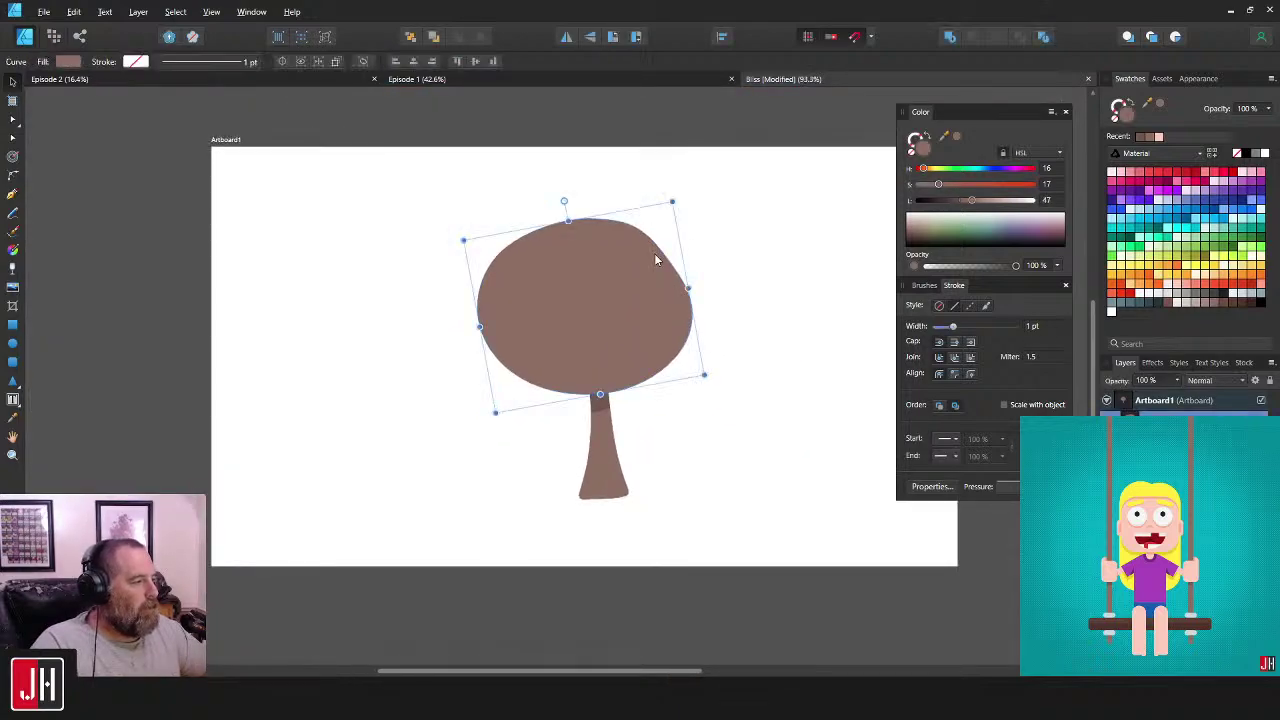
{"action": "key", "text": "a"}
{"action": "left_click_drag", "start_coordinate": [678, 273], "coordinate": [675, 275]}
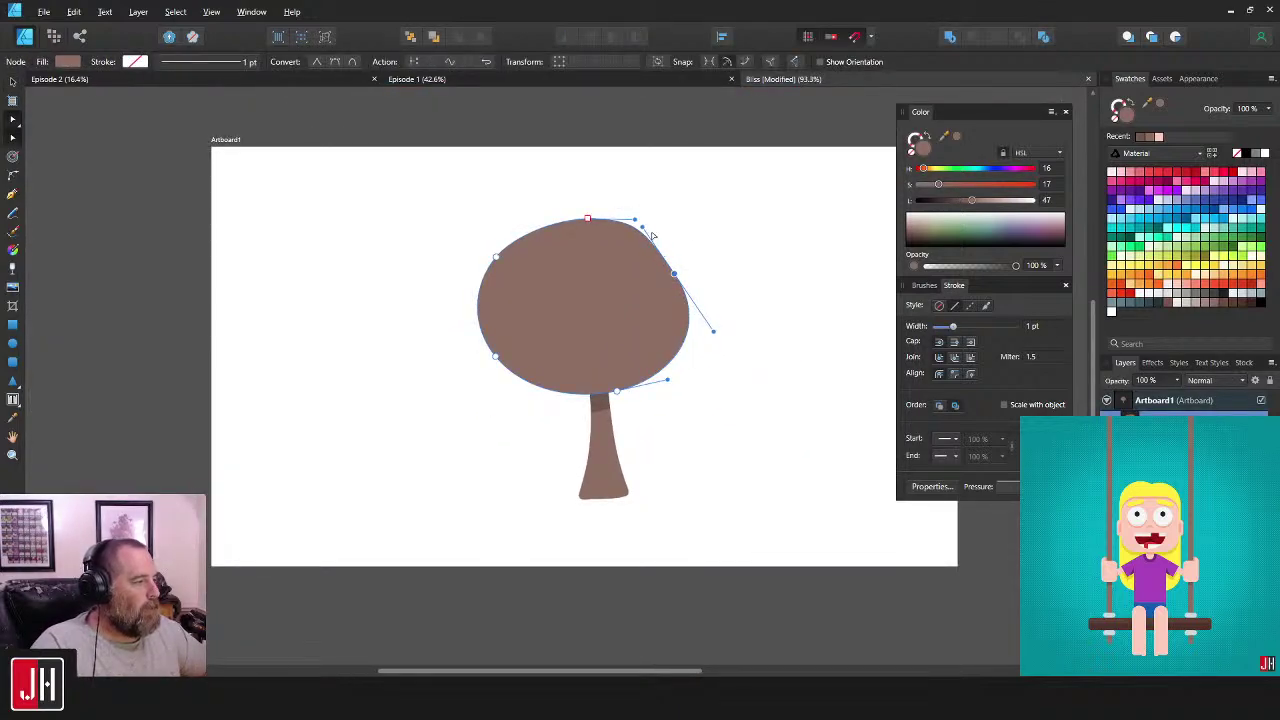
{"action": "left_click_drag", "start_coordinate": [642, 227], "coordinate": [642, 233]}
- Shift the canopy slightly up and to the right to centre it over the trunk
{"action": "key", "text": "v"}
{"action": "left_click", "coordinate": [740, 233]}
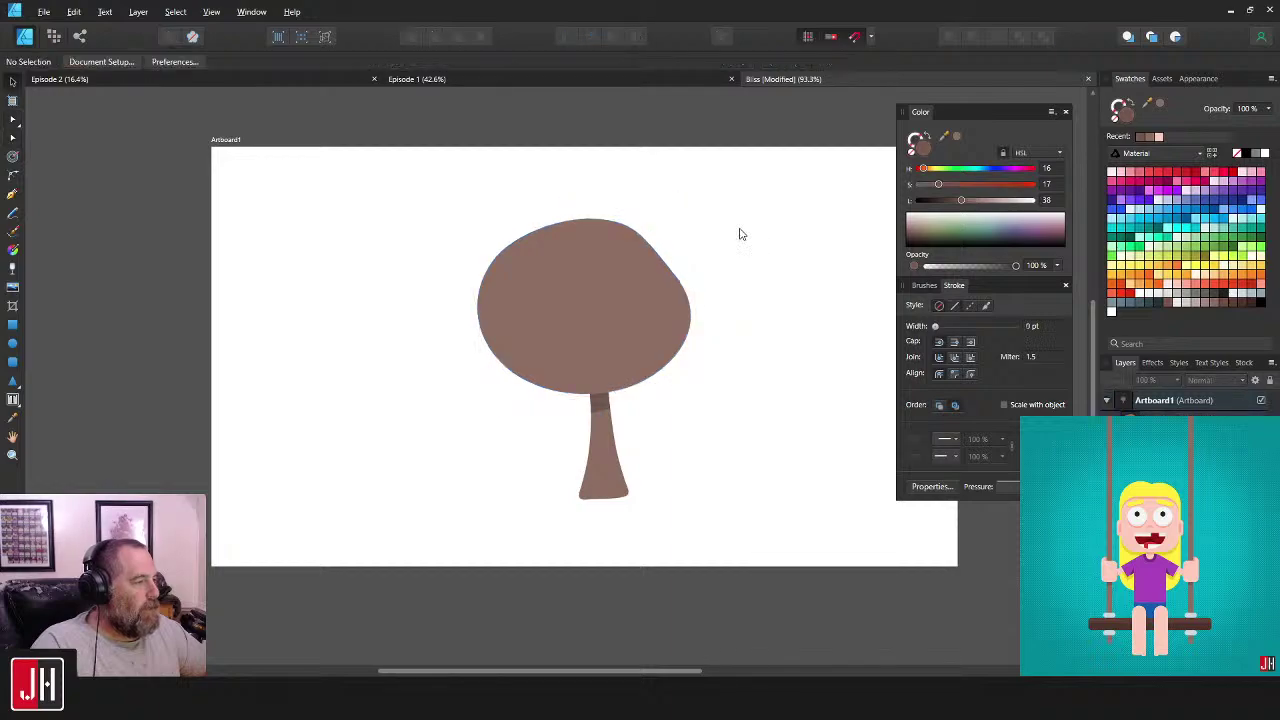
{"action": "left_click_drag", "start_coordinate": [594, 288], "coordinate": [600, 284]}
{"action": "left_click", "coordinate": [749, 267]}
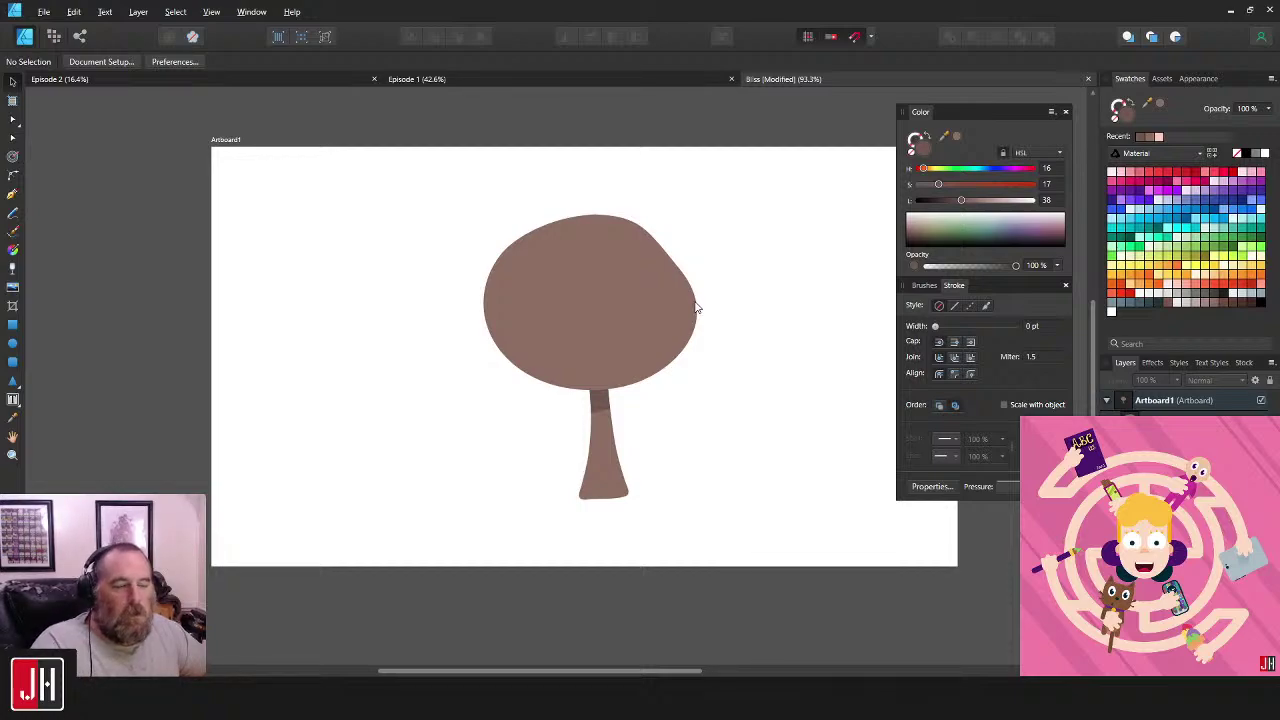
- Nudge the large oval head shape slightly down over the neck's shadow
{"action": "scroll", "coordinate": [605, 361], "scroll_direction": "up", "scroll_amount": 3}
{"action": "left_click", "coordinate": [619, 282]}
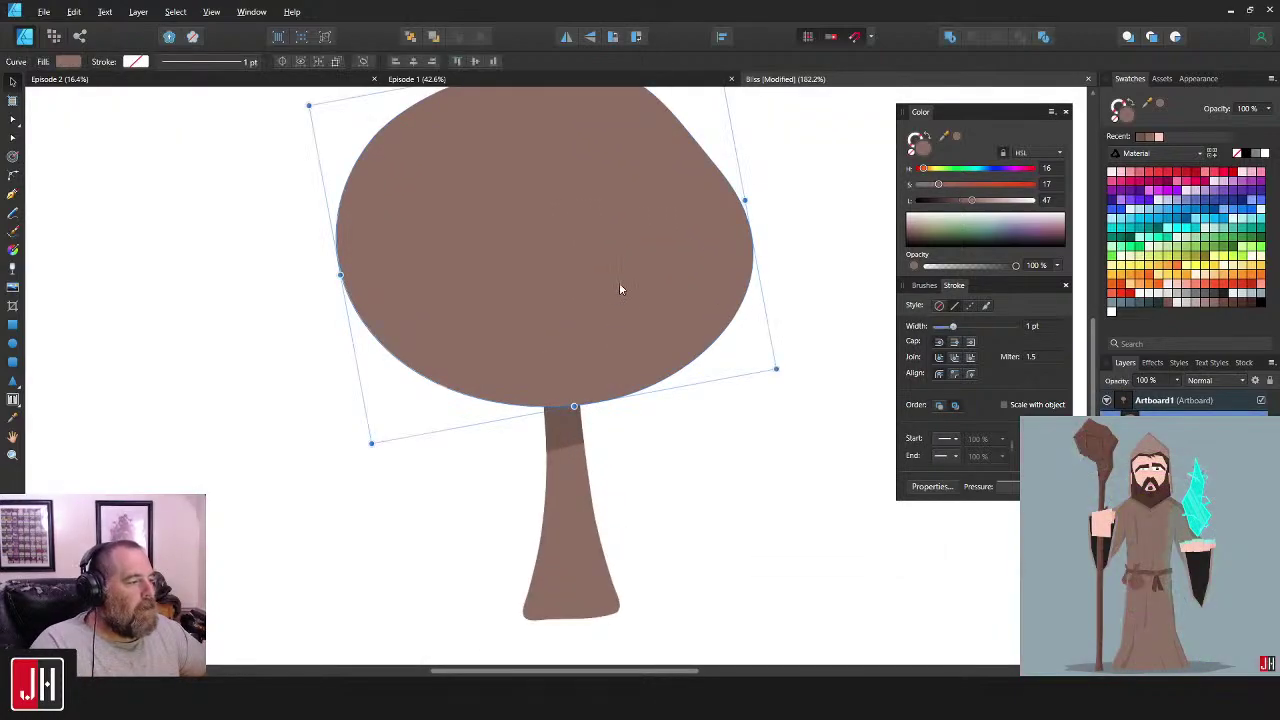
{"action": "left_click_drag", "start_coordinate": [619, 282], "coordinate": [620, 291]}
{"action": "scroll", "coordinate": [625, 293], "scroll_direction": "down", "scroll_amount": 3}
{"action": "left_click", "coordinate": [716, 291]}
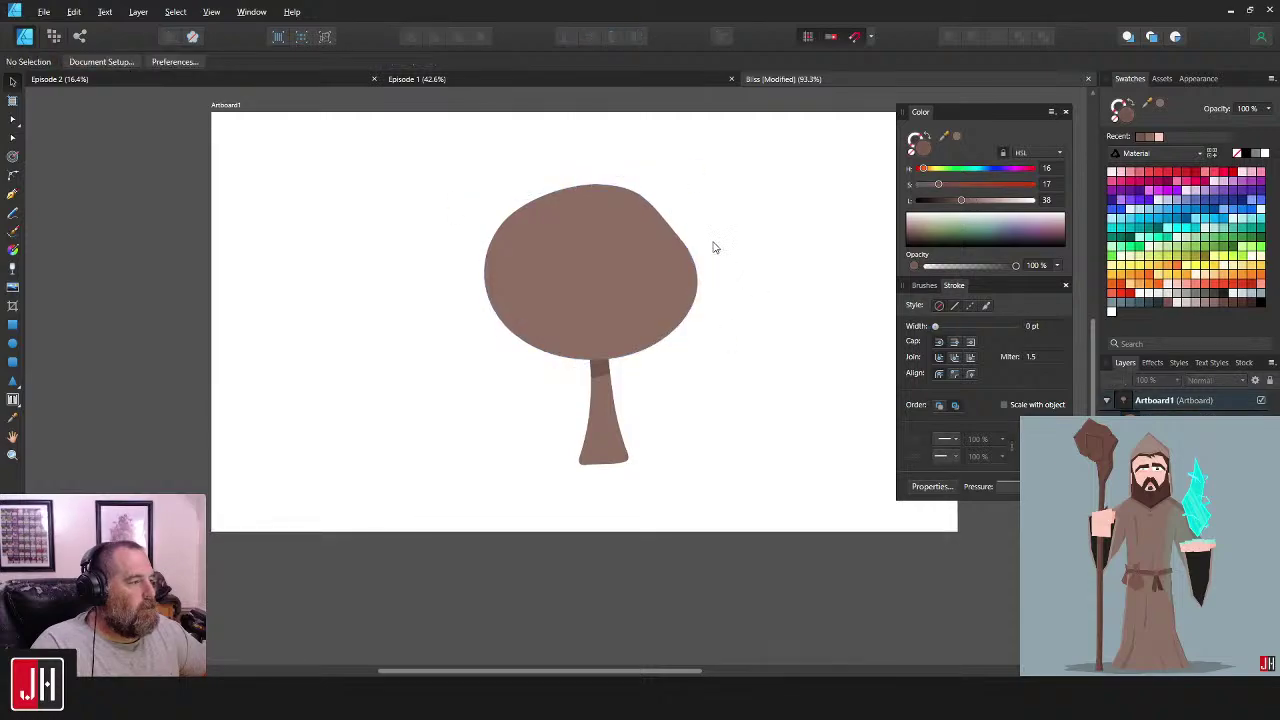
- Slightly adjust the top node of the head's outline to smooth the crown
{"action": "left_click_drag", "start_coordinate": [712, 243], "coordinate": [700, 278]}
{"action": "scroll", "coordinate": [571, 241], "scroll_direction": "up", "scroll_amount": 3}
{"action": "left_click", "coordinate": [612, 236]}
{"action": "key", "text": "a"}
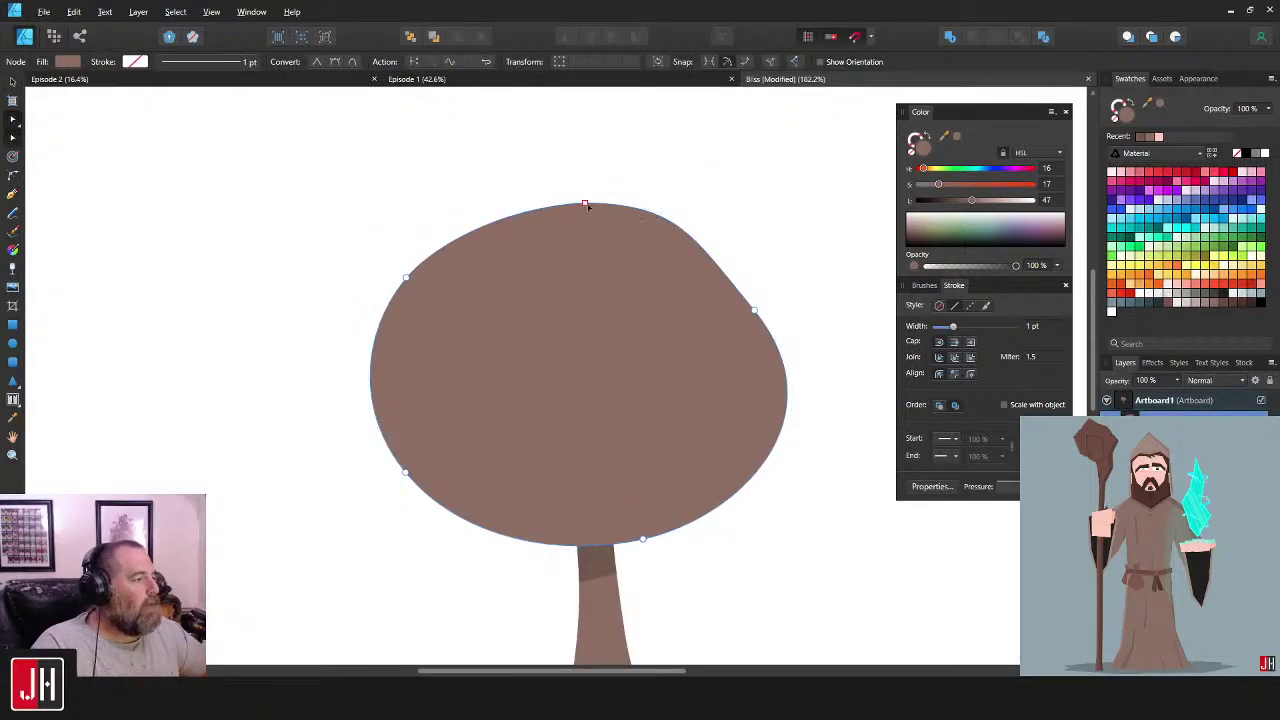
{"action": "left_click", "coordinate": [586, 205]}
{"action": "key", "text": "v"}
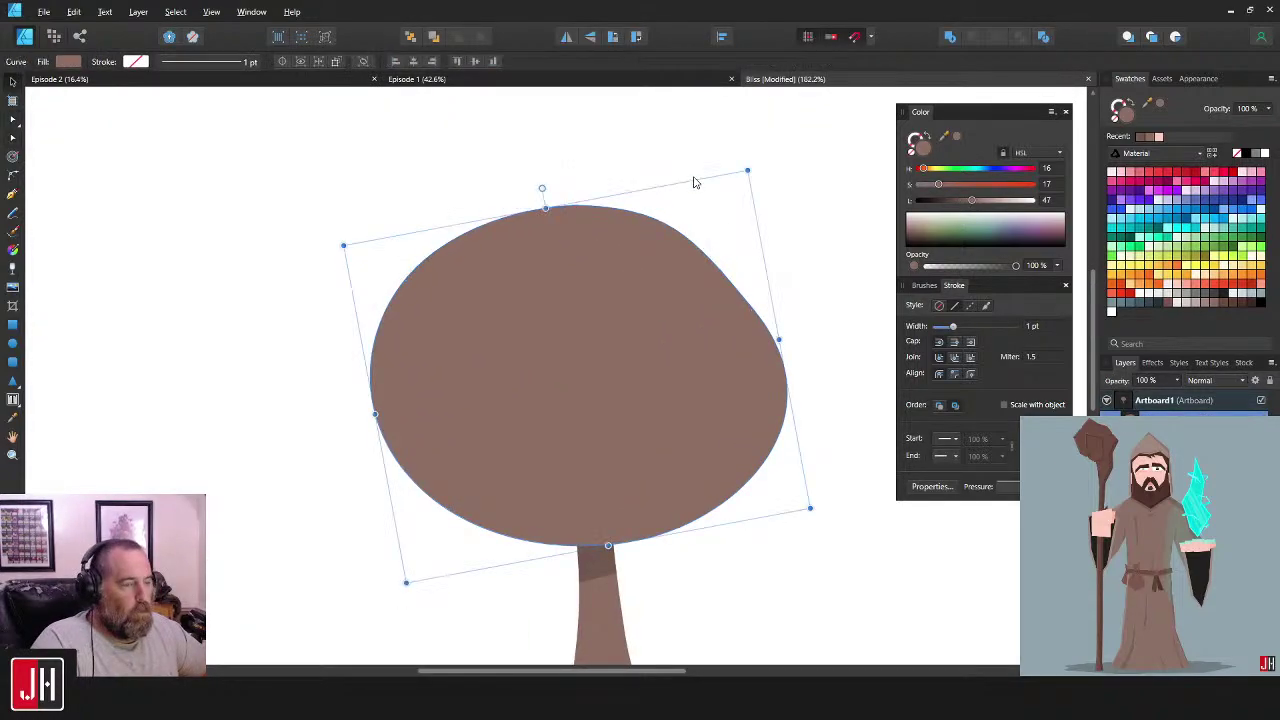
{"action": "left_click", "coordinate": [695, 182]}
{"action": "scroll", "coordinate": [705, 292], "scroll_direction": "down", "scroll_amount": 3}
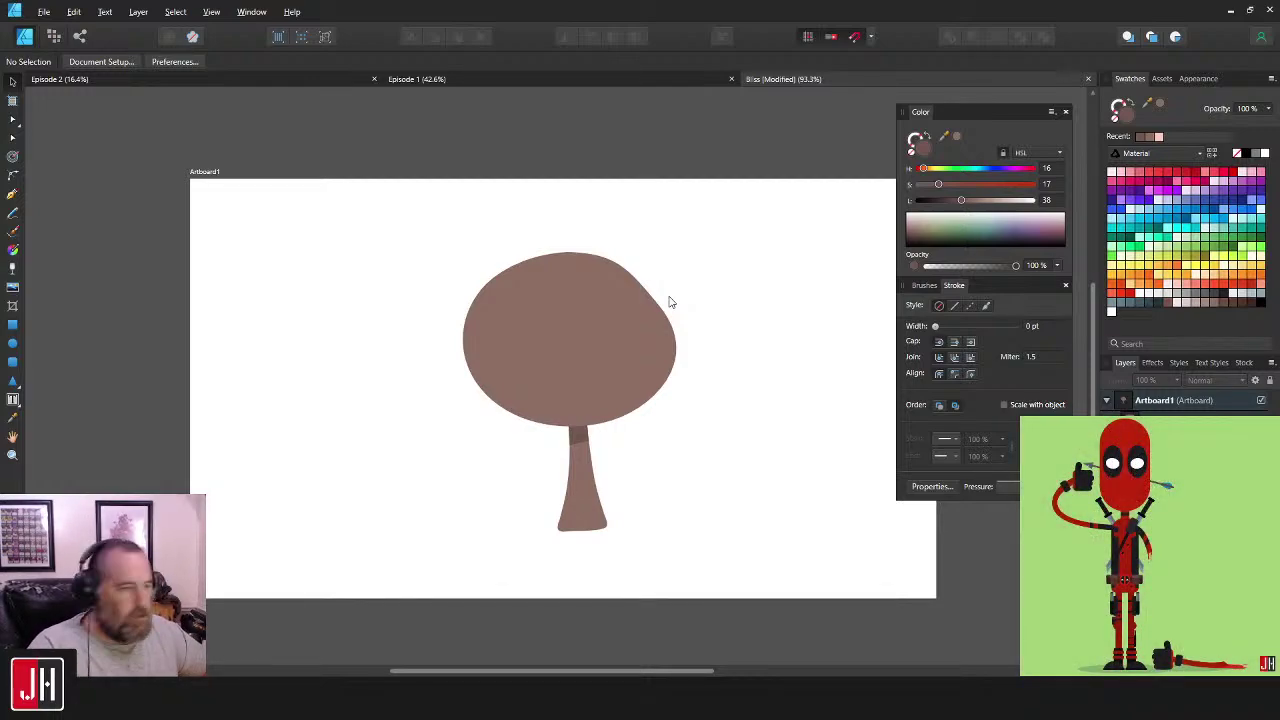
- Select the head and neck together and shift them slightly on the artboard
{"action": "scroll", "coordinate": [710, 350], "scroll_direction": "up", "scroll_amount": 3}
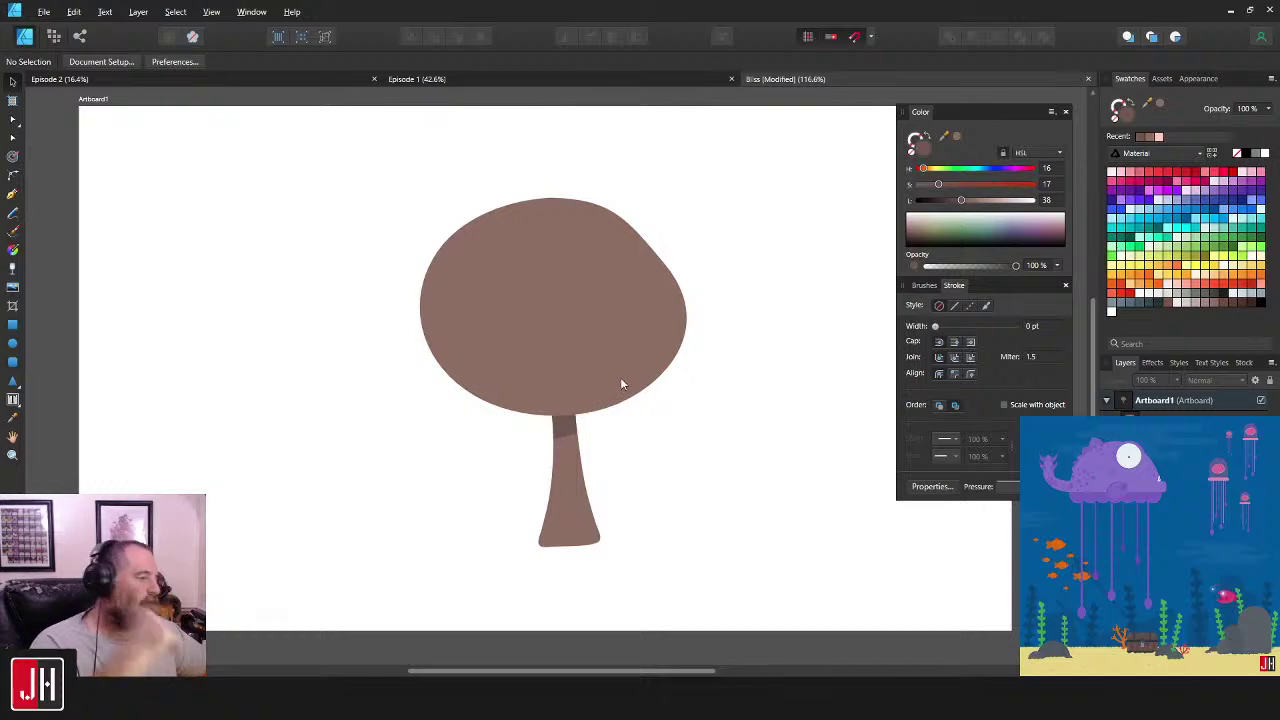
{"action": "left_click_drag", "start_coordinate": [621, 379], "coordinate": [648, 359]}
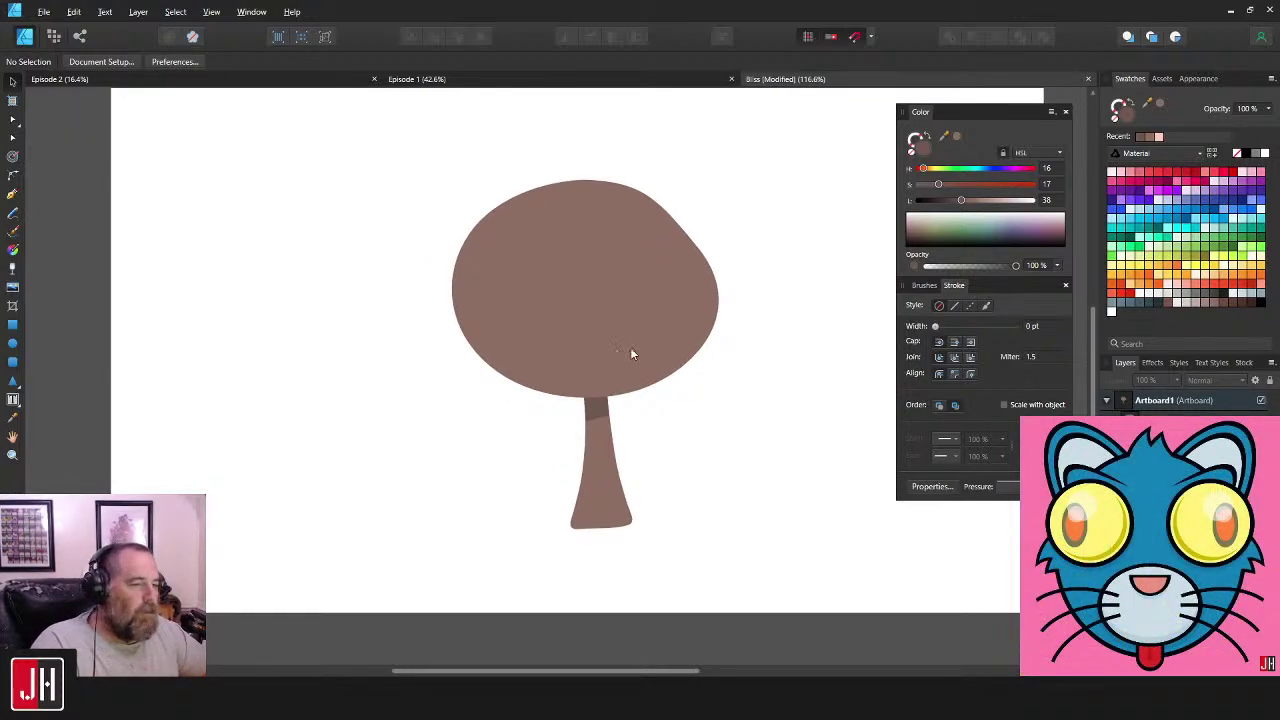
{"action": "left_click_drag", "start_coordinate": [665, 340], "coordinate": [645, 316]}
{"action": "scroll", "coordinate": [674, 375], "scroll_direction": "down", "scroll_amount": 1}
{"action": "scroll", "coordinate": [649, 400], "scroll_direction": "up", "scroll_amount": 1}
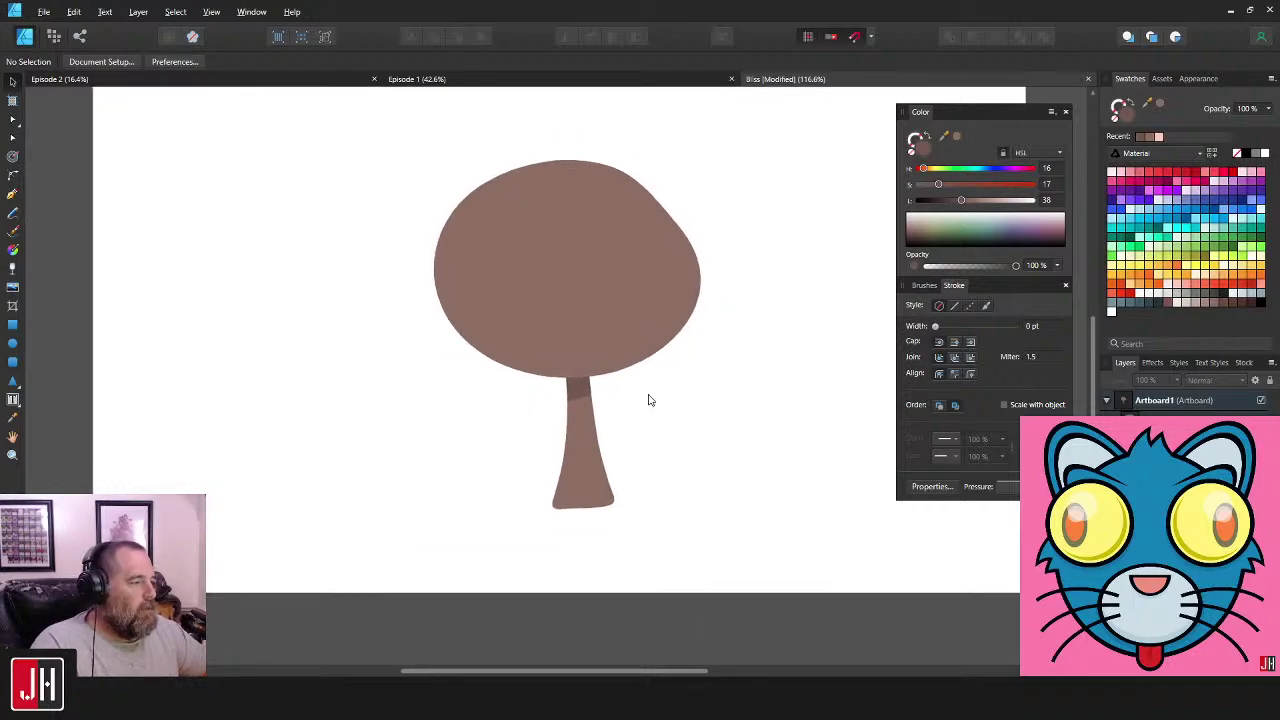
{"action": "left_click", "coordinate": [586, 349]}
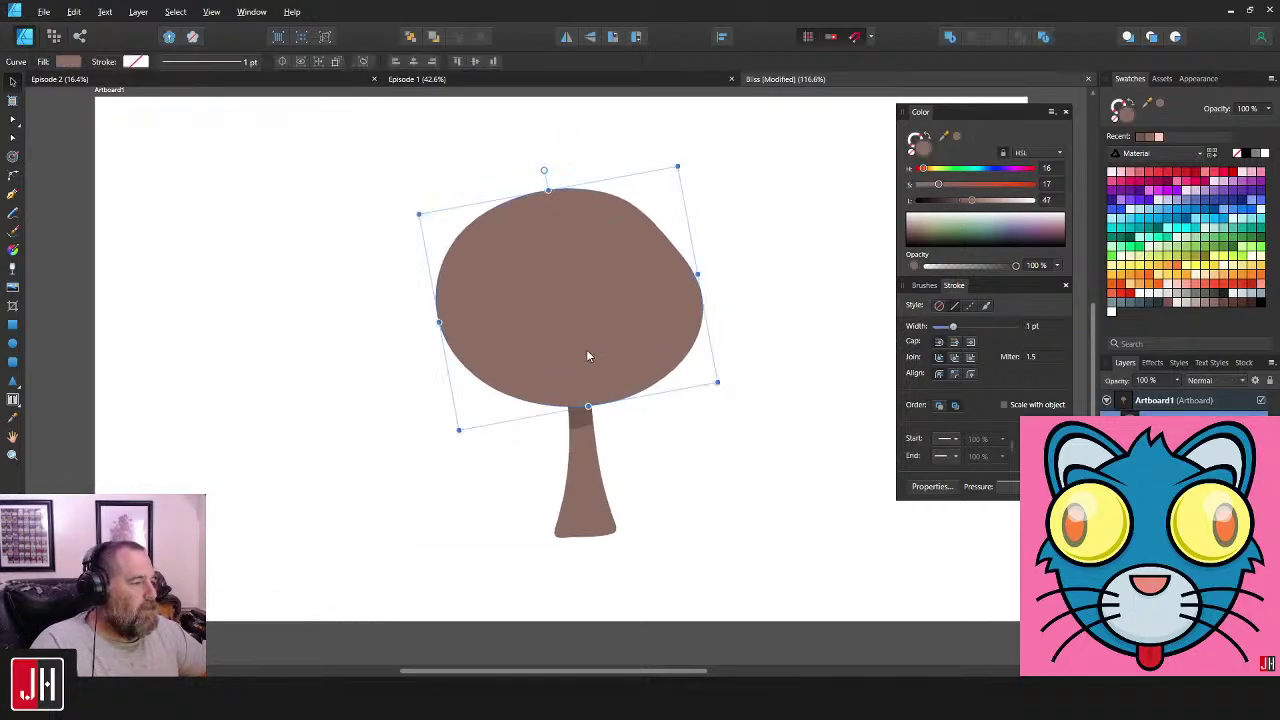
{"action": "left_click", "coordinate": [590, 436], "text": "shift"}
{"action": "left_click_drag", "start_coordinate": [587, 376], "coordinate": [580, 386]}
{"action": "left_click", "coordinate": [754, 309]}
{"action": "scroll", "coordinate": [706, 340], "scroll_direction": "down", "scroll_amount": 3}
{"action": "scroll", "coordinate": [719, 308], "scroll_direction": "up", "scroll_amount": 2}
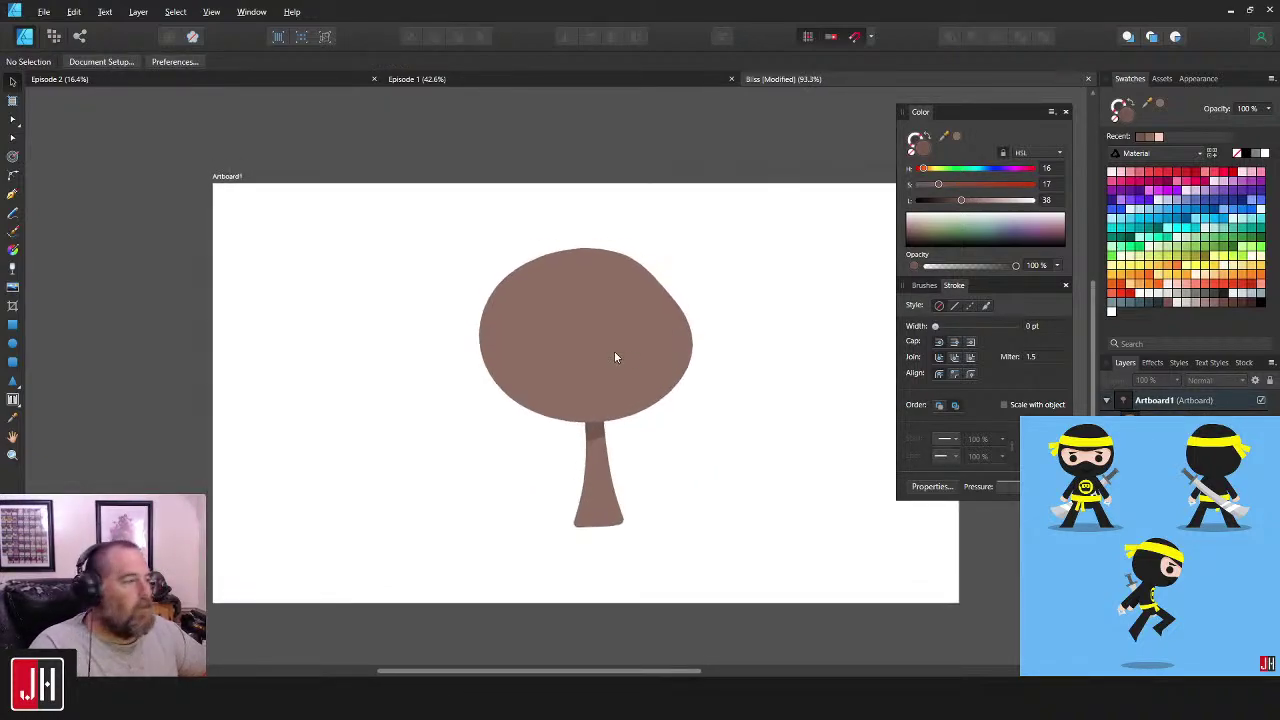
- Move the head and neck together farther left on the artboard
{"action": "left_click", "coordinate": [614, 351]}
{"action": "left_click", "coordinate": [607, 481], "text": "shift"}
{"action": "left_click_drag", "start_coordinate": [606, 366], "coordinate": [516, 373]}
{"action": "left_click", "coordinate": [592, 362]}
{"action": "left_click_drag", "start_coordinate": [534, 452], "coordinate": [711, 363]}
- Sample the neck's brown and try a freehand Pencil stroke for the body below the neck
{"action": "key", "text": "n"}
{"action": "scroll", "coordinate": [664, 429], "scroll_direction": "up", "scroll_amount": 1}
{"action": "key", "text": "i"}
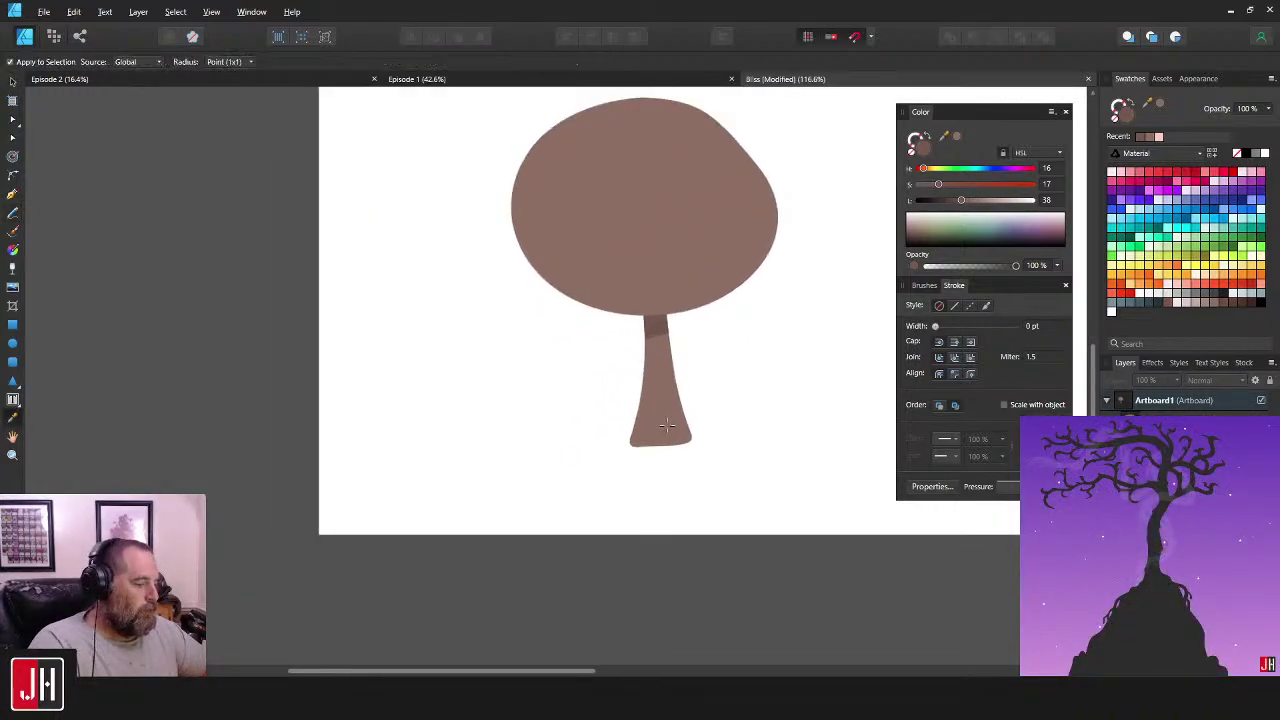
{"action": "left_click", "coordinate": [666, 430]}
{"action": "key", "text": "n"}
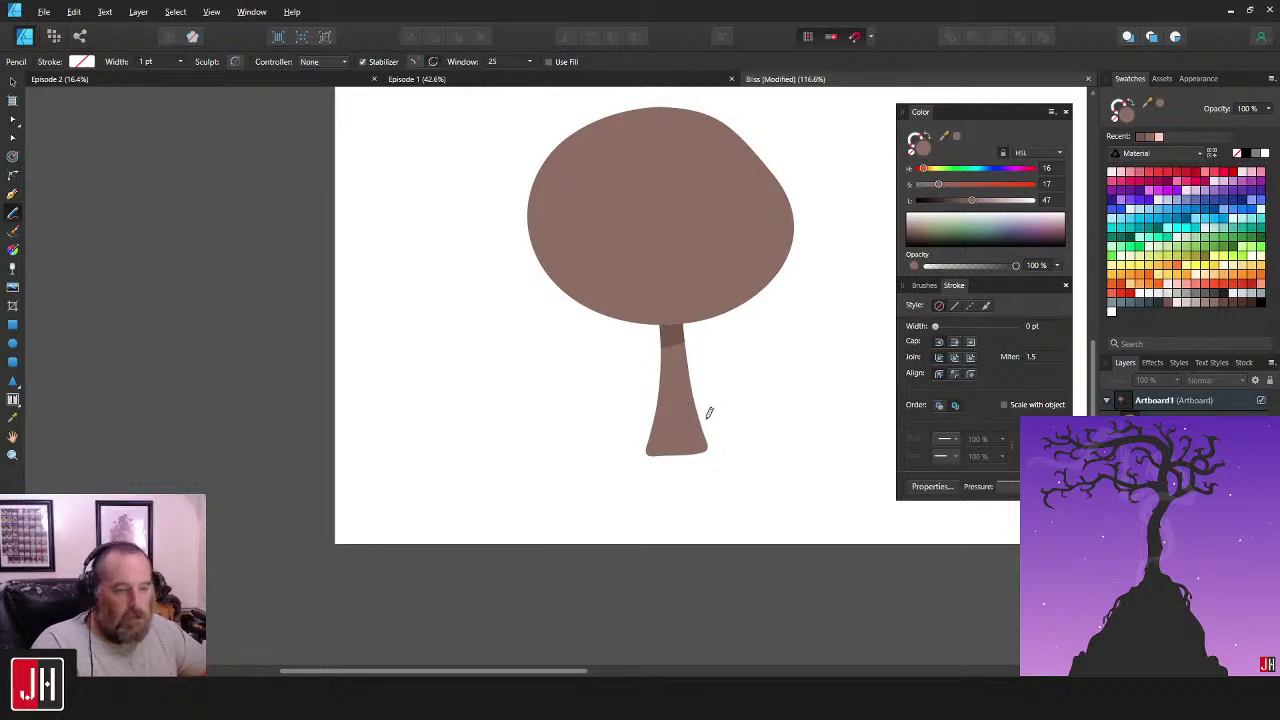
{"action": "left_click_drag", "start_coordinate": [708, 412], "coordinate": [706, 363]}
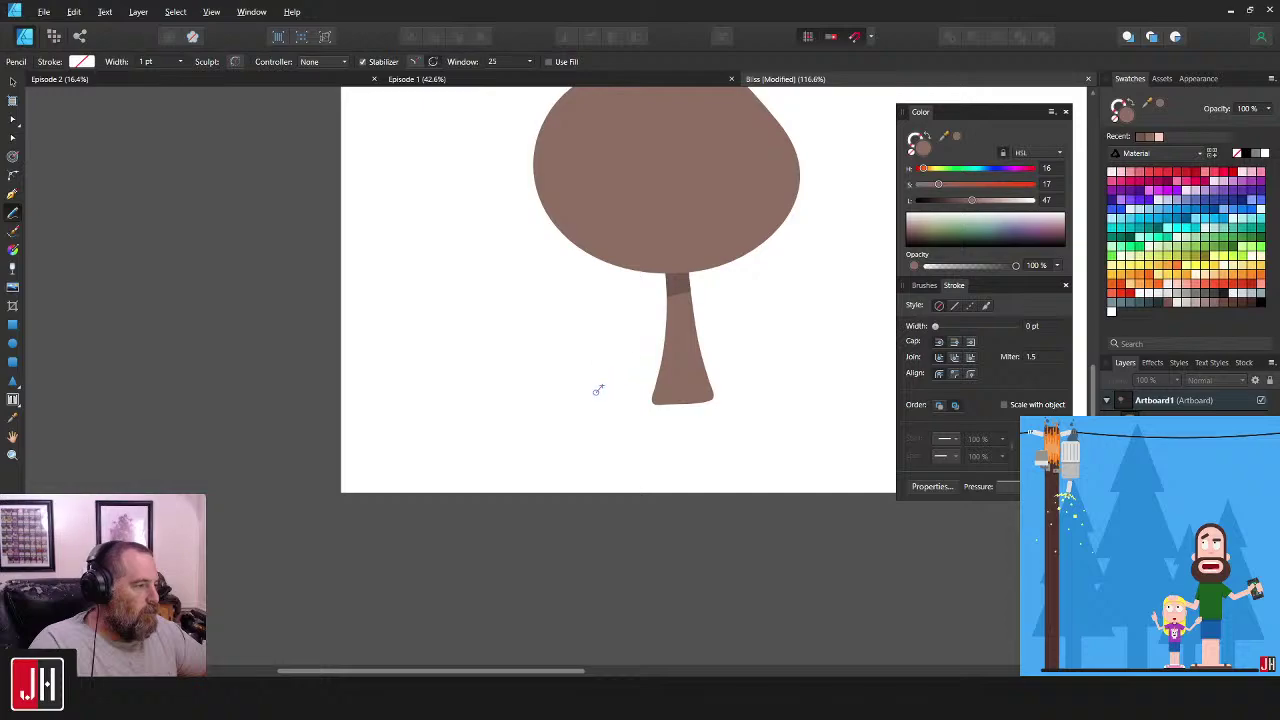
{"action": "left_click_drag", "start_coordinate": [611, 482], "coordinate": [614, 531]}
{"action": "key", "text": "ctrl+z"}
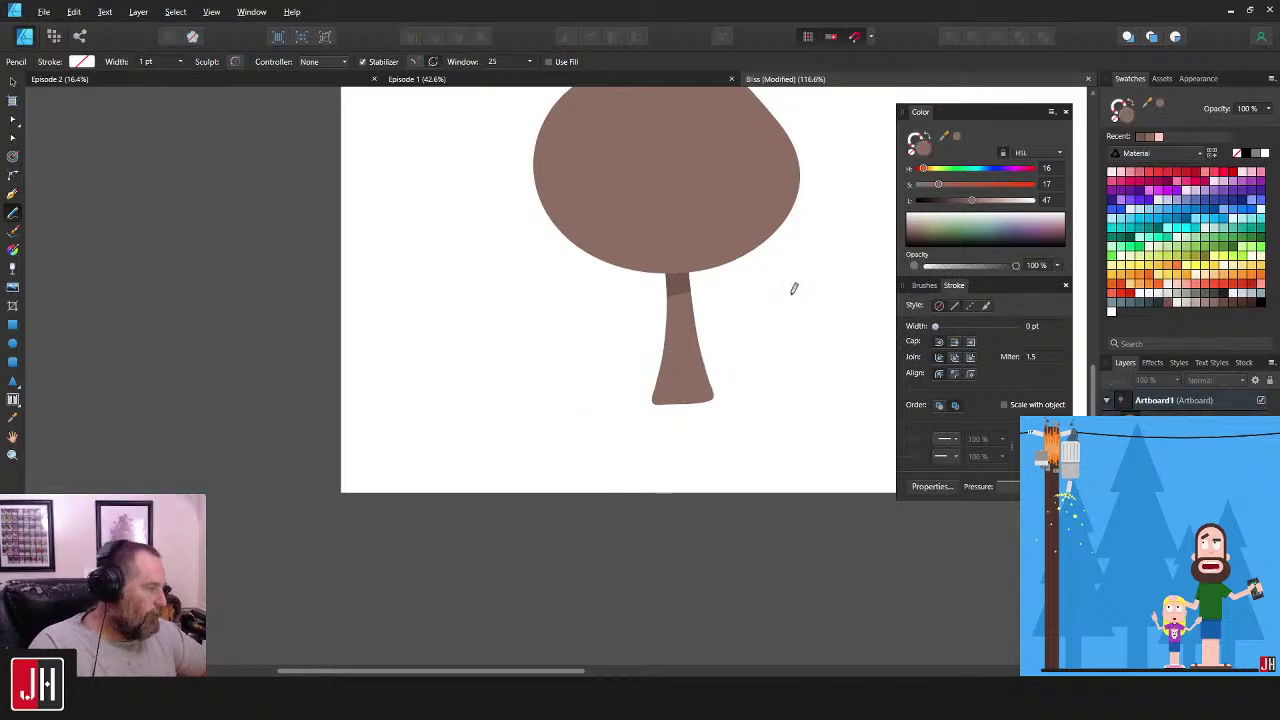
- Test a freehand oval beside the neck with a red colour, undo it, and enable the Pencil's Use Fill option
{"action": "left_click", "coordinate": [1186, 177]}
{"action": "mouse_move", "coordinate": [797, 302]}
{"action": "left_mouse_down"}
{"action": "mouse_move", "coordinate": [763, 307]}
{"action": "mouse_move", "coordinate": [798, 387]}
{"action": "mouse_move", "coordinate": [800, 305]}
{"action": "left_mouse_up"}
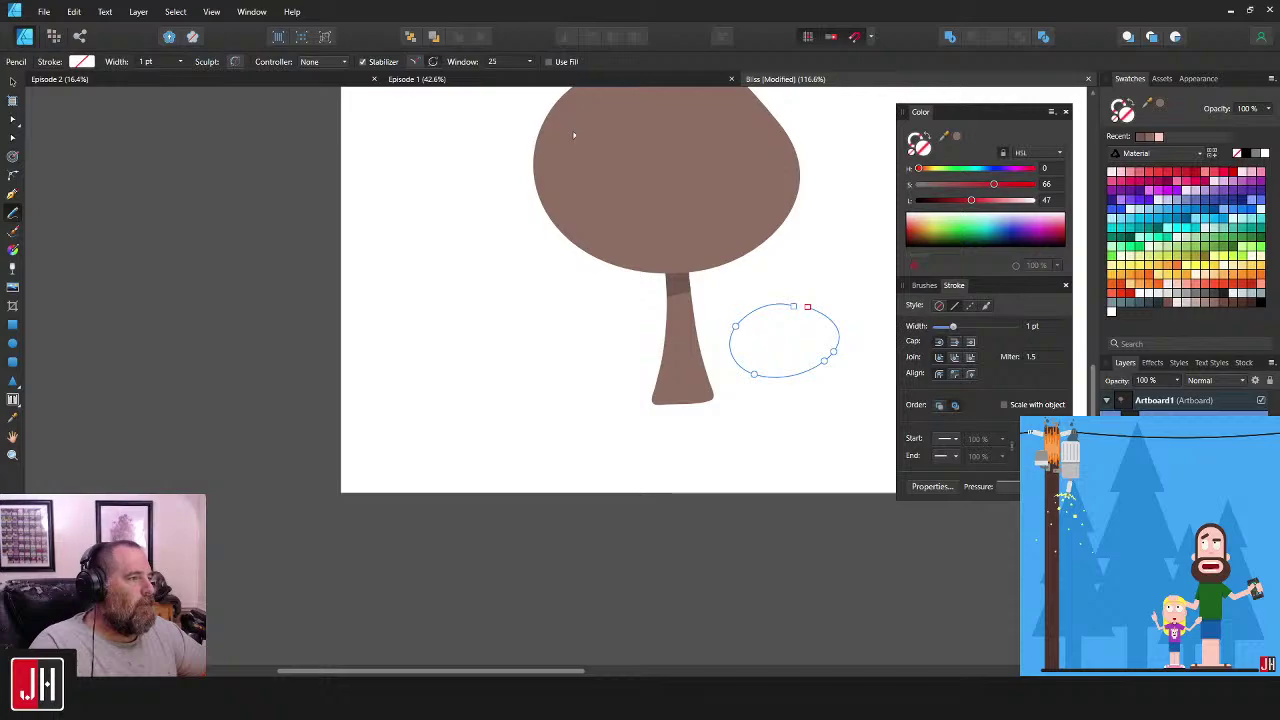
{"action": "key", "text": "ctrl+z"}
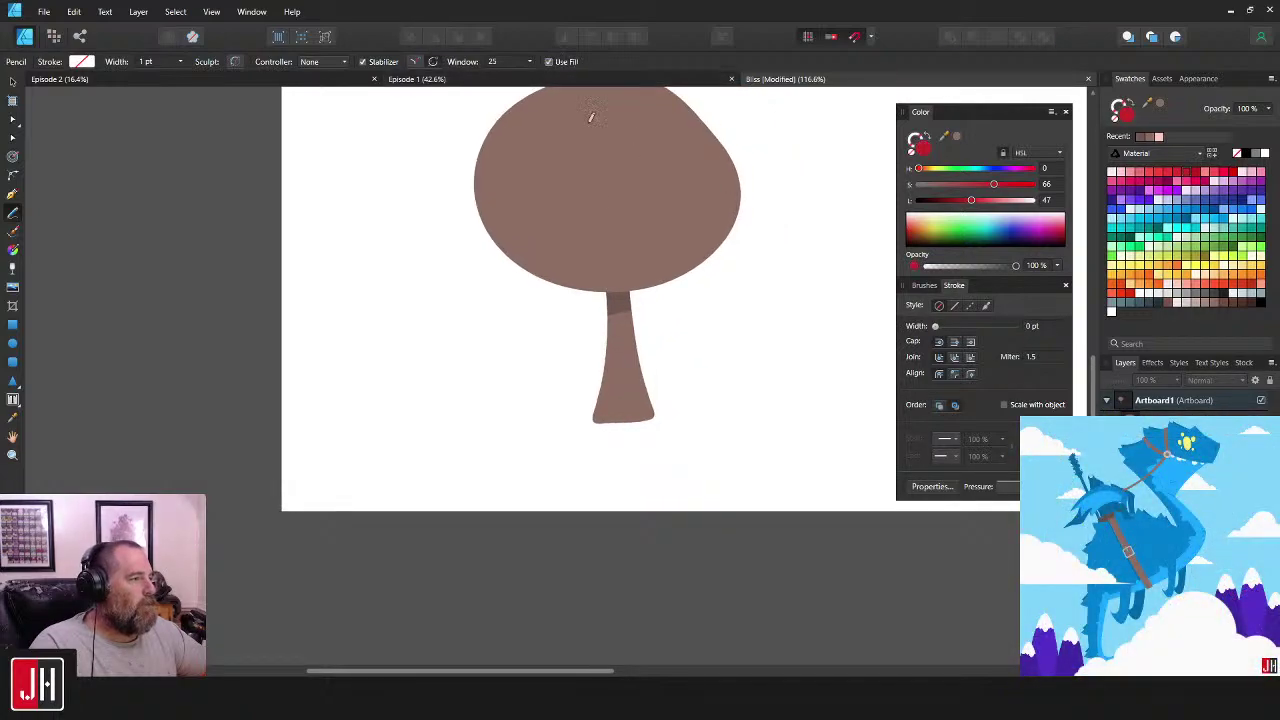
{"action": "mouse_move", "coordinate": [615, 372]}
{"action": "left_mouse_down"}
{"action": "mouse_move", "coordinate": [537, 512]}
{"action": "mouse_move", "coordinate": [604, 374]}
{"action": "mouse_move", "coordinate": [645, 355]}
{"action": "left_mouse_up"}
{"action": "key", "text": "ctrl+z"}
- Sample the neck's brown as the fill colour for the Pencil tool
{"action": "key", "text": "i"}
{"action": "left_click", "coordinate": [630, 398]}
{"action": "key", "text": "n"}
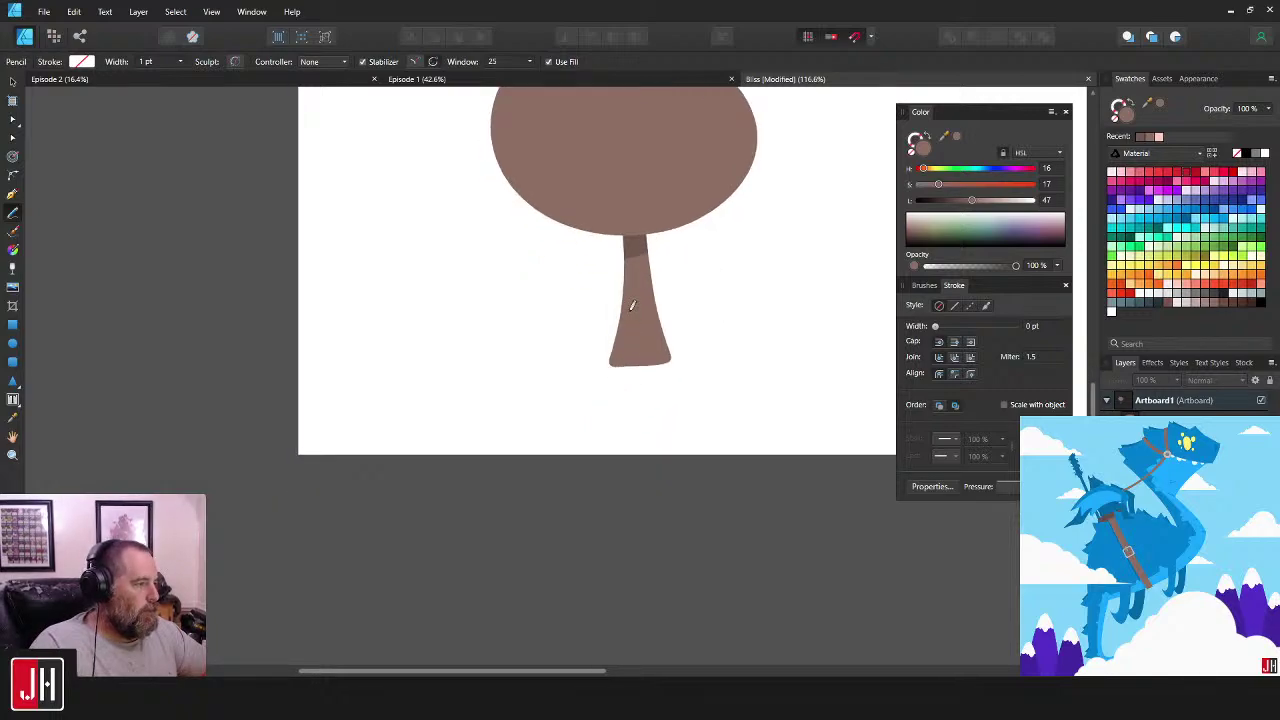
- Try freehand outlines for the left shoulder and side of the torso, starting at the base of the neck
{"action": "mouse_move", "coordinate": [608, 336]}
{"action": "left_mouse_down"}
{"action": "mouse_move", "coordinate": [537, 370]}
{"action": "mouse_move", "coordinate": [561, 571]}
{"action": "left_mouse_up"}
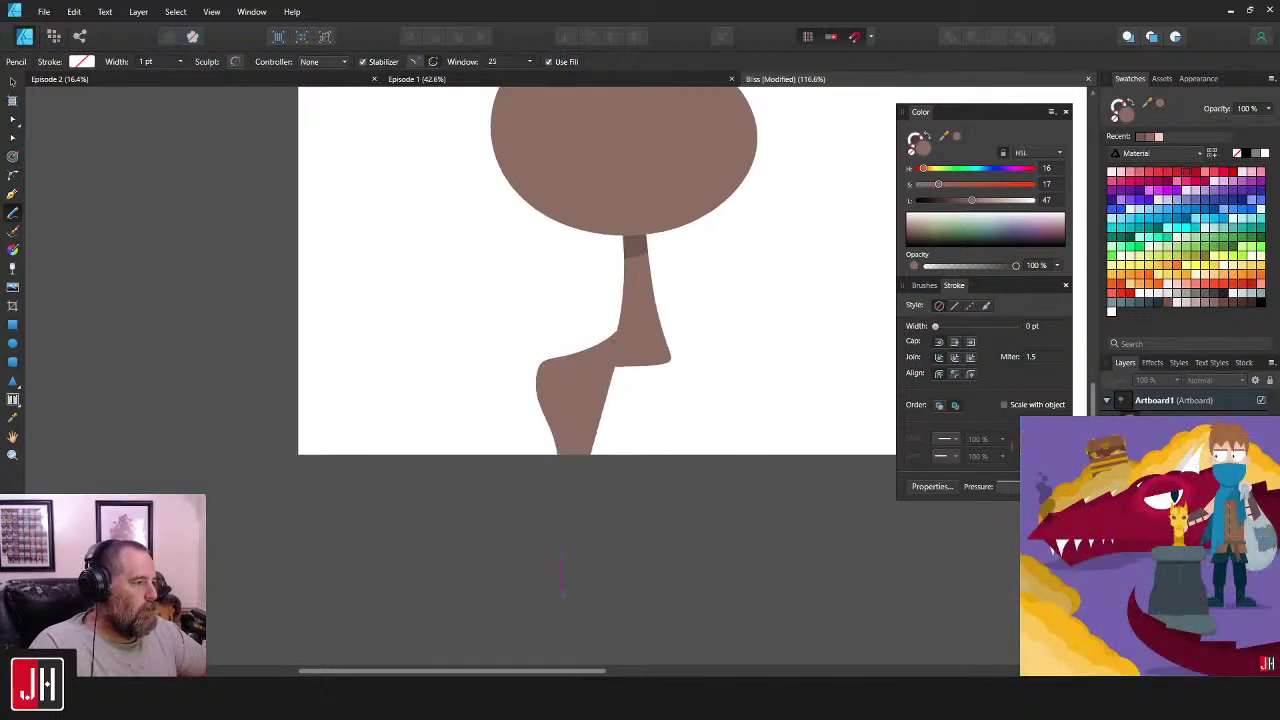
{"action": "key", "text": "ctrl+z"}
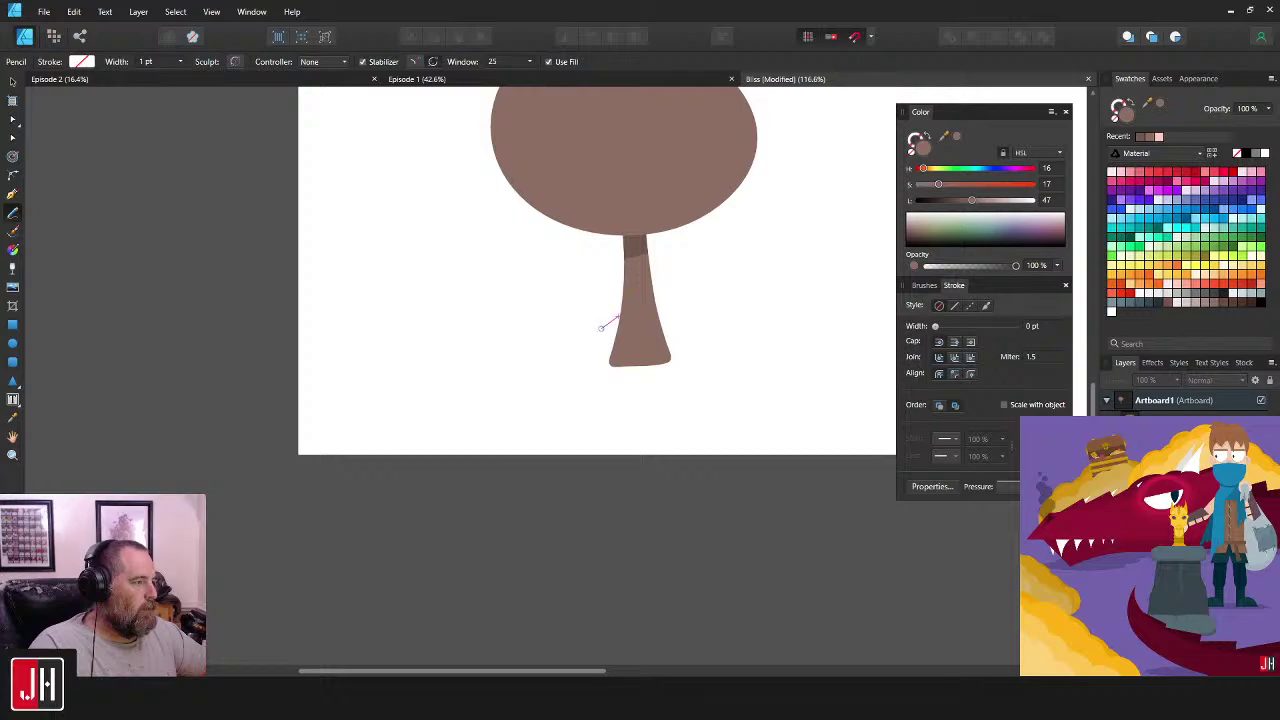
{"action": "mouse_move", "coordinate": [602, 327]}
{"action": "left_mouse_down"}
{"action": "mouse_move", "coordinate": [567, 349]}
{"action": "mouse_move", "coordinate": [553, 391]}
{"action": "mouse_move", "coordinate": [586, 540]}
{"action": "left_mouse_up"}
{"action": "key", "text": "ctrl+z"}
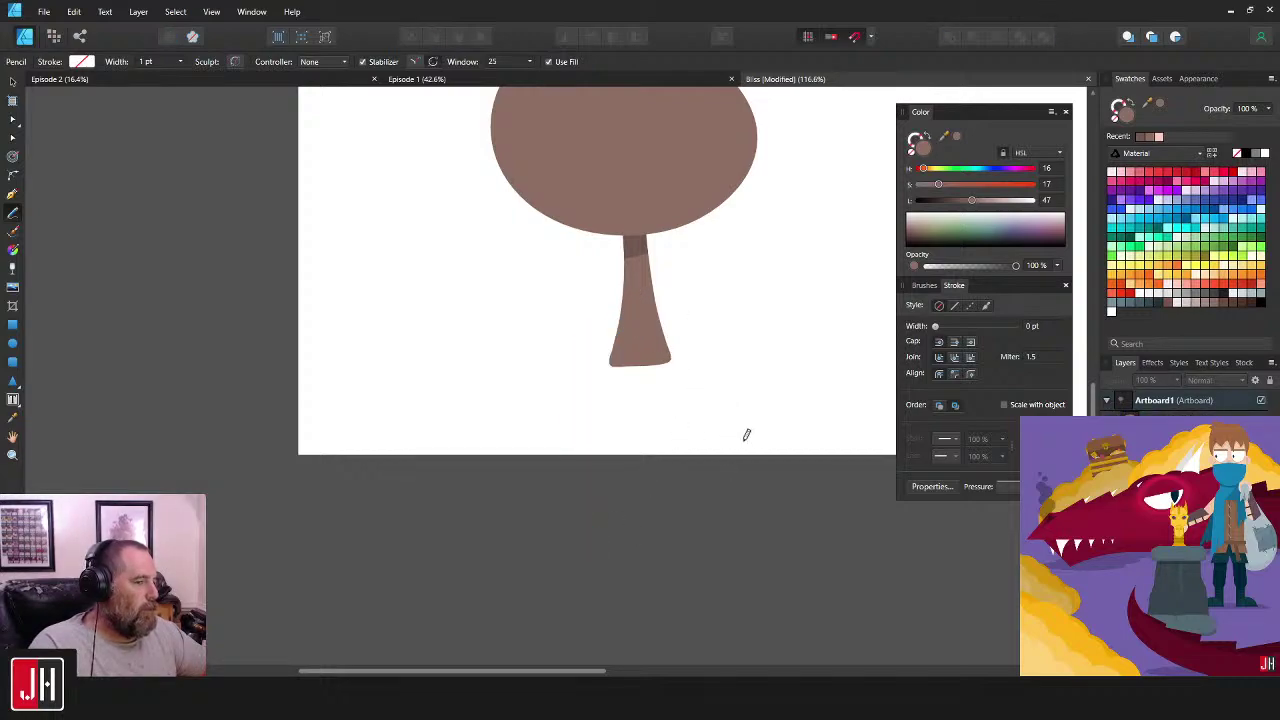
{"action": "left_click_drag", "start_coordinate": [744, 440], "coordinate": [734, 441]}
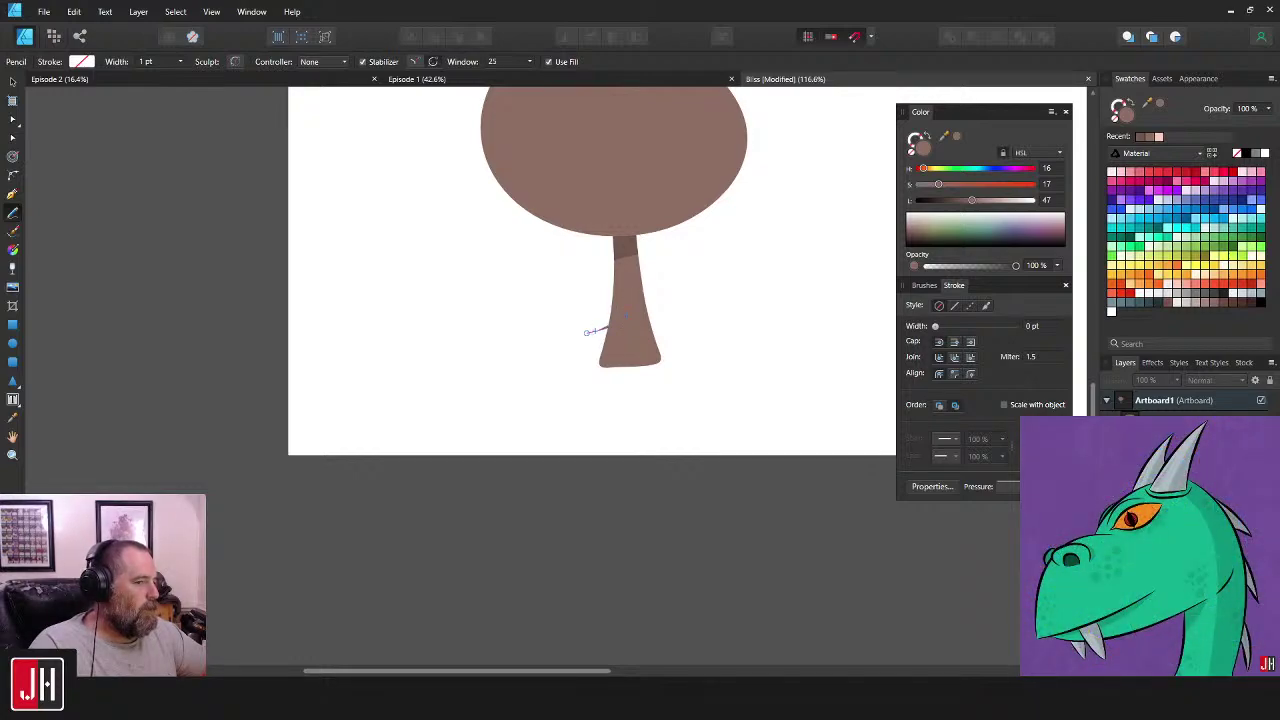
{"action": "mouse_move", "coordinate": [590, 331]}
{"action": "left_mouse_down"}
{"action": "mouse_move", "coordinate": [551, 349]}
{"action": "mouse_move", "coordinate": [569, 449]}
{"action": "mouse_move", "coordinate": [560, 527]}
{"action": "left_mouse_up"}
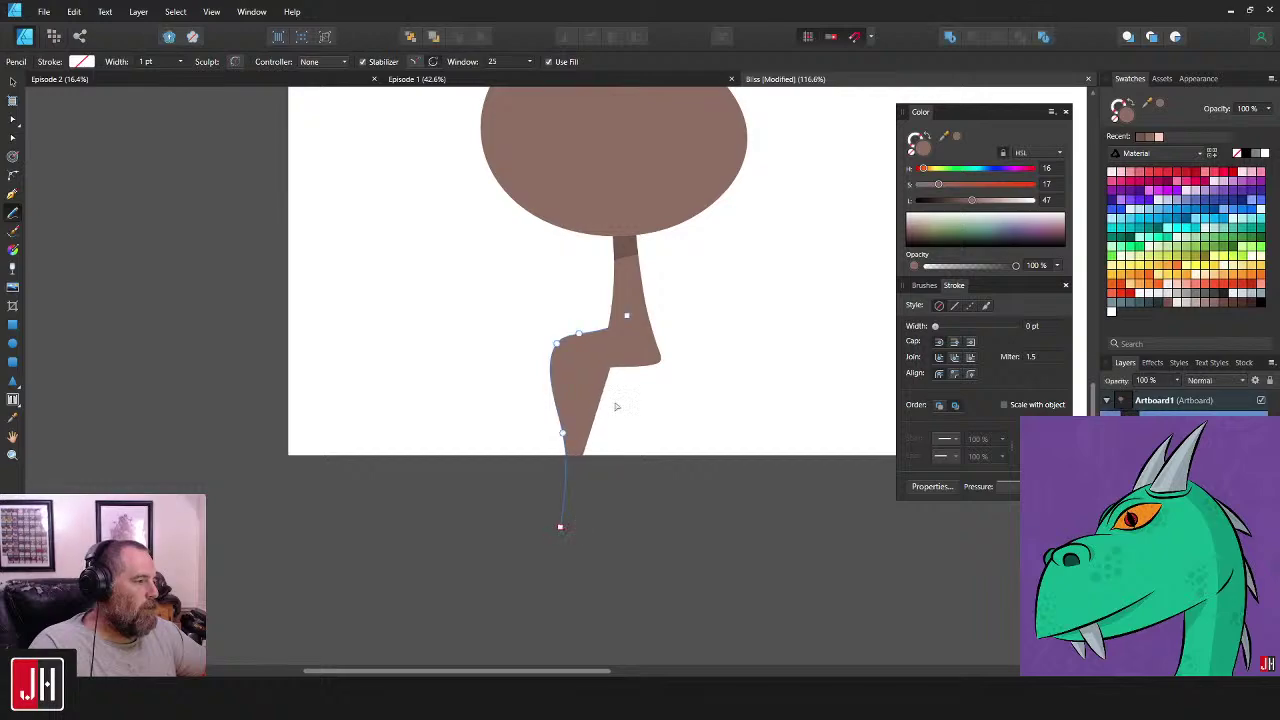
{"action": "key", "text": "ctrl+z"}
{"action": "mouse_move", "coordinate": [605, 336]}
{"action": "left_mouse_down"}
{"action": "mouse_move", "coordinate": [539, 361]}
{"action": "mouse_move", "coordinate": [563, 470]}
{"action": "left_mouse_up"}
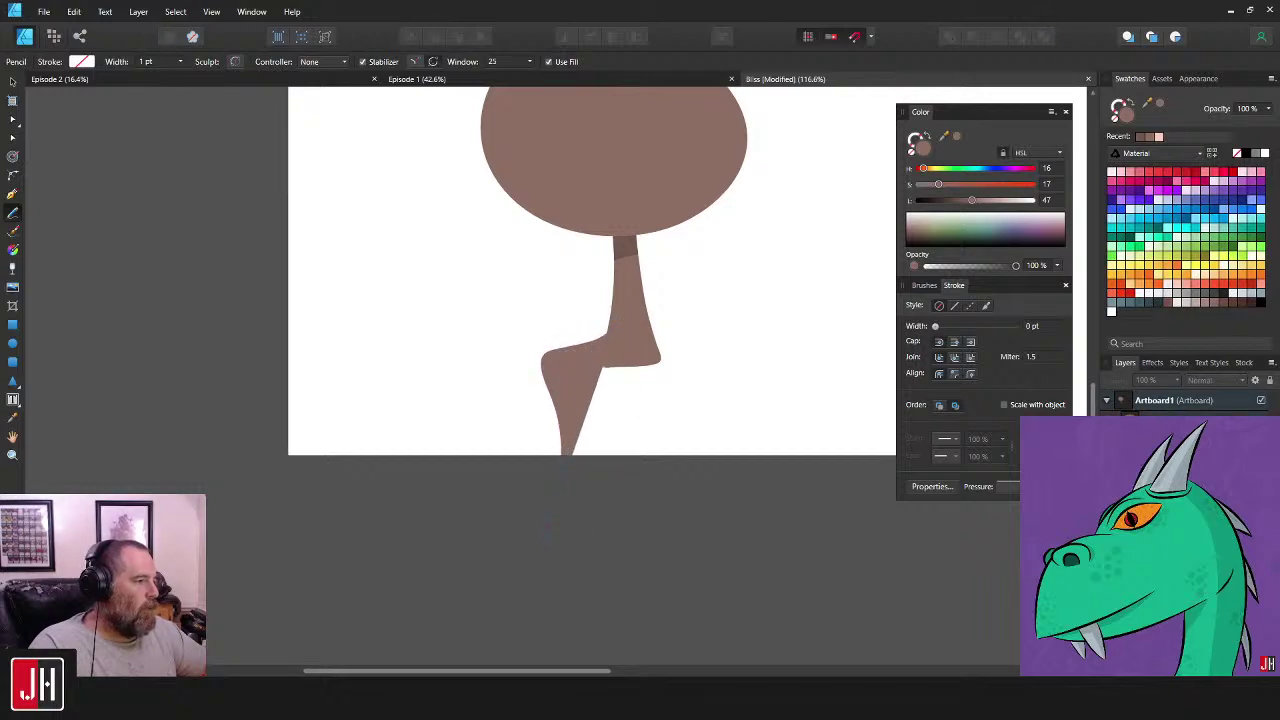
{"action": "left_click_drag", "start_coordinate": [551, 520], "coordinate": [549, 523]}
{"action": "key", "text": "ctrl+z"}
- Draw a filled brown torso freehand, from the left shoulder and side around the right, extending below the artboard's lower edge, using Sculpt
{"action": "mouse_move", "coordinate": [606, 330]}
{"action": "left_mouse_down"}
{"action": "mouse_move", "coordinate": [549, 354]}
{"action": "mouse_move", "coordinate": [565, 537]}
{"action": "left_mouse_up"}
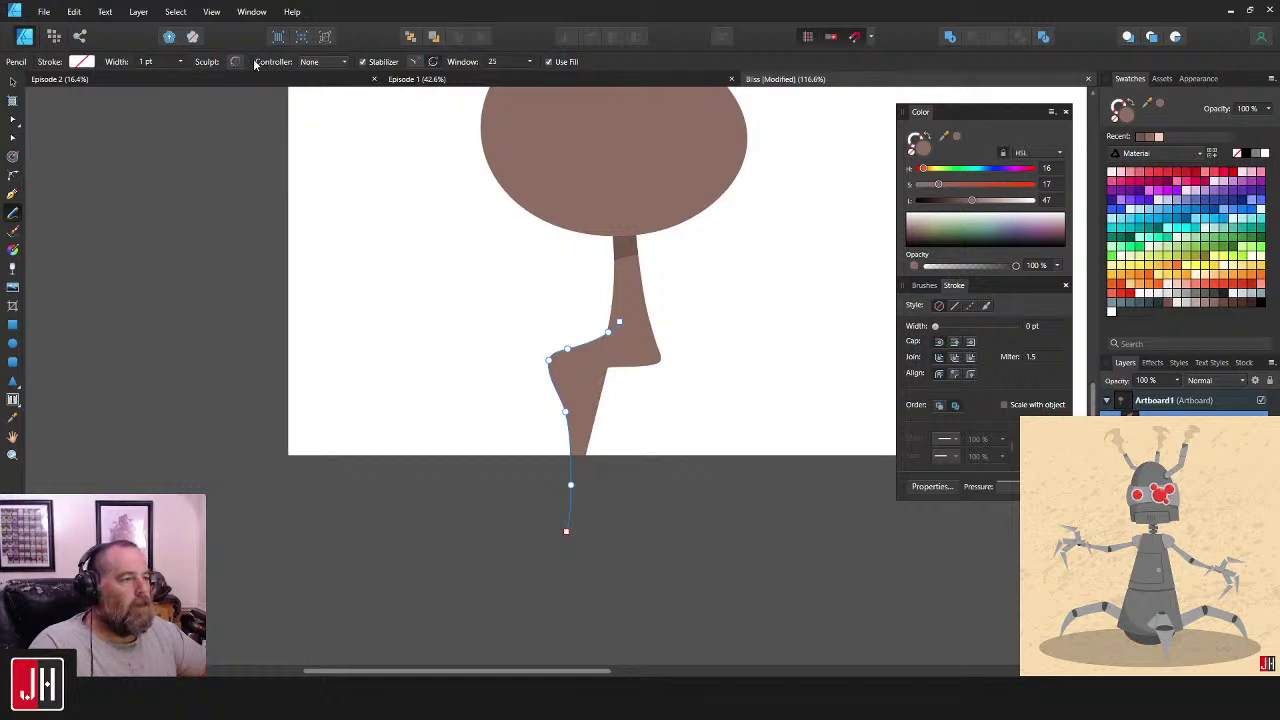
{"action": "left_click_drag", "start_coordinate": [778, 304], "coordinate": [766, 308]}
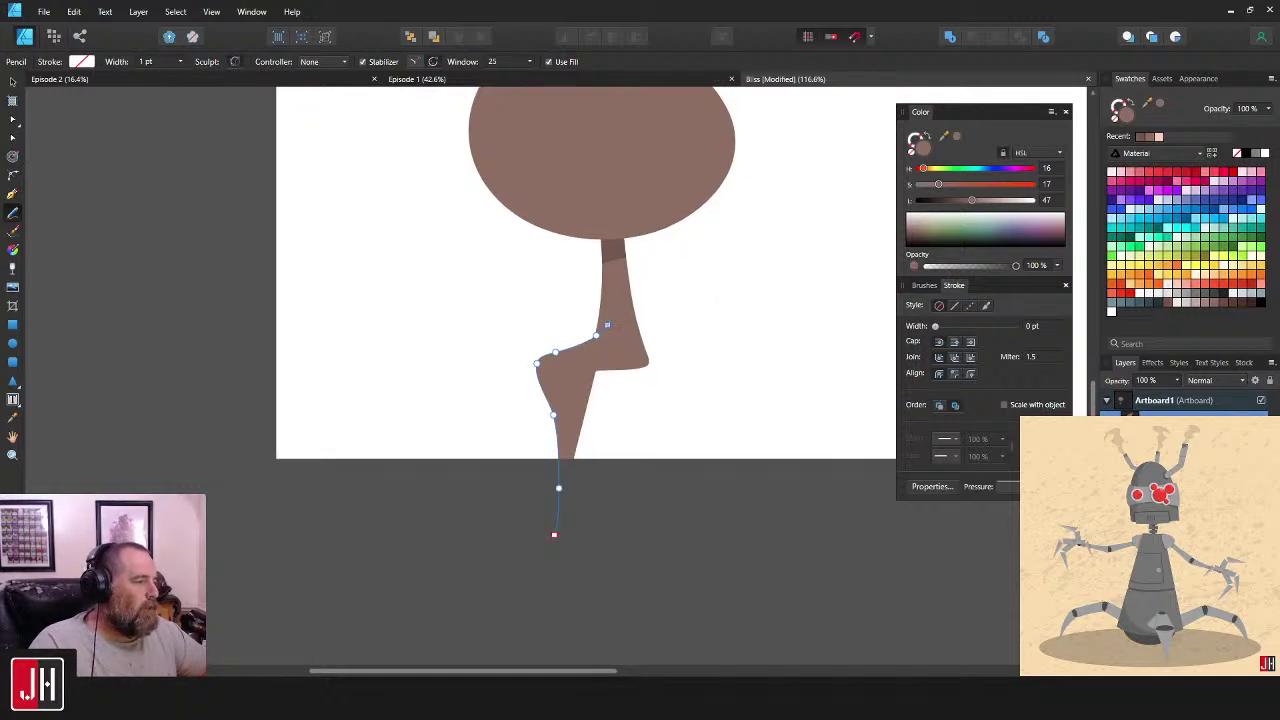
{"action": "mouse_move", "coordinate": [680, 344]}
{"action": "left_mouse_down"}
{"action": "mouse_move", "coordinate": [704, 357]}
{"action": "mouse_move", "coordinate": [686, 450]}
{"action": "mouse_move", "coordinate": [640, 381]}
{"action": "mouse_move", "coordinate": [597, 372]}
{"action": "left_mouse_up"}
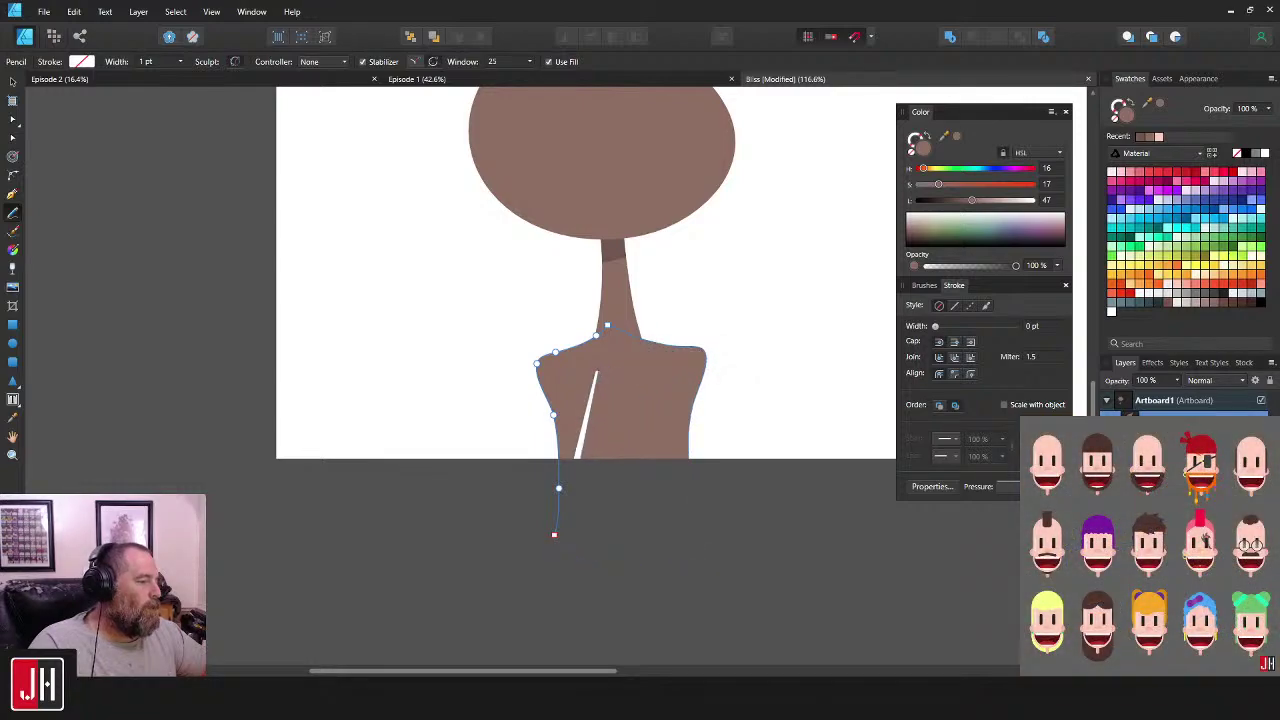
{"action": "left_click_drag", "start_coordinate": [546, 551], "coordinate": [543, 551]}
{"action": "key", "text": "v"}
{"action": "left_click", "coordinate": [740, 349]}
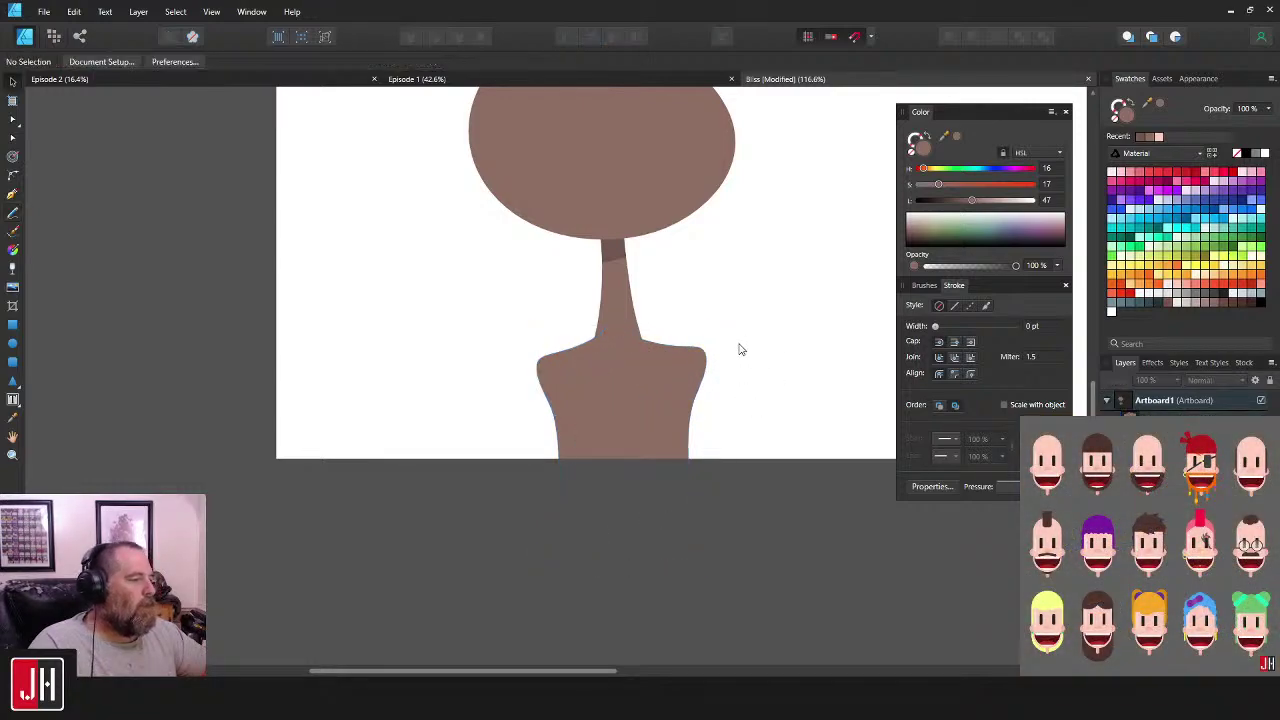
- Nudge the torso slightly up and to the right under the neck
{"action": "left_click", "coordinate": [679, 375]}
{"action": "left_click_drag", "start_coordinate": [679, 375], "coordinate": [686, 367]}
{"action": "left_click", "coordinate": [691, 297]}
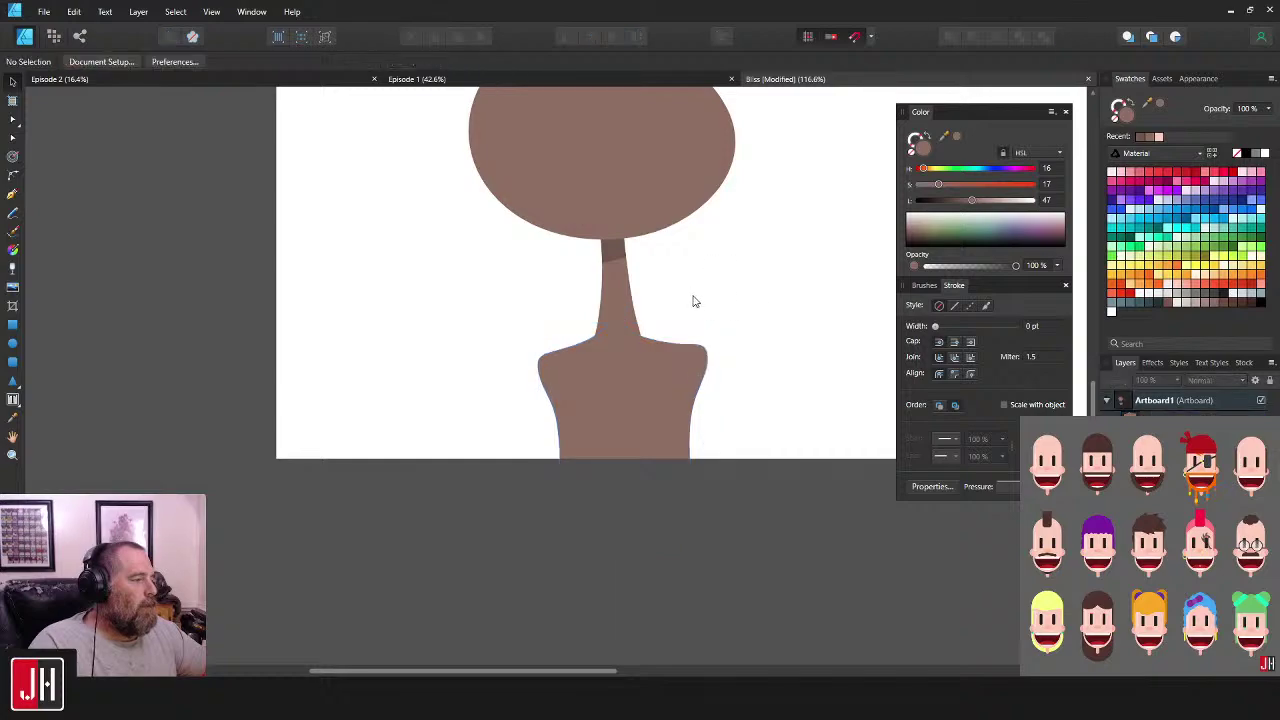
- Raise the torso further to shorten the visible neck
{"action": "key", "text": "ctrl+0"}
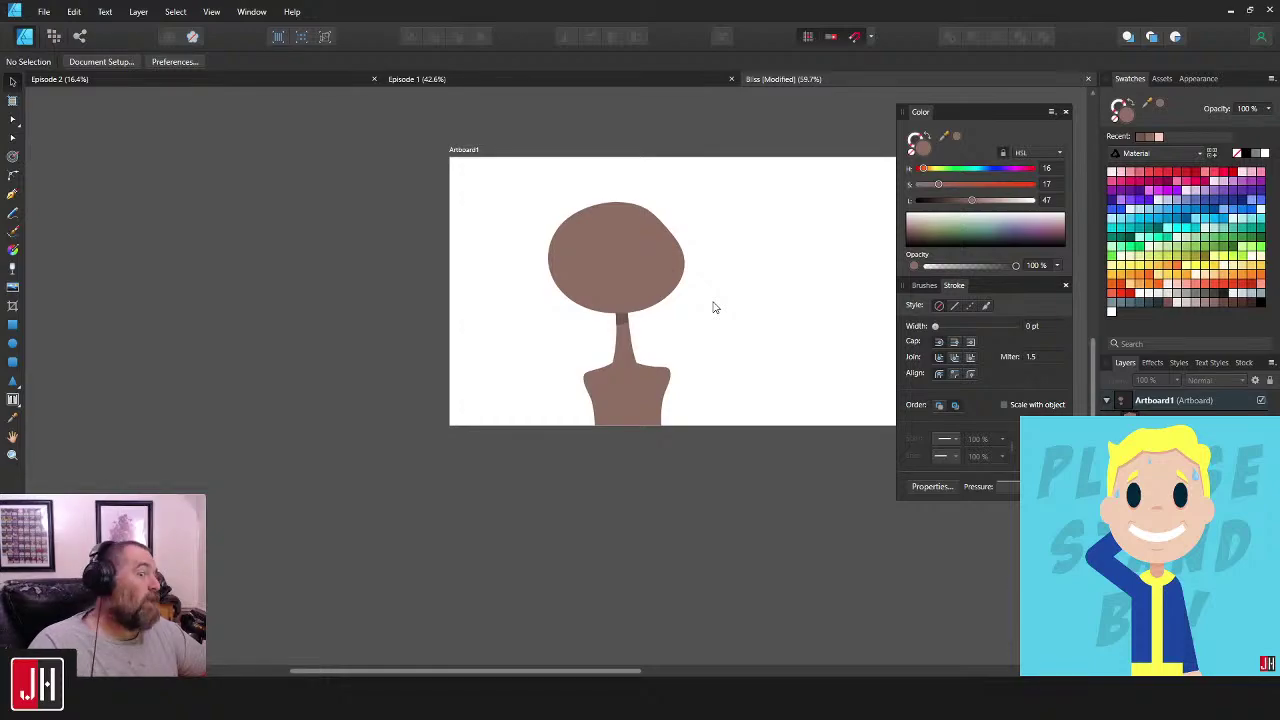
{"action": "left_click_drag", "start_coordinate": [708, 290], "coordinate": [681, 330]}
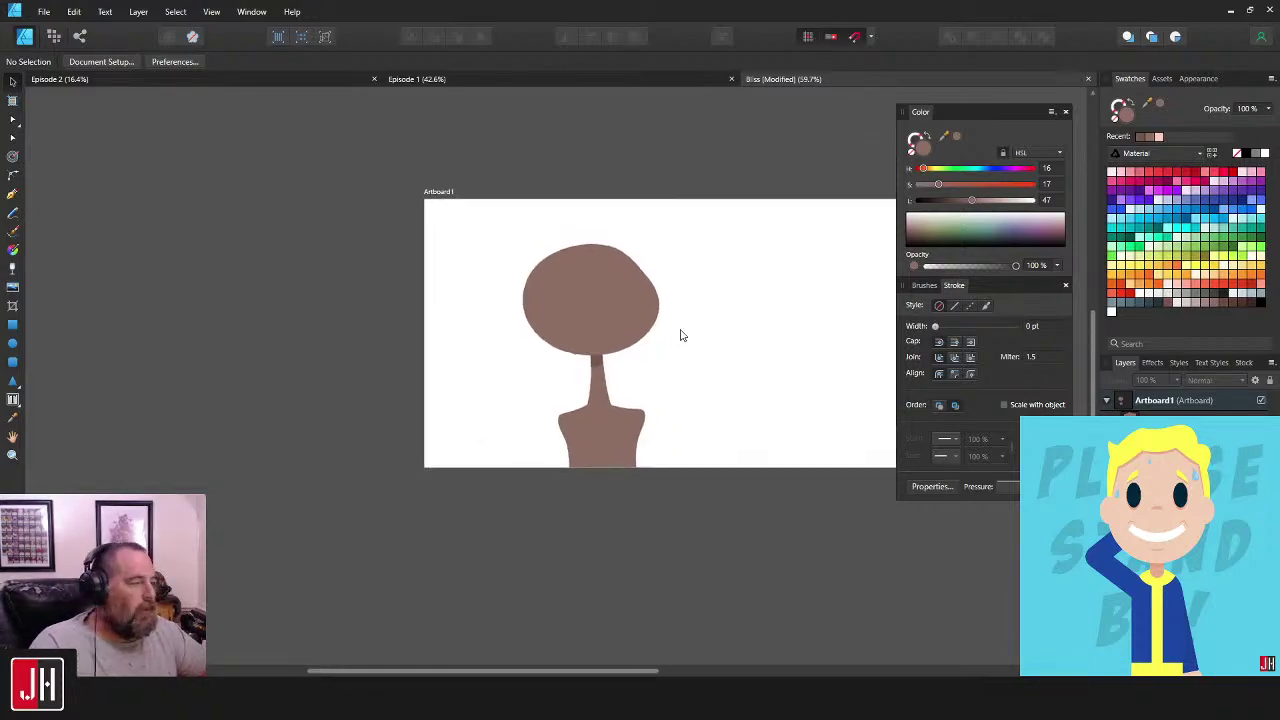
{"action": "scroll", "coordinate": [621, 316], "scroll_direction": "up", "scroll_amount": 2}
{"action": "scroll", "coordinate": [622, 466], "scroll_direction": "up", "scroll_amount": 4}
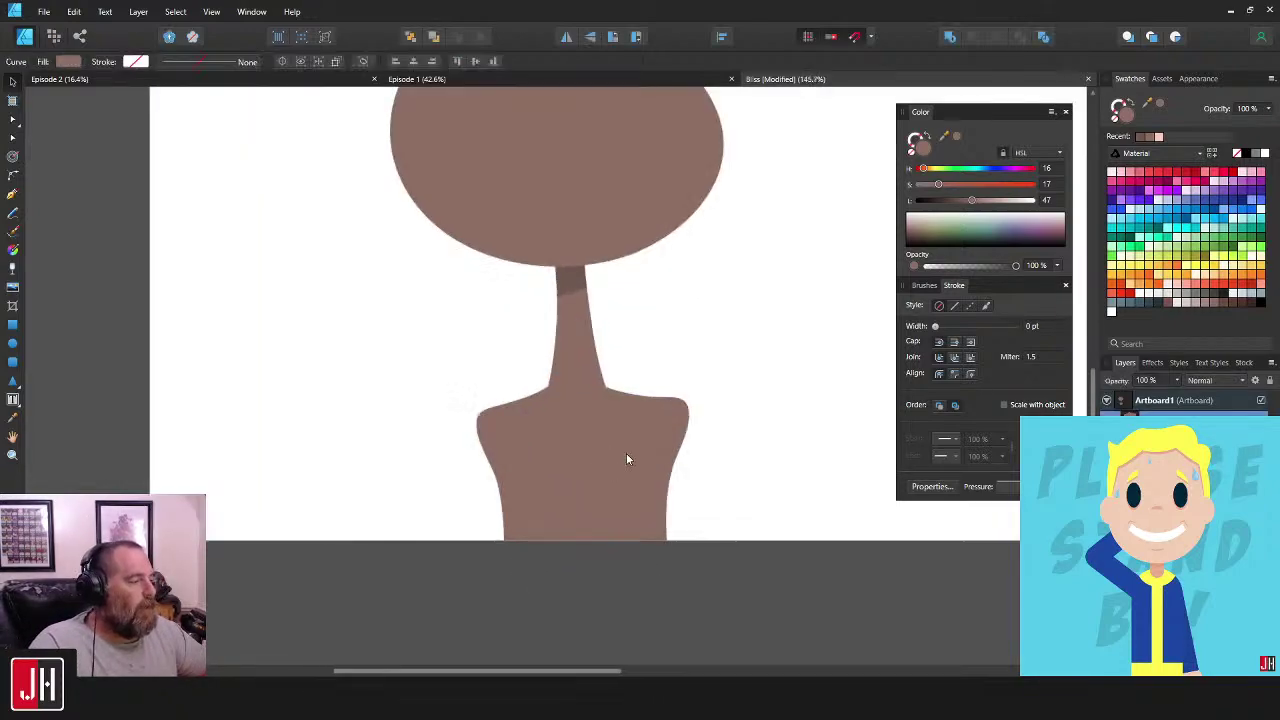
{"action": "left_click", "coordinate": [629, 425]}
{"action": "scroll", "coordinate": [685, 316], "scroll_direction": "down", "scroll_amount": 3}
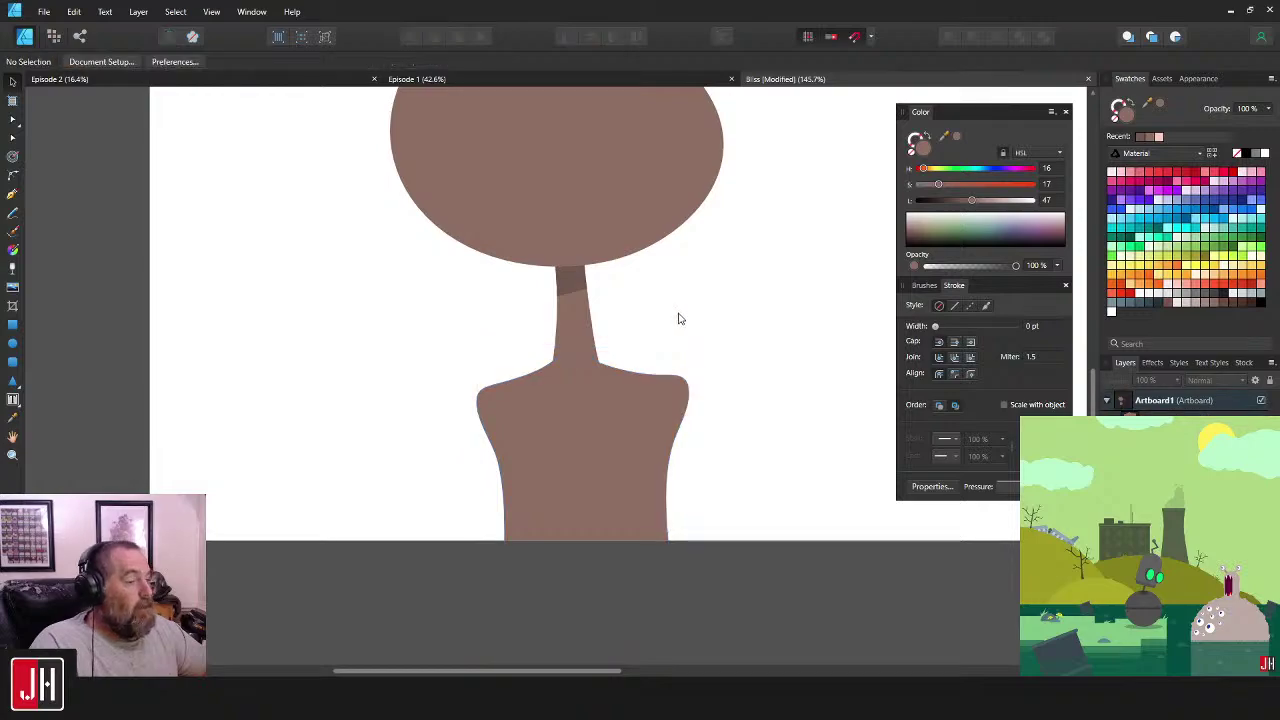
{"action": "left_click_drag", "start_coordinate": [434, 108], "coordinate": [731, 383]}
{"action": "left_click_drag", "start_coordinate": [797, 569], "coordinate": [763, 437]}
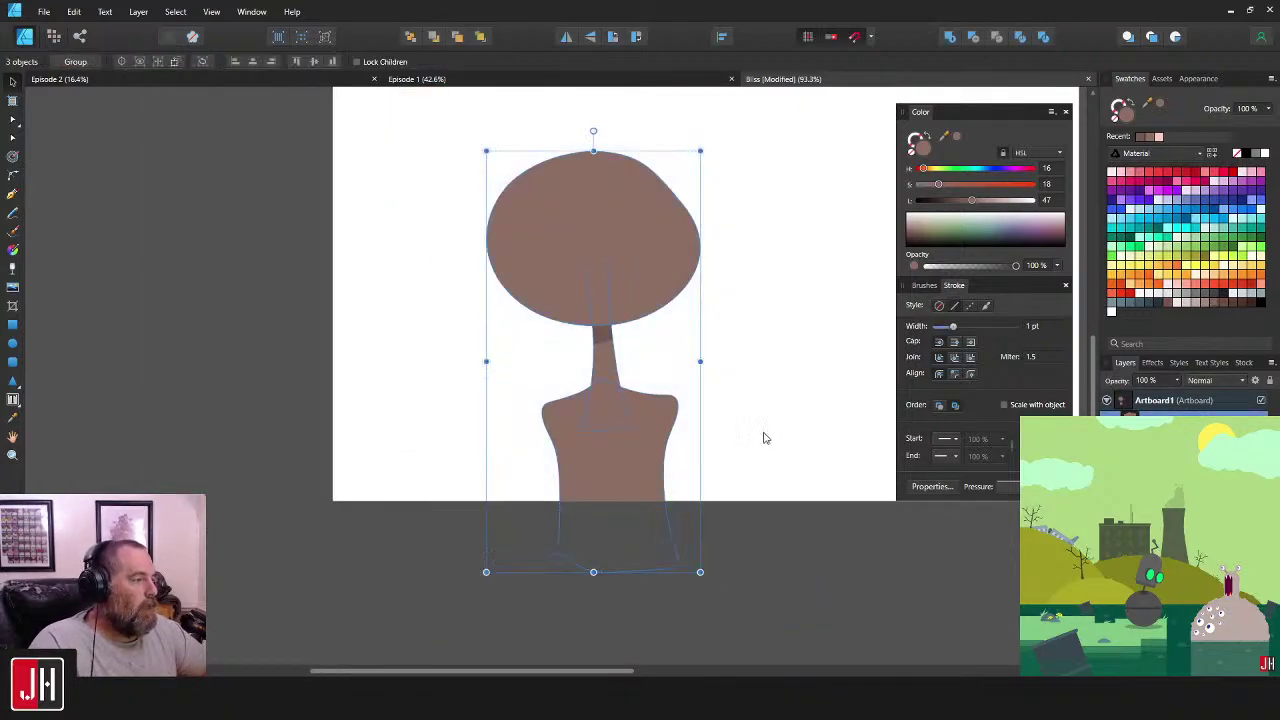
{"action": "left_click", "coordinate": [734, 362]}
- Snap the torso's outline node at the right base of the neck onto the neck's edge
{"action": "scroll", "coordinate": [641, 474], "scroll_direction": "up", "scroll_amount": 1}
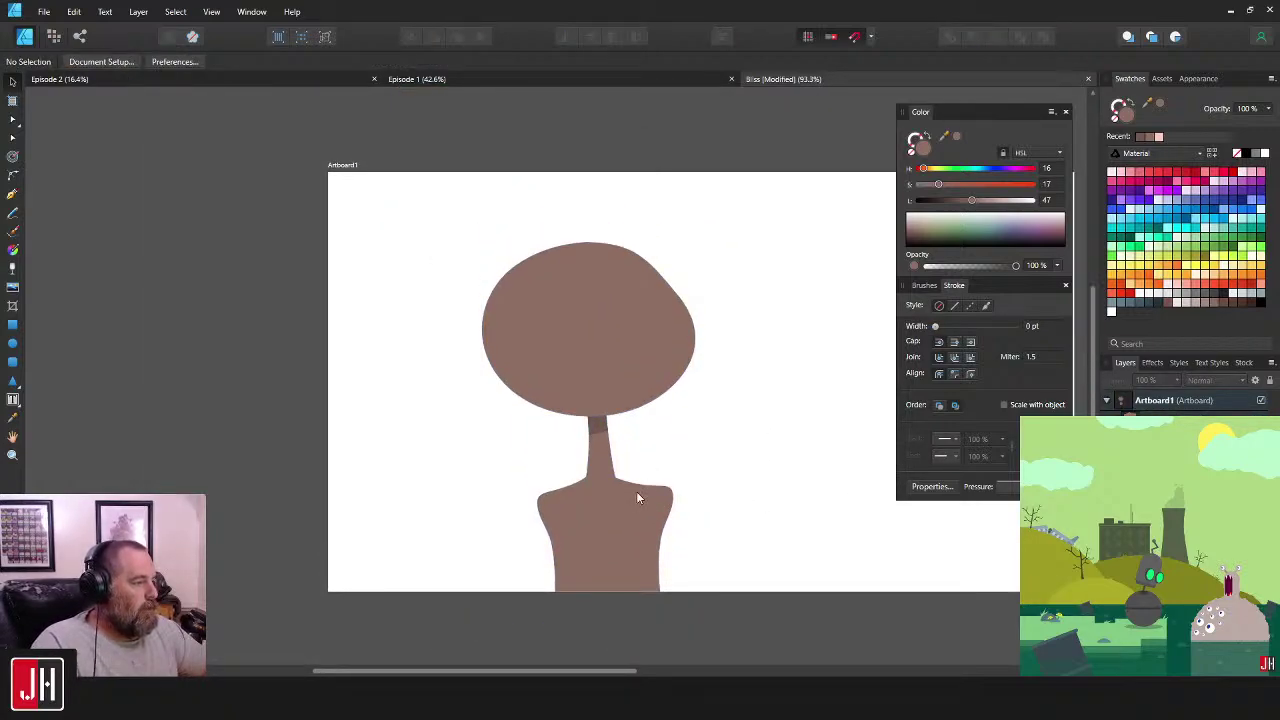
{"action": "left_click", "coordinate": [636, 492]}
{"action": "scroll", "coordinate": [614, 506], "scroll_direction": "up", "scroll_amount": 4}
{"action": "key", "text": "a"}
{"action": "scroll", "coordinate": [615, 438], "scroll_direction": "down", "scroll_amount": 2}
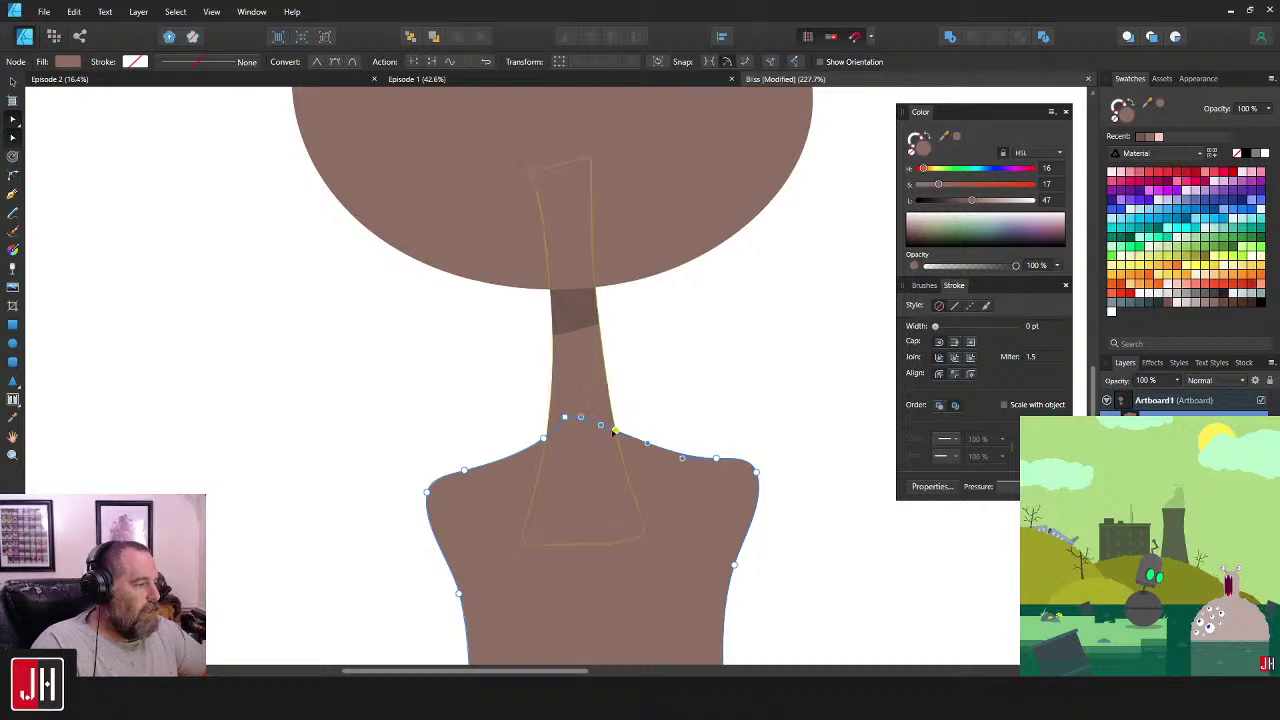
{"action": "left_click", "coordinate": [672, 408]}
{"action": "scroll", "coordinate": [727, 451], "scroll_direction": "down", "scroll_amount": 2}
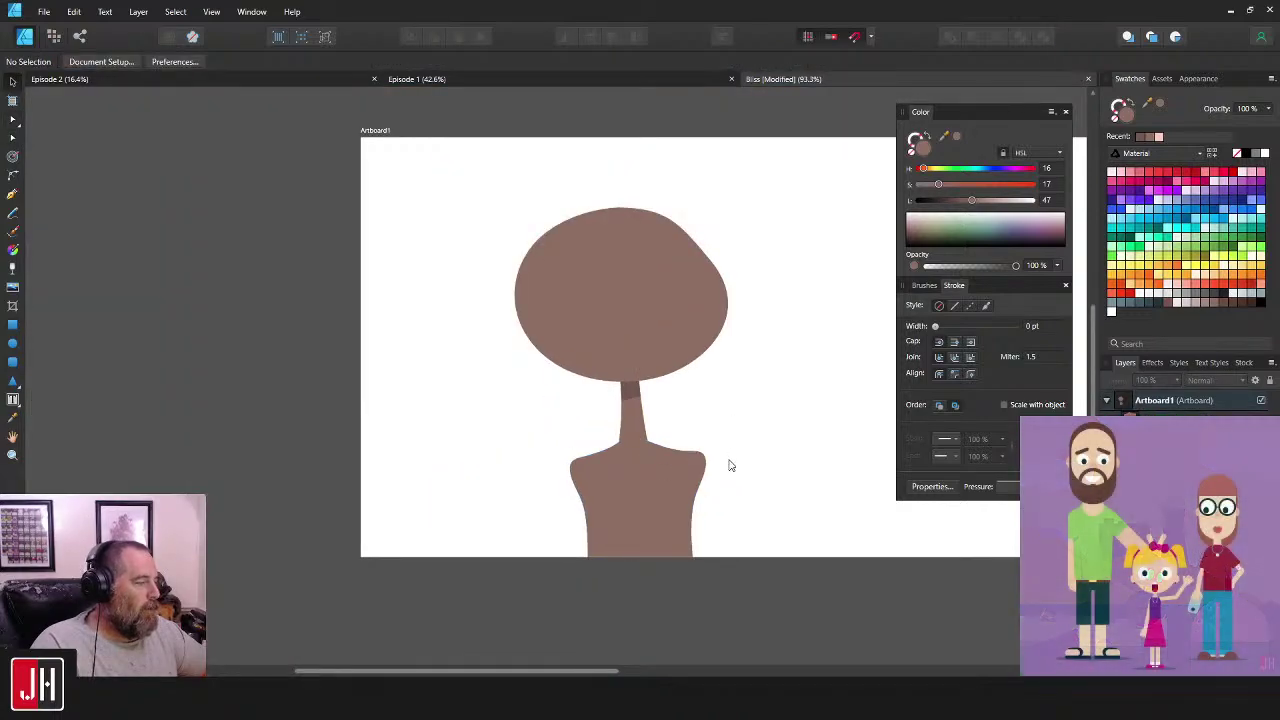
- Move all the nodes along the torso's right shoulder and side slightly inward to narrow the body
{"action": "scroll", "coordinate": [668, 477], "scroll_direction": "up", "scroll_amount": 2}
{"action": "left_click", "coordinate": [668, 477]}
{"action": "scroll", "coordinate": [737, 400], "scroll_direction": "up", "scroll_amount": 2}
{"action": "key", "text": "a"}
{"action": "left_click_drag", "start_coordinate": [812, 325], "coordinate": [611, 668]}
{"action": "scroll", "coordinate": [802, 389], "scroll_direction": "down", "scroll_amount": 2}
{"action": "left_click_drag", "start_coordinate": [771, 434], "coordinate": [743, 394]}
{"action": "scroll", "coordinate": [744, 393], "scroll_direction": "up", "scroll_amount": 2}
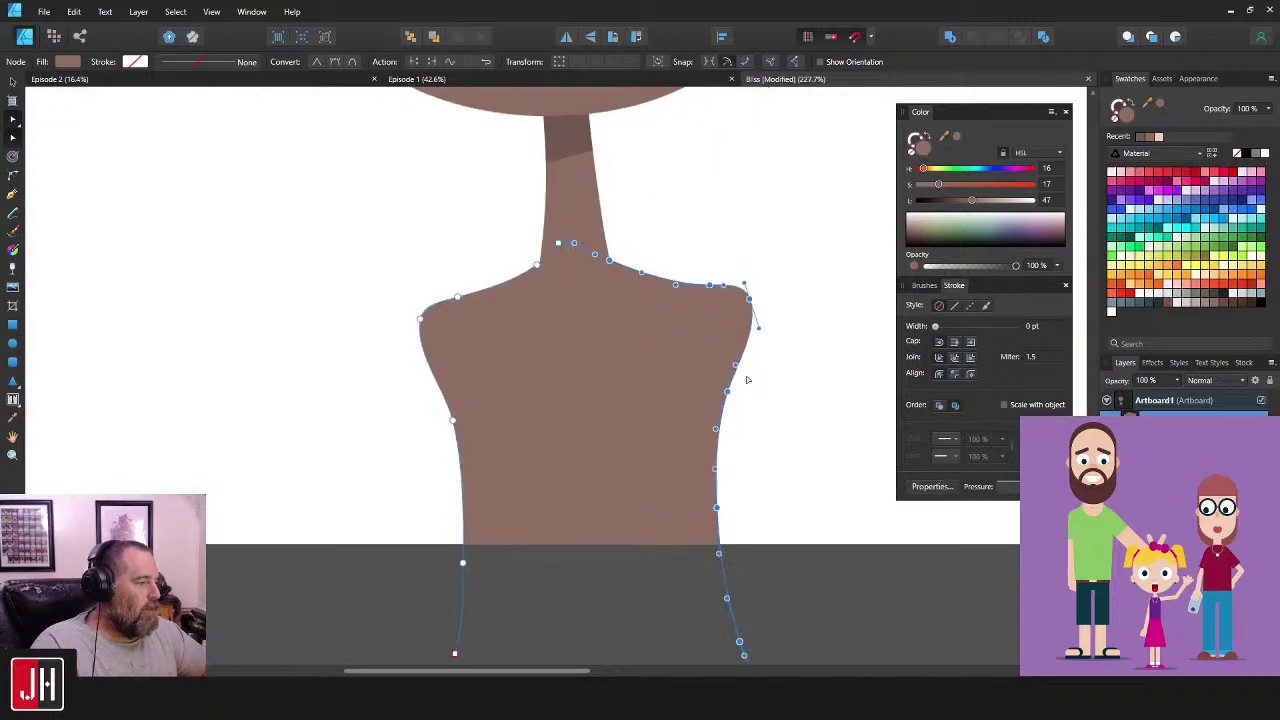
- Shift the torso's right shoulder and side nodes a little further inward
{"action": "scroll", "coordinate": [793, 391], "scroll_direction": "down", "scroll_amount": 2}
{"action": "left_click_drag", "start_coordinate": [834, 297], "coordinate": [670, 620]}
{"action": "scroll", "coordinate": [769, 357], "scroll_direction": "up", "scroll_amount": 2}
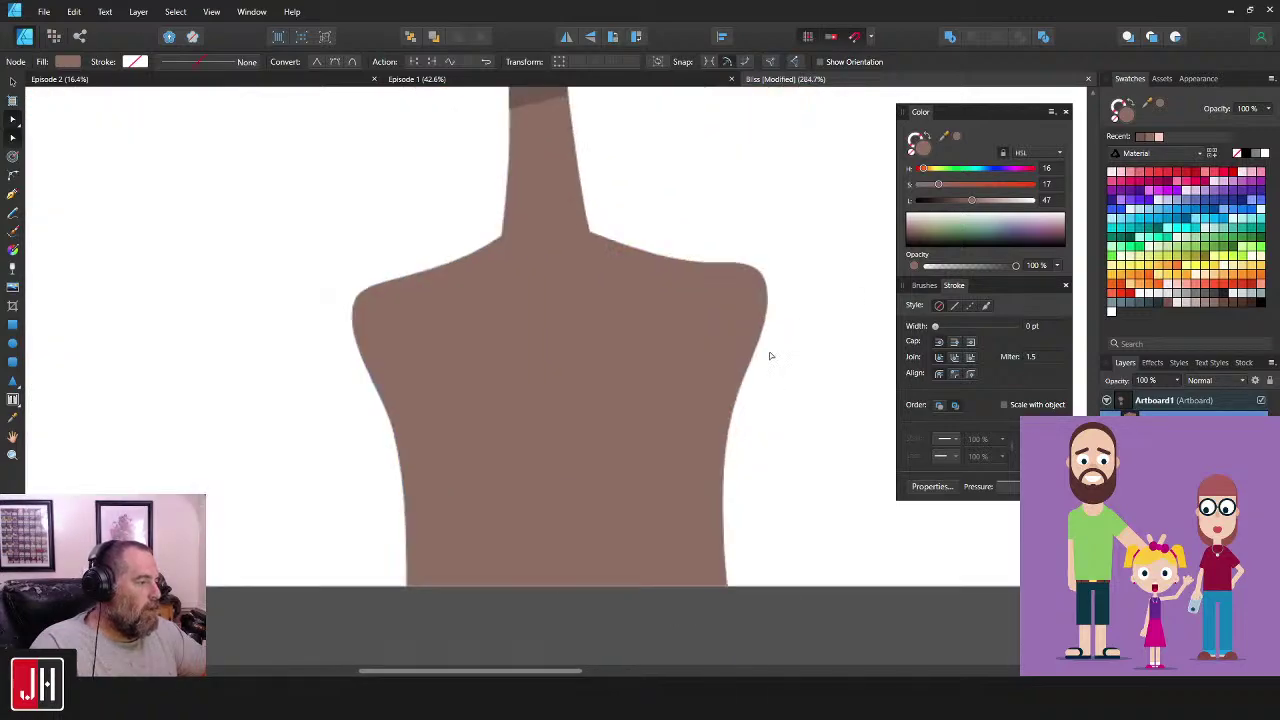
{"action": "left_click_drag", "start_coordinate": [762, 283], "coordinate": [752, 286]}
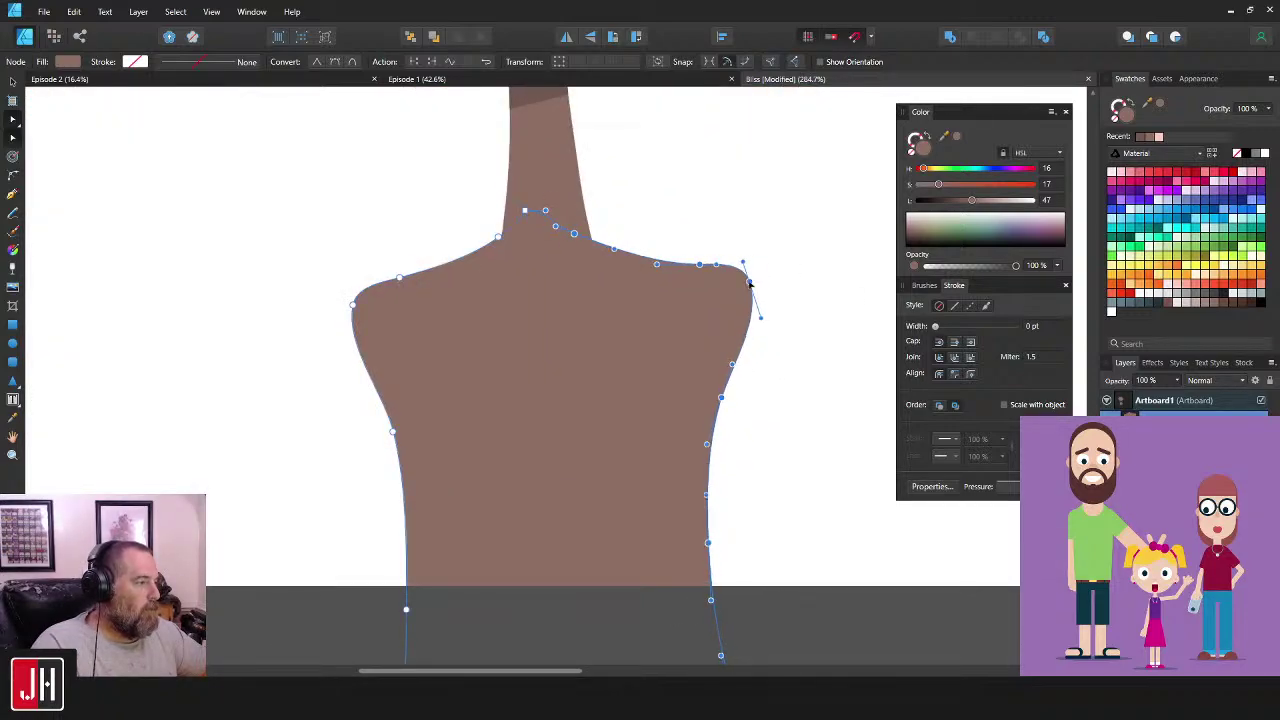
{"action": "key", "text": "v"}
{"action": "scroll", "coordinate": [745, 285], "scroll_direction": "down", "scroll_amount": 3}
{"action": "left_click", "coordinate": [767, 284]}
{"action": "scroll", "coordinate": [769, 297], "scroll_direction": "down", "scroll_amount": 2}
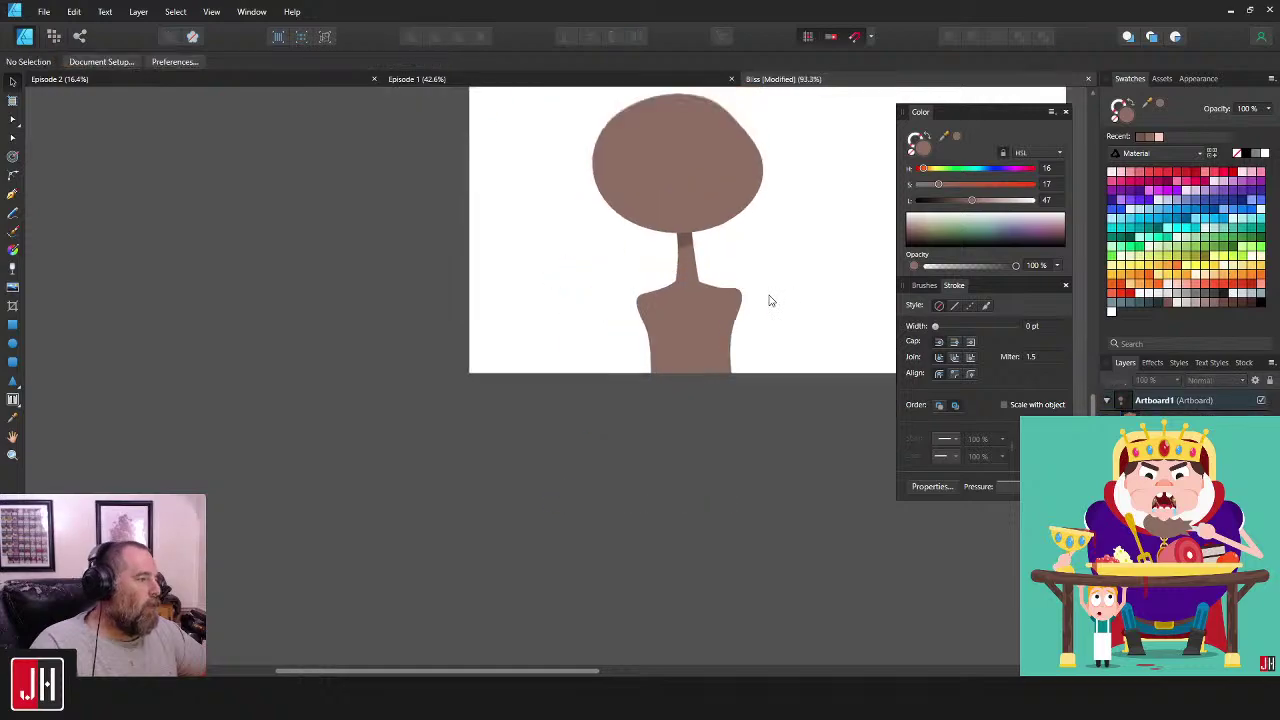
{"action": "left_click_drag", "start_coordinate": [769, 297], "coordinate": [673, 333]}
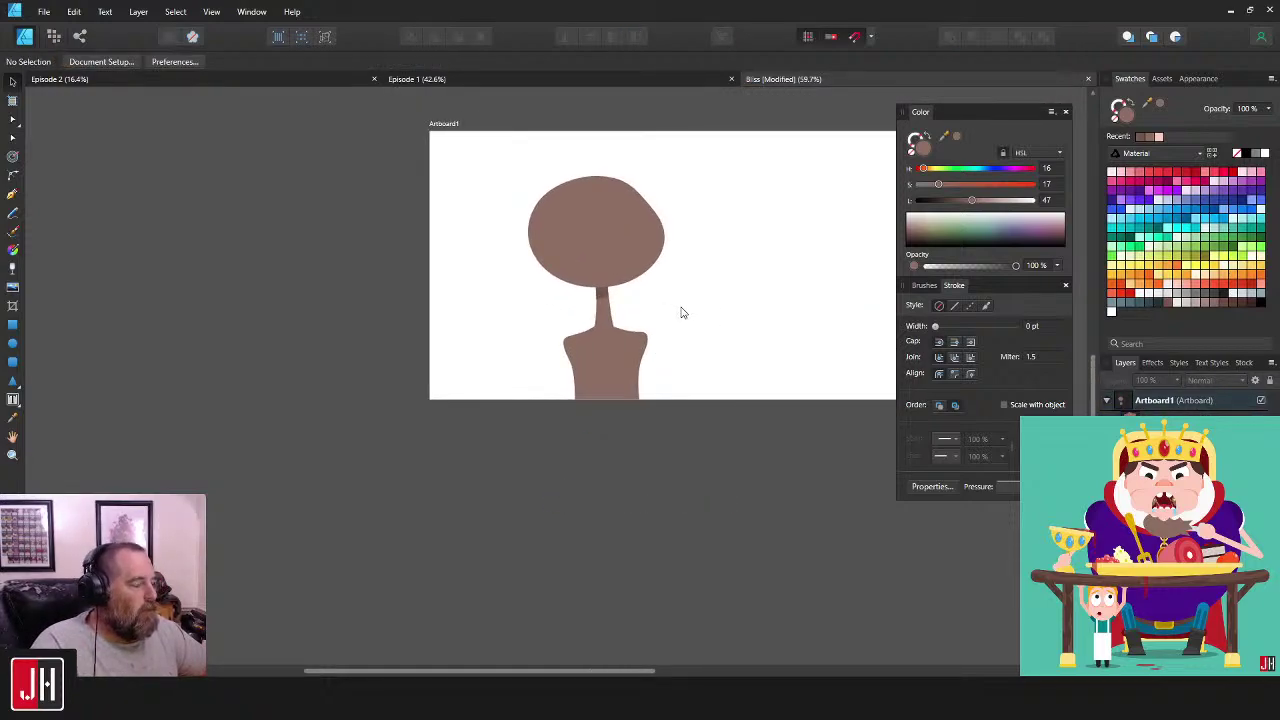
- Align the torso's two shoulder nodes at the base of the neck with the neck's left and right edges
{"action": "scroll", "coordinate": [617, 335], "scroll_direction": "up", "scroll_amount": 8}
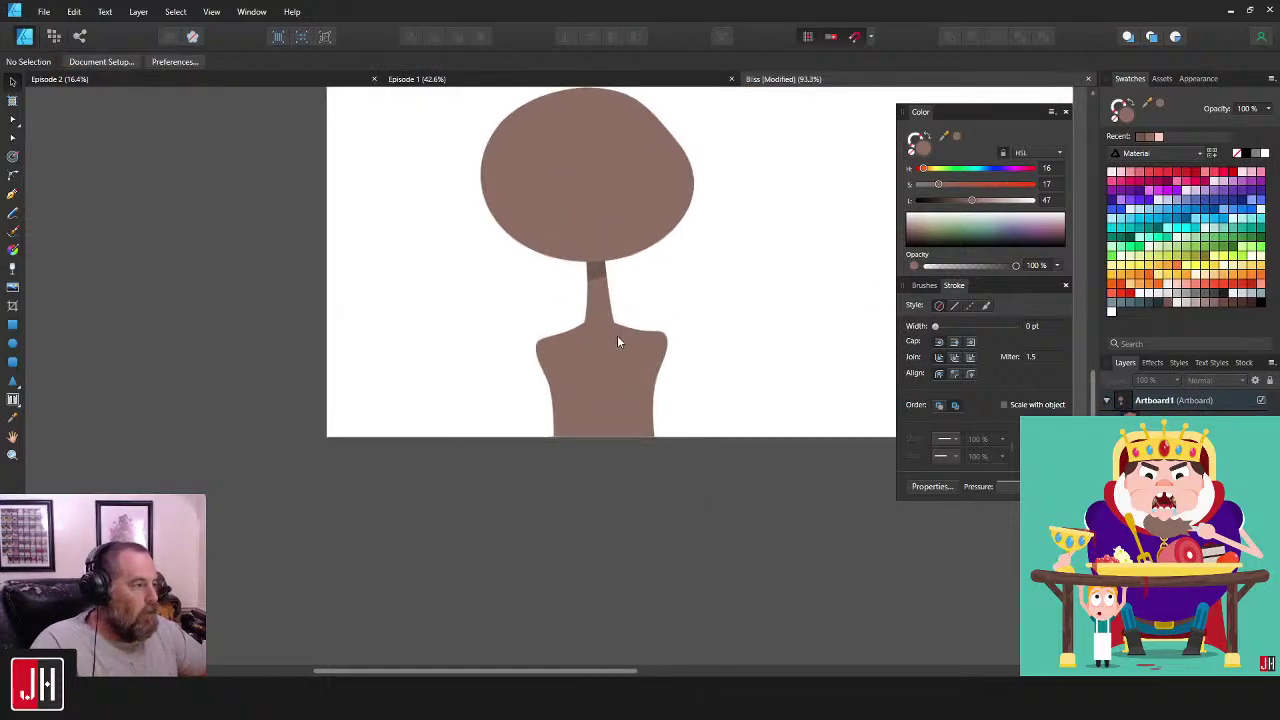
{"action": "left_click", "coordinate": [495, 317]}
{"action": "key", "text": "a"}
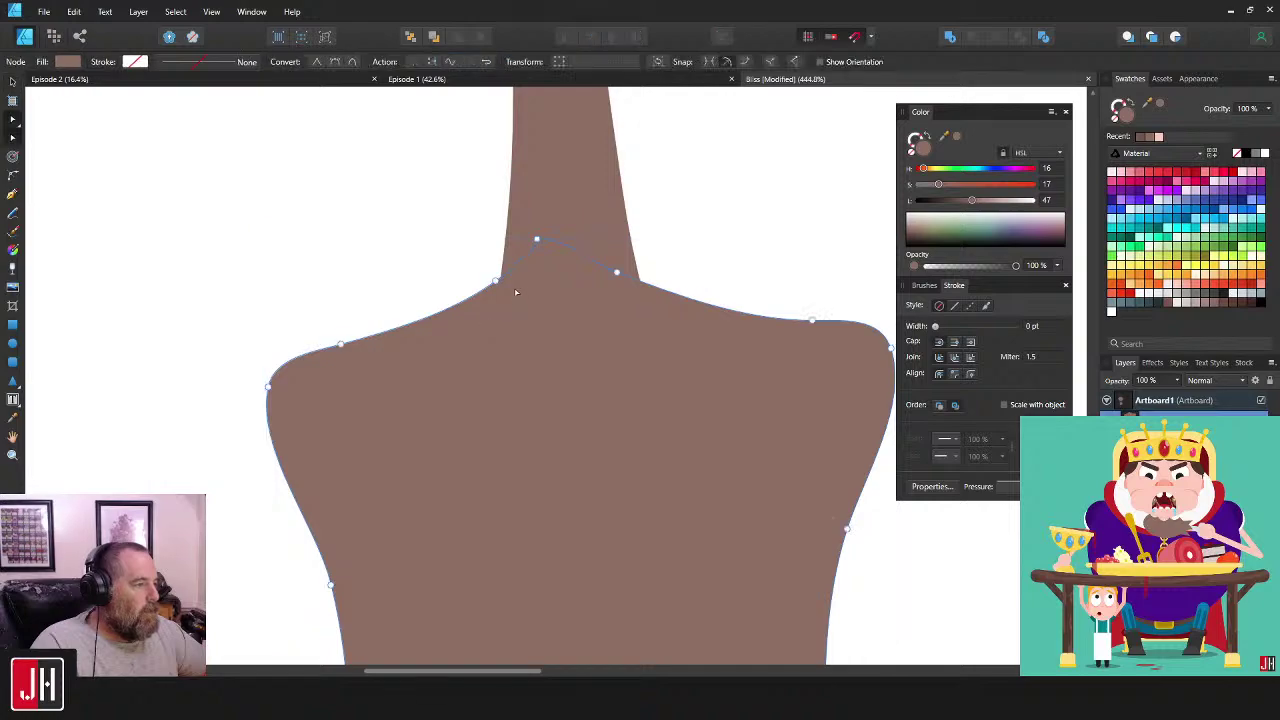
{"action": "left_click", "coordinate": [497, 282]}
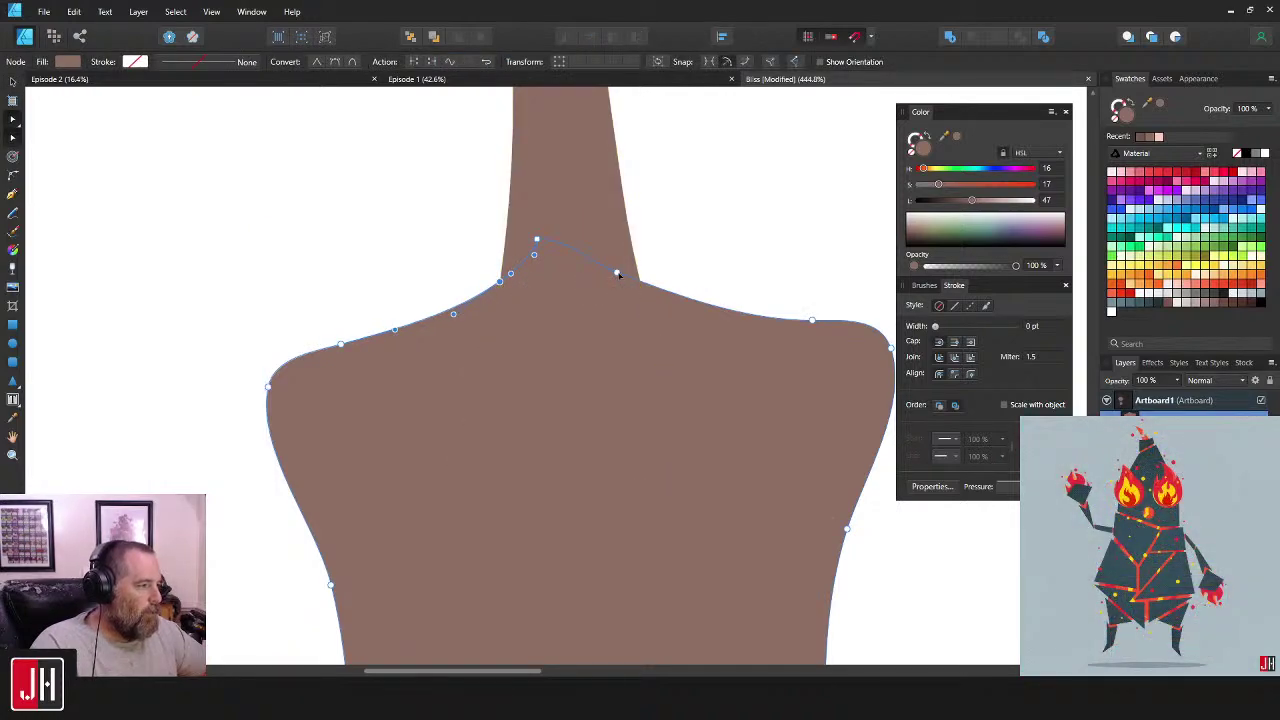
{"action": "left_click_drag", "start_coordinate": [617, 273], "coordinate": [639, 283]}
{"action": "key", "text": "ctrl+d"}
{"action": "scroll", "coordinate": [734, 257], "scroll_direction": "down", "scroll_amount": 8}
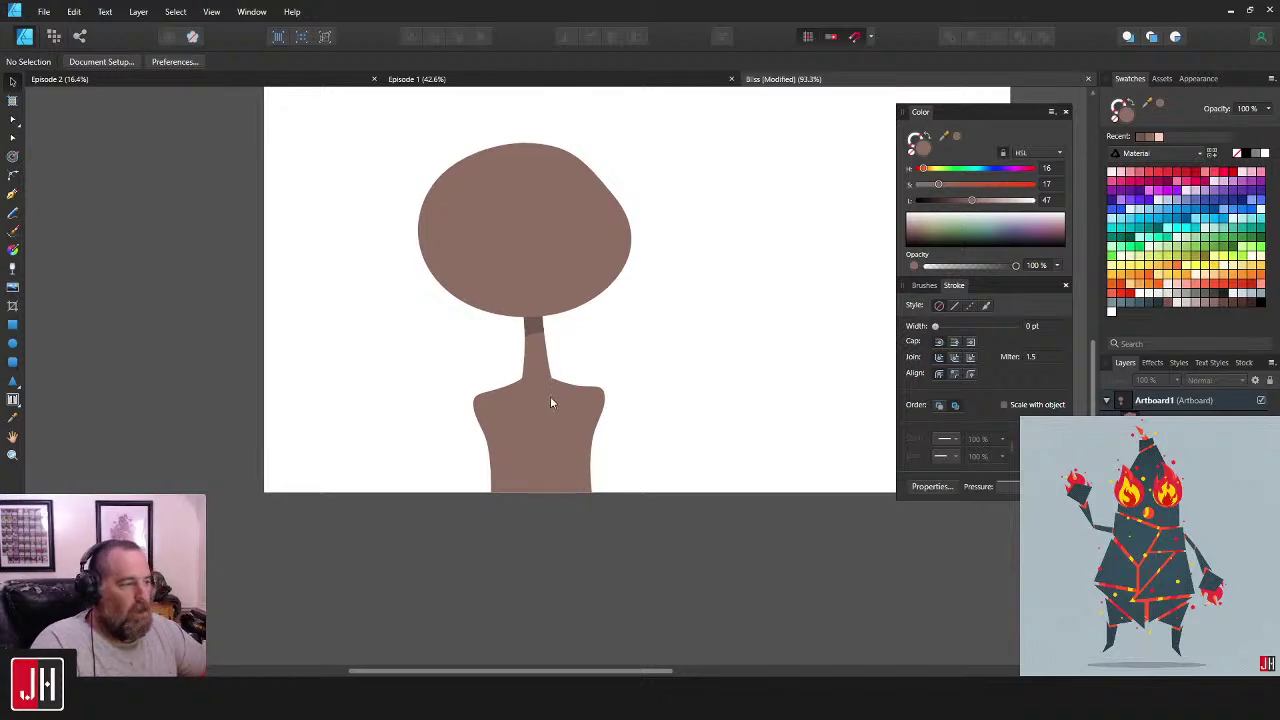
- Nudge the torso's bottom-right nodes slightly inward and its bottom-left nodes slightly down, below the artboard
{"action": "scroll", "coordinate": [550, 403], "scroll_direction": "up", "scroll_amount": 4}
{"action": "left_click", "coordinate": [583, 397]}
{"action": "left_click", "coordinate": [662, 348]}
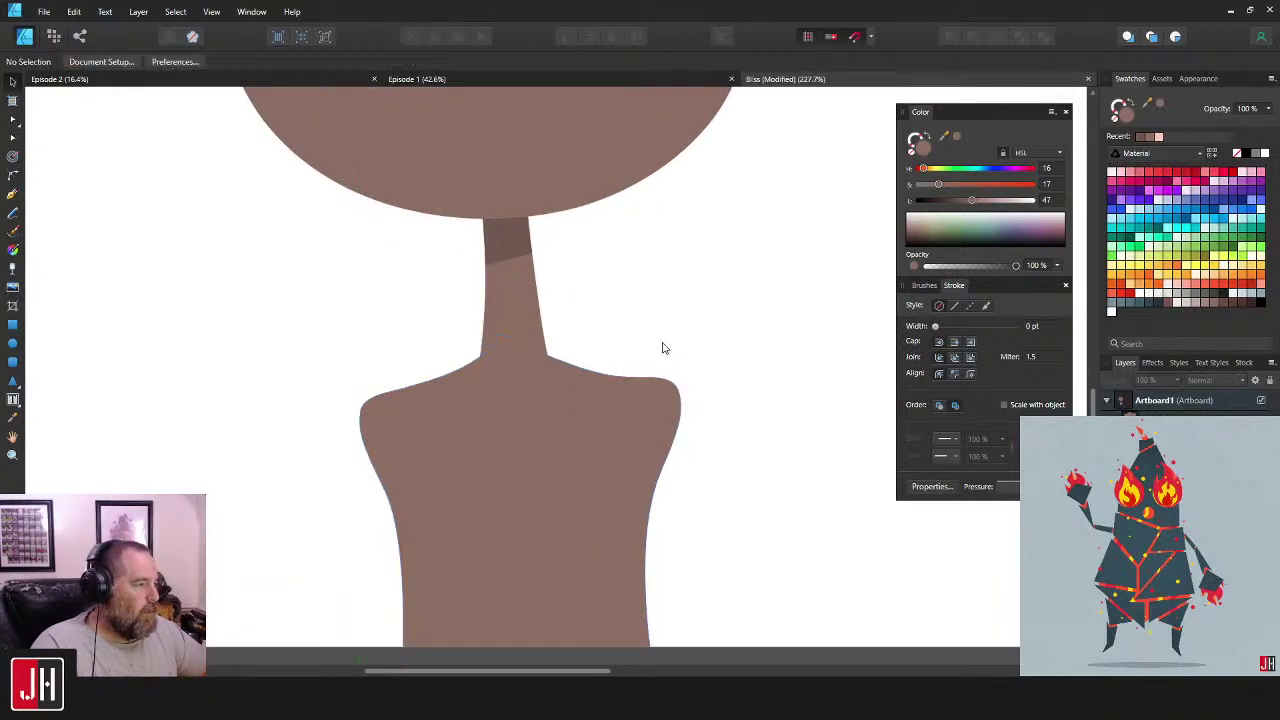
{"action": "scroll", "coordinate": [689, 397], "scroll_direction": "down", "scroll_amount": 3}
{"action": "scroll", "coordinate": [651, 406], "scroll_direction": "up", "scroll_amount": 2}
{"action": "key", "text": "a"}
{"action": "left_click", "coordinate": [651, 406]}
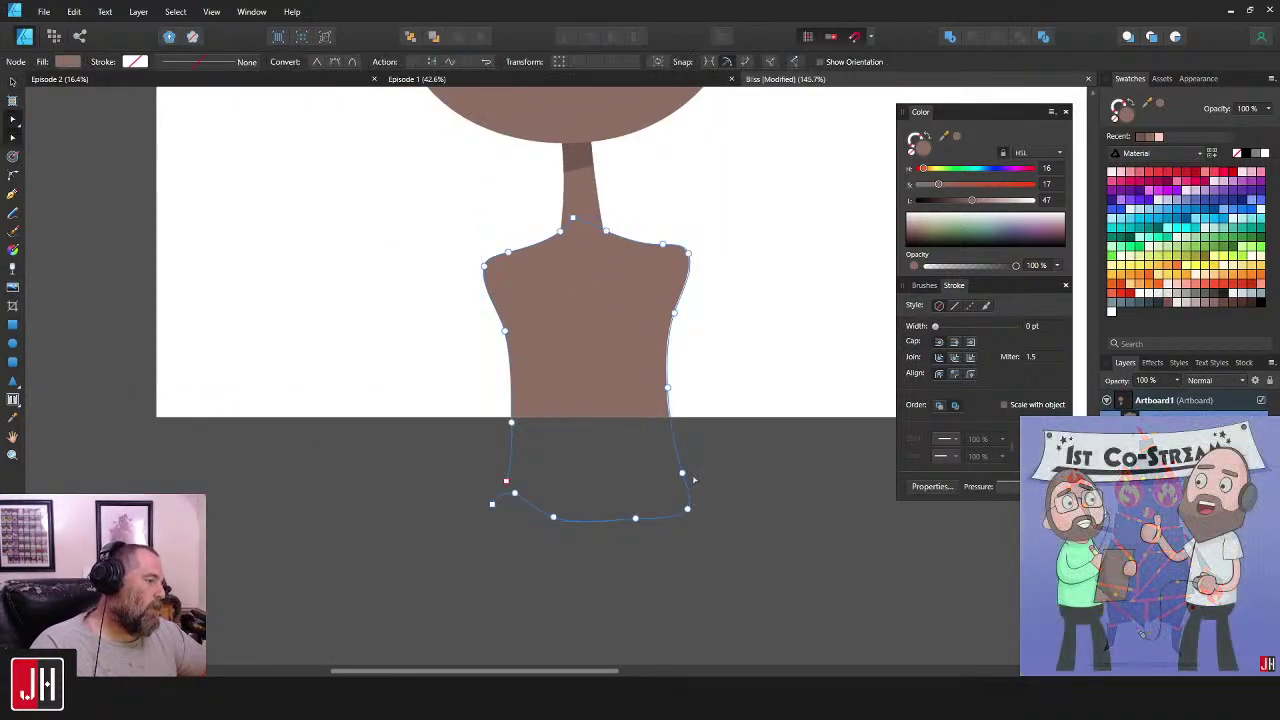
{"action": "left_click_drag", "start_coordinate": [723, 455], "coordinate": [649, 600]}
{"action": "left_click_drag", "start_coordinate": [682, 477], "coordinate": [679, 479]}
{"action": "left_click_drag", "start_coordinate": [430, 468], "coordinate": [520, 543]}
{"action": "left_click_drag", "start_coordinate": [506, 482], "coordinate": [508, 494]}
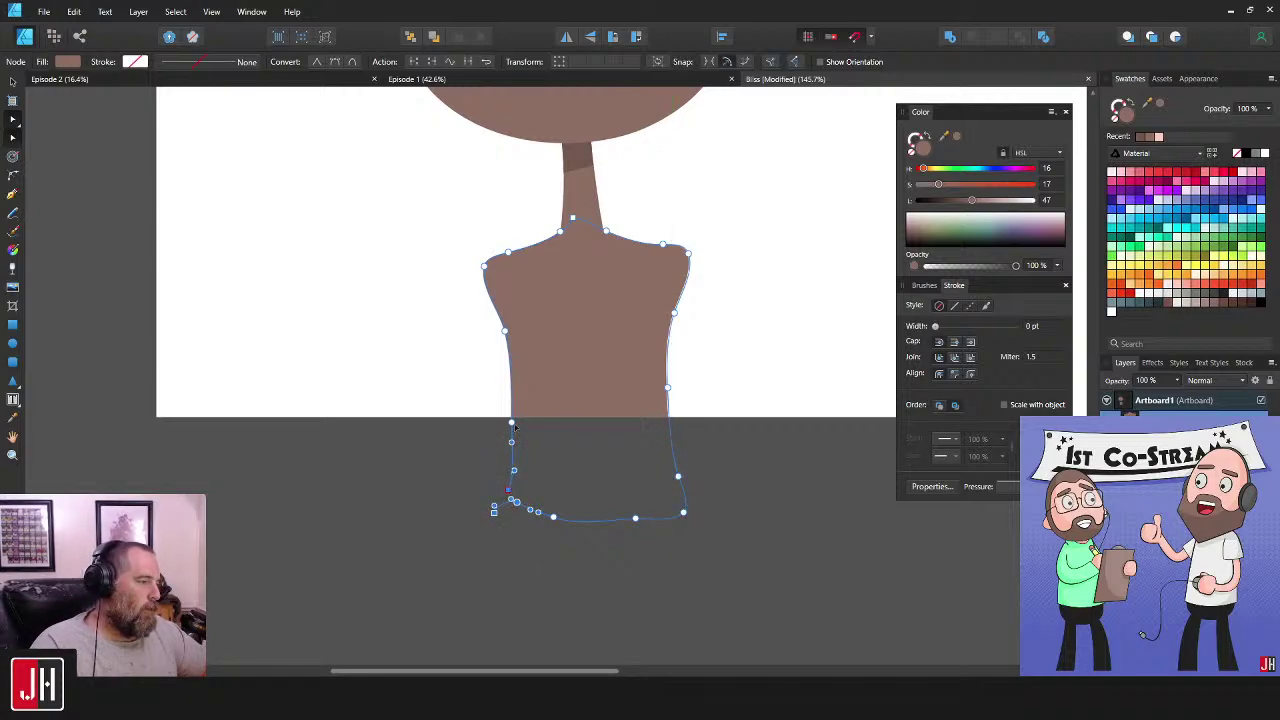
- Pull the torso's left and right waist nodes and the lower right side node inward to slim the waist
{"action": "left_click_drag", "start_coordinate": [515, 428], "coordinate": [519, 418]}
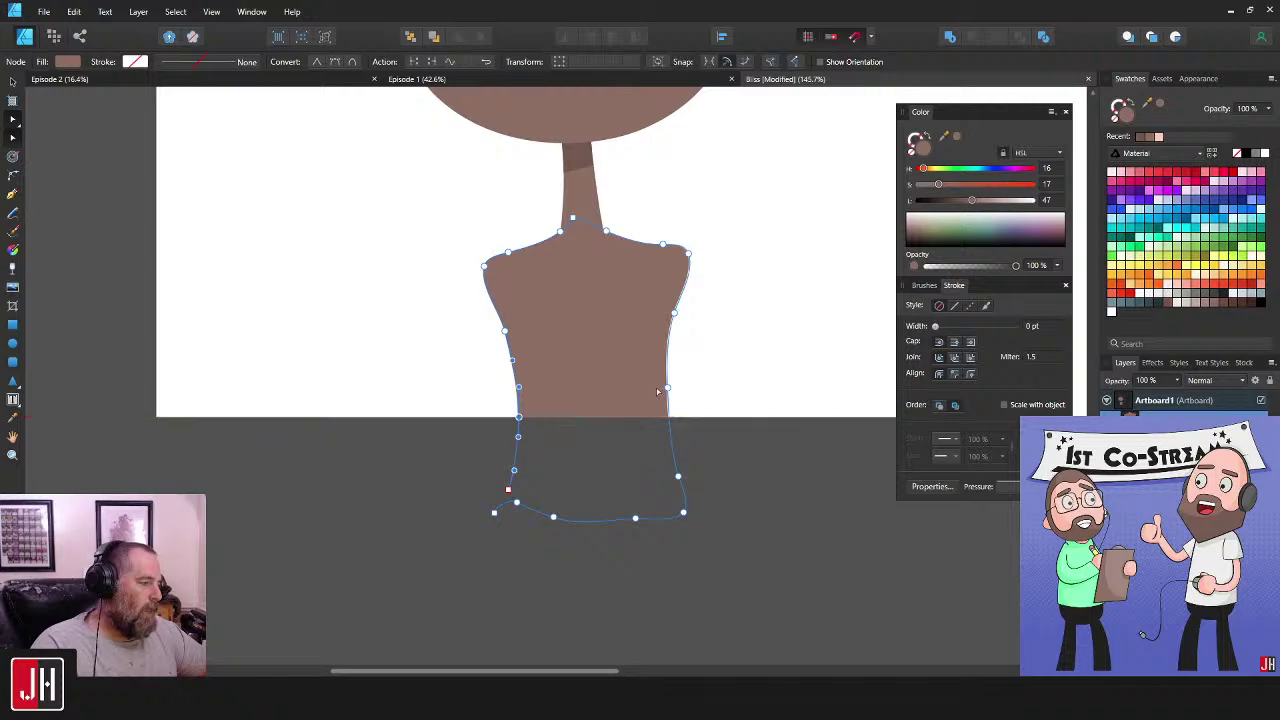
{"action": "left_click_drag", "start_coordinate": [668, 388], "coordinate": [660, 388]}
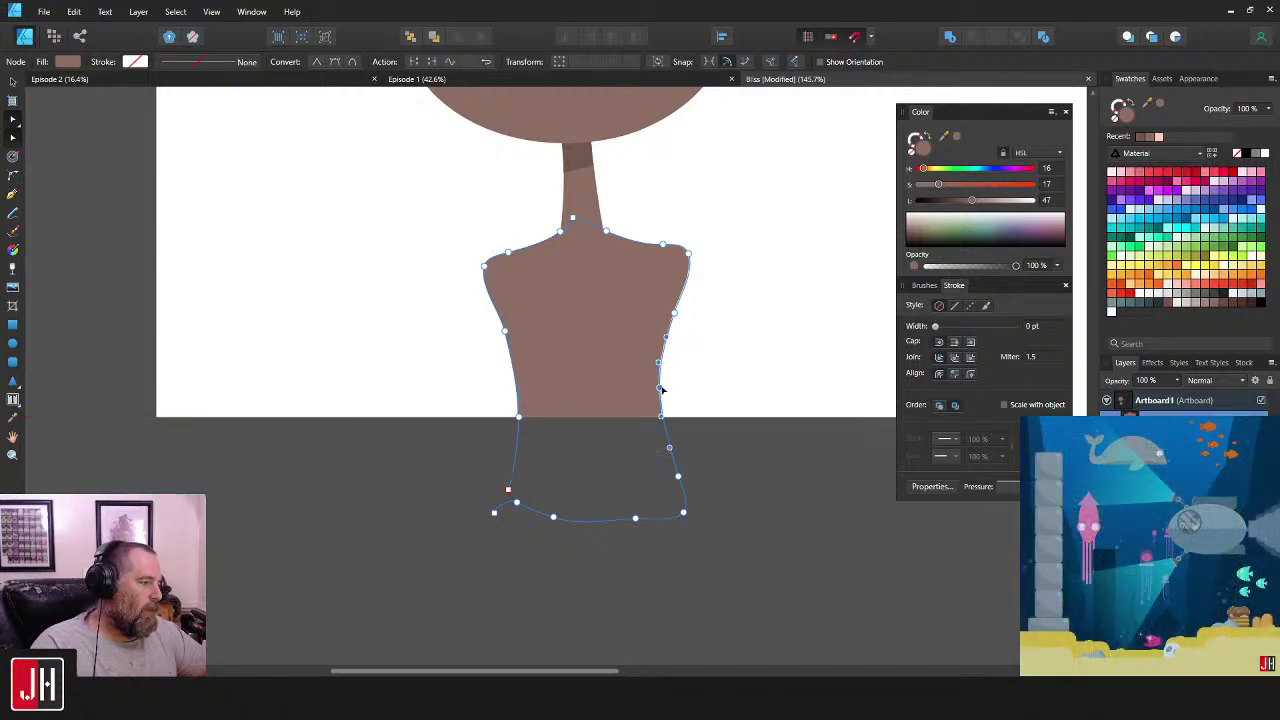
{"action": "left_click_drag", "start_coordinate": [679, 478], "coordinate": [673, 479]}
{"action": "key", "text": "v"}
{"action": "left_click", "coordinate": [693, 457]}
{"action": "scroll", "coordinate": [693, 457], "scroll_direction": "down", "scroll_amount": 5}
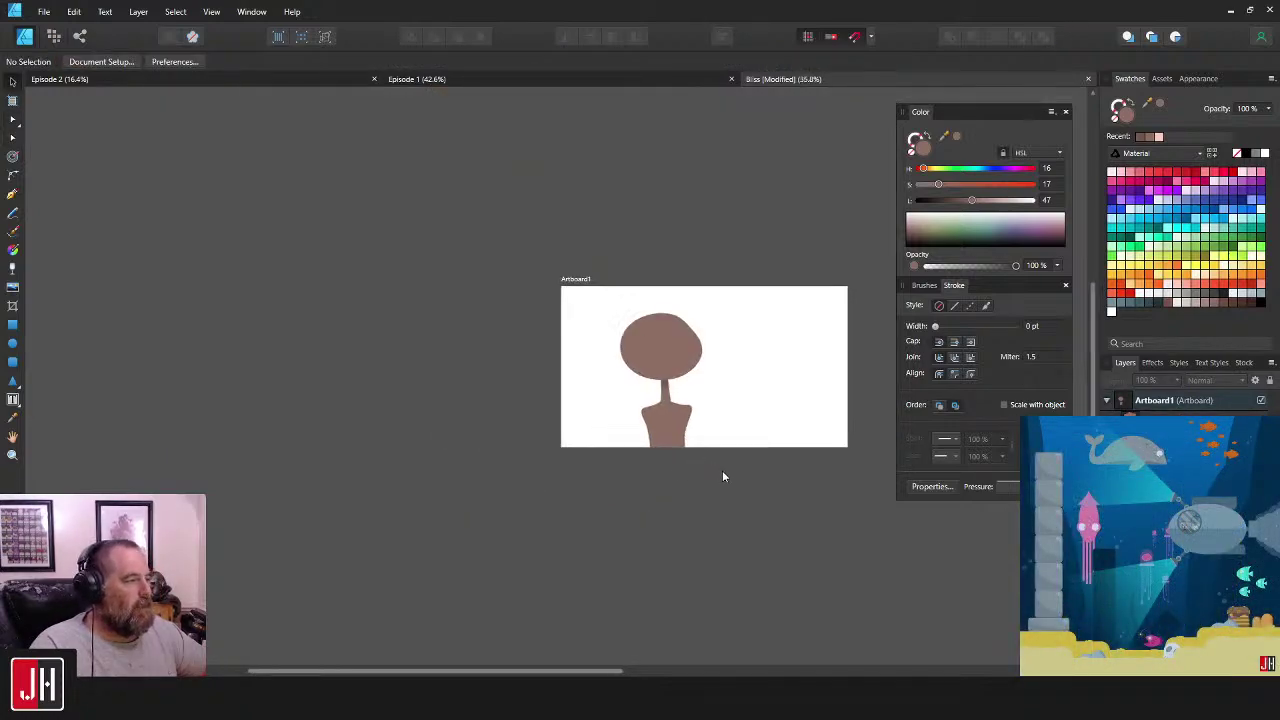
- Raise the torso's left side node and left waist node slightly to smooth that side's curve
{"action": "scroll", "coordinate": [665, 418], "scroll_direction": "up", "scroll_amount": 6}
{"action": "left_click", "coordinate": [574, 430]}
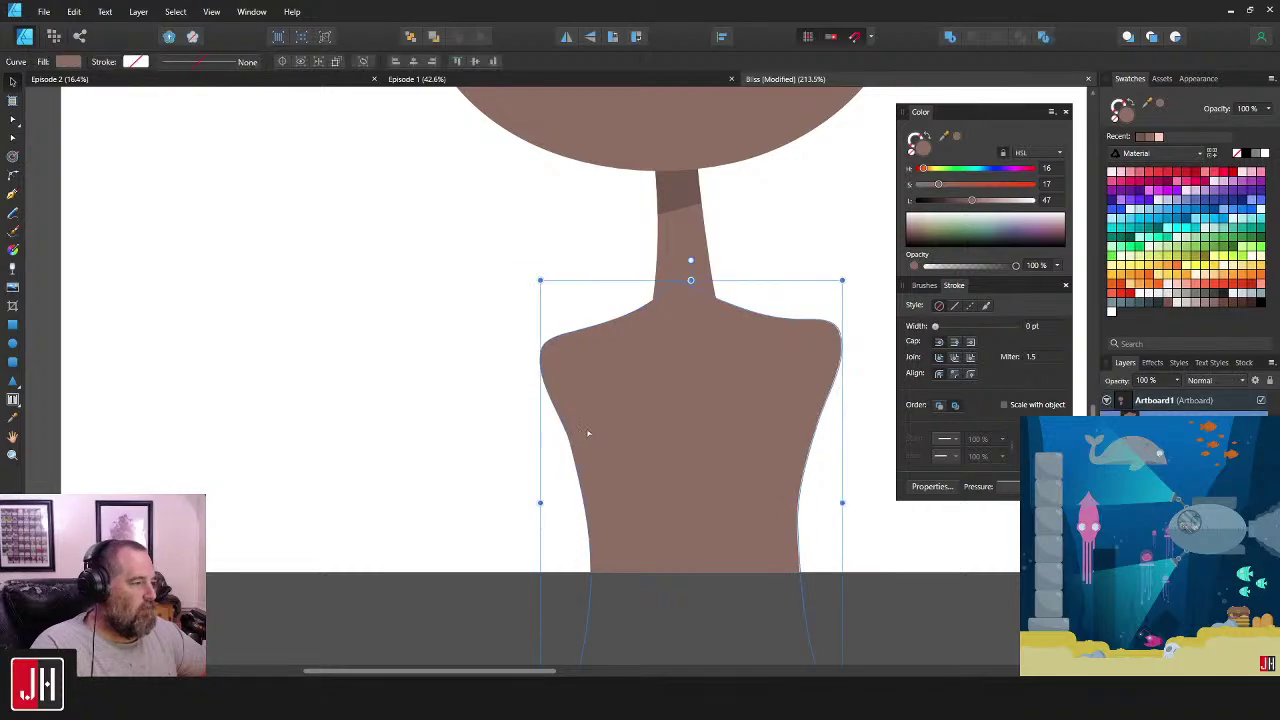
{"action": "key", "text": "a"}
{"action": "left_click_drag", "start_coordinate": [572, 446], "coordinate": [573, 439]}
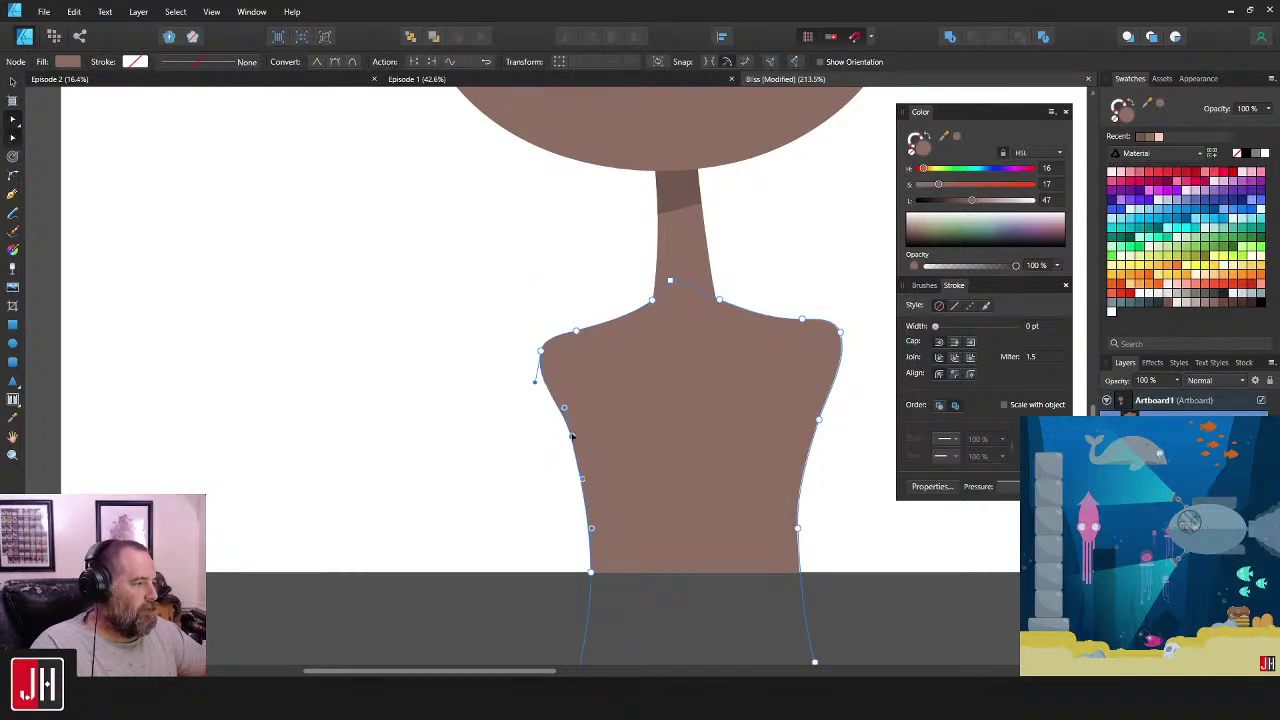
{"action": "left_click", "coordinate": [591, 572]}
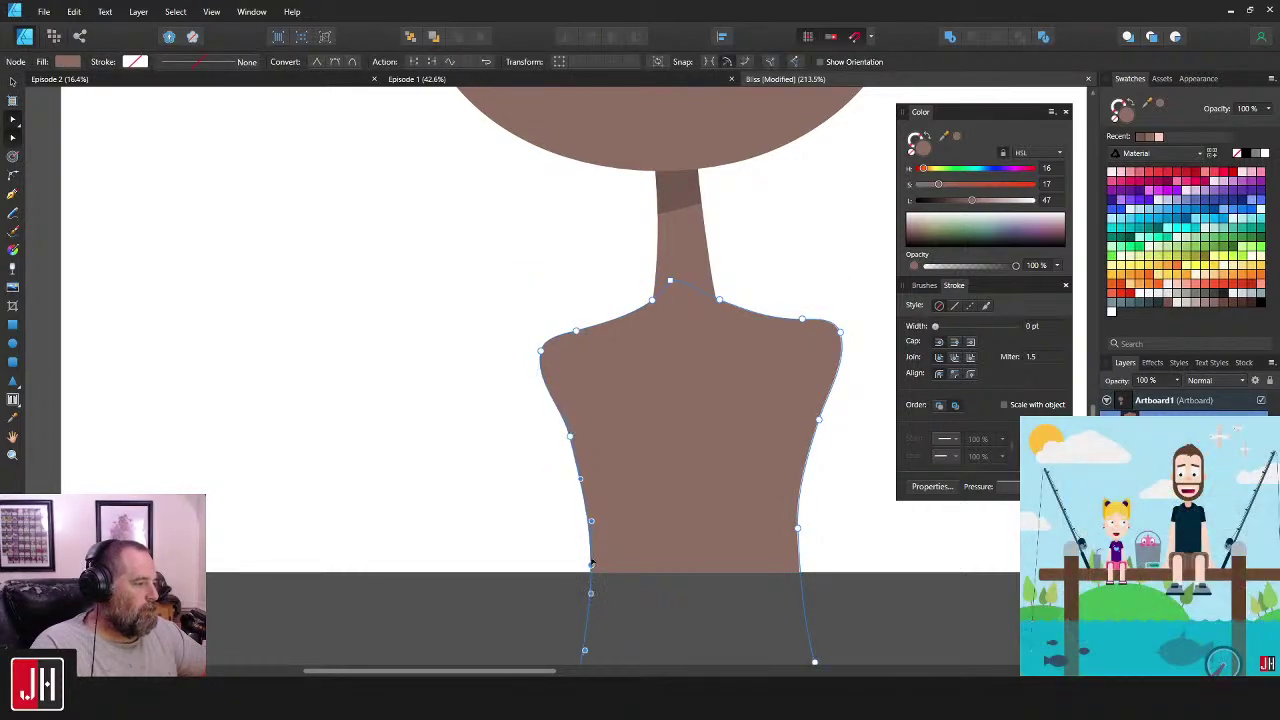
{"action": "key", "text": "v"}
{"action": "scroll", "coordinate": [625, 513], "scroll_direction": "down", "scroll_amount": 4}
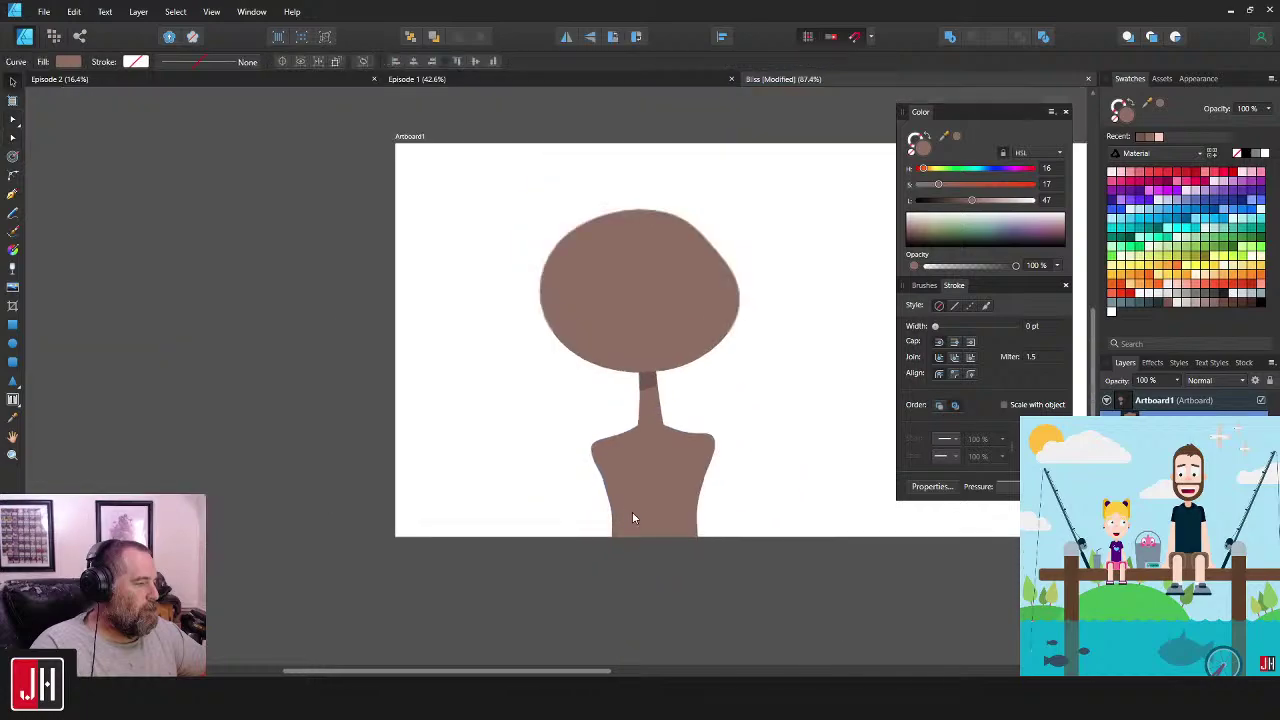
{"action": "left_click", "coordinate": [716, 514]}
- Lower the head and neck together toward the torso to shorten the visible neck
{"action": "scroll", "coordinate": [634, 491], "scroll_direction": "up", "scroll_amount": 2}
{"action": "left_click_drag", "start_coordinate": [732, 384], "coordinate": [708, 401]}
{"action": "left_click_drag", "start_coordinate": [472, 226], "coordinate": [752, 470]}
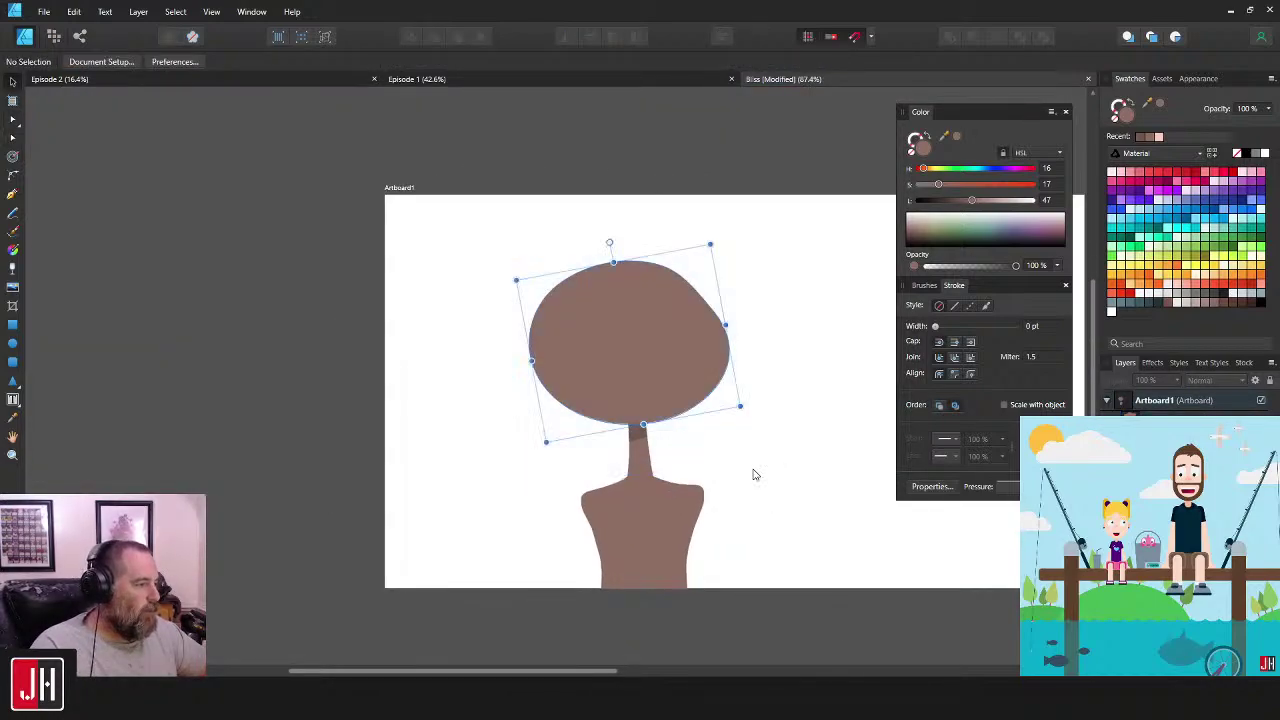
{"action": "scroll", "coordinate": [676, 441], "scroll_direction": "up", "scroll_amount": 2}
{"action": "left_click", "coordinate": [851, 448]}
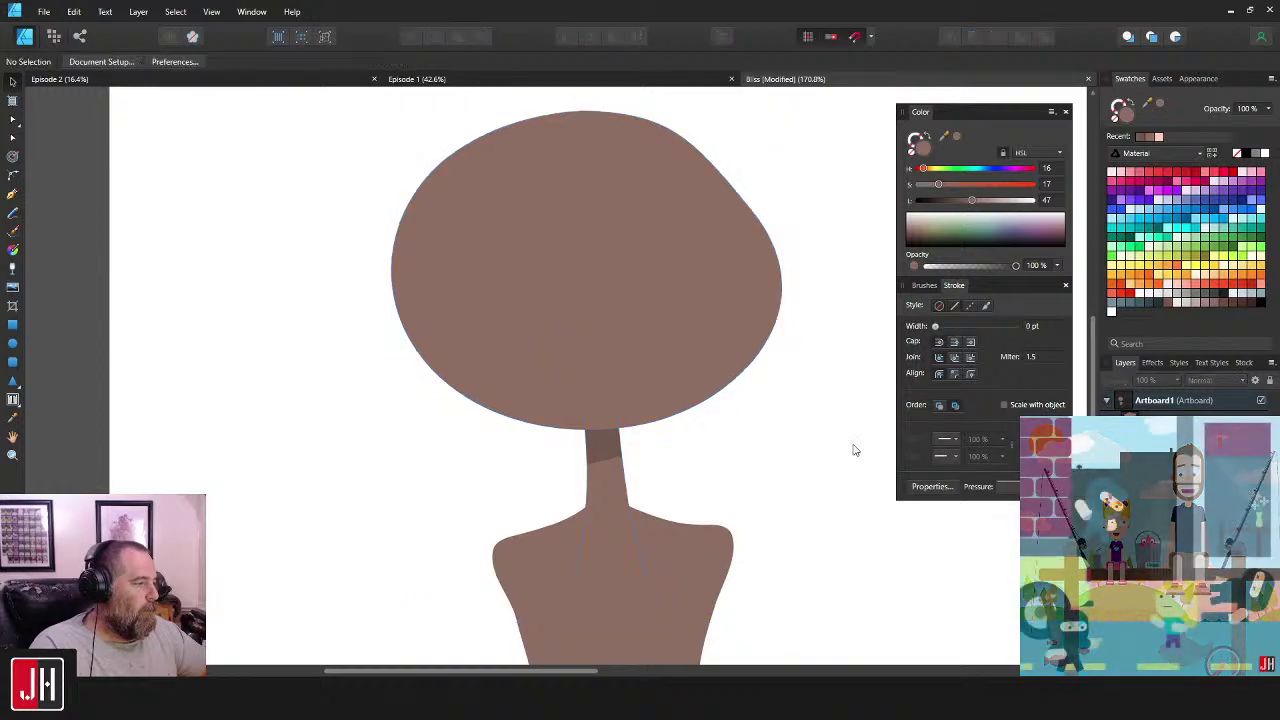
{"action": "scroll", "coordinate": [760, 448], "scroll_direction": "down", "scroll_amount": 4}
{"action": "scroll", "coordinate": [700, 440], "scroll_direction": "up", "scroll_amount": 1}
{"action": "scroll", "coordinate": [705, 395], "scroll_direction": "up", "scroll_amount": 4}
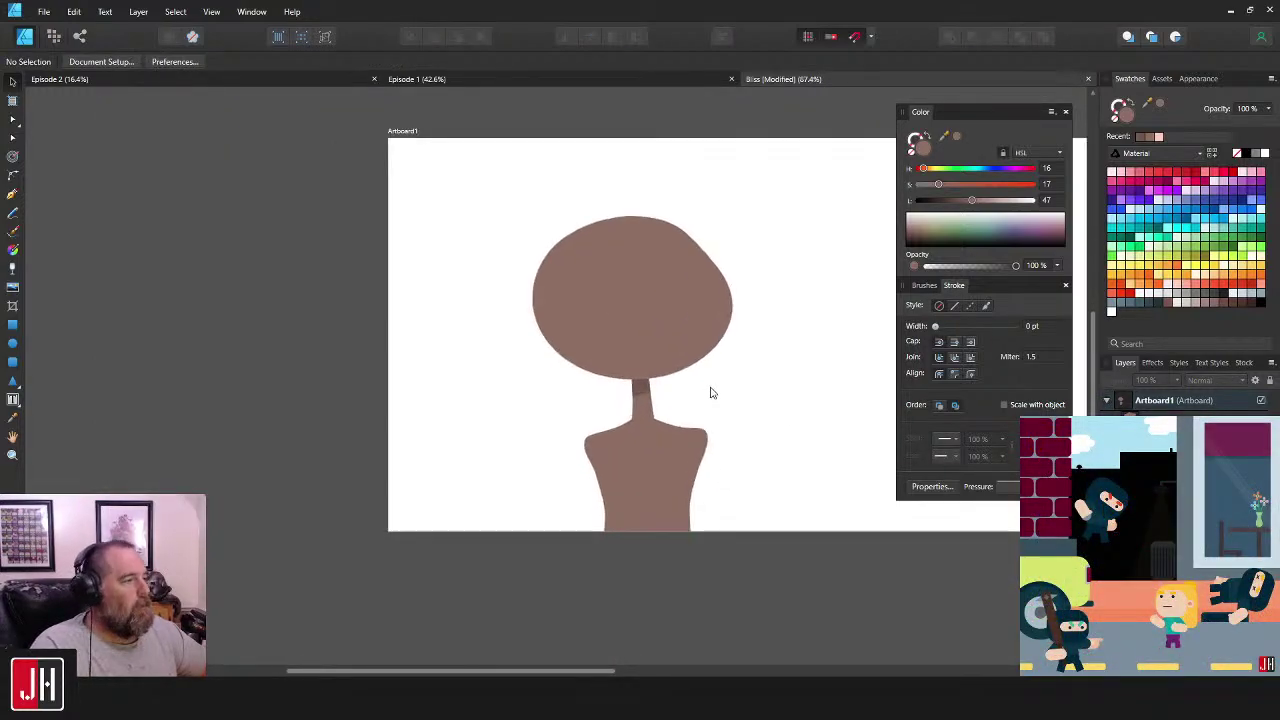
{"action": "left_click_drag", "start_coordinate": [684, 386], "coordinate": [597, 328]}
{"action": "left_click_drag", "start_coordinate": [604, 375], "coordinate": [666, 333]}
{"action": "scroll", "coordinate": [612, 520], "scroll_direction": "down", "scroll_amount": 2}
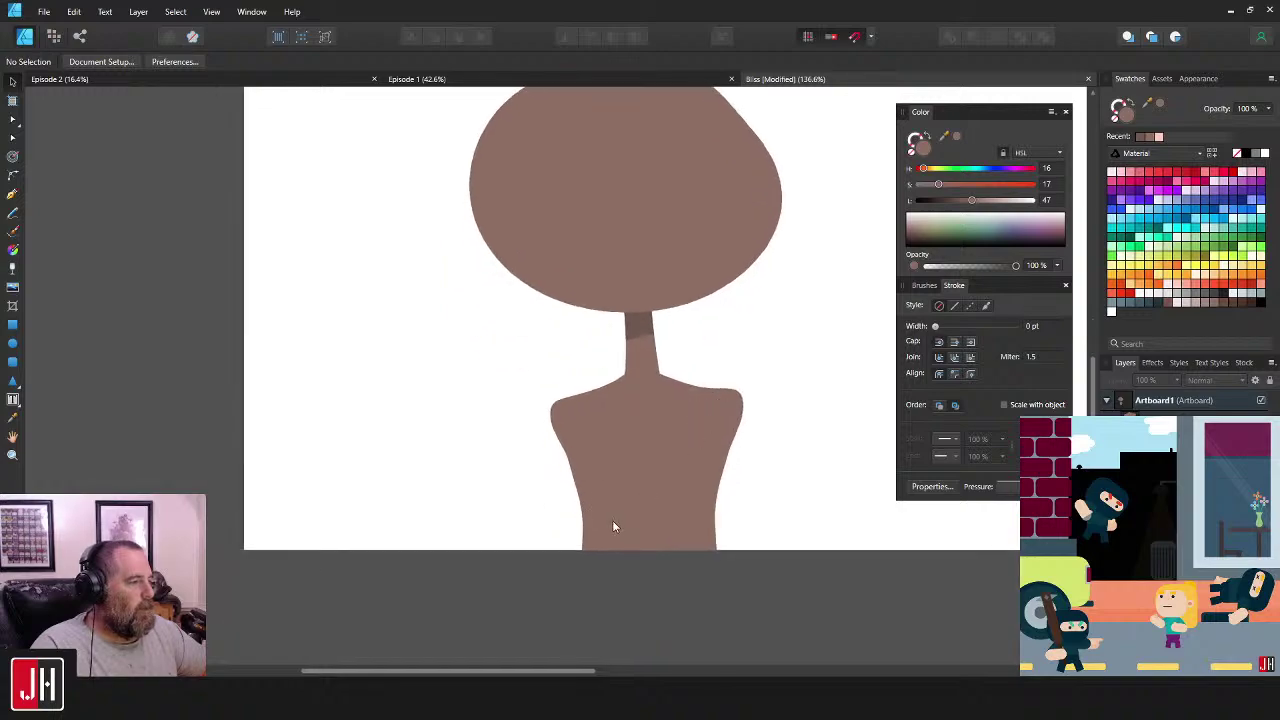
- Adjust the curve handles around the torso's left shoulder and upper side to refine the shoulder's rounding
{"action": "left_click", "coordinate": [583, 477]}
{"action": "scroll", "coordinate": [580, 477], "scroll_direction": "up", "scroll_amount": 3}
{"action": "key", "text": "a"}
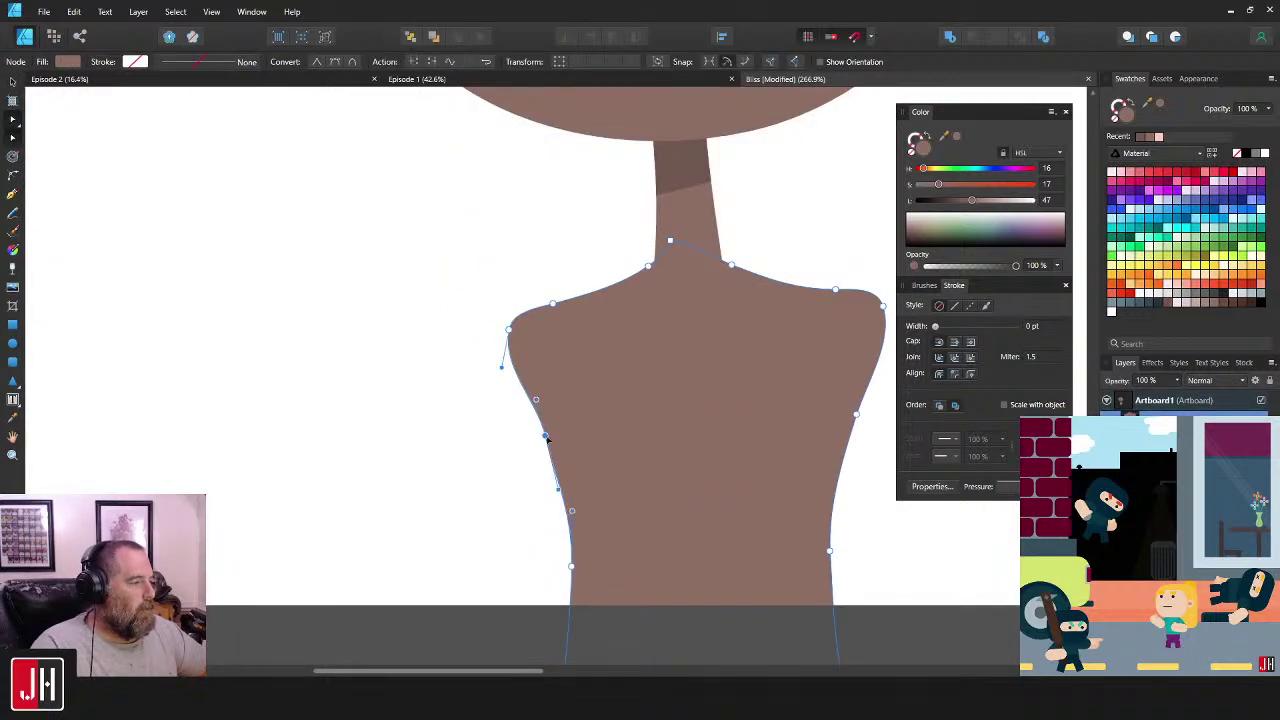
{"action": "left_click_drag", "start_coordinate": [536, 401], "coordinate": [538, 410]}
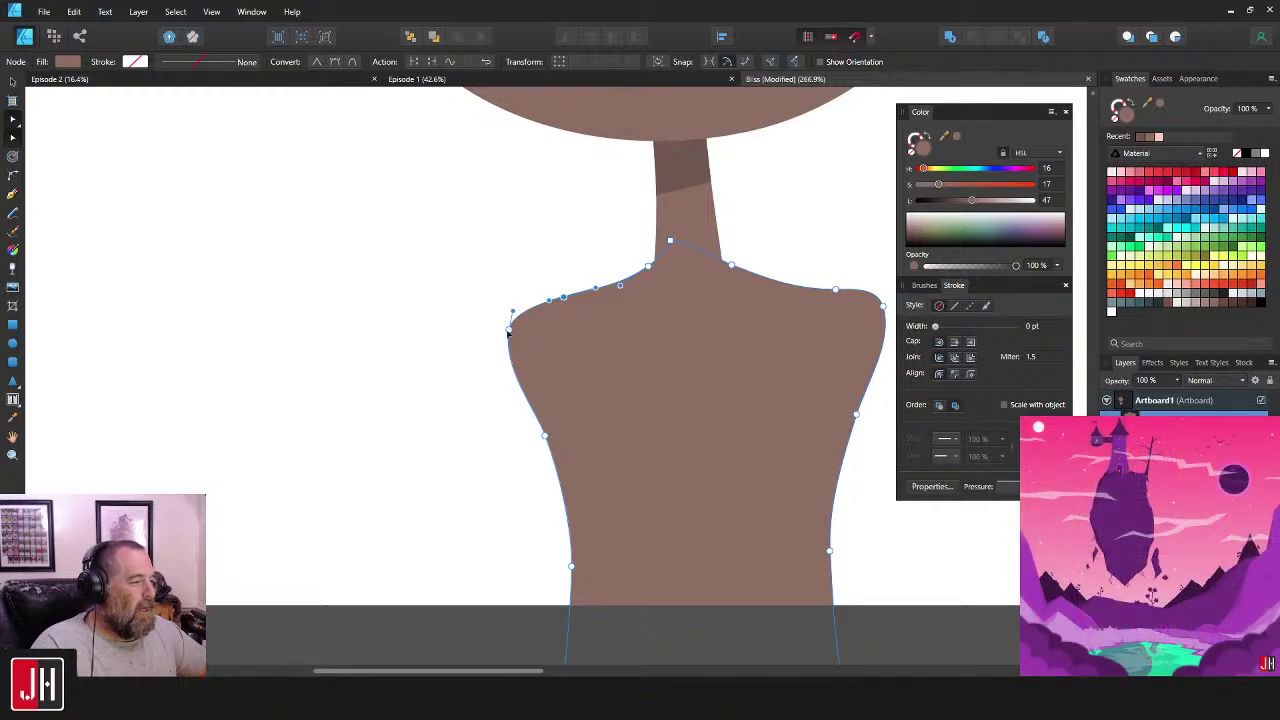
{"action": "left_click_drag", "start_coordinate": [512, 310], "coordinate": [510, 306]}
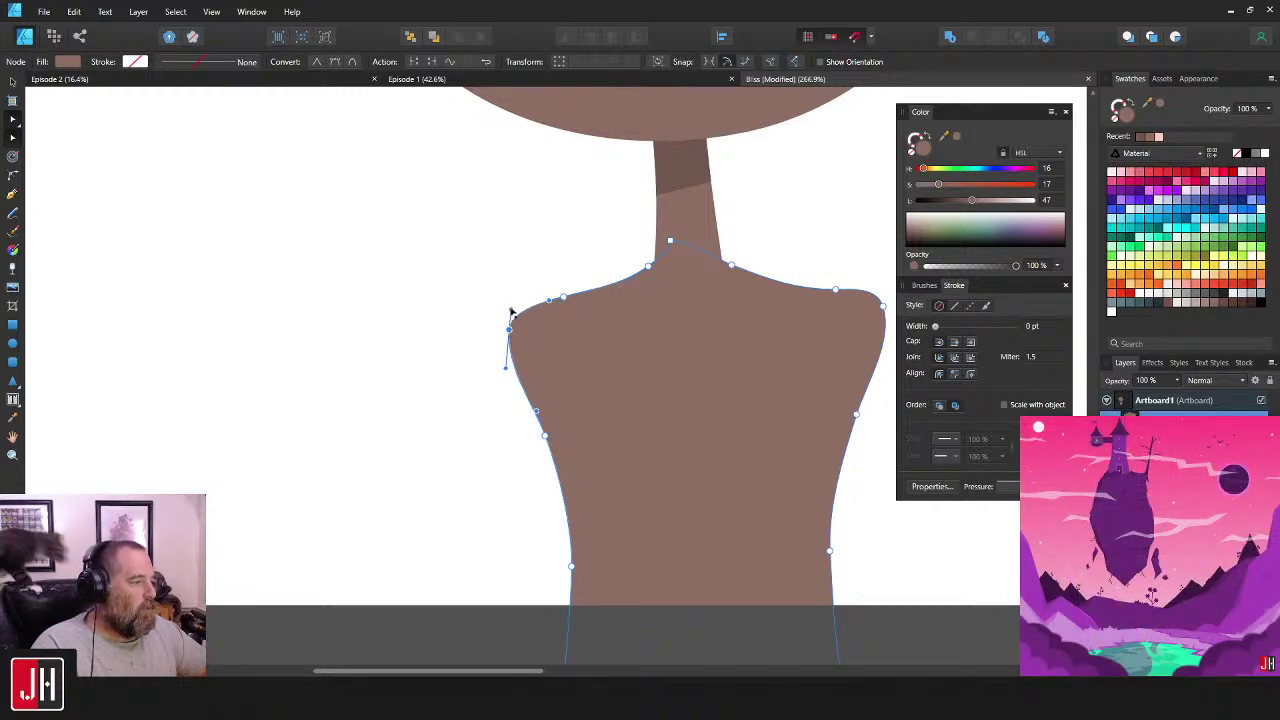
- Adjust the curve below the torso's right shoulder and lower the right waist node slightly
{"action": "scroll", "coordinate": [614, 366], "scroll_direction": "right", "scroll_amount": 3}
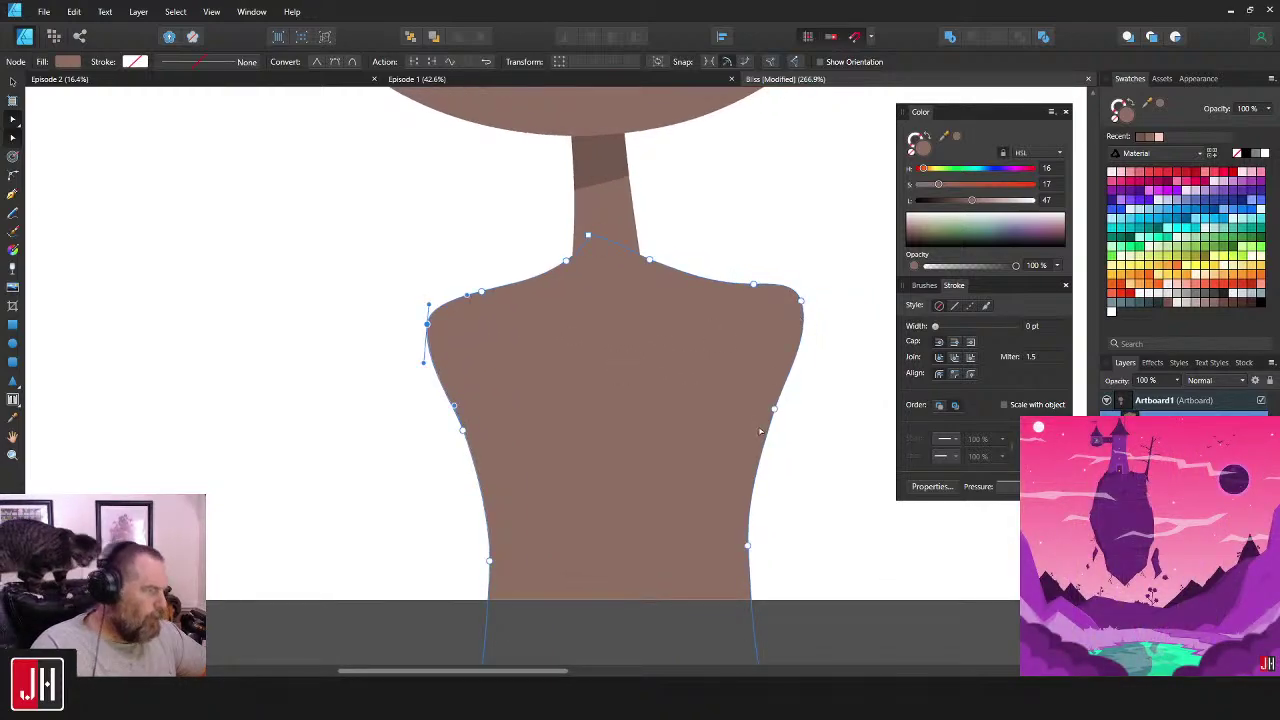
{"action": "left_click_drag", "start_coordinate": [787, 381], "coordinate": [789, 385]}
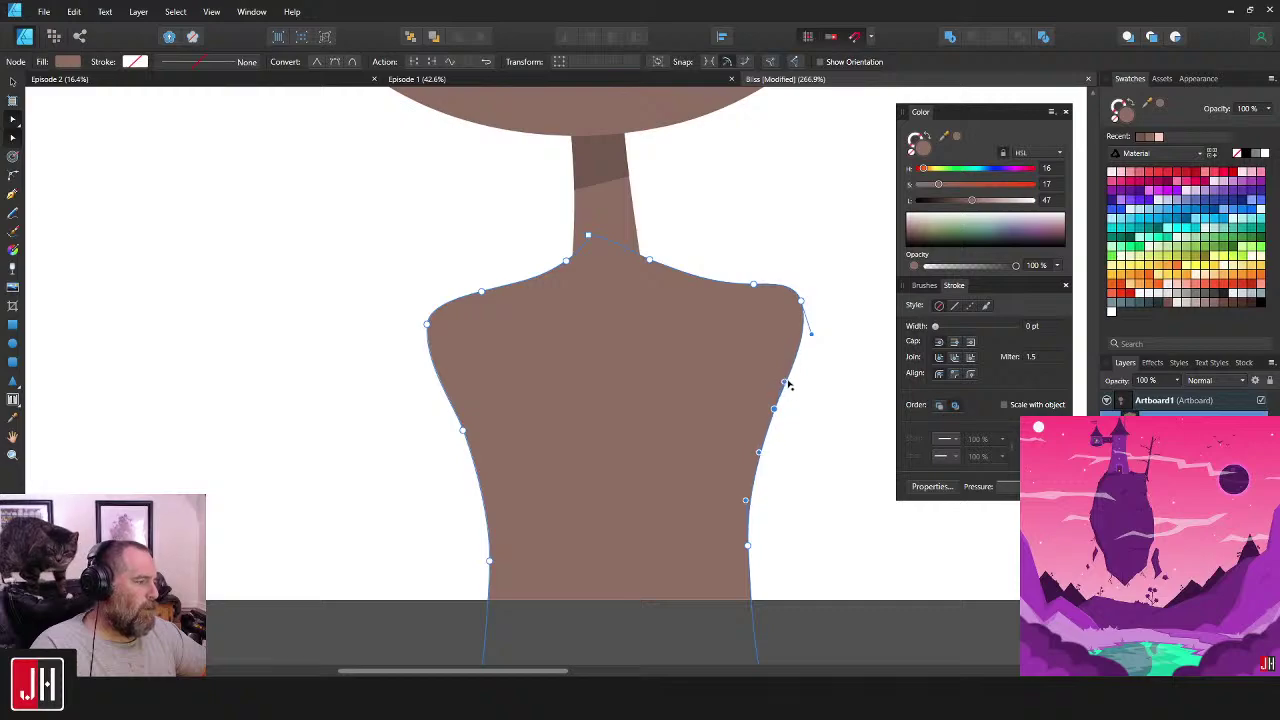
{"action": "left_click_drag", "start_coordinate": [749, 546], "coordinate": [750, 553]}
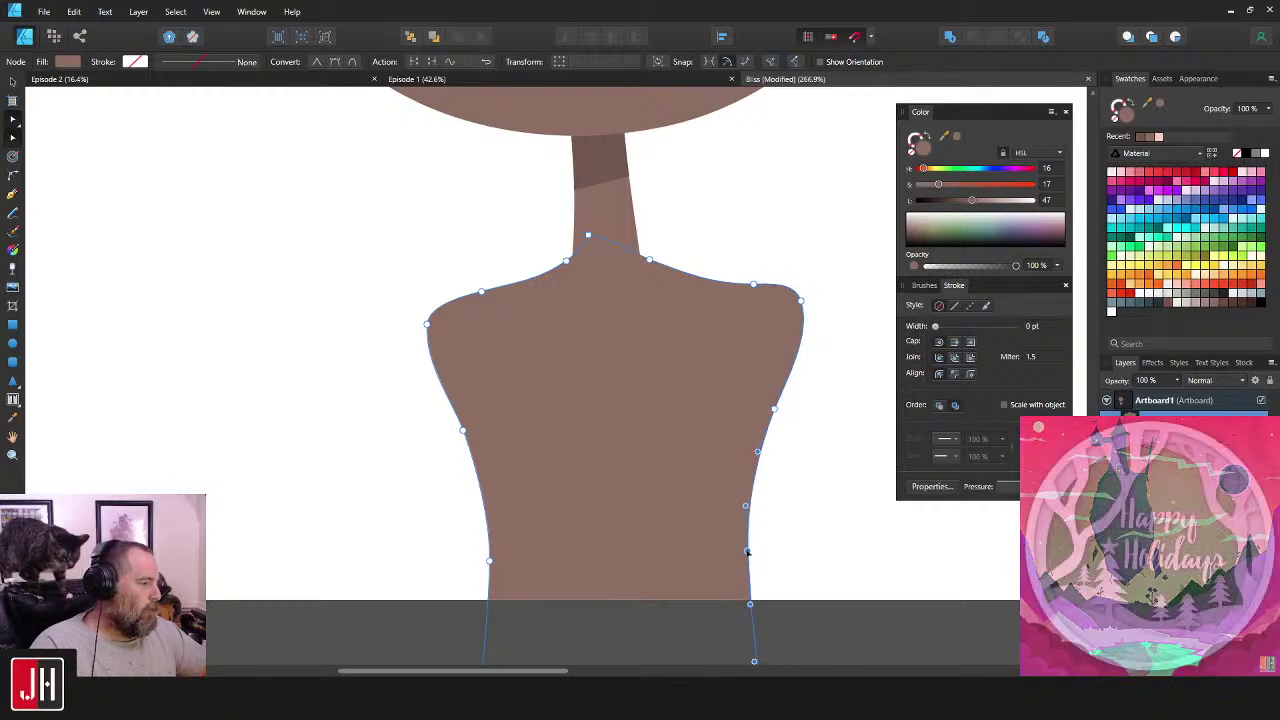
{"action": "key", "text": "v"}
{"action": "left_click", "coordinate": [852, 394]}
- Move the torso's left shoulder nodes slightly outward to widen that shoulder
{"action": "scroll", "coordinate": [787, 475], "scroll_direction": "down", "scroll_amount": 5}
{"action": "scroll", "coordinate": [786, 476], "scroll_direction": "down", "scroll_amount": 3}
{"action": "scroll", "coordinate": [814, 469], "scroll_direction": "up", "scroll_amount": 4}
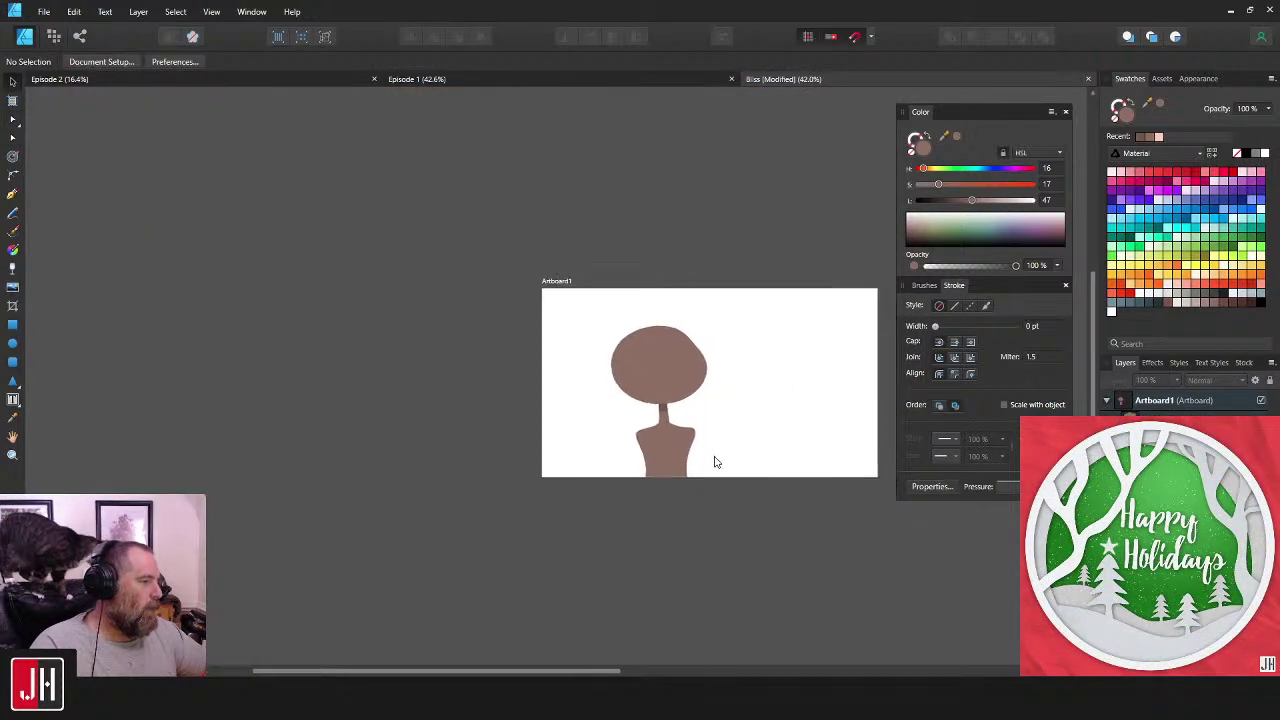
{"action": "scroll", "coordinate": [697, 489], "scroll_direction": "down", "scroll_amount": 1}
{"action": "key", "text": "a"}
{"action": "scroll", "coordinate": [550, 300], "scroll_direction": "up", "scroll_amount": 2}
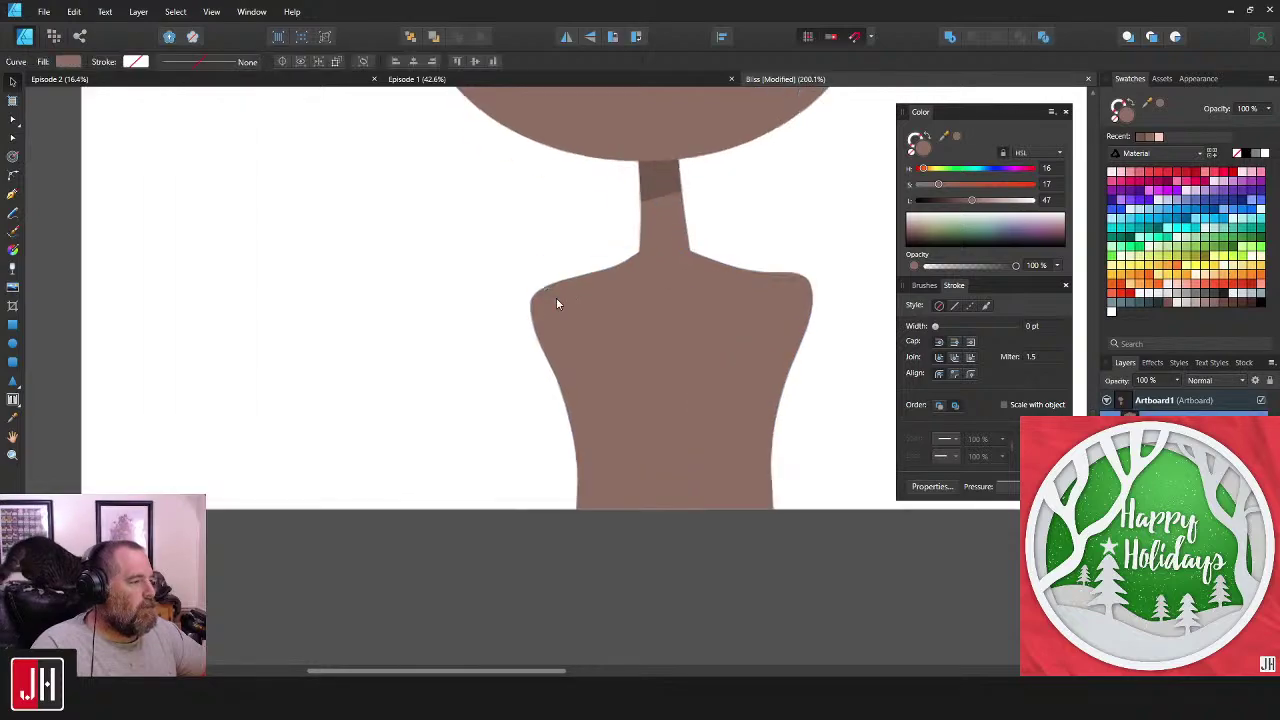
{"action": "left_click", "coordinate": [556, 297]}
{"action": "left_click_drag", "start_coordinate": [432, 238], "coordinate": [601, 412]}
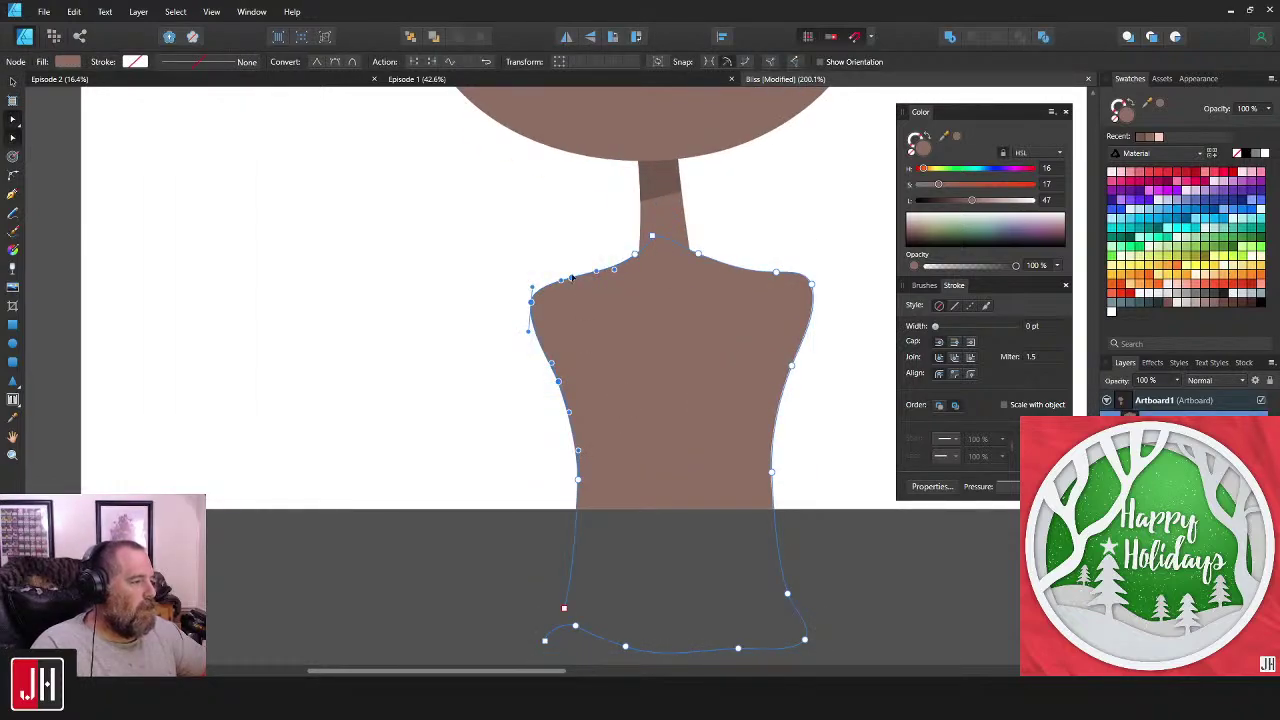
{"action": "left_click_drag", "start_coordinate": [571, 277], "coordinate": [566, 277]}
{"action": "key", "text": "v"}
{"action": "key", "text": "ctrl+d"}
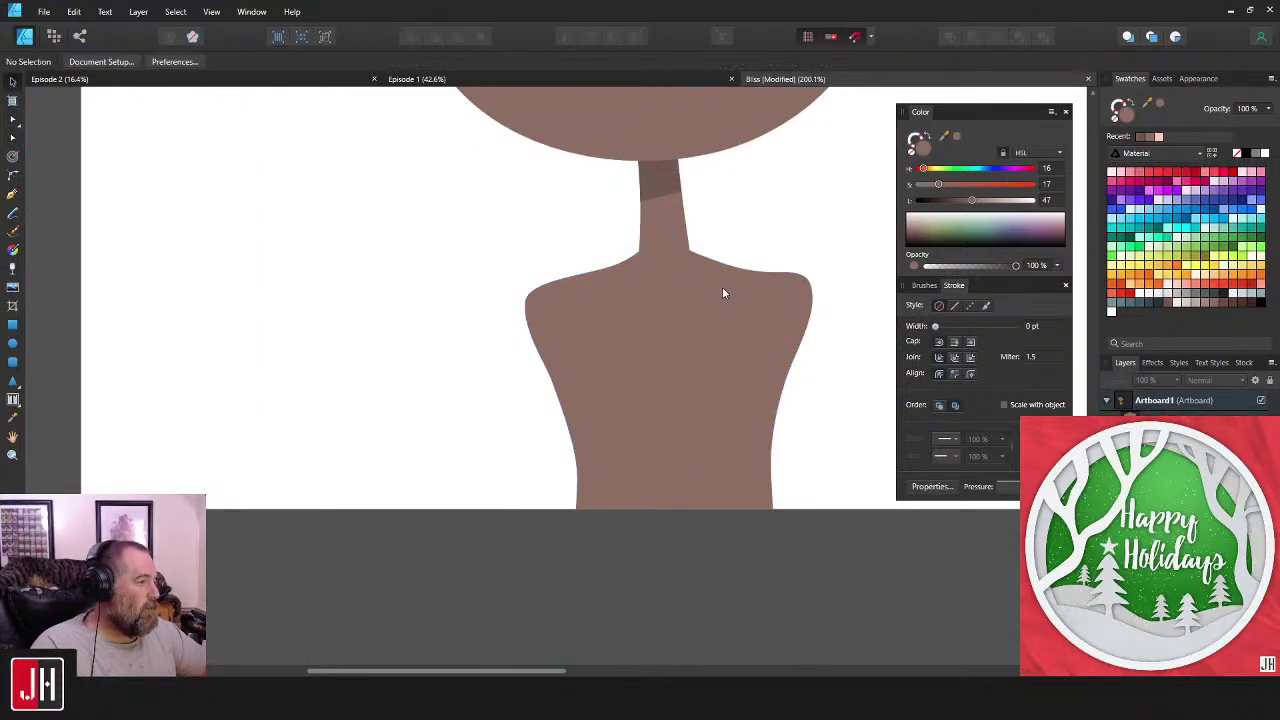
- Move the torso's lower-left nodes beneath the artboard edge slightly inward to straighten the line below the waist
{"action": "scroll", "coordinate": [722, 330], "scroll_direction": "down", "scroll_amount": 6}
{"action": "scroll", "coordinate": [740, 350], "scroll_direction": "up", "scroll_amount": 3}
{"action": "scroll", "coordinate": [674, 376], "scroll_direction": "up", "scroll_amount": 3}
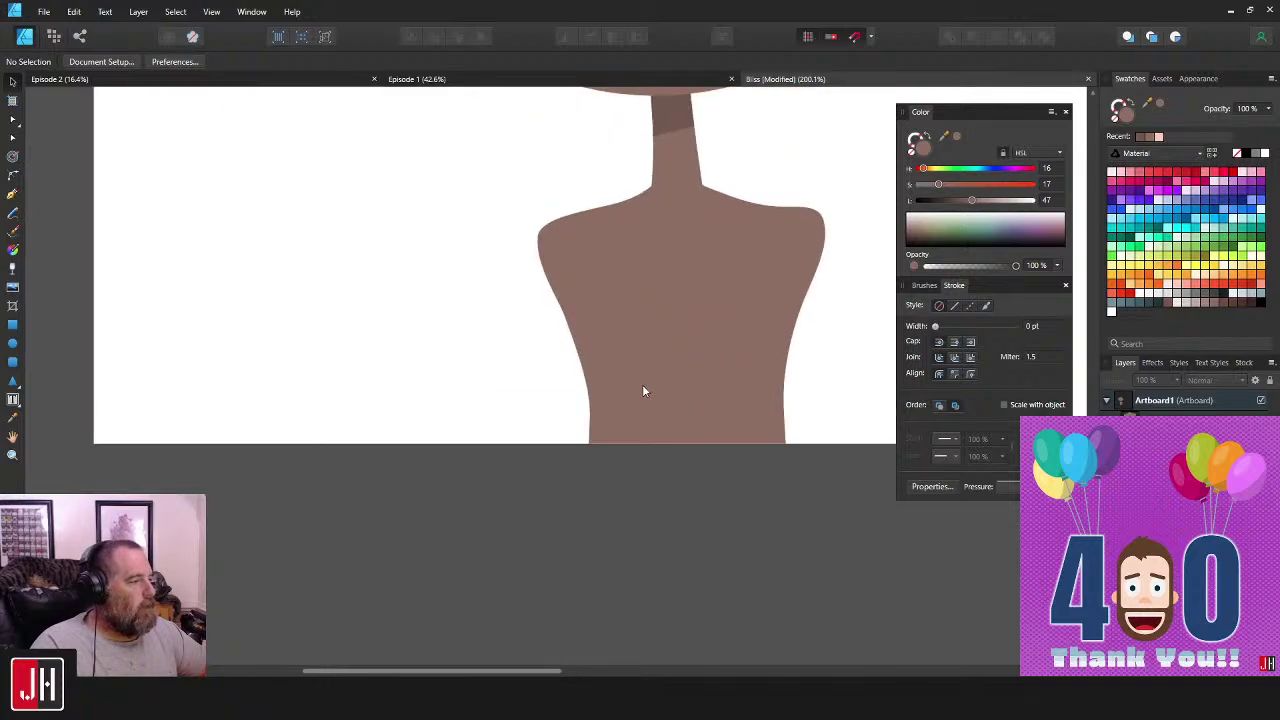
{"action": "left_click", "coordinate": [643, 389]}
{"action": "left_click_drag", "start_coordinate": [703, 518], "coordinate": [689, 478]}
{"action": "key", "text": "a"}
{"action": "left_click_drag", "start_coordinate": [431, 414], "coordinate": [661, 609]}
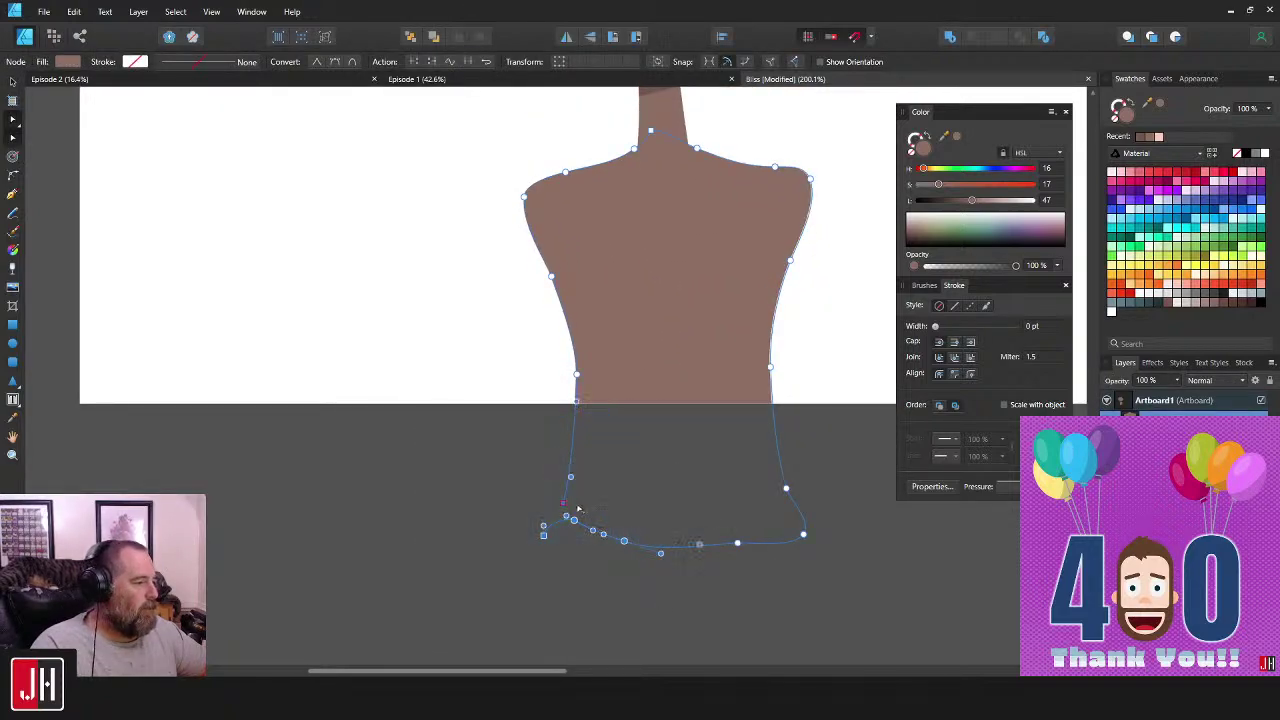
{"action": "left_click_drag", "start_coordinate": [562, 504], "coordinate": [572, 504]}
- Nudge the torso's lower-right nodes beneath the artboard edge very slightly to refine the waistline
{"action": "scroll", "coordinate": [727, 491], "scroll_direction": "right", "scroll_amount": 1}
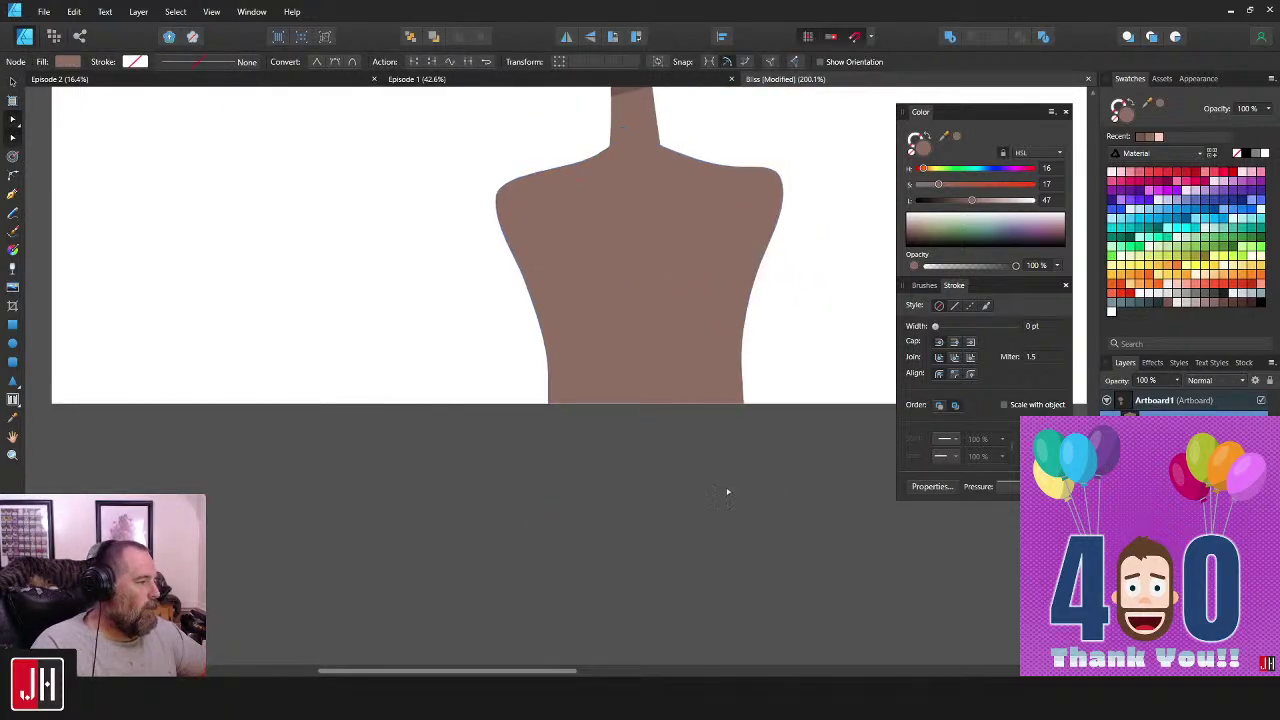
{"action": "left_click_drag", "start_coordinate": [824, 466], "coordinate": [677, 595]}
{"action": "left_click_drag", "start_coordinate": [759, 489], "coordinate": [760, 487]}
{"action": "key", "text": "v"}
{"action": "left_click", "coordinate": [773, 487]}
{"action": "scroll", "coordinate": [773, 487], "scroll_direction": "down", "scroll_amount": 7}
{"action": "scroll", "coordinate": [783, 488], "scroll_direction": "up", "scroll_amount": 6}
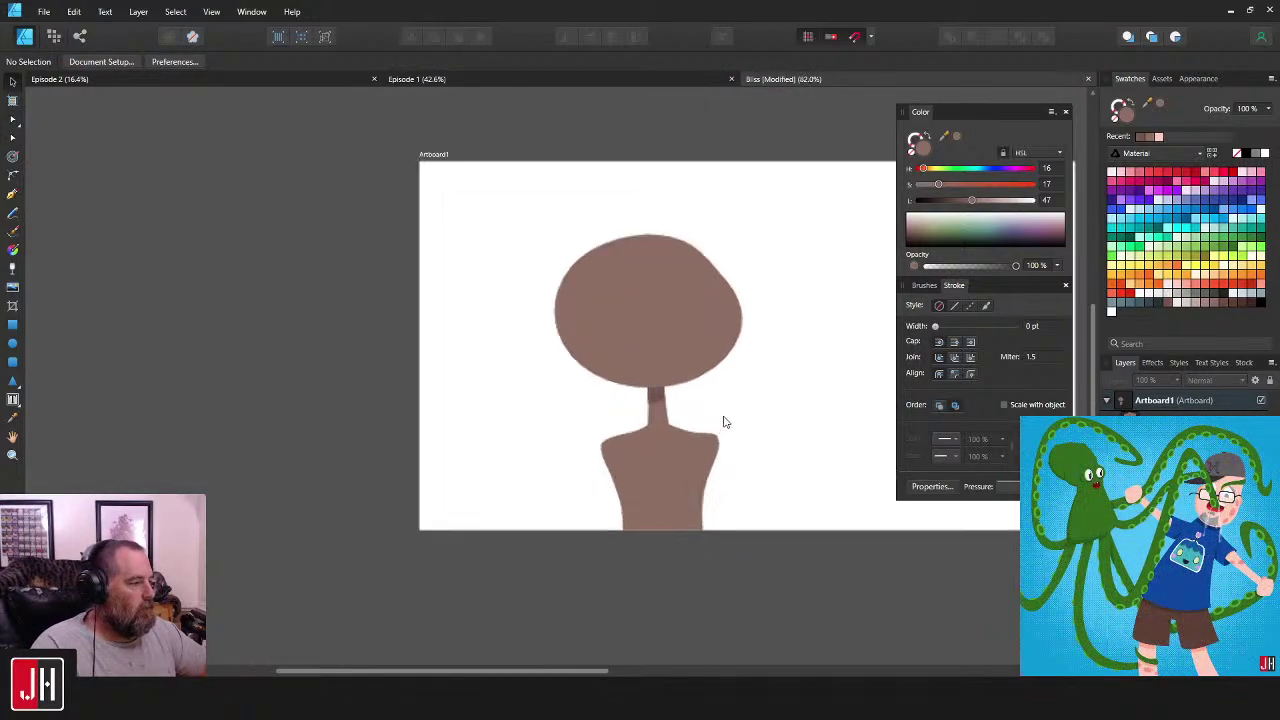
- Adjust the curve handle at the top of the torso's right shoulder to give it a straighter downward slope
{"action": "left_click", "coordinate": [666, 455]}
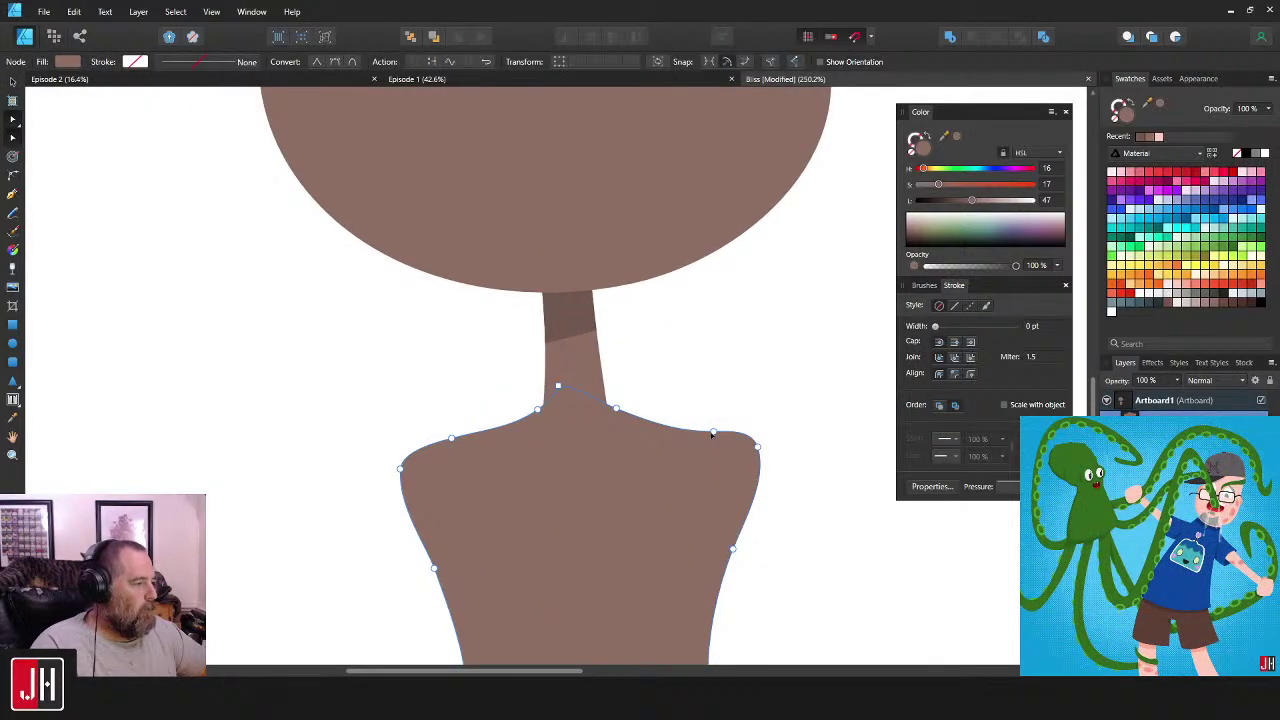
{"action": "left_click_drag", "start_coordinate": [723, 434], "coordinate": [720, 447]}
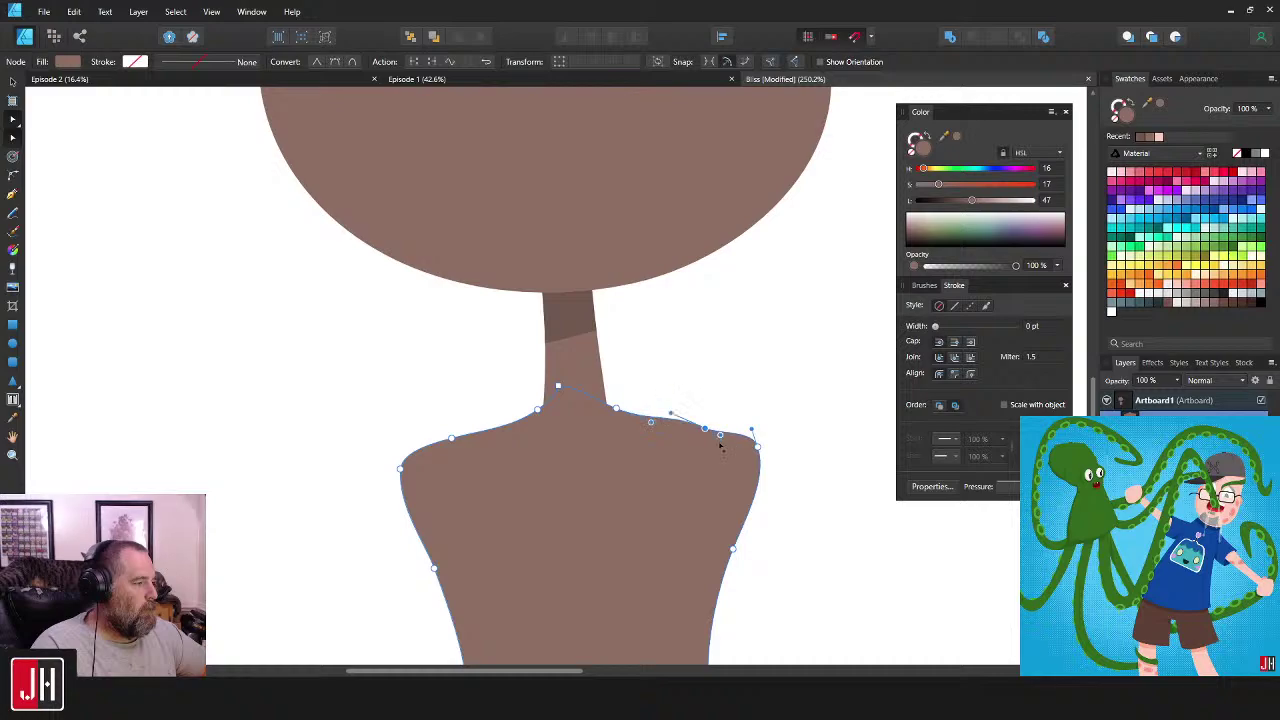
{"action": "left_click", "coordinate": [703, 369]}
{"action": "scroll", "coordinate": [669, 429], "scroll_direction": "down", "scroll_amount": 6}
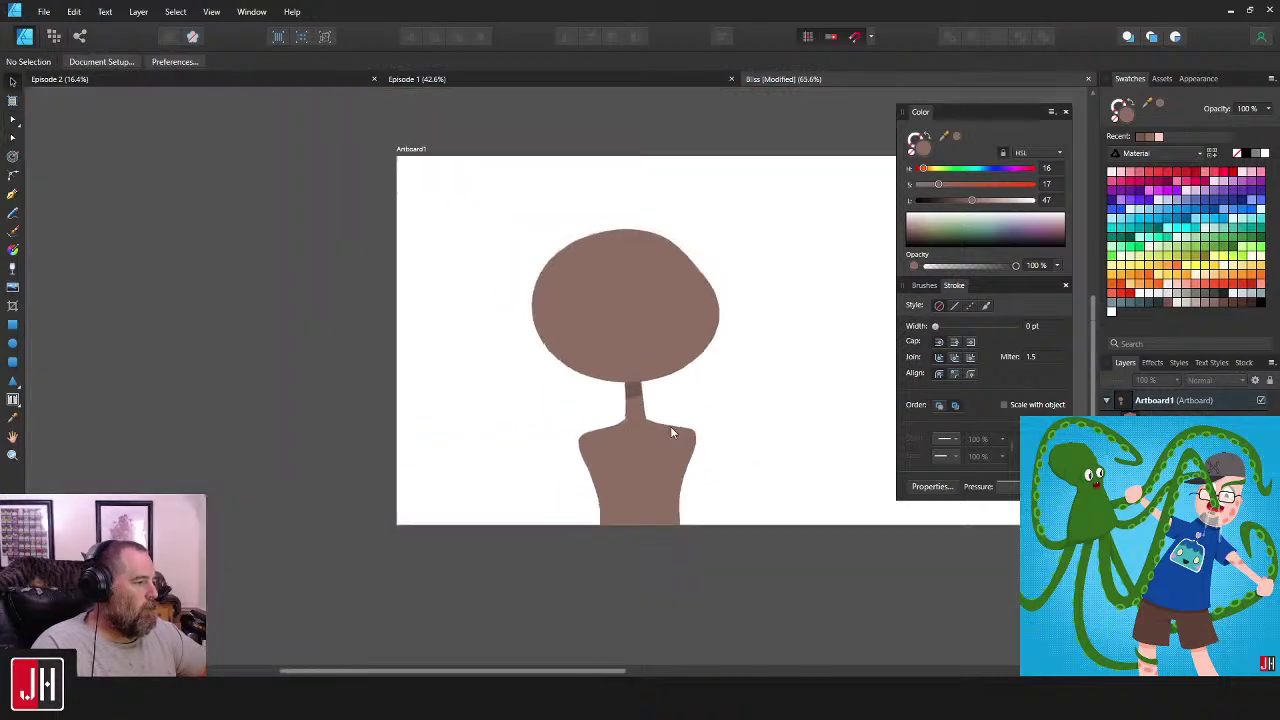
{"action": "scroll", "coordinate": [646, 455], "scroll_direction": "up", "scroll_amount": 5}
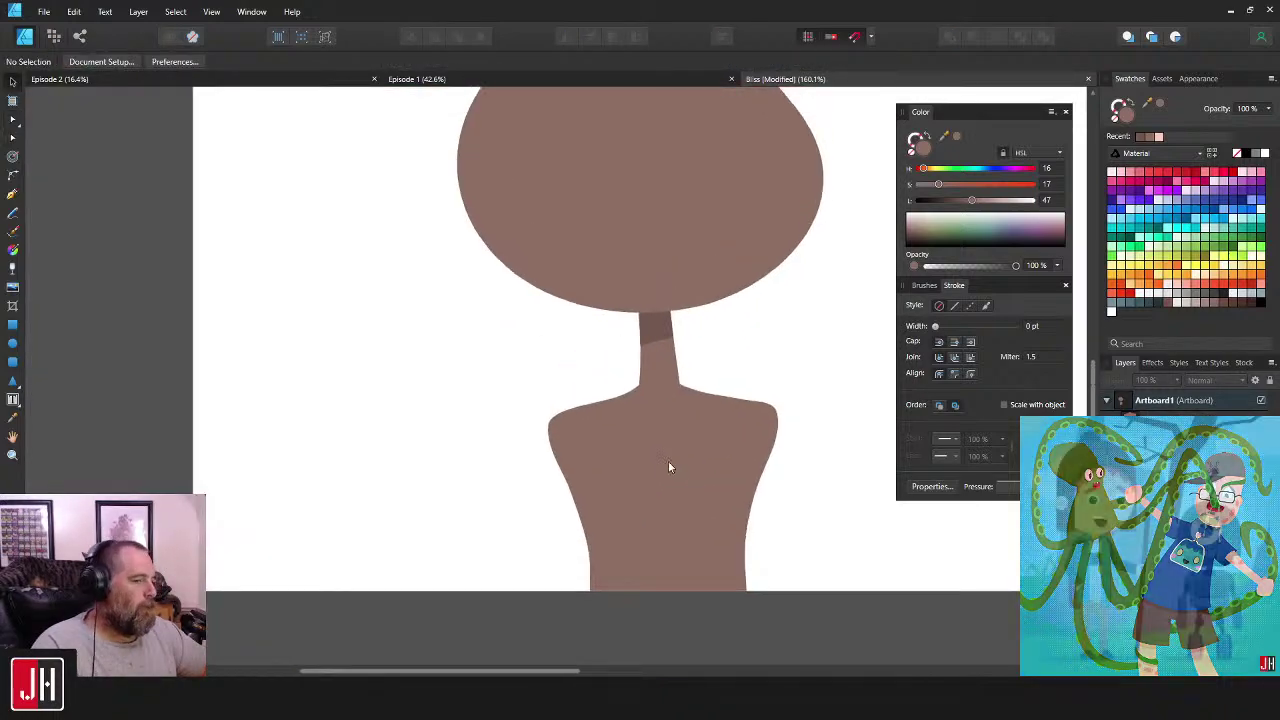
- Examine the node on the torso's left side and the overall silhouette of head, neck and torso
{"action": "scroll", "coordinate": [665, 490], "scroll_direction": "down", "scroll_amount": 3}
{"action": "scroll", "coordinate": [621, 457], "scroll_direction": "up", "scroll_amount": 4}
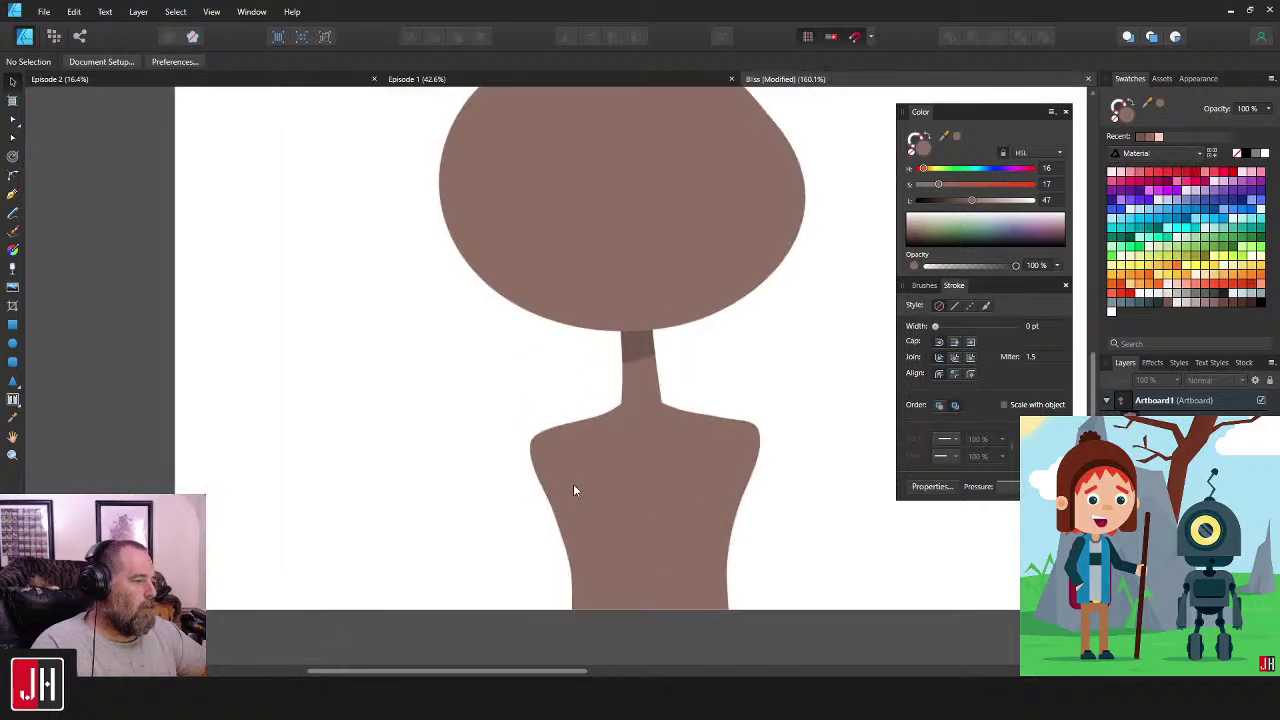
{"action": "left_click", "coordinate": [569, 492]}
{"action": "scroll", "coordinate": [600, 485], "scroll_direction": "down", "scroll_amount": 1}
{"action": "key", "text": "a"}
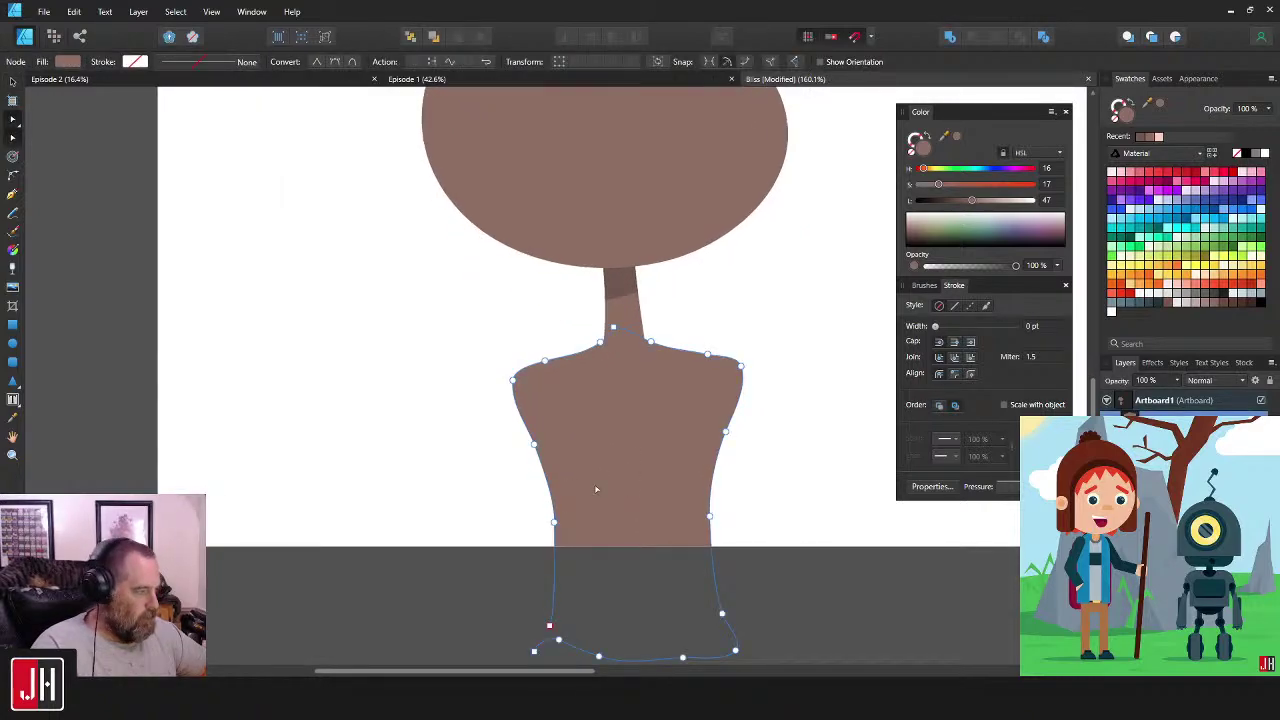
{"action": "left_click", "coordinate": [536, 440]}
{"action": "key", "text": "v"}
{"action": "left_click", "coordinate": [826, 385]}
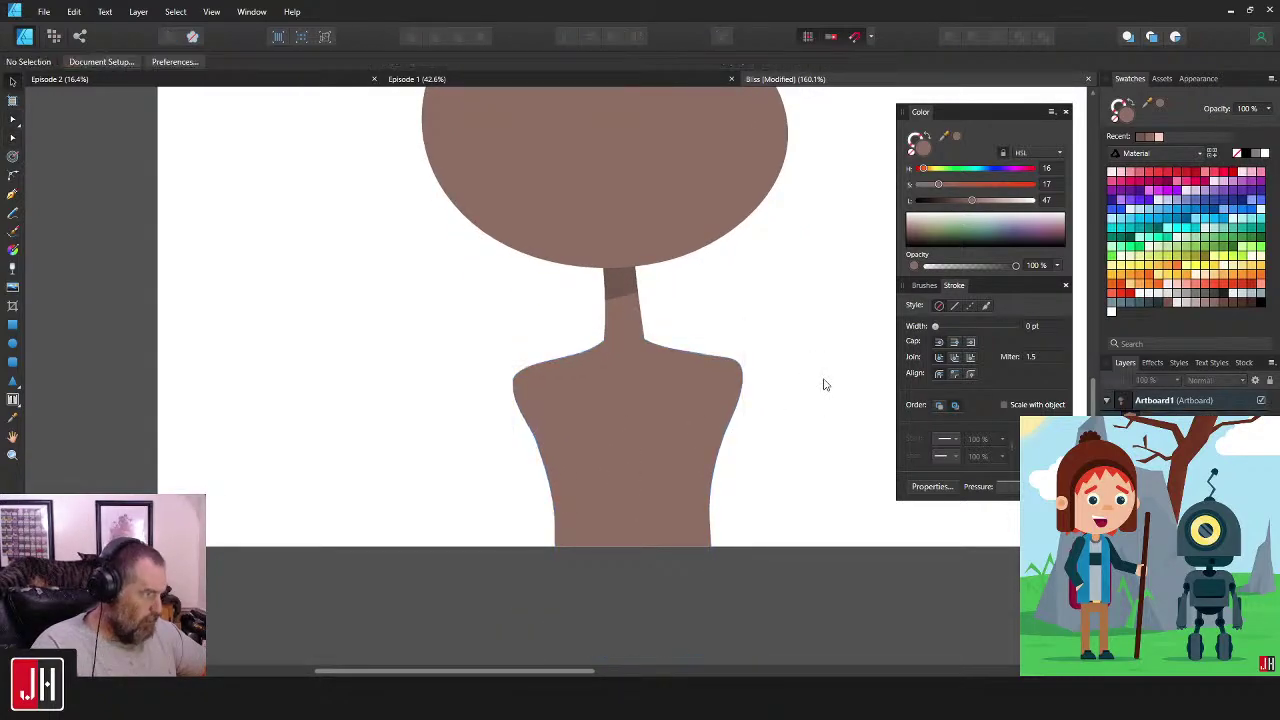
{"action": "scroll", "coordinate": [747, 469], "scroll_direction": "down", "scroll_amount": 9}
{"action": "scroll", "coordinate": [665, 449], "scroll_direction": "up", "scroll_amount": 6}
{"action": "scroll", "coordinate": [660, 400], "scroll_direction": "up", "scroll_amount": 2}
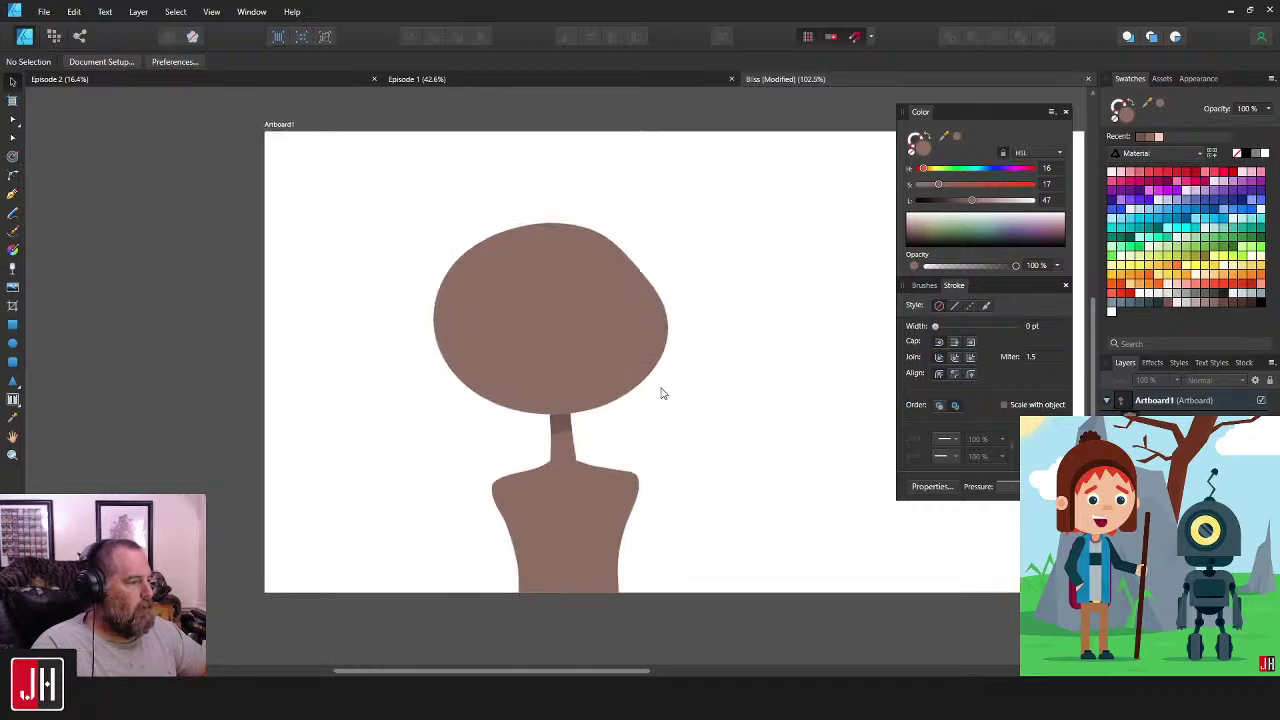
{"action": "scroll", "coordinate": [620, 385], "scroll_direction": "up", "scroll_amount": 3}
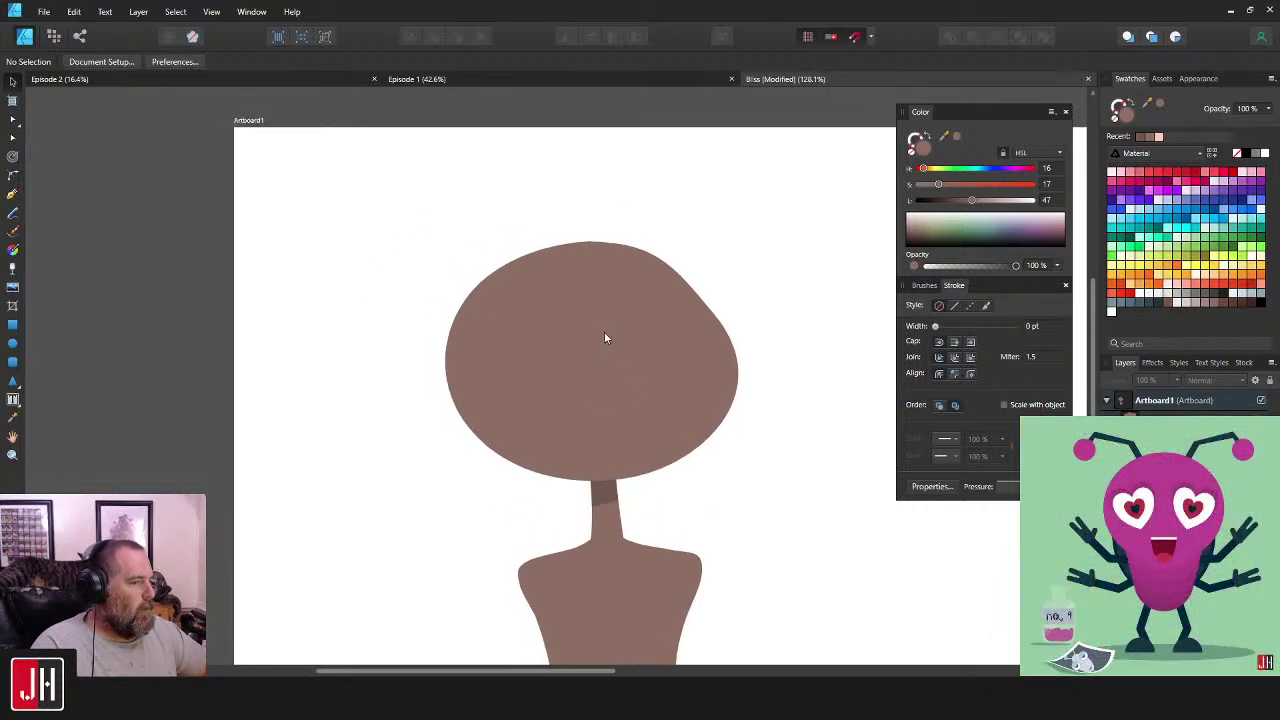
- Try a white almond-shaped eye drawn freehand on the left half of the face with the Pencil tool
{"action": "left_click_drag", "start_coordinate": [601, 330], "coordinate": [646, 288]}
{"action": "left_click", "coordinate": [12, 213]}
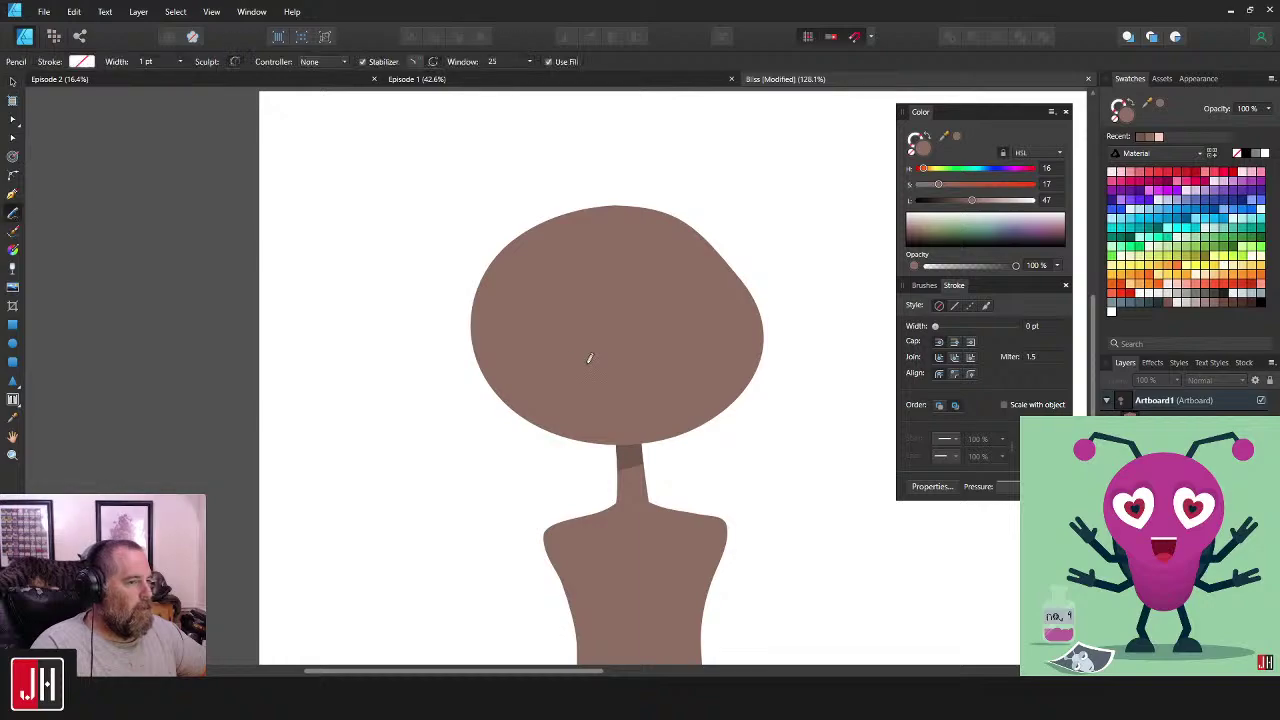
{"action": "scroll", "coordinate": [634, 346], "scroll_direction": "up", "scroll_amount": 3}
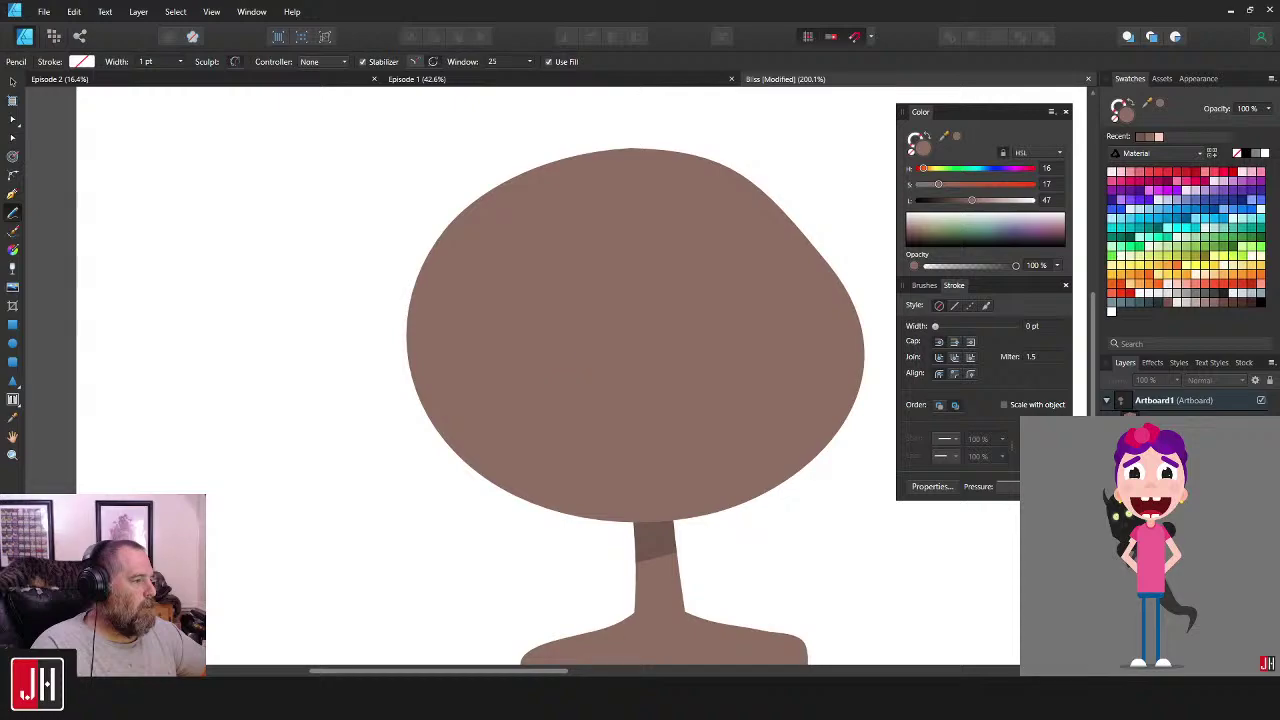
{"action": "left_click_drag", "start_coordinate": [491, 350], "coordinate": [512, 352]}
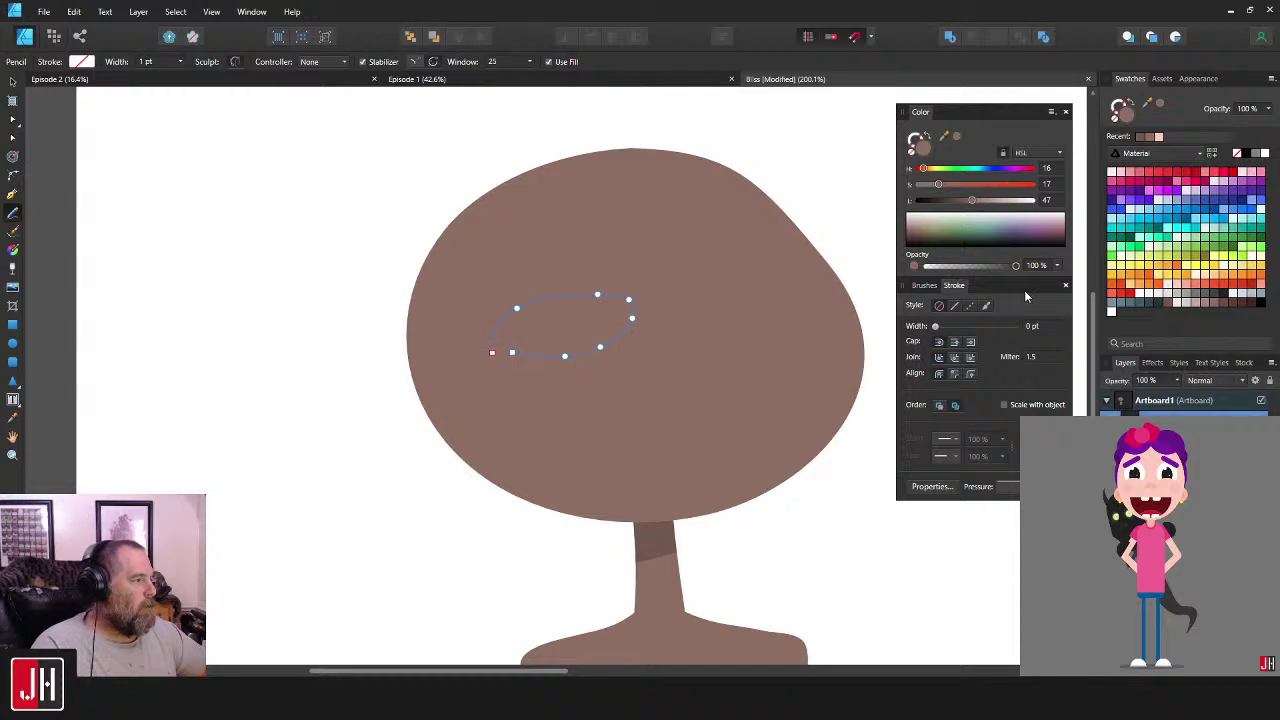
{"action": "key", "text": "ctrl+z"}
{"action": "left_click", "coordinate": [1141, 294]}
{"action": "mouse_move", "coordinate": [580, 303]}
{"action": "left_mouse_down"}
{"action": "mouse_move", "coordinate": [514, 349]}
{"action": "mouse_move", "coordinate": [596, 298]}
{"action": "left_mouse_up"}
{"action": "key", "text": "ctrl+z"}
{"action": "mouse_move", "coordinate": [516, 341]}
{"action": "left_mouse_down"}
{"action": "mouse_move", "coordinate": [604, 343]}
{"action": "mouse_move", "coordinate": [631, 314]}
{"action": "mouse_move", "coordinate": [574, 305]}
{"action": "mouse_move", "coordinate": [516, 348]}
{"action": "left_mouse_up"}
{"action": "key", "text": "v"}
{"action": "left_click_drag", "start_coordinate": [598, 333], "coordinate": [587, 326]}
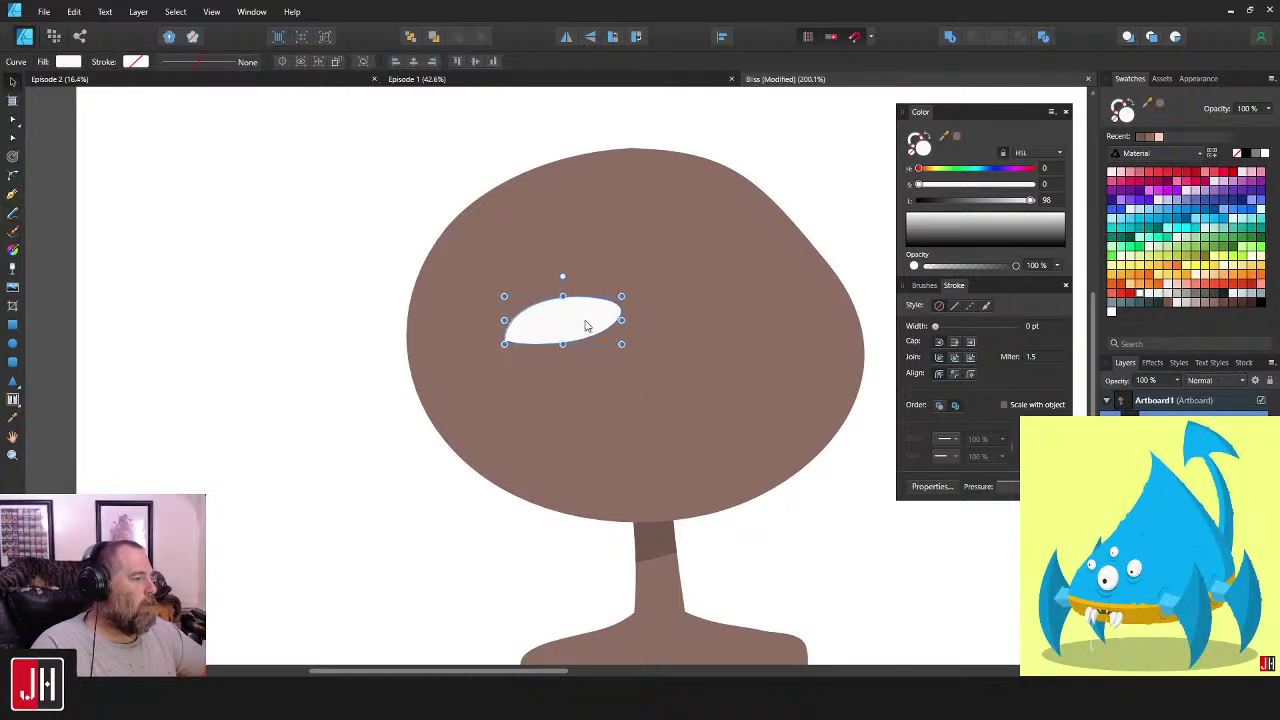
- Remove the white eye shape from the face
{"action": "scroll", "coordinate": [605, 325], "scroll_direction": "down", "scroll_amount": 4}
{"action": "key", "text": "Delete"}
{"action": "left_click", "coordinate": [755, 371]}
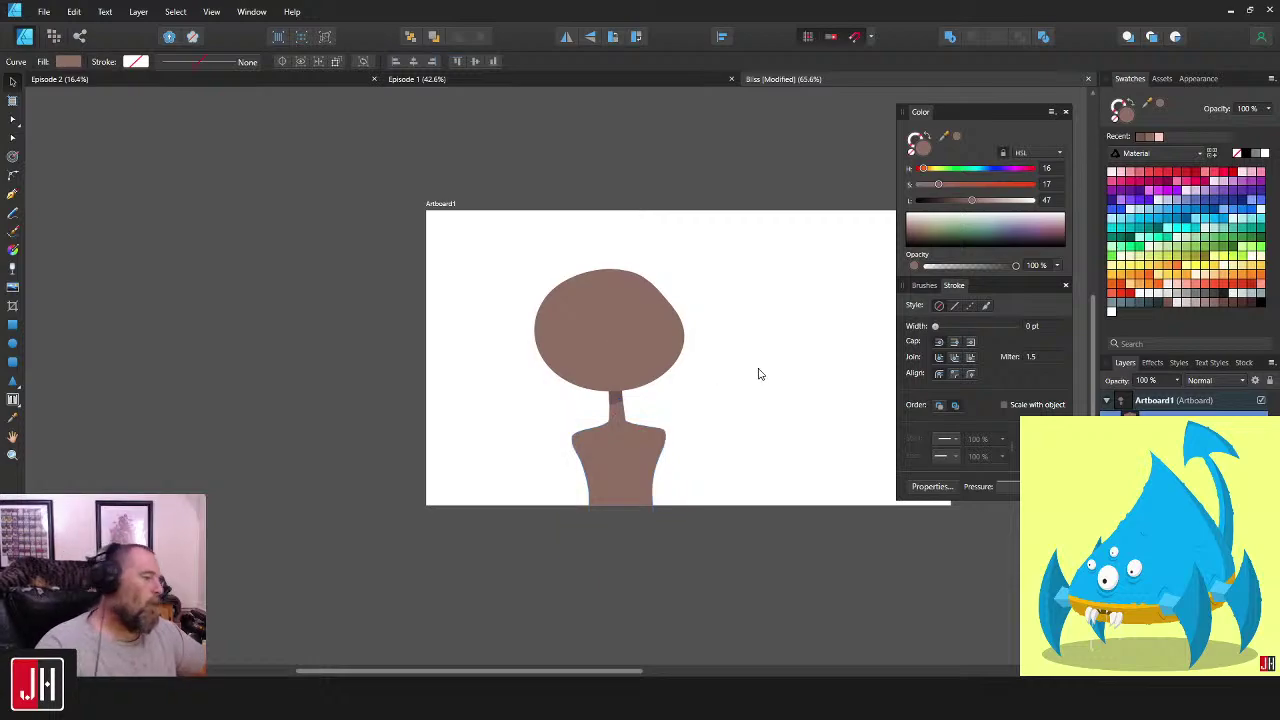
{"action": "scroll", "coordinate": [645, 397], "scroll_direction": "up", "scroll_amount": 7}
{"action": "scroll", "coordinate": [502, 387], "scroll_direction": "up", "scroll_amount": 2}
{"action": "mouse_move", "coordinate": [552, 379]}
{"action": "left_mouse_down"}
{"action": "mouse_move", "coordinate": [557, 397]}
{"action": "mouse_move", "coordinate": [559, 385]}
{"action": "left_mouse_up"}
{"action": "left_click", "coordinate": [706, 410]}
{"action": "scroll", "coordinate": [707, 410], "scroll_direction": "down", "scroll_amount": 4}
{"action": "scroll", "coordinate": [709, 416], "scroll_direction": "down", "scroll_amount": 3}
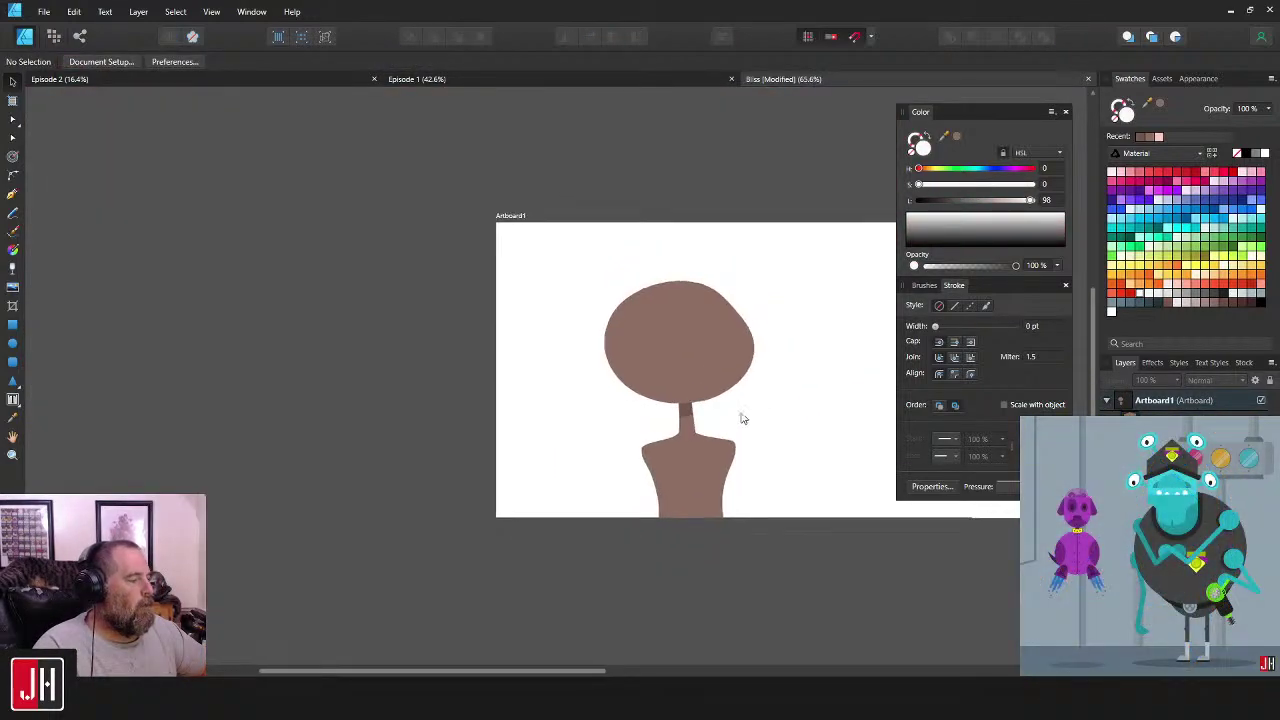
- Draw a small white teardrop-shaped nose, pointed at its left end, in the middle of the face with the Pencil tool
{"action": "scroll", "coordinate": [674, 397], "scroll_direction": "up", "scroll_amount": 3}
{"action": "key", "text": "n"}
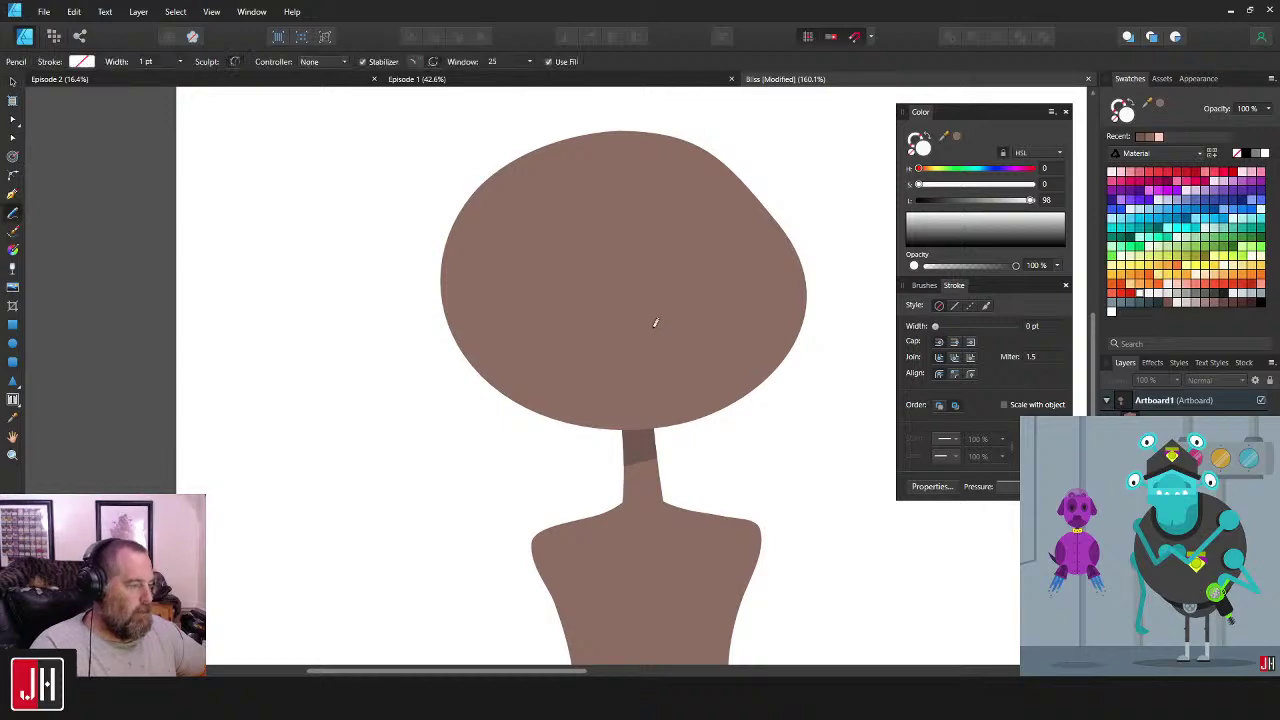
{"action": "scroll", "coordinate": [606, 332], "scroll_direction": "up", "scroll_amount": 1}
{"action": "scroll", "coordinate": [619, 331], "scroll_direction": "up", "scroll_amount": 2}
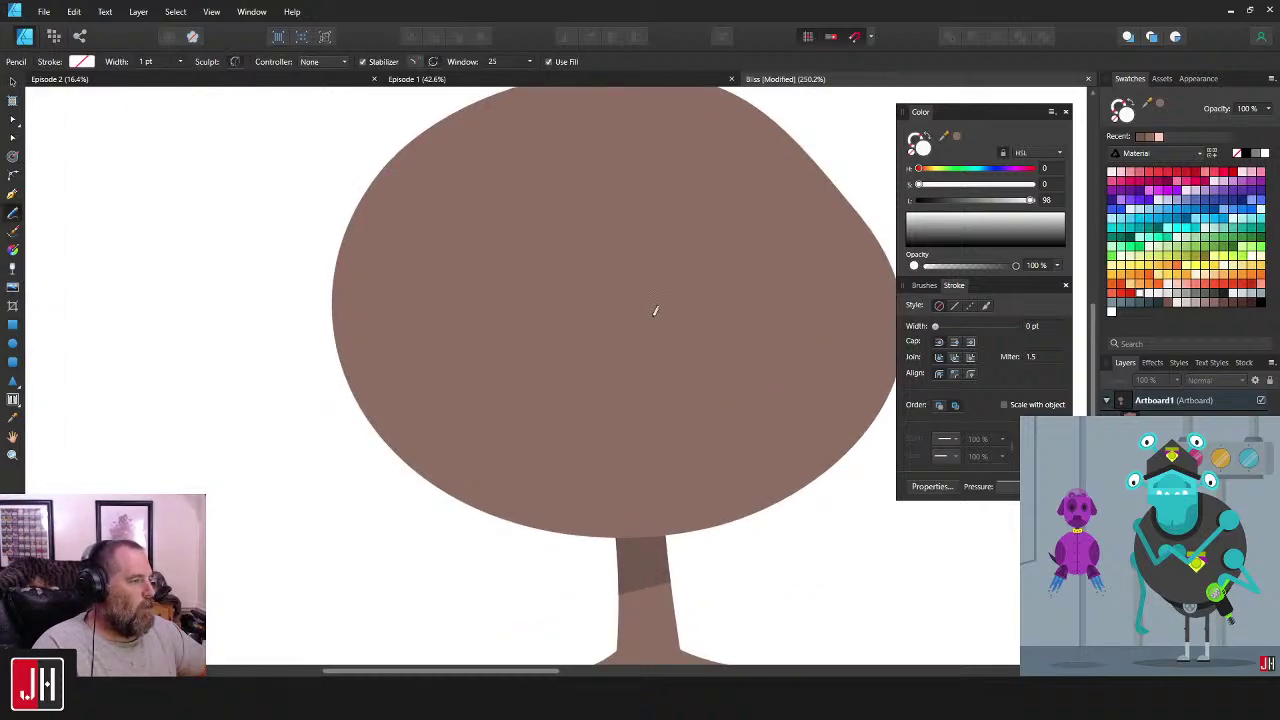
{"action": "mouse_move", "coordinate": [659, 321]}
{"action": "left_mouse_down"}
{"action": "mouse_move", "coordinate": [572, 360]}
{"action": "mouse_move", "coordinate": [667, 371]}
{"action": "mouse_move", "coordinate": [661, 320]}
{"action": "mouse_move", "coordinate": [592, 318]}
{"action": "mouse_move", "coordinate": [660, 325]}
{"action": "left_mouse_up"}
{"action": "key", "text": "ctrl+z"}
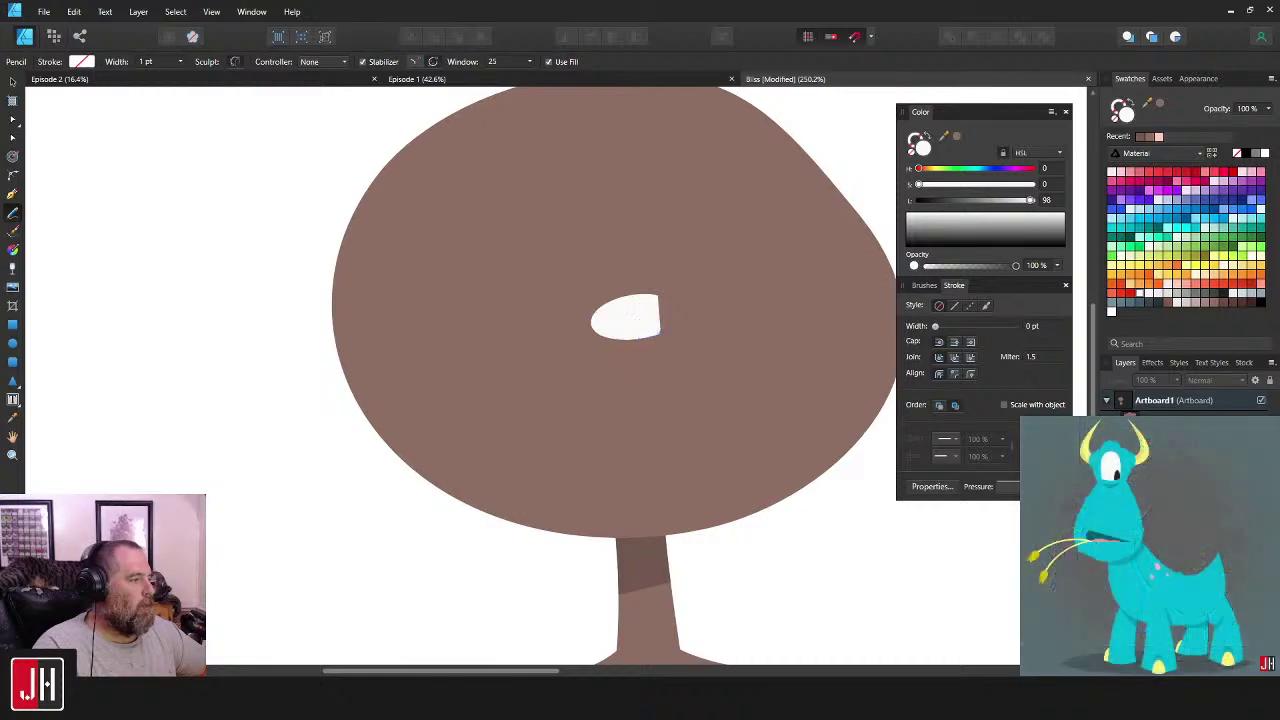
{"action": "scroll", "coordinate": [655, 290], "scroll_direction": "up", "scroll_amount": 2}
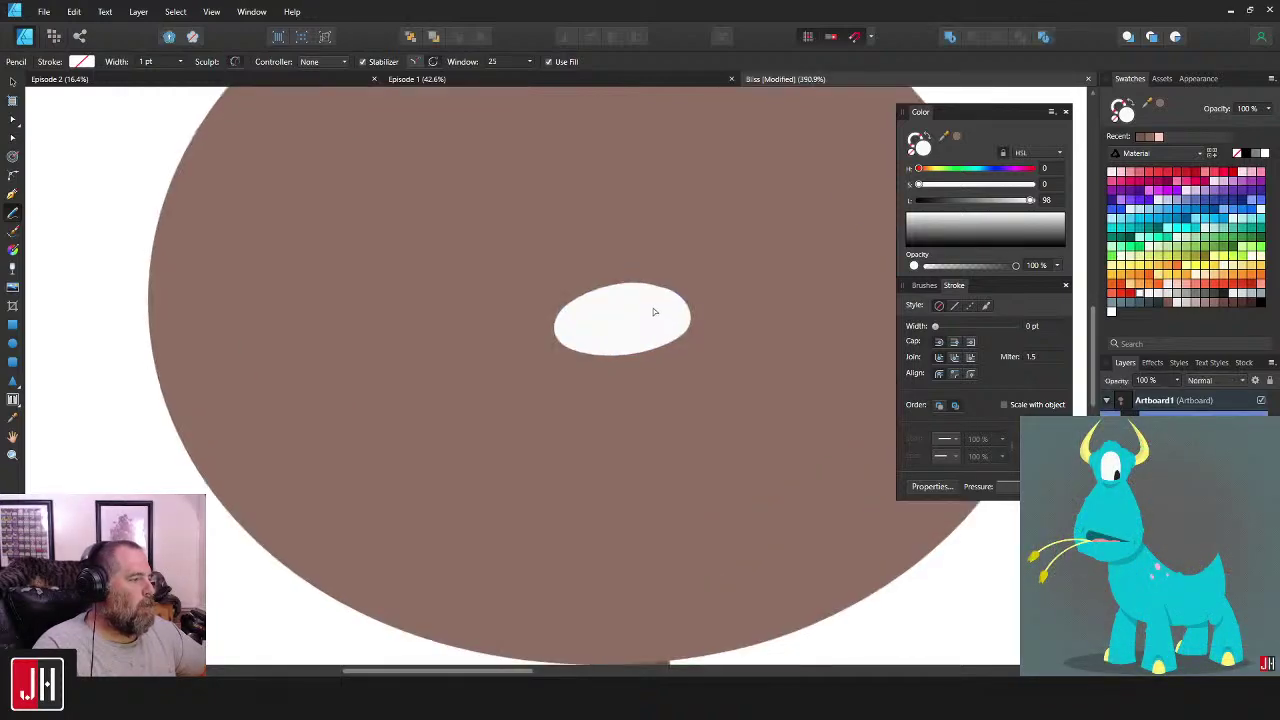
{"action": "key", "text": "ctrl+z"}
{"action": "mouse_move", "coordinate": [644, 289]}
{"action": "left_mouse_down"}
{"action": "mouse_move", "coordinate": [558, 308]}
{"action": "mouse_move", "coordinate": [660, 335]}
{"action": "mouse_move", "coordinate": [648, 290]}
{"action": "mouse_move", "coordinate": [655, 334]}
{"action": "mouse_move", "coordinate": [540, 332]}
{"action": "mouse_move", "coordinate": [682, 342]}
{"action": "mouse_move", "coordinate": [570, 352]}
{"action": "mouse_move", "coordinate": [545, 341]}
{"action": "left_mouse_up"}
{"action": "key", "text": "ctrl+z"}
{"action": "key", "text": "ctrl+z"}
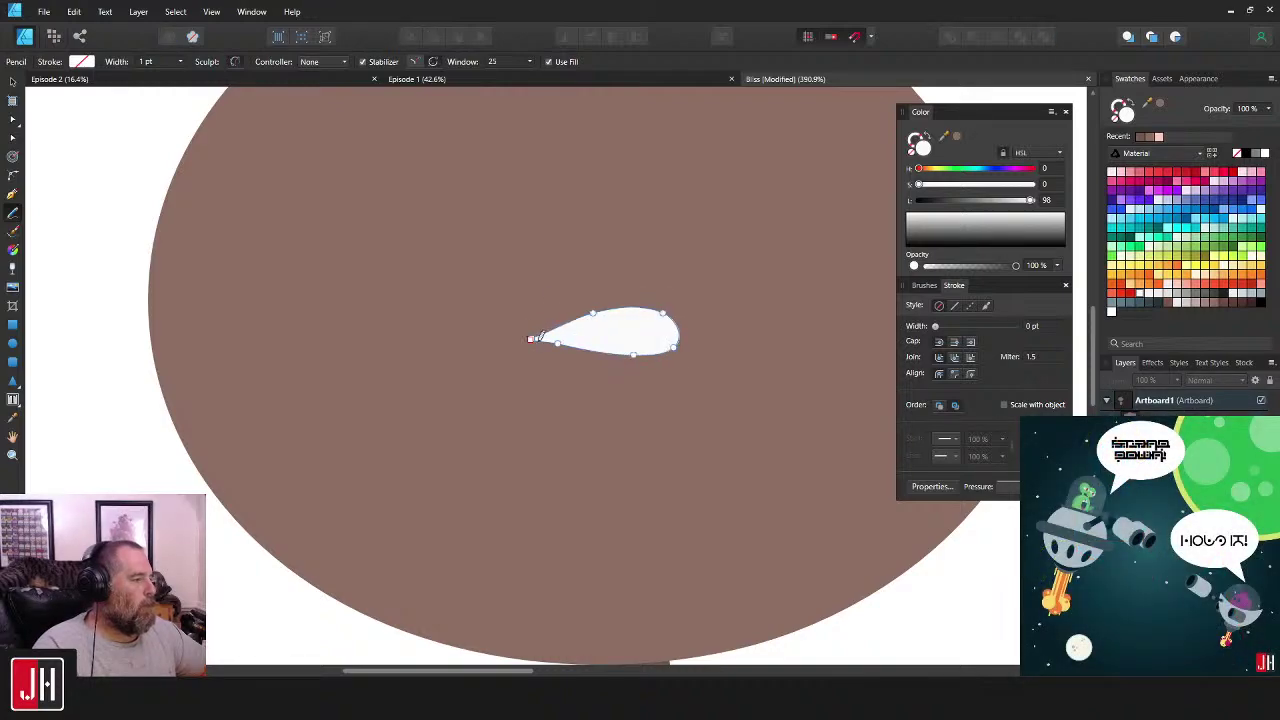
- Fill the nose shape with the darker brown sampled from the neck shadow
{"action": "key", "text": "ctrl+0"}
{"action": "key", "text": "i"}
{"action": "left_click", "coordinate": [605, 455]}
{"action": "key", "text": "v"}
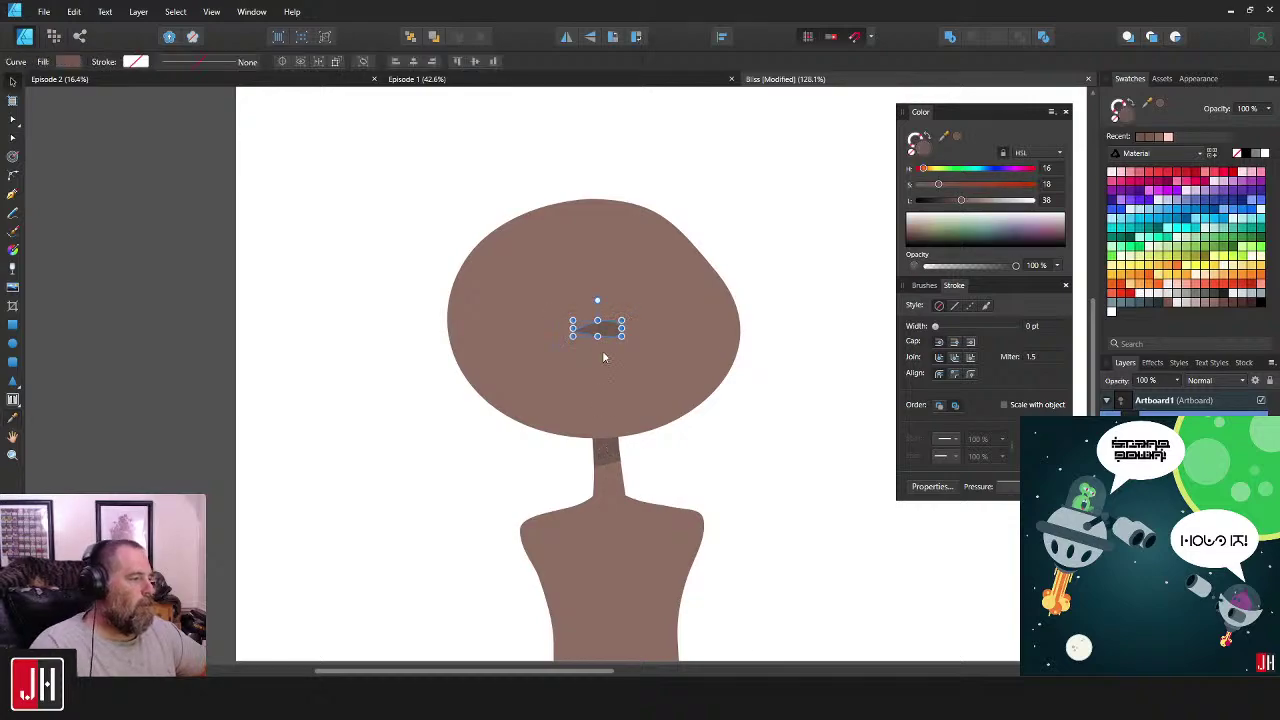
- Rotate the nose shape slightly counterclockwise and move it a little higher on the face
{"action": "scroll", "coordinate": [602, 350], "scroll_direction": "up", "scroll_amount": 3}
{"action": "left_click_drag", "start_coordinate": [597, 267], "coordinate": [594, 265]}
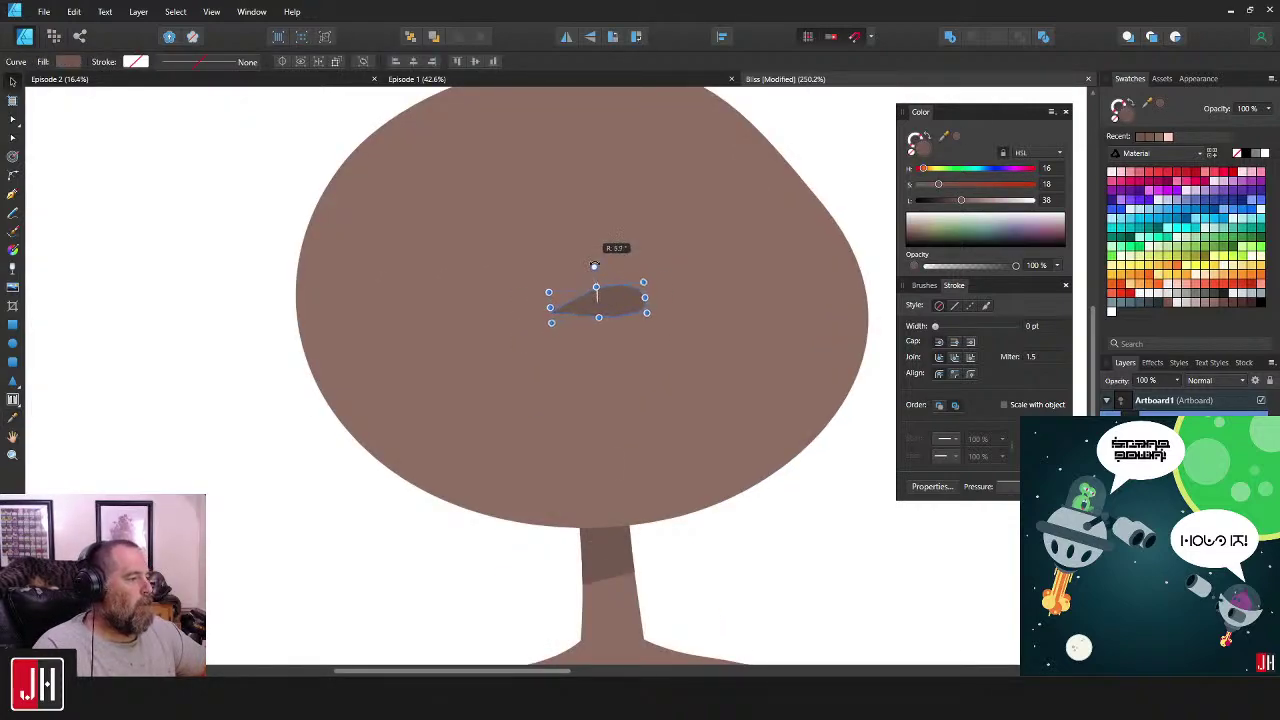
{"action": "mouse_move", "coordinate": [629, 306]}
{"action": "left_mouse_down"}
{"action": "mouse_move", "coordinate": [591, 260]}
{"action": "mouse_move", "coordinate": [622, 282]}
{"action": "left_mouse_up"}
{"action": "scroll", "coordinate": [652, 338], "scroll_direction": "down", "scroll_amount": 3}
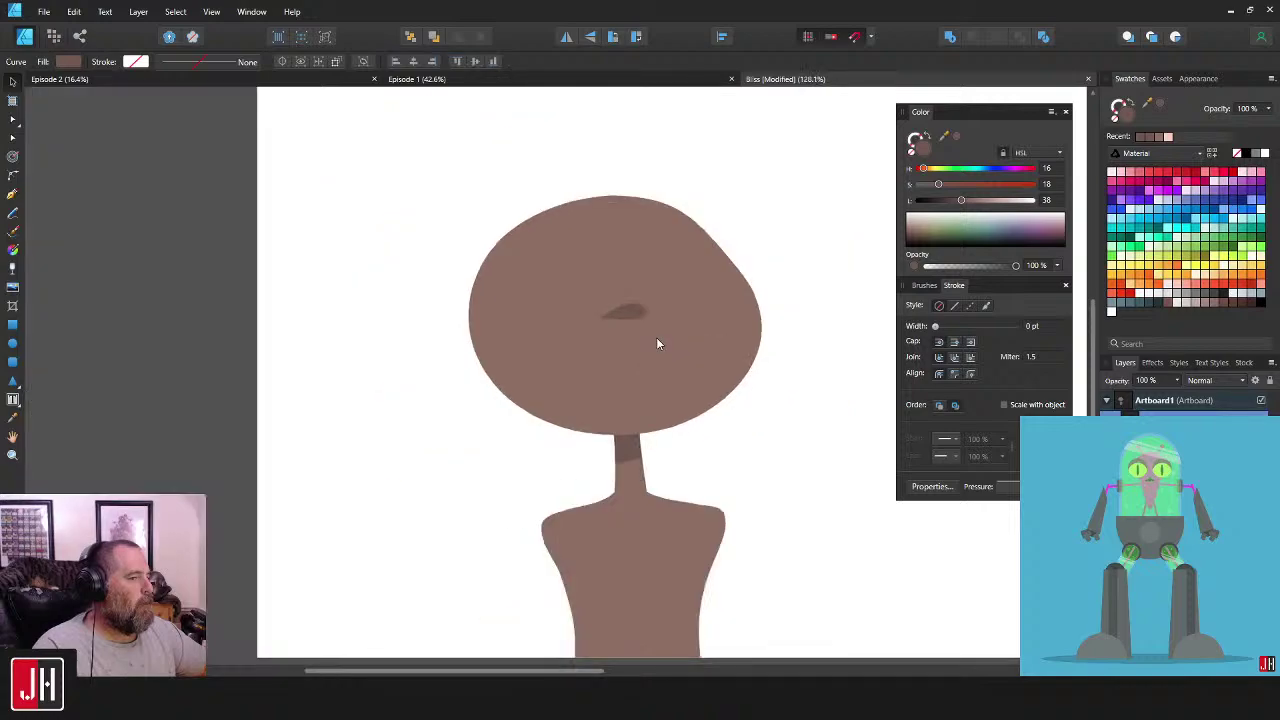
{"action": "scroll", "coordinate": [658, 340], "scroll_direction": "down", "scroll_amount": 4}
- Shift the nose shape slightly down and to the right on the face
{"action": "left_click", "coordinate": [741, 347]}
{"action": "scroll", "coordinate": [697, 322], "scroll_direction": "up", "scroll_amount": 4}
{"action": "left_click_drag", "start_coordinate": [586, 321], "coordinate": [598, 329]}
{"action": "left_click", "coordinate": [806, 176]}
- Switch to the Pencil tool for freehand drawing on the upper face beside the nose
{"action": "left_click_drag", "start_coordinate": [666, 259], "coordinate": [683, 302]}
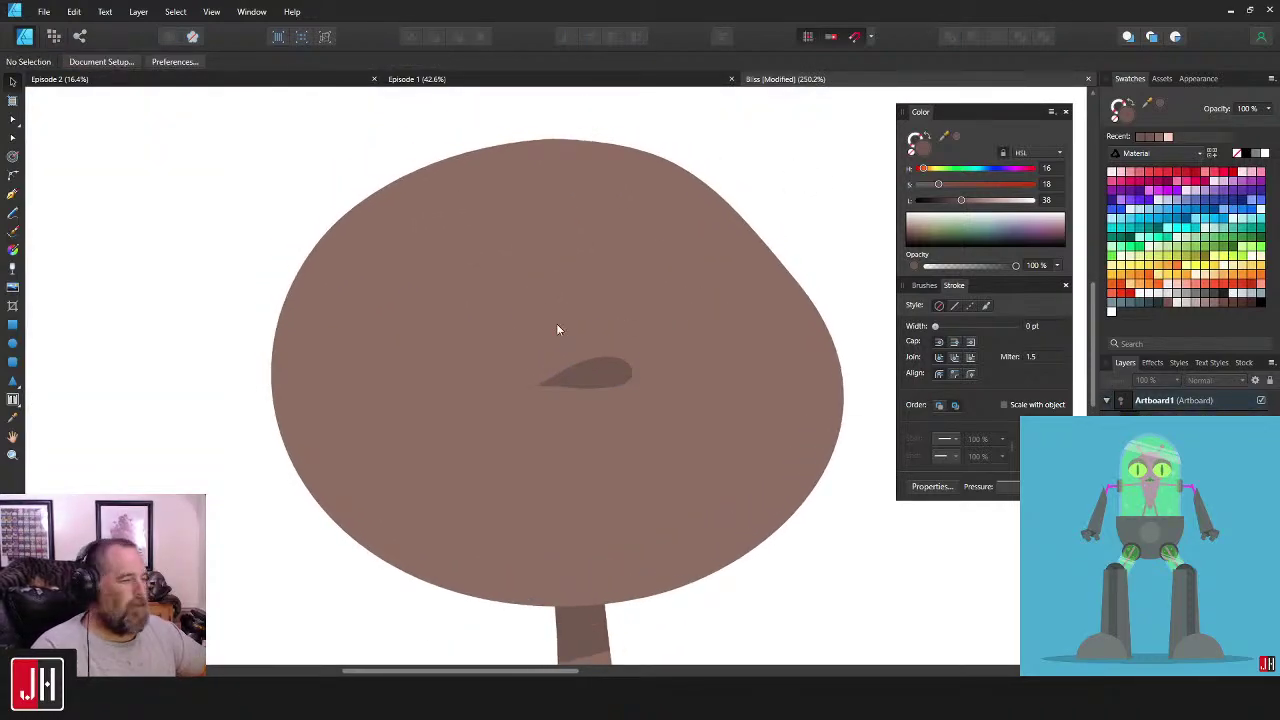
{"action": "key", "text": "n"}
{"action": "scroll", "coordinate": [538, 314], "scroll_direction": "up", "scroll_amount": 1}
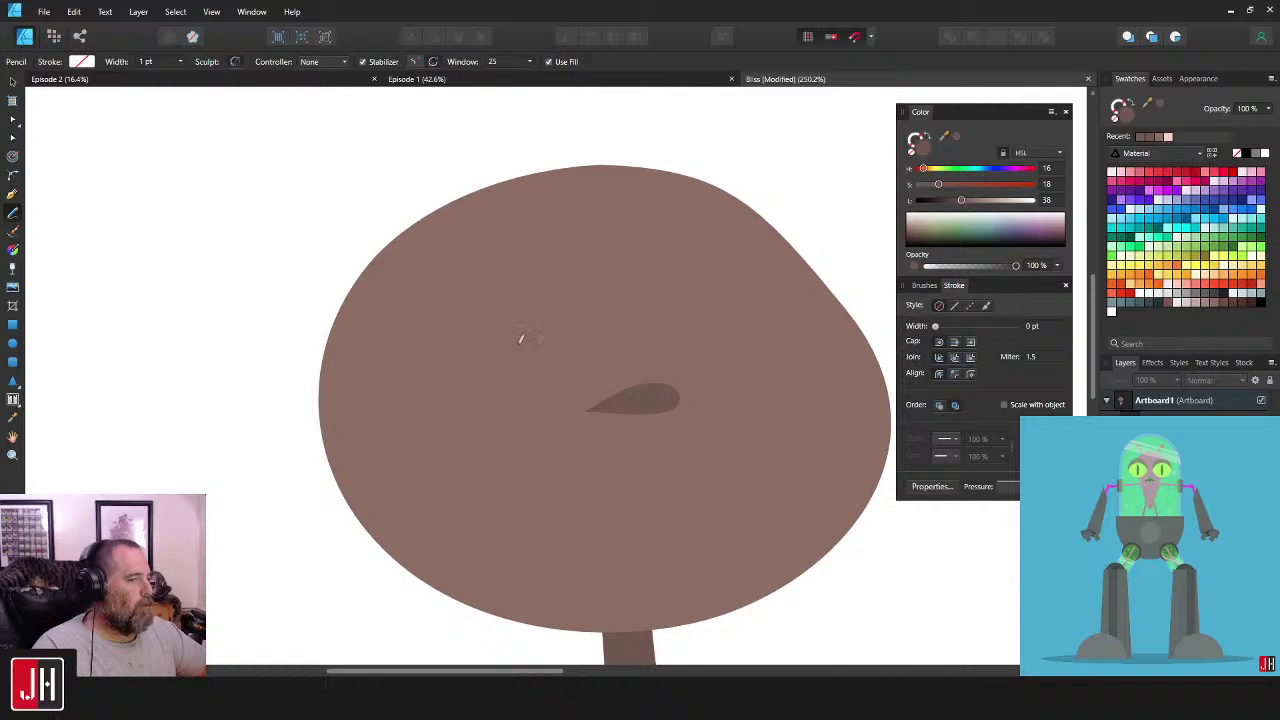
{"action": "scroll", "coordinate": [600, 312], "scroll_direction": "up", "scroll_amount": 4}
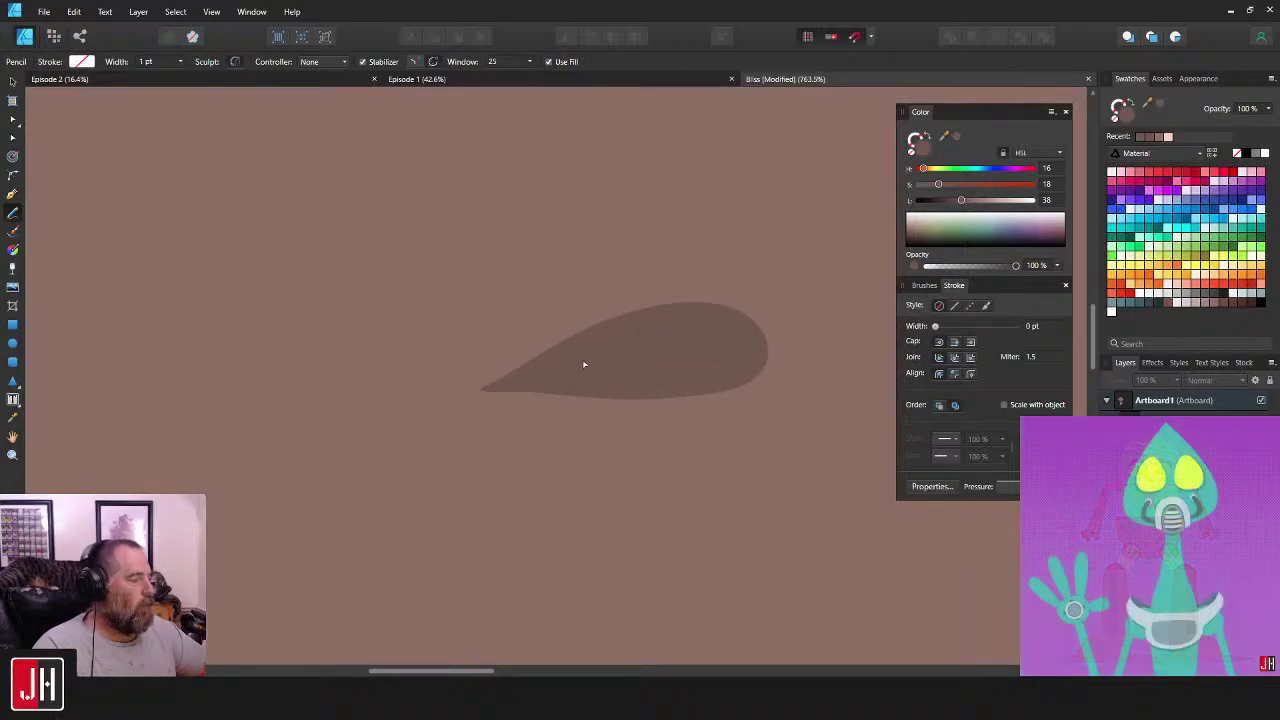
{"action": "scroll", "coordinate": [583, 360], "scroll_direction": "down", "scroll_amount": 5}
{"action": "left_click_drag", "start_coordinate": [602, 326], "coordinate": [645, 334]}
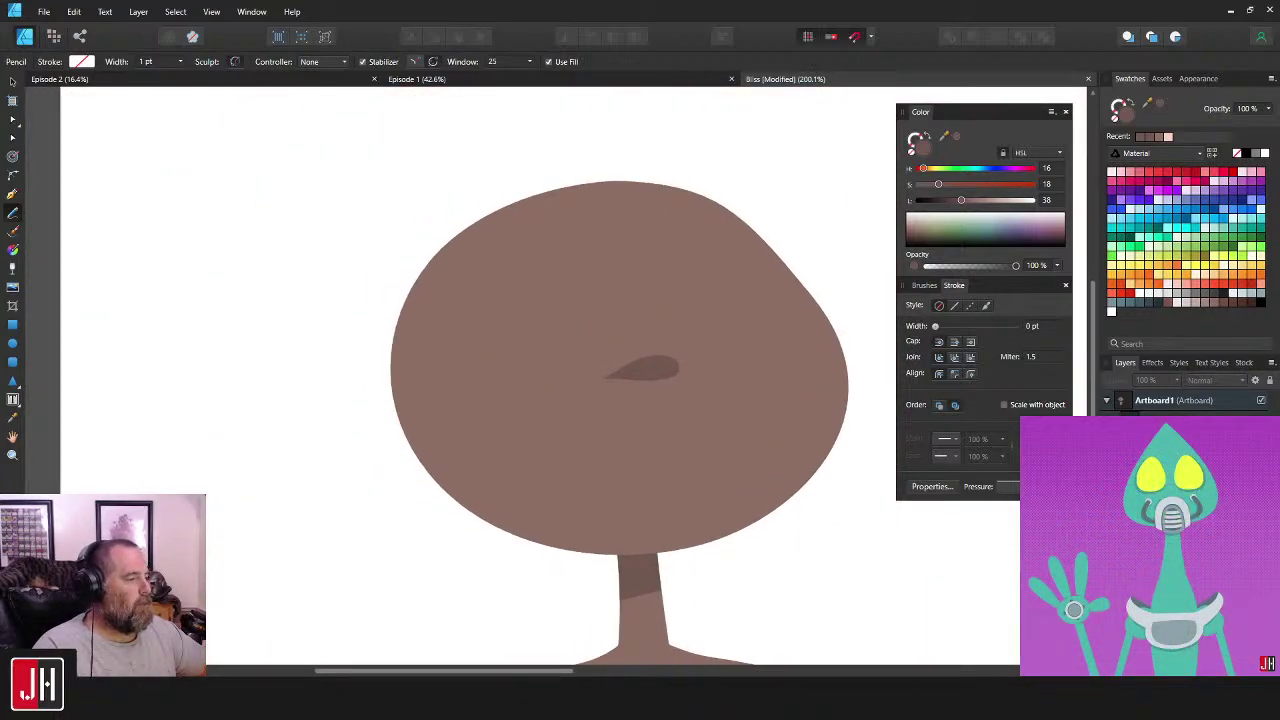
{"action": "left_click_drag", "start_coordinate": [562, 376], "coordinate": [632, 342]}
{"action": "key", "text": "ctrl+z"}
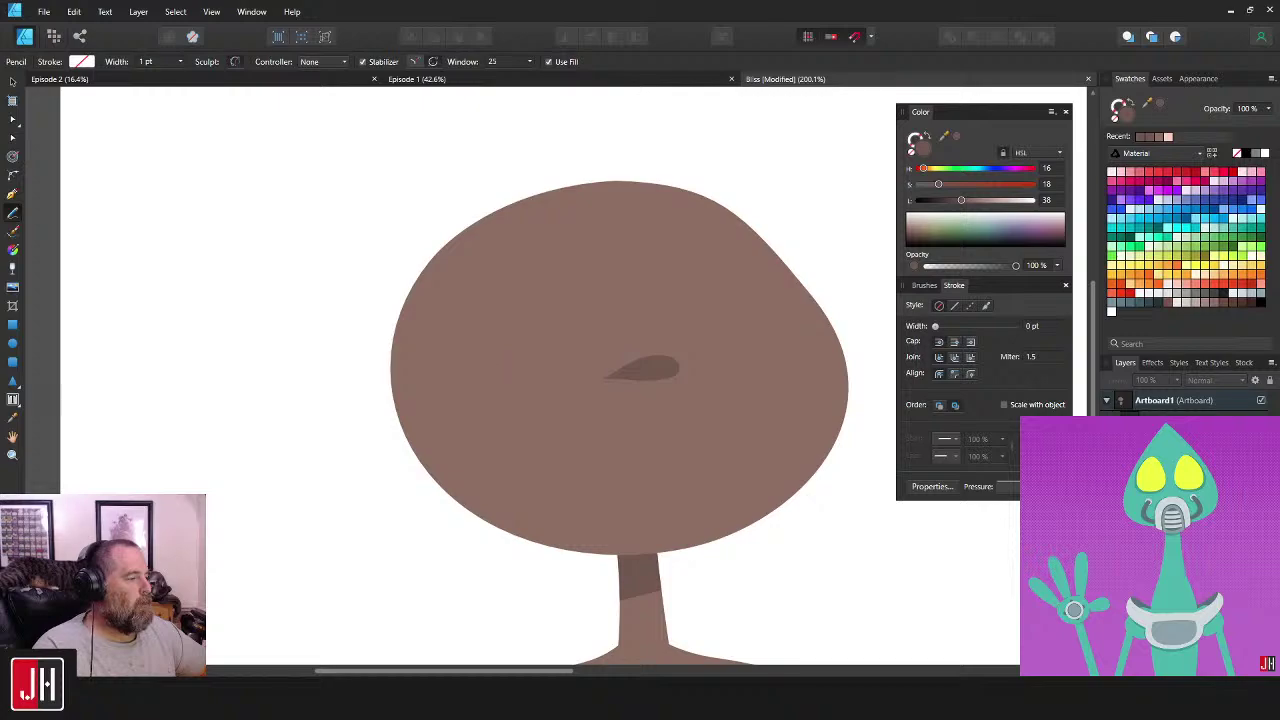
{"action": "left_click_drag", "start_coordinate": [565, 370], "coordinate": [626, 346]}
{"action": "key", "text": "ctrl+z"}
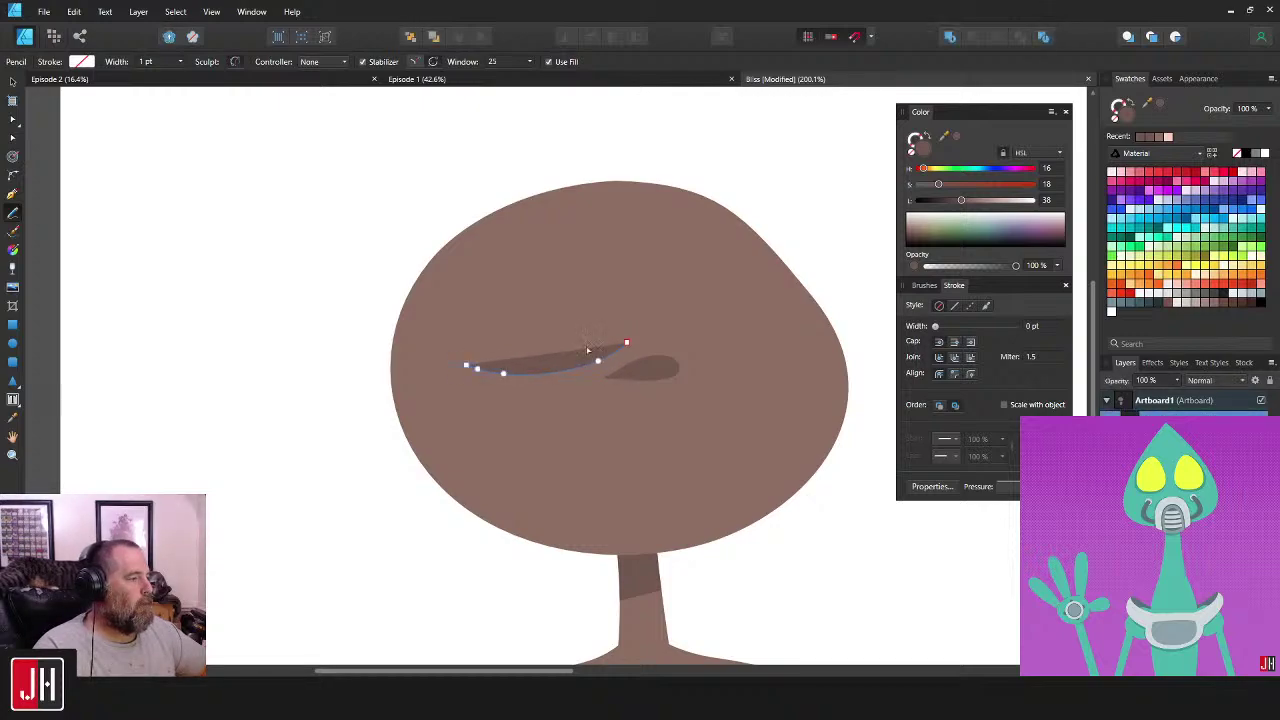
{"action": "key", "text": "ctrl+z"}
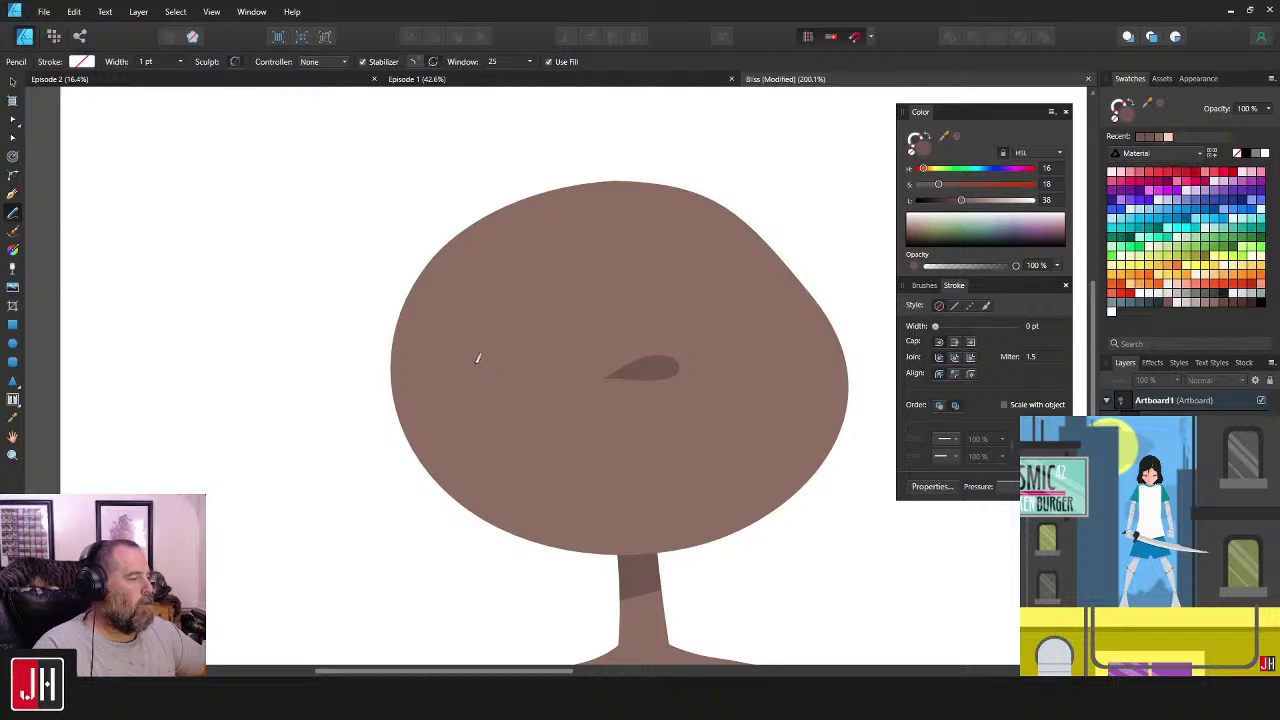
- Draw a closed almond-shaped eye above and to the left of the nose with the Pencil tool and fill it off-white
{"action": "mouse_move", "coordinate": [562, 368]}
{"action": "left_mouse_down"}
{"action": "mouse_move", "coordinate": [617, 336]}
{"action": "mouse_move", "coordinate": [535, 317]}
{"action": "mouse_move", "coordinate": [482, 345]}
{"action": "mouse_move", "coordinate": [478, 364]}
{"action": "left_mouse_up"}
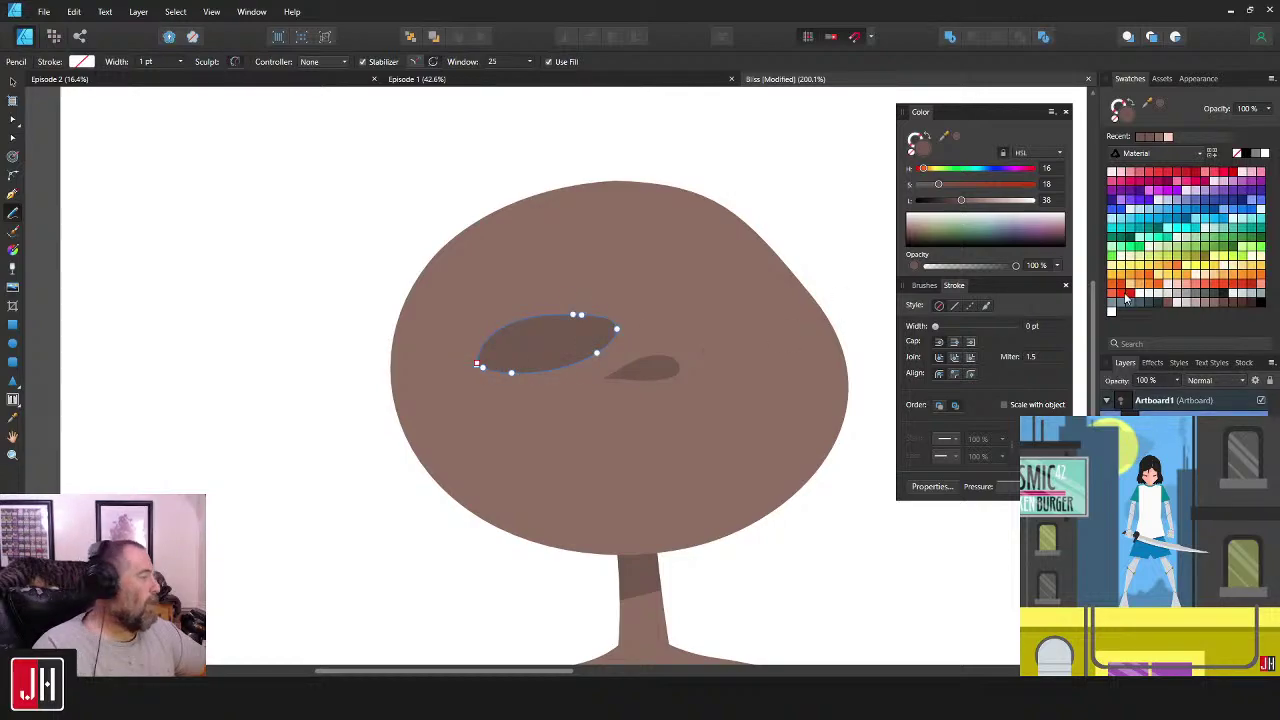
{"action": "left_click", "coordinate": [1139, 294]}
{"action": "key", "text": "v"}
{"action": "left_click", "coordinate": [825, 248]}
- Duplicate the eye onto the right side of the face, rotating the copy slightly clockwise and placing it beside the nose
{"action": "left_click_drag", "start_coordinate": [567, 332], "coordinate": [720, 309]}
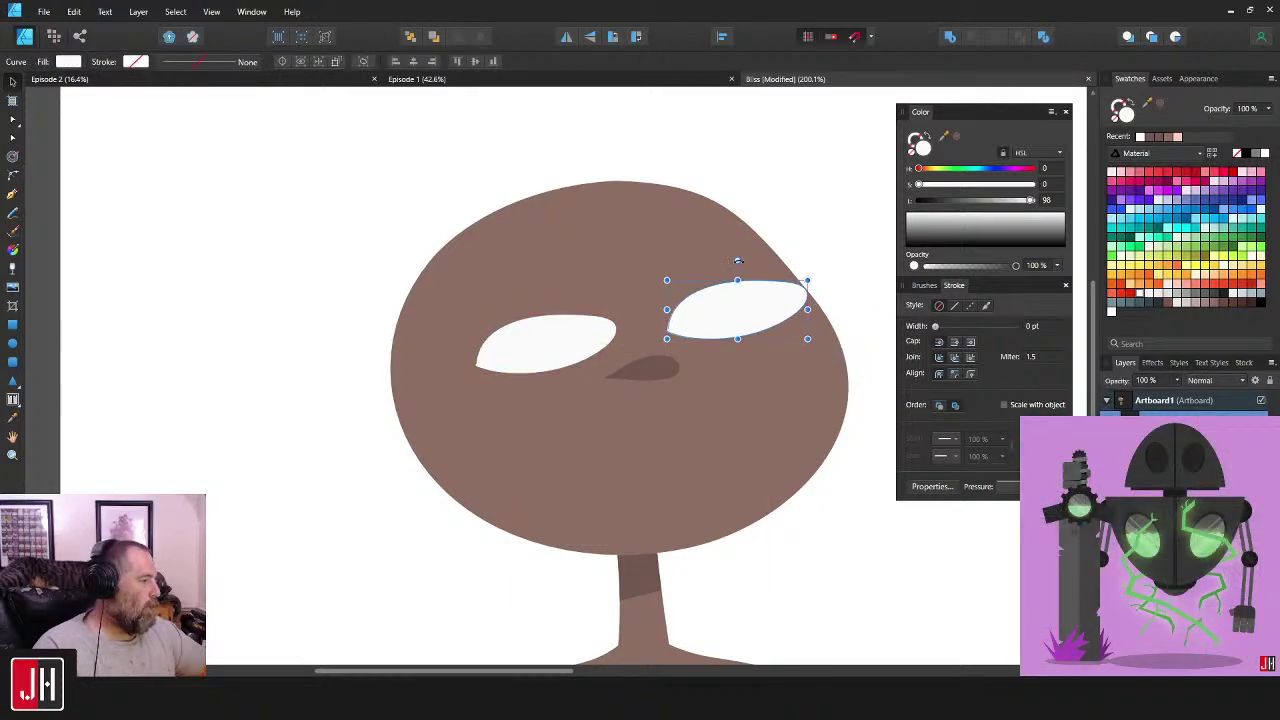
{"action": "left_click_drag", "start_coordinate": [738, 260], "coordinate": [766, 249]}
{"action": "left_click_drag", "start_coordinate": [751, 306], "coordinate": [740, 344]}
- Shift both eyes together slightly down and to the left on the face
{"action": "left_click", "coordinate": [545, 352], "text": "shift"}
{"action": "left_click_drag", "start_coordinate": [654, 368], "coordinate": [652, 366]}
{"action": "left_click", "coordinate": [779, 238]}
{"action": "scroll", "coordinate": [783, 318], "scroll_direction": "down", "scroll_amount": 4}
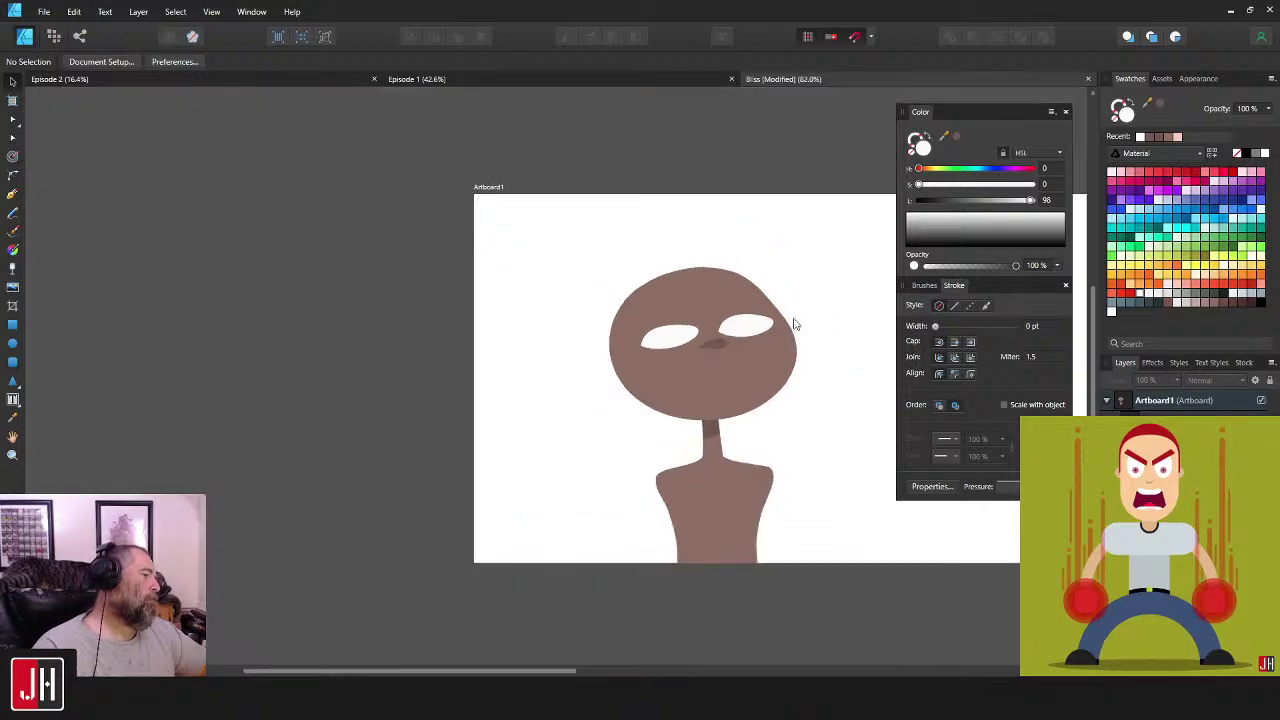
- Clean up the stray node at the pointed left corner of each eye with the Node tool
{"action": "left_click_drag", "start_coordinate": [748, 324], "coordinate": [638, 354]}
{"action": "scroll", "coordinate": [634, 354], "scroll_direction": "up", "scroll_amount": 8}
{"action": "double_click", "coordinate": [581, 384]}
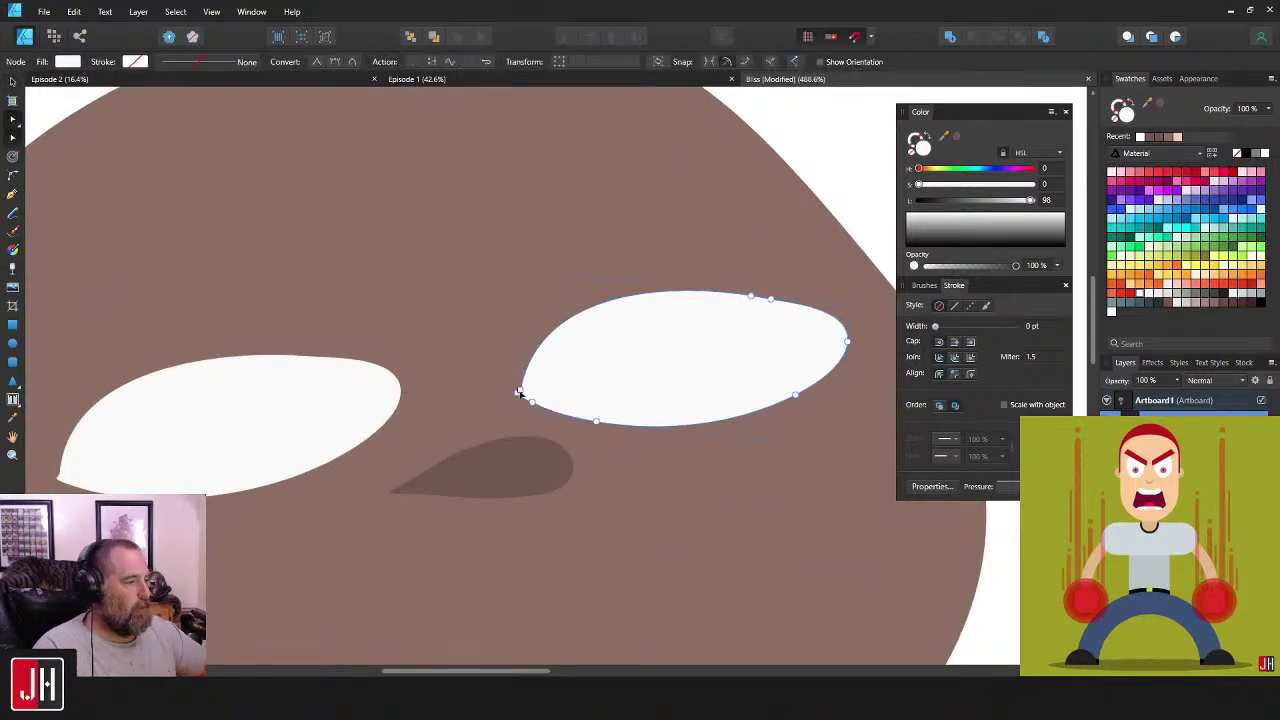
{"action": "left_click", "coordinate": [516, 394]}
{"action": "left_click_drag", "start_coordinate": [426, 378], "coordinate": [667, 379]}
{"action": "left_click", "coordinate": [391, 453]}
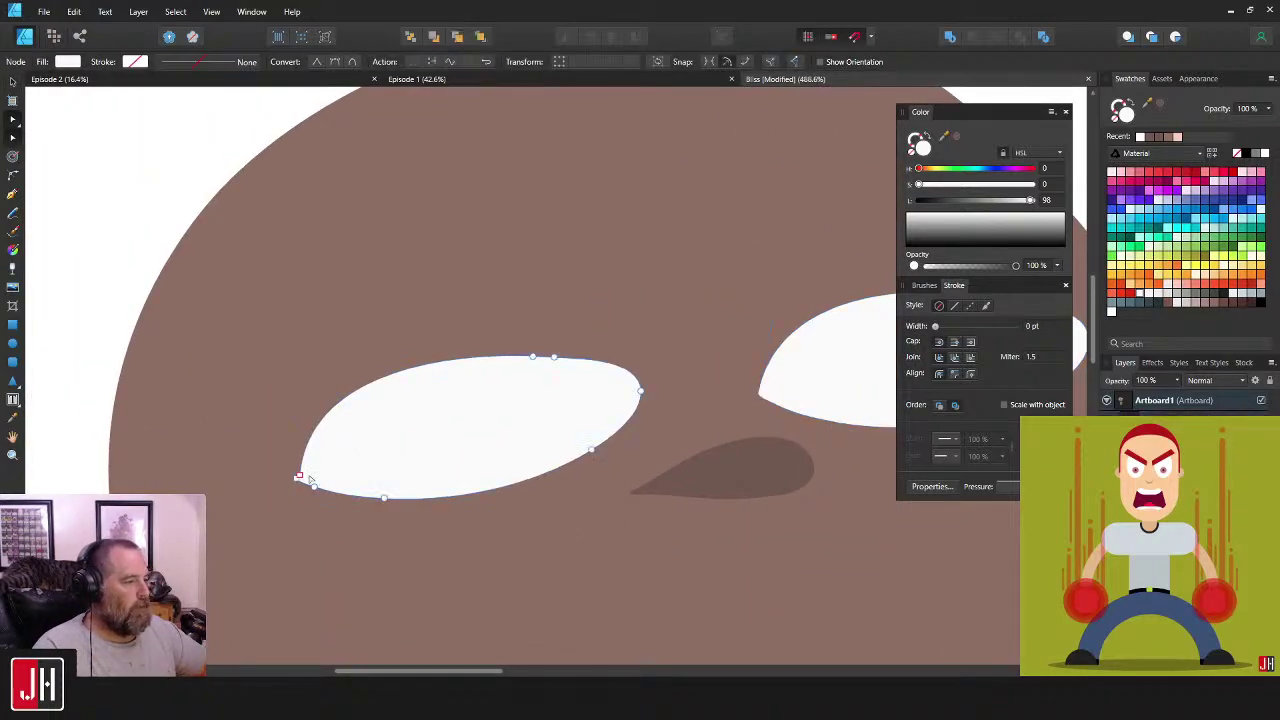
{"action": "left_click", "coordinate": [299, 478]}
{"action": "scroll", "coordinate": [588, 379], "scroll_direction": "down", "scroll_amount": 9}
{"action": "key", "text": "v"}
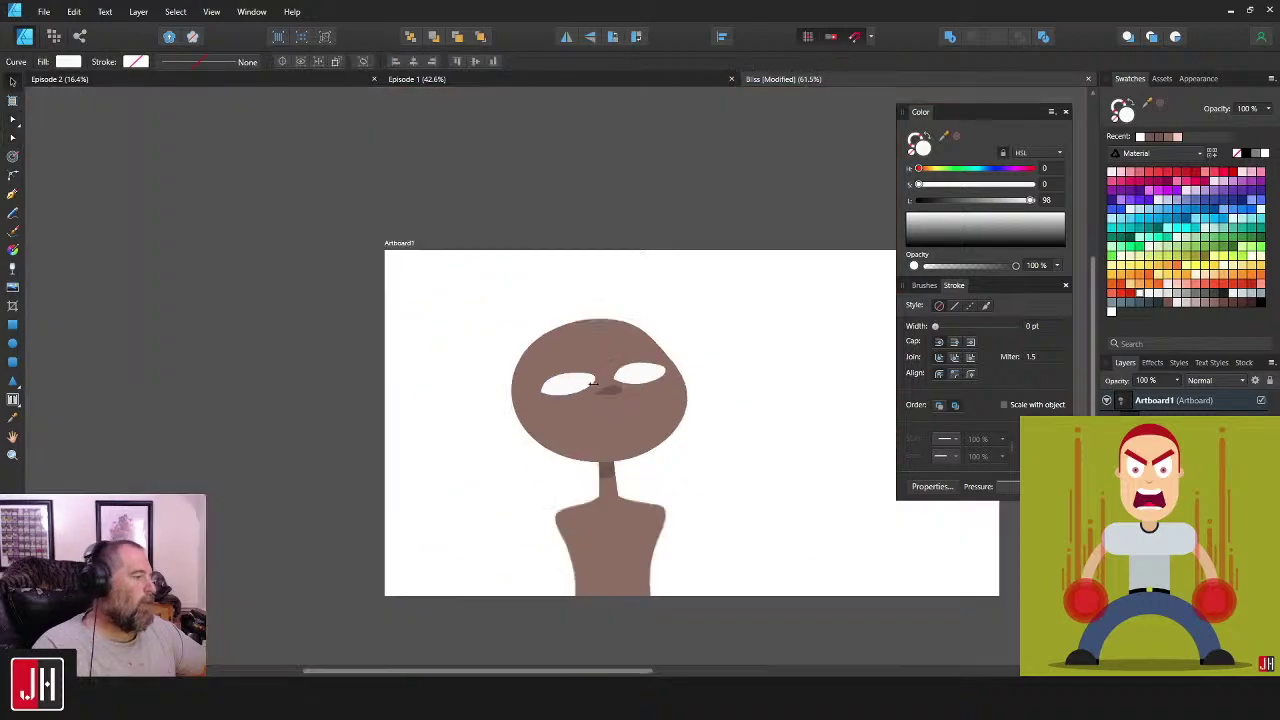
- Examine the eye shapes and the placement of the eyes and nose on the head, both close up and at full-figure size
{"action": "left_click", "coordinate": [689, 379]}
{"action": "scroll", "coordinate": [660, 388], "scroll_direction": "up", "scroll_amount": 5}
{"action": "left_click", "coordinate": [677, 349]}
{"action": "scroll", "coordinate": [680, 345], "scroll_direction": "up", "scroll_amount": 3}
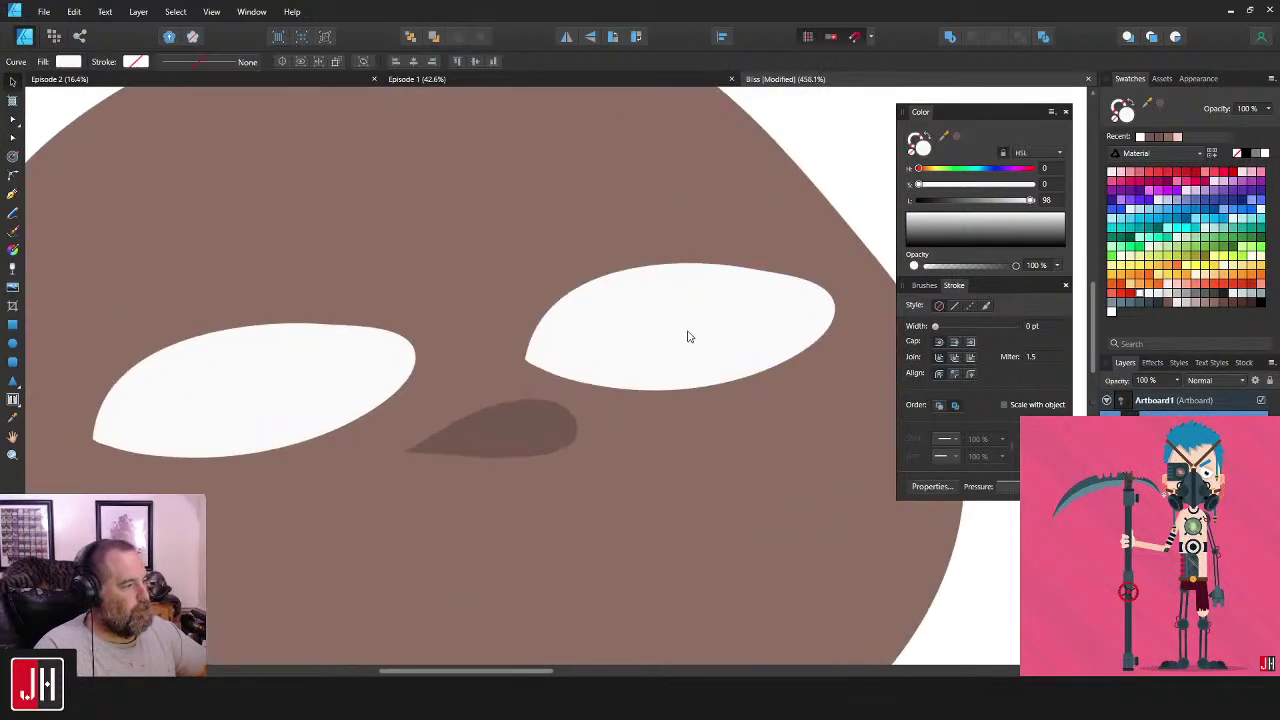
{"action": "scroll", "coordinate": [690, 345], "scroll_direction": "down", "scroll_amount": 6}
{"action": "key", "text": "ctrl+d"}
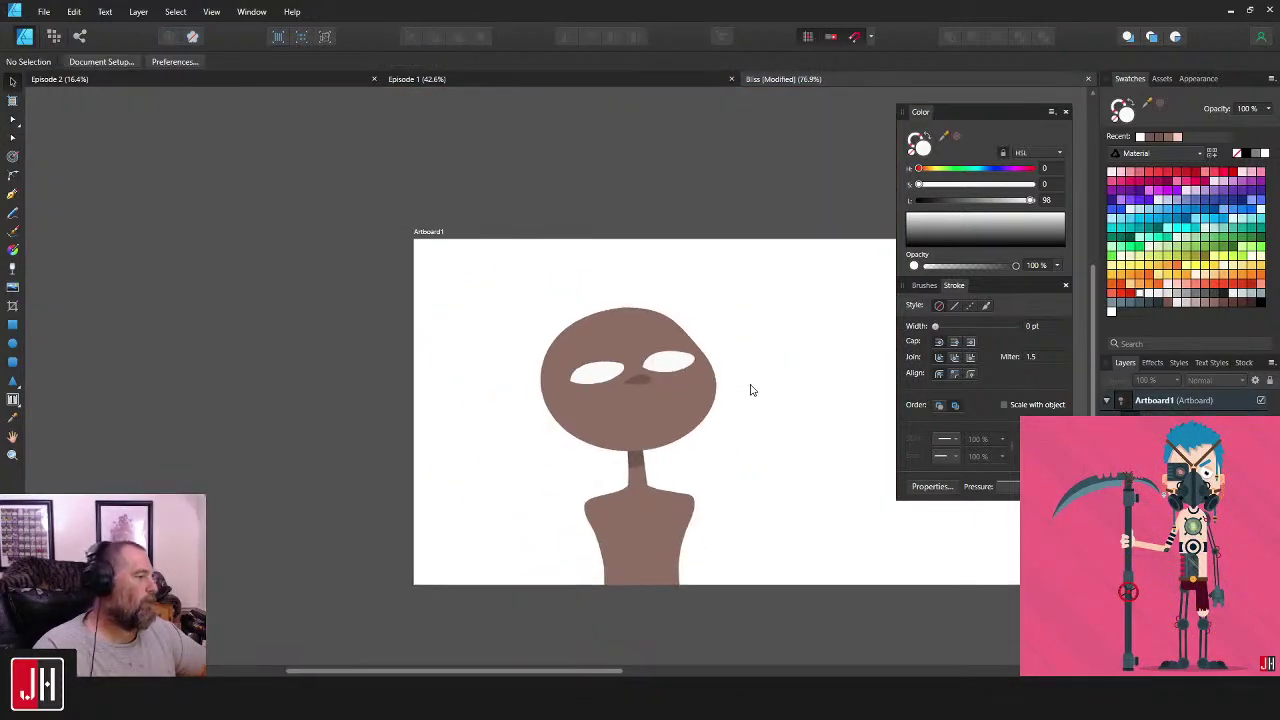
{"action": "scroll", "coordinate": [662, 415], "scroll_direction": "up", "scroll_amount": 4}
{"action": "left_click_drag", "start_coordinate": [662, 409], "coordinate": [650, 379]}
{"action": "left_click_drag", "start_coordinate": [652, 333], "coordinate": [648, 381]}
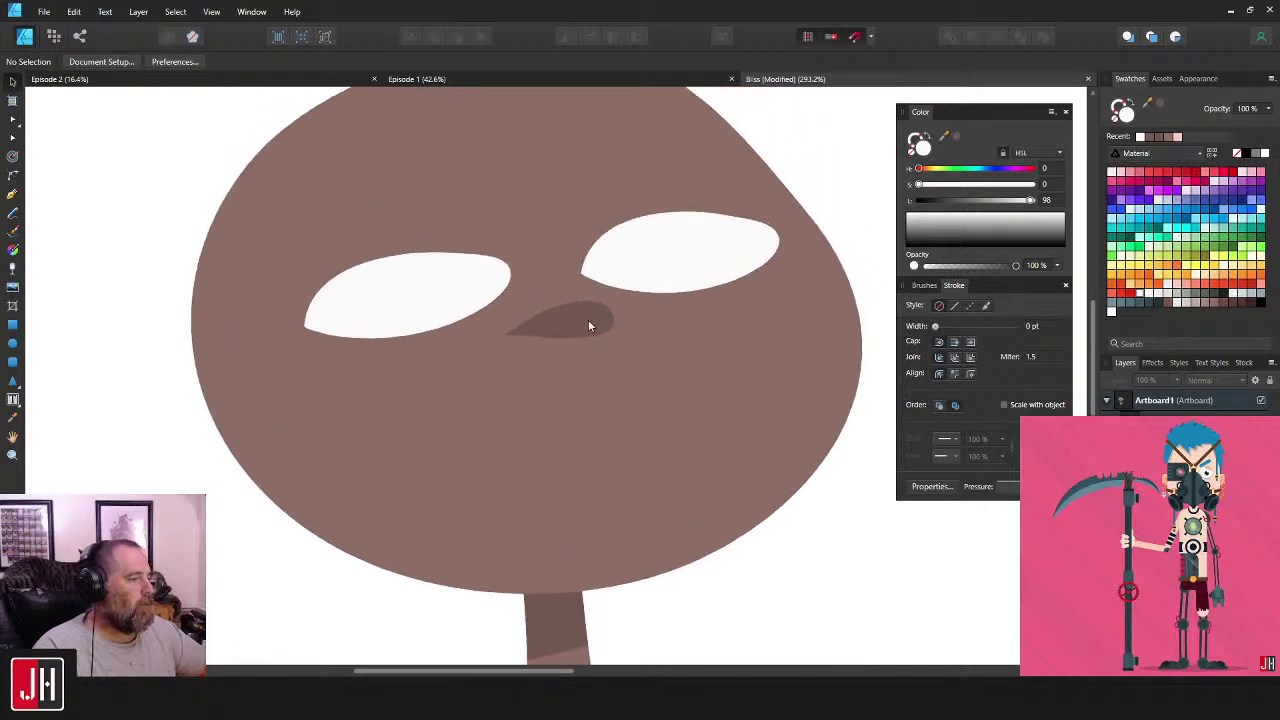
{"action": "scroll", "coordinate": [664, 386], "scroll_direction": "down", "scroll_amount": 5}
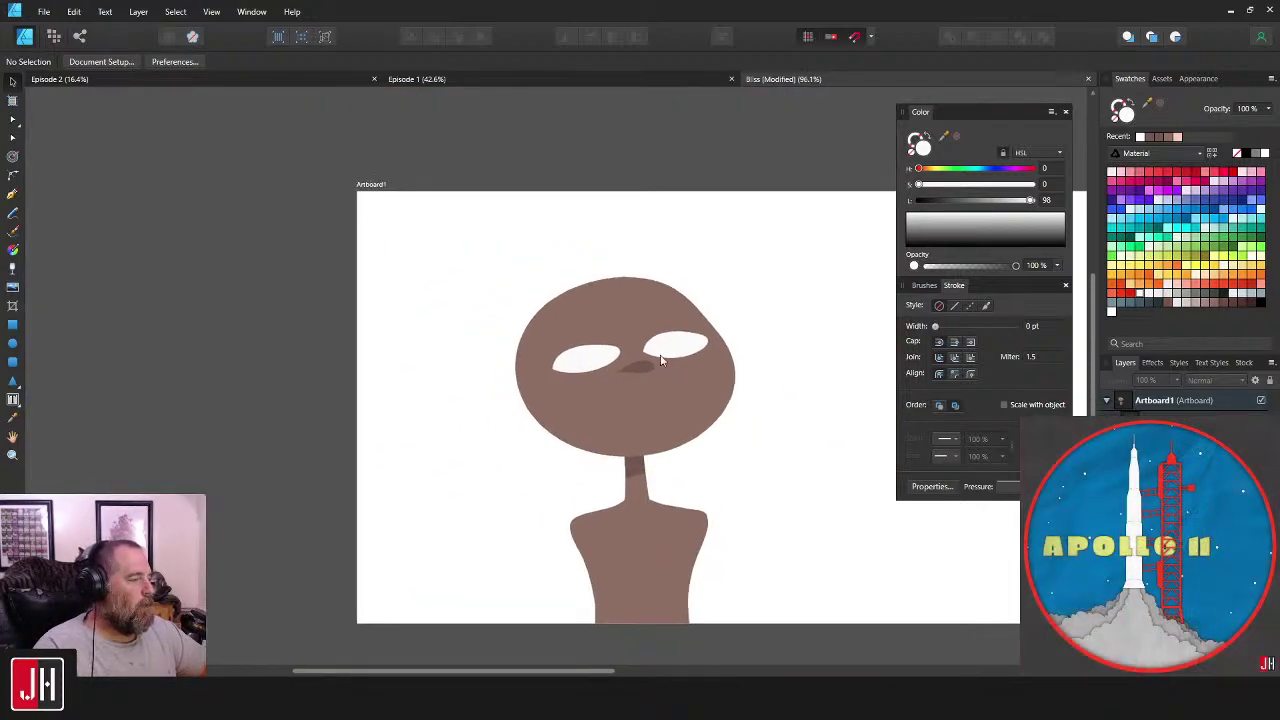
{"action": "left_click_drag", "start_coordinate": [668, 351], "coordinate": [599, 312]}
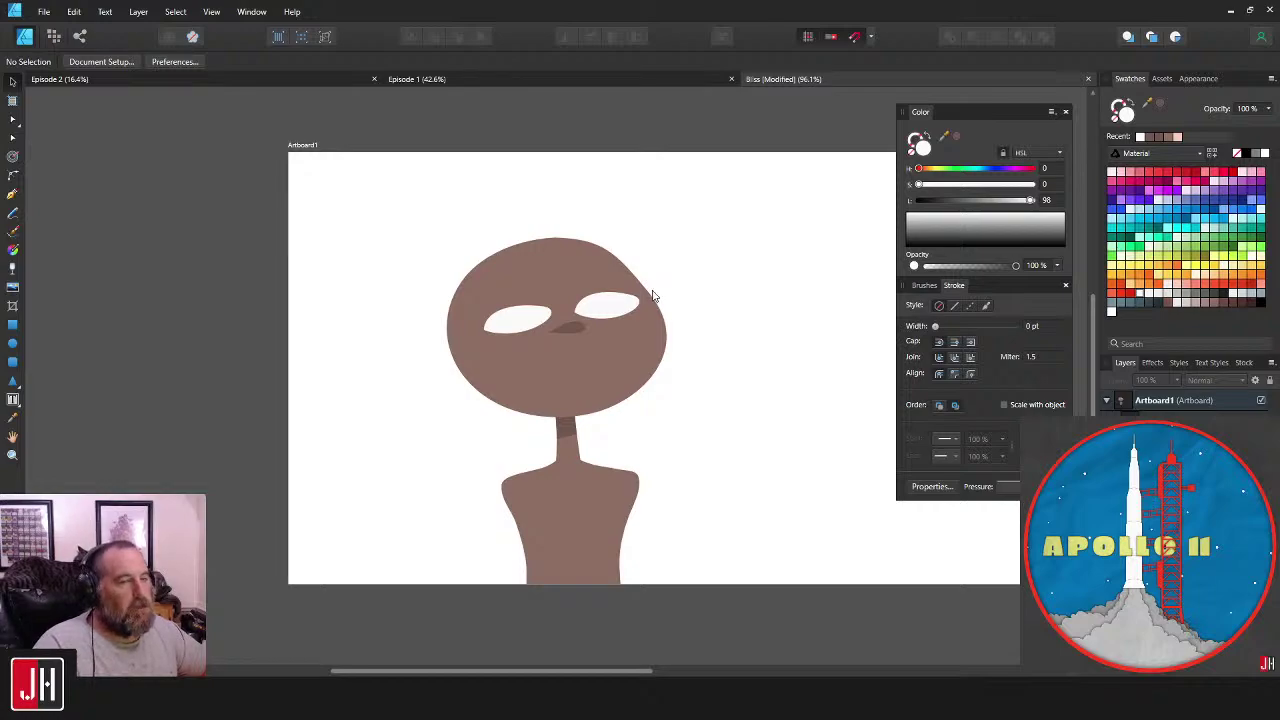
{"action": "left_click_drag", "start_coordinate": [686, 340], "coordinate": [697, 293]}
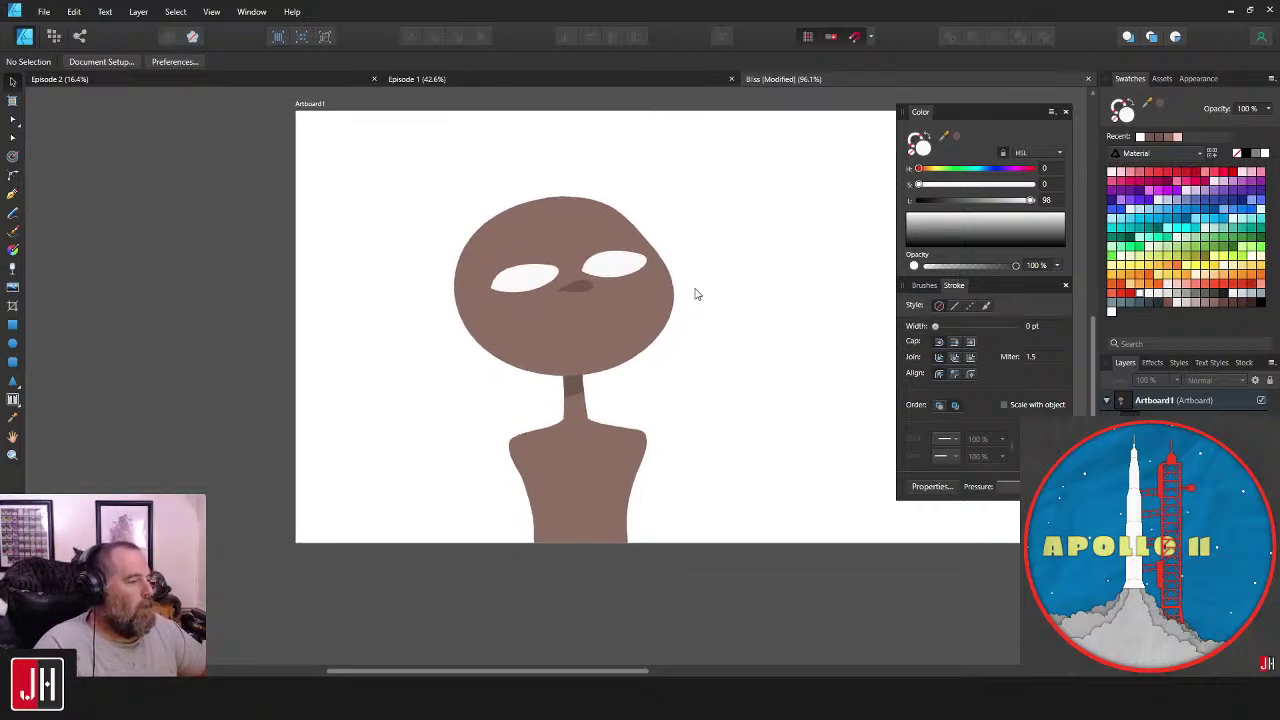
{"action": "scroll", "coordinate": [697, 290], "scroll_direction": "up", "scroll_amount": 5}
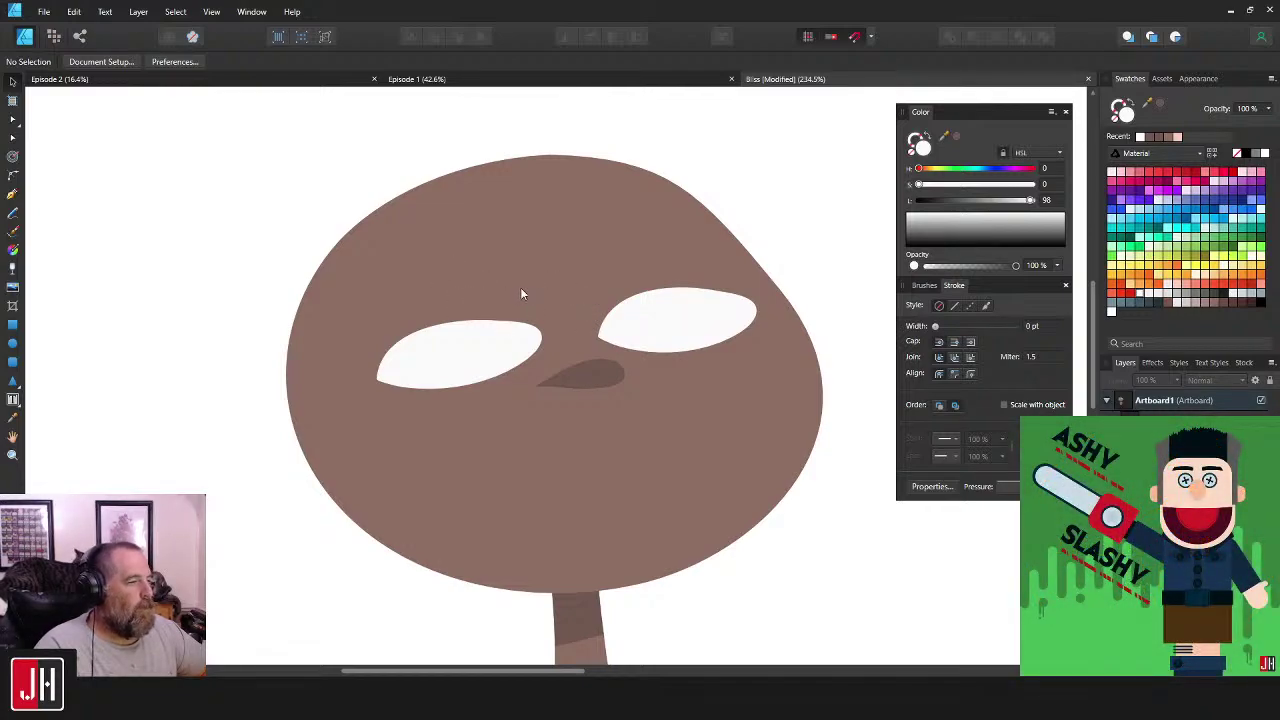
{"action": "scroll", "coordinate": [615, 298], "scroll_direction": "down", "scroll_amount": 5}
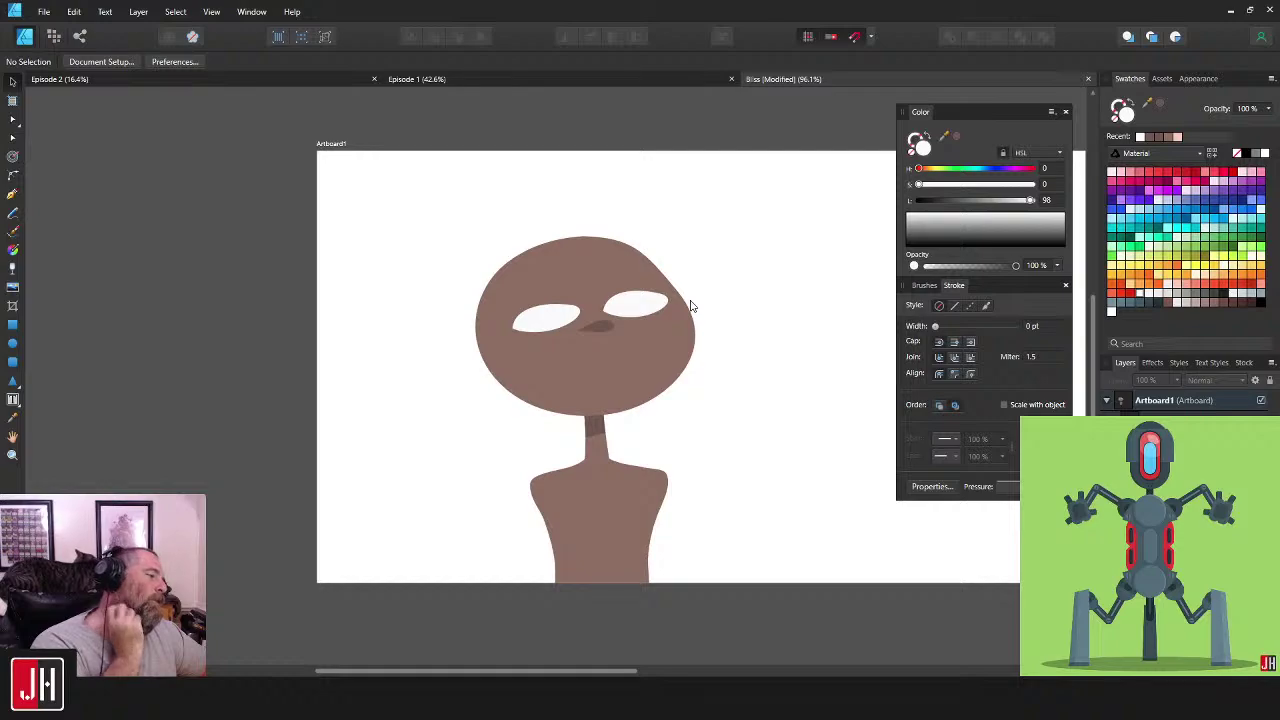
{"action": "scroll", "coordinate": [712, 280], "scroll_direction": "down", "scroll_amount": 1}
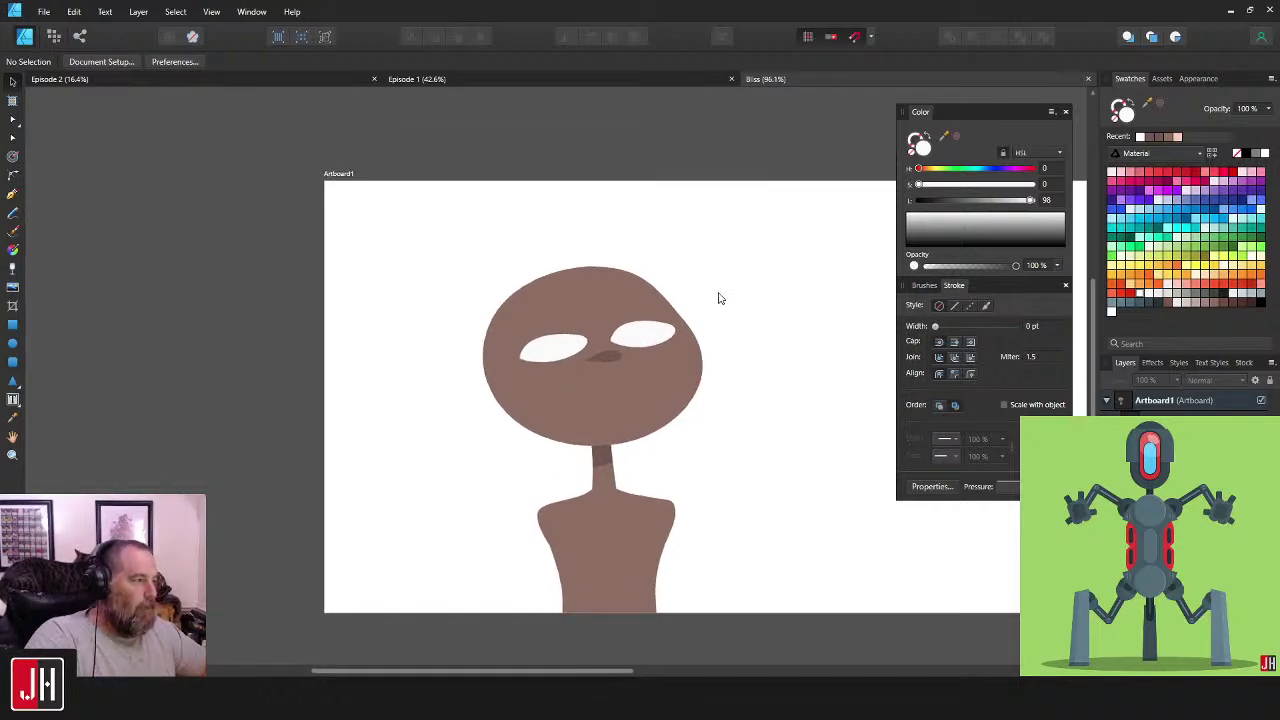
{"action": "scroll", "coordinate": [608, 380], "scroll_direction": "up", "scroll_amount": 4}
{"action": "scroll", "coordinate": [640, 342], "scroll_direction": "down", "scroll_amount": 2}
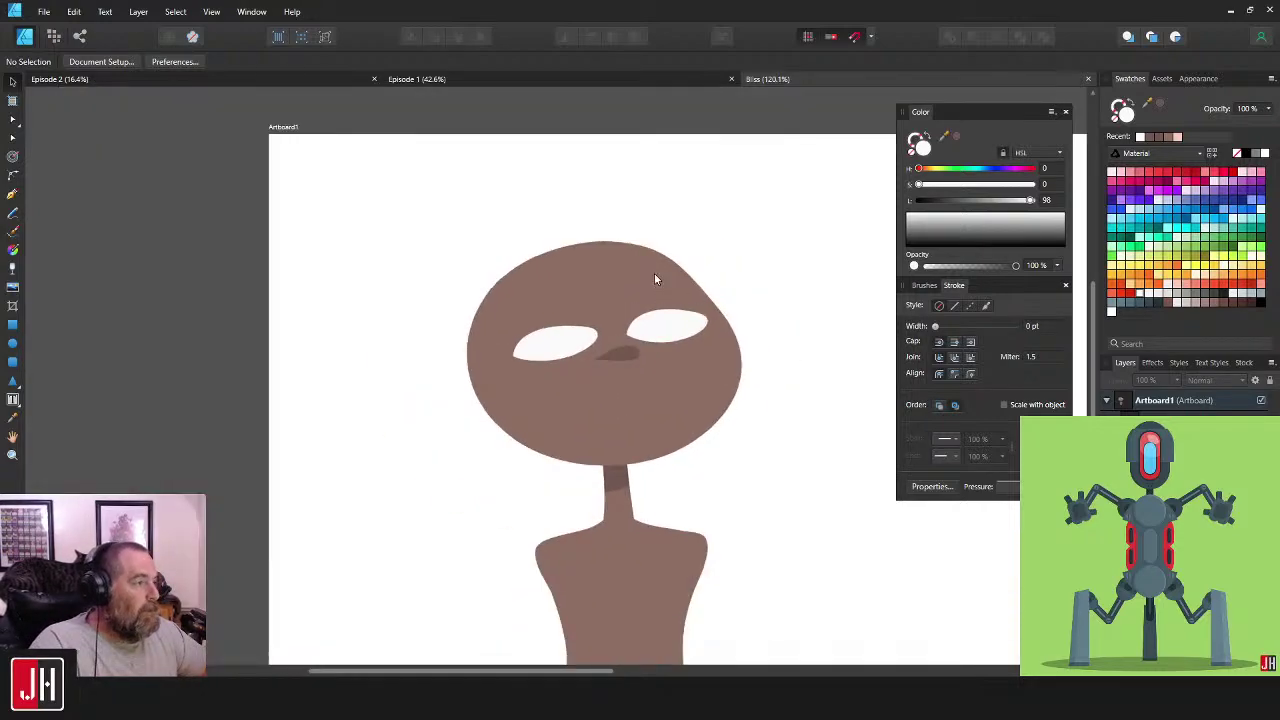
- Open LOTR.afdesign from the 2021 folder inside the Complete folder of the Vector directory
{"action": "left_click", "coordinate": [45, 13]}
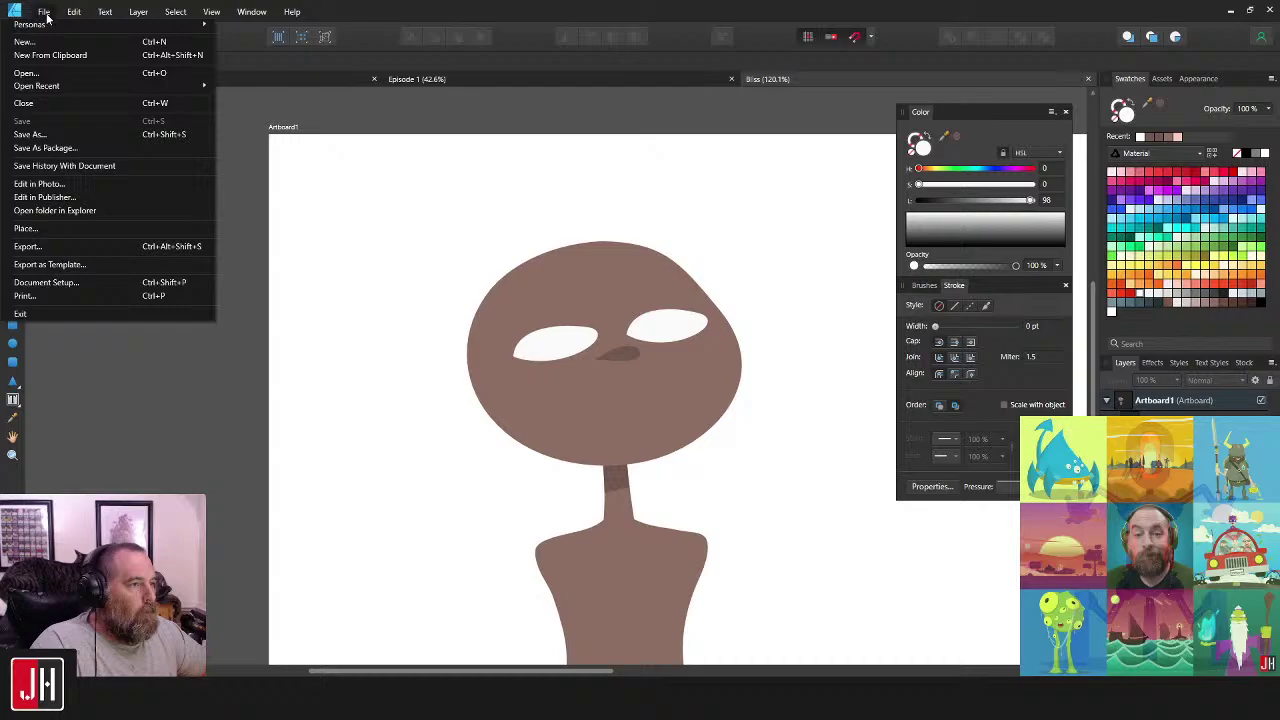
{"action": "left_click", "coordinate": [66, 74]}
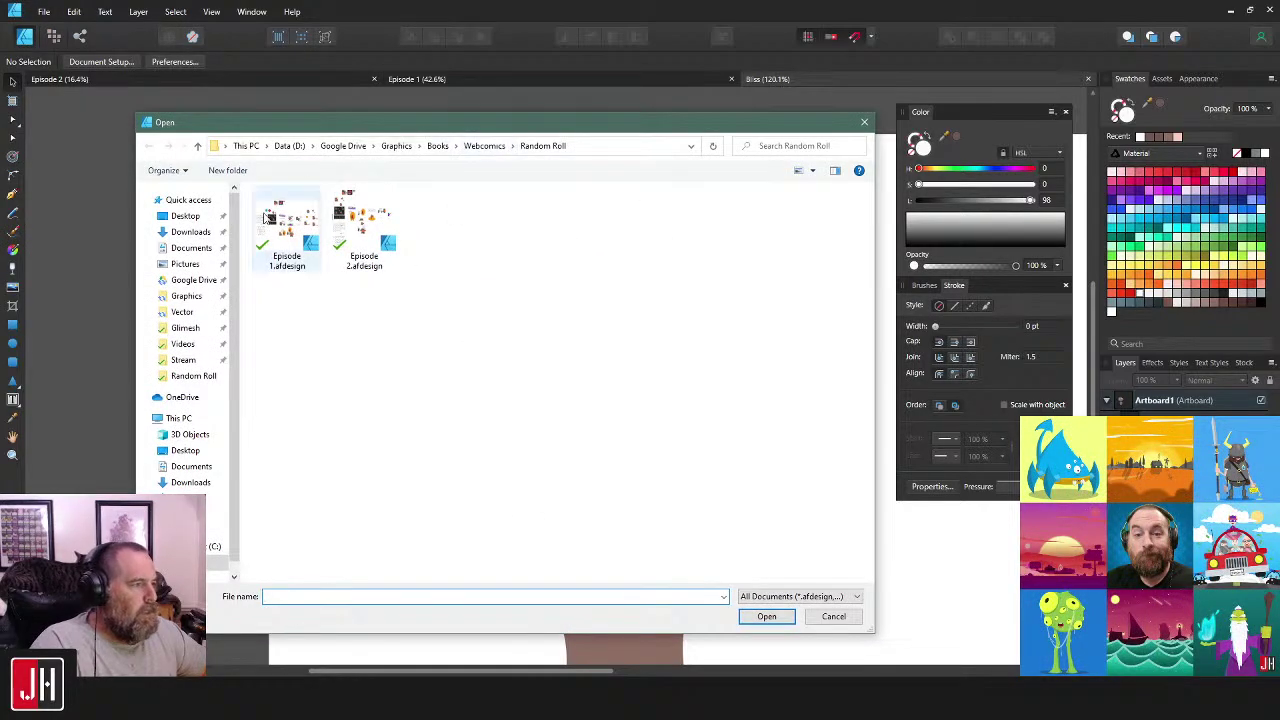
{"action": "left_click", "coordinate": [182, 312]}
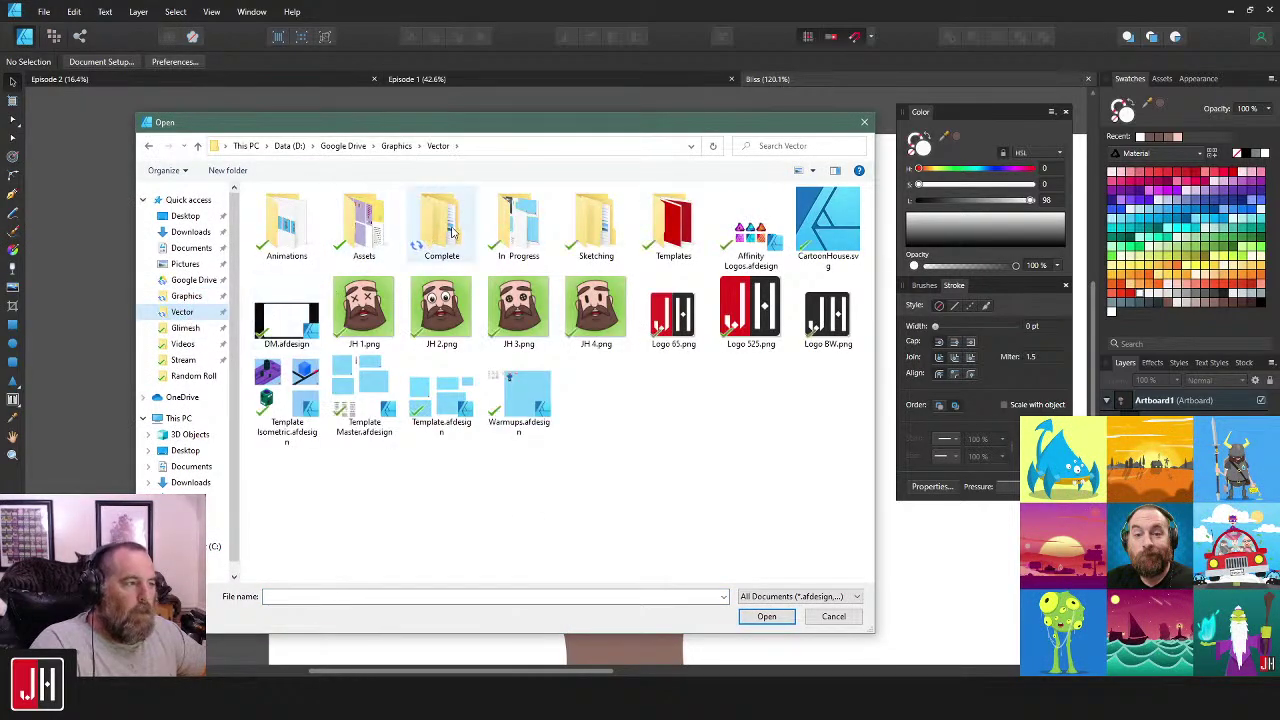
{"action": "double_click", "coordinate": [441, 225]}
{"action": "double_click", "coordinate": [596, 225]}
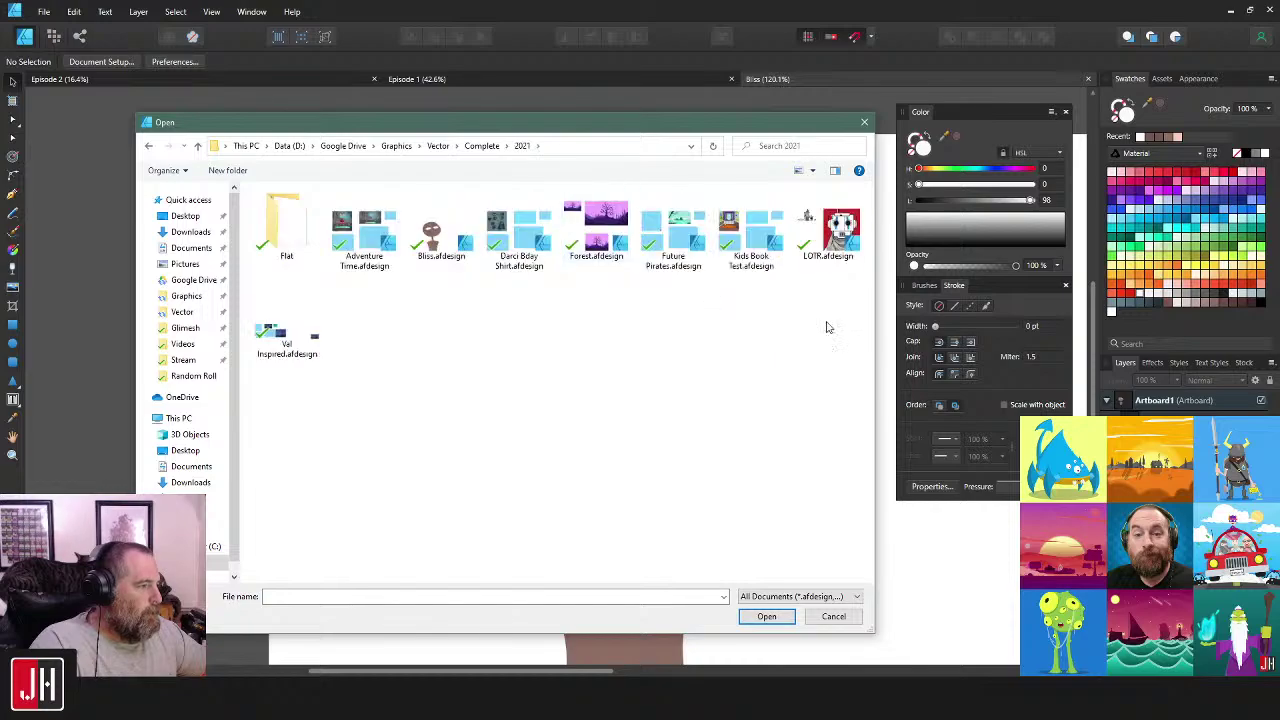
{"action": "double_click", "coordinate": [830, 225]}
- Examine the wizard and hobbit artwork and the robot portrait with the grey scarf in the LOTR document
{"action": "left_click_drag", "start_coordinate": [661, 297], "coordinate": [816, 345]}
{"action": "scroll", "coordinate": [377, 228], "scroll_direction": "up", "scroll_amount": 5}
{"action": "left_click_drag", "start_coordinate": [598, 219], "coordinate": [592, 256]}
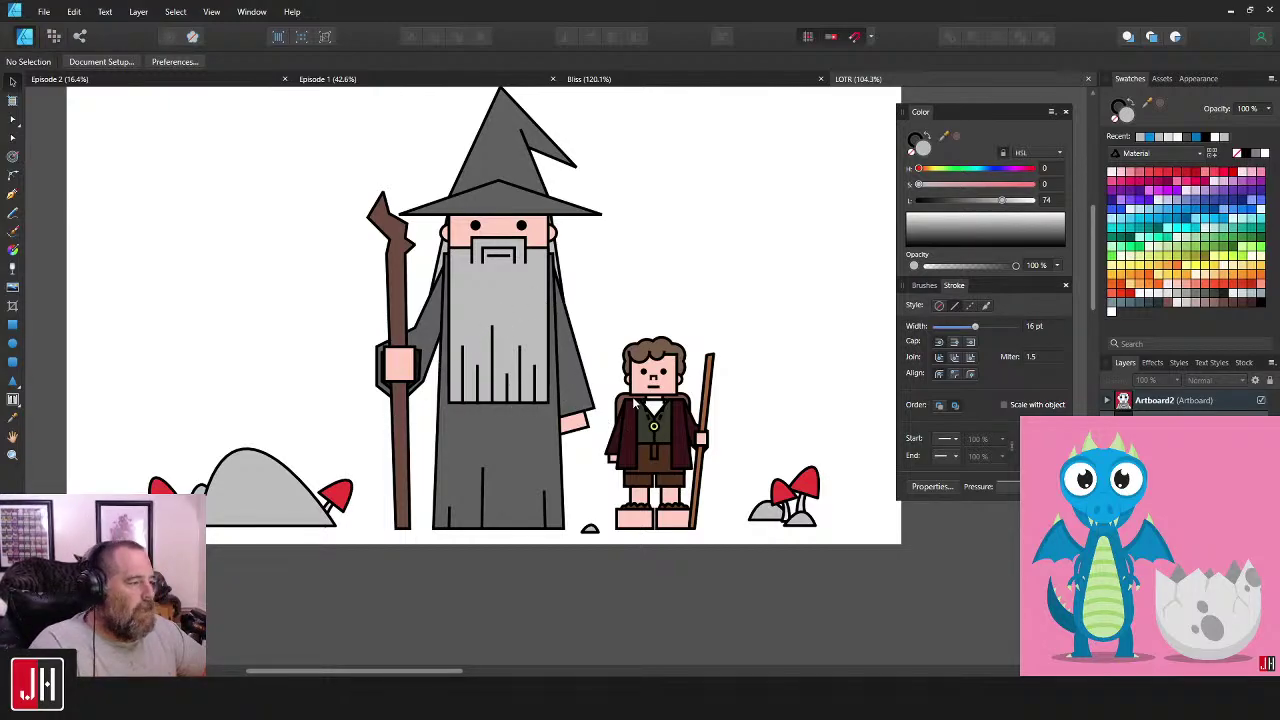
{"action": "scroll", "coordinate": [633, 403], "scroll_direction": "down", "scroll_amount": 4}
{"action": "left_click_drag", "start_coordinate": [706, 414], "coordinate": [166, 345]}
{"action": "left_click_drag", "start_coordinate": [720, 451], "coordinate": [503, 351]}
{"action": "scroll", "coordinate": [666, 315], "scroll_direction": "down", "scroll_amount": 6}
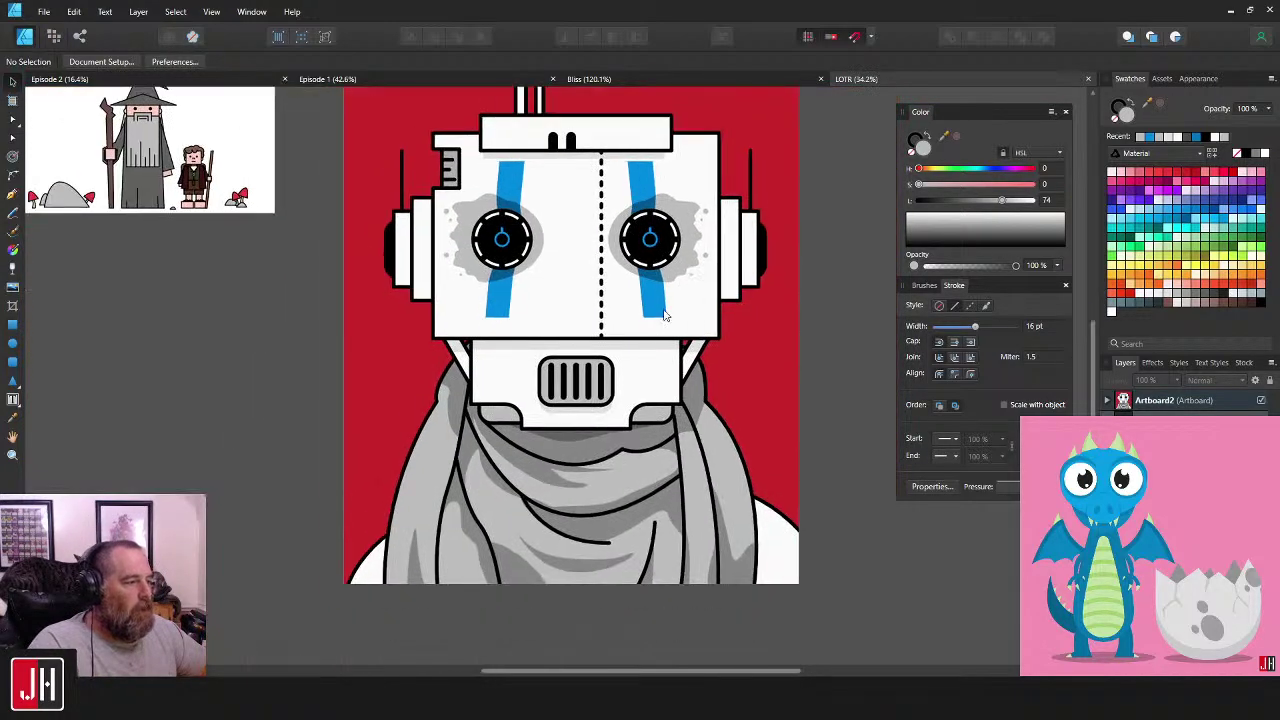
{"action": "scroll", "coordinate": [612, 408], "scroll_direction": "up", "scroll_amount": 4}
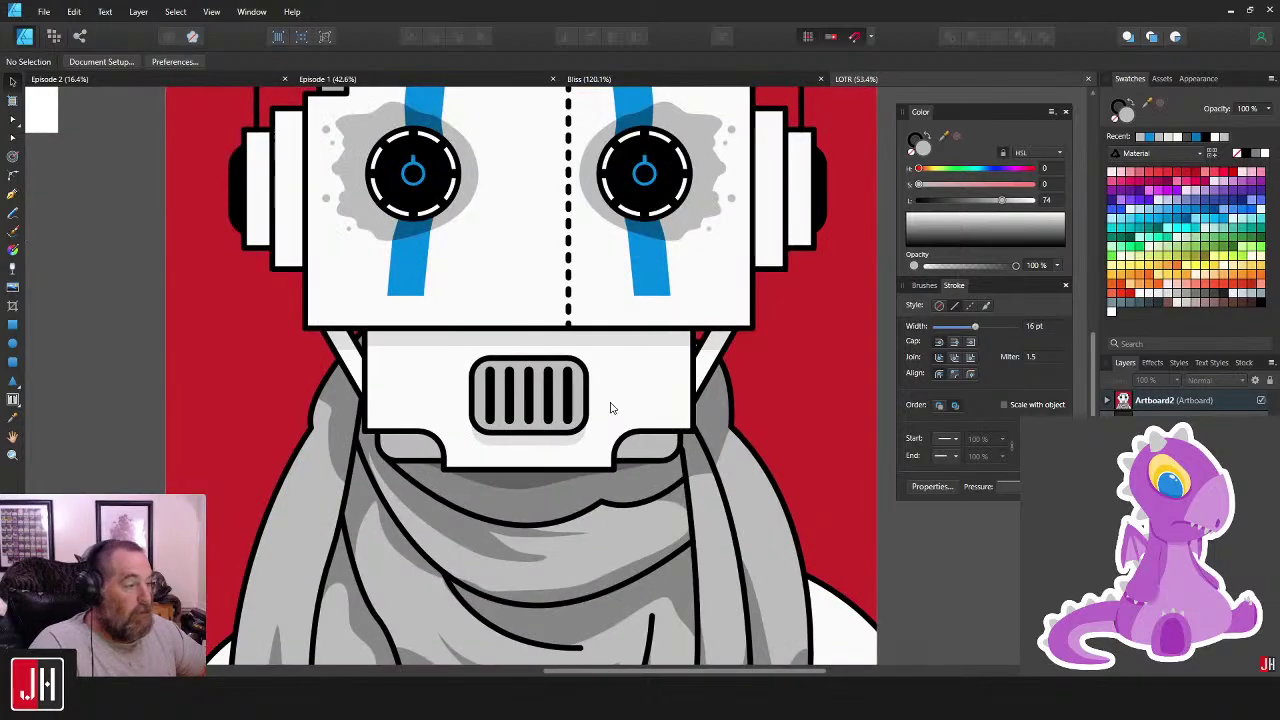
{"action": "left_click_drag", "start_coordinate": [612, 408], "coordinate": [655, 304]}
{"action": "scroll", "coordinate": [612, 386], "scroll_direction": "down", "scroll_amount": 3}
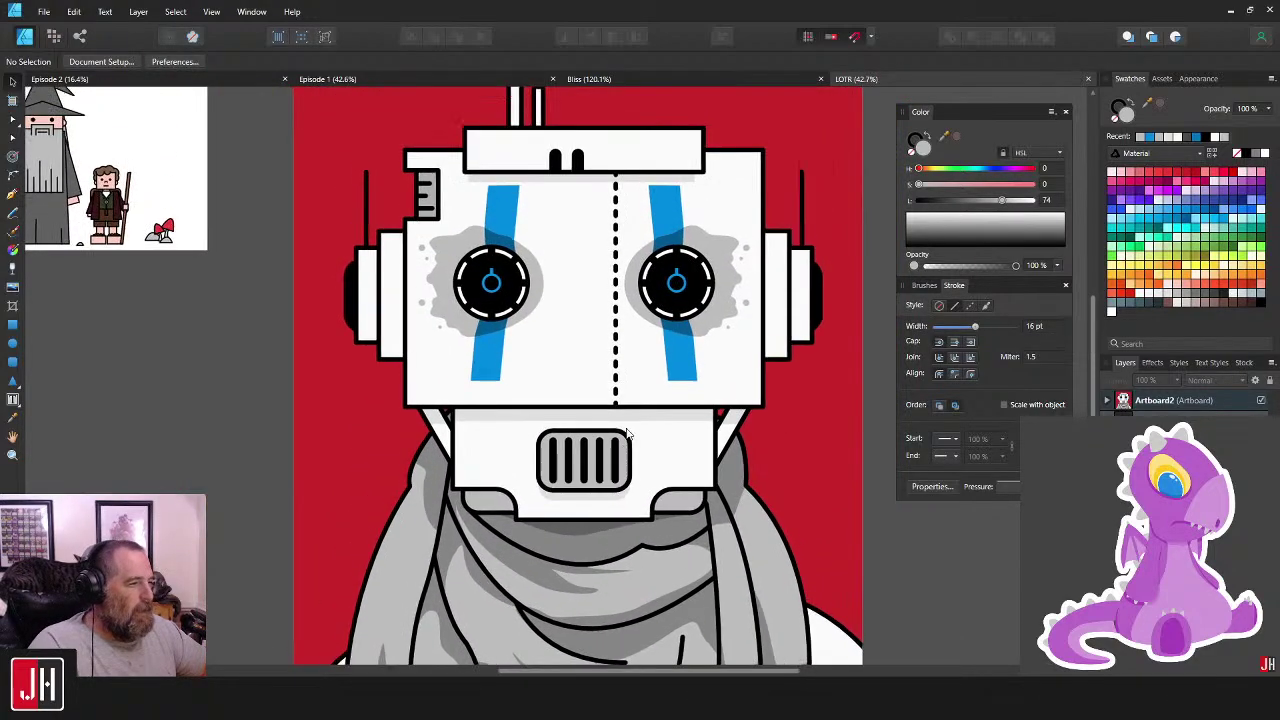
{"action": "mouse_move", "coordinate": [602, 241]}
{"action": "left_mouse_down"}
{"action": "mouse_move", "coordinate": [604, 298]}
{"action": "mouse_move", "coordinate": [621, 231]}
{"action": "left_mouse_up"}
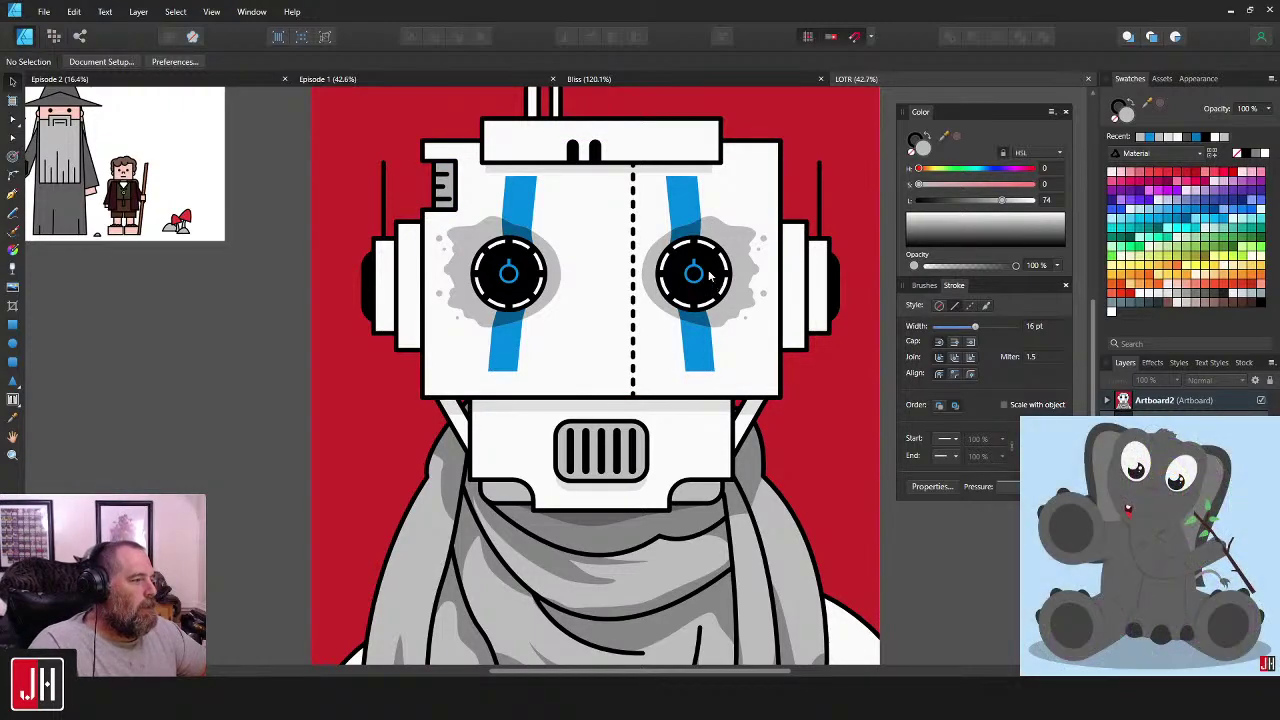
- Compare the Bliss character with the robot portrait in the LOTR document, ending on the Bliss document
{"action": "left_click", "coordinate": [629, 76]}
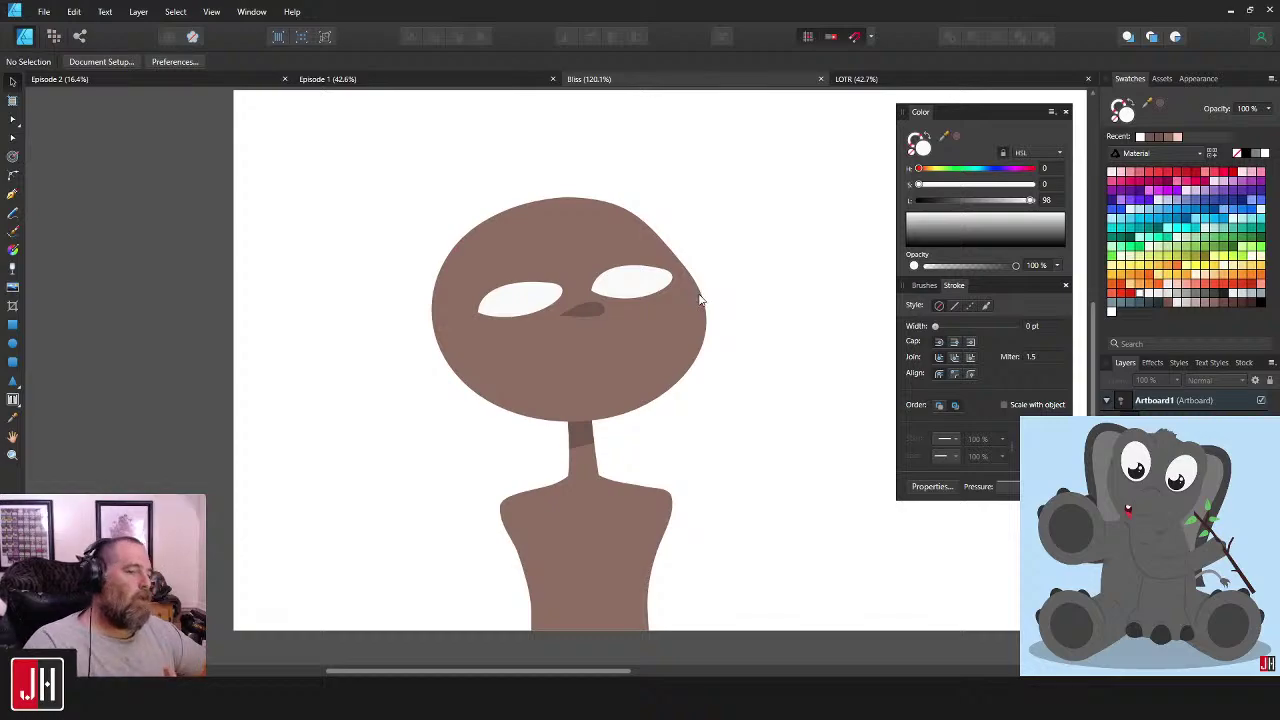
{"action": "left_click", "coordinate": [880, 79]}
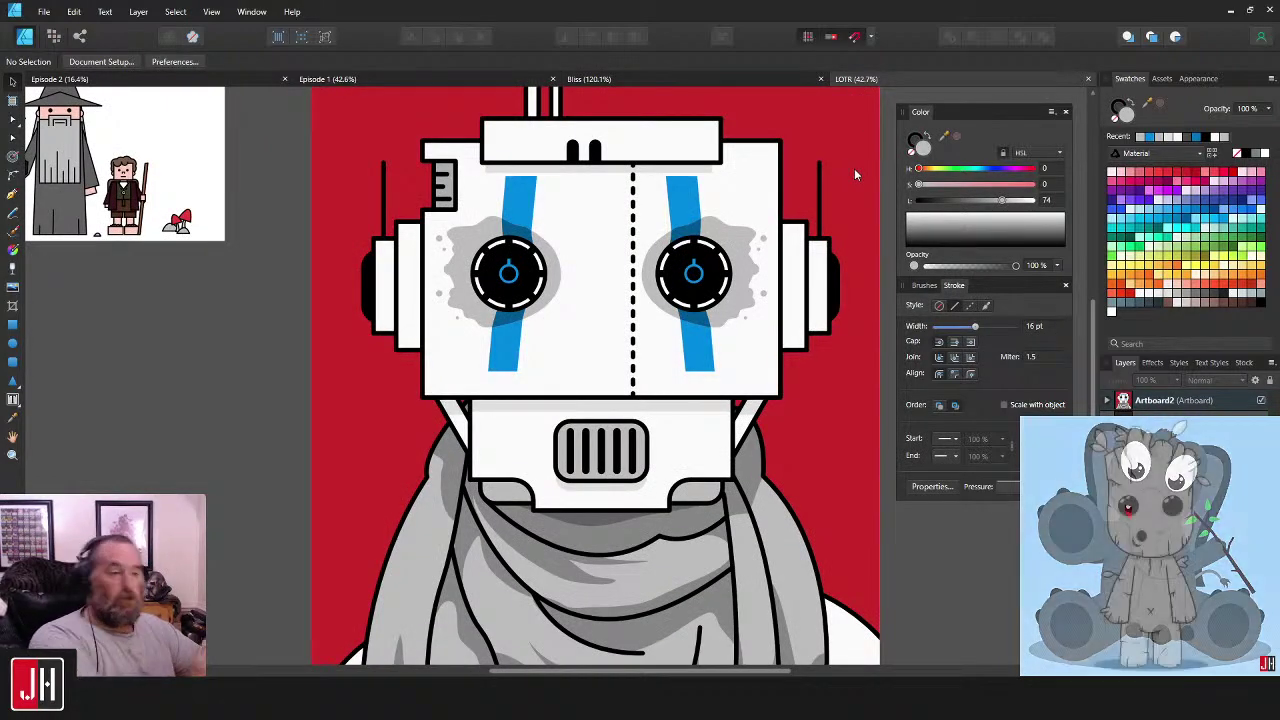
{"action": "left_click", "coordinate": [734, 77]}
{"action": "scroll", "coordinate": [706, 306], "scroll_direction": "up", "scroll_amount": 8}
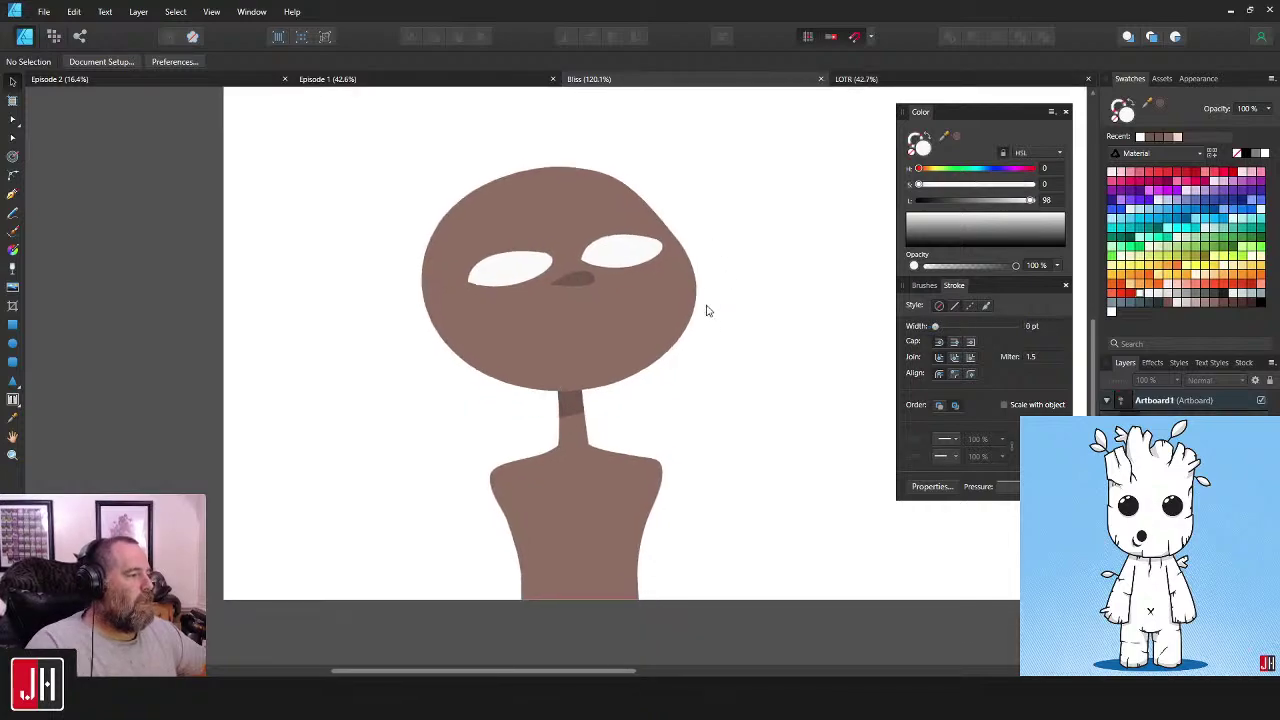
- Try to draw an eyelid freehand with the Pencil tool above the eye at the nose's narrow end, then undo the strokes
{"action": "left_click_drag", "start_coordinate": [499, 288], "coordinate": [533, 318]}
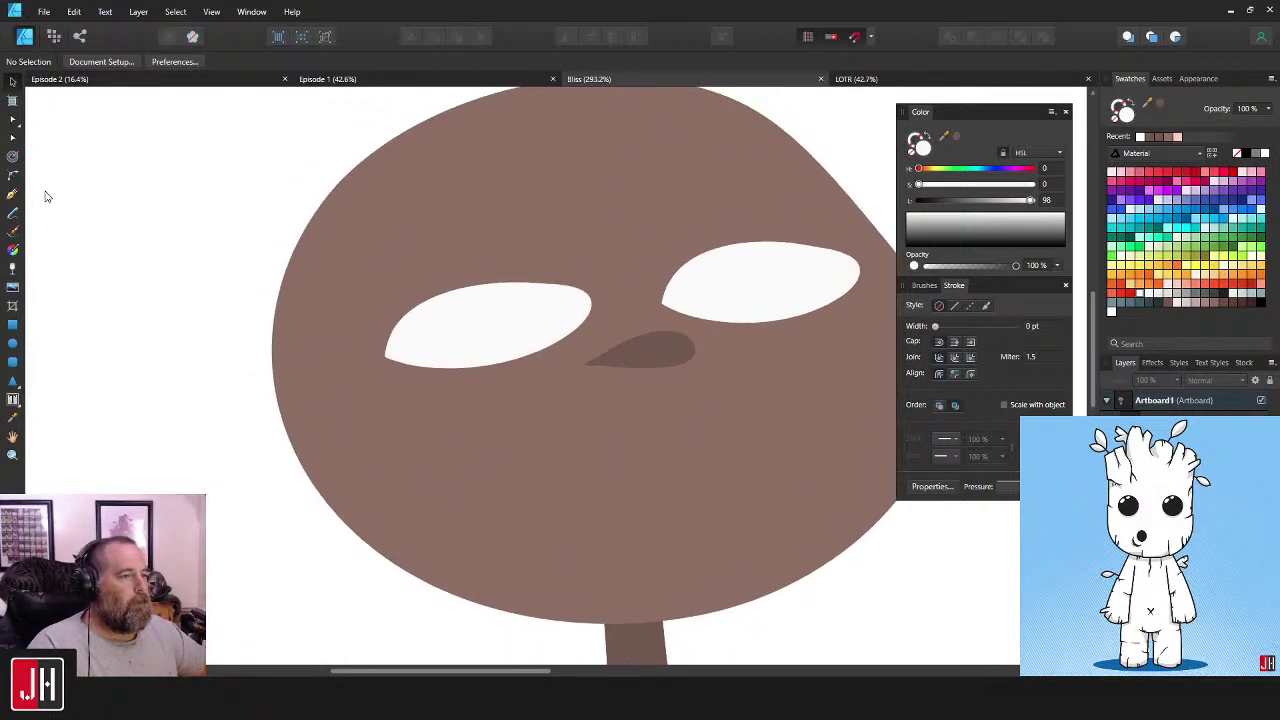
{"action": "left_click", "coordinate": [14, 214]}
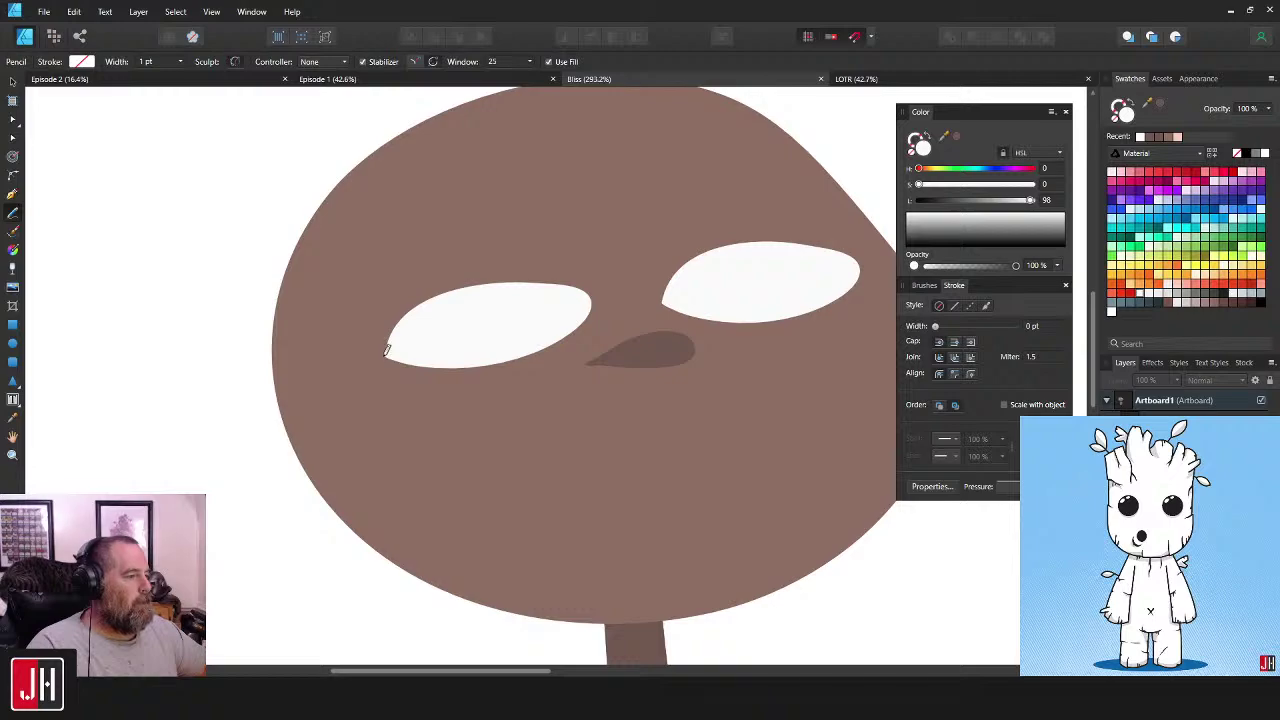
{"action": "mouse_move", "coordinate": [397, 265]}
{"action": "left_mouse_down"}
{"action": "mouse_move", "coordinate": [466, 205]}
{"action": "mouse_move", "coordinate": [519, 218]}
{"action": "left_mouse_up"}
{"action": "key", "text": "ctrl+z"}
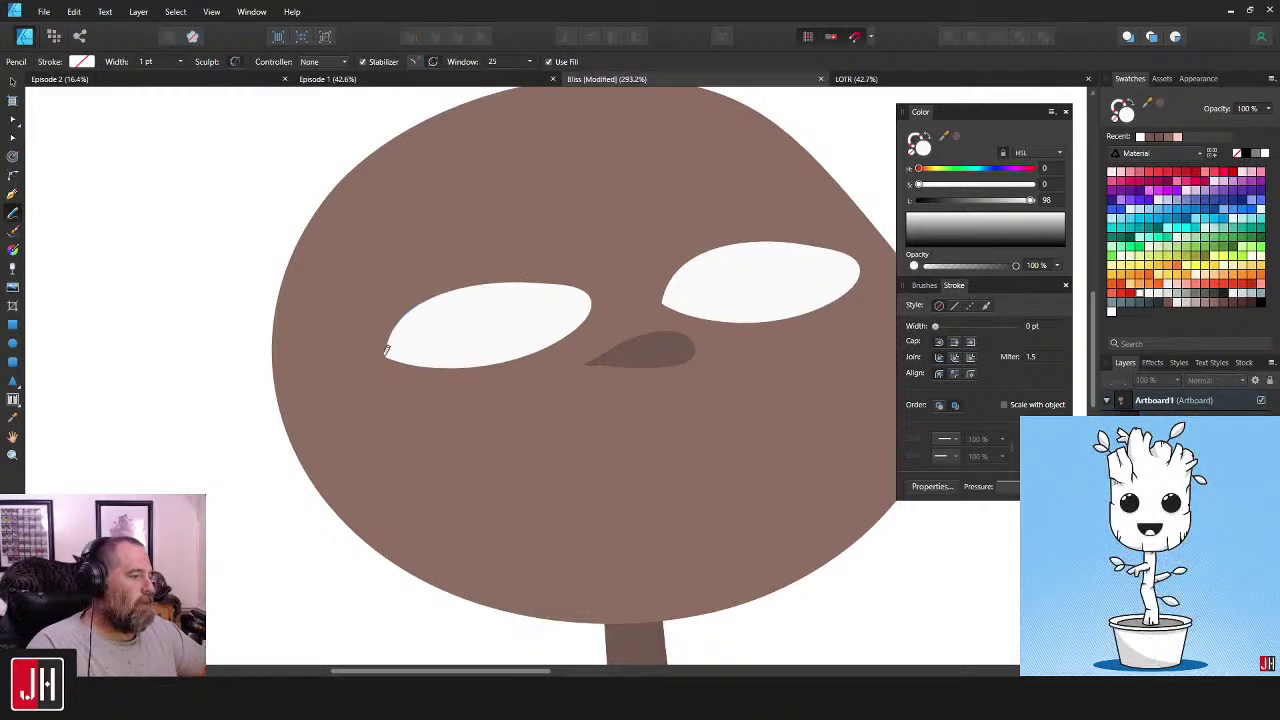
{"action": "mouse_move", "coordinate": [398, 262]}
{"action": "left_mouse_down"}
{"action": "mouse_move", "coordinate": [433, 228]}
{"action": "mouse_move", "coordinate": [528, 231]}
{"action": "mouse_move", "coordinate": [589, 296]}
{"action": "mouse_move", "coordinate": [518, 229]}
{"action": "mouse_move", "coordinate": [463, 217]}
{"action": "mouse_move", "coordinate": [436, 230]}
{"action": "mouse_move", "coordinate": [380, 352]}
{"action": "mouse_move", "coordinate": [441, 240]}
{"action": "mouse_move", "coordinate": [495, 218]}
{"action": "mouse_move", "coordinate": [548, 246]}
{"action": "mouse_move", "coordinate": [588, 296]}
{"action": "left_mouse_up"}
{"action": "key", "text": "ctrl+z"}
{"action": "key", "text": "ctrl+z"}
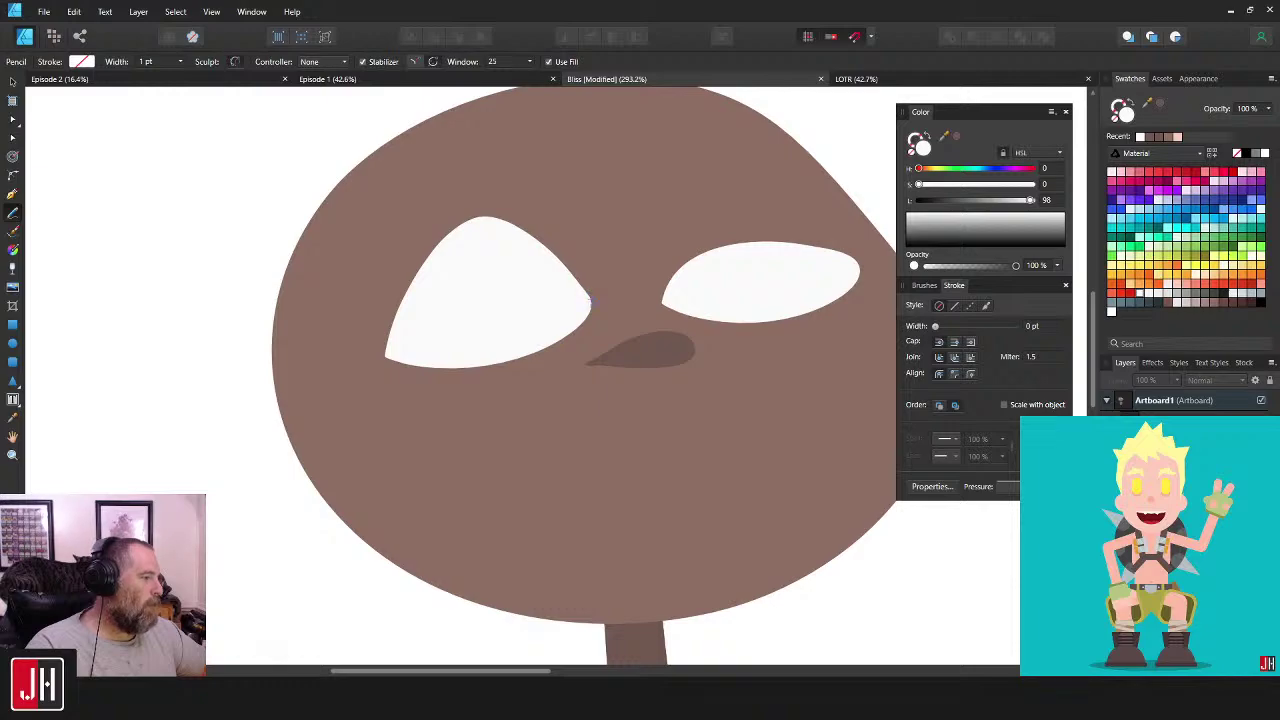
- Draw a domed eyelid over the eye at the nose's narrow end, filled with the head's brown lightened to a lightness of 62
{"action": "left_click_drag", "start_coordinate": [385, 357], "coordinate": [388, 352]}
{"action": "key", "text": "i"}
{"action": "left_click", "coordinate": [563, 415]}
{"action": "key", "text": "v"}
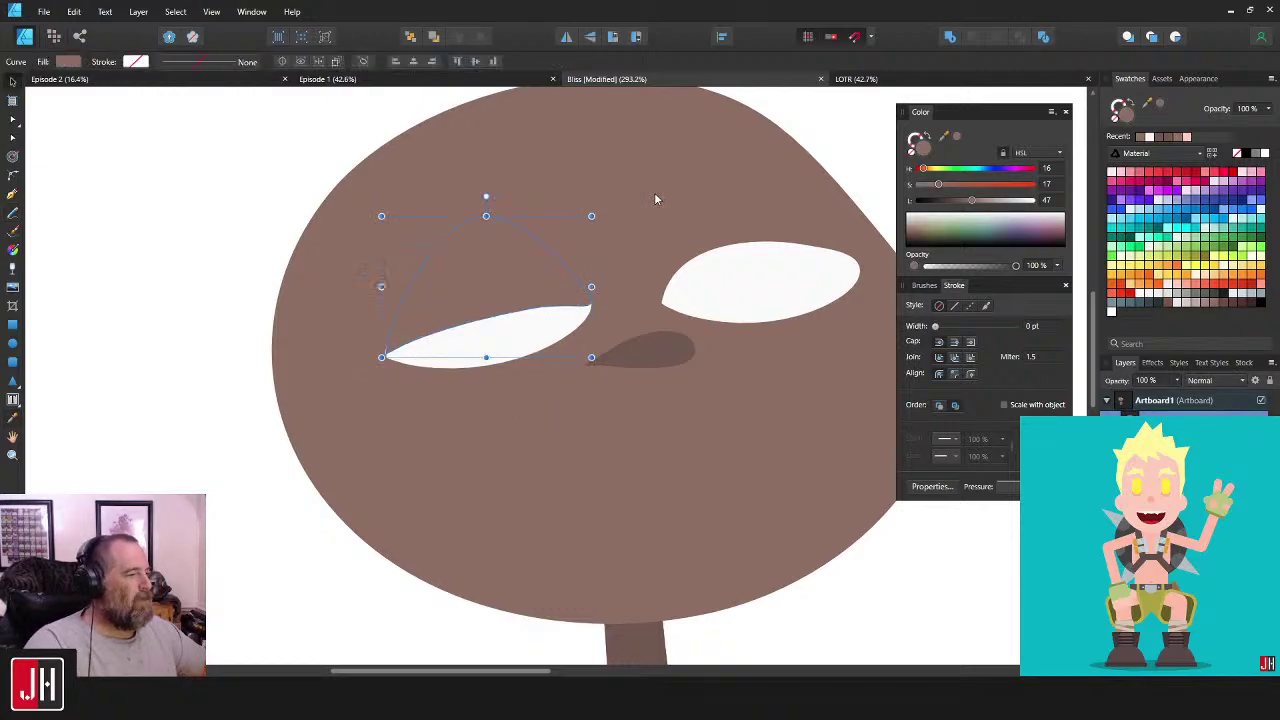
{"action": "left_click_drag", "start_coordinate": [971, 201], "coordinate": [988, 201]}
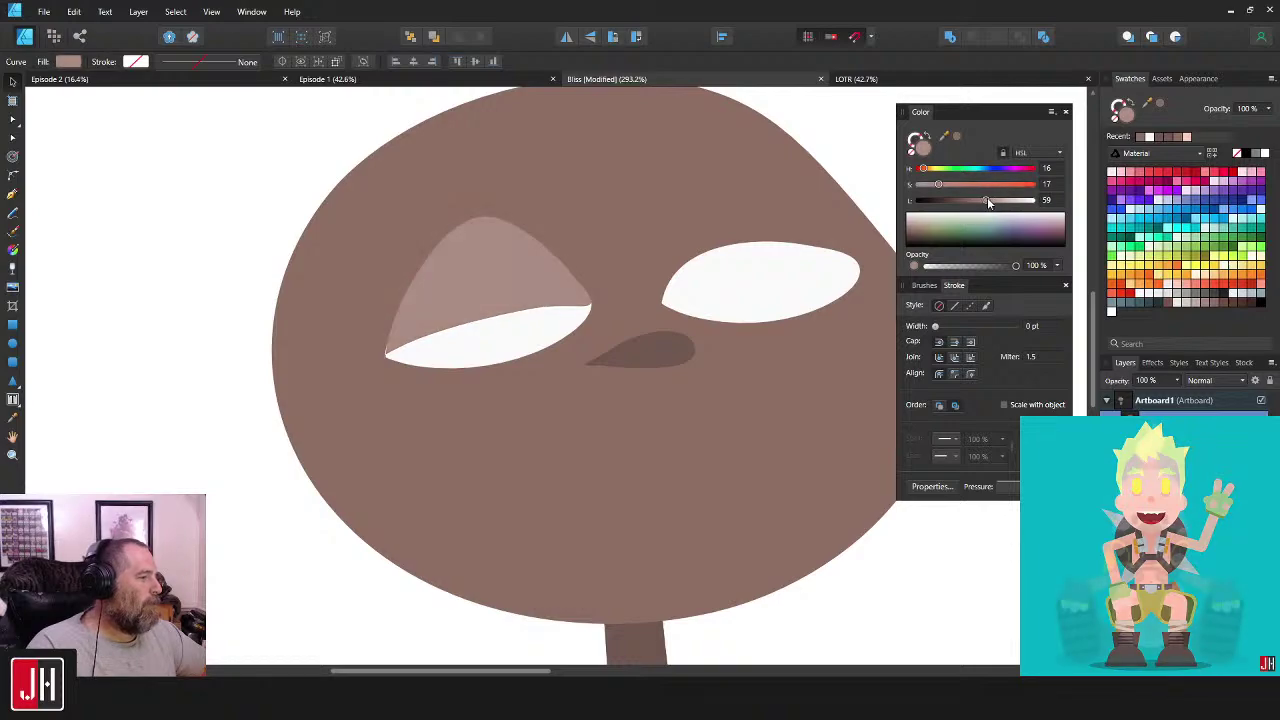
- Adjust the nodes at both ends of the eyelid's lower edge so its corners meet the eye's corners
{"action": "scroll", "coordinate": [610, 281], "scroll_direction": "up", "scroll_amount": 2}
{"action": "key", "text": "a"}
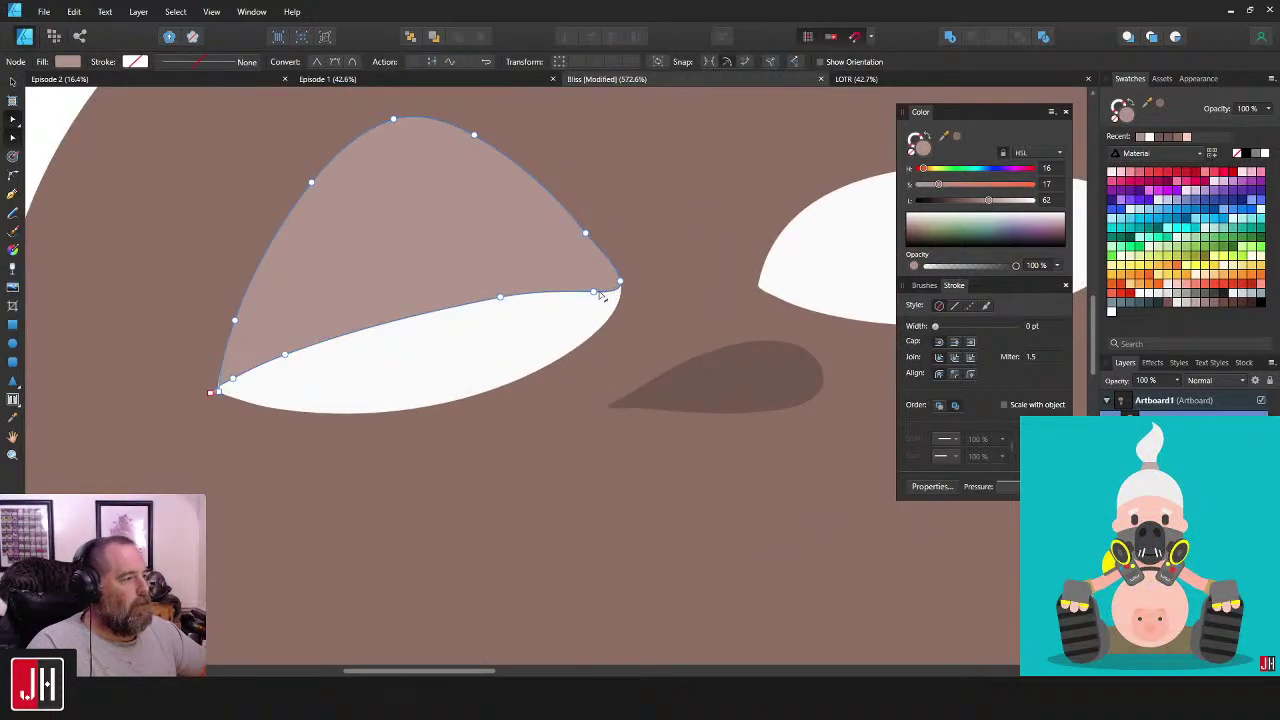
{"action": "left_click", "coordinate": [620, 285]}
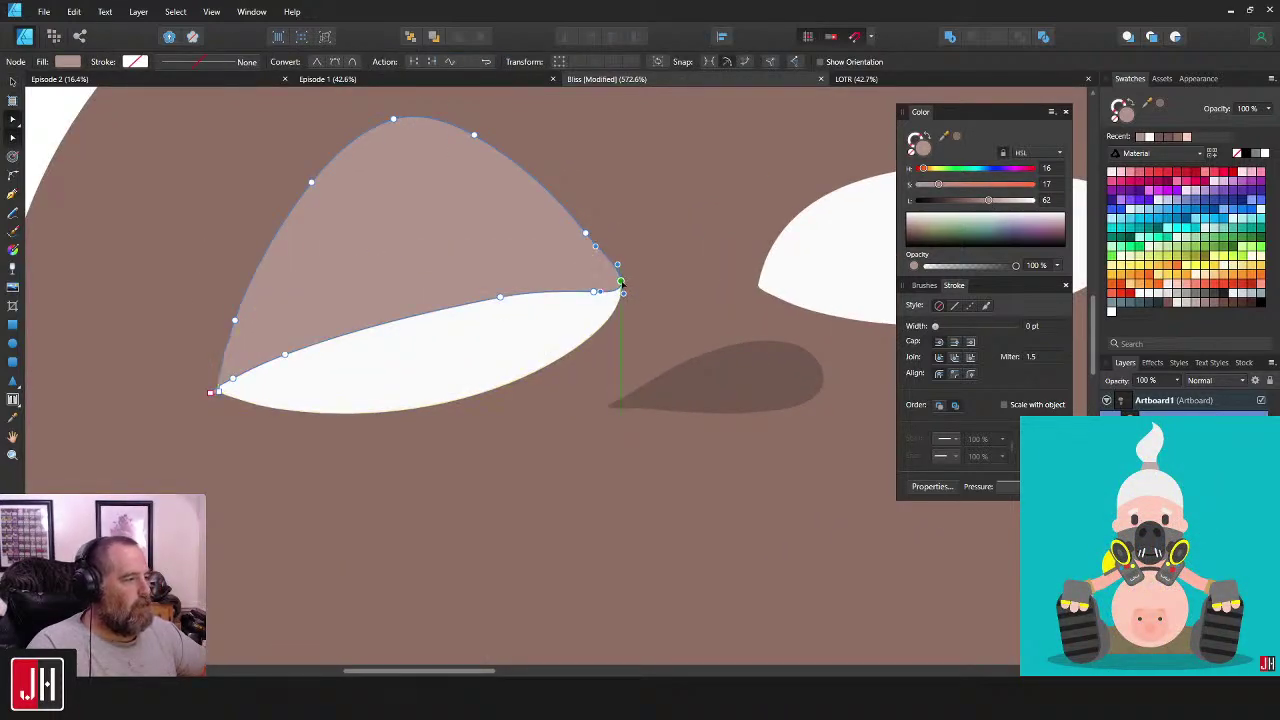
{"action": "left_click", "coordinate": [595, 292]}
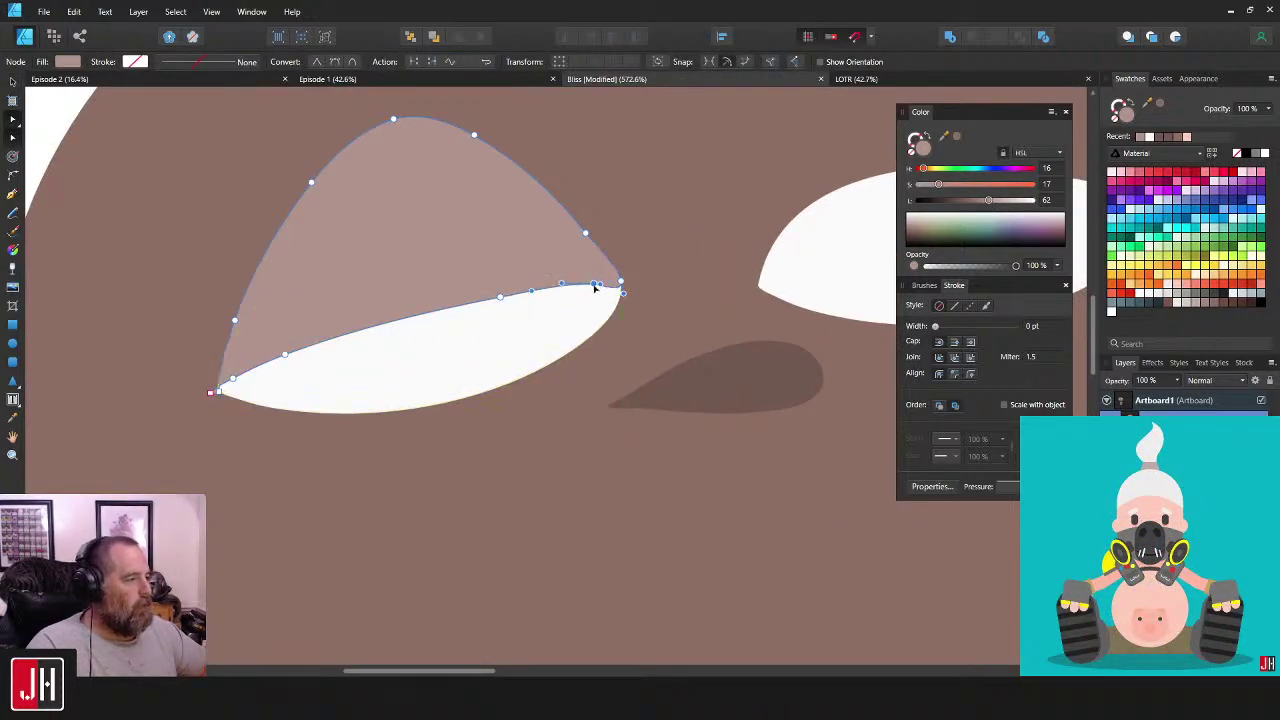
{"action": "left_click", "coordinate": [220, 392]}
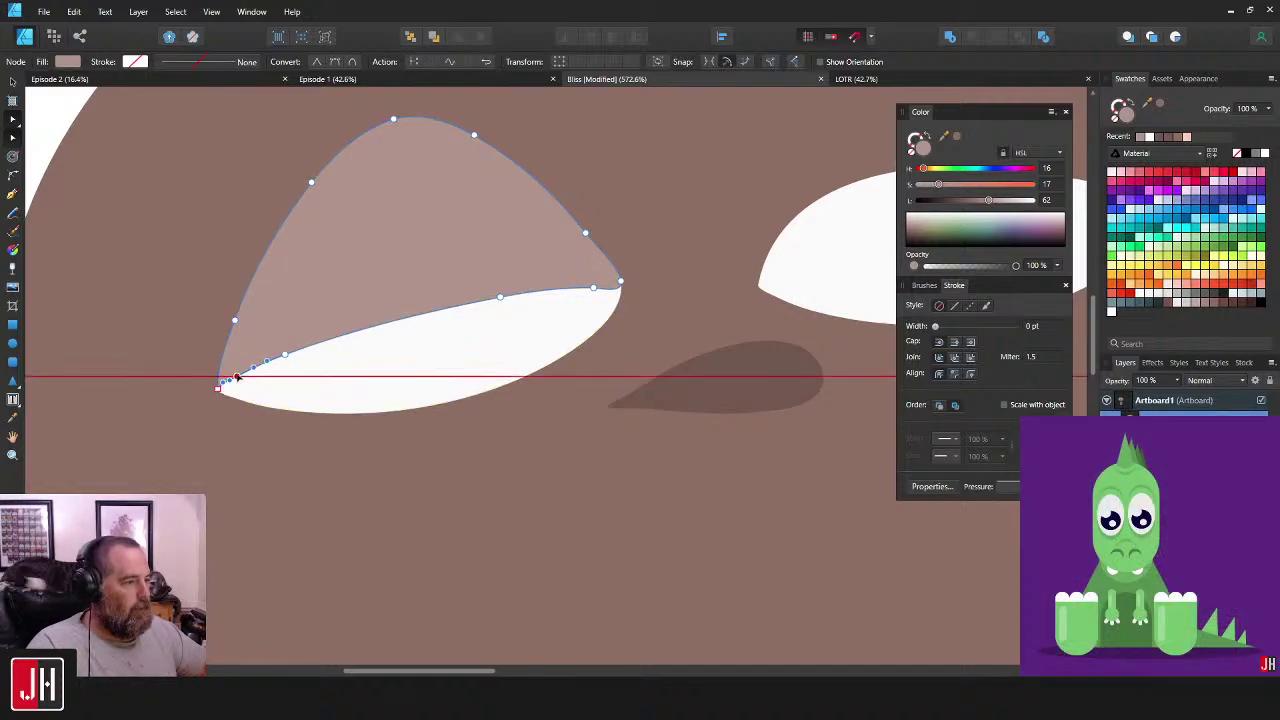
{"action": "key", "text": "v"}
{"action": "scroll", "coordinate": [430, 275], "scroll_direction": "down", "scroll_amount": 10}
{"action": "left_click", "coordinate": [642, 283]}
- Sharpen the eyelid's corner node nearest the nose and bulge the curve above it outward to cover the white of the eye
{"action": "scroll", "coordinate": [483, 270], "scroll_direction": "up", "scroll_amount": 9}
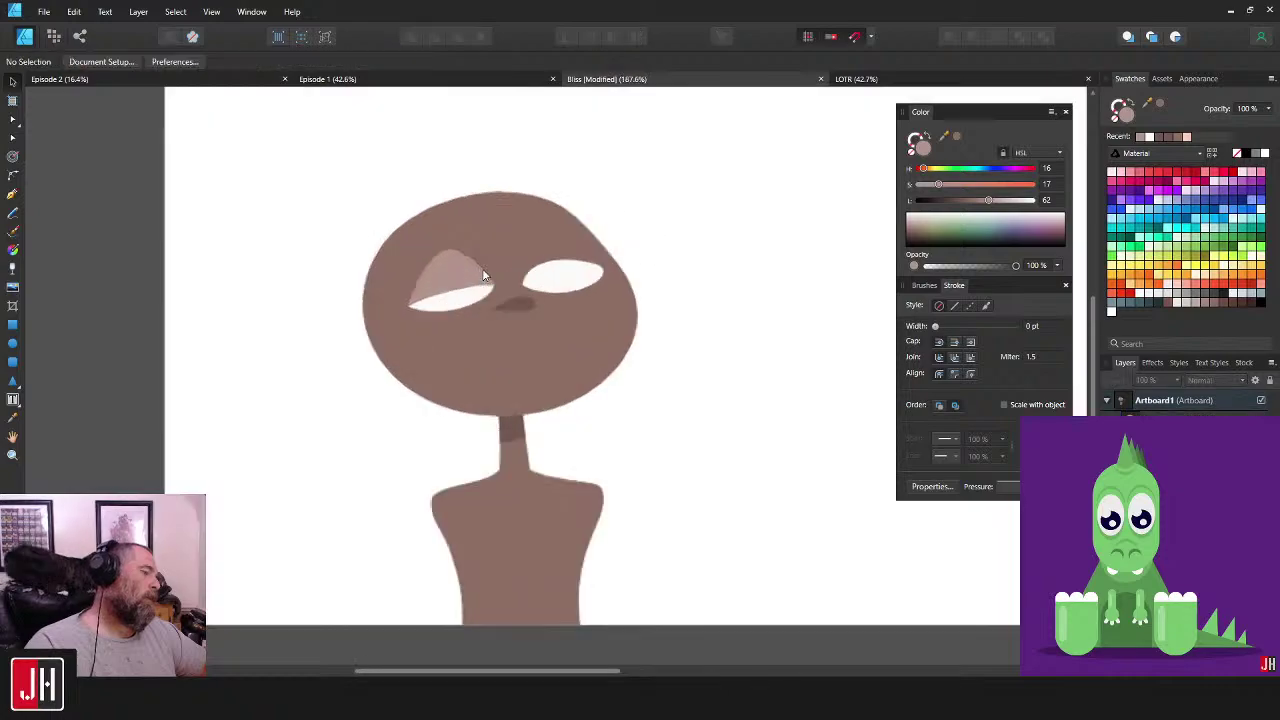
{"action": "scroll", "coordinate": [480, 318], "scroll_direction": "up", "scroll_amount": 3}
{"action": "left_click", "coordinate": [534, 346]}
{"action": "key", "text": "a"}
{"action": "left_click_drag", "start_coordinate": [571, 361], "coordinate": [522, 366]}
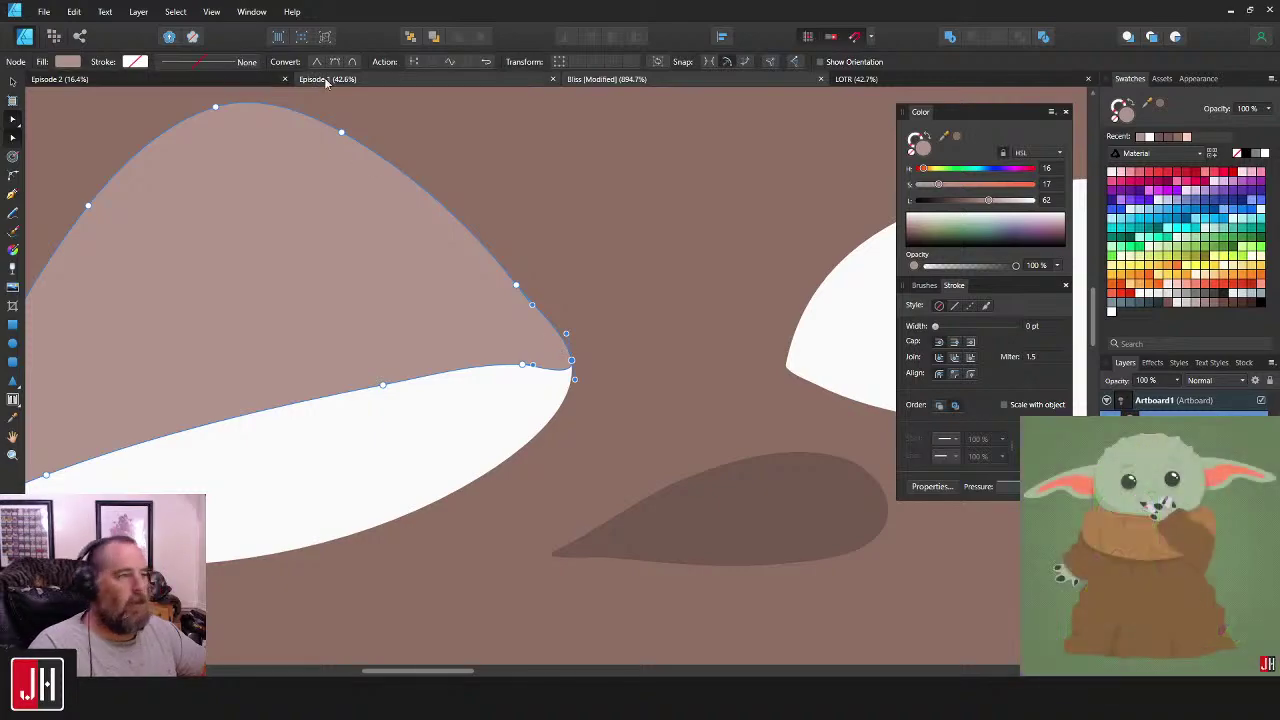
{"action": "left_click", "coordinate": [567, 353]}
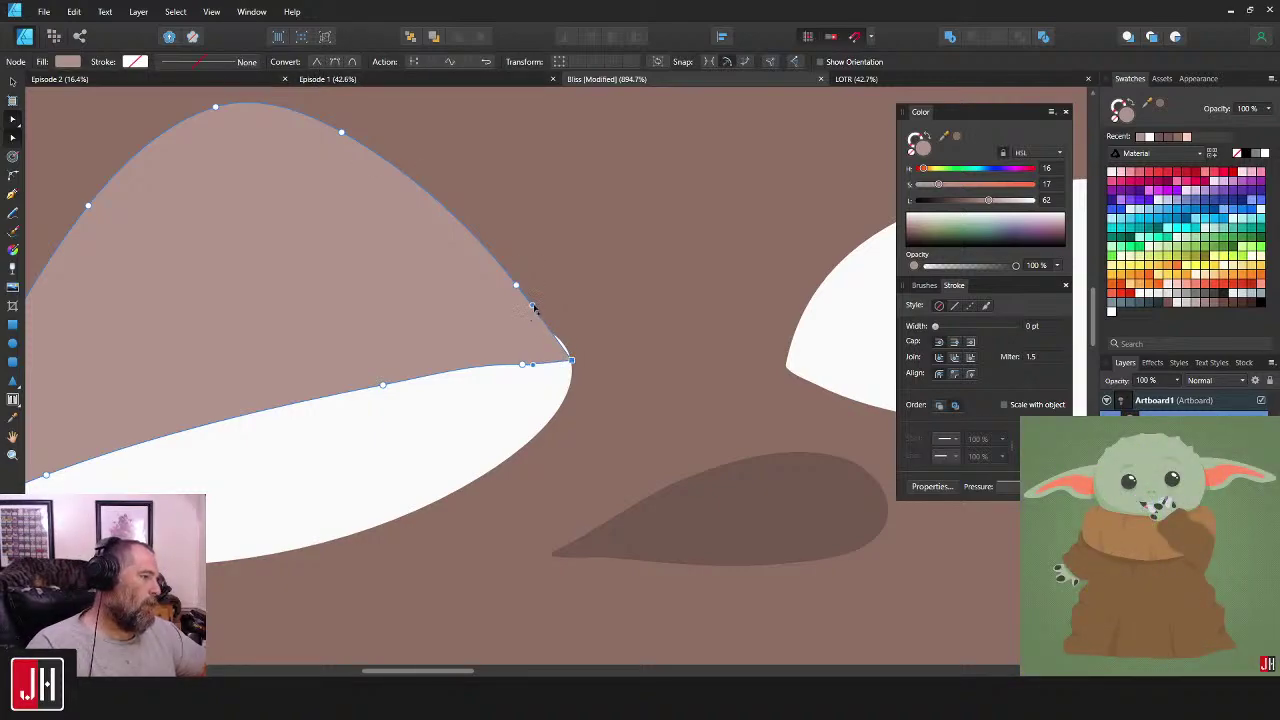
{"action": "left_click_drag", "start_coordinate": [533, 307], "coordinate": [522, 279]}
{"action": "key", "text": "v"}
{"action": "scroll", "coordinate": [517, 288], "scroll_direction": "down", "scroll_amount": 12}
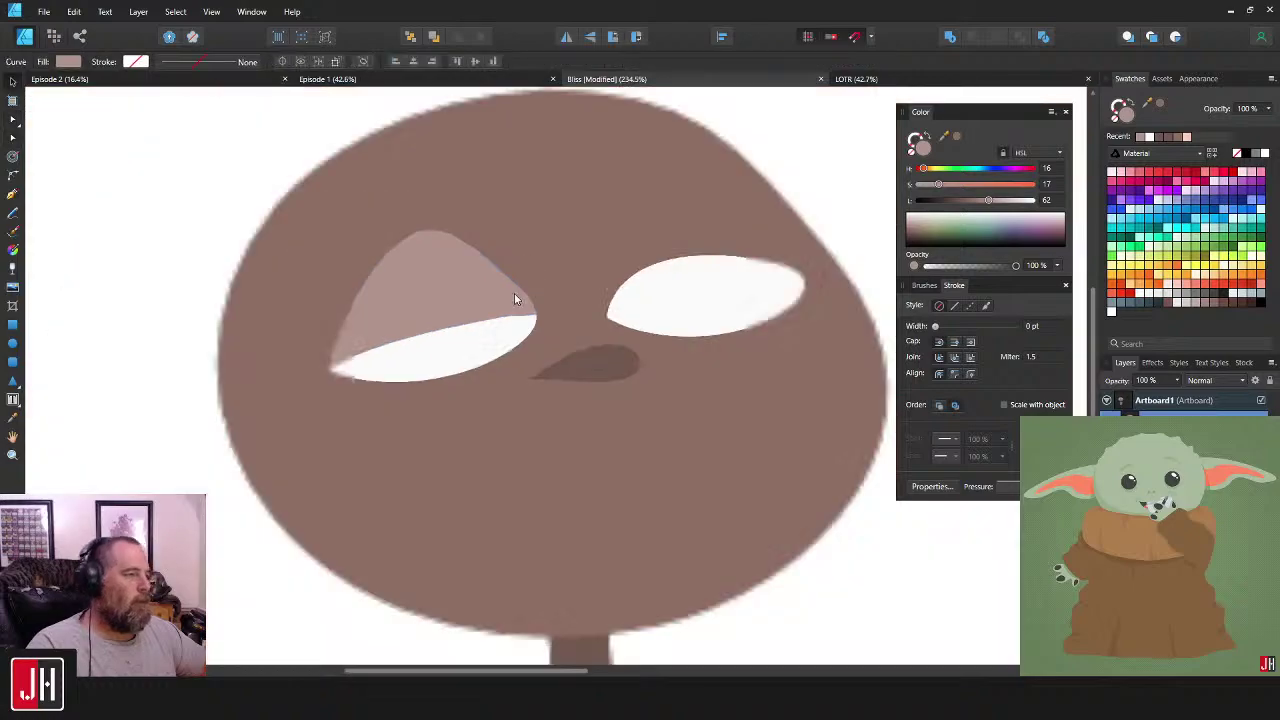
{"action": "left_click", "coordinate": [637, 311]}
- Lower the nodes along the top of the eyelid slightly to flatten its dome
{"action": "scroll", "coordinate": [541, 299], "scroll_direction": "up", "scroll_amount": 5}
{"action": "scroll", "coordinate": [512, 292], "scroll_direction": "up", "scroll_amount": 3}
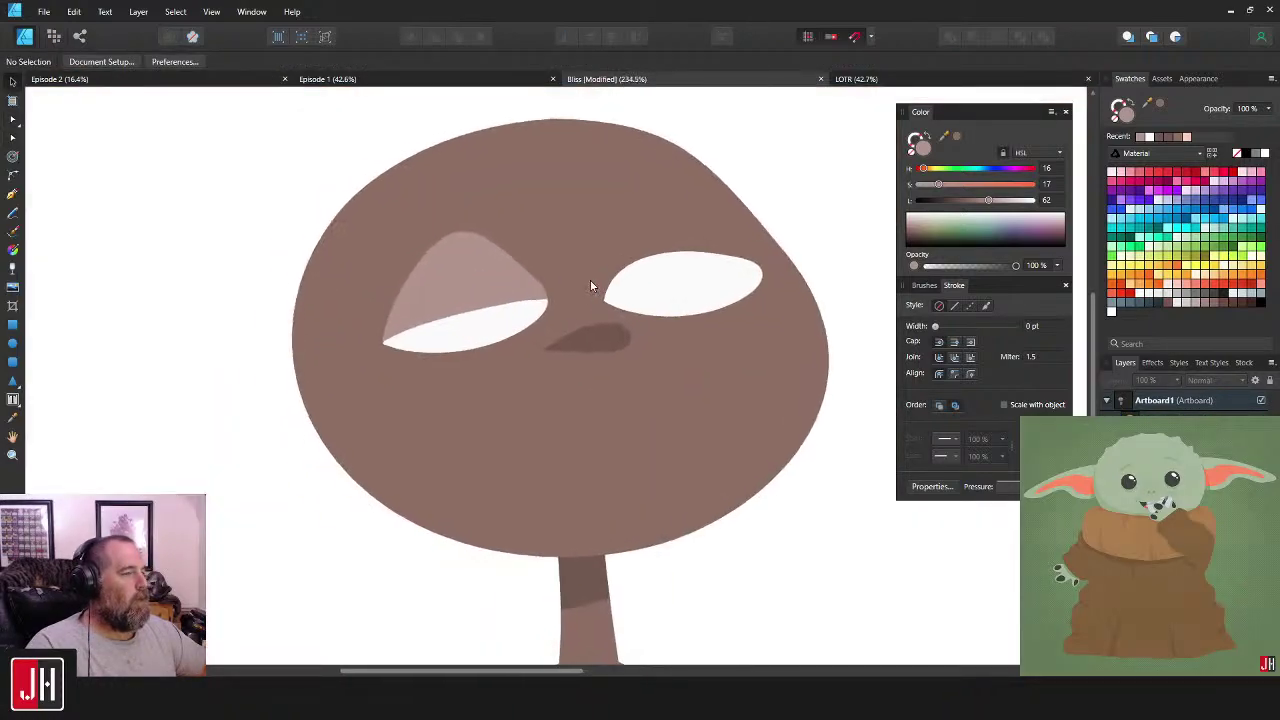
{"action": "left_click", "coordinate": [460, 280]}
{"action": "scroll", "coordinate": [460, 280], "scroll_direction": "up", "scroll_amount": 2}
{"action": "key", "text": "a"}
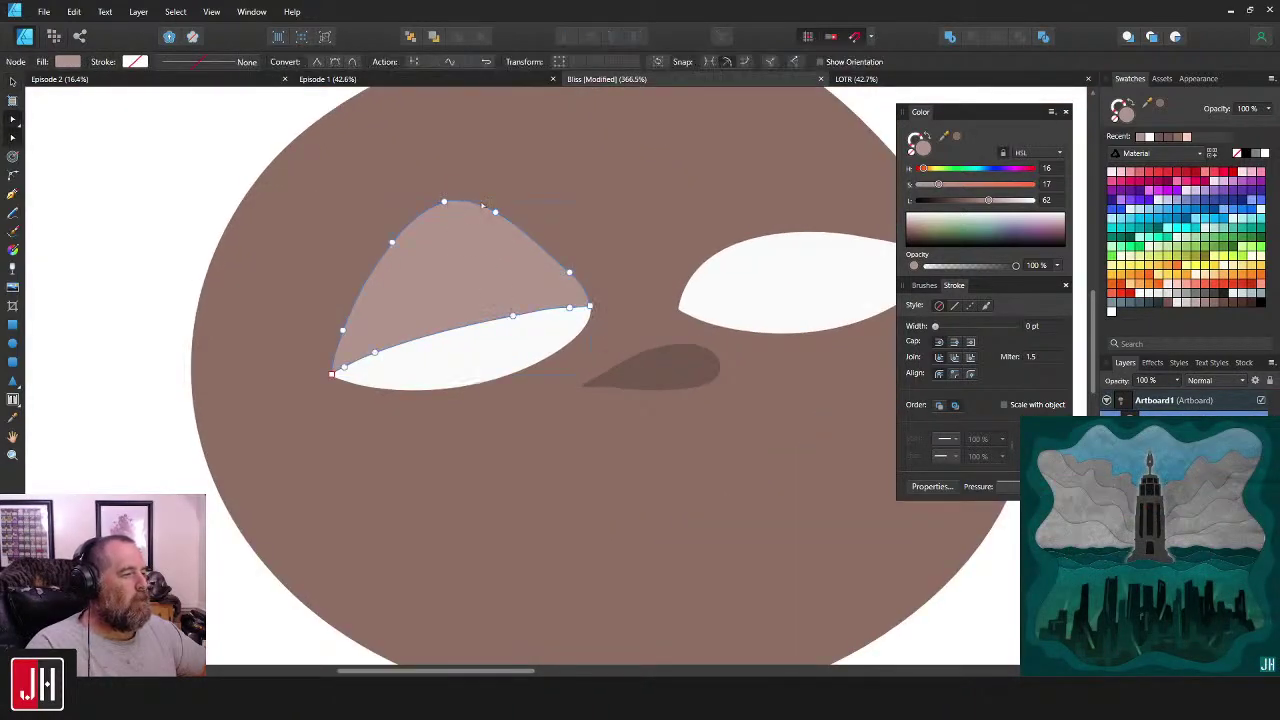
{"action": "left_click_drag", "start_coordinate": [543, 173], "coordinate": [395, 254]}
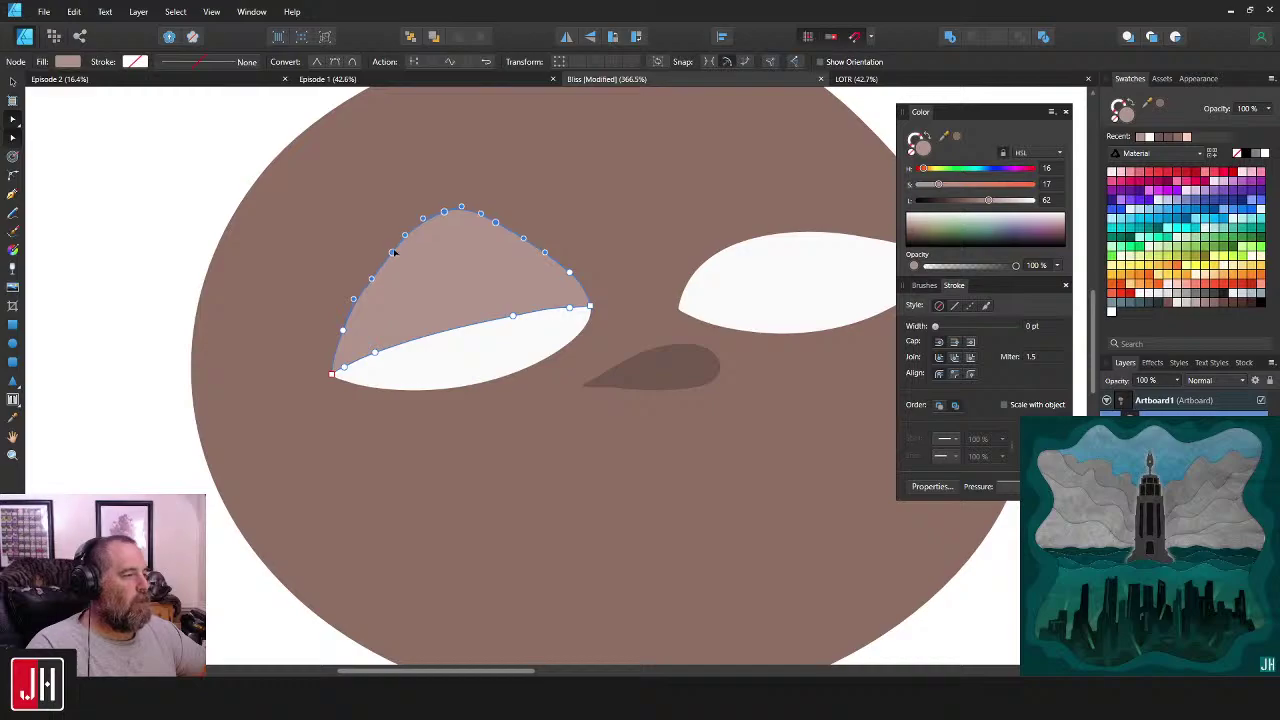
{"action": "key", "text": "v"}
{"action": "scroll", "coordinate": [465, 266], "scroll_direction": "down", "scroll_amount": 9}
{"action": "left_click", "coordinate": [628, 331]}
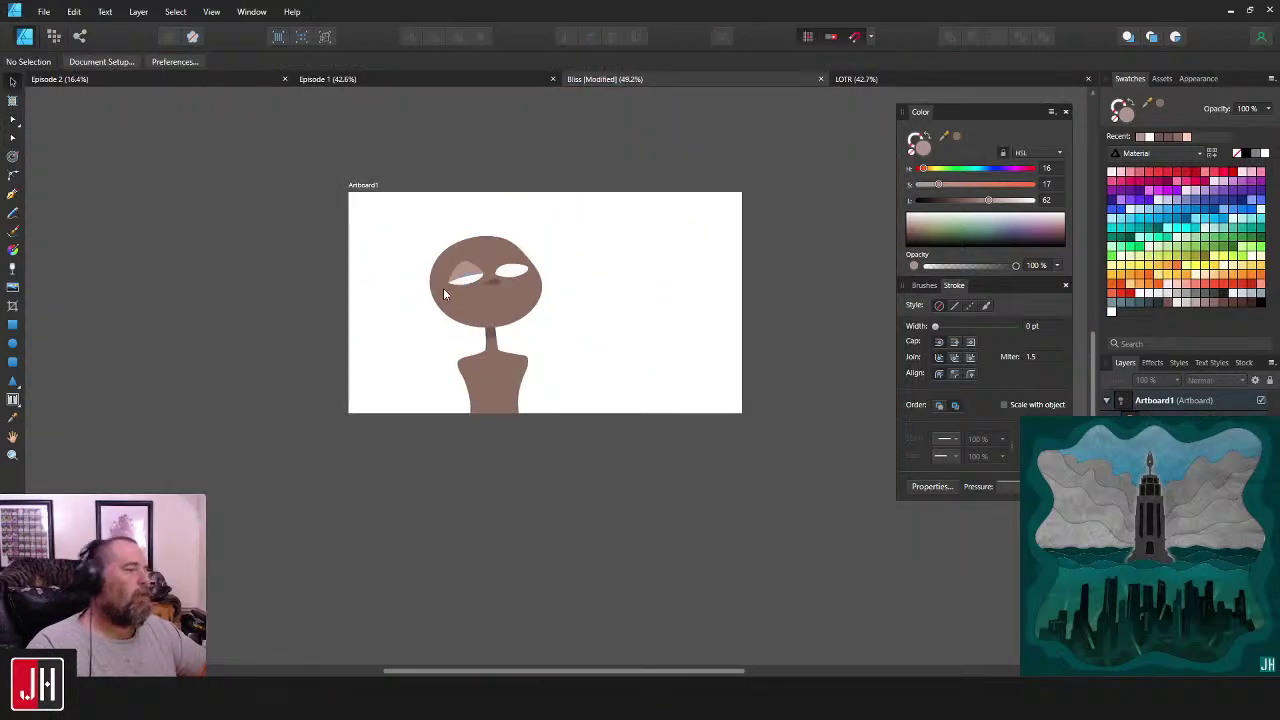
- Delete the extra node near the eyelid's inner corner and slide the neighbouring lower-edge node toward that corner
{"action": "scroll", "coordinate": [444, 293], "scroll_direction": "up", "scroll_amount": 12}
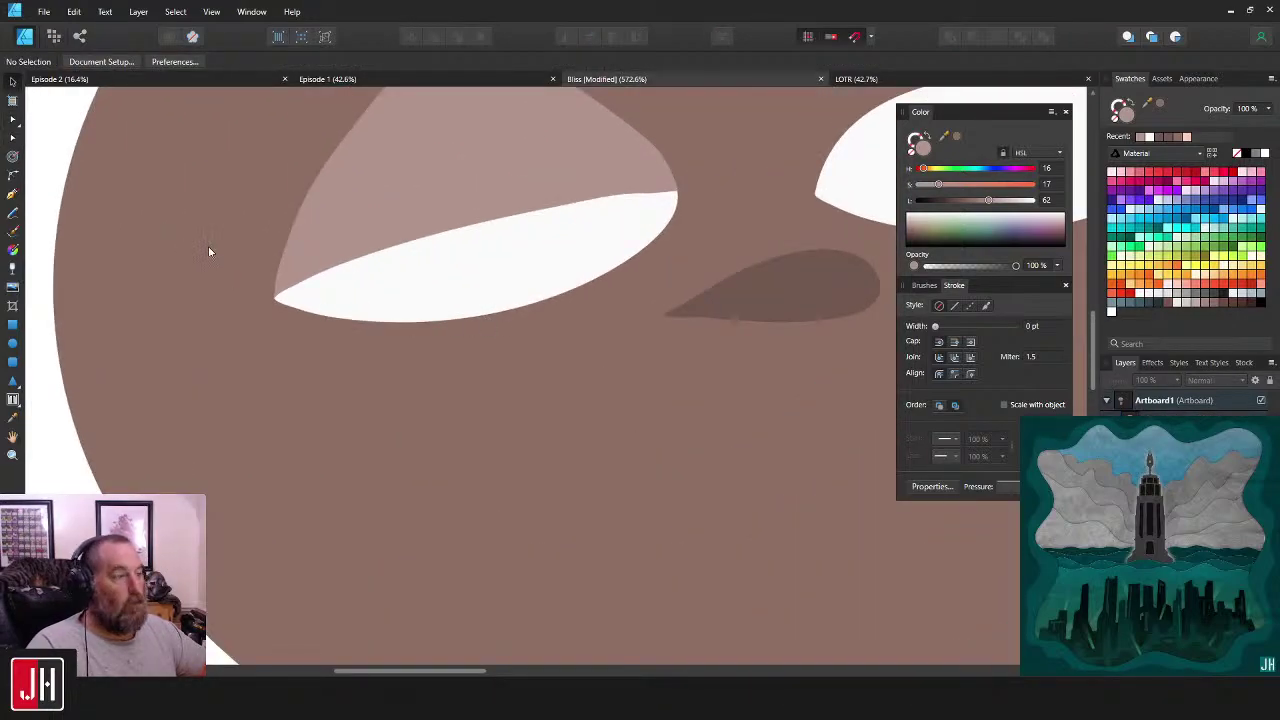
{"action": "left_click_drag", "start_coordinate": [446, 239], "coordinate": [441, 261]}
{"action": "left_click_drag", "start_coordinate": [640, 200], "coordinate": [559, 280]}
{"action": "left_click", "coordinate": [571, 269]}
{"action": "scroll", "coordinate": [569, 282], "scroll_direction": "up", "scroll_amount": 2}
{"action": "key", "text": "a"}
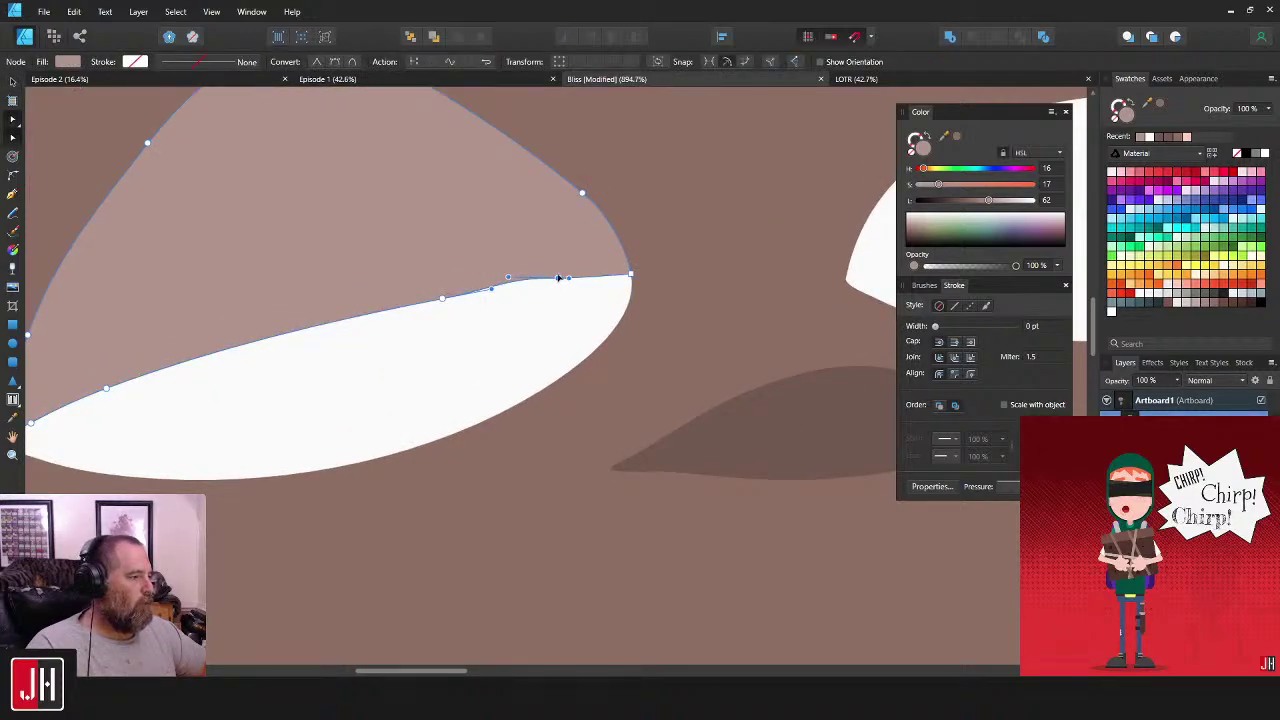
{"action": "key", "text": "Delete"}
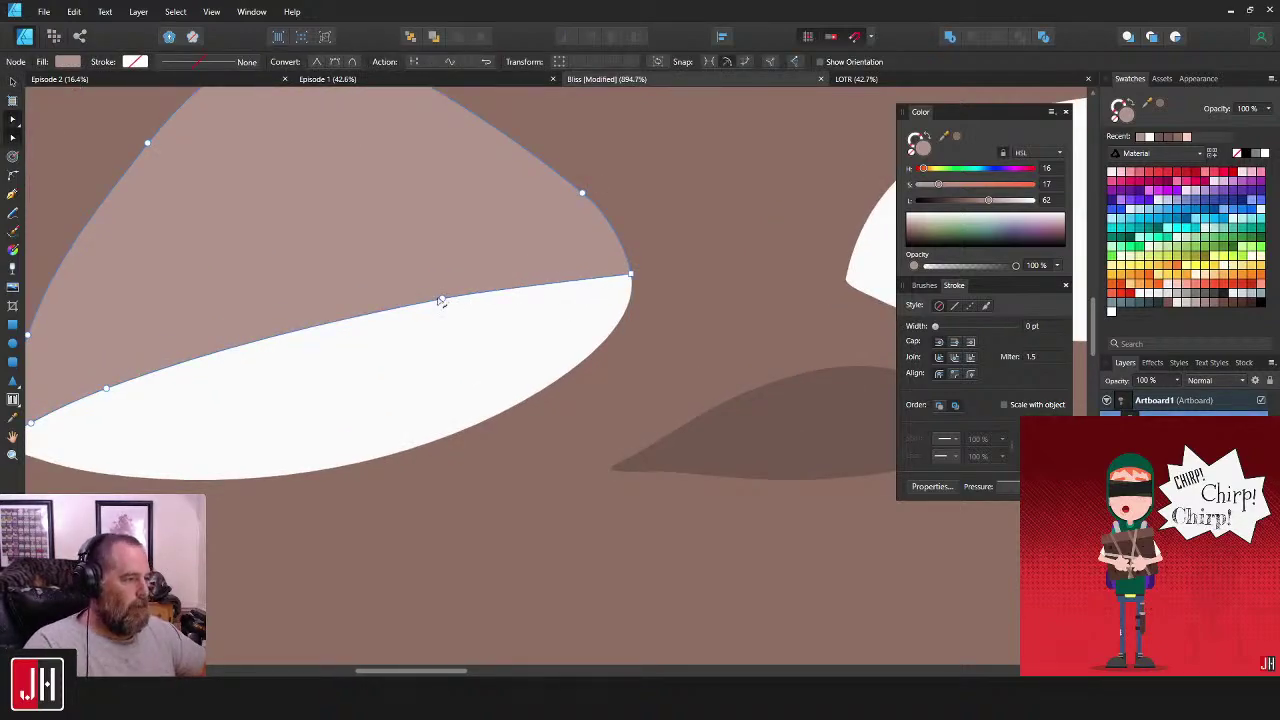
{"action": "left_click_drag", "start_coordinate": [442, 299], "coordinate": [516, 287]}
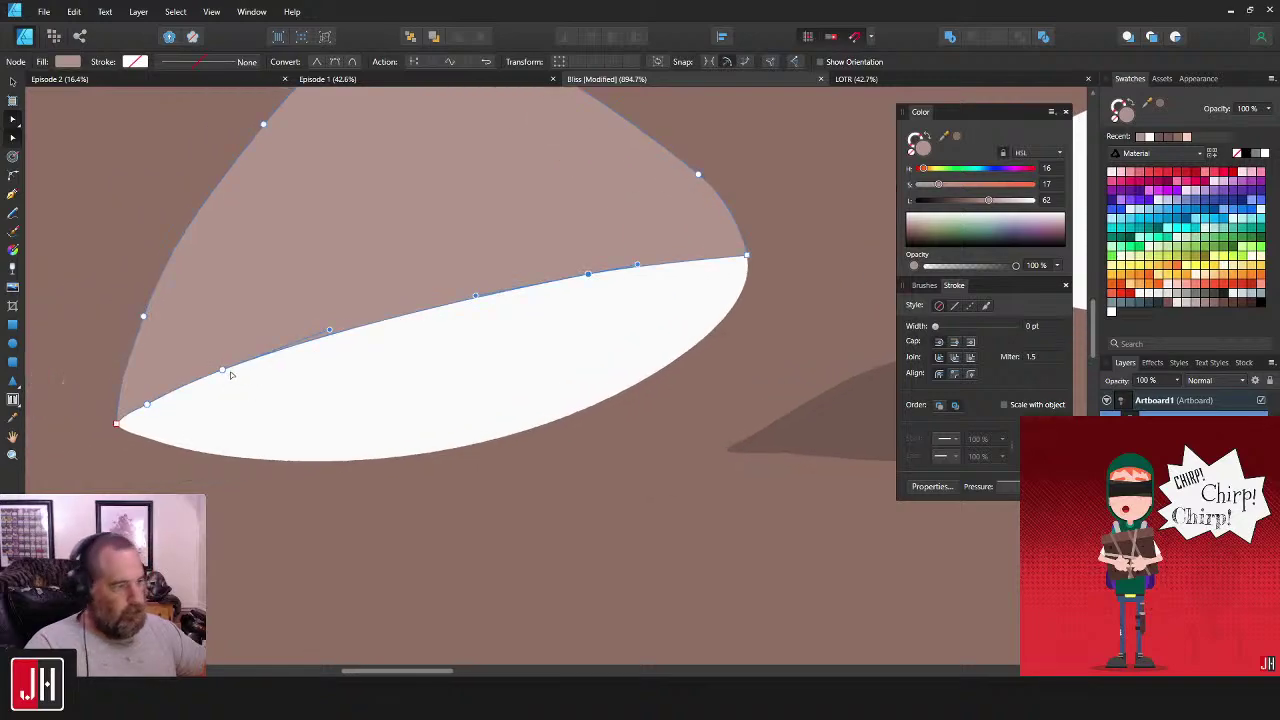
- Shift the lower-edge node near the eyelid's outer corner inward and delete the small node beside that corner
{"action": "left_click_drag", "start_coordinate": [224, 370], "coordinate": [240, 363]}
{"action": "left_click", "coordinate": [147, 405]}
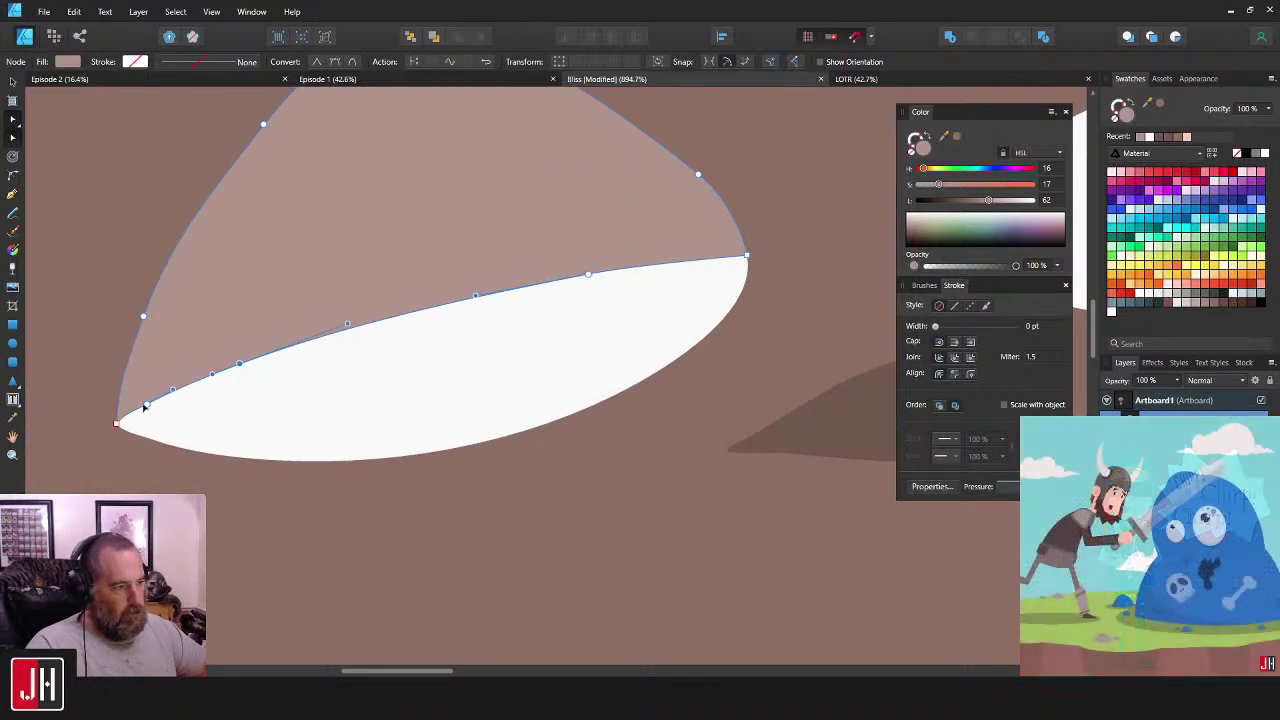
{"action": "key", "text": "Delete"}
{"action": "scroll", "coordinate": [308, 333], "scroll_direction": "down", "scroll_amount": 9}
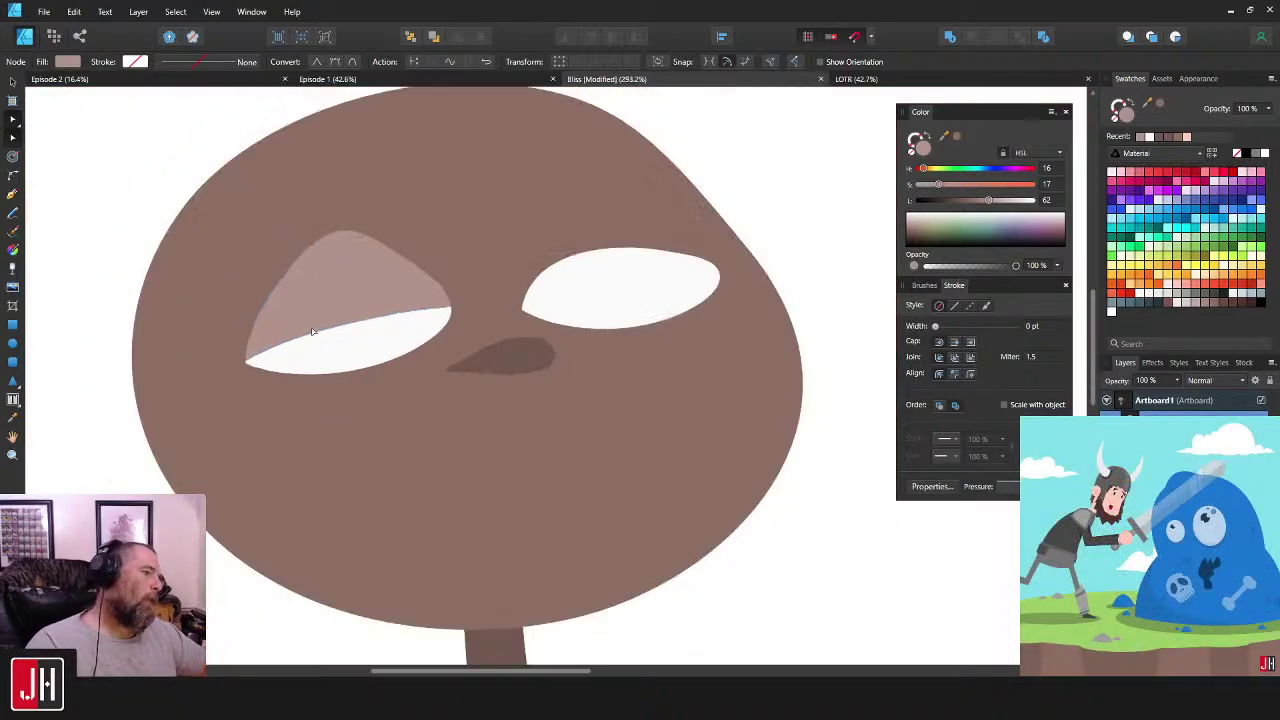
{"action": "key", "text": "v"}
{"action": "left_click", "coordinate": [631, 294]}
- Move the node on the eyelid's outer upper edge slightly outward to round that side
{"action": "scroll", "coordinate": [314, 329], "scroll_direction": "up", "scroll_amount": 4}
{"action": "scroll", "coordinate": [320, 315], "scroll_direction": "up", "scroll_amount": 3}
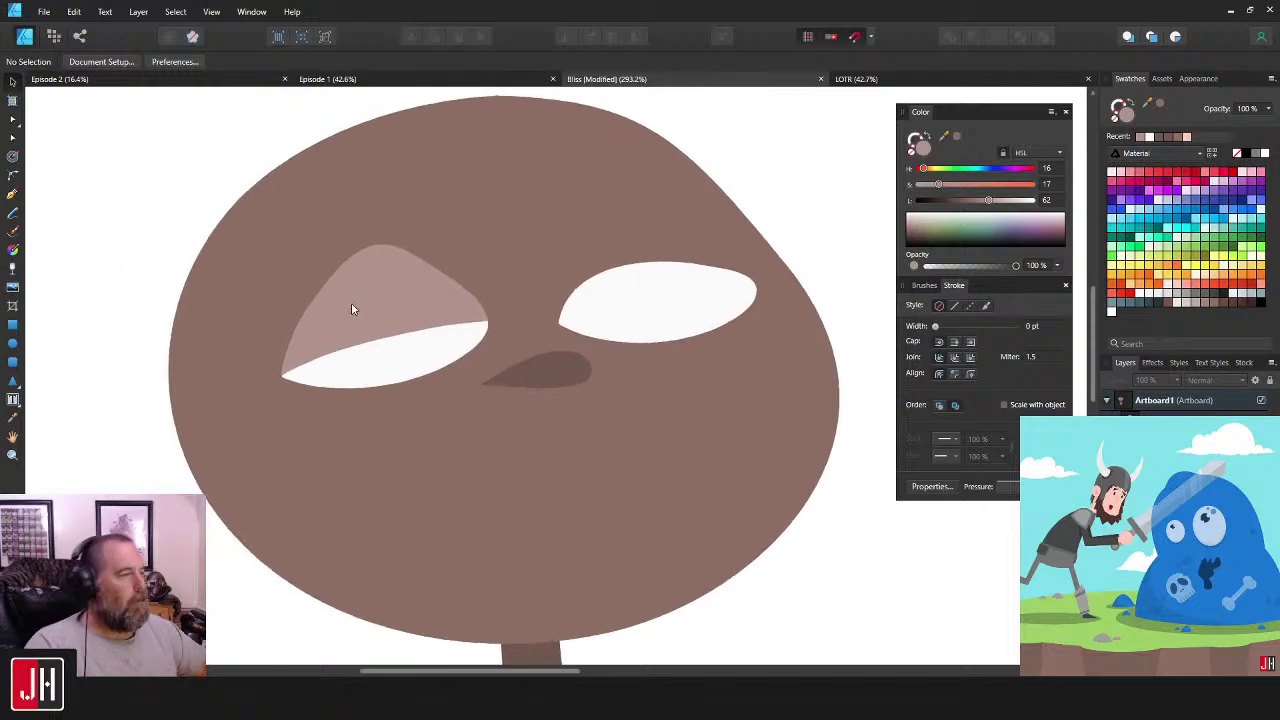
{"action": "left_click", "coordinate": [320, 290]}
{"action": "left_click_drag", "start_coordinate": [338, 256], "coordinate": [331, 257]}
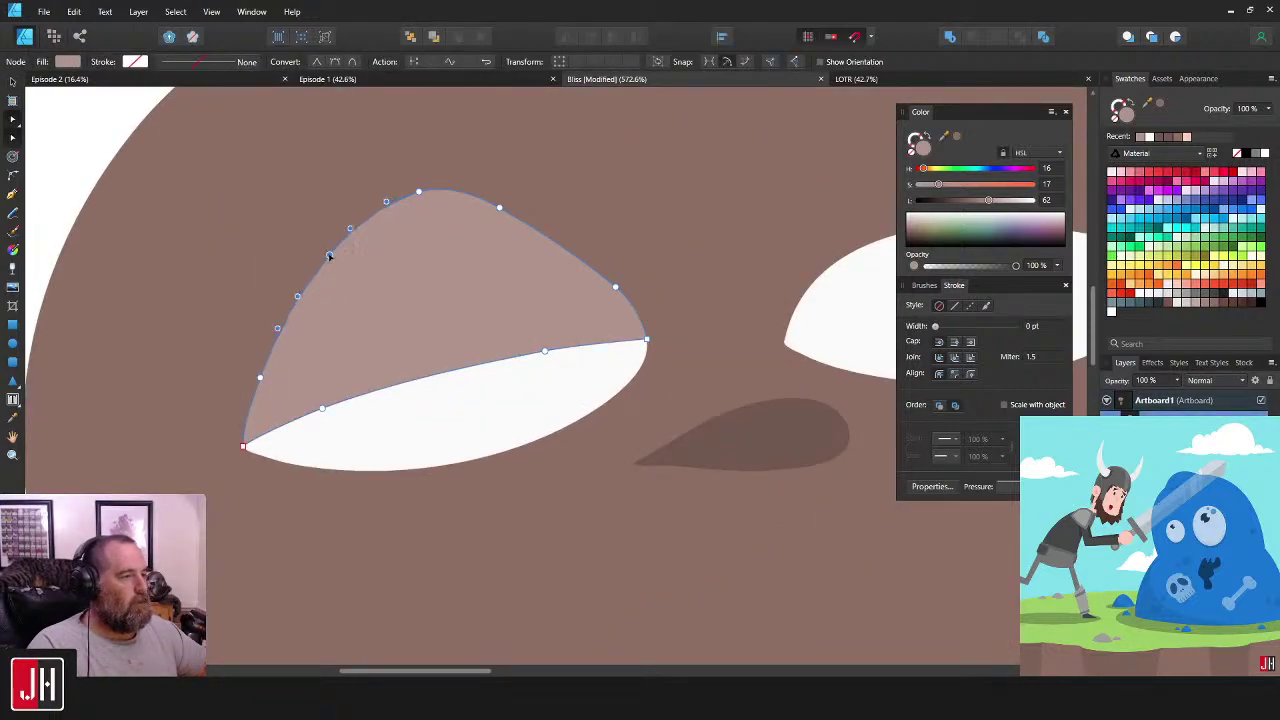
{"action": "key", "text": "v"}
{"action": "scroll", "coordinate": [441, 311], "scroll_direction": "down", "scroll_amount": 8}
{"action": "left_click", "coordinate": [690, 323]}
- Make a small shape adjustment at the nose and save the Bliss document
{"action": "scroll", "coordinate": [457, 307], "scroll_direction": "up", "scroll_amount": 7}
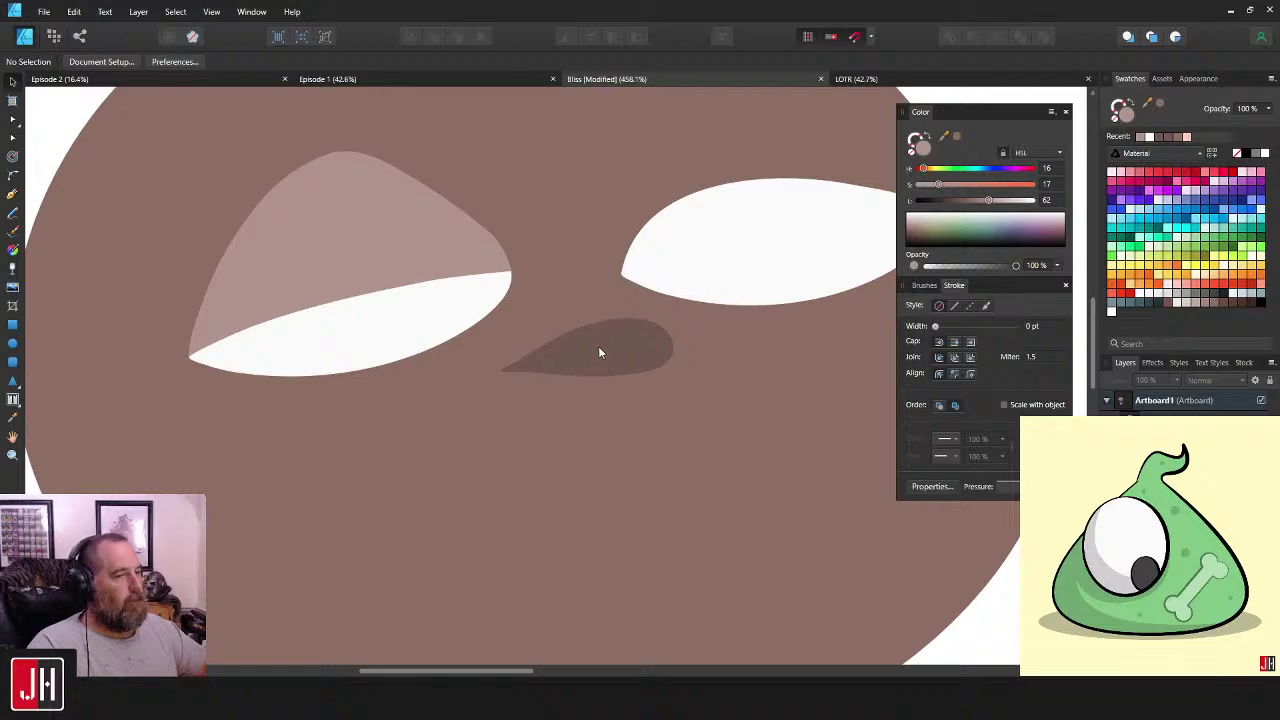
{"action": "scroll", "coordinate": [598, 346], "scroll_direction": "up", "scroll_amount": 2}
{"action": "left_click", "coordinate": [547, 333]}
{"action": "left_click_drag", "start_coordinate": [547, 331], "coordinate": [539, 342]}
{"action": "scroll", "coordinate": [545, 343], "scroll_direction": "down", "scroll_amount": 8}
{"action": "left_click", "coordinate": [770, 359]}
{"action": "key", "text": "ctrl+s"}
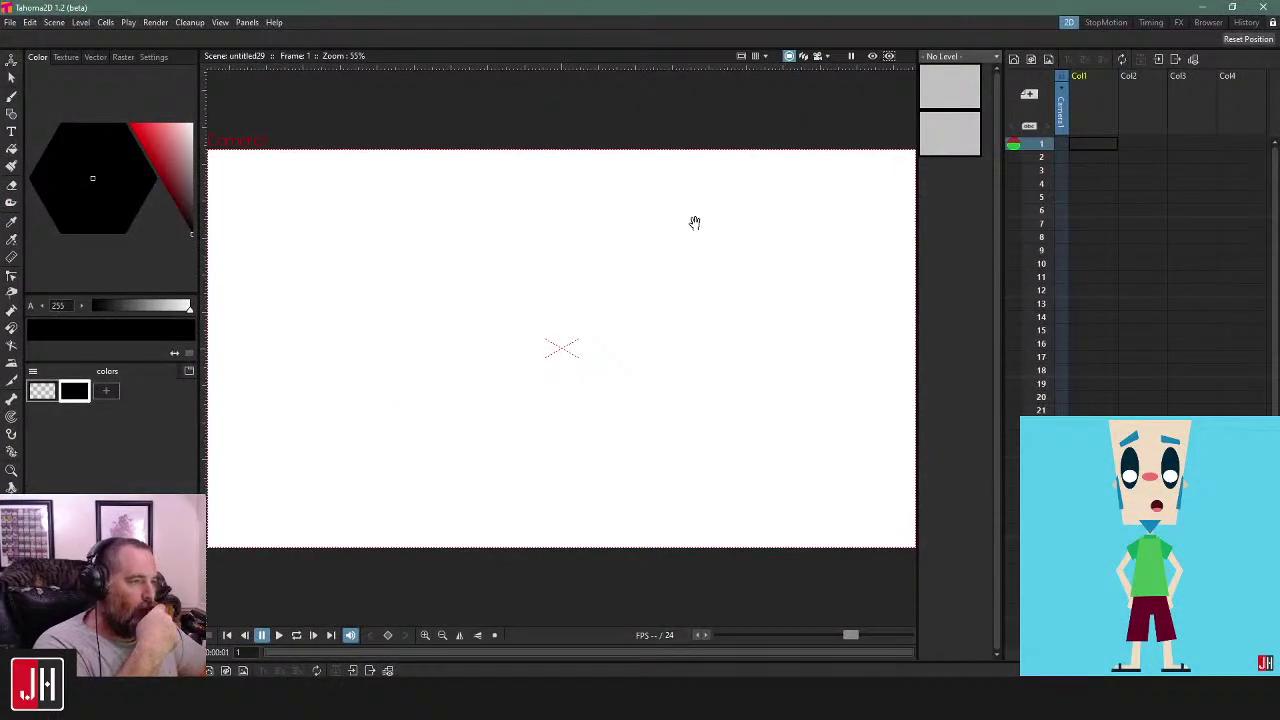
- Switch to Tahoma2D, start loading a scene and browse to the Google Drive folder on drive D
{"action": "left_click", "coordinate": [30, 22]}
{"action": "mouse_move", "coordinate": [10, 22]}
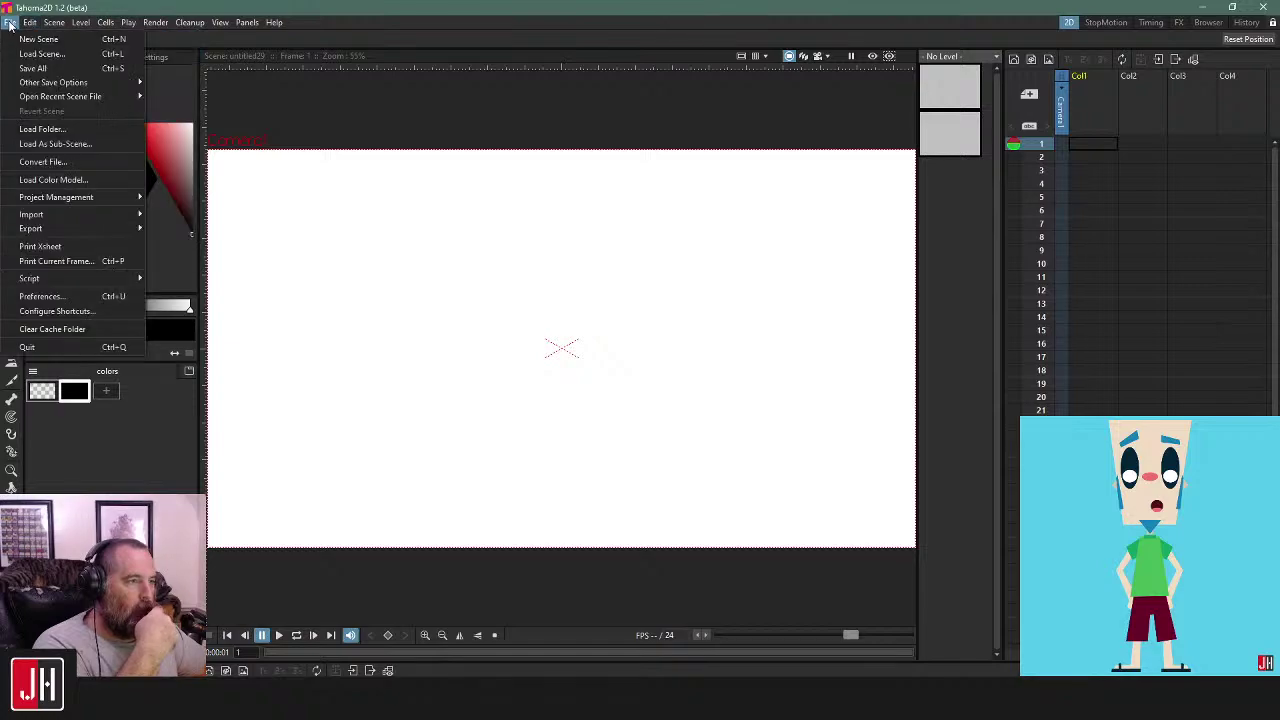
{"action": "left_click", "coordinate": [28, 56]}
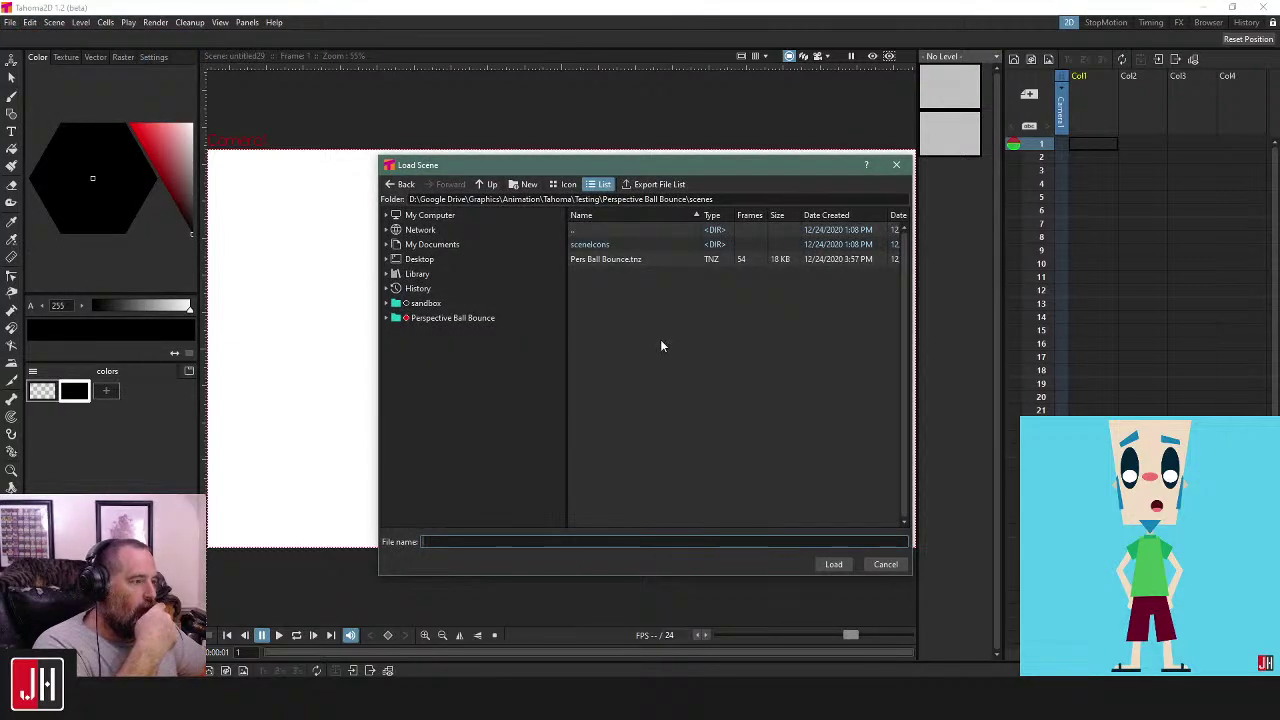
{"action": "left_click", "coordinate": [430, 215]}
{"action": "left_click", "coordinate": [420, 244]}
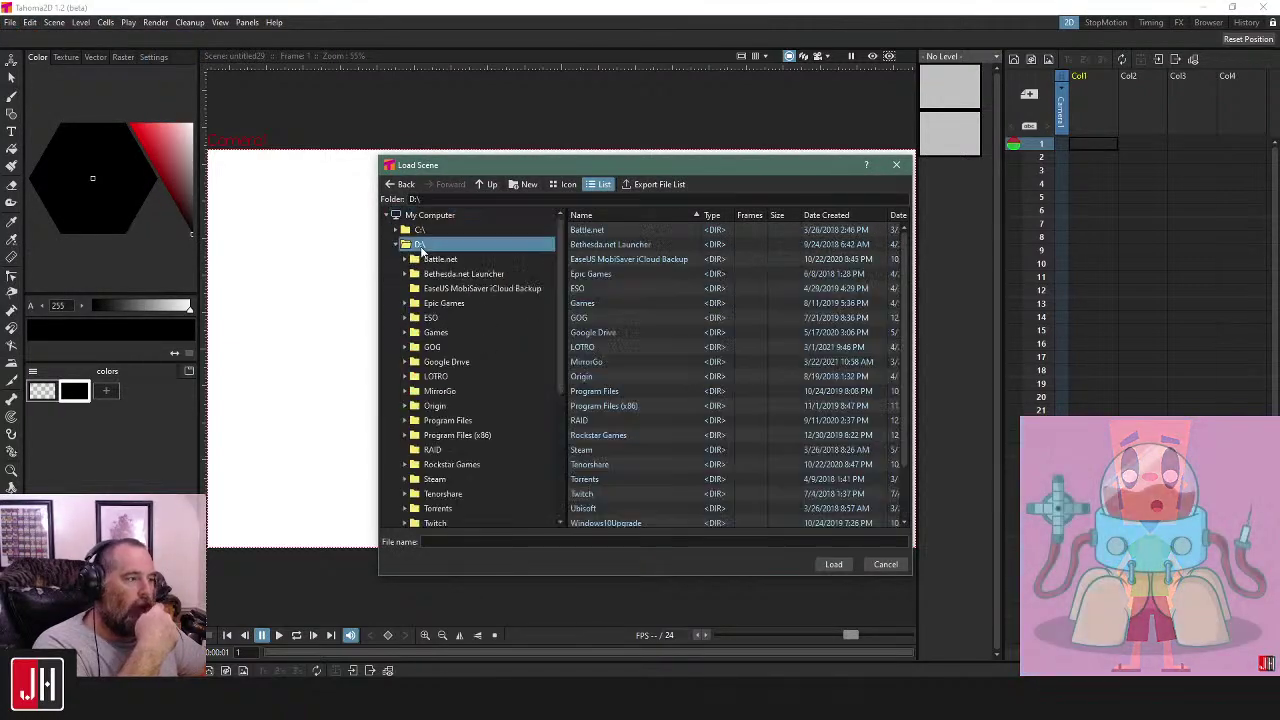
{"action": "left_click", "coordinate": [448, 361]}
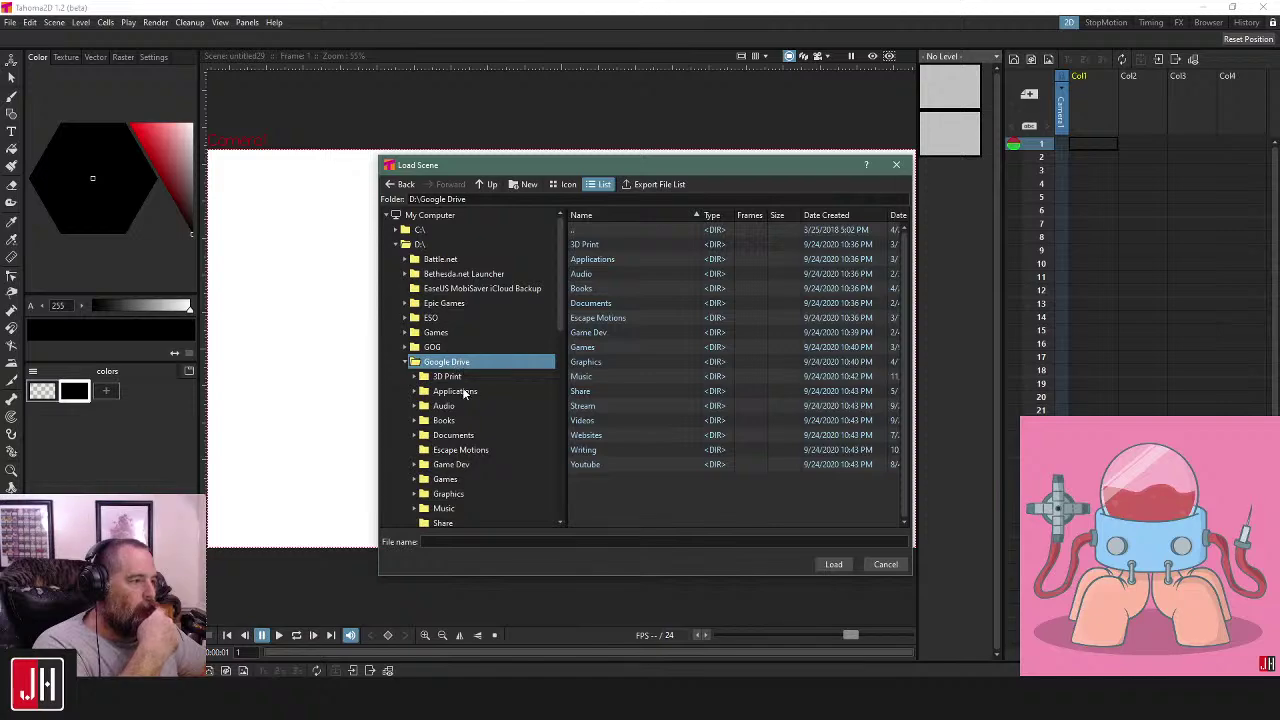
- Browse the project folders under Graphics\Animation\Tahoma in the scene loader and close it without loading a scene
{"action": "scroll", "coordinate": [486, 428], "scroll_direction": "down", "scroll_amount": 1}
{"action": "double_click", "coordinate": [448, 449]}
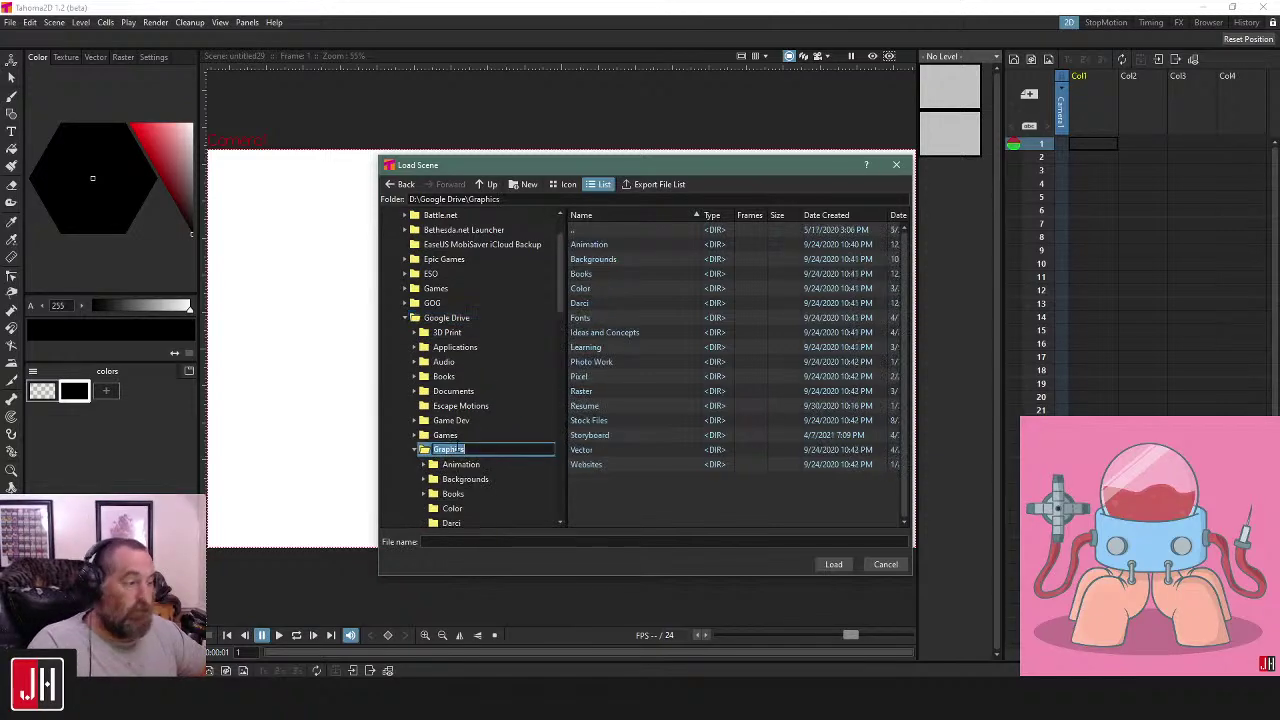
{"action": "left_click", "coordinate": [480, 480]}
{"action": "scroll", "coordinate": [515, 452], "scroll_direction": "down", "scroll_amount": 6}
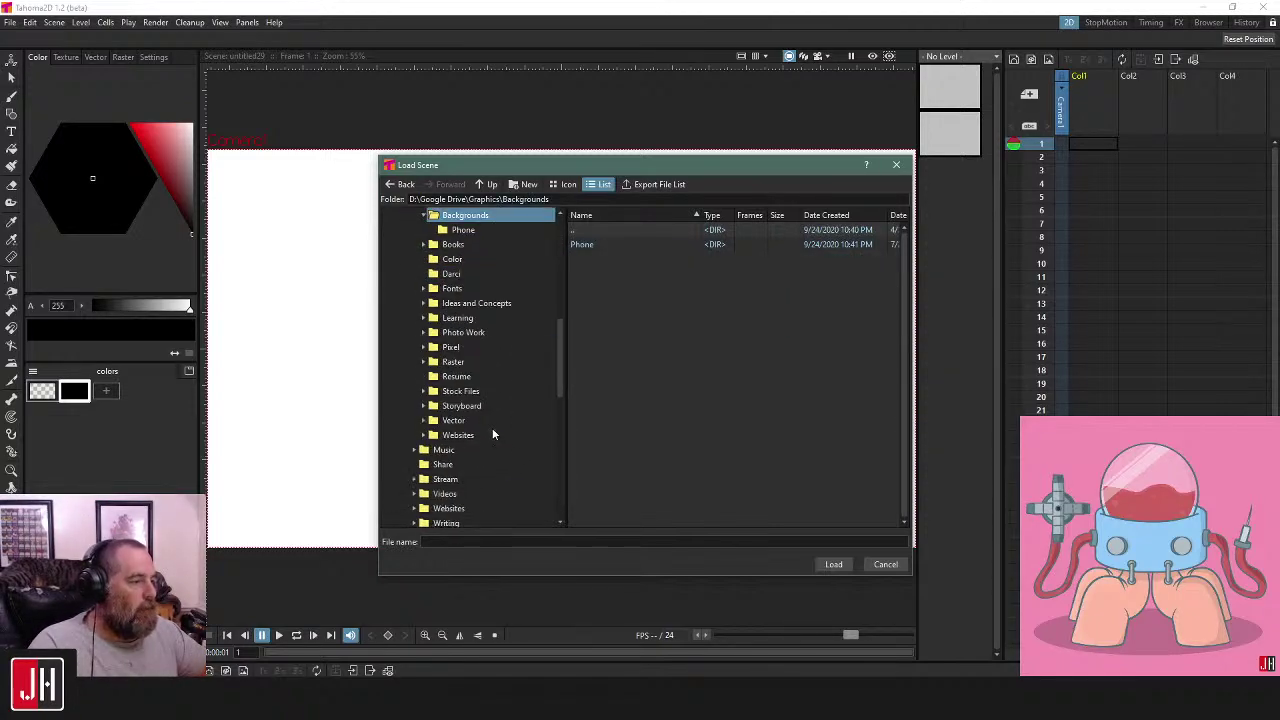
{"action": "scroll", "coordinate": [459, 277], "scroll_direction": "up", "scroll_amount": 1}
{"action": "left_click", "coordinate": [461, 245]}
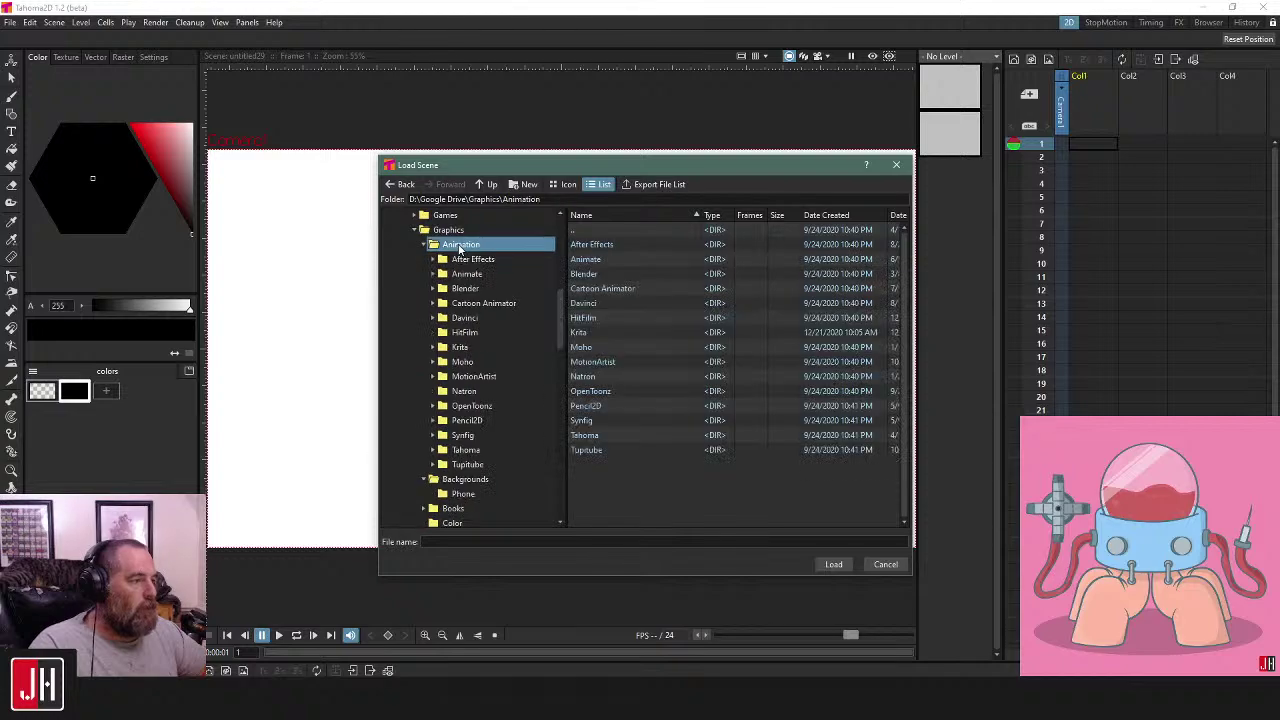
{"action": "left_click", "coordinate": [474, 466]}
{"action": "left_click", "coordinate": [466, 450]}
{"action": "scroll", "coordinate": [516, 458], "scroll_direction": "down", "scroll_amount": 4}
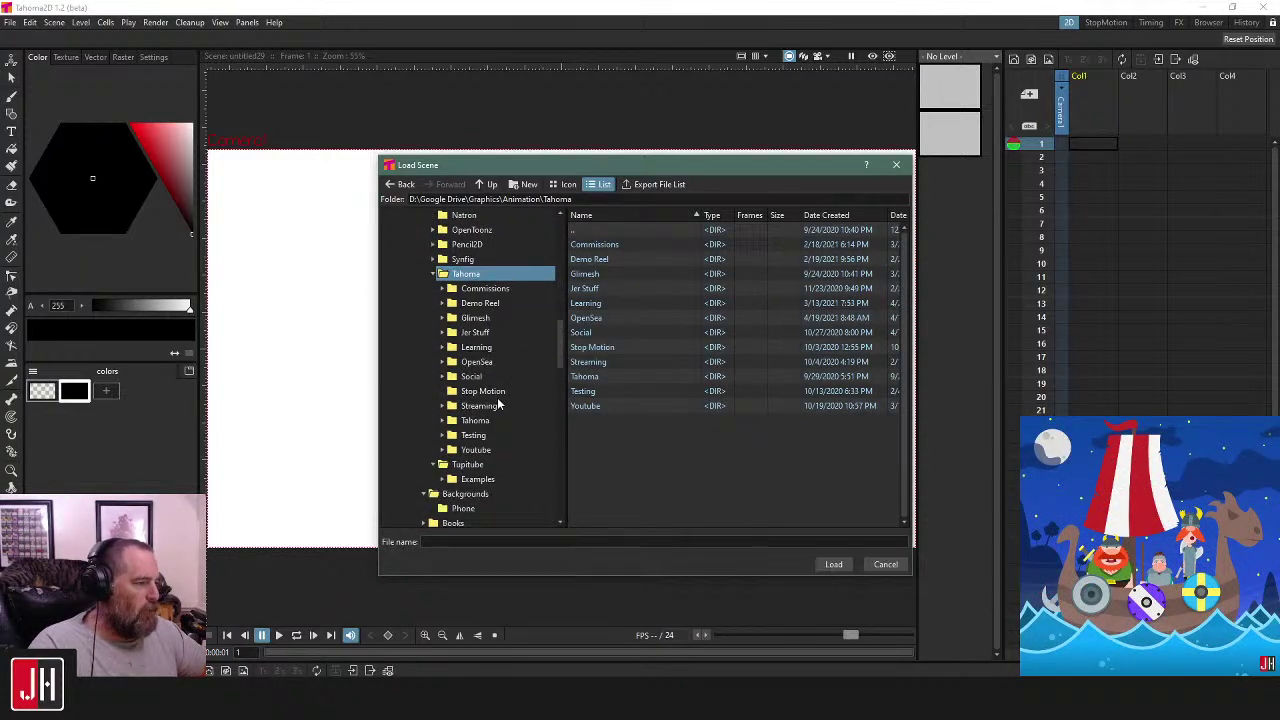
{"action": "left_click", "coordinate": [476, 331]}
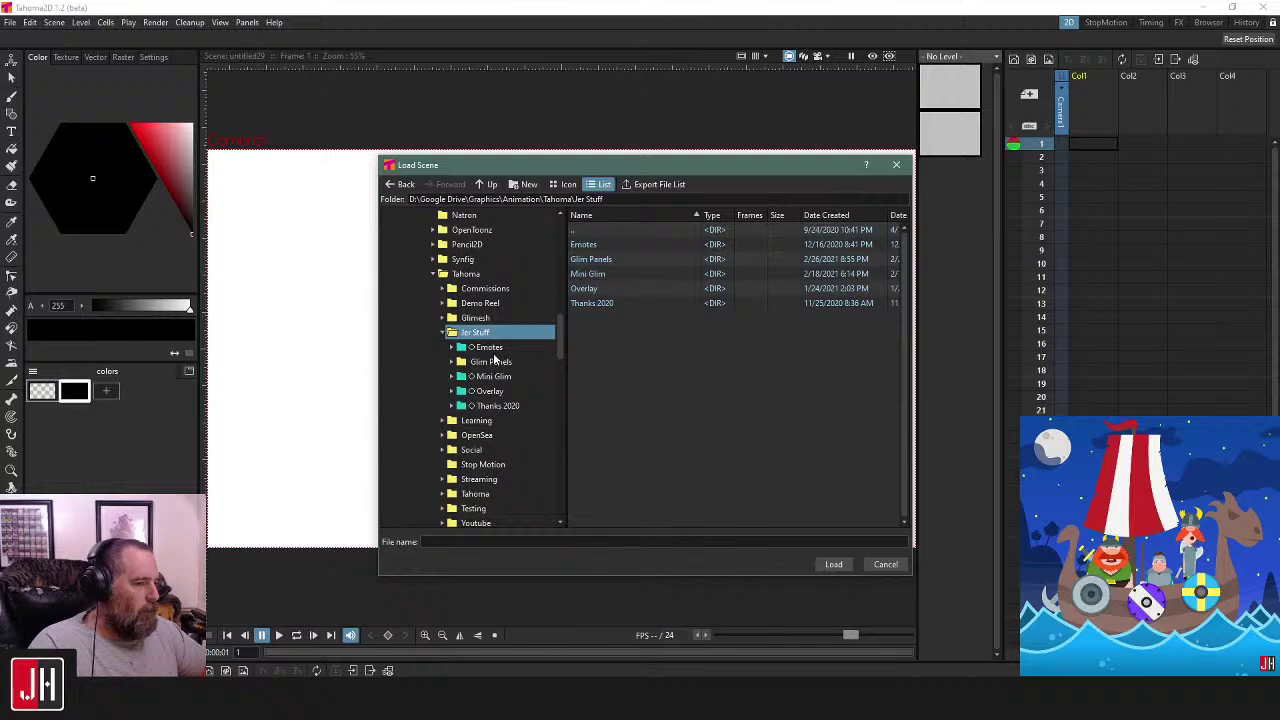
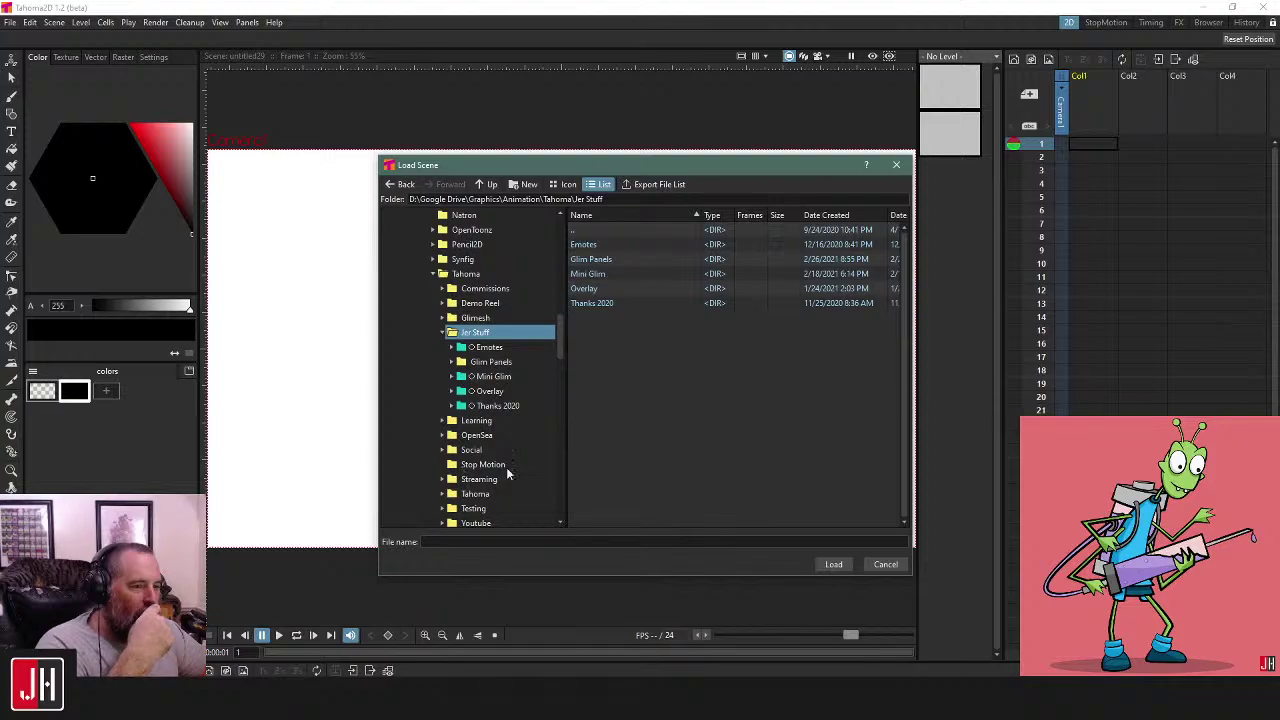
{"action": "left_click", "coordinate": [897, 165]}
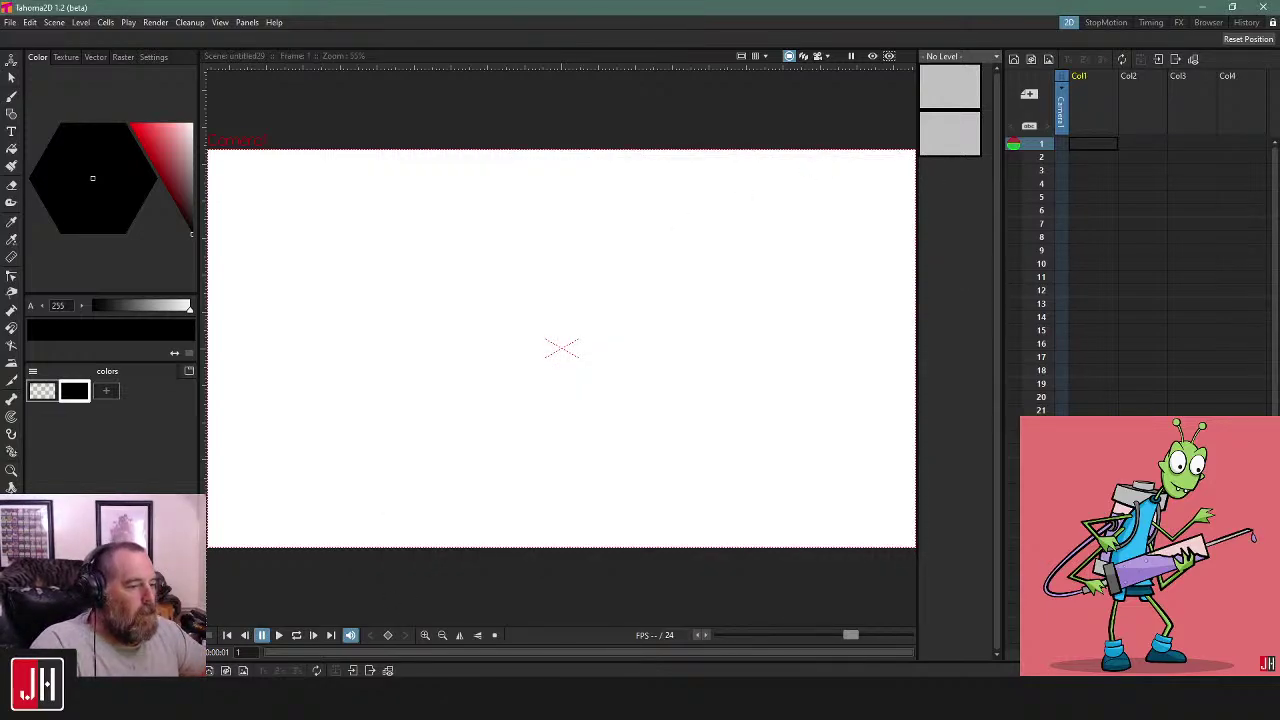
{"action": "key", "text": "super"}
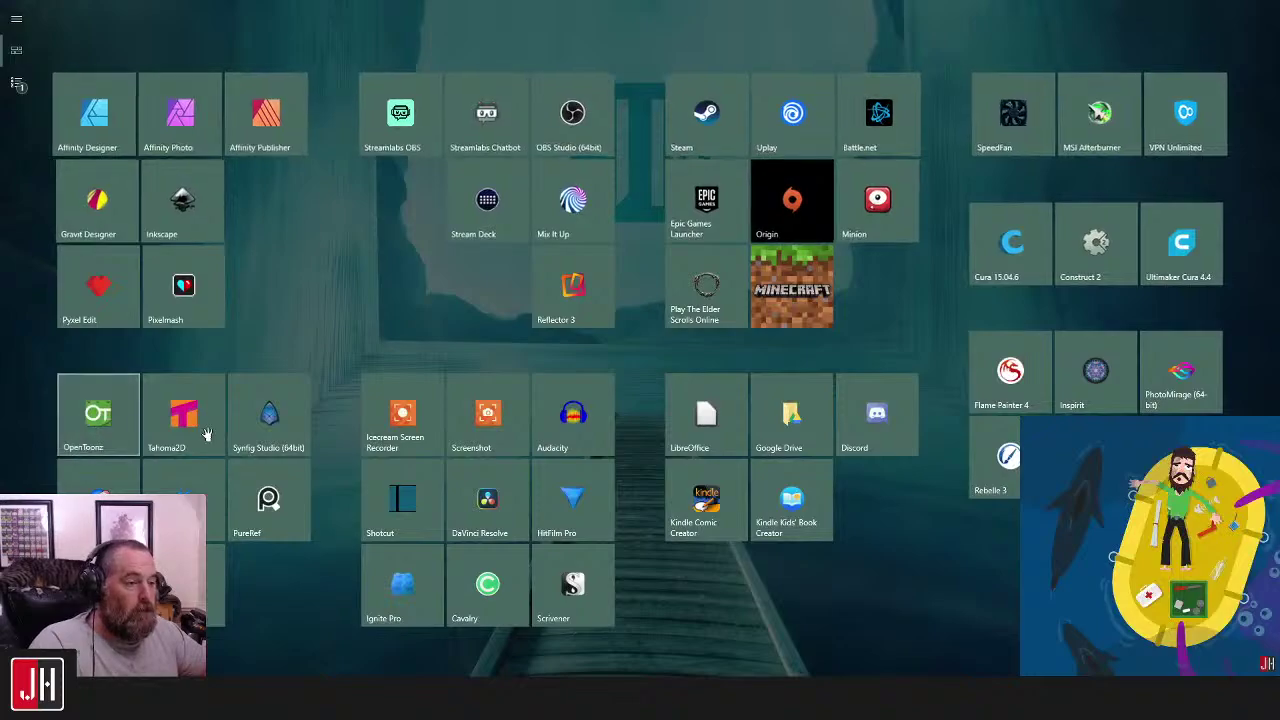
{"action": "left_click", "coordinate": [206, 434]}
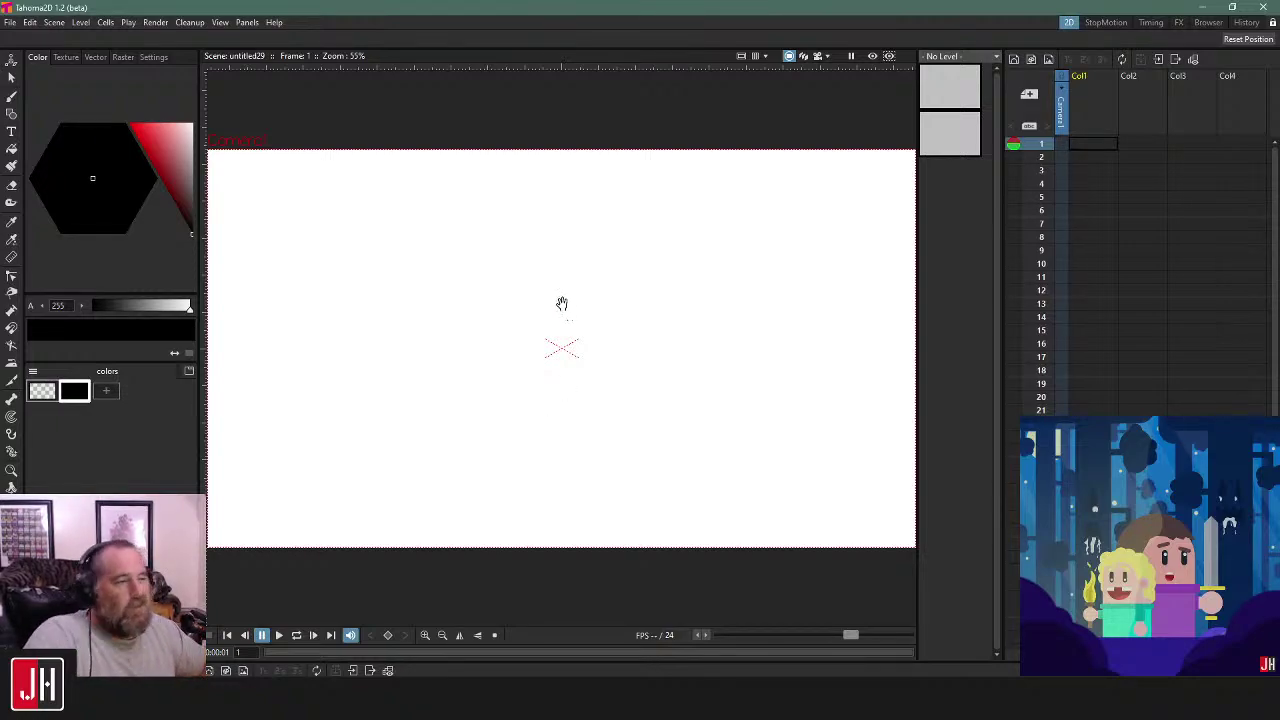
{"action": "scroll", "coordinate": [566, 300], "scroll_direction": "down", "scroll_amount": 1}
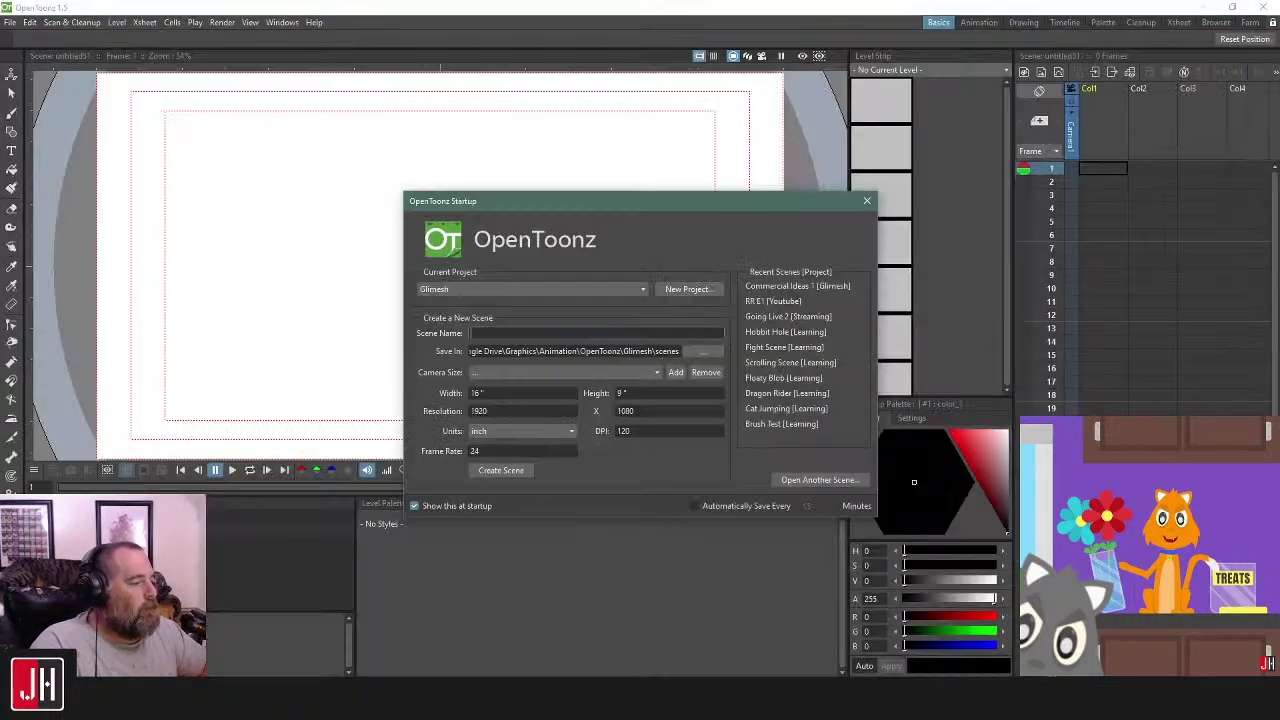
{"action": "left_click", "coordinate": [867, 201]}
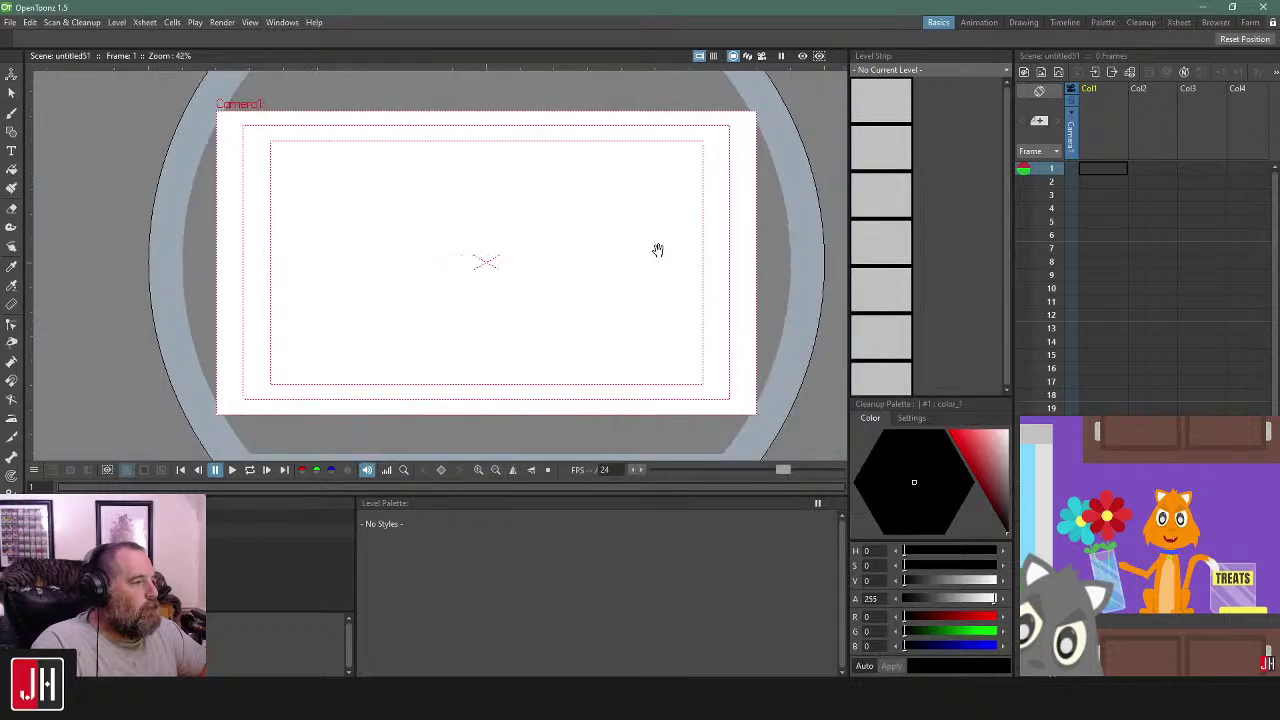
{"action": "left_click", "coordinate": [1263, 7]}
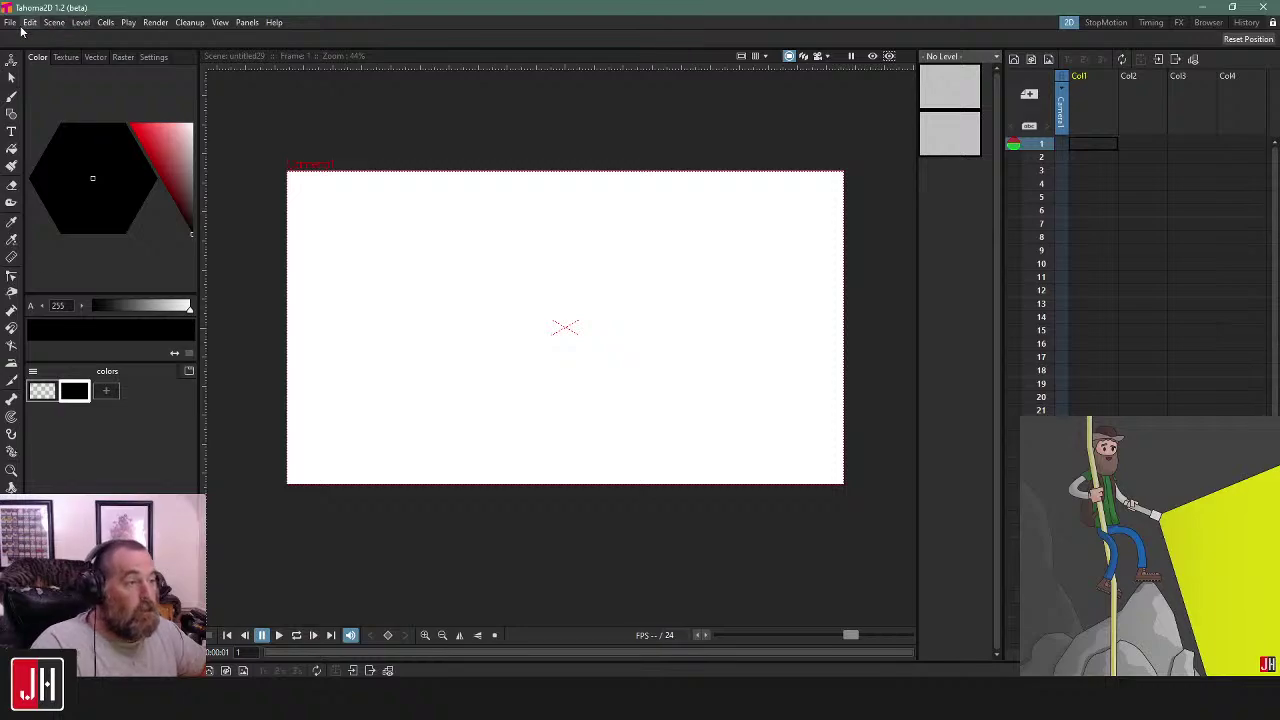
- Start loading a scene again and browse to the Random Roll folder under Tahoma\Youtube
{"action": "left_click", "coordinate": [30, 22]}
{"action": "mouse_move", "coordinate": [10, 22]}
{"action": "left_click", "coordinate": [44, 60]}
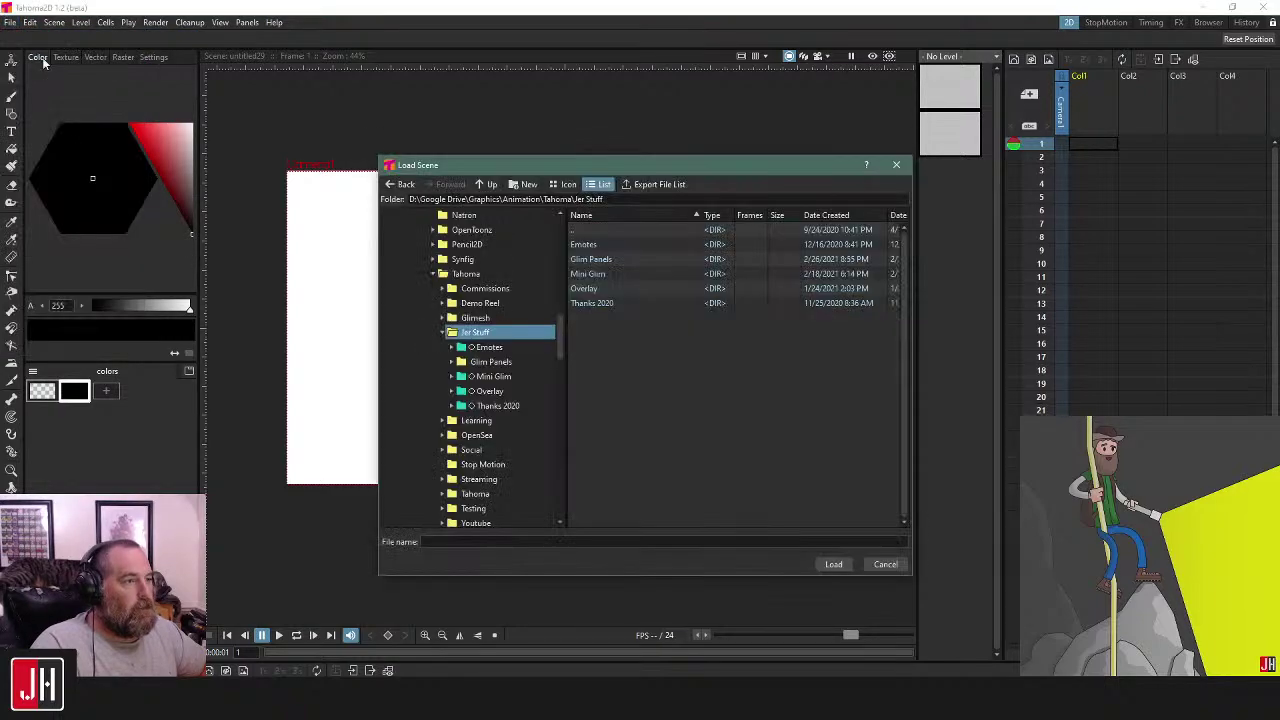
{"action": "scroll", "coordinate": [505, 312], "scroll_direction": "up", "scroll_amount": 4}
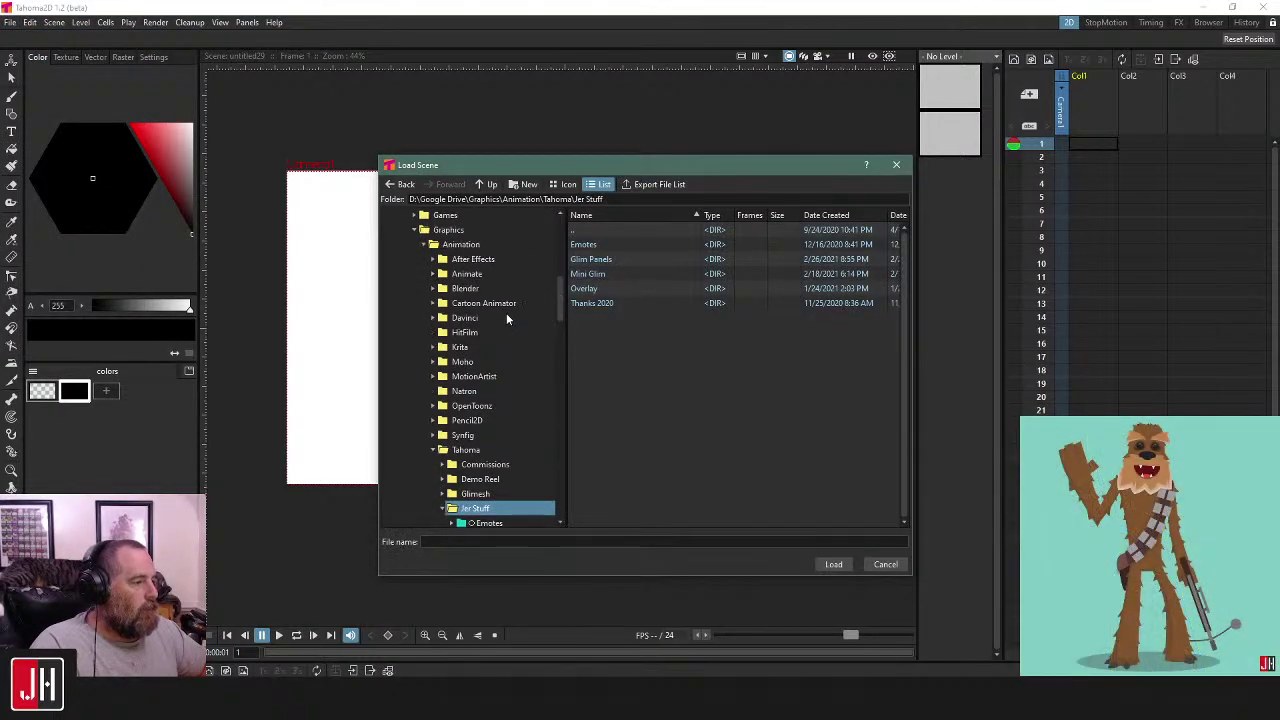
{"action": "scroll", "coordinate": [509, 421], "scroll_direction": "down", "scroll_amount": 4}
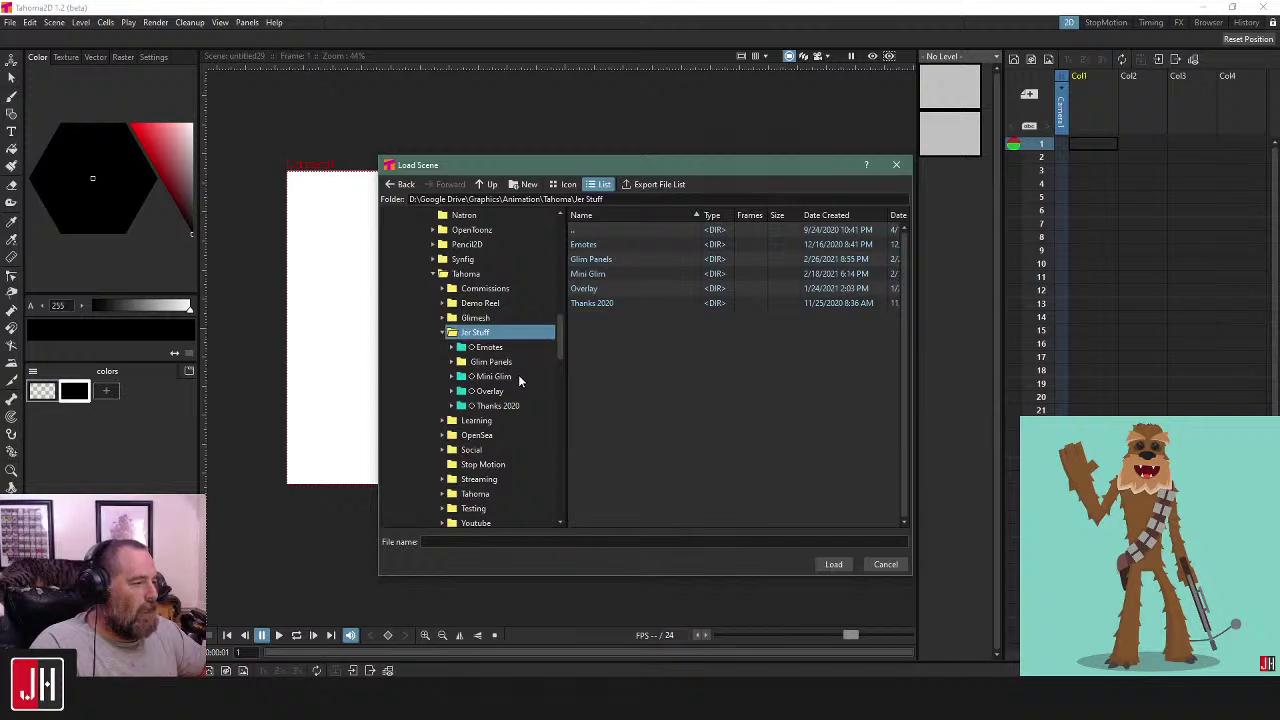
{"action": "left_click", "coordinate": [445, 336]}
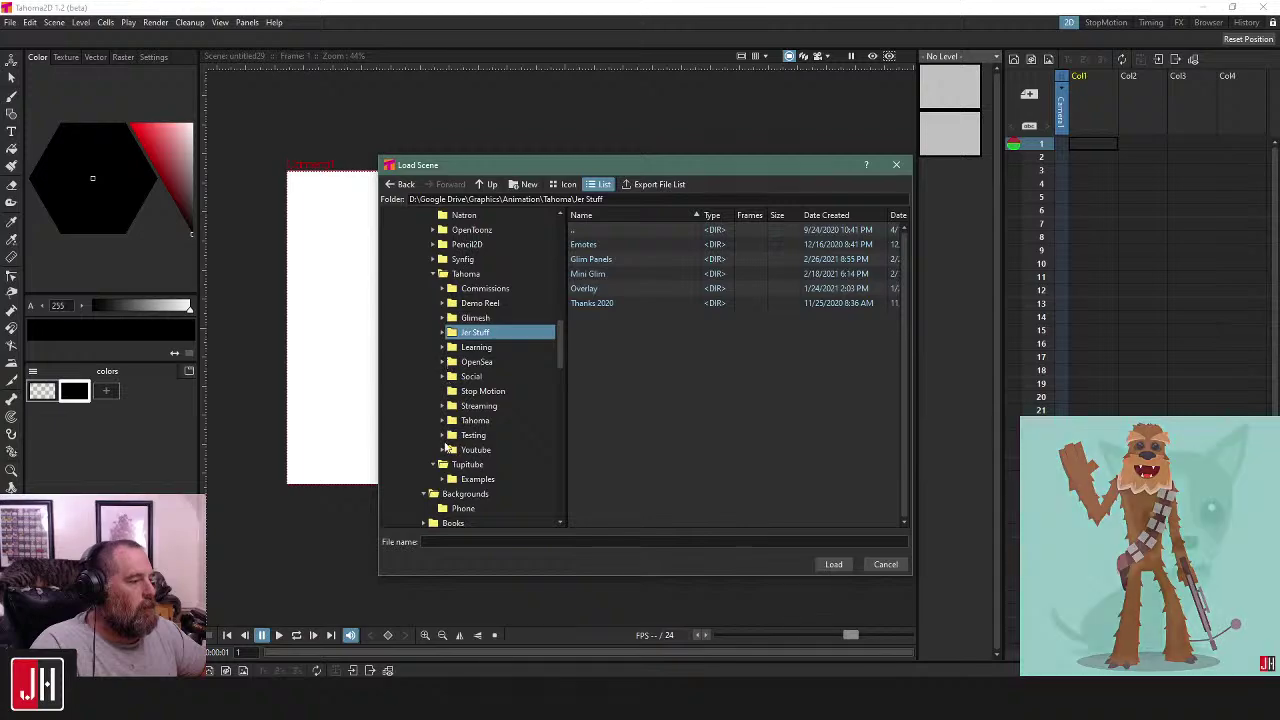
{"action": "left_click", "coordinate": [447, 450]}
{"action": "left_click", "coordinate": [495, 479]}
{"action": "scroll", "coordinate": [512, 460], "scroll_direction": "down", "scroll_amount": 2}
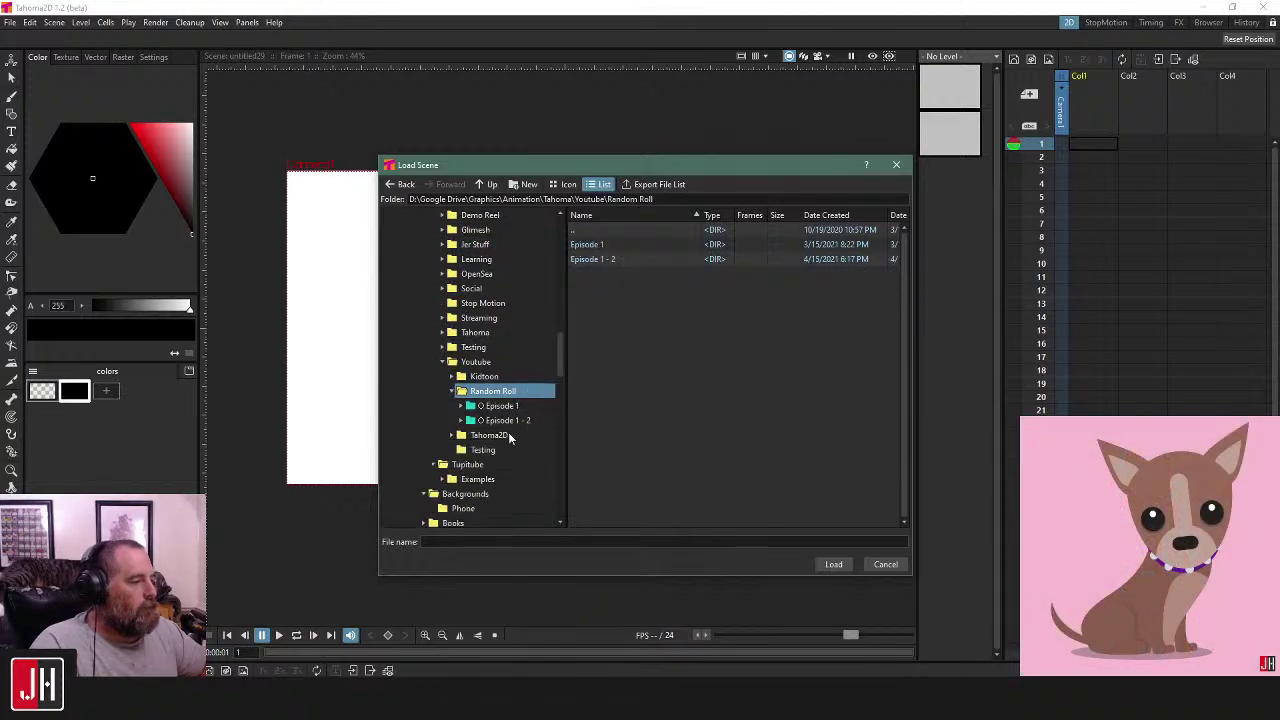
- Load the Episode 1 scene from the scenes folder of the Episode 1 - 2 project
{"action": "left_click", "coordinate": [505, 420]}
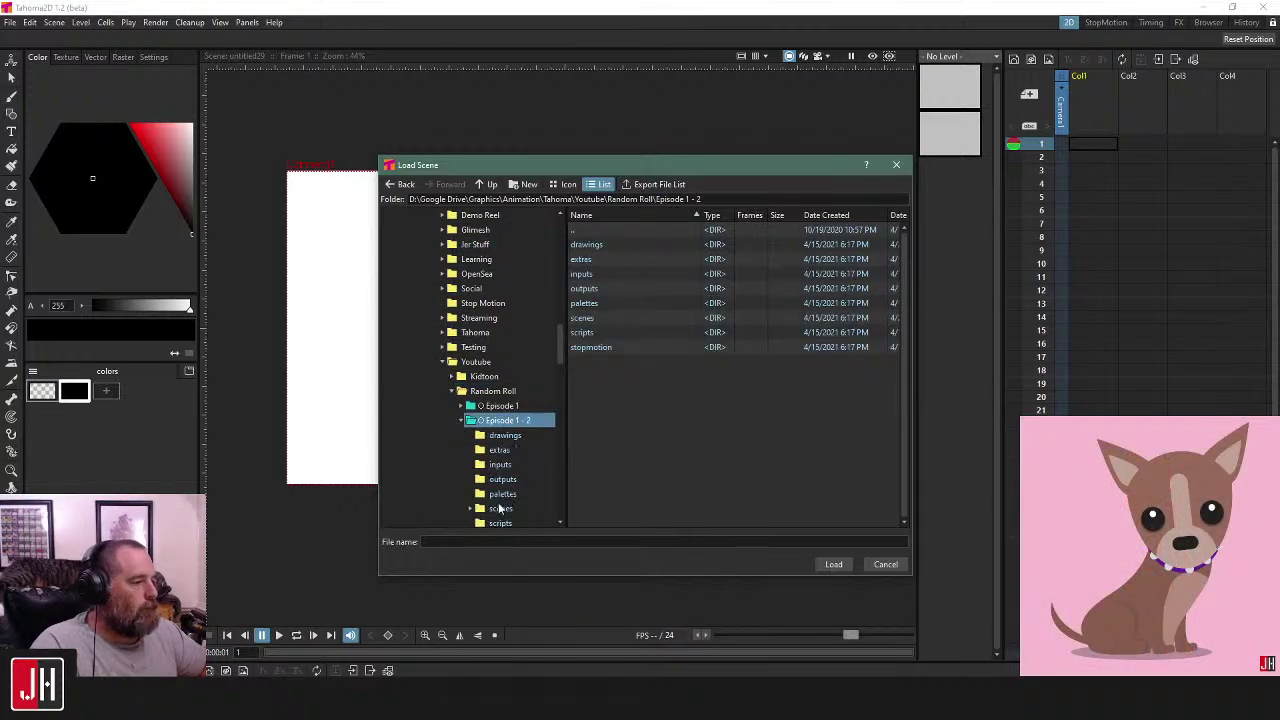
{"action": "left_click", "coordinate": [500, 508]}
{"action": "double_click", "coordinate": [600, 259]}
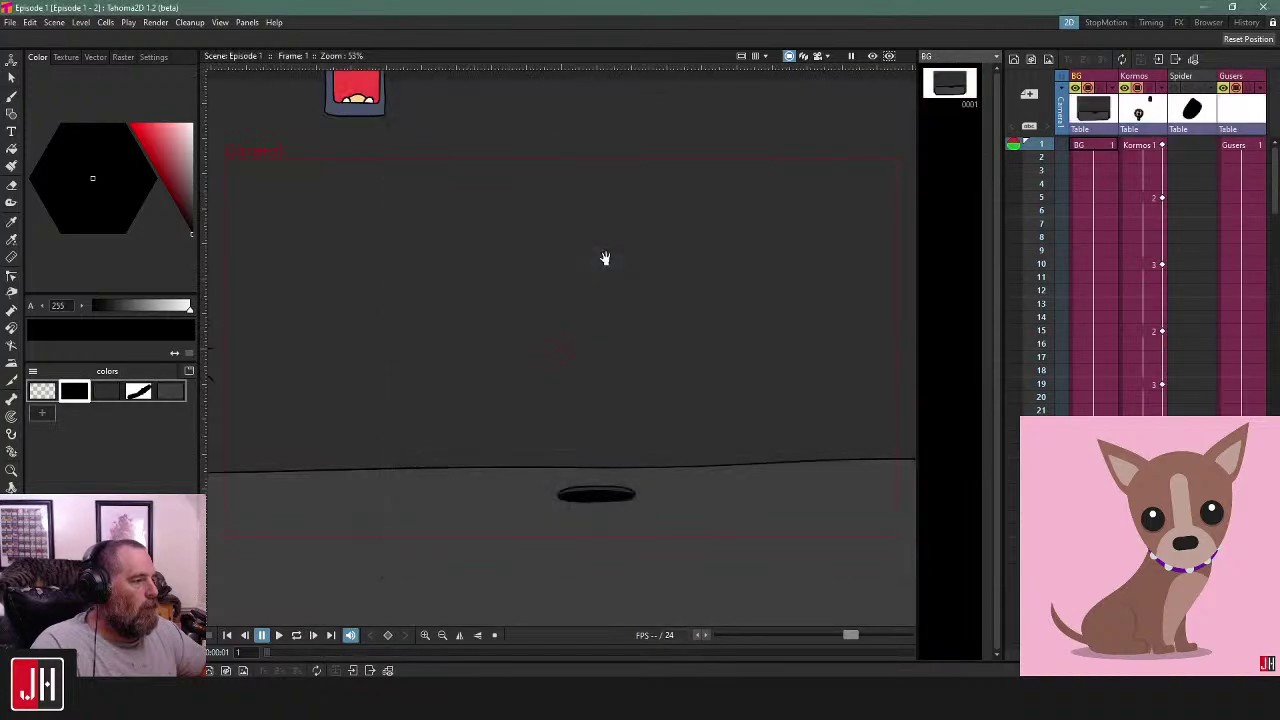
- Switch the viewer to camera view, play the red-haired character's animation in a loop and stop it on the open-mouth pose
{"action": "scroll", "coordinate": [606, 295], "scroll_direction": "down", "scroll_amount": 2}
{"action": "scroll", "coordinate": [697, 357], "scroll_direction": "up", "scroll_amount": 2}
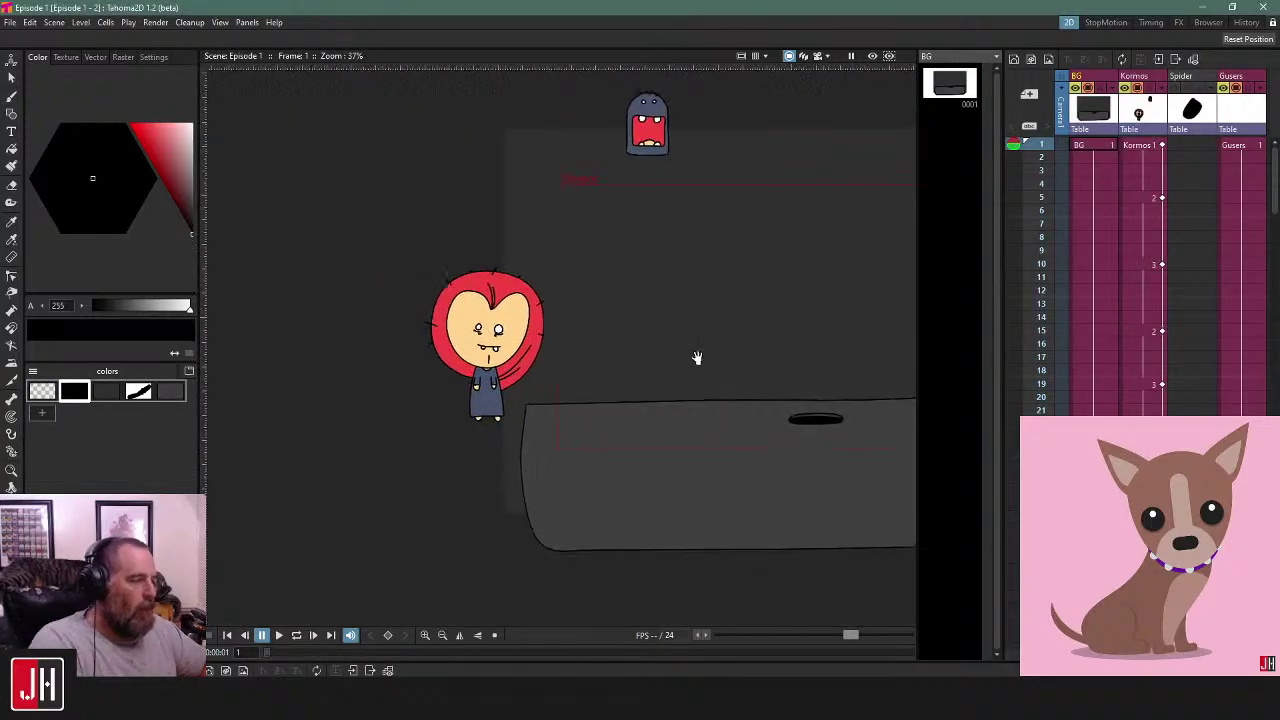
{"action": "left_click", "coordinate": [816, 57]}
{"action": "key", "text": "l"}
{"action": "left_click_drag", "start_coordinate": [711, 342], "coordinate": [592, 359]}
{"action": "scroll", "coordinate": [685, 373], "scroll_direction": "up", "scroll_amount": 2}
{"action": "scroll", "coordinate": [714, 366], "scroll_direction": "up", "scroll_amount": 1}
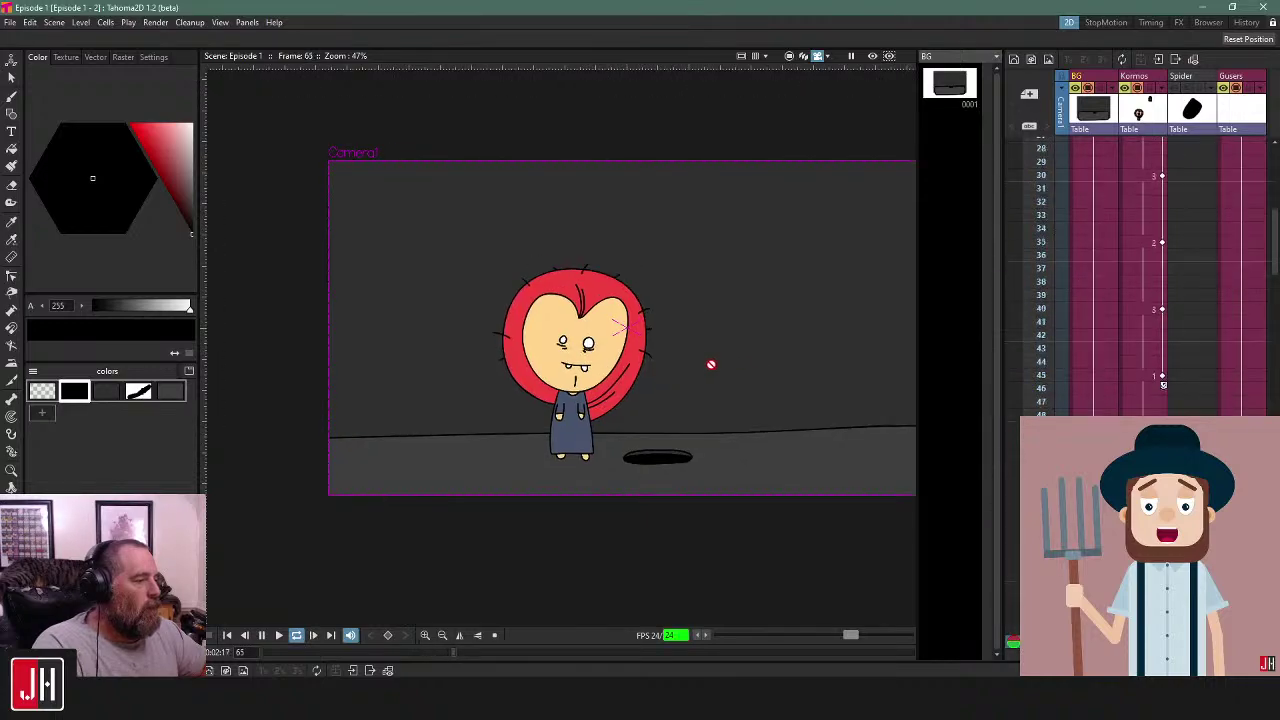
{"action": "scroll", "coordinate": [646, 369], "scroll_direction": "up", "scroll_amount": 1}
{"action": "scroll", "coordinate": [646, 368], "scroll_direction": "up", "scroll_amount": 1}
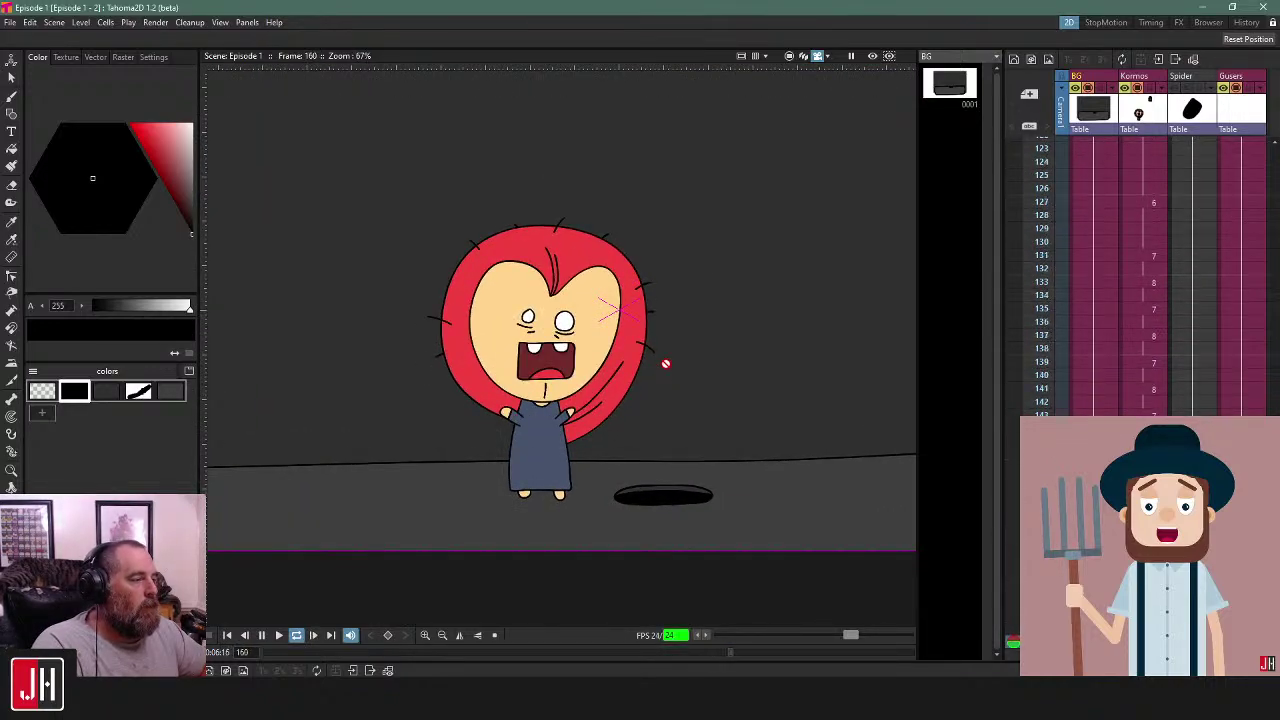
{"action": "key", "text": "space"}
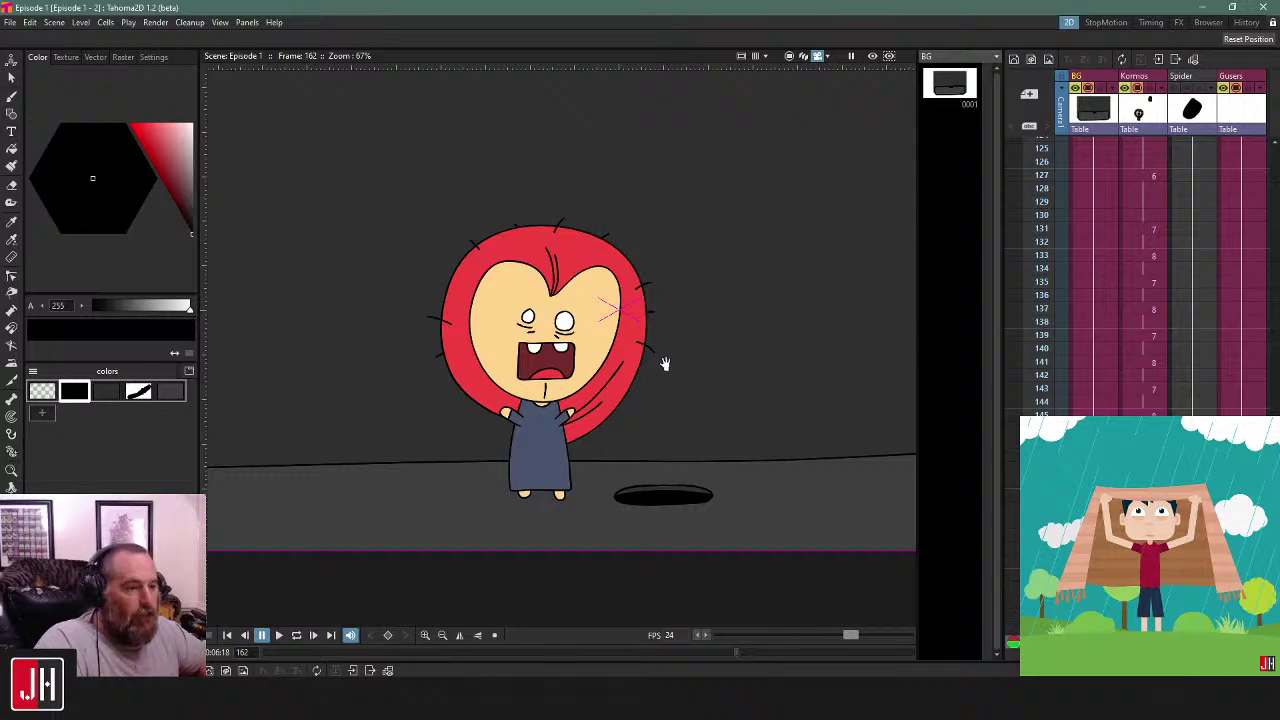
- Replay the start of the red-haired character's animation and stop it around frame 66
{"action": "scroll", "coordinate": [700, 412], "scroll_direction": "down", "scroll_amount": 3}
{"action": "scroll", "coordinate": [695, 410], "scroll_direction": "up", "scroll_amount": 2}
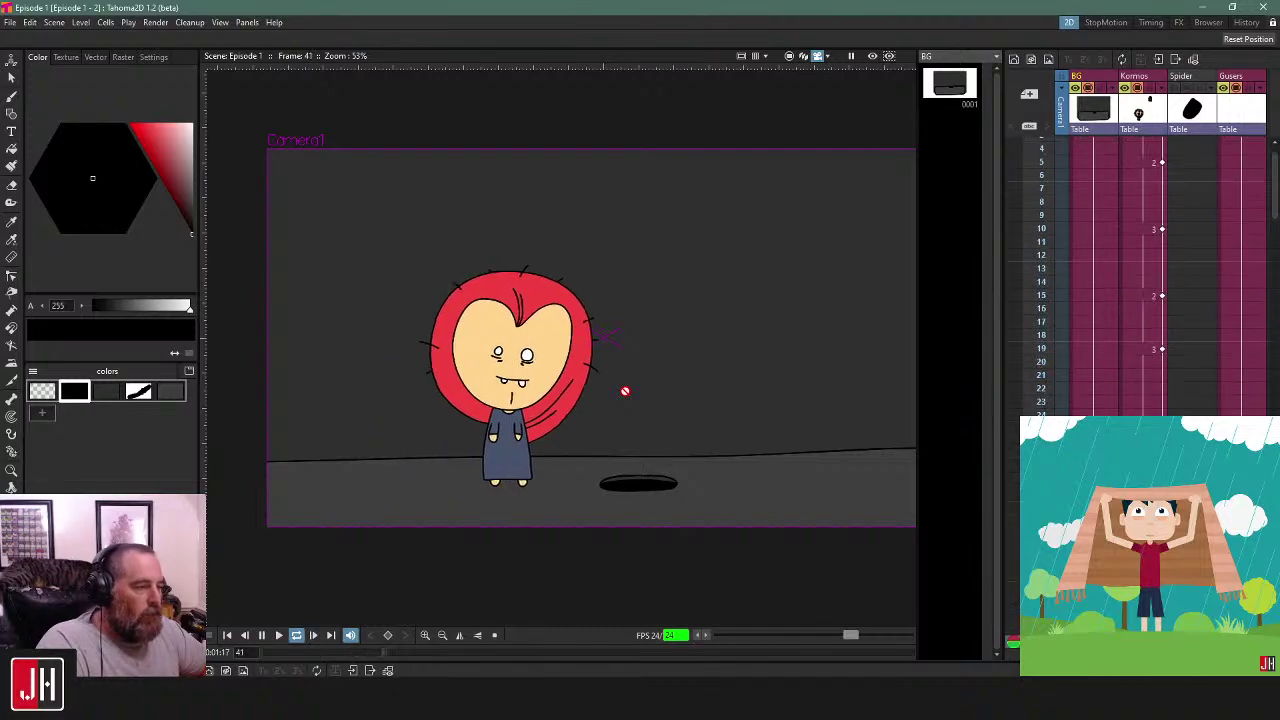
{"action": "key", "text": "p"}
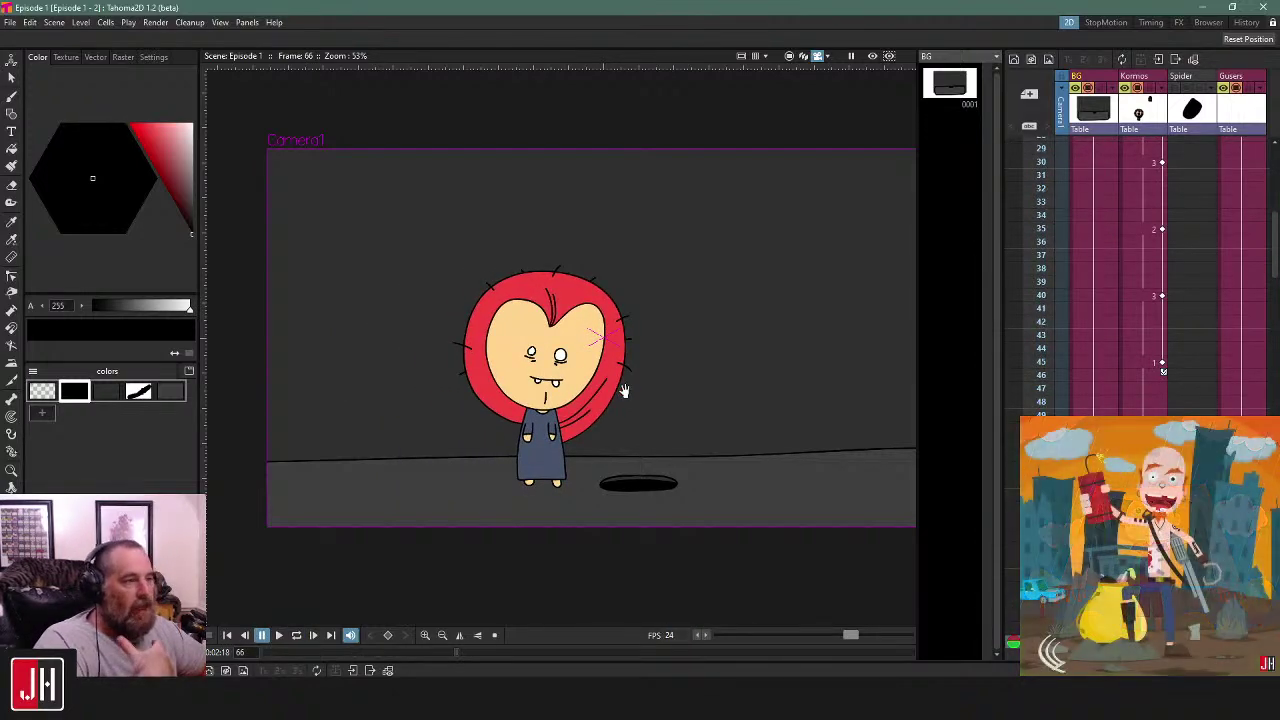
- Load the Episode 1 scene from the Episode 1 project's scenes folder and play its cave animation
{"action": "left_click", "coordinate": [10, 22]}
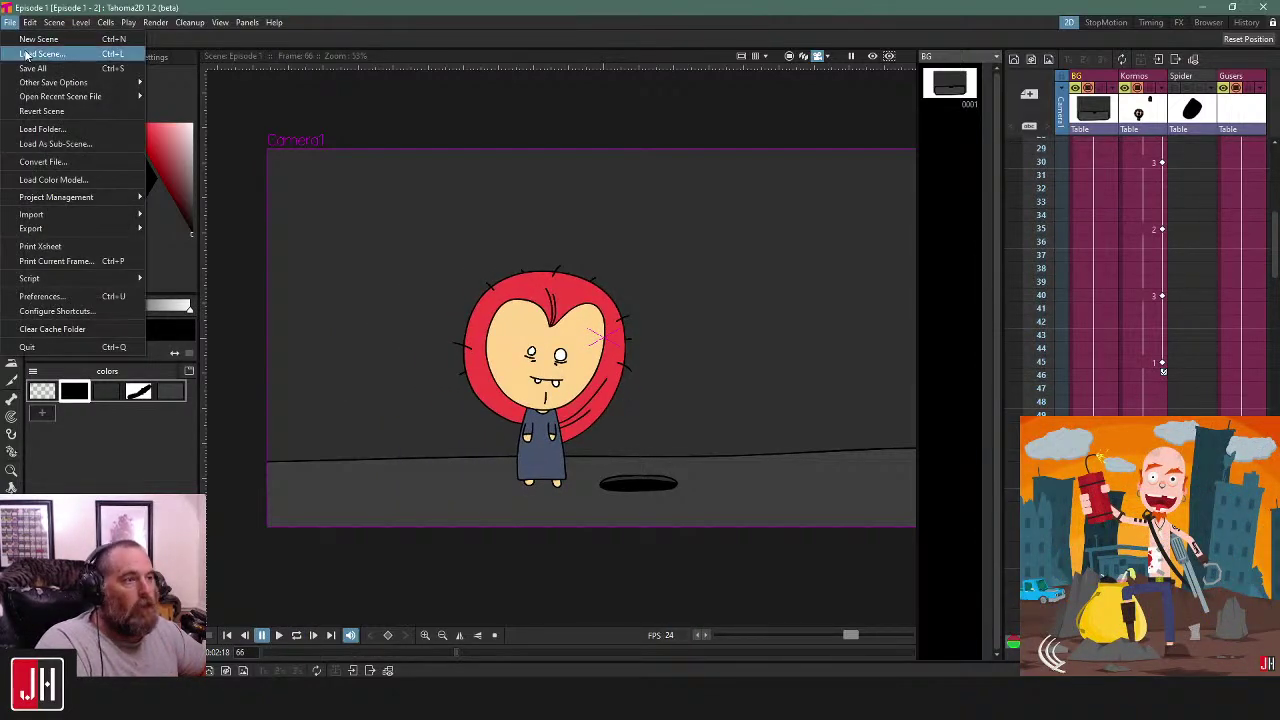
{"action": "left_click", "coordinate": [38, 51]}
{"action": "left_click", "coordinate": [504, 408]}
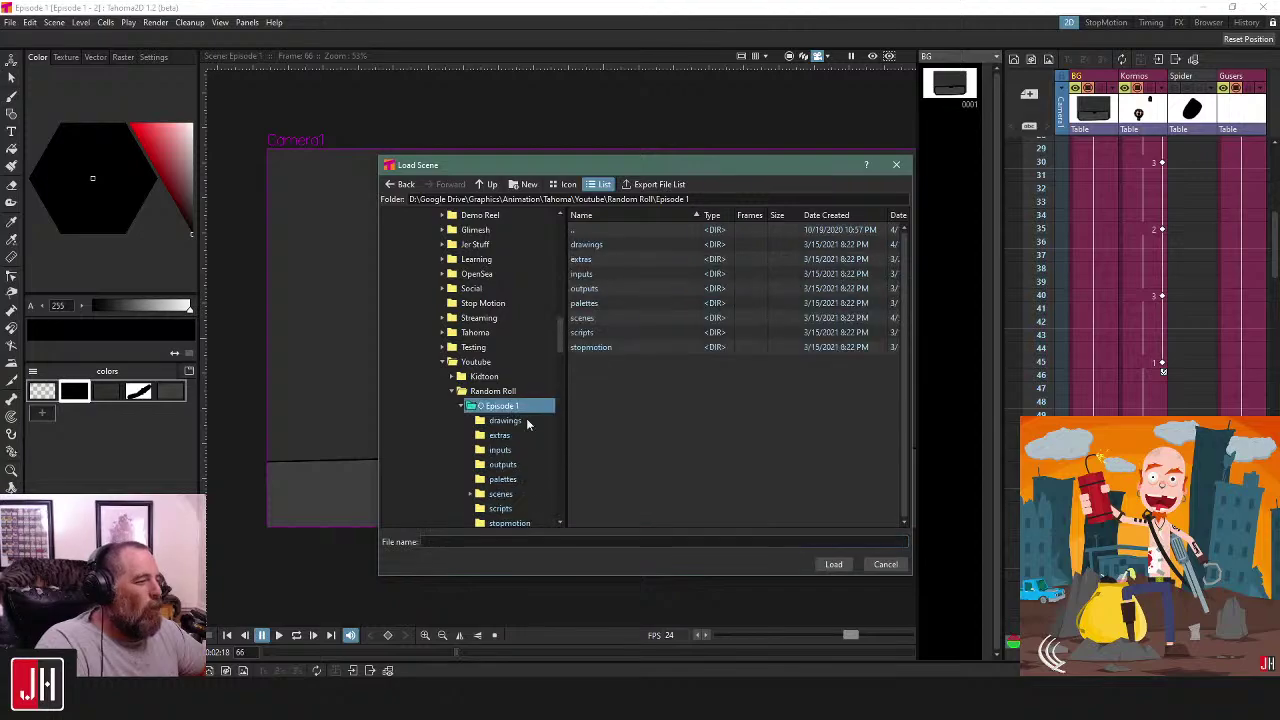
{"action": "left_click", "coordinate": [502, 494]}
{"action": "double_click", "coordinate": [614, 260]}
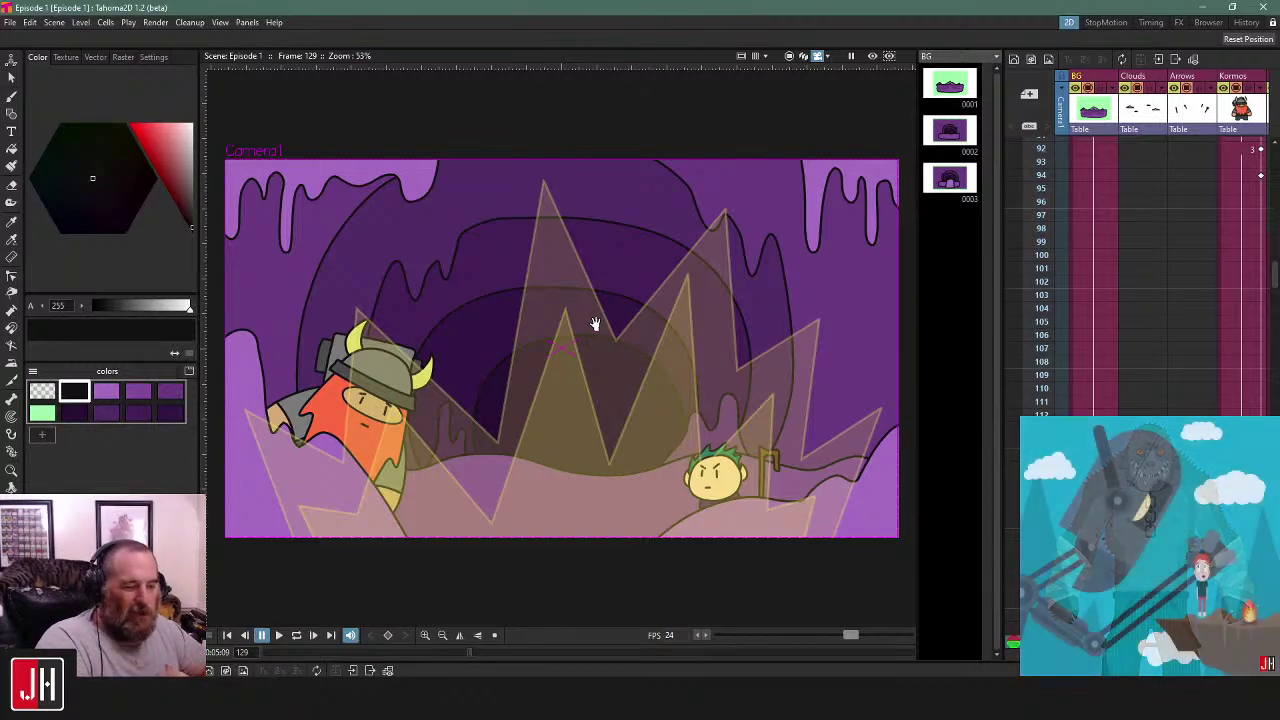
{"action": "key", "text": "l"}
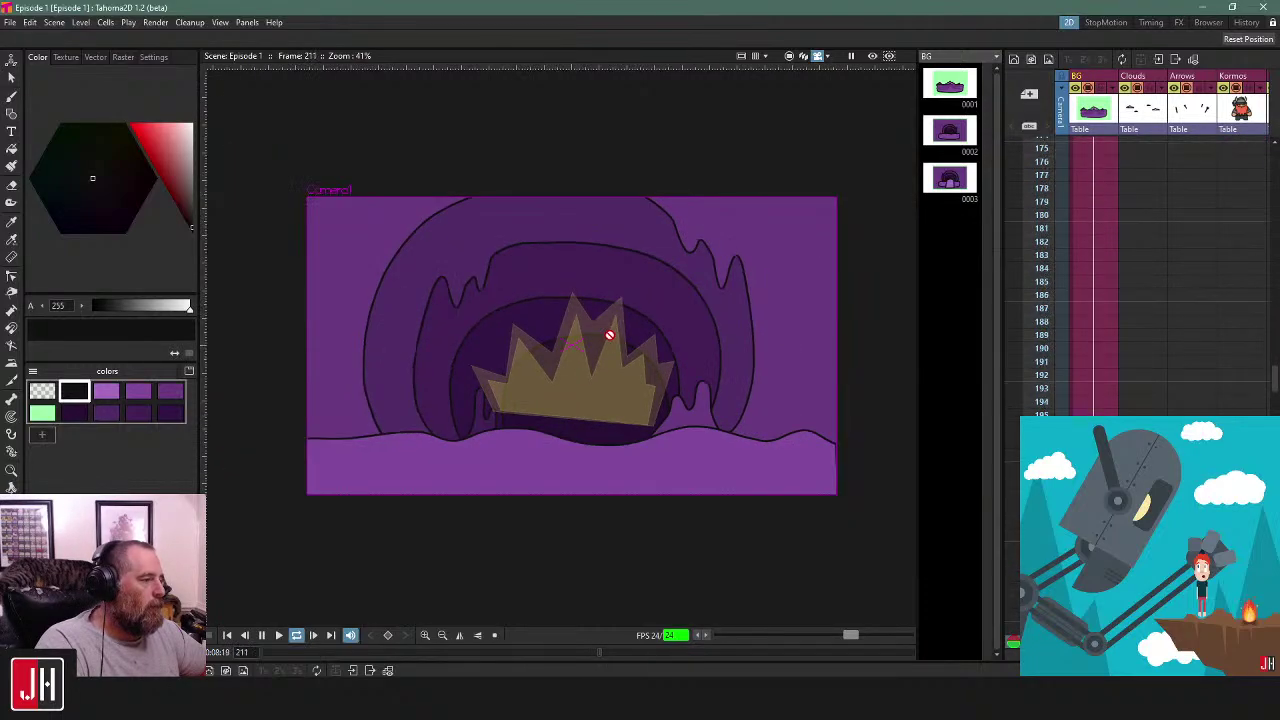
{"action": "key", "text": "l"}
- Switch back to Affinity Designer and shift the node on the nose's lower edge near its pointed tip slightly inward
{"action": "left_click", "coordinate": [1202, 8]}
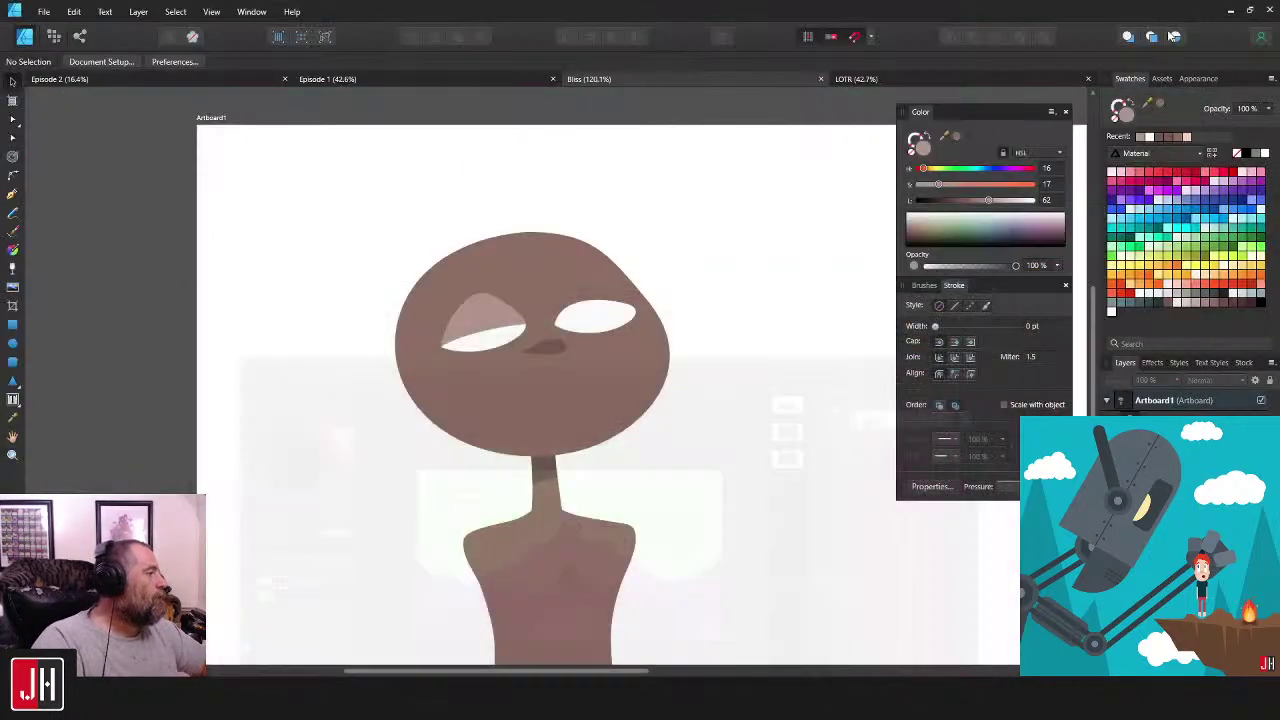
{"action": "scroll", "coordinate": [551, 294], "scroll_direction": "up", "scroll_amount": 5}
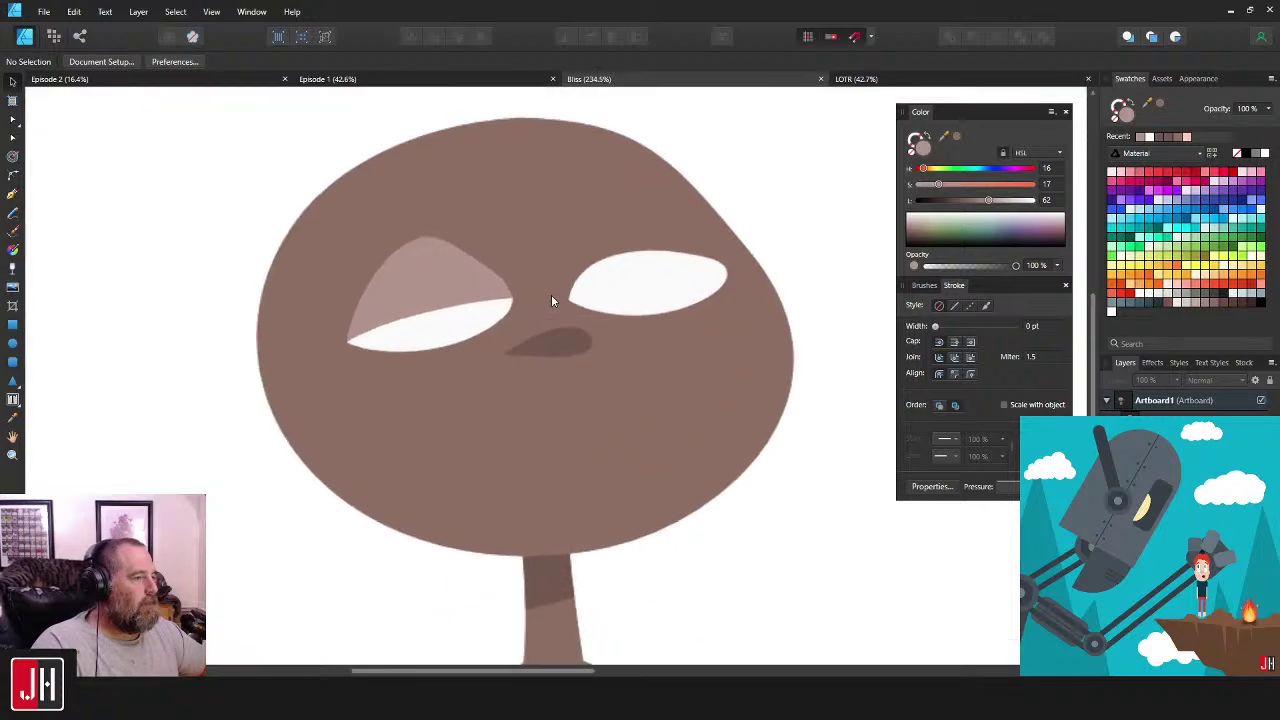
{"action": "scroll", "coordinate": [542, 371], "scroll_direction": "up", "scroll_amount": 1}
{"action": "left_click", "coordinate": [550, 378]}
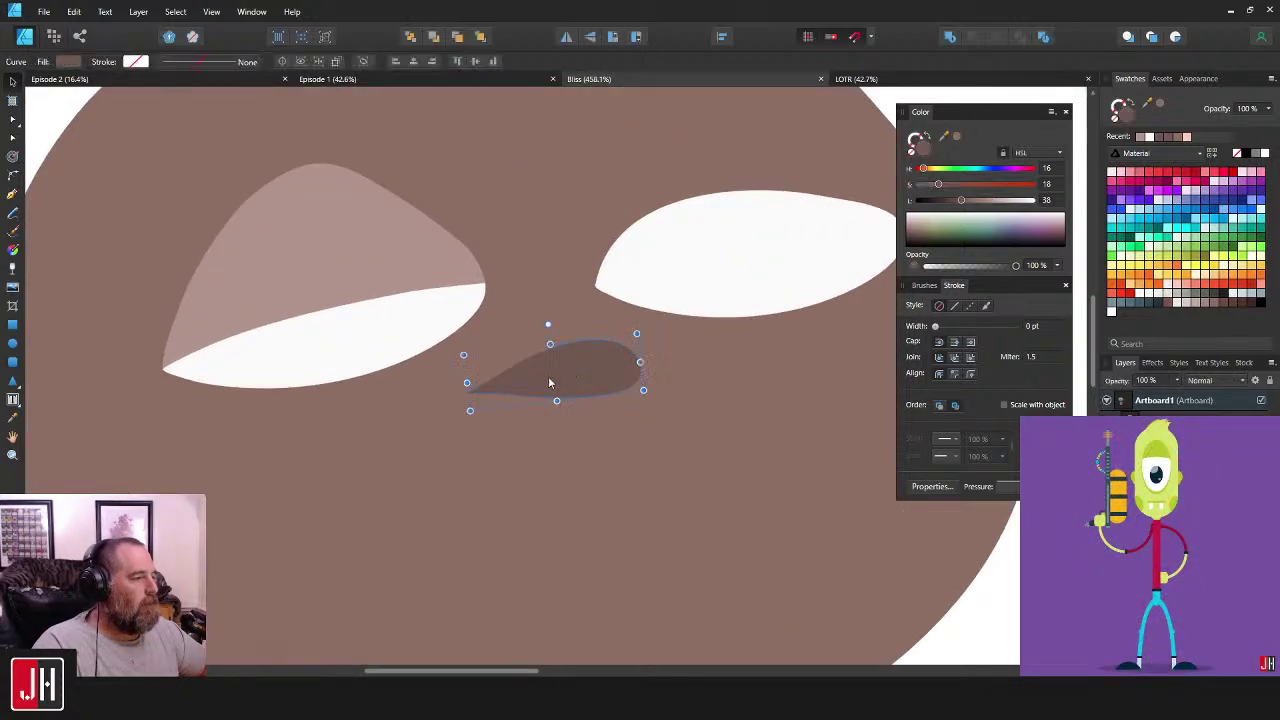
{"action": "left_click_drag", "start_coordinate": [501, 395], "coordinate": [517, 399]}
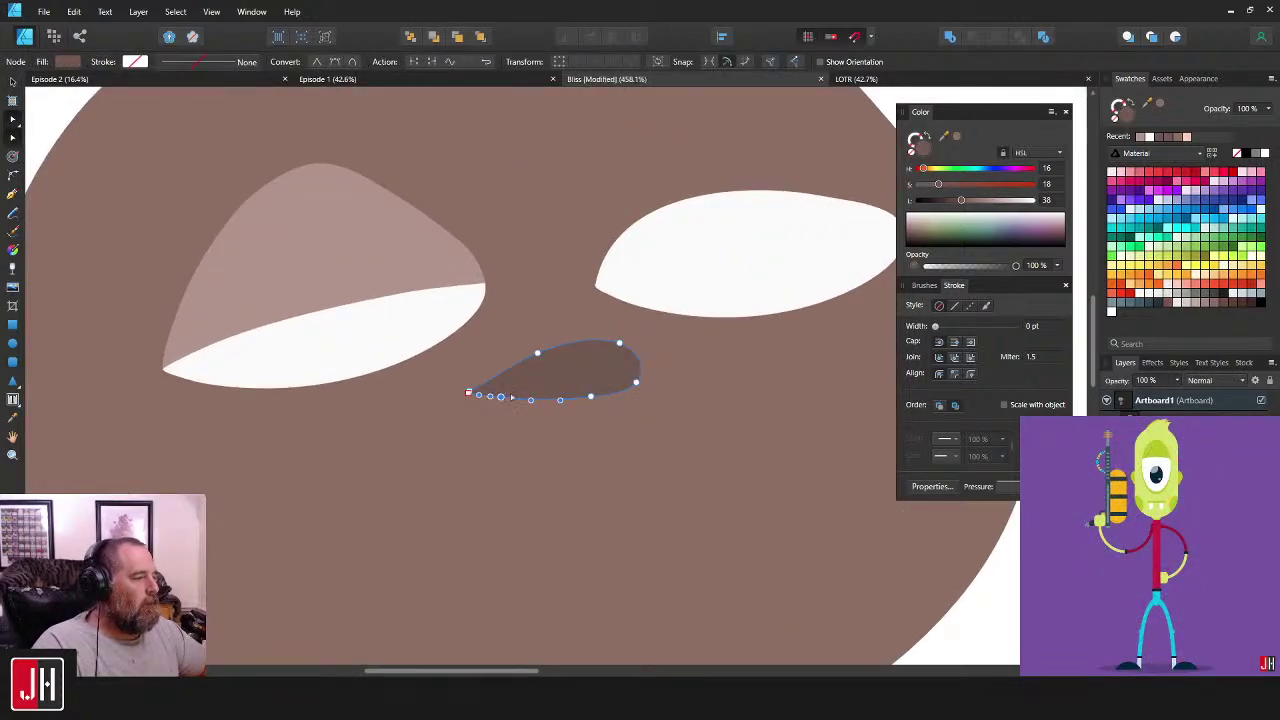
{"action": "key", "text": "v"}
{"action": "scroll", "coordinate": [605, 360], "scroll_direction": "down", "scroll_amount": 7}
{"action": "left_click", "coordinate": [815, 386]}
- Reshape the left eyelid's crest by moving its peak node slightly down and outward and the neighbouring node further along the slope toward the nose
{"action": "scroll", "coordinate": [520, 346], "scroll_direction": "up", "scroll_amount": 6}
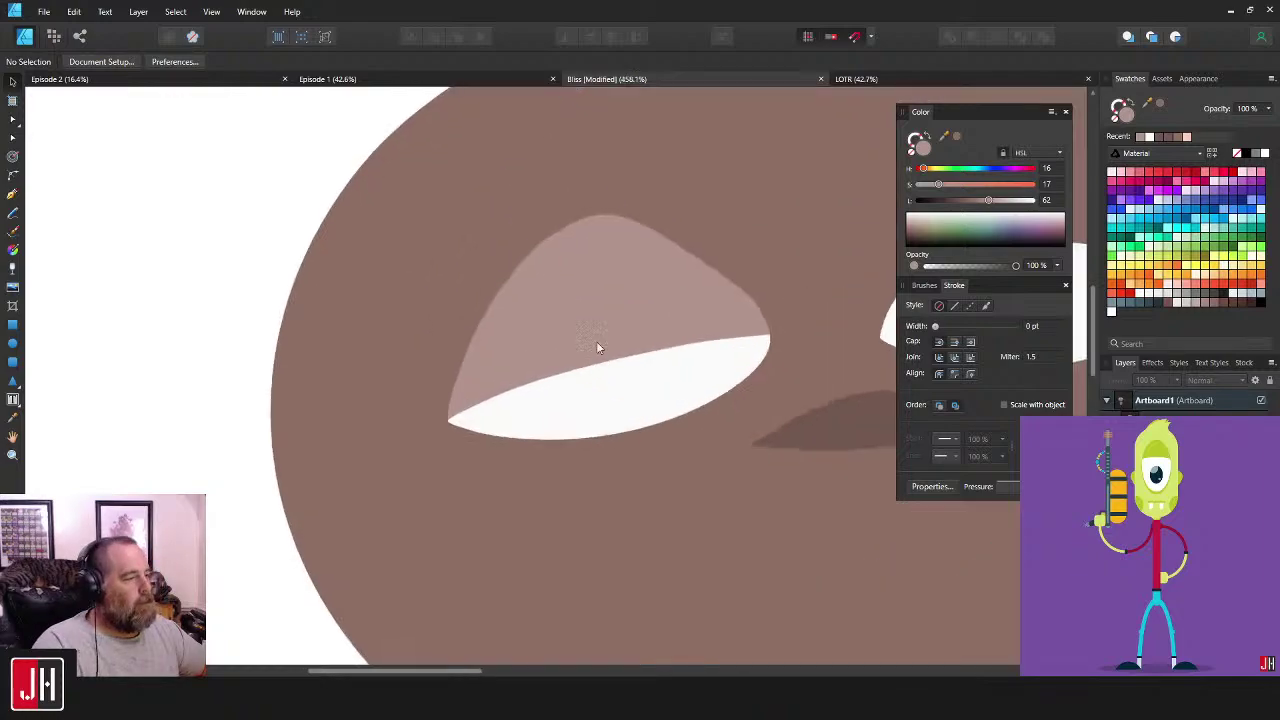
{"action": "double_click", "coordinate": [522, 260]}
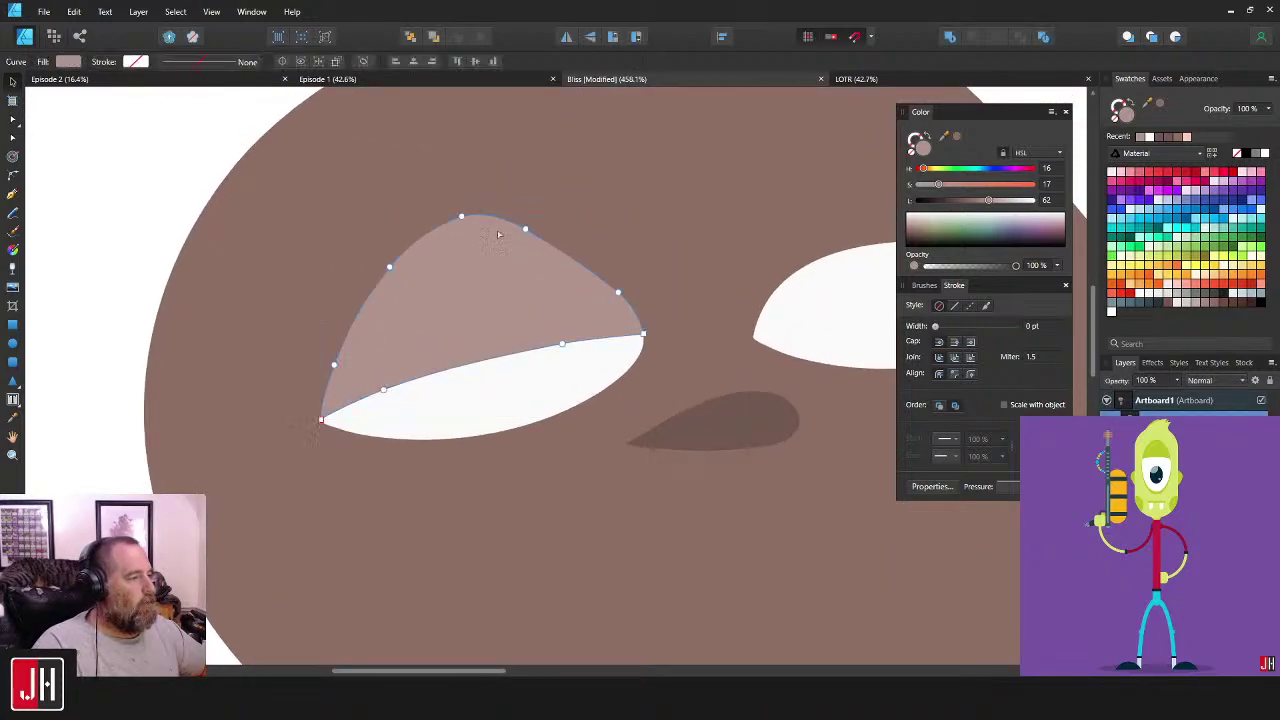
{"action": "left_click_drag", "start_coordinate": [547, 188], "coordinate": [344, 275]}
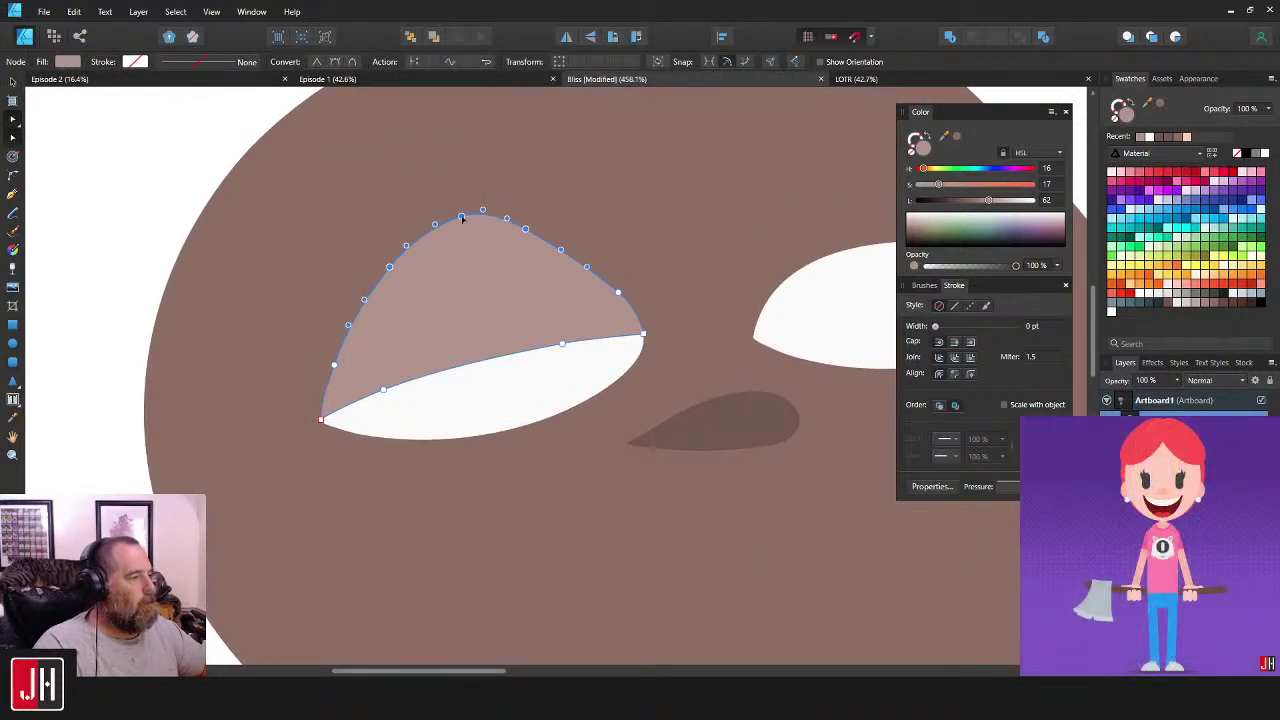
{"action": "left_click_drag", "start_coordinate": [461, 218], "coordinate": [455, 222]}
{"action": "left_click", "coordinate": [566, 227]}
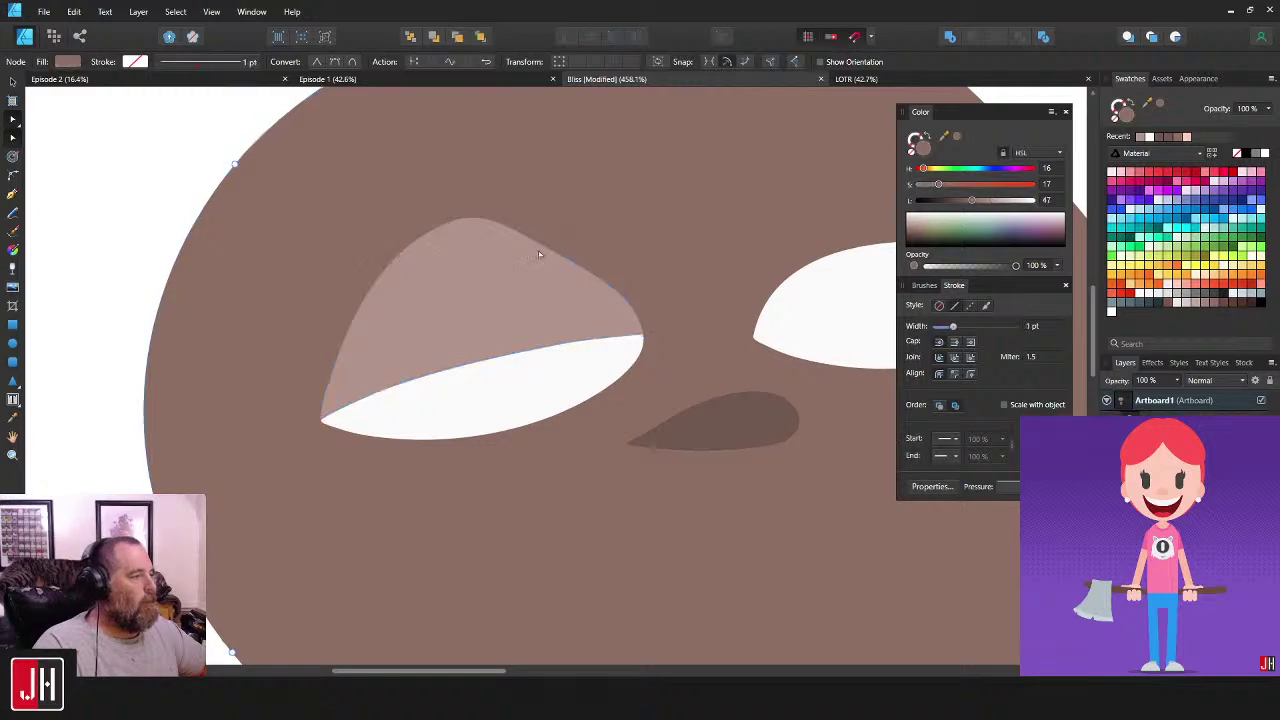
{"action": "left_click", "coordinate": [537, 252]}
{"action": "left_click_drag", "start_coordinate": [521, 236], "coordinate": [537, 242]}
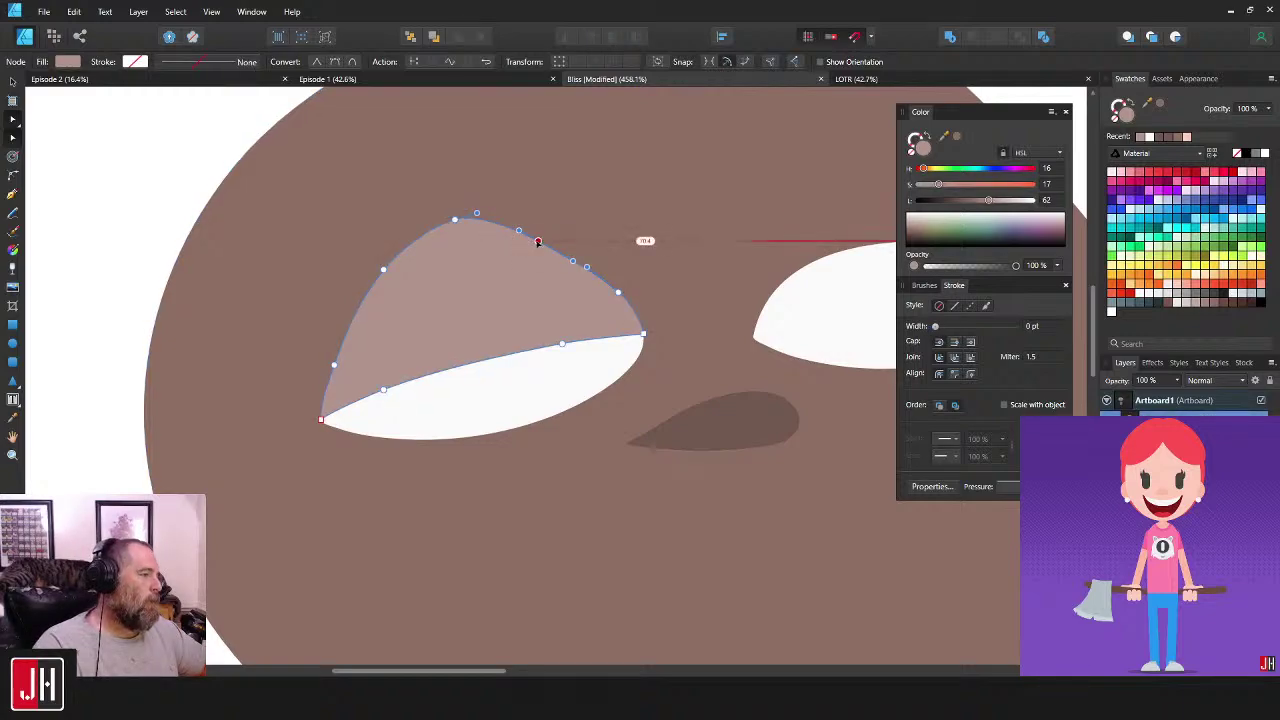
{"action": "key", "text": "v"}
{"action": "left_click", "coordinate": [597, 222]}
{"action": "scroll", "coordinate": [600, 270], "scroll_direction": "down", "scroll_amount": 8}
{"action": "key", "text": "ctrl+d"}
- Duplicate the left eyelid, place the copy over the right eye and rotate it slightly clockwise to follow that eye's tilt
{"action": "scroll", "coordinate": [565, 285], "scroll_direction": "up", "scroll_amount": 5}
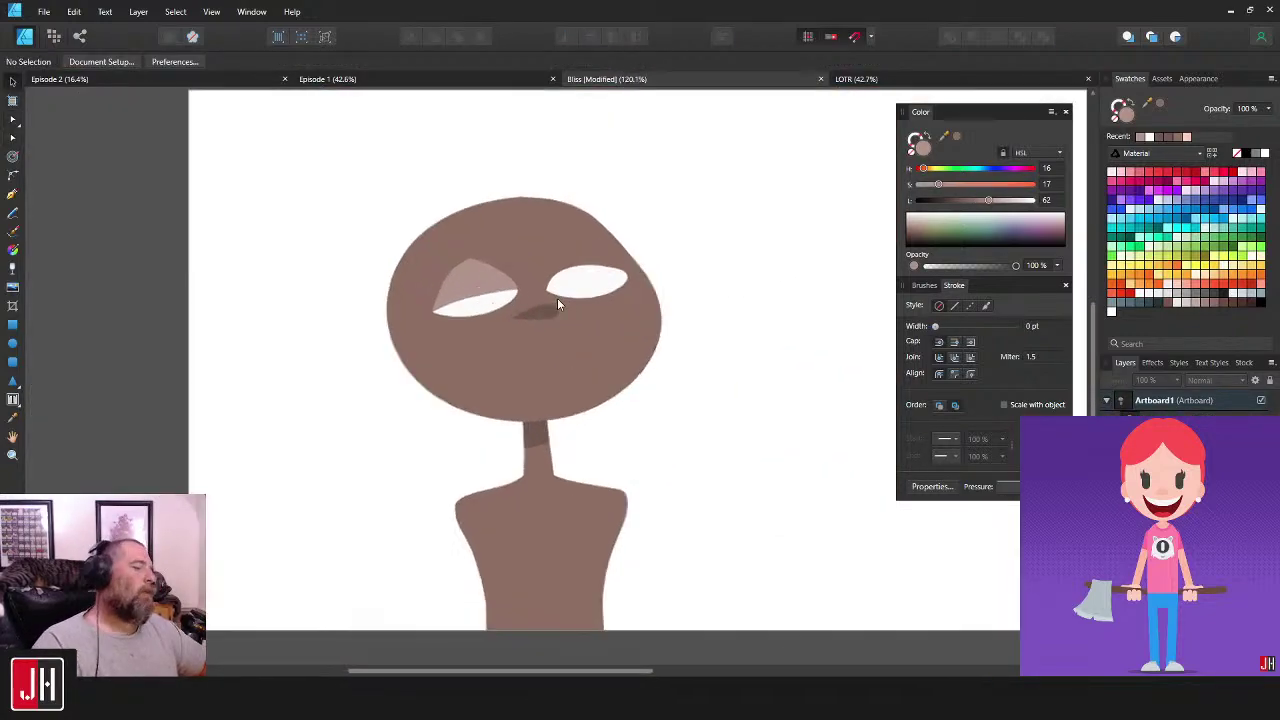
{"action": "left_click", "coordinate": [416, 308]}
{"action": "key", "text": "ctrl+j"}
{"action": "left_click_drag", "start_coordinate": [431, 292], "coordinate": [637, 281]}
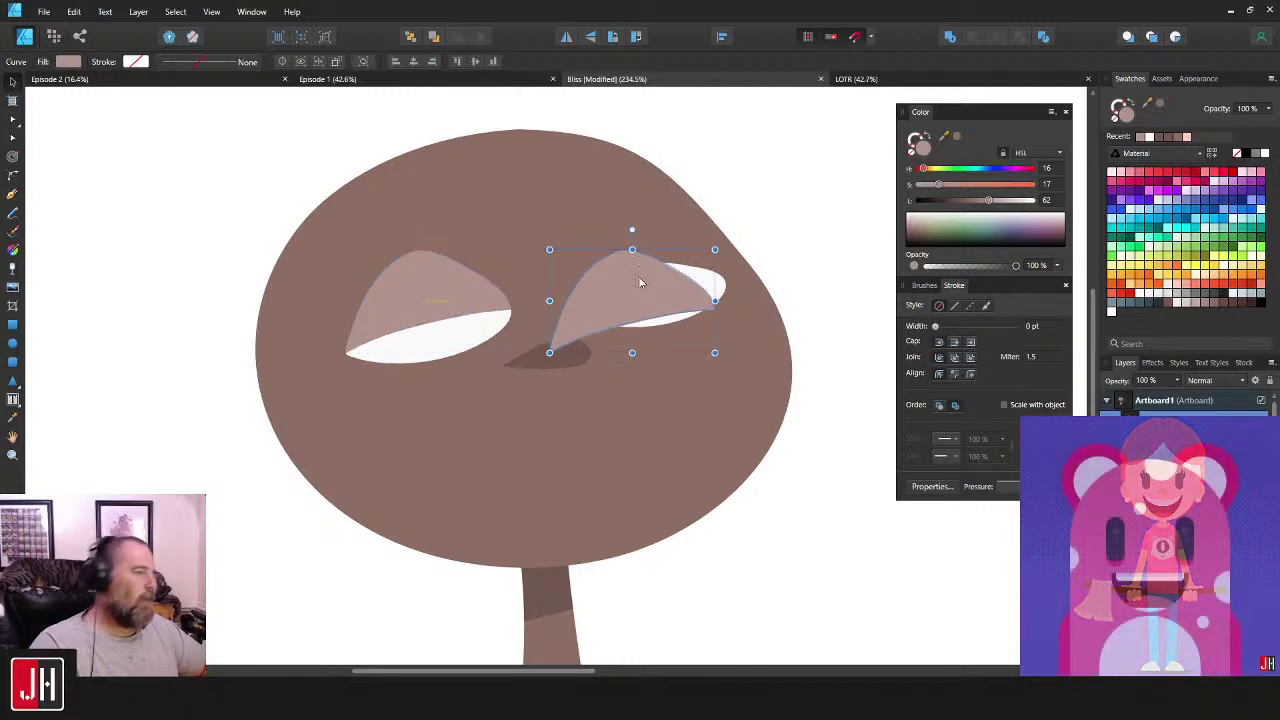
{"action": "left_click_drag", "start_coordinate": [632, 229], "coordinate": [643, 229]}
{"action": "scroll", "coordinate": [644, 303], "scroll_direction": "up", "scroll_amount": 3}
{"action": "left_click_drag", "start_coordinate": [625, 302], "coordinate": [671, 246]}
{"action": "scroll", "coordinate": [670, 242], "scroll_direction": "up", "scroll_amount": 3}
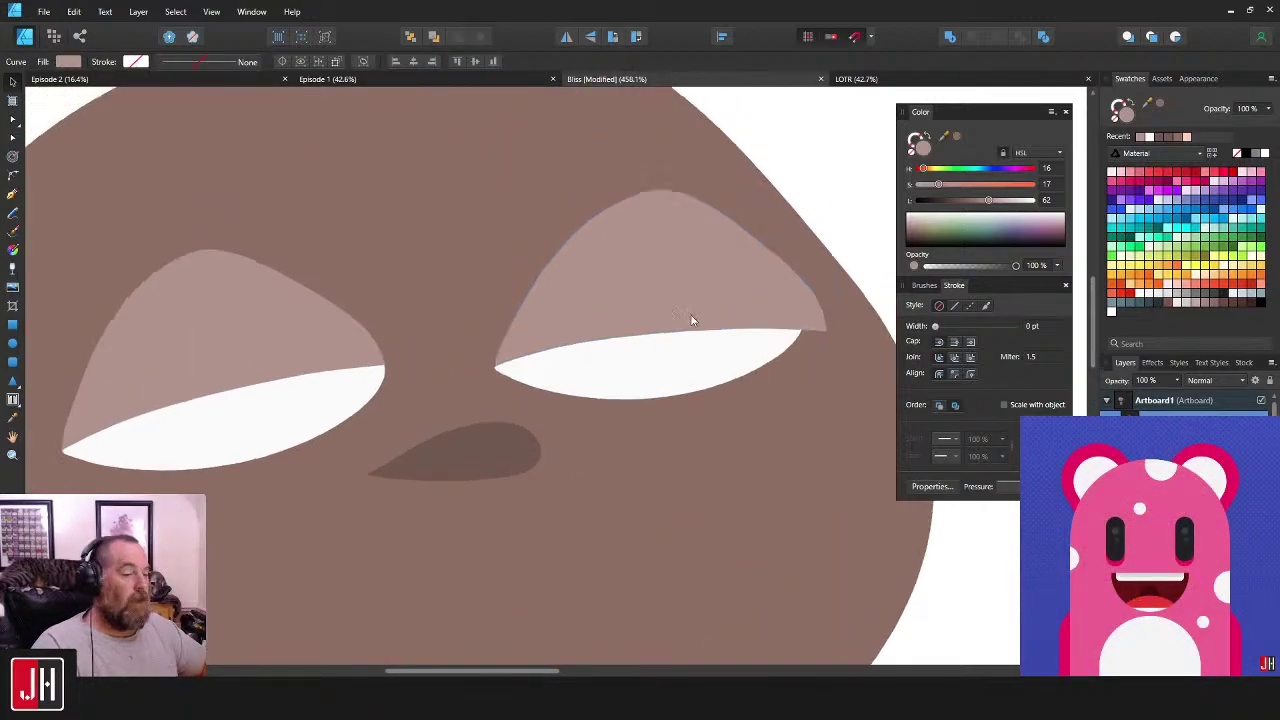
- Fit the copied eyelid to the right eye by nudging it into place and narrowing it until its outer corner meets the eye's corner
{"action": "left_click_drag", "start_coordinate": [687, 194], "coordinate": [683, 194]}
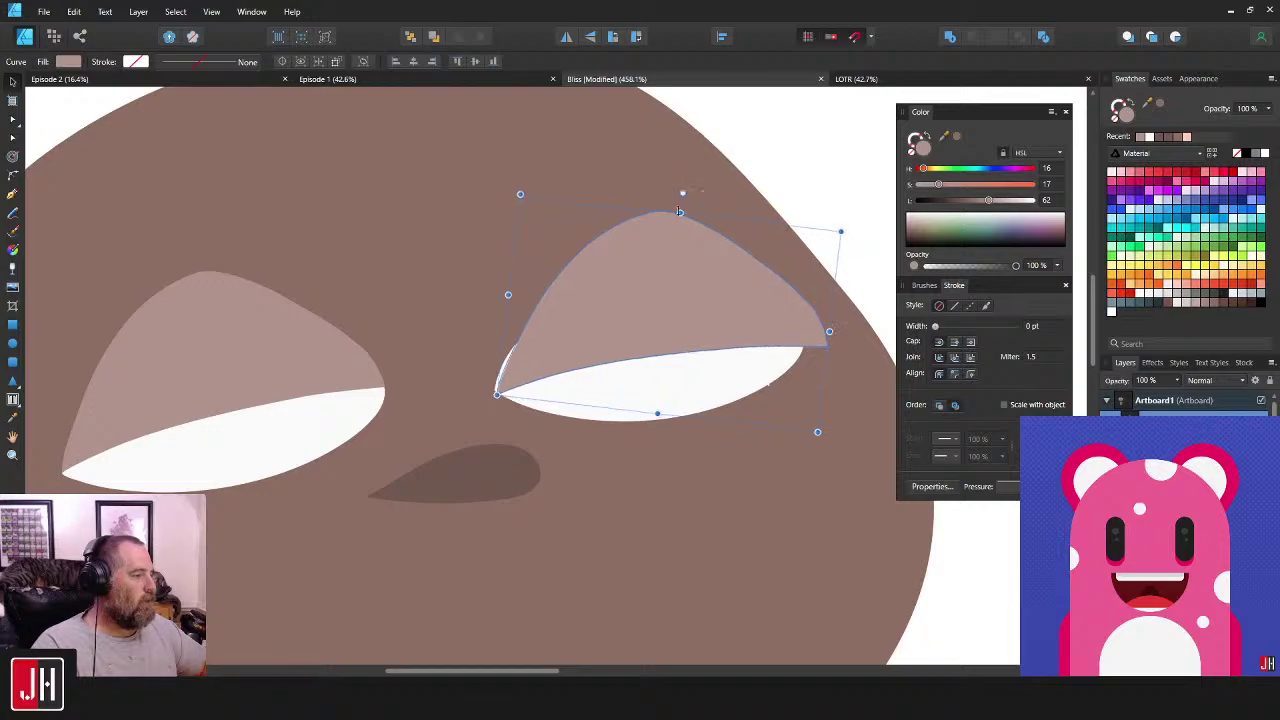
{"action": "left_click_drag", "start_coordinate": [678, 289], "coordinate": [676, 282]}
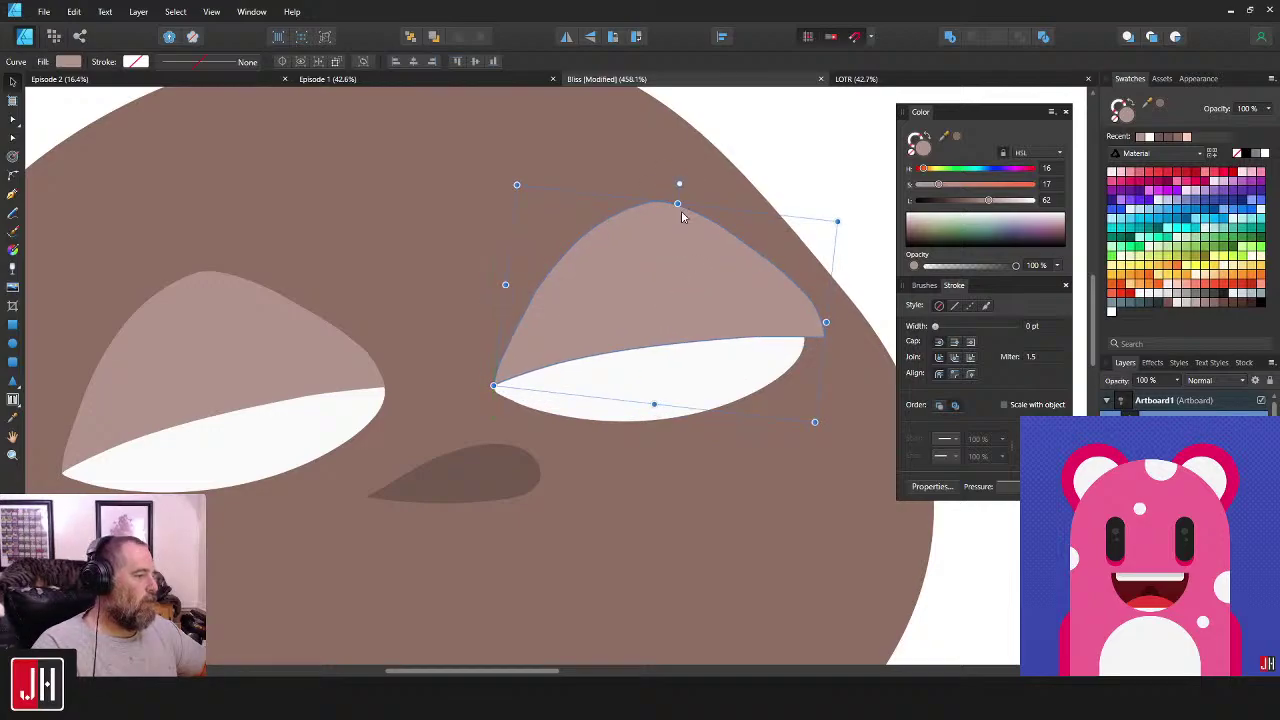
{"action": "left_click_drag", "start_coordinate": [681, 184], "coordinate": [682, 184]}
{"action": "left_click_drag", "start_coordinate": [667, 270], "coordinate": [665, 270]}
{"action": "key", "text": "a"}
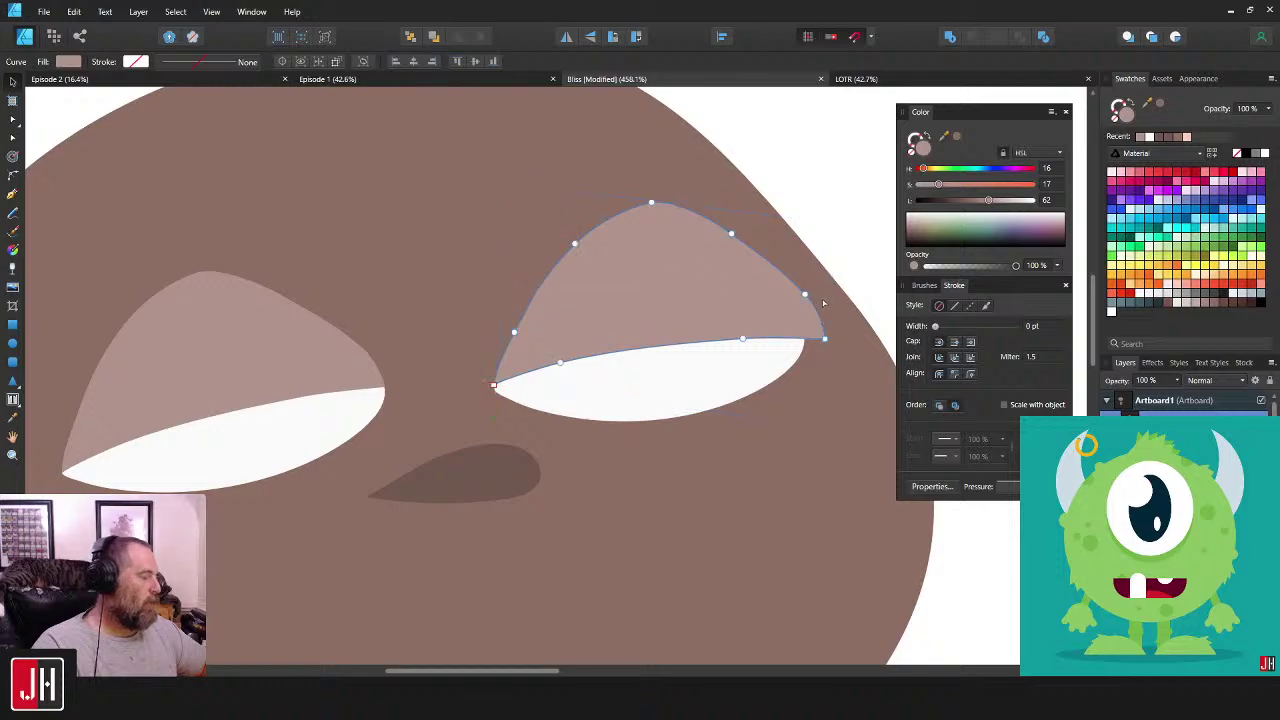
{"action": "key", "text": "v"}
{"action": "left_click_drag", "start_coordinate": [826, 323], "coordinate": [806, 321]}
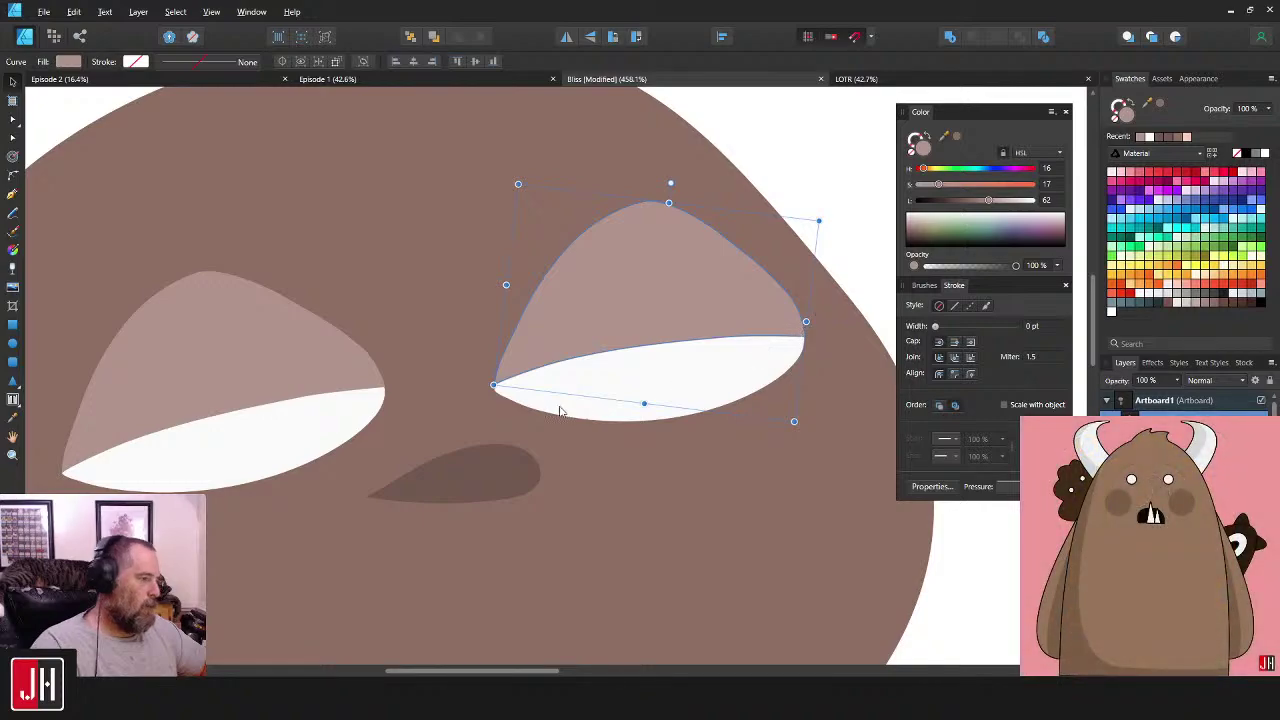
{"action": "key", "text": "a"}
{"action": "key", "text": "v"}
{"action": "left_click", "coordinate": [834, 186]}
{"action": "scroll", "coordinate": [686, 322], "scroll_direction": "down", "scroll_amount": 8}
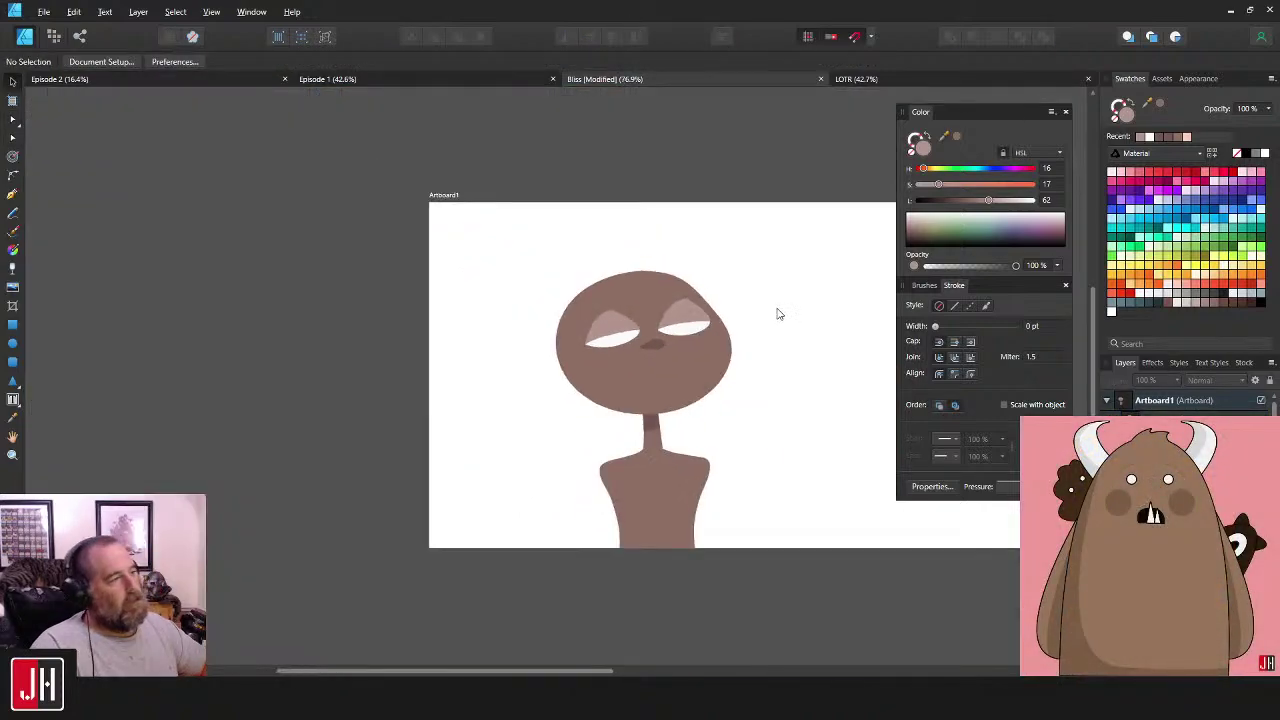
- Select both eyes, both eyelids and the nose without the head, and shift them slightly down and left on the face
{"action": "scroll", "coordinate": [778, 314], "scroll_direction": "up", "scroll_amount": 6}
{"action": "left_click_drag", "start_coordinate": [285, 182], "coordinate": [847, 430]}
{"action": "left_click", "coordinate": [656, 396], "text": "shift"}
{"action": "left_click_drag", "start_coordinate": [727, 323], "coordinate": [690, 346]}
{"action": "left_click", "coordinate": [631, 405], "text": "shift"}
{"action": "scroll", "coordinate": [690, 342], "scroll_direction": "down", "scroll_amount": 6}
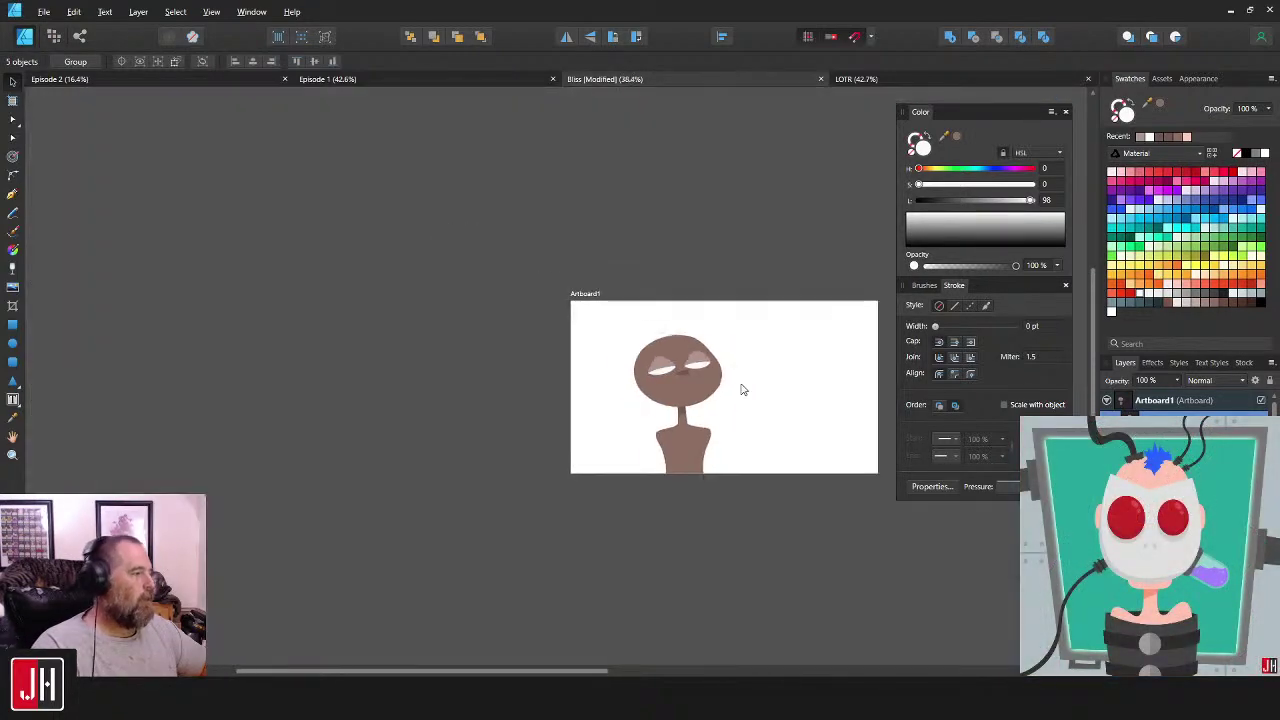
{"action": "left_click", "coordinate": [744, 388]}
- Select the right eye white together with its eyelid and nudge both slightly upward
{"action": "scroll", "coordinate": [755, 400], "scroll_direction": "up", "scroll_amount": 3}
{"action": "scroll", "coordinate": [664, 380], "scroll_direction": "up", "scroll_amount": 4}
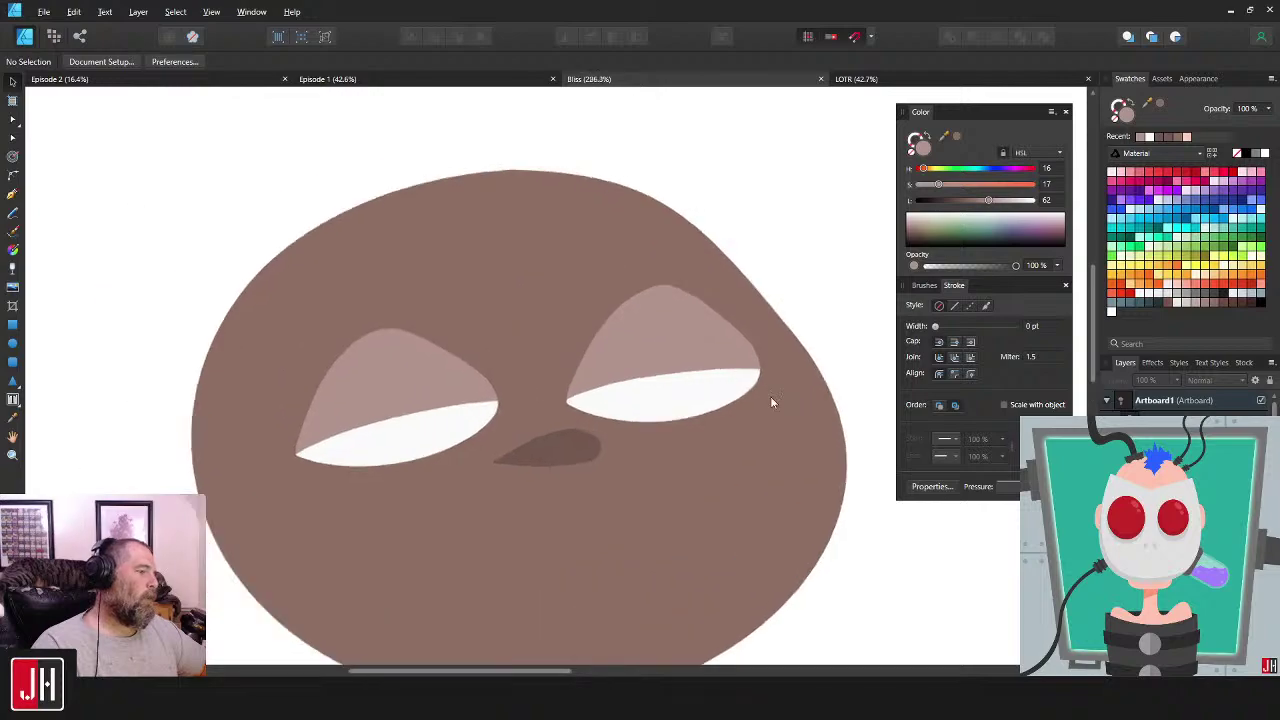
{"action": "scroll", "coordinate": [770, 396], "scroll_direction": "down", "scroll_amount": 2}
{"action": "scroll", "coordinate": [733, 331], "scroll_direction": "down", "scroll_amount": 2}
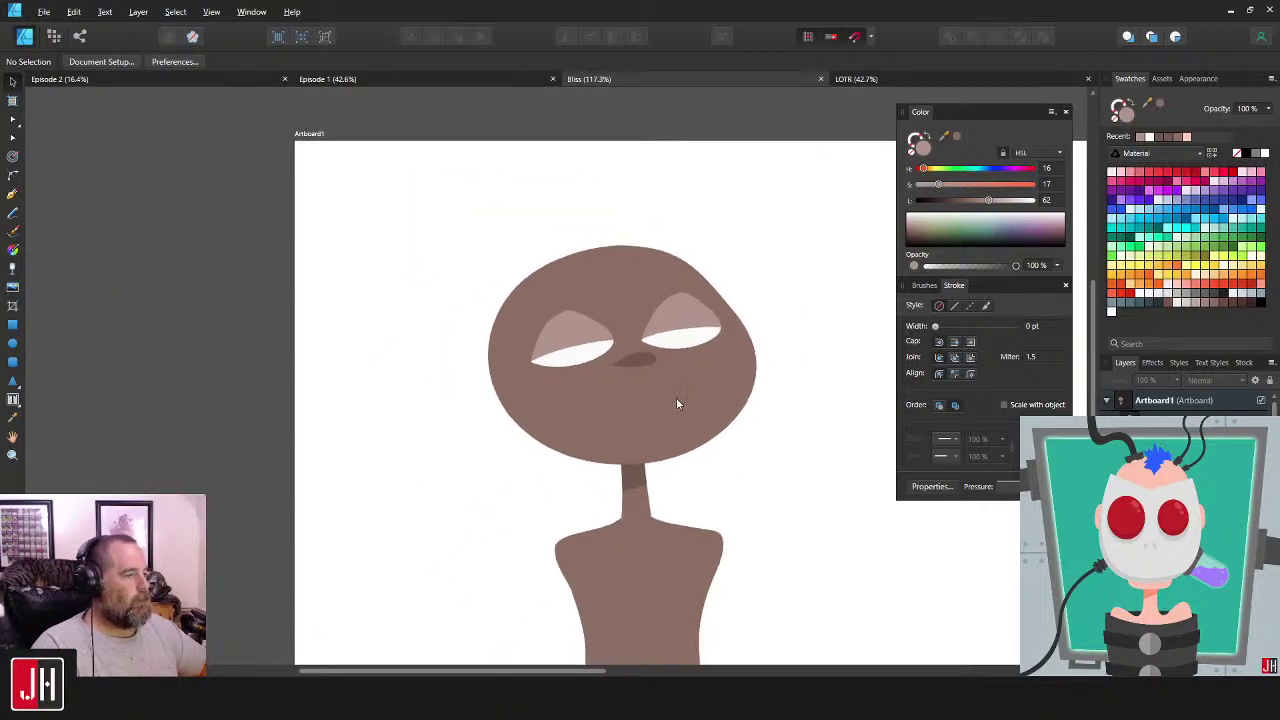
{"action": "scroll", "coordinate": [677, 410], "scroll_direction": "up", "scroll_amount": 4}
{"action": "scroll", "coordinate": [695, 358], "scroll_direction": "down", "scroll_amount": 5}
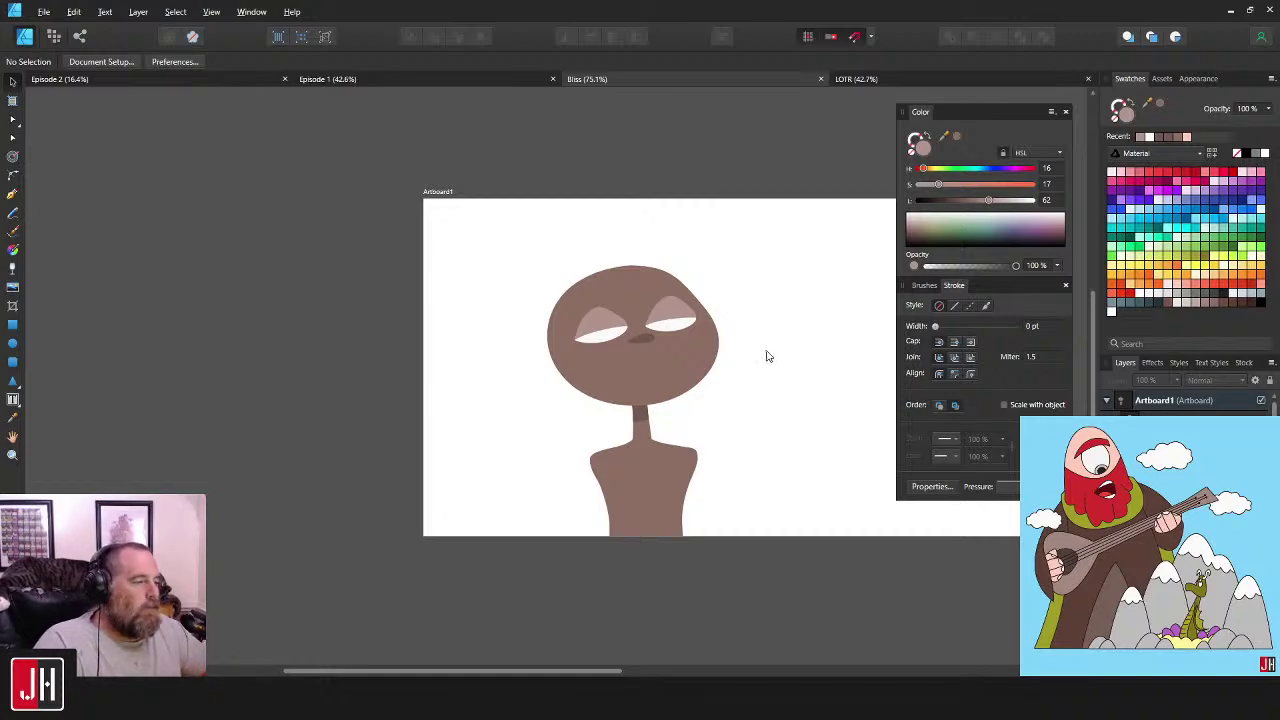
{"action": "scroll", "coordinate": [651, 354], "scroll_direction": "up", "scroll_amount": 4}
{"action": "left_click", "coordinate": [636, 405]}
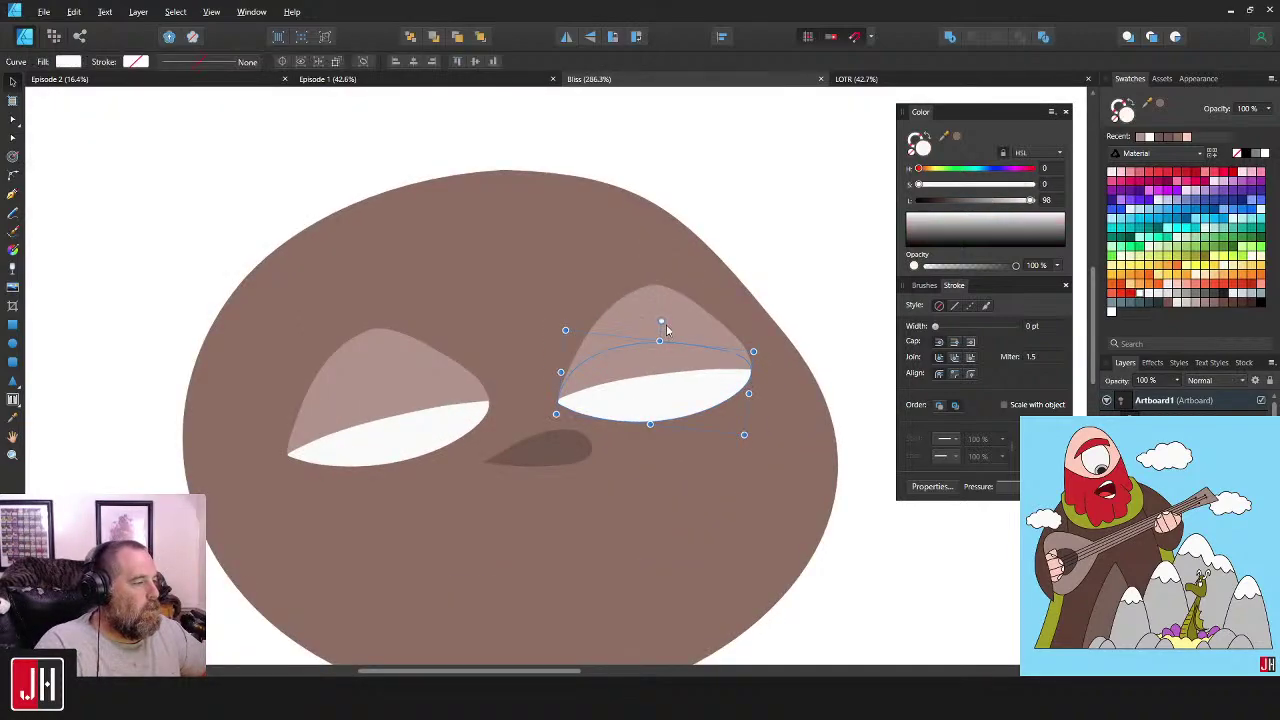
{"action": "left_click", "coordinate": [676, 346], "text": "shift"}
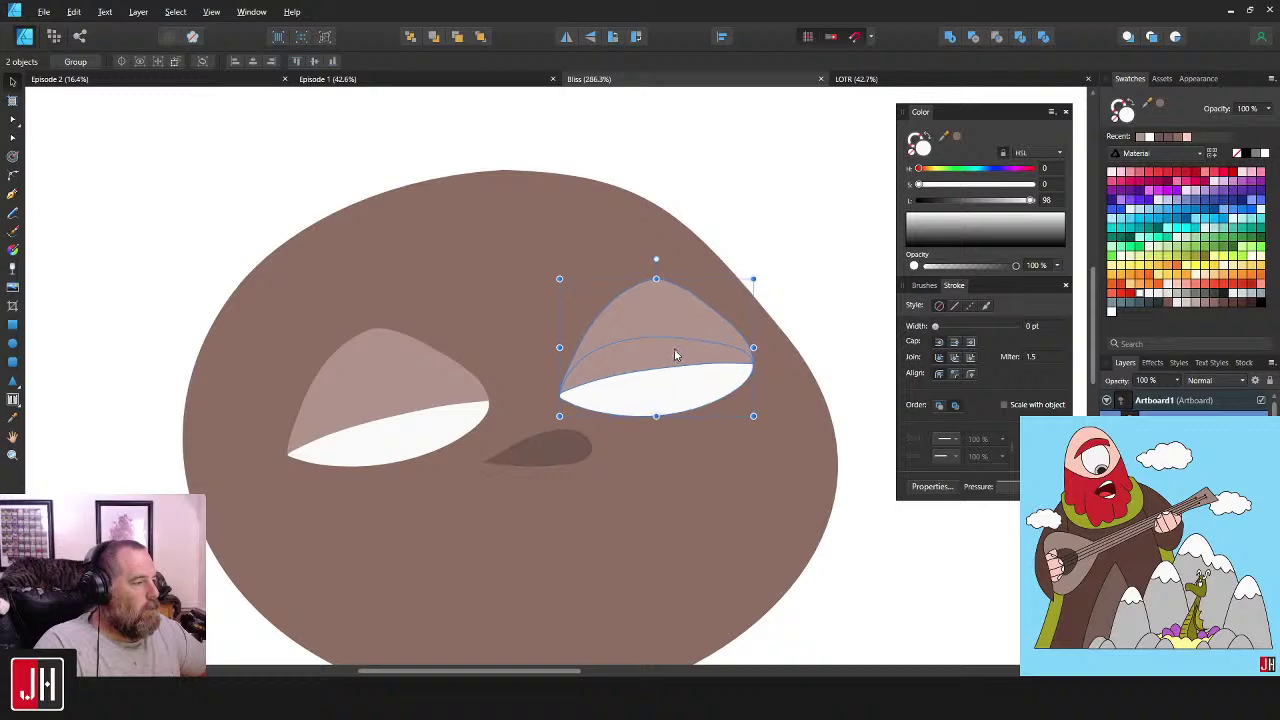
{"action": "left_click_drag", "start_coordinate": [675, 357], "coordinate": [675, 351]}
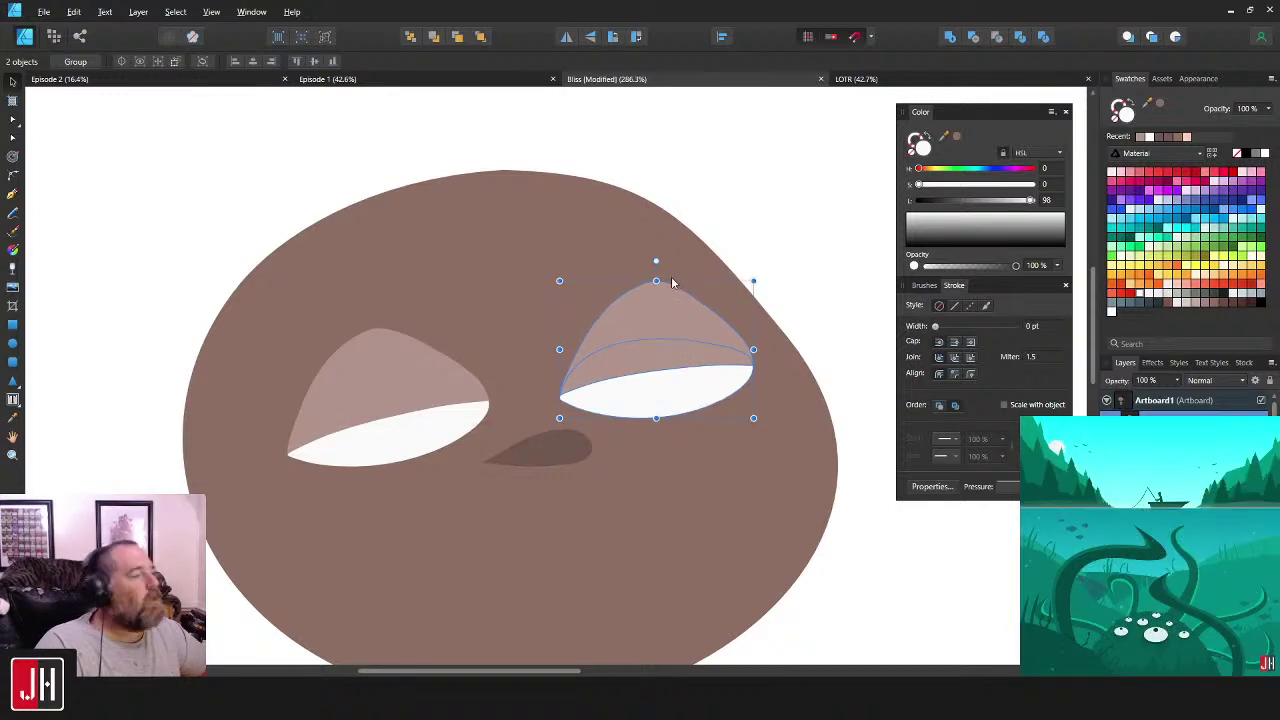
{"action": "left_click", "coordinate": [825, 219]}
- Align the right eyelid's inner corner node with the inner corner of the white eye shape
{"action": "scroll", "coordinate": [713, 304], "scroll_direction": "right", "scroll_amount": 1}
{"action": "scroll", "coordinate": [545, 400], "scroll_direction": "up", "scroll_amount": 8}
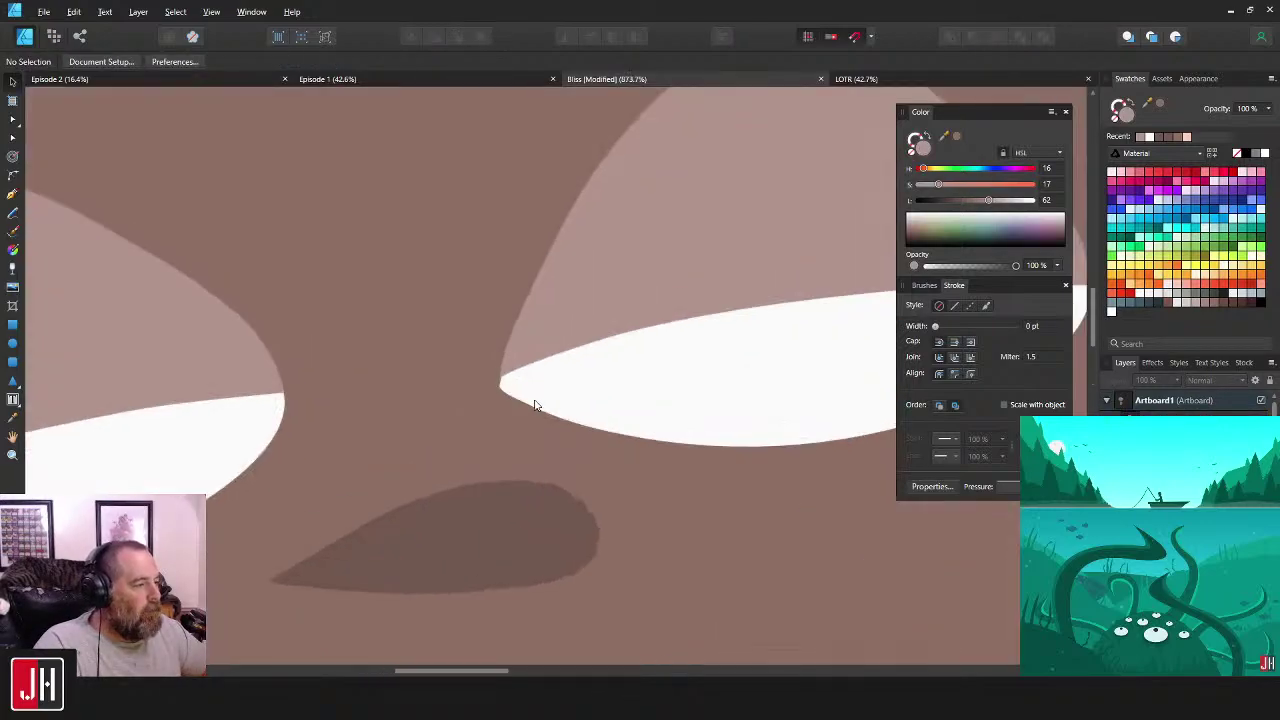
{"action": "left_click", "coordinate": [481, 347]}
{"action": "key", "text": "a"}
{"action": "left_click_drag", "start_coordinate": [430, 325], "coordinate": [490, 370]}
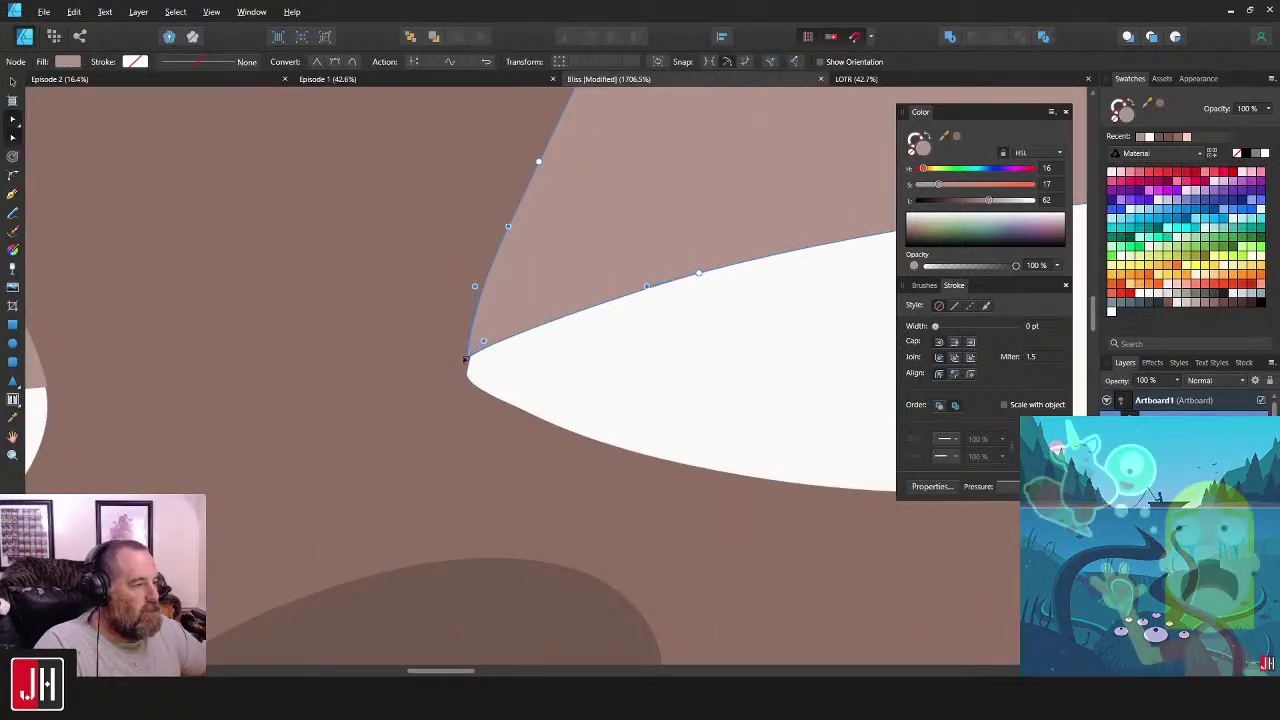
{"action": "scroll", "coordinate": [560, 368], "scroll_direction": "down", "scroll_amount": 4}
{"action": "scroll", "coordinate": [578, 364], "scroll_direction": "down", "scroll_amount": 4}
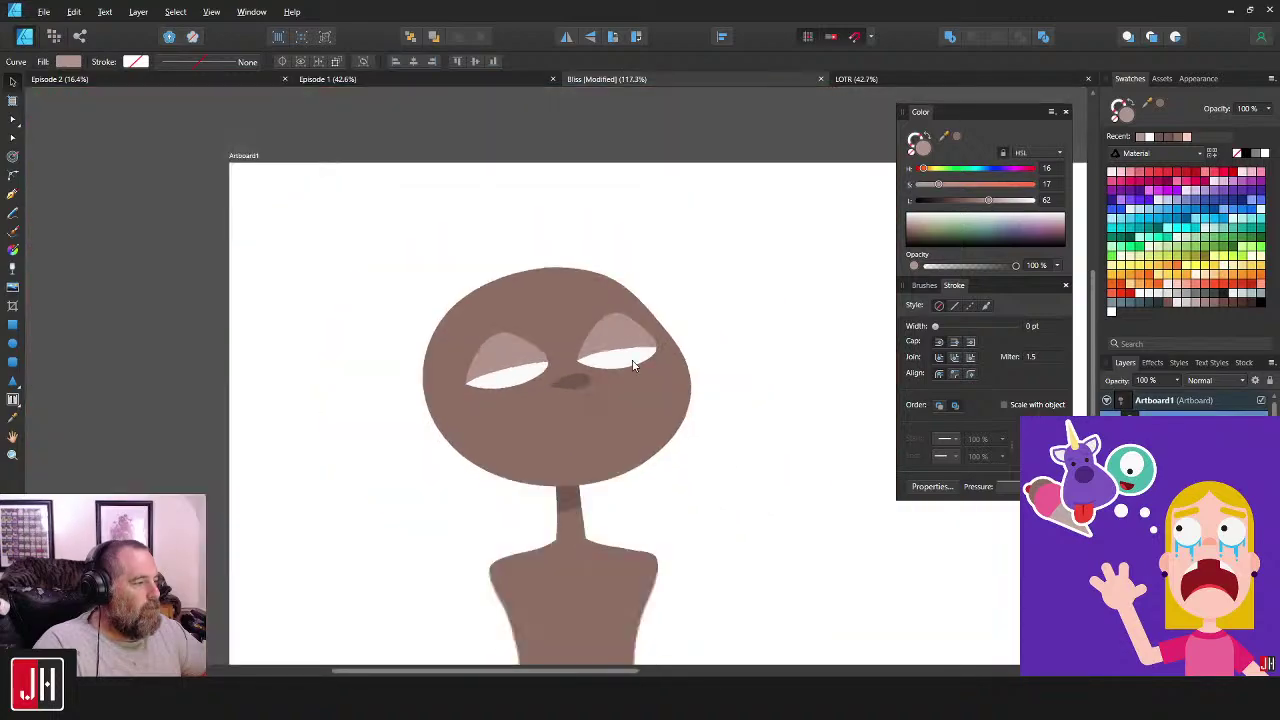
{"action": "left_click", "coordinate": [735, 335]}
- Rotate the right eye white and its eyelid slightly clockwise and reposition the pair on the face
{"action": "scroll", "coordinate": [655, 366], "scroll_direction": "up", "scroll_amount": 2}
{"action": "left_click", "coordinate": [582, 307]}
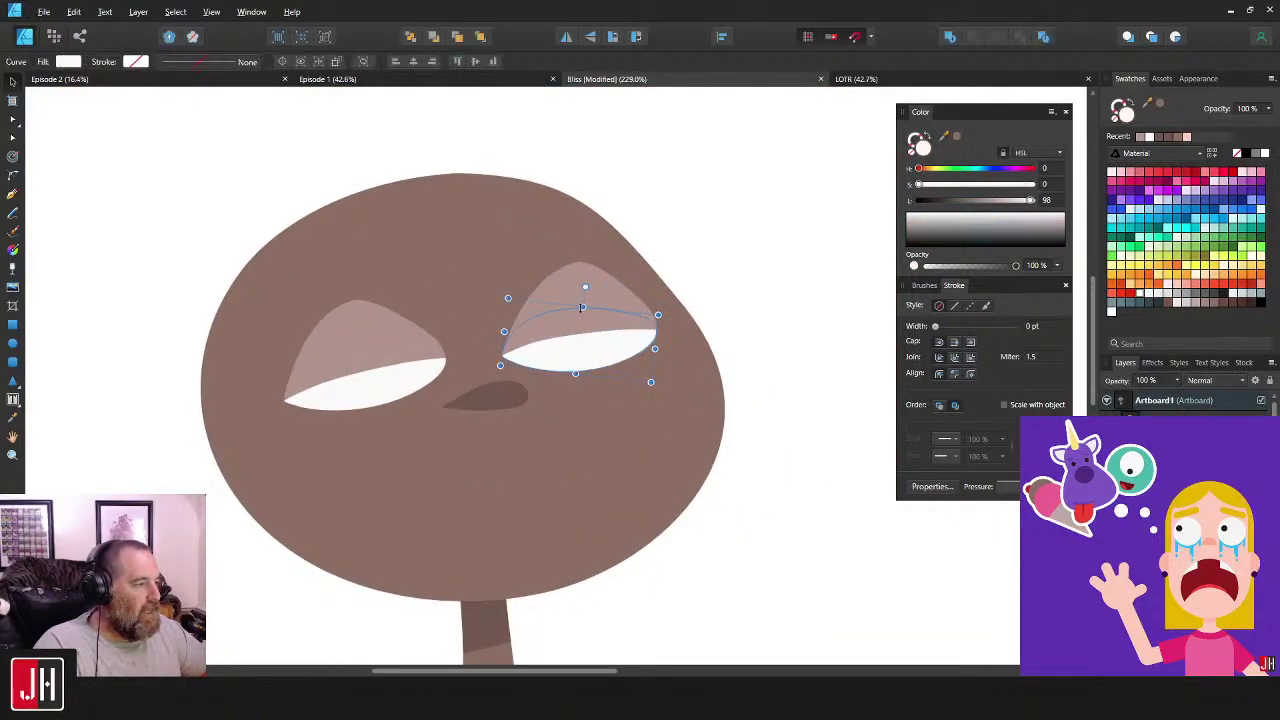
{"action": "scroll", "coordinate": [576, 295], "scroll_direction": "up", "scroll_amount": 2}
{"action": "left_click", "coordinate": [583, 324]}
{"action": "mouse_move", "coordinate": [586, 247]}
{"action": "left_mouse_down"}
{"action": "mouse_move", "coordinate": [615, 250]}
{"action": "mouse_move", "coordinate": [597, 248]}
{"action": "left_mouse_up"}
{"action": "left_click", "coordinate": [597, 392], "text": "shift"}
{"action": "left_click_drag", "start_coordinate": [578, 330], "coordinate": [580, 341]}
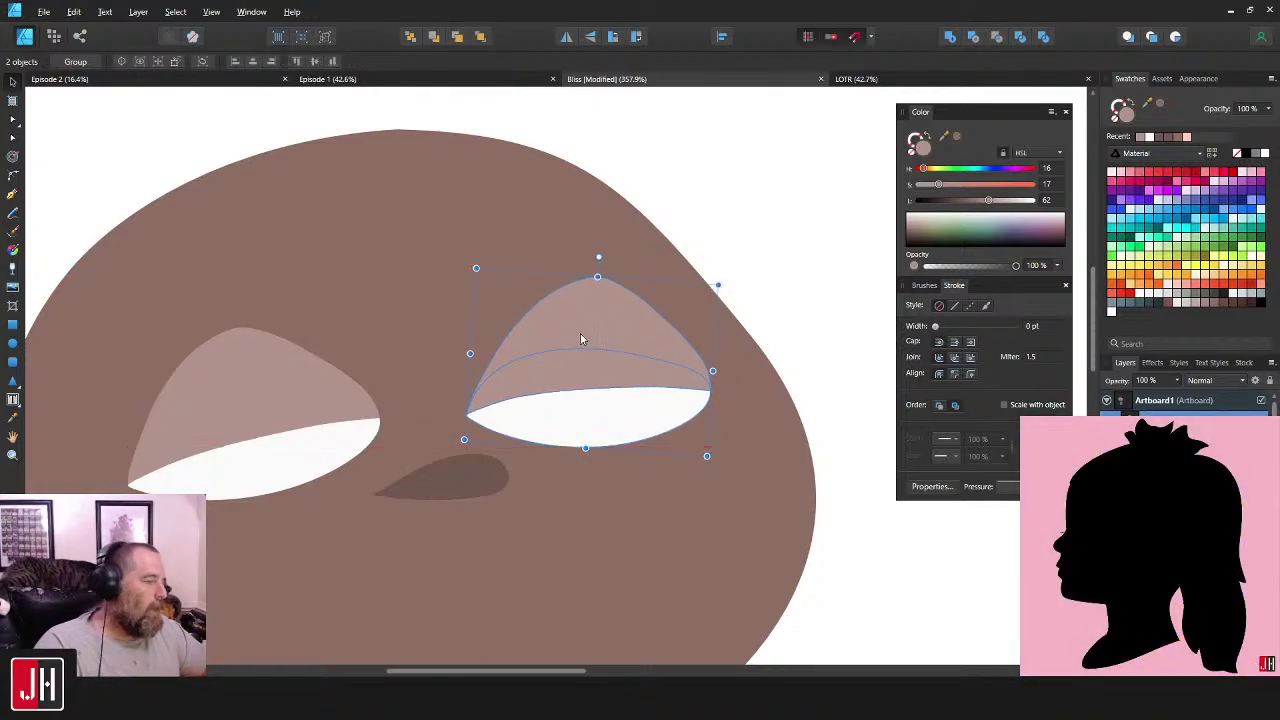
{"action": "scroll", "coordinate": [593, 345], "scroll_direction": "down", "scroll_amount": 5}
{"action": "scroll", "coordinate": [607, 358], "scroll_direction": "down", "scroll_amount": 3}
{"action": "left_click", "coordinate": [723, 374]}
- Move the nose slightly down, a little further below the eyes
{"action": "scroll", "coordinate": [581, 377], "scroll_direction": "up", "scroll_amount": 9}
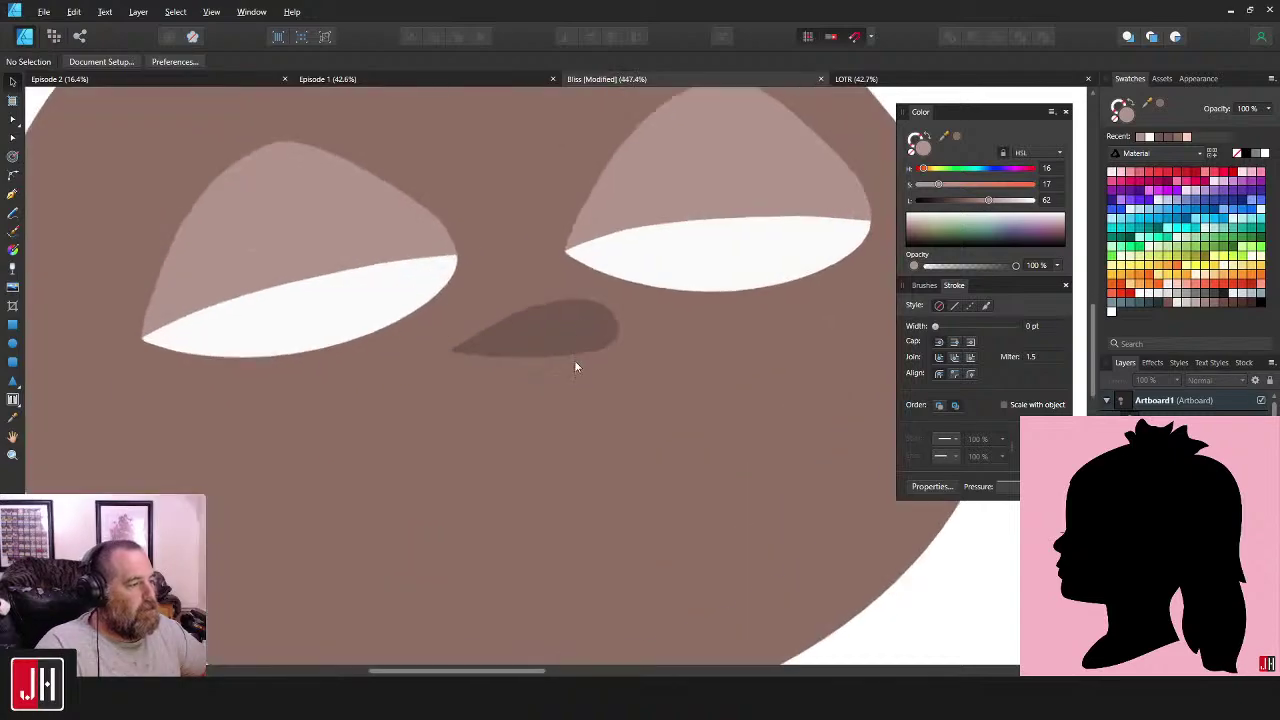
{"action": "left_click", "coordinate": [567, 337]}
{"action": "left_click_drag", "start_coordinate": [567, 337], "coordinate": [571, 349]}
{"action": "scroll", "coordinate": [573, 349], "scroll_direction": "down", "scroll_amount": 8}
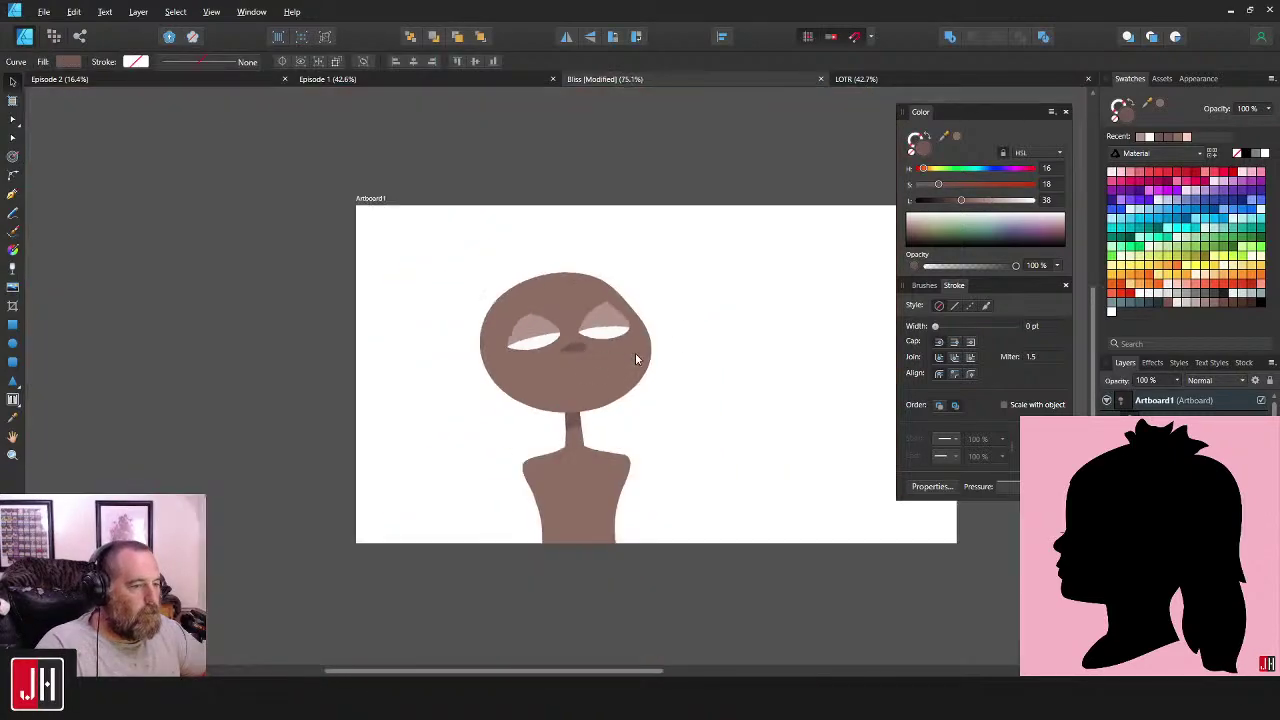
{"action": "left_click", "coordinate": [681, 355]}
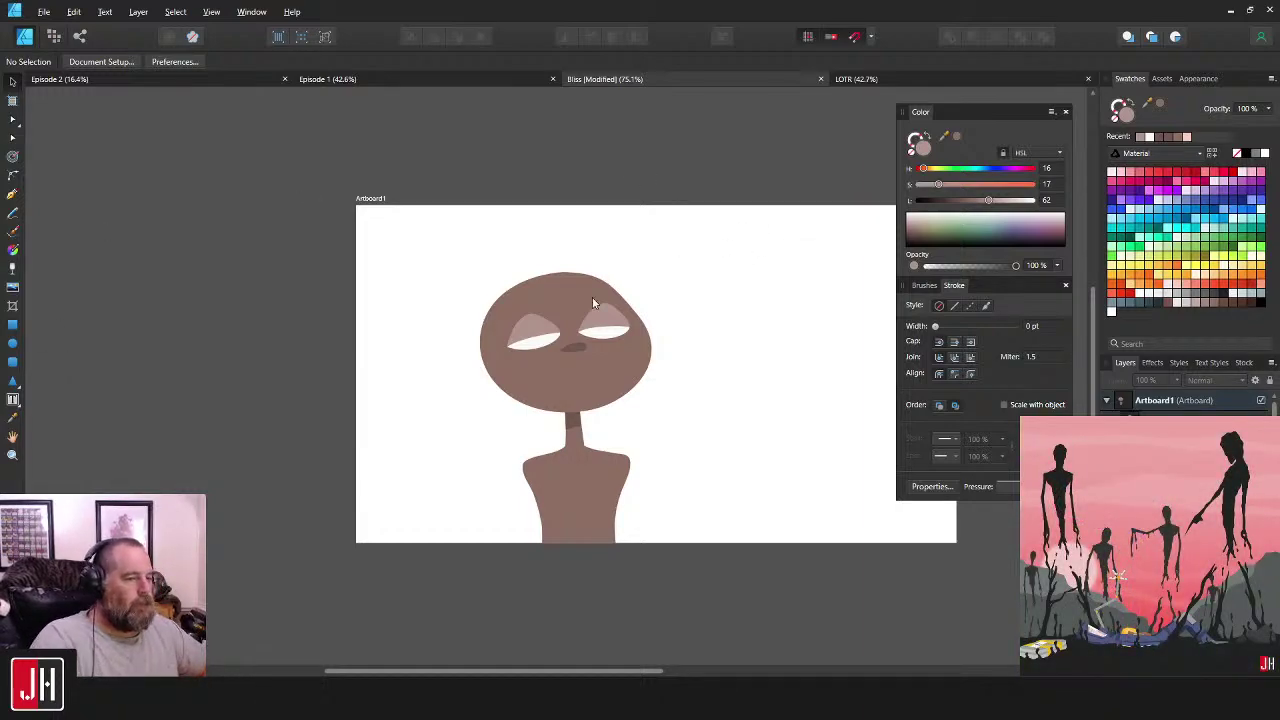
- Select the head with its eyes, eyelids and nose and nudge them together slightly upward on the neck
{"action": "left_click_drag", "start_coordinate": [631, 328], "coordinate": [615, 312]}
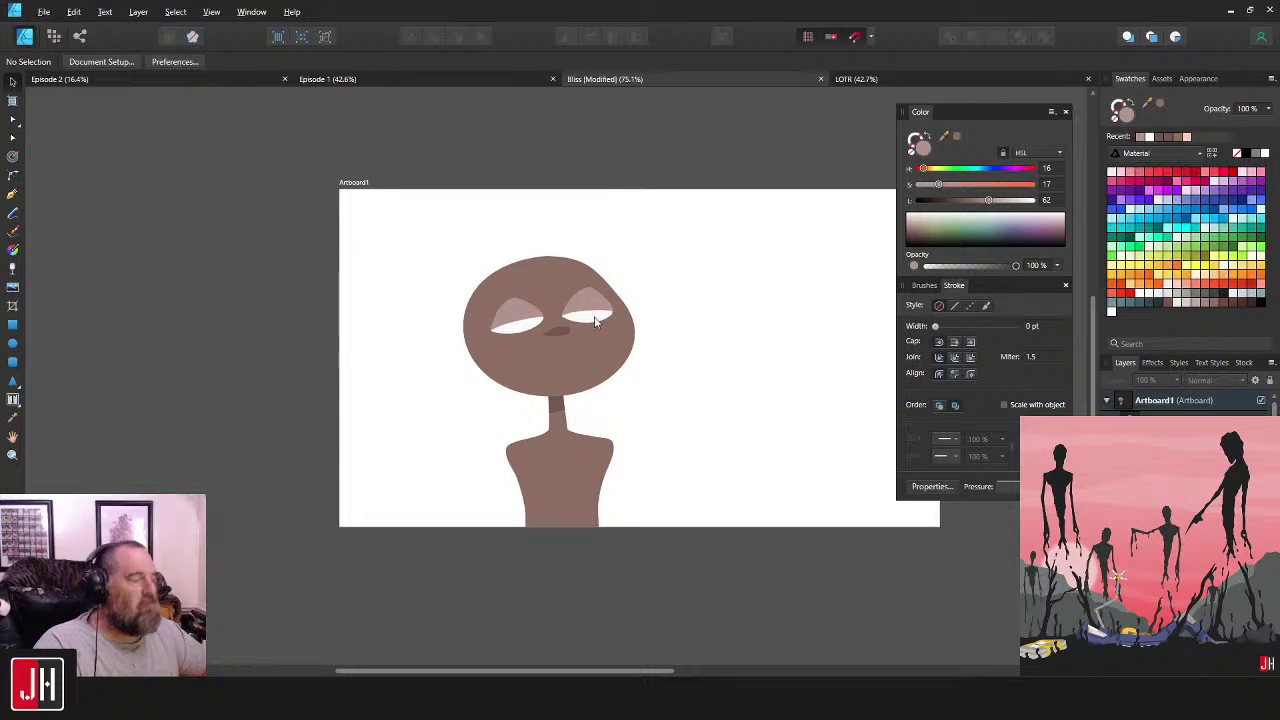
{"action": "left_click_drag", "start_coordinate": [565, 395], "coordinate": [612, 375]}
{"action": "scroll", "coordinate": [614, 380], "scroll_direction": "up", "scroll_amount": 2, "text": "ctrl"}
{"action": "scroll", "coordinate": [668, 309], "scroll_direction": "up", "scroll_amount": 1, "text": "ctrl"}
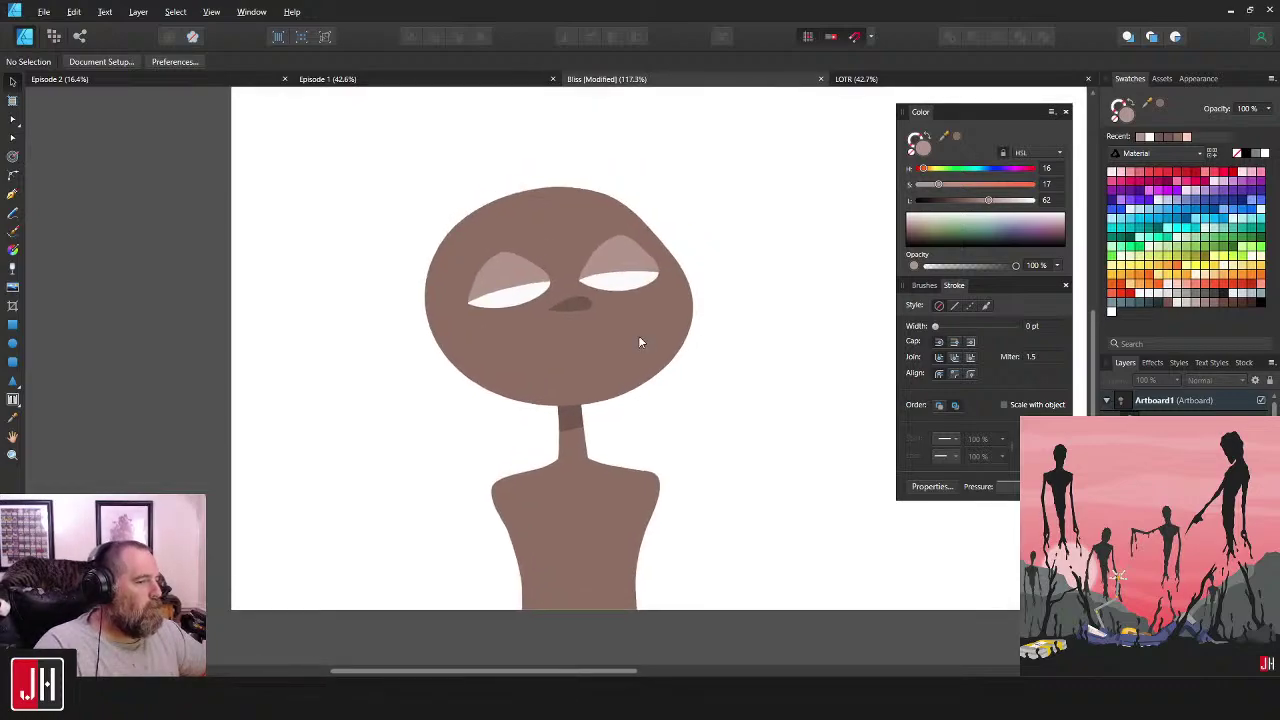
{"action": "scroll", "coordinate": [694, 366], "scroll_direction": "down", "scroll_amount": 1, "text": "ctrl"}
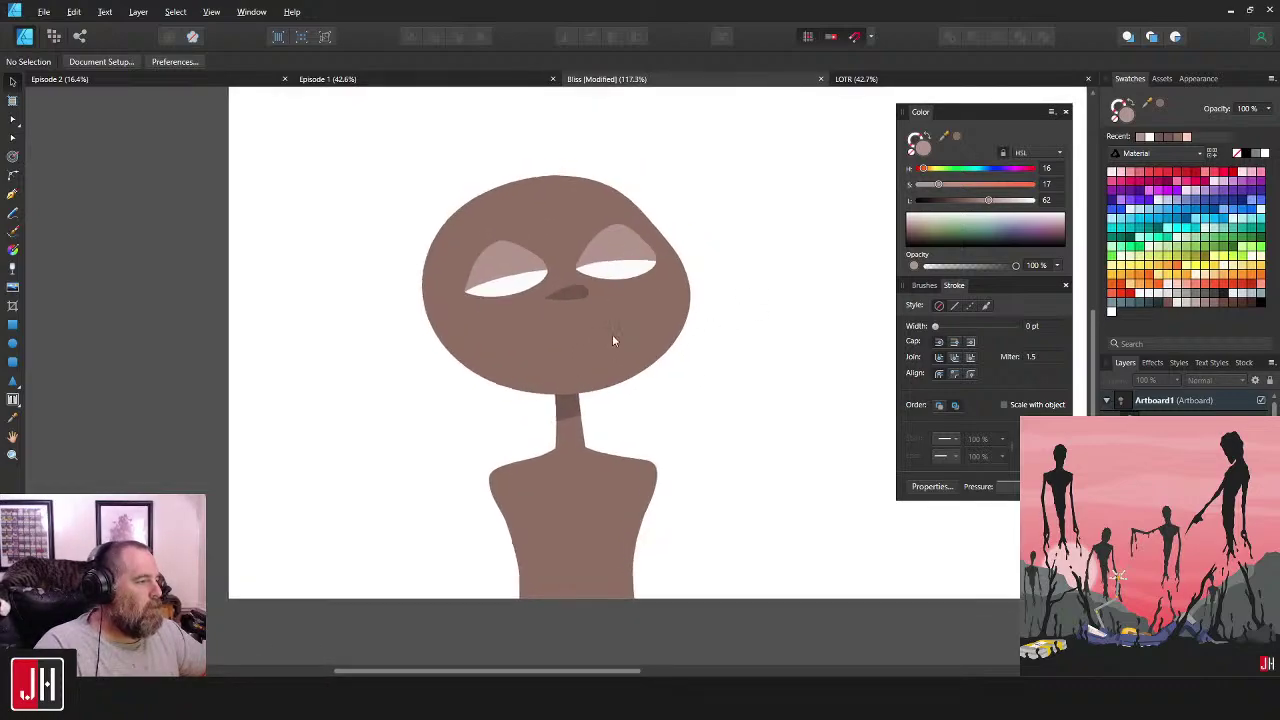
{"action": "scroll", "coordinate": [609, 337], "scroll_direction": "up", "scroll_amount": 1, "text": "ctrl"}
{"action": "left_click_drag", "start_coordinate": [334, 184], "coordinate": [790, 452]}
{"action": "scroll", "coordinate": [650, 379], "scroll_direction": "up", "scroll_amount": 2, "text": "ctrl"}
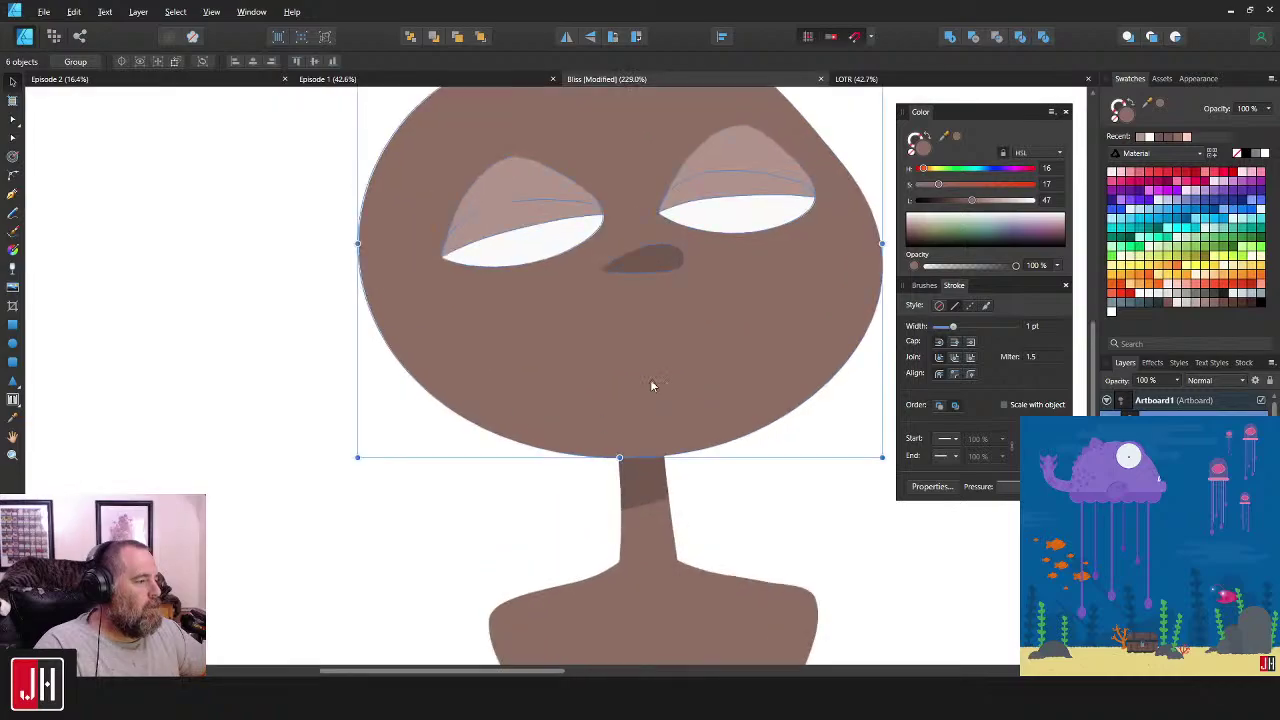
{"action": "left_click_drag", "start_coordinate": [646, 385], "coordinate": [649, 380]}
{"action": "scroll", "coordinate": [664, 391], "scroll_direction": "down", "scroll_amount": 8}
{"action": "left_click", "coordinate": [738, 411]}
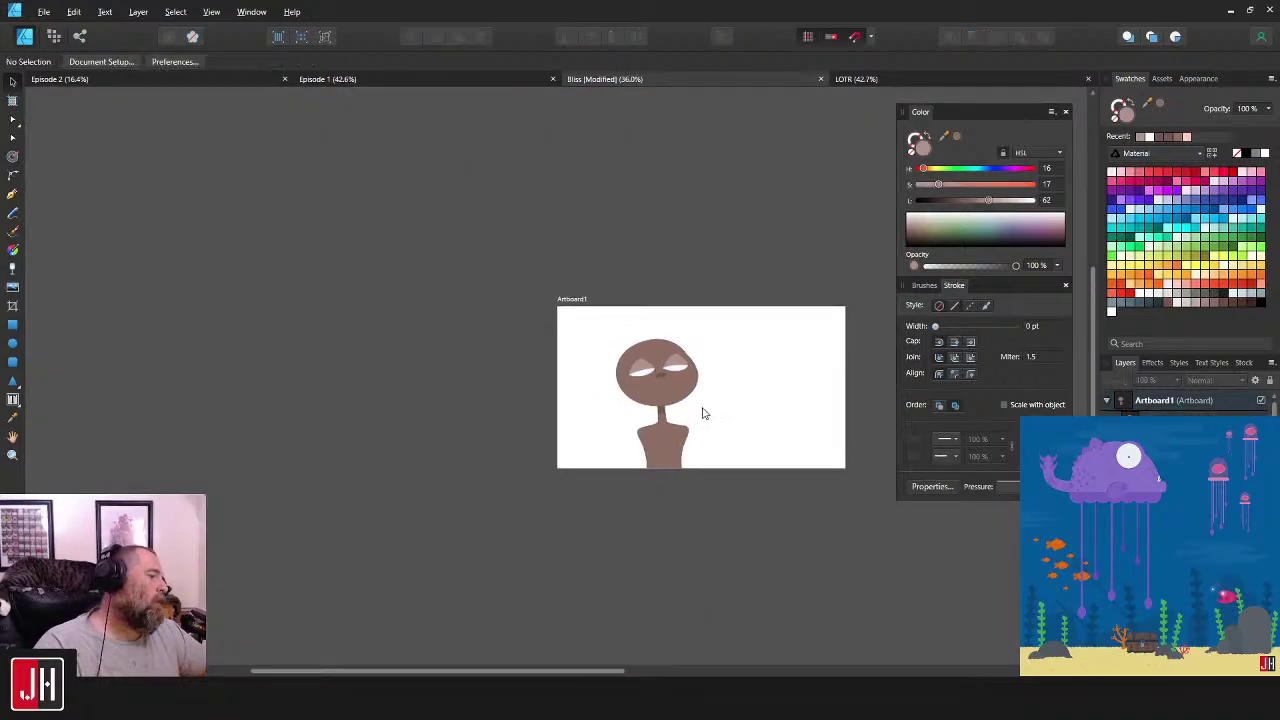
{"action": "scroll", "coordinate": [685, 374], "scroll_direction": "up", "scroll_amount": 3}
{"action": "scroll", "coordinate": [640, 374], "scroll_direction": "up", "scroll_amount": 2}
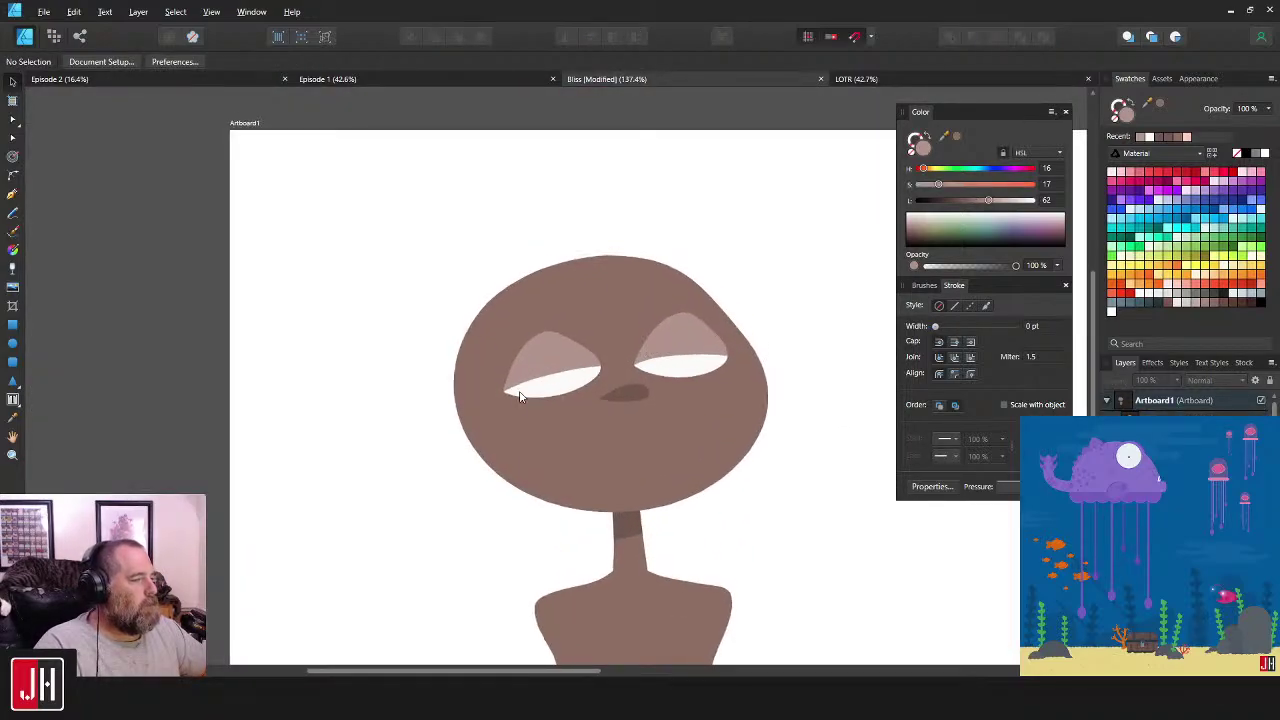
{"action": "scroll", "coordinate": [534, 410], "scroll_direction": "up", "scroll_amount": 1}
{"action": "left_click_drag", "start_coordinate": [561, 394], "coordinate": [541, 345]}
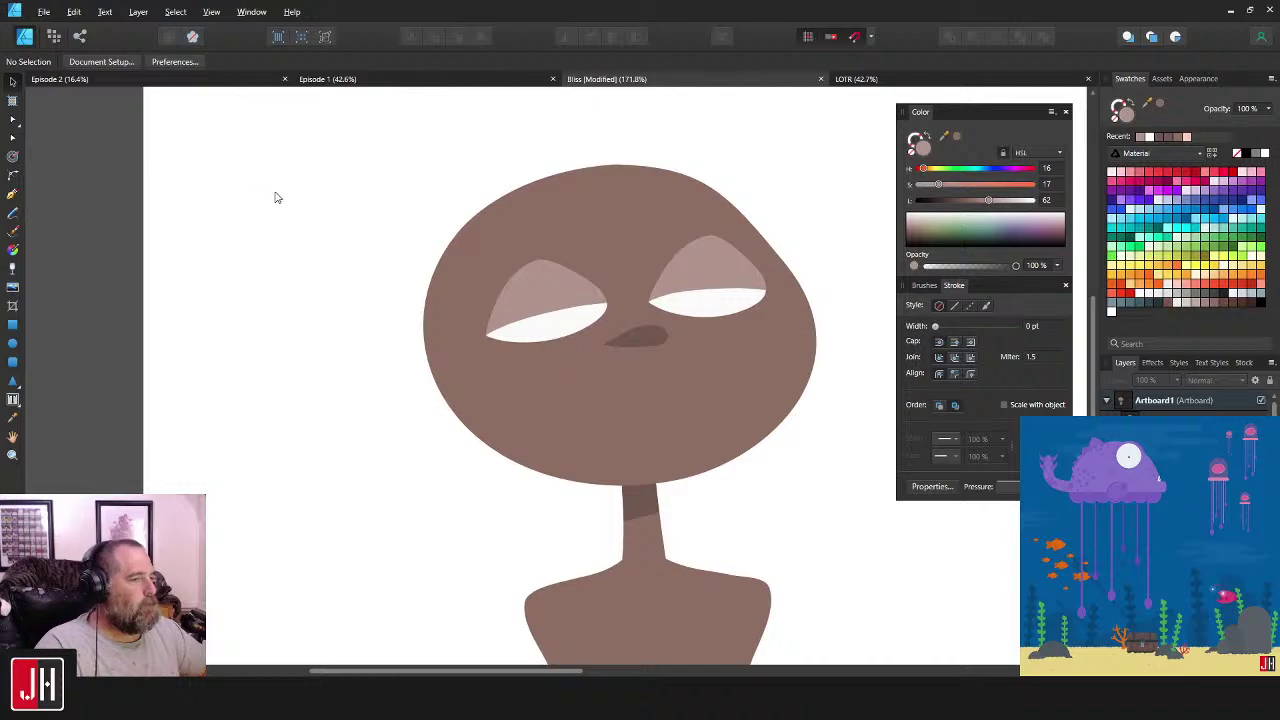
- Ready the Pen tool with a near-black fill for drawing the hair
{"action": "left_click", "coordinate": [13, 193]}
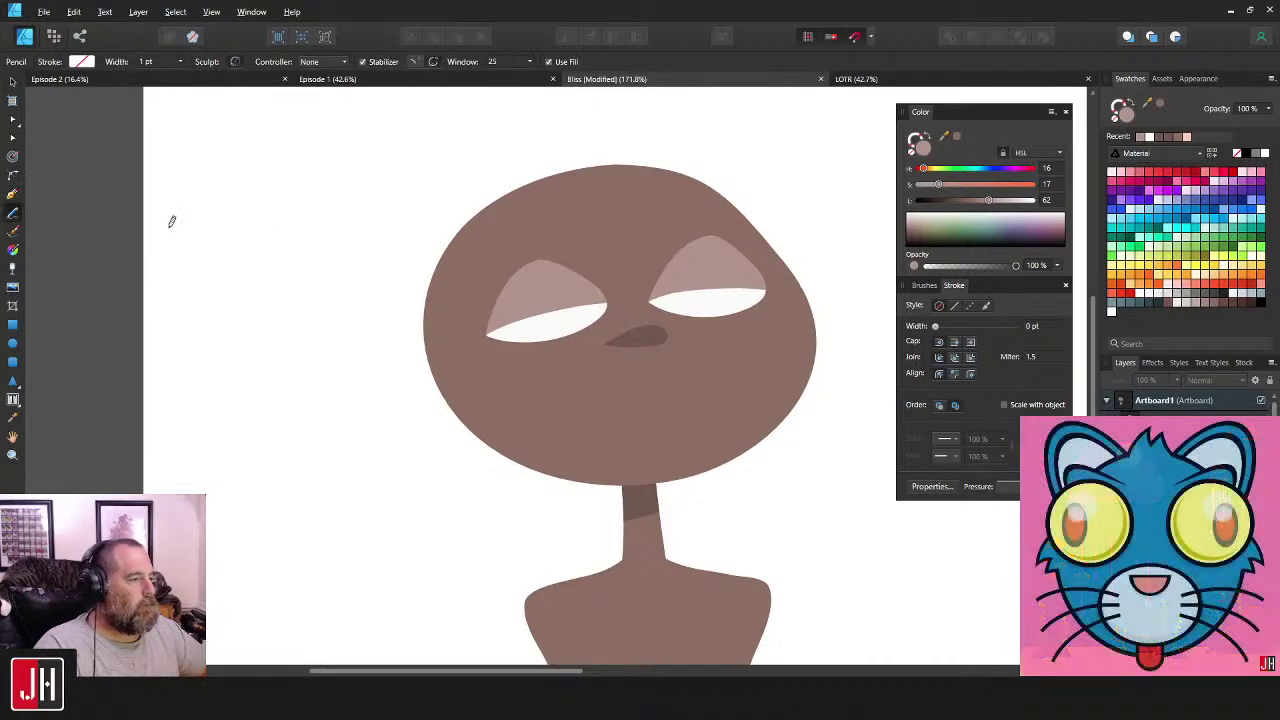
{"action": "left_click", "coordinate": [1230, 298]}
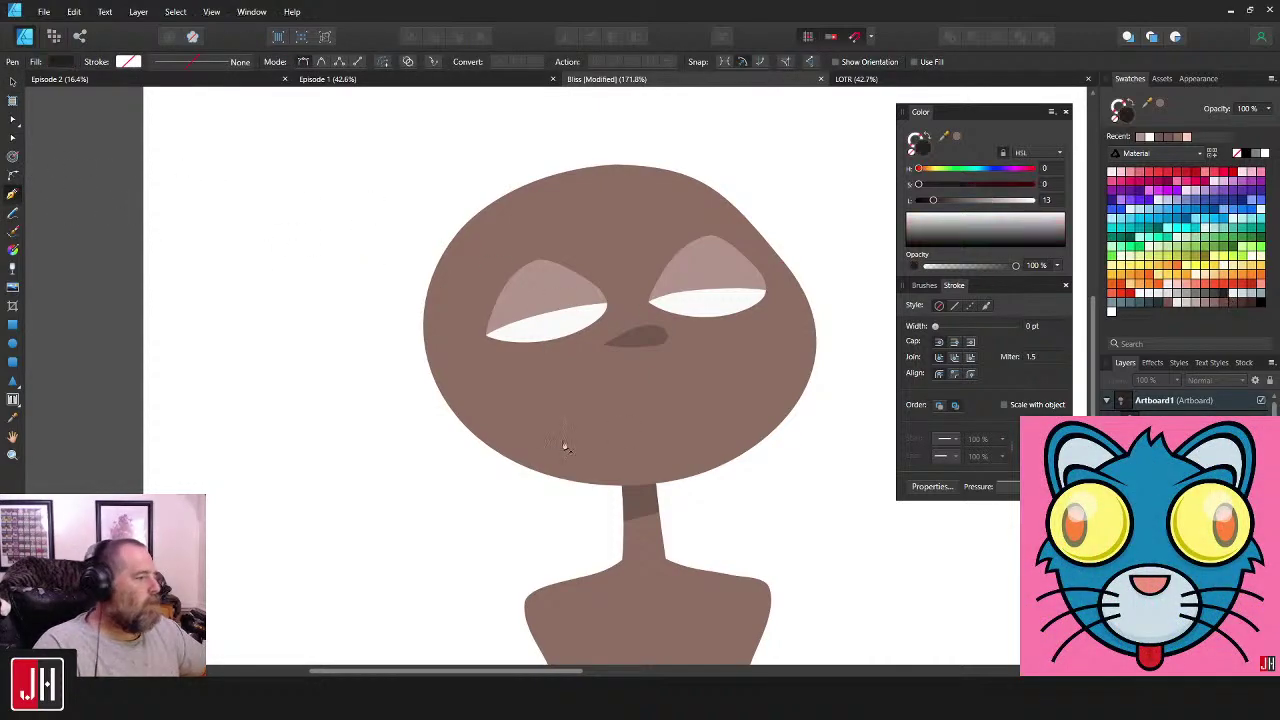
{"action": "left_click", "coordinate": [622, 499]}
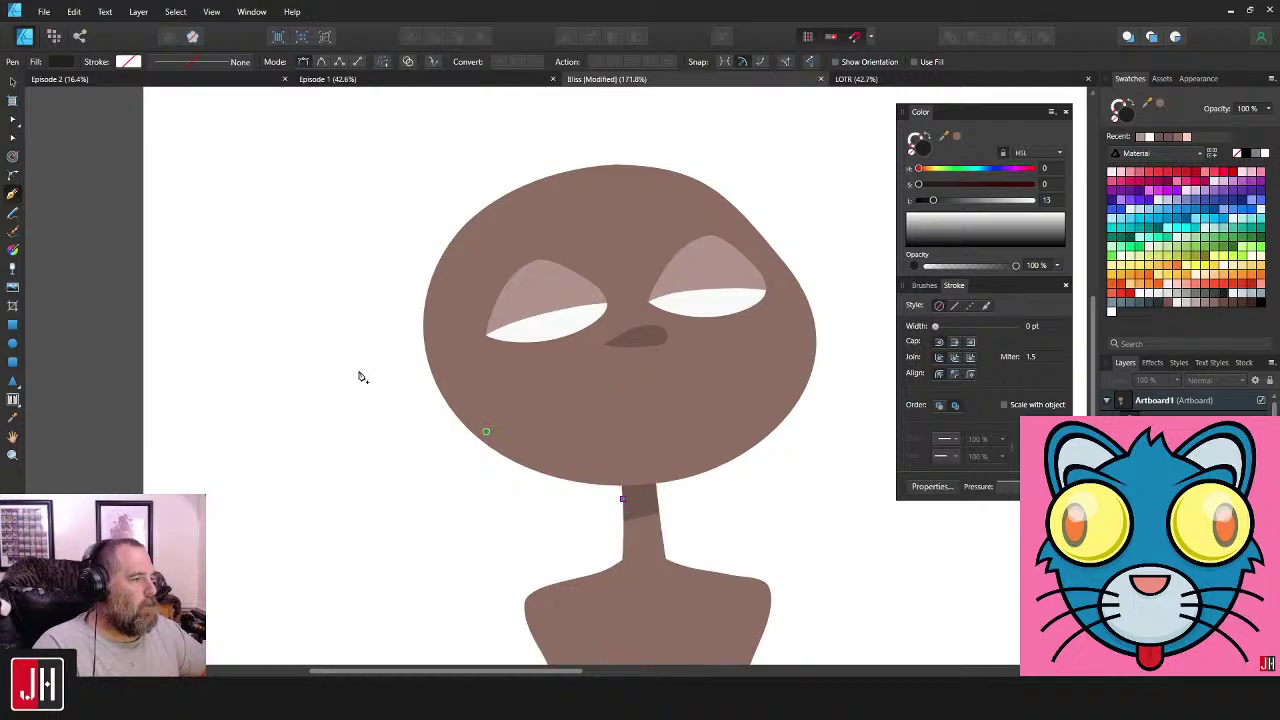
{"action": "left_click_drag", "start_coordinate": [395, 254], "coordinate": [491, 57]}
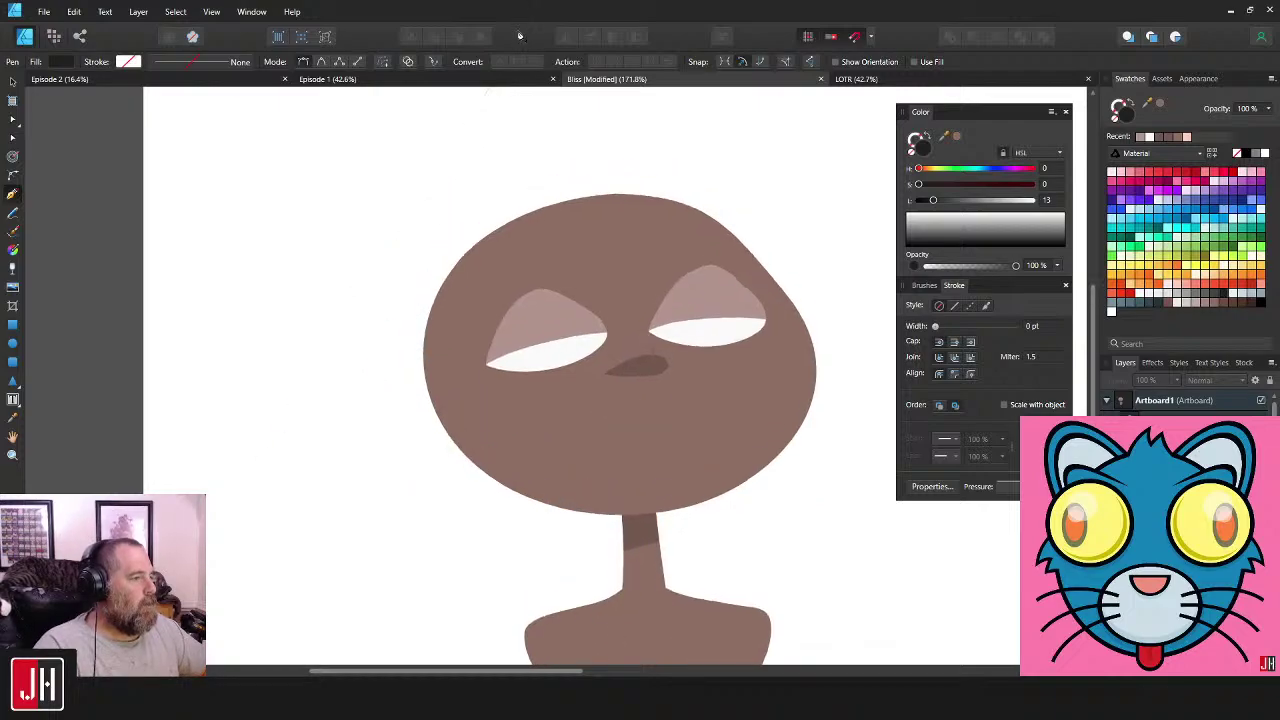
{"action": "scroll", "coordinate": [558, 403], "scroll_direction": "down", "scroll_amount": 2}
{"action": "key", "text": "ctrl+z"}
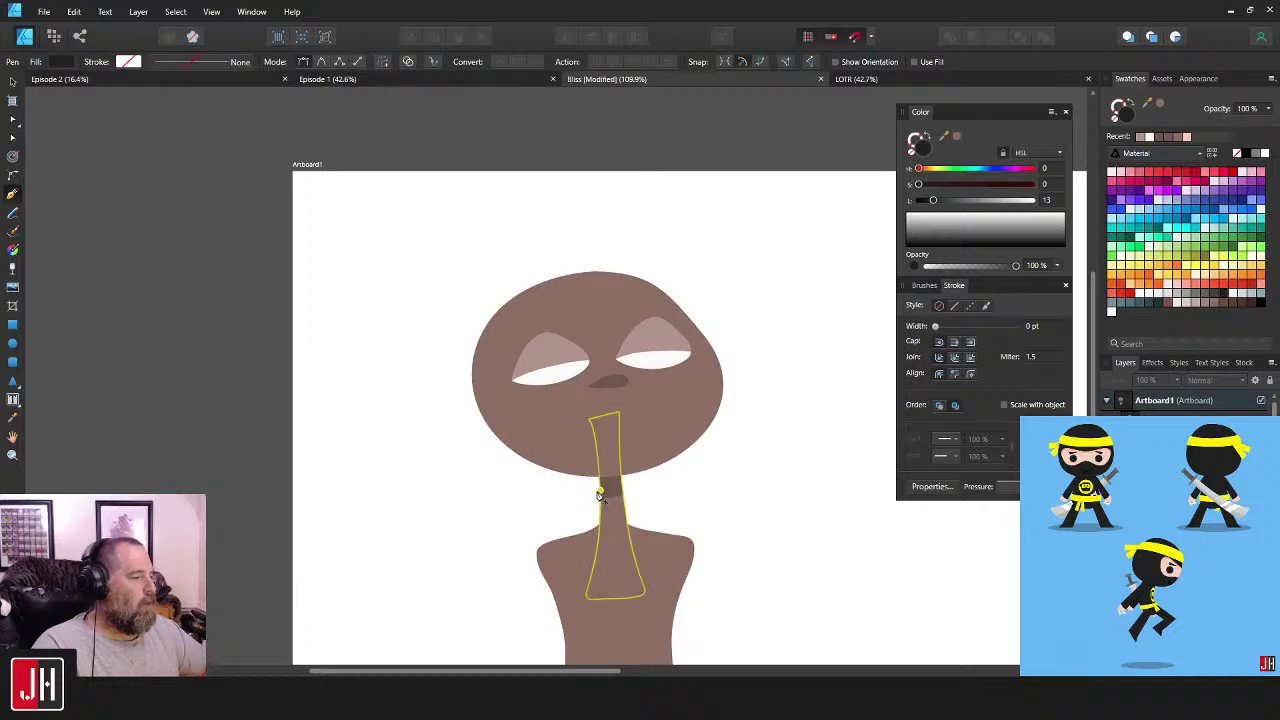
- Draw a closed curved hair outline around the whole head with the Pen tool, starting and ending at the neck just below the chin
{"action": "left_click", "coordinate": [600, 490]}
{"action": "mouse_move", "coordinate": [465, 318]}
{"action": "left_mouse_down"}
{"action": "mouse_move", "coordinate": [577, 154]}
{"action": "mouse_move", "coordinate": [551, 164]}
{"action": "left_mouse_up"}
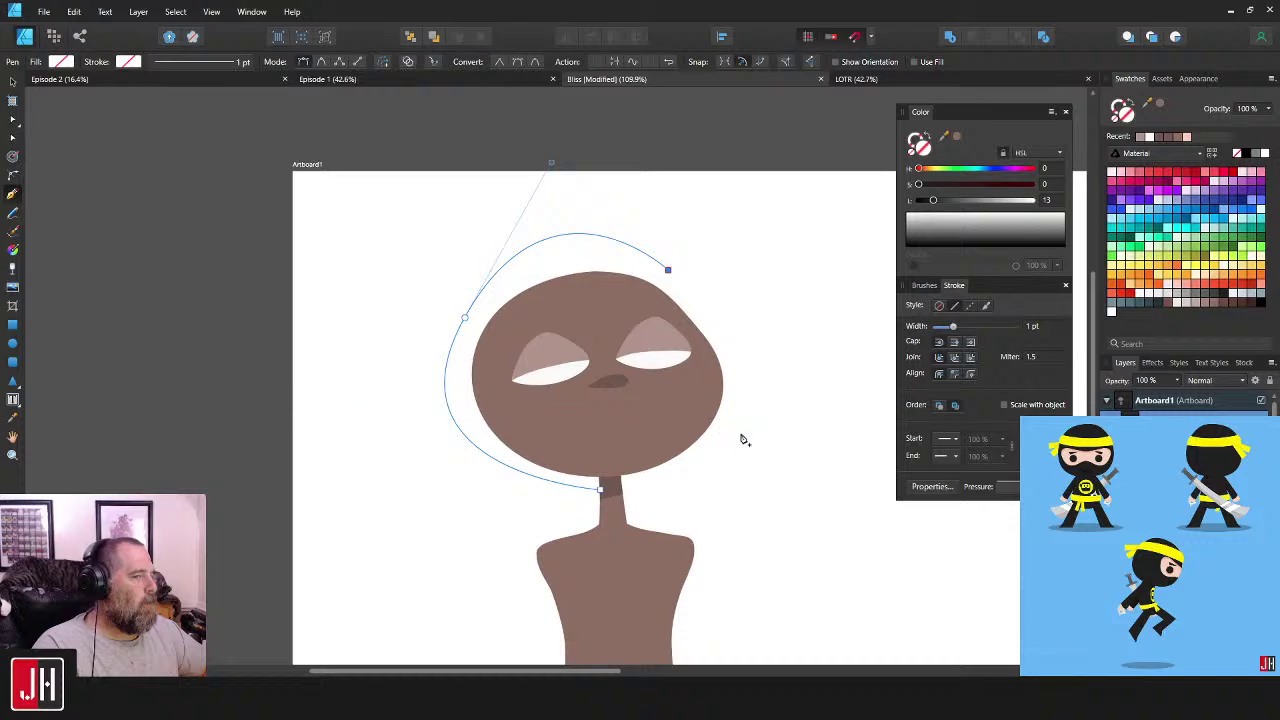
{"action": "left_click_drag", "start_coordinate": [750, 436], "coordinate": [737, 412]}
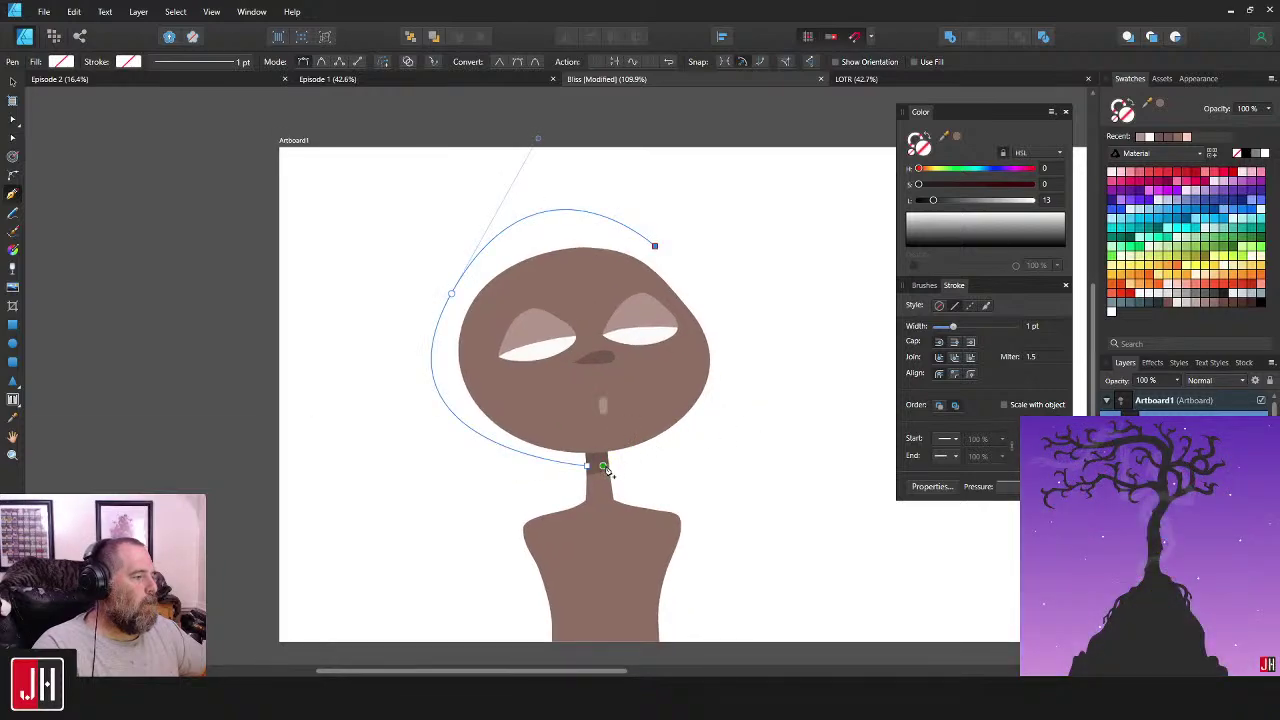
{"action": "left_click_drag", "start_coordinate": [606, 466], "coordinate": [397, 523]}
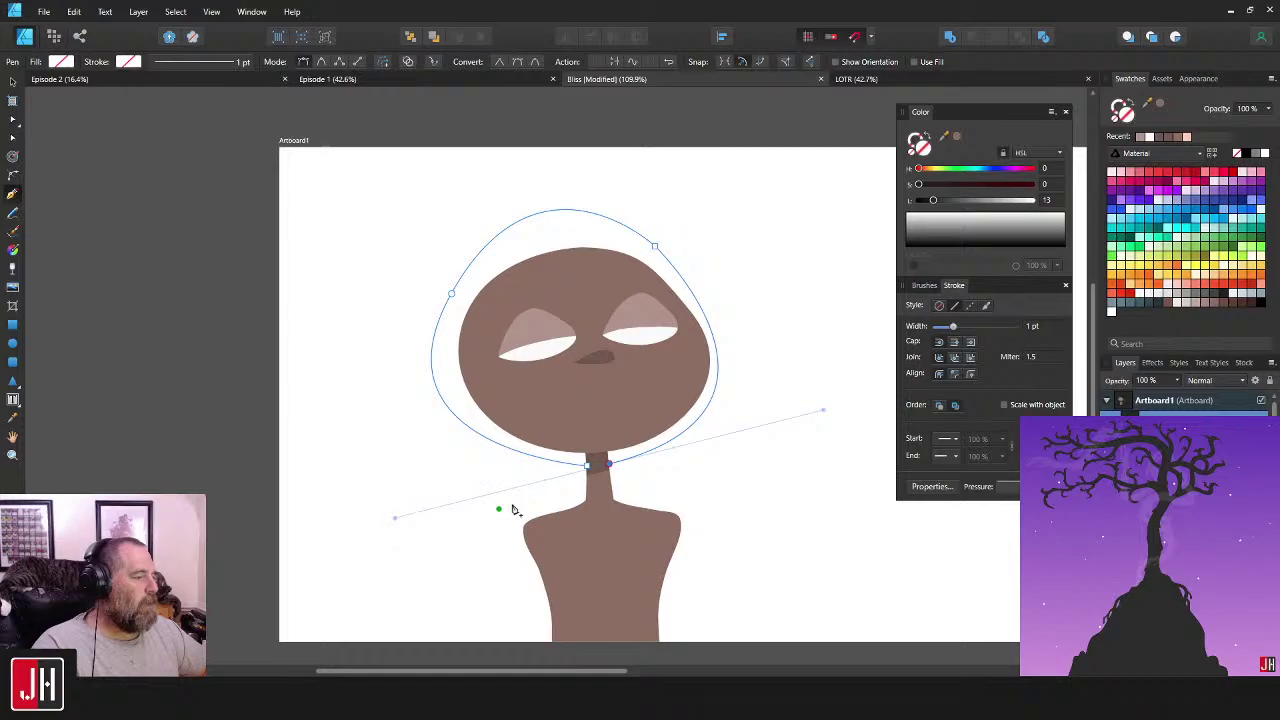
{"action": "scroll", "coordinate": [605, 480], "scroll_direction": "up", "scroll_amount": 4}
{"action": "left_click", "coordinate": [611, 448], "text": "alt"}
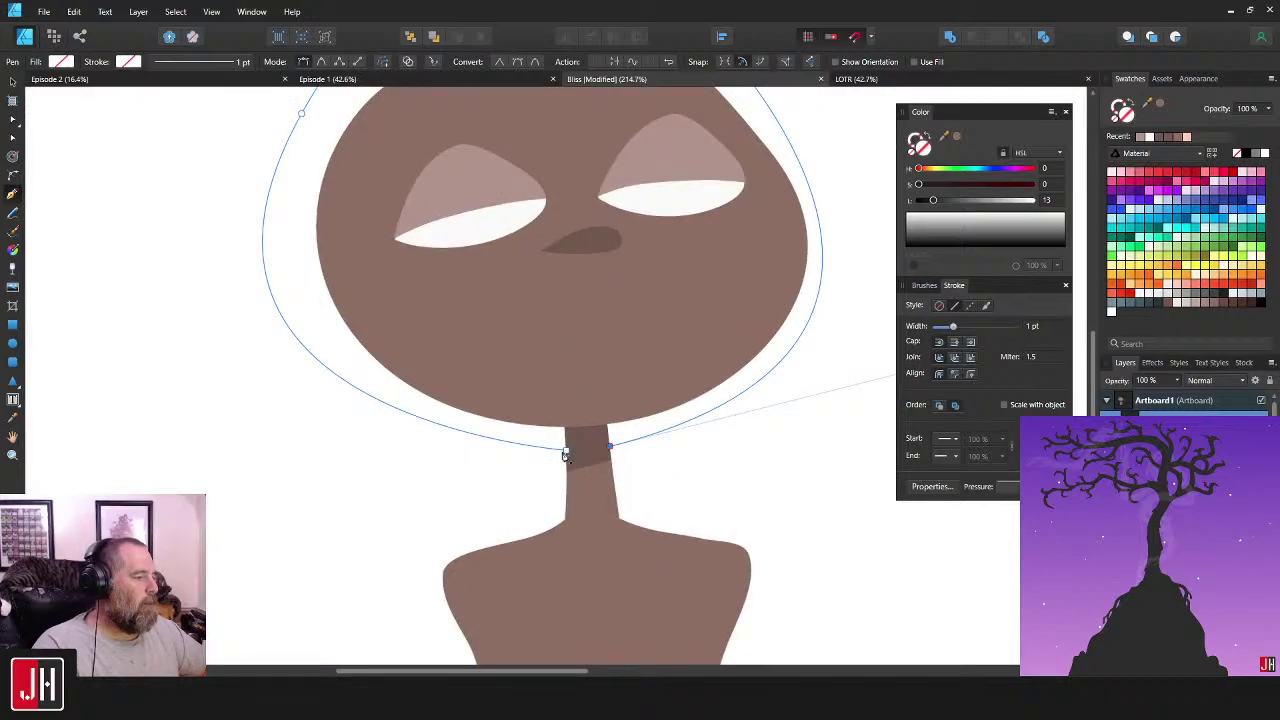
{"action": "left_click", "coordinate": [566, 451]}
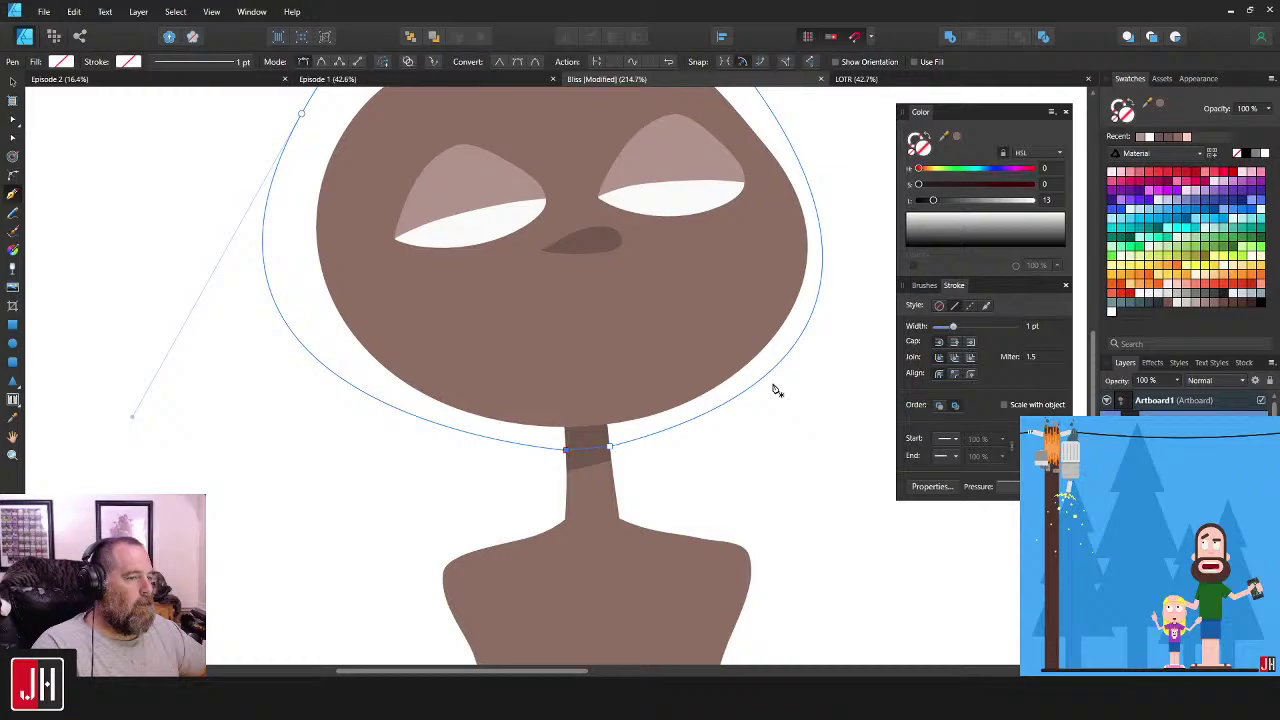
- Fill the hair outline with near-black and send it behind the head and neck
{"action": "left_click", "coordinate": [1227, 295]}
{"action": "key", "text": "v"}
{"action": "key", "text": "ctrl+shift+bracketleft"}
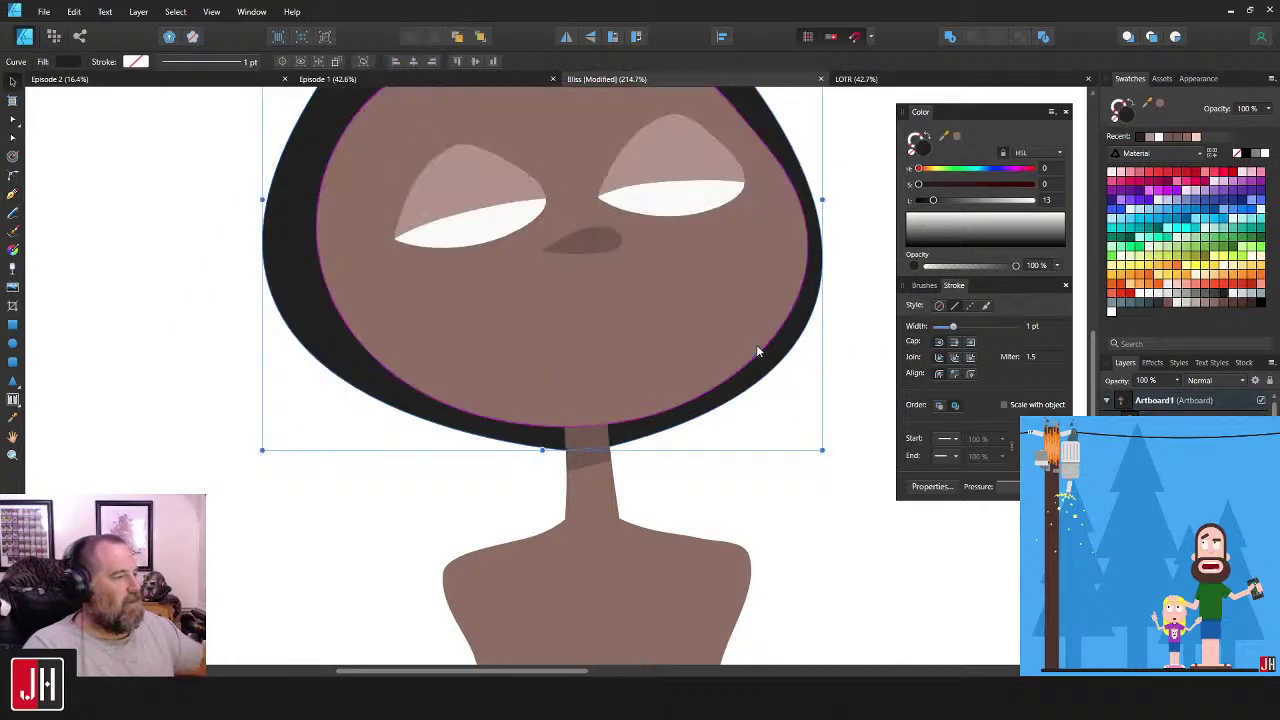
{"action": "key", "text": "ctrl+0"}
{"action": "scroll", "coordinate": [600, 228], "scroll_direction": "up", "scroll_amount": 3}
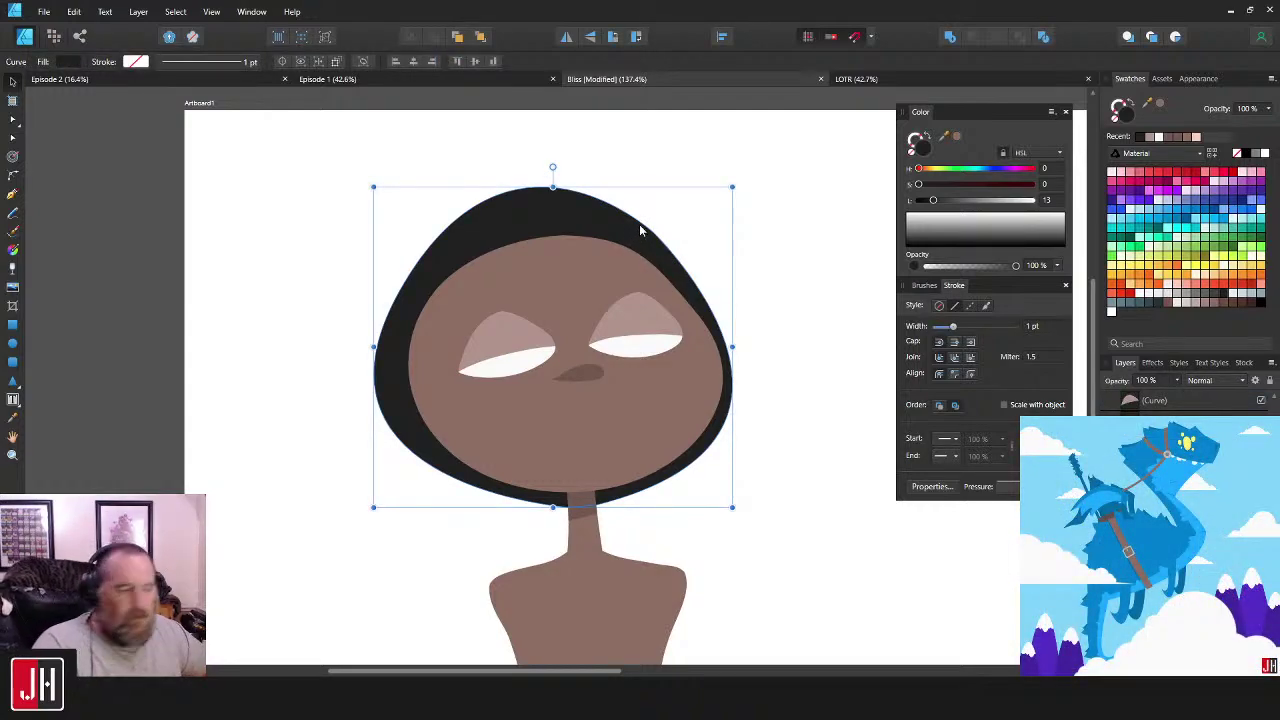
- Refine the hair's silhouette by moving its upper-right and left nodes slightly and bulging the lower-right curve outward
{"action": "key", "text": "a"}
{"action": "left_click_drag", "start_coordinate": [653, 234], "coordinate": [655, 241]}
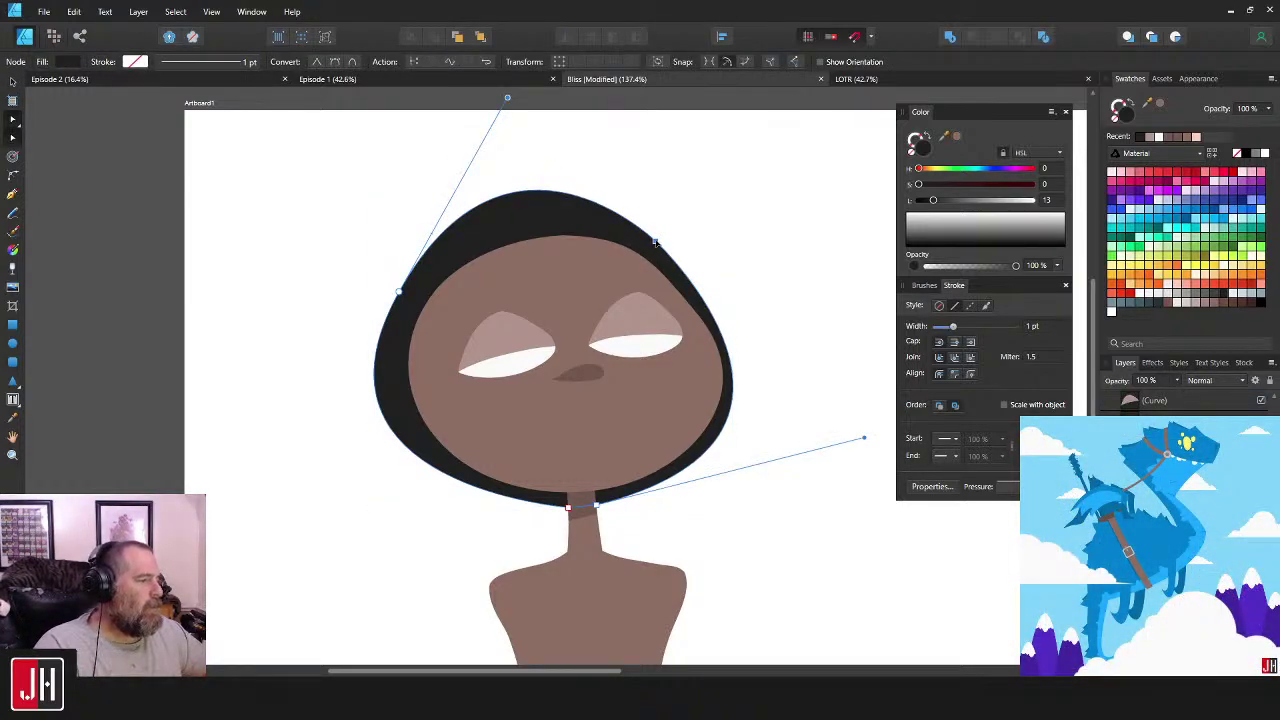
{"action": "left_click", "coordinate": [725, 231]}
{"action": "left_click", "coordinate": [538, 203]}
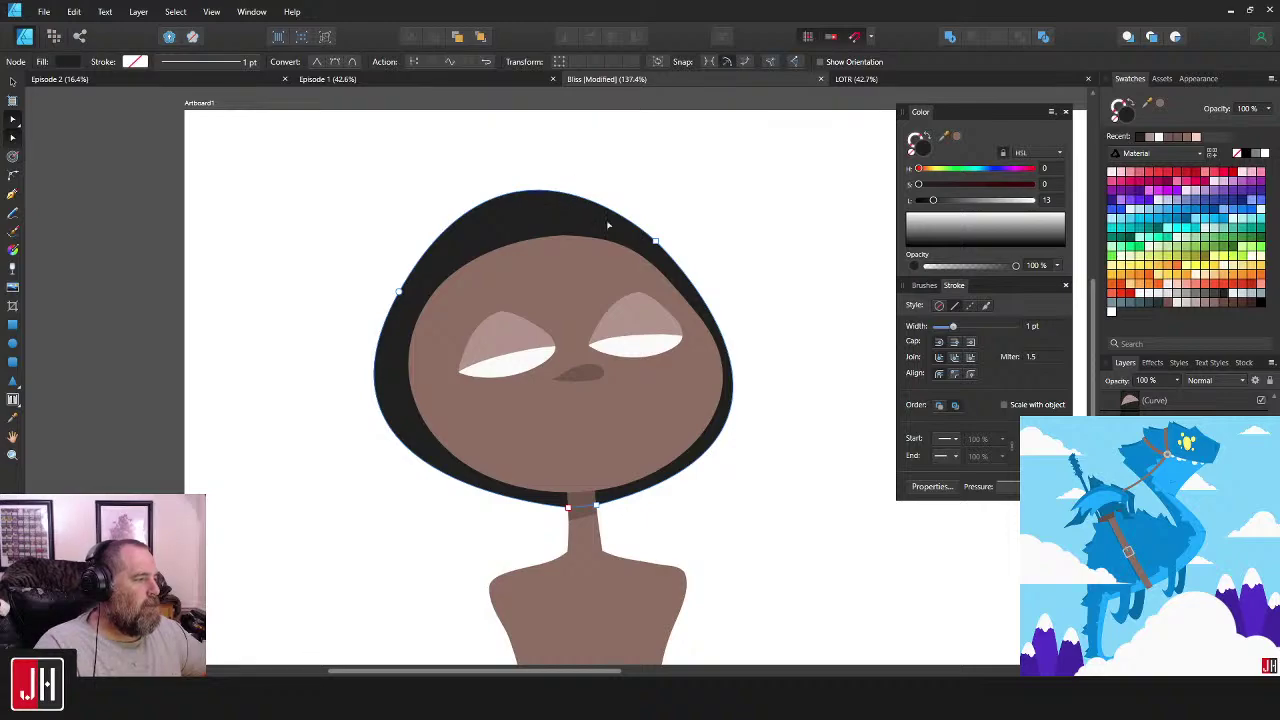
{"action": "left_click_drag", "start_coordinate": [656, 242], "coordinate": [661, 249]}
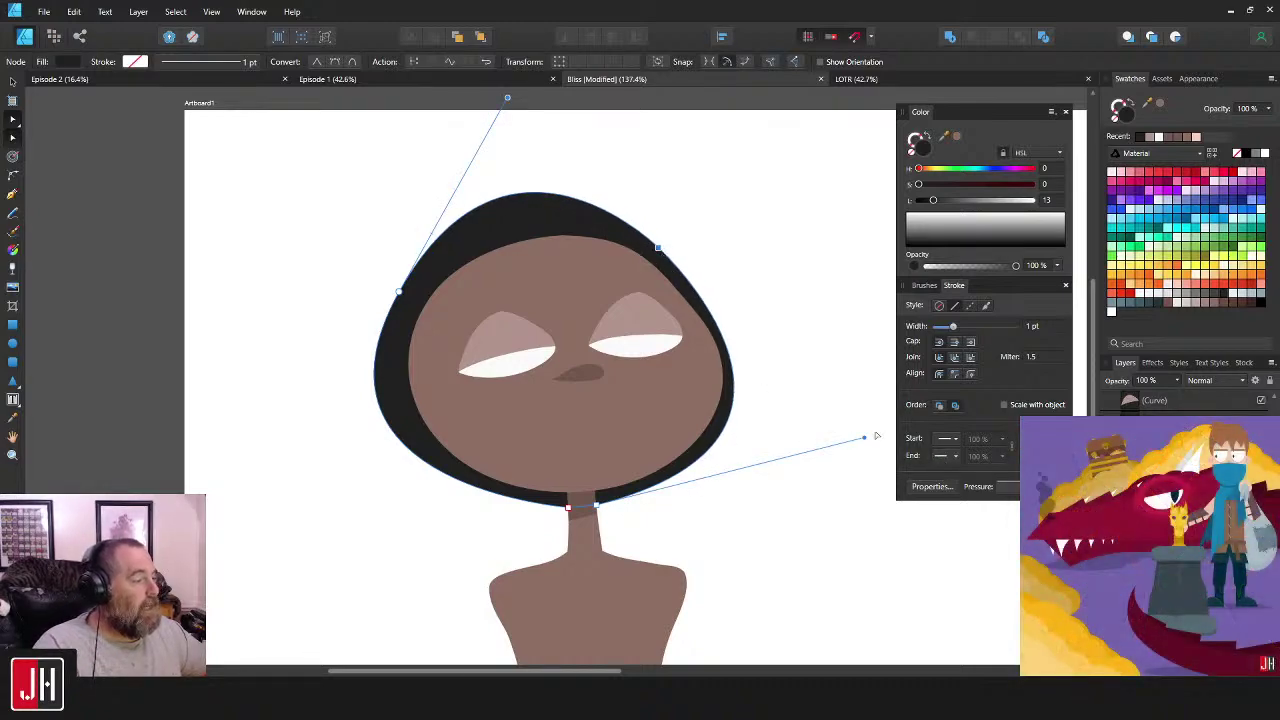
{"action": "mouse_move", "coordinate": [872, 436]}
{"action": "left_mouse_down"}
{"action": "mouse_move", "coordinate": [884, 423]}
{"action": "mouse_move", "coordinate": [871, 425]}
{"action": "left_mouse_up"}
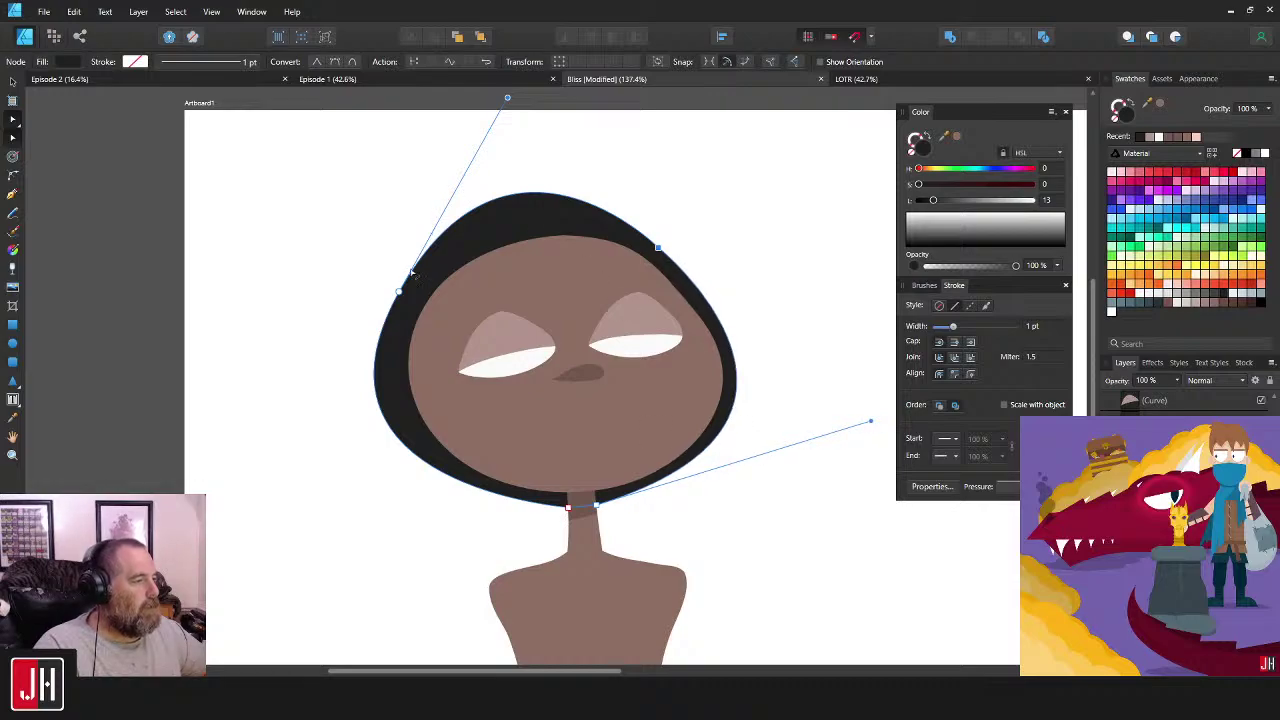
{"action": "left_click_drag", "start_coordinate": [406, 292], "coordinate": [410, 292]}
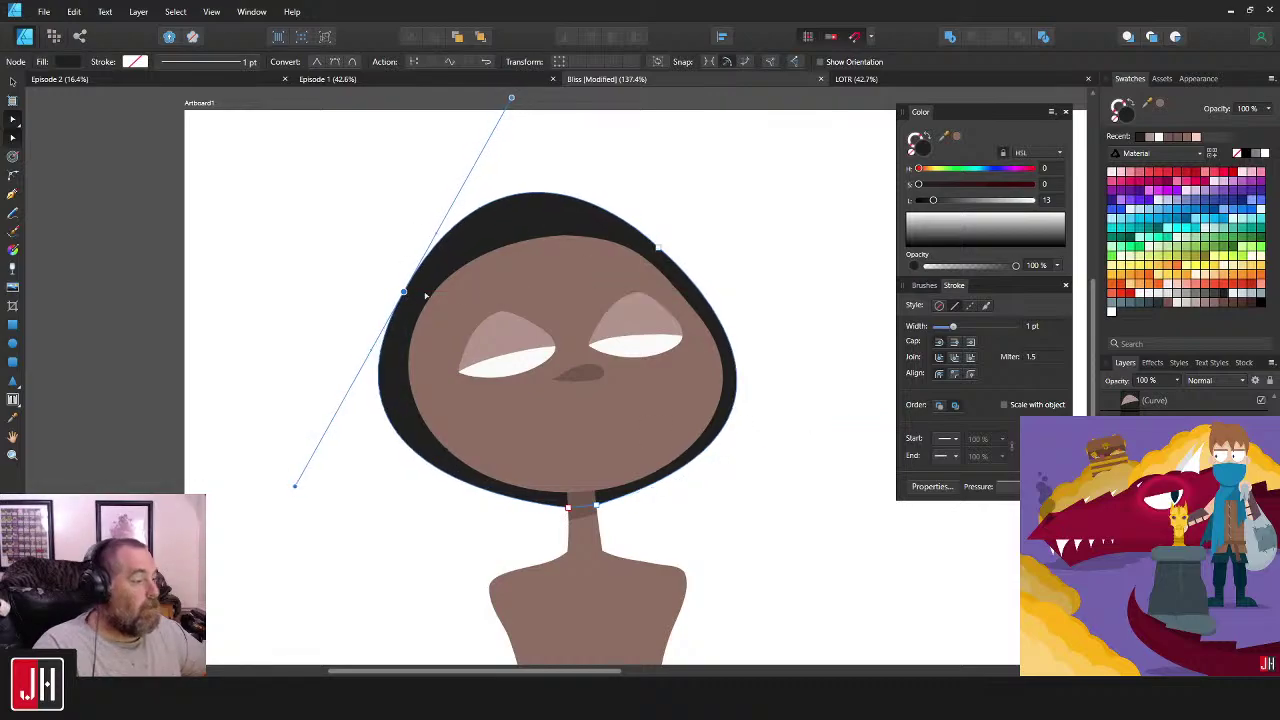
{"action": "left_click_drag", "start_coordinate": [658, 247], "coordinate": [661, 247]}
{"action": "key", "text": "v"}
{"action": "left_click", "coordinate": [755, 234]}
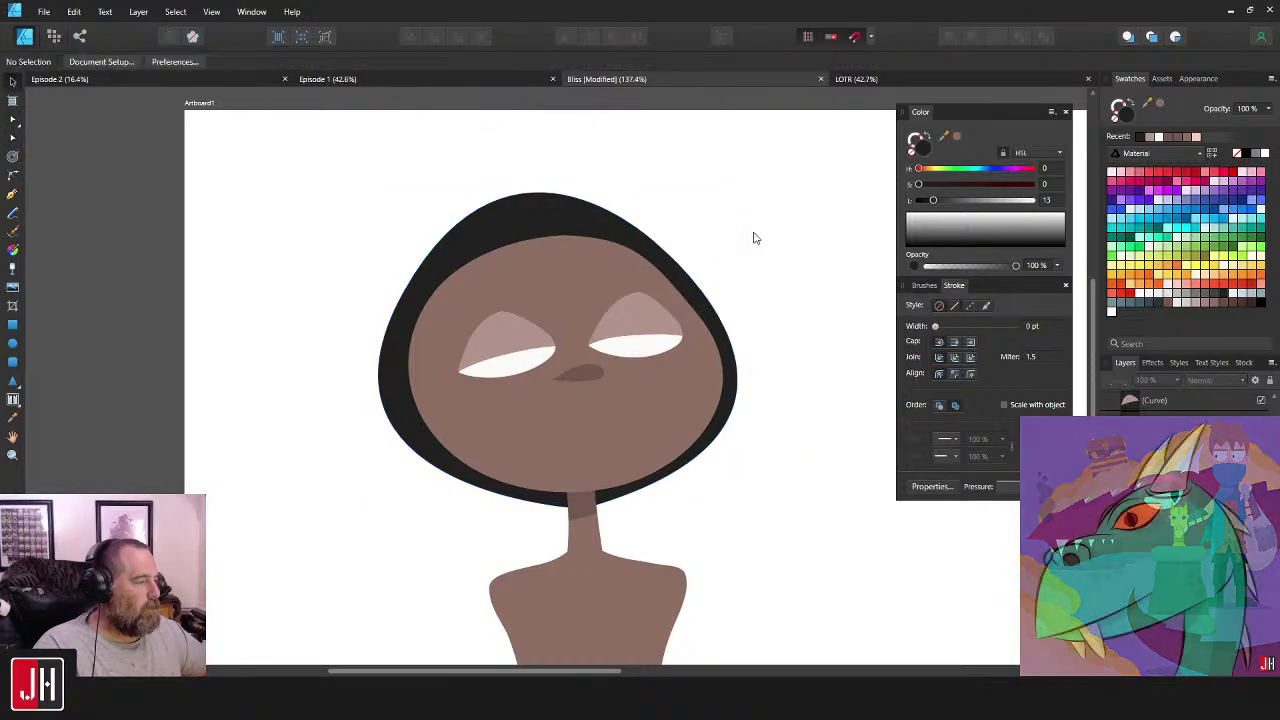
- Lower the crown of the hair slightly by shortening the curve handle above the head
{"action": "double_click", "coordinate": [542, 215]}
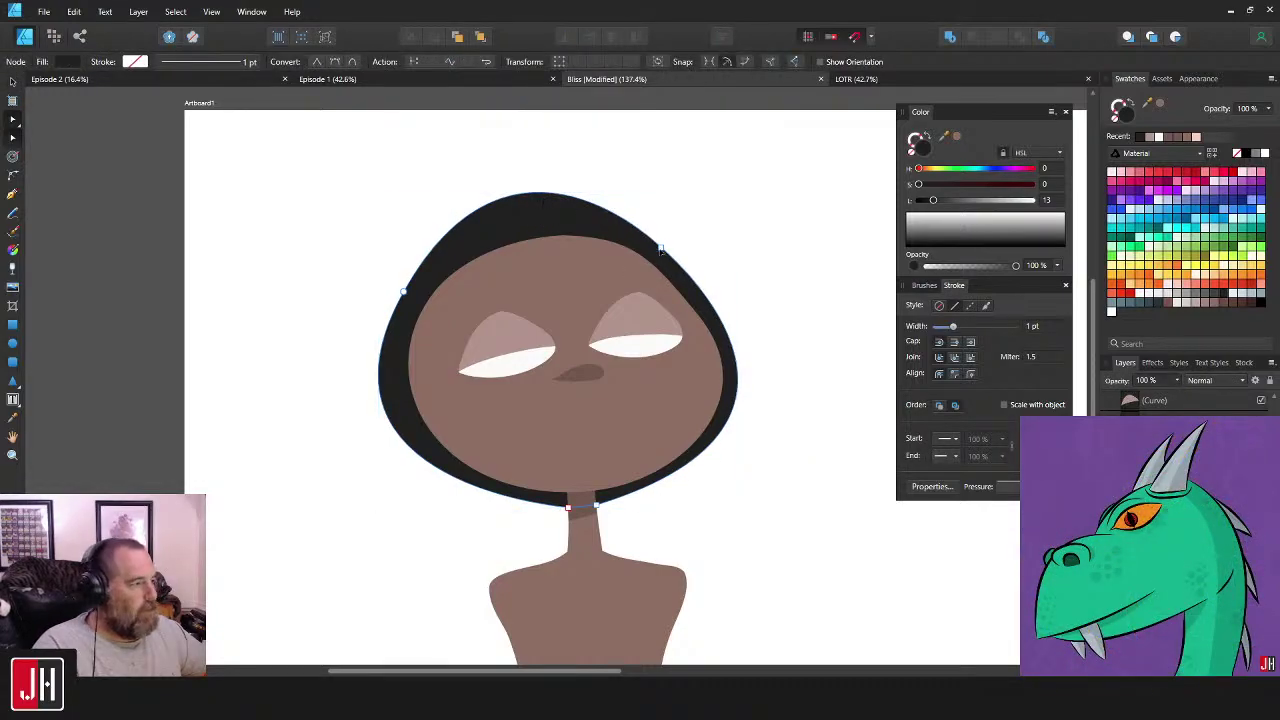
{"action": "left_click", "coordinate": [594, 209]}
{"action": "mouse_move", "coordinate": [511, 102]}
{"action": "left_mouse_down"}
{"action": "mouse_move", "coordinate": [523, 123]}
{"action": "mouse_move", "coordinate": [511, 113]}
{"action": "left_mouse_up"}
{"action": "key", "text": "Escape"}
{"action": "scroll", "coordinate": [729, 320], "scroll_direction": "down", "scroll_amount": 4}
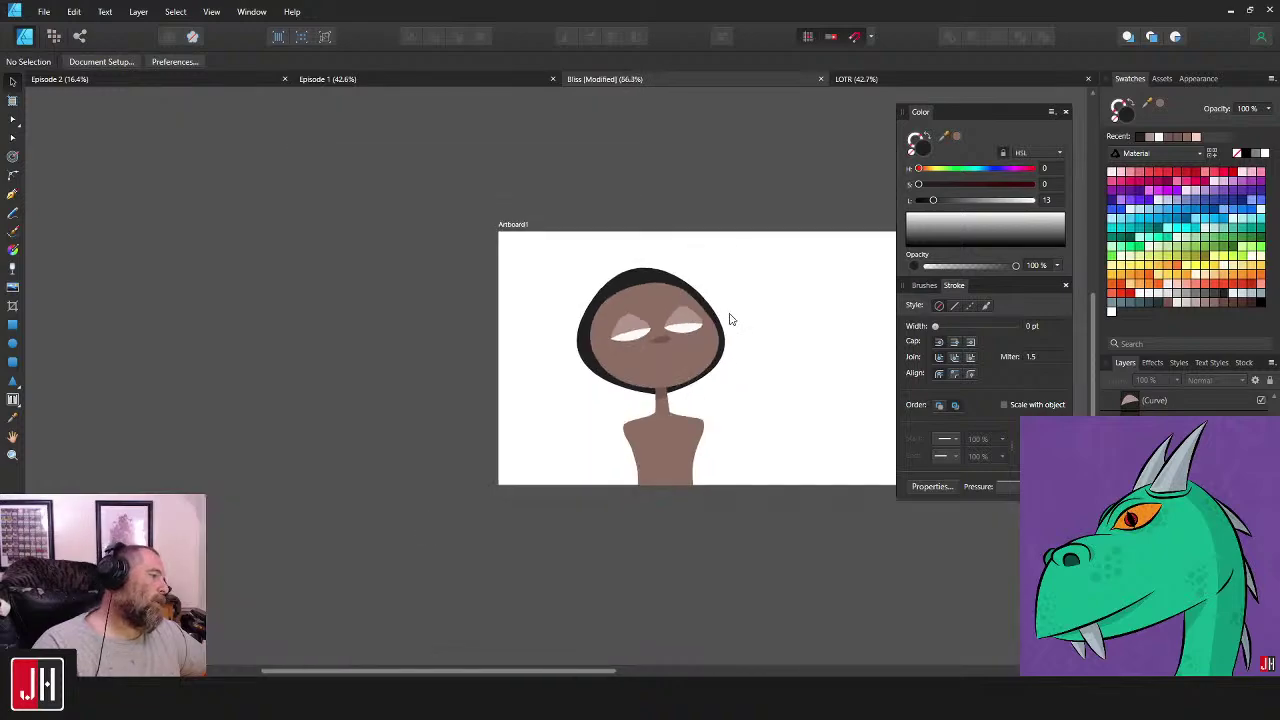
{"action": "scroll", "coordinate": [601, 331], "scroll_direction": "up", "scroll_amount": 4}
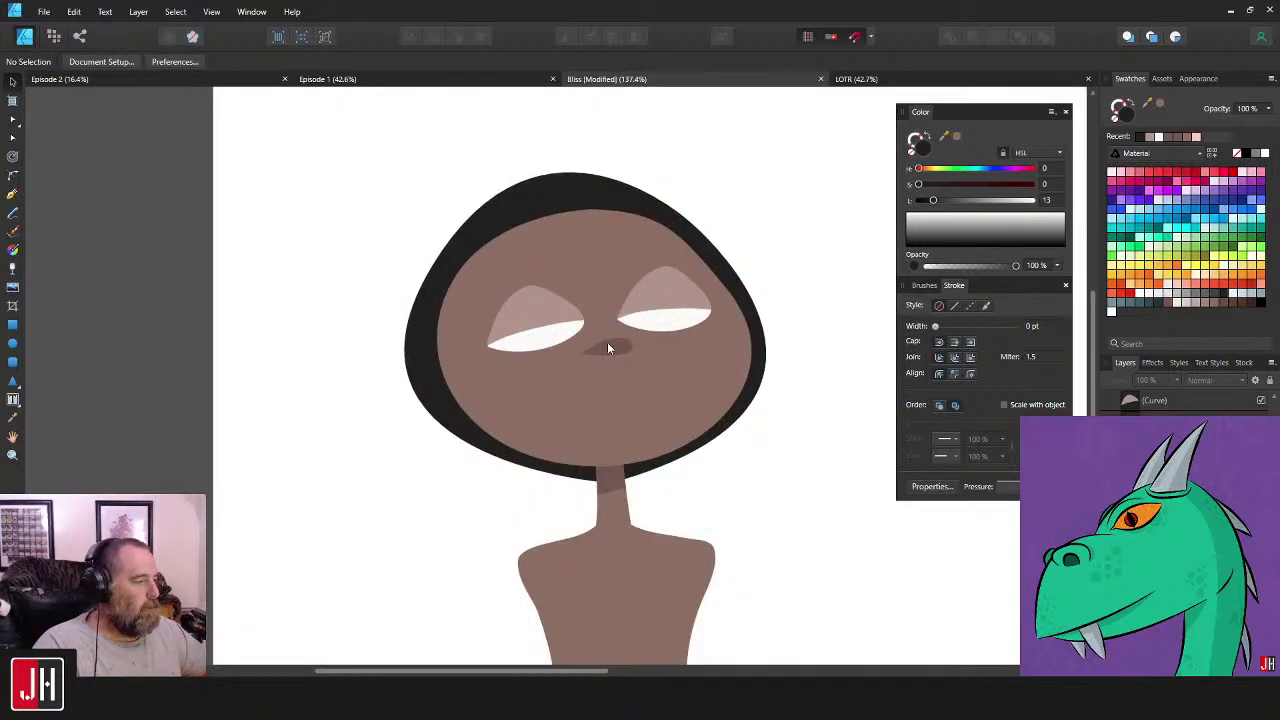
{"action": "scroll", "coordinate": [668, 353], "scroll_direction": "up", "scroll_amount": 2}
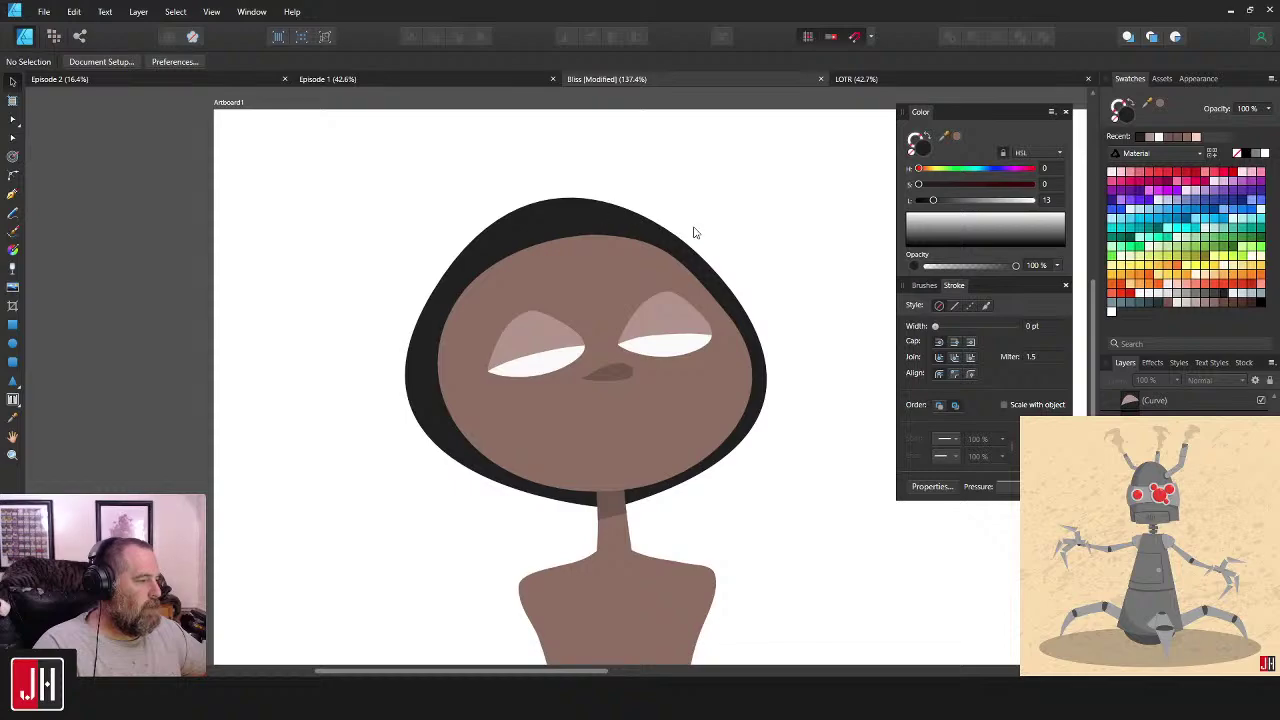
- Sample the nose's dark brown and draw a thin curved crease beneath the left eye with the Pencil tool
{"action": "scroll", "coordinate": [561, 387], "scroll_direction": "up", "scroll_amount": 6}
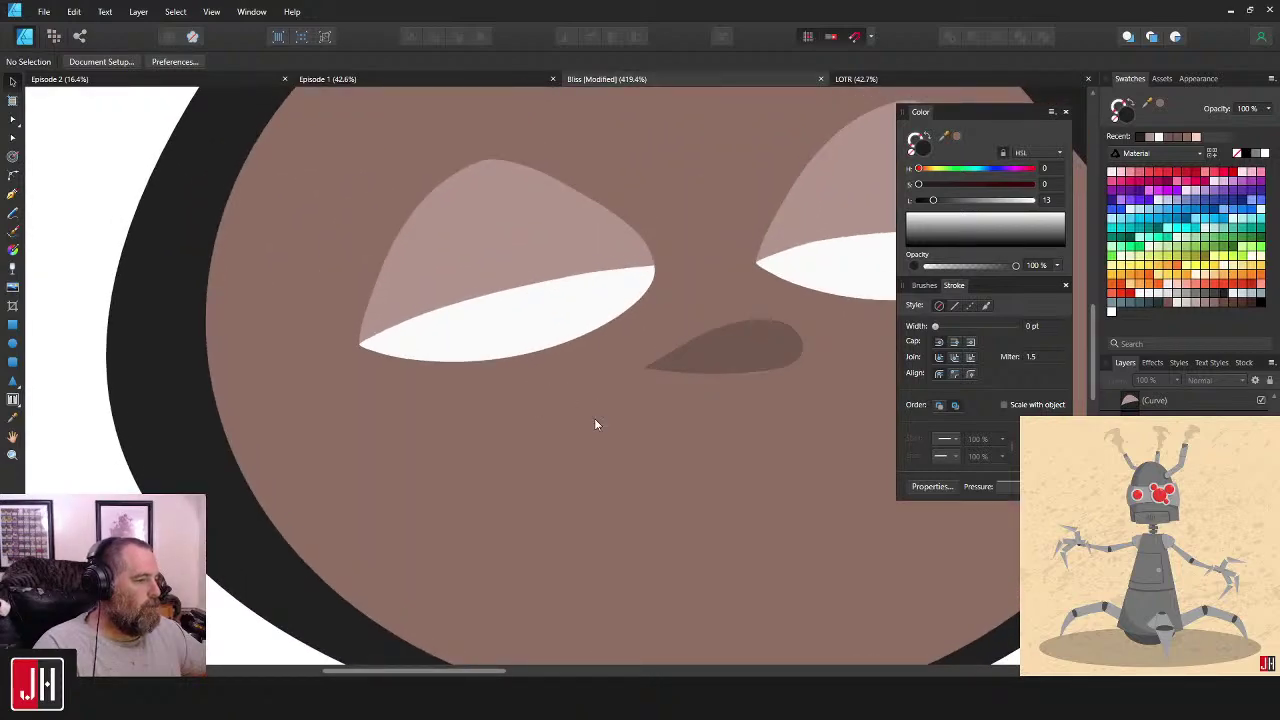
{"action": "left_click_drag", "start_coordinate": [594, 418], "coordinate": [585, 423]}
{"action": "left_click", "coordinate": [14, 214]}
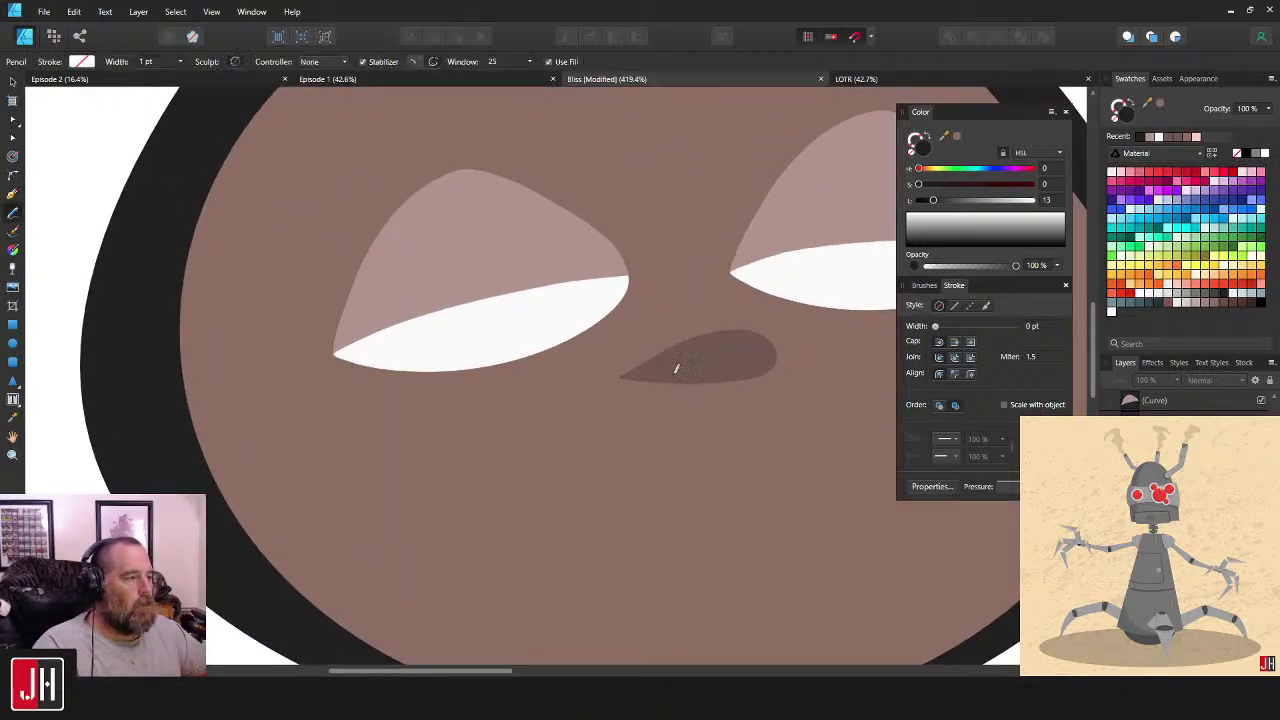
{"action": "key", "text": "i"}
{"action": "left_click", "coordinate": [720, 356]}
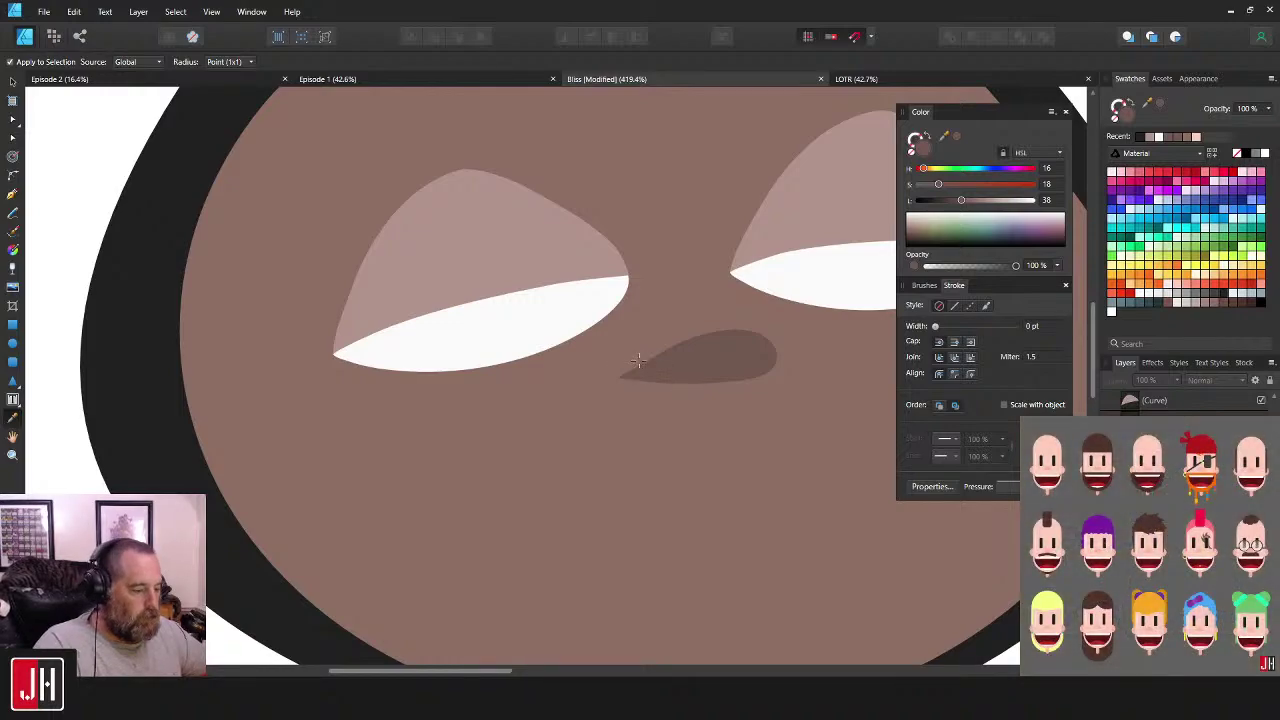
{"action": "key", "text": "n"}
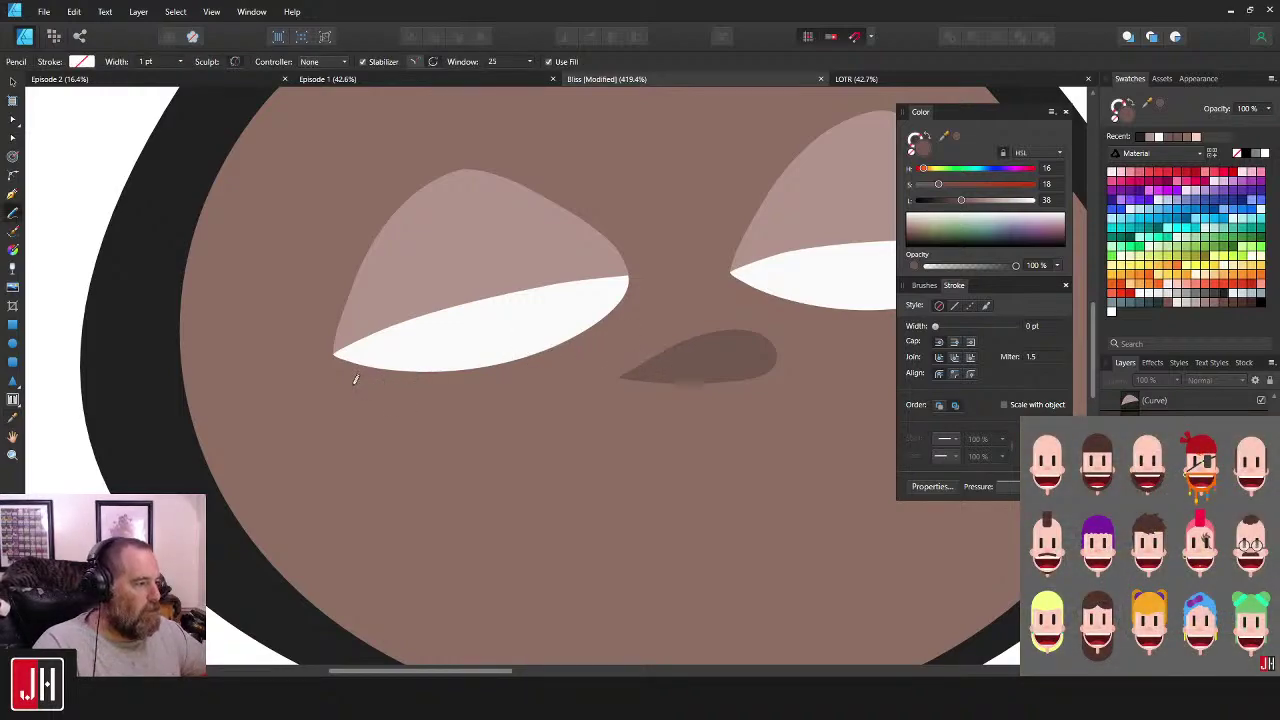
{"action": "mouse_move", "coordinate": [428, 391]}
{"action": "left_mouse_down"}
{"action": "mouse_move", "coordinate": [596, 357]}
{"action": "mouse_move", "coordinate": [513, 394]}
{"action": "mouse_move", "coordinate": [383, 387]}
{"action": "mouse_move", "coordinate": [480, 382]}
{"action": "mouse_move", "coordinate": [585, 347]}
{"action": "mouse_move", "coordinate": [480, 390]}
{"action": "mouse_move", "coordinate": [358, 379]}
{"action": "left_mouse_up"}
{"action": "key", "text": "ctrl+z"}
{"action": "scroll", "coordinate": [500, 402], "scroll_direction": "down", "scroll_amount": 6}
{"action": "key", "text": "v"}
{"action": "scroll", "coordinate": [506, 393], "scroll_direction": "up", "scroll_amount": 8}
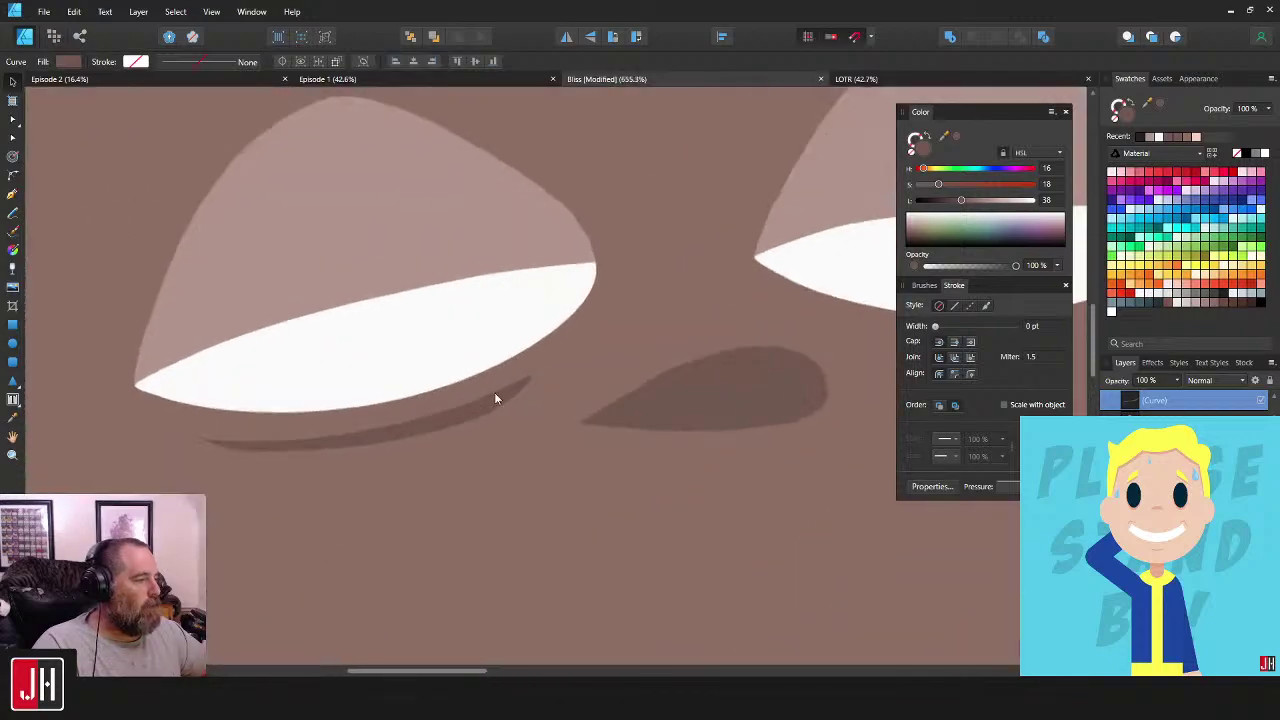
- Adjust the crease under the left eye and pull its lower outer node slightly outward
{"action": "left_click_drag", "start_coordinate": [461, 414], "coordinate": [473, 422]}
{"action": "key", "text": "a"}
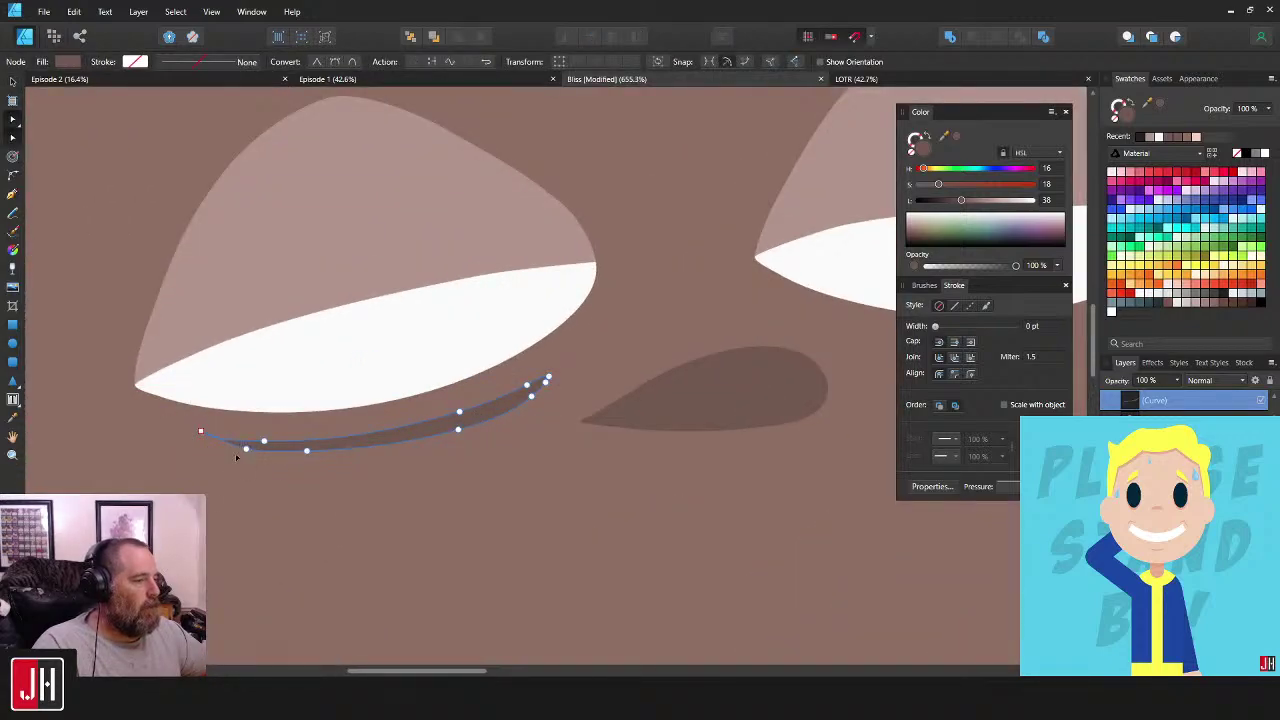
{"action": "mouse_move", "coordinate": [246, 449]}
{"action": "left_mouse_down"}
{"action": "mouse_move", "coordinate": [220, 455]}
{"action": "mouse_move", "coordinate": [237, 453]}
{"action": "left_mouse_up"}
{"action": "key", "text": "v"}
{"action": "scroll", "coordinate": [440, 423], "scroll_direction": "down", "scroll_amount": 6}
{"action": "scroll", "coordinate": [440, 423], "scroll_direction": "down", "scroll_amount": 2}
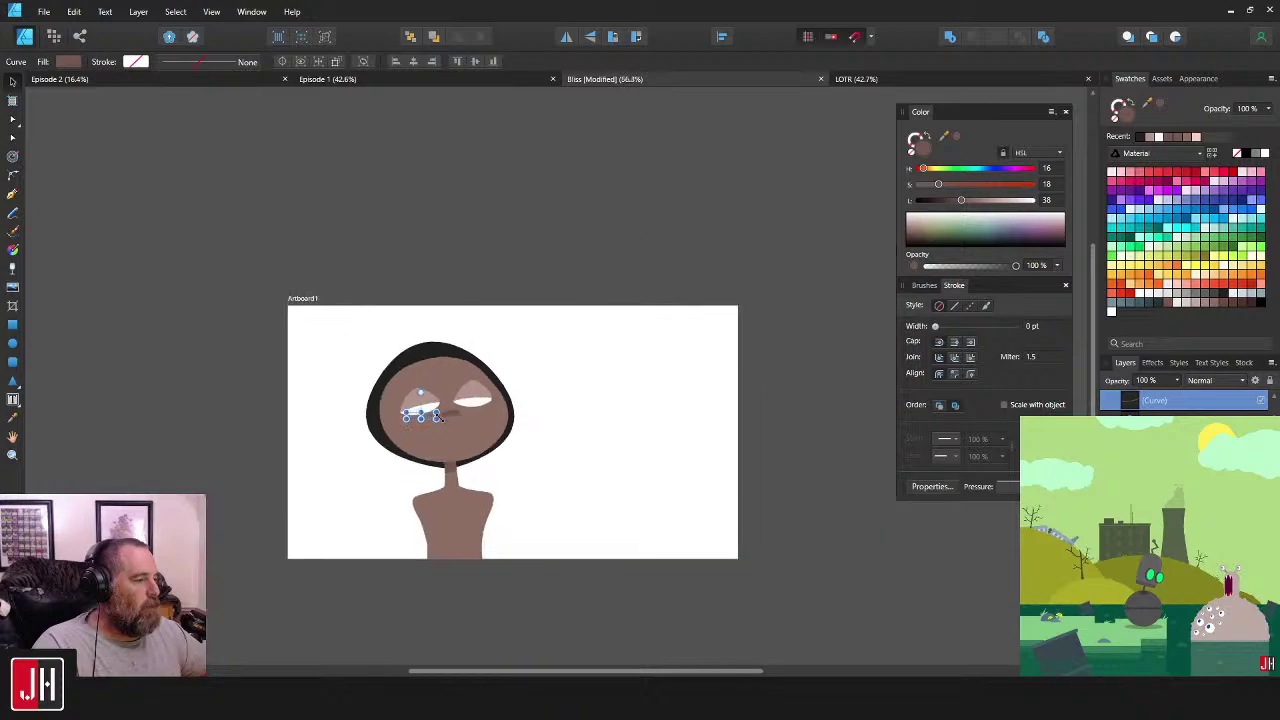
- Rotate the left under-eye crease slightly counterclockwise and make its lower edge fuller so it follows the eye's curve
{"action": "scroll", "coordinate": [446, 418], "scroll_direction": "up", "scroll_amount": 8}
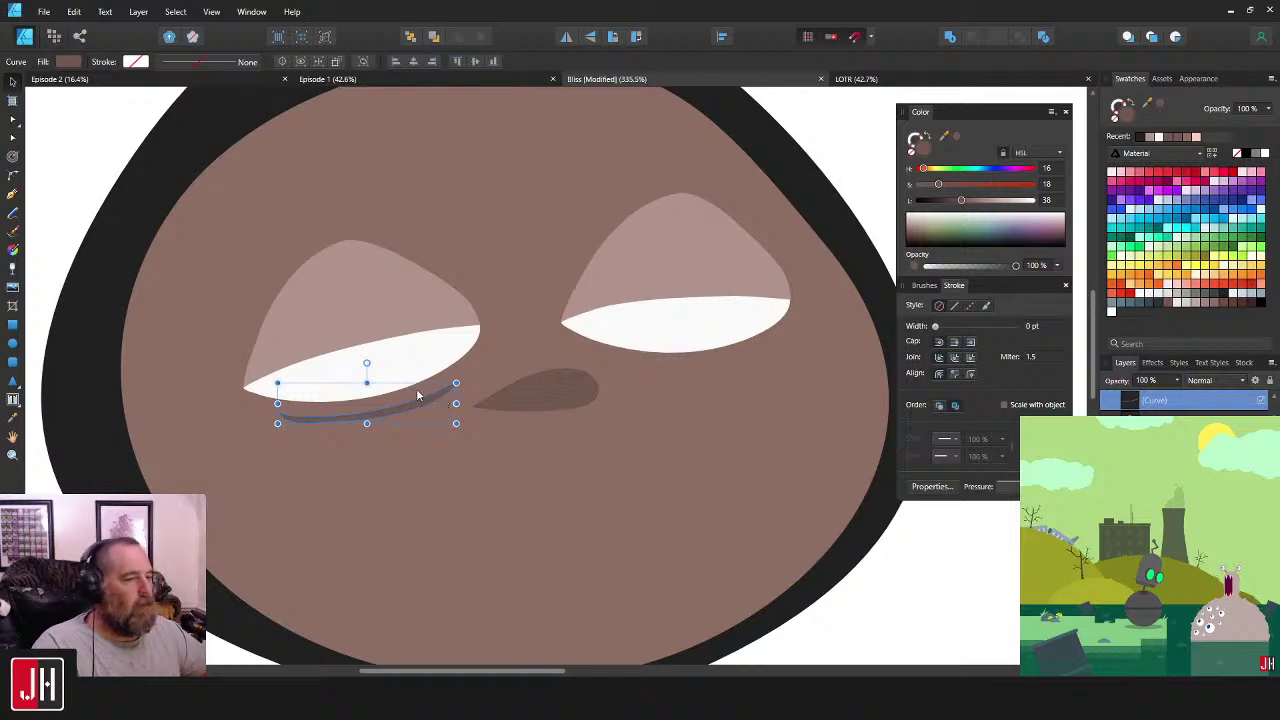
{"action": "scroll", "coordinate": [418, 396], "scroll_direction": "up", "scroll_amount": 3}
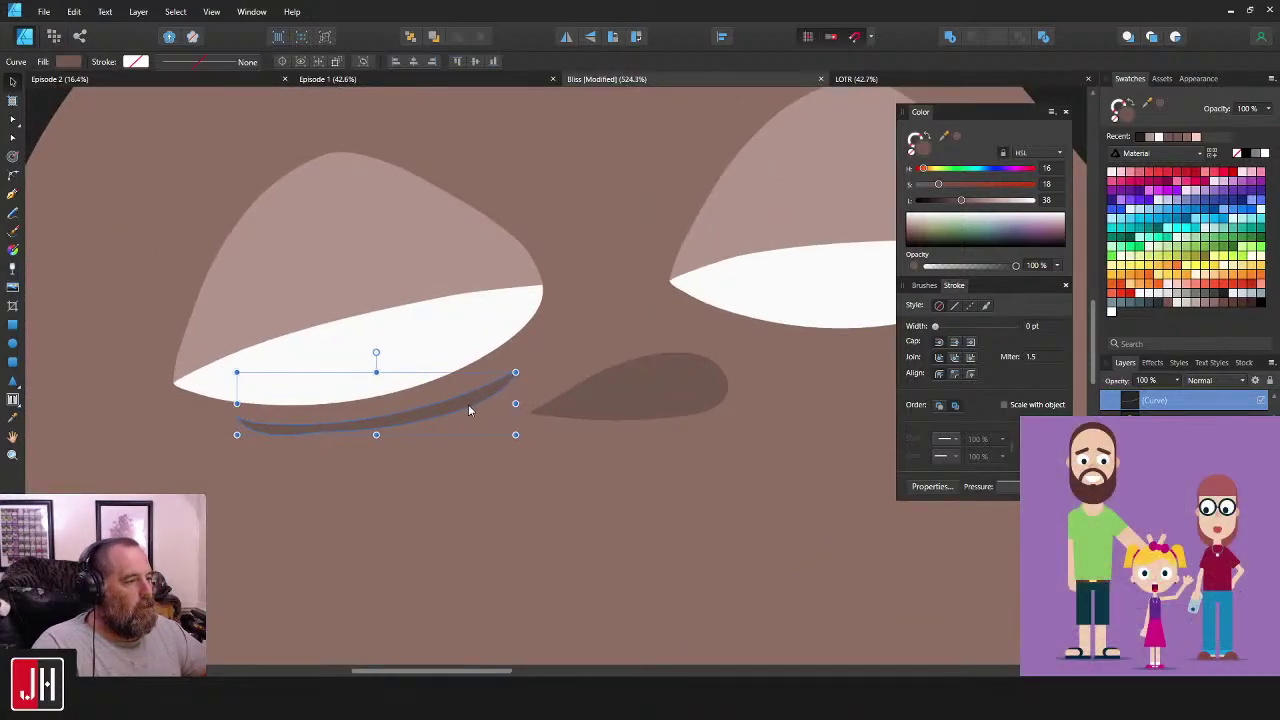
{"action": "left_click_drag", "start_coordinate": [375, 353], "coordinate": [373, 351]}
{"action": "key", "text": "a"}
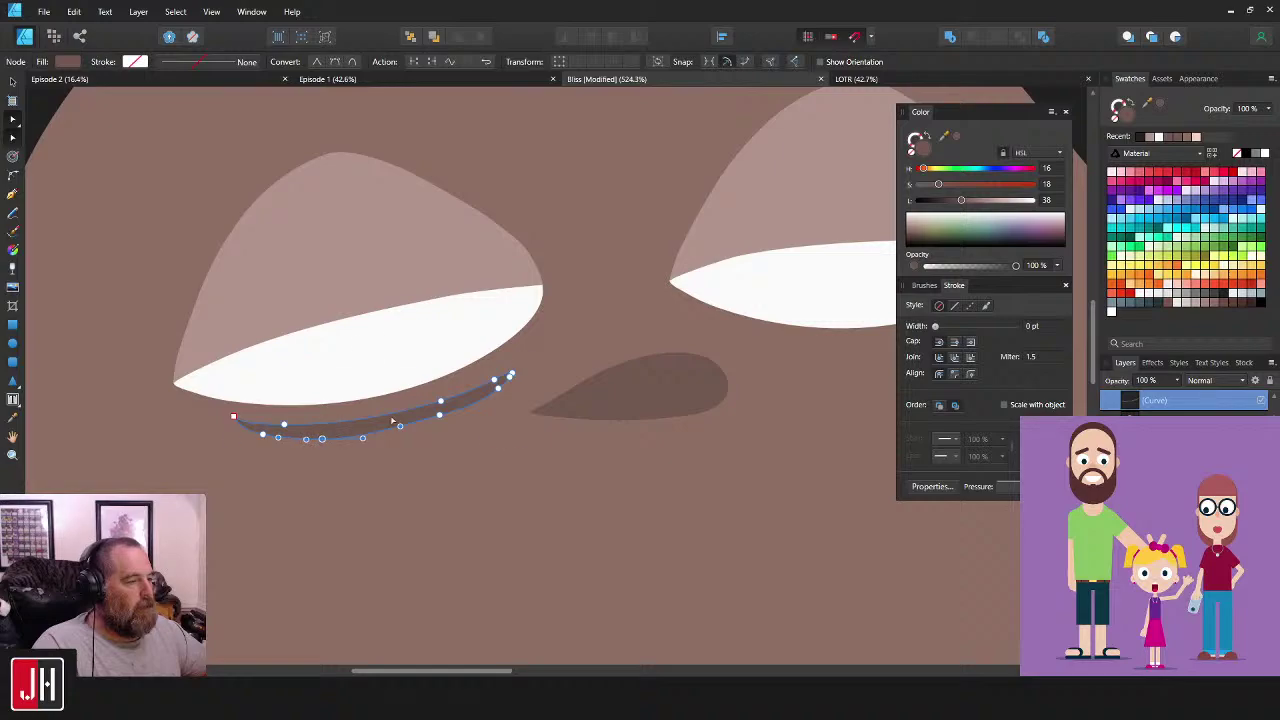
{"action": "key", "text": "v"}
{"action": "left_click_drag", "start_coordinate": [374, 353], "coordinate": [374, 351]}
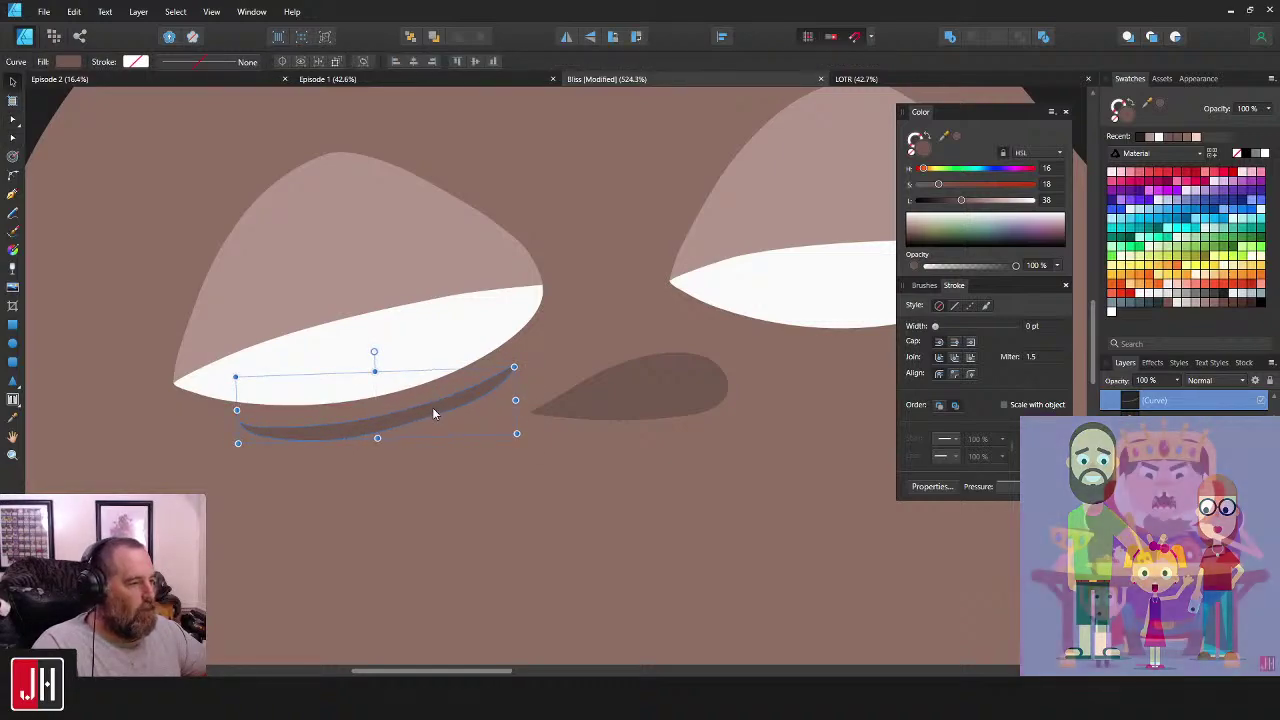
{"action": "scroll", "coordinate": [612, 385], "scroll_direction": "down", "scroll_amount": 10}
{"action": "left_click", "coordinate": [741, 408]}
{"action": "scroll", "coordinate": [604, 394], "scroll_direction": "up", "scroll_amount": 8}
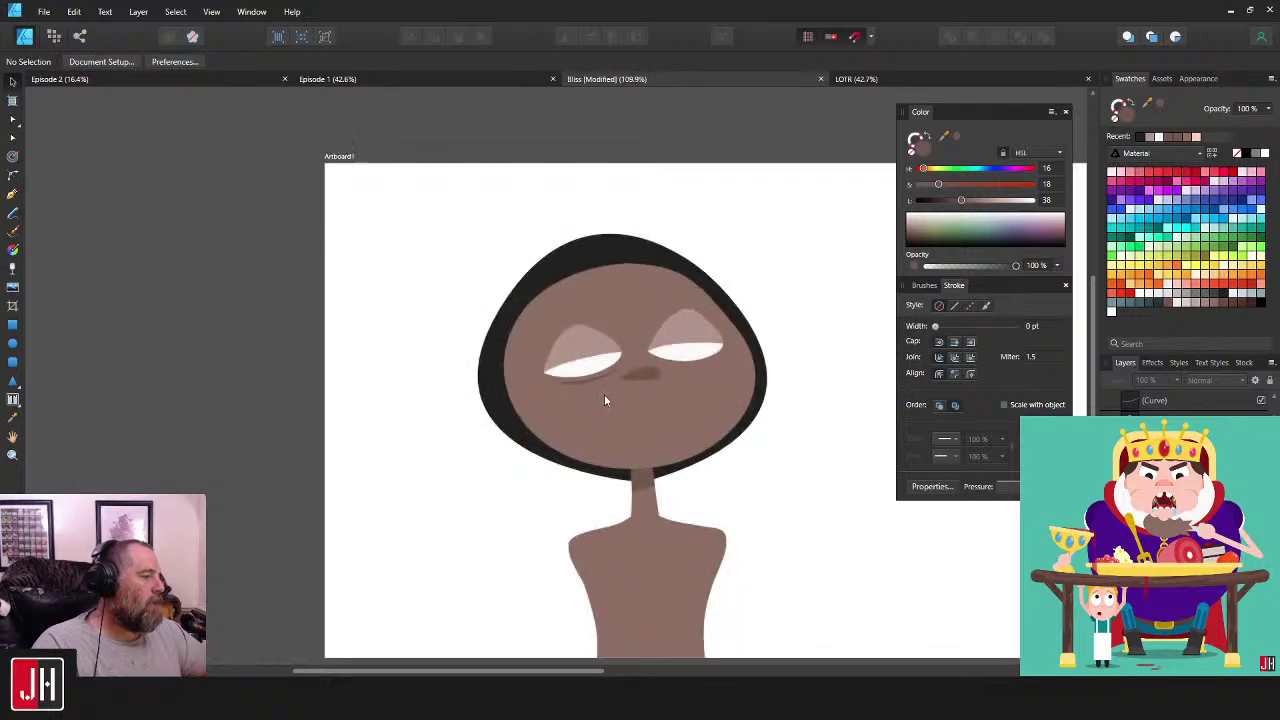
- Delete the thin shadow curve beneath the left eye
{"action": "left_click", "coordinate": [595, 356]}
{"action": "key", "text": "Delete"}
{"action": "scroll", "coordinate": [746, 384], "scroll_direction": "down", "scroll_amount": 2}
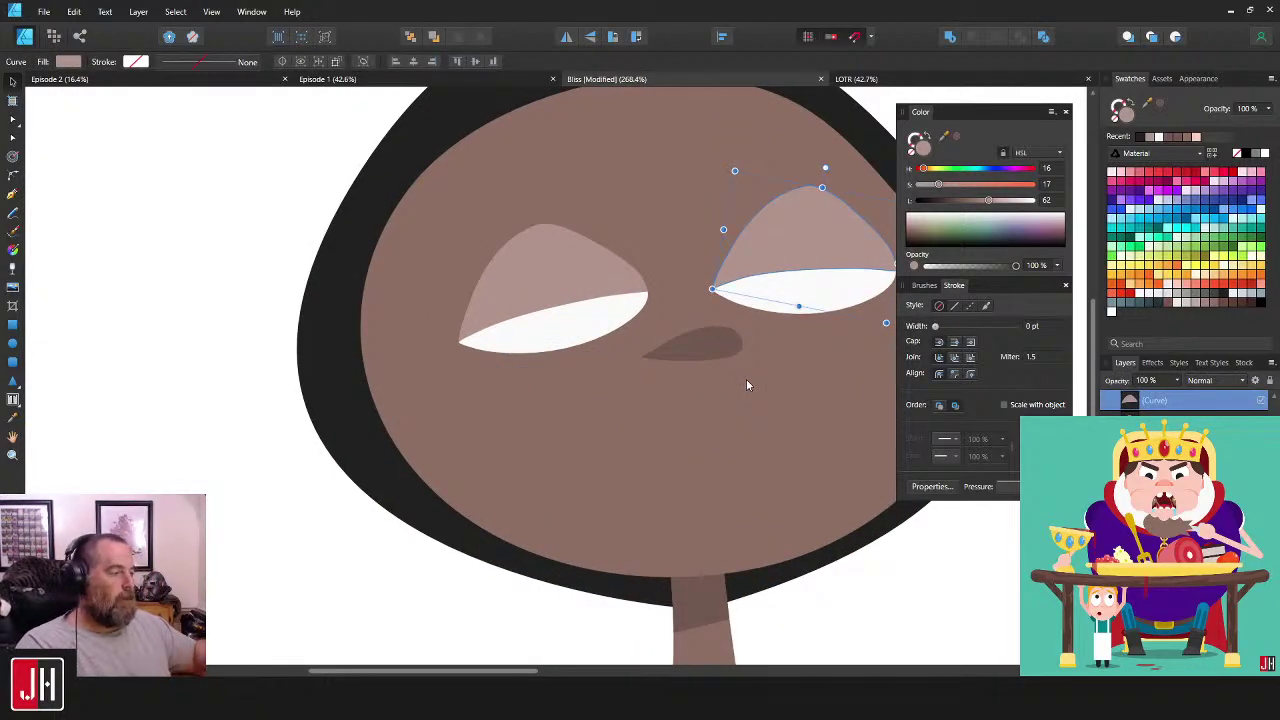
{"action": "scroll", "coordinate": [780, 400], "scroll_direction": "down", "scroll_amount": 4}
{"action": "left_click", "coordinate": [783, 433]}
{"action": "left_click_drag", "start_coordinate": [783, 433], "coordinate": [742, 440]}
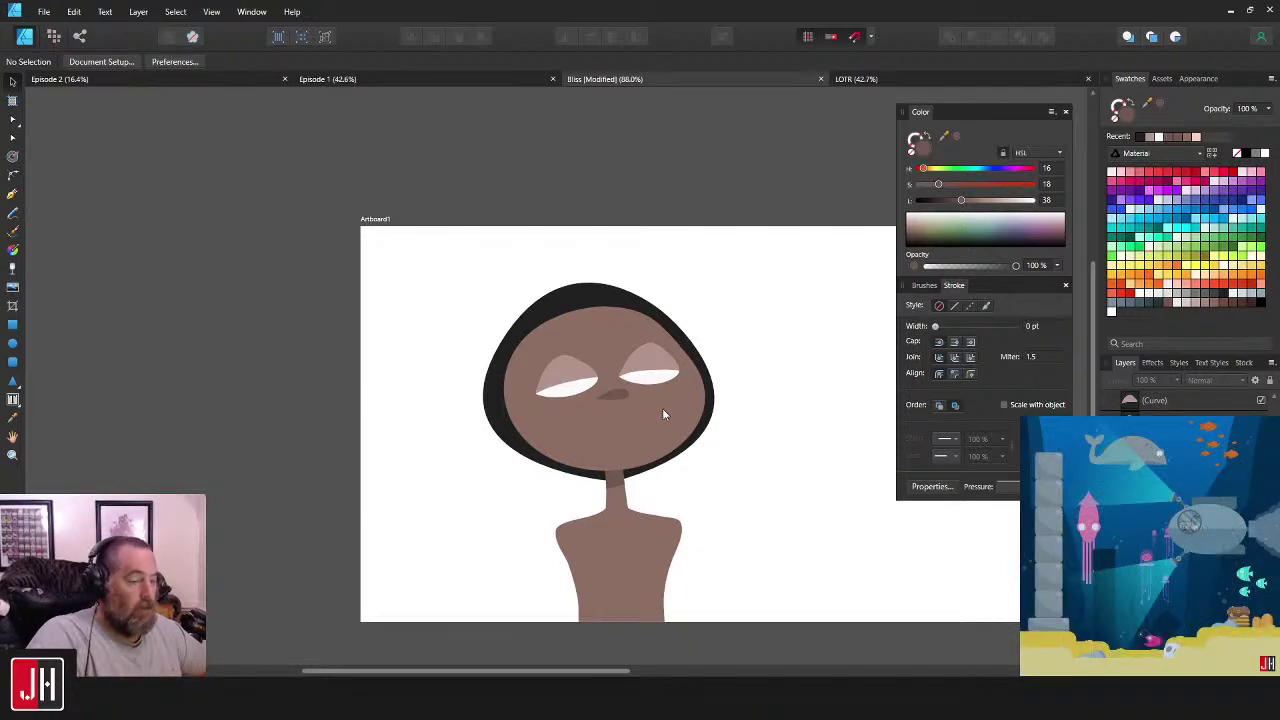
- Try drawing a jagged fringe along the upper hairline with the Pencil tool, filled with the dark colour sampled from the hair
{"action": "scroll", "coordinate": [658, 428], "scroll_direction": "up", "scroll_amount": 5}
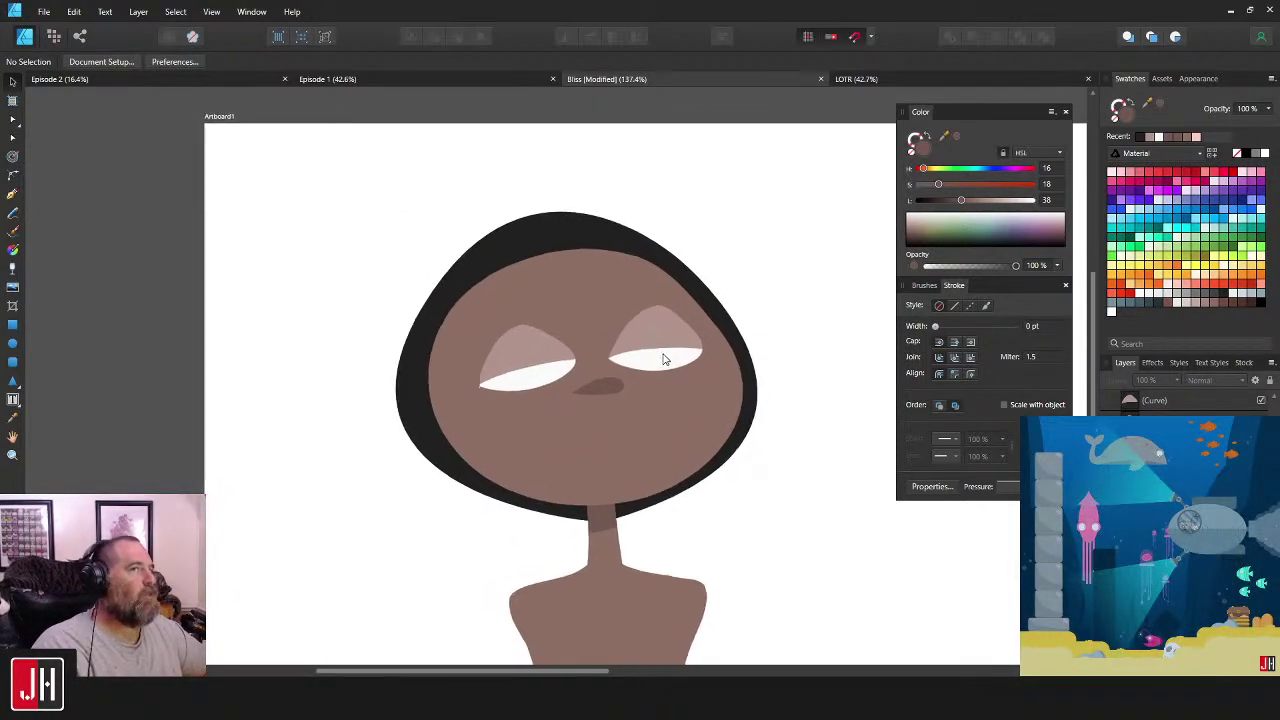
{"action": "scroll", "coordinate": [598, 262], "scroll_direction": "up", "scroll_amount": 8}
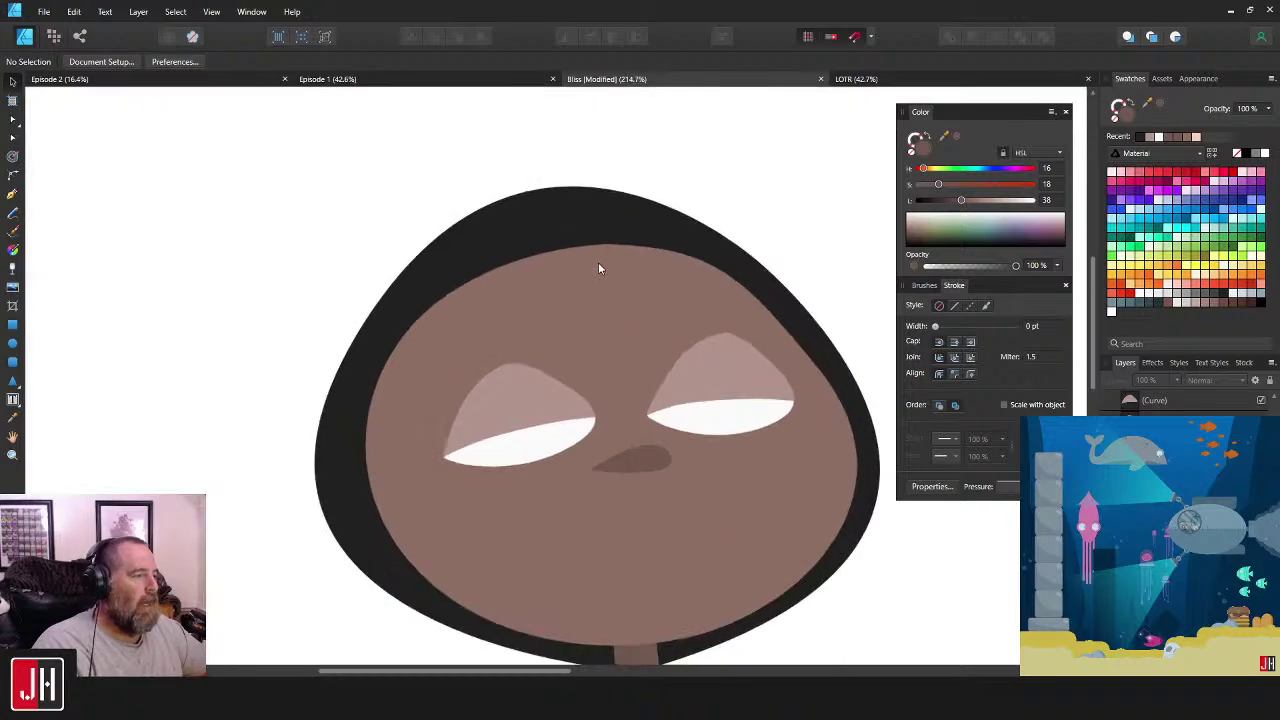
{"action": "key", "text": "n"}
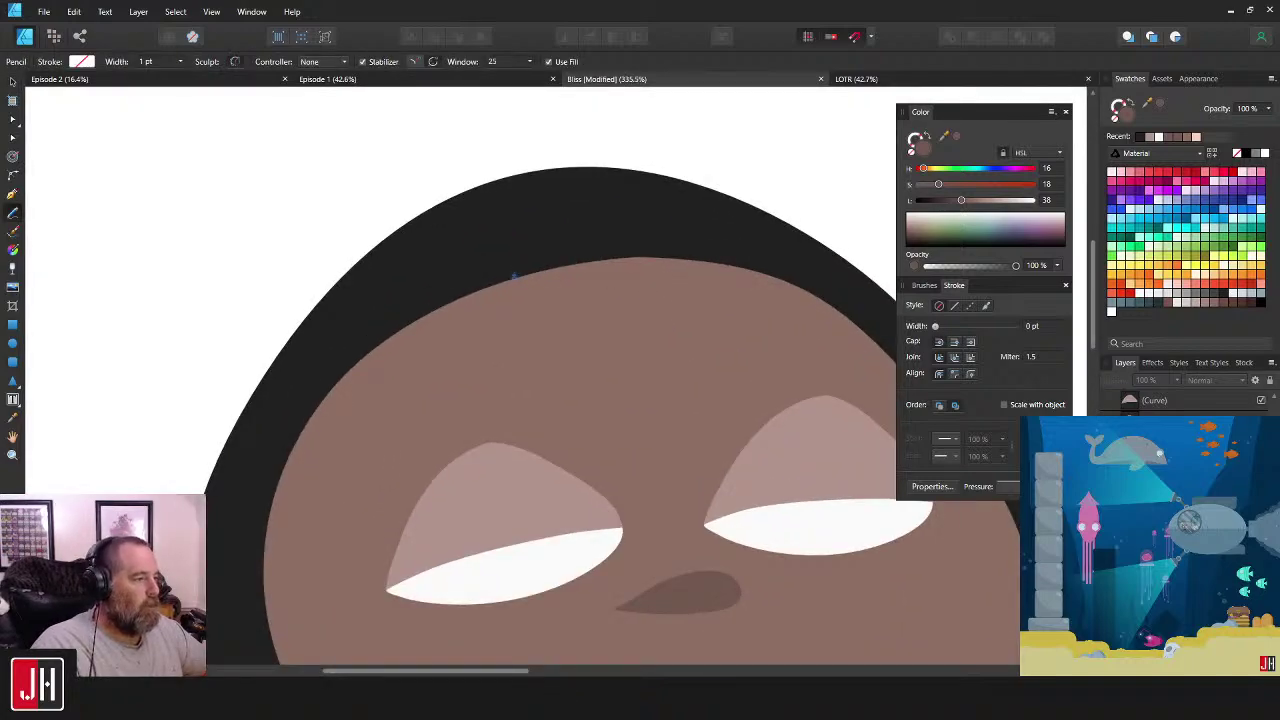
{"action": "mouse_move", "coordinate": [514, 277]}
{"action": "left_mouse_down"}
{"action": "mouse_move", "coordinate": [541, 300]}
{"action": "mouse_move", "coordinate": [575, 282]}
{"action": "left_mouse_up"}
{"action": "key", "text": "ctrl+z"}
{"action": "key", "text": "i"}
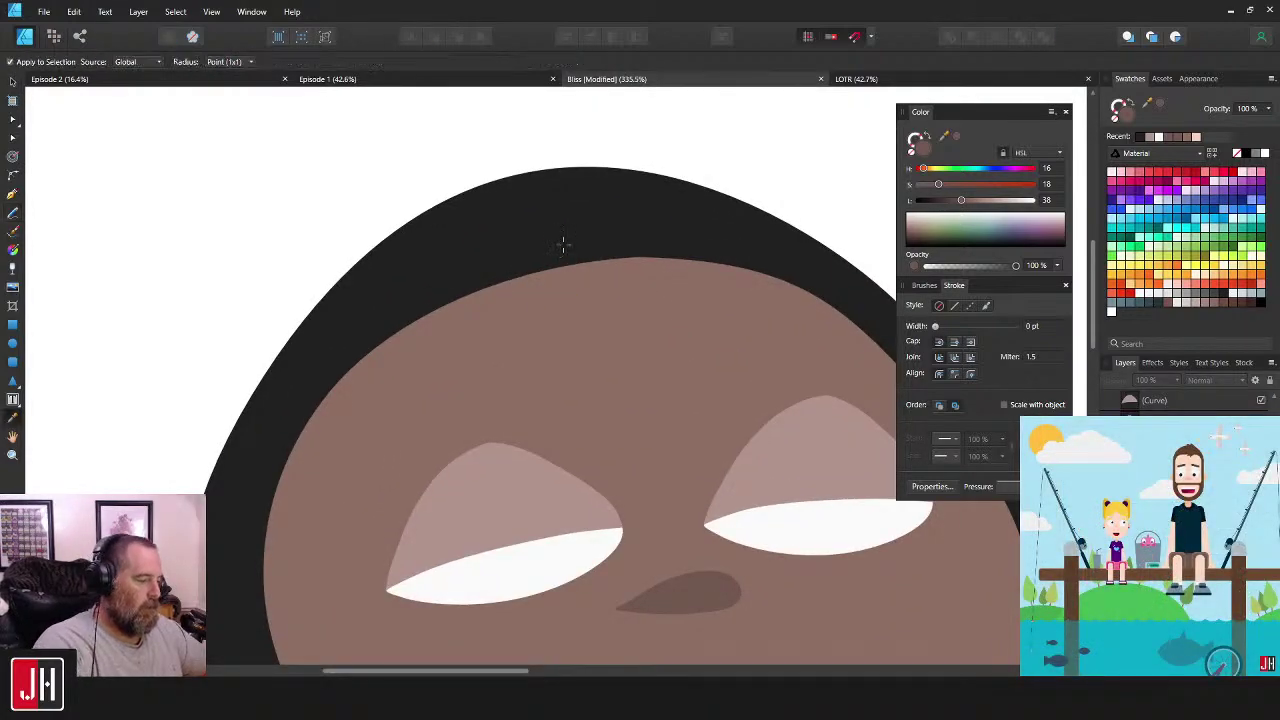
{"action": "left_click", "coordinate": [563, 243]}
{"action": "key", "text": "n"}
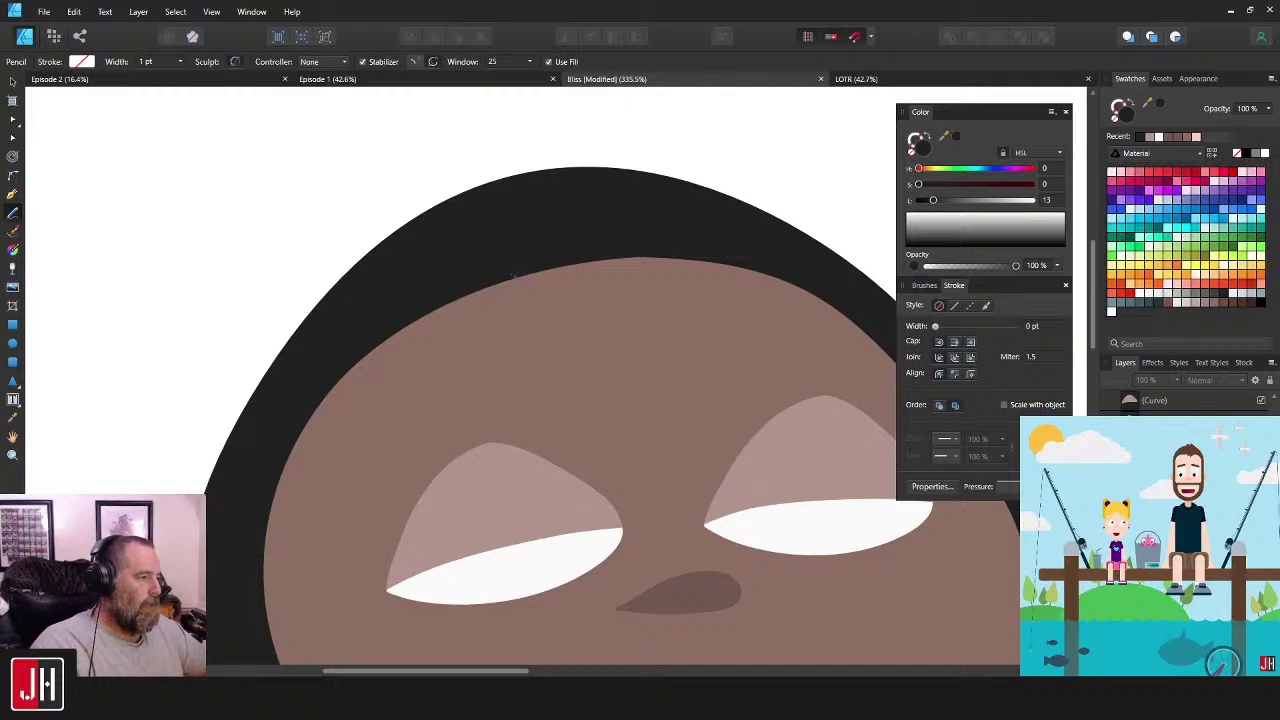
{"action": "mouse_move", "coordinate": [510, 275]}
{"action": "left_mouse_down"}
{"action": "mouse_move", "coordinate": [570, 286]}
{"action": "mouse_move", "coordinate": [588, 276]}
{"action": "mouse_move", "coordinate": [634, 304]}
{"action": "mouse_move", "coordinate": [662, 270]}
{"action": "mouse_move", "coordinate": [738, 265]}
{"action": "mouse_move", "coordinate": [658, 216]}
{"action": "left_mouse_up"}
{"action": "key", "text": "v"}
{"action": "key", "text": "ctrl+d"}
{"action": "scroll", "coordinate": [720, 260], "scroll_direction": "down", "scroll_amount": 9}
{"action": "left_click_drag", "start_coordinate": [698, 313], "coordinate": [628, 311]}
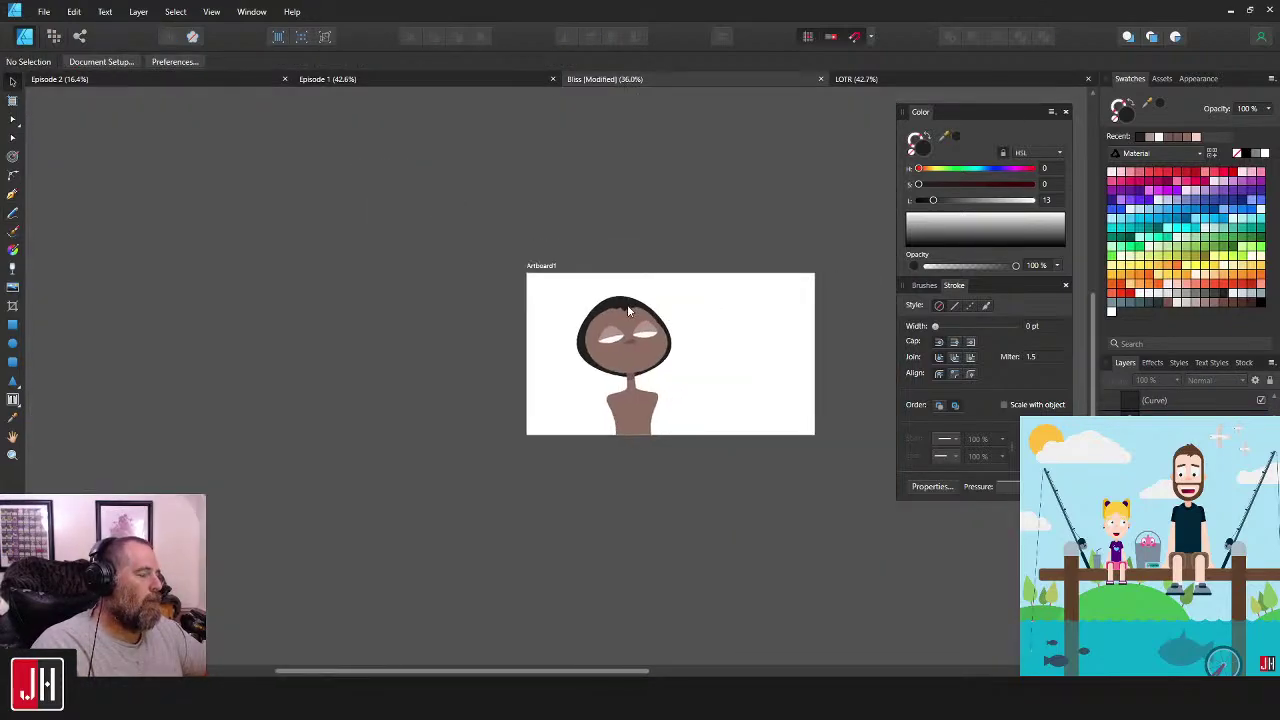
- Delete the jagged fringe shape from the forehead
{"action": "scroll", "coordinate": [628, 312], "scroll_direction": "up", "scroll_amount": 7}
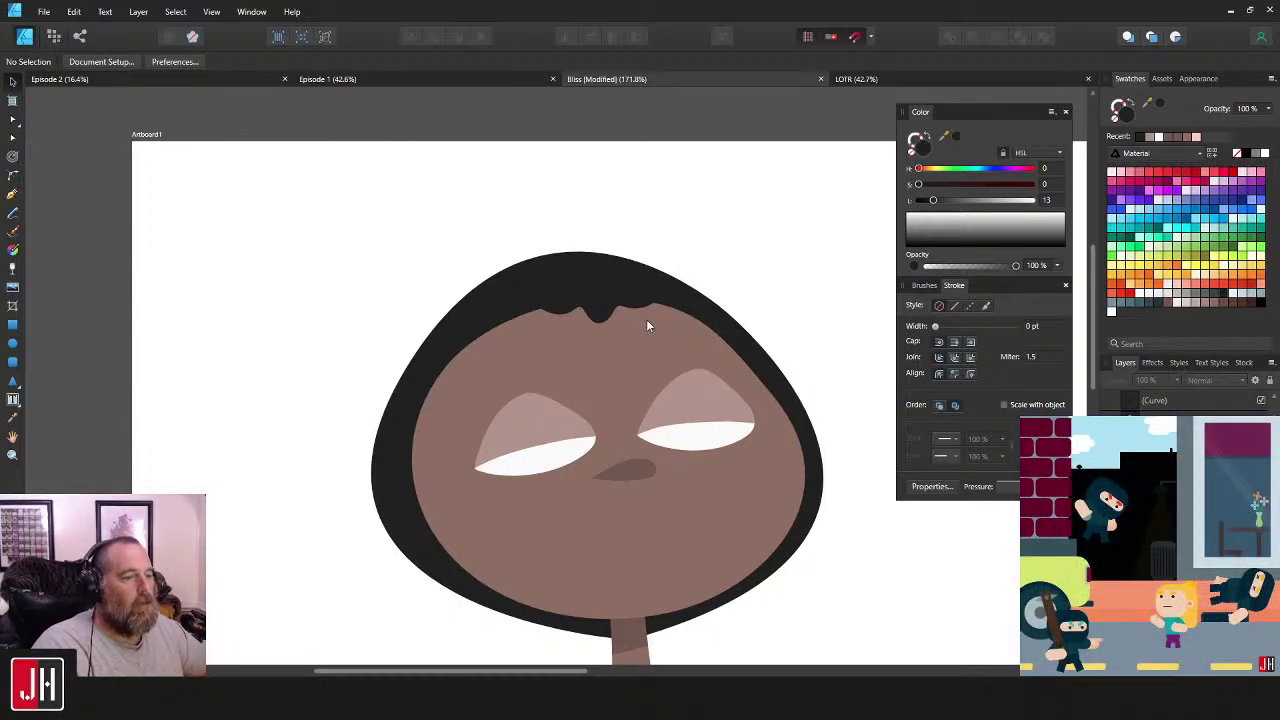
{"action": "left_click", "coordinate": [627, 316]}
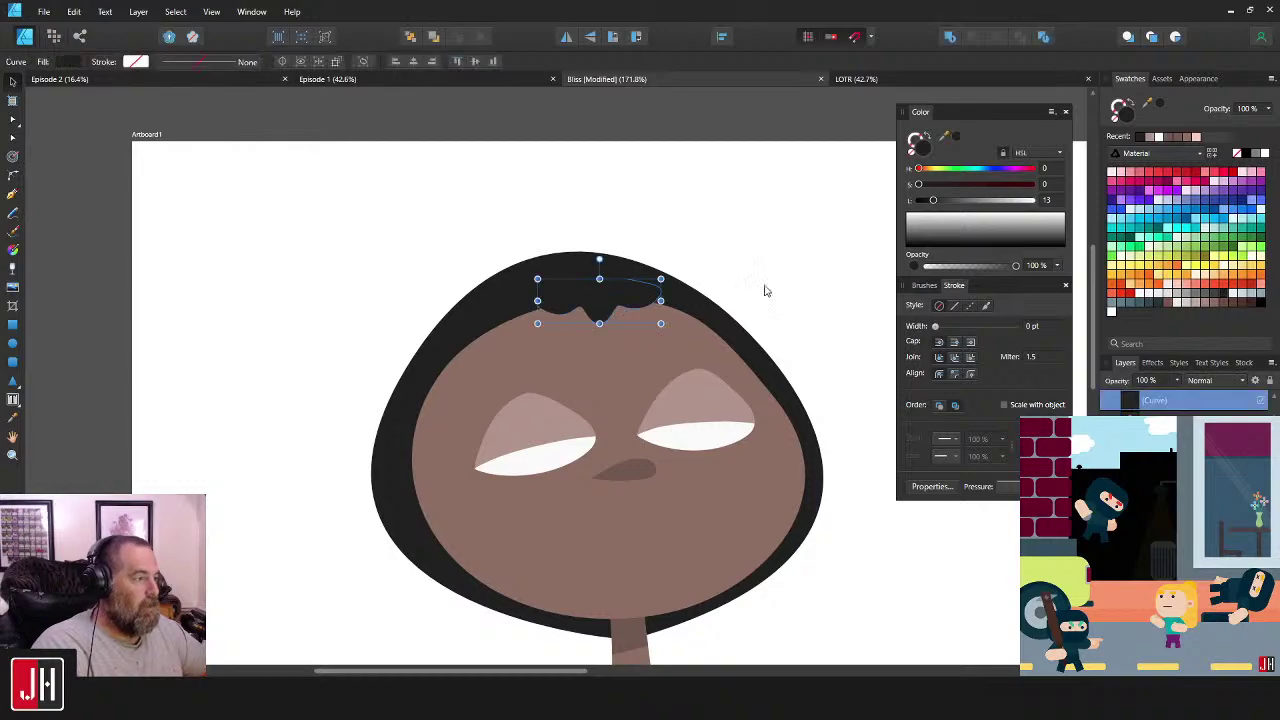
{"action": "key", "text": "Delete"}
- Try slimming the right side of the dark hair shape by moving its outline nodes inward
{"action": "left_click", "coordinate": [543, 285]}
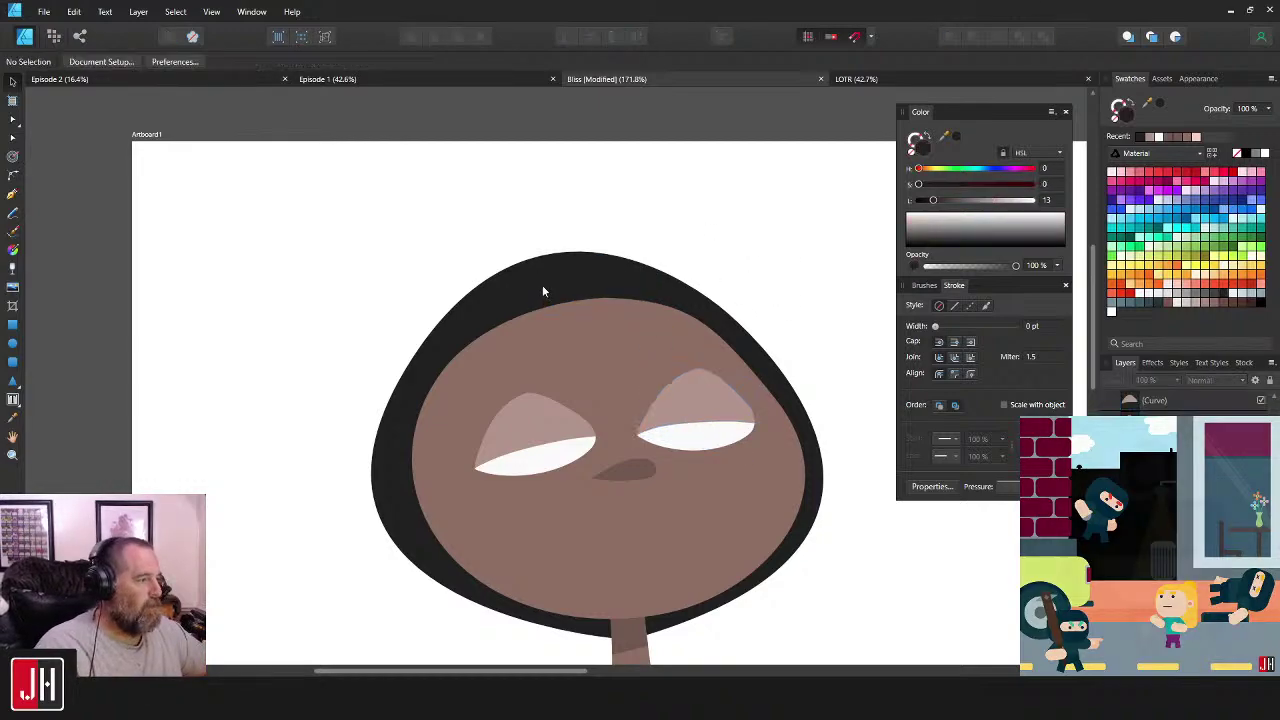
{"action": "key", "text": "a"}
{"action": "left_click_drag", "start_coordinate": [729, 314], "coordinate": [728, 326]}
{"action": "left_click_drag", "start_coordinate": [989, 532], "coordinate": [975, 531]}
{"action": "key", "text": "v"}
{"action": "left_click", "coordinate": [790, 284]}
{"action": "scroll", "coordinate": [768, 366], "scroll_direction": "down", "scroll_amount": 2}
{"action": "scroll", "coordinate": [694, 323], "scroll_direction": "down", "scroll_amount": 2}
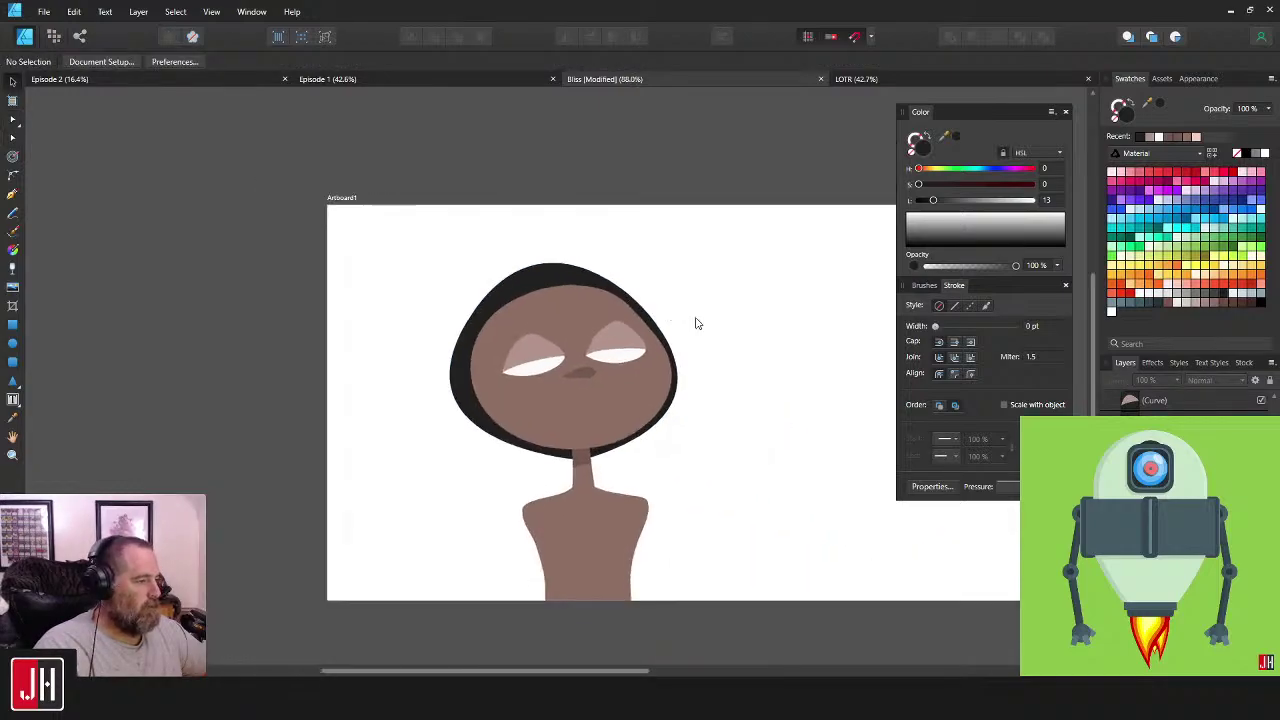
- Try pulling the left side of the dark hair outline slightly closer to the face by editing its node
{"action": "scroll", "coordinate": [586, 346], "scroll_direction": "up", "scroll_amount": 3}
{"action": "left_click", "coordinate": [275, 388]}
{"action": "key", "text": "a"}
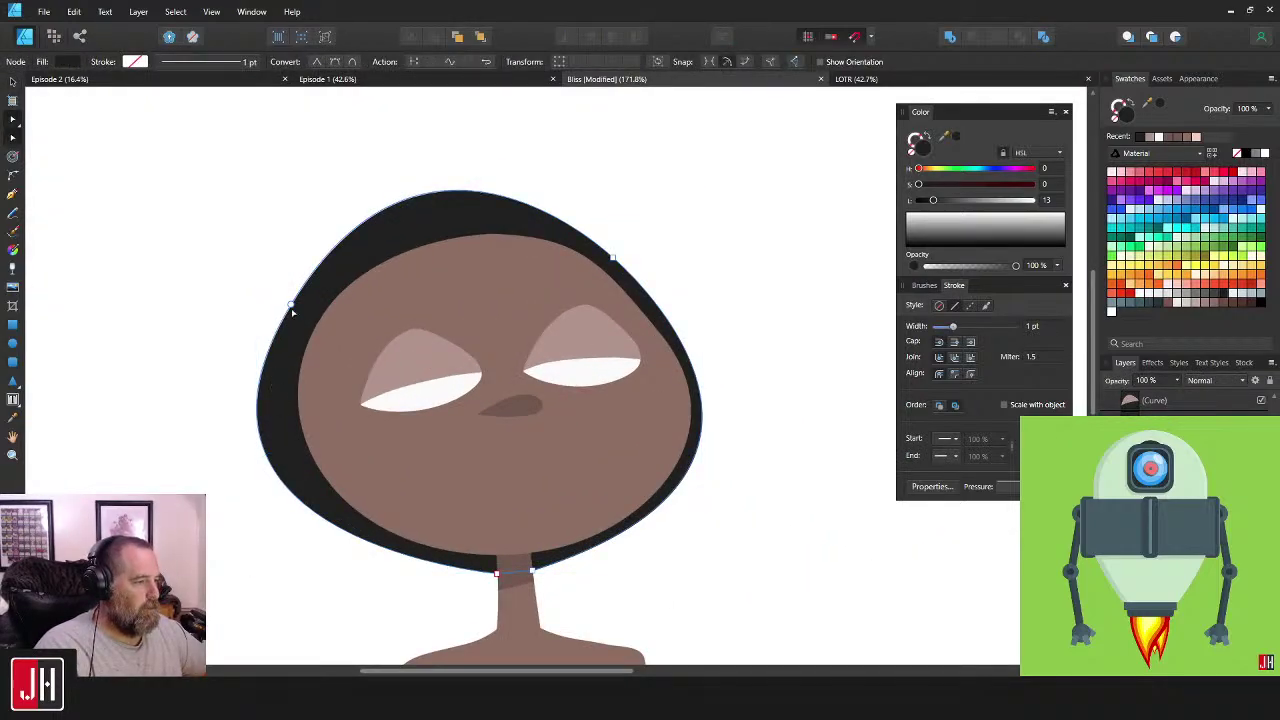
{"action": "left_click", "coordinate": [290, 305]}
{"action": "left_click_drag", "start_coordinate": [149, 541], "coordinate": [160, 545]}
{"action": "key", "text": "v"}
{"action": "key", "text": "ctrl+d"}
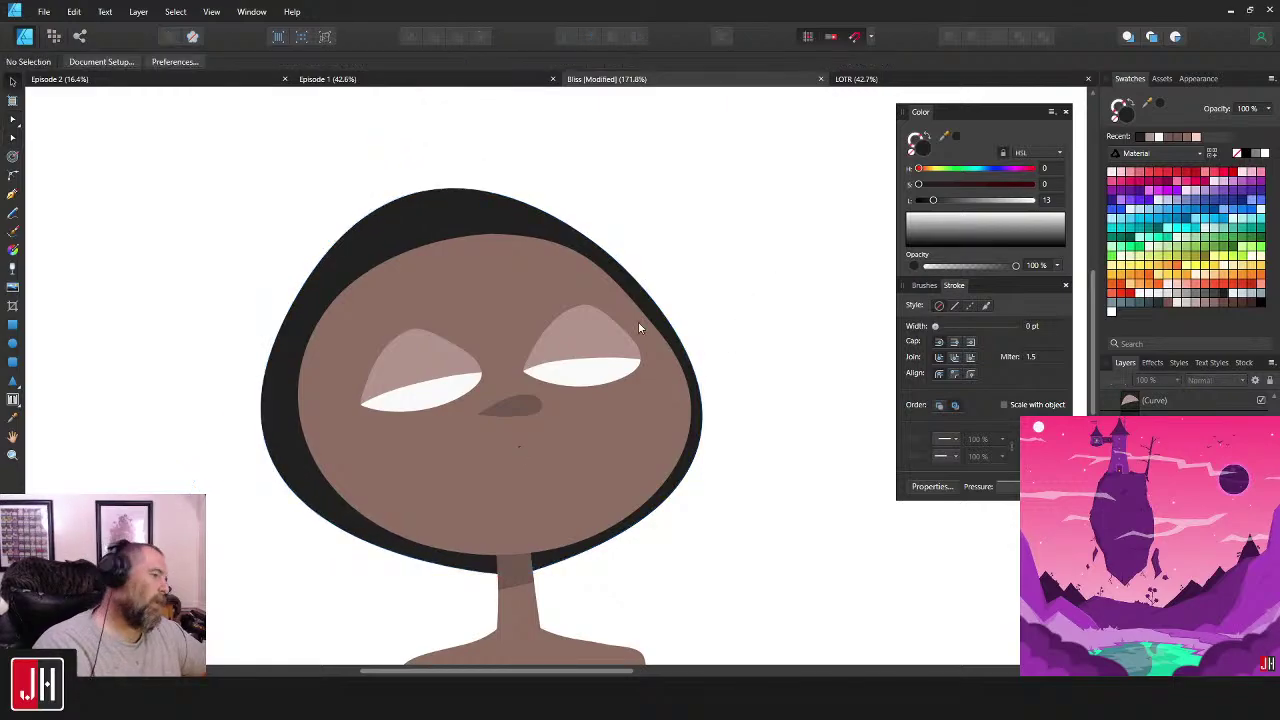
- Narrow the waist of the torso by moving the lower side nodes of the body curve inward
{"action": "scroll", "coordinate": [640, 338], "scroll_direction": "down", "scroll_amount": 8}
{"action": "left_click_drag", "start_coordinate": [655, 348], "coordinate": [580, 372]}
{"action": "scroll", "coordinate": [570, 352], "scroll_direction": "up", "scroll_amount": 7}
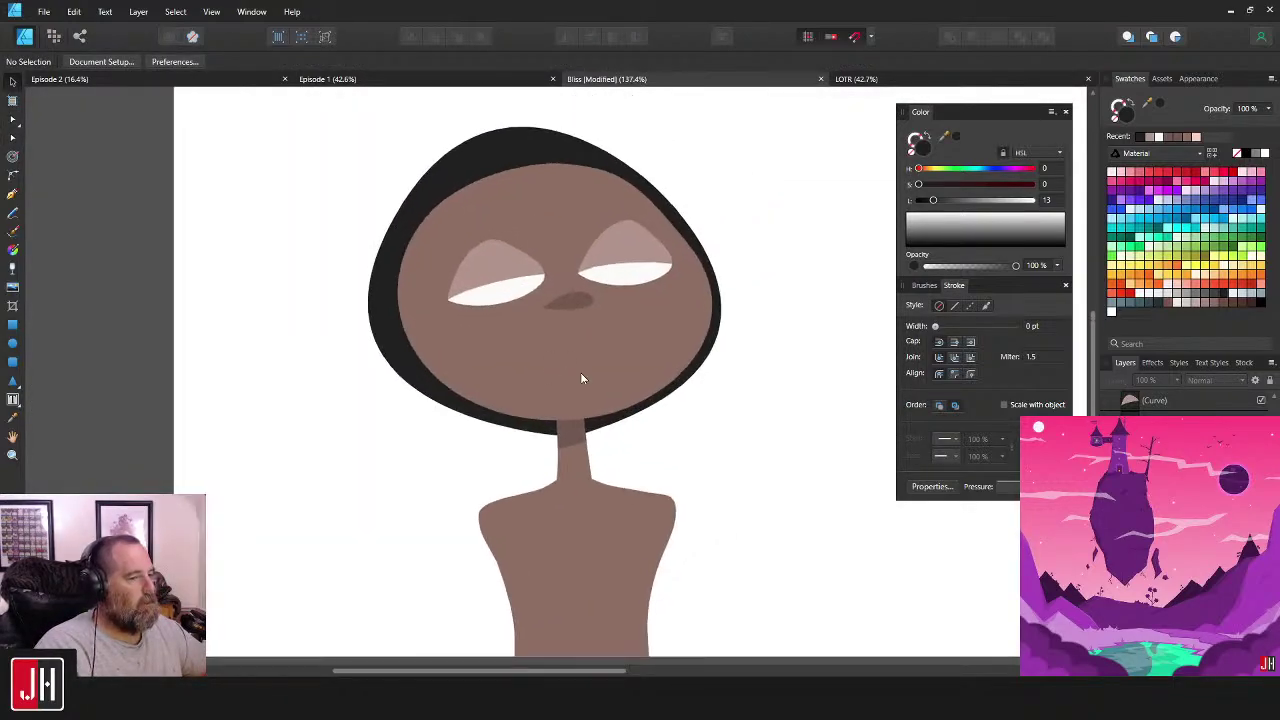
{"action": "left_click_drag", "start_coordinate": [670, 426], "coordinate": [654, 327]}
{"action": "scroll", "coordinate": [660, 350], "scroll_direction": "down", "scroll_amount": 3}
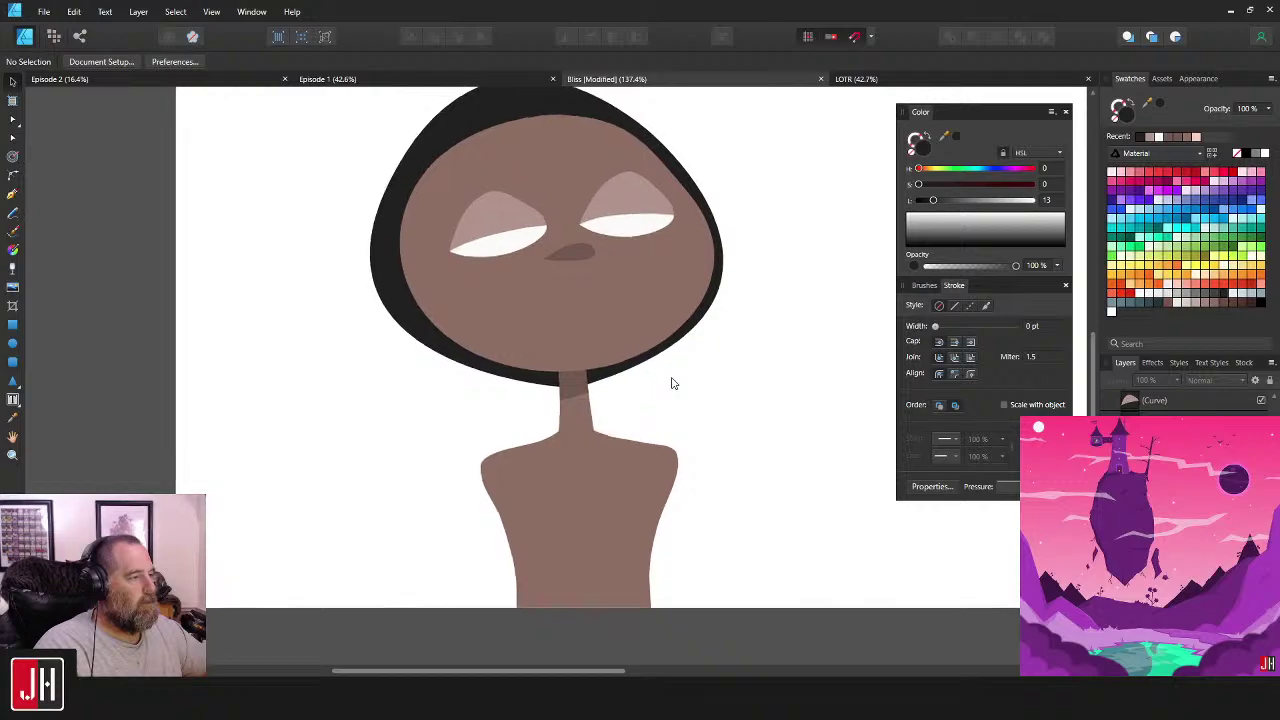
{"action": "scroll", "coordinate": [671, 380], "scroll_direction": "up", "scroll_amount": 3}
{"action": "left_click", "coordinate": [603, 500]}
{"action": "key", "text": "a"}
{"action": "left_click_drag", "start_coordinate": [449, 466], "coordinate": [533, 599]}
{"action": "left_click_drag", "start_coordinate": [720, 622], "coordinate": [640, 489]}
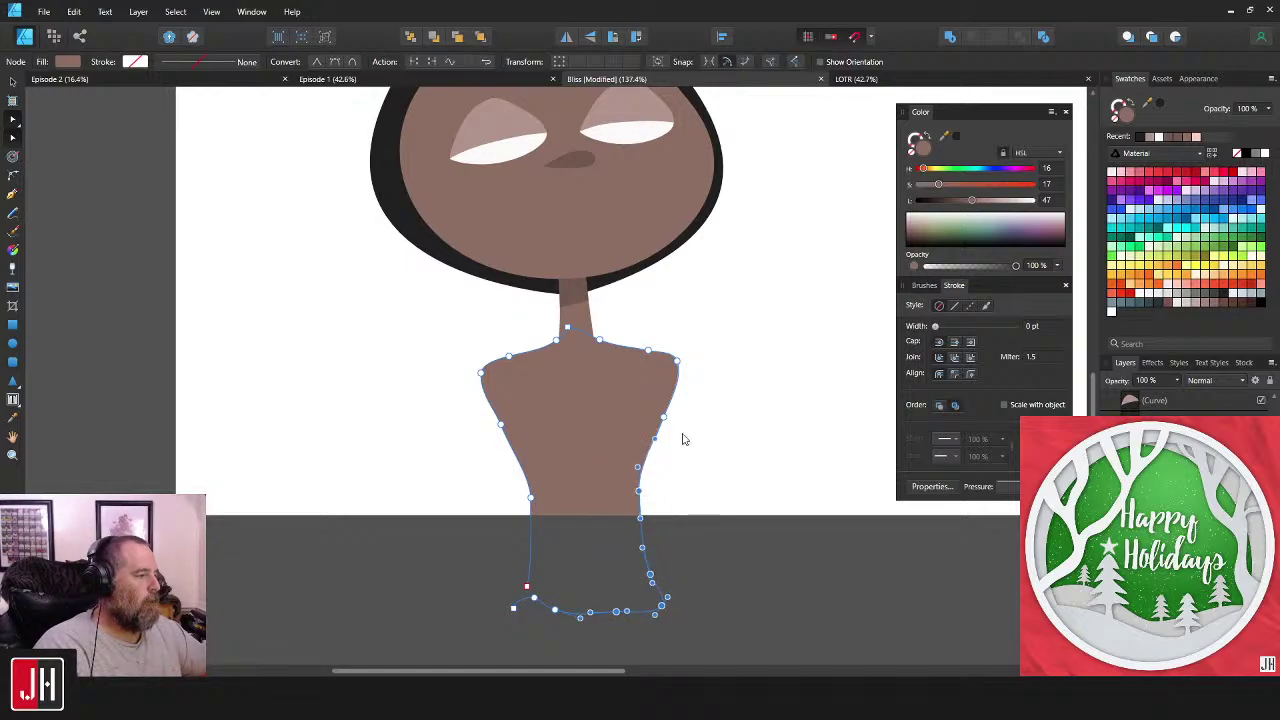
{"action": "key", "text": "v"}
{"action": "left_click", "coordinate": [683, 437]}
- Delete the dark hair shape behind the head
{"action": "scroll", "coordinate": [668, 418], "scroll_direction": "down", "scroll_amount": 7}
{"action": "scroll", "coordinate": [671, 348], "scroll_direction": "up", "scroll_amount": 3}
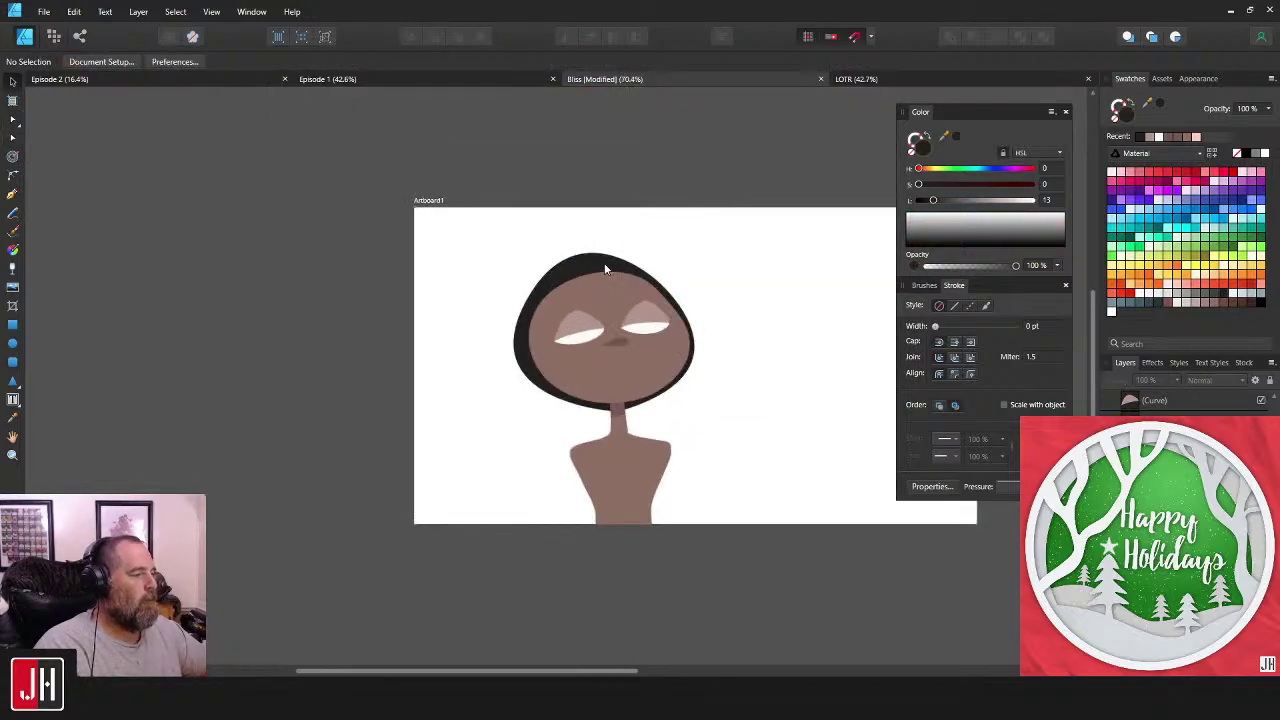
{"action": "left_click", "coordinate": [606, 266]}
{"action": "key", "text": "Delete"}
{"action": "left_click", "coordinate": [734, 331]}
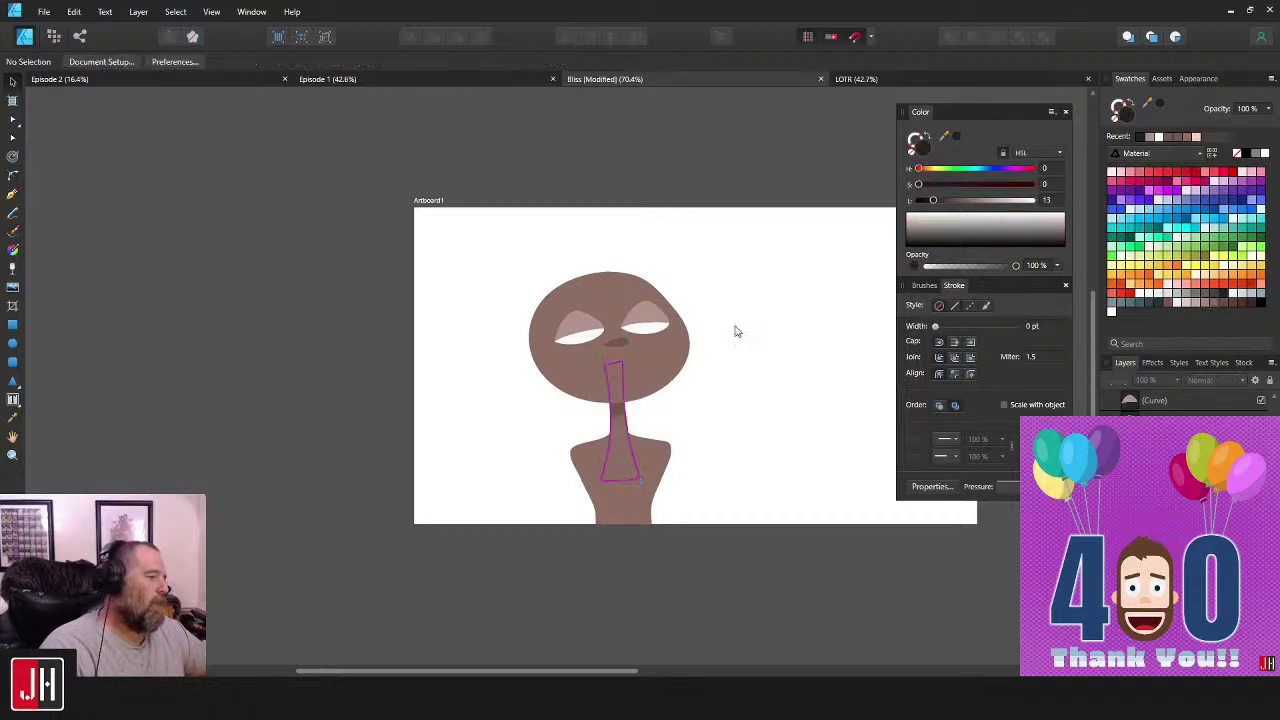
- Draw an ear on the left side of the head with the Pencil tool, filled with the sampled skin colour
{"action": "scroll", "coordinate": [585, 360], "scroll_direction": "up", "scroll_amount": 3}
{"action": "left_click_drag", "start_coordinate": [619, 331], "coordinate": [598, 360]}
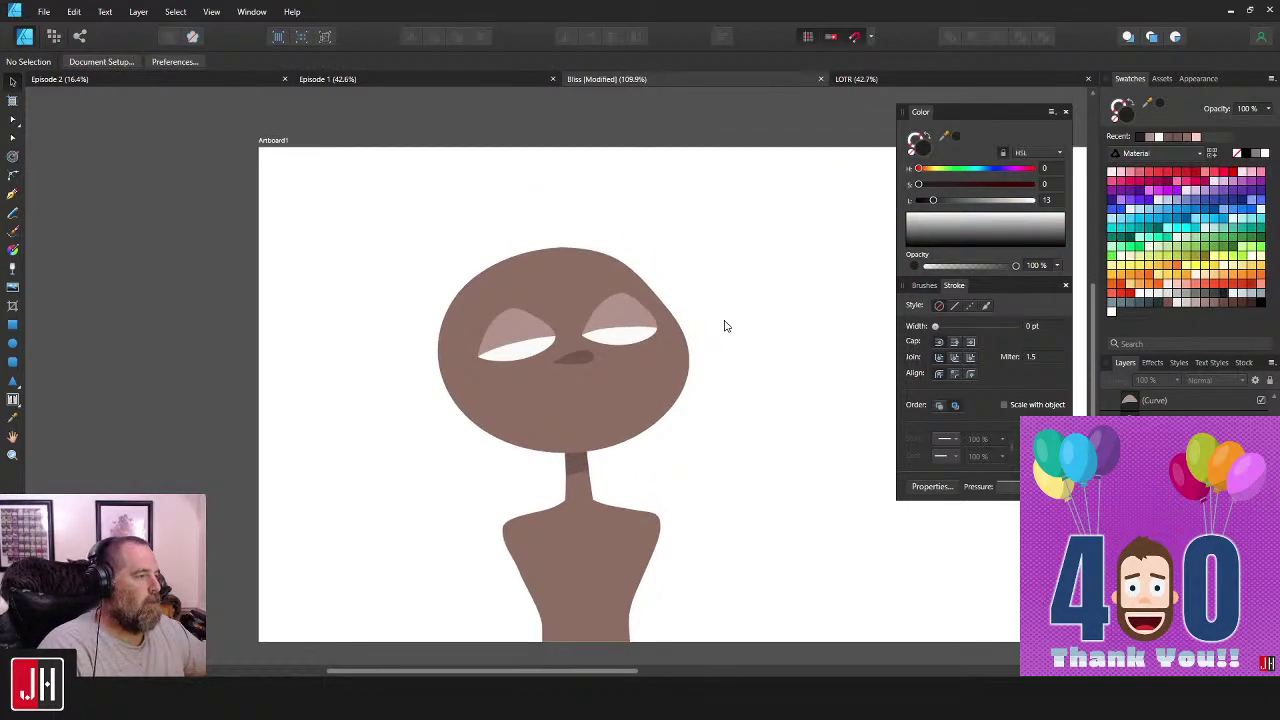
{"action": "scroll", "coordinate": [600, 370], "scroll_direction": "up", "scroll_amount": 5}
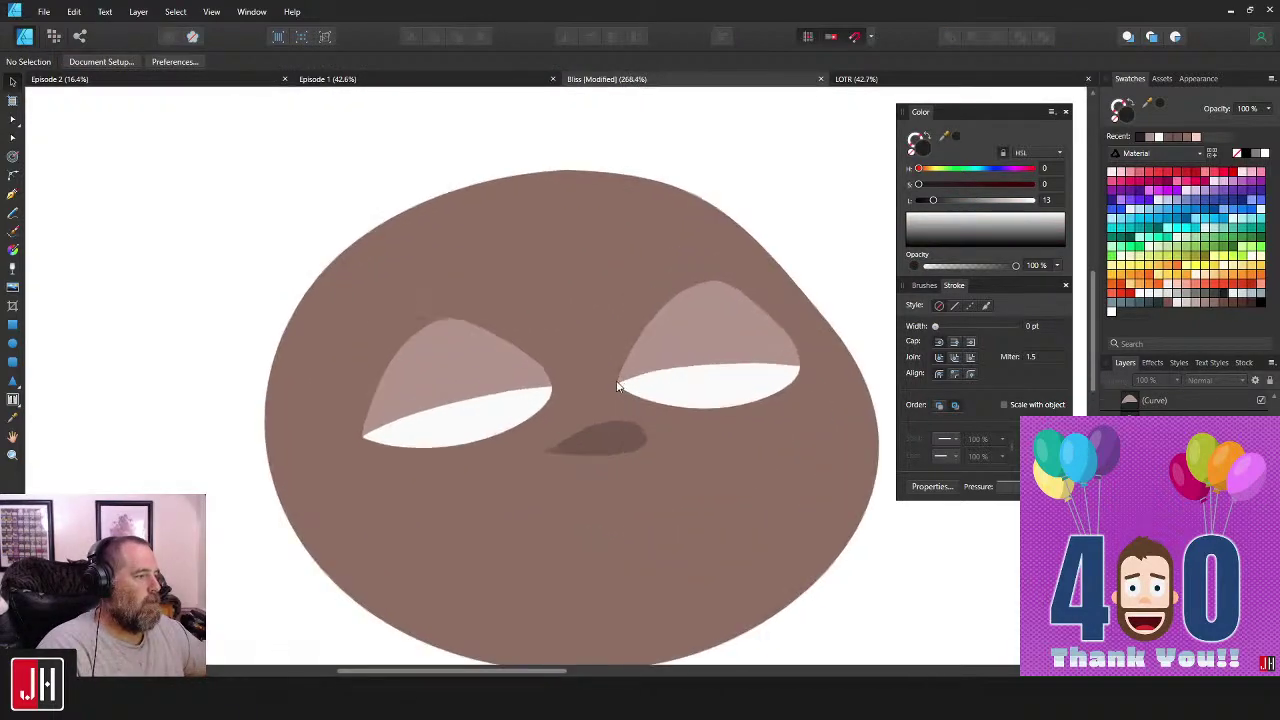
{"action": "scroll", "coordinate": [617, 387], "scroll_direction": "up", "scroll_amount": 1}
{"action": "scroll", "coordinate": [607, 294], "scroll_direction": "down", "scroll_amount": 4}
{"action": "scroll", "coordinate": [607, 294], "scroll_direction": "up", "scroll_amount": 2}
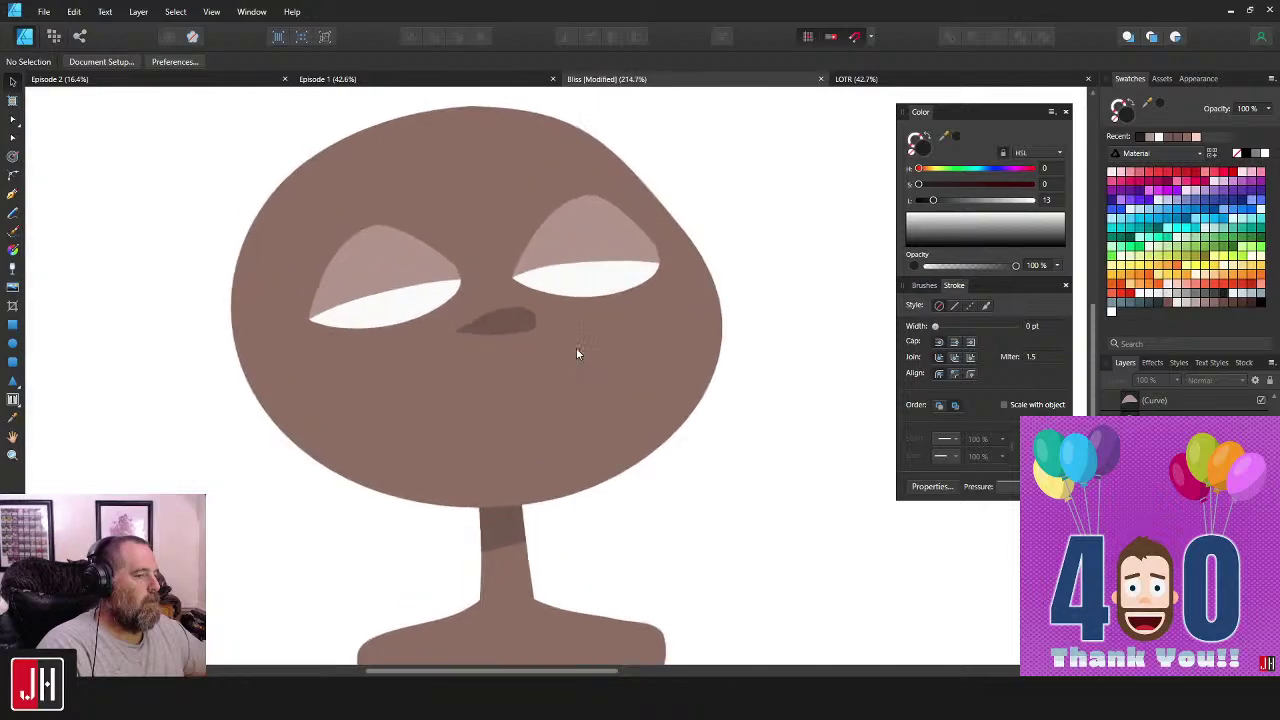
{"action": "left_click_drag", "start_coordinate": [576, 348], "coordinate": [635, 304]}
{"action": "left_click_drag", "start_coordinate": [454, 207], "coordinate": [475, 259]}
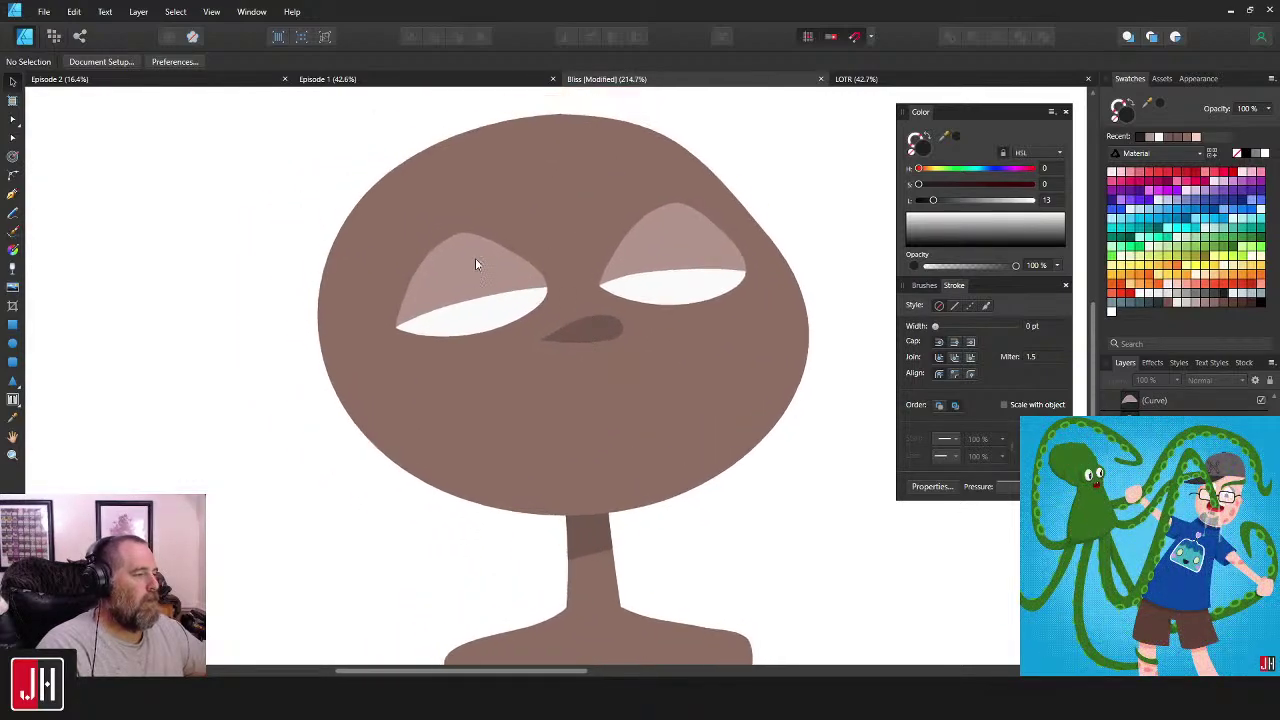
{"action": "mouse_move", "coordinate": [461, 307]}
{"action": "left_mouse_down"}
{"action": "mouse_move", "coordinate": [496, 346]}
{"action": "mouse_move", "coordinate": [474, 314]}
{"action": "mouse_move", "coordinate": [439, 318]}
{"action": "mouse_move", "coordinate": [480, 291]}
{"action": "mouse_move", "coordinate": [406, 280]}
{"action": "mouse_move", "coordinate": [418, 388]}
{"action": "mouse_move", "coordinate": [481, 372]}
{"action": "left_mouse_up"}
{"action": "key", "text": "n"}
{"action": "key", "text": "i"}
{"action": "left_click", "coordinate": [425, 299]}
{"action": "key", "text": "n"}
{"action": "left_click_drag", "start_coordinate": [543, 332], "coordinate": [389, 369]}
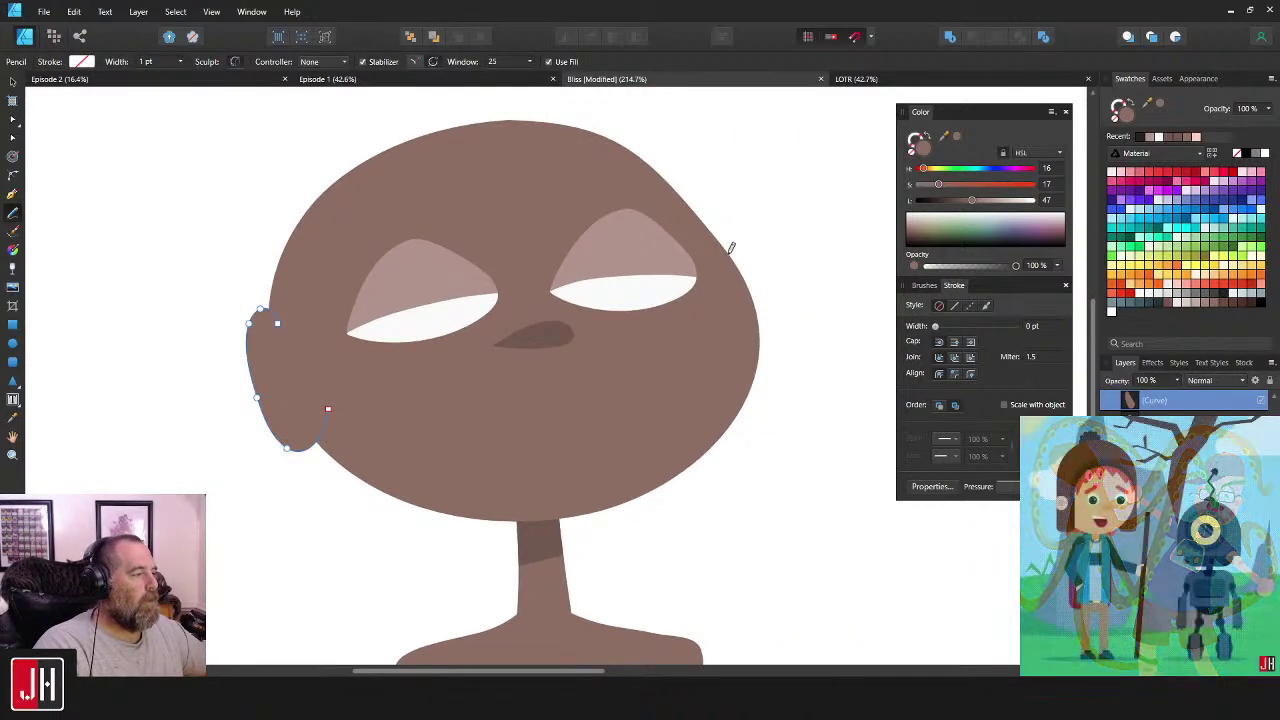
- Draw a second ear in the same skin colour on the right side of the head
{"action": "mouse_move", "coordinate": [700, 222]}
{"action": "left_mouse_down"}
{"action": "mouse_move", "coordinate": [712, 218]}
{"action": "mouse_move", "coordinate": [752, 280]}
{"action": "mouse_move", "coordinate": [758, 318]}
{"action": "left_mouse_up"}
{"action": "key", "text": "v"}
{"action": "left_click", "coordinate": [804, 297]}
{"action": "scroll", "coordinate": [733, 332], "scroll_direction": "down", "scroll_amount": 7}
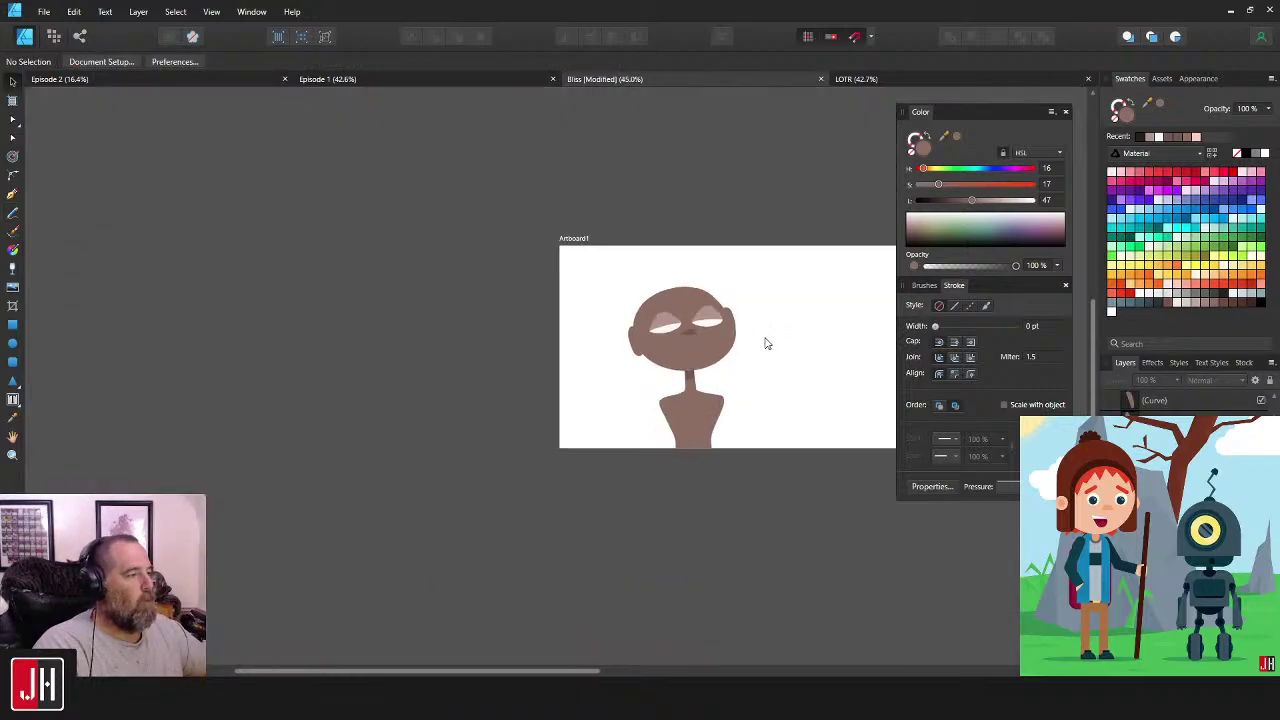
{"action": "scroll", "coordinate": [764, 344], "scroll_direction": "up", "scroll_amount": 3}
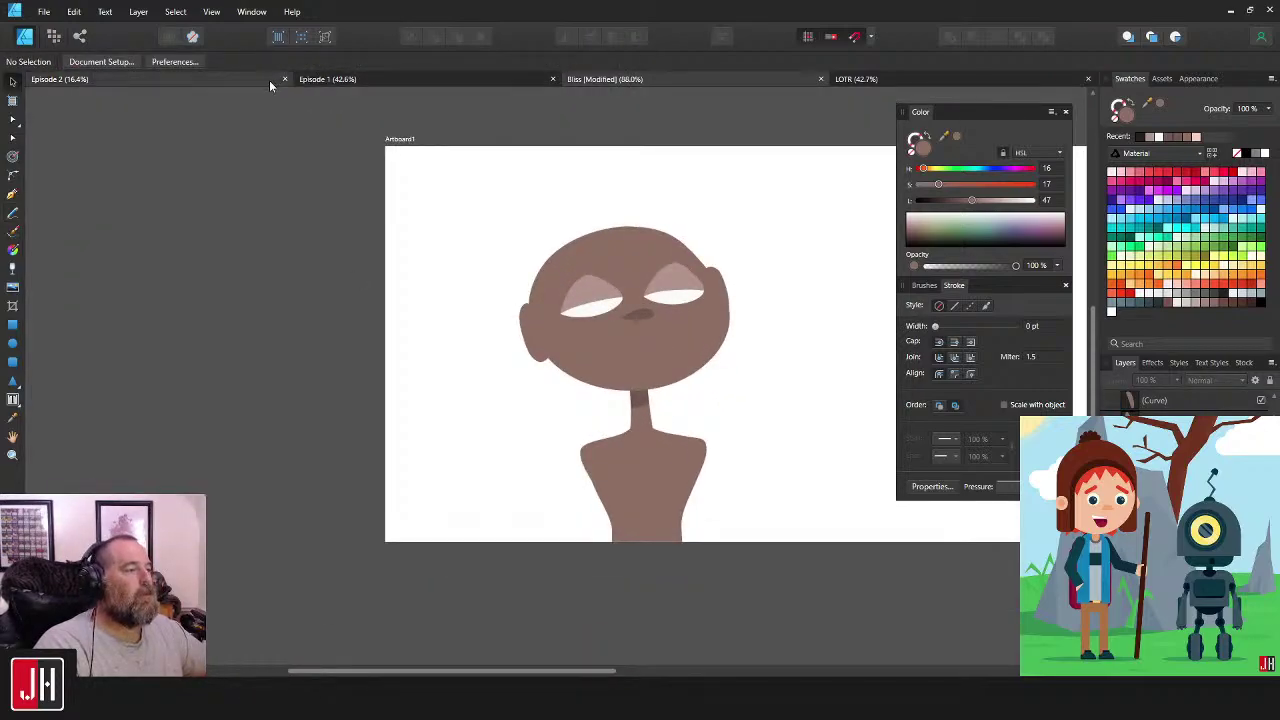
- Review the comic pages in the Episode 1 and Episode 2 documents, then return to the Bliss document
{"action": "left_click", "coordinate": [340, 80]}
{"action": "scroll", "coordinate": [724, 293], "scroll_direction": "up", "scroll_amount": 2}
{"action": "scroll", "coordinate": [726, 293], "scroll_direction": "down", "scroll_amount": 4}
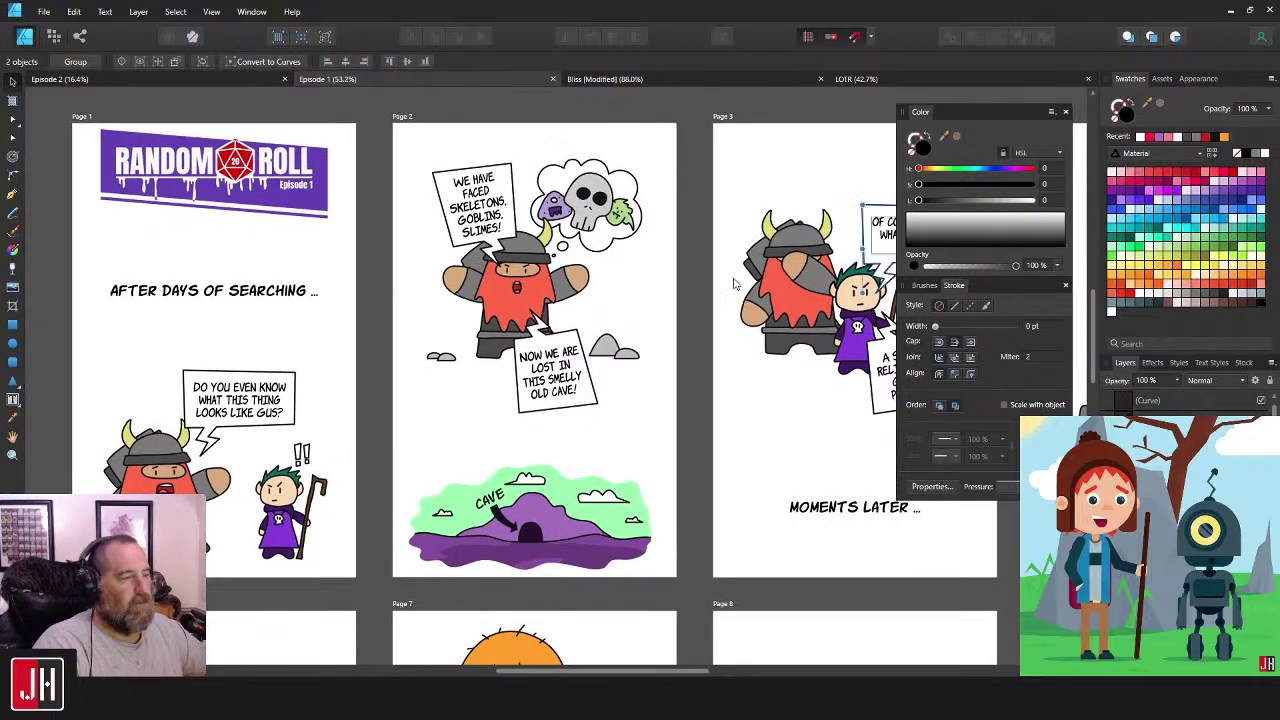
{"action": "scroll", "coordinate": [488, 300], "scroll_direction": "down", "scroll_amount": 4}
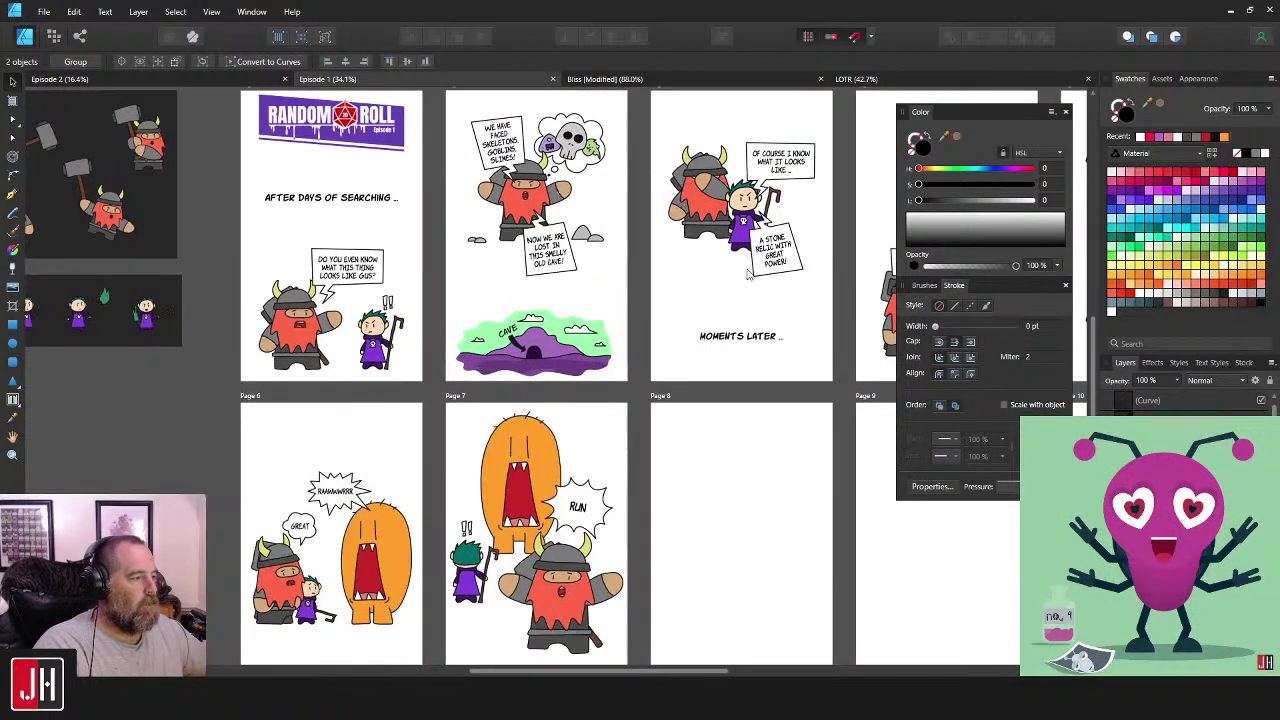
{"action": "left_click", "coordinate": [206, 80]}
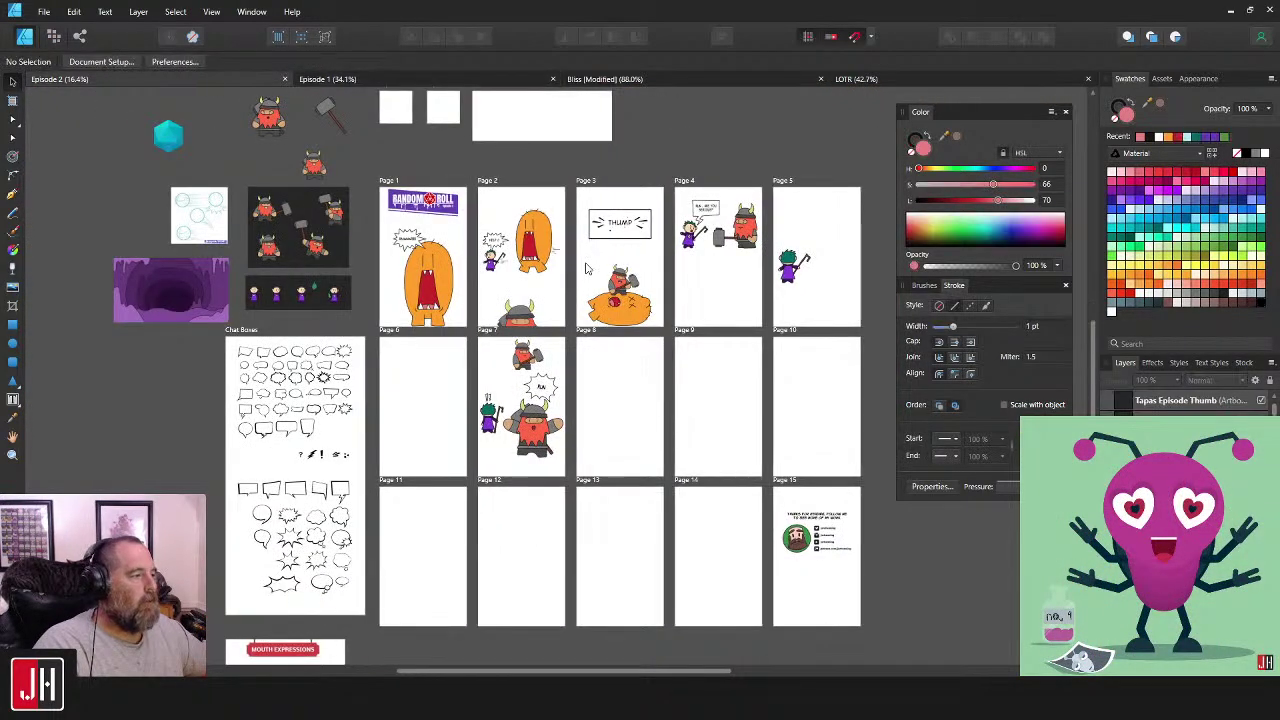
{"action": "scroll", "coordinate": [633, 205], "scroll_direction": "up", "scroll_amount": 3}
{"action": "left_click", "coordinate": [790, 80]}
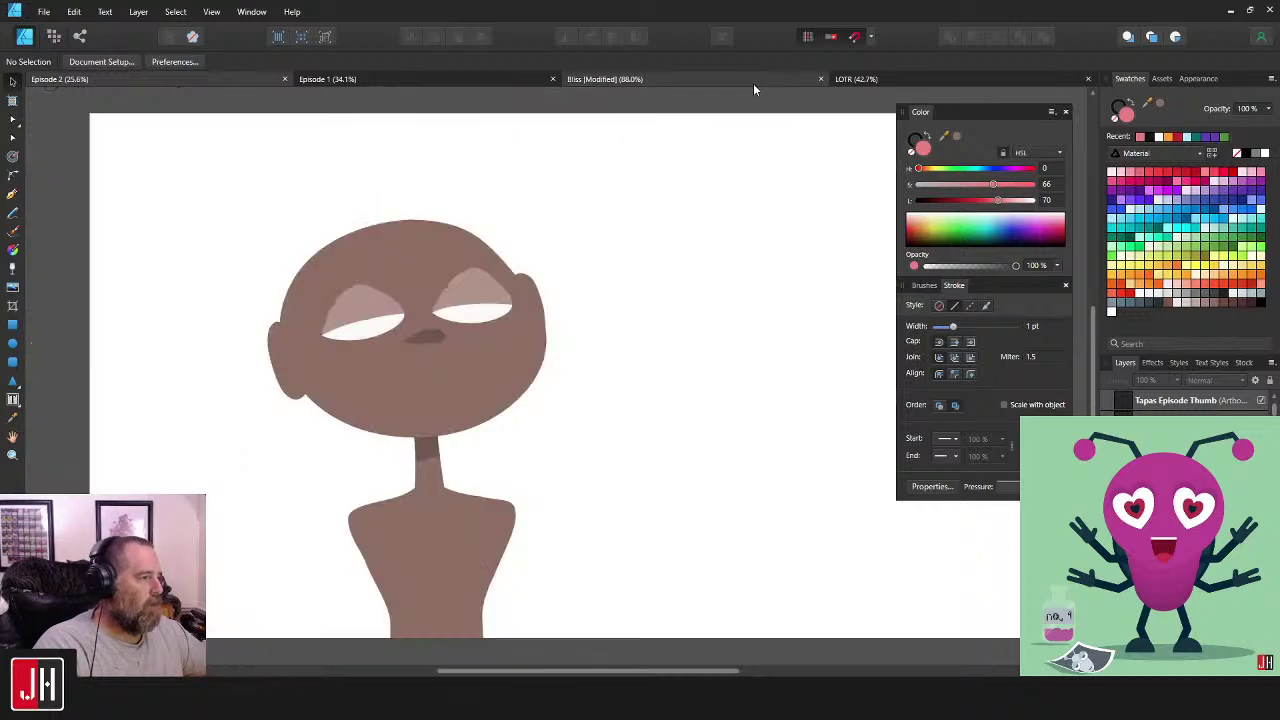
- Check the fit of the left ear and slightly adjust the right ear where it meets the head
{"action": "scroll", "coordinate": [586, 347], "scroll_direction": "down", "scroll_amount": 2}
{"action": "scroll", "coordinate": [632, 326], "scroll_direction": "up", "scroll_amount": 4}
{"action": "left_click", "coordinate": [467, 300]}
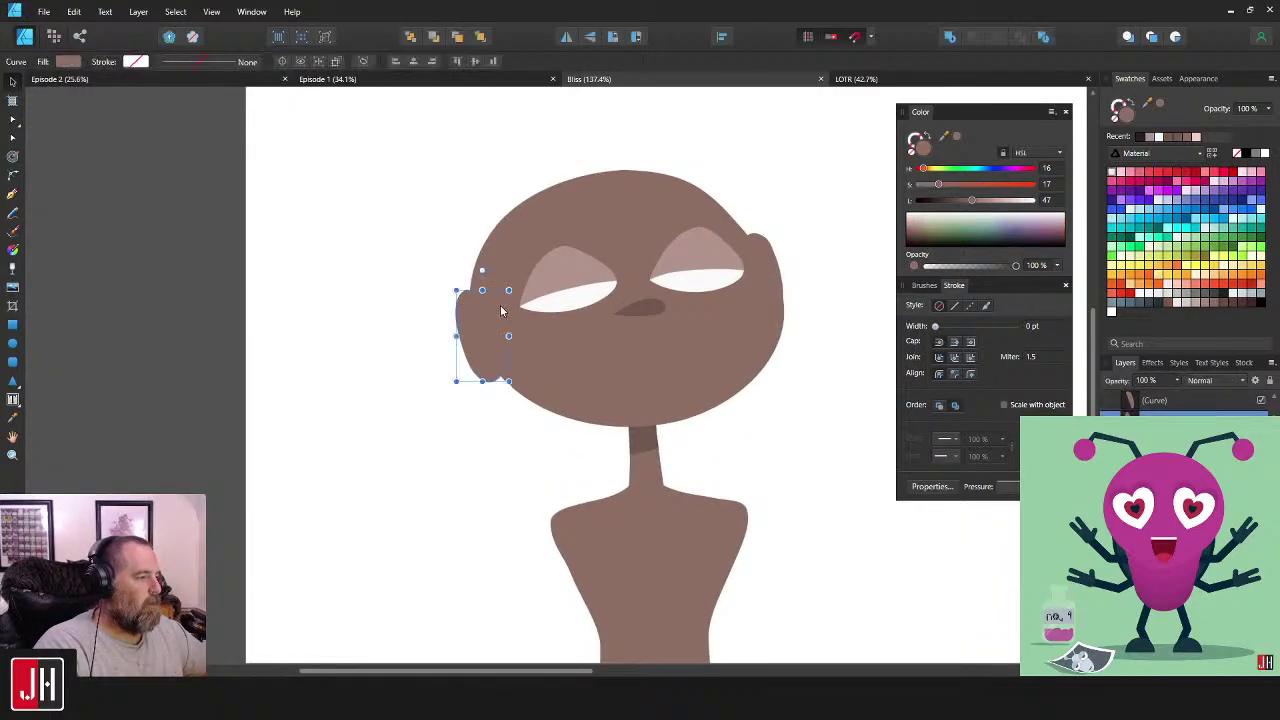
{"action": "scroll", "coordinate": [467, 300], "scroll_direction": "up", "scroll_amount": 2}
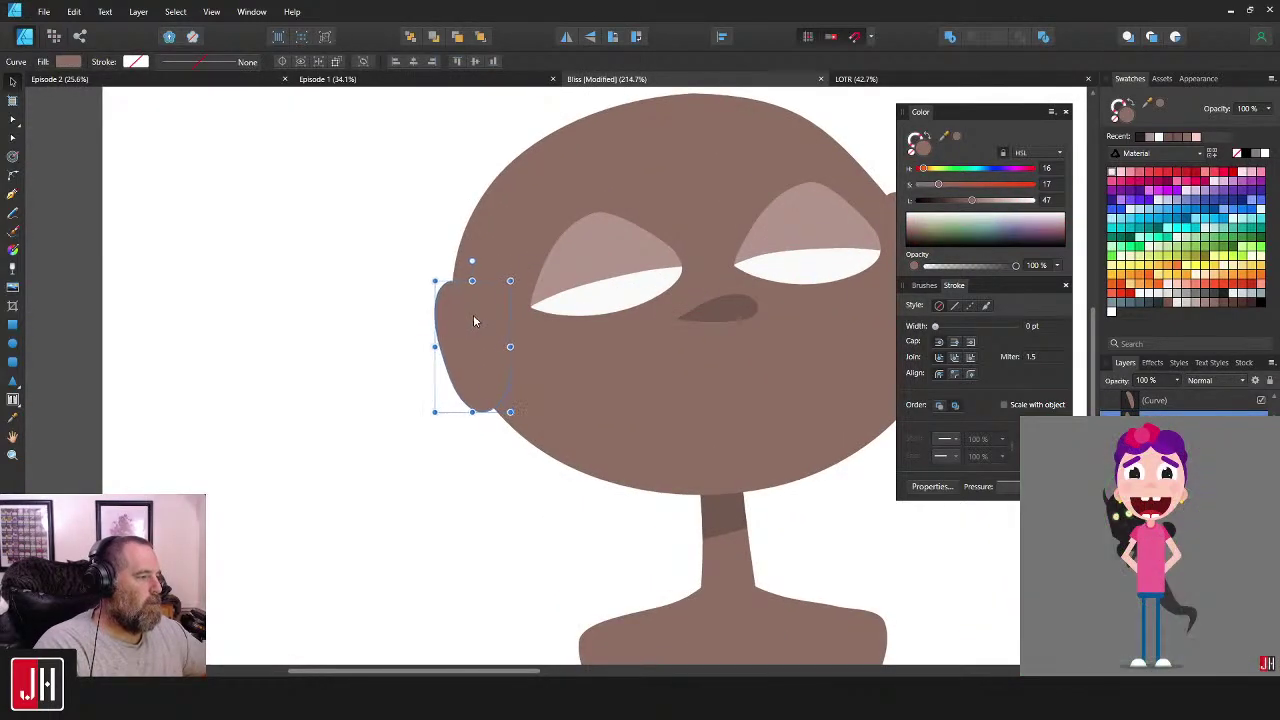
{"action": "scroll", "coordinate": [500, 309], "scroll_direction": "down", "scroll_amount": 4}
{"action": "left_click", "coordinate": [757, 314]}
{"action": "scroll", "coordinate": [658, 308], "scroll_direction": "up", "scroll_amount": 4}
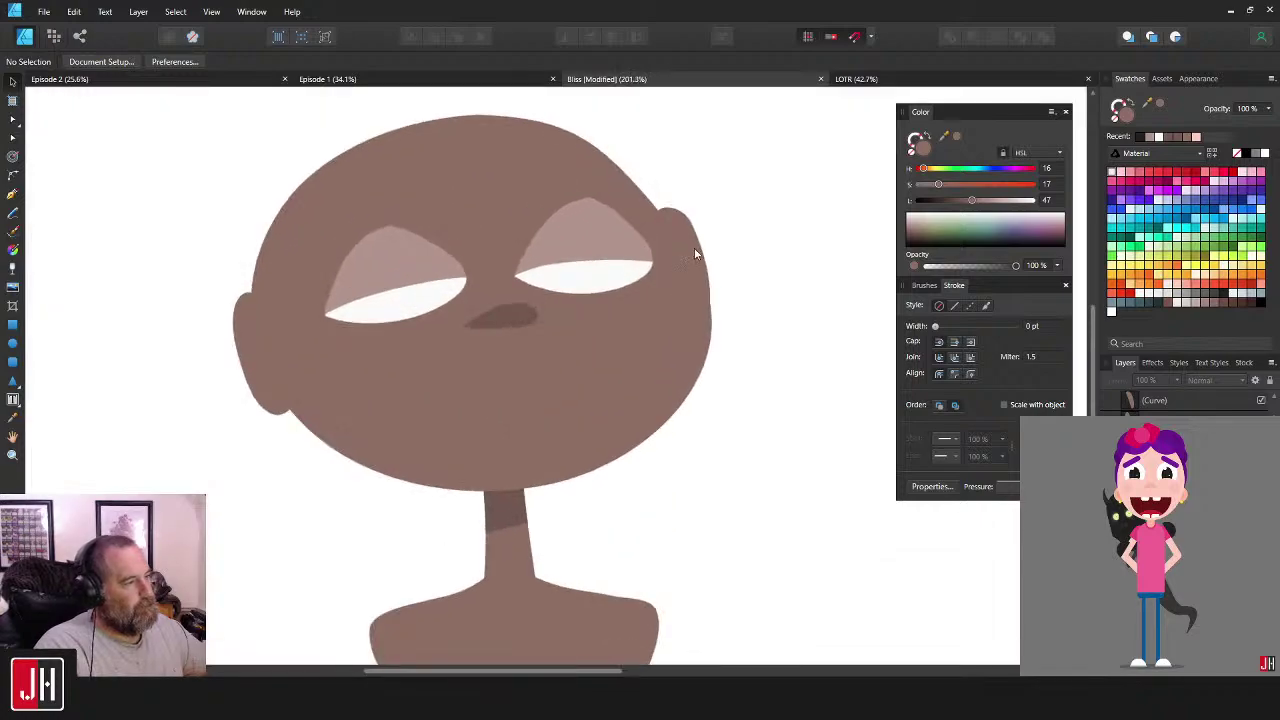
{"action": "left_click_drag", "start_coordinate": [677, 211], "coordinate": [716, 224]}
{"action": "left_click", "coordinate": [737, 229]}
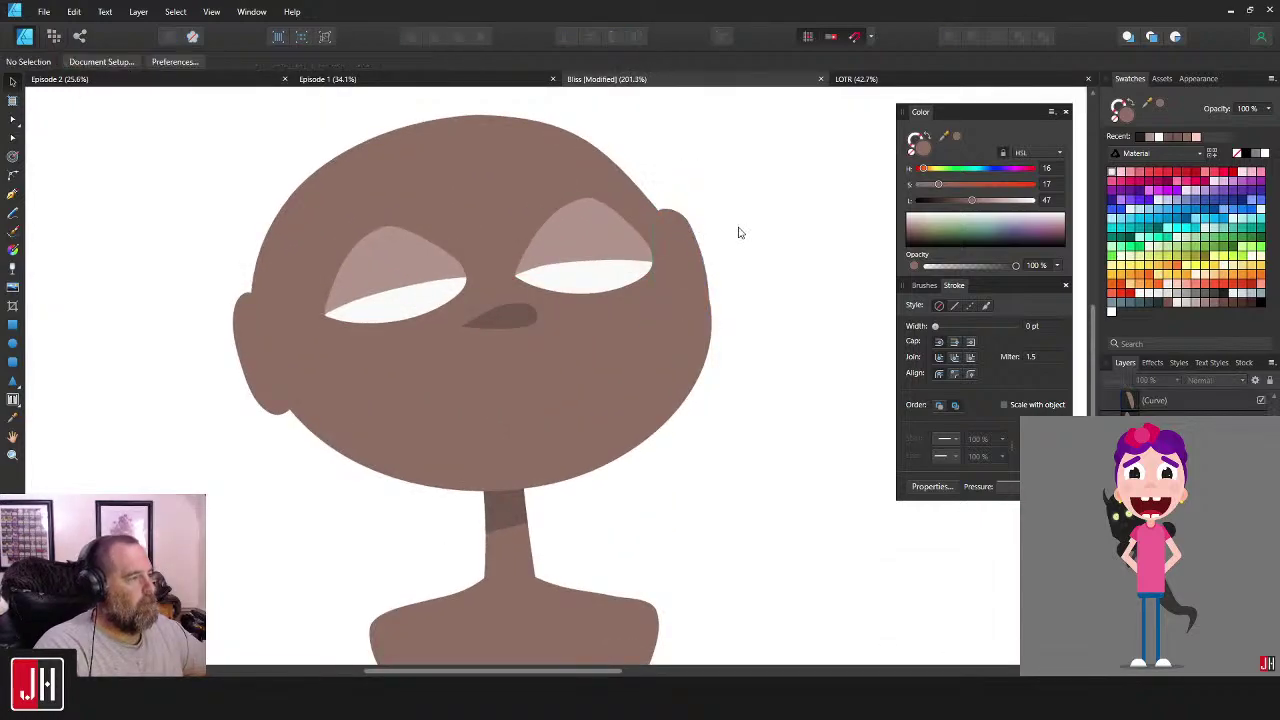
{"action": "scroll", "coordinate": [730, 260], "scroll_direction": "down", "scroll_amount": 6}
{"action": "scroll", "coordinate": [725, 293], "scroll_direction": "up", "scroll_amount": 5}
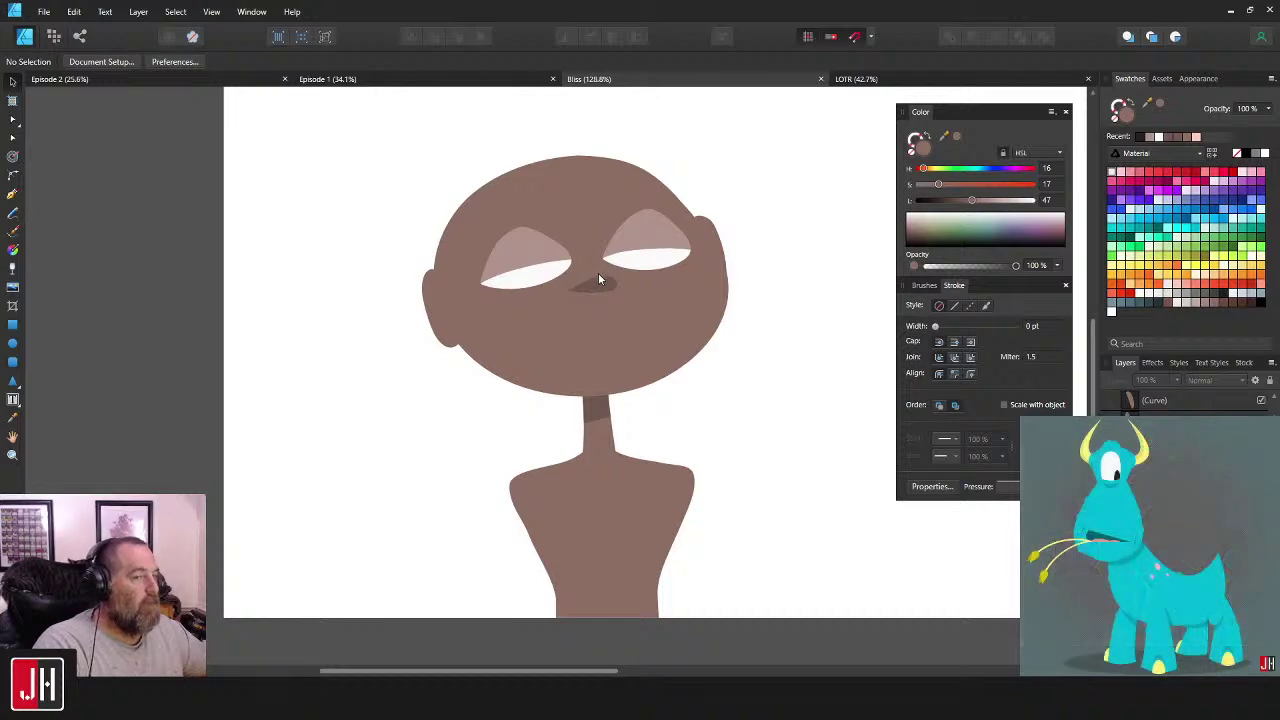
- Adjust the inner corner of the right eye so the eyelid and the white shape meet at the same point
{"action": "scroll", "coordinate": [605, 277], "scroll_direction": "up", "scroll_amount": 2}
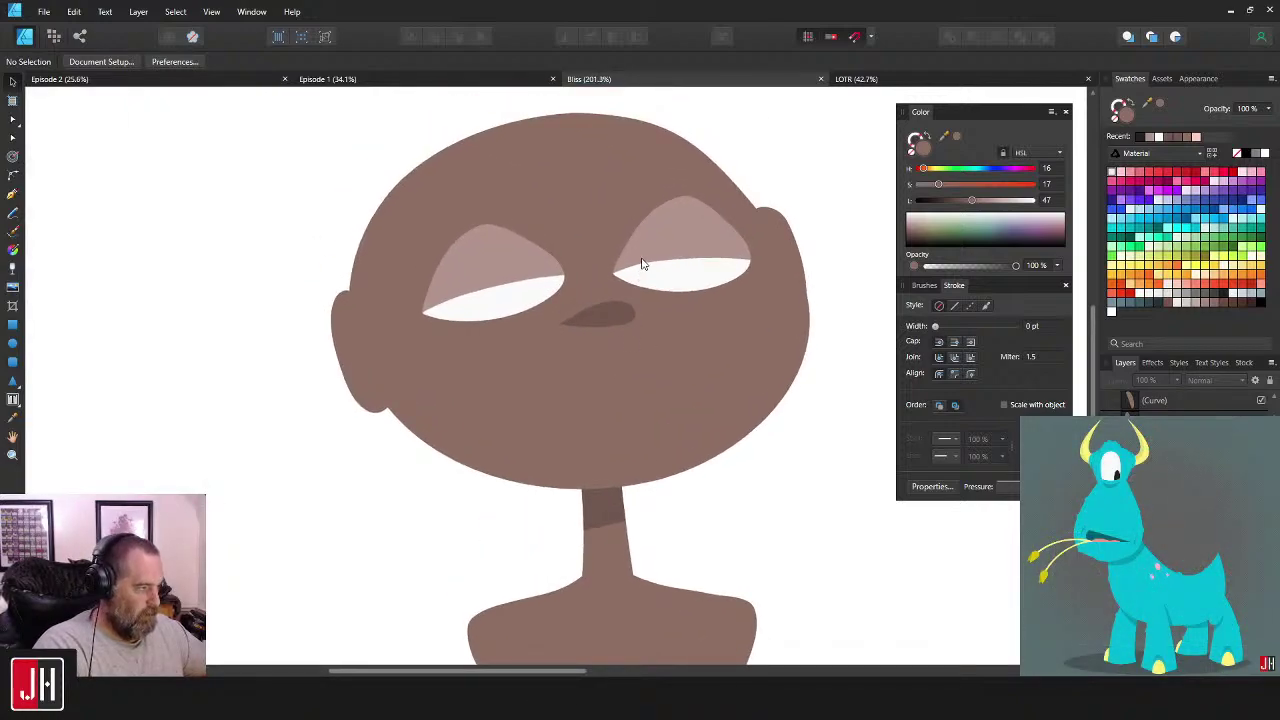
{"action": "scroll", "coordinate": [630, 280], "scroll_direction": "up", "scroll_amount": 2}
{"action": "left_click", "coordinate": [590, 293]}
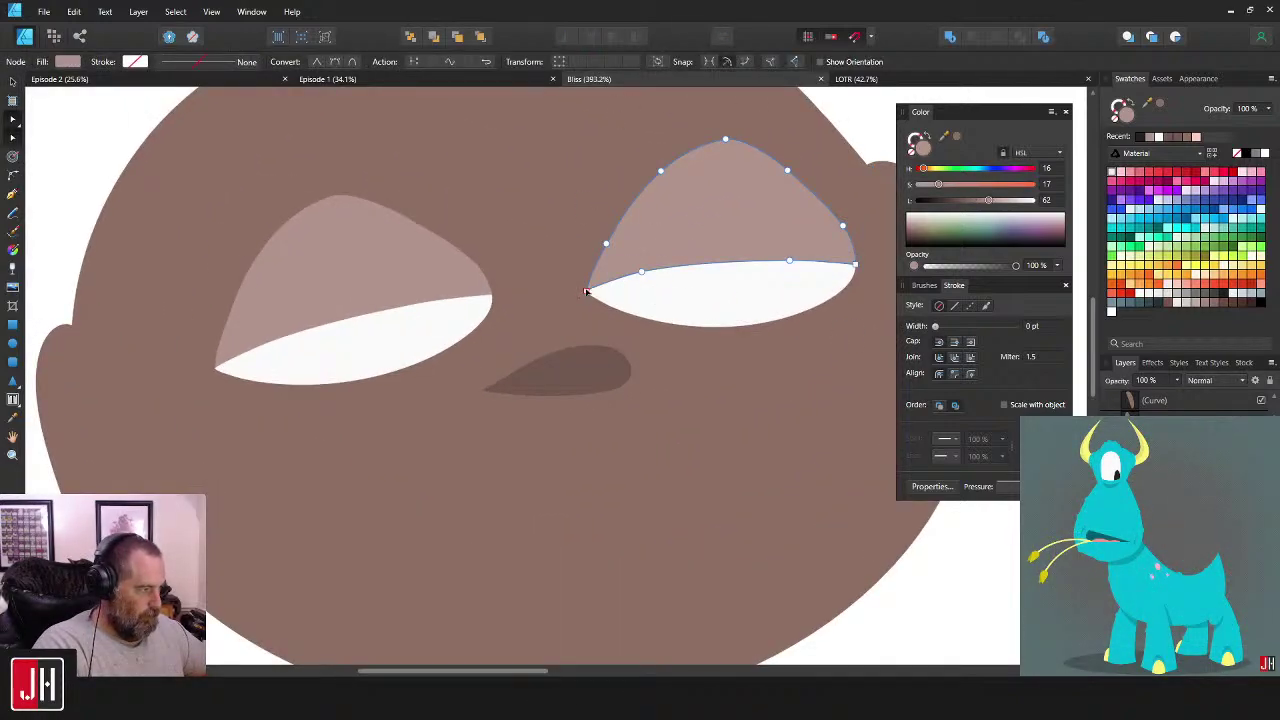
{"action": "left_click_drag", "start_coordinate": [587, 292], "coordinate": [562, 277]}
{"action": "scroll", "coordinate": [609, 296], "scroll_direction": "up", "scroll_amount": 3}
{"action": "left_click", "coordinate": [577, 297]}
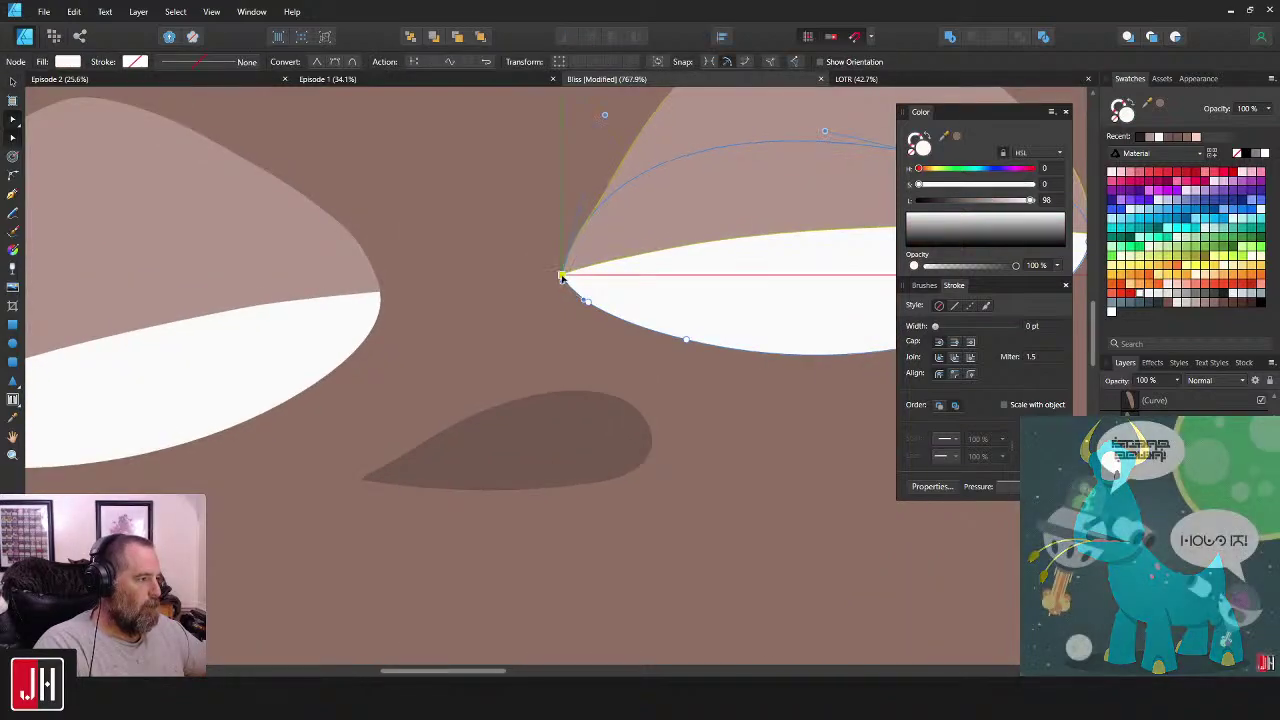
{"action": "left_click", "coordinate": [524, 238]}
{"action": "scroll", "coordinate": [546, 249], "scroll_direction": "down", "scroll_amount": 11}
{"action": "key", "text": "v"}
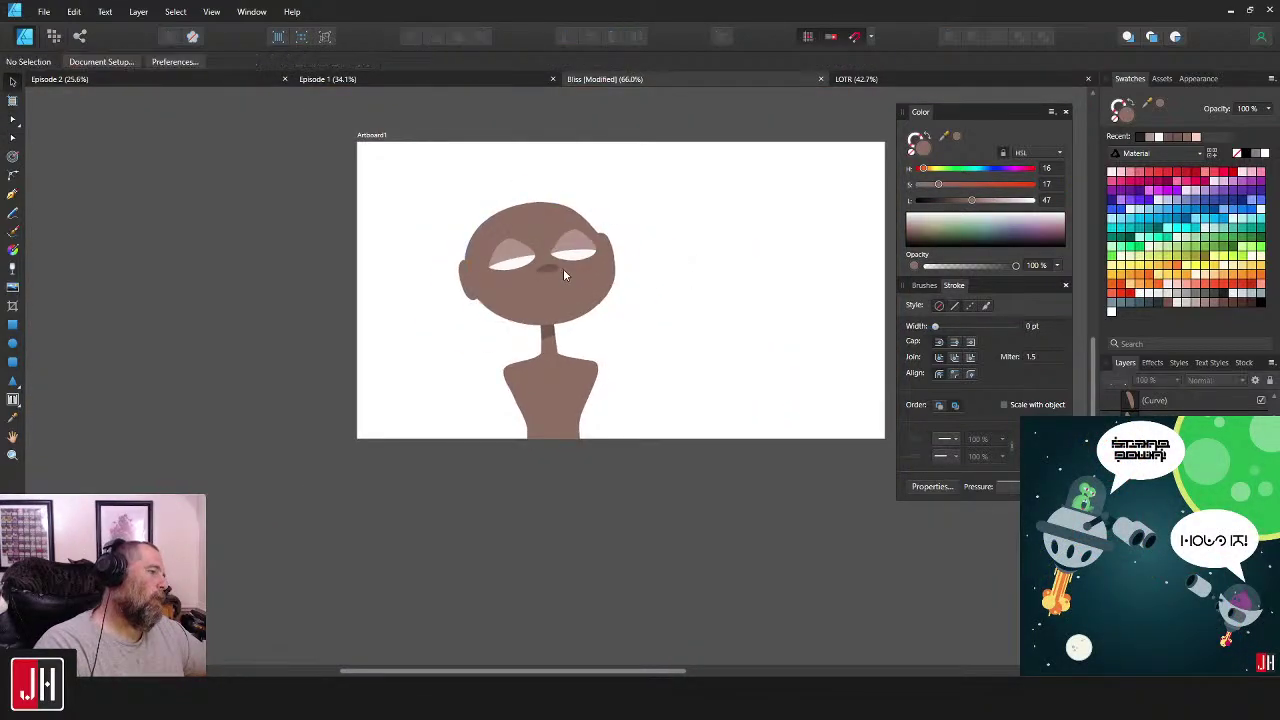
- Draw a shading shape along the left side of the head with the Pencil tool, filled with the nose's darker brown
{"action": "scroll", "coordinate": [563, 274], "scroll_direction": "up", "scroll_amount": 4}
{"action": "left_click_drag", "start_coordinate": [490, 266], "coordinate": [539, 301]}
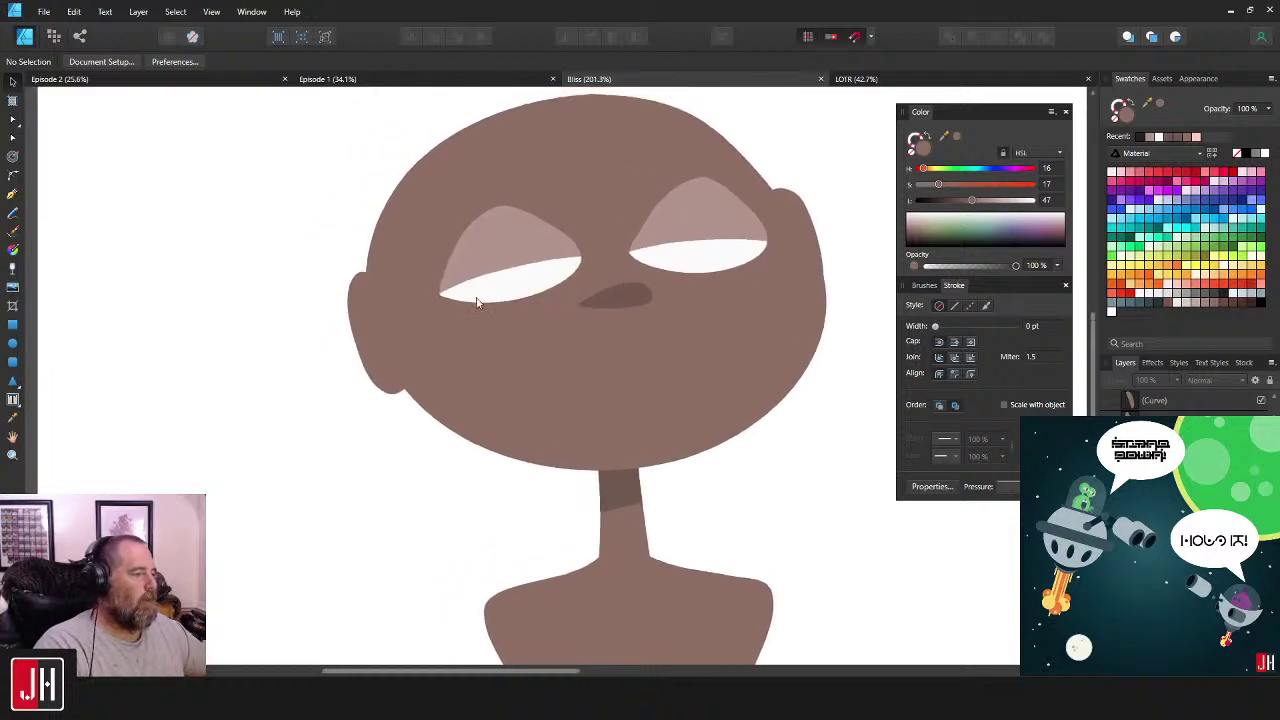
{"action": "left_click", "coordinate": [353, 295]}
{"action": "left_click", "coordinate": [342, 217]}
{"action": "scroll", "coordinate": [380, 284], "scroll_direction": "up", "scroll_amount": 3}
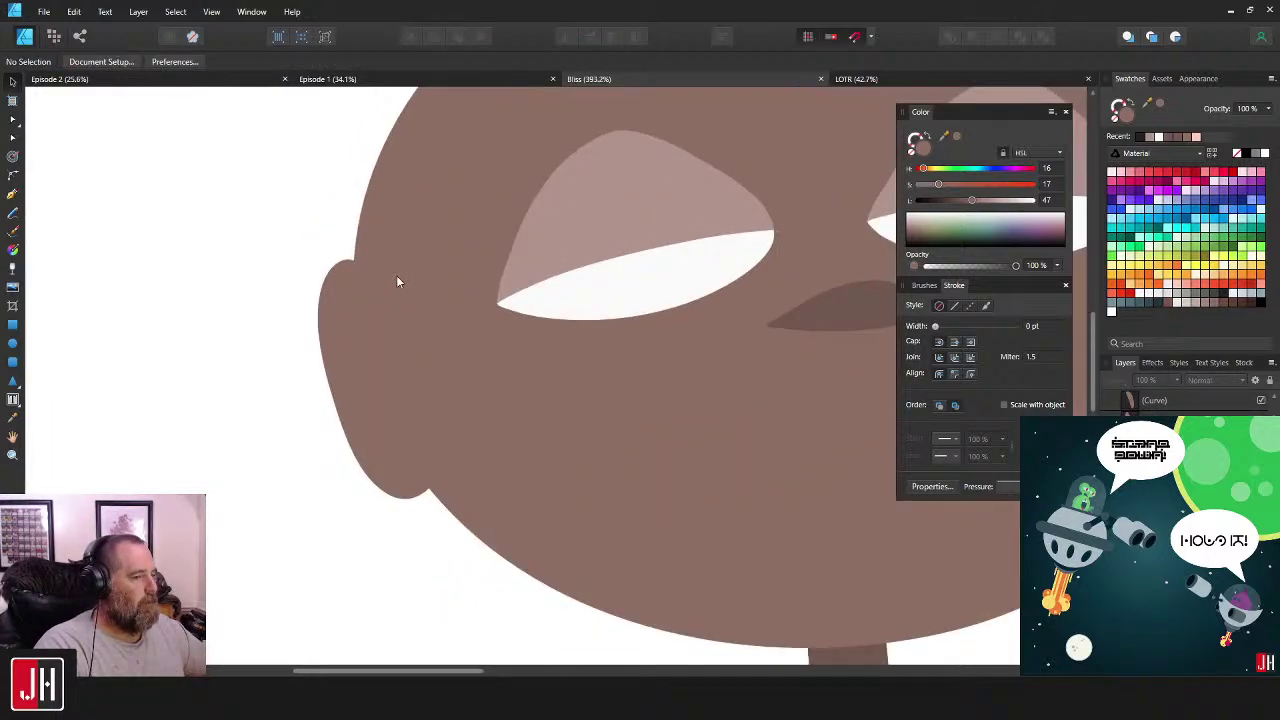
{"action": "mouse_move", "coordinate": [474, 288]}
{"action": "left_mouse_down"}
{"action": "mouse_move", "coordinate": [434, 265]}
{"action": "mouse_move", "coordinate": [476, 266]}
{"action": "left_mouse_up"}
{"action": "key", "text": "n"}
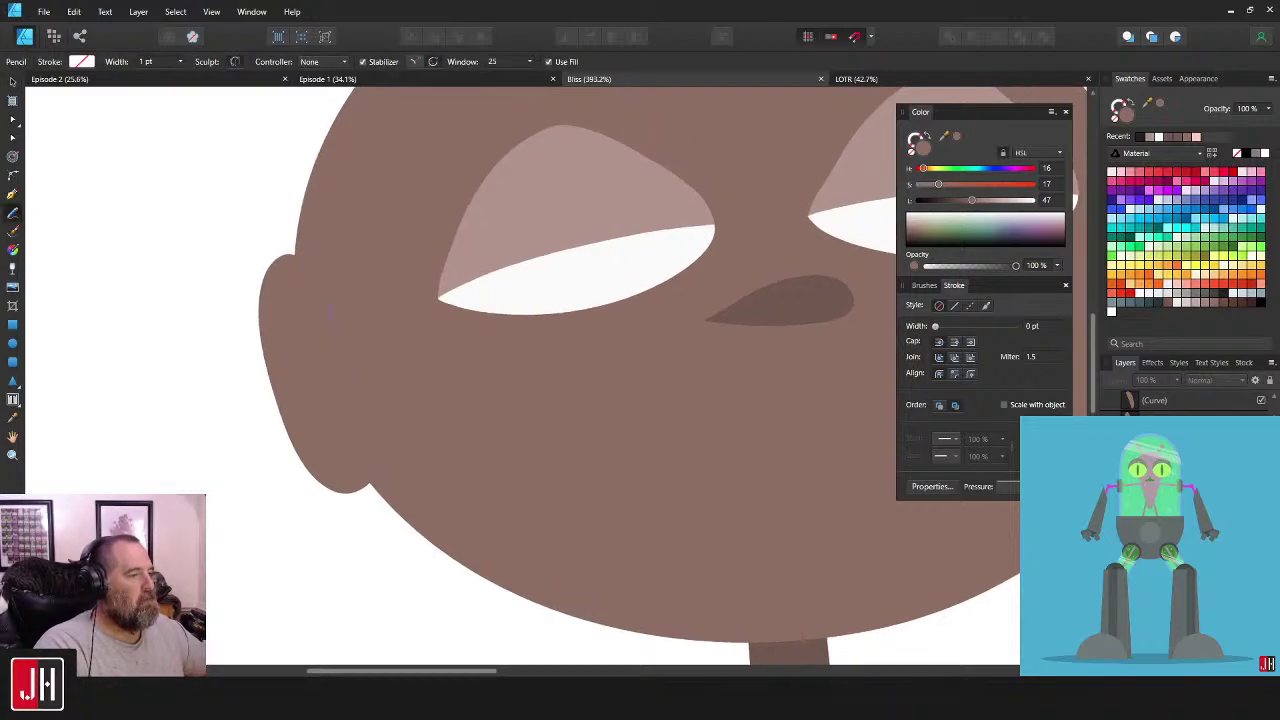
{"action": "left_click_drag", "start_coordinate": [330, 366], "coordinate": [353, 128]}
{"action": "mouse_move", "coordinate": [366, 185]}
{"action": "left_mouse_down"}
{"action": "mouse_move", "coordinate": [363, 291]}
{"action": "mouse_move", "coordinate": [440, 192]}
{"action": "left_mouse_up"}
{"action": "scroll", "coordinate": [363, 292], "scroll_direction": "down", "scroll_amount": 4}
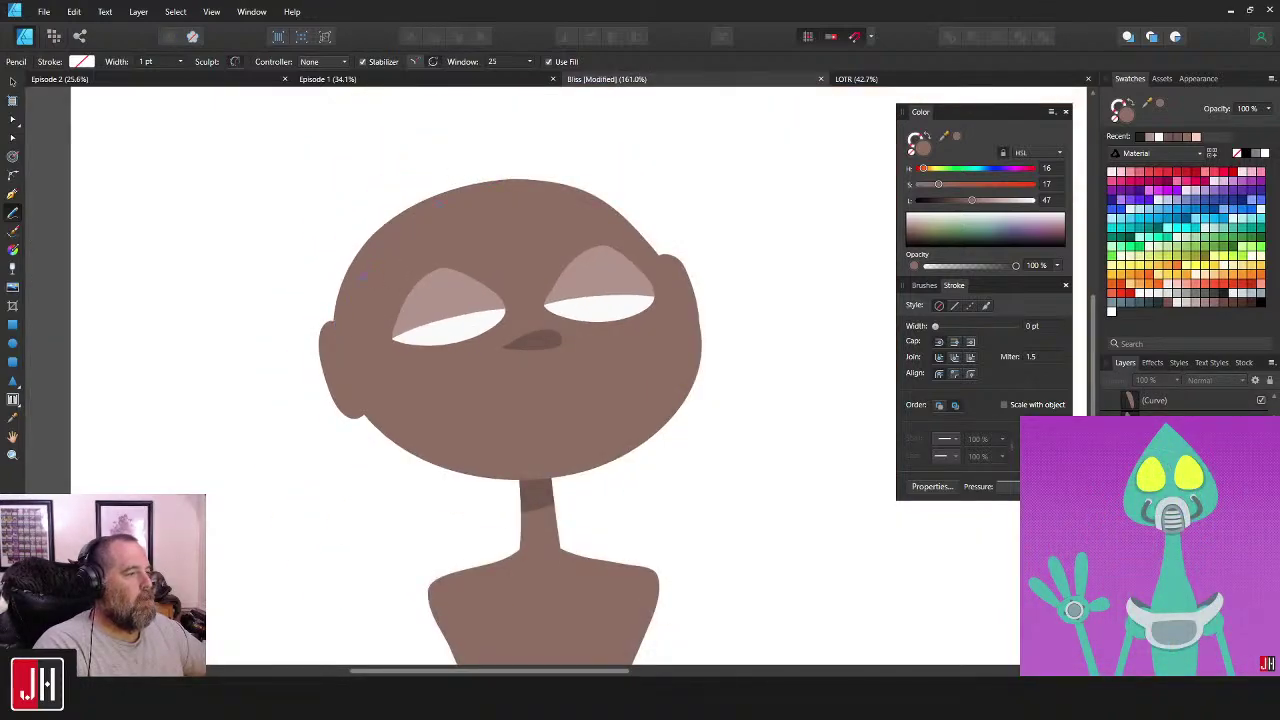
{"action": "mouse_move", "coordinate": [440, 203]}
{"action": "left_mouse_down"}
{"action": "mouse_move", "coordinate": [478, 232]}
{"action": "mouse_move", "coordinate": [343, 345]}
{"action": "mouse_move", "coordinate": [309, 263]}
{"action": "mouse_move", "coordinate": [457, 154]}
{"action": "mouse_move", "coordinate": [525, 178]}
{"action": "left_mouse_up"}
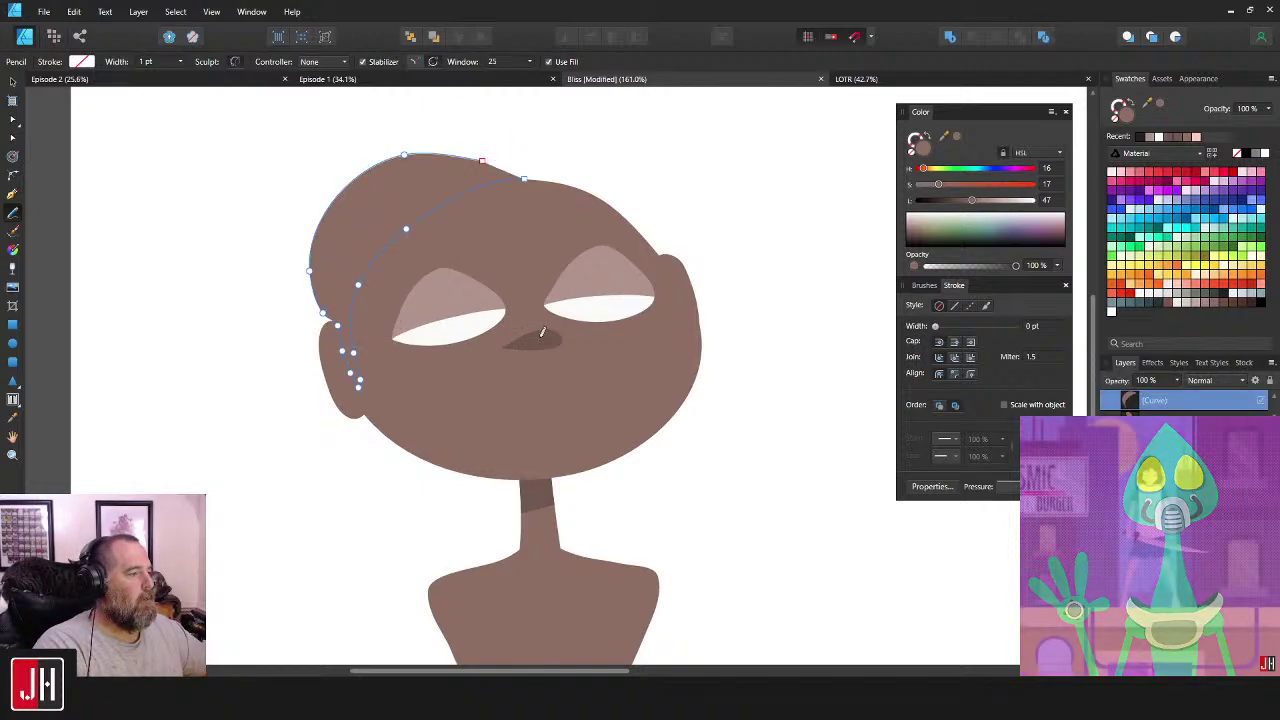
{"action": "key", "text": "i"}
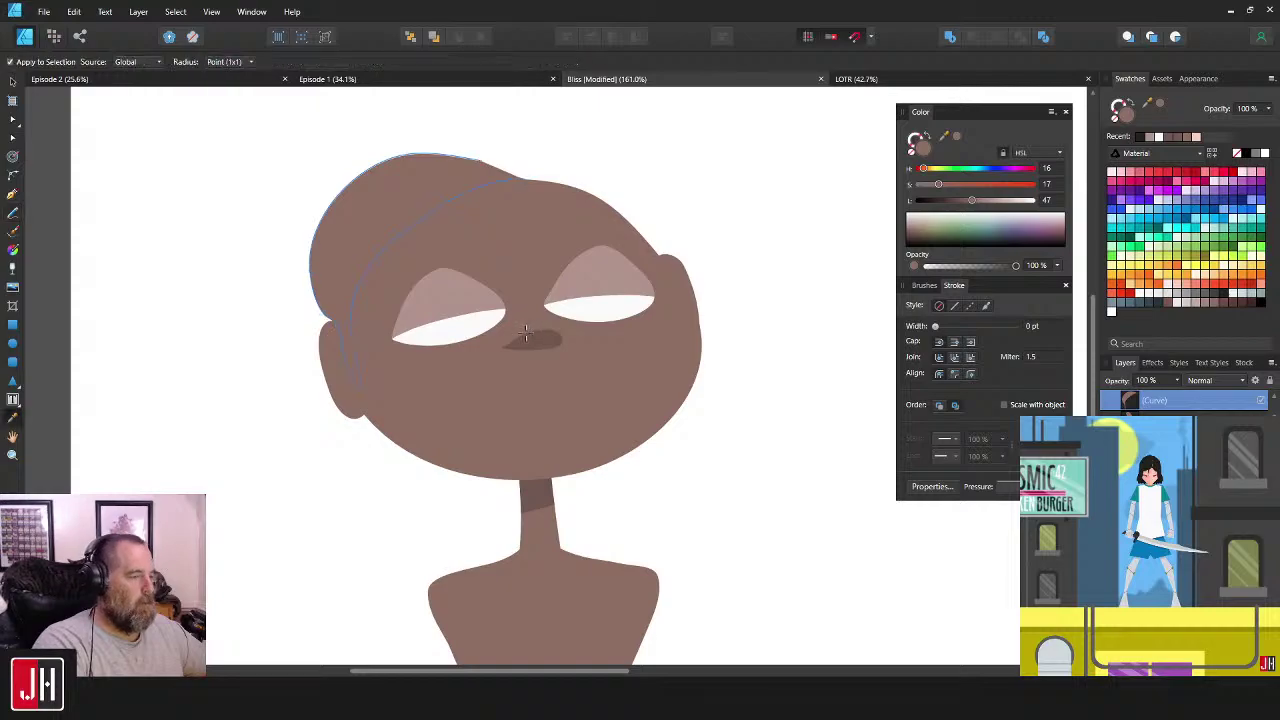
{"action": "left_click", "coordinate": [529, 336]}
- Place the shading shape inside the head curve so it is clipped to the head's outline
{"action": "scroll", "coordinate": [386, 328], "scroll_direction": "up", "scroll_amount": 2}
{"action": "key", "text": "ctrl+z"}
{"action": "key", "text": "ctrl+z"}
{"action": "key", "text": "v"}
{"action": "left_click", "coordinate": [393, 212]}
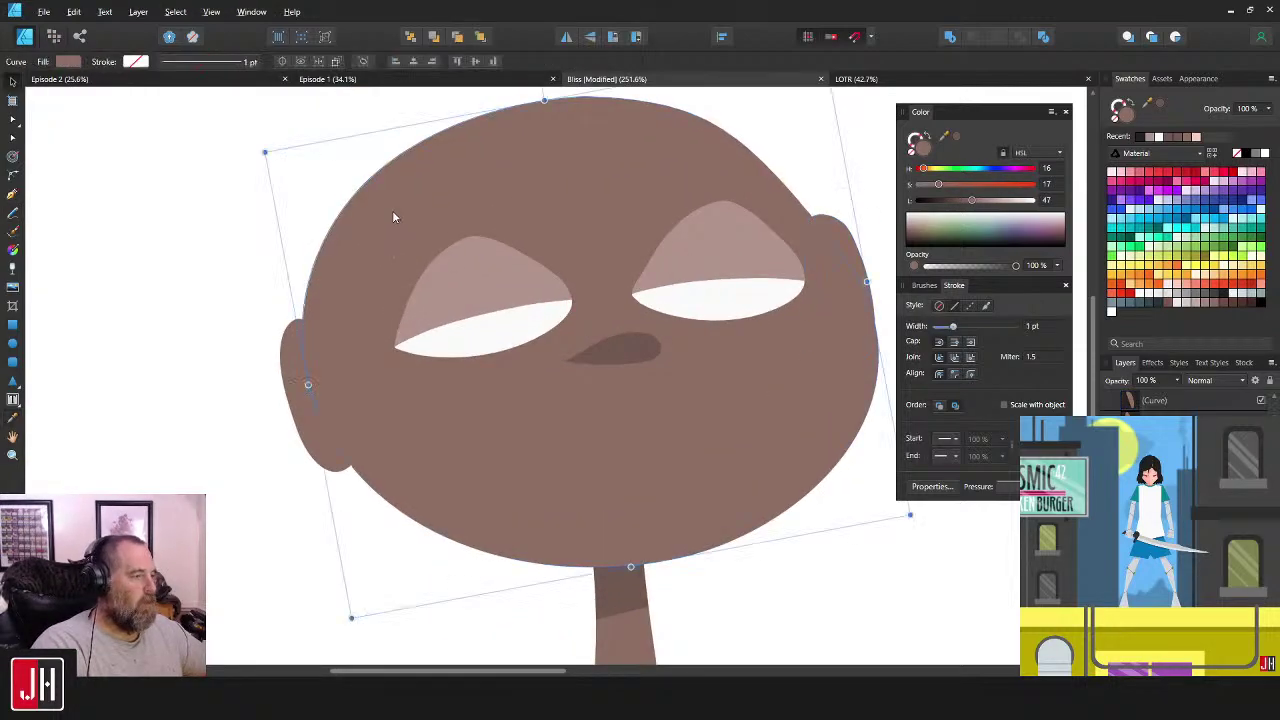
{"action": "key", "text": "ctrl+alt+v"}
- Send the left ear behind the head
{"action": "left_click", "coordinate": [319, 331]}
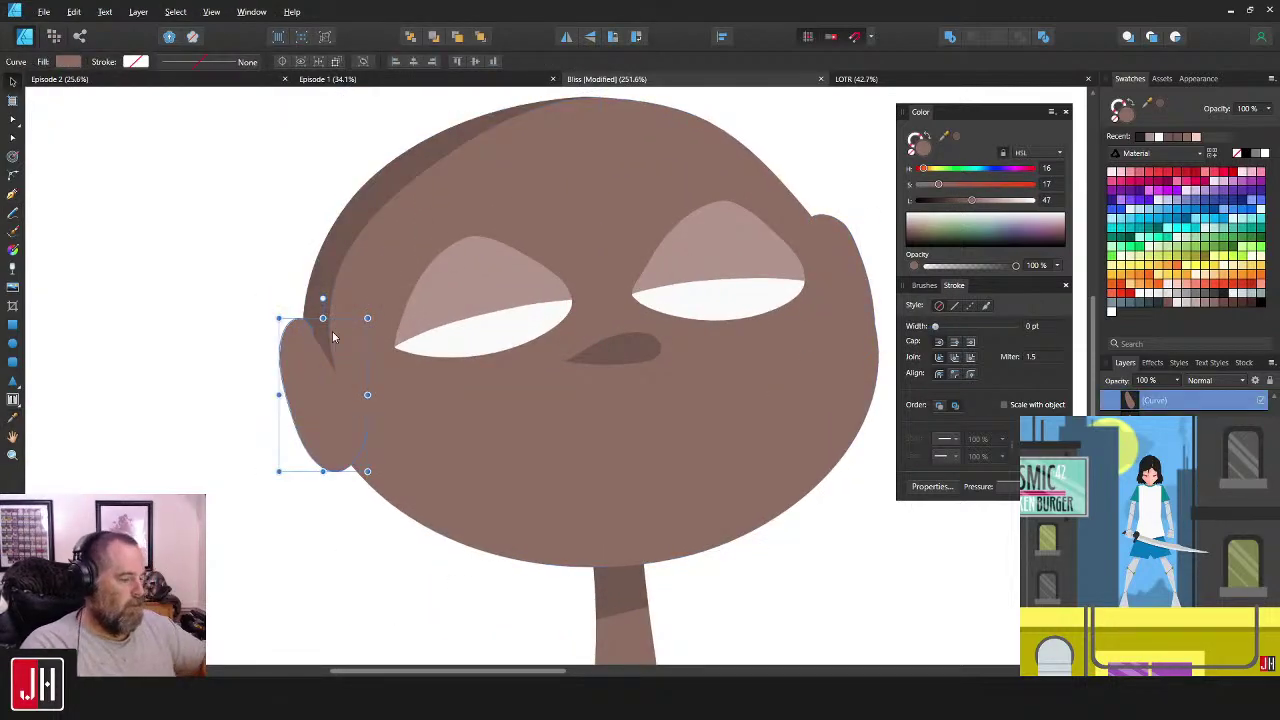
{"action": "key", "text": "ctrl+shift+["}
{"action": "scroll", "coordinate": [344, 336], "scroll_direction": "down", "scroll_amount": 5}
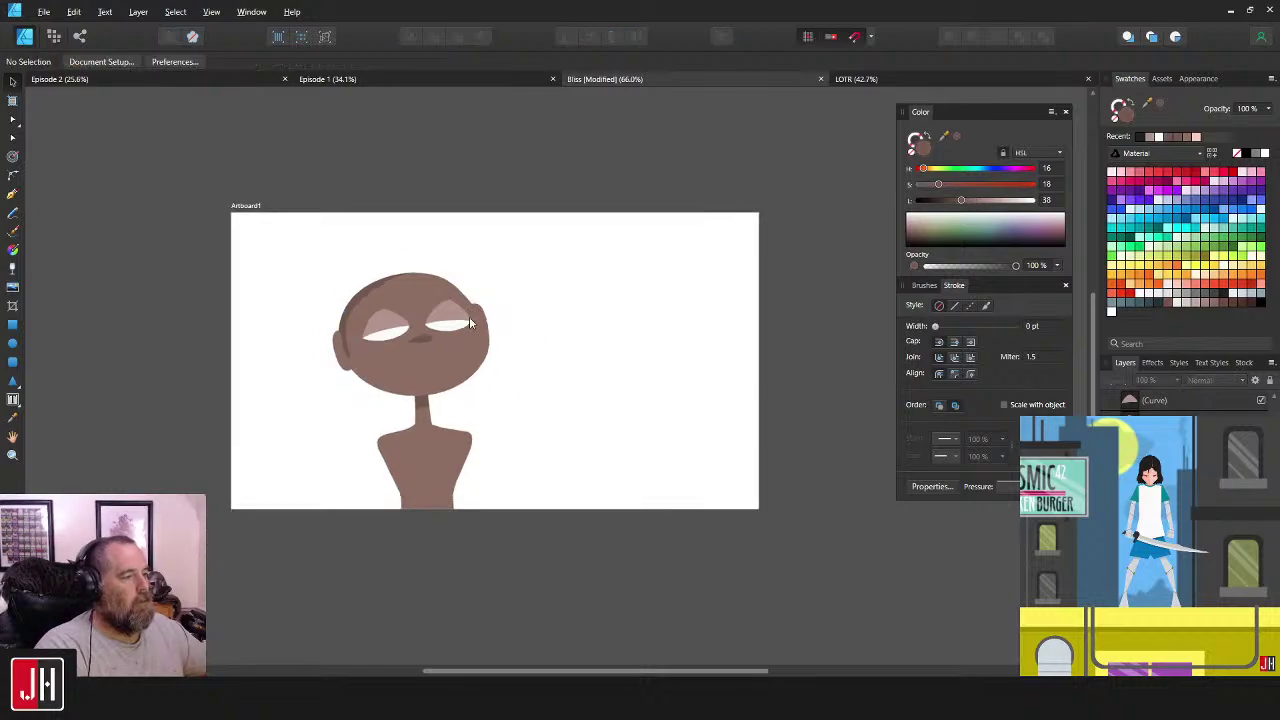
- Delete the shading shape from the left side of the head
{"action": "scroll", "coordinate": [372, 301], "scroll_direction": "up", "scroll_amount": 4}
{"action": "left_click", "coordinate": [367, 279]}
{"action": "key", "text": "Delete"}
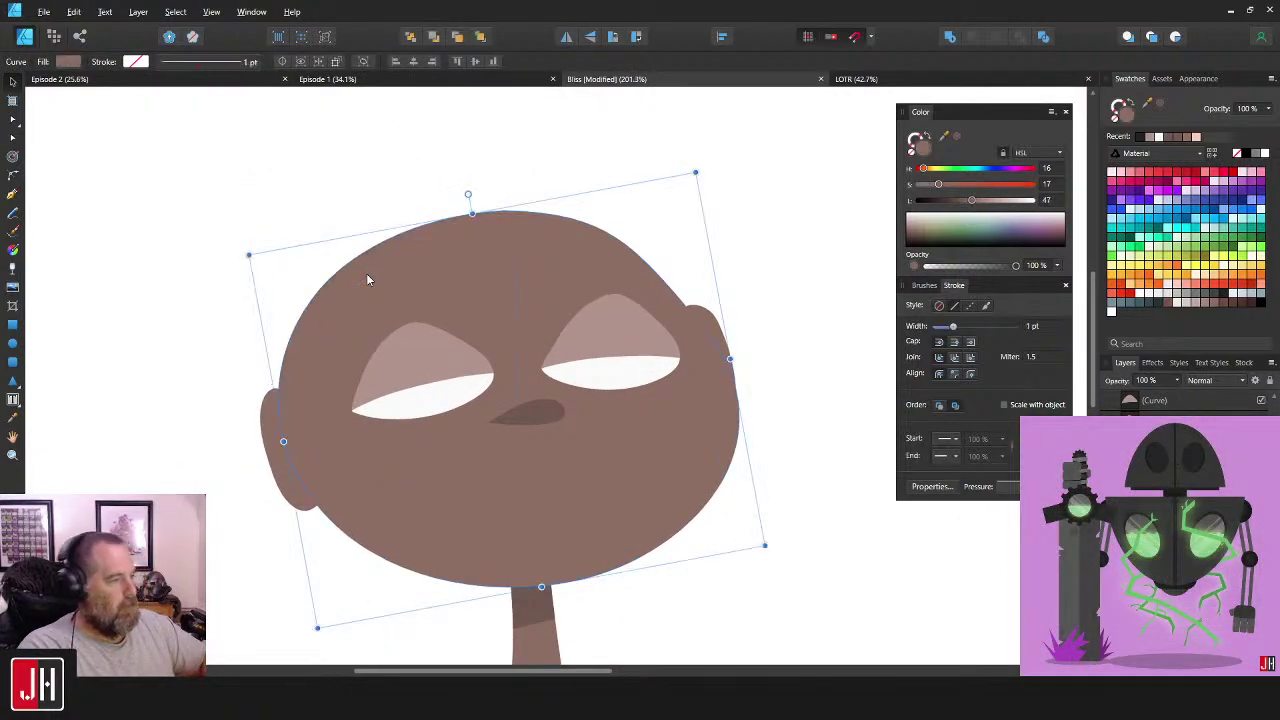
{"action": "left_click", "coordinate": [762, 277]}
{"action": "scroll", "coordinate": [624, 403], "scroll_direction": "down", "scroll_amount": 4}
{"action": "scroll", "coordinate": [650, 406], "scroll_direction": "up", "scroll_amount": 5}
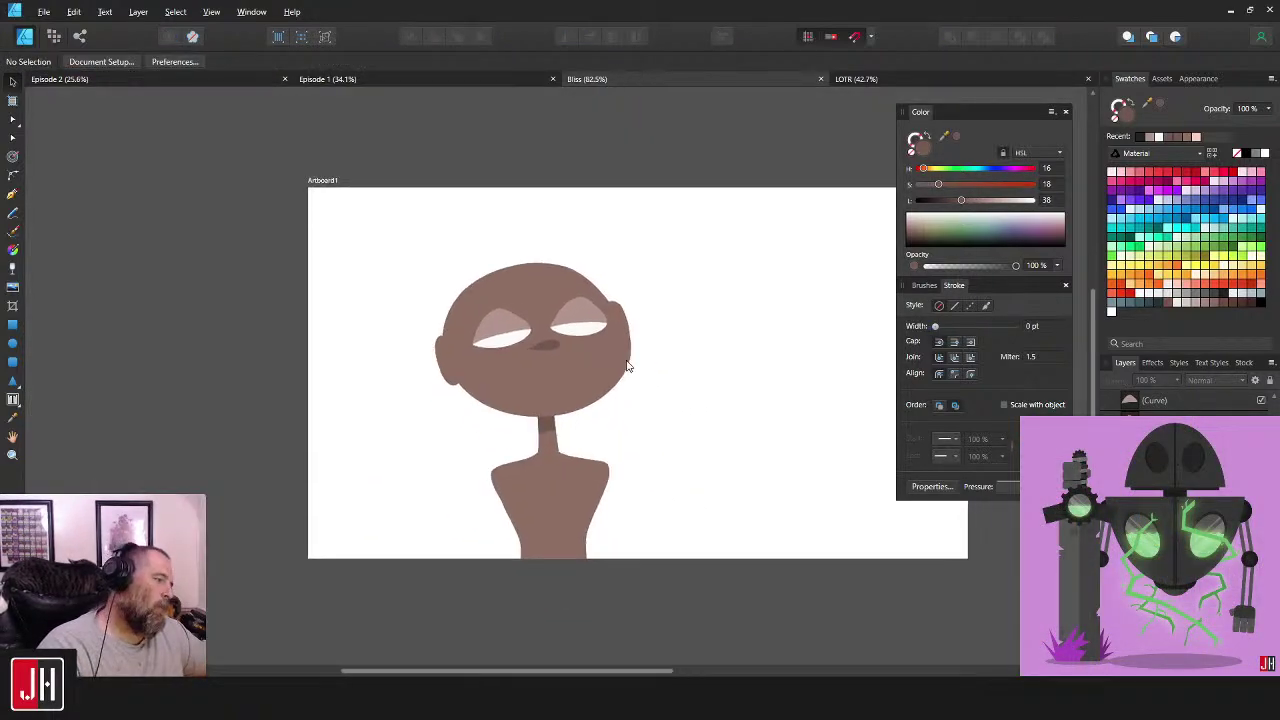
- Try moving the left eyelid slightly downward, undo the move, and select the eyelid together with the eye white
{"action": "left_click_drag", "start_coordinate": [533, 357], "coordinate": [540, 403]}
{"action": "left_click_drag", "start_coordinate": [541, 336], "coordinate": [626, 372]}
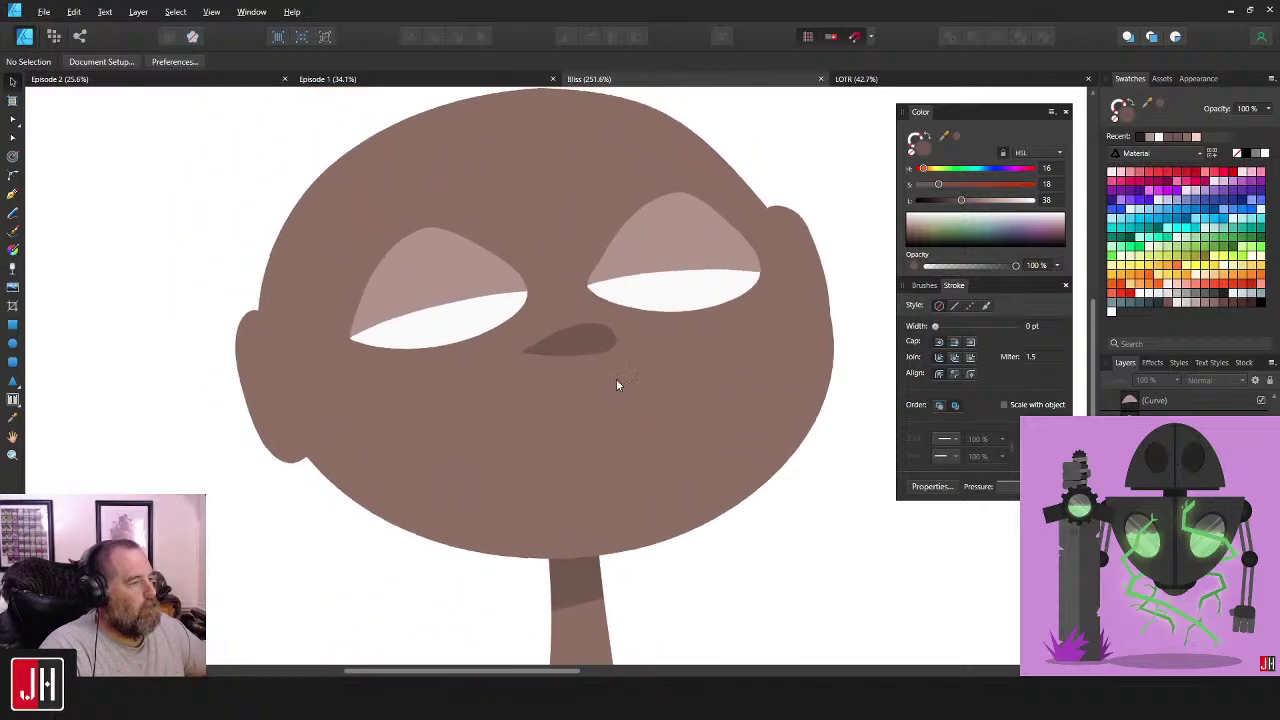
{"action": "left_click", "coordinate": [463, 283]}
{"action": "scroll", "coordinate": [492, 284], "scroll_direction": "up", "scroll_amount": 2}
{"action": "left_click_drag", "start_coordinate": [468, 286], "coordinate": [461, 303]}
{"action": "key", "text": "ctrl+z"}
{"action": "left_click", "coordinate": [462, 328], "text": "shift"}
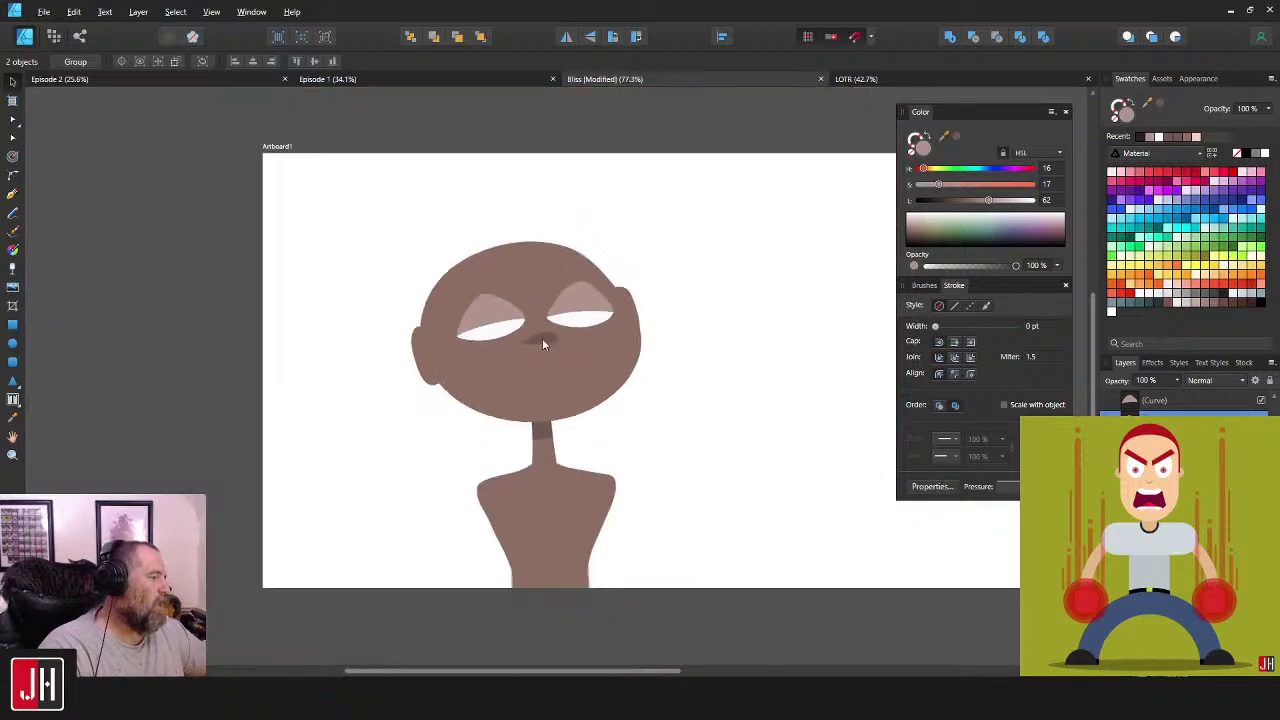
- Check the face's proportions and how the right ear sits against the head
{"action": "scroll", "coordinate": [557, 342], "scroll_direction": "down", "scroll_amount": 2}
{"action": "scroll", "coordinate": [557, 342], "scroll_direction": "up", "scroll_amount": 4}
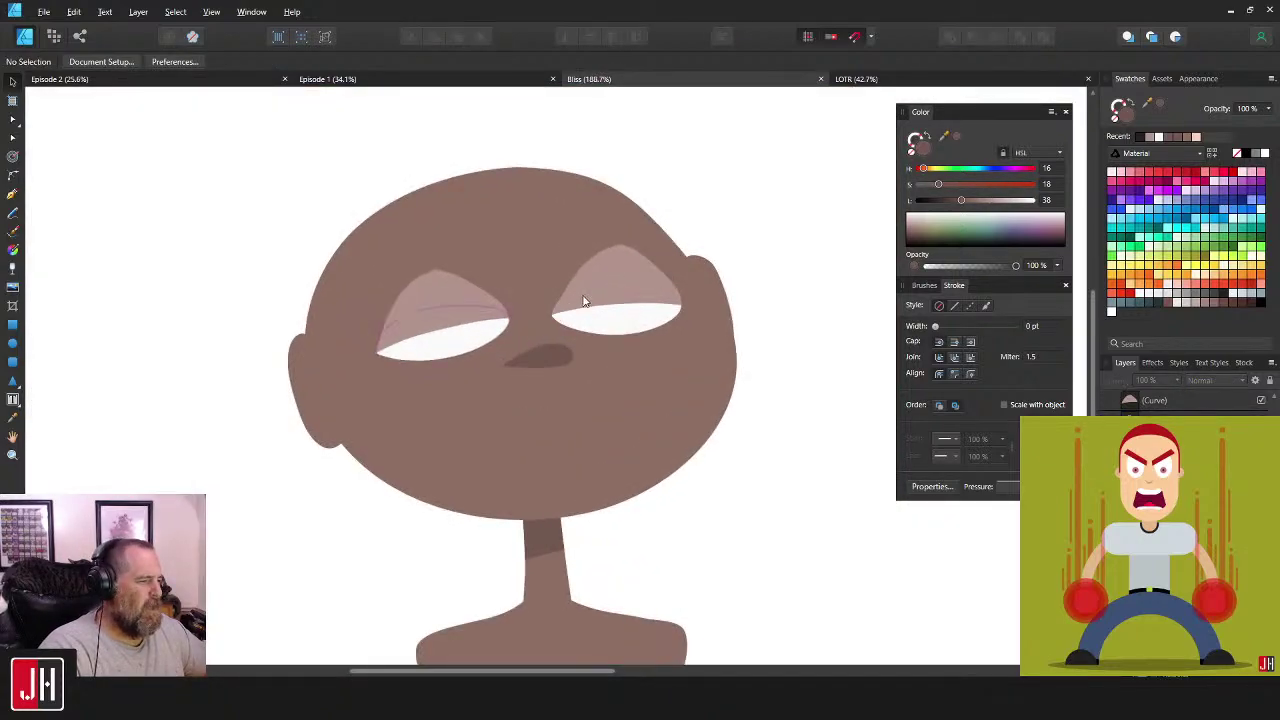
{"action": "left_click_drag", "start_coordinate": [699, 328], "coordinate": [710, 323]}
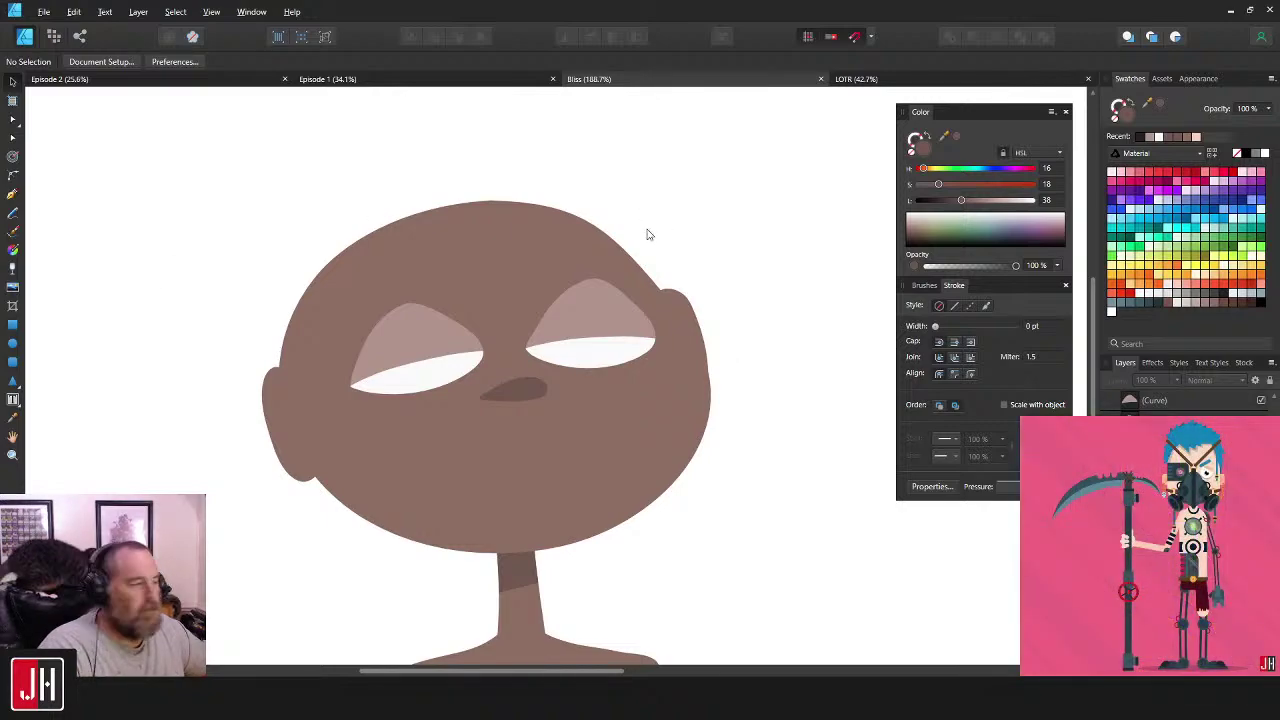
{"action": "scroll", "coordinate": [709, 286], "scroll_direction": "up", "scroll_amount": 2}
{"action": "left_click", "coordinate": [660, 268]}
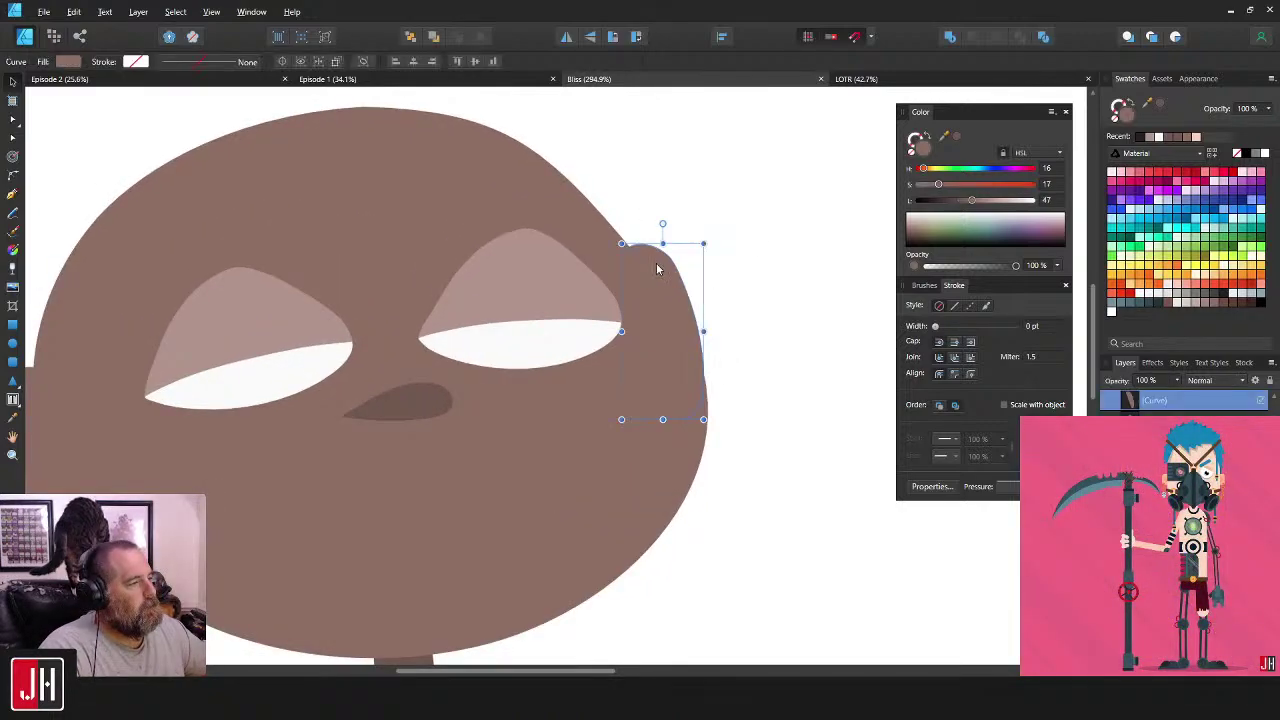
{"action": "left_click", "coordinate": [740, 257]}
{"action": "scroll", "coordinate": [714, 309], "scroll_direction": "down", "scroll_amount": 2}
{"action": "scroll", "coordinate": [542, 307], "scroll_direction": "up", "scroll_amount": 2}
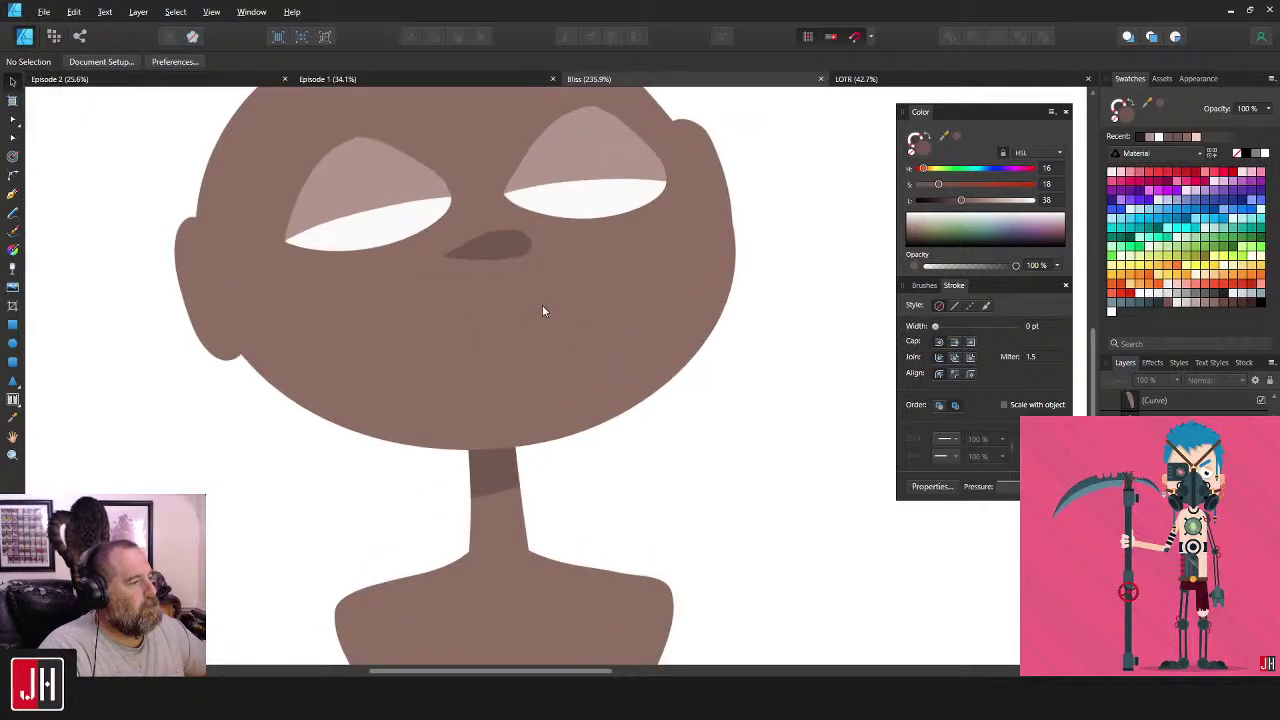
- Try sketching an open mouth shape below the nose with the Pencil tool, undoing each attempt
{"action": "left_click", "coordinate": [13, 215]}
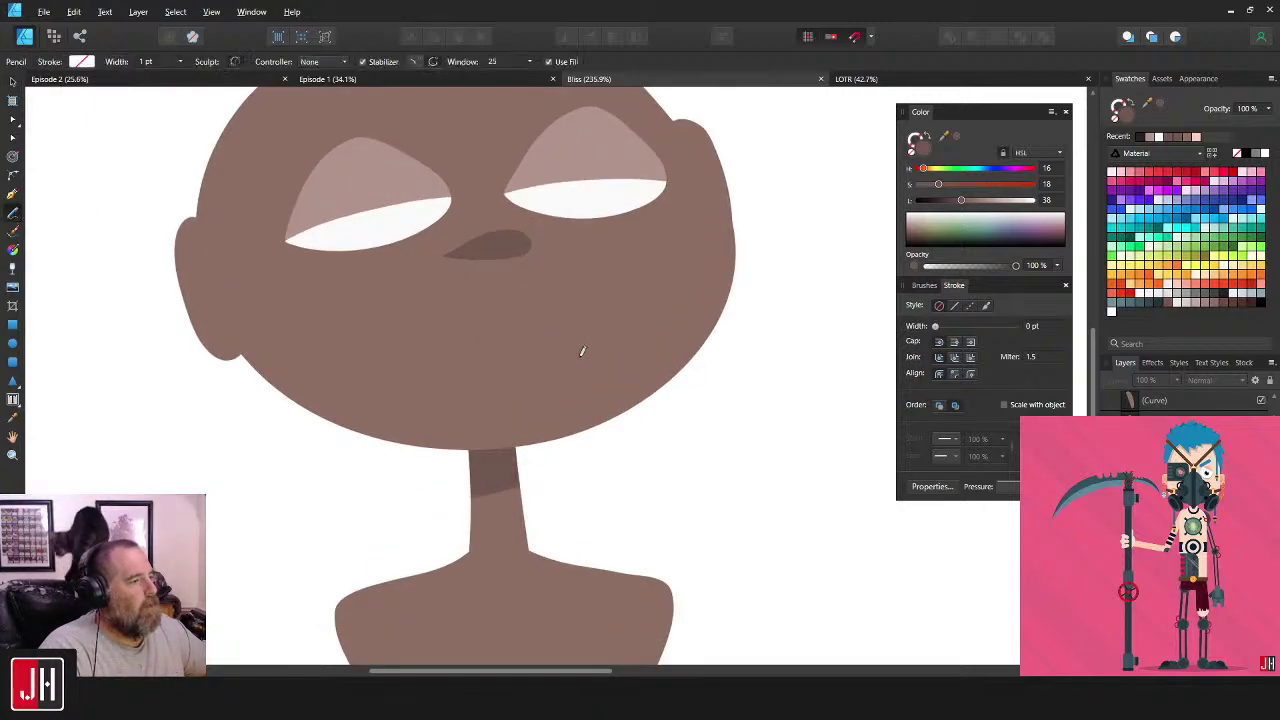
{"action": "mouse_move", "coordinate": [515, 292]}
{"action": "left_mouse_down"}
{"action": "mouse_move", "coordinate": [457, 312]}
{"action": "mouse_move", "coordinate": [458, 365]}
{"action": "mouse_move", "coordinate": [472, 391]}
{"action": "mouse_move", "coordinate": [563, 382]}
{"action": "left_mouse_up"}
{"action": "key", "text": "ctrl+z"}
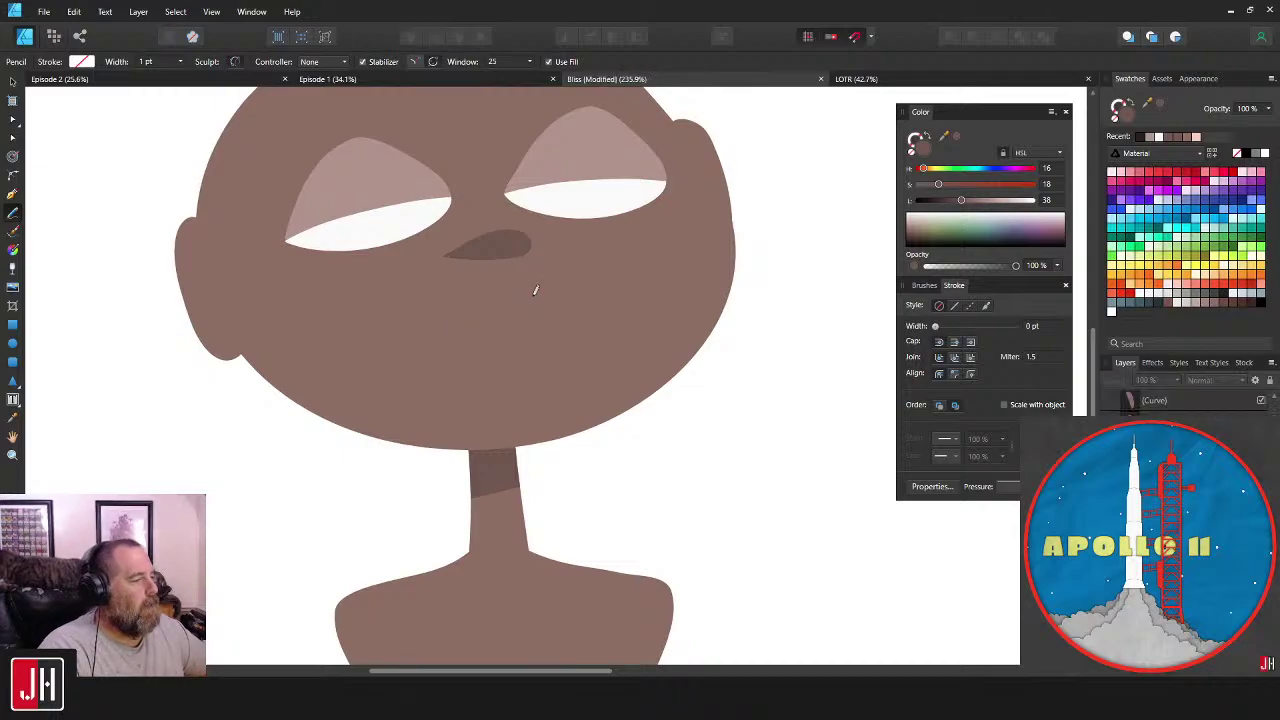
{"action": "mouse_move", "coordinate": [532, 292]}
{"action": "left_mouse_down"}
{"action": "mouse_move", "coordinate": [462, 315]}
{"action": "mouse_move", "coordinate": [472, 357]}
{"action": "left_mouse_up"}
{"action": "key", "text": "ctrl+z"}
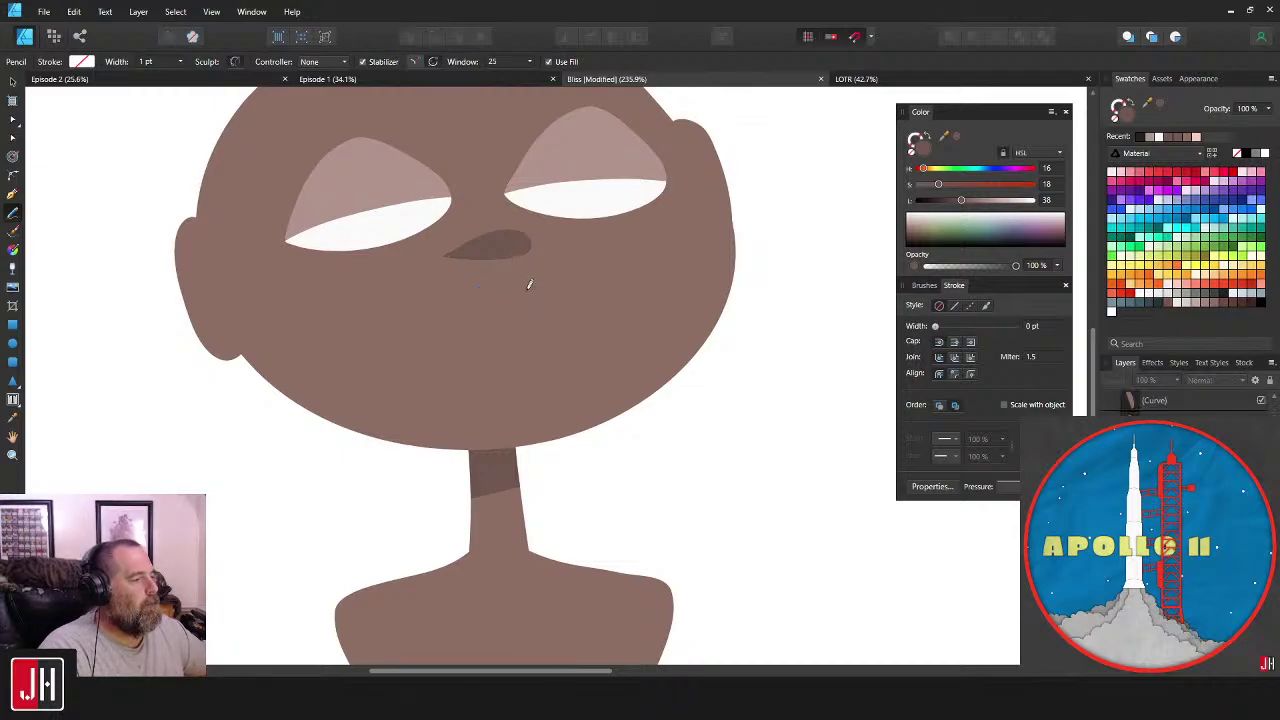
- Draw an open mouth with a wavy lower edge below the nose, filled with the nose's dark brown
{"action": "mouse_move", "coordinate": [526, 286]}
{"action": "left_mouse_down"}
{"action": "mouse_move", "coordinate": [455, 336]}
{"action": "mouse_move", "coordinate": [458, 386]}
{"action": "mouse_move", "coordinate": [545, 378]}
{"action": "mouse_move", "coordinate": [556, 344]}
{"action": "mouse_move", "coordinate": [542, 306]}
{"action": "mouse_move", "coordinate": [524, 286]}
{"action": "mouse_move", "coordinate": [505, 299]}
{"action": "left_mouse_up"}
{"action": "key", "text": "v"}
{"action": "left_click", "coordinate": [769, 314]}
- Refine the upper-right curve of the mouth by shifting its node slightly
{"action": "scroll", "coordinate": [510, 335], "scroll_direction": "up", "scroll_amount": 3}
{"action": "key", "text": "a"}
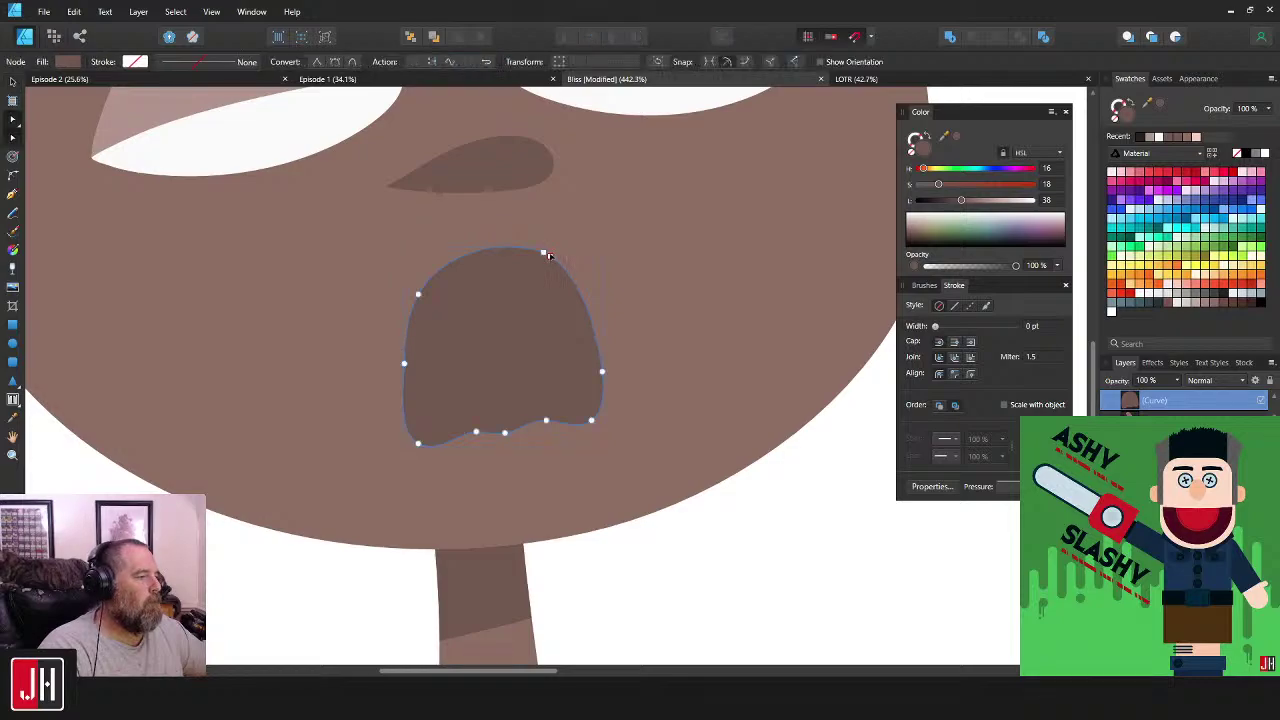
{"action": "left_click_drag", "start_coordinate": [553, 258], "coordinate": [545, 253]}
{"action": "key", "text": "v"}
{"action": "scroll", "coordinate": [551, 267], "scroll_direction": "down", "scroll_amount": 7}
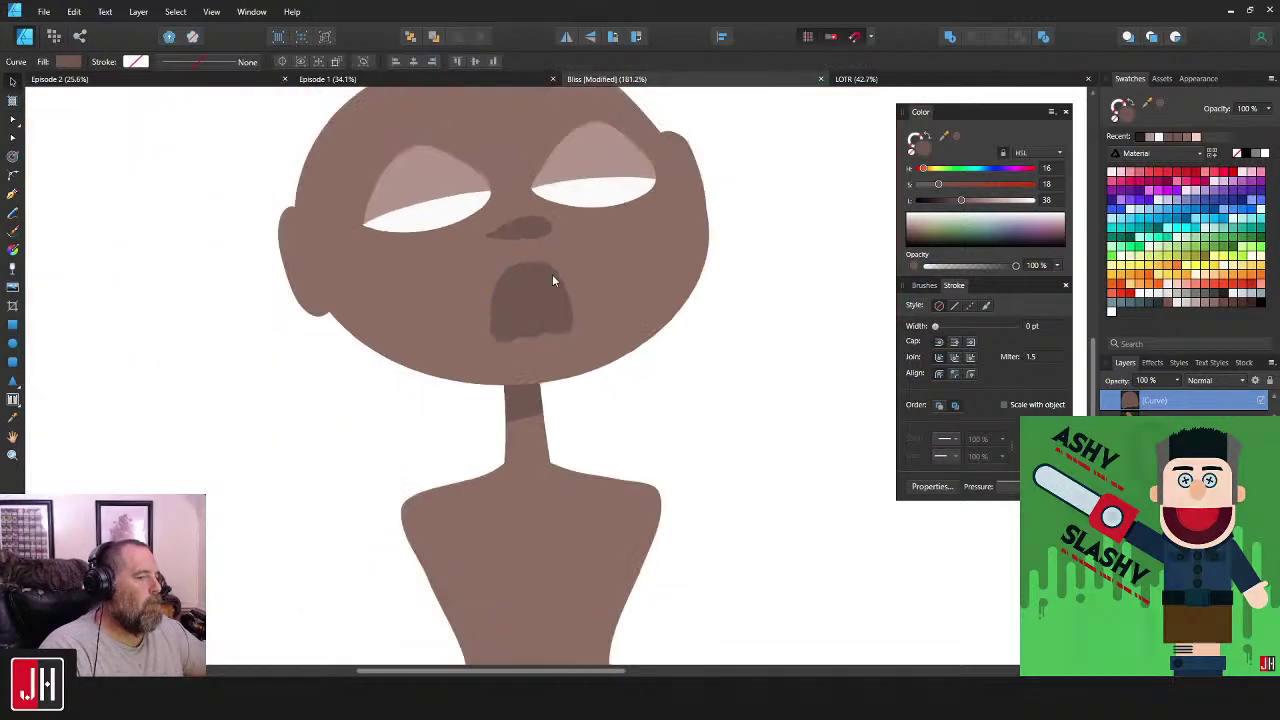
{"action": "left_click", "coordinate": [725, 302]}
{"action": "scroll", "coordinate": [573, 278], "scroll_direction": "up", "scroll_amount": 5}
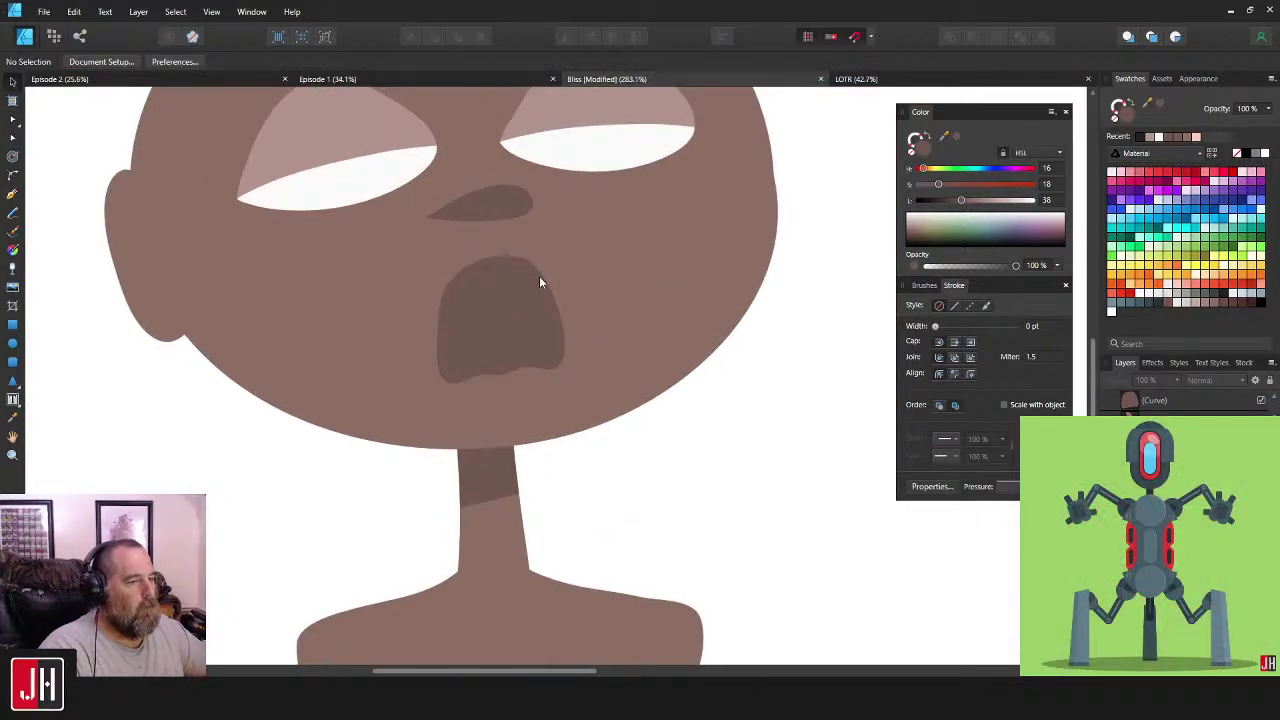
- Darken the mouth's fill by setting its lightness to 18
{"action": "left_click_drag", "start_coordinate": [529, 262], "coordinate": [552, 289]}
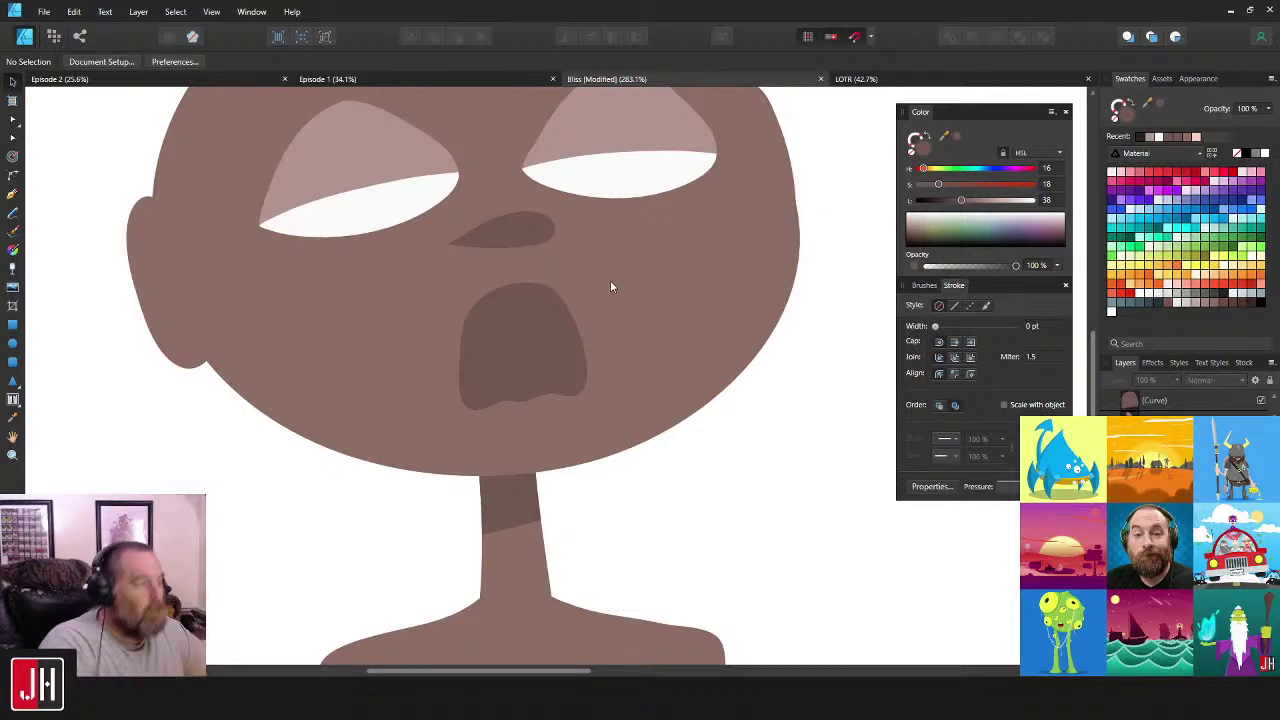
{"action": "left_click_drag", "start_coordinate": [579, 286], "coordinate": [589, 332]}
{"action": "left_click", "coordinate": [528, 358]}
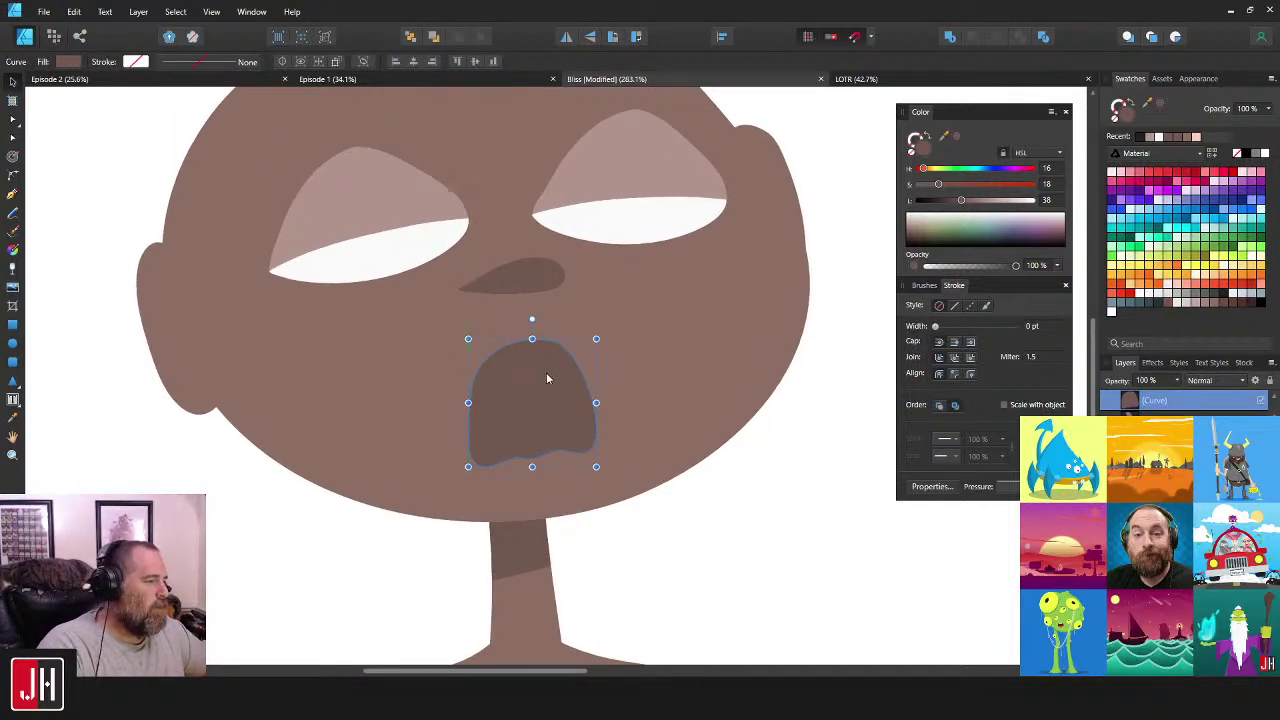
{"action": "scroll", "coordinate": [546, 374], "scroll_direction": "down", "scroll_amount": 3}
{"action": "left_click", "coordinate": [675, 410]}
{"action": "scroll", "coordinate": [545, 375], "scroll_direction": "up", "scroll_amount": 5}
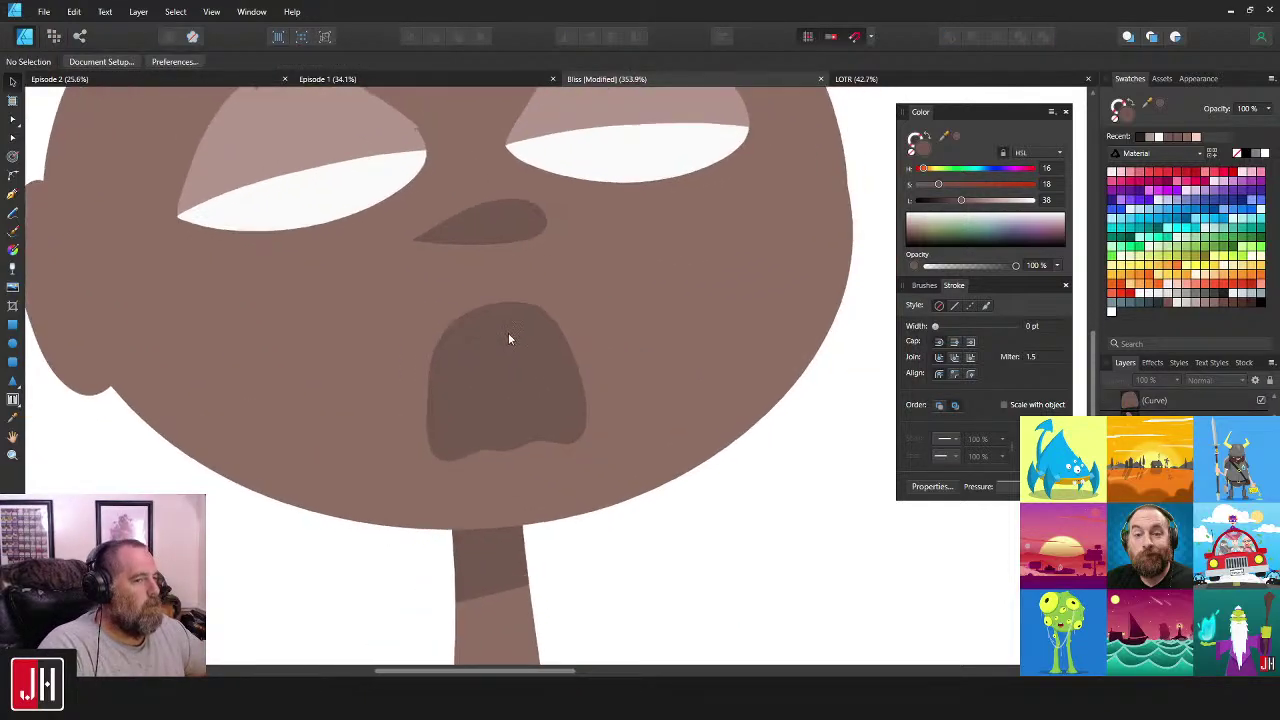
{"action": "left_click", "coordinate": [509, 333]}
{"action": "left_click_drag", "start_coordinate": [556, 321], "coordinate": [576, 368]}
{"action": "left_click_drag", "start_coordinate": [962, 202], "coordinate": [939, 206]}
{"action": "scroll", "coordinate": [748, 290], "scroll_direction": "down", "scroll_amount": 5}
{"action": "left_click", "coordinate": [813, 356]}
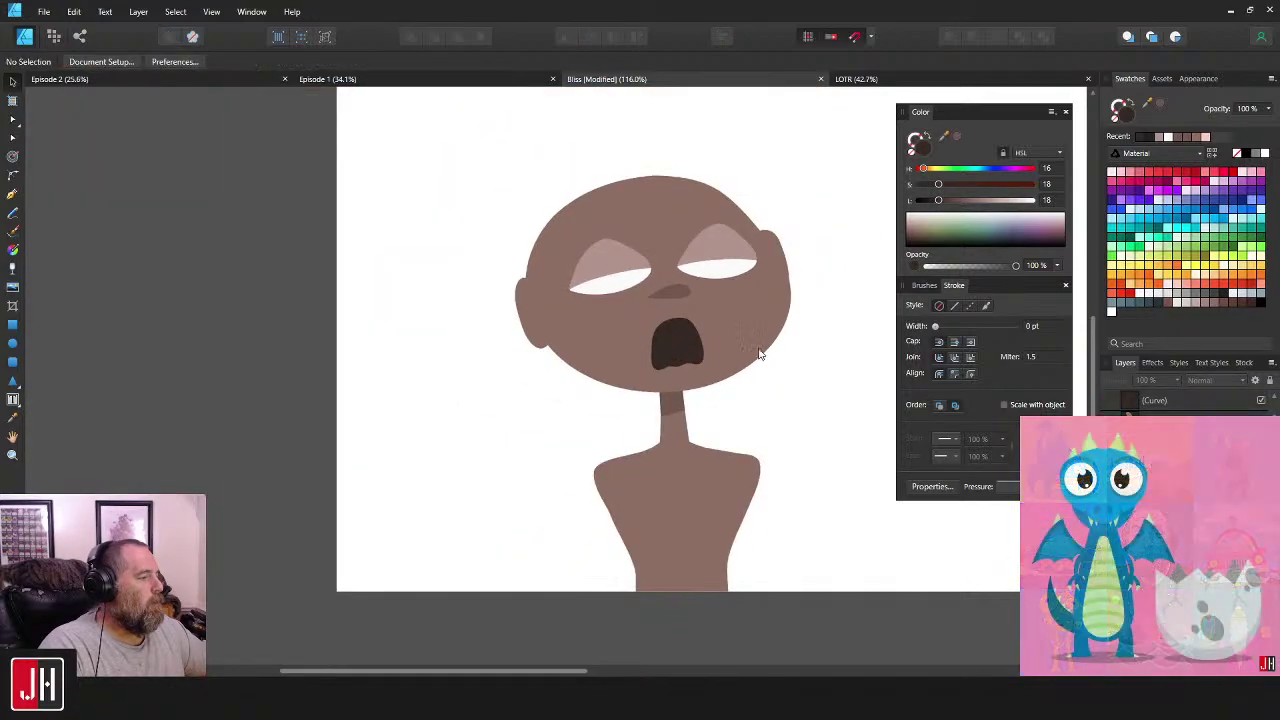
- Round out the top of the mouth by raising its upper-right node and curve handle
{"action": "scroll", "coordinate": [692, 329], "scroll_direction": "up", "scroll_amount": 5}
{"action": "scroll", "coordinate": [694, 333], "scroll_direction": "up", "scroll_amount": 5}
{"action": "left_click", "coordinate": [713, 290]}
{"action": "key", "text": "a"}
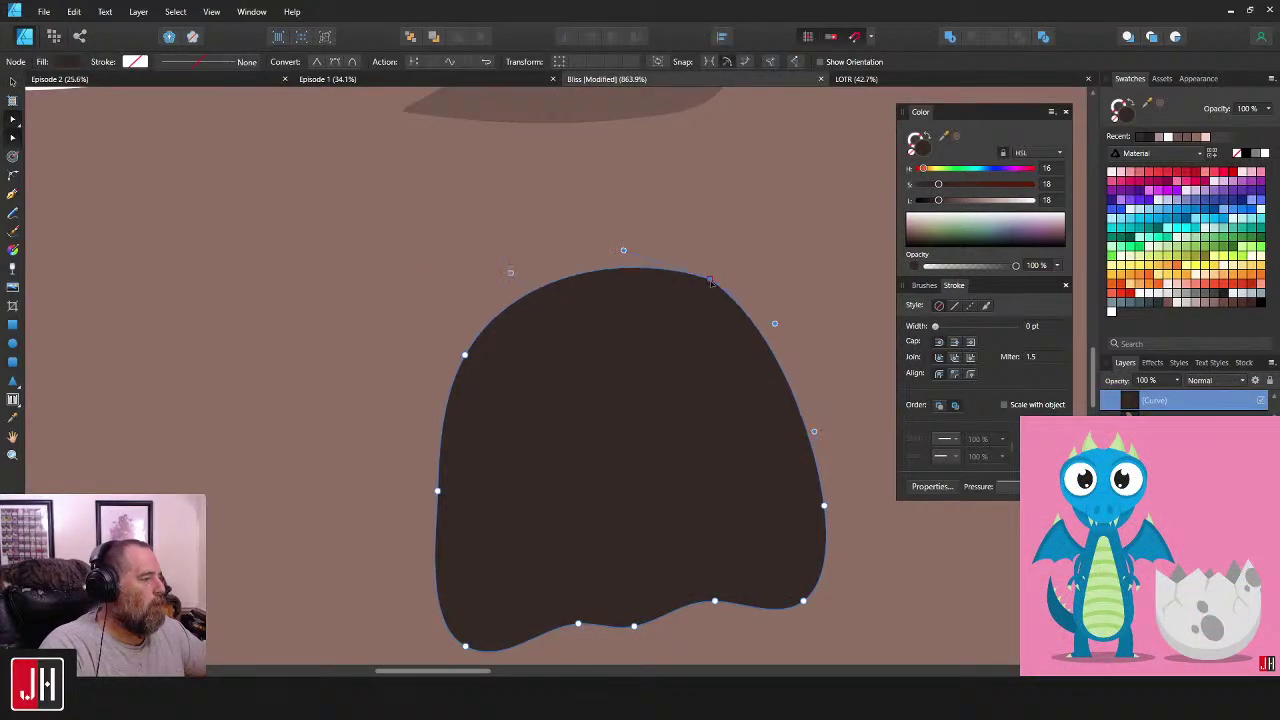
{"action": "left_click_drag", "start_coordinate": [623, 244], "coordinate": [634, 222]}
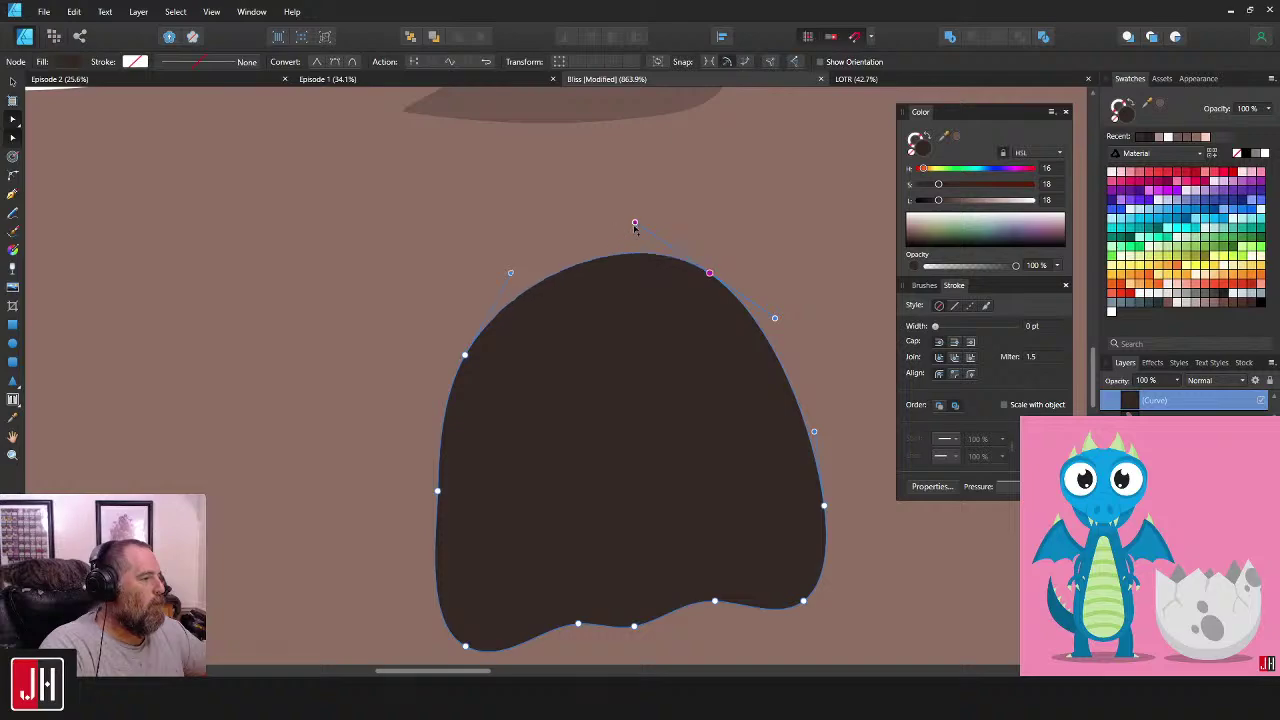
{"action": "key", "text": "v"}
{"action": "scroll", "coordinate": [680, 278], "scroll_direction": "down", "scroll_amount": 2}
{"action": "left_click_drag", "start_coordinate": [674, 314], "coordinate": [563, 326]}
{"action": "scroll", "coordinate": [685, 315], "scroll_direction": "down", "scroll_amount": 8}
{"action": "left_click", "coordinate": [786, 368]}
- Draw a wide lip-like shape across the top of the mouth with the Pencil tool
{"action": "scroll", "coordinate": [571, 327], "scroll_direction": "up", "scroll_amount": 7}
{"action": "left_click_drag", "start_coordinate": [668, 341], "coordinate": [588, 280]}
{"action": "key", "text": "n"}
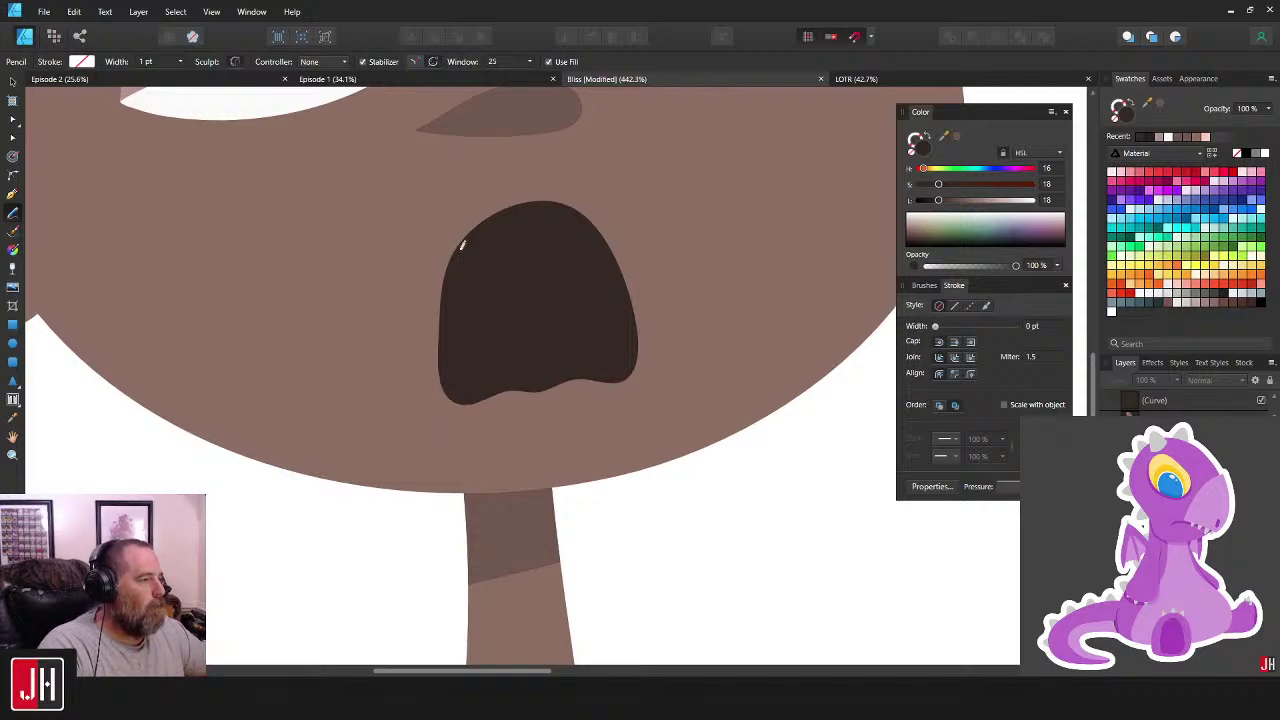
{"action": "mouse_move", "coordinate": [438, 236]}
{"action": "left_mouse_down"}
{"action": "mouse_move", "coordinate": [596, 226]}
{"action": "mouse_move", "coordinate": [638, 205]}
{"action": "mouse_move", "coordinate": [571, 162]}
{"action": "mouse_move", "coordinate": [449, 170]}
{"action": "mouse_move", "coordinate": [396, 203]}
{"action": "left_mouse_up"}
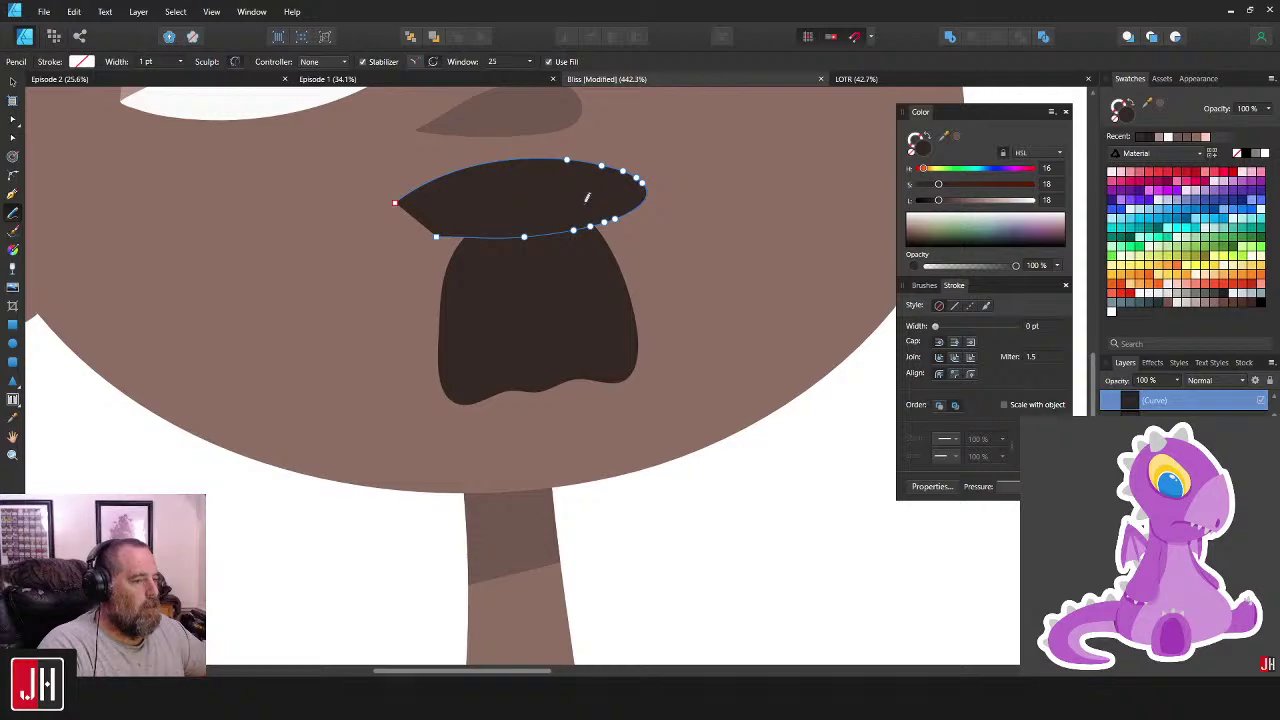
- Fill the lip-like shape with near-white and paste it inside the mouth curve as the upper teeth
{"action": "left_click", "coordinate": [1140, 293]}
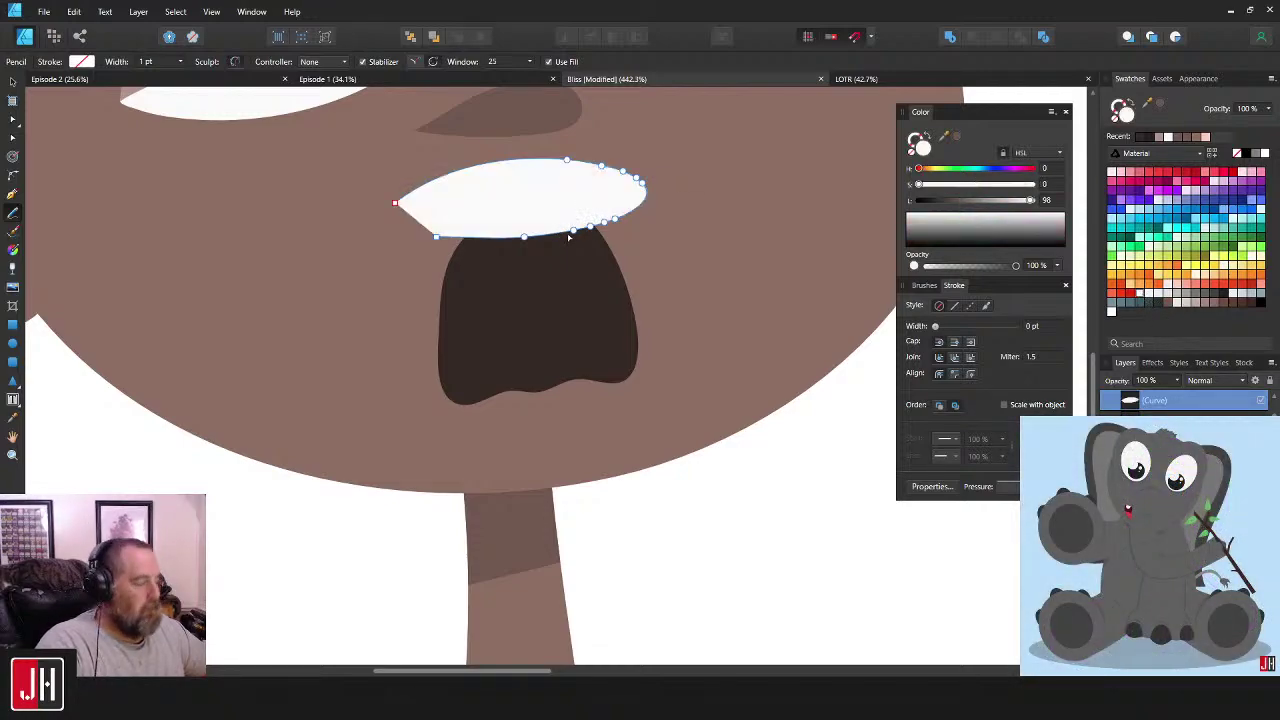
{"action": "key", "text": "ctrl+x"}
{"action": "key", "text": "v"}
{"action": "key", "text": "ctrl+alt+v"}
- Place a copy of the white teeth shape along the mouth's lower edge as the lower teeth
{"action": "left_click_drag", "start_coordinate": [588, 203], "coordinate": [563, 384]}
{"action": "scroll", "coordinate": [598, 374], "scroll_direction": "down", "scroll_amount": 7}
{"action": "left_click", "coordinate": [711, 392]}
{"action": "scroll", "coordinate": [626, 366], "scroll_direction": "up", "scroll_amount": 6}
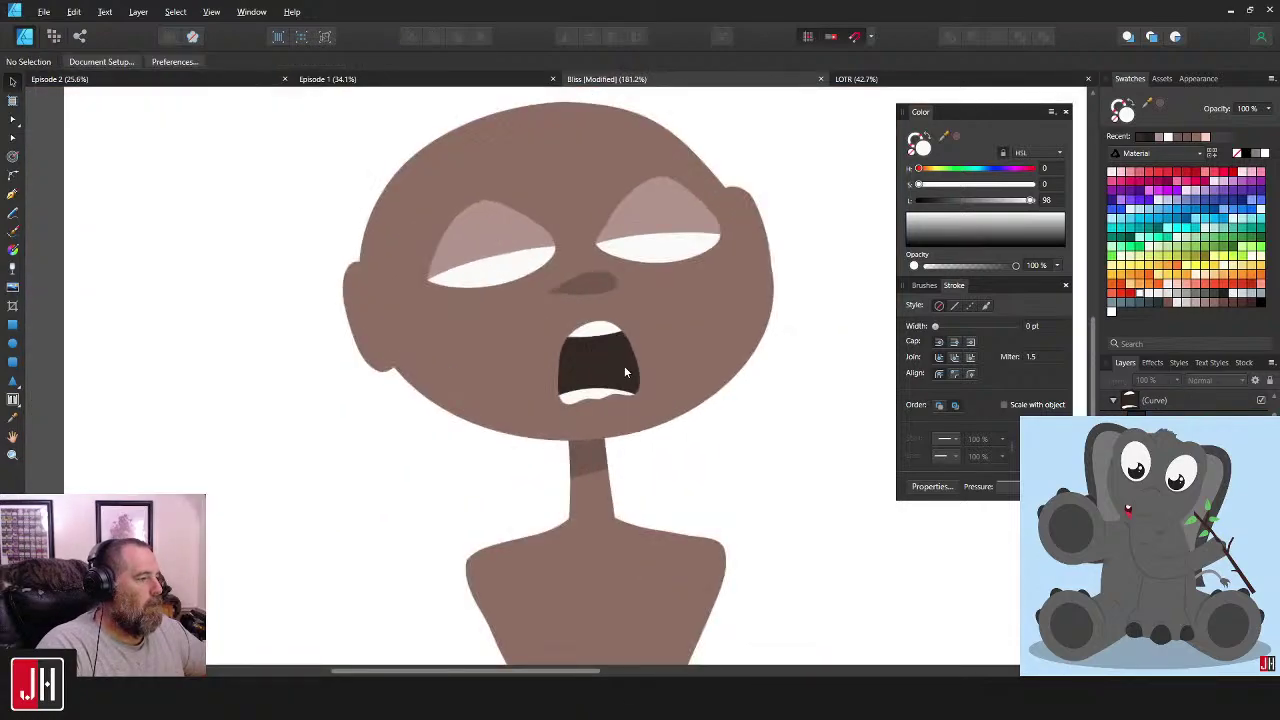
- Check the teeth against the whole character and save the Bliss document
{"action": "left_click_drag", "start_coordinate": [631, 333], "coordinate": [625, 312]}
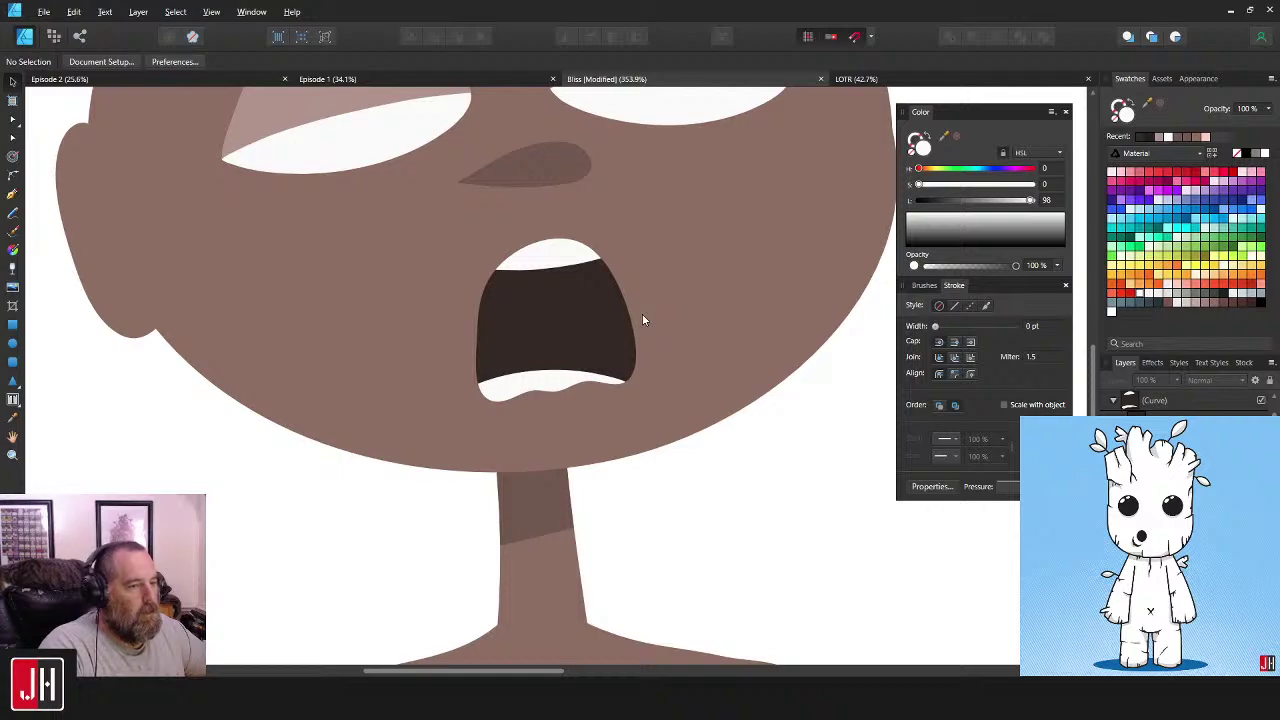
{"action": "scroll", "coordinate": [600, 283], "scroll_direction": "down", "scroll_amount": 3}
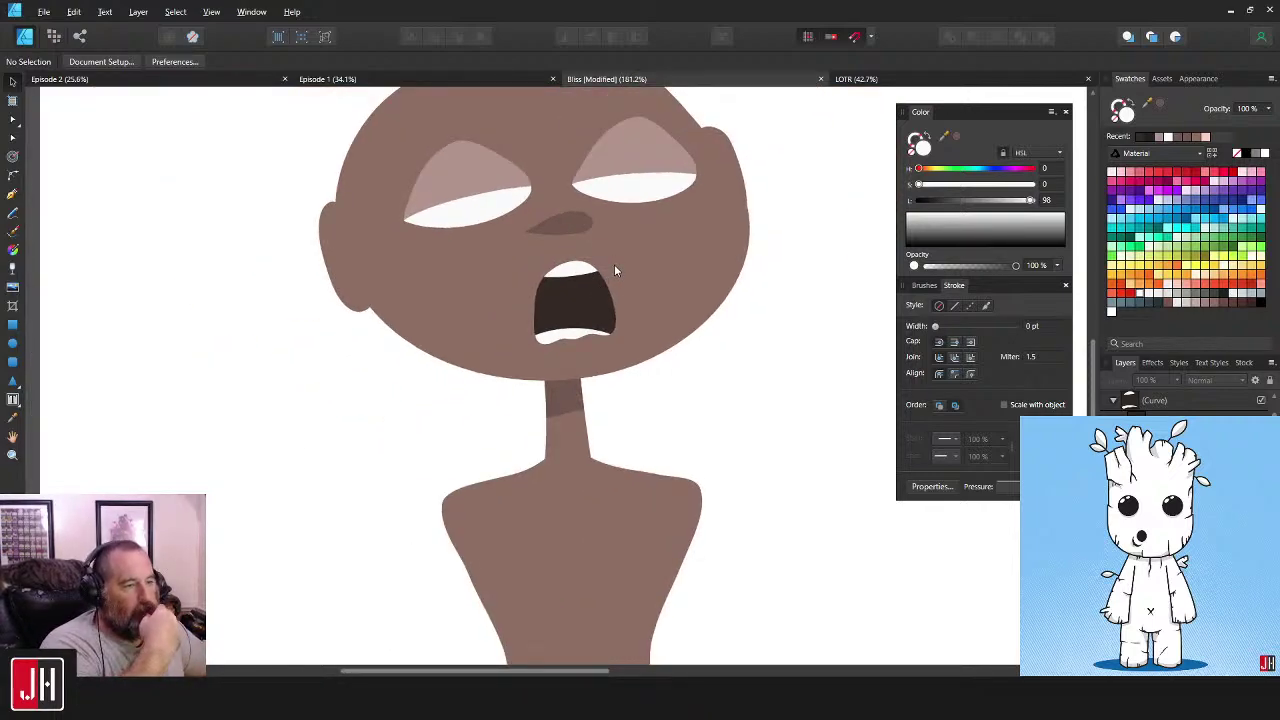
{"action": "left_click_drag", "start_coordinate": [612, 268], "coordinate": [569, 329]}
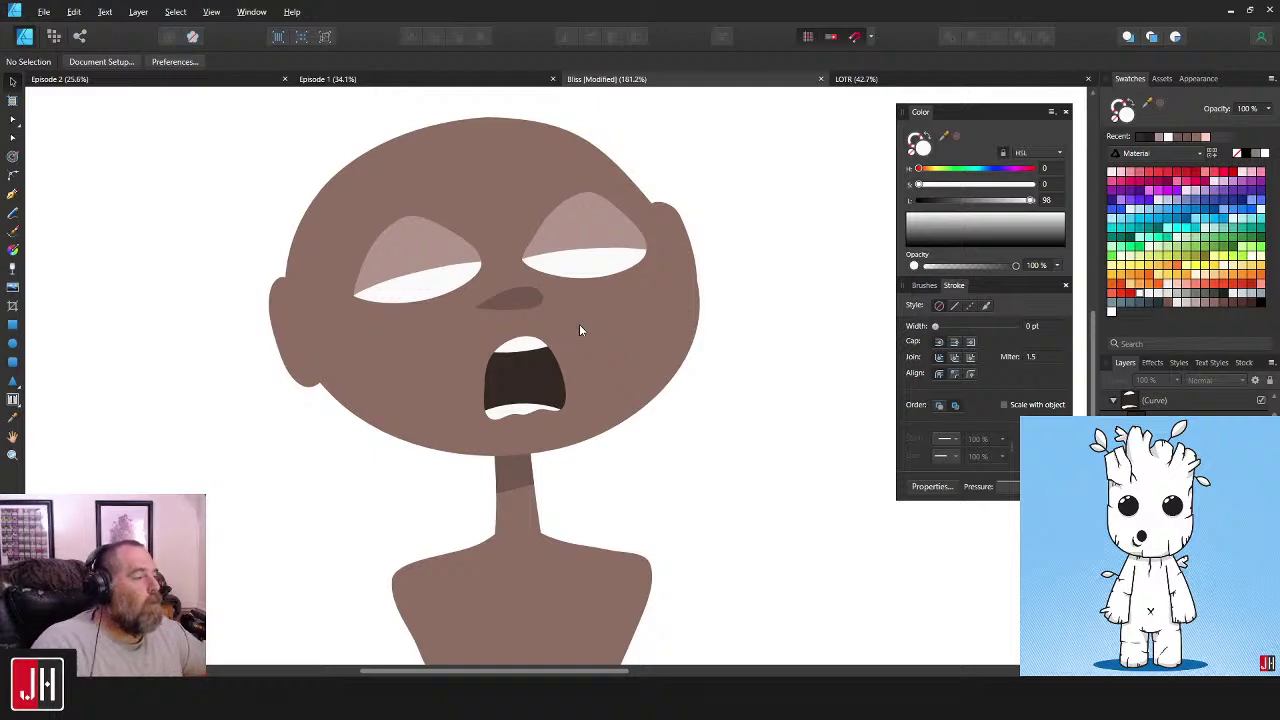
{"action": "scroll", "coordinate": [579, 329], "scroll_direction": "down", "scroll_amount": 4}
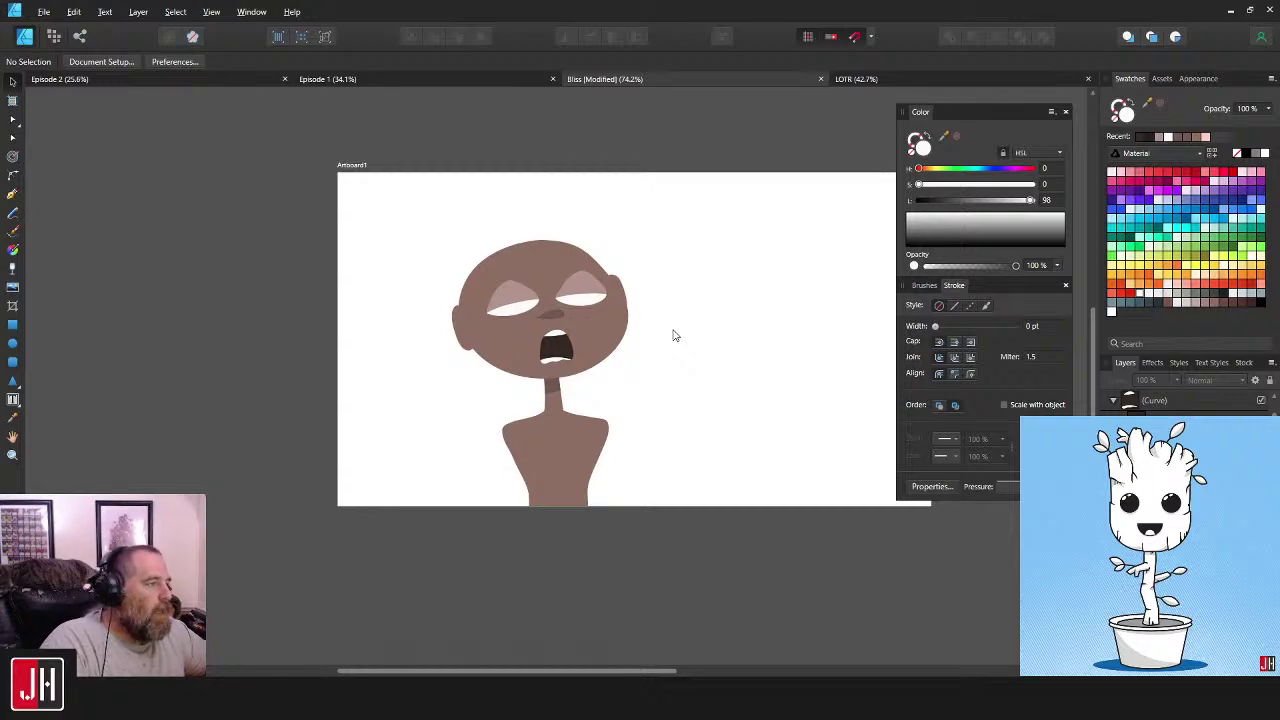
{"action": "key", "text": "ctrl+s"}
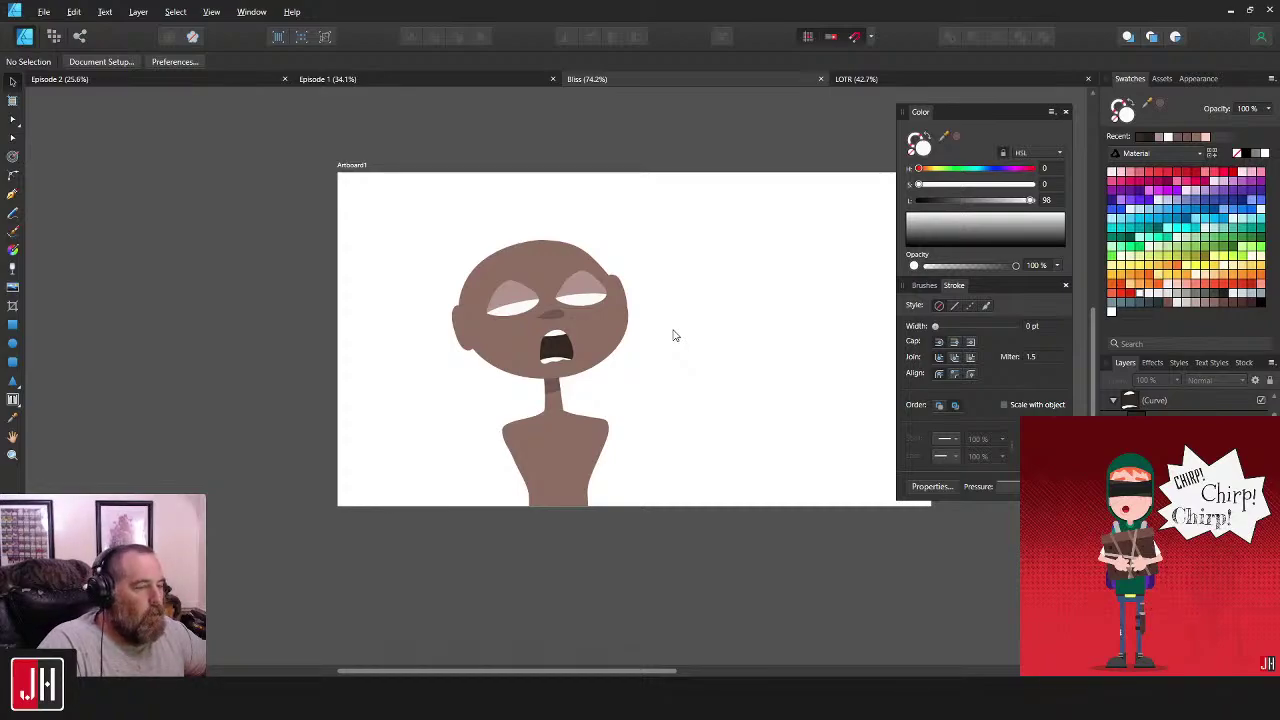
- Switch to the LOTR document and examine the wizard and hobbit artwork on Artboard1
{"action": "left_click", "coordinate": [958, 80]}
{"action": "scroll", "coordinate": [688, 341], "scroll_direction": "down", "scroll_amount": 2}
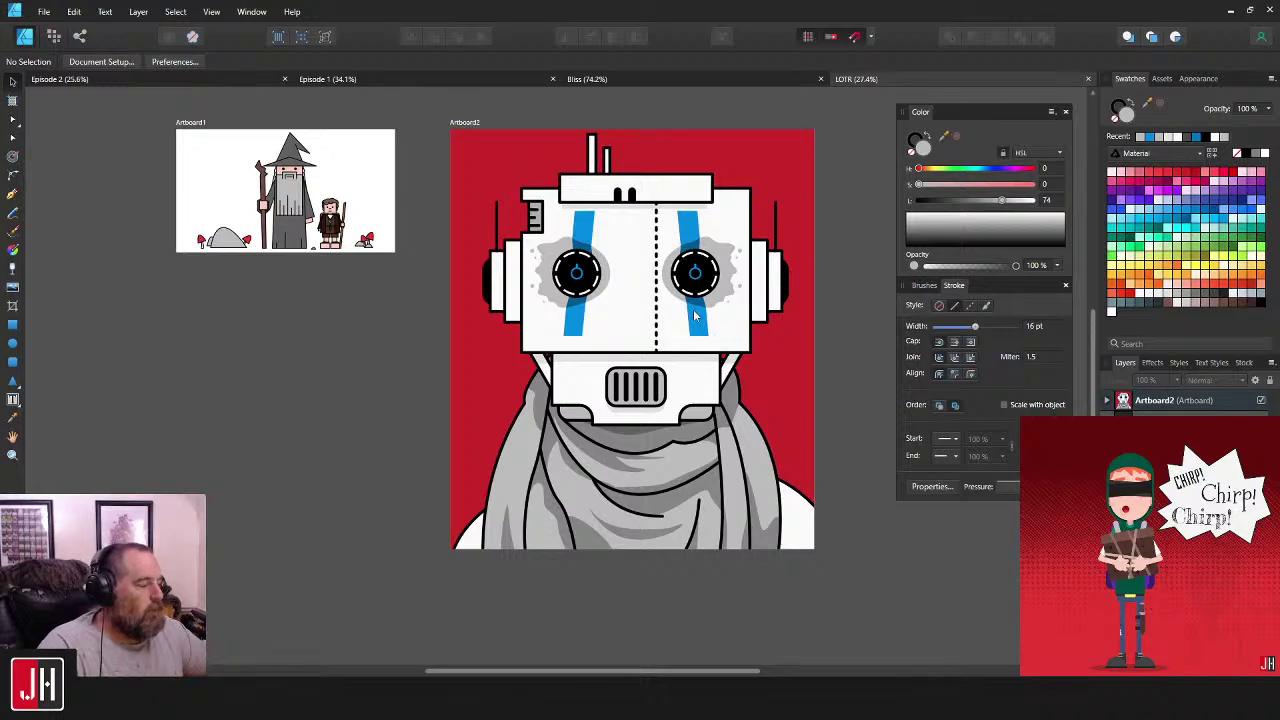
{"action": "left_click_drag", "start_coordinate": [625, 266], "coordinate": [666, 298]}
{"action": "left_click_drag", "start_coordinate": [471, 214], "coordinate": [646, 280]}
{"action": "scroll", "coordinate": [529, 290], "scroll_direction": "up", "scroll_amount": 5}
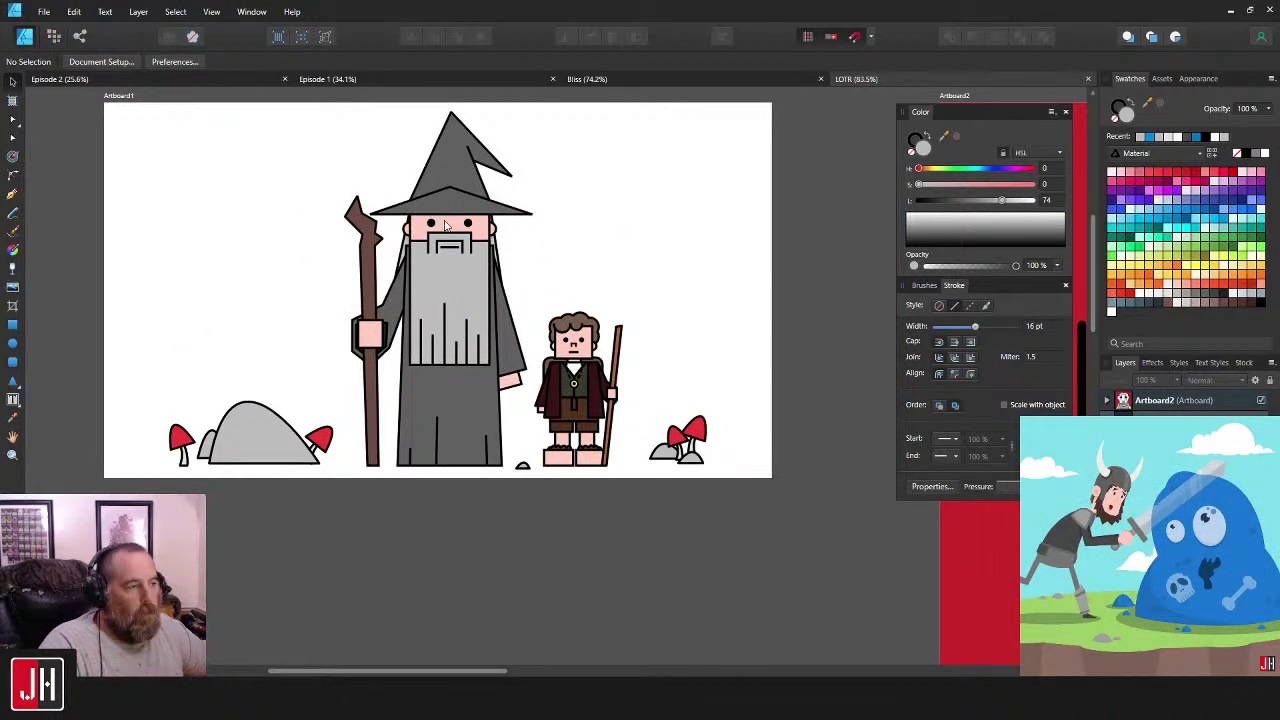
{"action": "left_click_drag", "start_coordinate": [449, 265], "coordinate": [472, 267]}
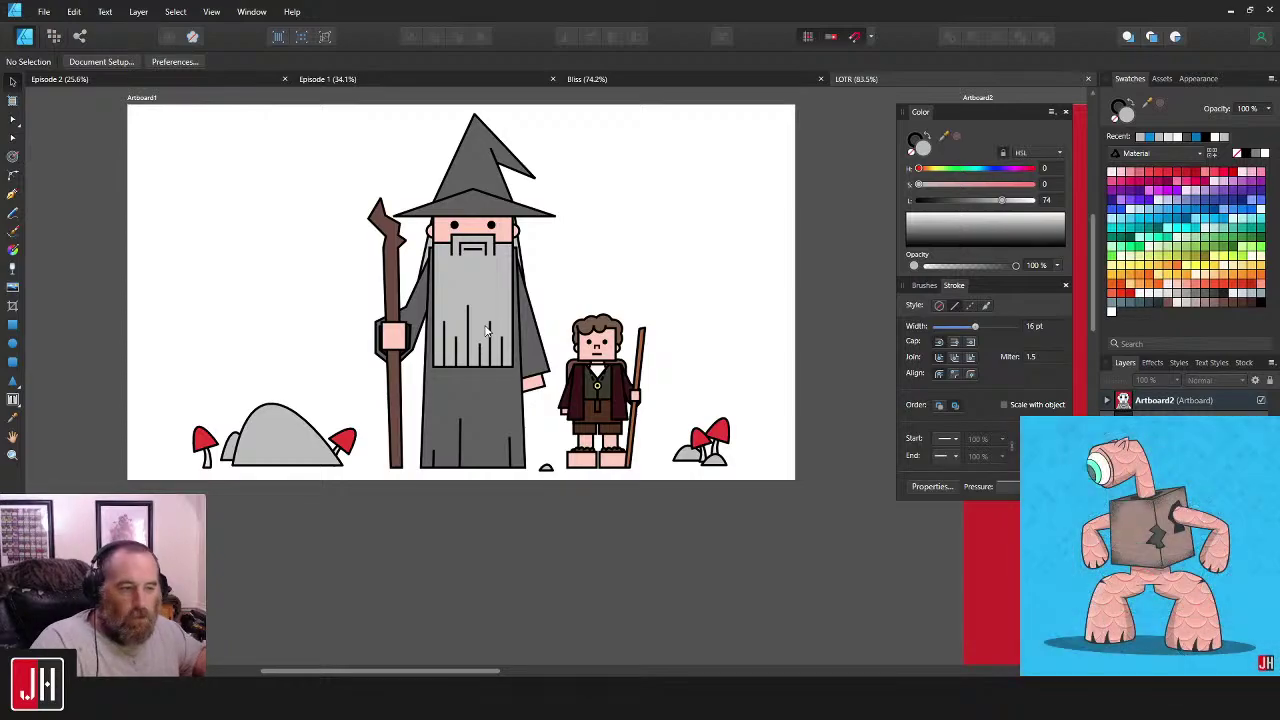
- Return to the Bliss document and examine the character's face as a whole and up close
{"action": "left_click", "coordinate": [666, 78]}
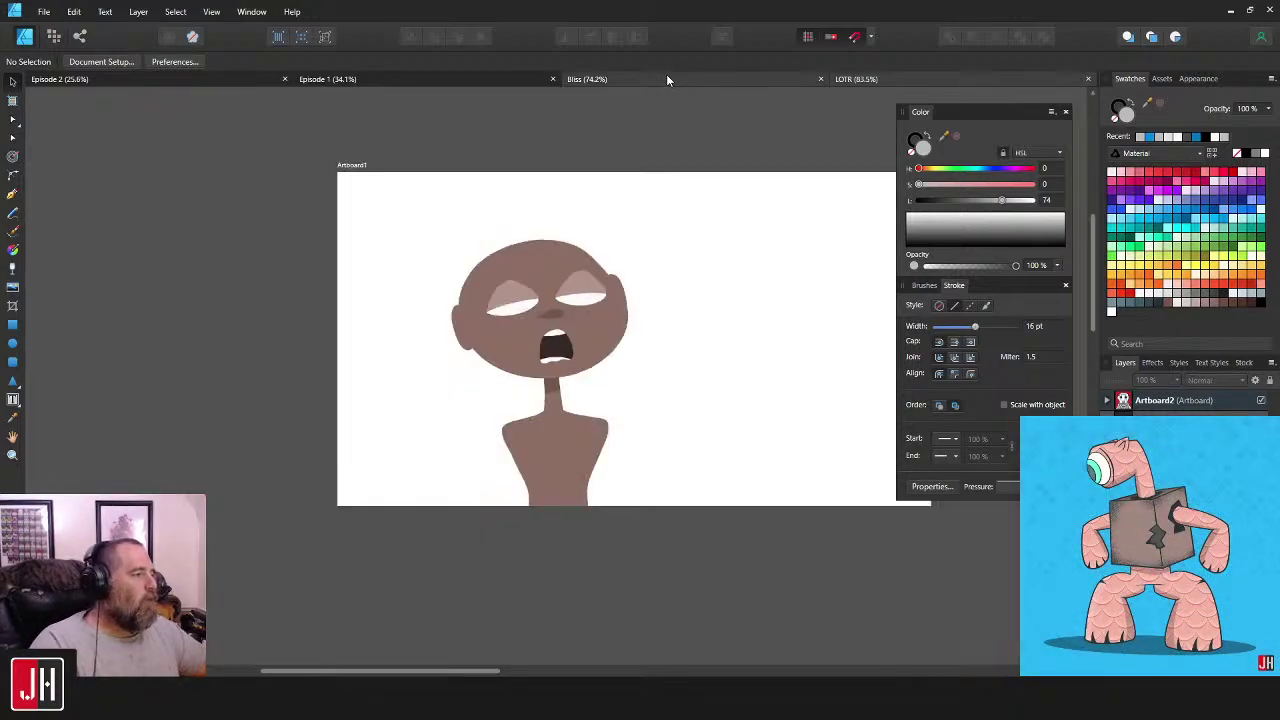
{"action": "scroll", "coordinate": [640, 350], "scroll_direction": "right", "scroll_amount": 3}
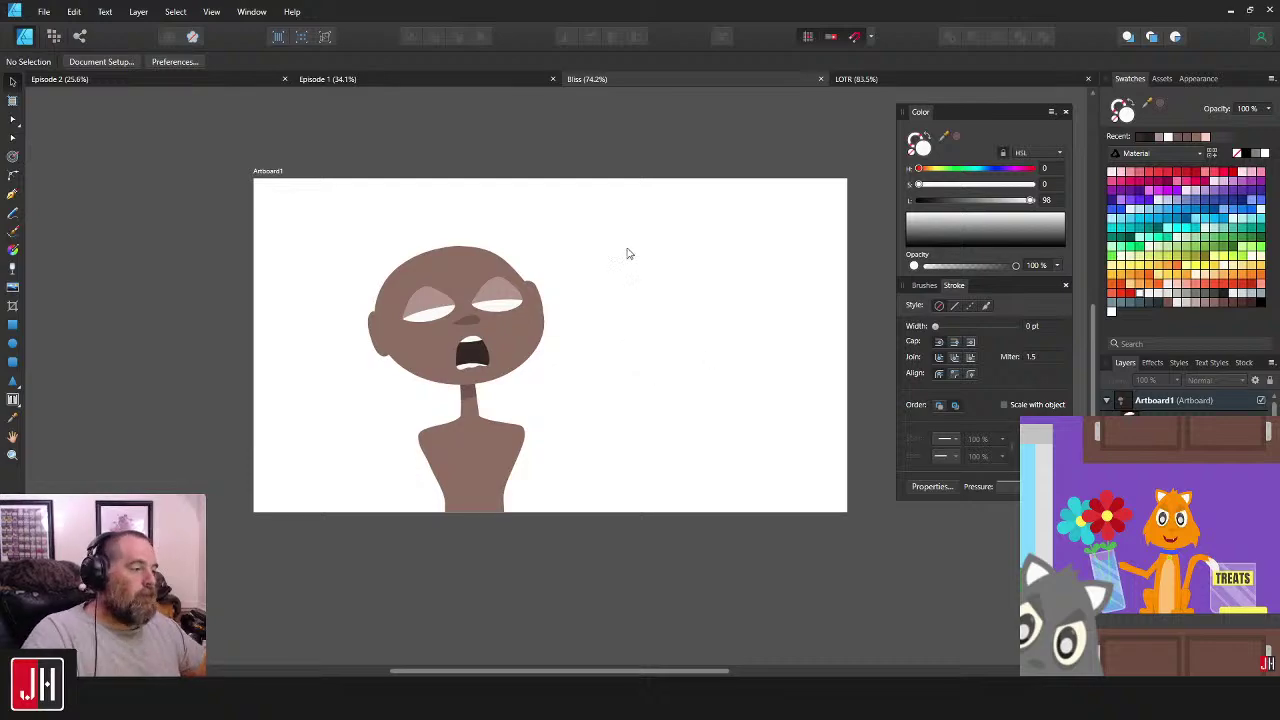
{"action": "left_click_drag", "start_coordinate": [521, 336], "coordinate": [539, 315]}
{"action": "scroll", "coordinate": [538, 318], "scroll_direction": "up", "scroll_amount": 5}
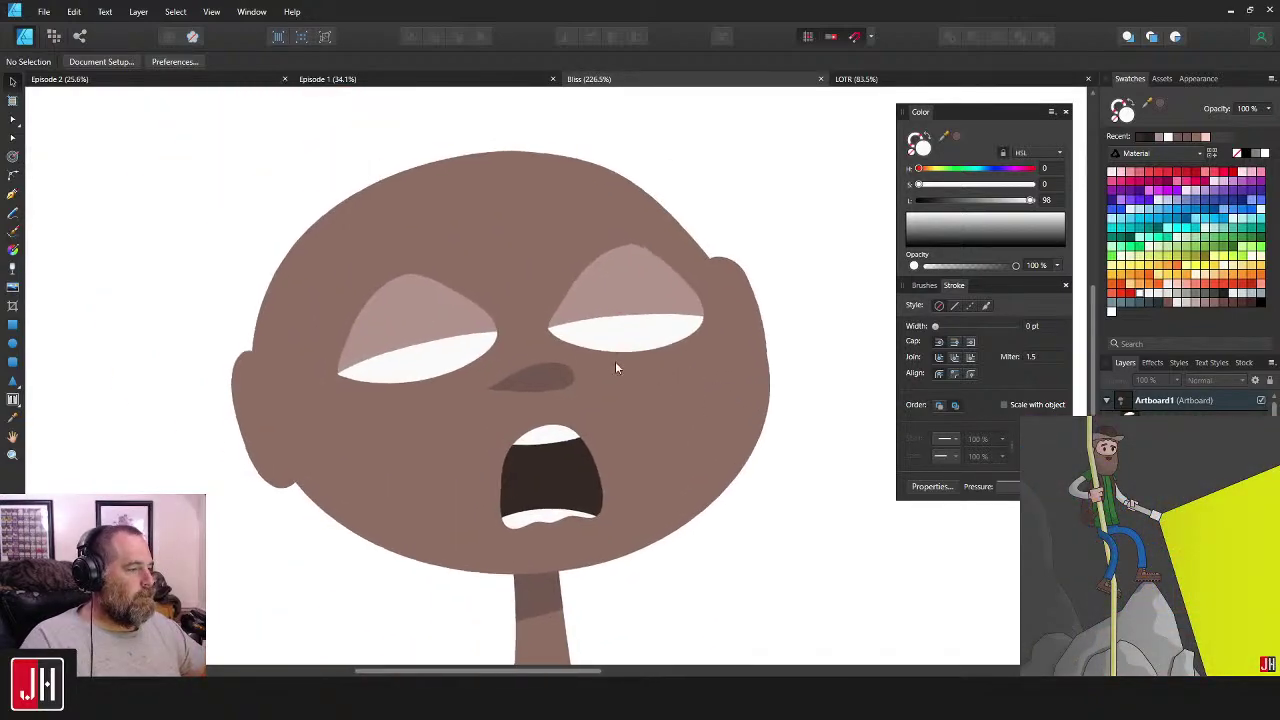
{"action": "scroll", "coordinate": [612, 351], "scroll_direction": "down", "scroll_amount": 5}
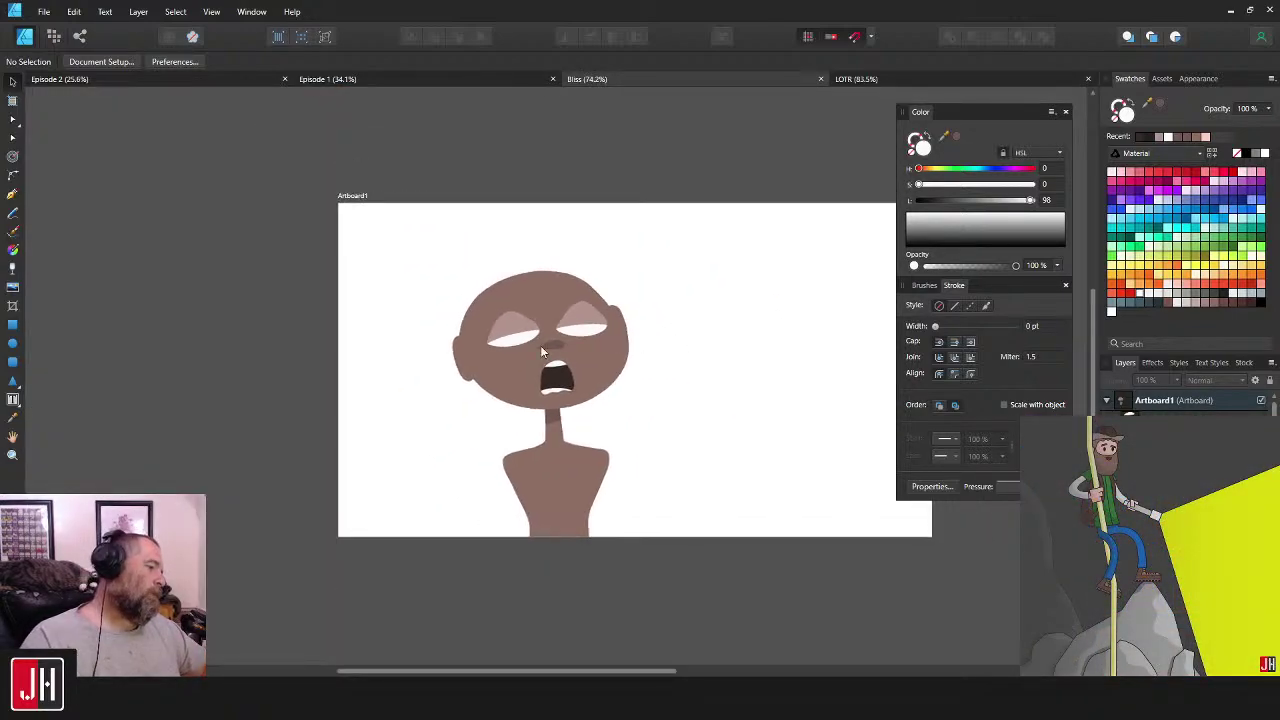
{"action": "scroll", "coordinate": [540, 345], "scroll_direction": "up", "scroll_amount": 5}
{"action": "scroll", "coordinate": [598, 353], "scroll_direction": "down", "scroll_amount": 3}
{"action": "scroll", "coordinate": [570, 350], "scroll_direction": "up", "scroll_amount": 3}
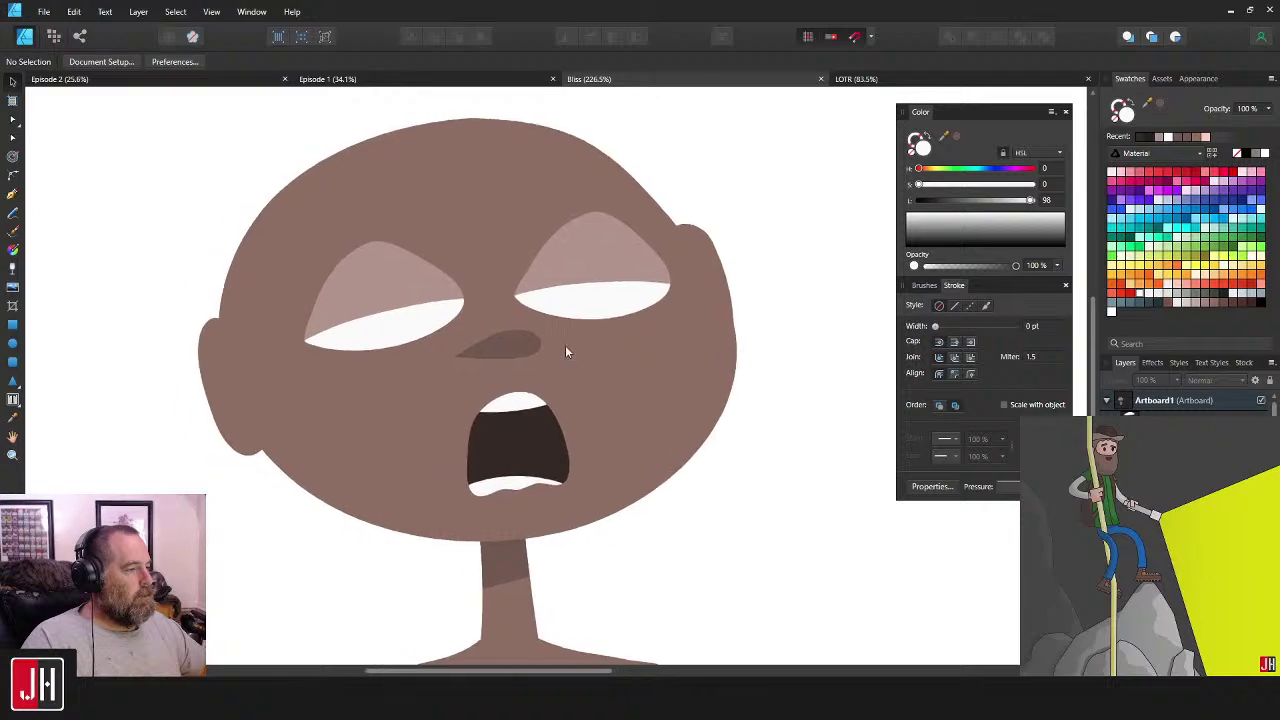
{"action": "scroll", "coordinate": [567, 350], "scroll_direction": "down", "scroll_amount": 3}
{"action": "scroll", "coordinate": [581, 343], "scroll_direction": "up", "scroll_amount": 3}
{"action": "scroll", "coordinate": [488, 343], "scroll_direction": "up", "scroll_amount": 2}
{"action": "scroll", "coordinate": [496, 342], "scroll_direction": "up", "scroll_amount": 2}
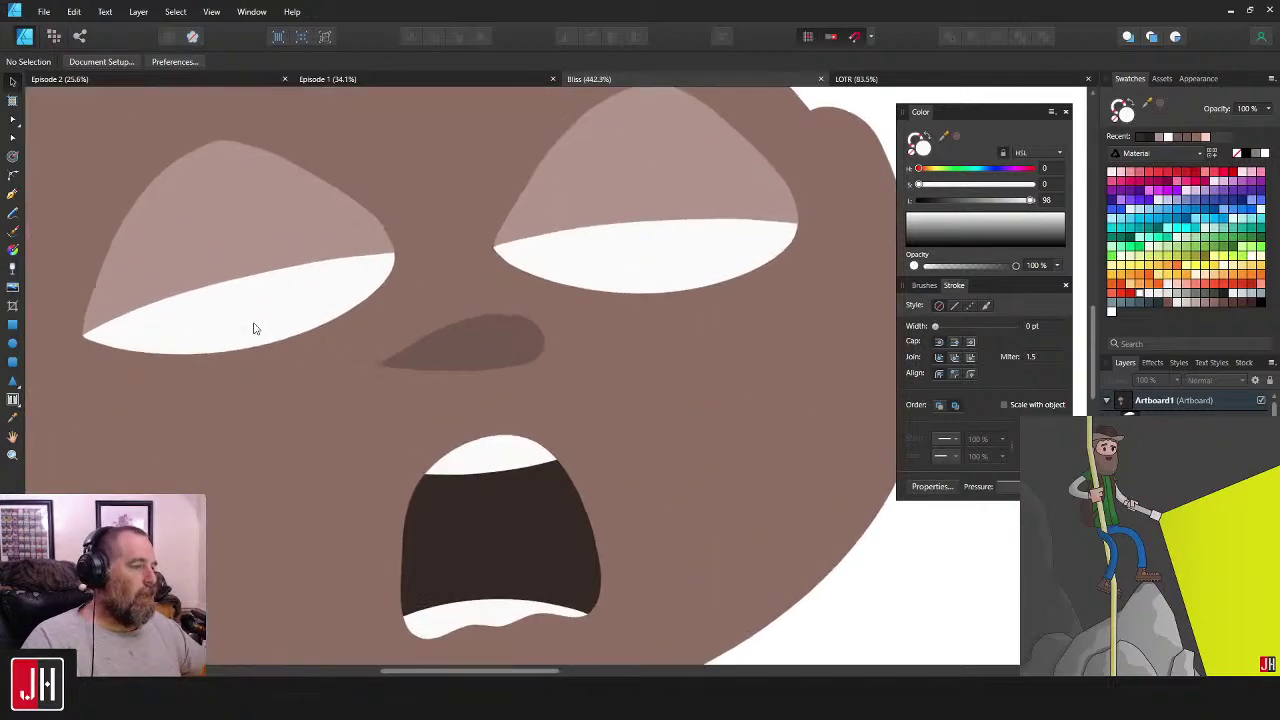
- Draw a small teardrop nostril in the nose's pointed left end with the Pencil tool, using the mouth's sampled dark brown
{"action": "left_click", "coordinate": [13, 213]}
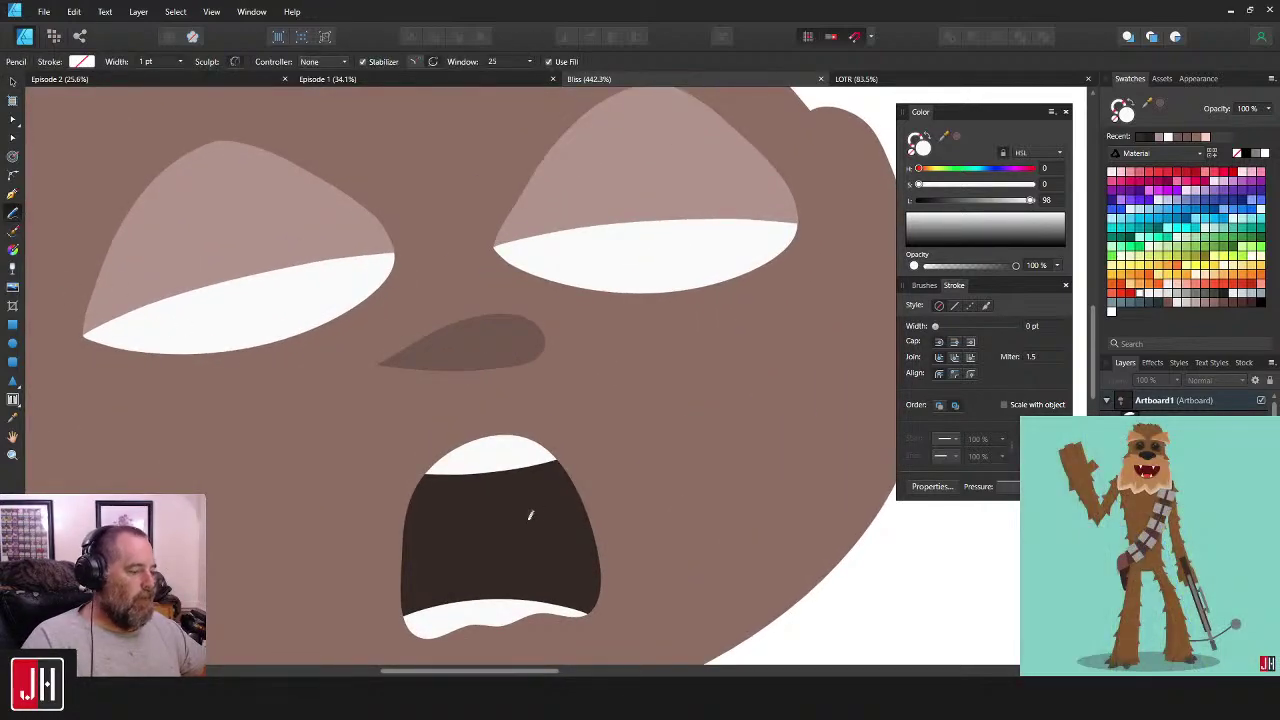
{"action": "scroll", "coordinate": [422, 387], "scroll_direction": "up", "scroll_amount": 4}
{"action": "scroll", "coordinate": [586, 420], "scroll_direction": "down", "scroll_amount": 3}
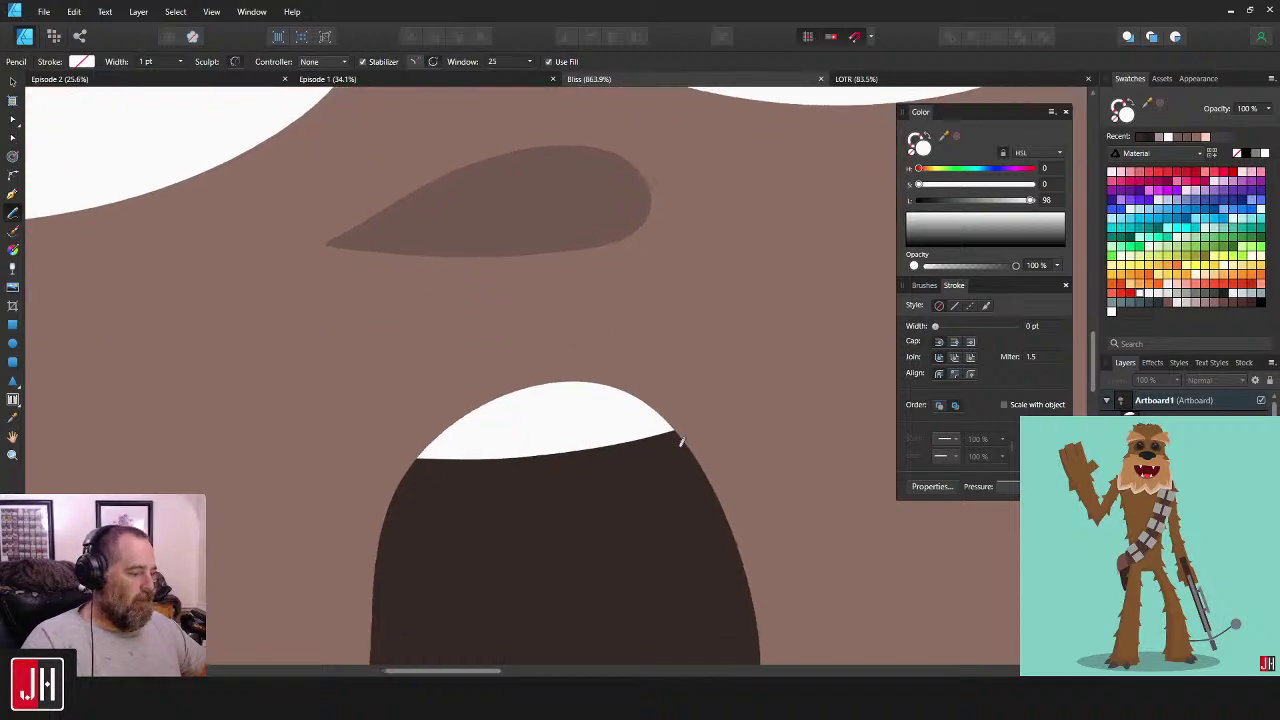
{"action": "key", "text": "i"}
{"action": "left_click", "coordinate": [627, 515]}
{"action": "left_click_drag", "start_coordinate": [500, 254], "coordinate": [612, 378]}
{"action": "key", "text": "n"}
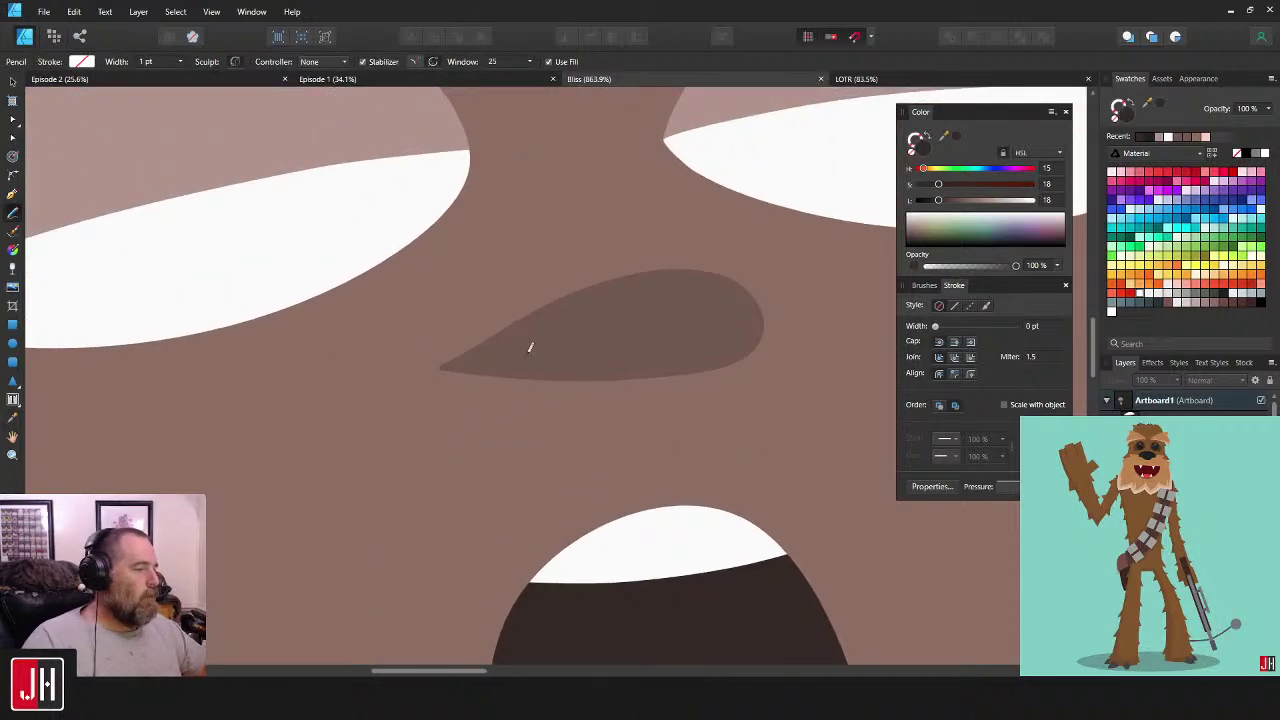
{"action": "scroll", "coordinate": [529, 350], "scroll_direction": "up", "scroll_amount": 2}
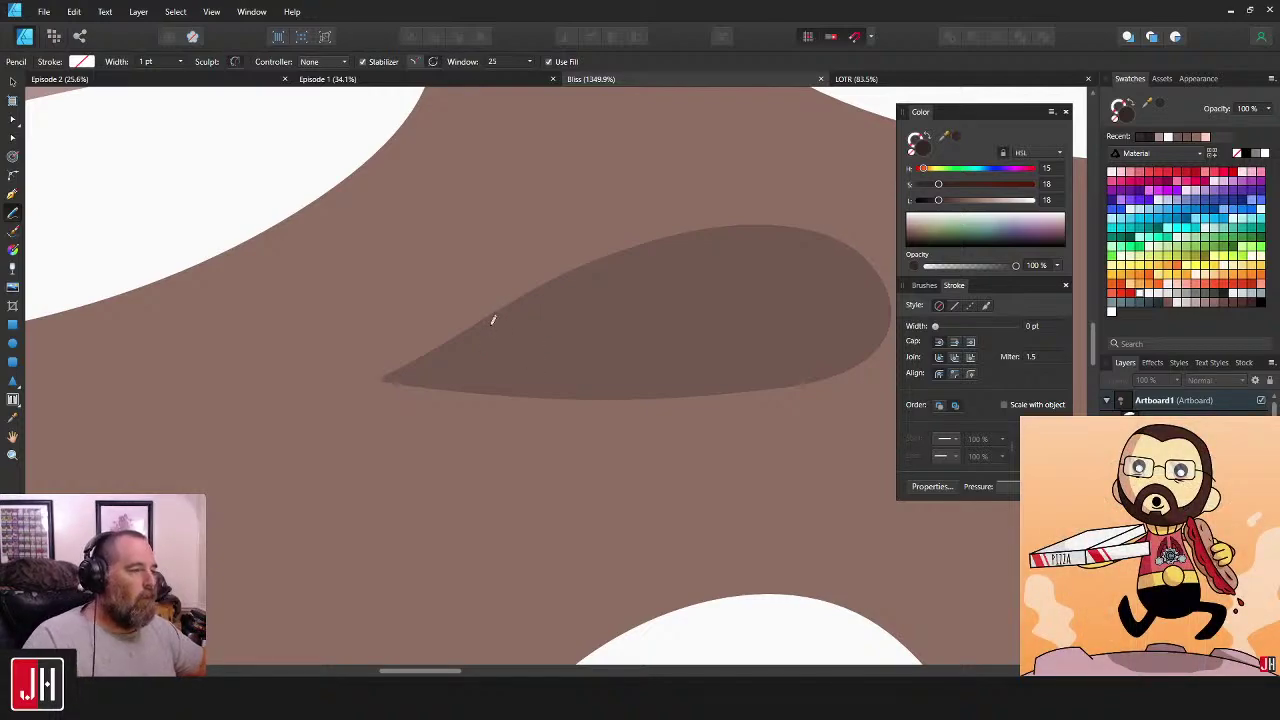
{"action": "mouse_move", "coordinate": [438, 365]}
{"action": "left_mouse_down"}
{"action": "mouse_move", "coordinate": [516, 326]}
{"action": "mouse_move", "coordinate": [579, 337]}
{"action": "mouse_move", "coordinate": [558, 366]}
{"action": "mouse_move", "coordinate": [548, 324]}
{"action": "mouse_move", "coordinate": [584, 345]}
{"action": "mouse_move", "coordinate": [536, 372]}
{"action": "mouse_move", "coordinate": [448, 370]}
{"action": "left_mouse_up"}
{"action": "key", "text": "ctrl+z"}
- Draw a second dark, smaller nostril near the nose's rounded right end with the Pencil tool
{"action": "left_click_drag", "start_coordinate": [755, 318], "coordinate": [671, 334]}
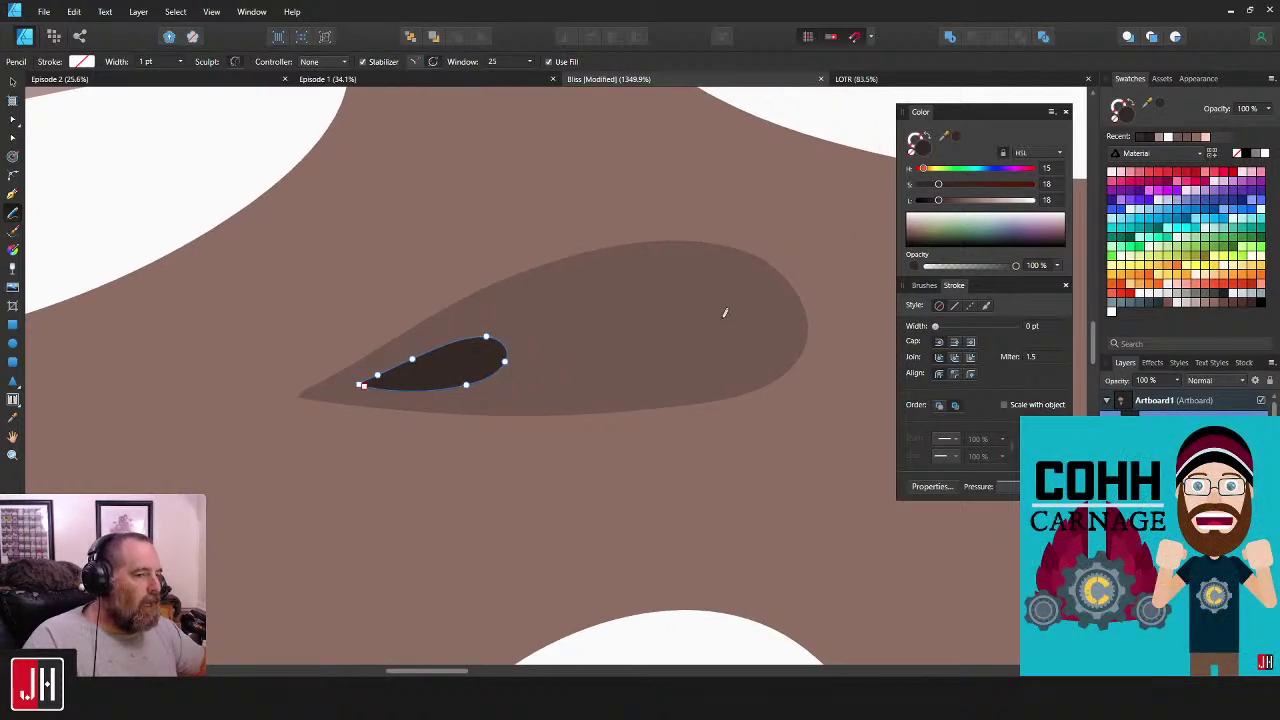
{"action": "mouse_move", "coordinate": [760, 303]}
{"action": "left_mouse_down"}
{"action": "mouse_move", "coordinate": [680, 319]}
{"action": "mouse_move", "coordinate": [680, 340]}
{"action": "mouse_move", "coordinate": [745, 343]}
{"action": "mouse_move", "coordinate": [709, 301]}
{"action": "mouse_move", "coordinate": [708, 336]}
{"action": "mouse_move", "coordinate": [788, 329]}
{"action": "mouse_move", "coordinate": [751, 310]}
{"action": "mouse_move", "coordinate": [728, 343]}
{"action": "mouse_move", "coordinate": [795, 329]}
{"action": "mouse_move", "coordinate": [746, 309]}
{"action": "left_mouse_up"}
{"action": "key", "text": "ctrl+z"}
{"action": "key", "text": "ctrl+z"}
{"action": "scroll", "coordinate": [749, 353], "scroll_direction": "down", "scroll_amount": 10}
{"action": "left_click_drag", "start_coordinate": [833, 399], "coordinate": [657, 404]}
{"action": "key", "text": "v"}
{"action": "left_click", "coordinate": [798, 396]}
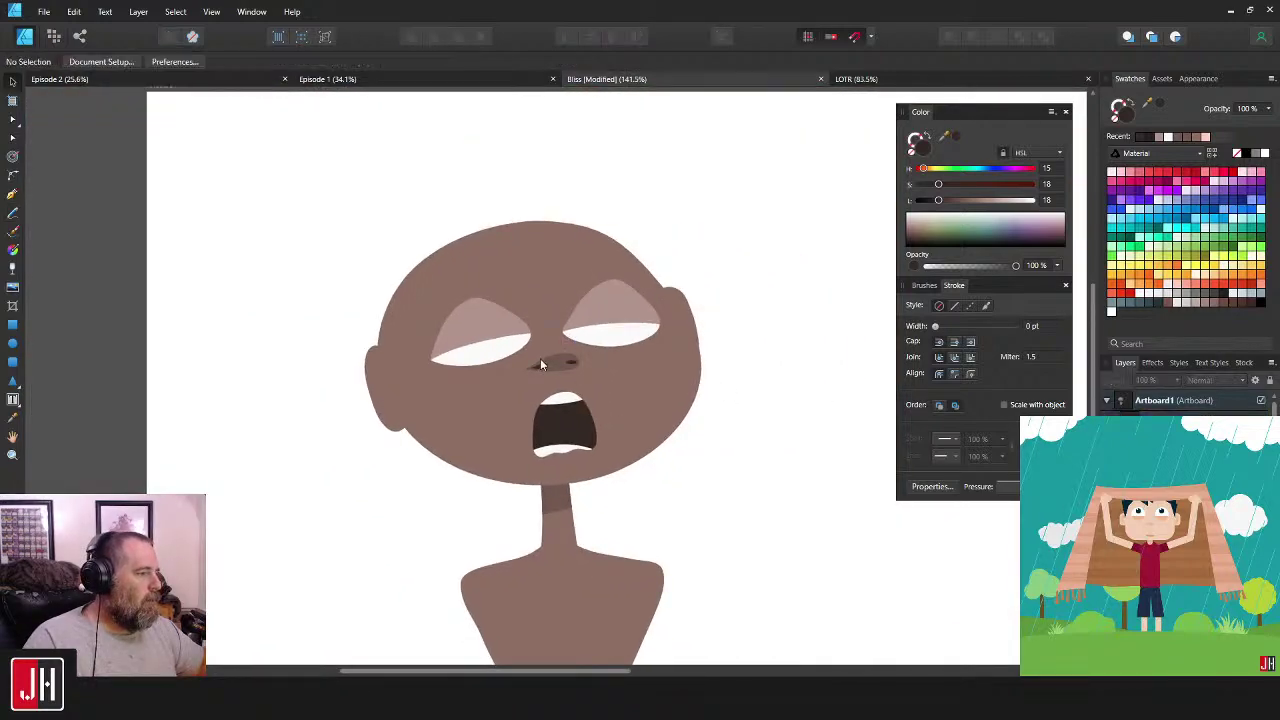
- Fine-tune the outline of the right nostril and nudge the left nostril slightly
{"action": "scroll", "coordinate": [540, 365], "scroll_direction": "up", "scroll_amount": 8}
{"action": "left_click", "coordinate": [524, 385]}
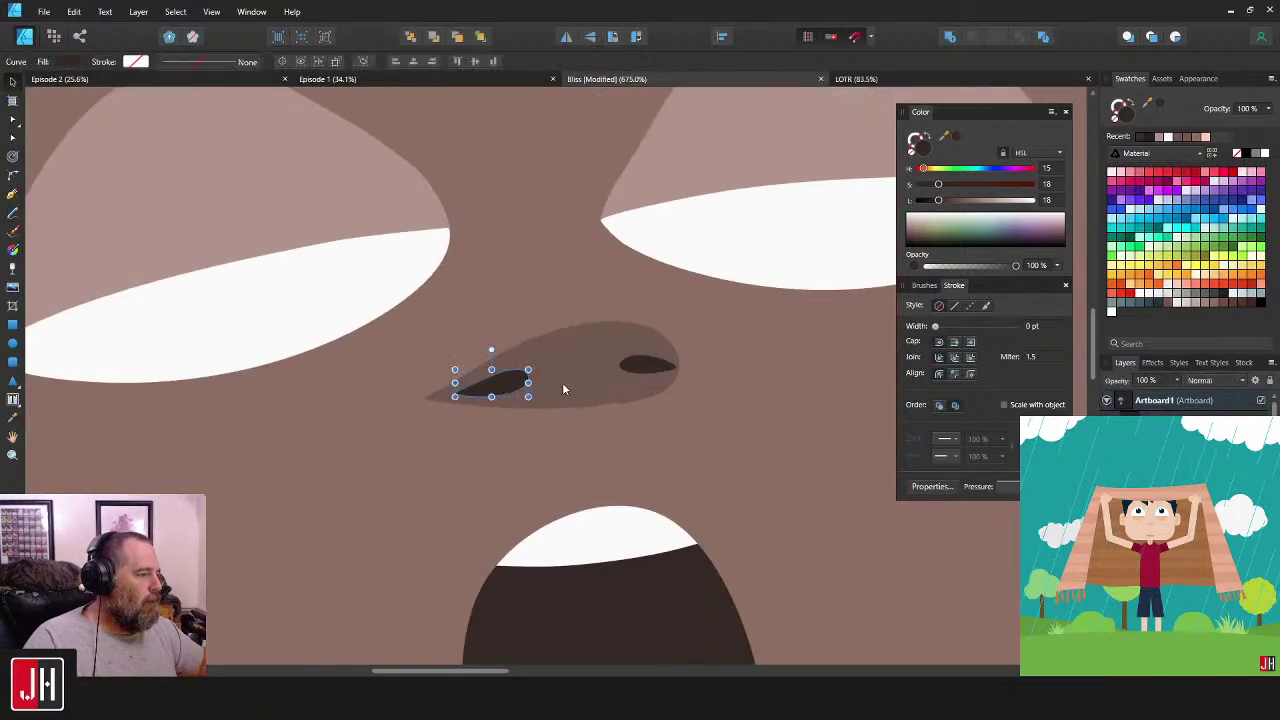
{"action": "scroll", "coordinate": [650, 368], "scroll_direction": "up", "scroll_amount": 5}
{"action": "left_click", "coordinate": [669, 360]}
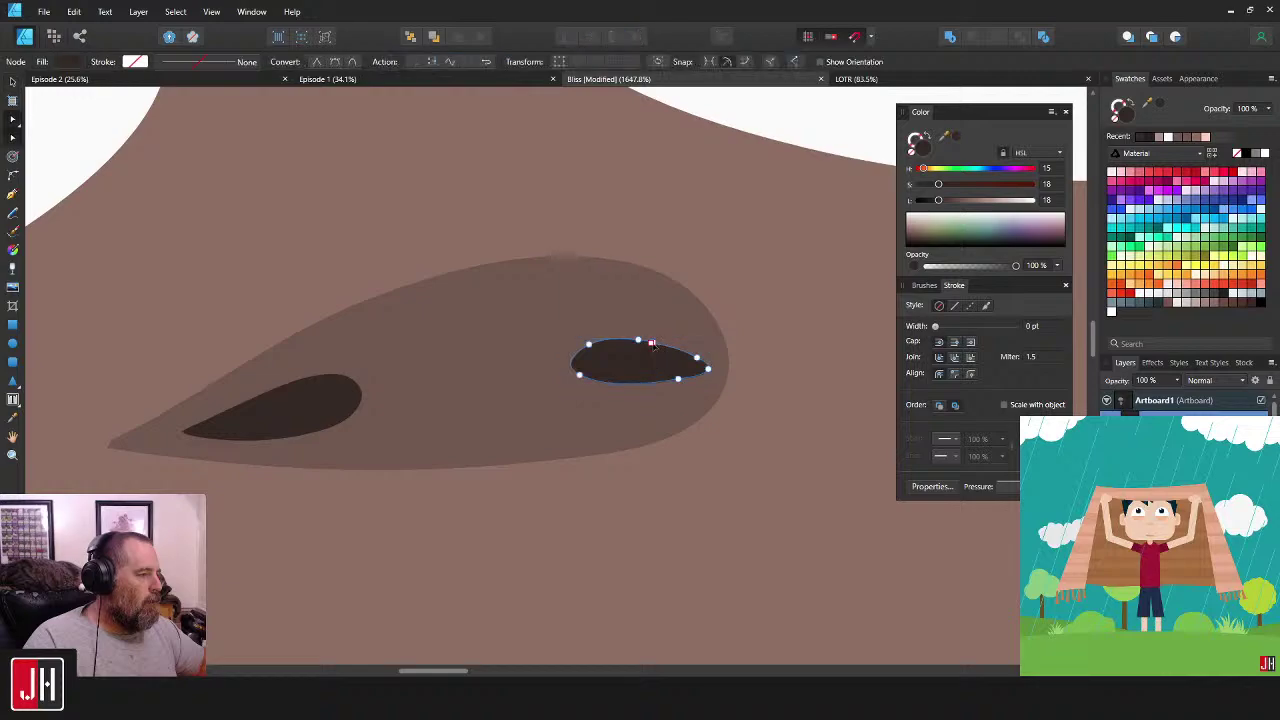
{"action": "left_click_drag", "start_coordinate": [641, 365], "coordinate": [640, 365]}
{"action": "left_click", "coordinate": [331, 387]}
{"action": "left_click_drag", "start_coordinate": [331, 387], "coordinate": [324, 393]}
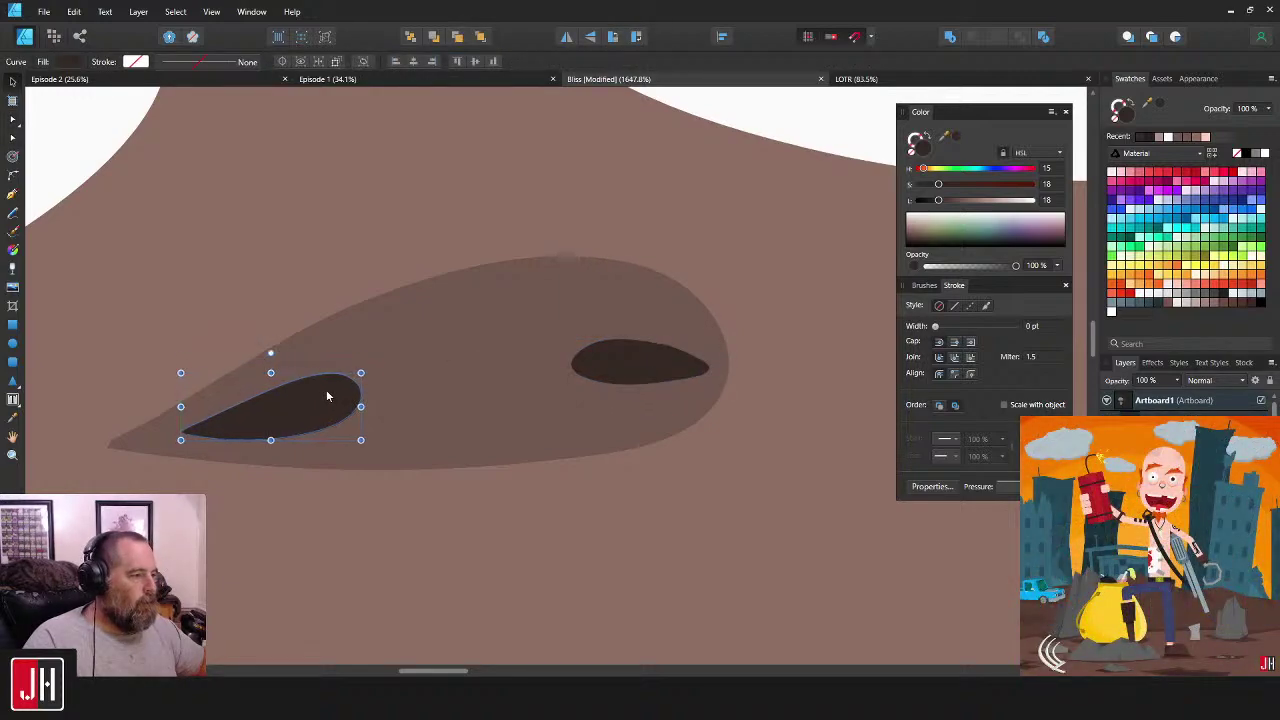
- Deselect the nostril and save the Bliss document
{"action": "scroll", "coordinate": [400, 395], "scroll_direction": "down", "scroll_amount": 10}
{"action": "left_click", "coordinate": [617, 452]}
{"action": "scroll", "coordinate": [462, 422], "scroll_direction": "up", "scroll_amount": 7}
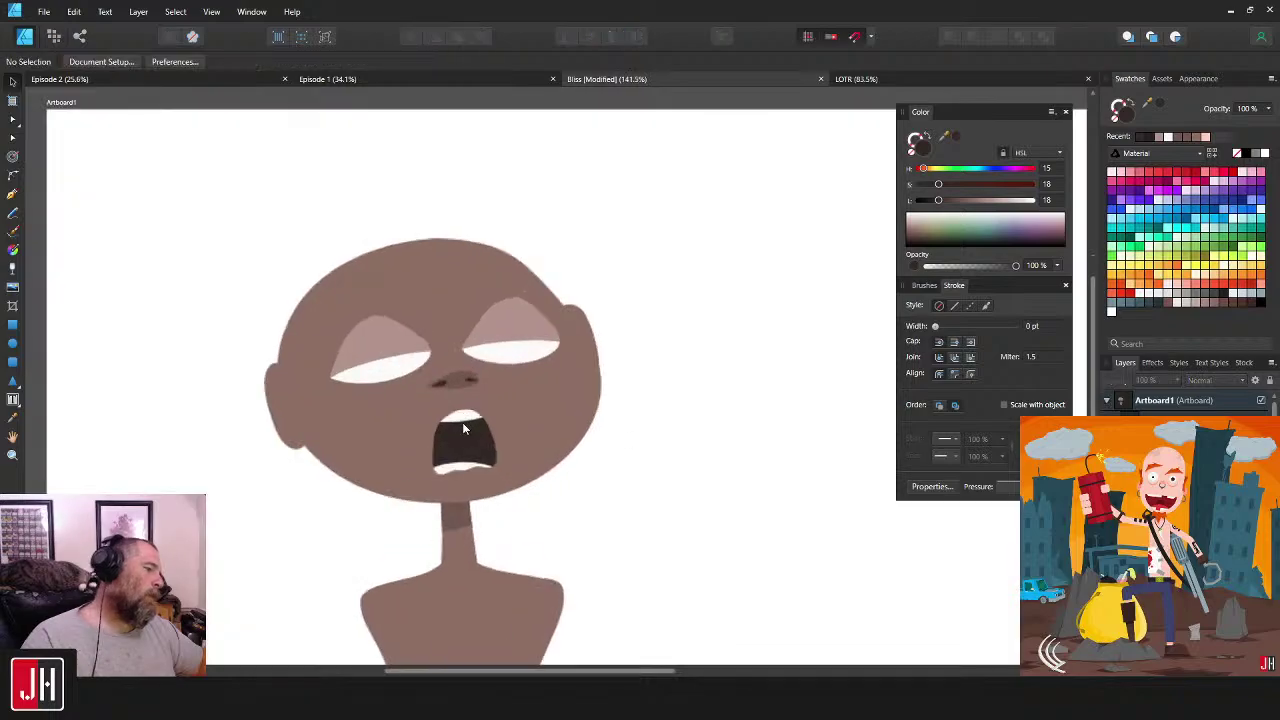
{"action": "key", "text": "ctrl+s"}
- Draw a broad tongue shape over the lower part of the mouth and chin with the Pencil tool
{"action": "scroll", "coordinate": [468, 400], "scroll_direction": "down", "scroll_amount": 2}
{"action": "scroll", "coordinate": [455, 433], "scroll_direction": "up", "scroll_amount": 1}
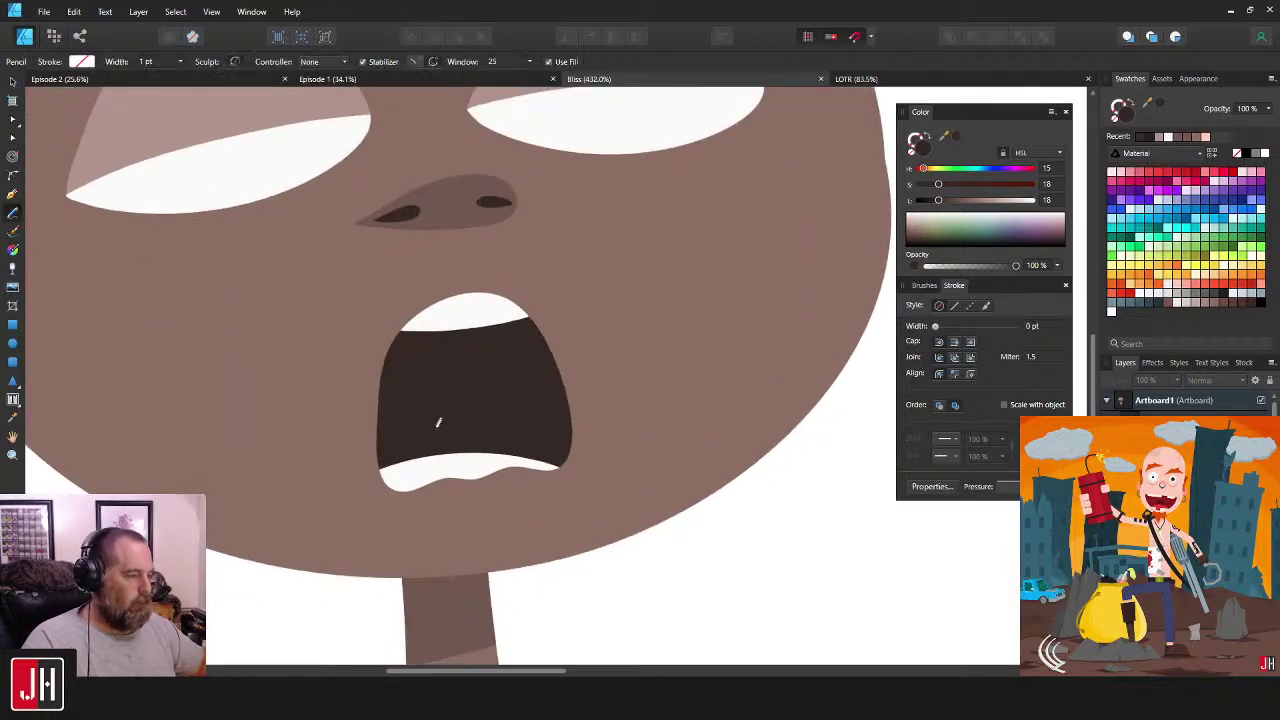
{"action": "key", "text": "n"}
{"action": "mouse_move", "coordinate": [362, 422]}
{"action": "left_mouse_down"}
{"action": "mouse_move", "coordinate": [452, 426]}
{"action": "mouse_move", "coordinate": [512, 524]}
{"action": "left_mouse_up"}
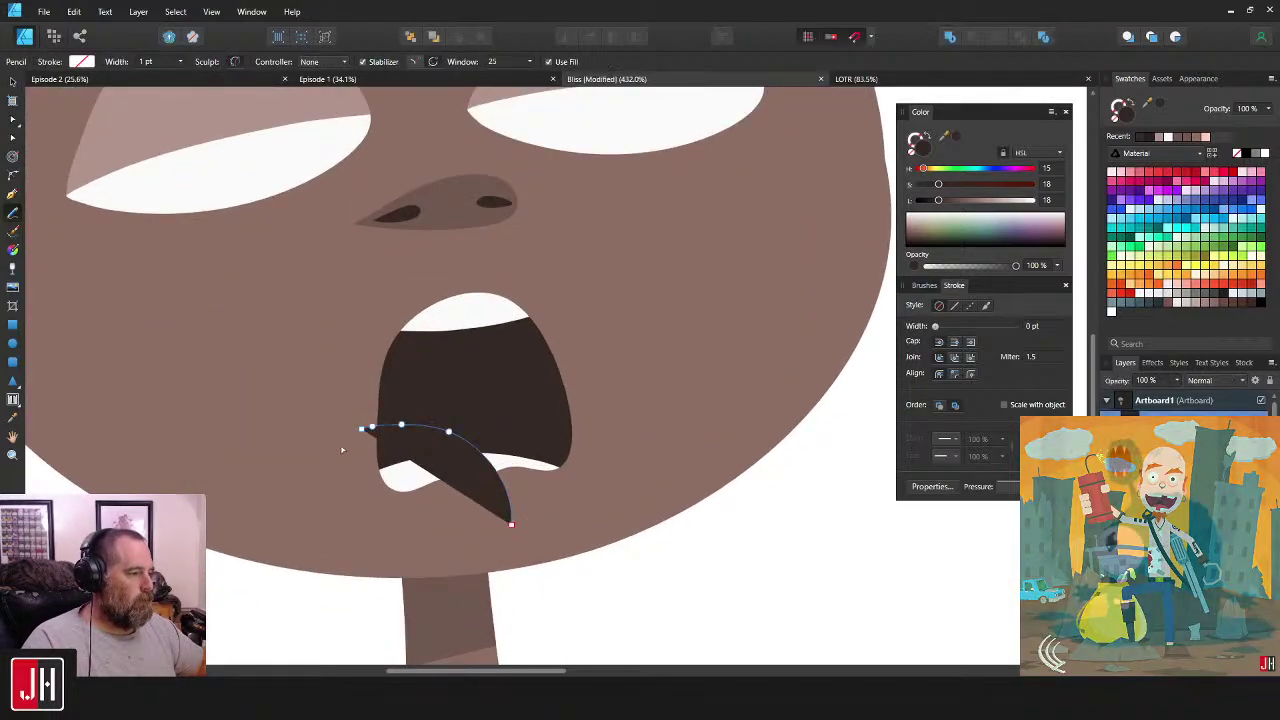
{"action": "key", "text": "ctrl+z"}
{"action": "mouse_move", "coordinate": [358, 433]}
{"action": "left_mouse_down"}
{"action": "mouse_move", "coordinate": [534, 537]}
{"action": "mouse_move", "coordinate": [515, 467]}
{"action": "mouse_move", "coordinate": [531, 507]}
{"action": "mouse_move", "coordinate": [400, 421]}
{"action": "mouse_move", "coordinate": [548, 456]}
{"action": "mouse_move", "coordinate": [545, 542]}
{"action": "mouse_move", "coordinate": [412, 570]}
{"action": "mouse_move", "coordinate": [285, 528]}
{"action": "left_mouse_up"}
{"action": "key", "text": "ctrl+z"}
{"action": "key", "text": "ctrl+z"}
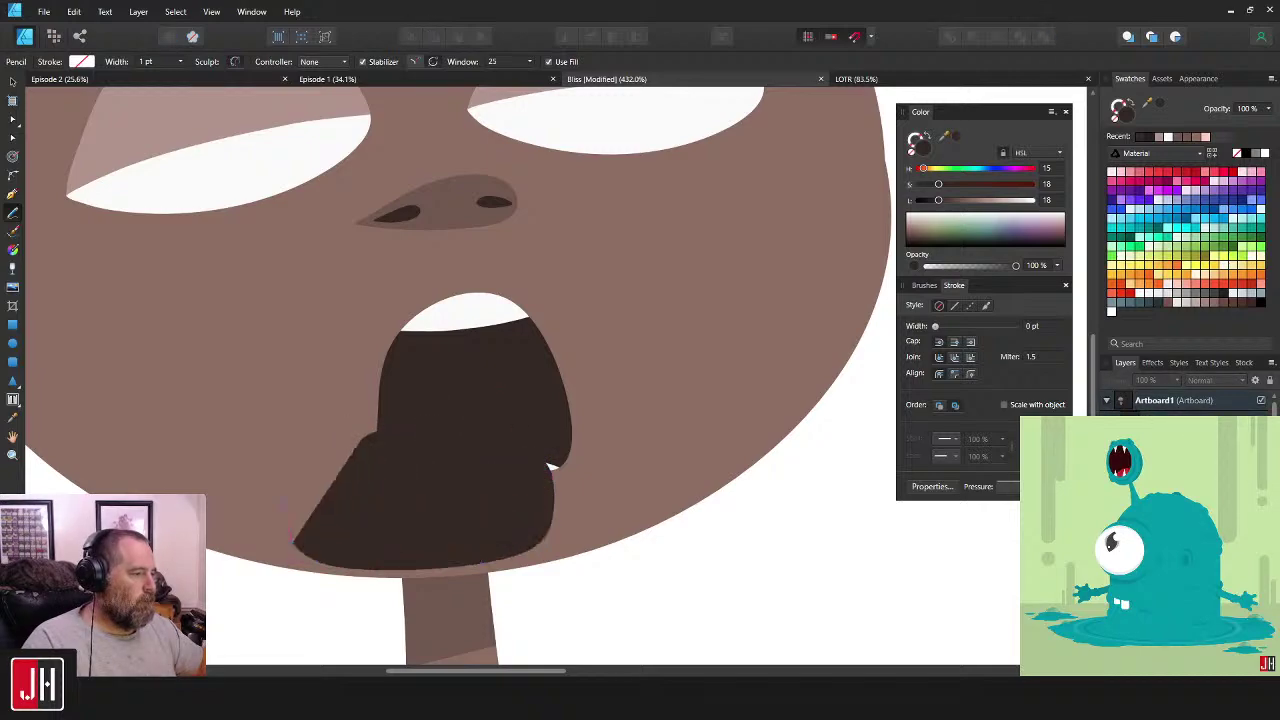
- Fill the tongue shape with light pink and paste it inside the mouth curve
{"action": "left_click", "coordinate": [1133, 173]}
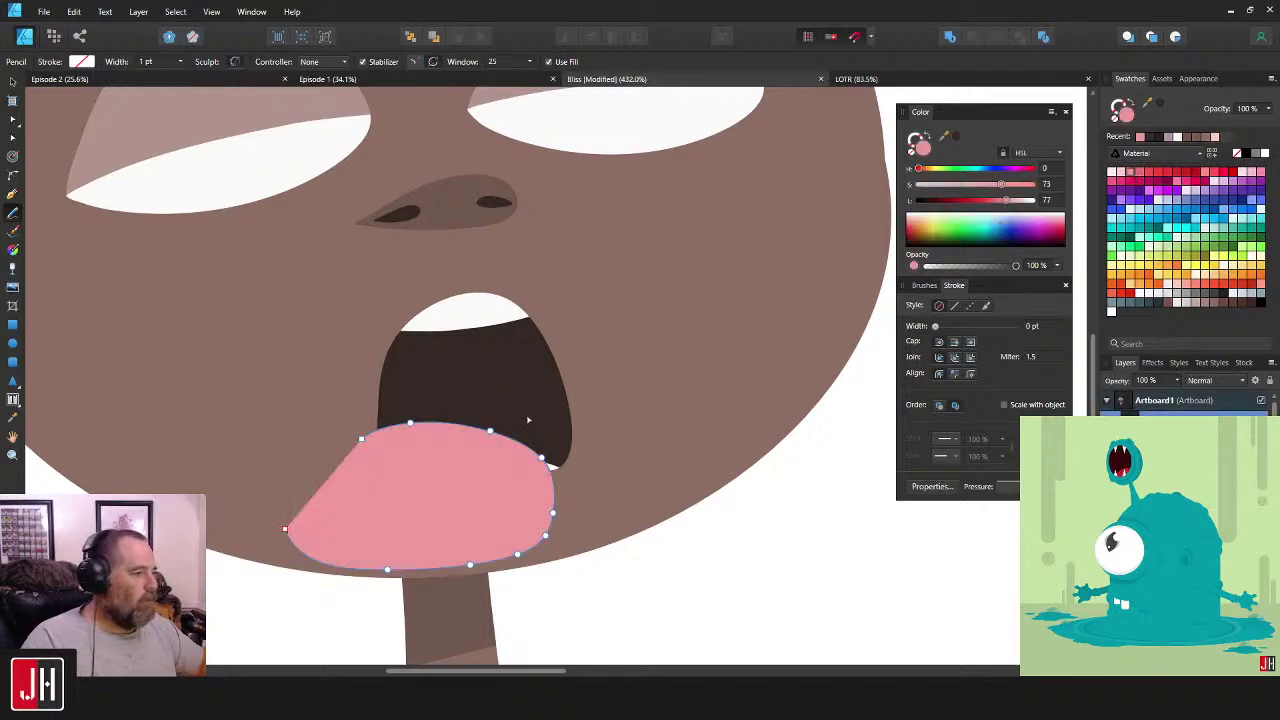
{"action": "key", "text": "ctrl+x"}
{"action": "key", "text": "v"}
{"action": "left_click", "coordinate": [520, 392]}
{"action": "key", "text": "ctrl+alt+v"}
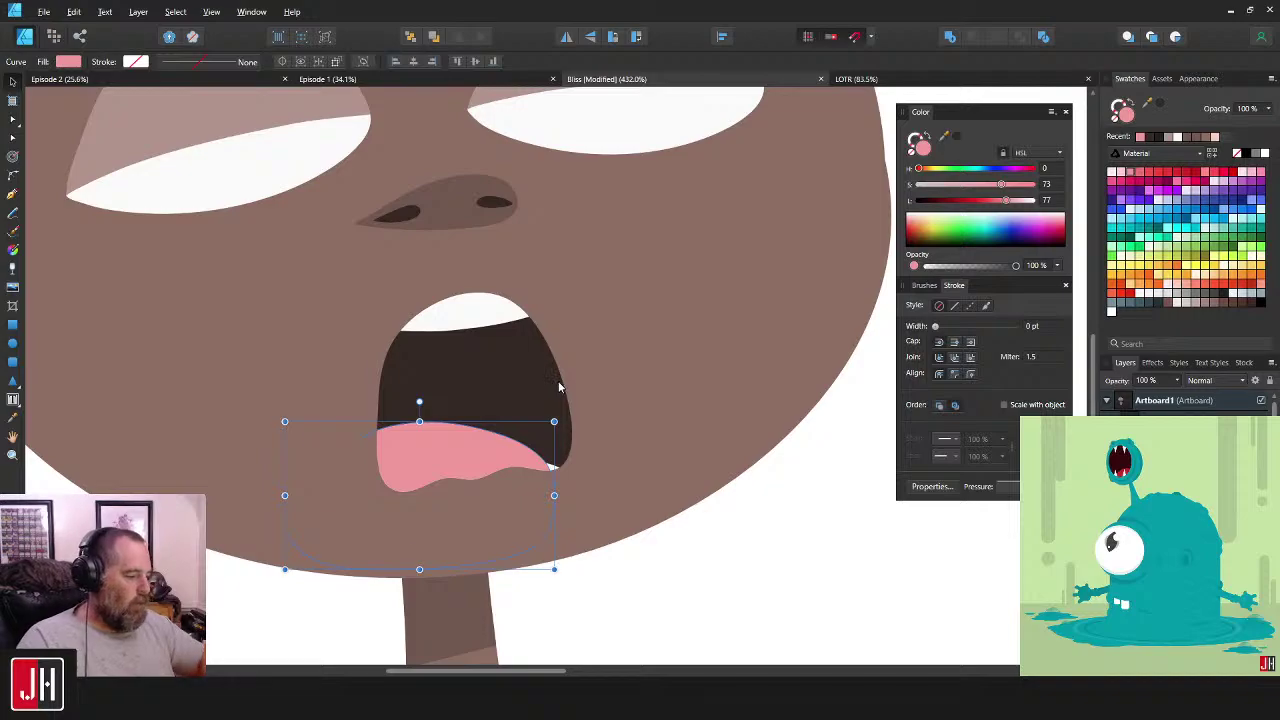
- Send the tongue behind the lower teeth and nudge it slightly downwards
{"action": "key", "text": "ctrl+shift+bracketleft"}
{"action": "mouse_move", "coordinate": [439, 434]}
{"action": "left_mouse_down"}
{"action": "mouse_move", "coordinate": [440, 449]}
{"action": "mouse_move", "coordinate": [444, 436]}
{"action": "left_mouse_up"}
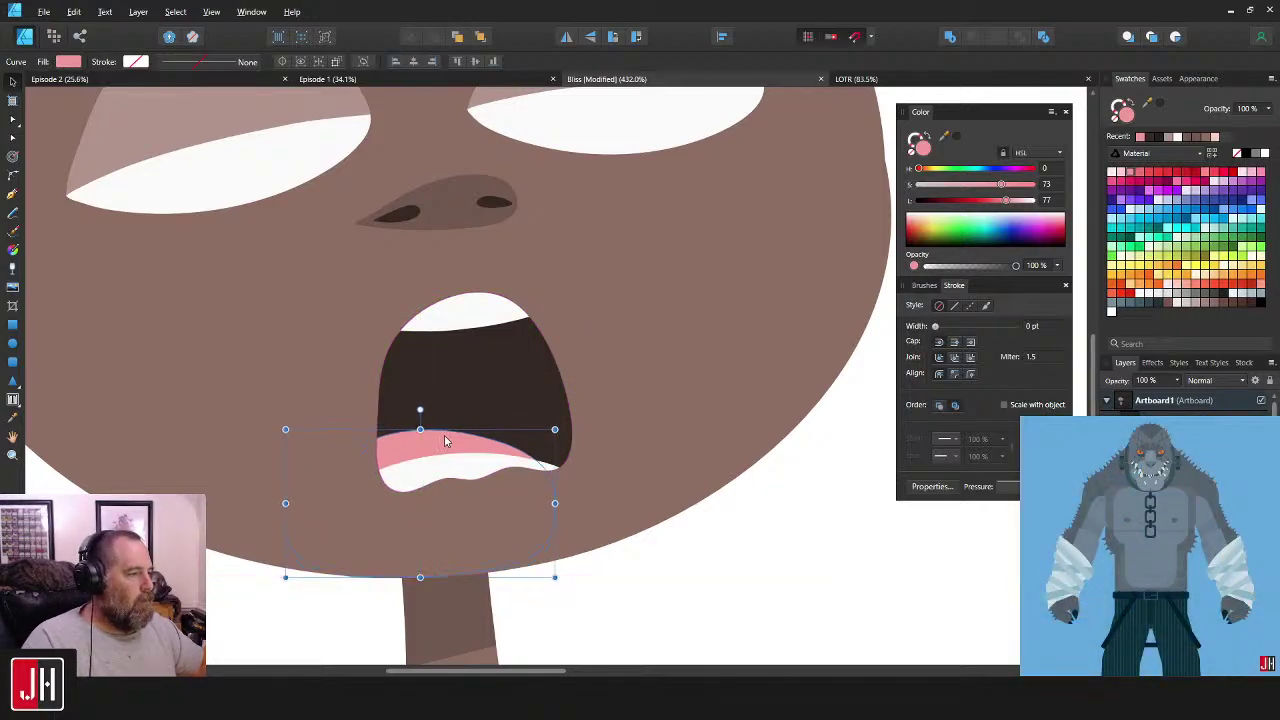
{"action": "scroll", "coordinate": [500, 438], "scroll_direction": "down", "scroll_amount": 10}
{"action": "left_click", "coordinate": [614, 457]}
{"action": "scroll", "coordinate": [530, 429], "scroll_direction": "up", "scroll_amount": 4}
{"action": "scroll", "coordinate": [543, 428], "scroll_direction": "up", "scroll_amount": 3}
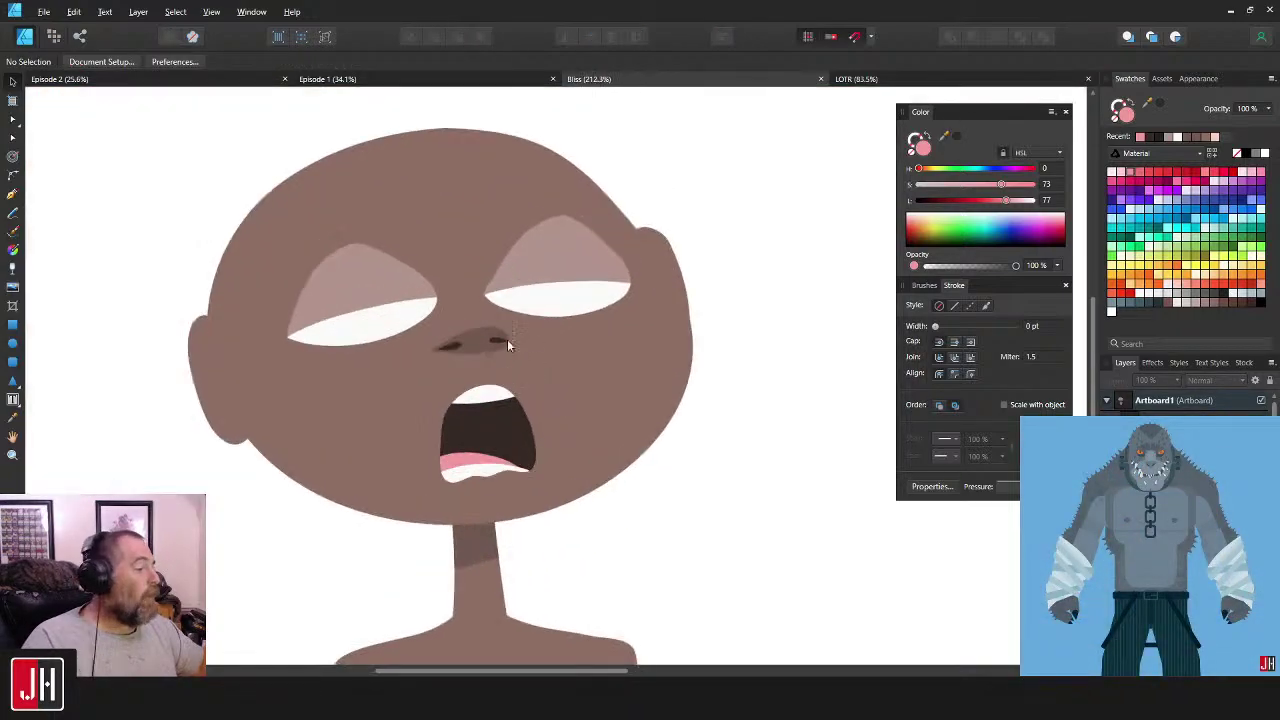
- Sample the dark brown from inside the mouth as the fill colour for new Pencil tool shapes
{"action": "left_click_drag", "start_coordinate": [528, 317], "coordinate": [521, 368]}
{"action": "scroll", "coordinate": [448, 320], "scroll_direction": "up", "scroll_amount": 3}
{"action": "left_click_drag", "start_coordinate": [448, 320], "coordinate": [536, 313]}
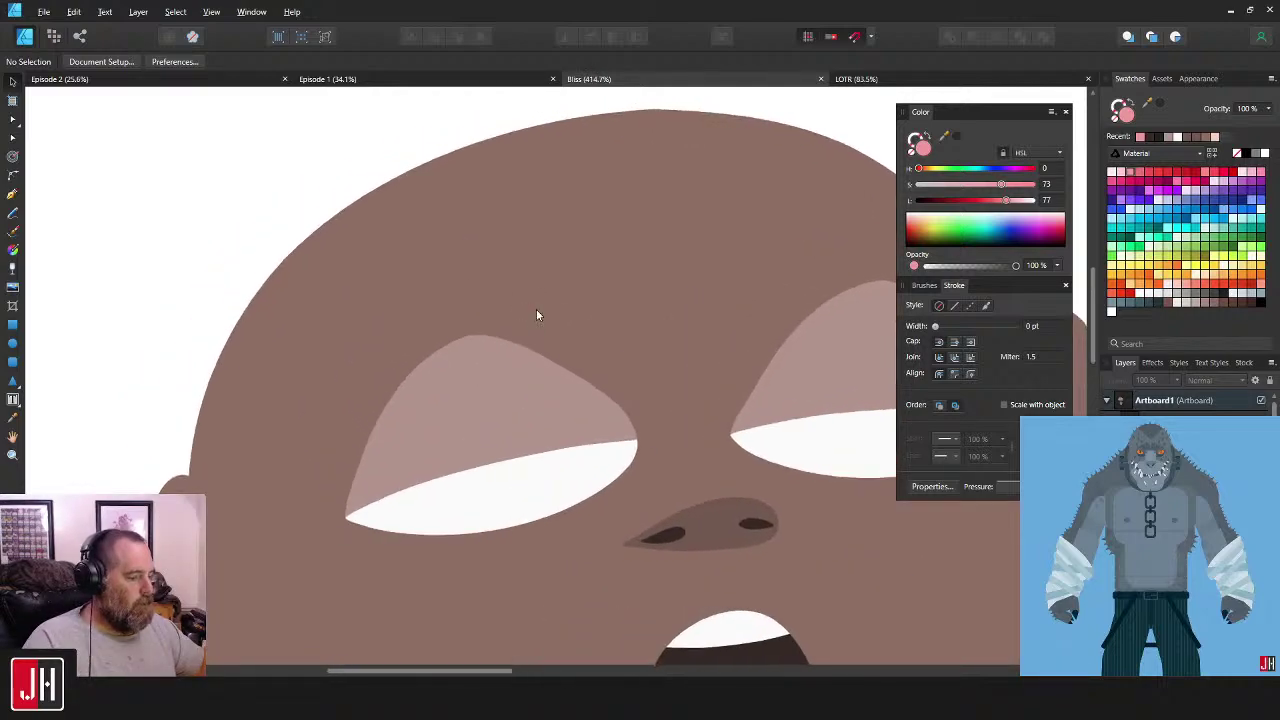
{"action": "key", "text": "i"}
{"action": "scroll", "coordinate": [737, 443], "scroll_direction": "down", "scroll_amount": 4}
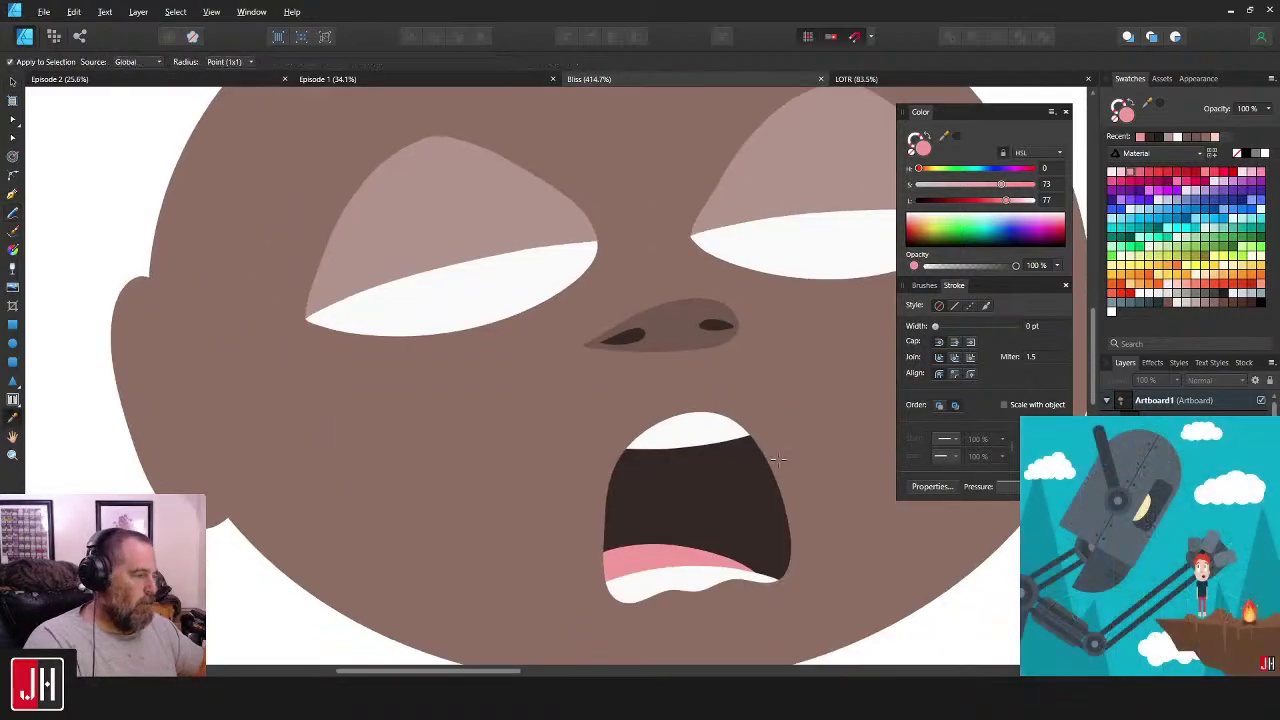
{"action": "left_click", "coordinate": [733, 468]}
{"action": "scroll", "coordinate": [700, 400], "scroll_direction": "up", "scroll_amount": 3}
{"action": "key", "text": "n"}
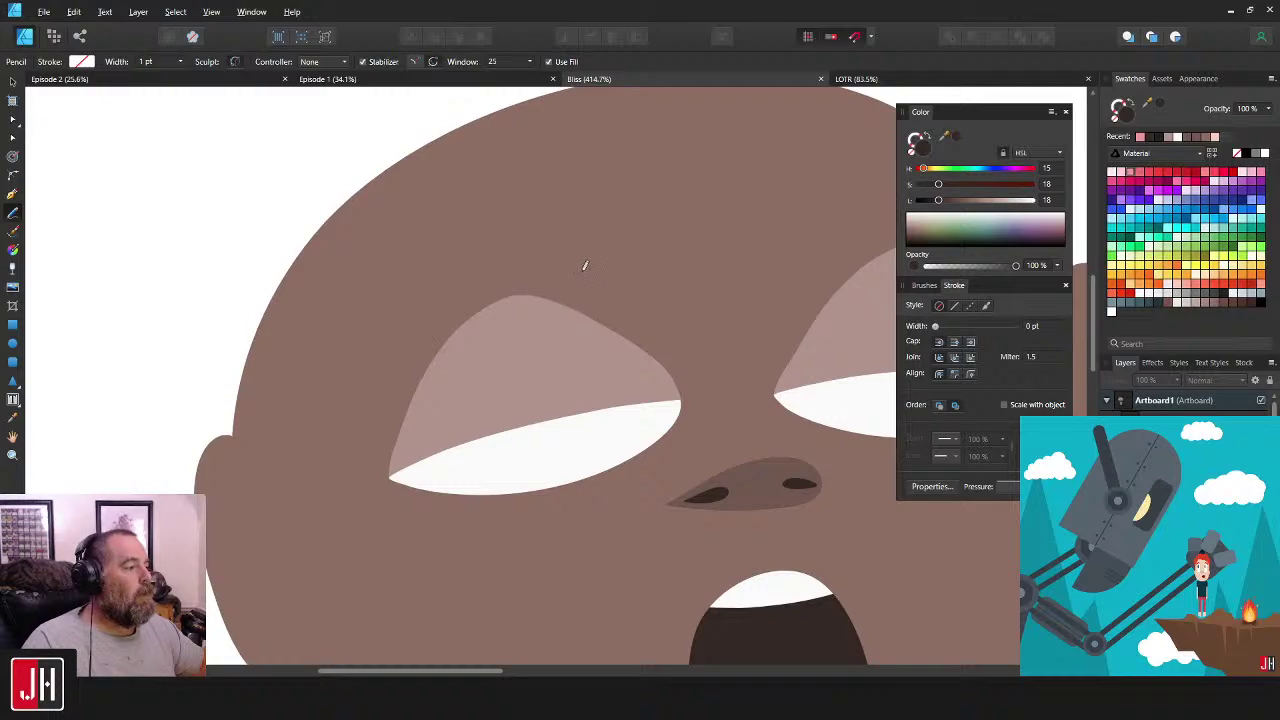
- Draw a thin arched eyebrow tapering at both ends above the eye on the left with the Pencil tool
{"action": "mouse_move", "coordinate": [584, 264]}
{"action": "left_mouse_down"}
{"action": "mouse_move", "coordinate": [426, 281]}
{"action": "mouse_move", "coordinate": [368, 340]}
{"action": "left_mouse_up"}
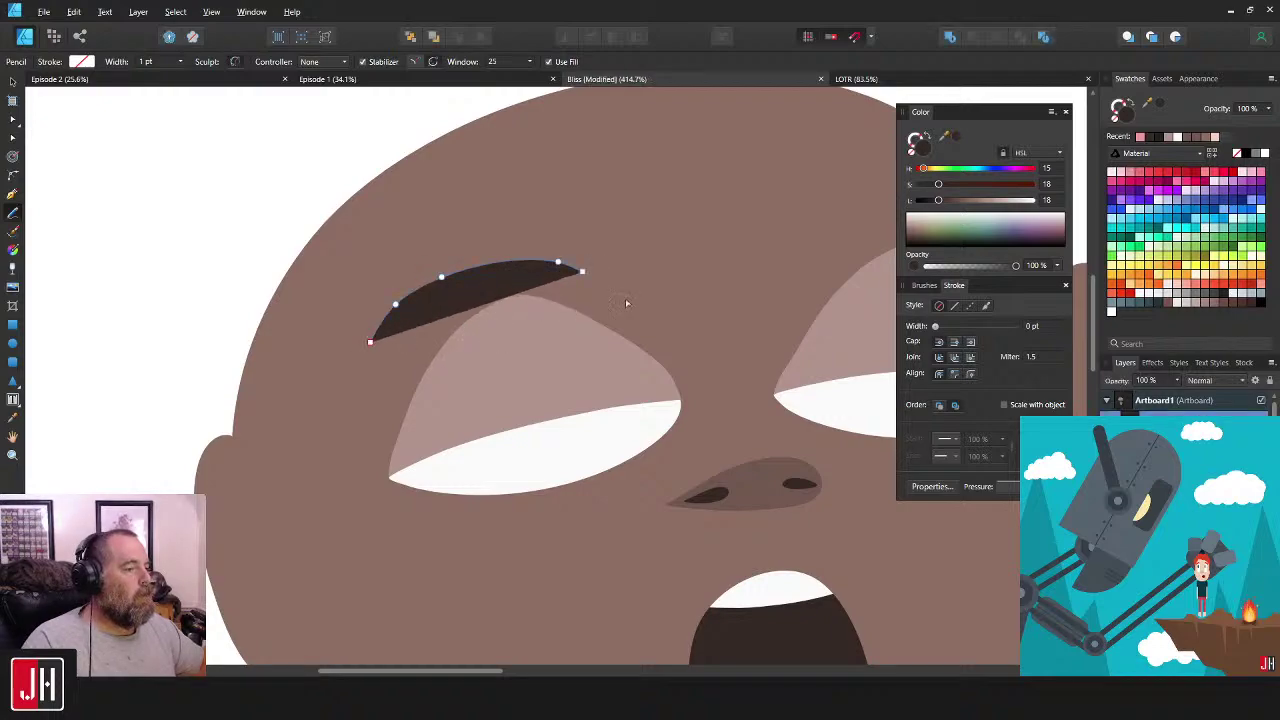
{"action": "key", "text": "ctrl+z"}
{"action": "scroll", "coordinate": [575, 272], "scroll_direction": "down", "scroll_amount": 1}
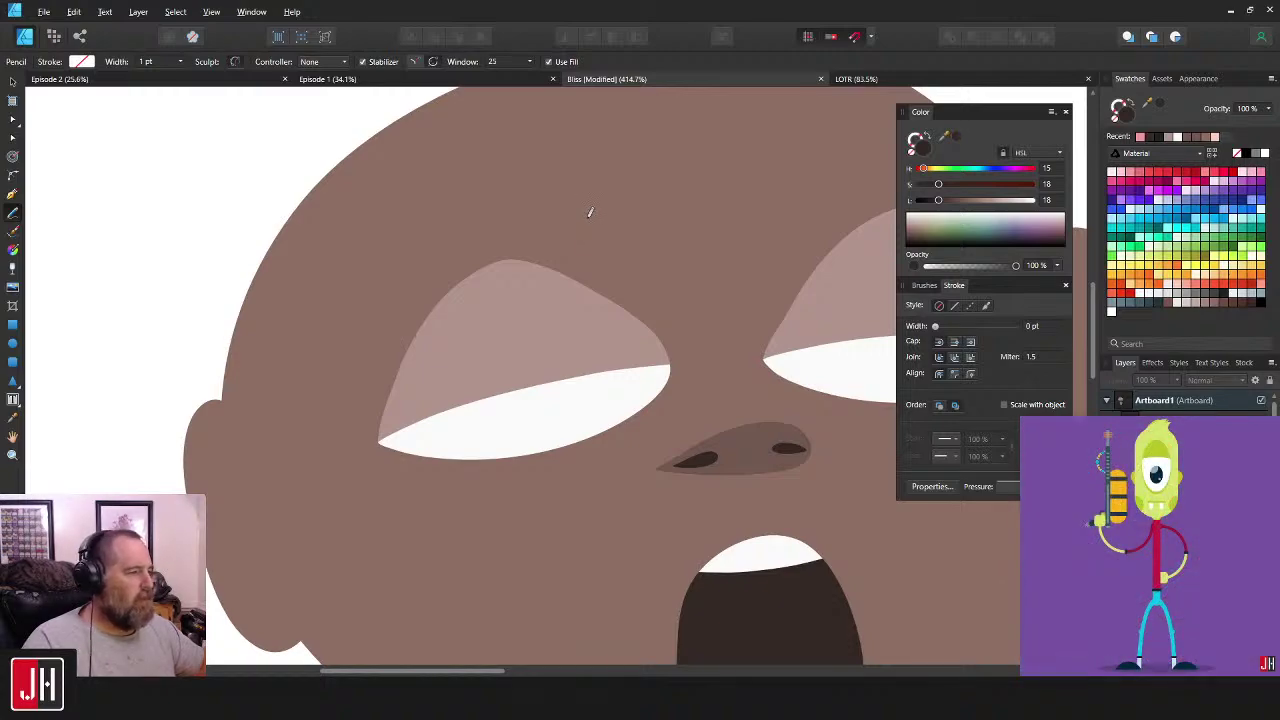
{"action": "mouse_move", "coordinate": [584, 217]}
{"action": "left_mouse_down"}
{"action": "mouse_move", "coordinate": [457, 231]}
{"action": "mouse_move", "coordinate": [512, 212]}
{"action": "mouse_move", "coordinate": [342, 333]}
{"action": "mouse_move", "coordinate": [440, 232]}
{"action": "mouse_move", "coordinate": [500, 212]}
{"action": "mouse_move", "coordinate": [572, 214]}
{"action": "mouse_move", "coordinate": [510, 290]}
{"action": "mouse_move", "coordinate": [506, 320]}
{"action": "mouse_move", "coordinate": [427, 348]}
{"action": "left_mouse_up"}
{"action": "key", "text": "ctrl+z"}
{"action": "scroll", "coordinate": [590, 257], "scroll_direction": "down", "scroll_amount": 6}
{"action": "scroll", "coordinate": [506, 287], "scroll_direction": "up", "scroll_amount": 5}
- Duplicate the eyebrow across to the other eye and flip the copy horizontally
{"action": "key", "text": "v"}
{"action": "left_click_drag", "start_coordinate": [468, 336], "coordinate": [807, 336]}
{"action": "left_click", "coordinate": [566, 37]}
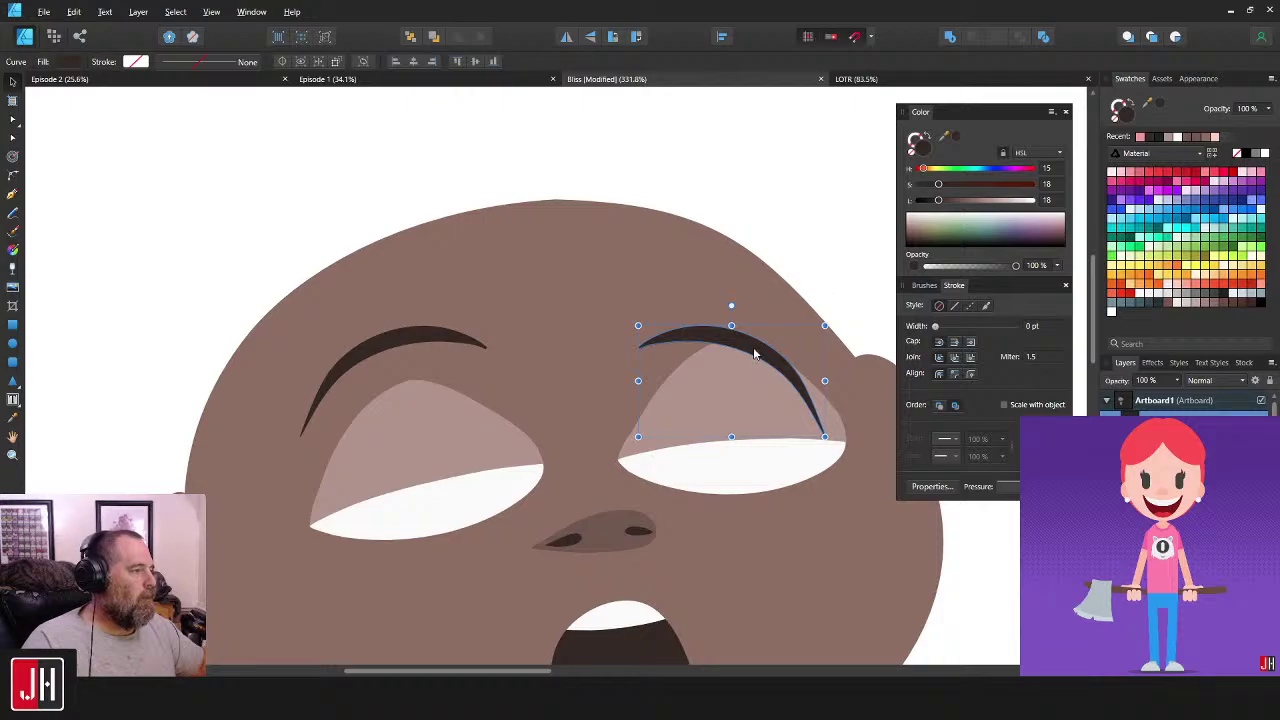
- Rotate the copied eyebrow slightly counterclockwise and reposition it just above the eyelid on the right
{"action": "left_click_drag", "start_coordinate": [731, 305], "coordinate": [714, 300]}
{"action": "left_click_drag", "start_coordinate": [745, 360], "coordinate": [746, 328]}
{"action": "left_click_drag", "start_coordinate": [713, 277], "coordinate": [698, 280]}
{"action": "left_click_drag", "start_coordinate": [745, 331], "coordinate": [714, 321]}
{"action": "scroll", "coordinate": [642, 362], "scroll_direction": "up", "scroll_amount": 3}
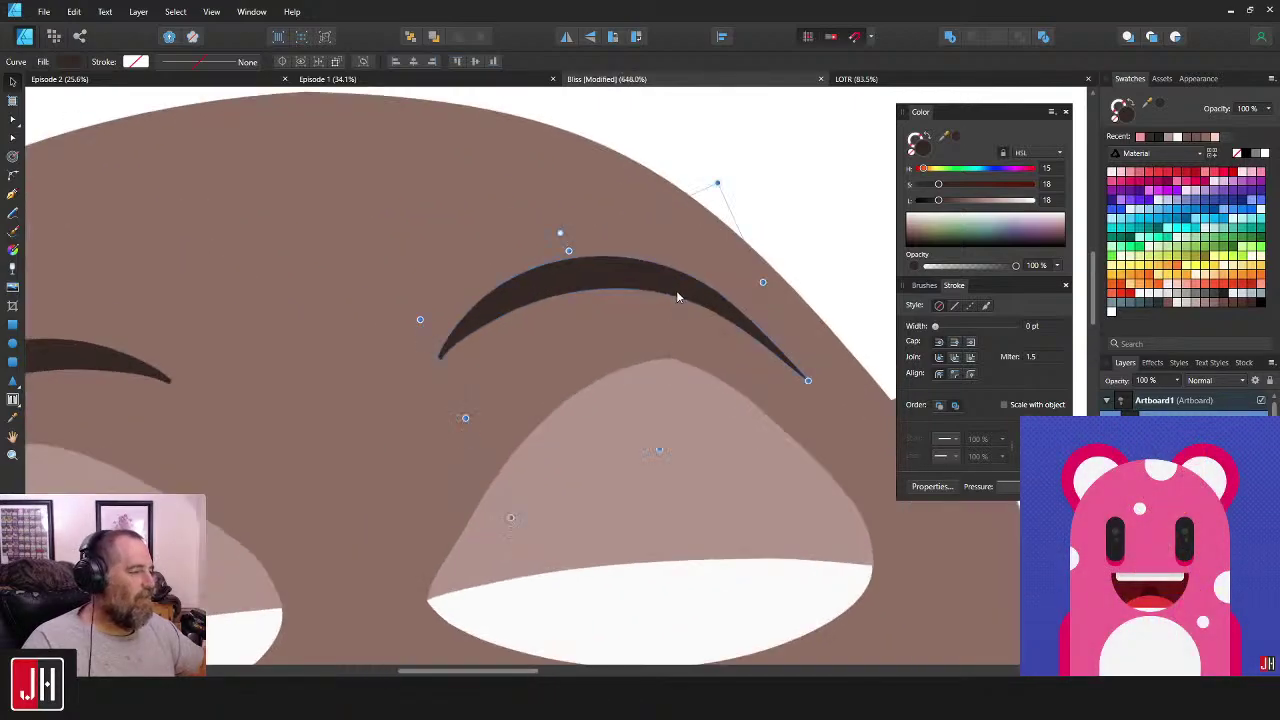
{"action": "left_click_drag", "start_coordinate": [677, 291], "coordinate": [689, 313]}
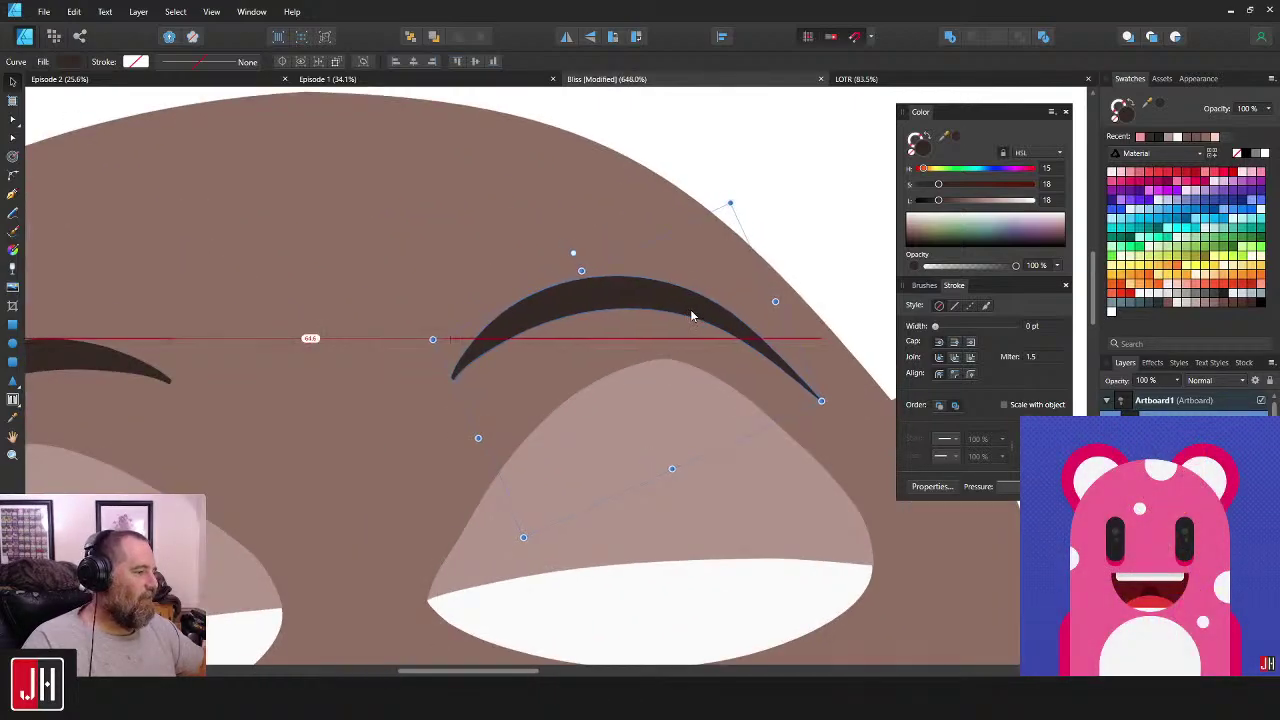
- Deselect the eyebrow and save the Bliss document
{"action": "scroll", "coordinate": [712, 335], "scroll_direction": "down", "scroll_amount": 9}
{"action": "left_click", "coordinate": [799, 372]}
{"action": "left_click_drag", "start_coordinate": [801, 373], "coordinate": [733, 351]}
{"action": "scroll", "coordinate": [630, 375], "scroll_direction": "up", "scroll_amount": 5}
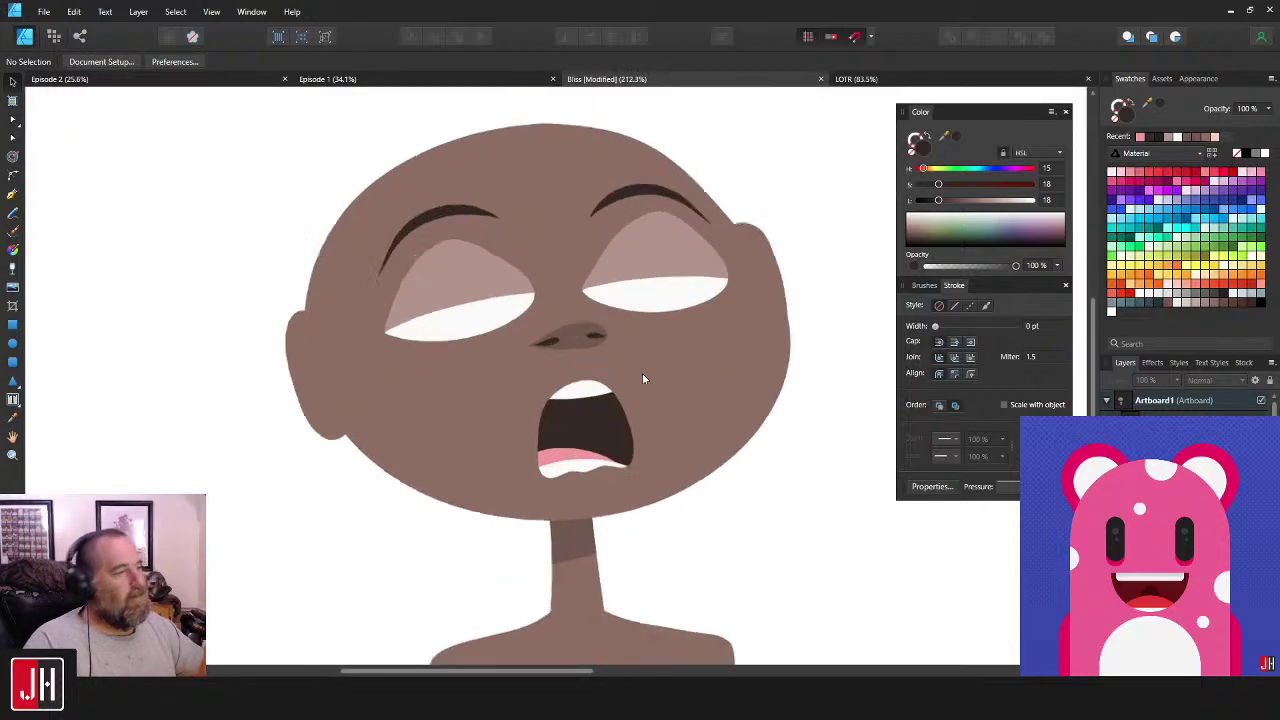
{"action": "key", "text": "ctrl+s"}
- Draw a thin hooked inner-ear fold on the ear on the left with the Pencil tool
{"action": "left_click_drag", "start_coordinate": [662, 372], "coordinate": [650, 330]}
{"action": "scroll", "coordinate": [677, 338], "scroll_direction": "down", "scroll_amount": 3}
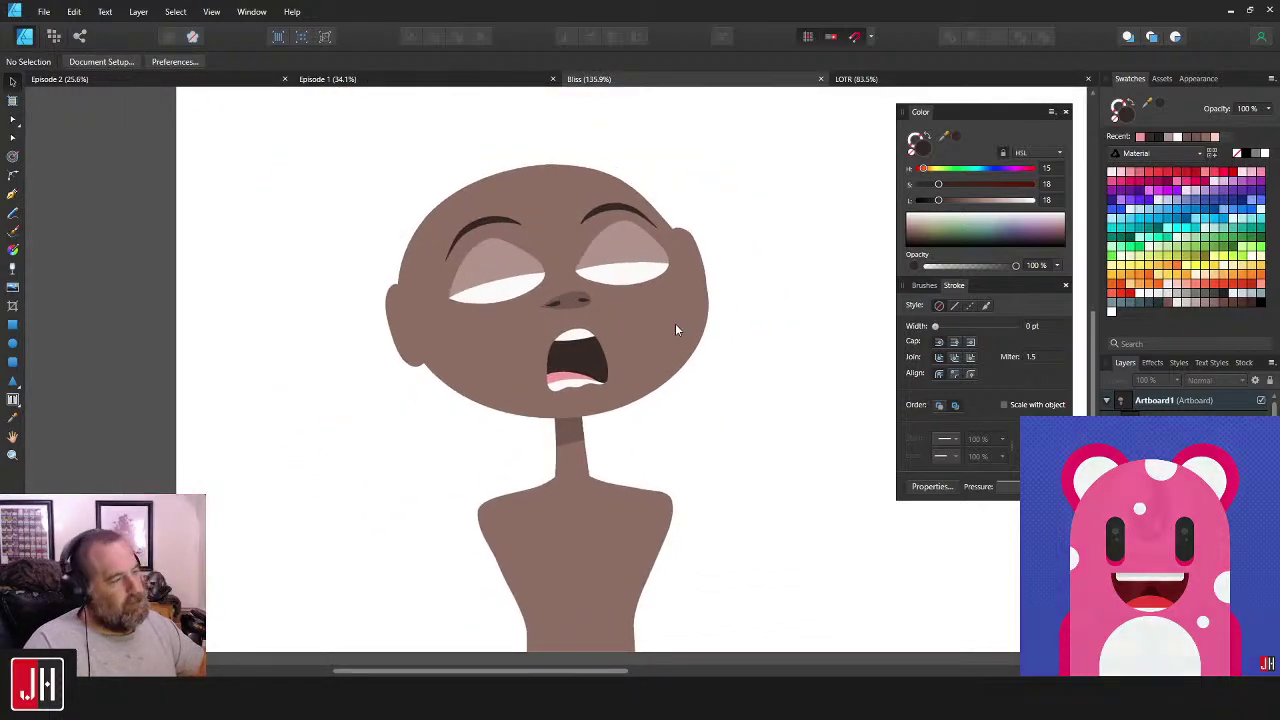
{"action": "scroll", "coordinate": [434, 337], "scroll_direction": "up", "scroll_amount": 4}
{"action": "key", "text": "n"}
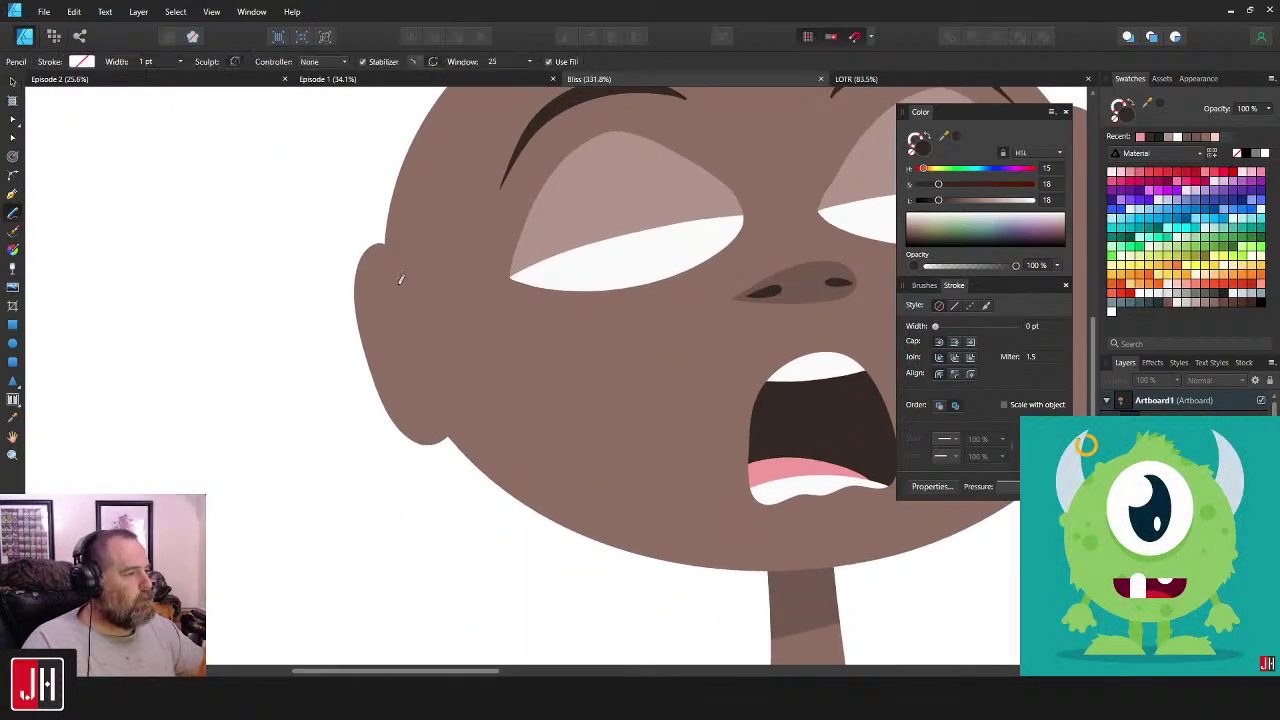
{"action": "mouse_move", "coordinate": [393, 278]}
{"action": "left_mouse_down"}
{"action": "mouse_move", "coordinate": [378, 318]}
{"action": "mouse_move", "coordinate": [400, 404]}
{"action": "mouse_move", "coordinate": [405, 395]}
{"action": "left_mouse_up"}
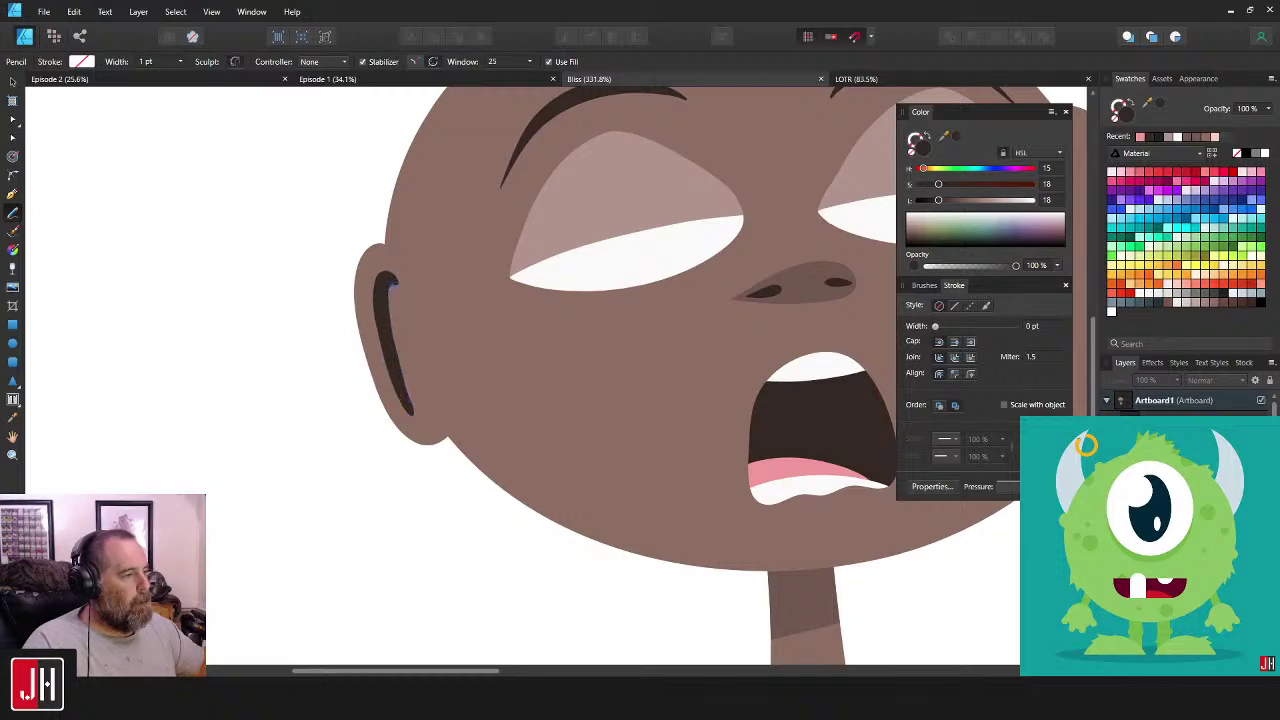
{"action": "key", "text": "ctrl+z"}
{"action": "mouse_move", "coordinate": [370, 302]}
{"action": "left_mouse_down"}
{"action": "mouse_move", "coordinate": [406, 424]}
{"action": "mouse_move", "coordinate": [377, 302]}
{"action": "left_mouse_up"}
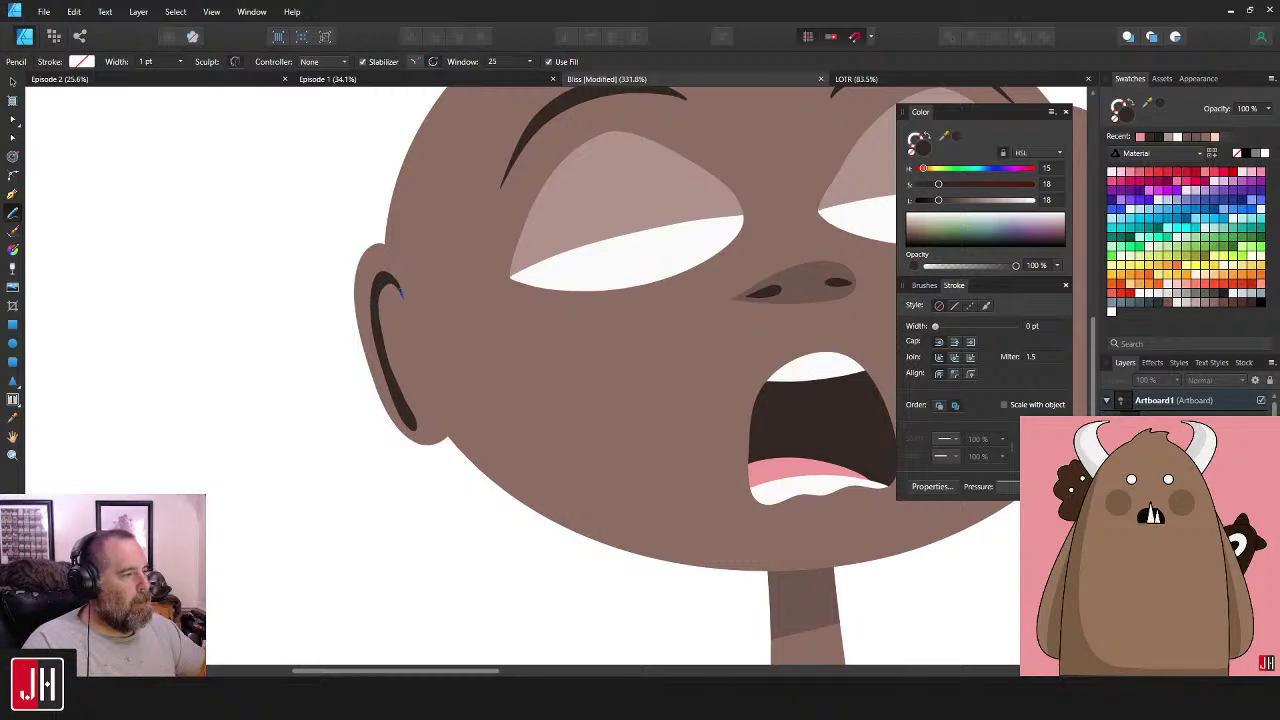
{"action": "key", "text": "ctrl+z"}
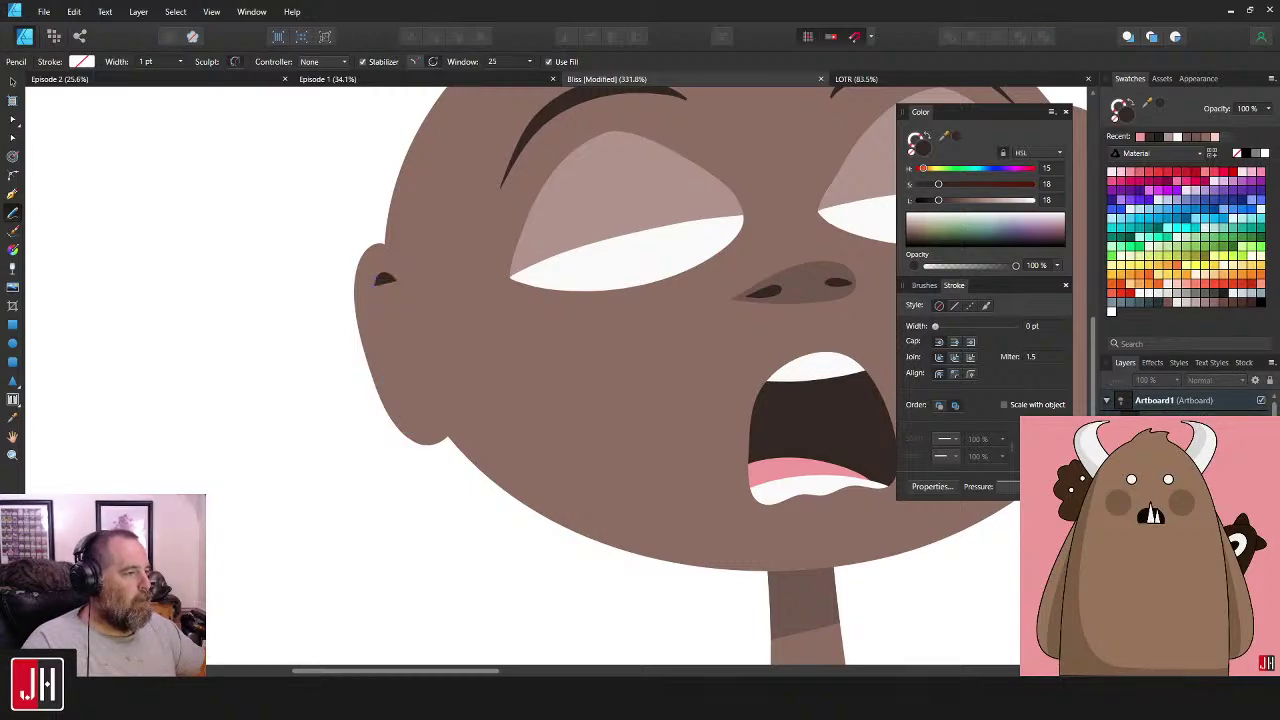
{"action": "mouse_move", "coordinate": [384, 279]}
{"action": "left_mouse_down"}
{"action": "mouse_move", "coordinate": [412, 428]}
{"action": "mouse_move", "coordinate": [402, 340]}
{"action": "left_mouse_up"}
{"action": "key", "text": "ctrl+z"}
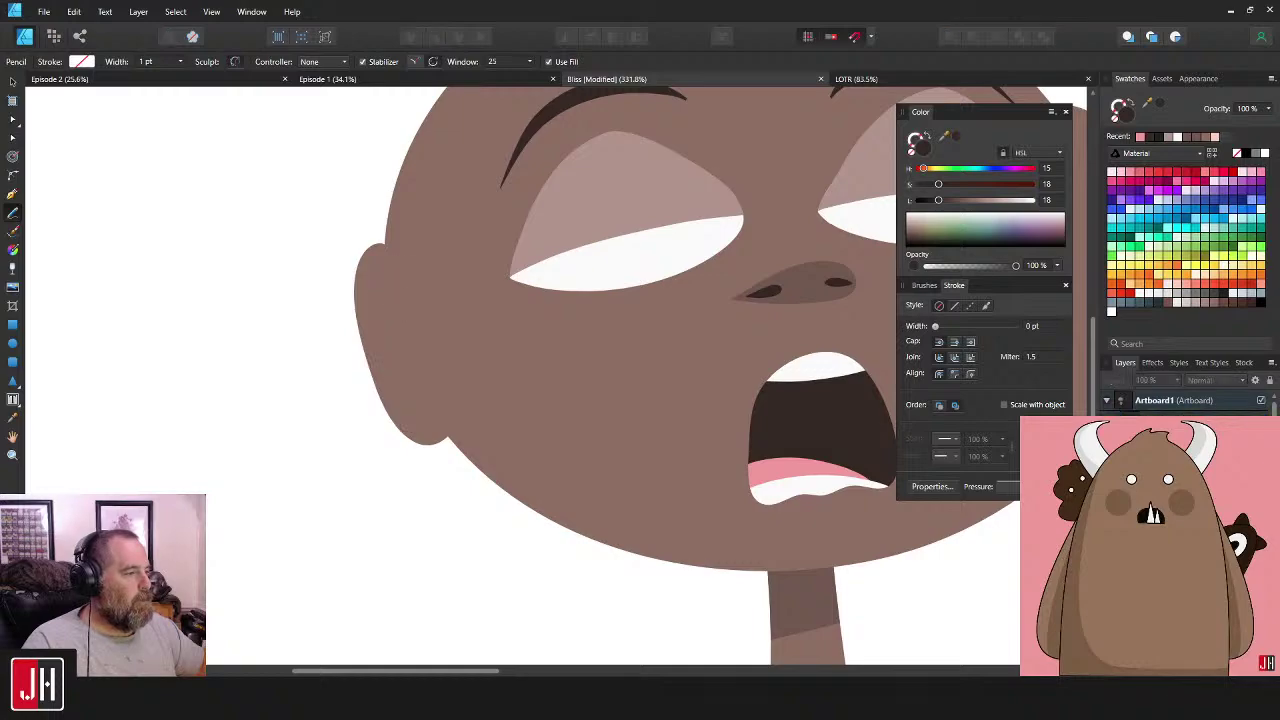
{"action": "left_click_drag", "start_coordinate": [373, 284], "coordinate": [416, 404]}
{"action": "key", "text": "ctrl+z"}
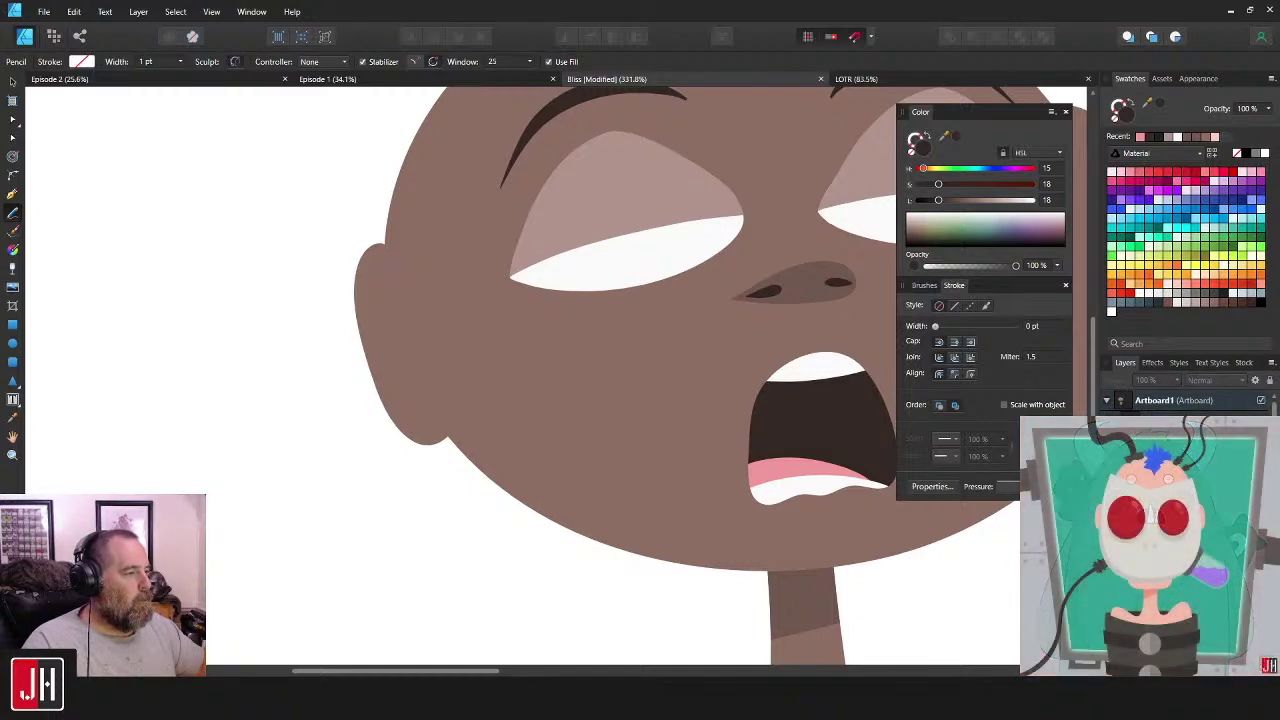
{"action": "mouse_move", "coordinate": [394, 277]}
{"action": "left_mouse_down"}
{"action": "mouse_move", "coordinate": [371, 313]}
{"action": "mouse_move", "coordinate": [410, 416]}
{"action": "left_mouse_up"}
{"action": "key", "text": "ctrl+z"}
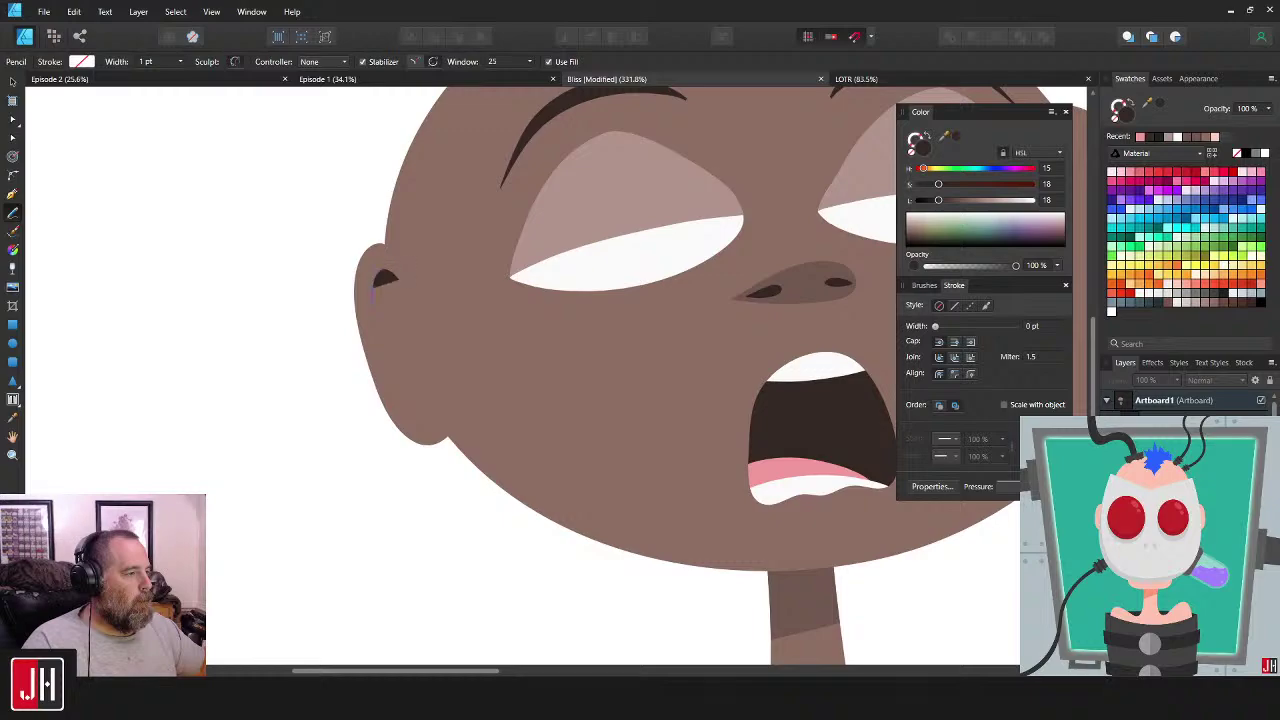
{"action": "left_click_drag", "start_coordinate": [373, 291], "coordinate": [412, 420]}
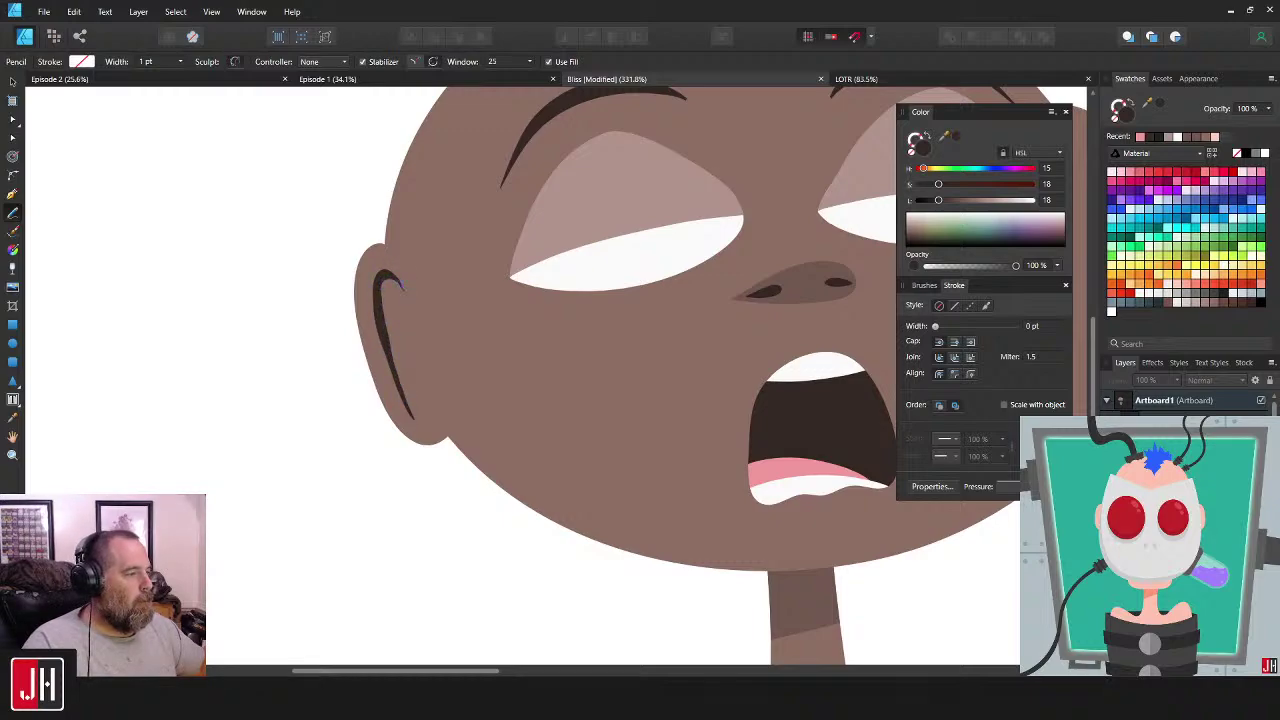
- Recolour the inner-ear fold with the brown sampled from the neck shadow and deselect it
{"action": "key", "text": "i"}
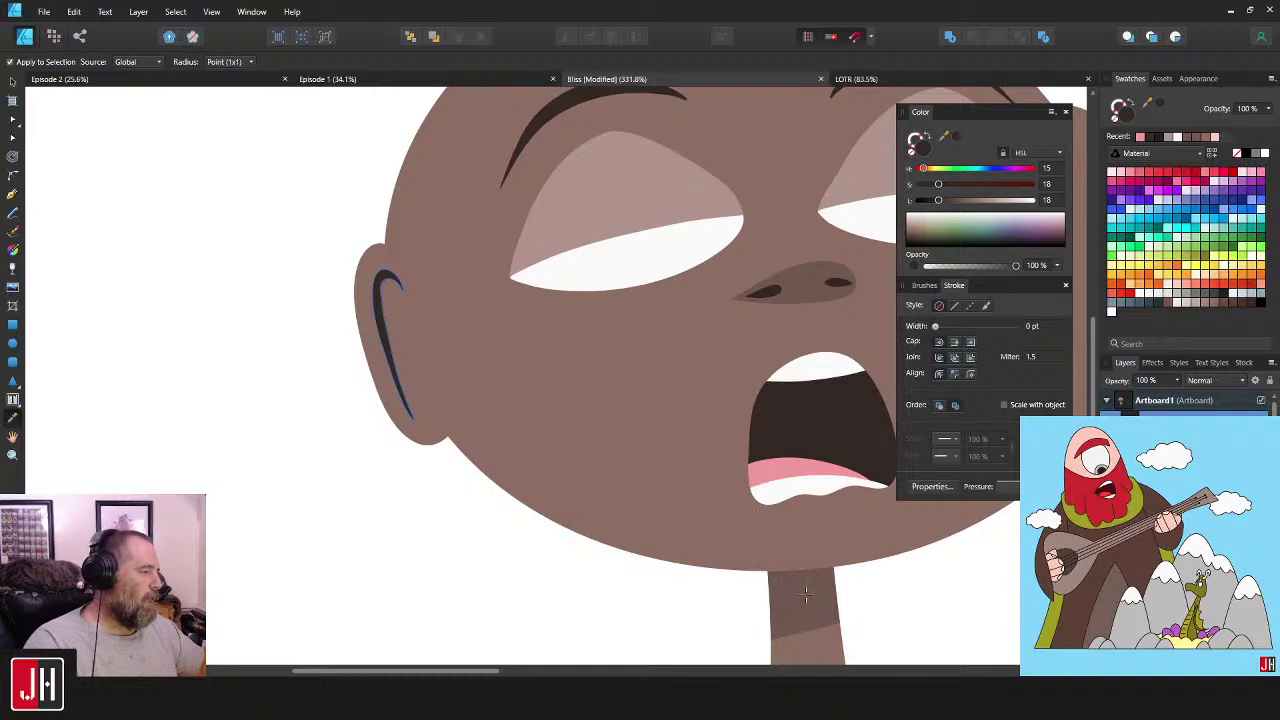
{"action": "left_click", "coordinate": [806, 595]}
{"action": "key", "text": "v"}
{"action": "left_click", "coordinate": [257, 389]}
- Delete the inner-ear fold from the ear on the left and clear the selection
{"action": "scroll", "coordinate": [389, 358], "scroll_direction": "down", "scroll_amount": 10}
{"action": "scroll", "coordinate": [427, 360], "scroll_direction": "up", "scroll_amount": 5}
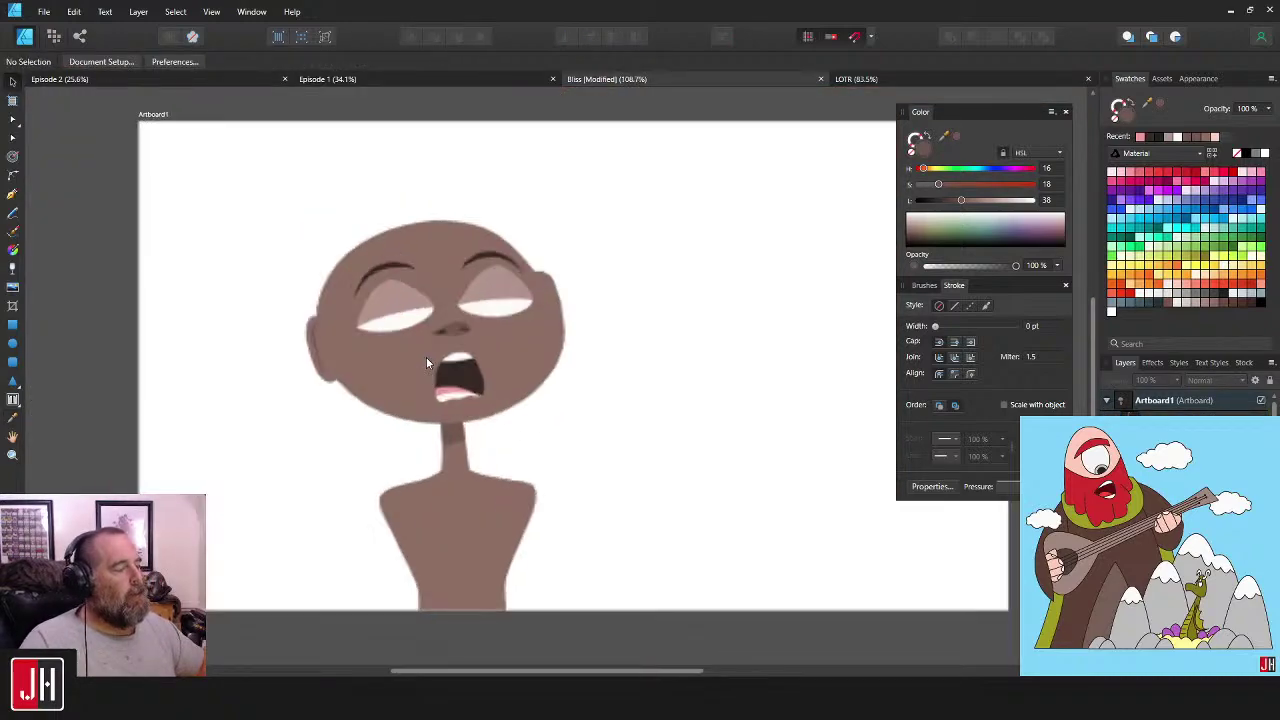
{"action": "scroll", "coordinate": [426, 357], "scroll_direction": "up", "scroll_amount": 5}
{"action": "left_click_drag", "start_coordinate": [764, 248], "coordinate": [746, 261]}
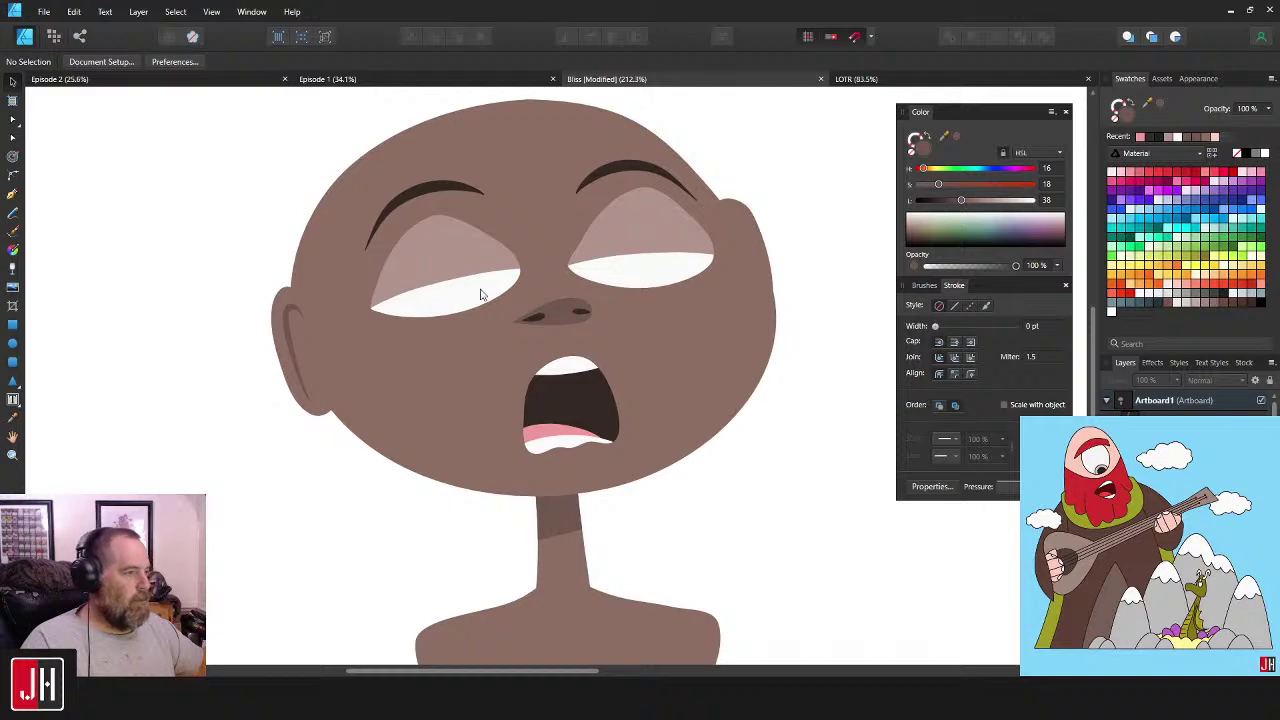
{"action": "left_click", "coordinate": [285, 336]}
{"action": "left_click", "coordinate": [510, 286]}
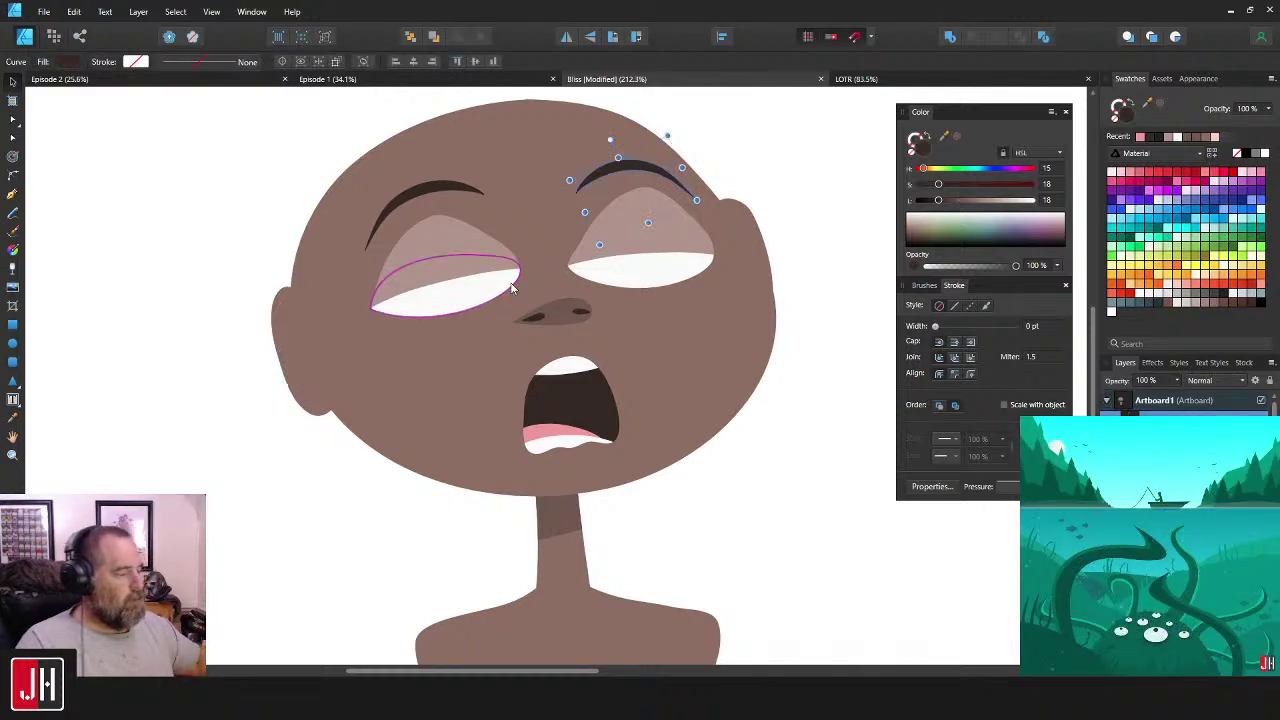
{"action": "scroll", "coordinate": [840, 431], "scroll_direction": "down", "scroll_amount": 8}
{"action": "scroll", "coordinate": [841, 427], "scroll_direction": "down", "scroll_amount": 1}
{"action": "left_click", "coordinate": [843, 428]}
- Examine the whole figure and the facial features up close to judge the proportions
{"action": "left_click_drag", "start_coordinate": [804, 427], "coordinate": [593, 384]}
{"action": "scroll", "coordinate": [592, 383], "scroll_direction": "up", "scroll_amount": 2}
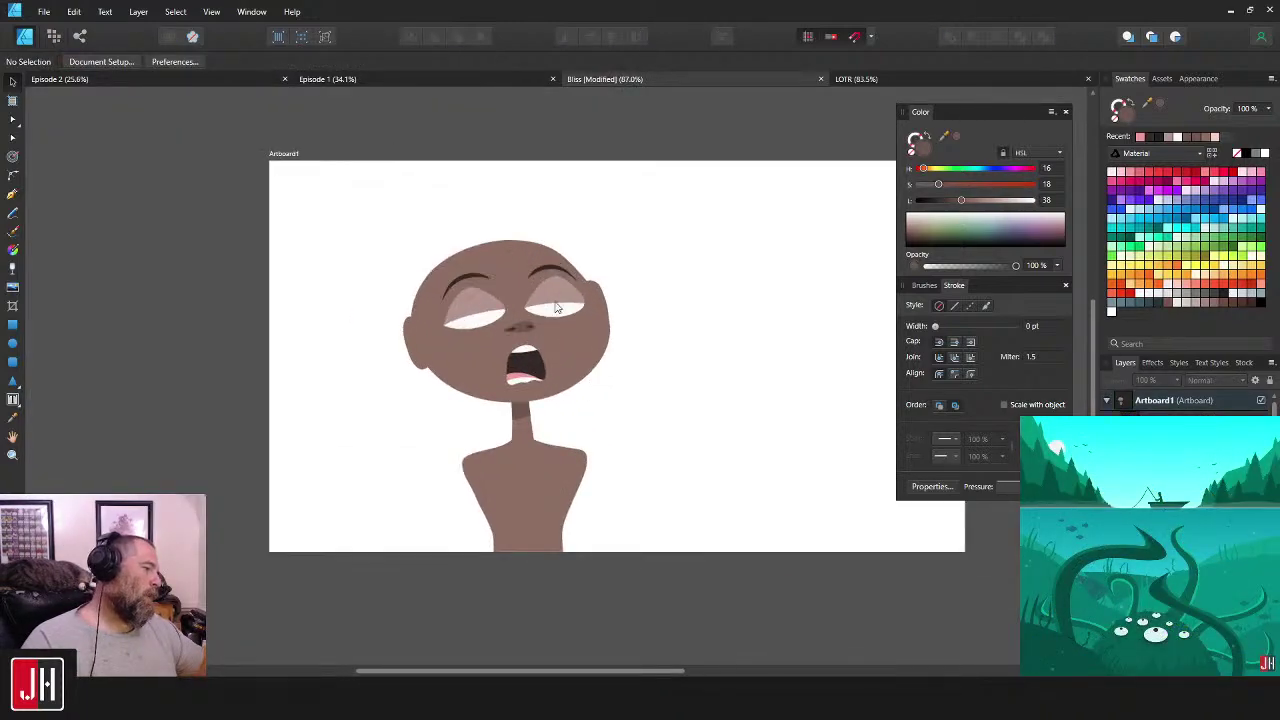
{"action": "left_click_drag", "start_coordinate": [560, 321], "coordinate": [580, 348]}
{"action": "scroll", "coordinate": [579, 350], "scroll_direction": "up", "scroll_amount": 8}
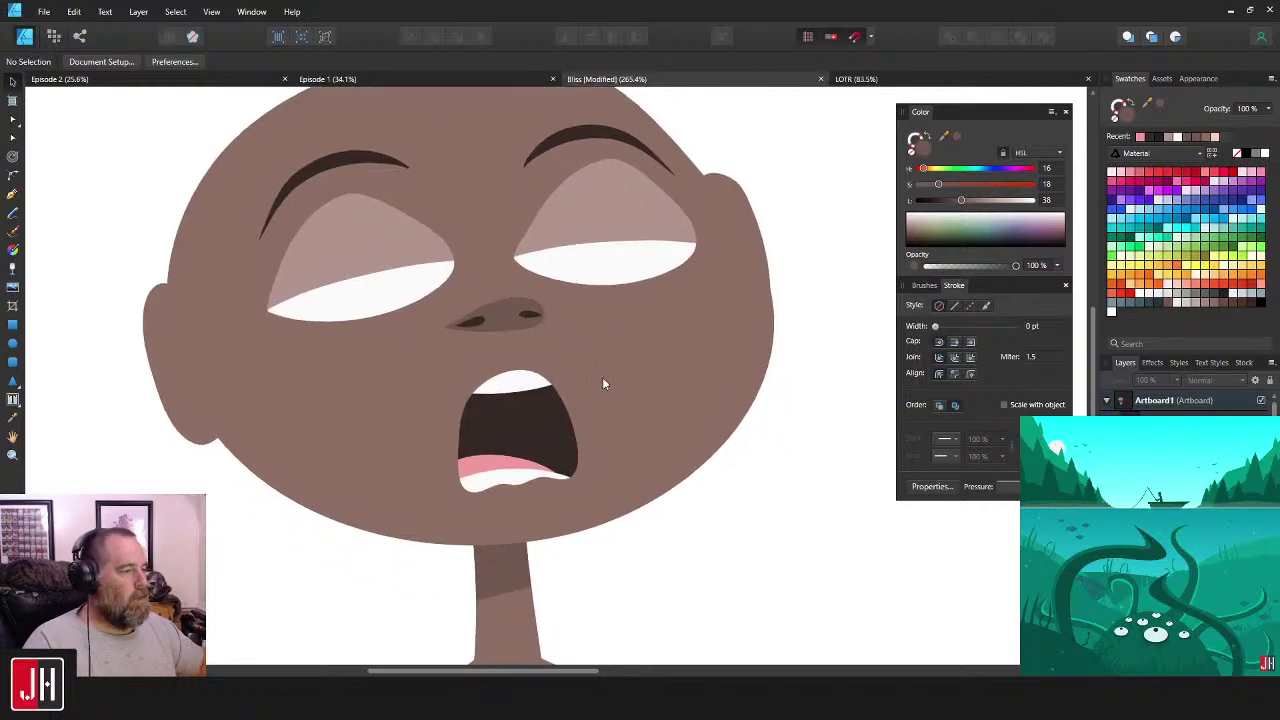
{"action": "scroll", "coordinate": [530, 340], "scroll_direction": "up", "scroll_amount": 3}
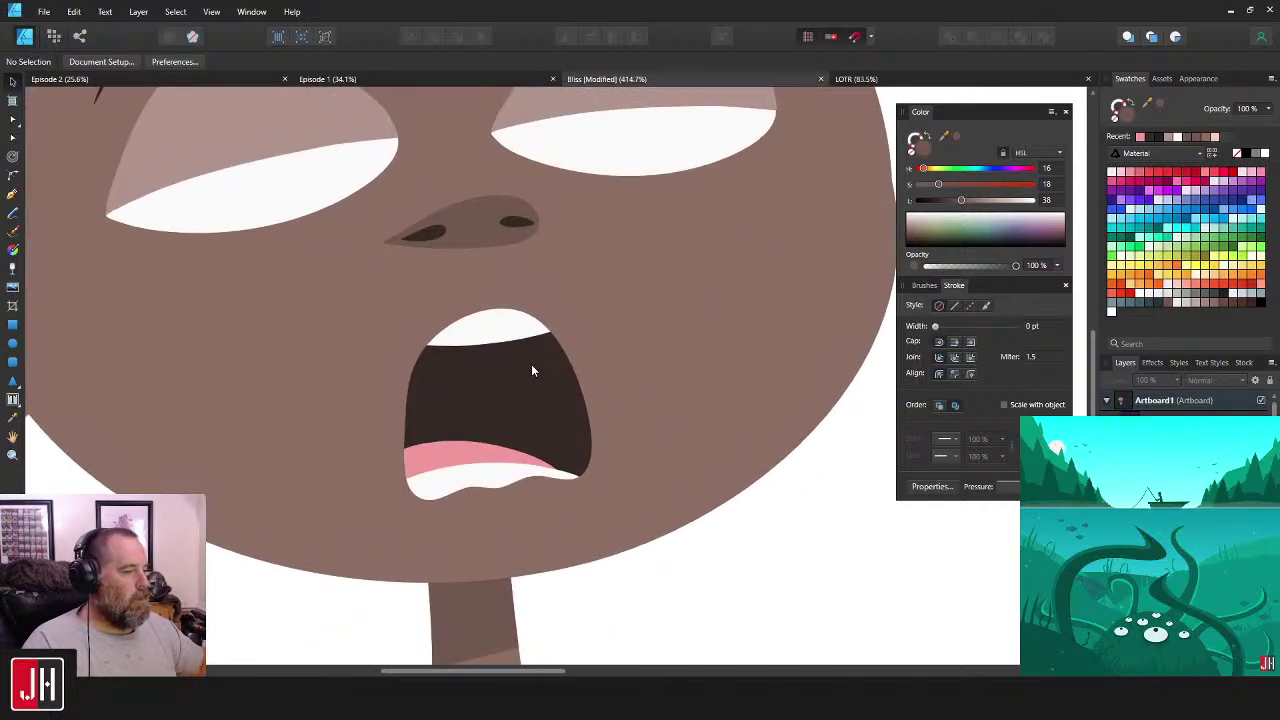
{"action": "scroll", "coordinate": [532, 370], "scroll_direction": "down", "scroll_amount": 10}
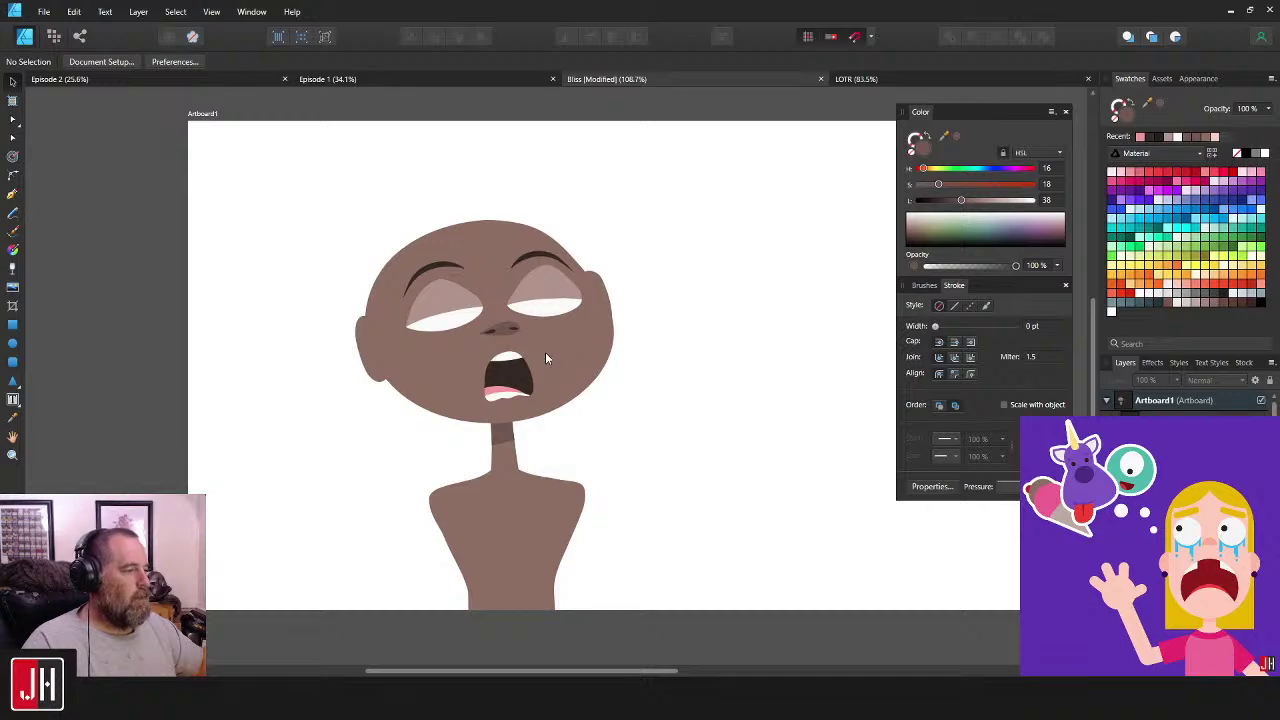
{"action": "scroll", "coordinate": [542, 354], "scroll_direction": "up", "scroll_amount": 3}
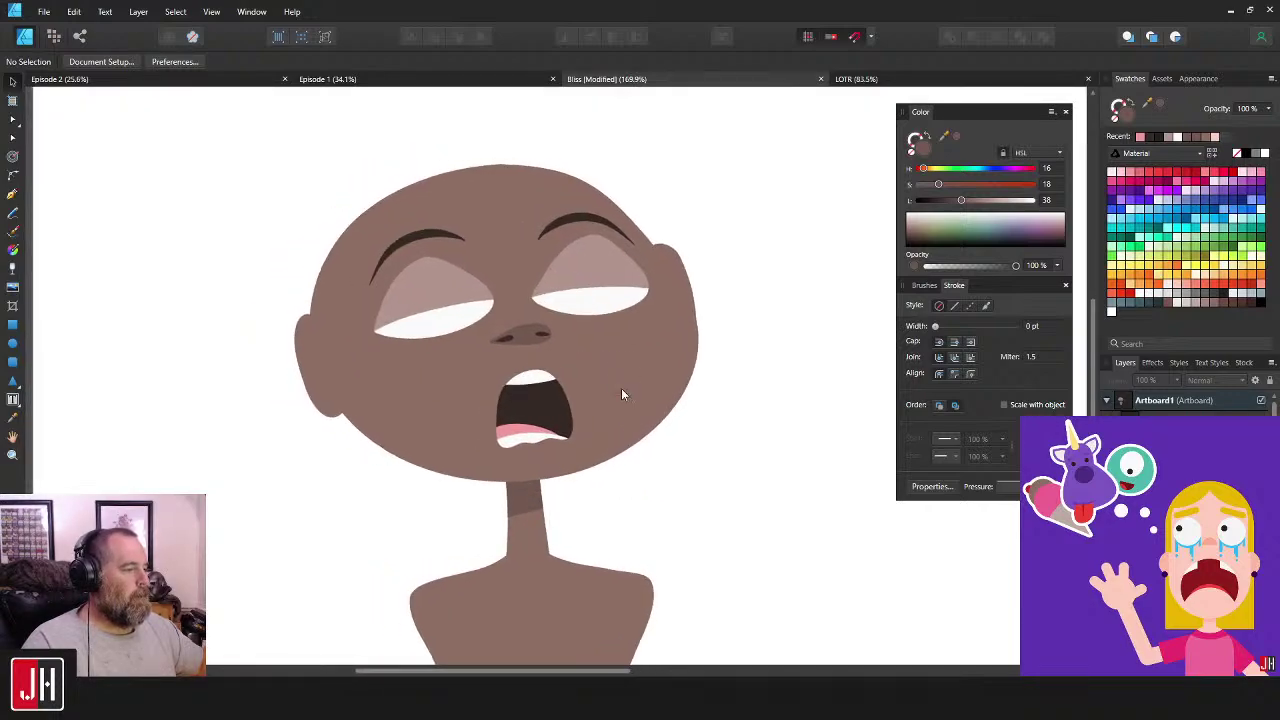
{"action": "scroll", "coordinate": [637, 364], "scroll_direction": "up", "scroll_amount": 3}
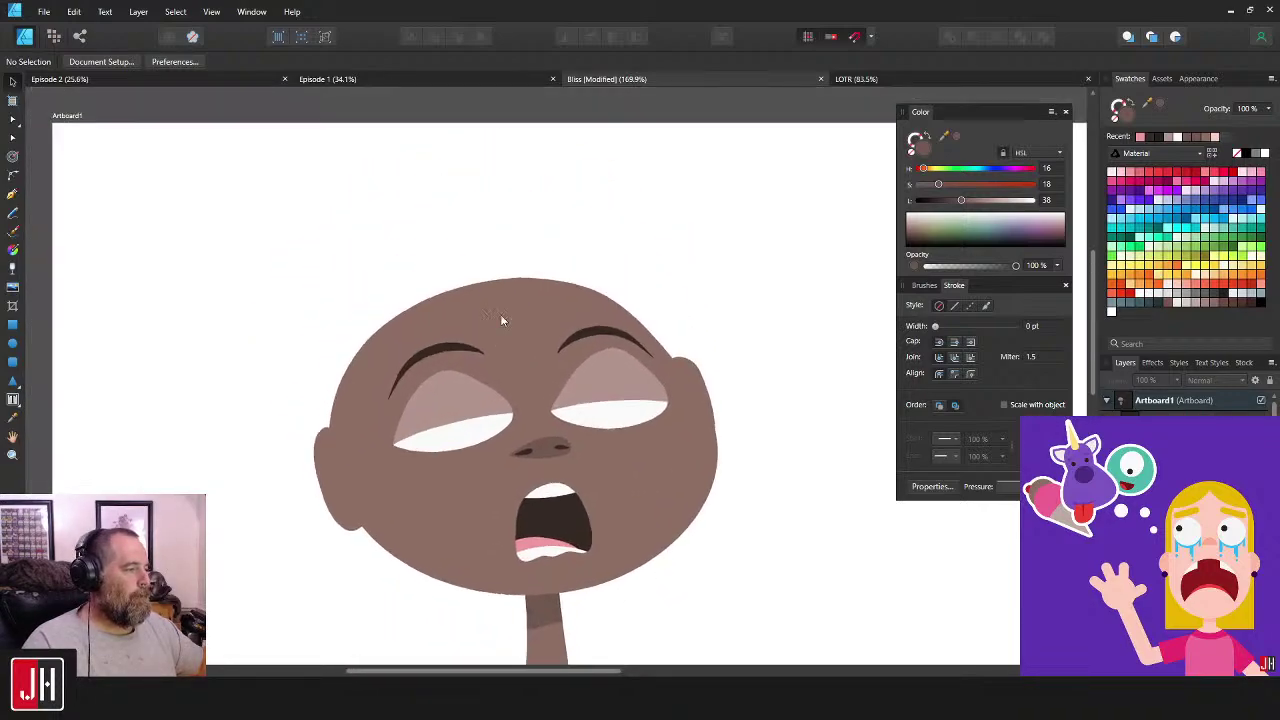
{"action": "left_click", "coordinate": [13, 212]}
{"action": "scroll", "coordinate": [380, 226], "scroll_direction": "up", "scroll_amount": 1}
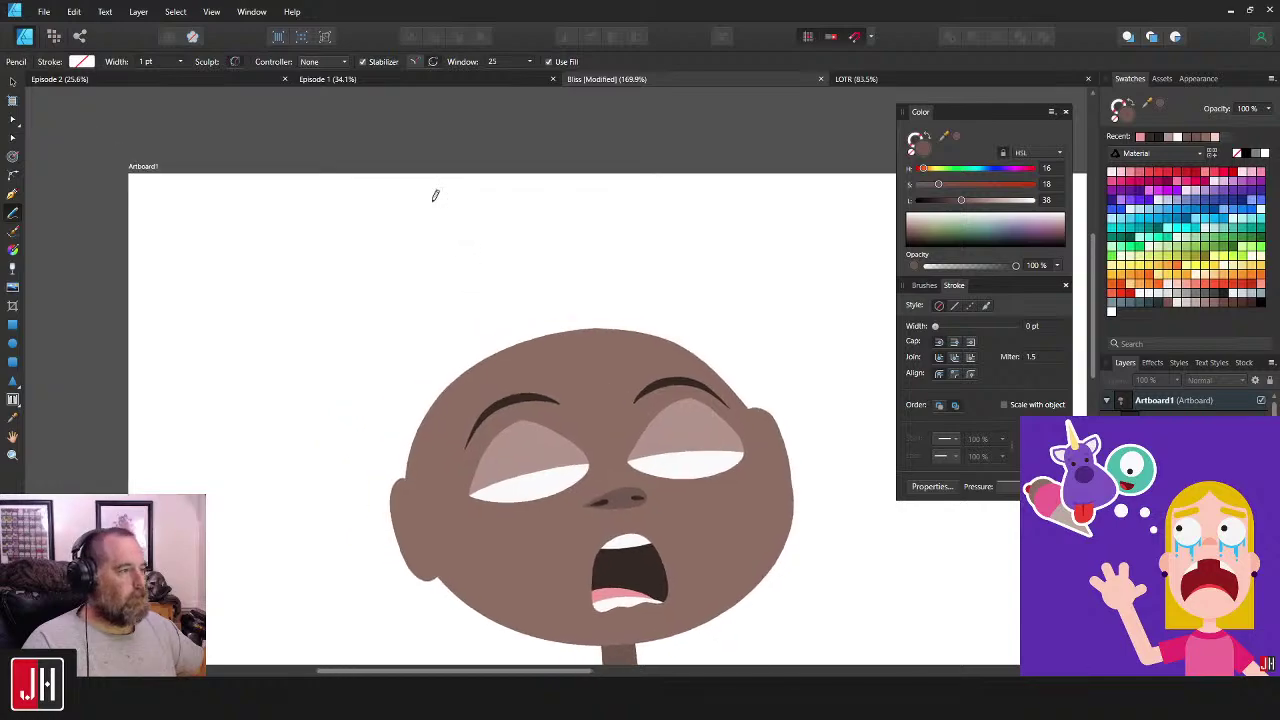
{"action": "left_click_drag", "start_coordinate": [430, 210], "coordinate": [437, 275]}
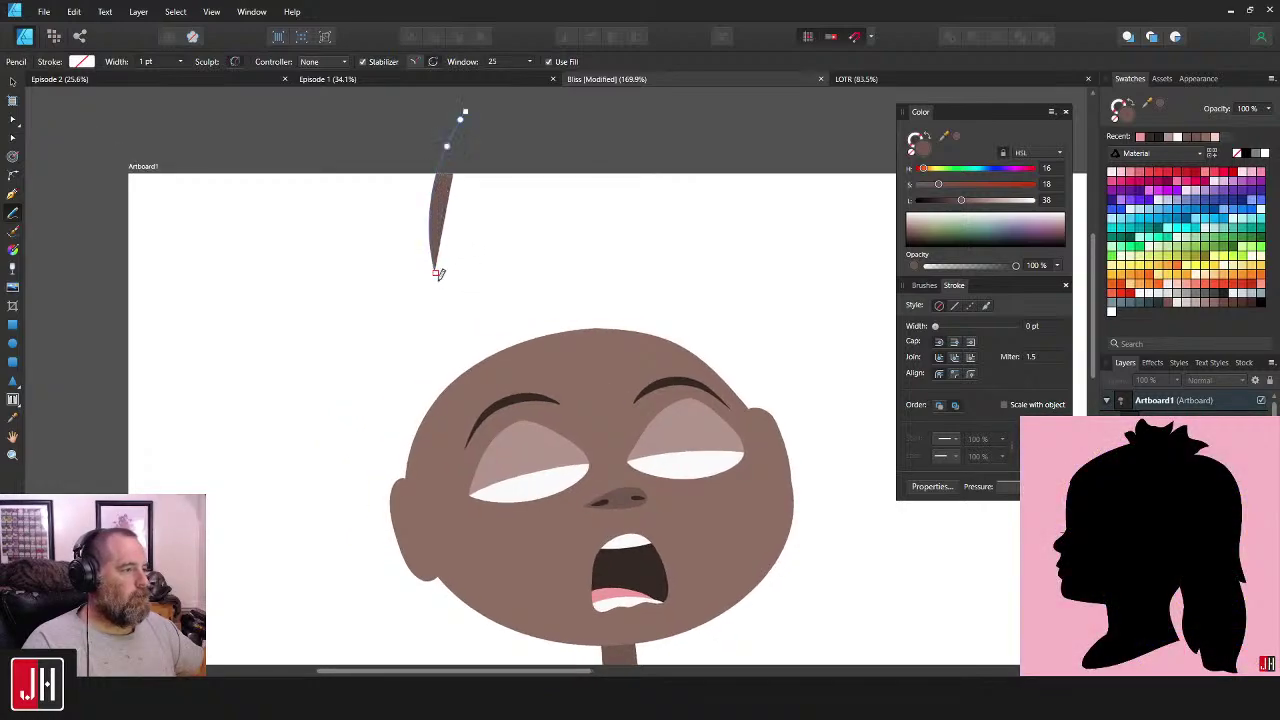
{"action": "key", "text": "ctrl+z"}
{"action": "mouse_move", "coordinate": [425, 170]}
{"action": "left_mouse_down"}
{"action": "mouse_move", "coordinate": [402, 218]}
{"action": "mouse_move", "coordinate": [397, 274]}
{"action": "mouse_move", "coordinate": [446, 349]}
{"action": "left_mouse_up"}
{"action": "key", "text": "ctrl+z"}
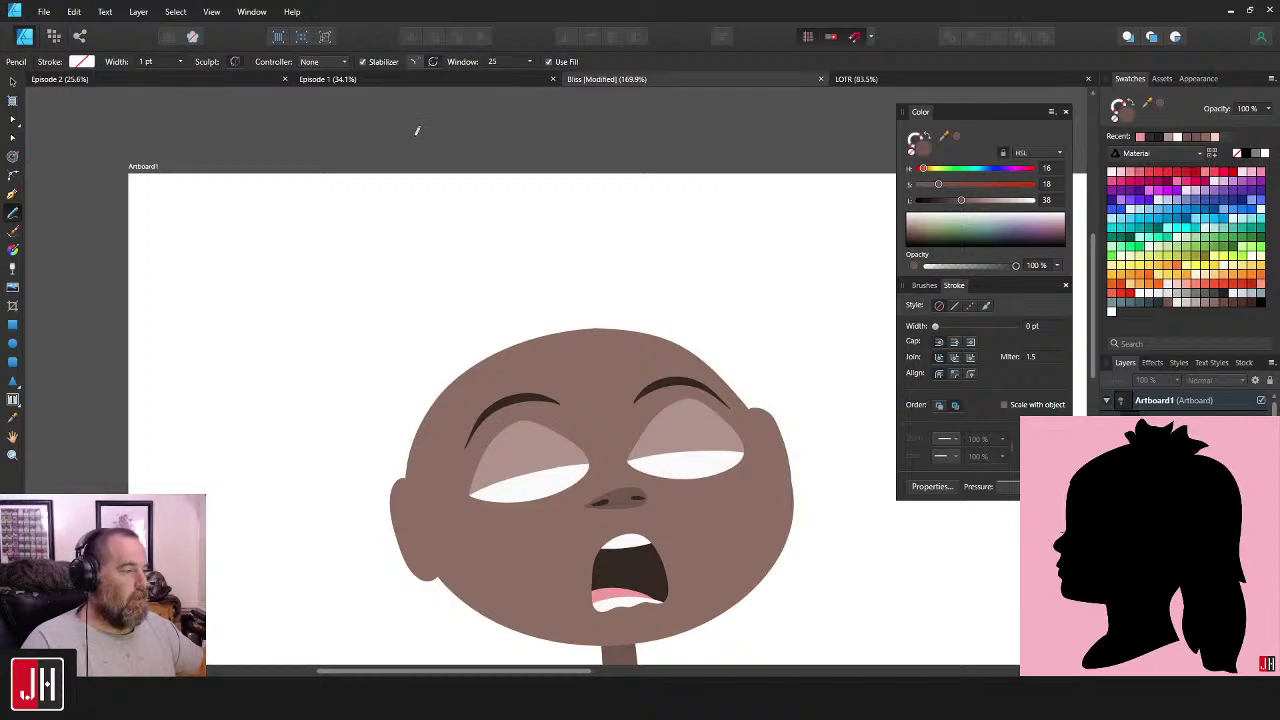
{"action": "scroll", "coordinate": [614, 366], "scroll_direction": "up", "scroll_amount": 1}
{"action": "left_click_drag", "start_coordinate": [612, 368], "coordinate": [546, 231]}
{"action": "scroll", "coordinate": [567, 321], "scroll_direction": "down", "scroll_amount": 4}
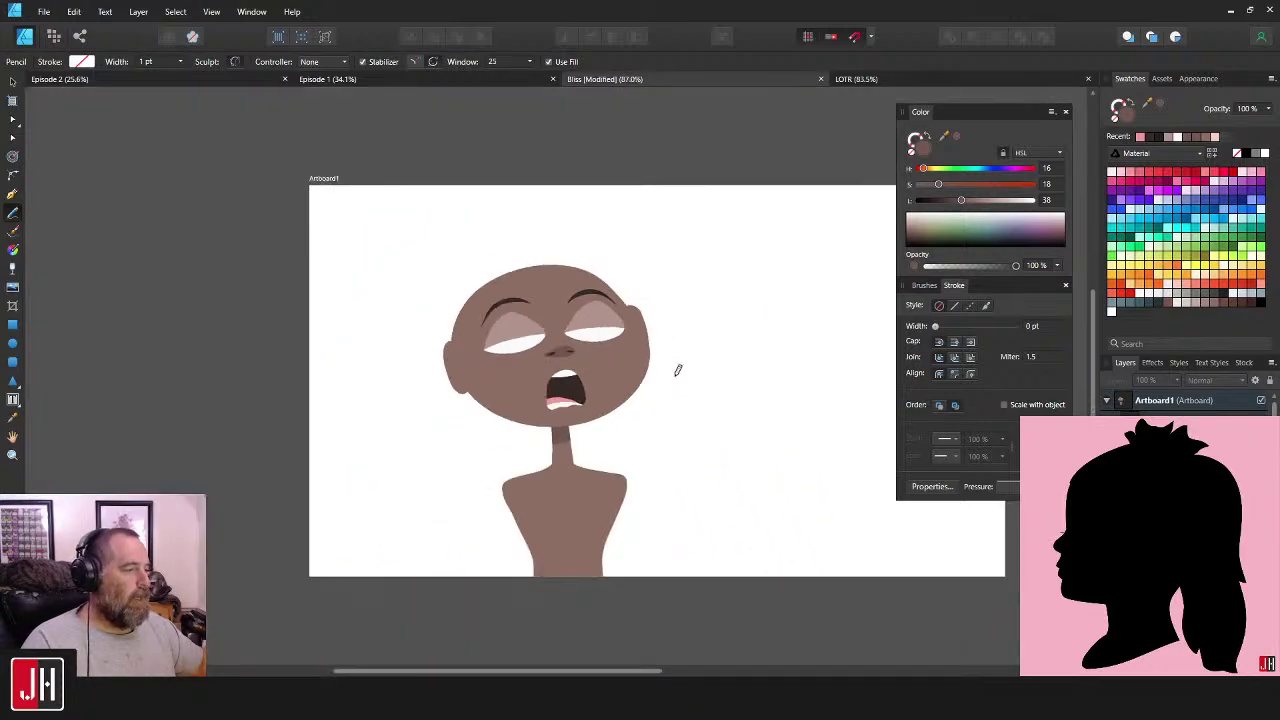
{"action": "left_click_drag", "start_coordinate": [632, 426], "coordinate": [577, 318]}
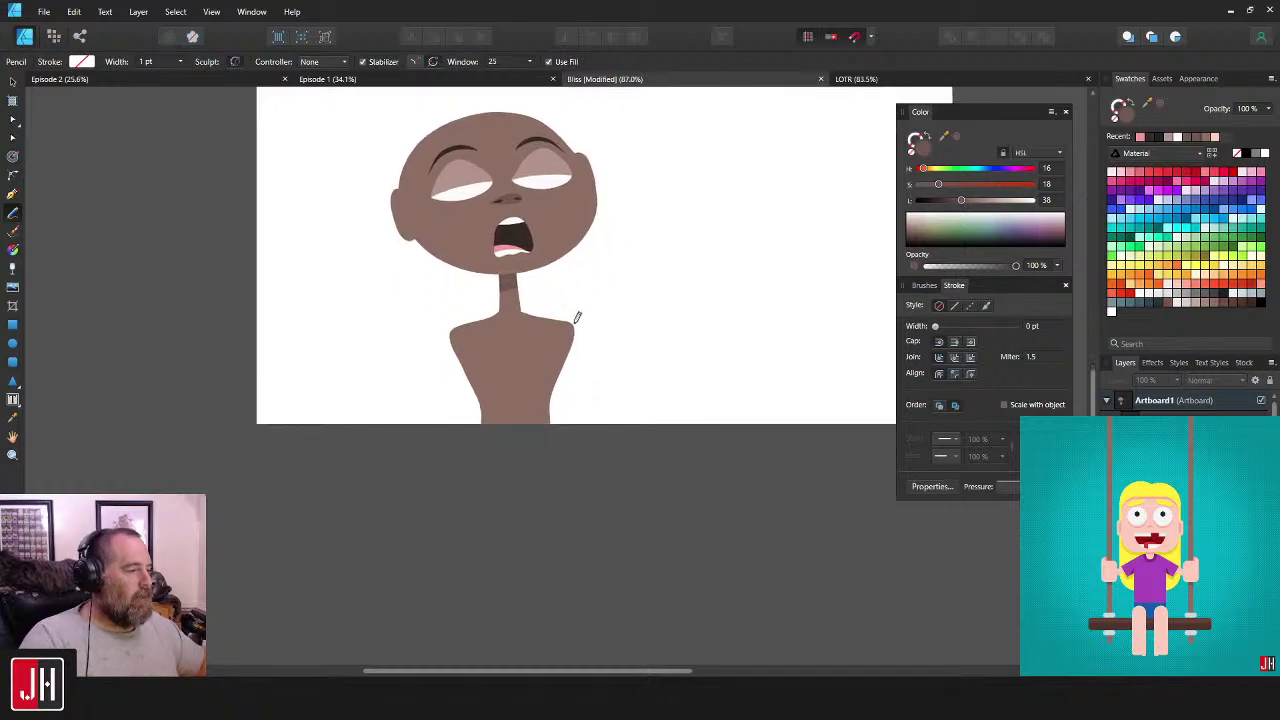
{"action": "scroll", "coordinate": [531, 372], "scroll_direction": "up", "scroll_amount": 4}
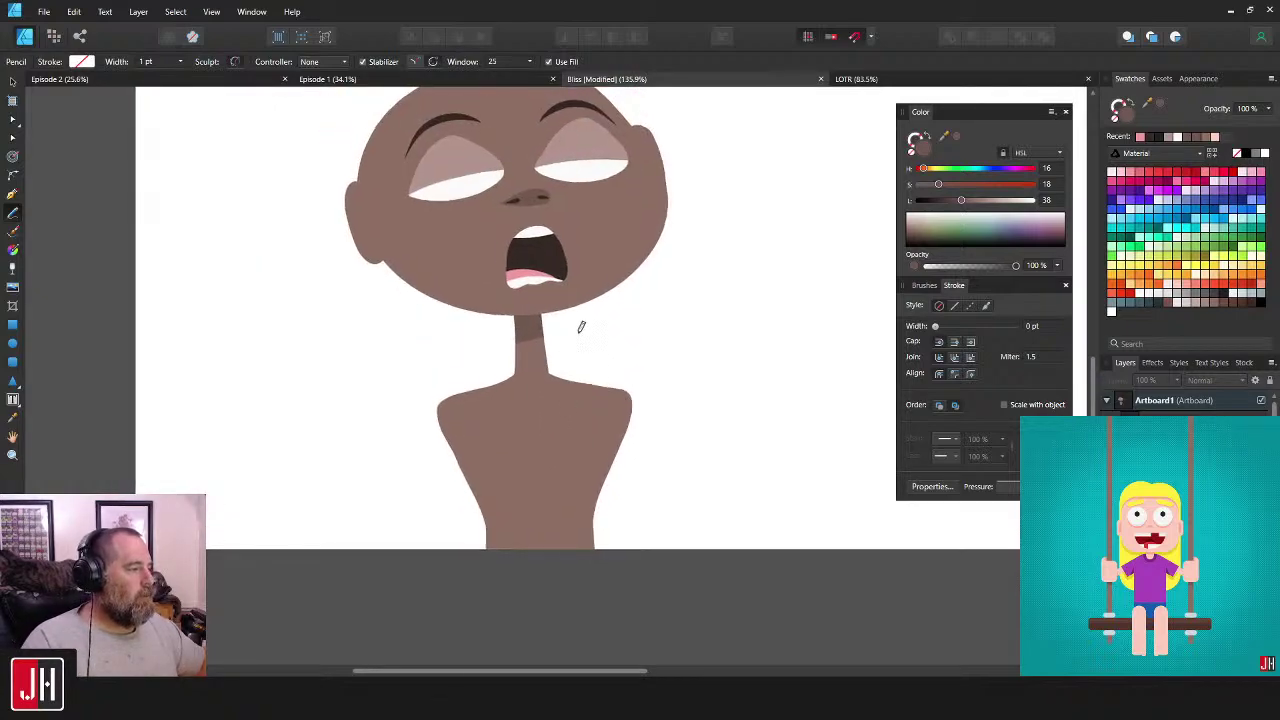
{"action": "left_click_drag", "start_coordinate": [595, 430], "coordinate": [602, 460]}
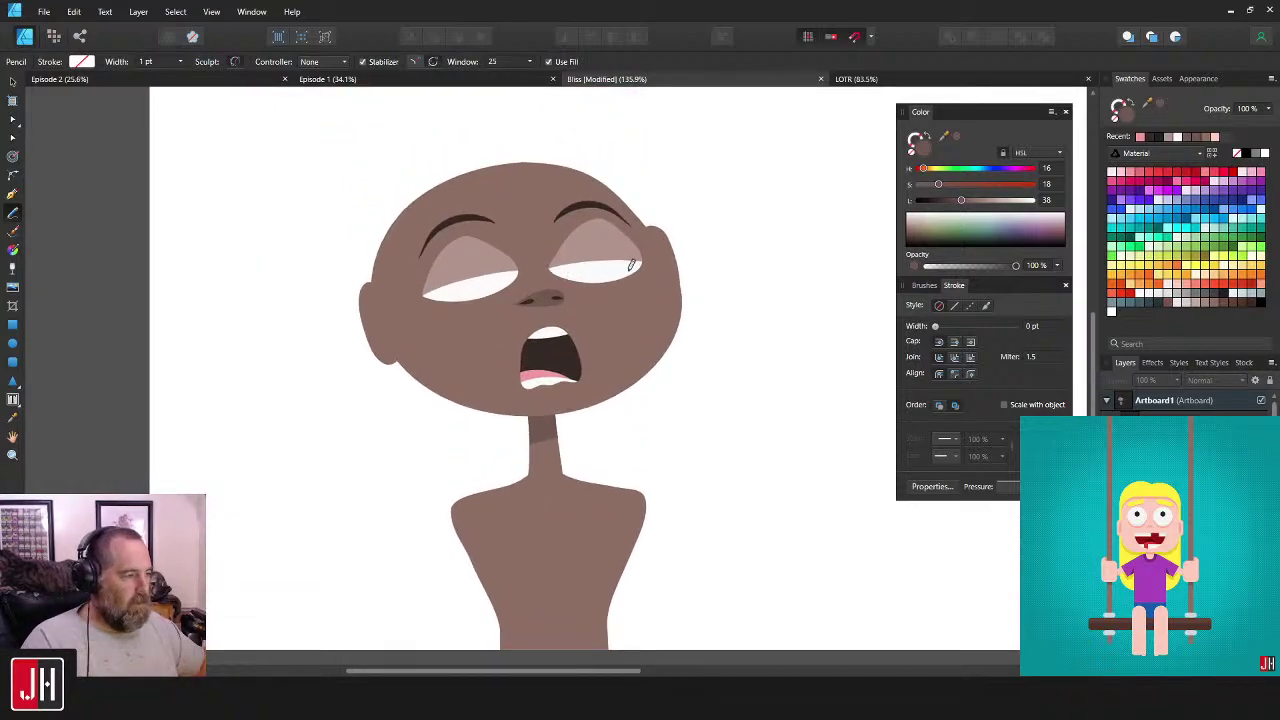
- Draw a wavy brown shadow along the mouth's lower edge with the Pencil tool and place it behind the lower teeth
{"action": "left_click_drag", "start_coordinate": [631, 264], "coordinate": [563, 234]}
{"action": "scroll", "coordinate": [582, 281], "scroll_direction": "up", "scroll_amount": 2}
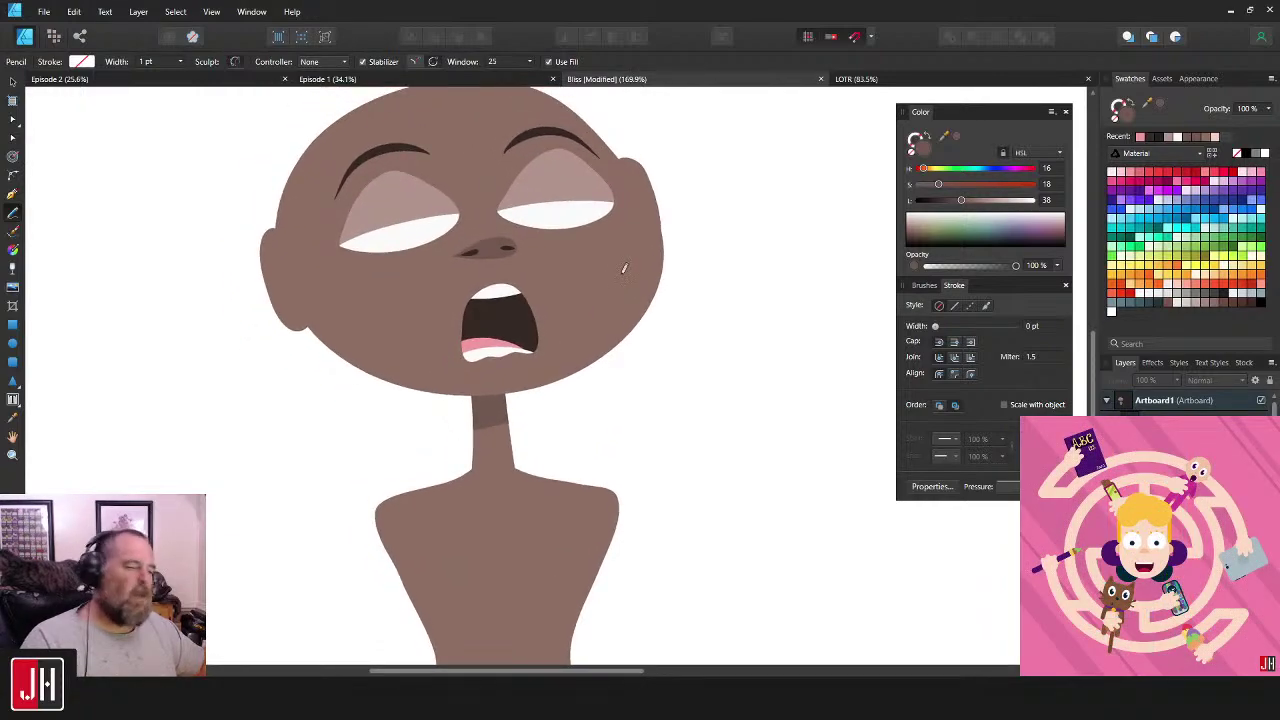
{"action": "left_click_drag", "start_coordinate": [599, 237], "coordinate": [621, 285]}
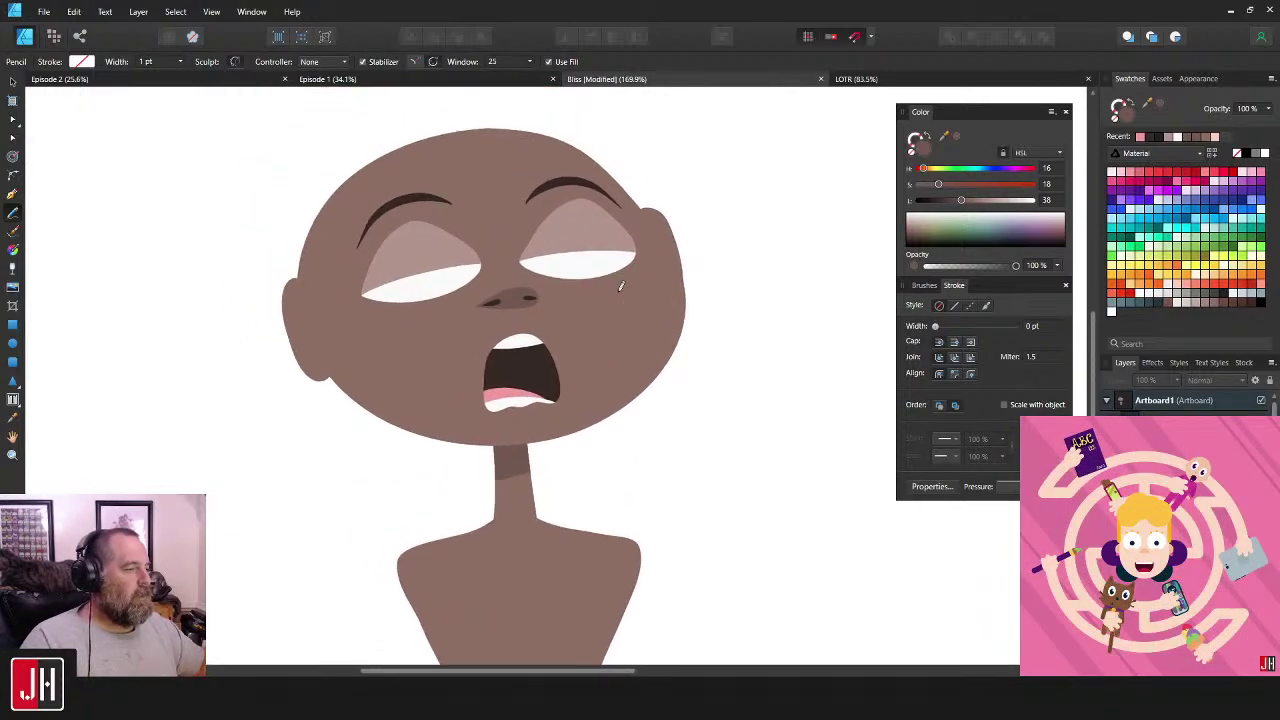
{"action": "scroll", "coordinate": [488, 380], "scroll_direction": "up", "scroll_amount": 6}
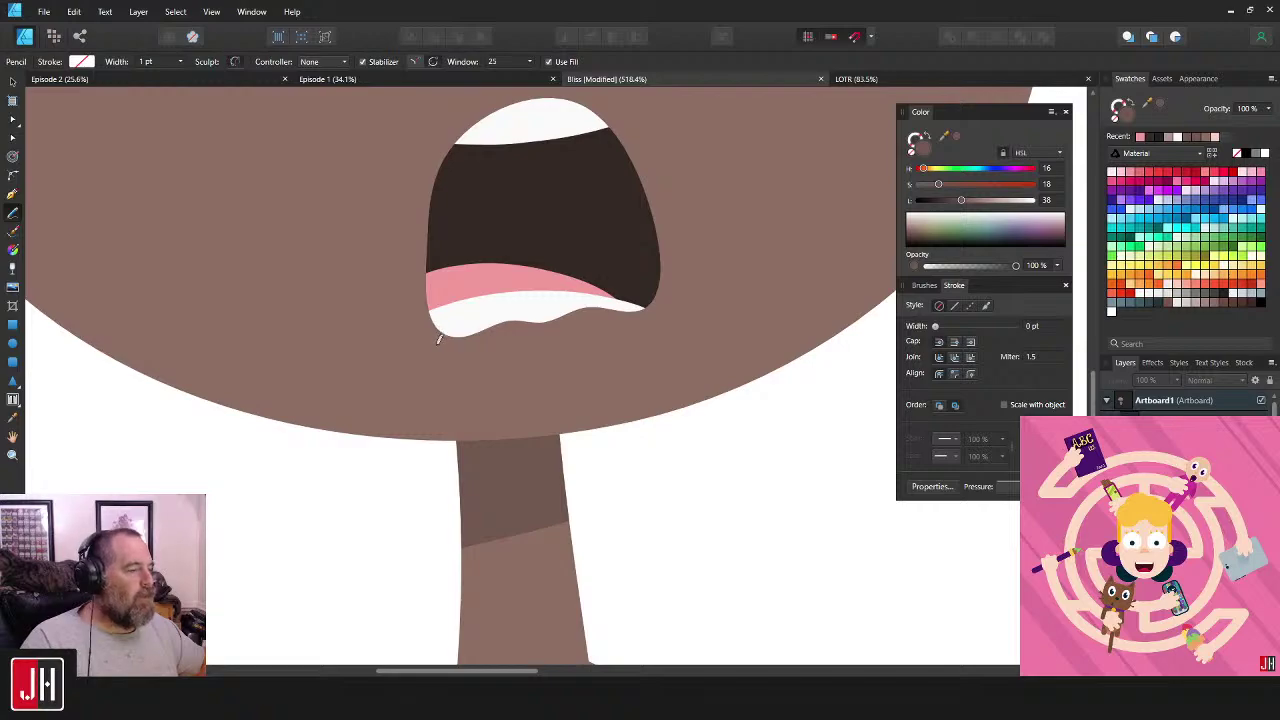
{"action": "left_click_drag", "start_coordinate": [453, 327], "coordinate": [435, 365]}
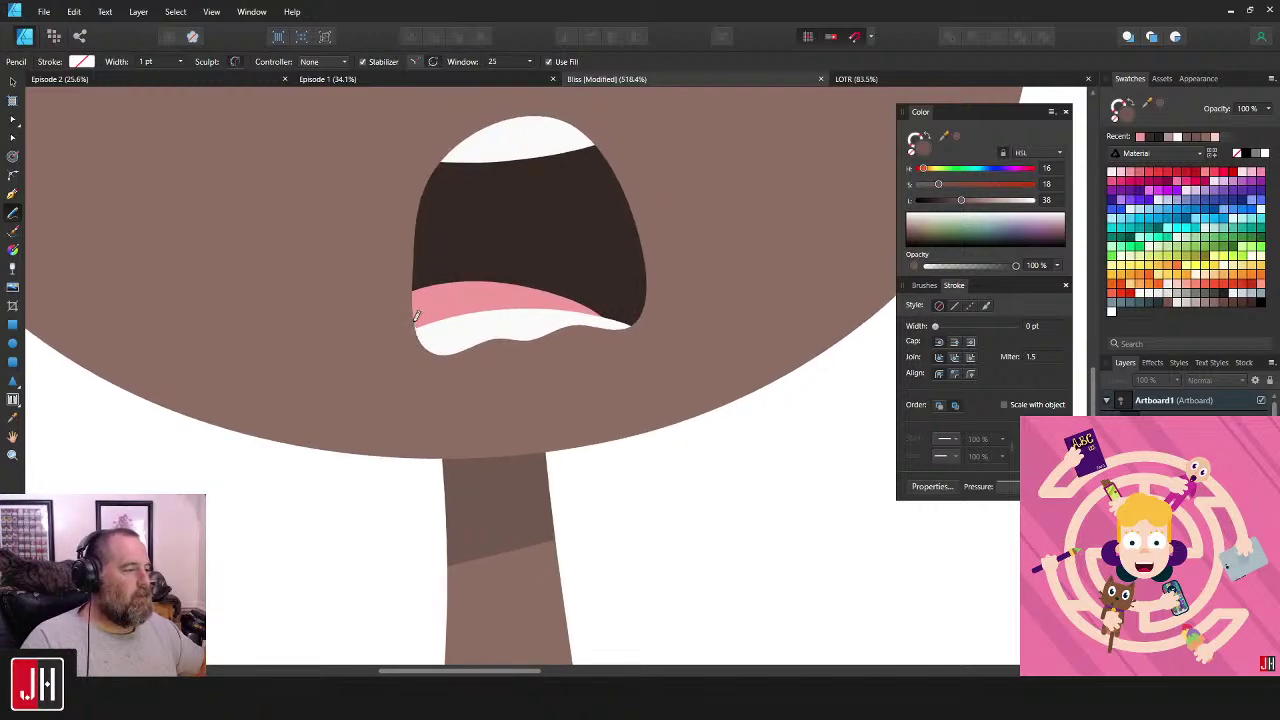
{"action": "mouse_move", "coordinate": [417, 320]}
{"action": "left_mouse_down"}
{"action": "mouse_move", "coordinate": [432, 368]}
{"action": "mouse_move", "coordinate": [457, 372]}
{"action": "mouse_move", "coordinate": [507, 348]}
{"action": "mouse_move", "coordinate": [535, 362]}
{"action": "mouse_move", "coordinate": [637, 347]}
{"action": "mouse_move", "coordinate": [655, 327]}
{"action": "mouse_move", "coordinate": [612, 262]}
{"action": "left_mouse_up"}
{"action": "key", "text": "ctrl+x"}
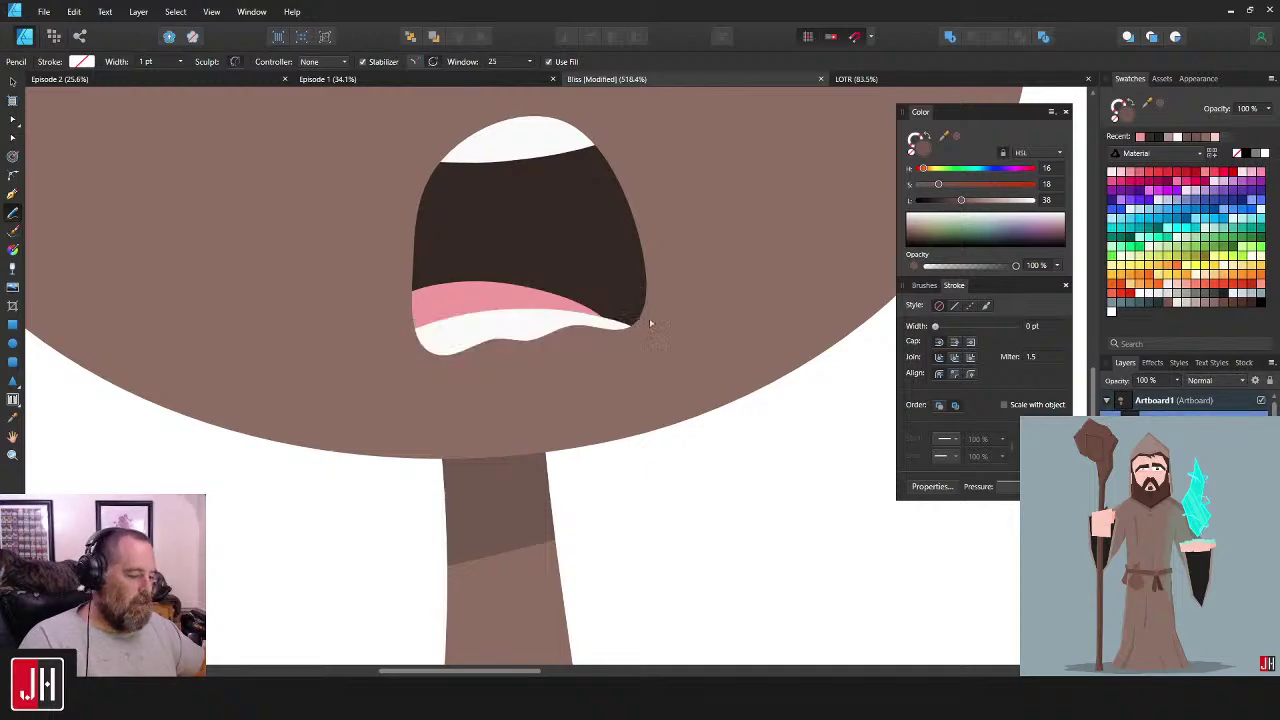
{"action": "key", "text": "v"}
{"action": "left_click", "coordinate": [677, 315]}
{"action": "key", "text": "ctrl+alt+v"}
{"action": "left_click", "coordinate": [753, 476]}
- Reshape both ends of the wavy shadow under the lower teeth so its curve follows the mouth corners, and deselect it
{"action": "scroll", "coordinate": [630, 416], "scroll_direction": "down", "scroll_amount": 3}
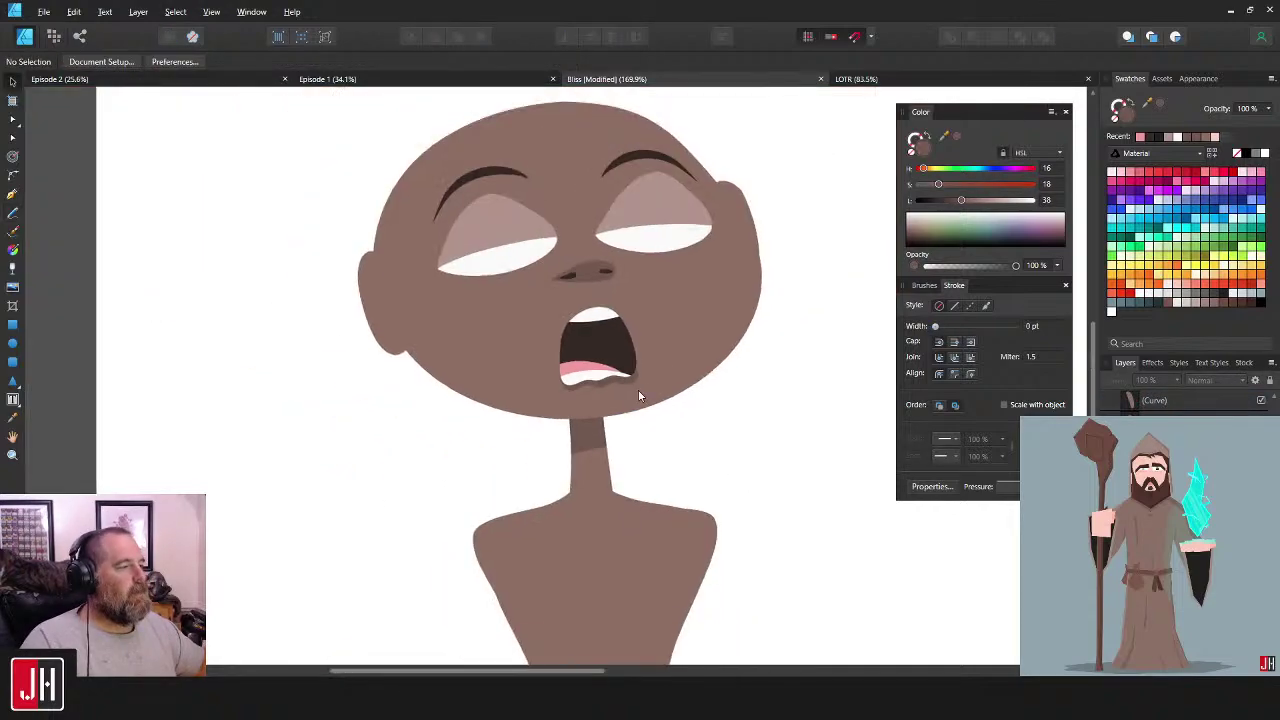
{"action": "scroll", "coordinate": [620, 380], "scroll_direction": "up", "scroll_amount": 4}
{"action": "left_click", "coordinate": [592, 385]}
{"action": "left_click_drag", "start_coordinate": [592, 381], "coordinate": [593, 384]}
{"action": "key", "text": "a"}
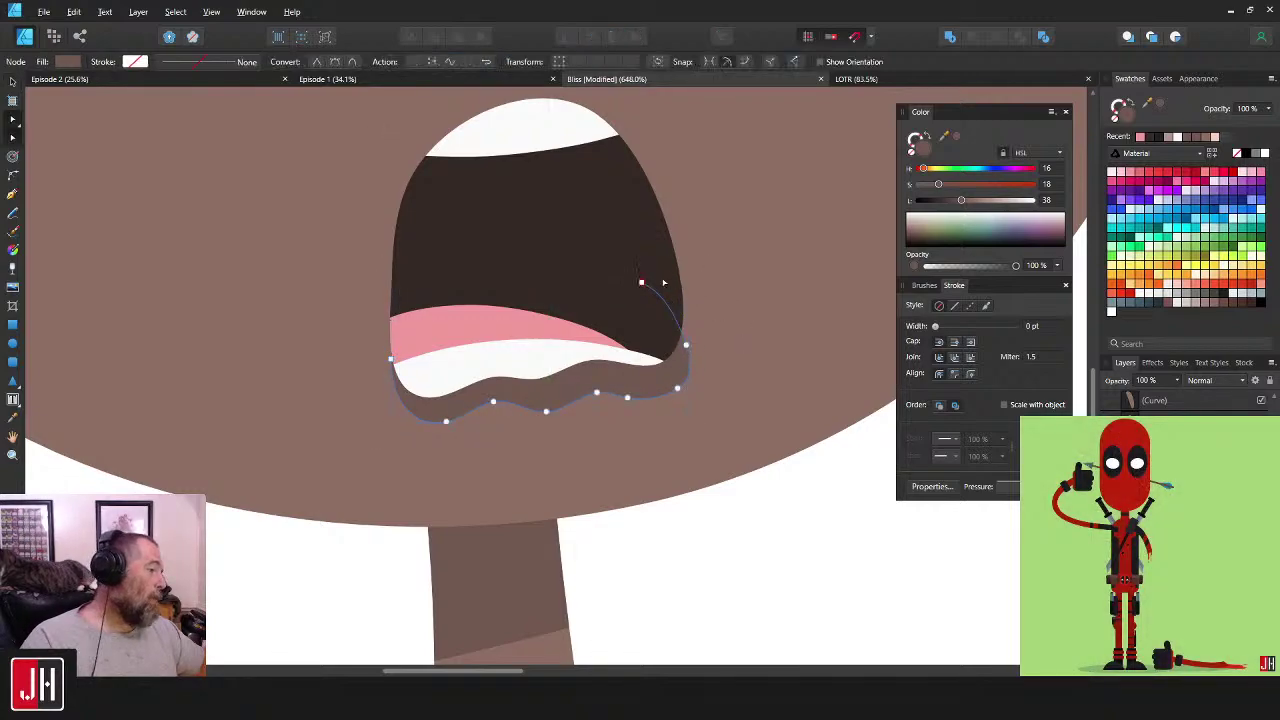
{"action": "mouse_move", "coordinate": [677, 319]}
{"action": "left_mouse_down"}
{"action": "mouse_move", "coordinate": [663, 323]}
{"action": "mouse_move", "coordinate": [689, 337]}
{"action": "left_mouse_up"}
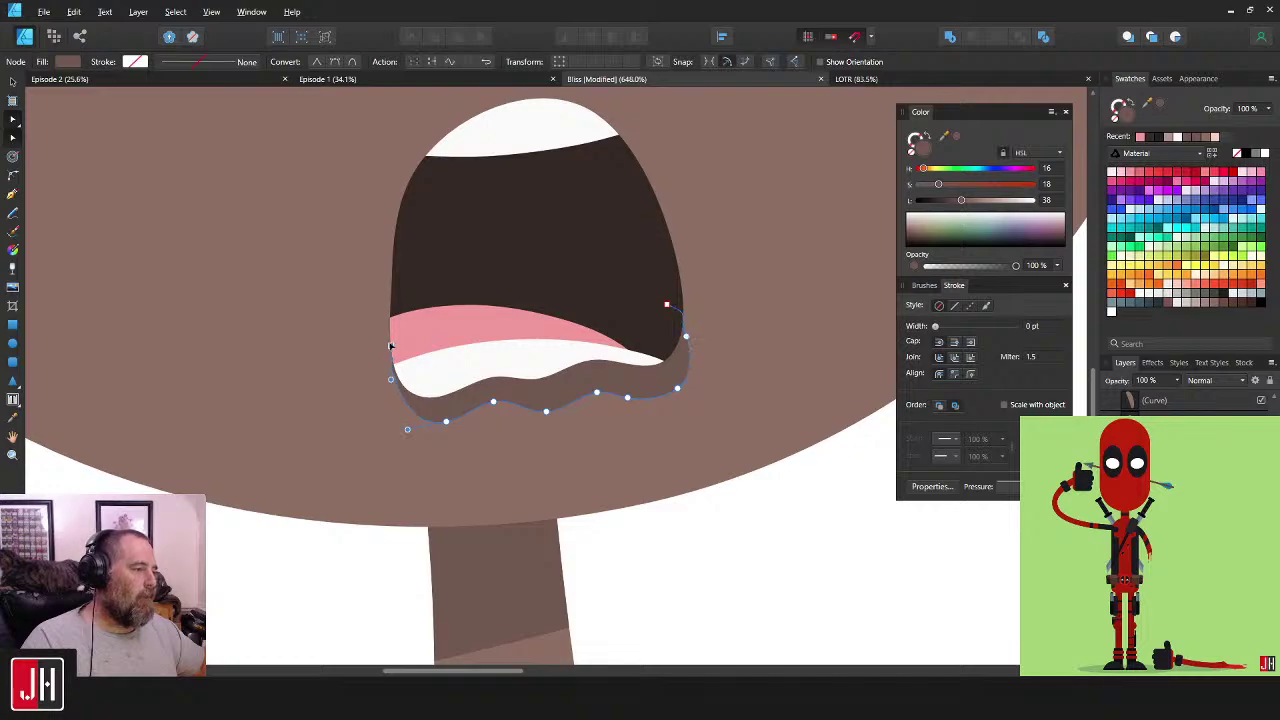
{"action": "key", "text": "v"}
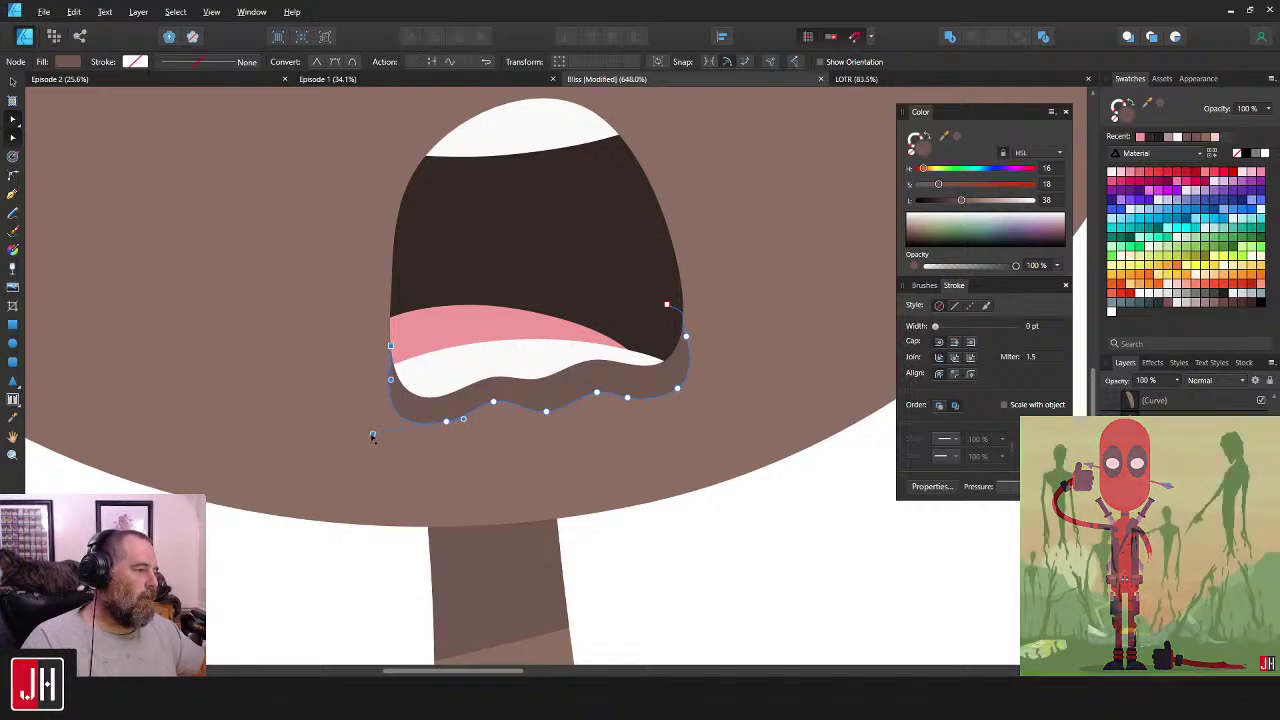
{"action": "key", "text": "ctrl+0"}
{"action": "left_click", "coordinate": [660, 441]}
- Delete the wavy shadow beneath the lower teeth and clear the selection
{"action": "scroll", "coordinate": [576, 378], "scroll_direction": "up", "scroll_amount": 6}
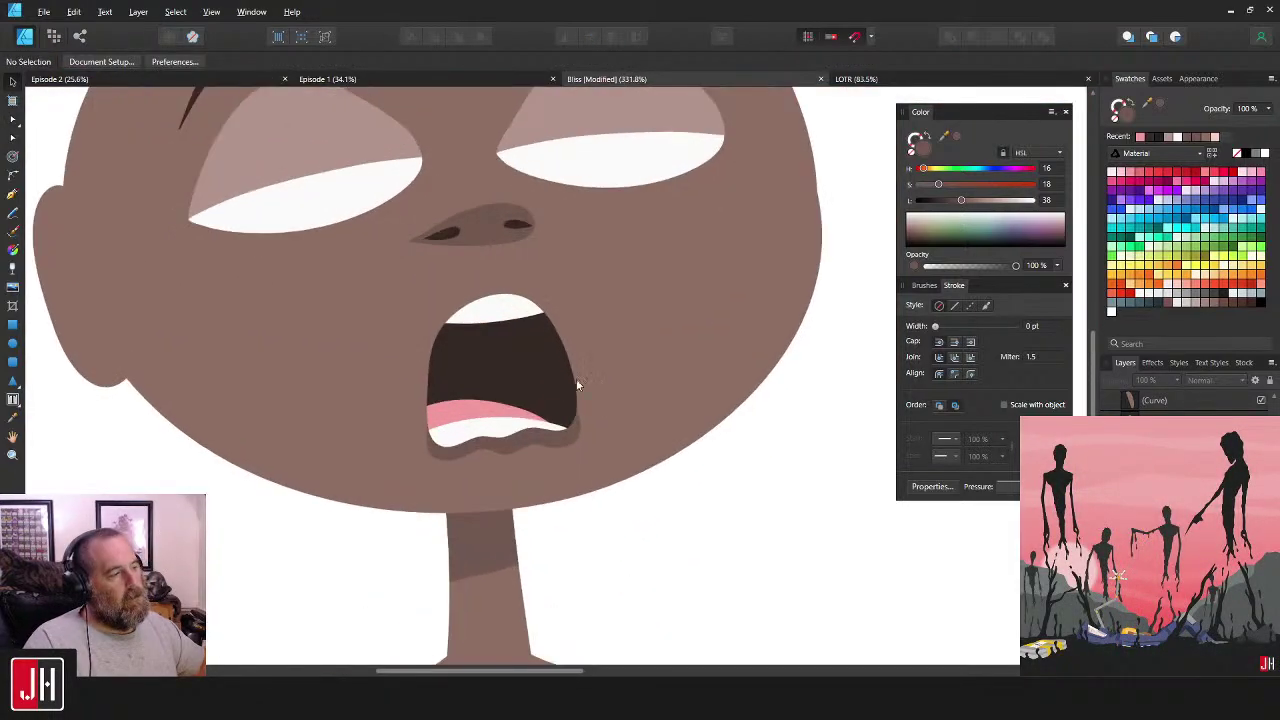
{"action": "left_click_drag", "start_coordinate": [524, 298], "coordinate": [568, 324]}
{"action": "left_click", "coordinate": [518, 430]}
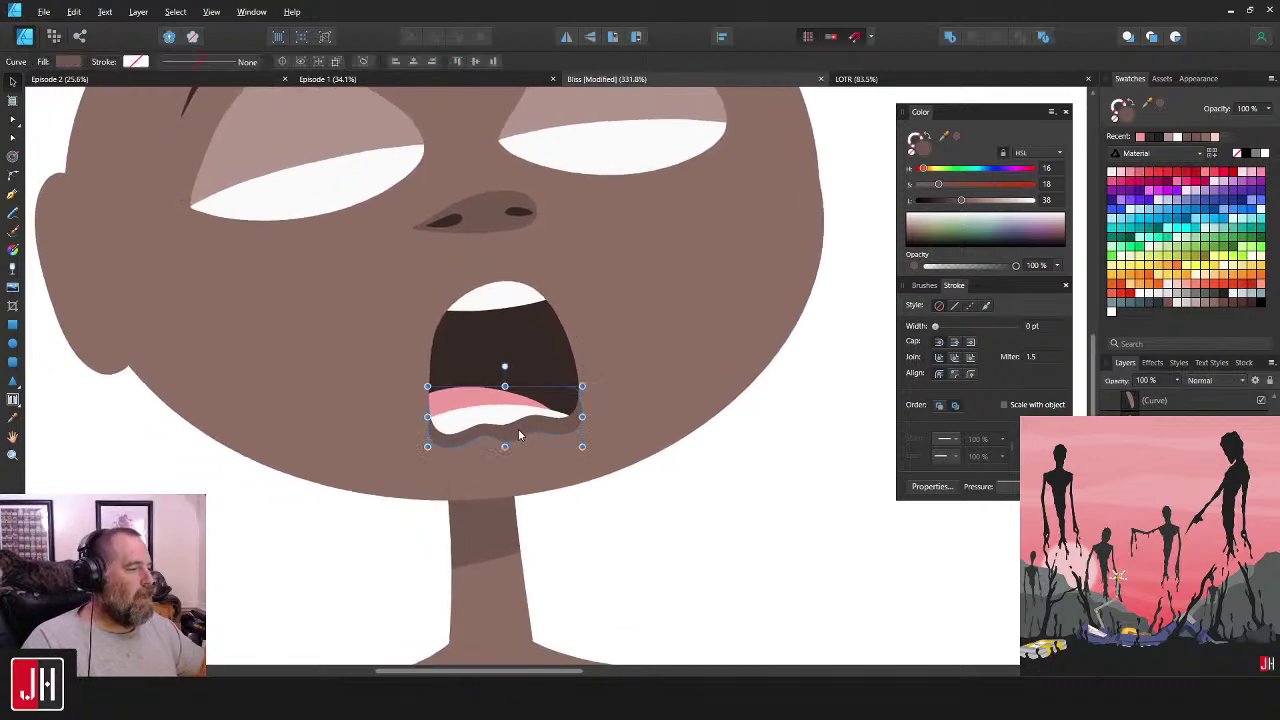
{"action": "key", "text": "Delete"}
{"action": "left_click", "coordinate": [730, 485]}
- Draw two brown drool shapes with the Pencil tool, hanging in uneven drips from both ends of the lower teeth
{"action": "scroll", "coordinate": [728, 485], "scroll_direction": "down", "scroll_amount": 3}
{"action": "left_click_drag", "start_coordinate": [728, 450], "coordinate": [641, 413]}
{"action": "scroll", "coordinate": [535, 377], "scroll_direction": "up", "scroll_amount": 3}
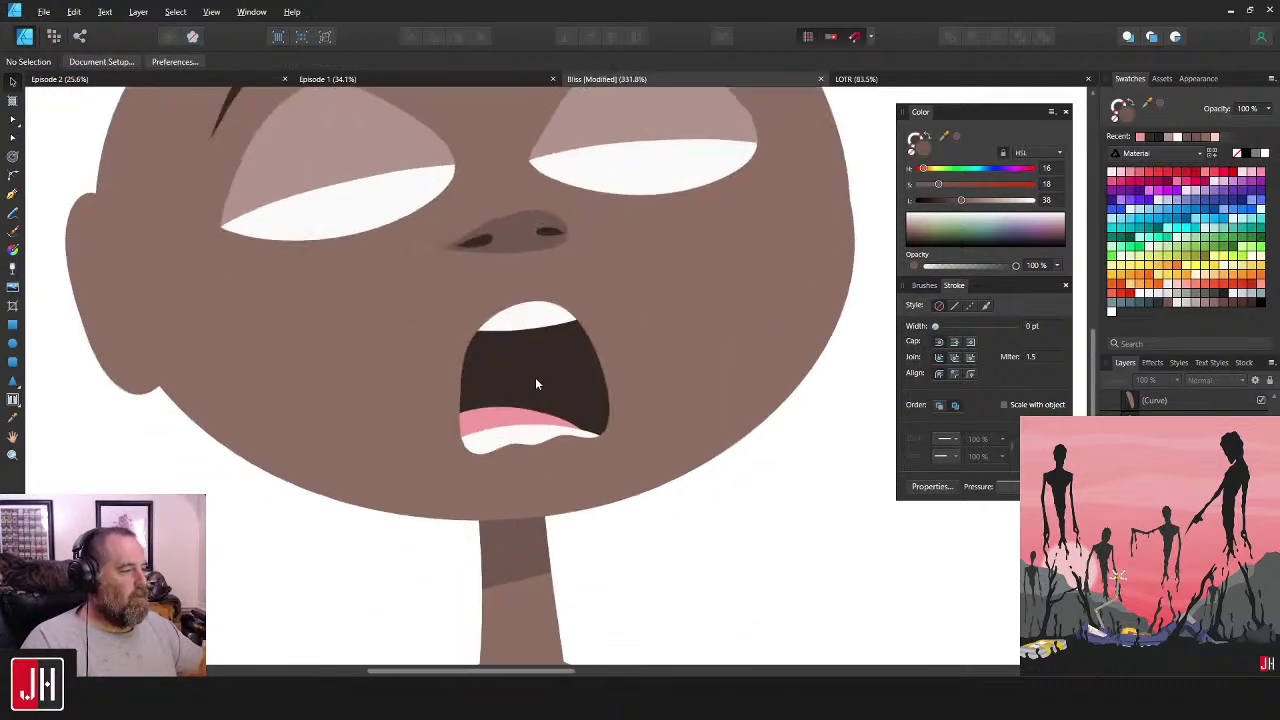
{"action": "key", "text": "n"}
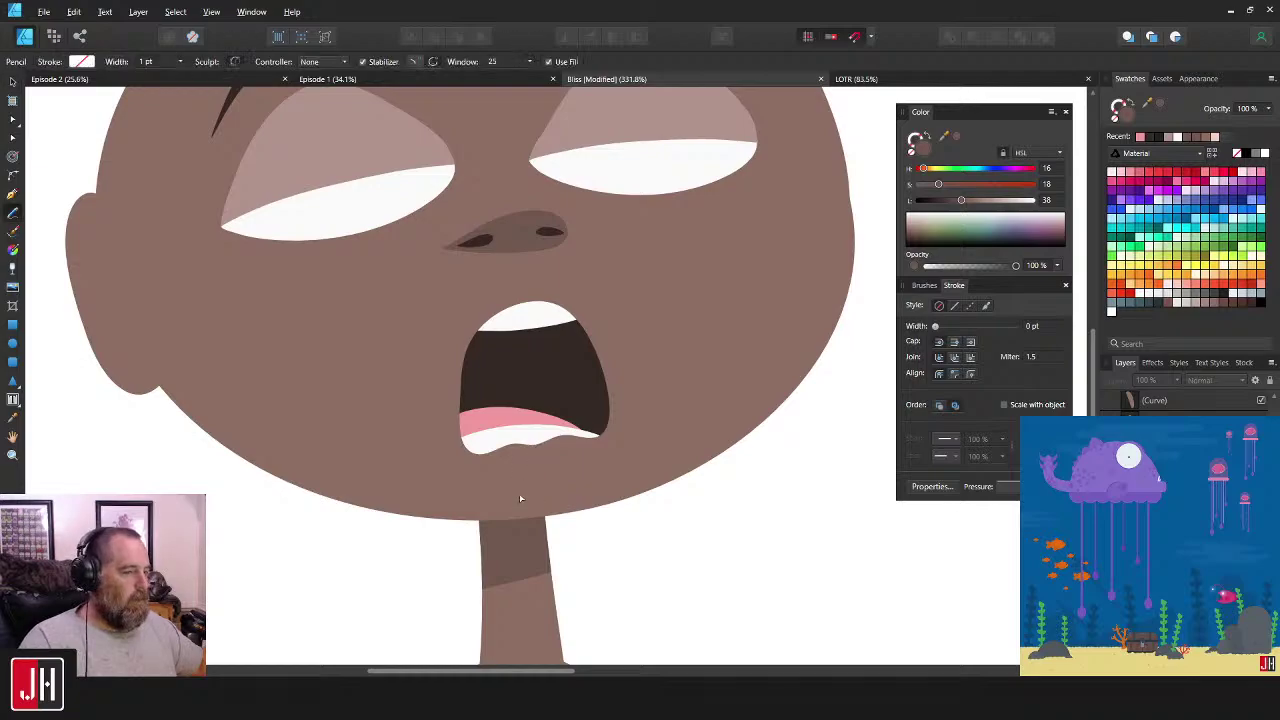
{"action": "scroll", "coordinate": [519, 493], "scroll_direction": "up", "scroll_amount": 3}
{"action": "scroll", "coordinate": [519, 493], "scroll_direction": "down", "scroll_amount": 2}
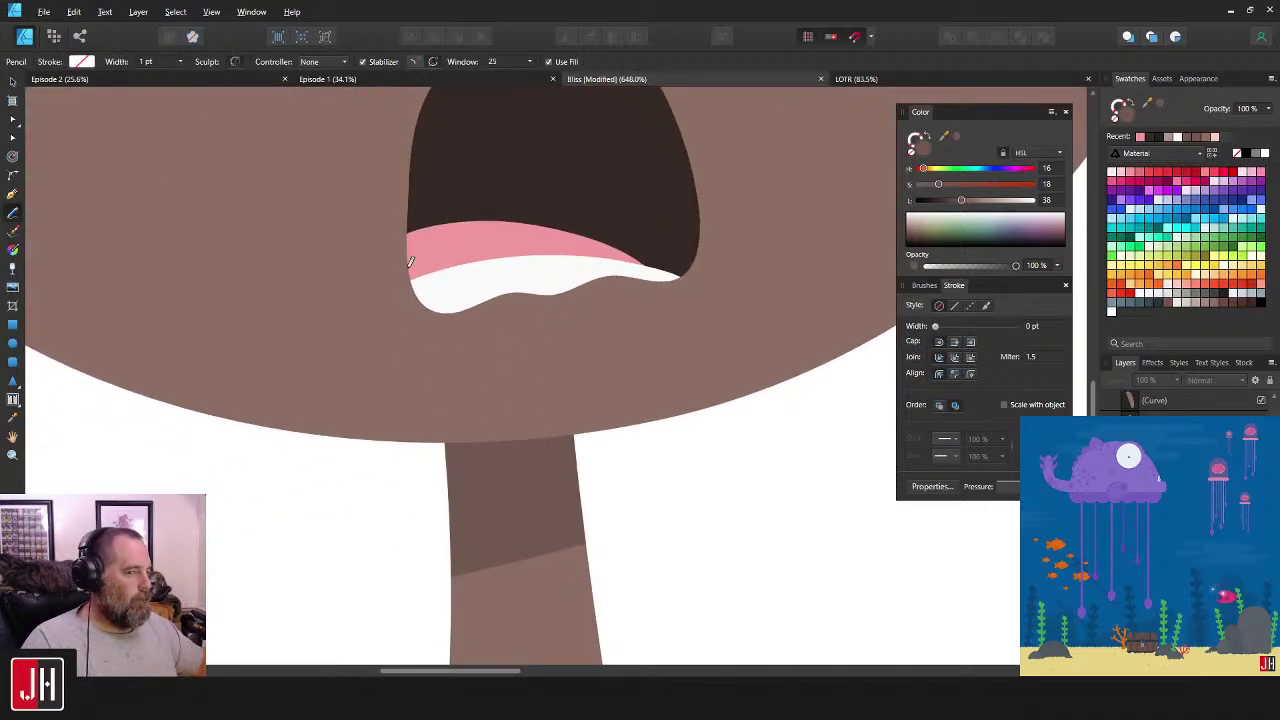
{"action": "mouse_move", "coordinate": [423, 368]}
{"action": "left_mouse_down"}
{"action": "mouse_move", "coordinate": [454, 333]}
{"action": "mouse_move", "coordinate": [461, 355]}
{"action": "mouse_move", "coordinate": [472, 350]}
{"action": "mouse_move", "coordinate": [510, 264]}
{"action": "left_mouse_up"}
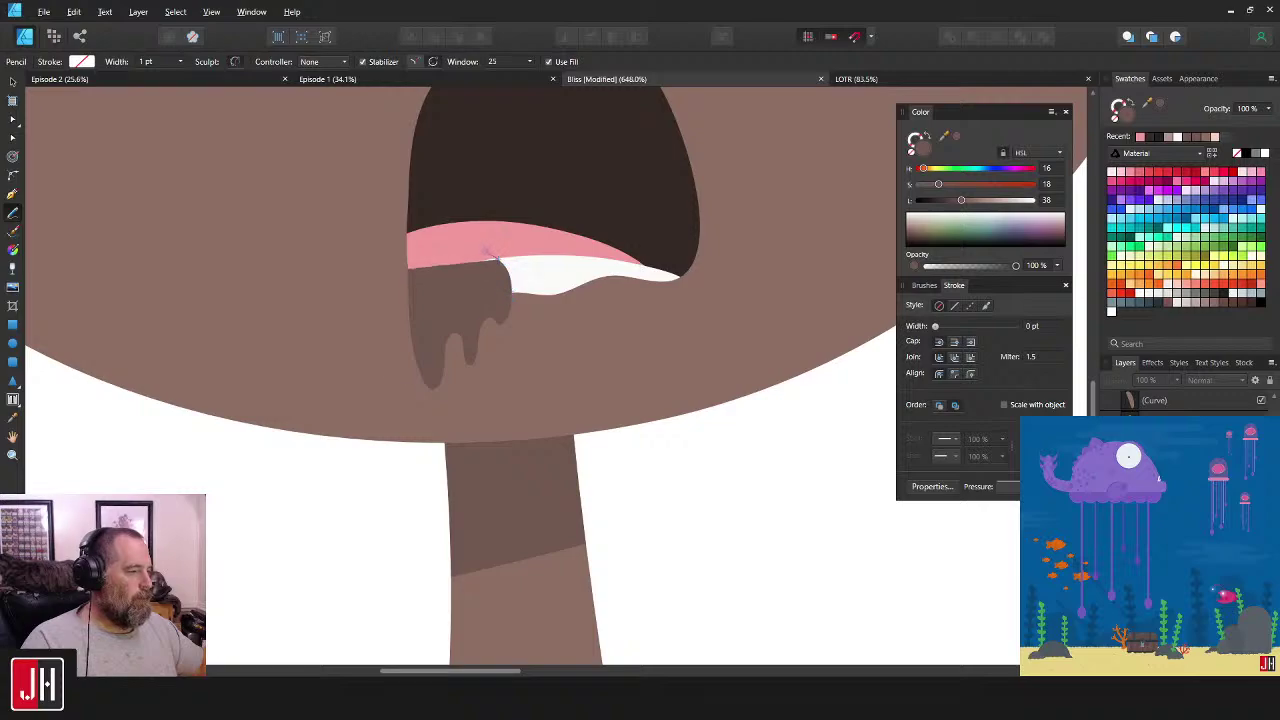
{"action": "mouse_move", "coordinate": [680, 268]}
{"action": "left_mouse_down"}
{"action": "mouse_move", "coordinate": [669, 352]}
{"action": "mouse_move", "coordinate": [653, 298]}
{"action": "mouse_move", "coordinate": [626, 298]}
{"action": "mouse_move", "coordinate": [601, 240]}
{"action": "mouse_move", "coordinate": [568, 242]}
{"action": "left_mouse_up"}
- Place both drool shapes behind the lower teeth so they hang from the lip edge
{"action": "key", "text": "v"}
{"action": "left_click", "coordinate": [496, 298], "text": "shift"}
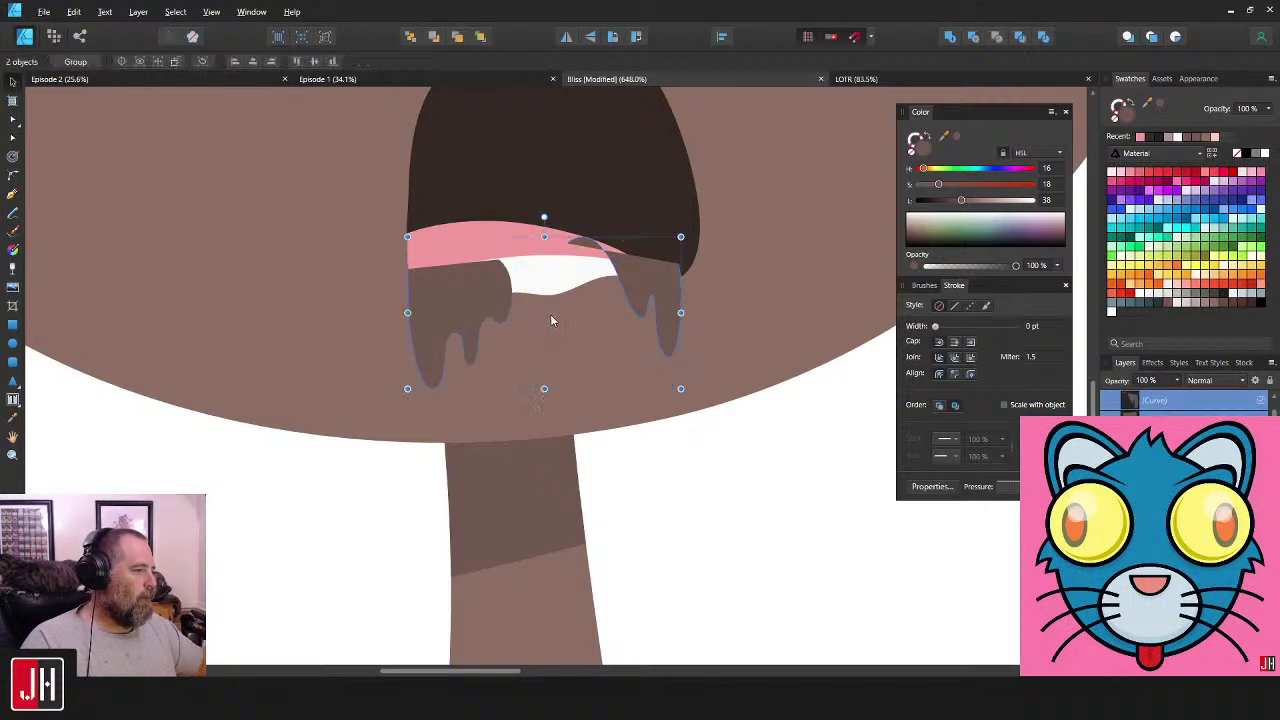
{"action": "key", "text": "ctrl+d"}
{"action": "scroll", "coordinate": [575, 313], "scroll_direction": "down", "scroll_amount": 5}
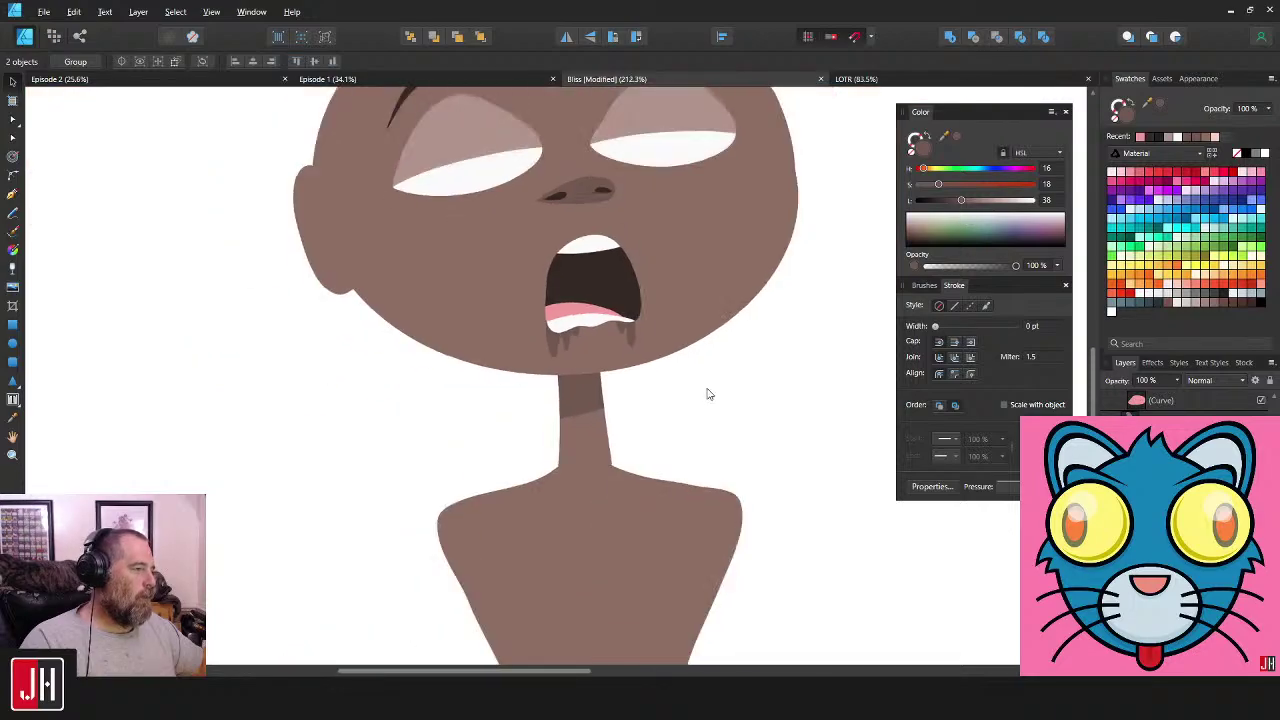
- Recolour both drool shapes with the bright blue Material swatch (H 207, S 90, L 54) and deselect them
{"action": "scroll", "coordinate": [626, 335], "scroll_direction": "up", "scroll_amount": 5}
{"action": "left_click", "coordinate": [463, 349]}
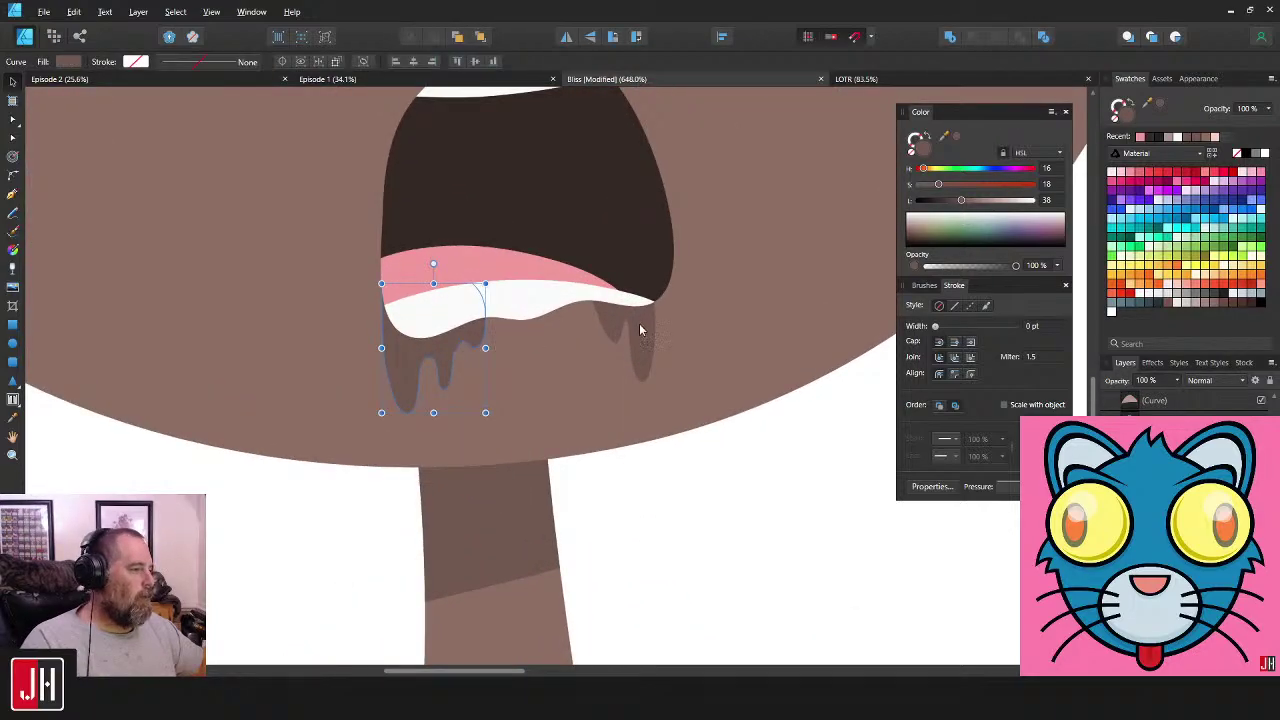
{"action": "left_click", "coordinate": [640, 330], "text": "shift"}
{"action": "left_click", "coordinate": [1180, 212]}
{"action": "key", "text": "ctrl+d"}
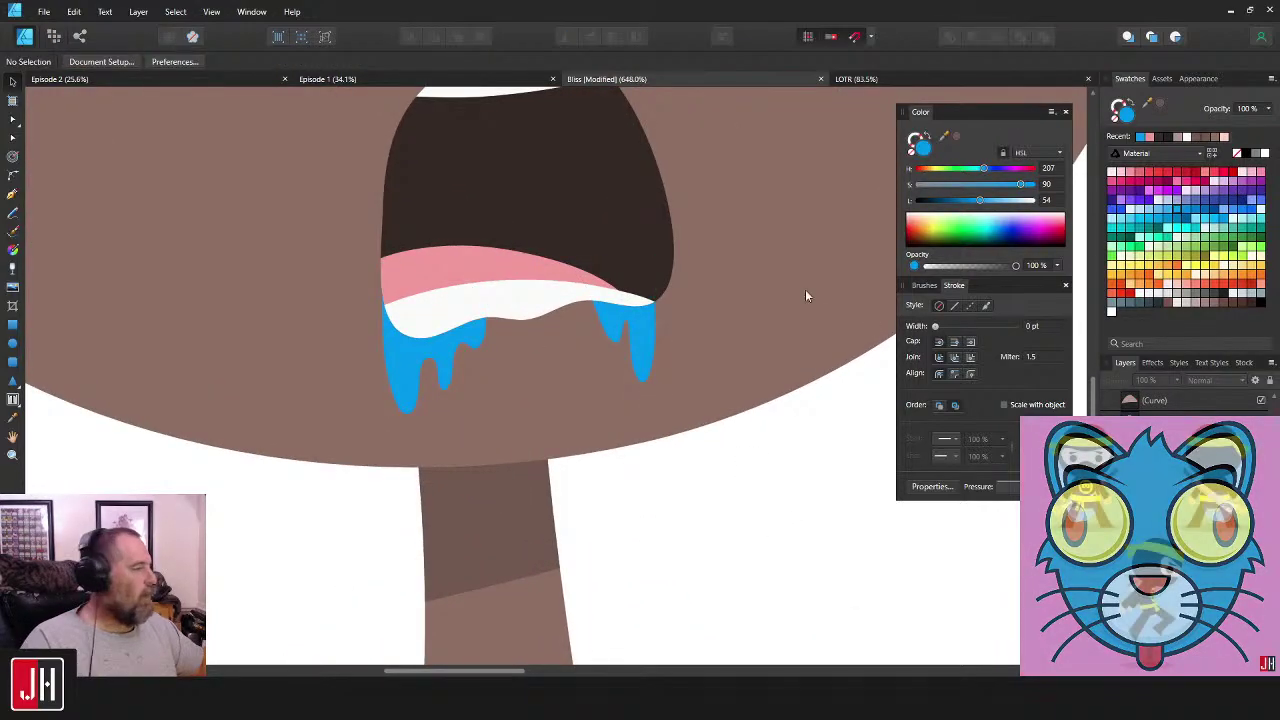
- Fill both drool shapes with the light blue Material swatch (H 207, S 90, L 77) and clear the selection
{"action": "left_click", "coordinate": [634, 326]}
{"action": "left_click", "coordinate": [634, 326]}
{"action": "left_click", "coordinate": [488, 353], "text": "shift"}
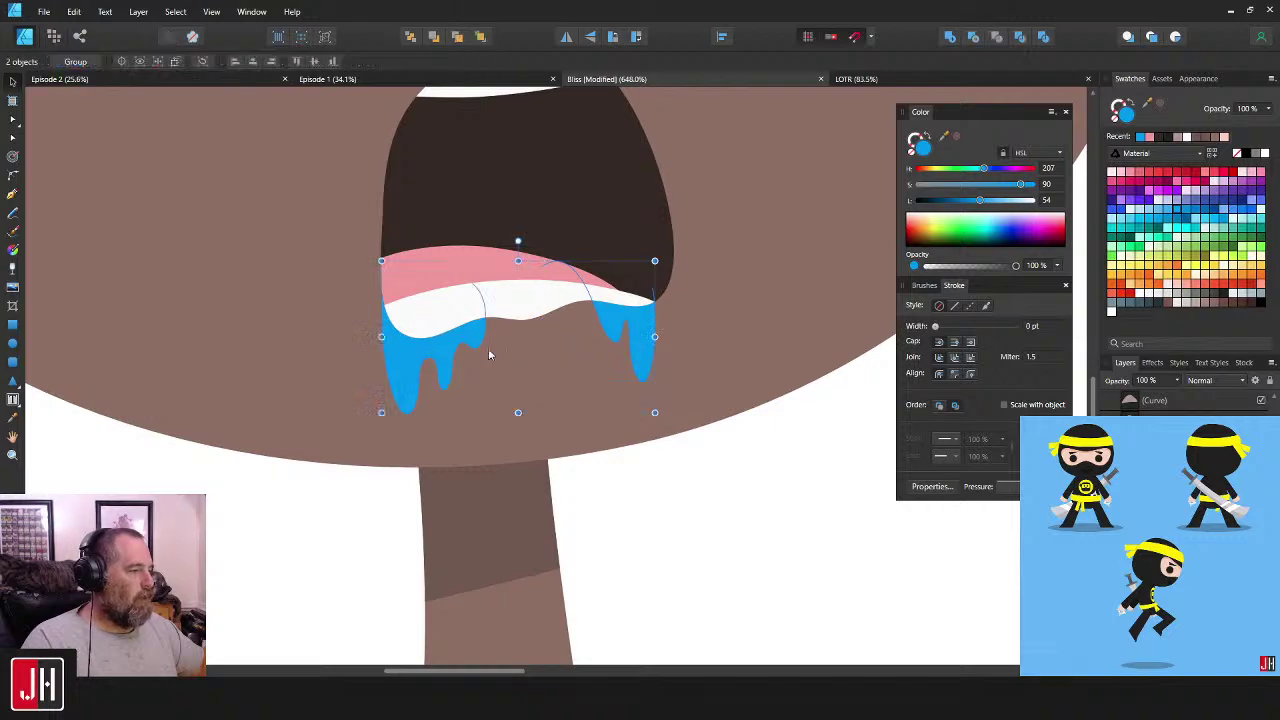
{"action": "left_click", "coordinate": [1147, 212]}
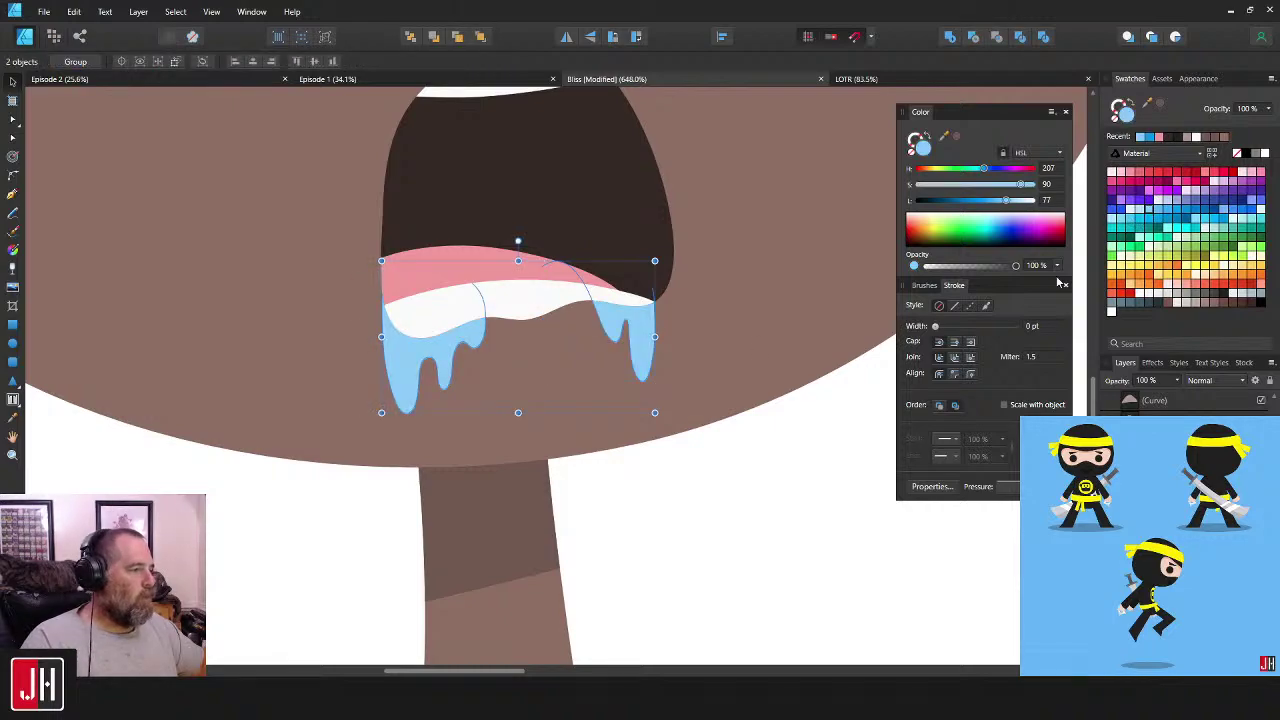
{"action": "left_click", "coordinate": [804, 527]}
- Examine the drooling mouth up close and within the whole figure to judge how the blue drips read
{"action": "scroll", "coordinate": [637, 422], "scroll_direction": "down", "scroll_amount": 12}
{"action": "scroll", "coordinate": [642, 424], "scroll_direction": "up", "scroll_amount": 4}
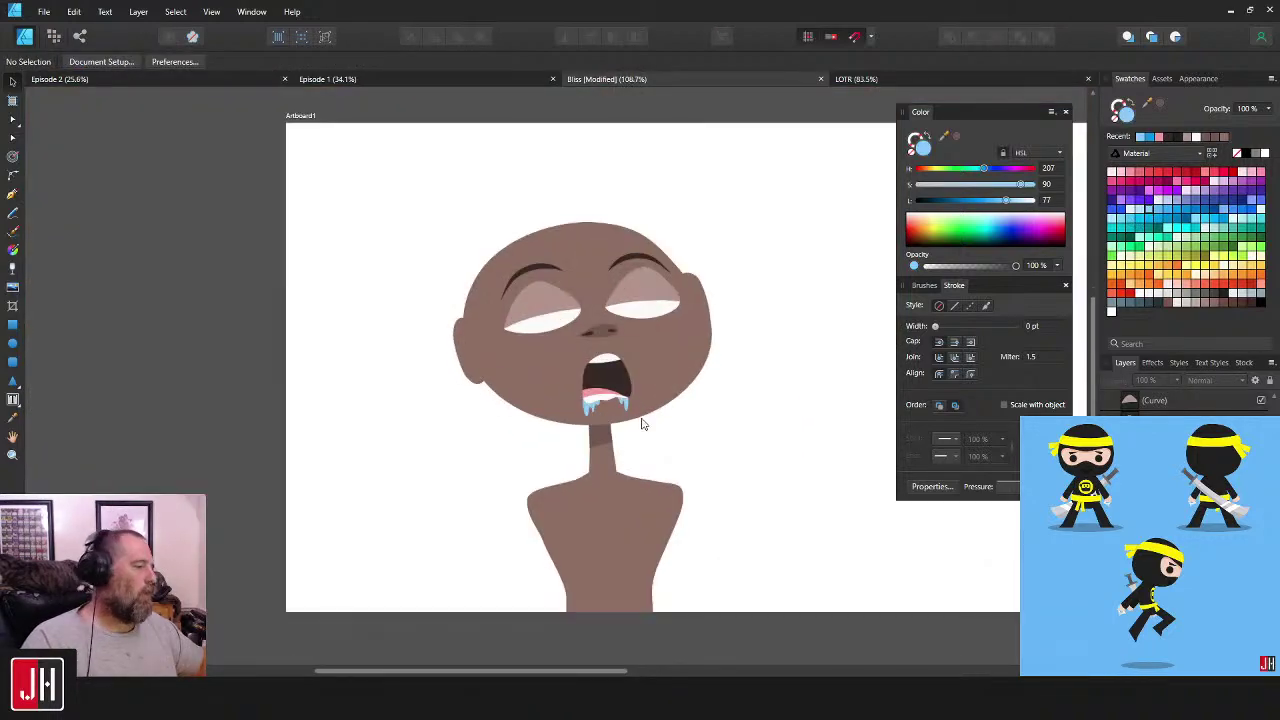
{"action": "scroll", "coordinate": [643, 424], "scroll_direction": "up", "scroll_amount": 5}
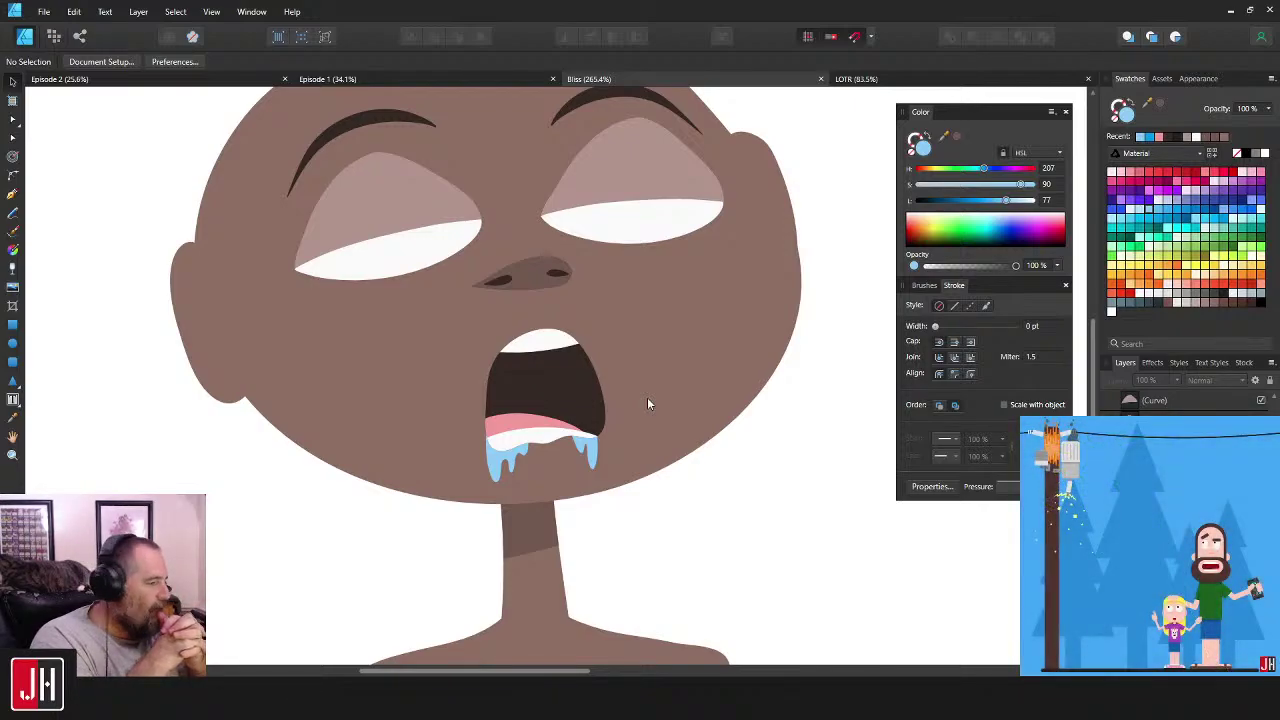
{"action": "scroll", "coordinate": [586, 345], "scroll_direction": "up", "scroll_amount": 4}
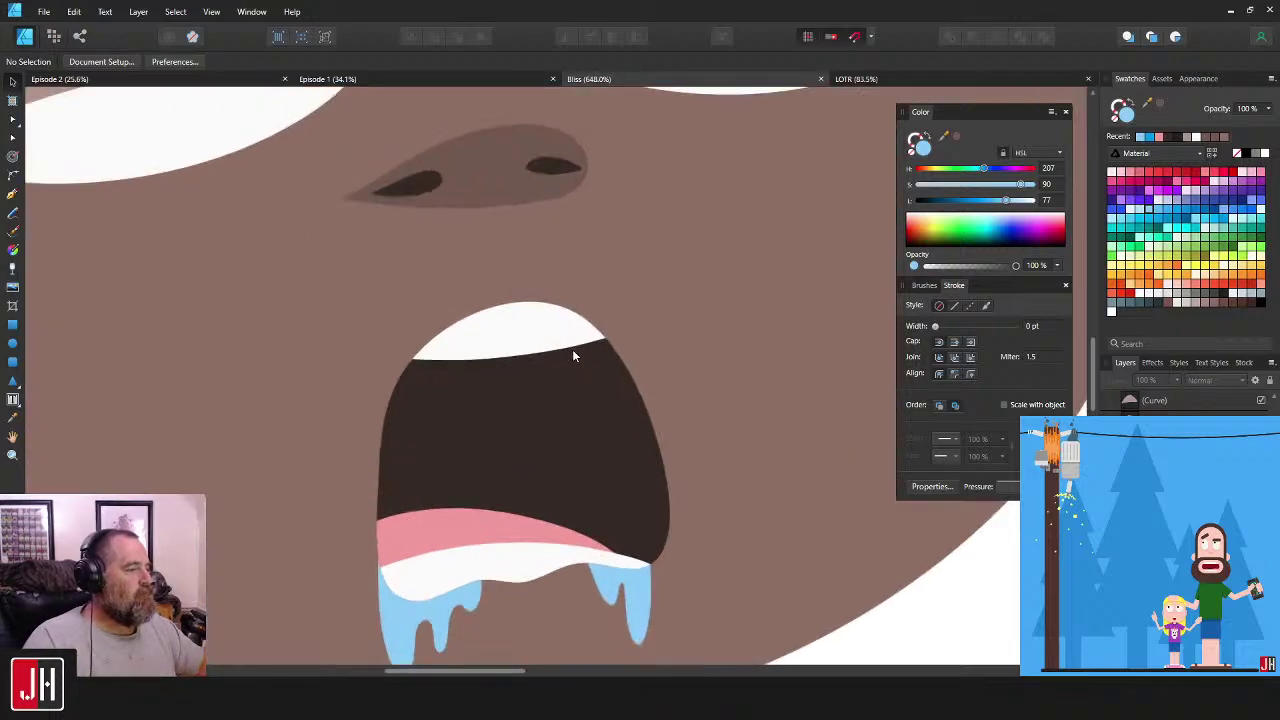
{"action": "key", "text": "n"}
{"action": "left_click_drag", "start_coordinate": [489, 301], "coordinate": [532, 169]}
{"action": "scroll", "coordinate": [567, 307], "scroll_direction": "down", "scroll_amount": 10}
{"action": "key", "text": "v"}
{"action": "left_click_drag", "start_coordinate": [622, 240], "coordinate": [590, 367]}
{"action": "scroll", "coordinate": [590, 368], "scroll_direction": "up", "scroll_amount": 3}
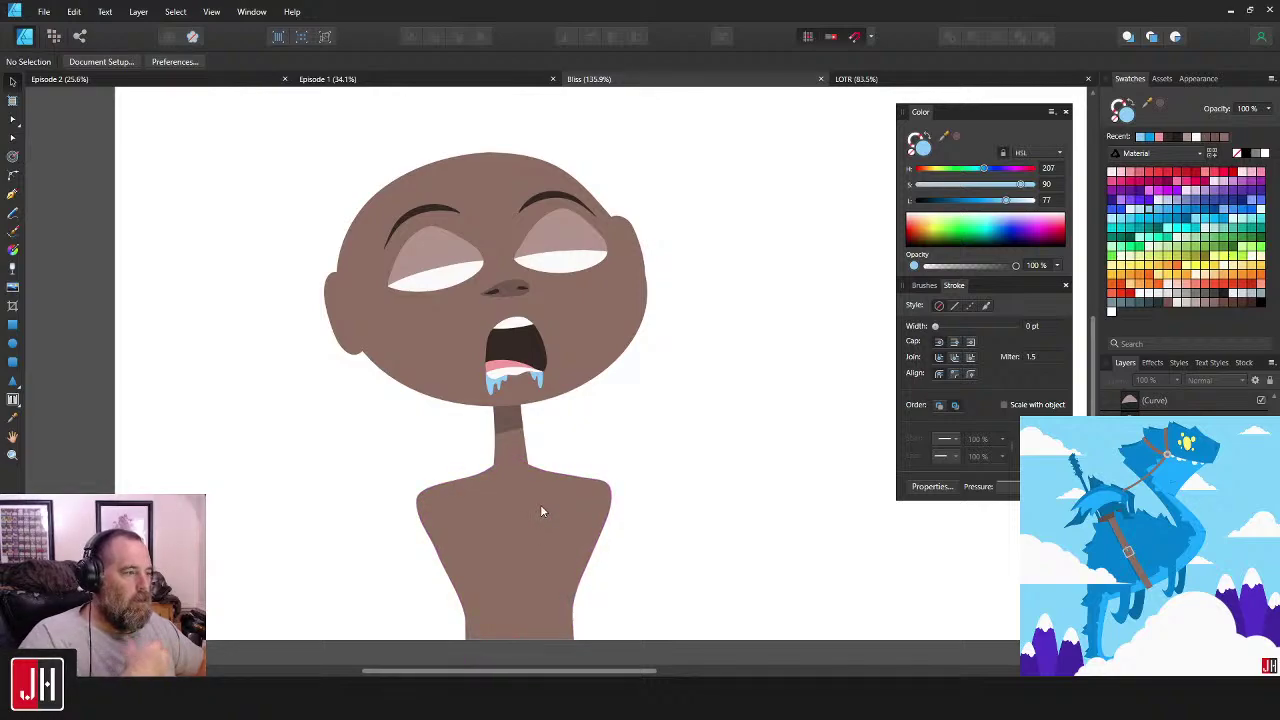
{"action": "scroll", "coordinate": [548, 490], "scroll_direction": "down", "scroll_amount": 1}
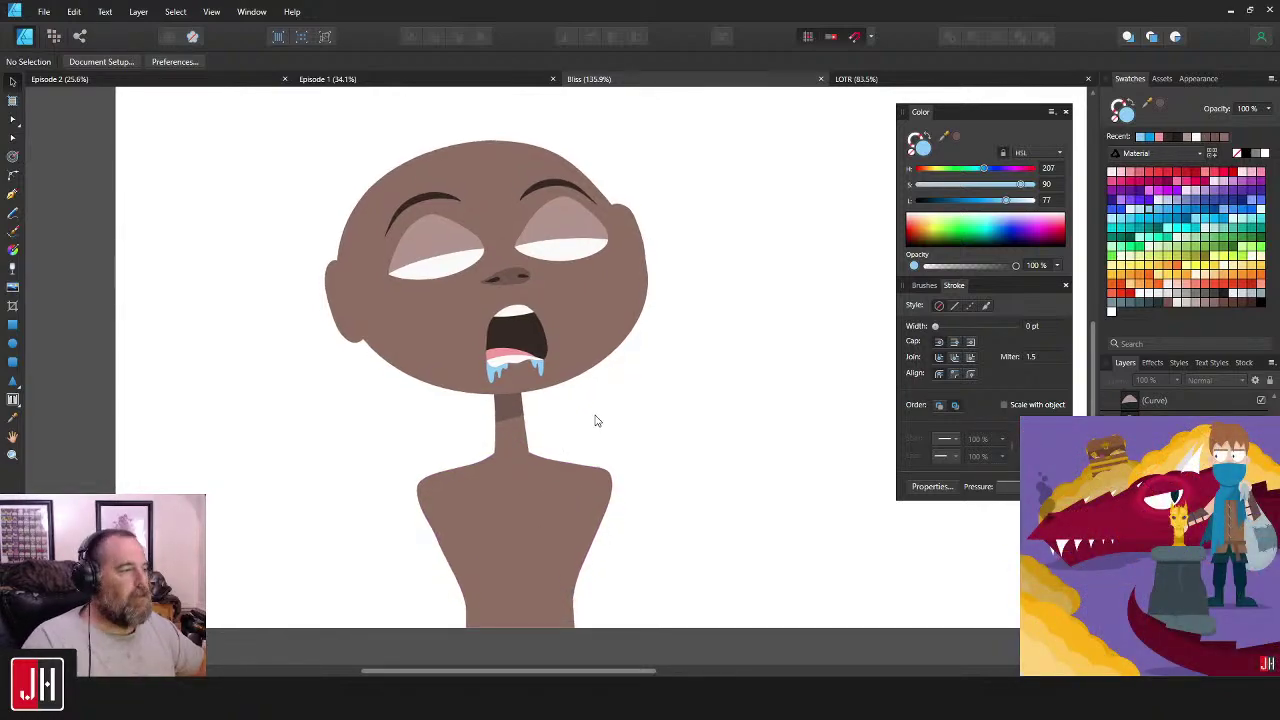
- Switch to the LOTR document, examine the robot illustration with the grey scarf, and return to the Bliss document
{"action": "left_click", "coordinate": [871, 82]}
{"action": "left_click_drag", "start_coordinate": [855, 377], "coordinate": [290, 381]}
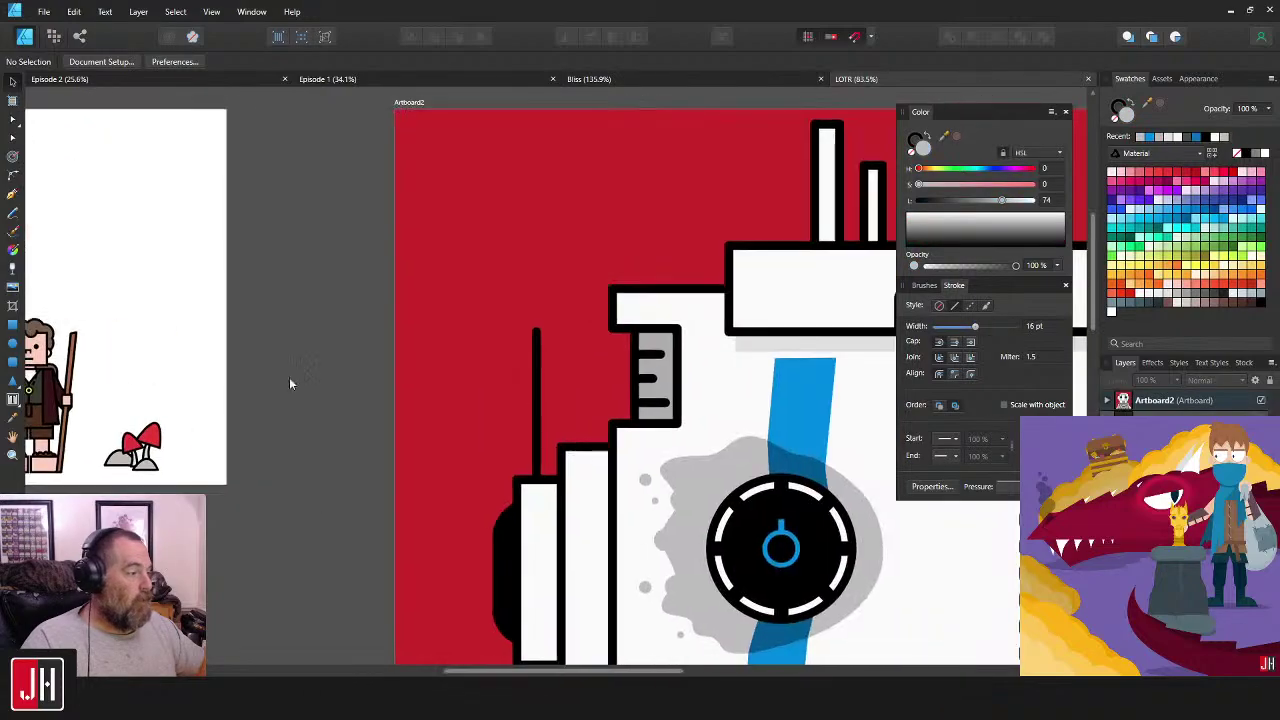
{"action": "left_click_drag", "start_coordinate": [749, 381], "coordinate": [458, 207]}
{"action": "scroll", "coordinate": [542, 305], "scroll_direction": "down", "scroll_amount": 3}
{"action": "left_click_drag", "start_coordinate": [651, 482], "coordinate": [669, 333]}
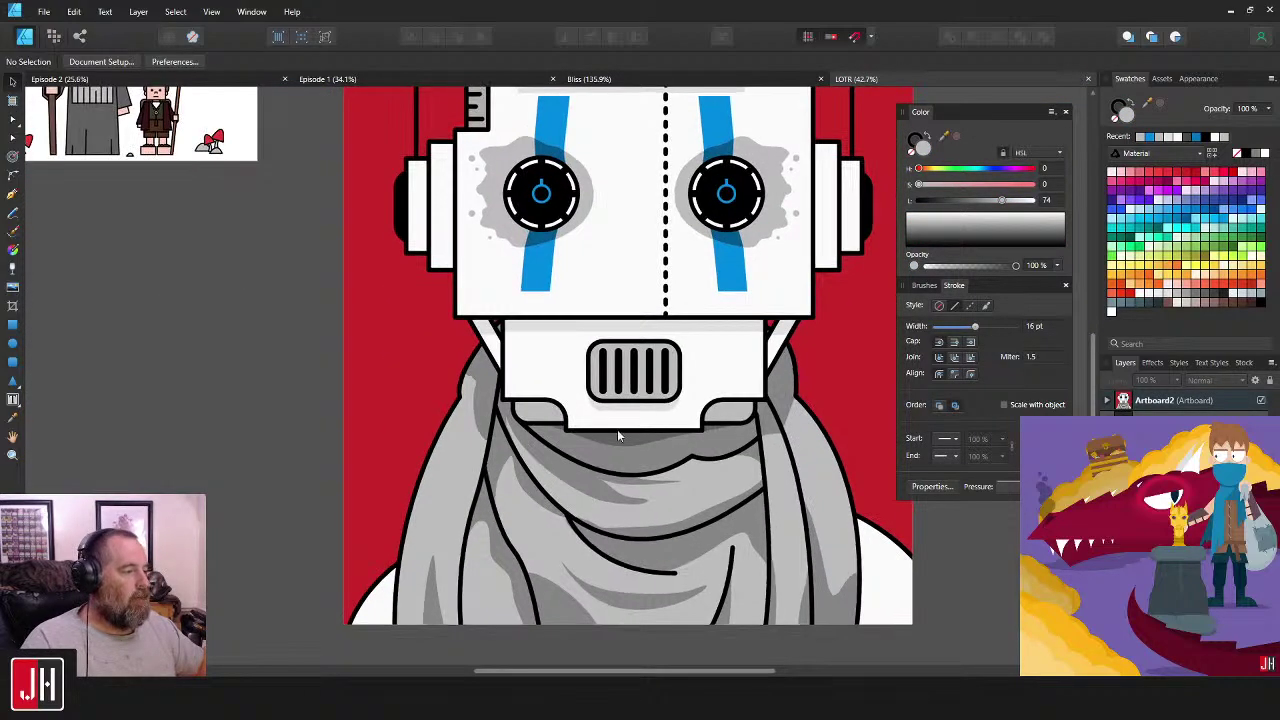
{"action": "left_click", "coordinate": [592, 80]}
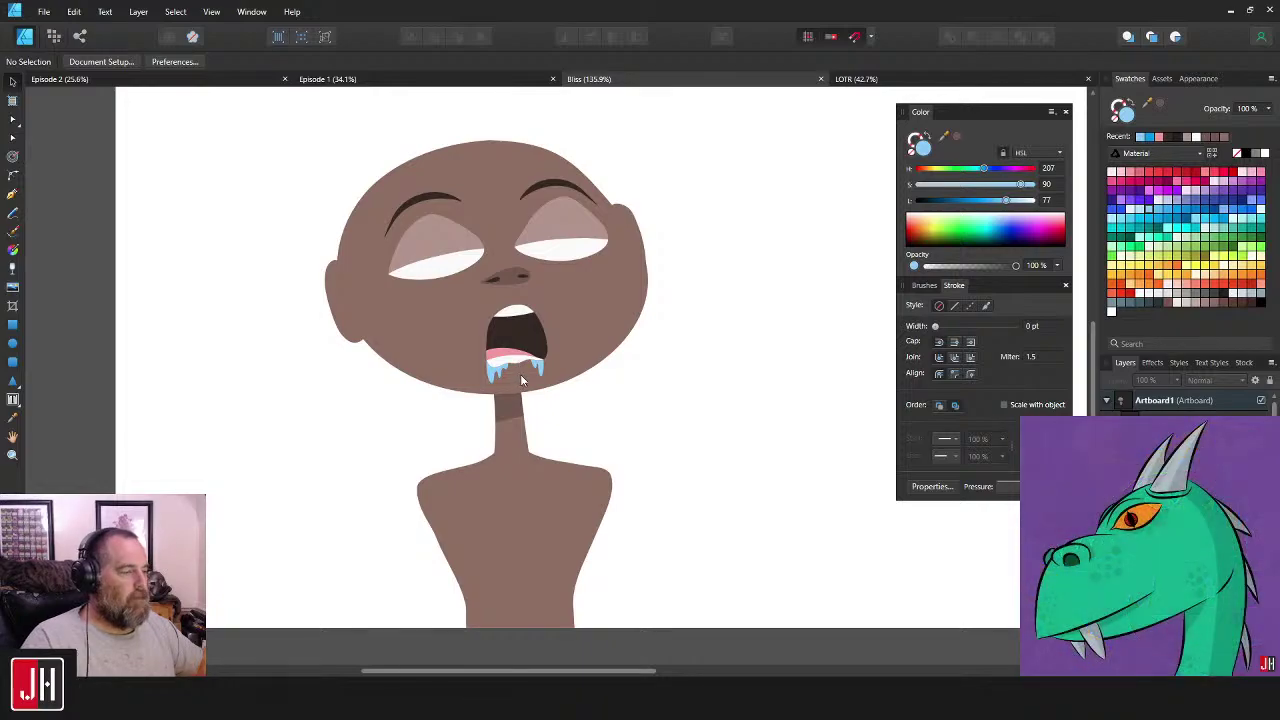
- Inspect the blue drips up close and against the whole face, clear the selection, and save the document
{"action": "scroll", "coordinate": [556, 365], "scroll_direction": "left", "scroll_amount": 1}
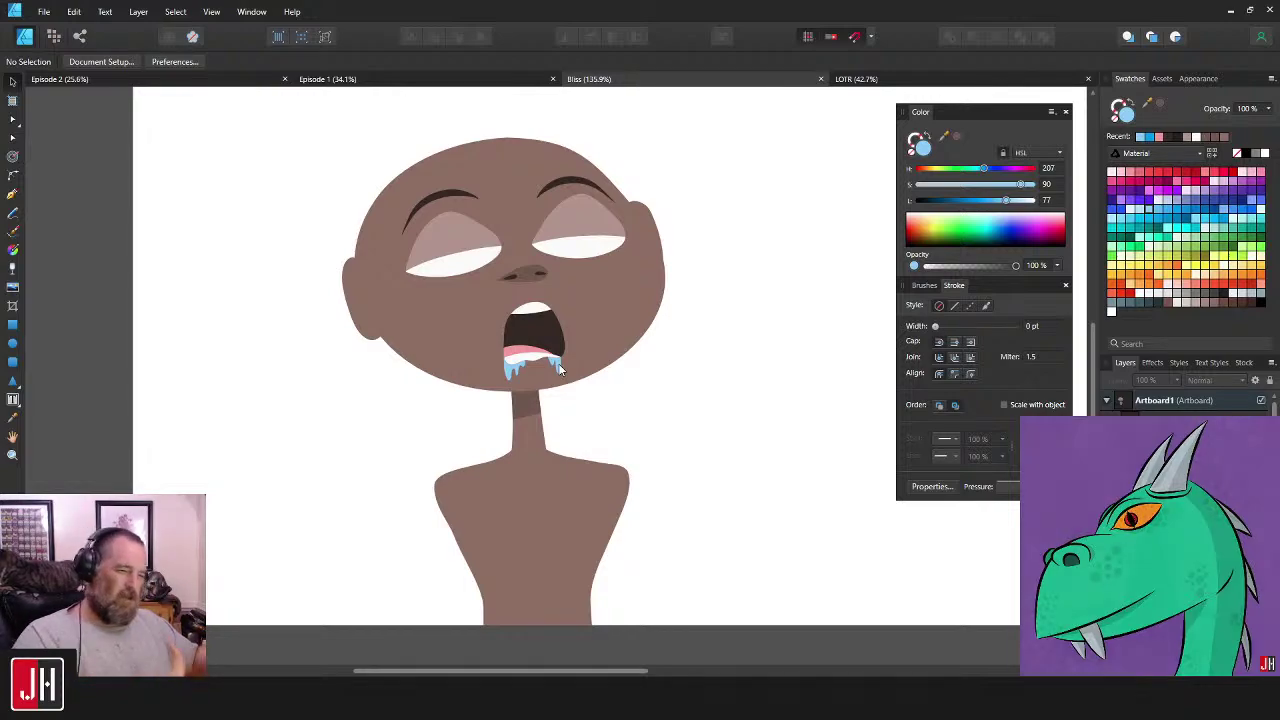
{"action": "left_click_drag", "start_coordinate": [628, 368], "coordinate": [672, 432]}
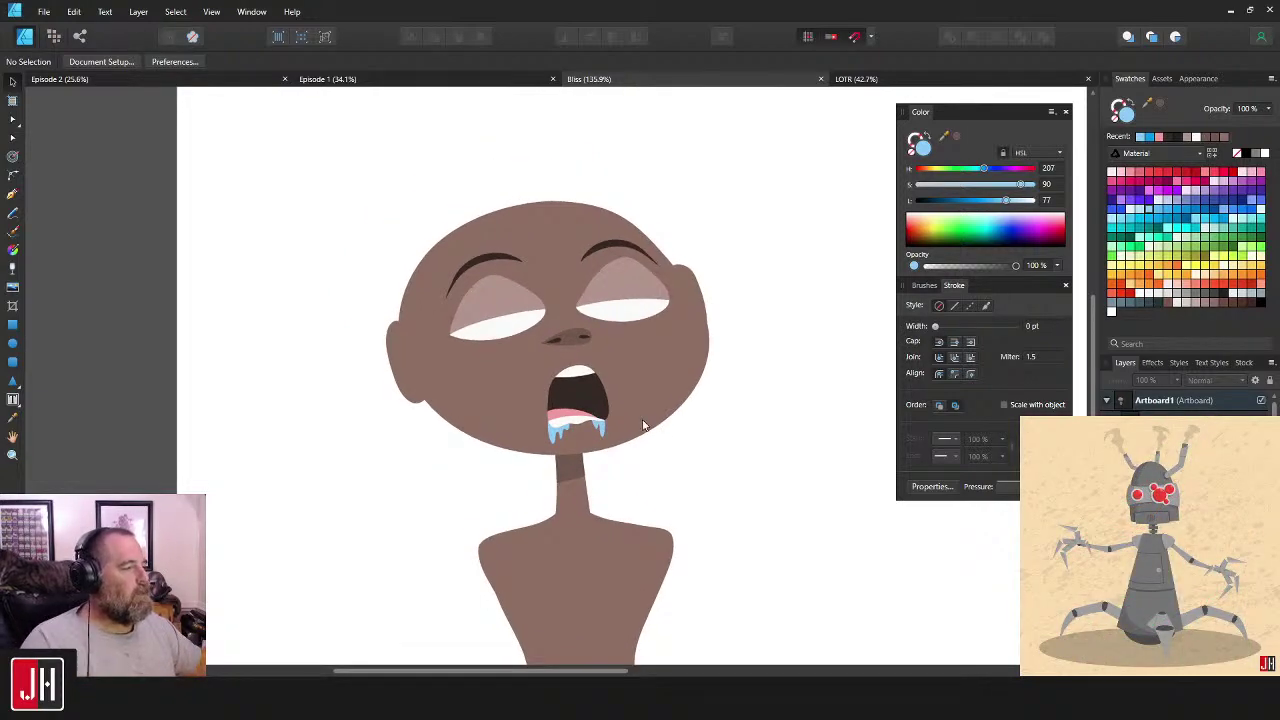
{"action": "scroll", "coordinate": [600, 430], "scroll_direction": "up", "scroll_amount": 7}
{"action": "scroll", "coordinate": [420, 425], "scroll_direction": "up", "scroll_amount": 3}
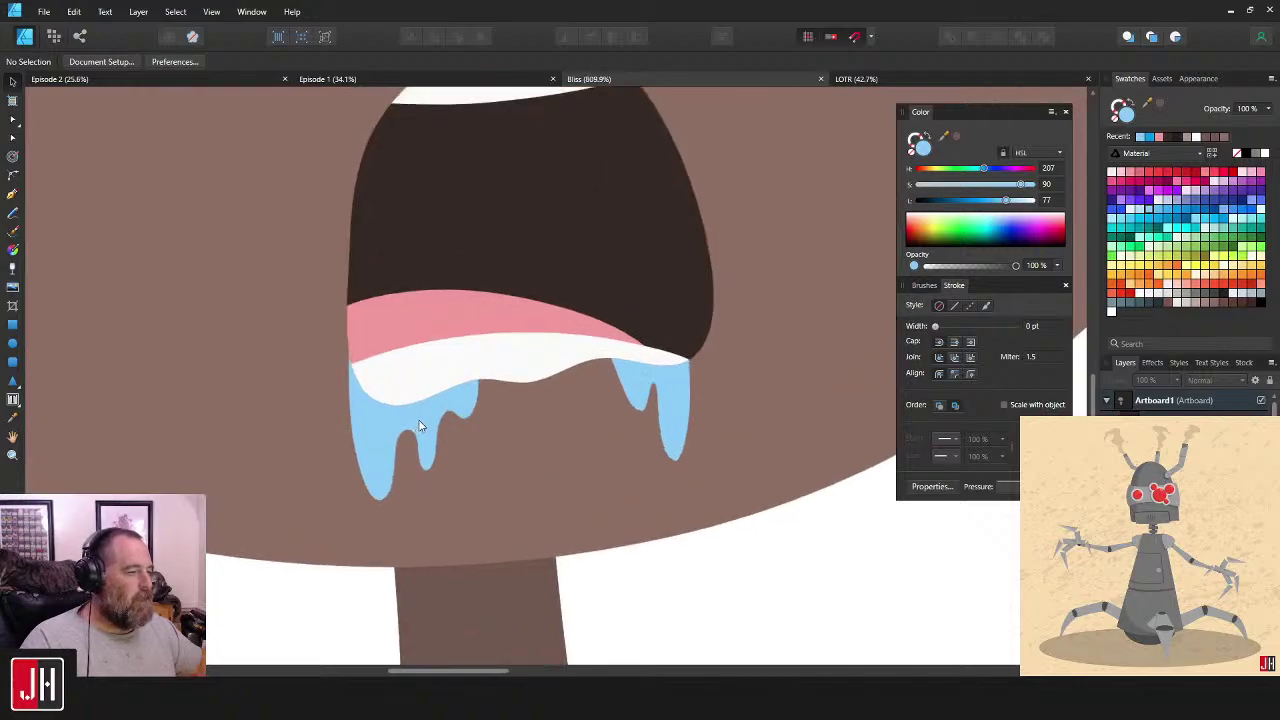
{"action": "left_click_drag", "start_coordinate": [420, 425], "coordinate": [431, 425]}
{"action": "scroll", "coordinate": [459, 438], "scroll_direction": "down", "scroll_amount": 7}
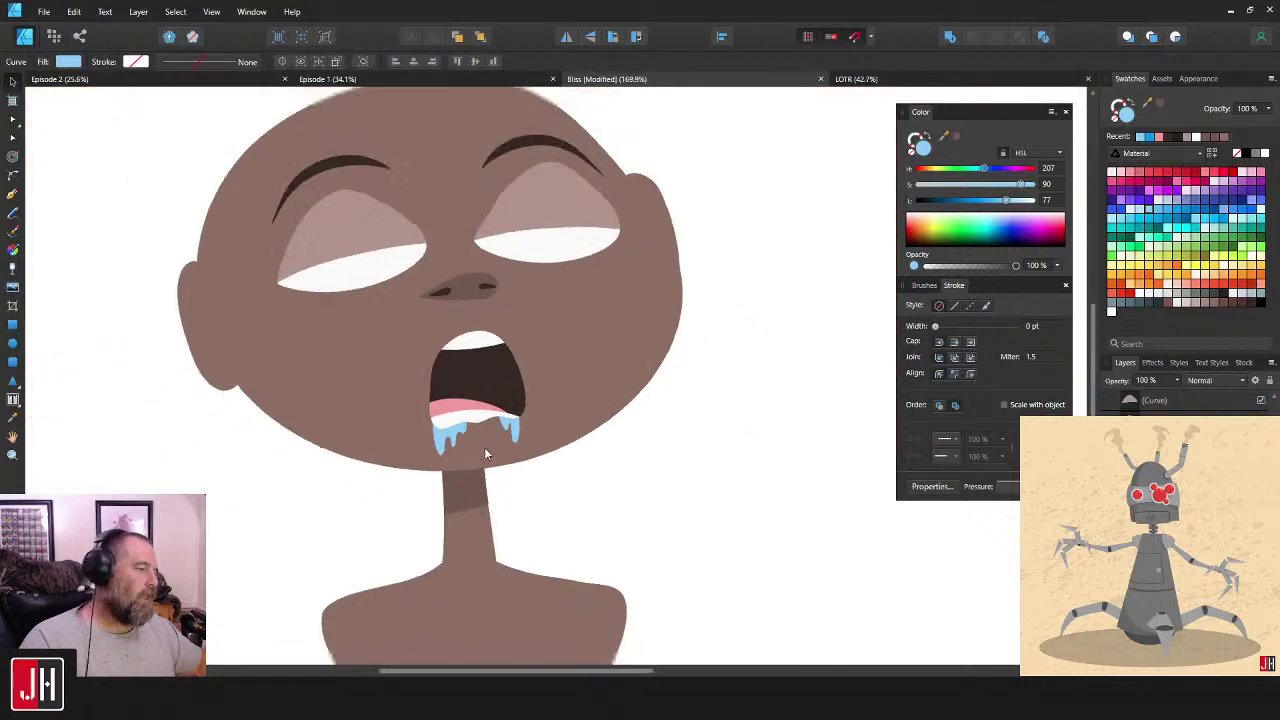
{"action": "scroll", "coordinate": [487, 454], "scroll_direction": "down", "scroll_amount": 3}
{"action": "left_click", "coordinate": [503, 465]}
{"action": "scroll", "coordinate": [501, 460], "scroll_direction": "up", "scroll_amount": 3}
{"action": "key", "text": "ctrl+s"}
- Examine the teeth, eyes and drool up close and against the whole figure, and undo the selection of the upper teeth
{"action": "scroll", "coordinate": [519, 367], "scroll_direction": "up", "scroll_amount": 4}
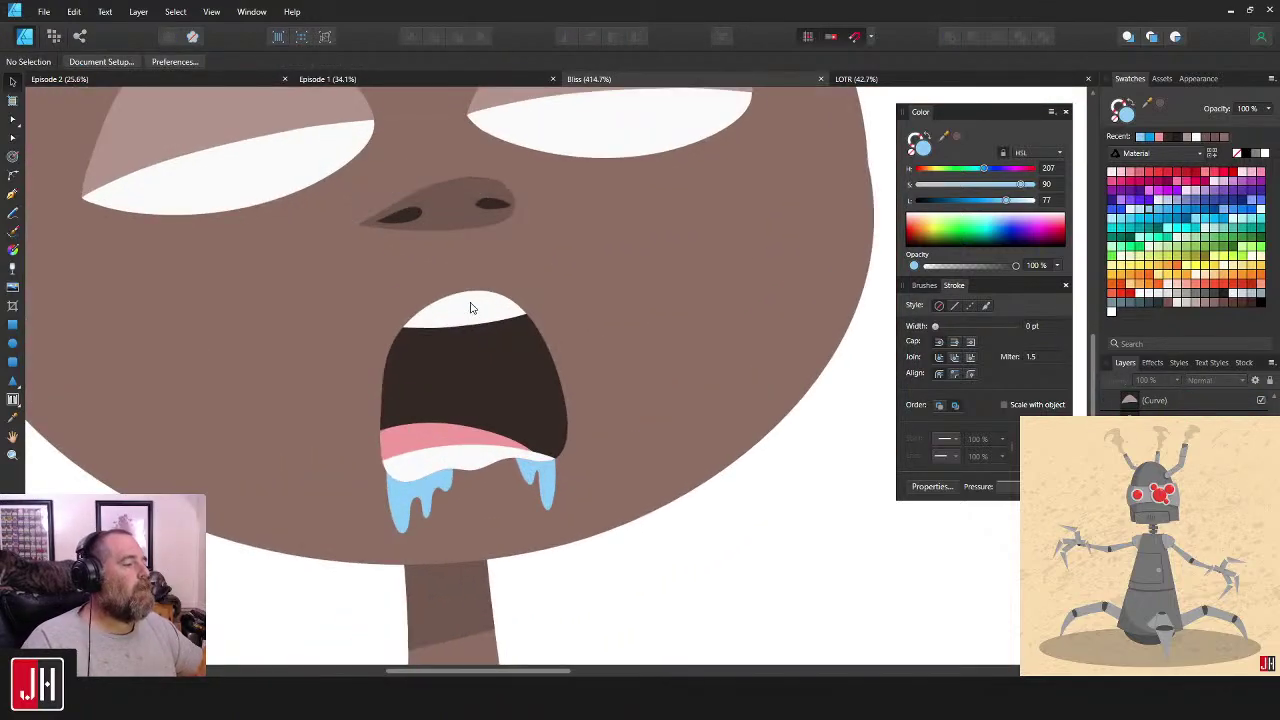
{"action": "scroll", "coordinate": [472, 308], "scroll_direction": "up", "scroll_amount": 2}
{"action": "left_click", "coordinate": [480, 306]}
{"action": "scroll", "coordinate": [652, 423], "scroll_direction": "down", "scroll_amount": 8}
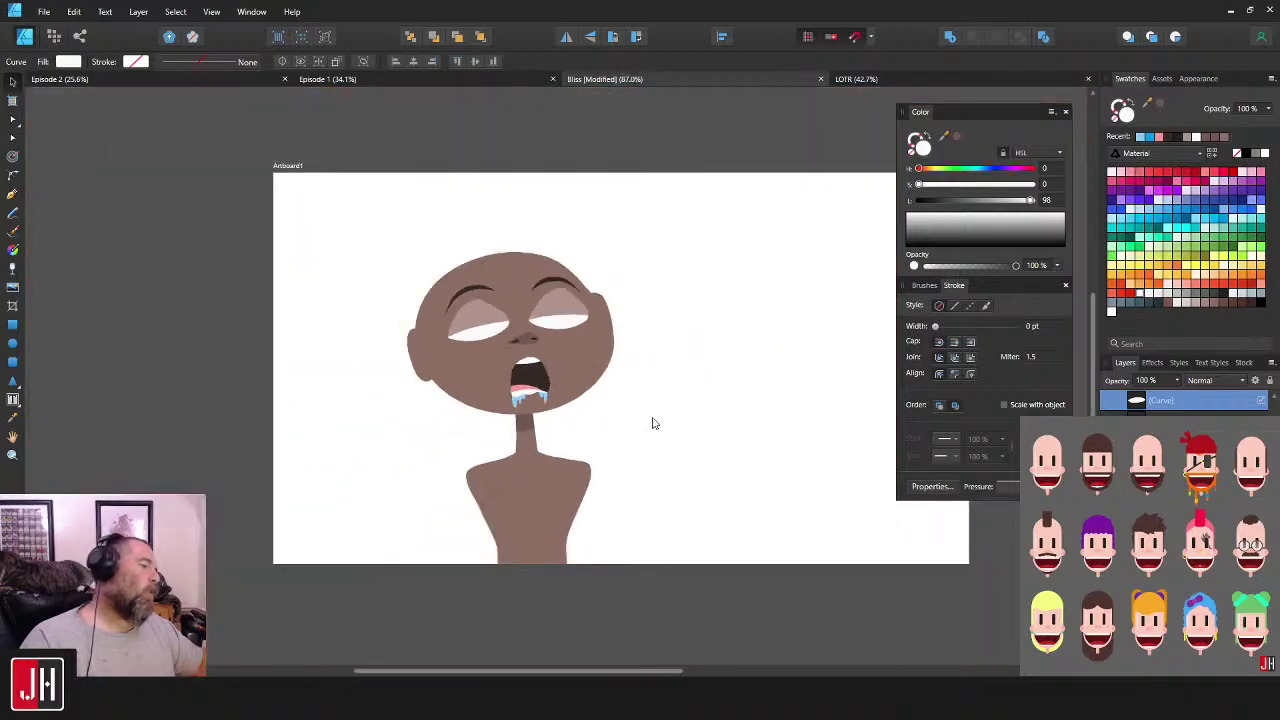
{"action": "key", "text": "ctrl+z"}
{"action": "scroll", "coordinate": [600, 420], "scroll_direction": "up", "scroll_amount": 2}
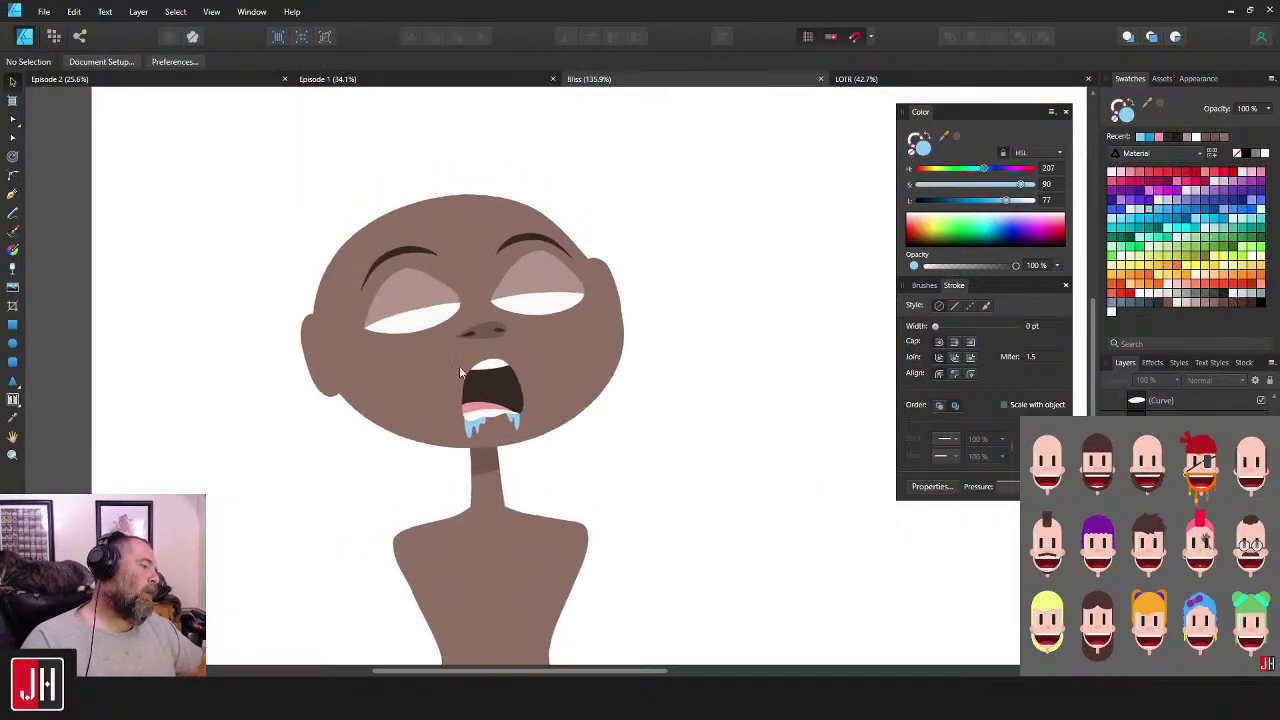
{"action": "scroll", "coordinate": [450, 355], "scroll_direction": "up", "scroll_amount": 3}
{"action": "scroll", "coordinate": [530, 283], "scroll_direction": "up", "scroll_amount": 1}
{"action": "scroll", "coordinate": [540, 320], "scroll_direction": "up", "scroll_amount": 1}
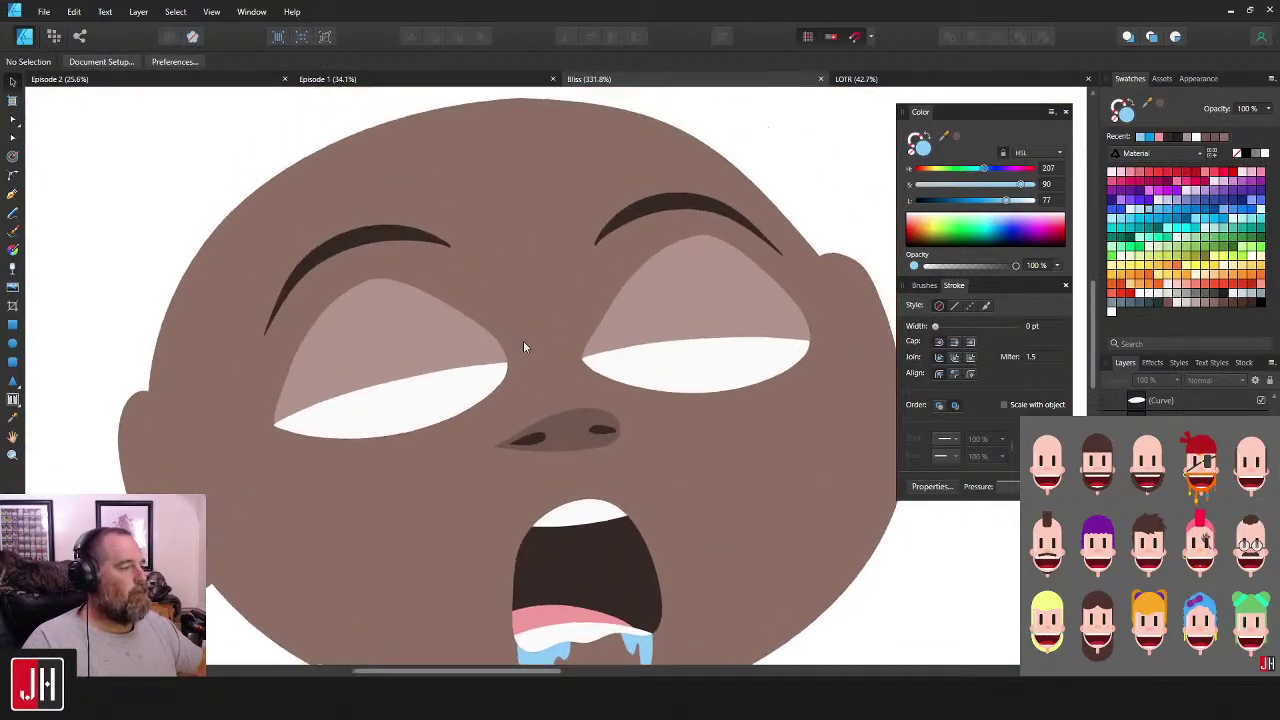
{"action": "scroll", "coordinate": [524, 346], "scroll_direction": "down", "scroll_amount": 5}
{"action": "scroll", "coordinate": [600, 360], "scroll_direction": "up", "scroll_amount": 3}
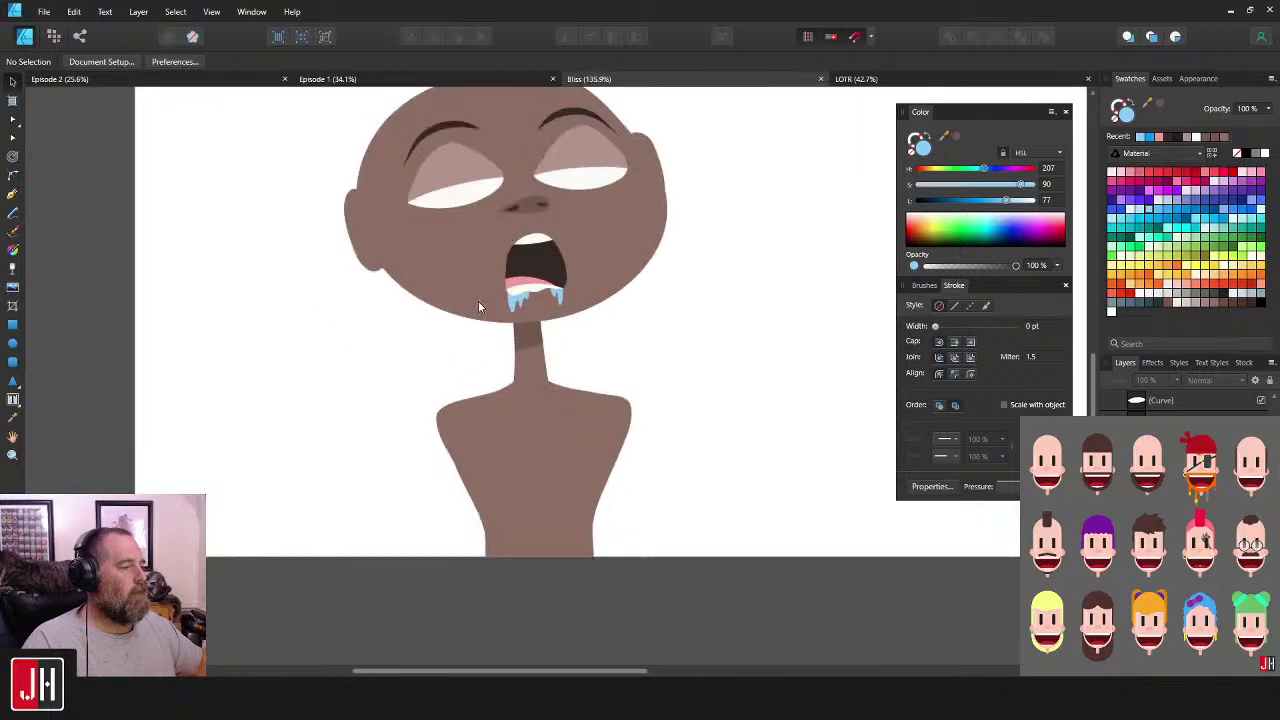
{"action": "left_click_drag", "start_coordinate": [478, 301], "coordinate": [533, 342]}
{"action": "scroll", "coordinate": [540, 336], "scroll_direction": "down", "scroll_amount": 2}
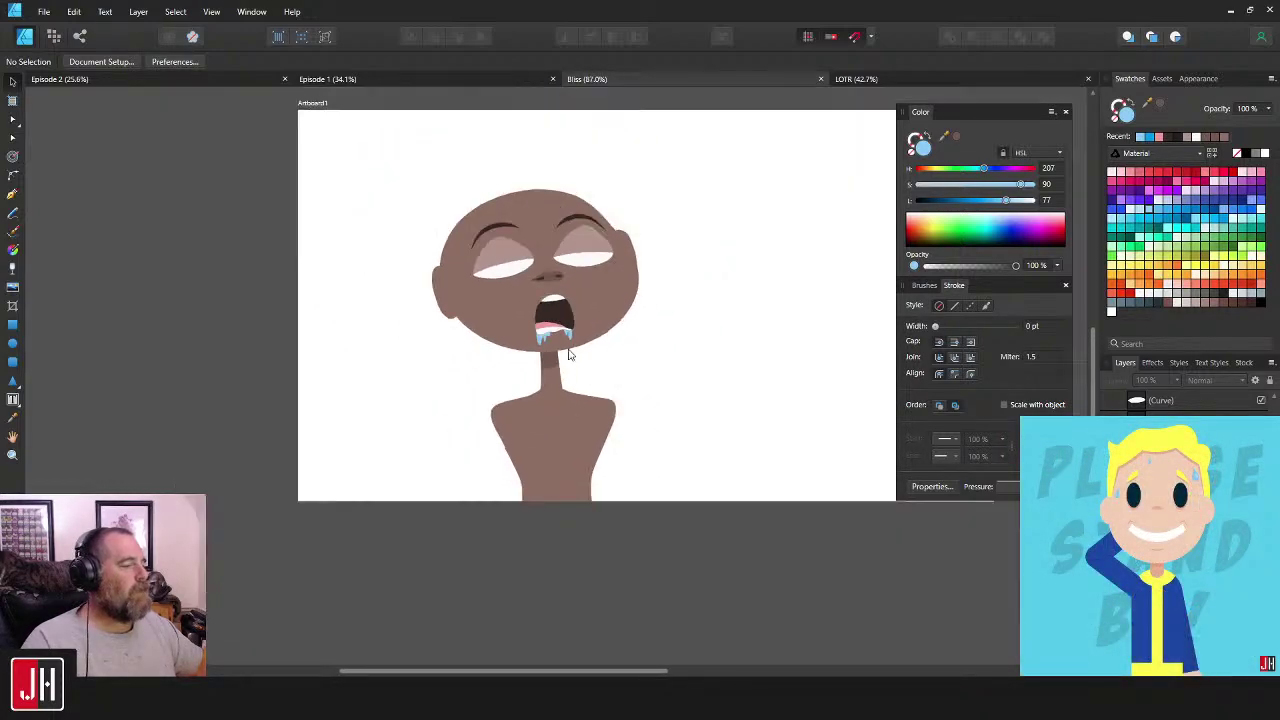
- Draw the tank top's scooped neckline across the chest and the top edge of its right shoulder strap with the Pen tool
{"action": "scroll", "coordinate": [590, 405], "scroll_direction": "up", "scroll_amount": 4}
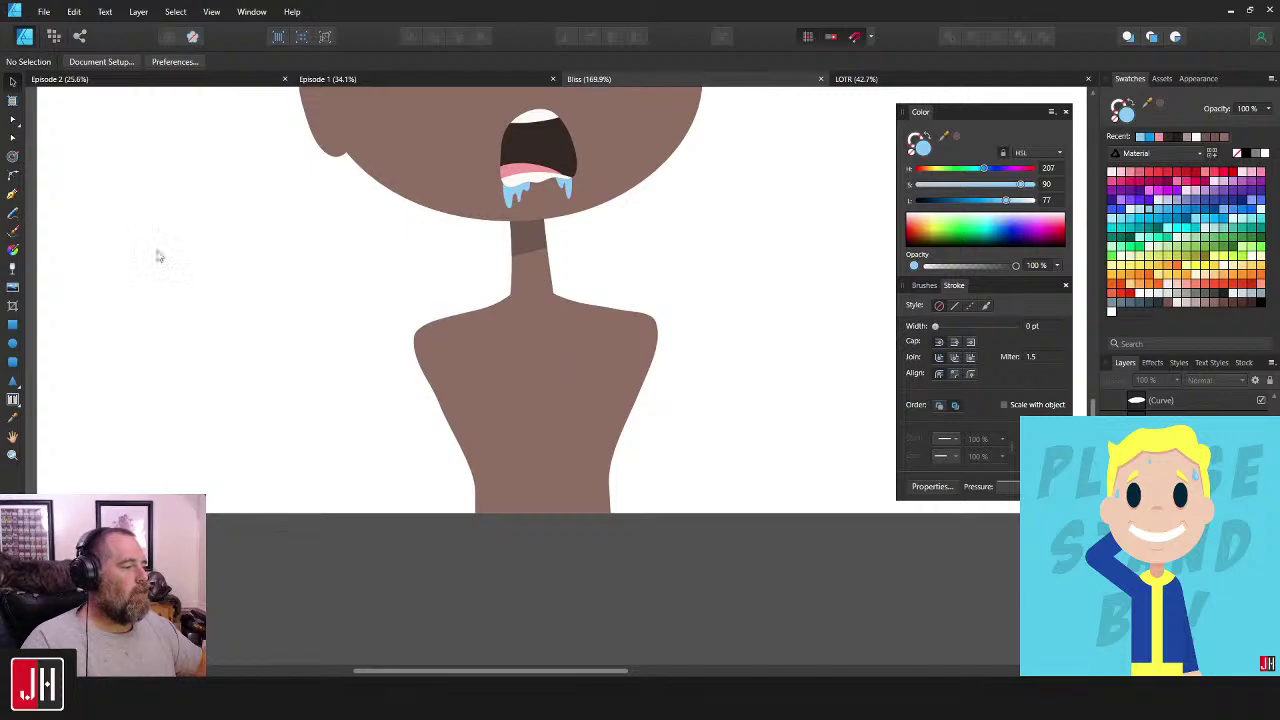
{"action": "left_click", "coordinate": [12, 194]}
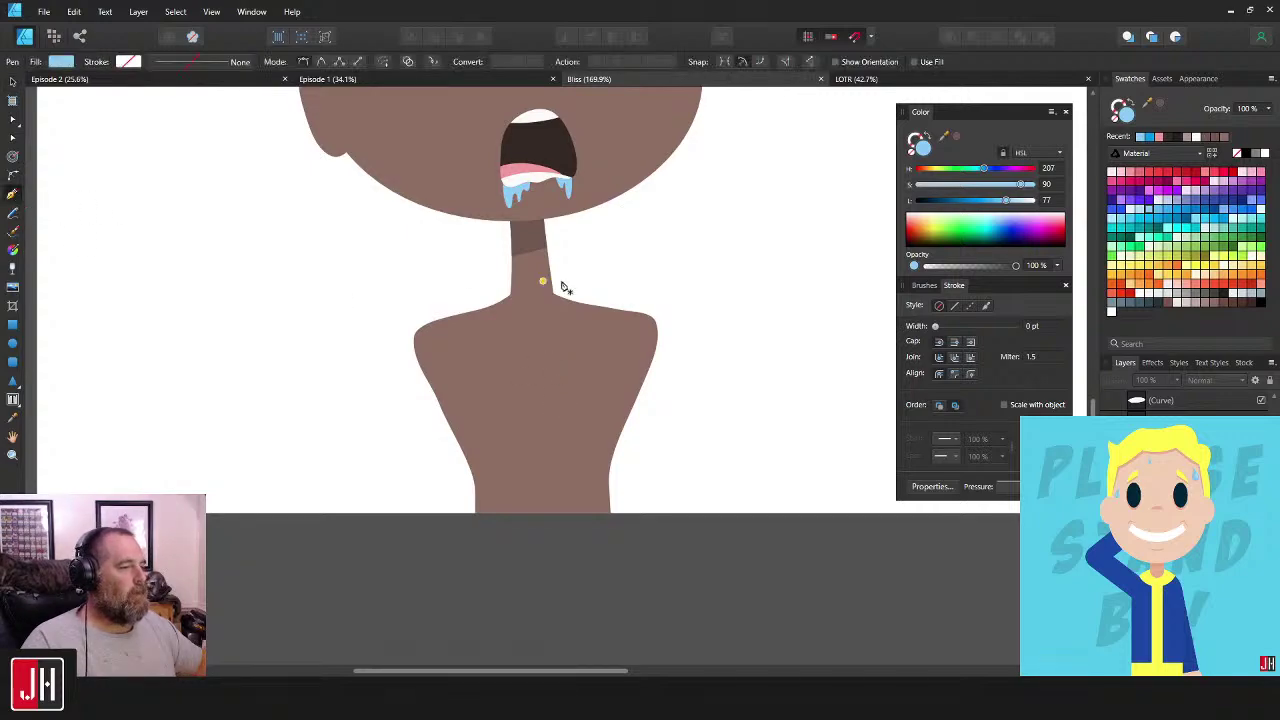
{"action": "left_click", "coordinate": [480, 300]}
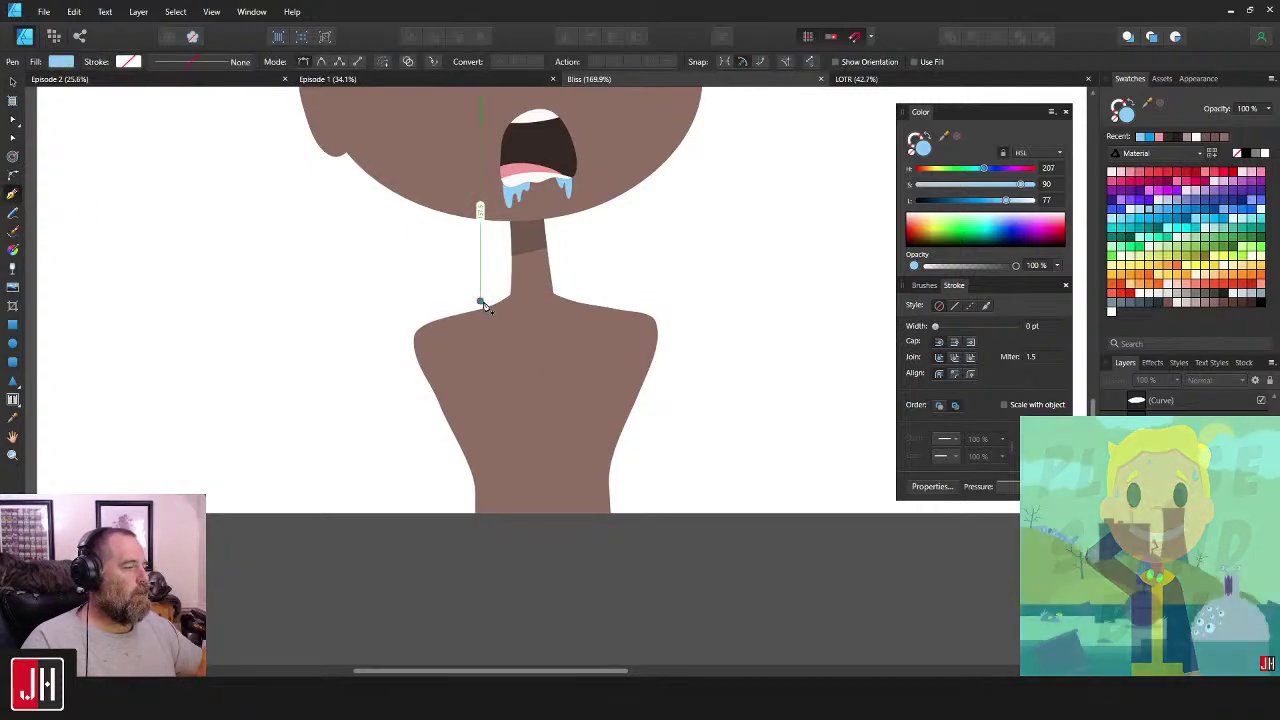
{"action": "left_click", "coordinate": [583, 298]}
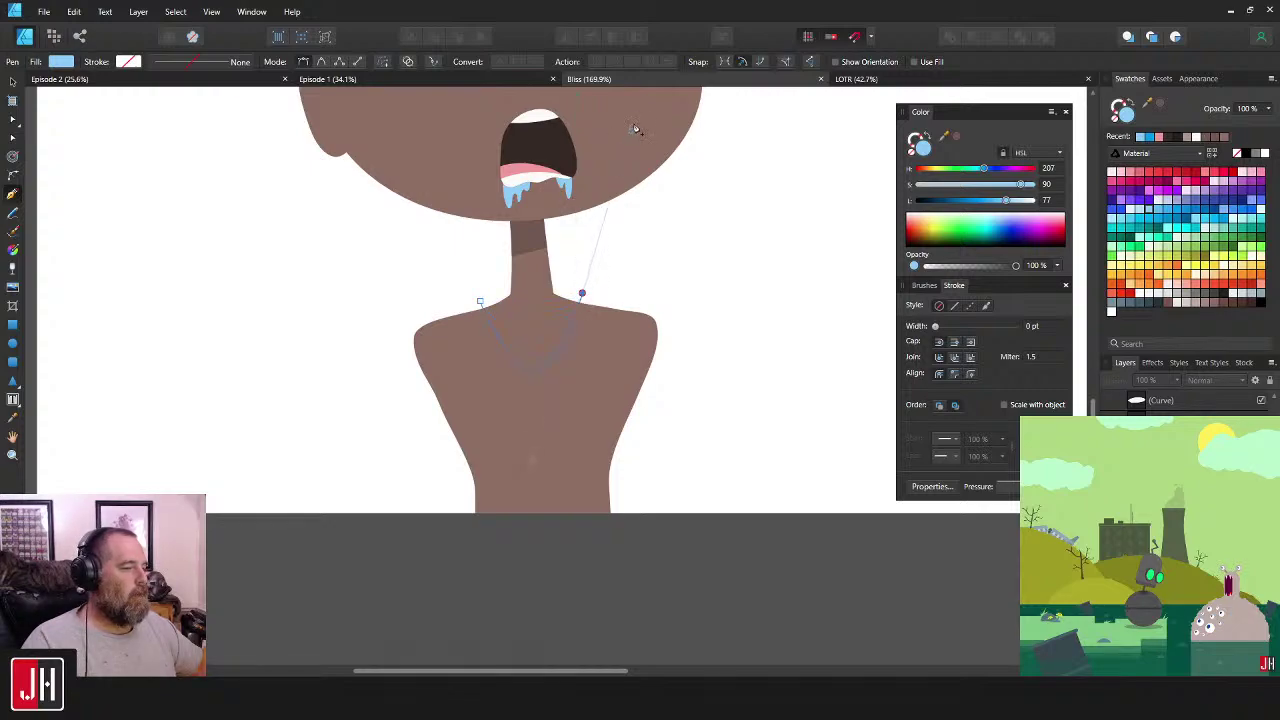
{"action": "scroll", "coordinate": [634, 120], "scroll_direction": "up", "scroll_amount": 3}
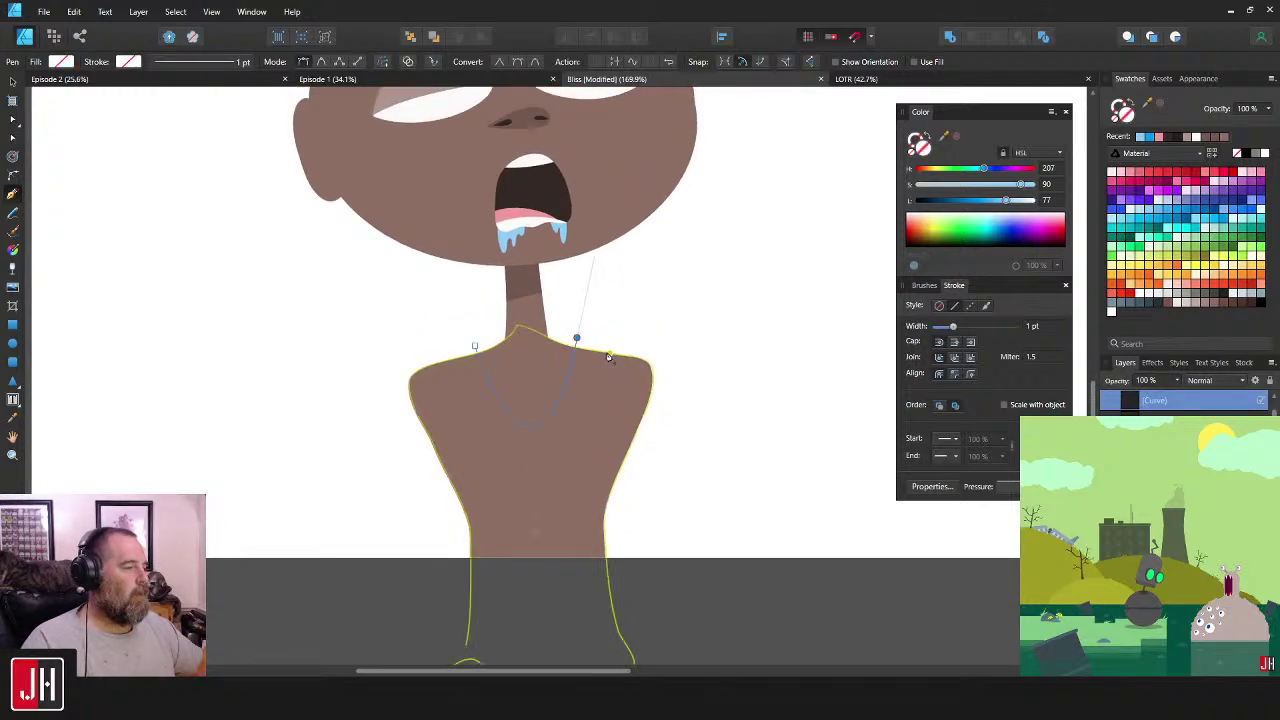
{"action": "left_click", "coordinate": [577, 339], "text": "alt"}
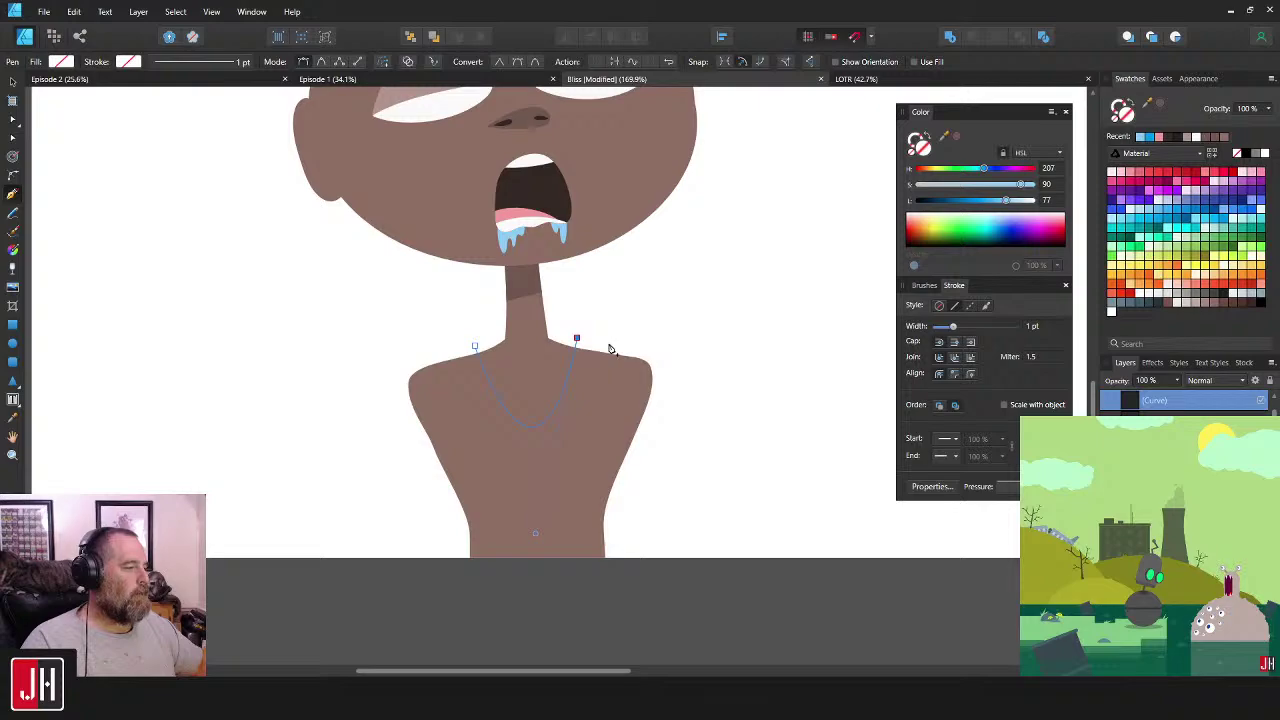
{"action": "scroll", "coordinate": [638, 372], "scroll_direction": "down", "scroll_amount": 3}
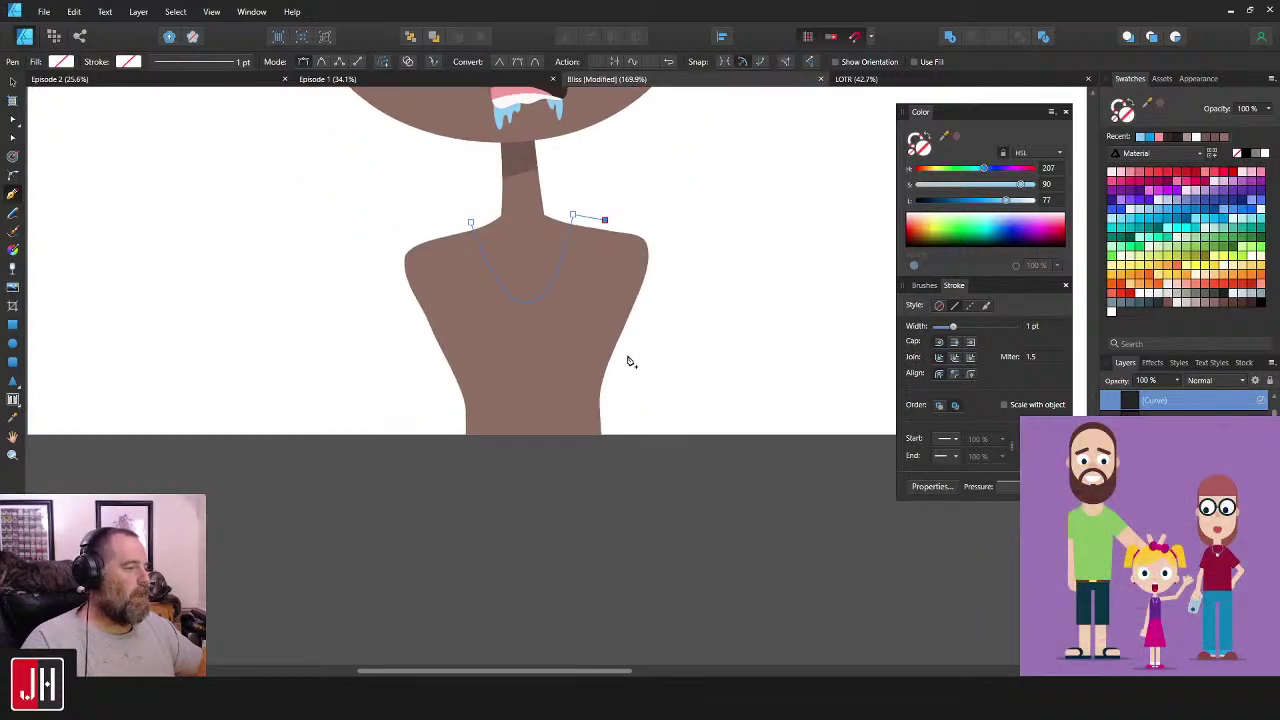
- Continue the tank top outline around both armholes, down the sides and below the artboard edge, closing it at the left strap
{"action": "left_click_drag", "start_coordinate": [627, 357], "coordinate": [676, 381]}
{"action": "left_click_drag", "start_coordinate": [628, 475], "coordinate": [648, 553]}
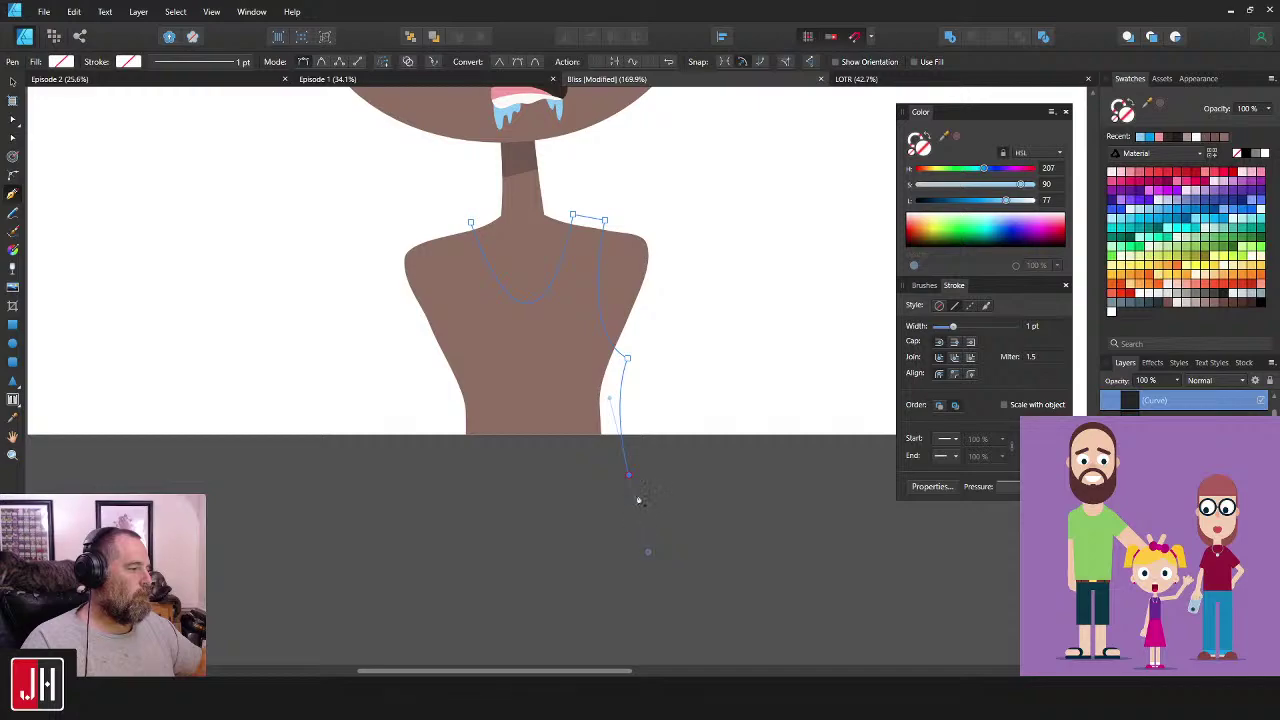
{"action": "left_click", "coordinate": [446, 475]}
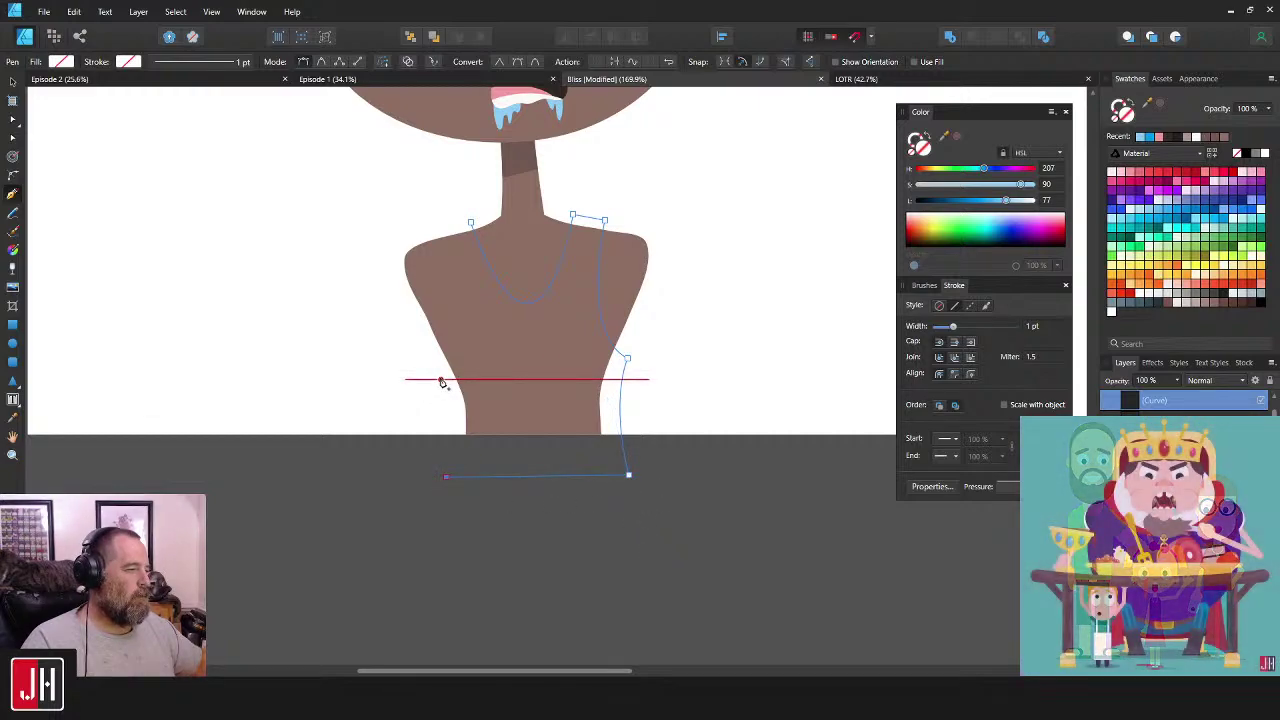
{"action": "left_click_drag", "start_coordinate": [440, 378], "coordinate": [413, 359]}
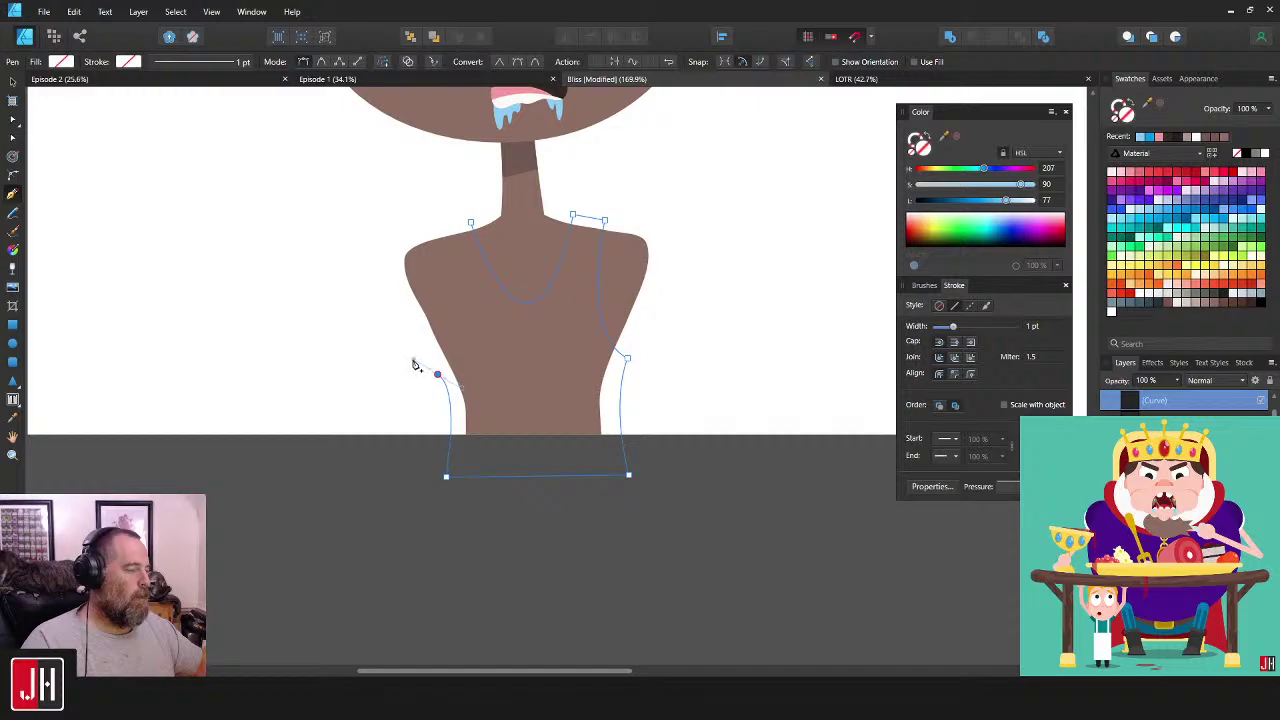
{"action": "left_click", "coordinate": [439, 375], "text": "alt"}
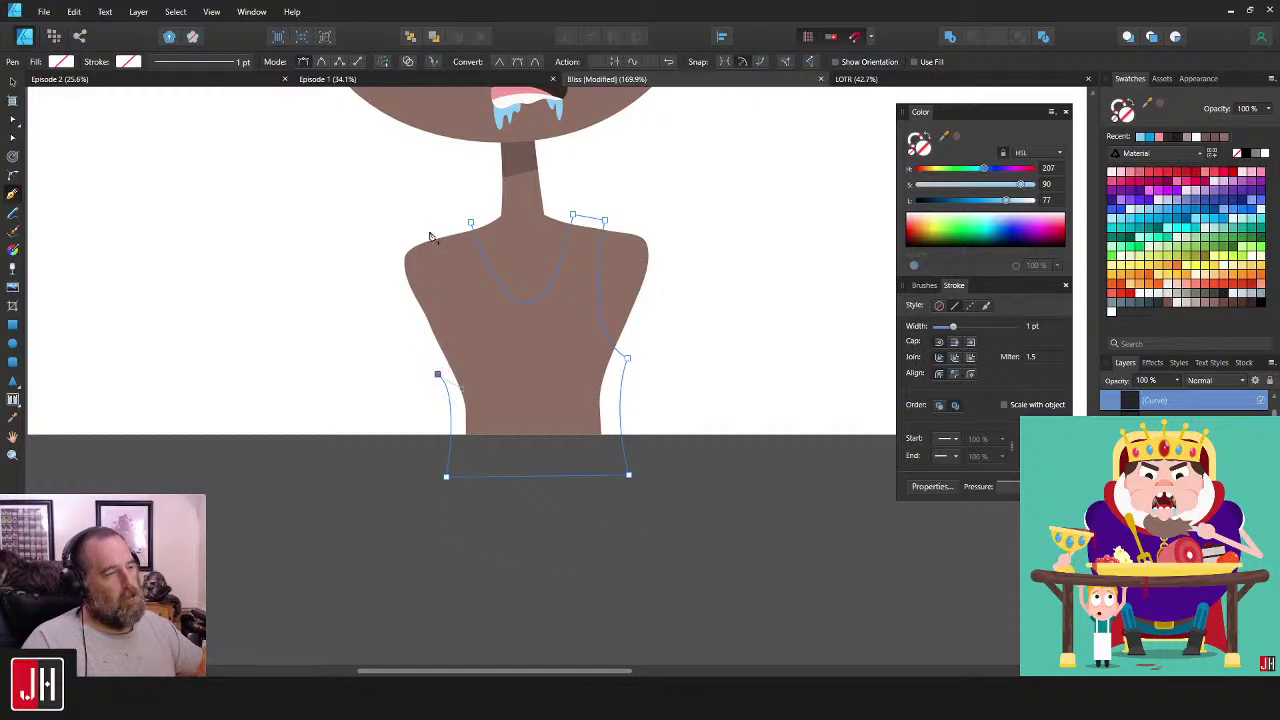
{"action": "left_click_drag", "start_coordinate": [434, 232], "coordinate": [400, 188]}
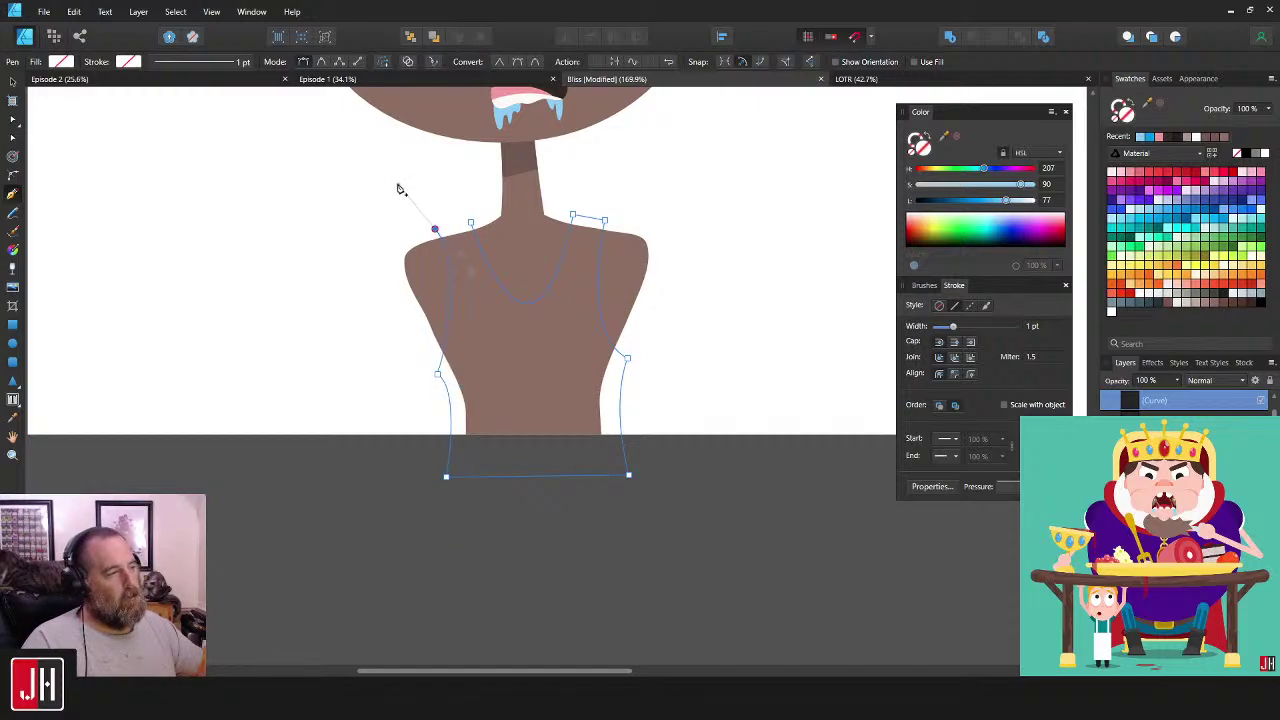
{"action": "left_click", "coordinate": [435, 232]}
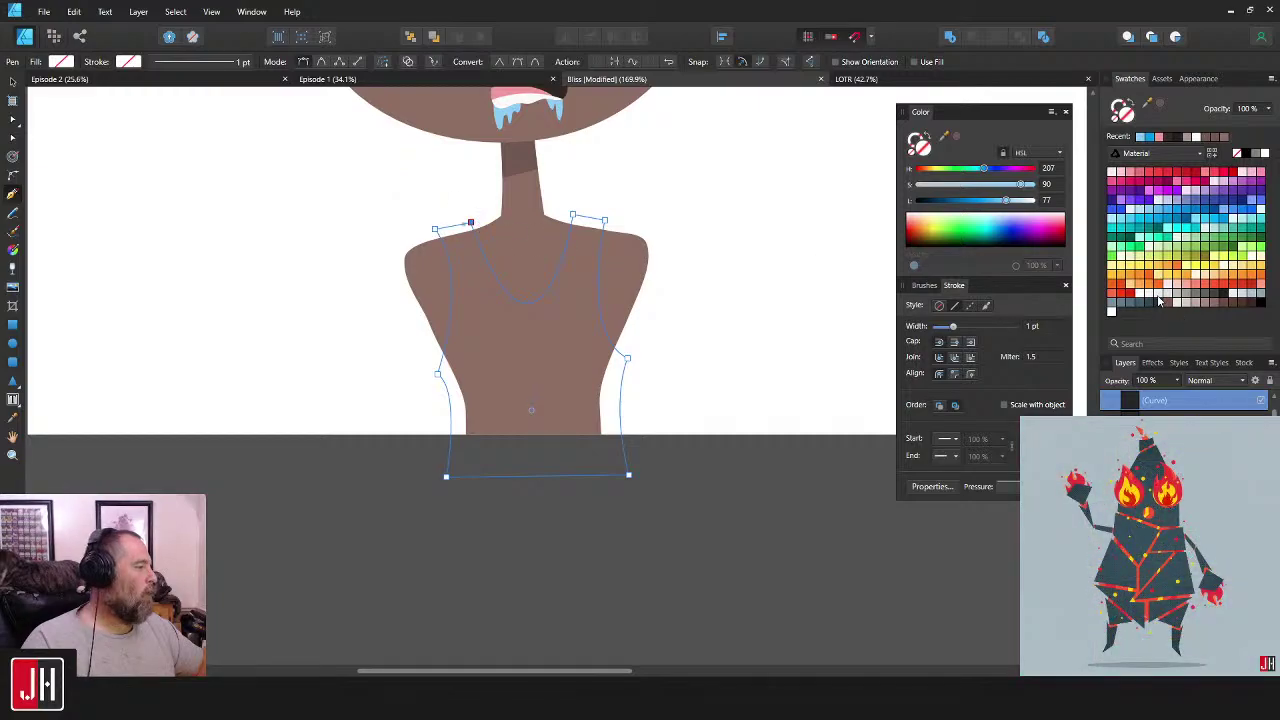
- Fill the tank top with the dark grey Material swatch (H 0, S 0, L 38) and clear the selection
{"action": "left_click", "coordinate": [1150, 298]}
{"action": "left_click", "coordinate": [1206, 302]}
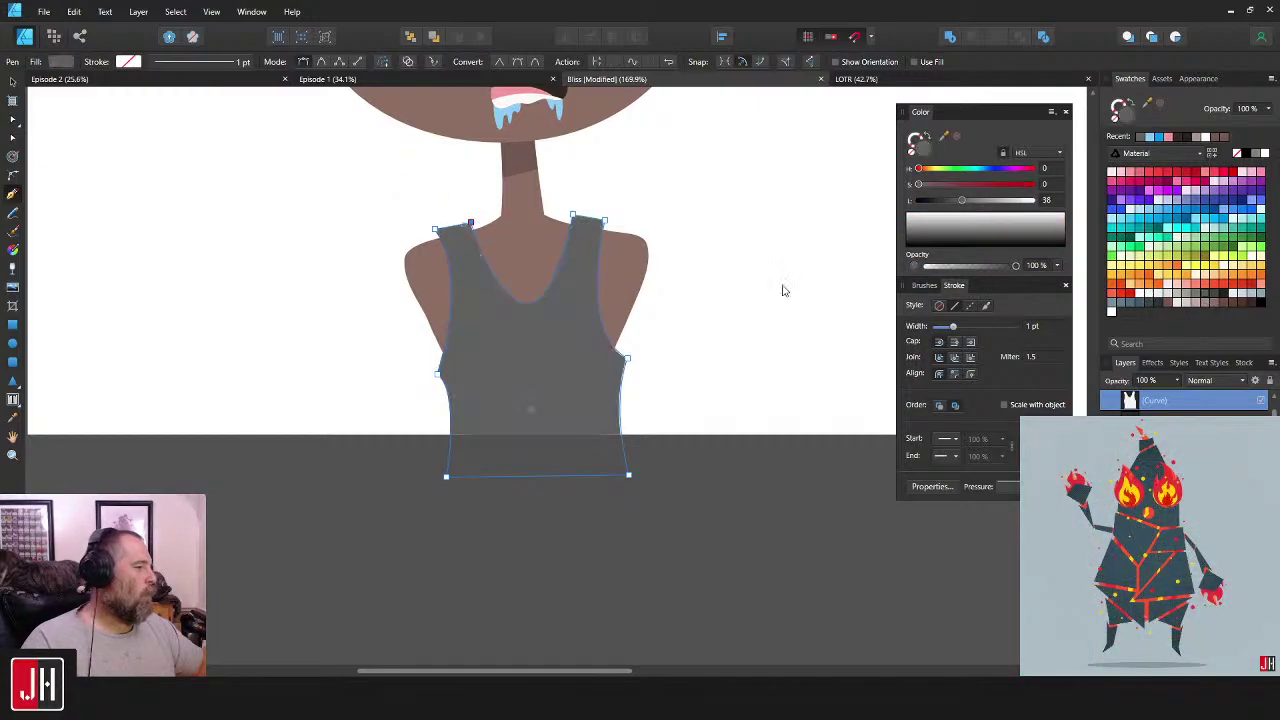
{"action": "key", "text": "v"}
{"action": "left_click", "coordinate": [782, 290]}
{"action": "left_click", "coordinate": [508, 347]}
{"action": "key", "text": "a"}
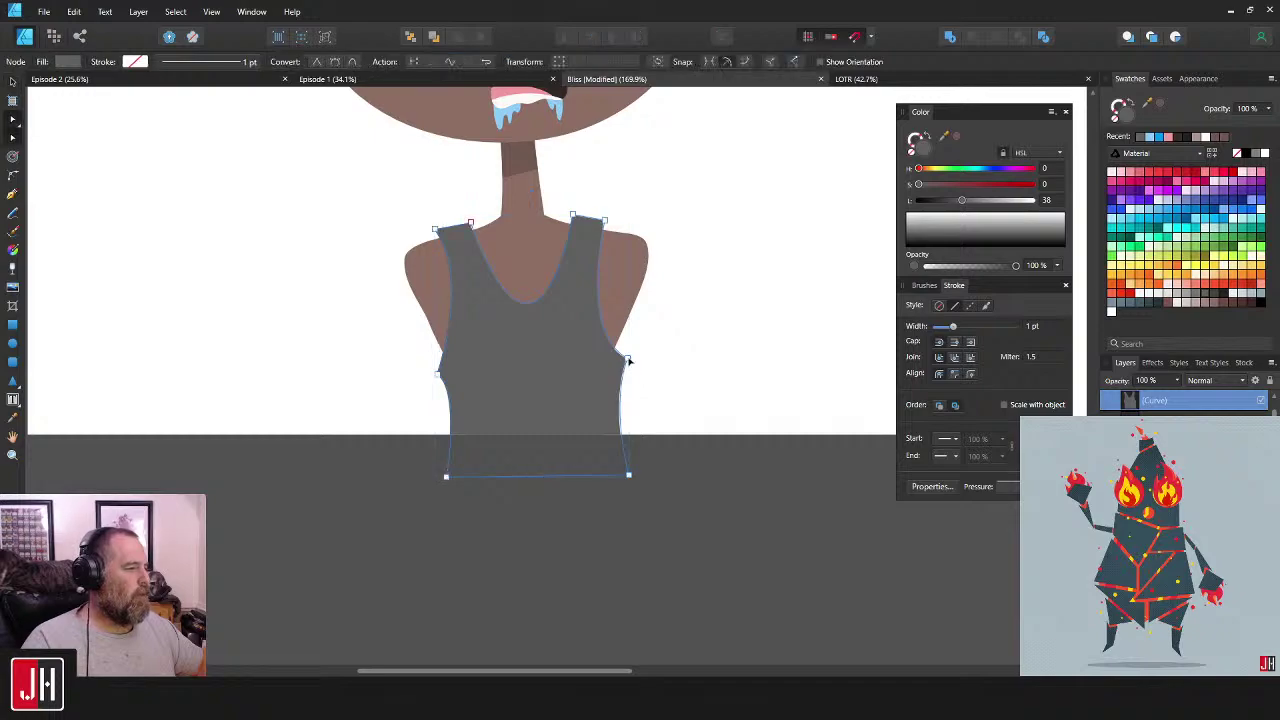
{"action": "key", "text": "v"}
{"action": "left_click", "coordinate": [671, 333]}
- Adjust the tank top's underarm and hem nodes, pulling the right hem corner inward for a narrower fit, and deselect it
{"action": "scroll", "coordinate": [584, 312], "scroll_direction": "down", "scroll_amount": 8}
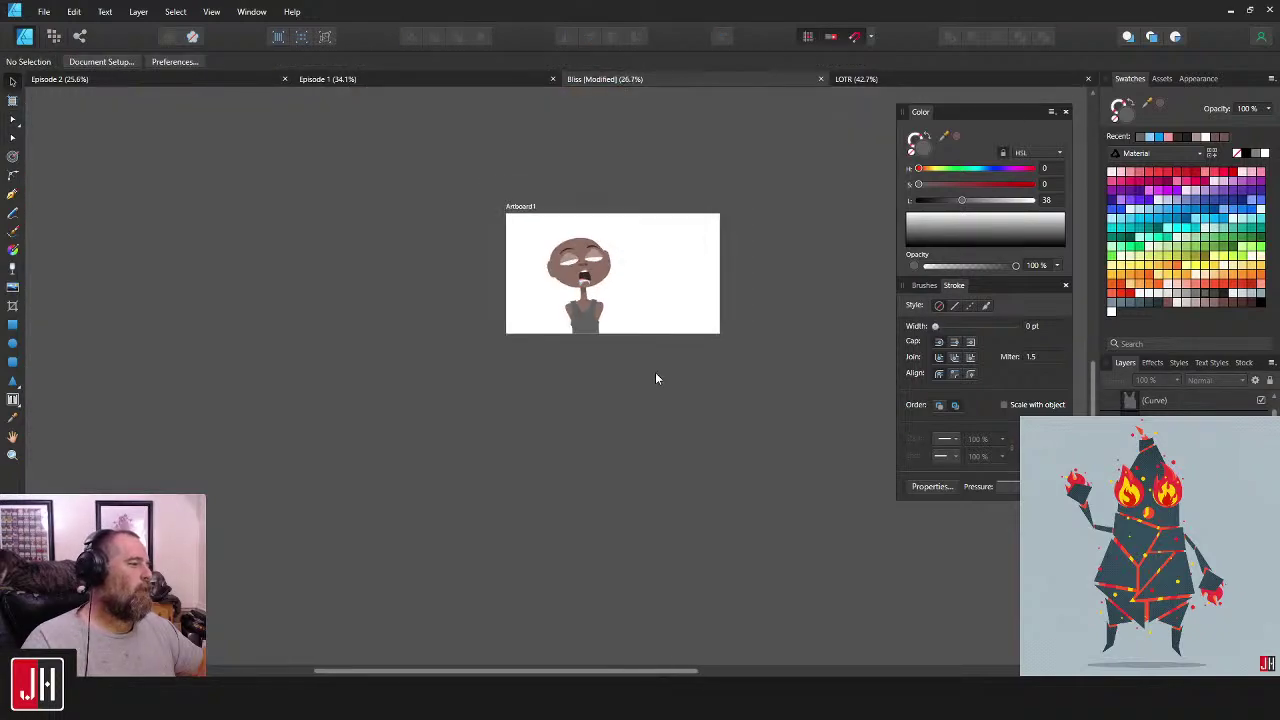
{"action": "scroll", "coordinate": [582, 317], "scroll_direction": "up", "scroll_amount": 5}
{"action": "scroll", "coordinate": [561, 402], "scroll_direction": "up", "scroll_amount": 5}
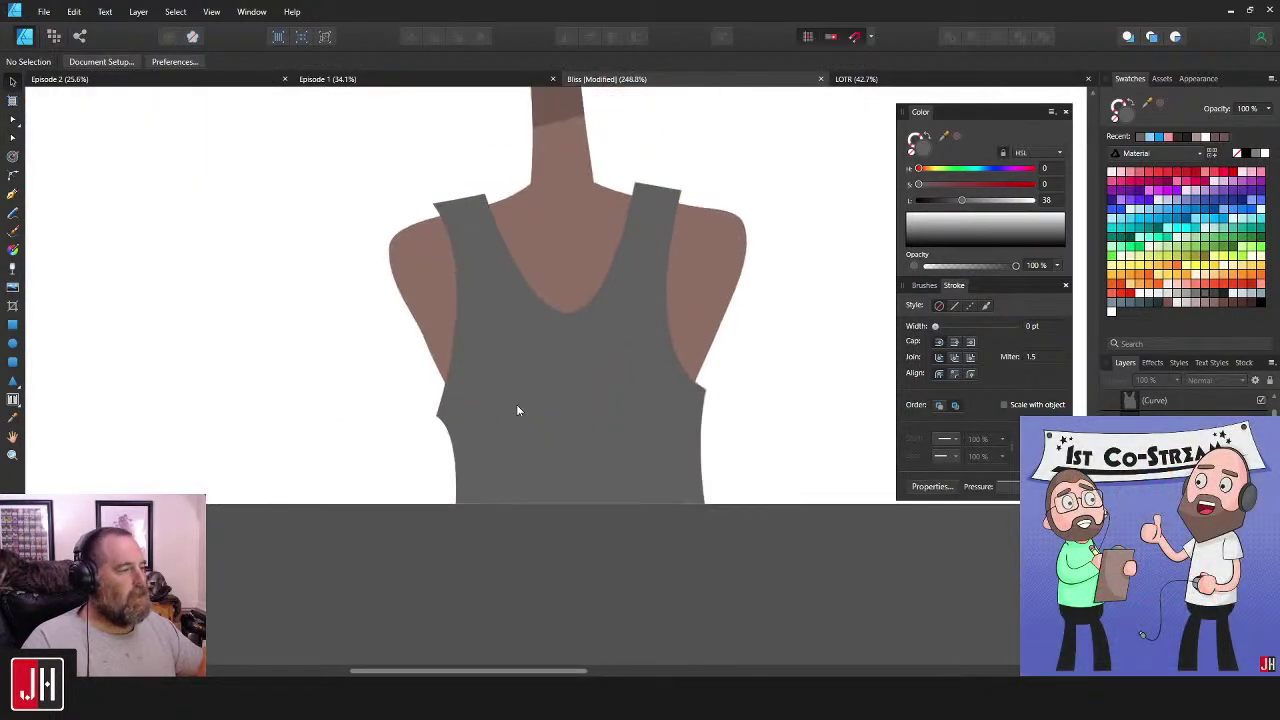
{"action": "left_click", "coordinate": [516, 404]}
{"action": "key", "text": "a"}
{"action": "left_click", "coordinate": [436, 417]}
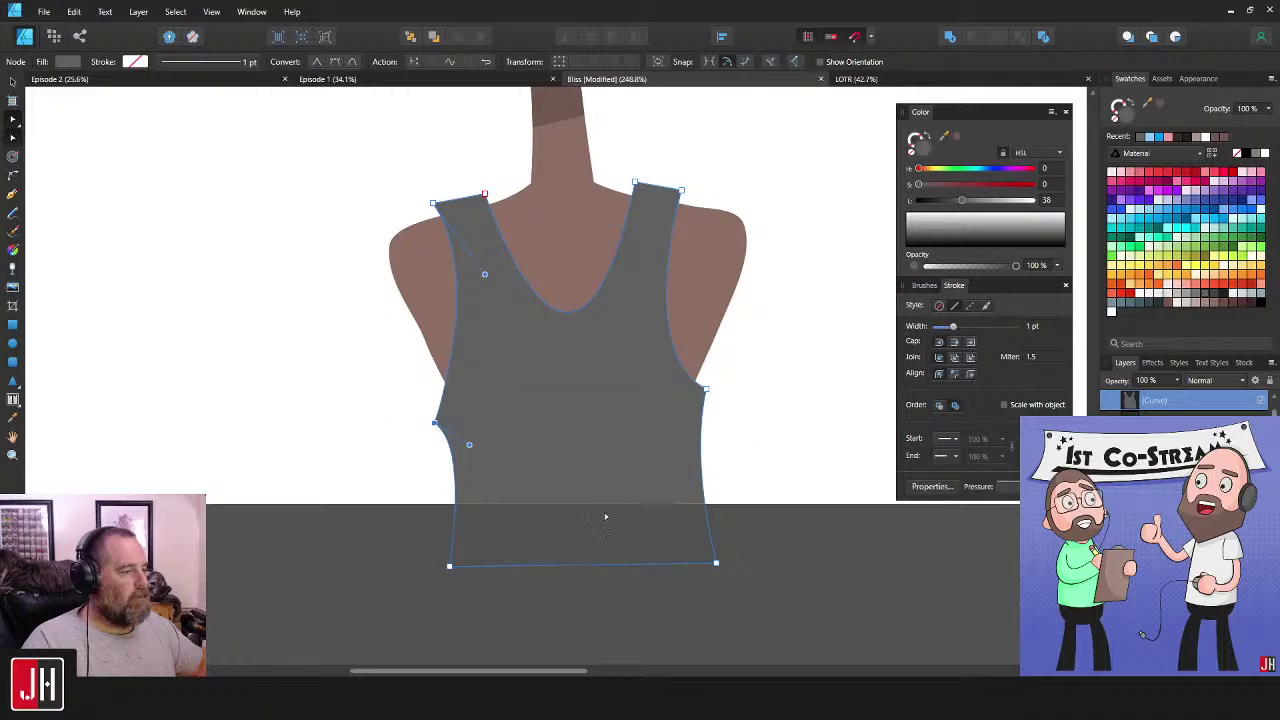
{"action": "scroll", "coordinate": [466, 520], "scroll_direction": "down", "scroll_amount": 1}
{"action": "left_click", "coordinate": [436, 533]}
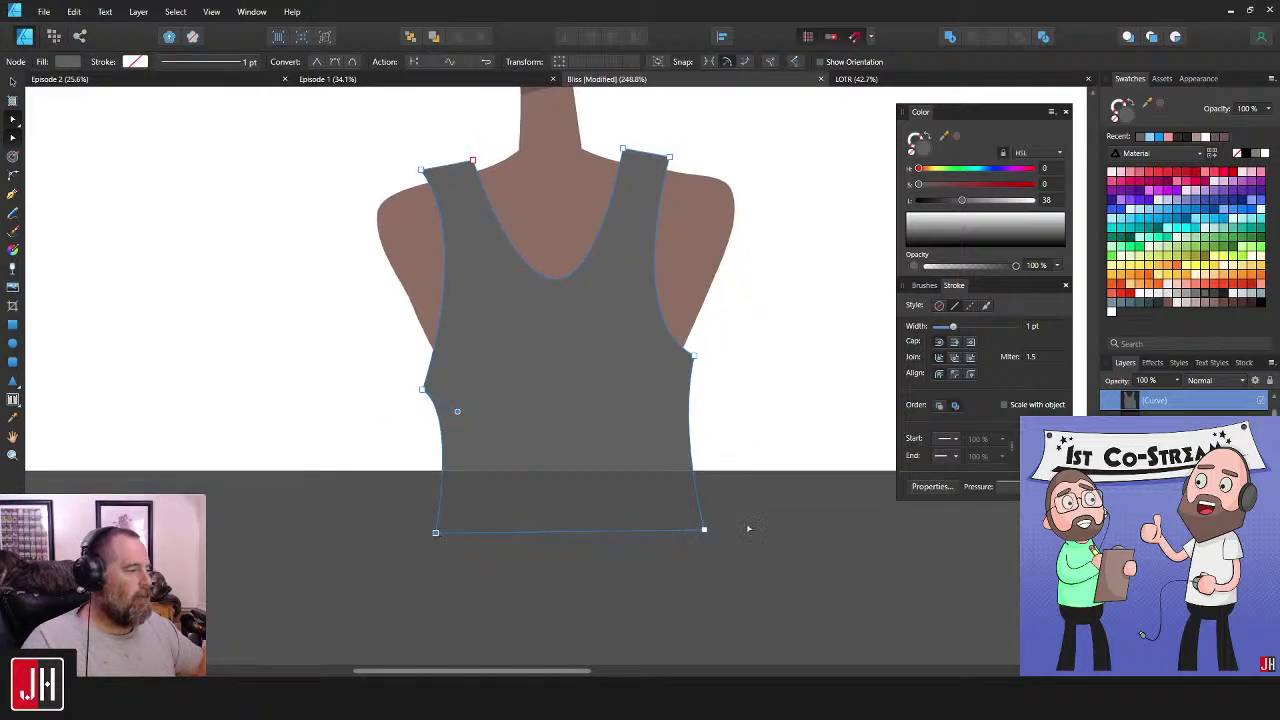
{"action": "left_click_drag", "start_coordinate": [704, 531], "coordinate": [690, 529]}
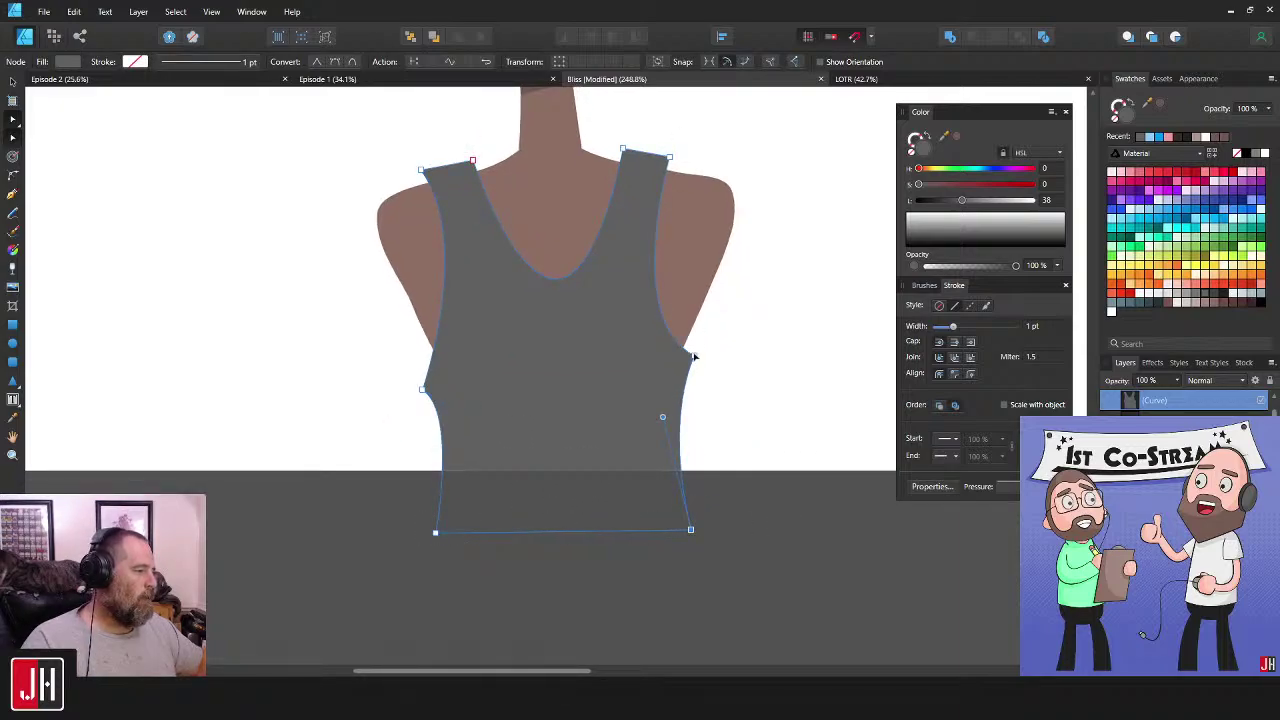
{"action": "left_click_drag", "start_coordinate": [693, 356], "coordinate": [662, 347]}
{"action": "key", "text": "v"}
{"action": "left_click", "coordinate": [723, 326]}
- Nudge the outer corners of both tank top straps closer to the shoulders and deselect the shape
{"action": "scroll", "coordinate": [652, 338], "scroll_direction": "down", "scroll_amount": 6}
{"action": "scroll", "coordinate": [611, 336], "scroll_direction": "up", "scroll_amount": 5}
{"action": "scroll", "coordinate": [613, 341], "scroll_direction": "down", "scroll_amount": 5}
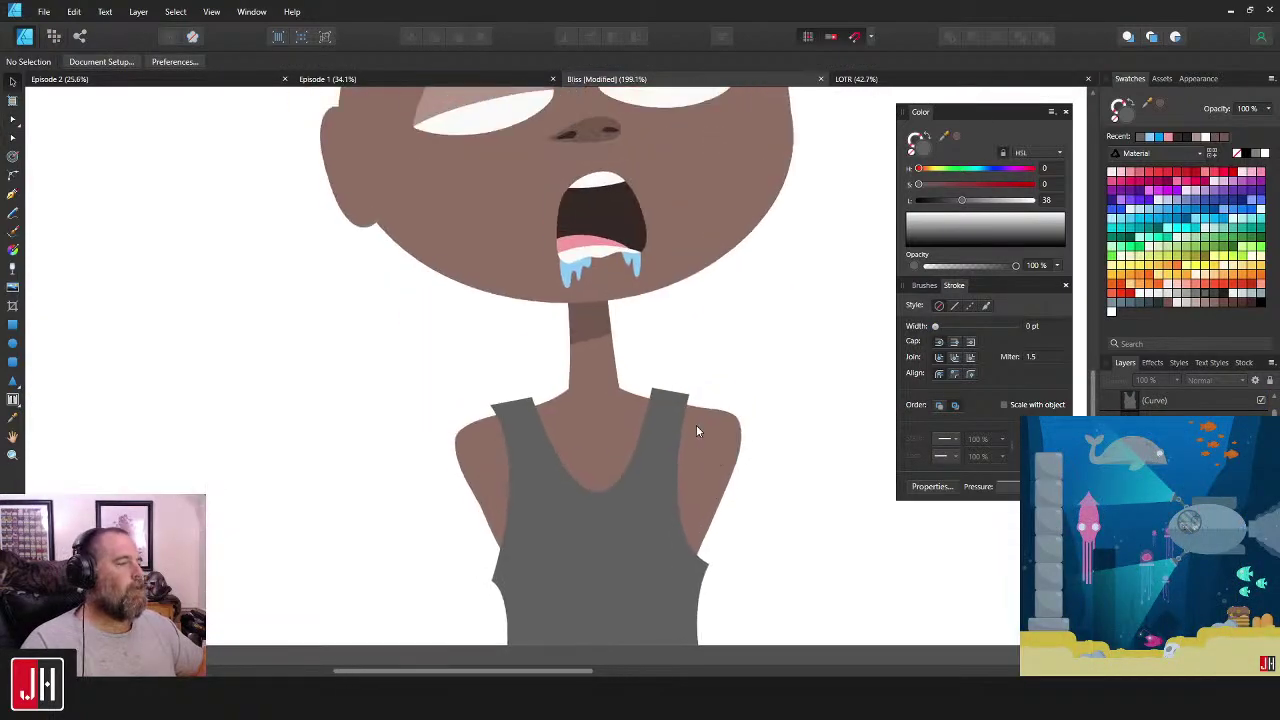
{"action": "scroll", "coordinate": [657, 423], "scroll_direction": "up", "scroll_amount": 2}
{"action": "scroll", "coordinate": [652, 394], "scroll_direction": "down", "scroll_amount": 1}
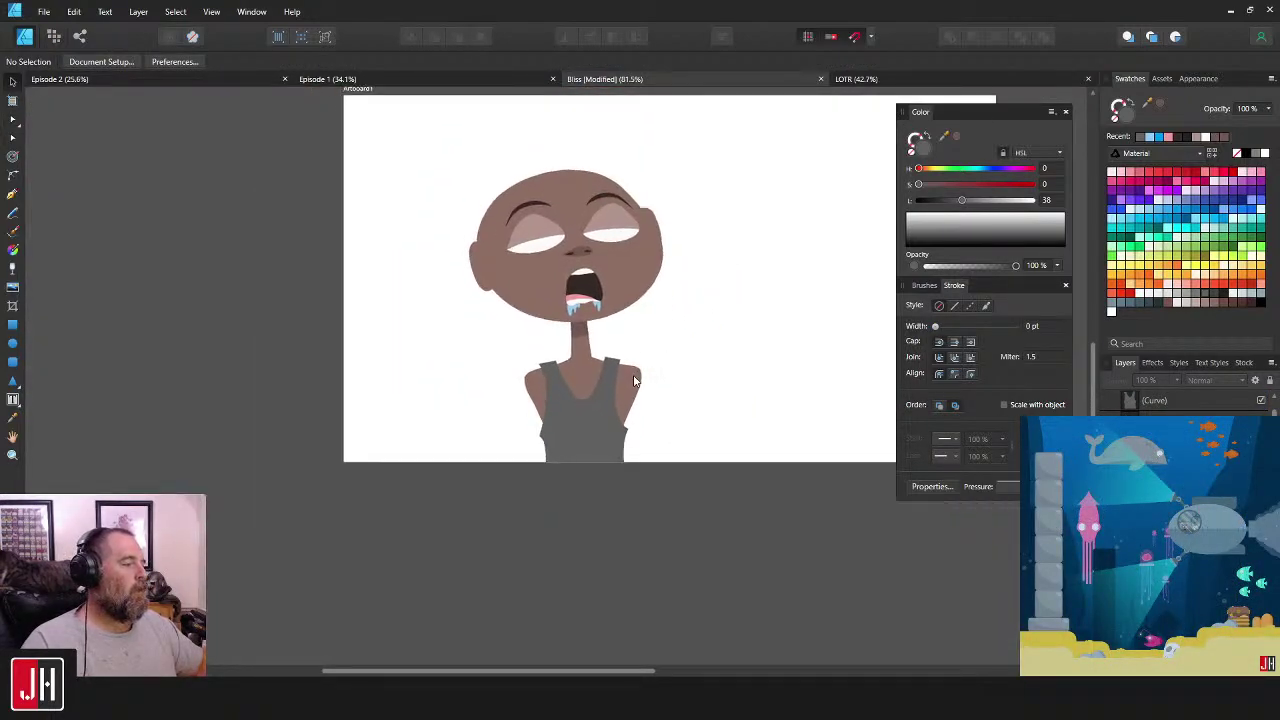
{"action": "scroll", "coordinate": [638, 380], "scroll_direction": "up", "scroll_amount": 3}
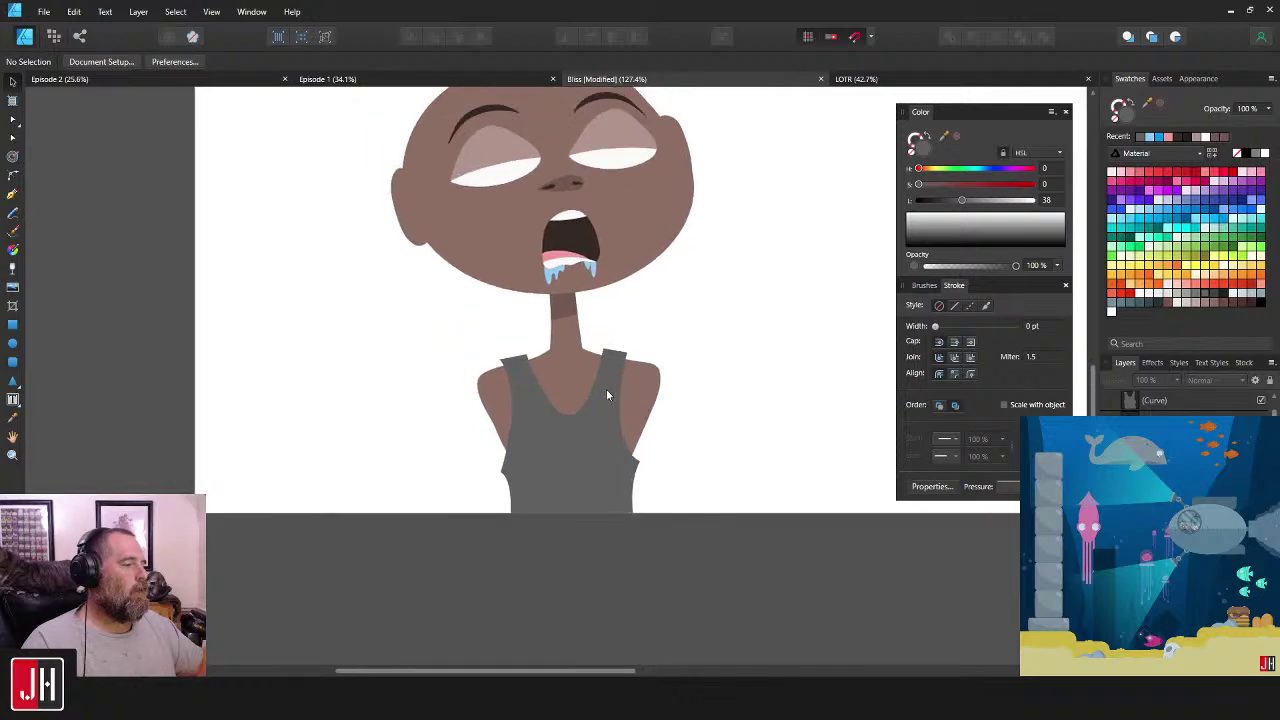
{"action": "scroll", "coordinate": [562, 370], "scroll_direction": "up", "scroll_amount": 6}
{"action": "left_click", "coordinate": [397, 344]}
{"action": "key", "text": "a"}
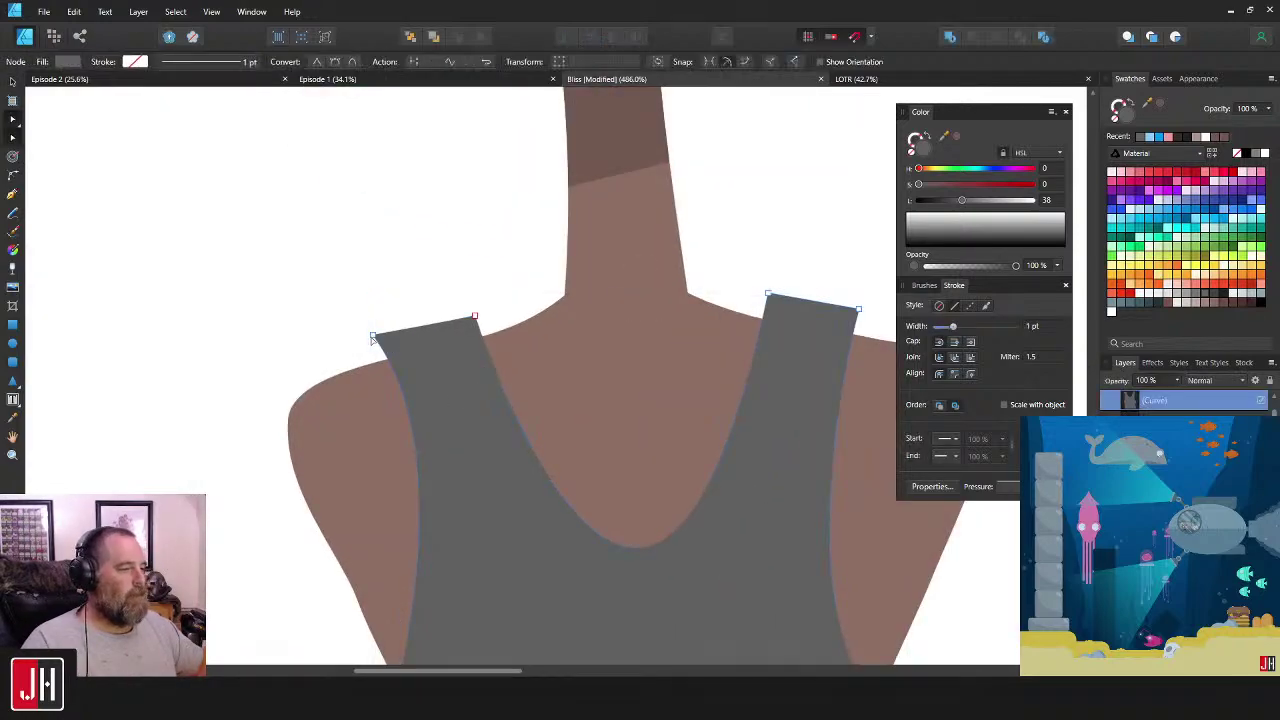
{"action": "left_click", "coordinate": [377, 343]}
{"action": "scroll", "coordinate": [377, 346], "scroll_direction": "right", "scroll_amount": 3}
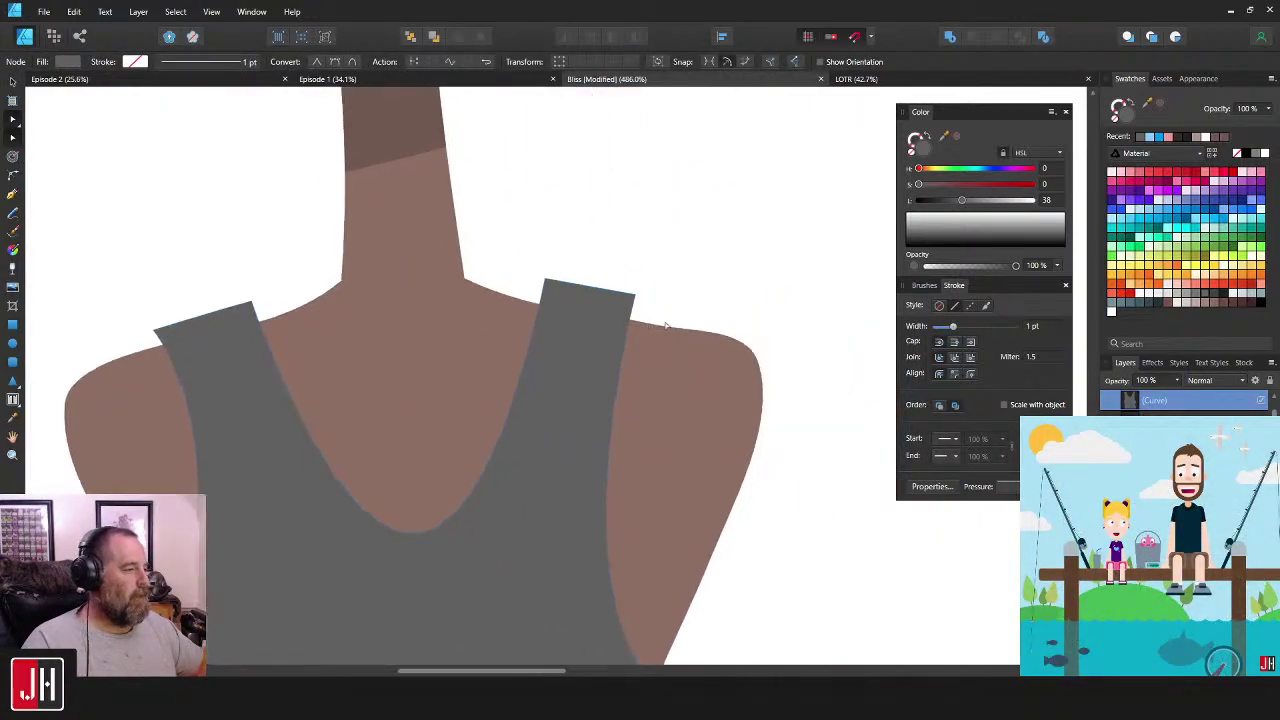
{"action": "left_click_drag", "start_coordinate": [534, 261], "coordinate": [640, 310]}
{"action": "left_click", "coordinate": [641, 303]}
{"action": "key", "text": "v"}
{"action": "left_click", "coordinate": [687, 266]}
{"action": "scroll", "coordinate": [677, 315], "scroll_direction": "down", "scroll_amount": 11}
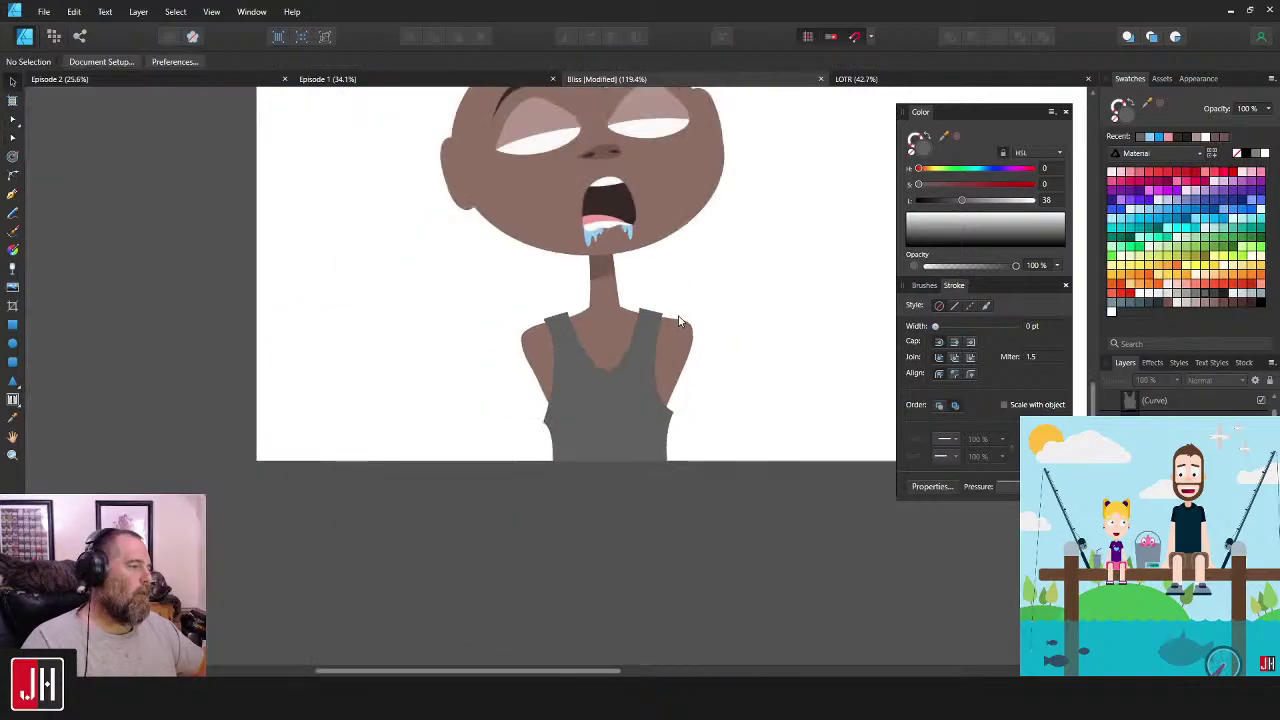
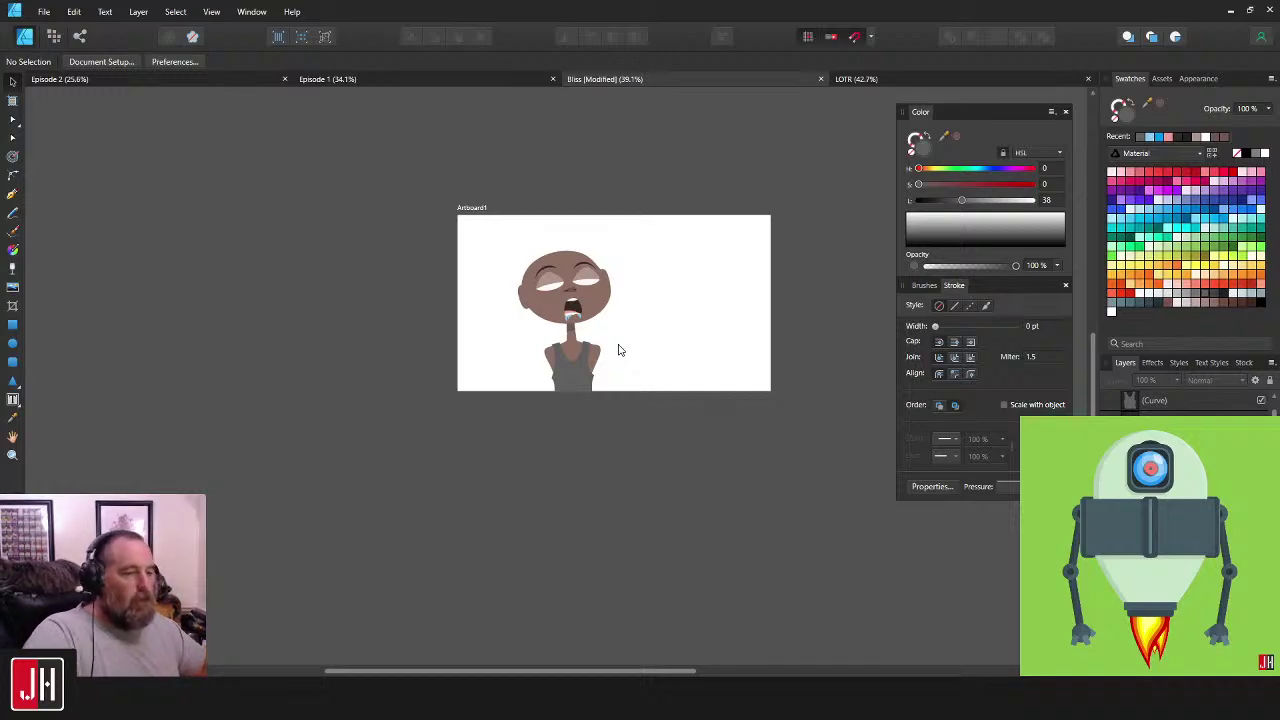
{"action": "scroll", "coordinate": [593, 338], "scroll_direction": "up", "scroll_amount": 6}
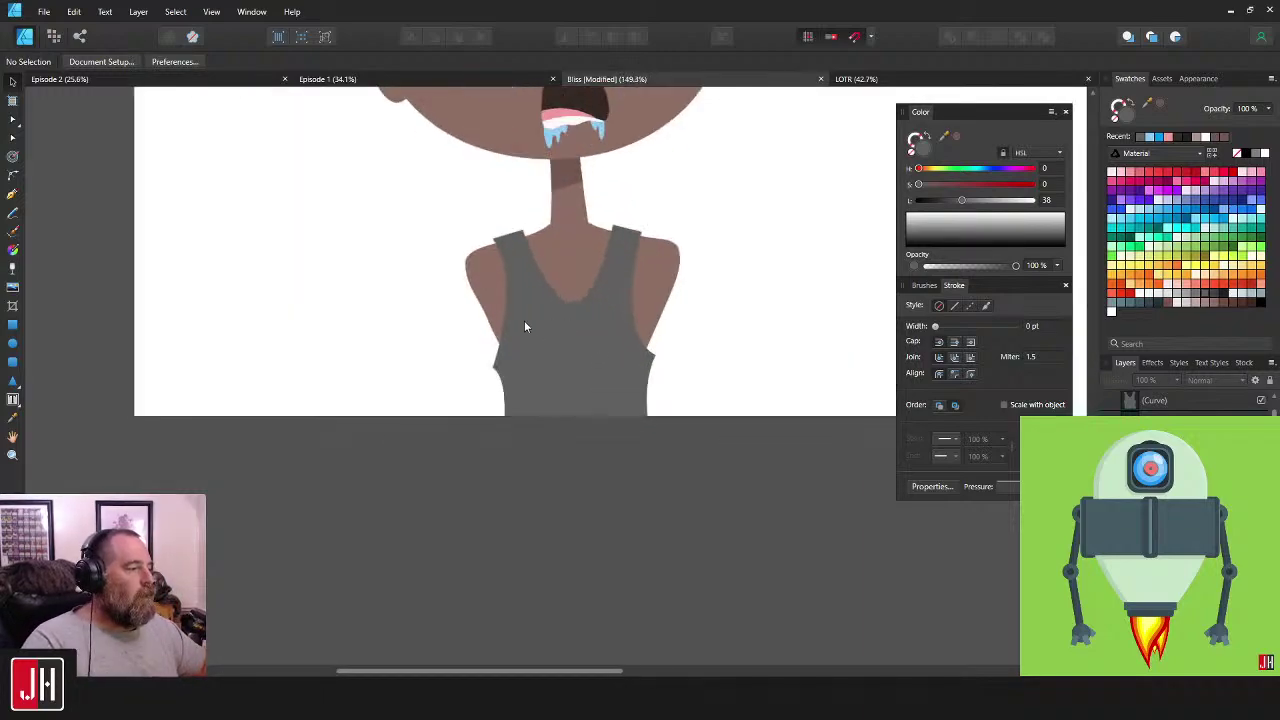
{"action": "left_click", "coordinate": [528, 334]}
{"action": "key", "text": "a"}
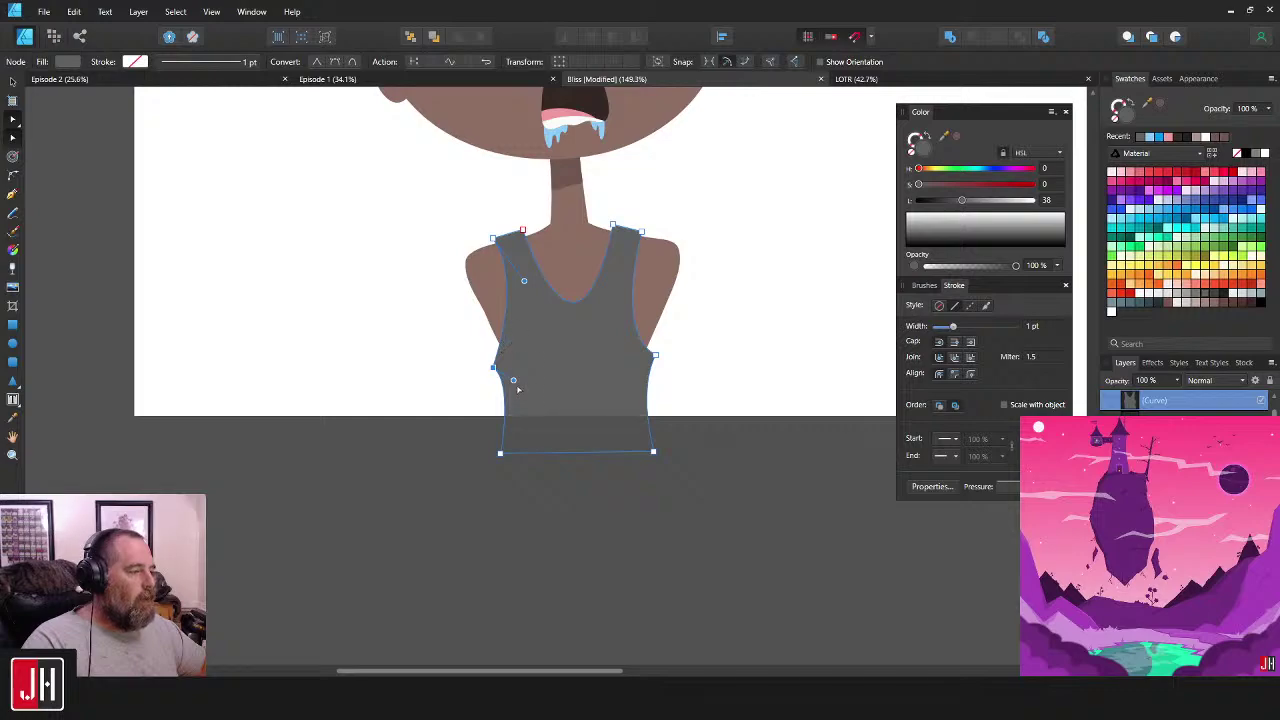
{"action": "key", "text": "v"}
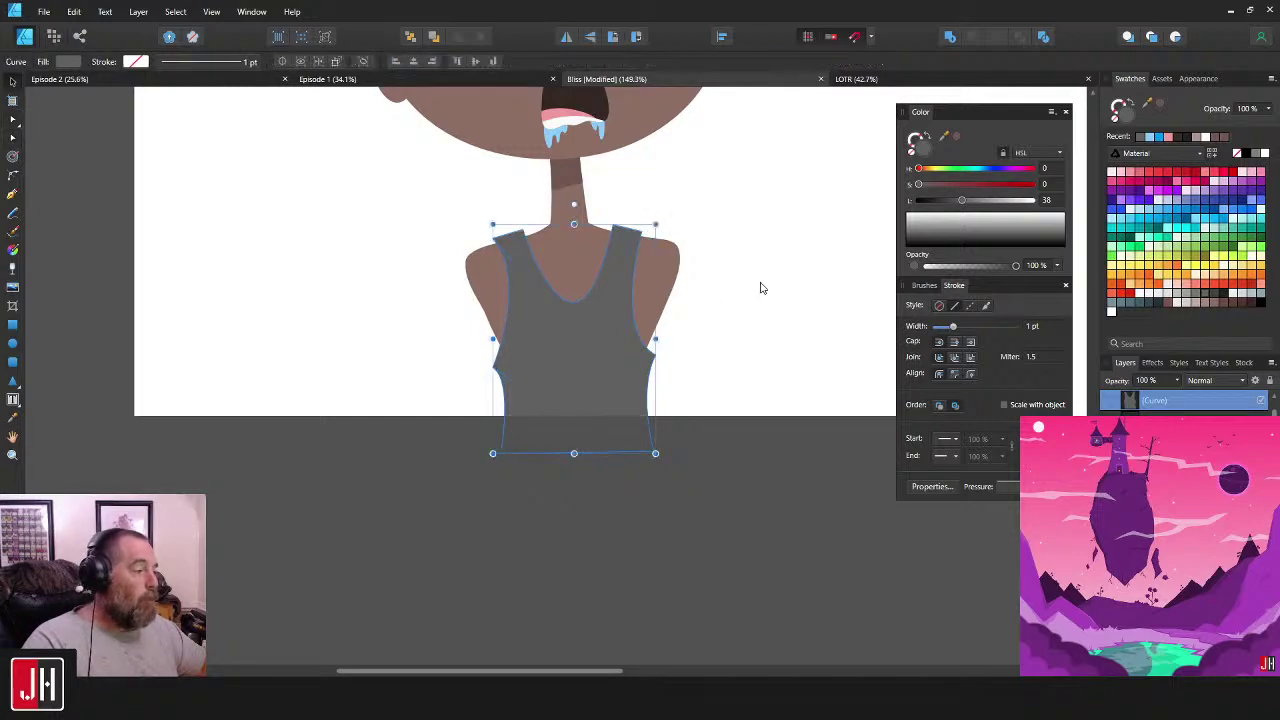
{"action": "left_click", "coordinate": [761, 285]}
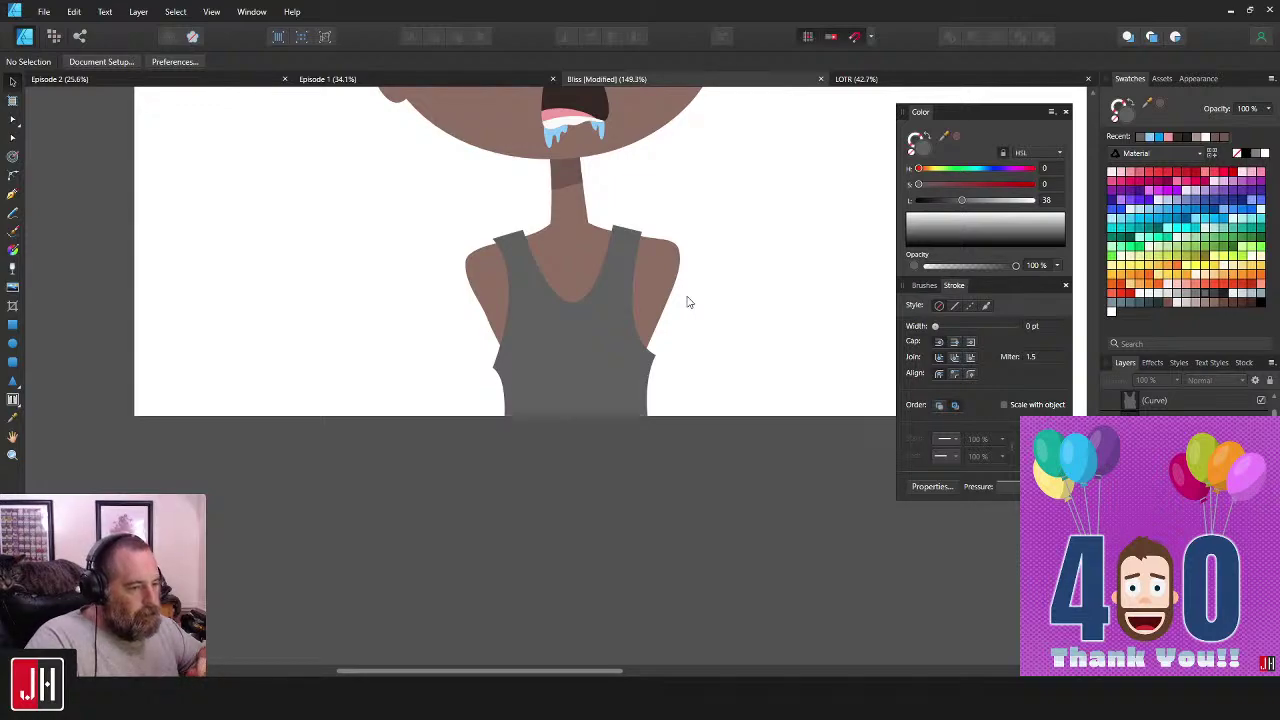
- Save the Bliss document
{"action": "scroll", "coordinate": [687, 302], "scroll_direction": "down", "scroll_amount": 5}
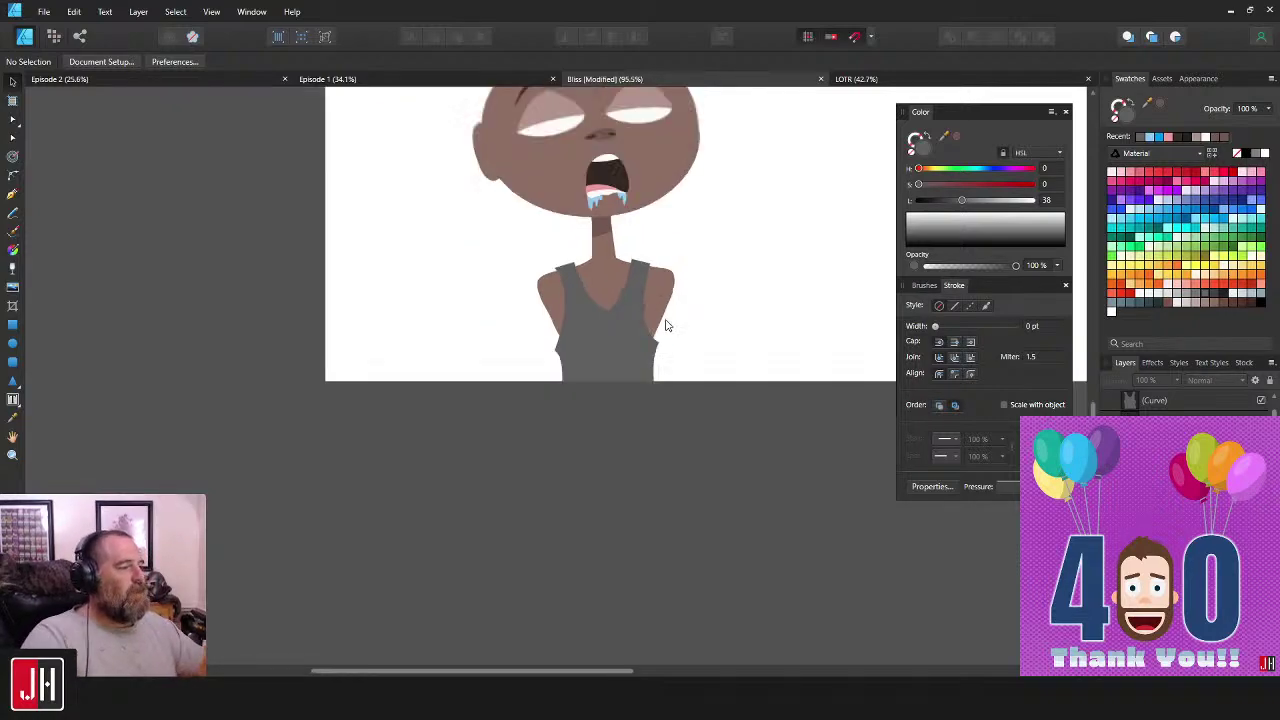
{"action": "scroll", "coordinate": [677, 320], "scroll_direction": "up", "scroll_amount": 1}
{"action": "key", "text": "ctrl+s"}
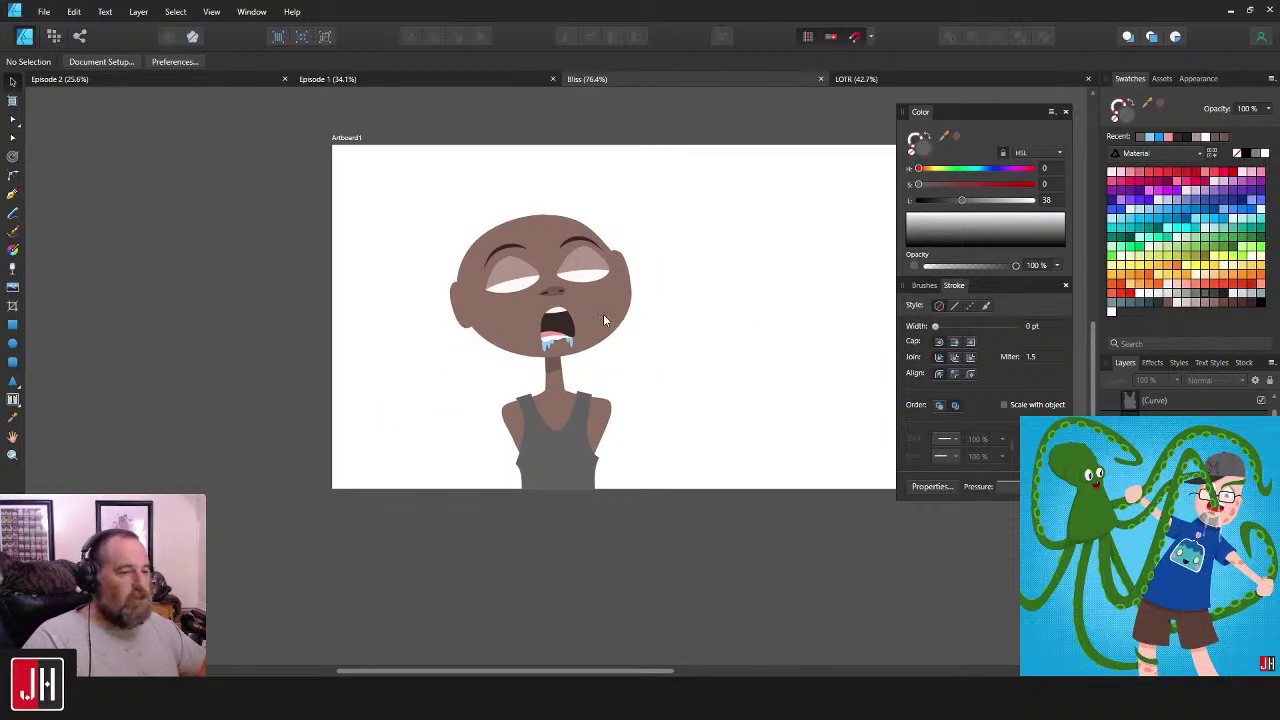
- Refine the tank top's left armhole curve with the underarm node's handle, then deselect the shape and save the document
{"action": "scroll", "coordinate": [578, 402], "scroll_direction": "up", "scroll_amount": 5}
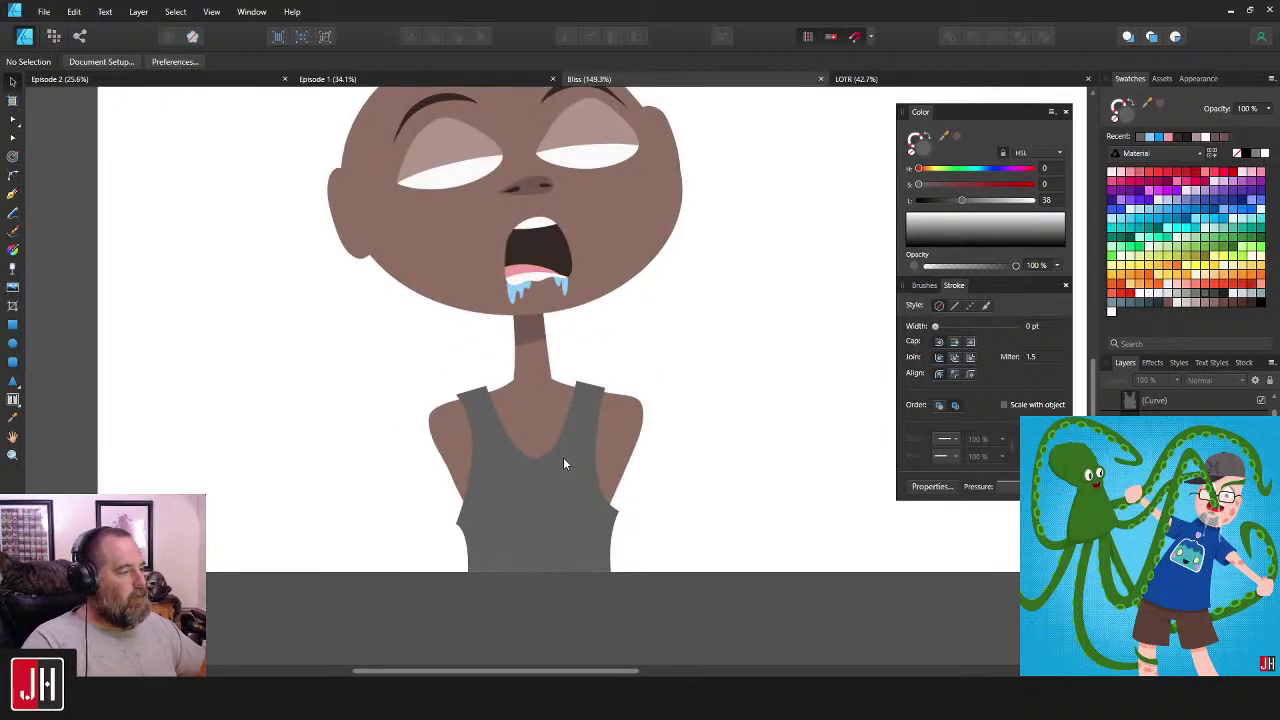
{"action": "left_click_drag", "start_coordinate": [591, 453], "coordinate": [620, 422]}
{"action": "left_click", "coordinate": [540, 459]}
{"action": "key", "text": "a"}
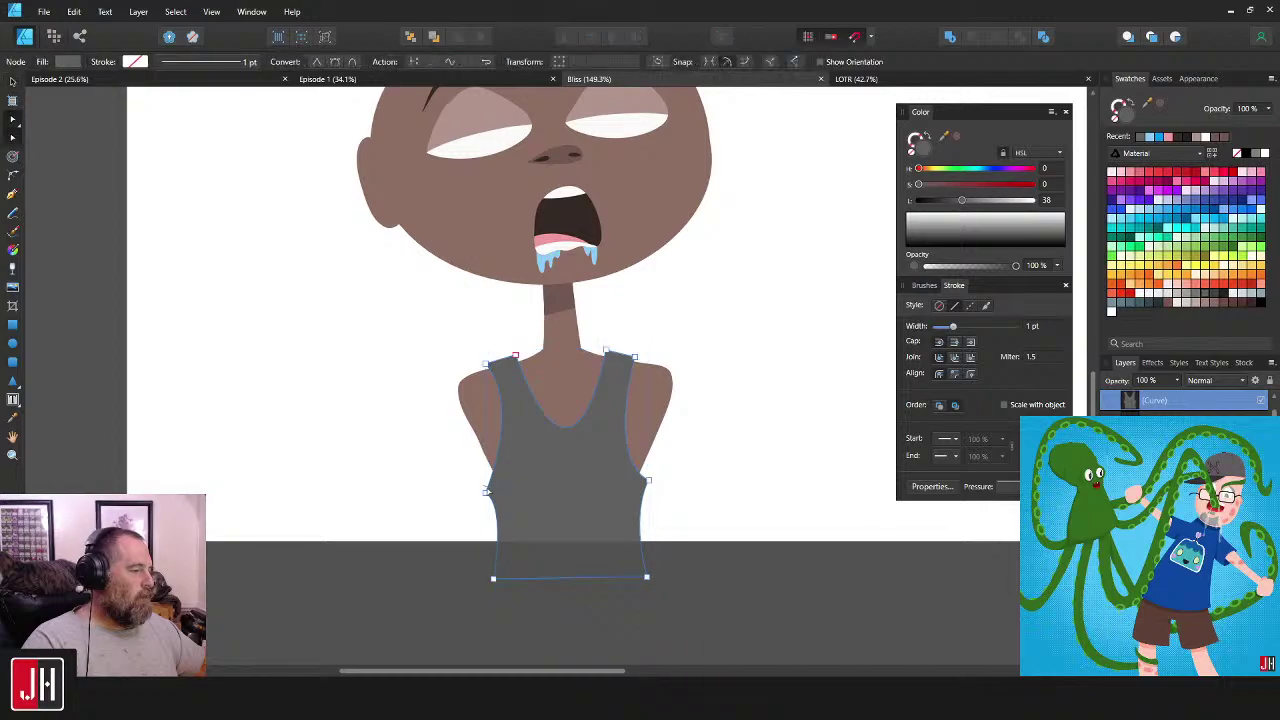
{"action": "left_click", "coordinate": [486, 491]}
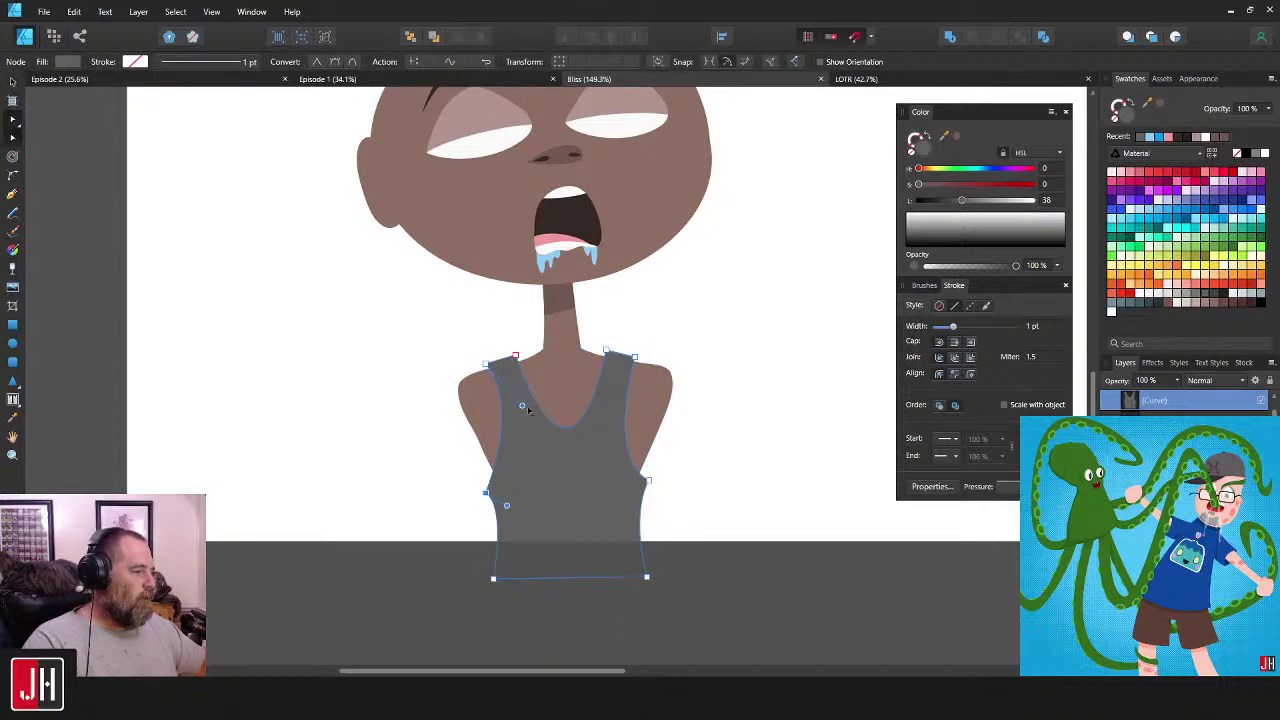
{"action": "left_click_drag", "start_coordinate": [528, 408], "coordinate": [532, 413]}
{"action": "key", "text": "v"}
{"action": "left_click", "coordinate": [737, 314]}
{"action": "scroll", "coordinate": [682, 373], "scroll_direction": "down", "scroll_amount": 6}
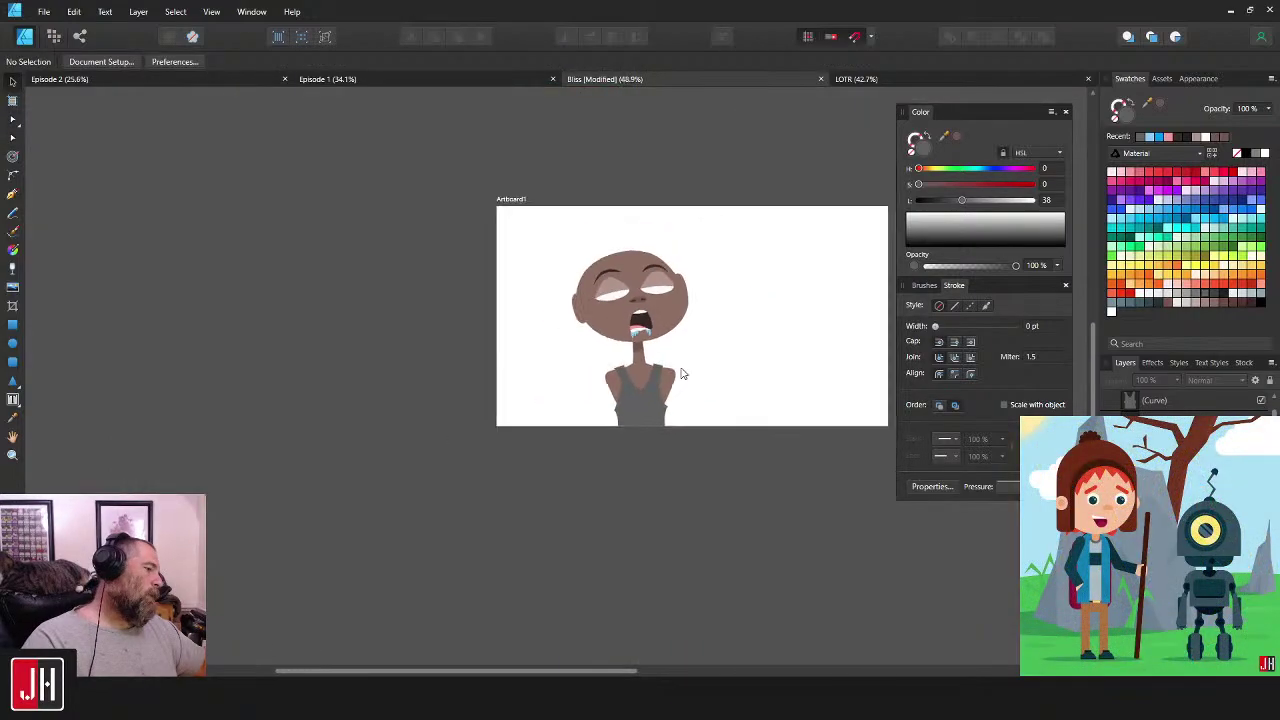
{"action": "scroll", "coordinate": [672, 375], "scroll_direction": "up", "scroll_amount": 2}
- Draw a closed Pen shape that curves just below the tank top's neckline from strap to strap and closes across the neck
{"action": "scroll", "coordinate": [672, 376], "scroll_direction": "up", "scroll_amount": 6}
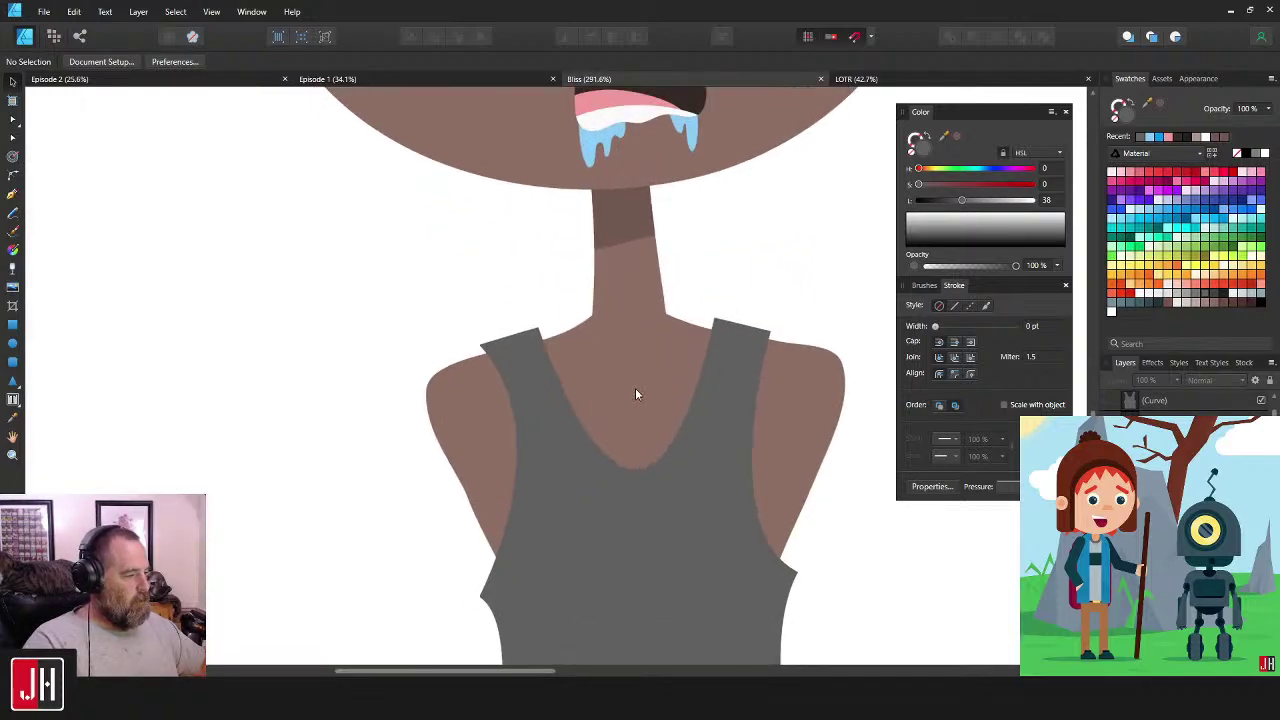
{"action": "left_click_drag", "start_coordinate": [635, 388], "coordinate": [595, 398]}
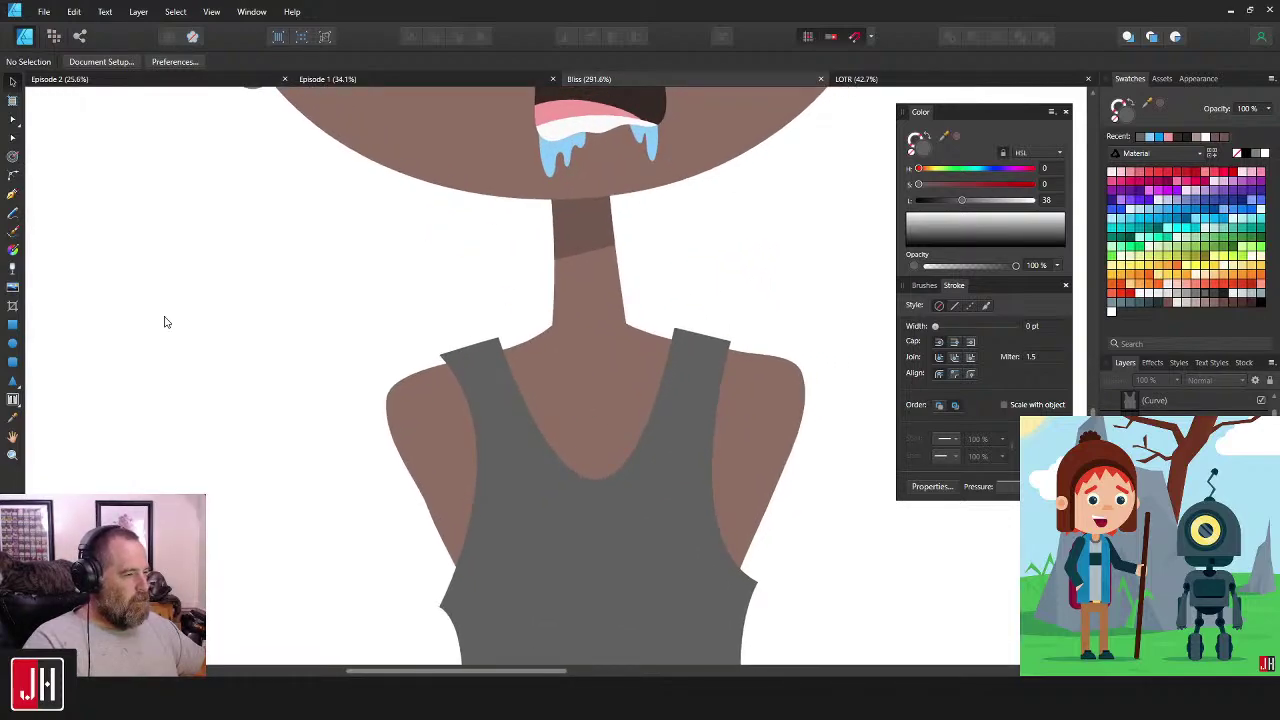
{"action": "left_click", "coordinate": [13, 196]}
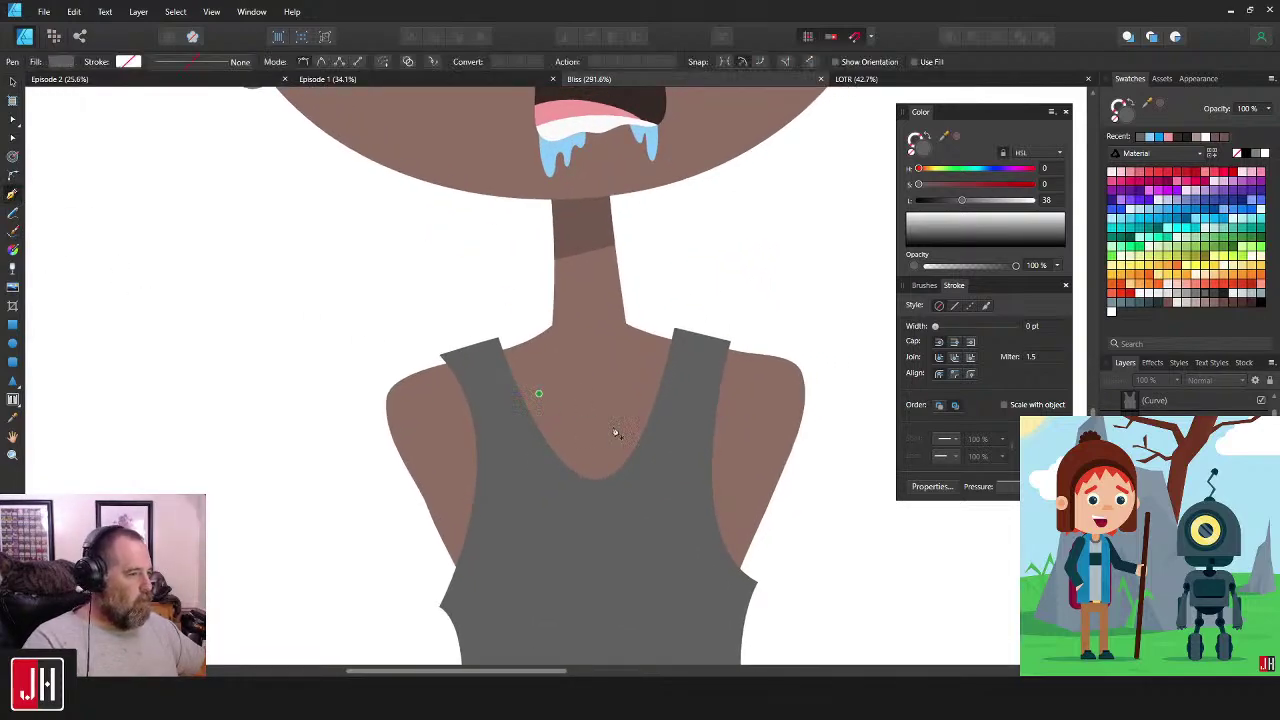
{"action": "left_click", "coordinate": [487, 345]}
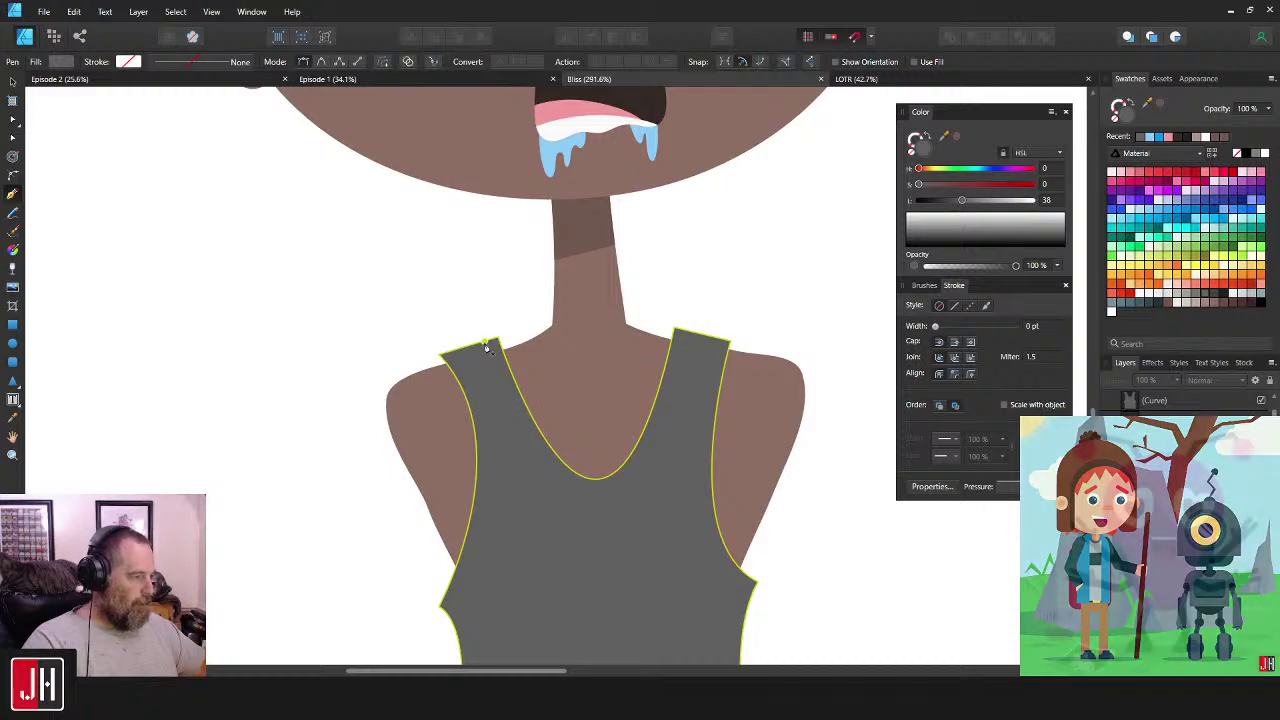
{"action": "left_click", "coordinate": [485, 343]}
{"action": "left_click_drag", "start_coordinate": [598, 497], "coordinate": [670, 496]}
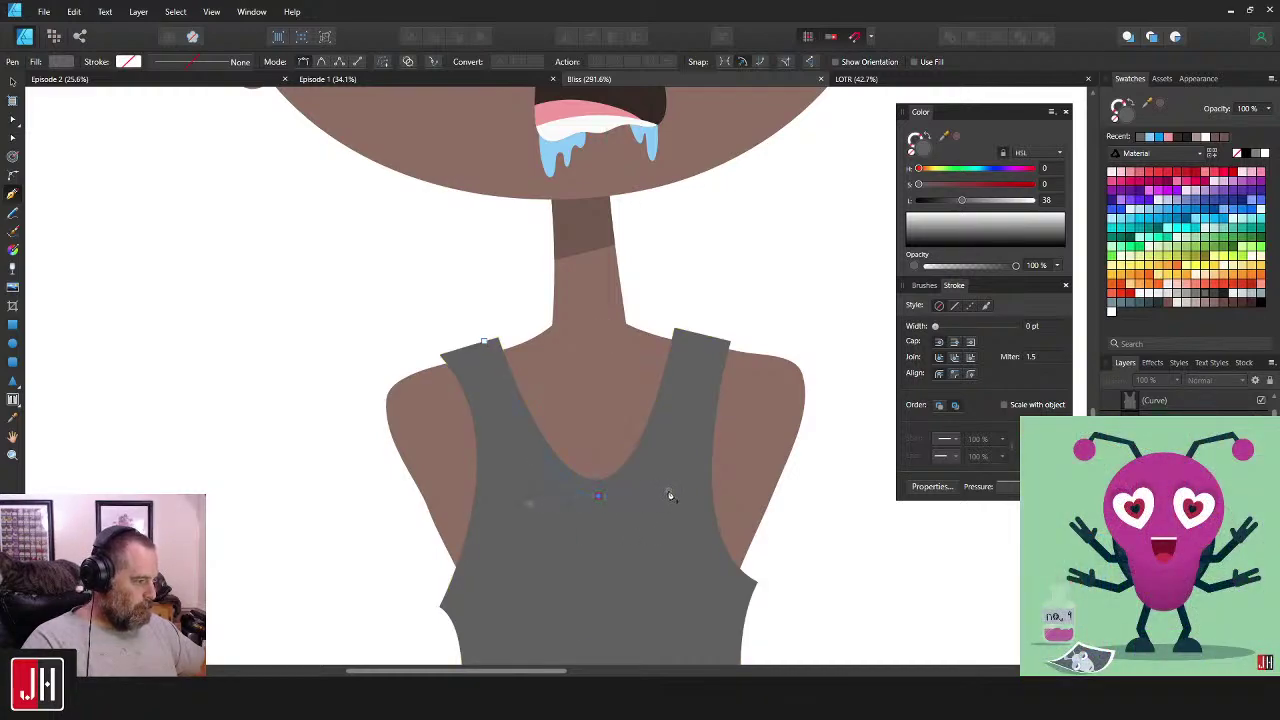
{"action": "left_click", "coordinate": [689, 333]}
{"action": "left_click", "coordinate": [664, 298]}
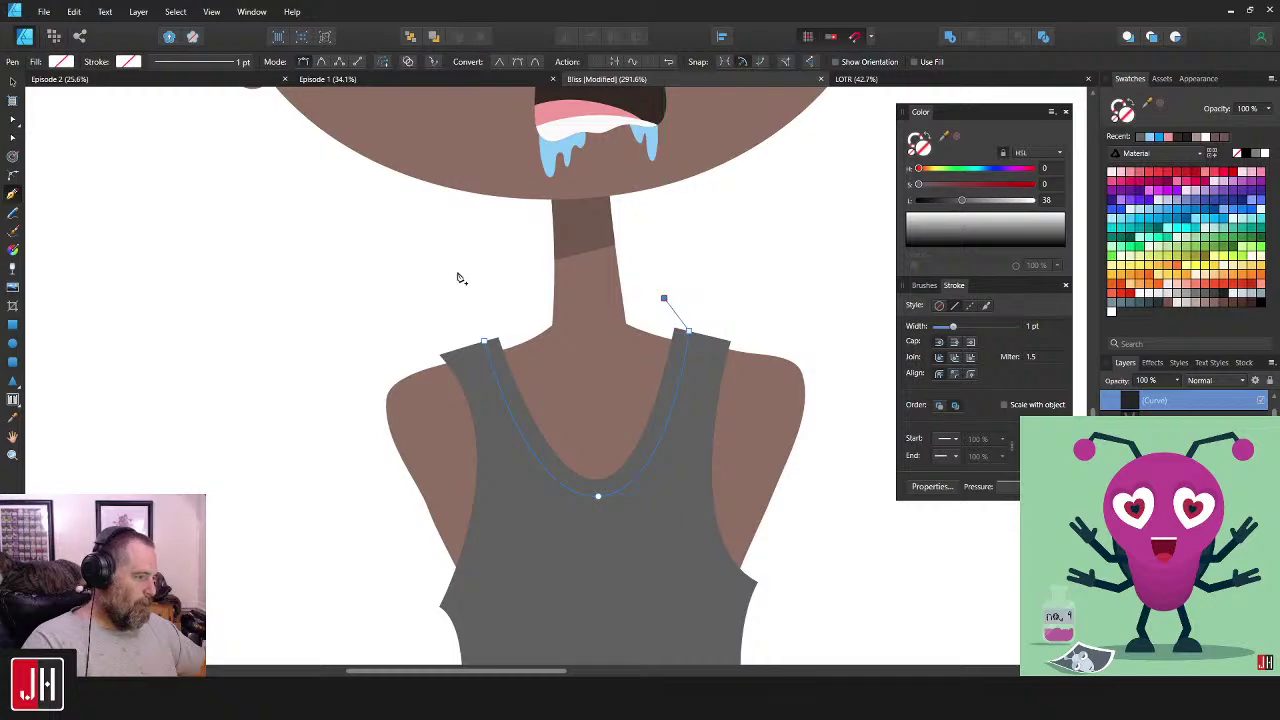
{"action": "left_click", "coordinate": [468, 273]}
{"action": "left_click", "coordinate": [484, 343]}
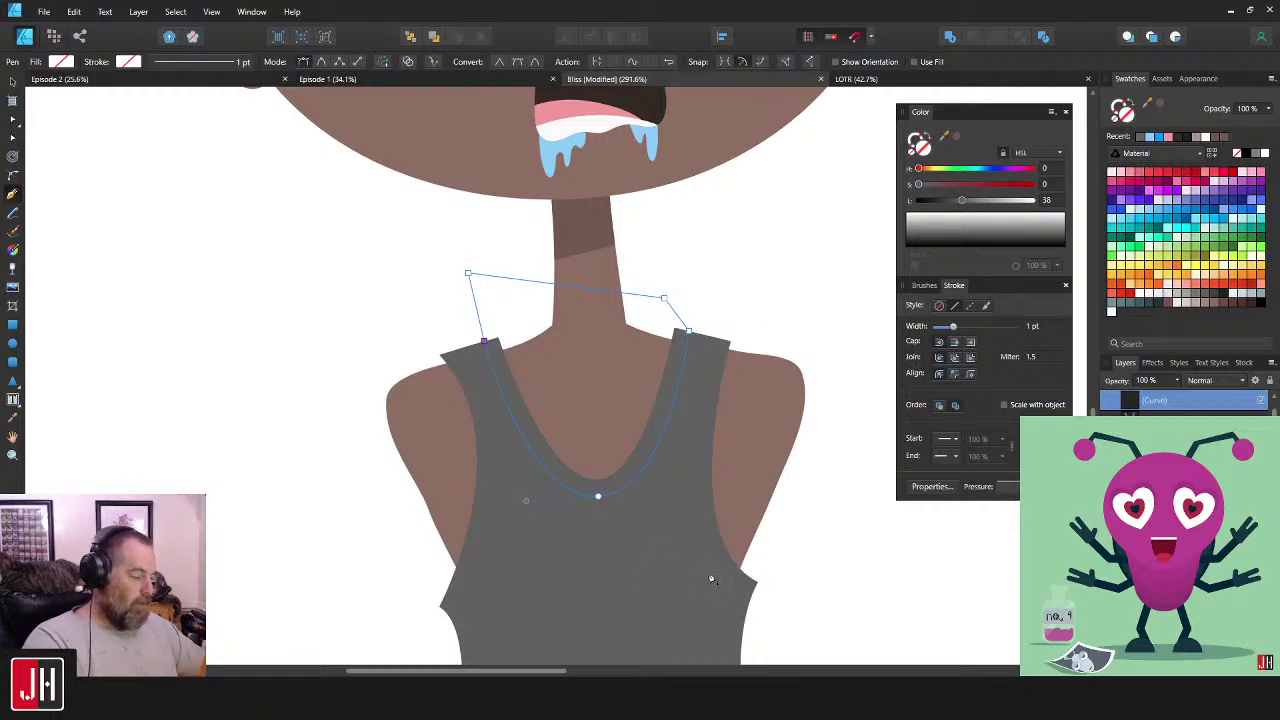
- Fill the neckline shape with the tank top's sampled grey darkened to L 28, and paste it inside the tank top as a trim
{"action": "key", "text": "i"}
{"action": "left_click", "coordinate": [687, 528]}
{"action": "key", "text": "v"}
{"action": "left_click_drag", "start_coordinate": [962, 202], "coordinate": [951, 204]}
{"action": "key", "text": "ctrl+x"}
{"action": "left_click", "coordinate": [692, 402]}
{"action": "key", "text": "ctrl+alt+v"}
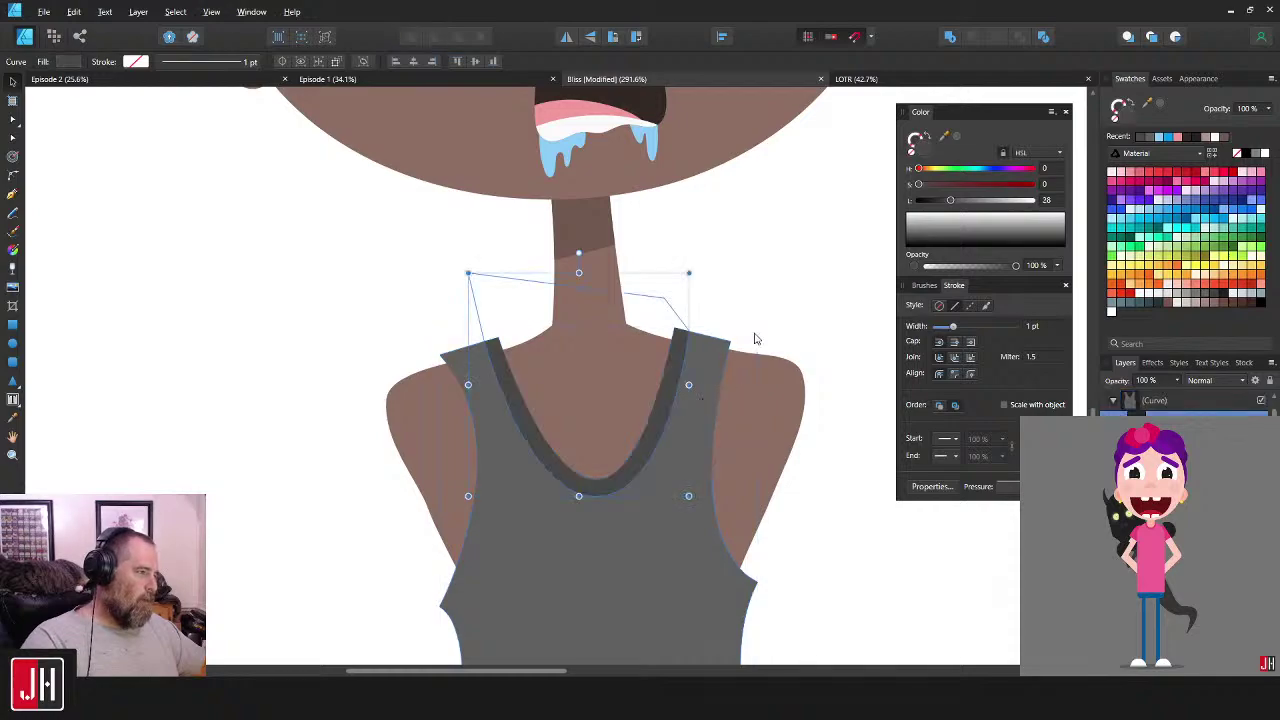
{"action": "left_click", "coordinate": [780, 315]}
- Raise the tank top's left underarm corner node slightly and deselect the shape
{"action": "scroll", "coordinate": [740, 410], "scroll_direction": "down", "scroll_amount": 9}
{"action": "left_click_drag", "start_coordinate": [780, 432], "coordinate": [650, 419]}
{"action": "scroll", "coordinate": [660, 422], "scroll_direction": "up", "scroll_amount": 5}
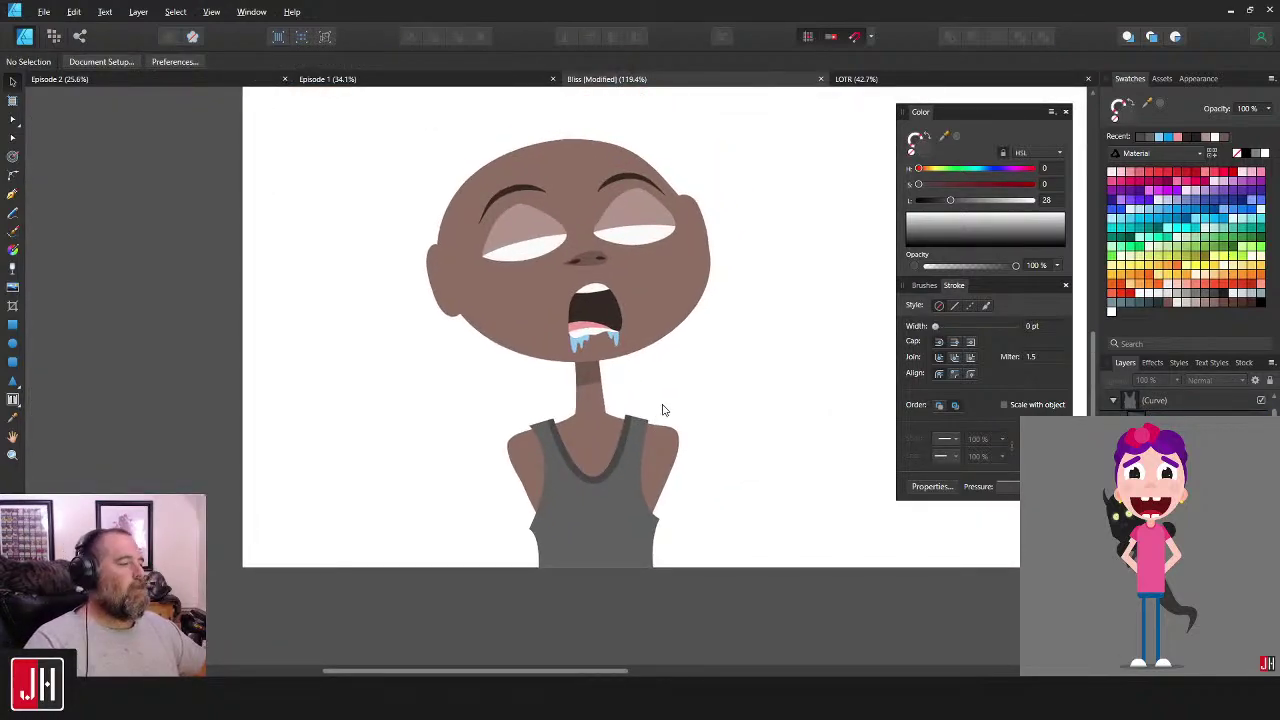
{"action": "scroll", "coordinate": [660, 395], "scroll_direction": "down", "scroll_amount": 1}
{"action": "scroll", "coordinate": [548, 474], "scroll_direction": "up", "scroll_amount": 3}
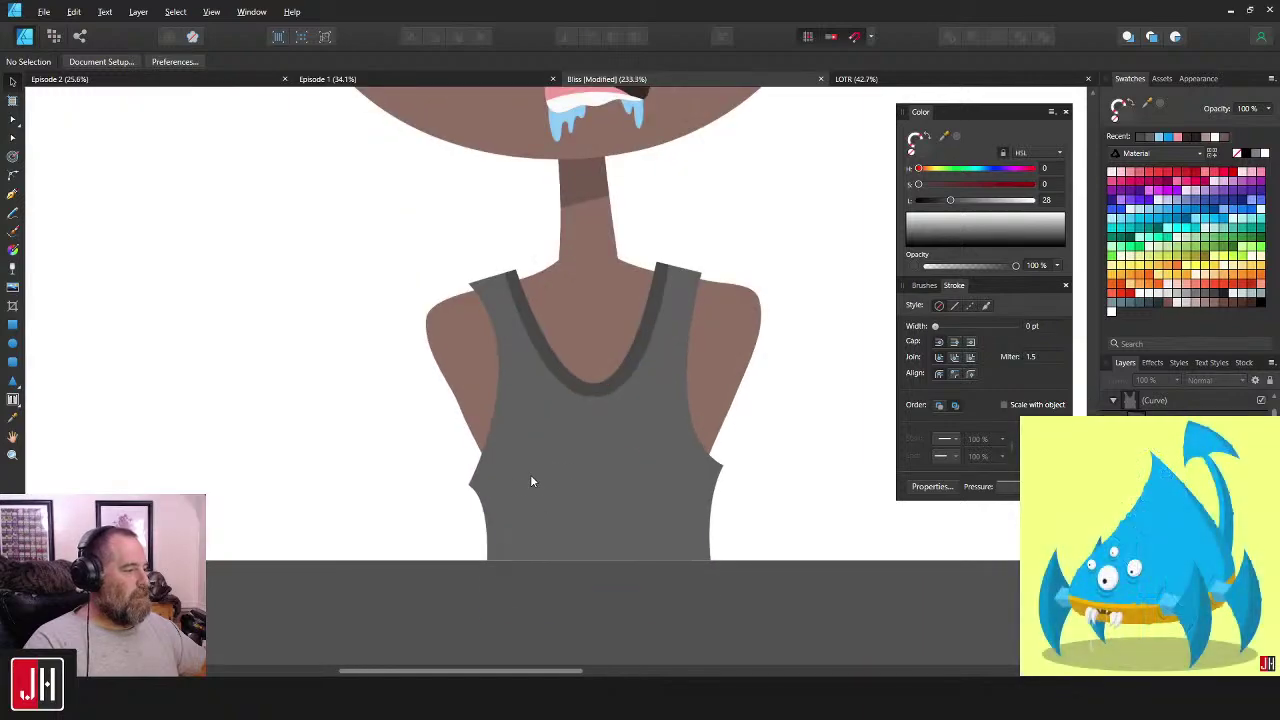
{"action": "left_click", "coordinate": [531, 480]}
{"action": "left_click_drag", "start_coordinate": [469, 487], "coordinate": [498, 503]}
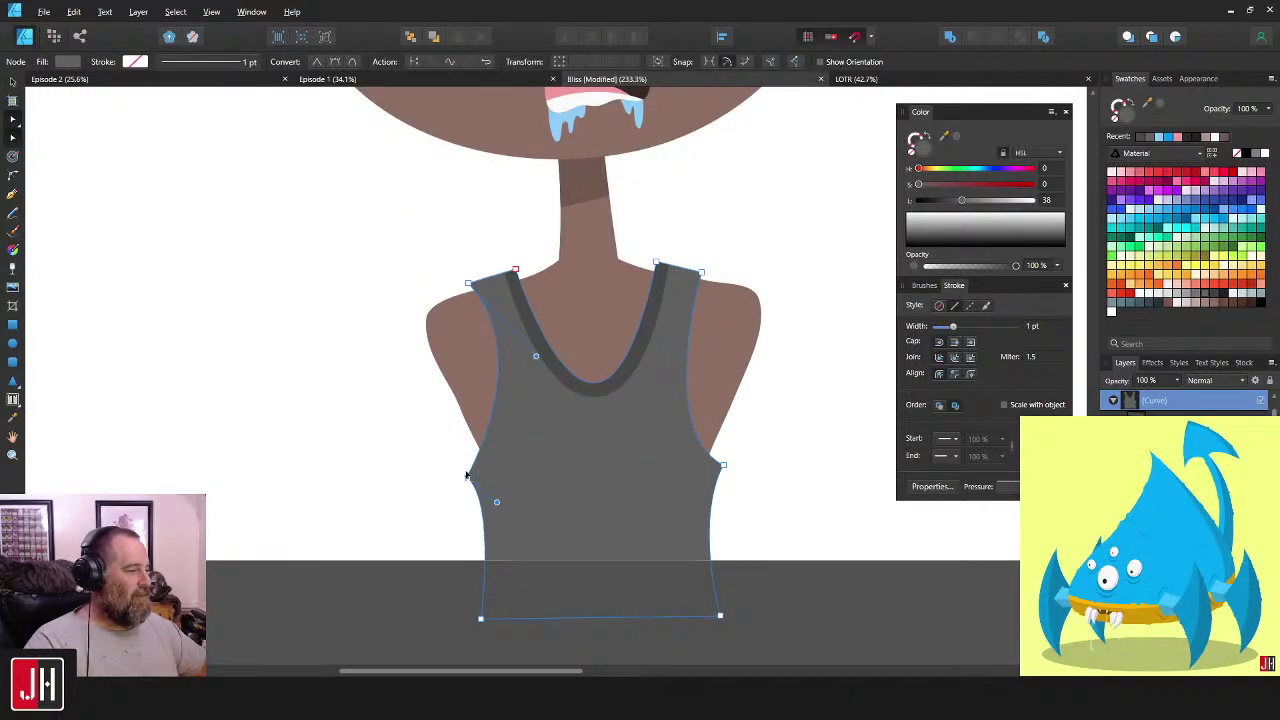
{"action": "key", "text": "v"}
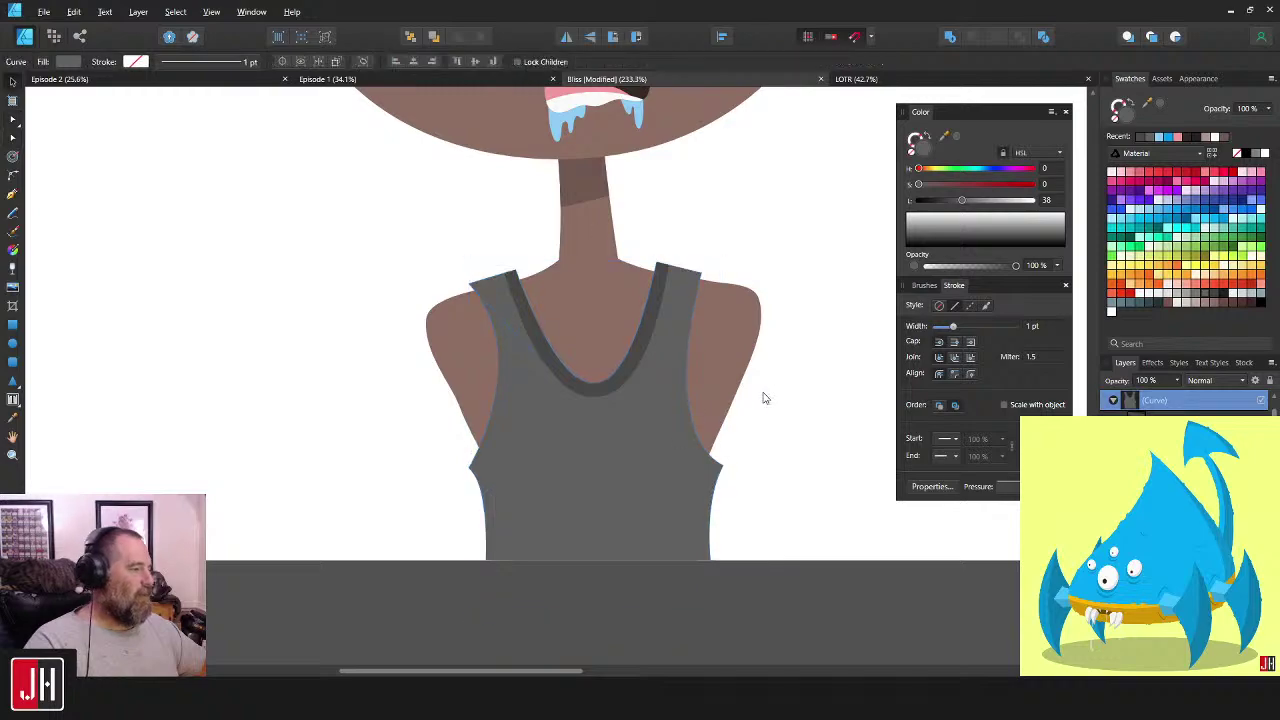
{"action": "left_click", "coordinate": [763, 398]}
- Sketch a tapered dark grey fold with the Pencil tool at the tank top's lower left side and nest it inside the tank top
{"action": "scroll", "coordinate": [757, 420], "scroll_direction": "down", "scroll_amount": 5}
{"action": "scroll", "coordinate": [677, 403], "scroll_direction": "up", "scroll_amount": 3}
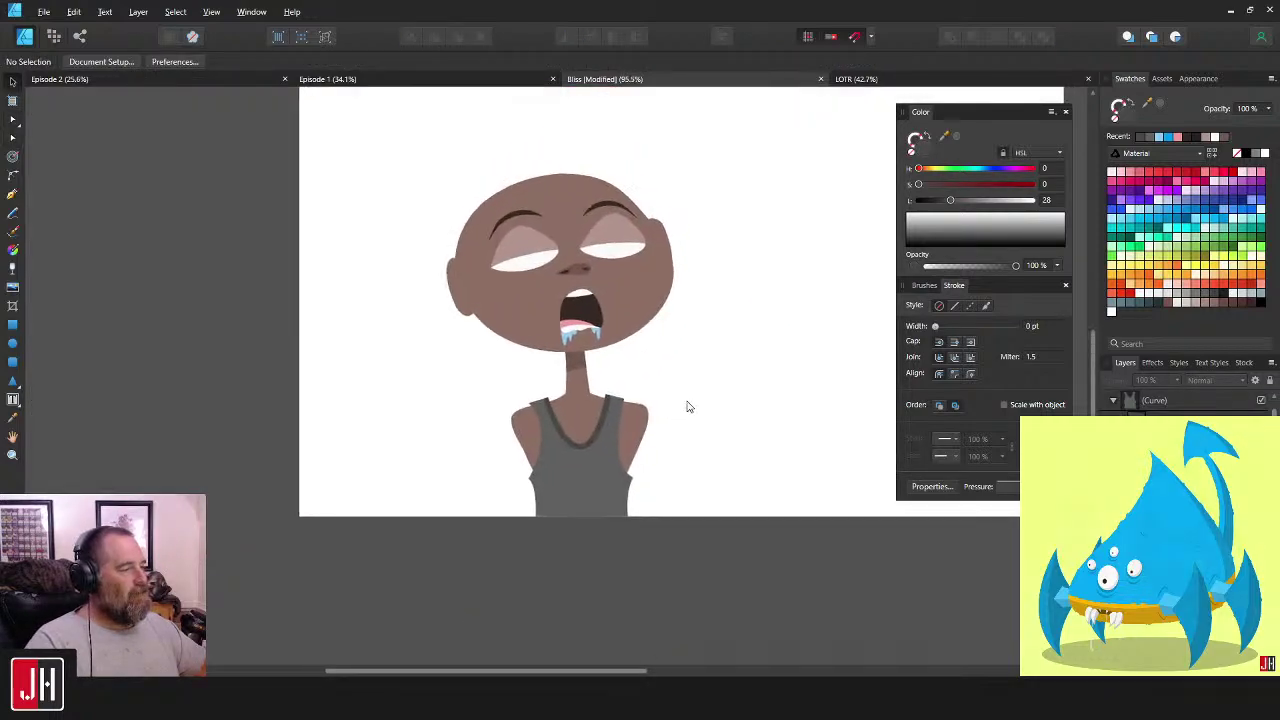
{"action": "scroll", "coordinate": [687, 406], "scroll_direction": "up", "scroll_amount": 3}
{"action": "scroll", "coordinate": [626, 440], "scroll_direction": "up", "scroll_amount": 3}
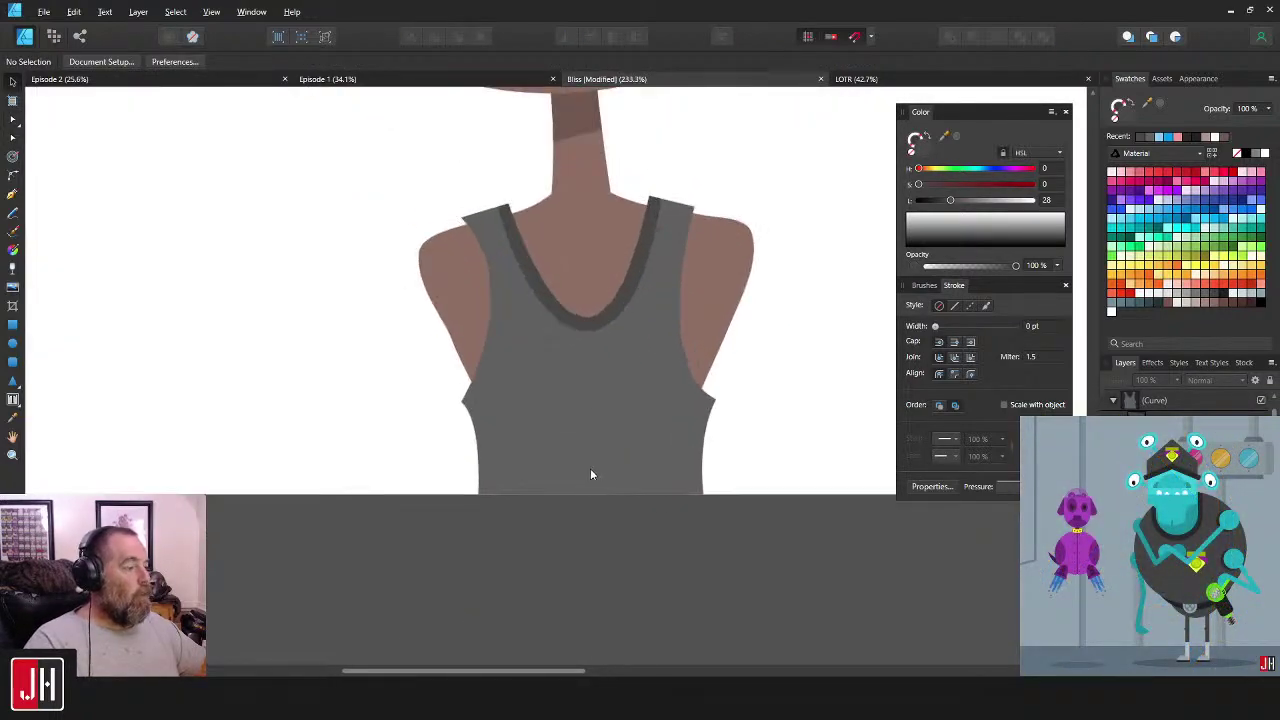
{"action": "left_click", "coordinate": [13, 214]}
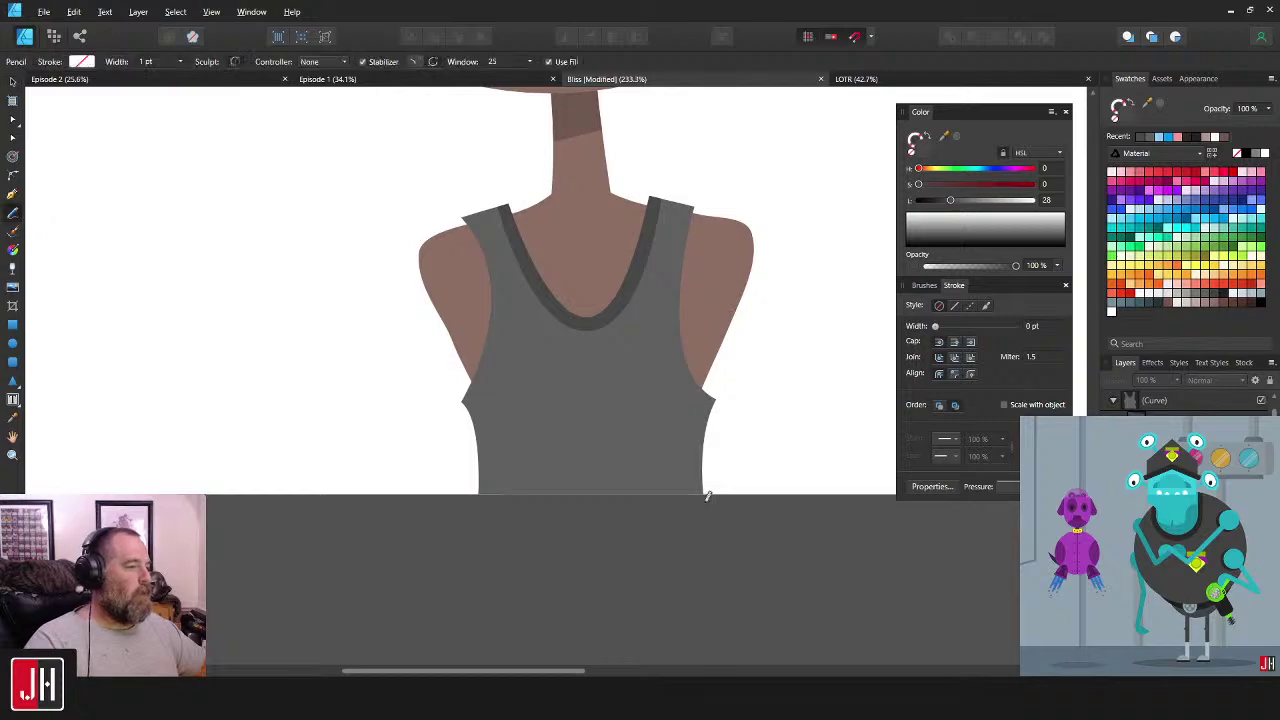
{"action": "mouse_move", "coordinate": [572, 443]}
{"action": "left_mouse_down"}
{"action": "mouse_move", "coordinate": [602, 448]}
{"action": "mouse_move", "coordinate": [471, 472]}
{"action": "left_mouse_up"}
{"action": "key", "text": "ctrl+z"}
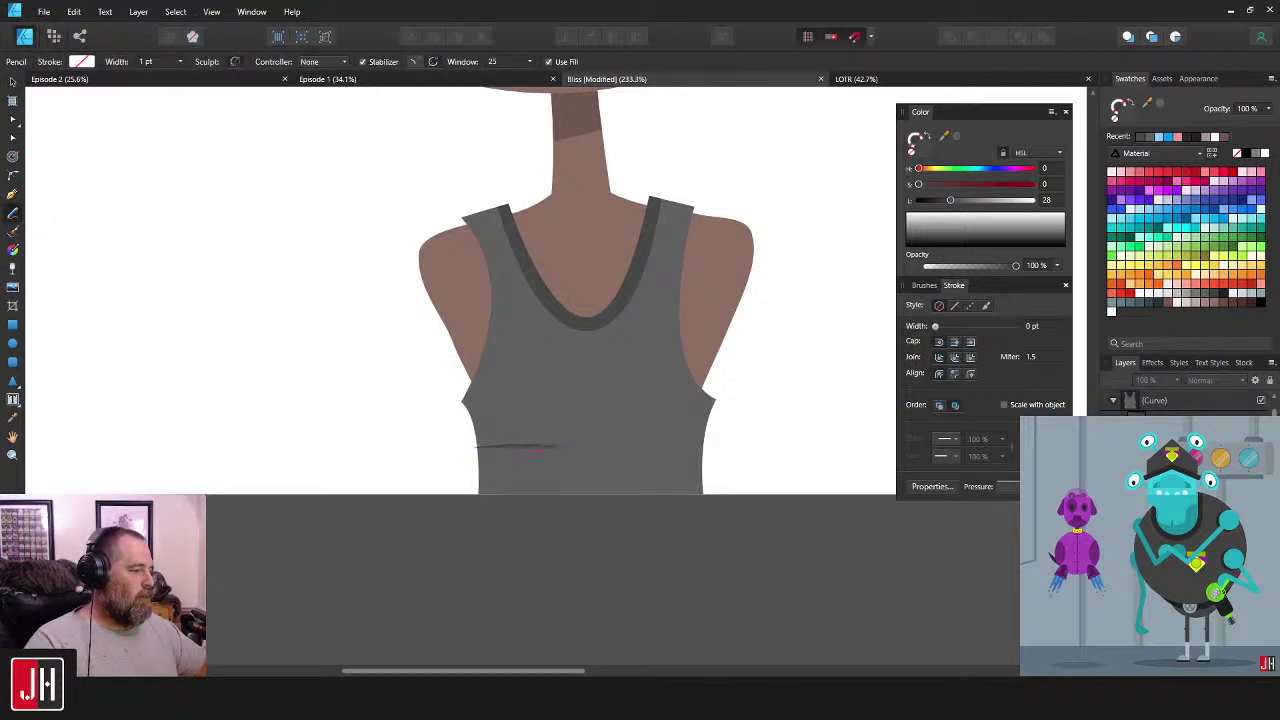
{"action": "left_click_drag", "start_coordinate": [542, 450], "coordinate": [467, 474]}
{"action": "key", "text": "v"}
{"action": "key", "text": "ctrl+x"}
{"action": "left_click", "coordinate": [522, 453]}
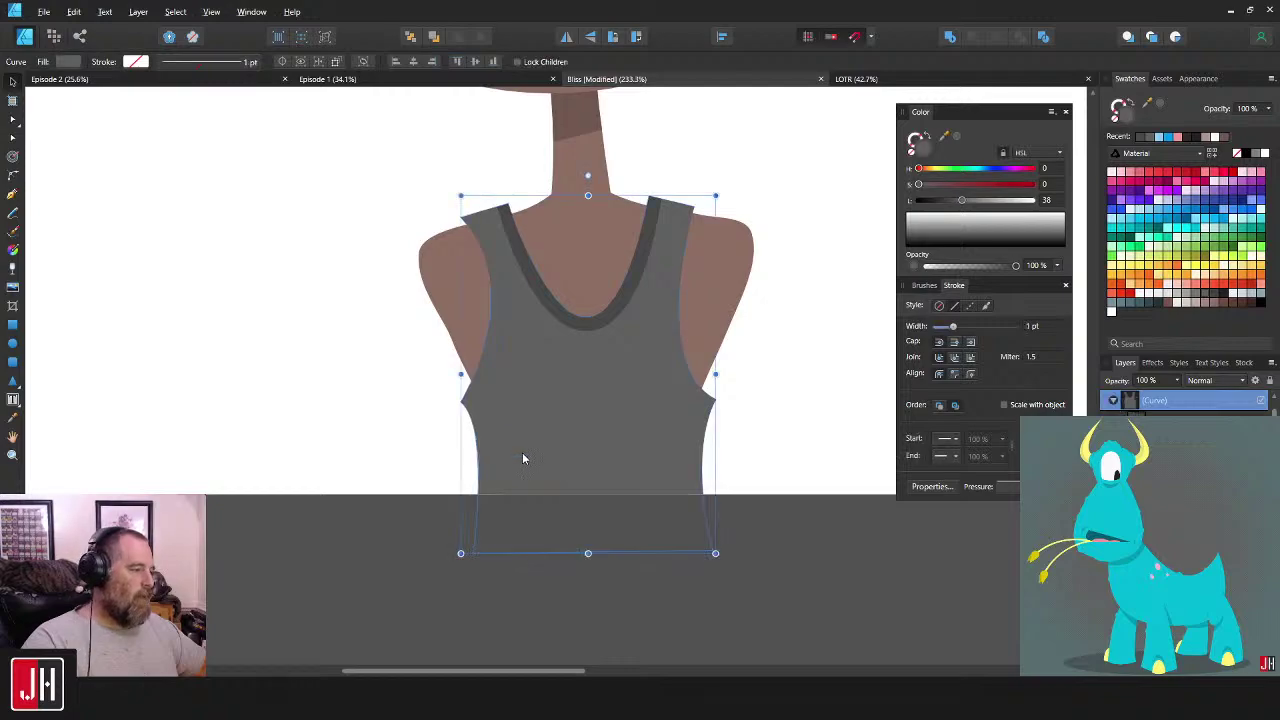
- Add nodes on the tank top's left edge beside the fold and pull the lower one inward to notch the outline
{"action": "key", "text": "a"}
{"action": "scroll", "coordinate": [464, 451], "scroll_direction": "up", "scroll_amount": 5}
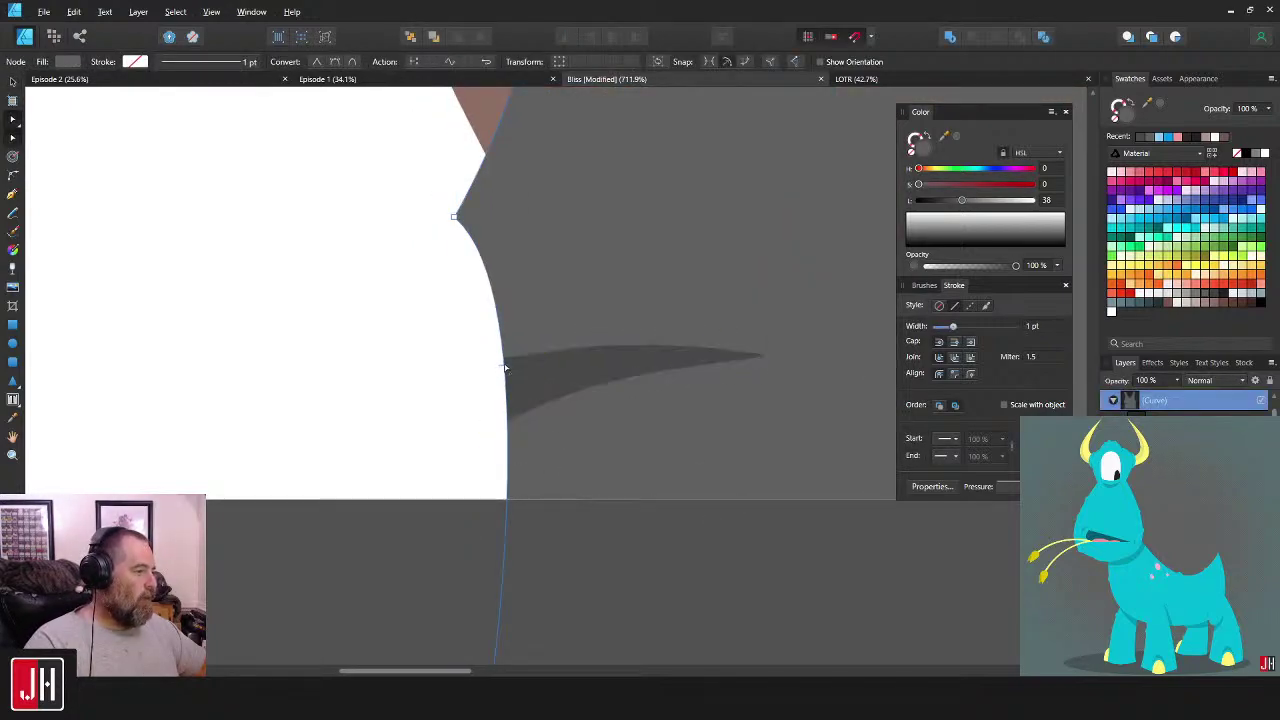
{"action": "left_click", "coordinate": [507, 420]}
{"action": "key", "text": "Escape"}
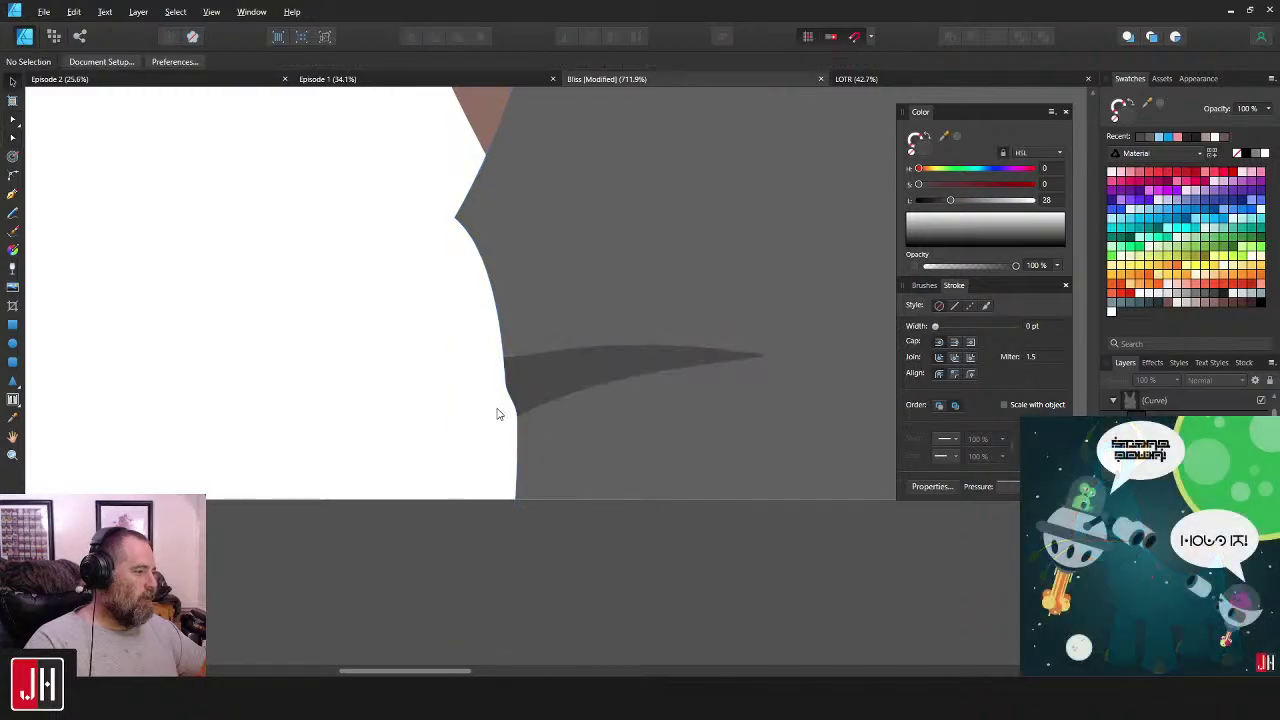
- Remove the fold and its edge notch from the tank top and clear the selection
{"action": "scroll", "coordinate": [515, 428], "scroll_direction": "down", "scroll_amount": 8}
{"action": "scroll", "coordinate": [521, 430], "scroll_direction": "down", "scroll_amount": 2}
{"action": "scroll", "coordinate": [550, 426], "scroll_direction": "up", "scroll_amount": 4}
{"action": "left_click", "coordinate": [544, 423]}
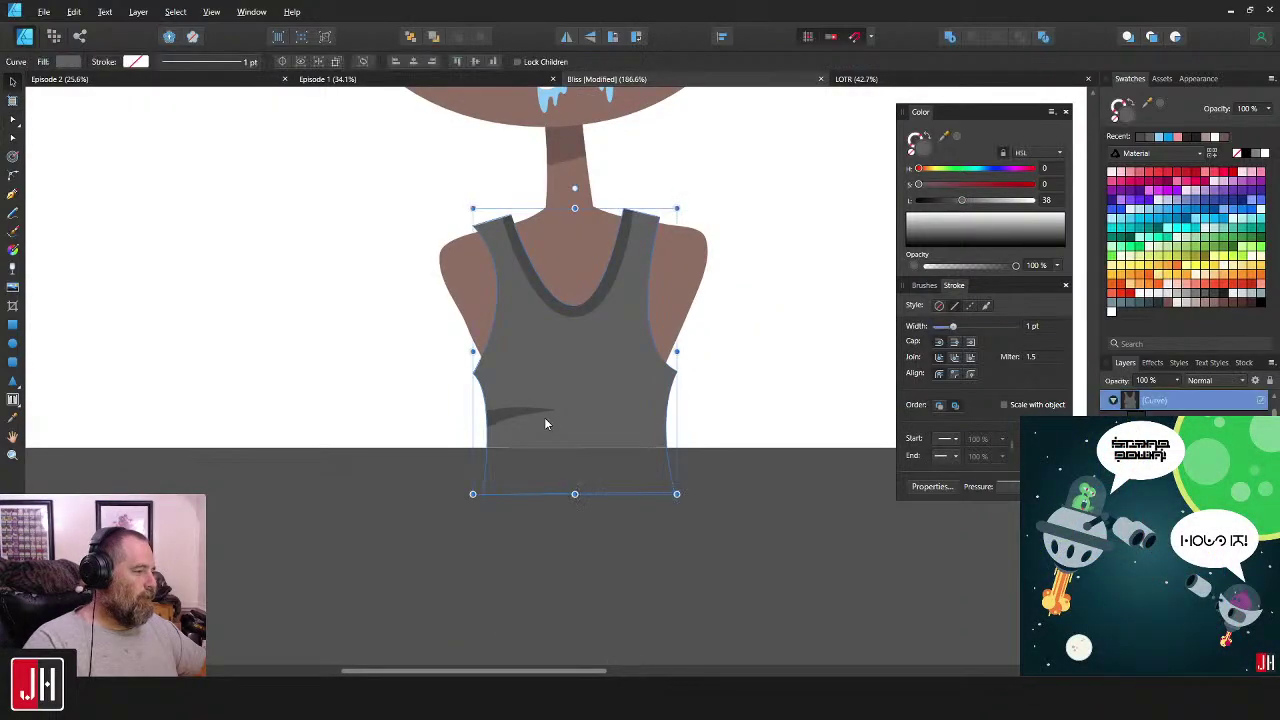
{"action": "key", "text": "Escape"}
{"action": "left_click", "coordinate": [543, 424]}
{"action": "key", "text": "Delete"}
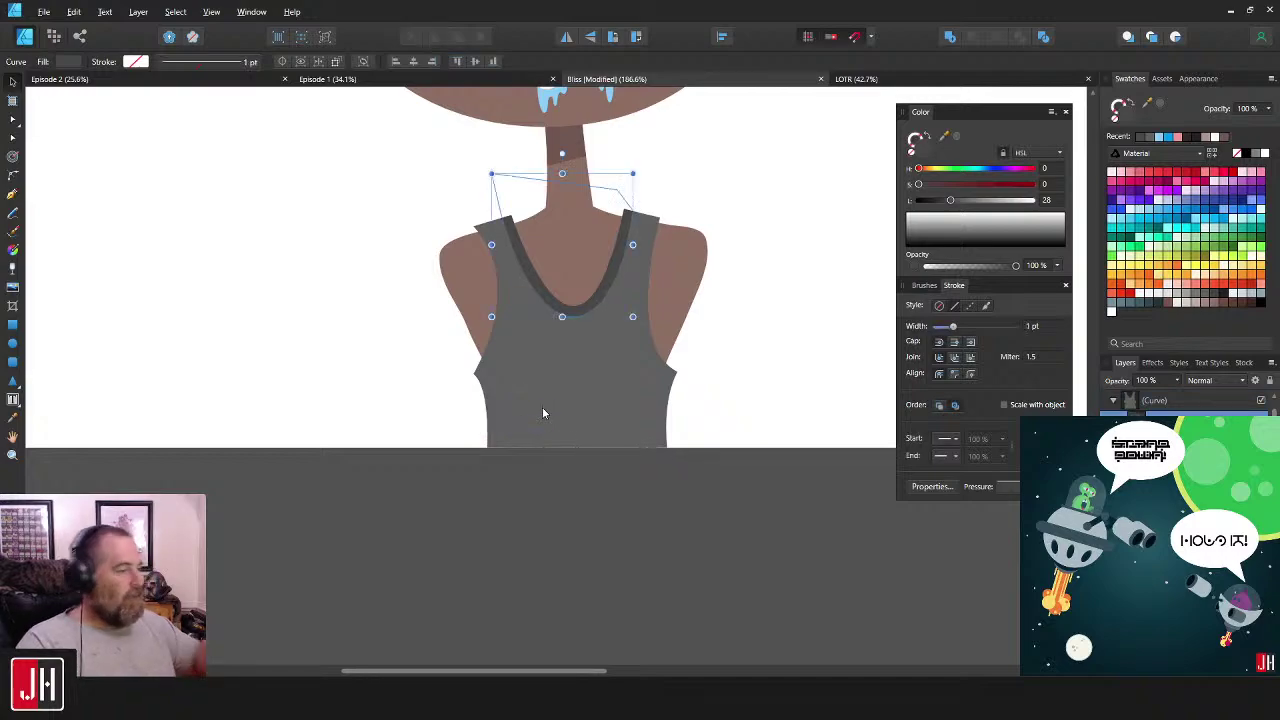
{"action": "key", "text": "Escape"}
{"action": "scroll", "coordinate": [740, 331], "scroll_direction": "down", "scroll_amount": 3}
{"action": "scroll", "coordinate": [651, 366], "scroll_direction": "up", "scroll_amount": 3}
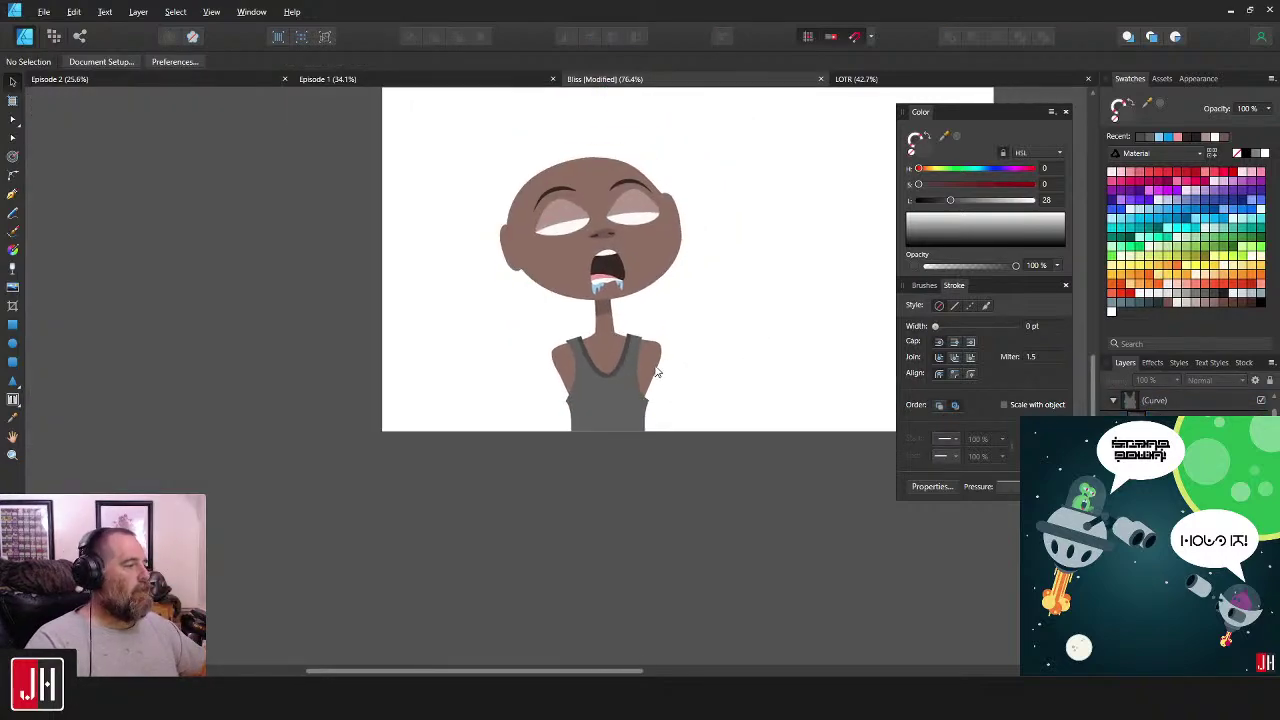
{"action": "scroll", "coordinate": [648, 380], "scroll_direction": "up", "scroll_amount": 1}
{"action": "scroll", "coordinate": [650, 410], "scroll_direction": "up", "scroll_amount": 1}
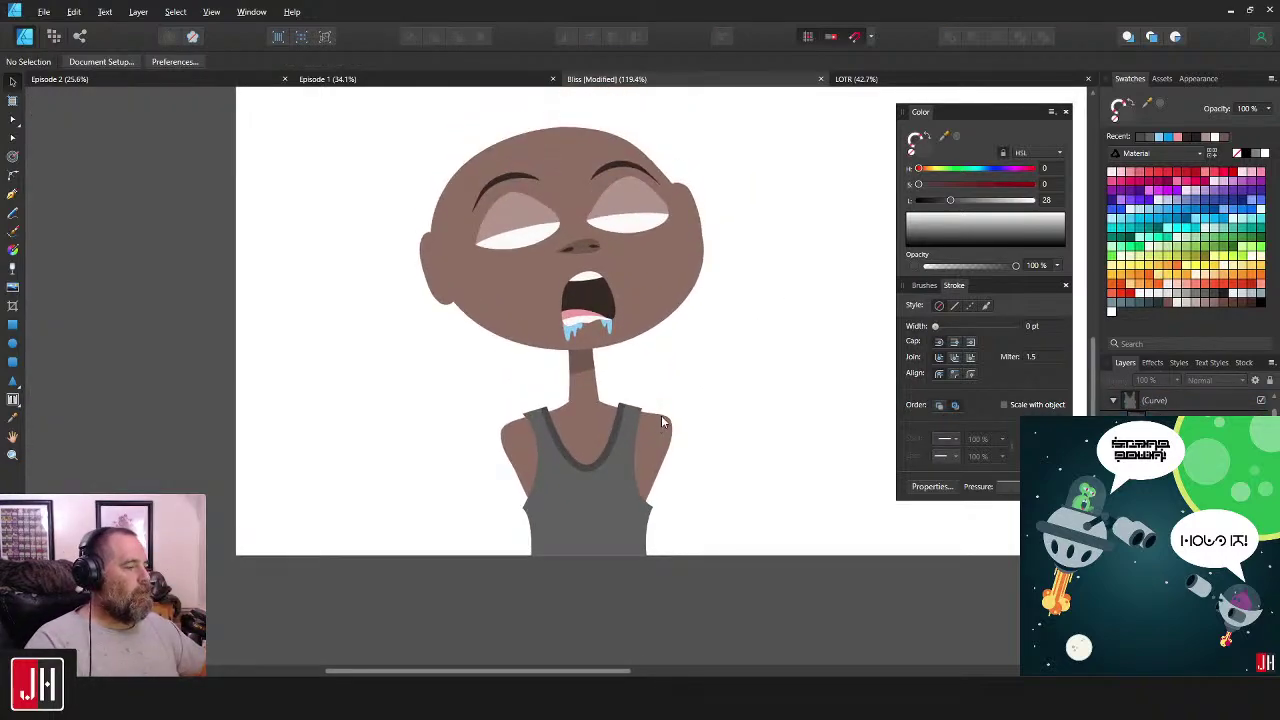
- Raise the tank top's right underarm corner node slightly and clear the selection
{"action": "scroll", "coordinate": [680, 392], "scroll_direction": "up", "scroll_amount": 3}
{"action": "left_click", "coordinate": [660, 484]}
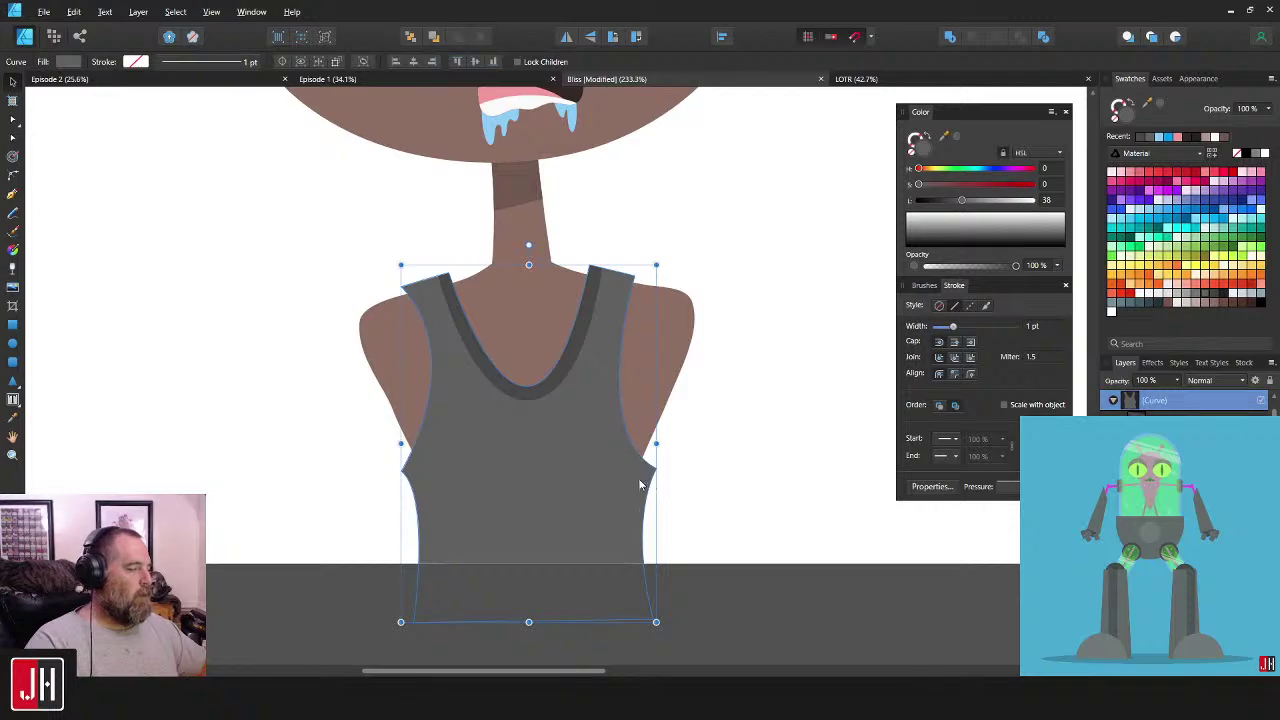
{"action": "scroll", "coordinate": [647, 473], "scroll_direction": "up", "scroll_amount": 3}
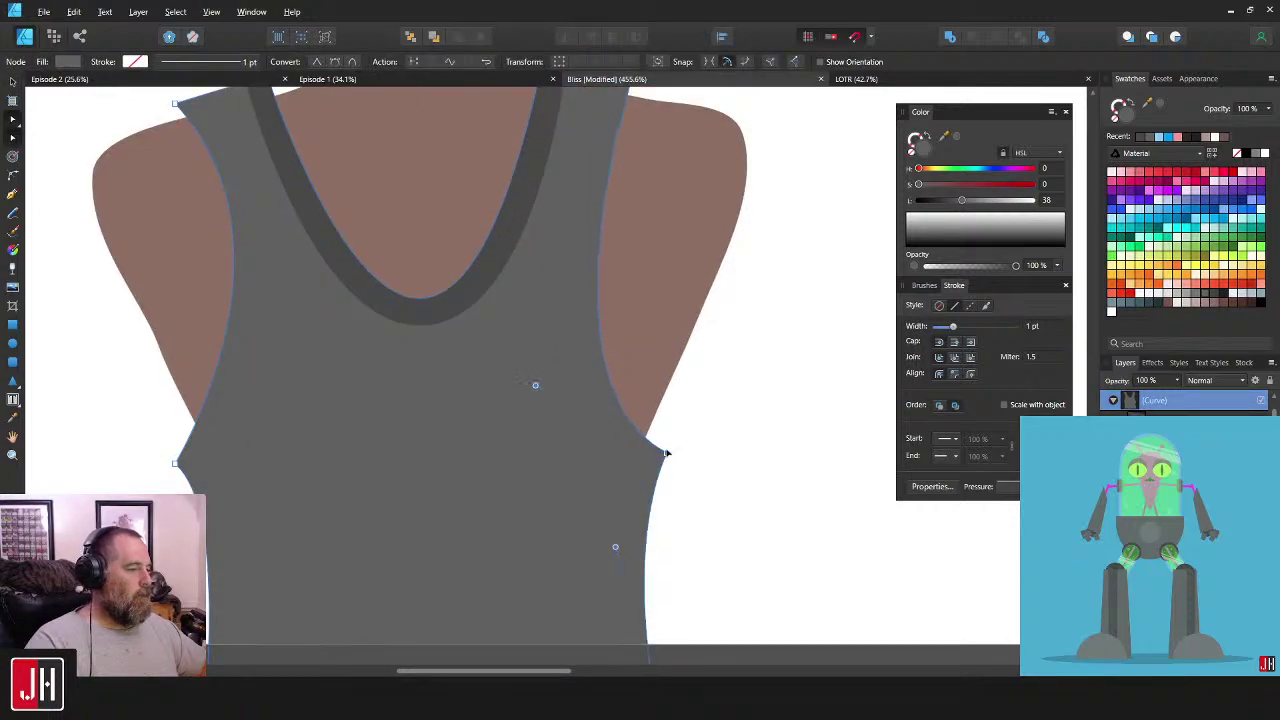
{"action": "key", "text": "Escape"}
{"action": "scroll", "coordinate": [694, 451], "scroll_direction": "down", "scroll_amount": 5}
{"action": "scroll", "coordinate": [714, 448], "scroll_direction": "up", "scroll_amount": 3}
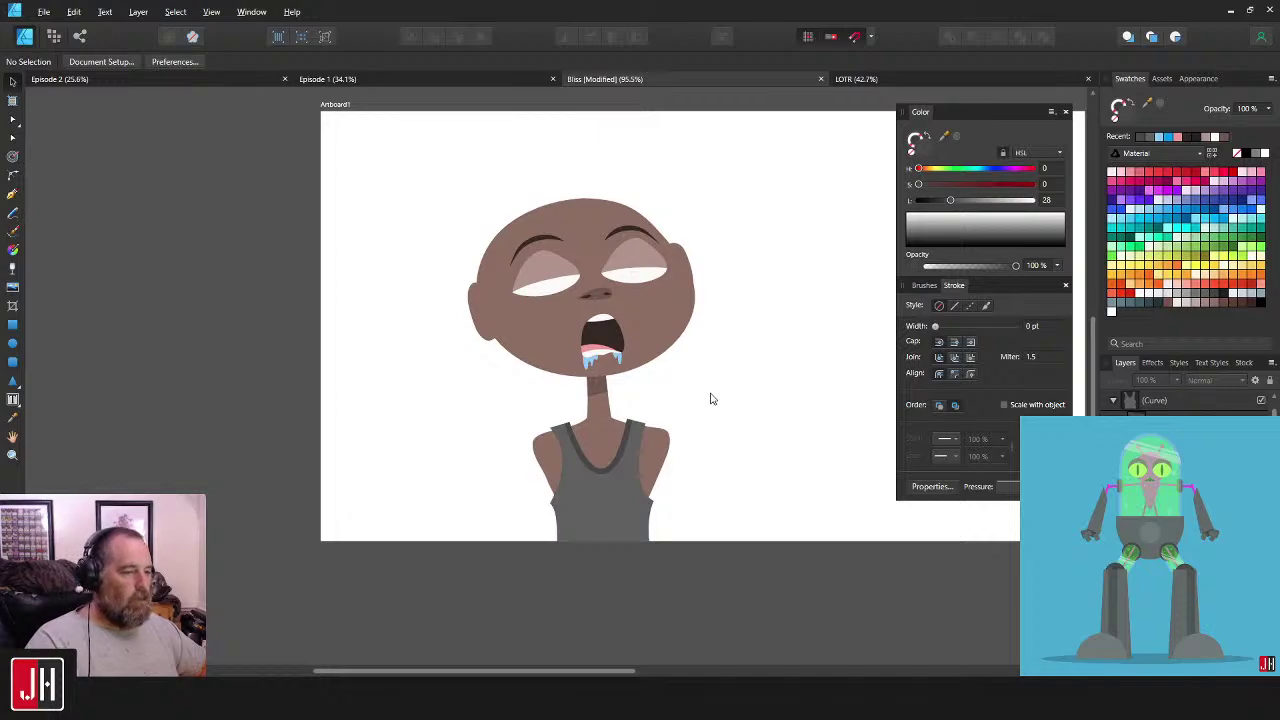
- Examine the character's head, face, neck and tank top both close up and as a whole figure
{"action": "left_click_drag", "start_coordinate": [716, 376], "coordinate": [690, 418]}
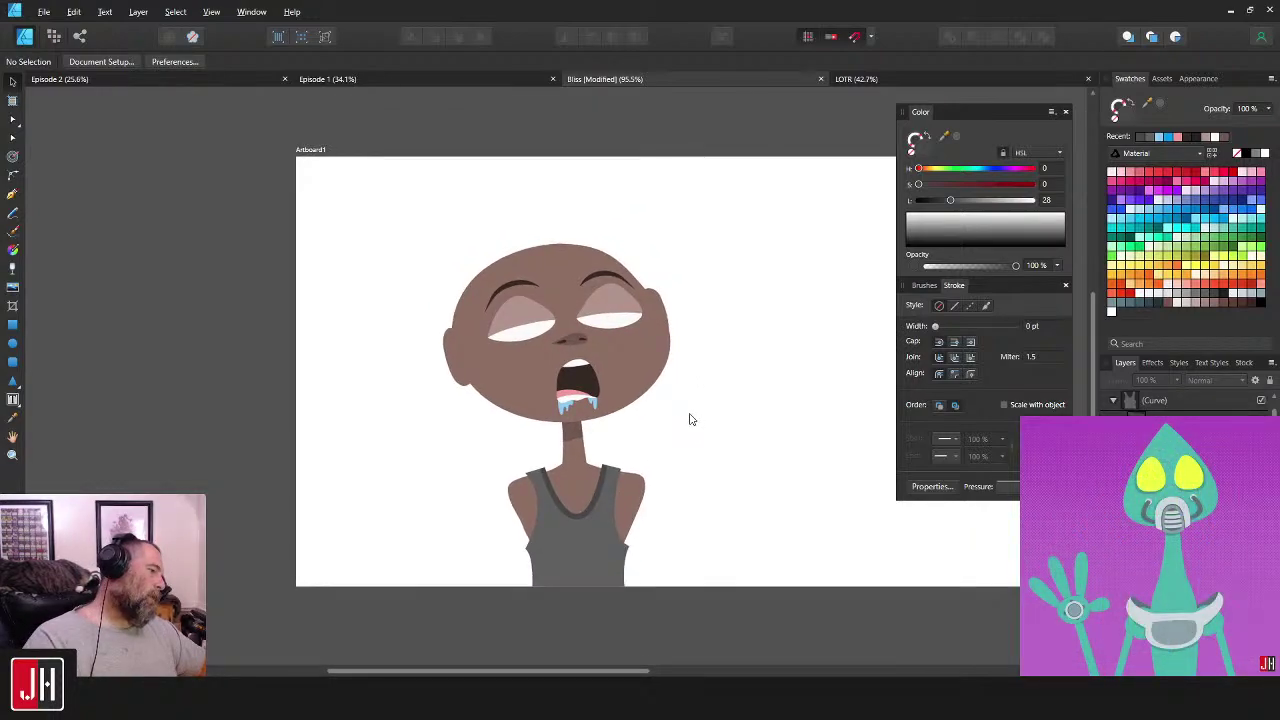
{"action": "left_click_drag", "start_coordinate": [350, 236], "coordinate": [783, 452]}
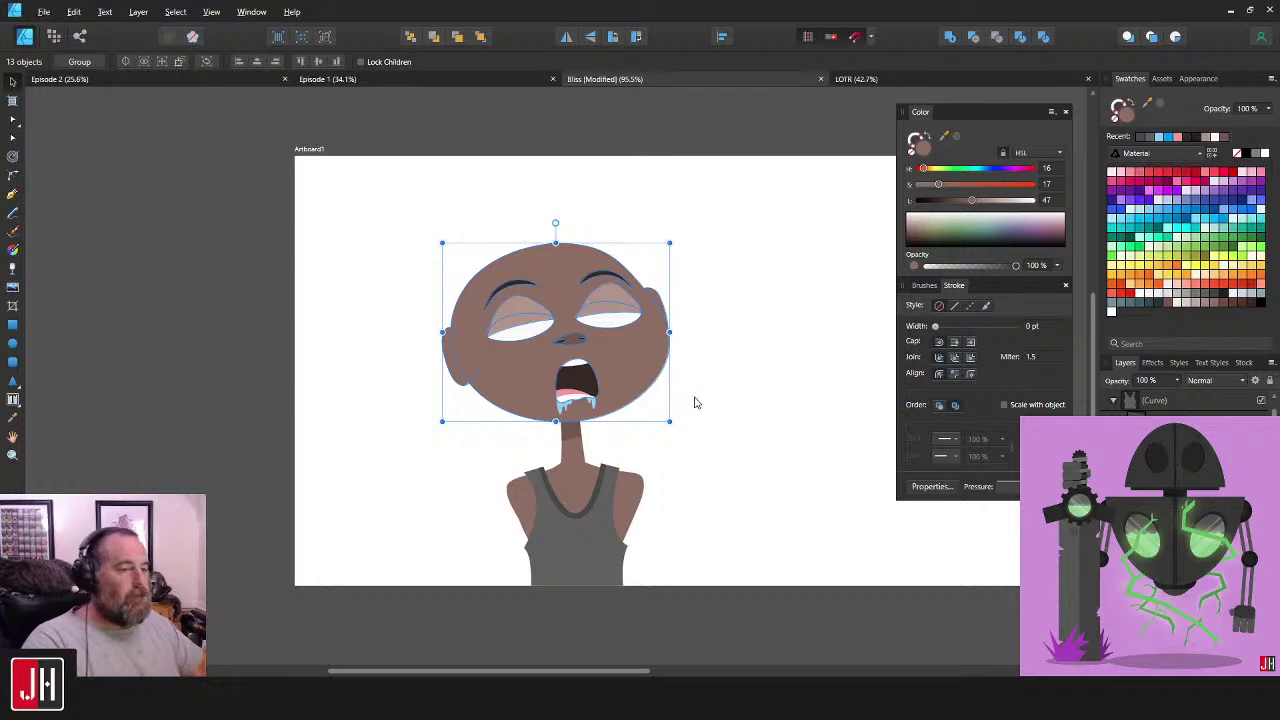
{"action": "left_click", "coordinate": [730, 365]}
{"action": "scroll", "coordinate": [650, 430], "scroll_direction": "up", "scroll_amount": 3}
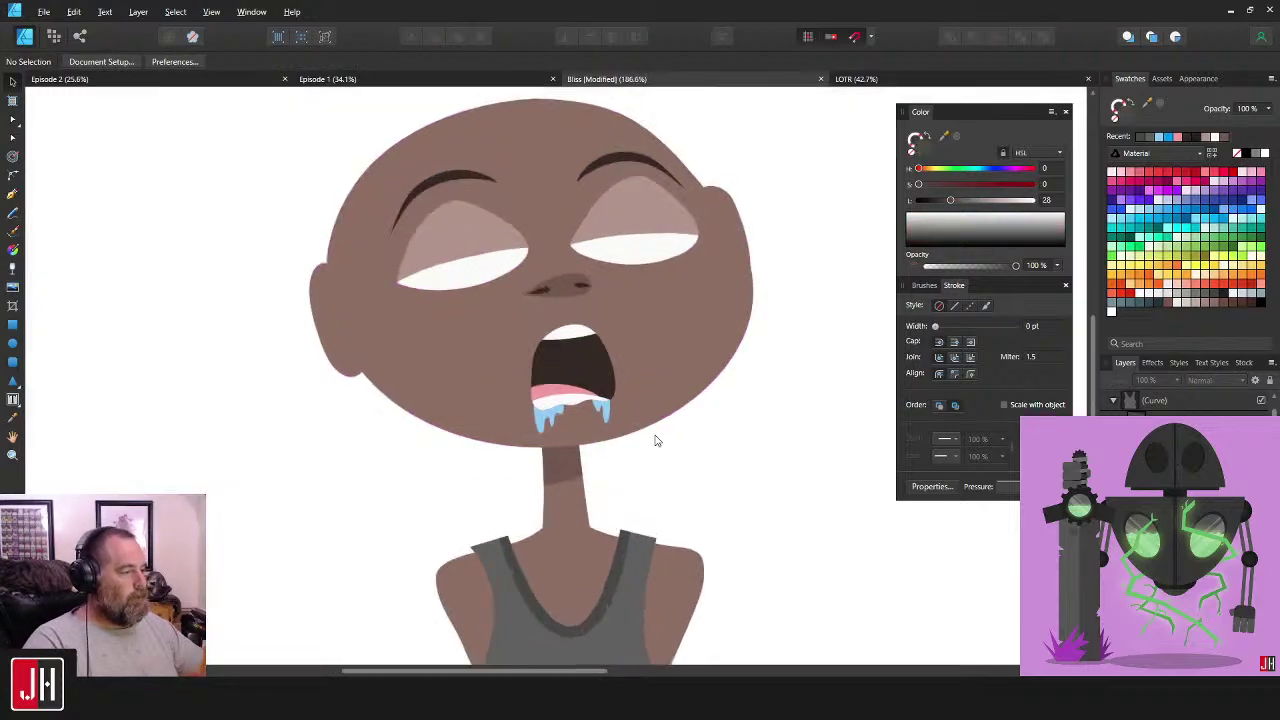
{"action": "scroll", "coordinate": [691, 286], "scroll_direction": "down", "scroll_amount": 3}
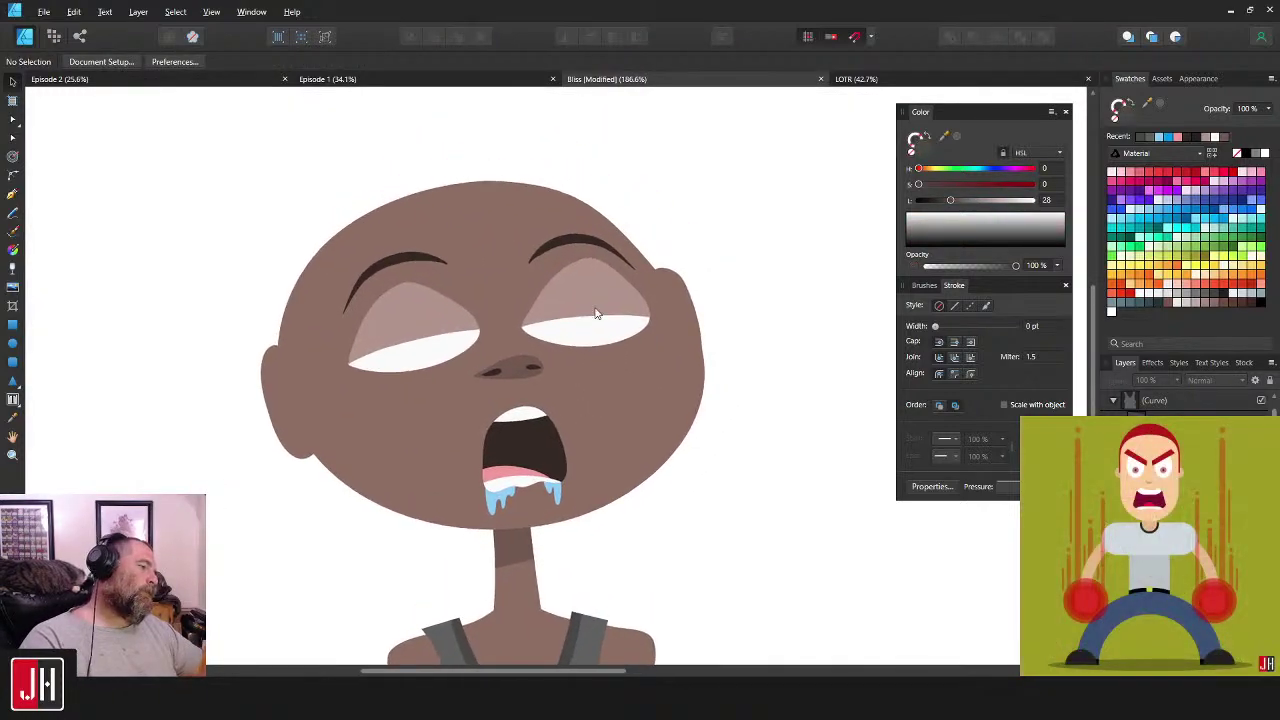
{"action": "scroll", "coordinate": [634, 274], "scroll_direction": "up", "scroll_amount": 3}
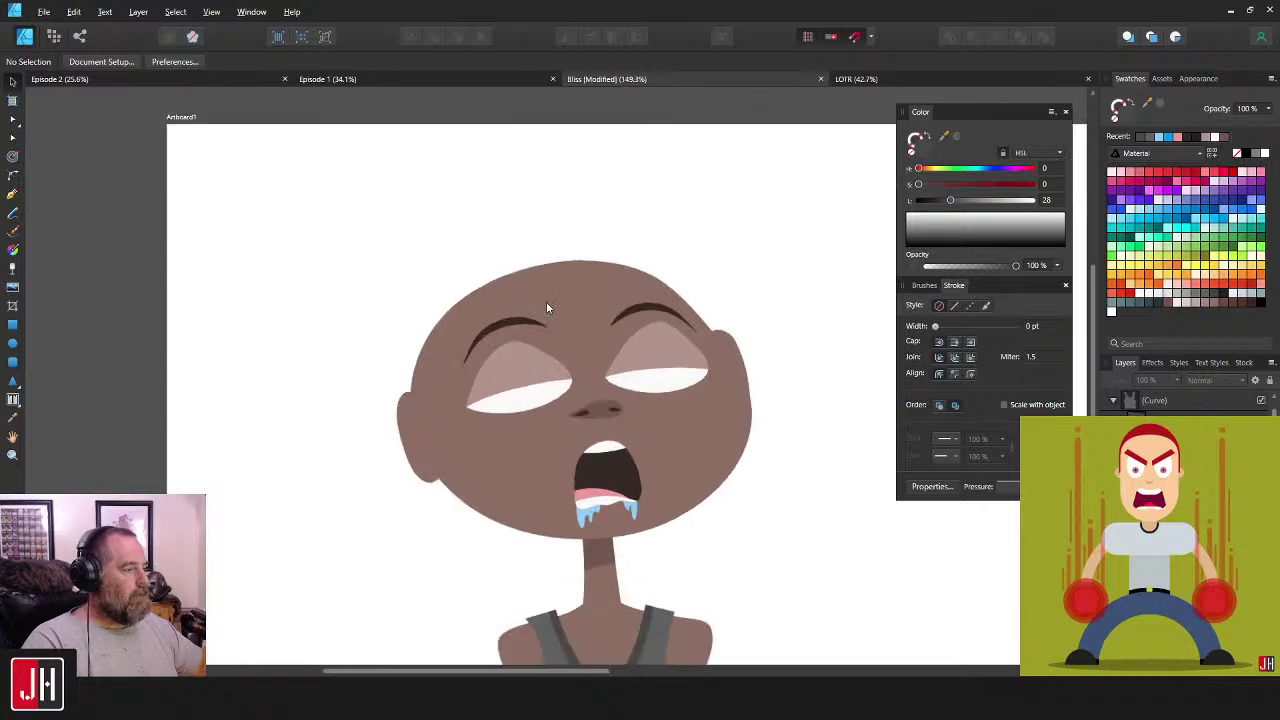
{"action": "scroll", "coordinate": [646, 248], "scroll_direction": "down", "scroll_amount": 3}
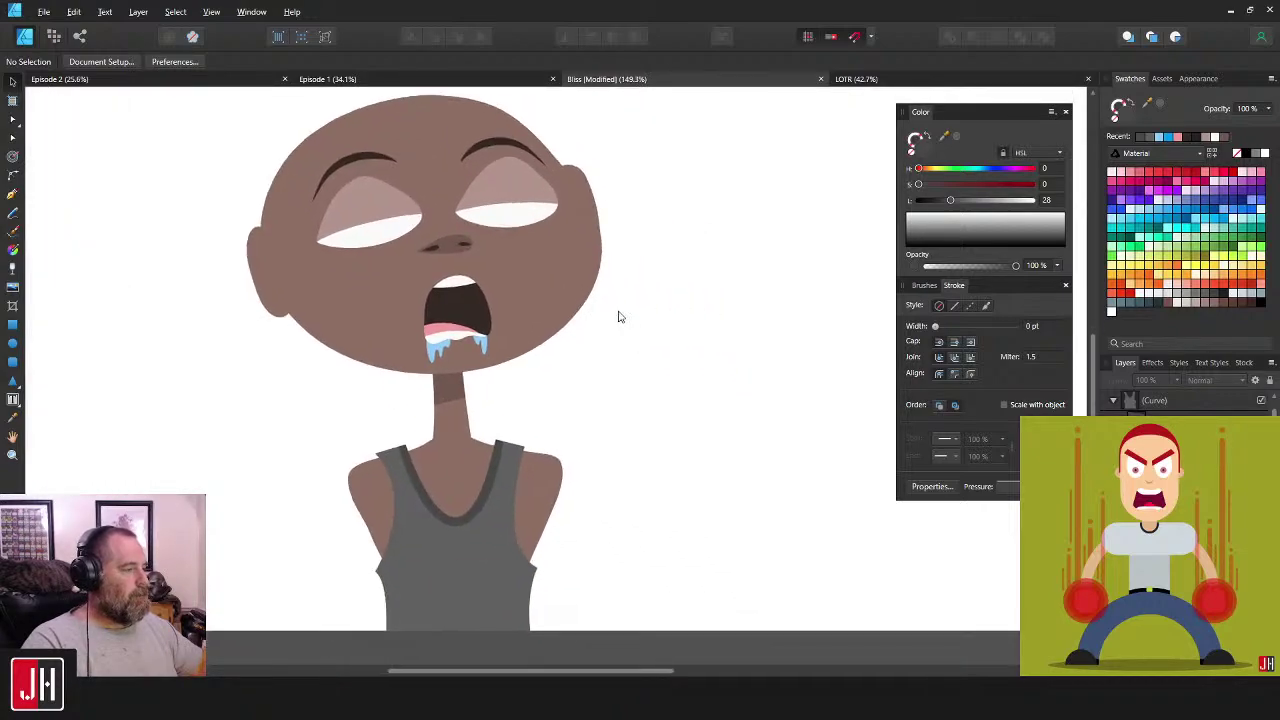
{"action": "left_click_drag", "start_coordinate": [660, 373], "coordinate": [689, 327]}
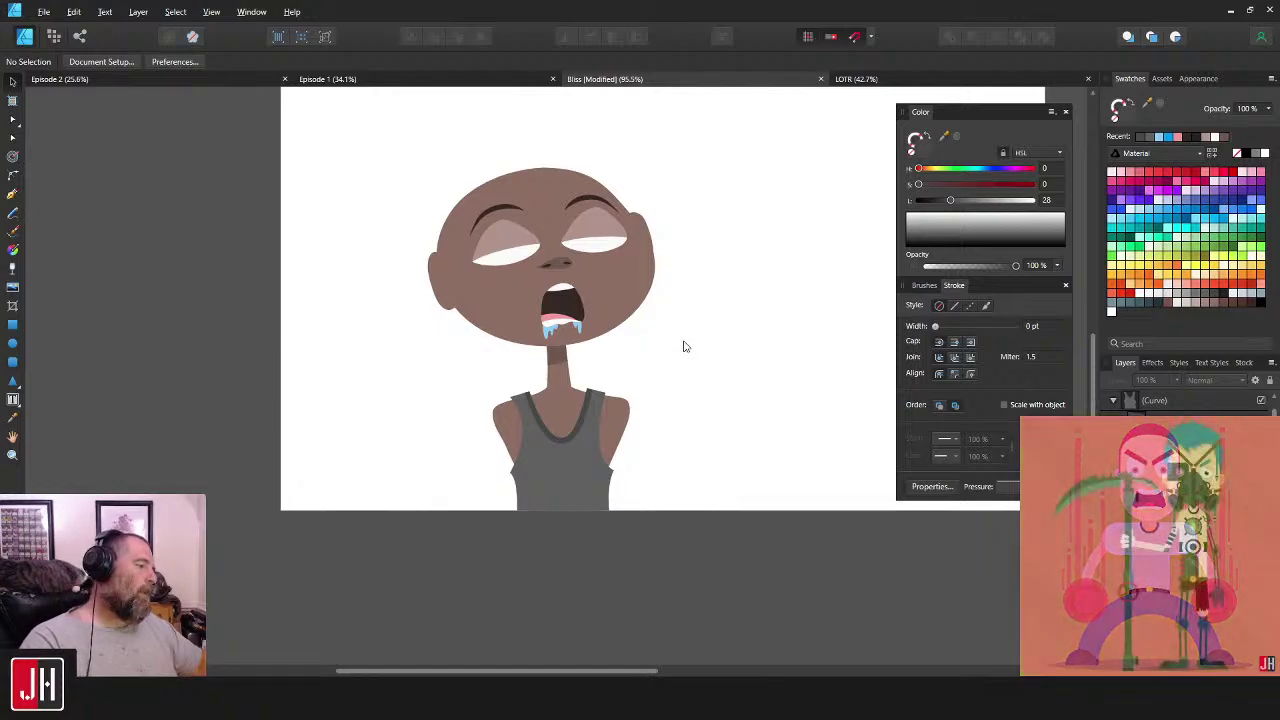
{"action": "scroll", "coordinate": [686, 346], "scroll_direction": "down", "scroll_amount": 2}
{"action": "left_click_drag", "start_coordinate": [549, 377], "coordinate": [659, 366]}
{"action": "scroll", "coordinate": [556, 354], "scroll_direction": "up", "scroll_amount": 1}
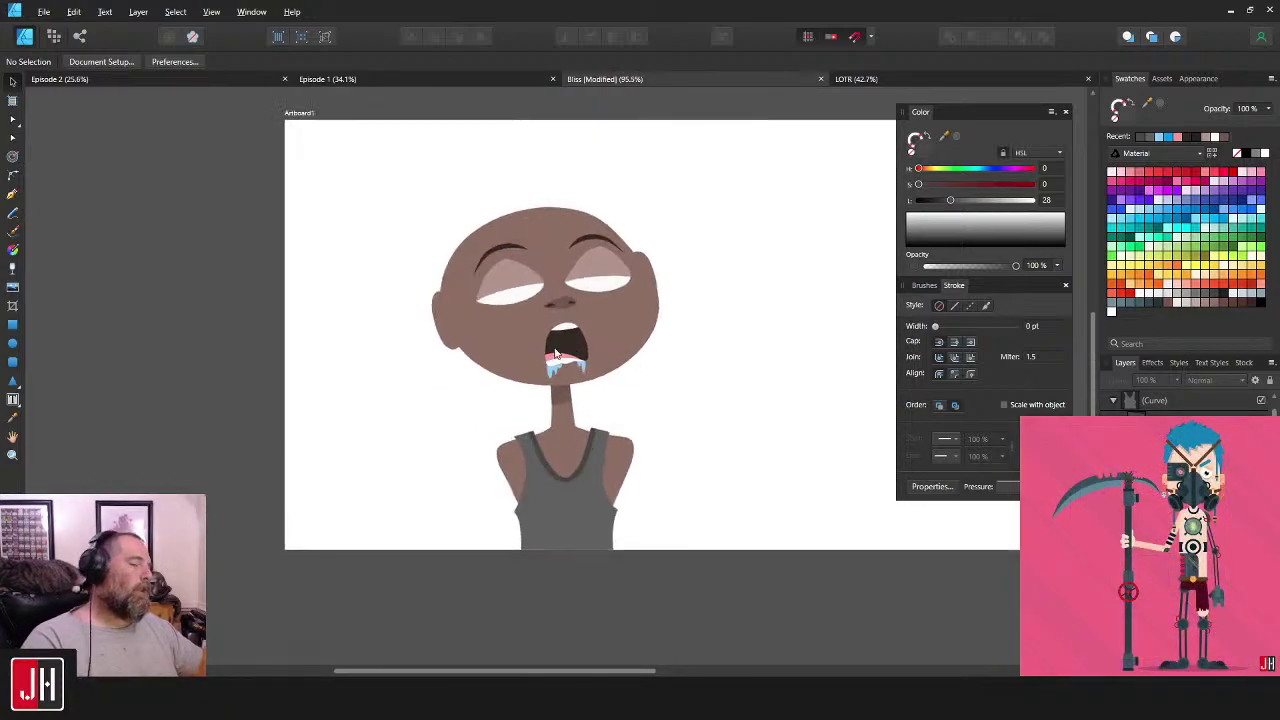
- Draw a wavy dark grey hose with the Pencil tool, running from the head's upper left up past the artboard's top edge
{"action": "left_click", "coordinate": [13, 213]}
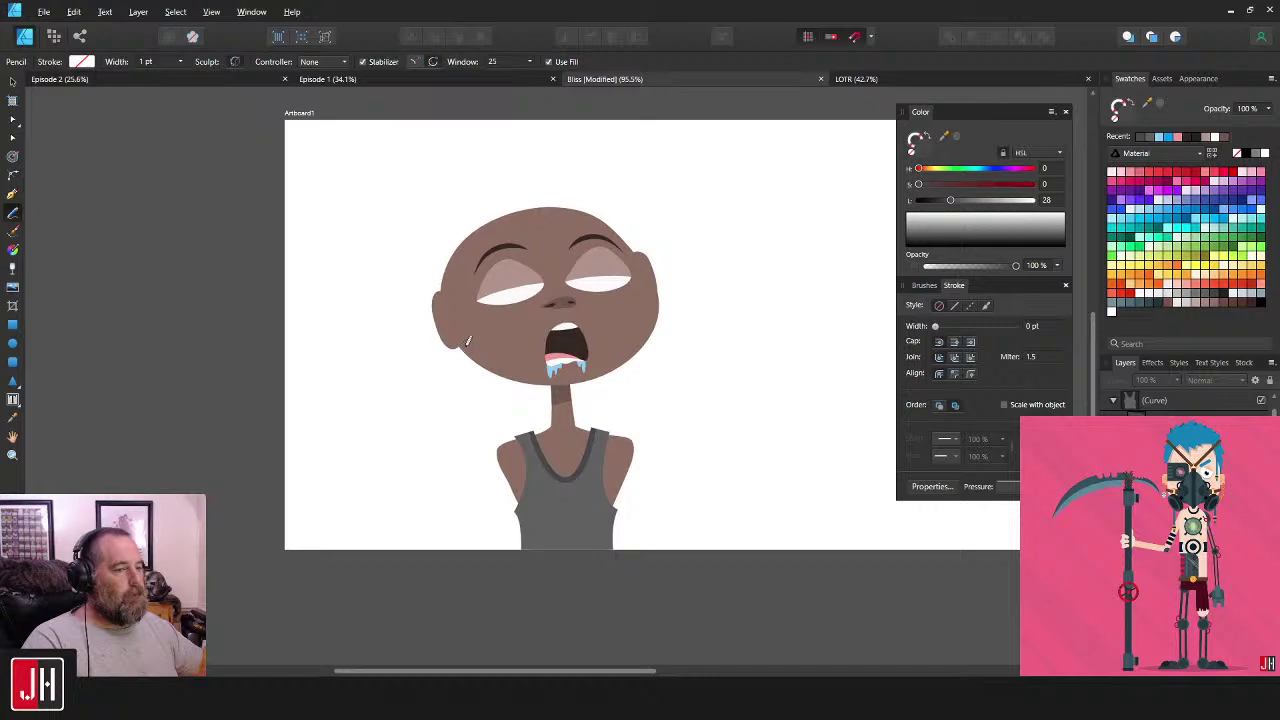
{"action": "mouse_move", "coordinate": [573, 348]}
{"action": "left_mouse_down"}
{"action": "mouse_move", "coordinate": [540, 357]}
{"action": "mouse_move", "coordinate": [586, 370]}
{"action": "left_mouse_up"}
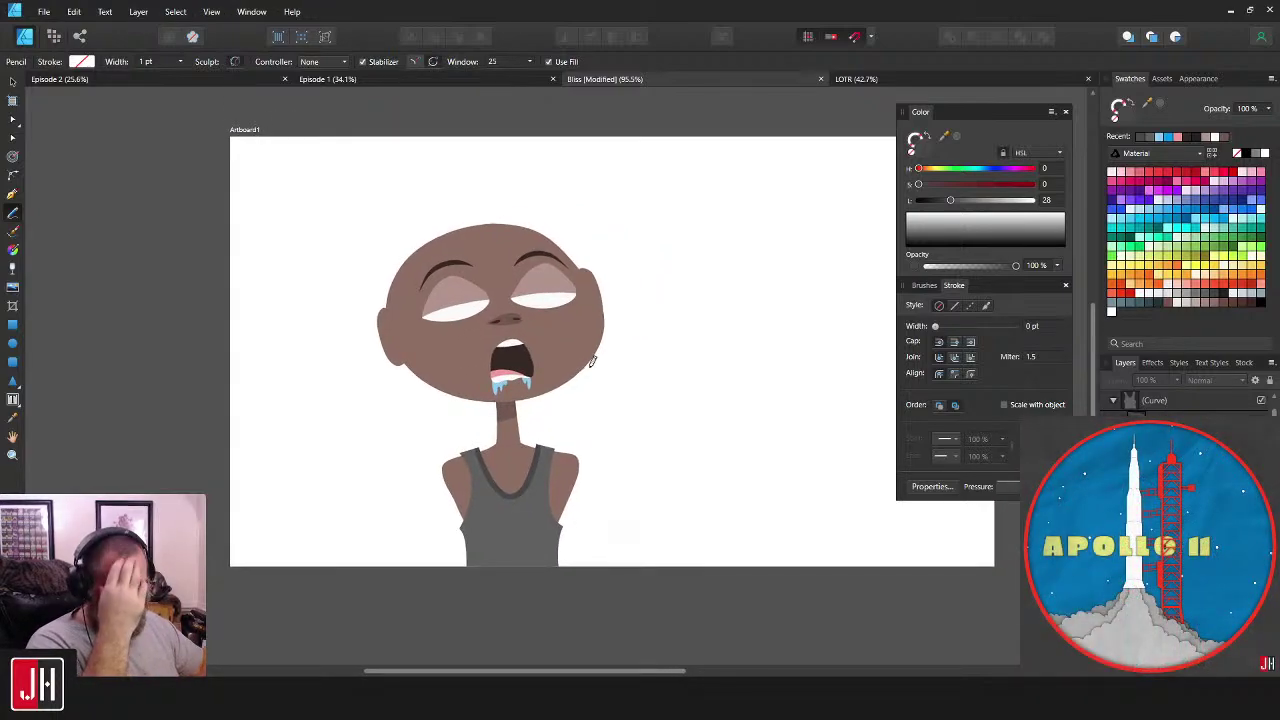
{"action": "left_click_drag", "start_coordinate": [545, 345], "coordinate": [550, 376]}
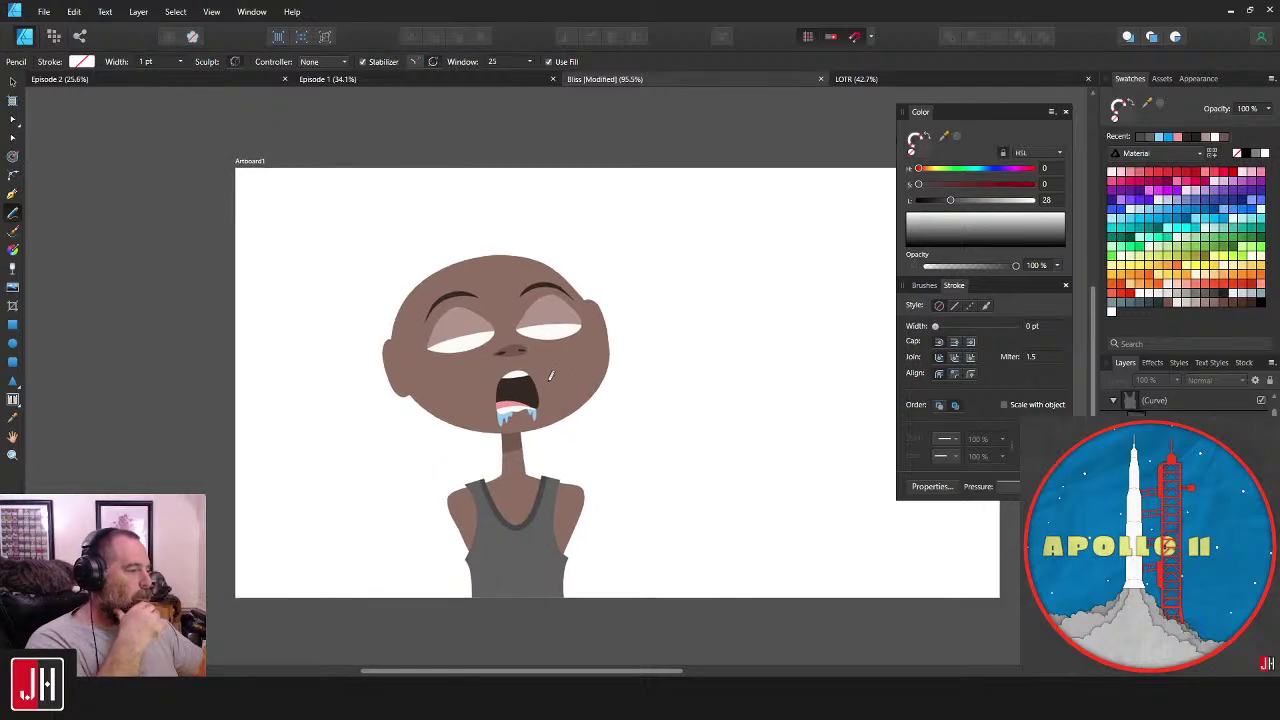
{"action": "scroll", "coordinate": [482, 390], "scroll_direction": "up", "scroll_amount": 4}
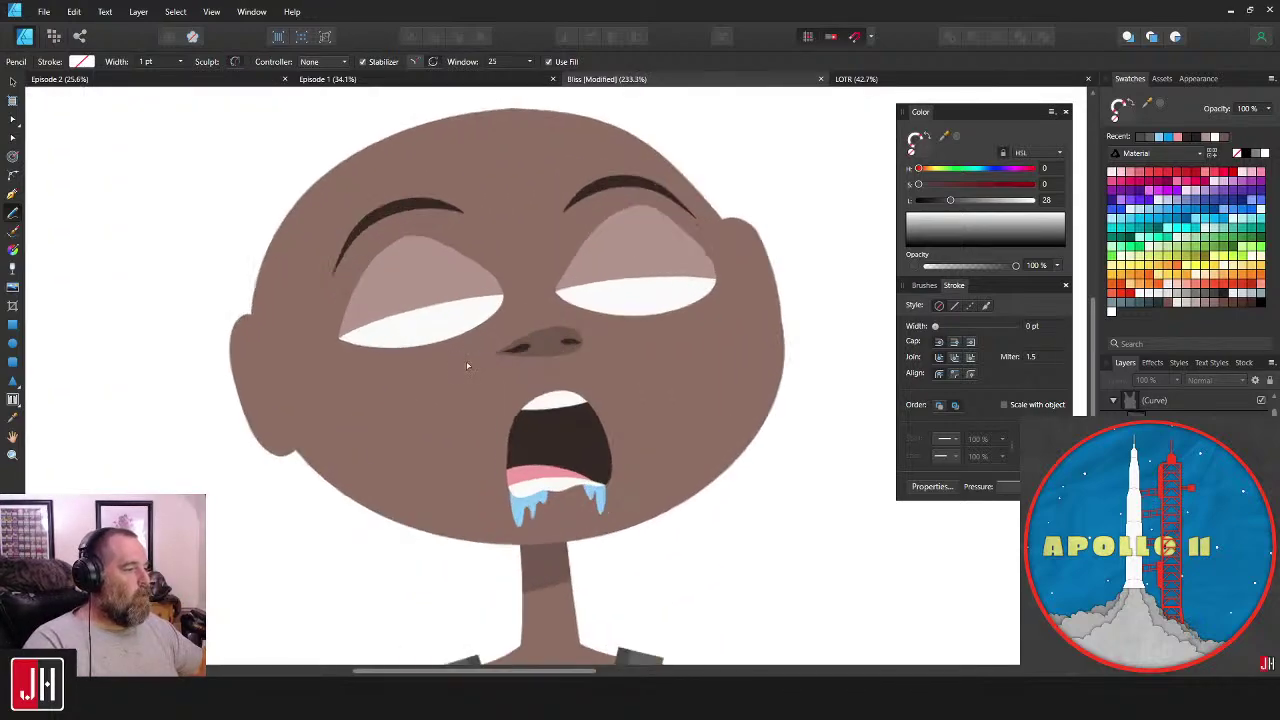
{"action": "scroll", "coordinate": [480, 375], "scroll_direction": "down", "scroll_amount": 1}
{"action": "scroll", "coordinate": [459, 348], "scroll_direction": "up", "scroll_amount": 3}
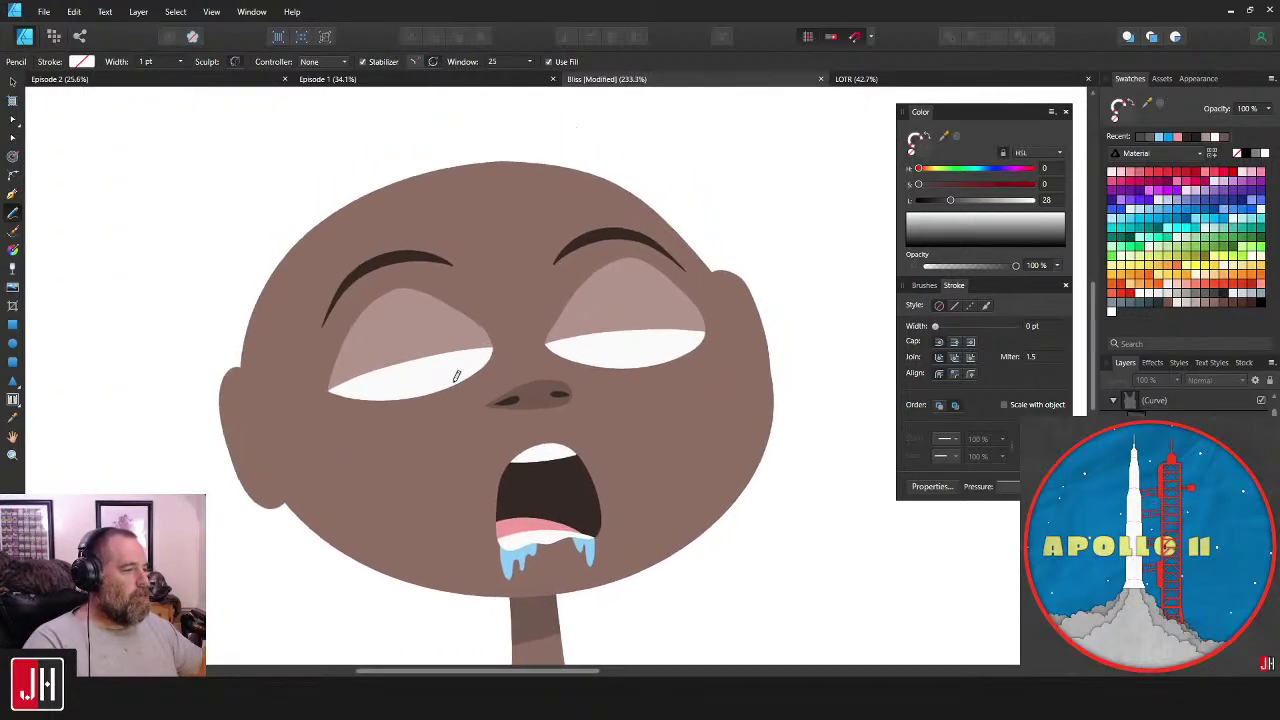
{"action": "scroll", "coordinate": [497, 272], "scroll_direction": "down", "scroll_amount": 3}
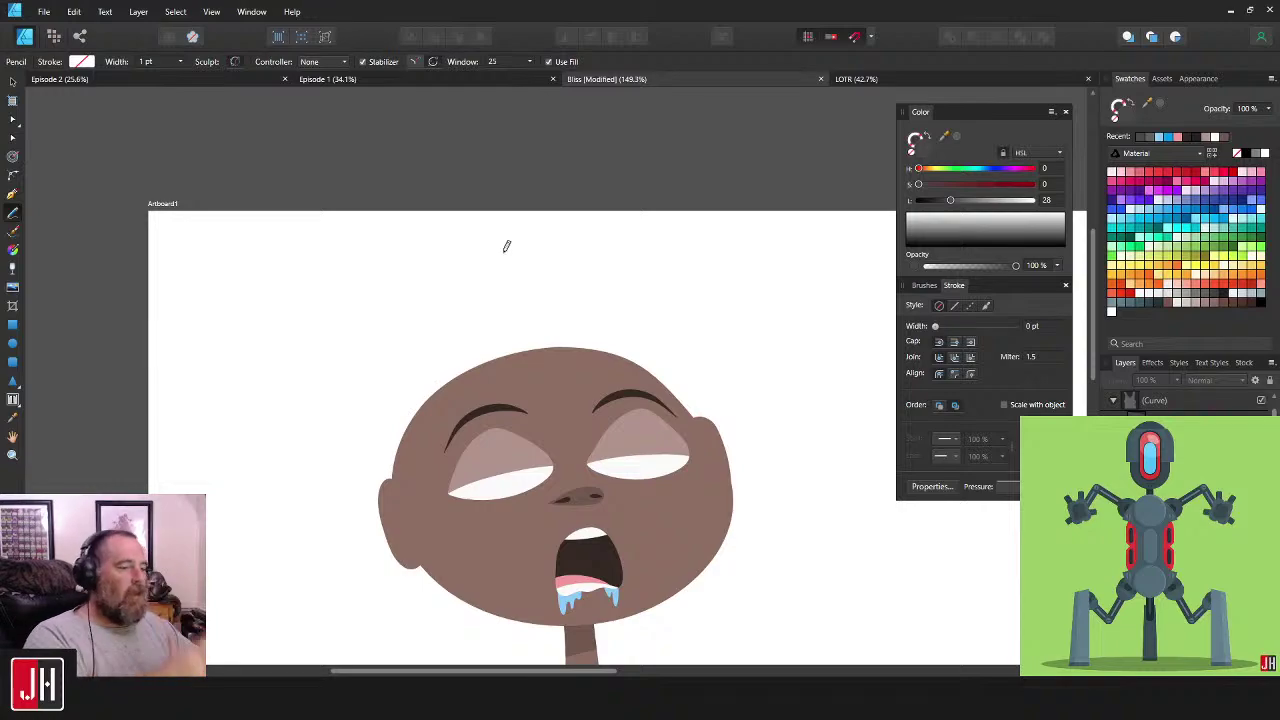
{"action": "scroll", "coordinate": [469, 237], "scroll_direction": "down", "scroll_amount": 2}
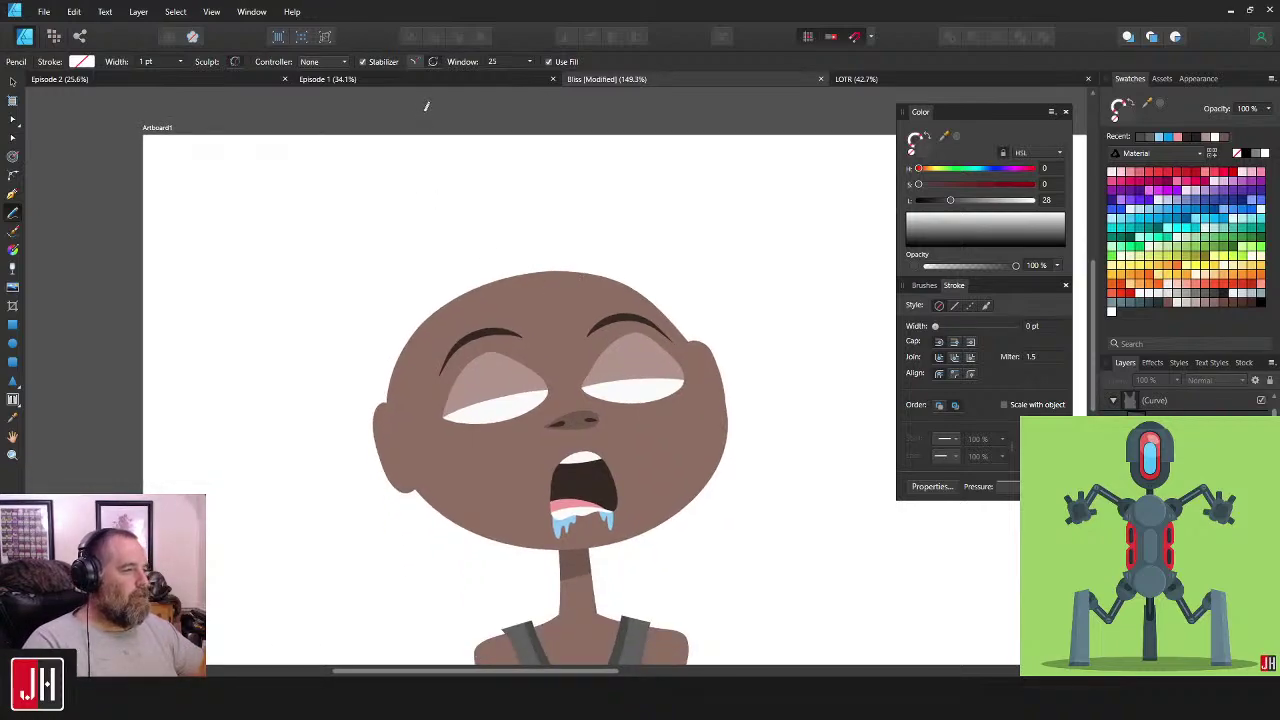
{"action": "mouse_move", "coordinate": [426, 106]}
{"action": "left_mouse_down"}
{"action": "mouse_move", "coordinate": [426, 190]}
{"action": "mouse_move", "coordinate": [404, 268]}
{"action": "mouse_move", "coordinate": [438, 322]}
{"action": "mouse_move", "coordinate": [472, 302]}
{"action": "mouse_move", "coordinate": [440, 237]}
{"action": "mouse_move", "coordinate": [462, 189]}
{"action": "mouse_move", "coordinate": [461, 136]}
{"action": "mouse_move", "coordinate": [413, 256]}
{"action": "mouse_move", "coordinate": [458, 342]}
{"action": "mouse_move", "coordinate": [486, 326]}
{"action": "mouse_move", "coordinate": [447, 233]}
{"action": "mouse_move", "coordinate": [478, 159]}
{"action": "mouse_move", "coordinate": [468, 137]}
{"action": "mouse_move", "coordinate": [475, 178]}
{"action": "left_mouse_up"}
{"action": "key", "text": "ctrl+z"}
- Smooth the lower bend on the hose's right edge and send the hose behind the head
{"action": "key", "text": "a"}
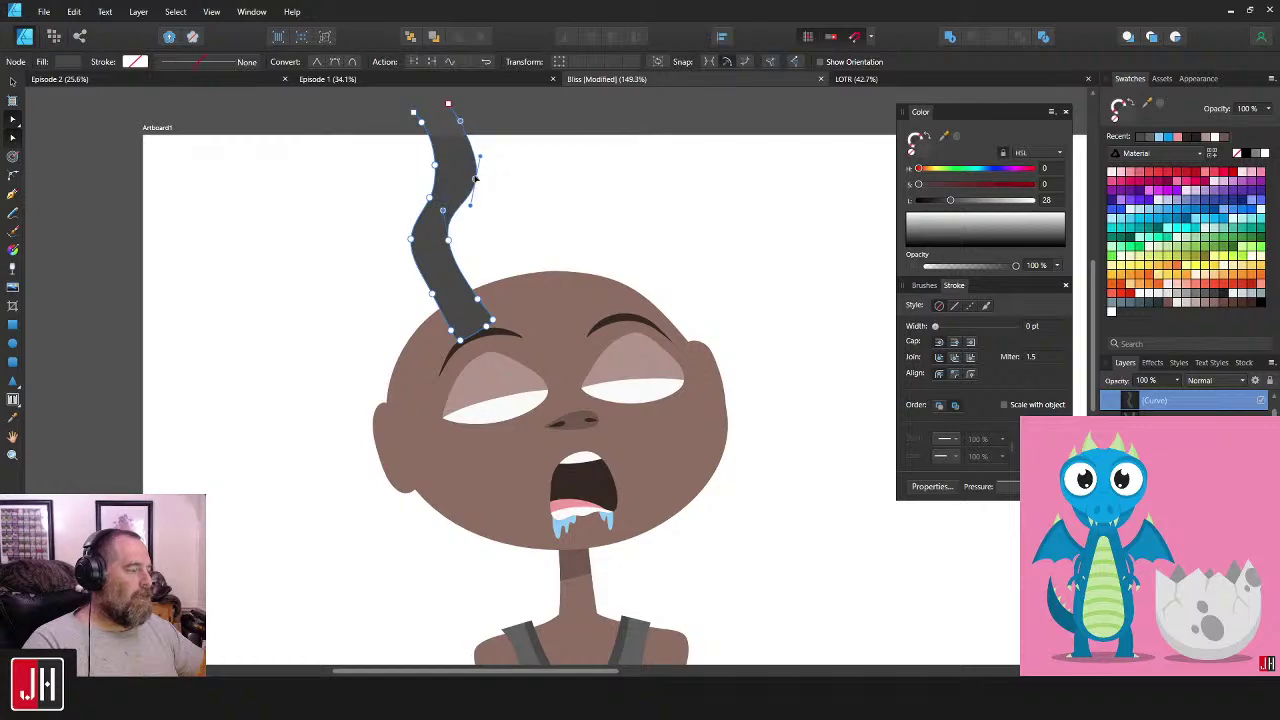
{"action": "left_click_drag", "start_coordinate": [448, 241], "coordinate": [448, 210]}
{"action": "key", "text": "v"}
{"action": "key", "text": "ctrl+shift+bracketleft"}
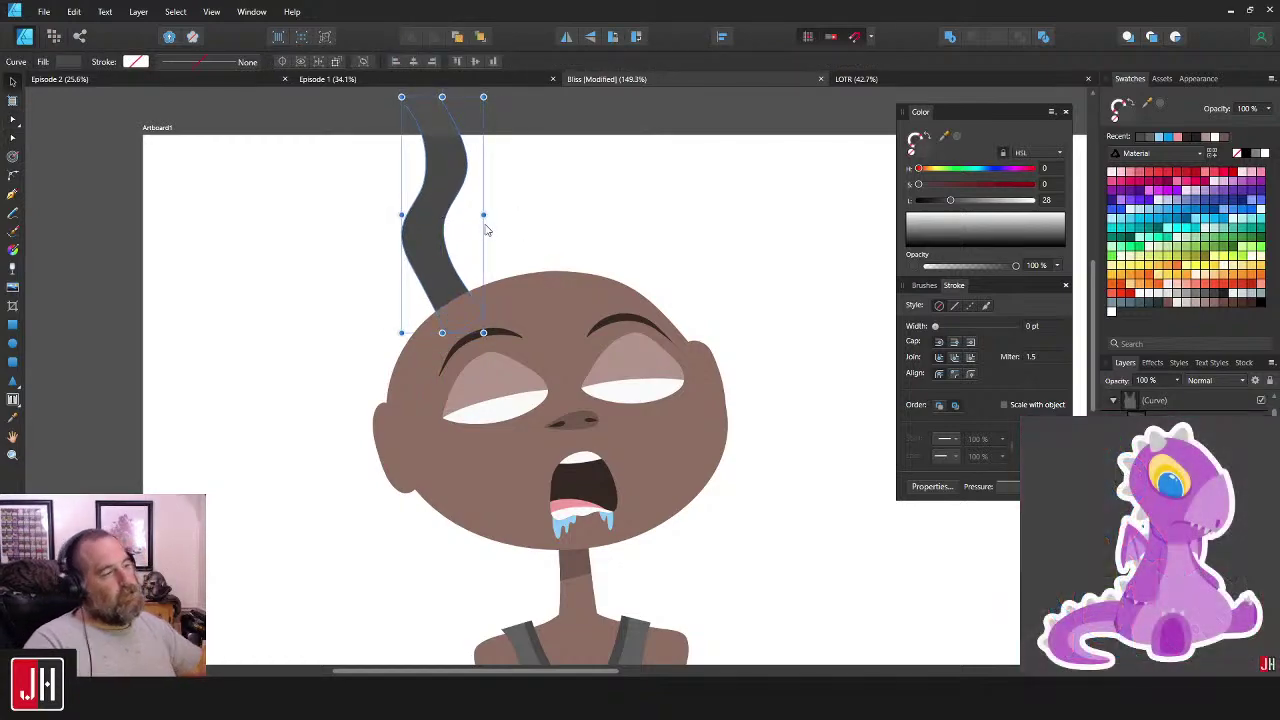
{"action": "left_click", "coordinate": [580, 194]}
- Draw a dark grey collar around the hose's base with the Pencil tool and restack it above the hose but behind the head
{"action": "scroll", "coordinate": [669, 289], "scroll_direction": "up", "scroll_amount": 6}
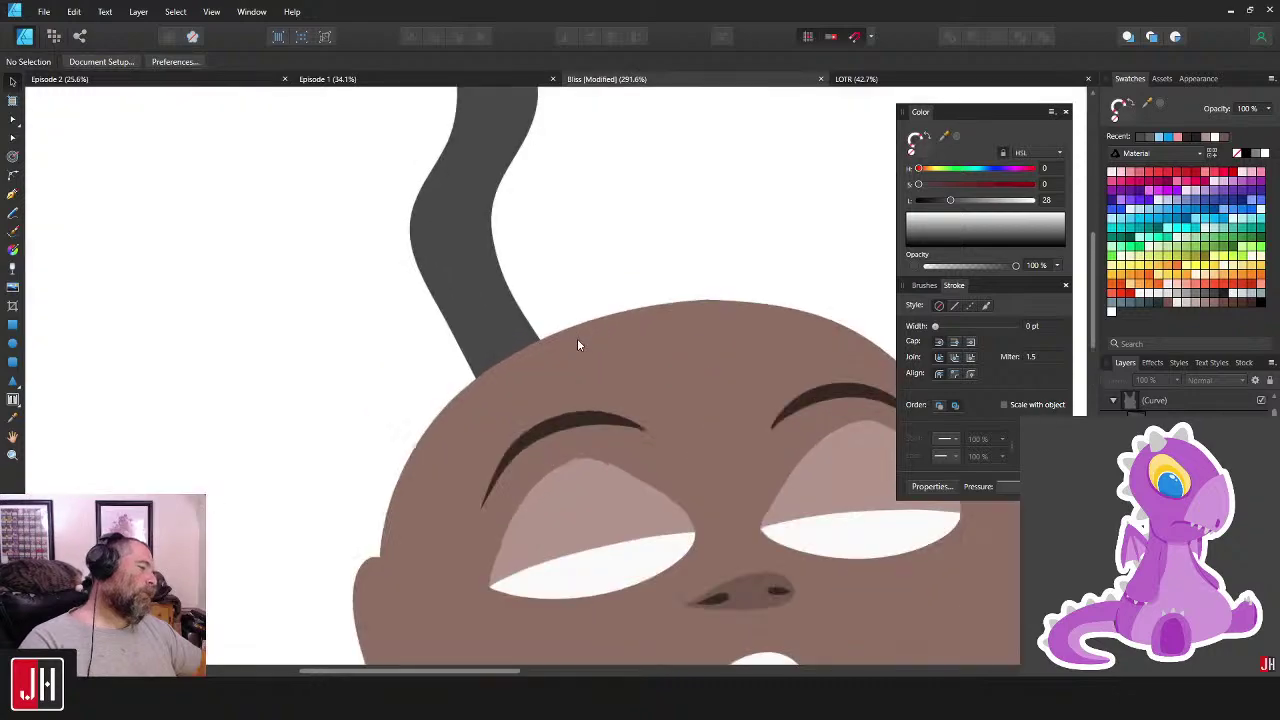
{"action": "key", "text": "n"}
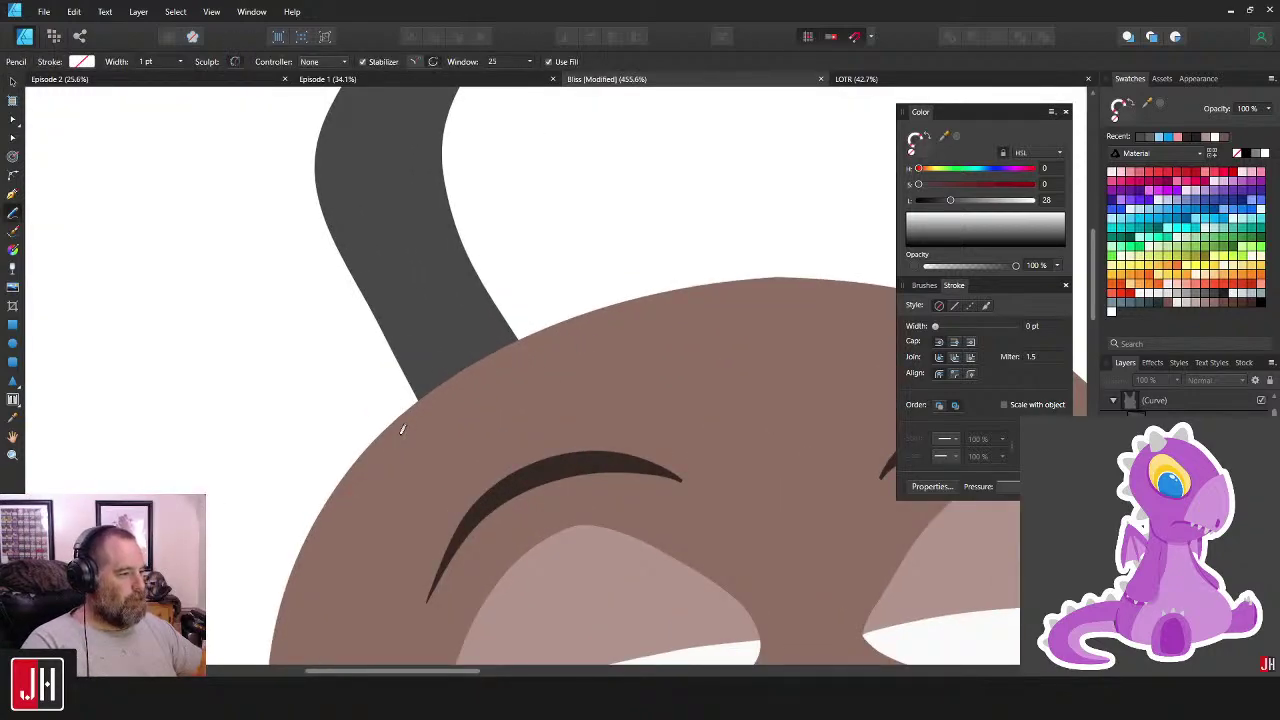
{"action": "mouse_move", "coordinate": [390, 411]}
{"action": "left_mouse_down"}
{"action": "mouse_move", "coordinate": [400, 432]}
{"action": "mouse_move", "coordinate": [509, 309]}
{"action": "mouse_move", "coordinate": [543, 309]}
{"action": "mouse_move", "coordinate": [565, 352]}
{"action": "left_mouse_up"}
{"action": "key", "text": "v"}
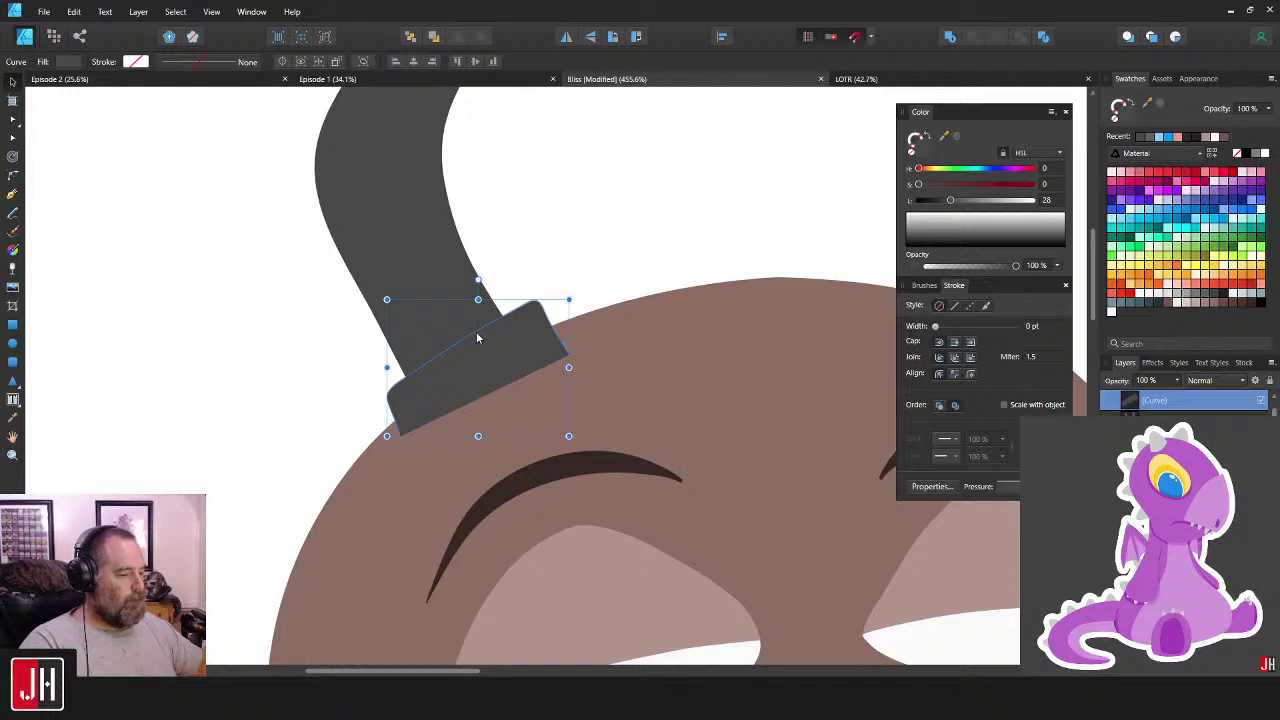
{"action": "key", "text": "ctrl+x"}
{"action": "left_click", "coordinate": [454, 328]}
{"action": "key", "text": "ctrl+v"}
{"action": "left_click", "coordinate": [563, 304]}
{"action": "scroll", "coordinate": [543, 340], "scroll_direction": "down", "scroll_amount": 4}
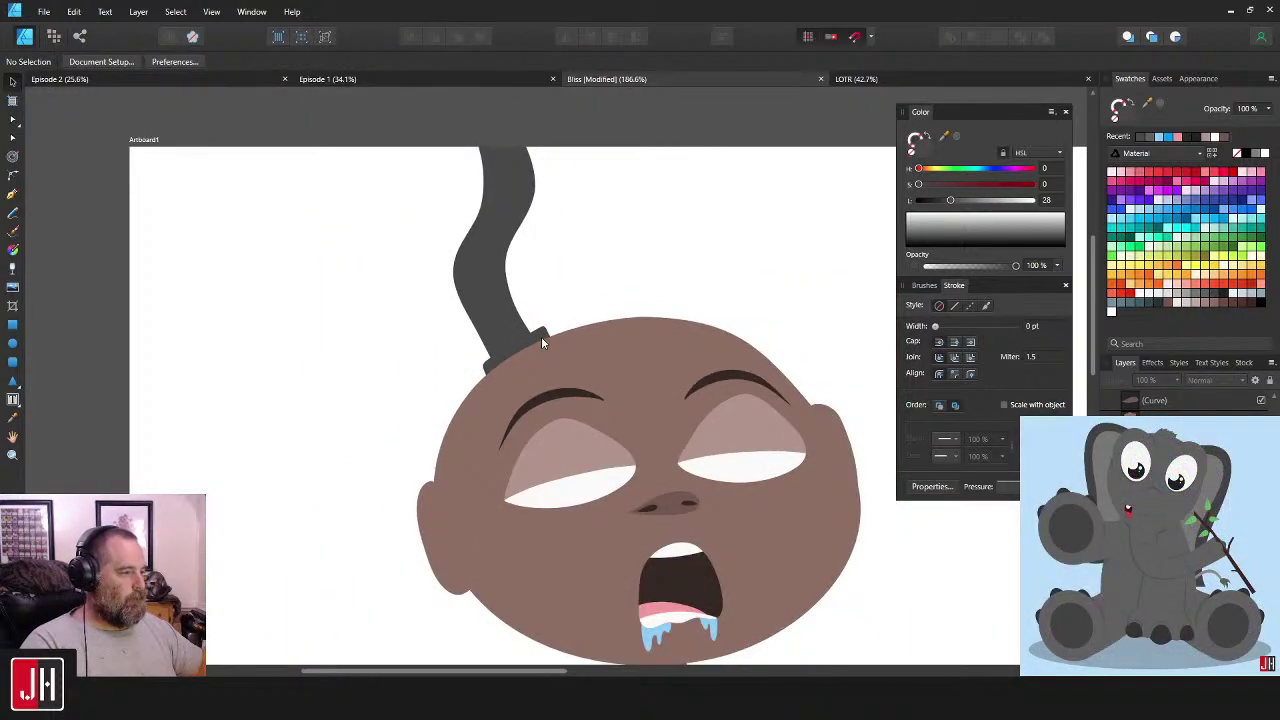
- Lighten the hose's grey fill to a lightness of 36 so it contrasts with the collar, and clear the selection
{"action": "left_click", "coordinate": [492, 289]}
{"action": "left_click_drag", "start_coordinate": [952, 203], "coordinate": [960, 201]}
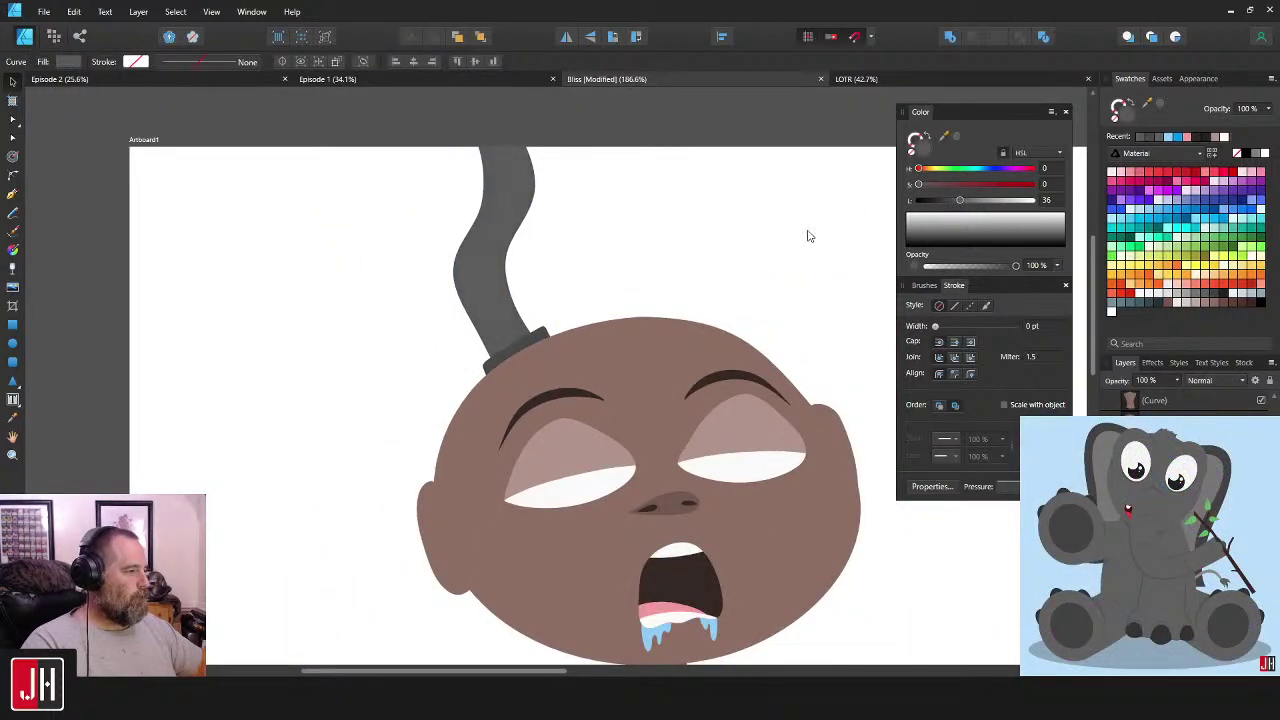
{"action": "key", "text": "ctrl+d"}
{"action": "scroll", "coordinate": [595, 316], "scroll_direction": "up", "scroll_amount": 5}
{"action": "left_click_drag", "start_coordinate": [599, 311], "coordinate": [593, 315]}
{"action": "left_click", "coordinate": [701, 227]}
{"action": "scroll", "coordinate": [640, 323], "scroll_direction": "down", "scroll_amount": 5}
{"action": "scroll", "coordinate": [640, 323], "scroll_direction": "down", "scroll_amount": 2}
{"action": "scroll", "coordinate": [595, 310], "scroll_direction": "up", "scroll_amount": 4}
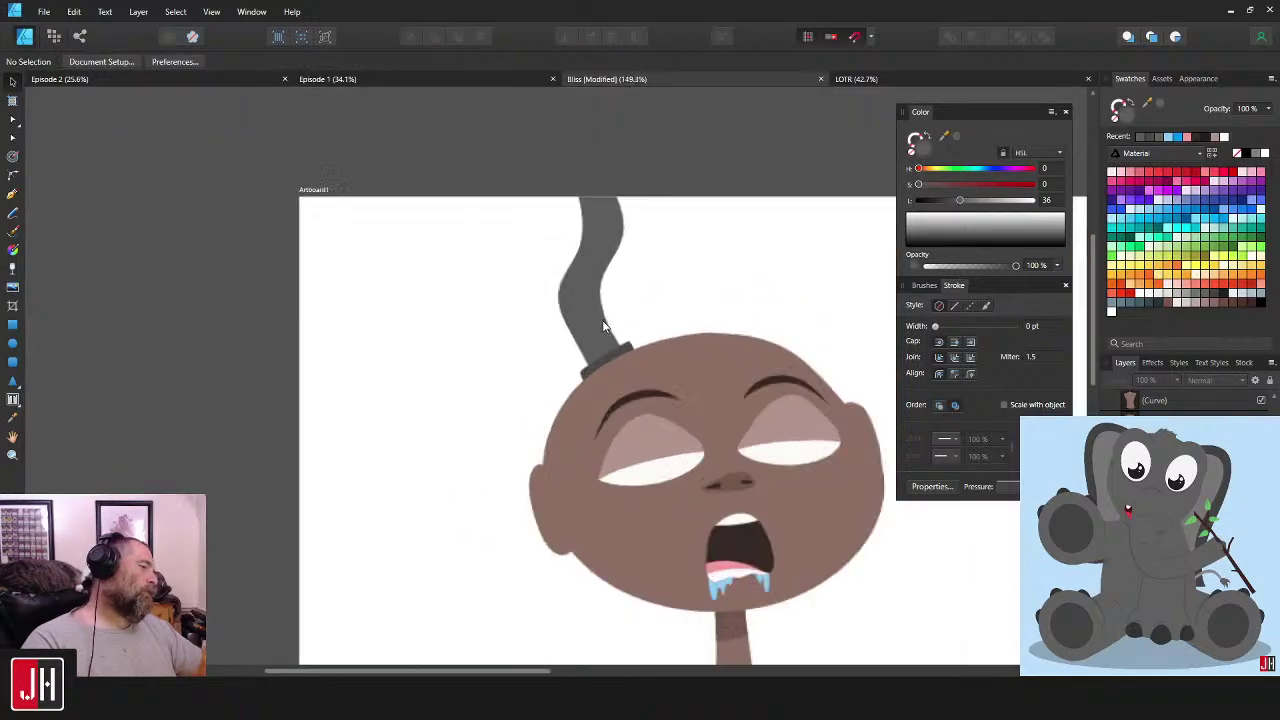
- Narrow the hose's upper bend by pulling its right edge node inward, and save the document
{"action": "left_click_drag", "start_coordinate": [597, 336], "coordinate": [538, 371]}
{"action": "left_click", "coordinate": [528, 366]}
{"action": "key", "text": "a"}
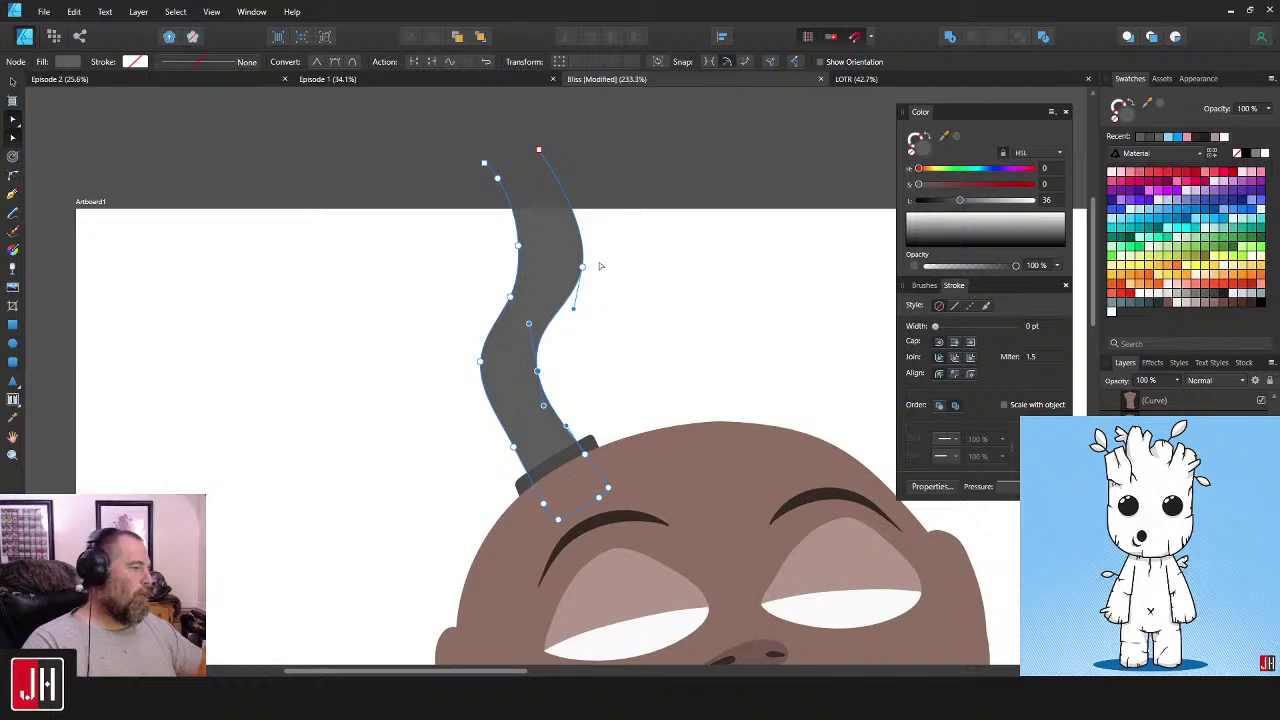
{"action": "left_click_drag", "start_coordinate": [583, 269], "coordinate": [572, 267]}
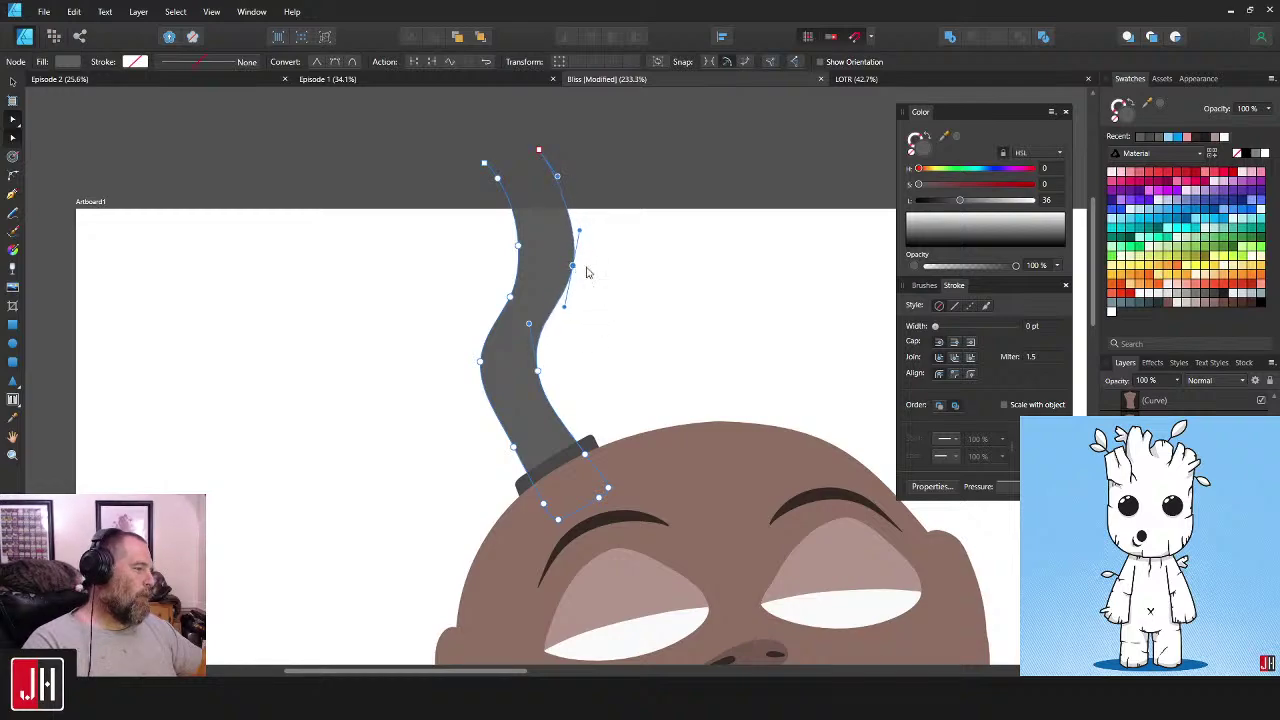
{"action": "key", "text": "v"}
{"action": "left_click", "coordinate": [616, 321]}
{"action": "scroll", "coordinate": [616, 323], "scroll_direction": "down", "scroll_amount": 1}
{"action": "scroll", "coordinate": [616, 323], "scroll_direction": "down", "scroll_amount": 3}
{"action": "scroll", "coordinate": [622, 322], "scroll_direction": "up", "scroll_amount": 2}
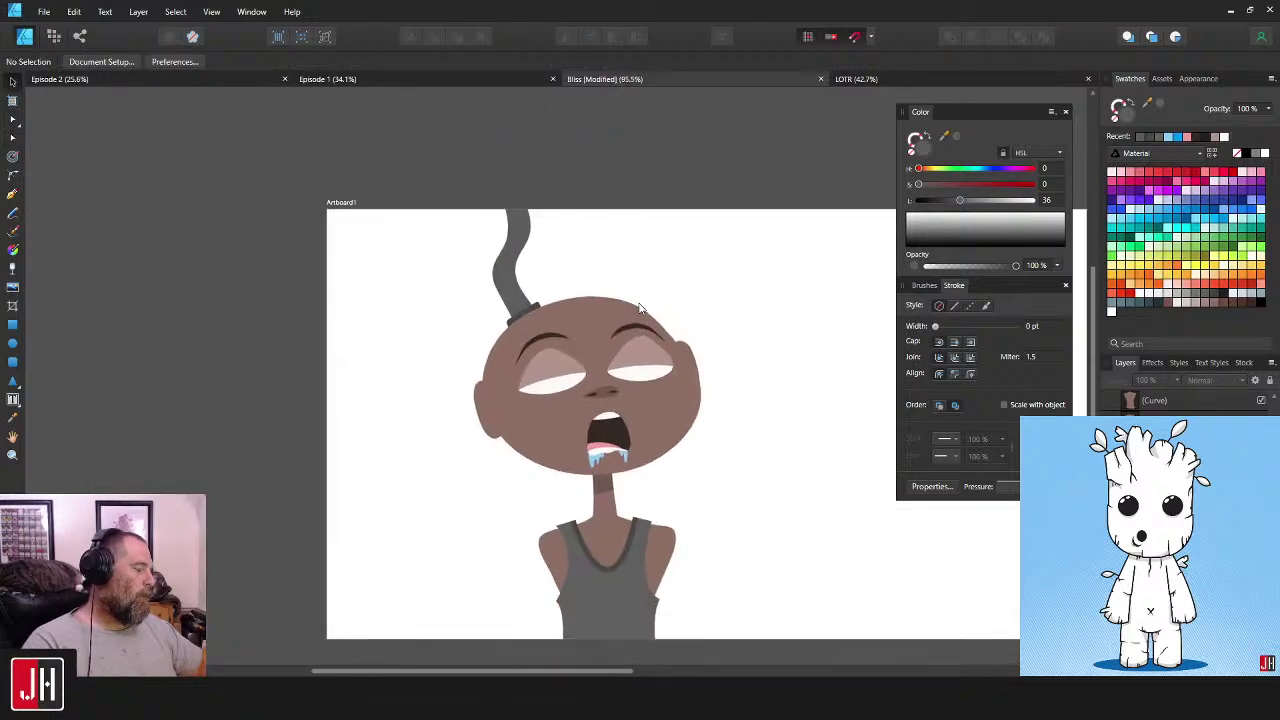
{"action": "scroll", "coordinate": [600, 300], "scroll_direction": "up", "scroll_amount": 2}
{"action": "key", "text": "ctrl+s"}
- Examine the face, the whole figure and the hose's joint with the head for remaining details
{"action": "scroll", "coordinate": [647, 303], "scroll_direction": "up", "scroll_amount": 2}
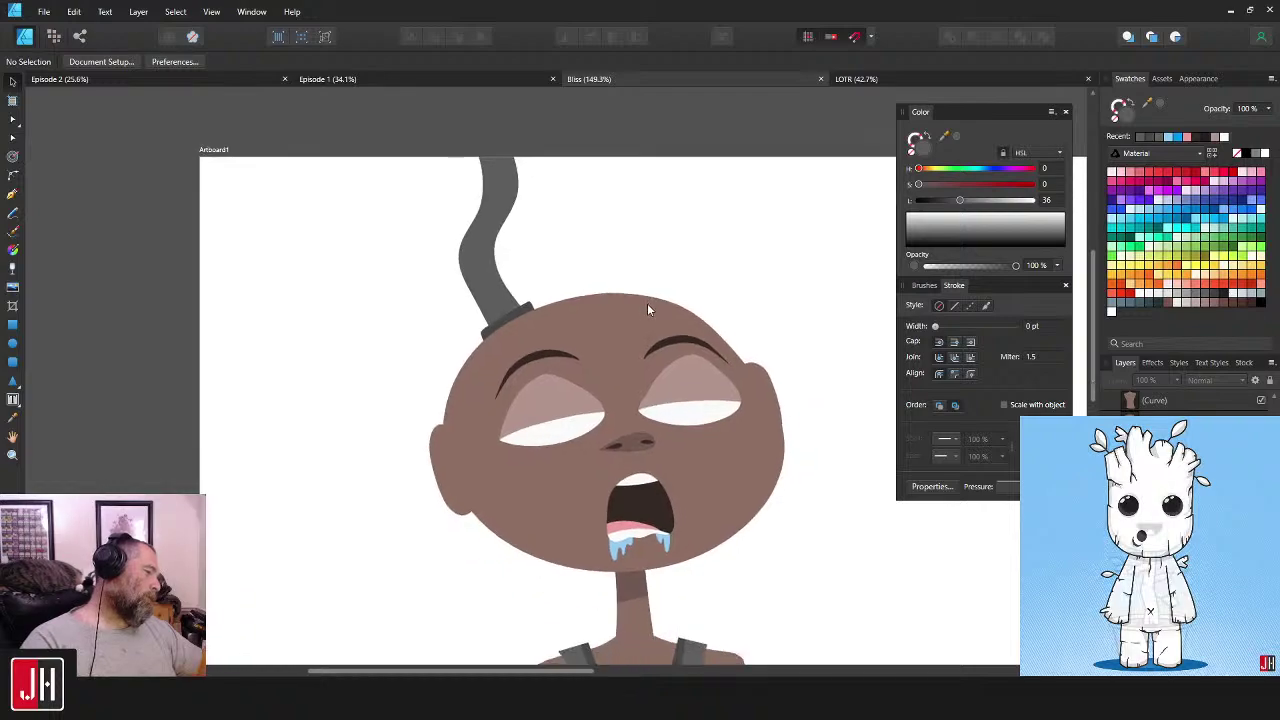
{"action": "scroll", "coordinate": [639, 272], "scroll_direction": "up", "scroll_amount": 1}
{"action": "scroll", "coordinate": [614, 283], "scroll_direction": "up", "scroll_amount": 1}
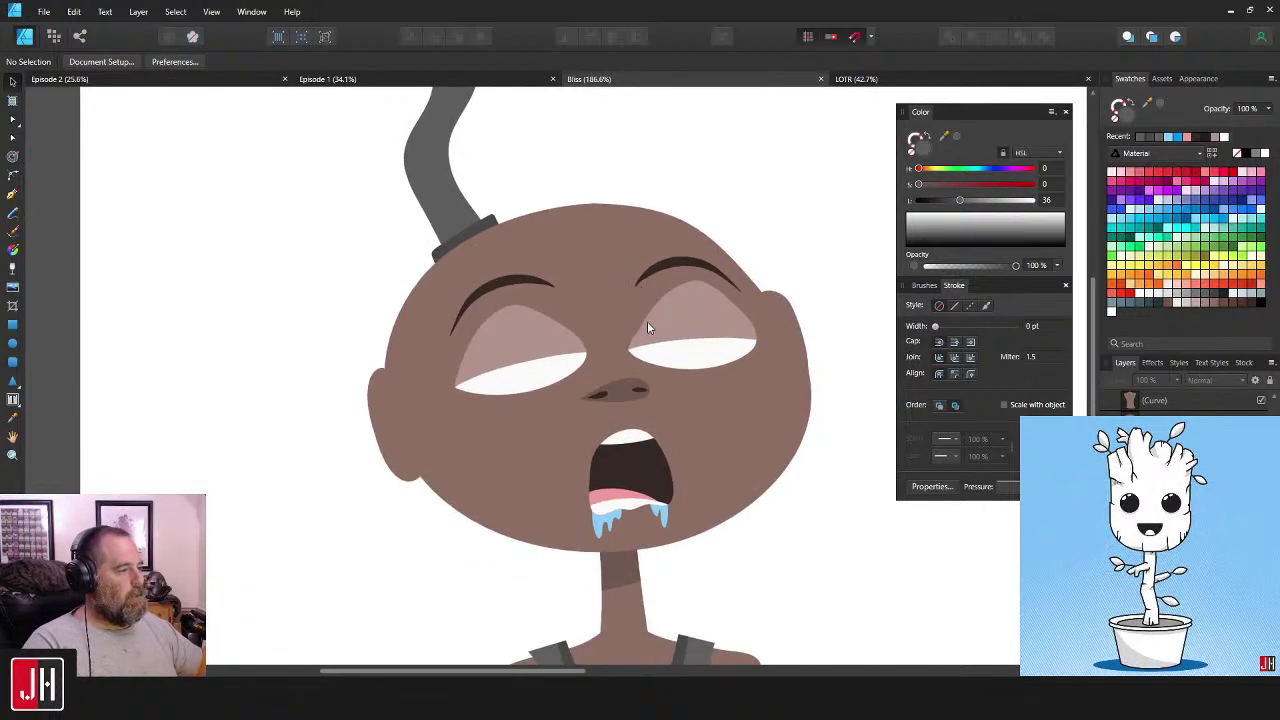
{"action": "scroll", "coordinate": [647, 321], "scroll_direction": "up", "scroll_amount": 1}
{"action": "scroll", "coordinate": [655, 271], "scroll_direction": "down", "scroll_amount": 1}
{"action": "scroll", "coordinate": [593, 365], "scroll_direction": "up", "scroll_amount": 1}
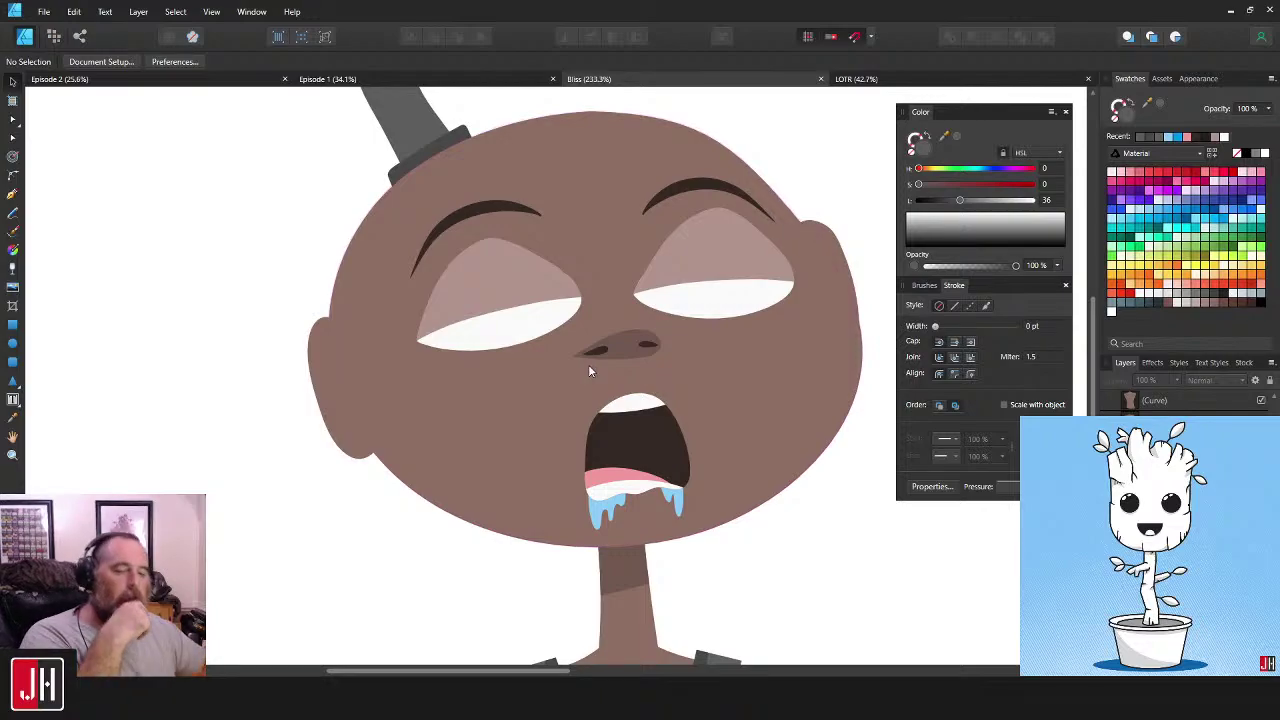
{"action": "left_click_drag", "start_coordinate": [546, 368], "coordinate": [573, 313]}
{"action": "left_click_drag", "start_coordinate": [733, 410], "coordinate": [673, 381]}
{"action": "left_click_drag", "start_coordinate": [638, 294], "coordinate": [657, 444]}
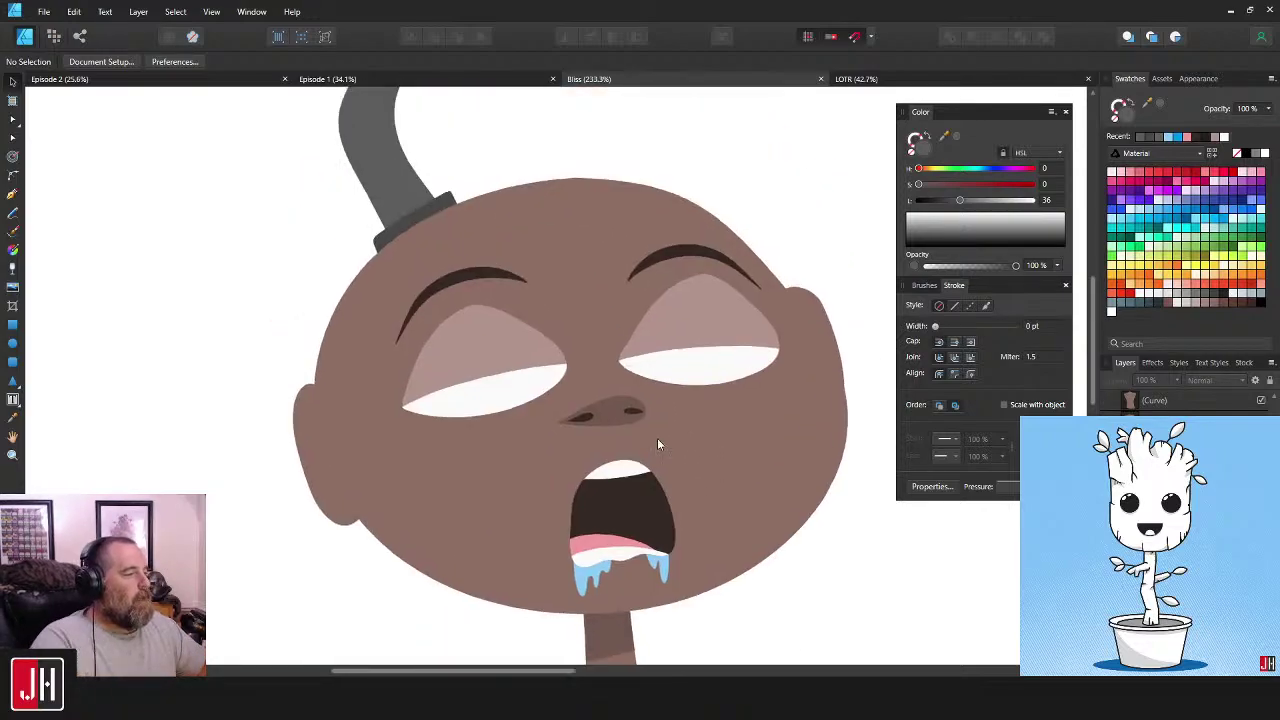
{"action": "scroll", "coordinate": [615, 370], "scroll_direction": "down", "scroll_amount": 3}
{"action": "scroll", "coordinate": [666, 409], "scroll_direction": "up", "scroll_amount": 2}
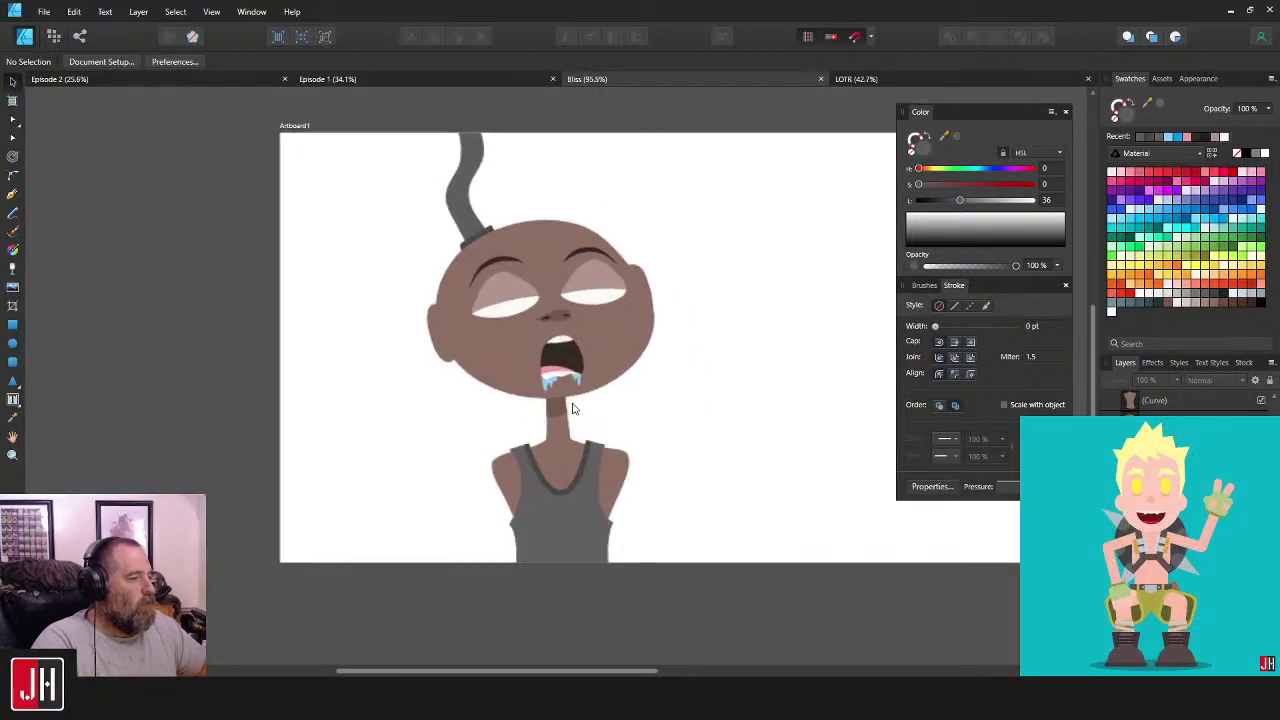
{"action": "left_click_drag", "start_coordinate": [688, 431], "coordinate": [678, 394]}
{"action": "left_click_drag", "start_coordinate": [494, 225], "coordinate": [552, 350]}
{"action": "scroll", "coordinate": [478, 247], "scroll_direction": "up", "scroll_amount": 3}
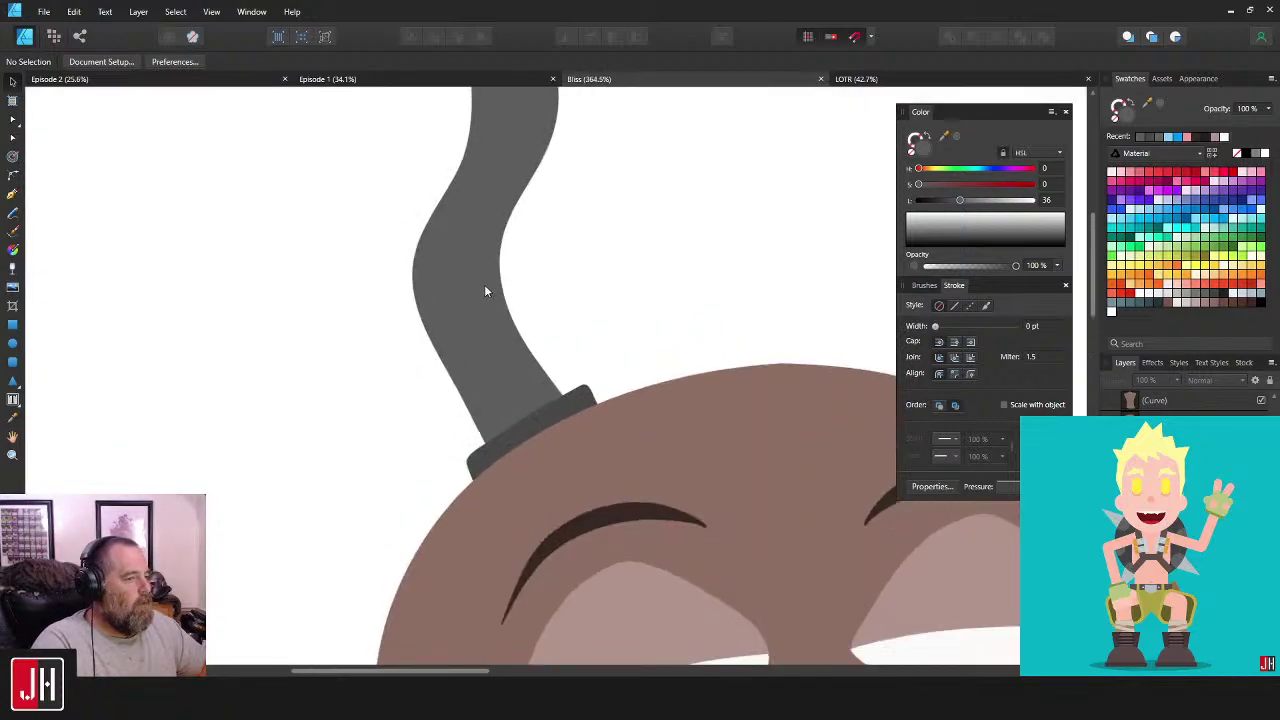
- Draw two narrow bands across the lower half of the hose with the Pencil tool, filled with the collar's dark grey, lightness 28
{"action": "left_click_drag", "start_coordinate": [555, 287], "coordinate": [575, 318]}
{"action": "key", "text": "n"}
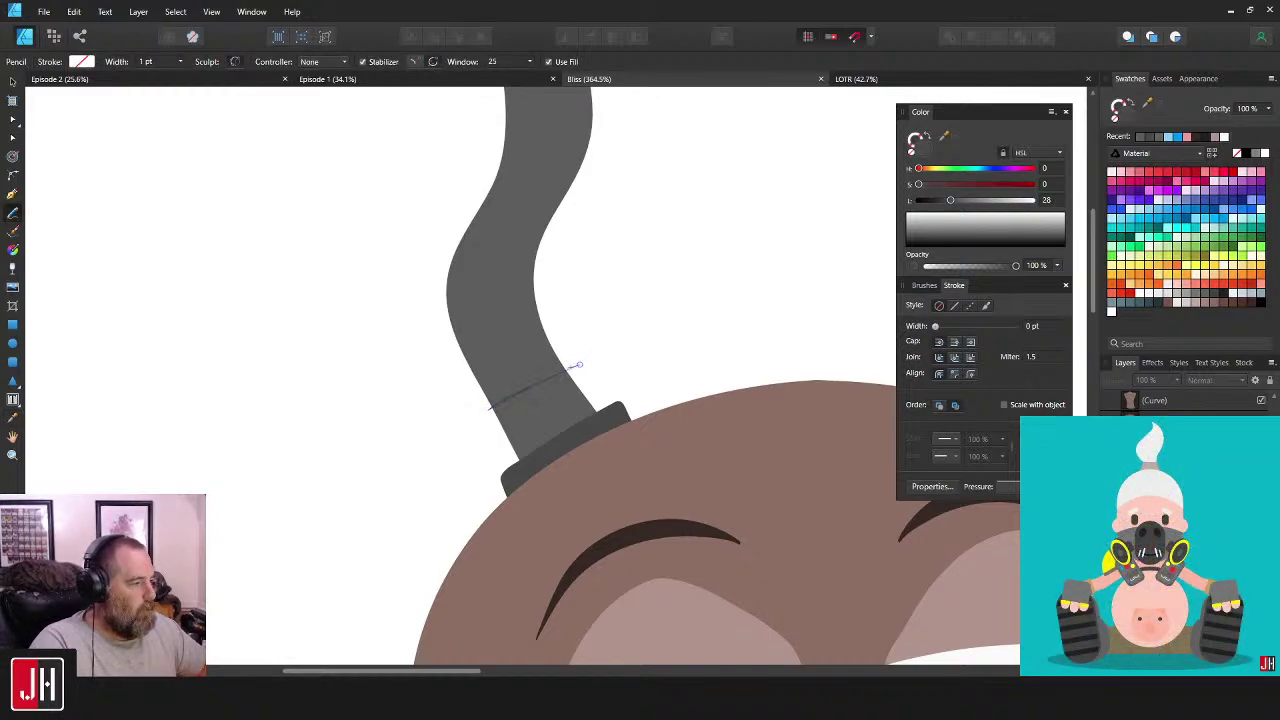
{"action": "left_click_drag", "start_coordinate": [578, 365], "coordinate": [485, 409]}
{"action": "scroll", "coordinate": [492, 366], "scroll_direction": "up", "scroll_amount": 1}
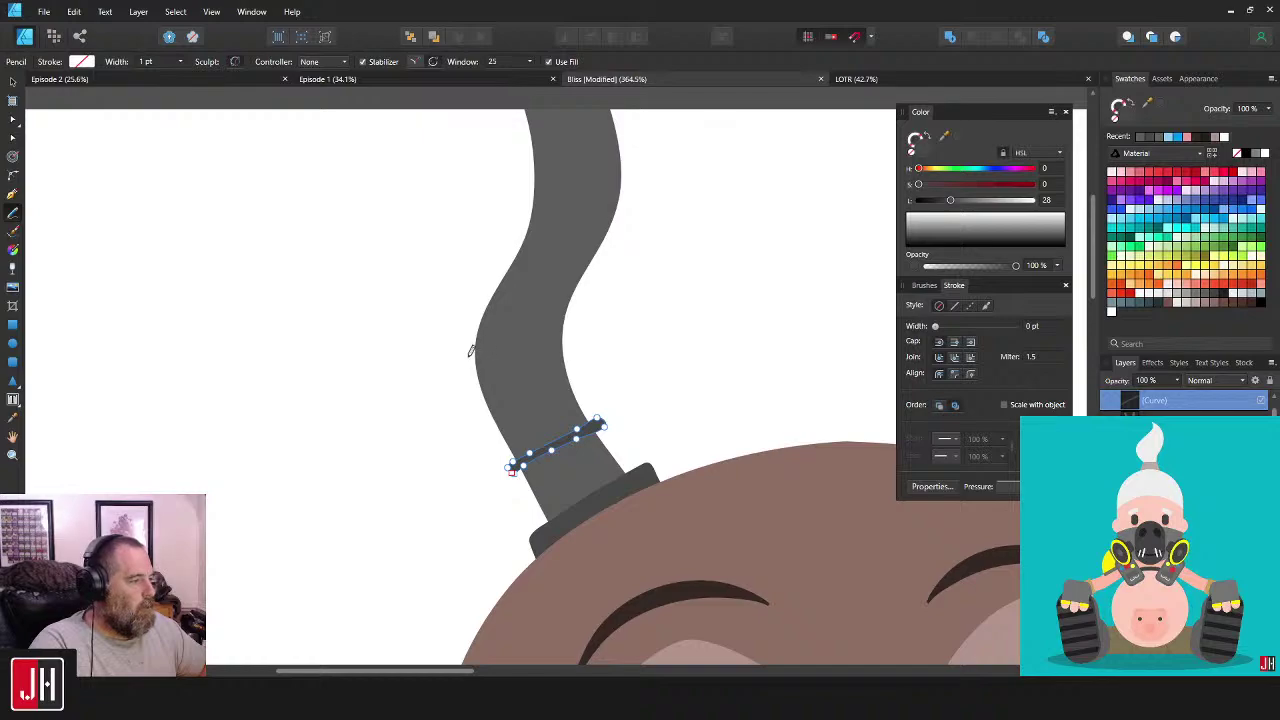
{"action": "key", "text": "ctrl+d"}
{"action": "left_click_drag", "start_coordinate": [568, 354], "coordinate": [467, 347]}
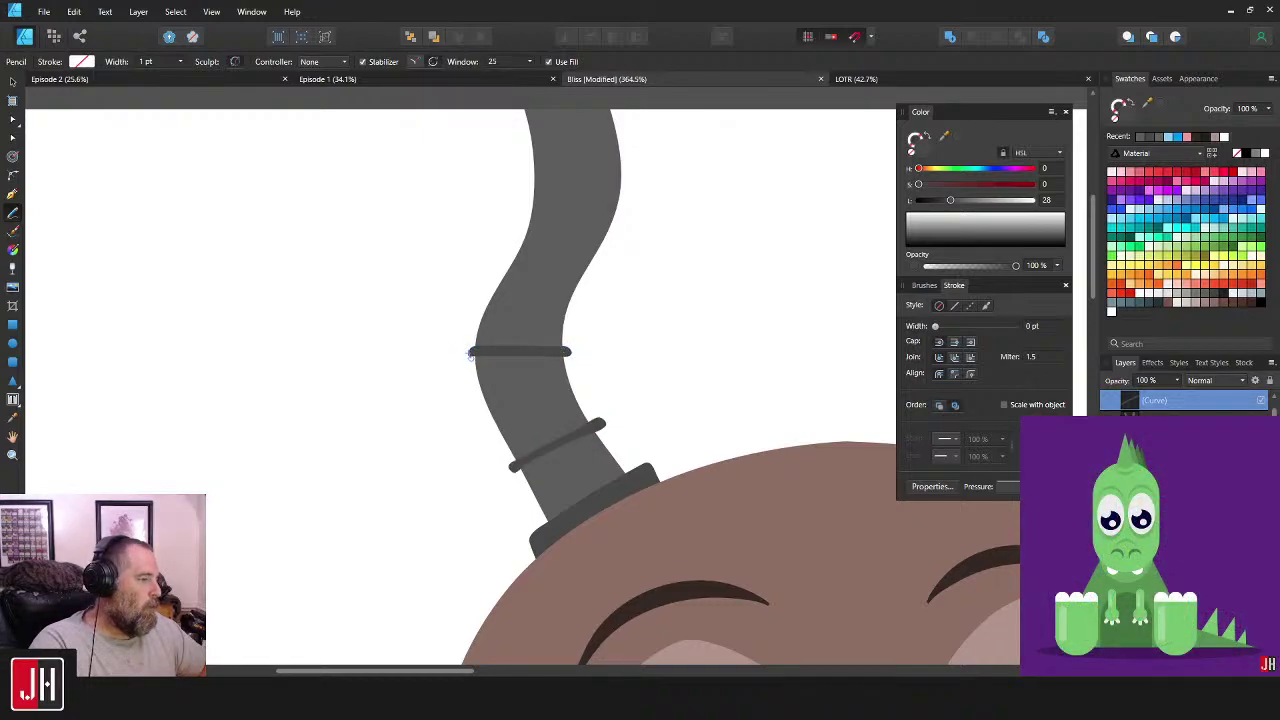
{"action": "scroll", "coordinate": [535, 320], "scroll_direction": "up", "scroll_amount": 1}
{"action": "key", "text": "ctrl+d"}
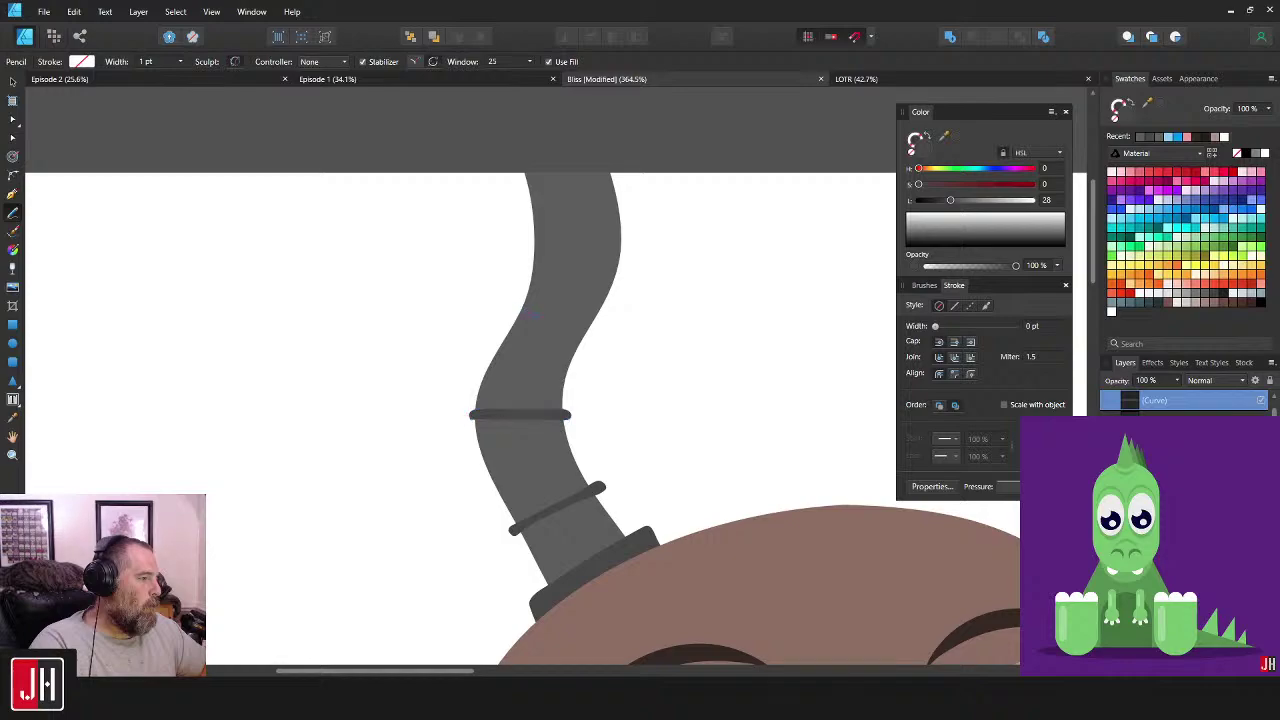
- Draw a third dark grey band slanting across the hose's upper bend, replacing the first attempt with a cleaner stroke
{"action": "left_click_drag", "start_coordinate": [597, 326], "coordinate": [598, 325]}
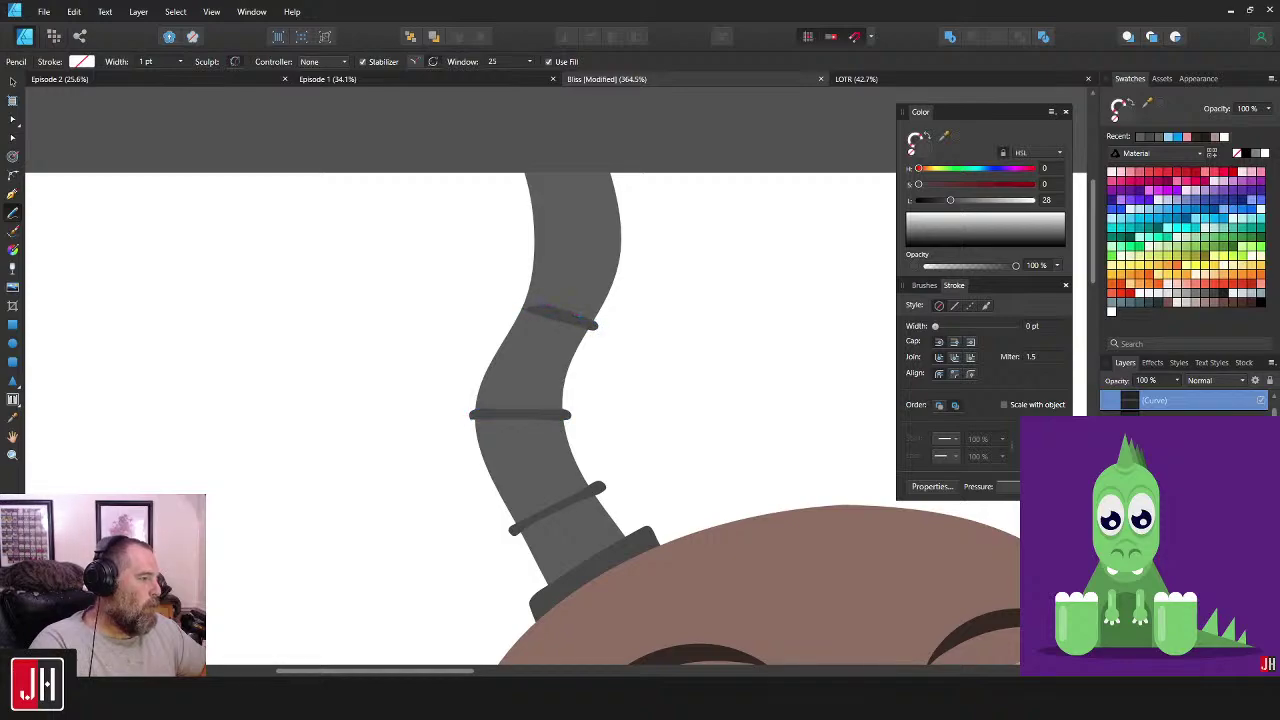
{"action": "left_click_drag", "start_coordinate": [525, 306], "coordinate": [521, 306]}
{"action": "key", "text": "ctrl+z"}
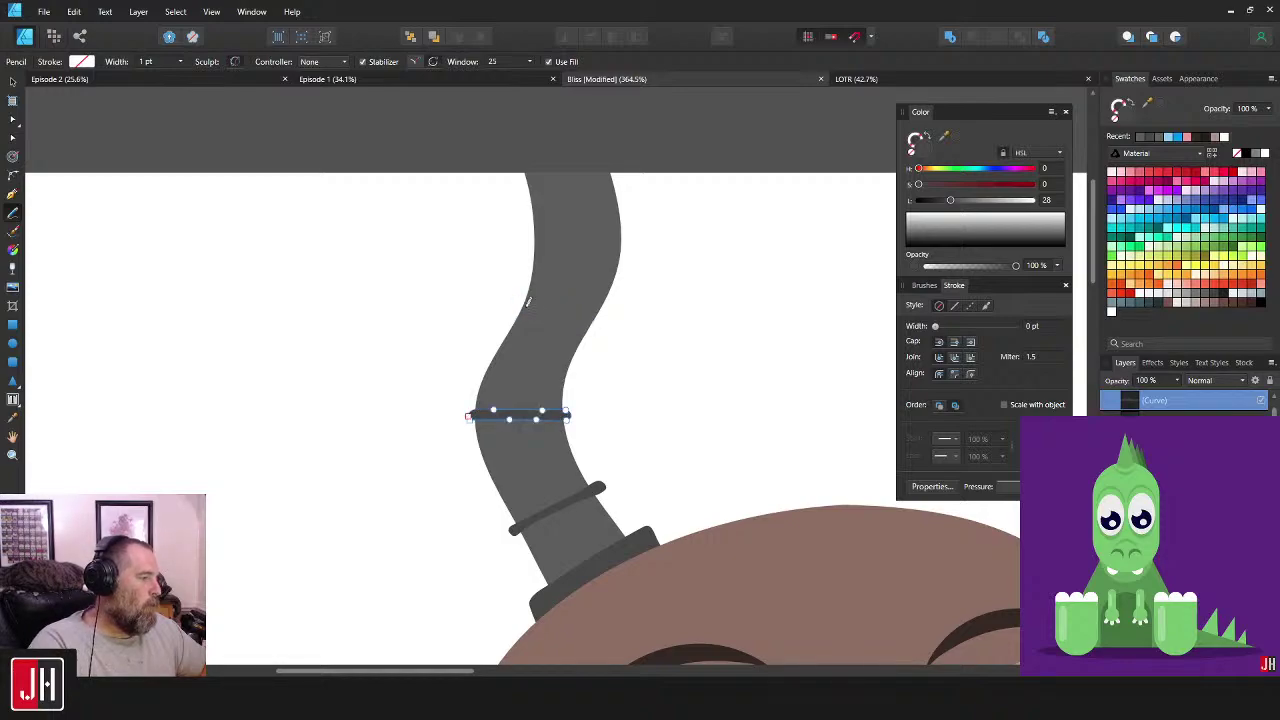
{"action": "left_click_drag", "start_coordinate": [595, 327], "coordinate": [515, 305]}
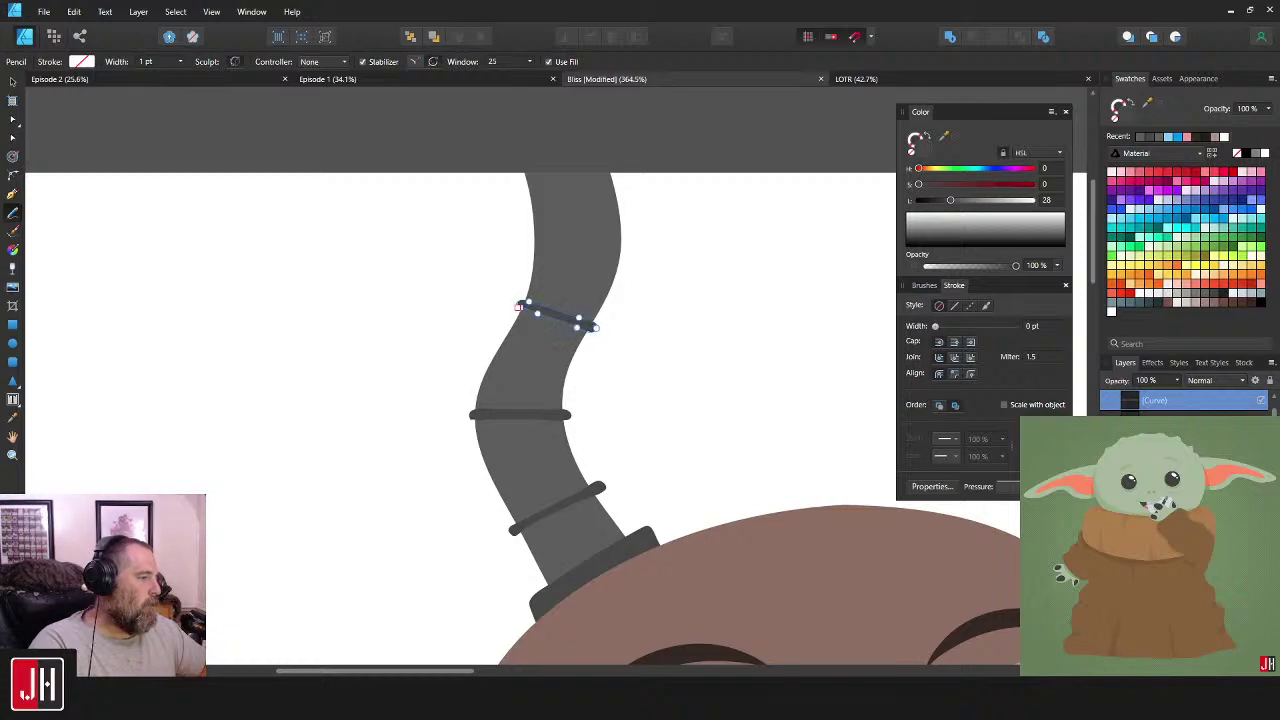
{"action": "scroll", "coordinate": [540, 295], "scroll_direction": "up", "scroll_amount": 1}
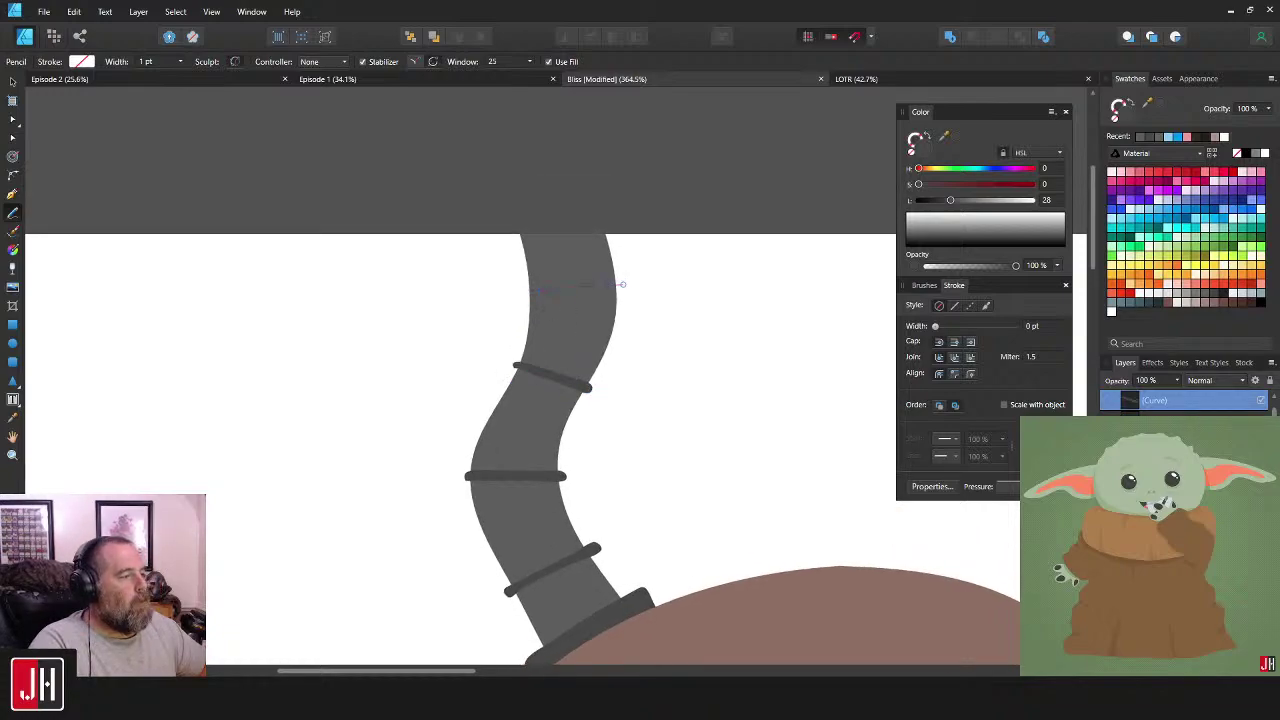
- Try a fourth dark grey band across the hose near the artboard's upper edge, and delete it
{"action": "key", "text": "ctrl+z"}
{"action": "mouse_move", "coordinate": [533, 291]}
{"action": "left_mouse_down"}
{"action": "mouse_move", "coordinate": [624, 277]}
{"action": "mouse_move", "coordinate": [521, 280]}
{"action": "left_mouse_up"}
{"action": "scroll", "coordinate": [570, 323], "scroll_direction": "down", "scroll_amount": 7}
{"action": "key", "text": "v"}
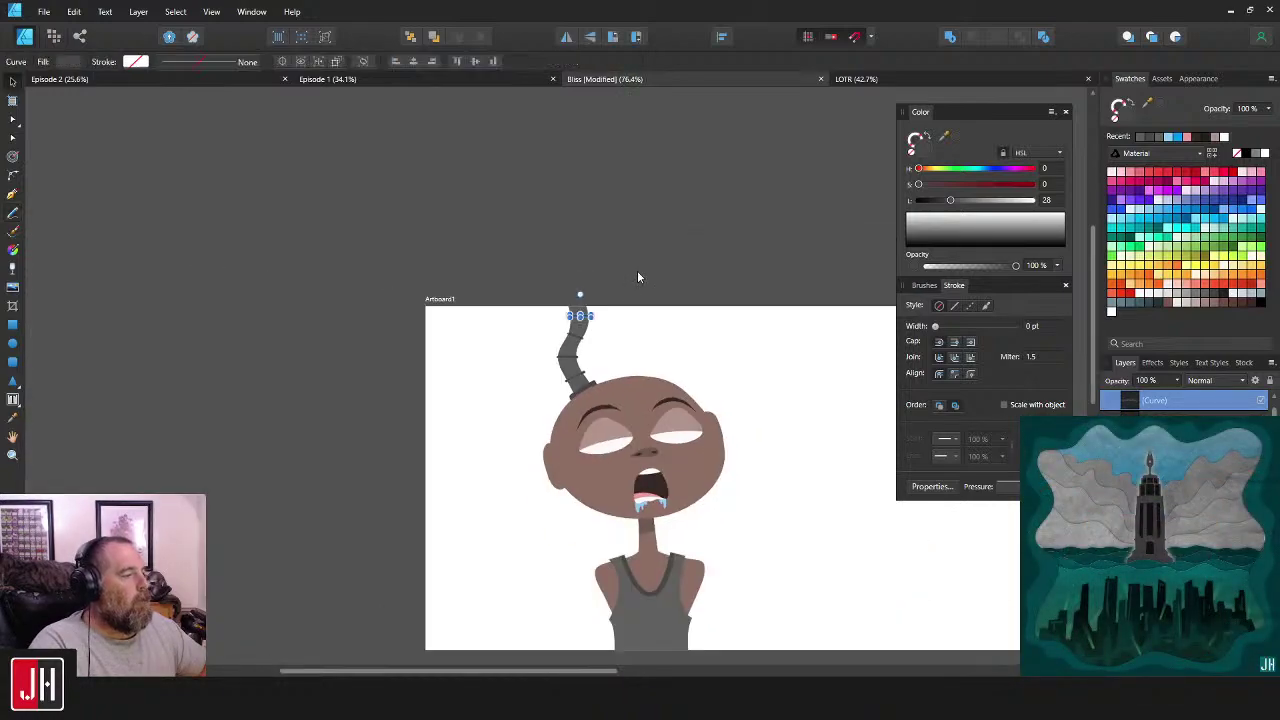
{"action": "left_click", "coordinate": [638, 272]}
{"action": "scroll", "coordinate": [609, 326], "scroll_direction": "up", "scroll_amount": 5}
{"action": "scroll", "coordinate": [570, 280], "scroll_direction": "up", "scroll_amount": 6}
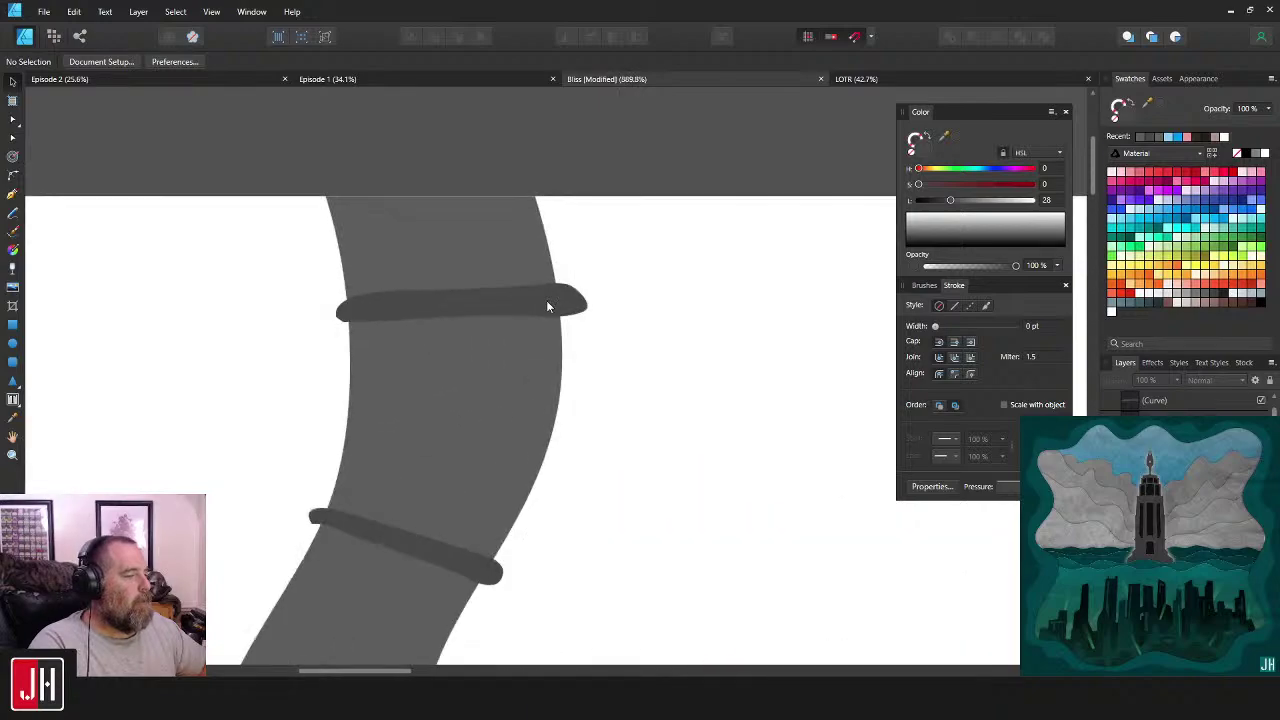
{"action": "left_click", "coordinate": [560, 305]}
{"action": "key", "text": "Delete"}
{"action": "left_click_drag", "start_coordinate": [606, 306], "coordinate": [660, 297]}
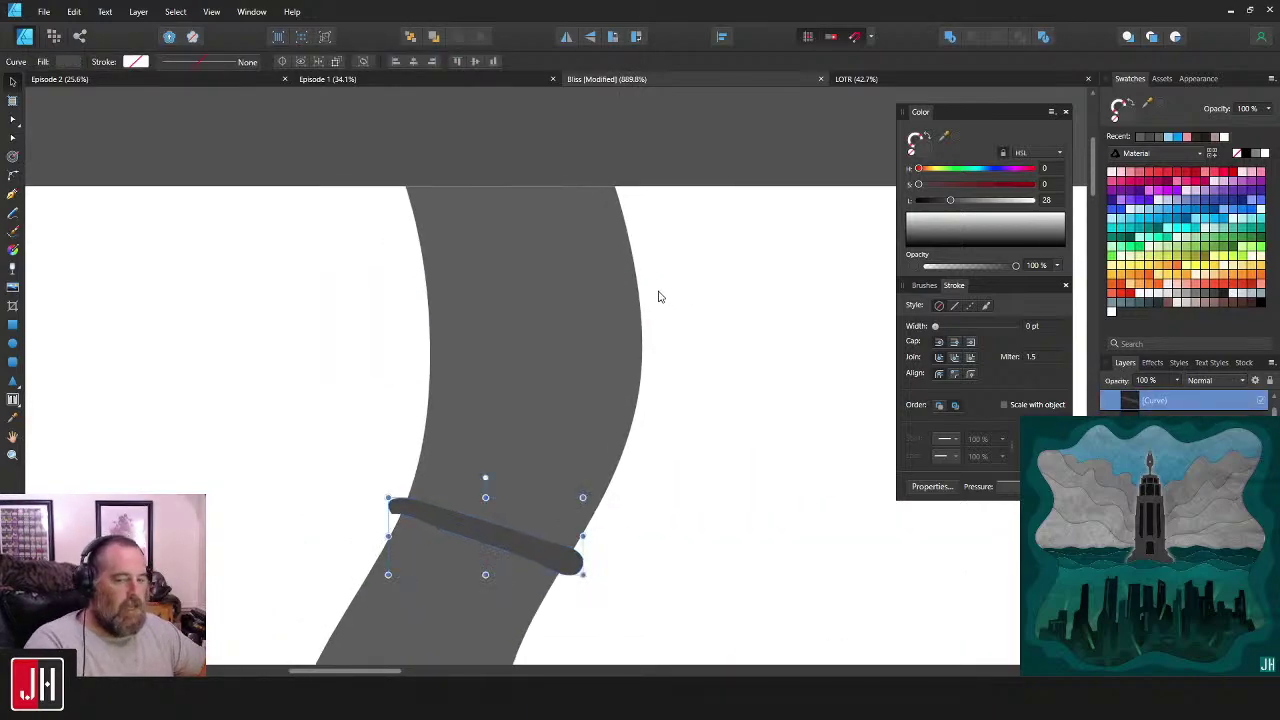
{"action": "key", "text": "n"}
{"action": "mouse_move", "coordinate": [260, 313]}
{"action": "left_mouse_down"}
{"action": "mouse_move", "coordinate": [357, 263]}
{"action": "mouse_move", "coordinate": [260, 313]}
{"action": "left_mouse_up"}
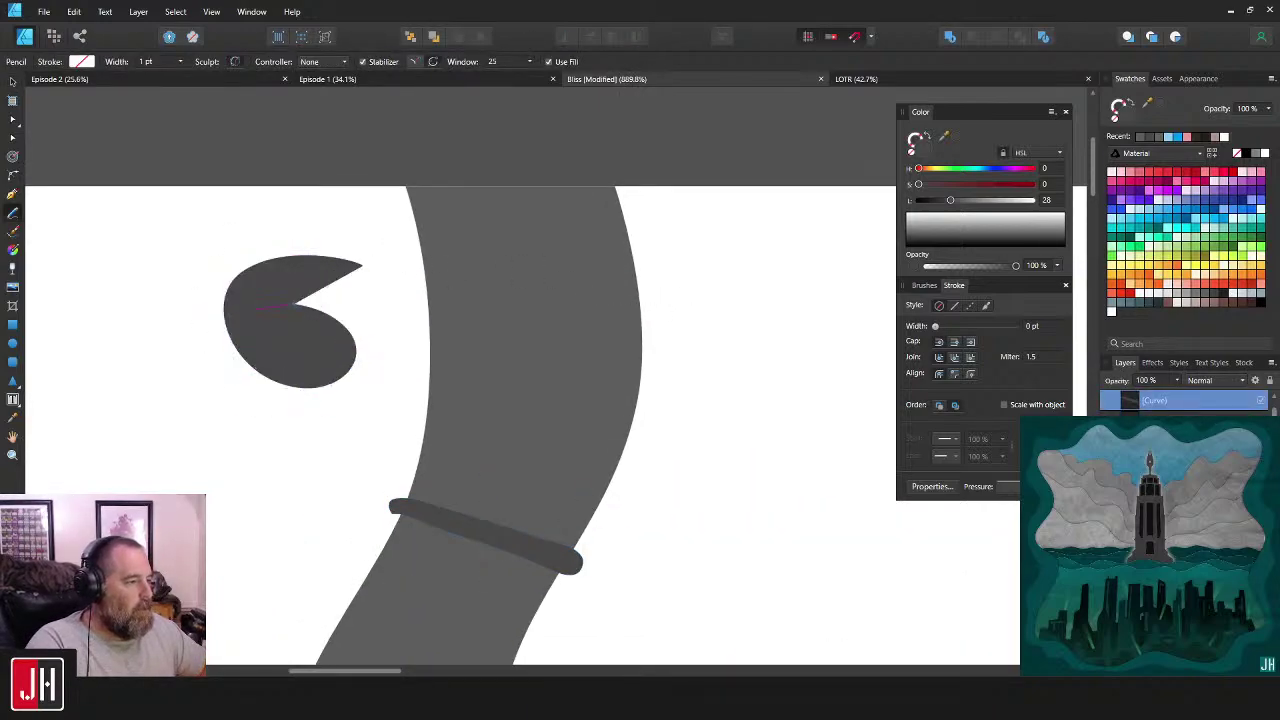
{"action": "key", "text": "ctrl+z"}
{"action": "scroll", "coordinate": [560, 378], "scroll_direction": "down", "scroll_amount": 5}
{"action": "key", "text": "v"}
{"action": "left_click", "coordinate": [640, 457]}
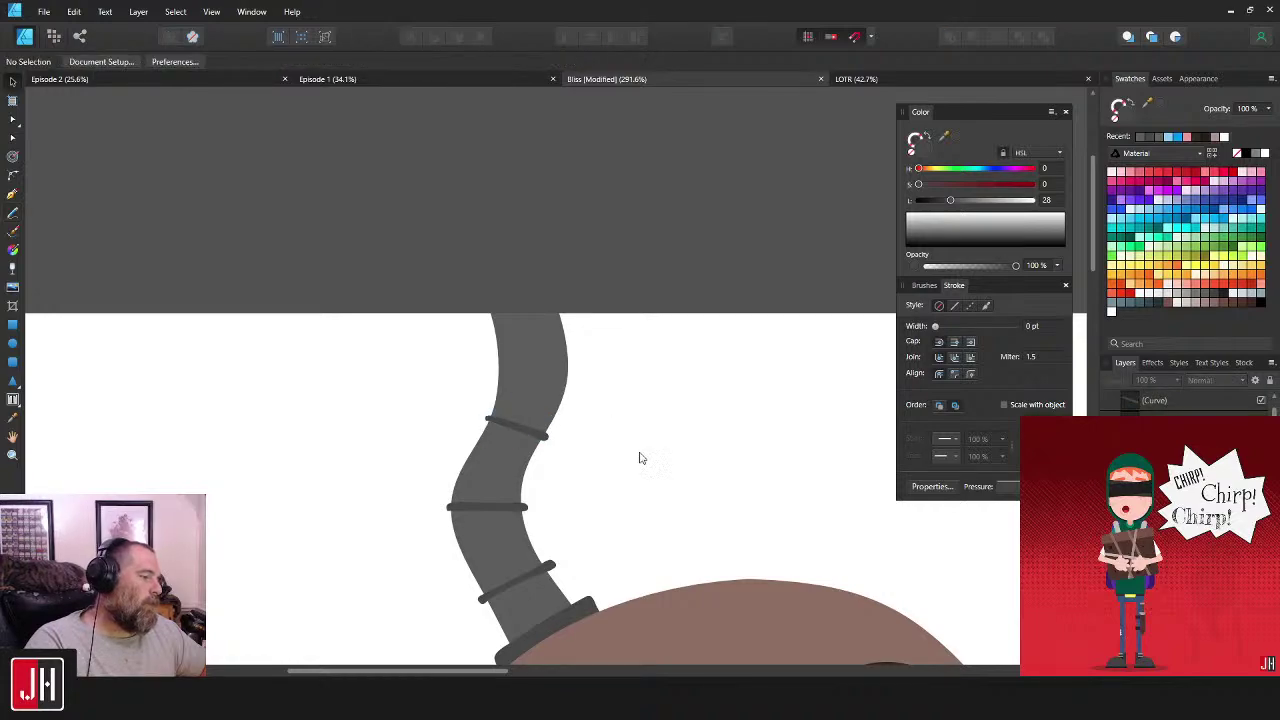
{"action": "left_click_drag", "start_coordinate": [641, 458], "coordinate": [637, 385]}
{"action": "scroll", "coordinate": [630, 415], "scroll_direction": "up", "scroll_amount": 5}
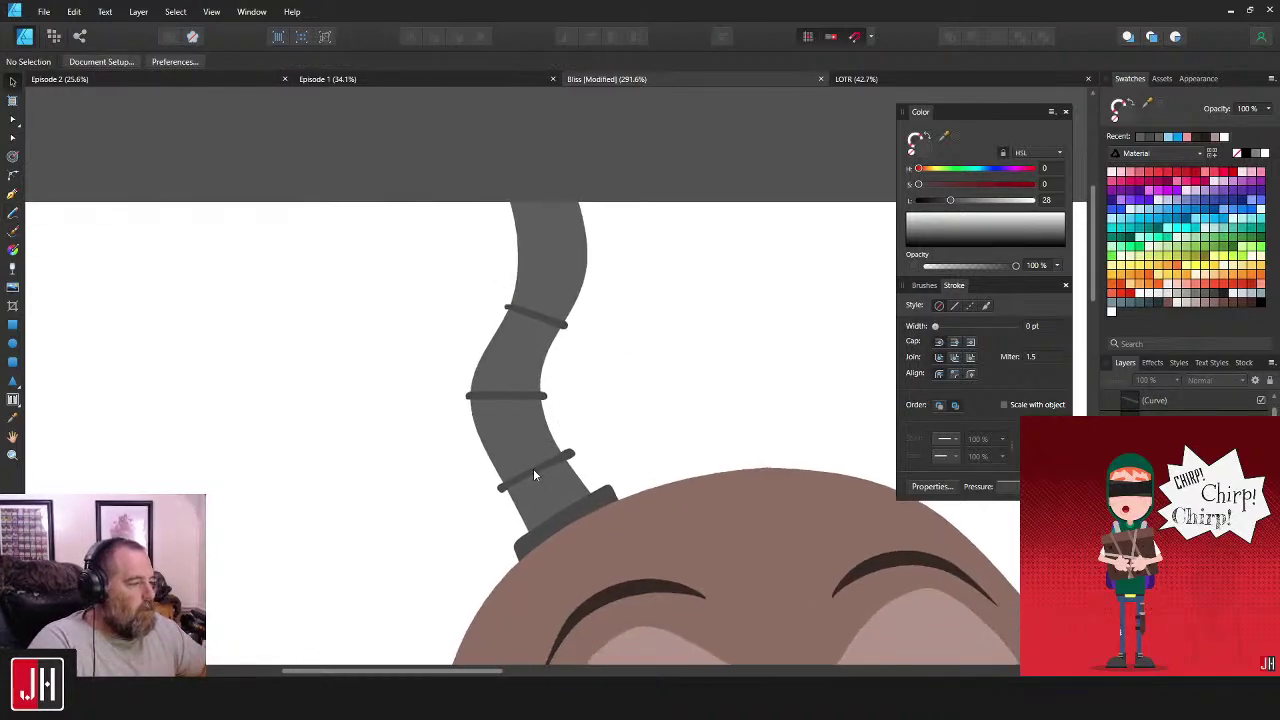
{"action": "scroll", "coordinate": [615, 425], "scroll_direction": "down", "scroll_amount": 3}
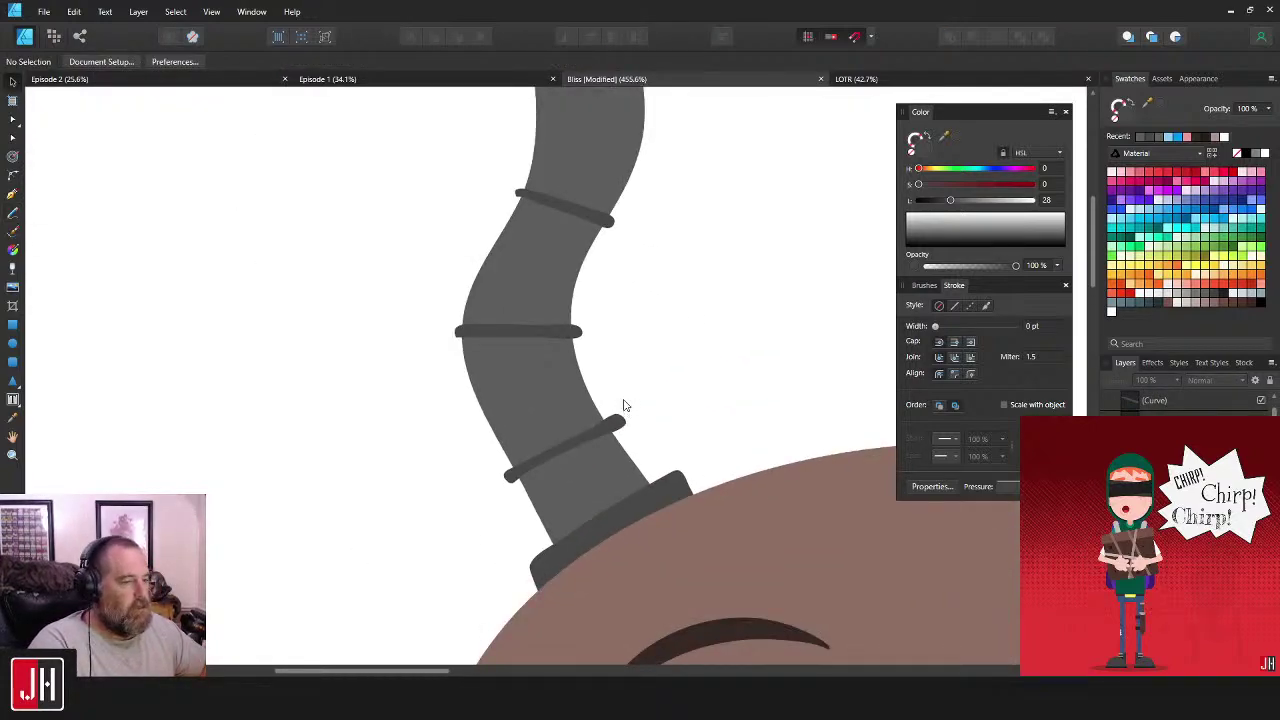
{"action": "scroll", "coordinate": [655, 301], "scroll_direction": "up", "scroll_amount": 3}
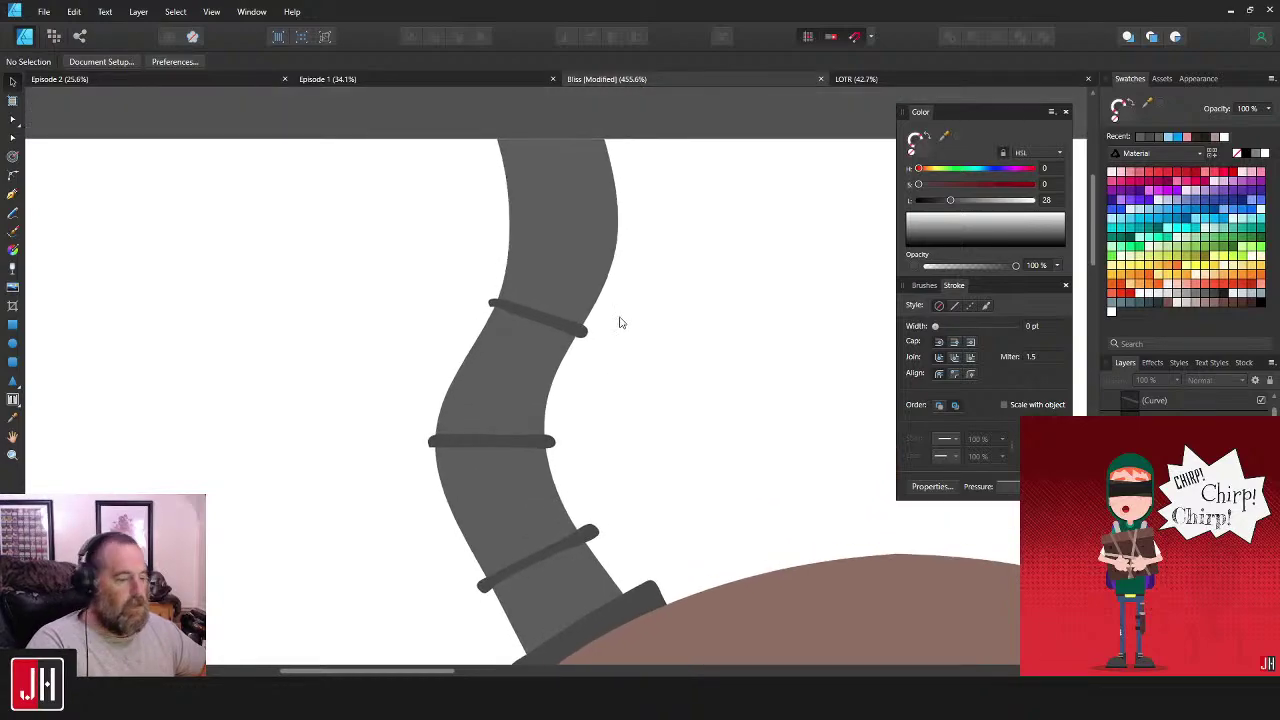
- Draw a dark grey band across the hose's upper end with the Pencil tool, and clear the selection
{"action": "key", "text": "n"}
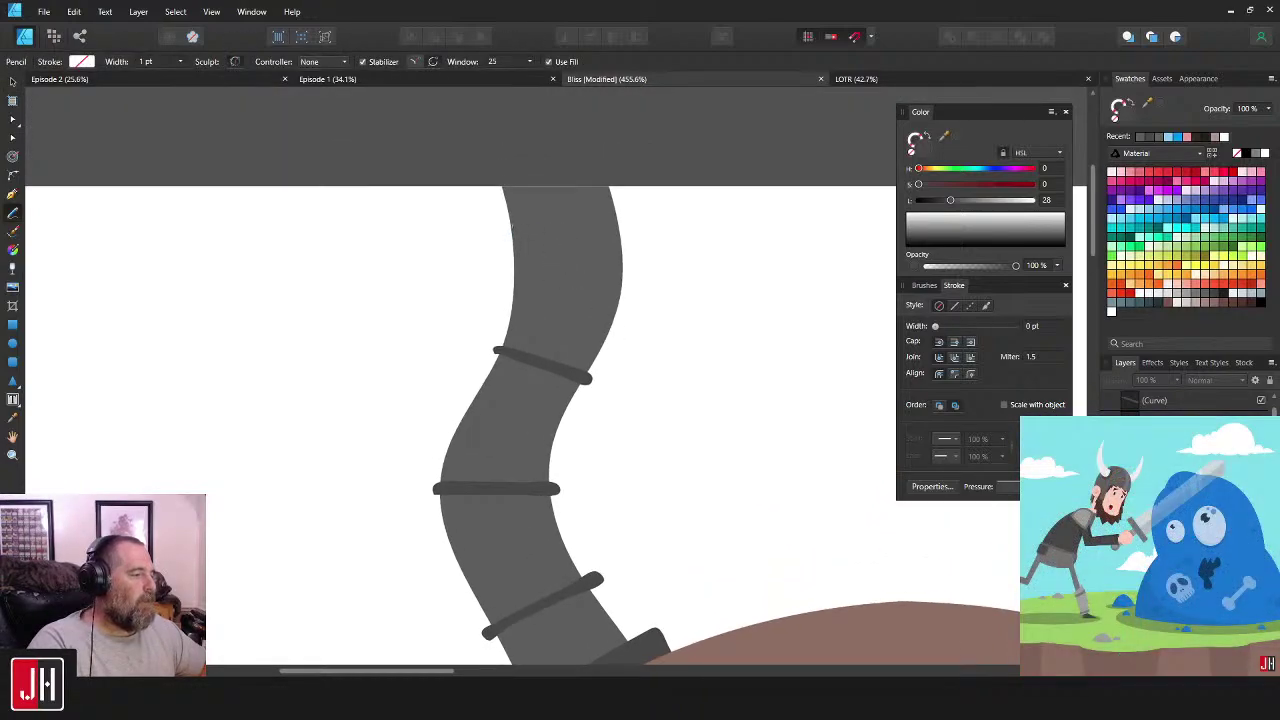
{"action": "left_click_drag", "start_coordinate": [628, 226], "coordinate": [505, 226]}
{"action": "key", "text": "v"}
{"action": "scroll", "coordinate": [643, 266], "scroll_direction": "down", "scroll_amount": 4}
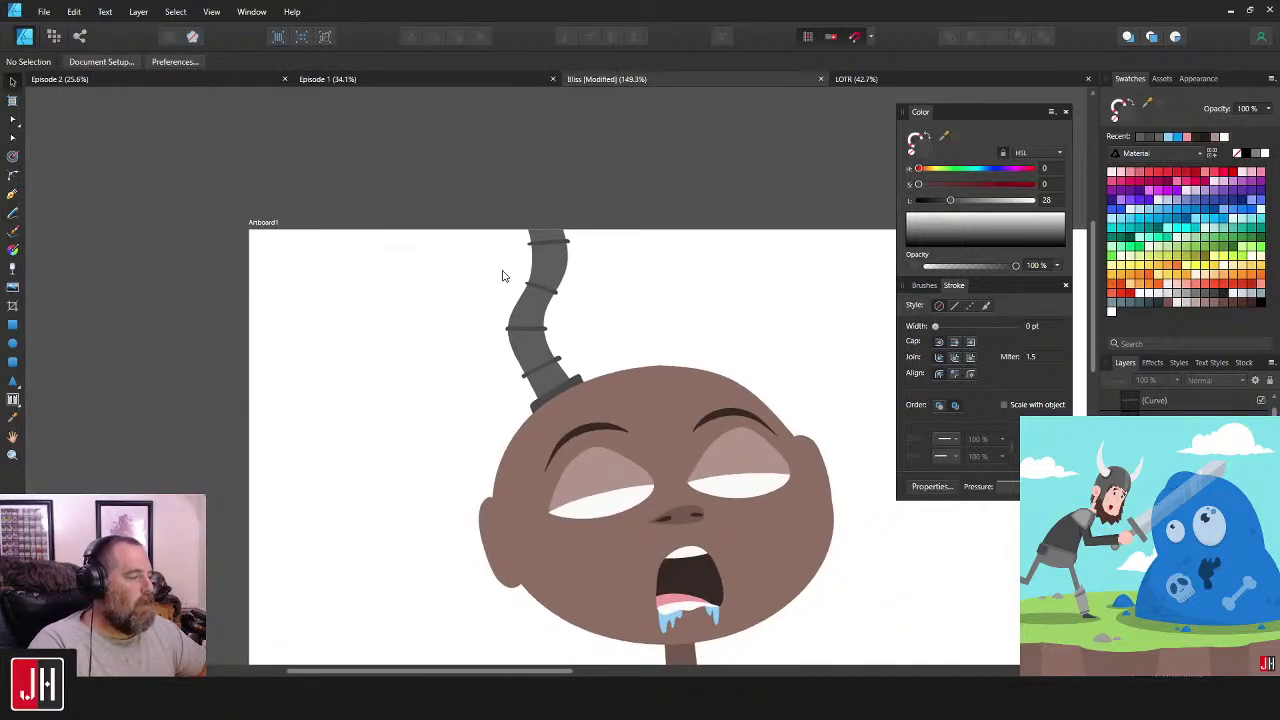
{"action": "scroll", "coordinate": [590, 283], "scroll_direction": "up", "scroll_amount": 6}
{"action": "left_click", "coordinate": [597, 323]}
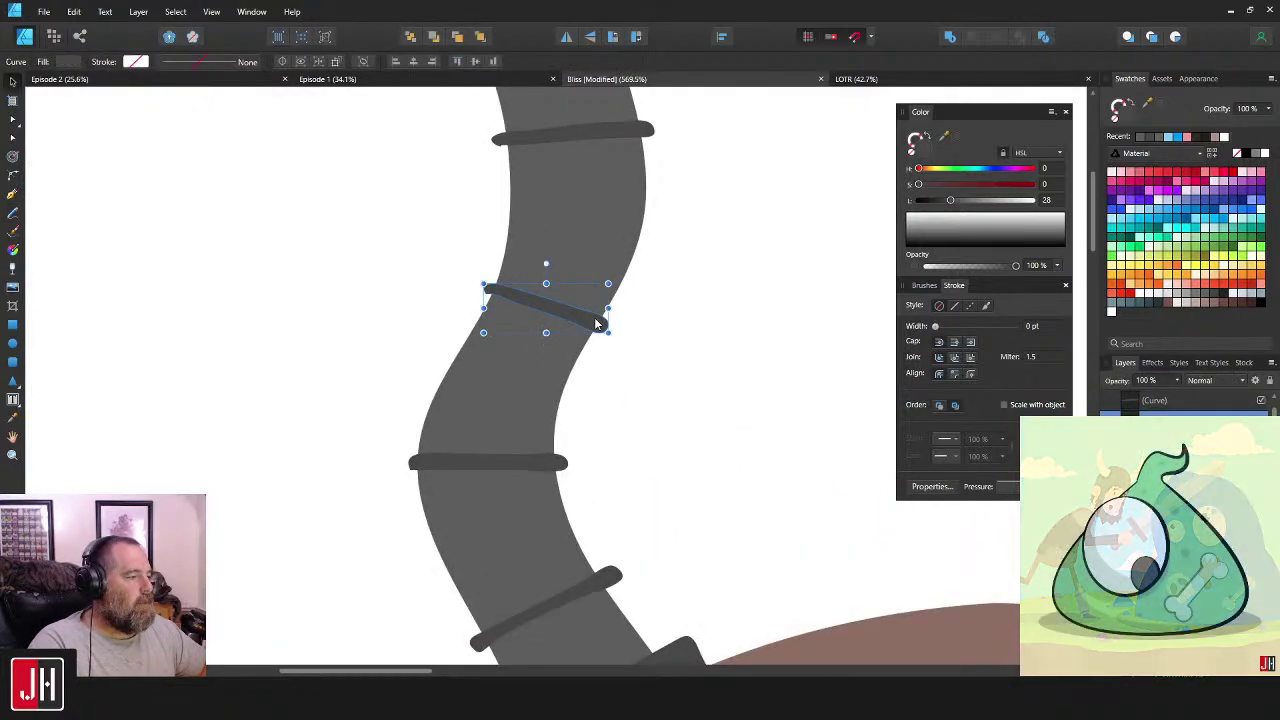
{"action": "key", "text": "ctrl+d"}
{"action": "scroll", "coordinate": [588, 330], "scroll_direction": "down", "scroll_amount": 3}
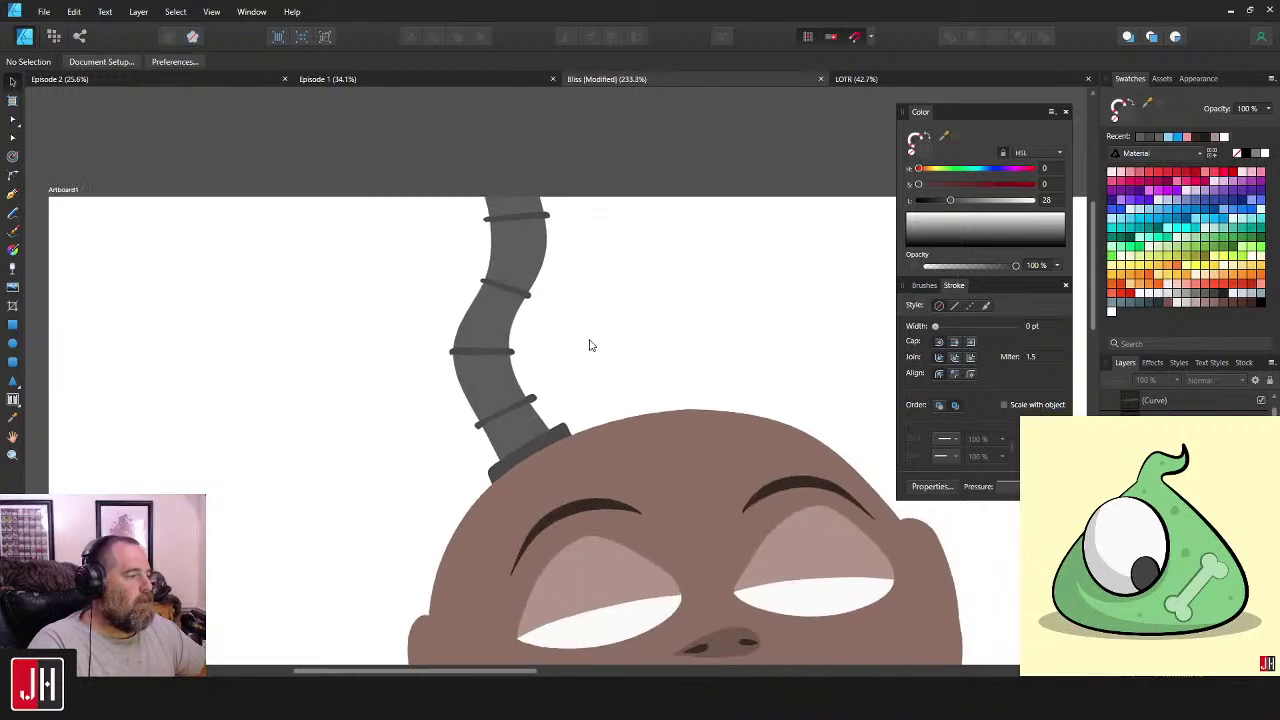
- Examine the drooling mouth, the neck shadow, the head and the banded hose for remaining details
{"action": "scroll", "coordinate": [590, 345], "scroll_direction": "down", "scroll_amount": 3}
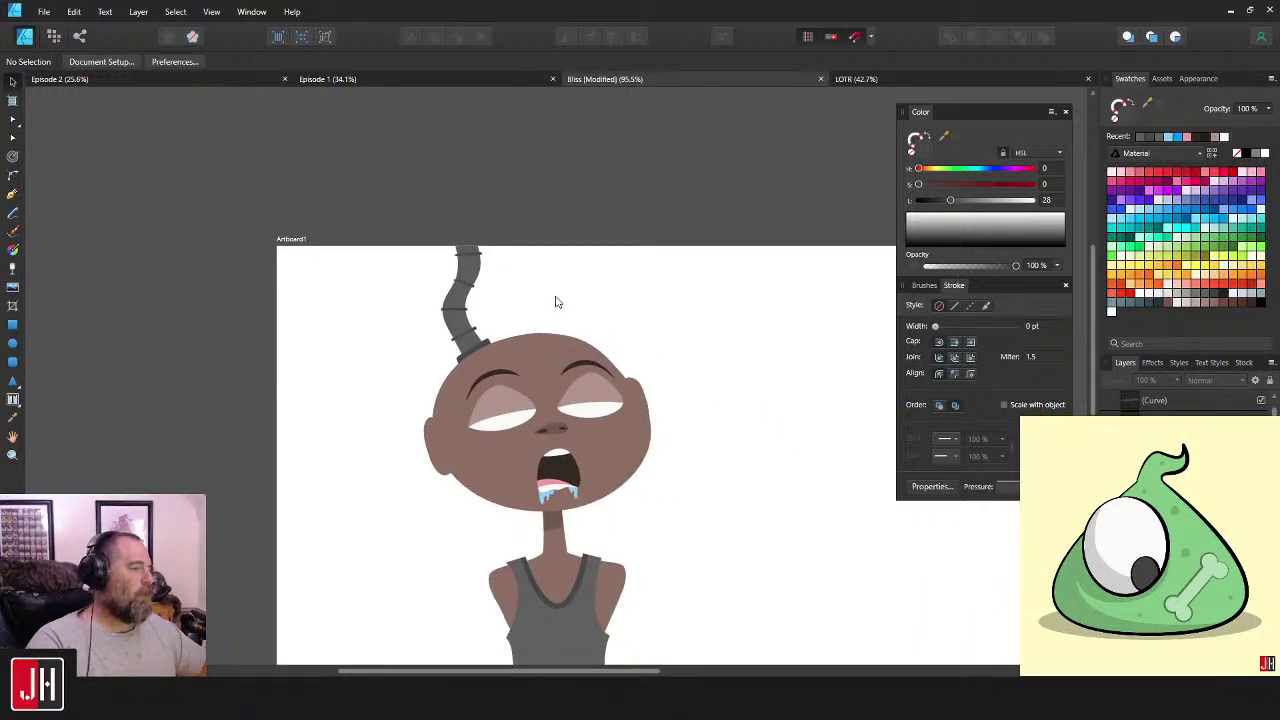
{"action": "left_click_drag", "start_coordinate": [556, 306], "coordinate": [625, 235]}
{"action": "scroll", "coordinate": [568, 396], "scroll_direction": "up", "scroll_amount": 7}
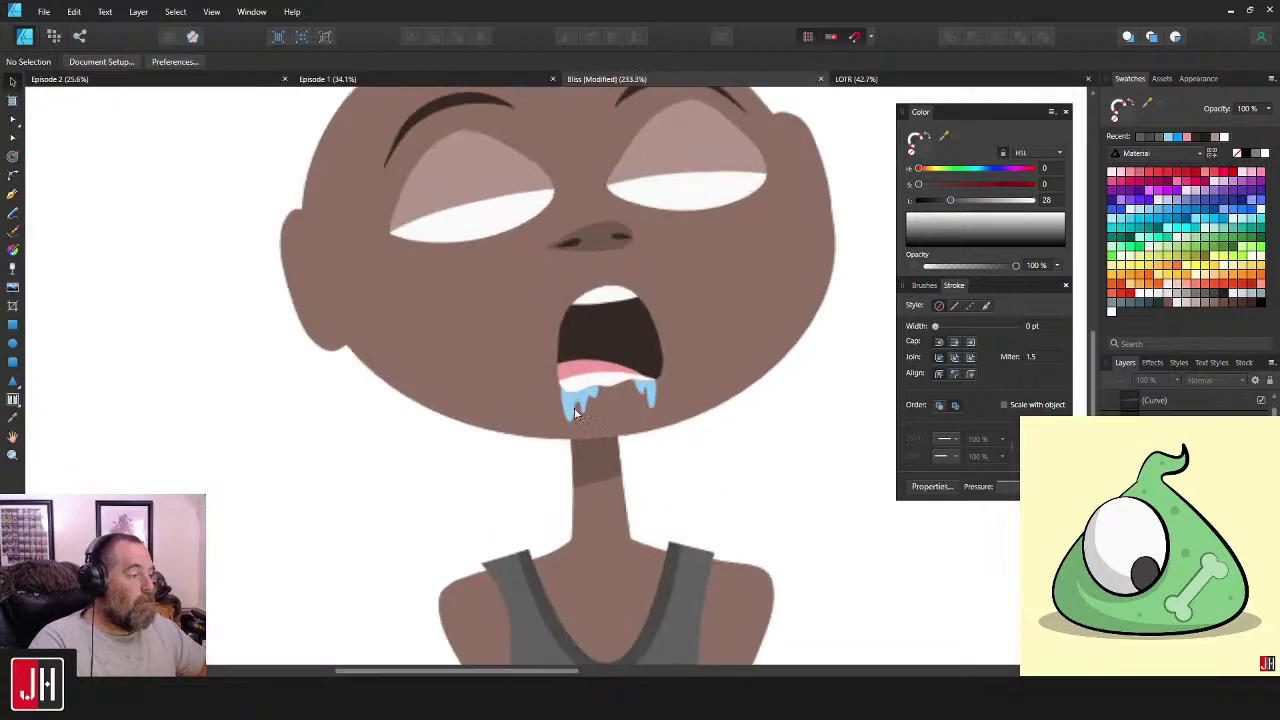
{"action": "left_click", "coordinate": [602, 474]}
{"action": "left_click_drag", "start_coordinate": [600, 456], "coordinate": [677, 461]}
{"action": "key", "text": "ctrl+z"}
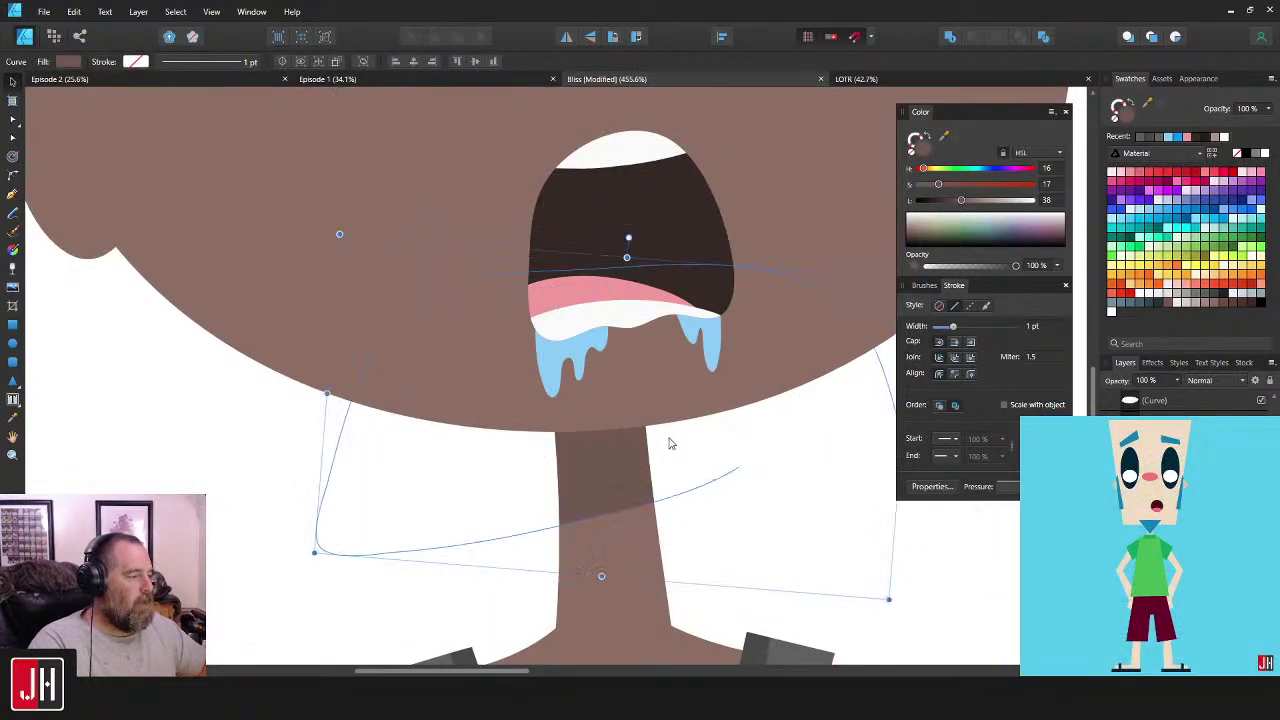
{"action": "scroll", "coordinate": [670, 445], "scroll_direction": "down", "scroll_amount": 5}
{"action": "left_click", "coordinate": [777, 482]}
{"action": "left_click_drag", "start_coordinate": [778, 482], "coordinate": [729, 472]}
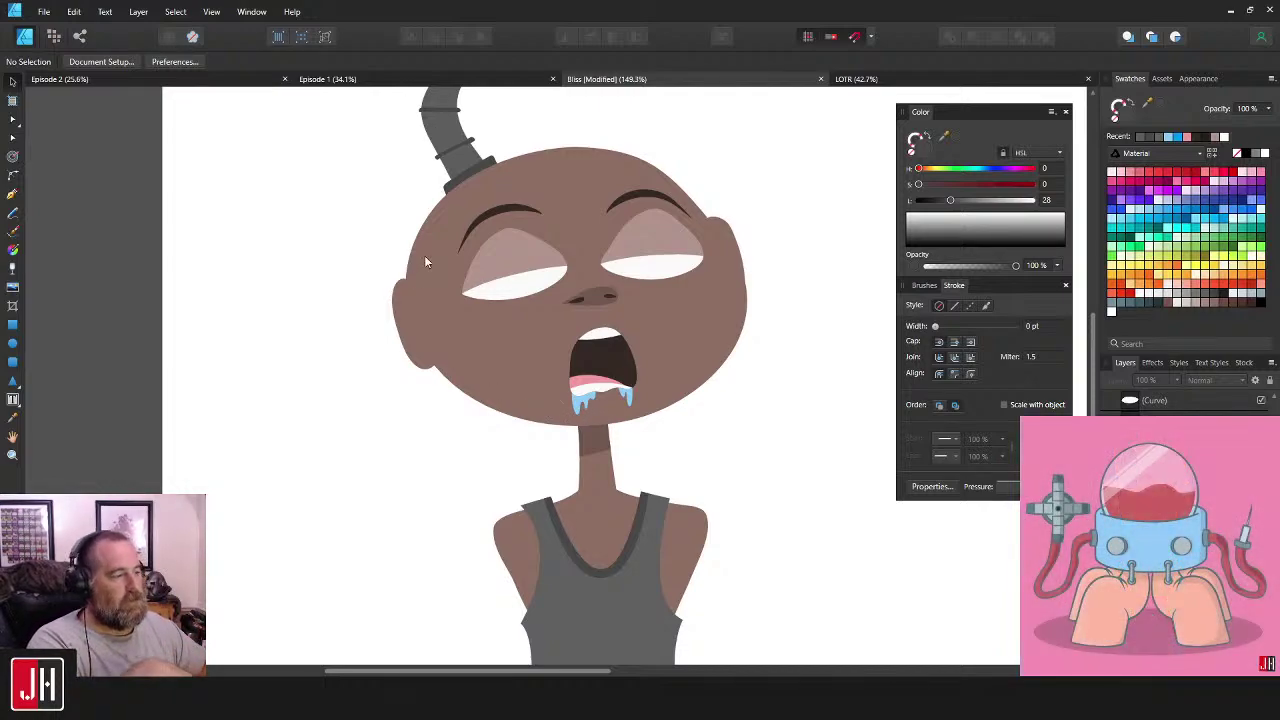
{"action": "left_click_drag", "start_coordinate": [593, 221], "coordinate": [614, 357]}
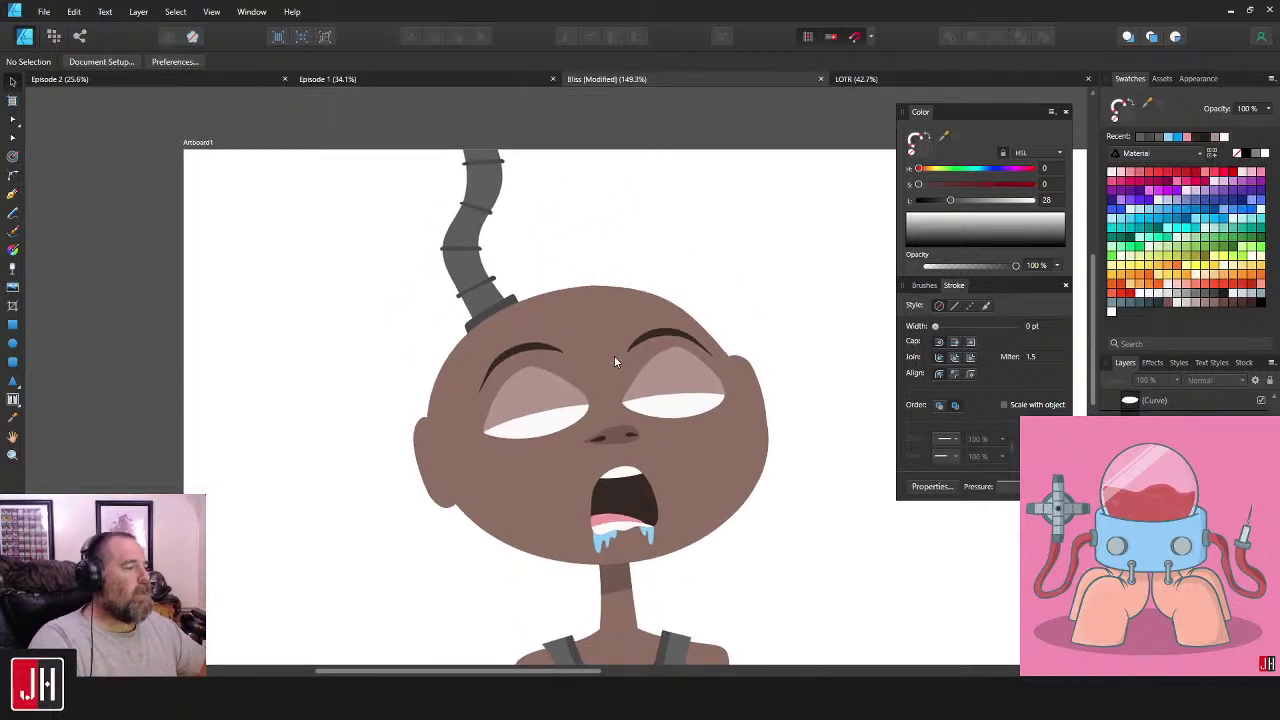
{"action": "left_click_drag", "start_coordinate": [594, 272], "coordinate": [548, 203]}
{"action": "left_click_drag", "start_coordinate": [531, 268], "coordinate": [602, 257]}
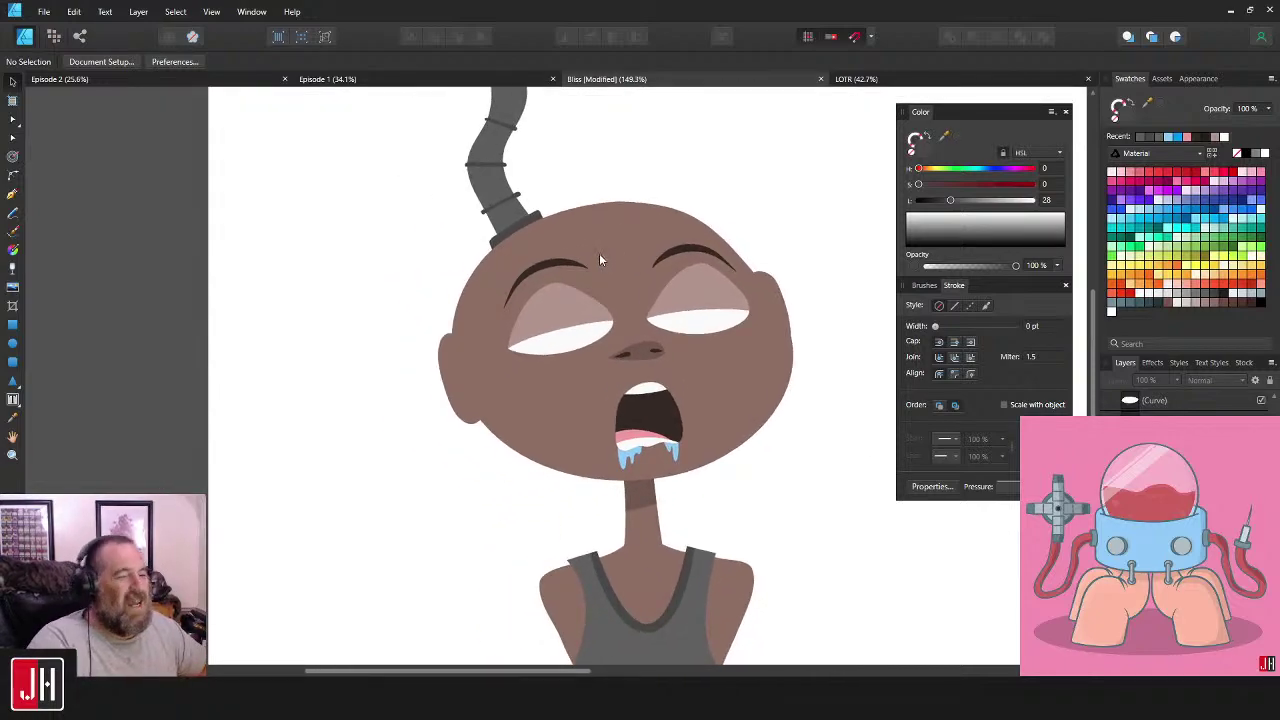
{"action": "scroll", "coordinate": [577, 248], "scroll_direction": "left", "scroll_amount": 2}
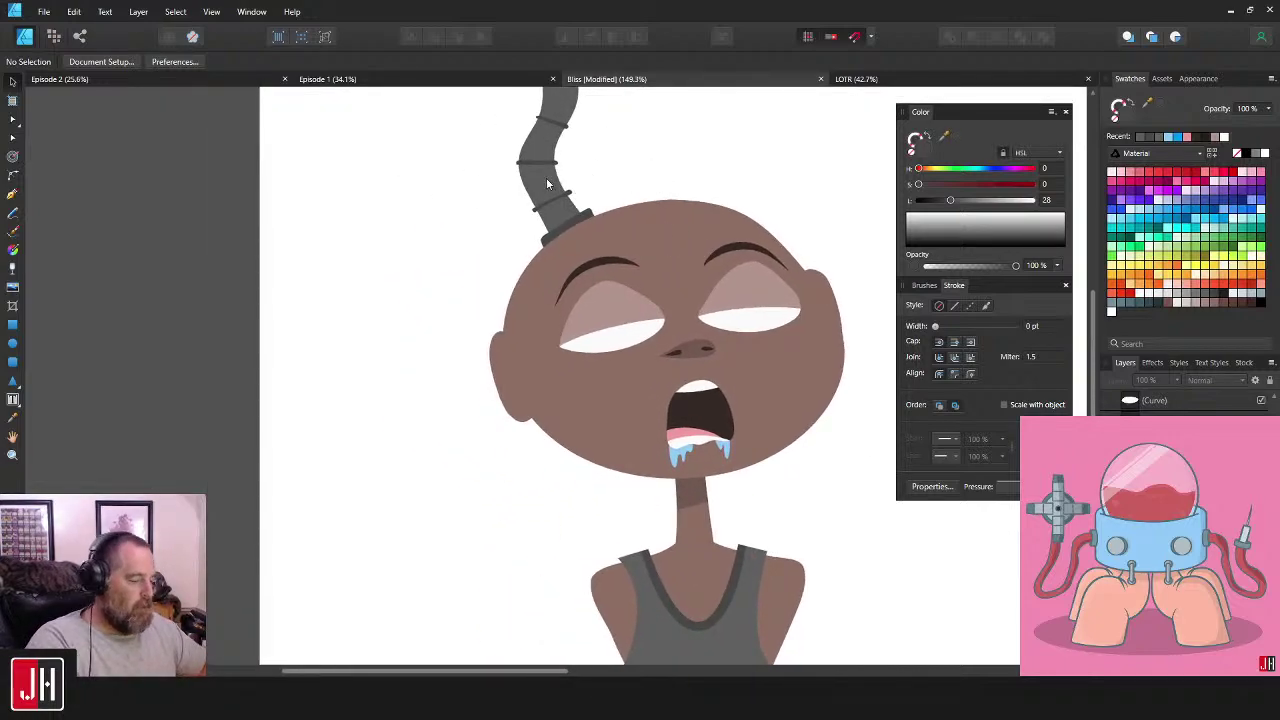
- Try sketching a curved shape in the hose's grey, lightness 36, above the head on the side opposite the hose
{"action": "key", "text": "n"}
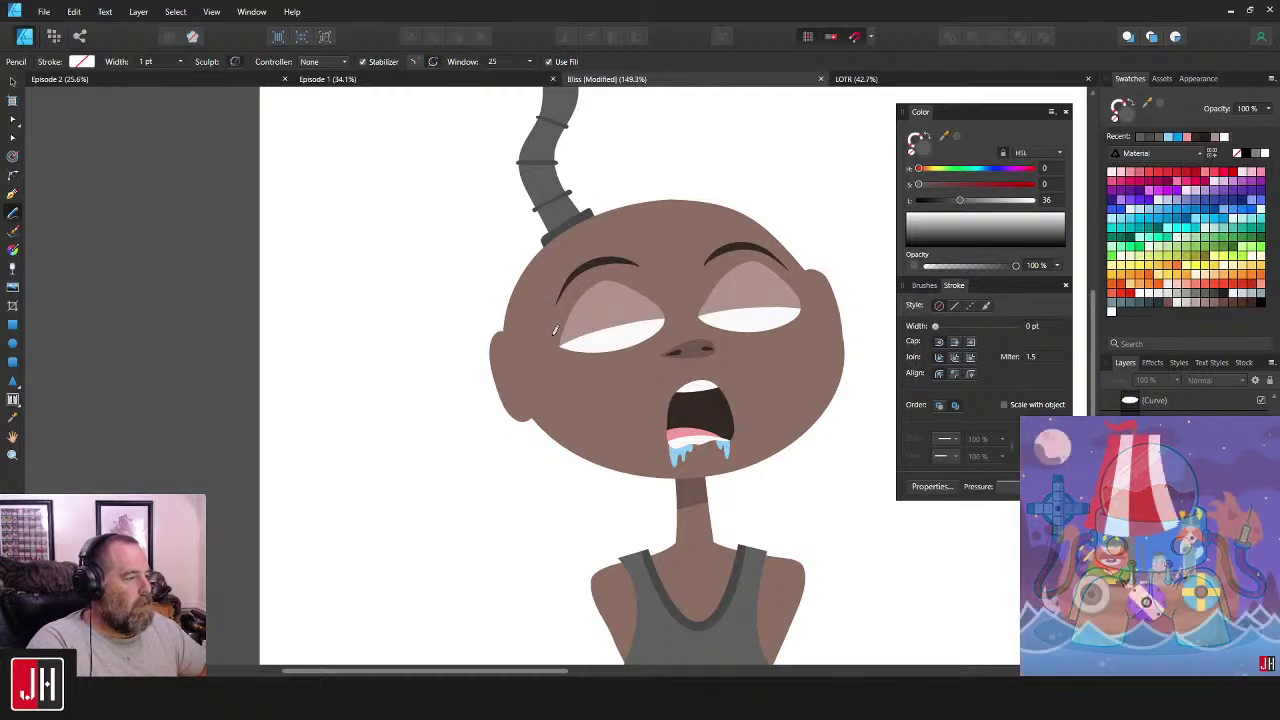
{"action": "scroll", "coordinate": [555, 330], "scroll_direction": "down", "scroll_amount": 3}
{"action": "scroll", "coordinate": [563, 363], "scroll_direction": "up", "scroll_amount": 2, "text": "ctrl"}
{"action": "scroll", "coordinate": [585, 298], "scroll_direction": "down", "scroll_amount": 5}
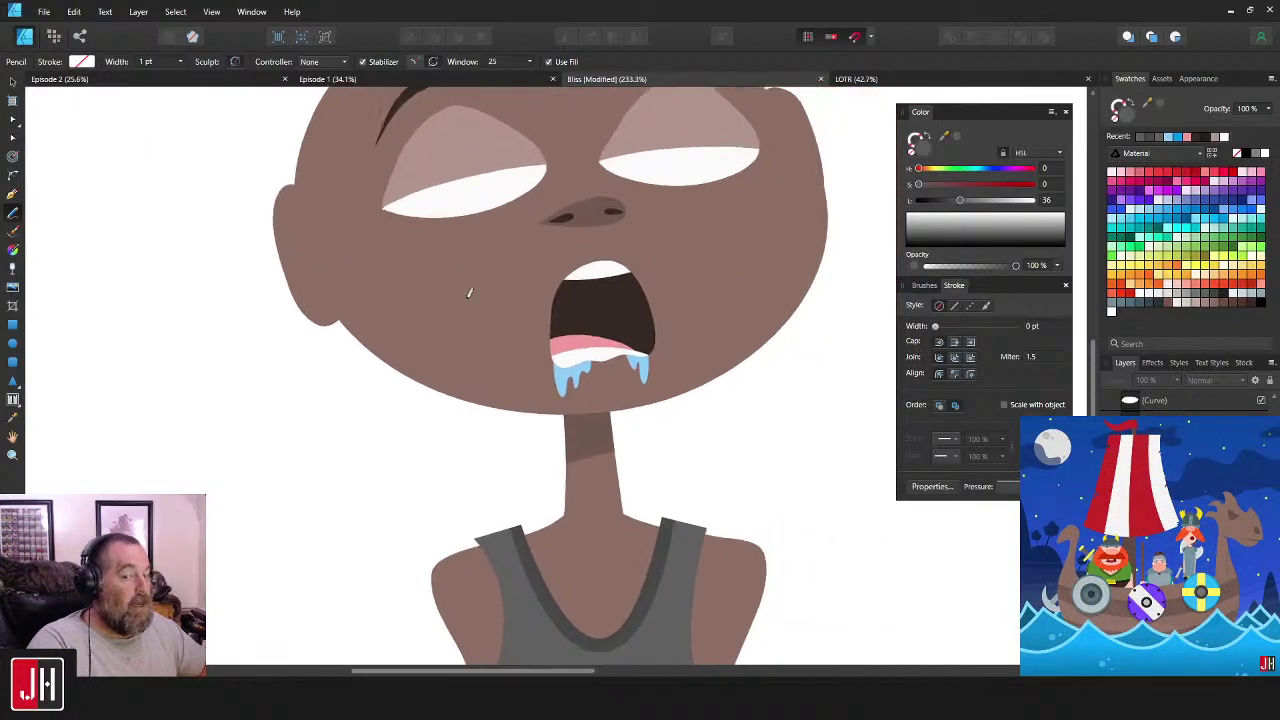
{"action": "scroll", "coordinate": [608, 252], "scroll_direction": "up", "scroll_amount": 3}
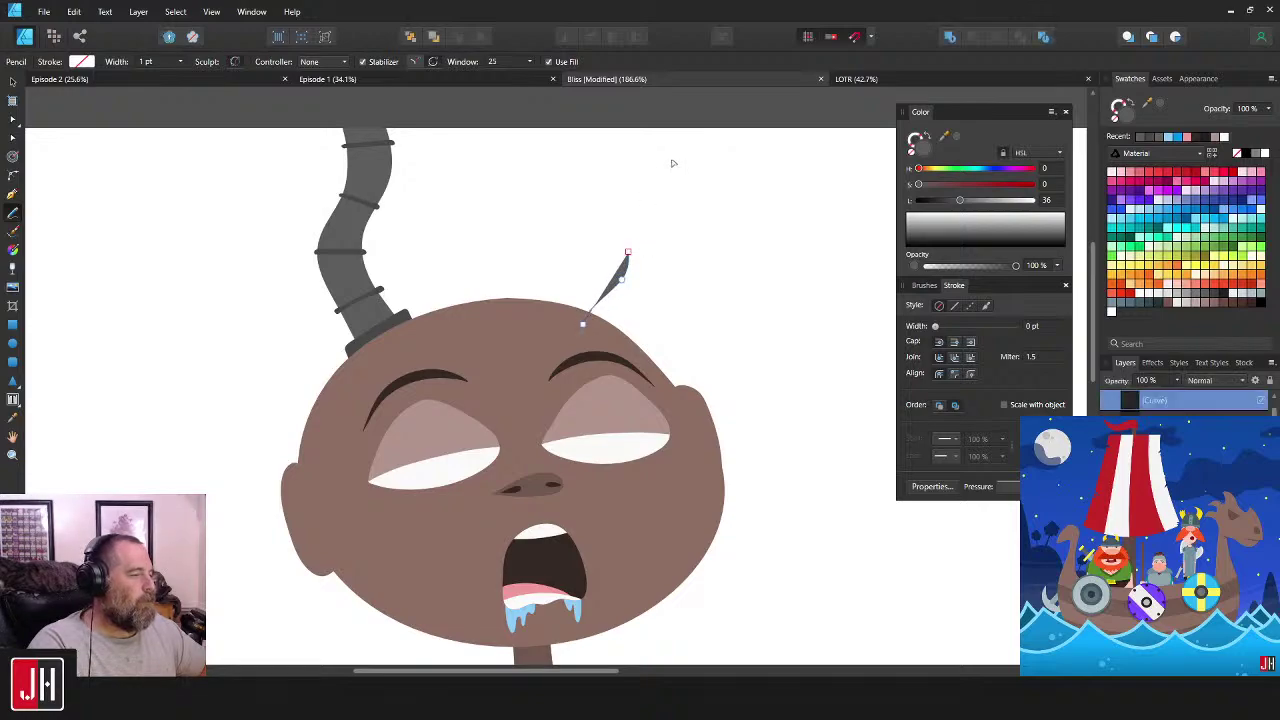
{"action": "key", "text": "ctrl+z"}
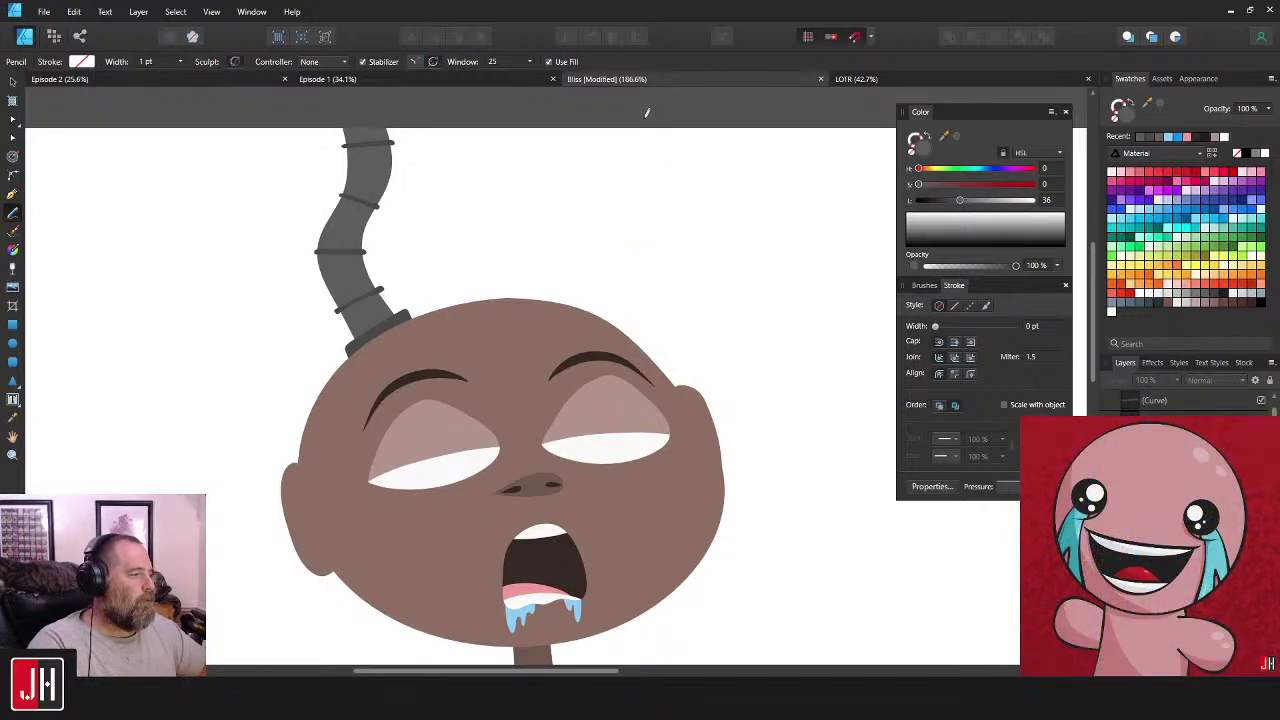
{"action": "mouse_move", "coordinate": [646, 113]}
{"action": "left_mouse_down"}
{"action": "mouse_move", "coordinate": [670, 200]}
{"action": "mouse_move", "coordinate": [638, 244]}
{"action": "mouse_move", "coordinate": [637, 293]}
{"action": "left_mouse_up"}
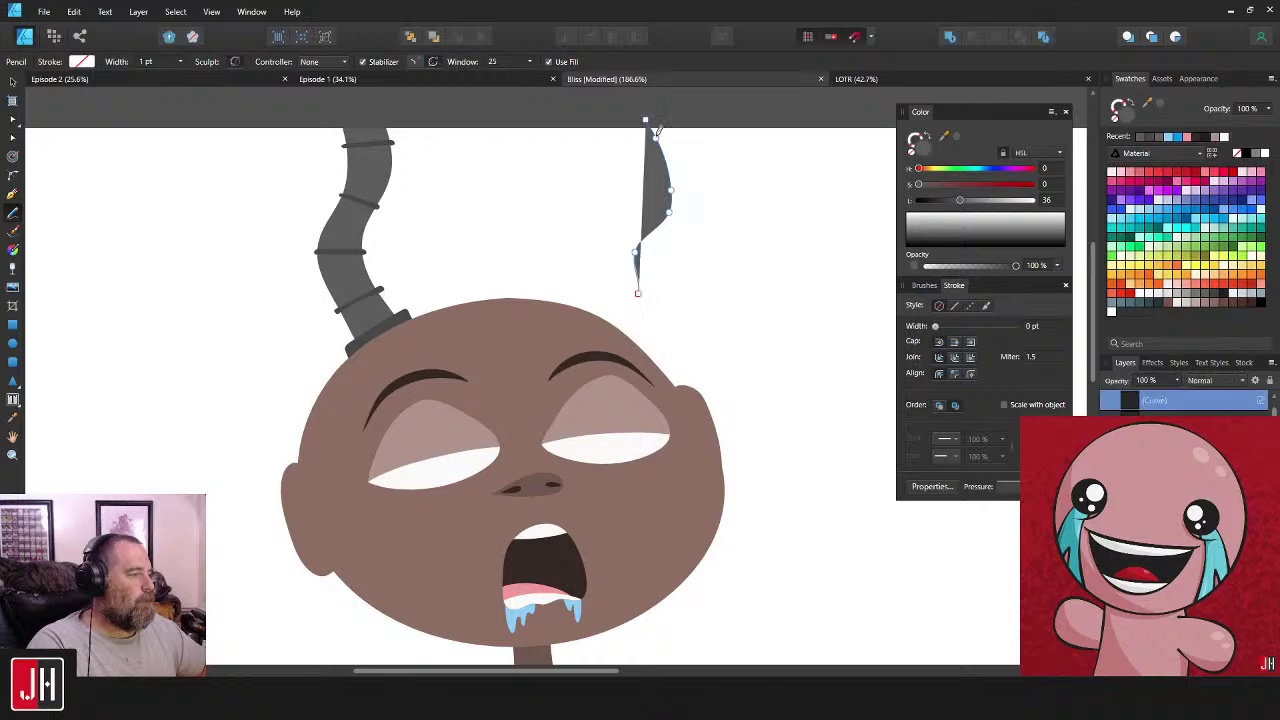
{"action": "key", "text": "ctrl+z"}
{"action": "mouse_move", "coordinate": [627, 108]}
{"action": "left_mouse_down"}
{"action": "mouse_move", "coordinate": [654, 218]}
{"action": "mouse_move", "coordinate": [612, 306]}
{"action": "left_mouse_up"}
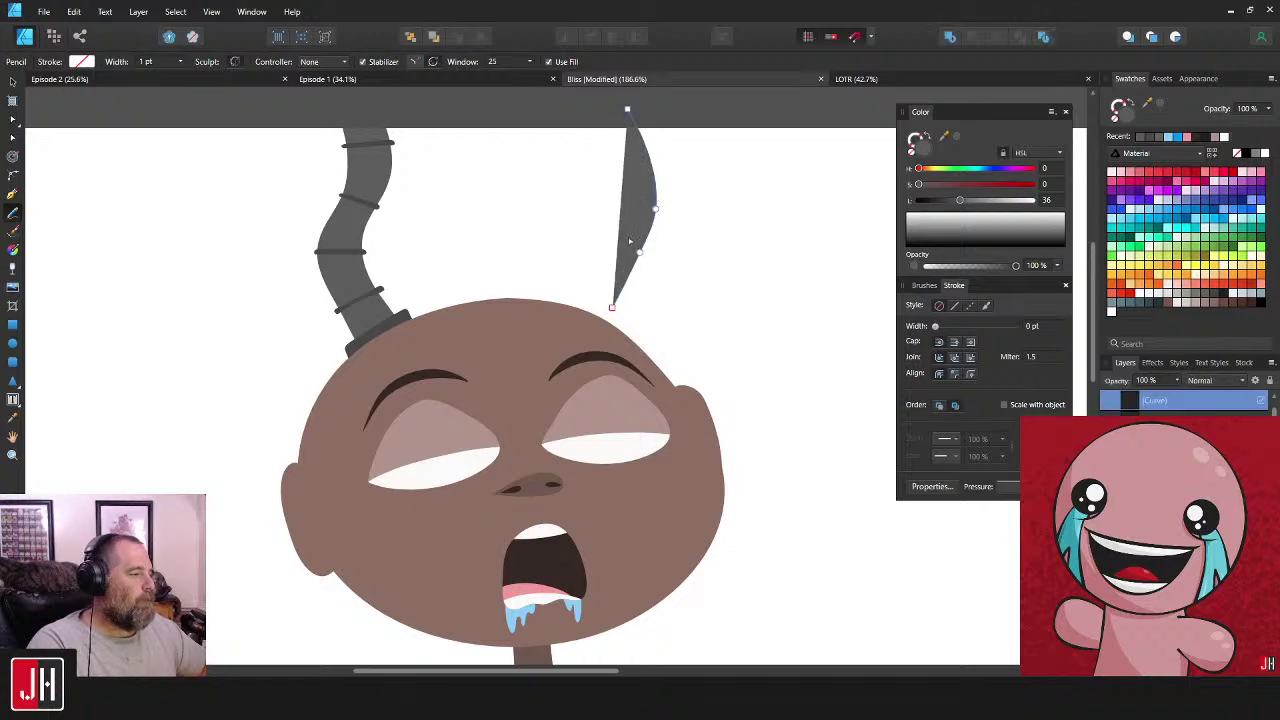
{"action": "key", "text": "ctrl+z"}
{"action": "mouse_move", "coordinate": [627, 131]}
{"action": "left_mouse_down"}
{"action": "mouse_move", "coordinate": [598, 213]}
{"action": "mouse_move", "coordinate": [617, 259]}
{"action": "mouse_move", "coordinate": [596, 306]}
{"action": "mouse_move", "coordinate": [620, 318]}
{"action": "mouse_move", "coordinate": [599, 324]}
{"action": "mouse_move", "coordinate": [635, 266]}
{"action": "left_mouse_up"}
{"action": "key", "text": "ctrl+z"}
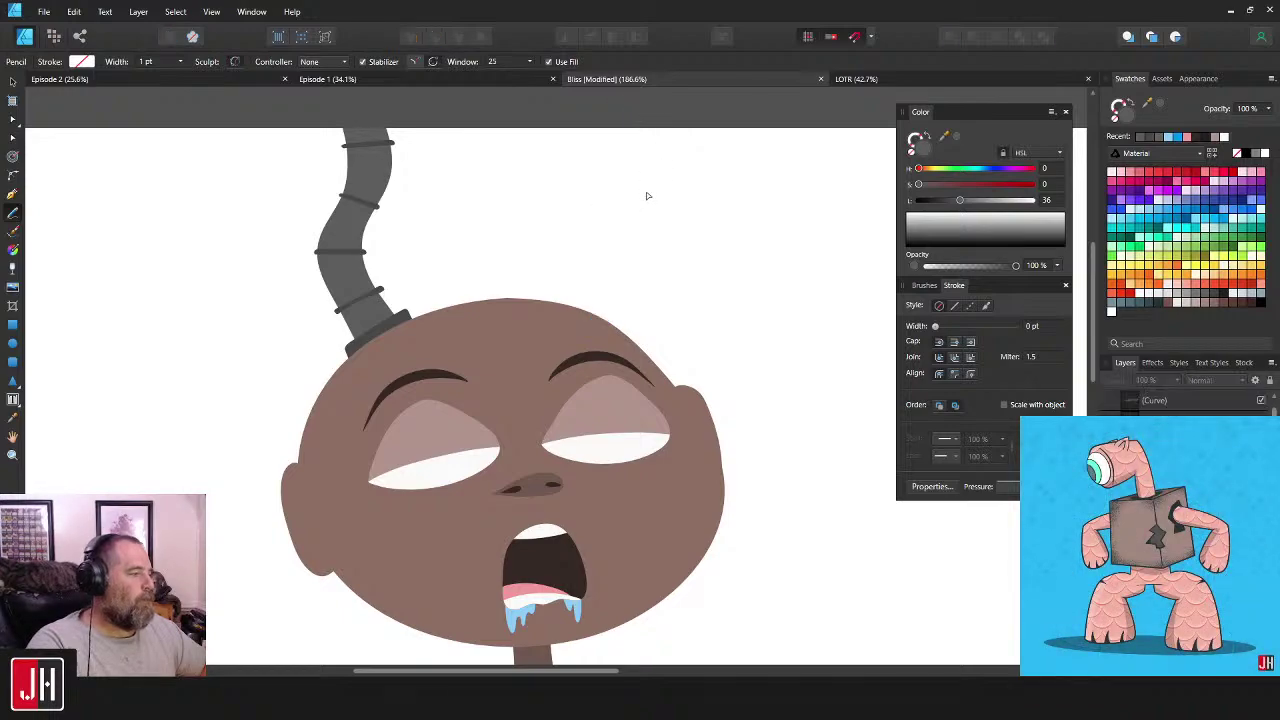
{"action": "scroll", "coordinate": [646, 197], "scroll_direction": "down", "scroll_amount": 3}
{"action": "scroll", "coordinate": [500, 180], "scroll_direction": "up", "scroll_amount": 2}
{"action": "scroll", "coordinate": [569, 223], "scroll_direction": "up", "scroll_amount": 5}
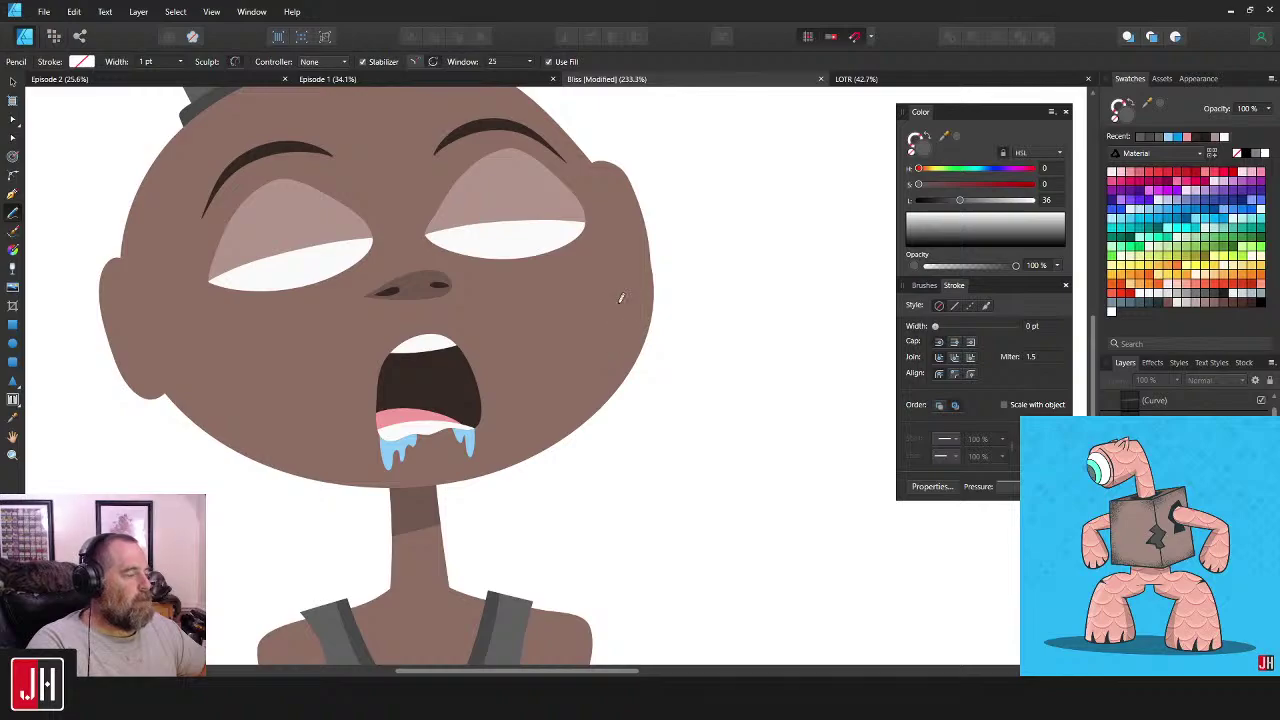
- Try drawing a small grey oval on the cheek beside the mouth with the Pencil tool, and delete it
{"action": "mouse_move", "coordinate": [602, 287]}
{"action": "left_mouse_down"}
{"action": "mouse_move", "coordinate": [546, 306]}
{"action": "mouse_move", "coordinate": [557, 336]}
{"action": "mouse_move", "coordinate": [601, 343]}
{"action": "mouse_move", "coordinate": [611, 306]}
{"action": "mouse_move", "coordinate": [551, 344]}
{"action": "mouse_move", "coordinate": [591, 356]}
{"action": "mouse_move", "coordinate": [613, 334]}
{"action": "mouse_move", "coordinate": [611, 313]}
{"action": "mouse_move", "coordinate": [556, 331]}
{"action": "mouse_move", "coordinate": [596, 348]}
{"action": "mouse_move", "coordinate": [617, 326]}
{"action": "mouse_move", "coordinate": [588, 291]}
{"action": "left_mouse_up"}
{"action": "key", "text": "ctrl+z"}
{"action": "key", "text": "ctrl+z"}
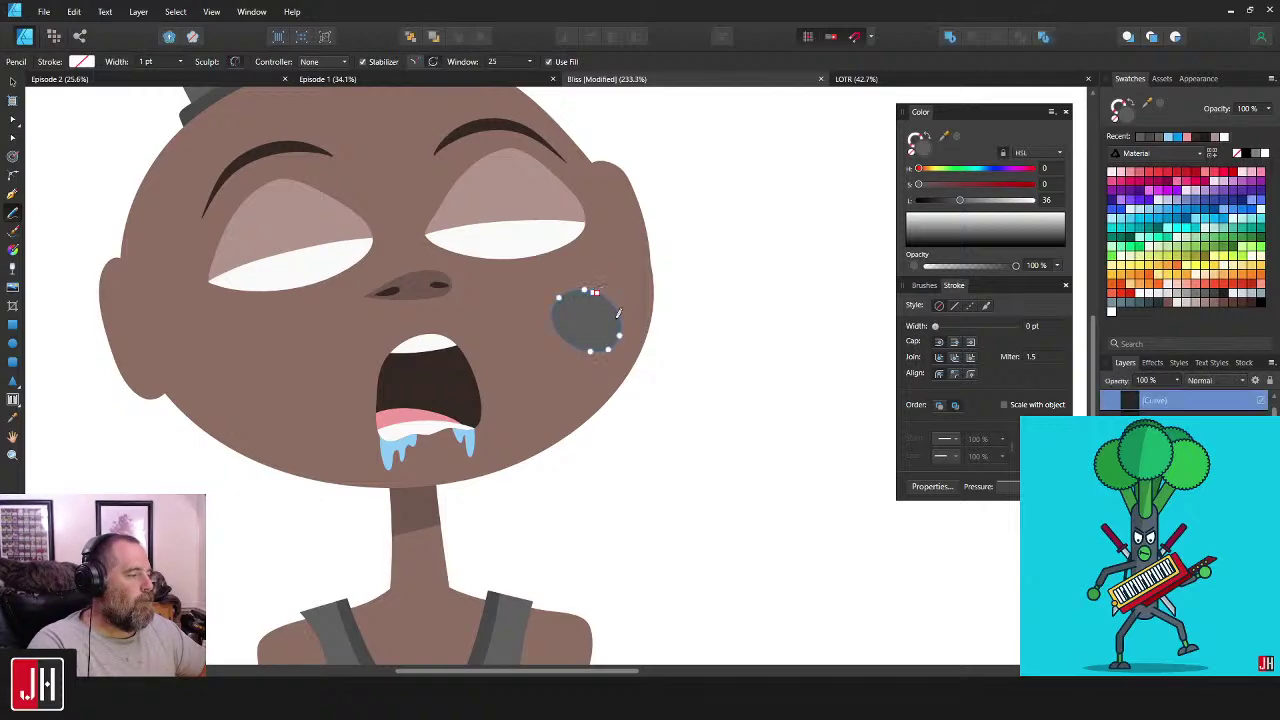
{"action": "key", "text": "Escape"}
{"action": "left_click_drag", "start_coordinate": [637, 374], "coordinate": [625, 328]}
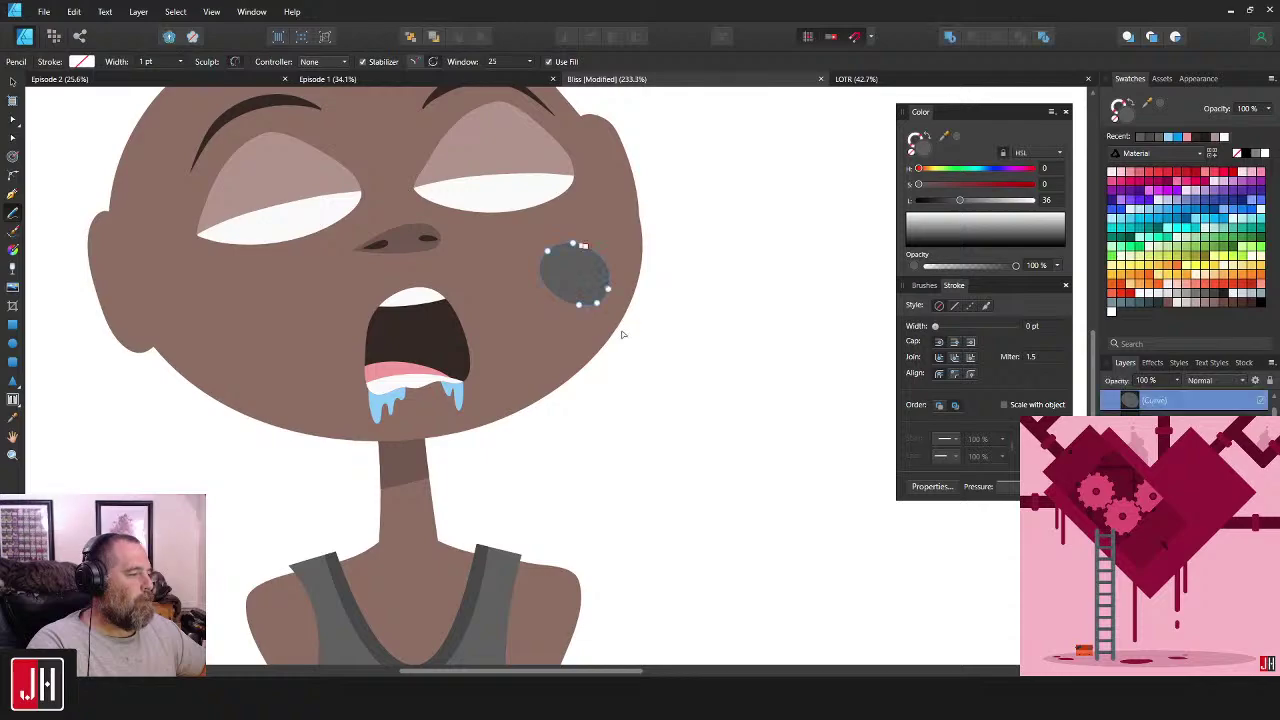
{"action": "scroll", "coordinate": [626, 337], "scroll_direction": "down", "scroll_amount": 2}
{"action": "key", "text": "Delete"}
{"action": "scroll", "coordinate": [650, 262], "scroll_direction": "up", "scroll_amount": 2}
{"action": "scroll", "coordinate": [706, 283], "scroll_direction": "left", "scroll_amount": 4}
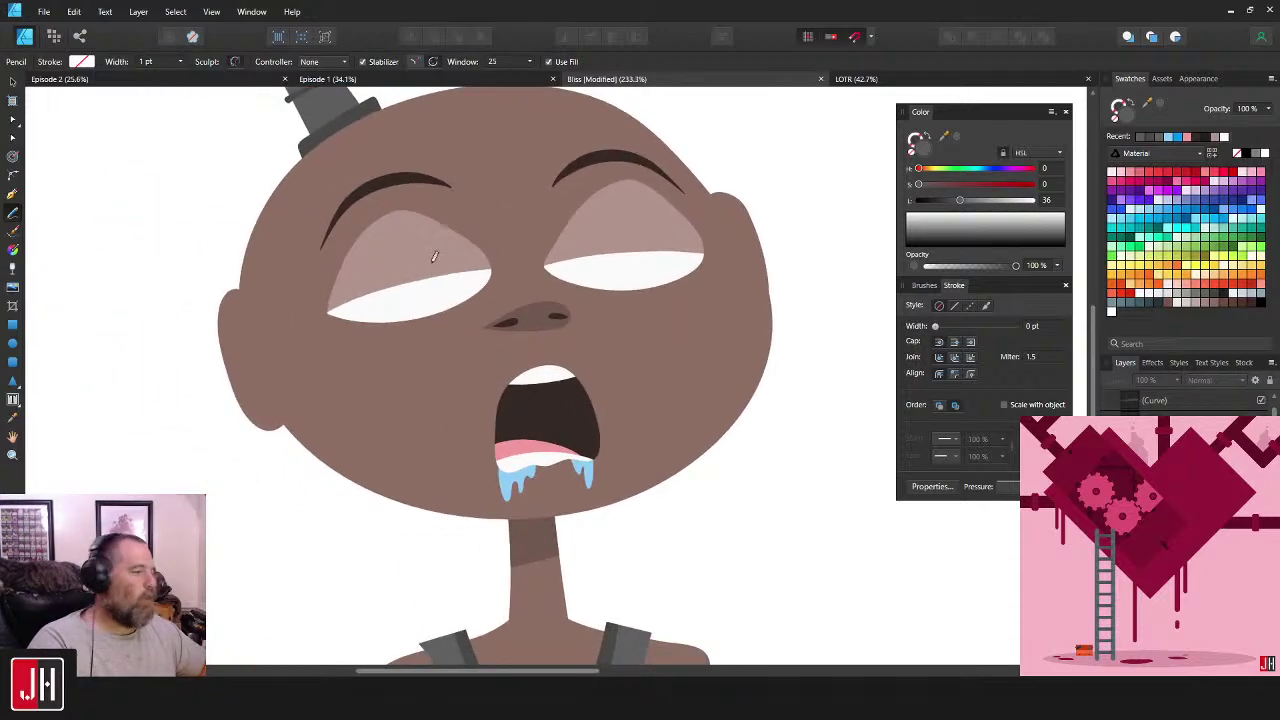
{"action": "scroll", "coordinate": [356, 272], "scroll_direction": "left", "scroll_amount": 2}
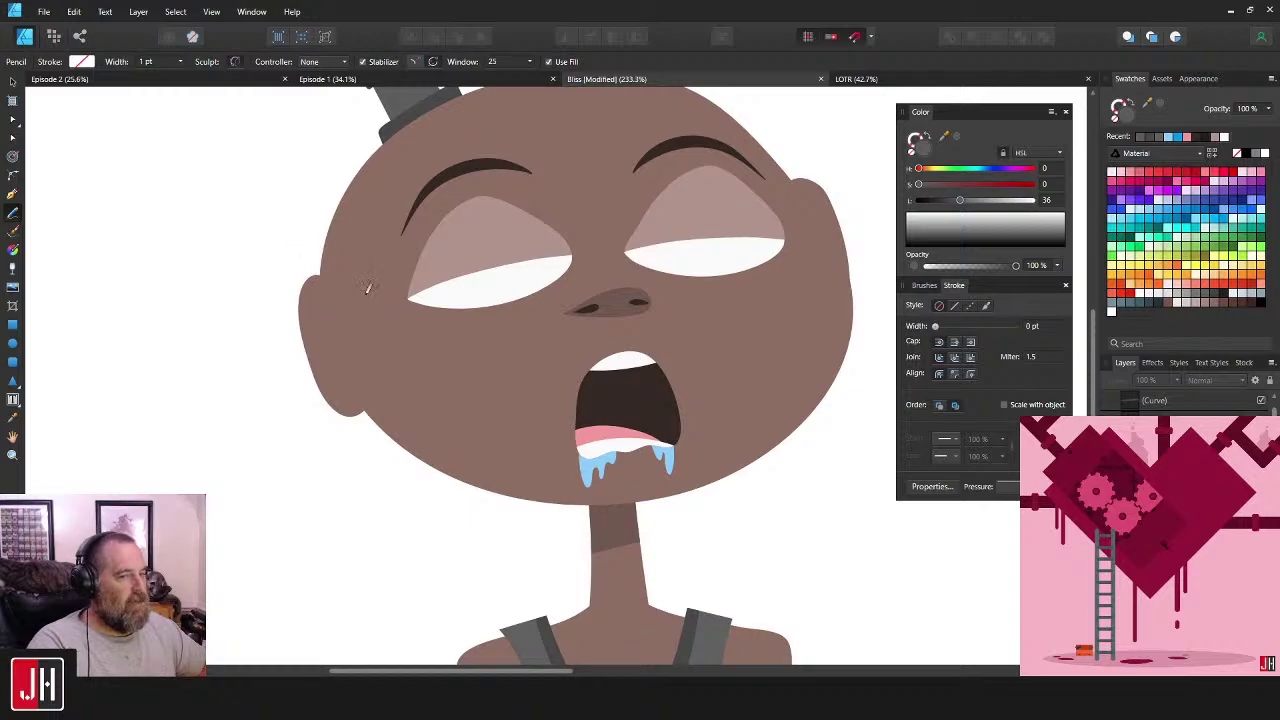
{"action": "left_click_drag", "start_coordinate": [354, 257], "coordinate": [364, 247]}
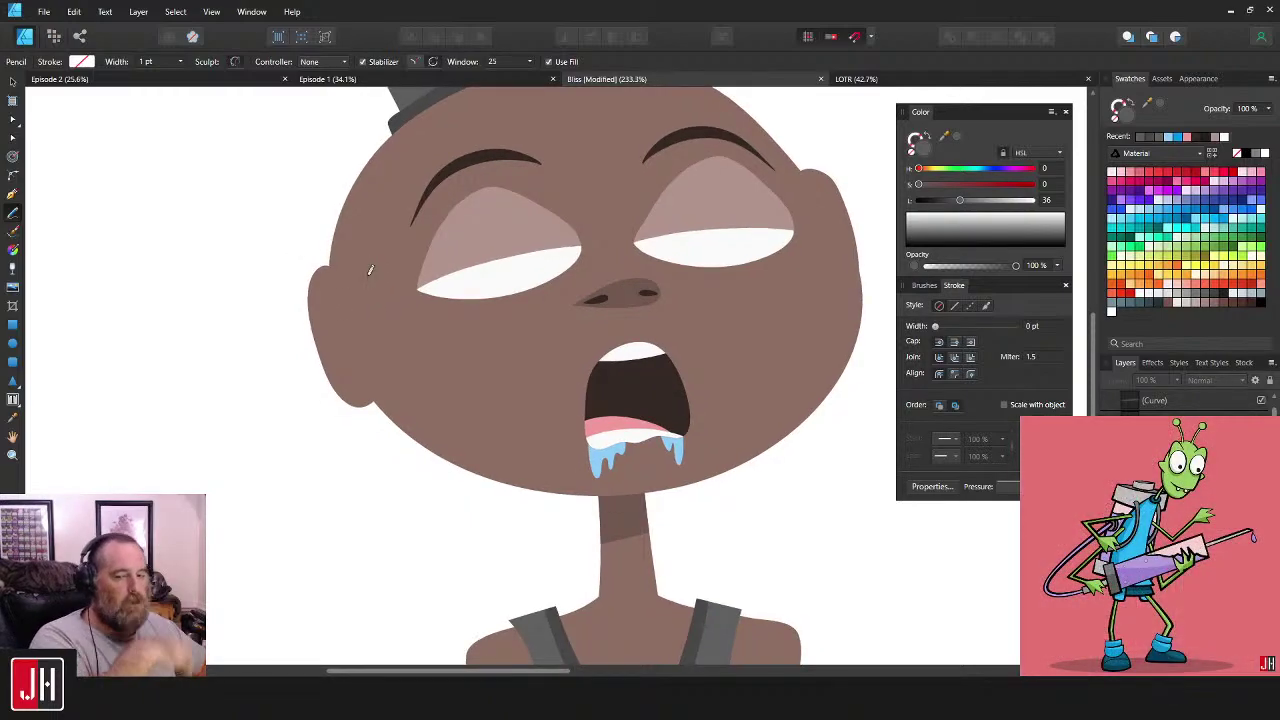
{"action": "scroll", "coordinate": [357, 249], "scroll_direction": "down", "scroll_amount": 5}
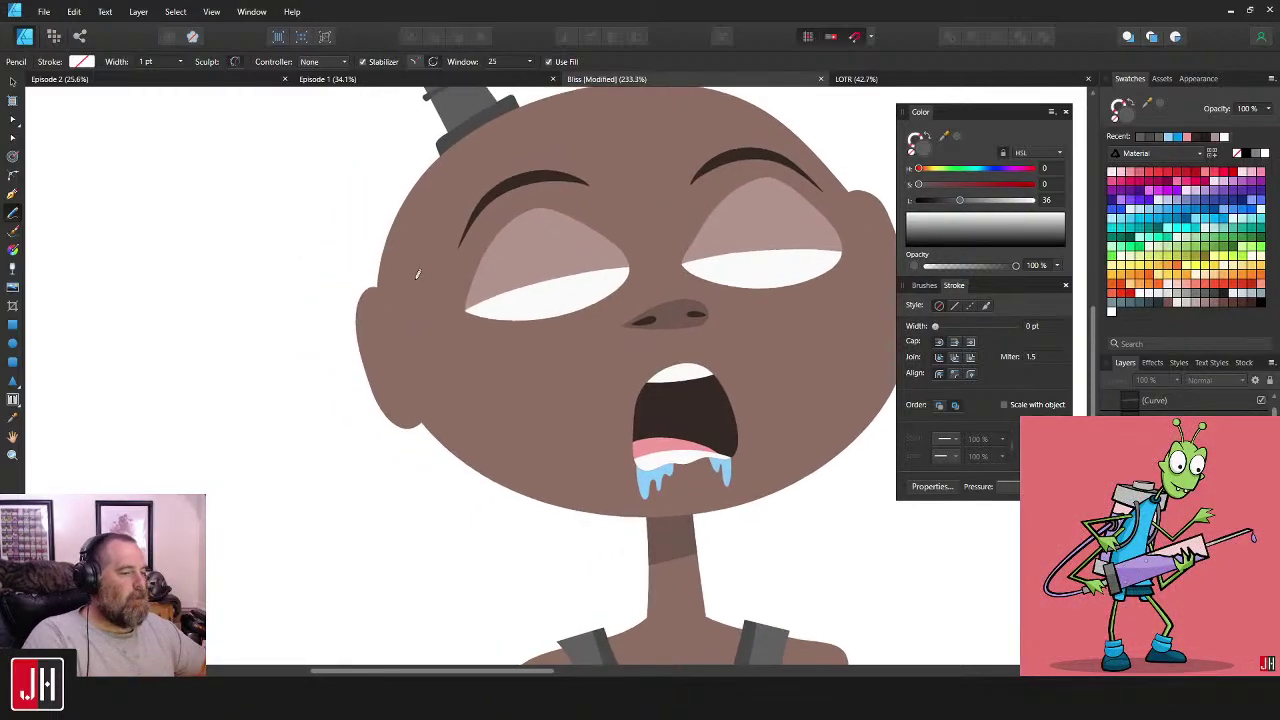
- Duplicate the character's artboard directly beside the original, and clear the selection
{"action": "key", "text": "v"}
{"action": "left_click", "coordinate": [325, 171]}
{"action": "left_click_drag", "start_coordinate": [414, 291], "coordinate": [924, 301]}
{"action": "left_click_drag", "start_coordinate": [854, 373], "coordinate": [474, 353]}
{"action": "left_click", "coordinate": [489, 428]}
{"action": "left_click_drag", "start_coordinate": [488, 408], "coordinate": [652, 408]}
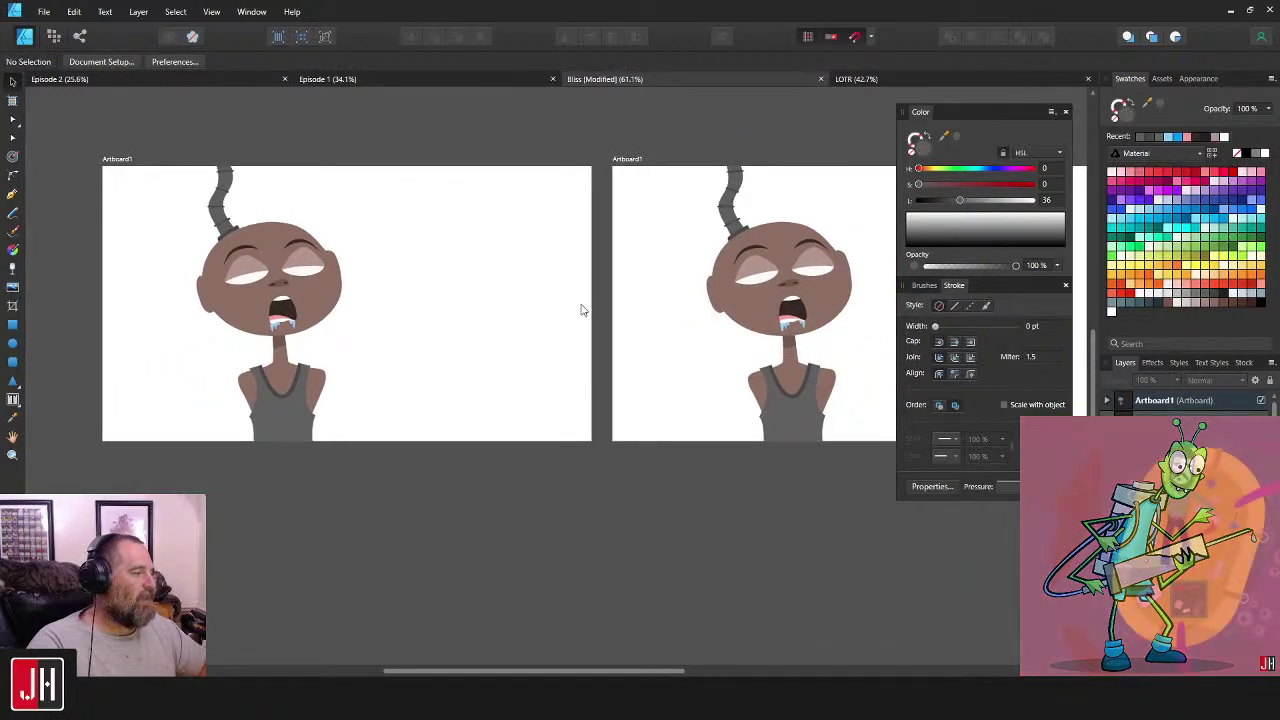
{"action": "left_click_drag", "start_coordinate": [230, 268], "coordinate": [502, 259]}
{"action": "scroll", "coordinate": [505, 259], "scroll_direction": "up", "scroll_amount": 6}
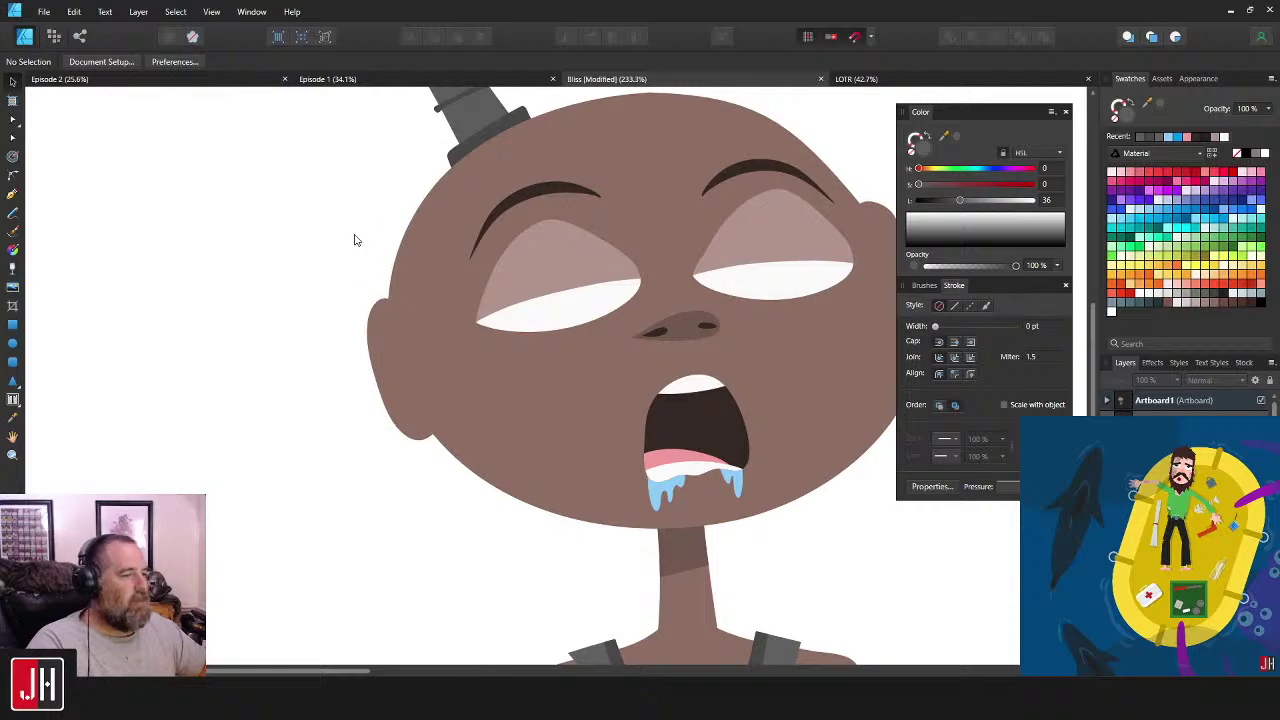
- Try outlining an oval around the ear on the hose's side with the Pen tool, and undo all its points
{"action": "left_click", "coordinate": [12, 194]}
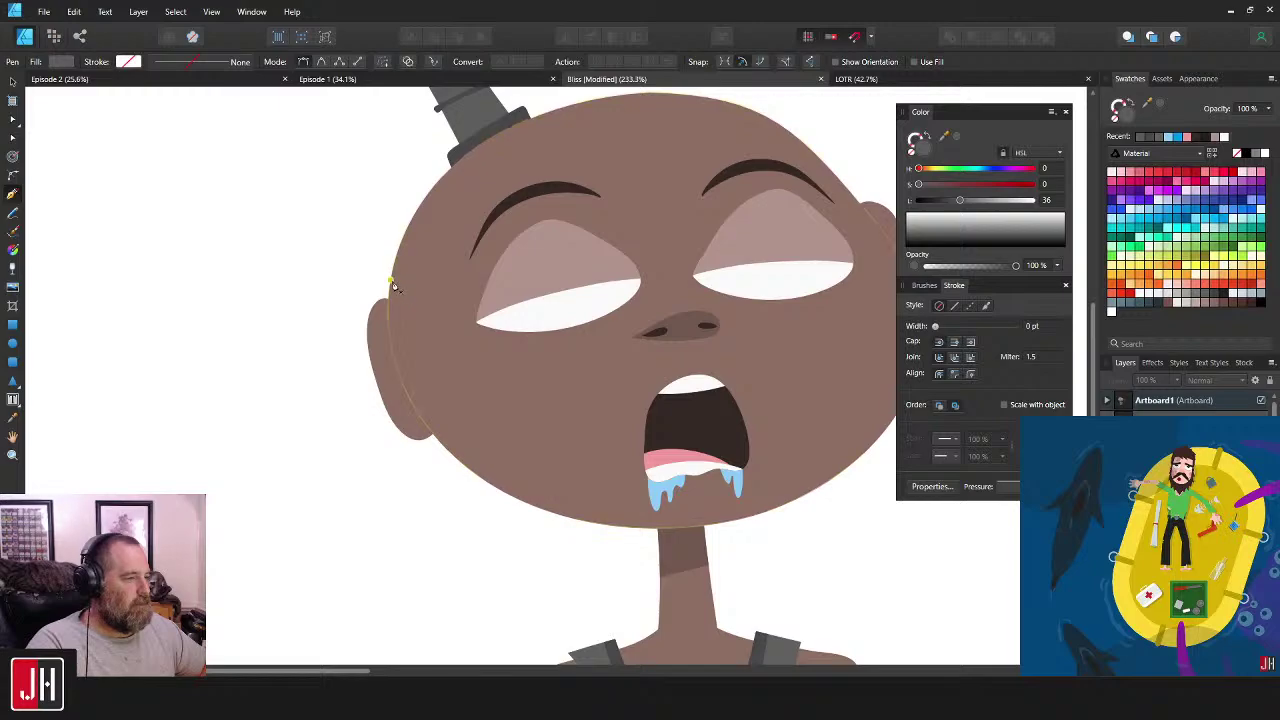
{"action": "left_click_drag", "start_coordinate": [454, 349], "coordinate": [459, 367]}
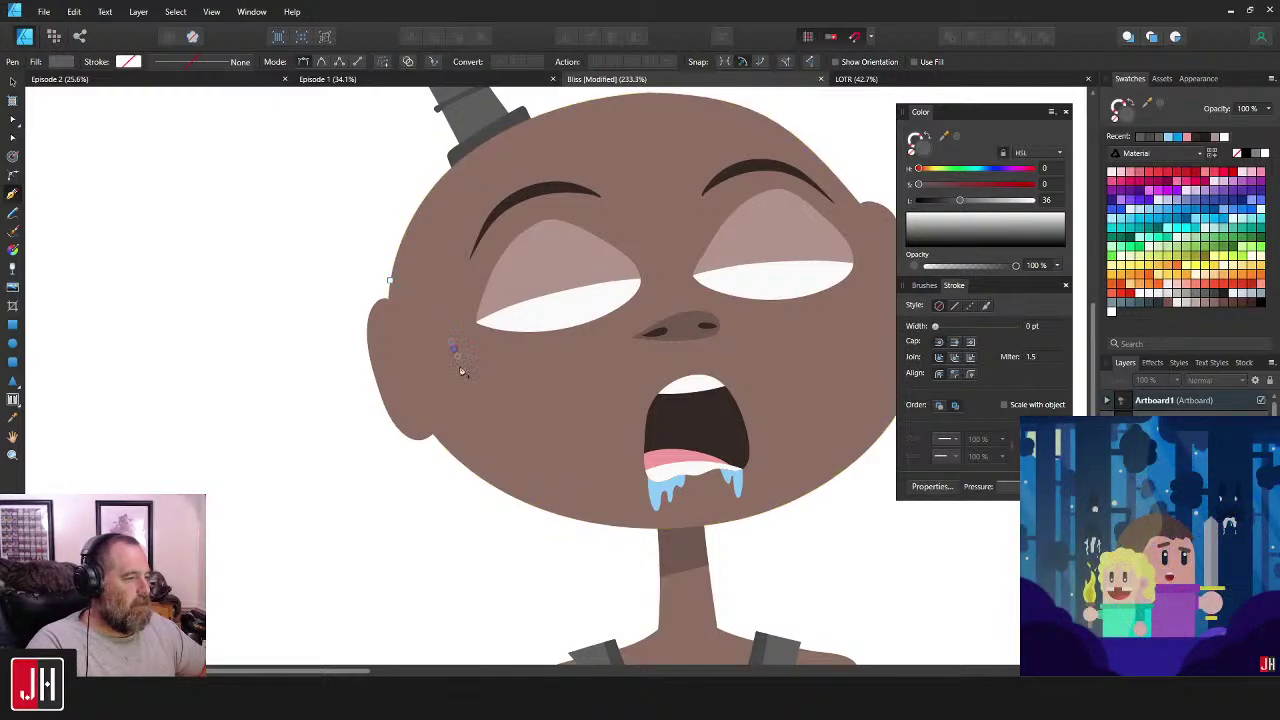
{"action": "left_click_drag", "start_coordinate": [478, 426], "coordinate": [425, 462]}
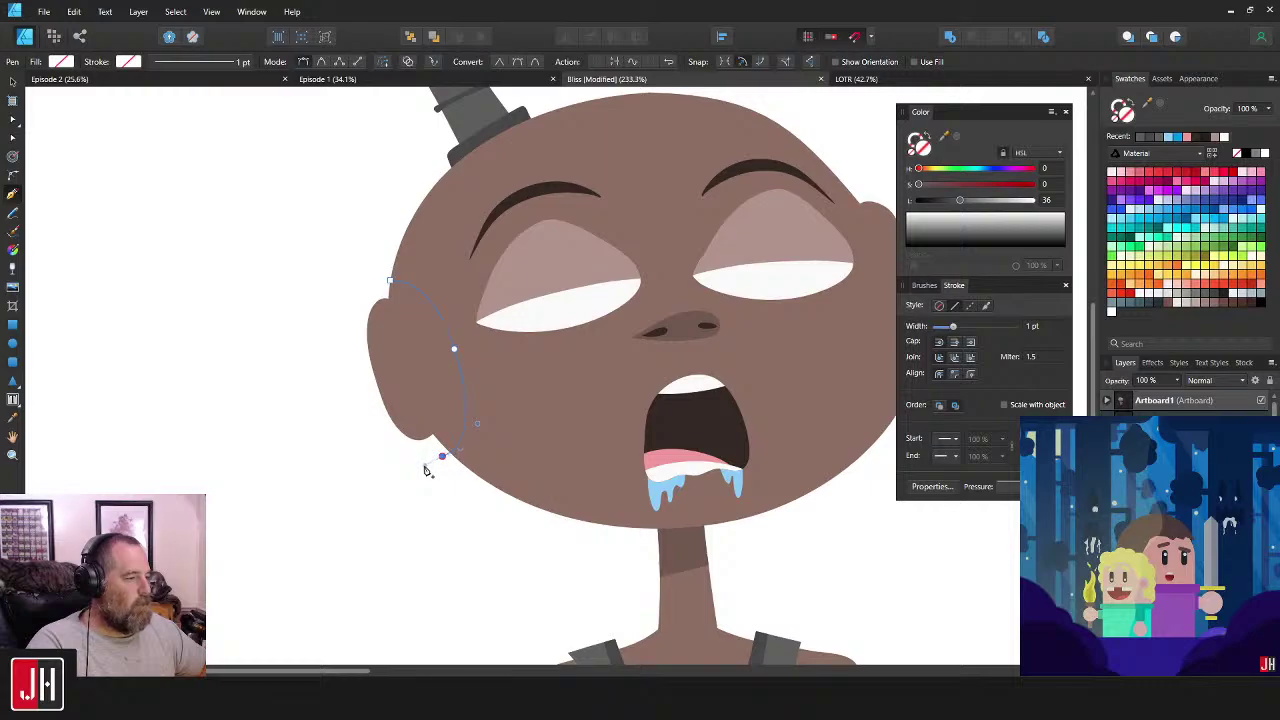
{"action": "key", "text": "ctrl+z"}
{"action": "key", "text": "ctrl+z"}
{"action": "key", "text": "ctrl+z"}
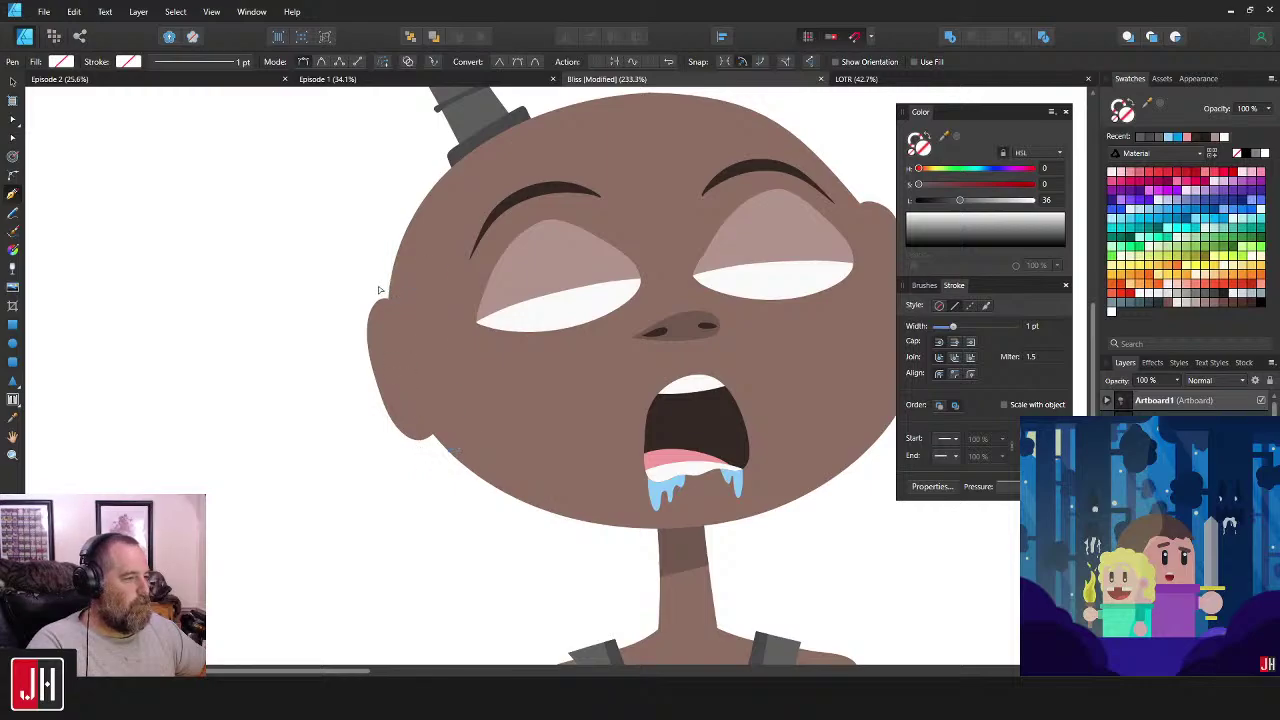
- Outline a closed oval around the ear on the hose's side with the Pen tool, and round out its upper outer edge
{"action": "left_click", "coordinate": [378, 282]}
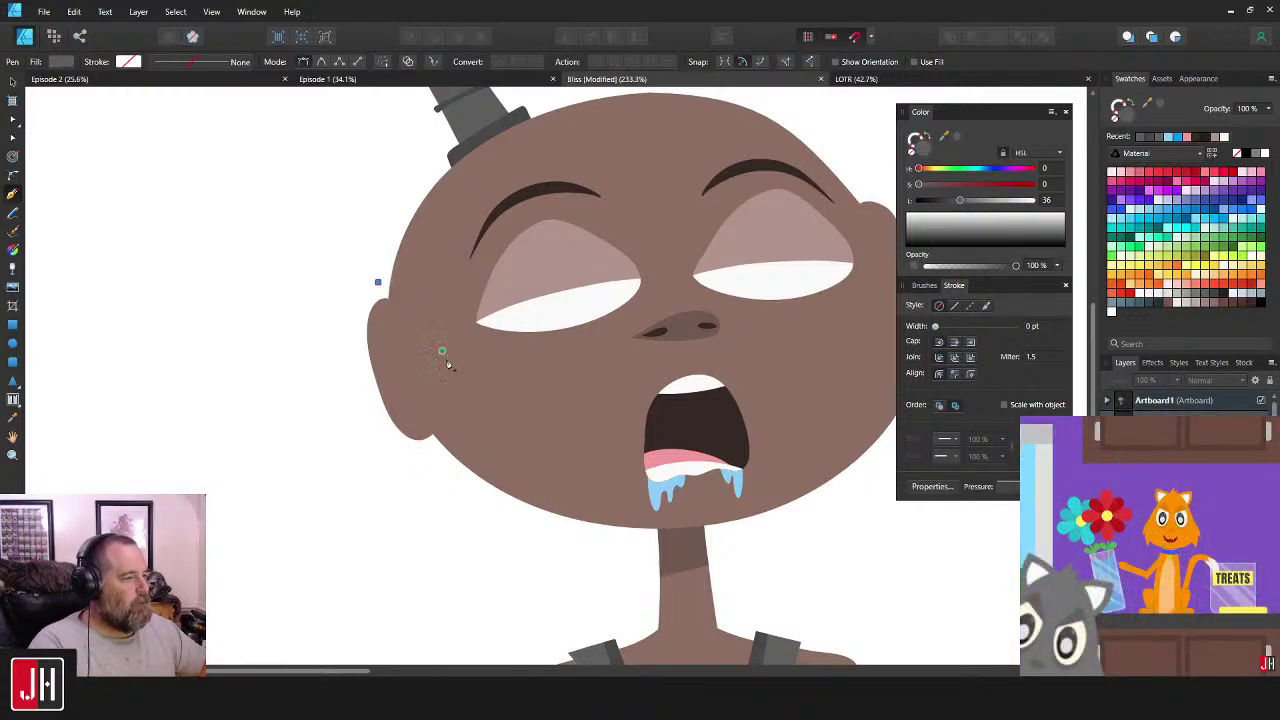
{"action": "mouse_move", "coordinate": [453, 357]}
{"action": "left_mouse_down"}
{"action": "mouse_move", "coordinate": [482, 443]}
{"action": "mouse_move", "coordinate": [411, 461]}
{"action": "left_mouse_up"}
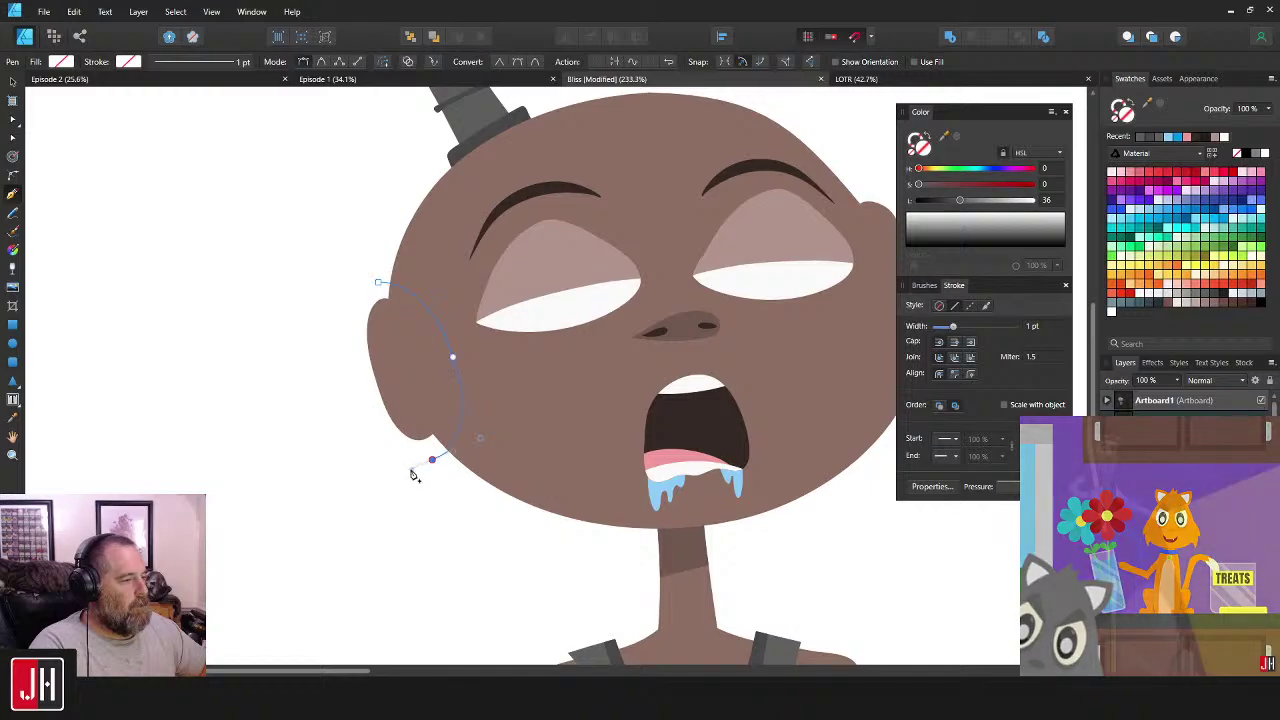
{"action": "left_click", "coordinate": [382, 284]}
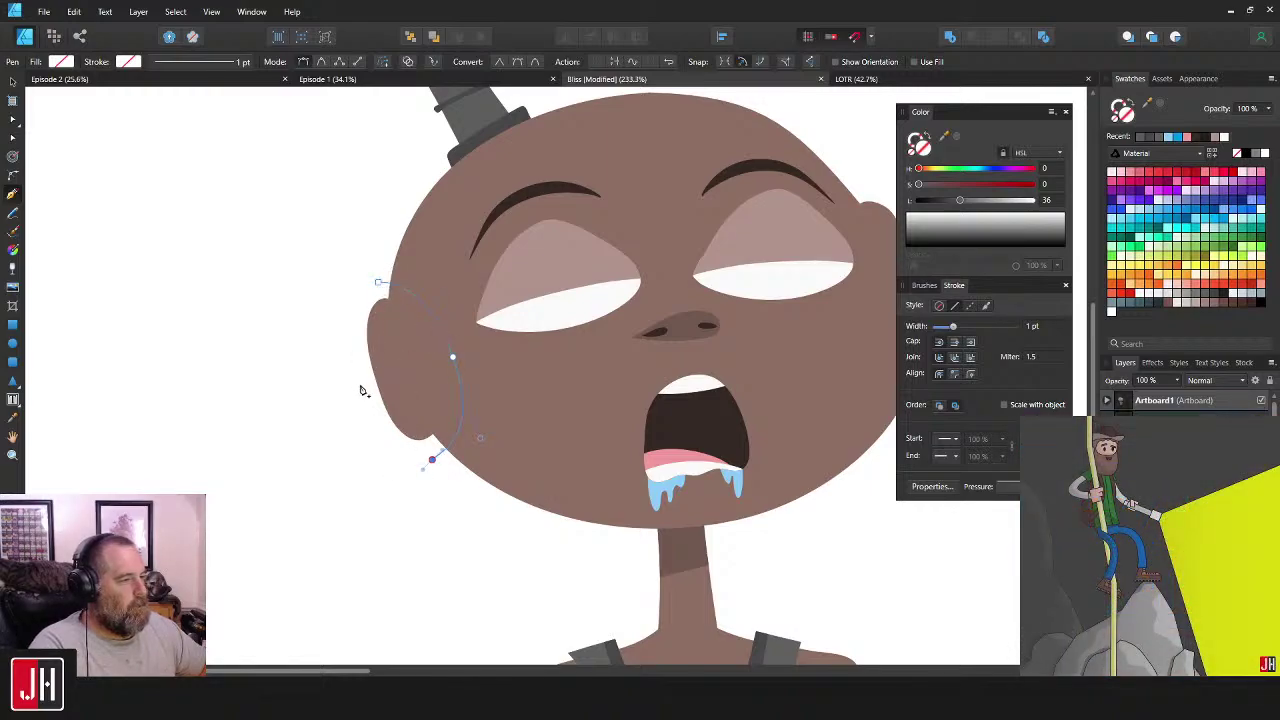
{"action": "left_click_drag", "start_coordinate": [367, 378], "coordinate": [354, 316]}
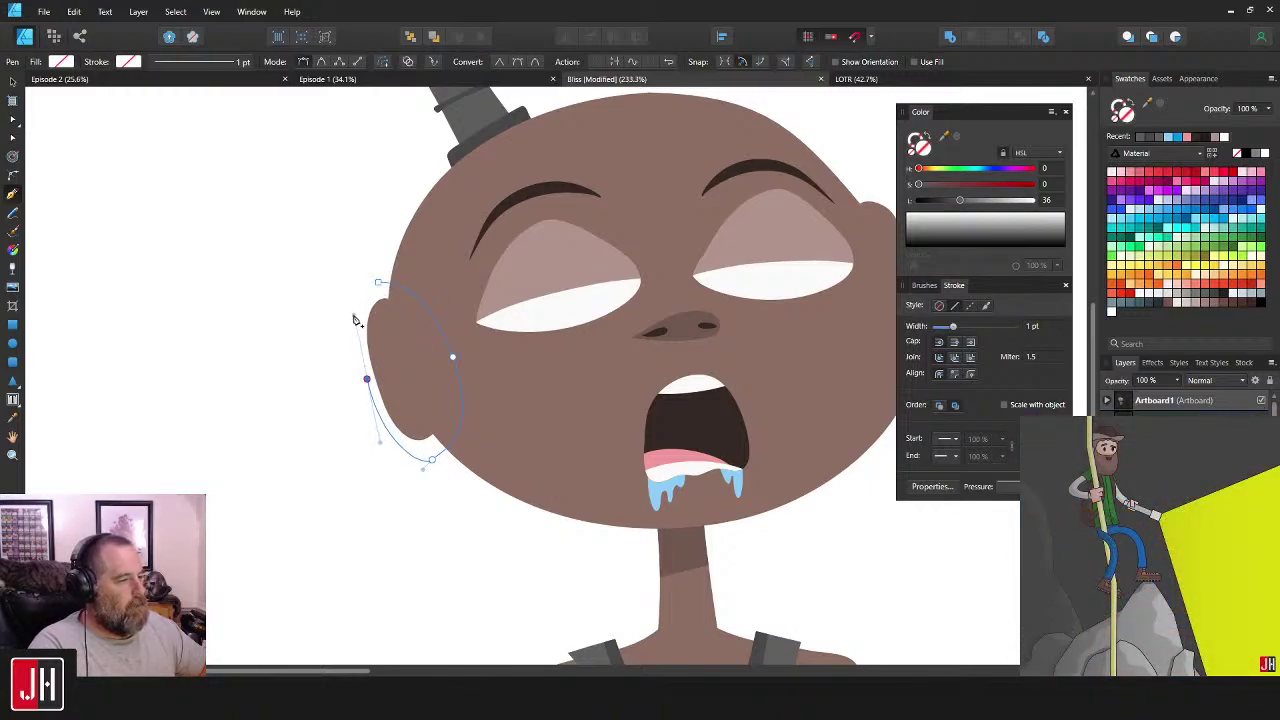
{"action": "key", "text": "ctrl+z"}
{"action": "key", "text": "ctrl+z"}
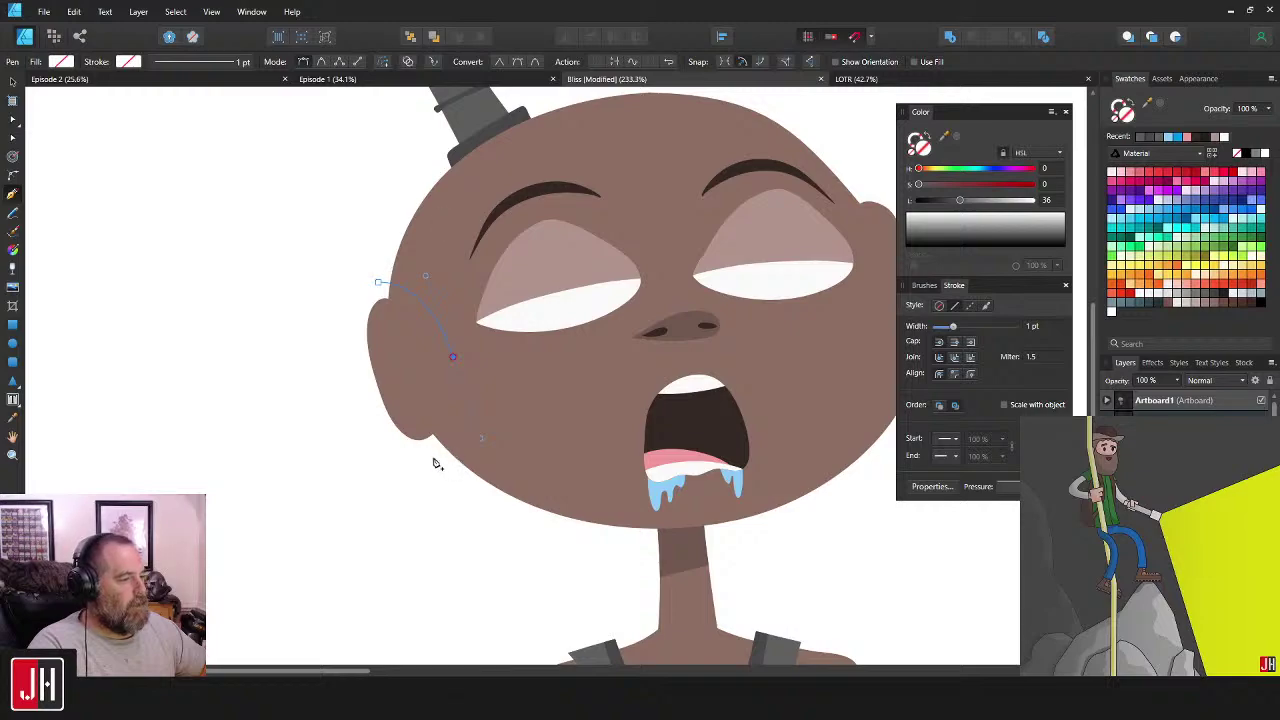
{"action": "left_click_drag", "start_coordinate": [428, 454], "coordinate": [403, 467]}
{"action": "key", "text": "ctrl+z"}
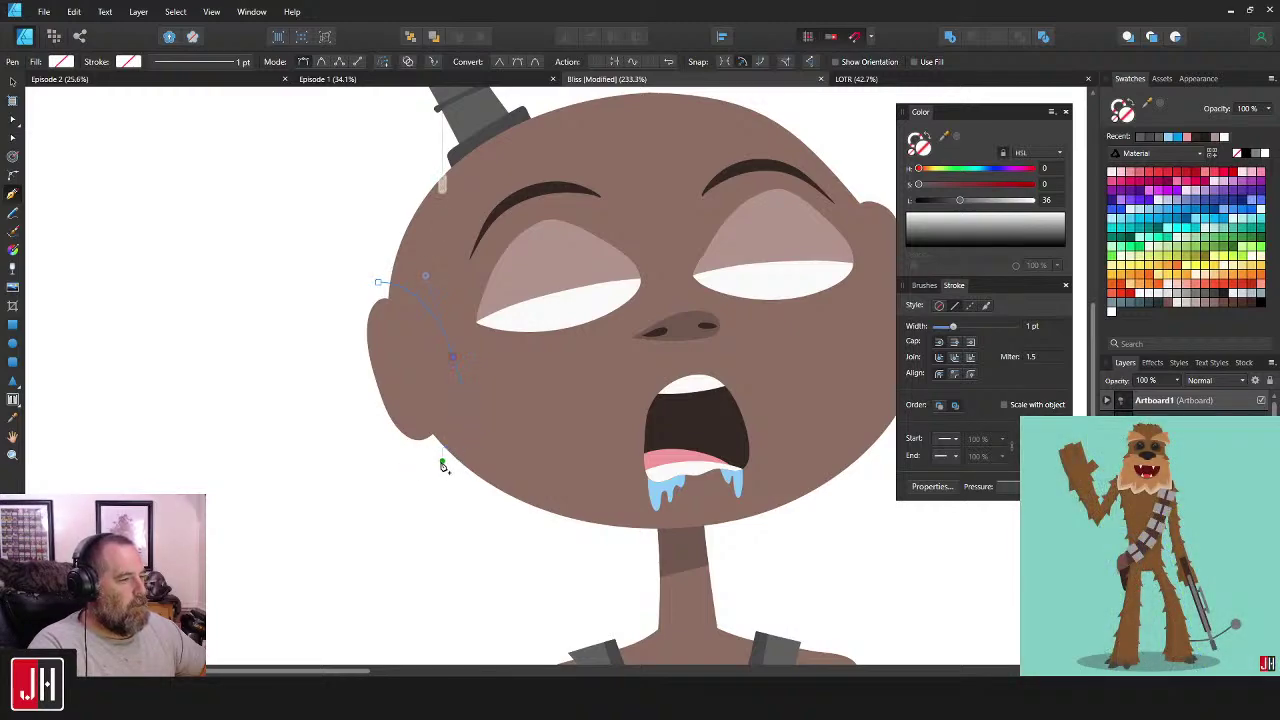
{"action": "mouse_move", "coordinate": [438, 463]}
{"action": "left_mouse_down"}
{"action": "mouse_move", "coordinate": [409, 473]}
{"action": "mouse_move", "coordinate": [421, 476]}
{"action": "left_mouse_up"}
{"action": "left_click_drag", "start_coordinate": [366, 377], "coordinate": [356, 320]}
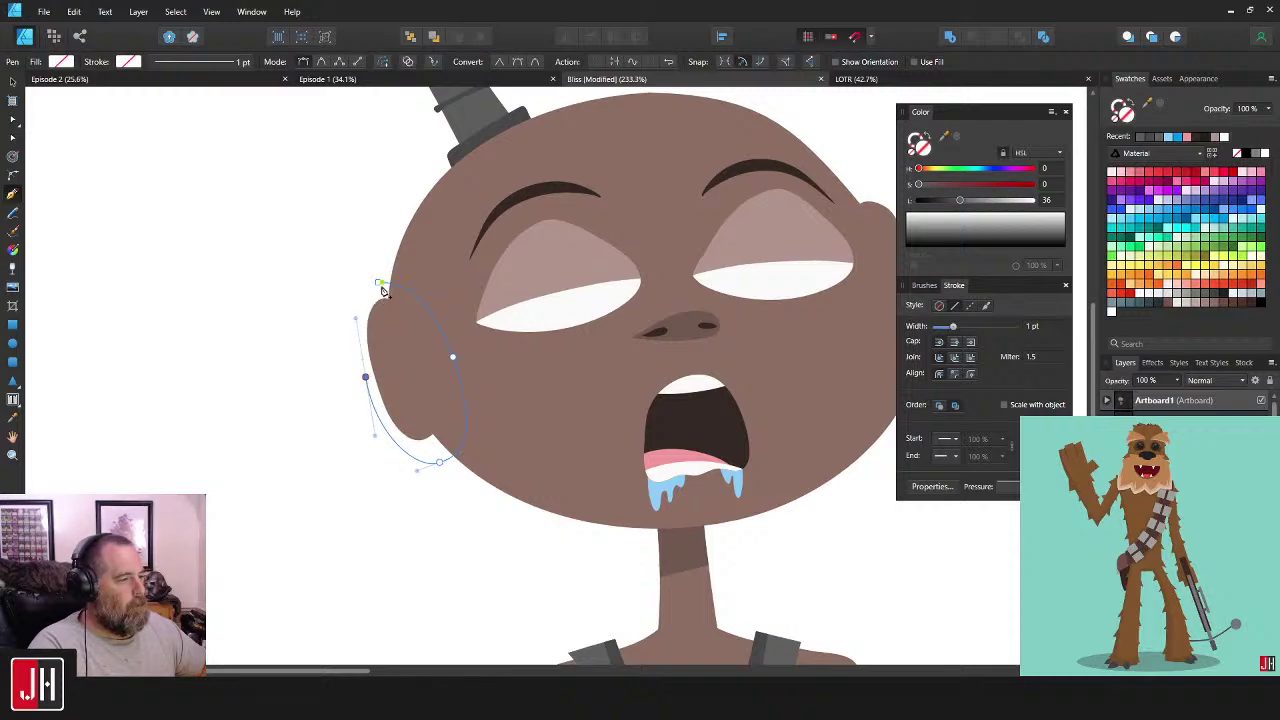
{"action": "left_click", "coordinate": [379, 283]}
{"action": "key", "text": "a"}
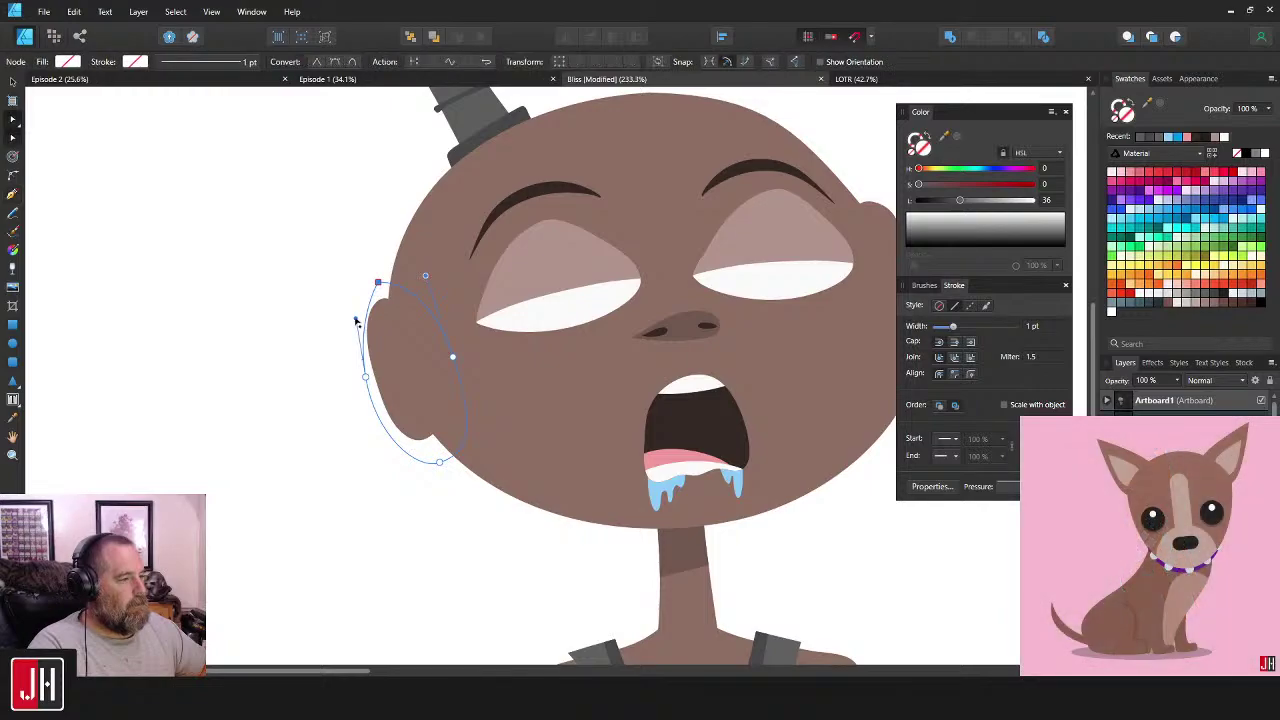
{"action": "left_click_drag", "start_coordinate": [356, 320], "coordinate": [344, 292]}
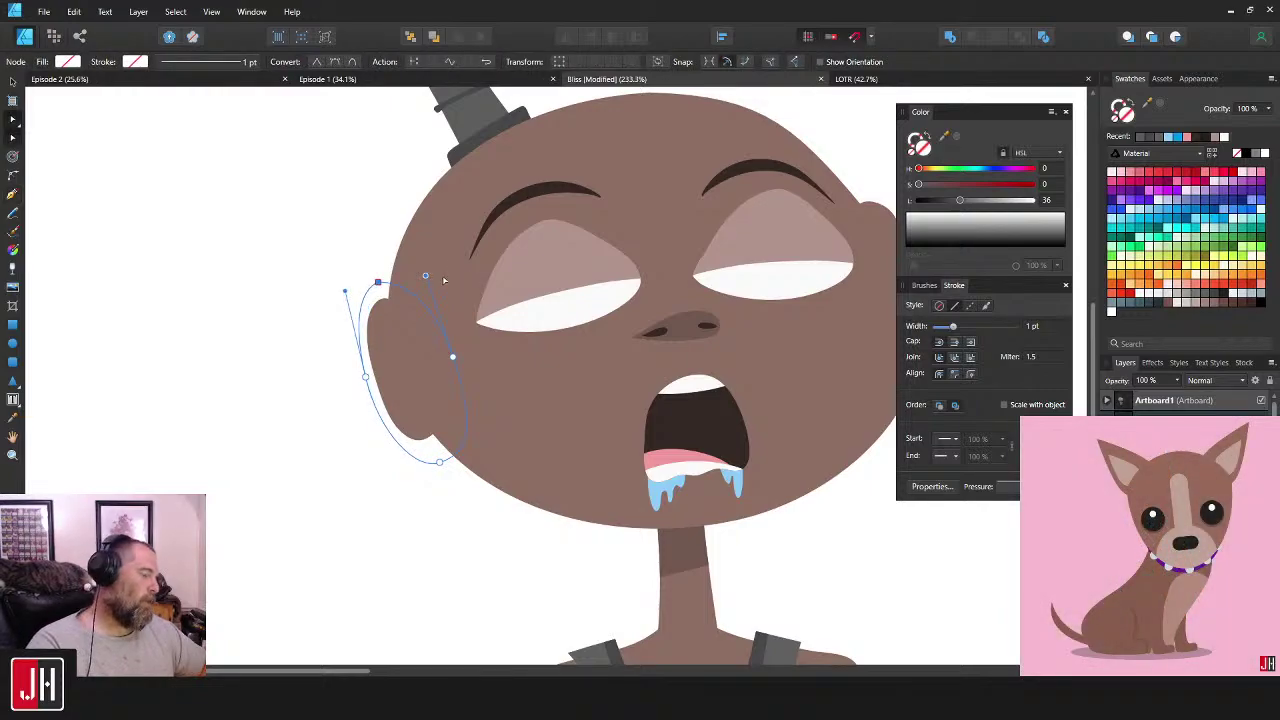
- Fill the oval over the ear with the dark grey of the hose's collar, lightness 28, and clear the selection
{"action": "scroll", "coordinate": [493, 243], "scroll_direction": "up", "scroll_amount": 2}
{"action": "key", "text": "i"}
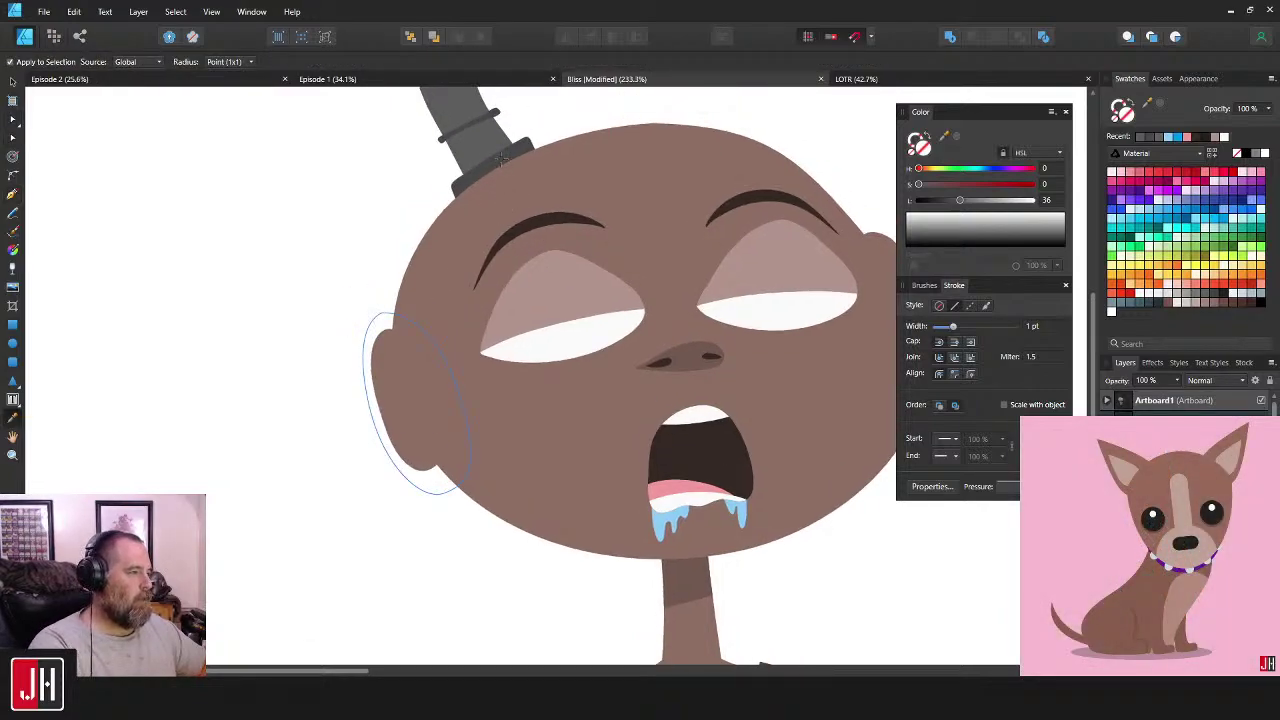
{"action": "left_click", "coordinate": [502, 158]}
{"action": "key", "text": "v"}
{"action": "key", "text": "ctrl+d"}
{"action": "scroll", "coordinate": [472, 300], "scroll_direction": "up", "scroll_amount": 2}
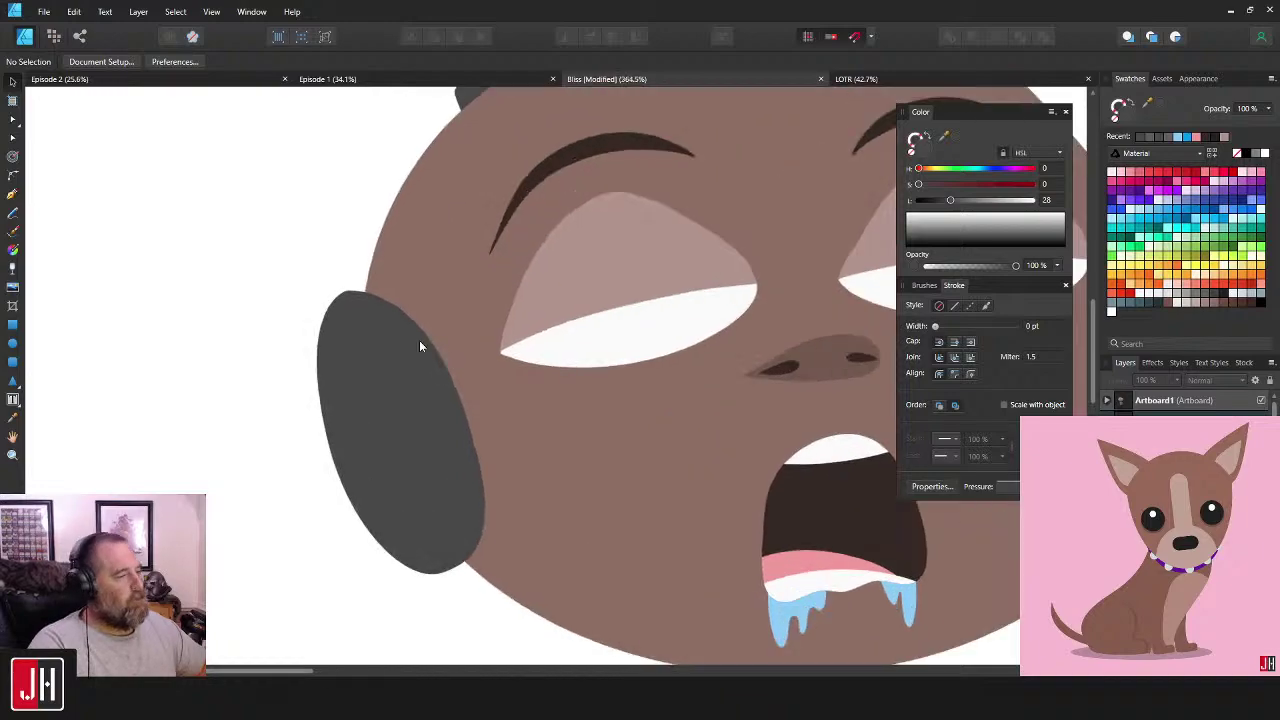
- Select the topmost node of the dark grey oval over the ear with the Node tool
{"action": "key", "text": "a"}
{"action": "left_click", "coordinate": [420, 346]}
{"action": "left_click", "coordinate": [350, 294]}
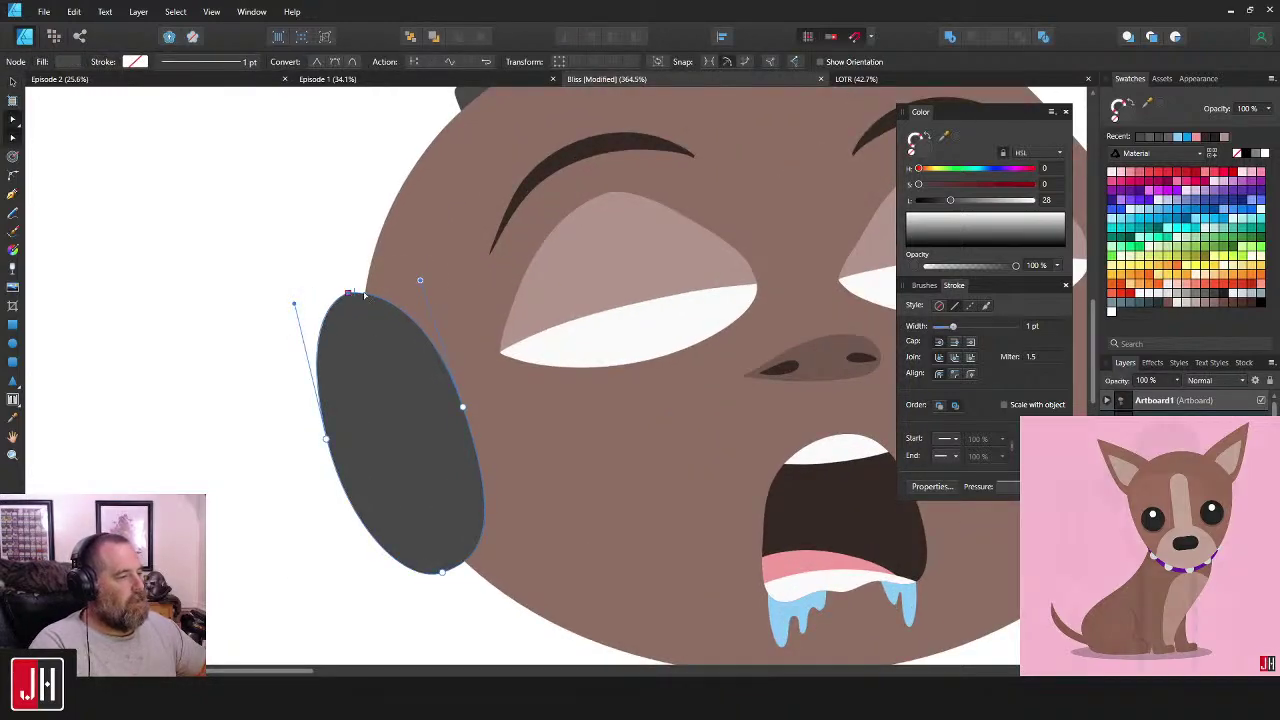
- Reshape the dark grey oval over the left-hand ear by adjusting its curve nodes and handles
{"action": "left_click_drag", "start_coordinate": [420, 280], "coordinate": [414, 272]}
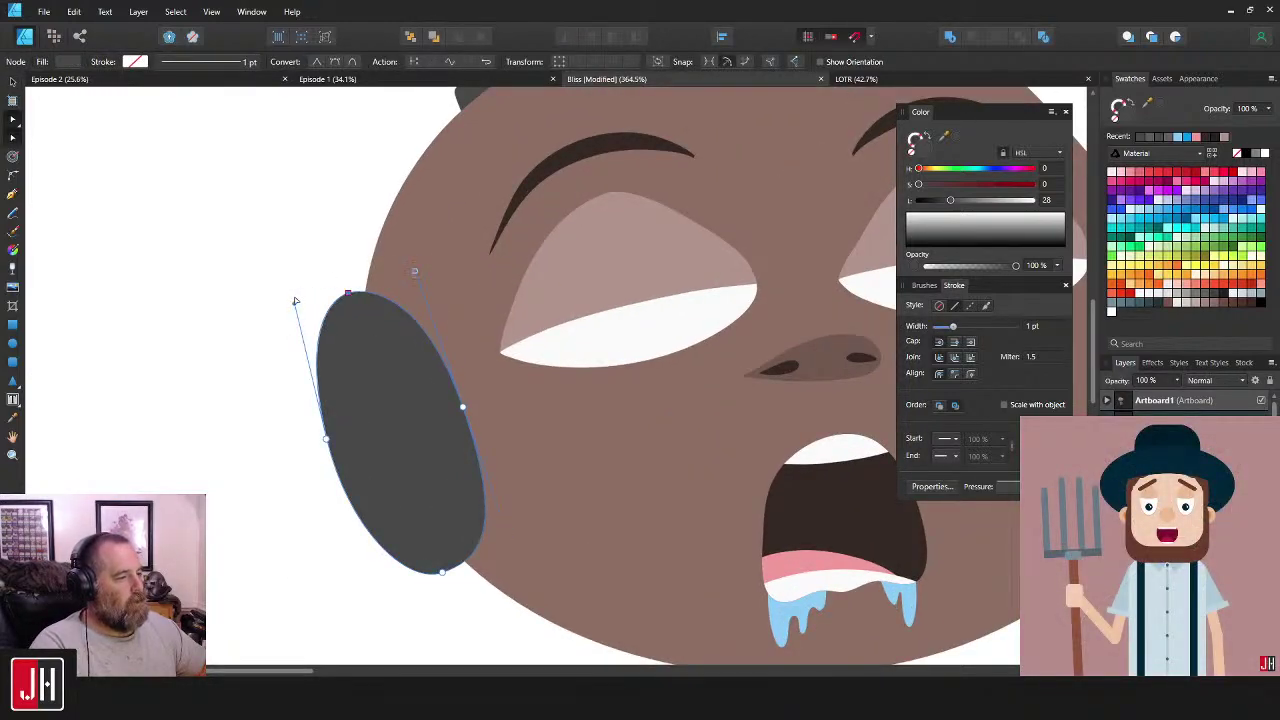
{"action": "left_click_drag", "start_coordinate": [295, 301], "coordinate": [287, 300]}
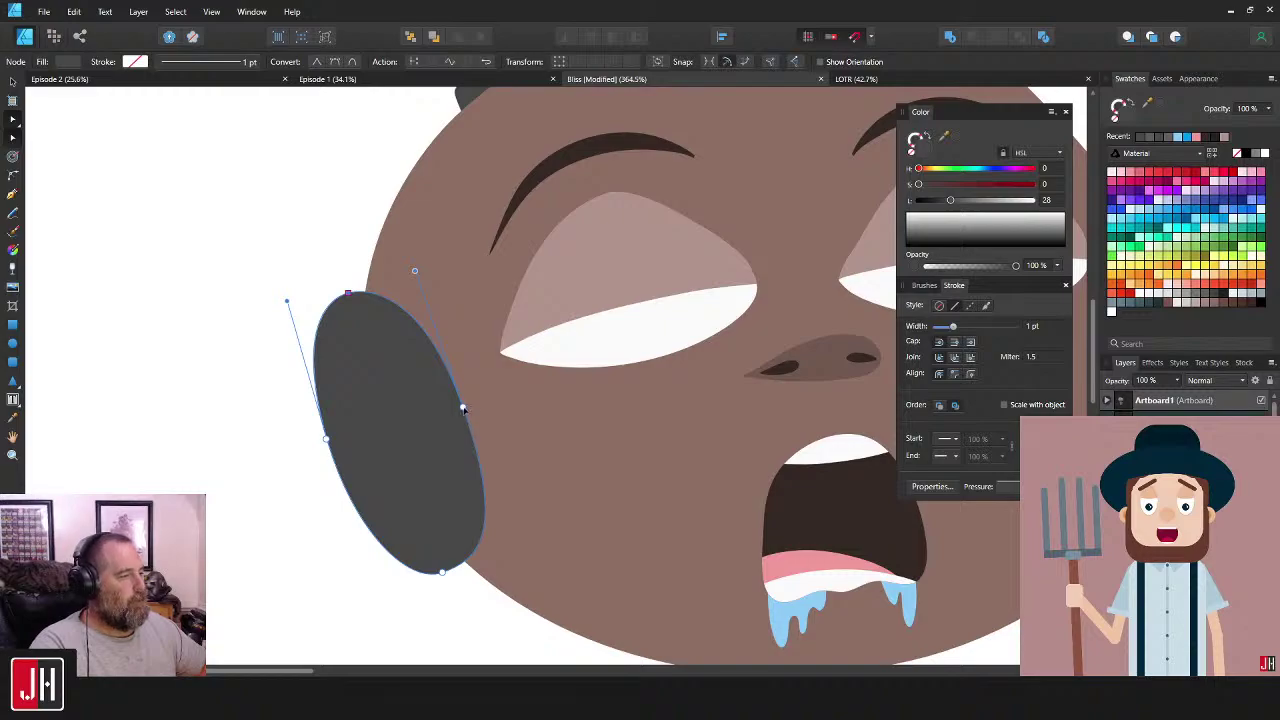
{"action": "left_click_drag", "start_coordinate": [465, 406], "coordinate": [415, 406]}
{"action": "key", "text": "v"}
{"action": "scroll", "coordinate": [463, 412], "scroll_direction": "down", "scroll_amount": 6}
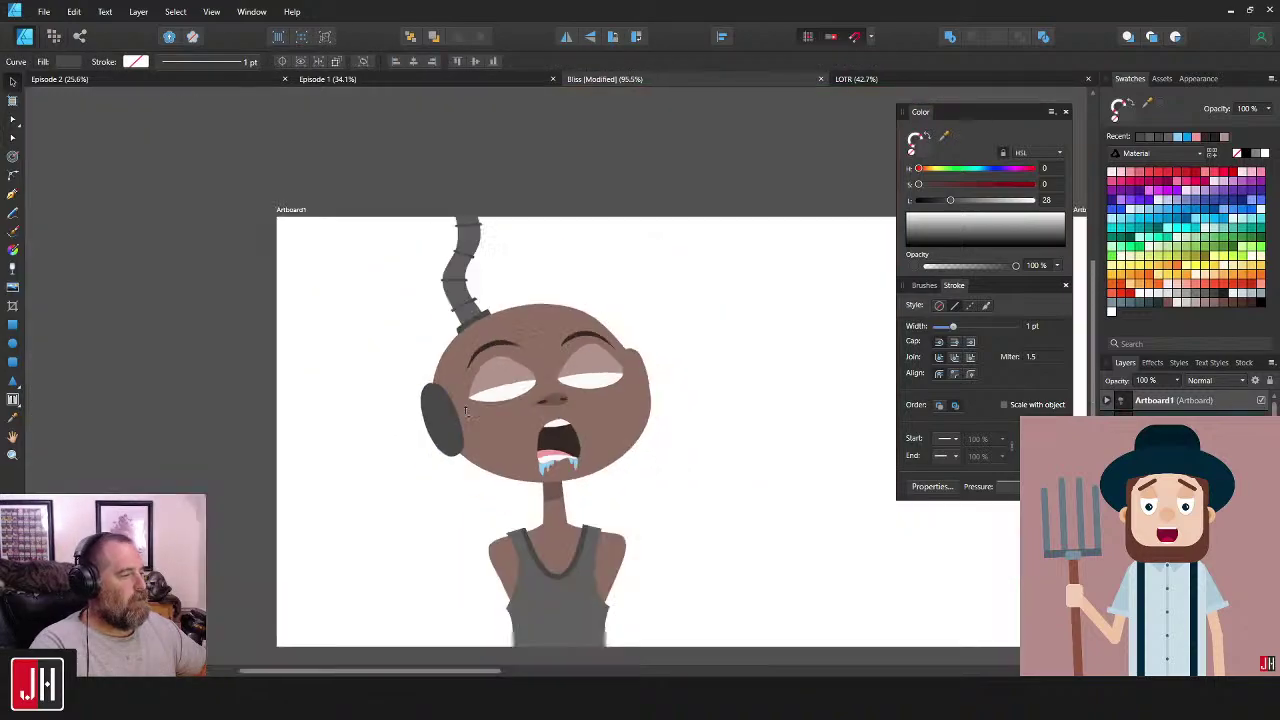
{"action": "key", "text": "ctrl+d"}
{"action": "scroll", "coordinate": [450, 424], "scroll_direction": "up", "scroll_amount": 4}
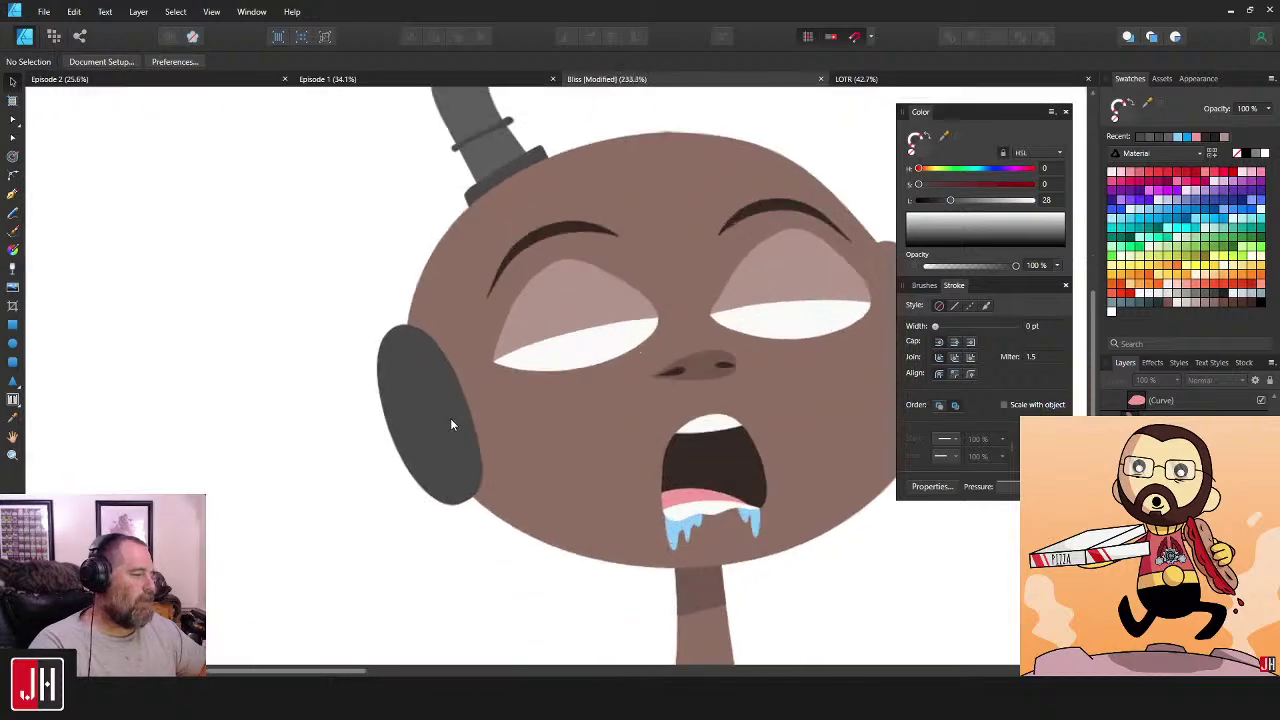
- Remove the dark grey oval covering the left-hand ear
{"action": "left_click", "coordinate": [450, 424]}
{"action": "key", "text": "ctrl+h"}
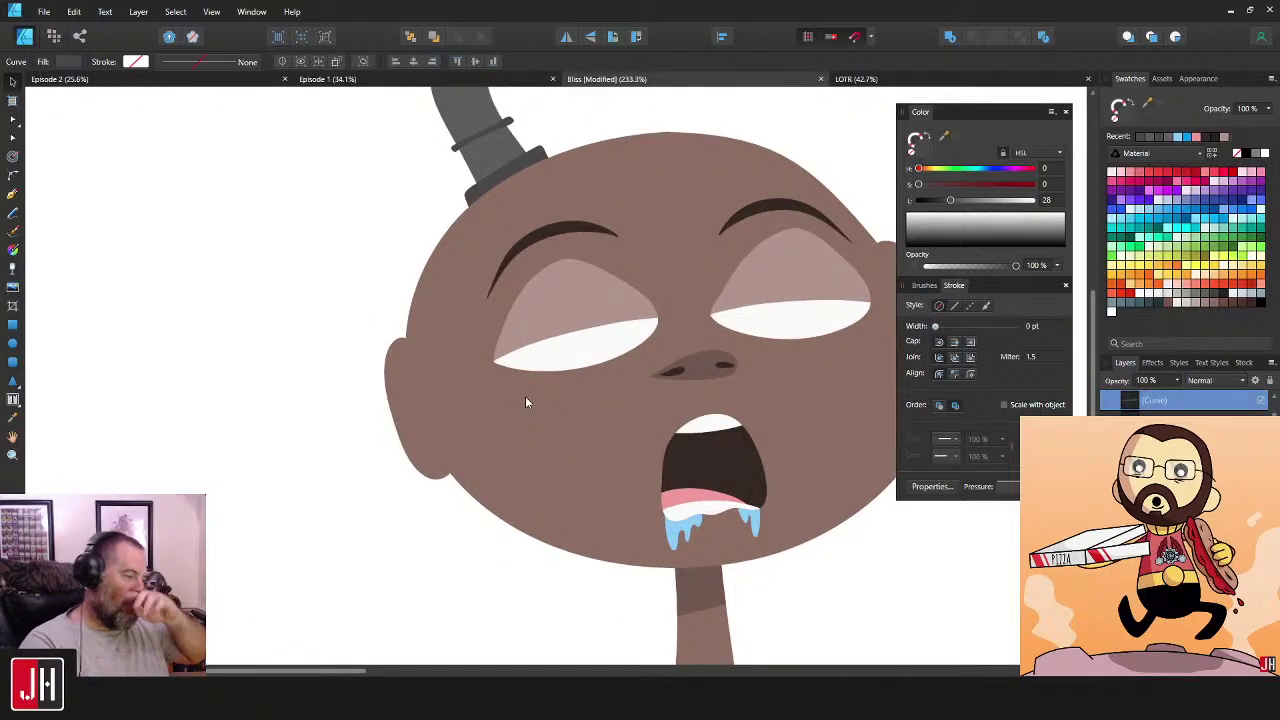
{"action": "key", "text": "ctrl+0"}
{"action": "key", "text": "ctrl+d"}
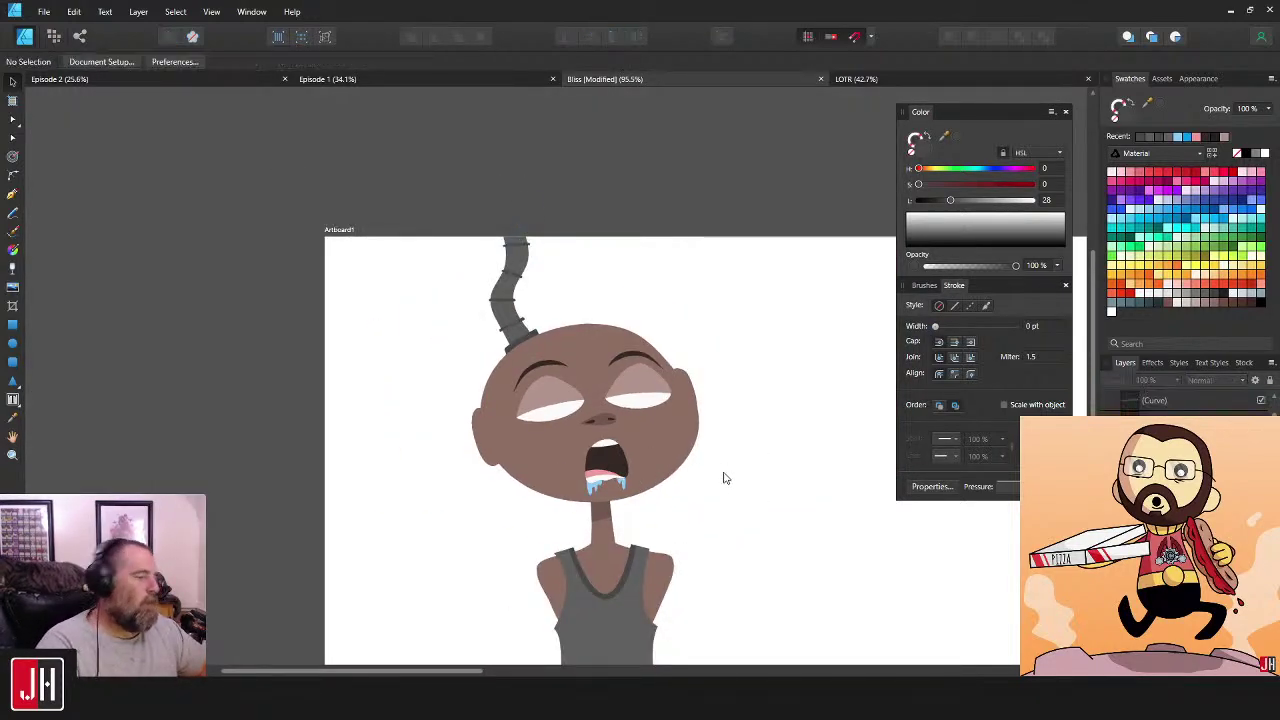
{"action": "left_click_drag", "start_coordinate": [733, 451], "coordinate": [665, 395]}
{"action": "scroll", "coordinate": [552, 380], "scroll_direction": "up", "scroll_amount": 5}
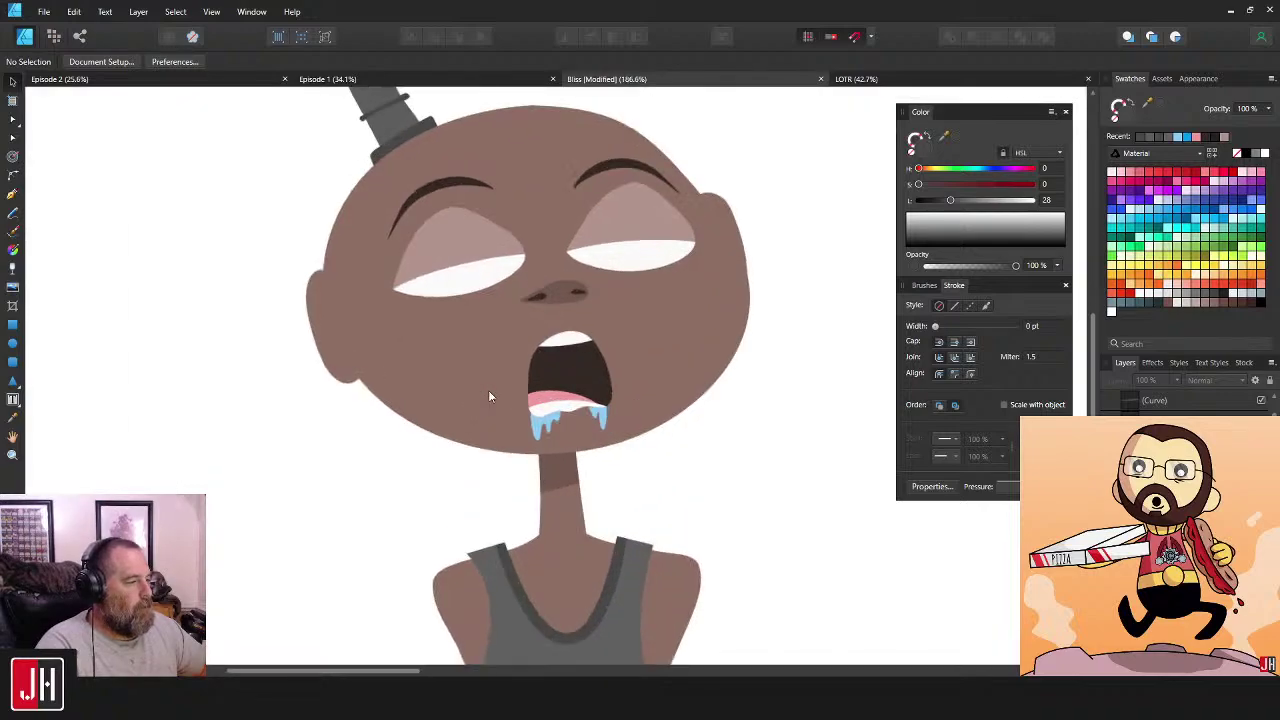
{"action": "left_click_drag", "start_coordinate": [589, 414], "coordinate": [549, 438]}
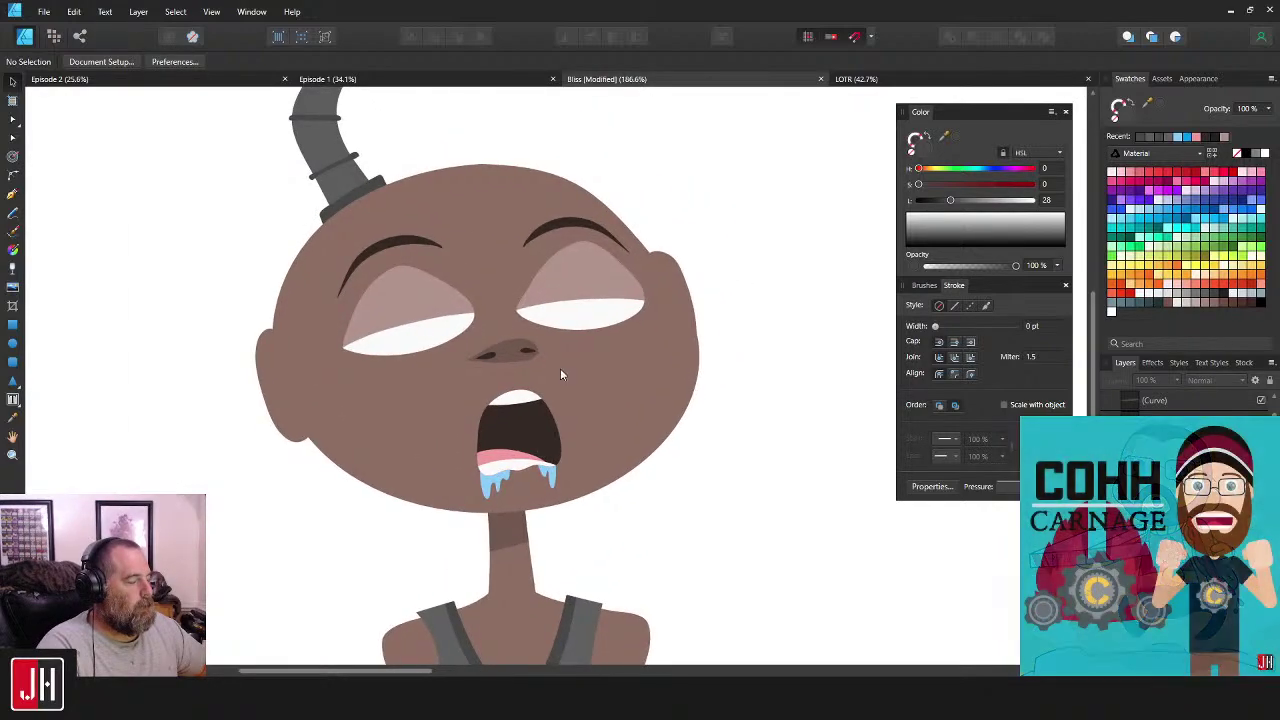
{"action": "left_click_drag", "start_coordinate": [562, 346], "coordinate": [615, 287]}
{"action": "left_click_drag", "start_coordinate": [643, 385], "coordinate": [660, 412]}
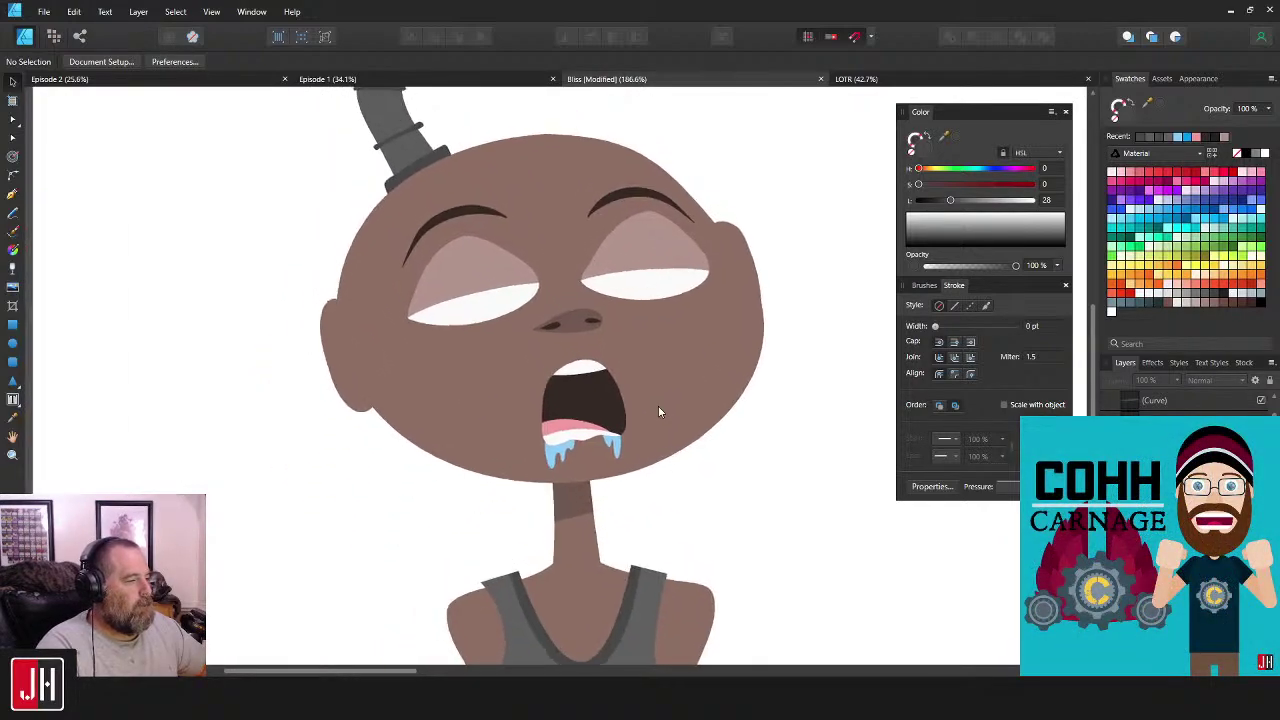
{"action": "left_click_drag", "start_coordinate": [695, 345], "coordinate": [683, 453]}
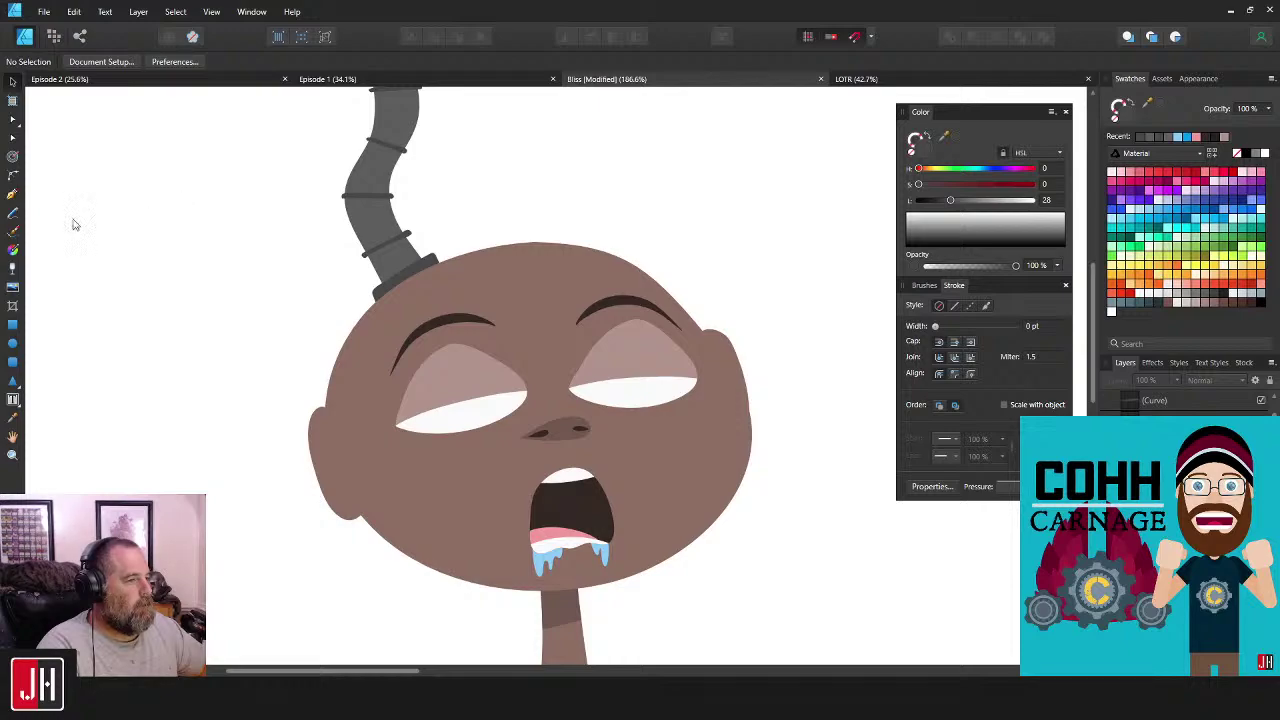
- Draw a dark grey filled cable freehand with the Pencil tool, curving from the left-hand ear up past the artboard's upper edge
{"action": "key", "text": "i"}
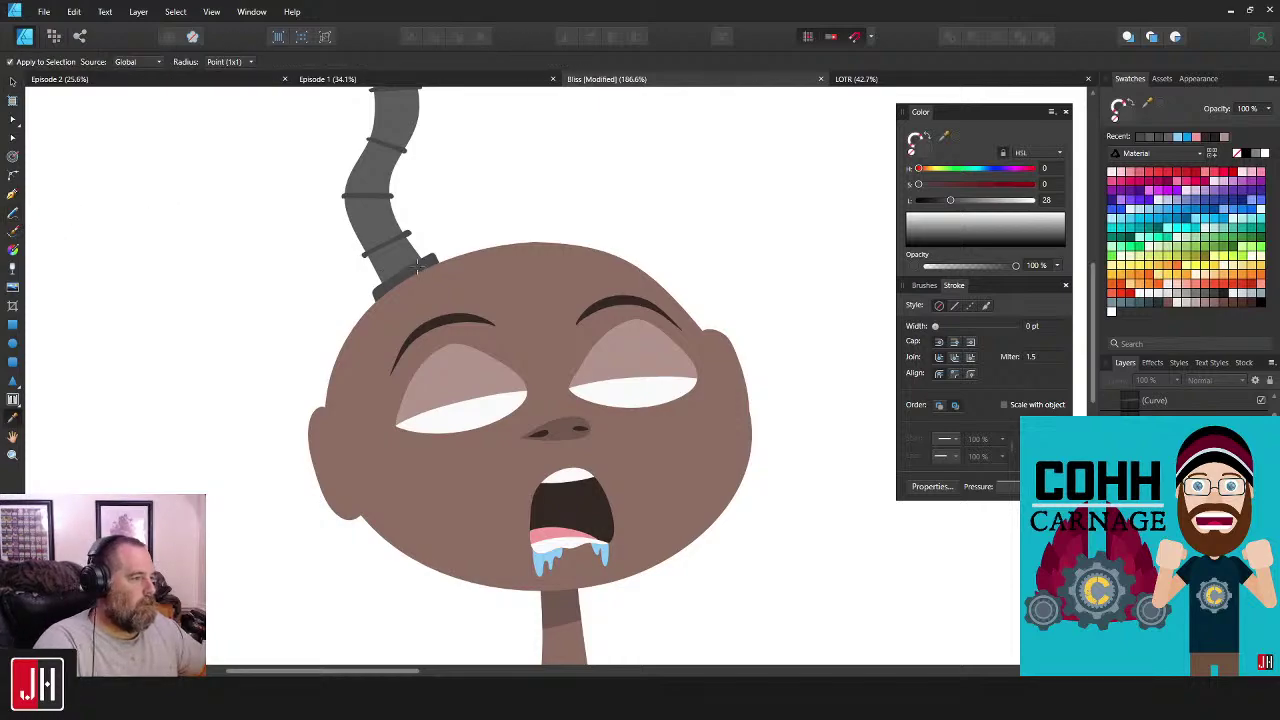
{"action": "key", "text": "n"}
{"action": "mouse_move", "coordinate": [668, 343]}
{"action": "left_mouse_down"}
{"action": "mouse_move", "coordinate": [586, 314]}
{"action": "mouse_move", "coordinate": [643, 337]}
{"action": "left_mouse_up"}
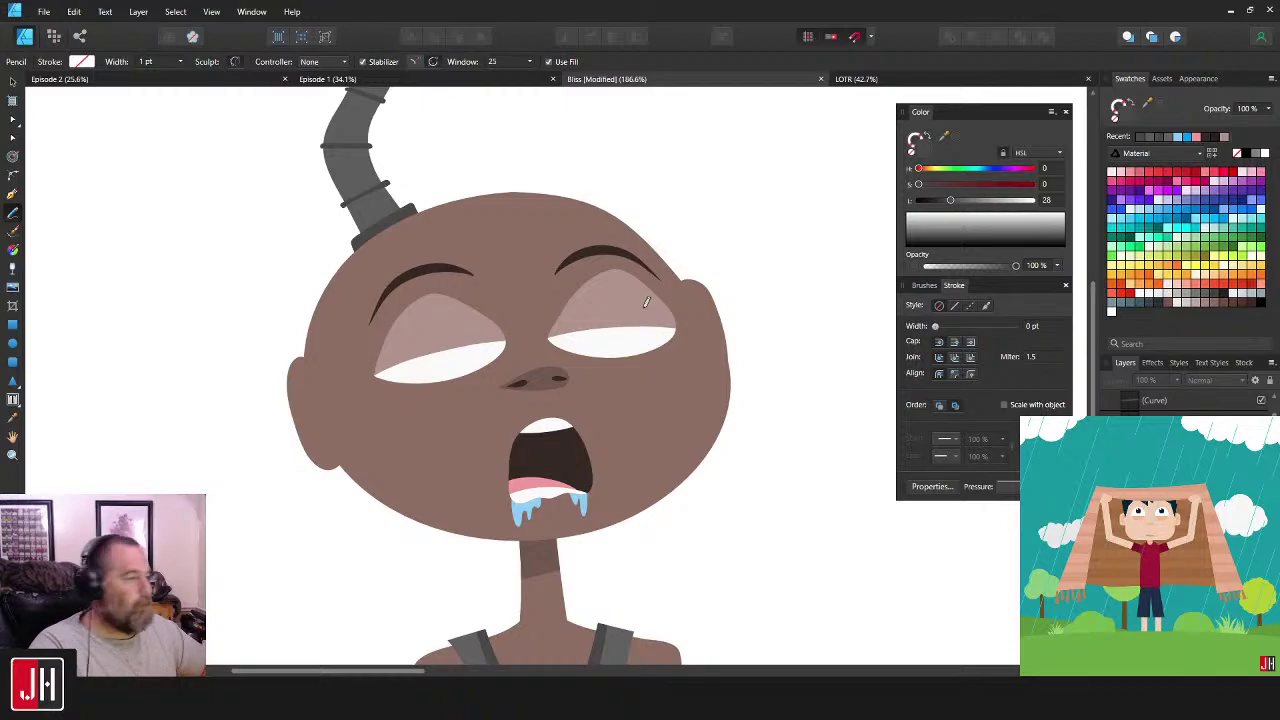
{"action": "scroll", "coordinate": [508, 343], "scroll_direction": "up", "scroll_amount": 4}
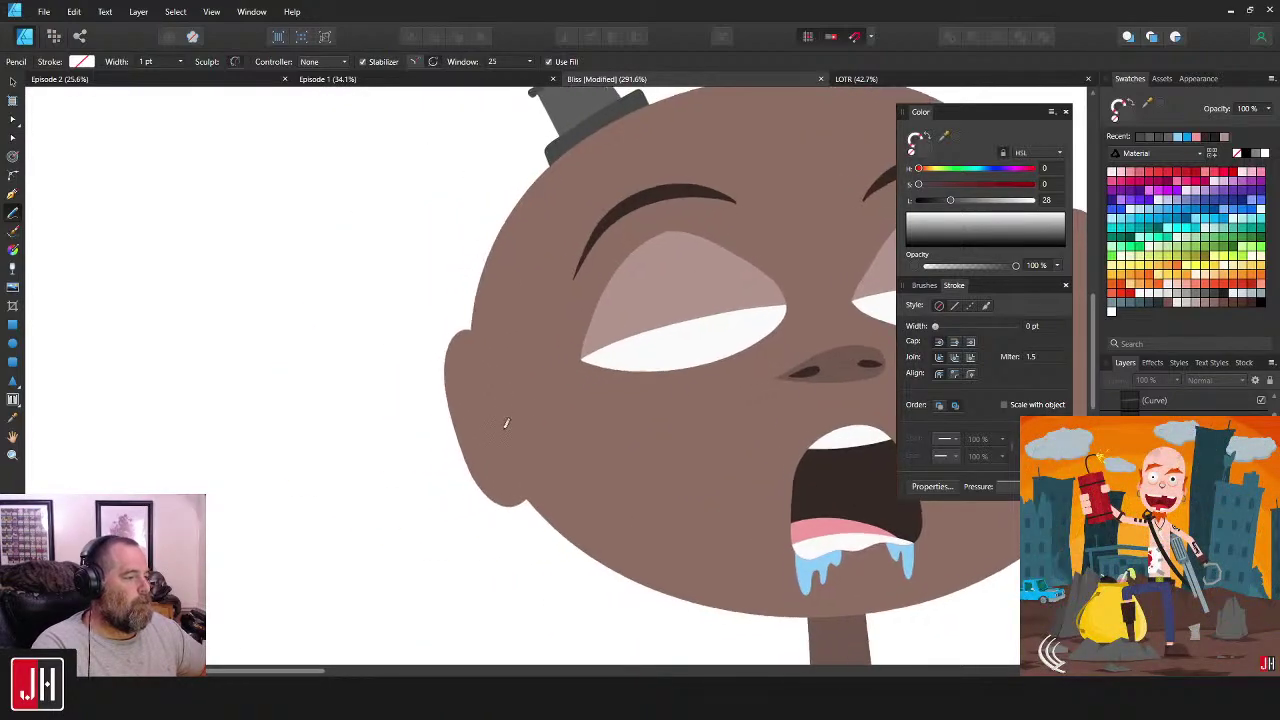
{"action": "left_click_drag", "start_coordinate": [512, 433], "coordinate": [576, 366]}
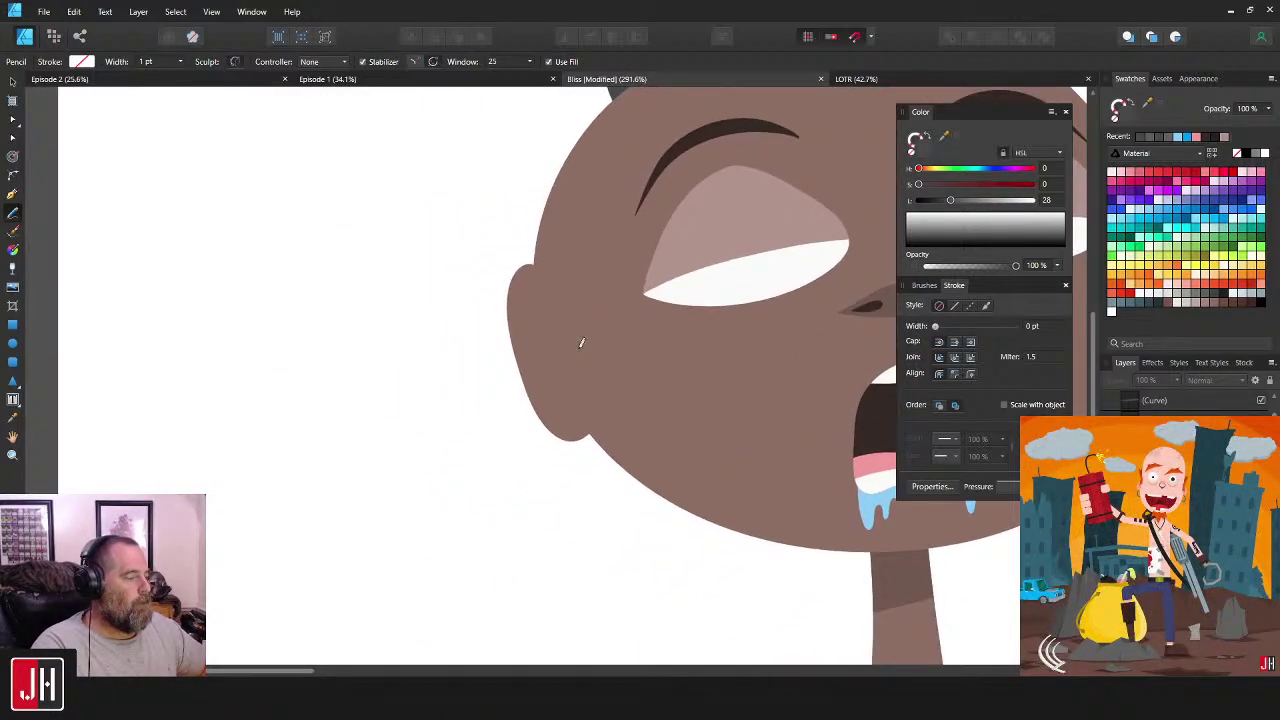
{"action": "scroll", "coordinate": [577, 326], "scroll_direction": "down", "scroll_amount": 6}
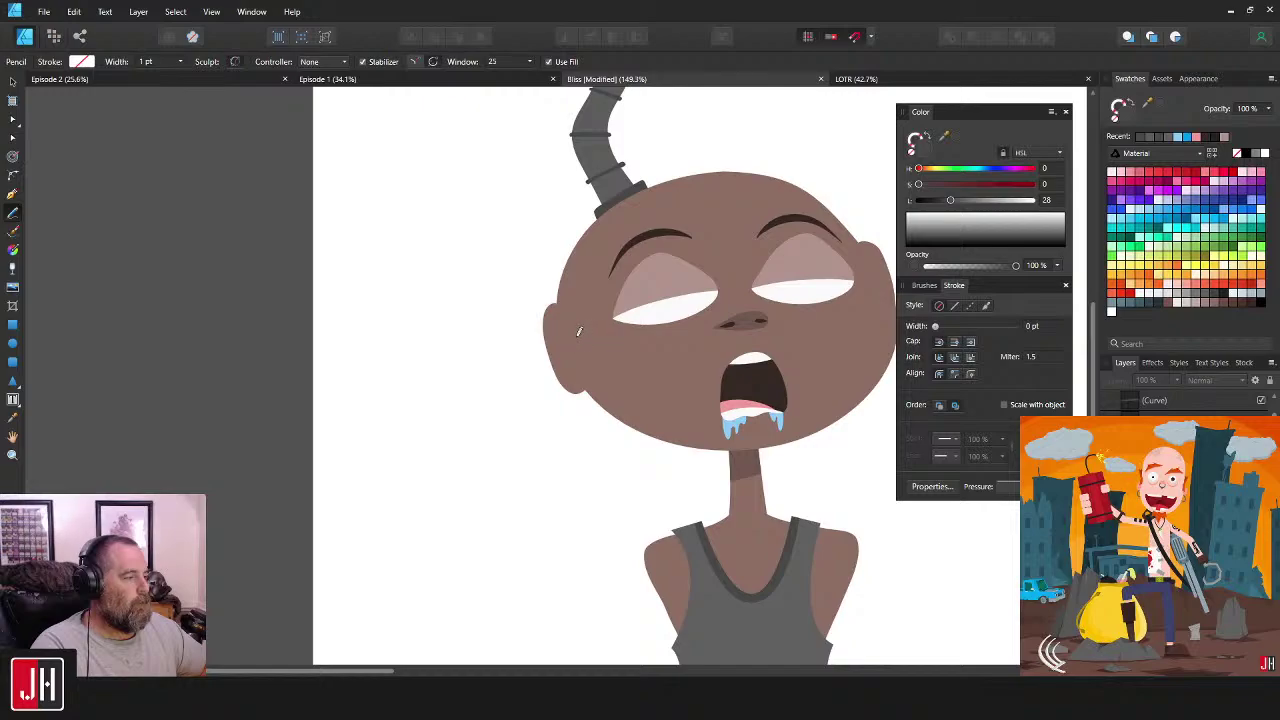
{"action": "mouse_move", "coordinate": [556, 350]}
{"action": "left_mouse_down"}
{"action": "mouse_move", "coordinate": [485, 368]}
{"action": "mouse_move", "coordinate": [449, 333]}
{"action": "left_mouse_up"}
{"action": "key", "text": "ctrl+z"}
{"action": "mouse_move", "coordinate": [573, 333]}
{"action": "left_mouse_down"}
{"action": "mouse_move", "coordinate": [515, 345]}
{"action": "mouse_move", "coordinate": [471, 285]}
{"action": "mouse_move", "coordinate": [485, 218]}
{"action": "mouse_move", "coordinate": [440, 72]}
{"action": "mouse_move", "coordinate": [449, 23]}
{"action": "left_mouse_up"}
{"action": "left_click_drag", "start_coordinate": [497, 179], "coordinate": [507, 326]}
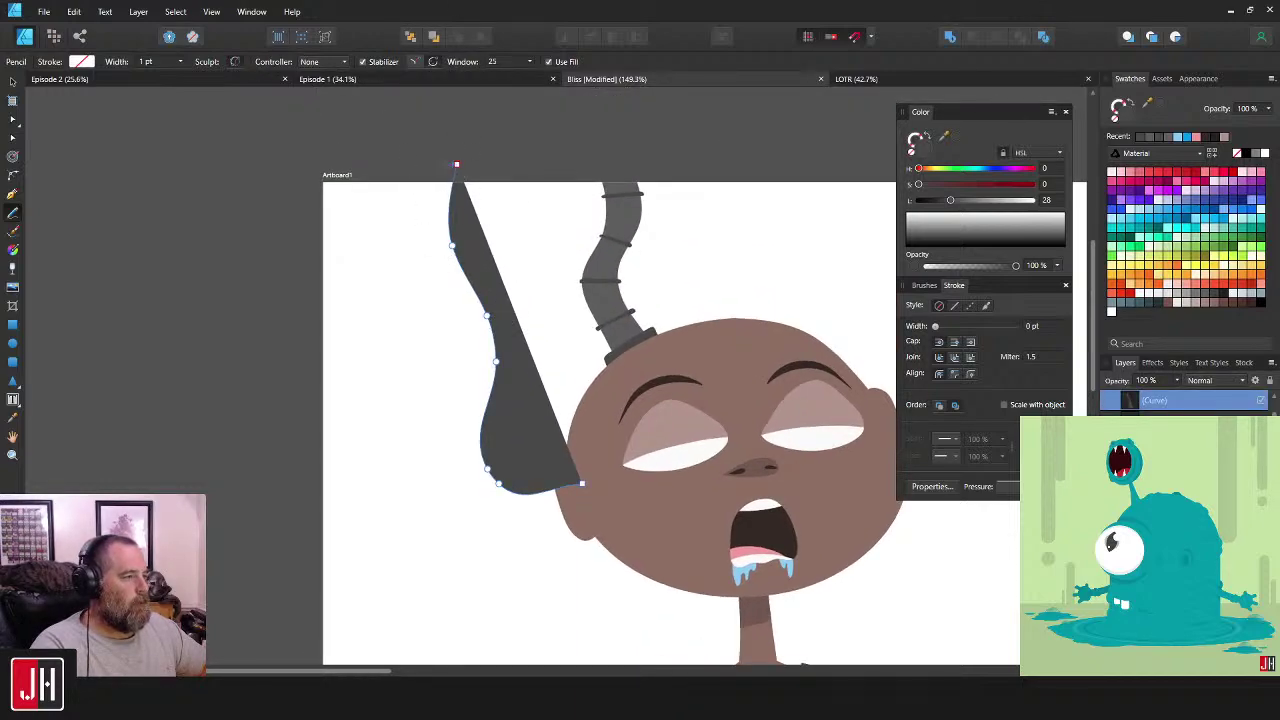
{"action": "mouse_move", "coordinate": [441, 189]}
{"action": "left_mouse_down"}
{"action": "mouse_move", "coordinate": [475, 351]}
{"action": "mouse_move", "coordinate": [467, 458]}
{"action": "mouse_move", "coordinate": [479, 490]}
{"action": "mouse_move", "coordinate": [508, 505]}
{"action": "mouse_move", "coordinate": [583, 486]}
{"action": "left_mouse_up"}
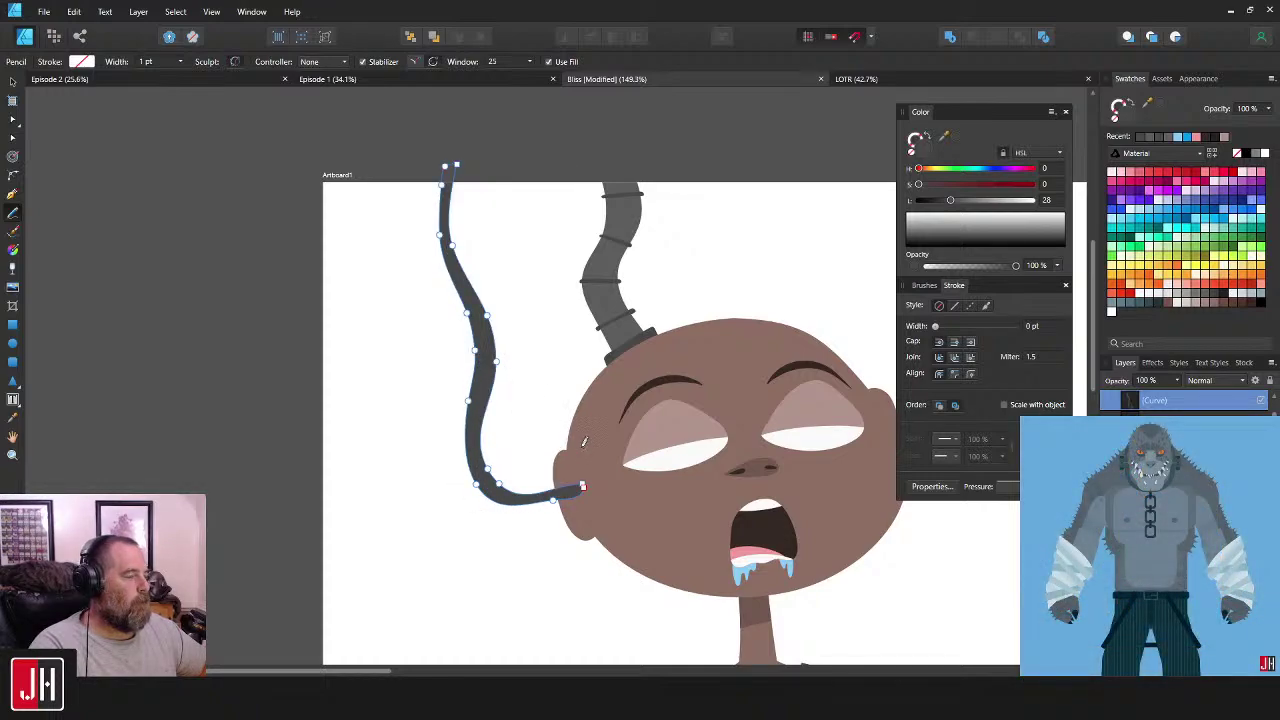
- Delete the dark grey cable attached to the left-hand ear
{"action": "key", "text": "v"}
{"action": "left_click", "coordinate": [547, 339]}
{"action": "scroll", "coordinate": [570, 377], "scroll_direction": "down", "scroll_amount": 2}
{"action": "scroll", "coordinate": [490, 445], "scroll_direction": "up", "scroll_amount": 3}
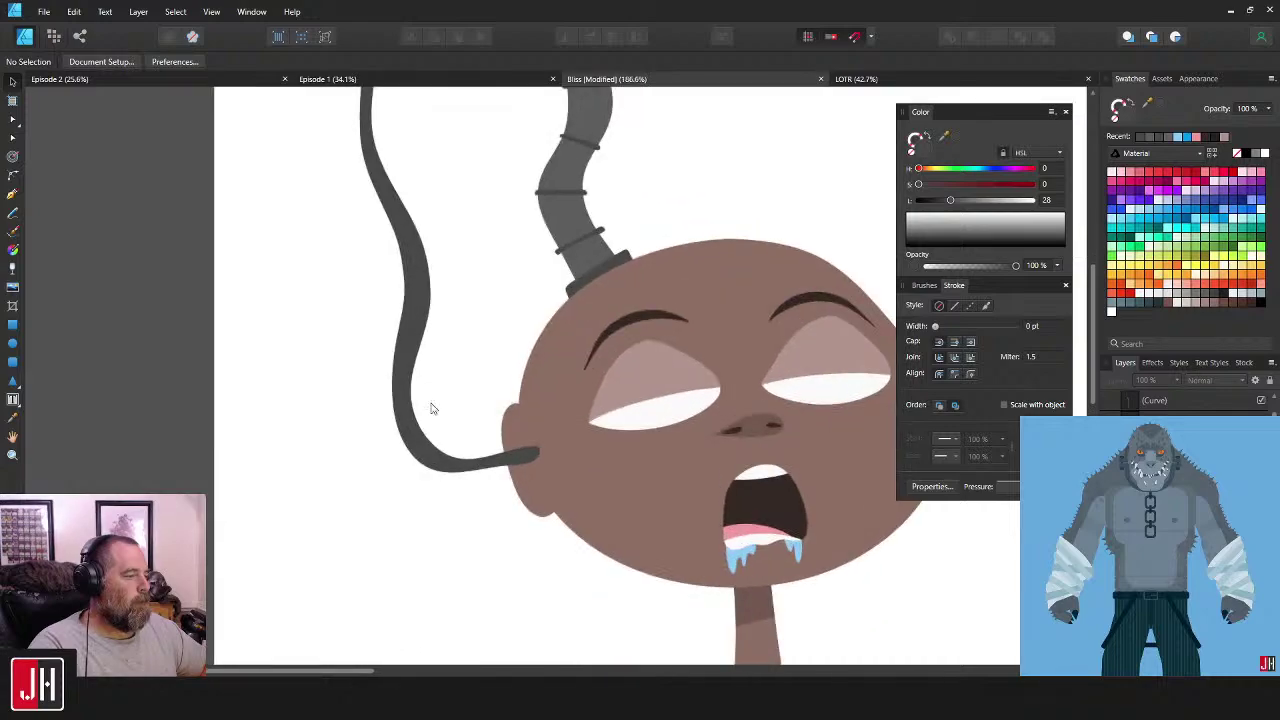
{"action": "left_click", "coordinate": [418, 346]}
{"action": "key", "text": "Delete"}
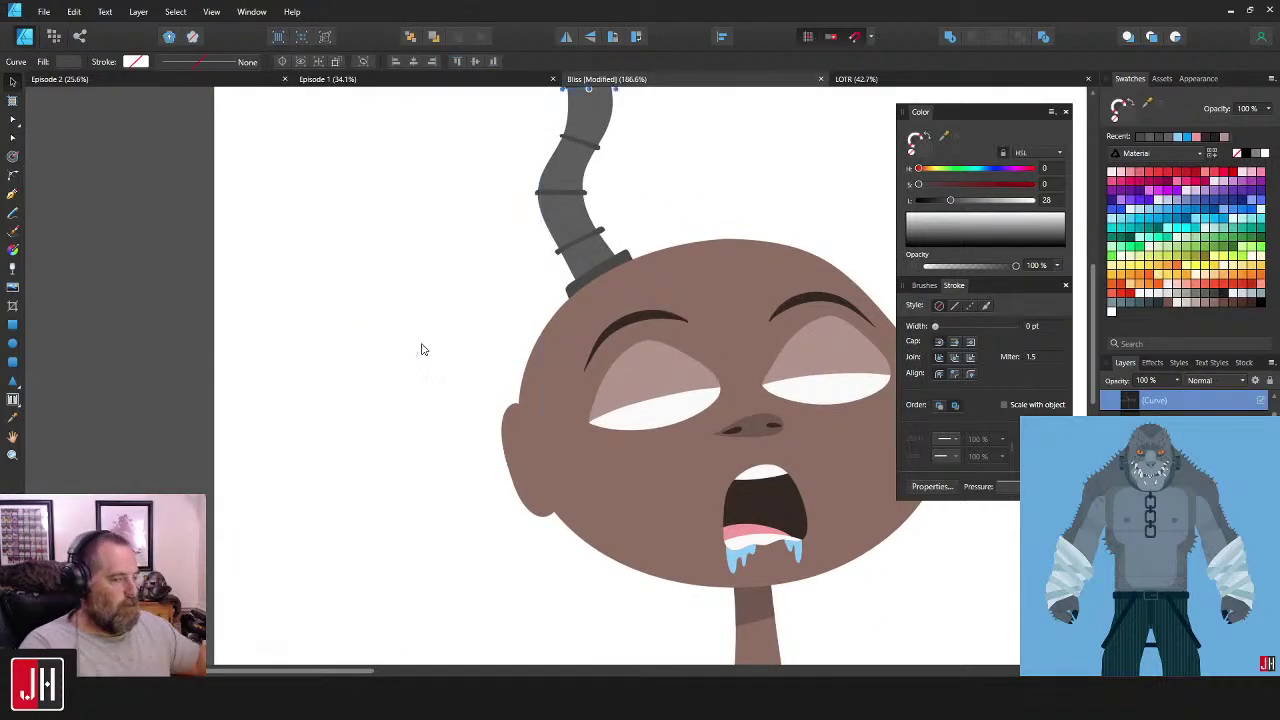
{"action": "scroll", "coordinate": [606, 370], "scroll_direction": "down", "scroll_amount": 4}
{"action": "left_click", "coordinate": [730, 386]}
{"action": "left_click_drag", "start_coordinate": [664, 405], "coordinate": [710, 355]}
{"action": "scroll", "coordinate": [604, 371], "scroll_direction": "up", "scroll_amount": 3}
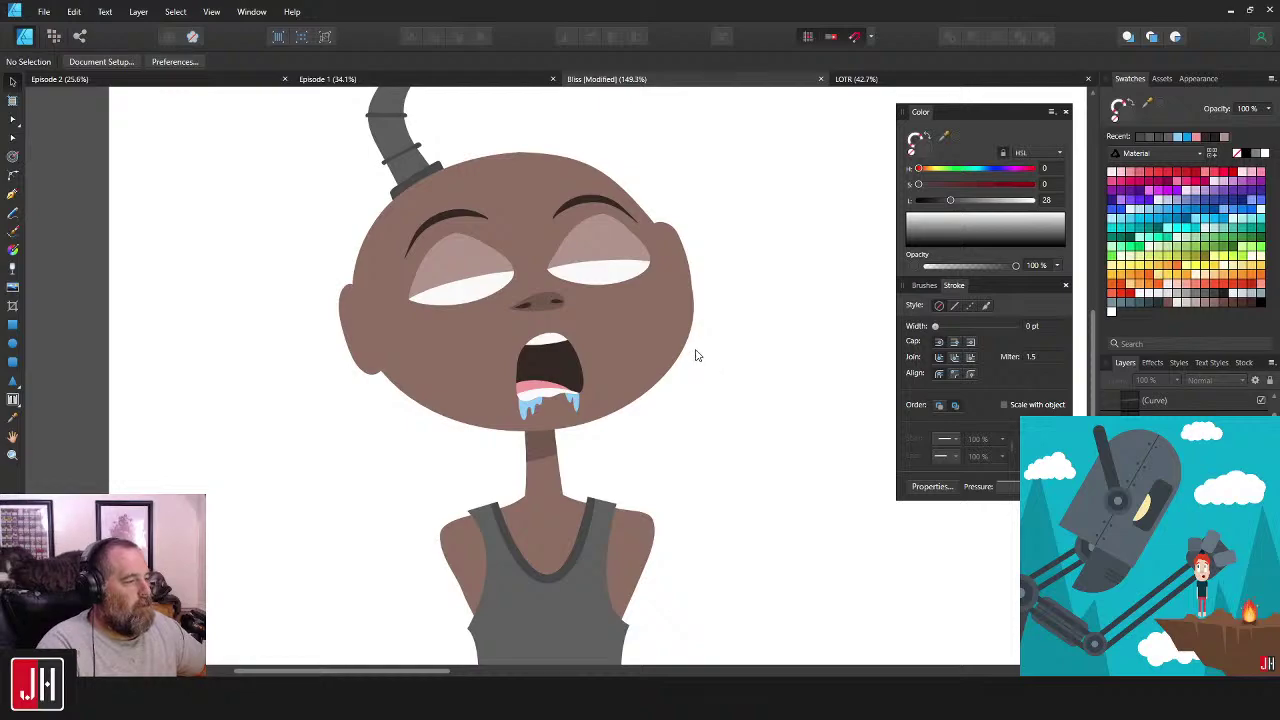
{"action": "scroll", "coordinate": [690, 356], "scroll_direction": "down", "scroll_amount": 3}
{"action": "scroll", "coordinate": [670, 360], "scroll_direction": "up", "scroll_amount": 3}
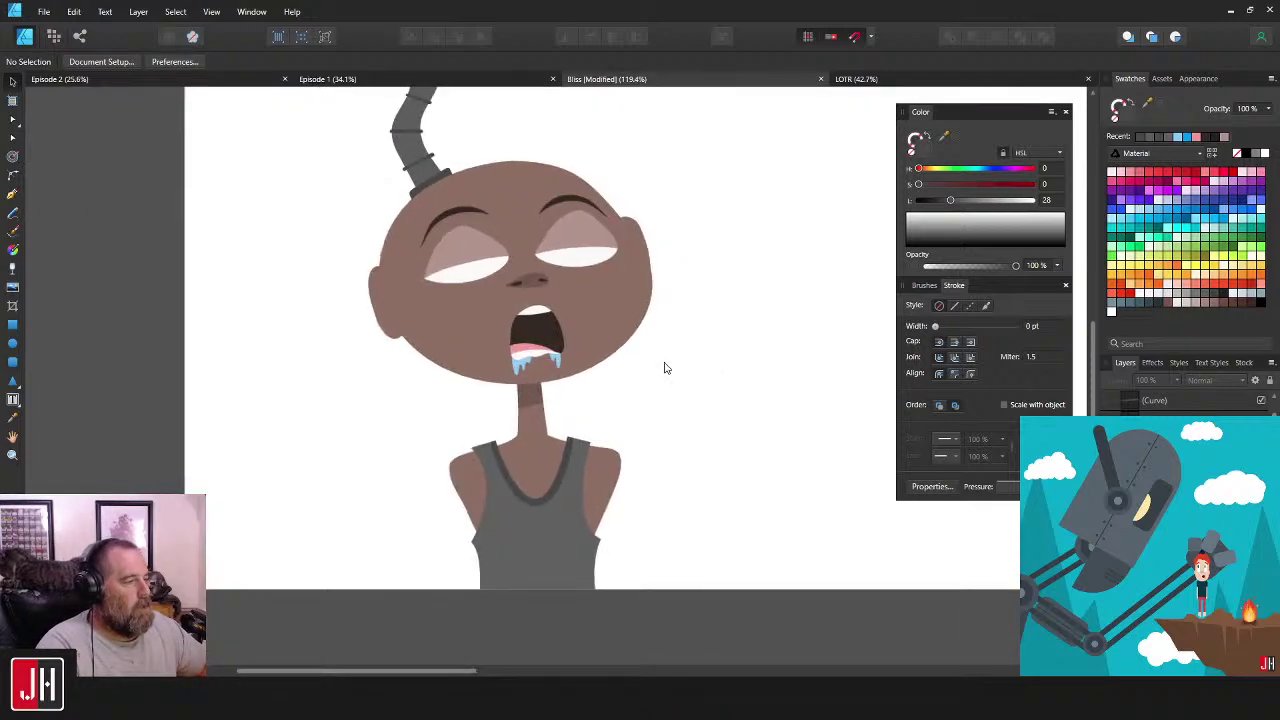
{"action": "left_click_drag", "start_coordinate": [664, 368], "coordinate": [705, 366]}
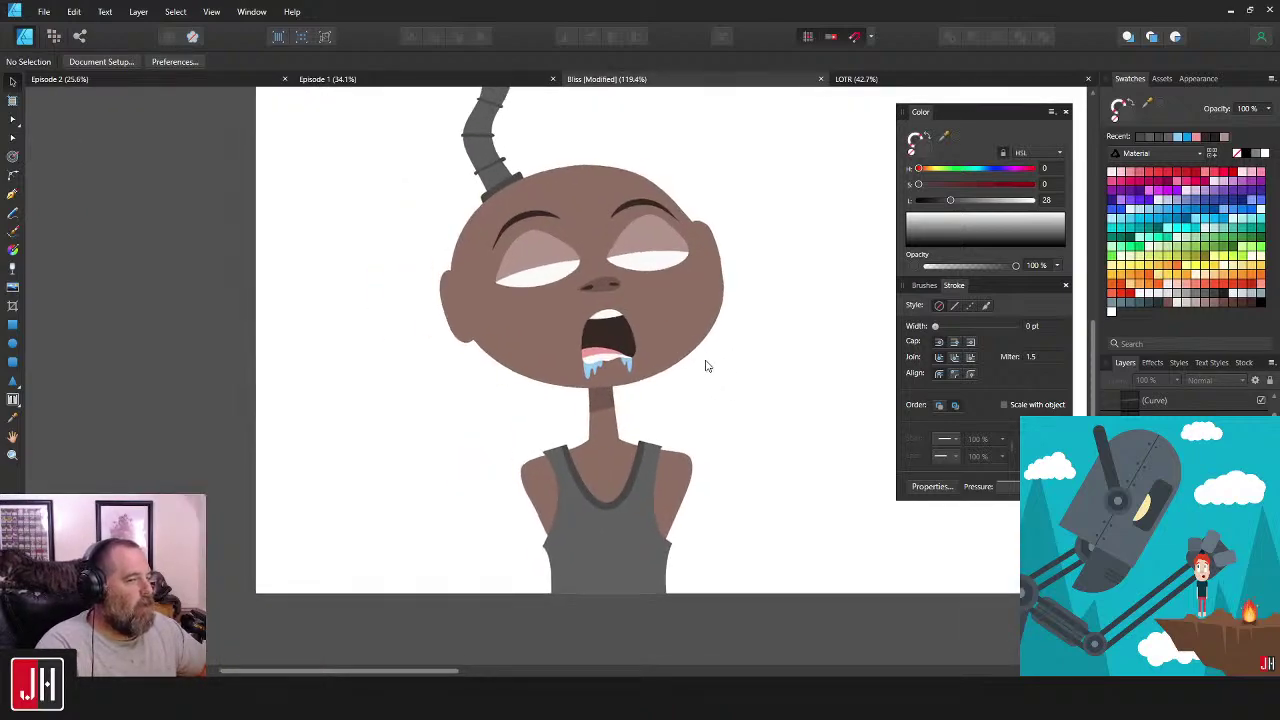
- Draw a tapering arm freehand with the Pencil tool, reaching outward and down from the left-hand shoulder
{"action": "left_click", "coordinate": [14, 213]}
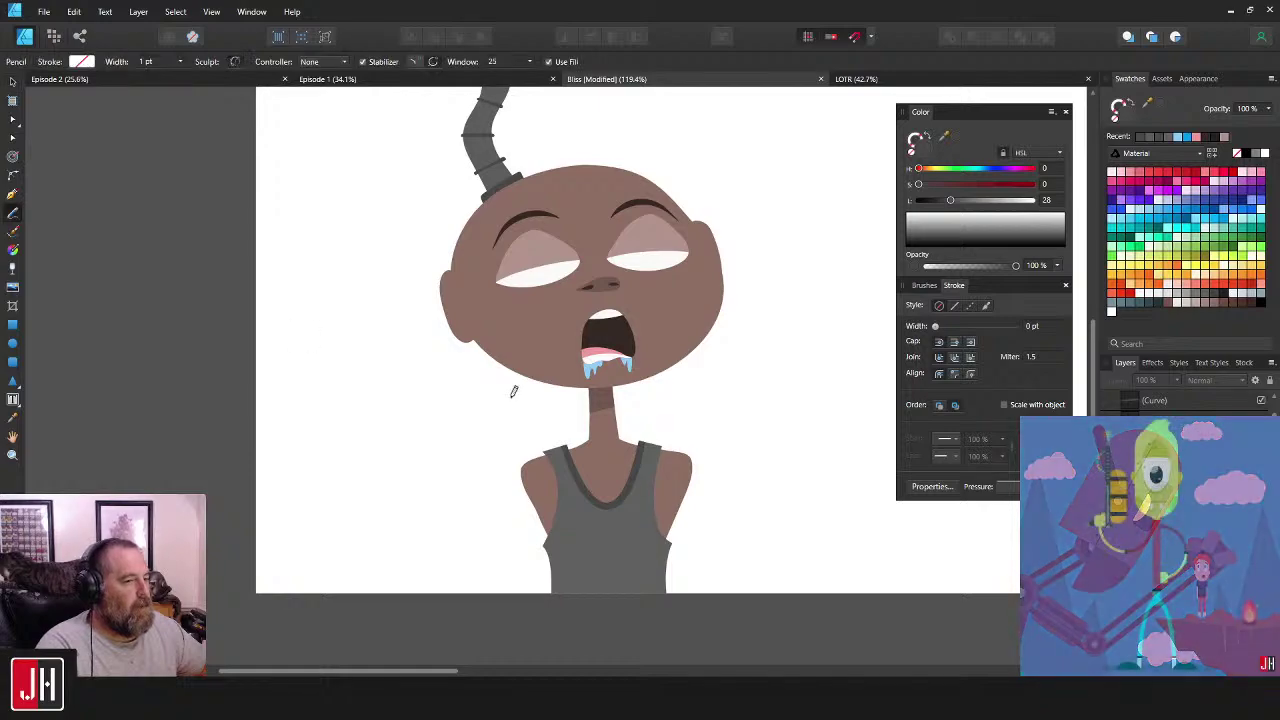
{"action": "left_click_drag", "start_coordinate": [545, 424], "coordinate": [586, 393]}
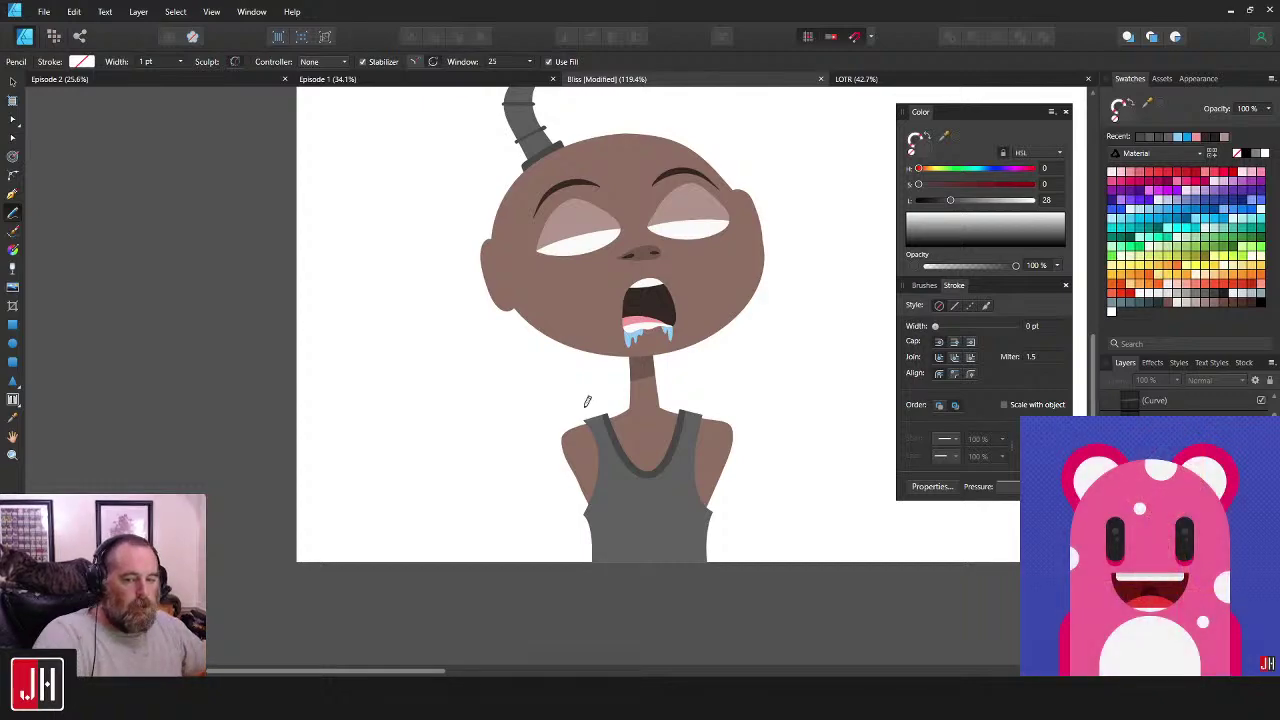
{"action": "scroll", "coordinate": [662, 395], "scroll_direction": "down", "scroll_amount": 1}
{"action": "left_click_drag", "start_coordinate": [582, 413], "coordinate": [644, 400]}
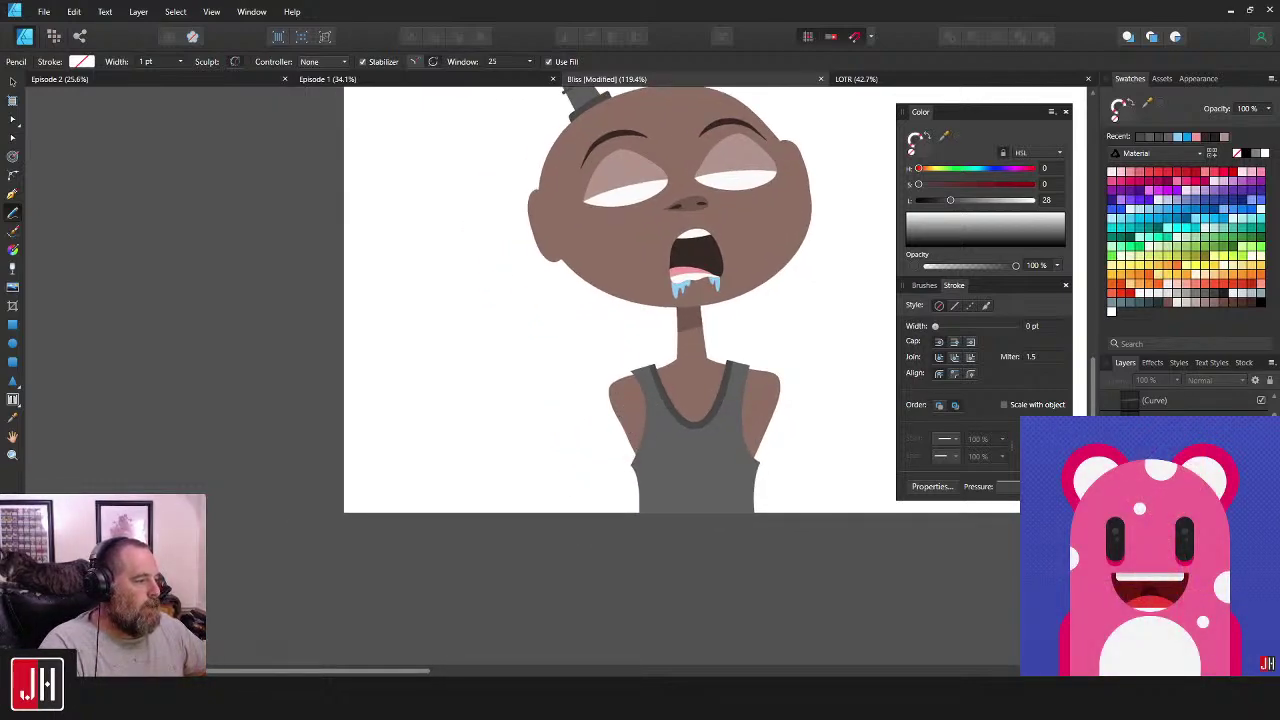
{"action": "left_click_drag", "start_coordinate": [595, 434], "coordinate": [519, 478]}
{"action": "key", "text": "ctrl+z"}
{"action": "left_click_drag", "start_coordinate": [612, 406], "coordinate": [502, 484]}
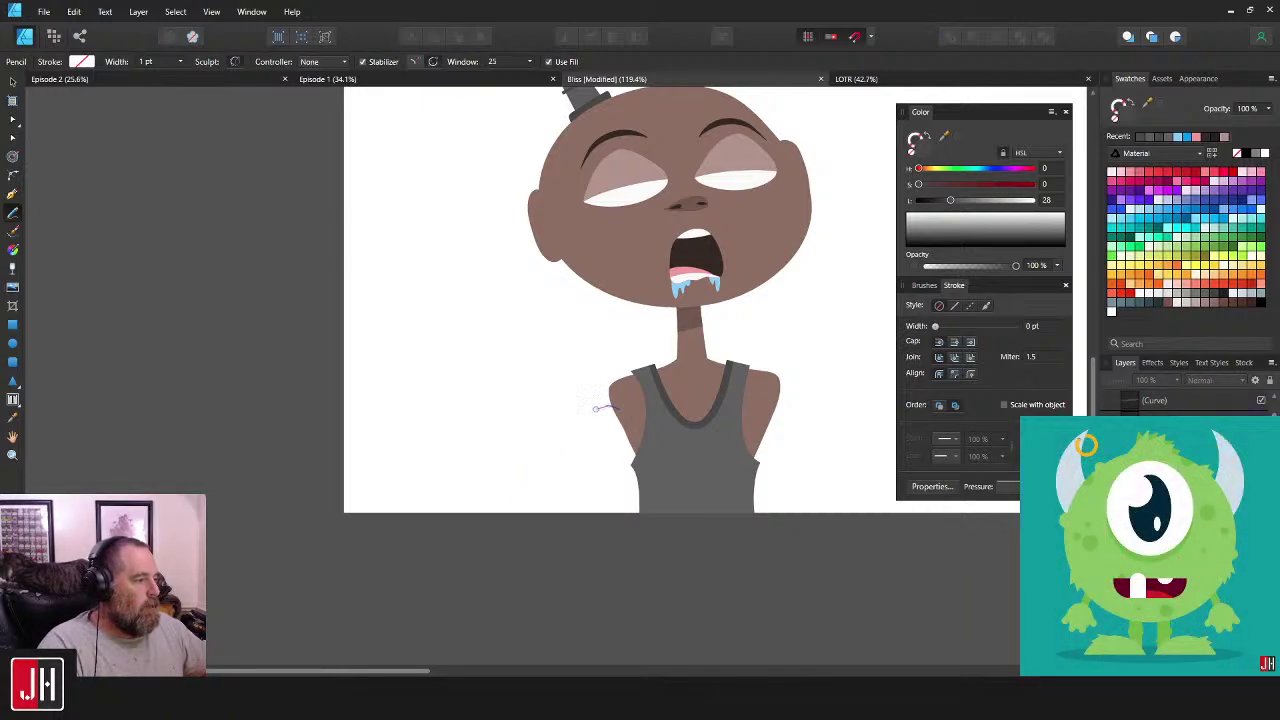
{"action": "mouse_move", "coordinate": [468, 472]}
{"action": "left_mouse_down"}
{"action": "mouse_move", "coordinate": [503, 429]}
{"action": "mouse_move", "coordinate": [569, 400]}
{"action": "mouse_move", "coordinate": [605, 401]}
{"action": "mouse_move", "coordinate": [458, 468]}
{"action": "mouse_move", "coordinate": [550, 411]}
{"action": "mouse_move", "coordinate": [598, 395]}
{"action": "mouse_move", "coordinate": [625, 403]}
{"action": "mouse_move", "coordinate": [463, 471]}
{"action": "mouse_move", "coordinate": [585, 390]}
{"action": "mouse_move", "coordinate": [623, 405]}
{"action": "mouse_move", "coordinate": [463, 474]}
{"action": "mouse_move", "coordinate": [597, 390]}
{"action": "mouse_move", "coordinate": [620, 412]}
{"action": "left_mouse_up"}
{"action": "key", "text": "ctrl+z"}
{"action": "key", "text": "ctrl+z"}
{"action": "key", "text": "ctrl+z"}
- Fill the new arm with the brown skin colour sampled from the character's chest
{"action": "key", "text": "v"}
{"action": "key", "text": "i"}
{"action": "left_click", "coordinate": [691, 371]}
{"action": "key", "text": "v"}
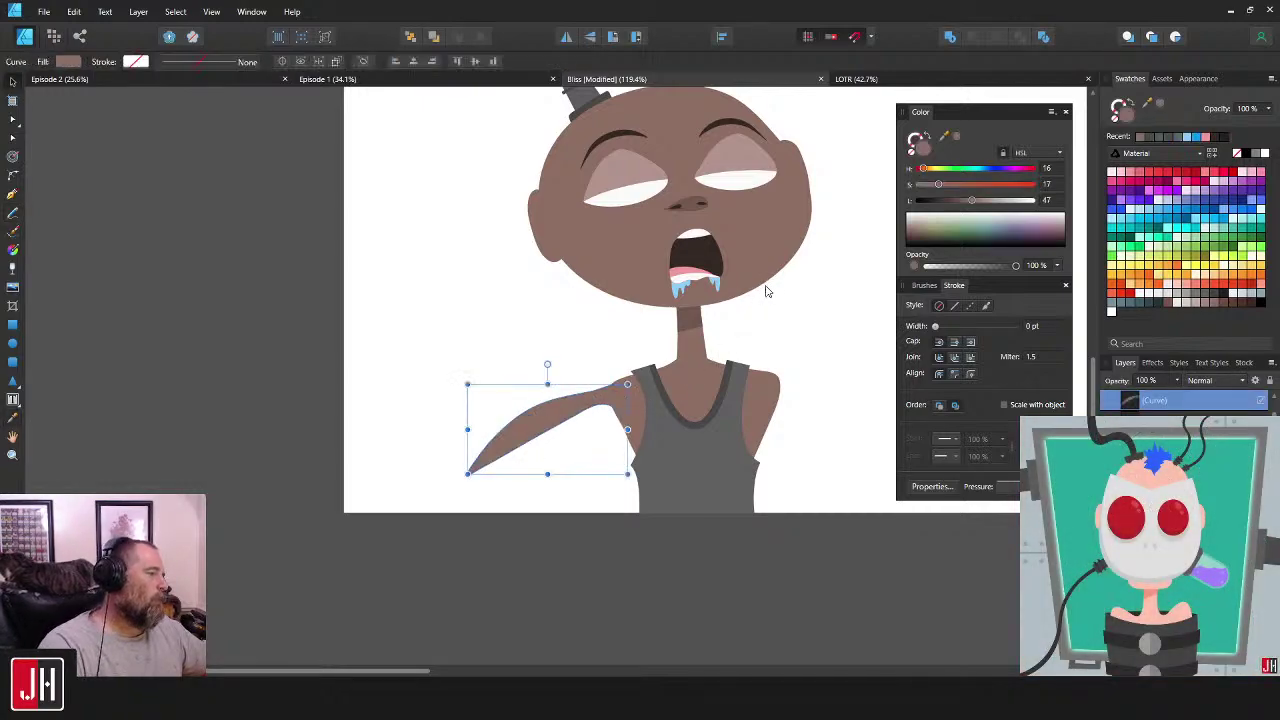
{"action": "left_click", "coordinate": [767, 293]}
{"action": "scroll", "coordinate": [766, 348], "scroll_direction": "down", "scroll_amount": 2}
{"action": "left_click_drag", "start_coordinate": [766, 348], "coordinate": [663, 374]}
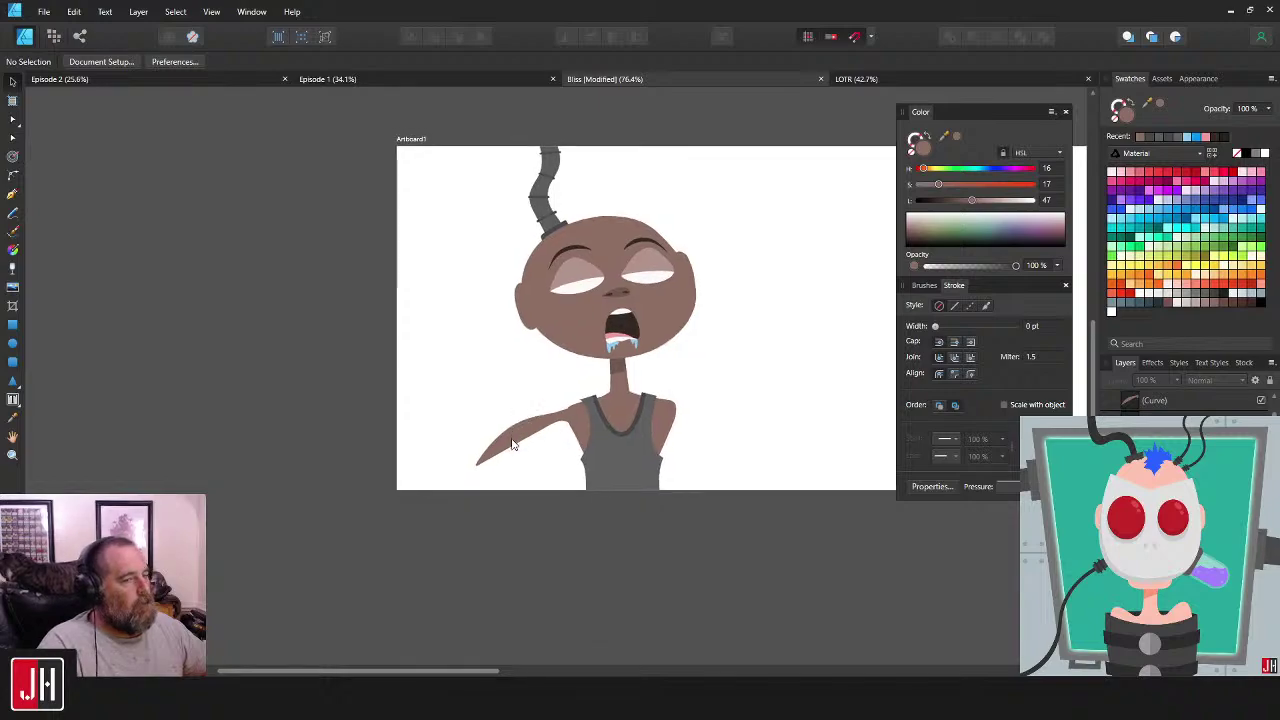
- Refine the arm's upper contour by adjusting its curve nodes between the forearm and the shoulder
{"action": "scroll", "coordinate": [530, 401], "scroll_direction": "up", "scroll_amount": 3}
{"action": "key", "text": "a"}
{"action": "left_click", "coordinate": [552, 411]}
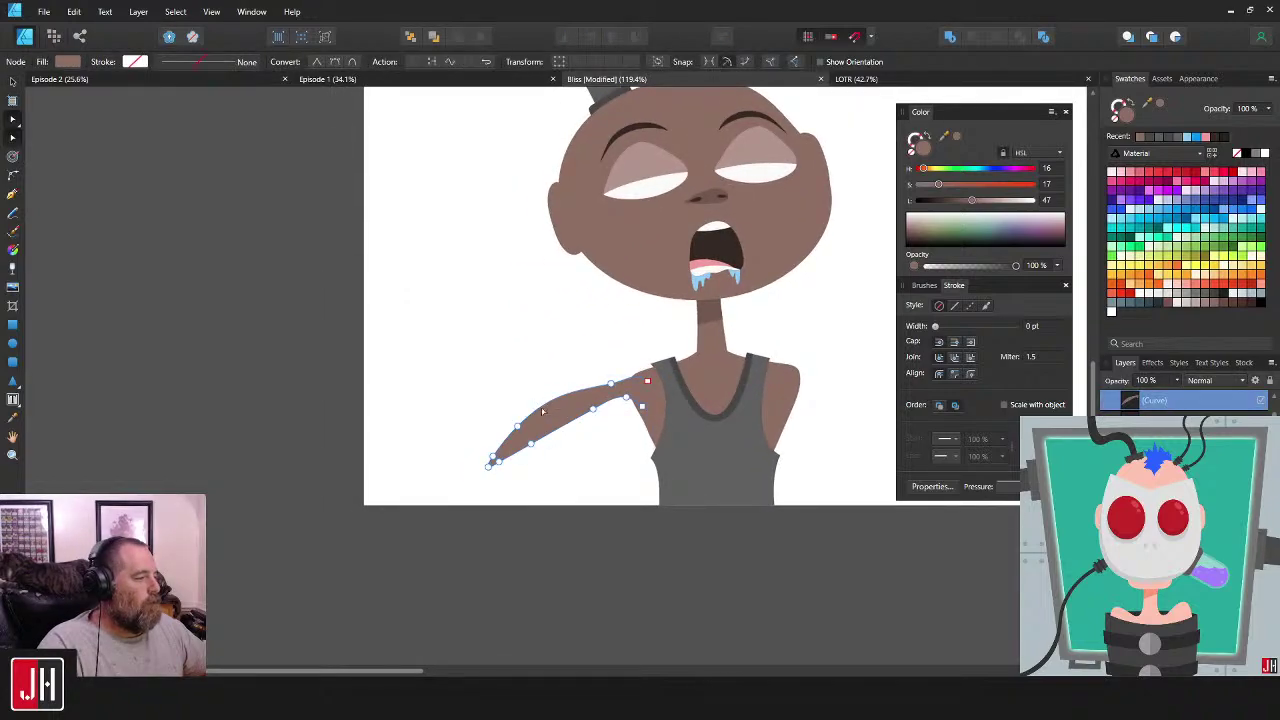
{"action": "left_click_drag", "start_coordinate": [500, 447], "coordinate": [585, 389]}
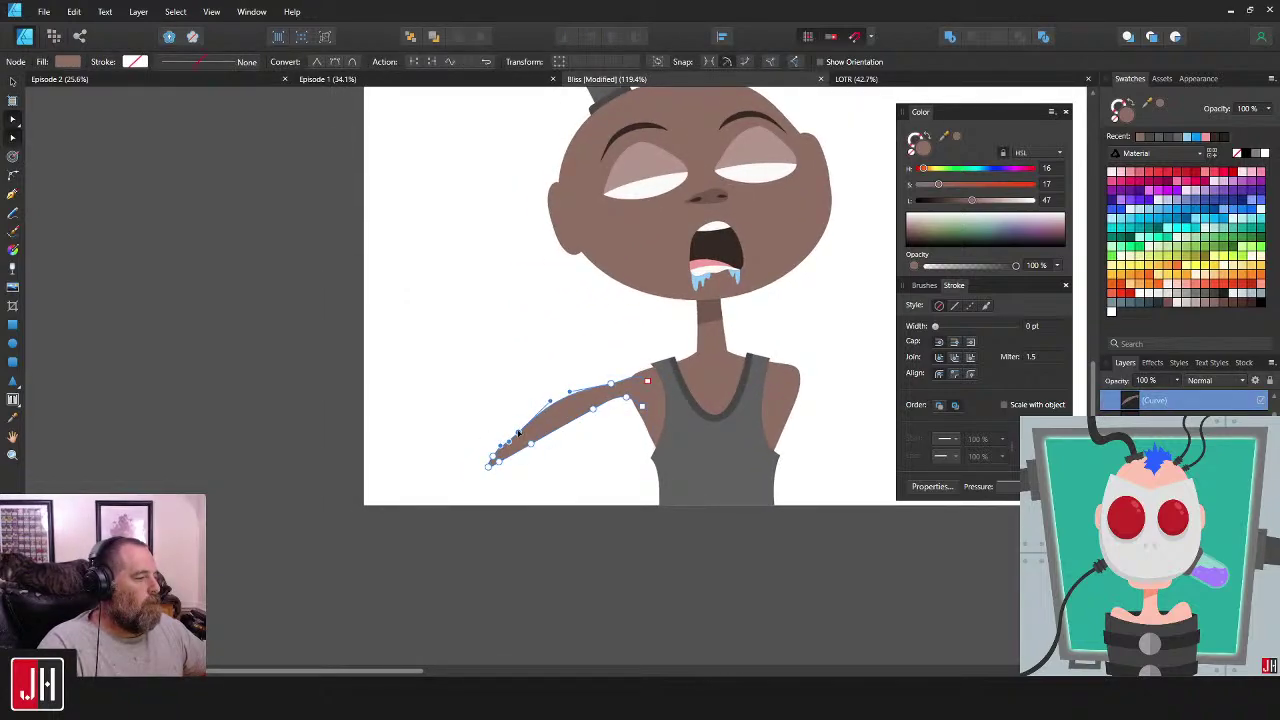
{"action": "left_click", "coordinate": [611, 384]}
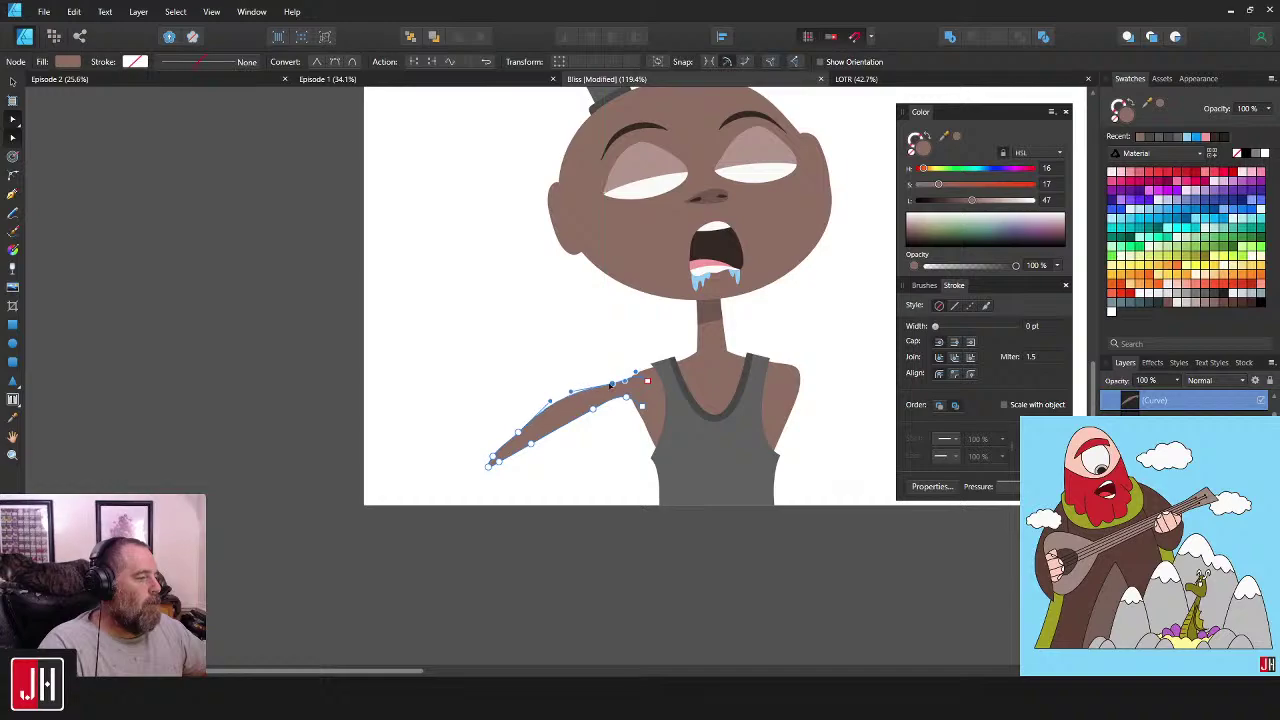
{"action": "left_click_drag", "start_coordinate": [571, 394], "coordinate": [555, 441]}
{"action": "key", "text": "v"}
{"action": "left_click", "coordinate": [607, 341]}
- Reshape the arm's shoulder end and armpit nodes so the curve blends smoothly into the torso
{"action": "scroll", "coordinate": [601, 391], "scroll_direction": "down", "scroll_amount": 4}
{"action": "scroll", "coordinate": [532, 437], "scroll_direction": "up", "scroll_amount": 4}
{"action": "scroll", "coordinate": [535, 485], "scroll_direction": "up", "scroll_amount": 5}
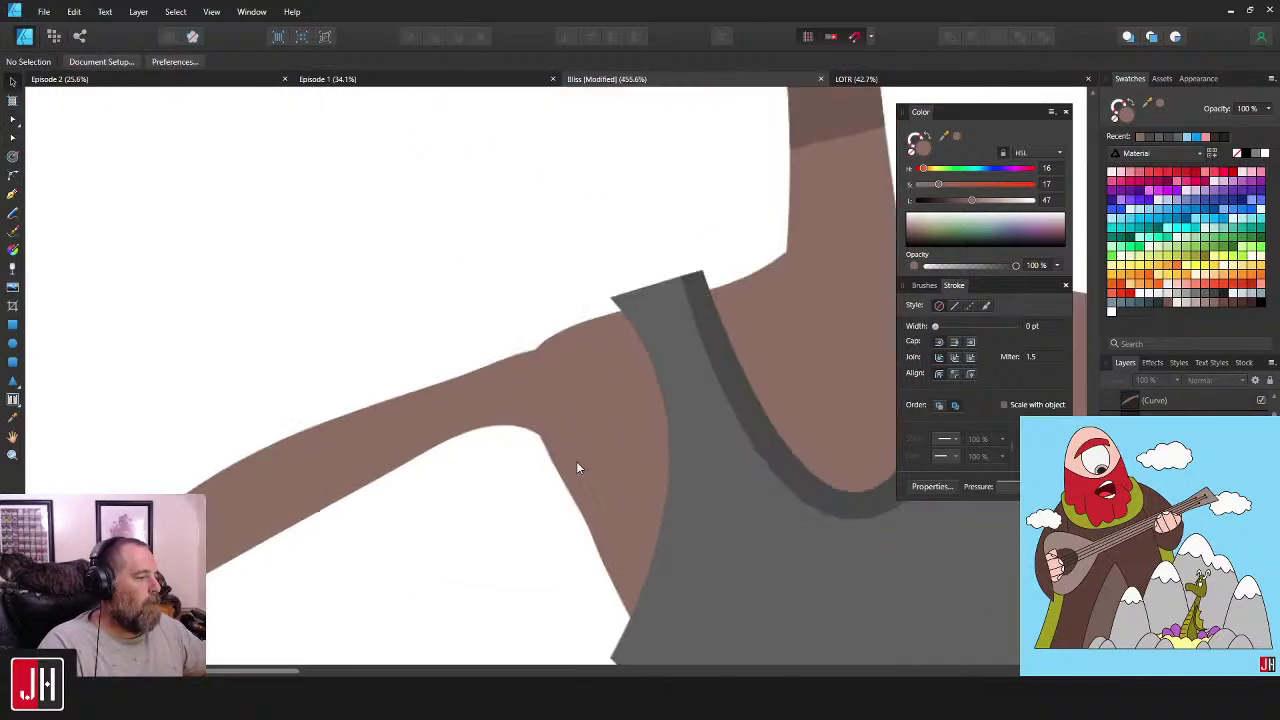
{"action": "left_click", "coordinate": [537, 372]}
{"action": "mouse_move", "coordinate": [558, 378]}
{"action": "left_mouse_down"}
{"action": "mouse_move", "coordinate": [581, 396]}
{"action": "mouse_move", "coordinate": [552, 396]}
{"action": "mouse_move", "coordinate": [564, 394]}
{"action": "left_mouse_up"}
{"action": "key", "text": "a"}
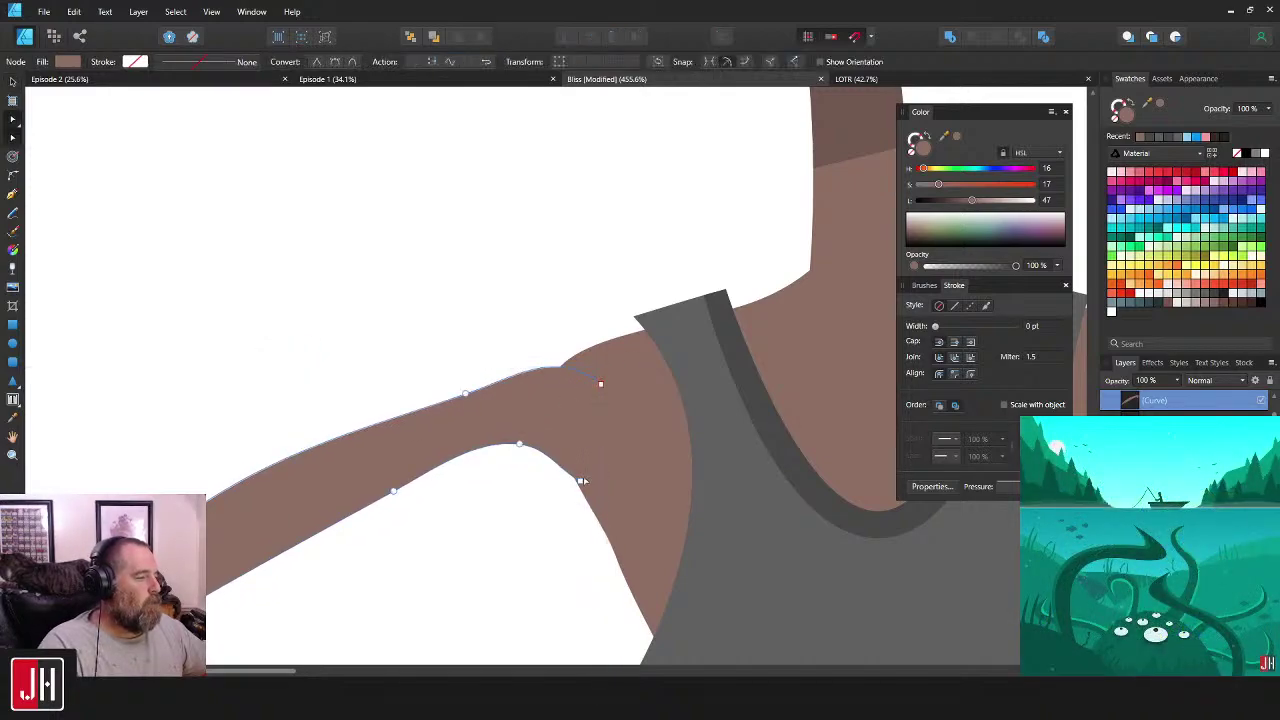
{"action": "left_click", "coordinate": [589, 502]}
{"action": "left_click_drag", "start_coordinate": [589, 503], "coordinate": [595, 501]}
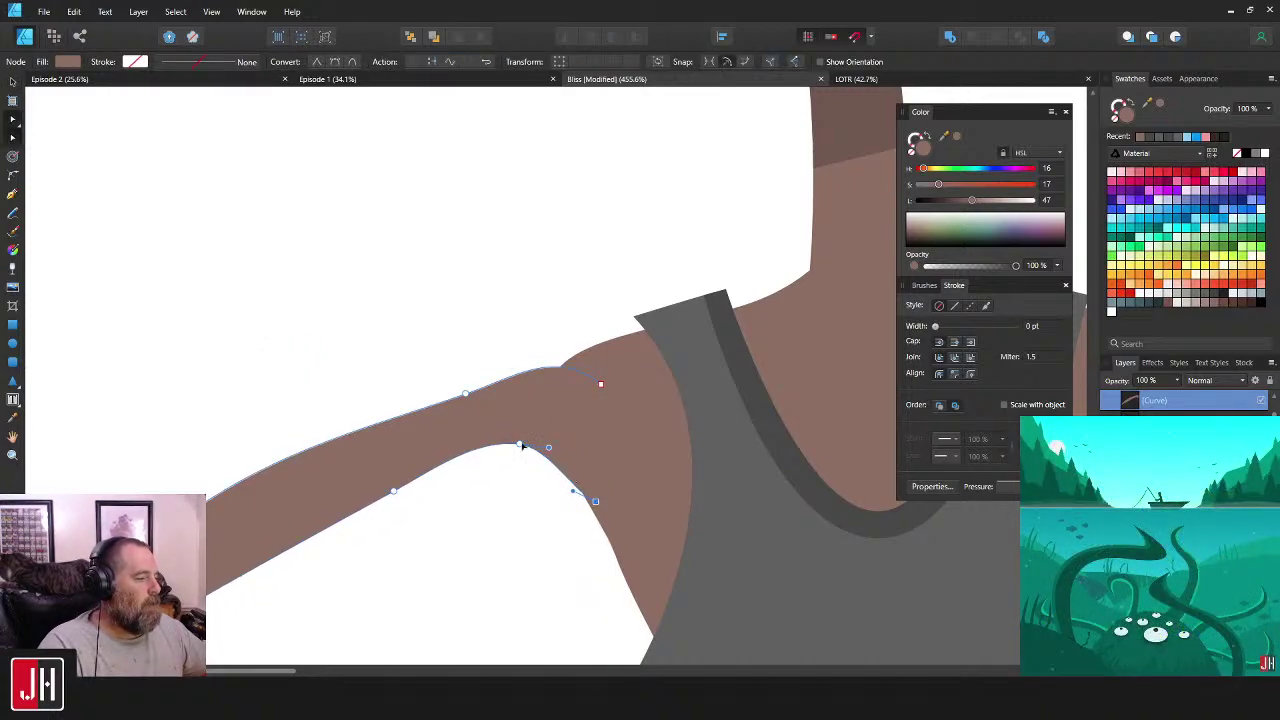
{"action": "left_click_drag", "start_coordinate": [520, 445], "coordinate": [520, 463]}
{"action": "key", "text": "v"}
{"action": "left_click", "coordinate": [543, 356]}
{"action": "scroll", "coordinate": [553, 388], "scroll_direction": "down", "scroll_amount": 10}
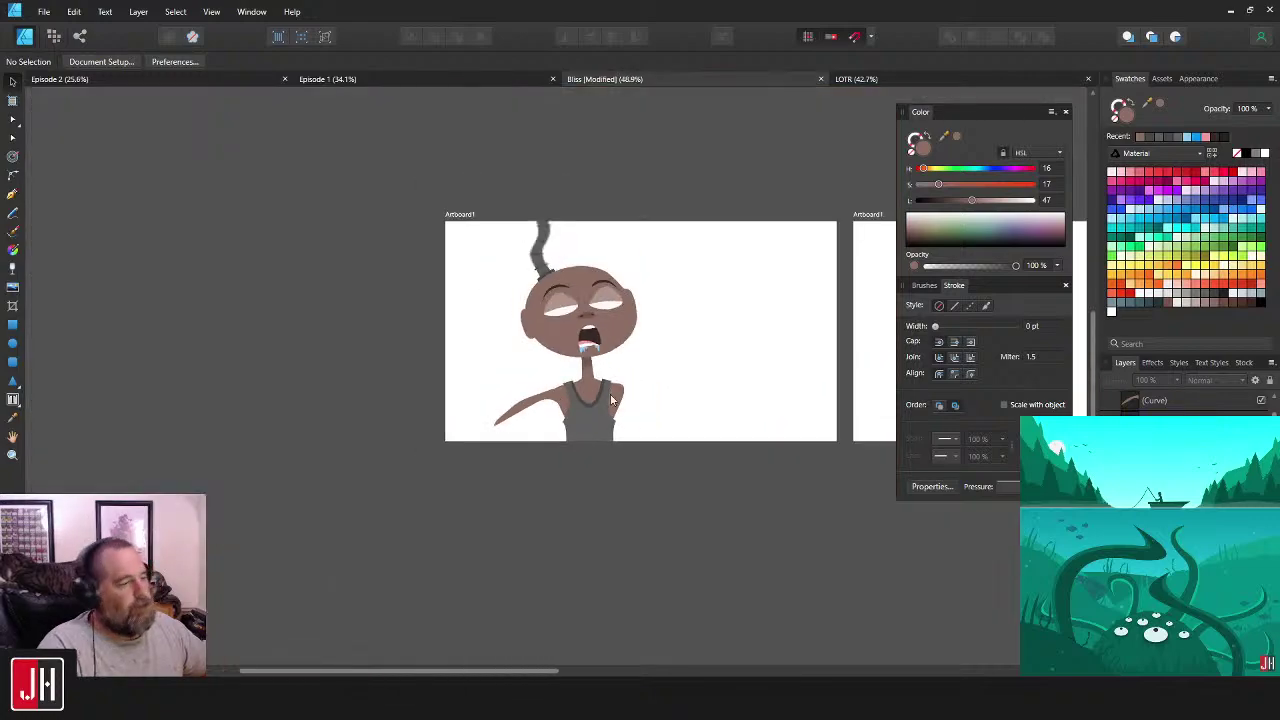
- Raise the node at the shoulder end of the left-hand arm's upper contour to follow the torso's shoulder line
{"action": "scroll", "coordinate": [540, 408], "scroll_direction": "up", "scroll_amount": 4}
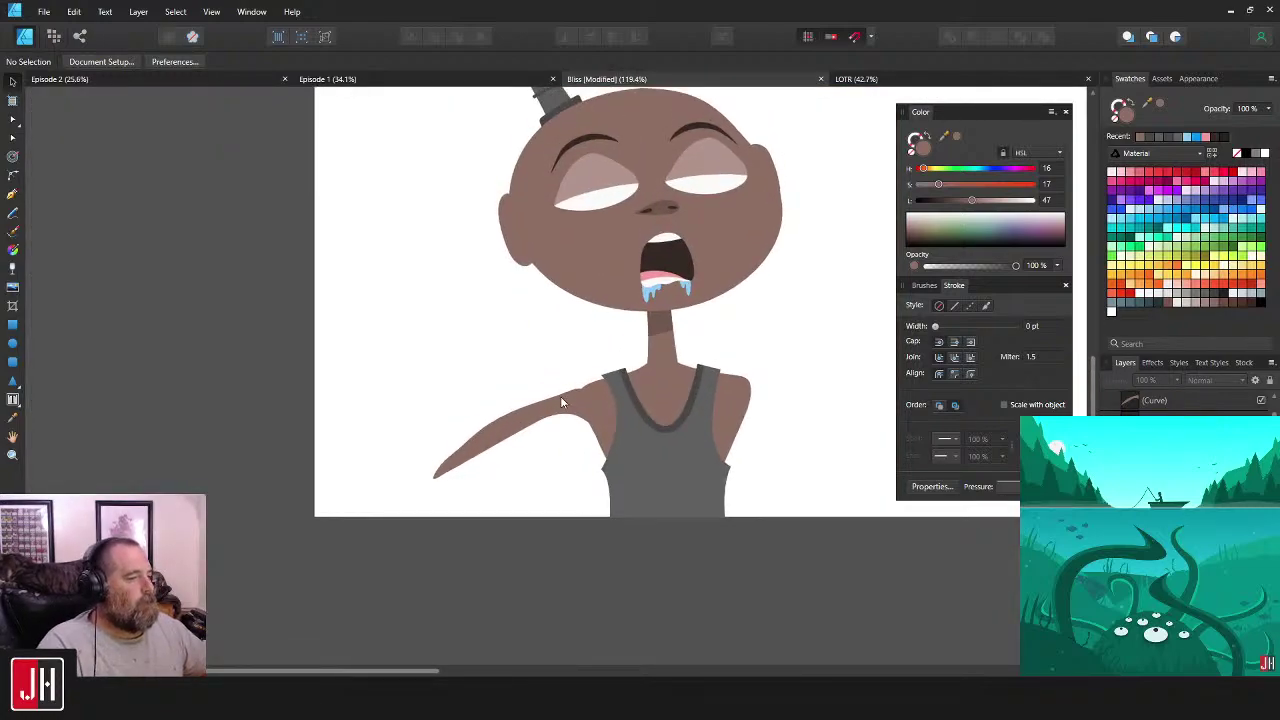
{"action": "scroll", "coordinate": [561, 402], "scroll_direction": "up", "scroll_amount": 3}
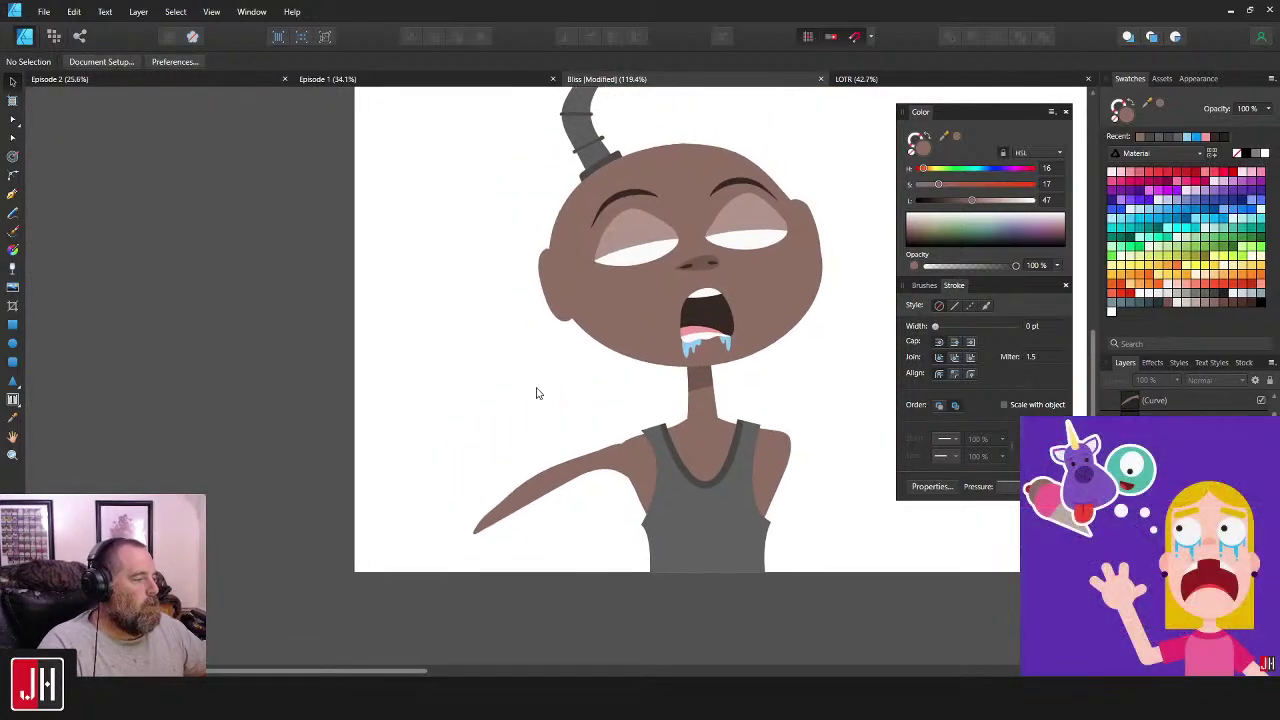
{"action": "left_click_drag", "start_coordinate": [537, 388], "coordinate": [535, 390]}
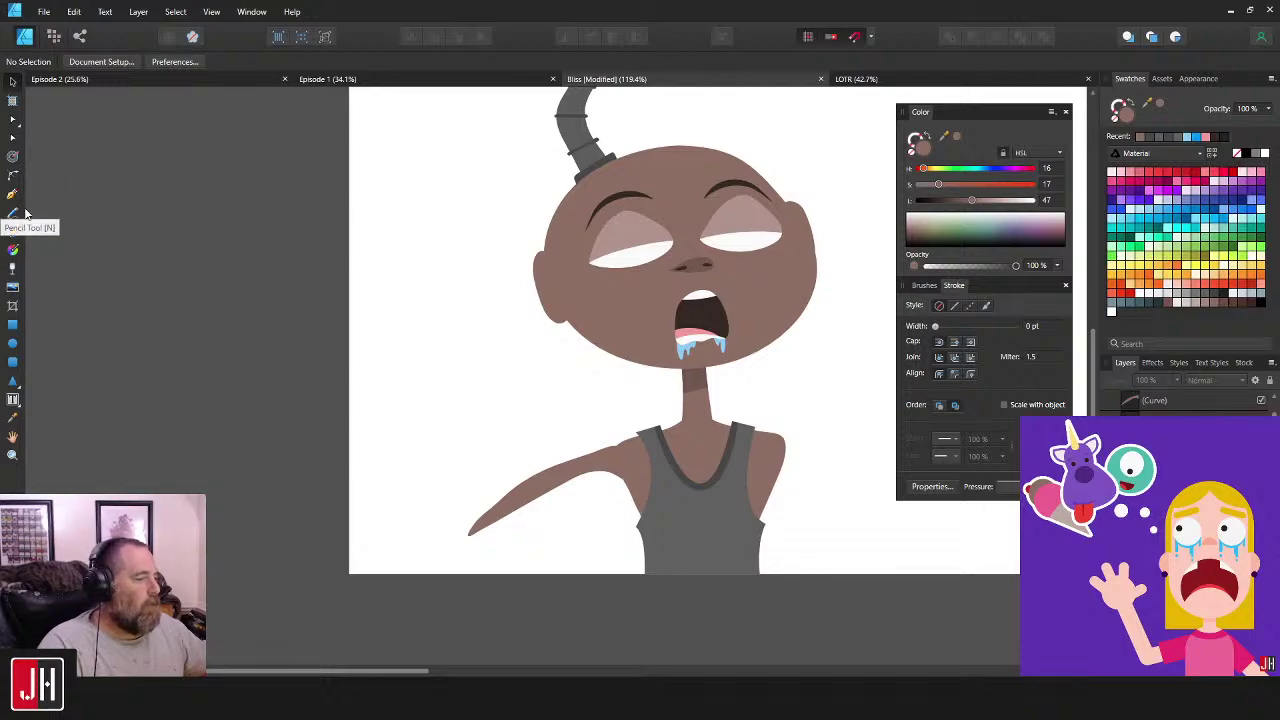
{"action": "left_click", "coordinate": [610, 458]}
{"action": "scroll", "coordinate": [612, 450], "scroll_direction": "up", "scroll_amount": 3}
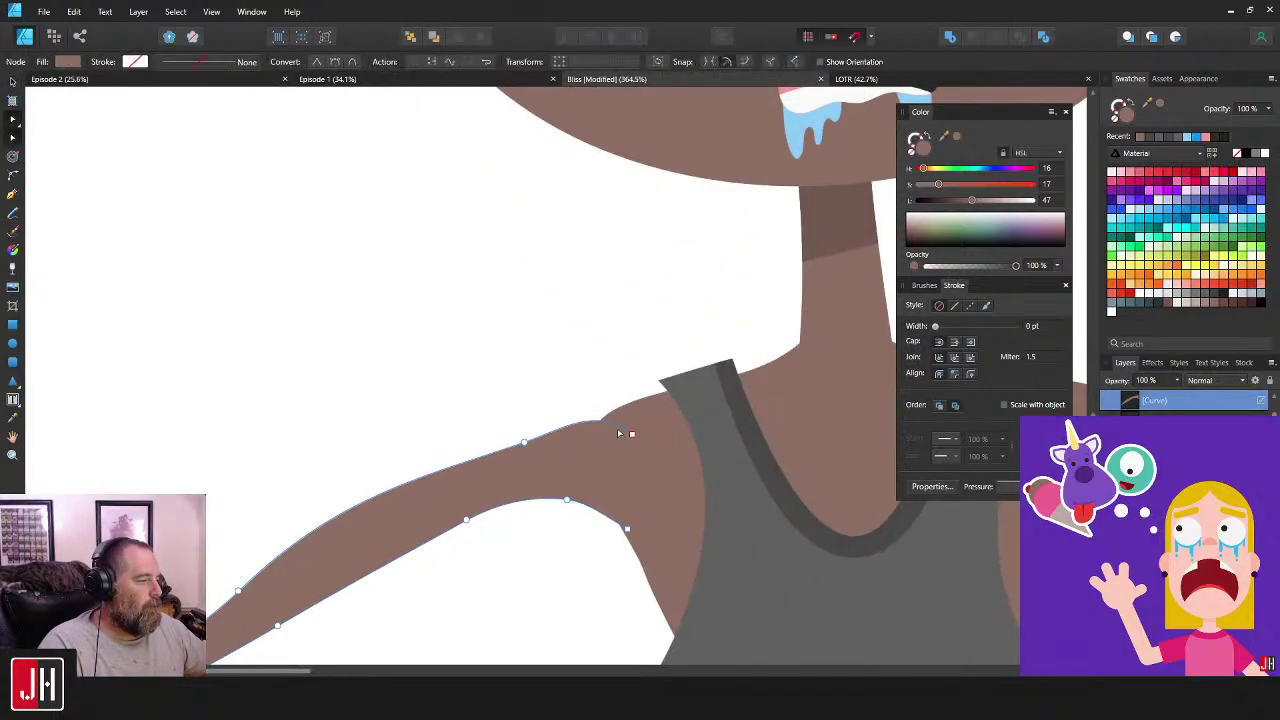
{"action": "left_click_drag", "start_coordinate": [632, 436], "coordinate": [624, 417]}
{"action": "key", "text": "v"}
{"action": "key", "text": "Escape"}
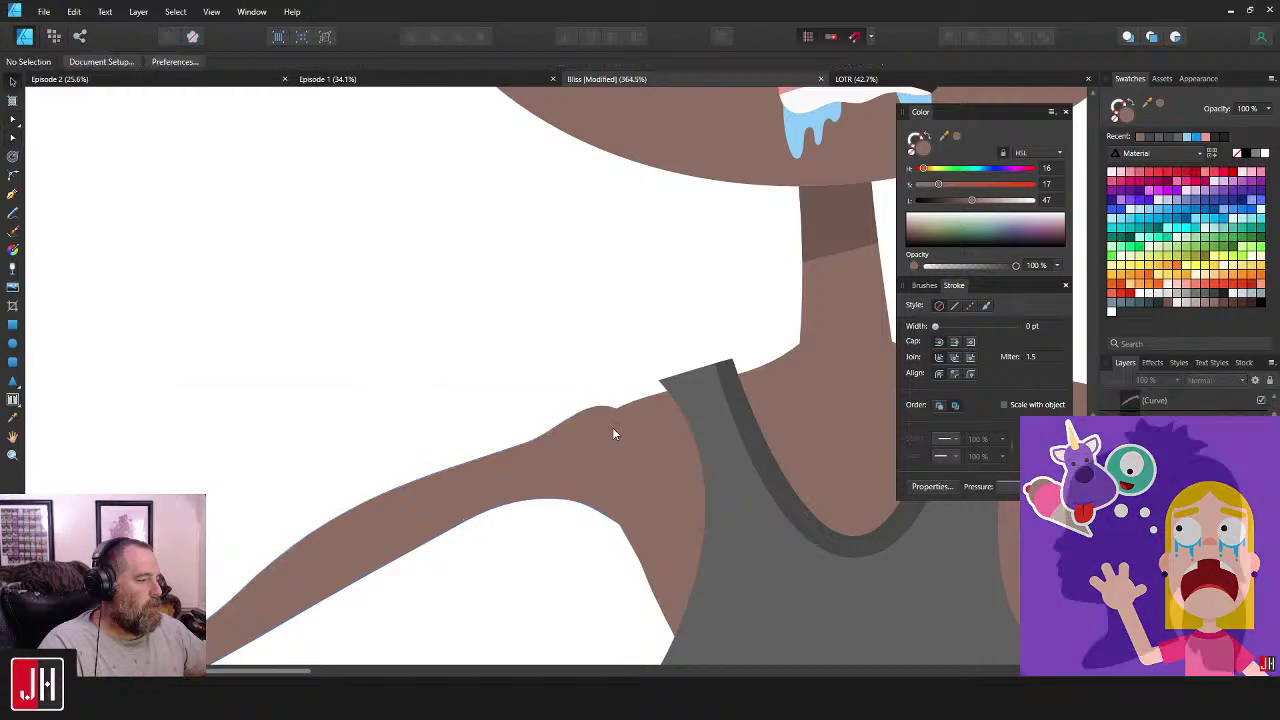
- Smooth the arm's shoulder join by repositioning the top end node, flattening its handle and shifting the neighbouring upper-arm node outward
{"action": "scroll", "coordinate": [622, 454], "scroll_direction": "down", "scroll_amount": 8}
{"action": "scroll", "coordinate": [632, 465], "scroll_direction": "up", "scroll_amount": 3}
{"action": "scroll", "coordinate": [632, 458], "scroll_direction": "up", "scroll_amount": 6}
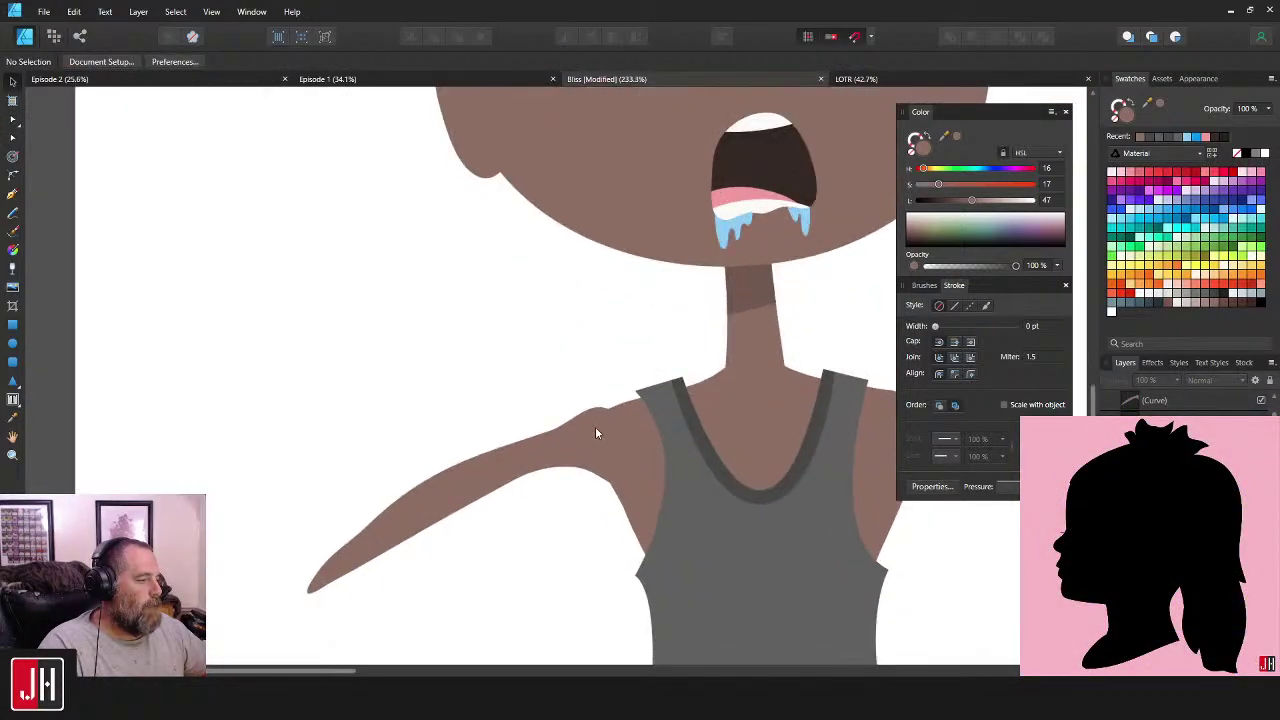
{"action": "left_click", "coordinate": [645, 392]}
{"action": "mouse_move", "coordinate": [645, 398]}
{"action": "left_mouse_down"}
{"action": "mouse_move", "coordinate": [605, 382]}
{"action": "mouse_move", "coordinate": [620, 393]}
{"action": "left_mouse_up"}
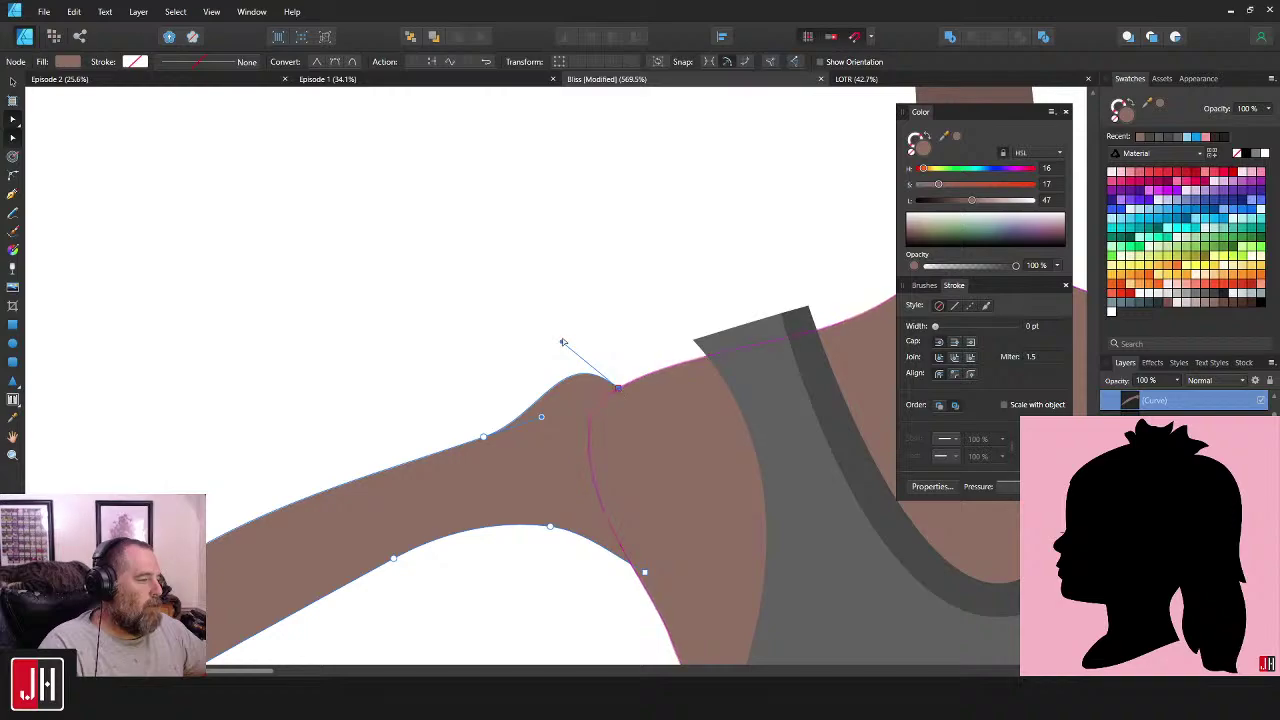
{"action": "left_click_drag", "start_coordinate": [561, 343], "coordinate": [546, 385]}
{"action": "left_click_drag", "start_coordinate": [485, 439], "coordinate": [437, 443]}
{"action": "key", "text": "v"}
{"action": "left_click", "coordinate": [571, 333]}
{"action": "scroll", "coordinate": [586, 380], "scroll_direction": "down", "scroll_amount": 9}
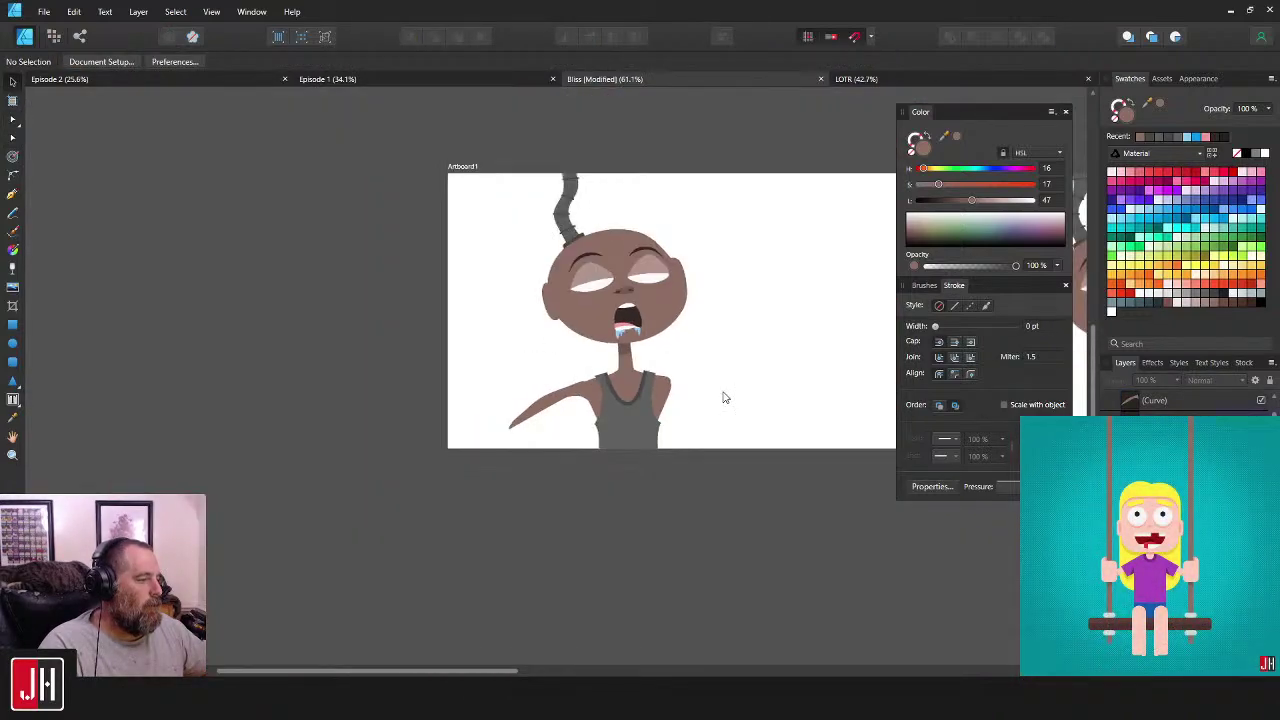
- Draw a freehand shadow shape under the left-hand armpit and fill it with the darker brown sampled from the neck shadow
{"action": "scroll", "coordinate": [592, 414], "scroll_direction": "up", "scroll_amount": 3}
{"action": "scroll", "coordinate": [607, 421], "scroll_direction": "up", "scroll_amount": 4}
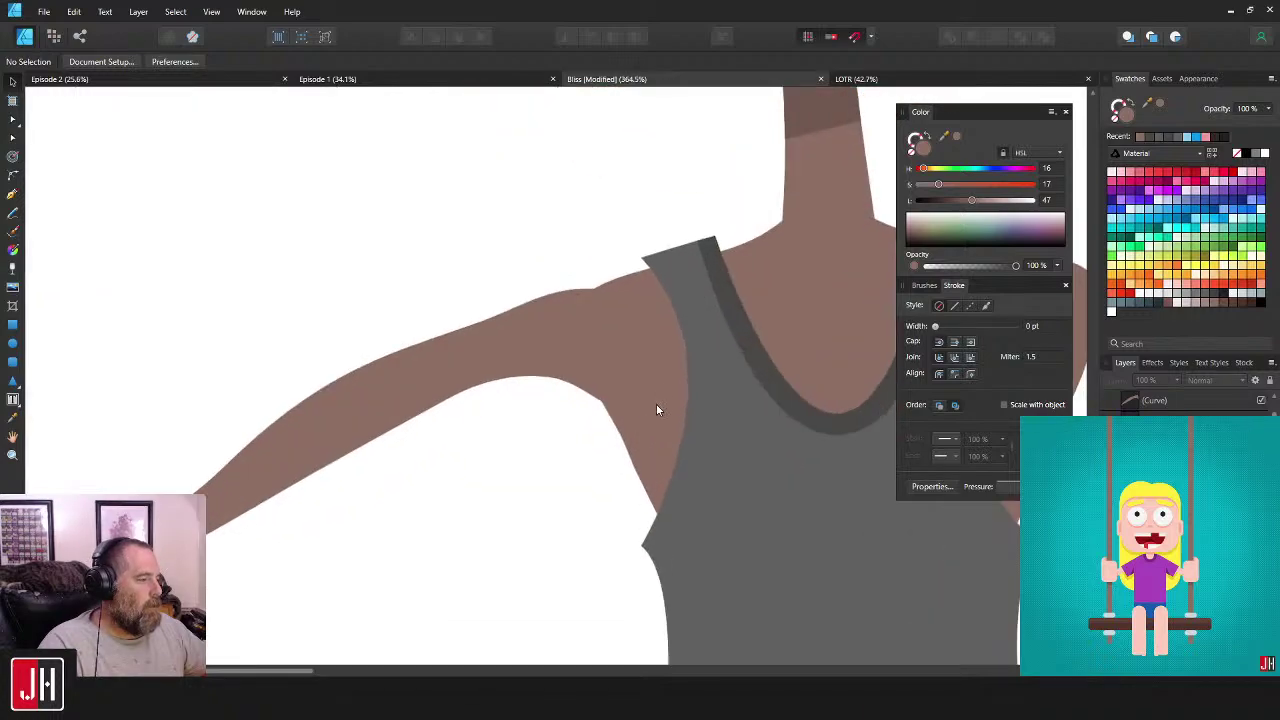
{"action": "left_click", "coordinate": [13, 212]}
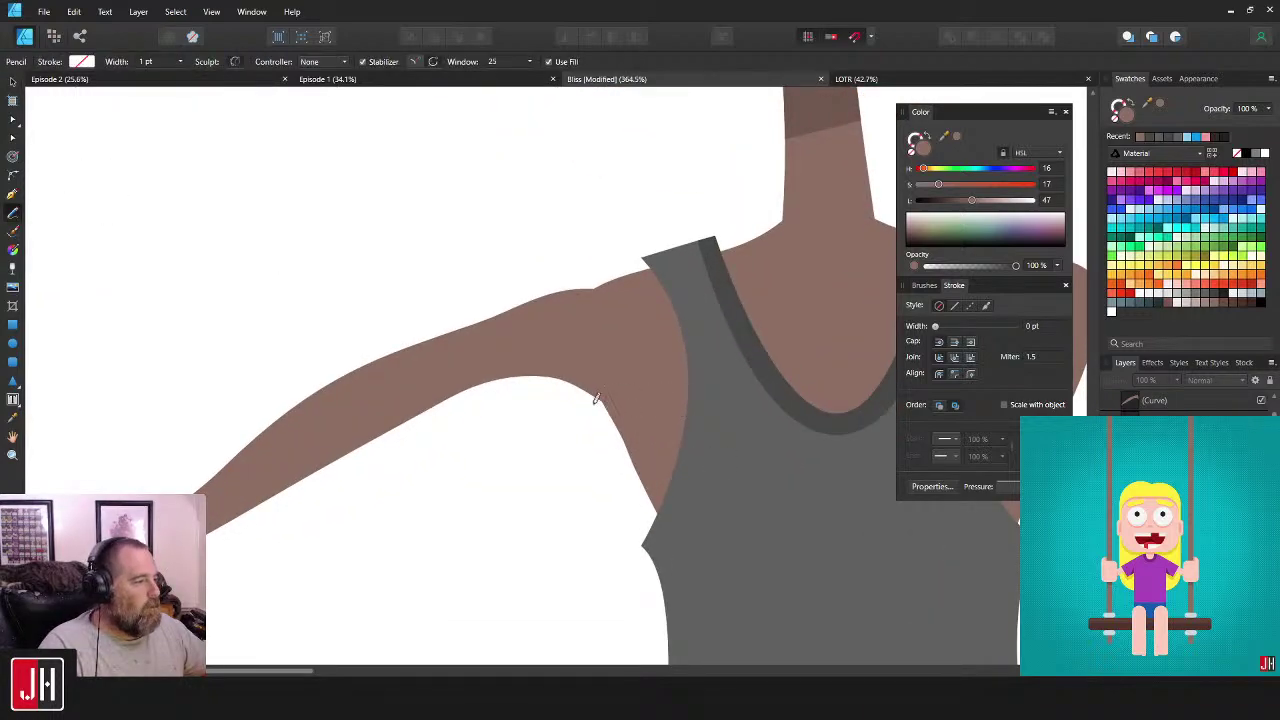
{"action": "mouse_move", "coordinate": [637, 438]}
{"action": "left_mouse_down"}
{"action": "mouse_move", "coordinate": [628, 520]}
{"action": "mouse_move", "coordinate": [573, 467]}
{"action": "left_mouse_up"}
{"action": "scroll", "coordinate": [601, 451], "scroll_direction": "down", "scroll_amount": 3}
{"action": "key", "text": "i"}
{"action": "left_click", "coordinate": [718, 270]}
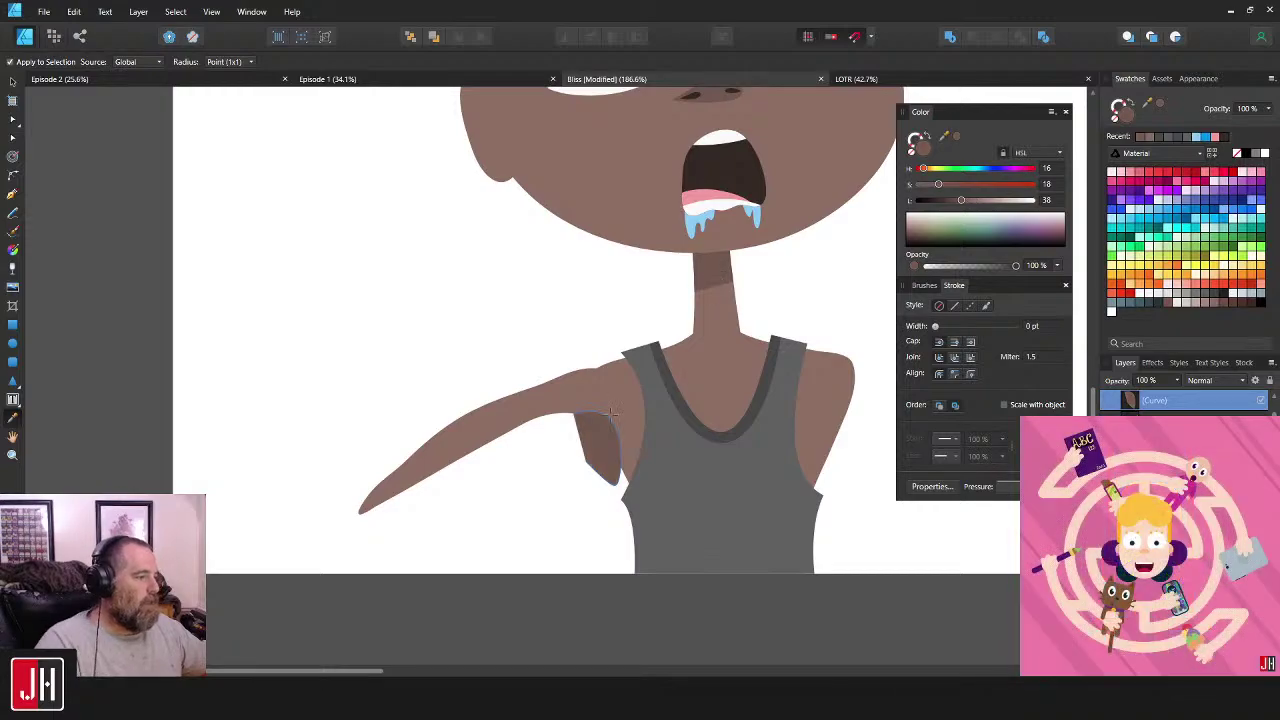
- Try to clip the armpit shadow inside the arm and torso shapes by cutting it and pasting it inside them
{"action": "scroll", "coordinate": [605, 424], "scroll_direction": "up", "scroll_amount": 4}
{"action": "key", "text": "ctrl+x"}
{"action": "key", "text": "v"}
{"action": "key", "text": "ctrl+alt+v"}
{"action": "left_click", "coordinate": [644, 457]}
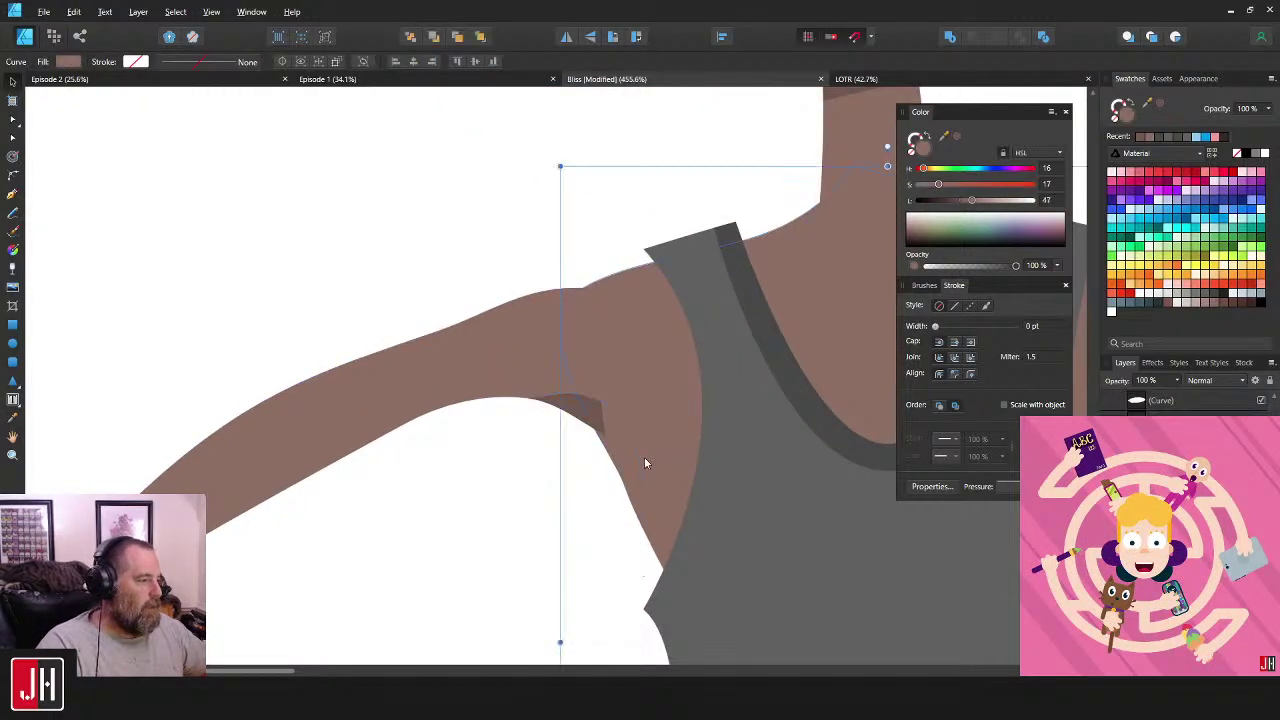
{"action": "key", "text": "ctrl+alt+v"}
{"action": "left_click", "coordinate": [526, 478]}
{"action": "scroll", "coordinate": [580, 470], "scroll_direction": "down", "scroll_amount": 8}
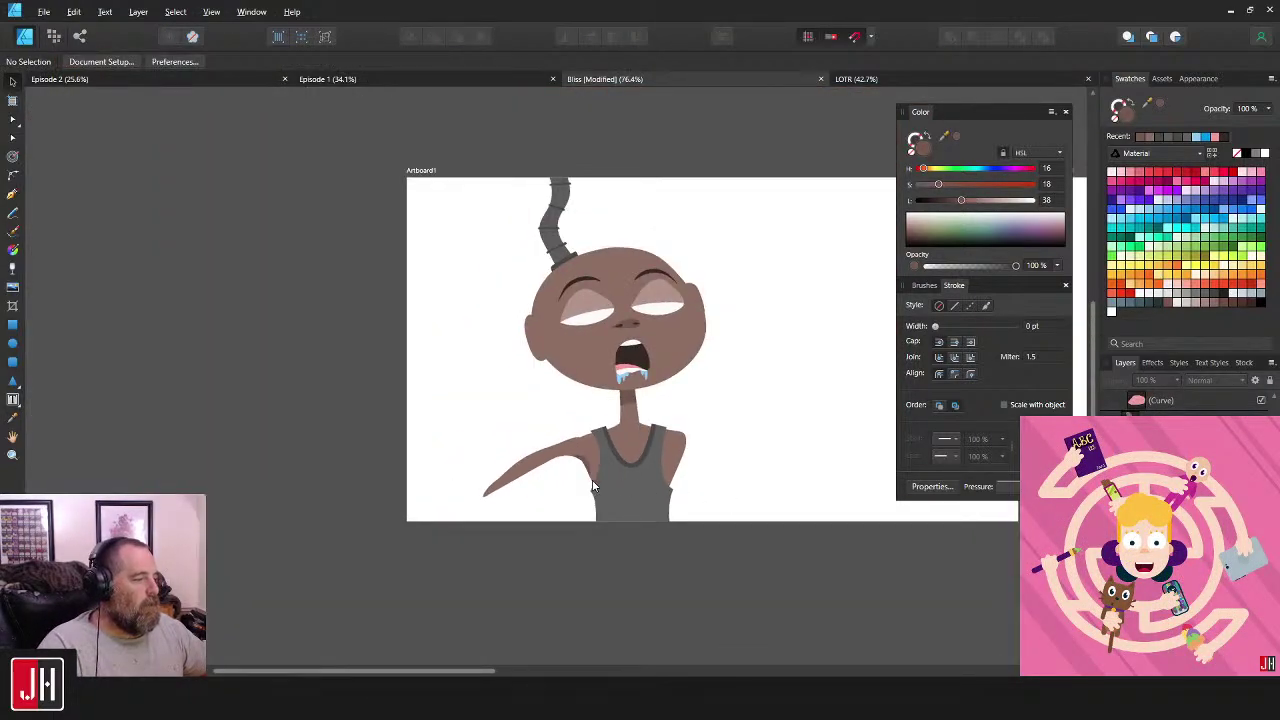
- Remove the armpit shadow from the arm and torso
{"action": "scroll", "coordinate": [593, 486], "scroll_direction": "up", "scroll_amount": 8}
{"action": "left_click", "coordinate": [580, 442]}
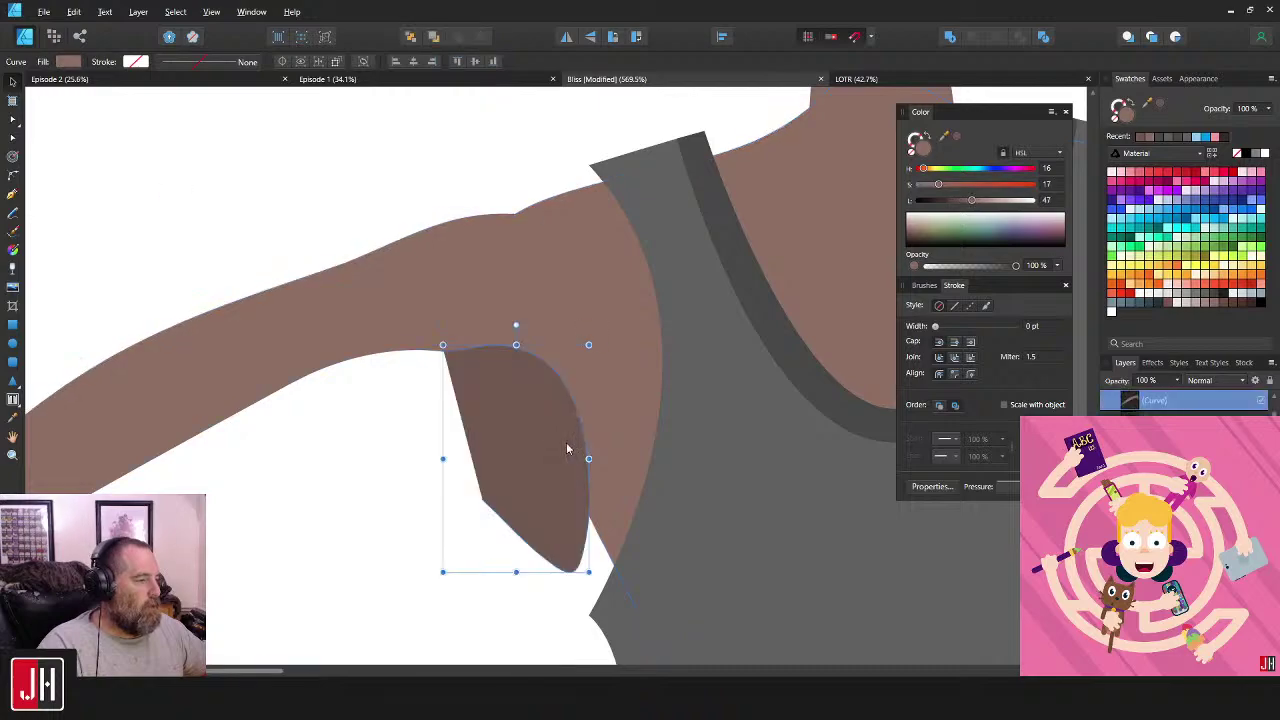
{"action": "left_click", "coordinate": [430, 443]}
{"action": "left_click", "coordinate": [535, 443]}
{"action": "key", "text": "Delete"}
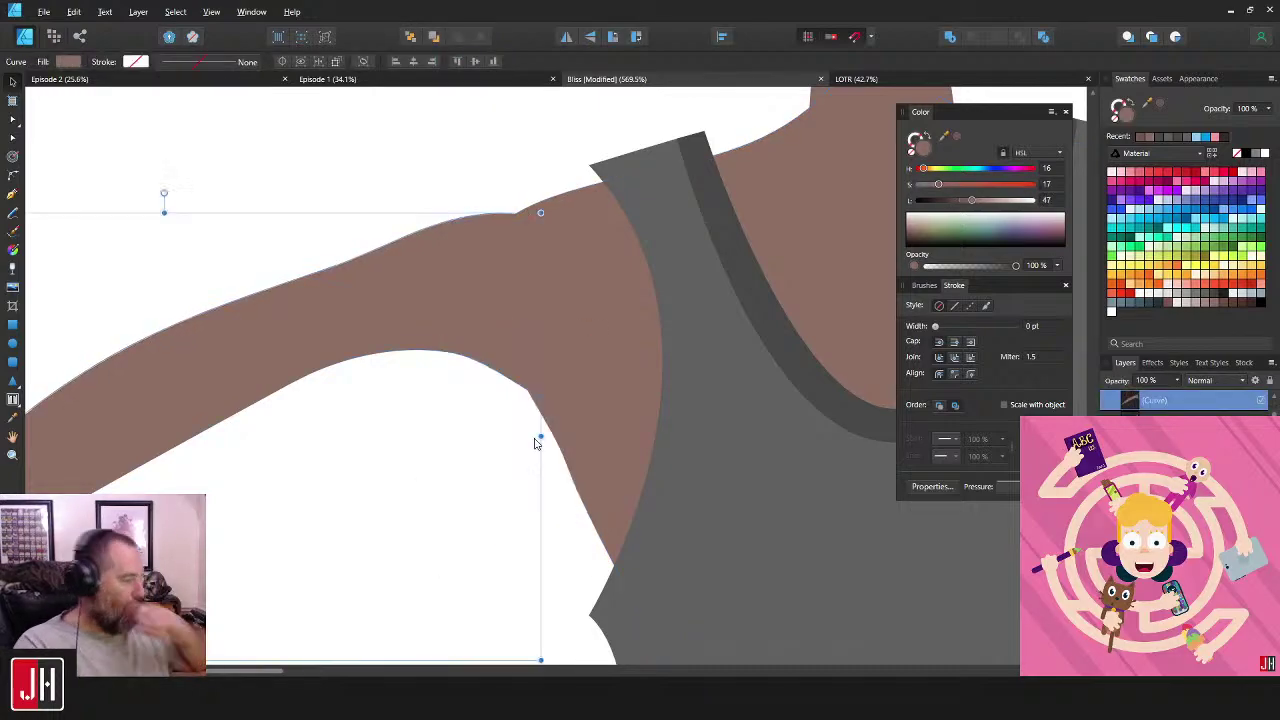
- Shorten the left-hand arm by selecting the nodes around its tip and moving them inward toward the shoulder
{"action": "scroll", "coordinate": [450, 401], "scroll_direction": "down", "scroll_amount": 8}
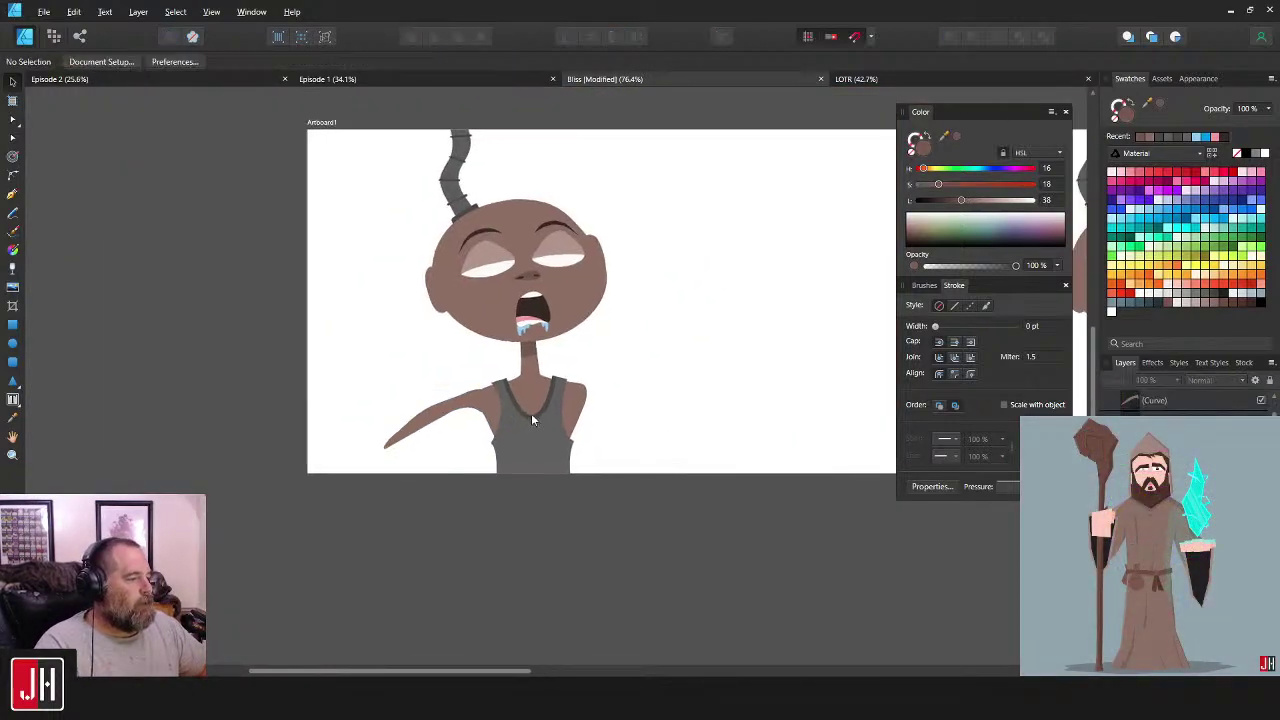
{"action": "scroll", "coordinate": [466, 437], "scroll_direction": "up", "scroll_amount": 4}
{"action": "key", "text": "a"}
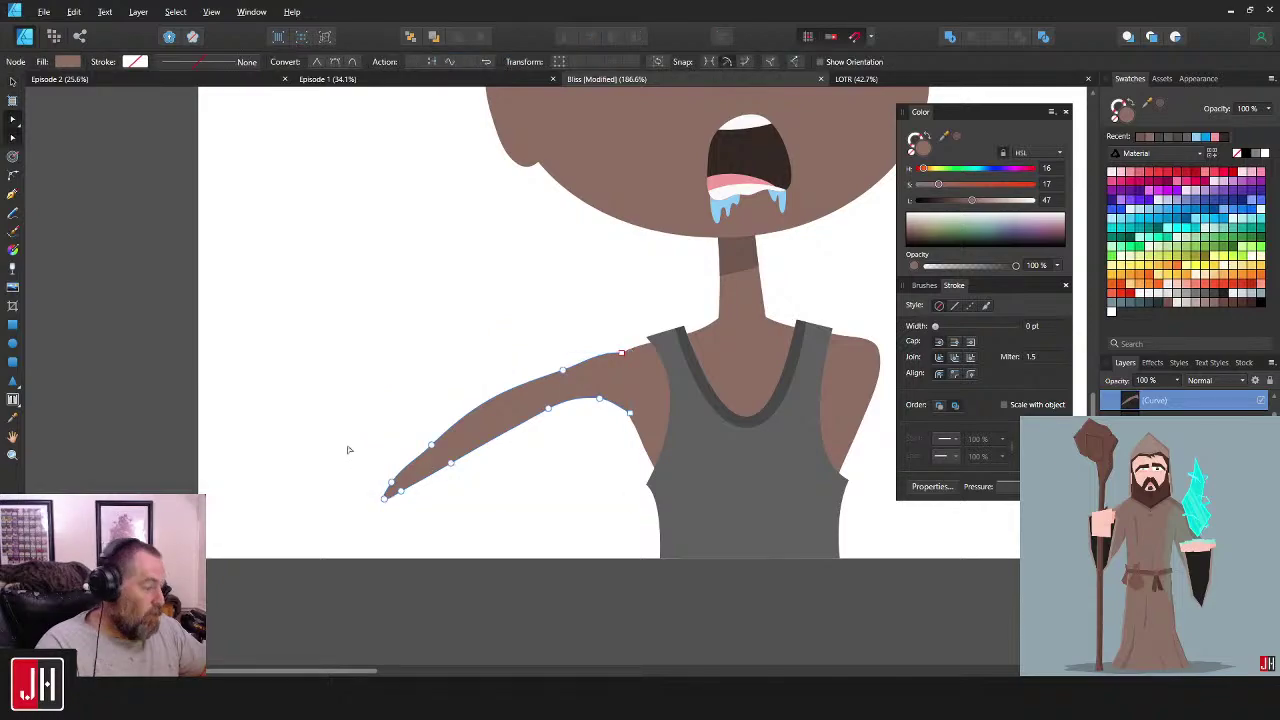
{"action": "left_click_drag", "start_coordinate": [349, 449], "coordinate": [401, 474]}
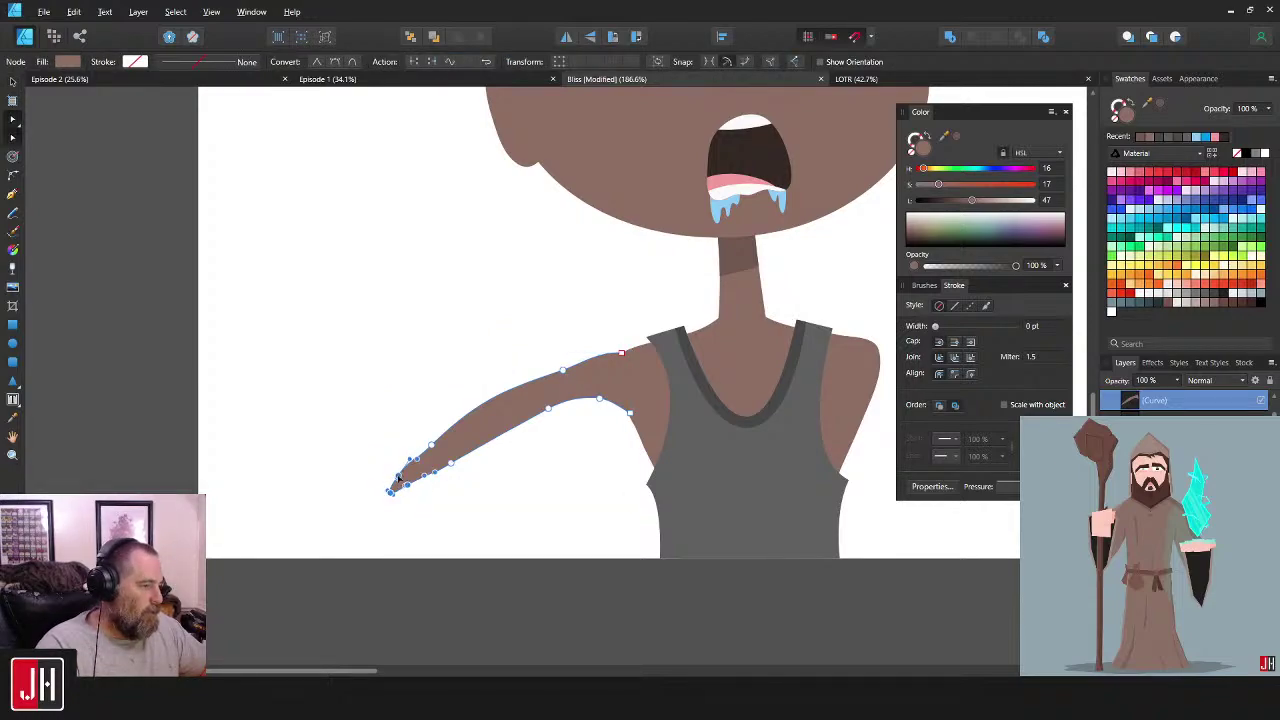
{"action": "left_click_drag", "start_coordinate": [334, 398], "coordinate": [470, 517]}
{"action": "scroll", "coordinate": [432, 445], "scroll_direction": "down", "scroll_amount": 3}
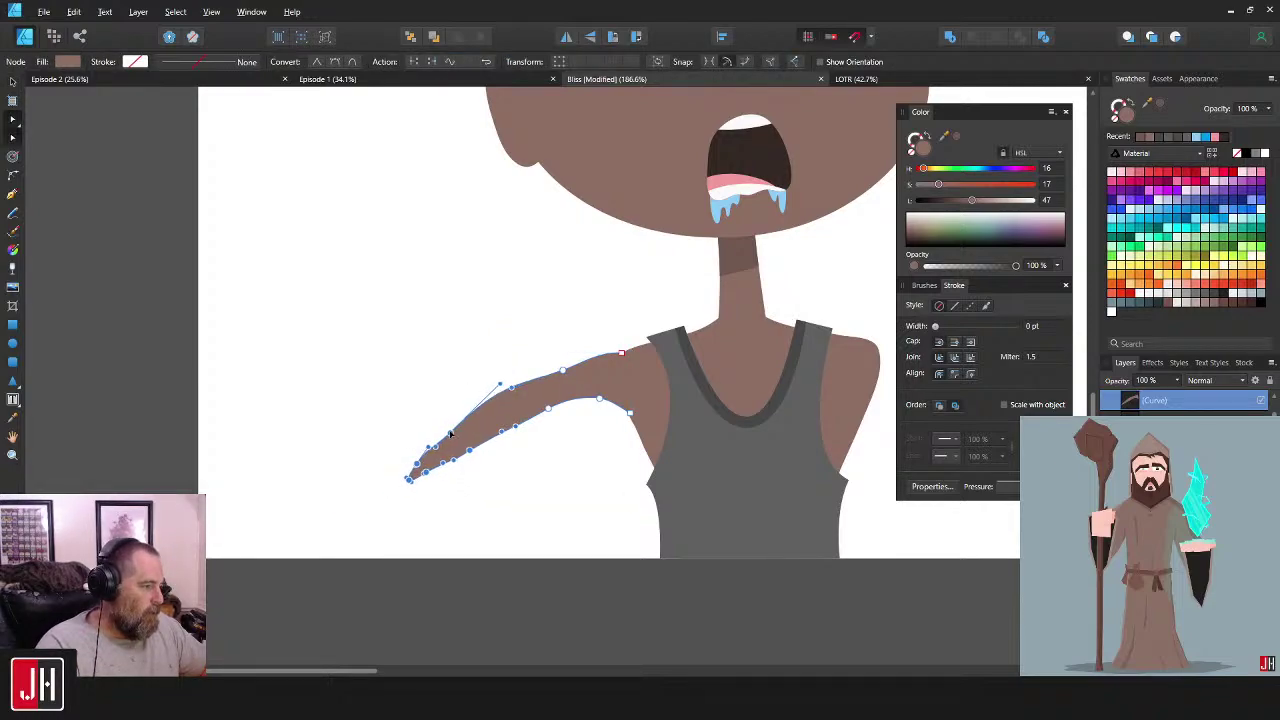
{"action": "left_click", "coordinate": [543, 443]}
{"action": "scroll", "coordinate": [522, 458], "scroll_direction": "down", "scroll_amount": 3}
{"action": "scroll", "coordinate": [628, 429], "scroll_direction": "down", "scroll_amount": 2}
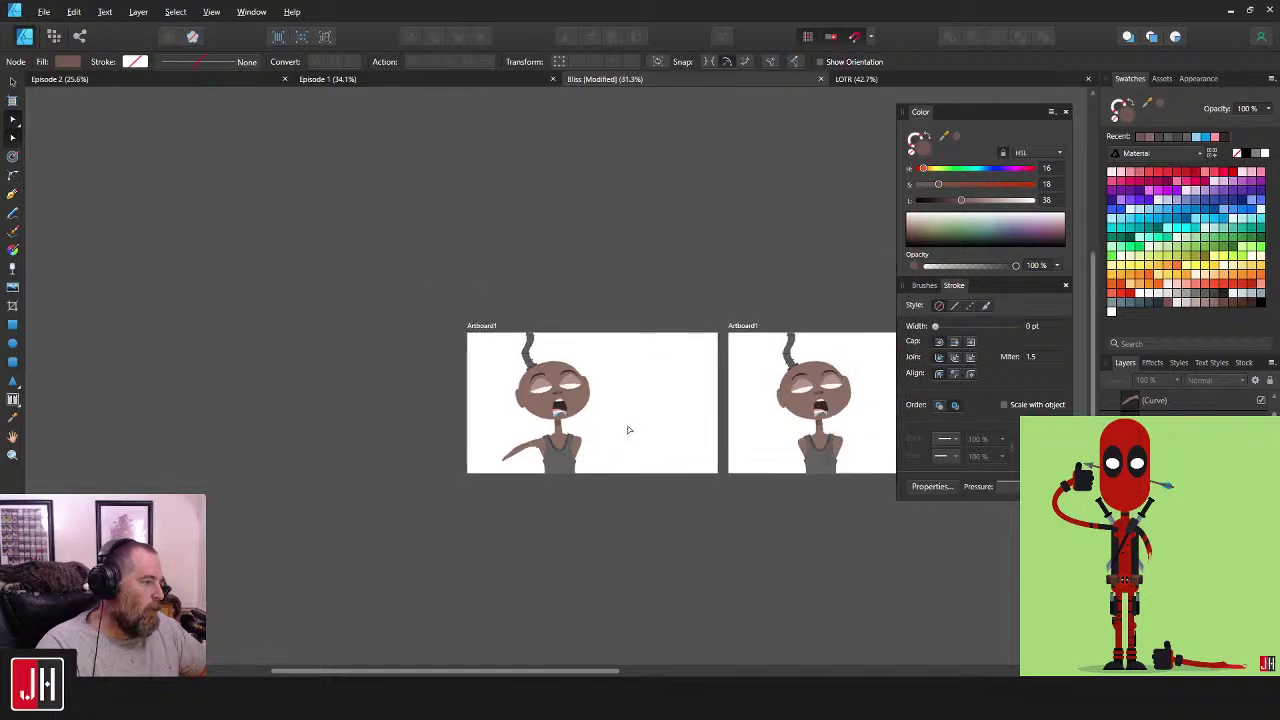
{"action": "key", "text": "v"}
- Draw a long, thin upright shape freehand with the Pencil tool, rising from the tip of the left-hand arm
{"action": "scroll", "coordinate": [535, 440], "scroll_direction": "up", "scroll_amount": 4}
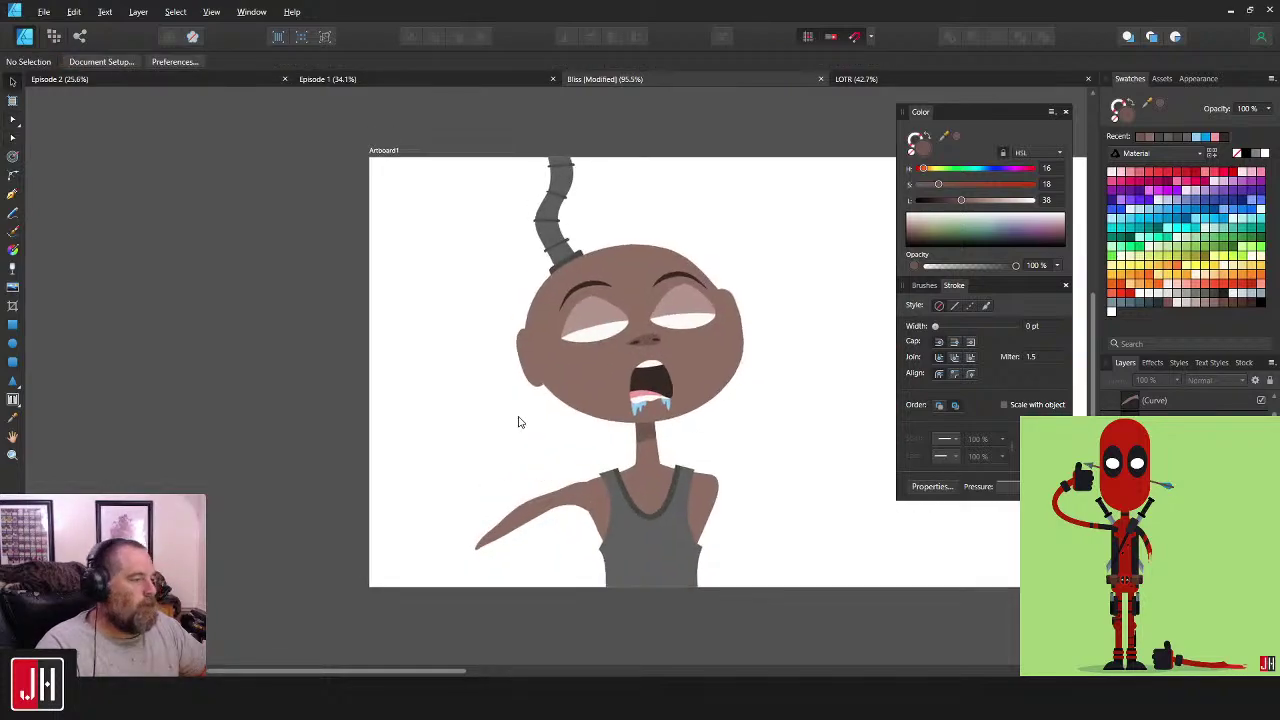
{"action": "left_click", "coordinate": [13, 214]}
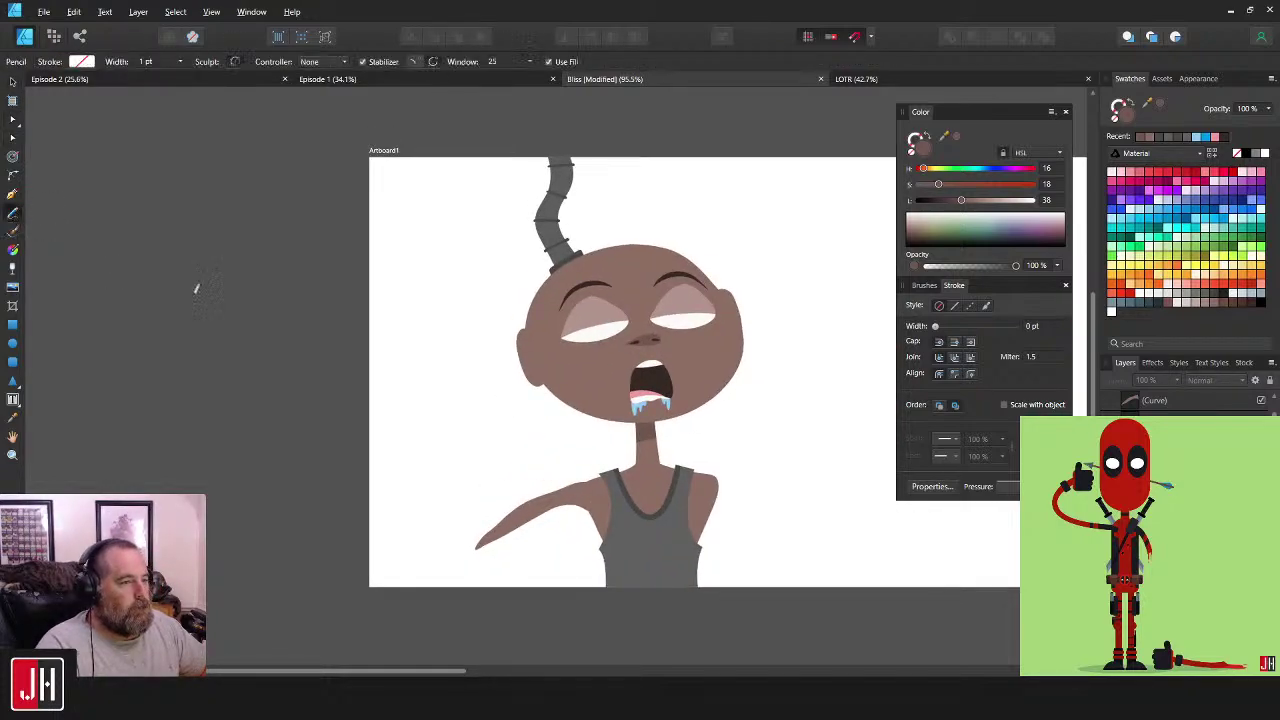
{"action": "scroll", "coordinate": [487, 532], "scroll_direction": "up", "scroll_amount": 3}
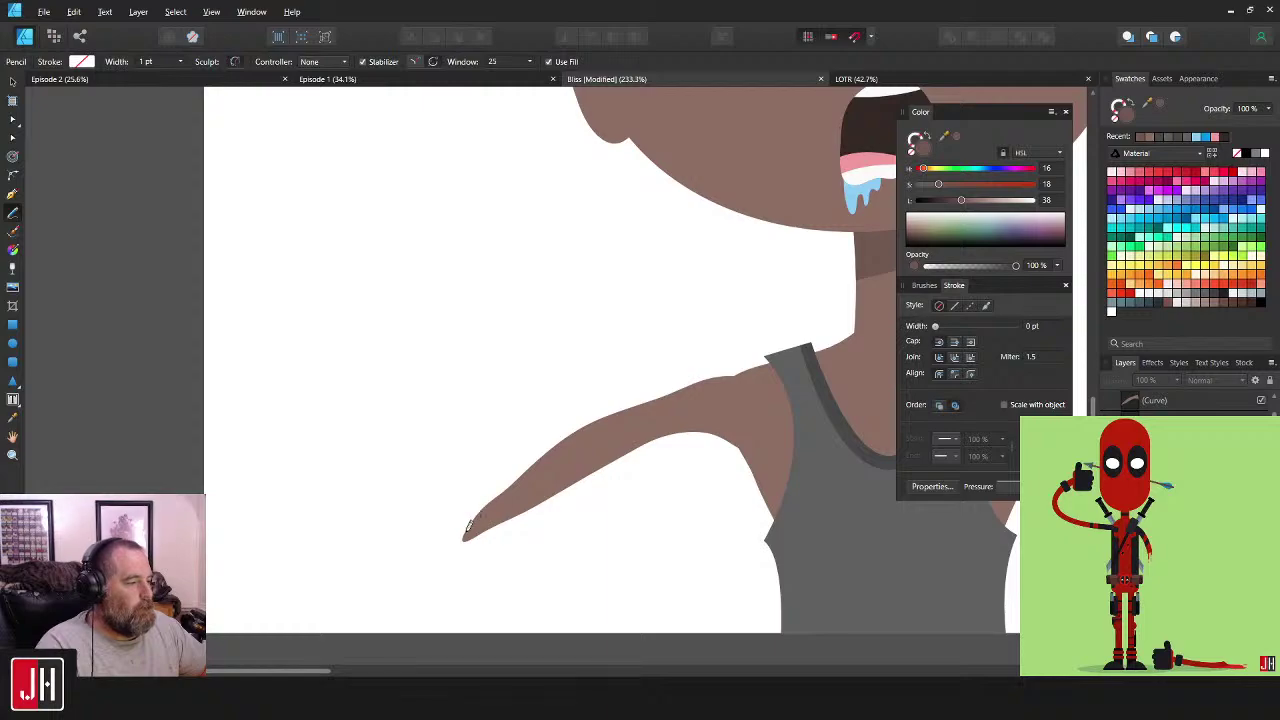
{"action": "mouse_move", "coordinate": [506, 454]}
{"action": "left_mouse_down"}
{"action": "mouse_move", "coordinate": [549, 474]}
{"action": "mouse_move", "coordinate": [495, 463]}
{"action": "mouse_move", "coordinate": [512, 472]}
{"action": "left_mouse_up"}
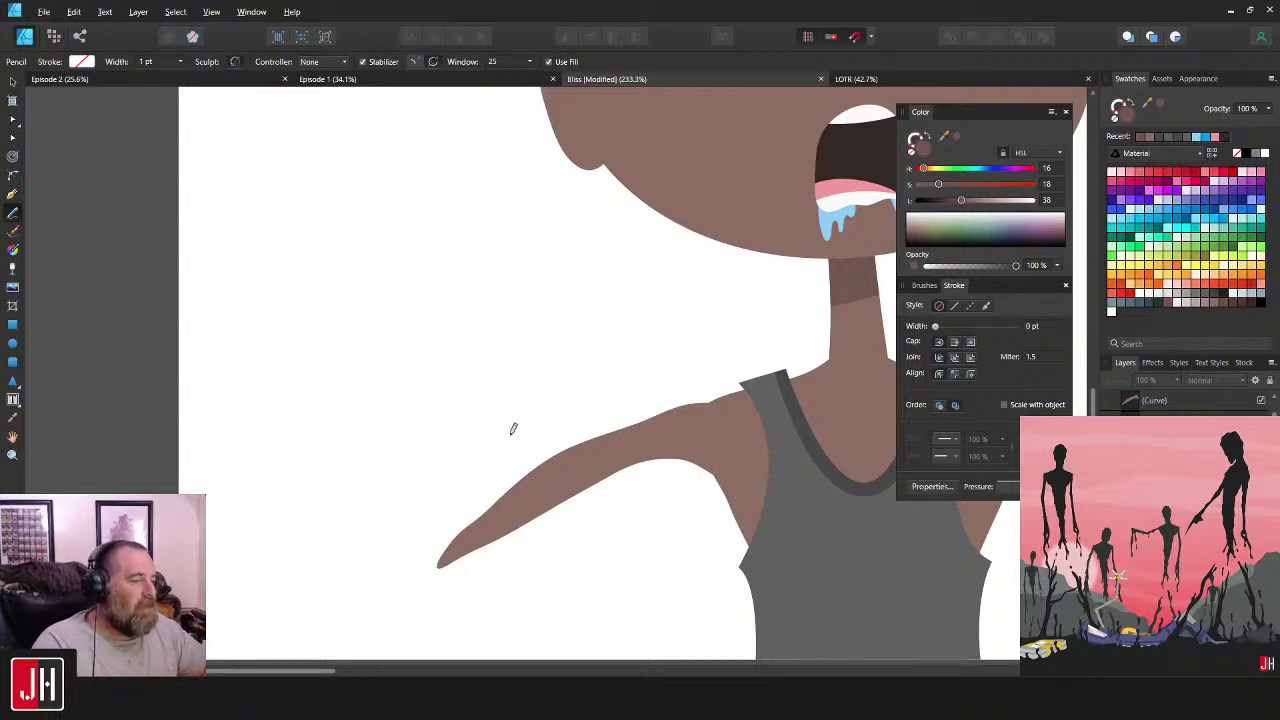
{"action": "scroll", "coordinate": [513, 428], "scroll_direction": "down", "scroll_amount": 5}
{"action": "scroll", "coordinate": [425, 491], "scroll_direction": "up", "scroll_amount": 2}
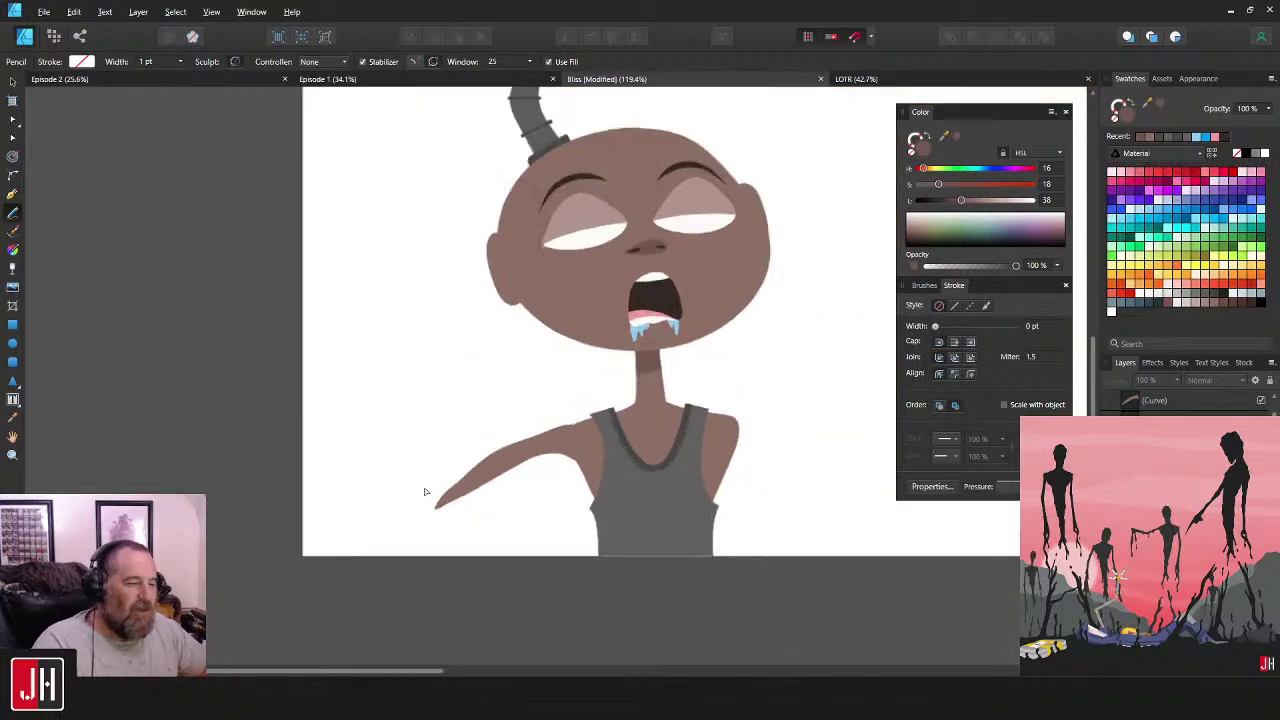
{"action": "scroll", "coordinate": [486, 457], "scroll_direction": "up", "scroll_amount": 1}
{"action": "left_click_drag", "start_coordinate": [497, 444], "coordinate": [554, 456]}
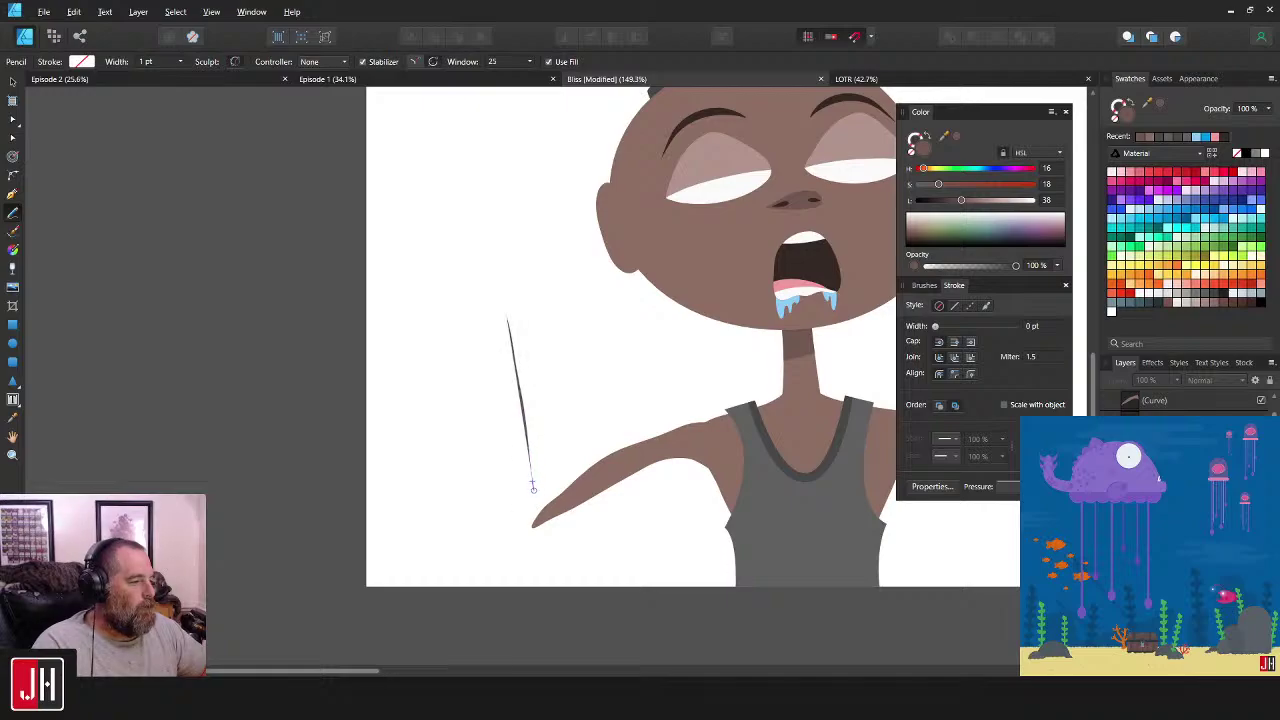
{"action": "mouse_move", "coordinate": [533, 488]}
{"action": "left_mouse_down"}
{"action": "mouse_move", "coordinate": [535, 523]}
{"action": "mouse_move", "coordinate": [545, 501]}
{"action": "left_mouse_up"}
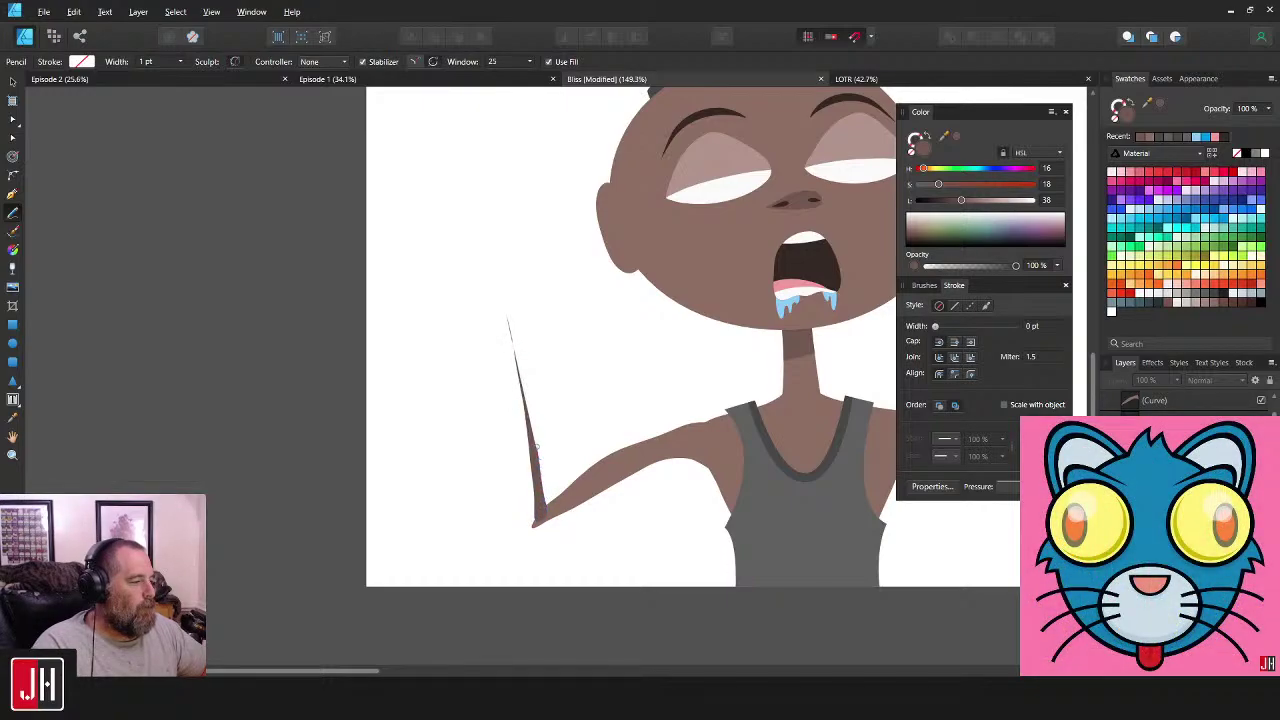
{"action": "left_click_drag", "start_coordinate": [536, 448], "coordinate": [526, 384]}
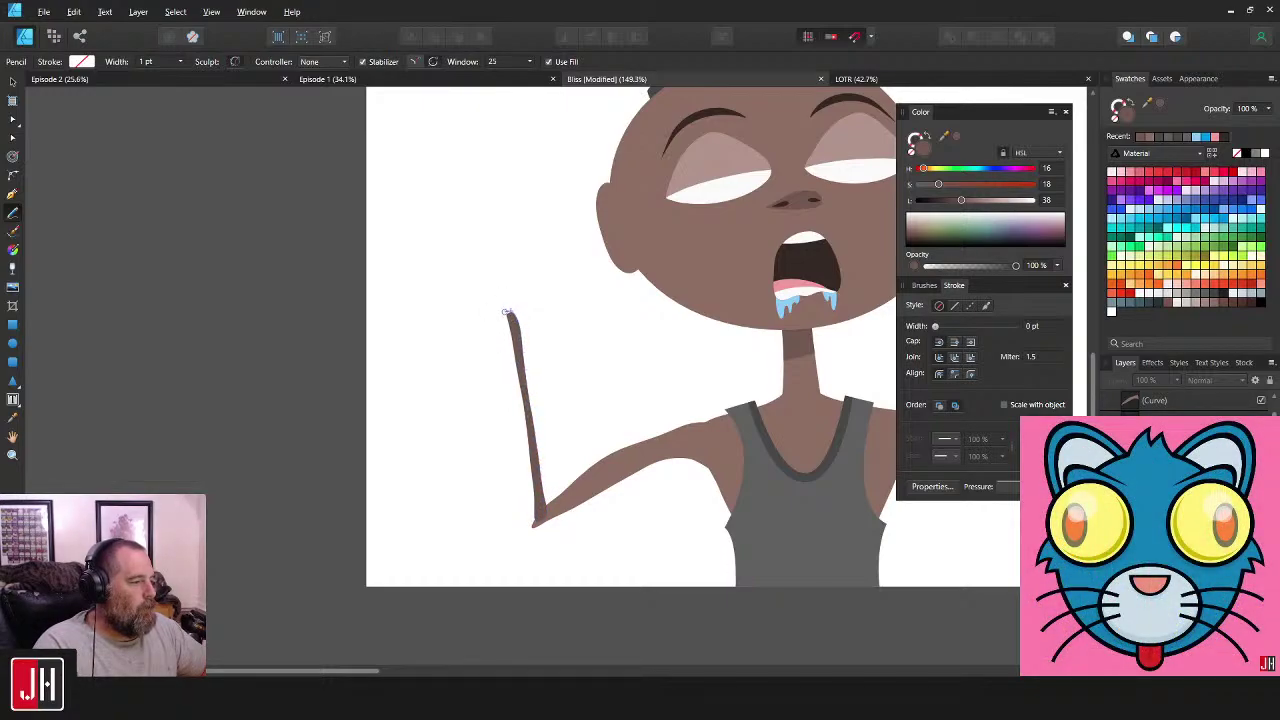
{"action": "left_click_drag", "start_coordinate": [506, 318], "coordinate": [507, 316]}
{"action": "key", "text": "v"}
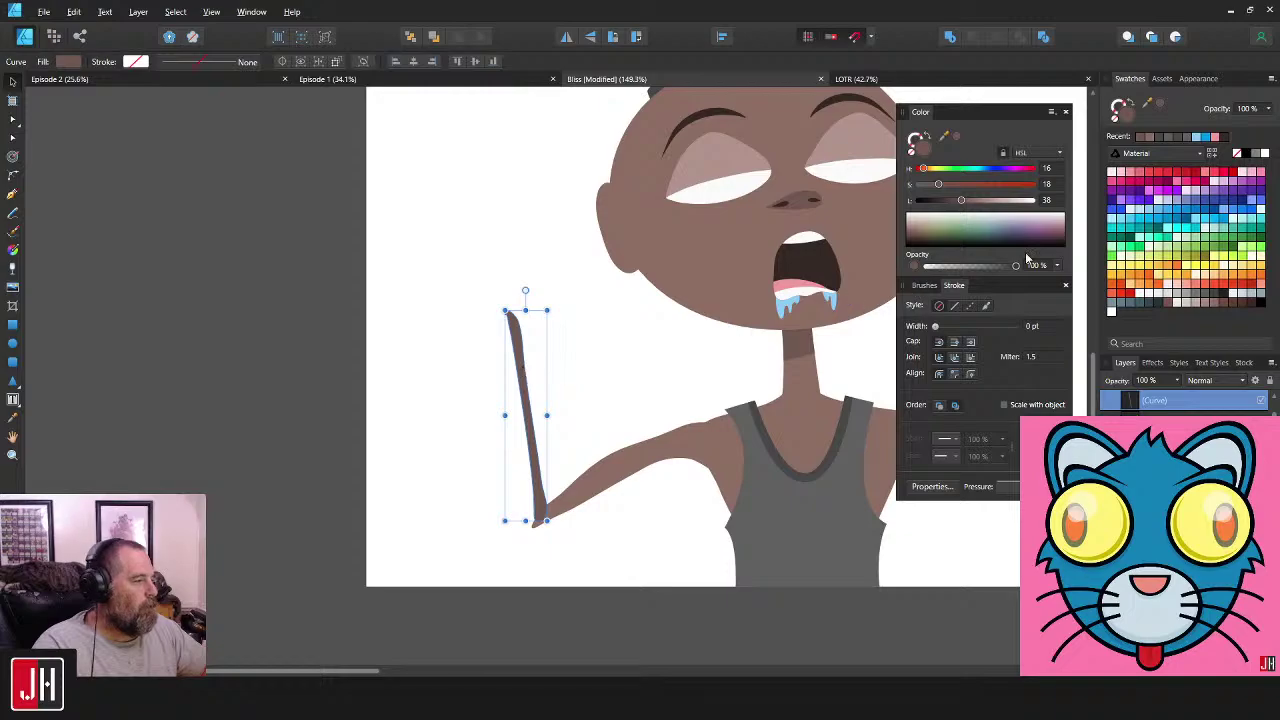
- Fill the thin upright shape with the dark grey of the tank top's neckline trim and tuck its lower end behind the arm
{"action": "left_click_drag", "start_coordinate": [790, 382], "coordinate": [690, 412]}
{"action": "key", "text": "i"}
{"action": "left_click", "coordinate": [699, 501]}
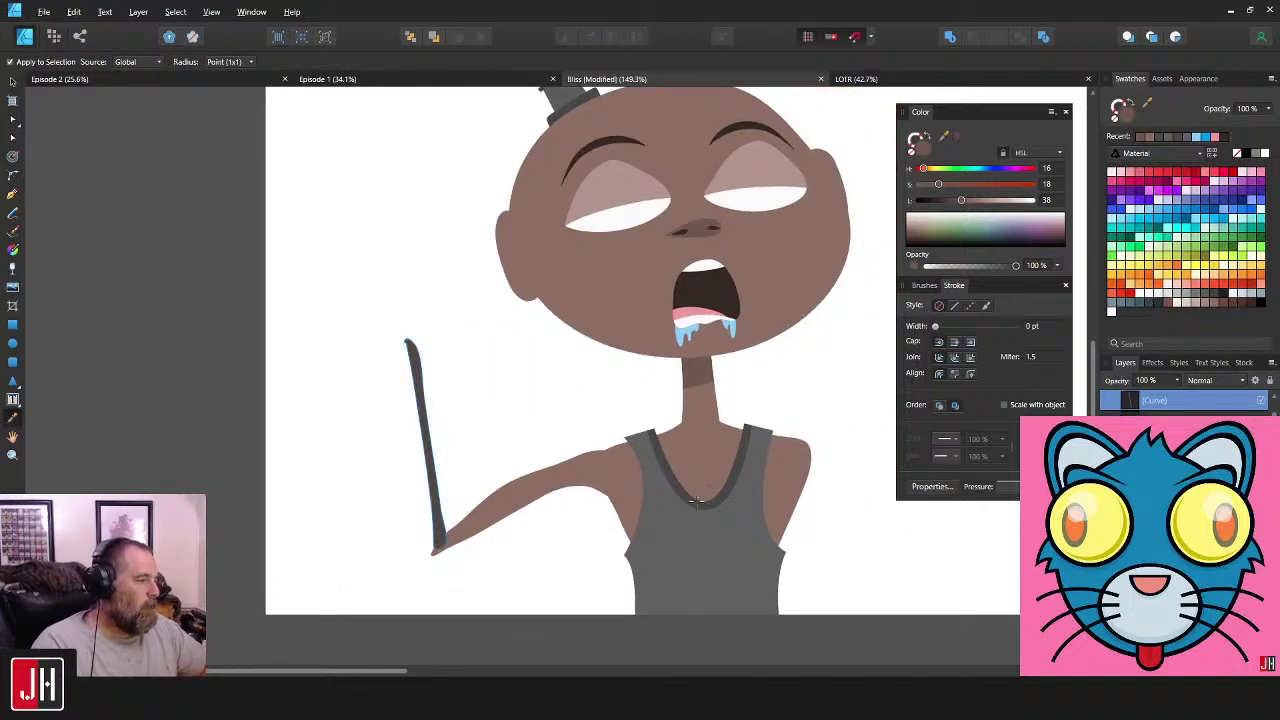
{"action": "left_click_drag", "start_coordinate": [546, 443], "coordinate": [608, 404]}
{"action": "key", "text": "v"}
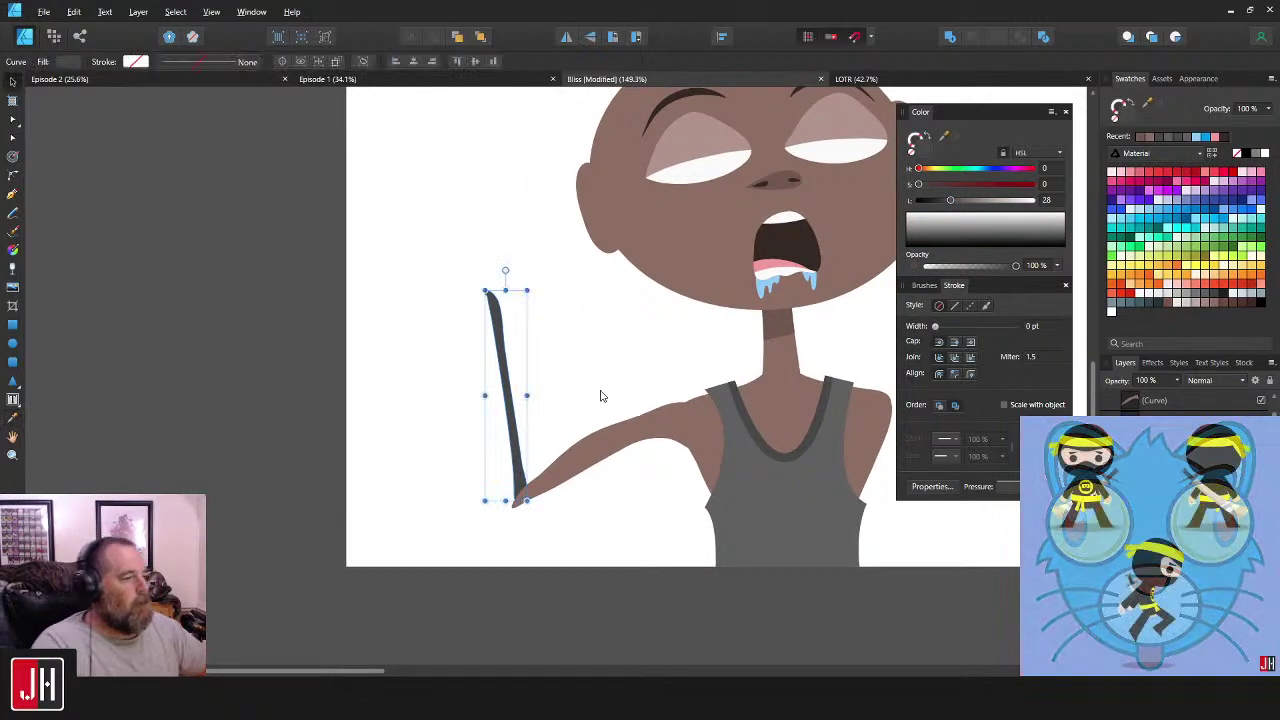
{"action": "scroll", "coordinate": [547, 519], "scroll_direction": "up", "scroll_amount": 5}
{"action": "scroll", "coordinate": [547, 515], "scroll_direction": "up", "scroll_amount": 1}
{"action": "mouse_move", "coordinate": [530, 517]}
{"action": "left_mouse_down"}
{"action": "mouse_move", "coordinate": [520, 522]}
{"action": "mouse_move", "coordinate": [532, 511]}
{"action": "left_mouse_up"}
{"action": "left_click", "coordinate": [591, 400]}
{"action": "scroll", "coordinate": [605, 447], "scroll_direction": "down", "scroll_amount": 3}
- Reshape the arm's pointed tip into a blunt, rounded end by moving its end nodes over the grey shape's base
{"action": "scroll", "coordinate": [570, 515], "scroll_direction": "up", "scroll_amount": 4}
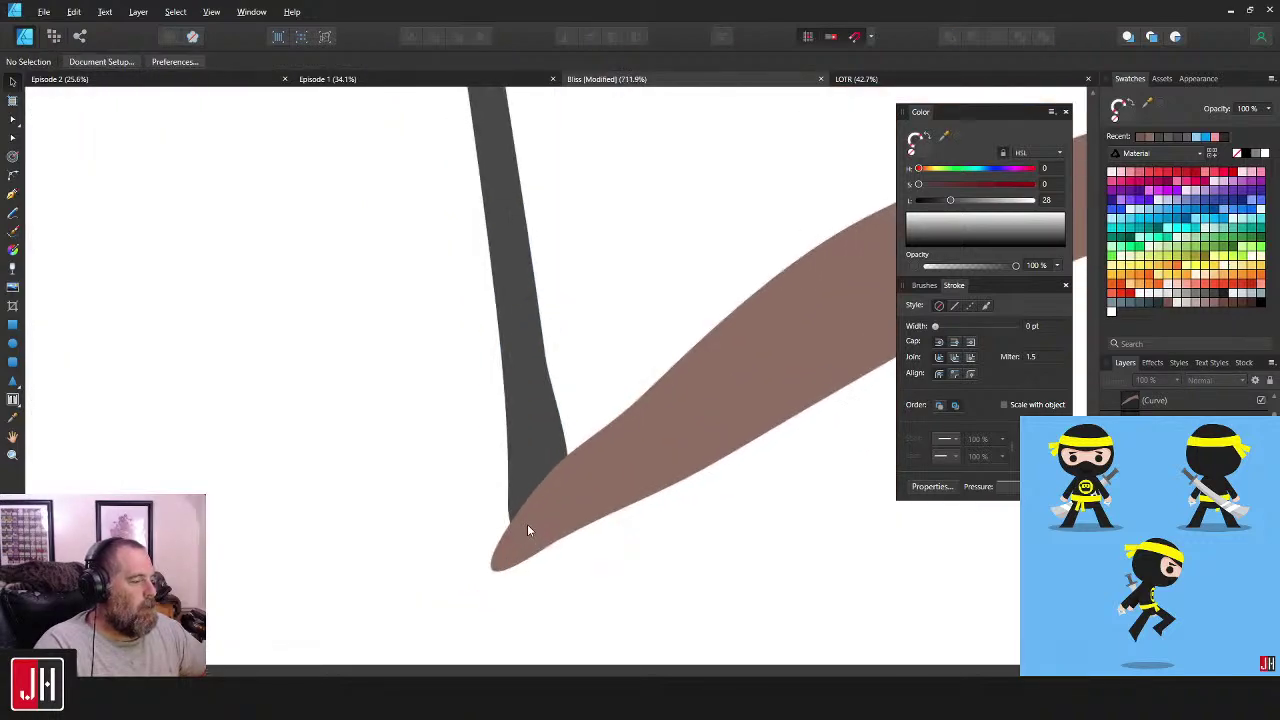
{"action": "double_click", "coordinate": [516, 547]}
{"action": "key", "text": "a"}
{"action": "left_click_drag", "start_coordinate": [492, 567], "coordinate": [507, 490]}
{"action": "key", "text": "v"}
{"action": "left_click", "coordinate": [609, 350]}
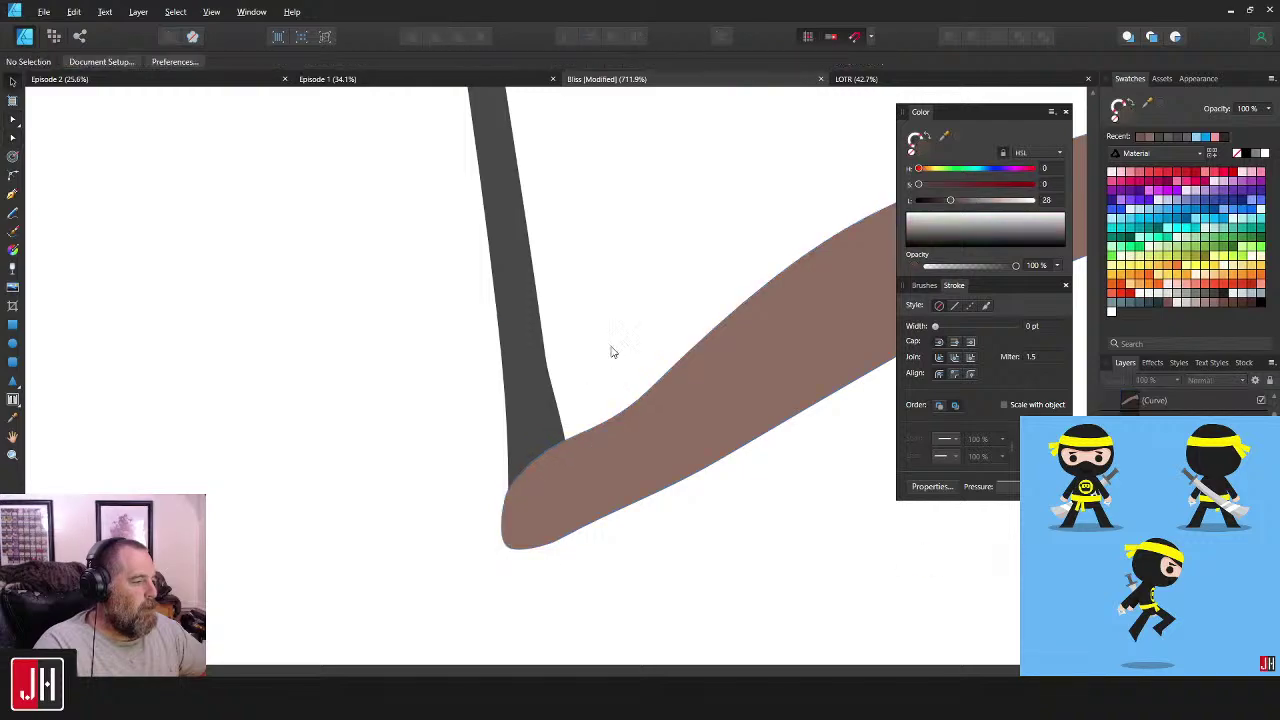
{"action": "scroll", "coordinate": [612, 362], "scroll_direction": "down", "scroll_amount": 10}
- Reshape the hooked top of the thin dark grey upright shape into a smooth rounded end by moving its upper nodes
{"action": "scroll", "coordinate": [590, 400], "scroll_direction": "up", "scroll_amount": 4}
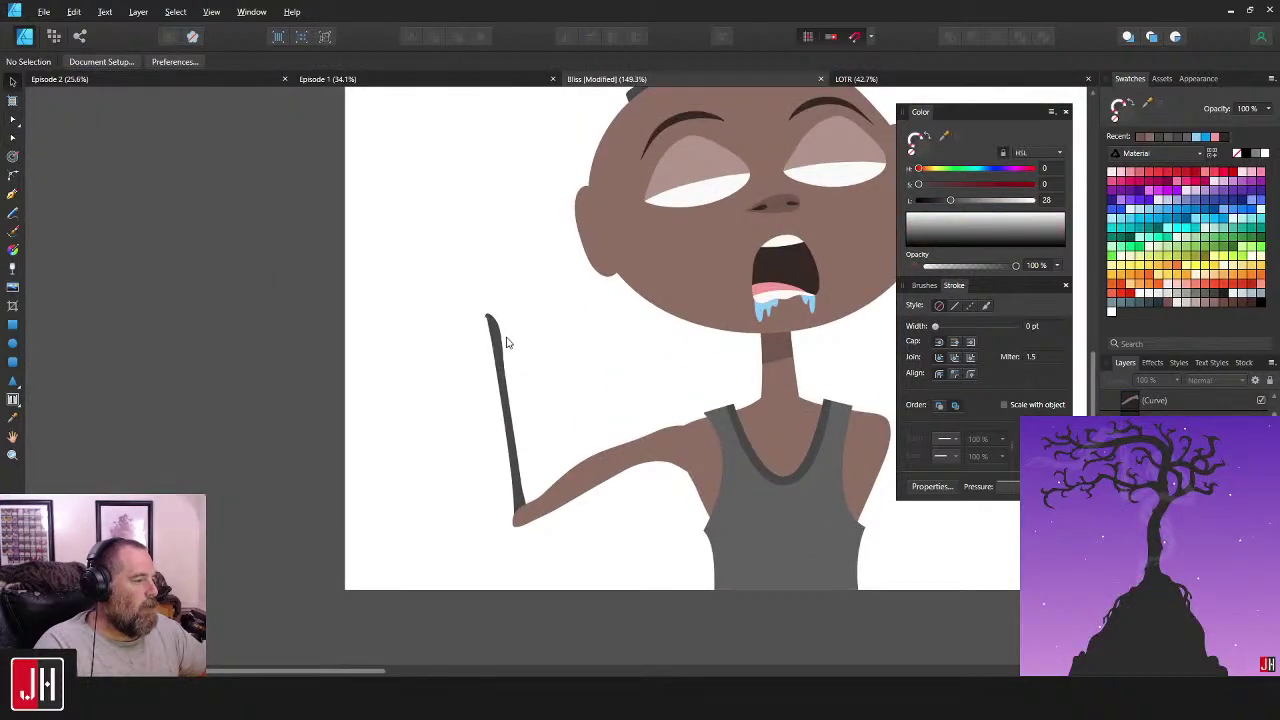
{"action": "left_click", "coordinate": [500, 343]}
{"action": "scroll", "coordinate": [506, 345], "scroll_direction": "up", "scroll_amount": 5}
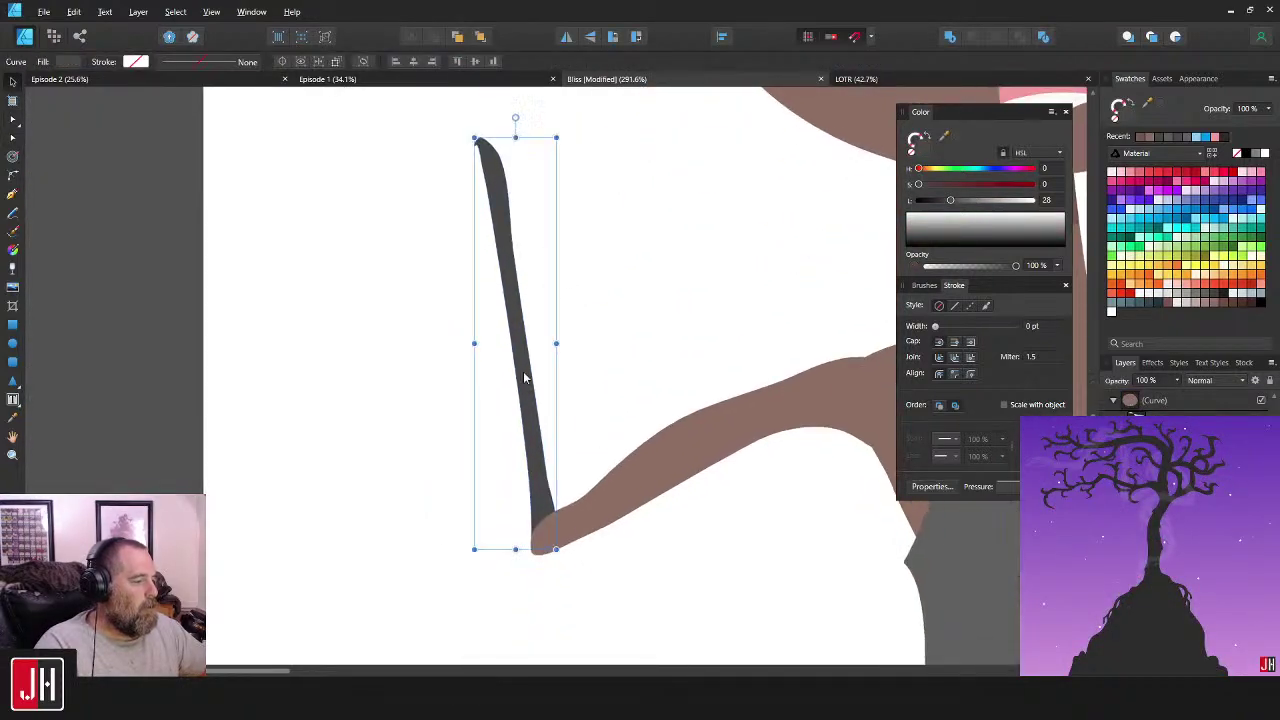
{"action": "key", "text": "a"}
{"action": "scroll", "coordinate": [480, 150], "scroll_direction": "up", "scroll_amount": 6}
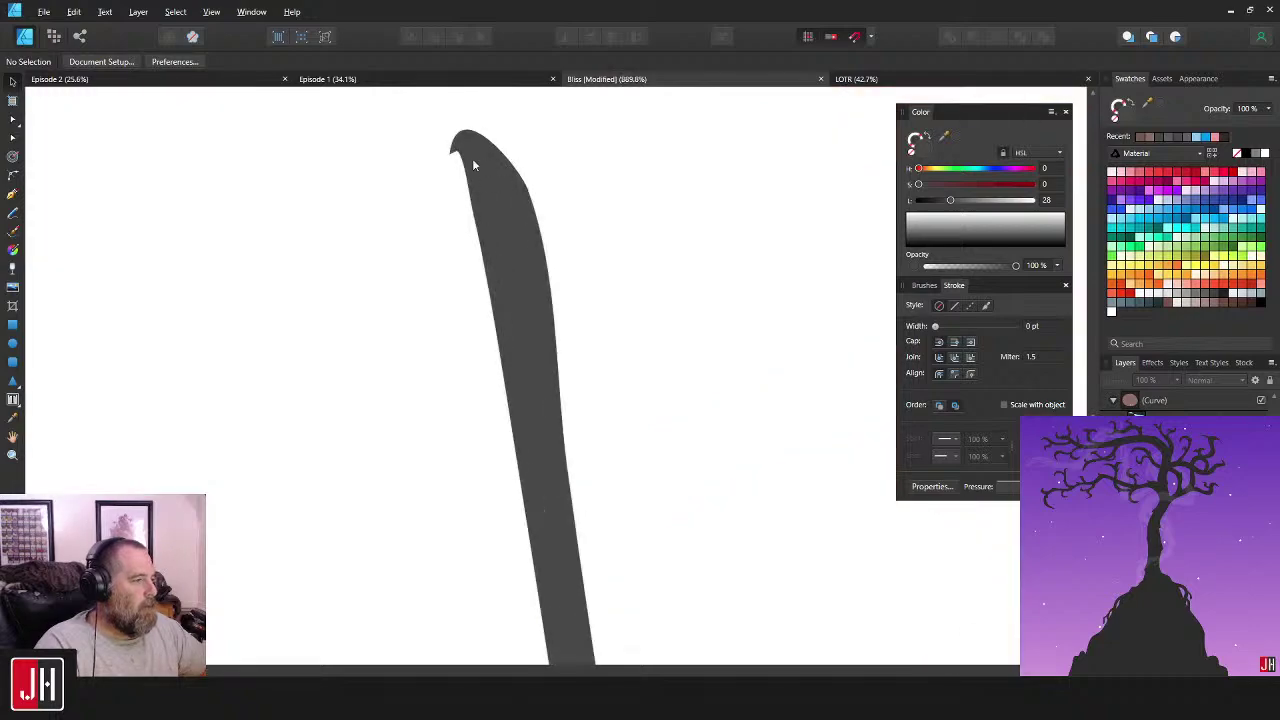
{"action": "left_click", "coordinate": [455, 154]}
{"action": "scroll", "coordinate": [480, 220], "scroll_direction": "up", "scroll_amount": 2}
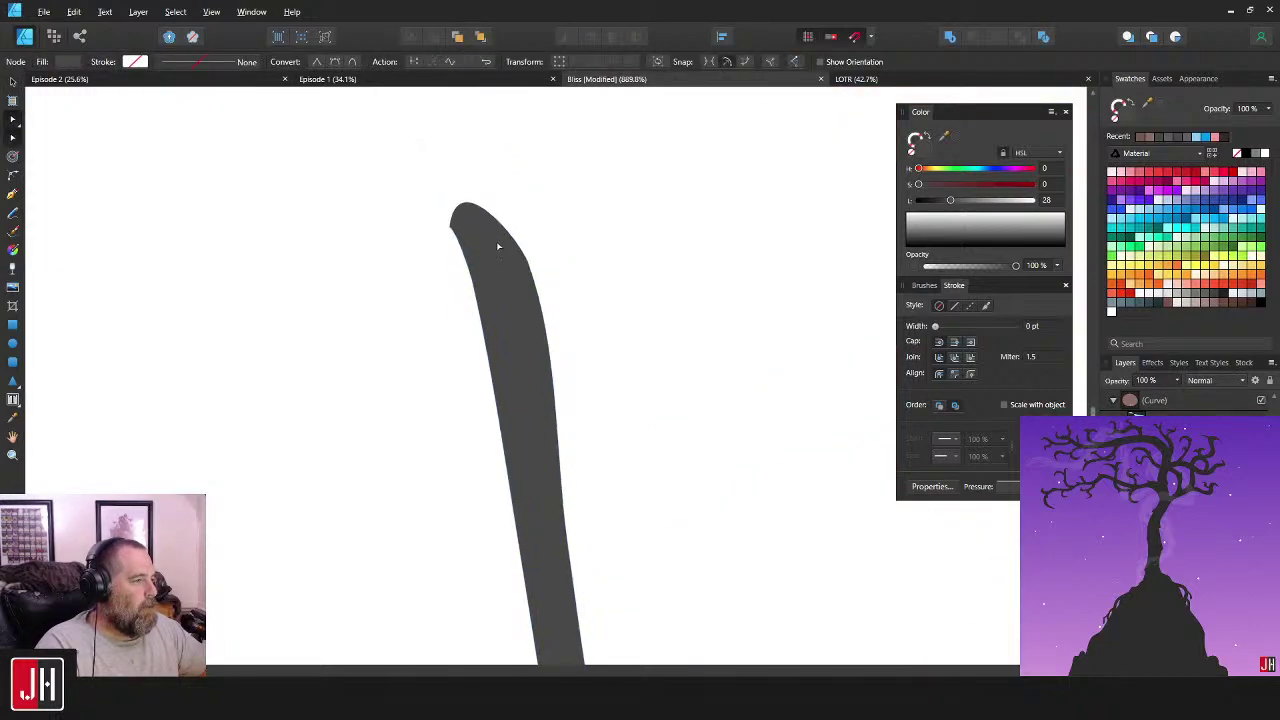
{"action": "left_click_drag", "start_coordinate": [450, 227], "coordinate": [462, 227]}
{"action": "left_click_drag", "start_coordinate": [470, 162], "coordinate": [459, 172]}
{"action": "key", "text": "v"}
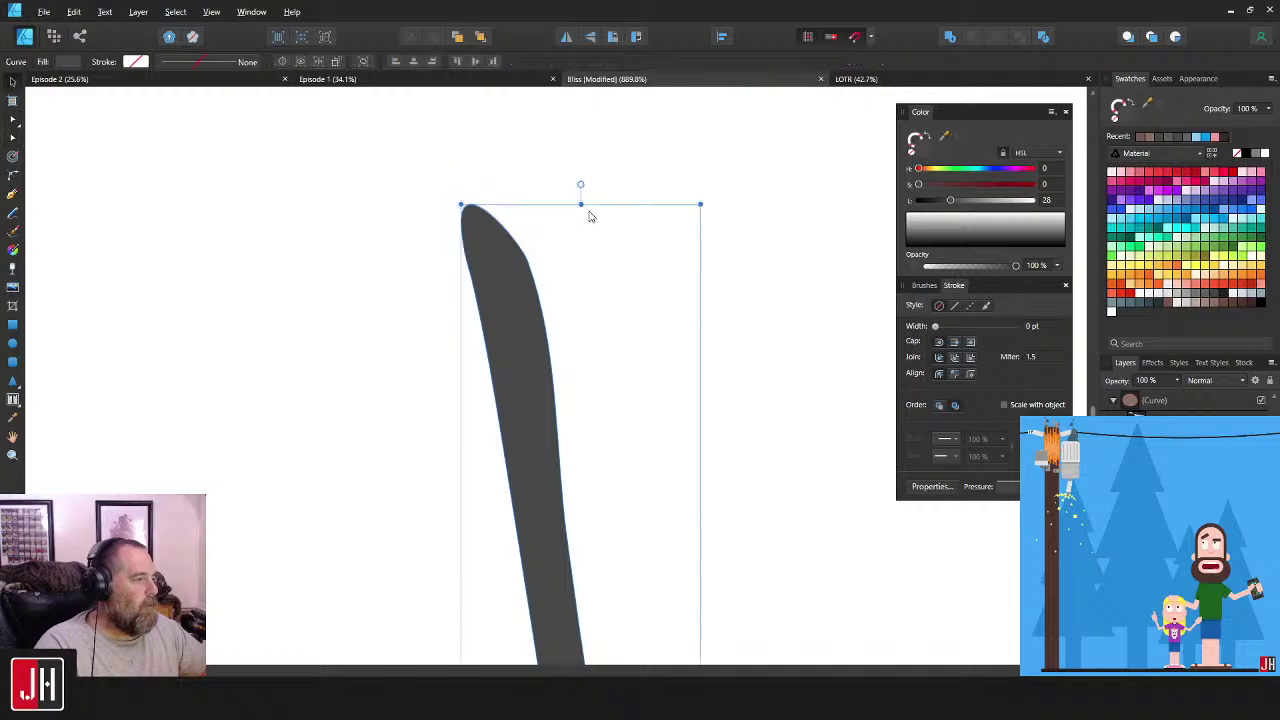
{"action": "left_click", "coordinate": [589, 316]}
{"action": "scroll", "coordinate": [589, 322], "scroll_direction": "down", "scroll_amount": 15}
{"action": "scroll", "coordinate": [617, 344], "scroll_direction": "up", "scroll_amount": 4}
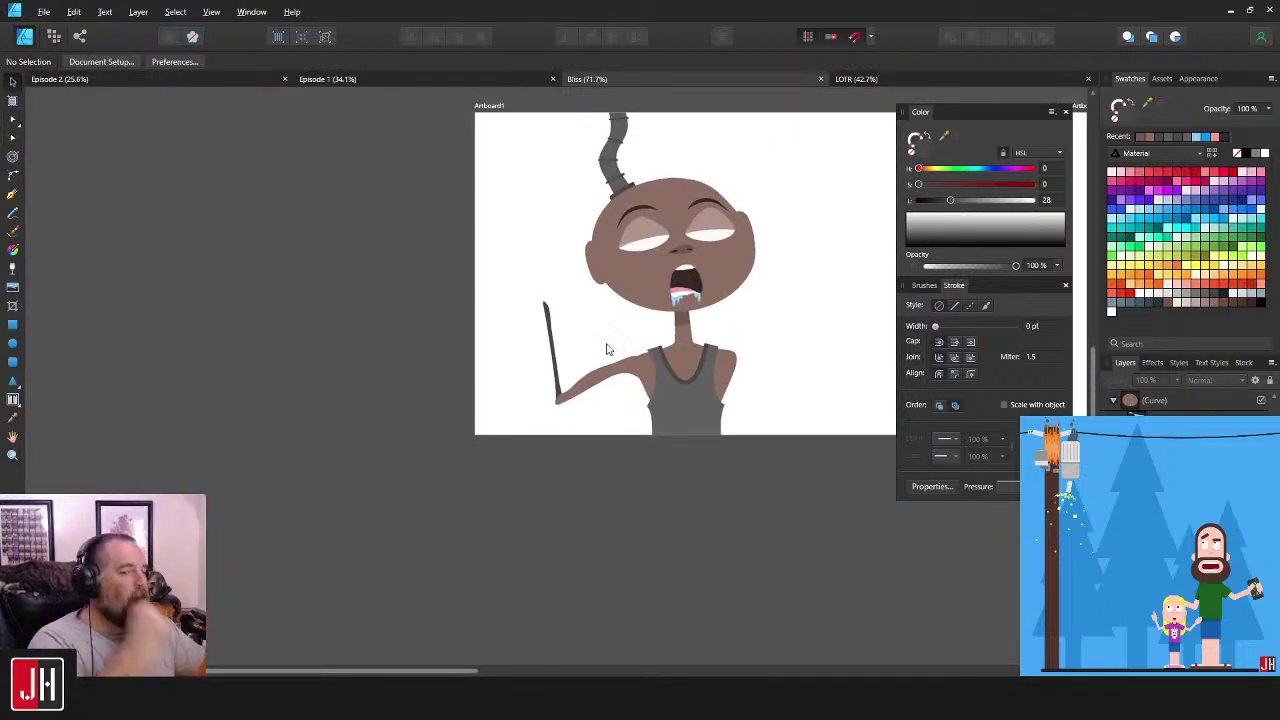
- Draw a second, thinner dark grey upright strip freehand beside the first, and tuck its lower end behind the arm
{"action": "left_click_drag", "start_coordinate": [606, 349], "coordinate": [533, 414]}
{"action": "scroll", "coordinate": [545, 418], "scroll_direction": "up", "scroll_amount": 6}
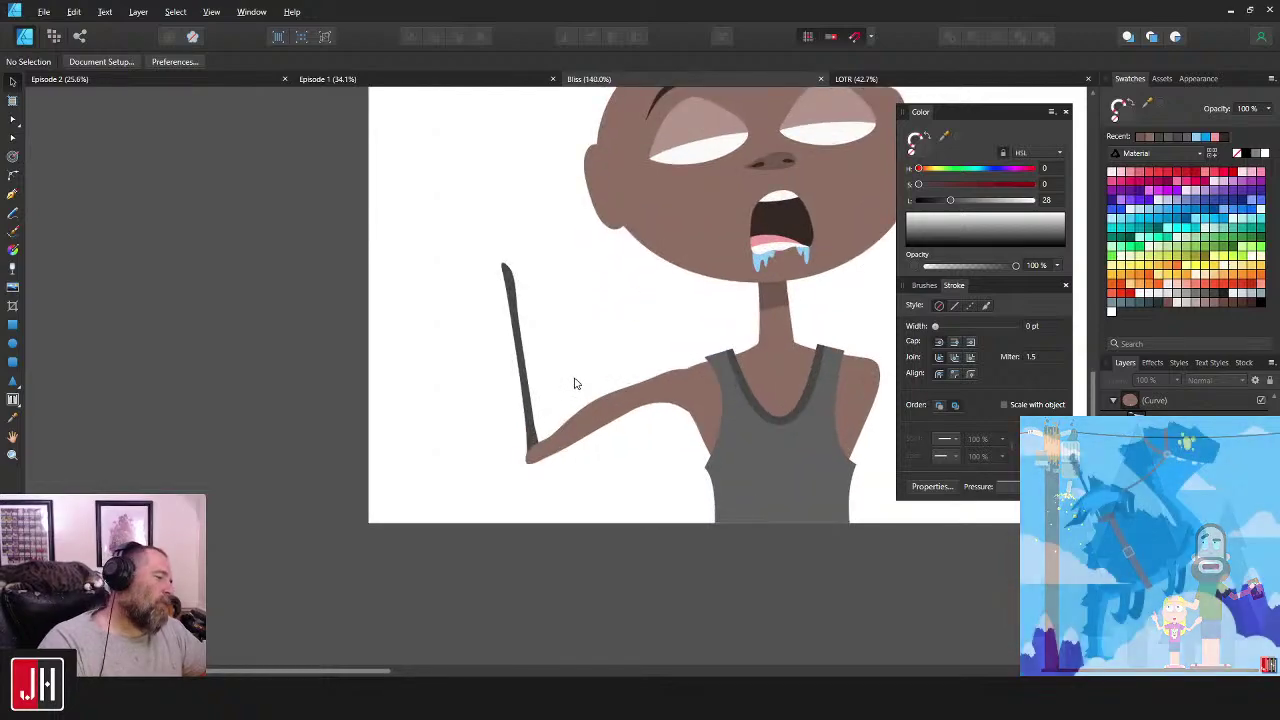
{"action": "left_click_drag", "start_coordinate": [567, 380], "coordinate": [557, 342]}
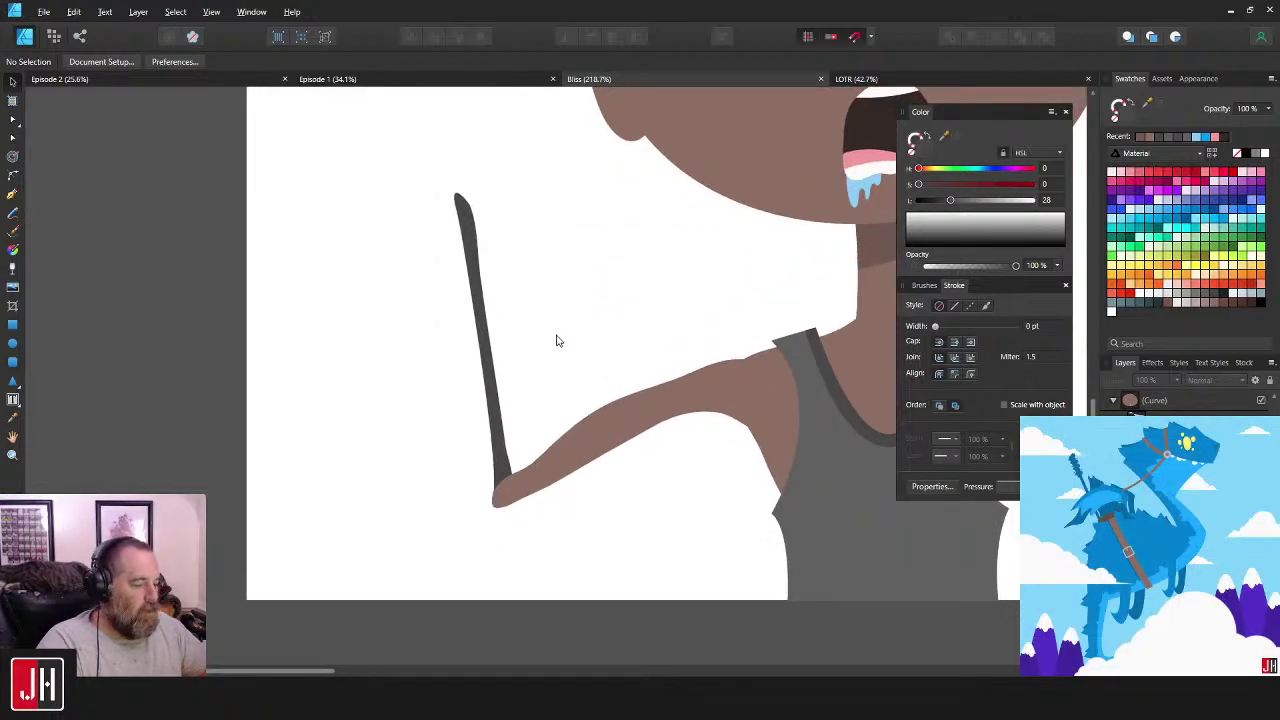
{"action": "key", "text": "n"}
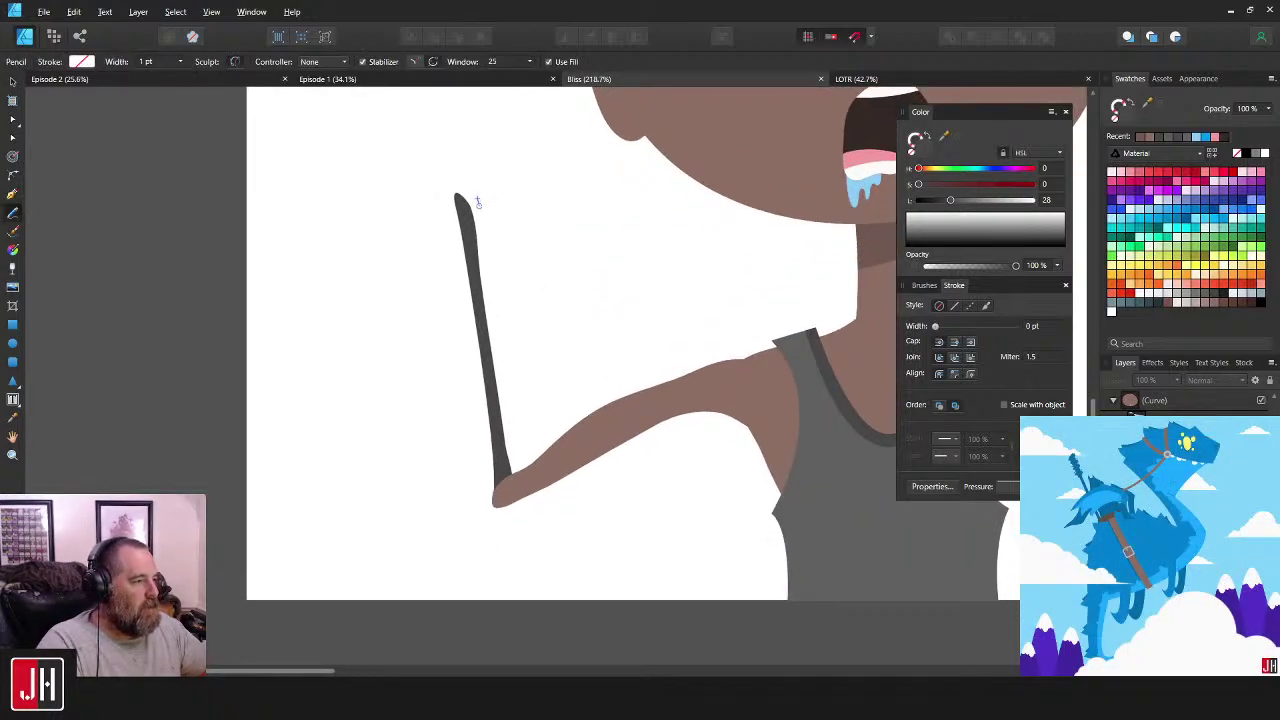
{"action": "mouse_move", "coordinate": [495, 323]}
{"action": "left_mouse_down"}
{"action": "mouse_move", "coordinate": [520, 482]}
{"action": "mouse_move", "coordinate": [478, 195]}
{"action": "left_mouse_up"}
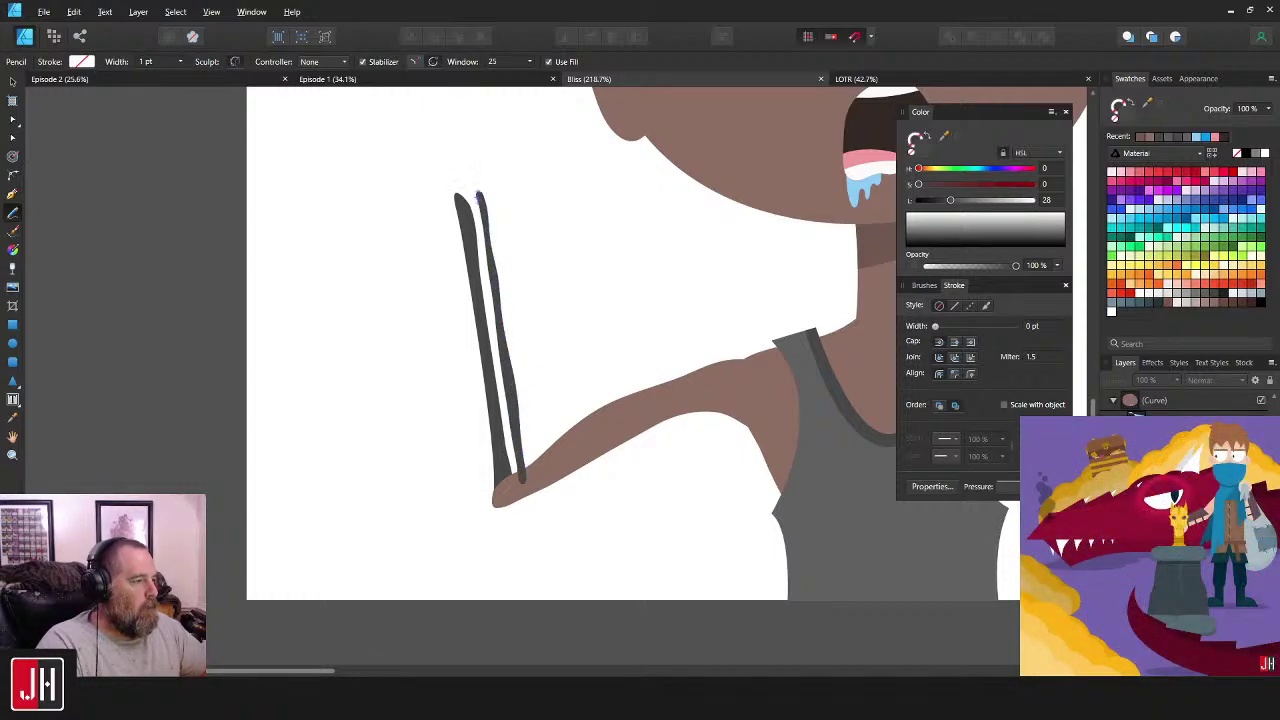
{"action": "key", "text": "v"}
{"action": "scroll", "coordinate": [523, 371], "scroll_direction": "up", "scroll_amount": 1}
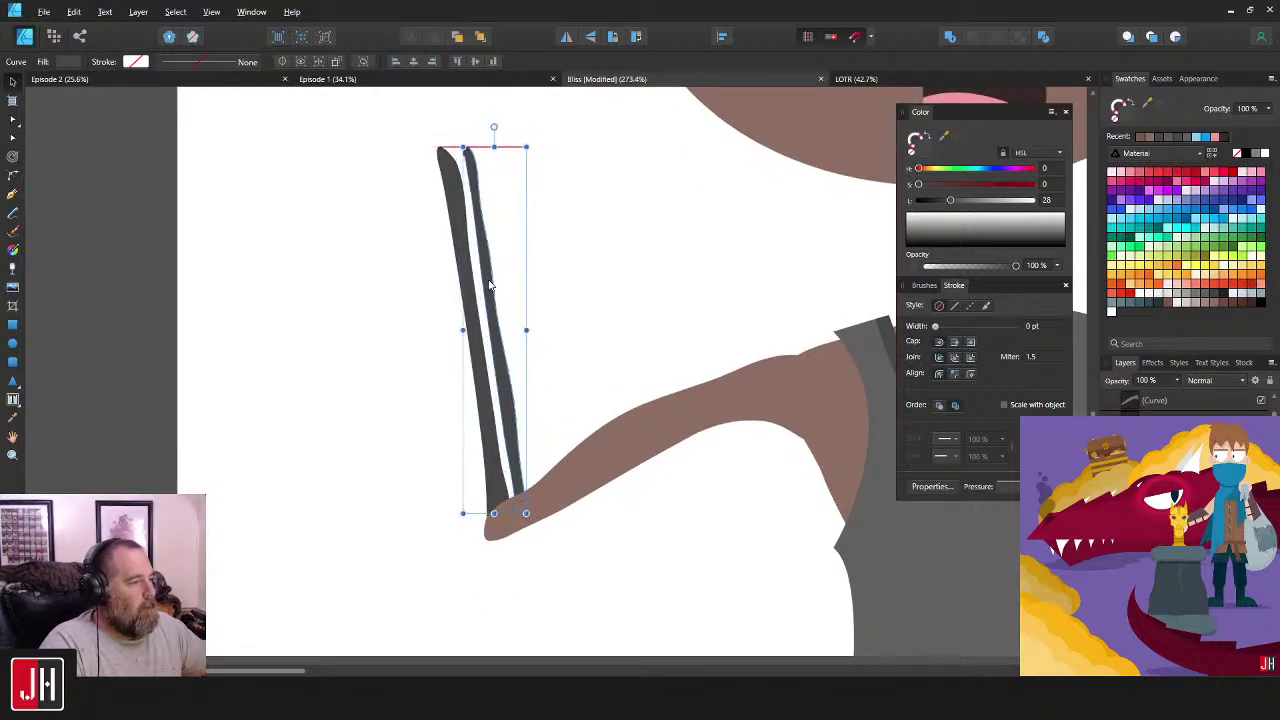
{"action": "left_click", "coordinate": [545, 308]}
{"action": "scroll", "coordinate": [545, 308], "scroll_direction": "down", "scroll_amount": 10}
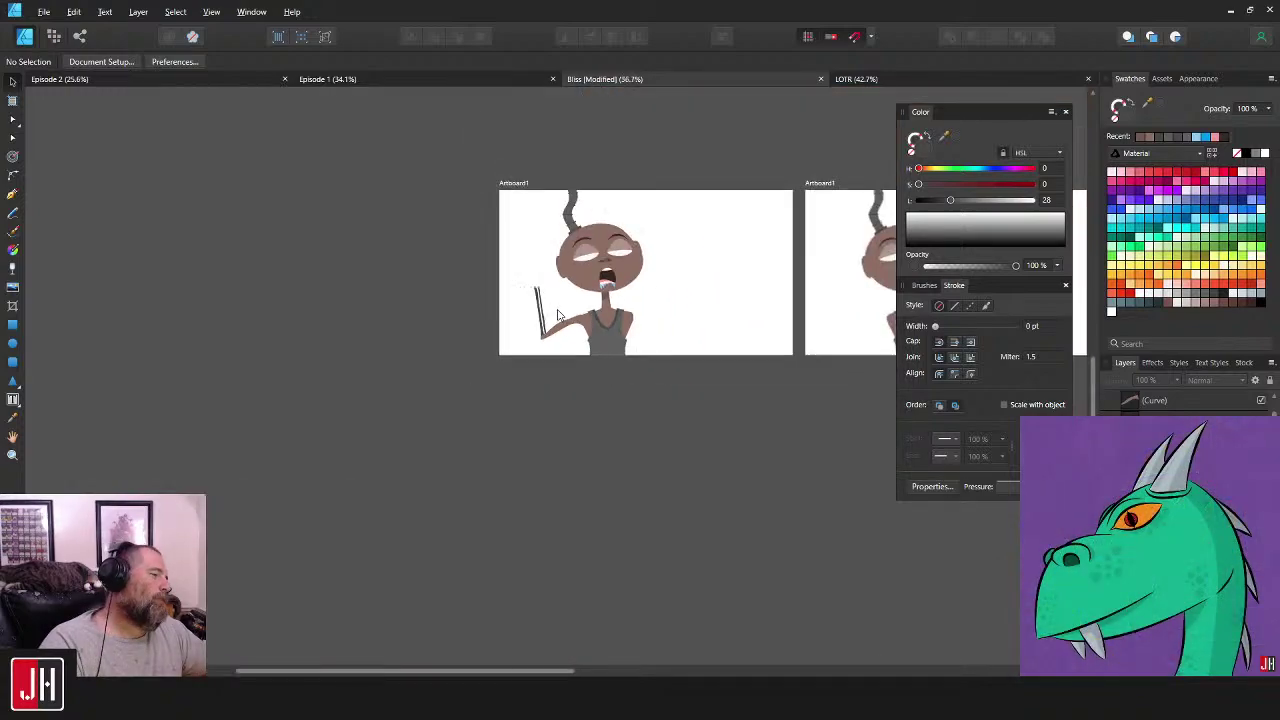
- Try to draw a rounded dark grey joint freehand with the Pencil tool over the arm's tip and the strips' lower ends
{"action": "scroll", "coordinate": [700, 328], "scroll_direction": "up", "scroll_amount": 9}
{"action": "scroll", "coordinate": [600, 355], "scroll_direction": "up", "scroll_amount": 3}
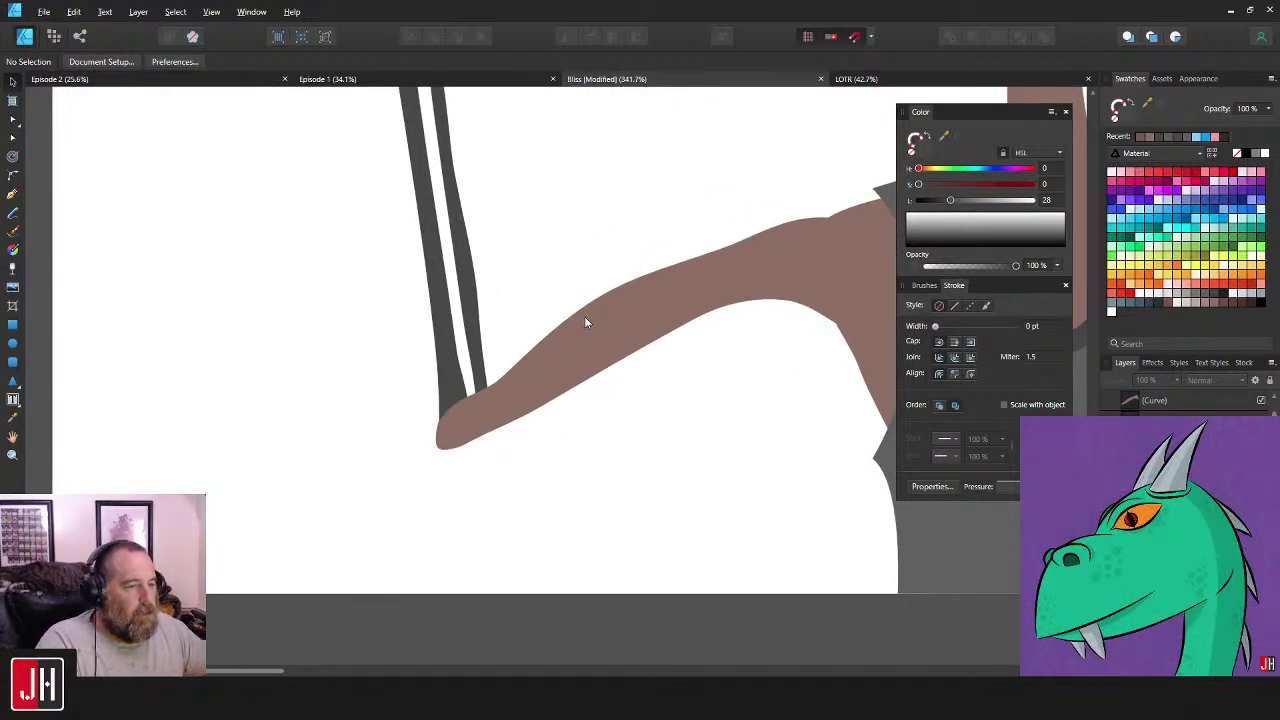
{"action": "scroll", "coordinate": [566, 326], "scroll_direction": "right", "scroll_amount": 1}
{"action": "key", "text": "n"}
{"action": "scroll", "coordinate": [556, 310], "scroll_direction": "right", "scroll_amount": 1}
{"action": "scroll", "coordinate": [556, 310], "scroll_direction": "down", "scroll_amount": 1}
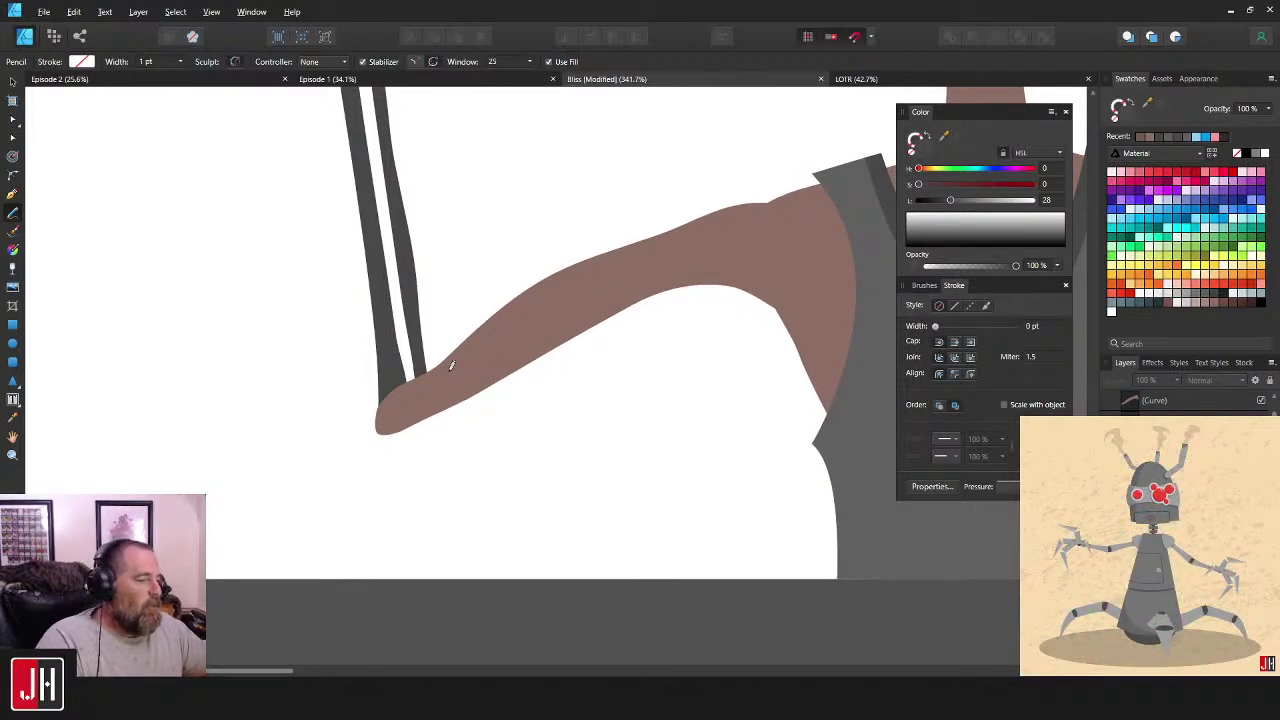
{"action": "scroll", "coordinate": [465, 353], "scroll_direction": "up", "scroll_amount": 2}
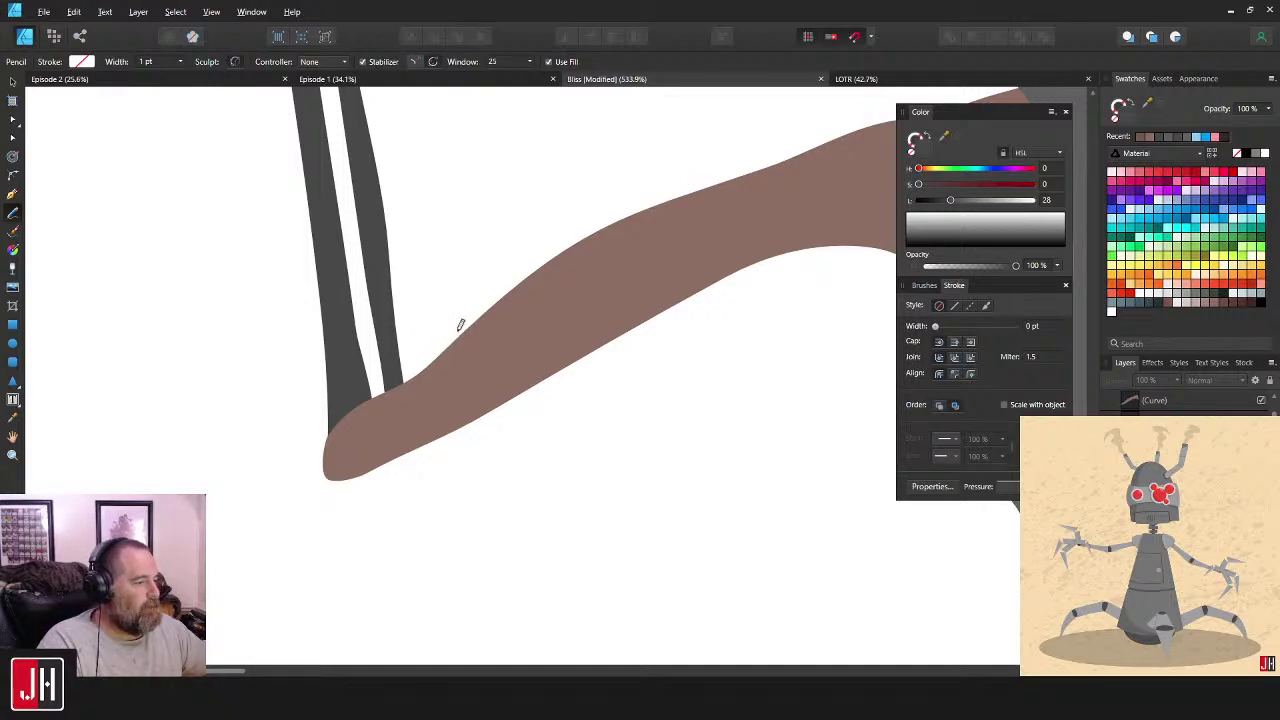
{"action": "scroll", "coordinate": [477, 379], "scroll_direction": "up", "scroll_amount": 2}
{"action": "scroll", "coordinate": [517, 400], "scroll_direction": "down", "scroll_amount": 4}
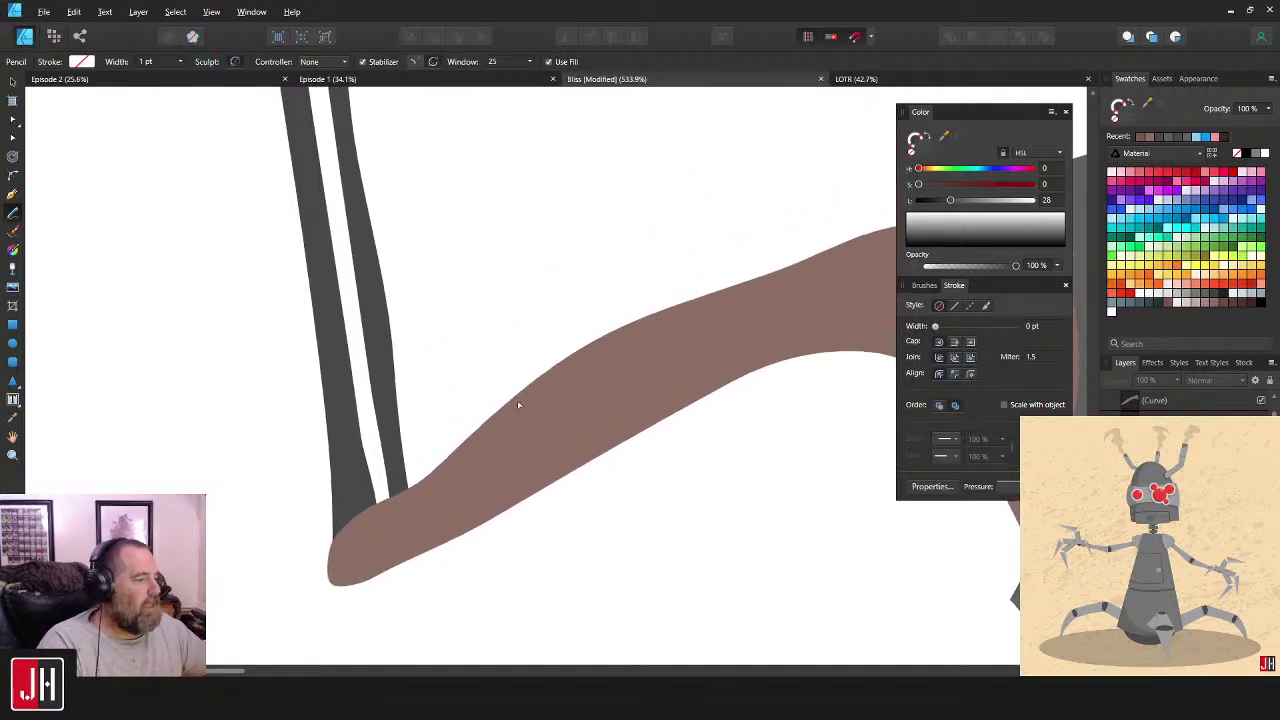
{"action": "scroll", "coordinate": [424, 410], "scroll_direction": "up", "scroll_amount": 6}
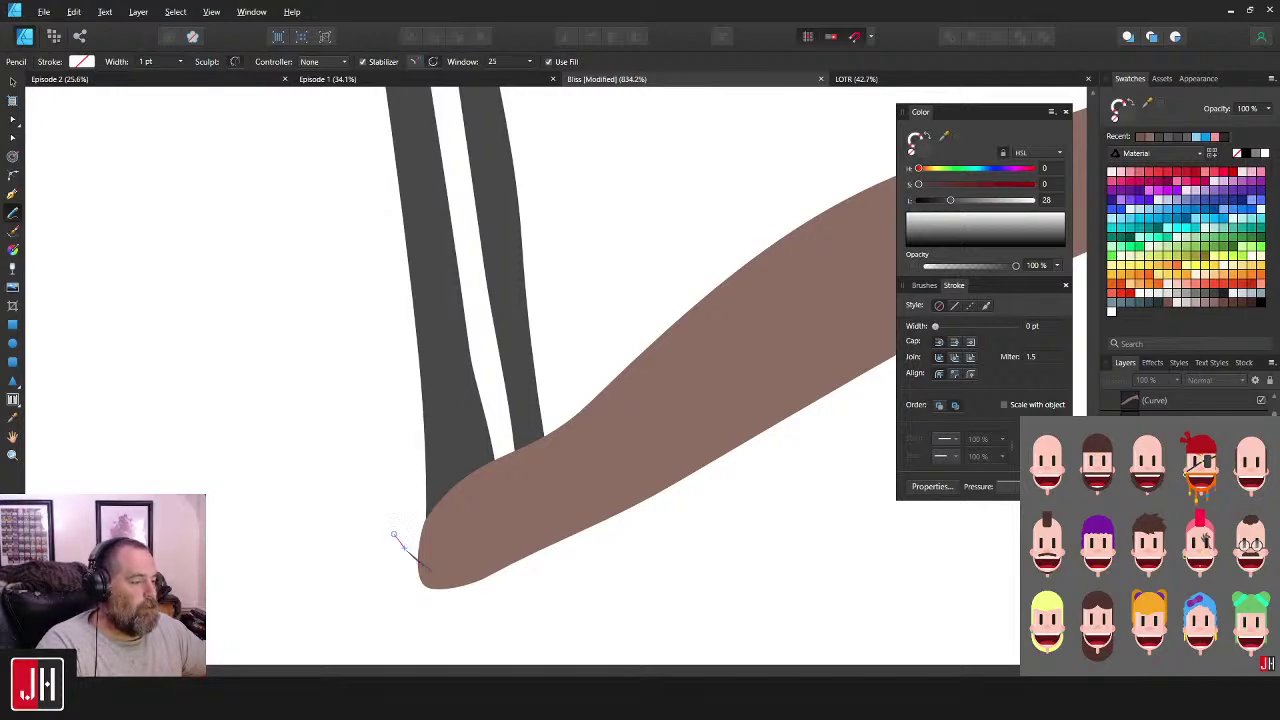
{"action": "mouse_move", "coordinate": [394, 534]}
{"action": "left_mouse_down"}
{"action": "mouse_move", "coordinate": [428, 412]}
{"action": "mouse_move", "coordinate": [514, 384]}
{"action": "left_mouse_up"}
{"action": "key", "text": "ctrl+z"}
{"action": "mouse_move", "coordinate": [440, 565]}
{"action": "left_mouse_down"}
{"action": "mouse_move", "coordinate": [400, 532]}
{"action": "mouse_move", "coordinate": [371, 447]}
{"action": "mouse_move", "coordinate": [419, 394]}
{"action": "mouse_move", "coordinate": [590, 376]}
{"action": "left_mouse_up"}
{"action": "key", "text": "ctrl+z"}
{"action": "mouse_move", "coordinate": [399, 527]}
{"action": "left_mouse_down"}
{"action": "mouse_move", "coordinate": [402, 427]}
{"action": "mouse_move", "coordinate": [517, 365]}
{"action": "mouse_move", "coordinate": [582, 401]}
{"action": "mouse_move", "coordinate": [572, 443]}
{"action": "mouse_move", "coordinate": [583, 498]}
{"action": "left_mouse_up"}
{"action": "key", "text": "v"}
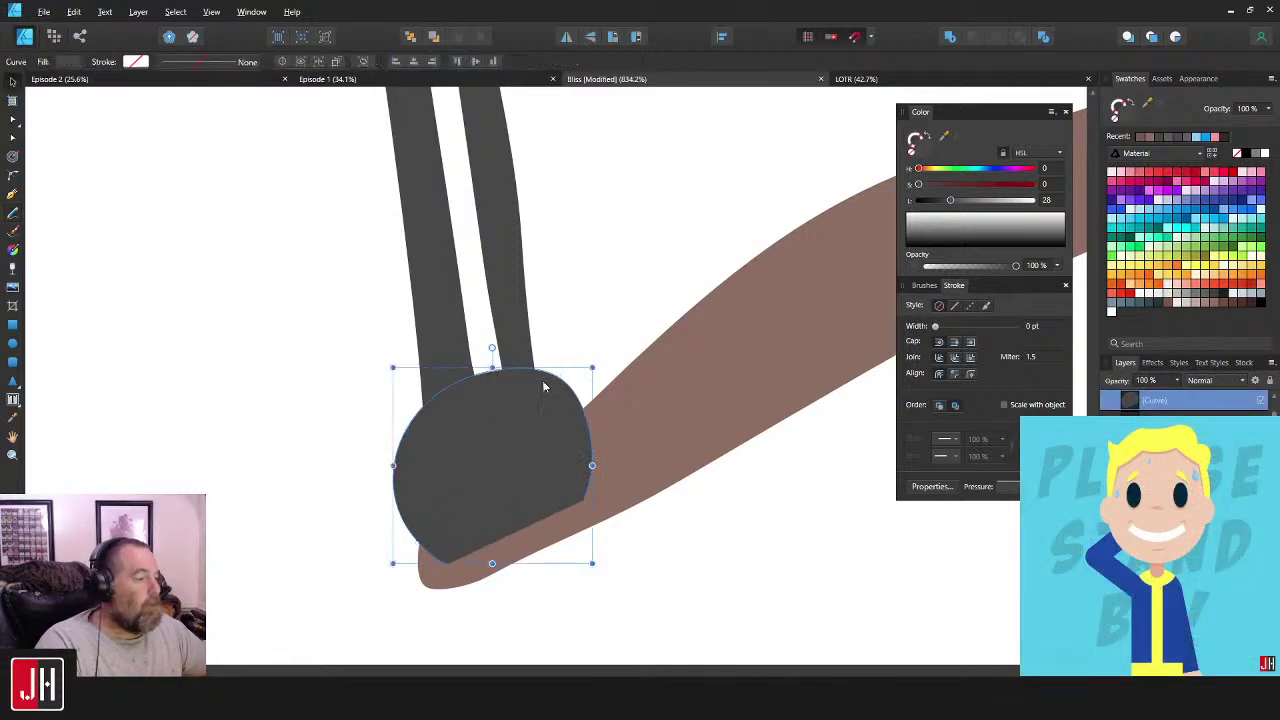
- Select the rounded joint with both upright strips and send them behind the arm
{"action": "left_click", "coordinate": [521, 340], "text": "shift"}
{"action": "left_click", "coordinate": [459, 336], "text": "shift"}
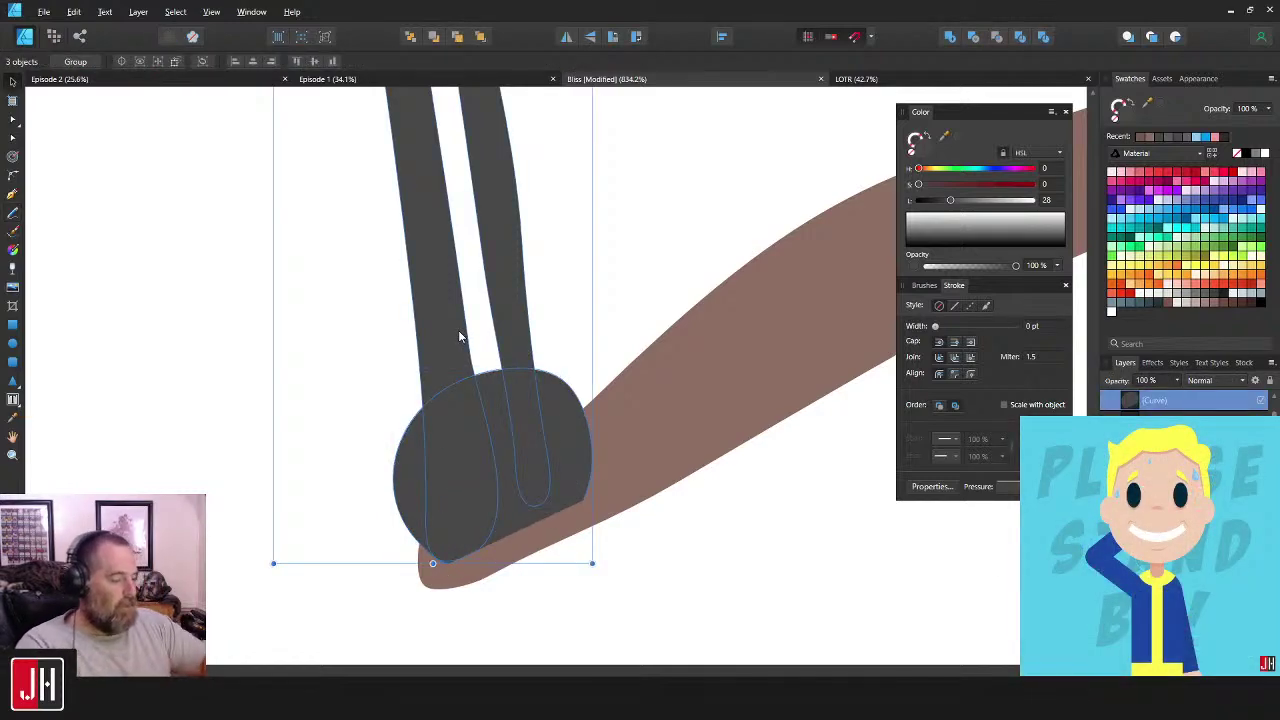
{"action": "key", "text": "ctrl+["}
{"action": "left_click", "coordinate": [553, 290]}
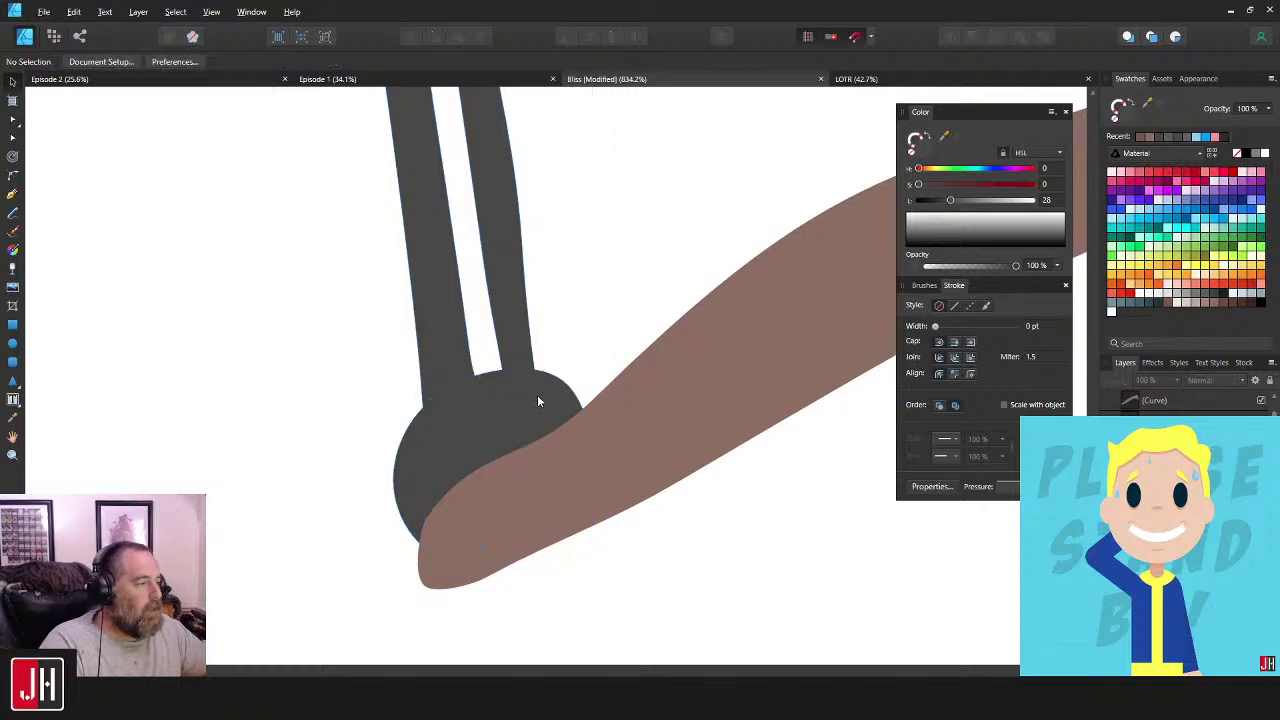
{"action": "left_click_drag", "start_coordinate": [537, 395], "coordinate": [535, 396]}
{"action": "left_click", "coordinate": [572, 368]}
- Delete the rounded dark grey joint at the arm's tip
{"action": "scroll", "coordinate": [574, 396], "scroll_direction": "down", "scroll_amount": 1}
{"action": "scroll", "coordinate": [573, 395], "scroll_direction": "down", "scroll_amount": 6}
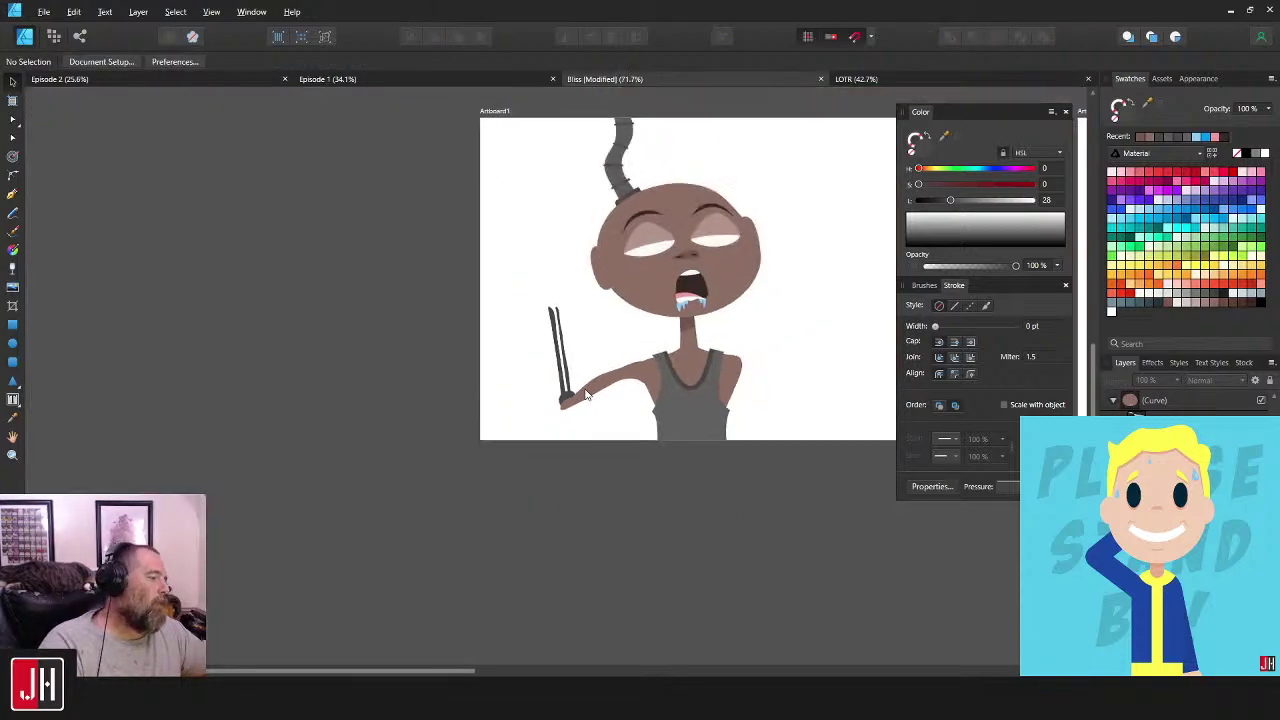
{"action": "scroll", "coordinate": [590, 400], "scroll_direction": "up", "scroll_amount": 5}
{"action": "left_click", "coordinate": [650, 398]}
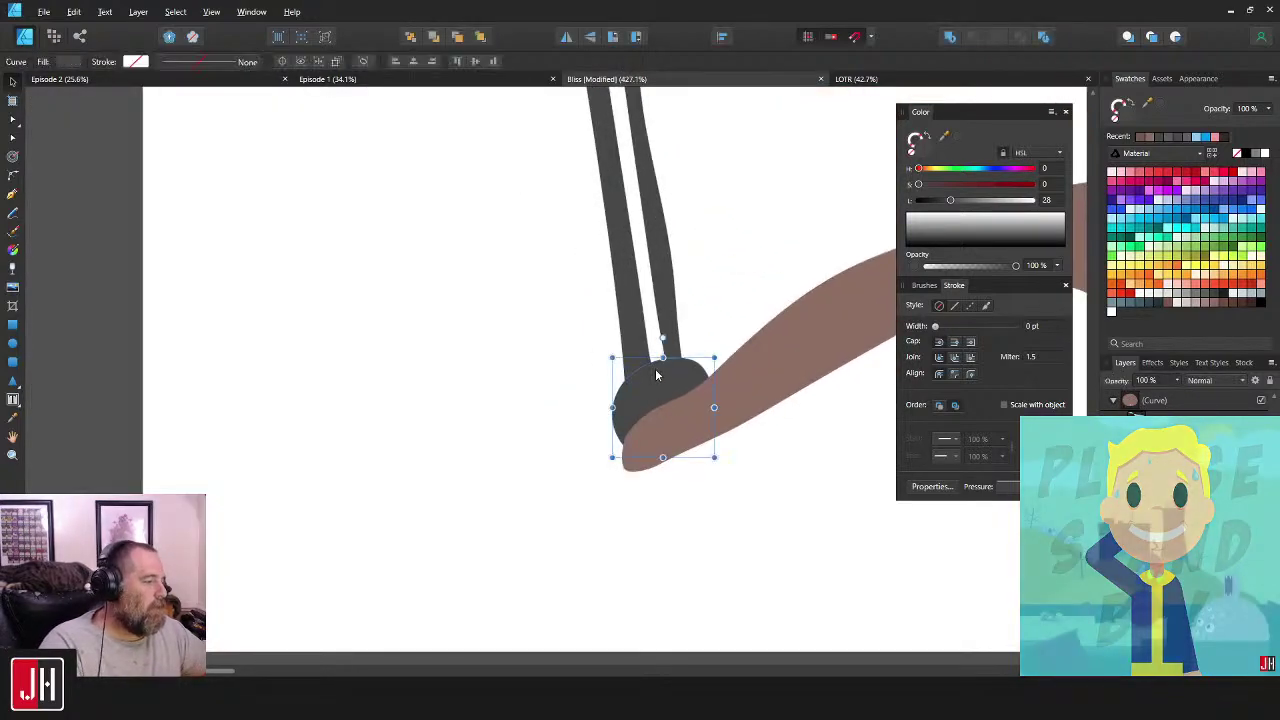
{"action": "key", "text": "Delete"}
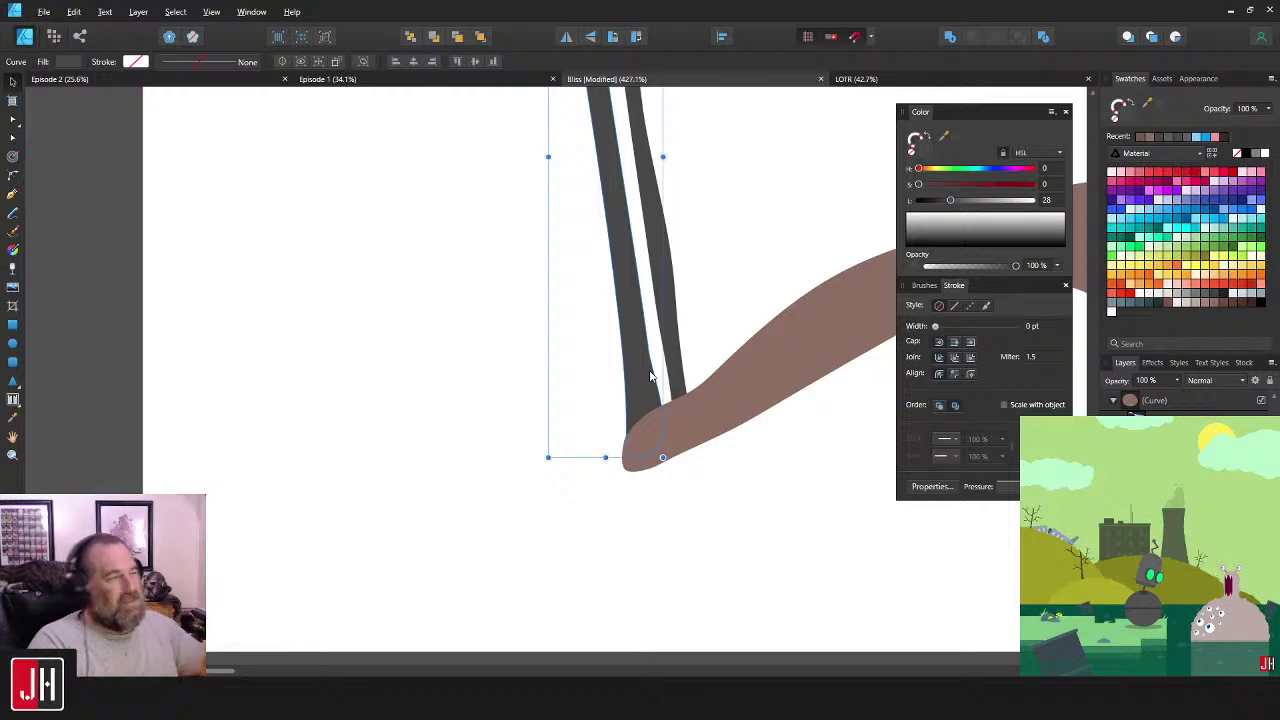
{"action": "left_click", "coordinate": [797, 252]}
- Draw a short dark grey crossbar freehand across both upright strips, a little above the arm's tip
{"action": "left_click_drag", "start_coordinate": [736, 287], "coordinate": [583, 346]}
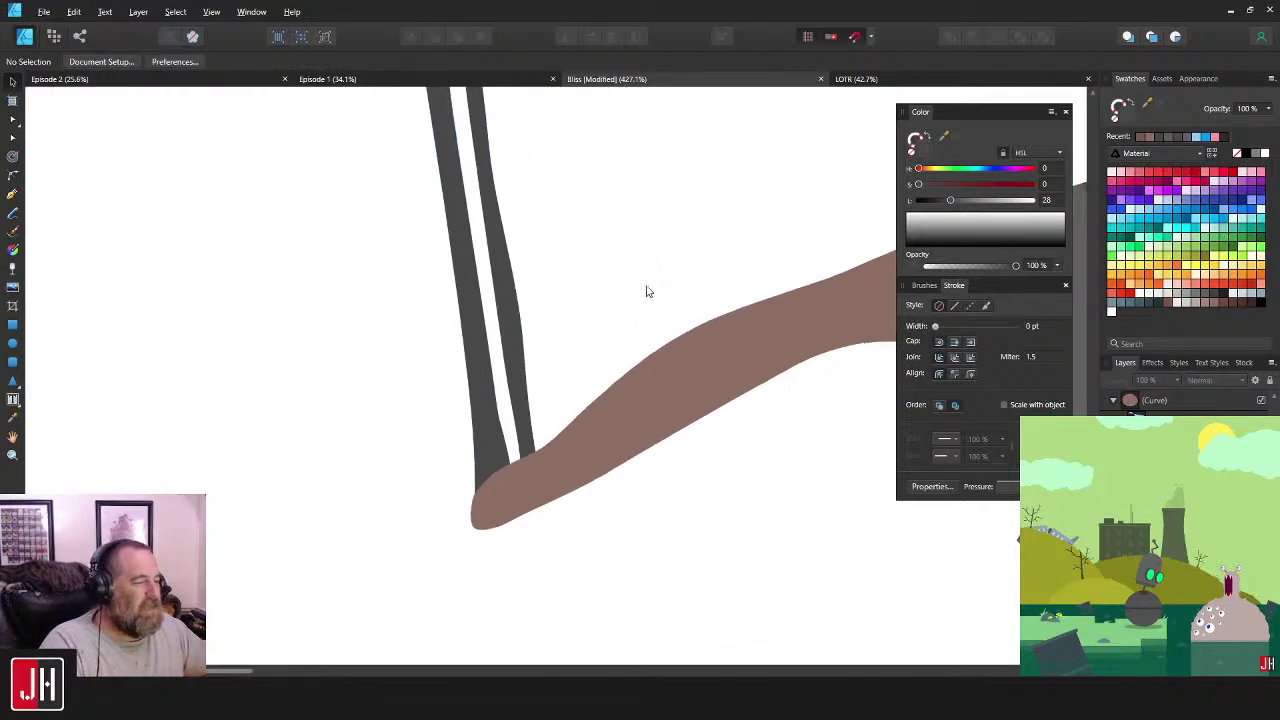
{"action": "left_click_drag", "start_coordinate": [648, 291], "coordinate": [679, 418]}
{"action": "left_click_drag", "start_coordinate": [532, 361], "coordinate": [618, 445]}
{"action": "key", "text": "n"}
{"action": "scroll", "coordinate": [611, 558], "scroll_direction": "up", "scroll_amount": 3}
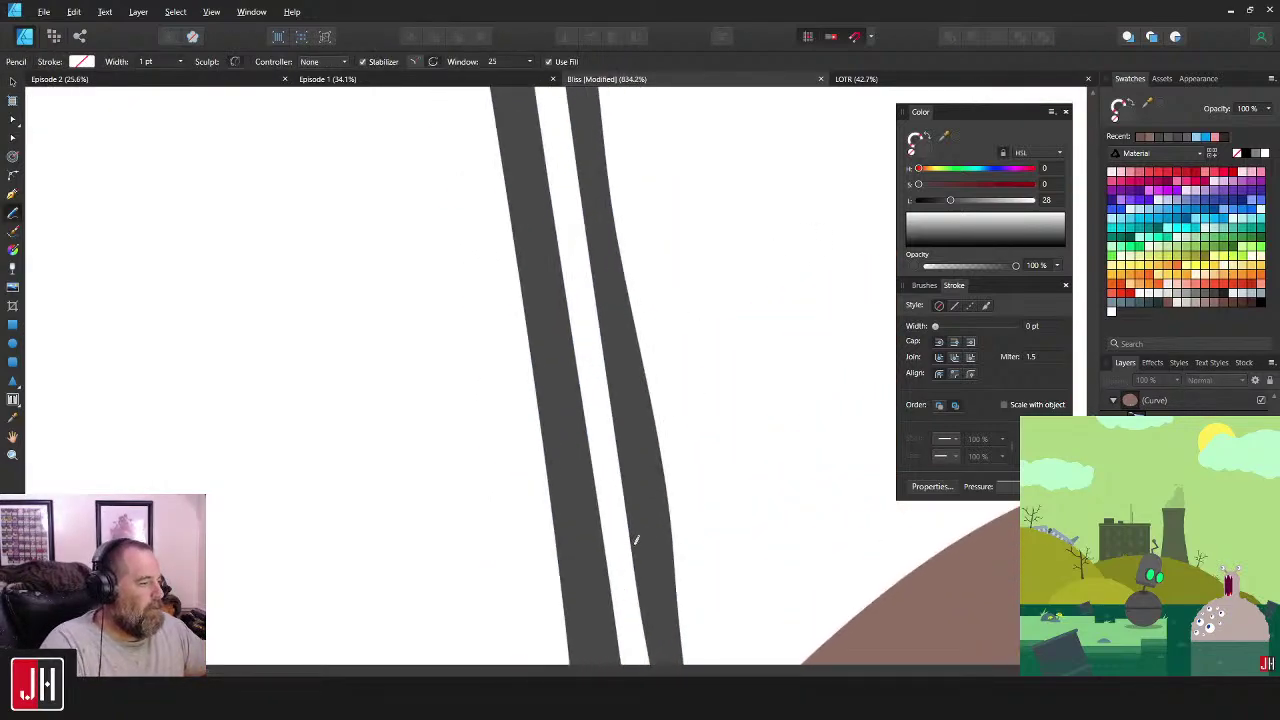
{"action": "mouse_move", "coordinate": [631, 542]}
{"action": "left_mouse_down"}
{"action": "mouse_move", "coordinate": [607, 464]}
{"action": "mouse_move", "coordinate": [628, 424]}
{"action": "left_mouse_up"}
{"action": "scroll", "coordinate": [562, 505], "scroll_direction": "down", "scroll_amount": 3}
{"action": "key", "text": "ctrl+z"}
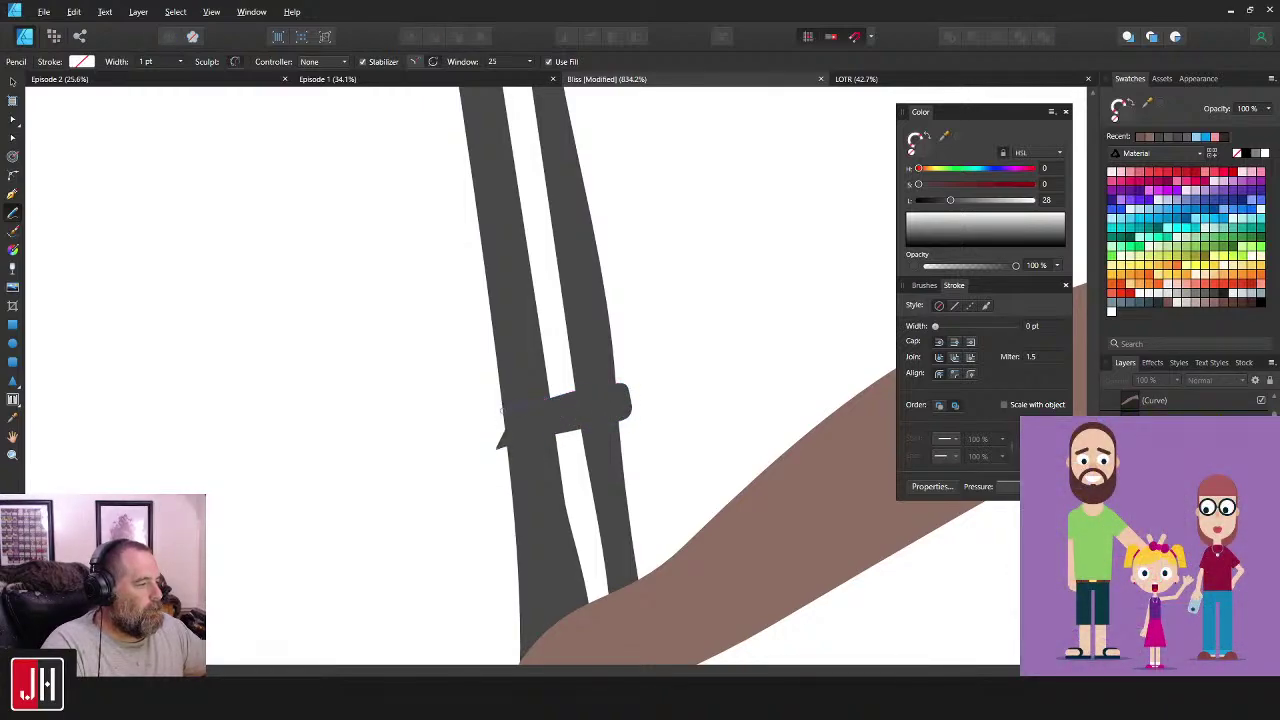
{"action": "left_click_drag", "start_coordinate": [491, 447], "coordinate": [491, 449]}
- Draw a second dark grey crossbar freehand across both strips, higher up than the first one
{"action": "scroll", "coordinate": [594, 380], "scroll_direction": "up", "scroll_amount": 3}
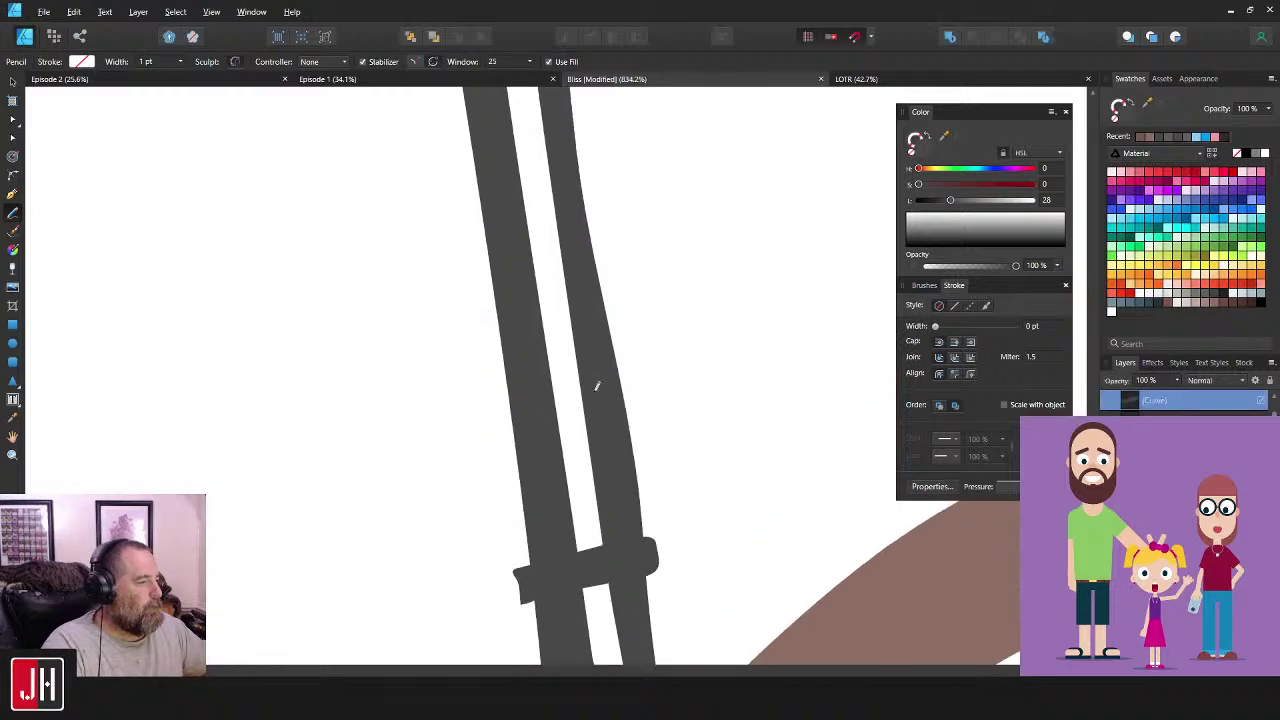
{"action": "scroll", "coordinate": [488, 279], "scroll_direction": "up", "scroll_amount": 2}
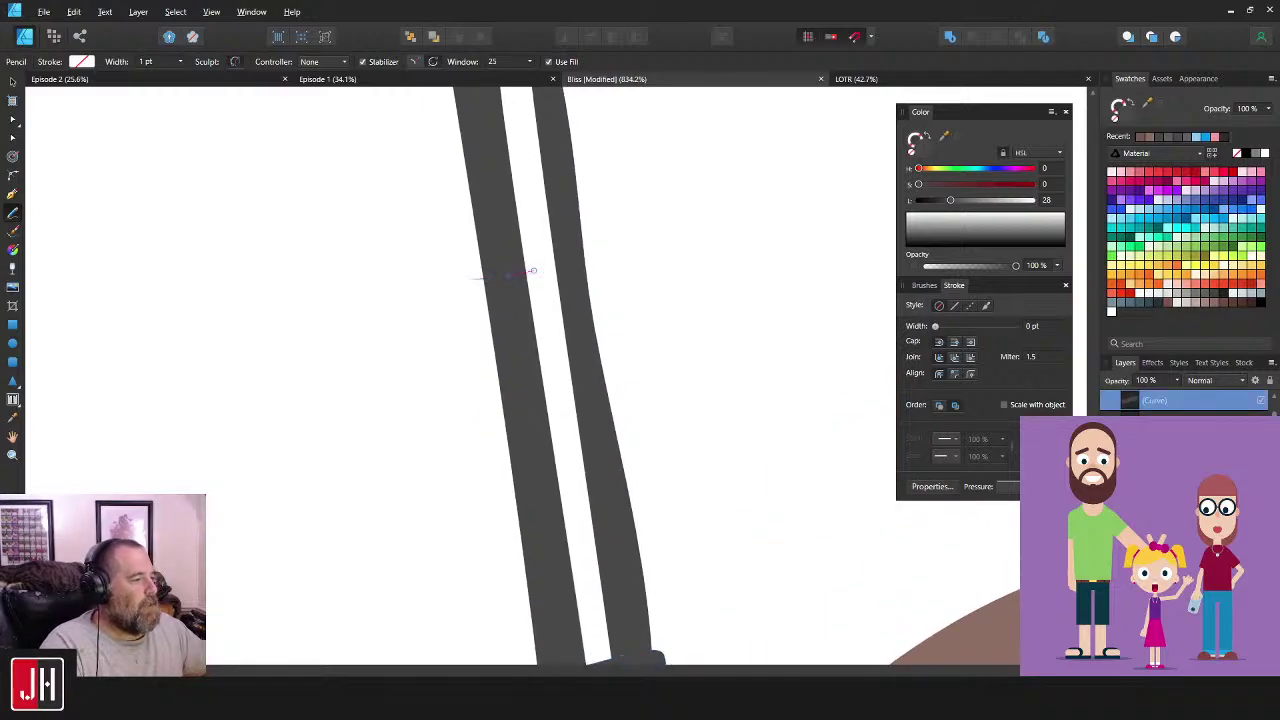
{"action": "mouse_move", "coordinate": [598, 243]}
{"action": "left_mouse_down"}
{"action": "mouse_move", "coordinate": [522, 246]}
{"action": "mouse_move", "coordinate": [467, 270]}
{"action": "left_mouse_up"}
{"action": "scroll", "coordinate": [547, 321], "scroll_direction": "down", "scroll_amount": 8}
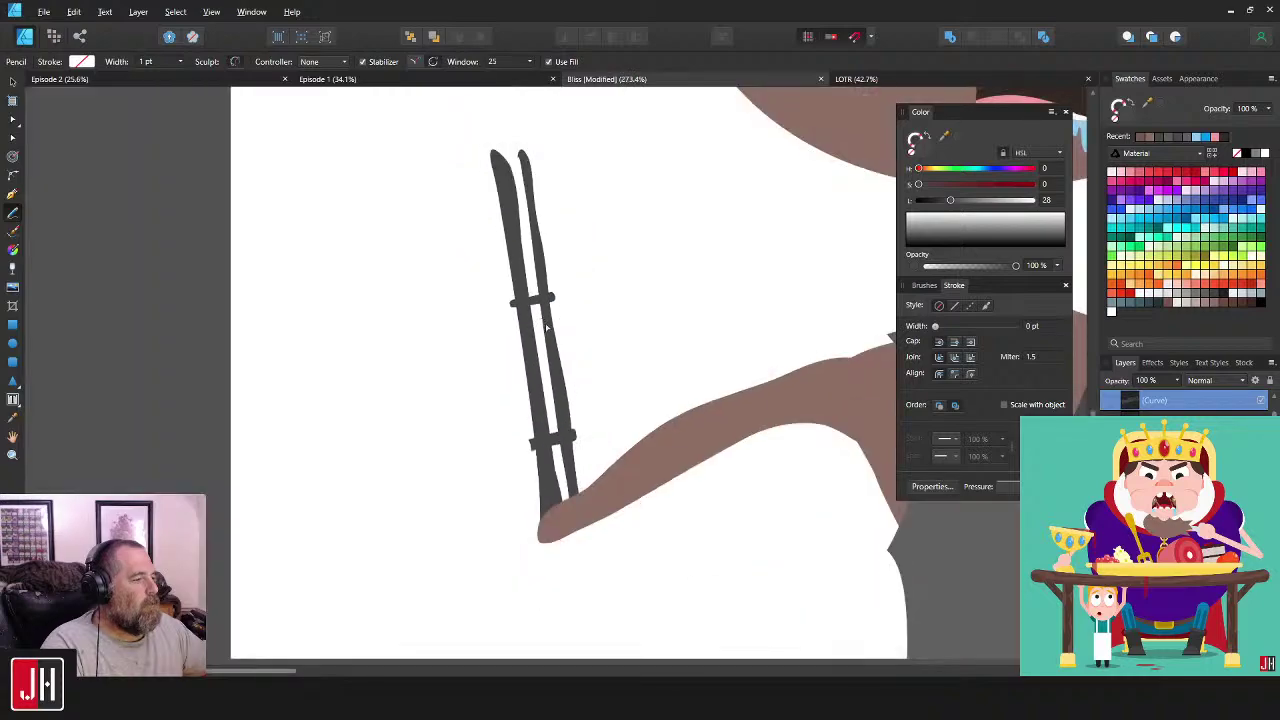
- Move the lower and the upper crossbar a little further up along the two upright strips
{"action": "key", "text": "v"}
{"action": "left_click", "coordinate": [591, 314]}
{"action": "scroll", "coordinate": [552, 336], "scroll_direction": "up", "scroll_amount": 1}
{"action": "scroll", "coordinate": [552, 336], "scroll_direction": "up", "scroll_amount": 4}
{"action": "left_click_drag", "start_coordinate": [553, 480], "coordinate": [545, 428]}
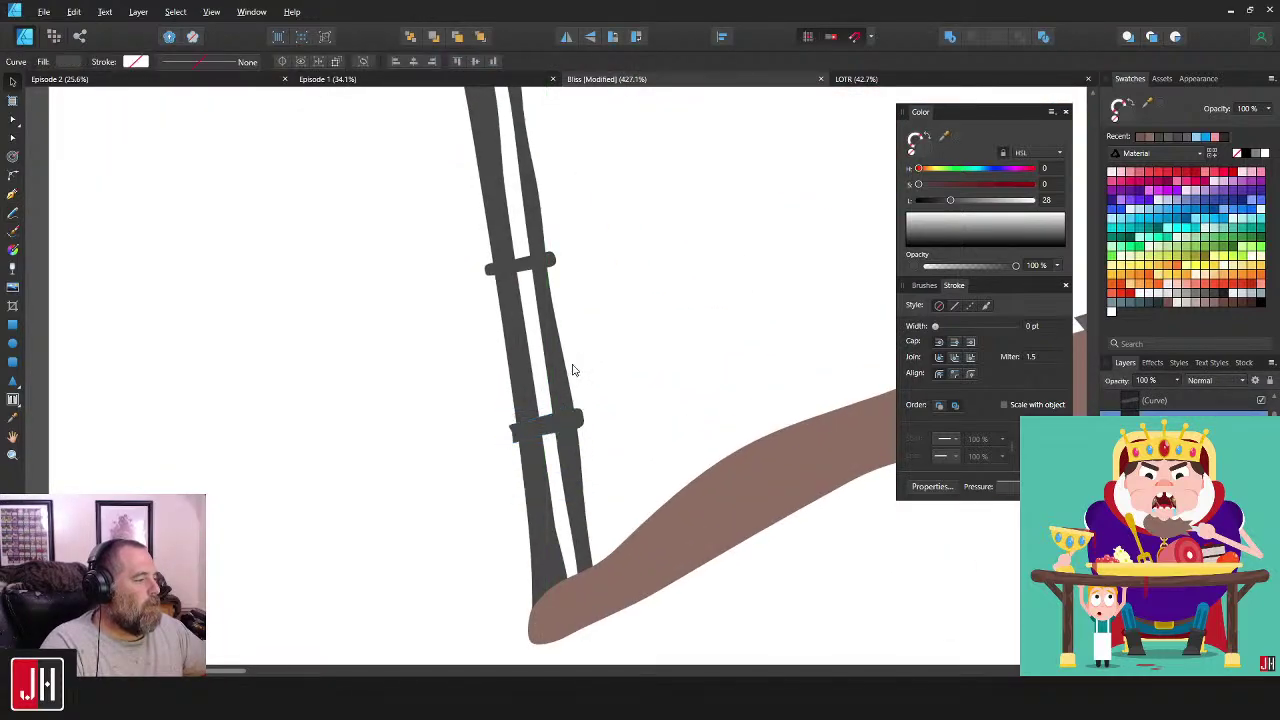
{"action": "left_click_drag", "start_coordinate": [571, 369], "coordinate": [591, 402]}
{"action": "left_click", "coordinate": [547, 298]}
{"action": "left_click_drag", "start_coordinate": [541, 298], "coordinate": [531, 236]}
{"action": "key", "text": "ctrl+d"}
- Examine the two-strip forearm up close and in proportion to the whole character
{"action": "scroll", "coordinate": [607, 261], "scroll_direction": "down", "scroll_amount": 8}
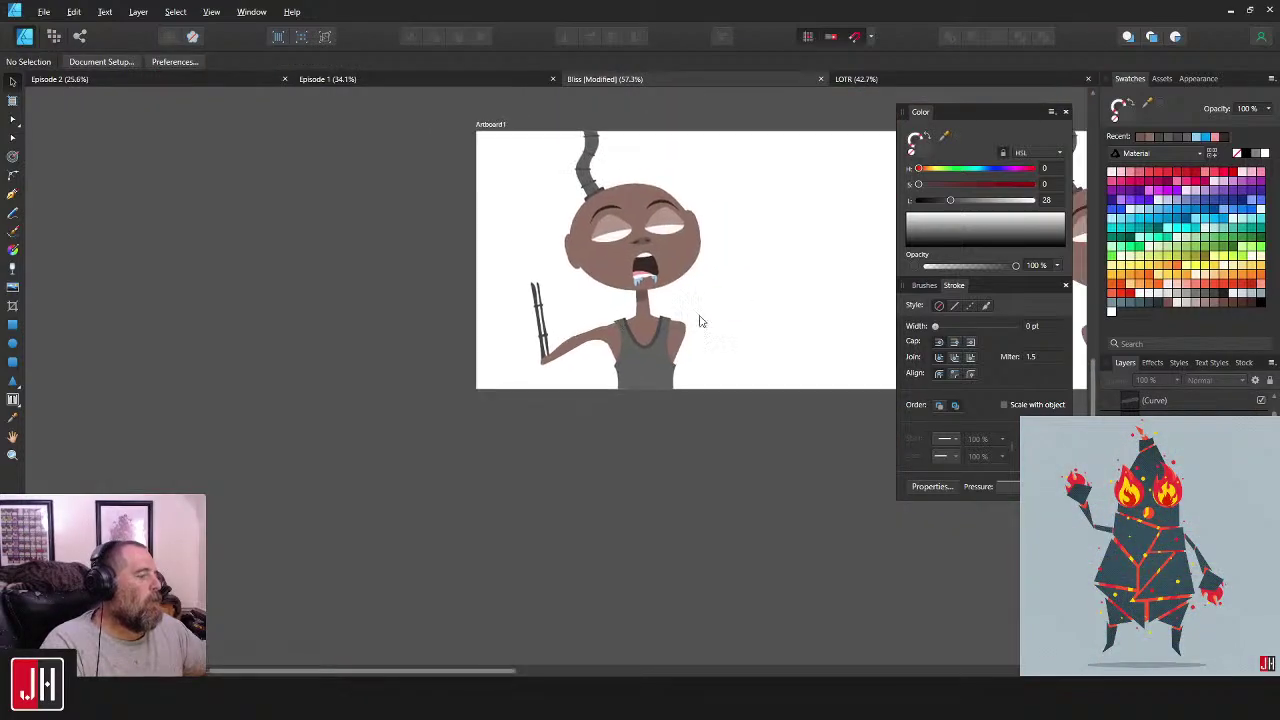
{"action": "scroll", "coordinate": [580, 305], "scroll_direction": "up", "scroll_amount": 6}
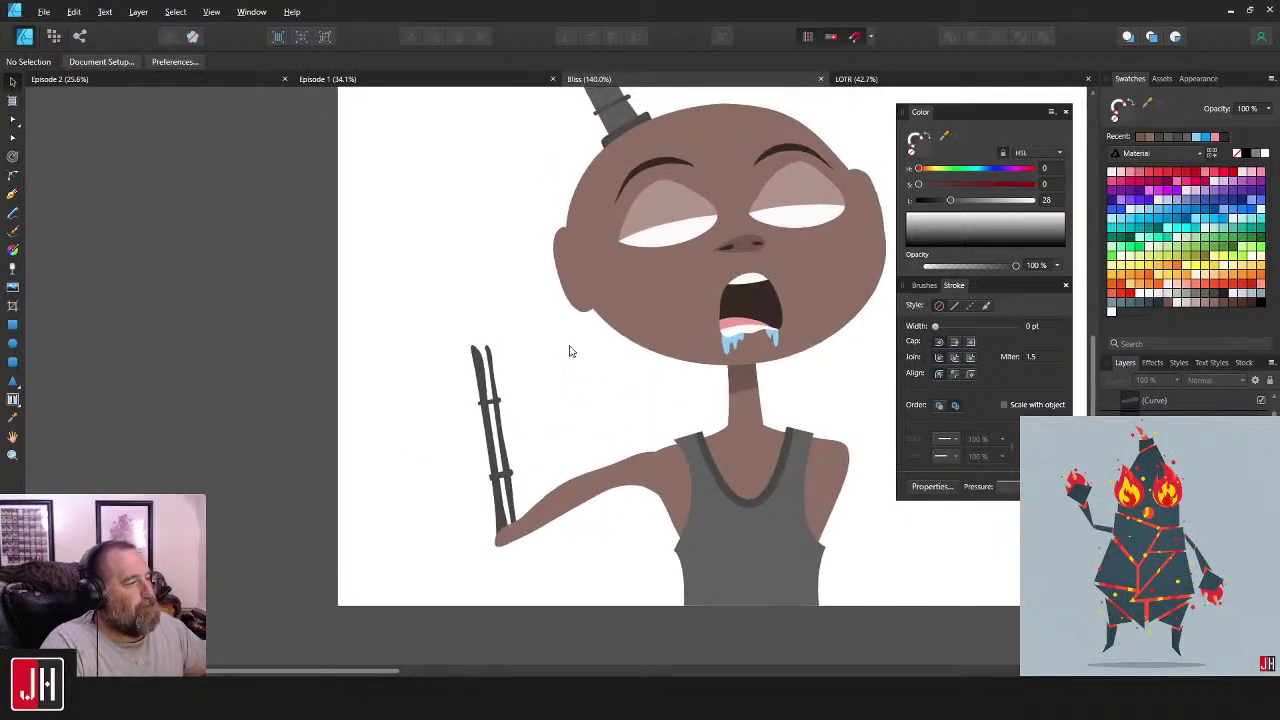
{"action": "left_click_drag", "start_coordinate": [516, 335], "coordinate": [526, 363]}
{"action": "left_click_drag", "start_coordinate": [577, 423], "coordinate": [534, 283]}
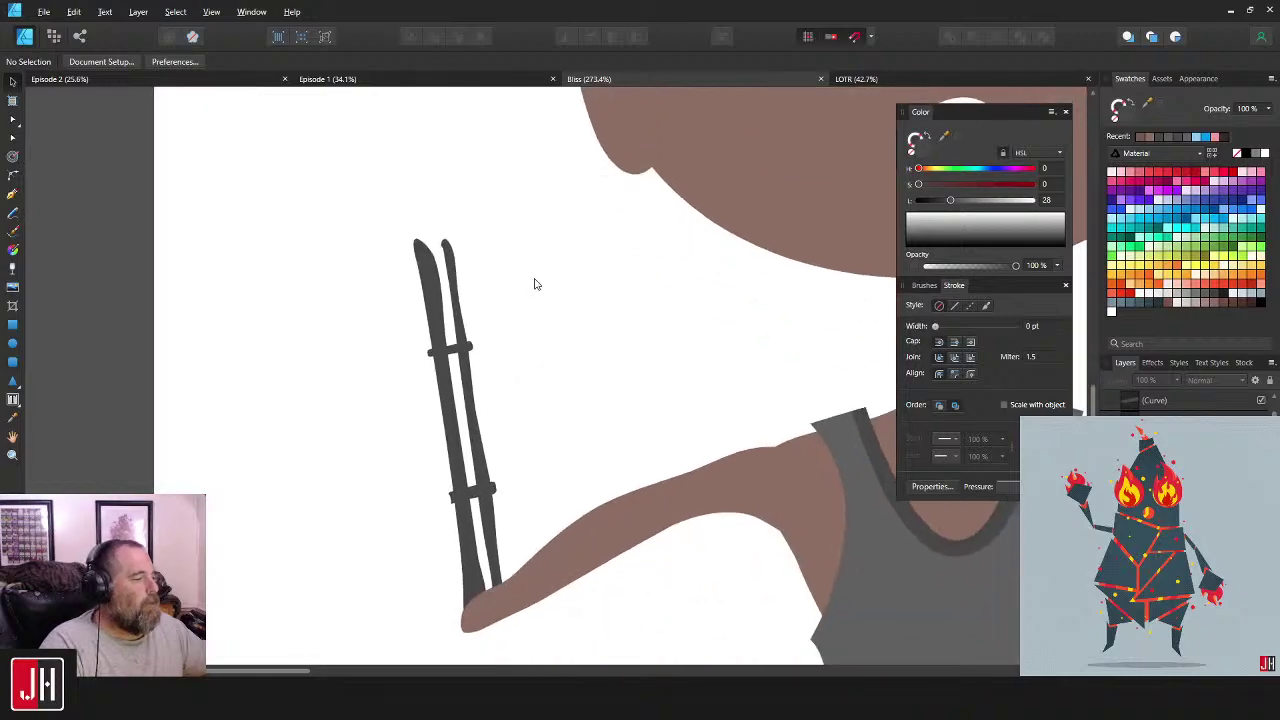
{"action": "left_click_drag", "start_coordinate": [588, 338], "coordinate": [533, 281]}
{"action": "scroll", "coordinate": [590, 367], "scroll_direction": "down", "scroll_amount": 2}
{"action": "scroll", "coordinate": [618, 390], "scroll_direction": "down", "scroll_amount": 8}
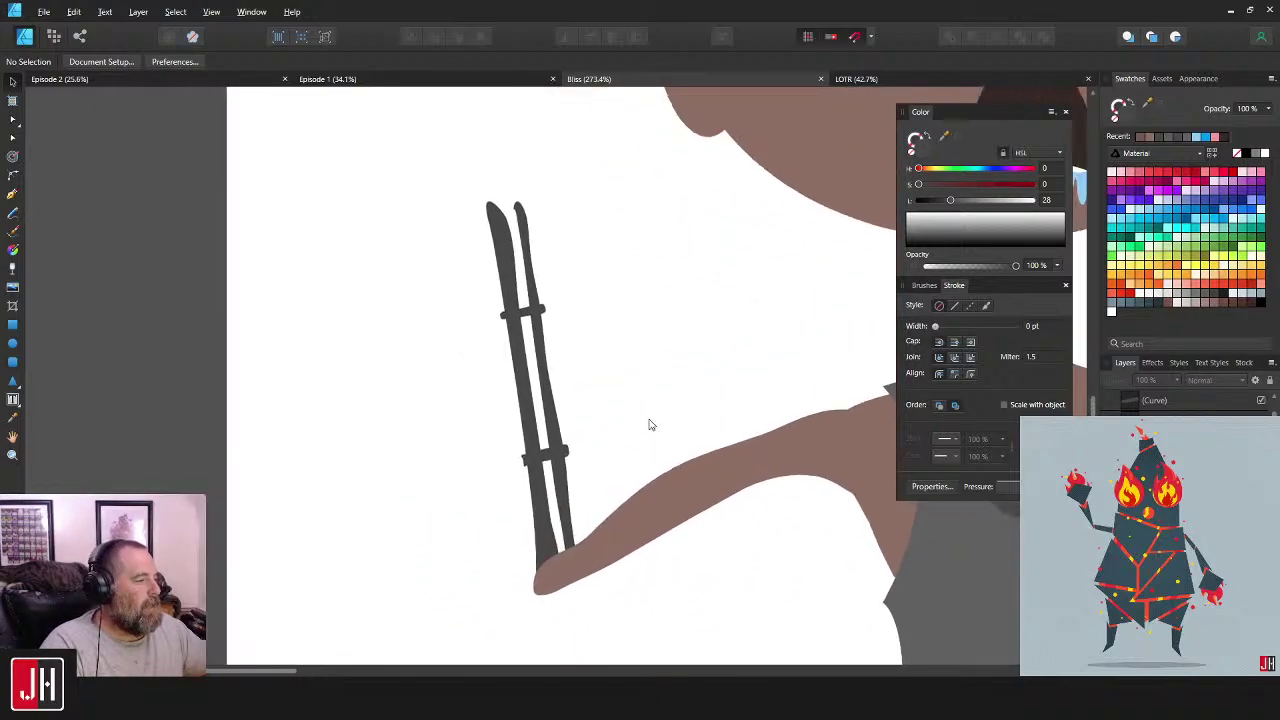
{"action": "scroll", "coordinate": [545, 398], "scroll_direction": "up", "scroll_amount": 4}
{"action": "scroll", "coordinate": [537, 400], "scroll_direction": "up", "scroll_amount": 3}
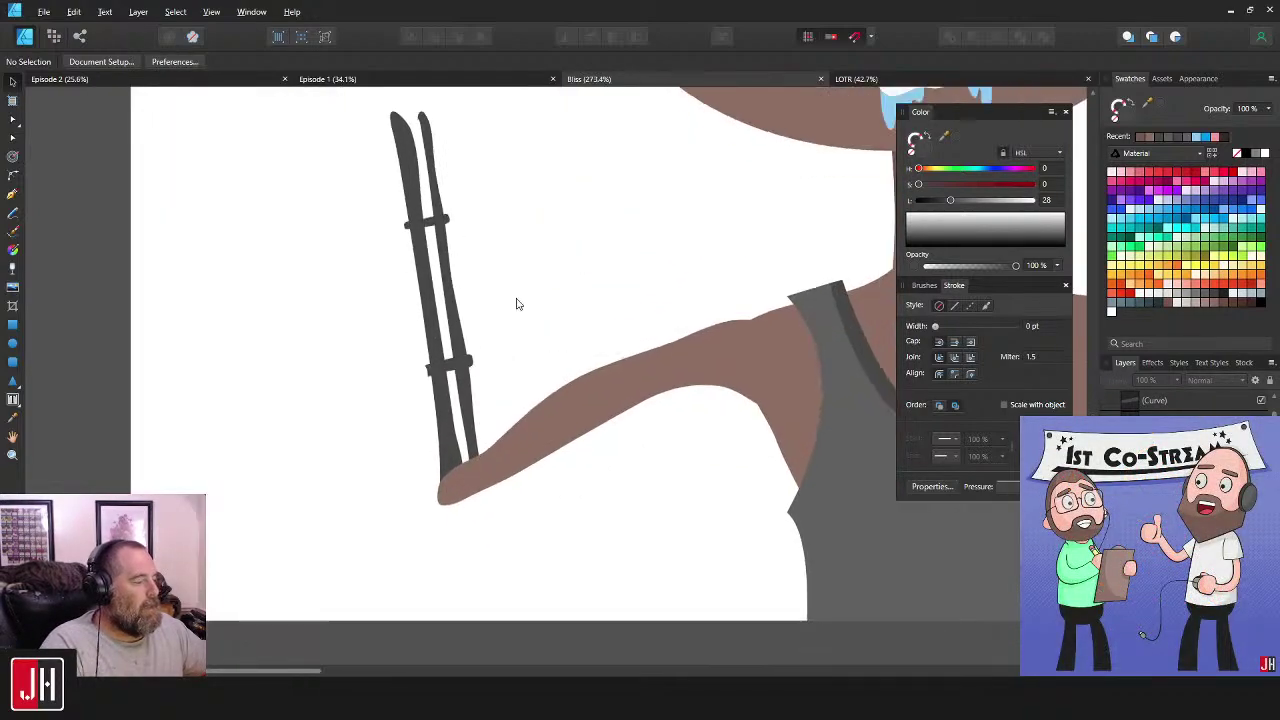
{"action": "scroll", "coordinate": [531, 346], "scroll_direction": "down", "scroll_amount": 6}
{"action": "scroll", "coordinate": [547, 322], "scroll_direction": "up", "scroll_amount": 6}
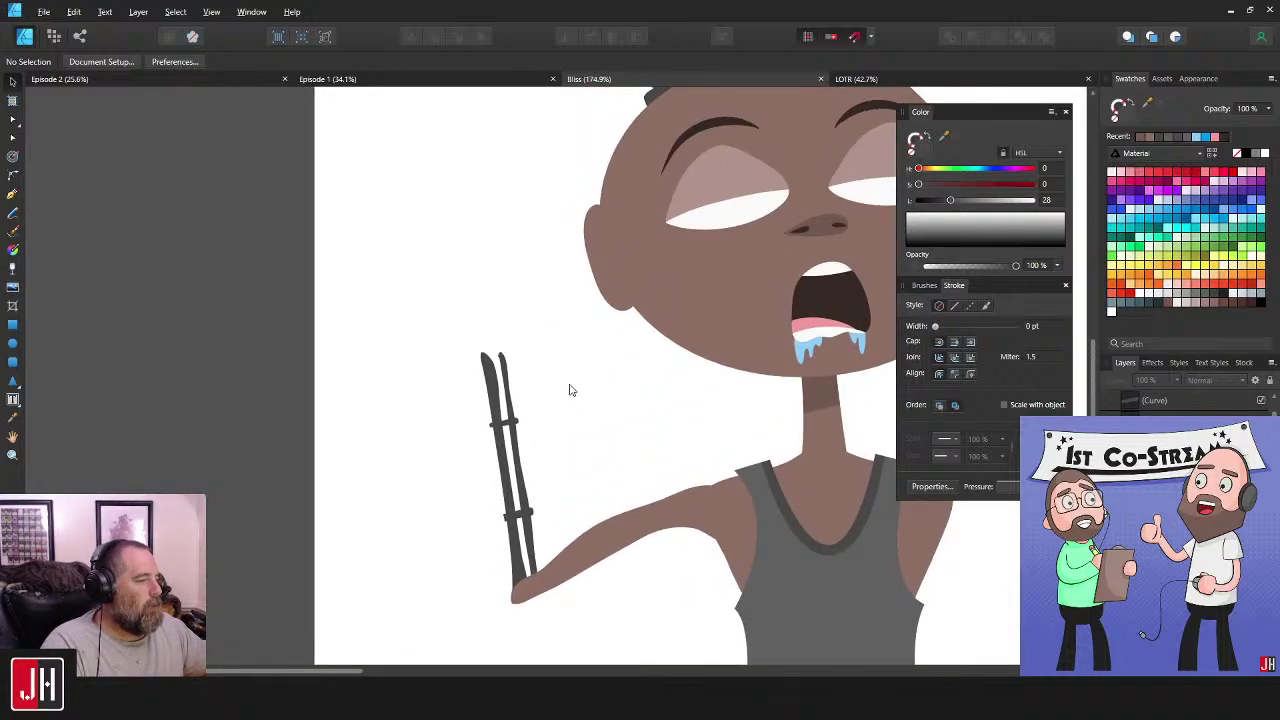
{"action": "scroll", "coordinate": [480, 368], "scroll_direction": "up", "scroll_amount": 2}
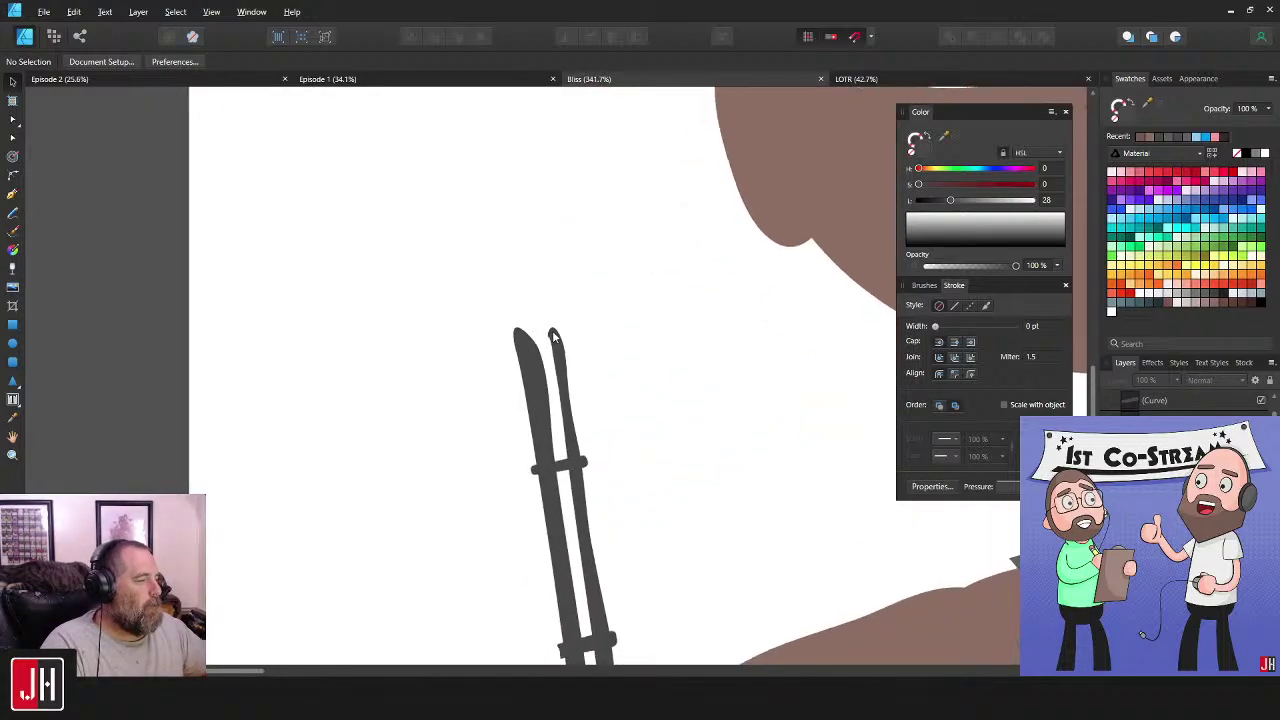
{"action": "scroll", "coordinate": [566, 351], "scroll_direction": "down", "scroll_amount": 2}
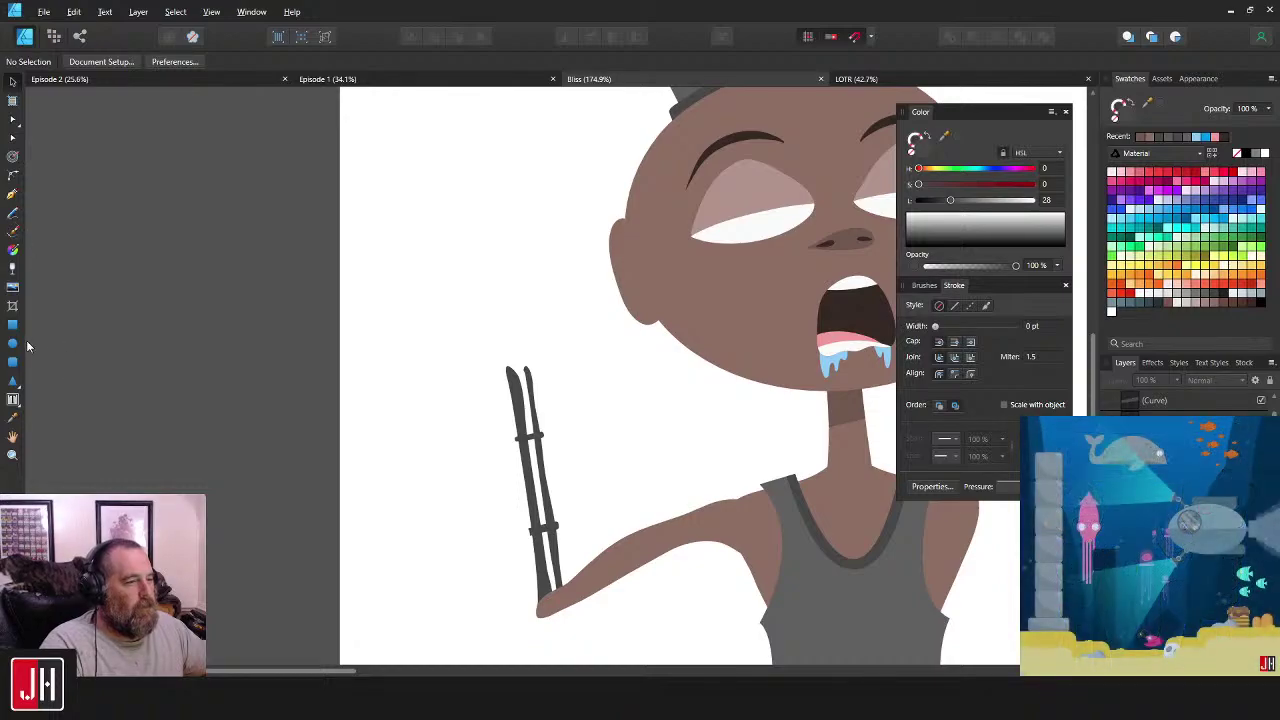
- Draw a dark grey palm shape freehand just above the two forearm strips, with a rounded base and a nearly straight upper edge
{"action": "left_click", "coordinate": [13, 213]}
{"action": "scroll", "coordinate": [463, 292], "scroll_direction": "up", "scroll_amount": 1}
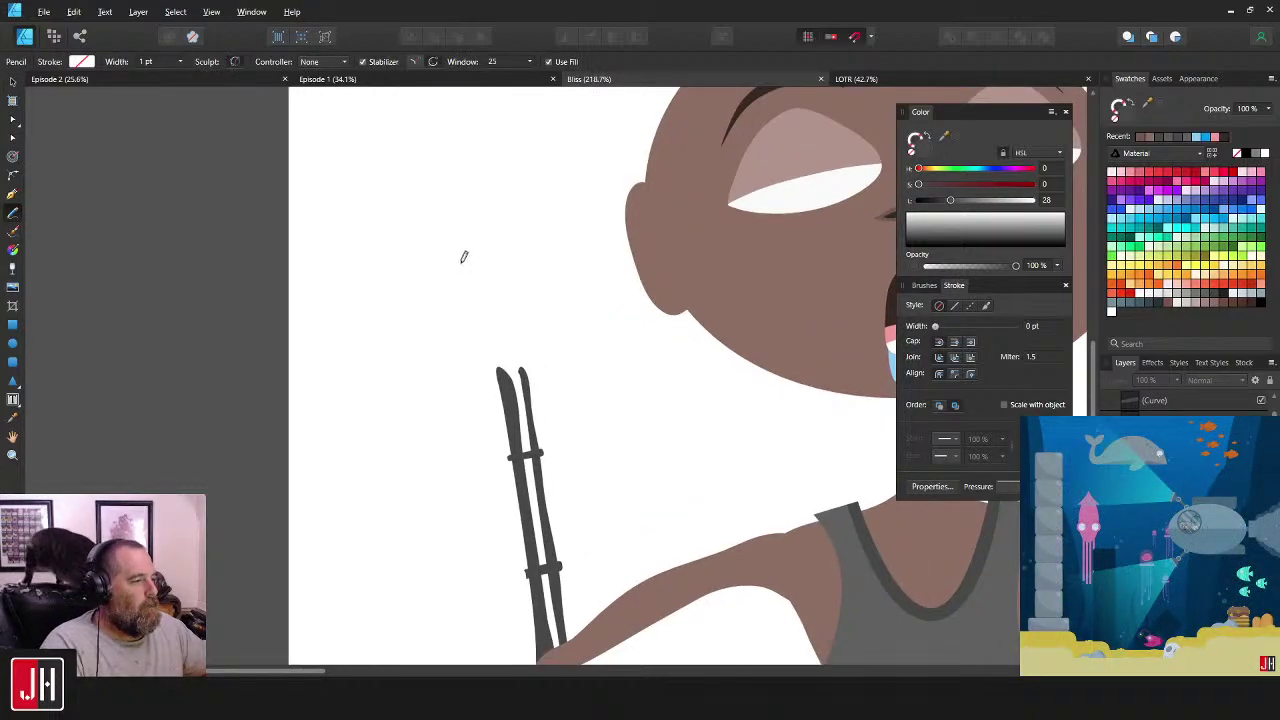
{"action": "mouse_move", "coordinate": [463, 300]}
{"action": "left_mouse_down"}
{"action": "mouse_move", "coordinate": [498, 363]}
{"action": "mouse_move", "coordinate": [538, 353]}
{"action": "mouse_move", "coordinate": [530, 248]}
{"action": "left_mouse_up"}
{"action": "key", "text": "ctrl+z"}
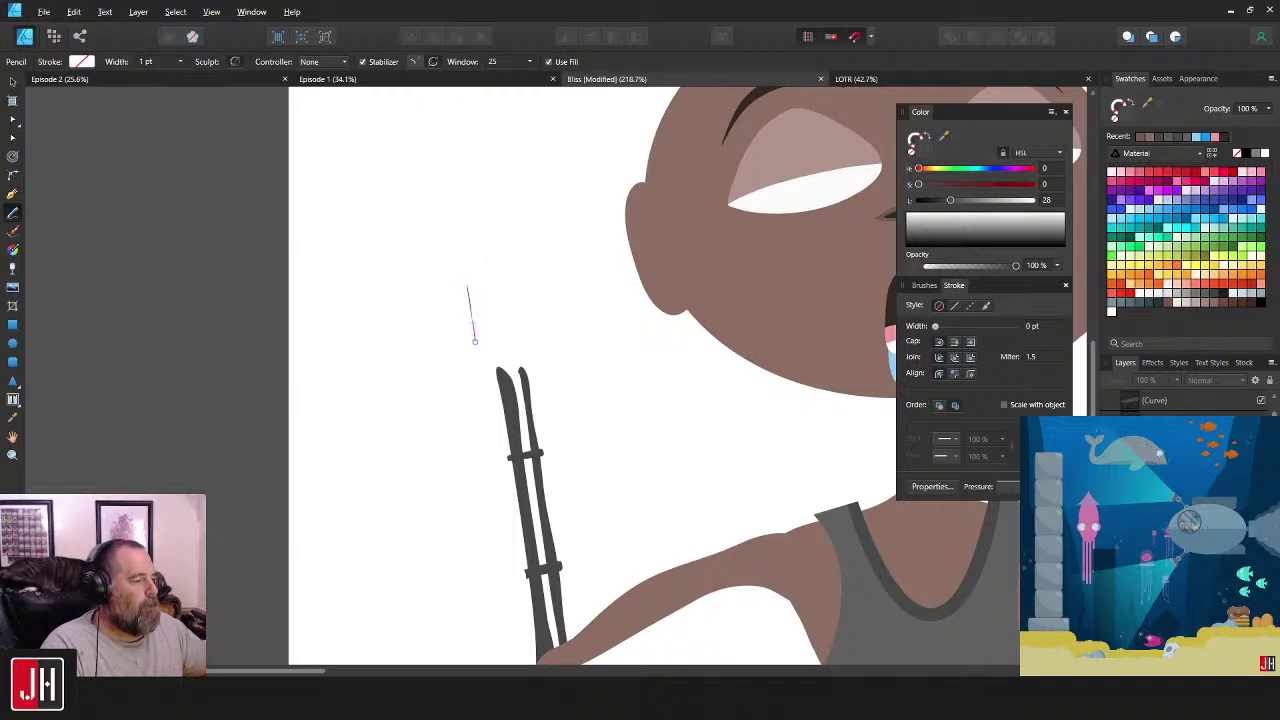
{"action": "mouse_move", "coordinate": [475, 341]}
{"action": "left_mouse_down"}
{"action": "mouse_move", "coordinate": [528, 356]}
{"action": "mouse_move", "coordinate": [530, 295]}
{"action": "left_mouse_up"}
{"action": "key", "text": "ctrl+z"}
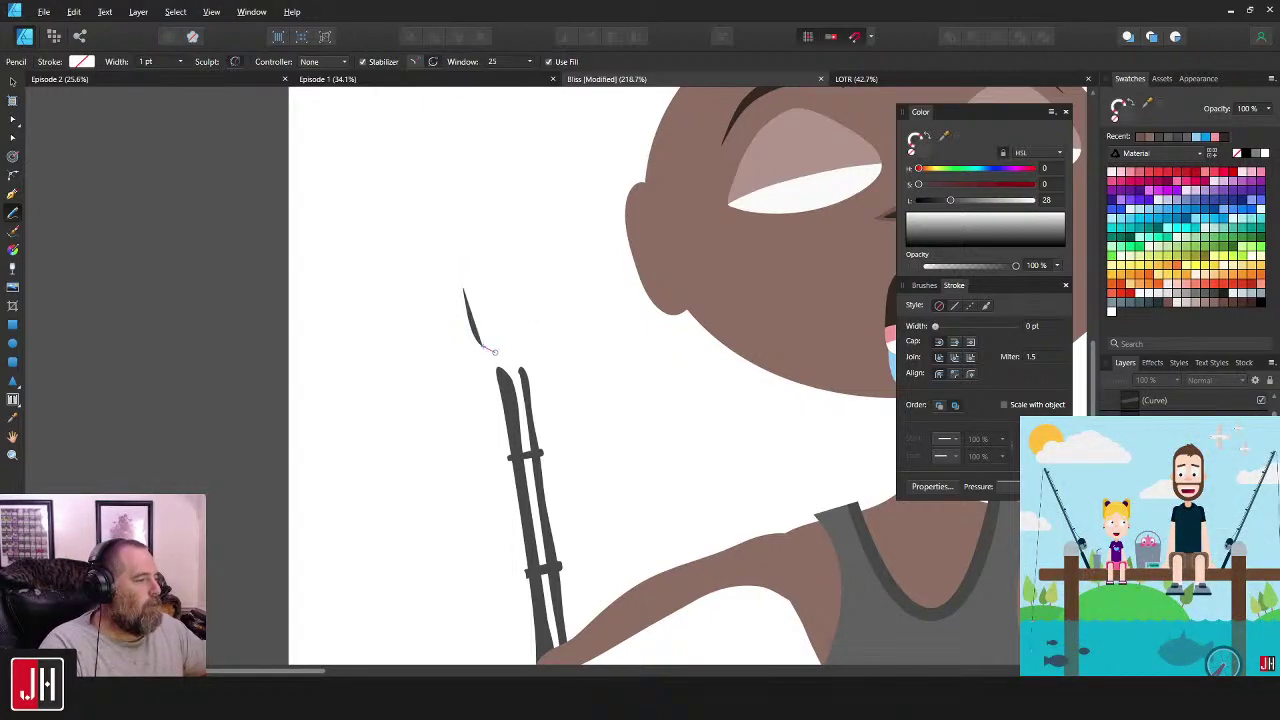
{"action": "mouse_move", "coordinate": [493, 350]}
{"action": "left_mouse_down"}
{"action": "mouse_move", "coordinate": [530, 348]}
{"action": "mouse_move", "coordinate": [533, 268]}
{"action": "left_mouse_up"}
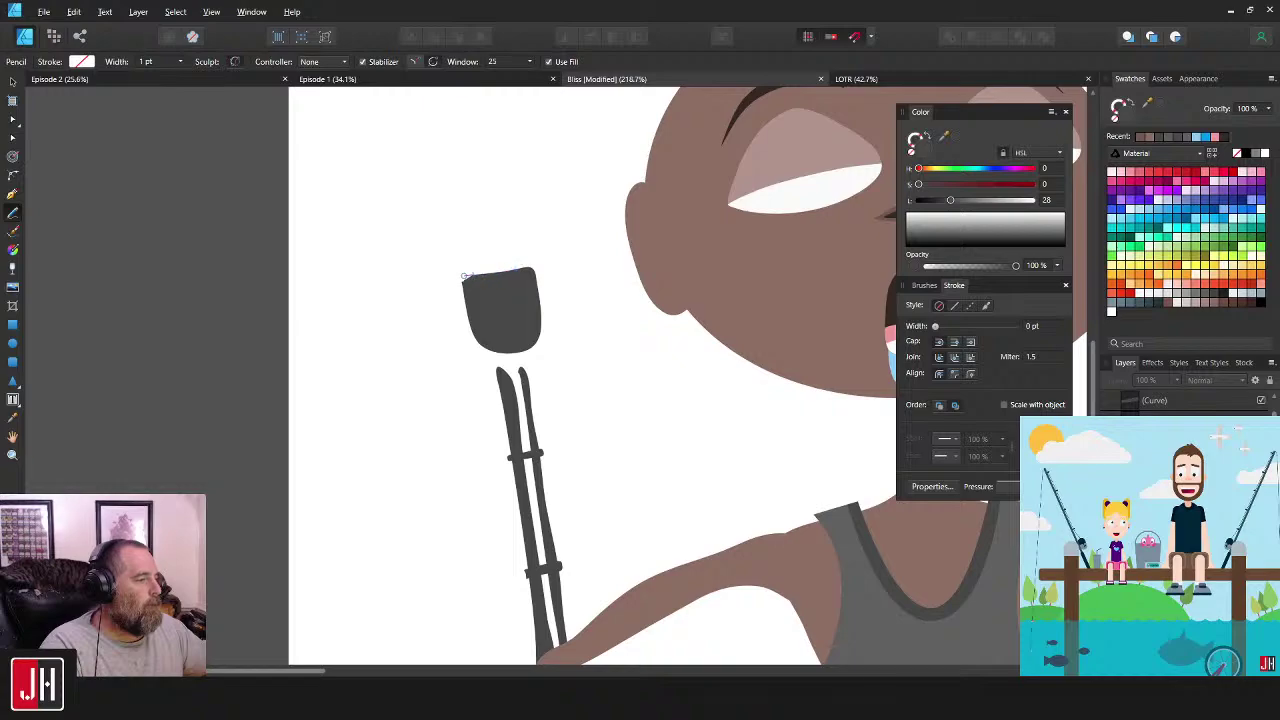
{"action": "left_click_drag", "start_coordinate": [457, 279], "coordinate": [458, 277]}
{"action": "key", "text": "v"}
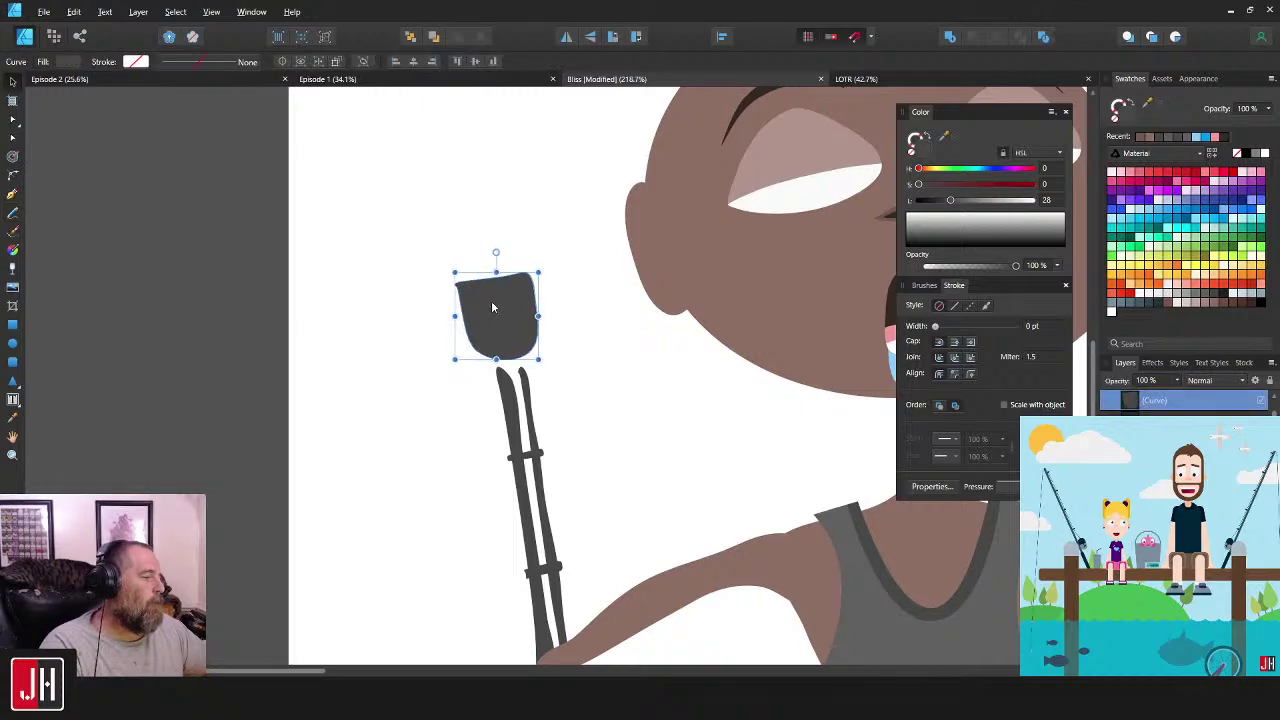
- Clean up the palm outline at its upper outer corner by editing the node where the stroke starts and ends
{"action": "scroll", "coordinate": [474, 290], "scroll_direction": "up", "scroll_amount": 3}
{"action": "key", "text": "a"}
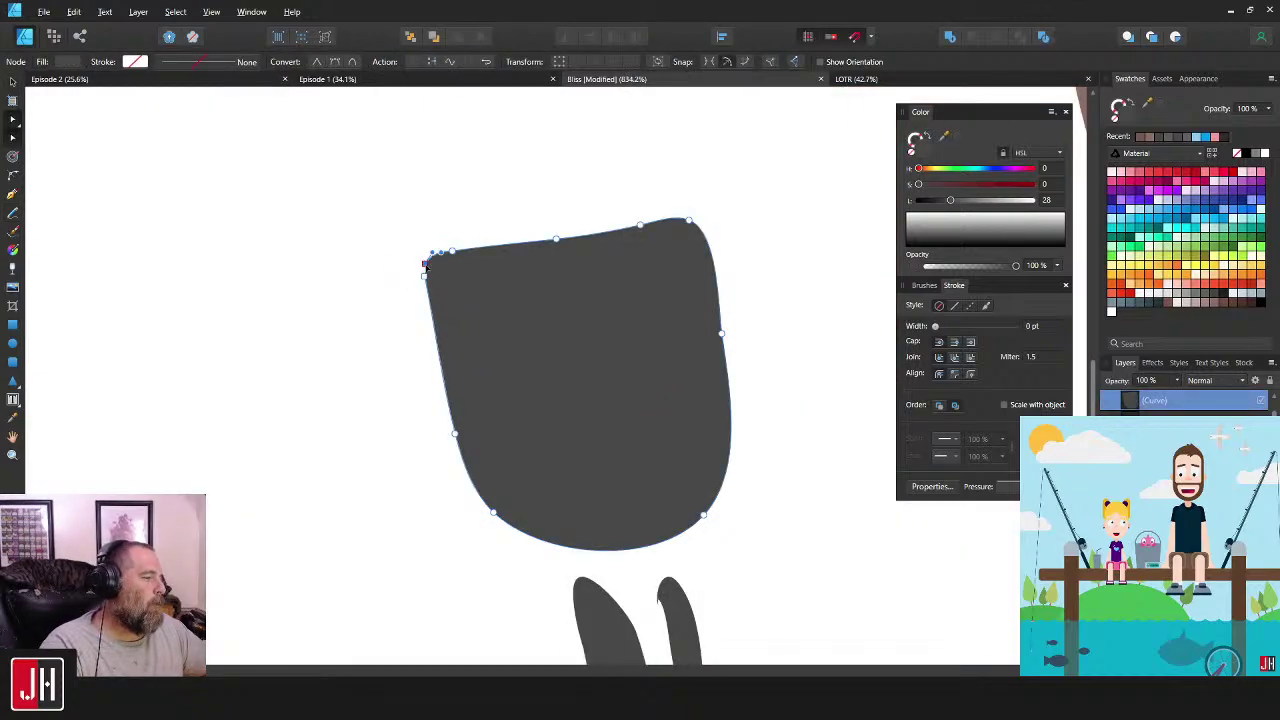
{"action": "left_click", "coordinate": [425, 263]}
{"action": "key", "text": "v"}
{"action": "left_click", "coordinate": [540, 203]}
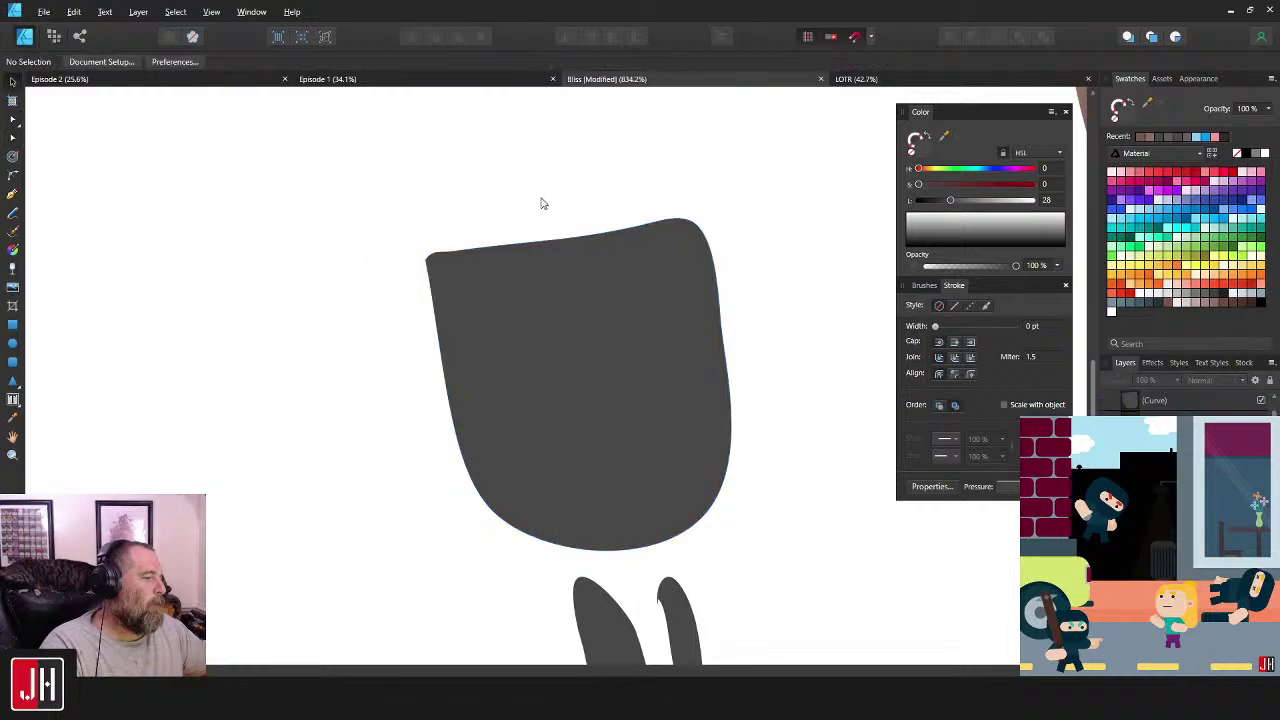
- Enlarge the palm shape slightly and move it down so its rounded base covers the upper ends of the forearm strips
{"action": "scroll", "coordinate": [576, 288], "scroll_direction": "down", "scroll_amount": 5}
{"action": "scroll", "coordinate": [597, 328], "scroll_direction": "up", "scroll_amount": 4}
{"action": "left_click", "coordinate": [592, 321]}
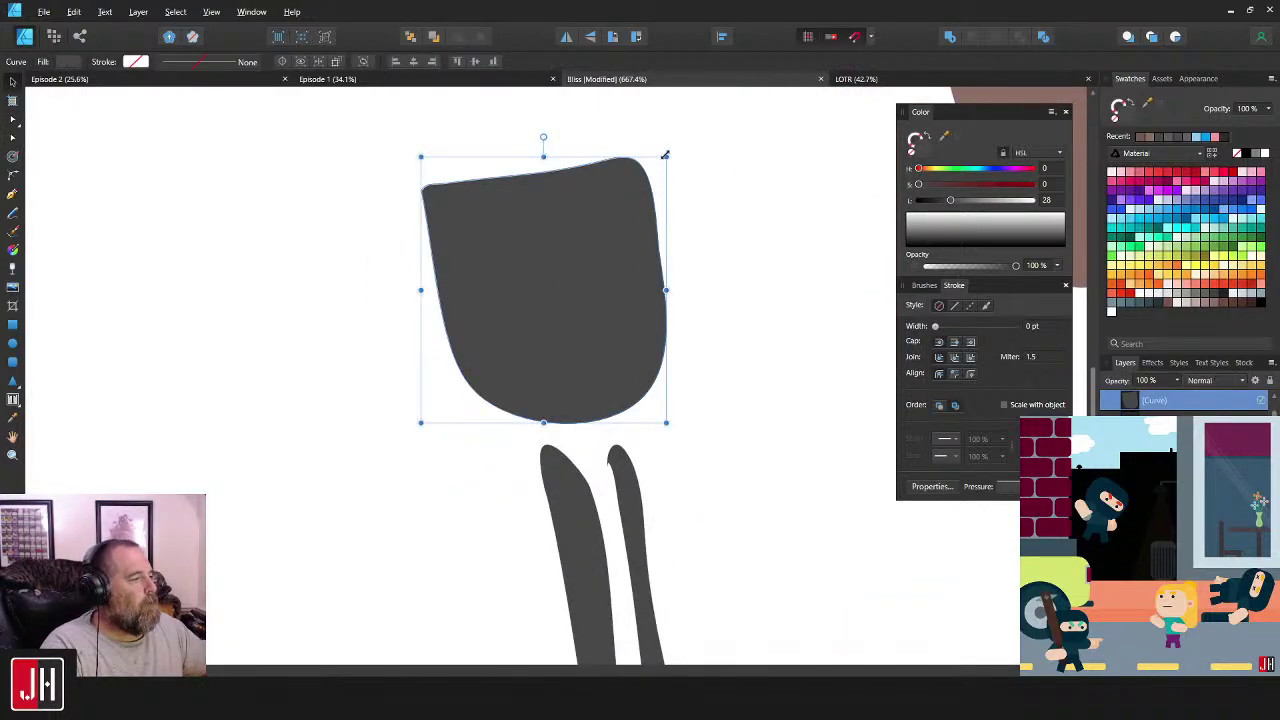
{"action": "left_click_drag", "start_coordinate": [665, 155], "coordinate": [700, 120]}
{"action": "left_click_drag", "start_coordinate": [622, 253], "coordinate": [617, 325]}
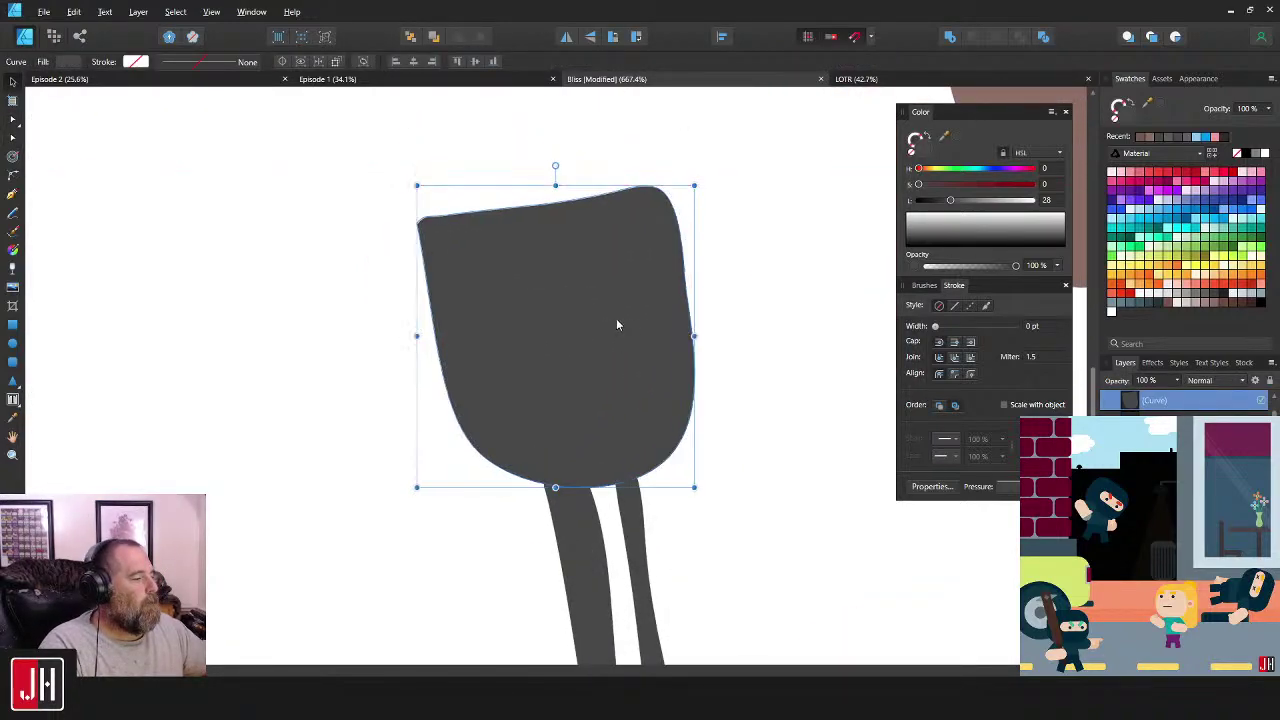
{"action": "left_click", "coordinate": [714, 357]}
- Examine the palm and forearm in proportion to the whole character, both zoomed out and up close
{"action": "scroll", "coordinate": [734, 380], "scroll_direction": "down", "scroll_amount": 10}
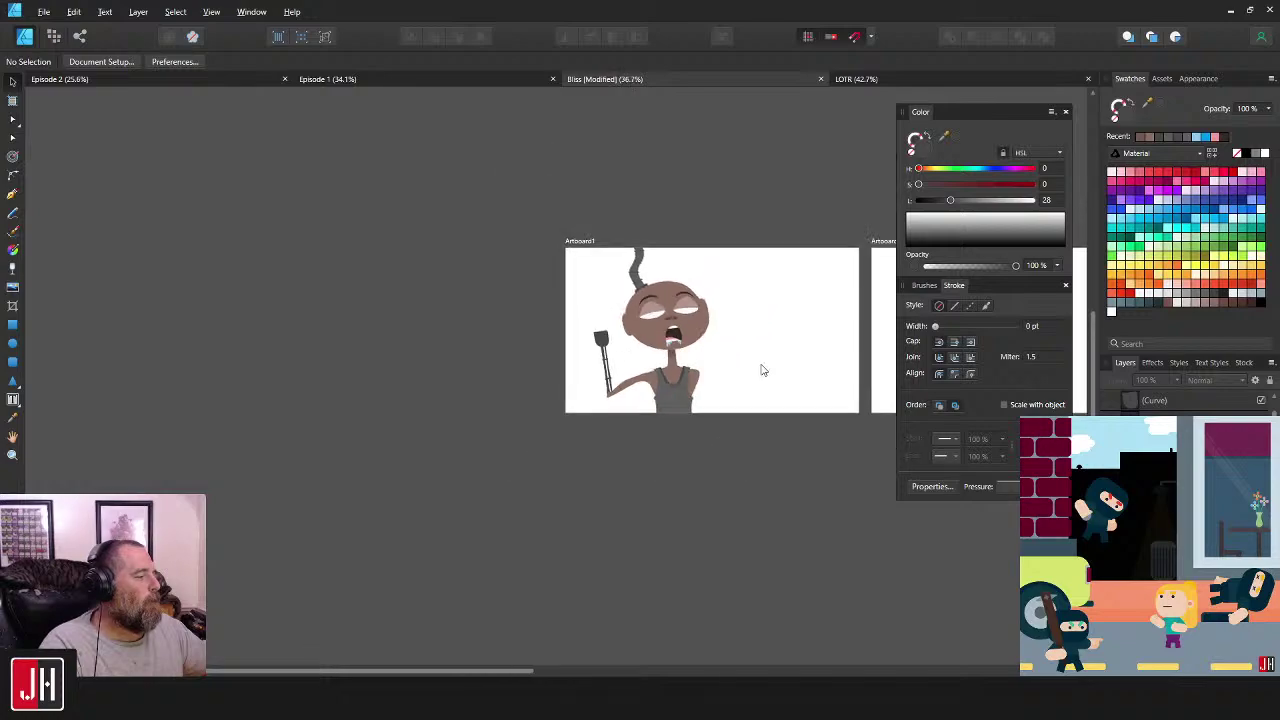
{"action": "scroll", "coordinate": [640, 340], "scroll_direction": "up", "scroll_amount": 6}
{"action": "scroll", "coordinate": [609, 368], "scroll_direction": "down", "scroll_amount": 3}
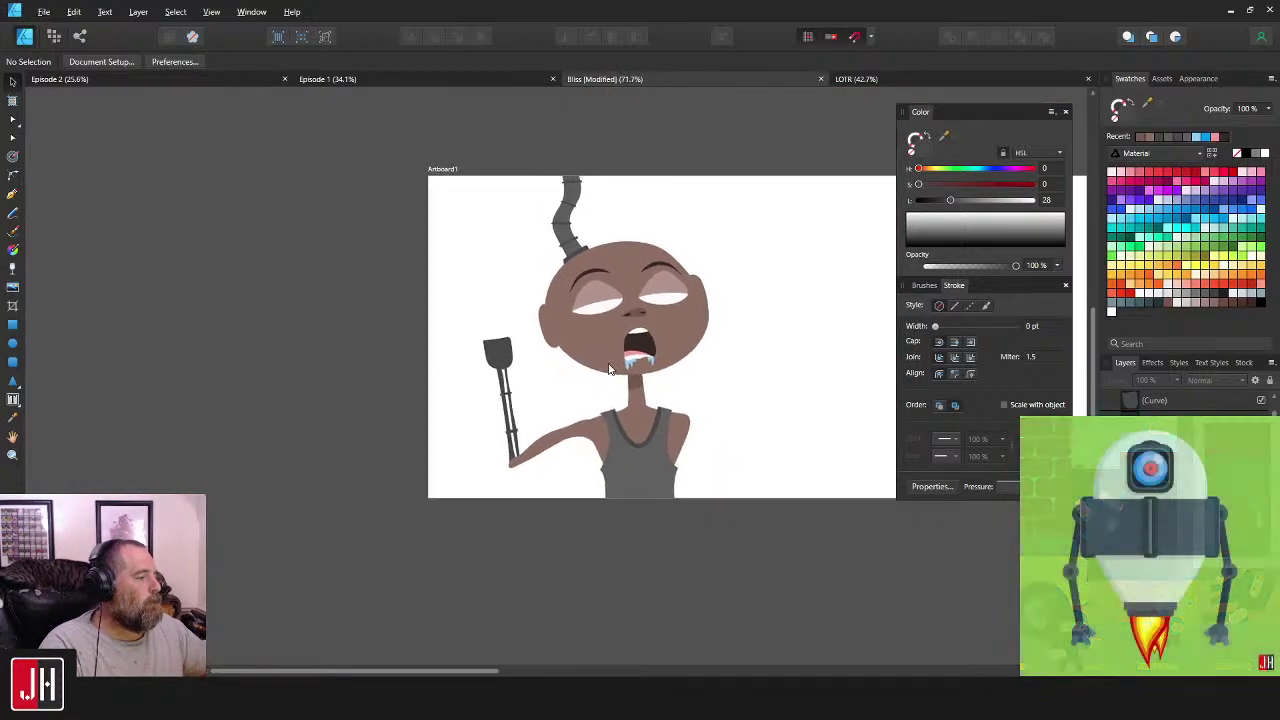
{"action": "scroll", "coordinate": [609, 368], "scroll_direction": "up", "scroll_amount": 4}
{"action": "left_click_drag", "start_coordinate": [378, 210], "coordinate": [612, 638]}
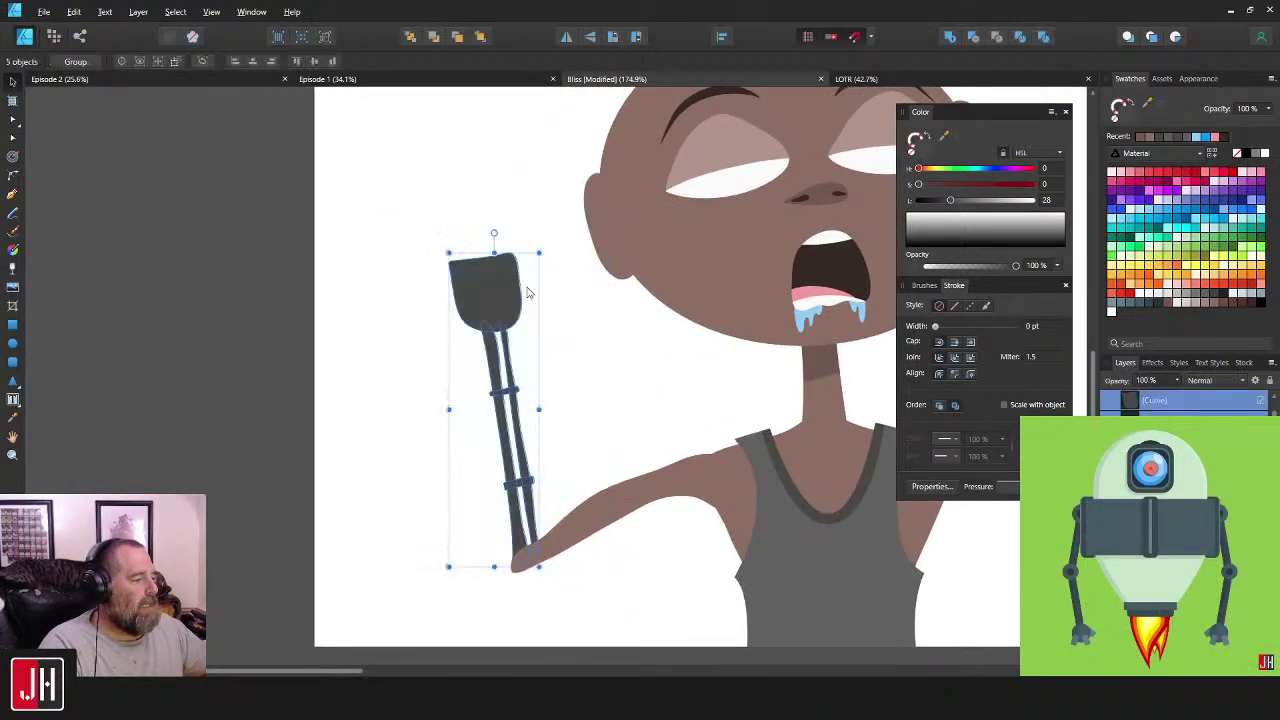
{"action": "left_click", "coordinate": [597, 316]}
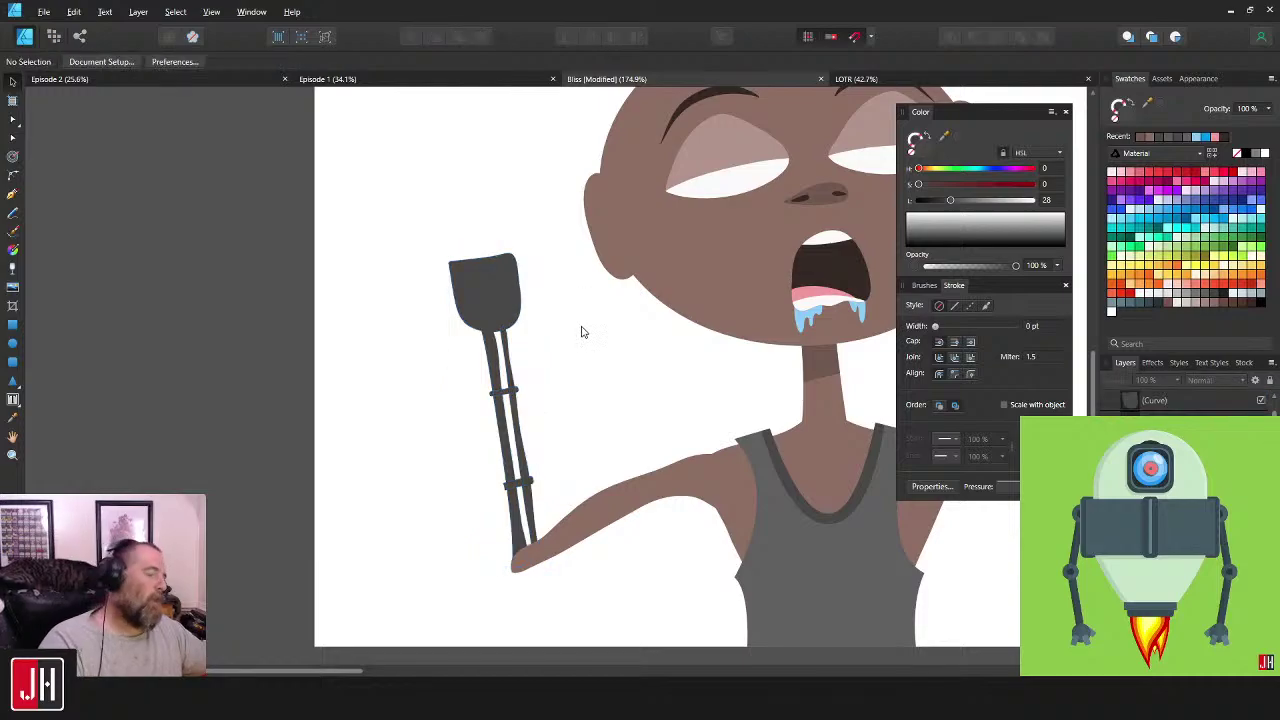
{"action": "scroll", "coordinate": [597, 350], "scroll_direction": "down", "scroll_amount": 5}
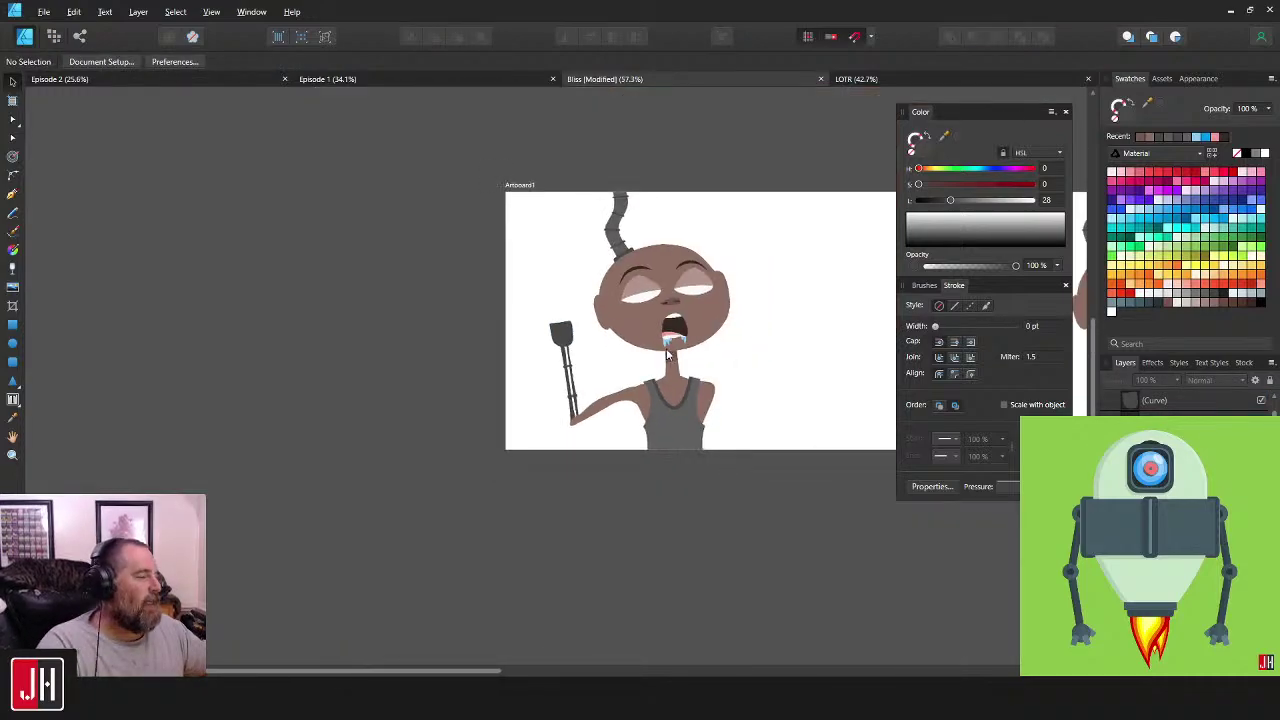
{"action": "scroll", "coordinate": [474, 337], "scroll_direction": "up", "scroll_amount": 4}
{"action": "scroll", "coordinate": [516, 313], "scroll_direction": "down", "scroll_amount": 1}
{"action": "scroll", "coordinate": [516, 313], "scroll_direction": "up", "scroll_amount": 3}
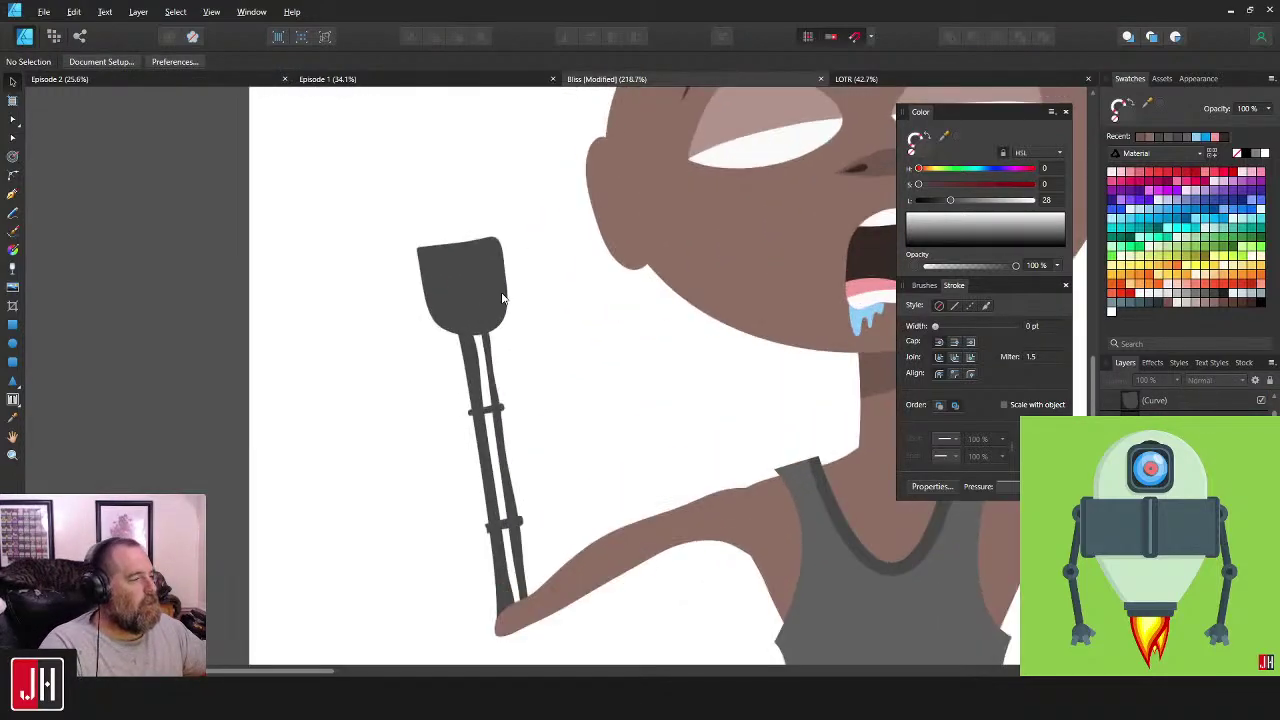
- Shorten the palm by moving all the nodes along its upper edge slightly down
{"action": "scroll", "coordinate": [503, 330], "scroll_direction": "up", "scroll_amount": 1}
{"action": "left_click", "coordinate": [467, 303]}
{"action": "key", "text": "a"}
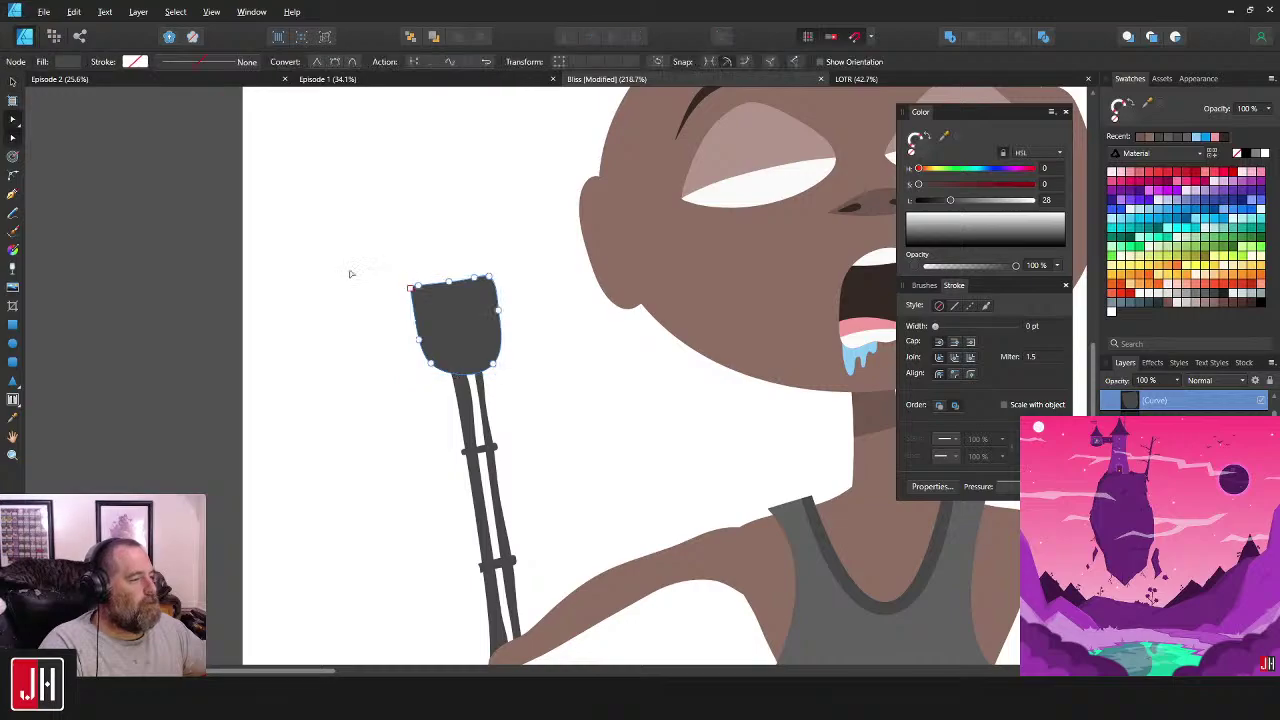
{"action": "left_click_drag", "start_coordinate": [344, 266], "coordinate": [518, 320]}
{"action": "left_click_drag", "start_coordinate": [493, 277], "coordinate": [493, 288]}
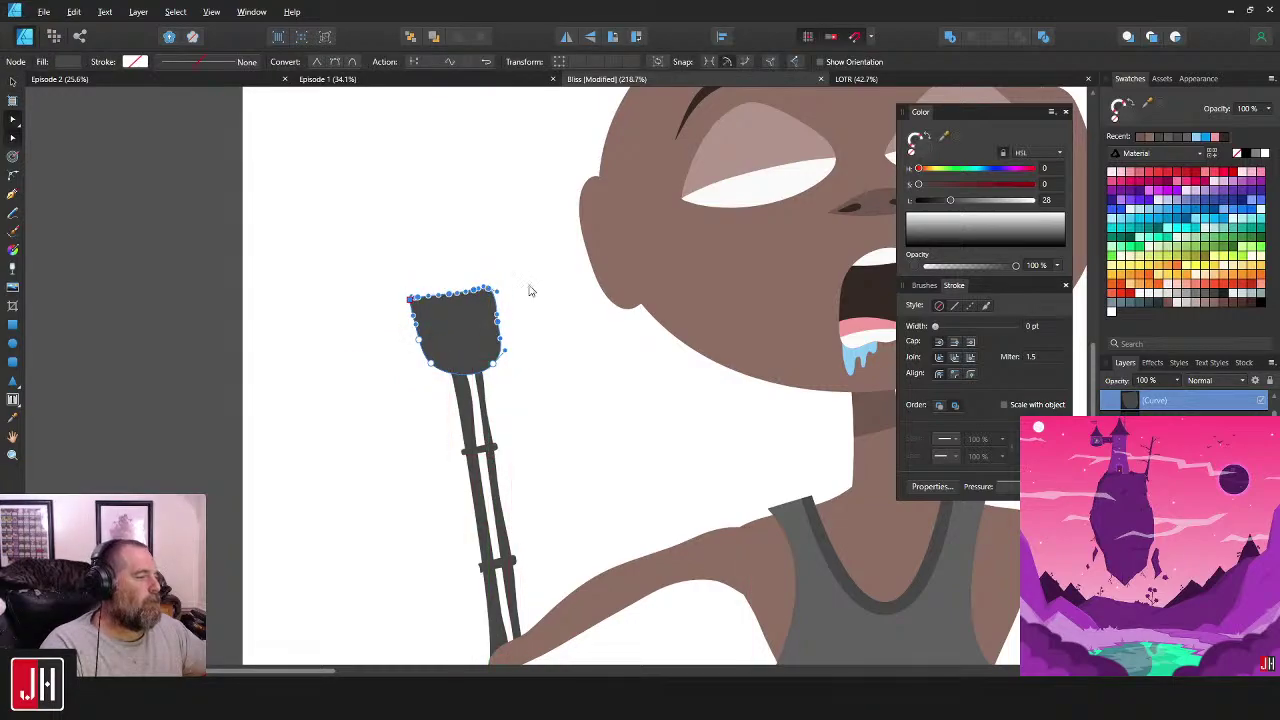
{"action": "key", "text": "v"}
{"action": "left_click", "coordinate": [528, 296]}
{"action": "scroll", "coordinate": [522, 338], "scroll_direction": "down", "scroll_amount": 8}
{"action": "scroll", "coordinate": [565, 347], "scroll_direction": "up", "scroll_amount": 8}
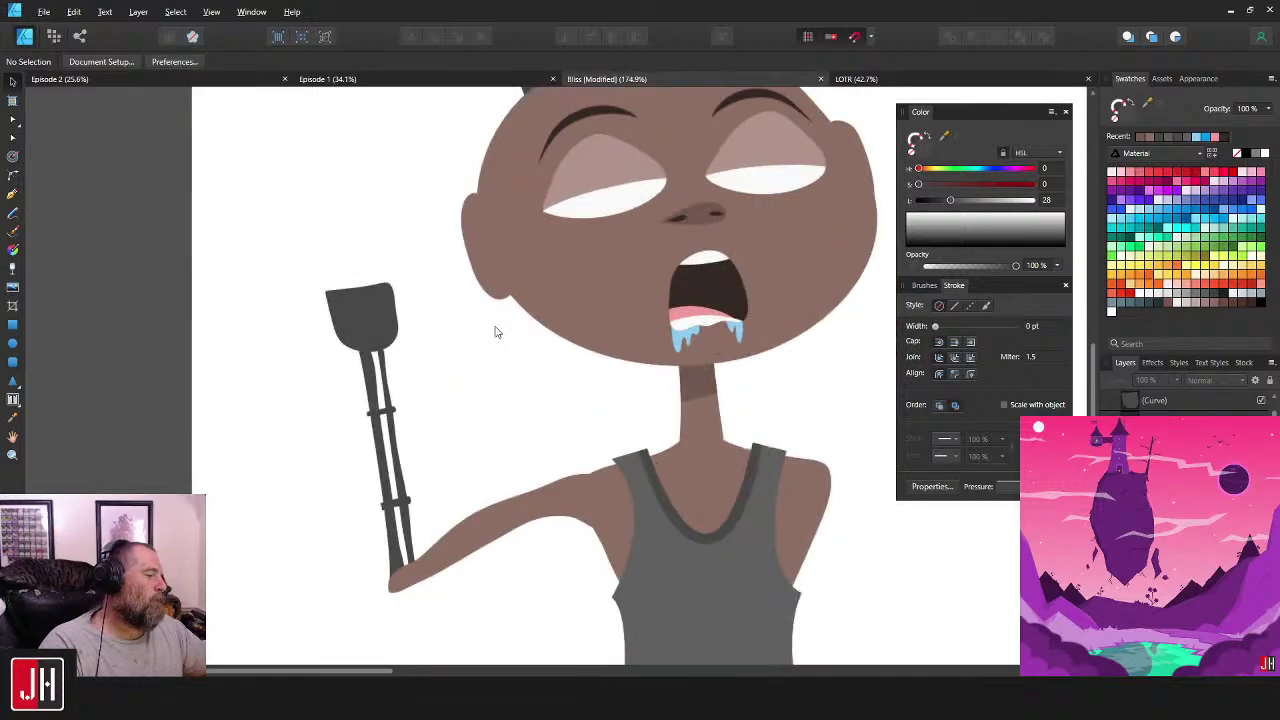
- Draw the thumb's first dark grey segment freehand beside the palm, pointing slightly upward toward the head
{"action": "left_click", "coordinate": [13, 213]}
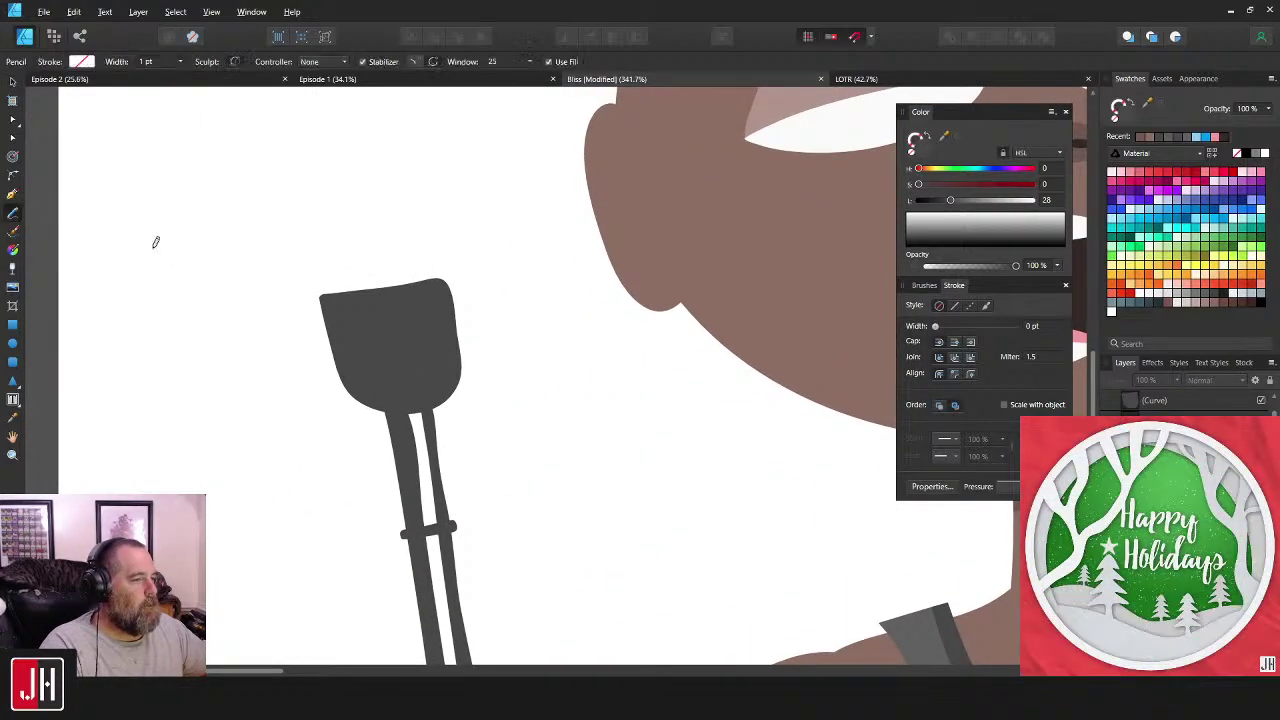
{"action": "scroll", "coordinate": [488, 360], "scroll_direction": "up", "scroll_amount": 3}
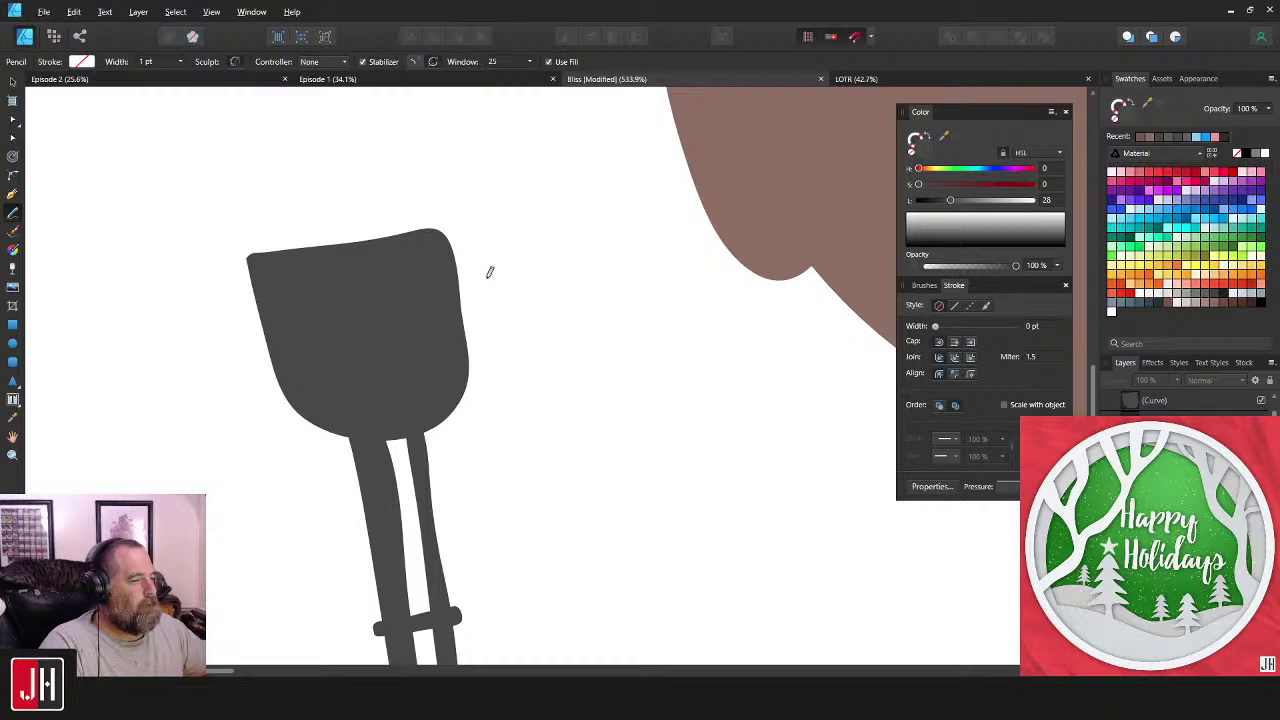
{"action": "mouse_move", "coordinate": [471, 313]}
{"action": "left_mouse_down"}
{"action": "mouse_move", "coordinate": [552, 291]}
{"action": "mouse_move", "coordinate": [541, 250]}
{"action": "left_mouse_up"}
{"action": "left_click_drag", "start_coordinate": [467, 265], "coordinate": [473, 315]}
- Draw the thumb's upright tip segment freehand above the end of the first one and shift it slightly toward the head
{"action": "left_click_drag", "start_coordinate": [542, 239], "coordinate": [532, 292]}
{"action": "key", "text": "Escape"}
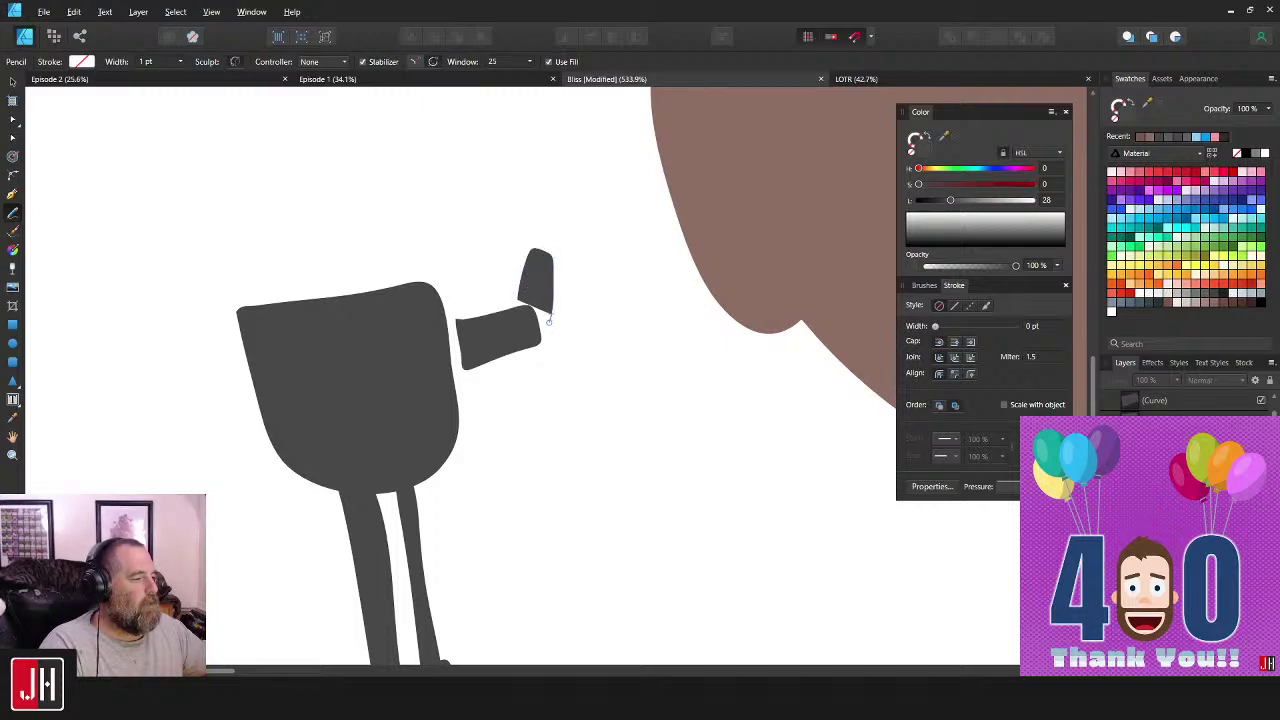
{"action": "left_click_drag", "start_coordinate": [518, 298], "coordinate": [522, 300]}
{"action": "key", "text": "v"}
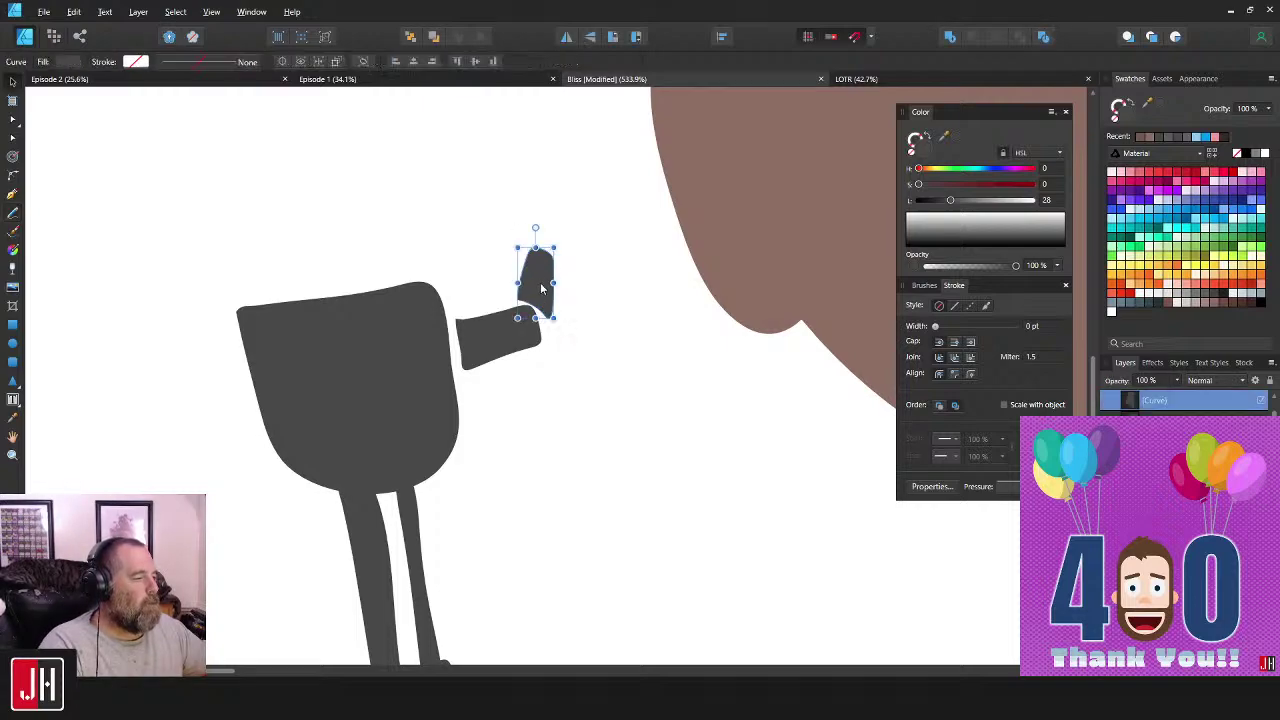
{"action": "left_click", "coordinate": [591, 314]}
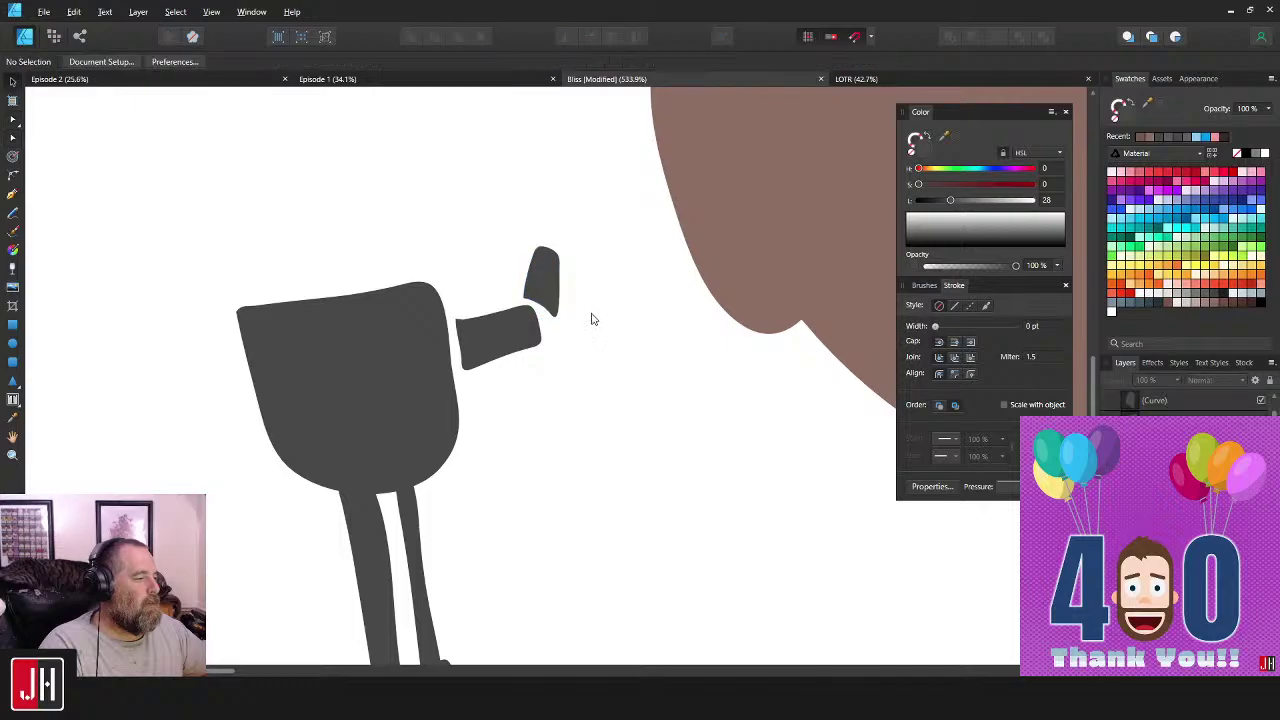
- Draw three dark grey upright finger segments freehand side by side, just above the palm's upper edge with small gaps between them
{"action": "scroll", "coordinate": [588, 325], "scroll_direction": "down", "scroll_amount": 10}
{"action": "scroll", "coordinate": [575, 330], "scroll_direction": "up", "scroll_amount": 6}
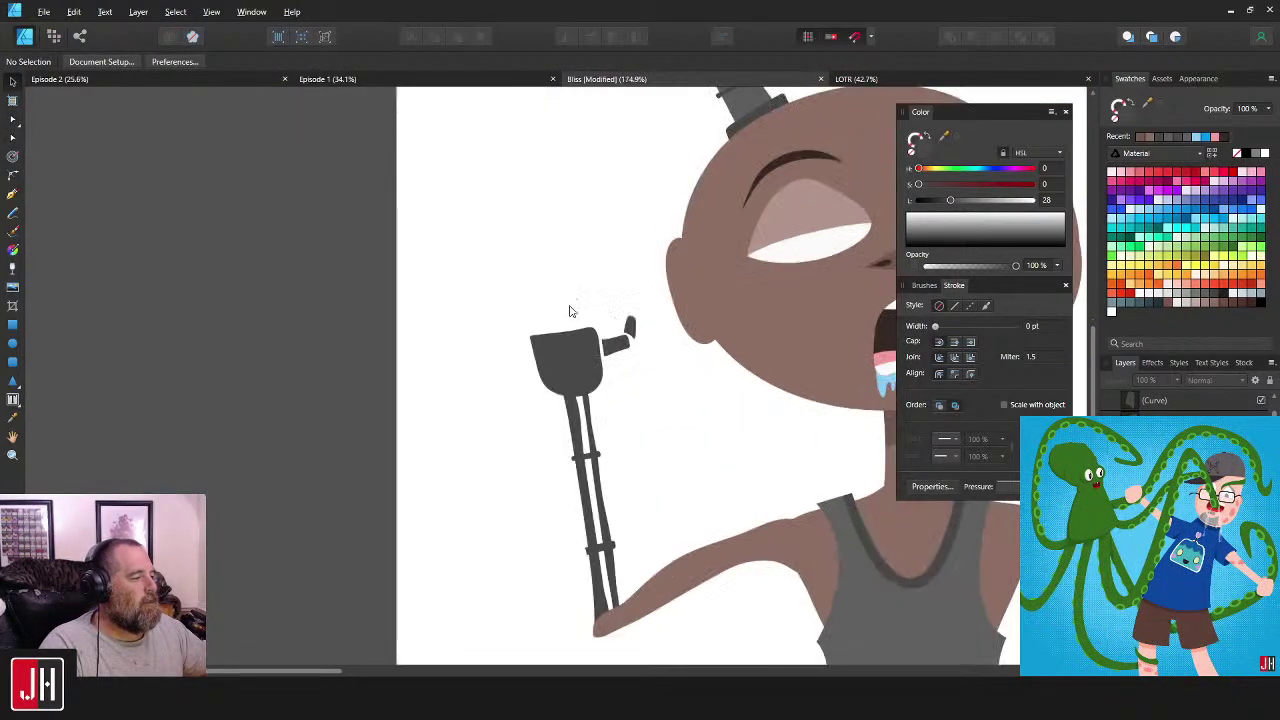
{"action": "key", "text": "n"}
{"action": "scroll", "coordinate": [577, 334], "scroll_direction": "up", "scroll_amount": 2}
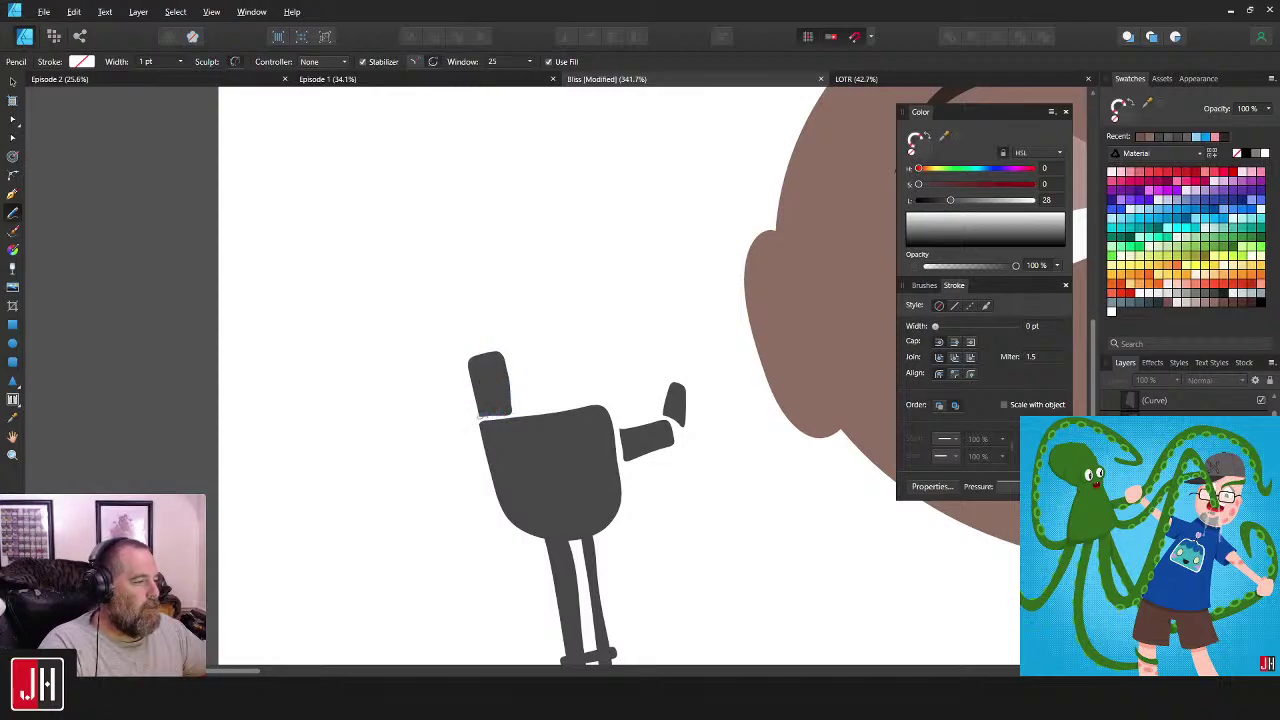
{"action": "mouse_move", "coordinate": [482, 416]}
{"action": "left_mouse_down"}
{"action": "mouse_move", "coordinate": [534, 404]}
{"action": "mouse_move", "coordinate": [526, 358]}
{"action": "mouse_move", "coordinate": [546, 326]}
{"action": "left_mouse_up"}
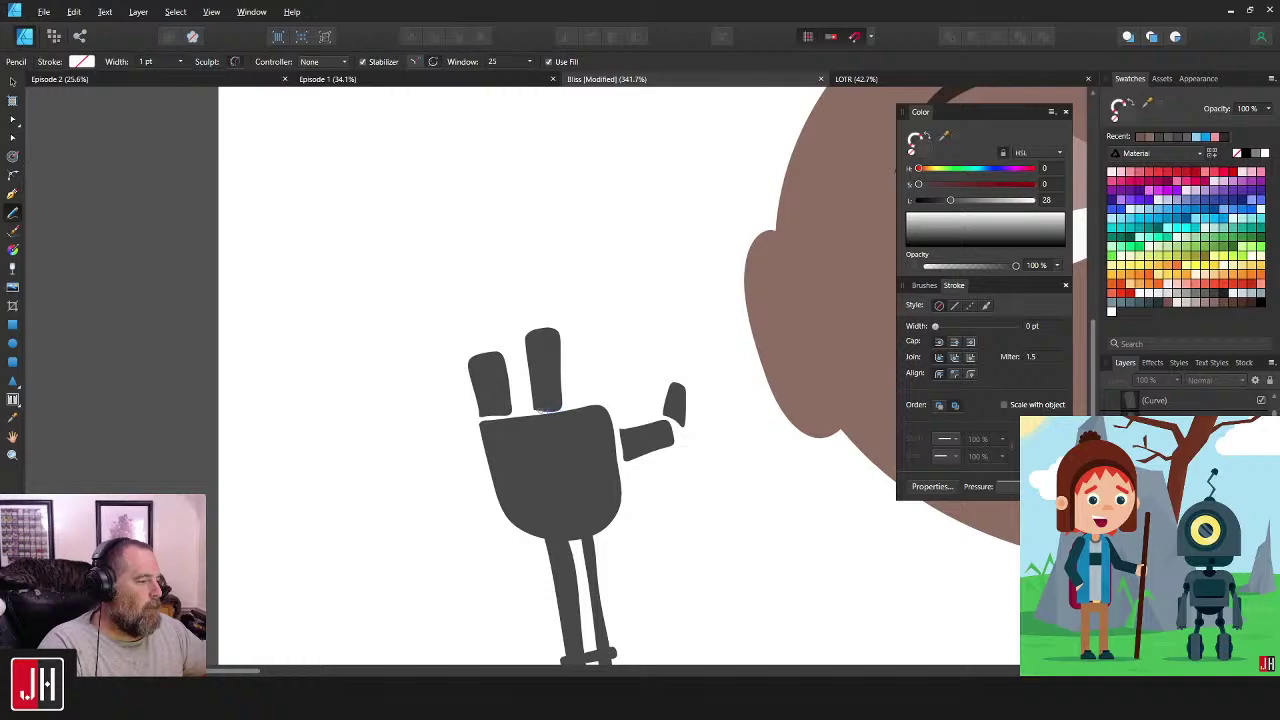
{"action": "mouse_move", "coordinate": [541, 410]}
{"action": "left_mouse_down"}
{"action": "mouse_move", "coordinate": [585, 392]}
{"action": "mouse_move", "coordinate": [571, 287]}
{"action": "mouse_move", "coordinate": [557, 268]}
{"action": "mouse_move", "coordinate": [504, 289]}
{"action": "left_mouse_up"}
{"action": "scroll", "coordinate": [541, 408], "scroll_direction": "up", "scroll_amount": 3}
{"action": "key", "text": "ctrl+z"}
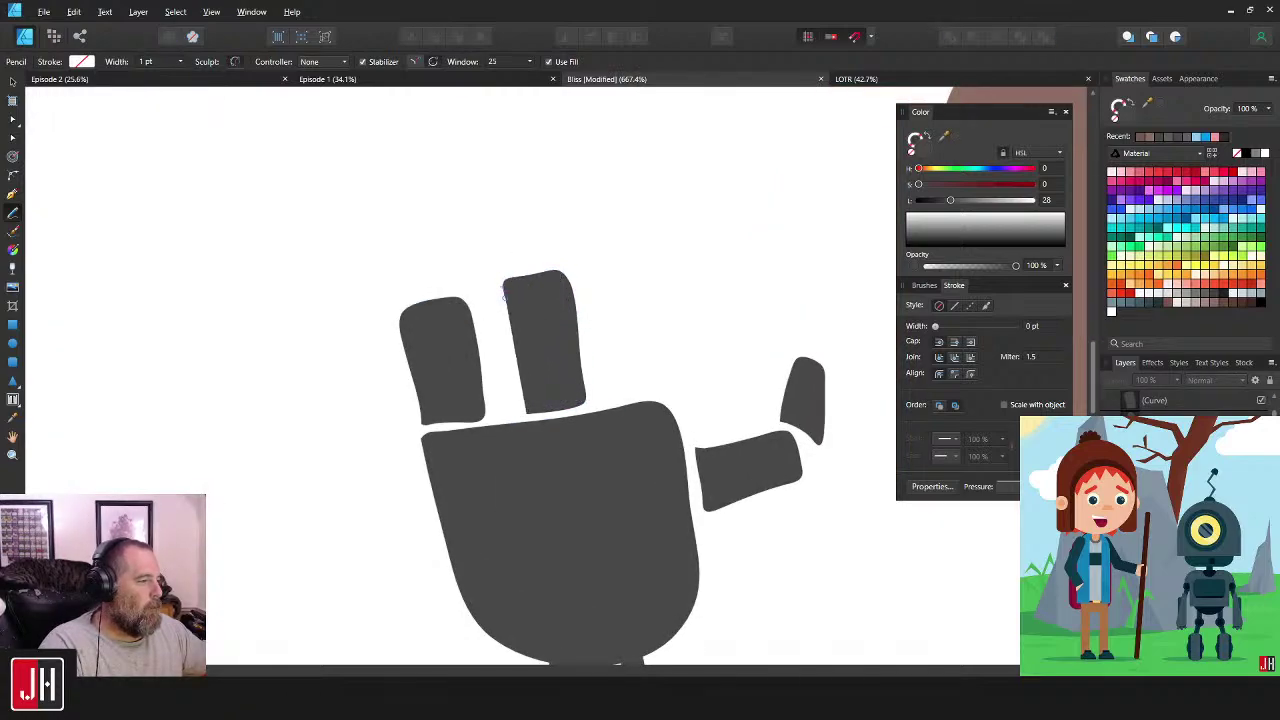
{"action": "left_click_drag", "start_coordinate": [517, 408], "coordinate": [519, 409]}
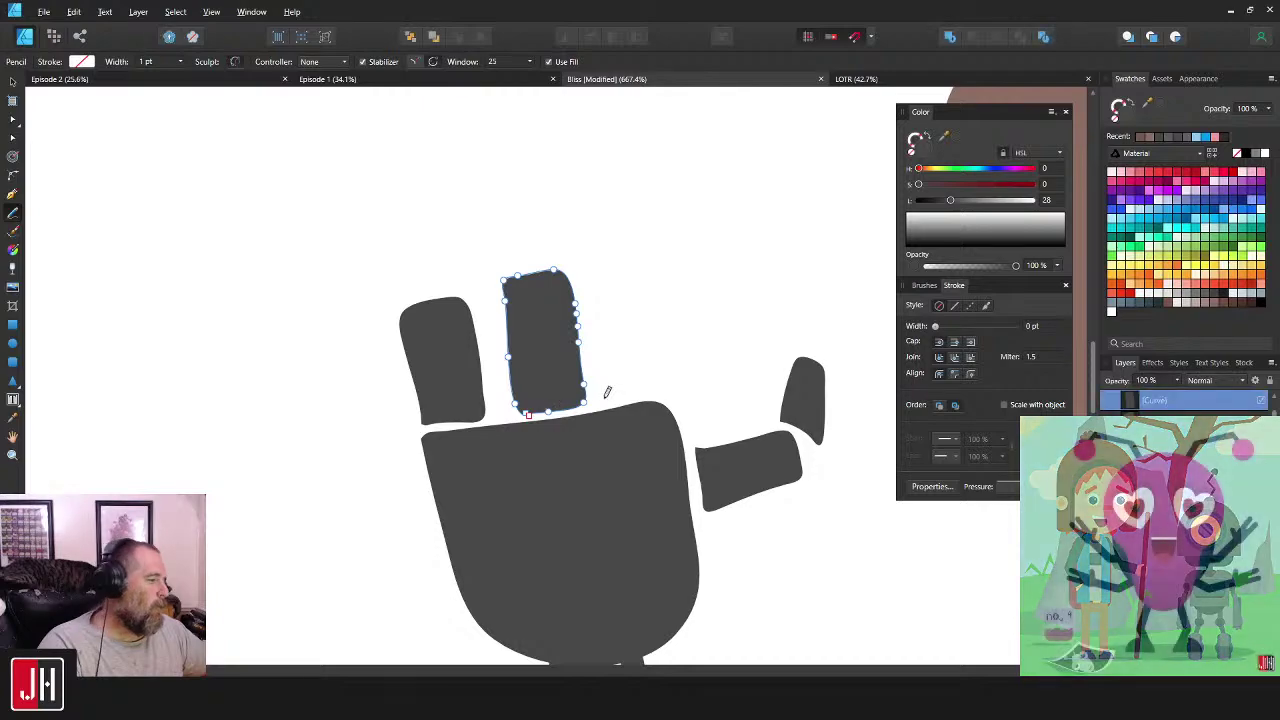
{"action": "mouse_move", "coordinate": [660, 383]}
{"action": "left_mouse_down"}
{"action": "mouse_move", "coordinate": [657, 289]}
{"action": "mouse_move", "coordinate": [631, 274]}
{"action": "mouse_move", "coordinate": [596, 284]}
{"action": "left_mouse_up"}
{"action": "left_click_drag", "start_coordinate": [600, 397], "coordinate": [602, 396]}
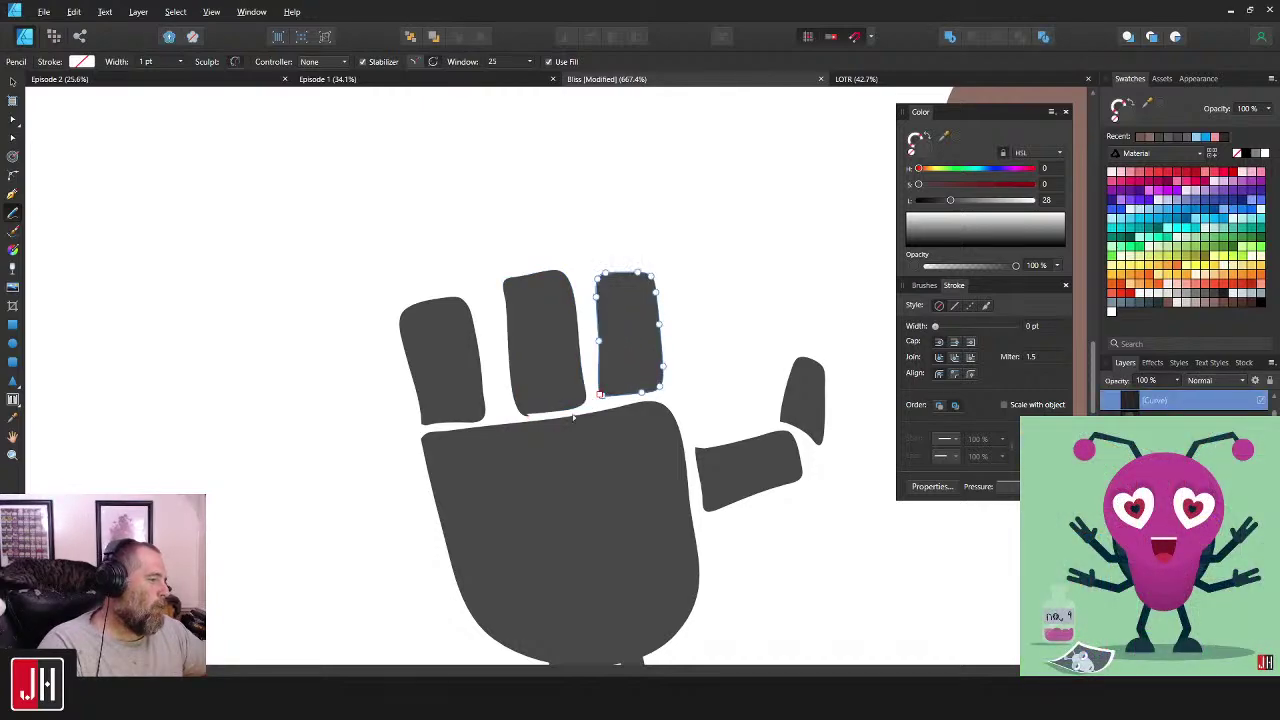
- Refine the lower corners of the middle finger segment and the one nearest the thumb by adjusting their nodes
{"action": "scroll", "coordinate": [560, 417], "scroll_direction": "up", "scroll_amount": 4}
{"action": "key", "text": "a"}
{"action": "left_click", "coordinate": [485, 413]}
{"action": "left_click", "coordinate": [479, 410]}
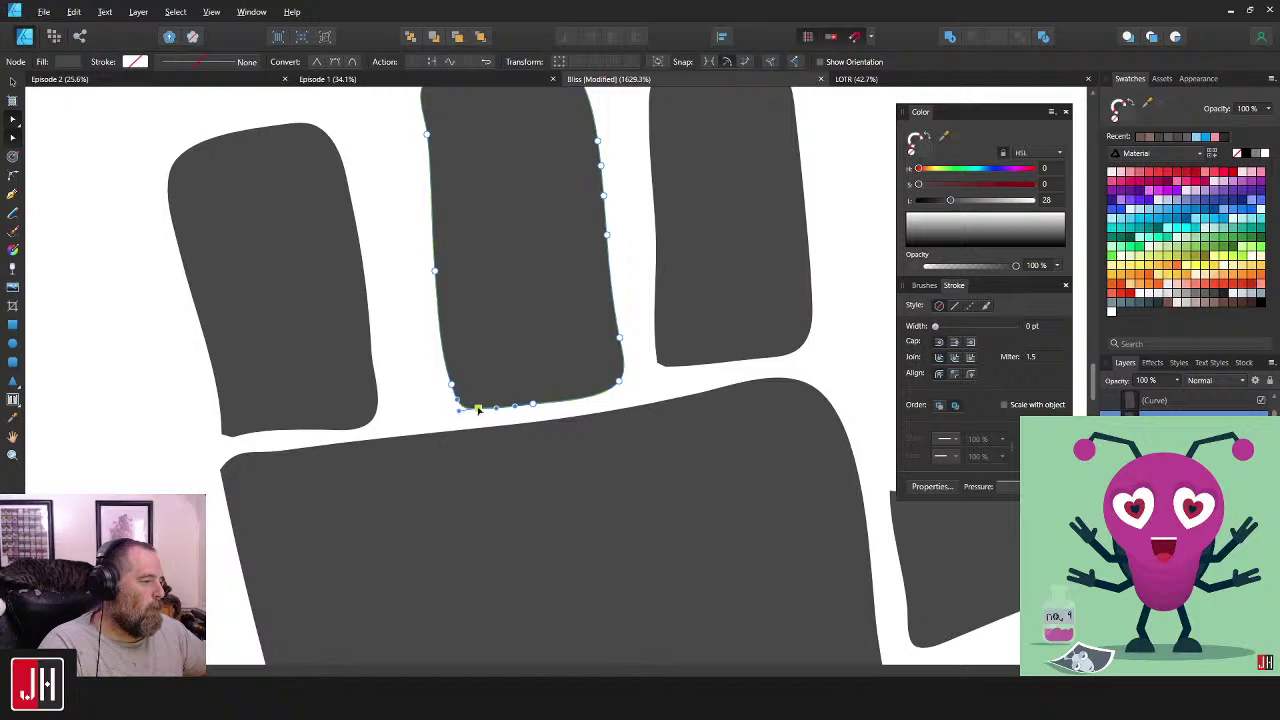
{"action": "left_click", "coordinate": [659, 358]}
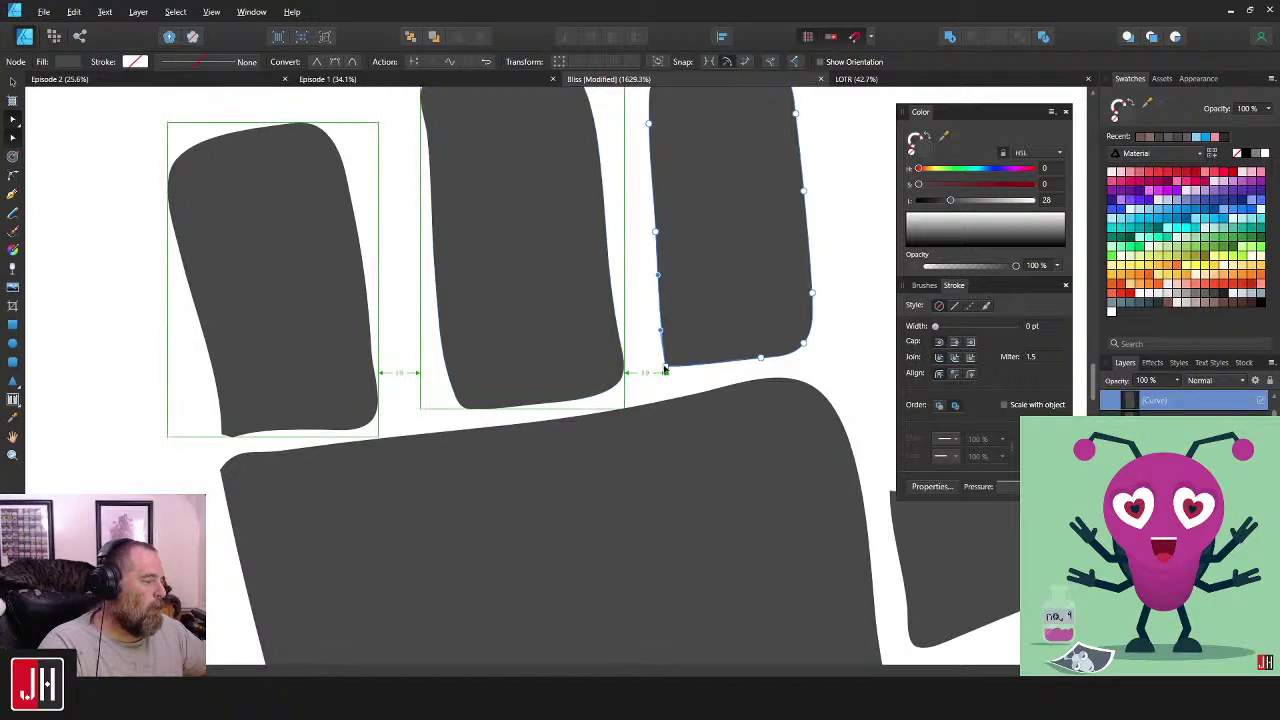
{"action": "scroll", "coordinate": [662, 370], "scroll_direction": "down", "scroll_amount": 10}
{"action": "key", "text": "ctrl+d"}
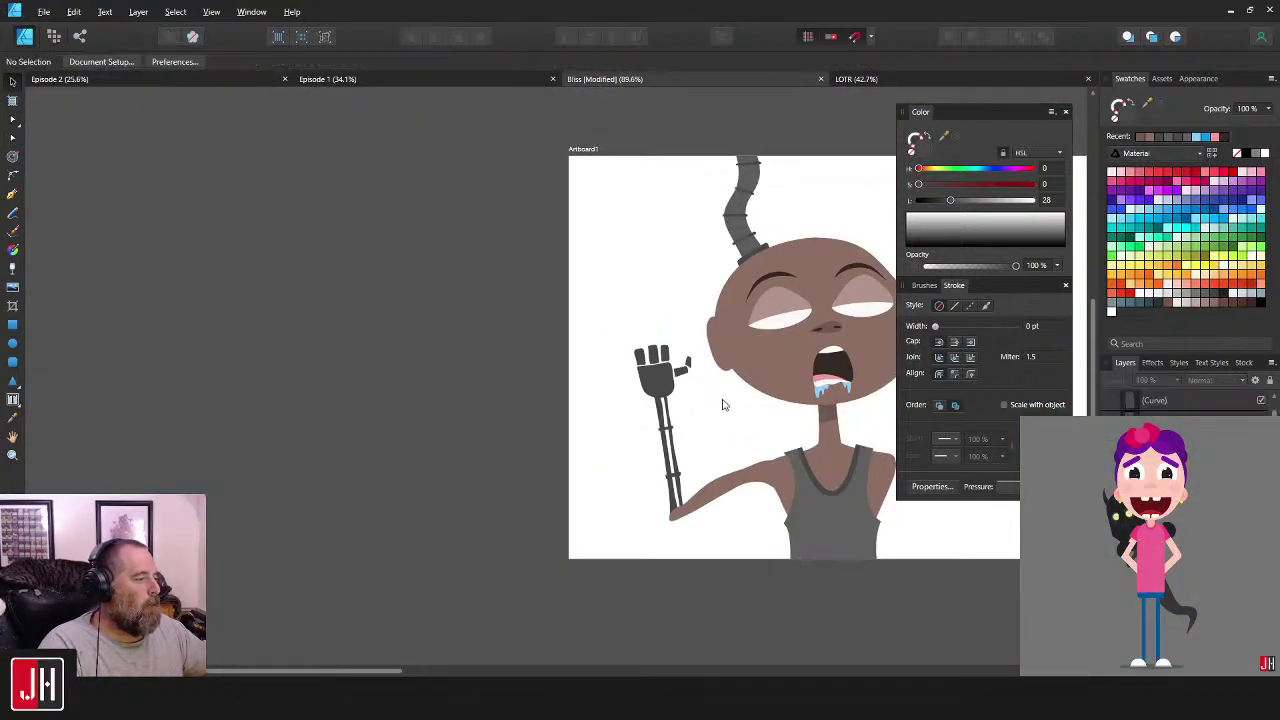
- Draw a tapered, rounded dark grey fingertip freehand just above the finger segment farthest from the thumb
{"action": "scroll", "coordinate": [523, 291], "scroll_direction": "up", "scroll_amount": 8}
{"action": "key", "text": "n"}
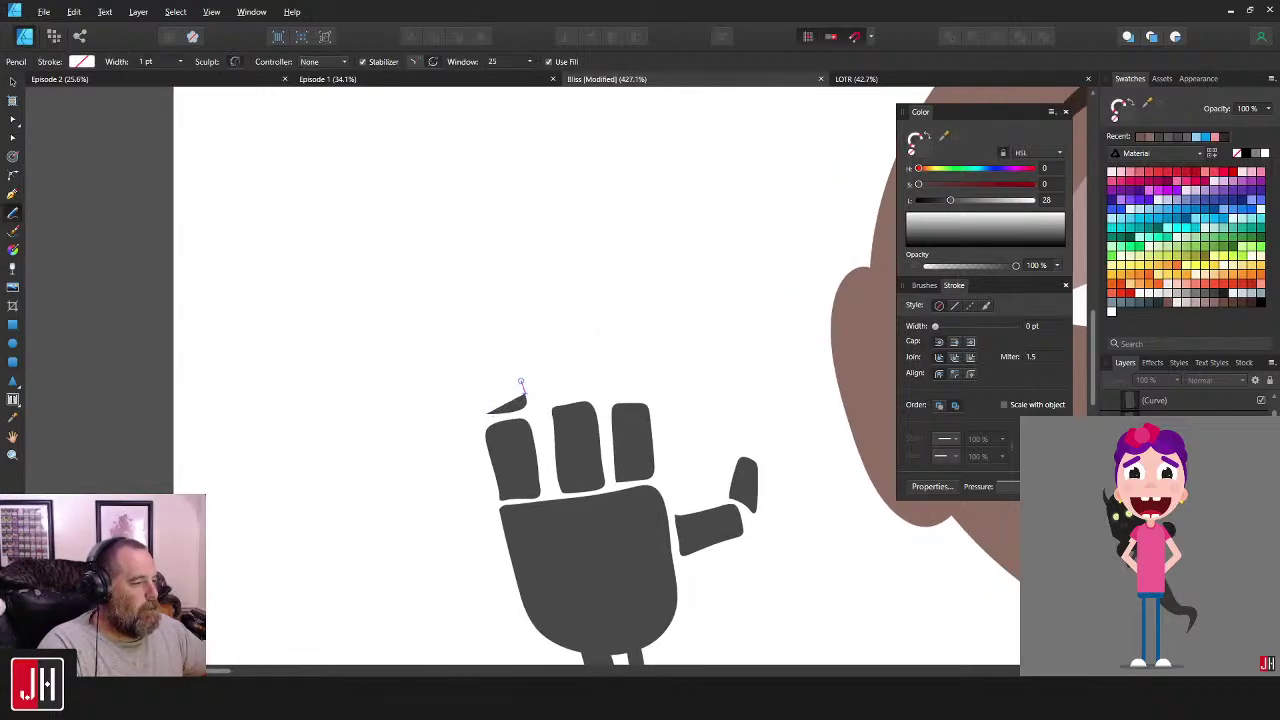
{"action": "key", "text": "ctrl+z"}
{"action": "mouse_move", "coordinate": [518, 407]}
{"action": "left_mouse_down"}
{"action": "mouse_move", "coordinate": [521, 366]}
{"action": "mouse_move", "coordinate": [490, 408]}
{"action": "left_mouse_up"}
{"action": "key", "text": "ctrl+z"}
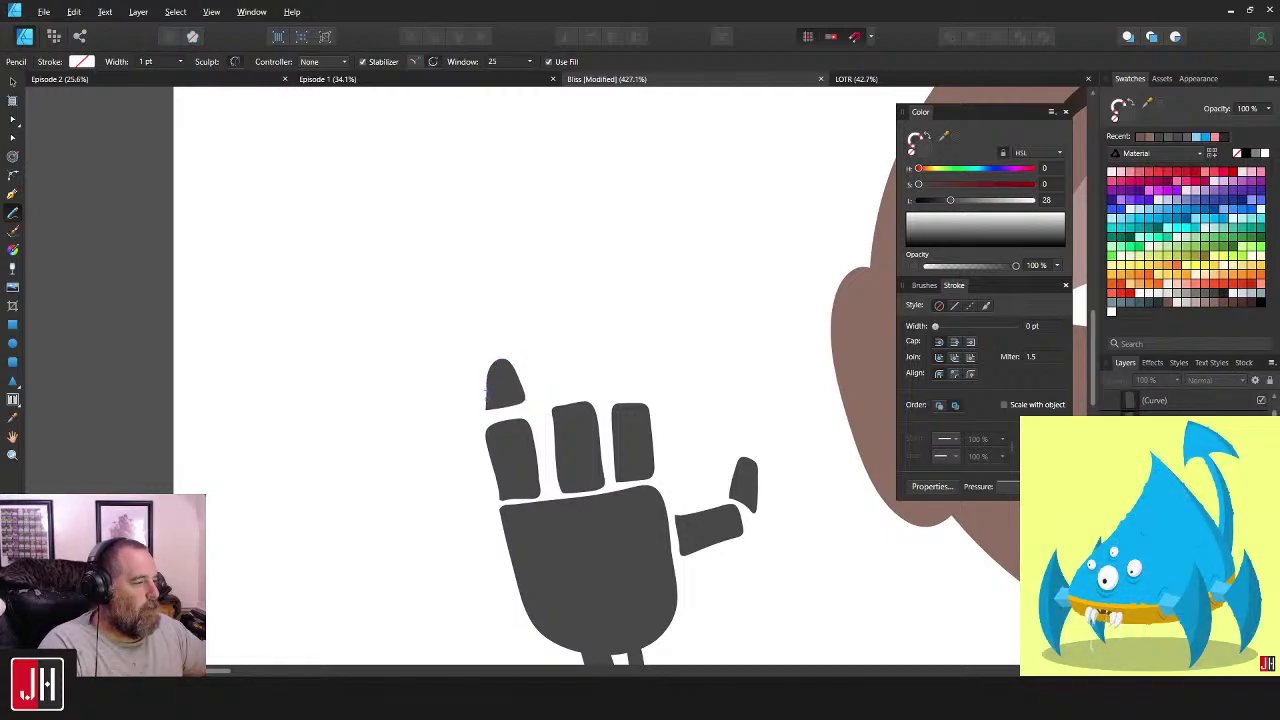
{"action": "key", "text": "ctrl+z"}
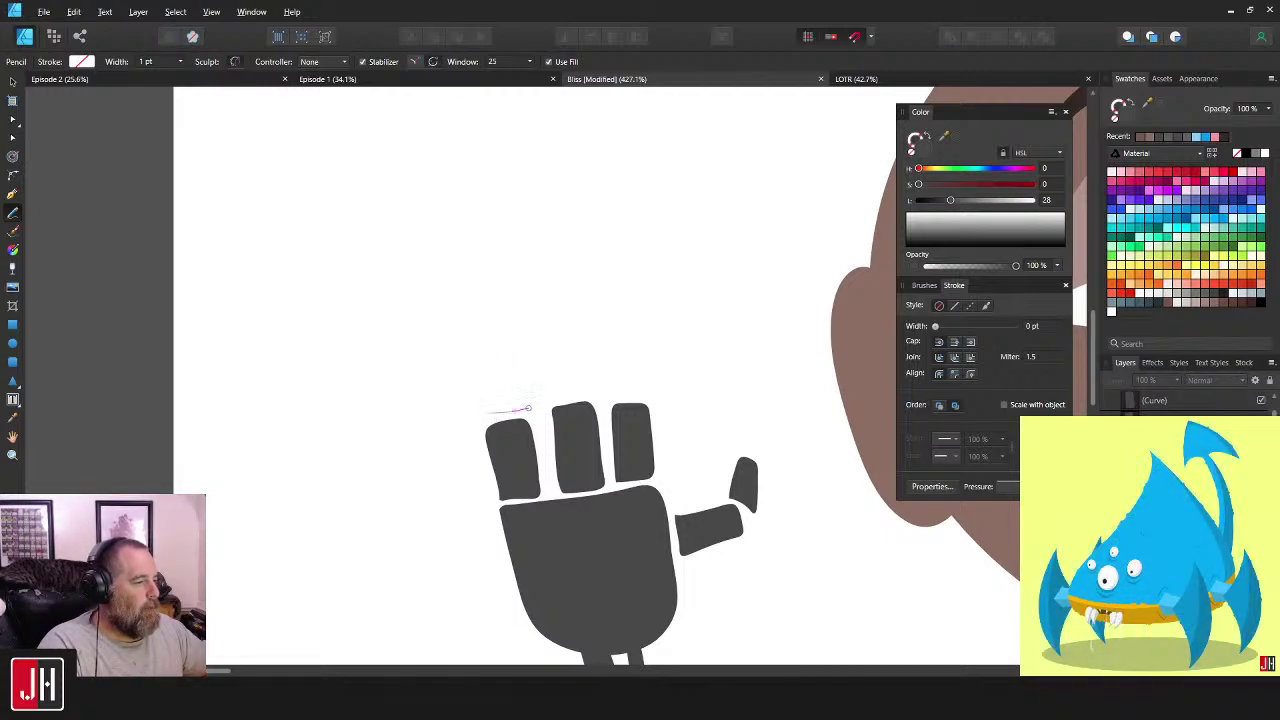
{"action": "left_click_drag", "start_coordinate": [486, 406], "coordinate": [487, 410]}
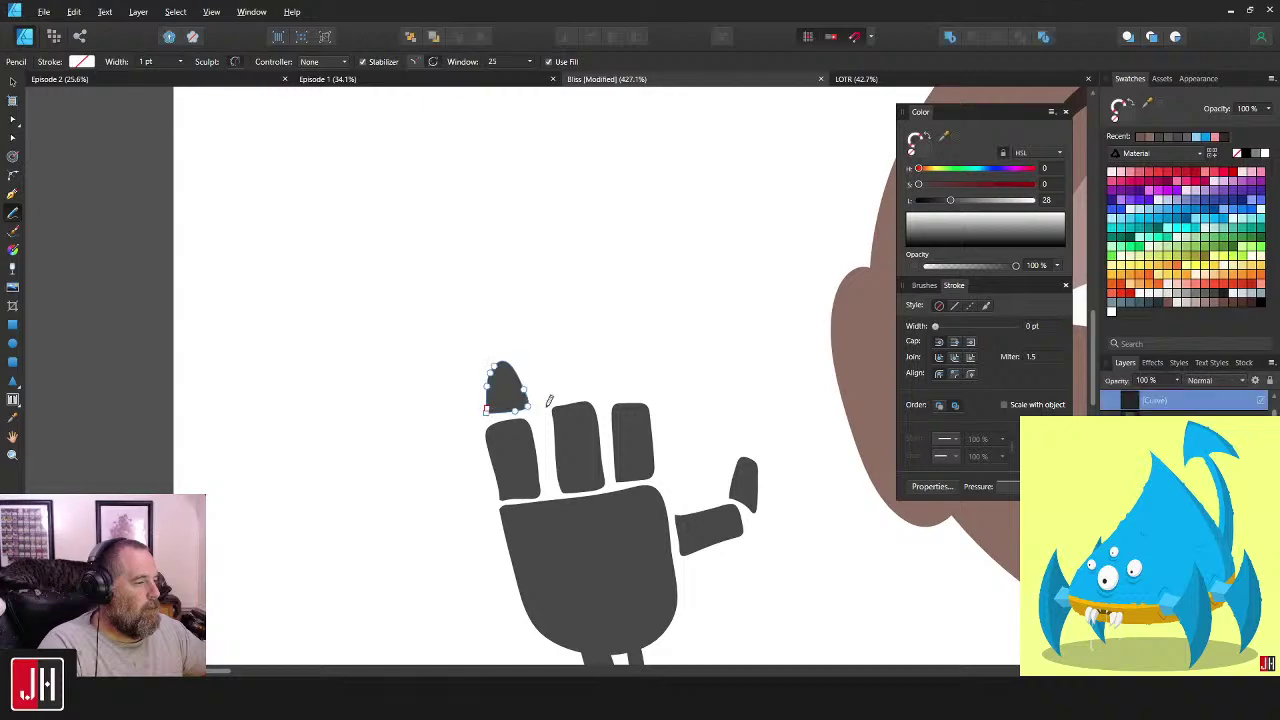
{"action": "scroll", "coordinate": [573, 378], "scroll_direction": "up", "scroll_amount": 2}
{"action": "key", "text": "ctrl+d"}
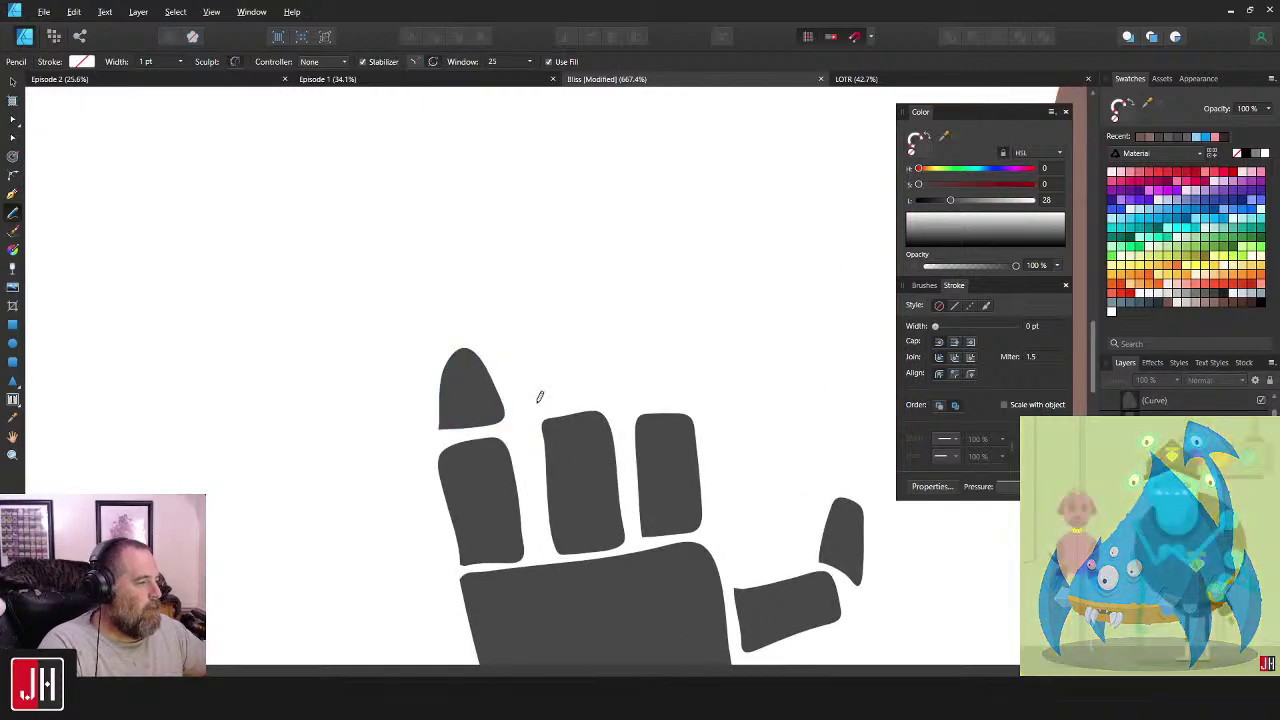
- Draw matching tapered dark grey fingertips freehand above the middle finger segment and the one nearest the thumb
{"action": "left_click_drag", "start_coordinate": [600, 383], "coordinate": [572, 337]}
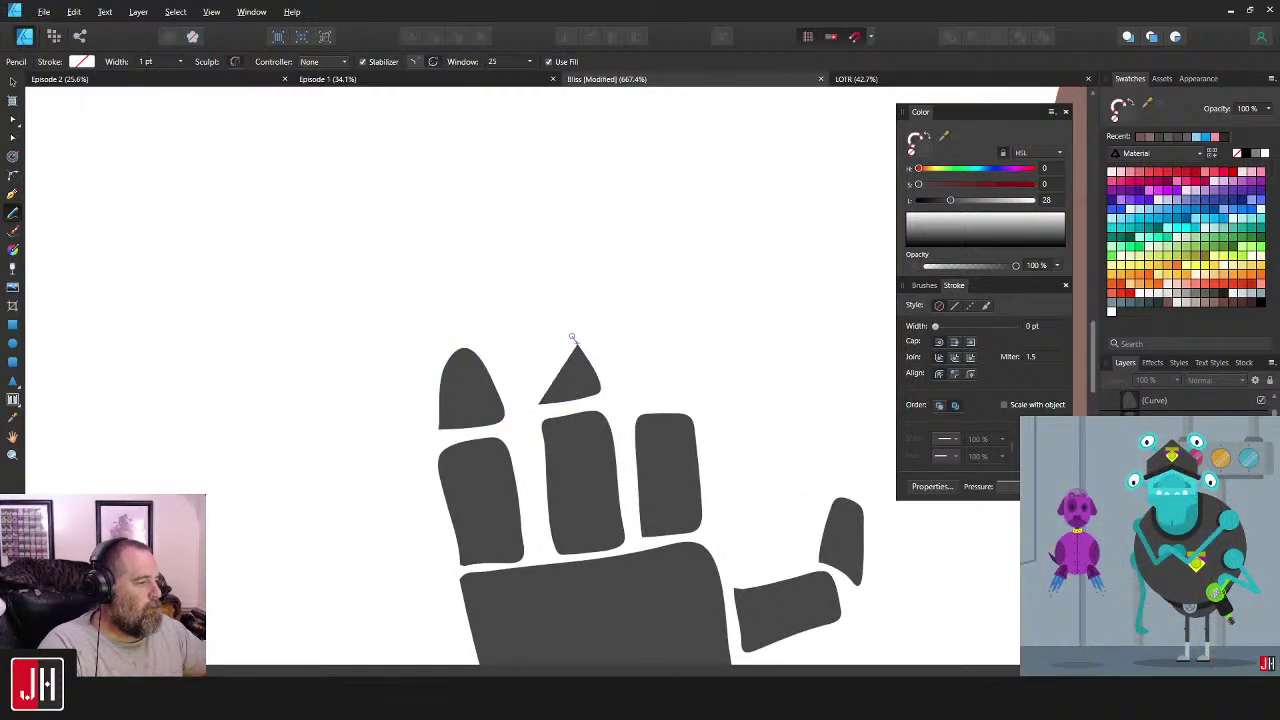
{"action": "mouse_move", "coordinate": [663, 393]}
{"action": "left_mouse_down"}
{"action": "mouse_move", "coordinate": [634, 397]}
{"action": "mouse_move", "coordinate": [651, 337]}
{"action": "mouse_move", "coordinate": [612, 356]}
{"action": "mouse_move", "coordinate": [609, 397]}
{"action": "left_mouse_up"}
{"action": "scroll", "coordinate": [676, 384], "scroll_direction": "down", "scroll_amount": 3}
{"action": "scroll", "coordinate": [675, 384], "scroll_direction": "down", "scroll_amount": 8}
{"action": "key", "text": "v"}
{"action": "left_click", "coordinate": [756, 401]}
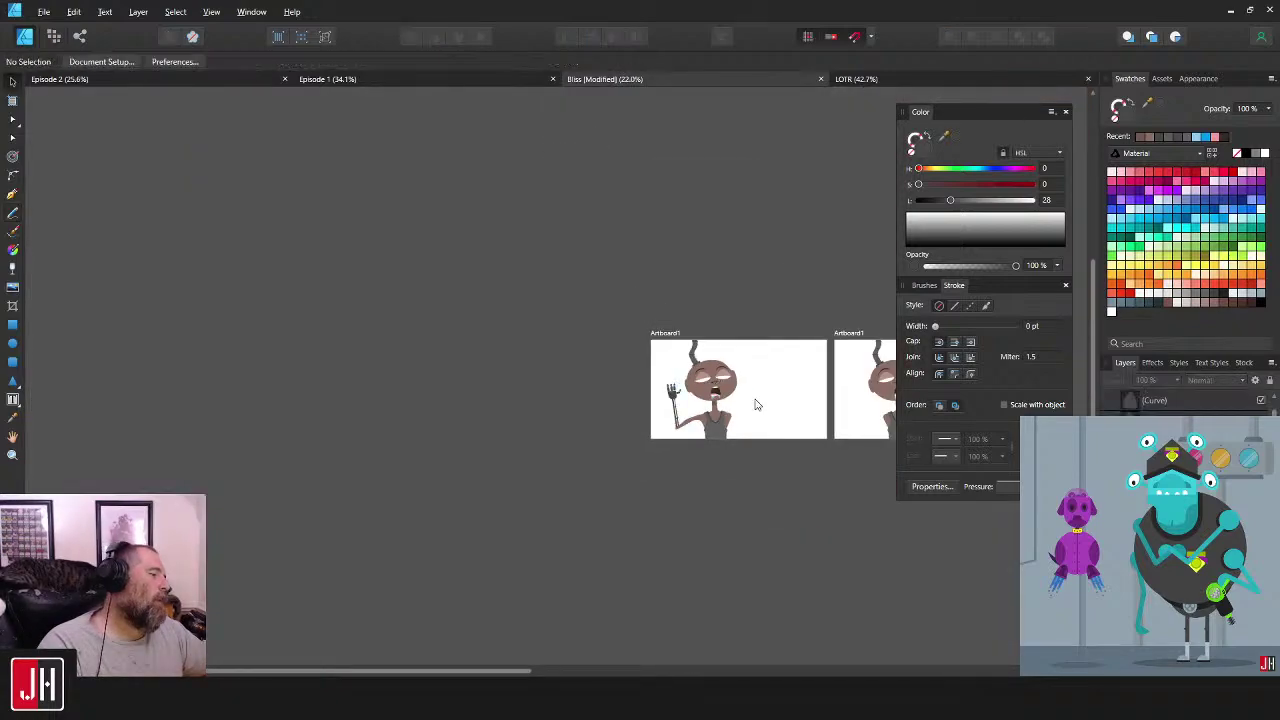
- Delete the whole segmented hand, including palm, fingers and thumb, leaving the forearm rods in place
{"action": "scroll", "coordinate": [693, 411], "scroll_direction": "up", "scroll_amount": 6}
{"action": "left_click_drag", "start_coordinate": [706, 390], "coordinate": [624, 410]}
{"action": "left_click_drag", "start_coordinate": [609, 342], "coordinate": [566, 382]}
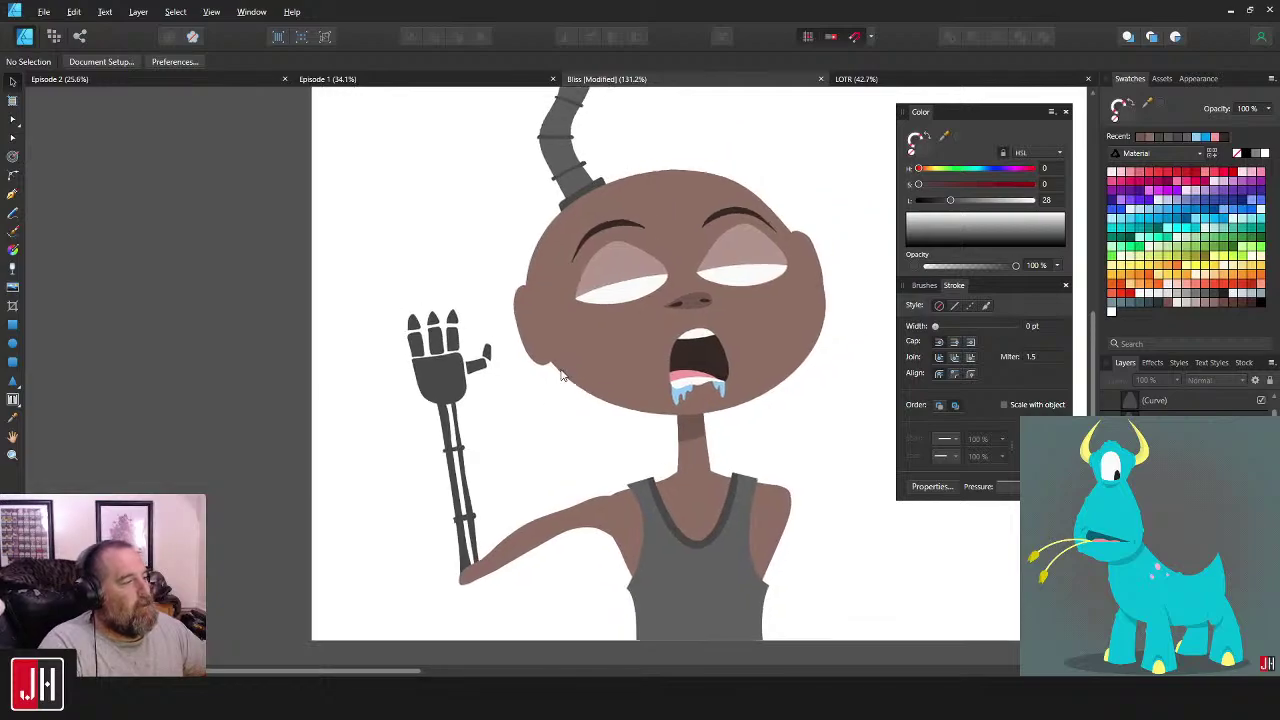
{"action": "left_click_drag", "start_coordinate": [353, 262], "coordinate": [516, 428]}
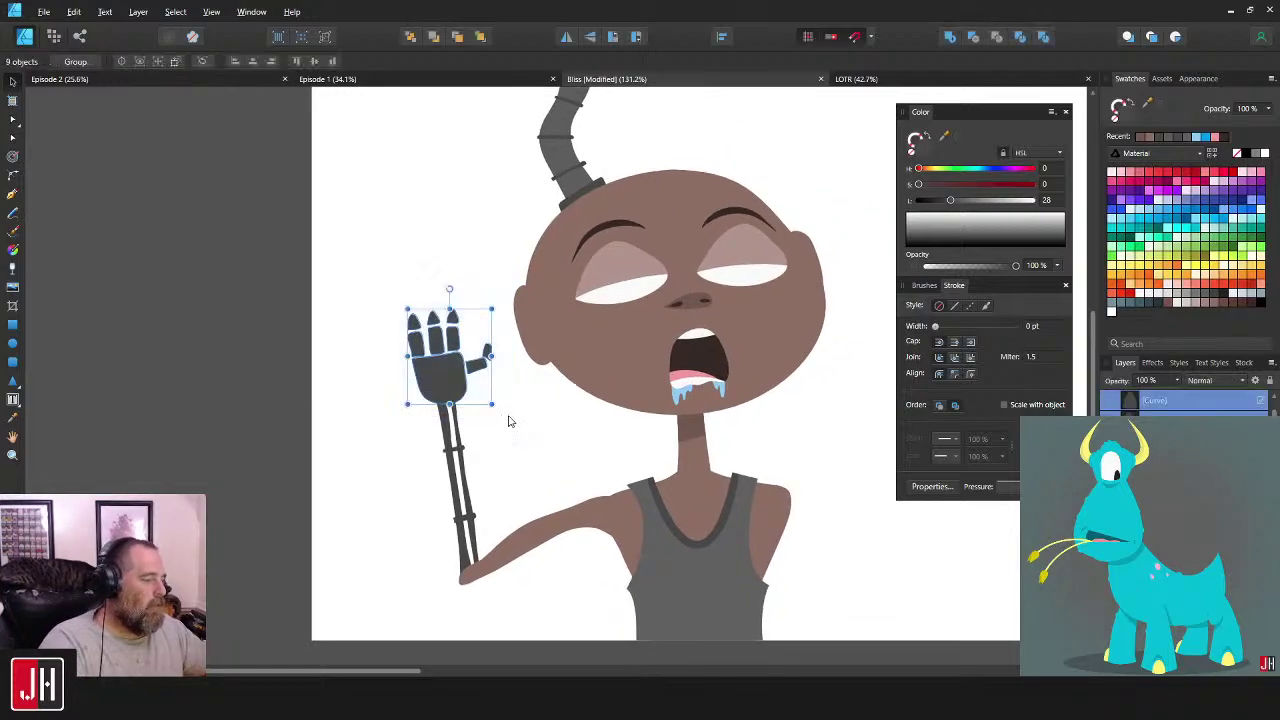
{"action": "key", "text": "Delete"}
{"action": "scroll", "coordinate": [465, 368], "scroll_direction": "down", "scroll_amount": 1}
{"action": "left_click", "coordinate": [417, 337]}
- Look over the whole character, from the hose and head to the forearm rods
{"action": "scroll", "coordinate": [449, 371], "scroll_direction": "down", "scroll_amount": 5}
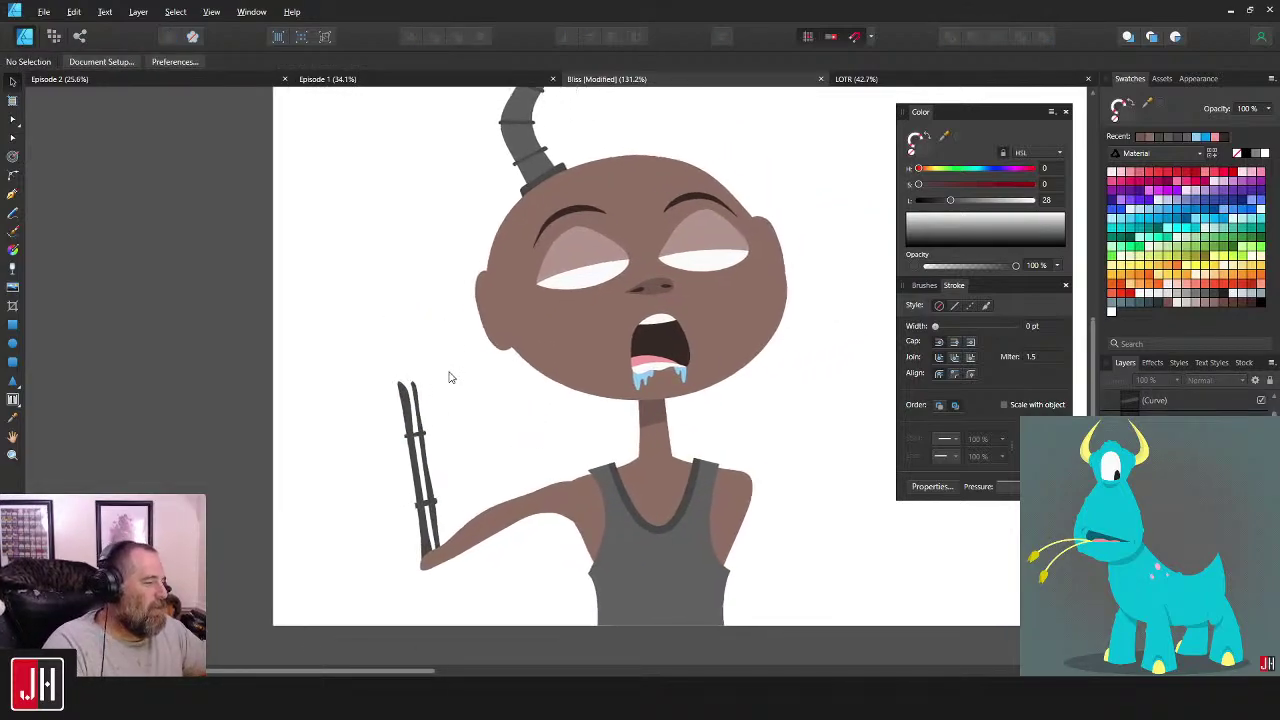
{"action": "scroll", "coordinate": [567, 388], "scroll_direction": "up", "scroll_amount": 4}
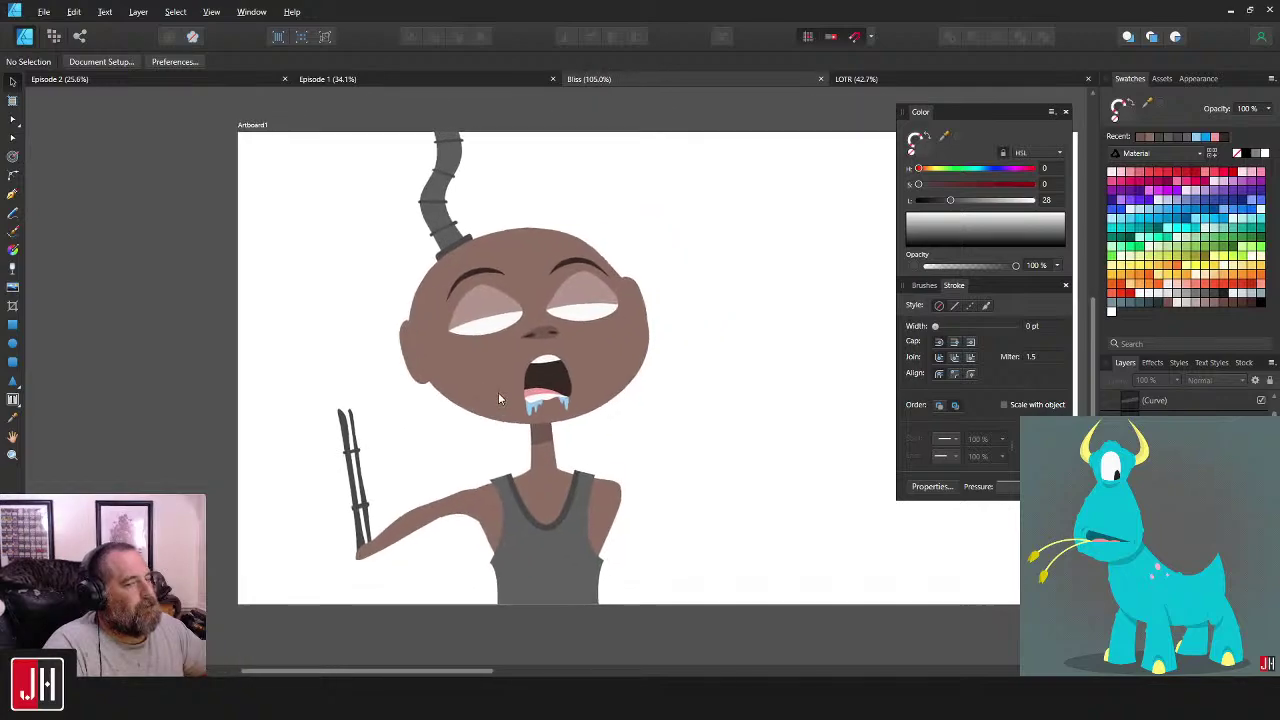
{"action": "left_click_drag", "start_coordinate": [636, 375], "coordinate": [663, 361]}
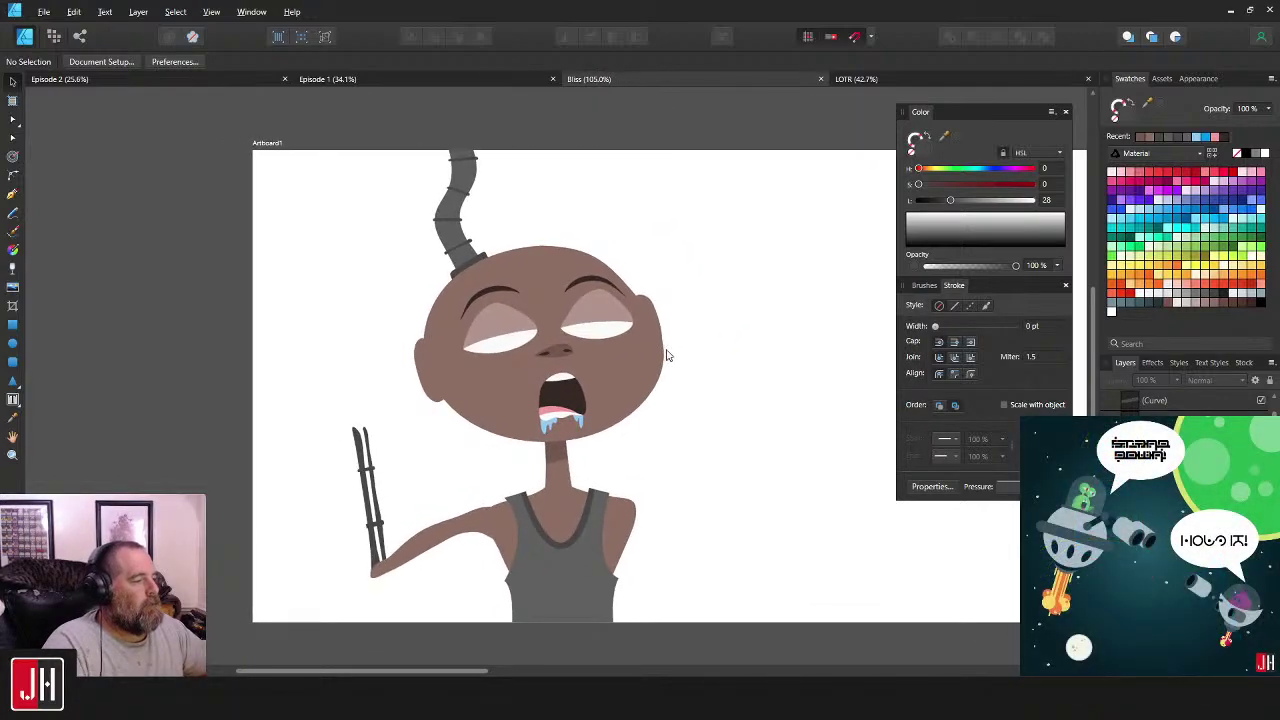
{"action": "scroll", "coordinate": [623, 392], "scroll_direction": "left", "scroll_amount": 5}
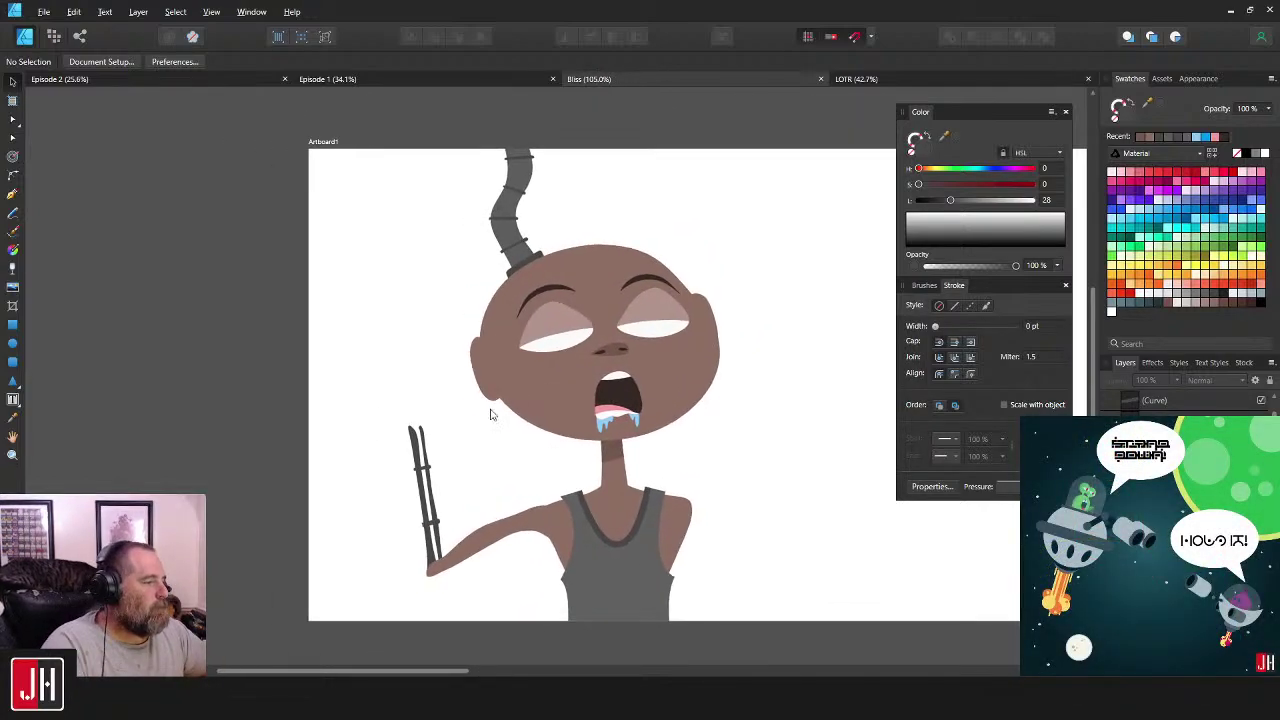
{"action": "left_click_drag", "start_coordinate": [500, 401], "coordinate": [477, 400]}
{"action": "left_click_drag", "start_coordinate": [729, 306], "coordinate": [651, 346]}
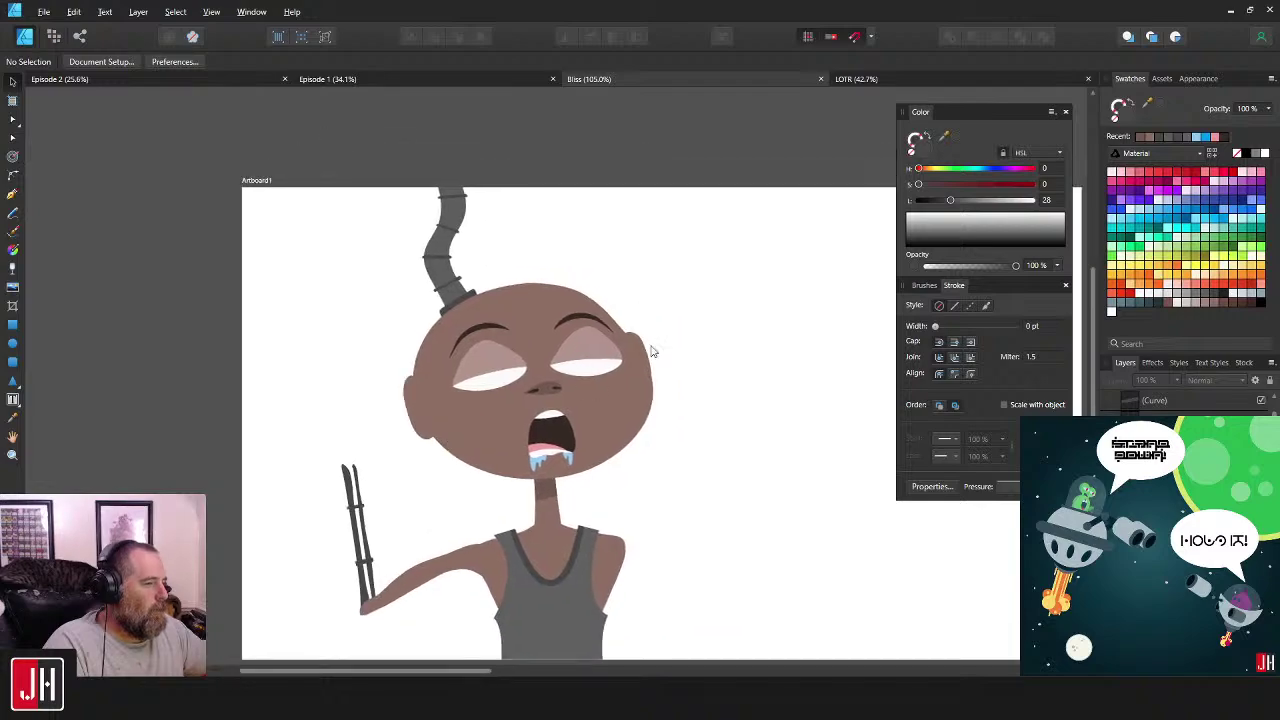
{"action": "scroll", "coordinate": [631, 342], "scroll_direction": "left", "scroll_amount": 3}
{"action": "scroll", "coordinate": [581, 326], "scroll_direction": "up", "scroll_amount": 3}
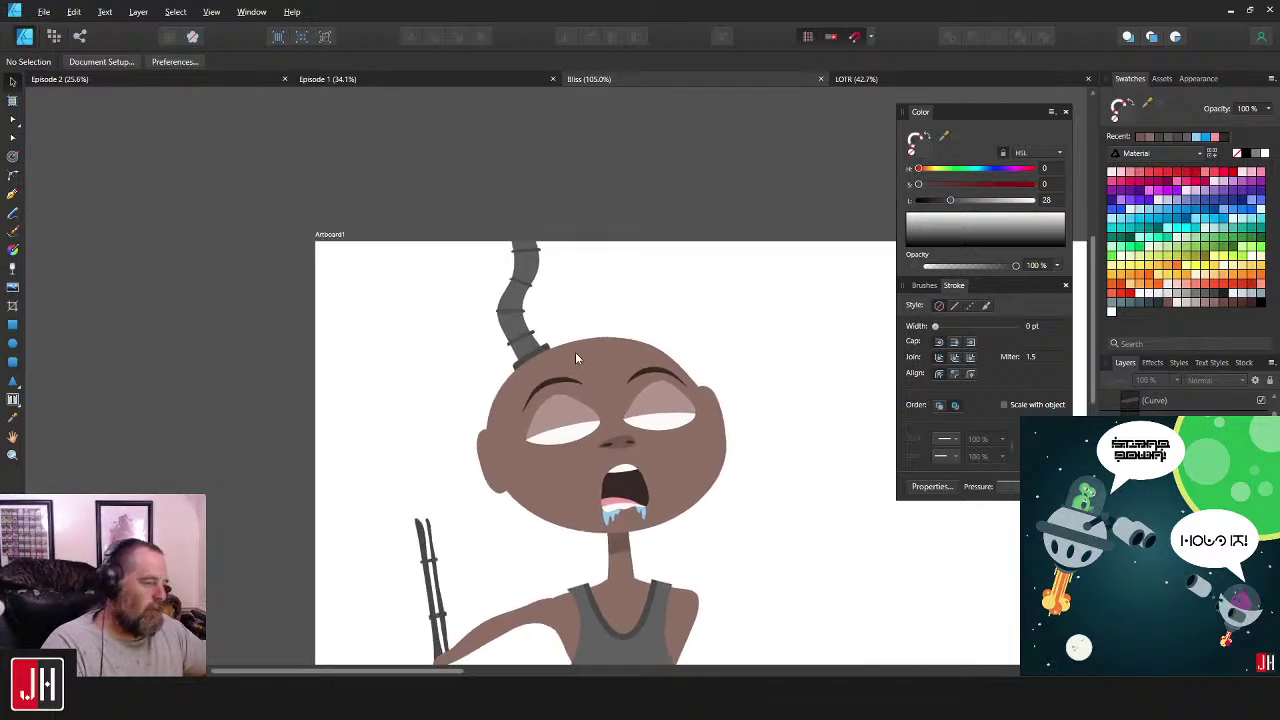
- Sample the hose's grey and draw a thinner branch hose freehand, curving from above the artboard's upper edge into the side of the main hose
{"action": "key", "text": "n"}
{"action": "scroll", "coordinate": [517, 320], "scroll_direction": "up", "scroll_amount": 3}
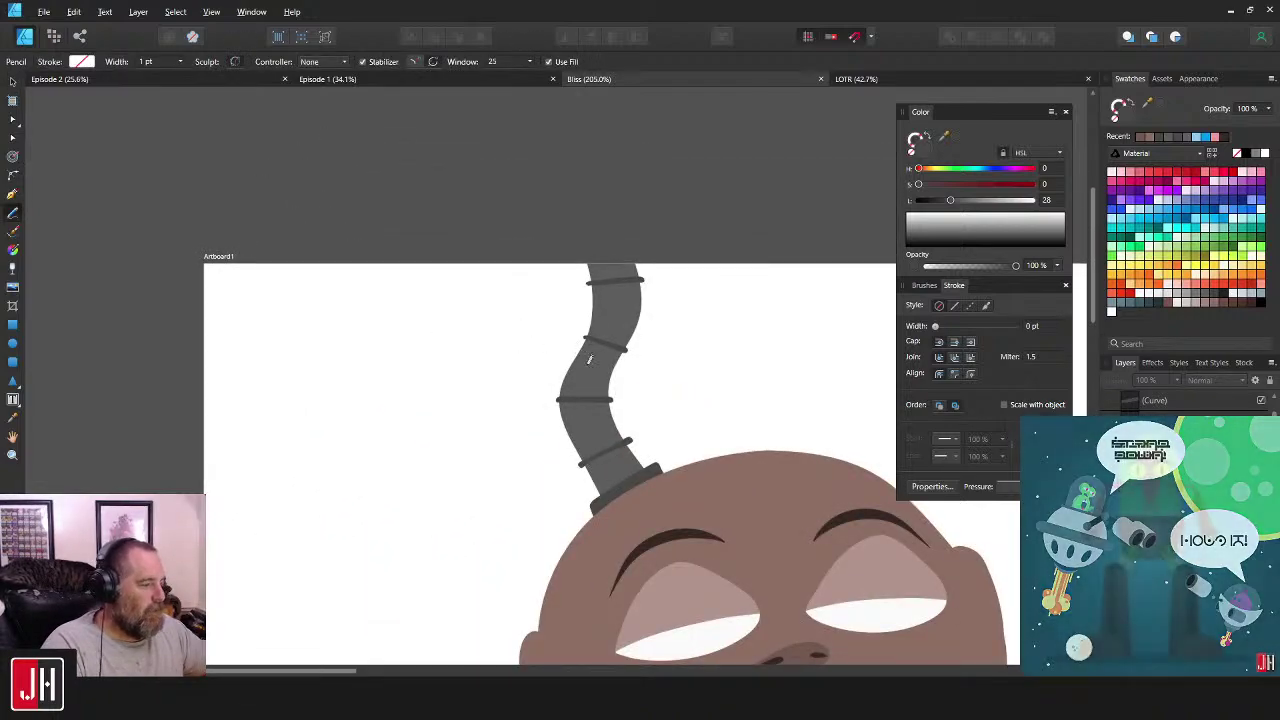
{"action": "key", "text": "i"}
{"action": "left_click", "coordinate": [598, 364]}
{"action": "left_click_drag", "start_coordinate": [592, 358], "coordinate": [677, 411]}
{"action": "key", "text": "n"}
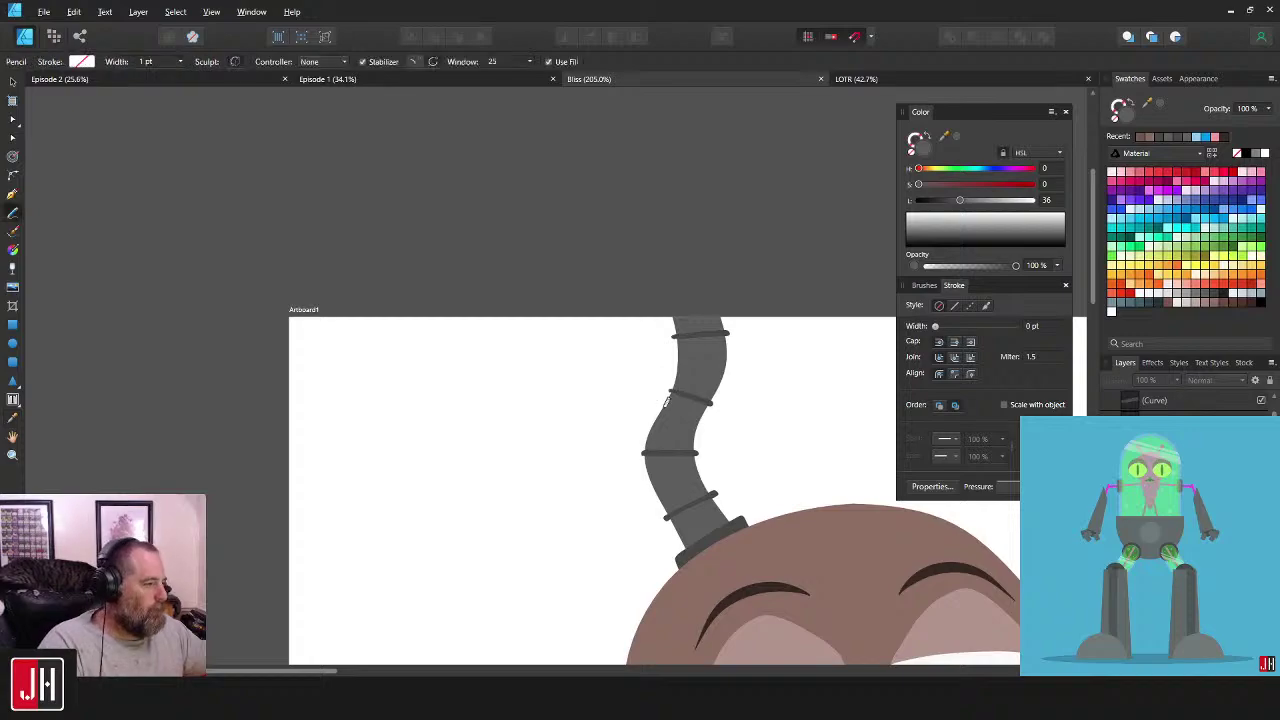
{"action": "mouse_move", "coordinate": [622, 357]}
{"action": "left_mouse_down"}
{"action": "mouse_move", "coordinate": [632, 318]}
{"action": "mouse_move", "coordinate": [612, 320]}
{"action": "mouse_move", "coordinate": [587, 353]}
{"action": "mouse_move", "coordinate": [592, 401]}
{"action": "left_mouse_up"}
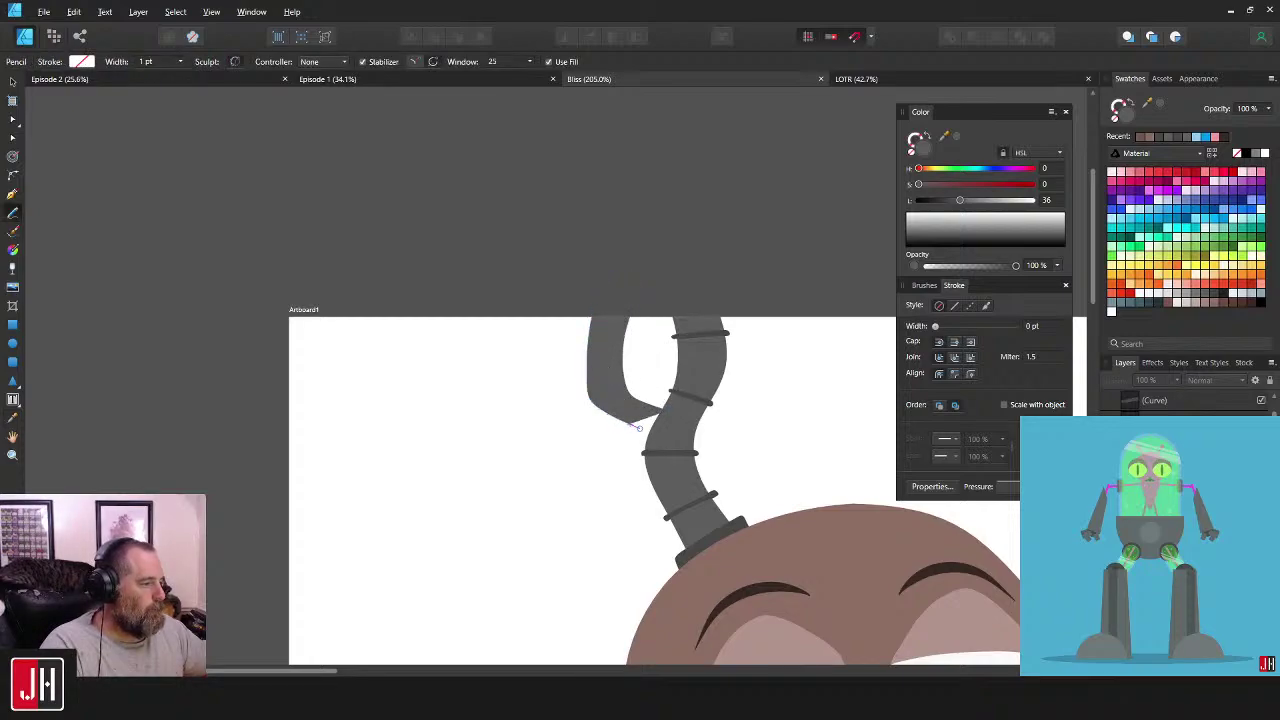
{"action": "left_click_drag", "start_coordinate": [664, 438], "coordinate": [660, 414]}
{"action": "key", "text": "v"}
{"action": "left_click", "coordinate": [762, 421]}
{"action": "left_click", "coordinate": [617, 368]}
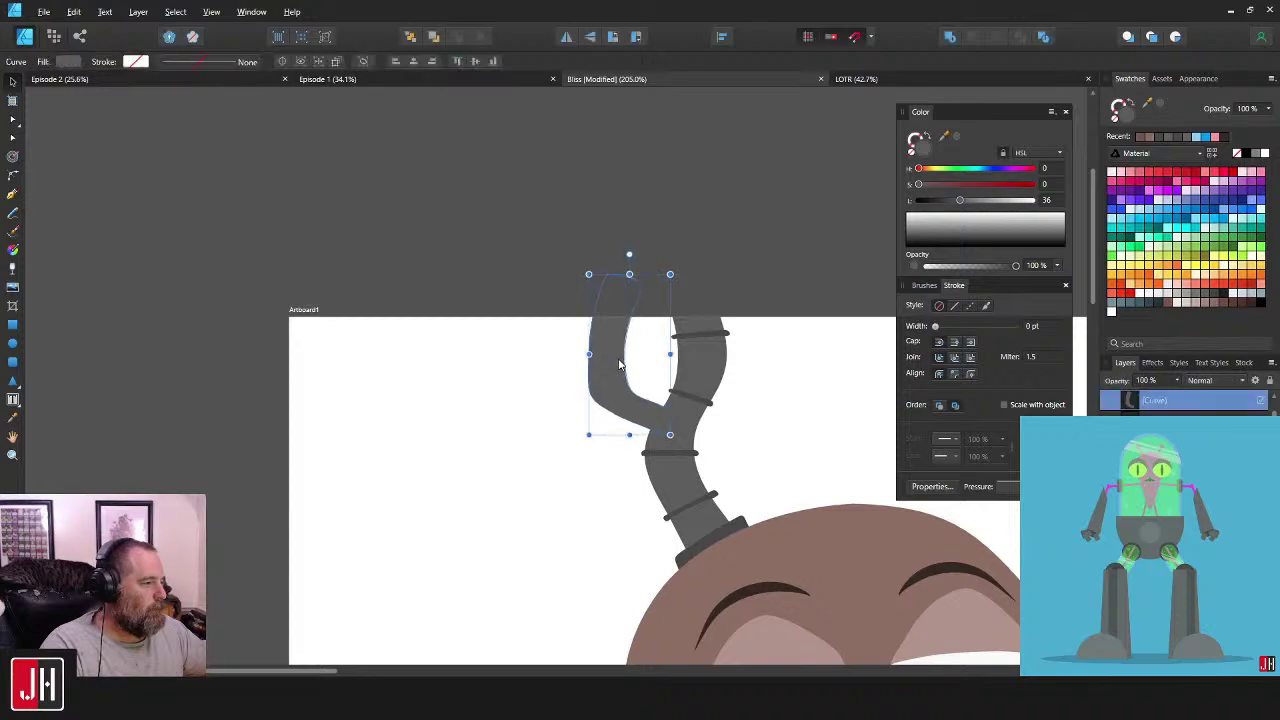
{"action": "key", "text": "ctrl+d"}
- Draw two narrow darker grey rings freehand across the branch hose, one near the joint and one on its upright part
{"action": "scroll", "coordinate": [685, 361], "scroll_direction": "up", "scroll_amount": 2}
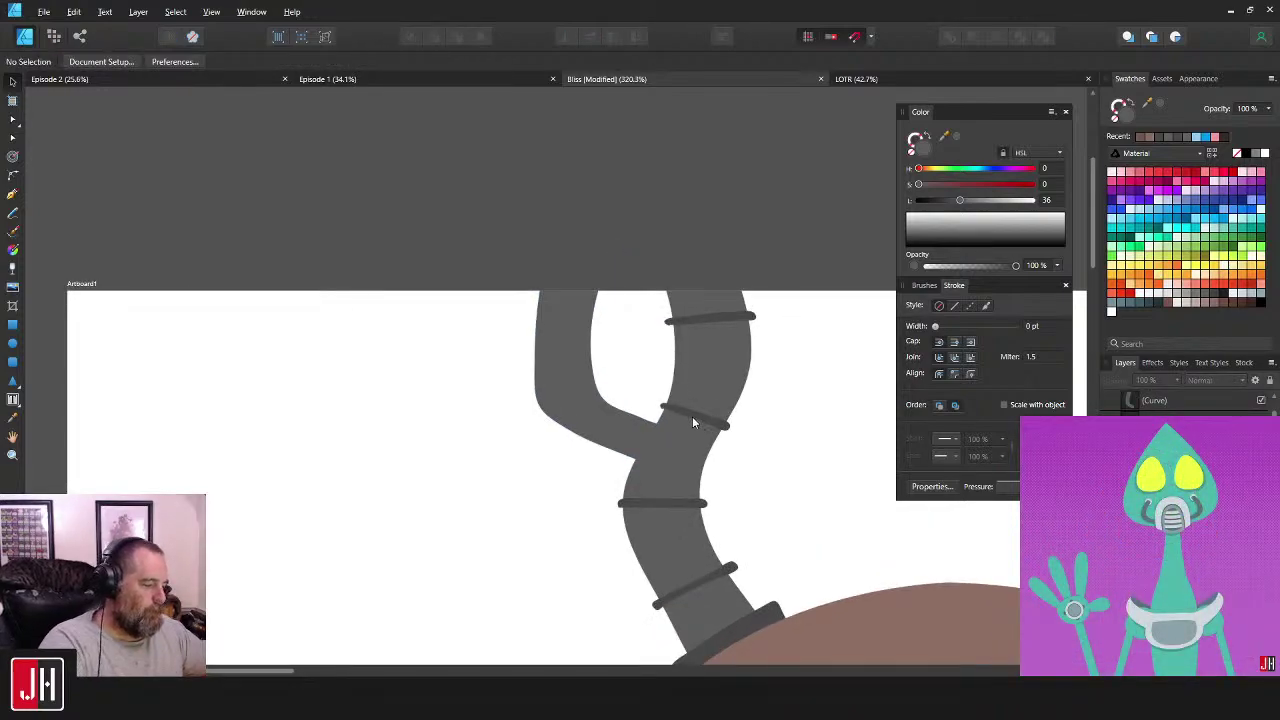
{"action": "key", "text": "n"}
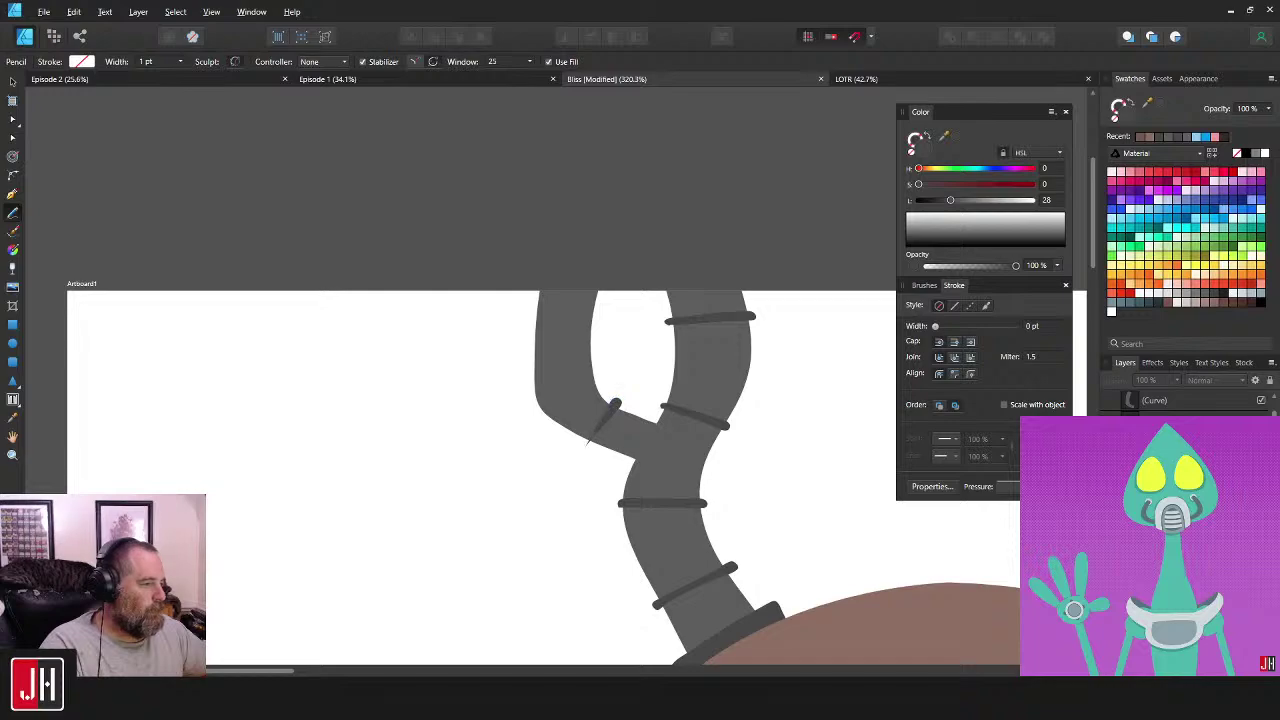
{"action": "left_click_drag", "start_coordinate": [583, 450], "coordinate": [583, 449]}
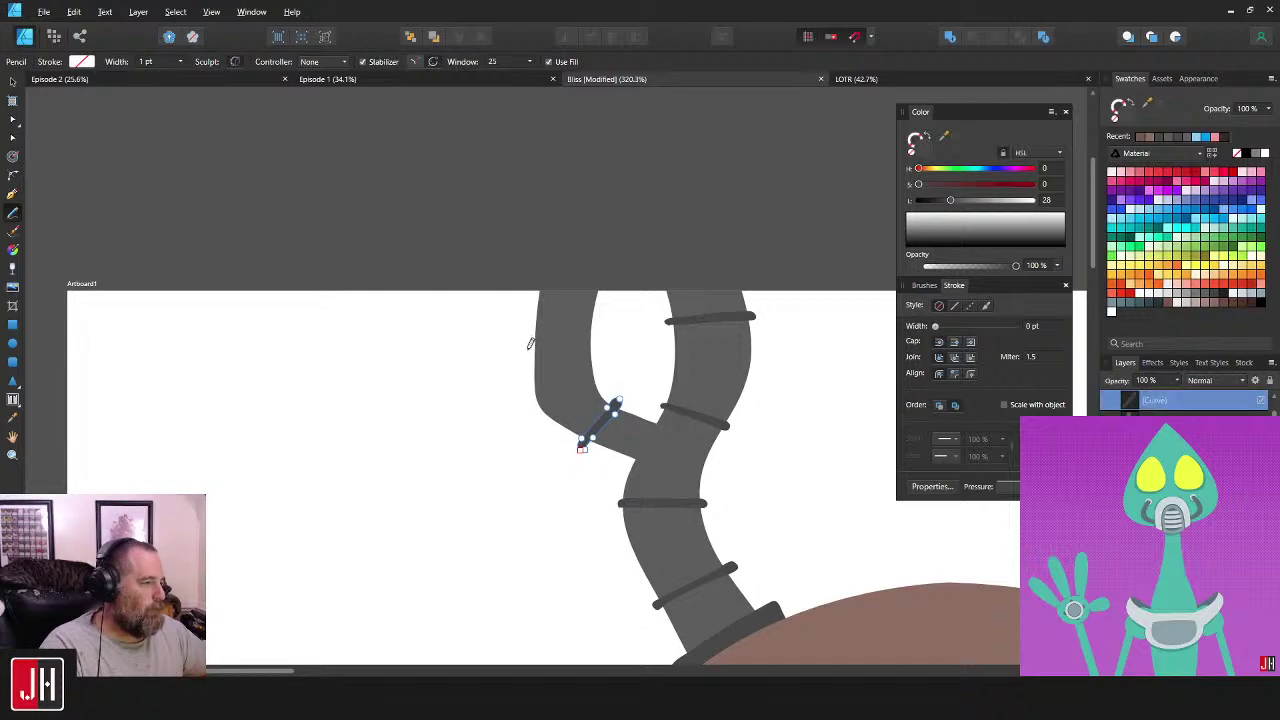
{"action": "left_click_drag", "start_coordinate": [597, 343], "coordinate": [598, 343]}
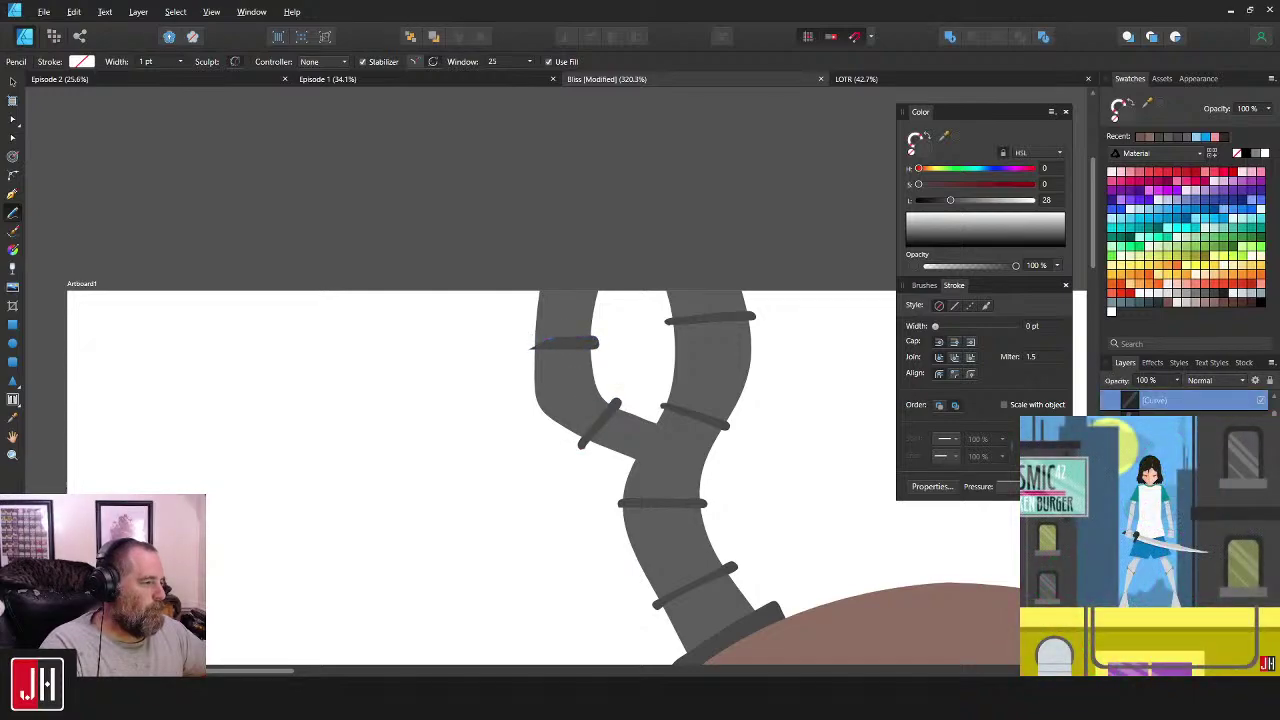
{"action": "key", "text": "v"}
{"action": "left_click", "coordinate": [622, 298]}
- Delete the mechanical forearm rods with their cross-rings, keeping the brown upper arm
{"action": "scroll", "coordinate": [634, 287], "scroll_direction": "down", "scroll_amount": 12}
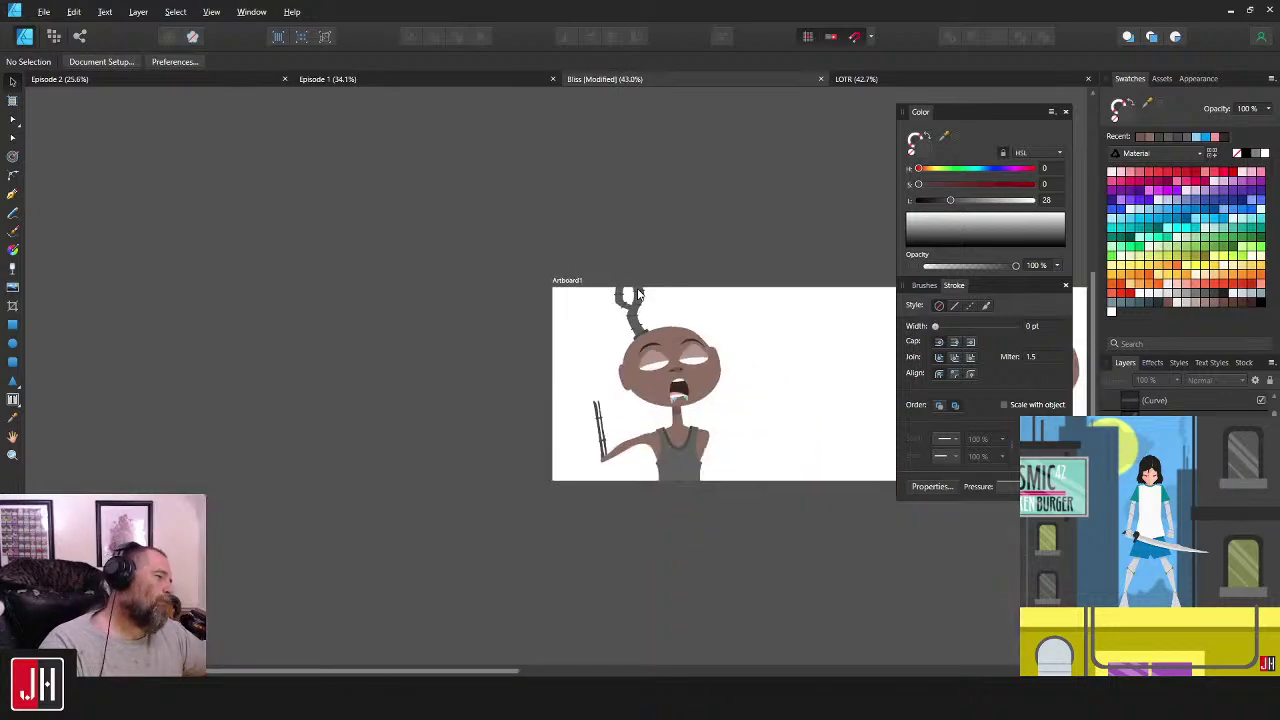
{"action": "scroll", "coordinate": [668, 332], "scroll_direction": "up", "scroll_amount": 4}
{"action": "scroll", "coordinate": [665, 300], "scroll_direction": "up", "scroll_amount": 3}
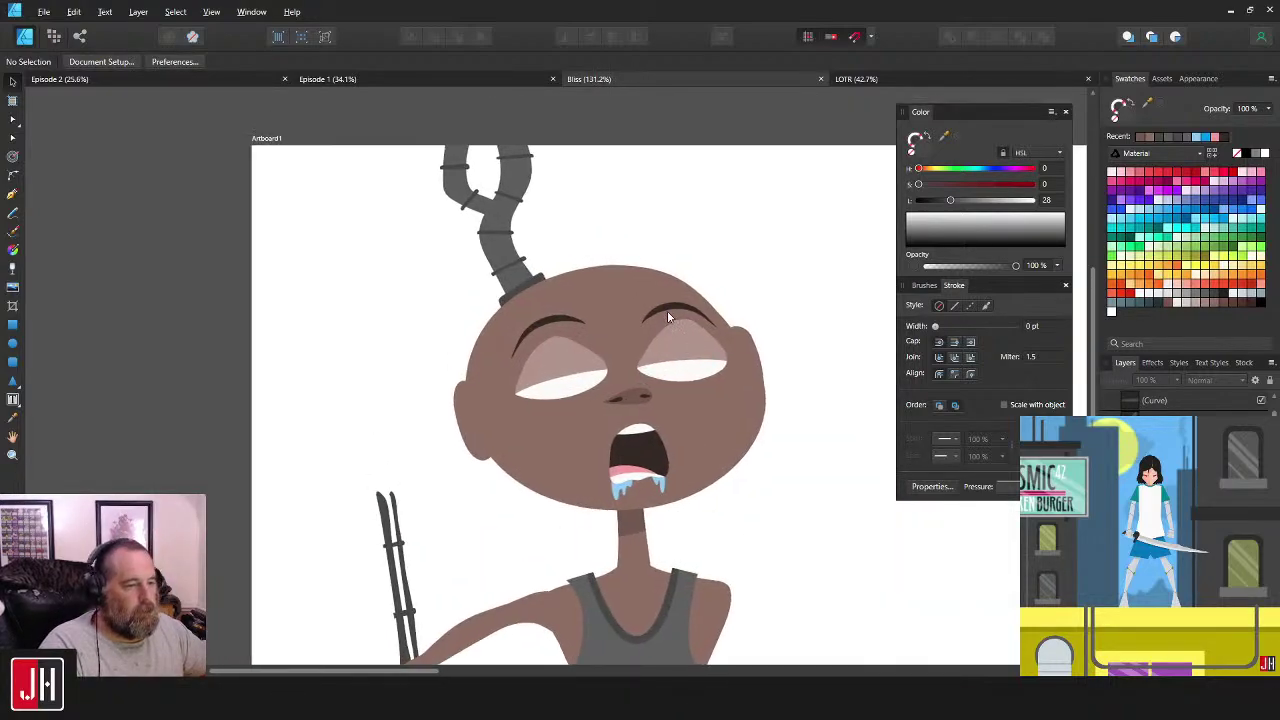
{"action": "scroll", "coordinate": [690, 330], "scroll_direction": "down", "scroll_amount": 6}
{"action": "scroll", "coordinate": [636, 336], "scroll_direction": "up", "scroll_amount": 6}
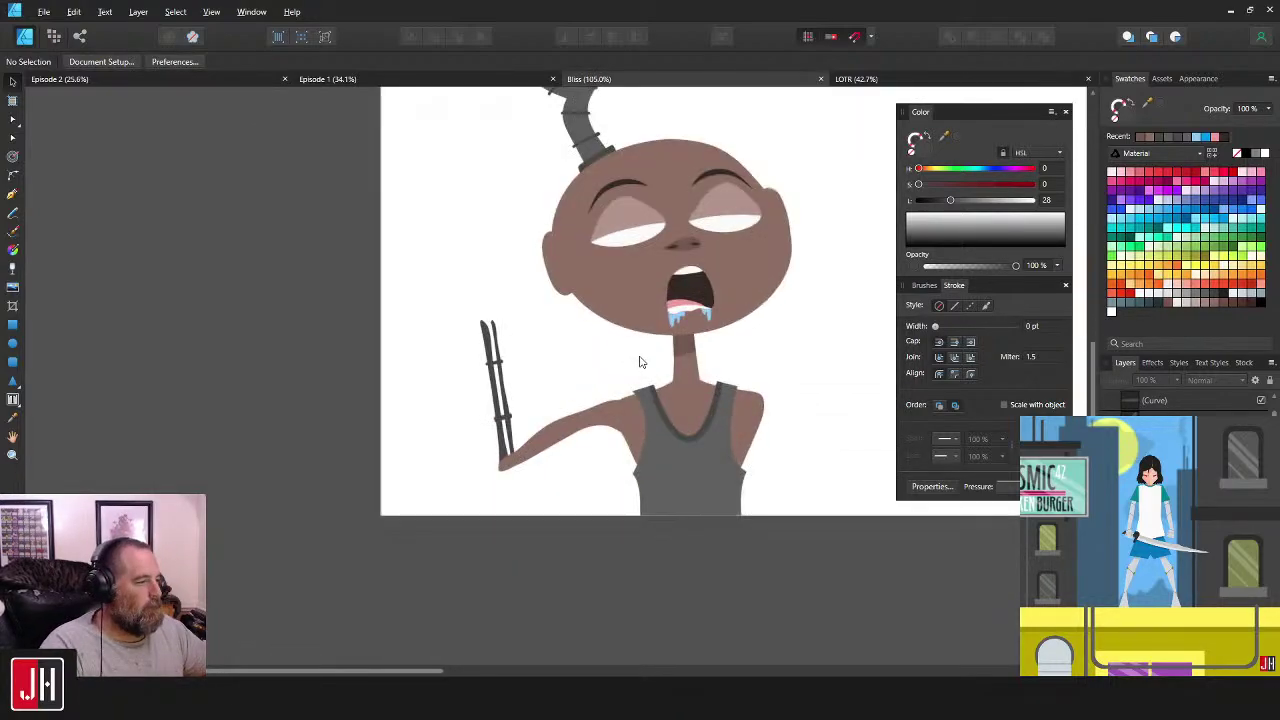
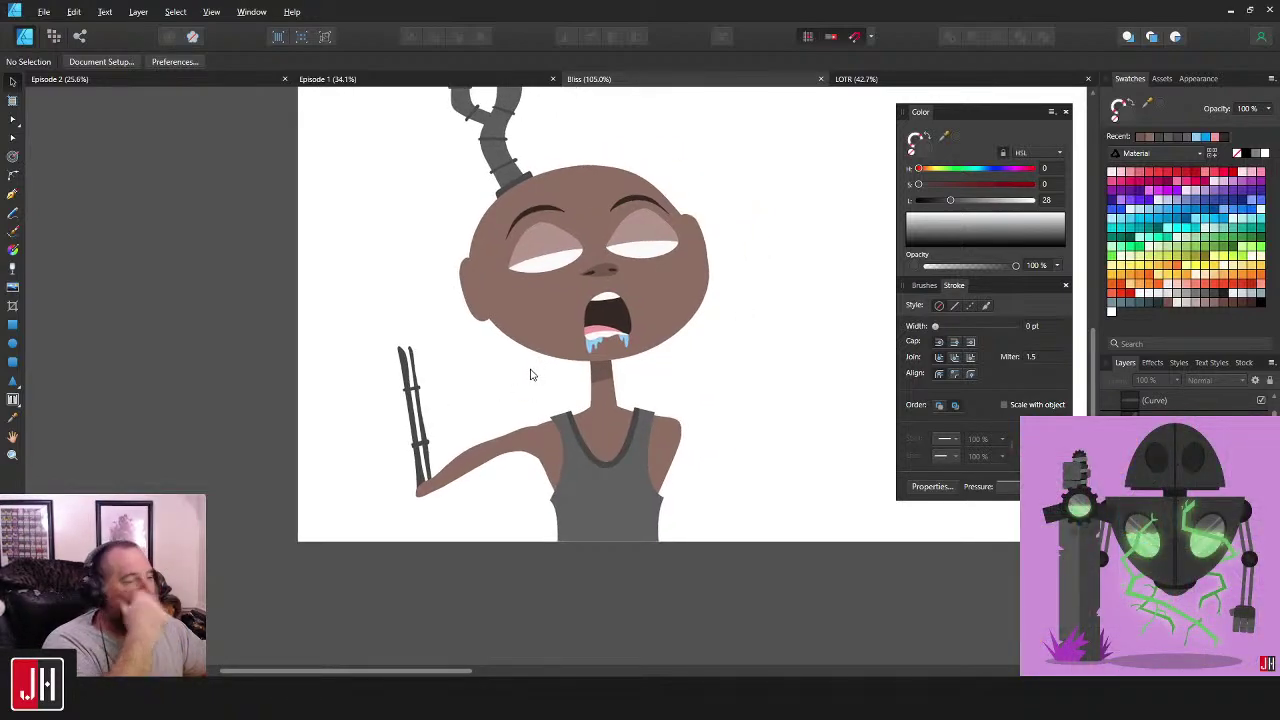
{"action": "left_click_drag", "start_coordinate": [530, 376], "coordinate": [504, 450]}
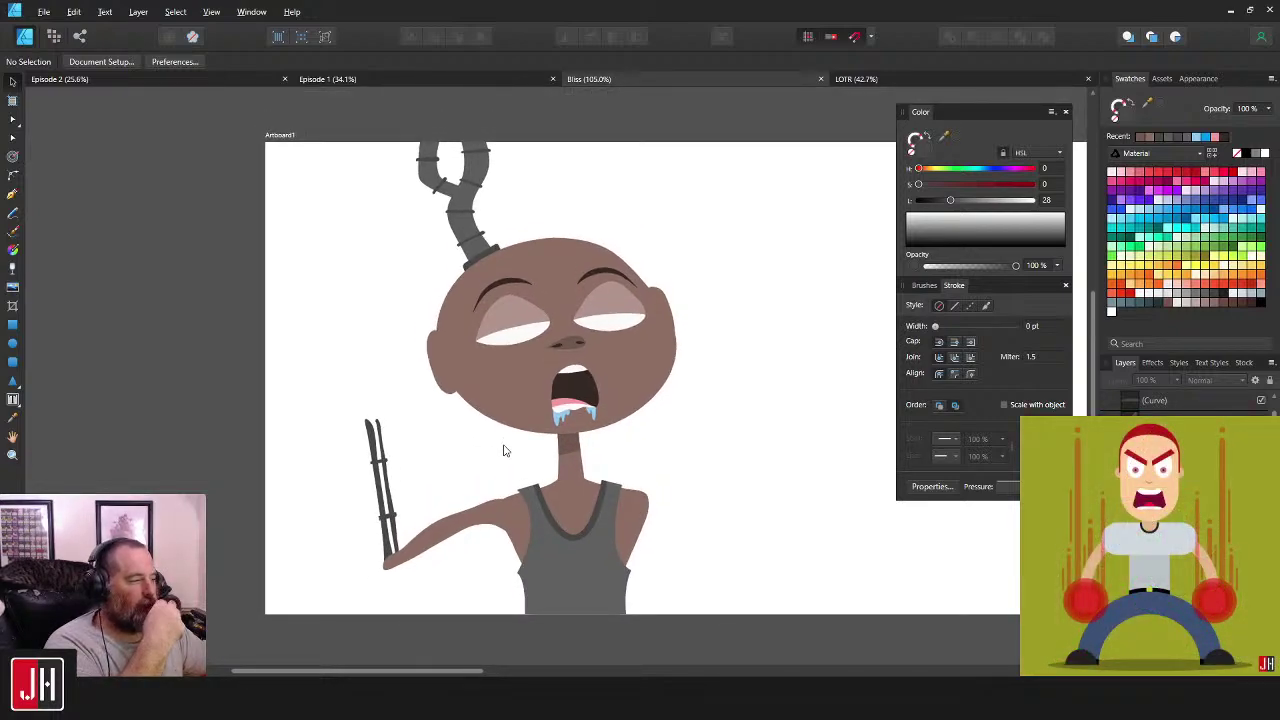
{"action": "left_click_drag", "start_coordinate": [504, 450], "coordinate": [492, 396]}
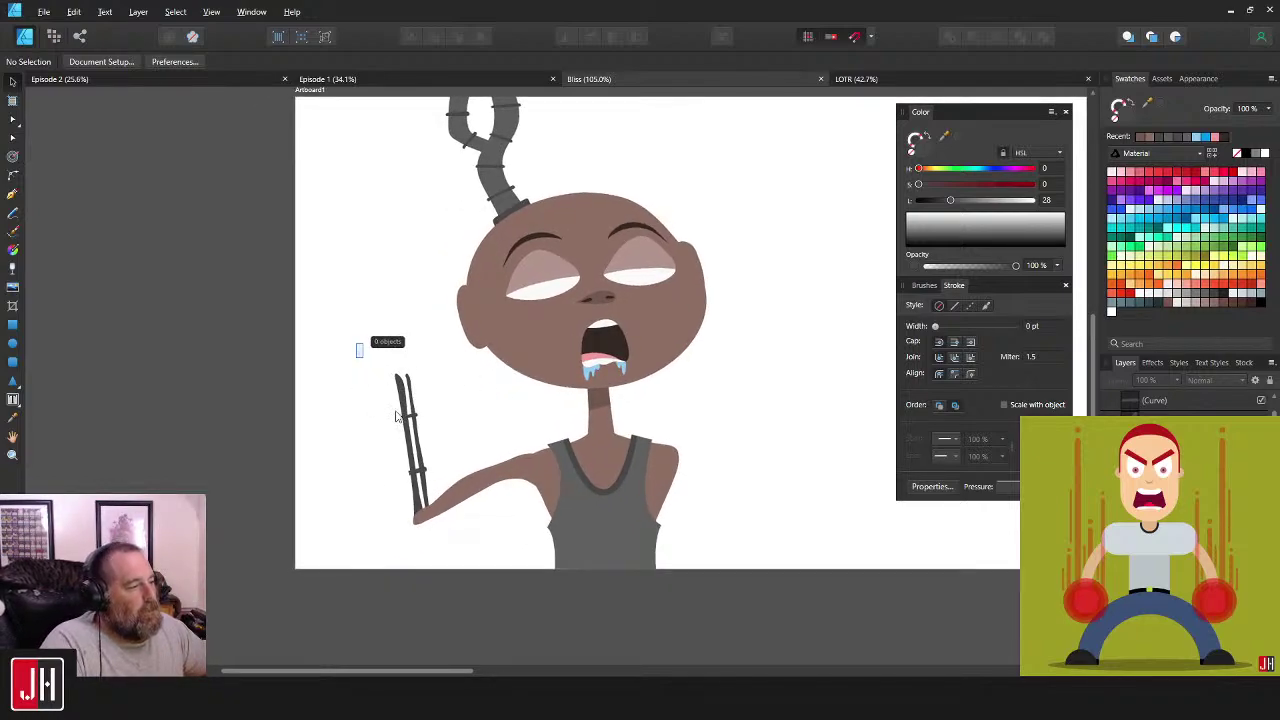
{"action": "left_click_drag", "start_coordinate": [357, 345], "coordinate": [449, 554]}
{"action": "key", "text": "Delete"}
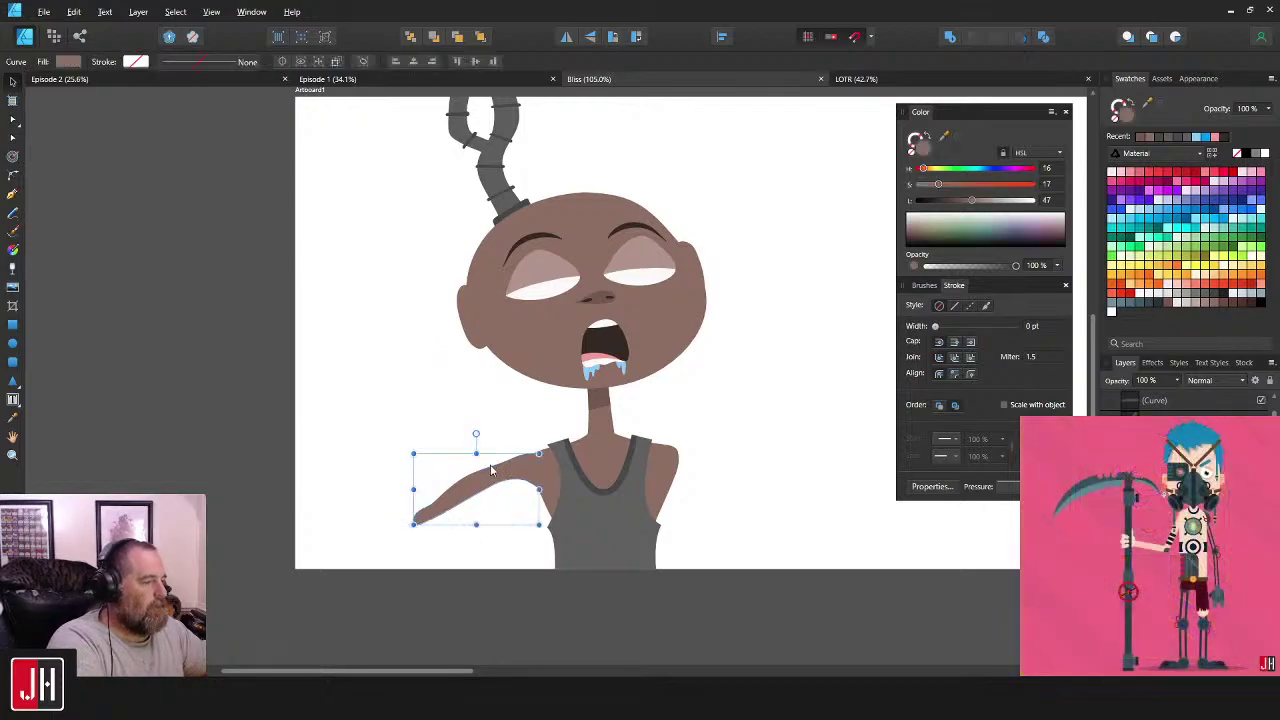
{"action": "left_click", "coordinate": [500, 440]}
{"action": "left_click_drag", "start_coordinate": [497, 403], "coordinate": [491, 453]}
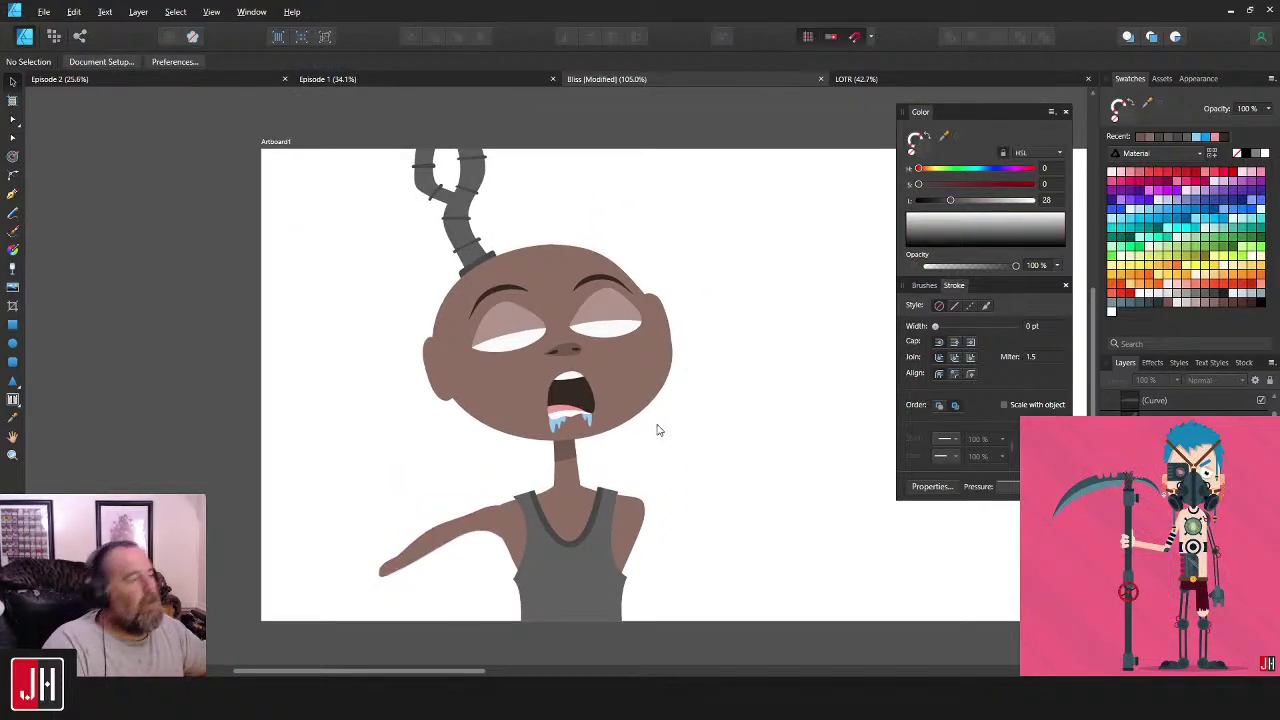
{"action": "left_click_drag", "start_coordinate": [606, 440], "coordinate": [554, 454]}
{"action": "left_click_drag", "start_coordinate": [423, 491], "coordinate": [563, 452]}
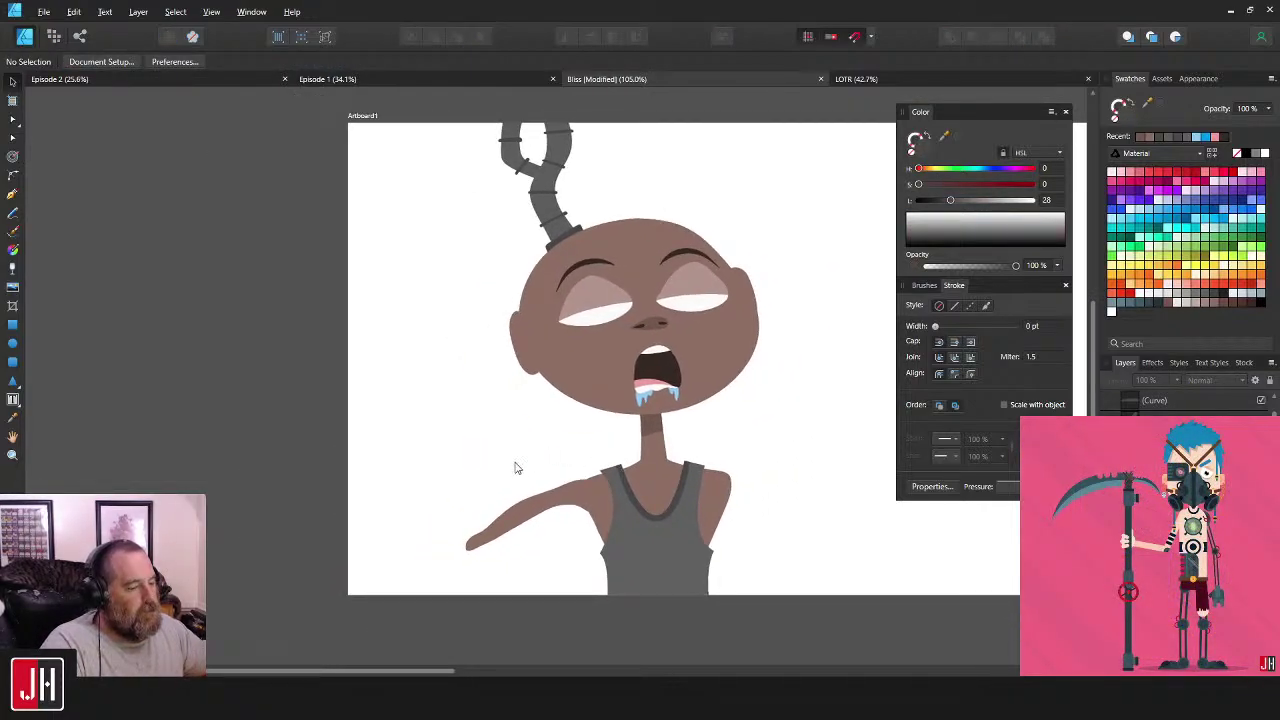
{"action": "key", "text": "n"}
{"action": "mouse_move", "coordinate": [490, 527]}
{"action": "left_mouse_down"}
{"action": "mouse_move", "coordinate": [533, 526]}
{"action": "mouse_move", "coordinate": [507, 508]}
{"action": "mouse_move", "coordinate": [488, 434]}
{"action": "mouse_move", "coordinate": [495, 402]}
{"action": "left_mouse_up"}
{"action": "key", "text": "ctrl+z"}
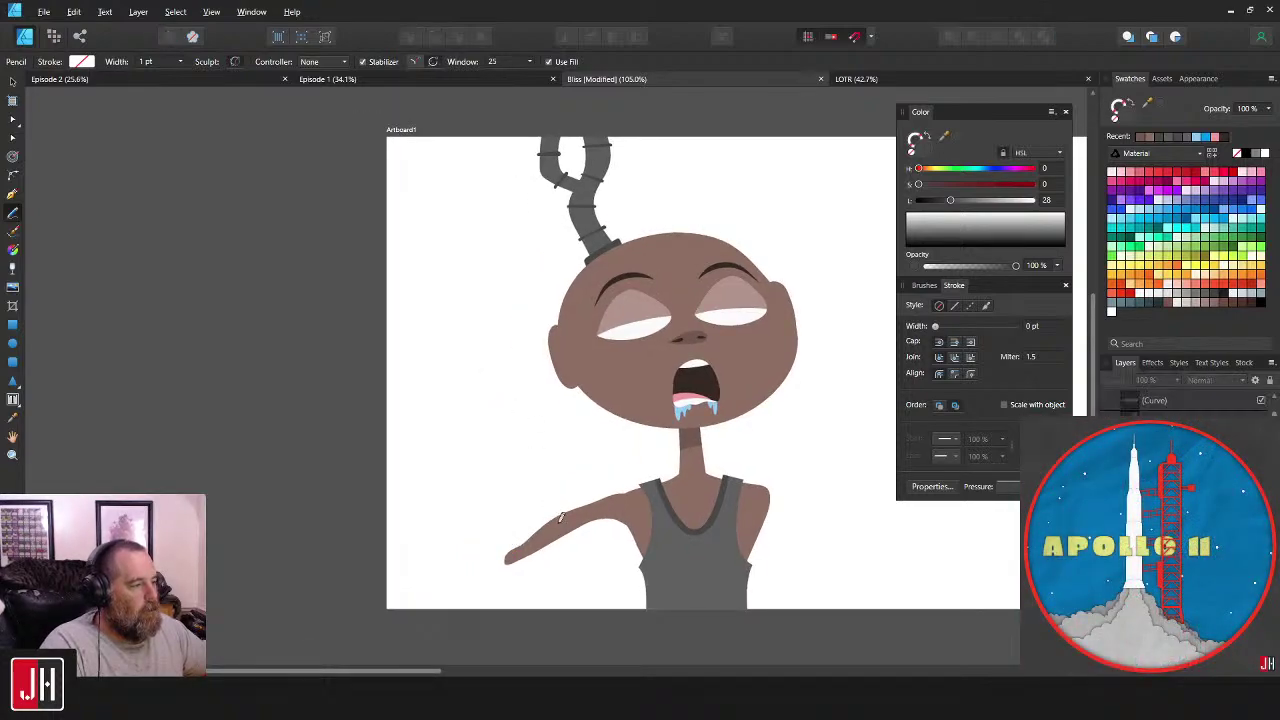
- Draw an upright forearm freehand in the upper arm's brown skin colour, rising from the elbow beside the head
{"action": "left_click_drag", "start_coordinate": [532, 470], "coordinate": [555, 481]}
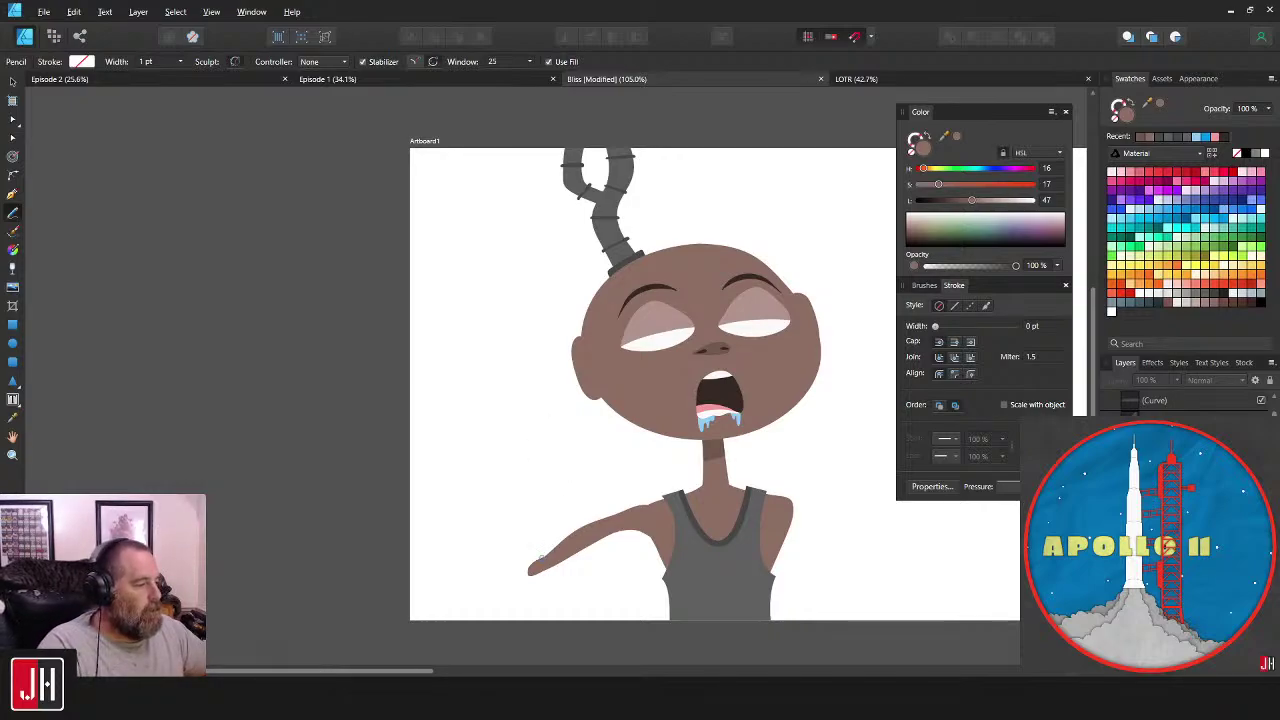
{"action": "mouse_move", "coordinate": [541, 556]}
{"action": "left_mouse_down"}
{"action": "mouse_move", "coordinate": [514, 484]}
{"action": "mouse_move", "coordinate": [508, 404]}
{"action": "mouse_move", "coordinate": [497, 460]}
{"action": "mouse_move", "coordinate": [541, 558]}
{"action": "mouse_move", "coordinate": [516, 412]}
{"action": "mouse_move", "coordinate": [502, 425]}
{"action": "mouse_move", "coordinate": [524, 558]}
{"action": "mouse_move", "coordinate": [546, 562]}
{"action": "left_mouse_up"}
{"action": "key", "text": "ctrl+z"}
{"action": "key", "text": "v"}
{"action": "left_click", "coordinate": [593, 573]}
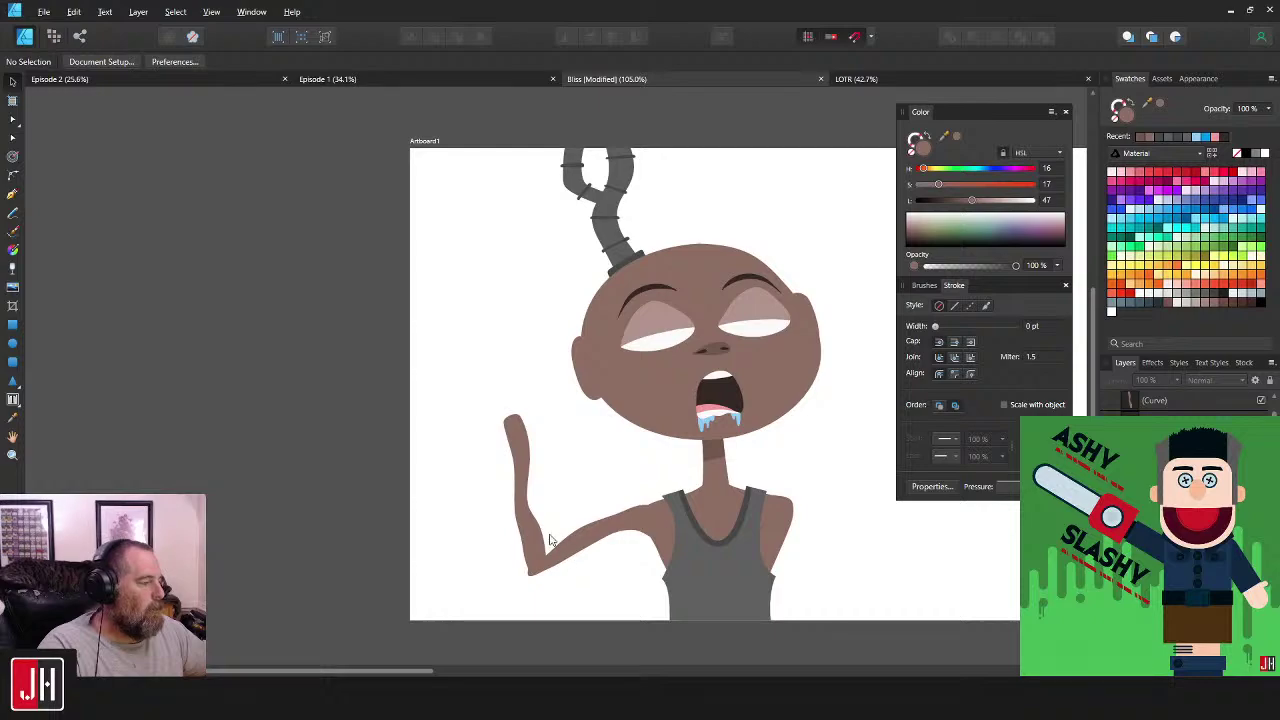
- Delete the upright brown forearm beside the head, keeping the upper arm
{"action": "left_click", "coordinate": [522, 505]}
{"action": "key", "text": "Delete"}
{"action": "left_click_drag", "start_coordinate": [573, 438], "coordinate": [484, 417]}
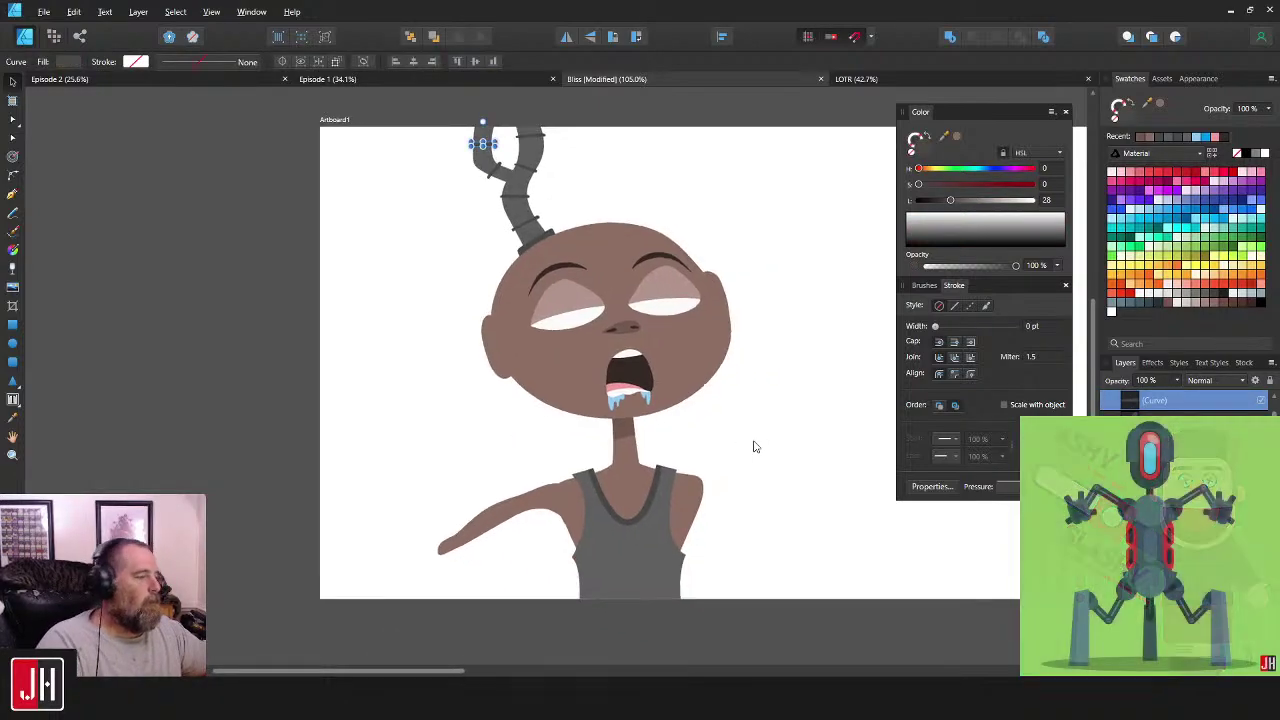
{"action": "left_click", "coordinate": [754, 447]}
{"action": "left_click_drag", "start_coordinate": [748, 458], "coordinate": [758, 376]}
- Draw a skin-coloured forearm freehand, hanging from the elbow down past the artboard's lower edge
{"action": "left_click", "coordinate": [12, 215]}
{"action": "scroll", "coordinate": [480, 440], "scroll_direction": "up", "scroll_amount": 4}
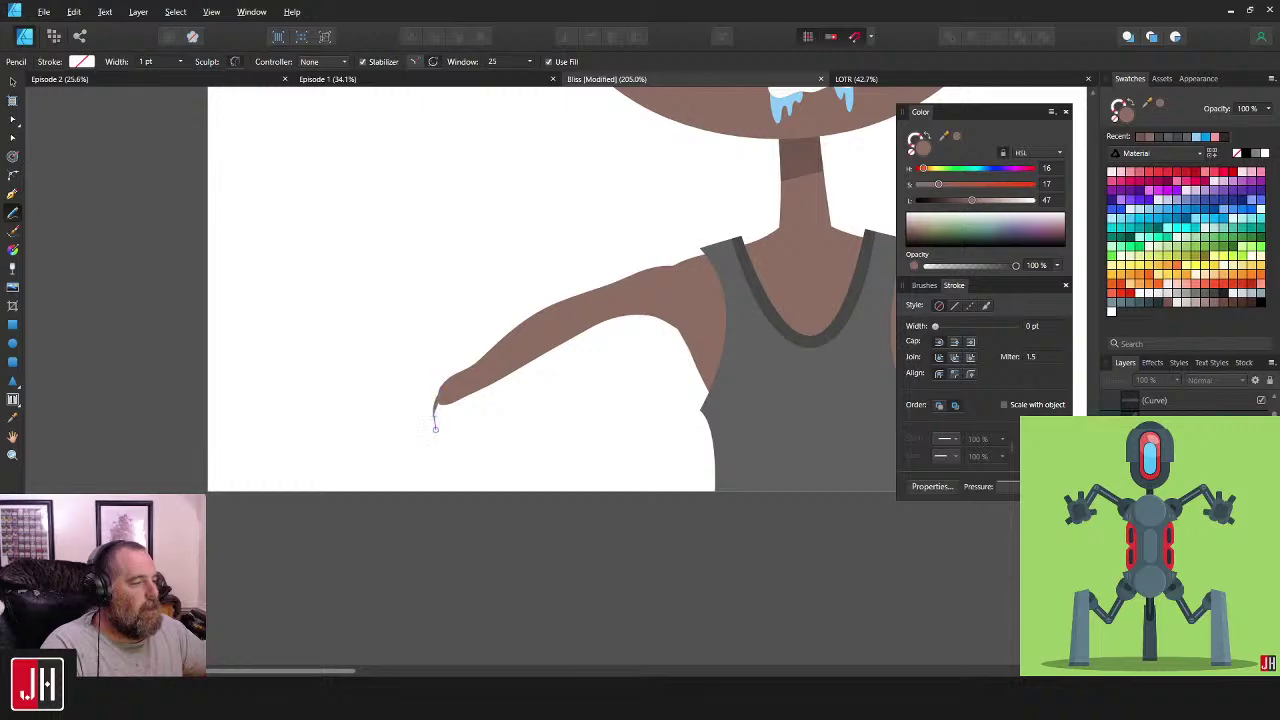
{"action": "mouse_move", "coordinate": [435, 428]}
{"action": "left_mouse_down"}
{"action": "mouse_move", "coordinate": [449, 457]}
{"action": "mouse_move", "coordinate": [448, 390]}
{"action": "mouse_move", "coordinate": [433, 470]}
{"action": "mouse_move", "coordinate": [448, 498]}
{"action": "mouse_move", "coordinate": [479, 510]}
{"action": "mouse_move", "coordinate": [468, 394]}
{"action": "left_mouse_up"}
{"action": "key", "text": "v"}
{"action": "scroll", "coordinate": [499, 447], "scroll_direction": "down", "scroll_amount": 5}
{"action": "scroll", "coordinate": [590, 440], "scroll_direction": "down", "scroll_amount": 2}
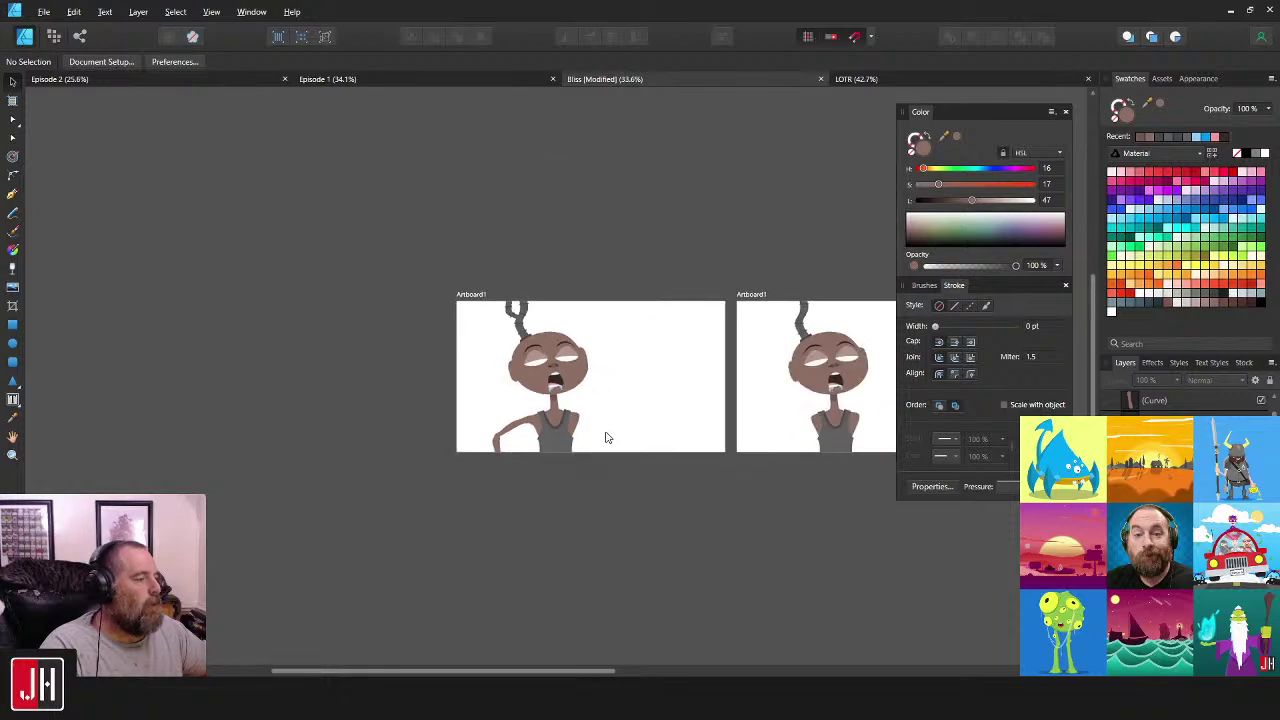
{"action": "scroll", "coordinate": [560, 440], "scroll_direction": "up", "scroll_amount": 8}
- Nudge the lowered forearm against the upper arm and adjust its elbow nodes for a smooth joint
{"action": "left_click", "coordinate": [465, 500]}
{"action": "mouse_move", "coordinate": [465, 500]}
{"action": "left_mouse_down"}
{"action": "mouse_move", "coordinate": [467, 480]}
{"action": "mouse_move", "coordinate": [460, 488]}
{"action": "left_mouse_up"}
{"action": "scroll", "coordinate": [462, 465], "scroll_direction": "up", "scroll_amount": 4}
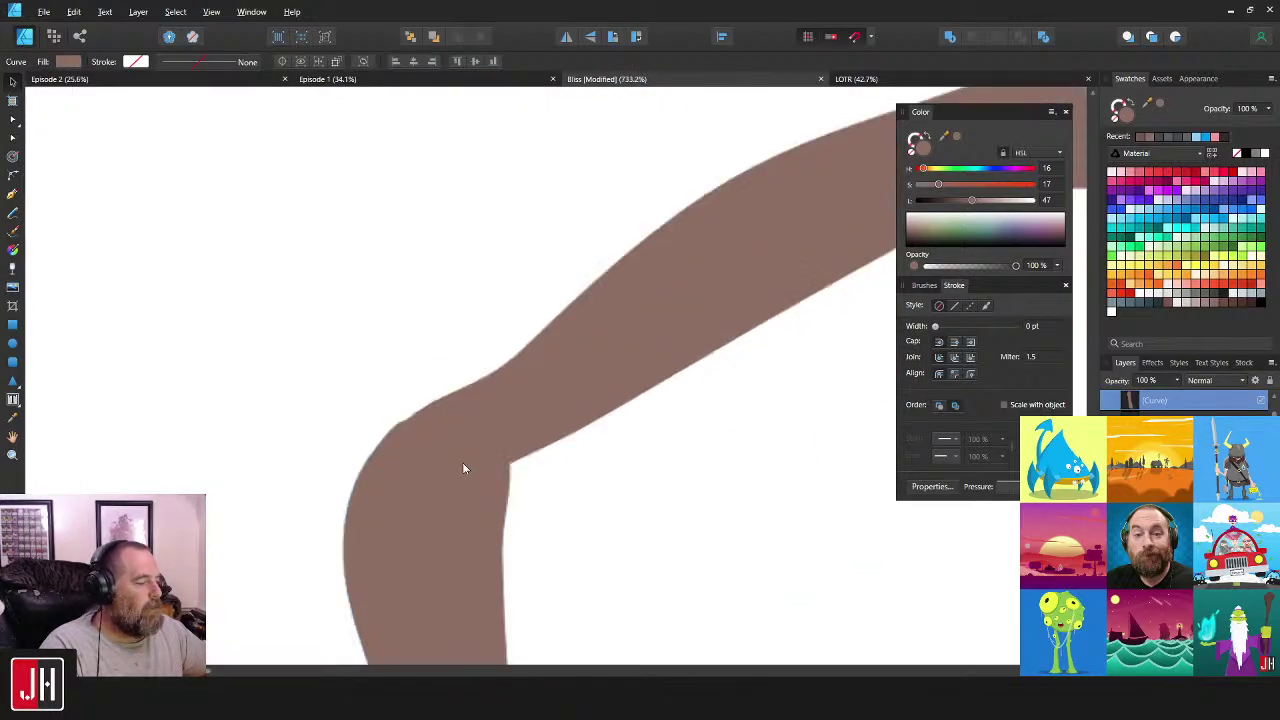
{"action": "key", "text": "a"}
{"action": "left_click", "coordinate": [413, 415]}
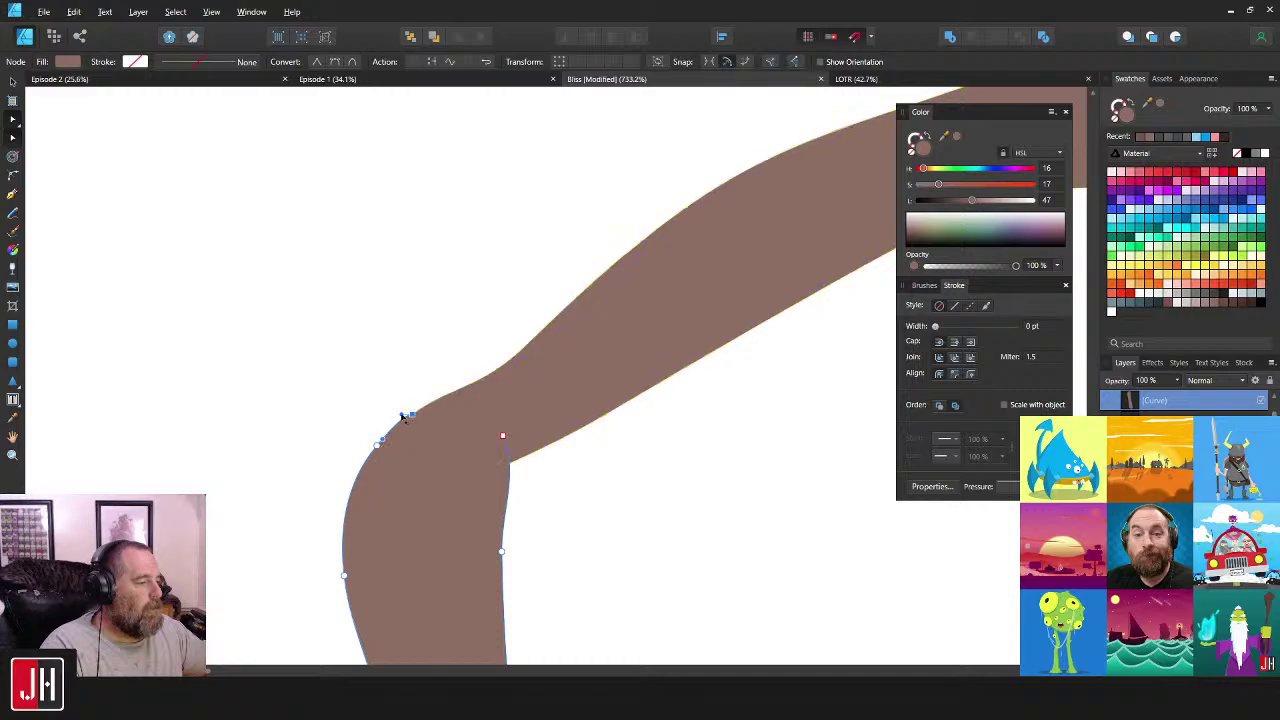
{"action": "left_click_drag", "start_coordinate": [502, 435], "coordinate": [507, 440]}
{"action": "scroll", "coordinate": [538, 453], "scroll_direction": "down", "scroll_amount": 2}
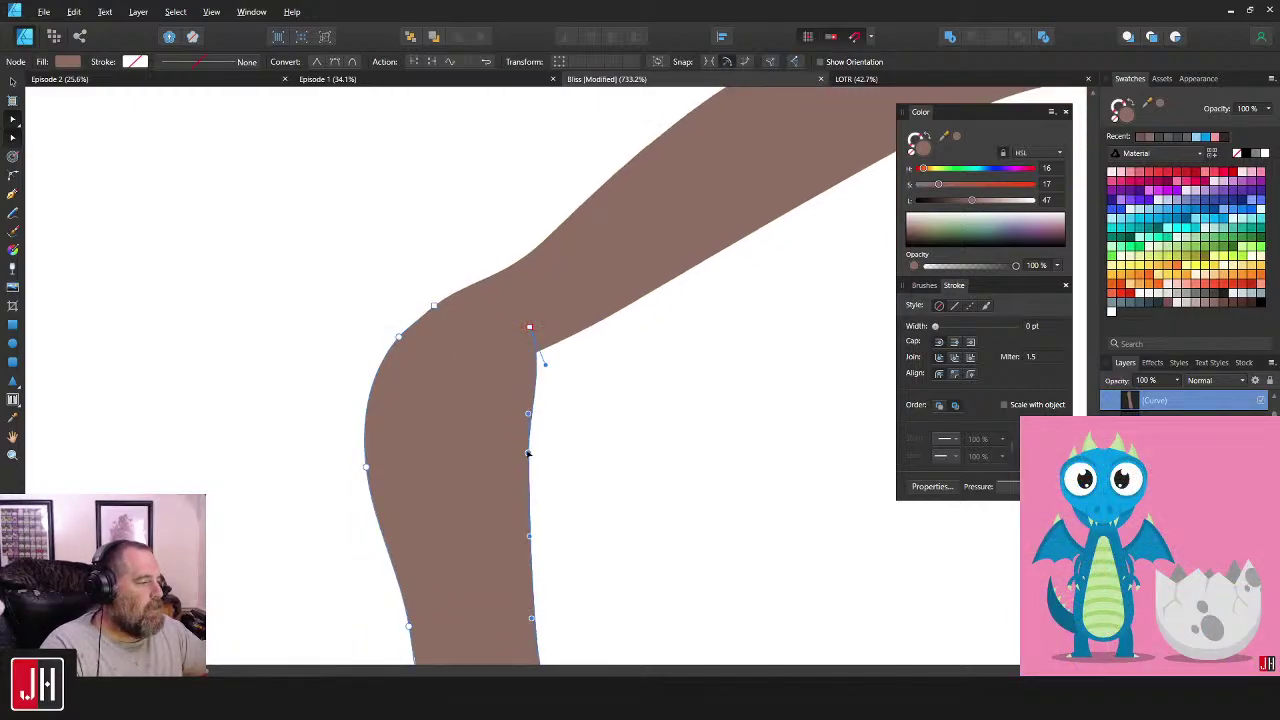
{"action": "left_click", "coordinate": [606, 477]}
{"action": "scroll", "coordinate": [630, 485], "scroll_direction": "down", "scroll_amount": 6}
{"action": "scroll", "coordinate": [573, 478], "scroll_direction": "down", "scroll_amount": 3}
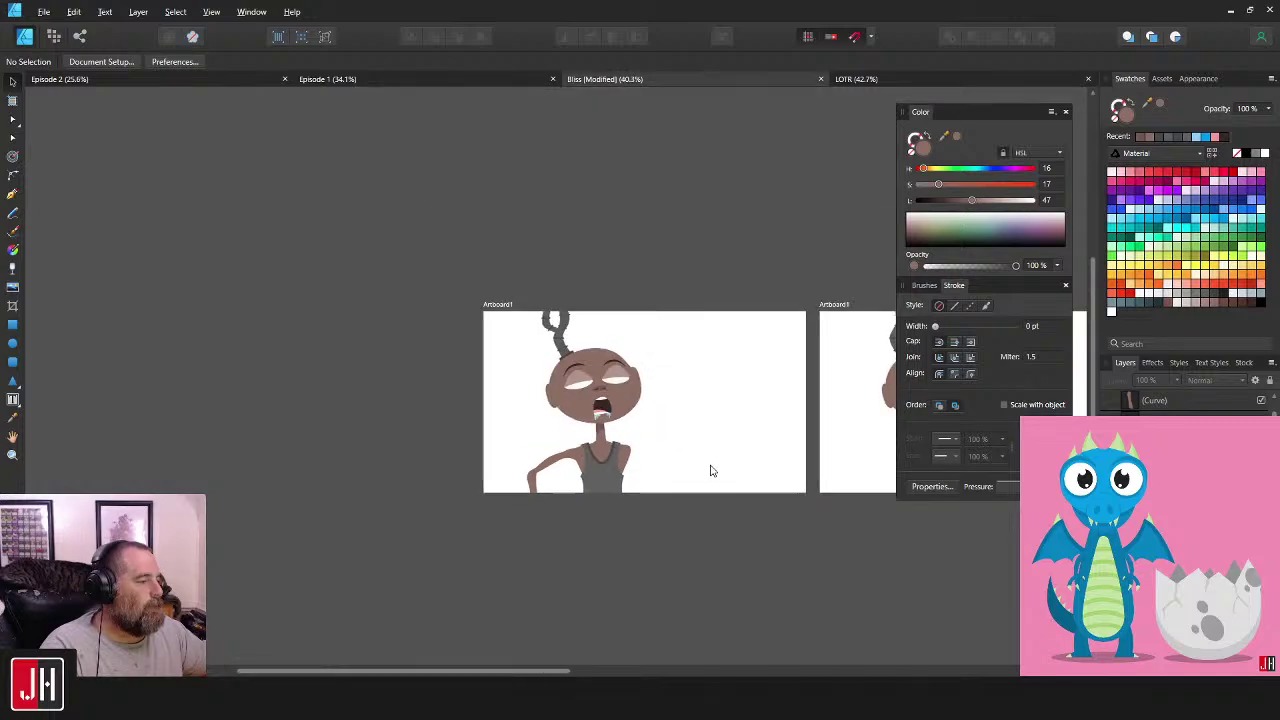
{"action": "scroll", "coordinate": [566, 474], "scroll_direction": "up", "scroll_amount": 6}
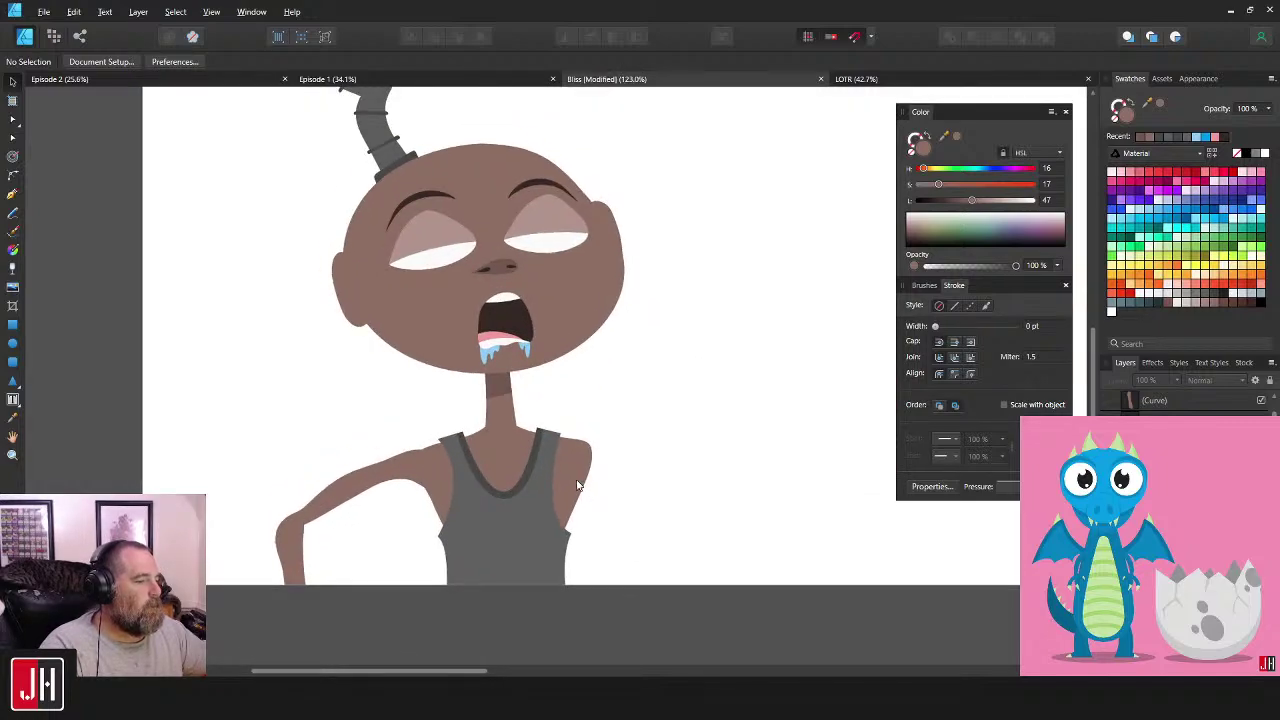
{"action": "scroll", "coordinate": [577, 485], "scroll_direction": "down", "scroll_amount": 3}
{"action": "scroll", "coordinate": [565, 489], "scroll_direction": "up", "scroll_amount": 3}
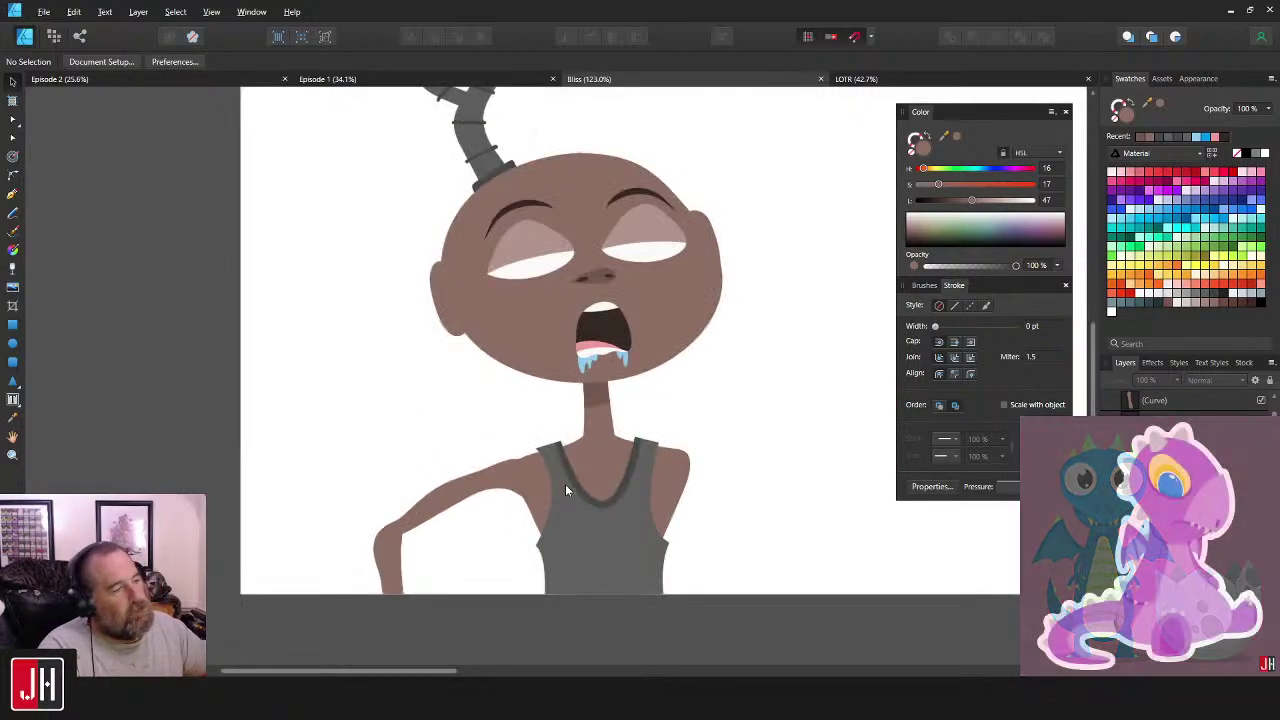
{"action": "left_click_drag", "start_coordinate": [635, 448], "coordinate": [558, 435]}
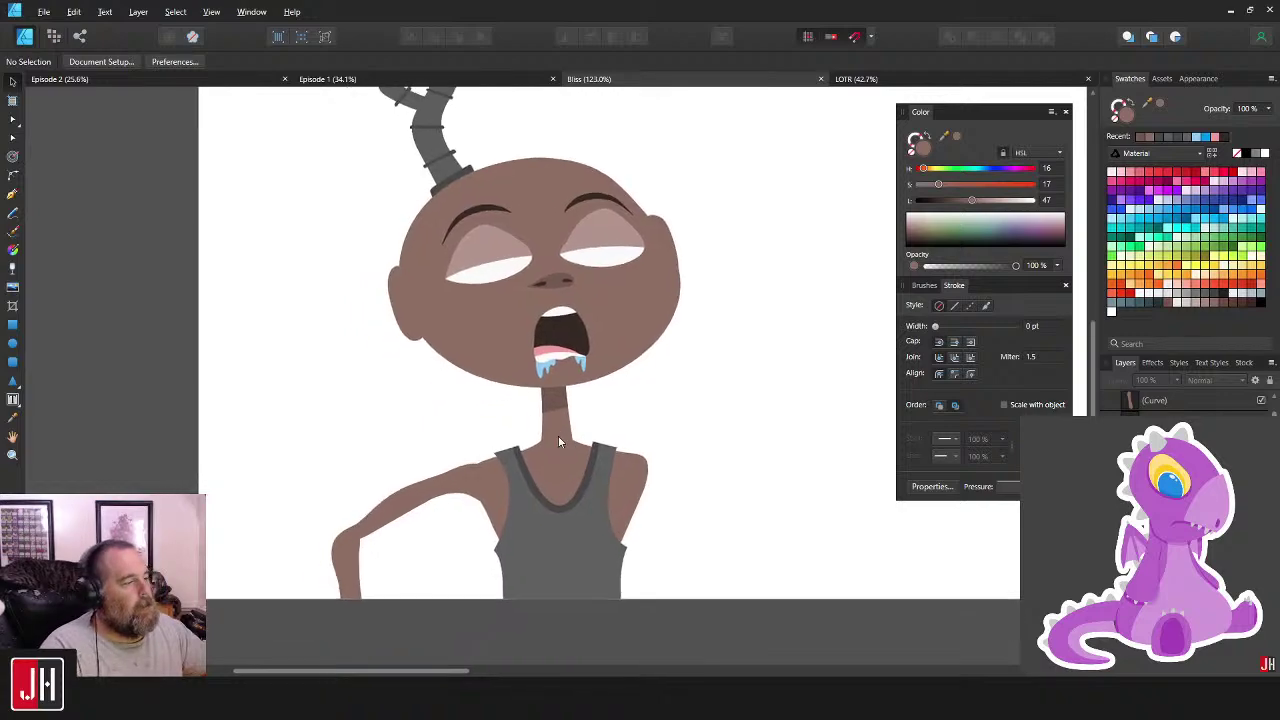
{"action": "scroll", "coordinate": [688, 465], "scroll_direction": "down", "scroll_amount": 3}
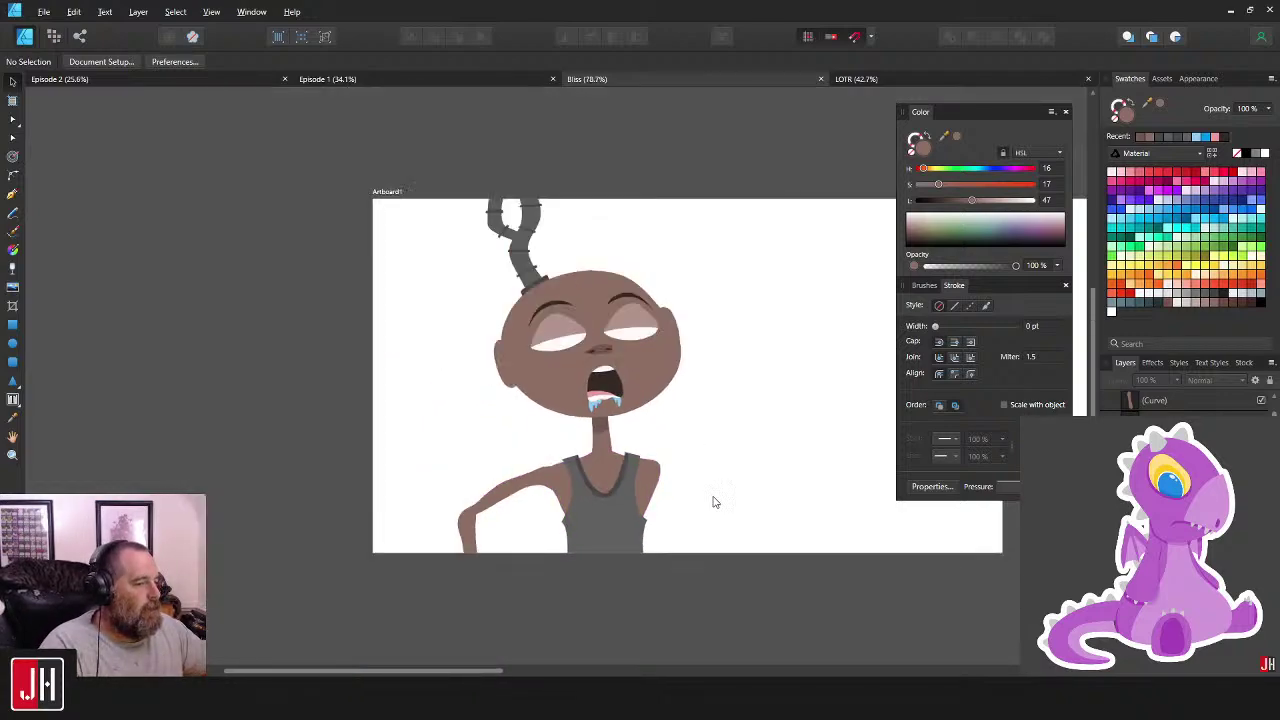
{"action": "scroll", "coordinate": [660, 478], "scroll_direction": "up", "scroll_amount": 2}
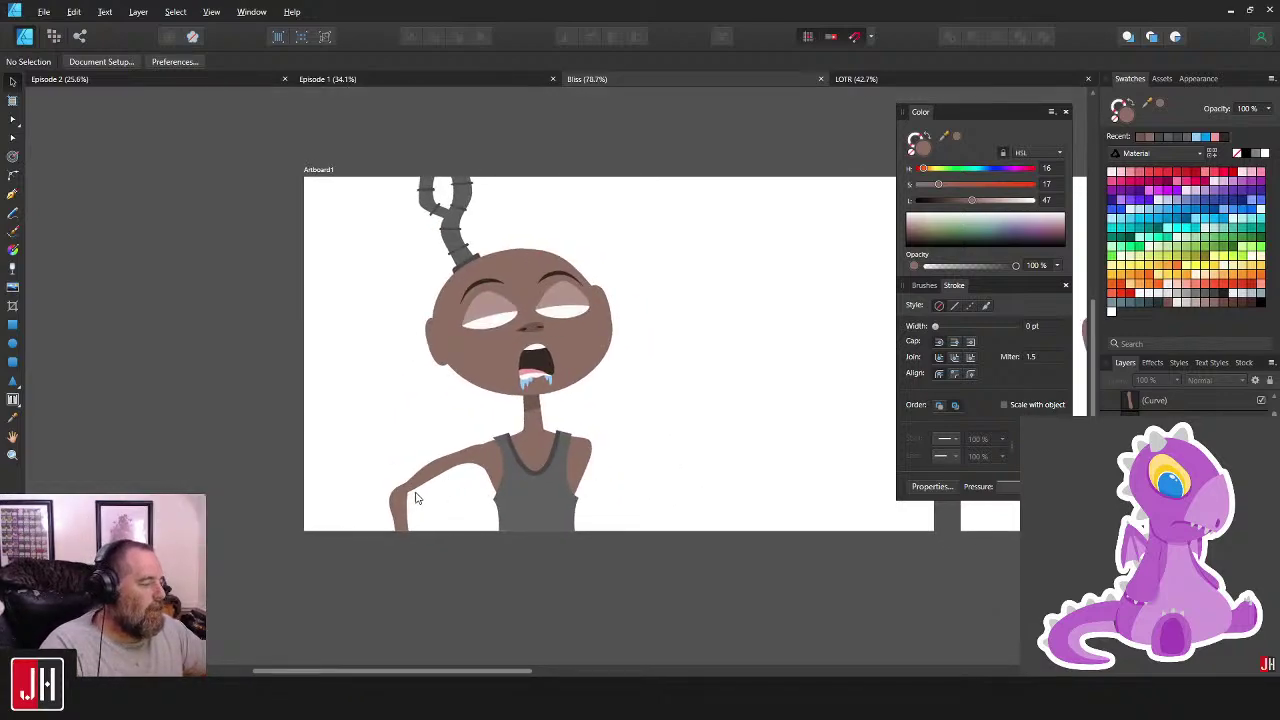
- Shift the node on the lowered forearm's inner edge slightly outward to refine its curve
{"action": "scroll", "coordinate": [418, 498], "scroll_direction": "up", "scroll_amount": 5}
{"action": "left_click", "coordinate": [362, 485]}
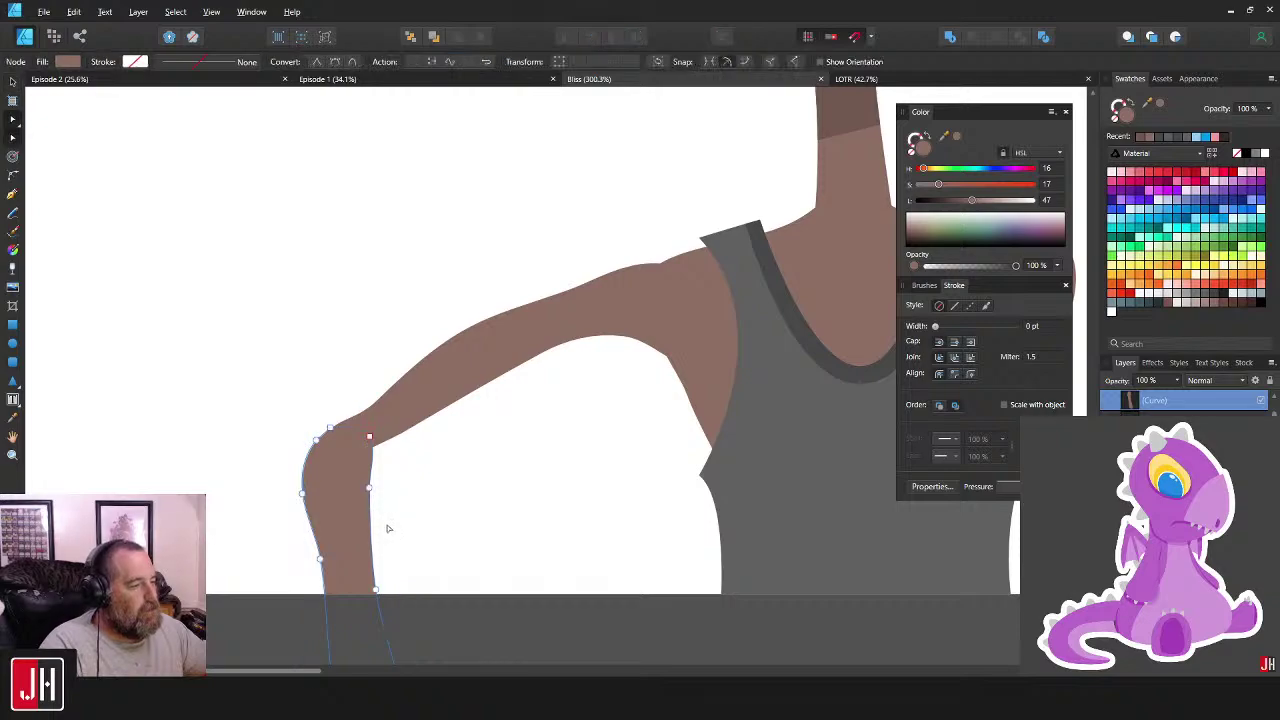
{"action": "left_click_drag", "start_coordinate": [370, 489], "coordinate": [376, 497]}
{"action": "key", "text": "v"}
{"action": "left_click", "coordinate": [441, 500]}
{"action": "scroll", "coordinate": [441, 500], "scroll_direction": "down", "scroll_amount": 3}
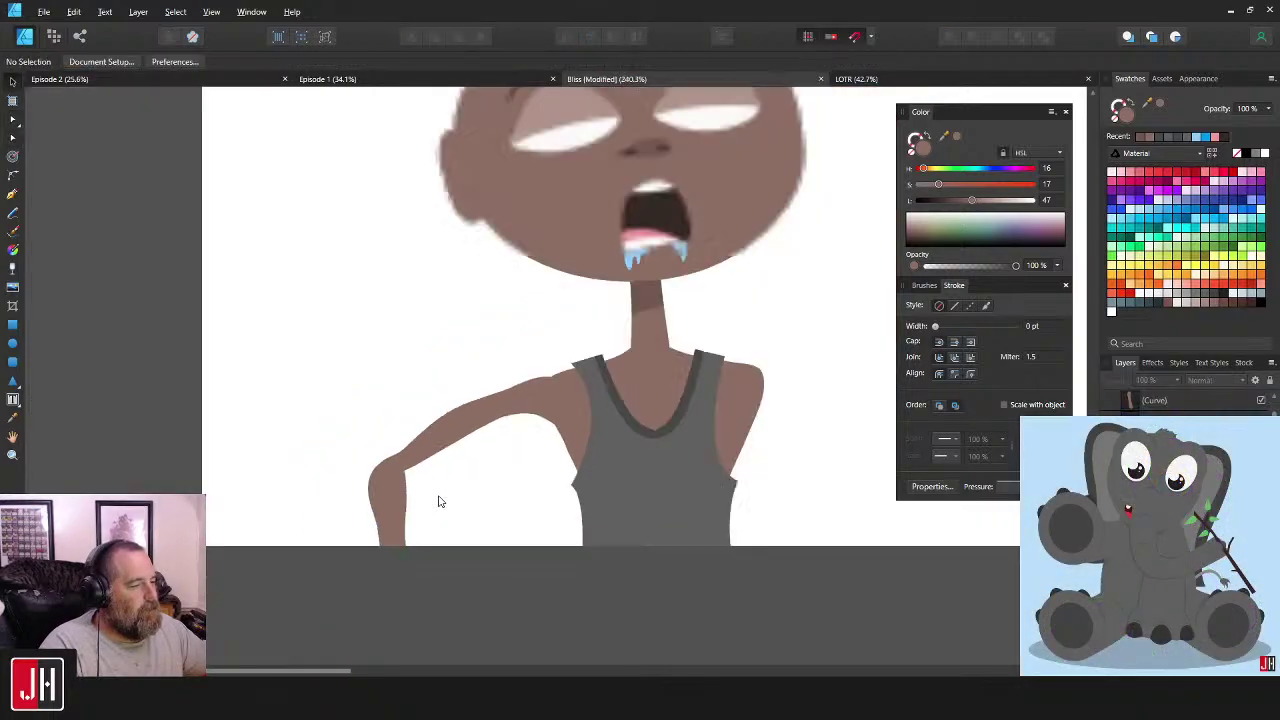
{"action": "scroll", "coordinate": [440, 497], "scroll_direction": "down", "scroll_amount": 3}
{"action": "scroll", "coordinate": [650, 450], "scroll_direction": "up", "scroll_amount": 2}
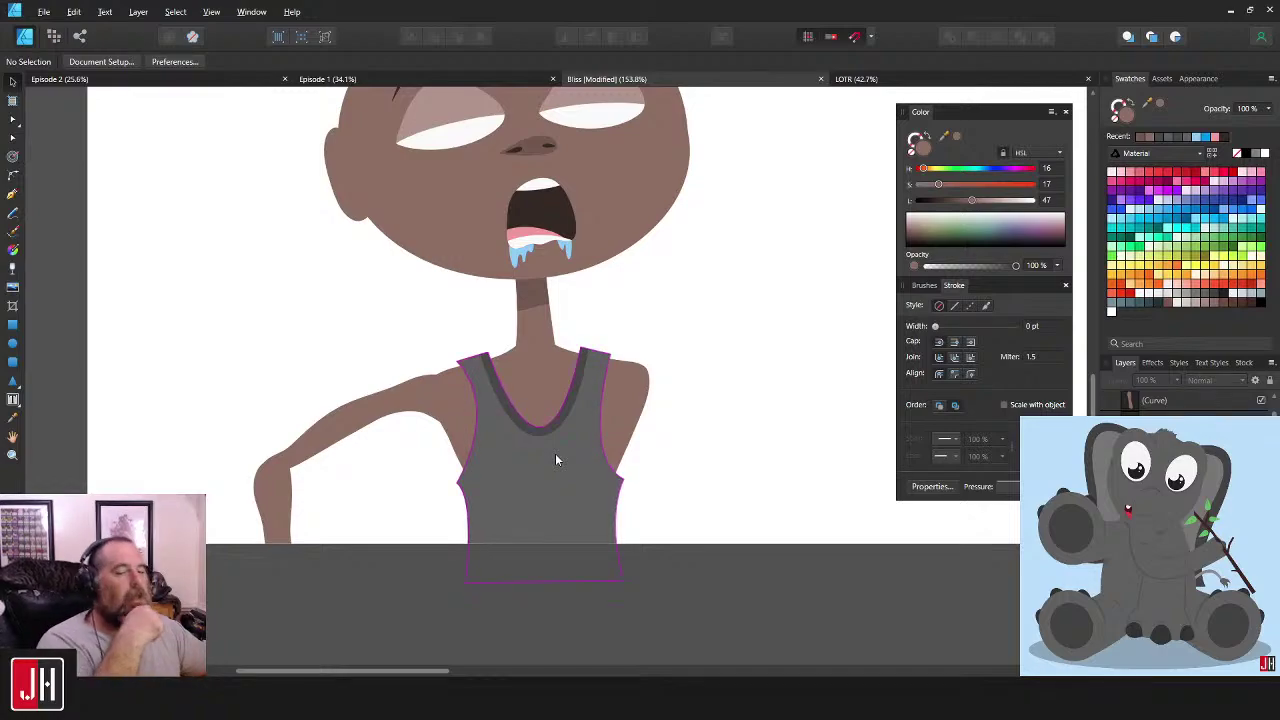
{"action": "scroll", "coordinate": [674, 354], "scroll_direction": "up", "scroll_amount": 2}
{"action": "left_click_drag", "start_coordinate": [704, 397], "coordinate": [766, 477]}
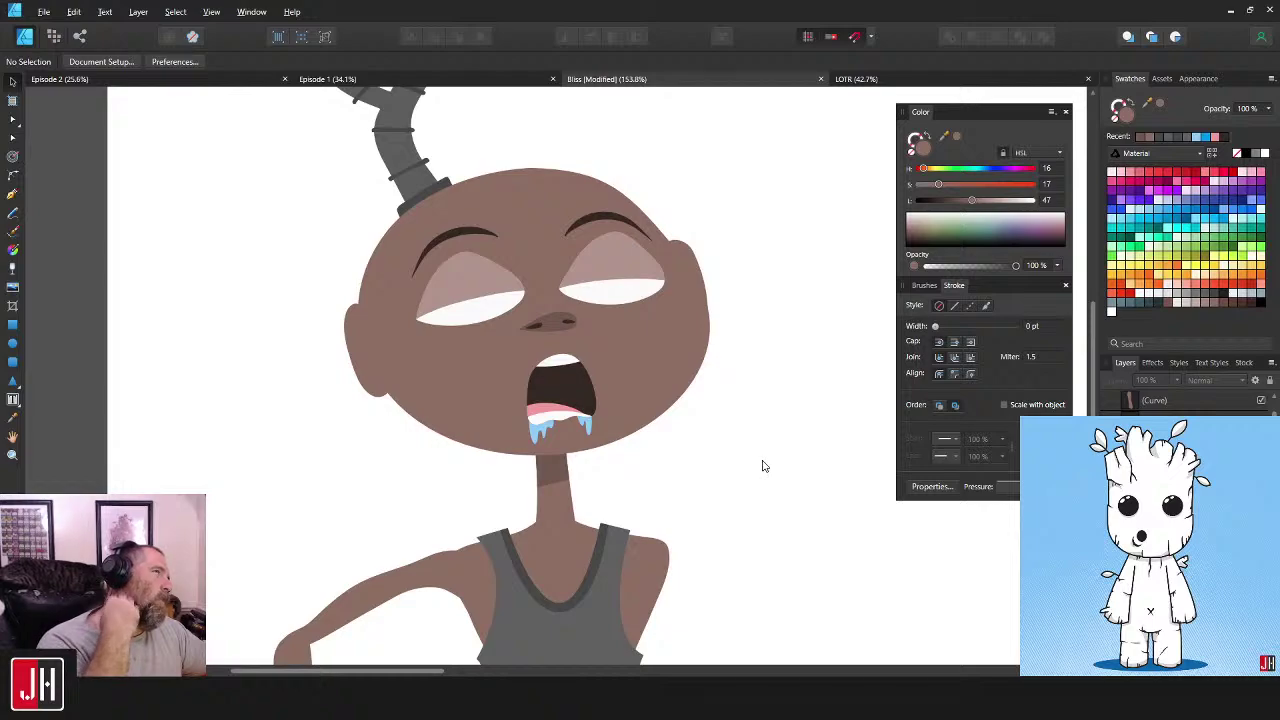
{"action": "left_click_drag", "start_coordinate": [730, 466], "coordinate": [772, 408]}
{"action": "left_click_drag", "start_coordinate": [569, 451], "coordinate": [641, 414]}
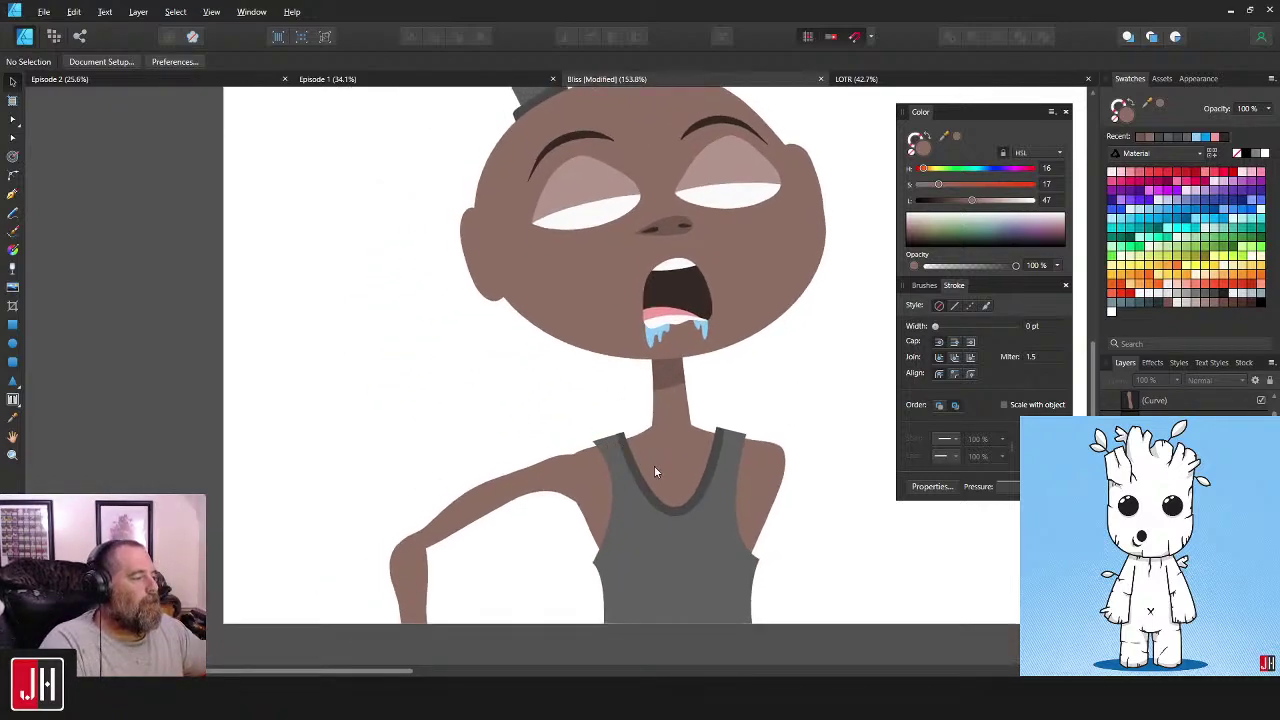
{"action": "left_click_drag", "start_coordinate": [692, 460], "coordinate": [534, 437]}
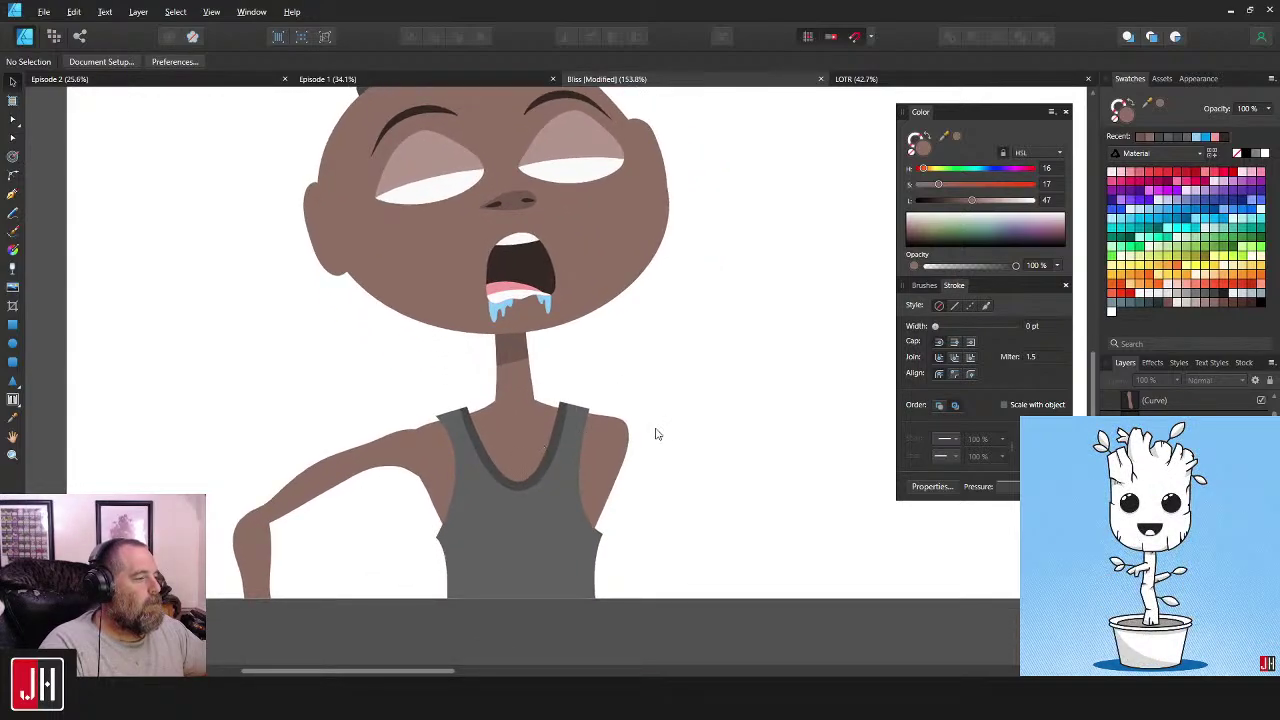
{"action": "mouse_move", "coordinate": [688, 408]}
{"action": "left_mouse_down"}
{"action": "mouse_move", "coordinate": [622, 399]}
{"action": "mouse_move", "coordinate": [647, 387]}
{"action": "mouse_move", "coordinate": [631, 450]}
{"action": "mouse_move", "coordinate": [577, 429]}
{"action": "mouse_move", "coordinate": [600, 405]}
{"action": "mouse_move", "coordinate": [594, 421]}
{"action": "left_mouse_up"}
- Duplicate the brown upper arm and flip the copy horizontally for the opposite shoulder
{"action": "left_click", "coordinate": [13, 212]}
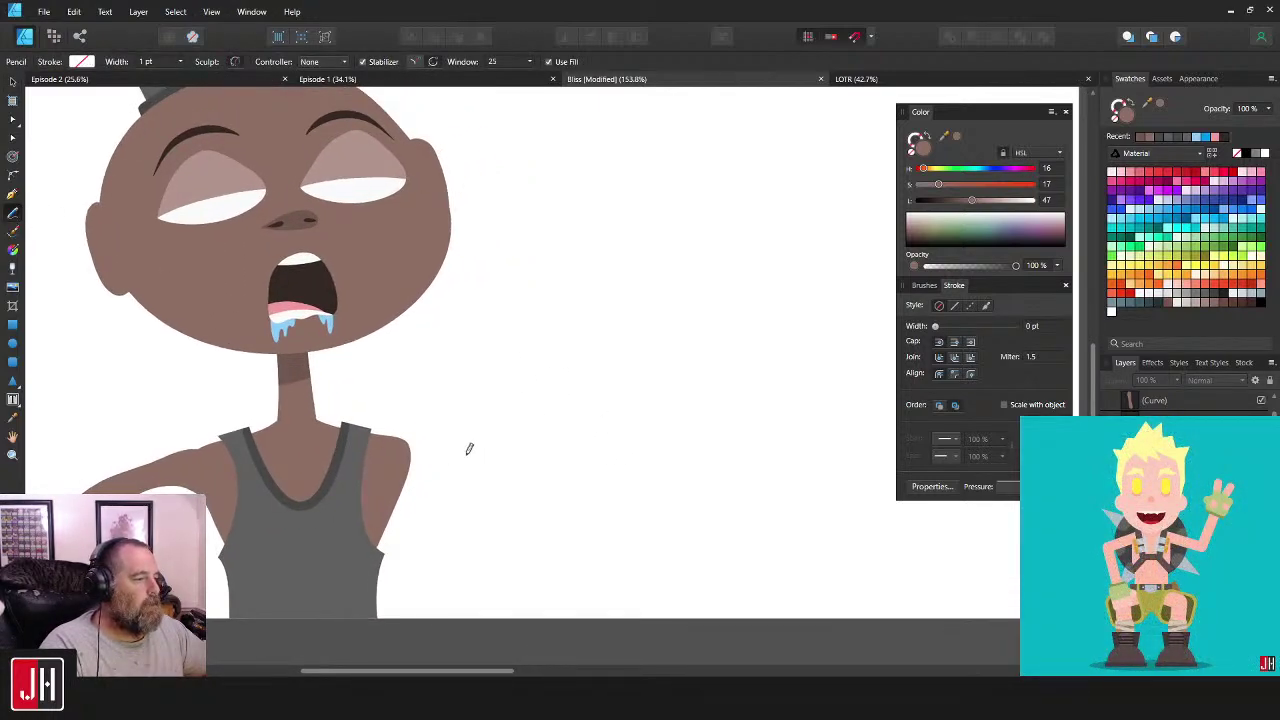
{"action": "key", "text": "v"}
{"action": "left_click_drag", "start_coordinate": [134, 478], "coordinate": [467, 423]}
{"action": "left_click", "coordinate": [566, 37]}
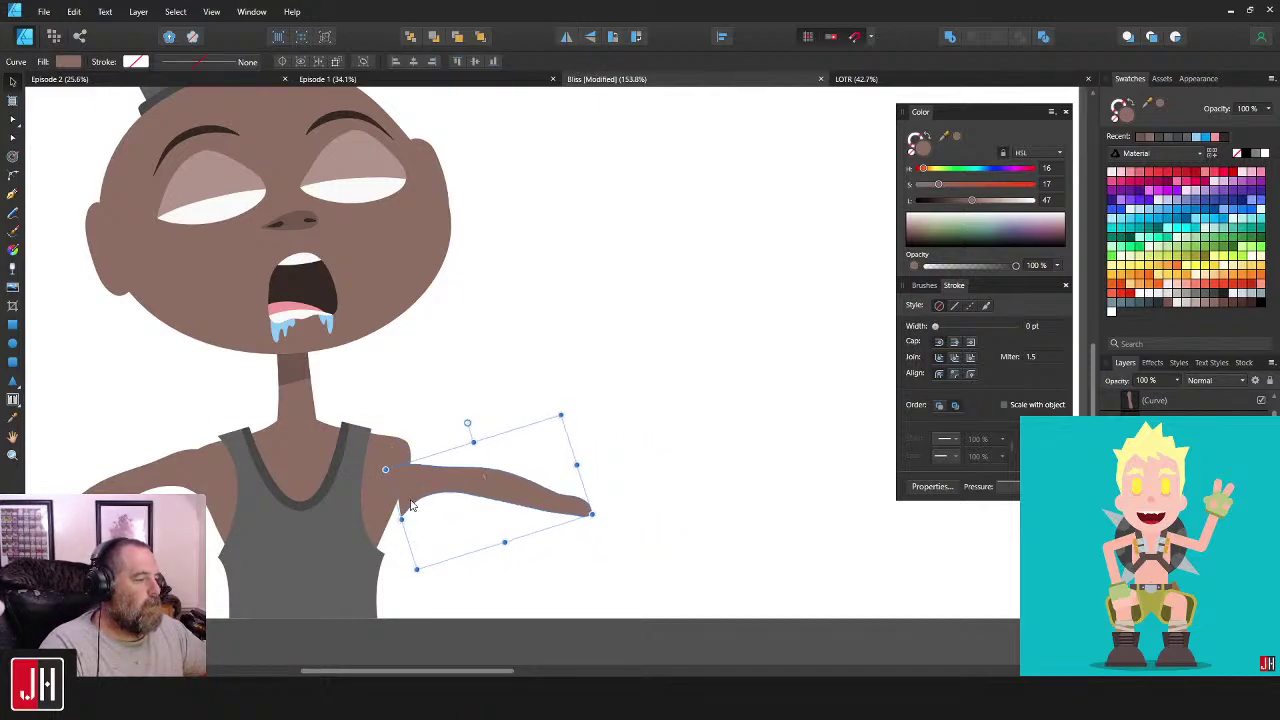
- Rotate the mirrored upper arm until it extends nearly horizontally, and align it with the shoulder
{"action": "scroll", "coordinate": [410, 505], "scroll_direction": "up", "scroll_amount": 2}
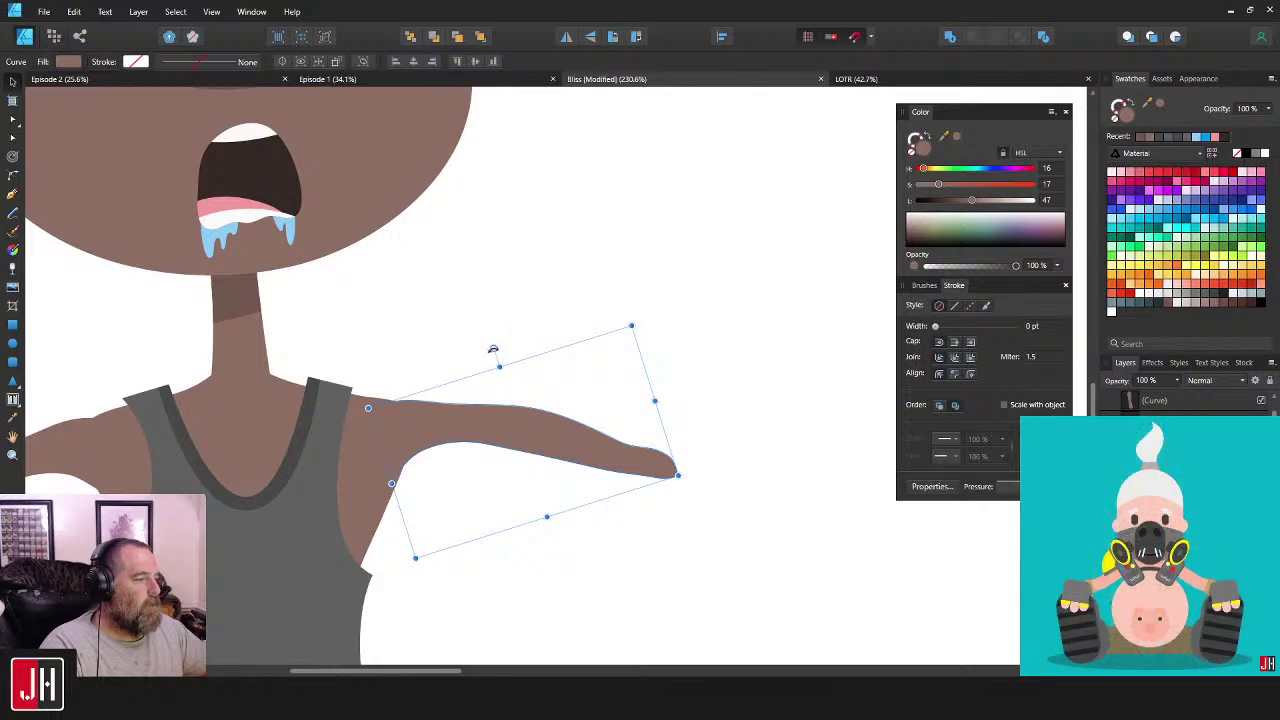
{"action": "left_click_drag", "start_coordinate": [493, 349], "coordinate": [471, 349]}
{"action": "left_click_drag", "start_coordinate": [450, 420], "coordinate": [443, 398]}
{"action": "left_click", "coordinate": [563, 263]}
{"action": "scroll", "coordinate": [580, 320], "scroll_direction": "down", "scroll_amount": 6}
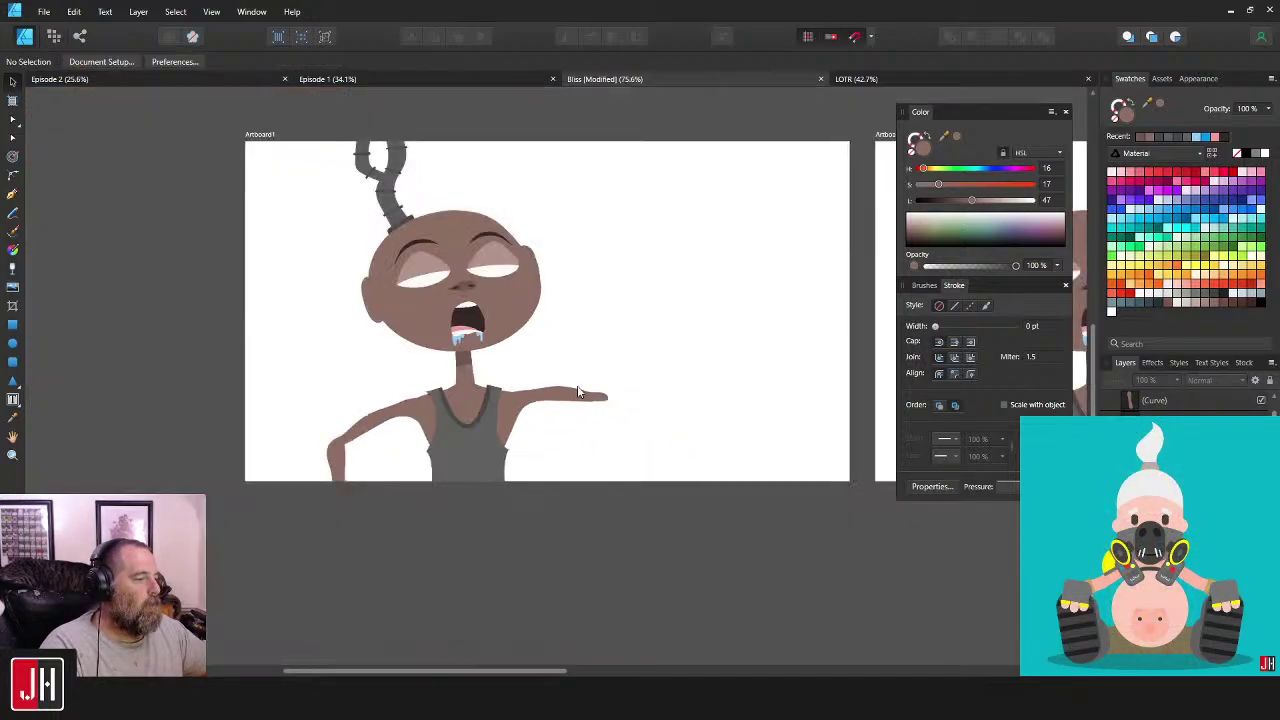
{"action": "scroll", "coordinate": [606, 418], "scroll_direction": "up", "scroll_amount": 5}
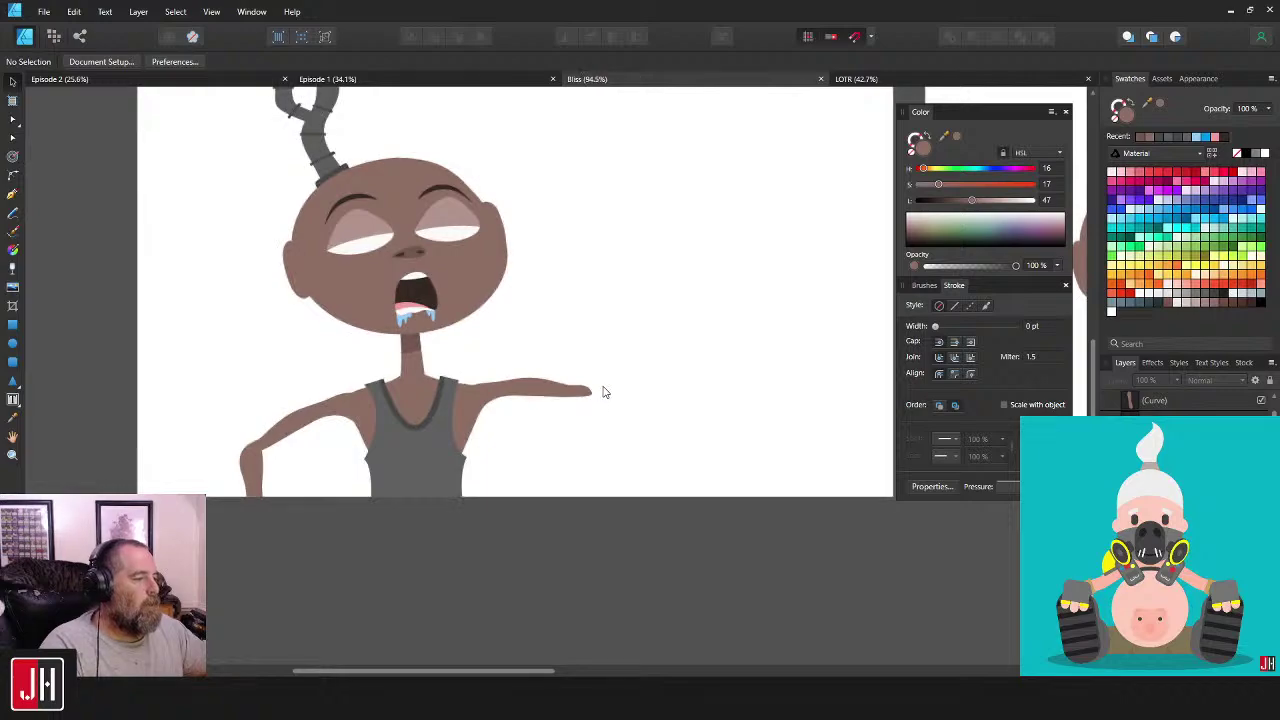
{"action": "mouse_move", "coordinate": [617, 418]}
{"action": "left_mouse_down"}
{"action": "mouse_move", "coordinate": [556, 396]}
{"action": "mouse_move", "coordinate": [603, 395]}
{"action": "mouse_move", "coordinate": [590, 415]}
{"action": "mouse_move", "coordinate": [602, 384]}
{"action": "mouse_move", "coordinate": [603, 401]}
{"action": "left_mouse_up"}
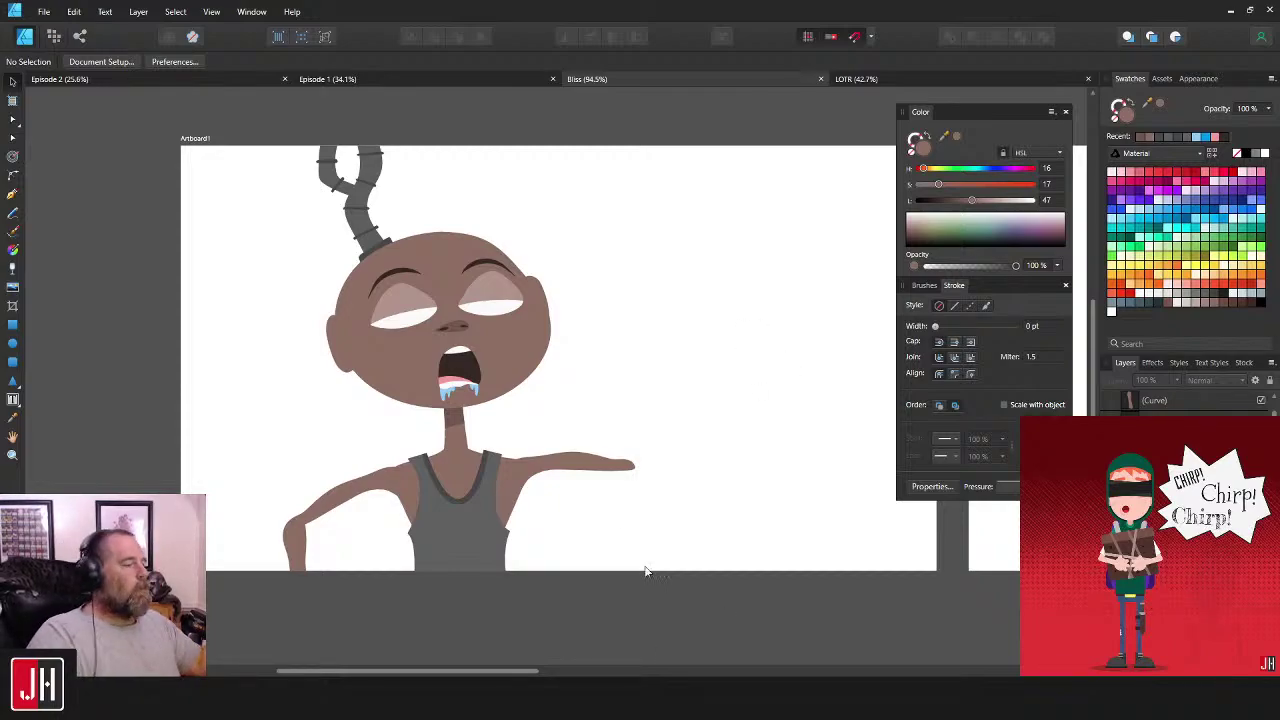
{"action": "scroll", "coordinate": [670, 430], "scroll_direction": "up", "scroll_amount": 1}
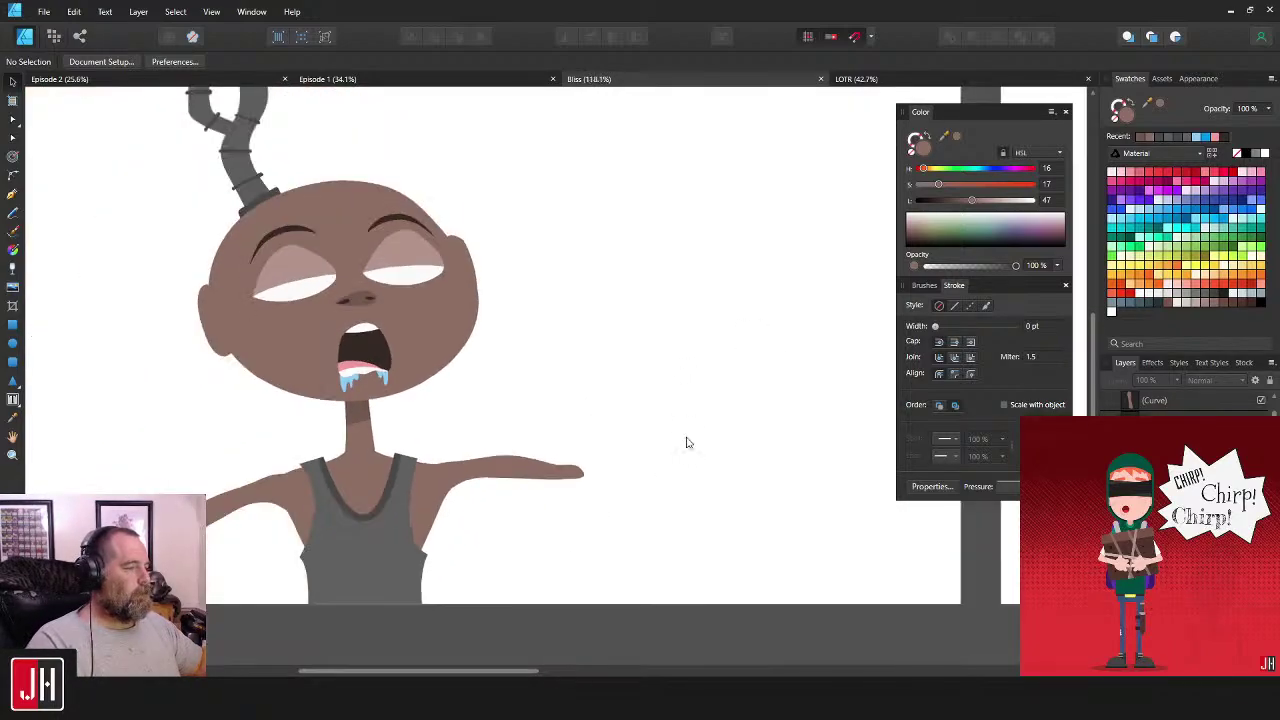
{"action": "left_click_drag", "start_coordinate": [686, 442], "coordinate": [711, 420]}
{"action": "scroll", "coordinate": [780, 400], "scroll_direction": "down", "scroll_amount": 2}
{"action": "scroll", "coordinate": [711, 420], "scroll_direction": "up", "scroll_amount": 2}
{"action": "scroll", "coordinate": [654, 434], "scroll_direction": "down", "scroll_amount": 1}
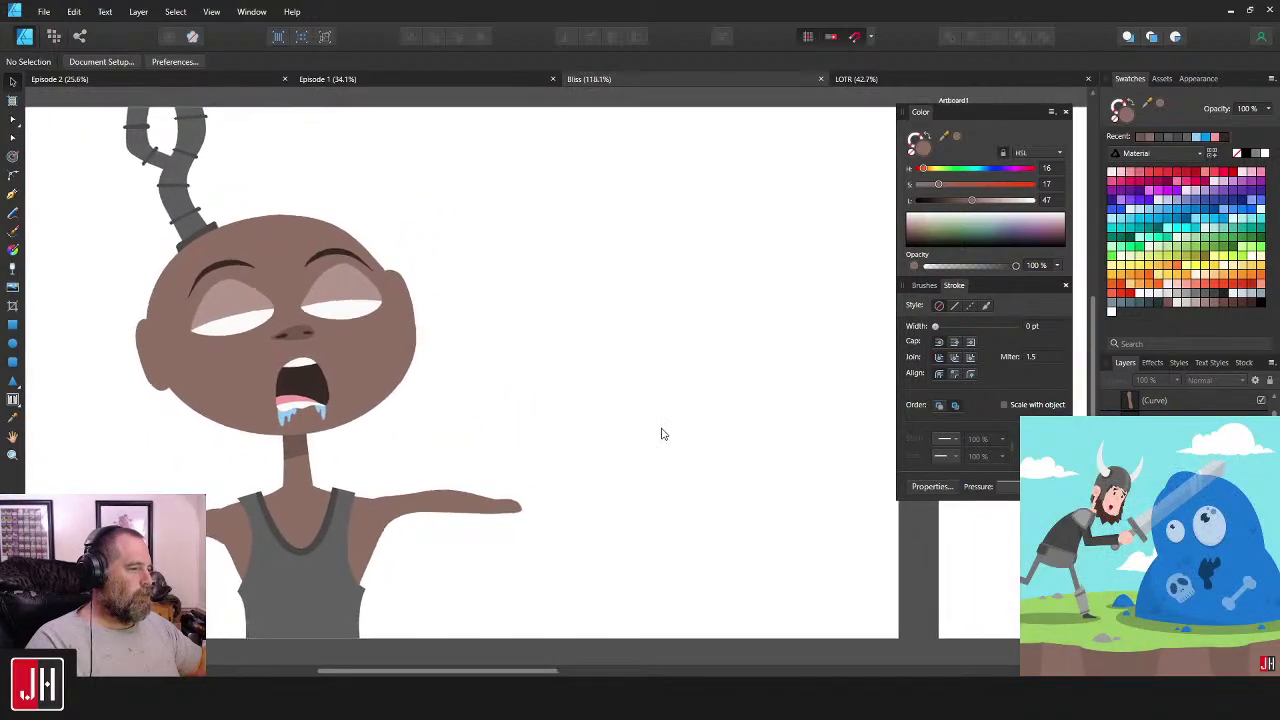
{"action": "scroll", "coordinate": [743, 423], "scroll_direction": "up", "scroll_amount": 1}
{"action": "scroll", "coordinate": [674, 423], "scroll_direction": "up", "scroll_amount": 2}
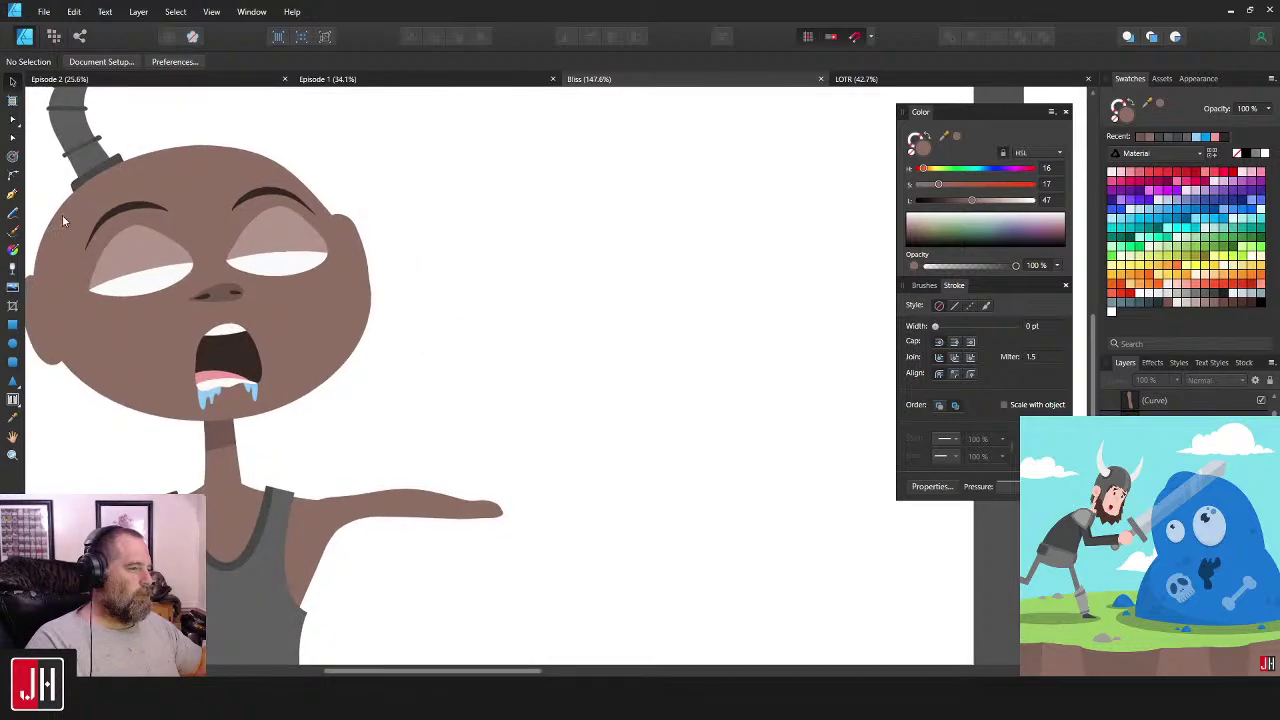
- Draw a narrow four-sided rod with the Pen tool, slanting upward and outward from the outstretched arm's tip
{"action": "left_click", "coordinate": [12, 195]}
{"action": "scroll", "coordinate": [600, 500], "scroll_direction": "up", "scroll_amount": 6}
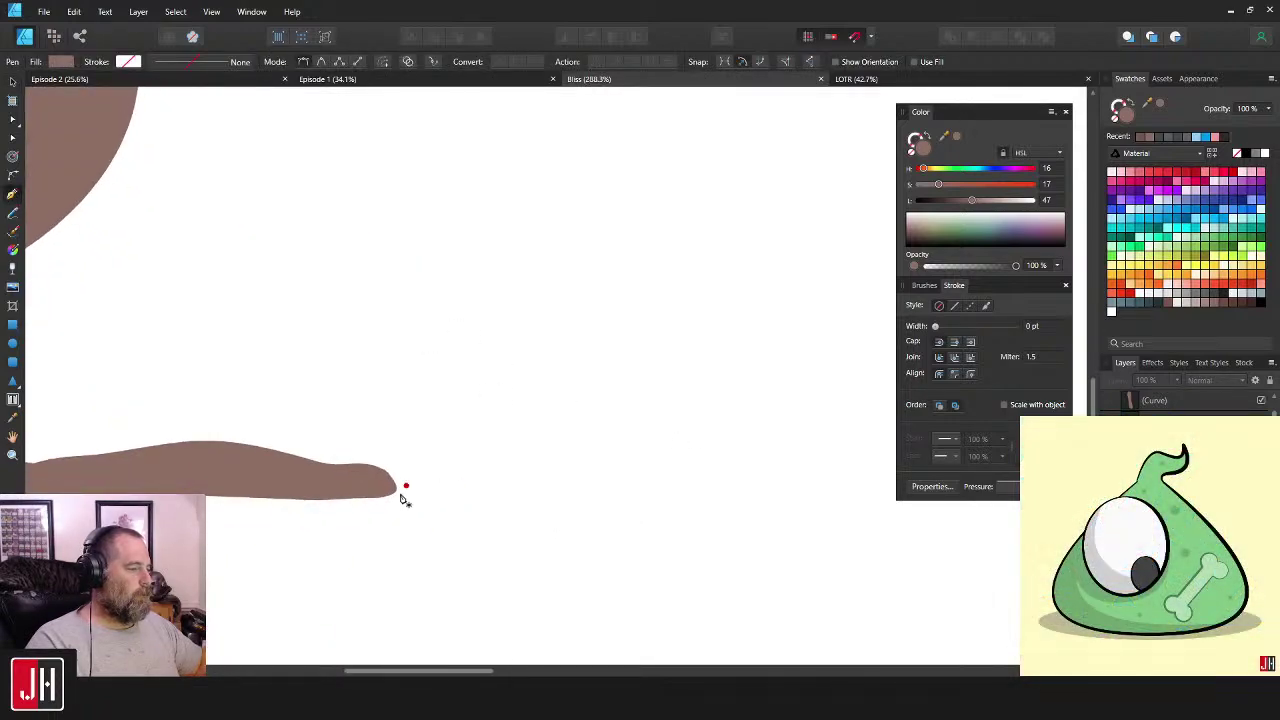
{"action": "left_click", "coordinate": [376, 494]}
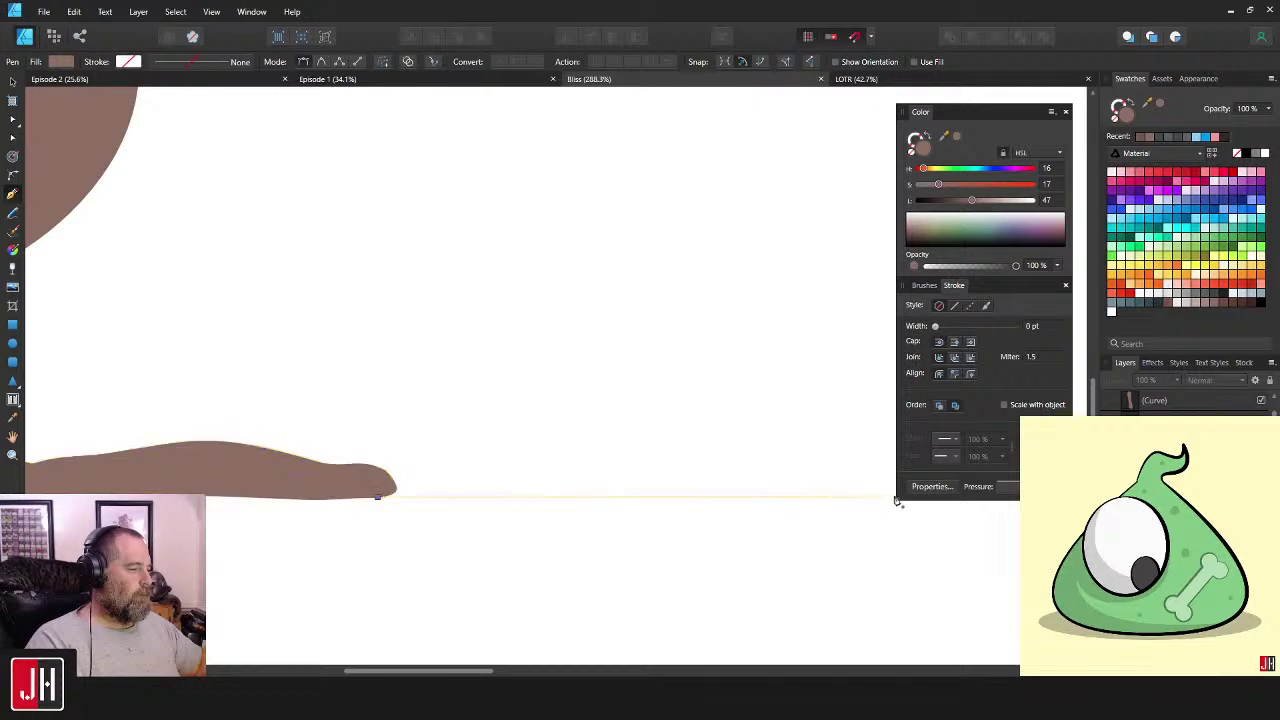
{"action": "left_click", "coordinate": [811, 389]}
{"action": "key", "text": "Escape"}
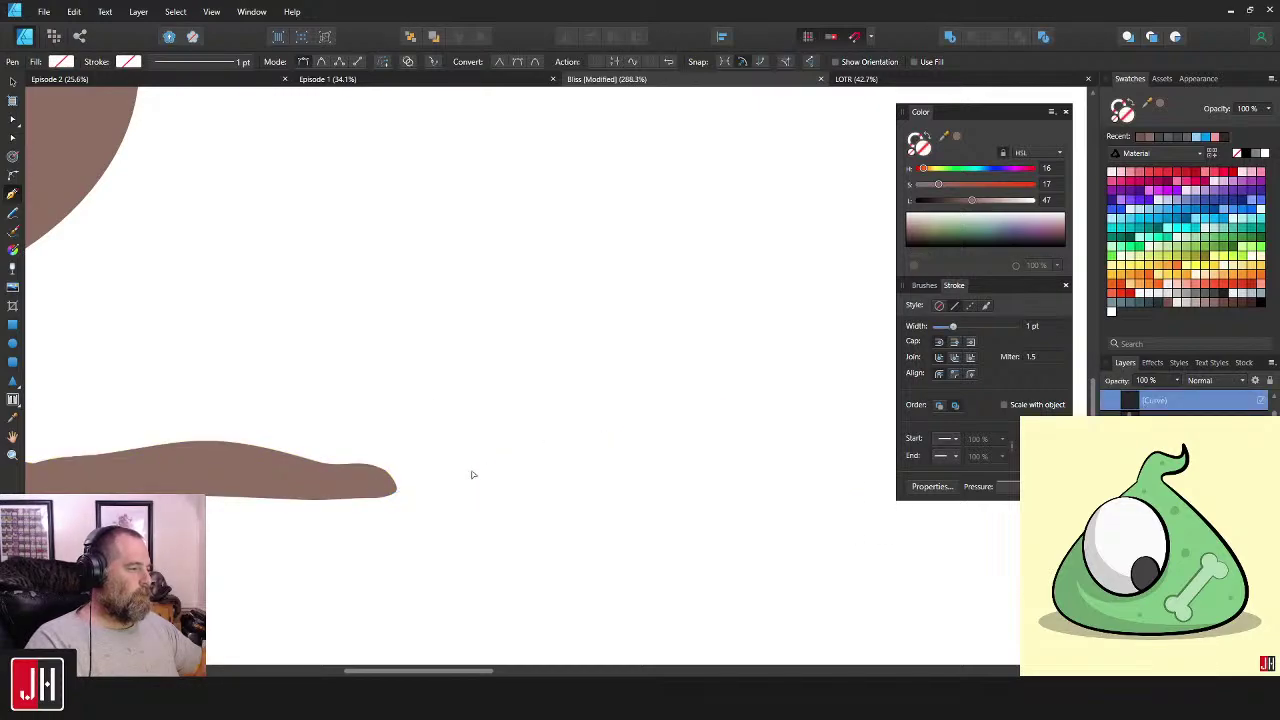
{"action": "left_click", "coordinate": [765, 380]}
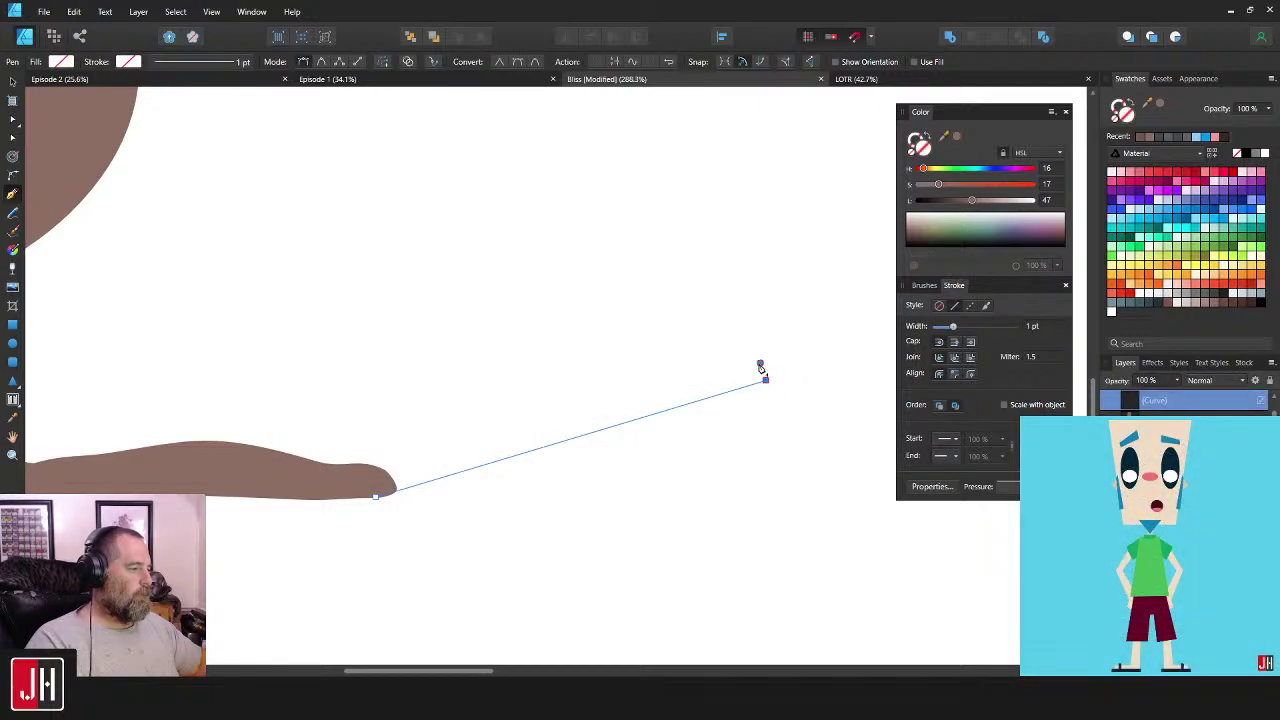
{"action": "left_click", "coordinate": [760, 363]}
{"action": "left_click", "coordinate": [375, 490]}
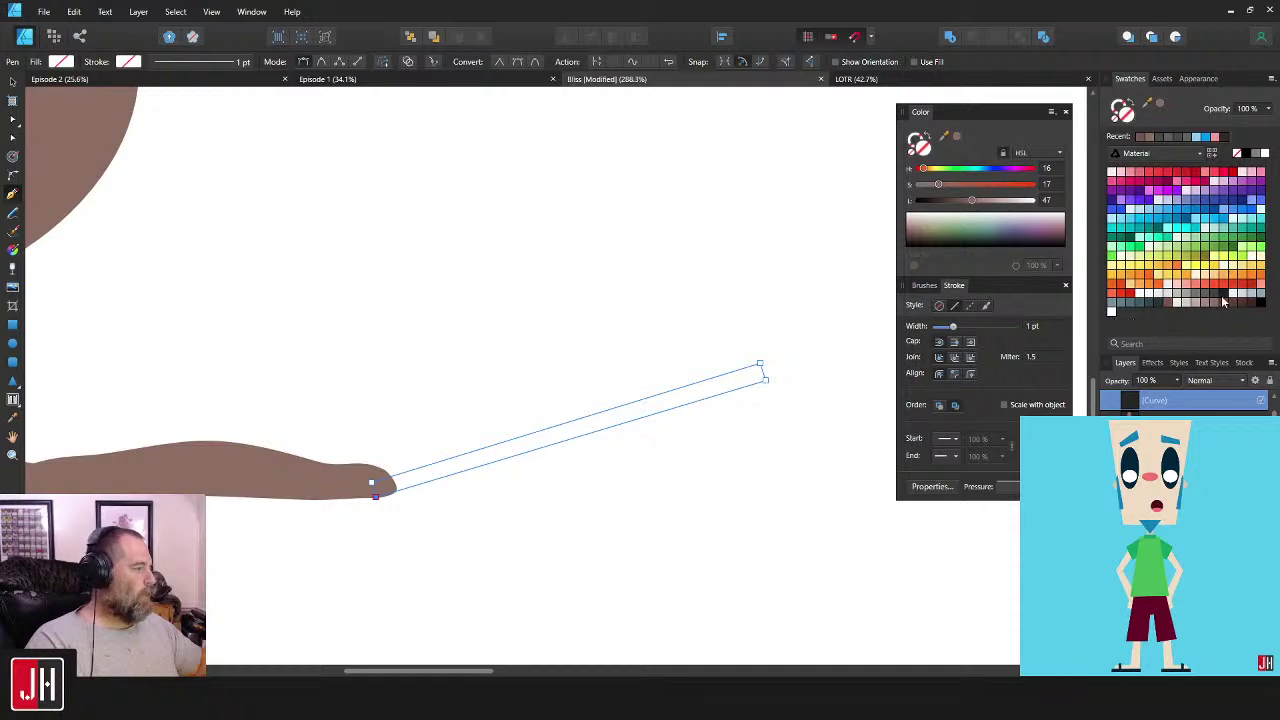
- Fill the rod with dark grey and place it behind the outstretched arm
{"action": "left_click", "coordinate": [1112, 312]}
{"action": "key", "text": "v"}
{"action": "key", "text": "ctrl+["}
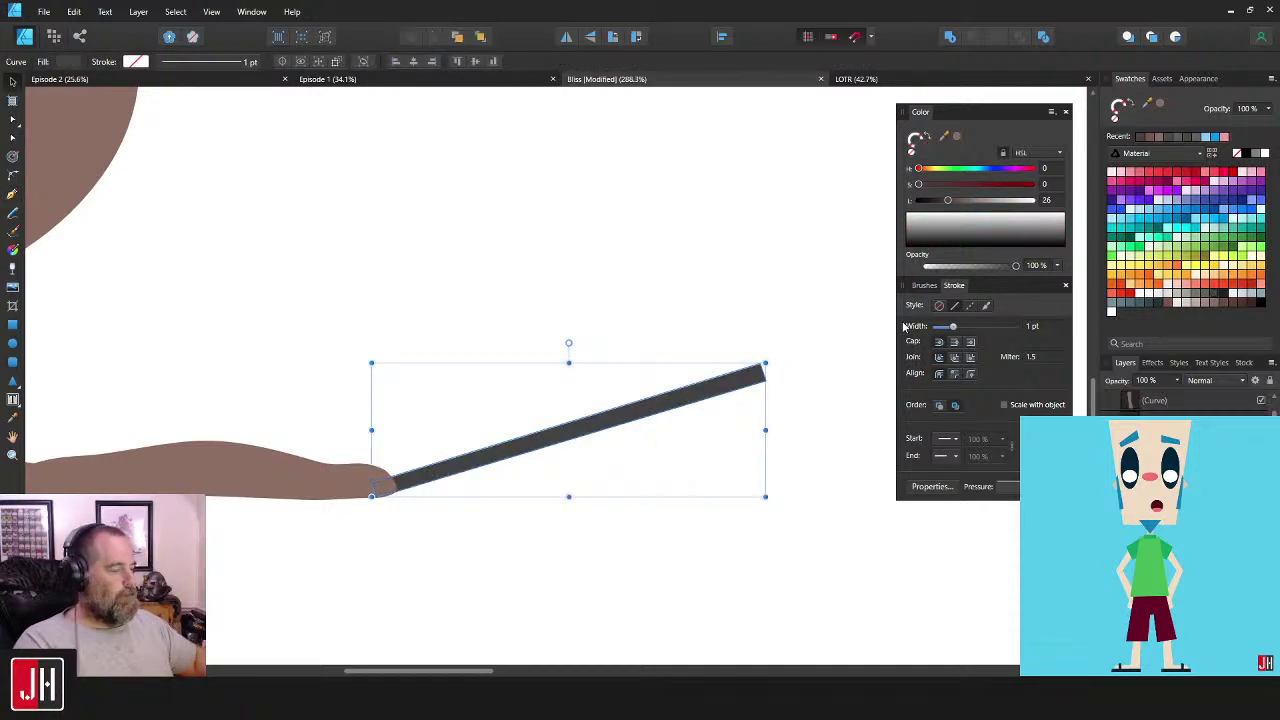
{"action": "left_click", "coordinate": [674, 215]}
{"action": "scroll", "coordinate": [603, 323], "scroll_direction": "down", "scroll_amount": 10}
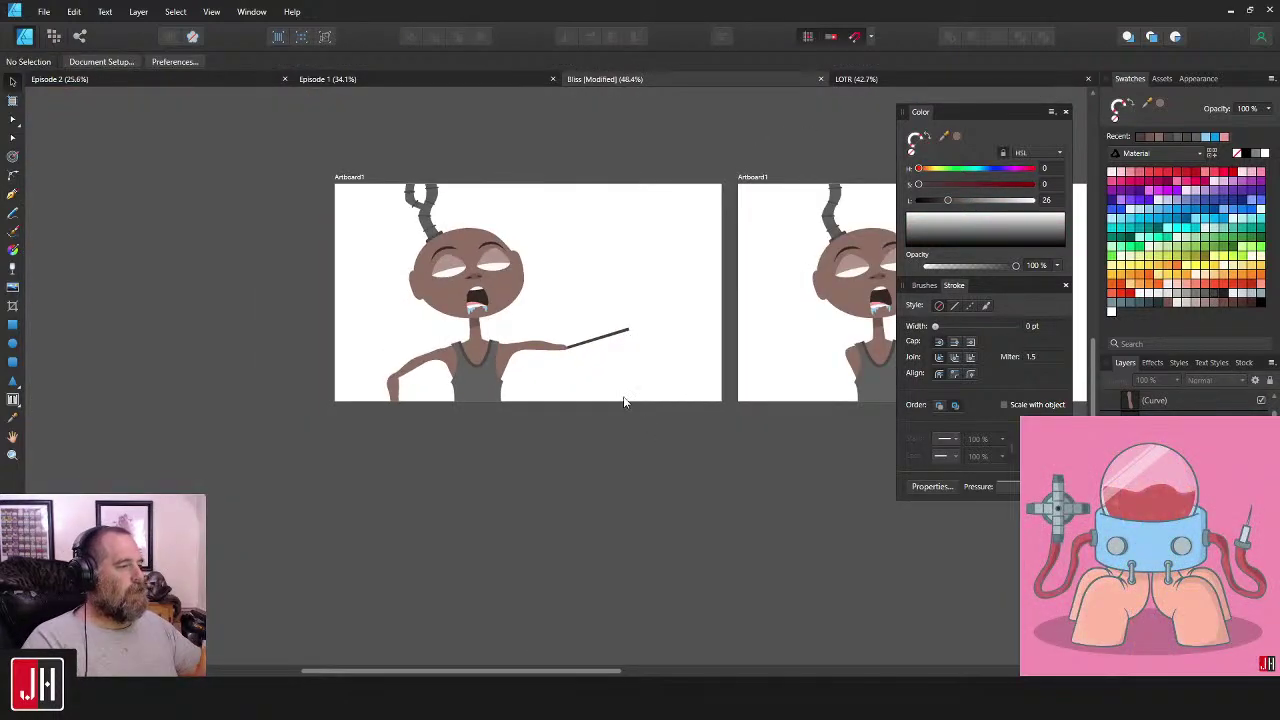
- Shorten the dark grey rod by moving its outer end nodes inward toward the outstretched arm
{"action": "scroll", "coordinate": [624, 402], "scroll_direction": "up", "scroll_amount": 6}
{"action": "double_click", "coordinate": [640, 354]}
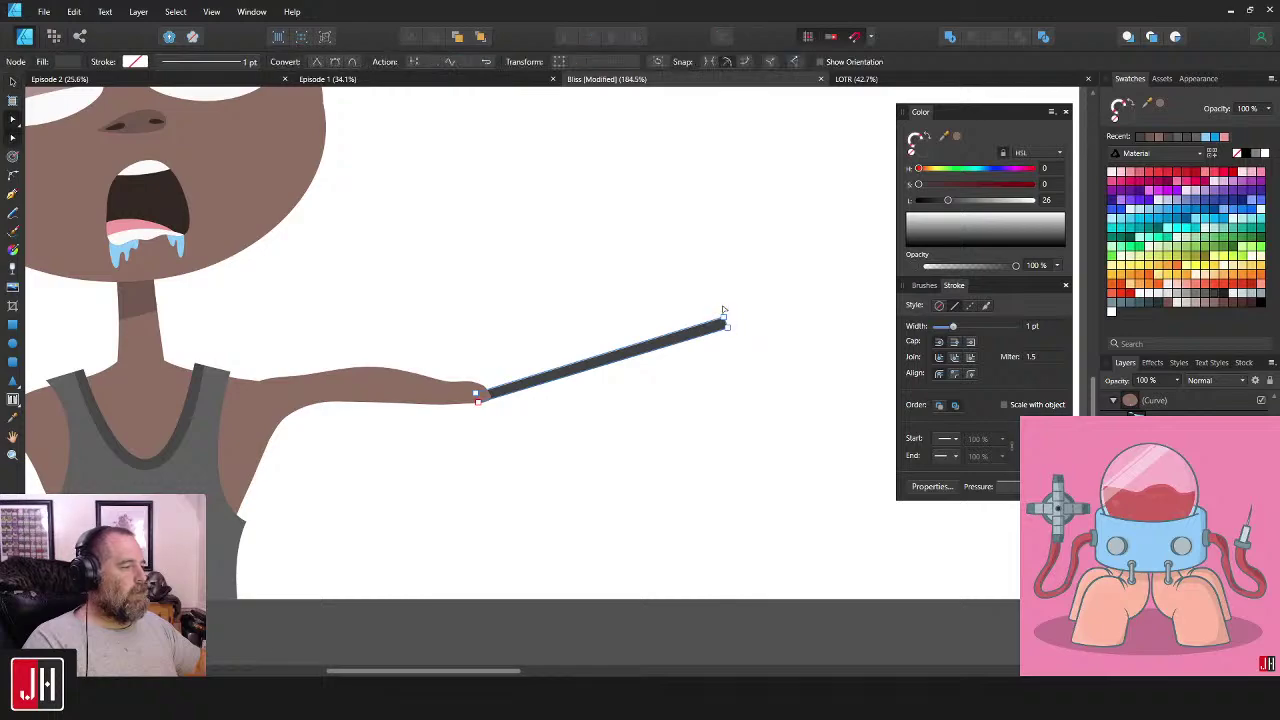
{"action": "left_click_drag", "start_coordinate": [725, 322], "coordinate": [691, 340]}
{"action": "scroll", "coordinate": [711, 331], "scroll_direction": "up", "scroll_amount": 3}
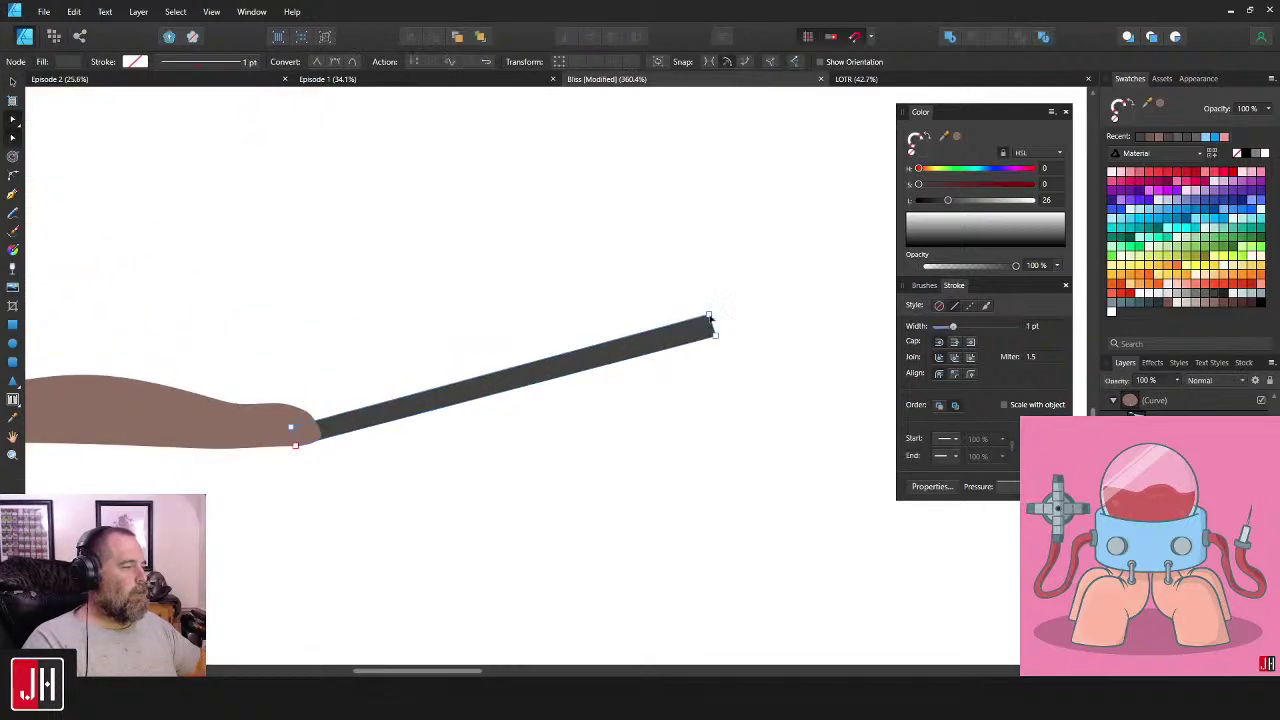
{"action": "left_click", "coordinate": [754, 311]}
{"action": "scroll", "coordinate": [666, 386], "scroll_direction": "down", "scroll_amount": 9}
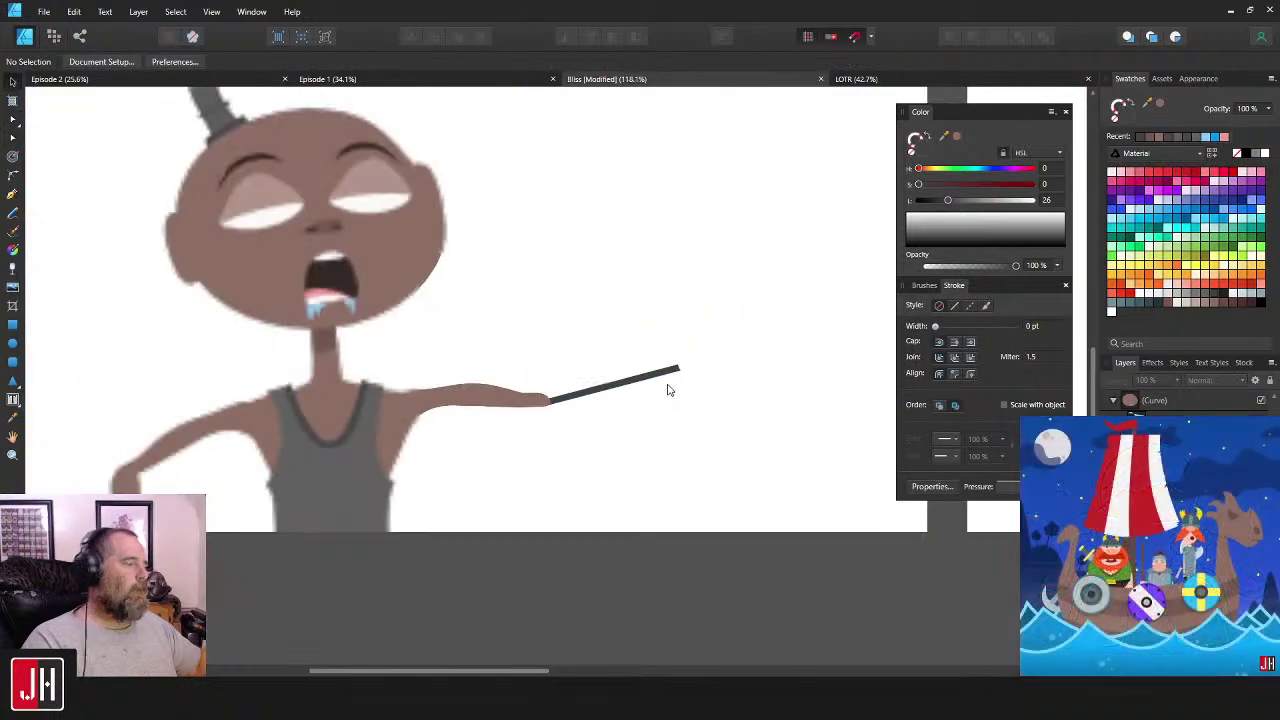
- Delete the dark grey rod at the tip of the outstretched arm
{"action": "scroll", "coordinate": [650, 398], "scroll_direction": "up", "scroll_amount": 5}
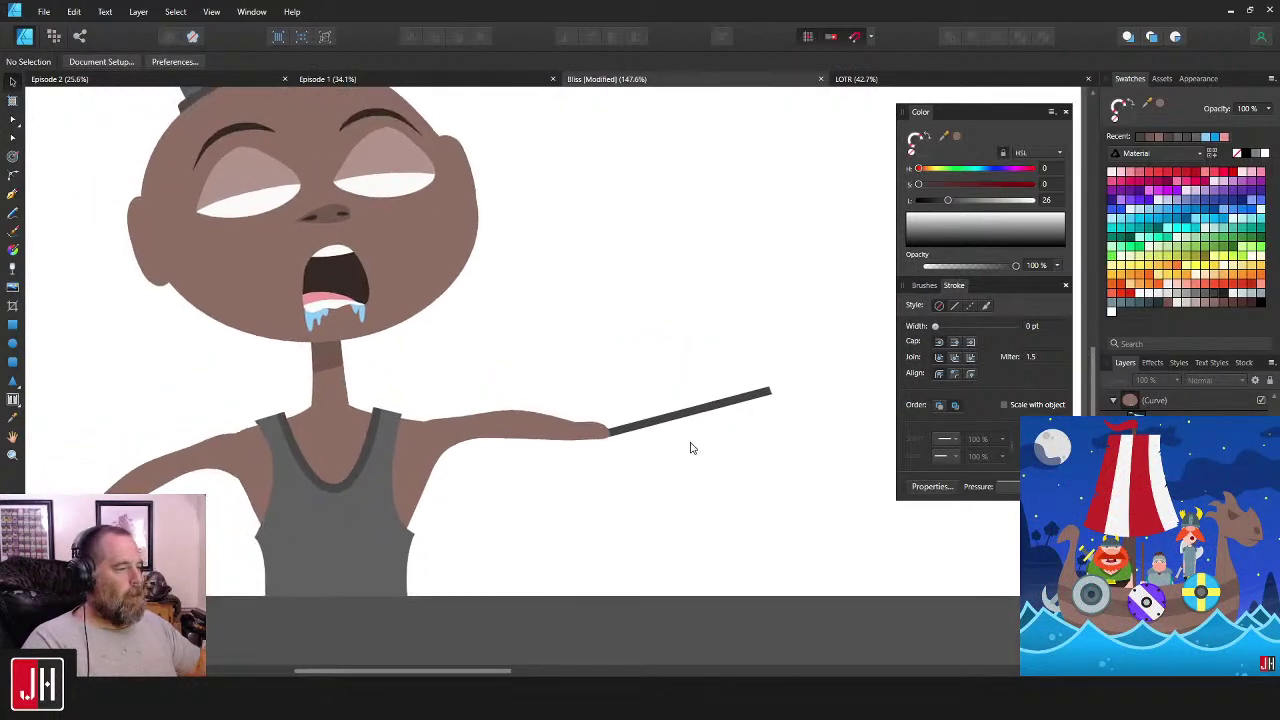
{"action": "left_click", "coordinate": [688, 406]}
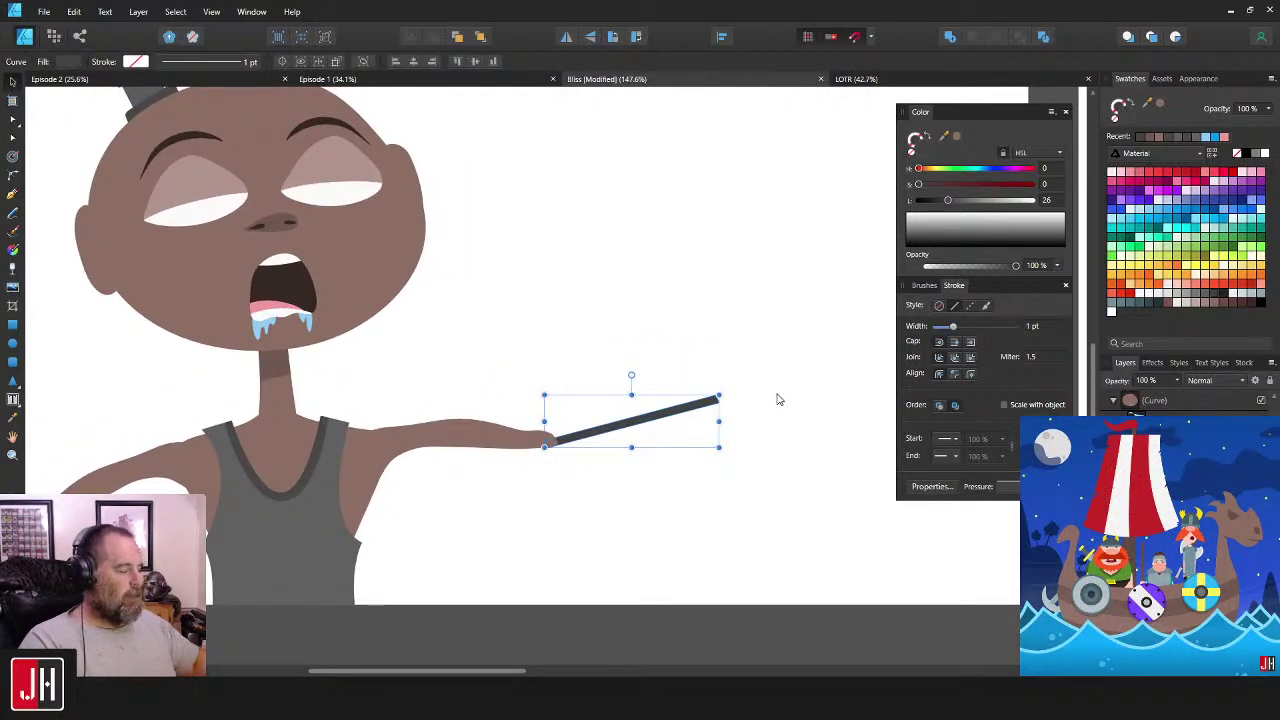
{"action": "key", "text": "Delete"}
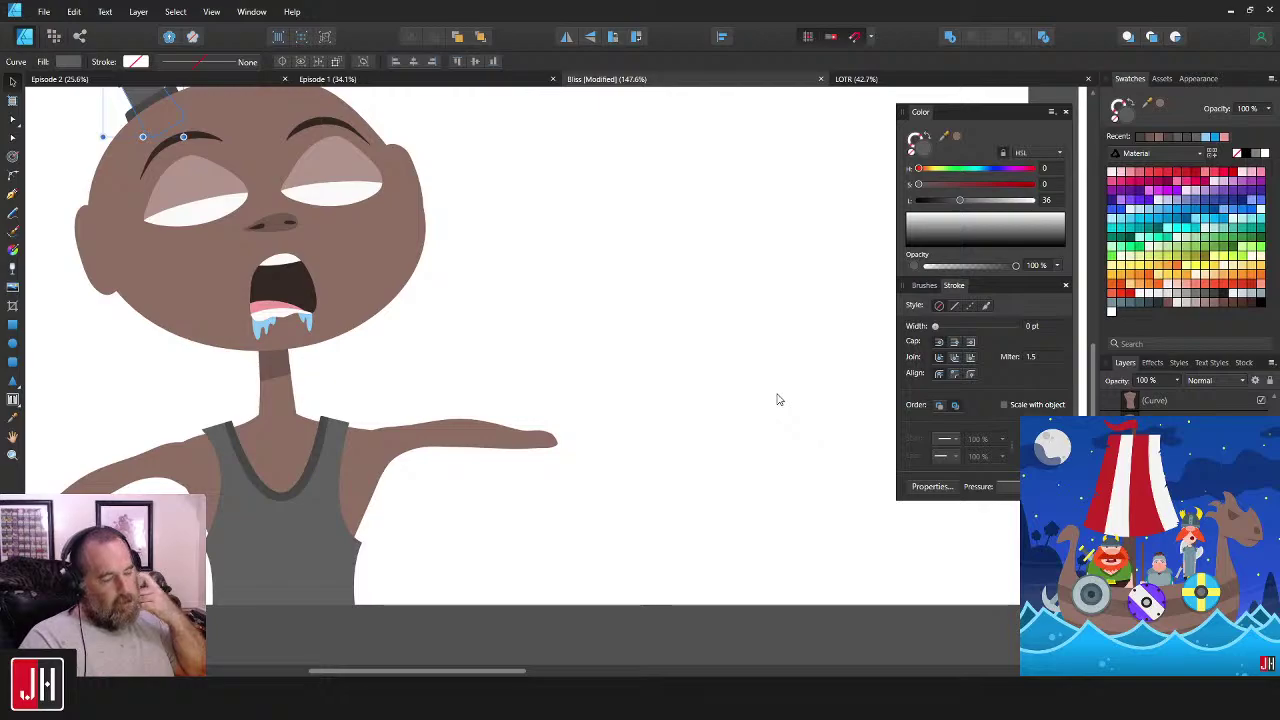
{"action": "scroll", "coordinate": [730, 380], "scroll_direction": "down", "scroll_amount": 3}
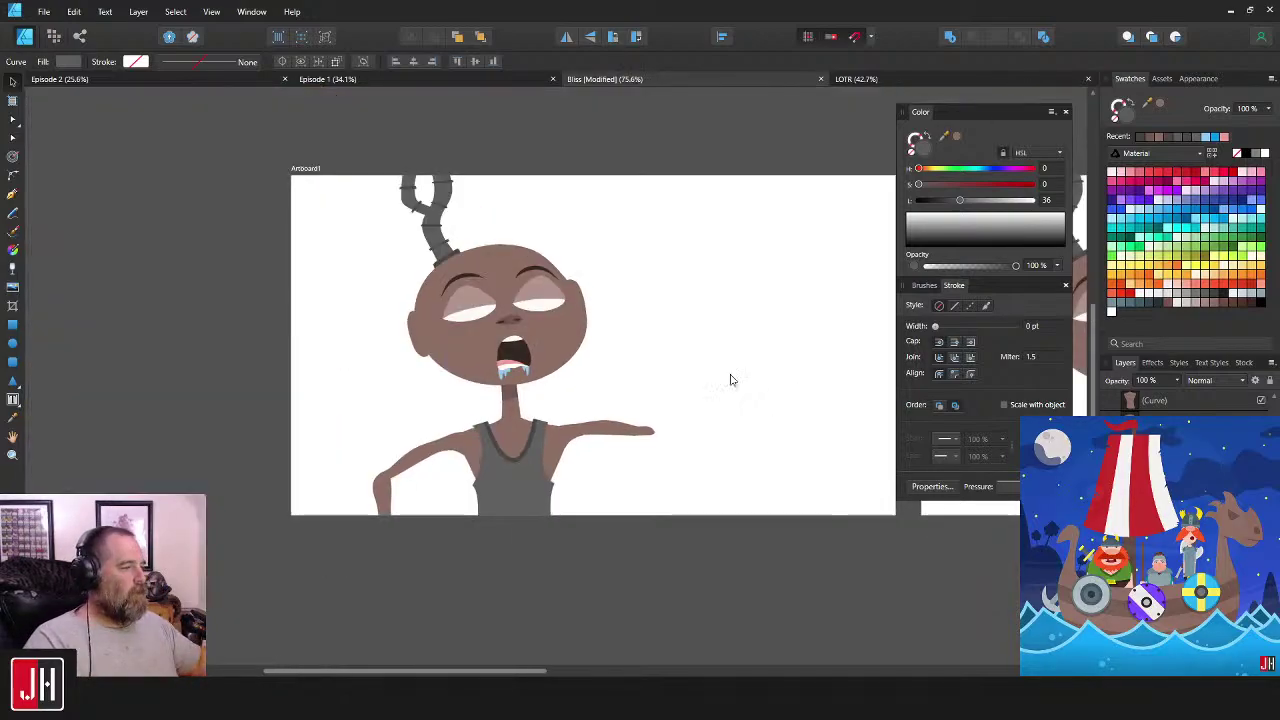
{"action": "left_click_drag", "start_coordinate": [730, 380], "coordinate": [720, 396]}
{"action": "left_click", "coordinate": [624, 388]}
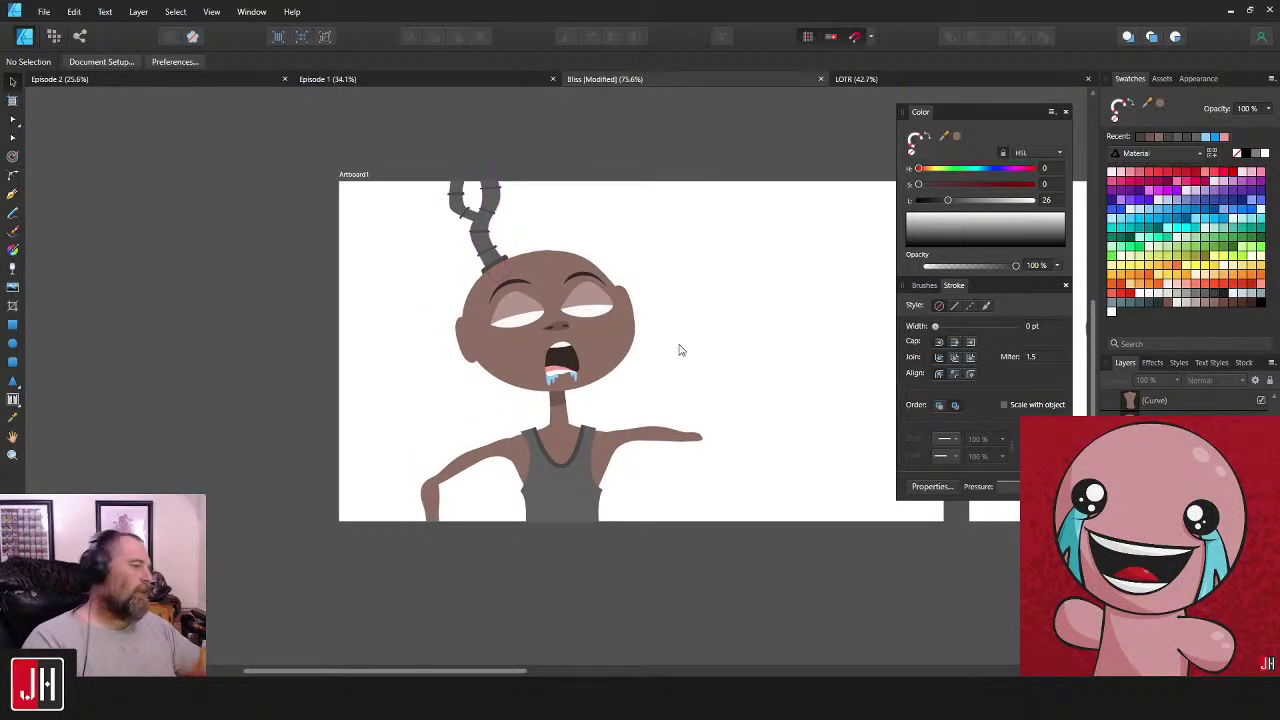
- Draw a large wavy-edged shape around the torso and arms with the Pencil tool, and send it behind the character
{"action": "scroll", "coordinate": [679, 349], "scroll_direction": "down", "scroll_amount": 1}
{"action": "scroll", "coordinate": [568, 430], "scroll_direction": "up", "scroll_amount": 1}
{"action": "mouse_move", "coordinate": [609, 431]}
{"action": "left_mouse_down"}
{"action": "mouse_move", "coordinate": [607, 385]}
{"action": "mouse_move", "coordinate": [610, 415]}
{"action": "left_mouse_up"}
{"action": "left_click", "coordinate": [13, 213]}
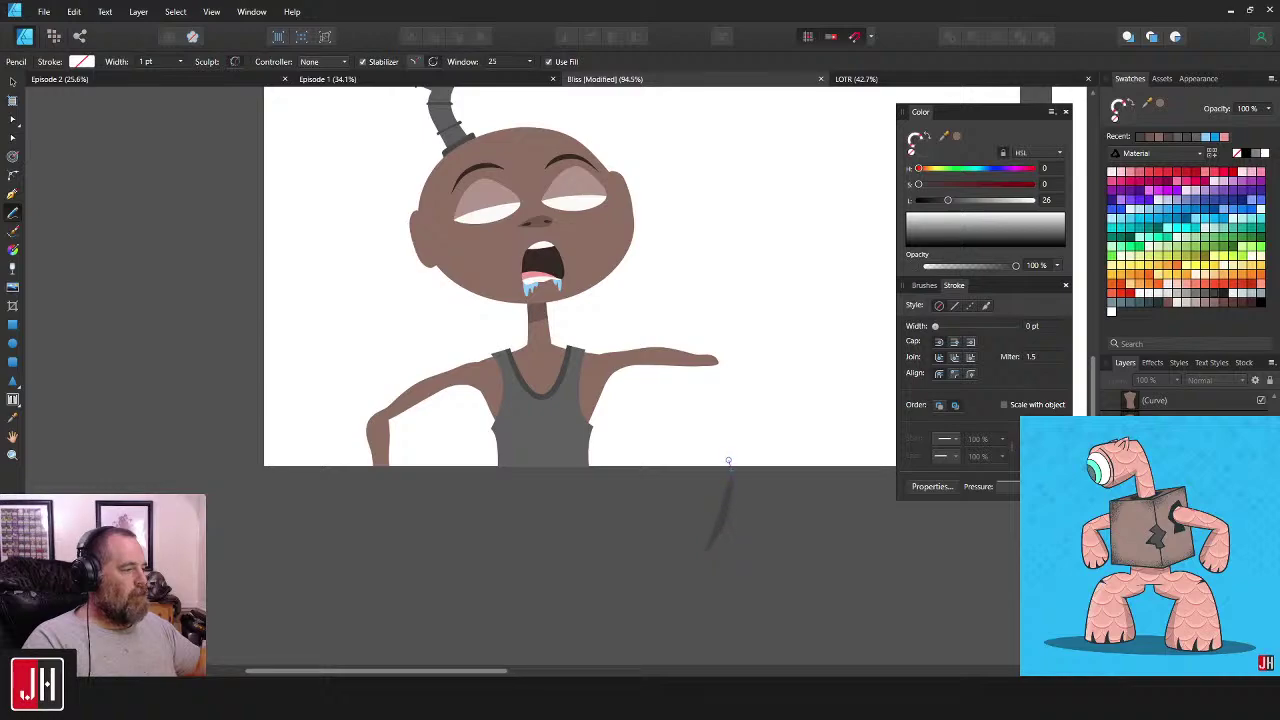
{"action": "mouse_move", "coordinate": [728, 461]}
{"action": "left_mouse_down"}
{"action": "mouse_move", "coordinate": [709, 365]}
{"action": "mouse_move", "coordinate": [583, 319]}
{"action": "left_mouse_up"}
{"action": "key", "text": "ctrl+z"}
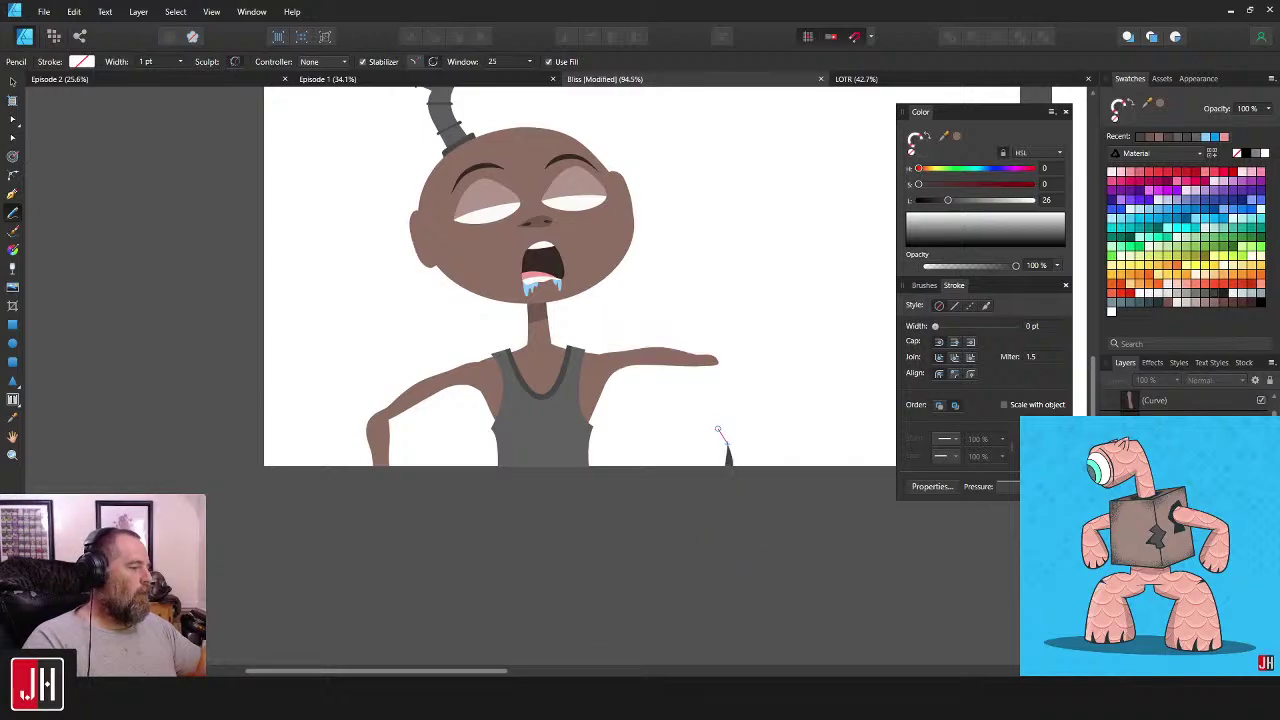
{"action": "mouse_move", "coordinate": [718, 430]}
{"action": "left_mouse_down"}
{"action": "mouse_move", "coordinate": [693, 327]}
{"action": "mouse_move", "coordinate": [540, 268]}
{"action": "mouse_move", "coordinate": [484, 268]}
{"action": "mouse_move", "coordinate": [425, 327]}
{"action": "mouse_move", "coordinate": [356, 332]}
{"action": "mouse_move", "coordinate": [348, 358]}
{"action": "mouse_move", "coordinate": [374, 400]}
{"action": "mouse_move", "coordinate": [342, 455]}
{"action": "mouse_move", "coordinate": [360, 506]}
{"action": "mouse_move", "coordinate": [392, 525]}
{"action": "left_mouse_up"}
{"action": "key", "text": "ctrl+shift+["}
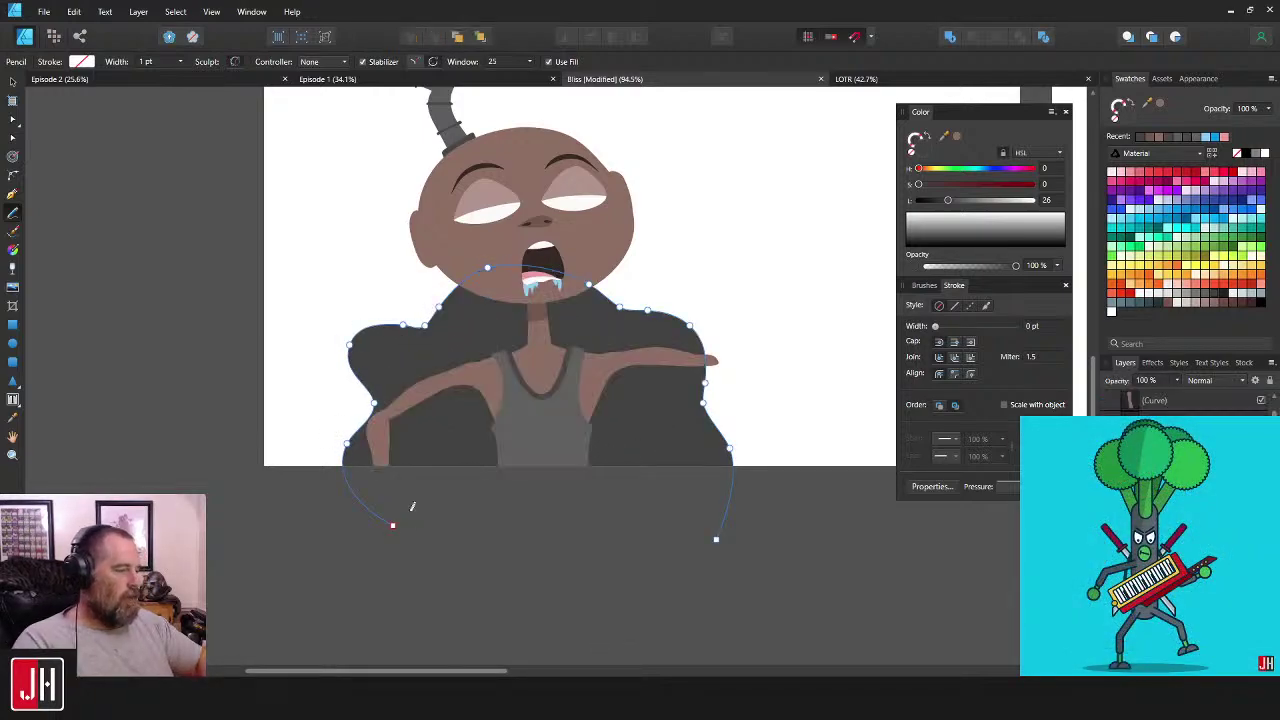
- Adjust the nodes at the inward curves on both sides of the wavy shape to refine its outline
{"action": "key", "text": "v"}
{"action": "scroll", "coordinate": [516, 324], "scroll_direction": "up", "scroll_amount": 1}
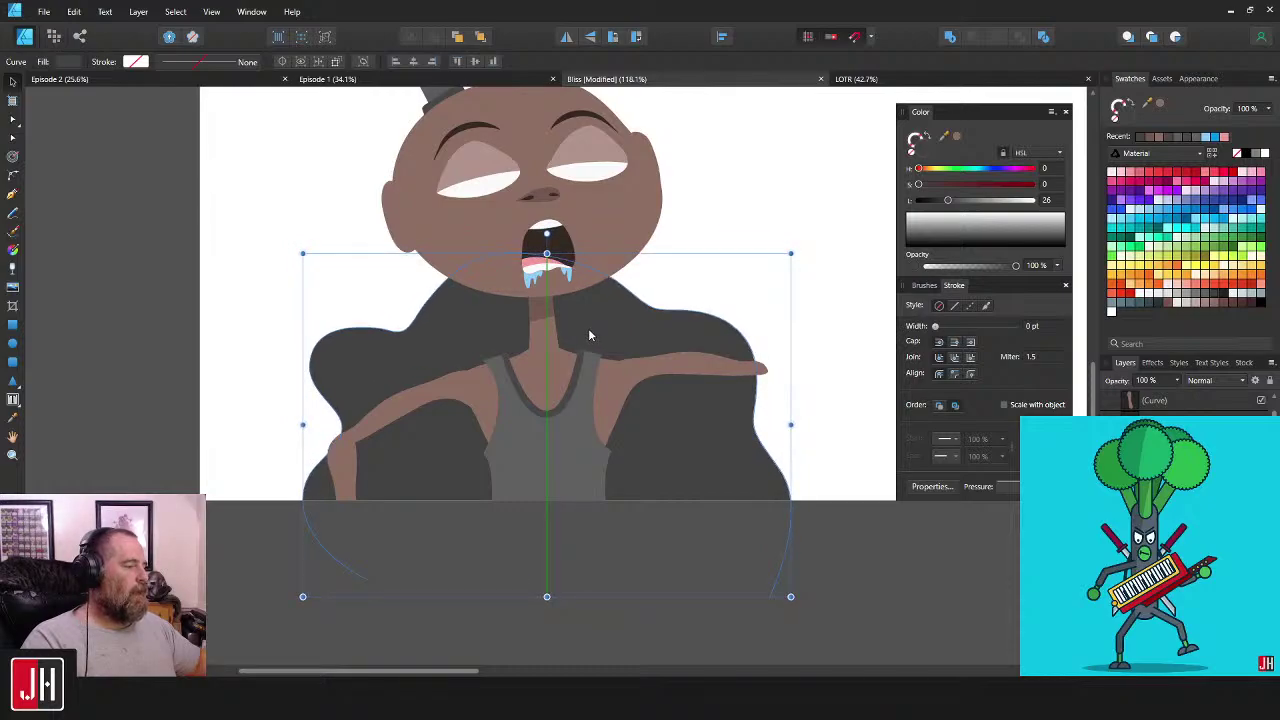
{"action": "key", "text": "a"}
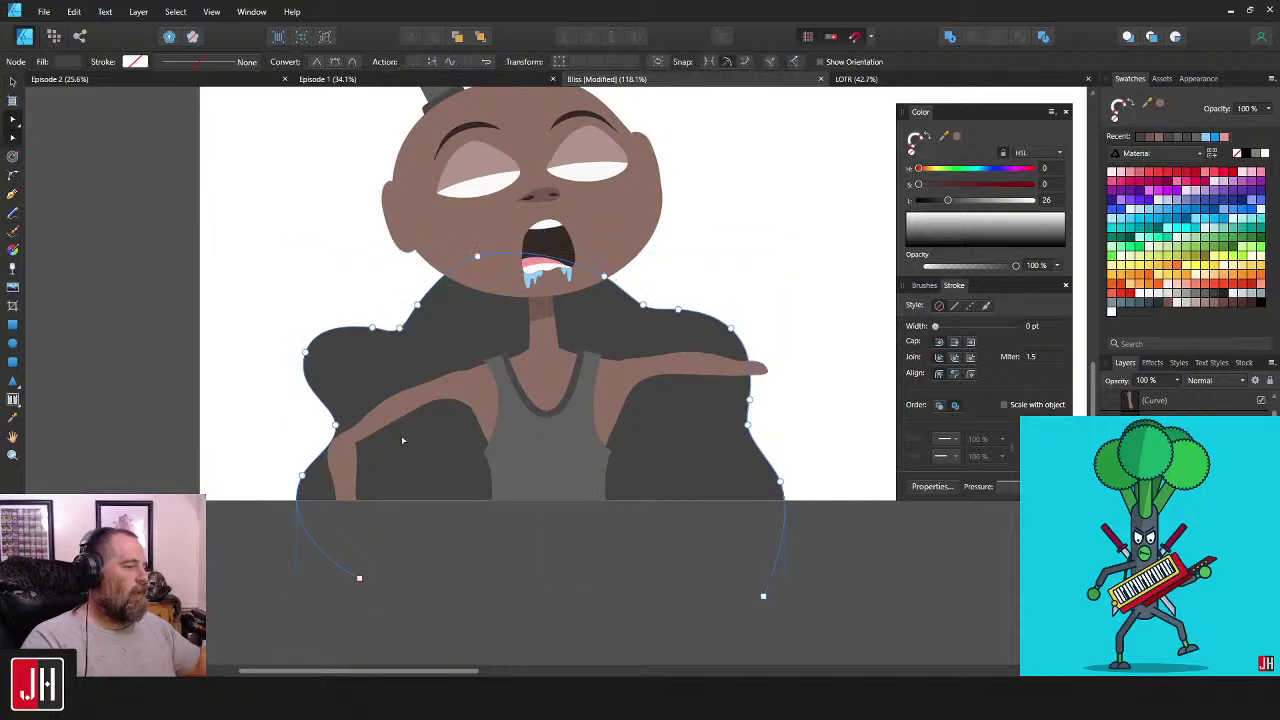
{"action": "left_click_drag", "start_coordinate": [335, 426], "coordinate": [328, 428]}
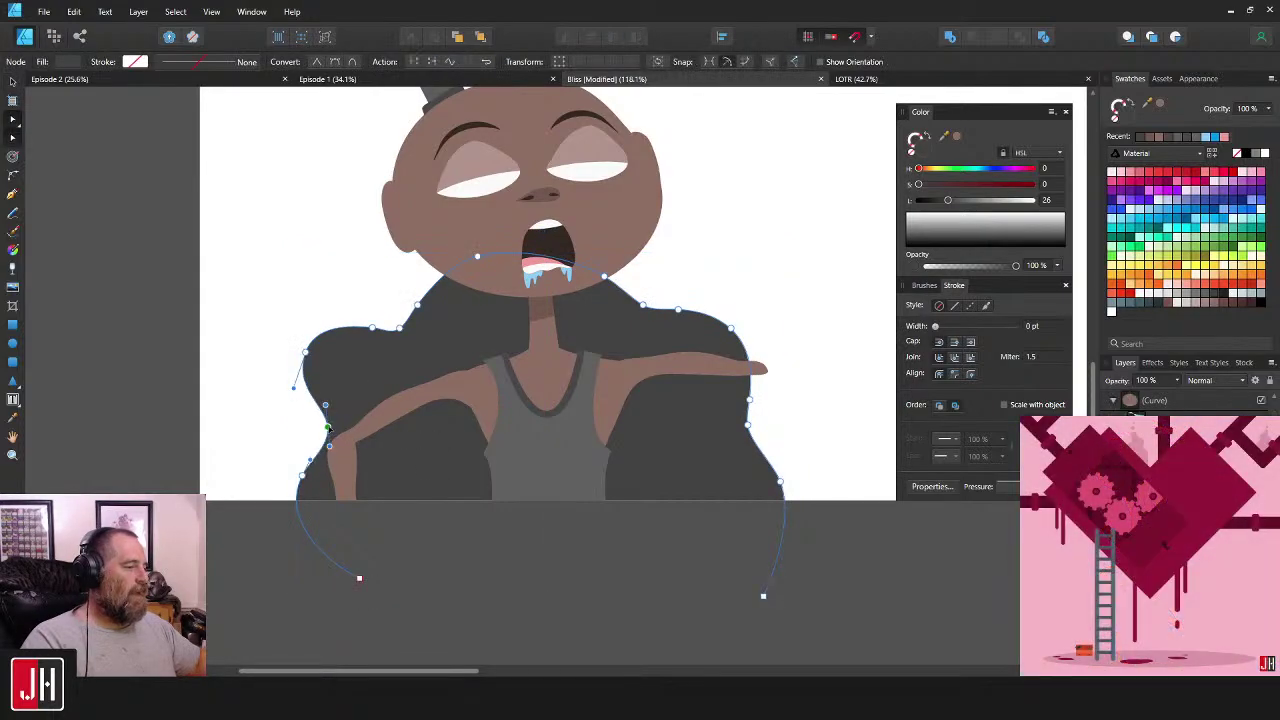
{"action": "left_click", "coordinate": [748, 415]}
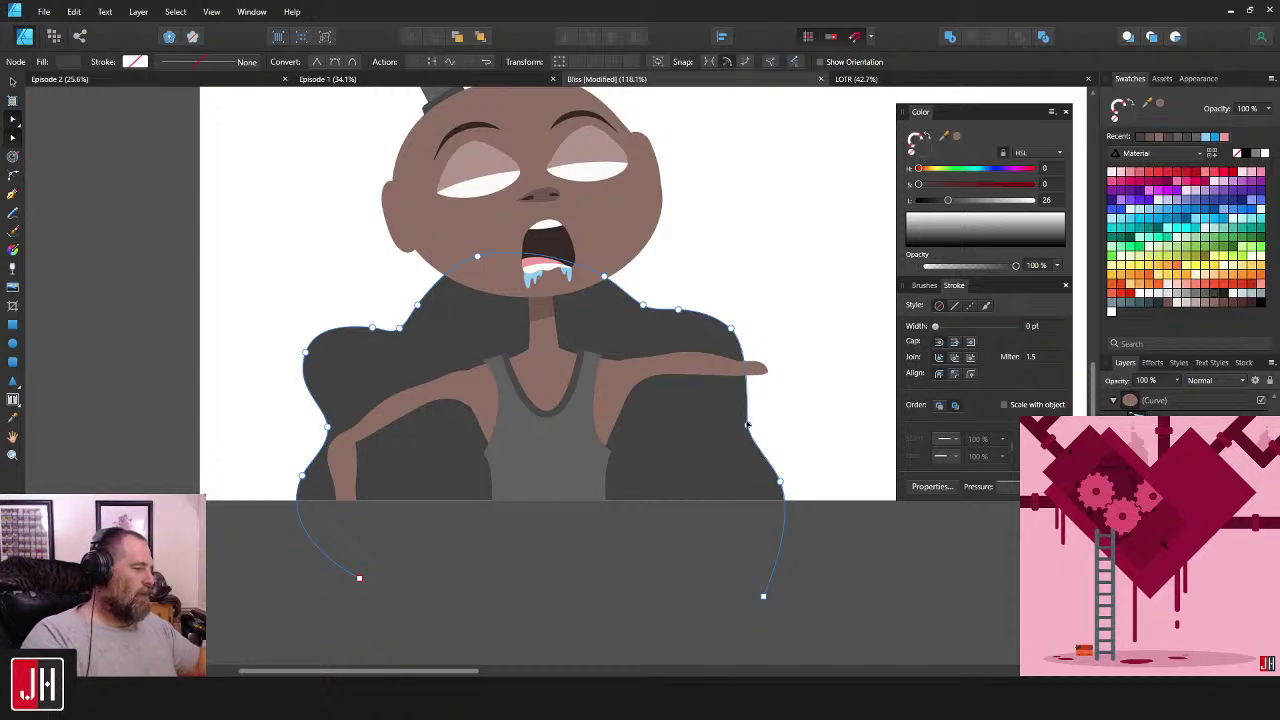
{"action": "left_click_drag", "start_coordinate": [746, 416], "coordinate": [744, 411]}
- Reshape the wavy shape's upper contour, moving the nodes beside the neck and at the bulge above the outstretched arm
{"action": "left_click_drag", "start_coordinate": [733, 330], "coordinate": [753, 331]}
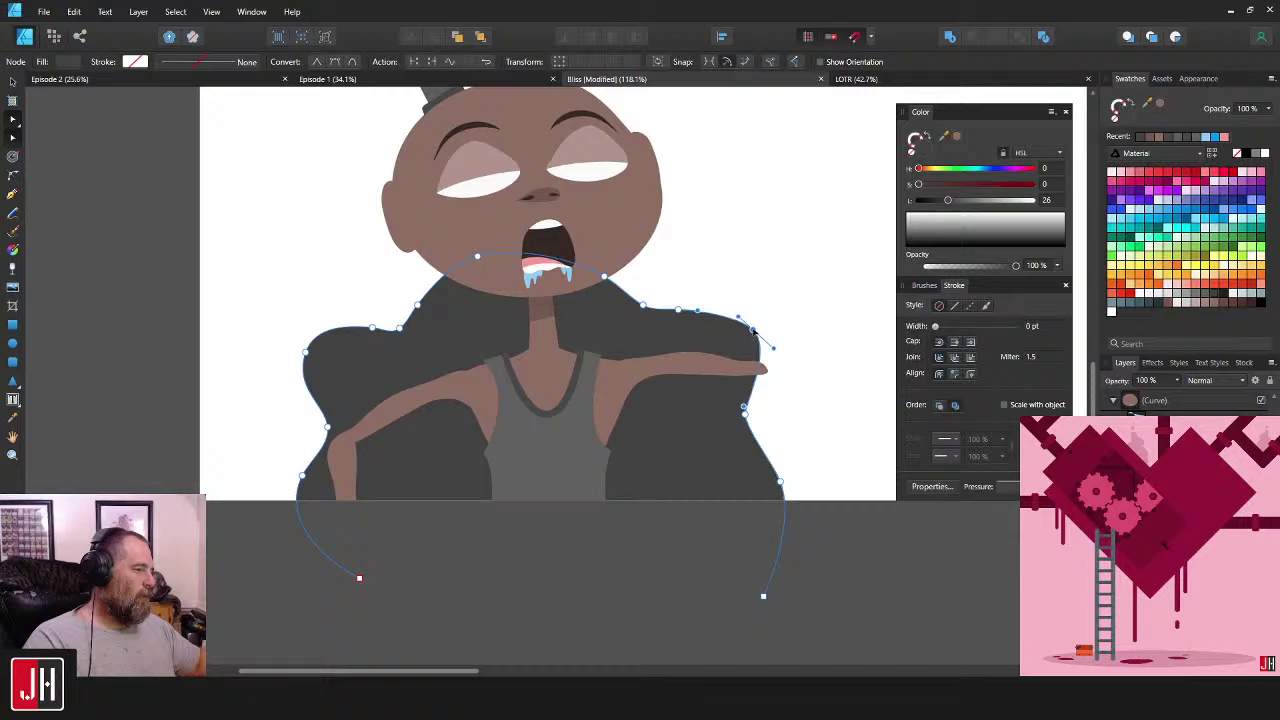
{"action": "left_click_drag", "start_coordinate": [643, 306], "coordinate": [630, 313]}
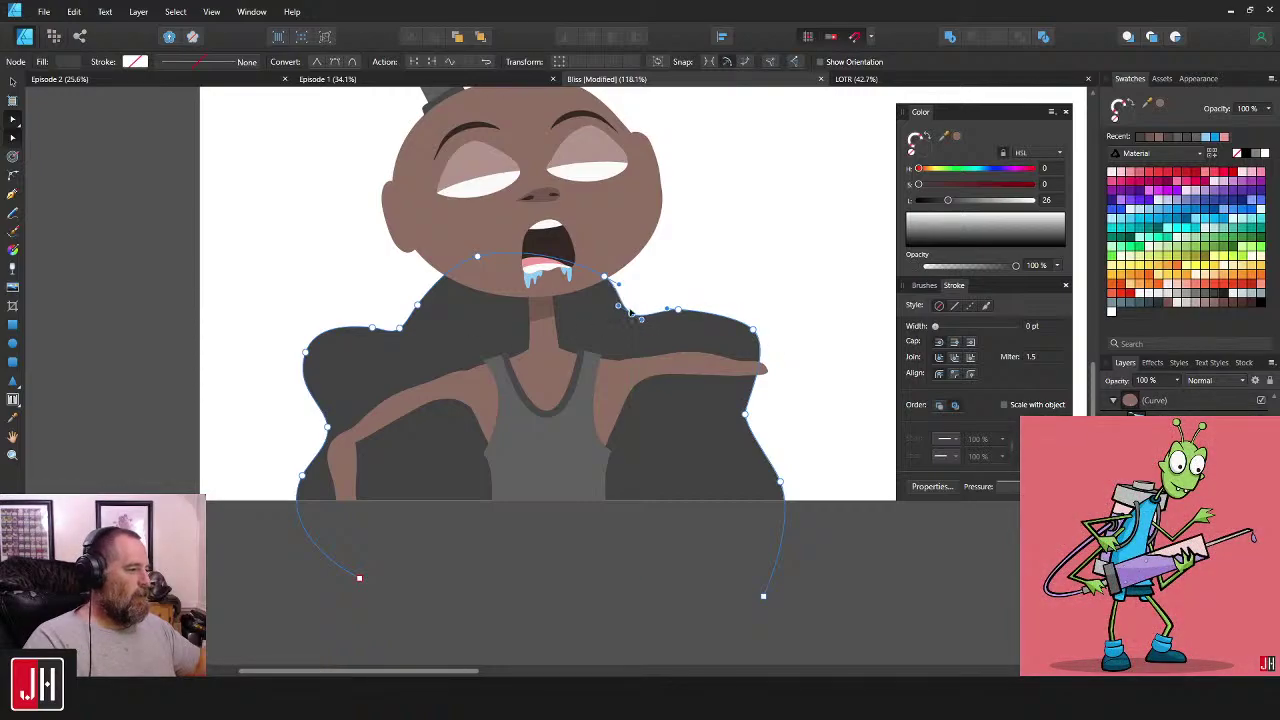
{"action": "left_click", "coordinate": [510, 251]}
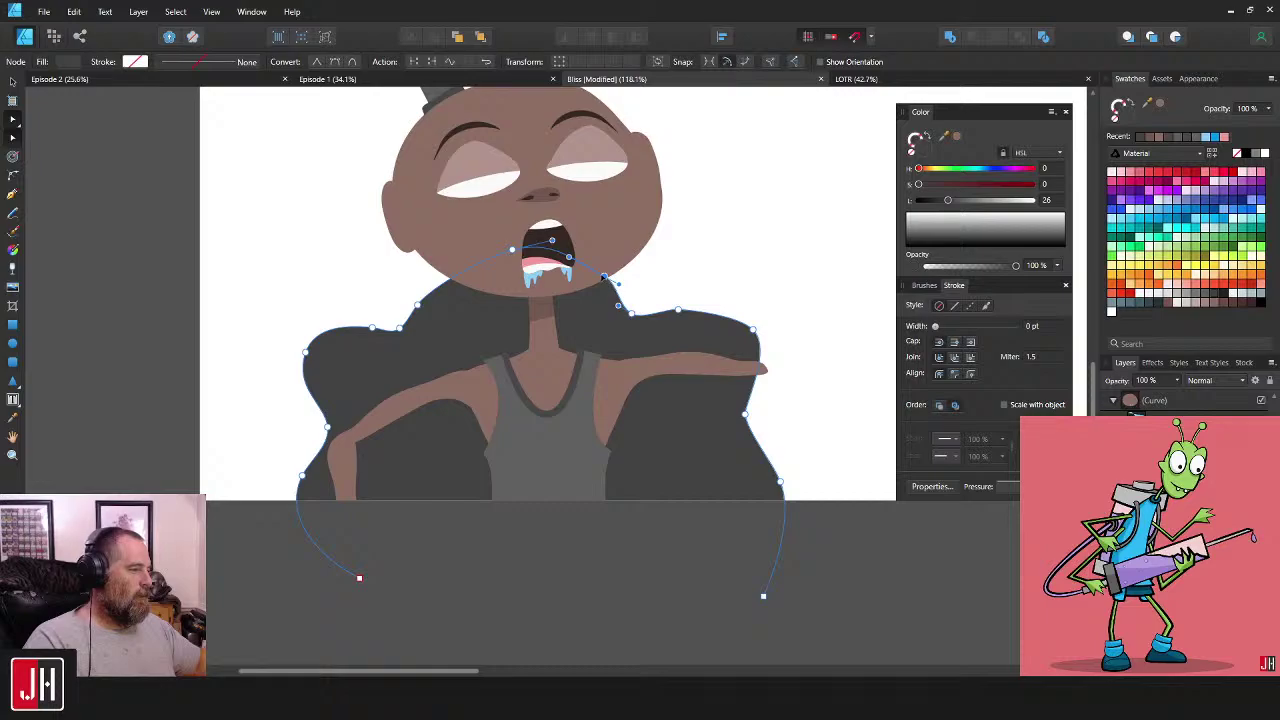
{"action": "left_click_drag", "start_coordinate": [604, 277], "coordinate": [617, 305]}
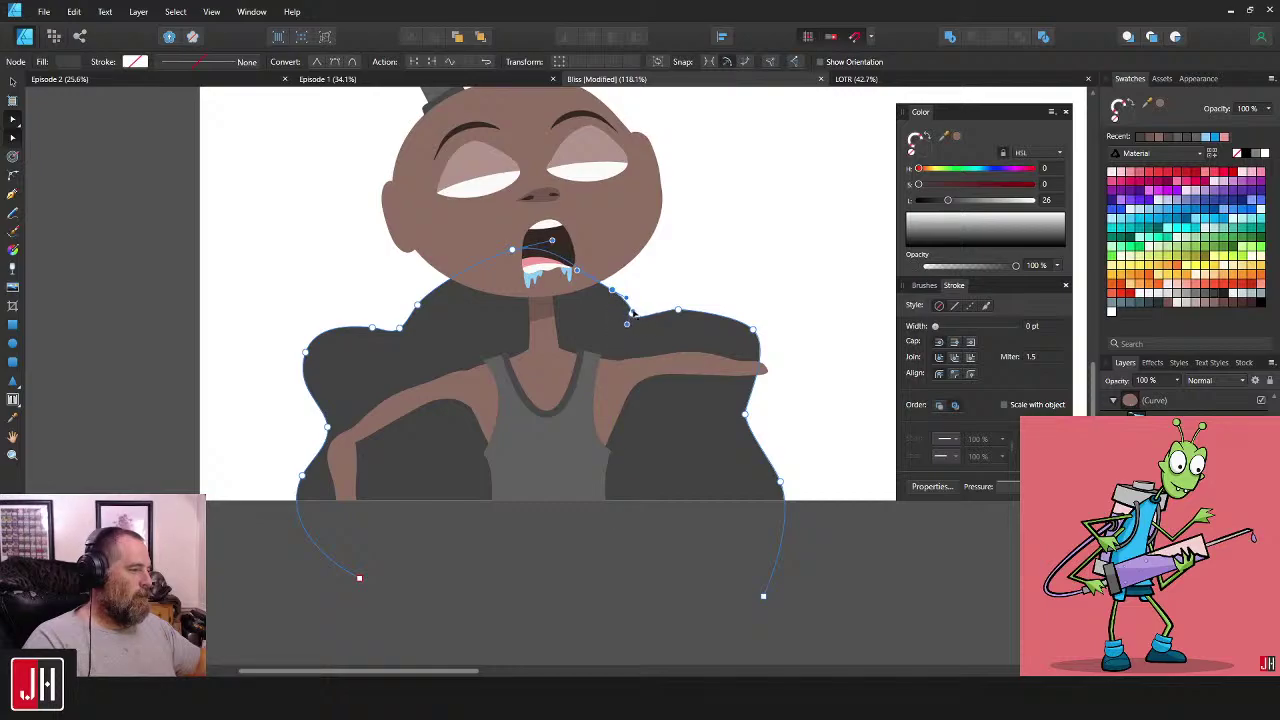
{"action": "left_click", "coordinate": [690, 309]}
{"action": "left_click_drag", "start_coordinate": [753, 330], "coordinate": [744, 341]}
{"action": "key", "text": "v"}
{"action": "left_click", "coordinate": [778, 314]}
- Fill the wavy background shape with a dark red, with saturation 55 and lightness 24
{"action": "scroll", "coordinate": [740, 373], "scroll_direction": "down", "scroll_amount": 6}
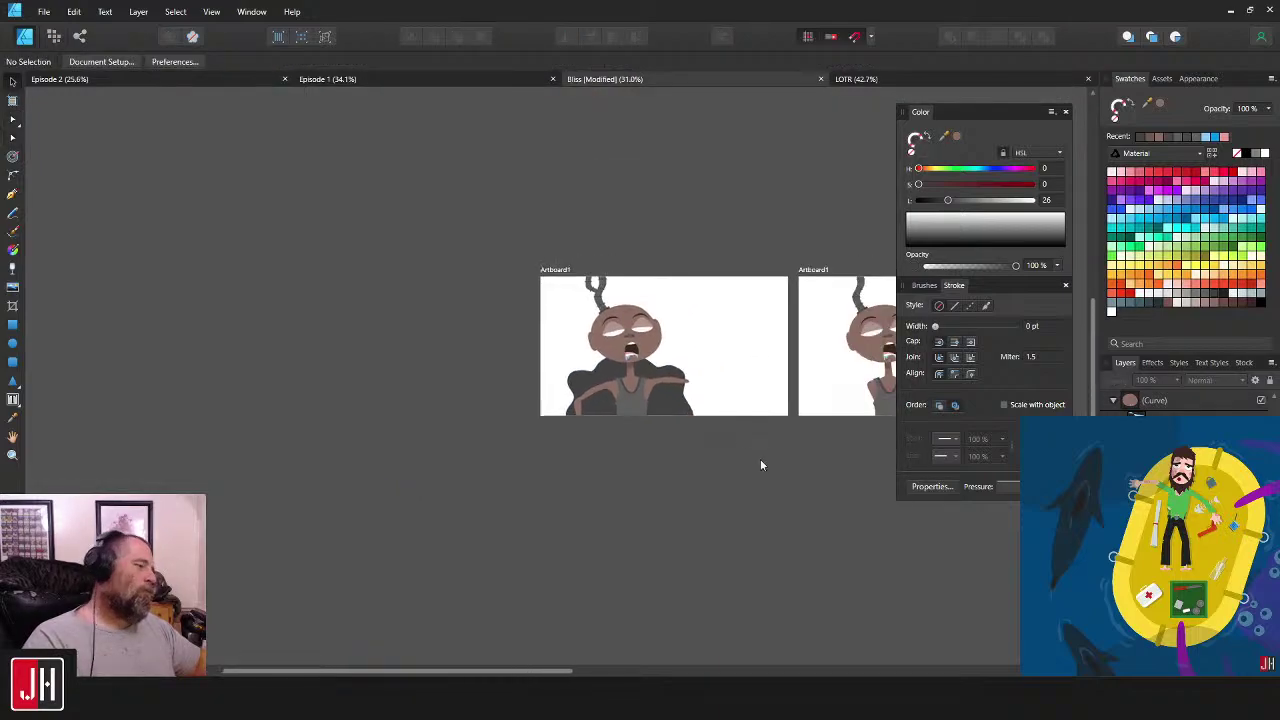
{"action": "scroll", "coordinate": [677, 417], "scroll_direction": "up", "scroll_amount": 5}
{"action": "left_click", "coordinate": [487, 465]}
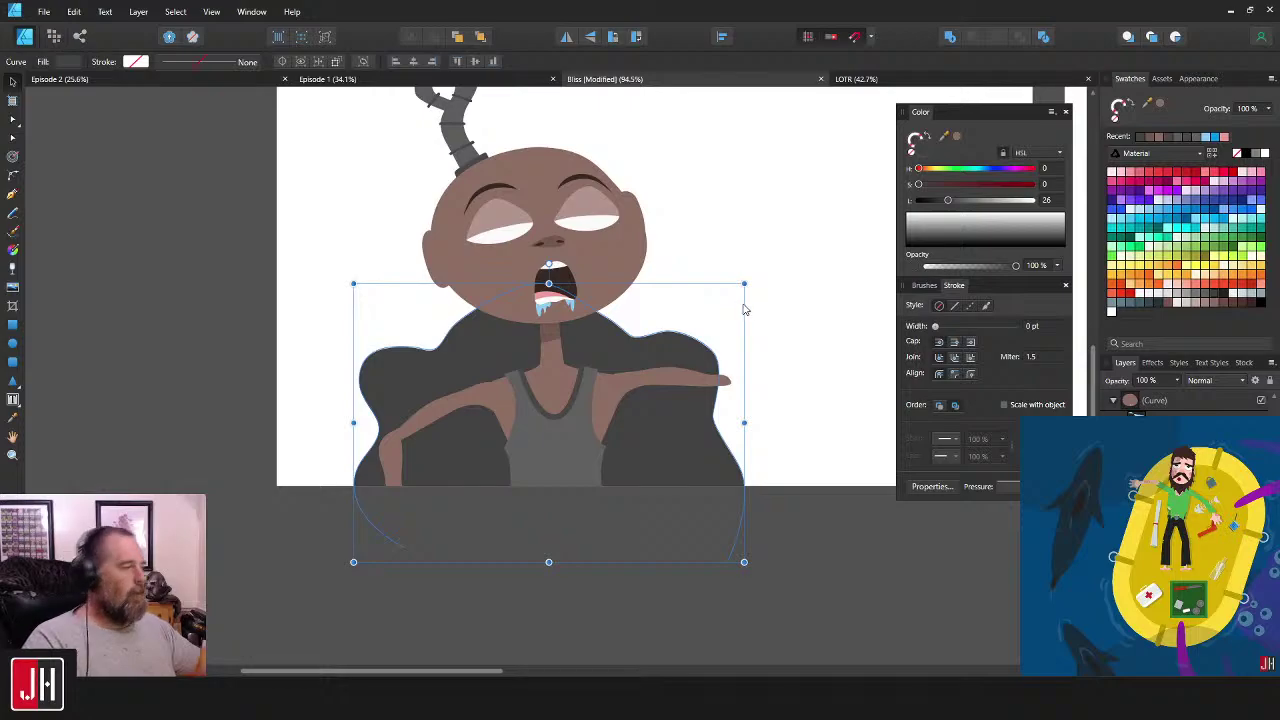
{"action": "left_click", "coordinate": [1193, 176]}
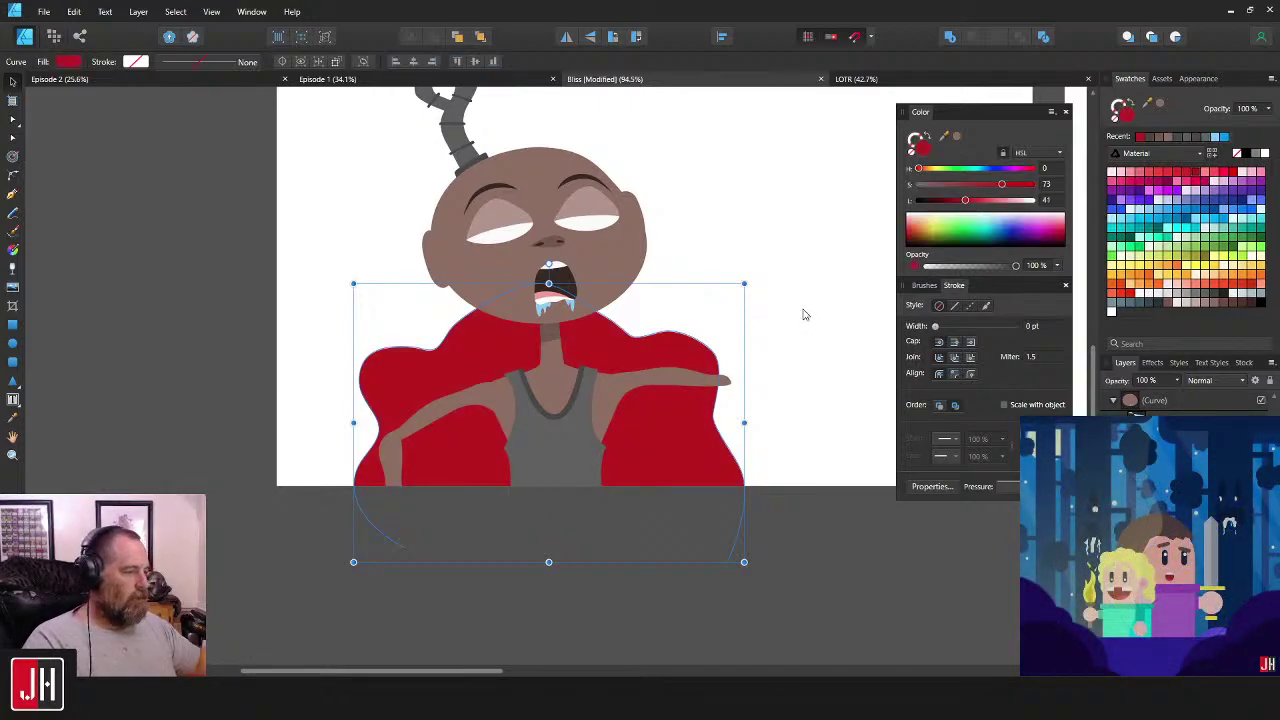
{"action": "left_click", "coordinate": [1237, 173]}
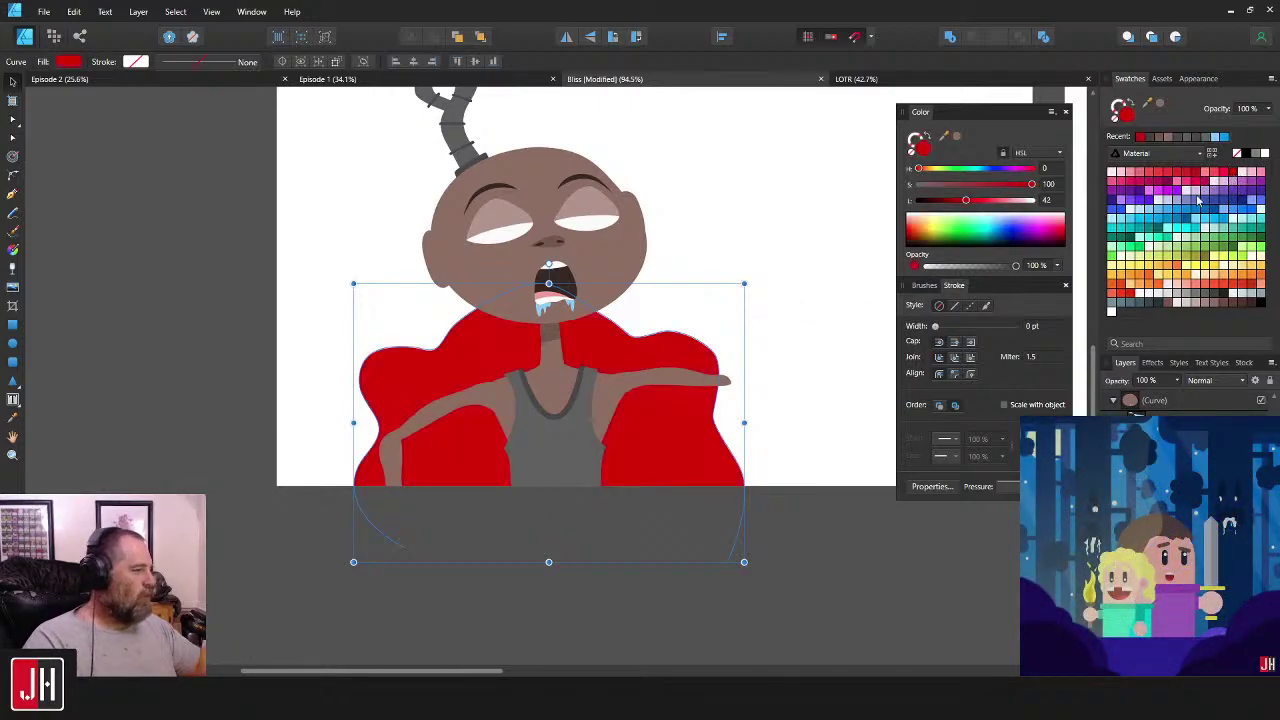
{"action": "left_click", "coordinate": [1181, 176]}
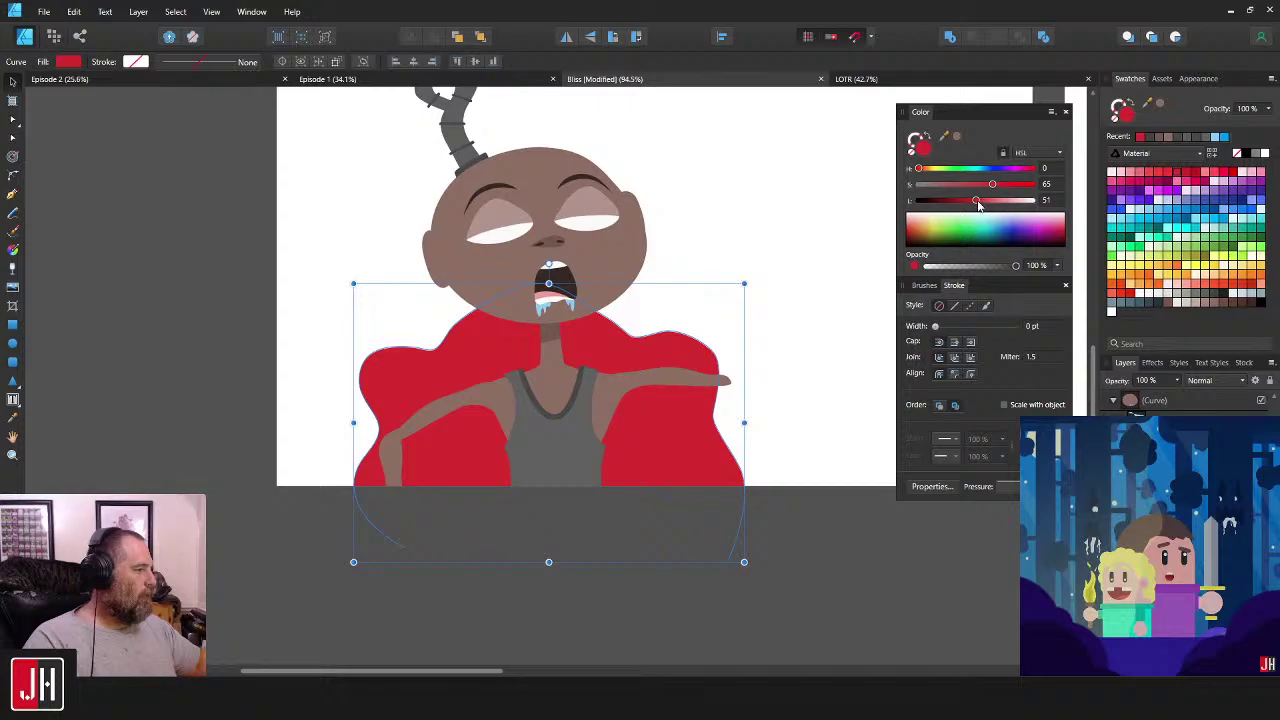
{"action": "mouse_move", "coordinate": [978, 203]}
{"action": "left_mouse_down"}
{"action": "mouse_move", "coordinate": [946, 204]}
{"action": "mouse_move", "coordinate": [983, 187]}
{"action": "left_mouse_up"}
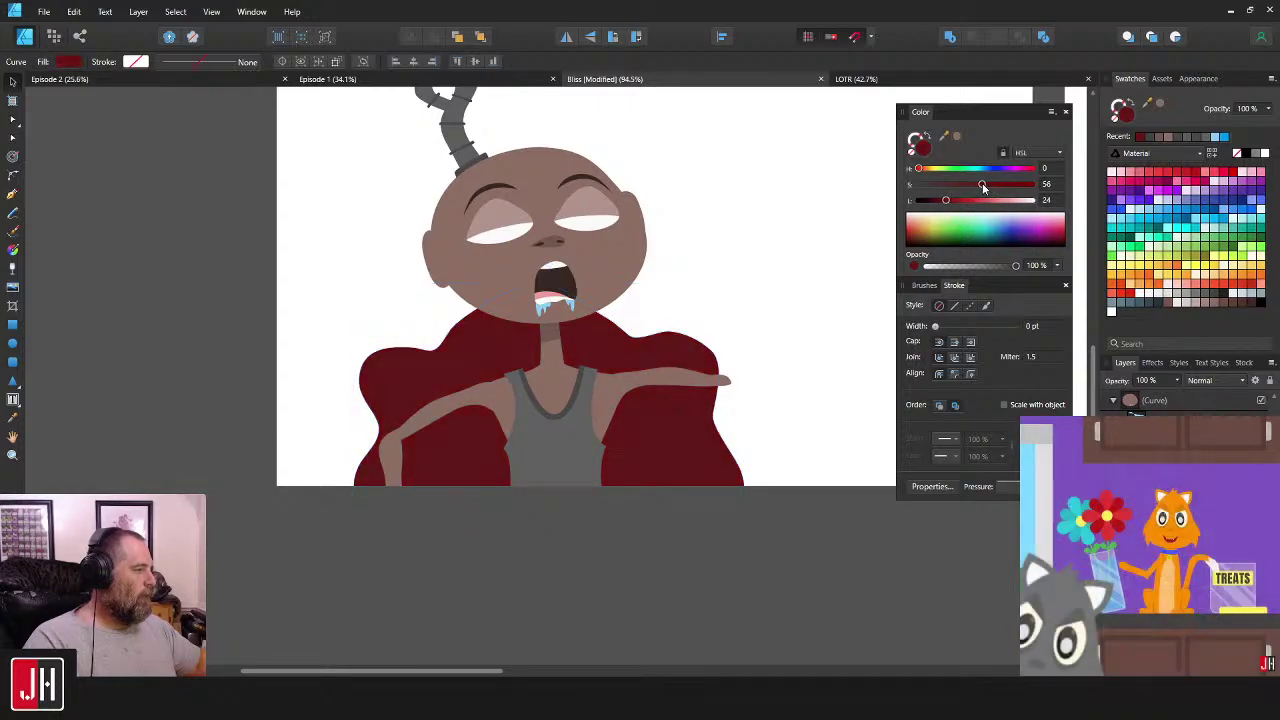
{"action": "left_click", "coordinate": [690, 298]}
- Nudge the dark red shape up slightly and round out its bulge above the outstretched arm
{"action": "scroll", "coordinate": [590, 340], "scroll_direction": "down", "scroll_amount": 3}
{"action": "scroll", "coordinate": [588, 331], "scroll_direction": "up", "scroll_amount": 5}
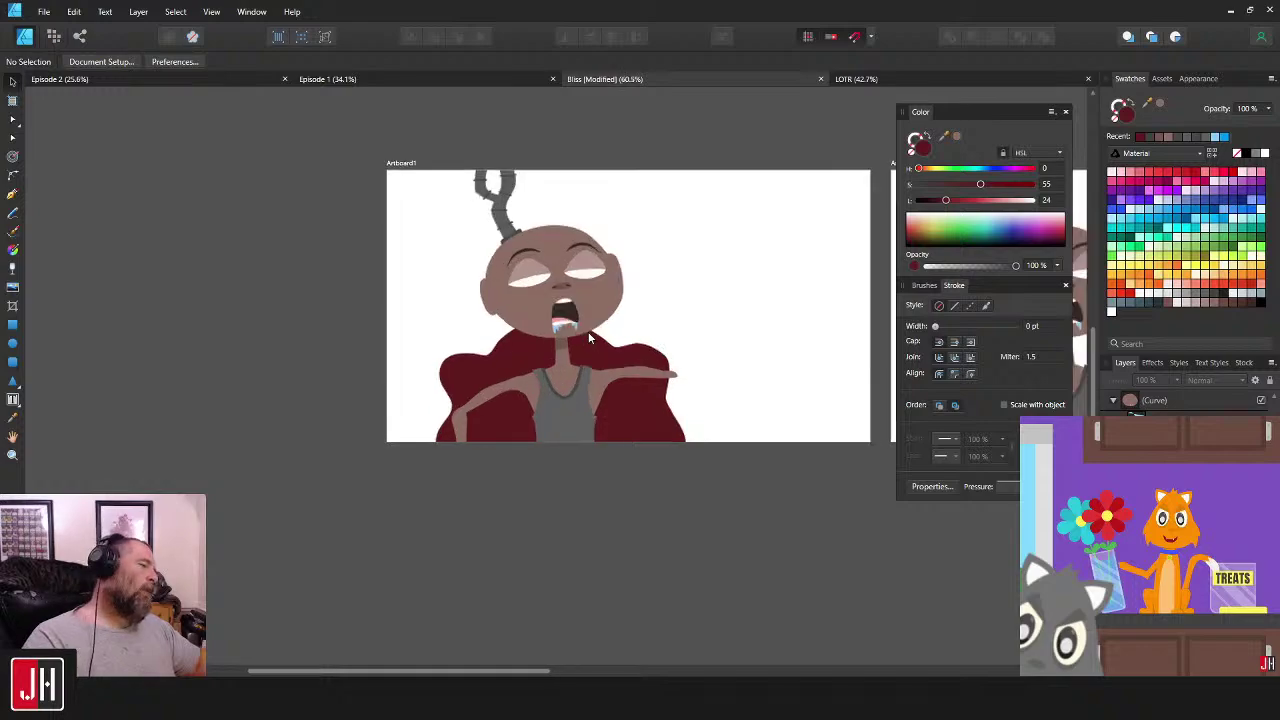
{"action": "left_click", "coordinate": [592, 393]}
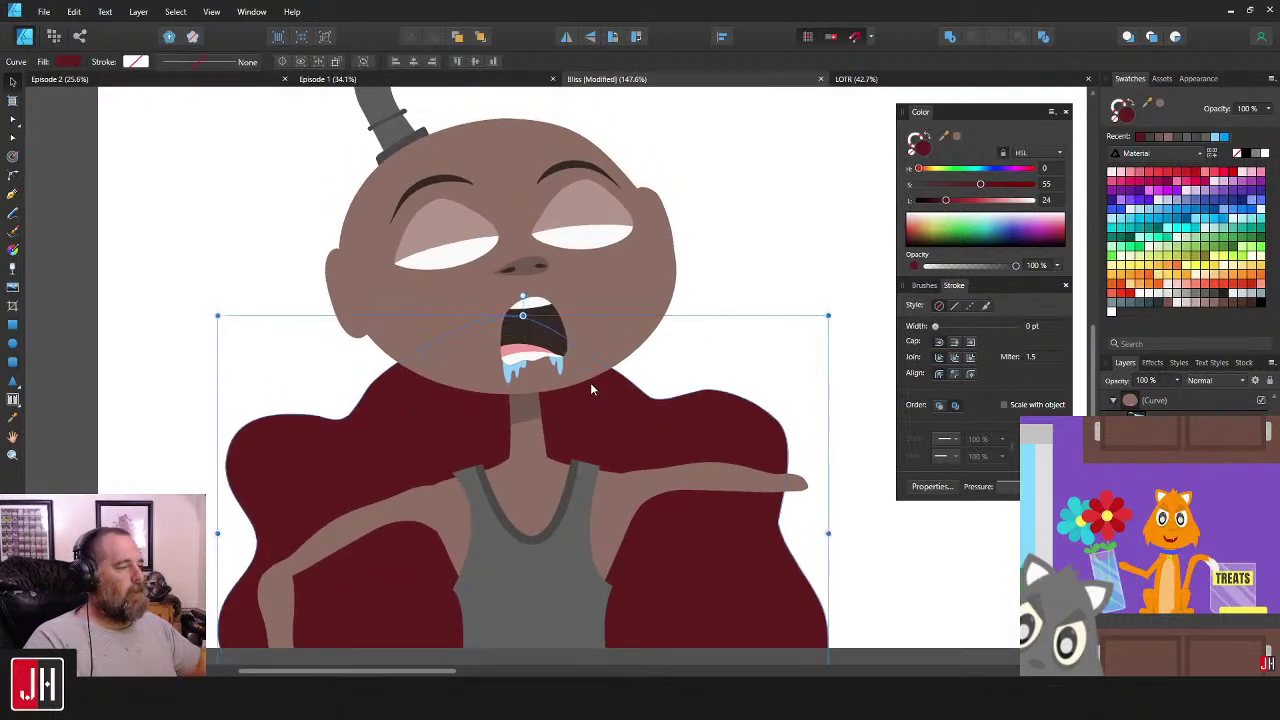
{"action": "left_click", "coordinate": [801, 299]}
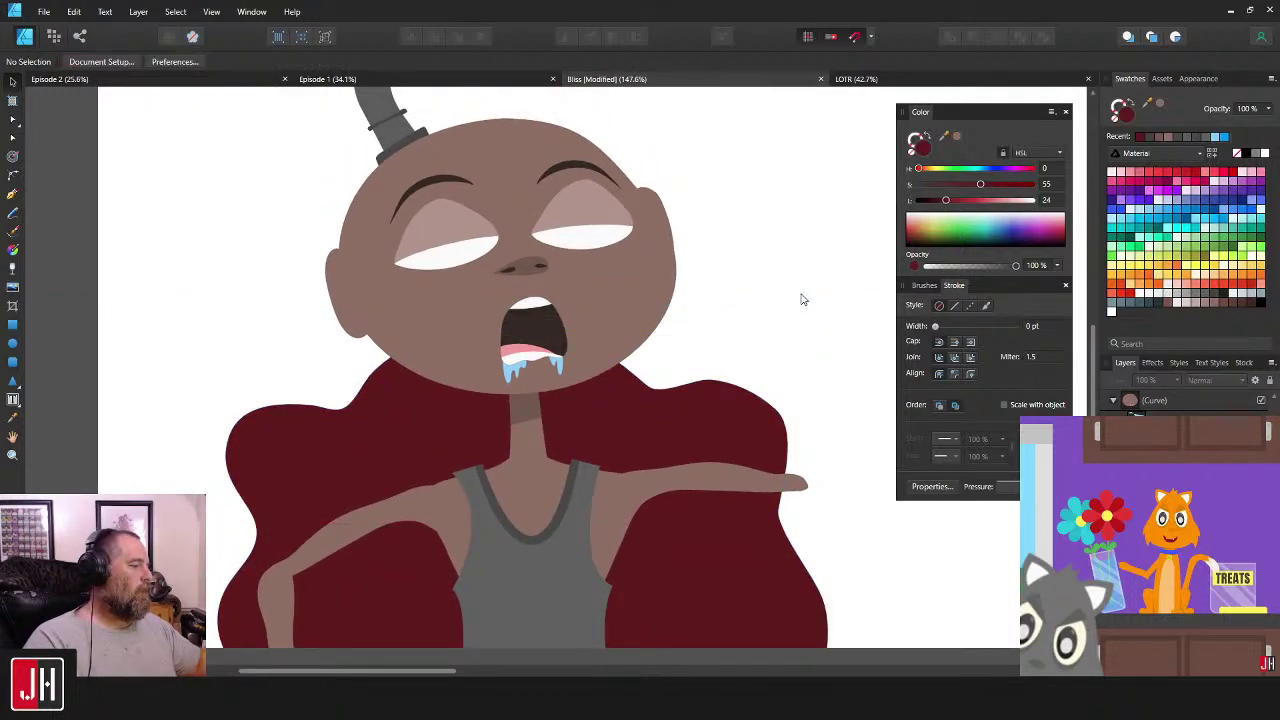
{"action": "double_click", "coordinate": [725, 392]}
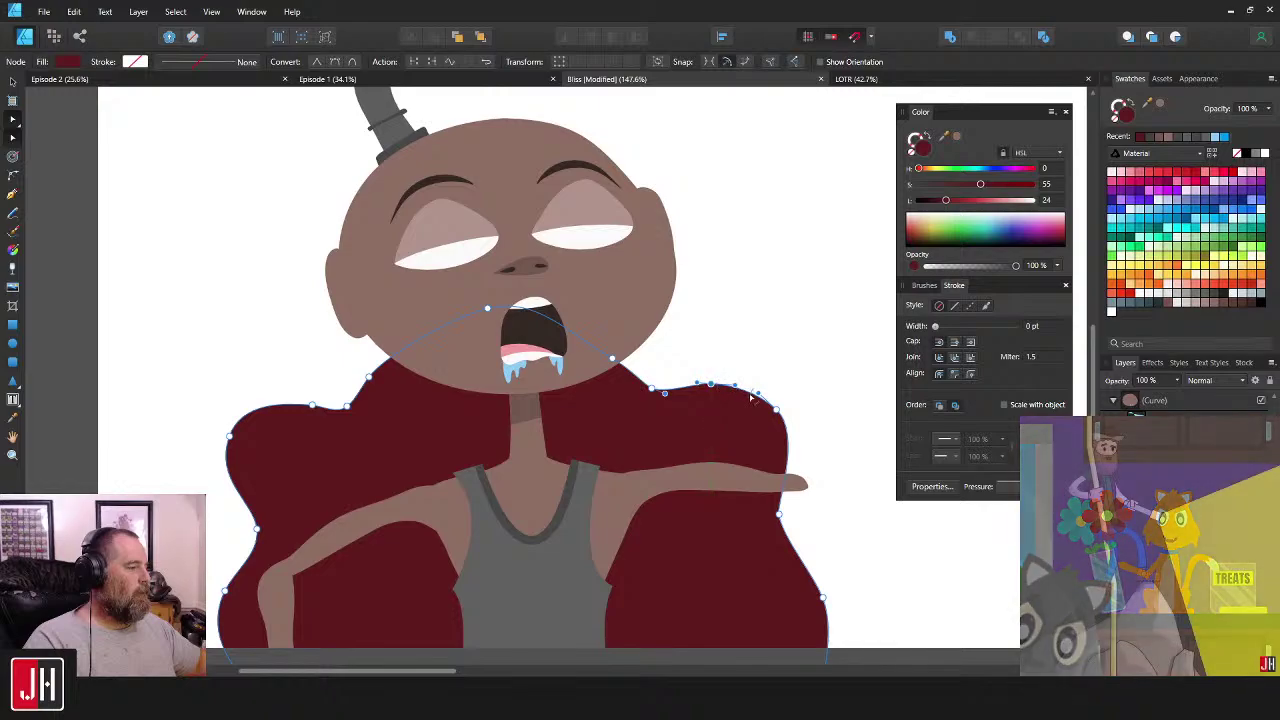
{"action": "key", "text": "v"}
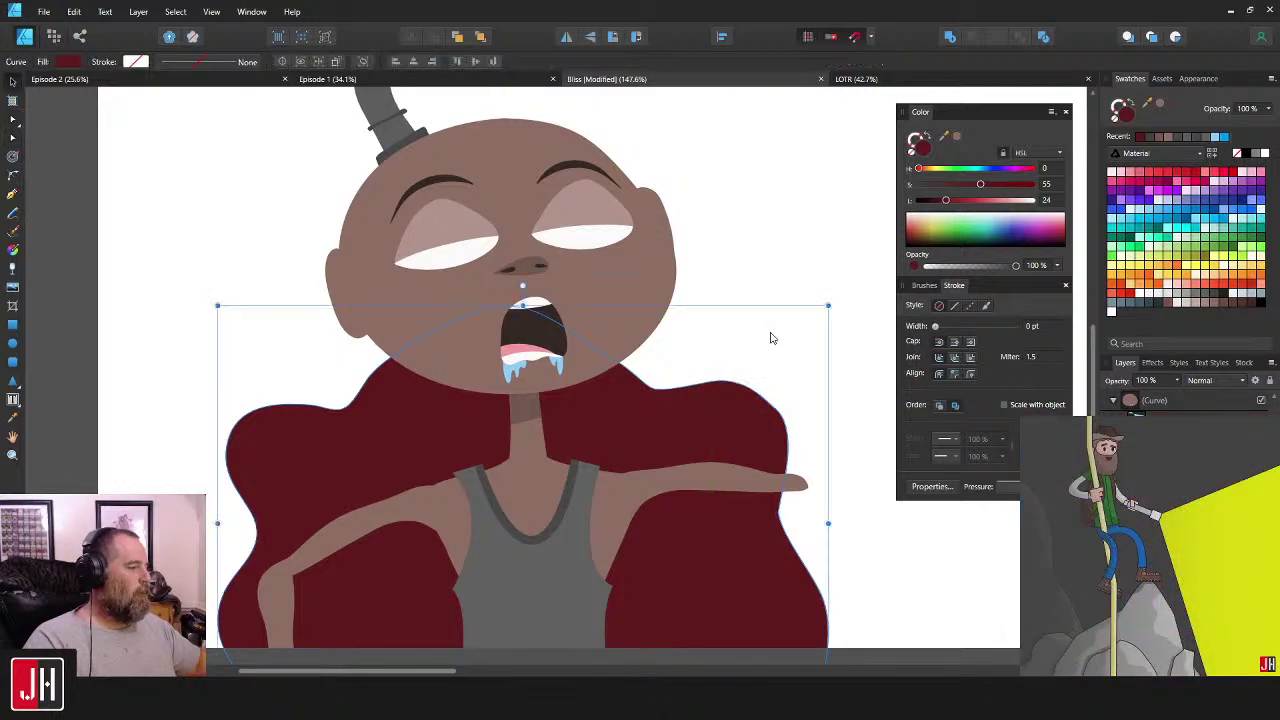
{"action": "left_click", "coordinate": [772, 338]}
- Pull in the dark red shape's lower edge below the outstretched arm to make that side narrower
{"action": "scroll", "coordinate": [742, 386], "scroll_direction": "down", "scroll_amount": 8}
{"action": "scroll", "coordinate": [724, 396], "scroll_direction": "up", "scroll_amount": 5}
{"action": "left_click_drag", "start_coordinate": [729, 386], "coordinate": [699, 417]}
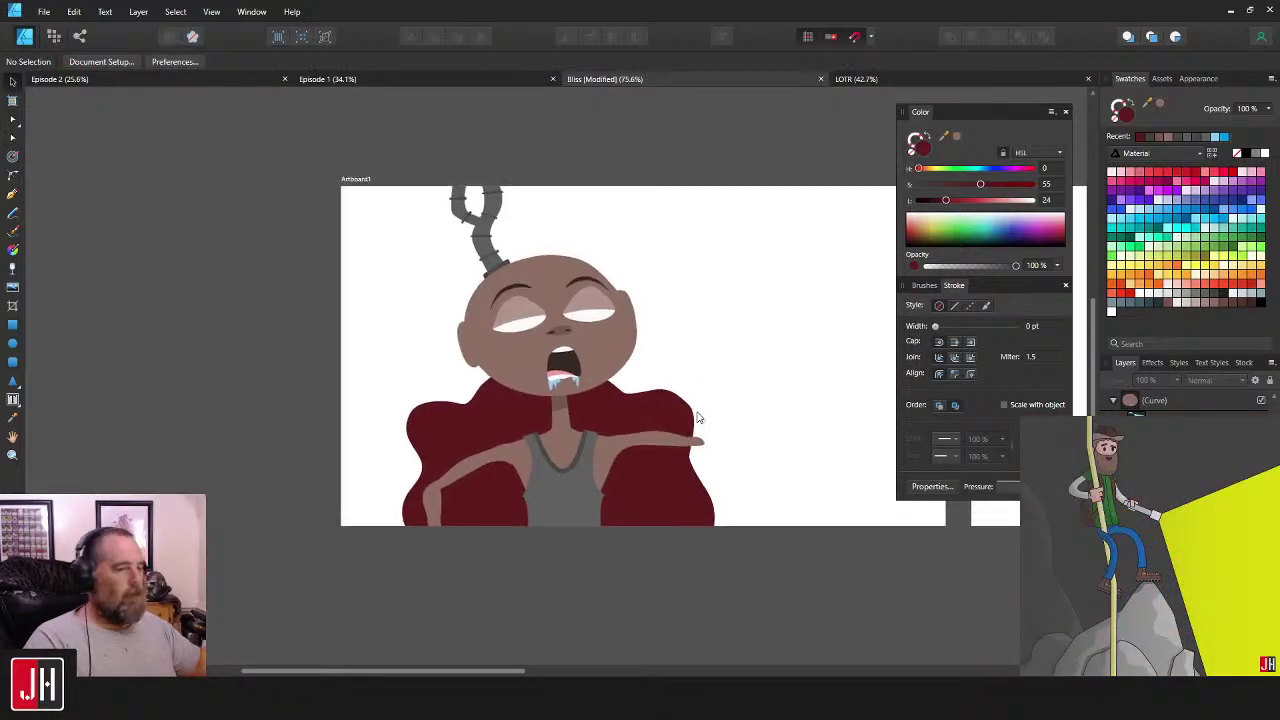
{"action": "scroll", "coordinate": [712, 380], "scroll_direction": "down", "scroll_amount": 2}
{"action": "scroll", "coordinate": [706, 397], "scroll_direction": "up", "scroll_amount": 3}
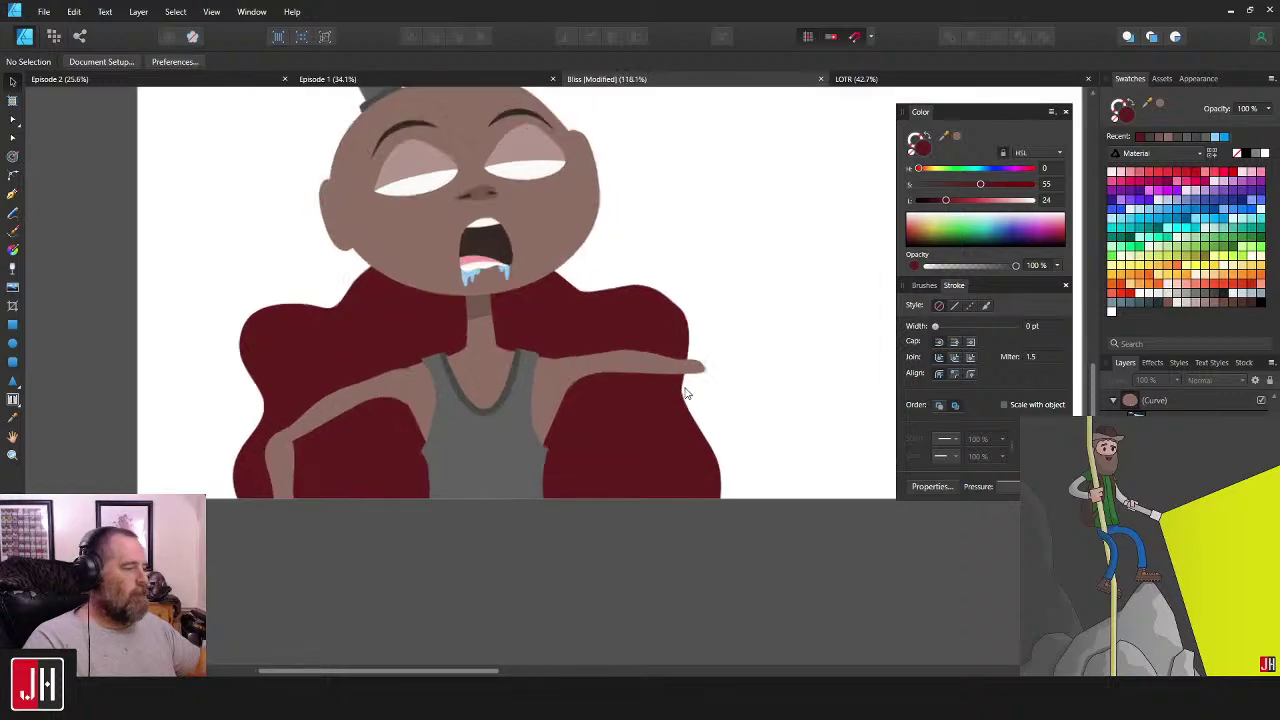
{"action": "scroll", "coordinate": [768, 397], "scroll_direction": "right", "scroll_amount": 1}
{"action": "left_click", "coordinate": [702, 449]}
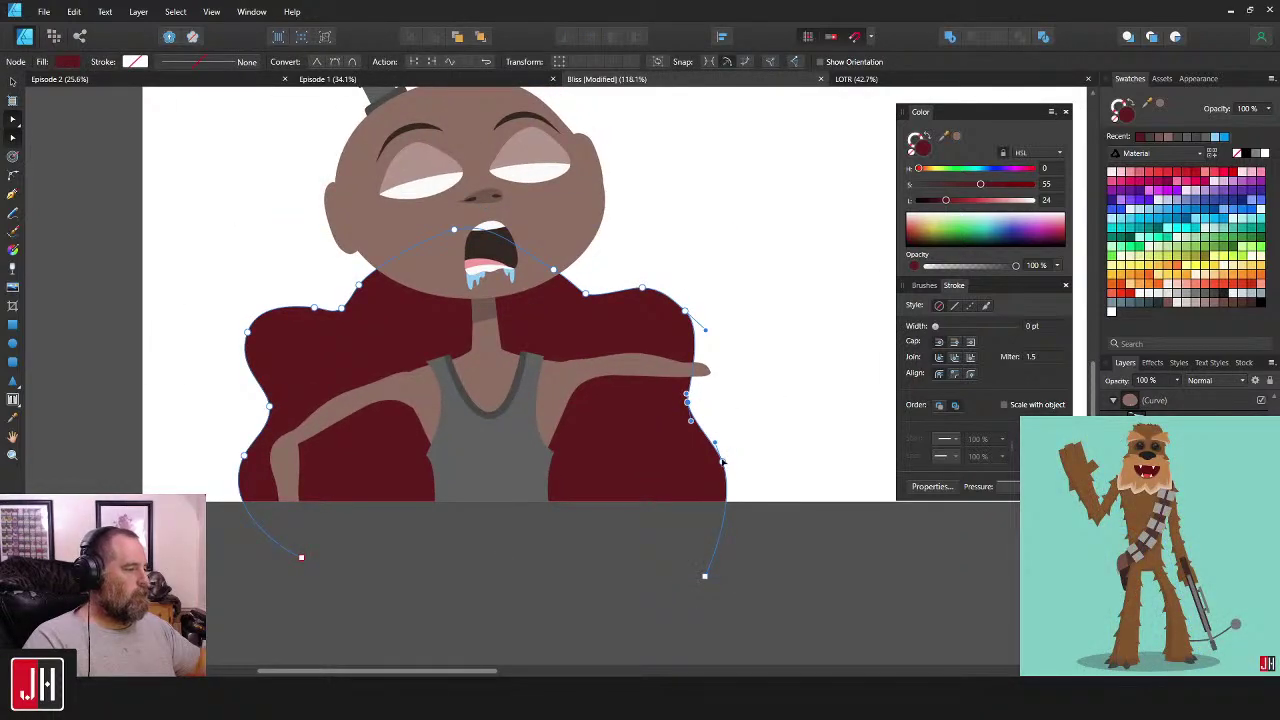
{"action": "left_click_drag", "start_coordinate": [722, 461], "coordinate": [718, 474]}
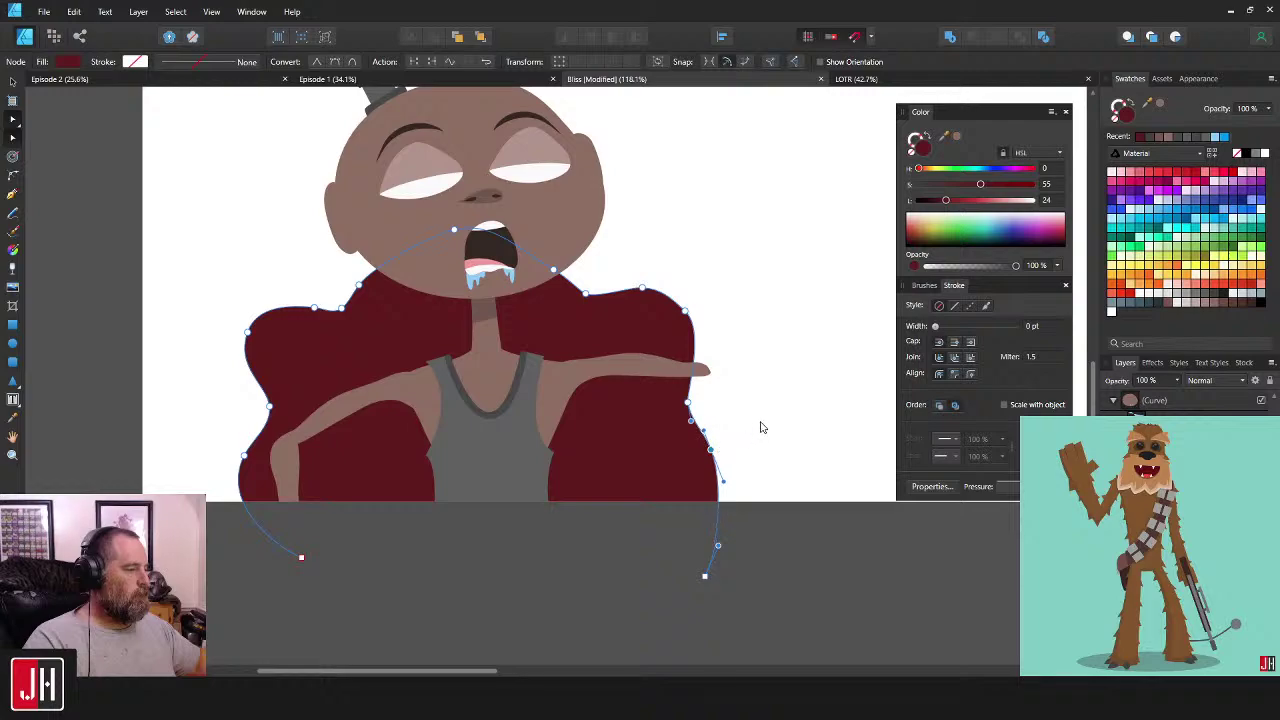
{"action": "left_click", "coordinate": [760, 427]}
{"action": "scroll", "coordinate": [760, 443], "scroll_direction": "down", "scroll_amount": 5}
{"action": "scroll", "coordinate": [771, 451], "scroll_direction": "up", "scroll_amount": 4}
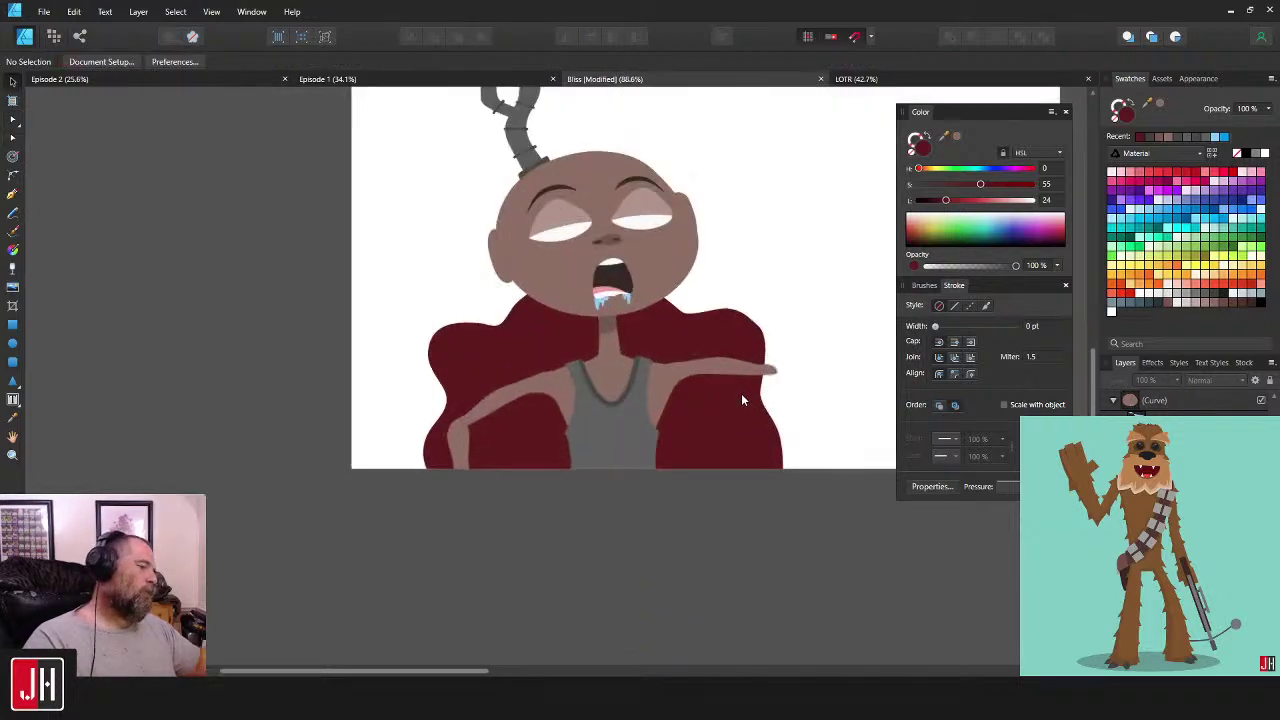
- Move the wavy dark red background shape off the artboard onto the empty canvas beside it
{"action": "scroll", "coordinate": [710, 420], "scroll_direction": "up", "scroll_amount": 1}
{"action": "left_click_drag", "start_coordinate": [743, 428], "coordinate": [705, 451]}
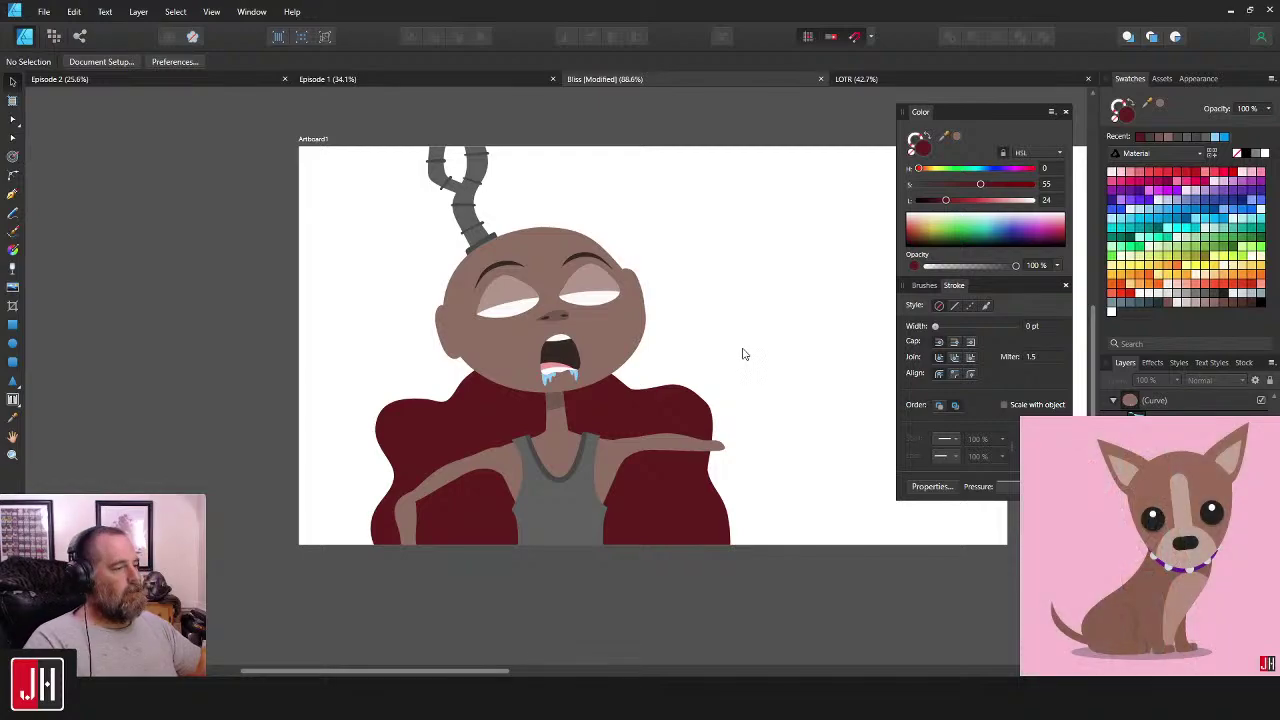
{"action": "left_click", "coordinate": [649, 399]}
{"action": "scroll", "coordinate": [667, 404], "scroll_direction": "down", "scroll_amount": 2}
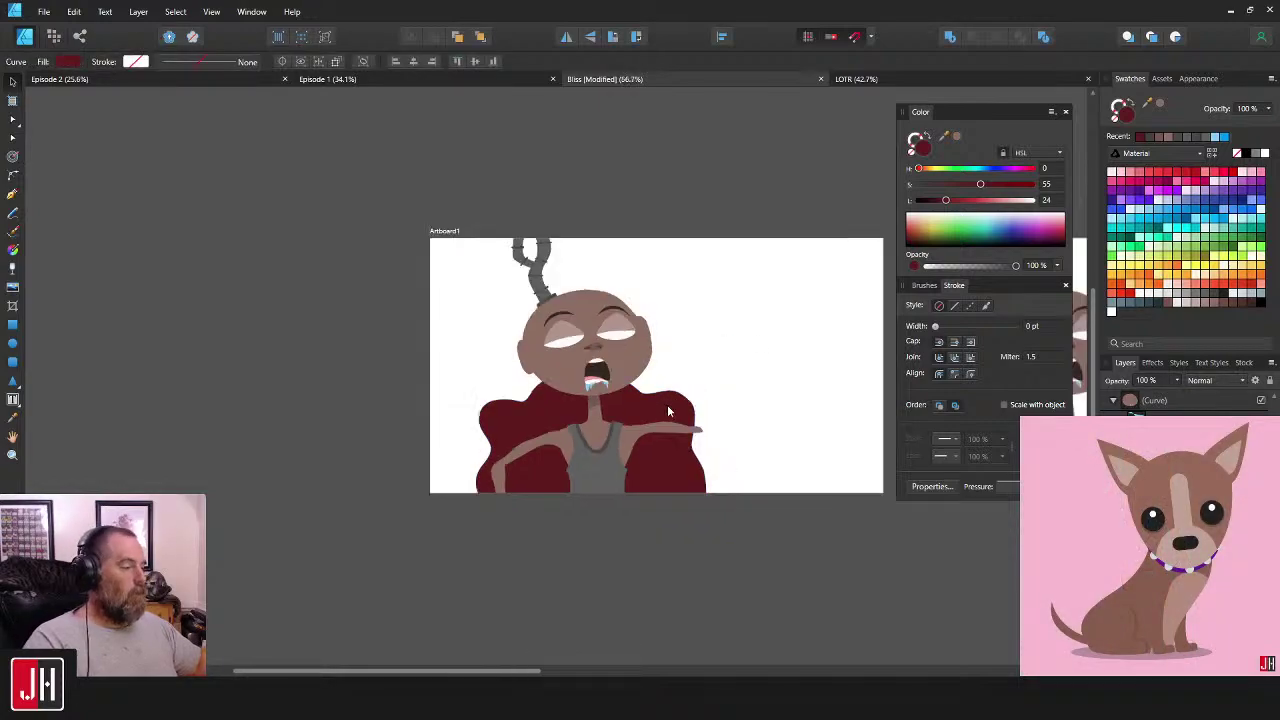
{"action": "left_click_drag", "start_coordinate": [564, 404], "coordinate": [248, 390]}
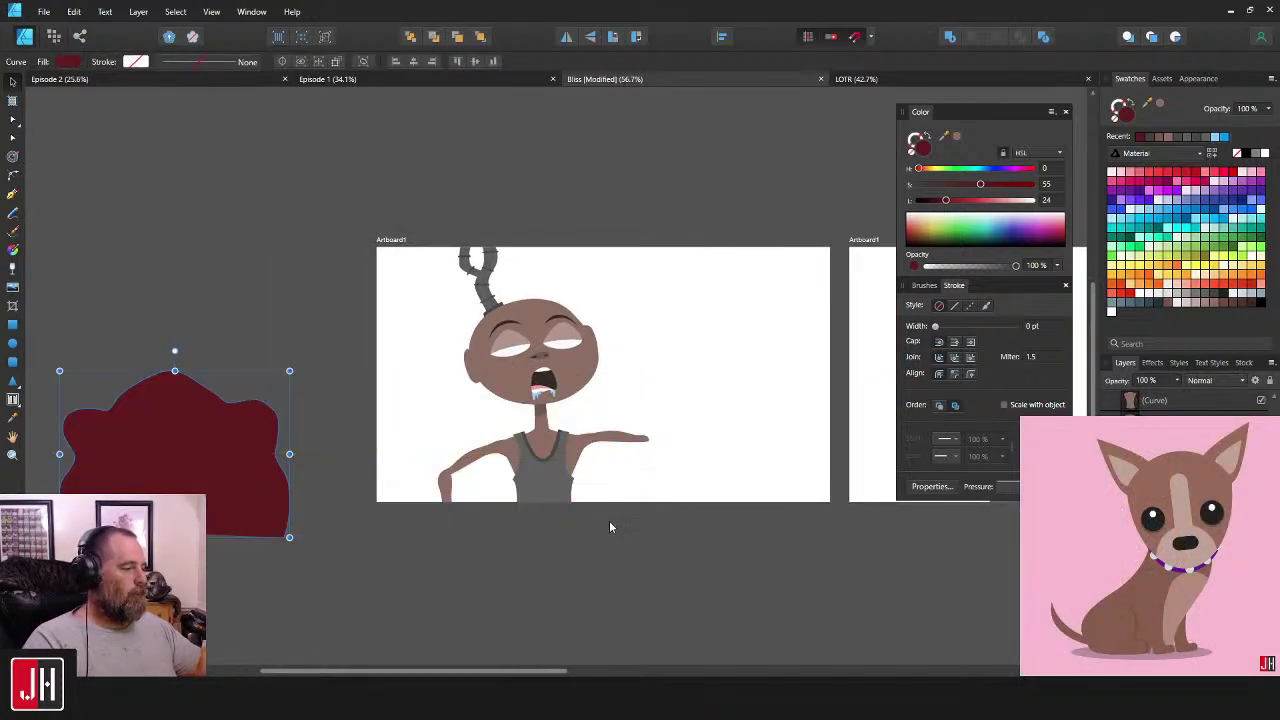
{"action": "left_click", "coordinate": [780, 538]}
{"action": "scroll", "coordinate": [790, 540], "scroll_direction": "down", "scroll_amount": 2}
{"action": "scroll", "coordinate": [760, 480], "scroll_direction": "right", "scroll_amount": 5}
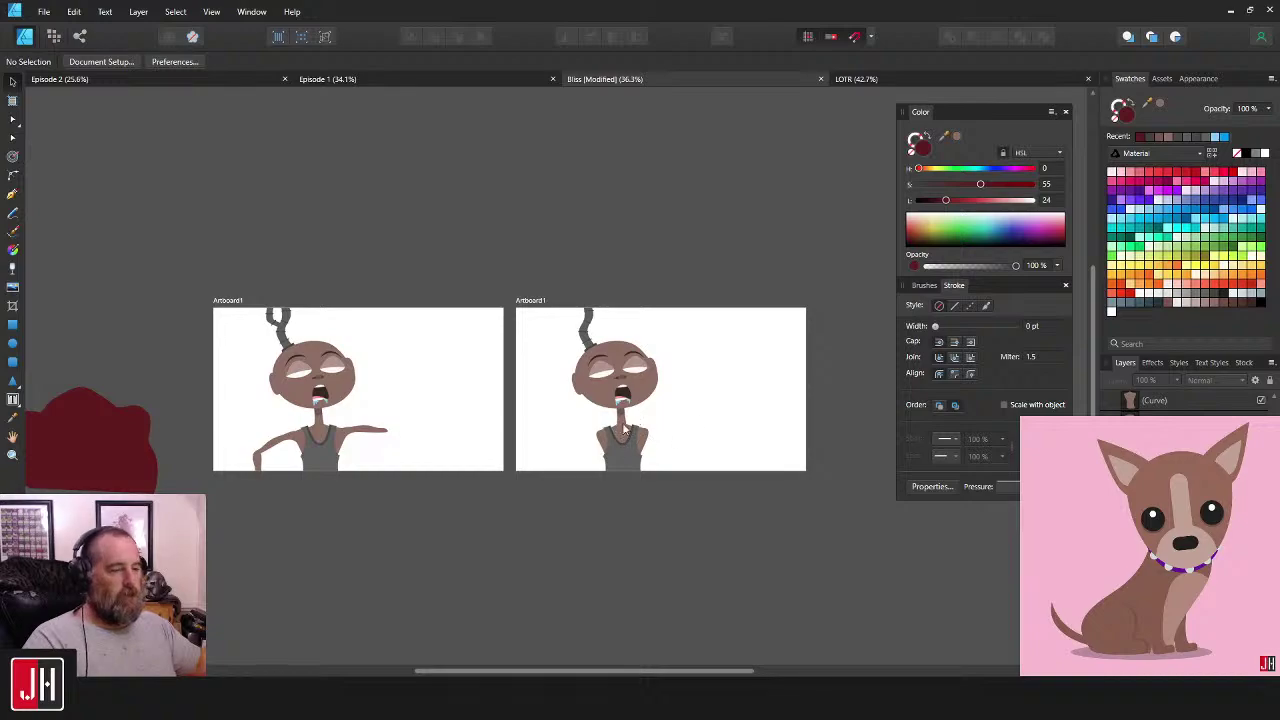
- Draw a small dark red band across the bent arm above the elbow with the Pencil tool, redoing unsatisfactory strokes
{"action": "scroll", "coordinate": [522, 423], "scroll_direction": "left", "scroll_amount": 4}
{"action": "scroll", "coordinate": [672, 481], "scroll_direction": "up", "scroll_amount": 6}
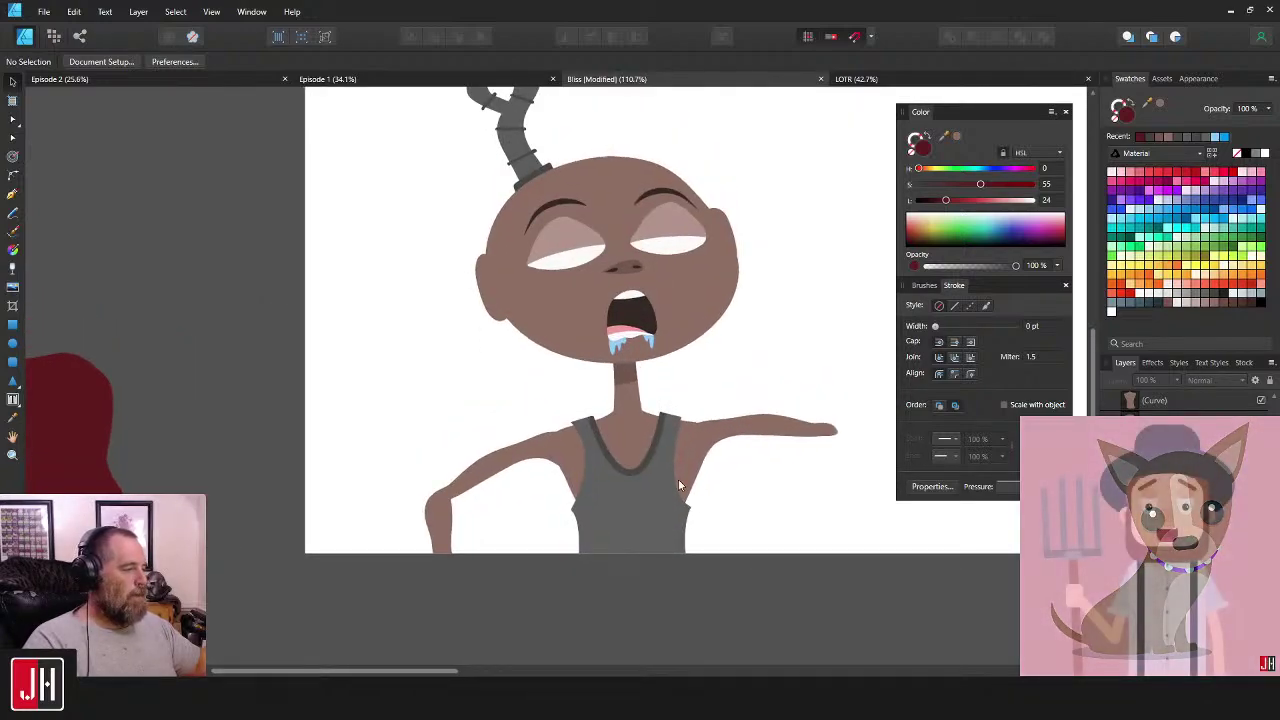
{"action": "left_click_drag", "start_coordinate": [638, 436], "coordinate": [630, 462]}
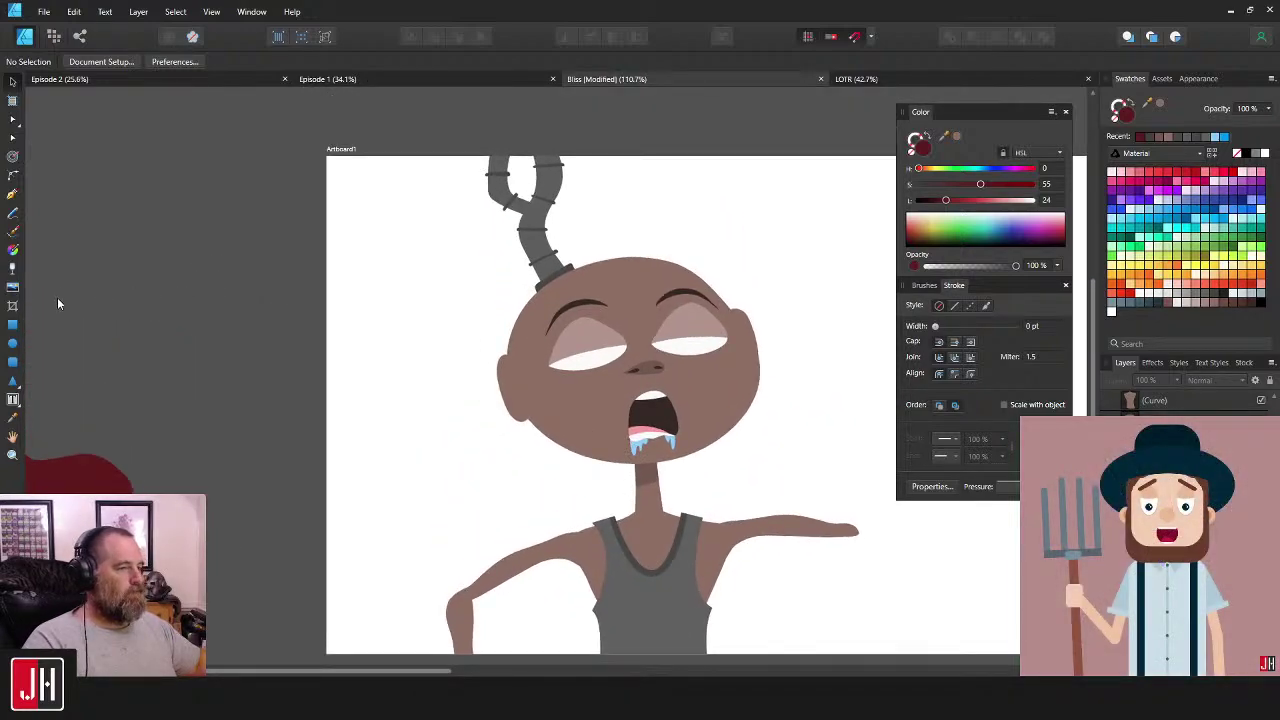
{"action": "left_click", "coordinate": [13, 215]}
{"action": "scroll", "coordinate": [470, 490], "scroll_direction": "up", "scroll_amount": 4}
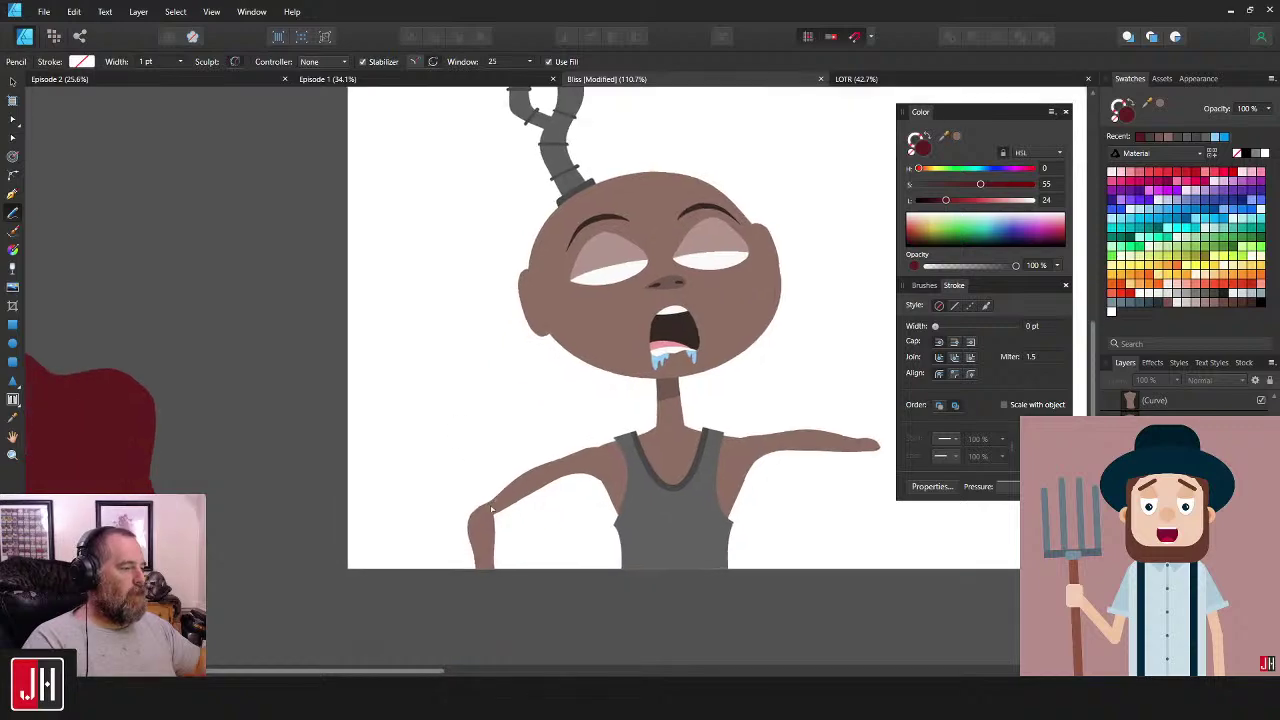
{"action": "left_click_drag", "start_coordinate": [556, 483], "coordinate": [531, 445]}
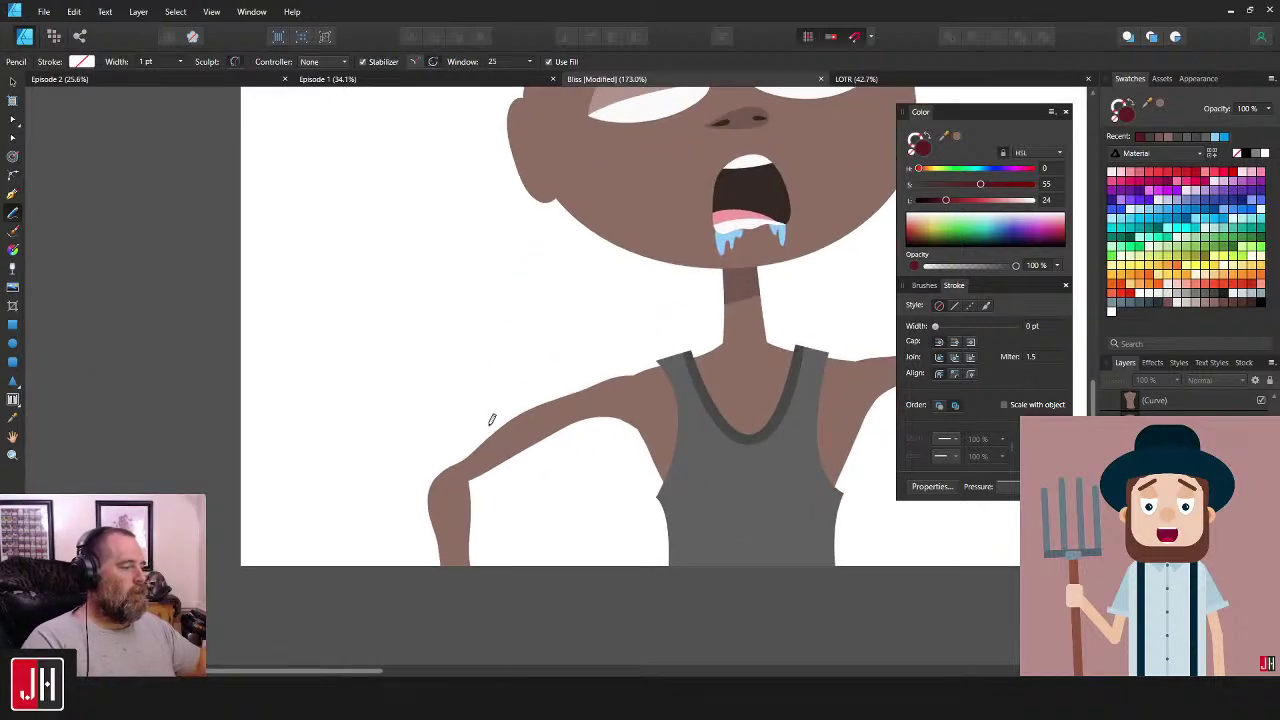
{"action": "left_click_drag", "start_coordinate": [496, 486], "coordinate": [498, 488]}
{"action": "key", "text": "ctrl+z"}
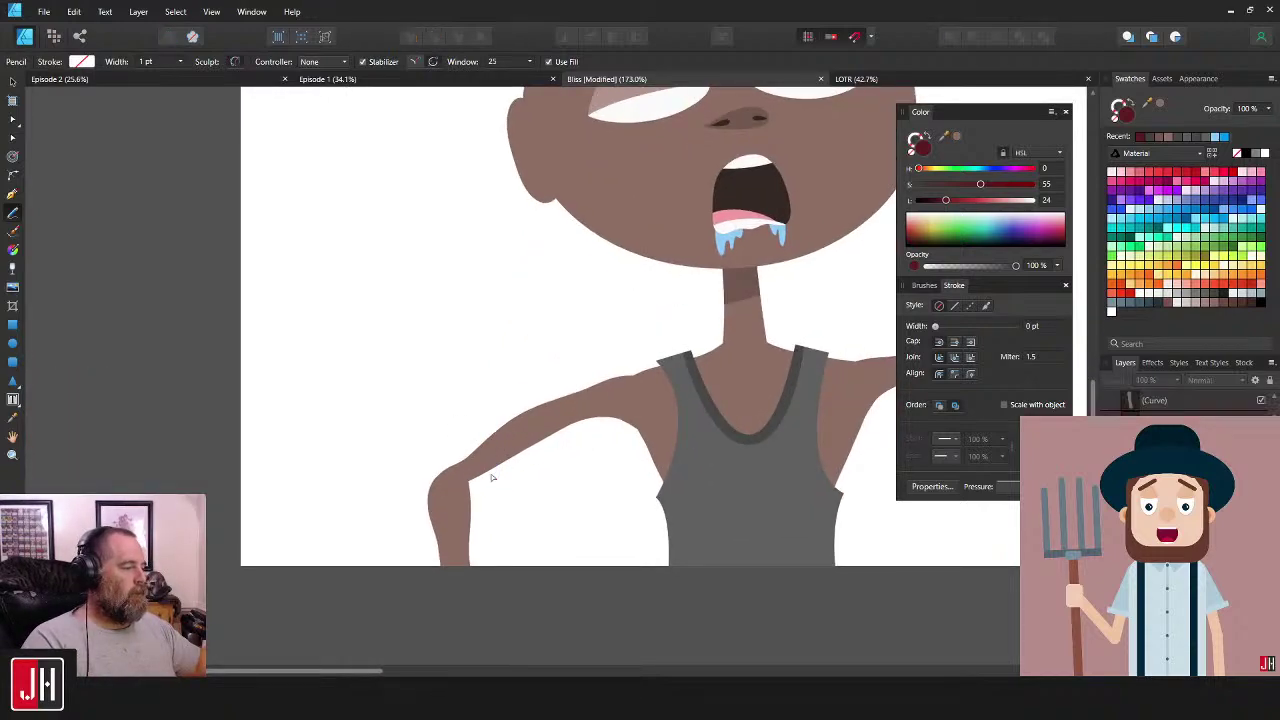
{"action": "mouse_move", "coordinate": [487, 432]}
{"action": "left_mouse_down"}
{"action": "mouse_move", "coordinate": [489, 483]}
{"action": "mouse_move", "coordinate": [520, 462]}
{"action": "left_mouse_up"}
{"action": "key", "text": "ctrl+z"}
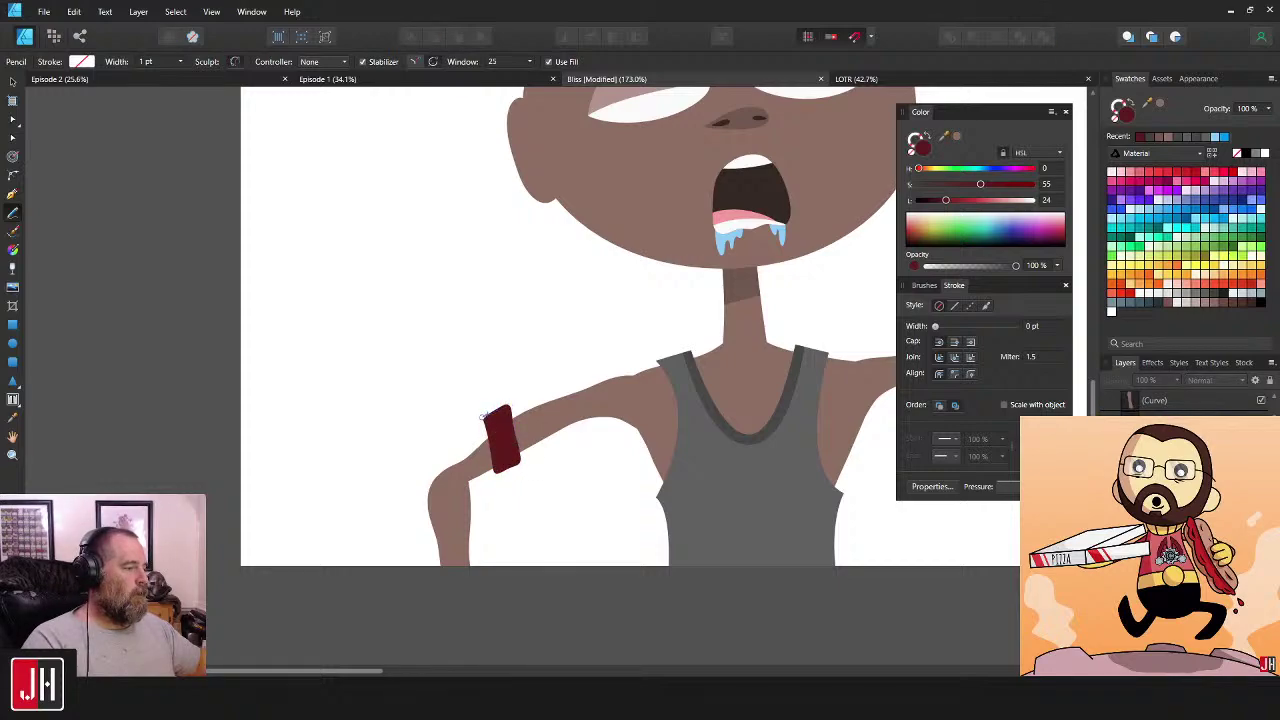
{"action": "scroll", "coordinate": [482, 418], "scroll_direction": "down", "scroll_amount": 4}
{"action": "key", "text": "v"}
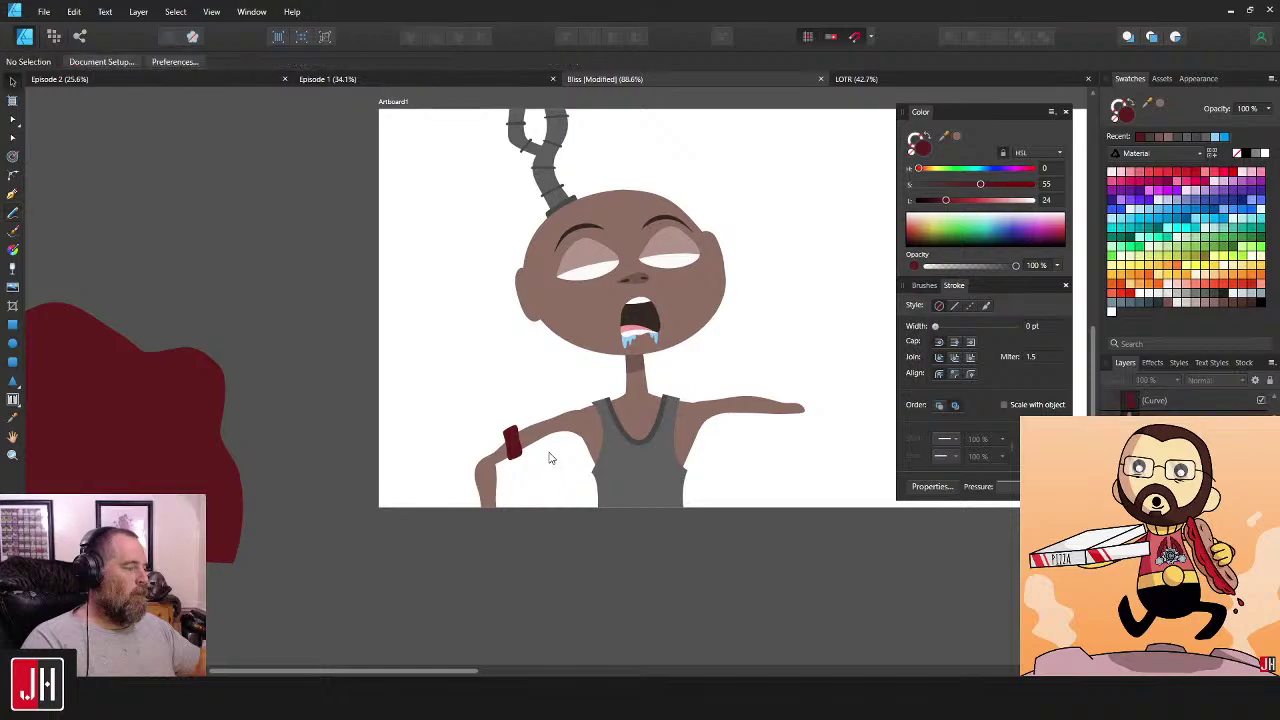
{"action": "scroll", "coordinate": [555, 450], "scroll_direction": "up", "scroll_amount": 2}
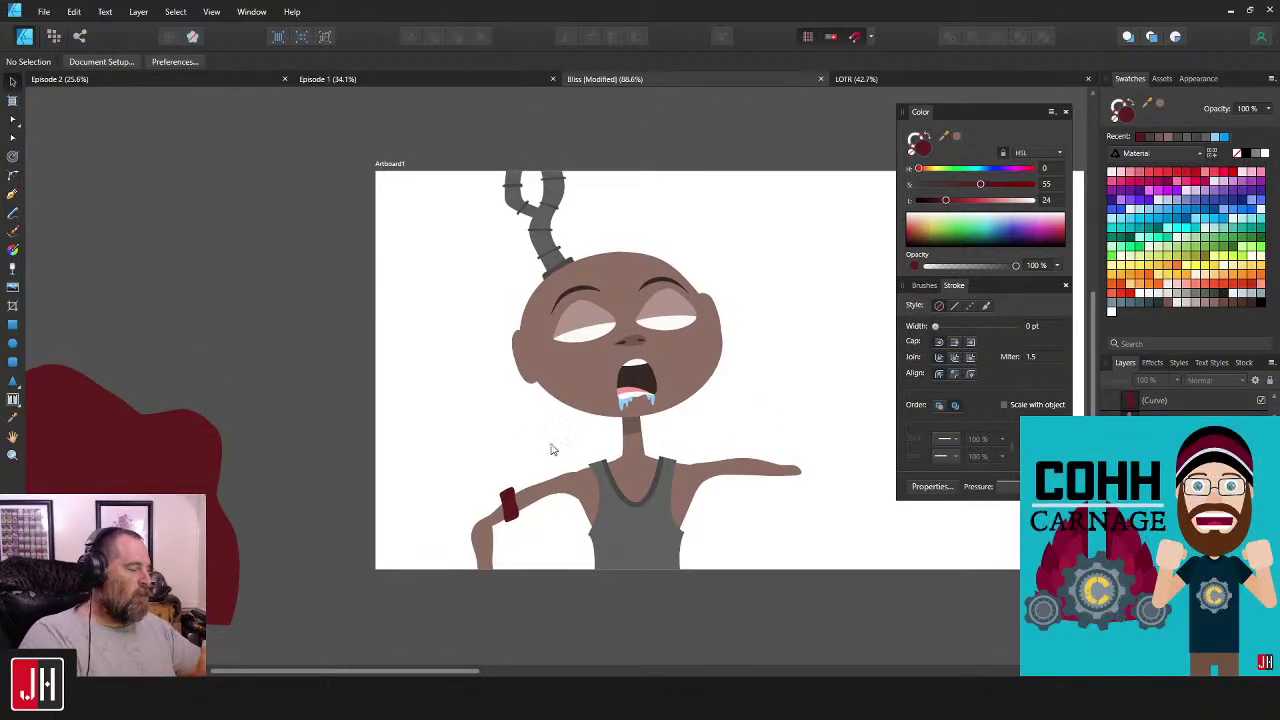
{"action": "scroll", "coordinate": [520, 420], "scroll_direction": "up", "scroll_amount": 3}
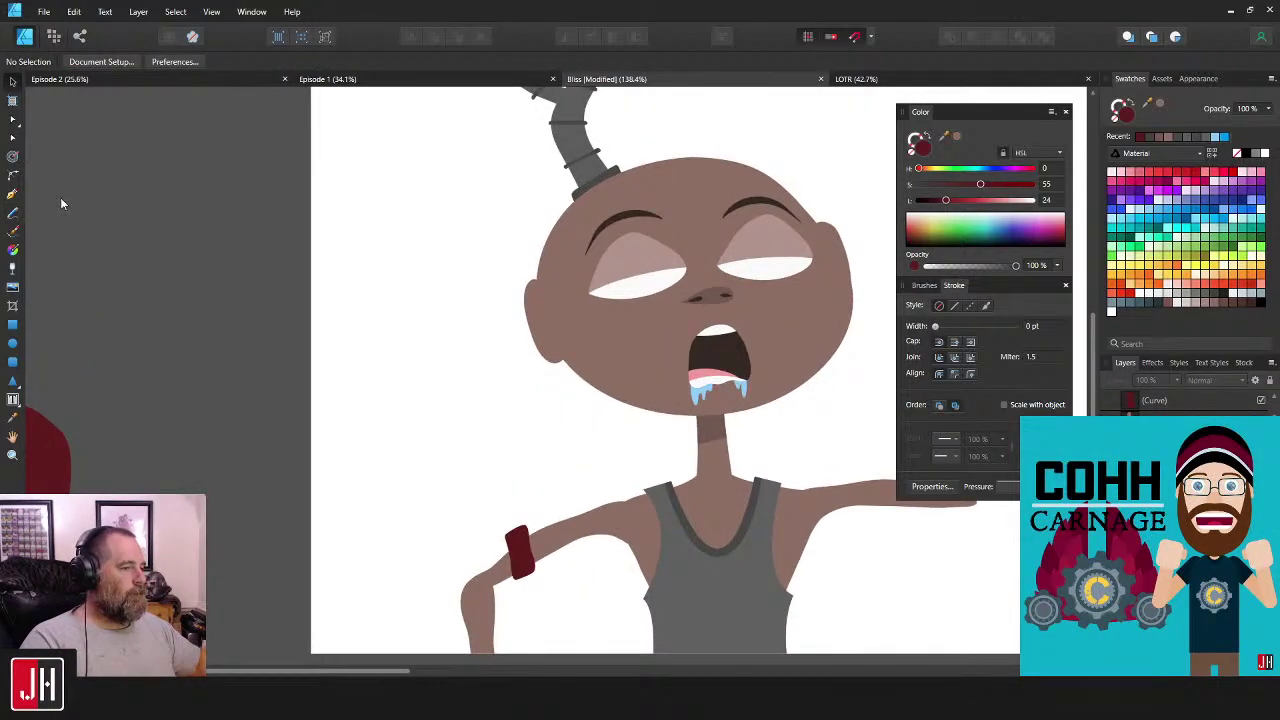
- Draw a gently curving cable path with the Pen tool from above the artboard down to the red armband
{"action": "left_click", "coordinate": [13, 197]}
{"action": "scroll", "coordinate": [500, 160], "scroll_direction": "up", "scroll_amount": 2}
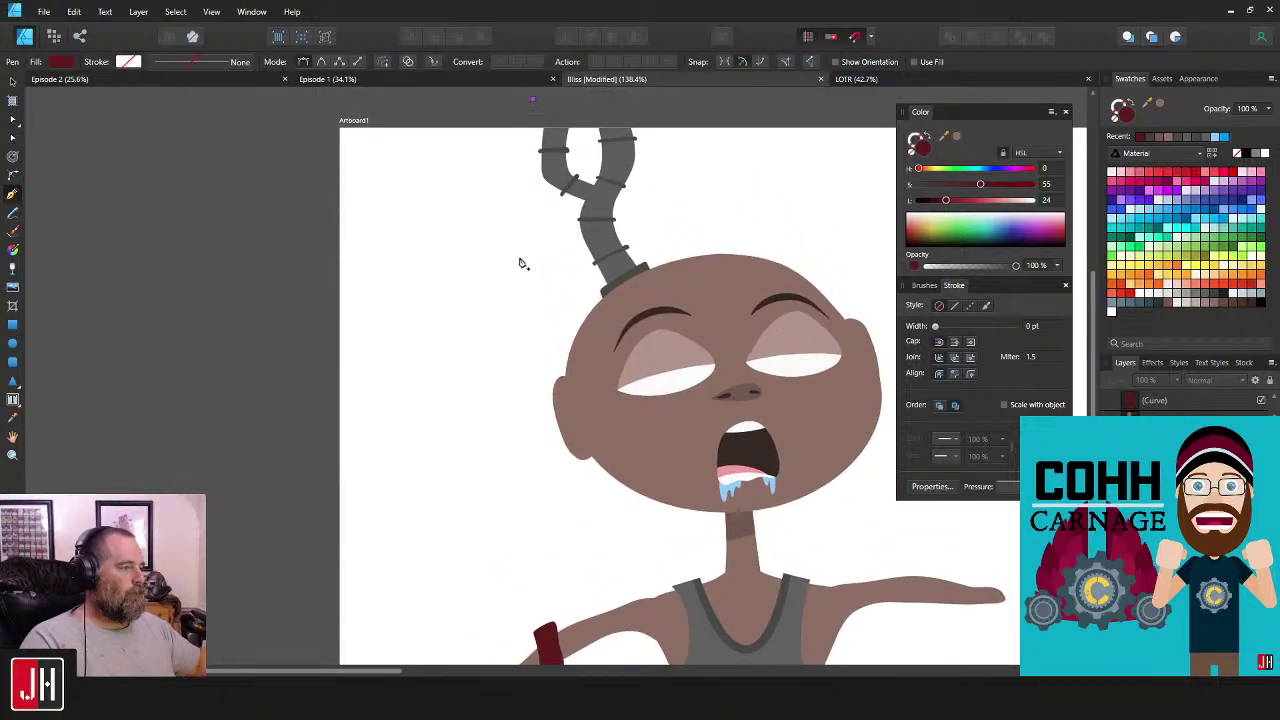
{"action": "left_click_drag", "start_coordinate": [519, 263], "coordinate": [512, 317]}
{"action": "scroll", "coordinate": [530, 340], "scroll_direction": "down", "scroll_amount": 2}
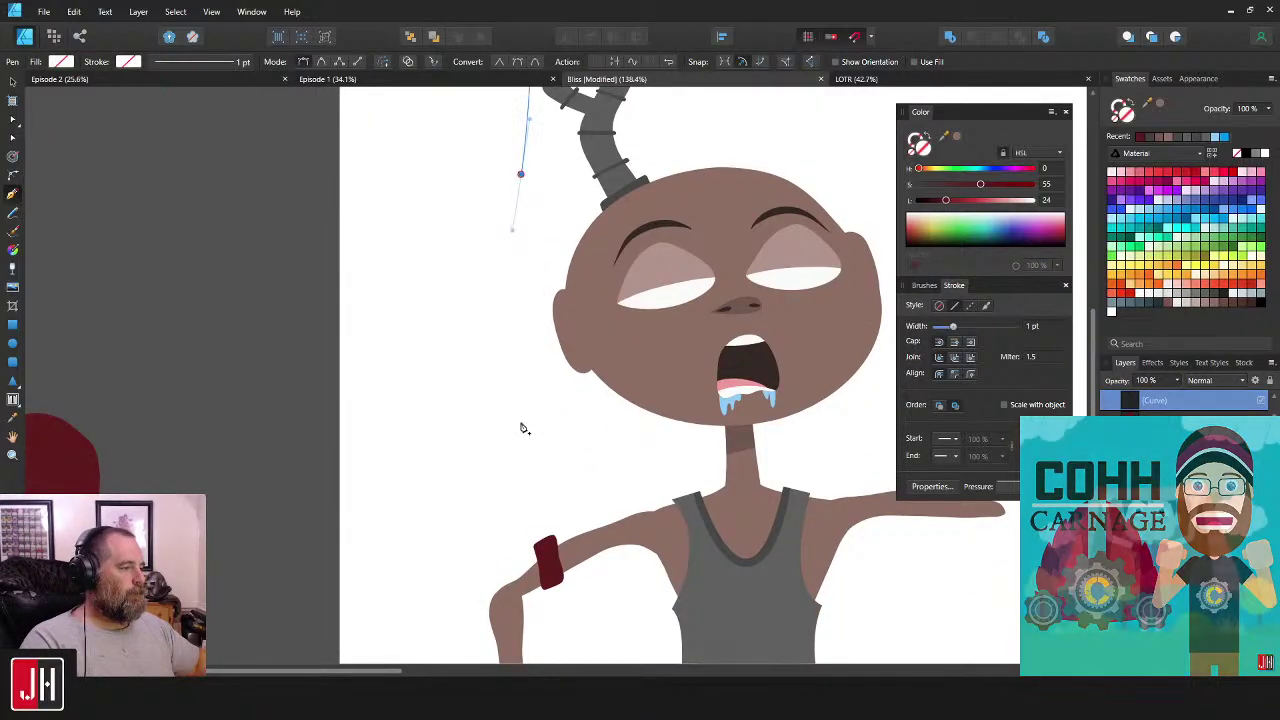
{"action": "left_click_drag", "start_coordinate": [524, 419], "coordinate": [558, 505]}
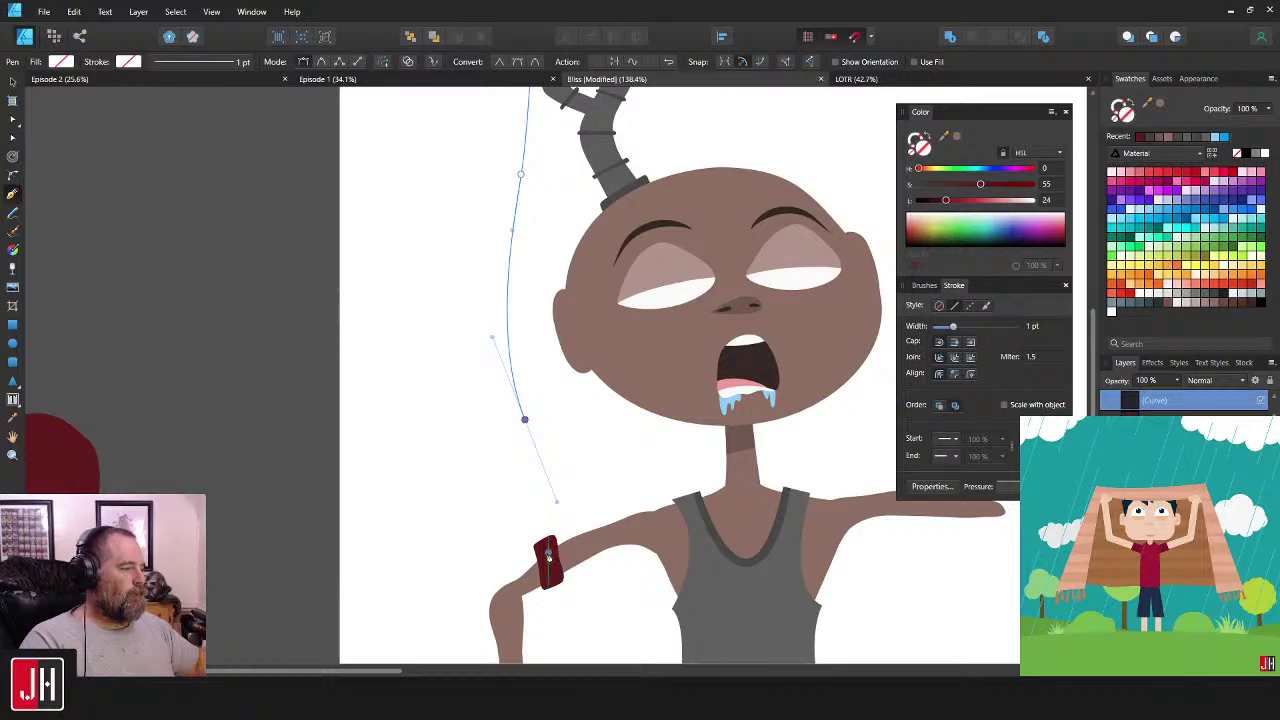
- Give the cable a near-black stroke with lightness 13 and send it to the back
{"action": "left_click", "coordinate": [997, 218]}
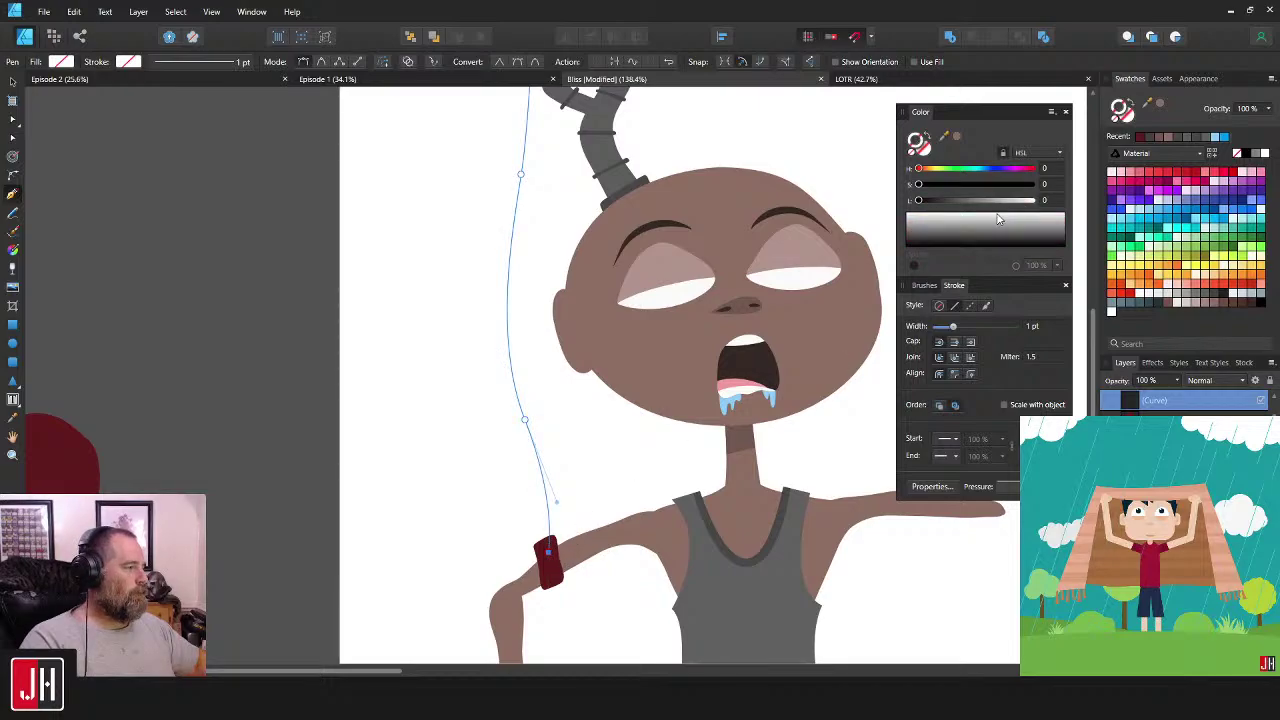
{"action": "left_click", "coordinate": [1221, 293]}
{"action": "key", "text": "v"}
{"action": "key", "text": "ctrl+shift+bracketleft"}
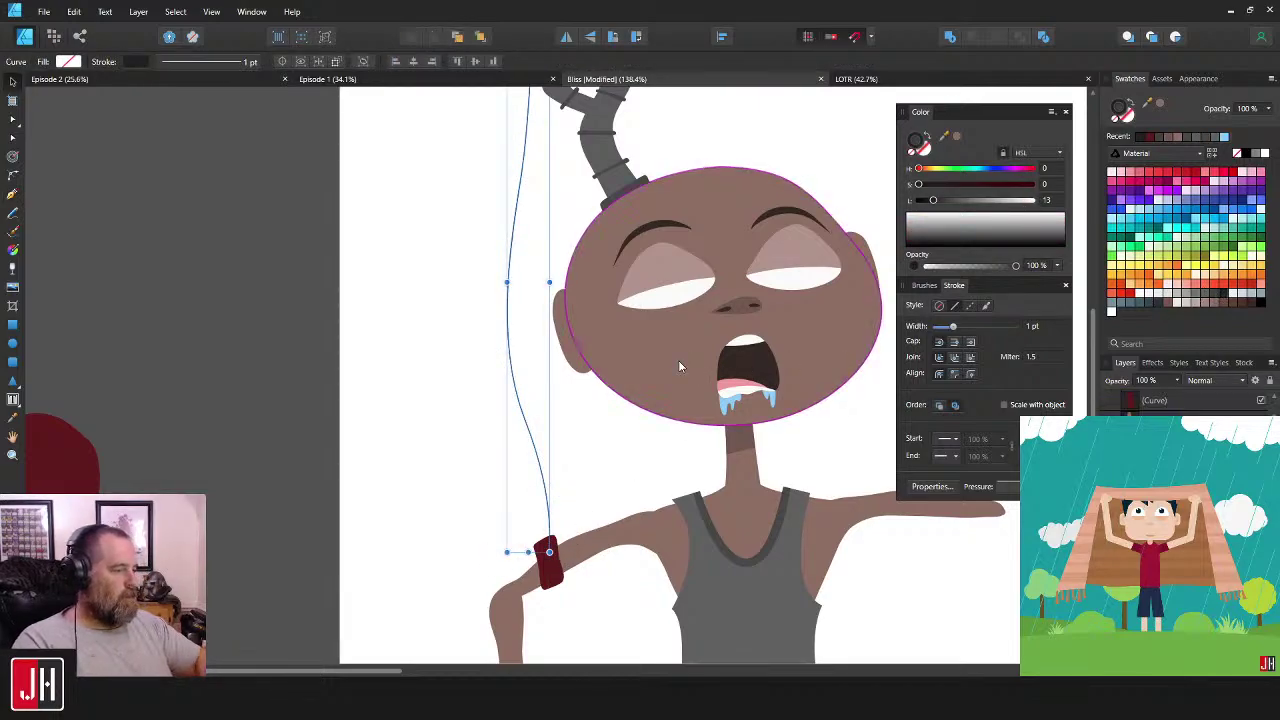
- Set the cable's stroke width to 3 pt and nudge it slightly left along the armband's upper edge
{"action": "left_click", "coordinate": [1041, 325]}
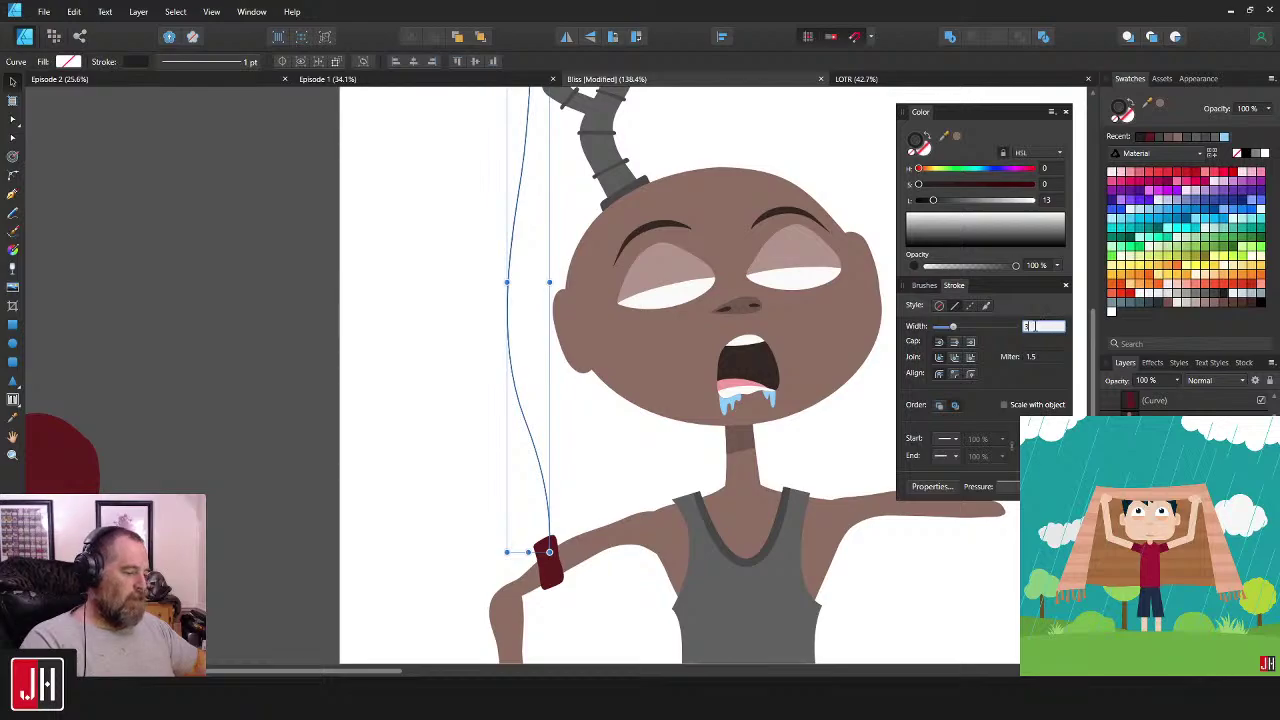
{"action": "type", "text": "3"}
{"action": "key", "text": "Return"}
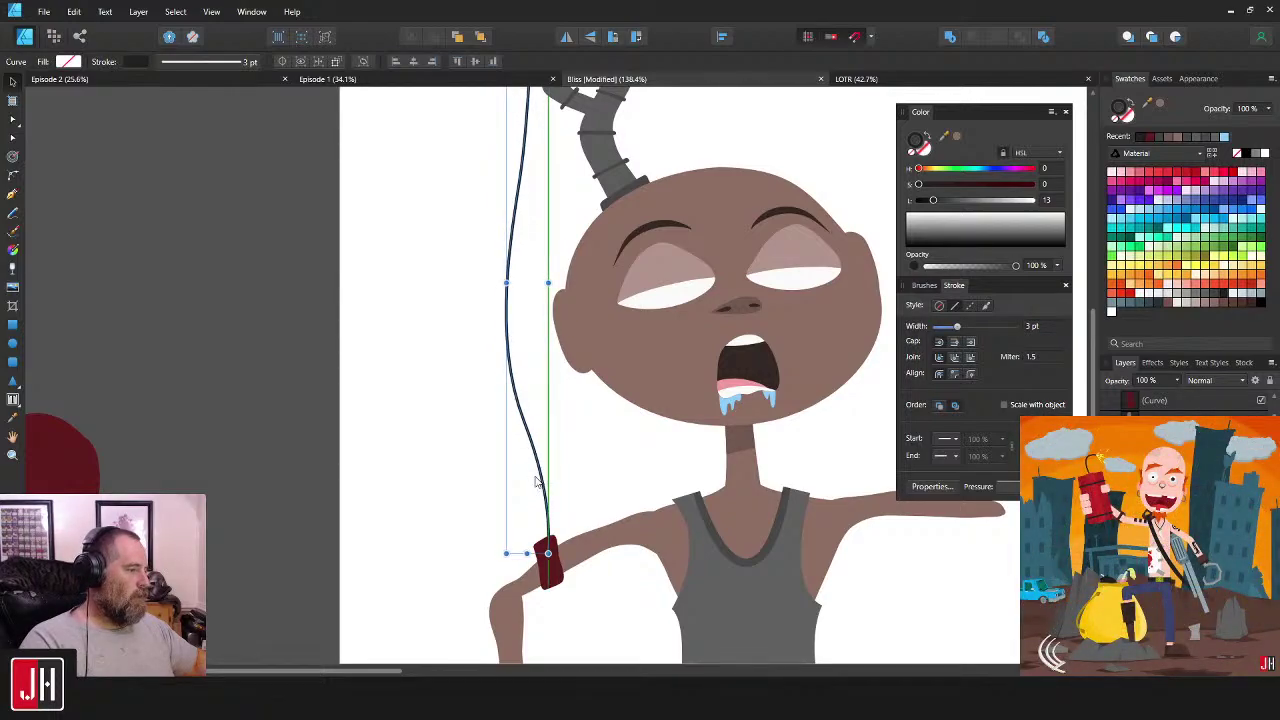
{"action": "key", "text": "Left"}
{"action": "key", "text": "Left"}
{"action": "key", "text": "Left"}
{"action": "key", "text": "Left"}
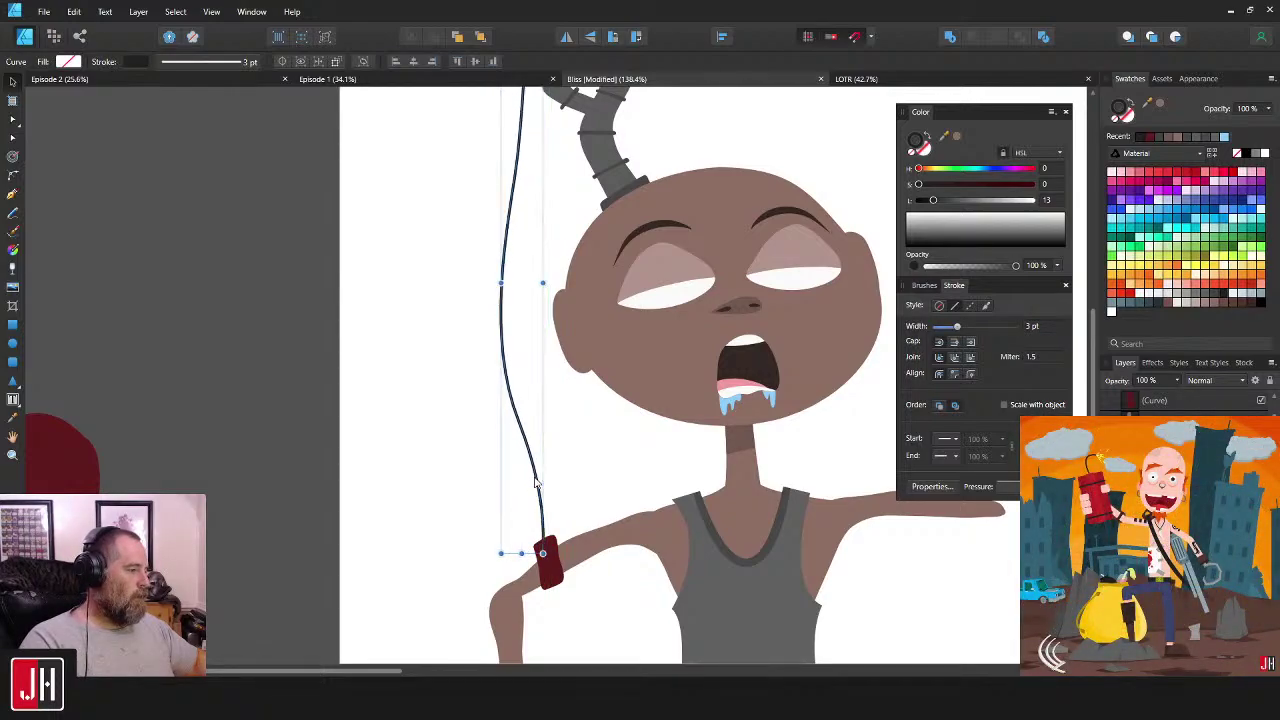
- Thicken the cable's stroke to 6 pt
{"action": "left_click", "coordinate": [1046, 327]}
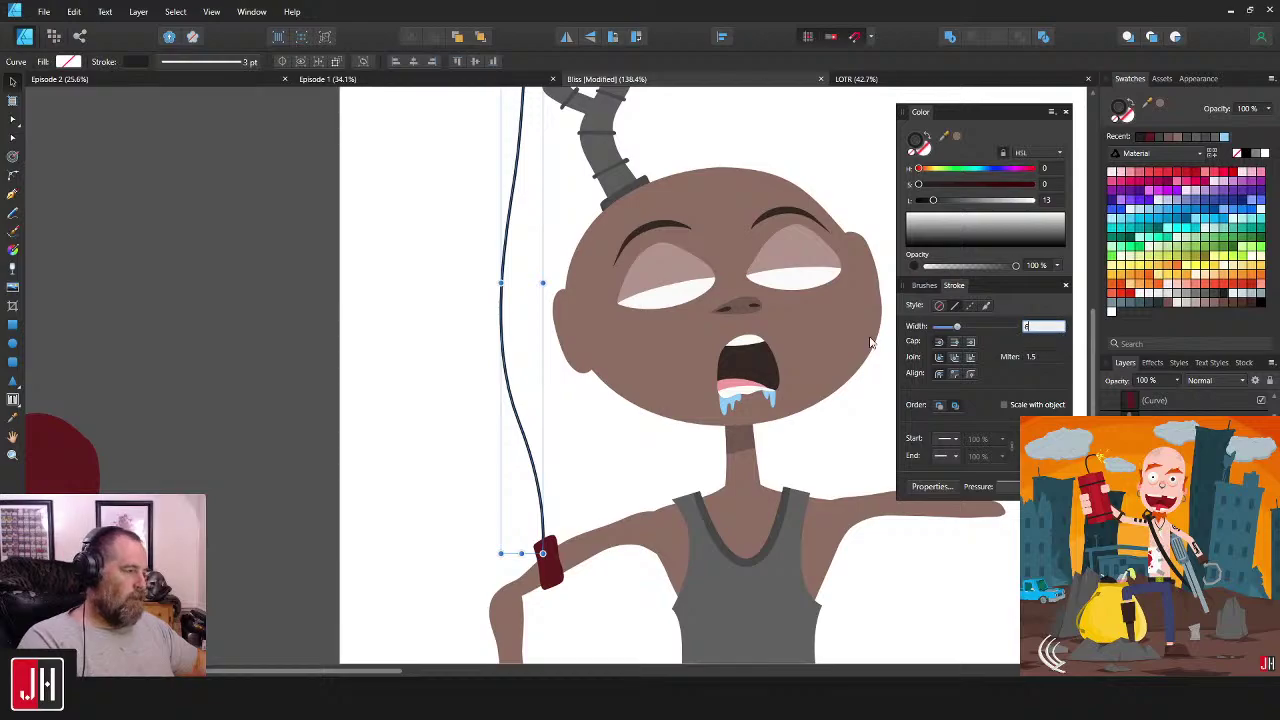
{"action": "type", "text": "6"}
{"action": "key", "text": "Return"}
{"action": "left_click", "coordinate": [584, 440]}
{"action": "scroll", "coordinate": [589, 436], "scroll_direction": "down", "scroll_amount": 6}
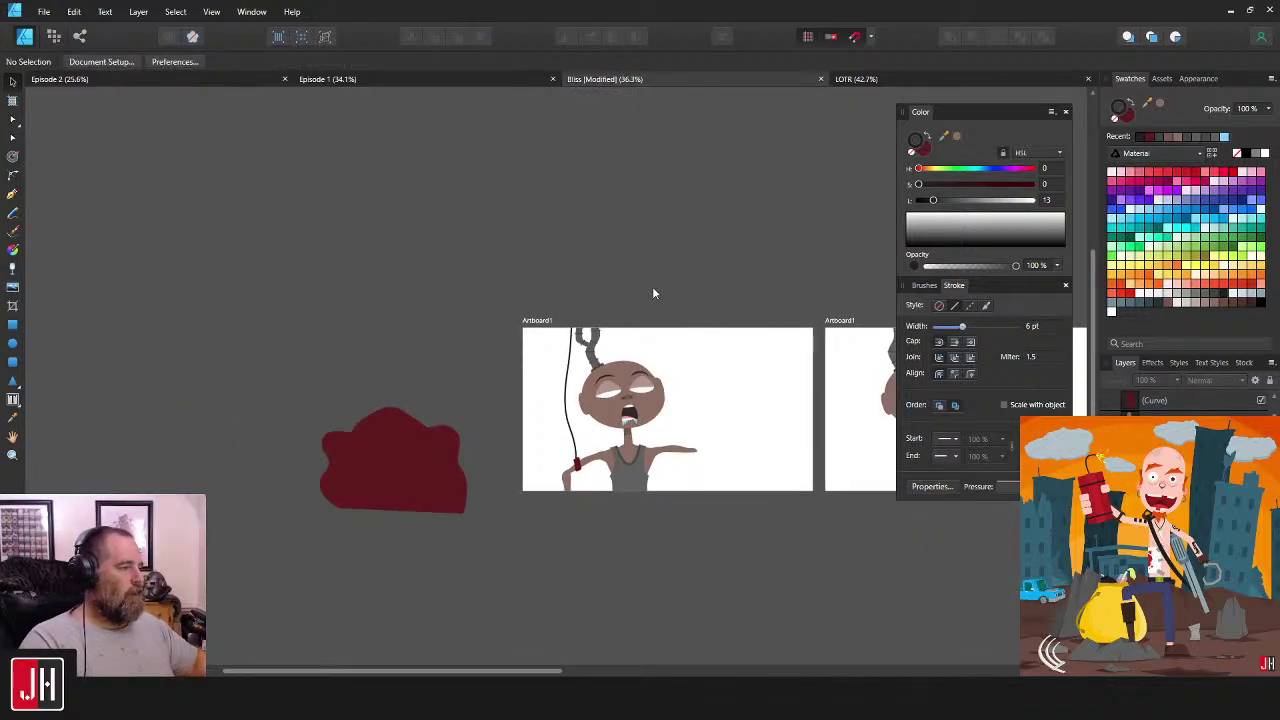
{"action": "scroll", "coordinate": [627, 420], "scroll_direction": "up", "scroll_amount": 5}
{"action": "left_click", "coordinate": [455, 252]}
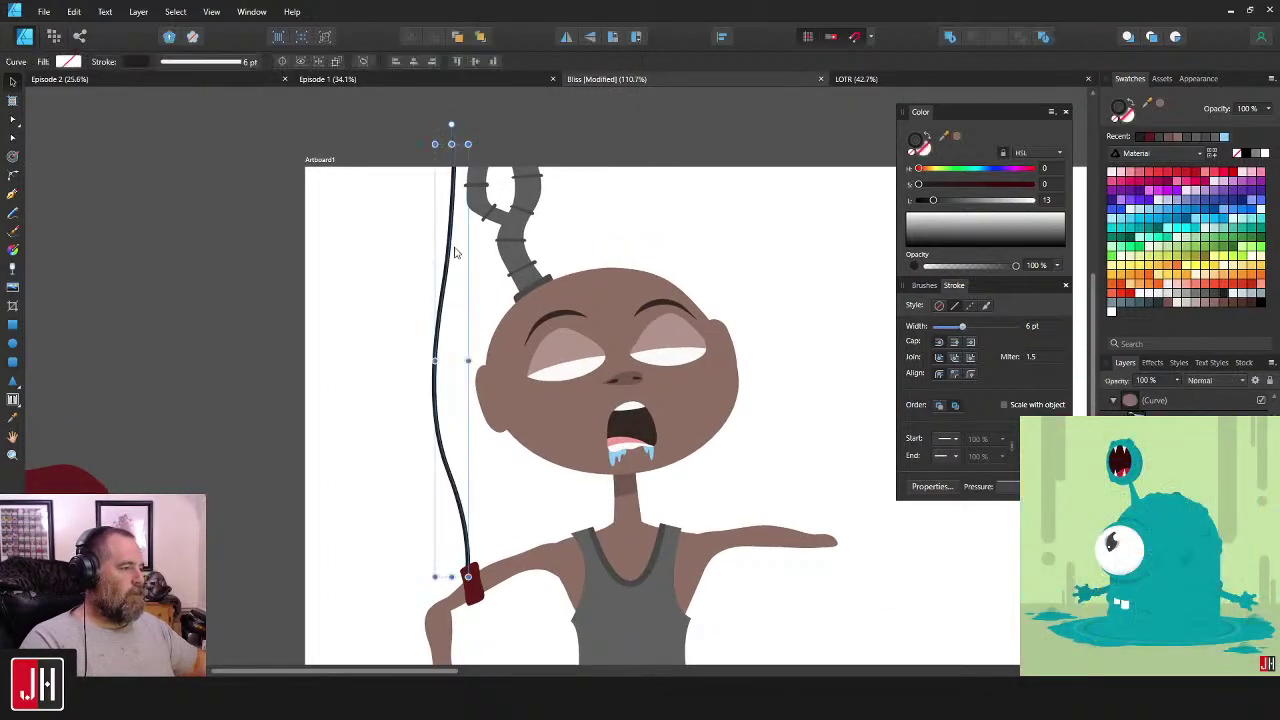
{"action": "left_click_drag", "start_coordinate": [536, 470], "coordinate": [504, 353]}
{"action": "left_click", "coordinate": [704, 332]}
{"action": "left_click_drag", "start_coordinate": [626, 393], "coordinate": [688, 428]}
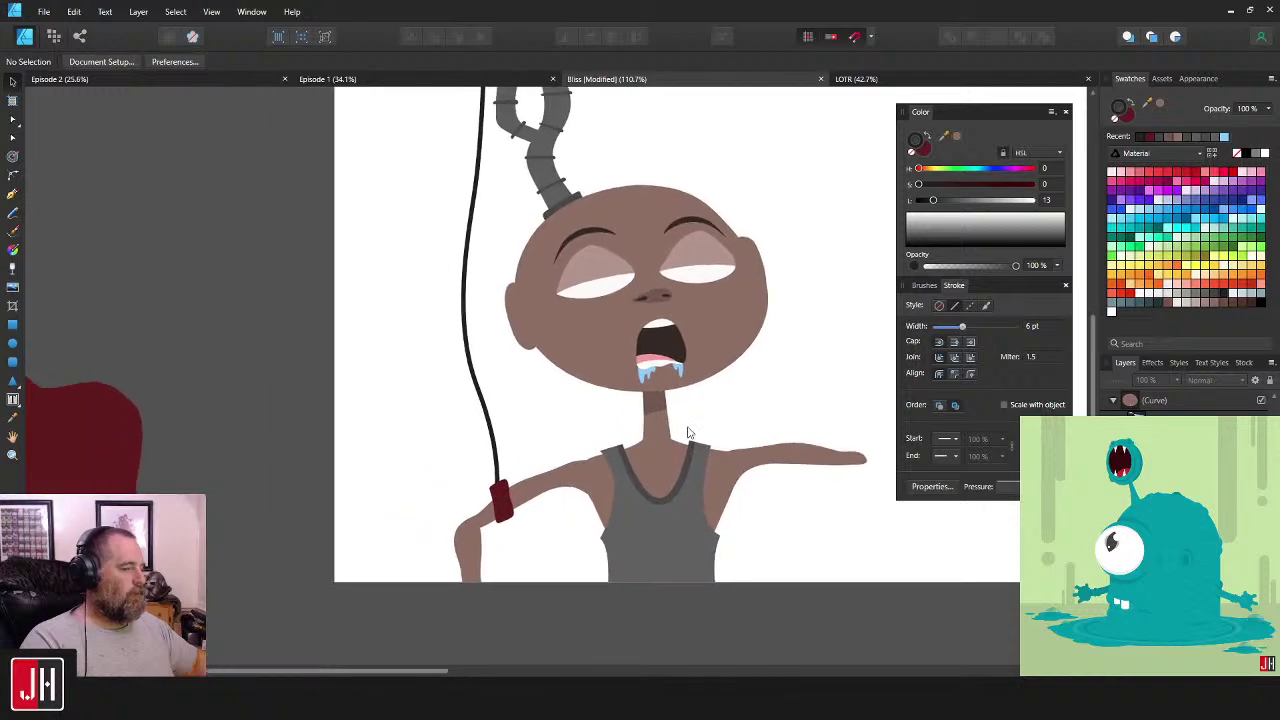
- Delete the red armband together with the cable attached to it
{"action": "left_click", "coordinate": [500, 496]}
{"action": "left_click", "coordinate": [490, 425], "text": "shift"}
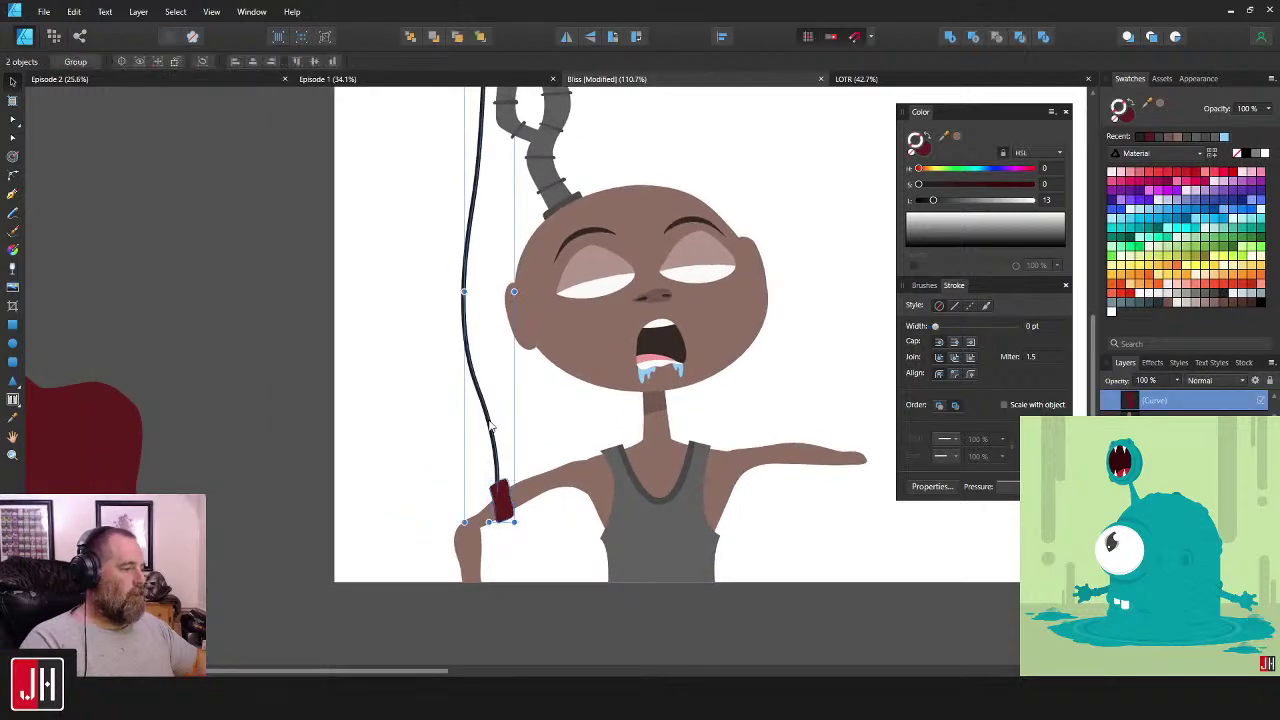
{"action": "key", "text": "Delete"}
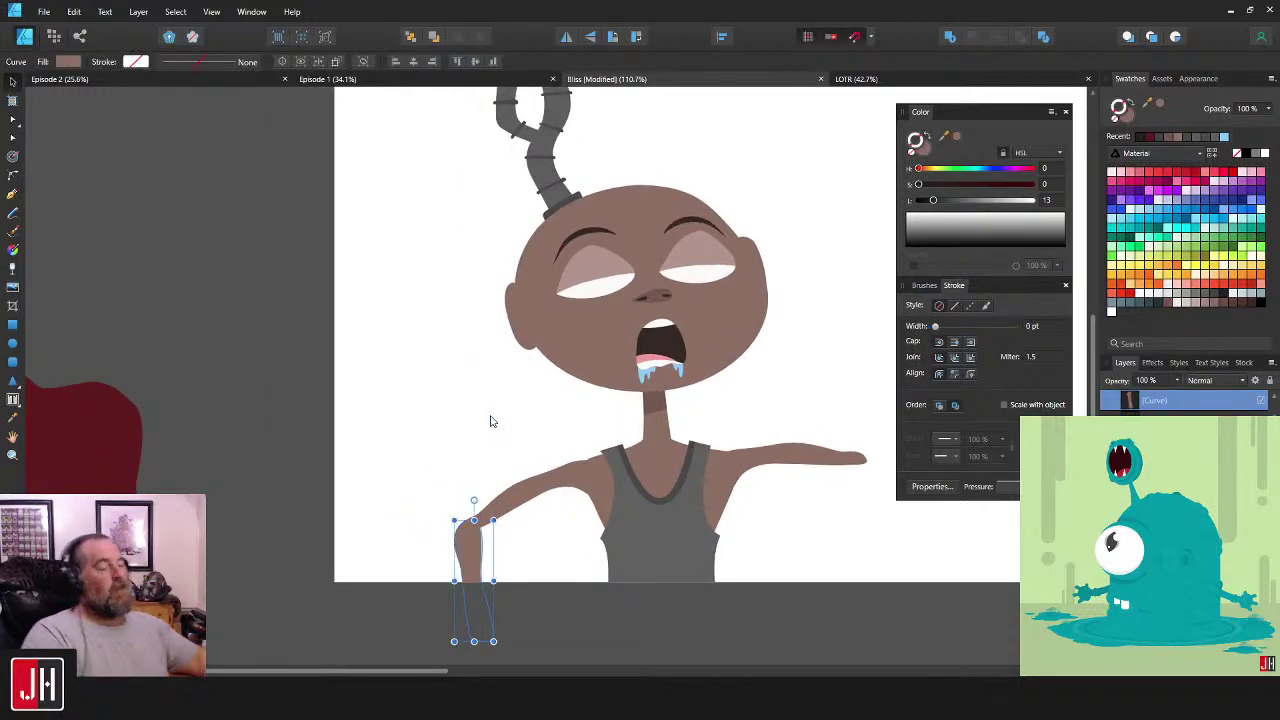
{"action": "left_click", "coordinate": [809, 266]}
- Draw a closed arch-shaped outline with the Pen tool around the bent arm's forearm, reaching below the artboard edge
{"action": "left_click_drag", "start_coordinate": [811, 268], "coordinate": [654, 251]}
{"action": "scroll", "coordinate": [475, 310], "scroll_direction": "up", "scroll_amount": 4}
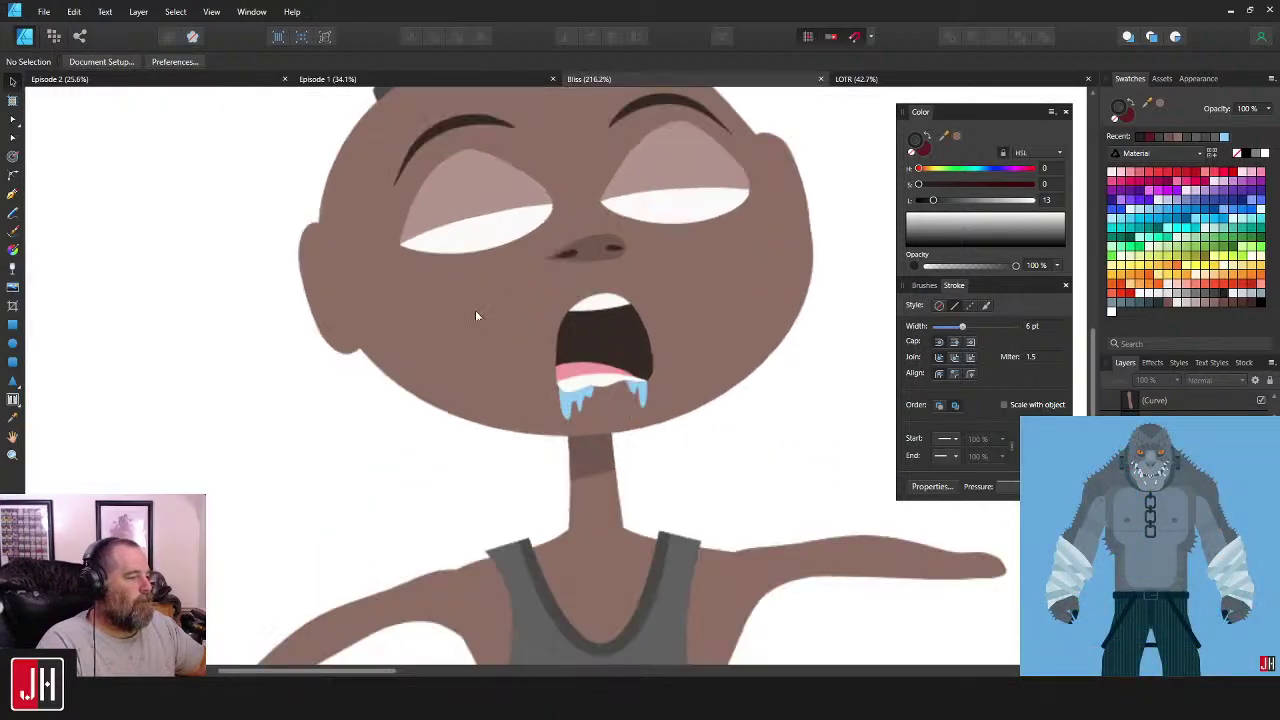
{"action": "scroll", "coordinate": [490, 368], "scroll_direction": "down", "scroll_amount": 6}
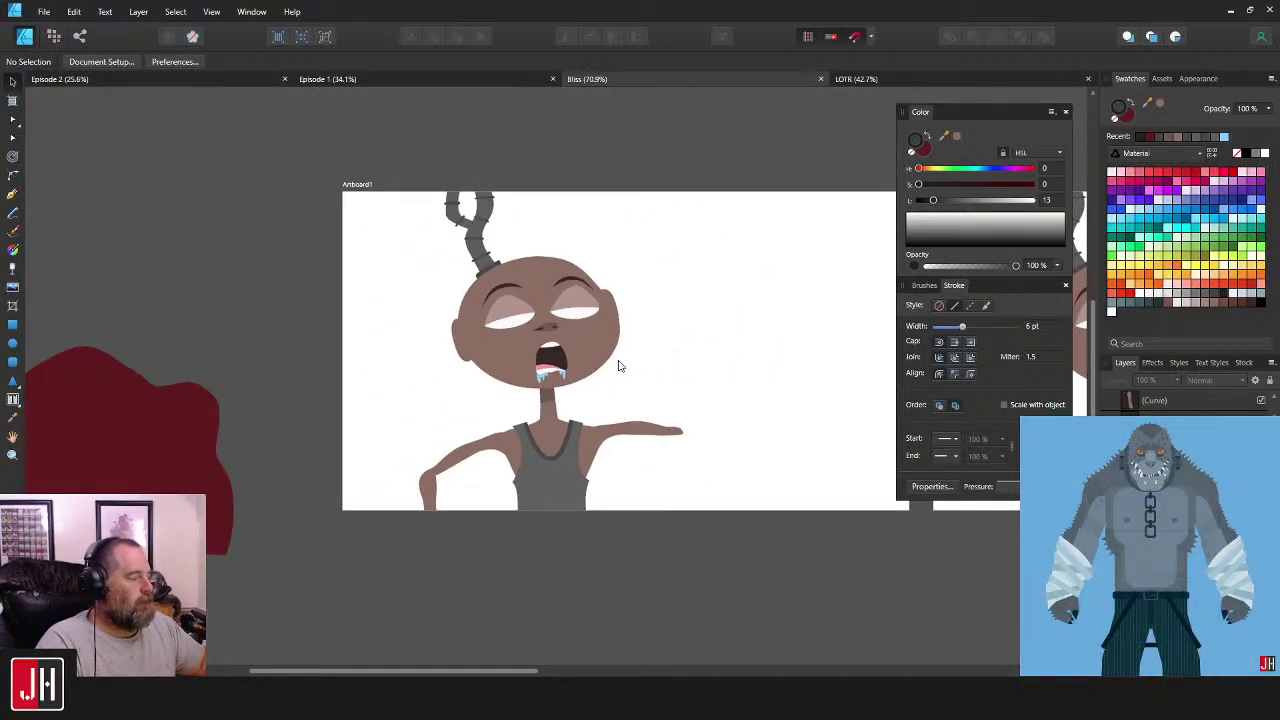
{"action": "scroll", "coordinate": [651, 330], "scroll_direction": "up", "scroll_amount": 3}
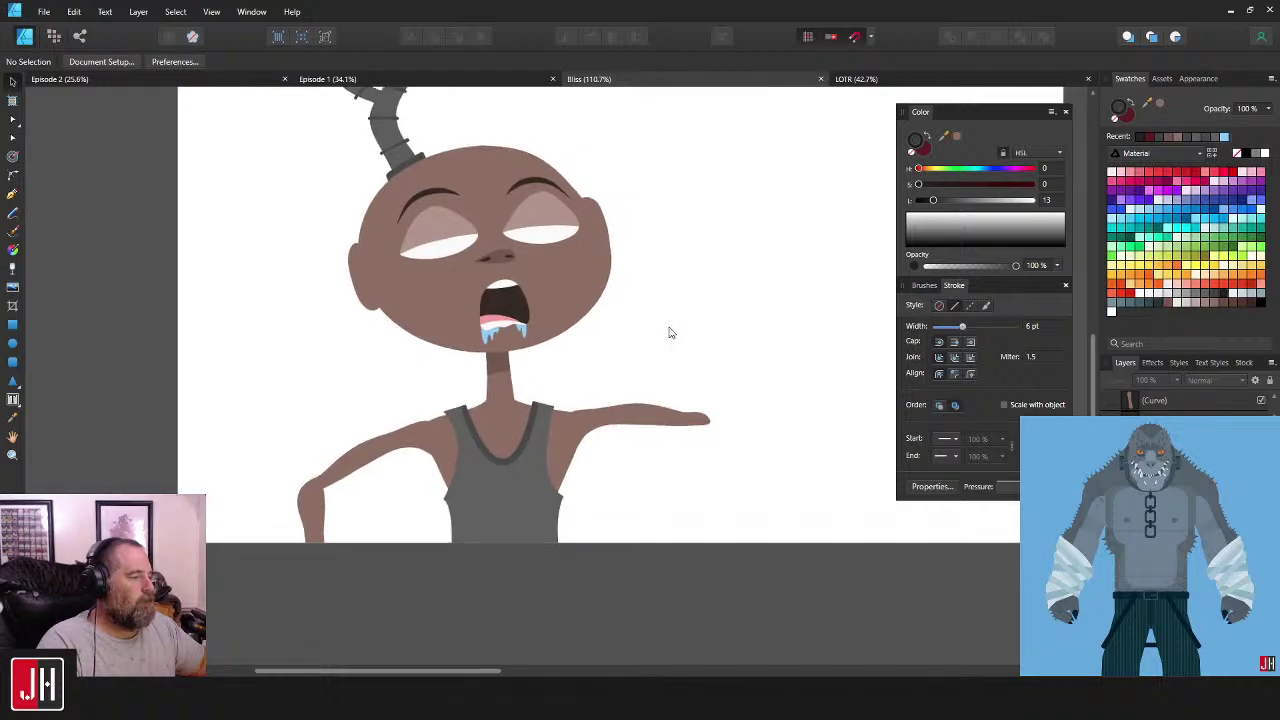
{"action": "left_click_drag", "start_coordinate": [669, 328], "coordinate": [657, 305]}
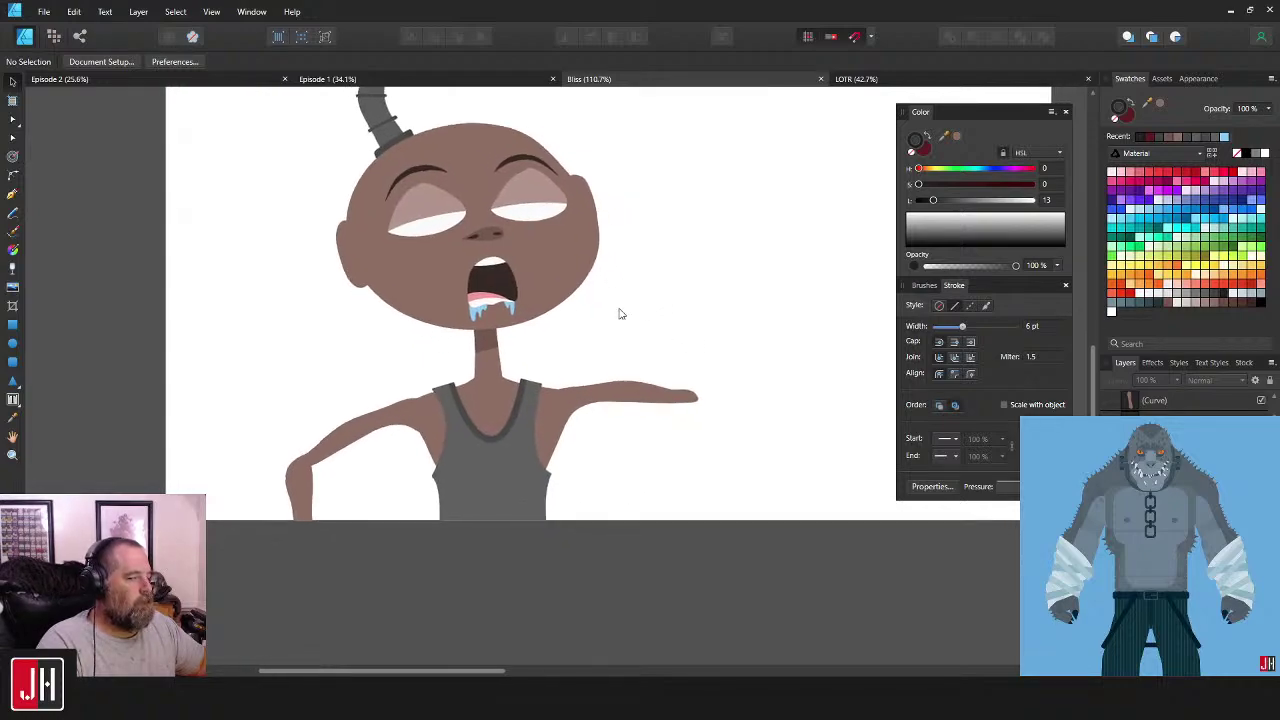
{"action": "left_click", "coordinate": [14, 195]}
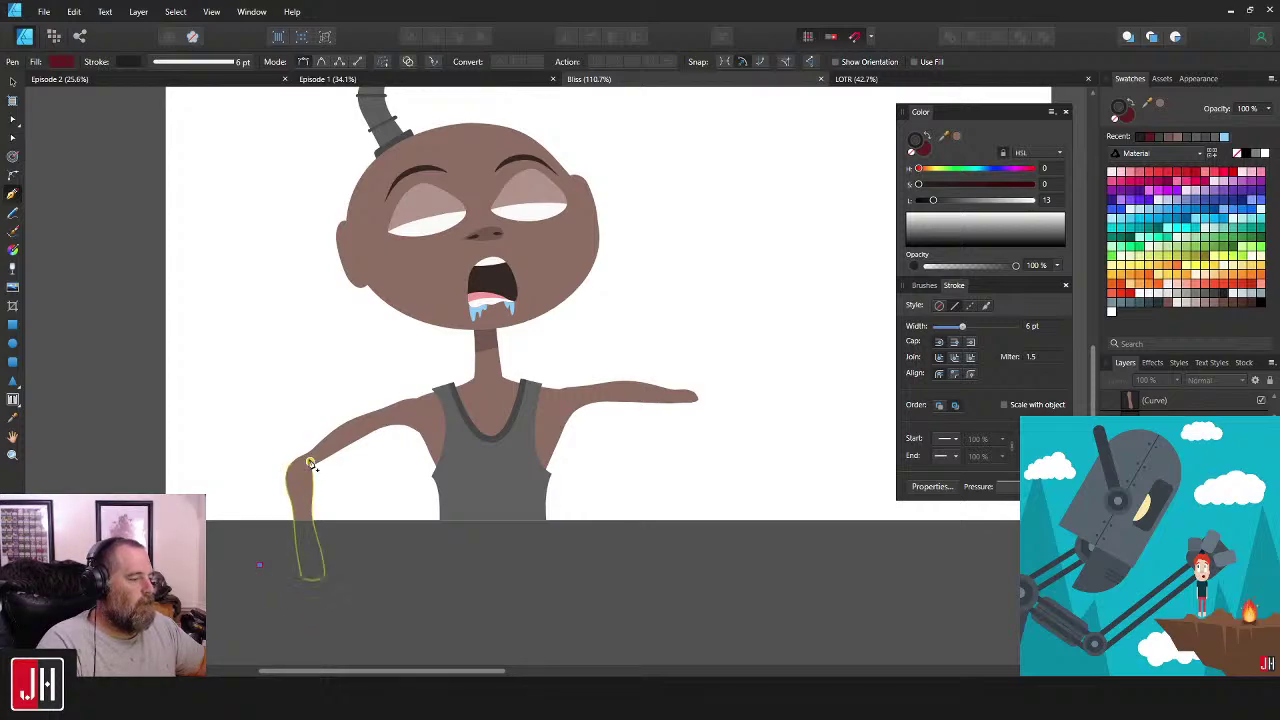
{"action": "left_click_drag", "start_coordinate": [309, 460], "coordinate": [389, 459]}
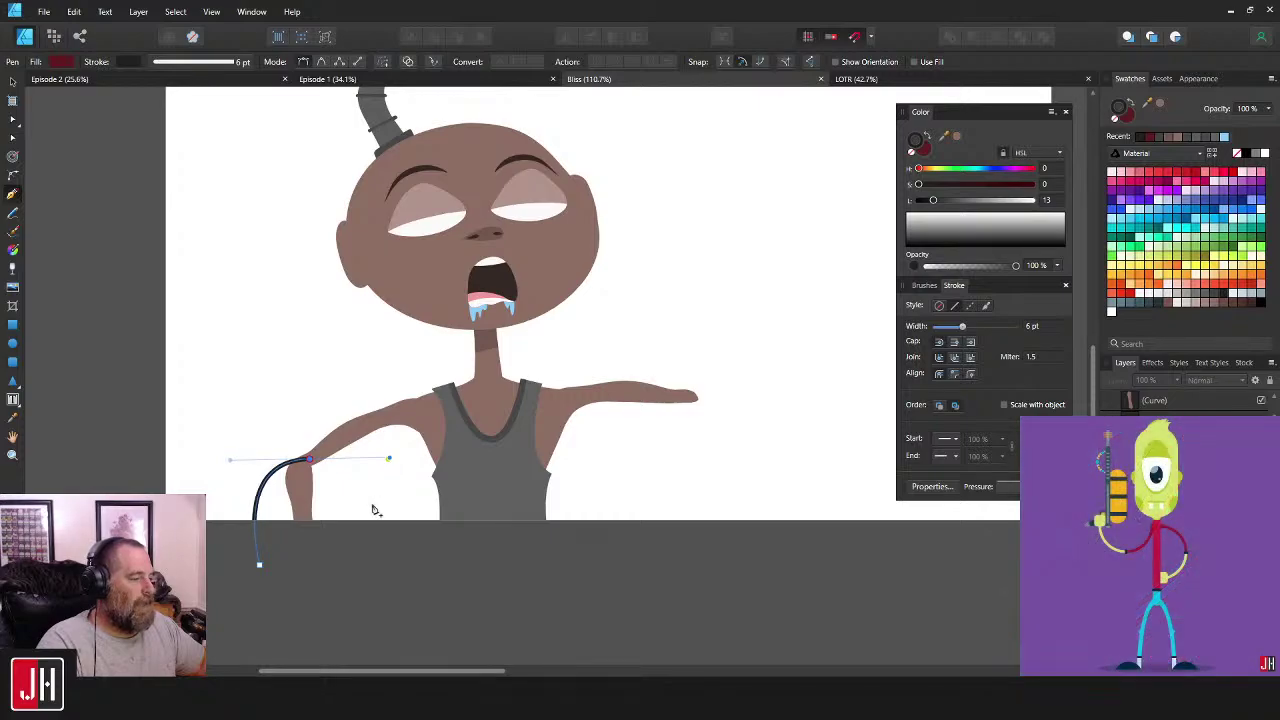
{"action": "left_click", "coordinate": [358, 578]}
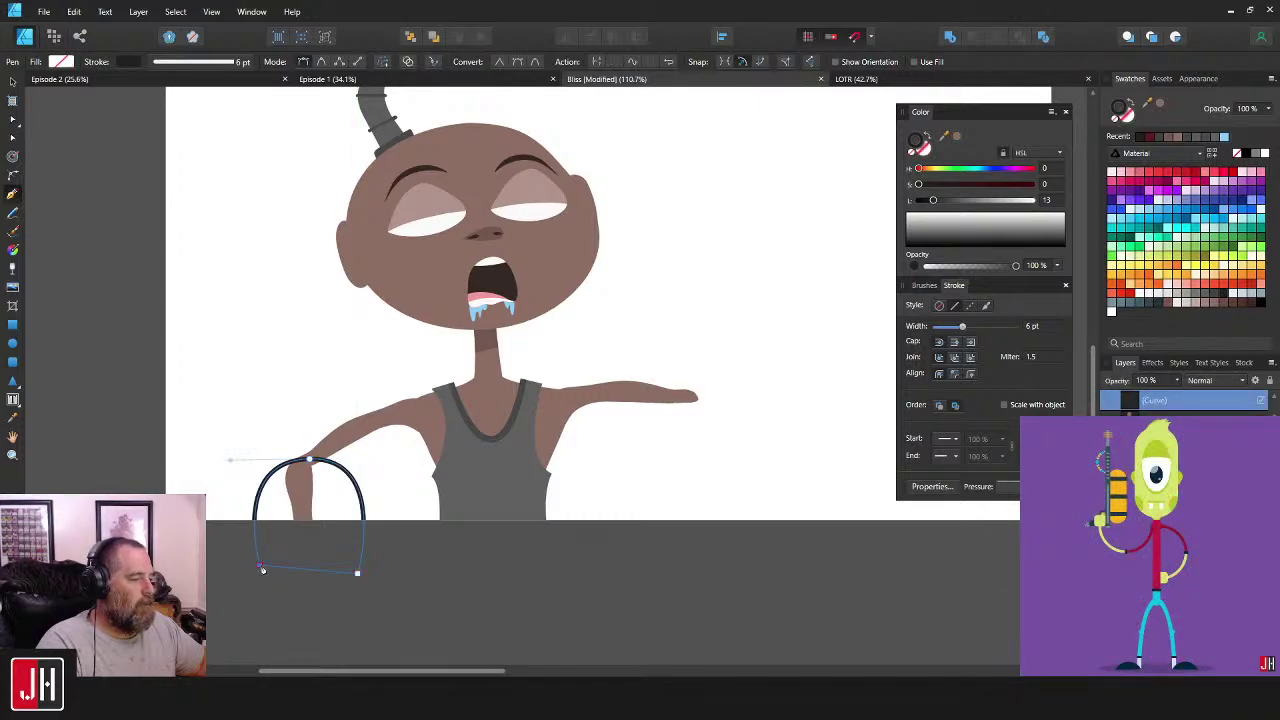
{"action": "key", "text": "v"}
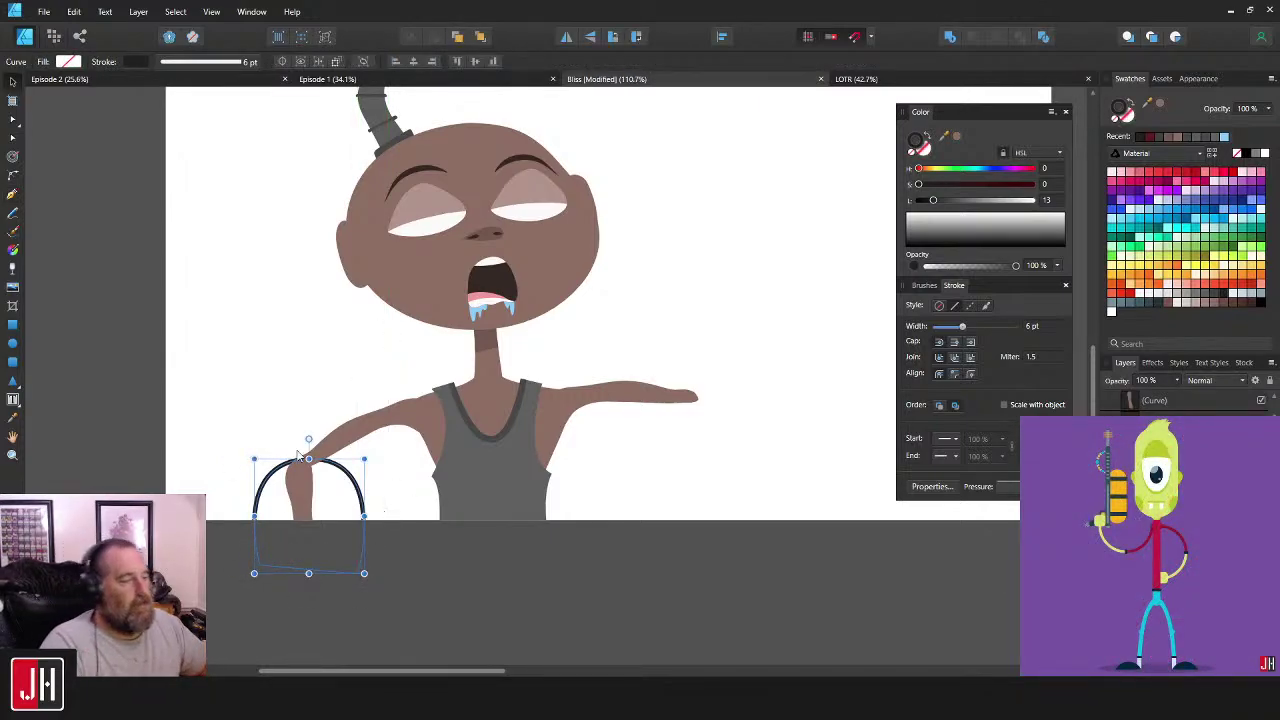
- Draw a three-humped chair-back outline with the Pen tool from the existing arch's top across the chest to beneath the outstretched arm
{"action": "left_click", "coordinate": [319, 349]}
{"action": "left_click_drag", "start_coordinate": [367, 360], "coordinate": [353, 371]}
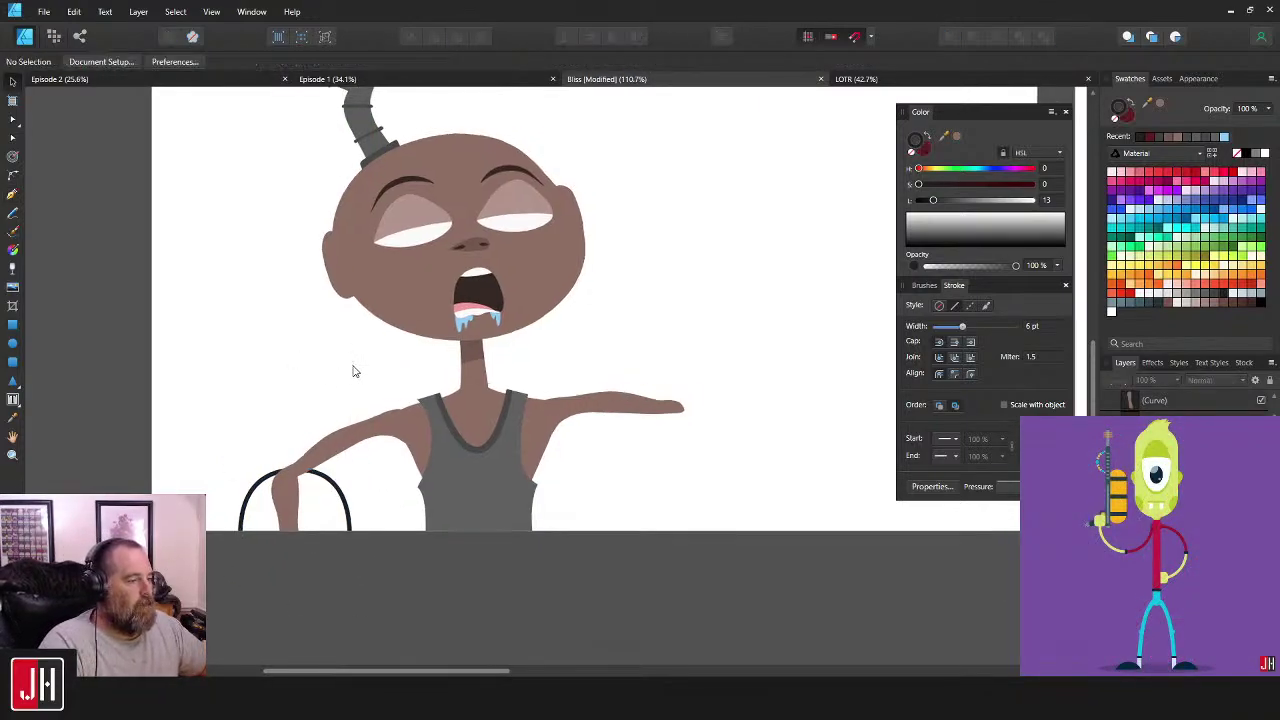
{"action": "left_click", "coordinate": [12, 195]}
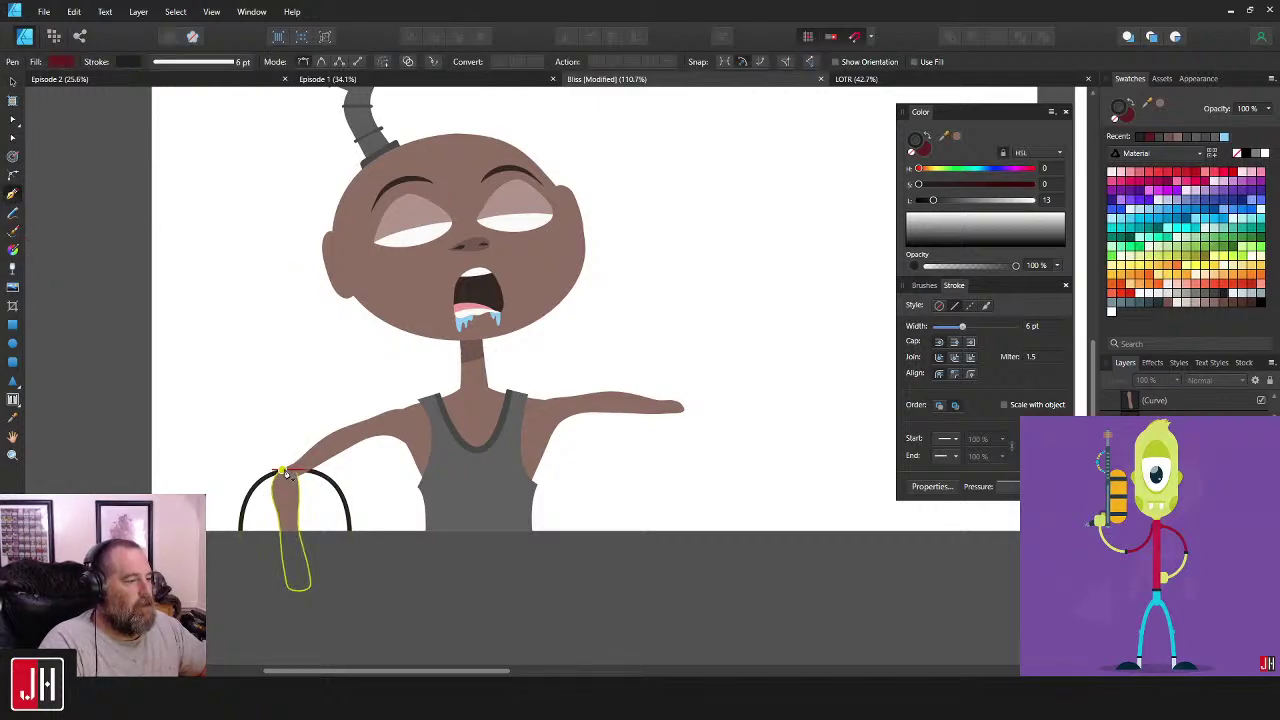
{"action": "left_click", "coordinate": [282, 471]}
{"action": "left_click_drag", "start_coordinate": [381, 366], "coordinate": [494, 406]}
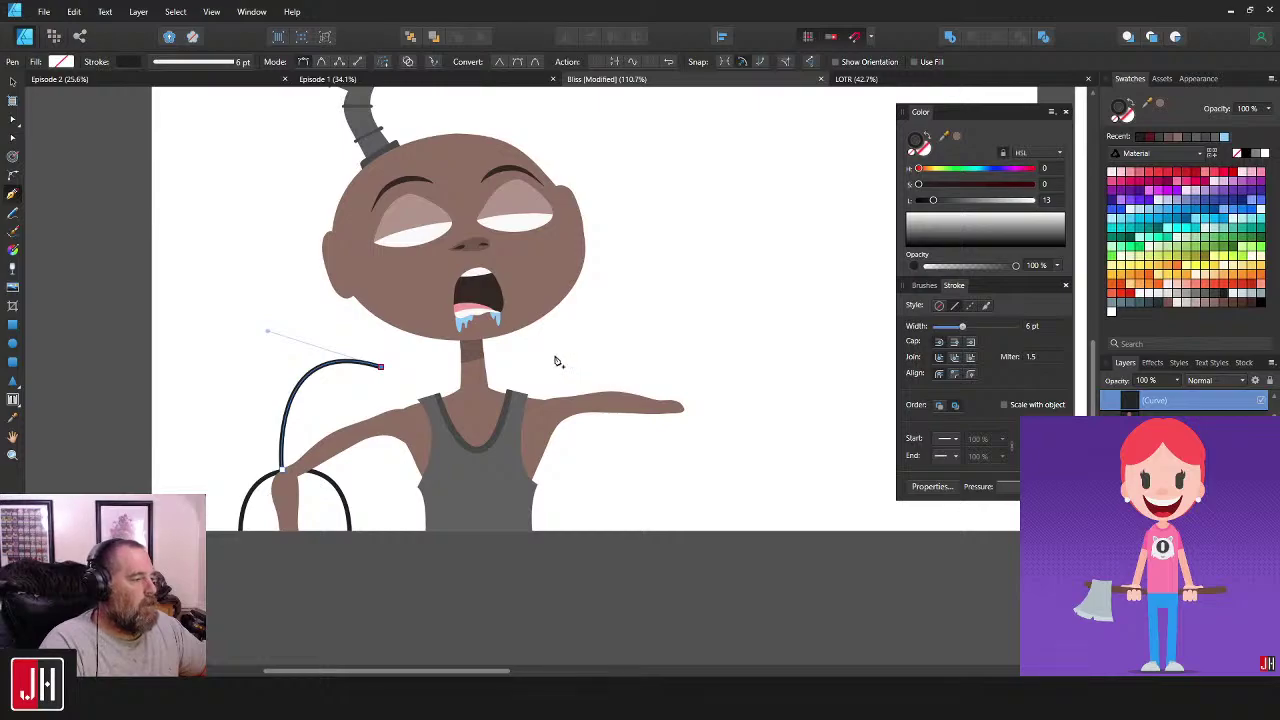
{"action": "left_click_drag", "start_coordinate": [559, 358], "coordinate": [660, 597]}
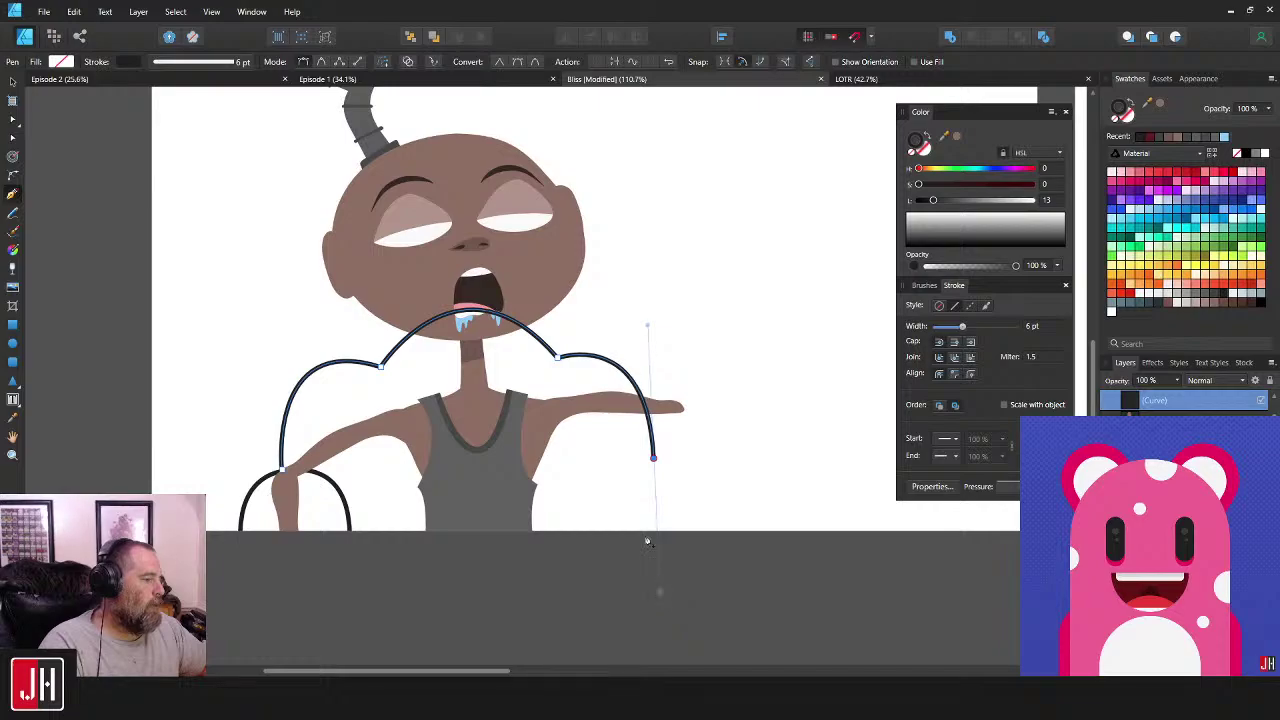
{"action": "key", "text": "v"}
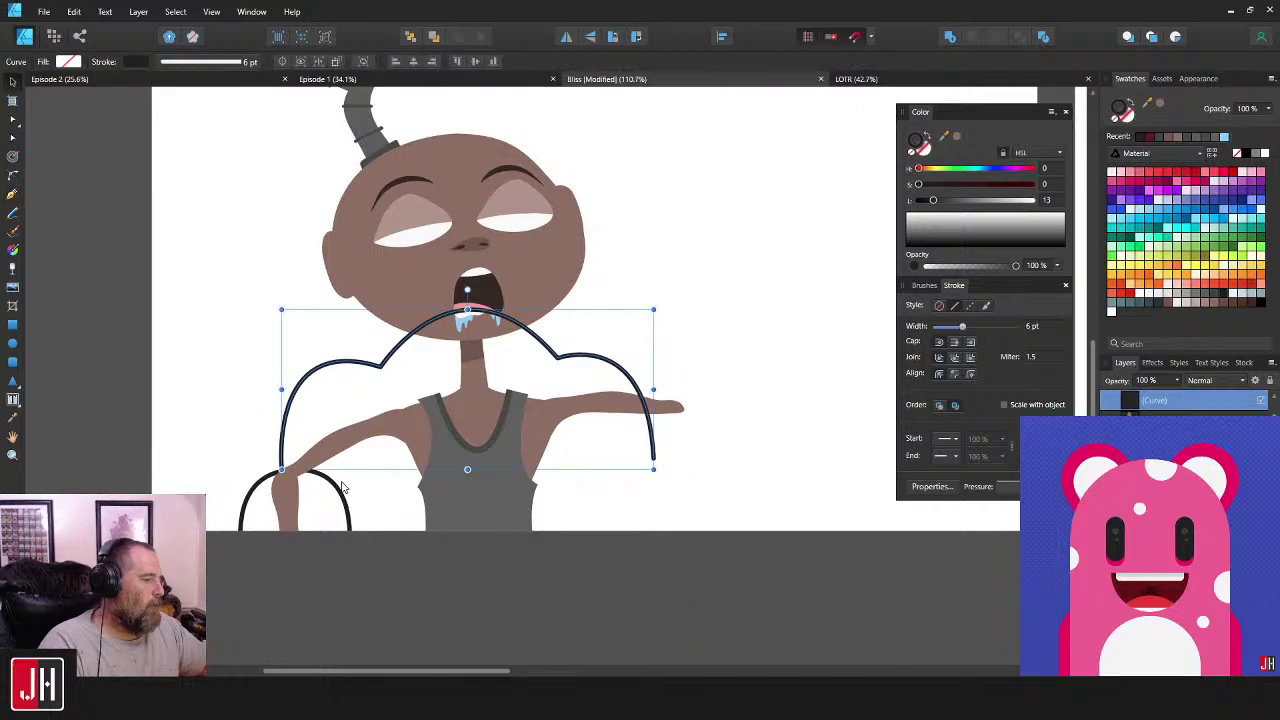
- Duplicate the armrest arch beneath the outstretched arm and snap the chair-back outline's end node to the copy's top
{"action": "left_click_drag", "start_coordinate": [340, 487], "coordinate": [692, 481]}
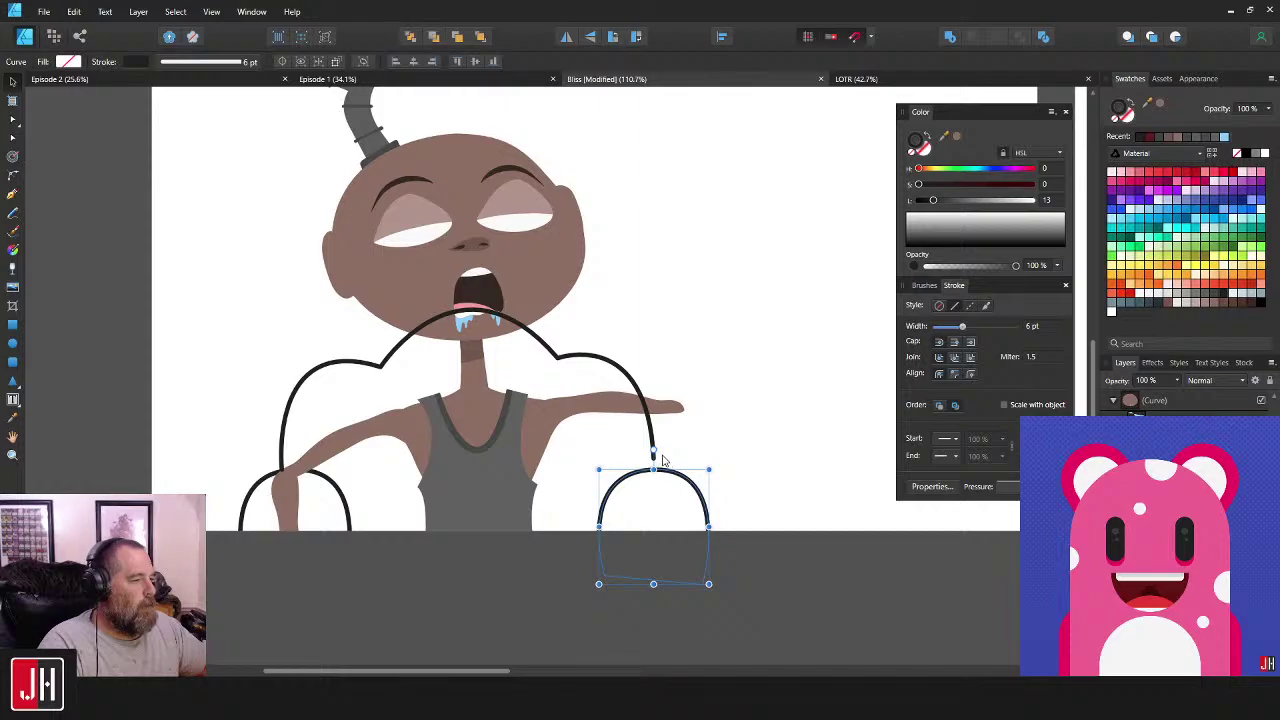
{"action": "left_click", "coordinate": [655, 450]}
{"action": "key", "text": "a"}
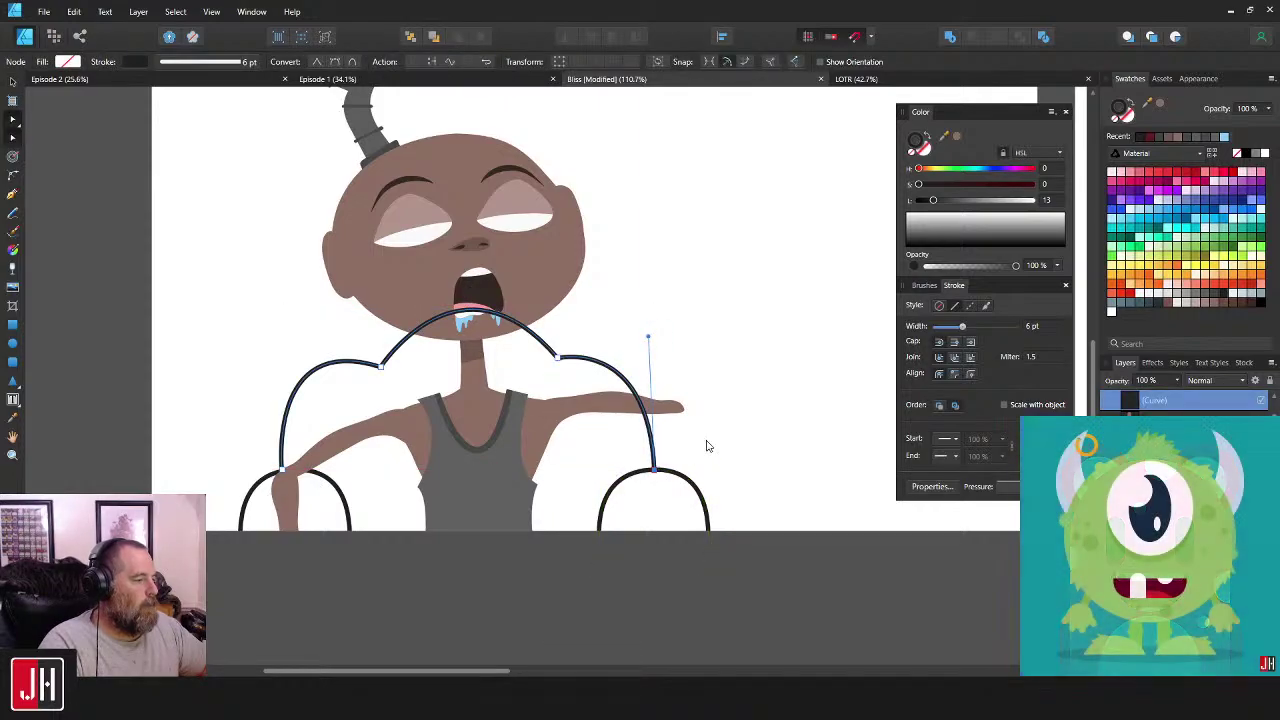
{"action": "key", "text": "v"}
{"action": "left_click", "coordinate": [706, 442]}
- Send the chair-back outline and the duplicated armrest arch behind the character
{"action": "scroll", "coordinate": [648, 448], "scroll_direction": "down", "scroll_amount": 1}
{"action": "left_click", "coordinate": [648, 426]}
{"action": "left_click", "coordinate": [680, 470], "text": "shift"}
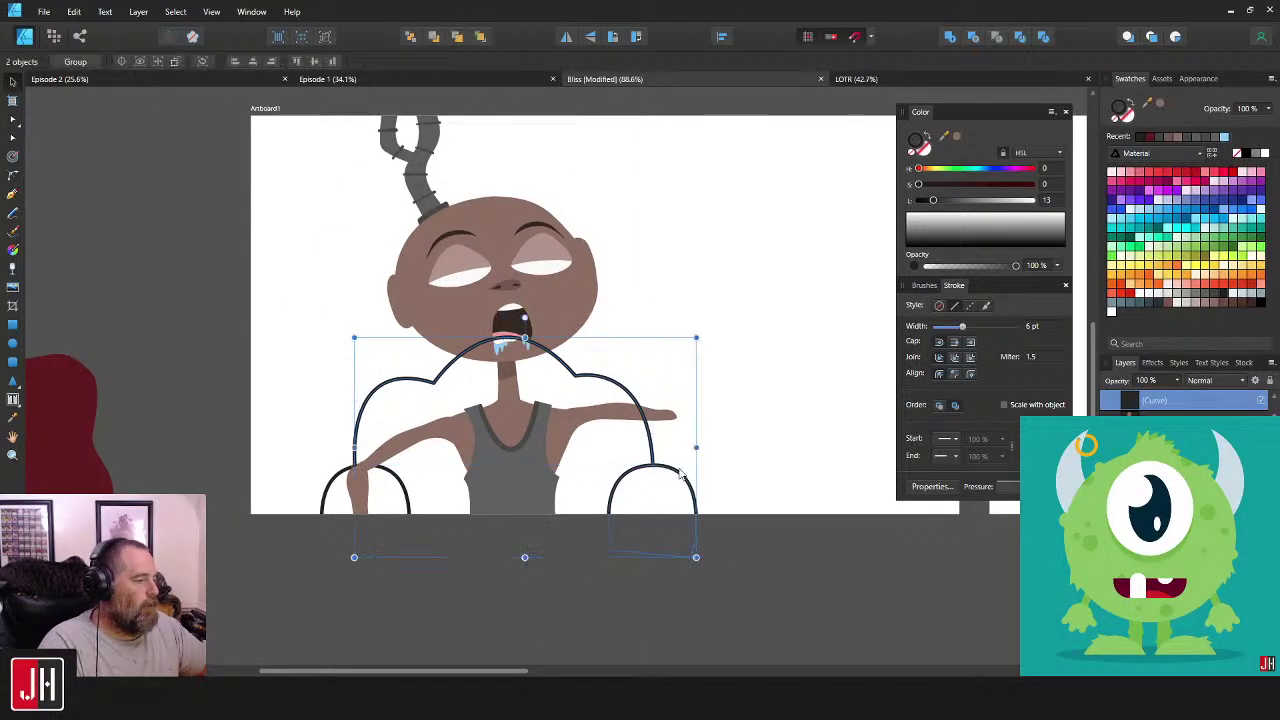
{"action": "left_click", "coordinate": [677, 377]}
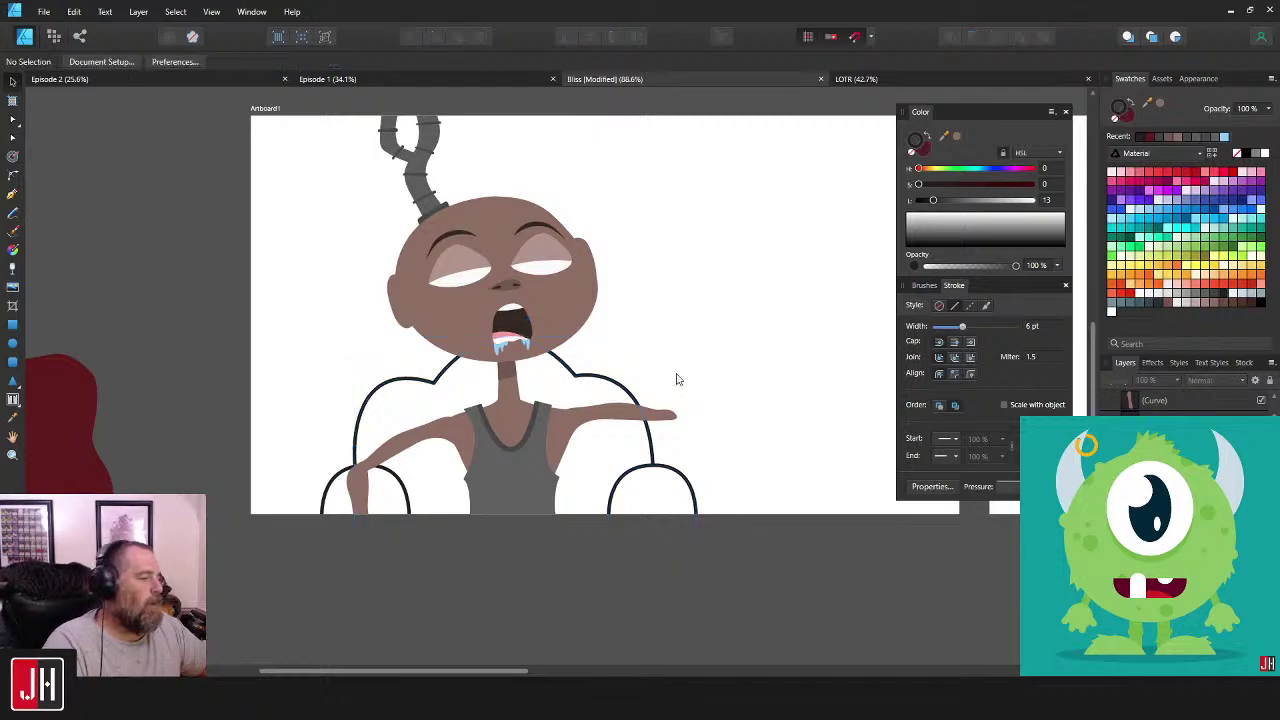
- Examine the armchair outline around the character and the nodes along its back
{"action": "scroll", "coordinate": [677, 385], "scroll_direction": "down", "scroll_amount": 4}
{"action": "scroll", "coordinate": [677, 388], "scroll_direction": "up", "scroll_amount": 4}
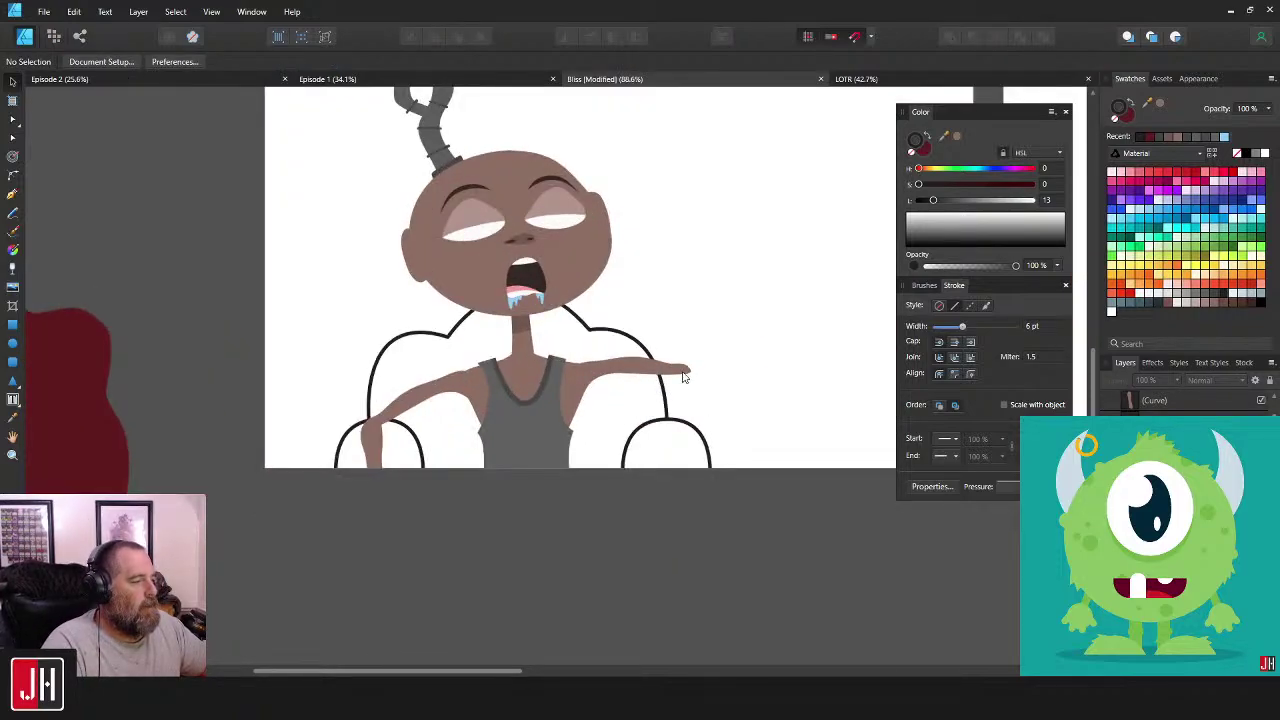
{"action": "scroll", "coordinate": [679, 387], "scroll_direction": "down", "scroll_amount": 3}
{"action": "scroll", "coordinate": [672, 362], "scroll_direction": "up", "scroll_amount": 2}
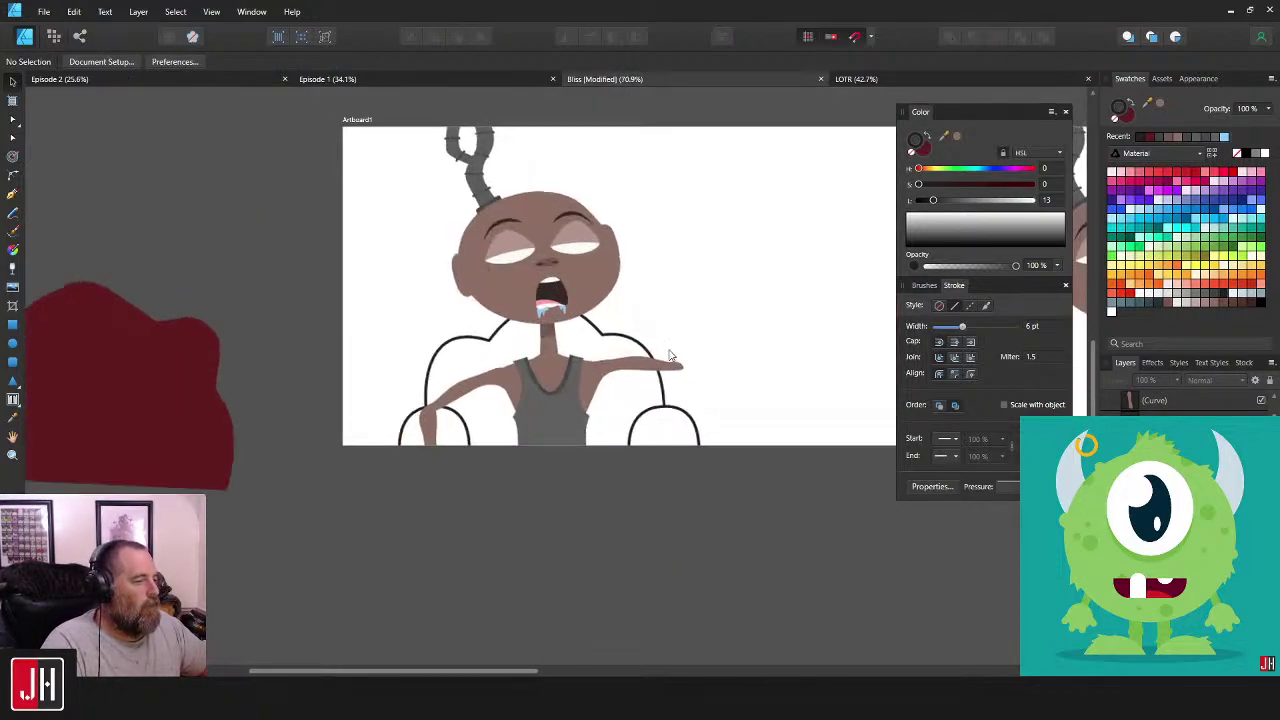
{"action": "scroll", "coordinate": [686, 356], "scroll_direction": "up", "scroll_amount": 1}
{"action": "left_click_drag", "start_coordinate": [688, 284], "coordinate": [705, 336]}
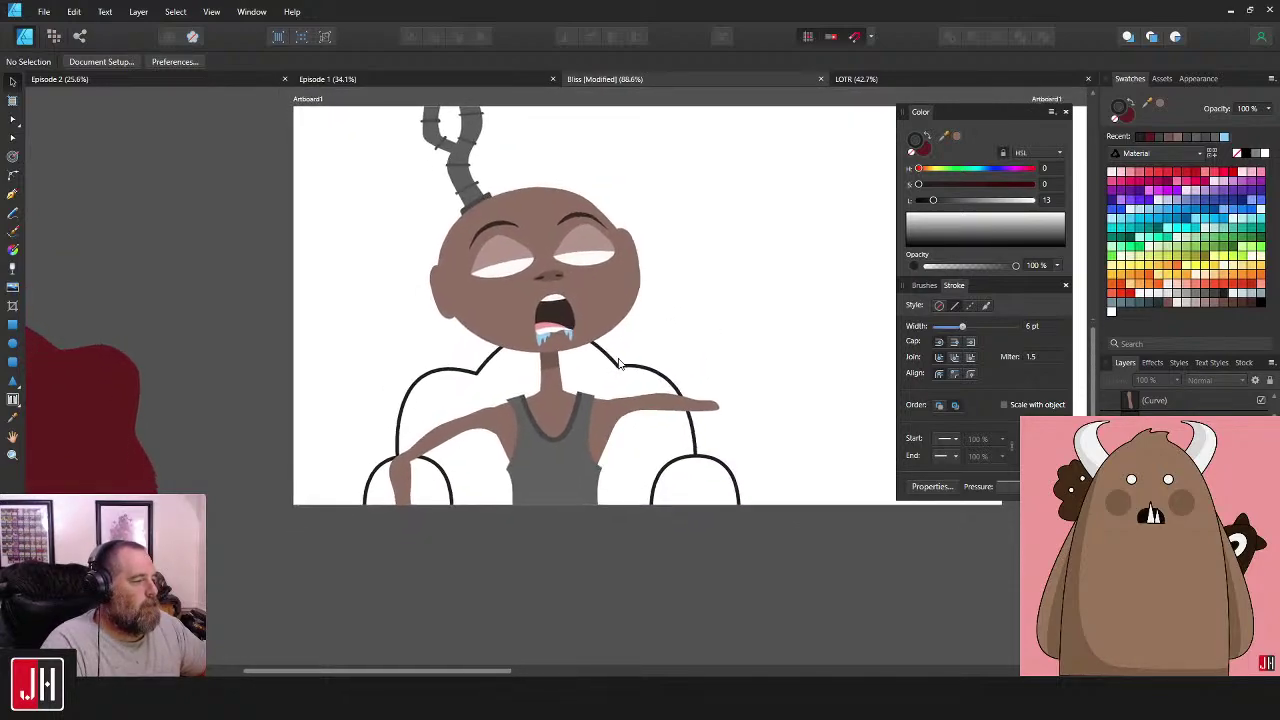
{"action": "double_click", "coordinate": [622, 371]}
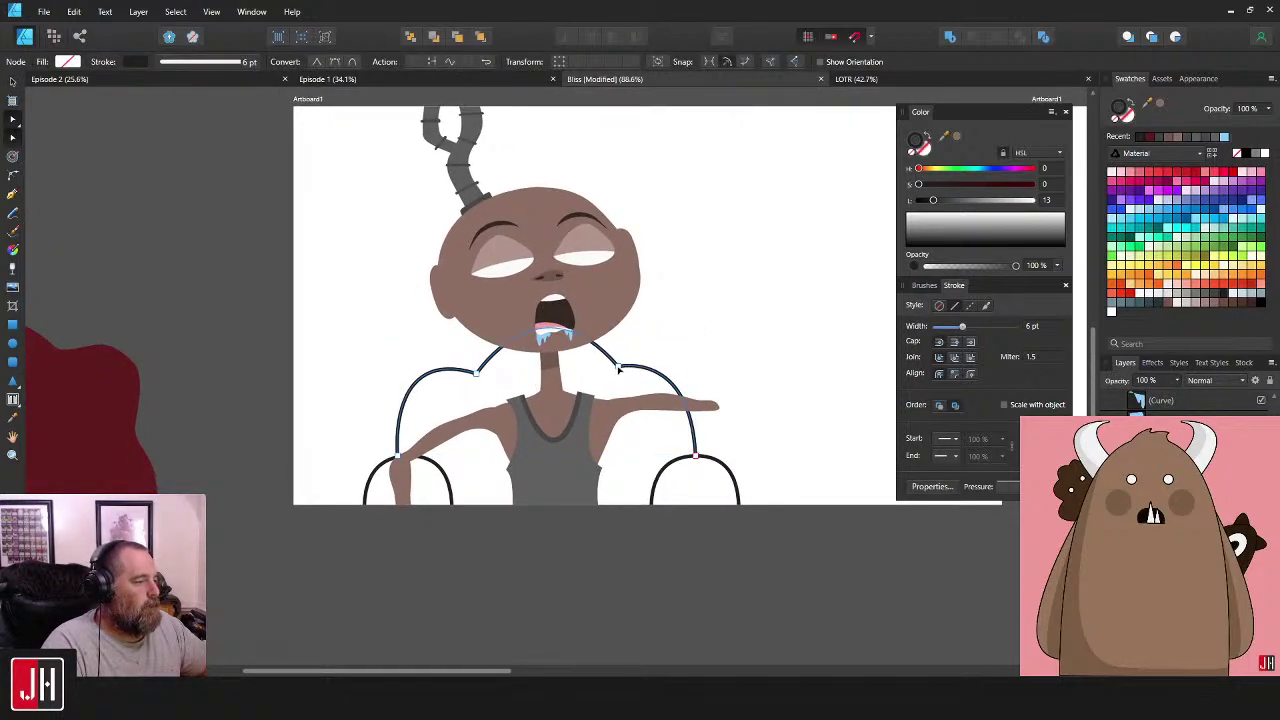
{"action": "left_click_drag", "start_coordinate": [618, 367], "coordinate": [607, 335]}
{"action": "key", "text": "v"}
{"action": "left_click", "coordinate": [662, 360]}
{"action": "scroll", "coordinate": [667, 365], "scroll_direction": "down", "scroll_amount": 4}
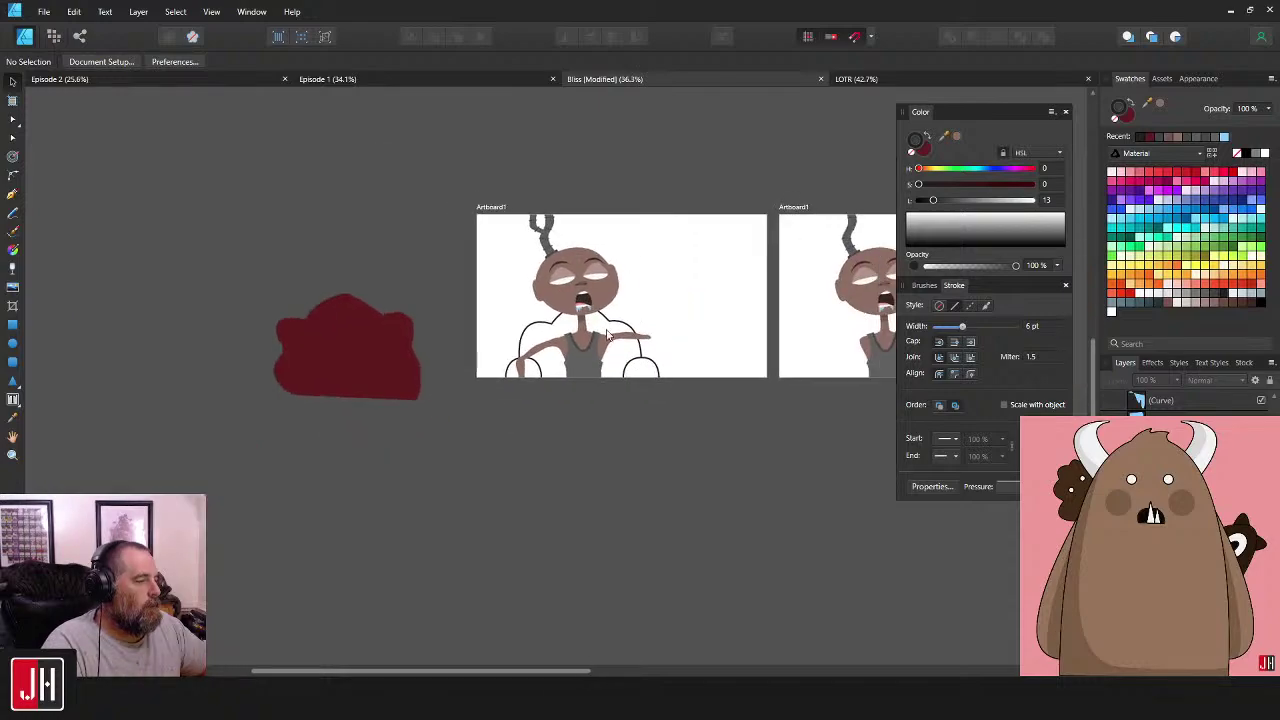
{"action": "scroll", "coordinate": [607, 335], "scroll_direction": "up", "scroll_amount": 5}
{"action": "left_click", "coordinate": [500, 372]}
{"action": "left_click", "coordinate": [777, 358], "text": "shift"}
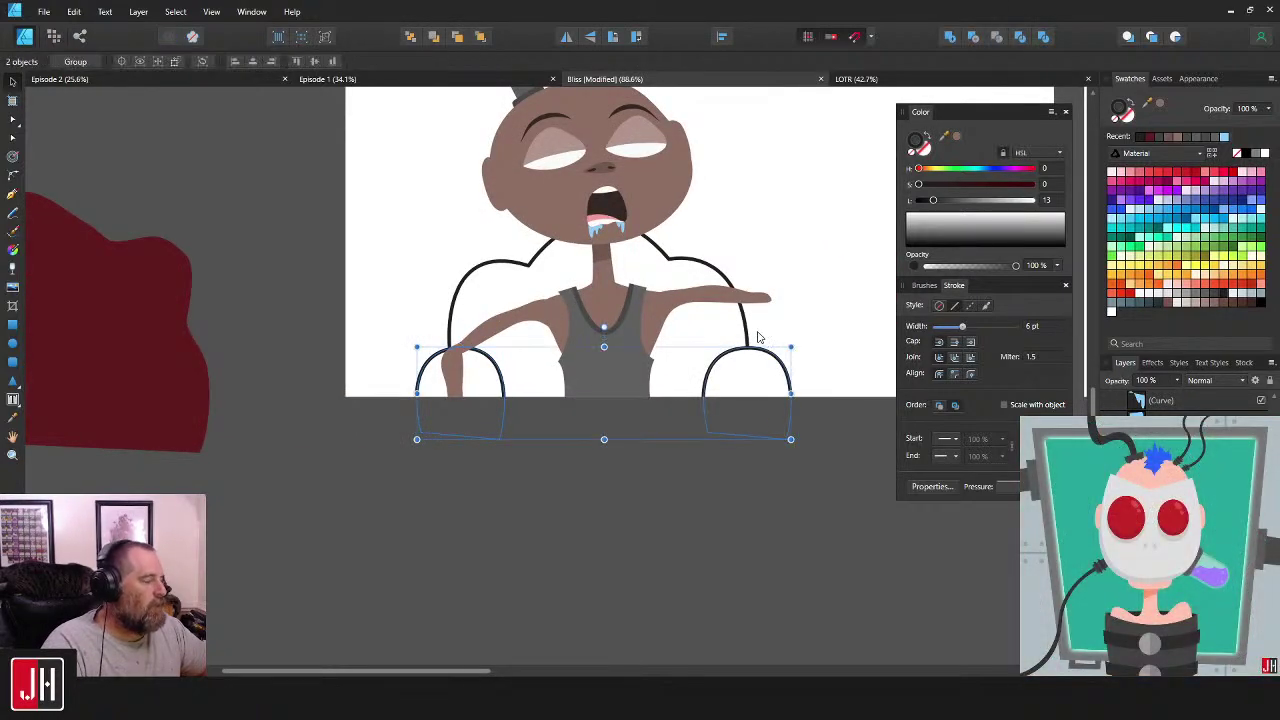
{"action": "left_click", "coordinate": [745, 323], "text": "shift"}
{"action": "key", "text": "ctrl+d"}
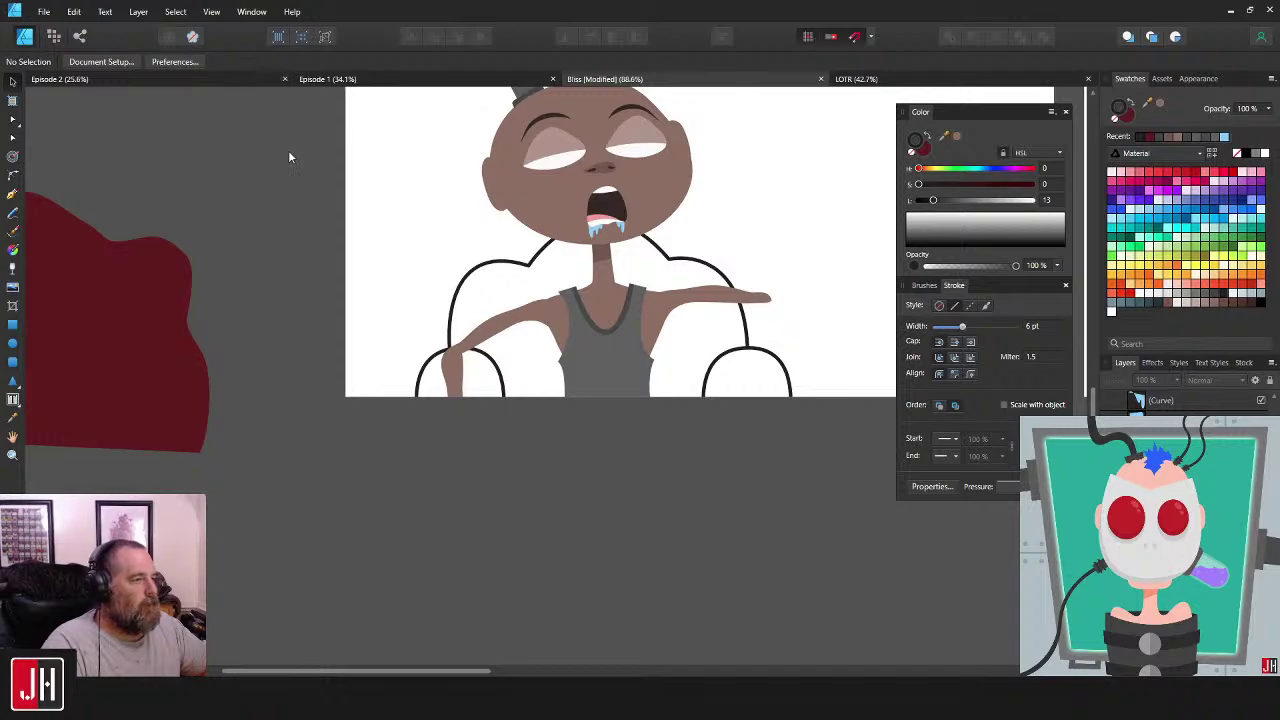
{"action": "left_click_drag", "start_coordinate": [326, 173], "coordinate": [301, 294]}
{"action": "scroll", "coordinate": [730, 368], "scroll_direction": "down", "scroll_amount": 2}
{"action": "scroll", "coordinate": [730, 368], "scroll_direction": "right", "scroll_amount": 2}
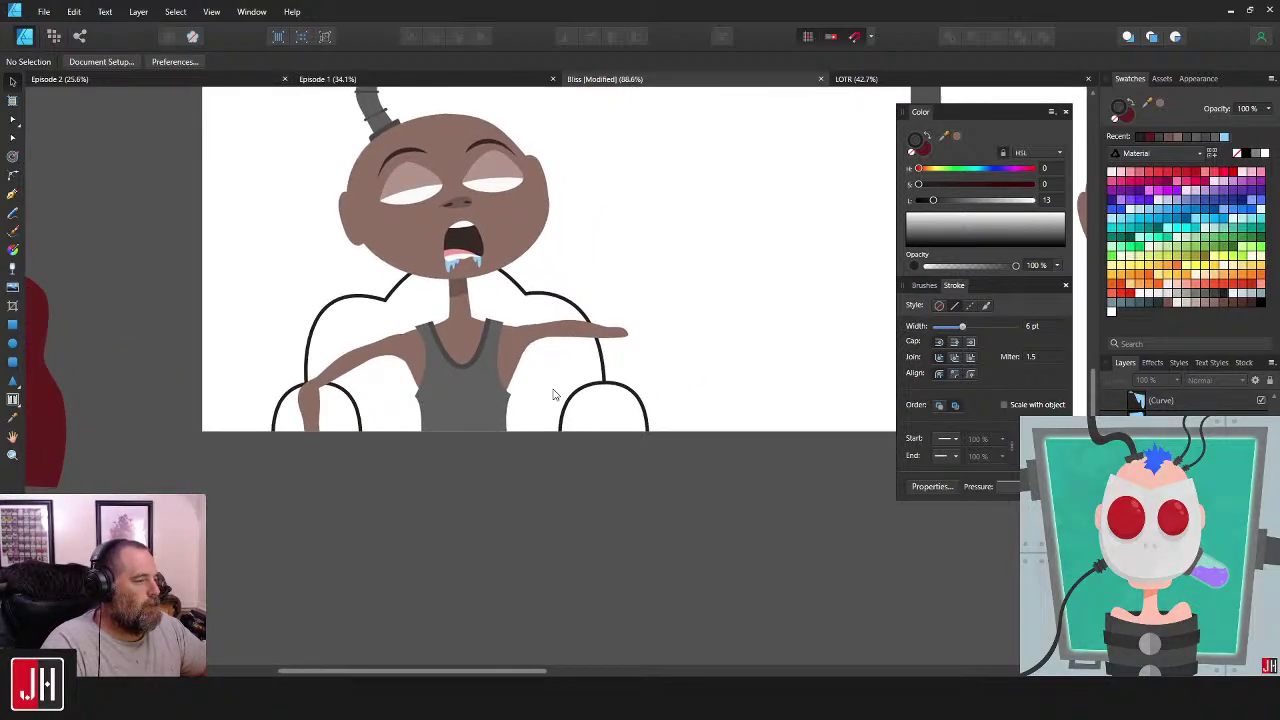
- Remove the black stroke from both armrest arches
{"action": "left_click", "coordinate": [624, 393]}
{"action": "left_click", "coordinate": [341, 398], "text": "shift"}
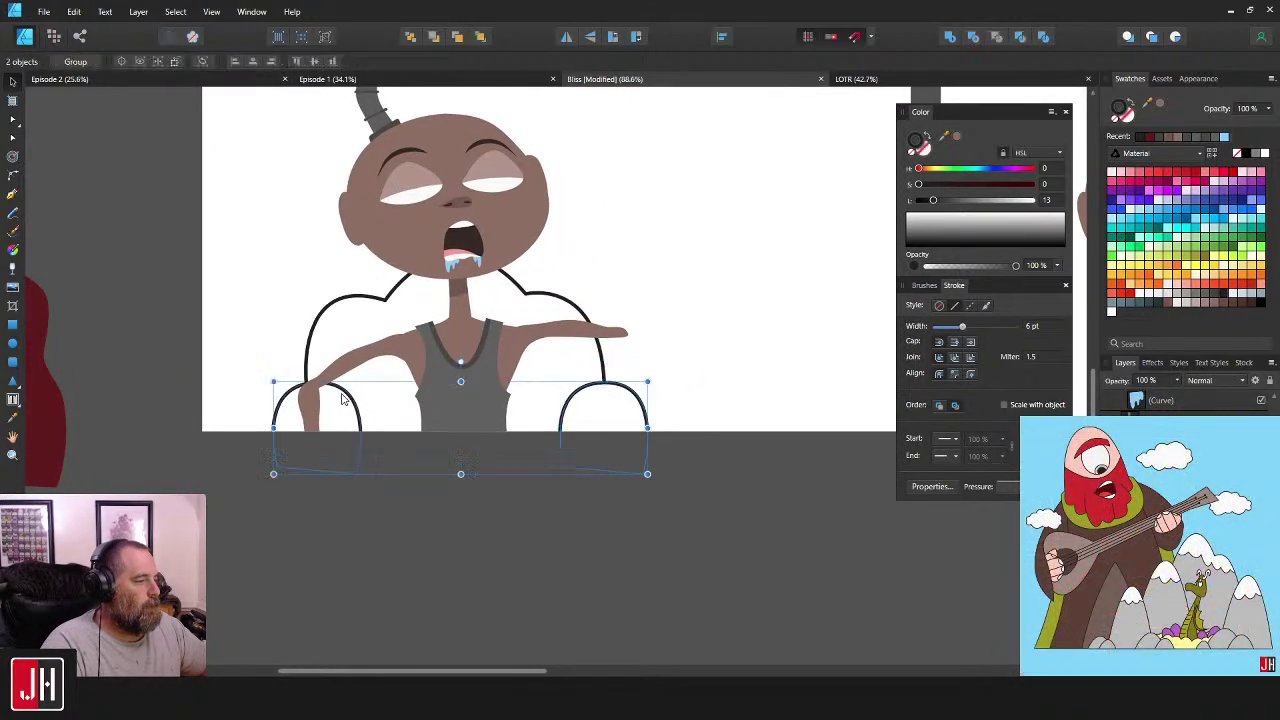
{"action": "left_click", "coordinate": [924, 149]}
{"action": "left_click", "coordinate": [914, 139]}
{"action": "left_click", "coordinate": [911, 153]}
{"action": "left_click", "coordinate": [924, 149]}
- Fill both armrests with the dark red sampled from the large shape beside the artboard
{"action": "left_click_drag", "start_coordinate": [294, 408], "coordinate": [397, 400]}
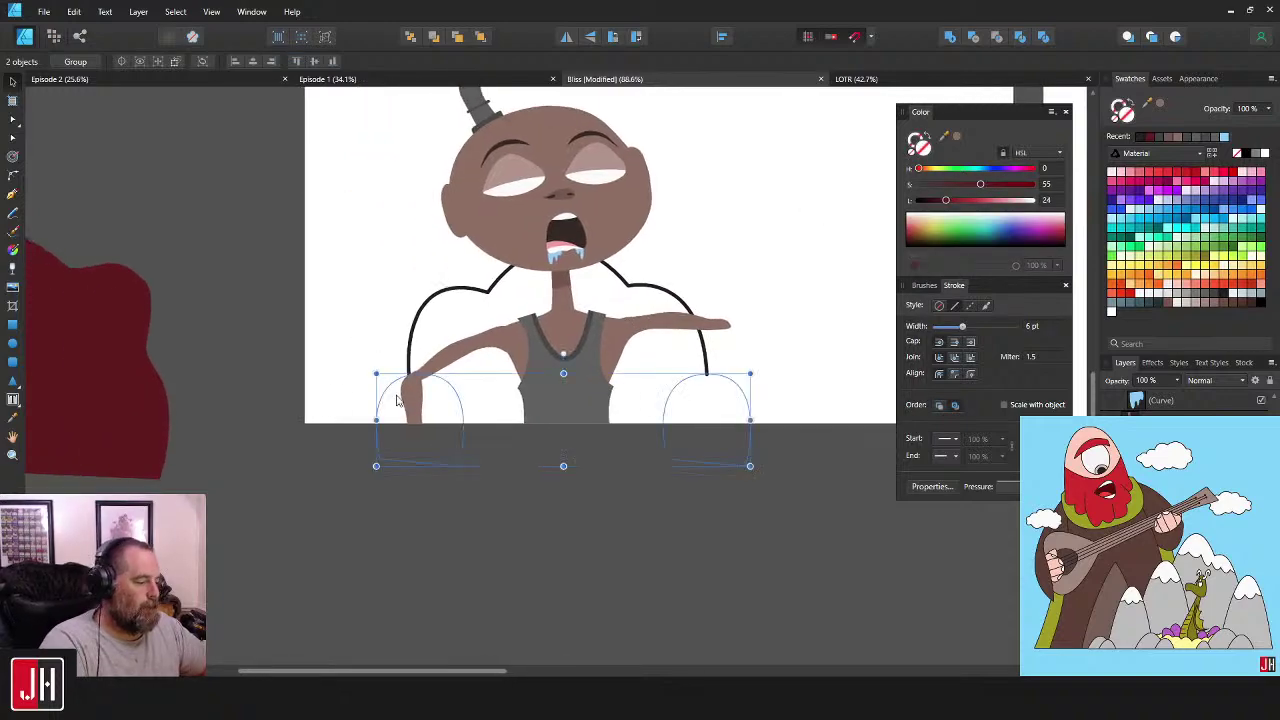
{"action": "key", "text": "i"}
{"action": "left_click", "coordinate": [114, 364]}
{"action": "key", "text": "v"}
{"action": "left_click", "coordinate": [499, 430]}
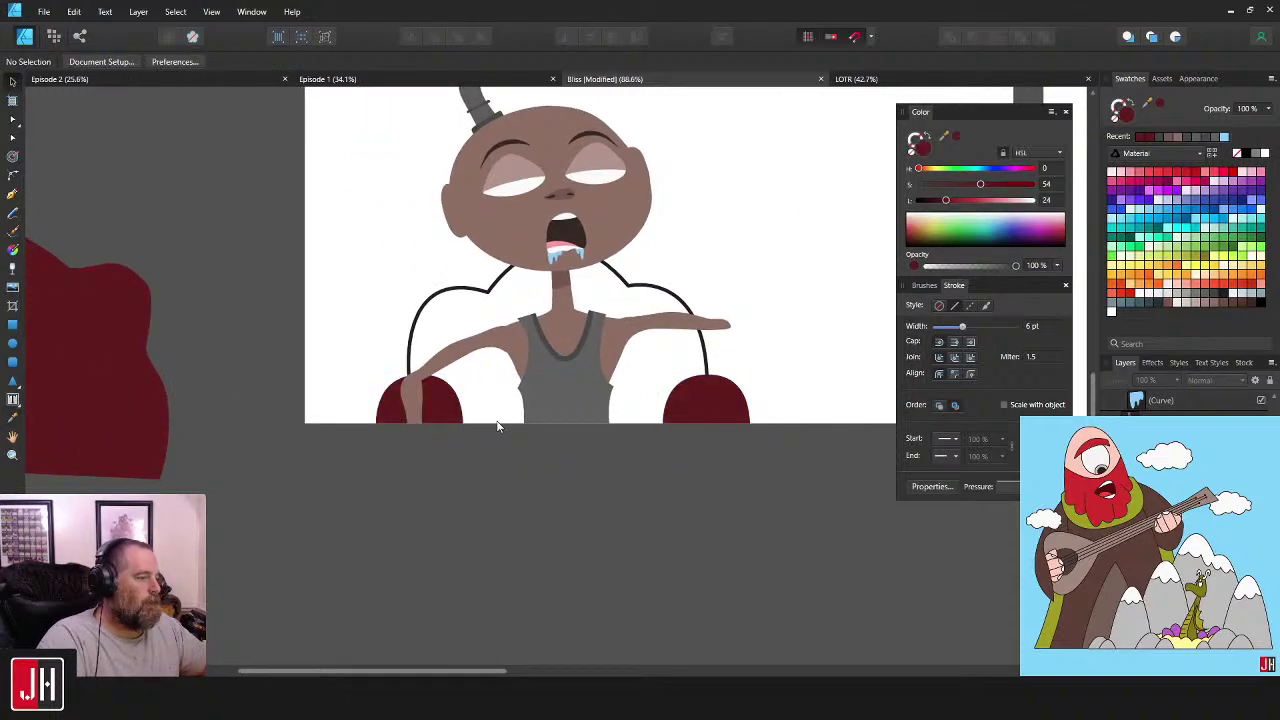
- Close the chair-back outline with the Pencil tool by joining its two ends below the artboard edge
{"action": "left_click", "coordinate": [483, 293]}
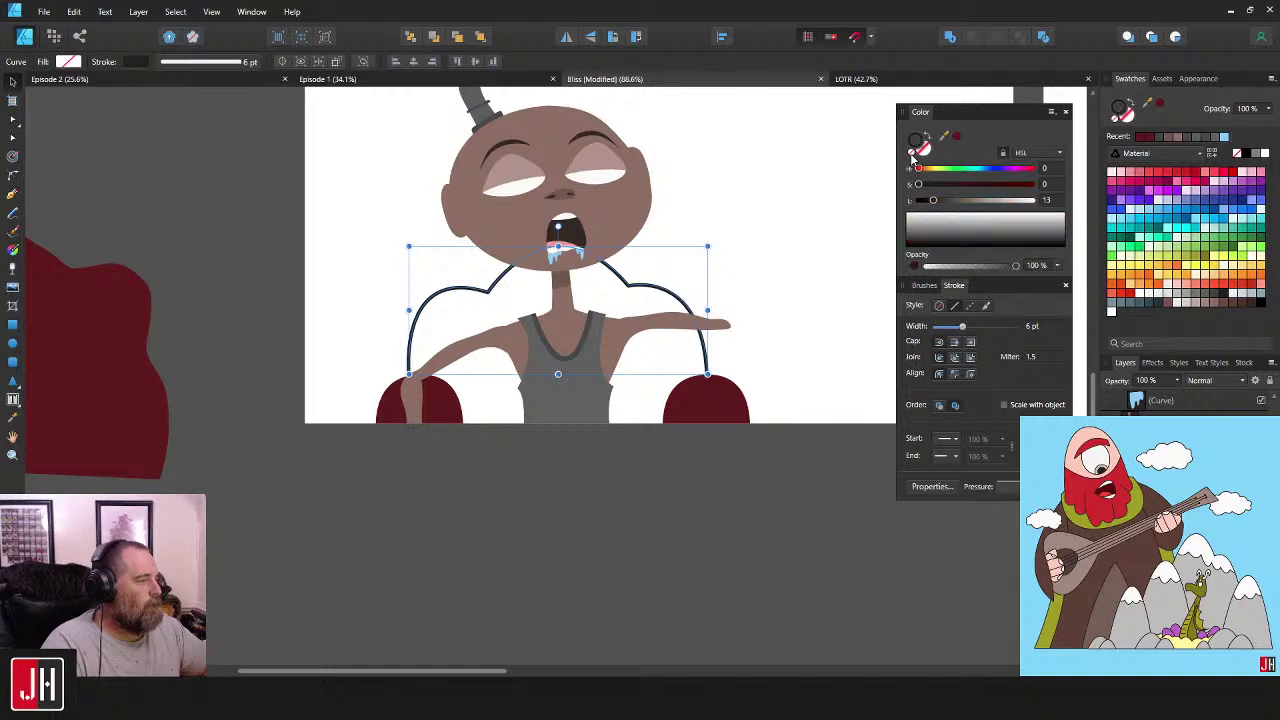
{"action": "left_click", "coordinate": [238, 120]}
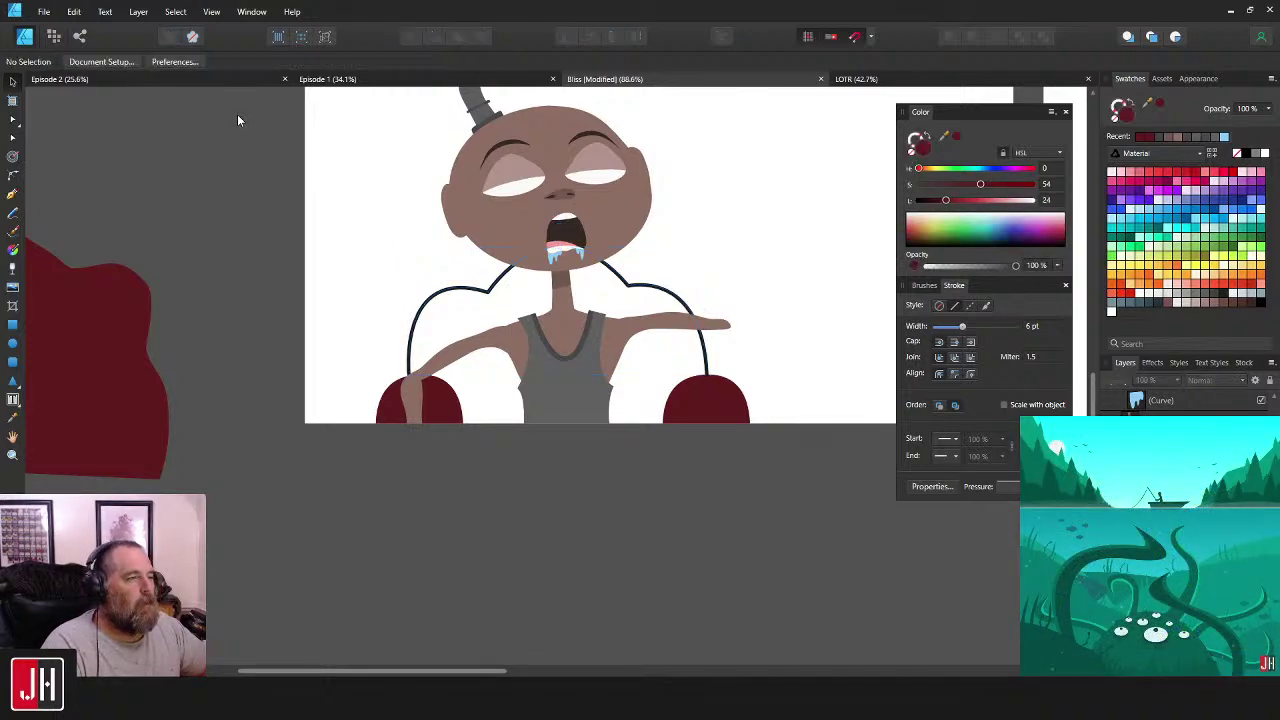
{"action": "key", "text": "n"}
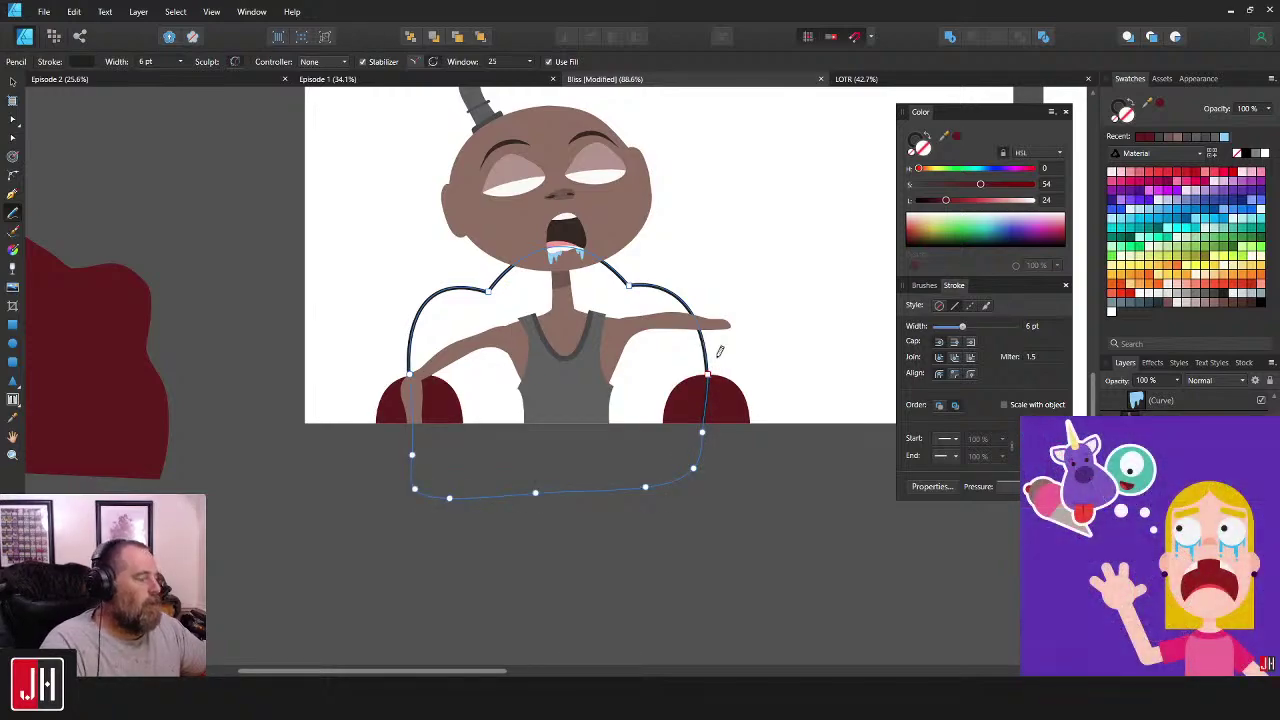
- Remove the chair back's stroke and fill it with a darker shade of the armrests' red at lightness 15
{"action": "left_click", "coordinate": [914, 139]}
{"action": "left_click", "coordinate": [911, 152]}
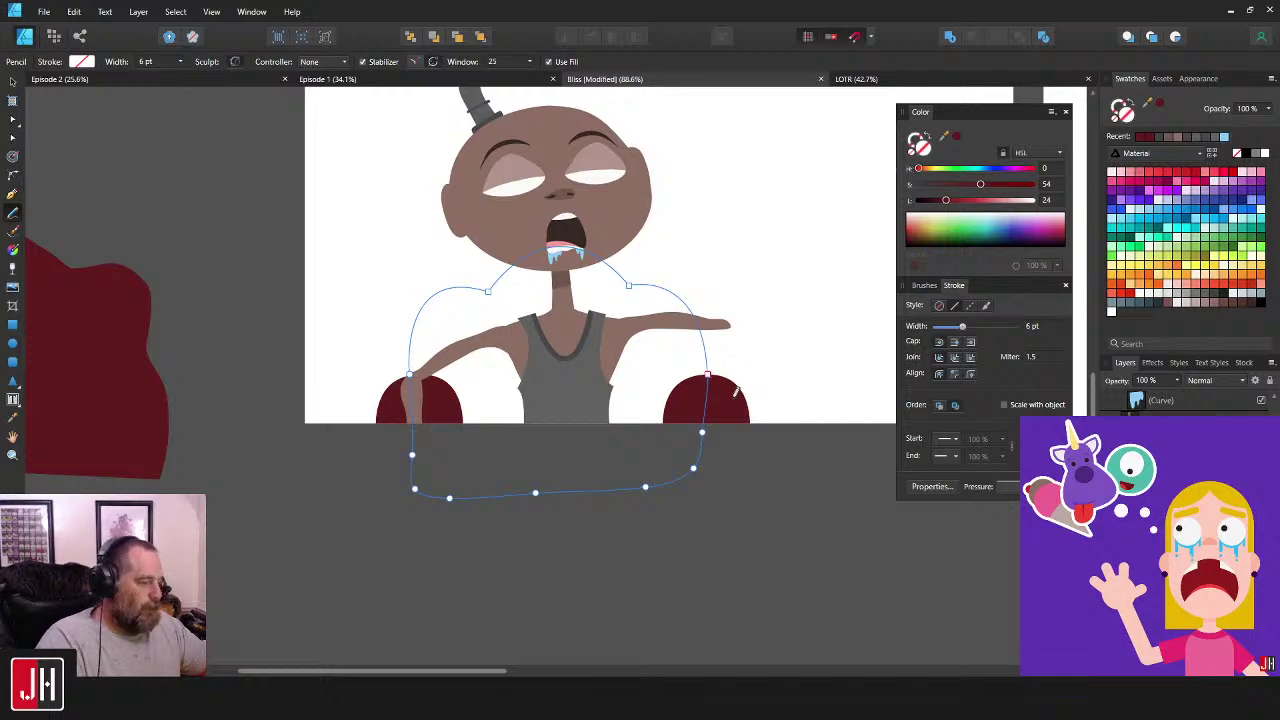
{"action": "key", "text": "v"}
{"action": "left_click_drag", "start_coordinate": [945, 202], "coordinate": [936, 203]}
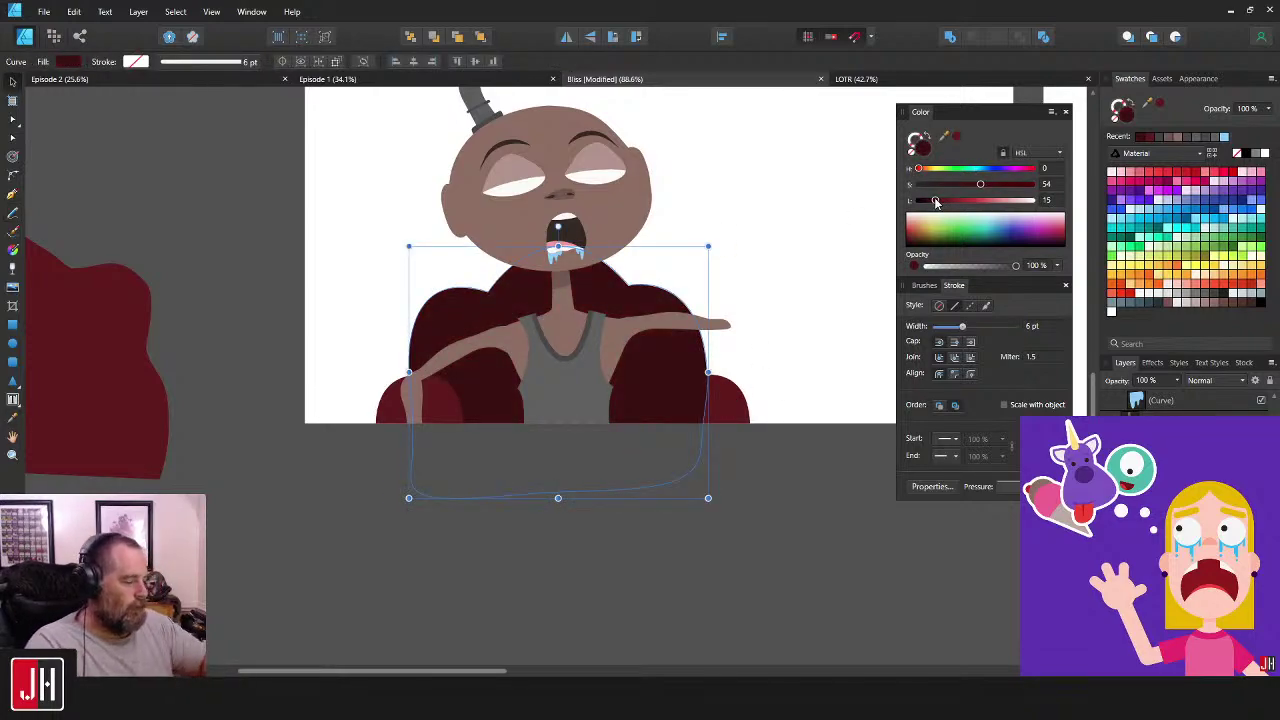
{"action": "left_click", "coordinate": [765, 240]}
- Try to lighten the chair back's dark red fill slightly
{"action": "scroll", "coordinate": [734, 291], "scroll_direction": "down", "scroll_amount": 4}
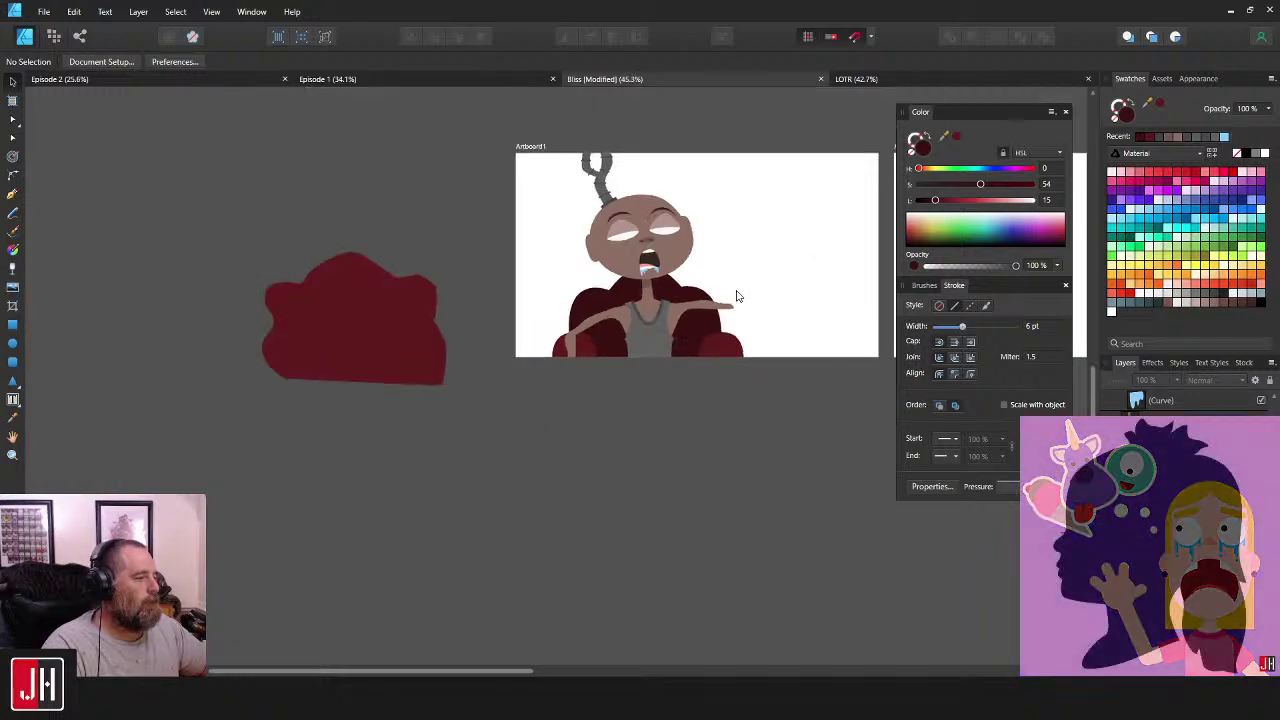
{"action": "scroll", "coordinate": [650, 330], "scroll_direction": "up", "scroll_amount": 3}
{"action": "scroll", "coordinate": [630, 325], "scroll_direction": "up", "scroll_amount": 4}
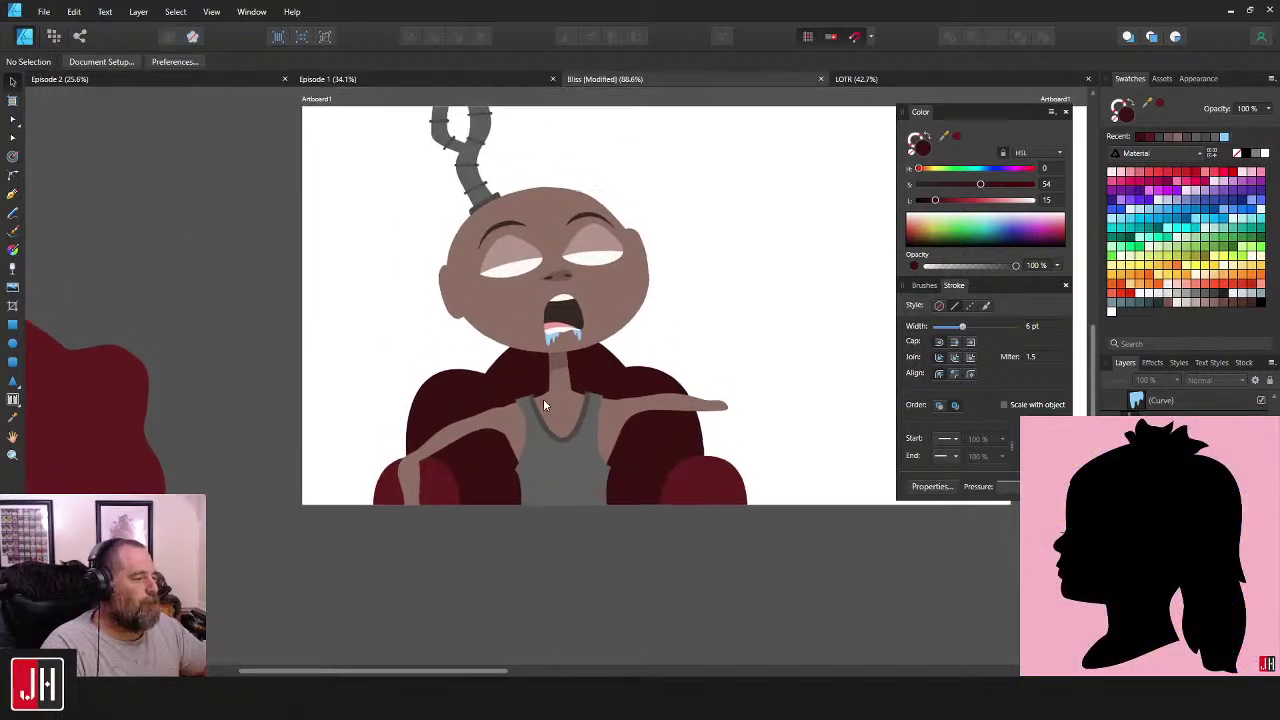
{"action": "left_click_drag", "start_coordinate": [612, 375], "coordinate": [611, 315]}
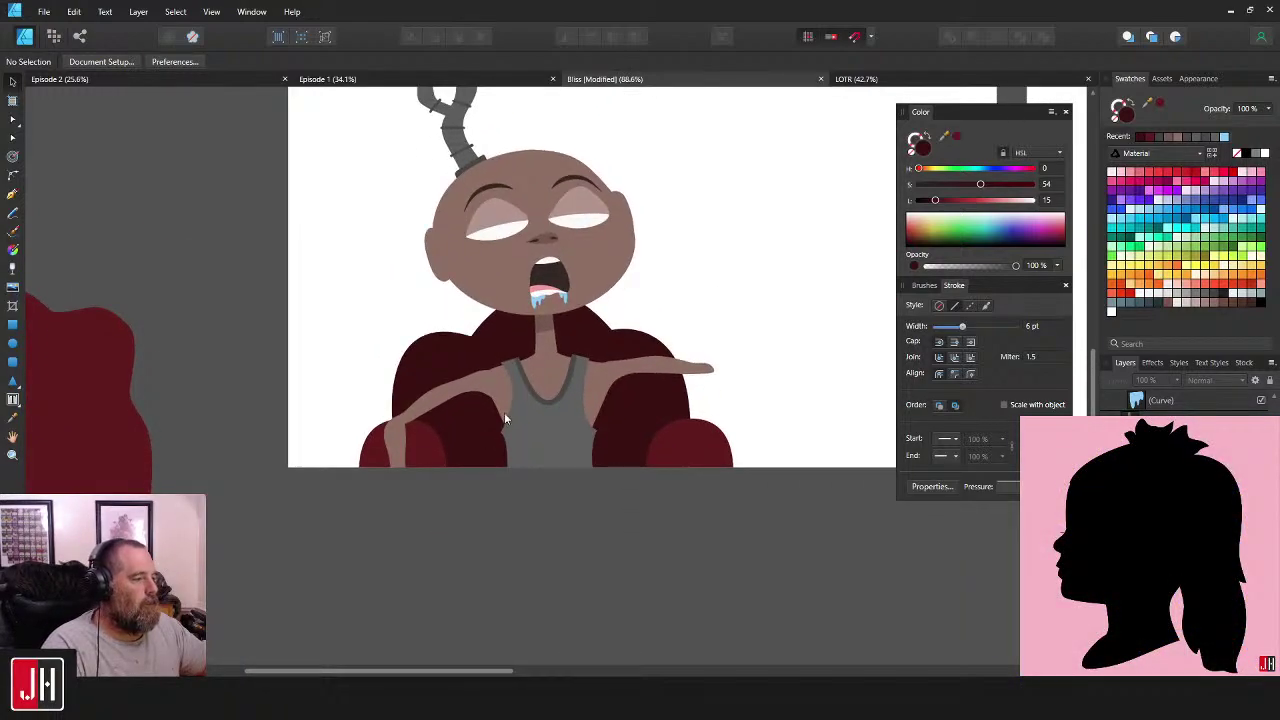
{"action": "left_click_drag", "start_coordinate": [567, 388], "coordinate": [581, 412]}
{"action": "left_click", "coordinate": [608, 371]}
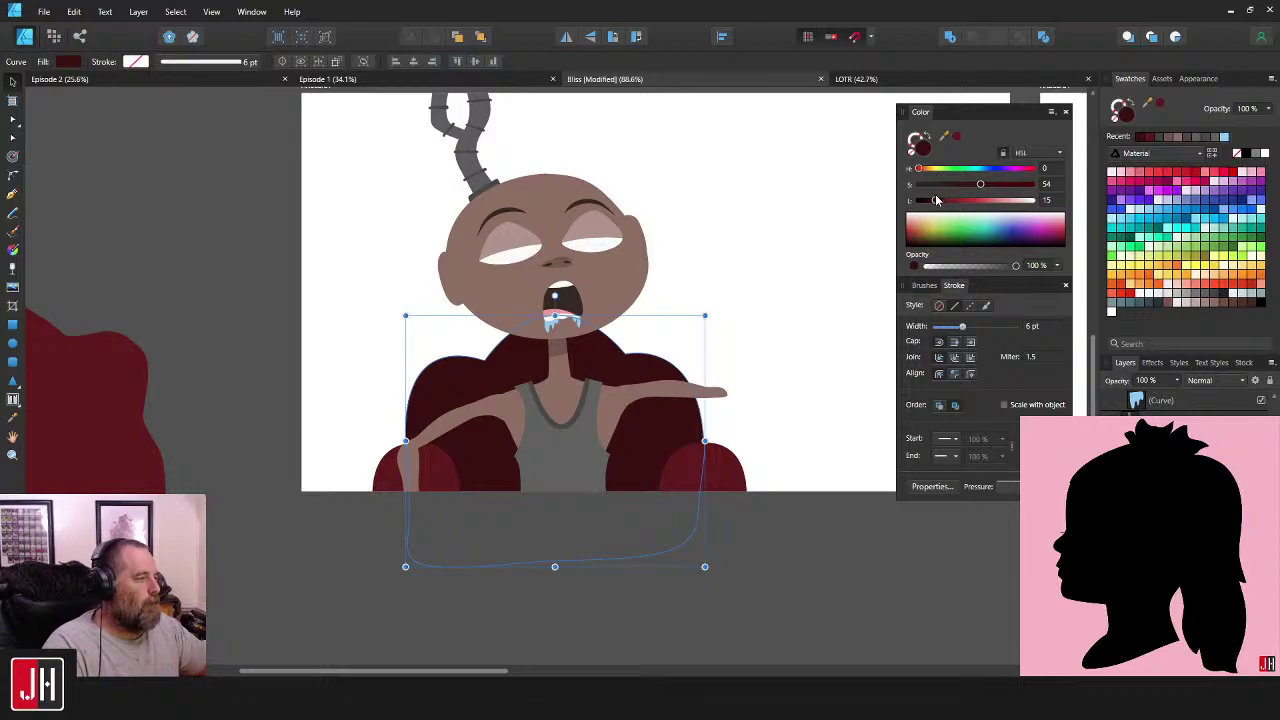
{"action": "left_click_drag", "start_coordinate": [936, 200], "coordinate": [940, 203]}
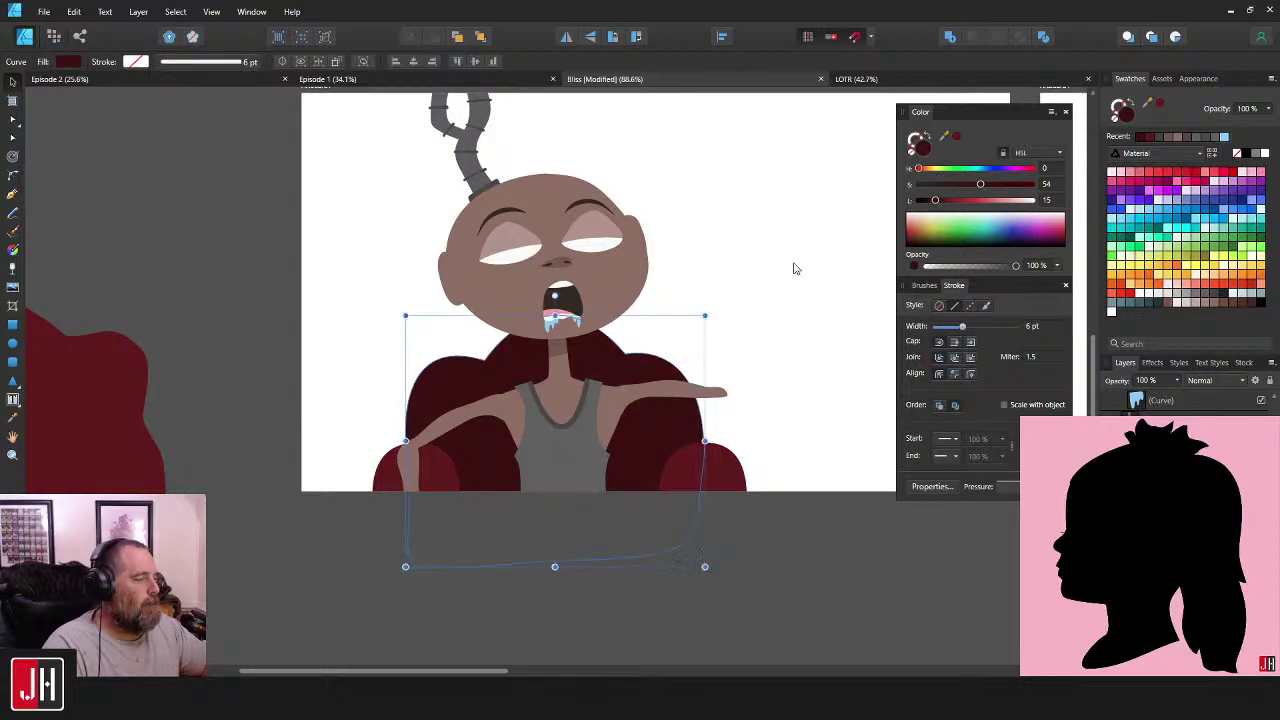
{"action": "left_click", "coordinate": [795, 268]}
{"action": "scroll", "coordinate": [700, 371], "scroll_direction": "down", "scroll_amount": 3}
{"action": "left_click_drag", "start_coordinate": [703, 371], "coordinate": [680, 354]}
{"action": "scroll", "coordinate": [676, 362], "scroll_direction": "up", "scroll_amount": 5}
{"action": "scroll", "coordinate": [674, 365], "scroll_direction": "down", "scroll_amount": 4}
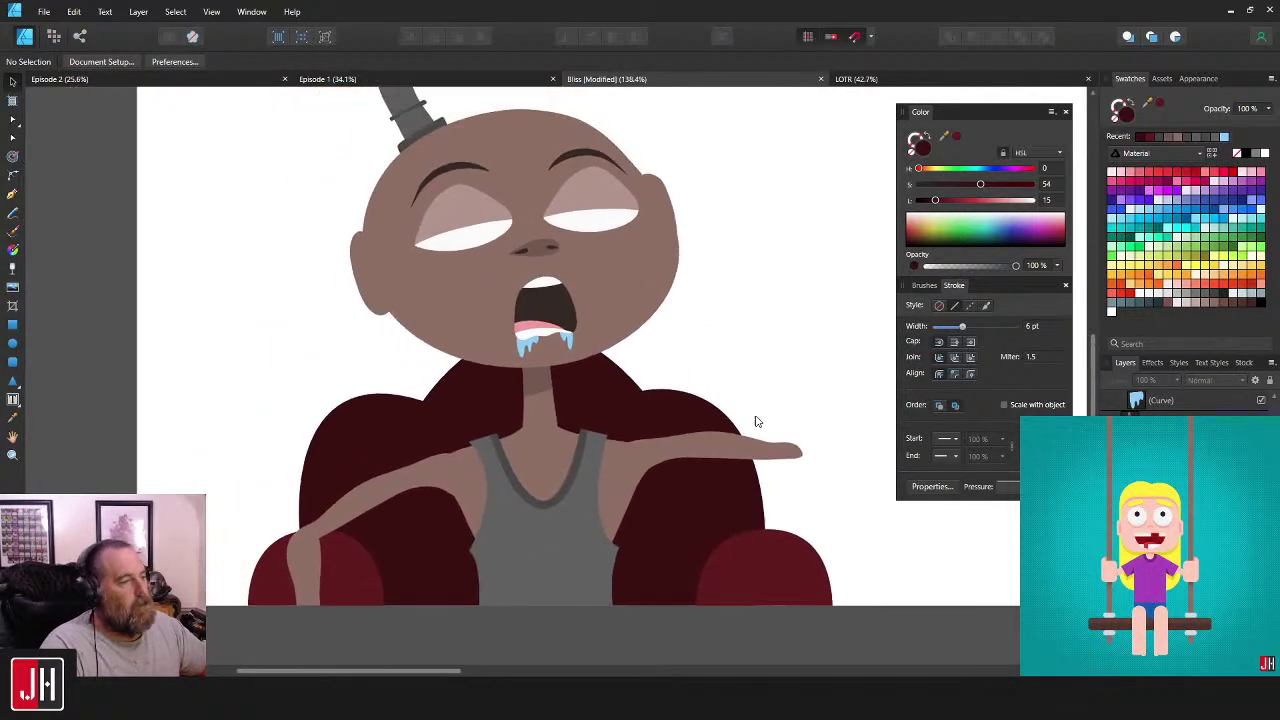
{"action": "scroll", "coordinate": [740, 358], "scroll_direction": "right", "scroll_amount": 2}
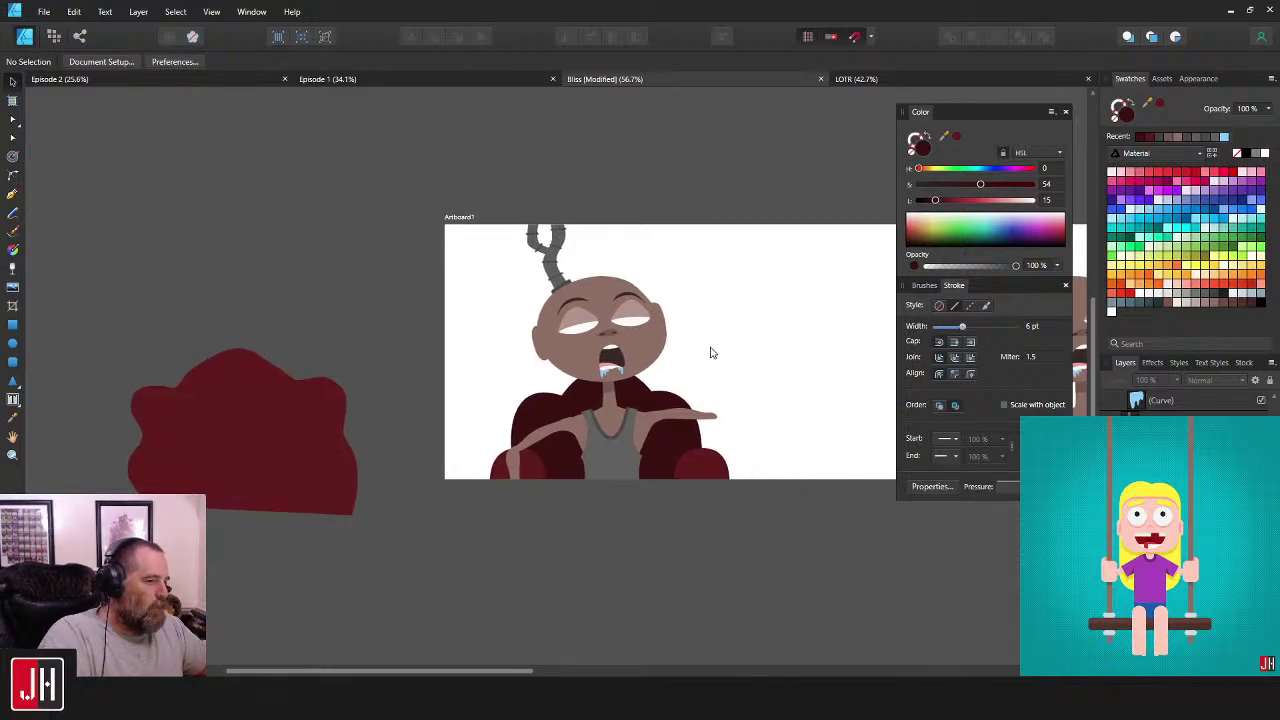
{"action": "scroll", "coordinate": [663, 366], "scroll_direction": "up", "scroll_amount": 5}
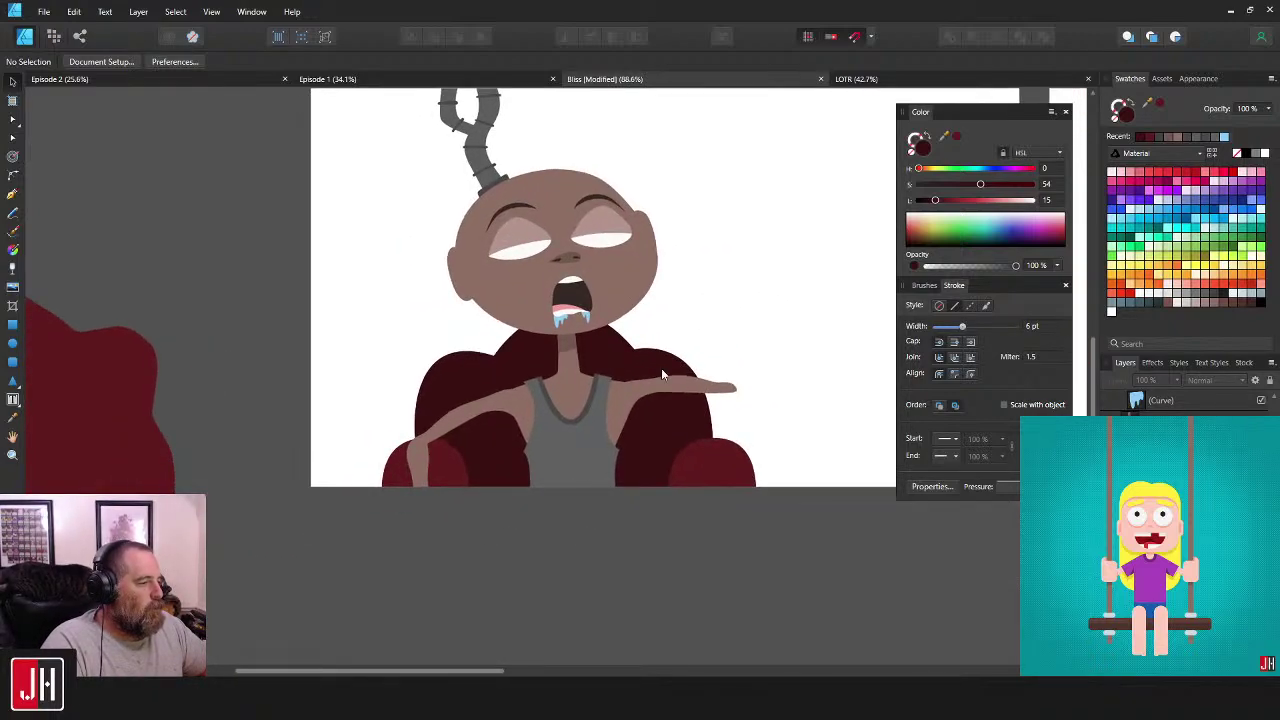
{"action": "left_click_drag", "start_coordinate": [635, 338], "coordinate": [681, 309]}
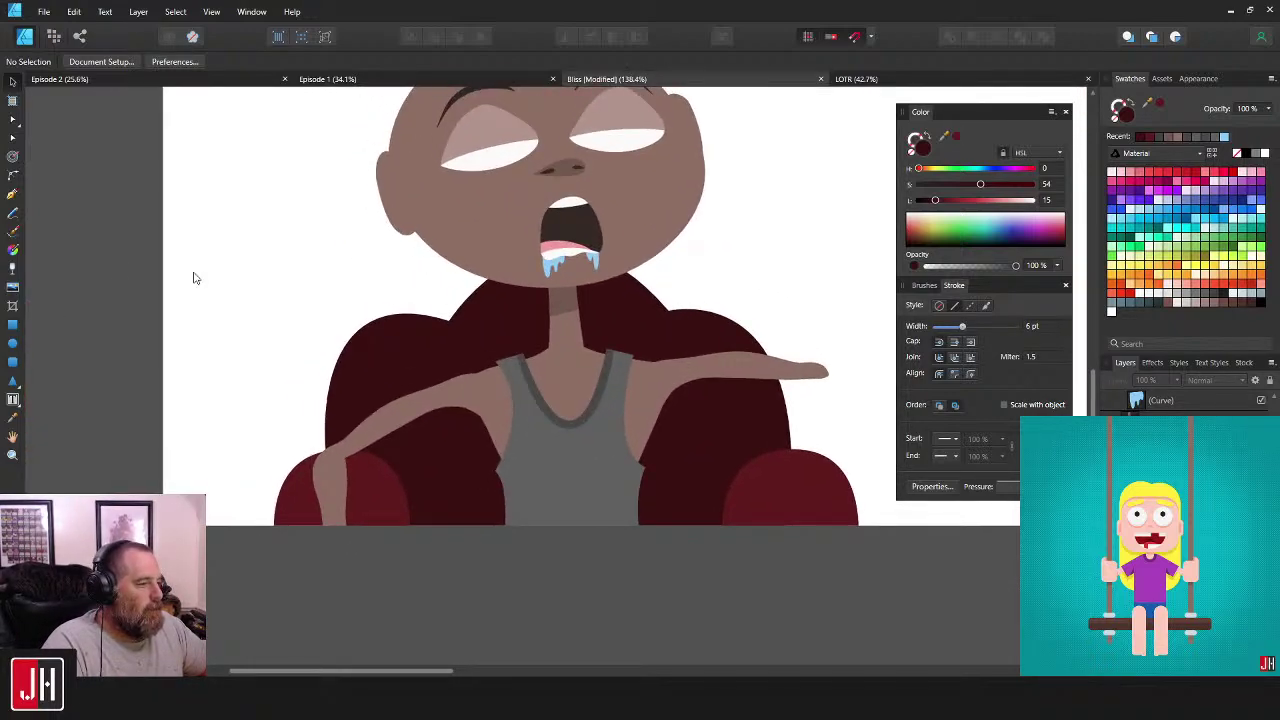
- Draw a closed three-humped outline with the Pen tool slightly outside the chair back, running from one armrest to the other and back
{"action": "left_click", "coordinate": [12, 194]}
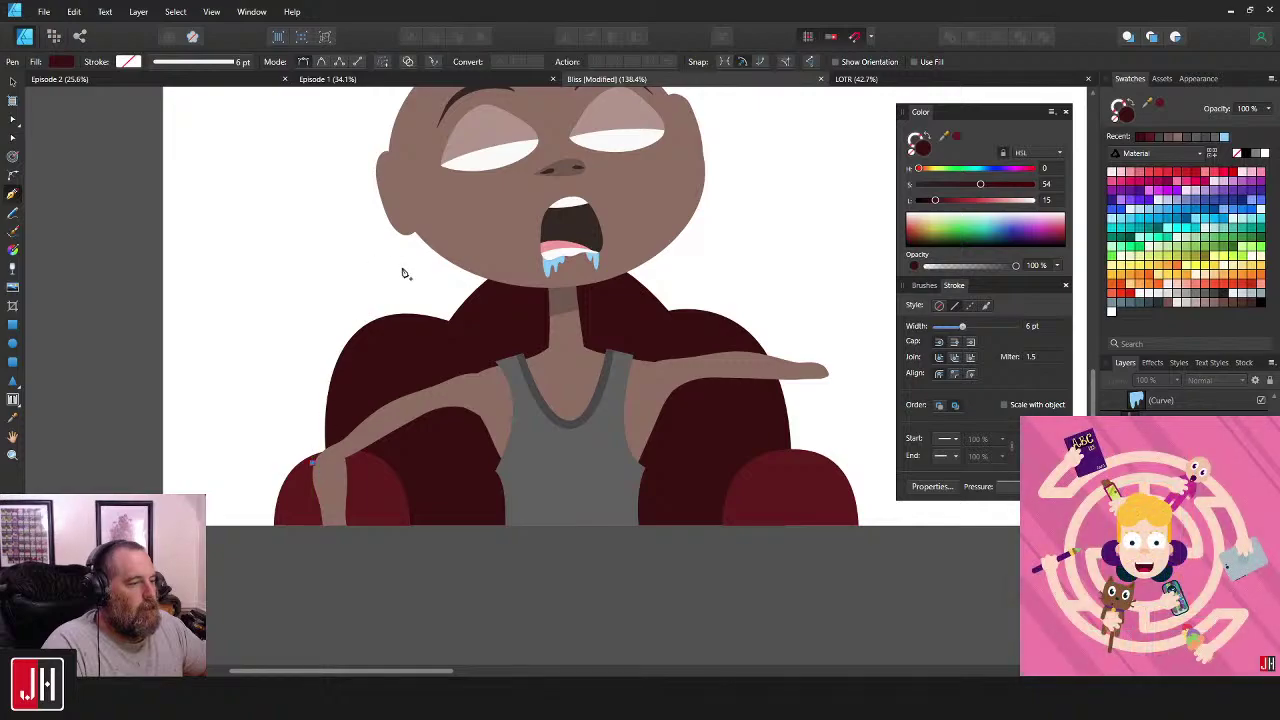
{"action": "left_click_drag", "start_coordinate": [445, 305], "coordinate": [605, 366]}
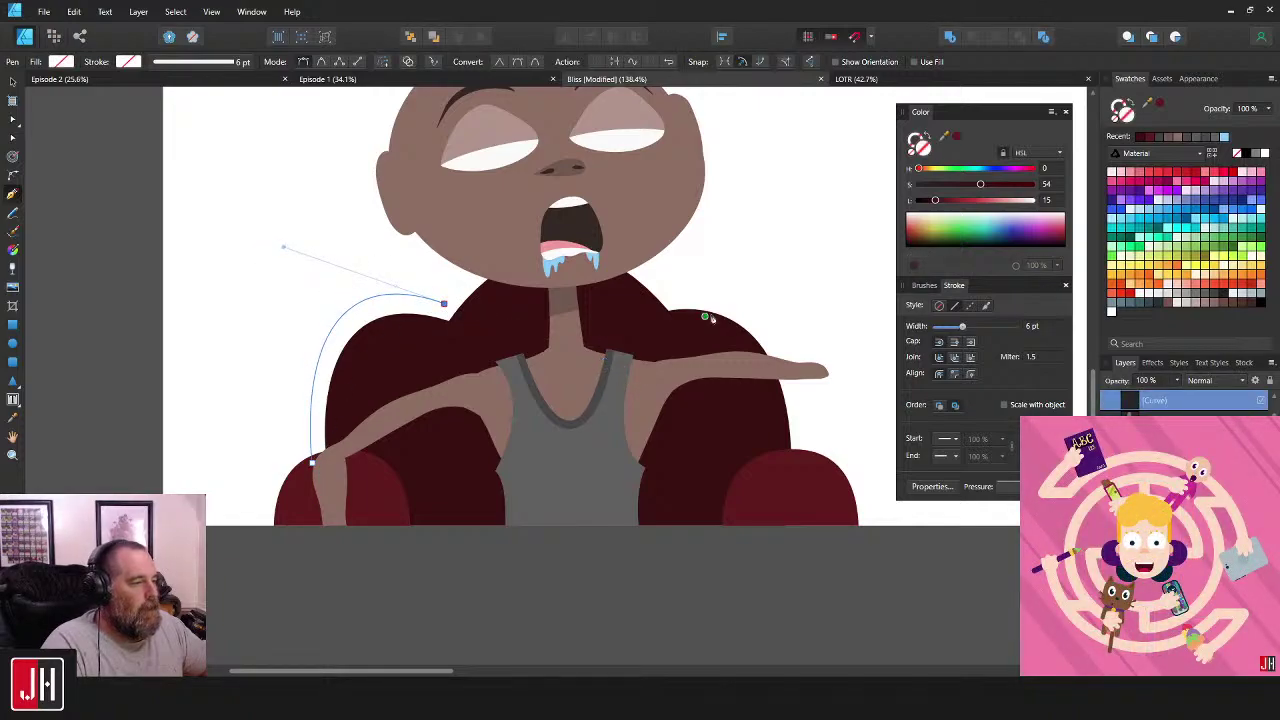
{"action": "left_click_drag", "start_coordinate": [677, 299], "coordinate": [800, 462]}
{"action": "left_click", "coordinate": [678, 297]}
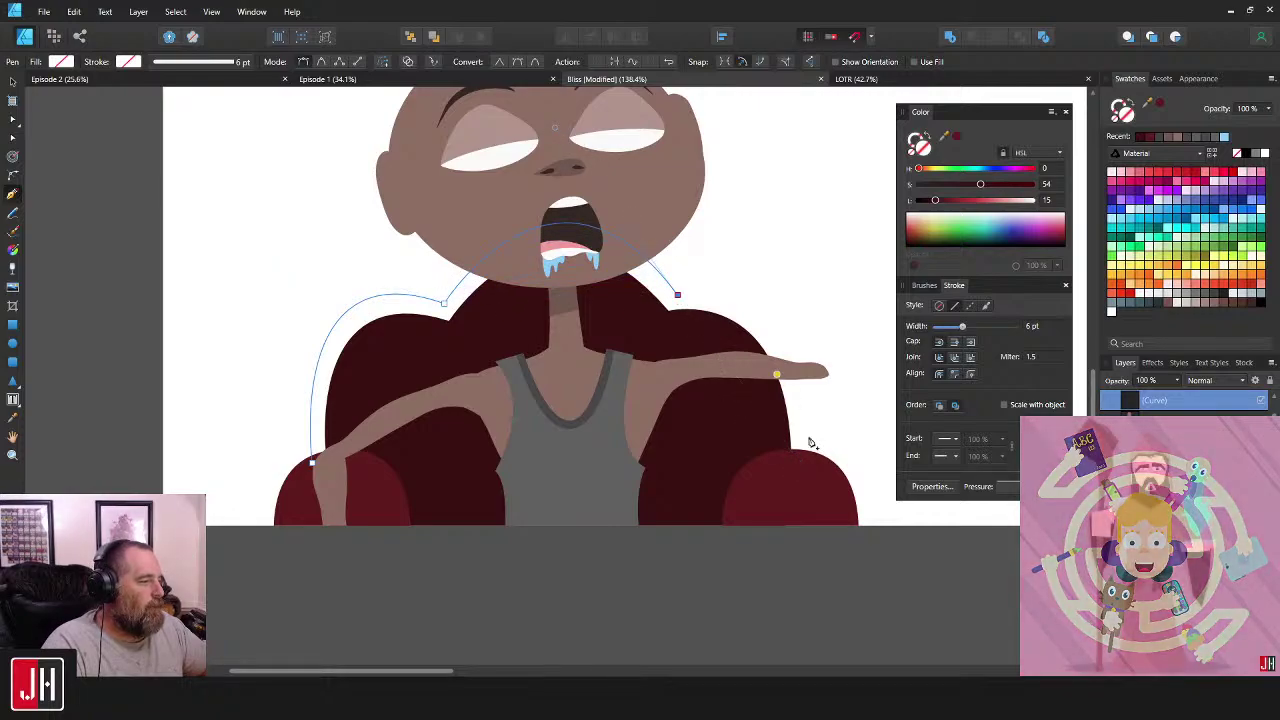
{"action": "left_click_drag", "start_coordinate": [803, 462], "coordinate": [788, 664]}
{"action": "key", "text": "ctrl+z"}
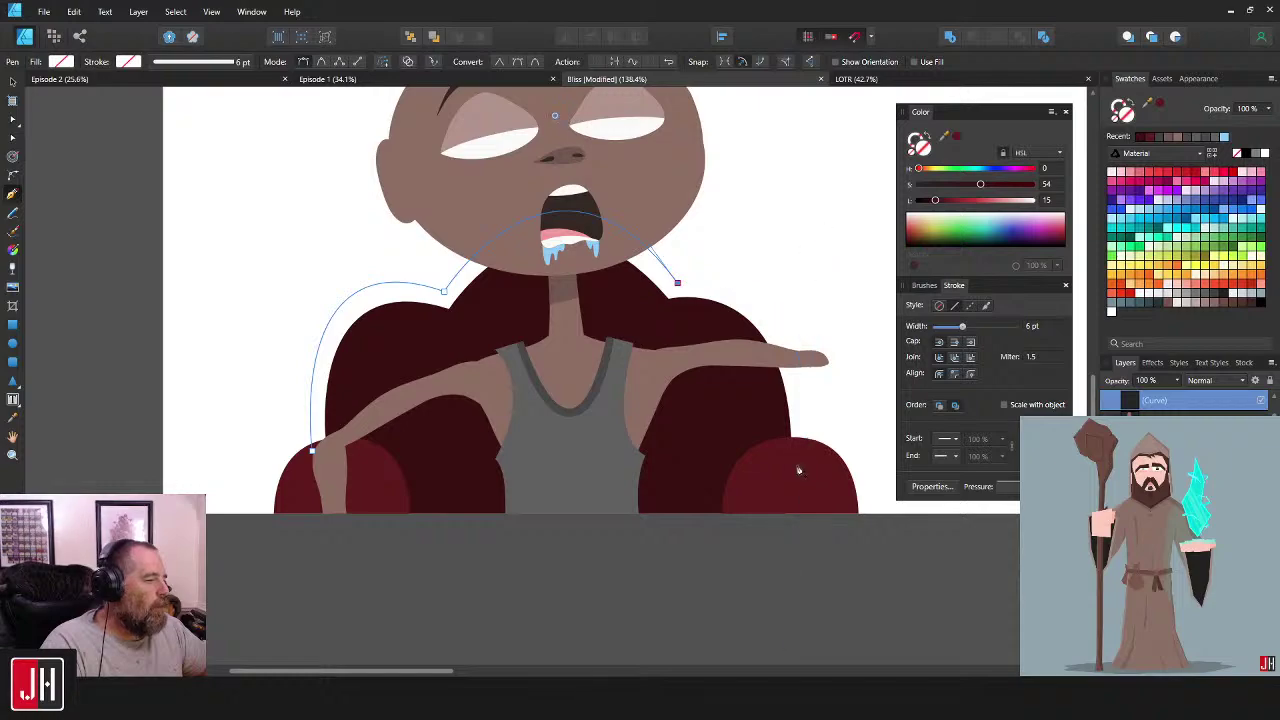
{"action": "left_click_drag", "start_coordinate": [806, 450], "coordinate": [787, 628]}
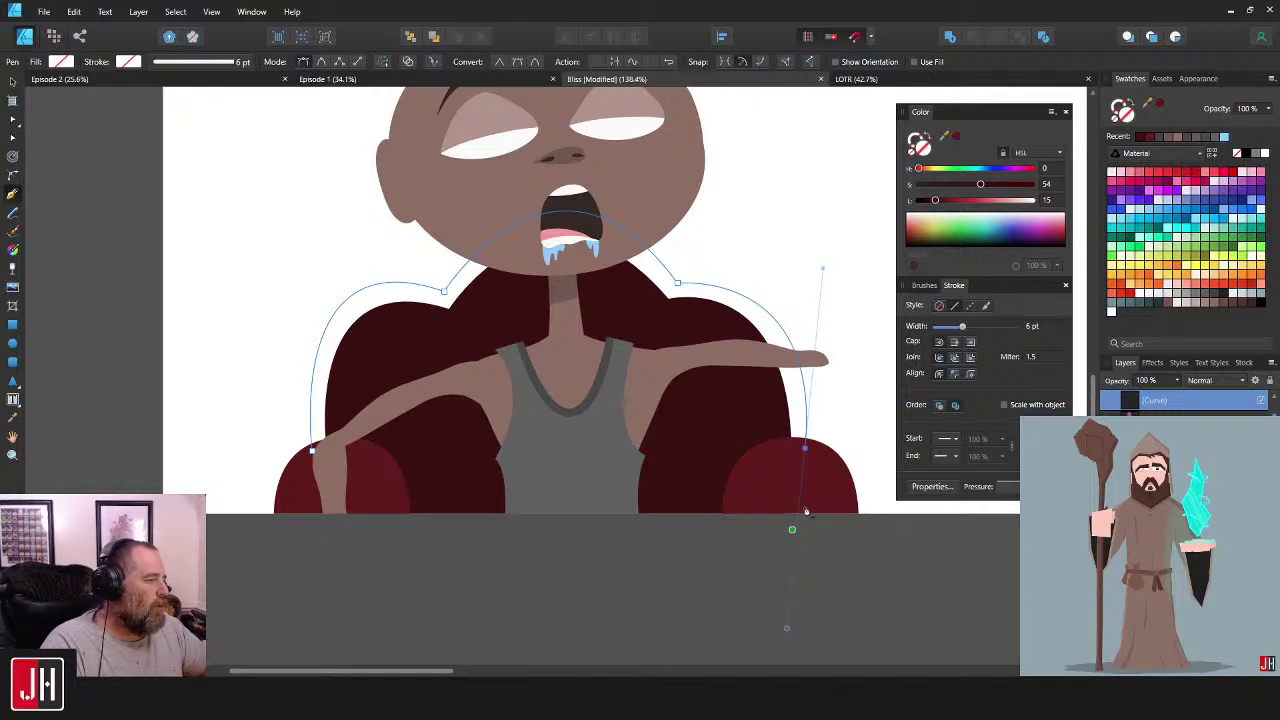
{"action": "left_click", "coordinate": [805, 449], "text": "alt"}
{"action": "left_click", "coordinate": [490, 475]}
{"action": "left_click", "coordinate": [313, 451]}
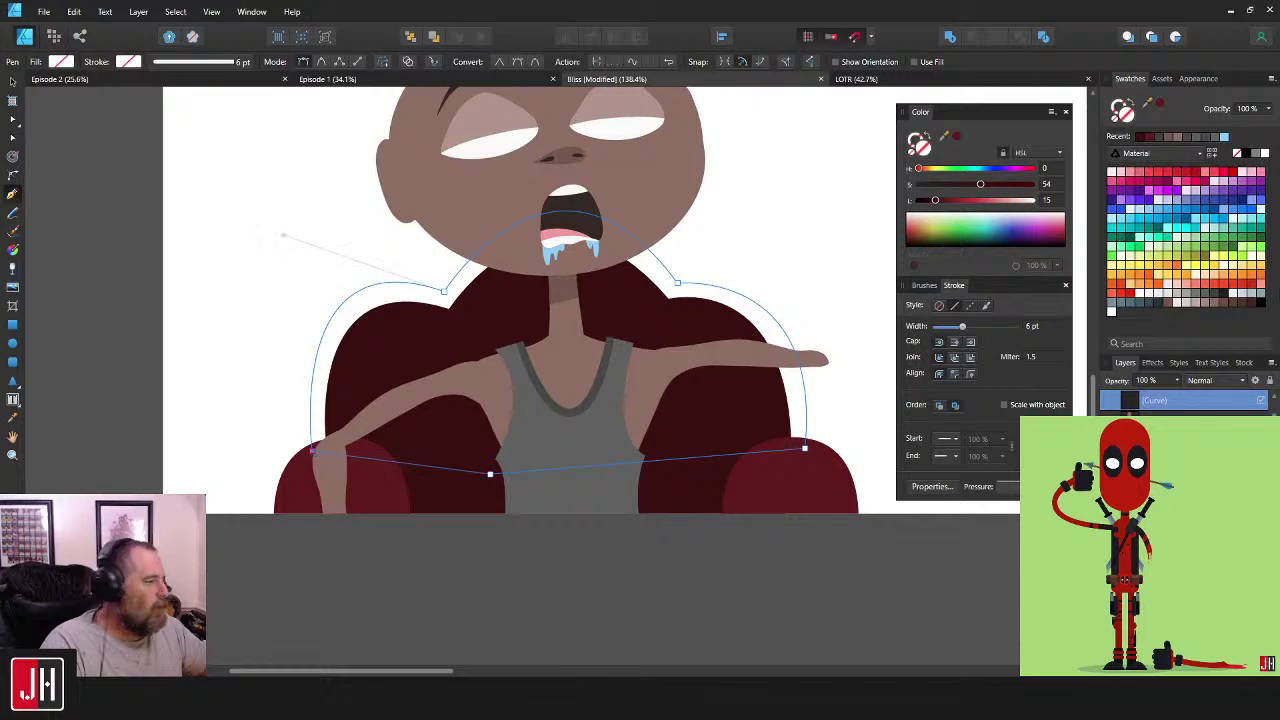
- Fill the new outline shape with brown at hue 15, saturation 25, lightness 34 and send it behind the chair and character
{"action": "left_click", "coordinate": [1229, 301]}
{"action": "key", "text": "v"}
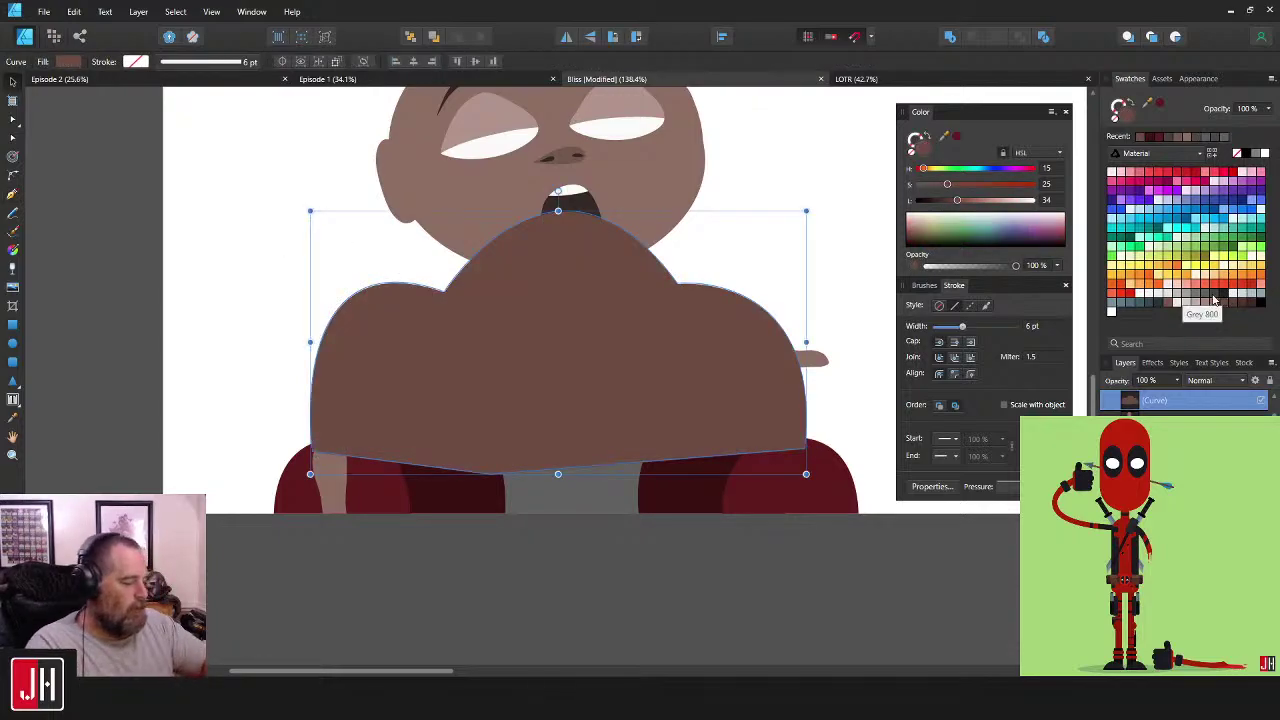
{"action": "key", "text": "ctrl+shift+bracketleft"}
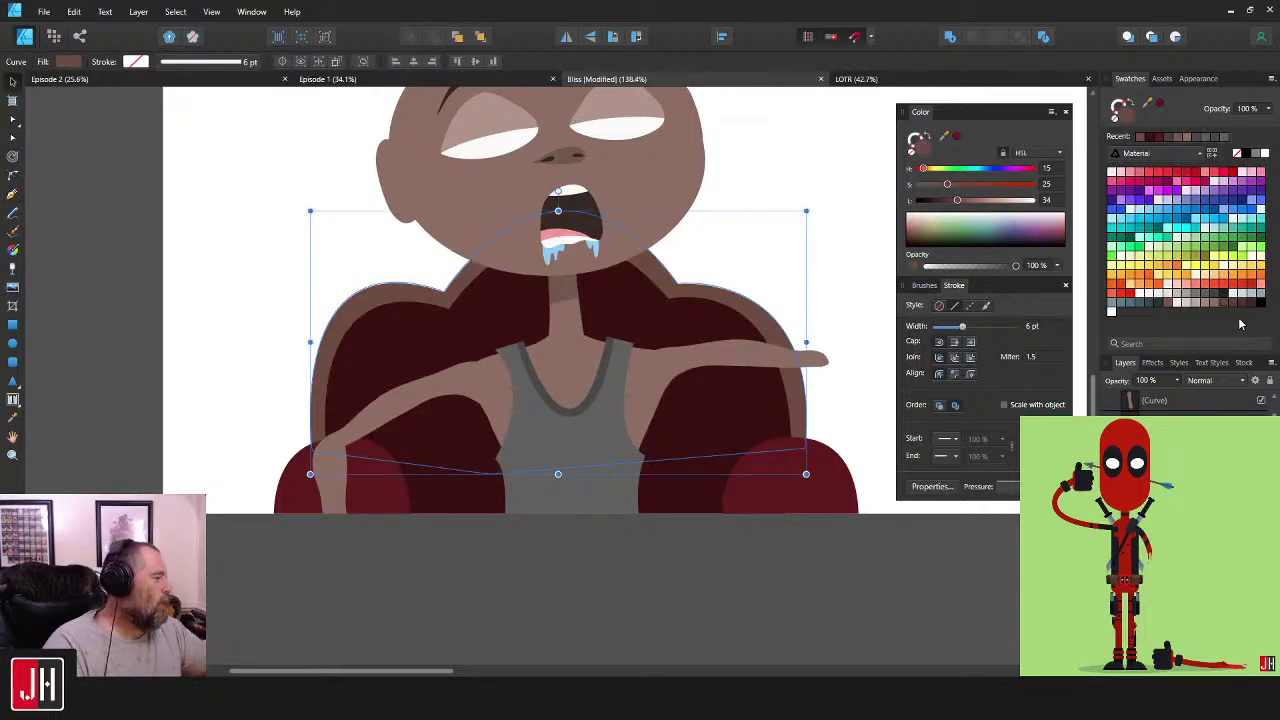
- Recolour the chair-back border shape to a reddish brown at hue 16, saturation 35, lightness 43
{"action": "left_click", "coordinate": [1172, 308]}
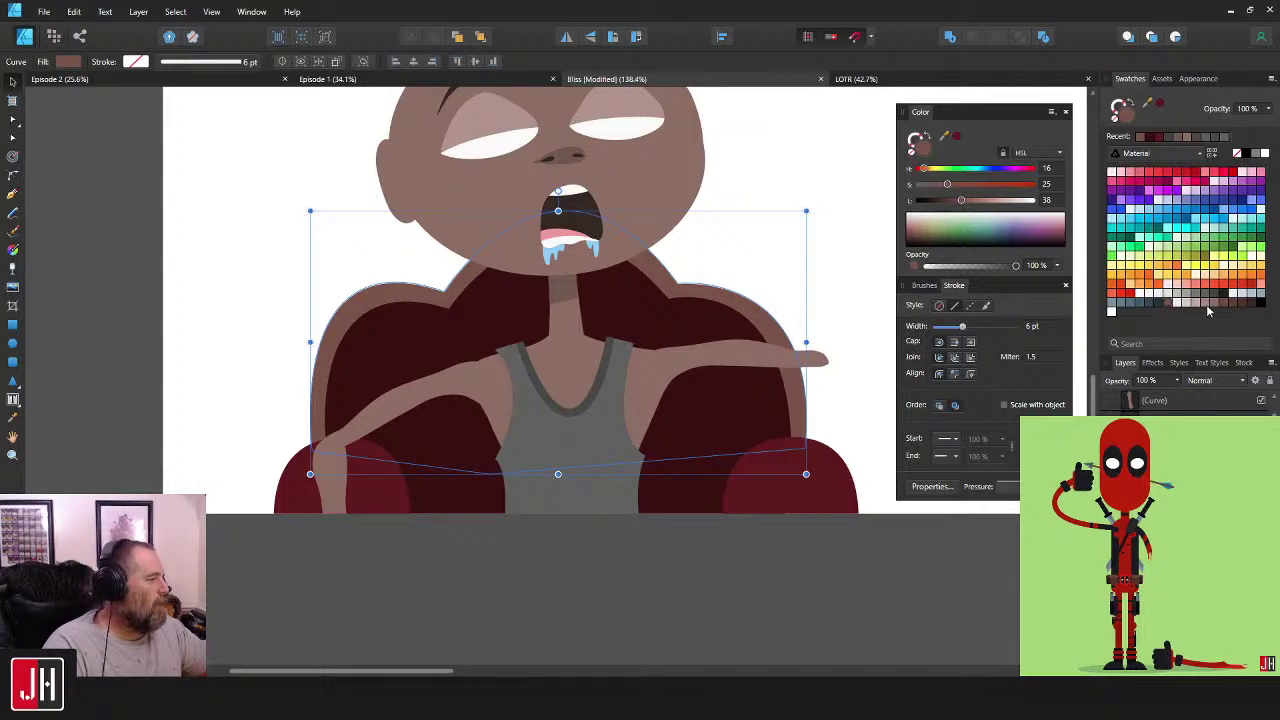
{"action": "left_click", "coordinate": [1203, 308]}
{"action": "left_click", "coordinate": [1172, 304]}
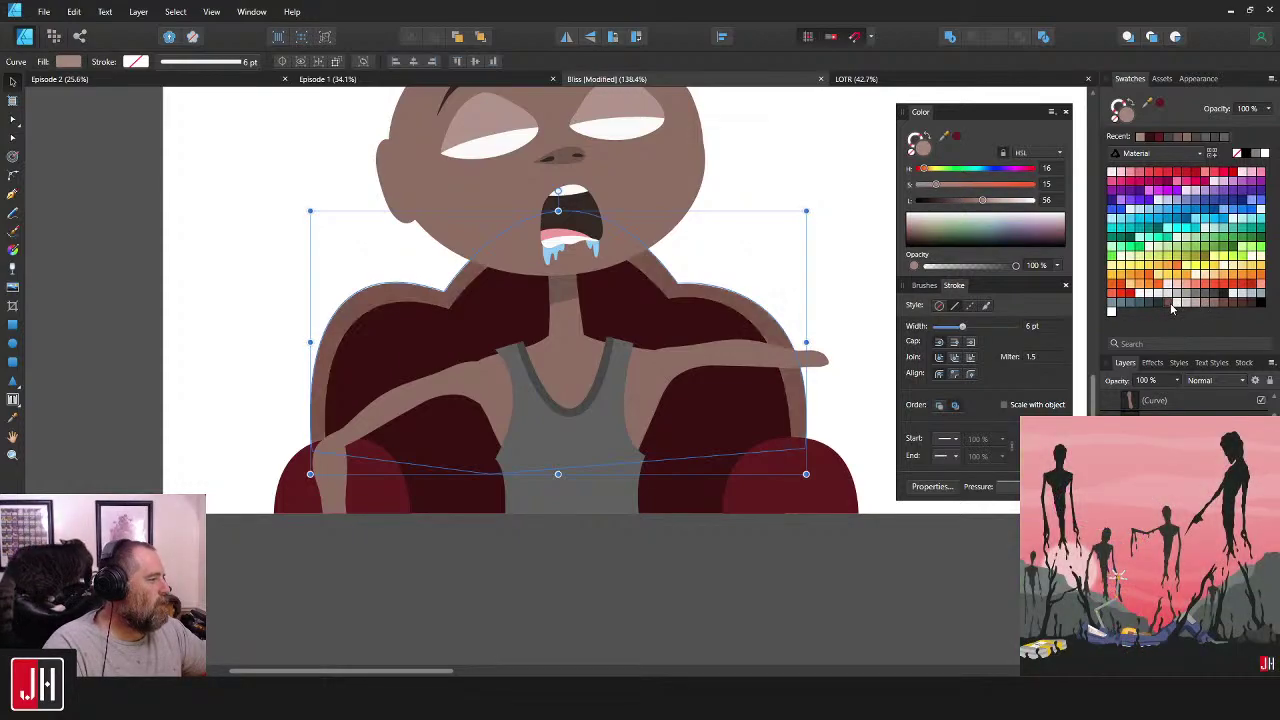
{"action": "left_click_drag", "start_coordinate": [963, 201], "coordinate": [958, 187]}
{"action": "left_click", "coordinate": [805, 198]}
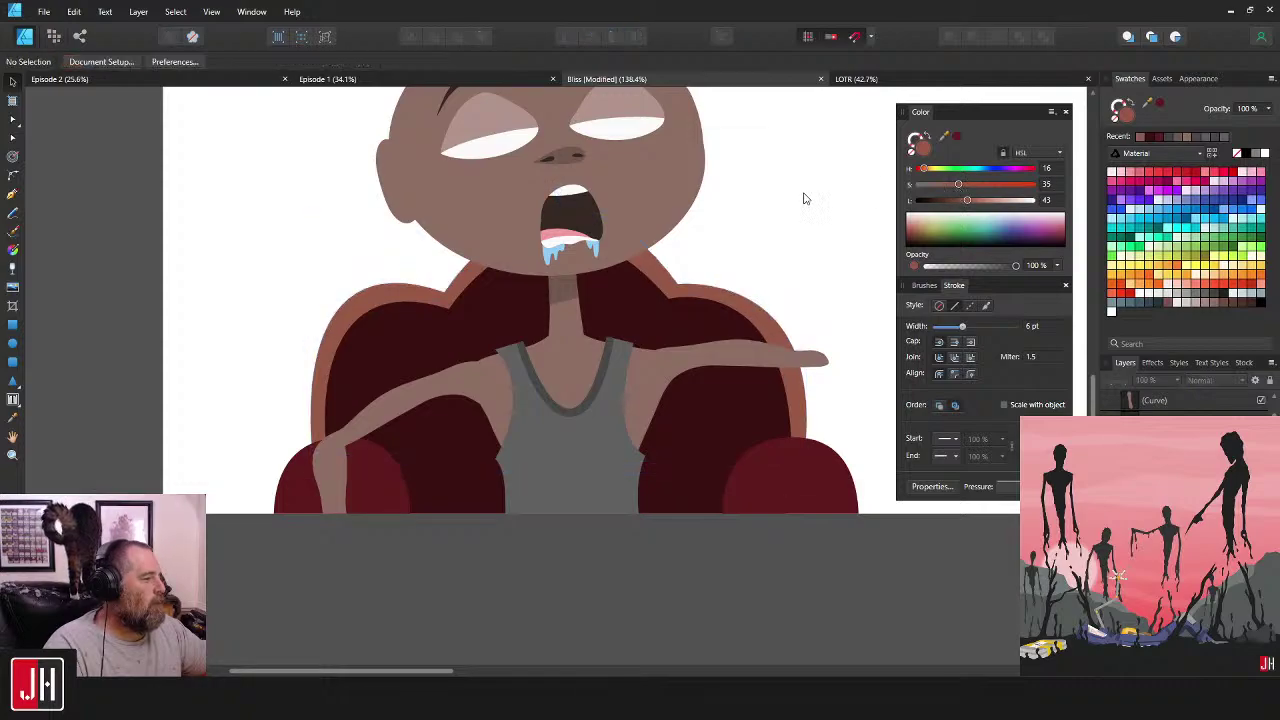
- Fill the chair-back border shape with a light yellow-green swatch at hue 66, saturation 70, lightness 68
{"action": "scroll", "coordinate": [706, 271], "scroll_direction": "down", "scroll_amount": 5}
{"action": "scroll", "coordinate": [691, 280], "scroll_direction": "up", "scroll_amount": 5}
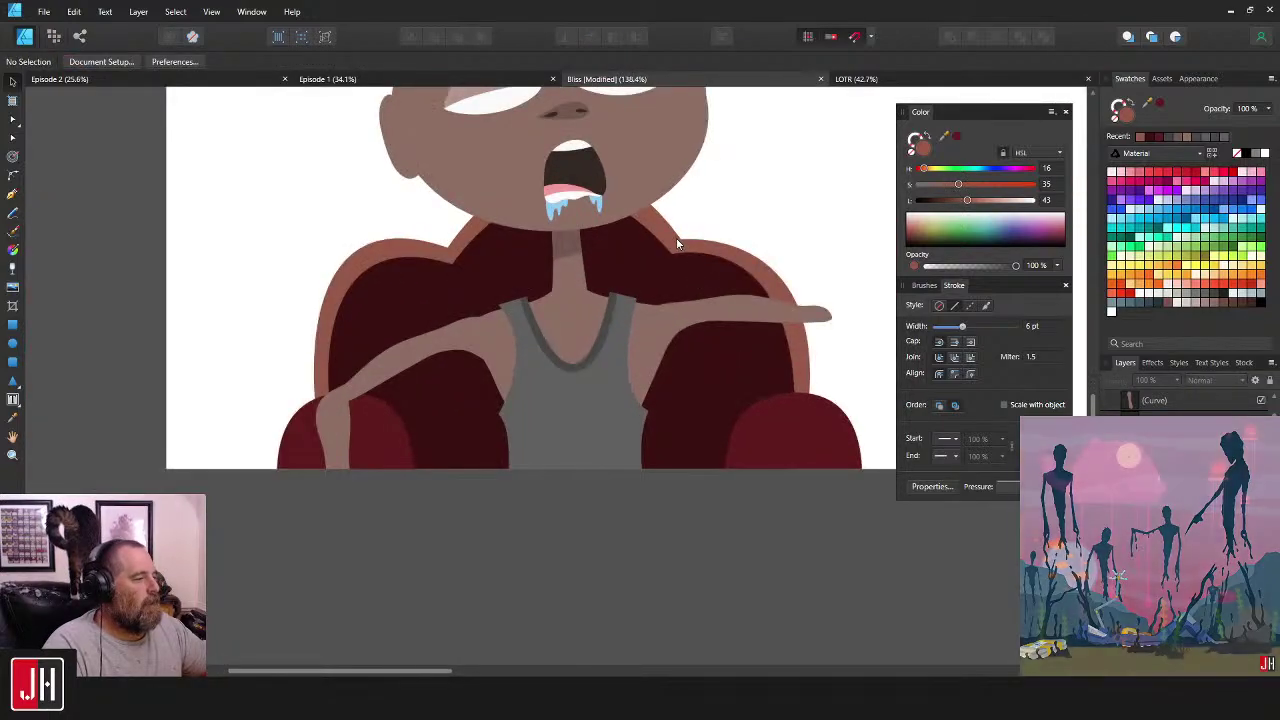
{"action": "left_click", "coordinate": [675, 240]}
{"action": "left_click", "coordinate": [1123, 268]}
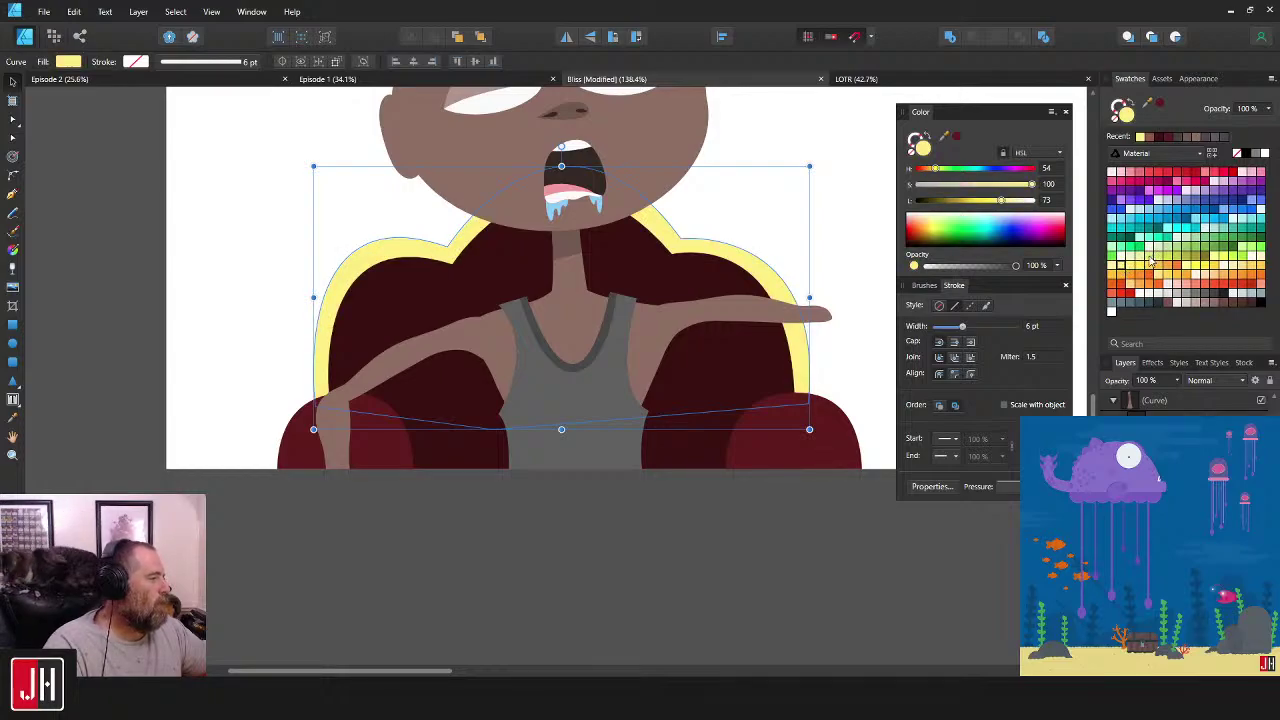
{"action": "left_click", "coordinate": [1149, 256]}
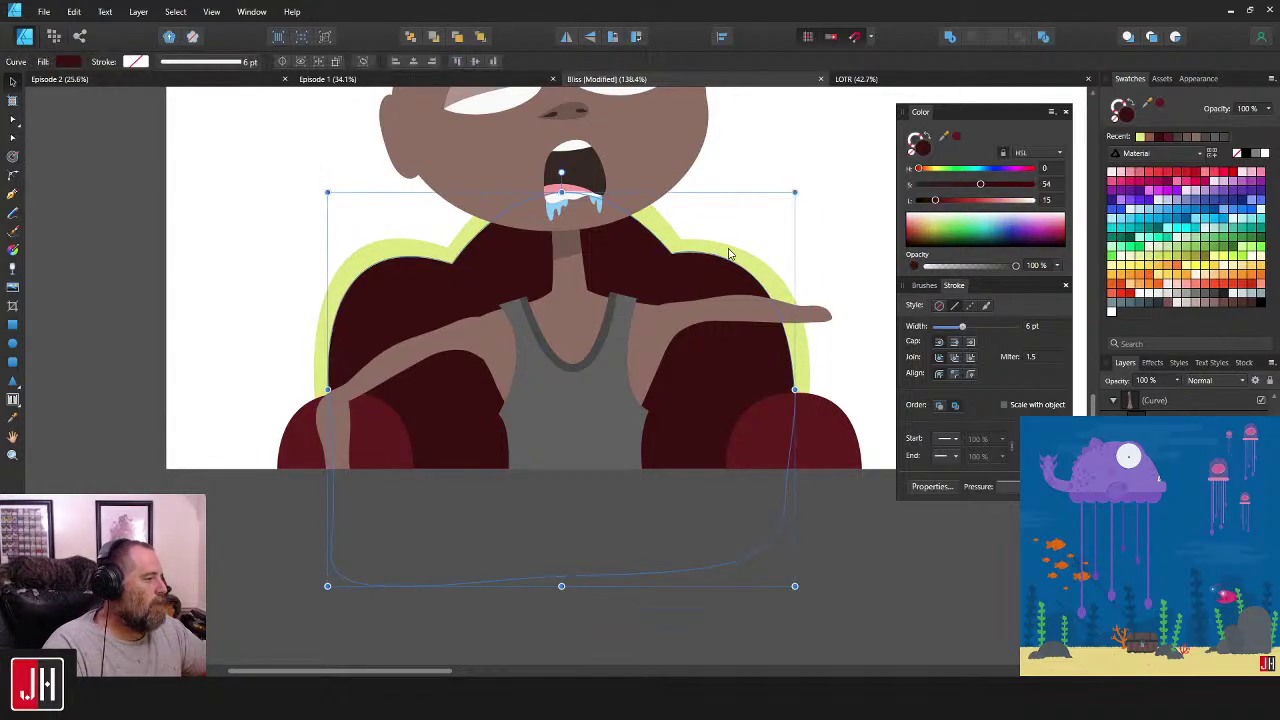
- Scale the yellow-green border shape down slightly about its centre to leave a thinner rim around the chair back
{"action": "left_click_drag", "start_coordinate": [811, 166], "coordinate": [800, 171]}
{"action": "left_click_drag", "start_coordinate": [643, 224], "coordinate": [643, 230]}
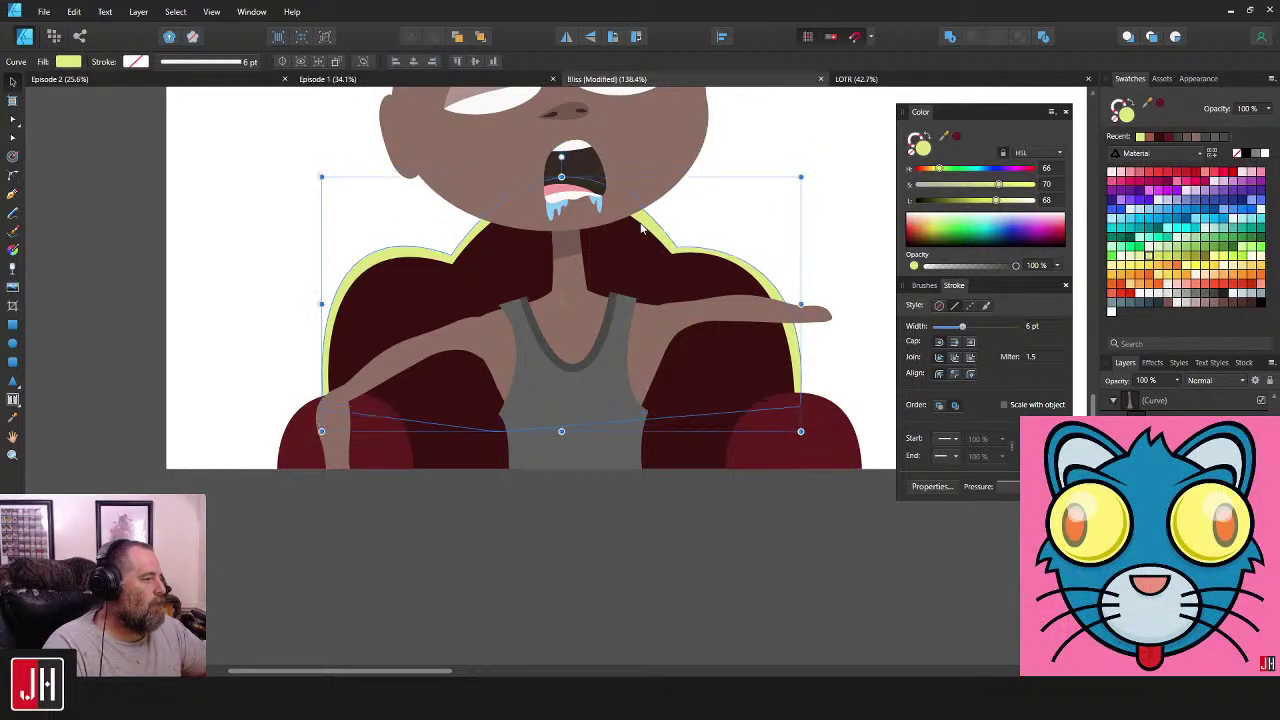
{"action": "left_click", "coordinate": [854, 265]}
- Create smaller inset copies of both armrests and fill them with dark green at hue 103, saturation 56, lightness 26
{"action": "scroll", "coordinate": [778, 291], "scroll_direction": "down", "scroll_amount": 7}
{"action": "scroll", "coordinate": [723, 327], "scroll_direction": "up", "scroll_amount": 7}
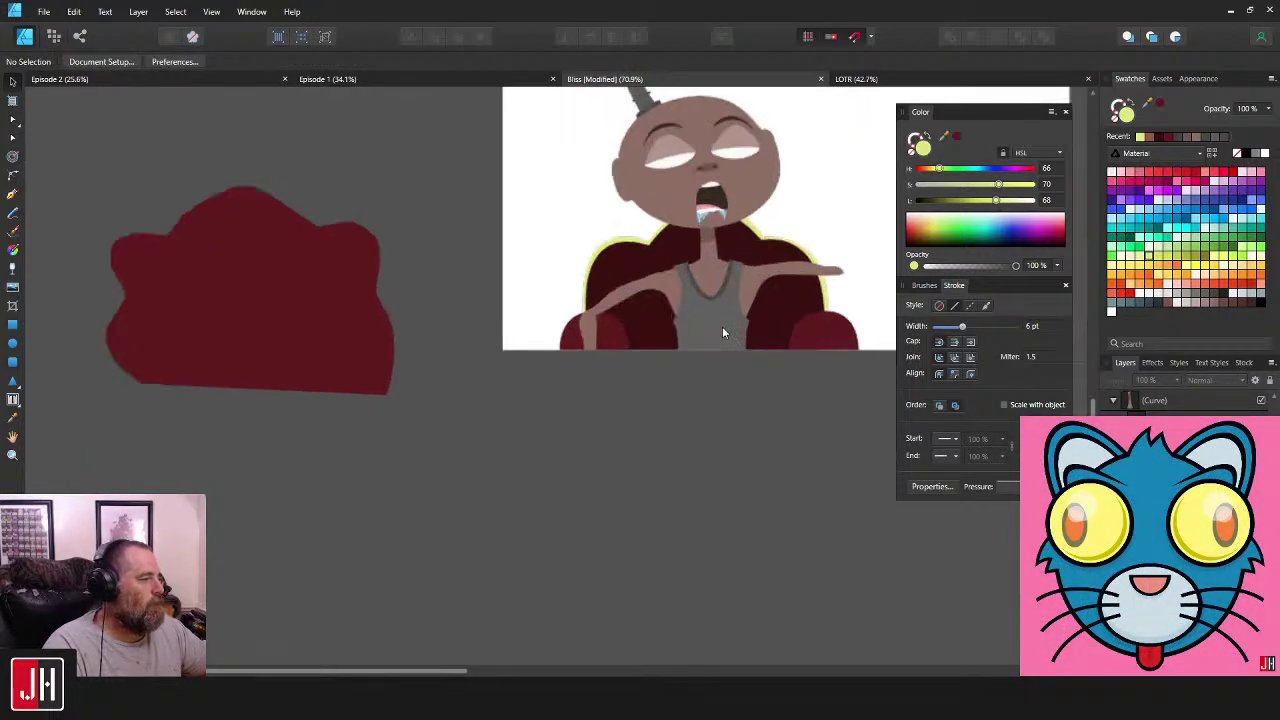
{"action": "scroll", "coordinate": [759, 325], "scroll_direction": "right", "scroll_amount": 4}
{"action": "left_click", "coordinate": [718, 320]}
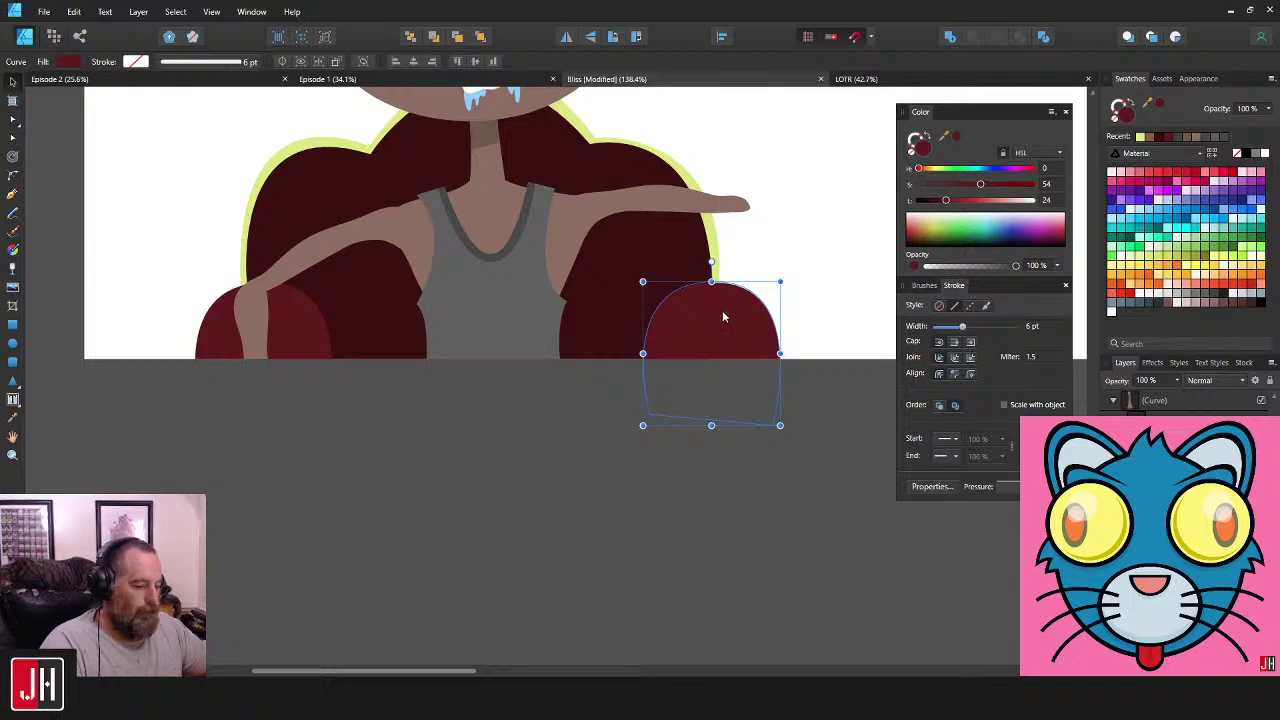
{"action": "left_click_drag", "start_coordinate": [780, 282], "coordinate": [282, 350]}
{"action": "left_click", "coordinate": [732, 347], "text": "shift"}
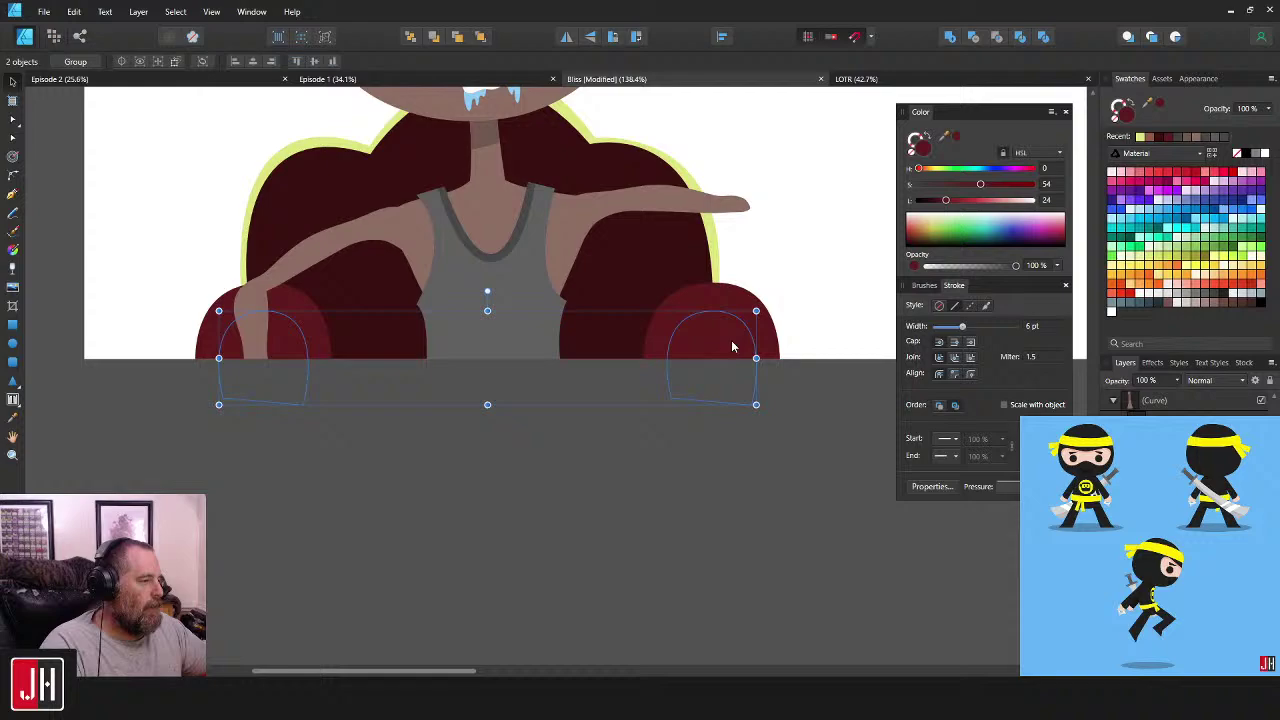
{"action": "left_click", "coordinate": [1240, 248]}
- Select only the hidden inset copy at the armrest beneath the character's bent arm and cut it
{"action": "left_click_drag", "start_coordinate": [171, 271], "coordinate": [314, 465]}
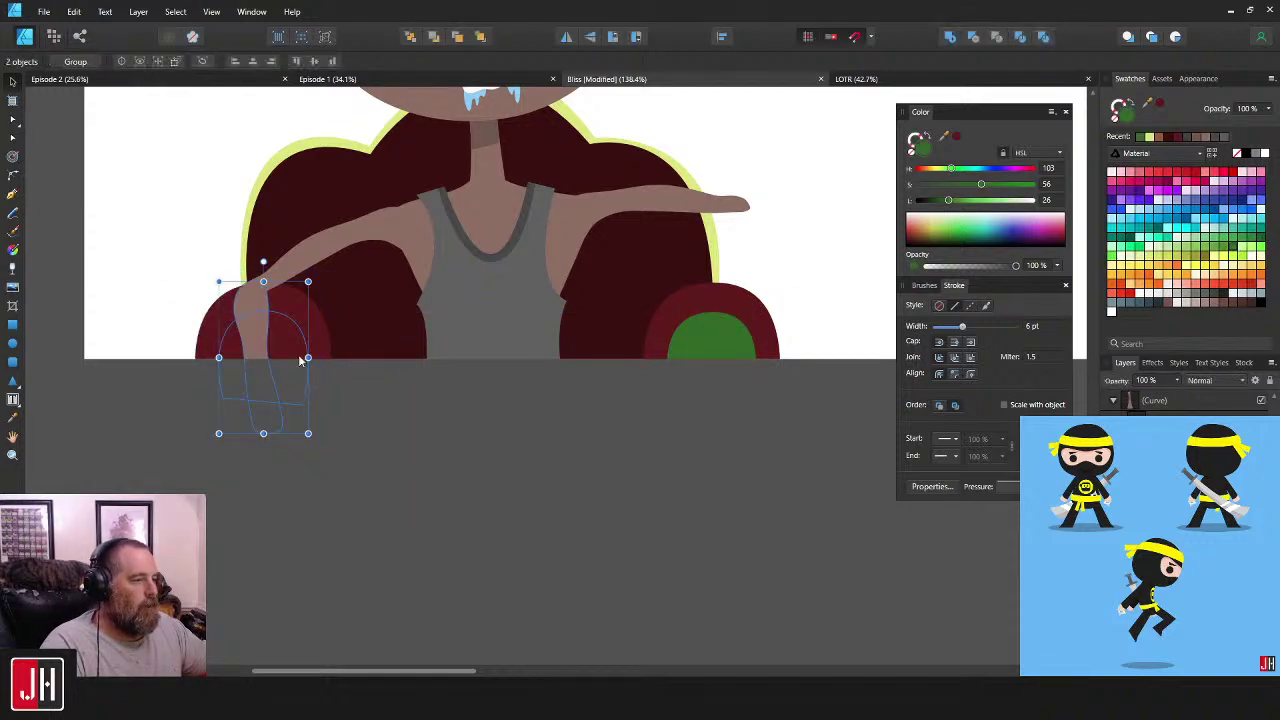
{"action": "left_click", "coordinate": [266, 302]}
{"action": "key", "text": "ctrl+x"}
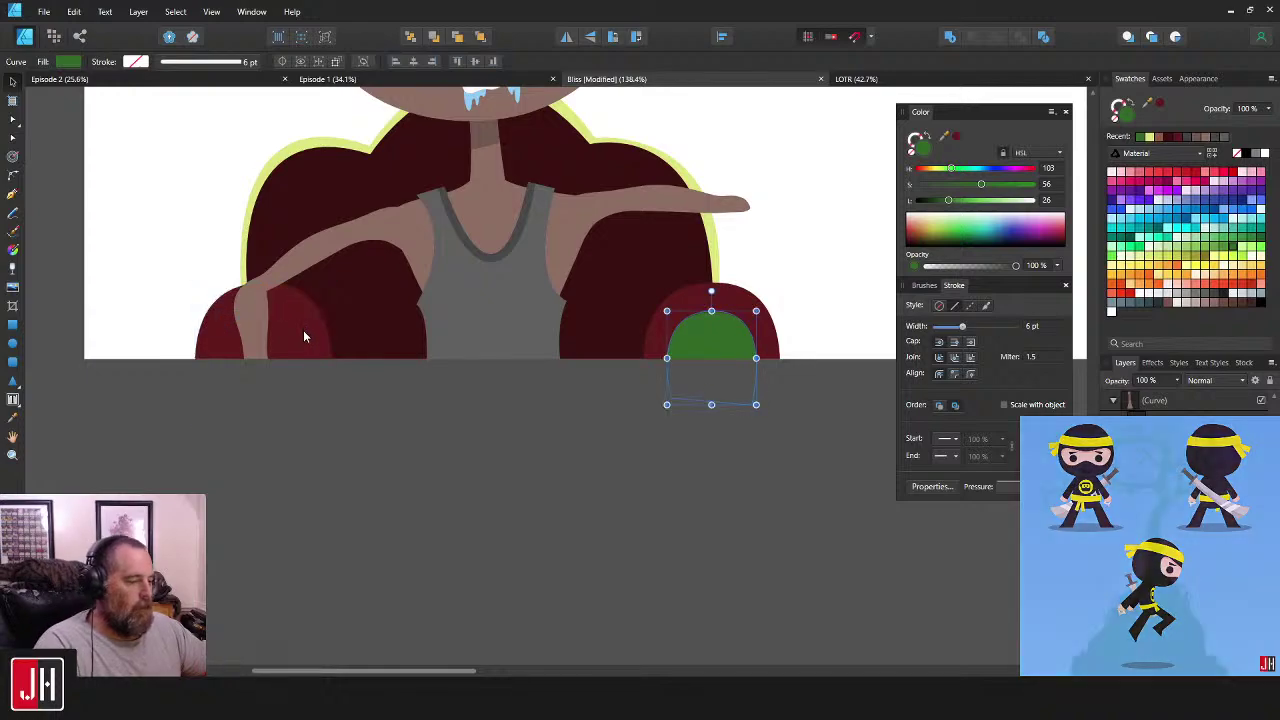
- Paste a copy of the green half-round insert onto the left armrest, behind the character's arm
{"action": "left_click", "coordinate": [308, 327]}
{"action": "key", "text": "ctrl+v"}
{"action": "left_click", "coordinate": [822, 270]}
{"action": "left_click_drag", "start_coordinate": [628, 319], "coordinate": [716, 348]}
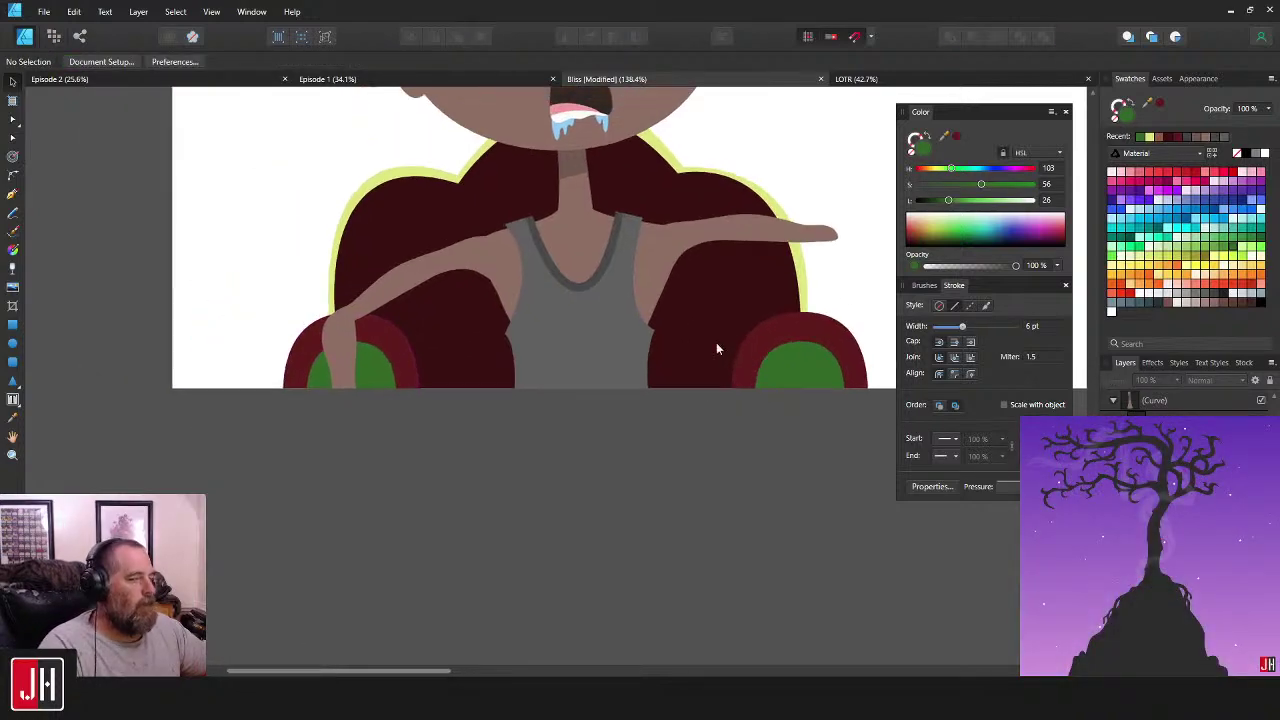
- Recolor both green armrest inserts to a pale yellow-green, HSL 66, 71, 77
{"action": "left_click", "coordinate": [378, 368]}
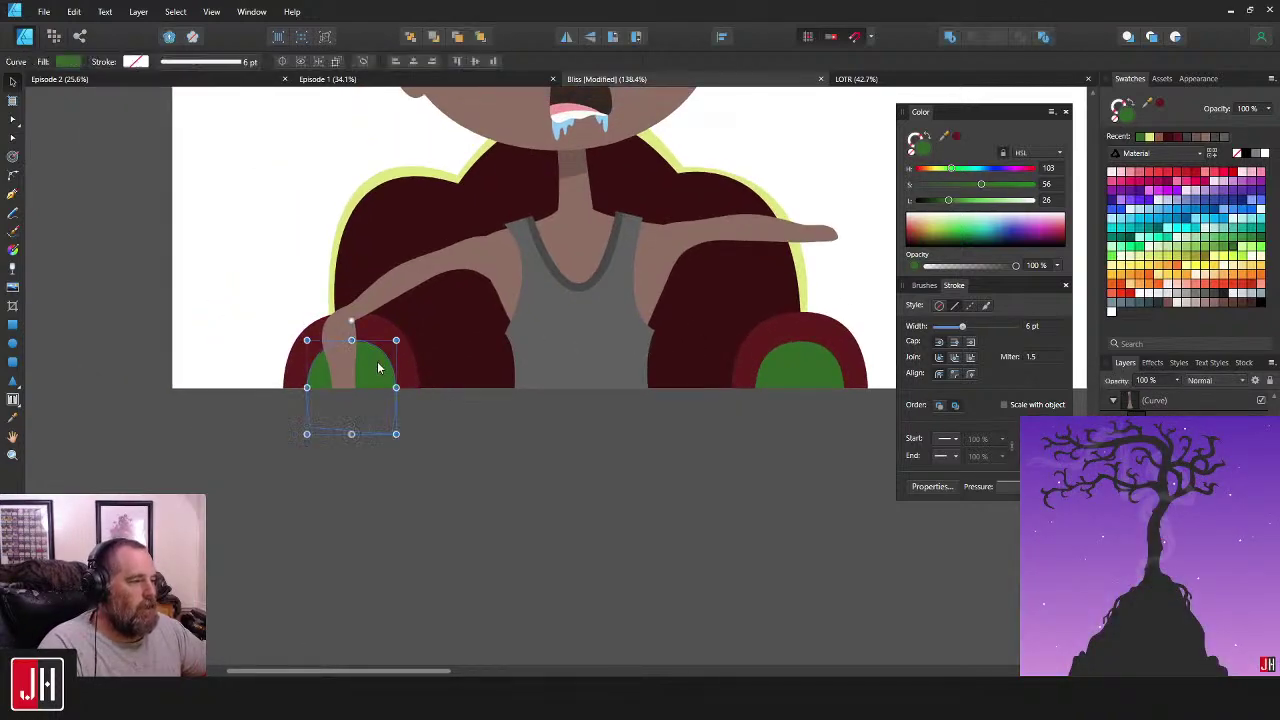
{"action": "left_click", "coordinate": [811, 366], "text": "shift"}
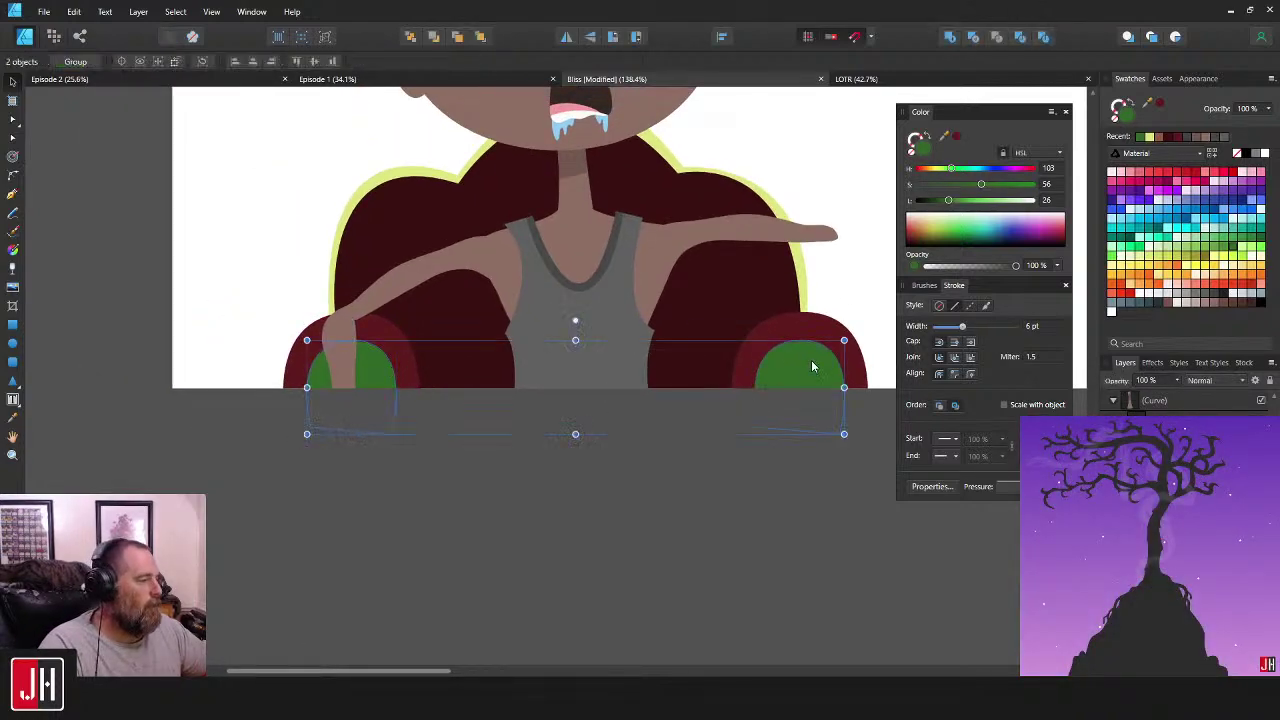
{"action": "left_click", "coordinate": [1210, 305]}
{"action": "left_click_drag", "start_coordinate": [877, 315], "coordinate": [749, 326]}
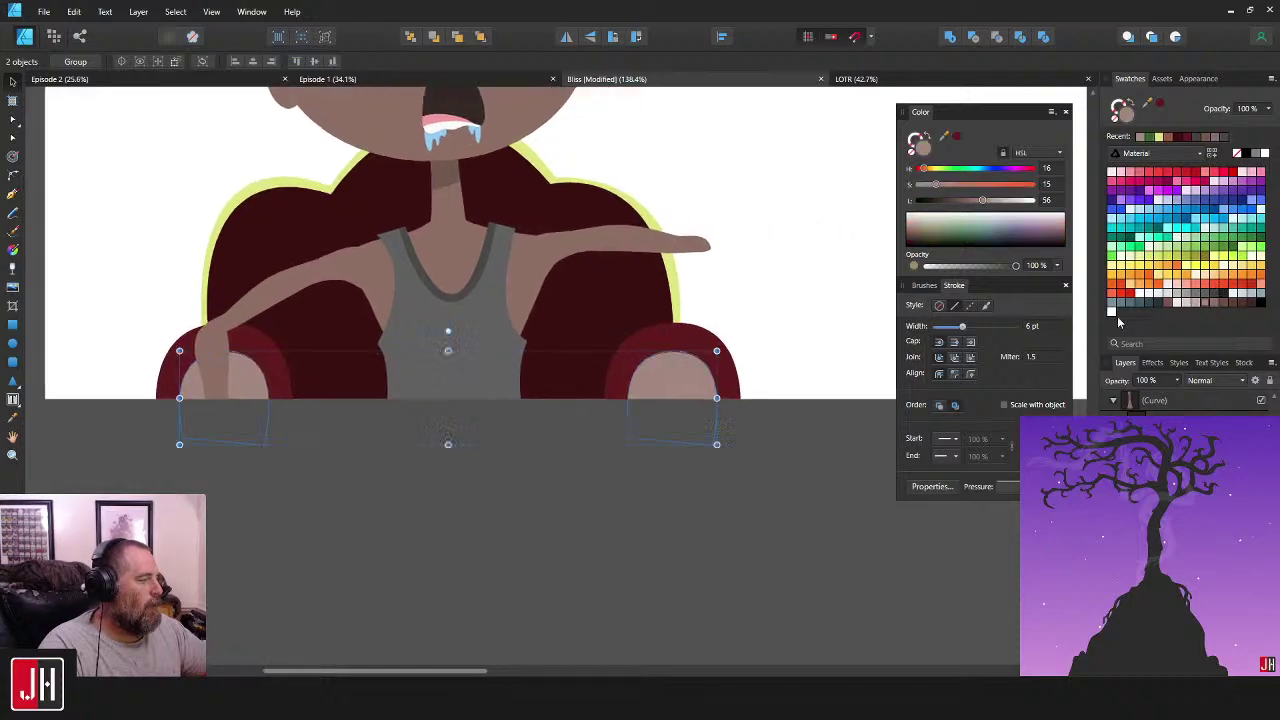
{"action": "left_click", "coordinate": [1203, 288]}
{"action": "scroll", "coordinate": [797, 314], "scroll_direction": "left", "scroll_amount": 2}
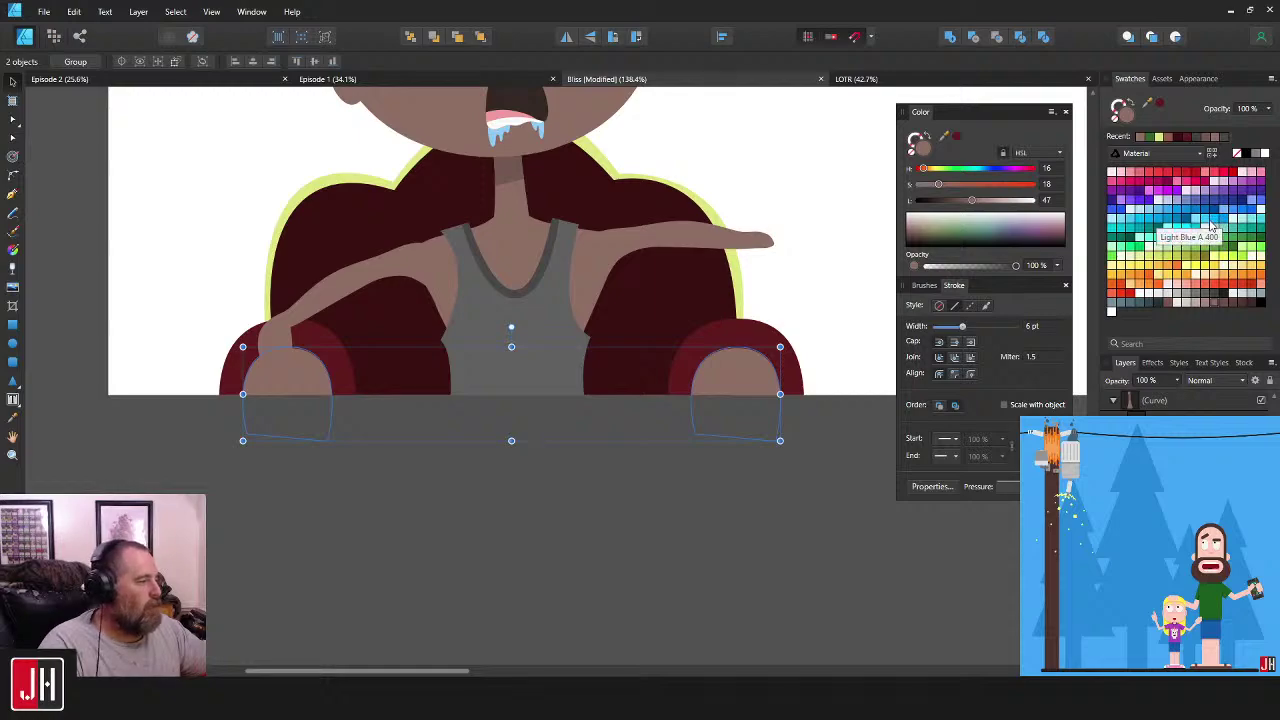
{"action": "left_click", "coordinate": [1130, 258]}
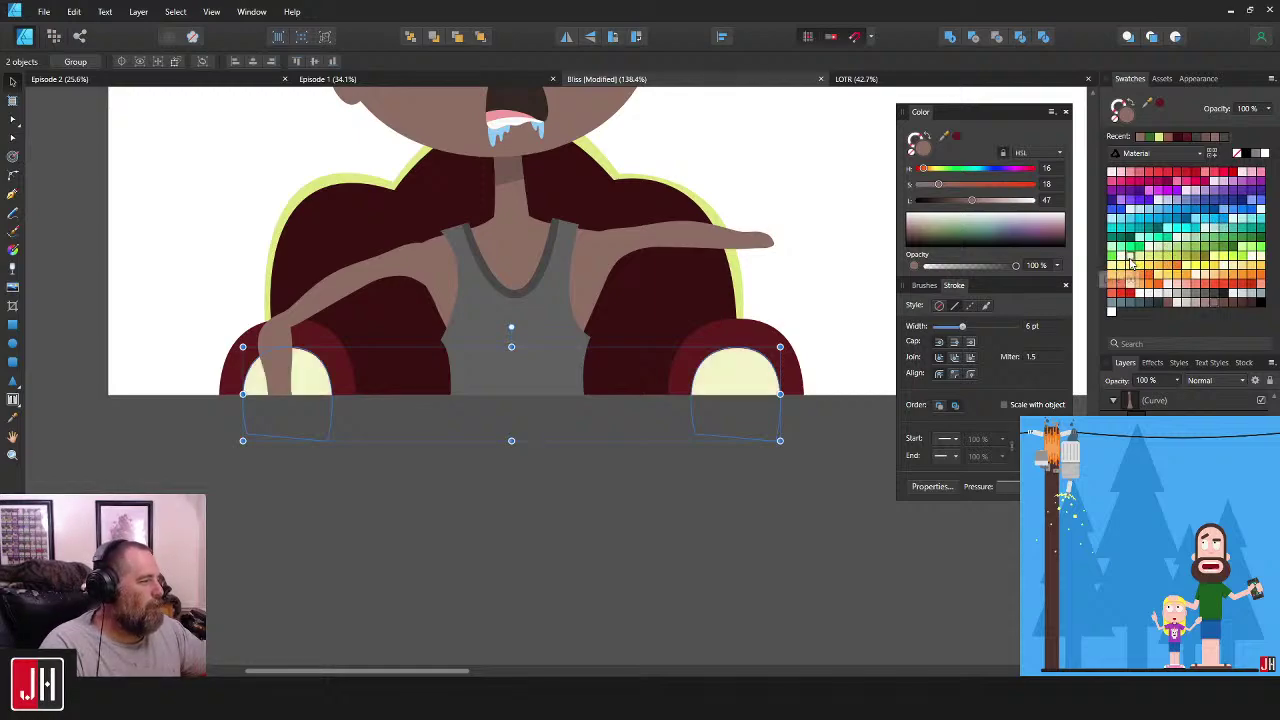
{"action": "left_click", "coordinate": [1140, 258]}
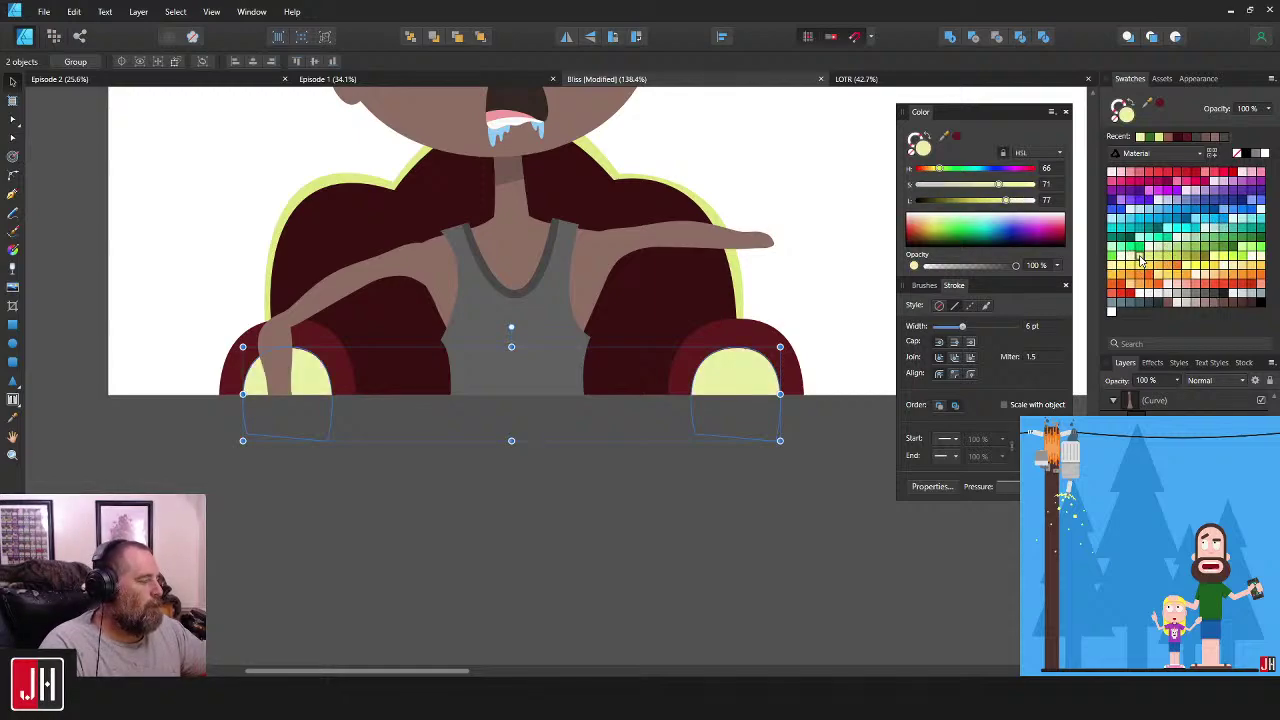
- Match the chair back's outer trim to the pale yellow-green of the armrest inserts by sampling their color
{"action": "left_click", "coordinate": [706, 204]}
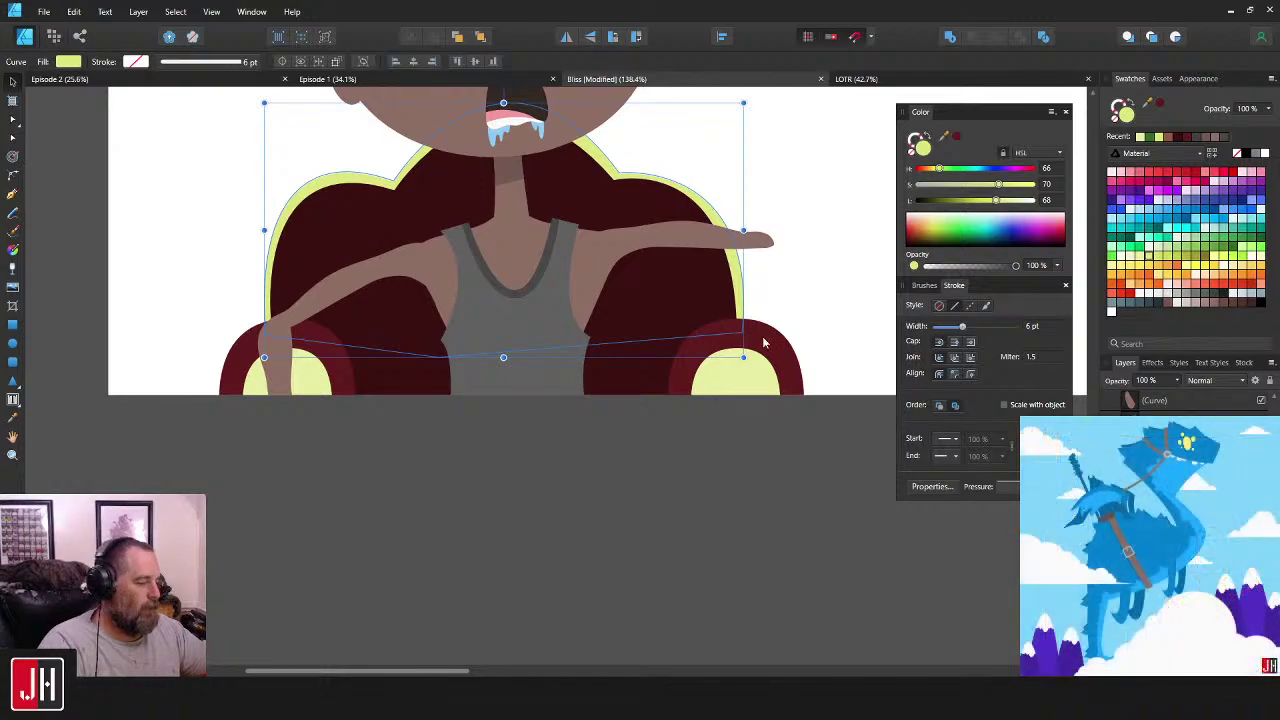
{"action": "key", "text": "i"}
{"action": "key", "text": "ctrl+d"}
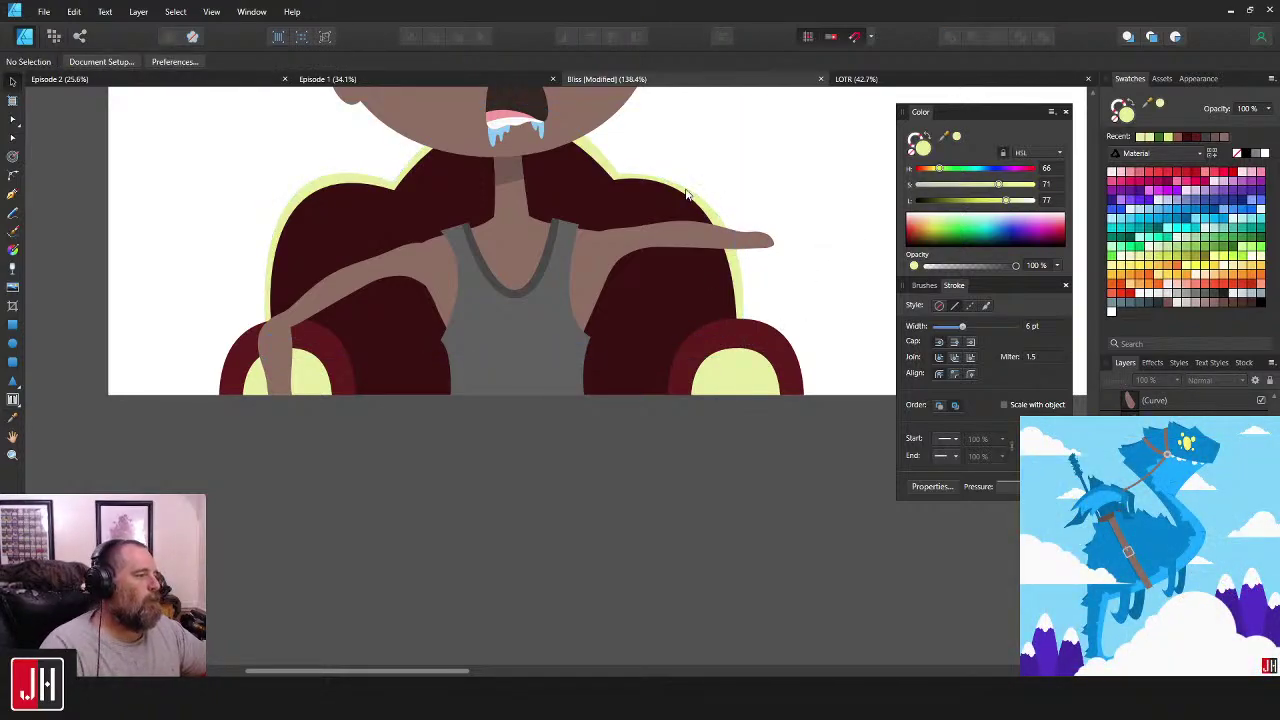
- Move the trim's two notch nodes between the chair back's lobes slightly outward to even out the border
{"action": "left_click", "coordinate": [686, 191]}
{"action": "scroll", "coordinate": [618, 177], "scroll_direction": "up", "scroll_amount": 2}
{"action": "left_click", "coordinate": [618, 173]}
{"action": "key", "text": "a"}
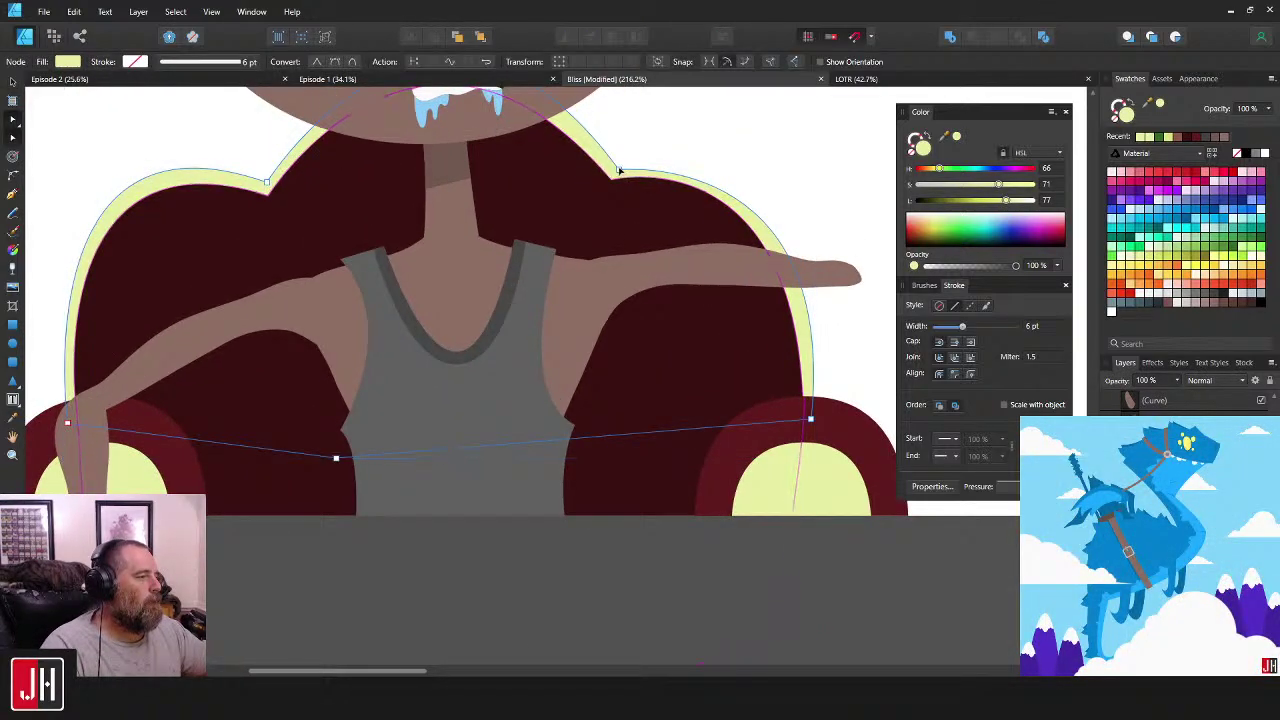
{"action": "left_click_drag", "start_coordinate": [619, 170], "coordinate": [863, 227]}
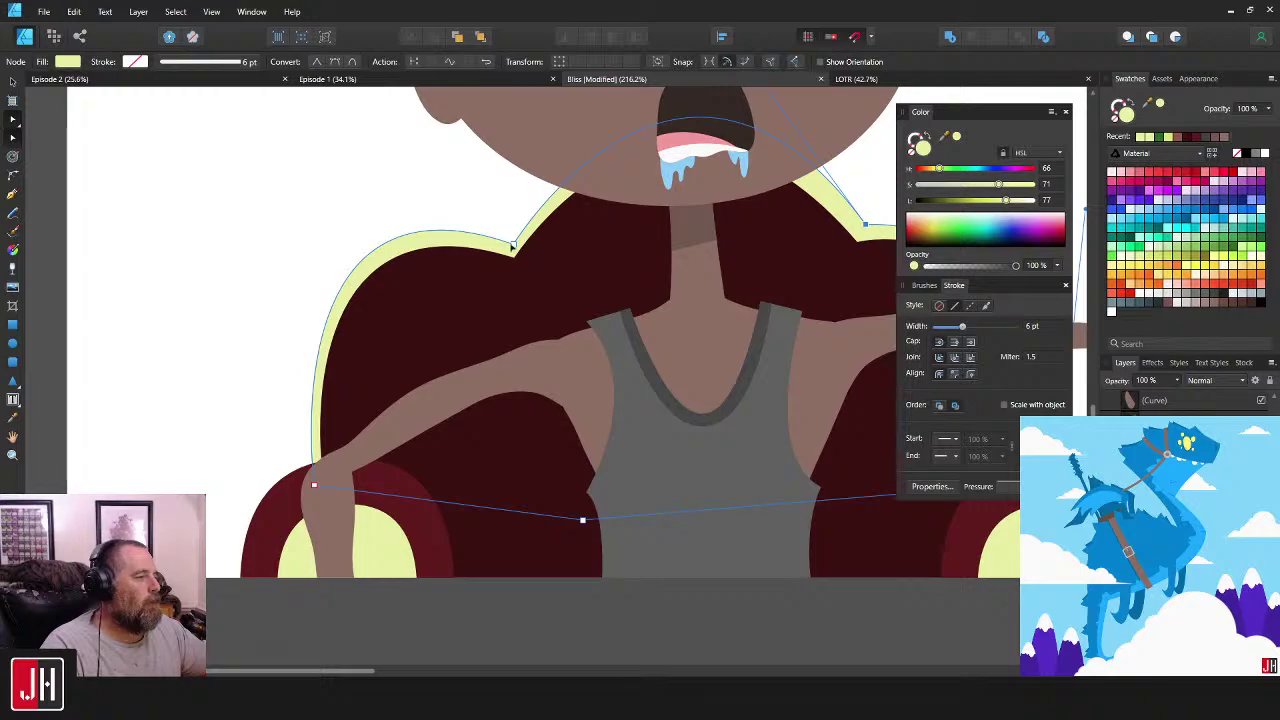
{"action": "left_click_drag", "start_coordinate": [513, 245], "coordinate": [510, 244]}
{"action": "key", "text": "v"}
{"action": "scroll", "coordinate": [562, 239], "scroll_direction": "down", "scroll_amount": 8}
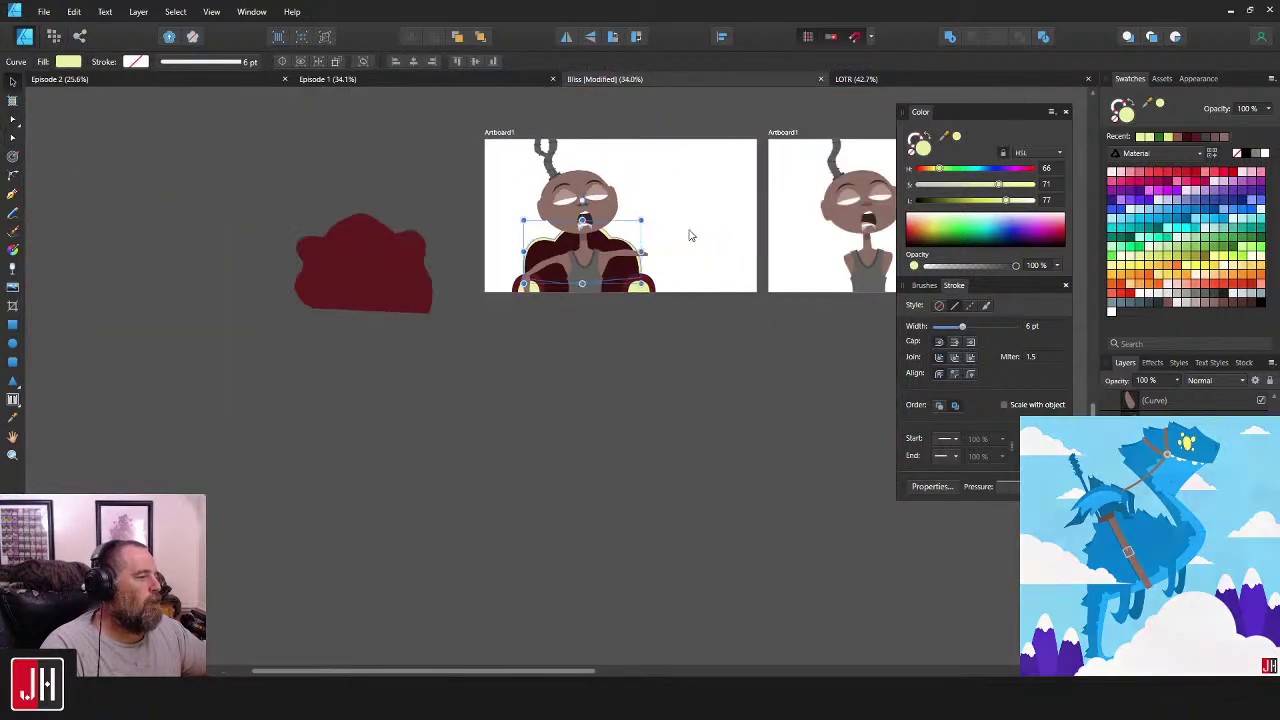
{"action": "left_click", "coordinate": [689, 235]}
- Try several blue and green background fills on the character's artboard, ending with HSL 88, 50, 60
{"action": "scroll", "coordinate": [677, 234], "scroll_direction": "up", "scroll_amount": 5}
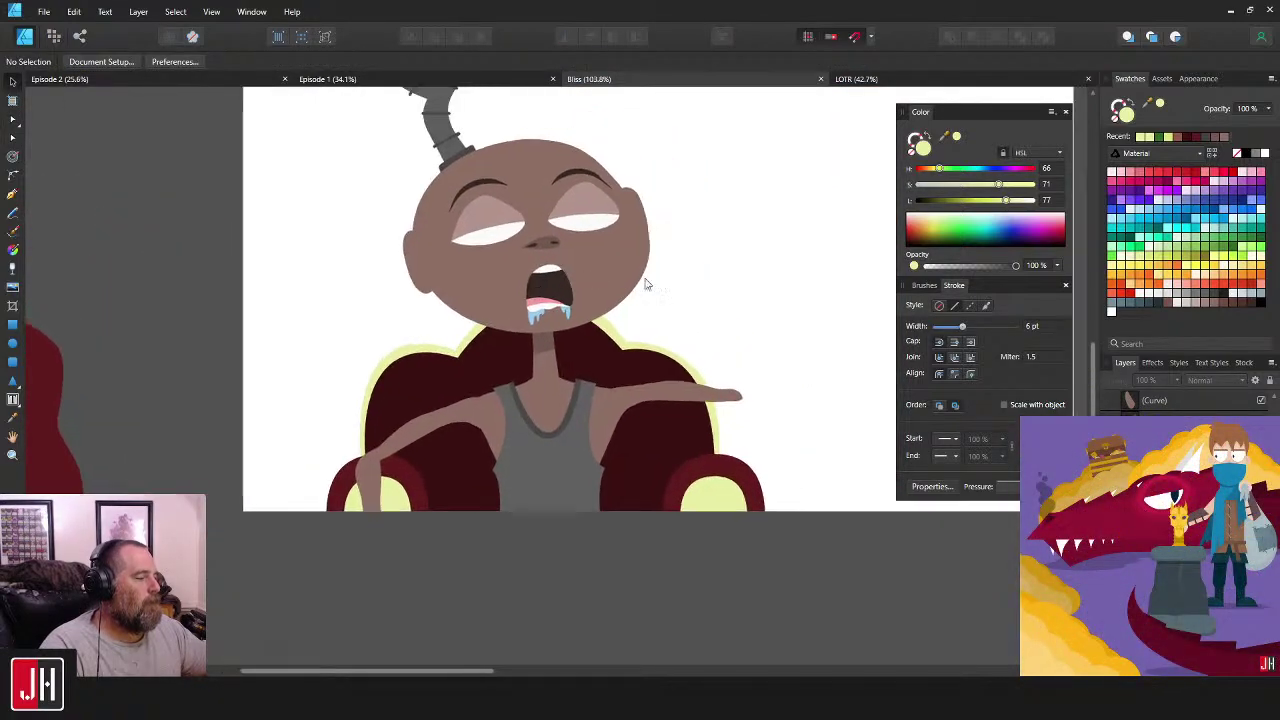
{"action": "left_click_drag", "start_coordinate": [692, 301], "coordinate": [700, 355]}
{"action": "scroll", "coordinate": [680, 223], "scroll_direction": "up", "scroll_amount": 1}
{"action": "scroll", "coordinate": [700, 311], "scroll_direction": "down", "scroll_amount": 4}
{"action": "left_click", "coordinate": [876, 196]}
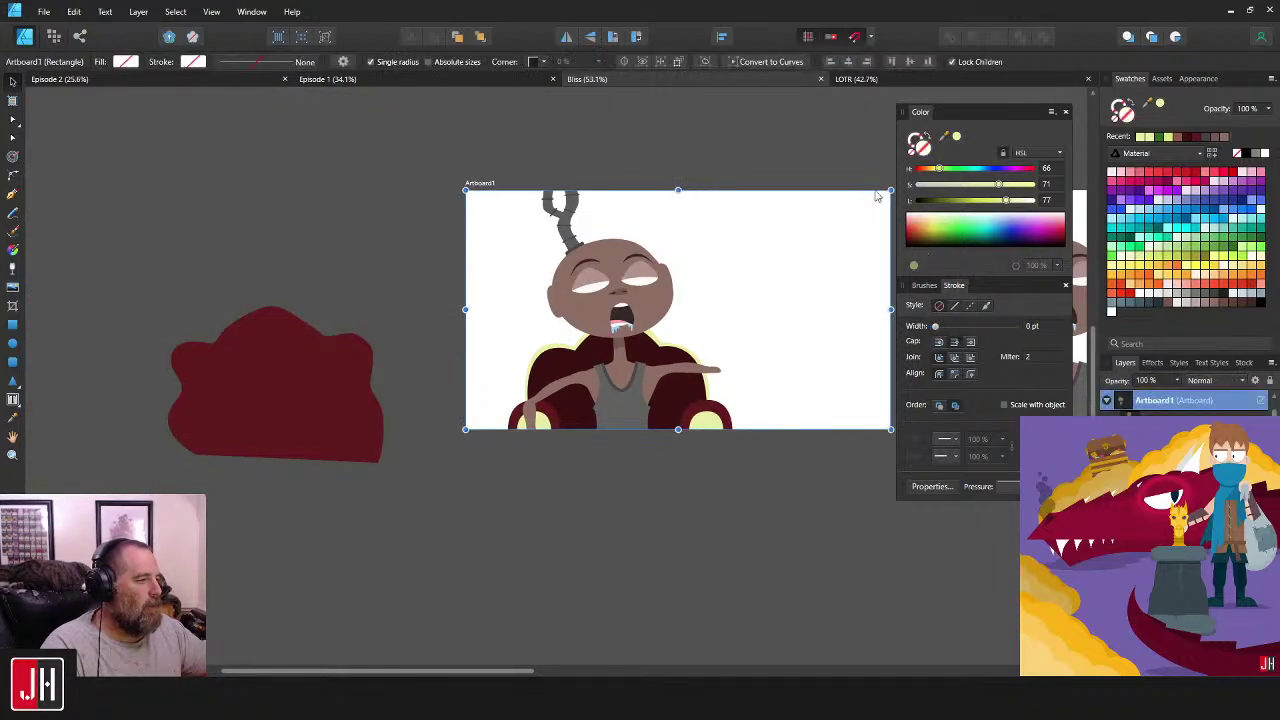
{"action": "left_click", "coordinate": [1143, 213]}
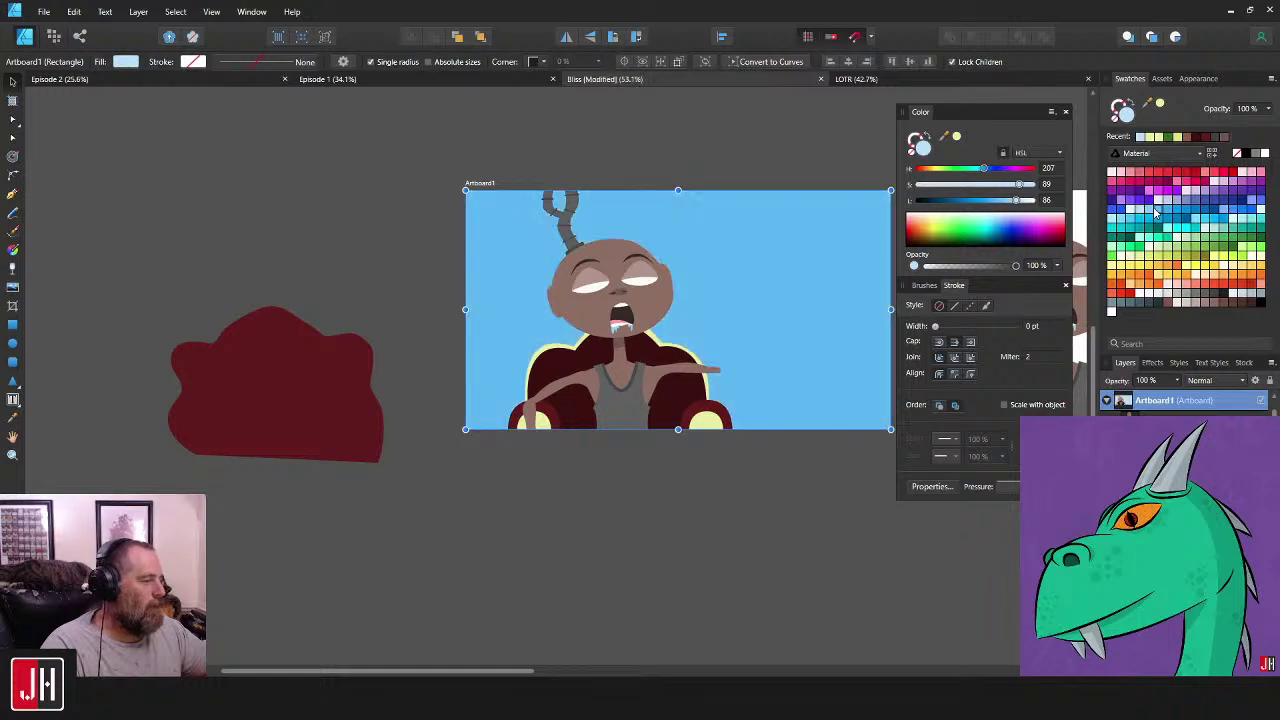
{"action": "left_click_drag", "start_coordinate": [754, 324], "coordinate": [606, 311]}
{"action": "left_click_drag", "start_coordinate": [670, 468], "coordinate": [702, 499]}
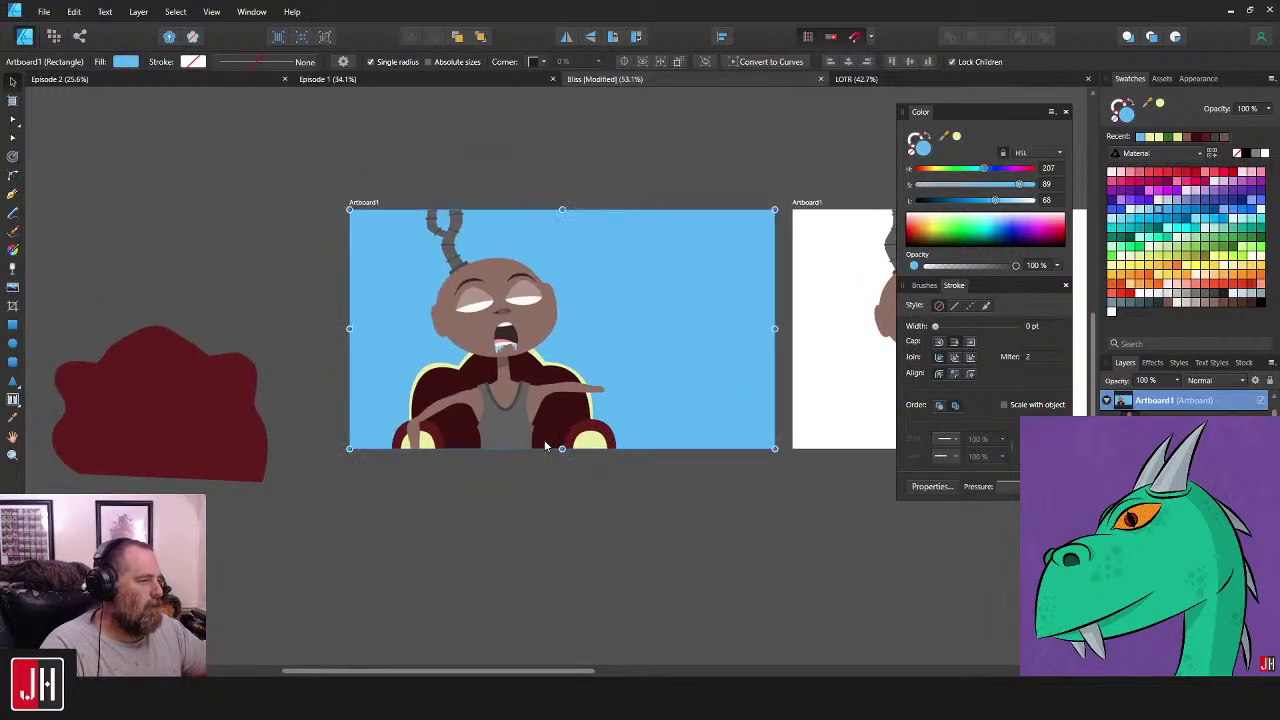
{"action": "scroll", "coordinate": [545, 398], "scroll_direction": "up", "scroll_amount": 3}
{"action": "left_click_drag", "start_coordinate": [585, 359], "coordinate": [597, 397]}
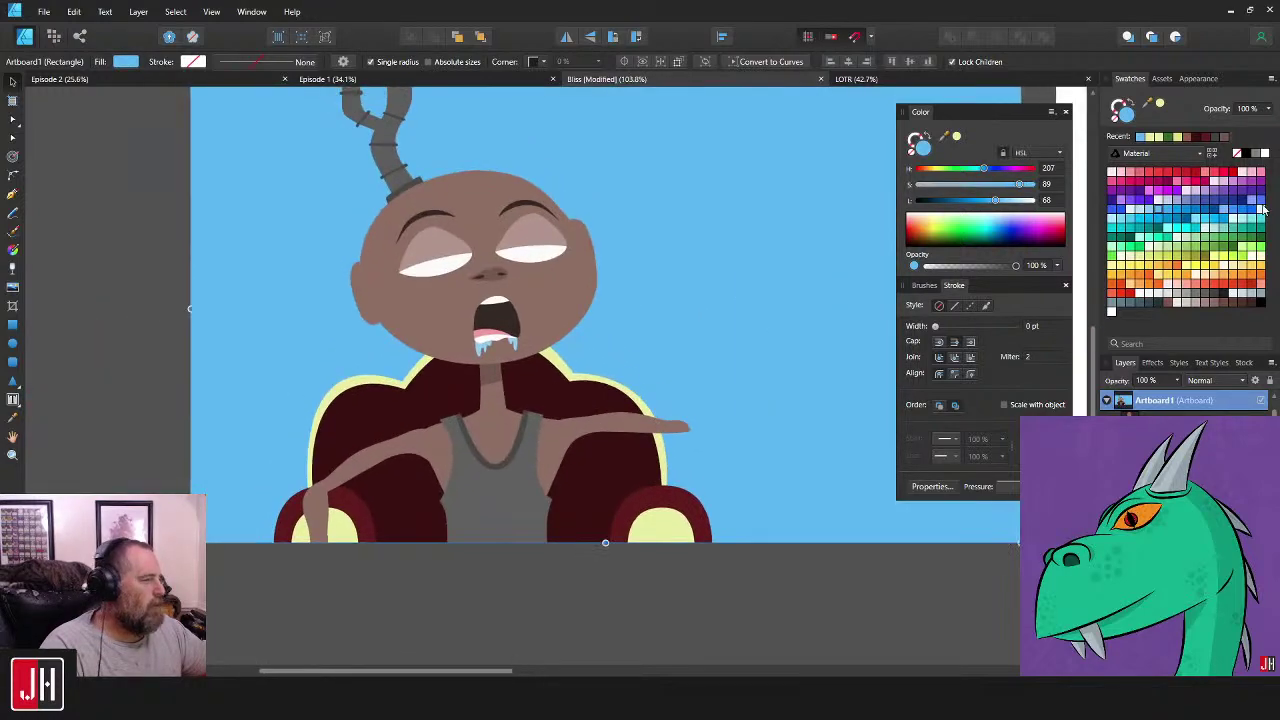
{"action": "left_click", "coordinate": [1172, 213]}
{"action": "left_click", "coordinate": [1179, 248]}
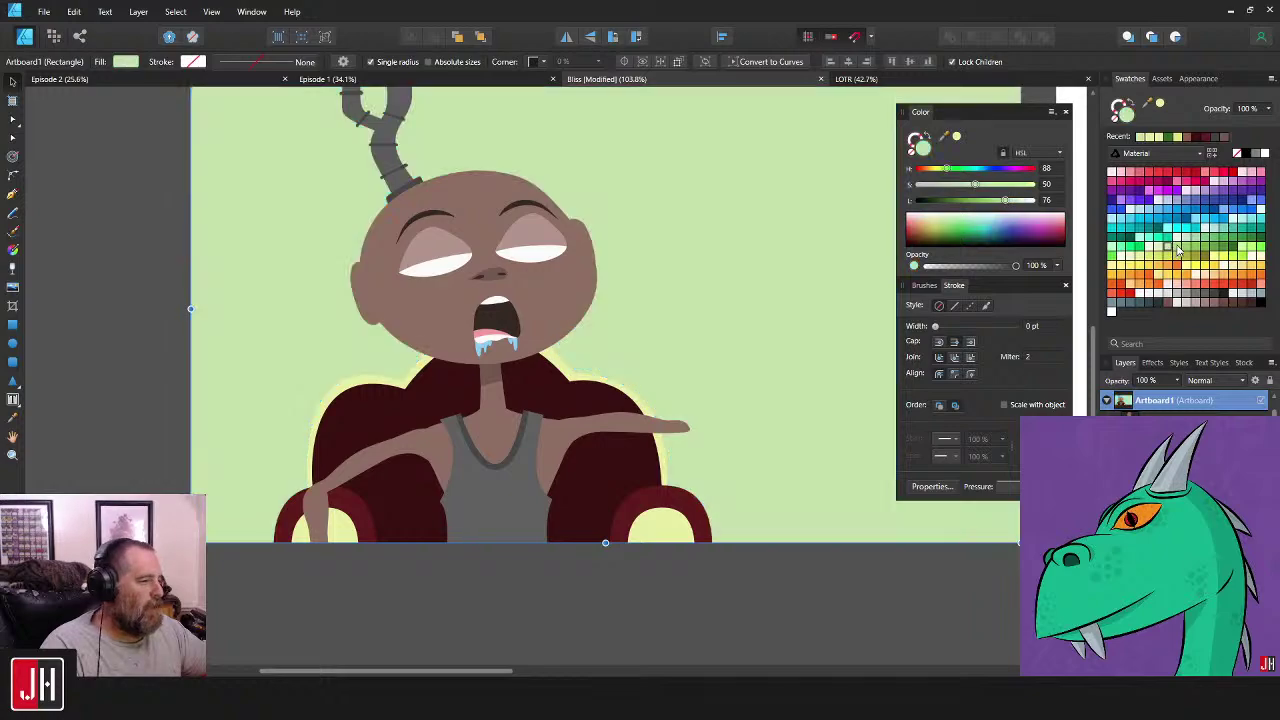
{"action": "left_click", "coordinate": [1194, 248]}
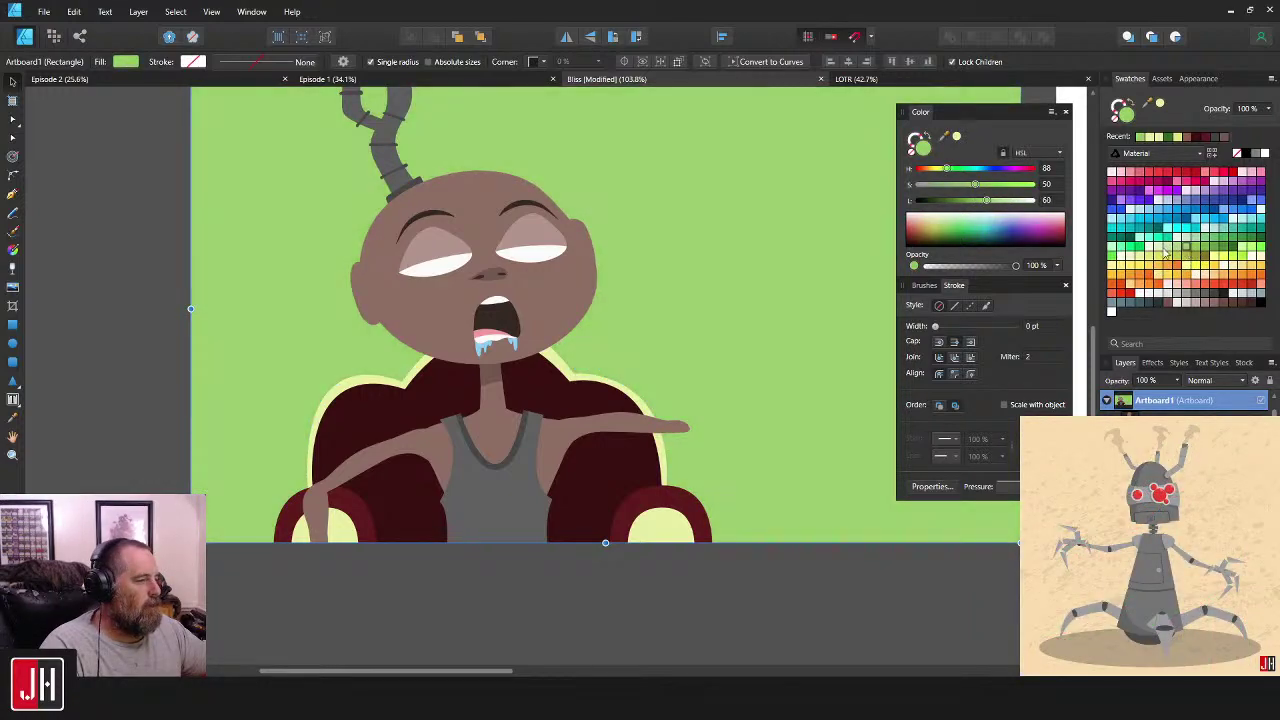
- Set the artboard's background fill to light cyan, HSL 187, 72, 71, and deselect it
{"action": "scroll", "coordinate": [771, 337], "scroll_direction": "down", "scroll_amount": 3}
{"action": "scroll", "coordinate": [607, 327], "scroll_direction": "up", "scroll_amount": 2}
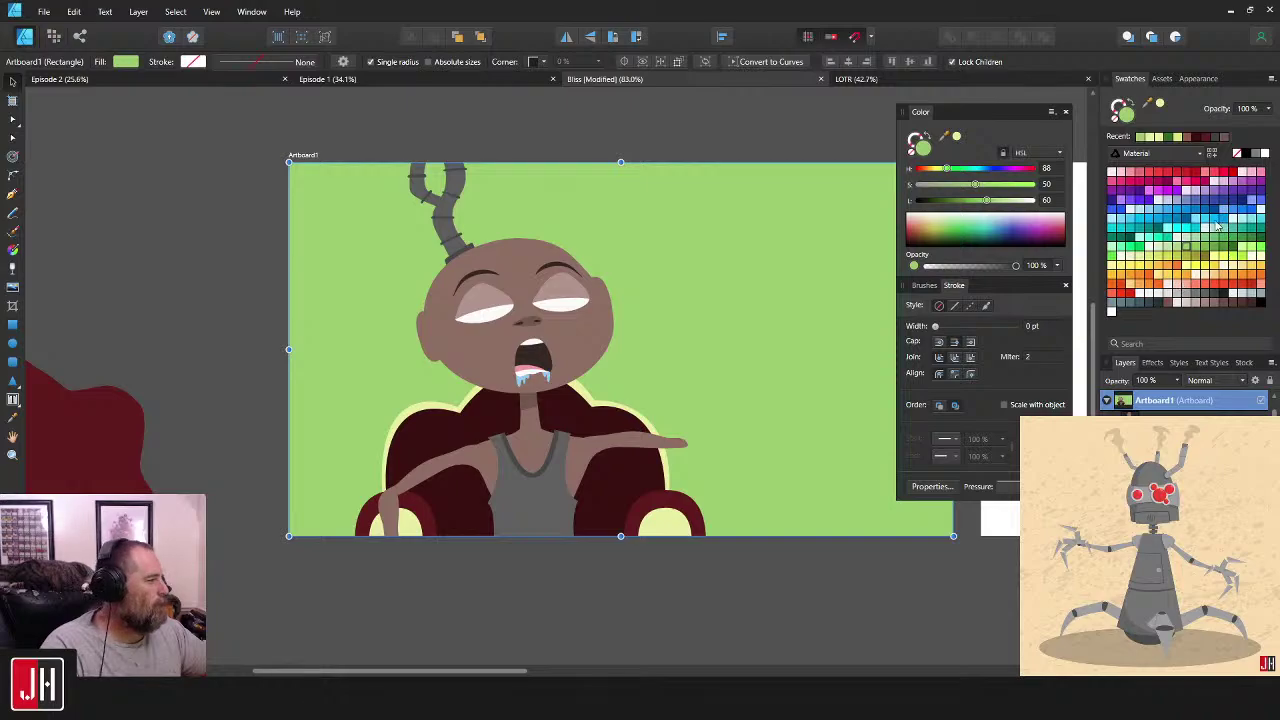
{"action": "left_click", "coordinate": [1254, 230]}
{"action": "scroll", "coordinate": [714, 343], "scroll_direction": "down", "scroll_amount": 3}
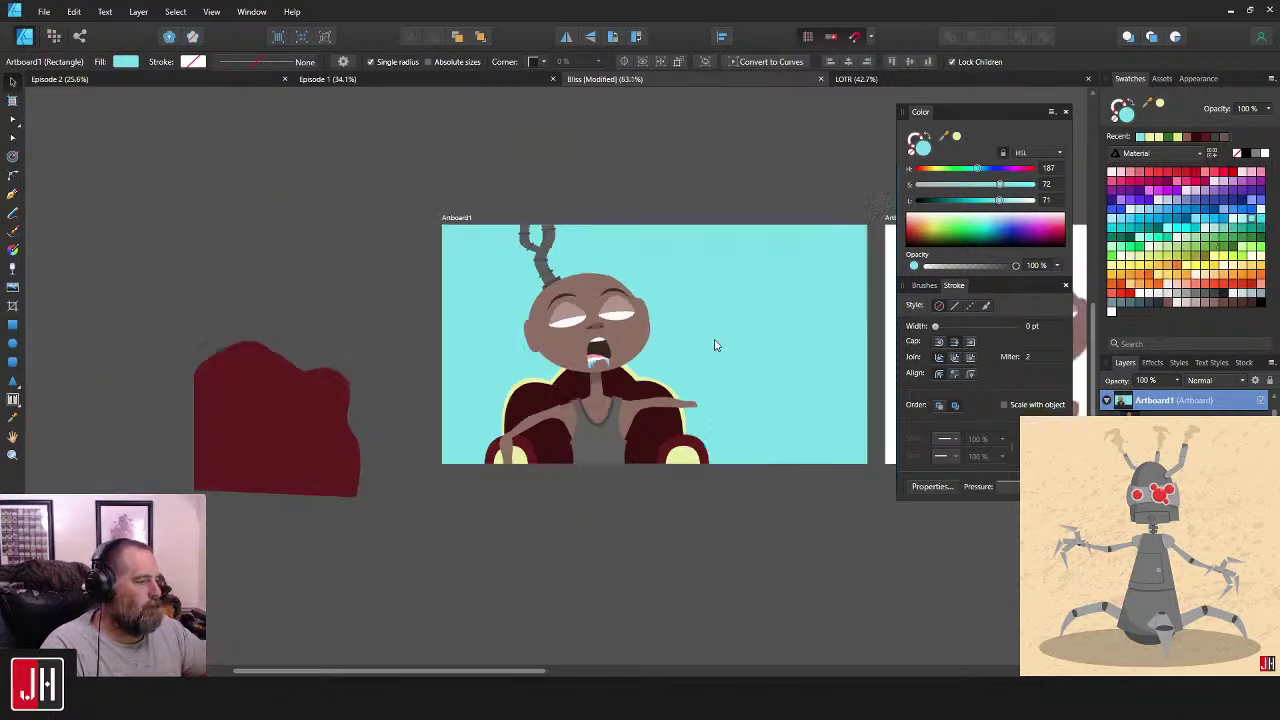
{"action": "left_click", "coordinate": [758, 467]}
- Examine the seated character and chair trim against the light cyan background
{"action": "scroll", "coordinate": [758, 467], "scroll_direction": "up", "scroll_amount": 4}
{"action": "scroll", "coordinate": [700, 400], "scroll_direction": "down", "scroll_amount": 3}
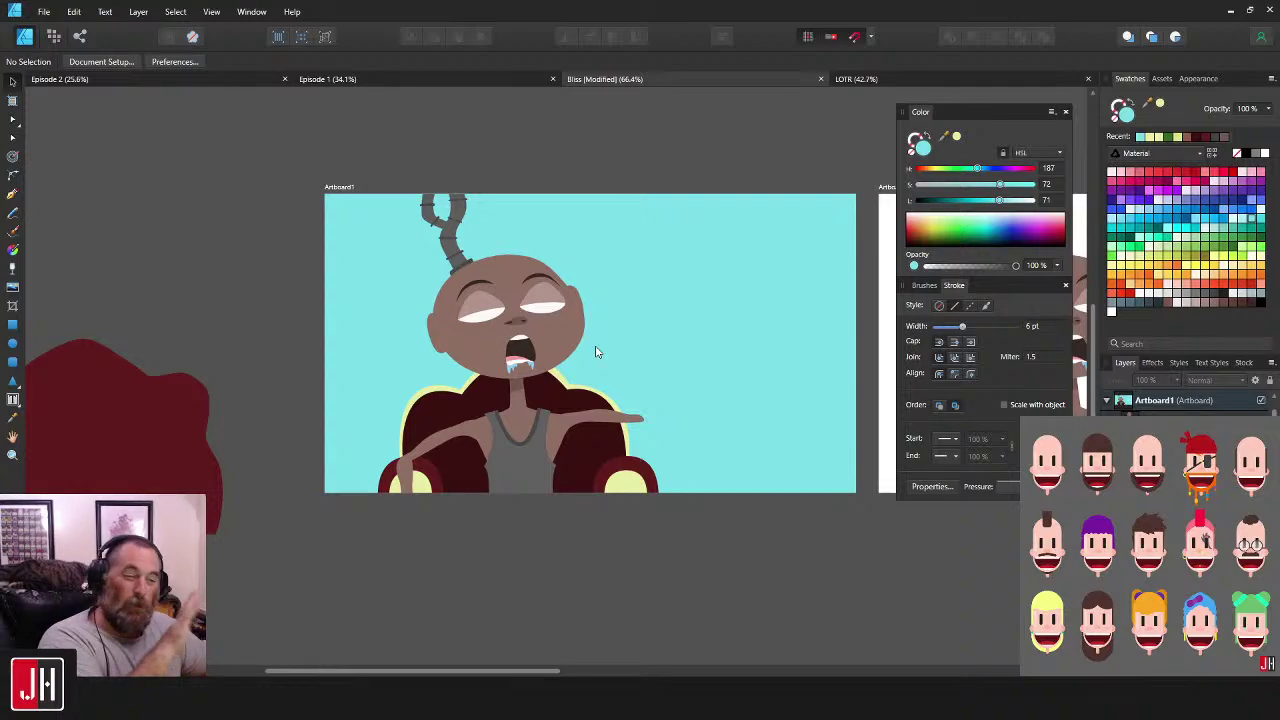
{"action": "scroll", "coordinate": [668, 329], "scroll_direction": "left", "scroll_amount": 2}
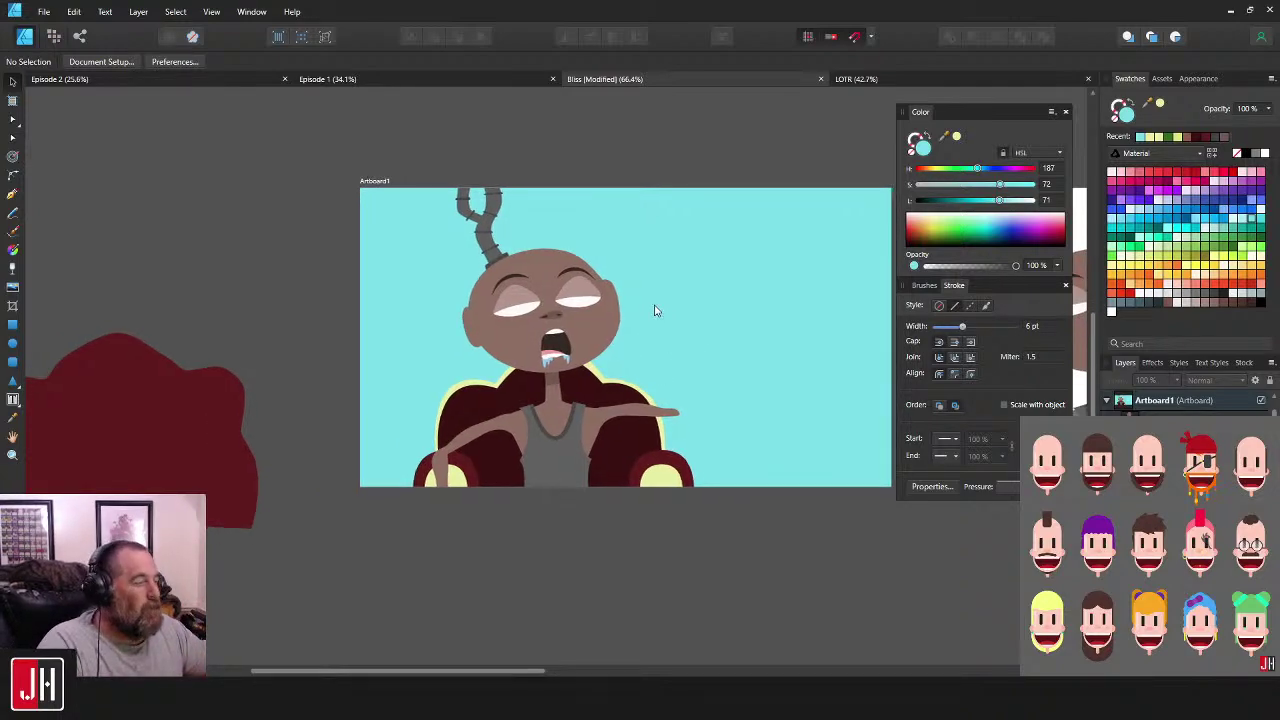
{"action": "scroll", "coordinate": [650, 330], "scroll_direction": "down", "scroll_amount": 2}
{"action": "scroll", "coordinate": [636, 361], "scroll_direction": "up", "scroll_amount": 2}
{"action": "scroll", "coordinate": [663, 324], "scroll_direction": "down", "scroll_amount": 1}
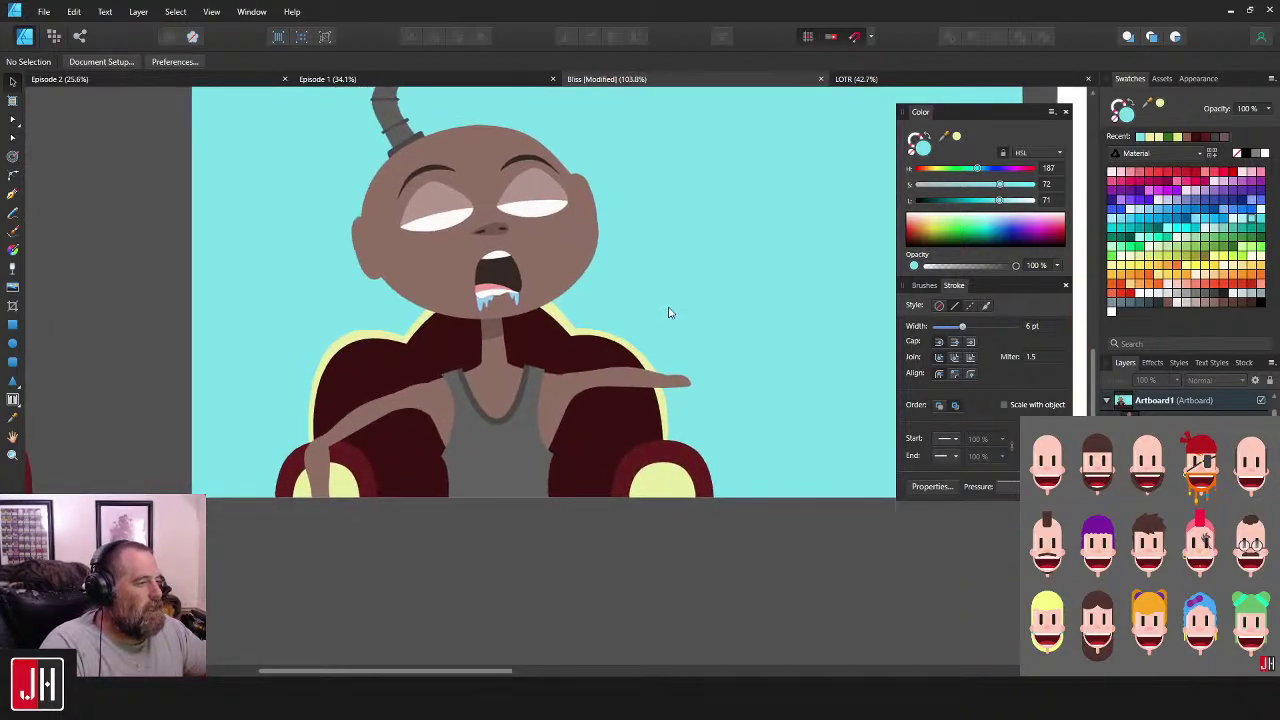
{"action": "scroll", "coordinate": [680, 297], "scroll_direction": "down", "scroll_amount": 1}
- Adjust the trim's lower end nodes beside both armrests to widen the border where it meets them
{"action": "scroll", "coordinate": [363, 415], "scroll_direction": "up", "scroll_amount": 2}
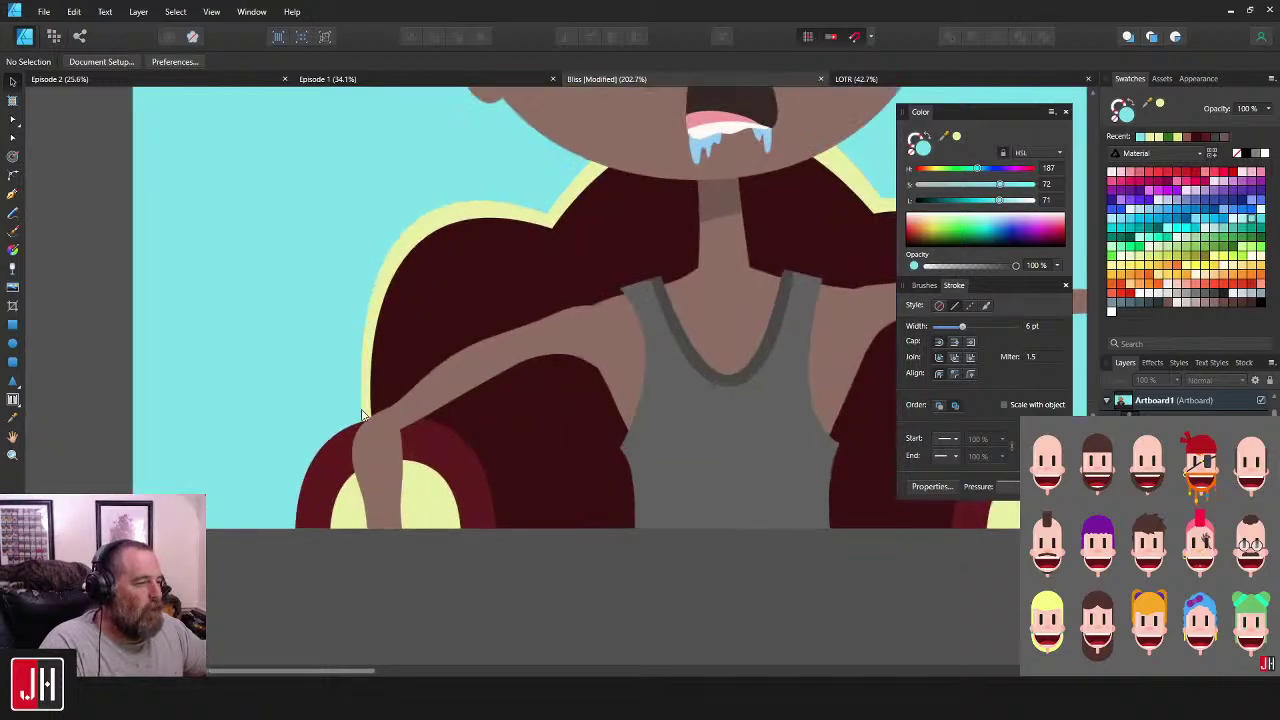
{"action": "left_click", "coordinate": [362, 365]}
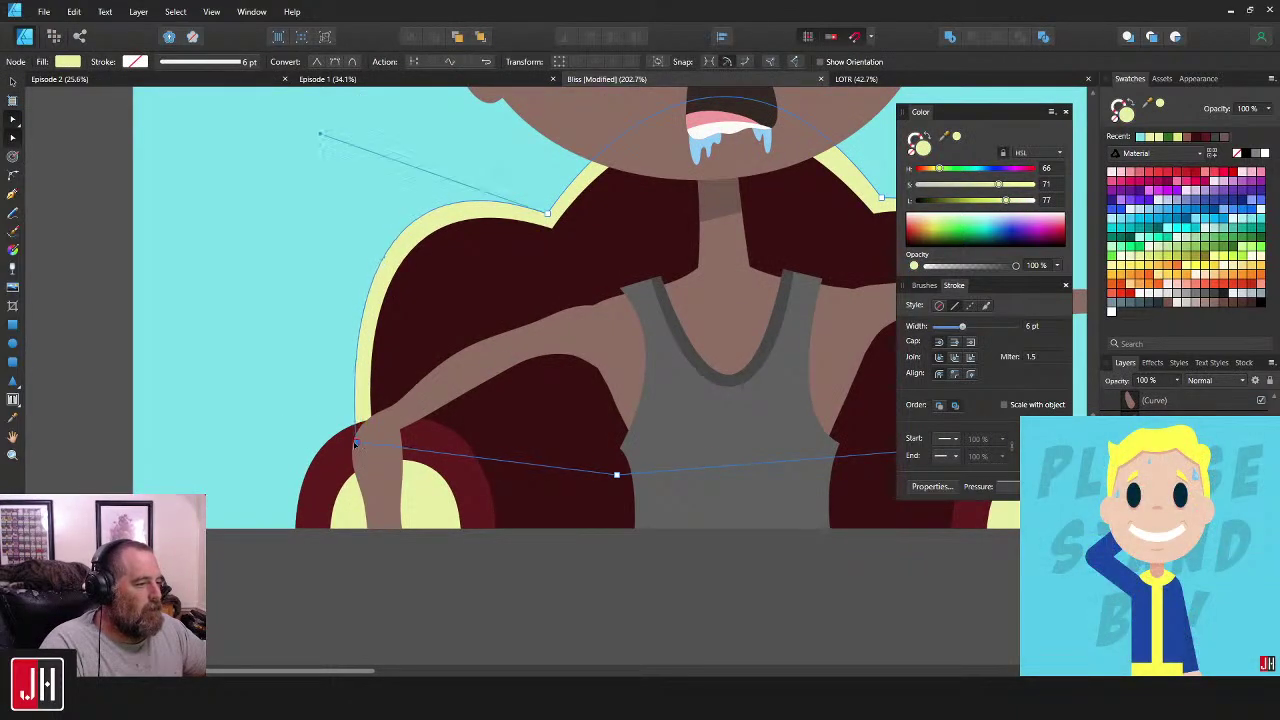
{"action": "scroll", "coordinate": [206, 366], "scroll_direction": "right", "scroll_amount": 5}
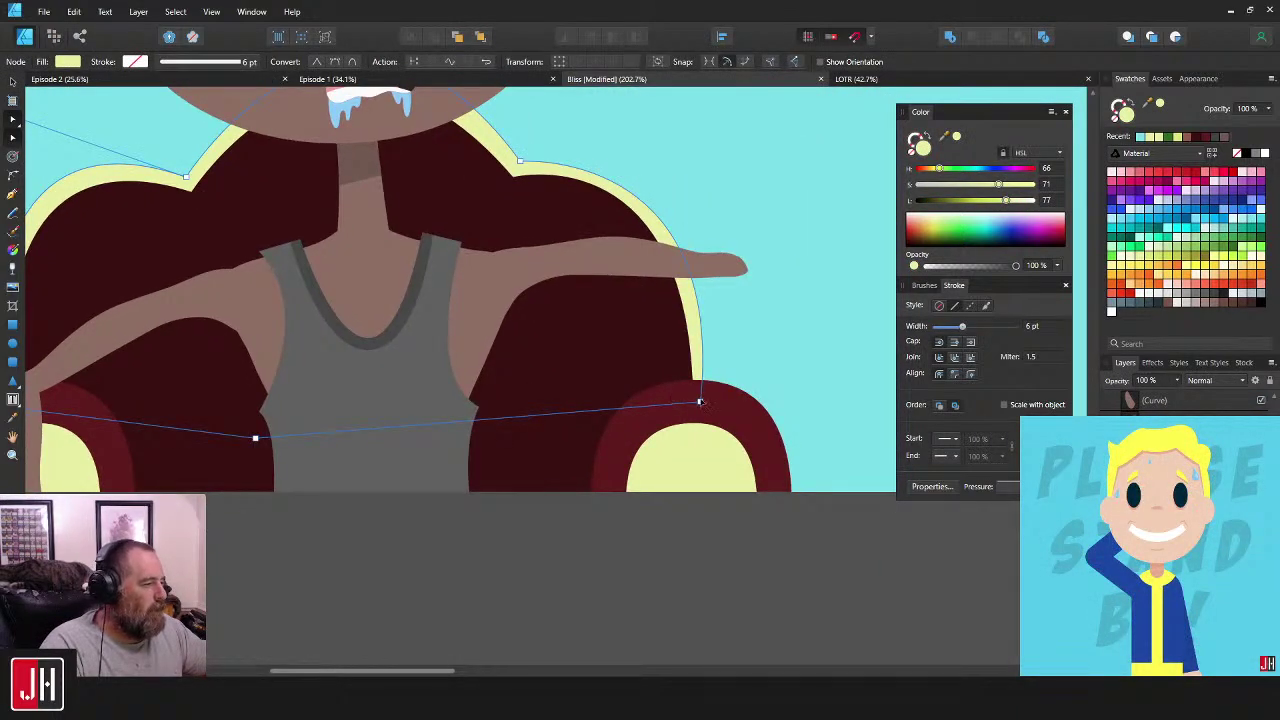
{"action": "mouse_move", "coordinate": [700, 401]}
{"action": "left_mouse_down"}
{"action": "mouse_move", "coordinate": [726, 398]}
{"action": "mouse_move", "coordinate": [706, 352]}
{"action": "left_mouse_up"}
{"action": "key", "text": "v"}
{"action": "left_click", "coordinate": [750, 392]}
{"action": "scroll", "coordinate": [750, 392], "scroll_direction": "down", "scroll_amount": 4}
{"action": "mouse_move", "coordinate": [726, 306]}
{"action": "left_mouse_down"}
{"action": "mouse_move", "coordinate": [713, 381]}
{"action": "mouse_move", "coordinate": [686, 369]}
{"action": "left_mouse_up"}
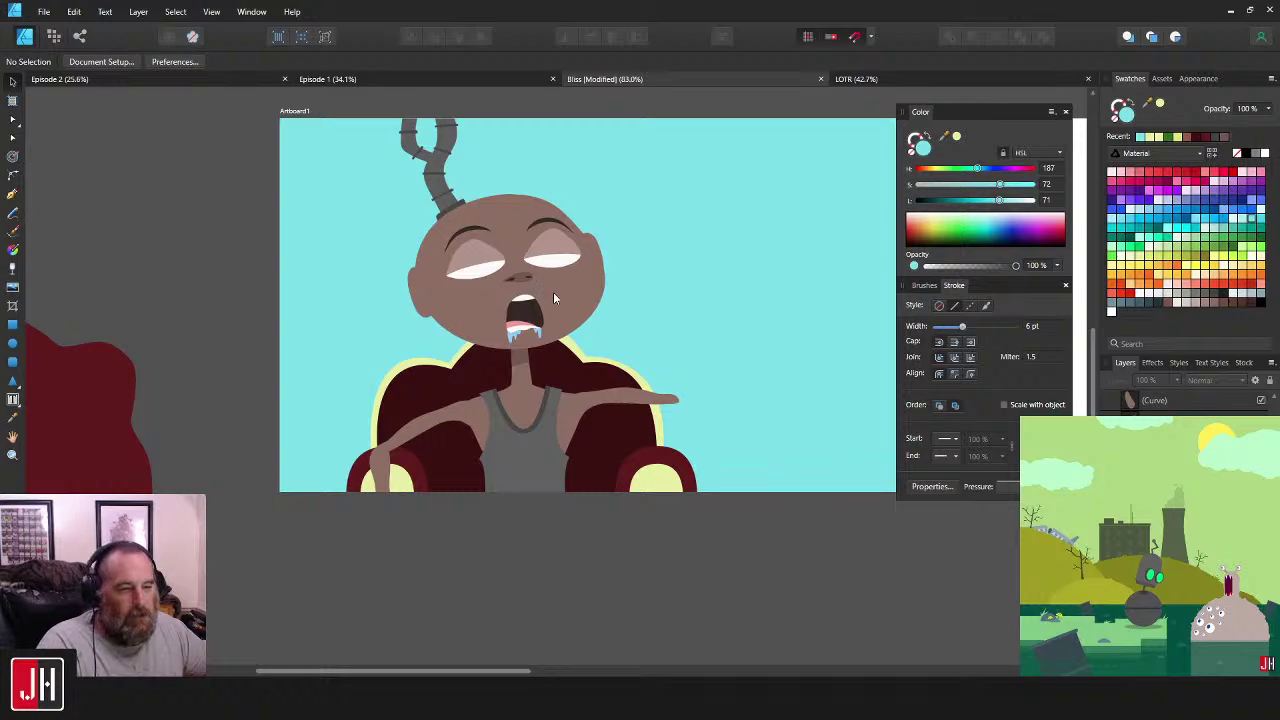
- Recolor both armrest inserts to a darker mustard yellow, HSL 60, 59, 48
{"action": "scroll", "coordinate": [640, 308], "scroll_direction": "right", "scroll_amount": 2}
{"action": "scroll", "coordinate": [606, 404], "scroll_direction": "up", "scroll_amount": 2}
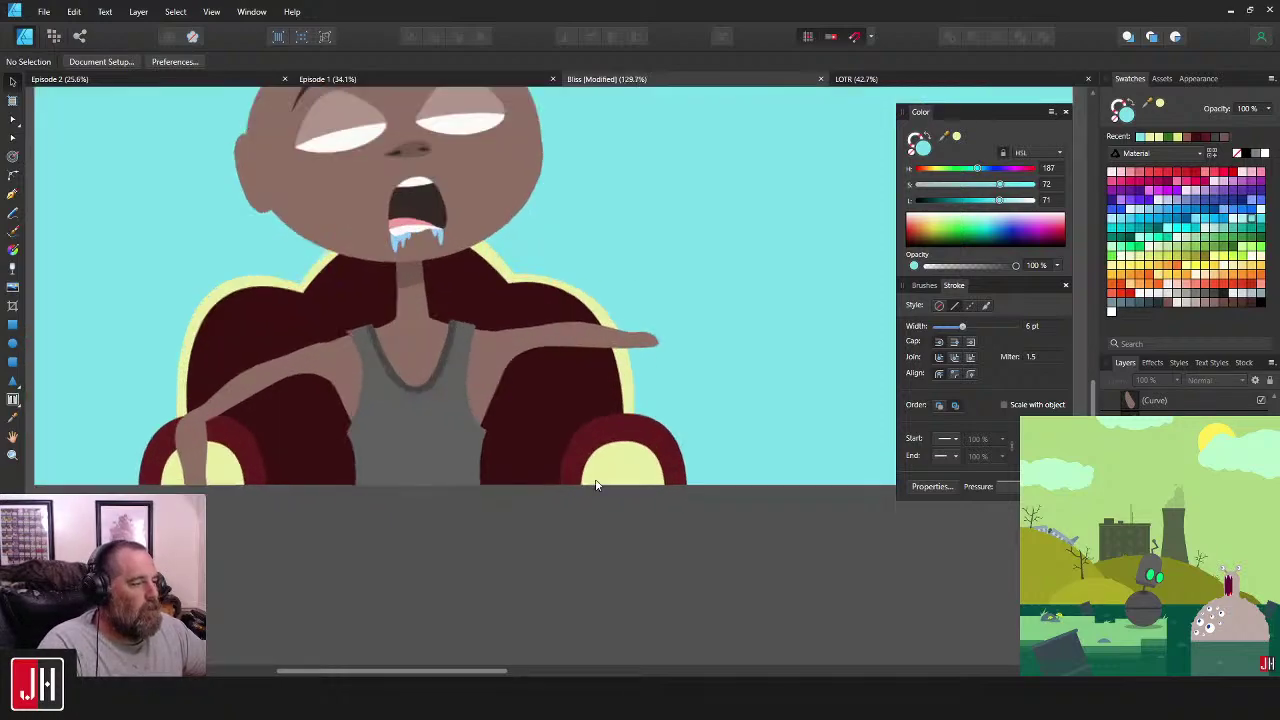
{"action": "left_click", "coordinate": [603, 451]}
{"action": "scroll", "coordinate": [346, 427], "scroll_direction": "up", "scroll_amount": 1}
{"action": "left_click", "coordinate": [318, 453], "text": "shift"}
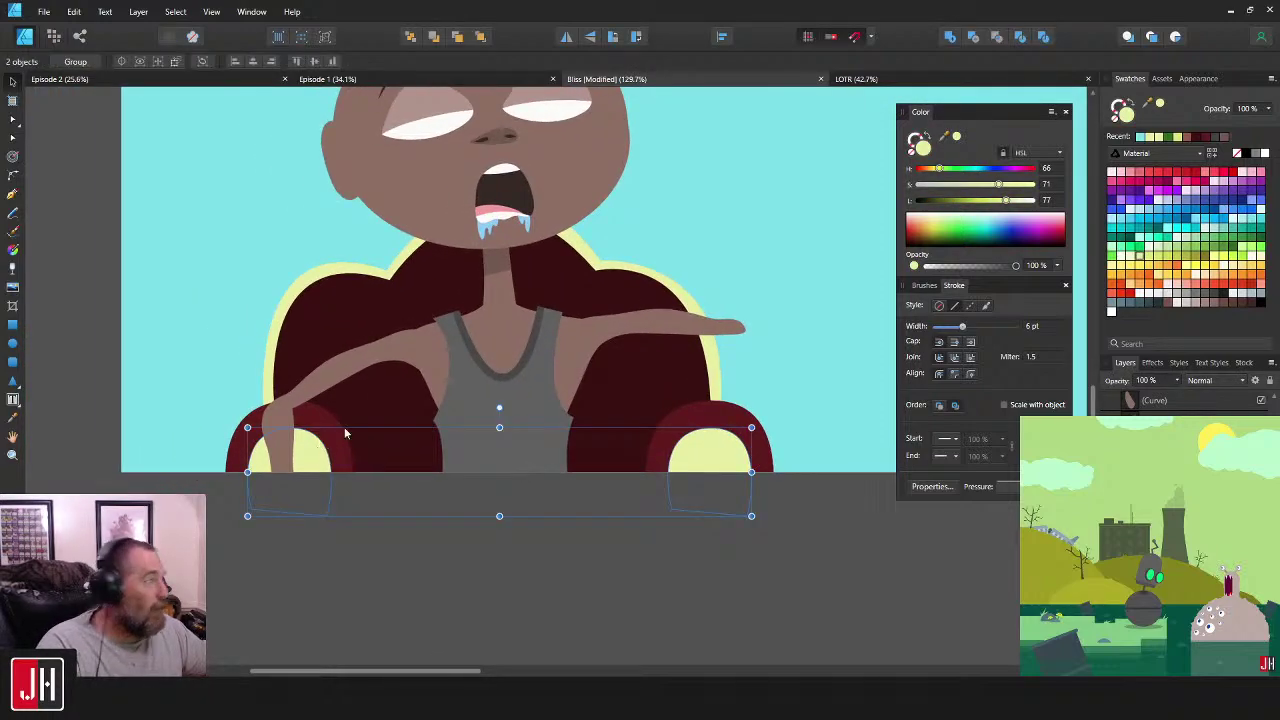
{"action": "left_click", "coordinate": [1195, 257]}
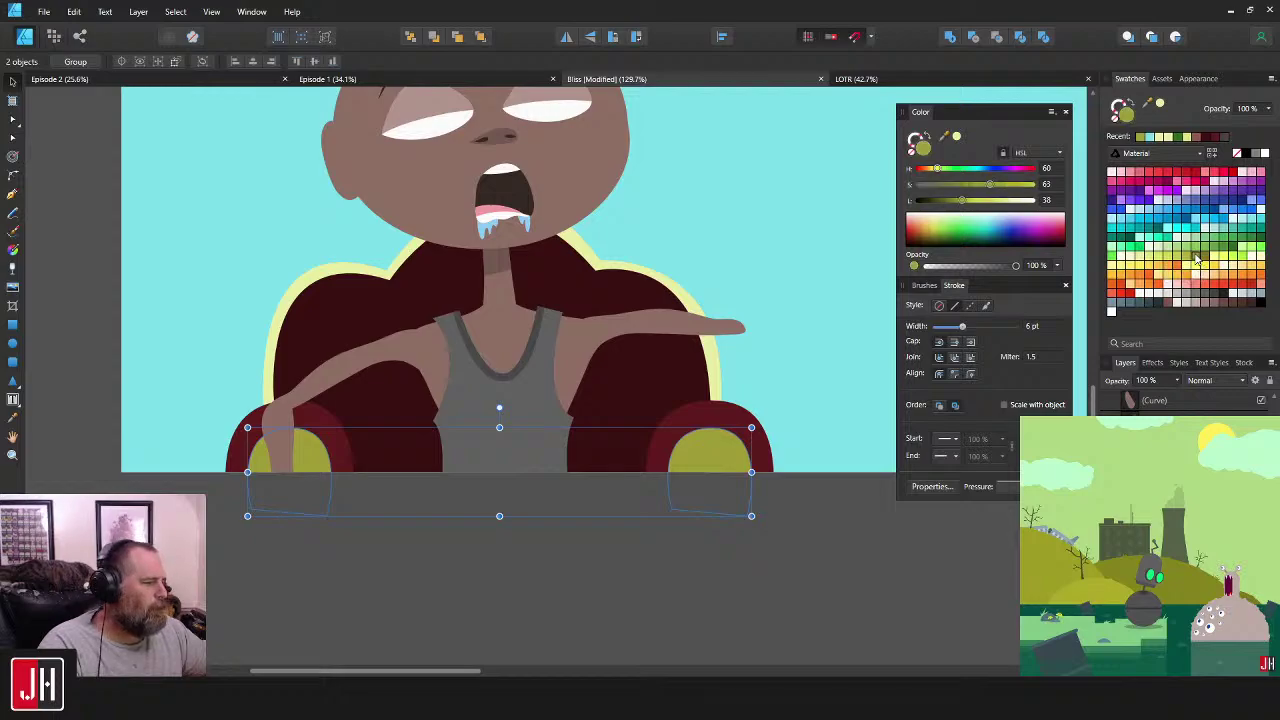
{"action": "left_click_drag", "start_coordinate": [963, 202], "coordinate": [985, 183]}
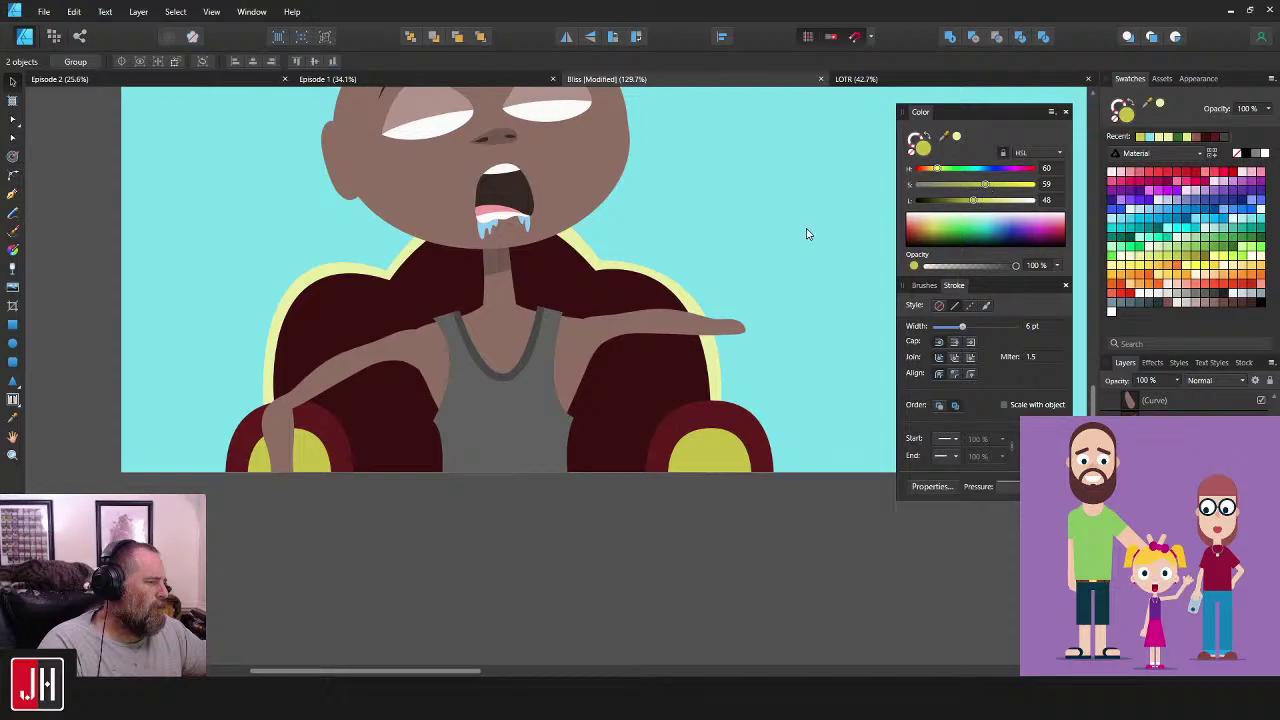
- Apply the armrest inserts' mustard yellow to the chair back's trim by sampling it, and review the whole artboard
{"action": "left_click", "coordinate": [676, 289]}
{"action": "key", "text": "i"}
{"action": "left_click", "coordinate": [725, 444]}
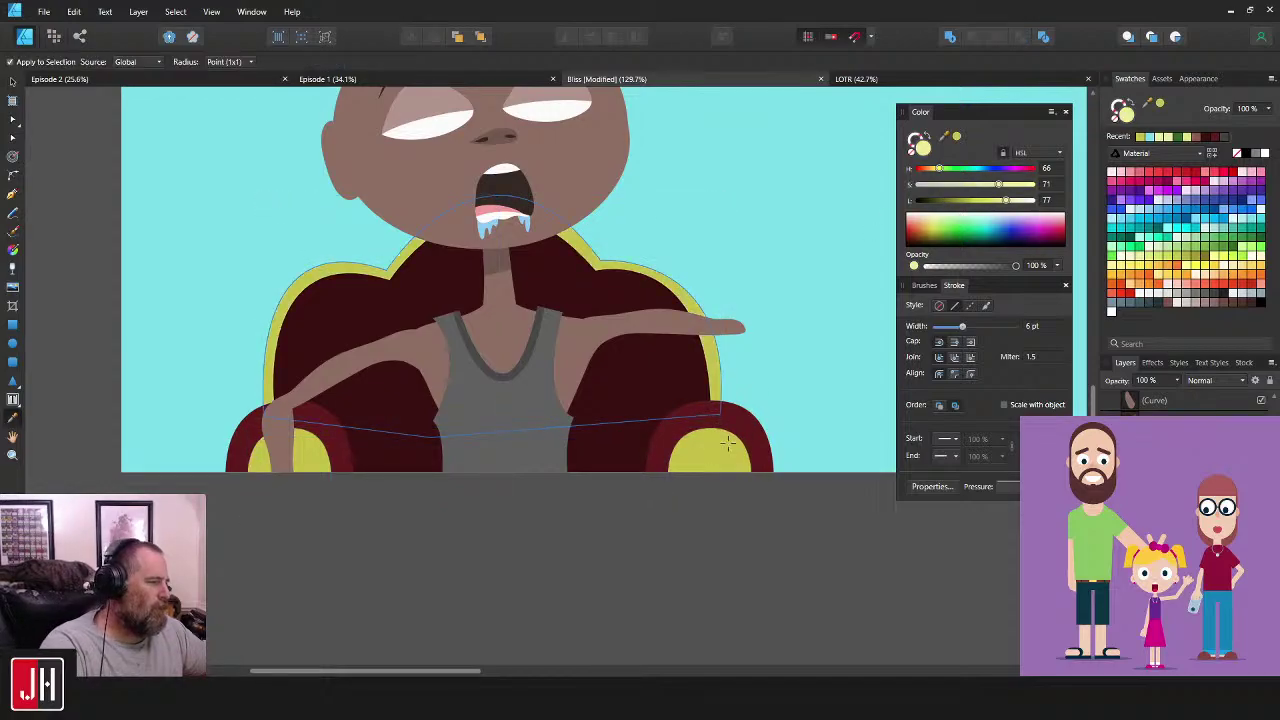
{"action": "key", "text": "v"}
{"action": "left_click", "coordinate": [754, 322]}
{"action": "scroll", "coordinate": [754, 322], "scroll_direction": "down", "scroll_amount": 5}
{"action": "scroll", "coordinate": [812, 386], "scroll_direction": "up", "scroll_amount": 2}
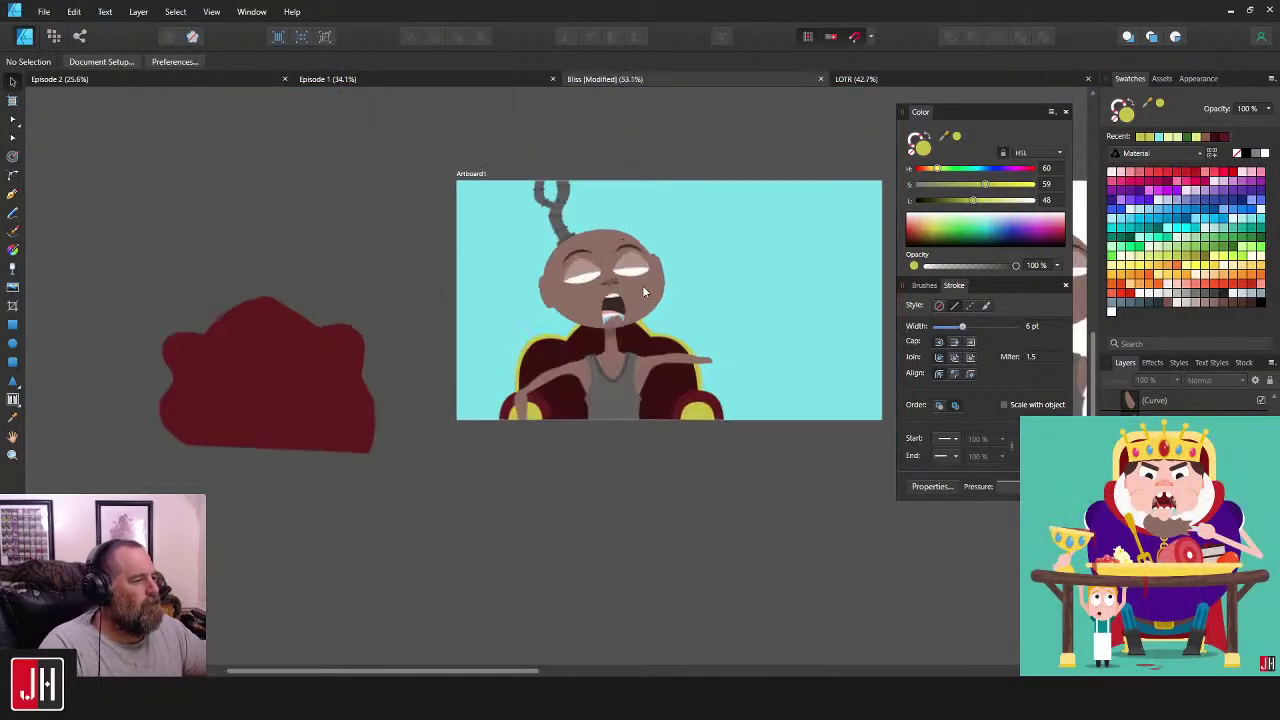
{"action": "scroll", "coordinate": [640, 301], "scroll_direction": "up", "scroll_amount": 3}
{"action": "scroll", "coordinate": [691, 314], "scroll_direction": "down", "scroll_amount": 2}
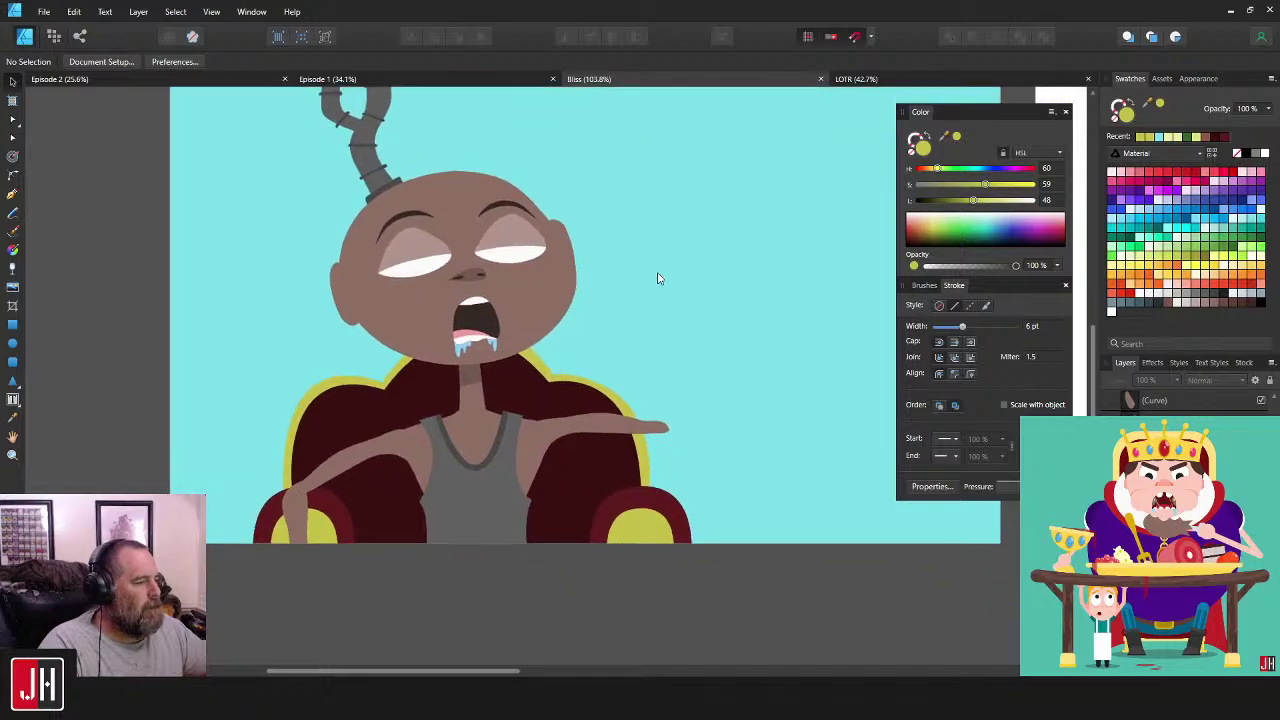
{"action": "left_click_drag", "start_coordinate": [704, 290], "coordinate": [680, 230]}
{"action": "left_click_drag", "start_coordinate": [580, 297], "coordinate": [638, 249]}
{"action": "scroll", "coordinate": [584, 301], "scroll_direction": "up", "scroll_amount": 2}
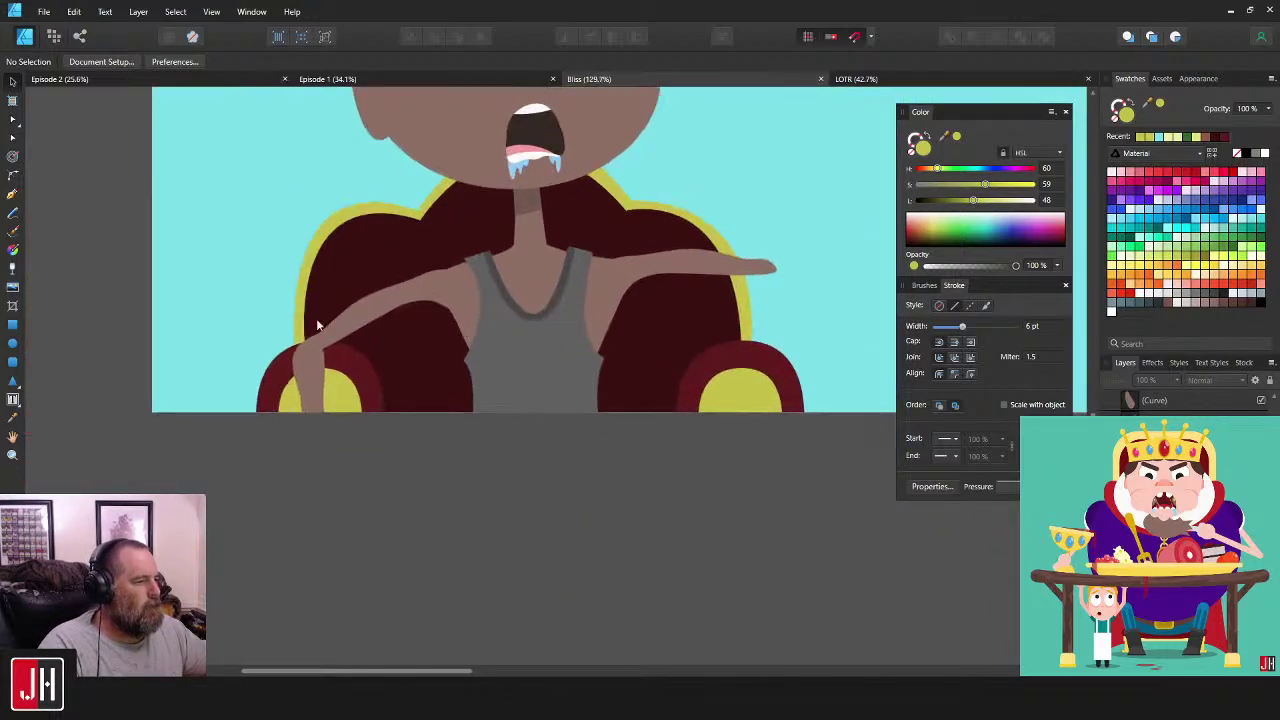
{"action": "left_click", "coordinate": [14, 214]}
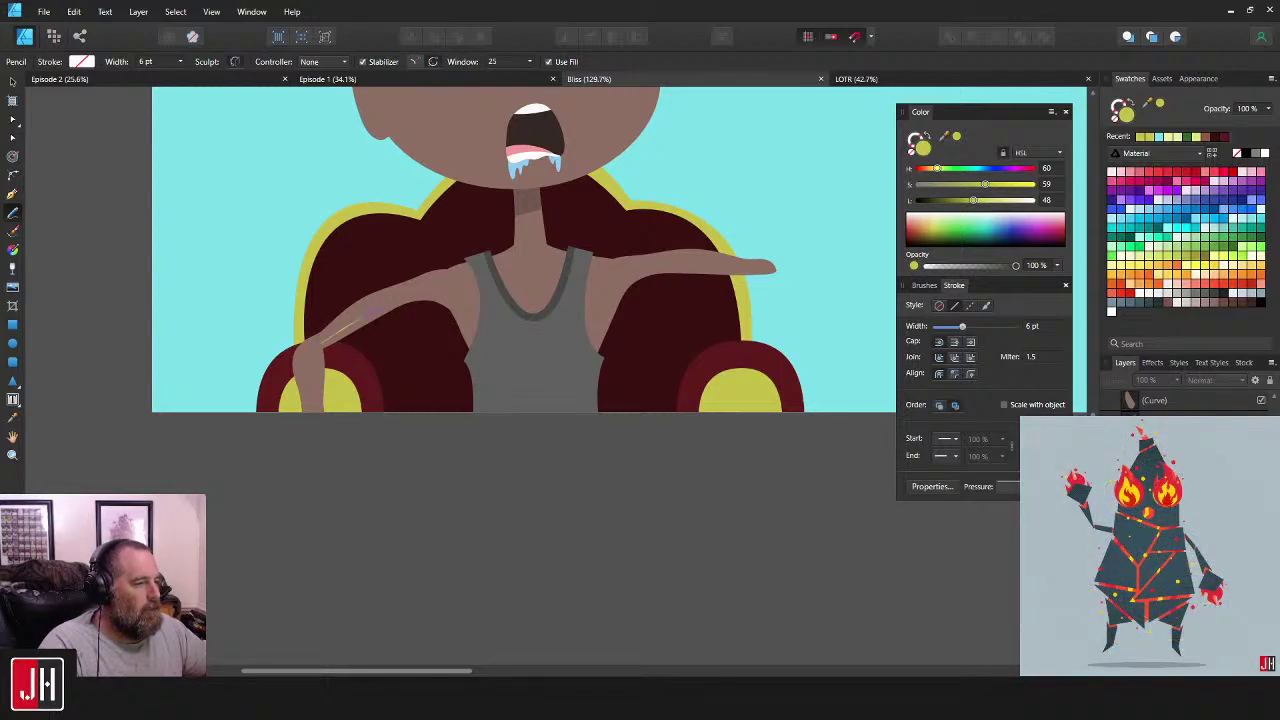
{"action": "mouse_move", "coordinate": [366, 314]}
{"action": "left_mouse_down"}
{"action": "mouse_move", "coordinate": [468, 293]}
{"action": "mouse_move", "coordinate": [511, 313]}
{"action": "mouse_move", "coordinate": [596, 316]}
{"action": "mouse_move", "coordinate": [641, 268]}
{"action": "left_mouse_up"}
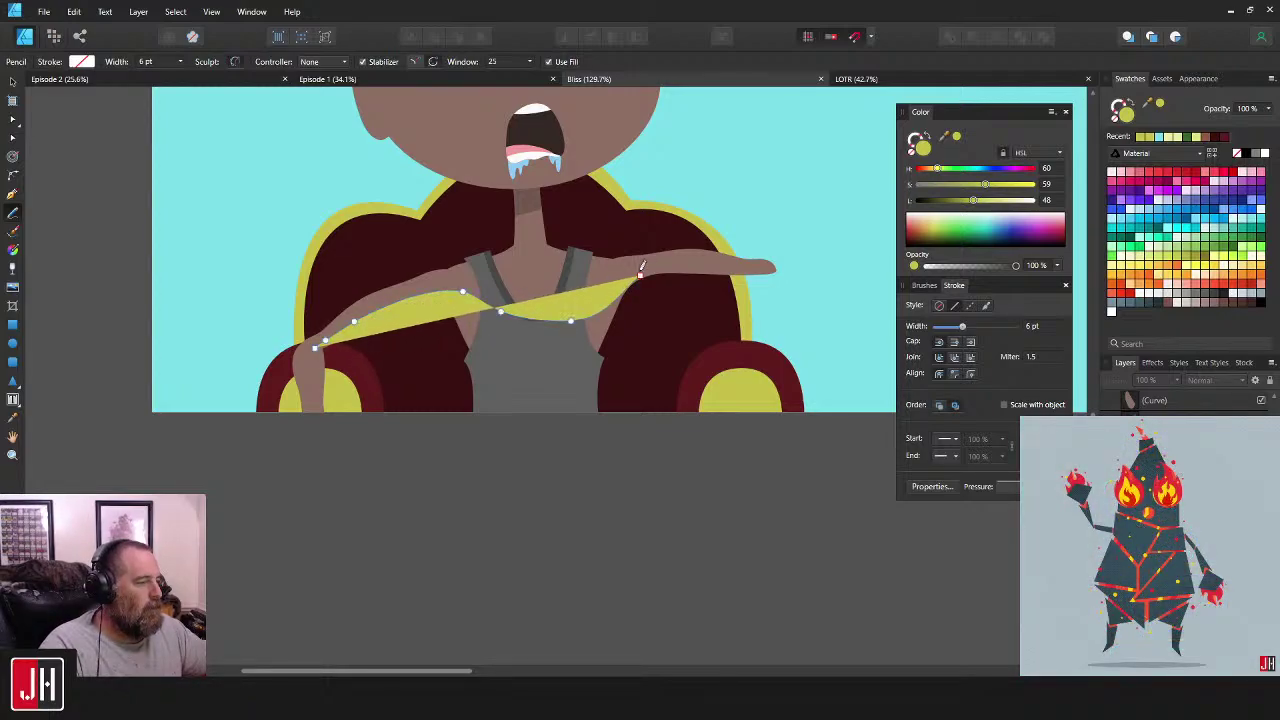
{"action": "key", "text": "ctrl+z"}
- Draw a freehand shadow shape from the character's arms down past the artboard, and fill it with the chair back's maroon darkened to HSL 0, 55, 11
{"action": "mouse_move", "coordinate": [380, 306]}
{"action": "left_mouse_down"}
{"action": "mouse_move", "coordinate": [494, 305]}
{"action": "mouse_move", "coordinate": [745, 263]}
{"action": "mouse_move", "coordinate": [745, 440]}
{"action": "mouse_move", "coordinate": [528, 571]}
{"action": "mouse_move", "coordinate": [353, 535]}
{"action": "left_mouse_up"}
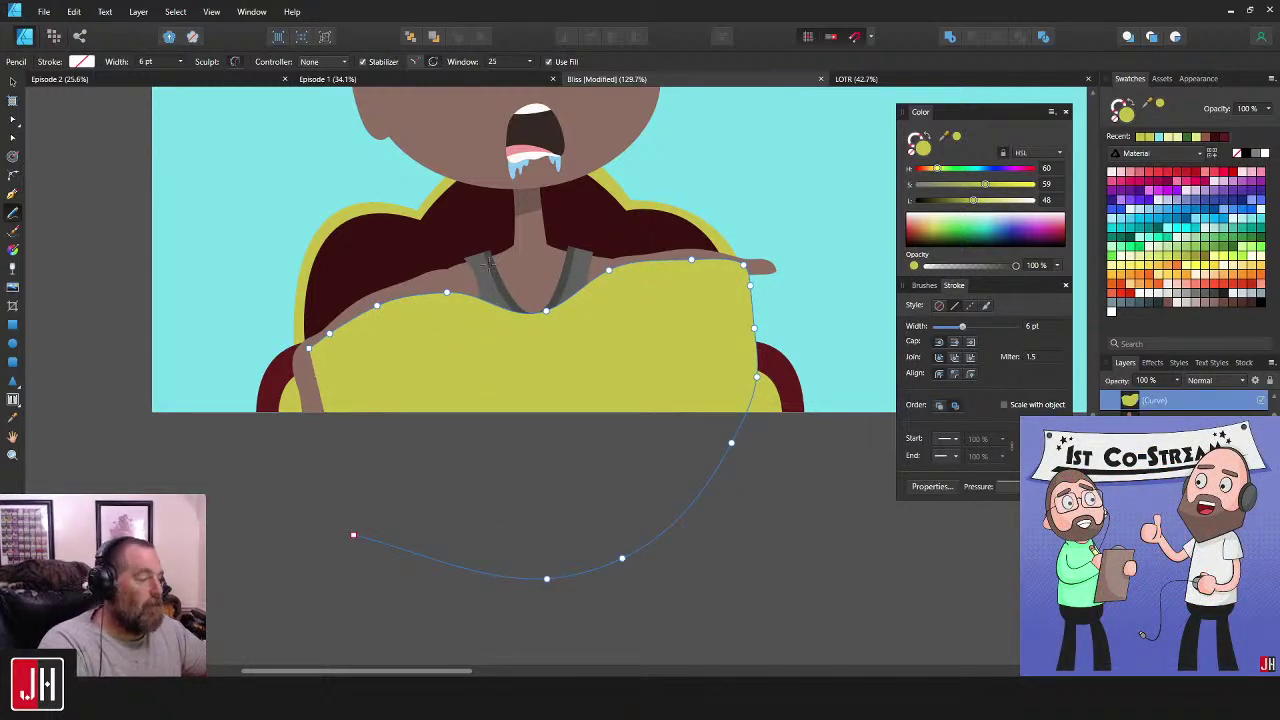
{"action": "key", "text": "i"}
{"action": "left_click", "coordinate": [634, 222]}
{"action": "key", "text": "v"}
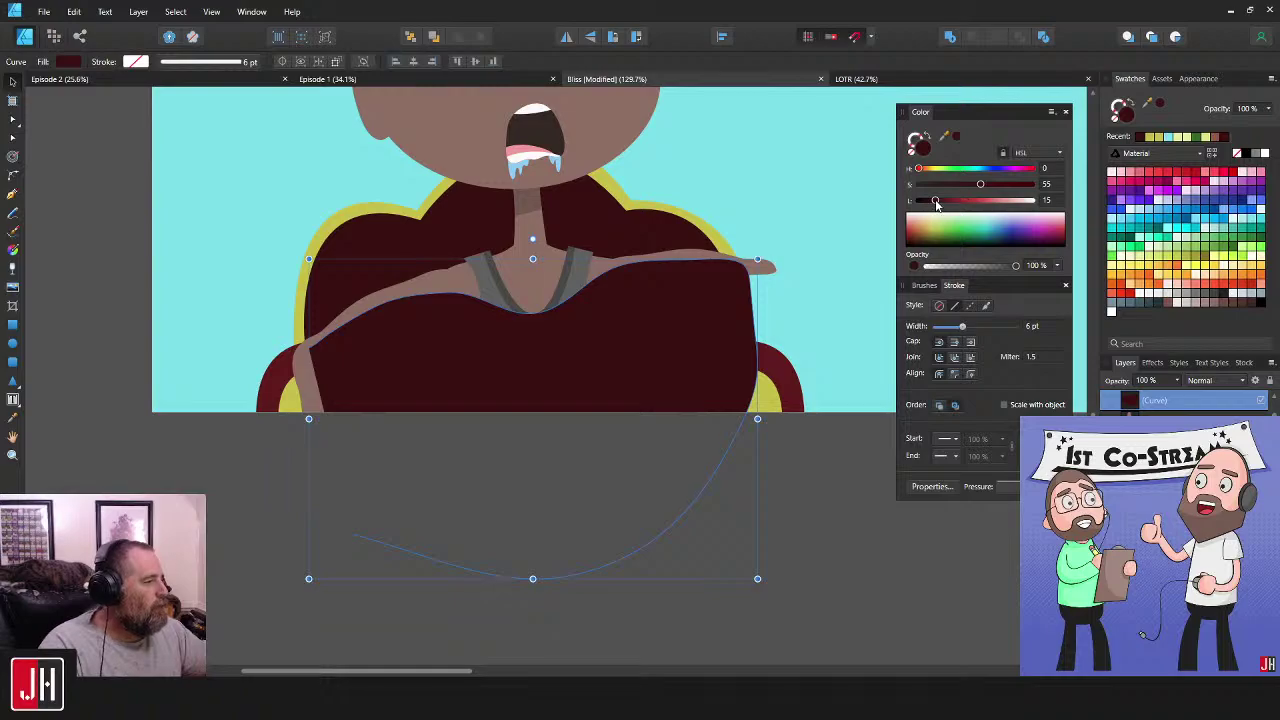
{"action": "left_click_drag", "start_coordinate": [936, 204], "coordinate": [932, 203]}
- Clip the dark shadow shape inside the chair back and check it on the whole artboard
{"action": "key", "text": "ctrl+x"}
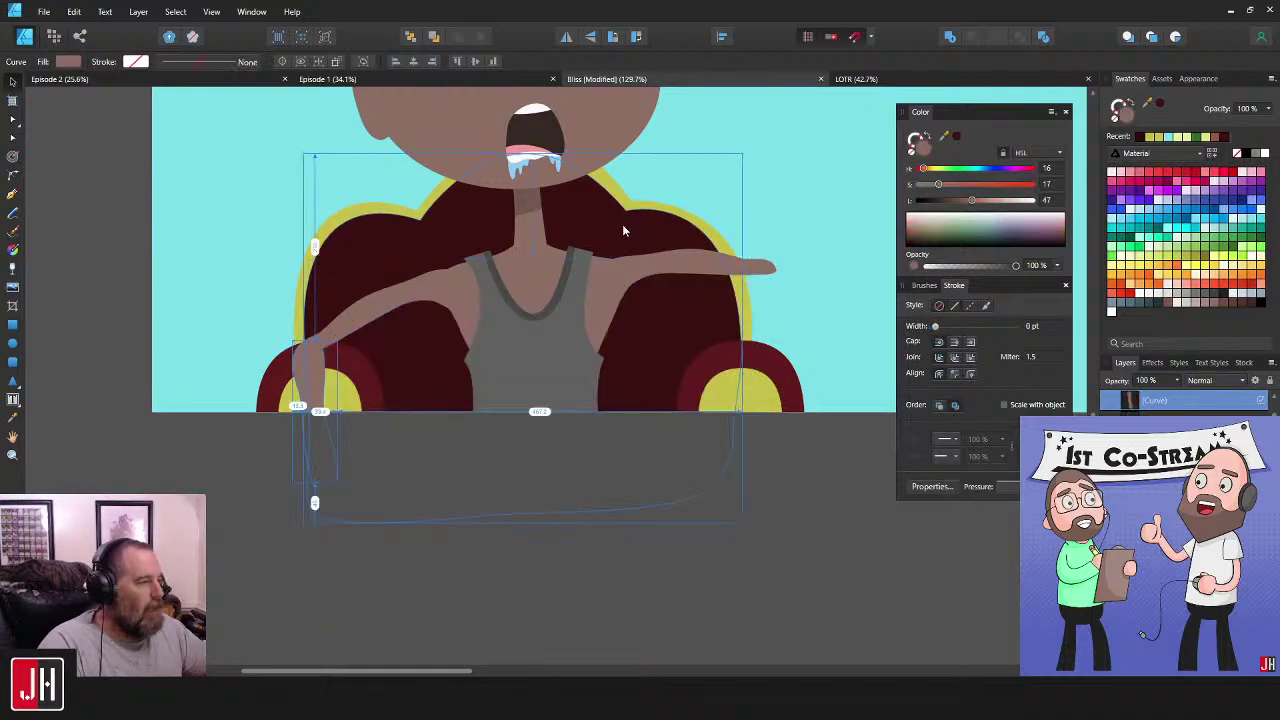
{"action": "key", "text": "ctrl+alt+v"}
{"action": "left_click", "coordinate": [791, 207]}
{"action": "scroll", "coordinate": [773, 260], "scroll_direction": "down", "scroll_amount": 6}
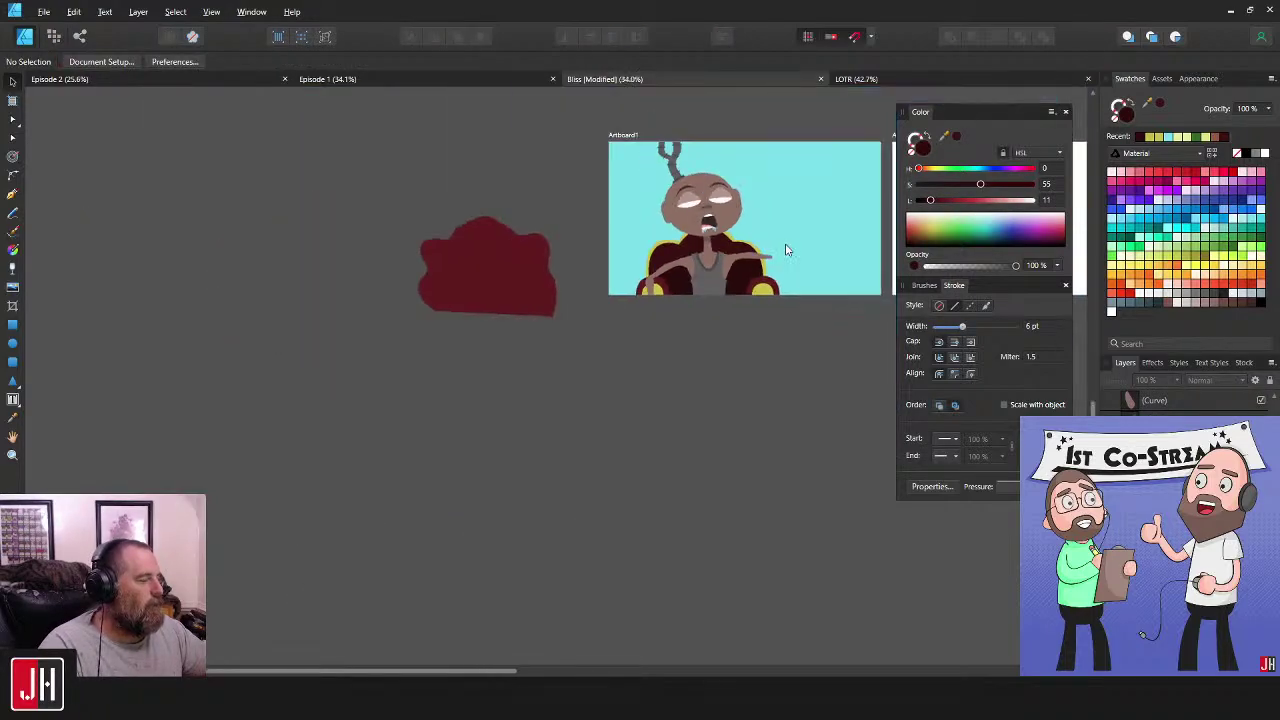
{"action": "left_click_drag", "start_coordinate": [789, 249], "coordinate": [683, 302]}
{"action": "scroll", "coordinate": [636, 326], "scroll_direction": "up", "scroll_amount": 6}
{"action": "scroll", "coordinate": [649, 319], "scroll_direction": "up", "scroll_amount": 3}
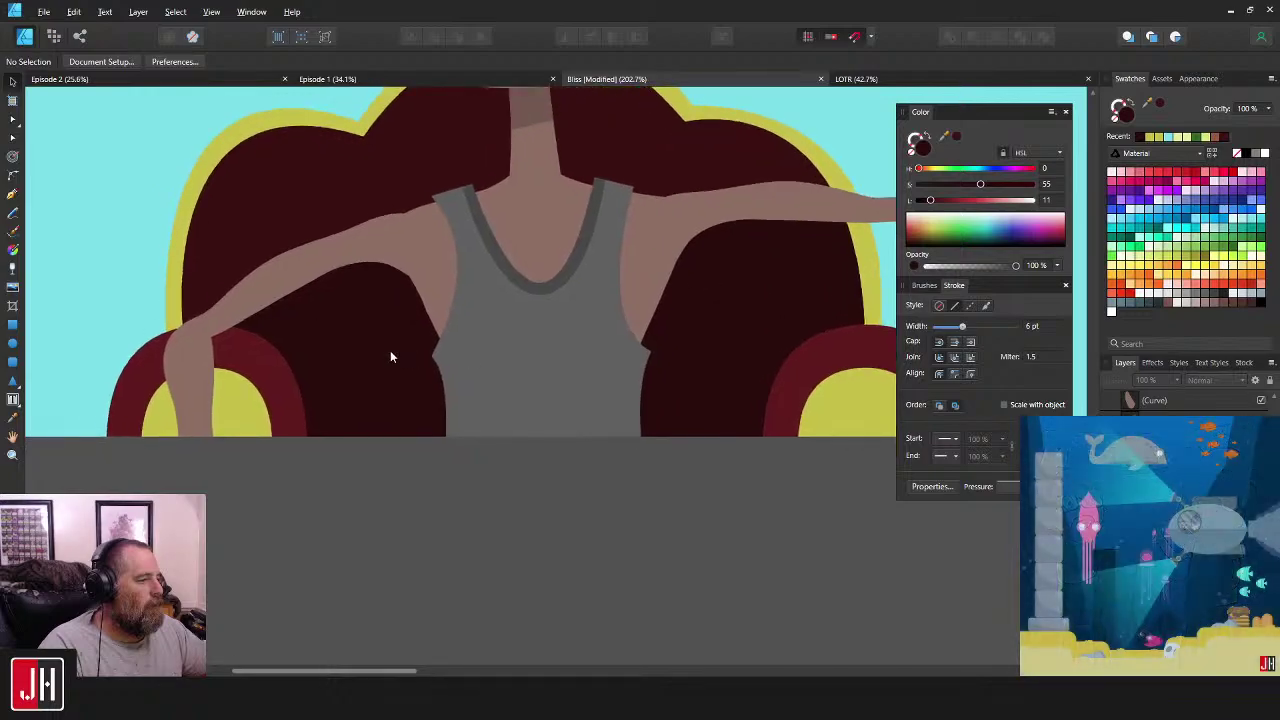
- Delete the clipped shadow from the chair back and try a smaller freehand shadow beneath the bent arm
{"action": "left_click", "coordinate": [392, 354]}
{"action": "key", "text": "ctrl+d"}
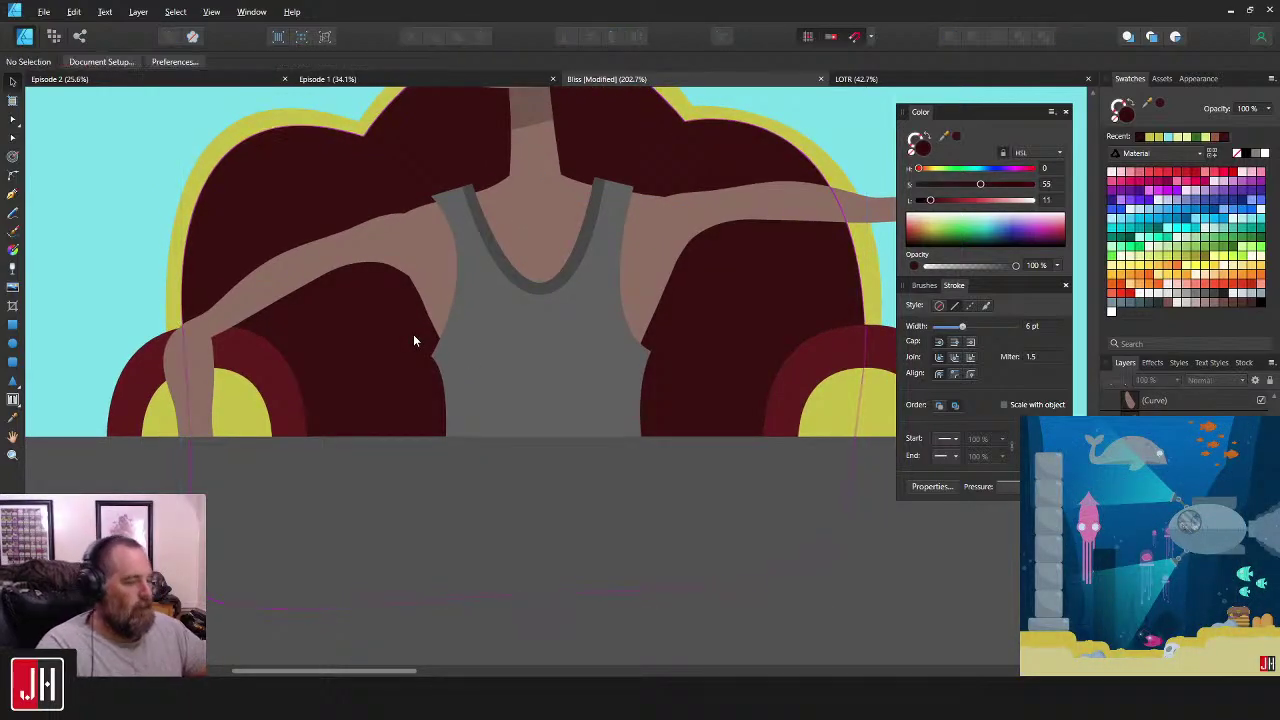
{"action": "key", "text": "n"}
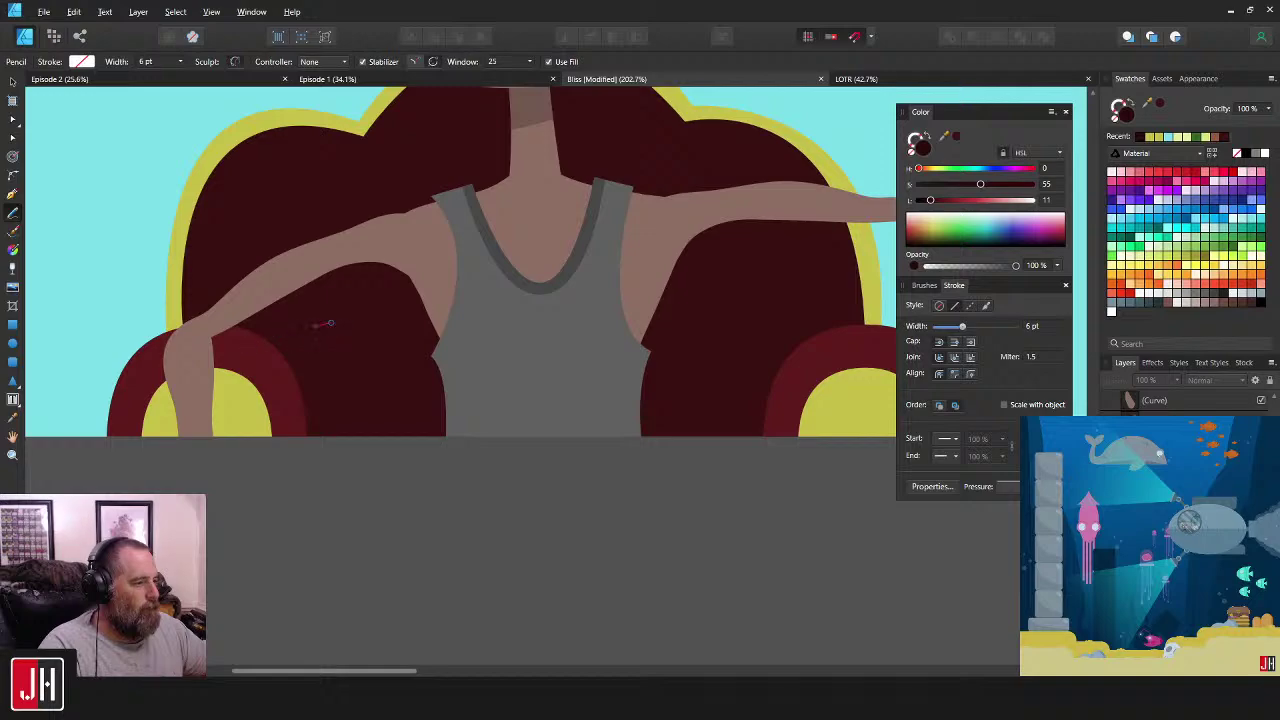
{"action": "mouse_move", "coordinate": [380, 343]}
{"action": "left_mouse_down"}
{"action": "mouse_move", "coordinate": [403, 401]}
{"action": "mouse_move", "coordinate": [403, 510]}
{"action": "left_mouse_up"}
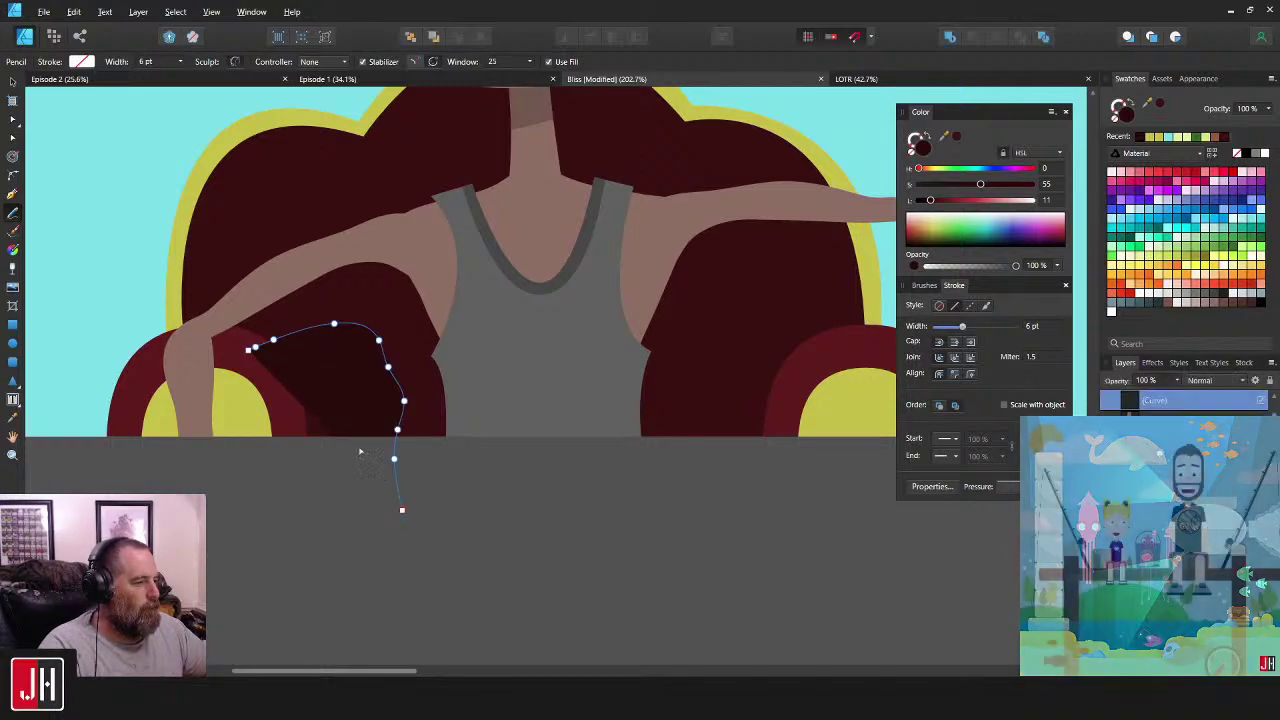
{"action": "key", "text": "ctrl+z"}
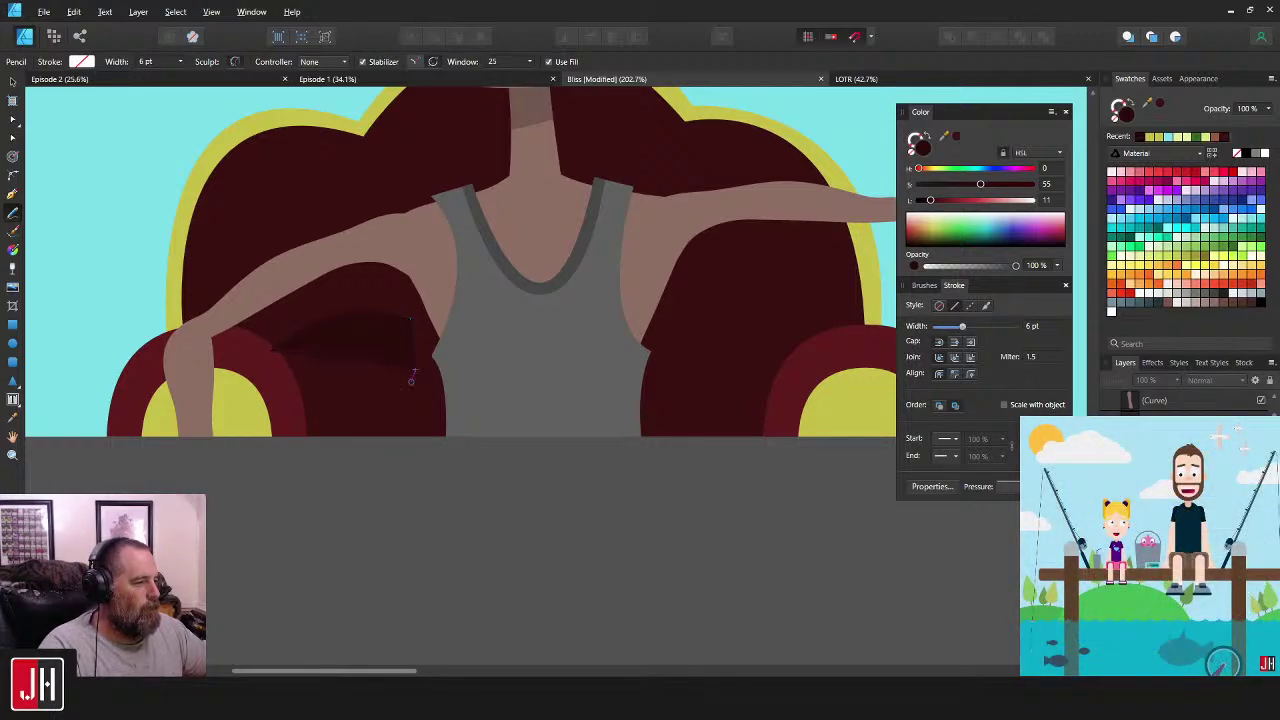
- Draw a freehand shadow following the character's arms and torso with a slight offset, and clip it inside the chair back
{"action": "mouse_move", "coordinate": [528, 502]}
{"action": "left_mouse_down"}
{"action": "mouse_move", "coordinate": [668, 479]}
{"action": "mouse_move", "coordinate": [665, 359]}
{"action": "mouse_move", "coordinate": [699, 276]}
{"action": "mouse_move", "coordinate": [724, 250]}
{"action": "mouse_move", "coordinate": [896, 231]}
{"action": "mouse_move", "coordinate": [896, 203]}
{"action": "mouse_move", "coordinate": [717, 201]}
{"action": "mouse_move", "coordinate": [322, 249]}
{"action": "mouse_move", "coordinate": [180, 360]}
{"action": "left_mouse_up"}
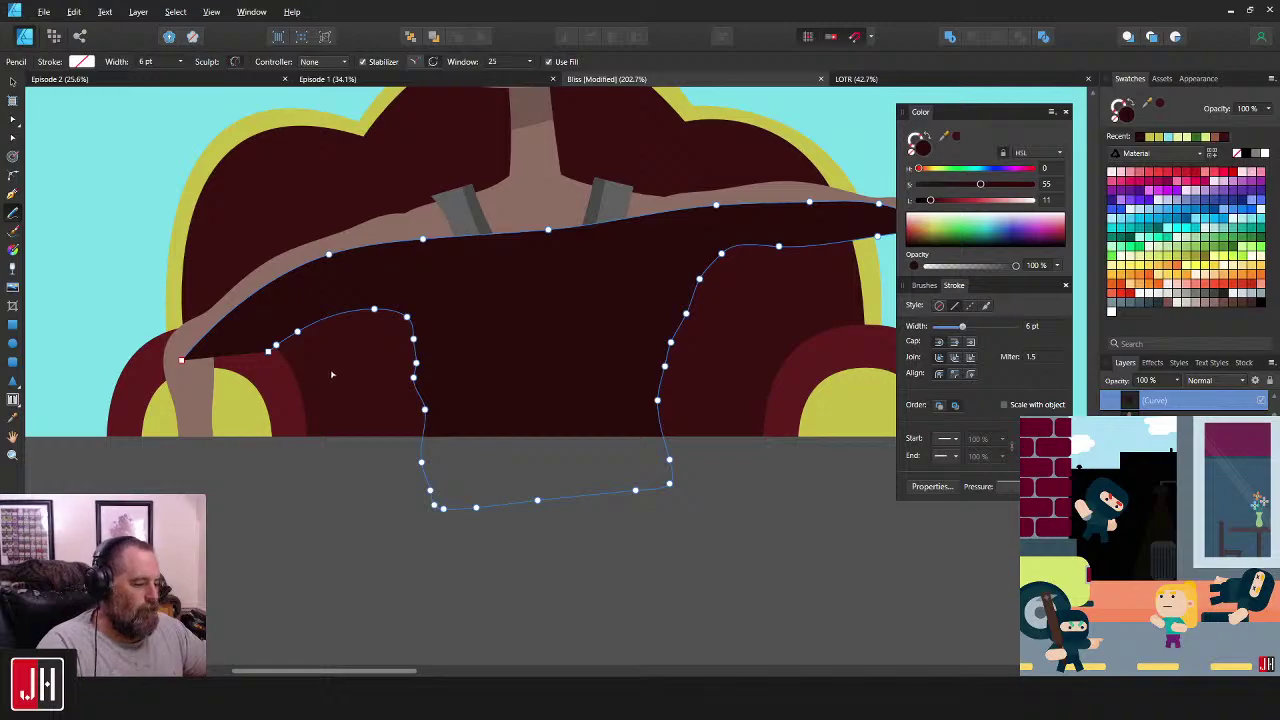
{"action": "key", "text": "ctrl+x"}
{"action": "key", "text": "v"}
{"action": "left_click", "coordinate": [334, 343]}
{"action": "key", "text": "ctrl+alt+v"}
{"action": "scroll", "coordinate": [468, 336], "scroll_direction": "down", "scroll_amount": 8}
{"action": "left_click", "coordinate": [567, 411]}
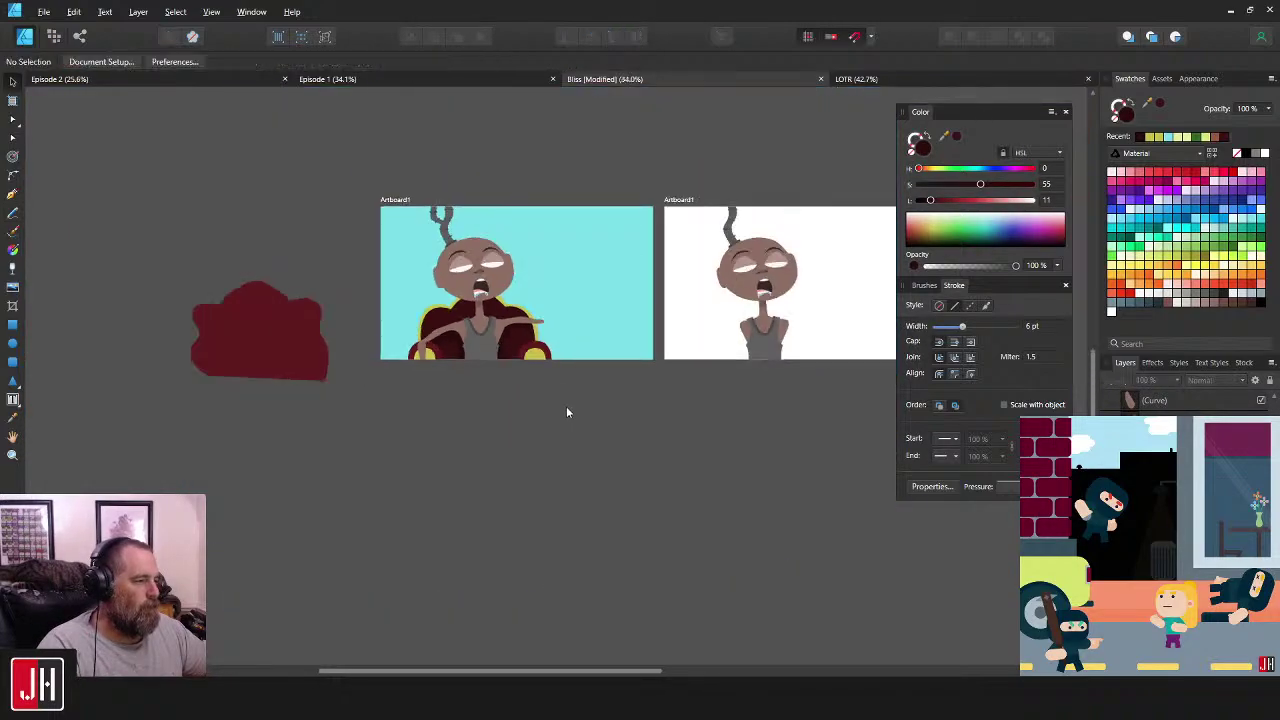
- Smooth the body shadow's edge beneath the bent arm by reshaping its nodes near the armrest
{"action": "scroll", "coordinate": [468, 334], "scroll_direction": "up", "scroll_amount": 8}
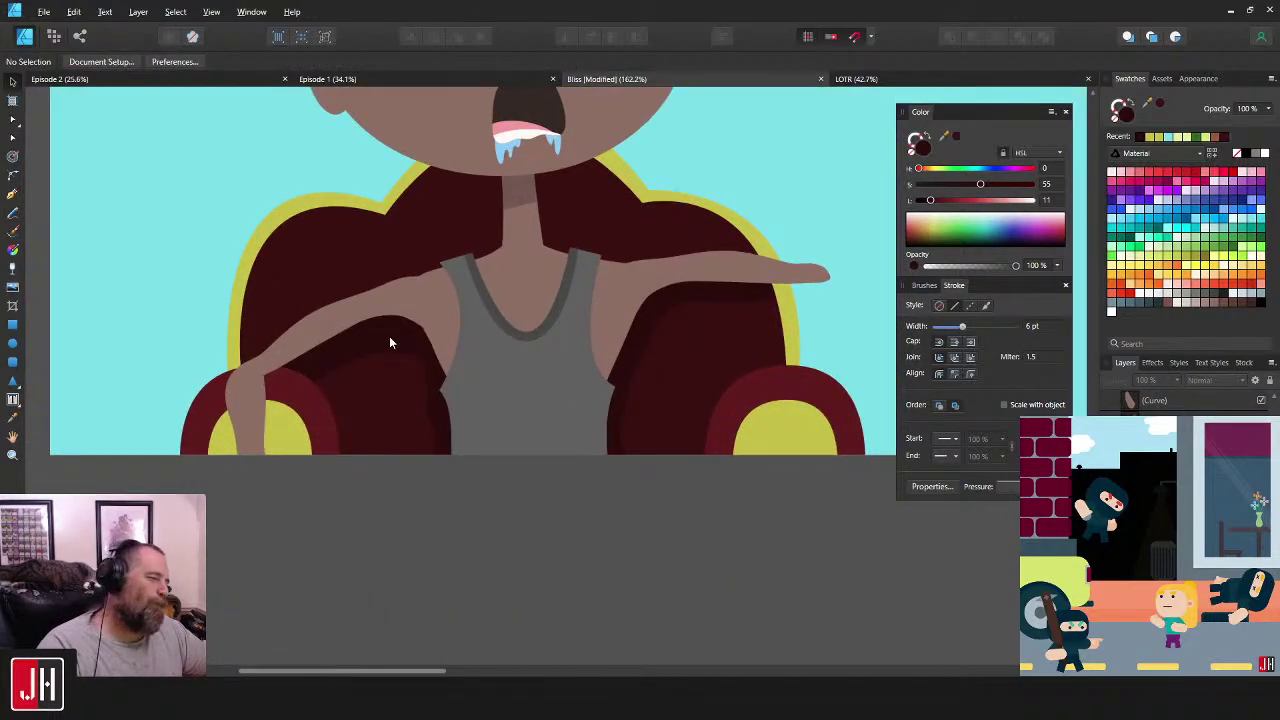
{"action": "left_click", "coordinate": [389, 336]}
{"action": "key", "text": "a"}
{"action": "left_click_drag", "start_coordinate": [367, 359], "coordinate": [340, 378]}
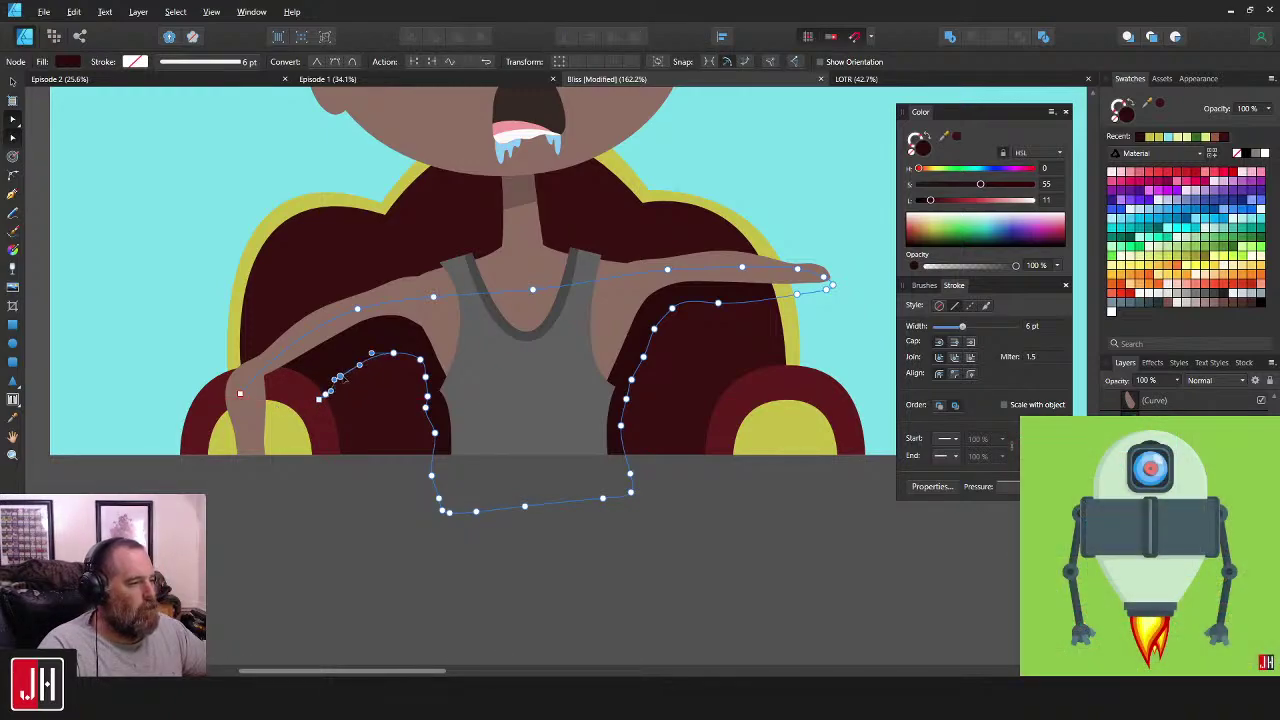
{"action": "key", "text": "v"}
{"action": "scroll", "coordinate": [388, 364], "scroll_direction": "down", "scroll_amount": 10}
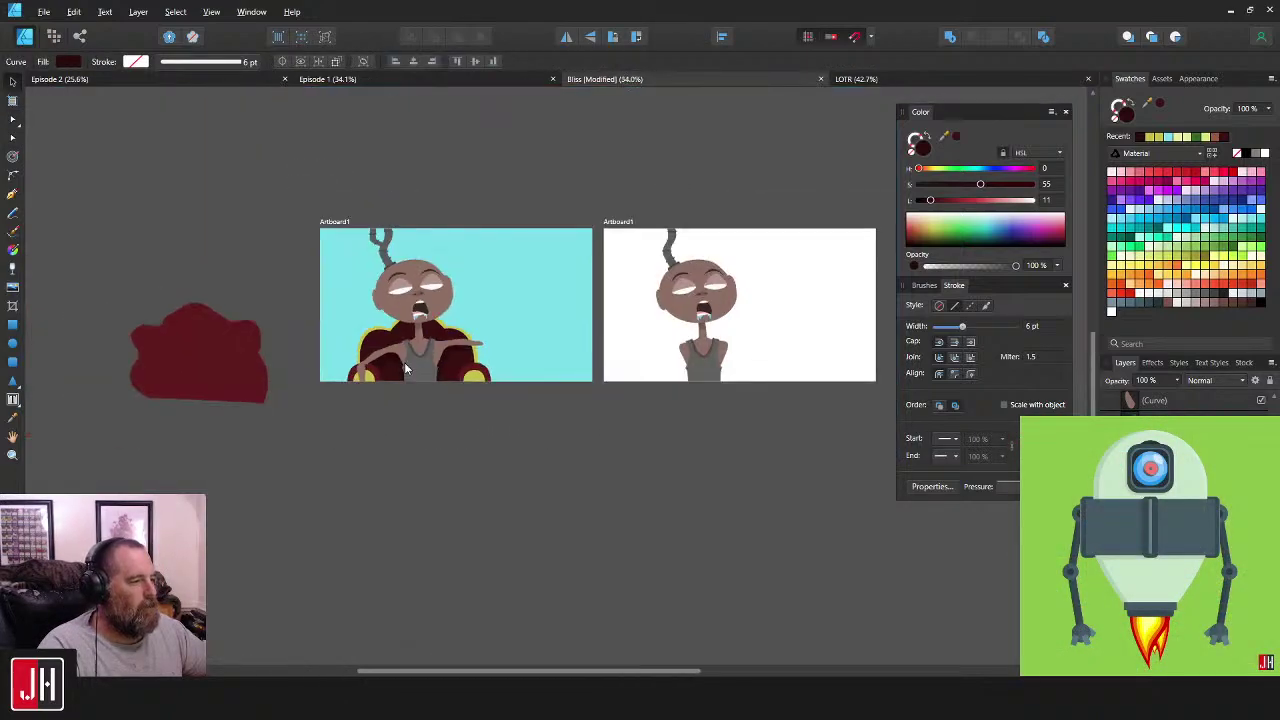
{"action": "left_click", "coordinate": [486, 407]}
- Draw a freehand head shadow around the neck in the same dark maroon and clip it inside the chair back
{"action": "scroll", "coordinate": [418, 370], "scroll_direction": "up", "scroll_amount": 4}
{"action": "scroll", "coordinate": [418, 365], "scroll_direction": "up", "scroll_amount": 2}
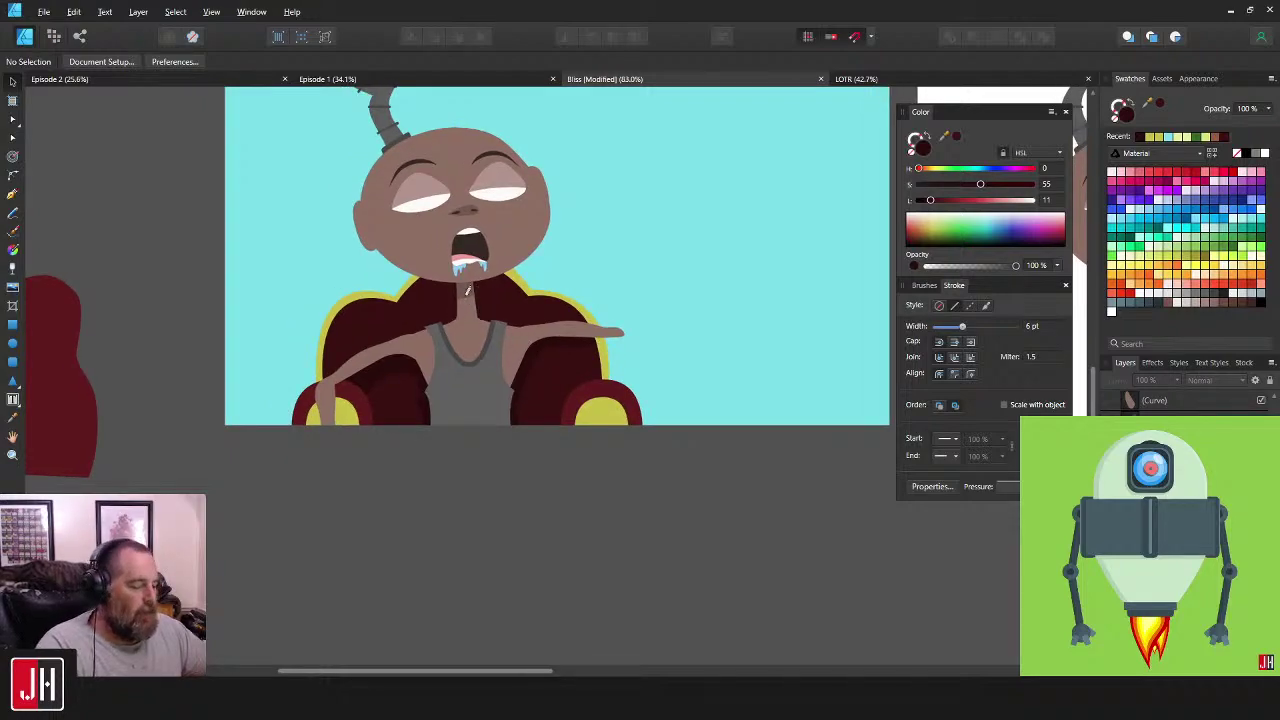
{"action": "key", "text": "n"}
{"action": "scroll", "coordinate": [440, 262], "scroll_direction": "up", "scroll_amount": 2}
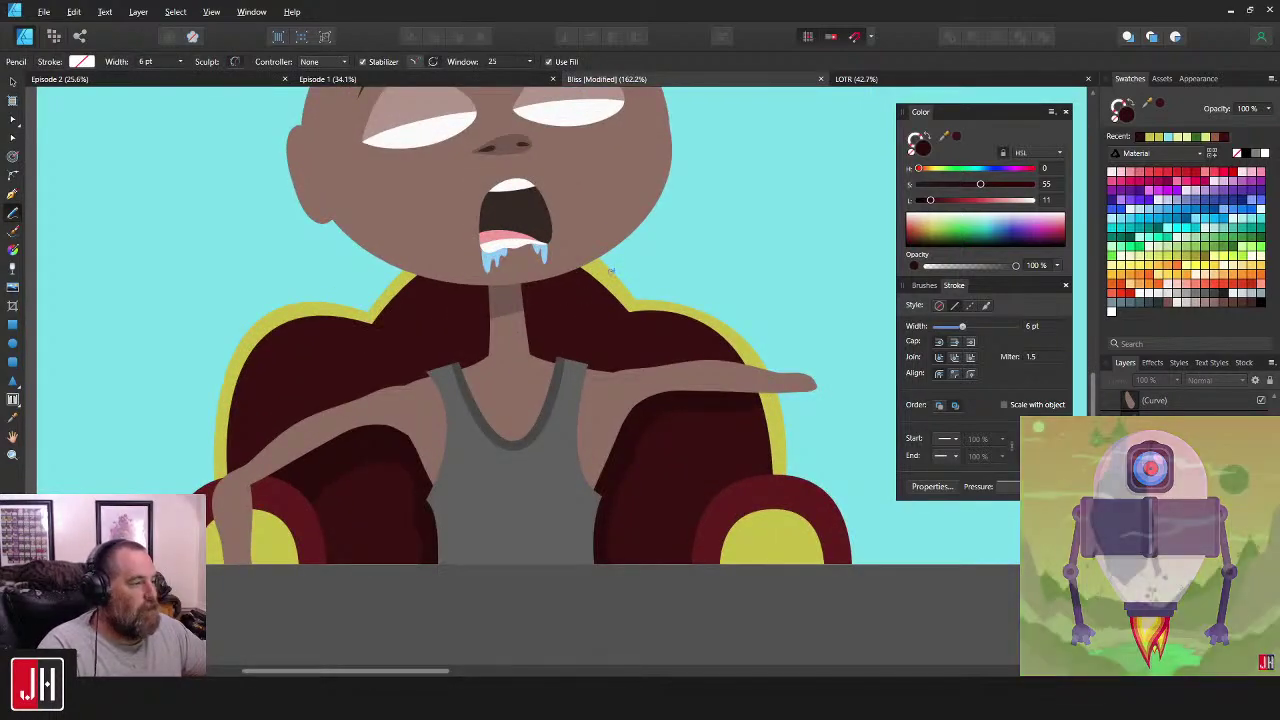
{"action": "mouse_move", "coordinate": [534, 346]}
{"action": "left_mouse_down"}
{"action": "mouse_move", "coordinate": [493, 386]}
{"action": "mouse_move", "coordinate": [399, 398]}
{"action": "mouse_move", "coordinate": [432, 356]}
{"action": "mouse_move", "coordinate": [424, 333]}
{"action": "mouse_move", "coordinate": [357, 305]}
{"action": "mouse_move", "coordinate": [329, 246]}
{"action": "mouse_move", "coordinate": [709, 176]}
{"action": "mouse_move", "coordinate": [768, 190]}
{"action": "left_mouse_up"}
{"action": "key", "text": "ctrl+x"}
{"action": "key", "text": "v"}
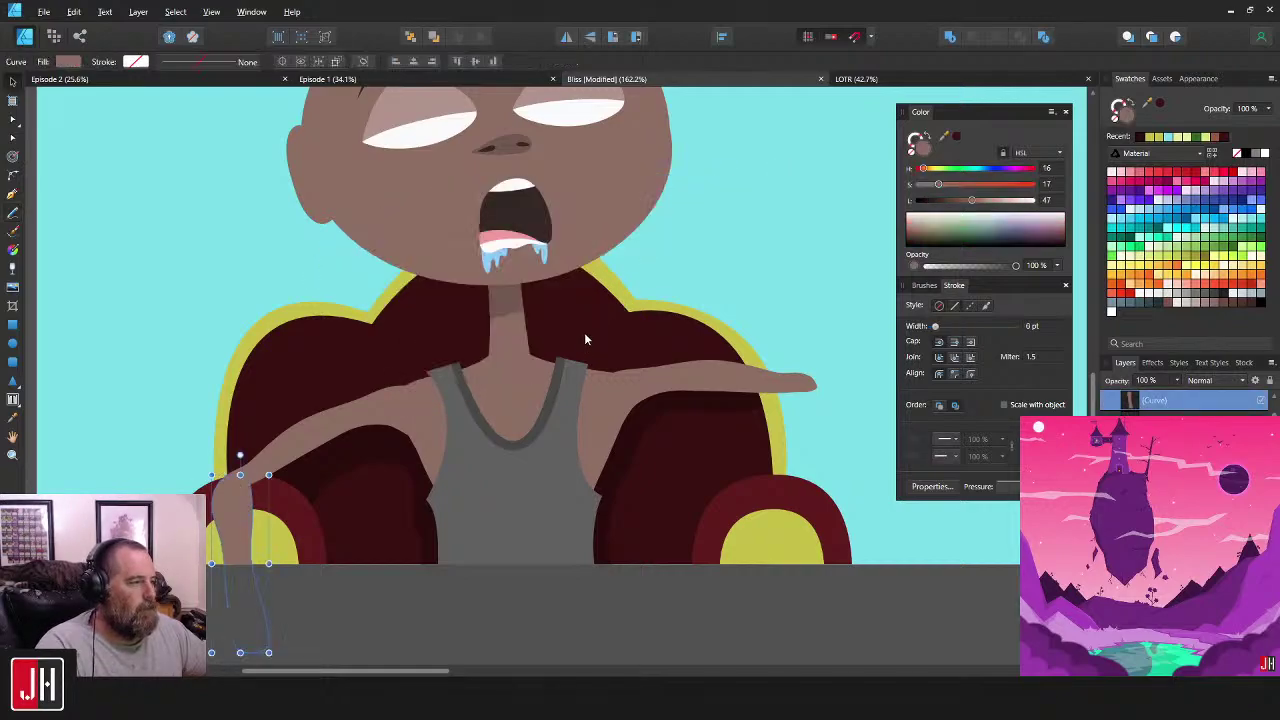
{"action": "left_click", "coordinate": [587, 338]}
{"action": "key", "text": "ctrl+alt+v"}
{"action": "left_click", "coordinate": [728, 263]}
{"action": "scroll", "coordinate": [700, 297], "scroll_direction": "down", "scroll_amount": 6}
{"action": "scroll", "coordinate": [609, 331], "scroll_direction": "up", "scroll_amount": 3}
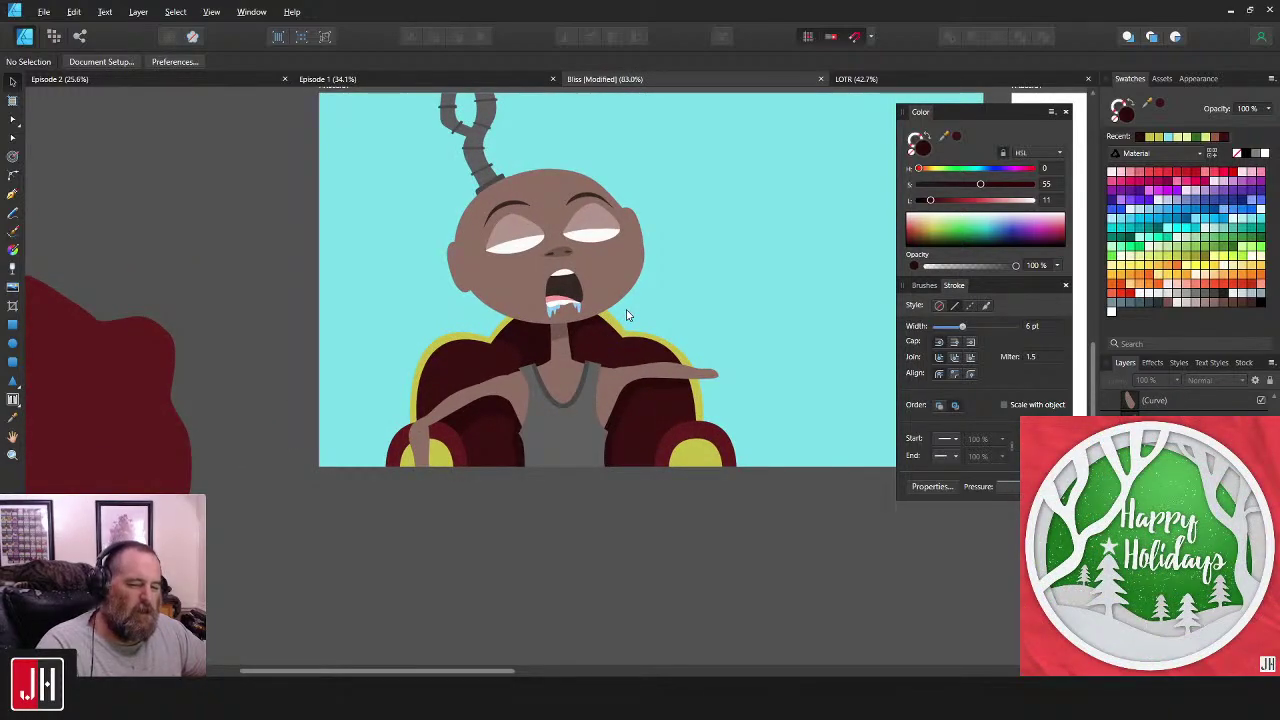
- Draw a freehand shadow shape around the hanging forearm and clip it inside the armrest beneath it
{"action": "scroll", "coordinate": [673, 318], "scroll_direction": "up", "scroll_amount": 1}
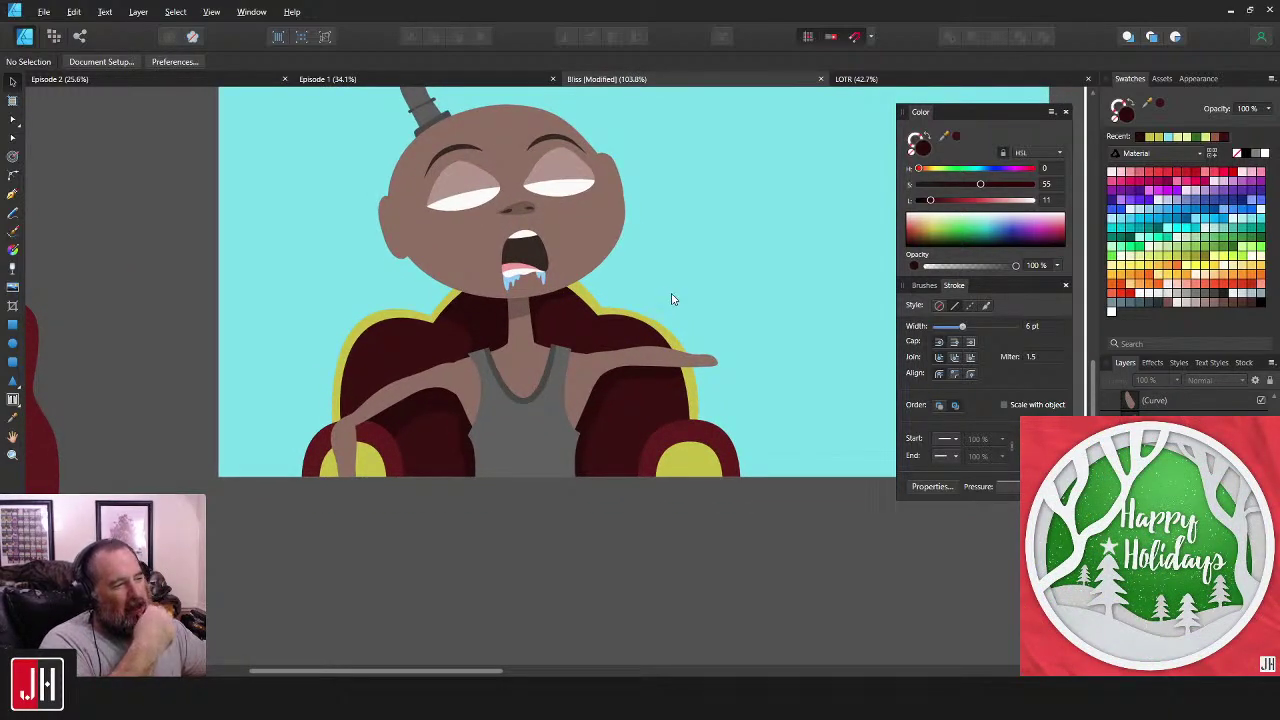
{"action": "scroll", "coordinate": [670, 305], "scroll_direction": "right", "scroll_amount": 1}
{"action": "scroll", "coordinate": [624, 372], "scroll_direction": "down", "scroll_amount": 5}
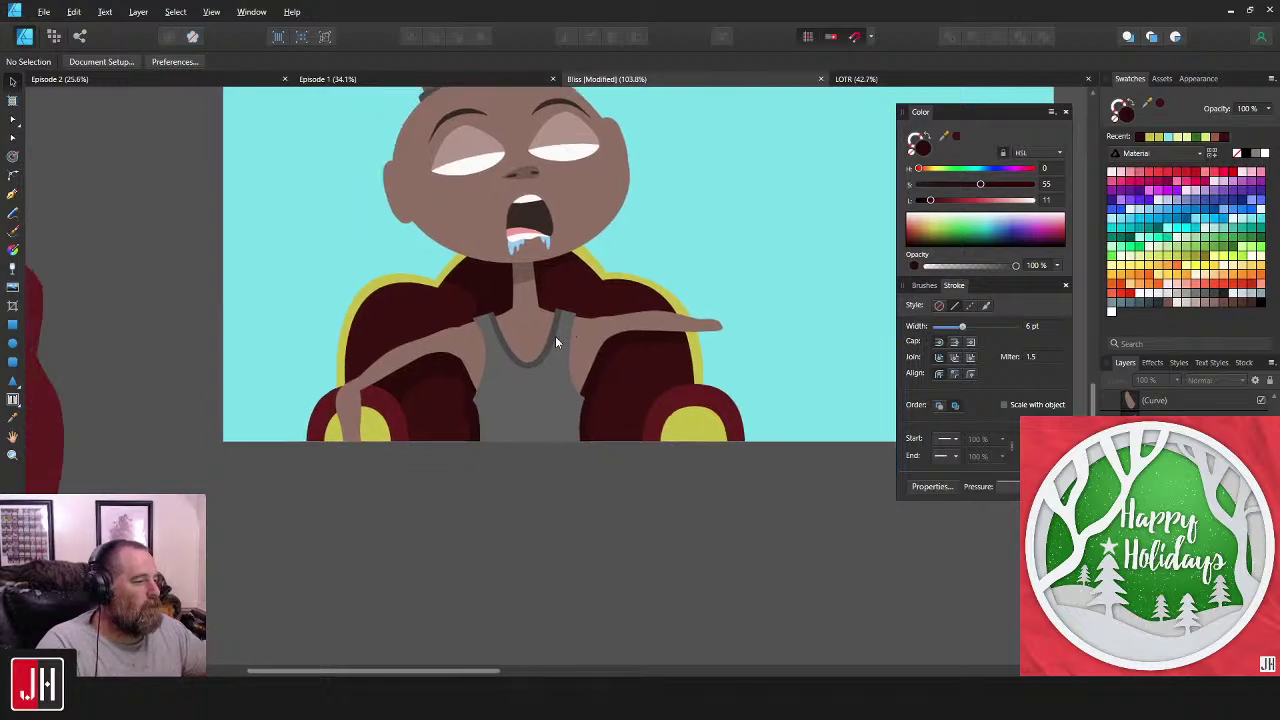
{"action": "scroll", "coordinate": [631, 368], "scroll_direction": "up", "scroll_amount": 5}
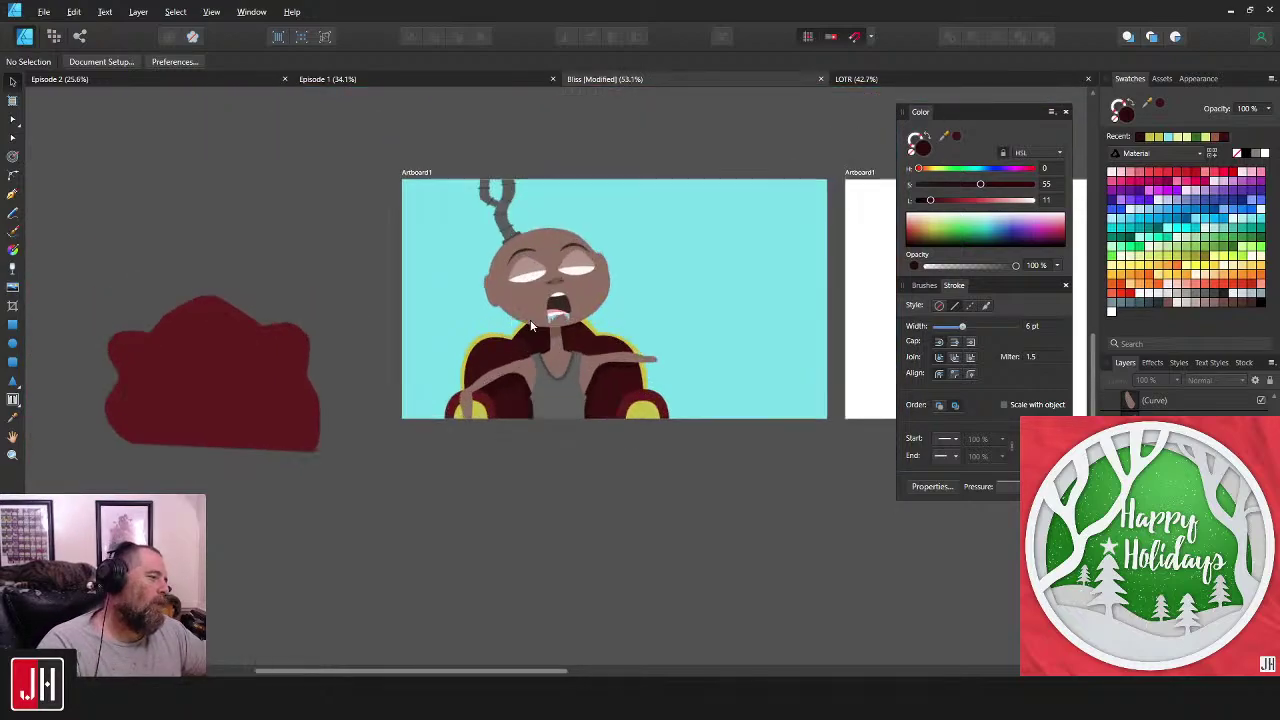
{"action": "scroll", "coordinate": [406, 437], "scroll_direction": "up", "scroll_amount": 3}
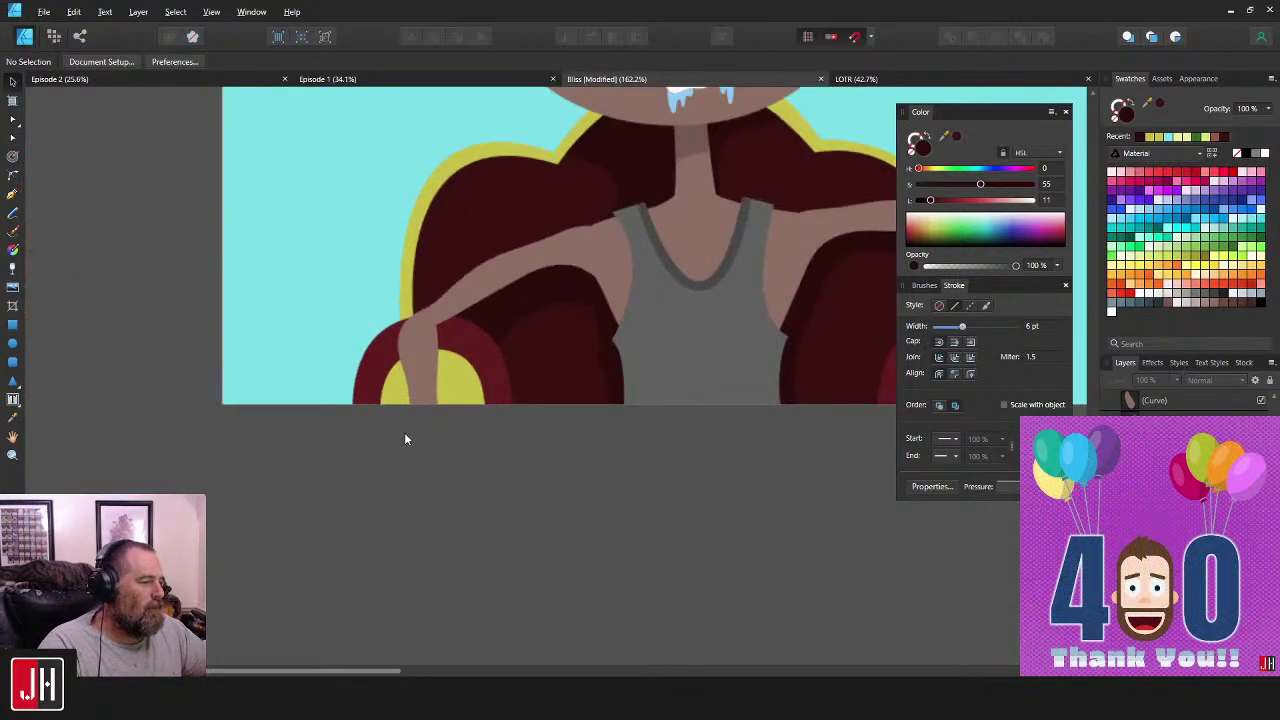
{"action": "key", "text": "n"}
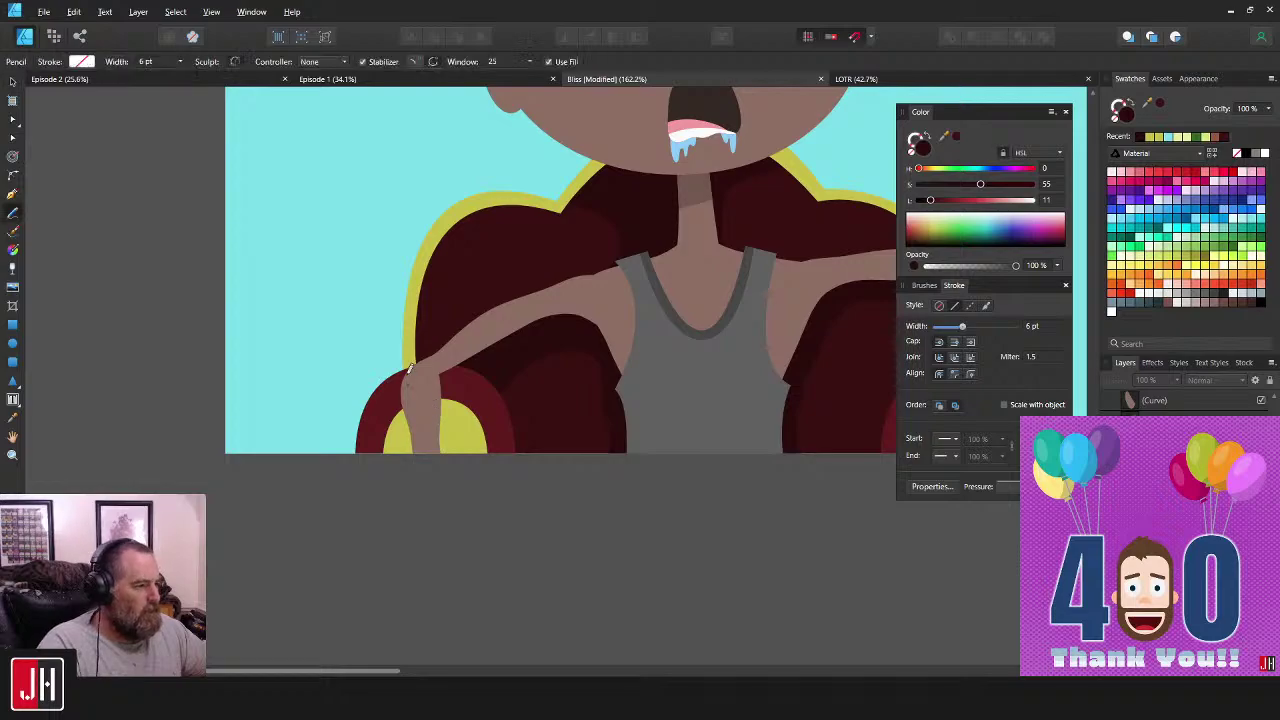
{"action": "mouse_move", "coordinate": [390, 396]}
{"action": "left_mouse_down"}
{"action": "mouse_move", "coordinate": [404, 476]}
{"action": "mouse_move", "coordinate": [433, 505]}
{"action": "mouse_move", "coordinate": [443, 470]}
{"action": "mouse_move", "coordinate": [436, 368]}
{"action": "left_mouse_up"}
{"action": "key", "text": "v"}
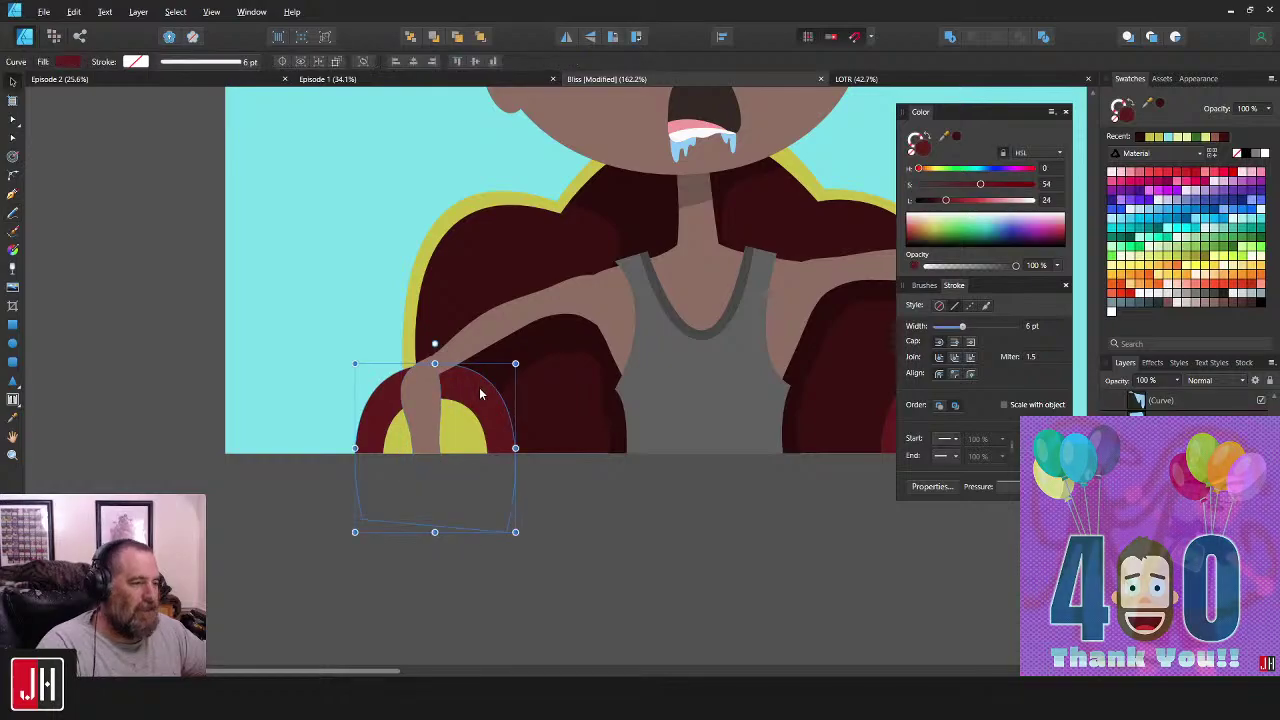
- Fill the forearm's shadow on the armrest with the chair back's sampled maroon, HSL 0, 55, 15
{"action": "left_click_drag", "start_coordinate": [930, 200], "coordinate": [945, 200]}
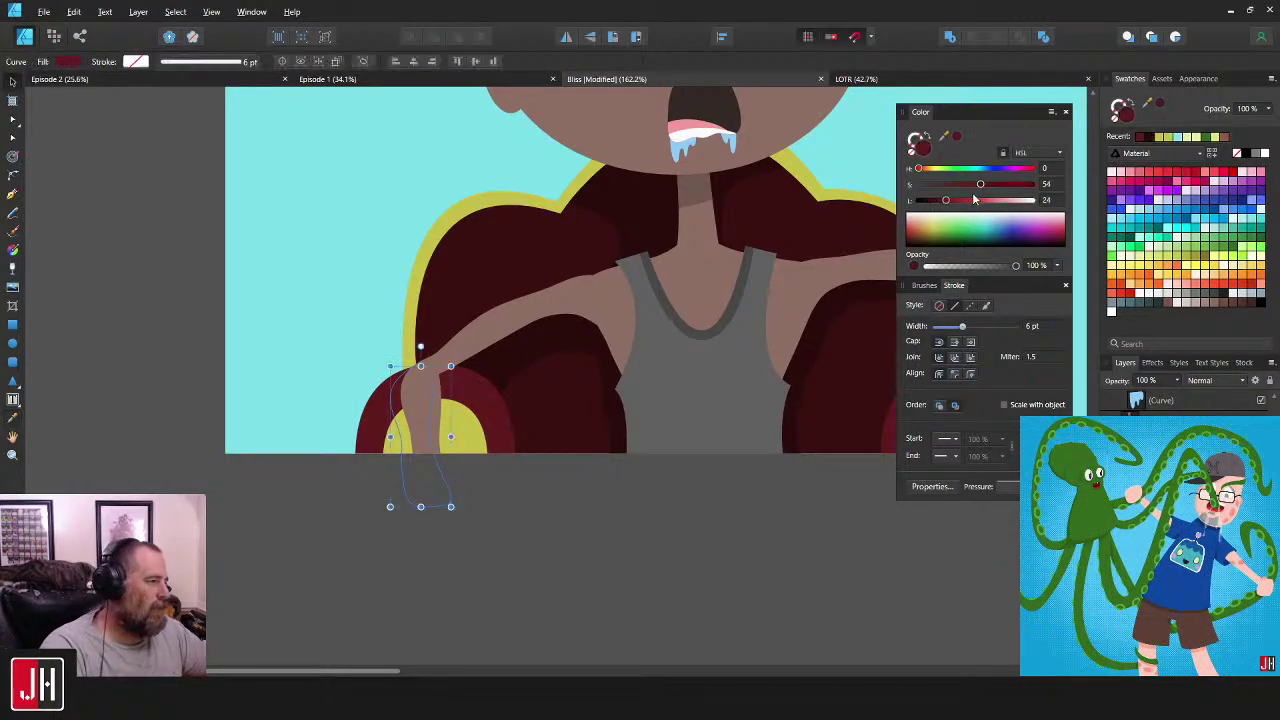
{"action": "key", "text": "ctrl+d"}
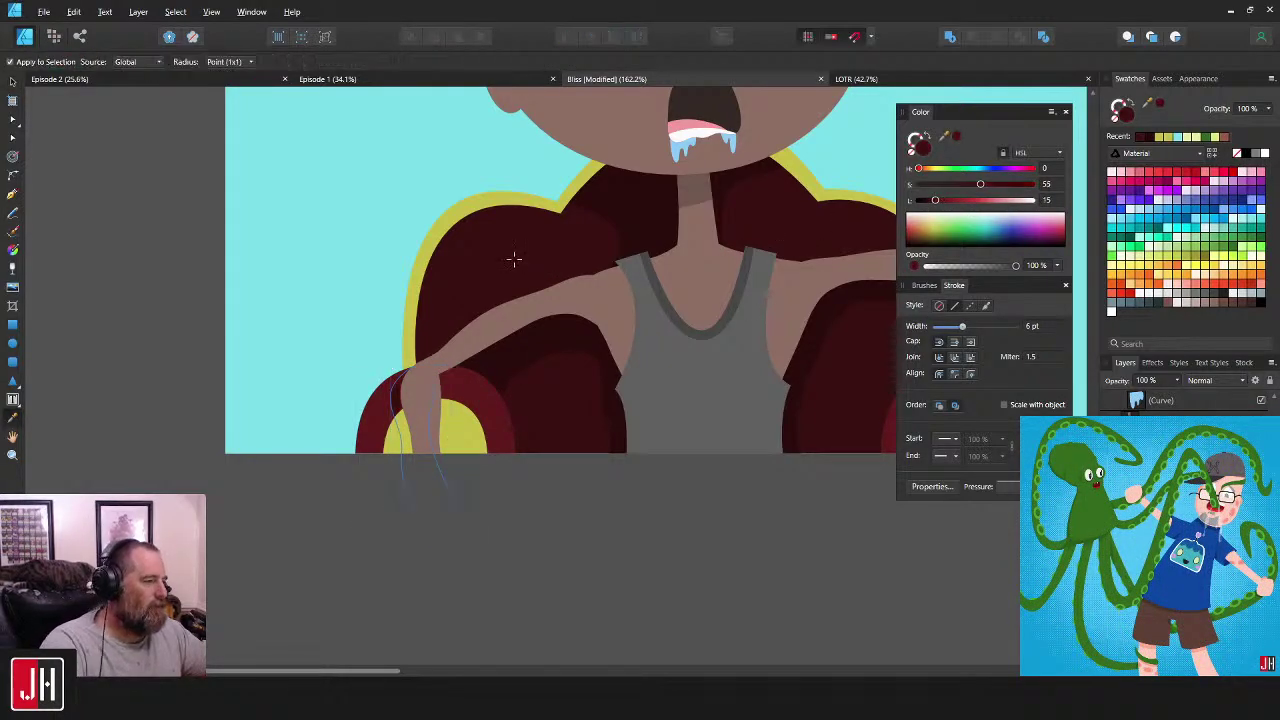
{"action": "scroll", "coordinate": [440, 300], "scroll_direction": "up", "scroll_amount": 3}
- Paste a copy of the forearm shadow inside the yellow armrest insert and fill it with the insert's mustard darkened to HSL 60, 59, 39
{"action": "left_click", "coordinate": [415, 321]}
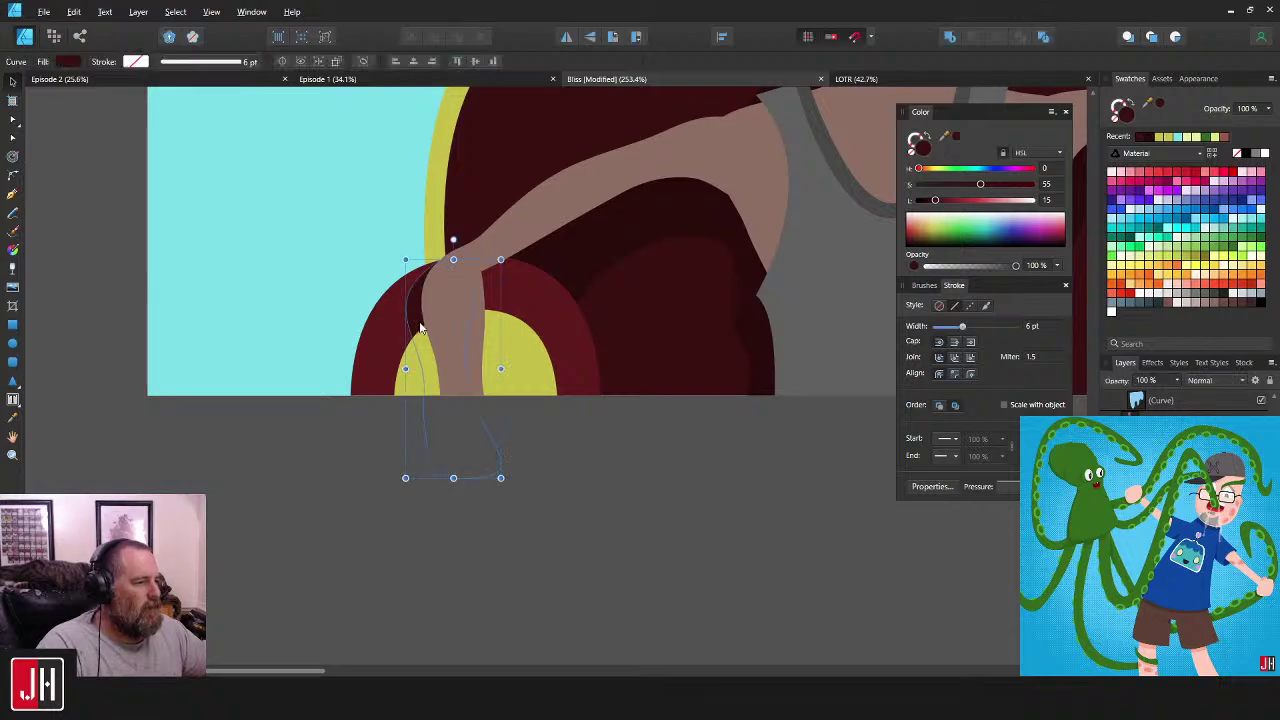
{"action": "left_click", "coordinate": [422, 362]}
{"action": "key", "text": "ctrl+alt+v"}
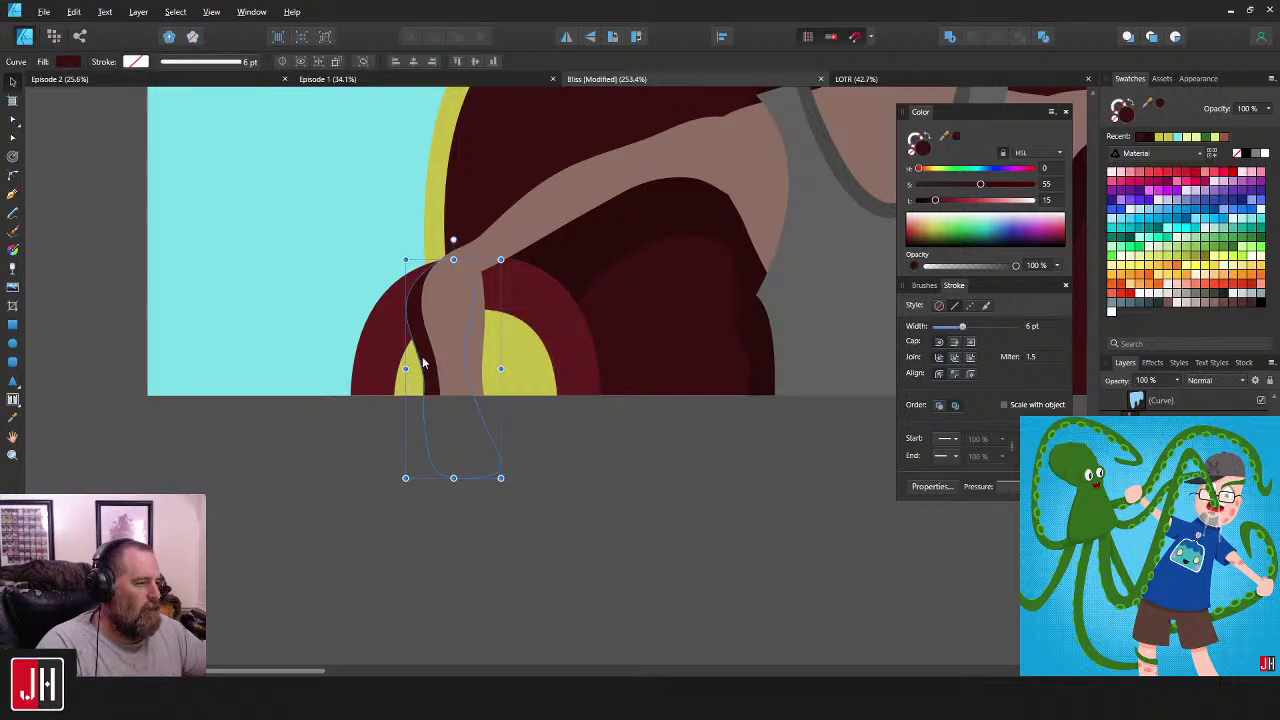
{"action": "key", "text": "i"}
{"action": "left_click", "coordinate": [523, 376]}
{"action": "key", "text": "v"}
{"action": "left_click_drag", "start_coordinate": [973, 200], "coordinate": [965, 204]}
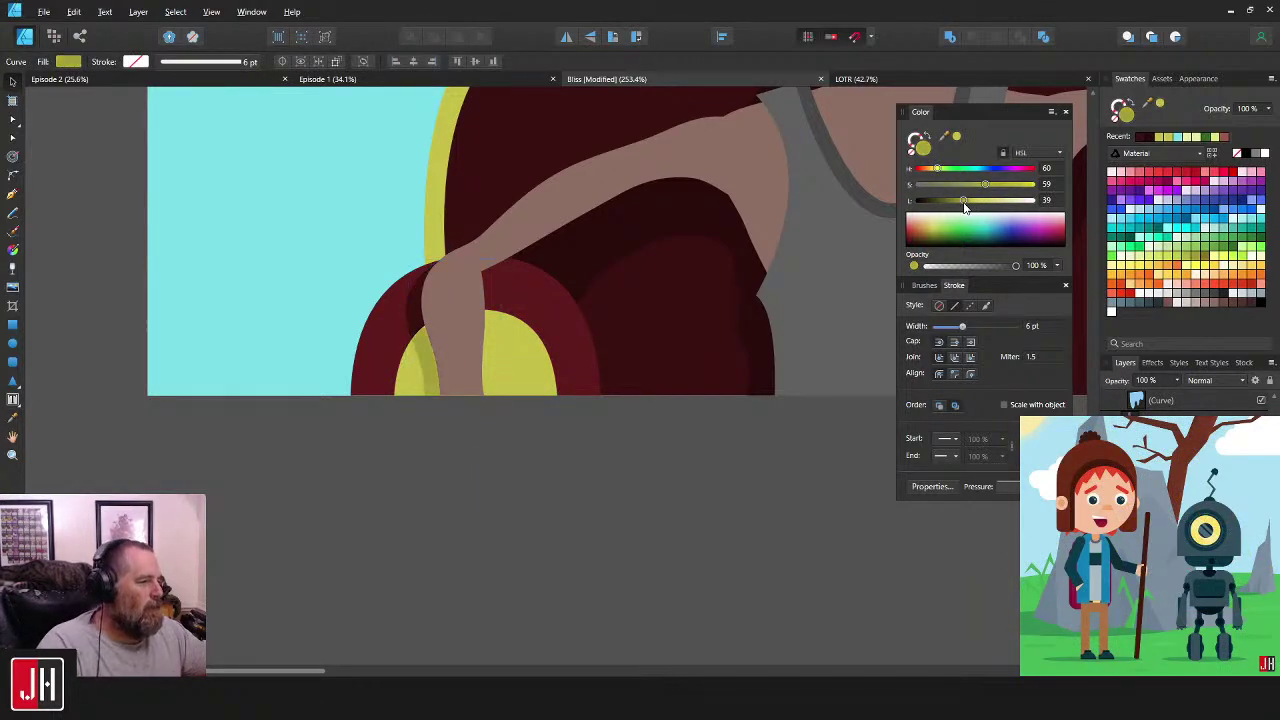
- Save the document and review the shaded chair and character on the whole artboard
{"action": "left_click", "coordinate": [655, 433]}
{"action": "scroll", "coordinate": [655, 433], "scroll_direction": "down", "scroll_amount": 5}
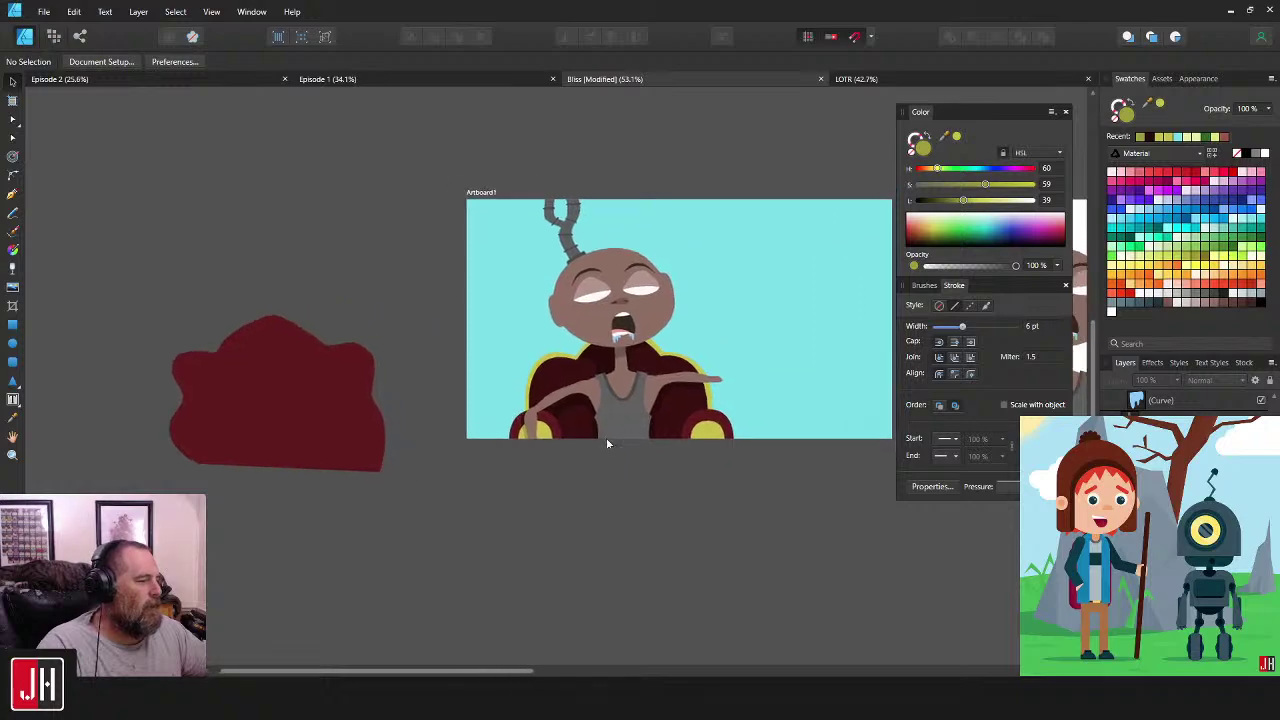
{"action": "scroll", "coordinate": [591, 443], "scroll_direction": "down", "scroll_amount": 3}
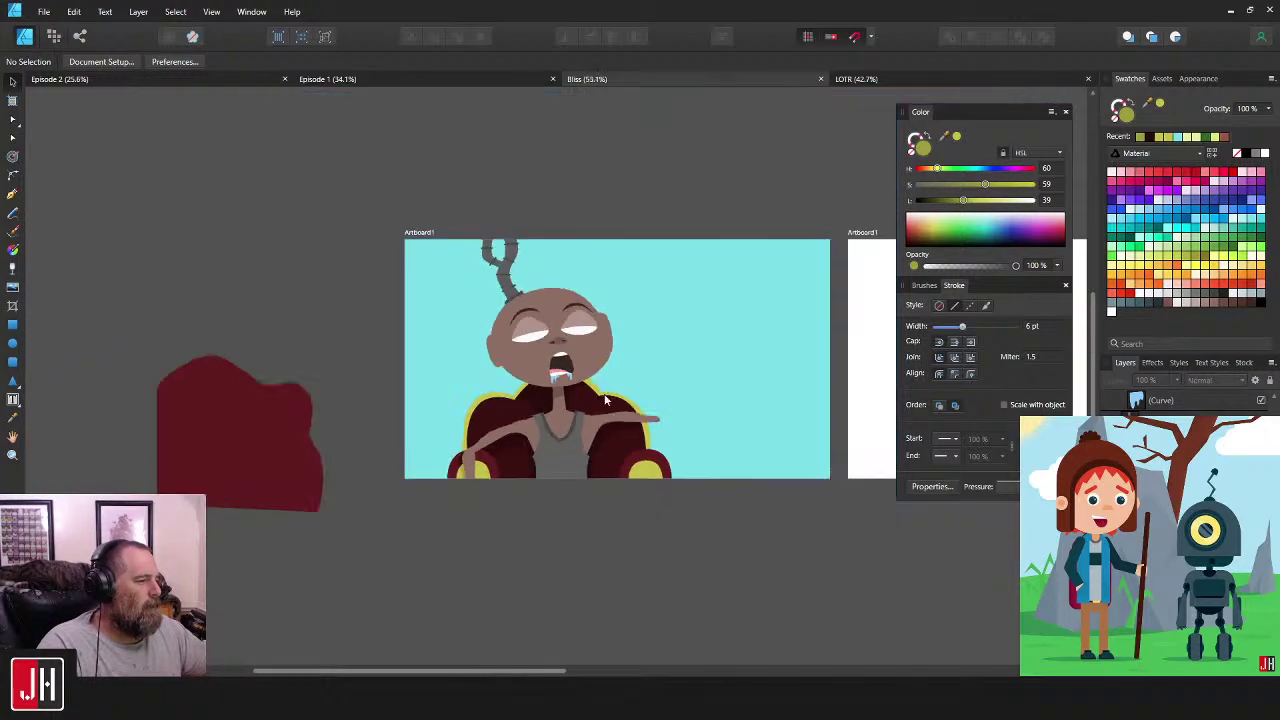
{"action": "left_click_drag", "start_coordinate": [687, 390], "coordinate": [729, 371]}
{"action": "scroll", "coordinate": [596, 335], "scroll_direction": "up", "scroll_amount": 3}
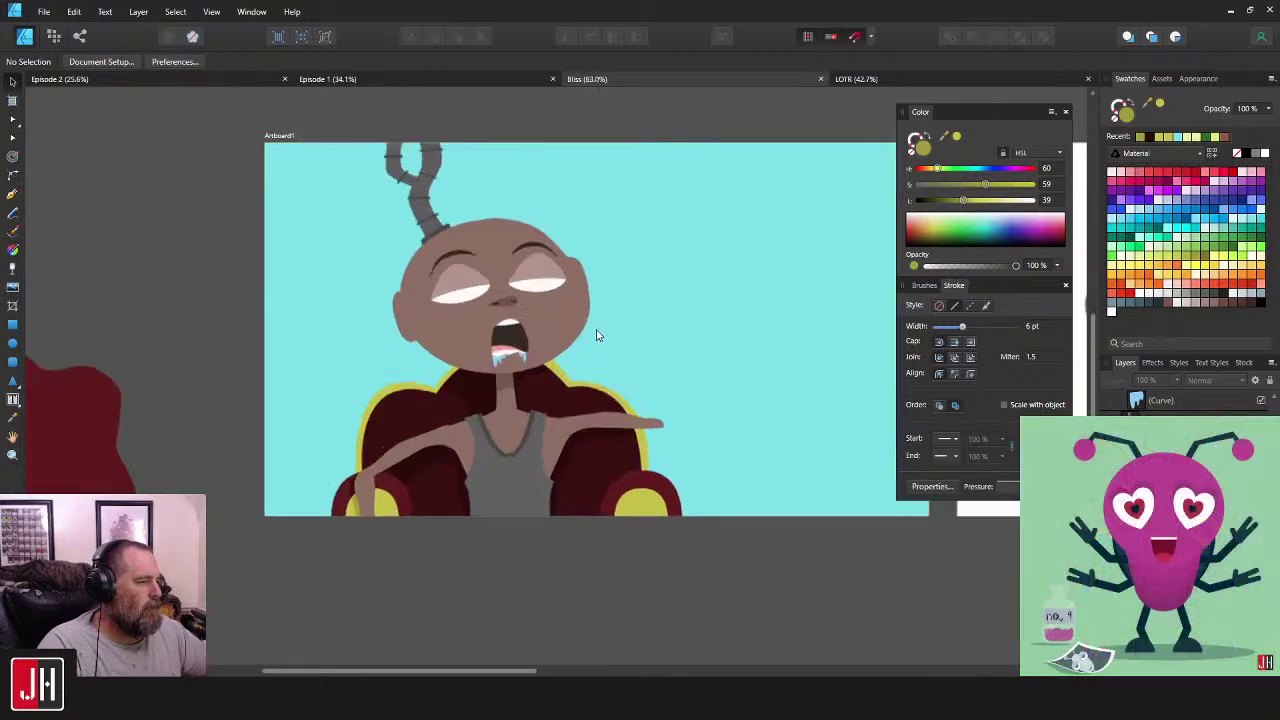
- Recolor the character's tank top with a very light grey swatch
{"action": "left_click_drag", "start_coordinate": [644, 313], "coordinate": [630, 352]}
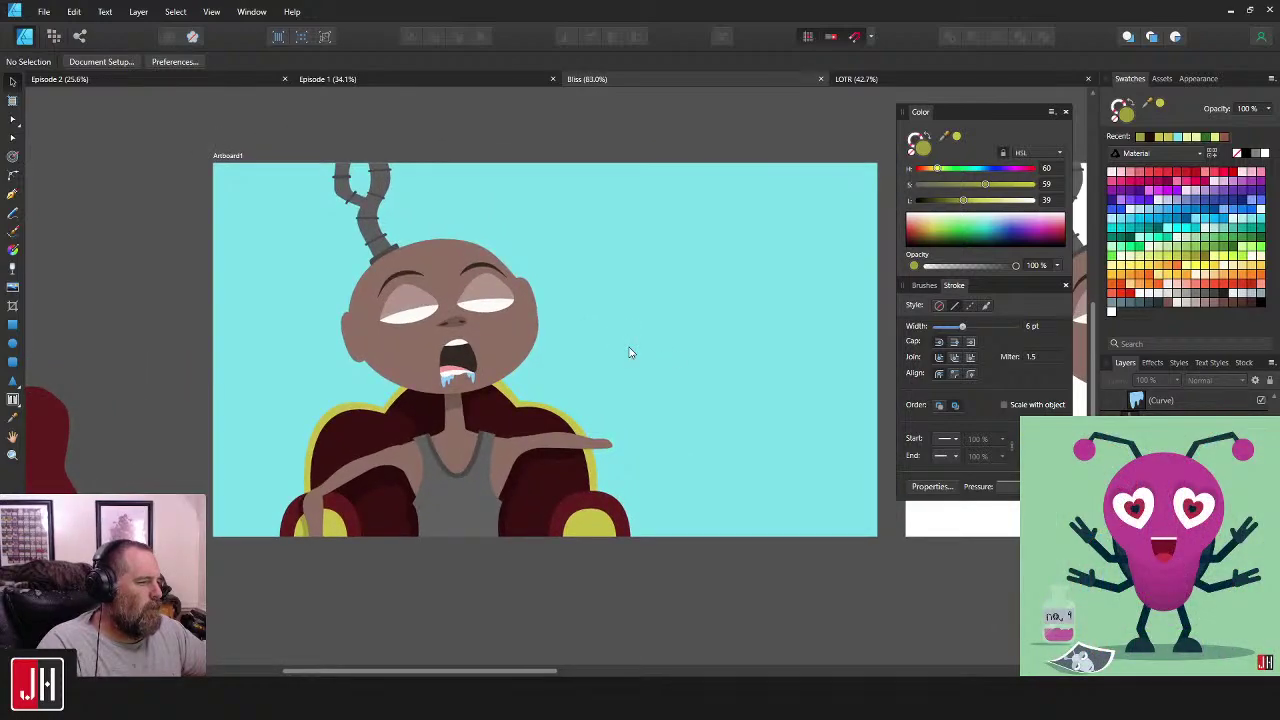
{"action": "scroll", "coordinate": [509, 463], "scroll_direction": "up", "scroll_amount": 4}
{"action": "left_click", "coordinate": [531, 440]}
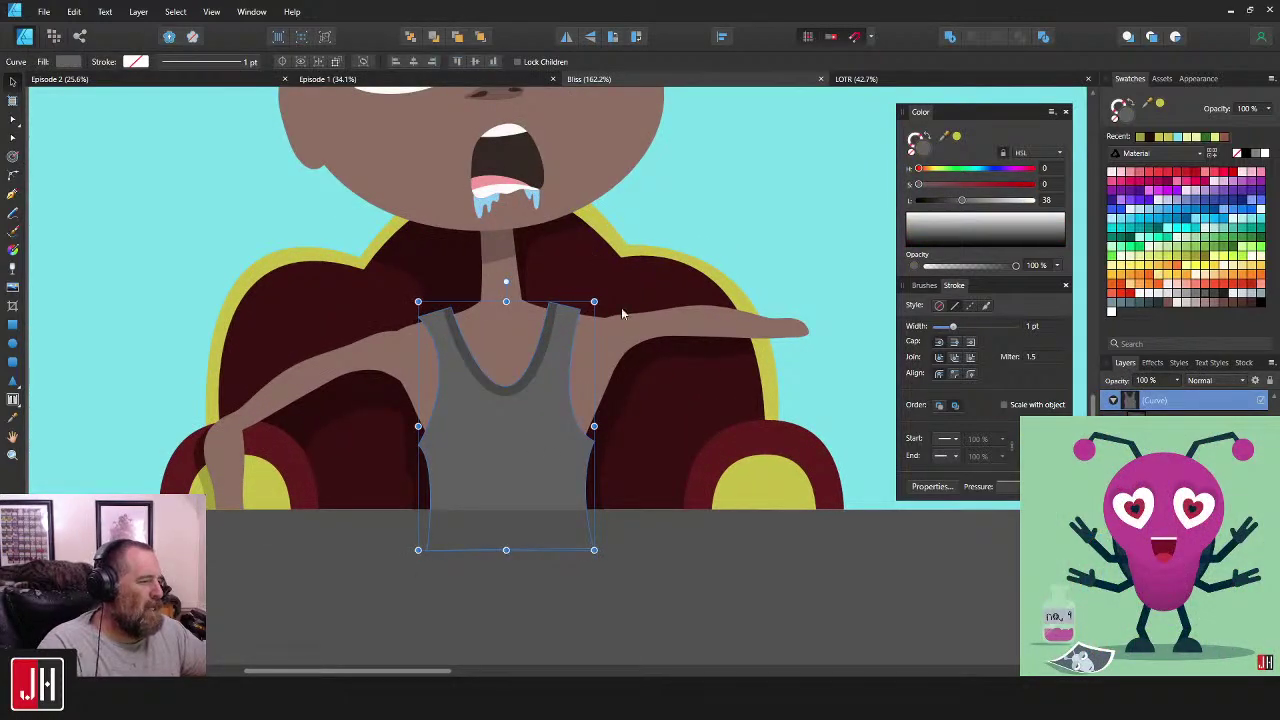
{"action": "left_click", "coordinate": [1162, 297]}
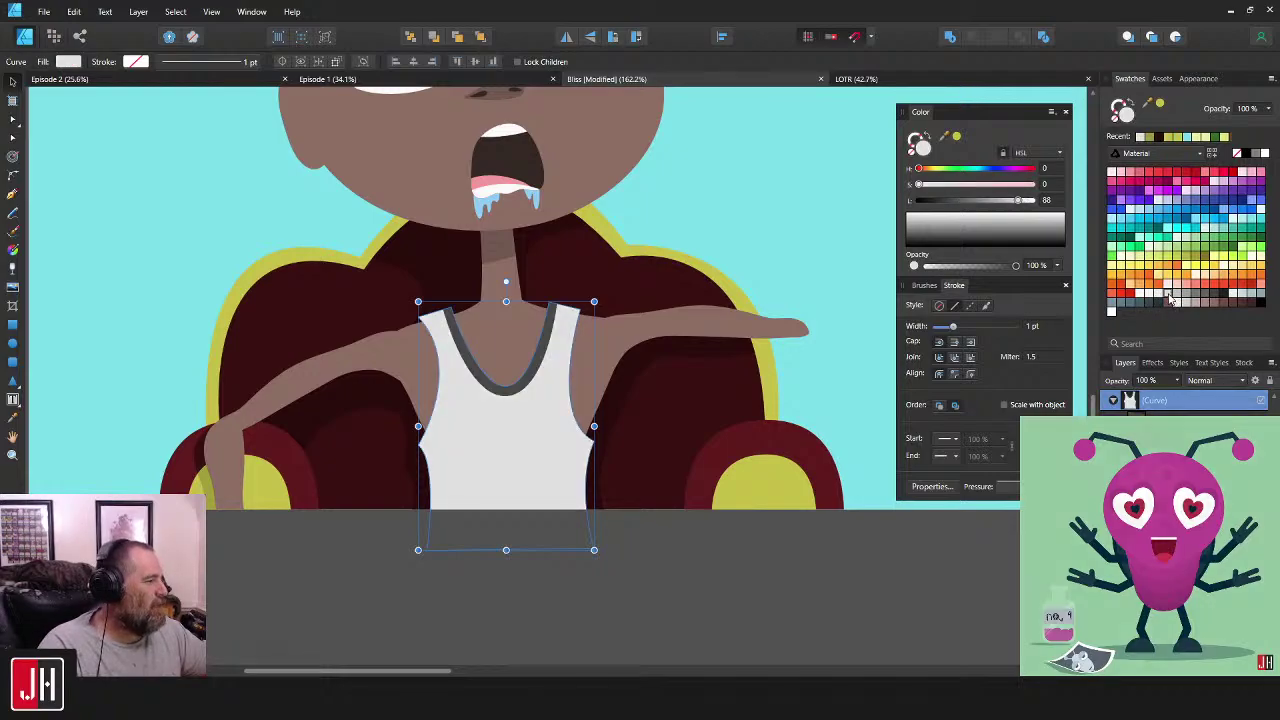
- Fill the tank top's neckline trim with the shirt's sampled color darkened to HSL 0, 0, 62
{"action": "key", "text": "i"}
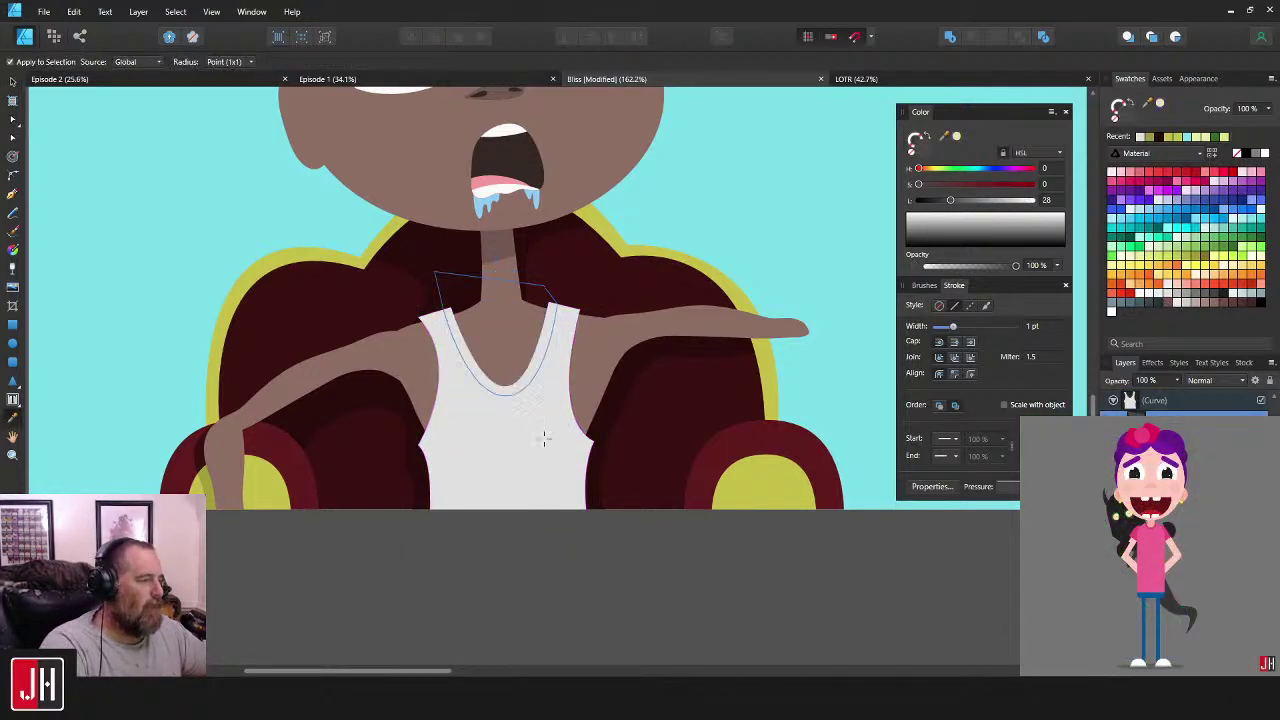
{"action": "left_click", "coordinate": [544, 438]}
{"action": "key", "text": "v"}
{"action": "left_click_drag", "start_coordinate": [1020, 202], "coordinate": [989, 205]}
{"action": "left_click", "coordinate": [758, 250]}
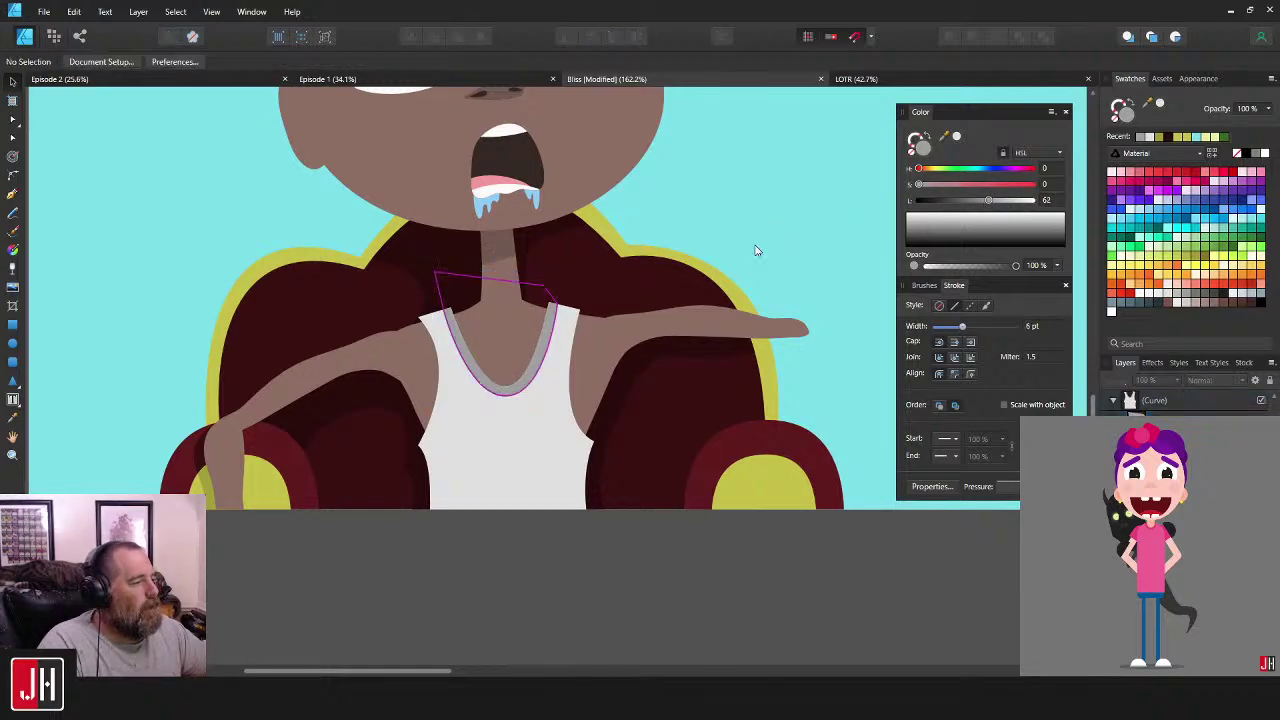
- Review the recolored tank top, the seated character and the empty background across the whole artboard
{"action": "scroll", "coordinate": [754, 252], "scroll_direction": "down", "scroll_amount": 7}
{"action": "left_click_drag", "start_coordinate": [788, 271], "coordinate": [660, 356]}
{"action": "scroll", "coordinate": [590, 383], "scroll_direction": "up", "scroll_amount": 6}
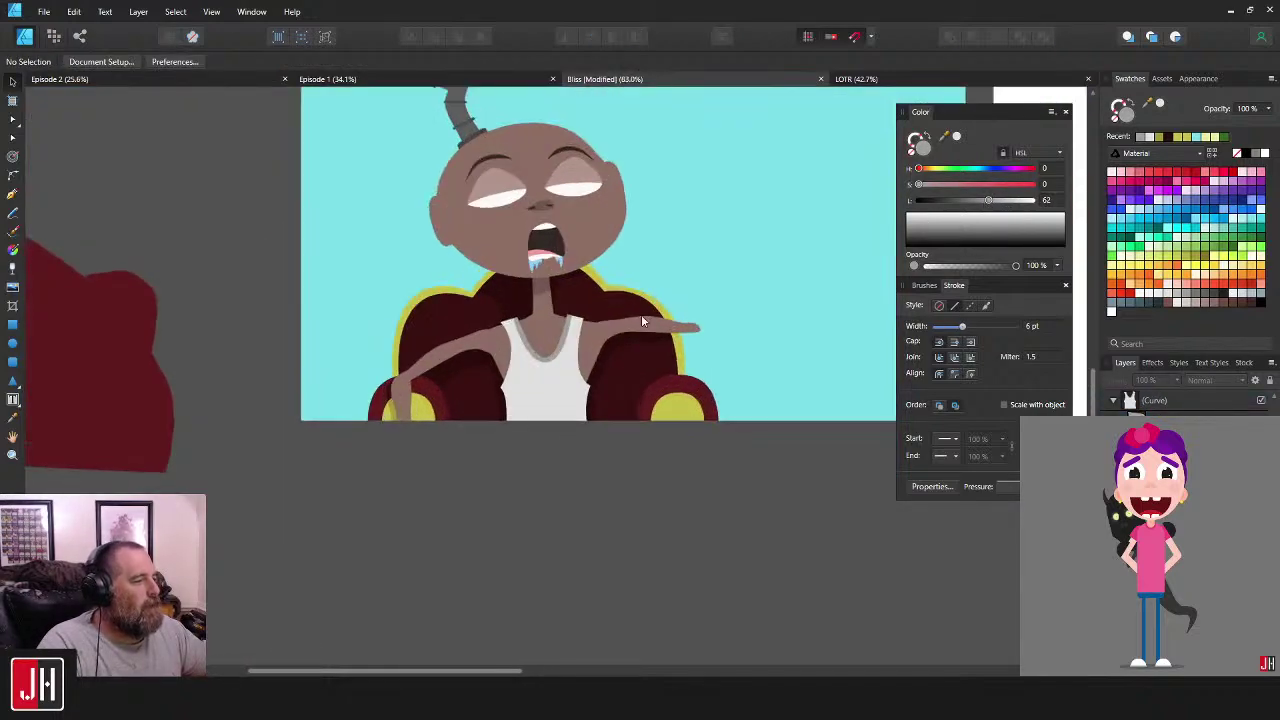
{"action": "left_click_drag", "start_coordinate": [666, 394], "coordinate": [676, 353]}
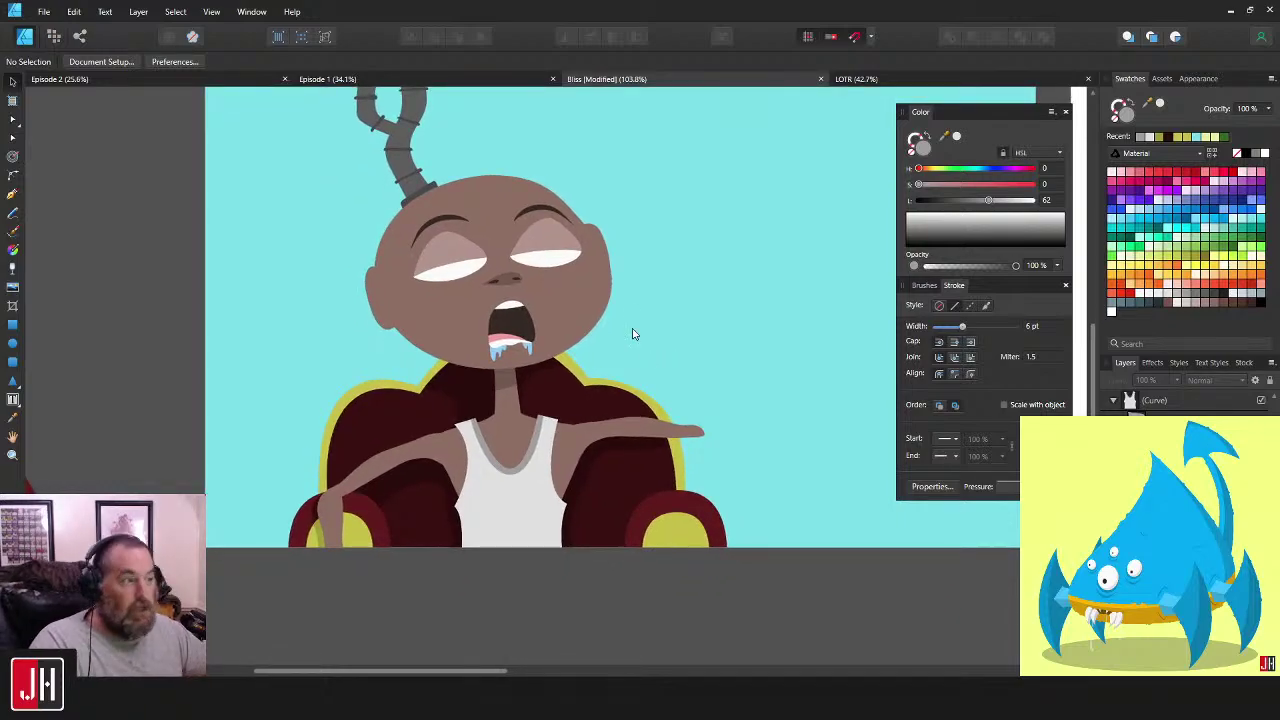
{"action": "scroll", "coordinate": [655, 324], "scroll_direction": "down", "scroll_amount": 2}
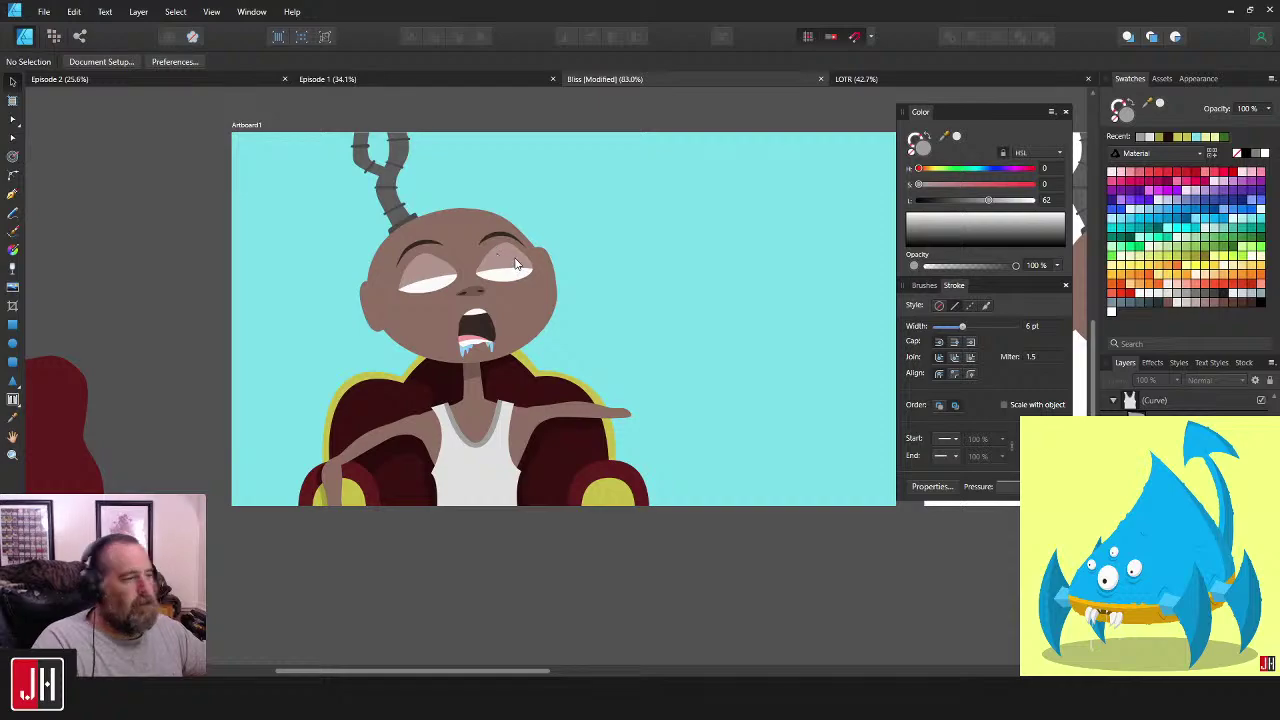
{"action": "left_click_drag", "start_coordinate": [647, 322], "coordinate": [584, 283]}
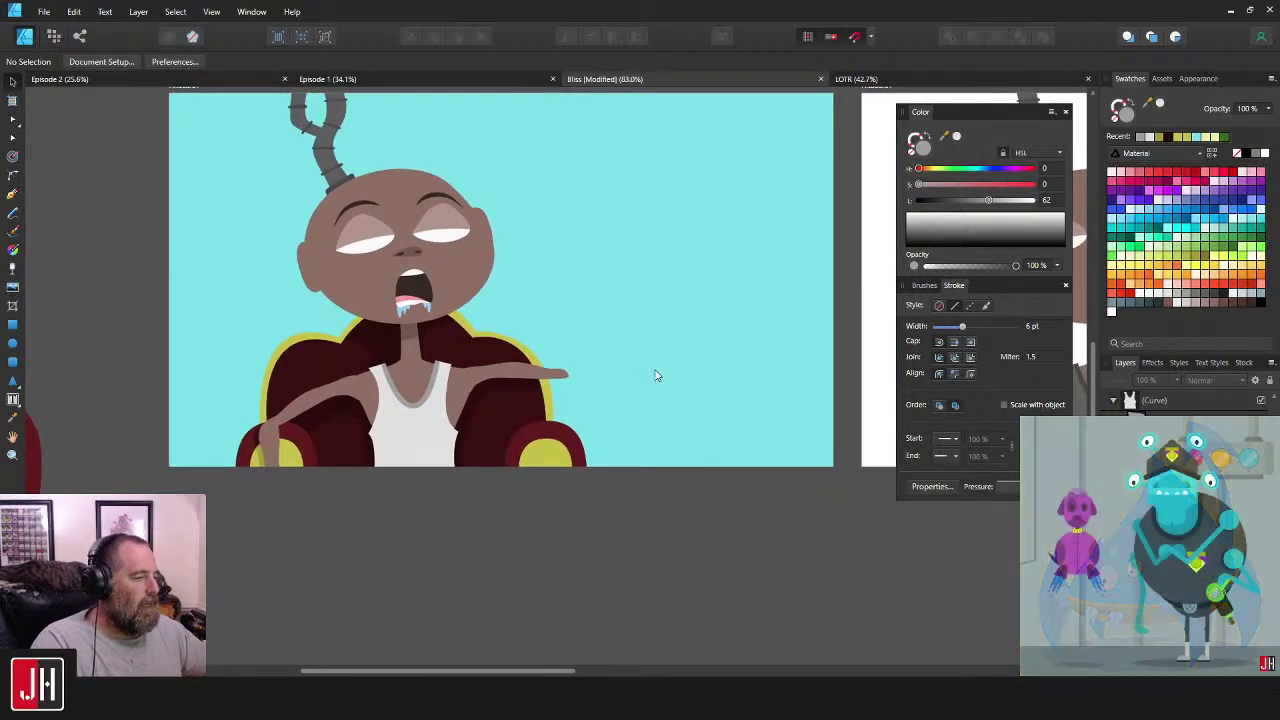
{"action": "left_click_drag", "start_coordinate": [660, 373], "coordinate": [597, 381]}
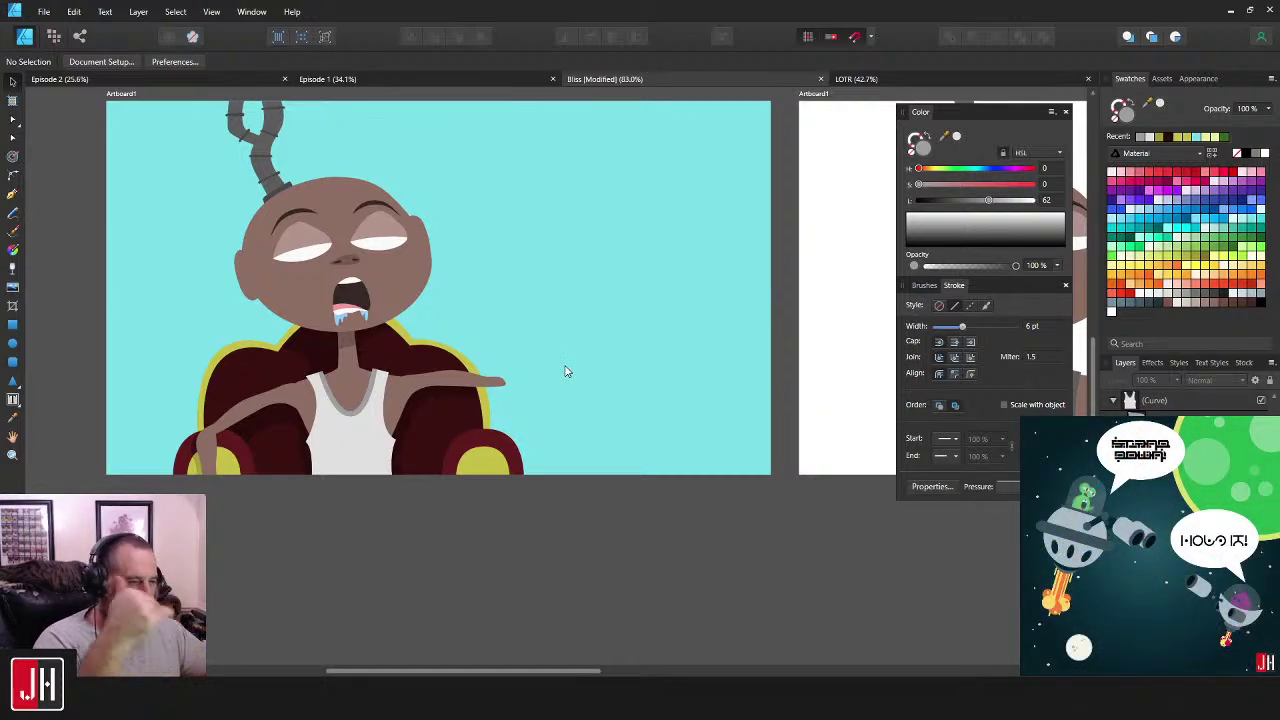
{"action": "left_click_drag", "start_coordinate": [570, 360], "coordinate": [651, 339]}
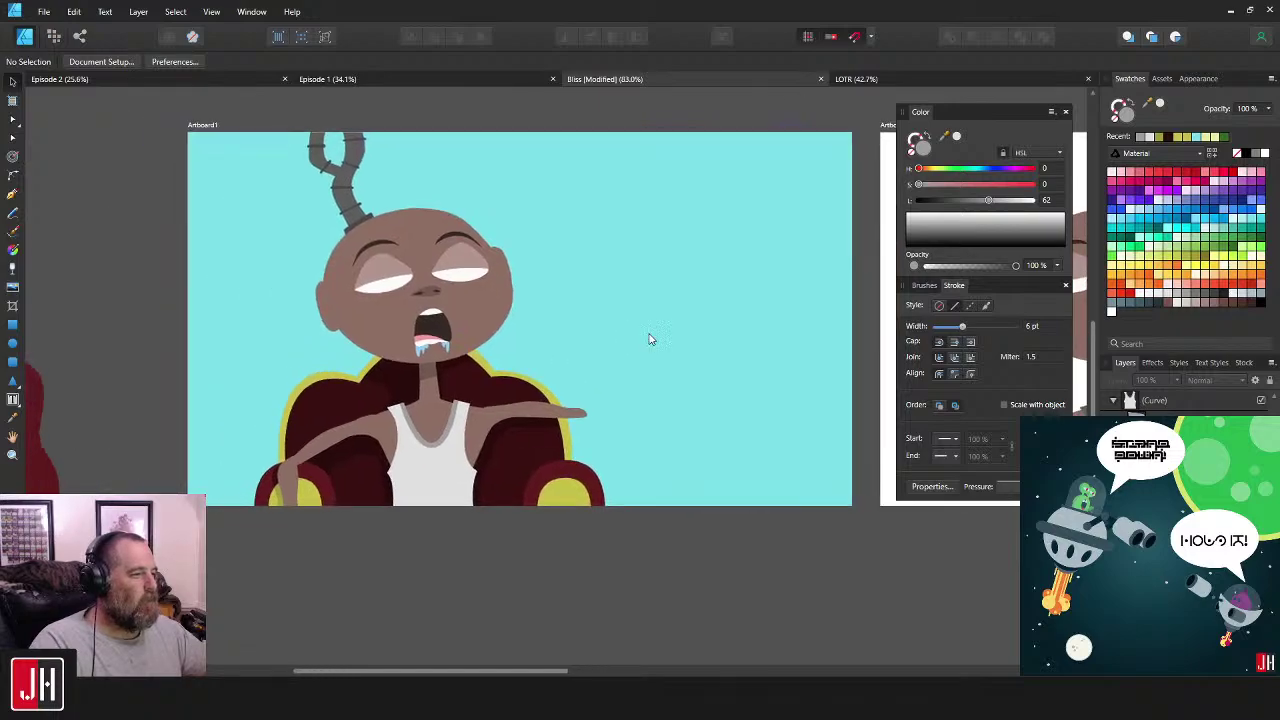
{"action": "scroll", "coordinate": [648, 339], "scroll_direction": "up", "scroll_amount": 2, "text": "ctrl"}
{"action": "scroll", "coordinate": [575, 322], "scroll_direction": "down", "scroll_amount": 1}
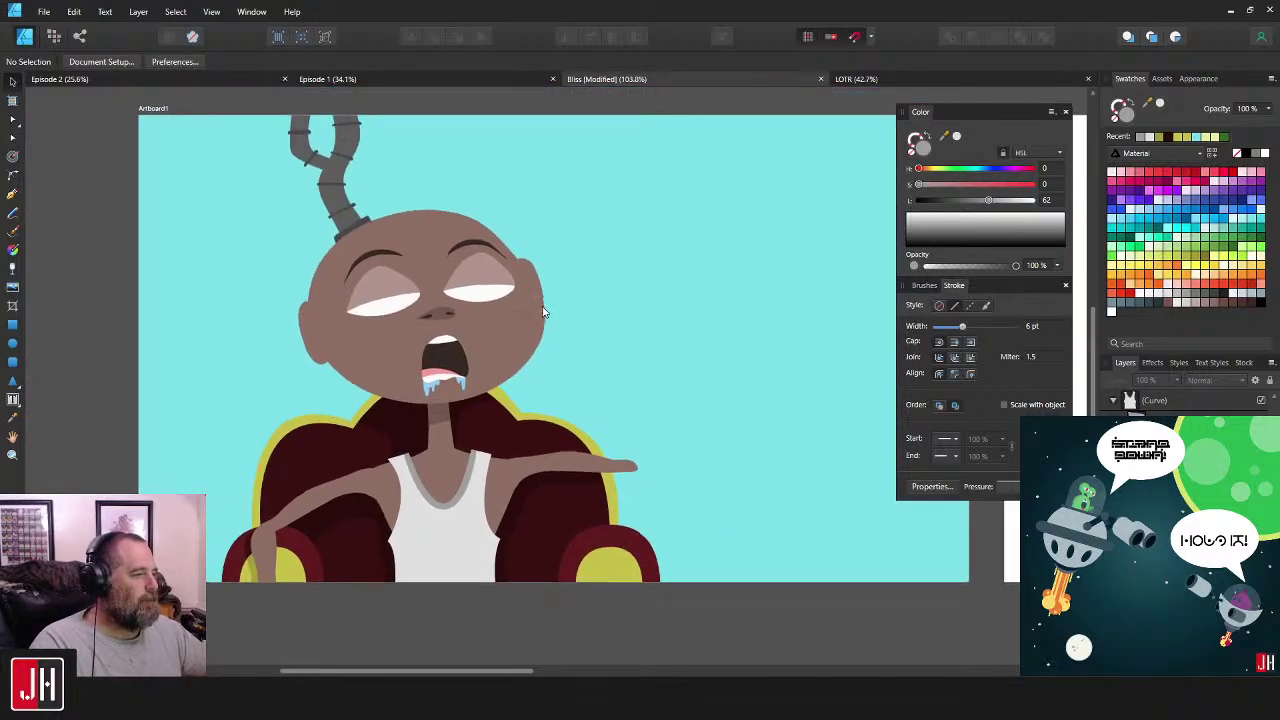
{"action": "scroll", "coordinate": [537, 320], "scroll_direction": "right", "scroll_amount": 4}
{"action": "scroll", "coordinate": [549, 406], "scroll_direction": "up", "scroll_amount": 1}
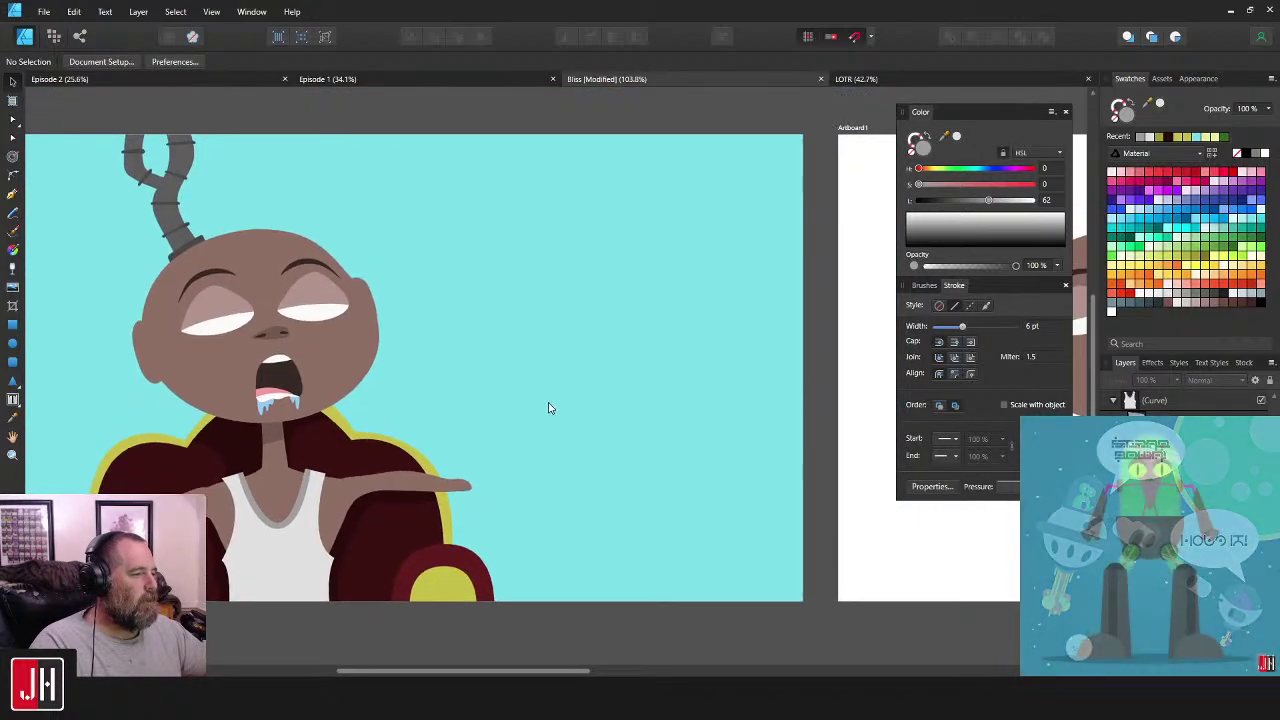
{"action": "scroll", "coordinate": [557, 406], "scroll_direction": "down", "scroll_amount": 2, "text": "ctrl"}
{"action": "scroll", "coordinate": [566, 403], "scroll_direction": "right", "scroll_amount": 1}
{"action": "scroll", "coordinate": [640, 388], "scroll_direction": "left", "scroll_amount": 2}
{"action": "scroll", "coordinate": [631, 403], "scroll_direction": "up", "scroll_amount": 1}
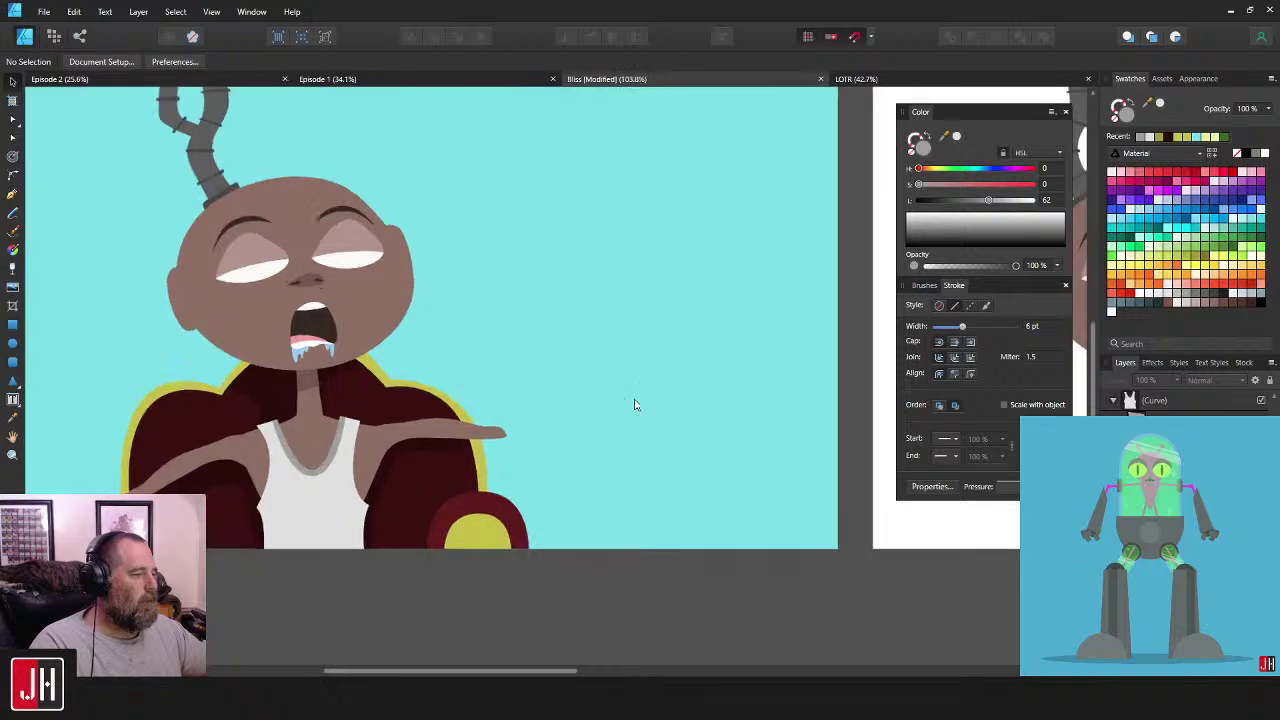
{"action": "left_click_drag", "start_coordinate": [655, 395], "coordinate": [642, 371]}
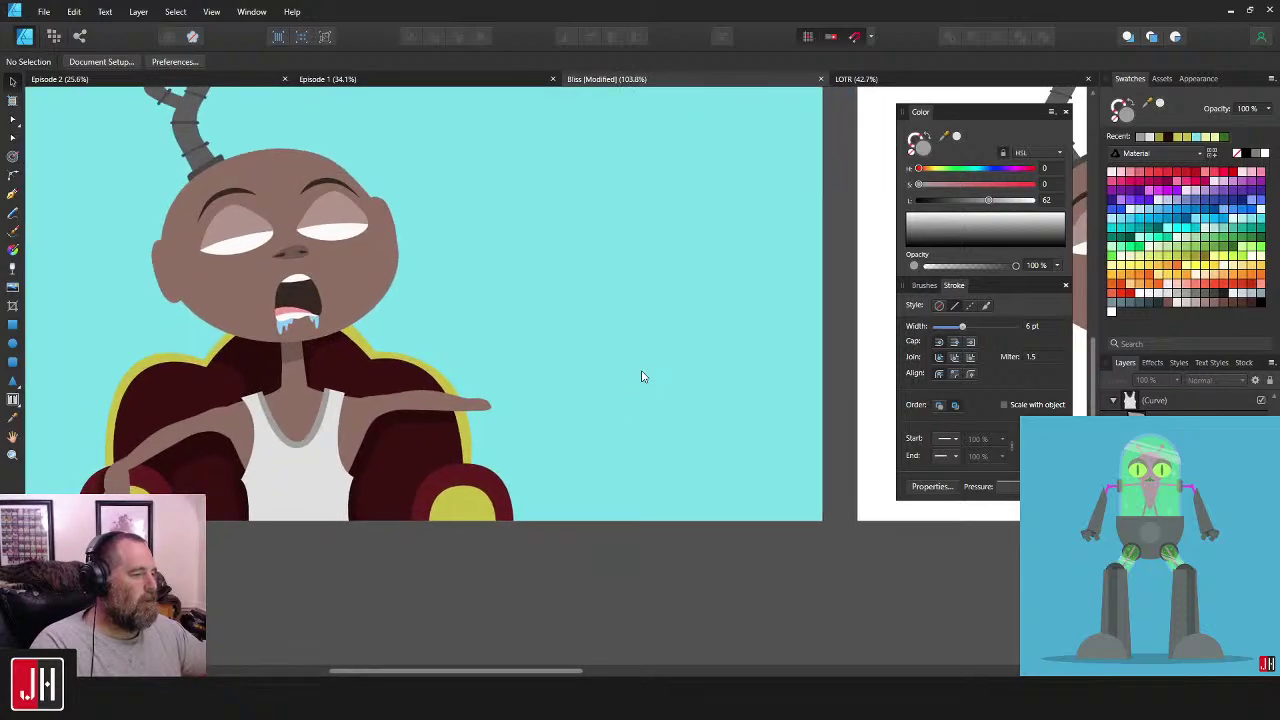
{"action": "scroll", "coordinate": [637, 371], "scroll_direction": "right", "scroll_amount": 2}
{"action": "scroll", "coordinate": [625, 376], "scroll_direction": "up", "scroll_amount": 1}
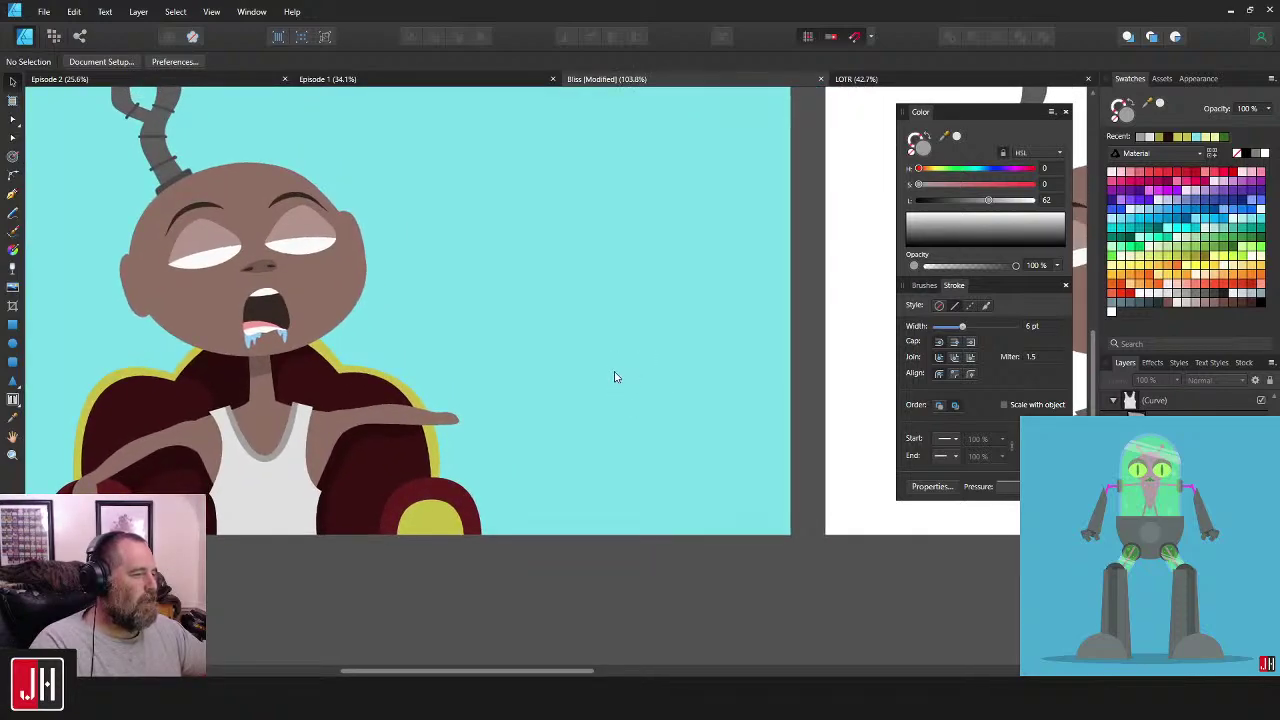
{"action": "scroll", "coordinate": [612, 371], "scroll_direction": "down", "scroll_amount": 2, "text": "ctrl"}
{"action": "left_click_drag", "start_coordinate": [266, 117], "coordinate": [802, 652]}
{"action": "scroll", "coordinate": [534, 389], "scroll_direction": "up", "scroll_amount": 1}
{"action": "left_click_drag", "start_coordinate": [541, 366], "coordinate": [512, 362]}
{"action": "left_click", "coordinate": [669, 358]}
{"action": "scroll", "coordinate": [687, 411], "scroll_direction": "down", "scroll_amount": 2}
{"action": "left_click_drag", "start_coordinate": [710, 453], "coordinate": [583, 457]}
{"action": "scroll", "coordinate": [575, 422], "scroll_direction": "up", "scroll_amount": 2}
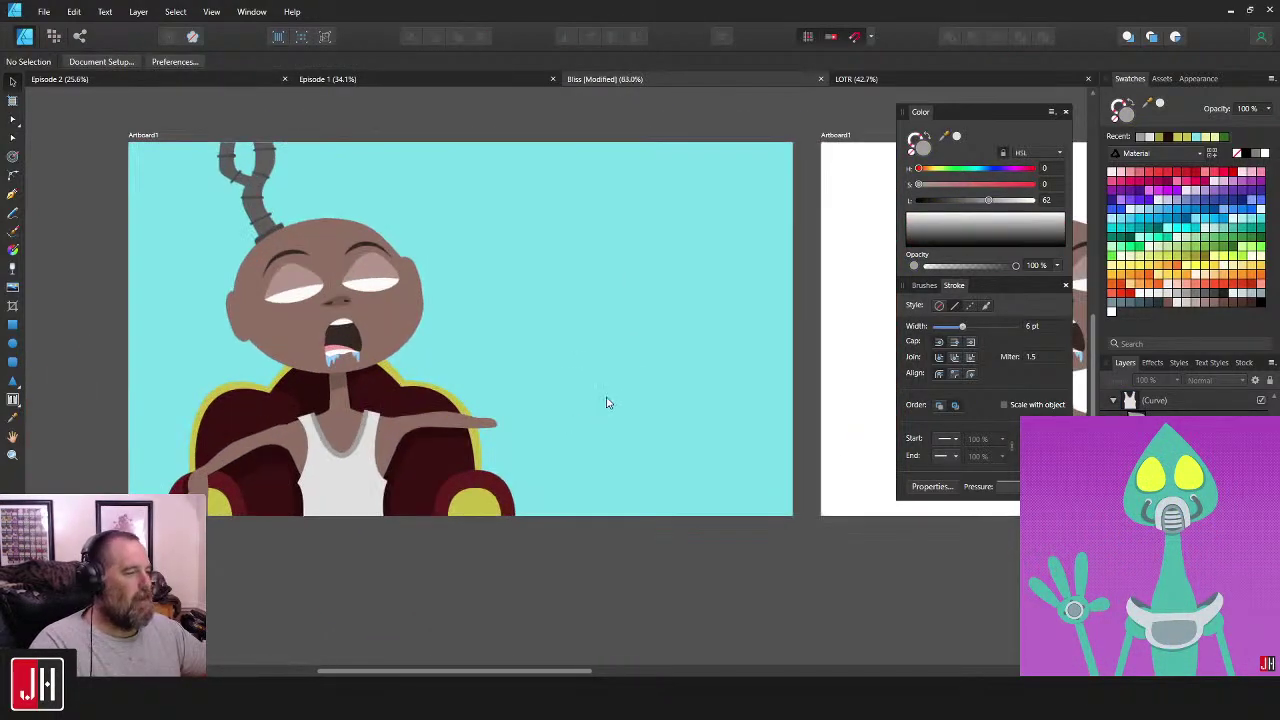
{"action": "left_click_drag", "start_coordinate": [630, 401], "coordinate": [587, 424]}
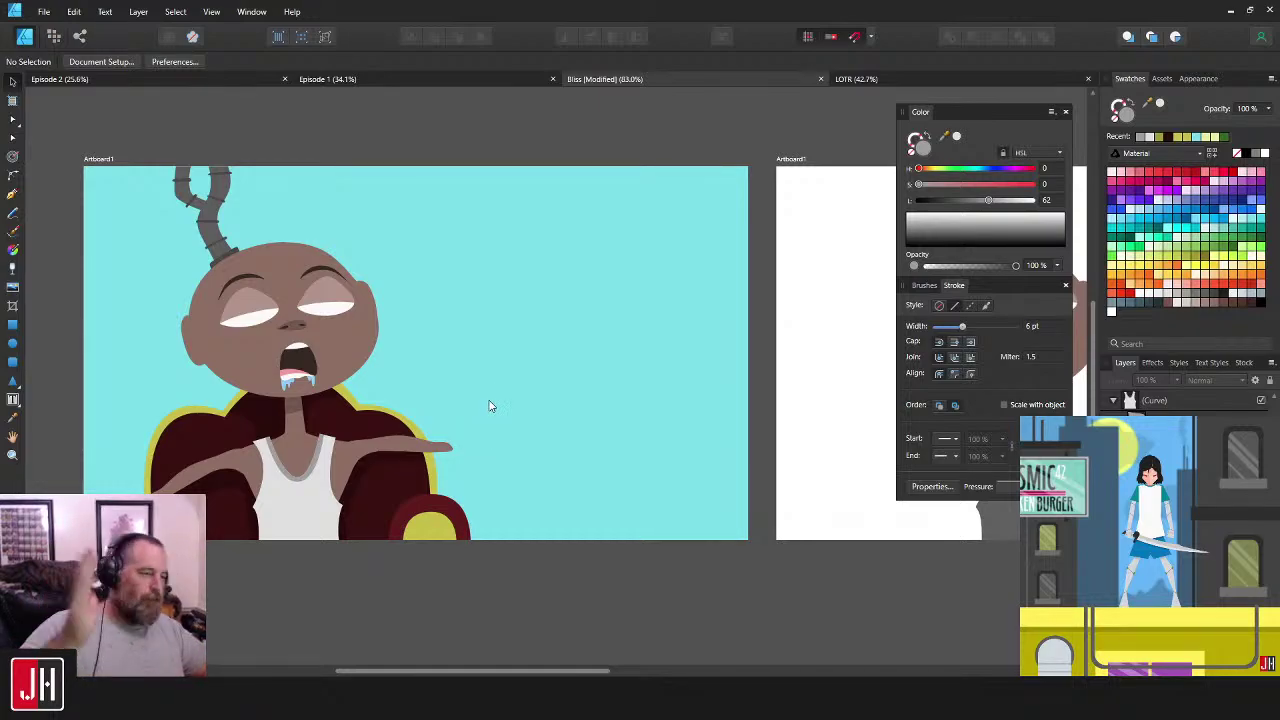
- Draw a small freehand shape with a rounded tip and blunt end in the empty background beyond the outstretched hand
{"action": "scroll", "coordinate": [509, 442], "scroll_direction": "up", "scroll_amount": 3}
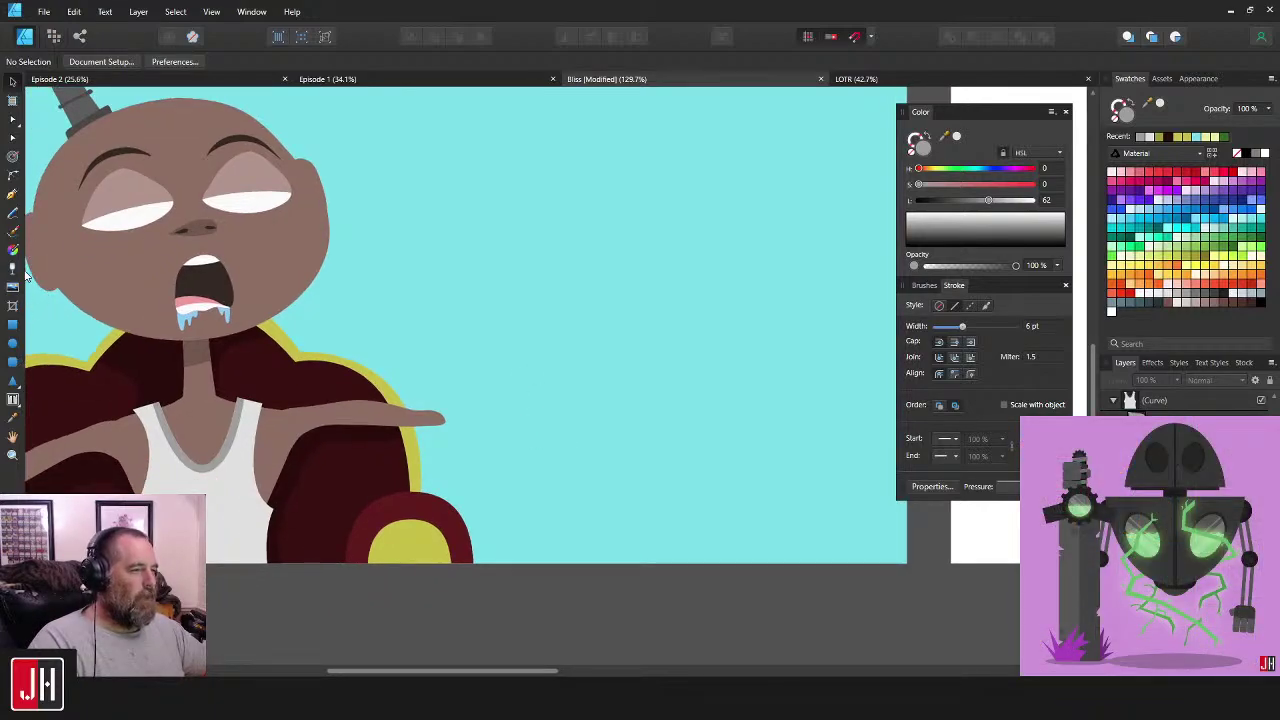
{"action": "left_click", "coordinate": [15, 216]}
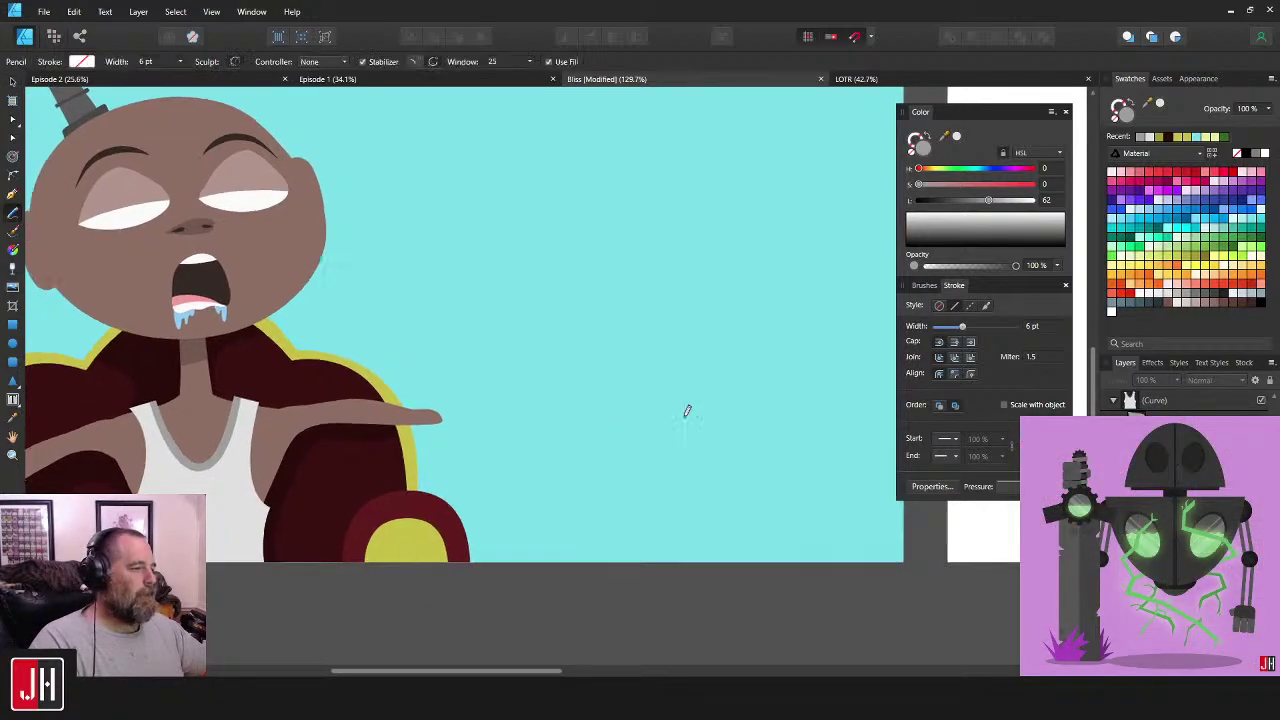
{"action": "scroll", "coordinate": [592, 376], "scroll_direction": "up", "scroll_amount": 1}
{"action": "mouse_move", "coordinate": [527, 380]}
{"action": "left_mouse_down"}
{"action": "mouse_move", "coordinate": [523, 427]}
{"action": "mouse_move", "coordinate": [557, 434]}
{"action": "left_mouse_up"}
{"action": "key", "text": "ctrl+z"}
{"action": "mouse_move", "coordinate": [545, 383]}
{"action": "left_mouse_down"}
{"action": "mouse_move", "coordinate": [557, 433]}
{"action": "mouse_move", "coordinate": [597, 428]}
{"action": "mouse_move", "coordinate": [598, 390]}
{"action": "left_mouse_up"}
{"action": "key", "text": "ctrl+z"}
{"action": "mouse_move", "coordinate": [611, 377]}
{"action": "left_mouse_down"}
{"action": "mouse_move", "coordinate": [557, 380]}
{"action": "mouse_move", "coordinate": [539, 402]}
{"action": "mouse_move", "coordinate": [562, 421]}
{"action": "mouse_move", "coordinate": [599, 421]}
{"action": "mouse_move", "coordinate": [578, 381]}
{"action": "mouse_move", "coordinate": [541, 400]}
{"action": "mouse_move", "coordinate": [554, 425]}
{"action": "mouse_move", "coordinate": [626, 433]}
{"action": "mouse_move", "coordinate": [623, 364]}
{"action": "left_mouse_up"}
{"action": "key", "text": "ctrl+z"}
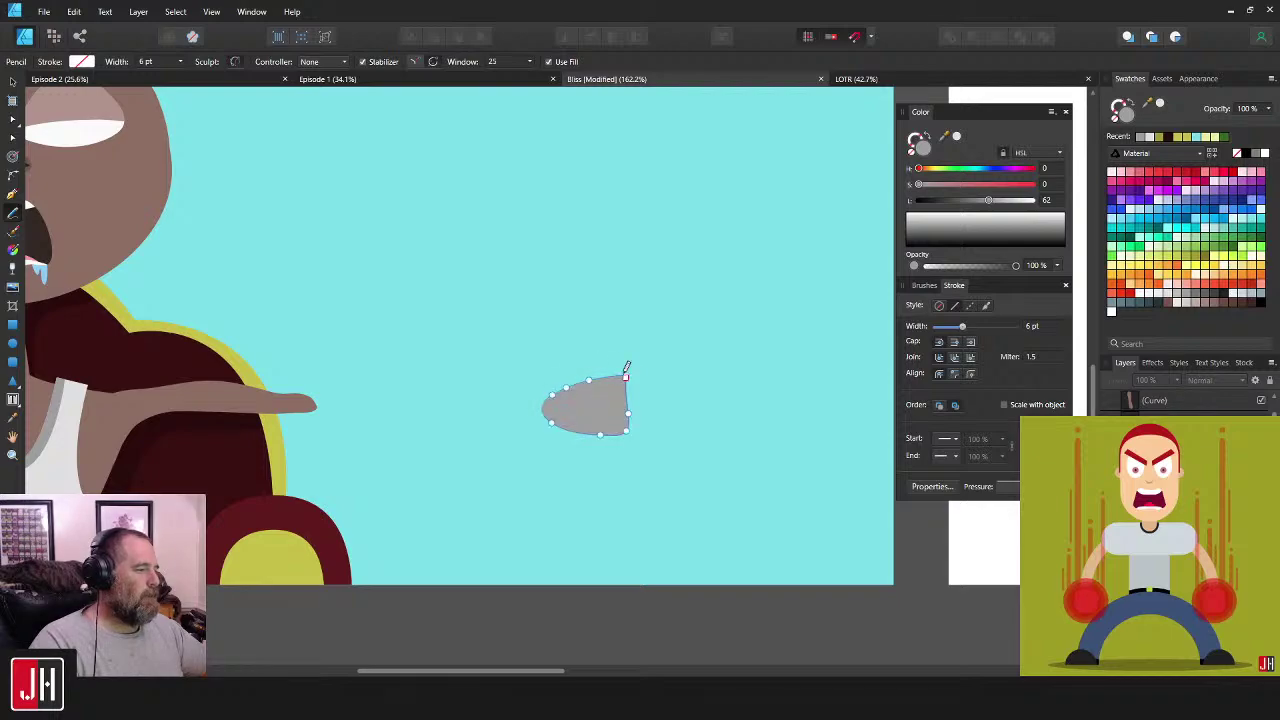
- Fill the new freehand shape with dark grey, HSL 0, 0, 38
{"action": "scroll", "coordinate": [622, 366], "scroll_direction": "up", "scroll_amount": 2}
{"action": "key", "text": "a"}
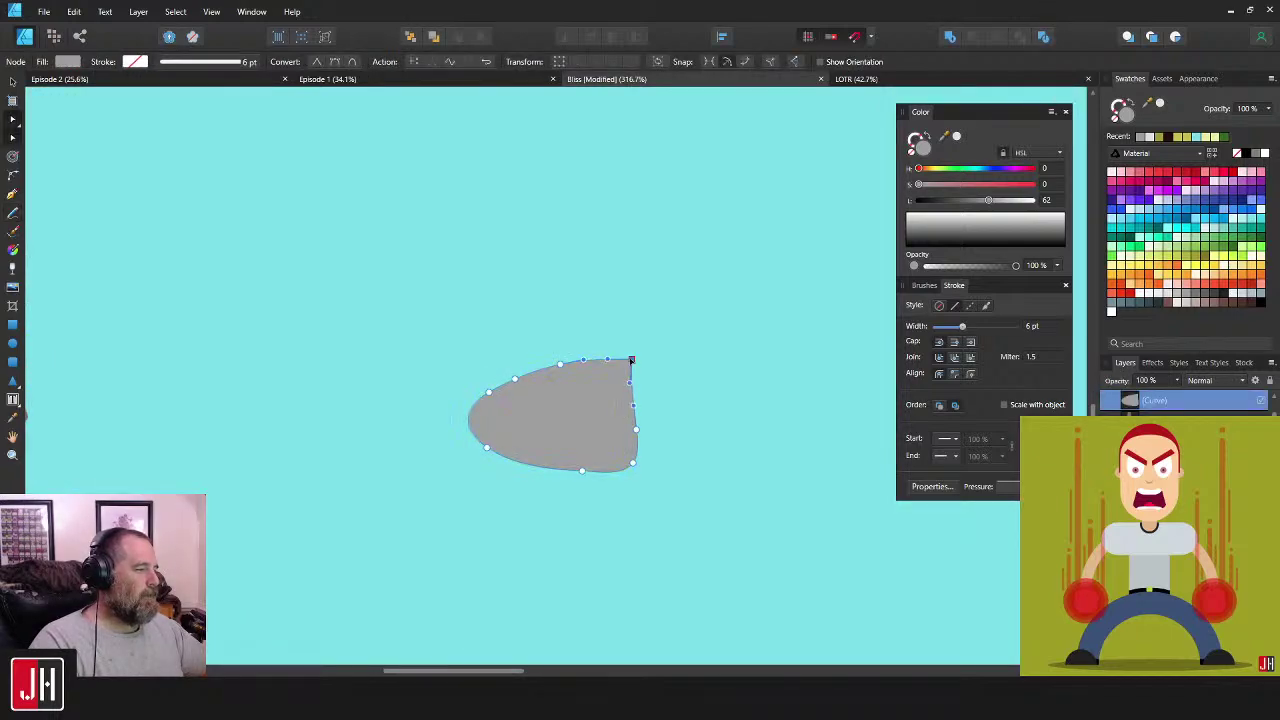
{"action": "key", "text": "v"}
{"action": "scroll", "coordinate": [590, 409], "scroll_direction": "down", "scroll_amount": 2}
{"action": "left_click_drag", "start_coordinate": [585, 412], "coordinate": [568, 404]}
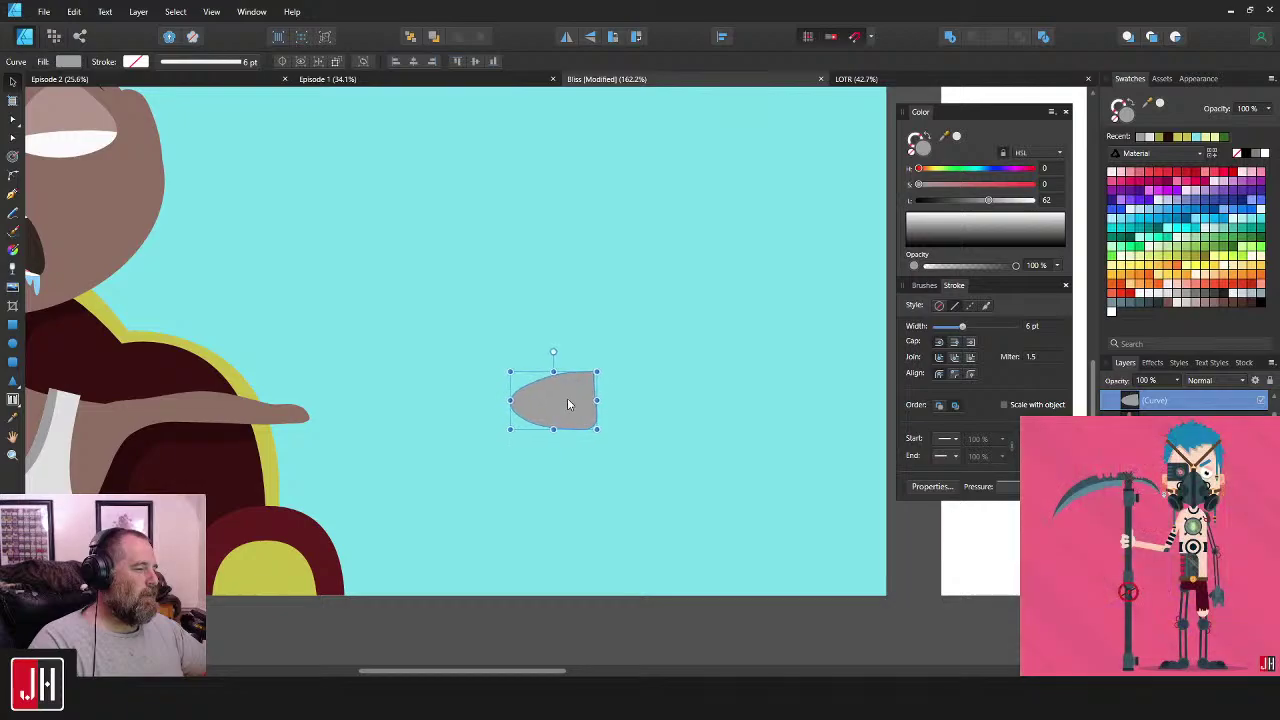
{"action": "scroll", "coordinate": [557, 403], "scroll_direction": "up", "scroll_amount": 1}
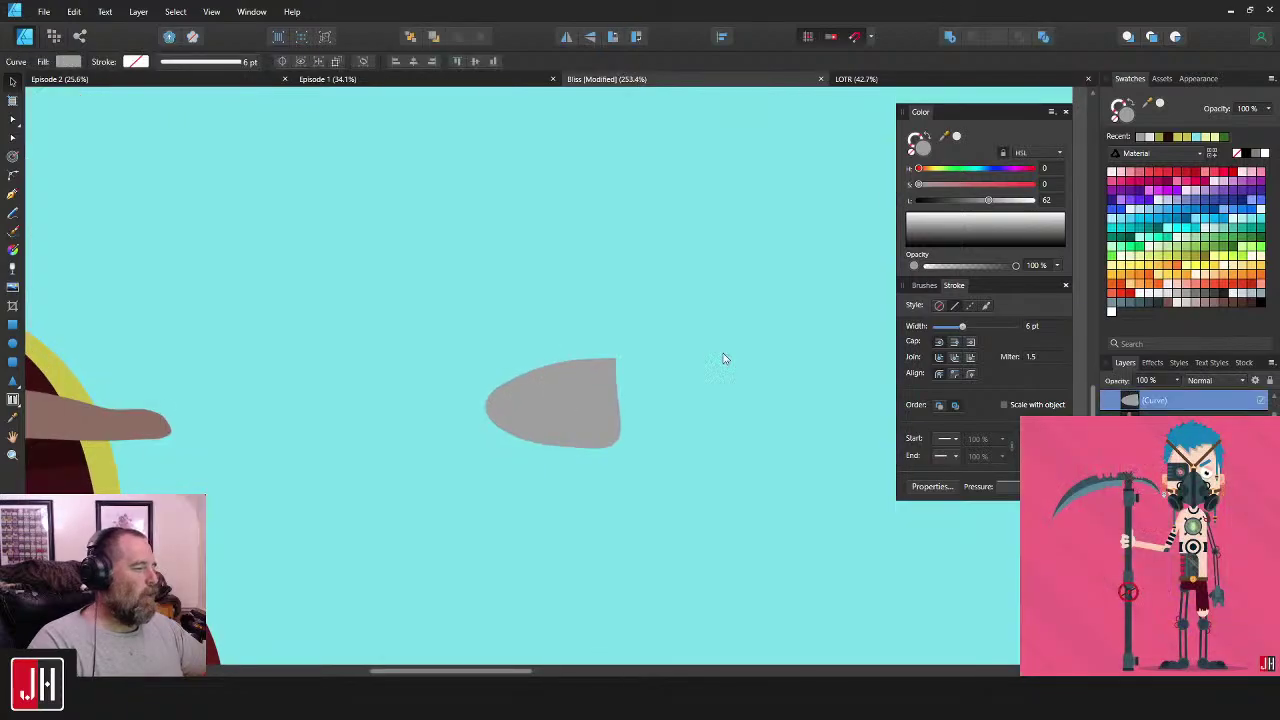
{"action": "left_click", "coordinate": [1202, 293]}
{"action": "left_click", "coordinate": [821, 295]}
{"action": "left_click_drag", "start_coordinate": [637, 373], "coordinate": [766, 368]}
{"action": "scroll", "coordinate": [714, 390], "scroll_direction": "down", "scroll_amount": 4}
{"action": "scroll", "coordinate": [713, 393], "scroll_direction": "up", "scroll_amount": 2}
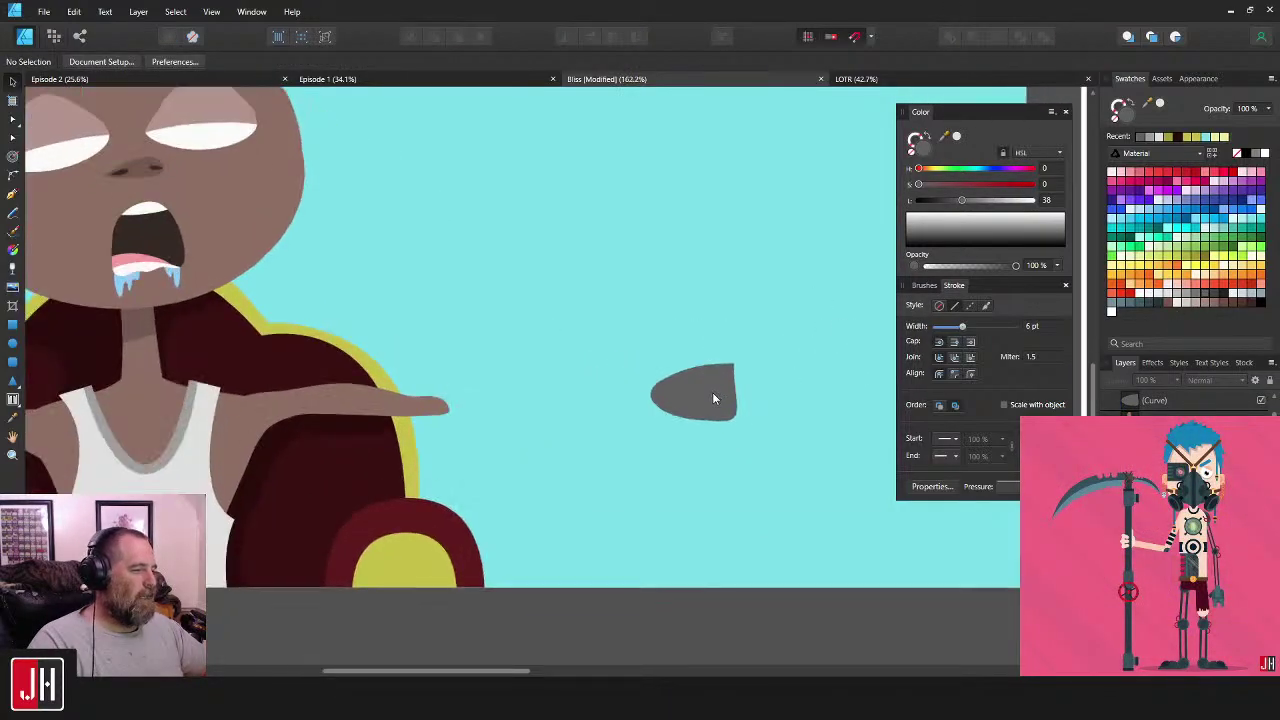
- Reshape the dark grey shape's blunt end and upper corner, and delete a surplus node from its upper edge
{"action": "double_click", "coordinate": [713, 398]}
{"action": "scroll", "coordinate": [737, 376], "scroll_direction": "up", "scroll_amount": 2}
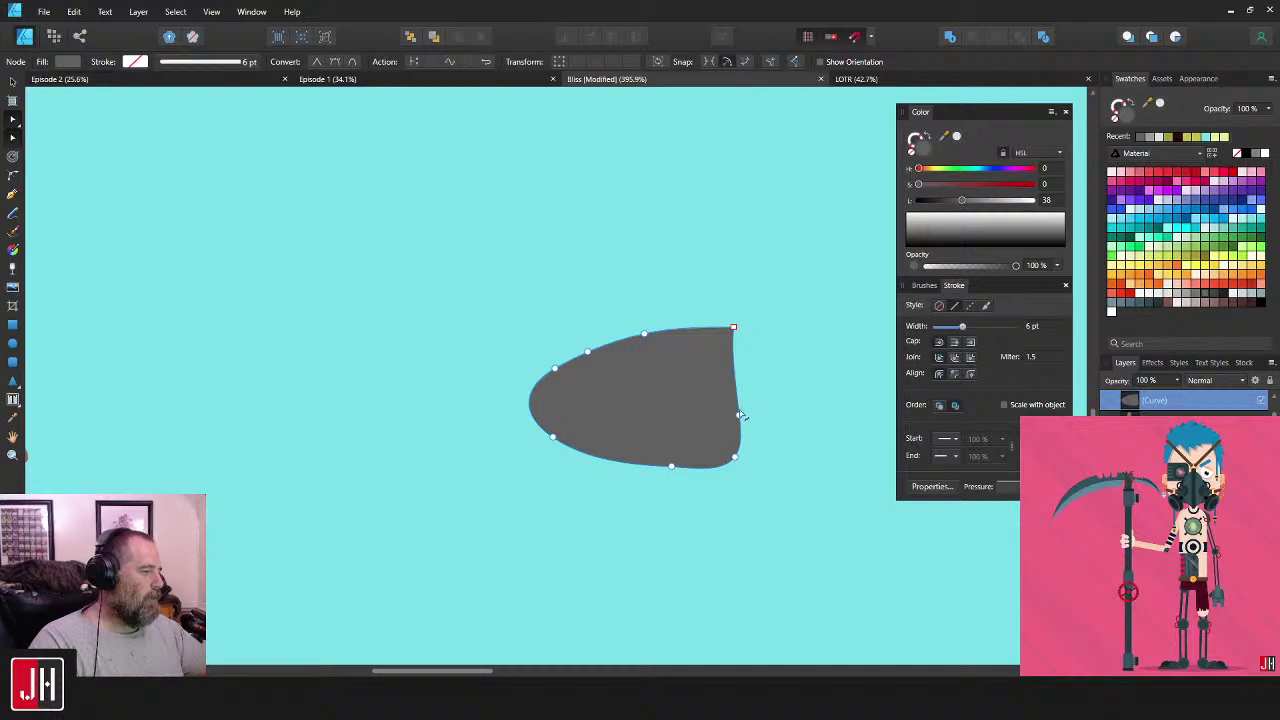
{"action": "left_click", "coordinate": [742, 383]}
{"action": "left_click_drag", "start_coordinate": [731, 358], "coordinate": [729, 326]}
{"action": "left_click", "coordinate": [733, 328]}
{"action": "mouse_move", "coordinate": [643, 333]}
{"action": "left_mouse_down"}
{"action": "mouse_move", "coordinate": [611, 375]}
{"action": "mouse_move", "coordinate": [640, 336]}
{"action": "left_mouse_up"}
{"action": "key", "text": "Delete"}
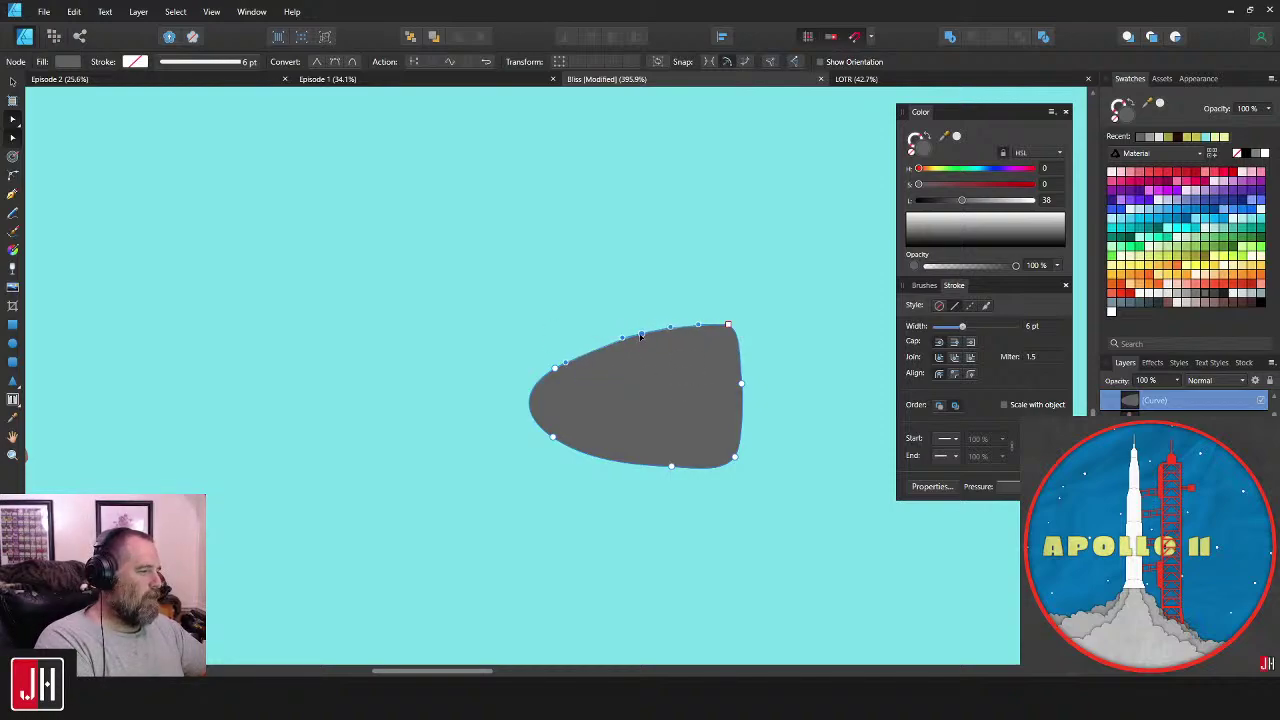
- Smooth the dark grey shape's rounded tip, lower edge and lower corner by adjusting their nodes and handles
{"action": "left_click", "coordinate": [554, 368]}
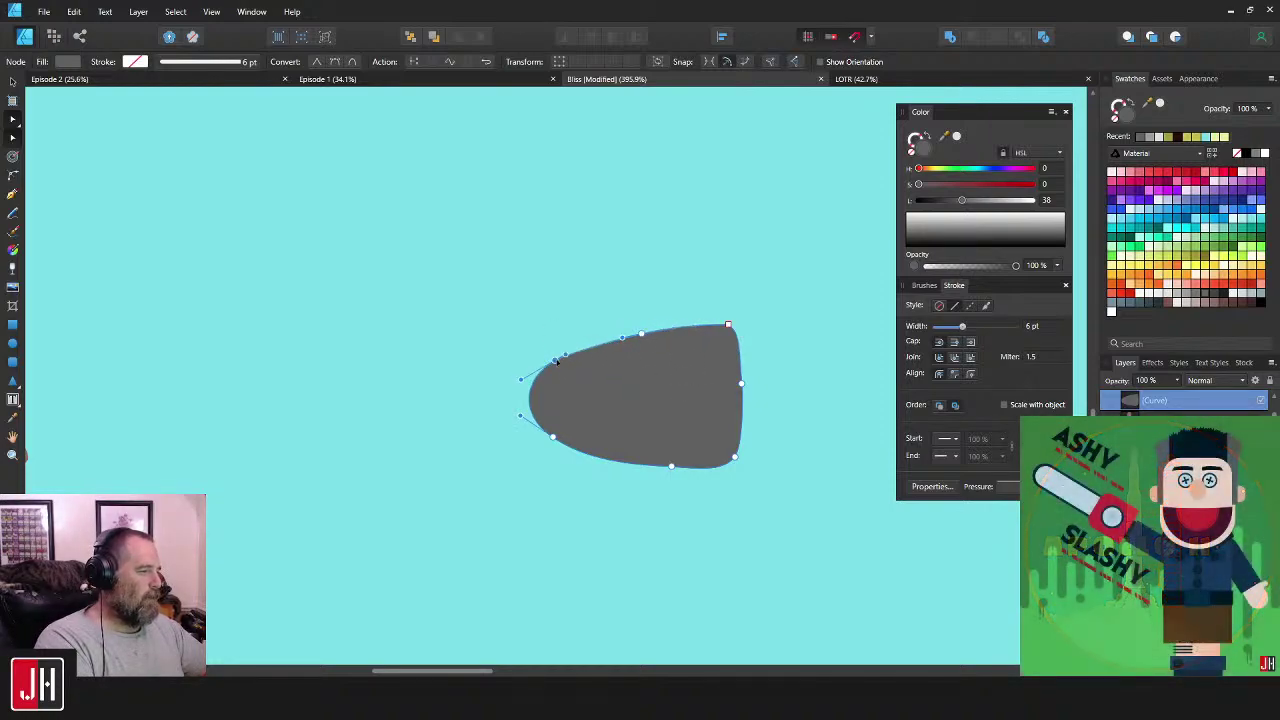
{"action": "left_click", "coordinate": [667, 466]}
{"action": "left_click_drag", "start_coordinate": [587, 461], "coordinate": [646, 463]}
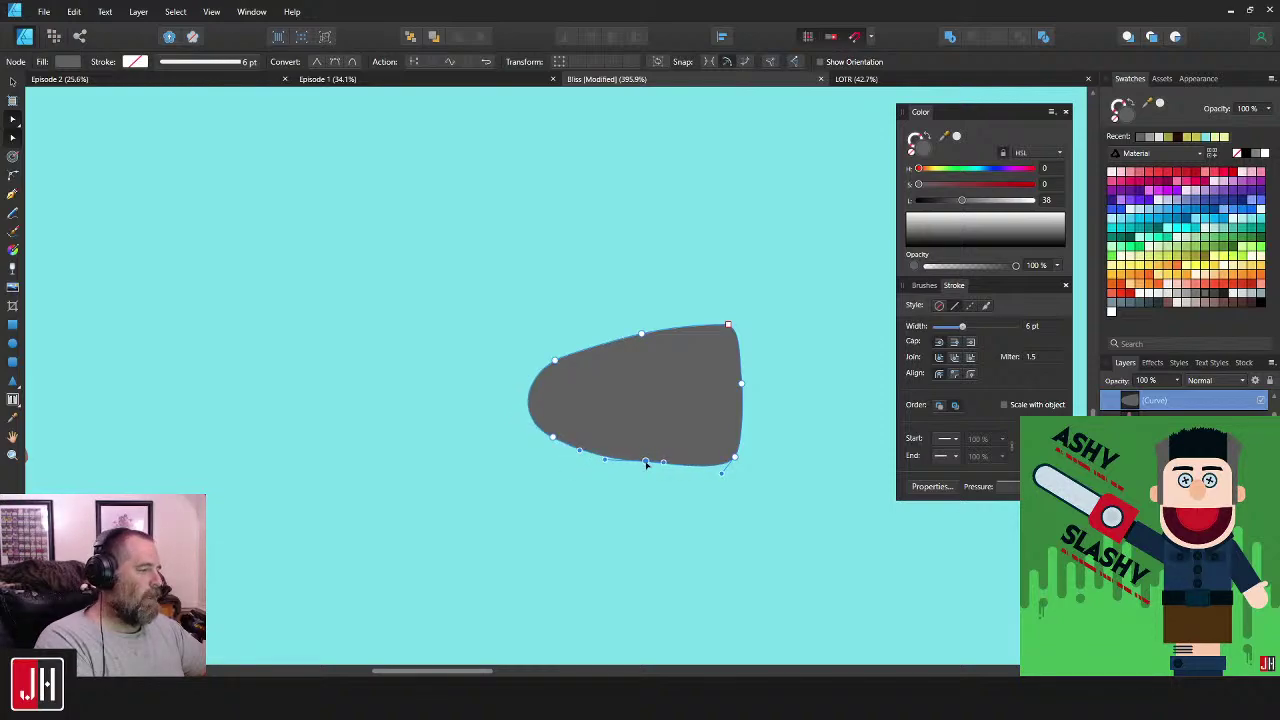
{"action": "left_click", "coordinate": [735, 459]}
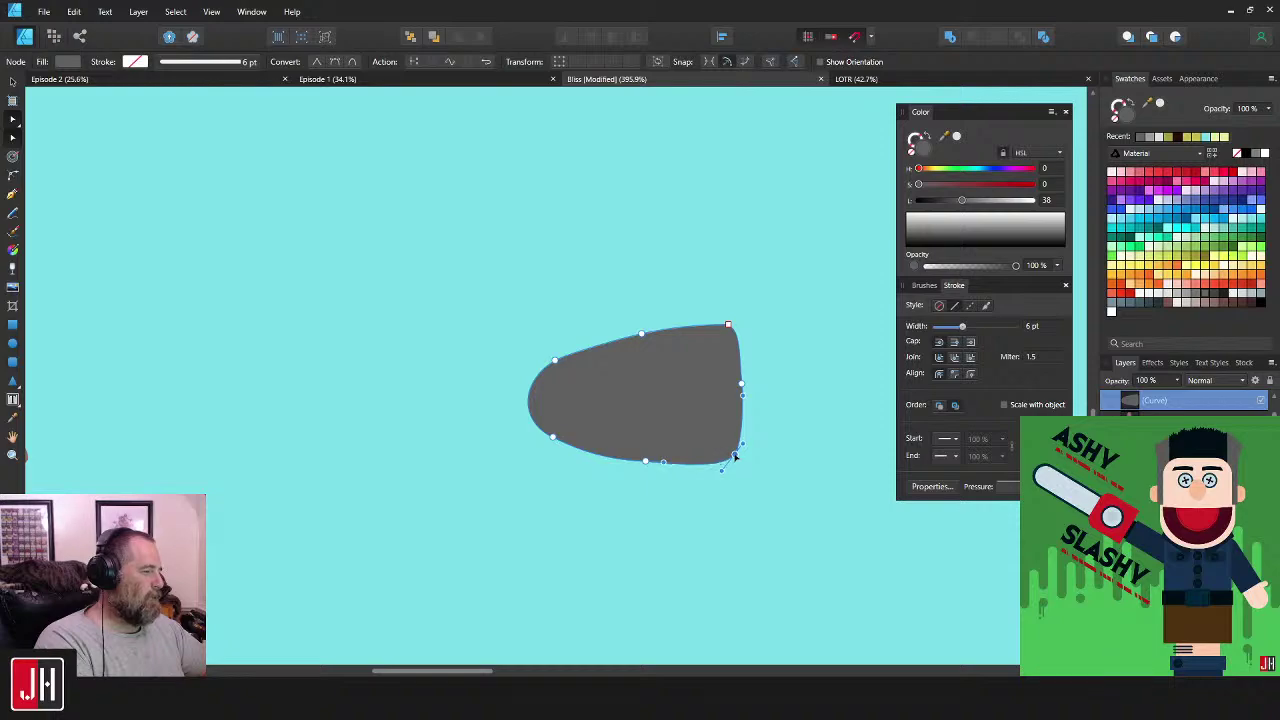
{"action": "left_click_drag", "start_coordinate": [722, 471], "coordinate": [711, 465]}
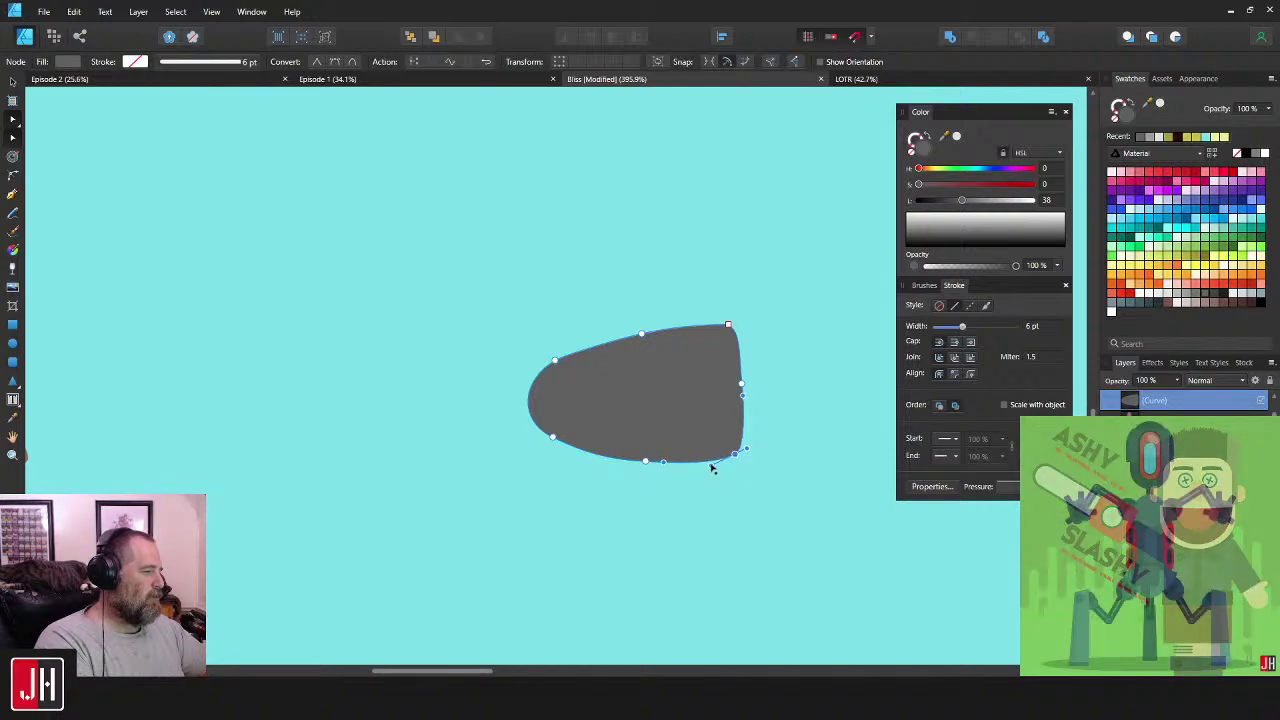
{"action": "left_click", "coordinate": [742, 390]}
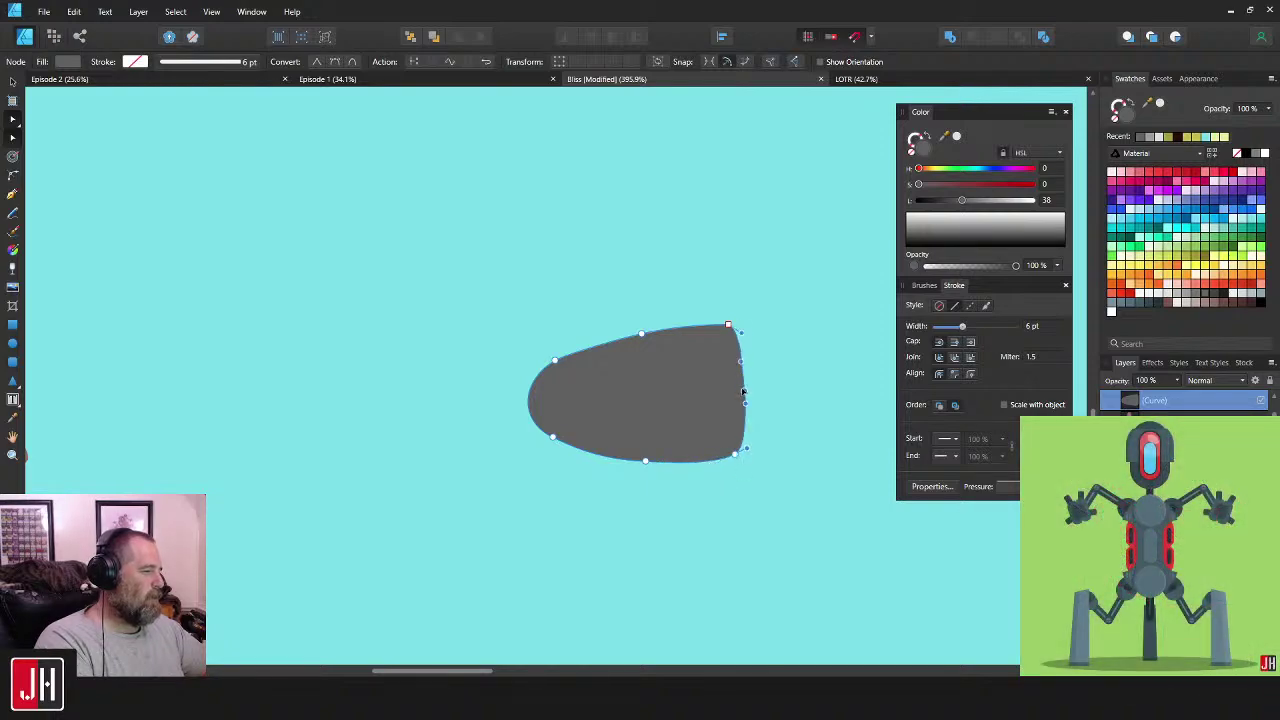
{"action": "key", "text": "v"}
{"action": "left_click", "coordinate": [797, 387]}
- Examine the dark grey shape's outline beside the outstretched hand
{"action": "left_click", "coordinate": [719, 391]}
{"action": "scroll", "coordinate": [685, 407], "scroll_direction": "down", "scroll_amount": 1}
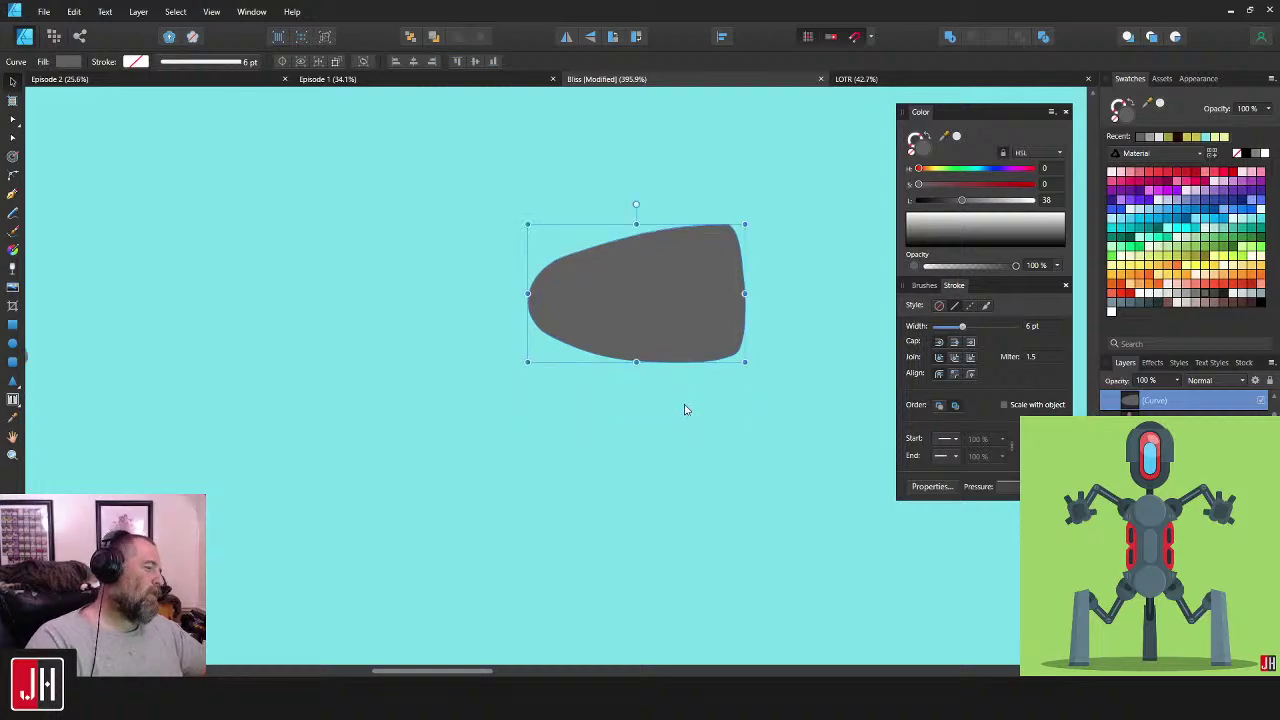
{"action": "scroll", "coordinate": [686, 403], "scroll_direction": "down", "scroll_amount": 4}
{"action": "scroll", "coordinate": [680, 390], "scroll_direction": "up", "scroll_amount": 2}
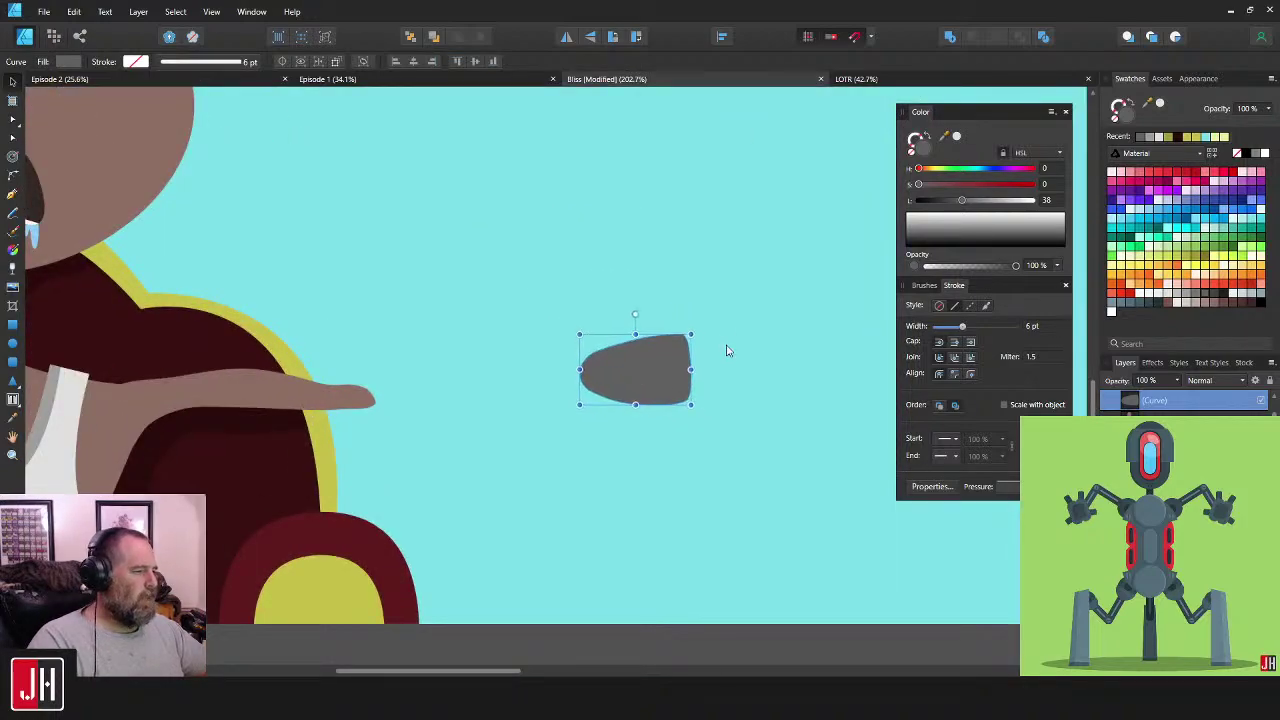
{"action": "left_click", "coordinate": [727, 350]}
{"action": "left_click", "coordinate": [645, 364]}
{"action": "scroll", "coordinate": [645, 376], "scroll_direction": "up", "scroll_amount": 3}
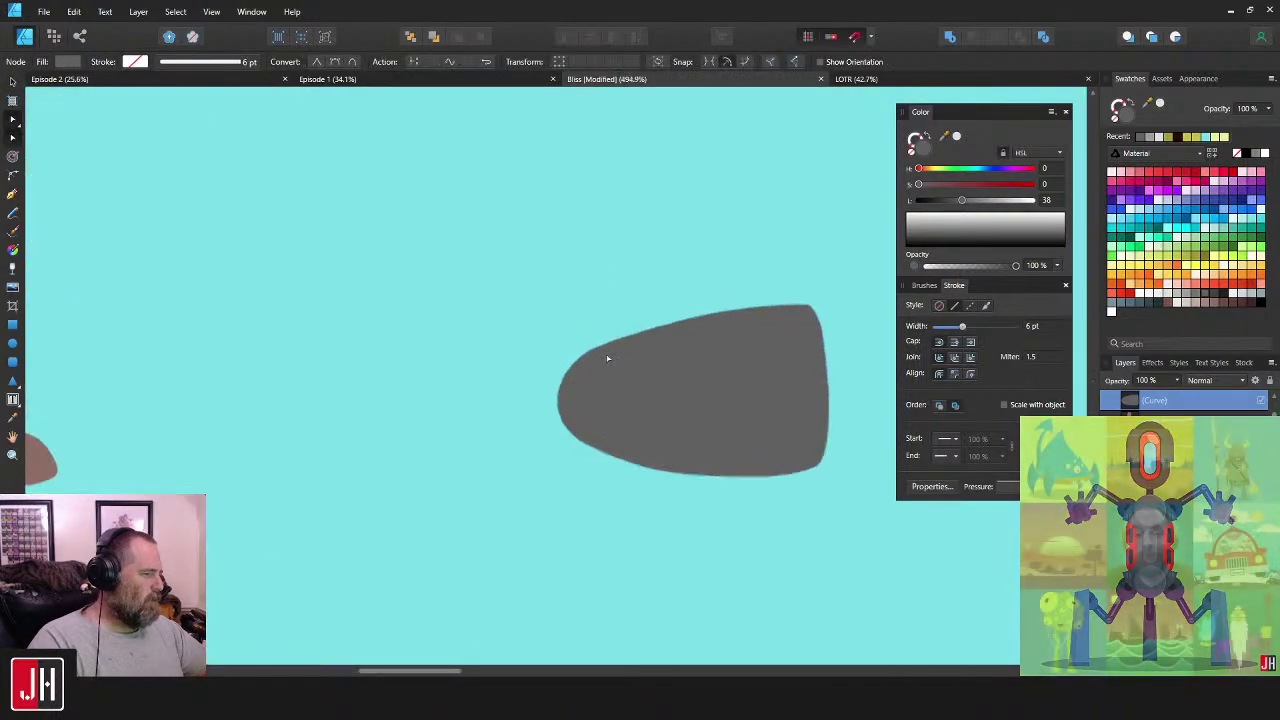
{"action": "scroll", "coordinate": [684, 362], "scroll_direction": "down", "scroll_amount": 2}
- Darken the grey shape's fill to HSL 0, 0, 26 using a grey swatch
{"action": "left_click", "coordinate": [1200, 297]}
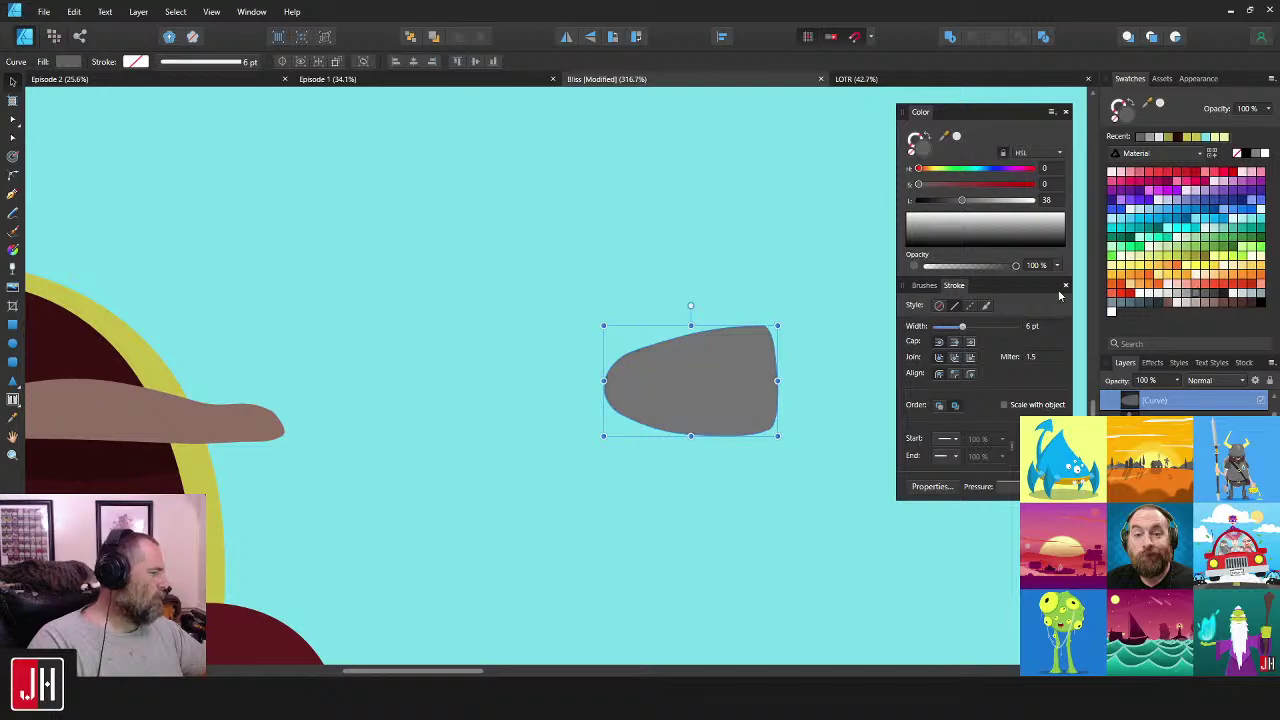
{"action": "left_click", "coordinate": [1209, 296]}
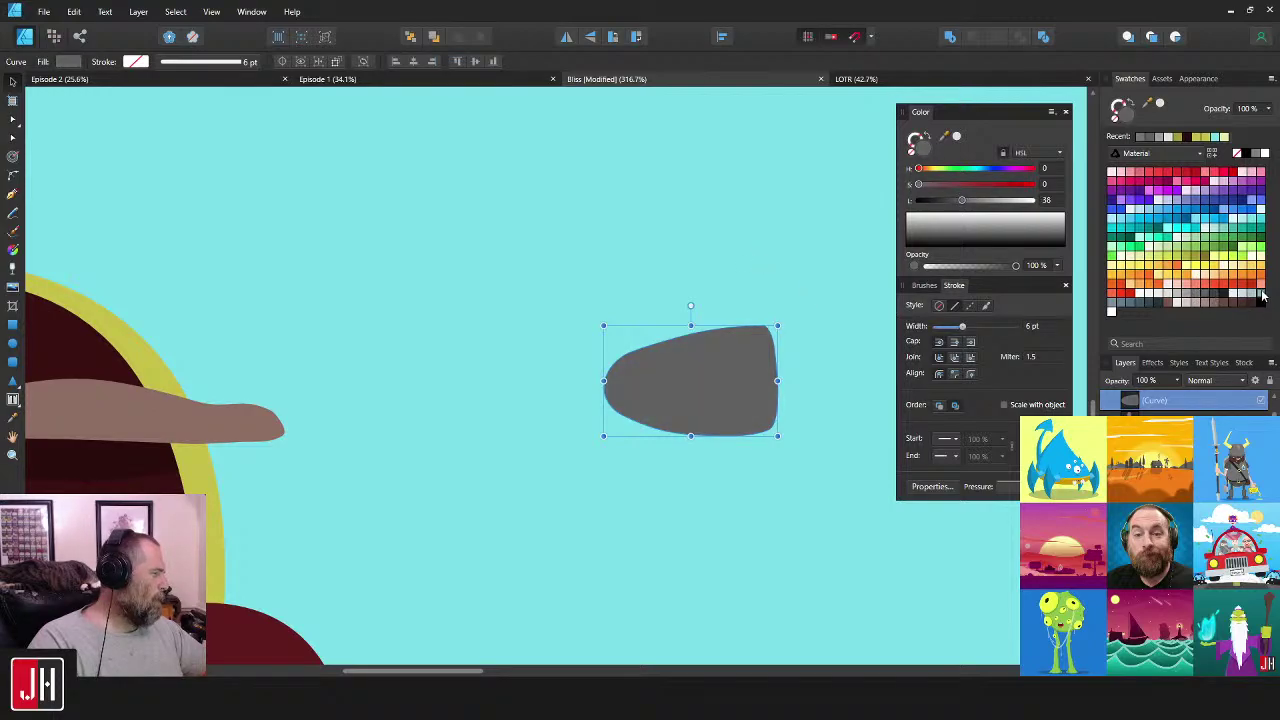
{"action": "left_click", "coordinate": [1215, 302]}
{"action": "left_click", "coordinate": [1188, 294]}
{"action": "left_click", "coordinate": [1197, 294]}
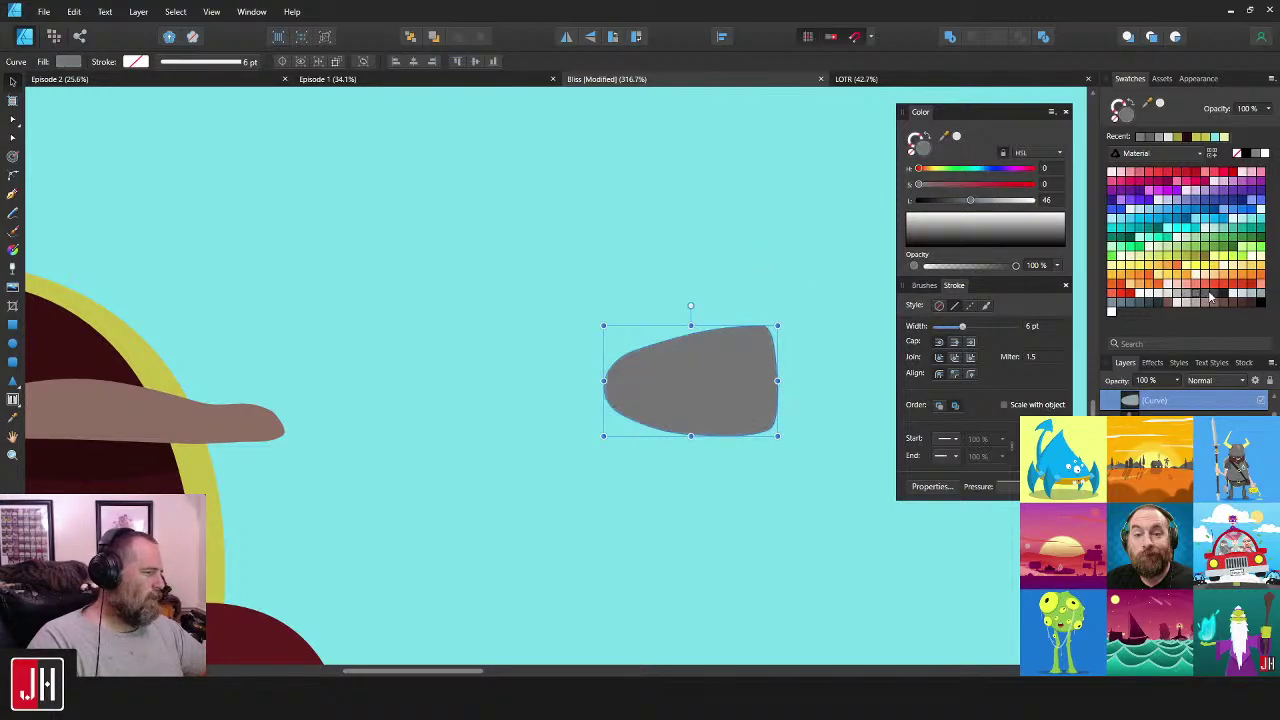
{"action": "left_click", "coordinate": [1212, 294]}
{"action": "left_click", "coordinate": [765, 268]}
- Move the dark grey shape slightly farther from the outstretched hand
{"action": "scroll", "coordinate": [740, 300], "scroll_direction": "down", "scroll_amount": 5}
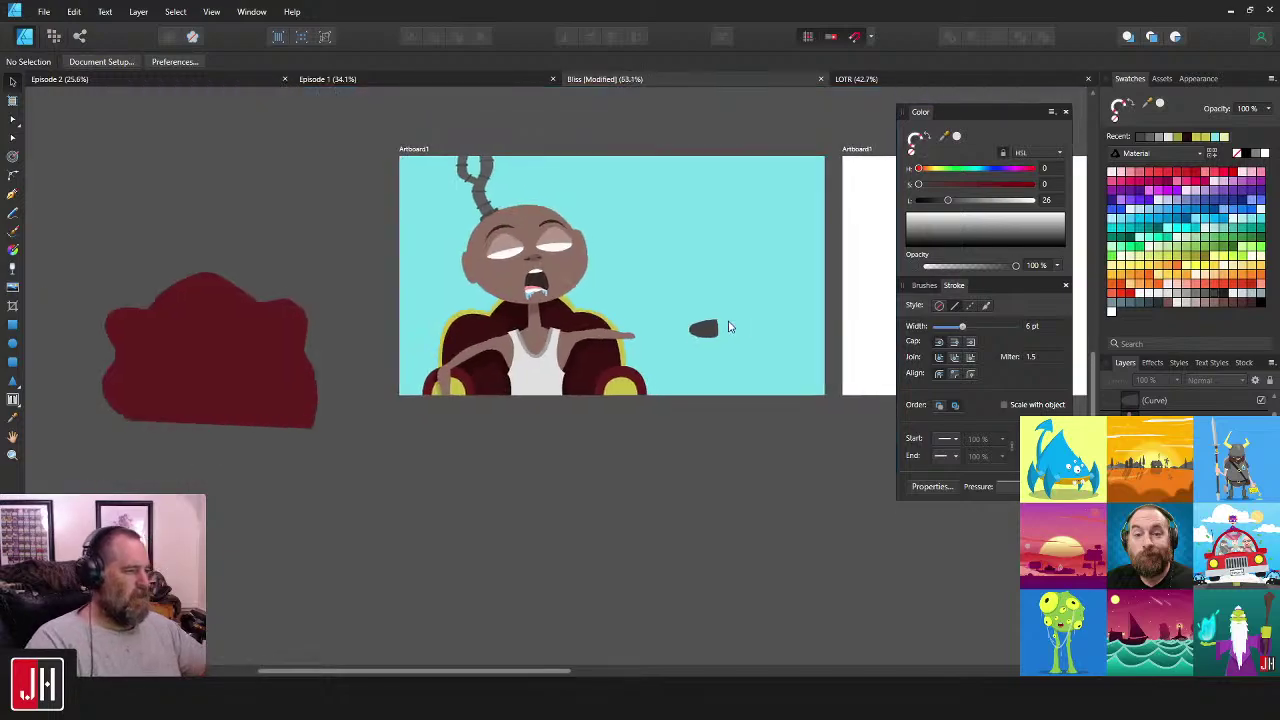
{"action": "scroll", "coordinate": [666, 331], "scroll_direction": "up", "scroll_amount": 4}
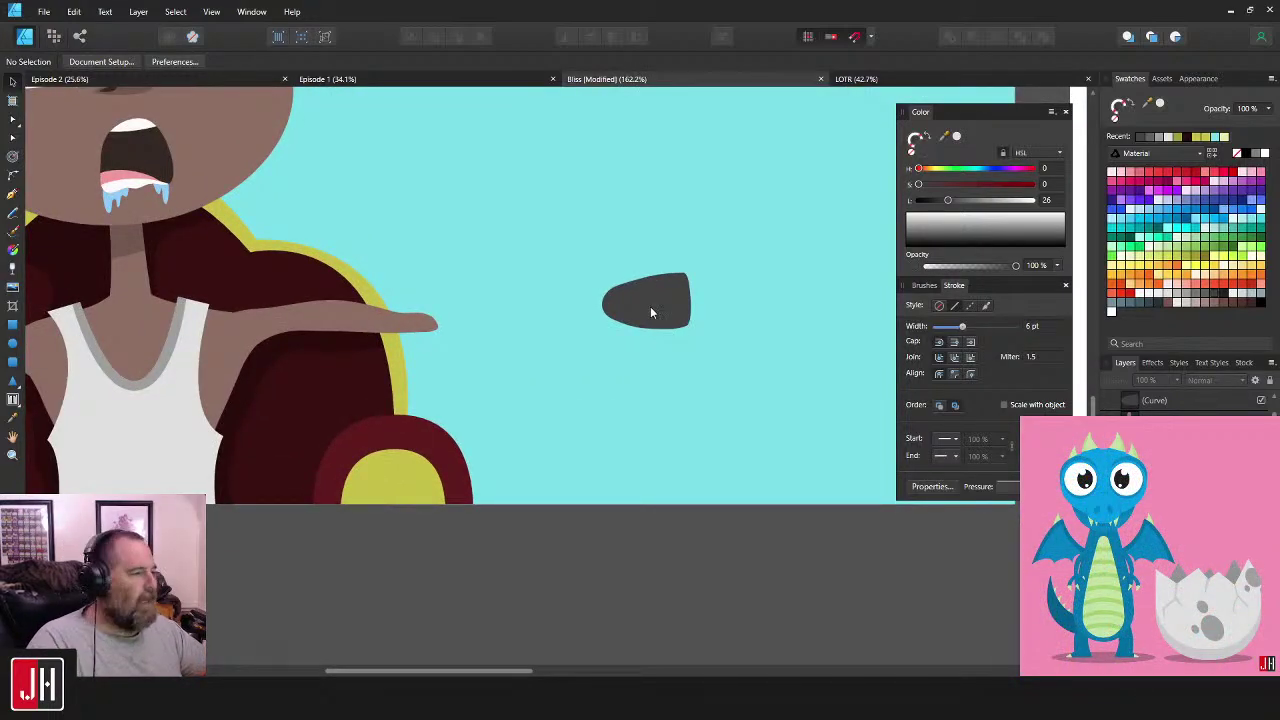
{"action": "left_click_drag", "start_coordinate": [650, 307], "coordinate": [658, 304]}
{"action": "key", "text": "ctrl+z"}
{"action": "left_click", "coordinate": [648, 250]}
{"action": "scroll", "coordinate": [633, 278], "scroll_direction": "down", "scroll_amount": 4}
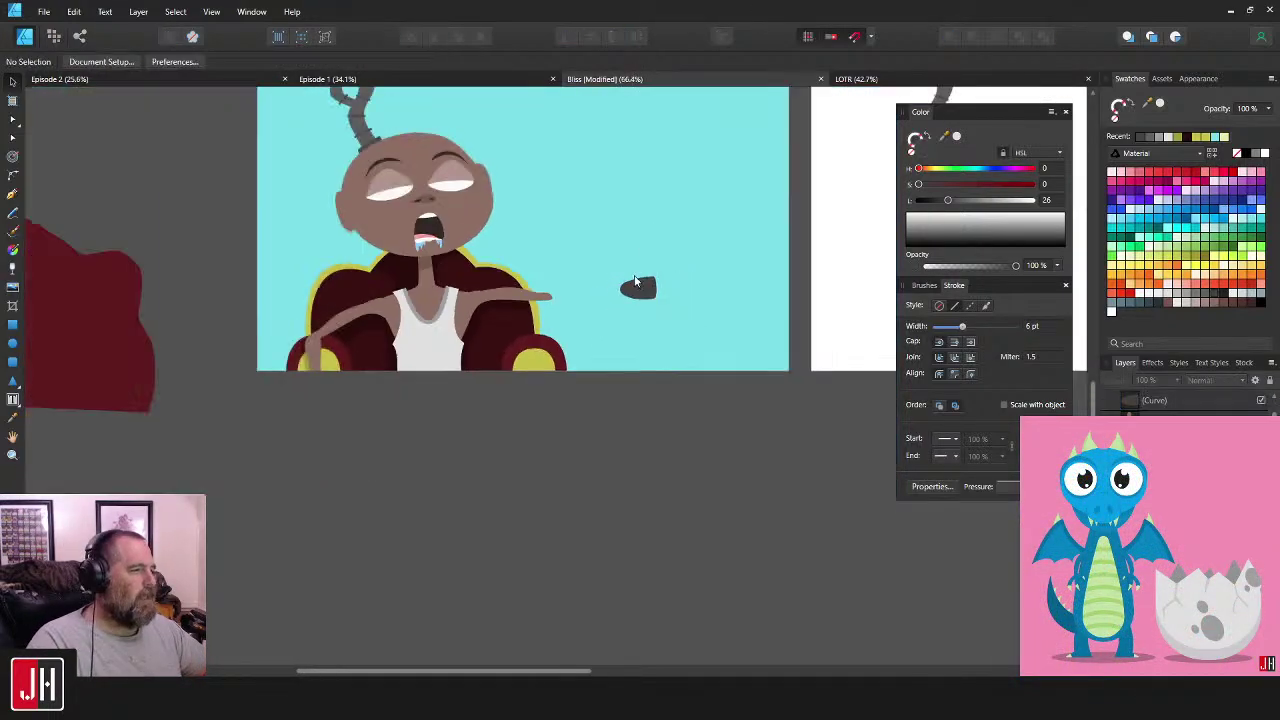
{"action": "scroll", "coordinate": [629, 353], "scroll_direction": "up", "scroll_amount": 2}
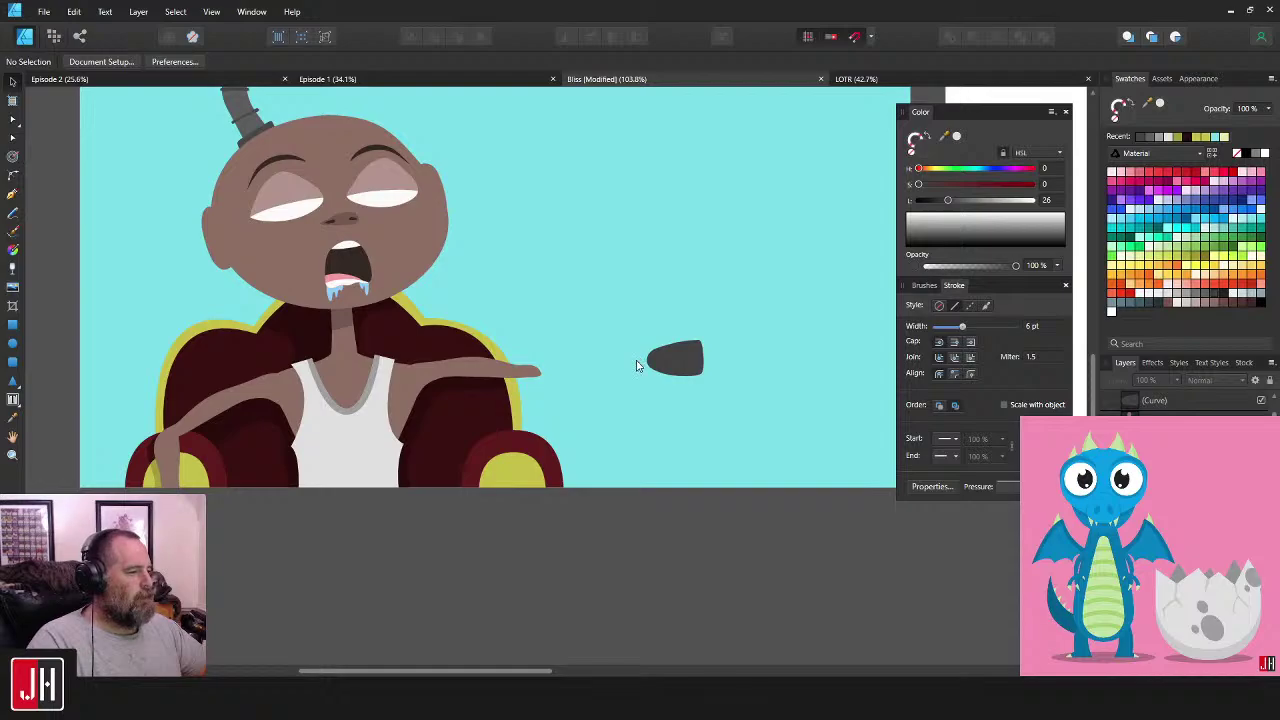
{"action": "scroll", "coordinate": [637, 361], "scroll_direction": "up", "scroll_amount": 1}
{"action": "left_click_drag", "start_coordinate": [684, 349], "coordinate": [690, 354]}
{"action": "left_click", "coordinate": [760, 325]}
- Draw two tall, narrow dark grey vertical rectangles in the background between the character's hand and the small grey shape
{"action": "scroll", "coordinate": [726, 354], "scroll_direction": "up", "scroll_amount": 2}
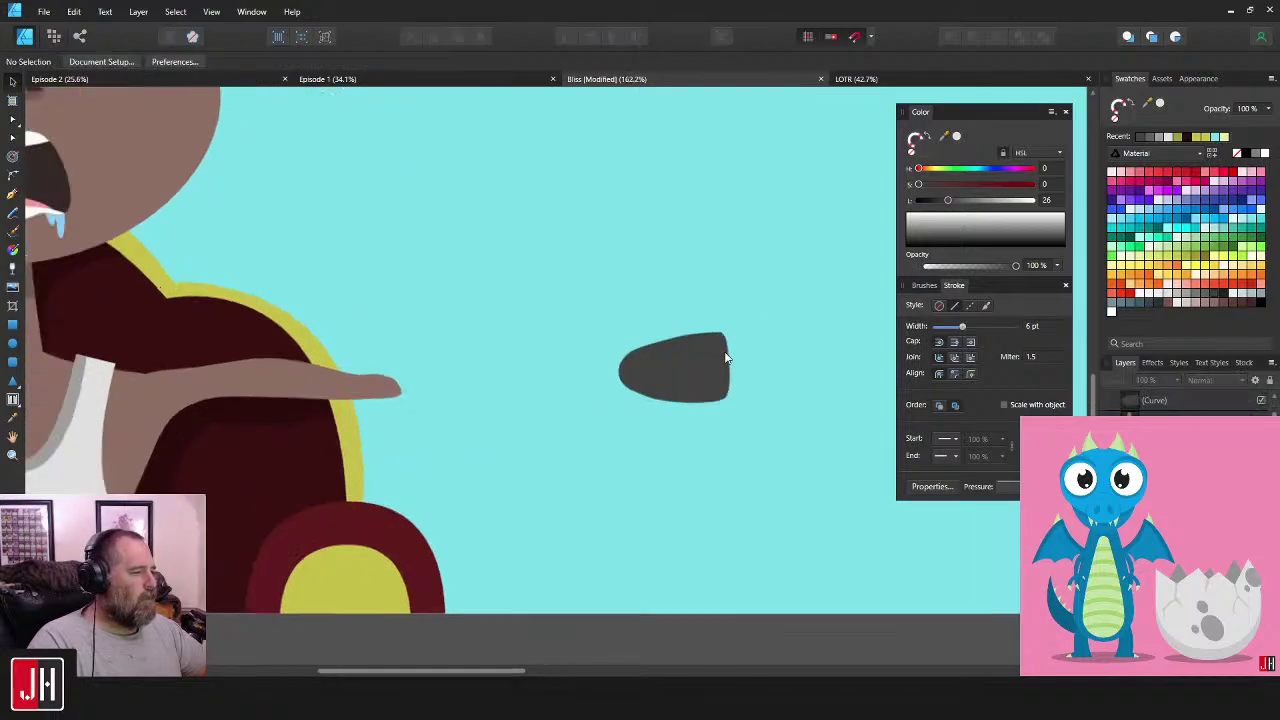
{"action": "scroll", "coordinate": [726, 358], "scroll_direction": "up", "scroll_amount": 2}
{"action": "scroll", "coordinate": [697, 365], "scroll_direction": "down", "scroll_amount": 7}
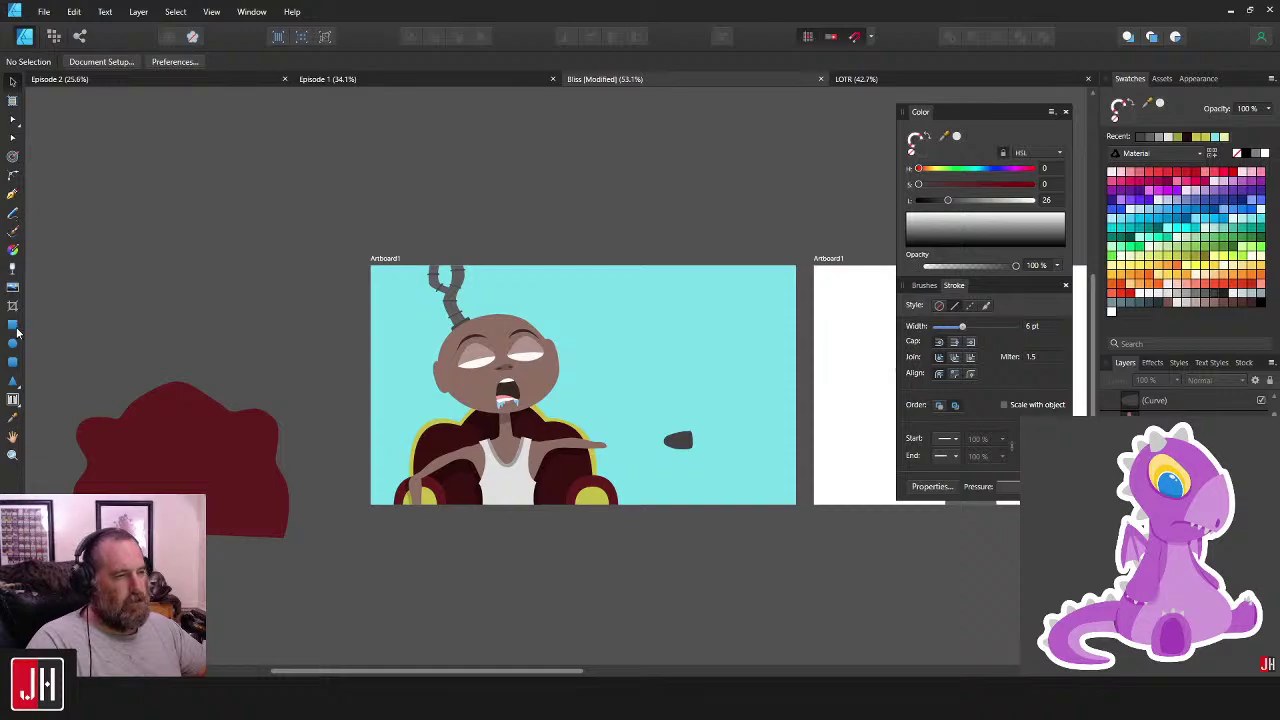
{"action": "left_click", "coordinate": [14, 326]}
{"action": "scroll", "coordinate": [615, 351], "scroll_direction": "up", "scroll_amount": 2}
{"action": "left_click_drag", "start_coordinate": [605, 174], "coordinate": [617, 518]}
{"action": "left_click_drag", "start_coordinate": [668, 165], "coordinate": [664, 517]}
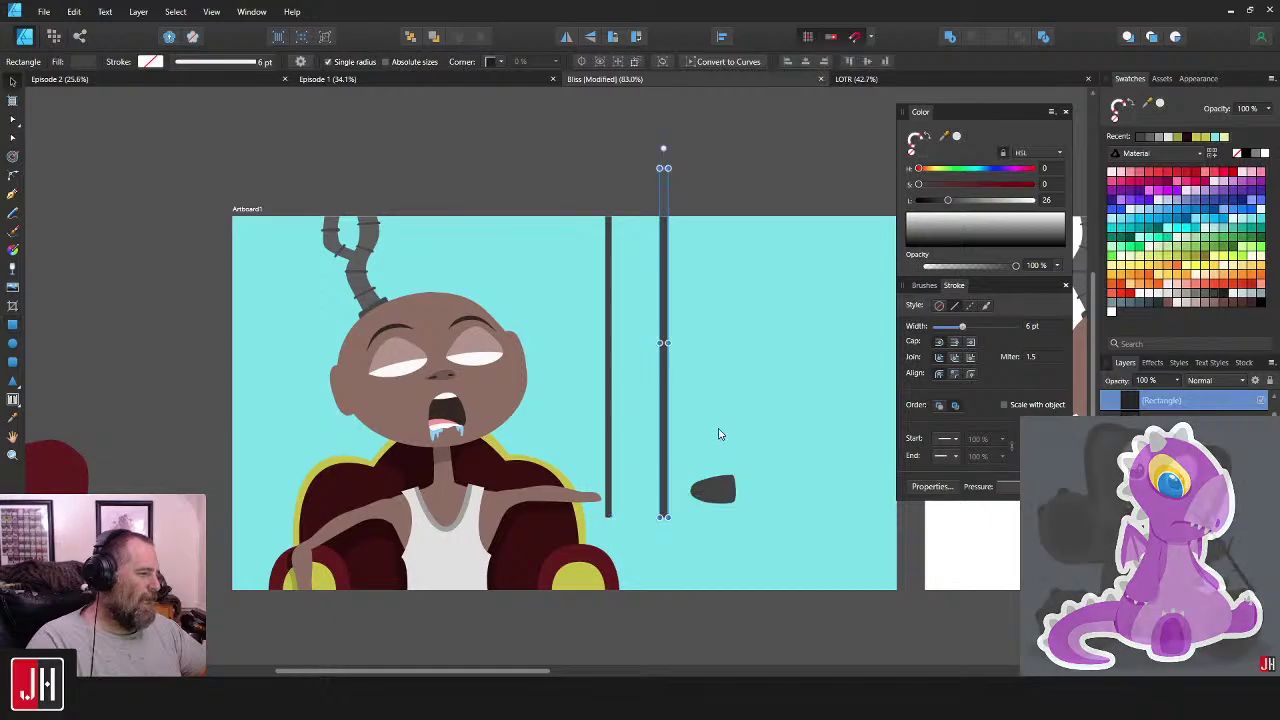
- Delete both tall vertical rectangles from the background
{"action": "left_click", "coordinate": [720, 434]}
{"action": "left_click_drag", "start_coordinate": [717, 448], "coordinate": [678, 413]}
{"action": "scroll", "coordinate": [616, 372], "scroll_direction": "up", "scroll_amount": 2}
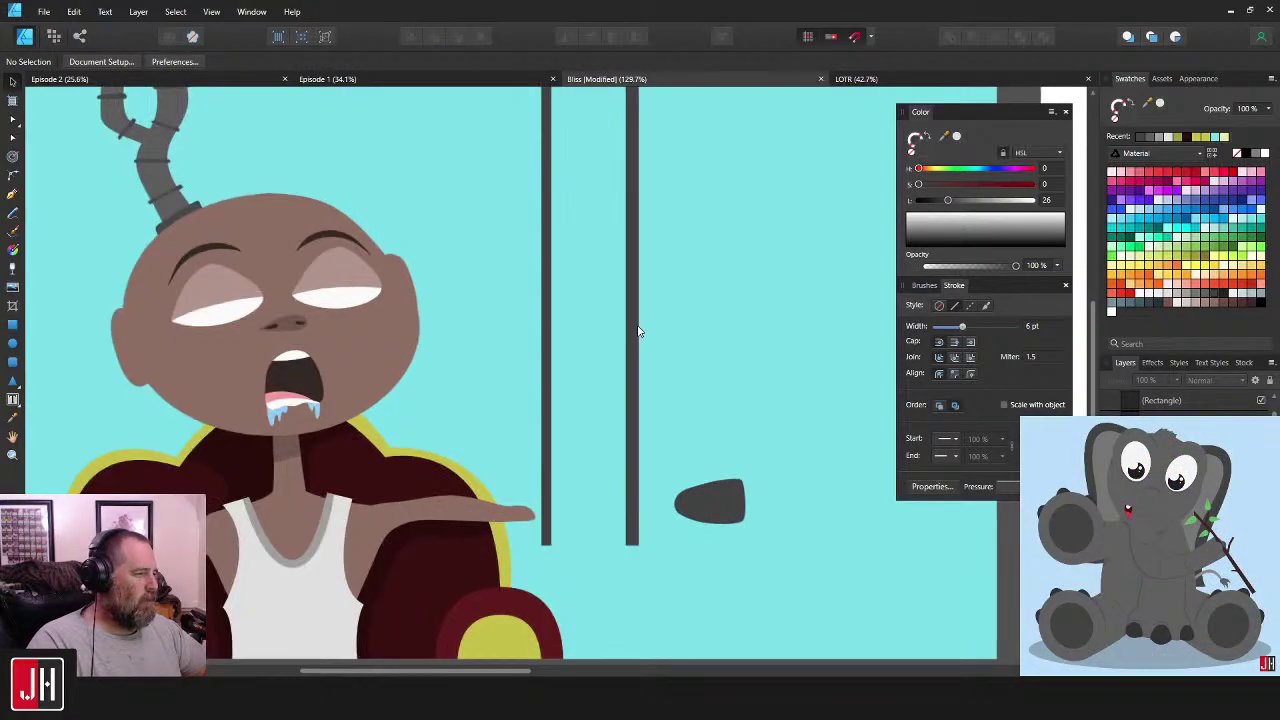
{"action": "left_click", "coordinate": [634, 330]}
{"action": "left_click", "coordinate": [543, 354], "text": "shift"}
{"action": "key", "text": "Delete"}
{"action": "left_click_drag", "start_coordinate": [802, 328], "coordinate": [662, 338]}
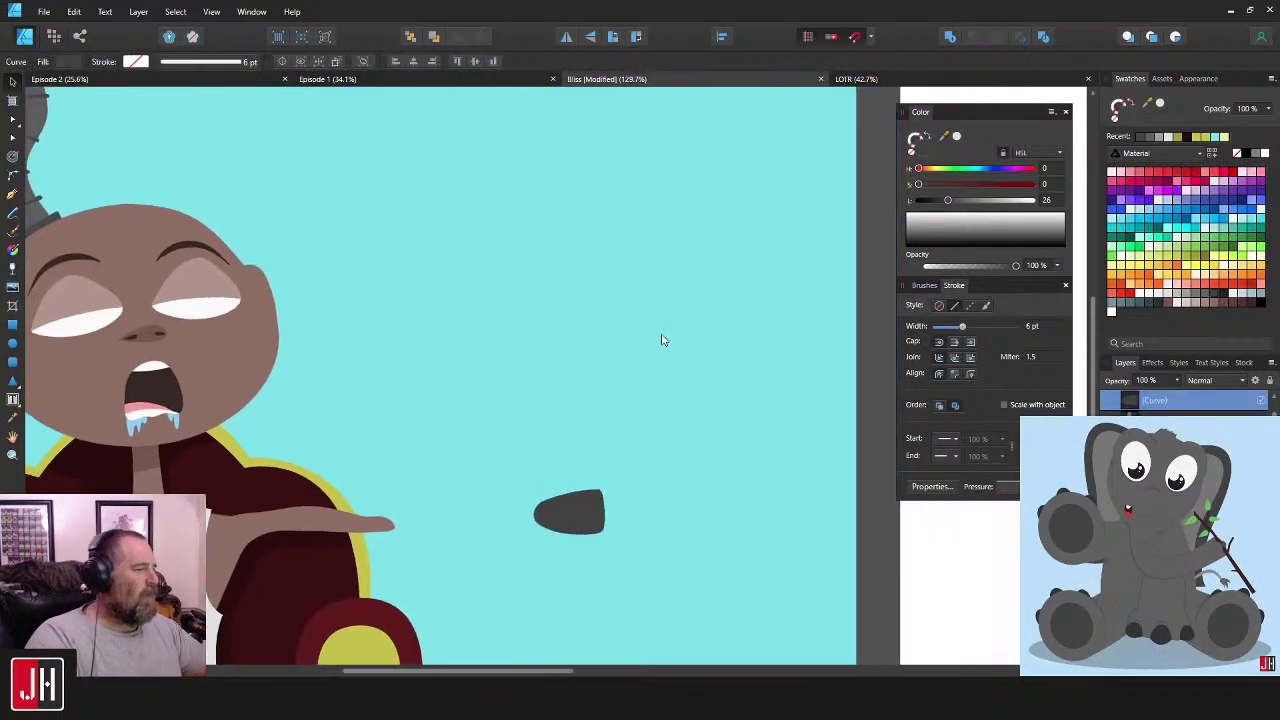
{"action": "scroll", "coordinate": [661, 340], "scroll_direction": "down", "scroll_amount": 2}
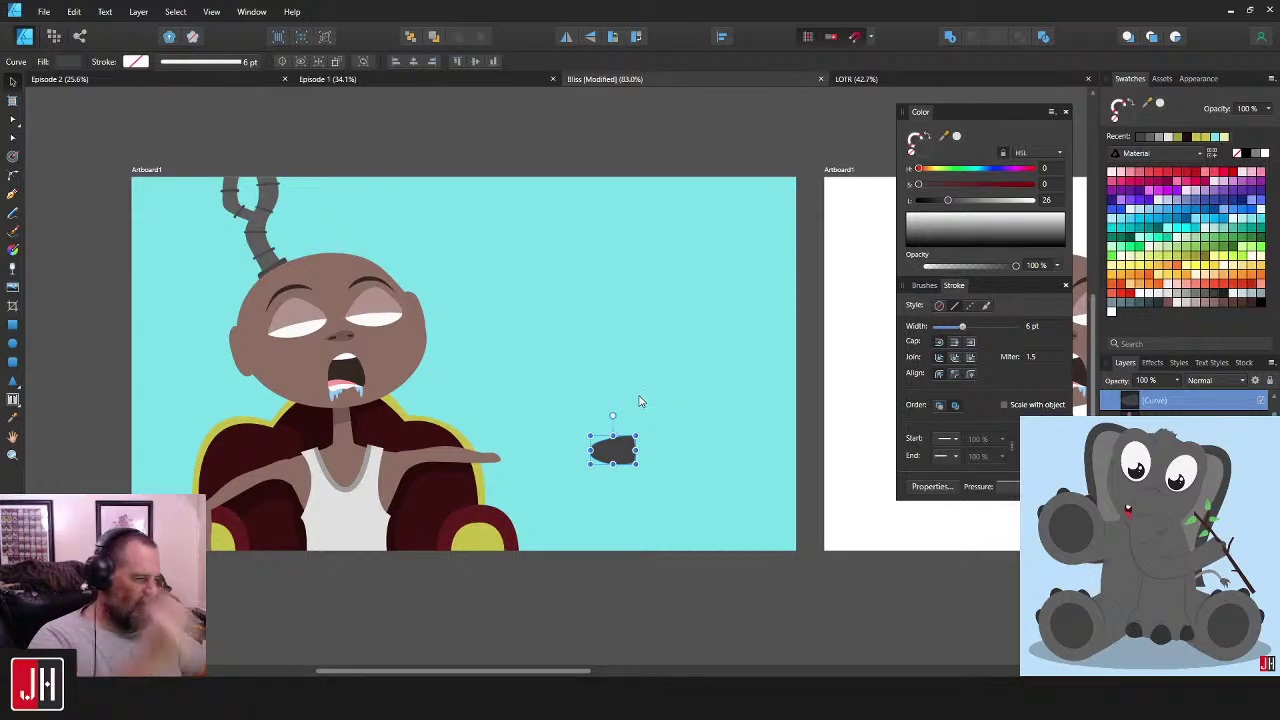
{"action": "left_click_drag", "start_coordinate": [610, 372], "coordinate": [645, 368]}
{"action": "left_click", "coordinate": [632, 342]}
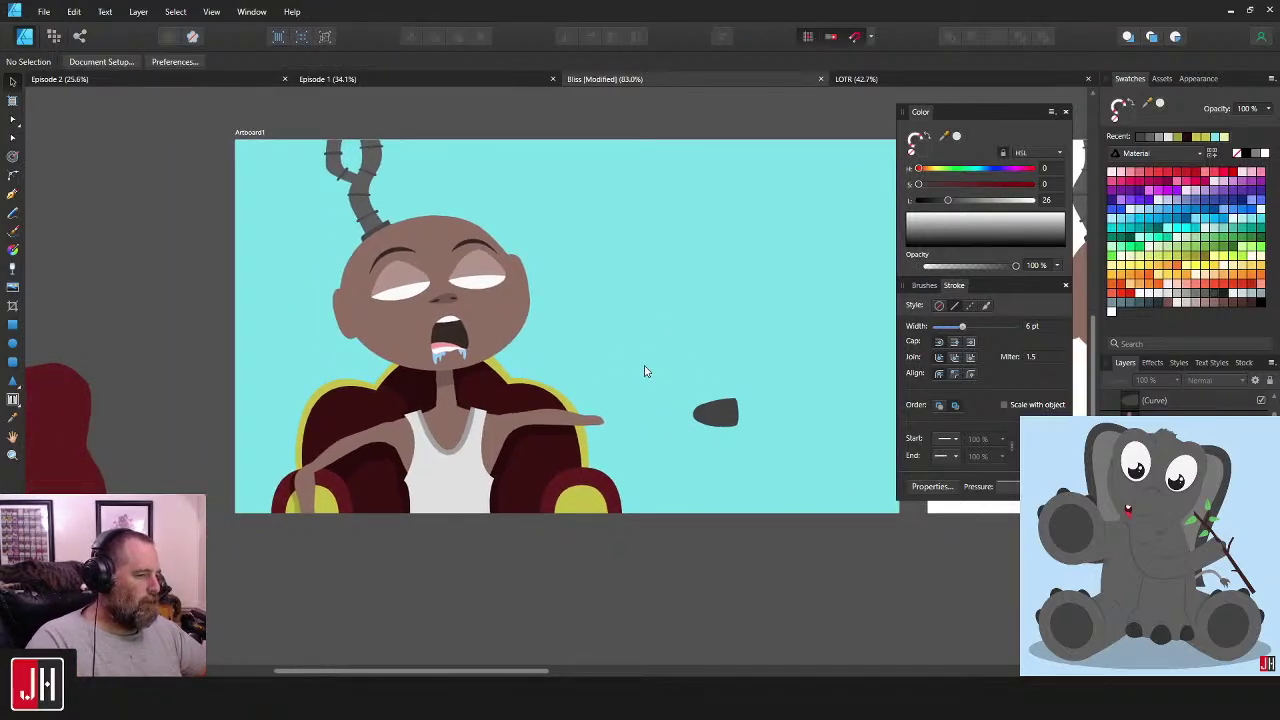
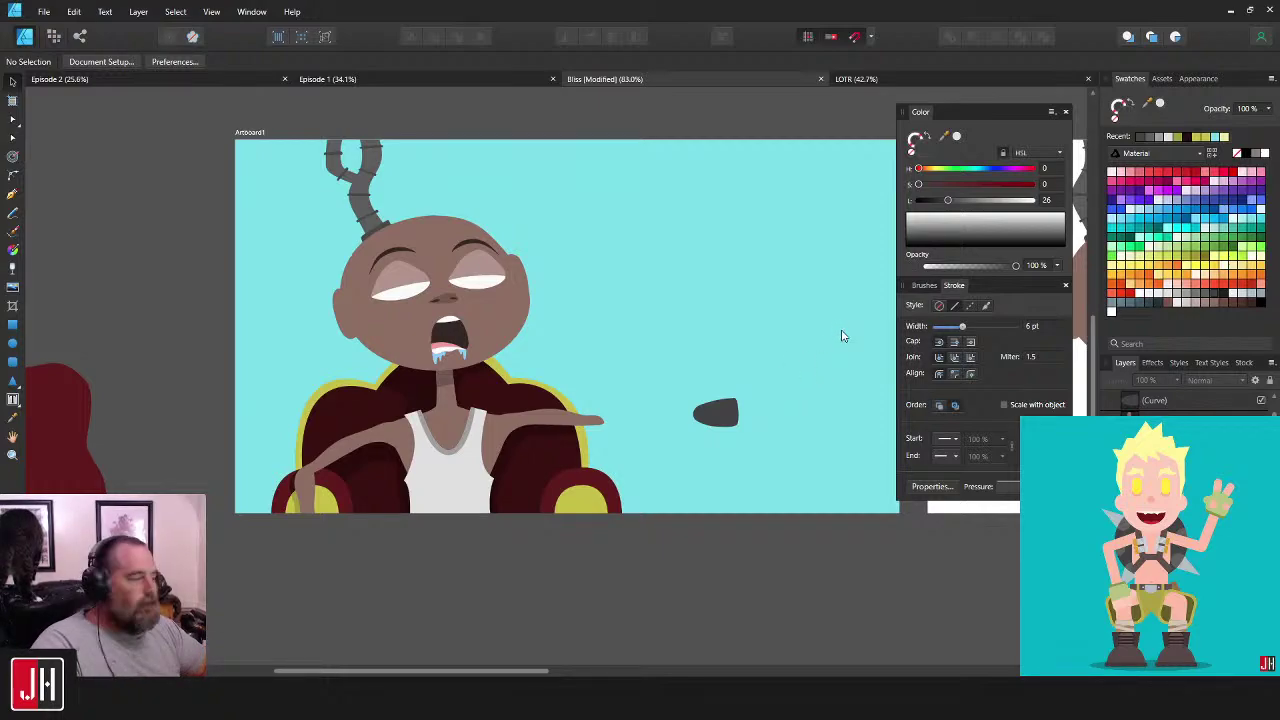
{"action": "scroll", "coordinate": [746, 428], "scroll_direction": "up", "scroll_amount": 6}
{"action": "left_click", "coordinate": [666, 395]}
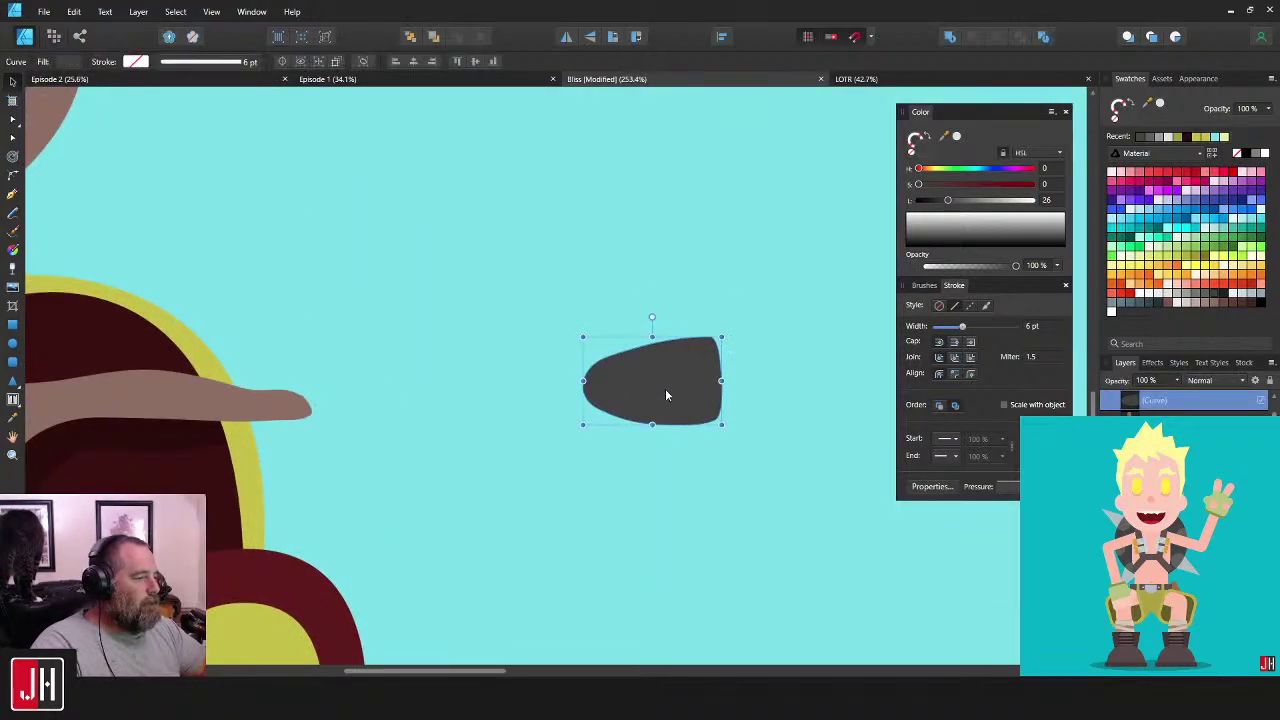
{"action": "left_click", "coordinate": [540, 277]}
{"action": "scroll", "coordinate": [483, 287], "scroll_direction": "up", "scroll_amount": 1}
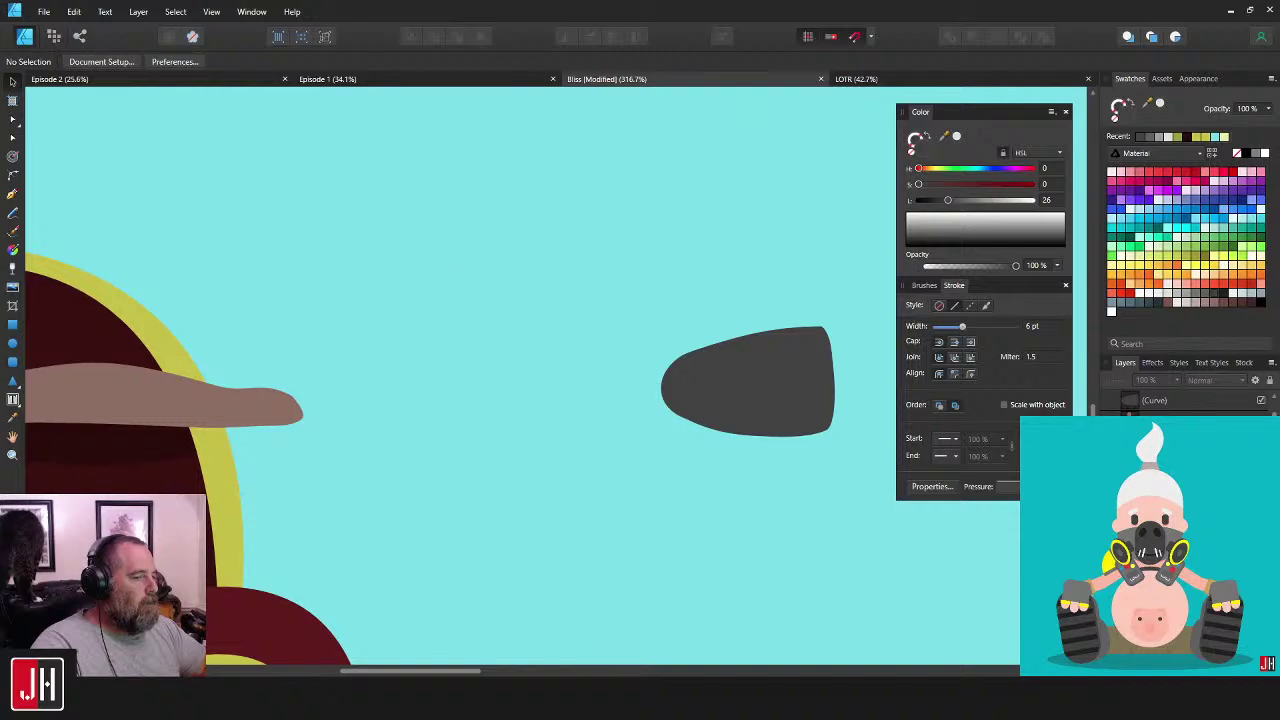
- Draw a closed, thin tapered strip with the Pen tool from the fingertip to the dark grey shape, with a concave end facing its rounded tip
{"action": "left_click", "coordinate": [12, 196]}
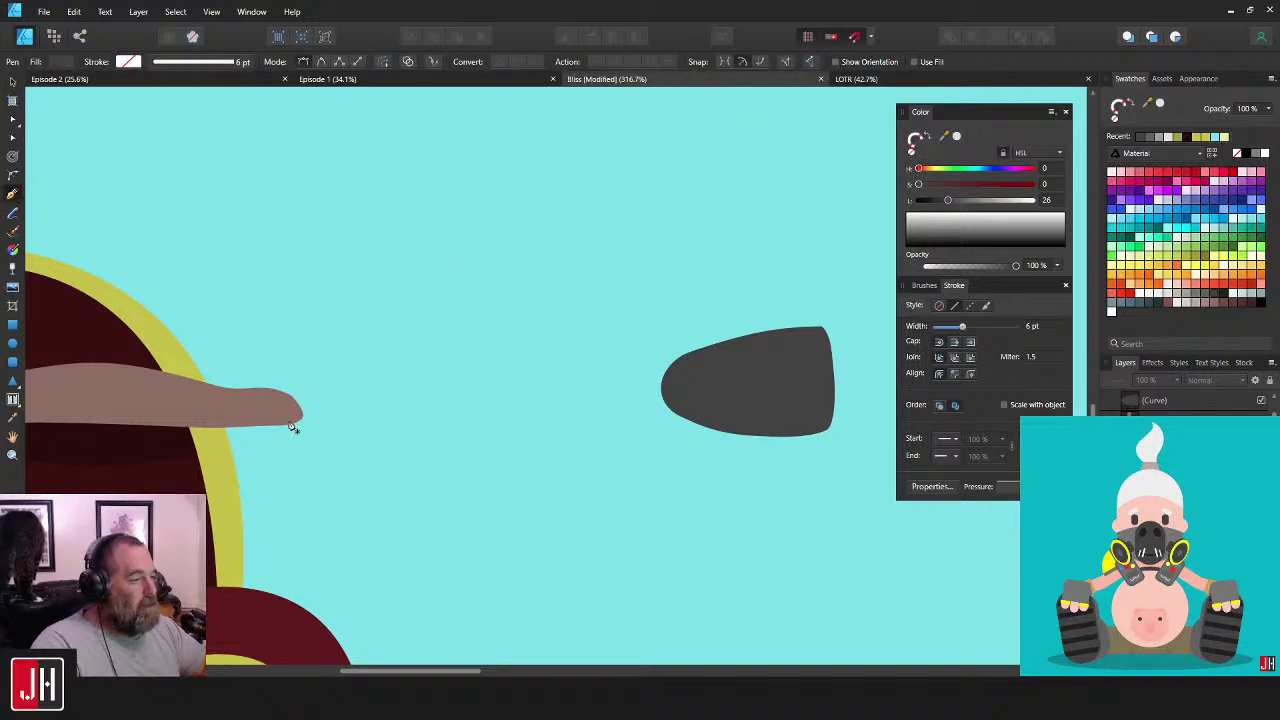
{"action": "left_click", "coordinate": [660, 418]}
{"action": "scroll", "coordinate": [660, 418], "scroll_direction": "up", "scroll_amount": 2}
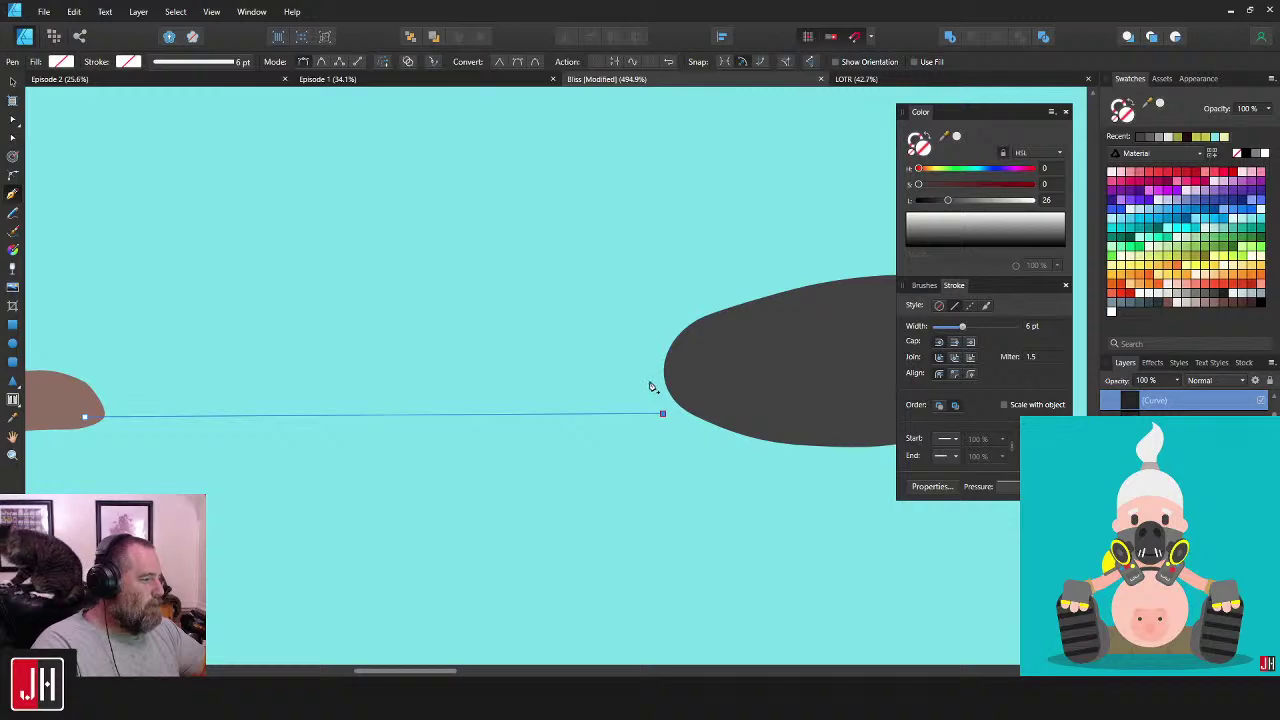
{"action": "left_click", "coordinate": [648, 380]}
{"action": "left_click_drag", "start_coordinate": [653, 357], "coordinate": [652, 363]}
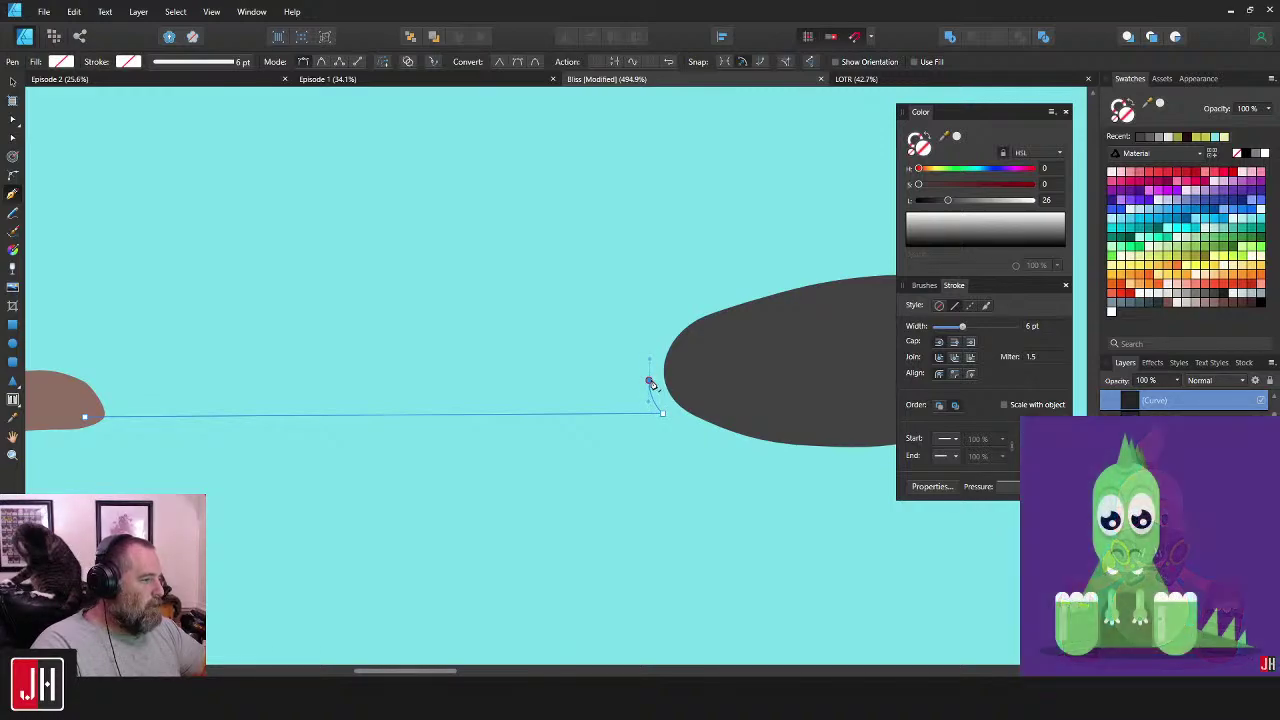
{"action": "scroll", "coordinate": [521, 404], "scroll_direction": "up", "scroll_amount": 1}
{"action": "left_click_drag", "start_coordinate": [521, 404], "coordinate": [651, 439]}
{"action": "left_click", "coordinate": [212, 425]}
{"action": "left_click", "coordinate": [212, 440]}
{"action": "scroll", "coordinate": [265, 435], "scroll_direction": "down", "scroll_amount": 3}
- Fill the tapered strip with the dark grey sampled from the rounded shape
{"action": "key", "text": "i"}
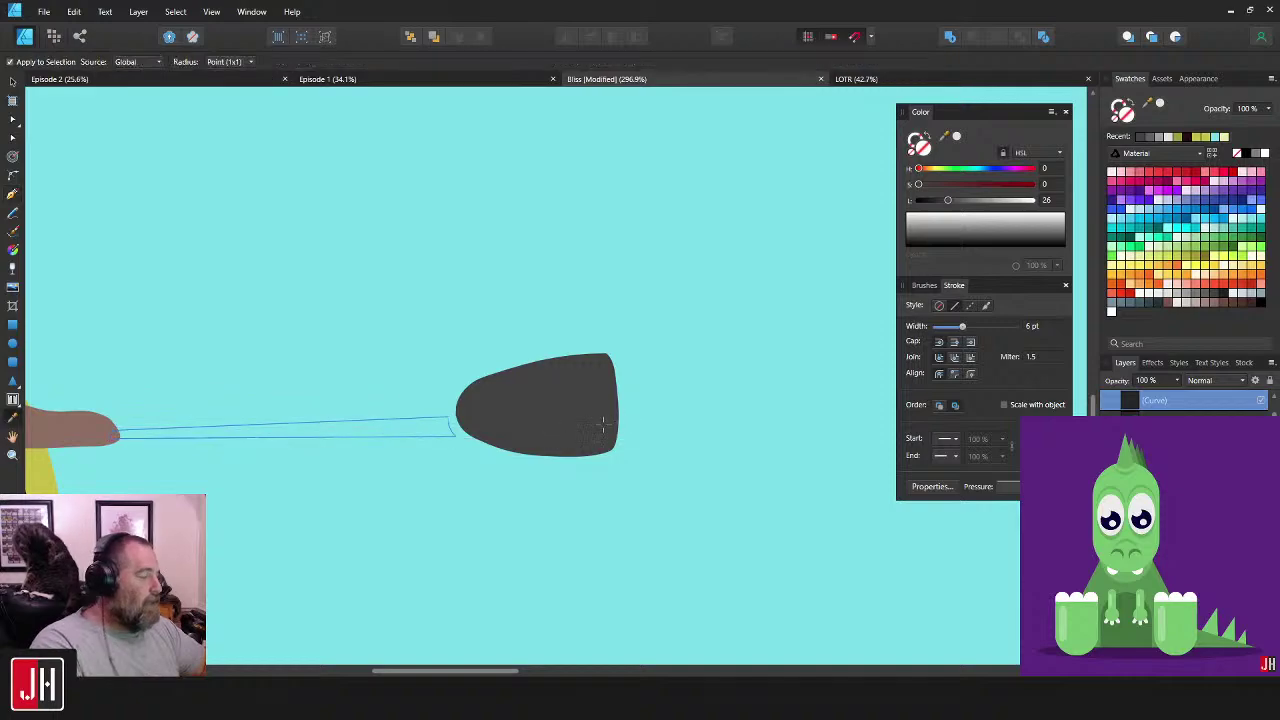
{"action": "left_click", "coordinate": [588, 418]}
{"action": "key", "text": "v"}
{"action": "left_click_drag", "start_coordinate": [273, 422], "coordinate": [487, 439]}
{"action": "scroll", "coordinate": [529, 431], "scroll_direction": "up", "scroll_amount": 2}
{"action": "left_click", "coordinate": [640, 340]}
{"action": "left_click_drag", "start_coordinate": [679, 376], "coordinate": [582, 390]}
- Refine the strip's concave end so its curve follows the dark grey shape's rounded tip
{"action": "double_click", "coordinate": [688, 460]}
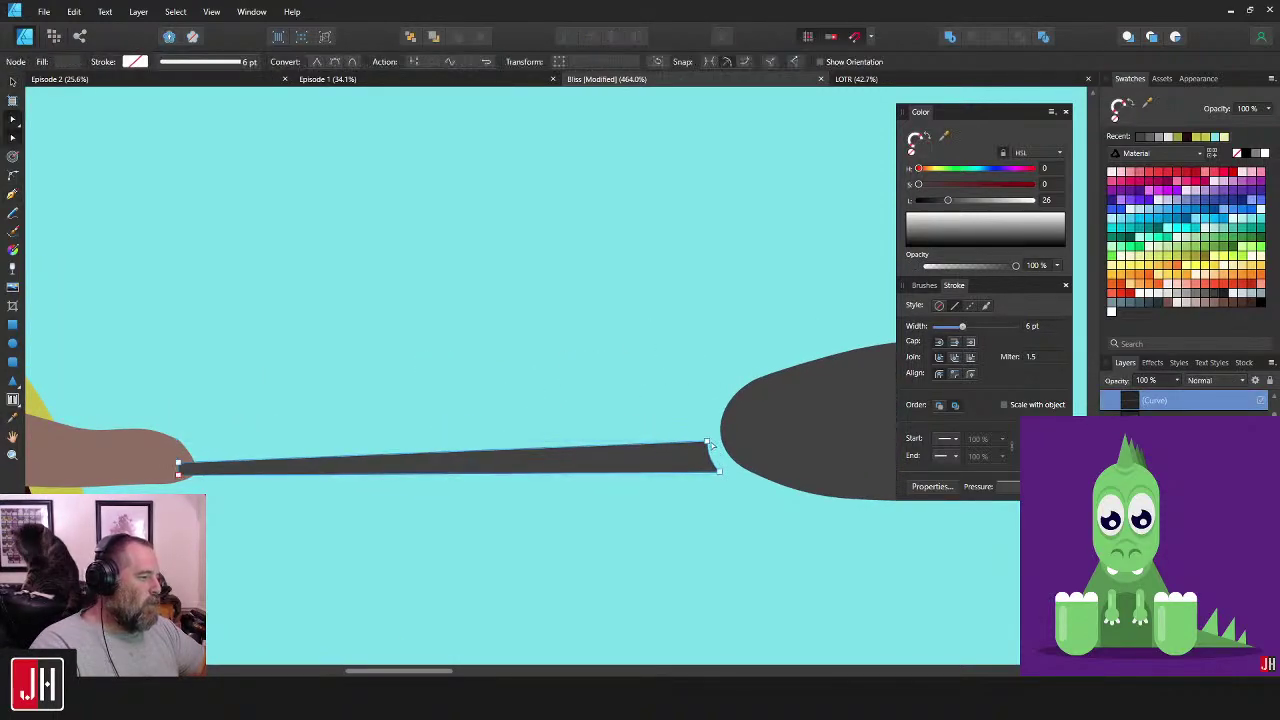
{"action": "key", "text": "v"}
{"action": "scroll", "coordinate": [757, 432], "scroll_direction": "down", "scroll_amount": 3}
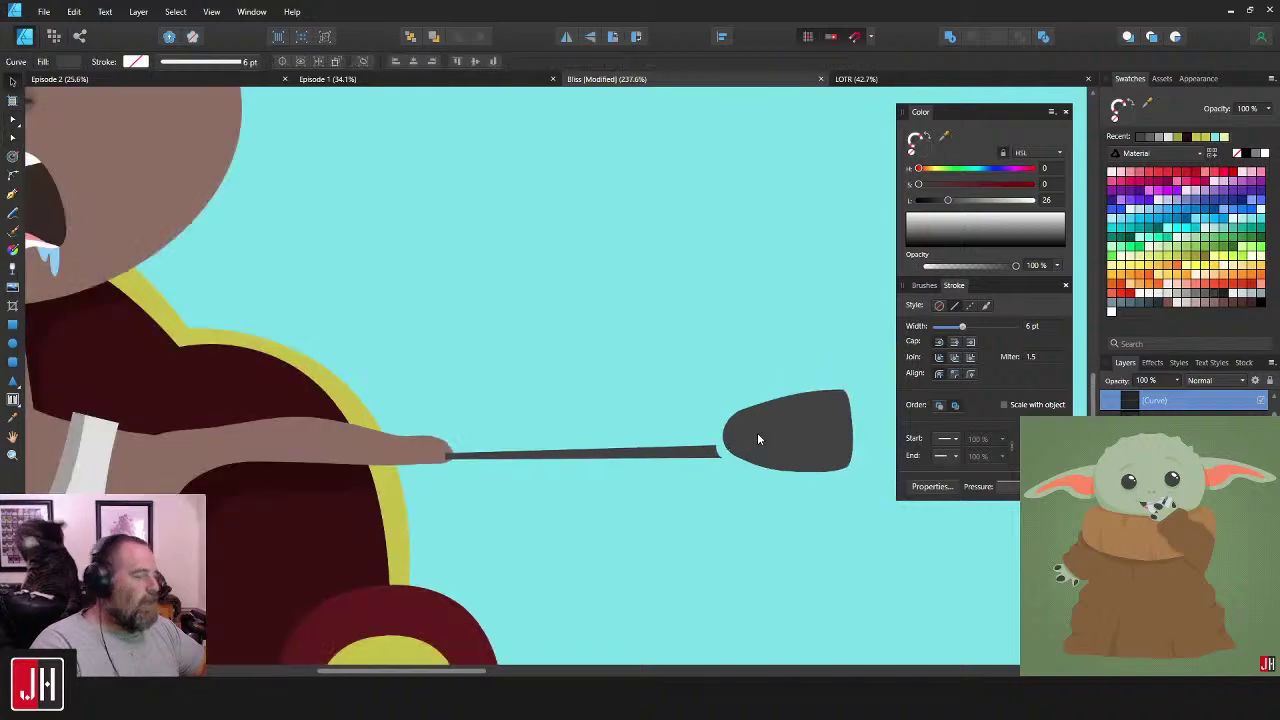
{"action": "scroll", "coordinate": [664, 435], "scroll_direction": "up", "scroll_amount": 2}
{"action": "left_click", "coordinate": [685, 420]}
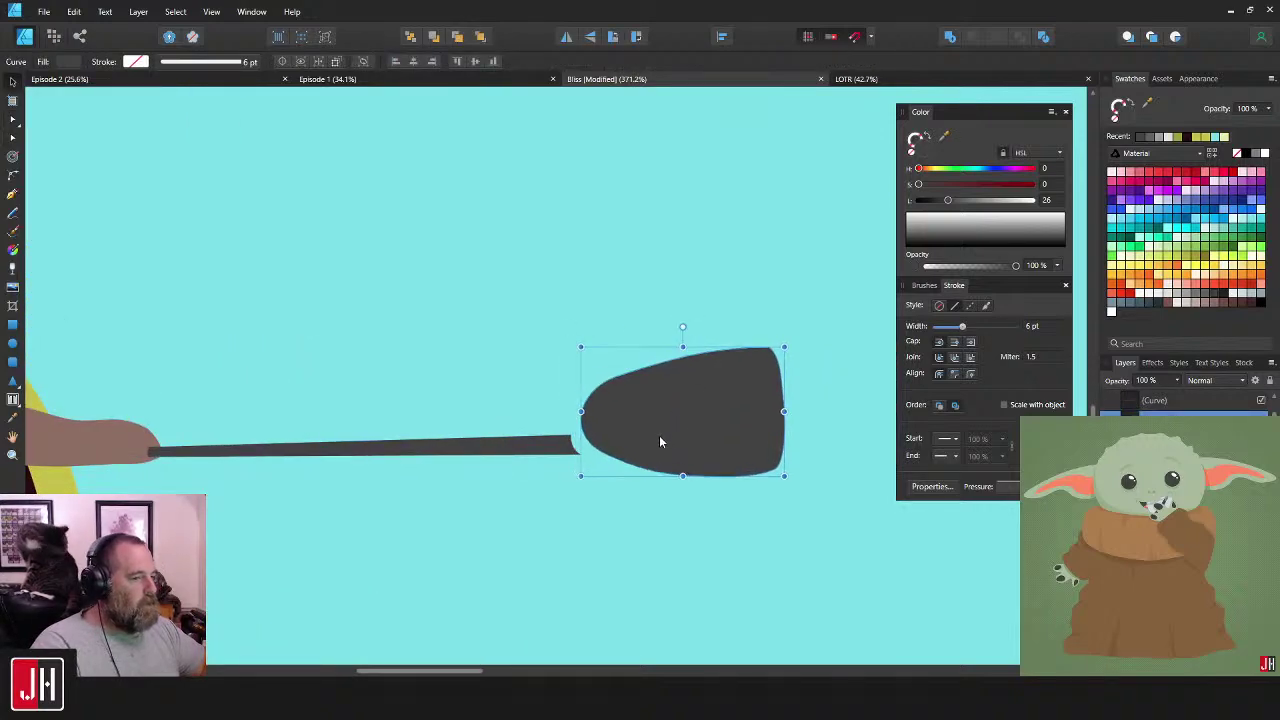
{"action": "scroll", "coordinate": [570, 428], "scroll_direction": "up", "scroll_amount": 3}
{"action": "double_click", "coordinate": [558, 428]}
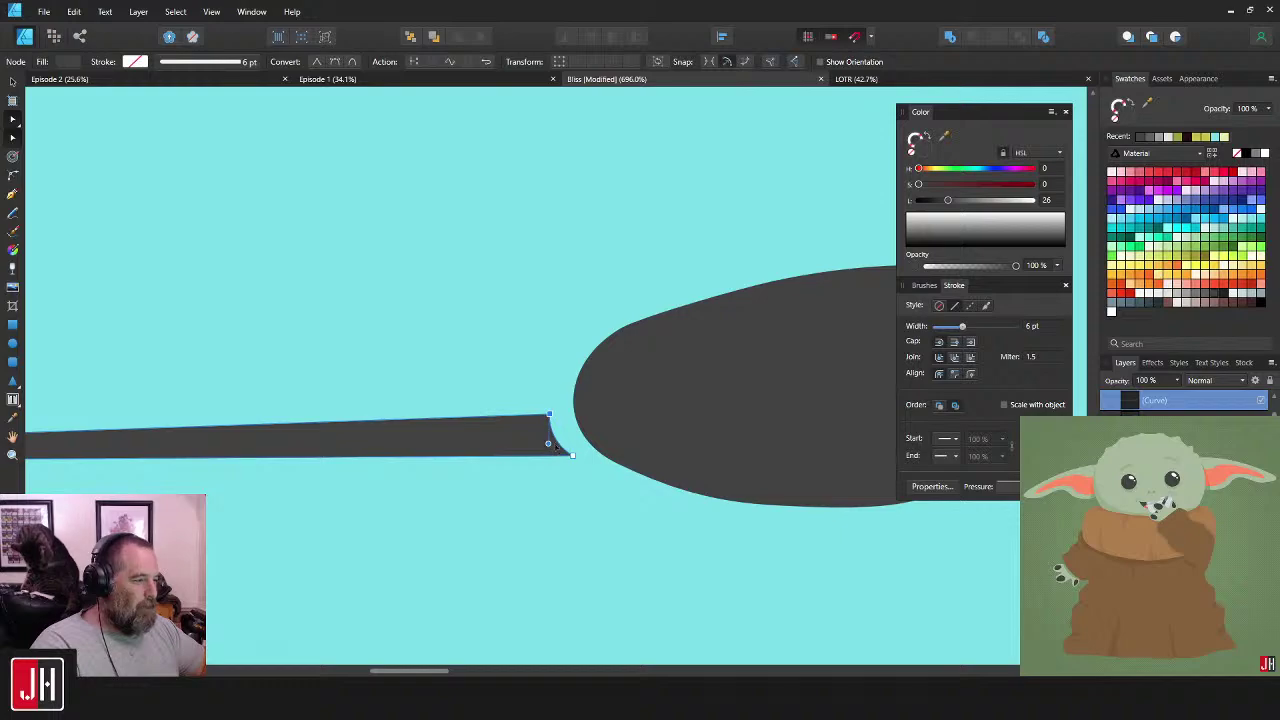
{"action": "left_click_drag", "start_coordinate": [556, 446], "coordinate": [554, 448]}
{"action": "key", "text": "v"}
{"action": "left_click", "coordinate": [588, 516]}
- Shift the upper corner node of the strip's concave end slightly downward
{"action": "scroll", "coordinate": [584, 509], "scroll_direction": "down", "scroll_amount": 4}
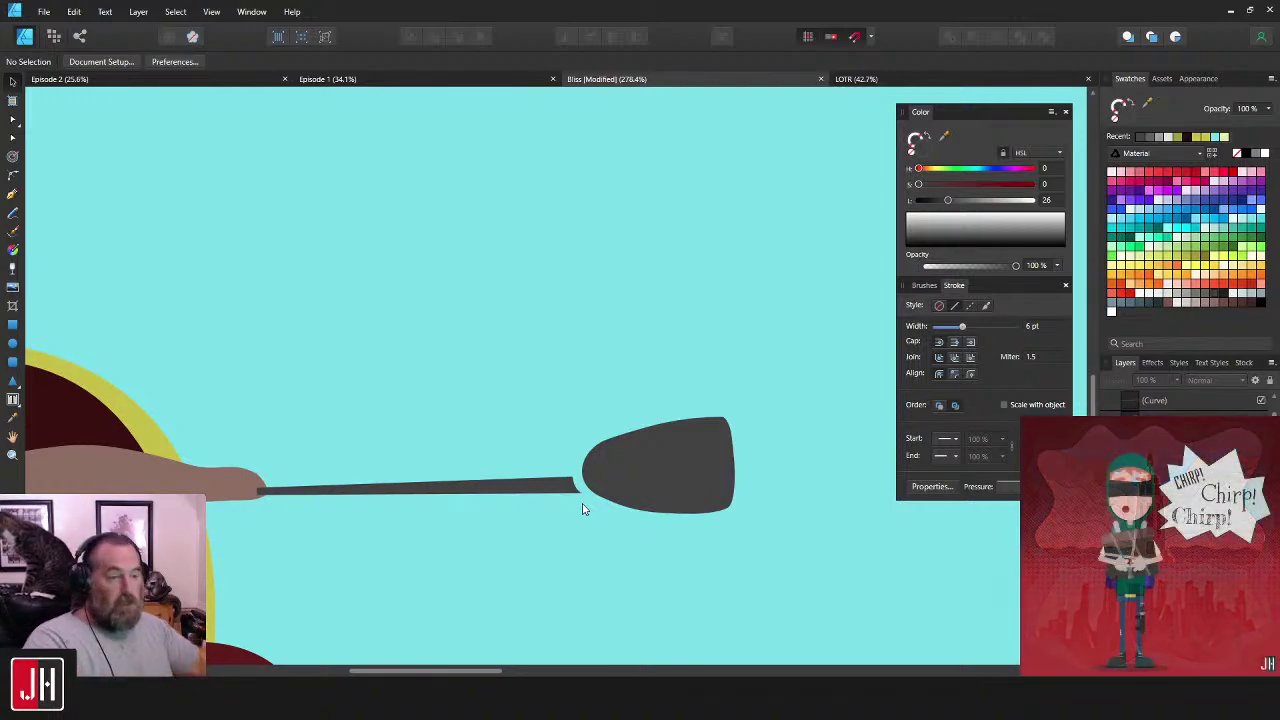
{"action": "scroll", "coordinate": [545, 460], "scroll_direction": "down", "scroll_amount": 2}
{"action": "scroll", "coordinate": [536, 436], "scroll_direction": "up", "scroll_amount": 3}
{"action": "left_click", "coordinate": [613, 403]}
{"action": "key", "text": "a"}
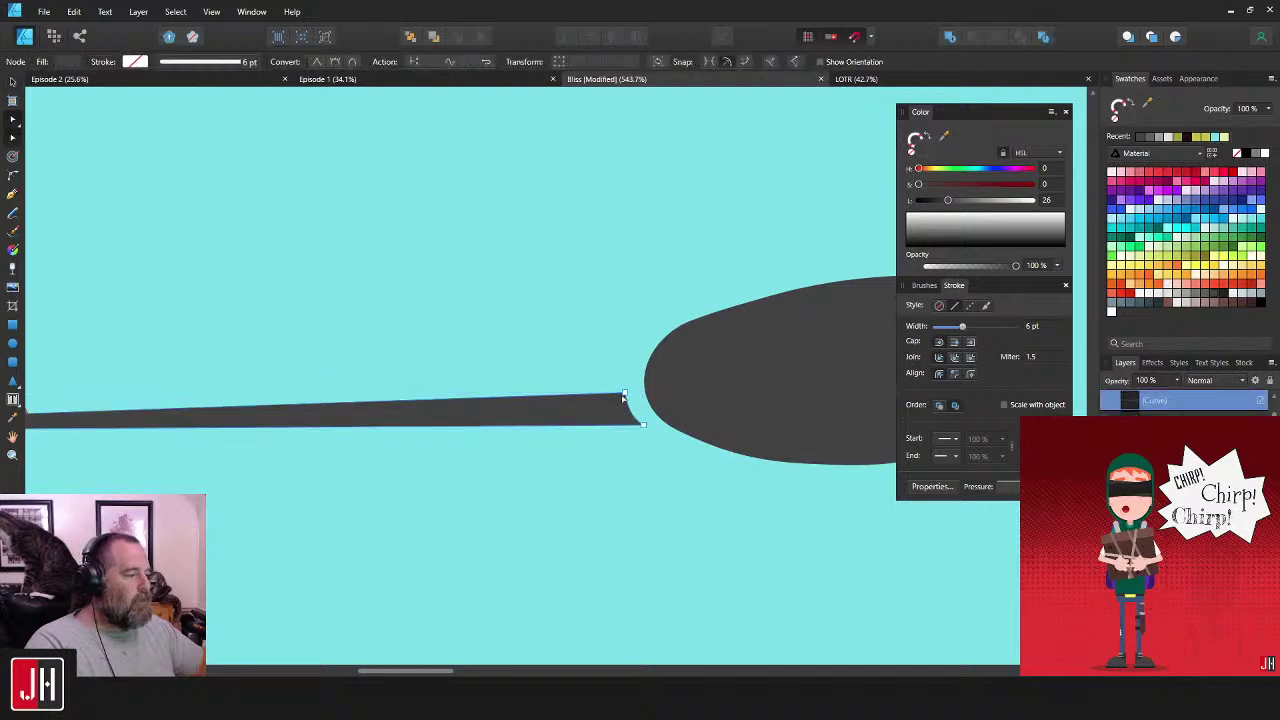
{"action": "left_click_drag", "start_coordinate": [624, 395], "coordinate": [625, 398]}
{"action": "key", "text": "v"}
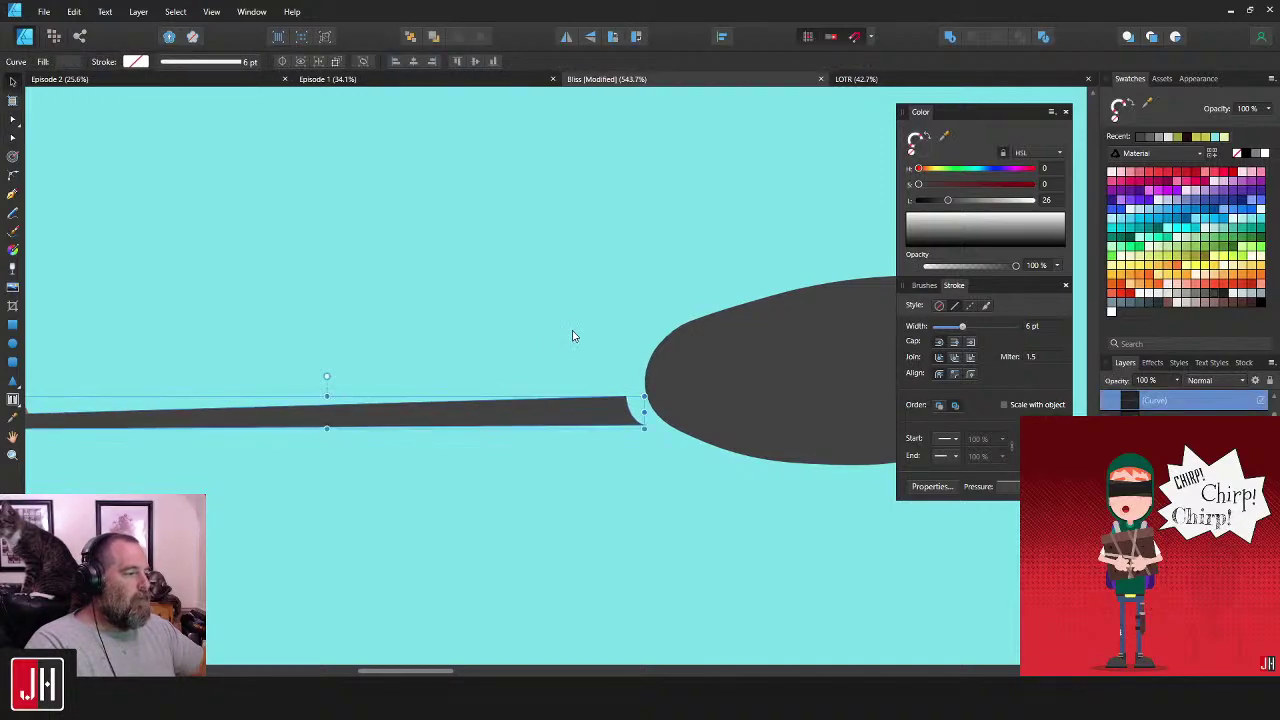
- Duplicate the tapered strip just above the original and flip the copy vertically
{"action": "left_click_drag", "start_coordinate": [577, 339], "coordinate": [613, 375]}
{"action": "left_click_drag", "start_coordinate": [573, 443], "coordinate": [571, 403], "text": "alt"}
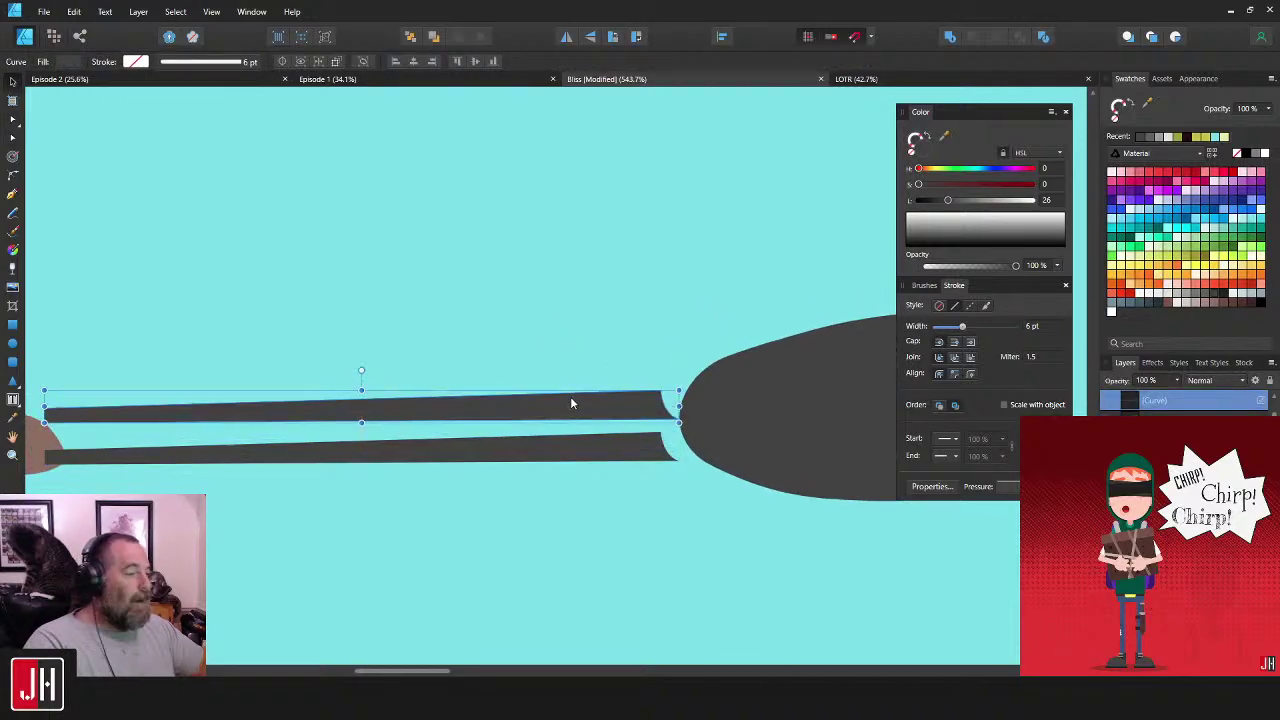
{"action": "left_click", "coordinate": [591, 37]}
- Rotate the flipped strip to follow the original's sloping upper edge and move it down, leaving a narrow gap between them
{"action": "left_click_drag", "start_coordinate": [555, 328], "coordinate": [637, 310]}
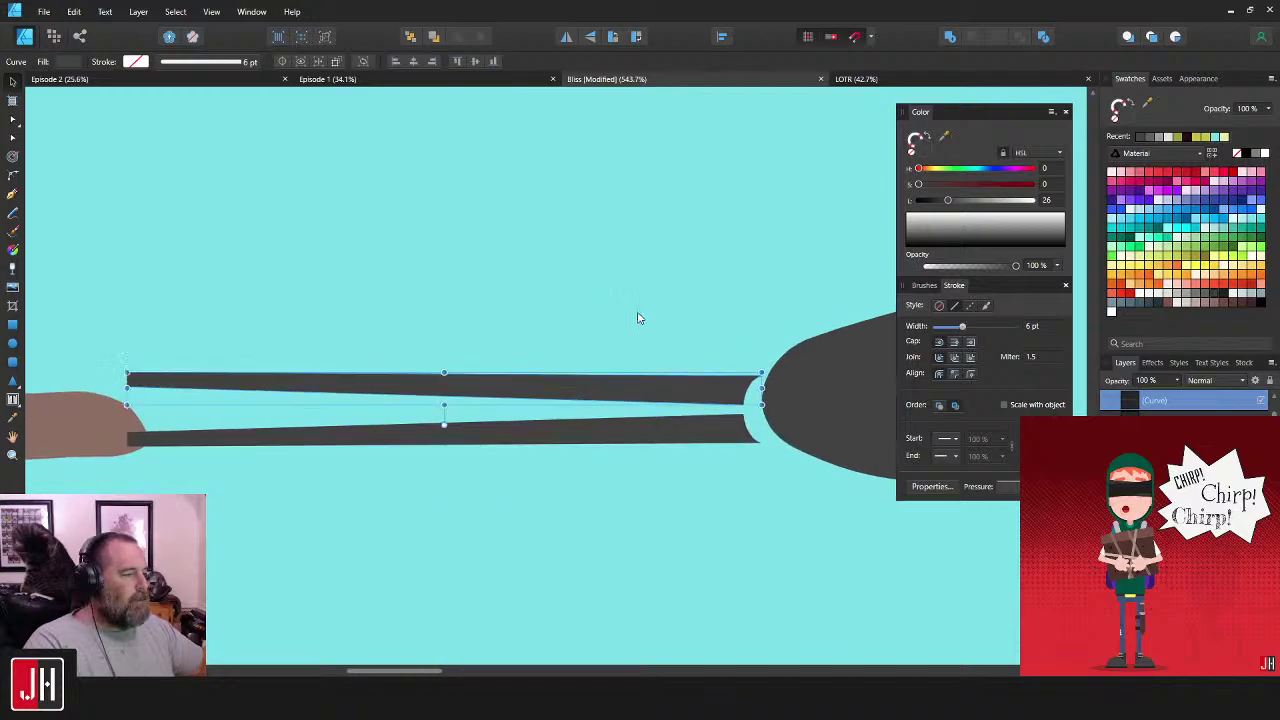
{"action": "left_click_drag", "start_coordinate": [444, 425], "coordinate": [446, 424]}
{"action": "left_click_drag", "start_coordinate": [372, 383], "coordinate": [372, 390]}
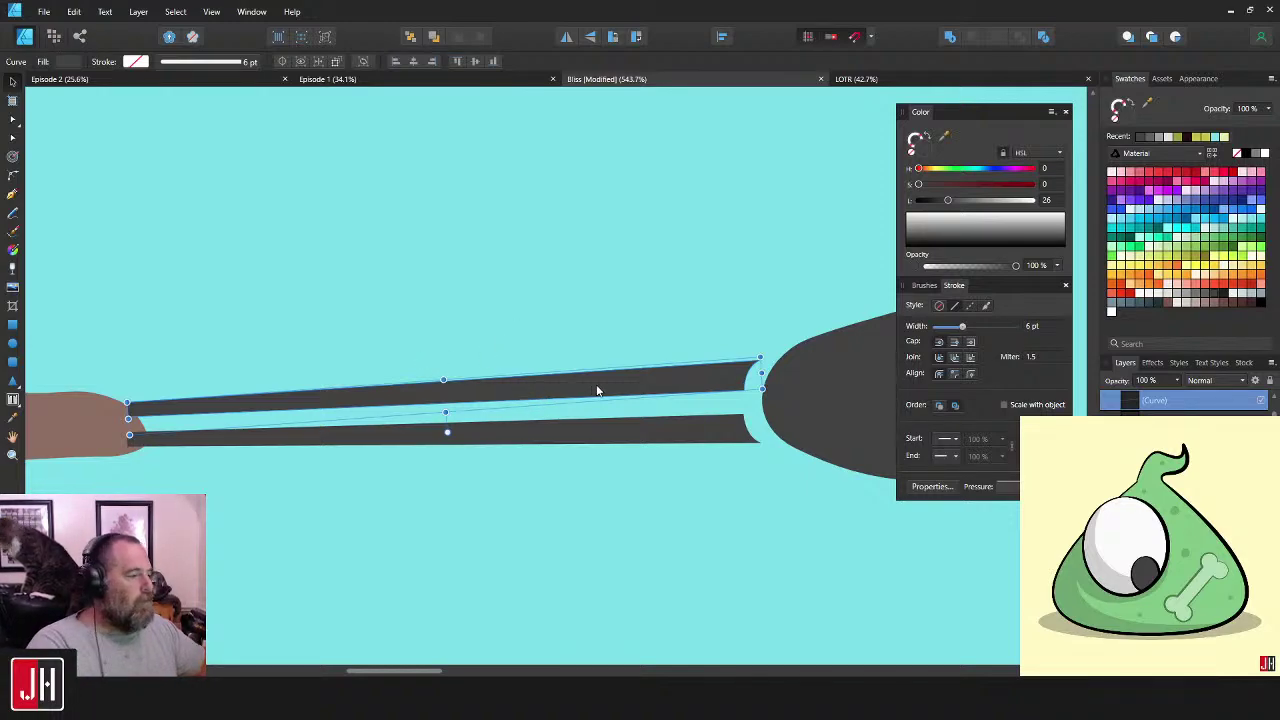
{"action": "left_click_drag", "start_coordinate": [619, 387], "coordinate": [618, 393]}
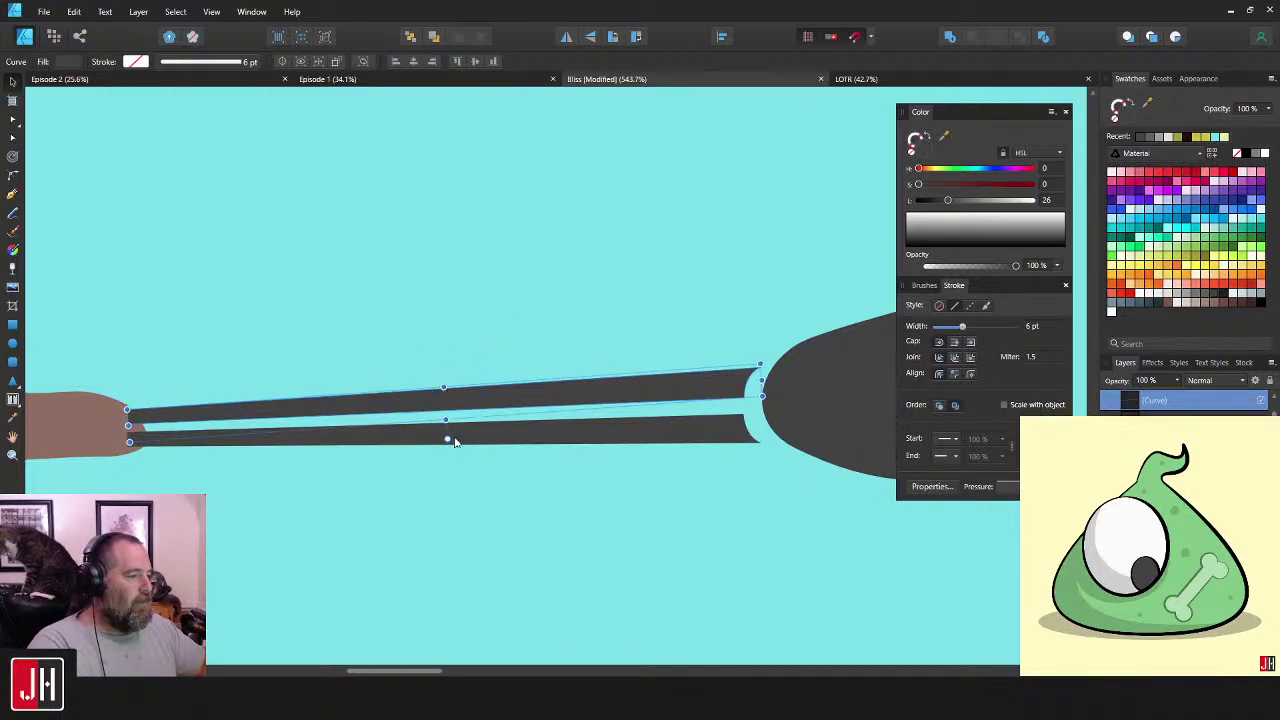
- Rotate the upper strip slightly and tuck the hand ends of both strips behind the hand
{"action": "left_click_drag", "start_coordinate": [445, 437], "coordinate": [446, 438]}
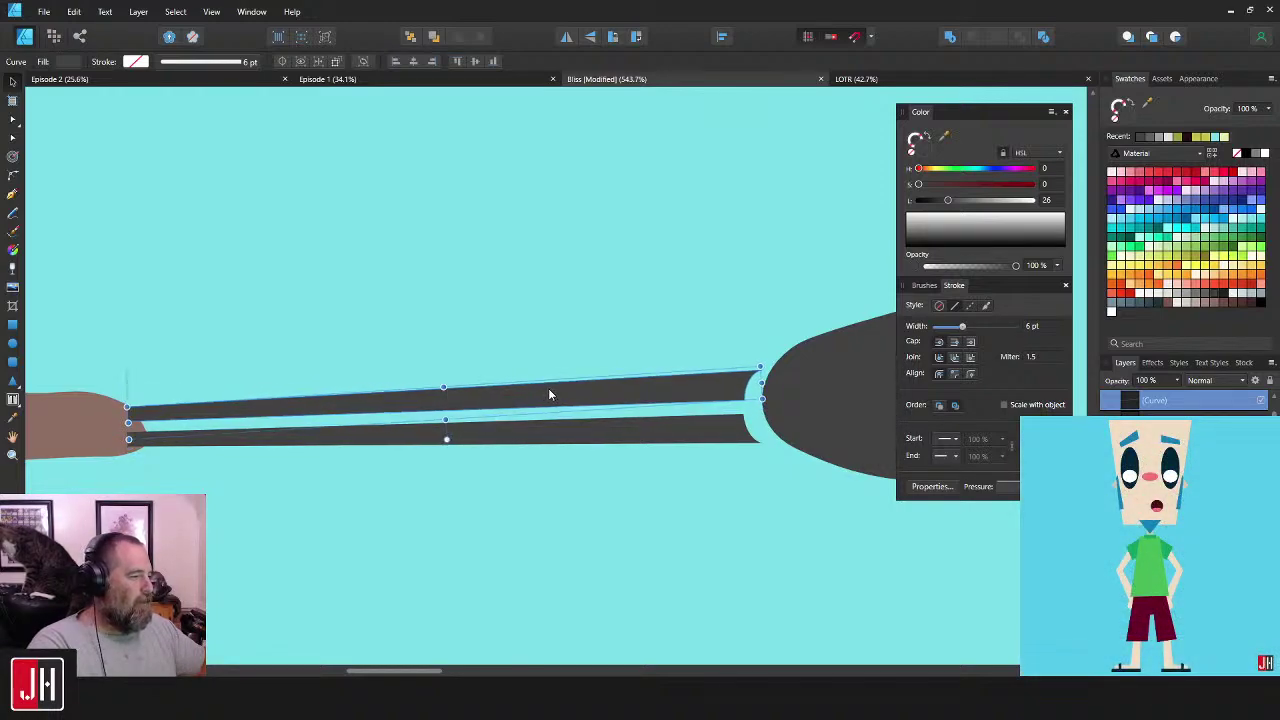
{"action": "left_click", "coordinate": [512, 424], "text": "shift"}
{"action": "left_click_drag", "start_coordinate": [504, 402], "coordinate": [506, 405]}
{"action": "key", "text": "ctrl+shift+bracketleft"}
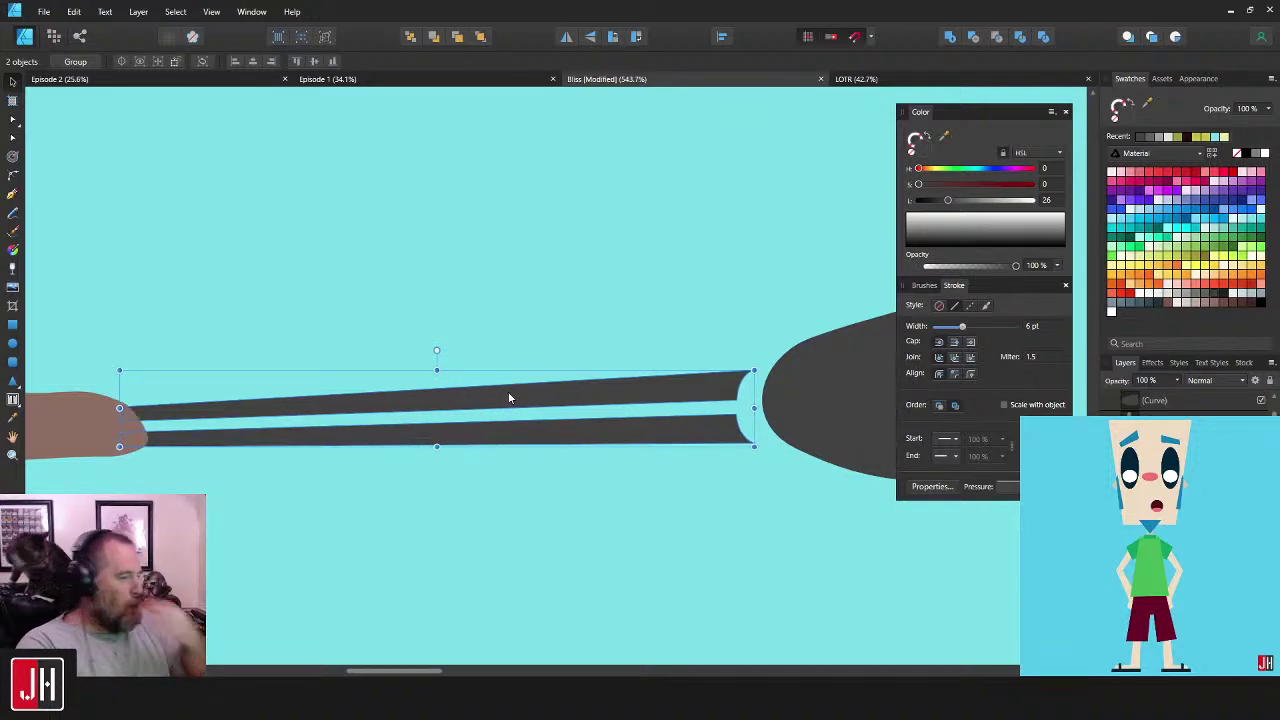
{"action": "scroll", "coordinate": [500, 405], "scroll_direction": "down", "scroll_amount": 8}
{"action": "left_click", "coordinate": [605, 418]}
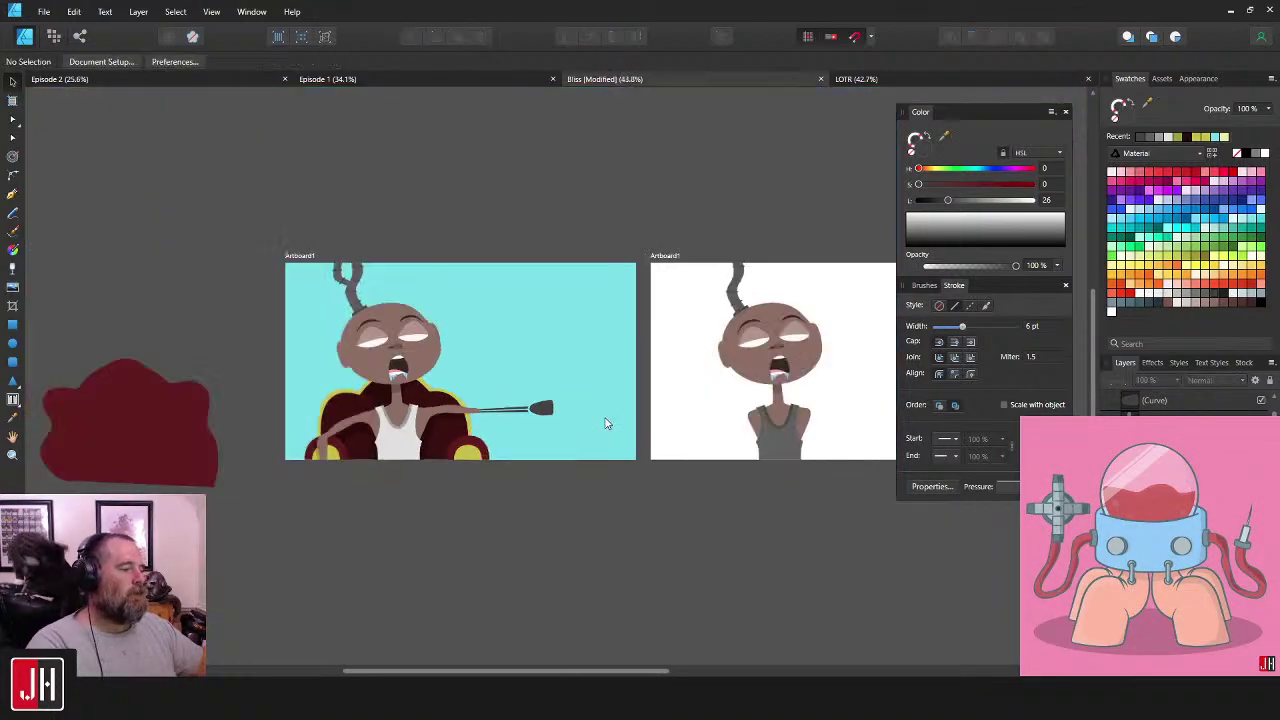
- Enlarge both strips toward the dark grey shape and shift them slightly further behind the hand
{"action": "scroll", "coordinate": [525, 418], "scroll_direction": "up", "scroll_amount": 6}
{"action": "scroll", "coordinate": [532, 425], "scroll_direction": "up", "scroll_amount": 4}
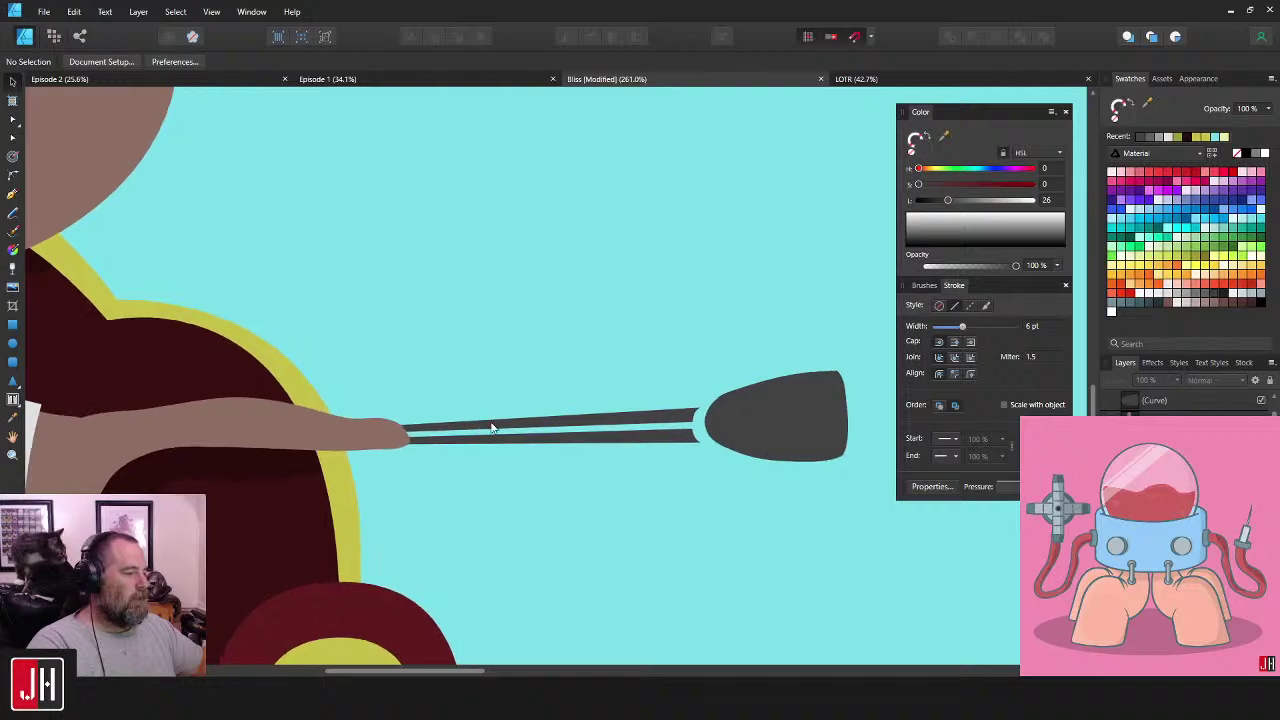
{"action": "left_click", "coordinate": [542, 428]}
{"action": "left_click", "coordinate": [547, 460], "text": "shift"}
{"action": "left_click_drag", "start_coordinate": [689, 434], "coordinate": [606, 443]}
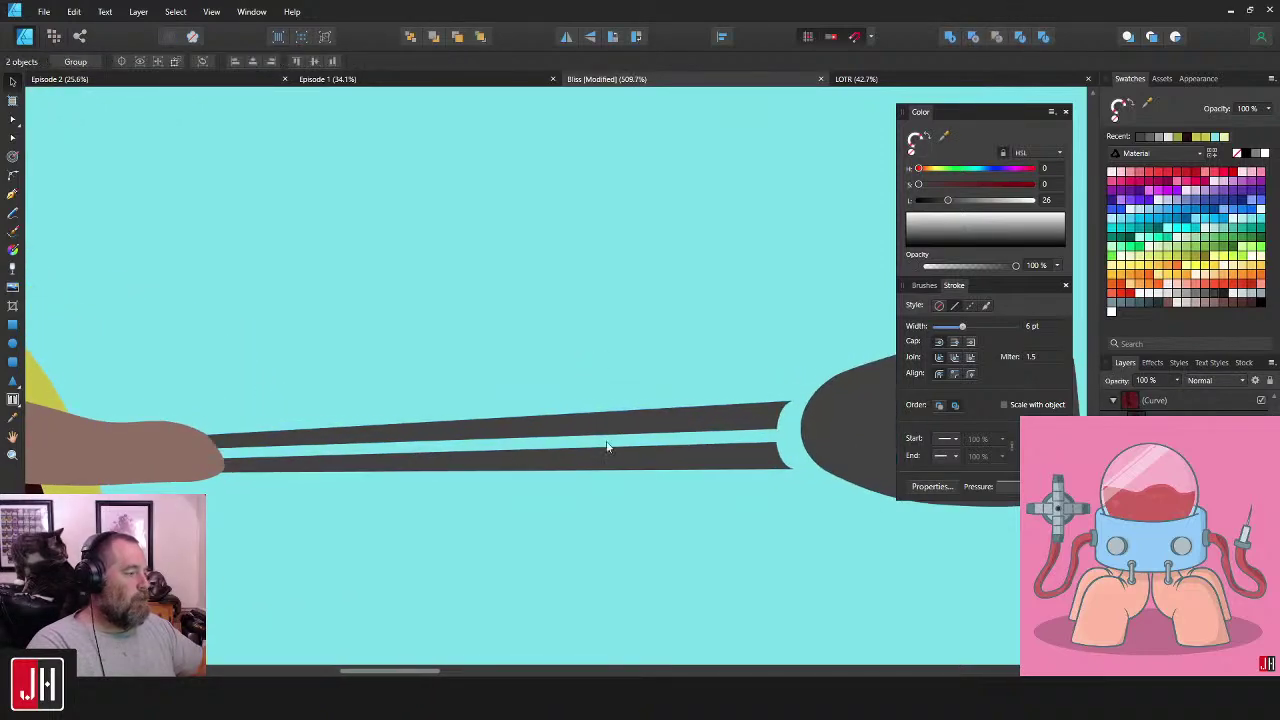
{"action": "left_click_drag", "start_coordinate": [794, 399], "coordinate": [827, 396]}
{"action": "left_click_drag", "start_coordinate": [455, 443], "coordinate": [437, 442]}
{"action": "left_click_drag", "start_coordinate": [825, 393], "coordinate": [680, 360]}
{"action": "left_click", "coordinate": [682, 215]}
- Save the document
{"action": "scroll", "coordinate": [591, 388], "scroll_direction": "down", "scroll_amount": 5}
{"action": "scroll", "coordinate": [595, 402], "scroll_direction": "down", "scroll_amount": 6}
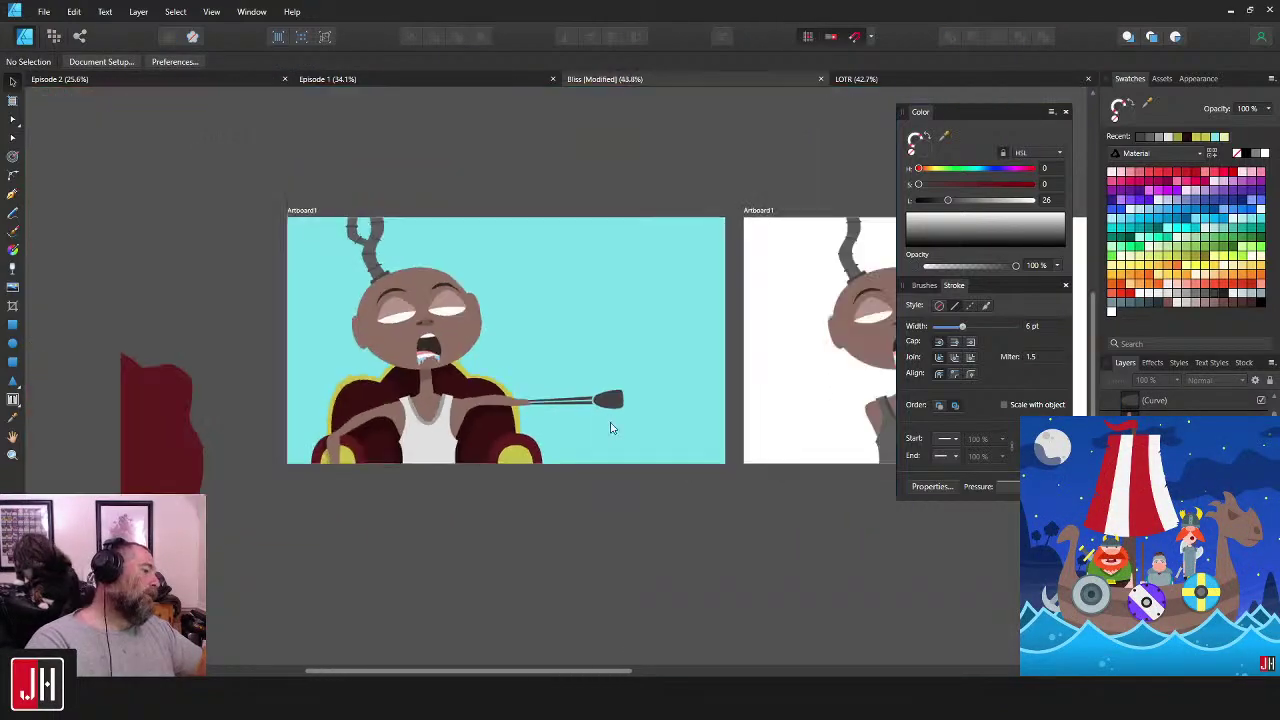
{"action": "scroll", "coordinate": [633, 381], "scroll_direction": "up", "scroll_amount": 4}
{"action": "key", "text": "ctrl+s"}
- Copy the outstretched arm's shadow shape onto the chair's yellow edging and recolour the copy with the olive shade HSL 60, 58, 39
{"action": "scroll", "coordinate": [601, 427], "scroll_direction": "up", "scroll_amount": 5}
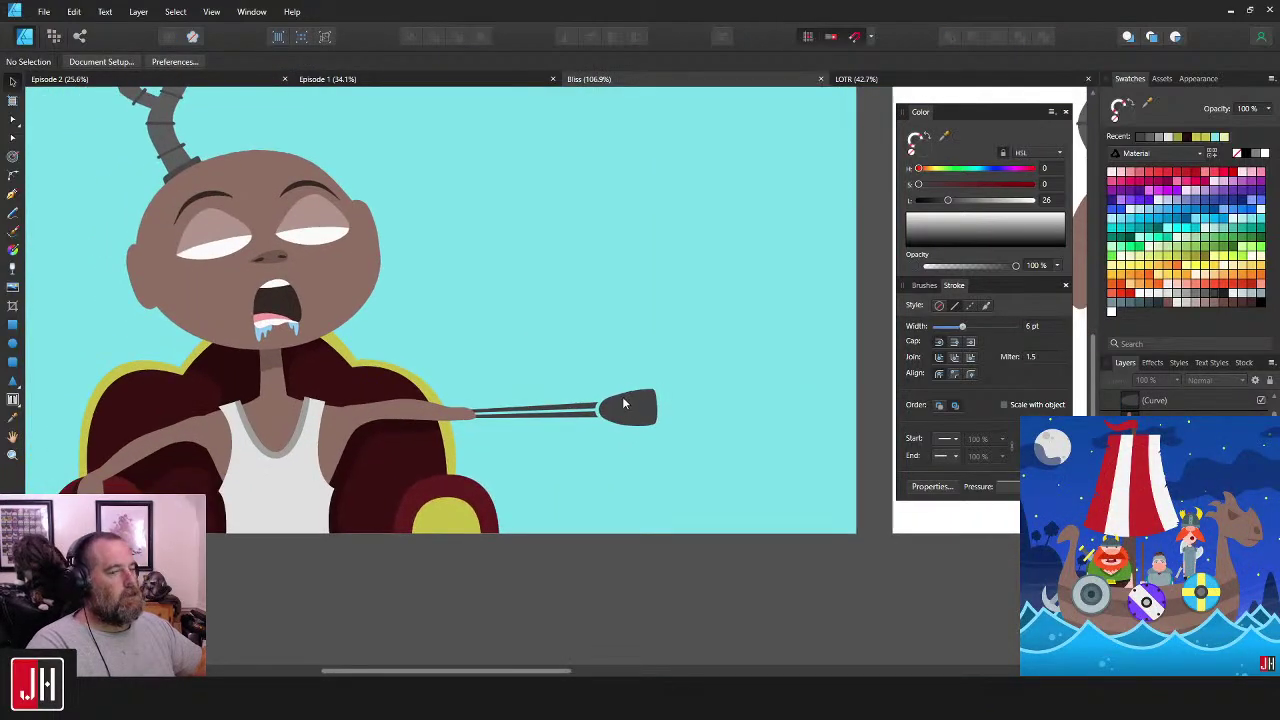
{"action": "scroll", "coordinate": [578, 415], "scroll_direction": "up", "scroll_amount": 2}
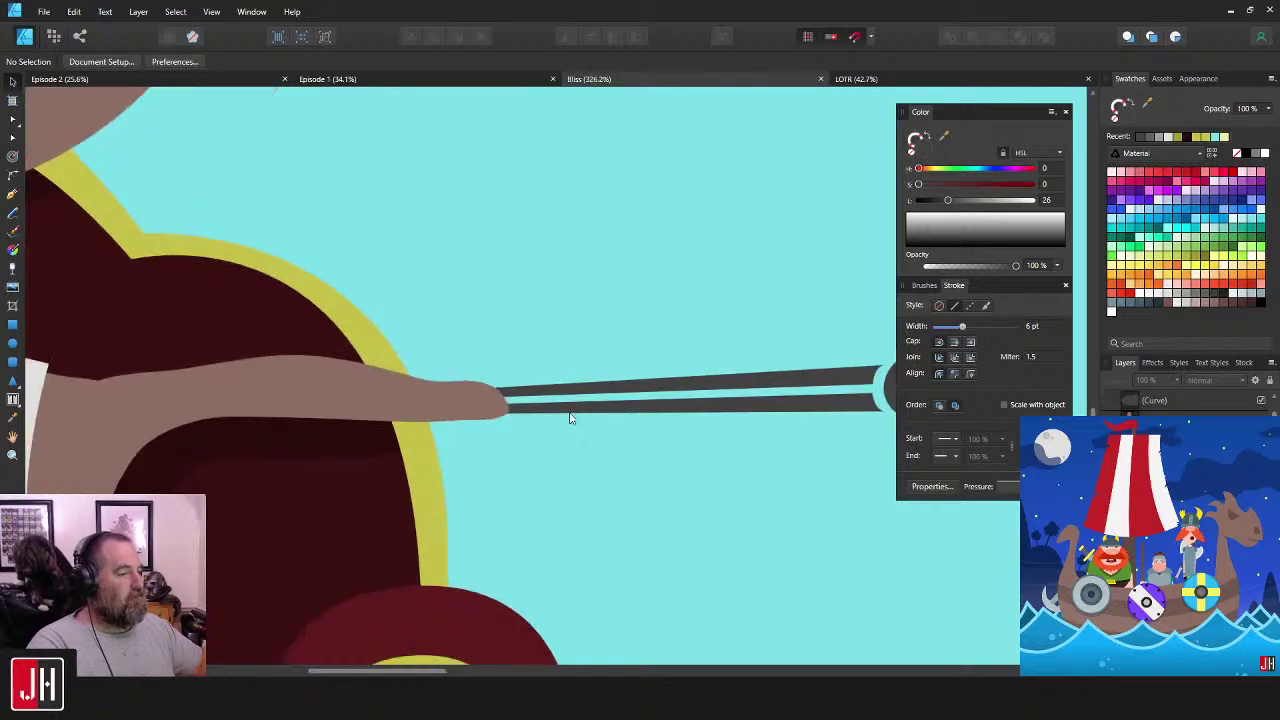
{"action": "scroll", "coordinate": [521, 414], "scroll_direction": "down", "scroll_amount": 5}
{"action": "scroll", "coordinate": [683, 429], "scroll_direction": "up", "scroll_amount": 6}
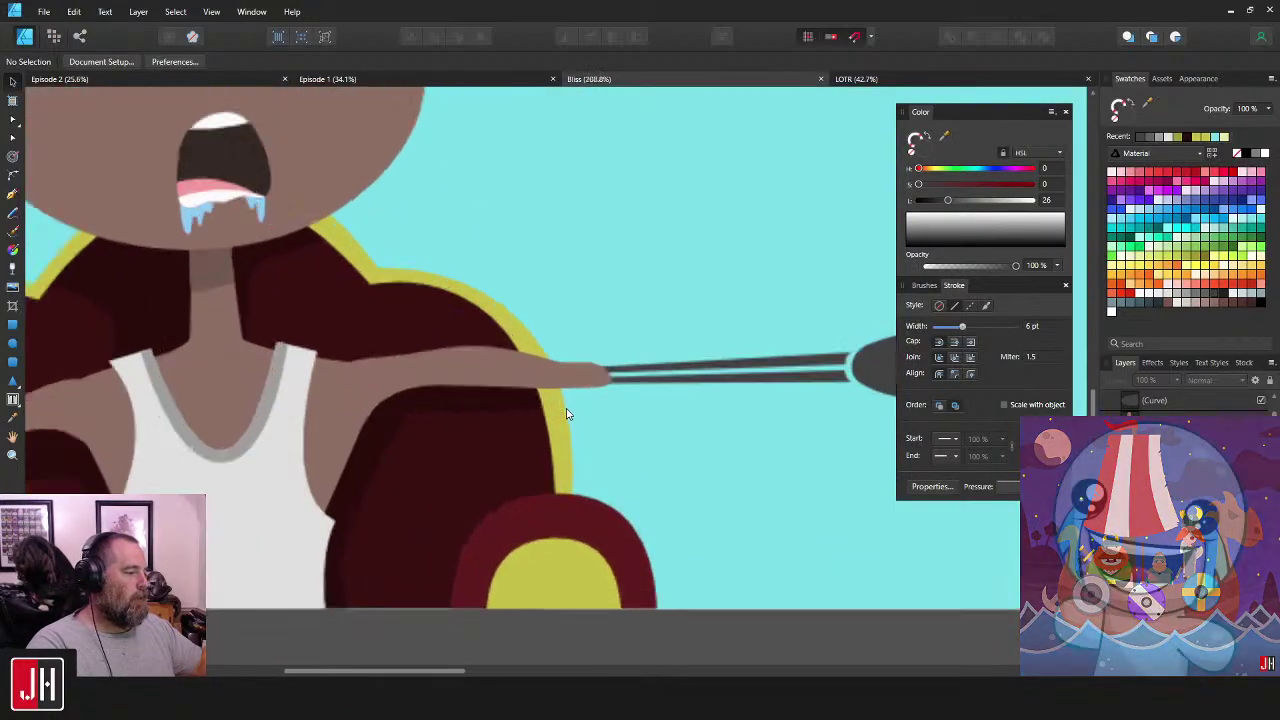
{"action": "left_click", "coordinate": [440, 384]}
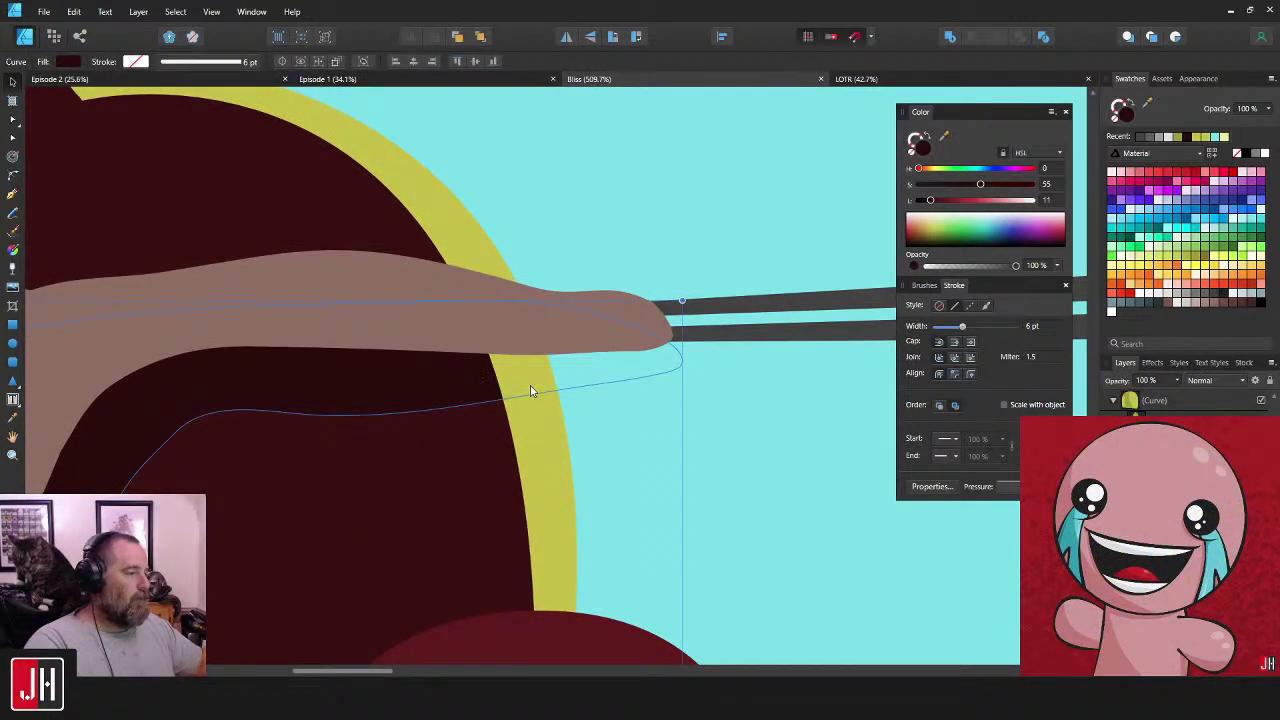
{"action": "scroll", "coordinate": [530, 383], "scroll_direction": "down", "scroll_amount": 3}
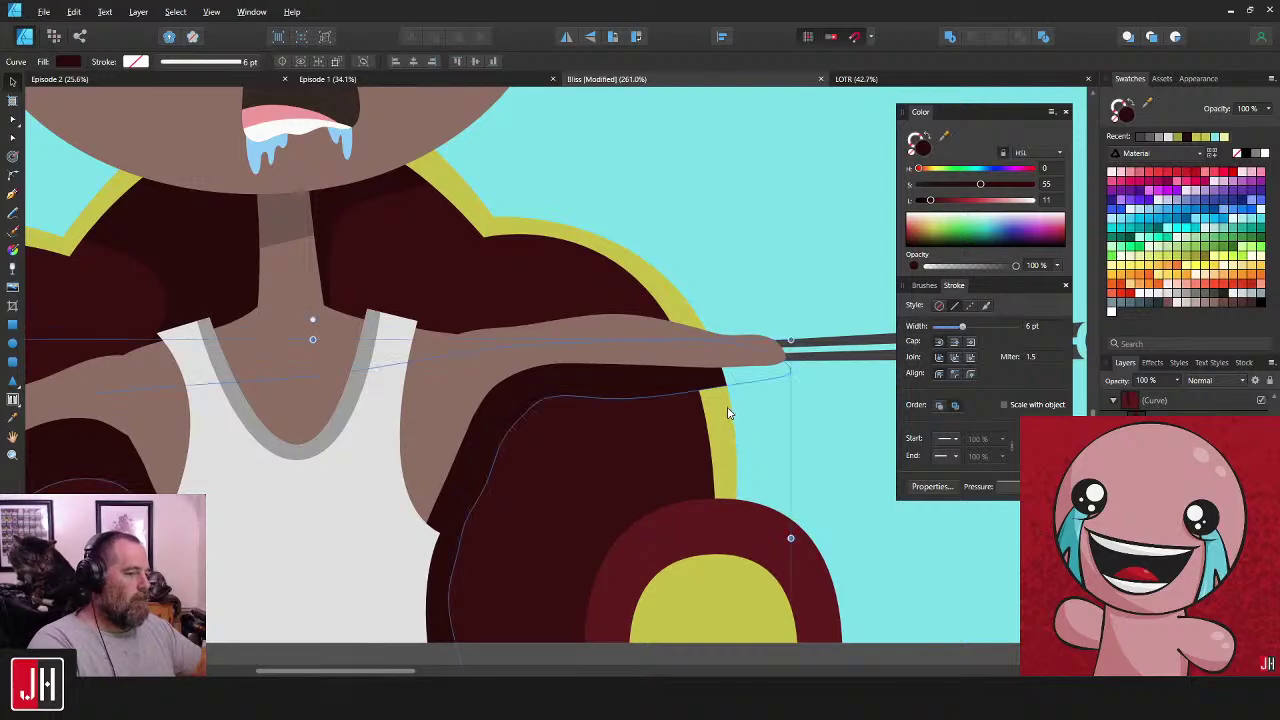
{"action": "key", "text": "i"}
{"action": "left_click_drag", "start_coordinate": [560, 448], "coordinate": [671, 267]}
{"action": "left_click_drag", "start_coordinate": [330, 432], "coordinate": [628, 432]}
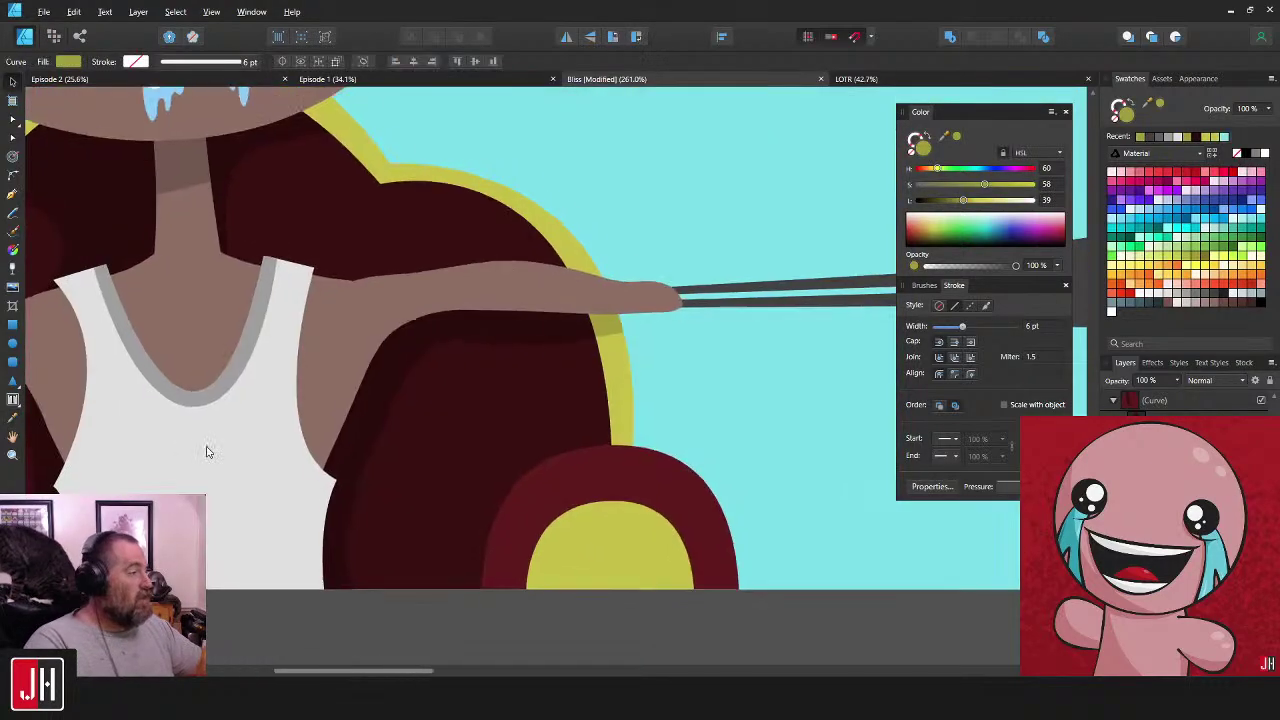
- Delete the leftover dark red shape lying outside the artboard beside the seated character's scene
{"action": "scroll", "coordinate": [726, 400], "scroll_direction": "down", "scroll_amount": 3}
{"action": "scroll", "coordinate": [740, 403], "scroll_direction": "up", "scroll_amount": 8}
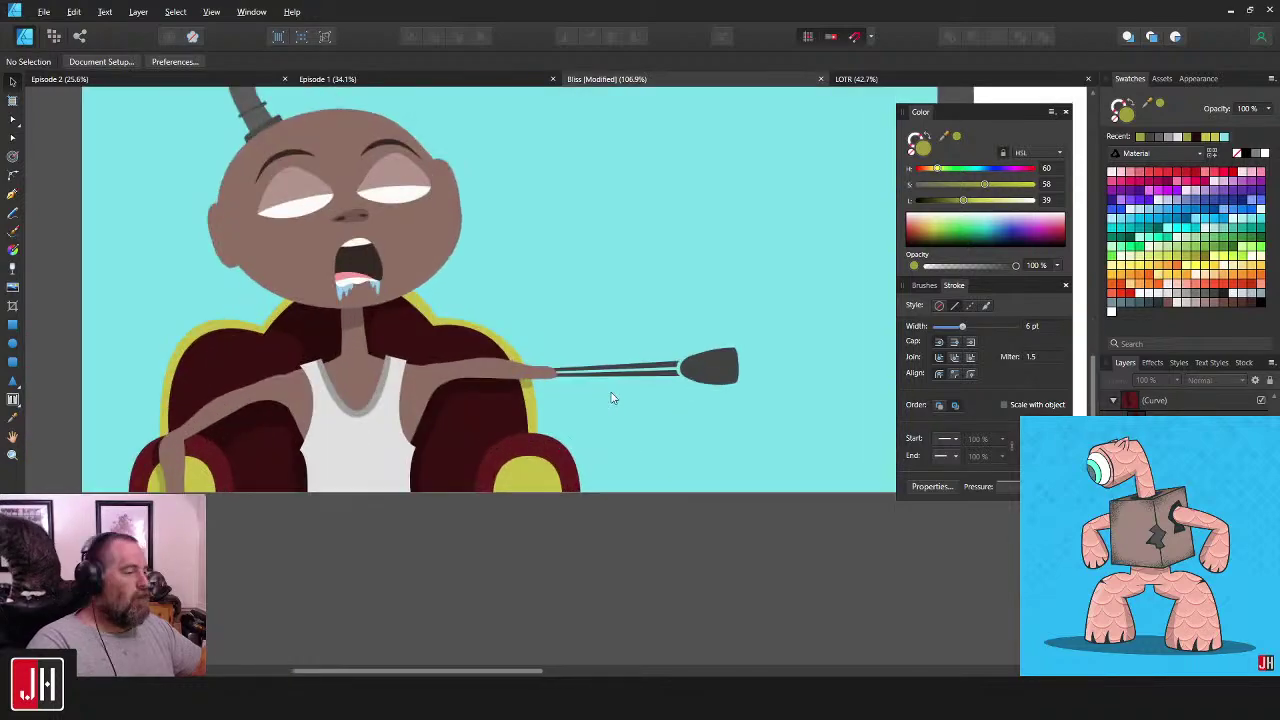
{"action": "scroll", "coordinate": [598, 433], "scroll_direction": "down", "scroll_amount": 4}
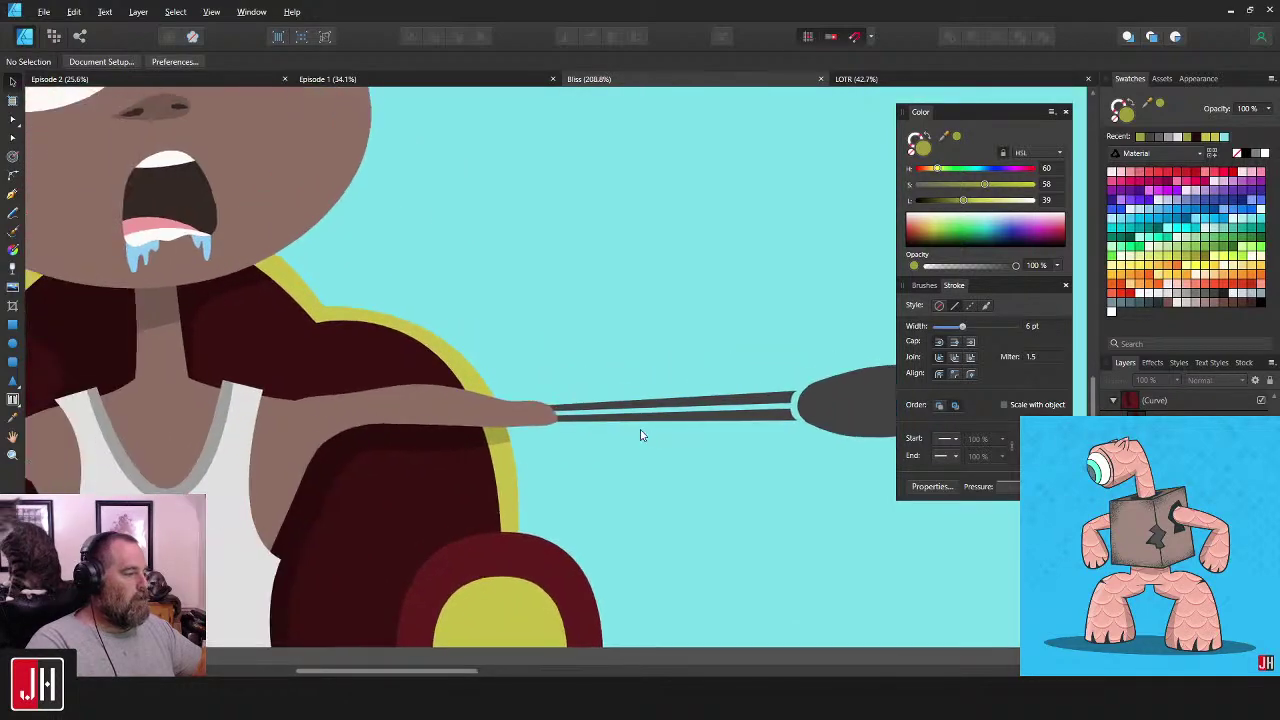
{"action": "scroll", "coordinate": [684, 436], "scroll_direction": "down", "scroll_amount": 1}
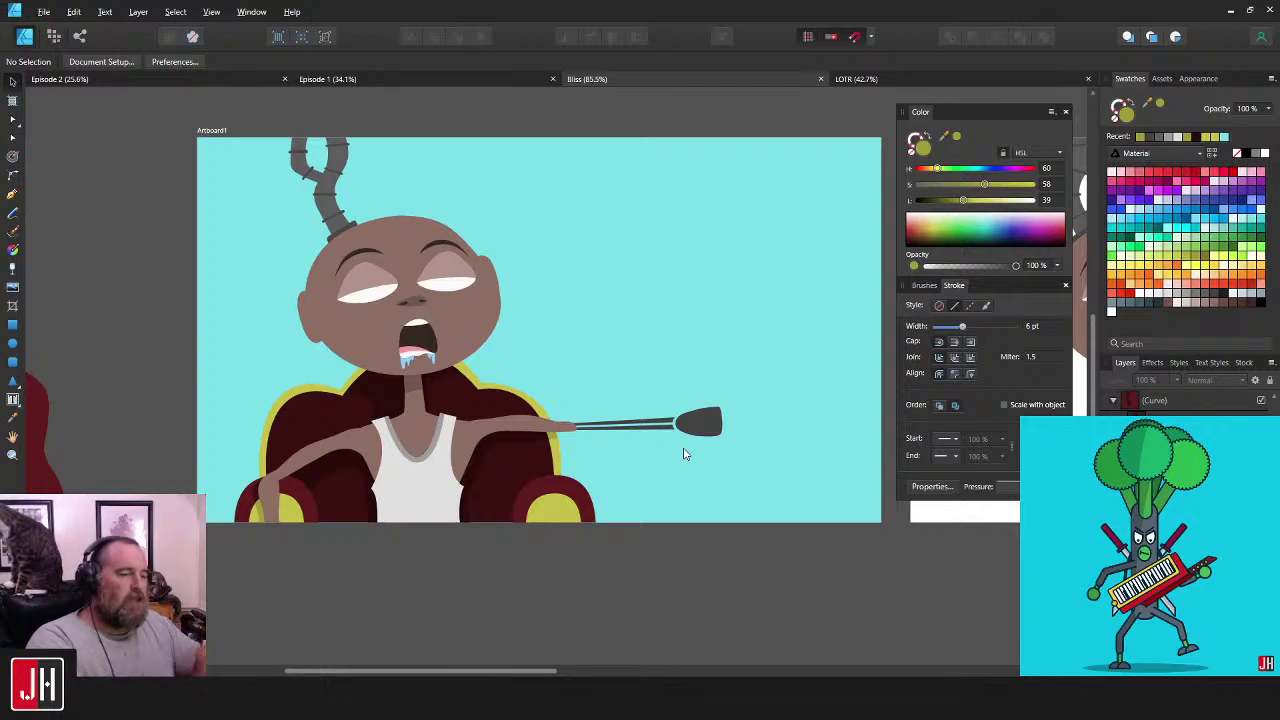
{"action": "left_click_drag", "start_coordinate": [500, 428], "coordinate": [837, 380]}
{"action": "left_click", "coordinate": [323, 388]}
{"action": "left_click_drag", "start_coordinate": [571, 400], "coordinate": [443, 408]}
{"action": "key", "text": "Delete"}
{"action": "left_click_drag", "start_coordinate": [795, 432], "coordinate": [477, 411]}
{"action": "left_click", "coordinate": [528, 357]}
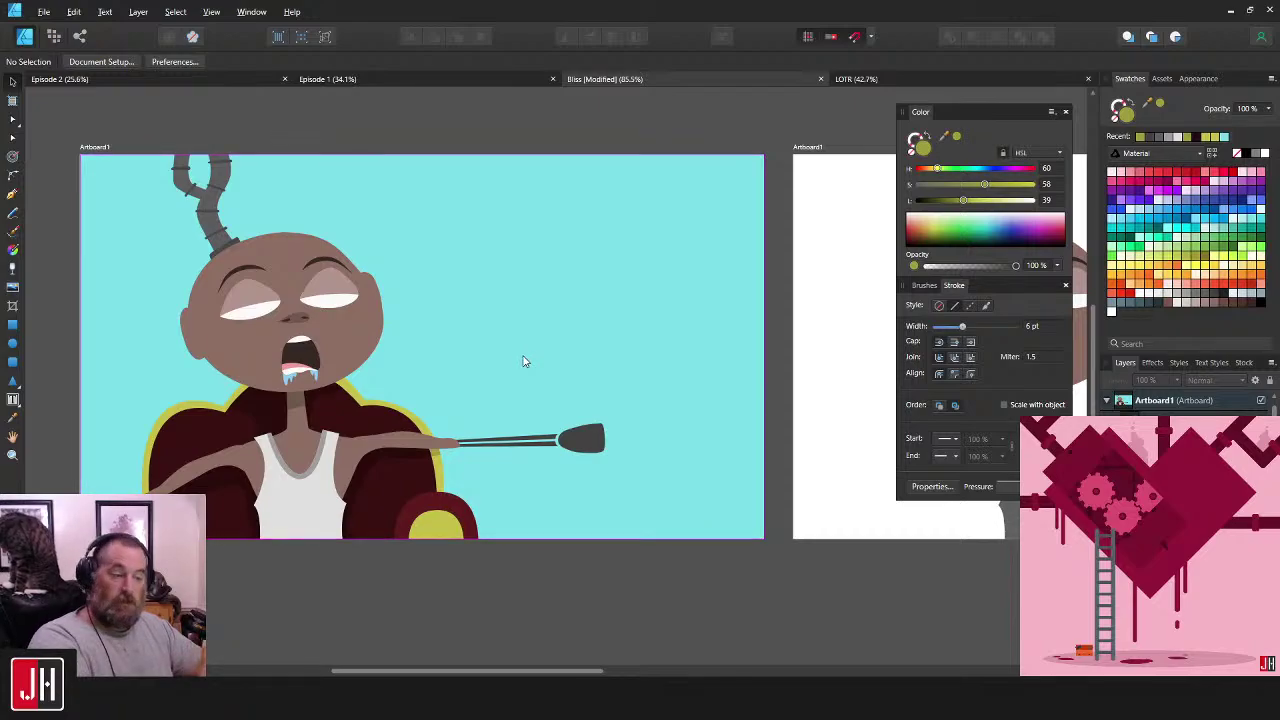
- Flare the strips' concave ends by raising the upper strip's upper corner node and lowering the lower strip's lower corner node
{"action": "left_click_drag", "start_coordinate": [655, 414], "coordinate": [608, 361]}
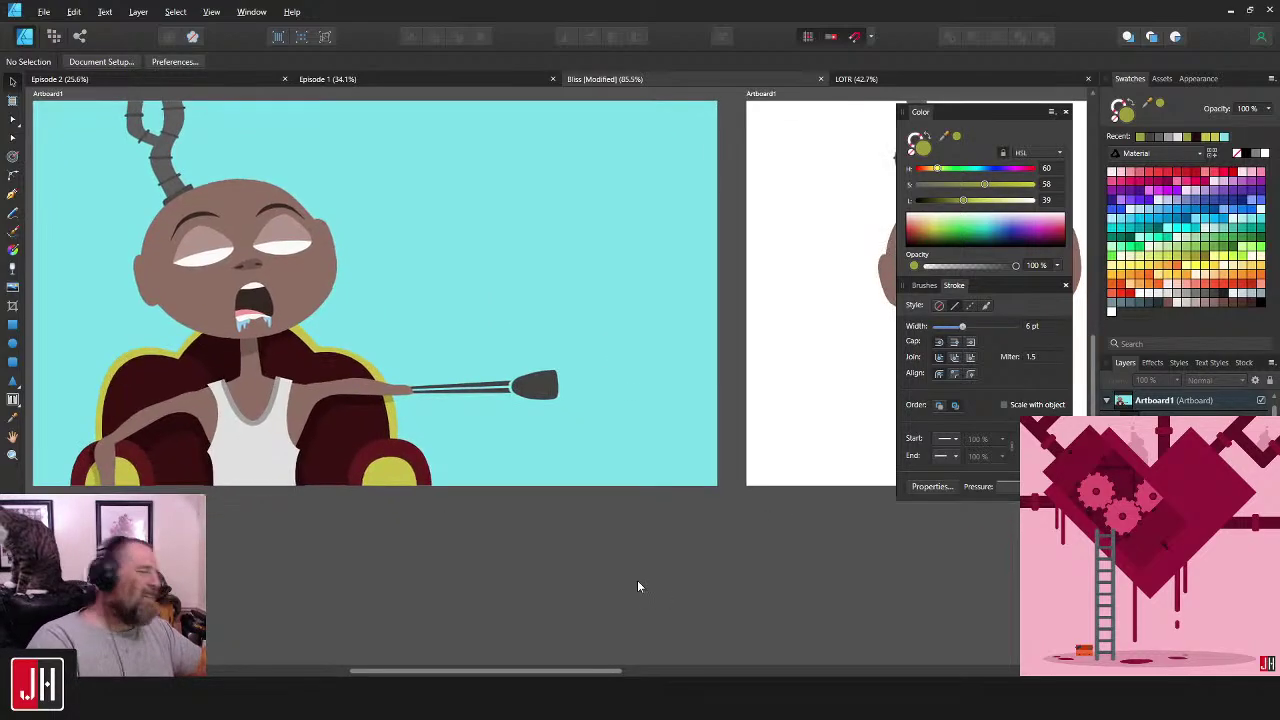
{"action": "scroll", "coordinate": [509, 360], "scroll_direction": "up", "scroll_amount": 6}
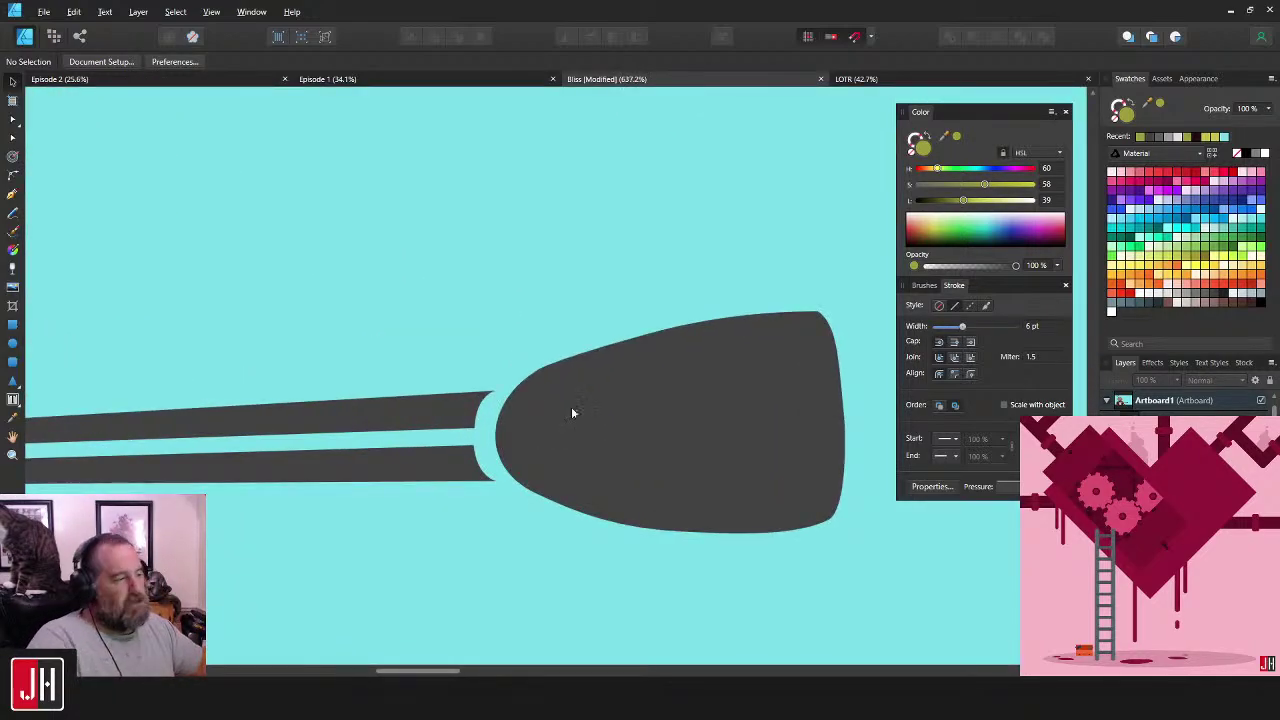
{"action": "scroll", "coordinate": [572, 411], "scroll_direction": "down", "scroll_amount": 2}
{"action": "left_click", "coordinate": [640, 345]}
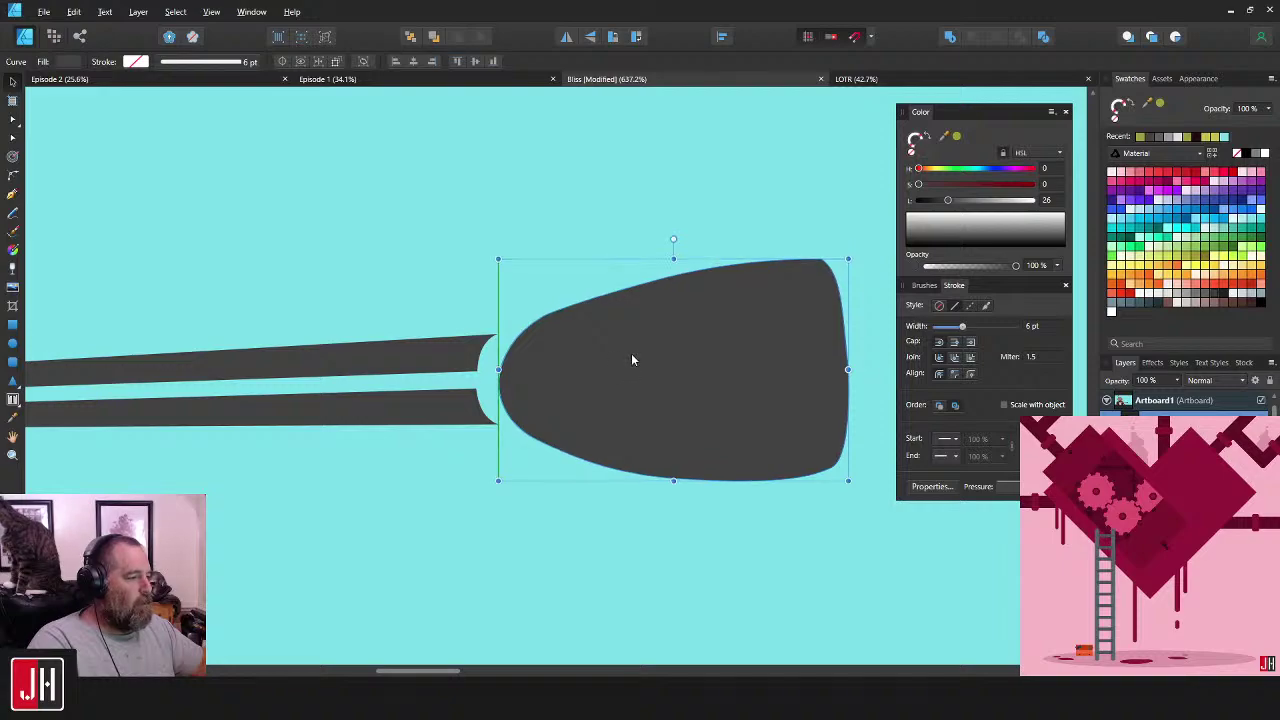
{"action": "double_click", "coordinate": [476, 346]}
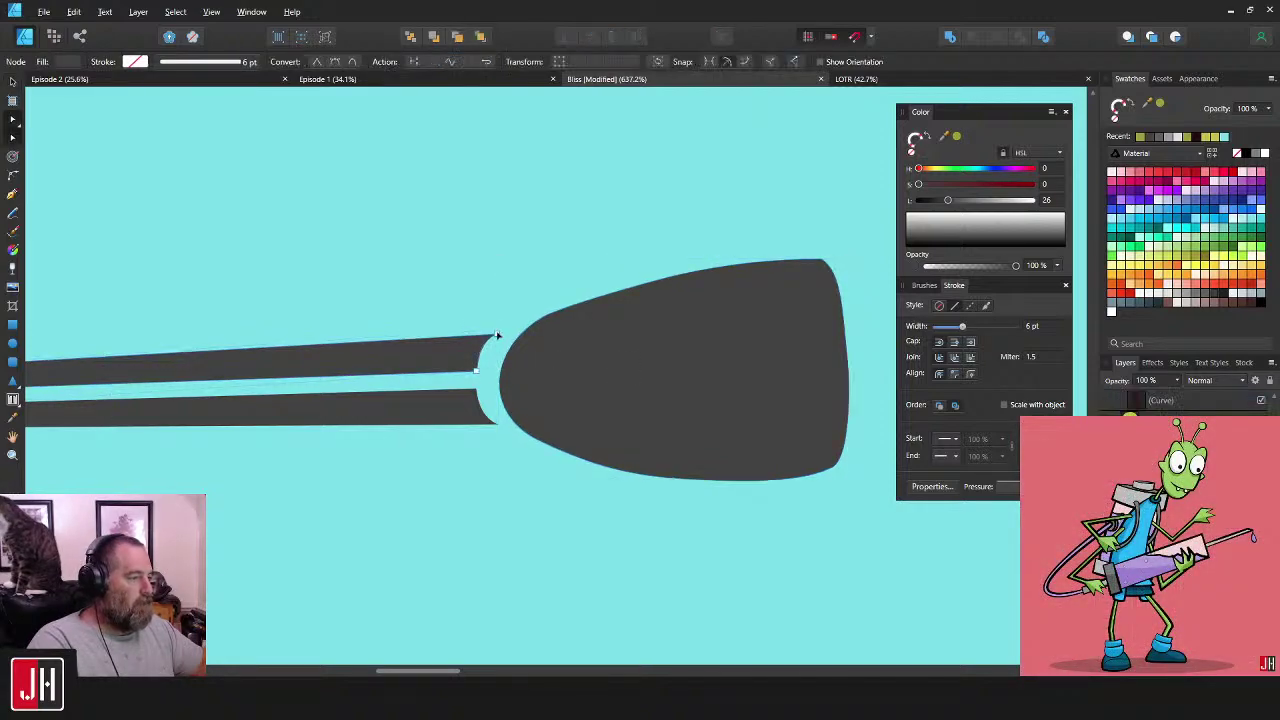
{"action": "left_click_drag", "start_coordinate": [499, 327], "coordinate": [499, 322]}
{"action": "left_click", "coordinate": [471, 411]}
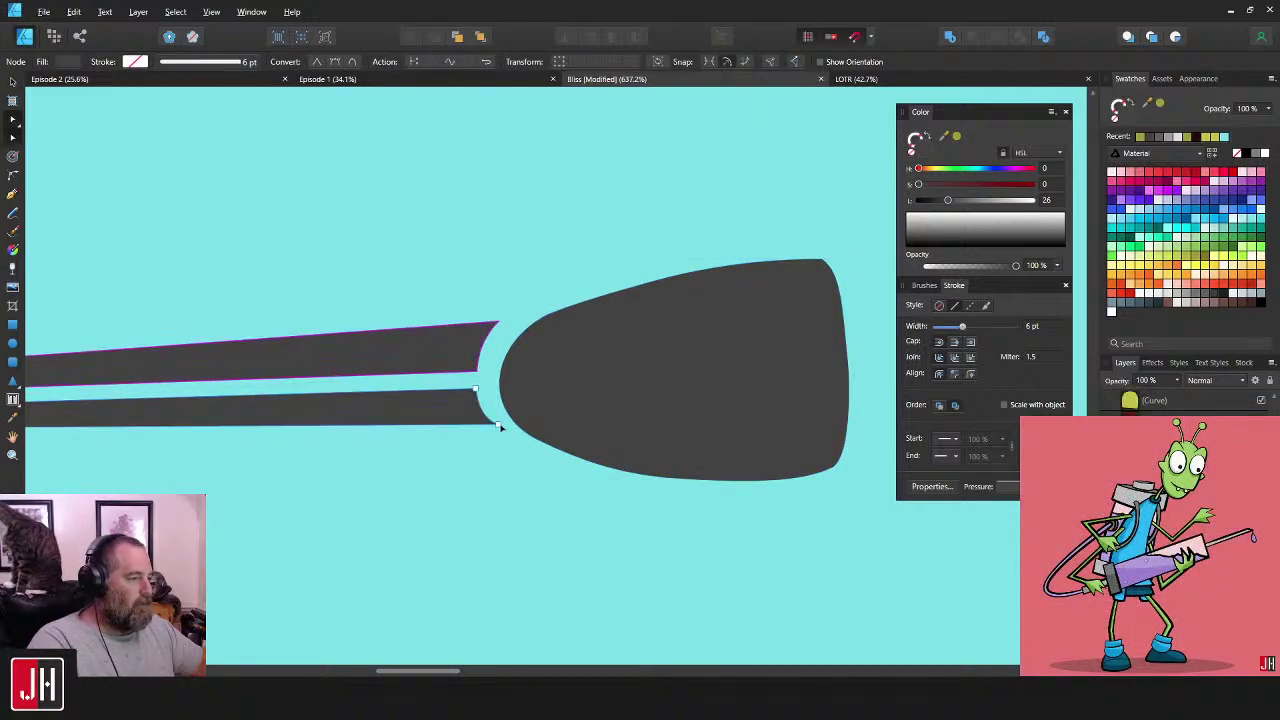
{"action": "left_click_drag", "start_coordinate": [499, 425], "coordinate": [499, 438]}
{"action": "key", "text": "v"}
- Move the dark grey rounded shape slightly down and closer to the strips so it sits centred in their concave ends
{"action": "left_click", "coordinate": [566, 364]}
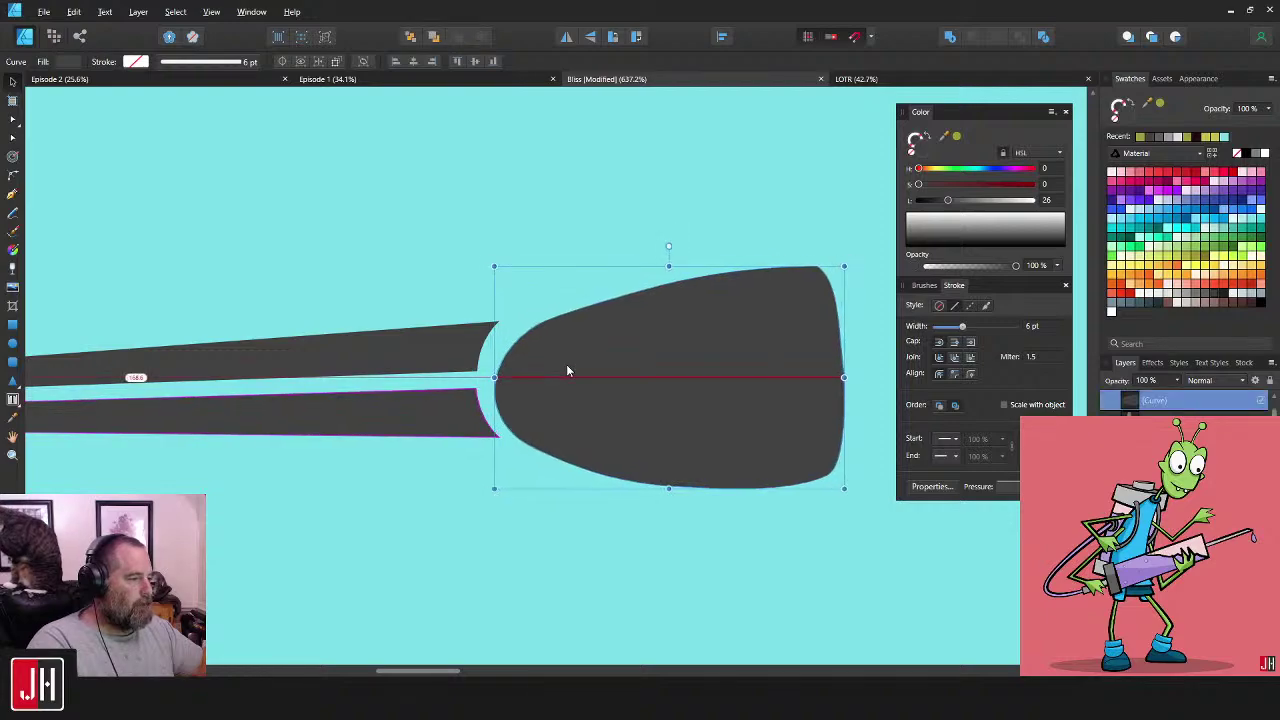
{"action": "left_click", "coordinate": [557, 276]}
{"action": "scroll", "coordinate": [567, 306], "scroll_direction": "down", "scroll_amount": 5}
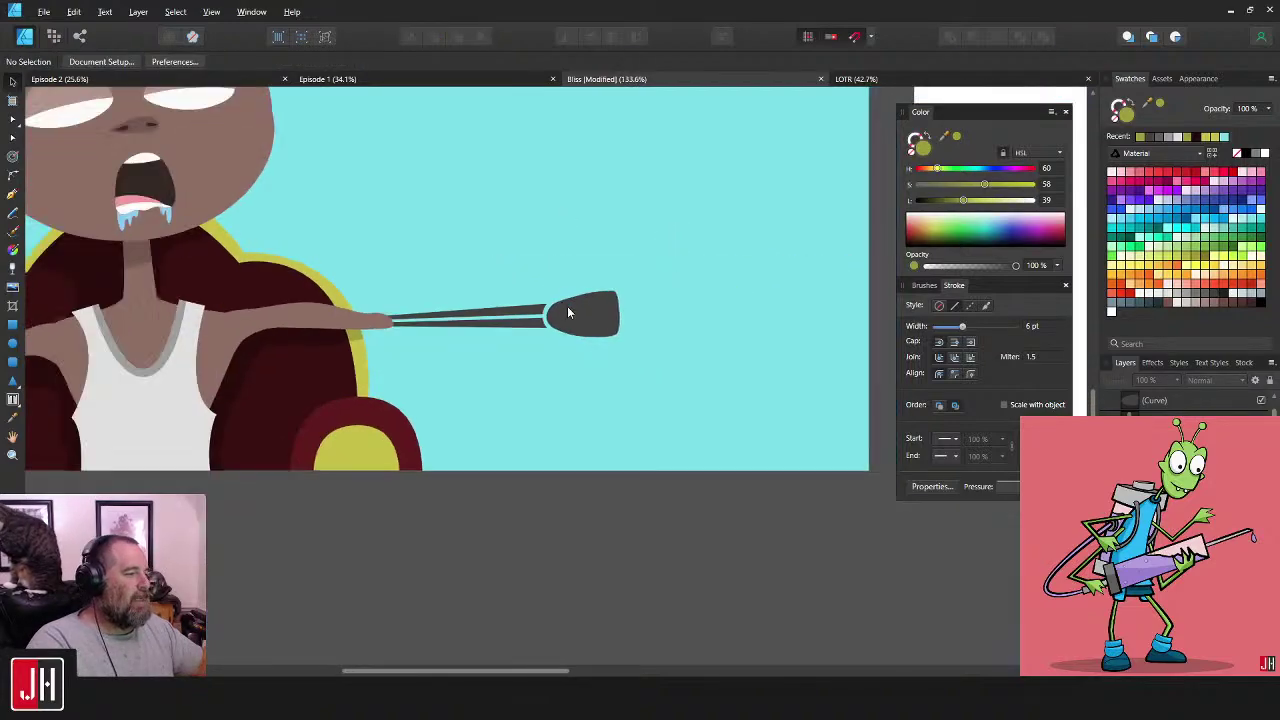
{"action": "scroll", "coordinate": [568, 372], "scroll_direction": "down", "scroll_amount": 4}
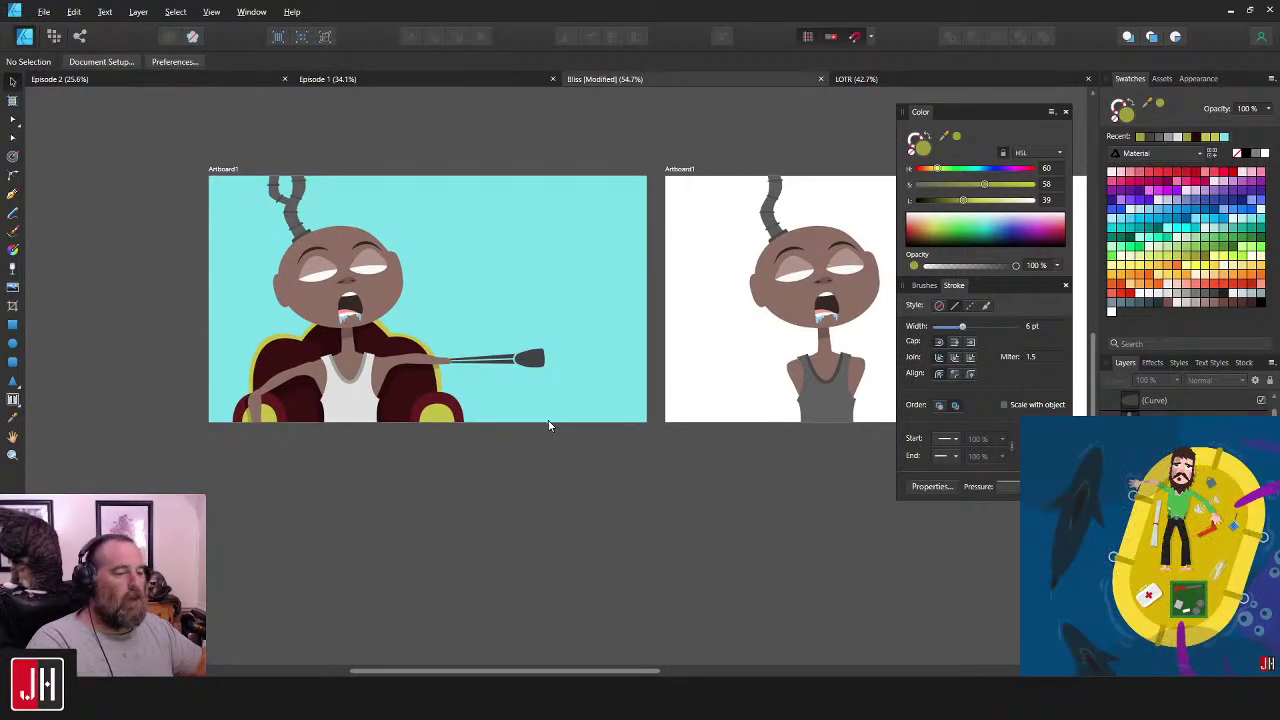
- At the hand end, lower the lower strip's bottom corner node and shift the upper strip's top corner node slightly further into the hand
{"action": "scroll", "coordinate": [543, 337], "scroll_direction": "up", "scroll_amount": 8}
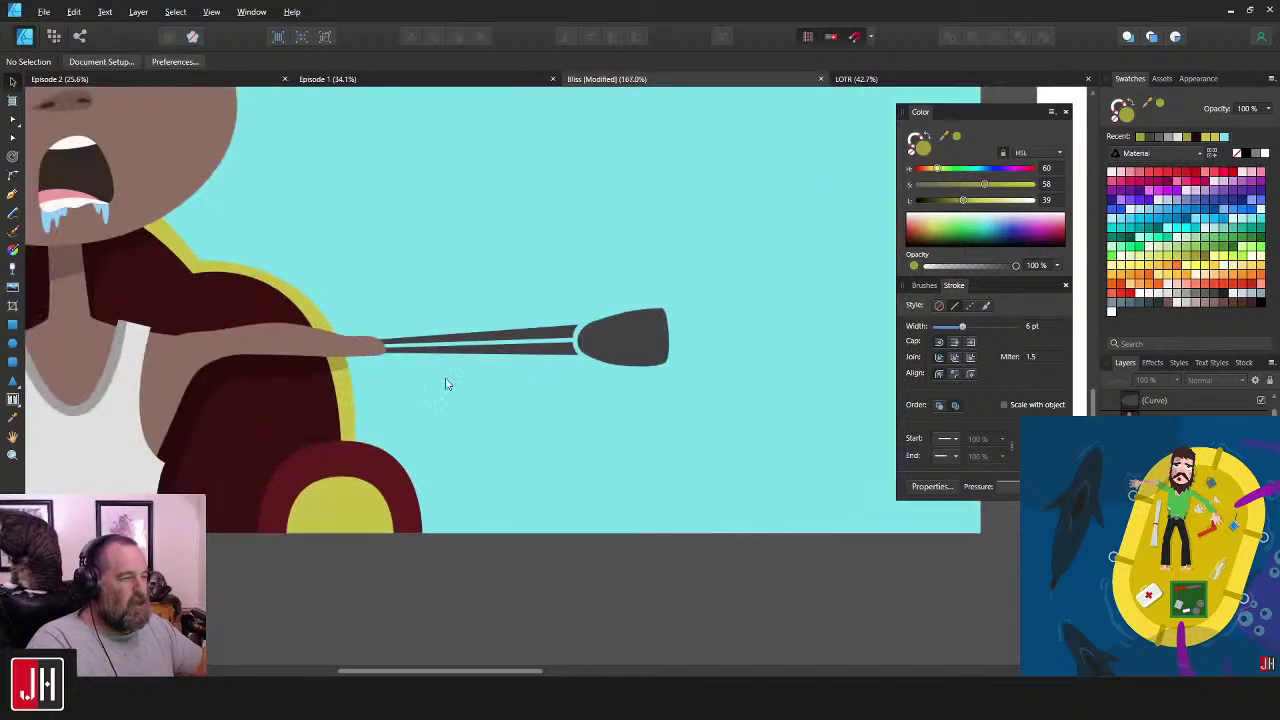
{"action": "scroll", "coordinate": [515, 354], "scroll_direction": "up", "scroll_amount": 4}
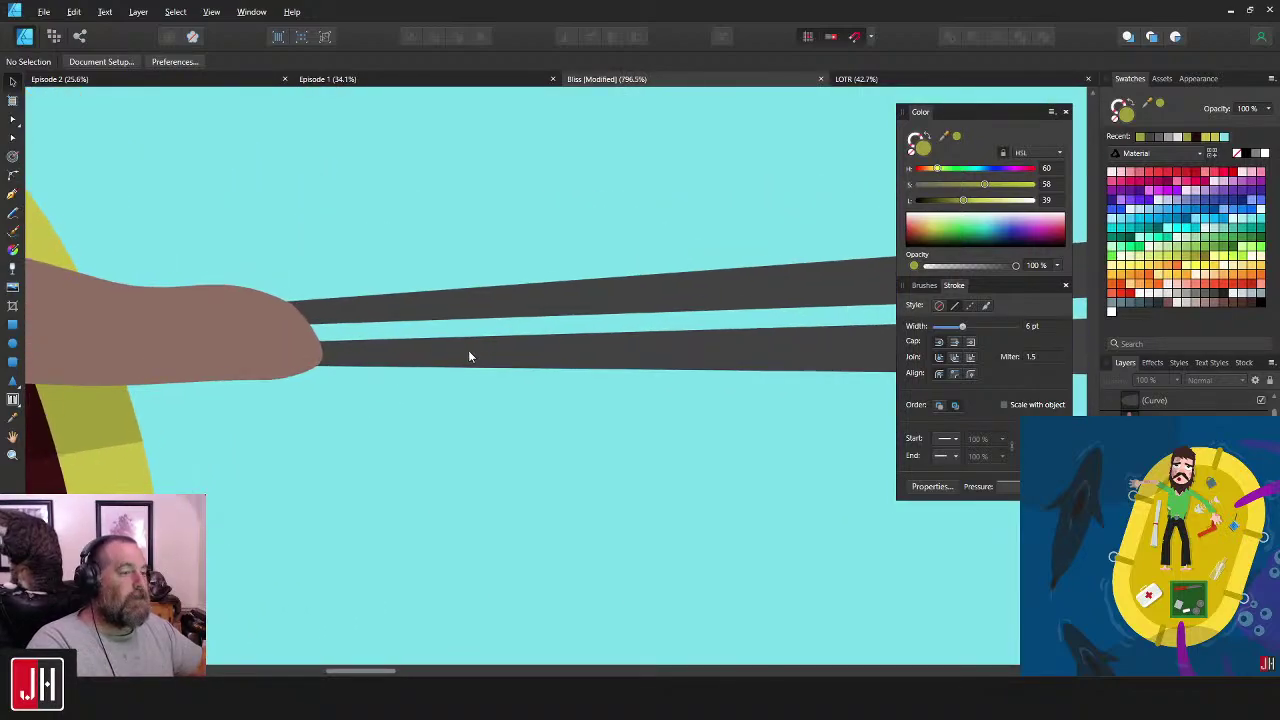
{"action": "left_click", "coordinate": [420, 366]}
{"action": "left_click_drag", "start_coordinate": [420, 366], "coordinate": [369, 397]}
{"action": "key", "text": "a"}
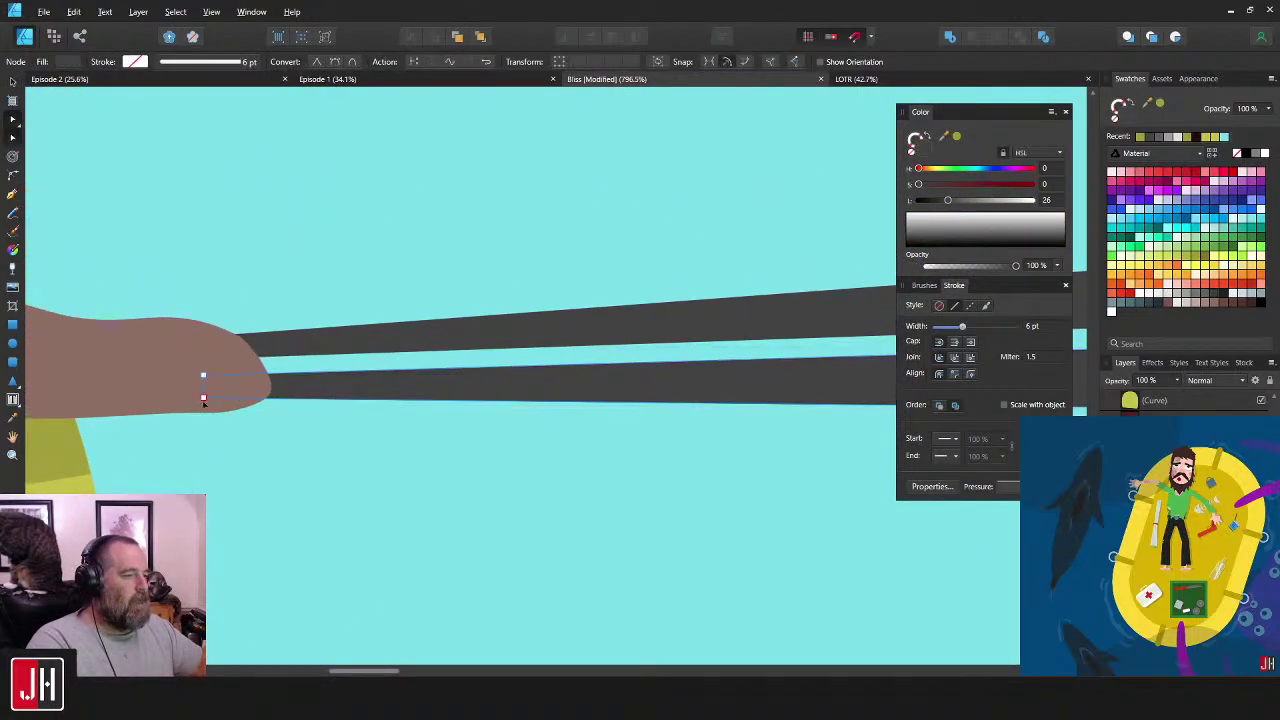
{"action": "left_click_drag", "start_coordinate": [204, 399], "coordinate": [204, 405]}
{"action": "left_click", "coordinate": [204, 376]}
{"action": "left_click", "coordinate": [268, 341]}
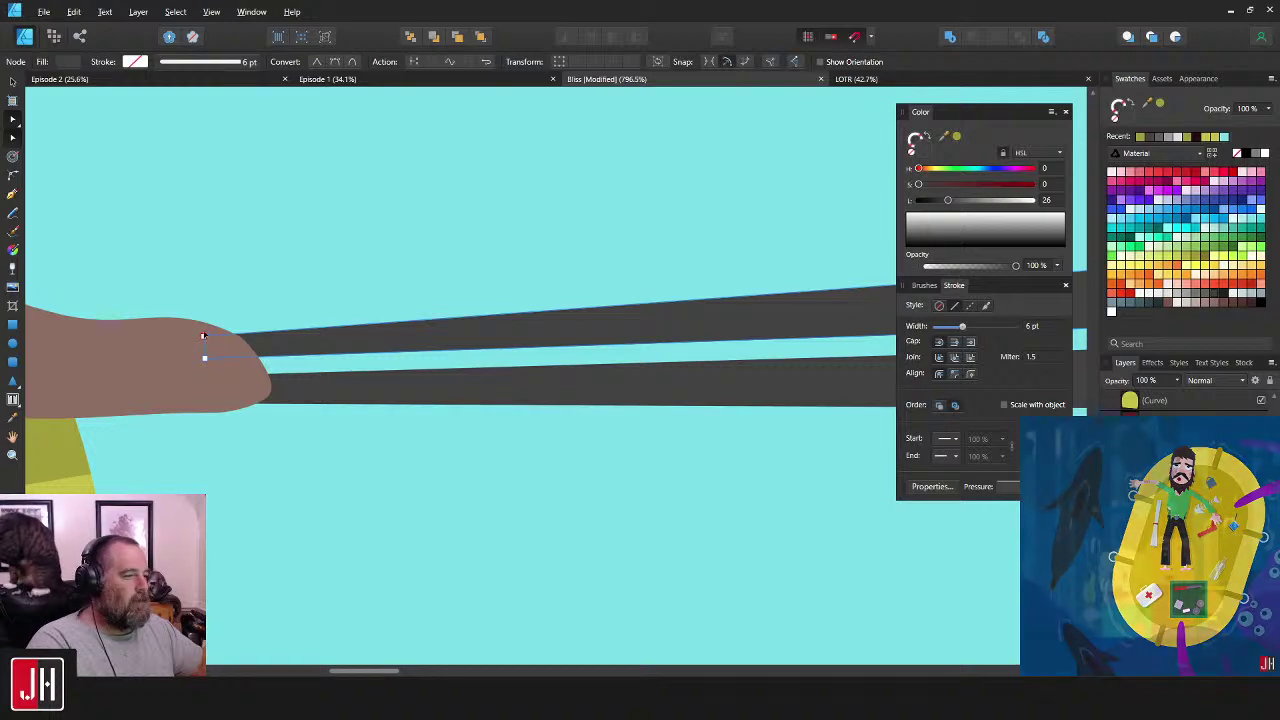
{"action": "left_click_drag", "start_coordinate": [204, 336], "coordinate": [196, 335]}
{"action": "key", "text": "v"}
{"action": "left_click", "coordinate": [466, 241]}
{"action": "scroll", "coordinate": [470, 290], "scroll_direction": "down", "scroll_amount": 5}
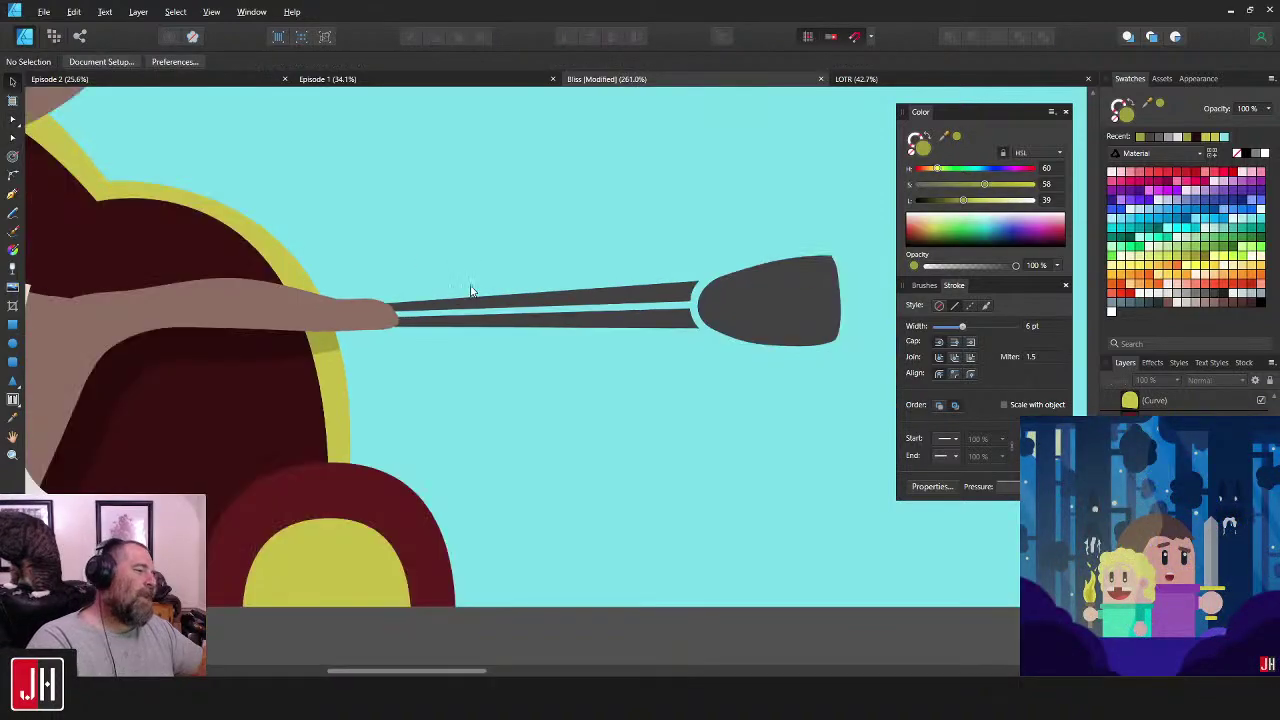
- Draw a narrow closed four-sided band with the Pen tool across both strips, slightly overhanging their outer edges
{"action": "scroll", "coordinate": [470, 290], "scroll_direction": "down", "scroll_amount": 2}
{"action": "scroll", "coordinate": [502, 348], "scroll_direction": "up", "scroll_amount": 4}
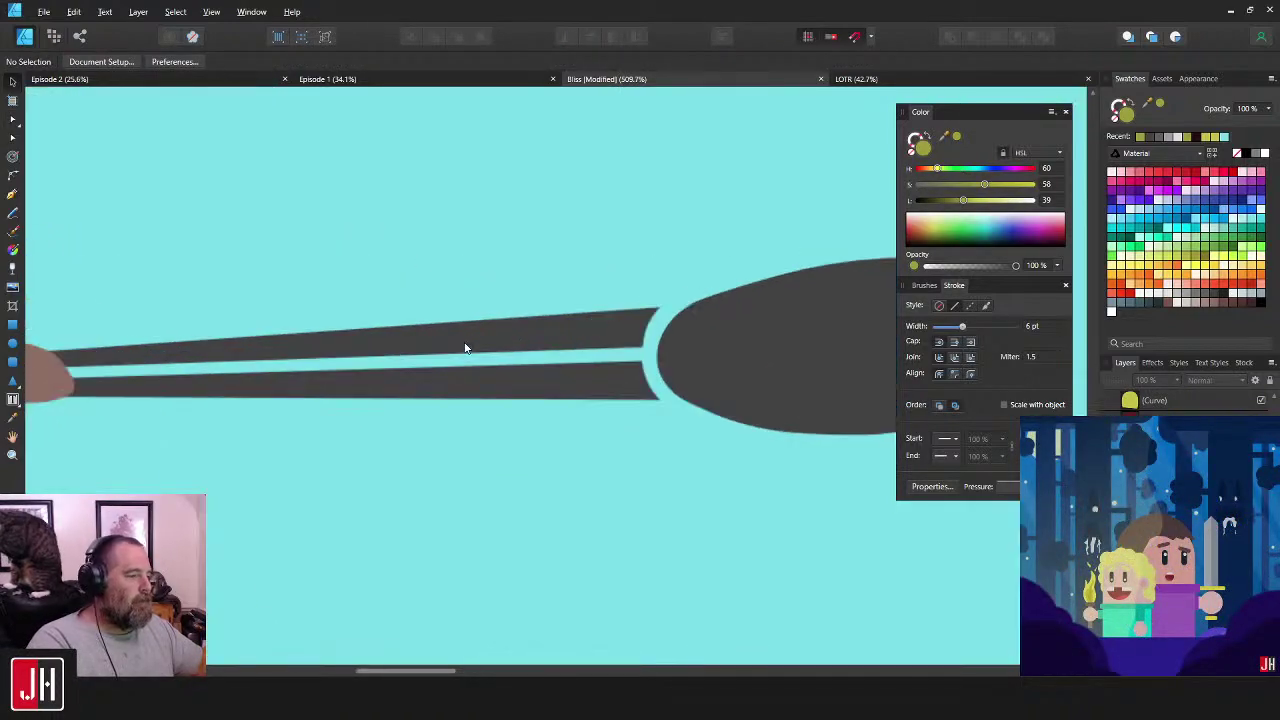
{"action": "left_click", "coordinate": [13, 196]}
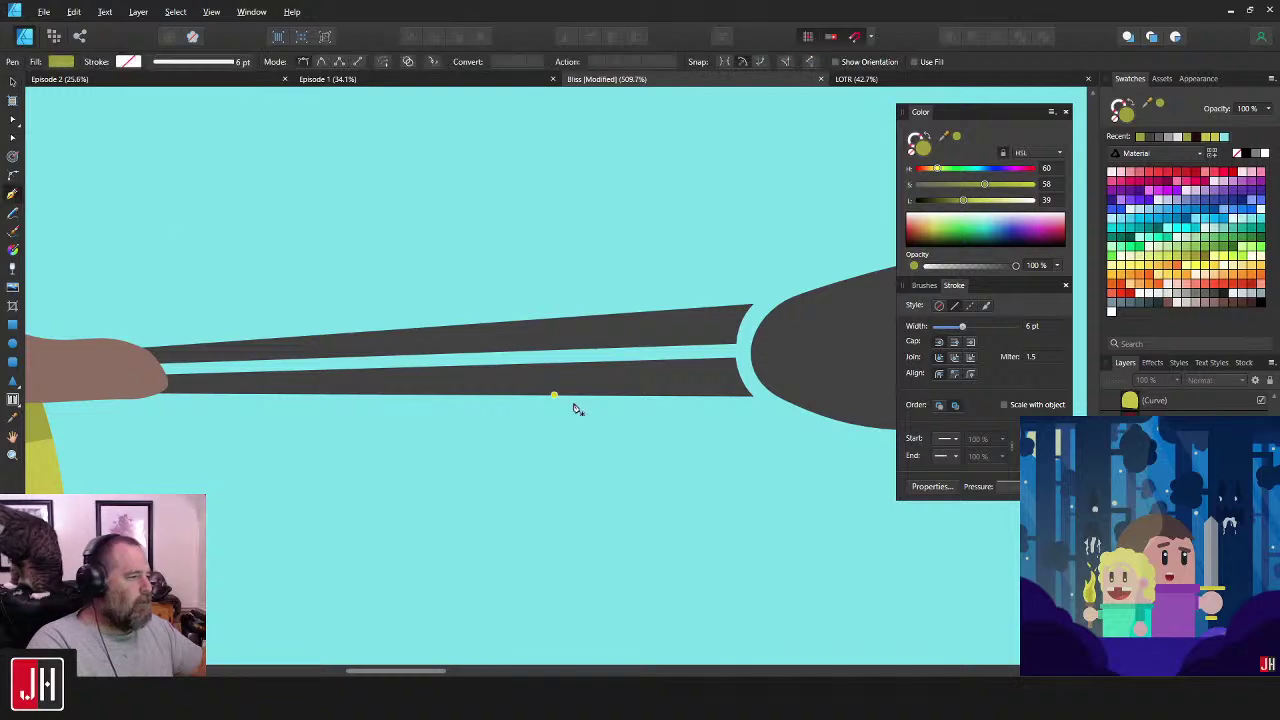
{"action": "left_click", "coordinate": [573, 405]}
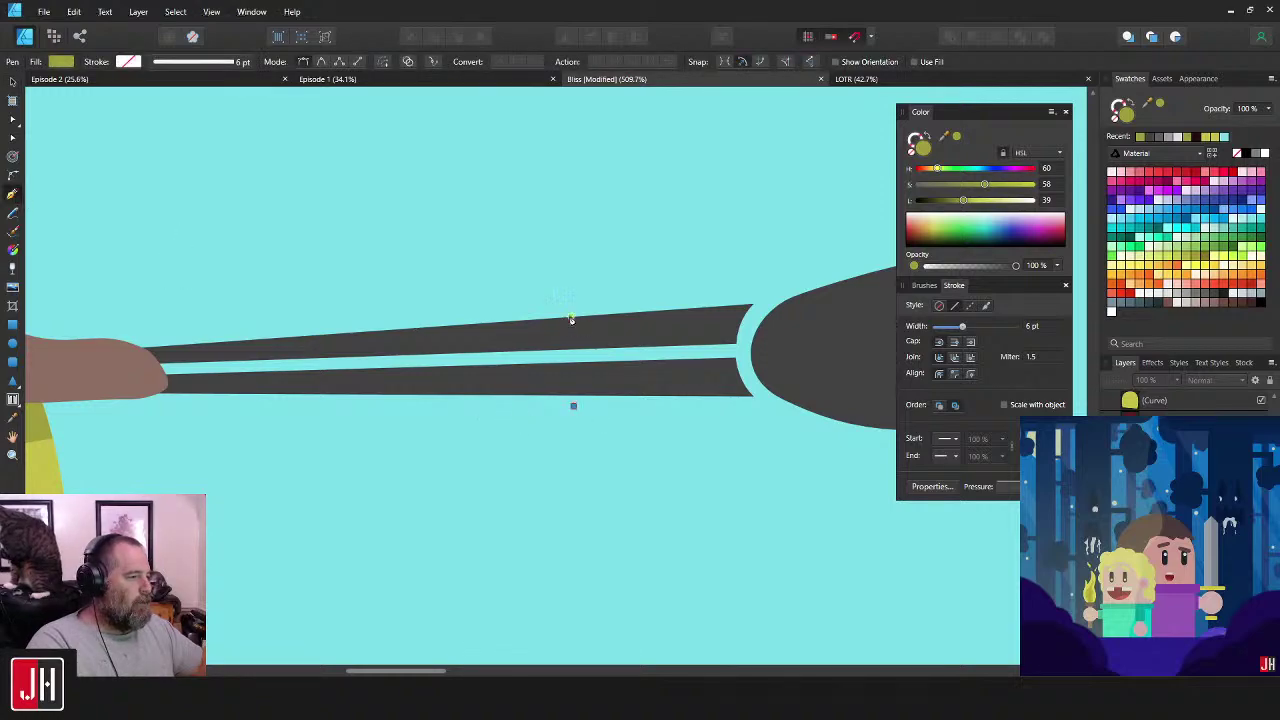
{"action": "left_click", "coordinate": [570, 303]}
{"action": "left_click", "coordinate": [601, 298]}
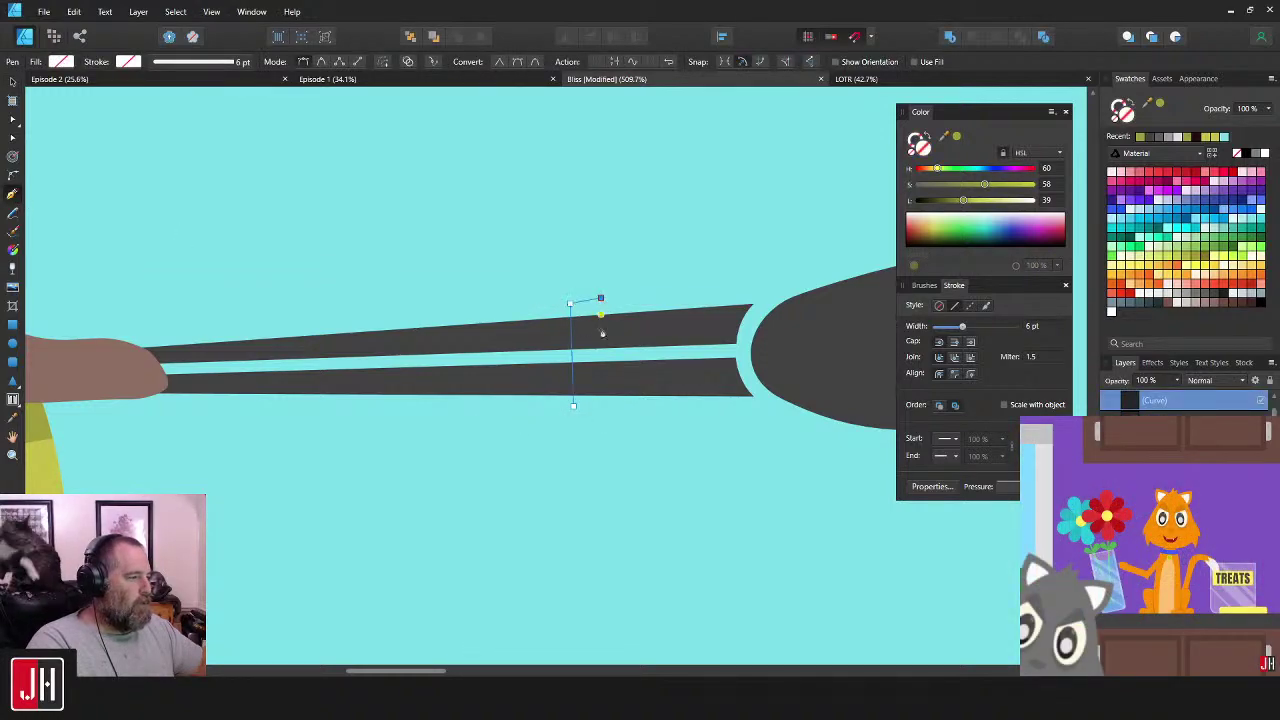
{"action": "left_click", "coordinate": [574, 407]}
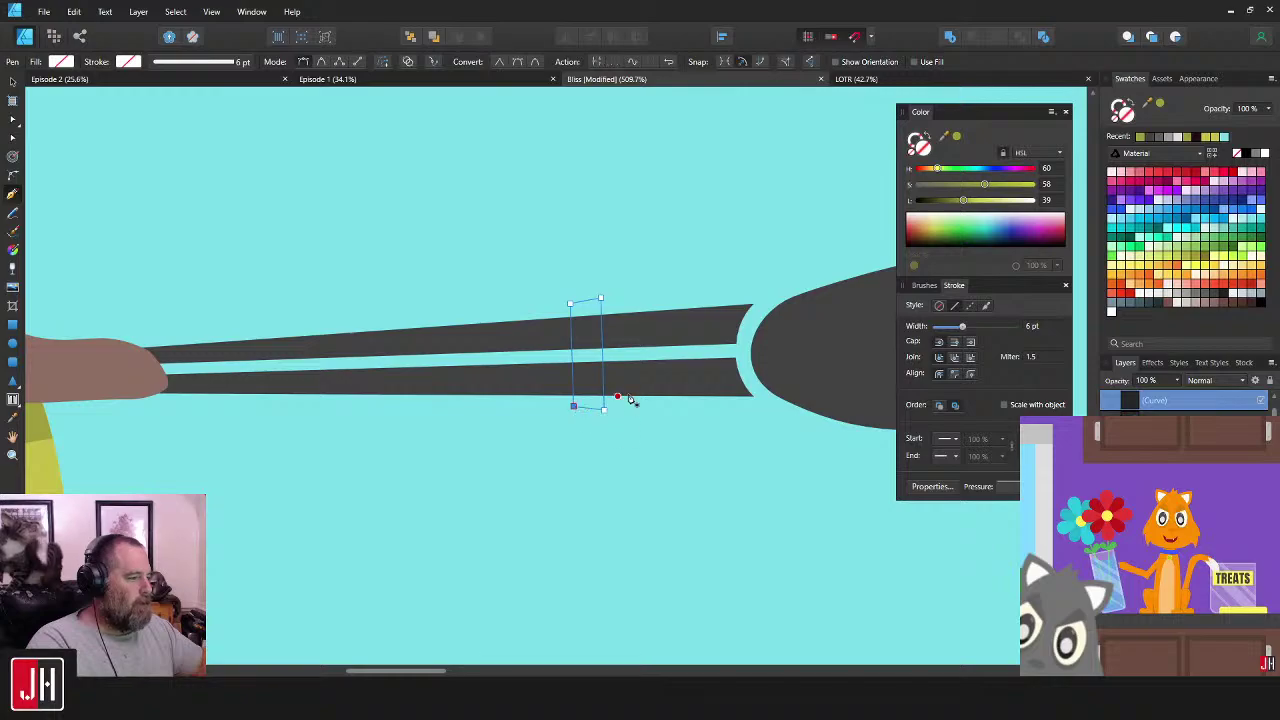
- Fill the band with the dark grey sampled from the strips, HSL 0, 0, 26, and deselect it
{"action": "key", "text": "i"}
{"action": "left_click", "coordinate": [645, 311]}
{"action": "key", "text": "v"}
{"action": "left_click", "coordinate": [658, 238]}
{"action": "scroll", "coordinate": [658, 337], "scroll_direction": "down", "scroll_amount": 7}
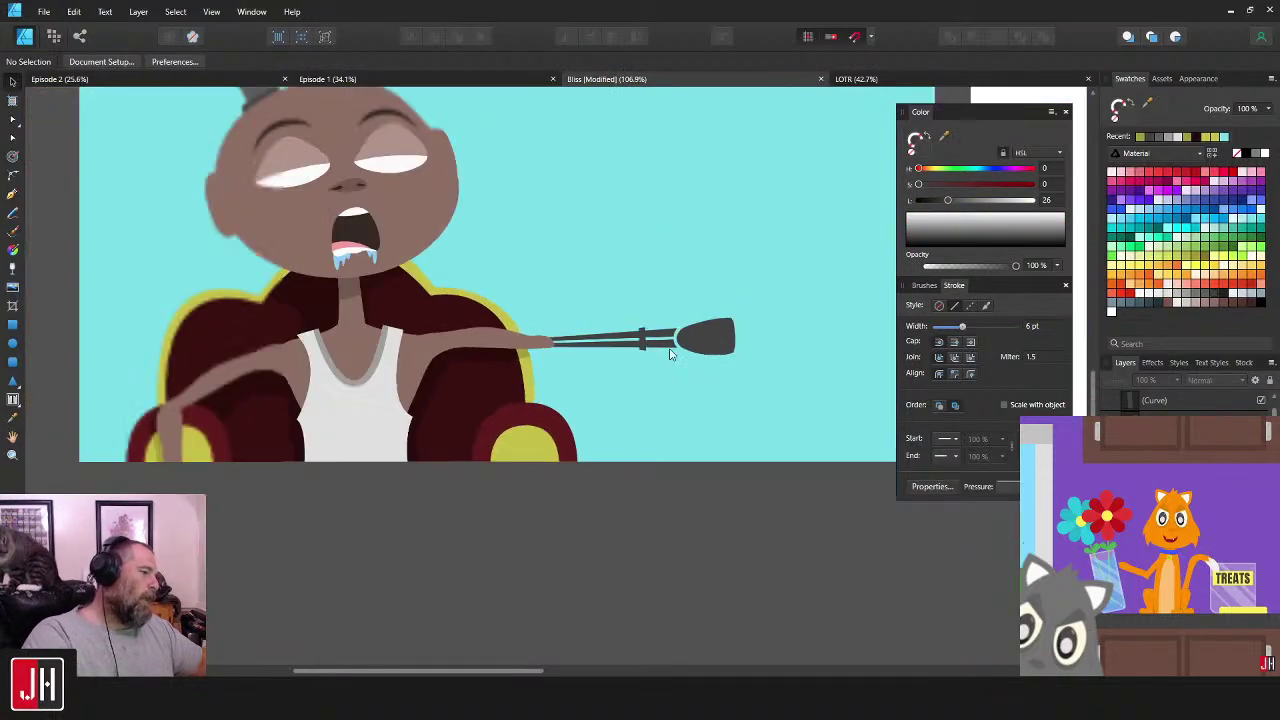
- Draw a second narrow closed four-sided band with the Pen tool across both strips near the hand, slightly overhanging their outer edges
{"action": "scroll", "coordinate": [629, 339], "scroll_direction": "up", "scroll_amount": 3}
{"action": "scroll", "coordinate": [629, 342], "scroll_direction": "up", "scroll_amount": 2}
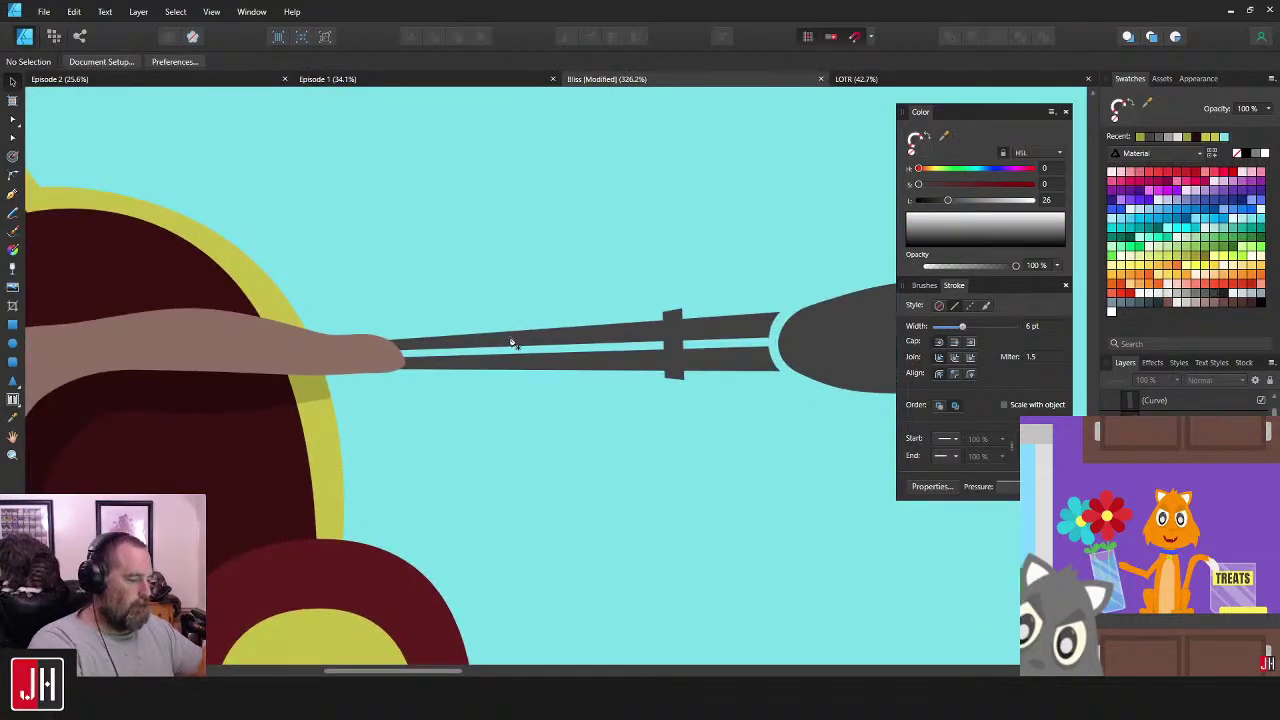
{"action": "key", "text": "p"}
{"action": "scroll", "coordinate": [490, 345], "scroll_direction": "up", "scroll_amount": 4}
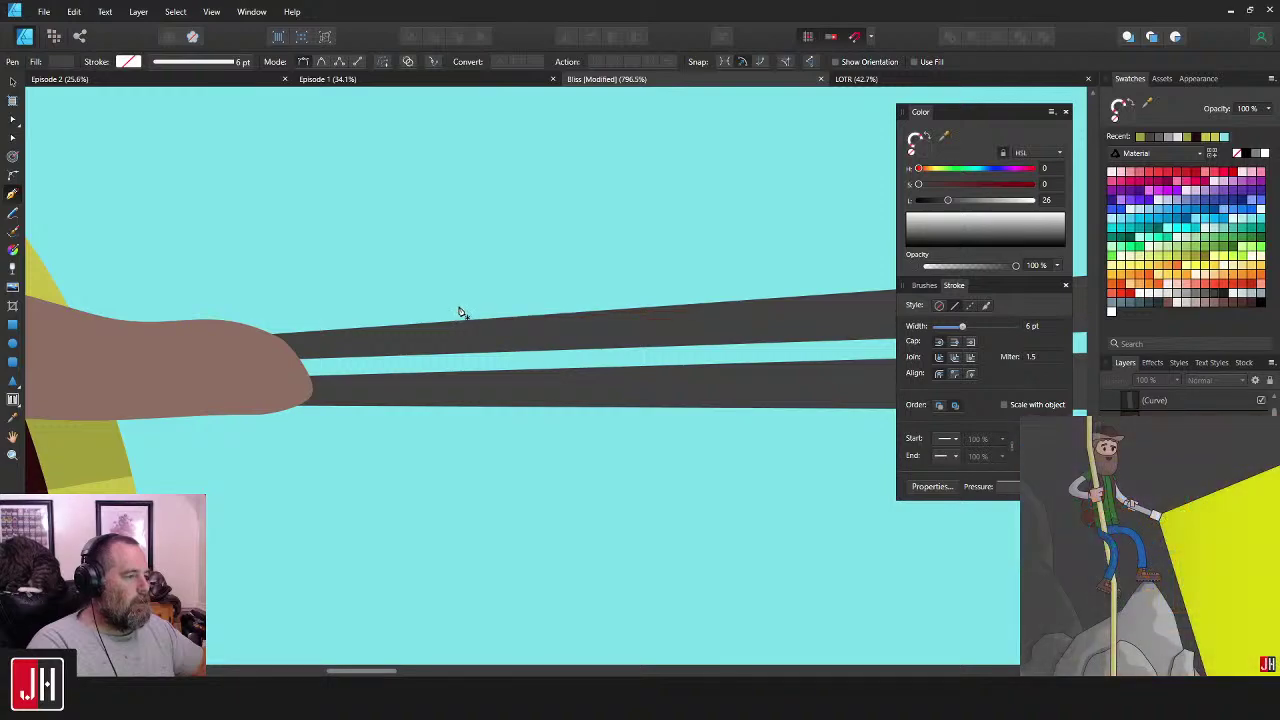
{"action": "left_click", "coordinate": [457, 304]}
{"action": "left_click", "coordinate": [457, 420]}
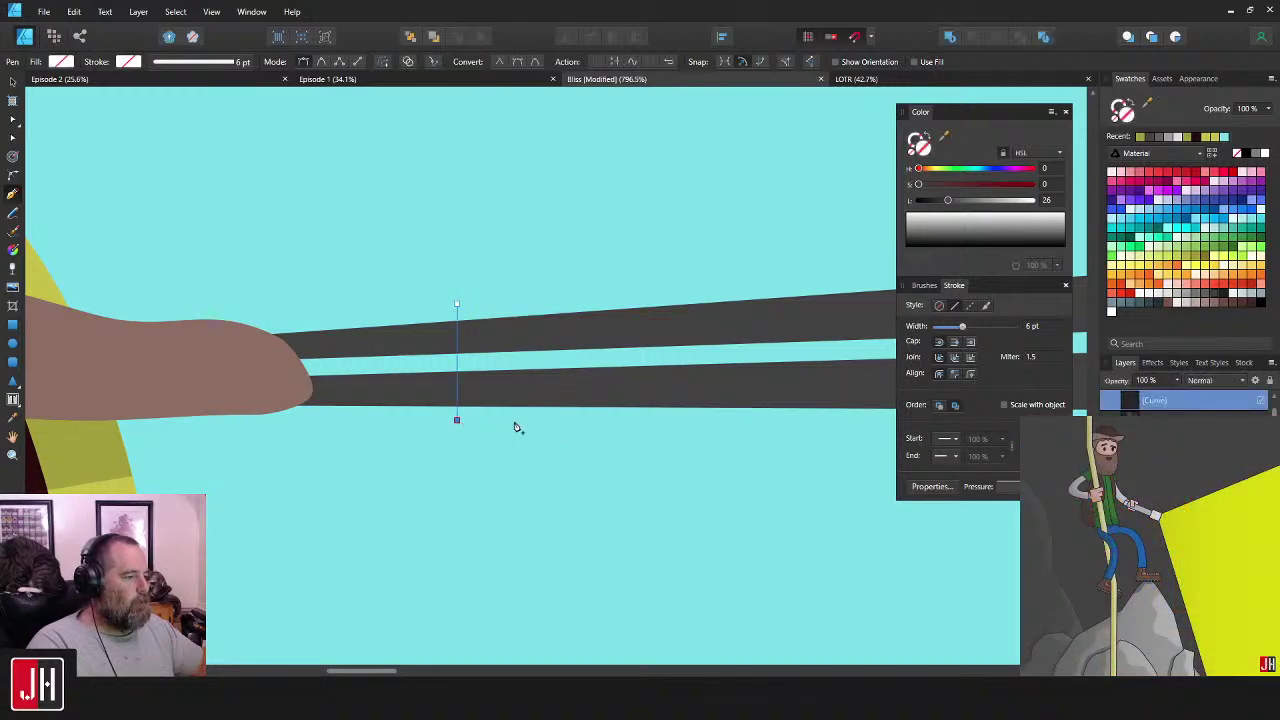
{"action": "left_click", "coordinate": [499, 420]}
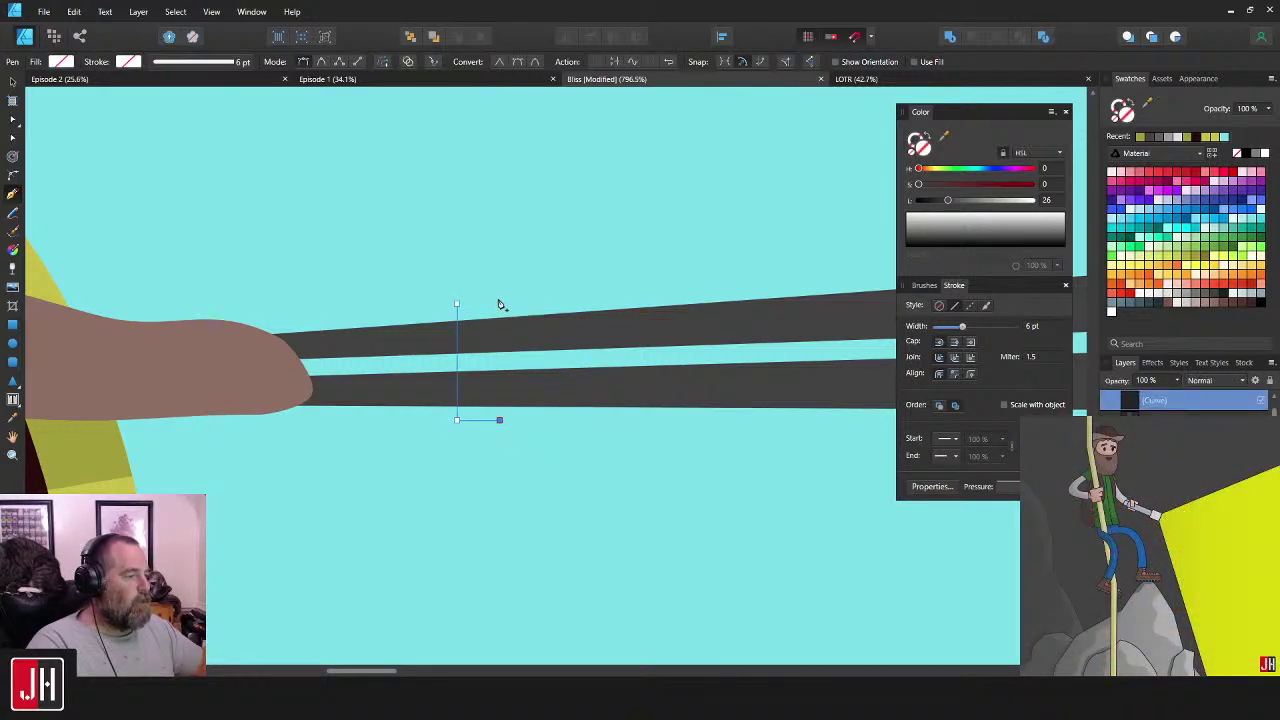
{"action": "left_click", "coordinate": [499, 298]}
{"action": "left_click", "coordinate": [458, 304]}
- Fill the new band near the hand with the dark grey sampled from the strips and deselect it
{"action": "scroll", "coordinate": [525, 374], "scroll_direction": "down", "scroll_amount": 4}
{"action": "left_click_drag", "start_coordinate": [612, 377], "coordinate": [583, 366]}
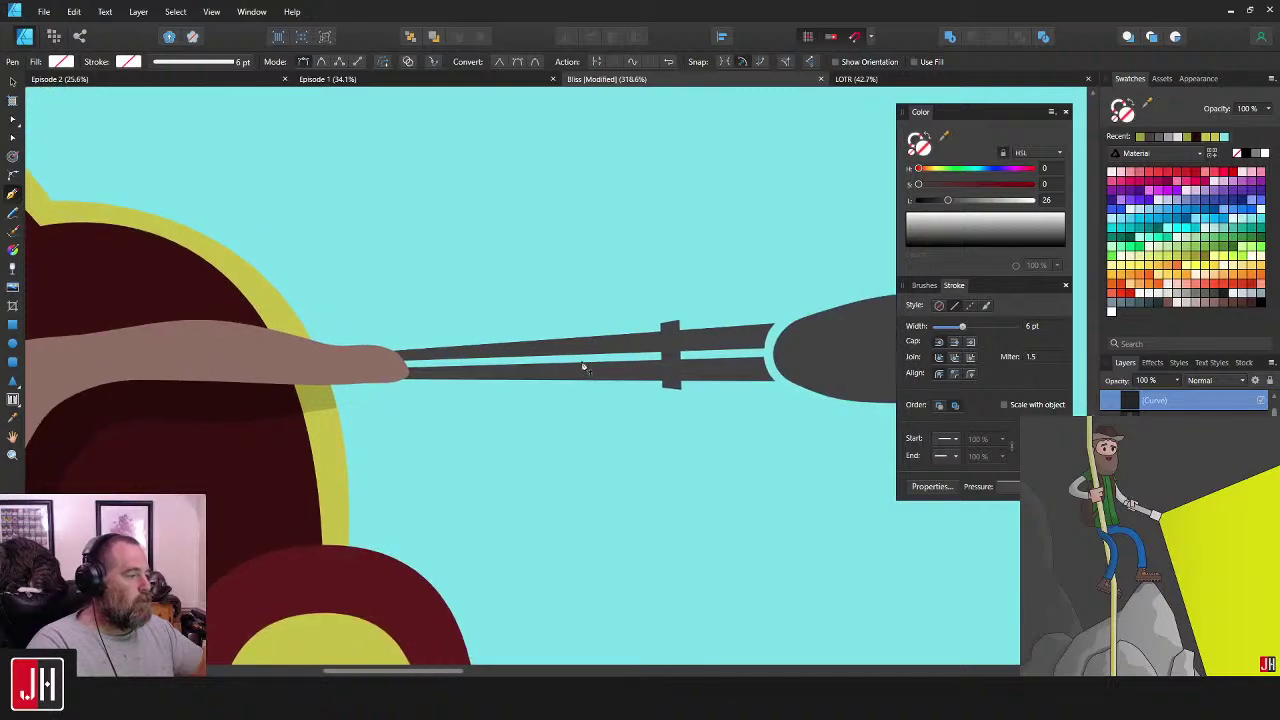
{"action": "key", "text": "i"}
{"action": "left_click", "coordinate": [575, 337]}
{"action": "key", "text": "v"}
{"action": "scroll", "coordinate": [462, 358], "scroll_direction": "up", "scroll_amount": 4}
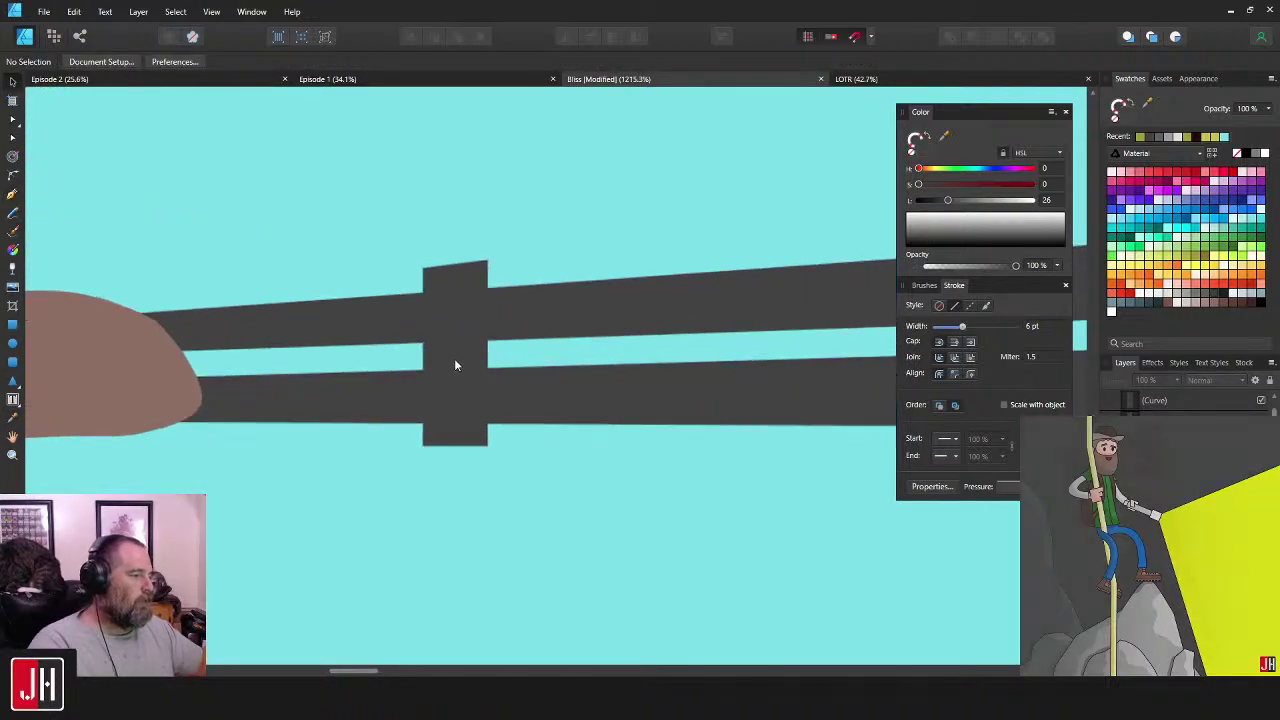
{"action": "left_click", "coordinate": [457, 352]}
{"action": "left_click", "coordinate": [649, 180]}
{"action": "scroll", "coordinate": [630, 340], "scroll_direction": "down", "scroll_amount": 7}
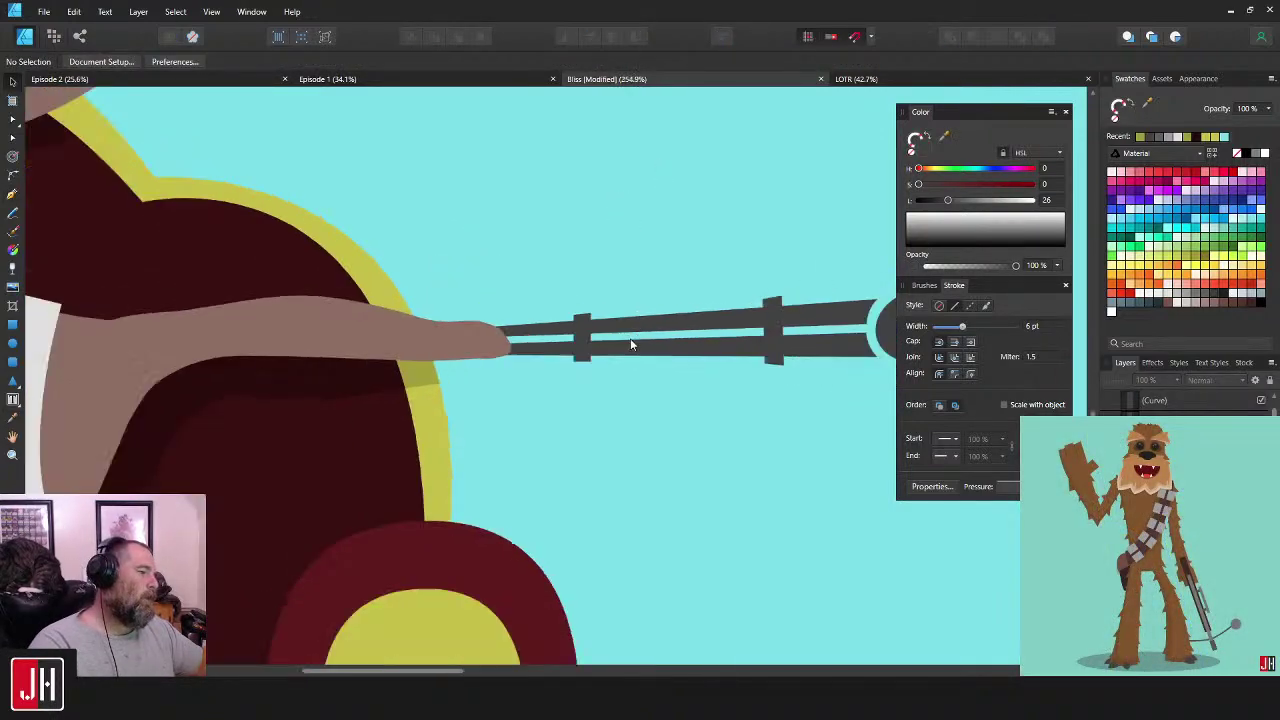
{"action": "scroll", "coordinate": [601, 366], "scroll_direction": "up", "scroll_amount": 4}
{"action": "left_click", "coordinate": [607, 326]}
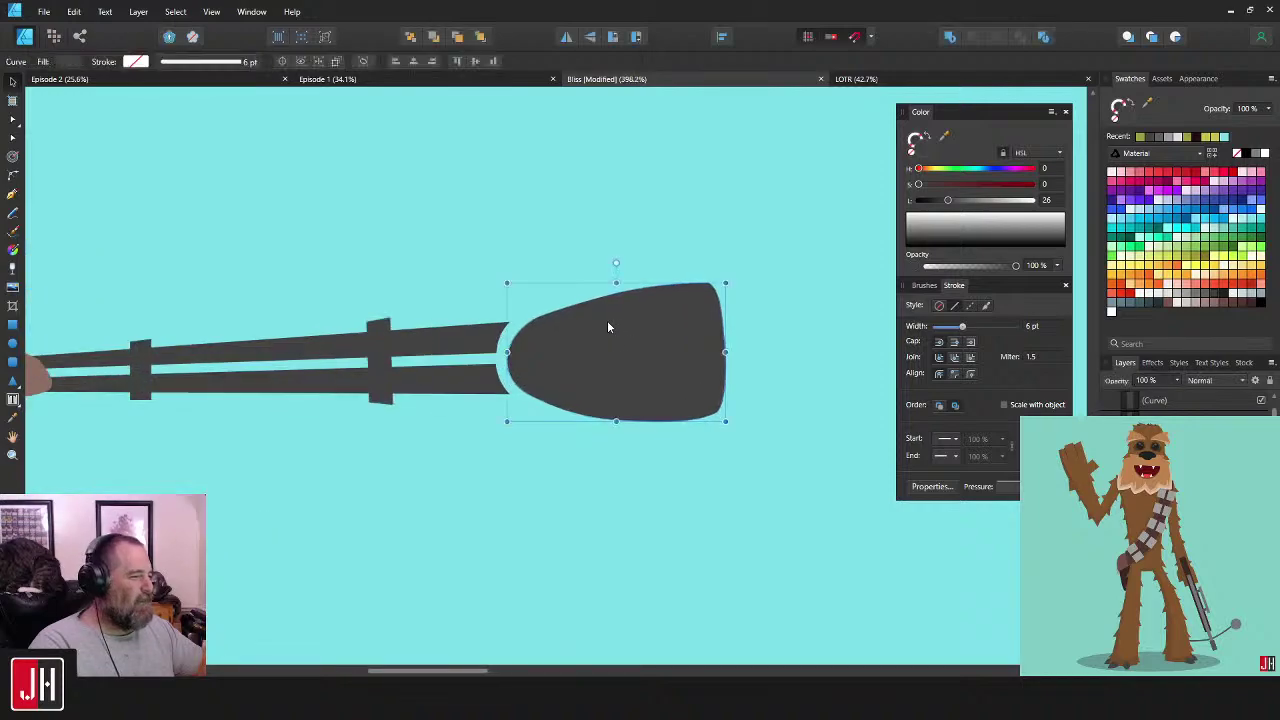
{"action": "scroll", "coordinate": [734, 313], "scroll_direction": "down", "scroll_amount": 5}
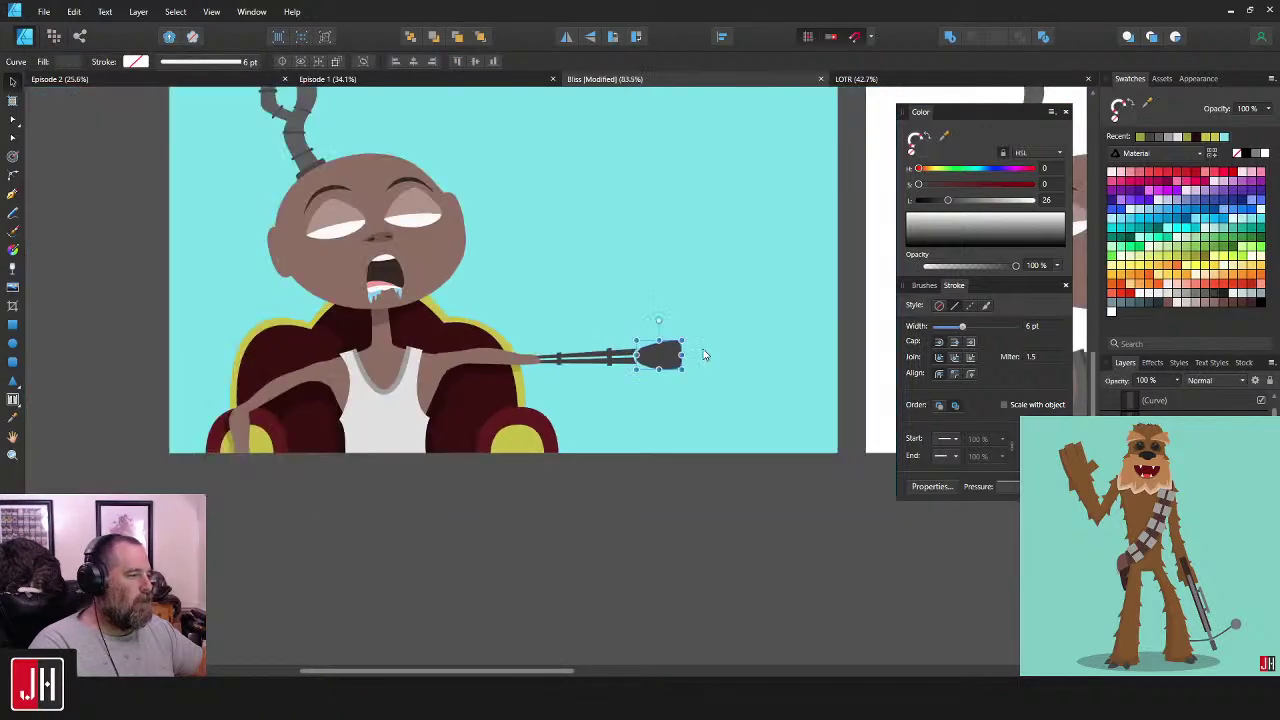
{"action": "left_click", "coordinate": [723, 331]}
{"action": "scroll", "coordinate": [690, 345], "scroll_direction": "up", "scroll_amount": 3}
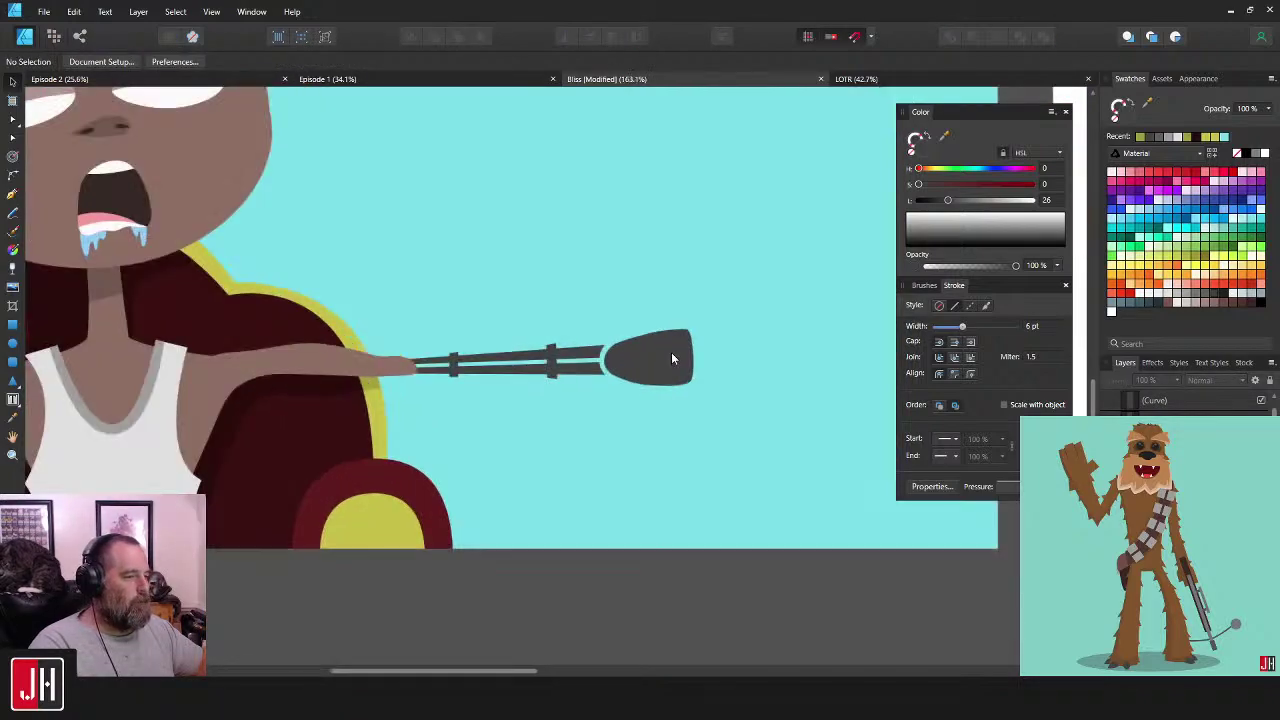
- Draw a tall ellipse in the same dark grey on the empty background beyond the rounded end shape
{"action": "left_click", "coordinate": [650, 362]}
{"action": "scroll", "coordinate": [680, 352], "scroll_direction": "up", "scroll_amount": 2}
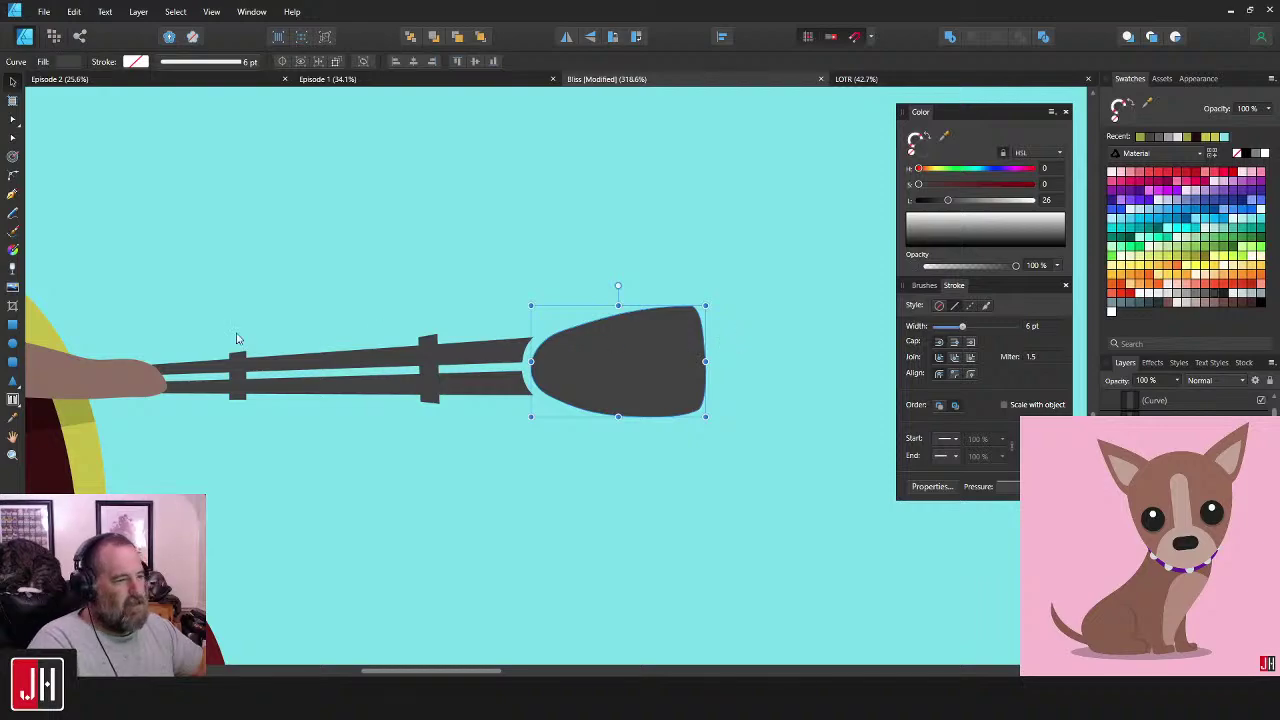
{"action": "left_click", "coordinate": [13, 343]}
{"action": "left_click_drag", "start_coordinate": [732, 183], "coordinate": [893, 488]}
{"action": "scroll", "coordinate": [838, 468], "scroll_direction": "right", "scroll_amount": 3}
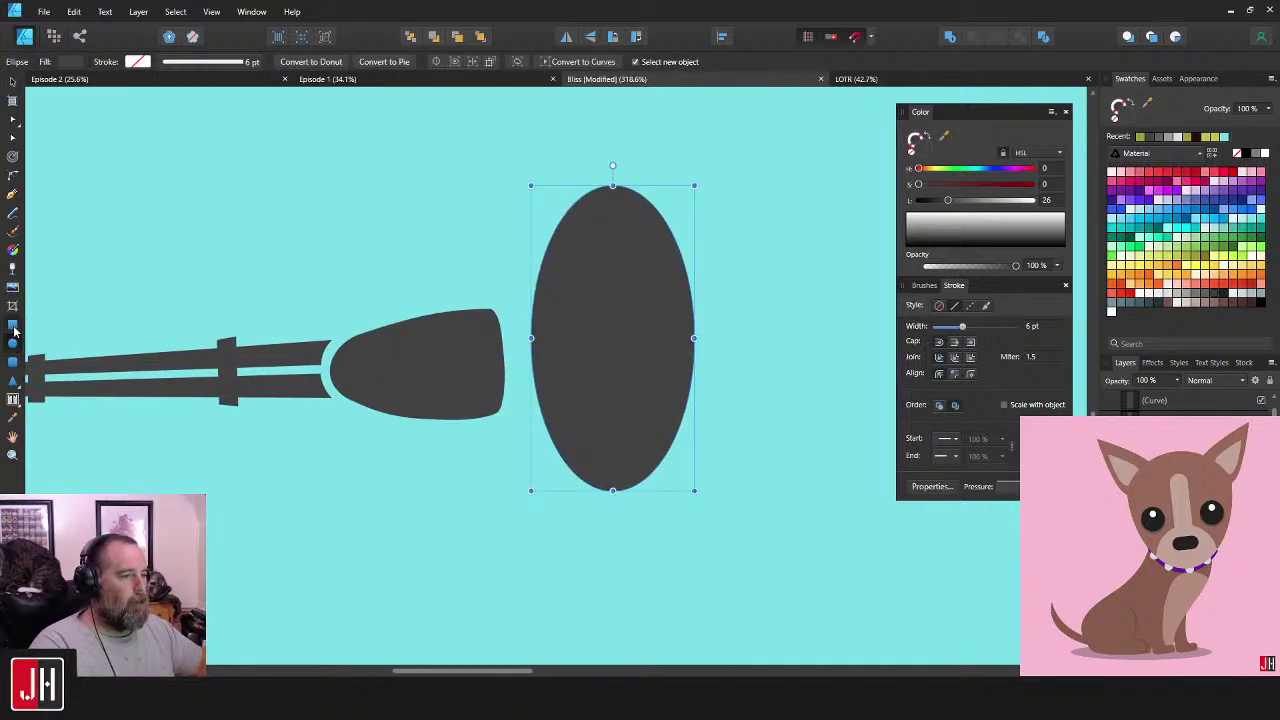
- Subtract a rectangle covering the ellipse's upper half, then rotate the remaining half 90° clockwise so its curve faces the strips
{"action": "left_click_drag", "start_coordinate": [470, 152], "coordinate": [763, 326]}
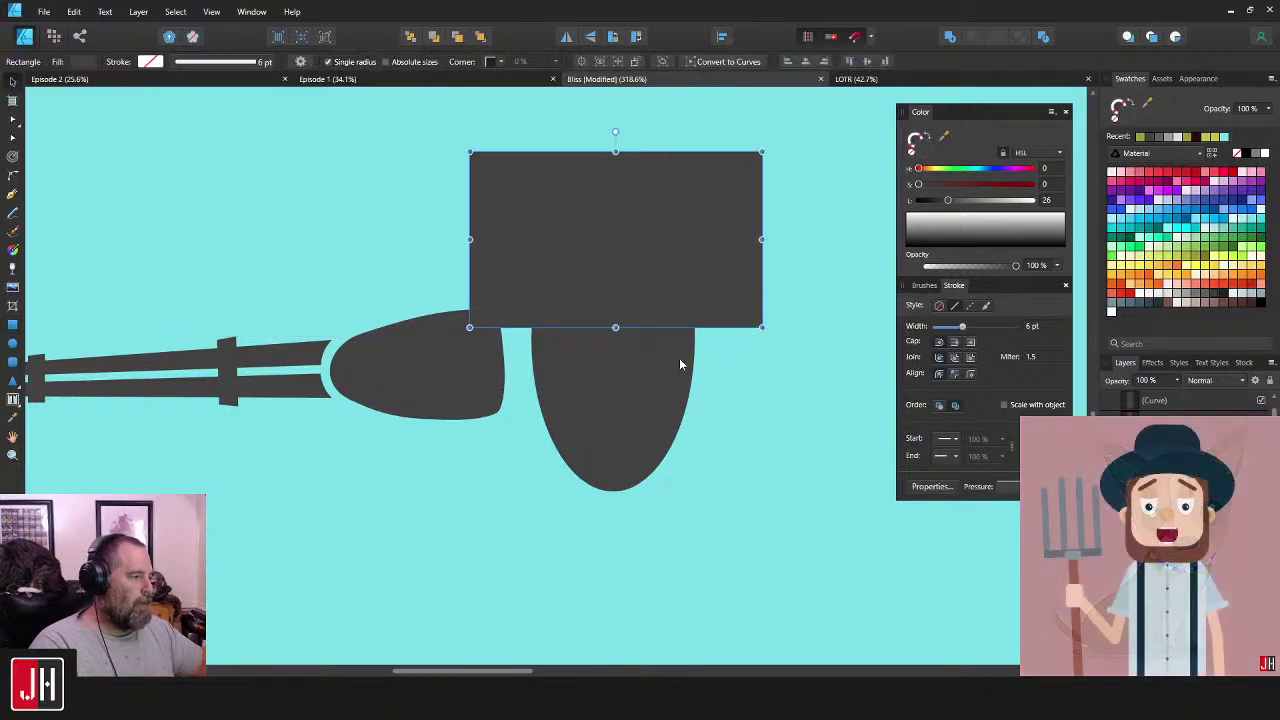
{"action": "left_click", "coordinate": [680, 362], "text": "shift"}
{"action": "left_click", "coordinate": [970, 39]}
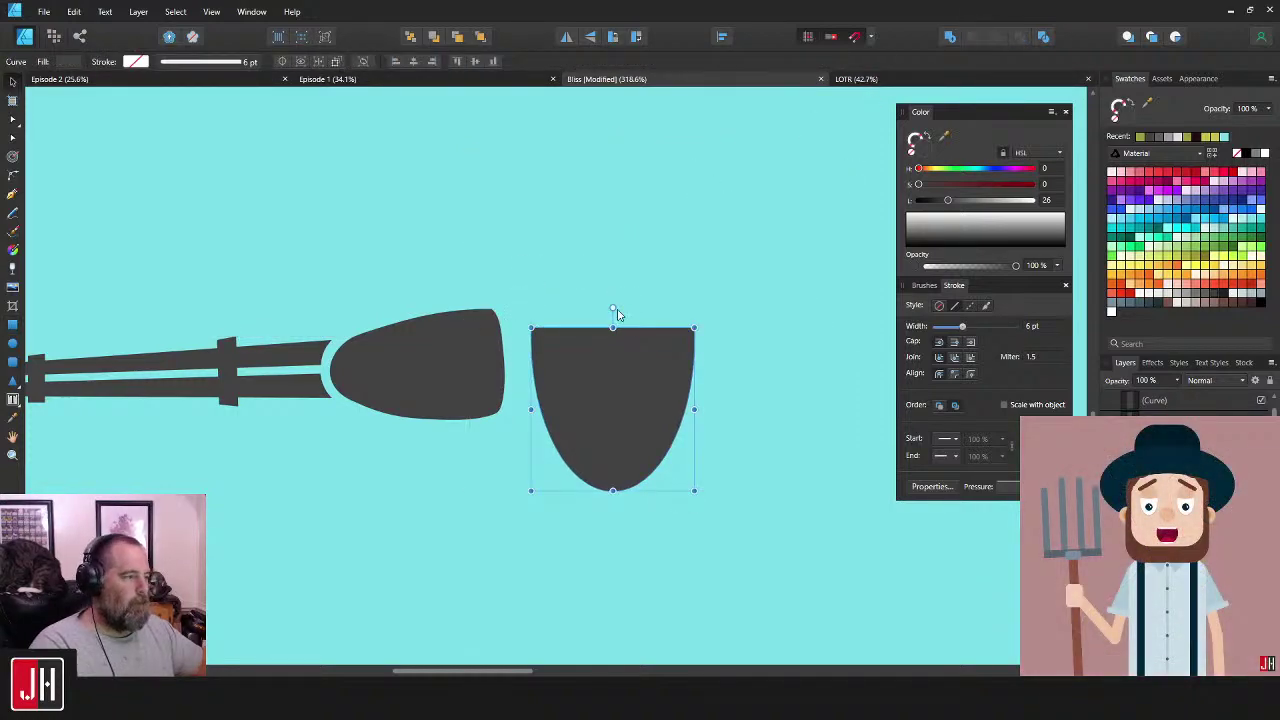
{"action": "left_click_drag", "start_coordinate": [616, 312], "coordinate": [720, 408]}
- Move the old rounded end shape aside and fit the half-ellipse against the strips' concave ends, leaving a narrow gap
{"action": "left_click", "coordinate": [438, 372]}
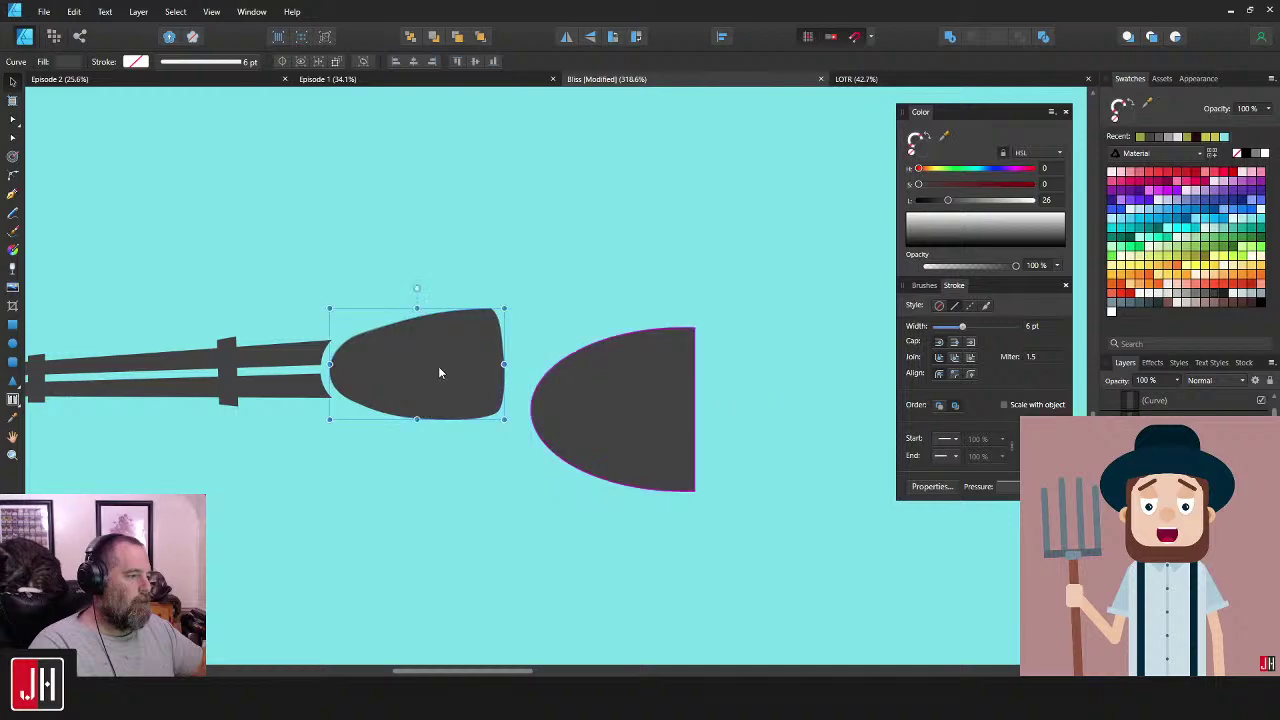
{"action": "left_click_drag", "start_coordinate": [438, 372], "coordinate": [680, 196]}
{"action": "left_click_drag", "start_coordinate": [665, 384], "coordinate": [449, 357]}
{"action": "scroll", "coordinate": [447, 358], "scroll_direction": "up", "scroll_amount": 5}
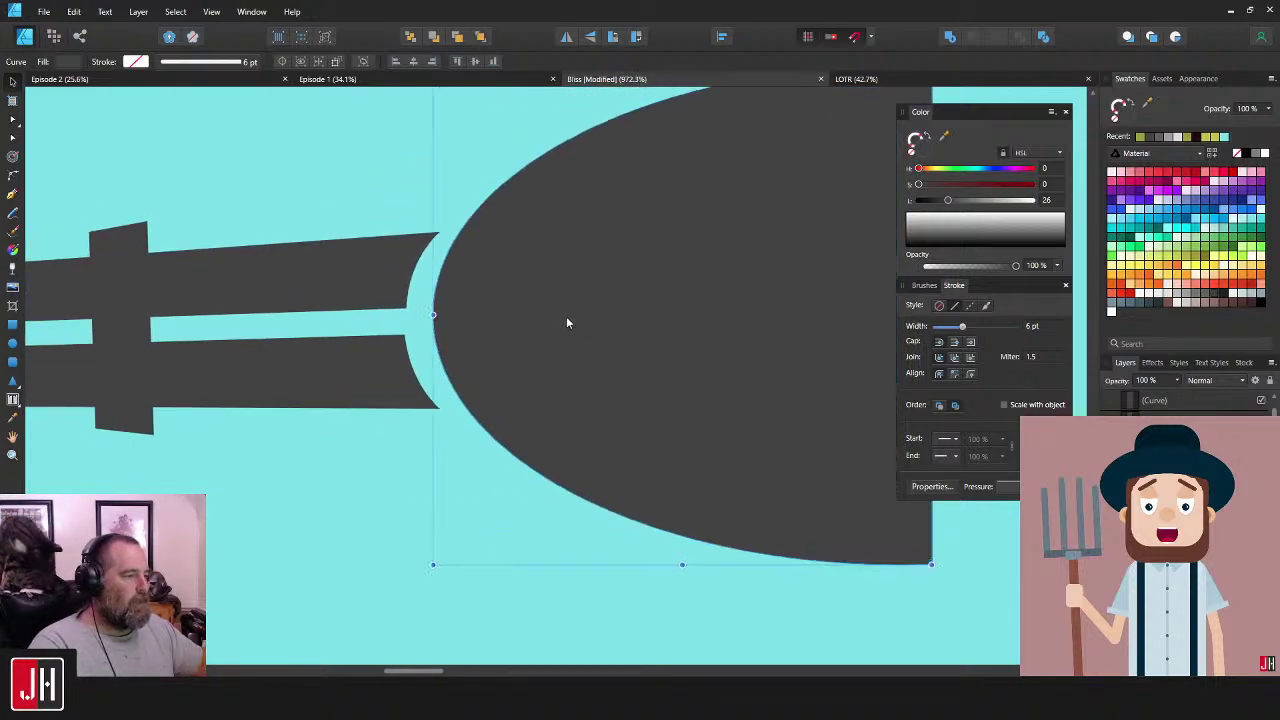
{"action": "left_click_drag", "start_coordinate": [566, 322], "coordinate": [585, 331]}
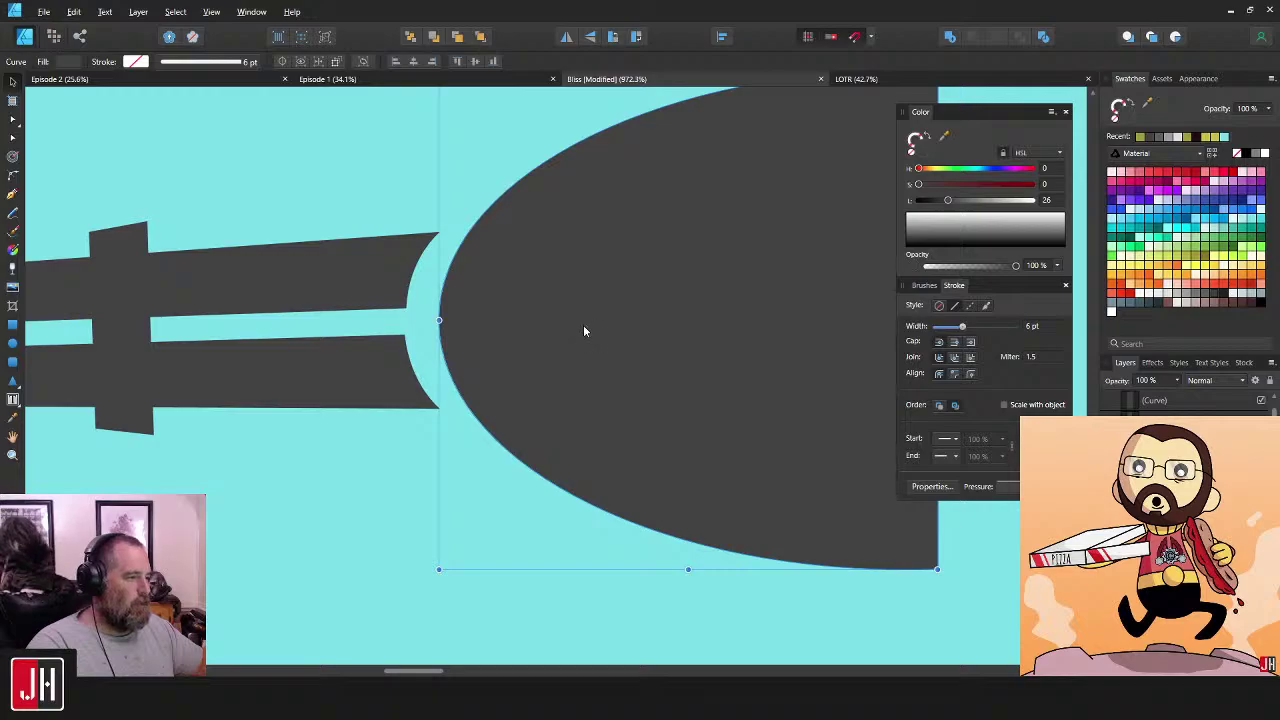
- Delete the old rounded end shape that was set aside above the half-ellipse
{"action": "scroll", "coordinate": [600, 331], "scroll_direction": "down", "scroll_amount": 9}
{"action": "left_click", "coordinate": [709, 329]}
{"action": "left_click", "coordinate": [732, 272]}
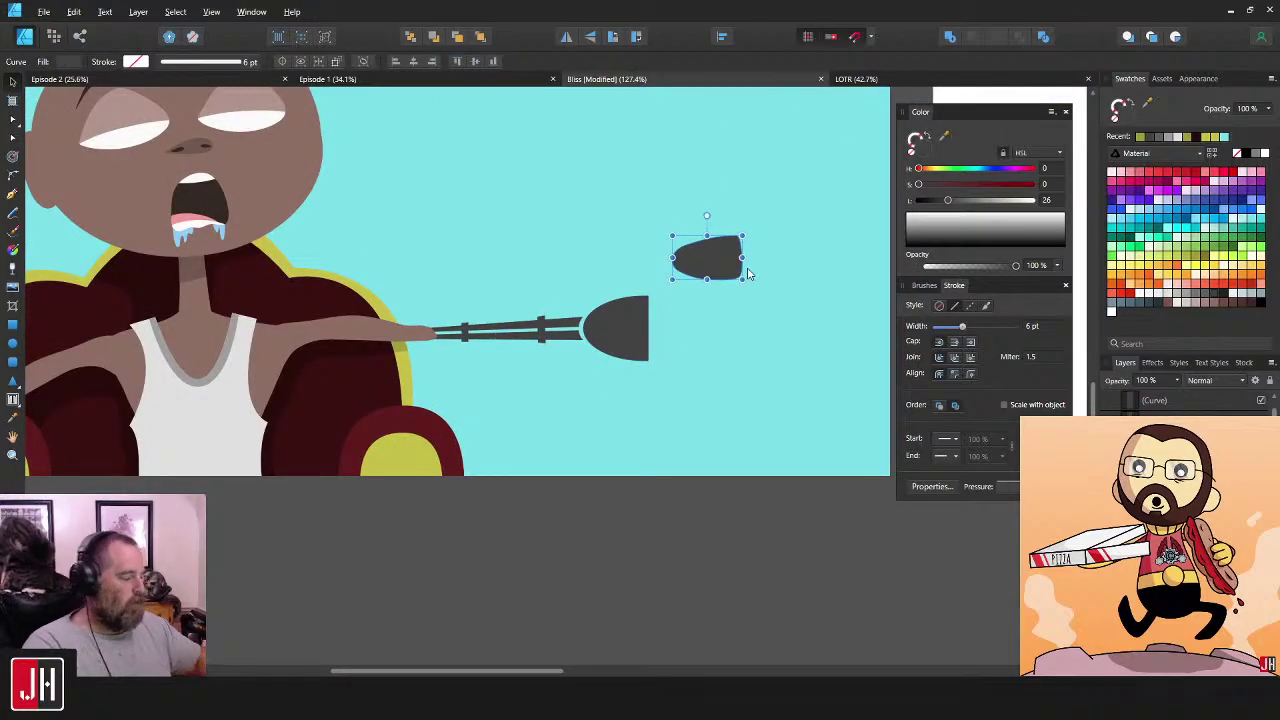
{"action": "key", "text": "Delete"}
- Examine the grey object's proportions and its fit with the hand, bands and half-ellipse, both in the full scene and close up
{"action": "scroll", "coordinate": [615, 345], "scroll_direction": "down", "scroll_amount": 5}
{"action": "scroll", "coordinate": [607, 347], "scroll_direction": "up", "scroll_amount": 3}
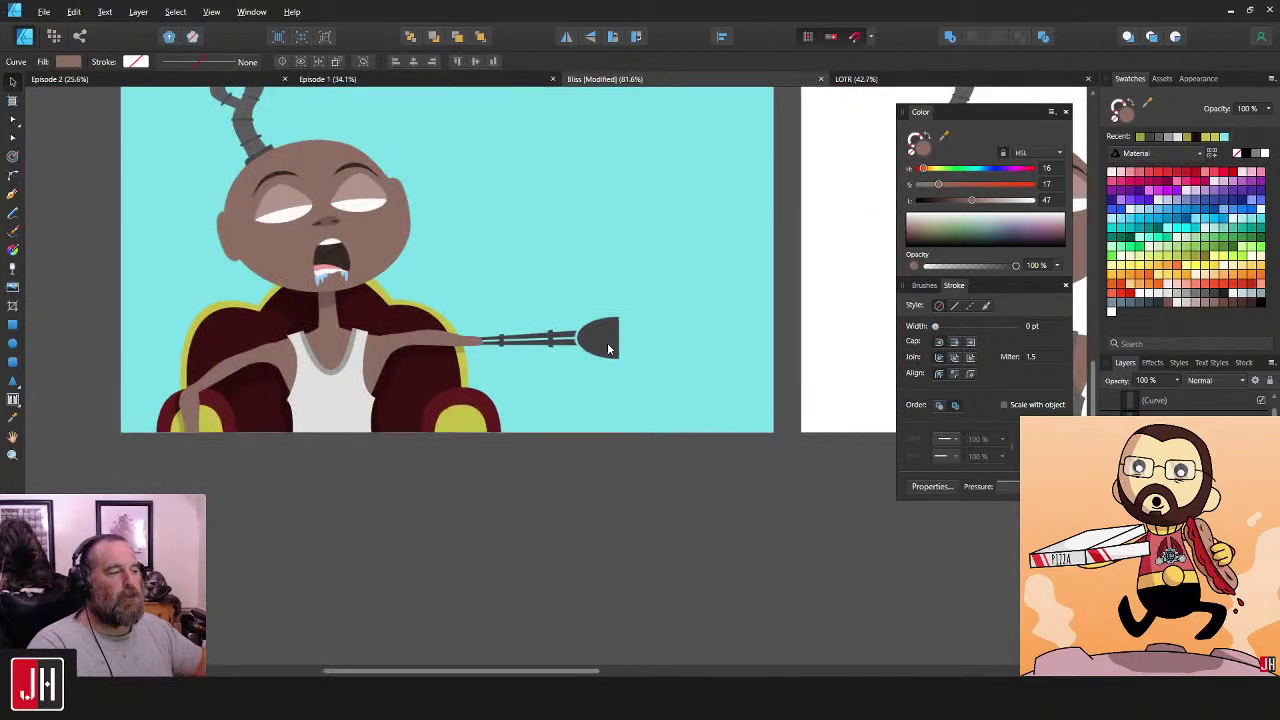
{"action": "scroll", "coordinate": [607, 343], "scroll_direction": "up", "scroll_amount": 3}
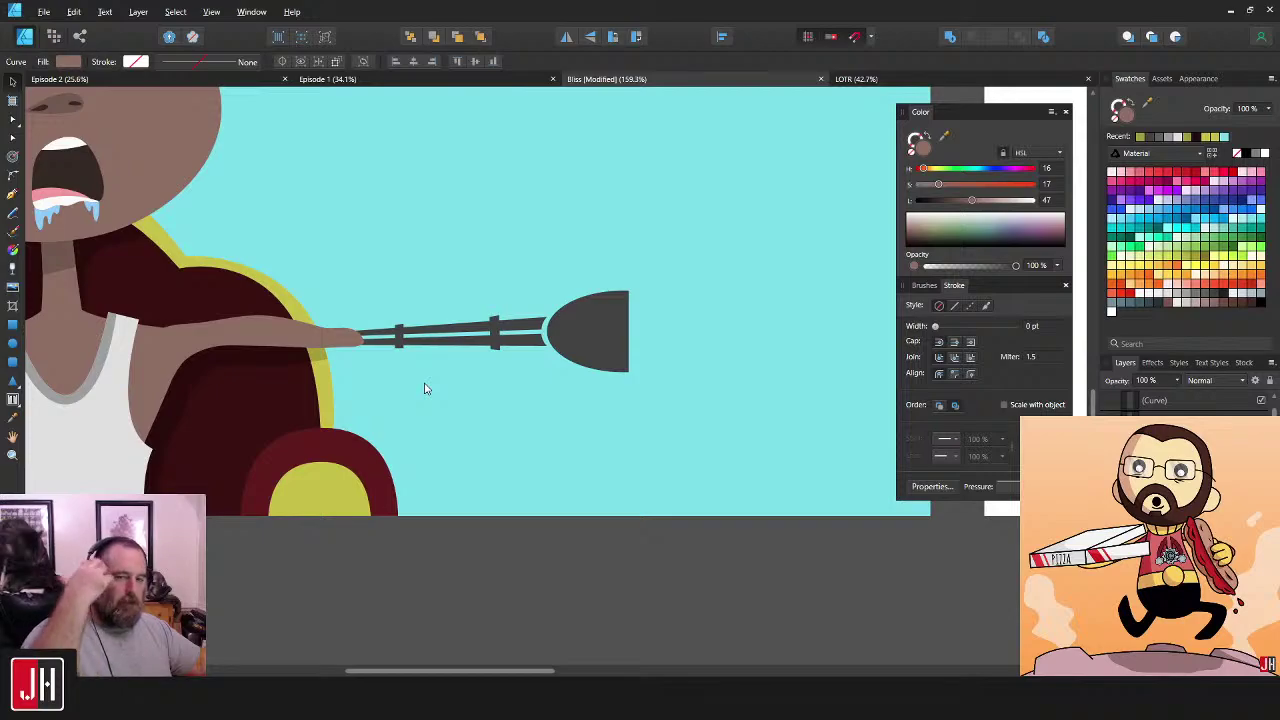
{"action": "left_click_drag", "start_coordinate": [497, 397], "coordinate": [586, 414]}
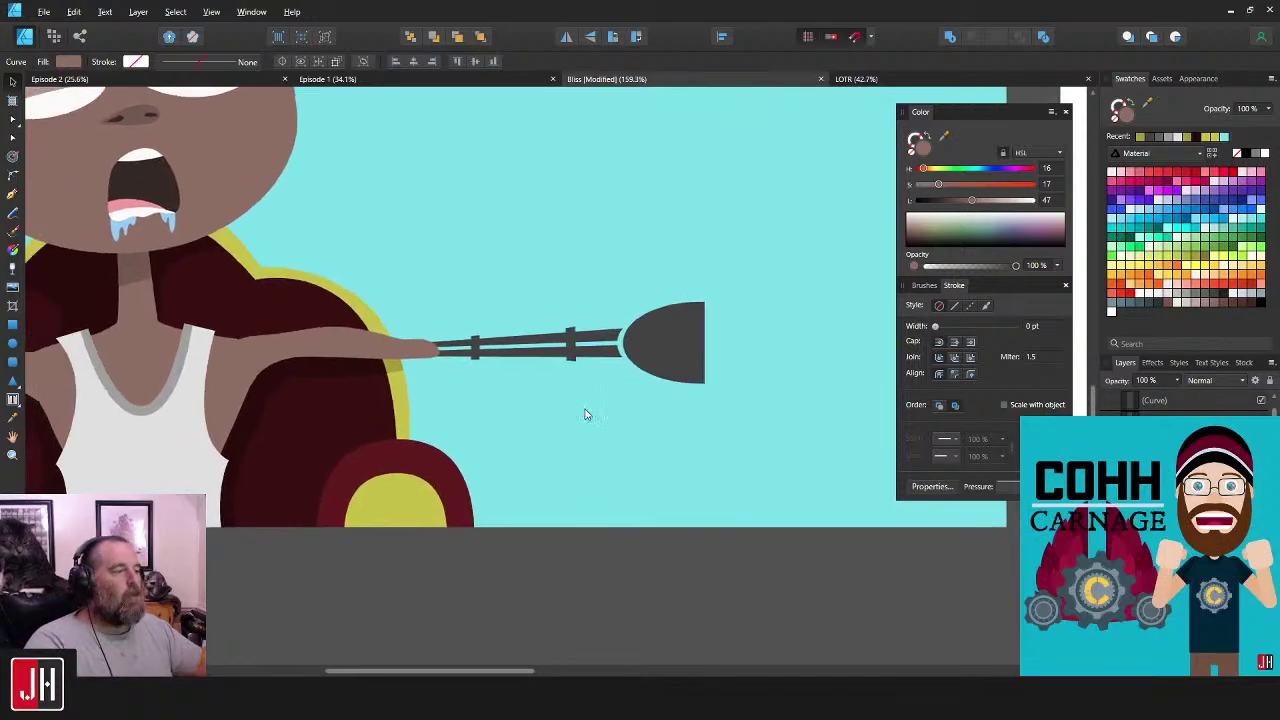
{"action": "scroll", "coordinate": [584, 358], "scroll_direction": "down", "scroll_amount": 3}
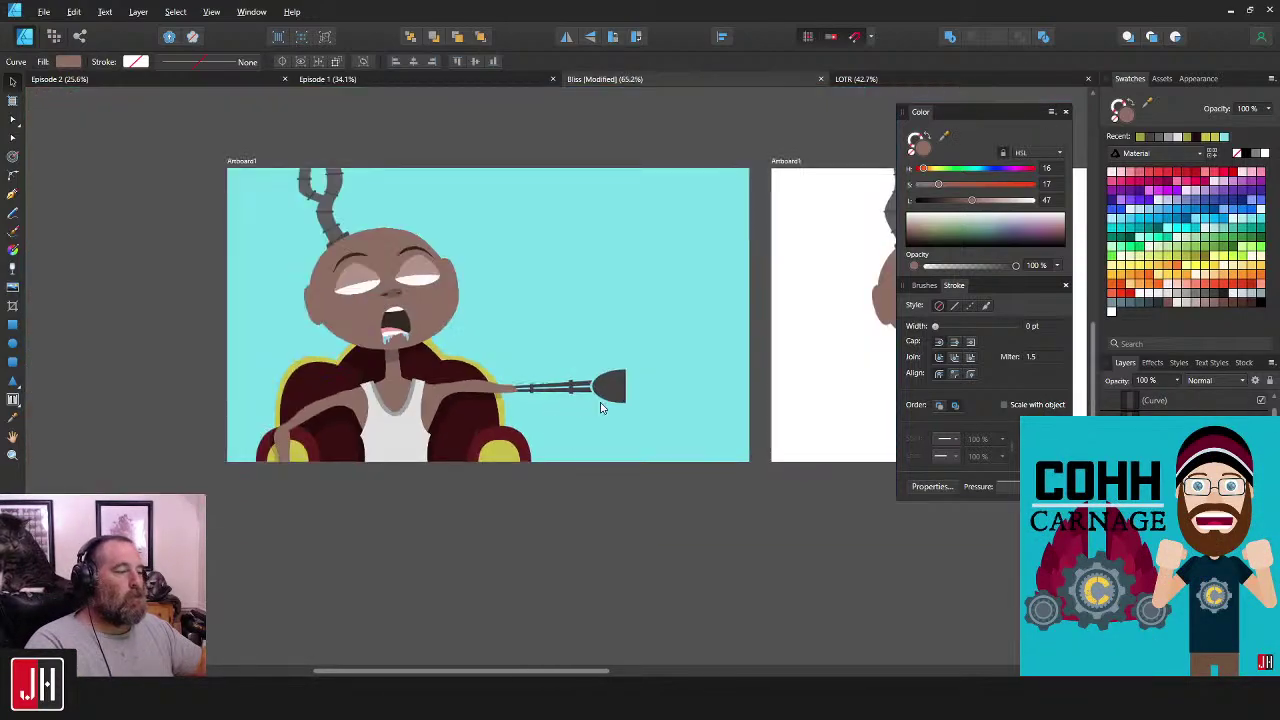
{"action": "scroll", "coordinate": [555, 401], "scroll_direction": "up", "scroll_amount": 3}
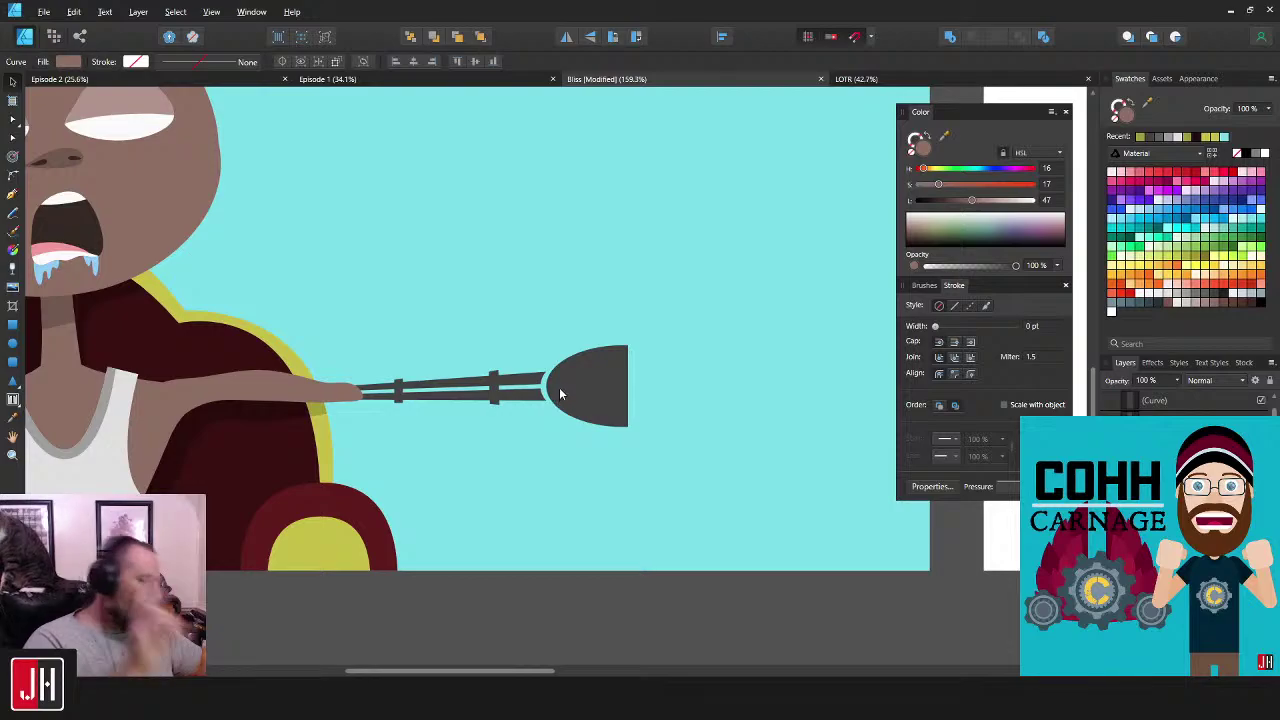
{"action": "scroll", "coordinate": [565, 385], "scroll_direction": "up", "scroll_amount": 5}
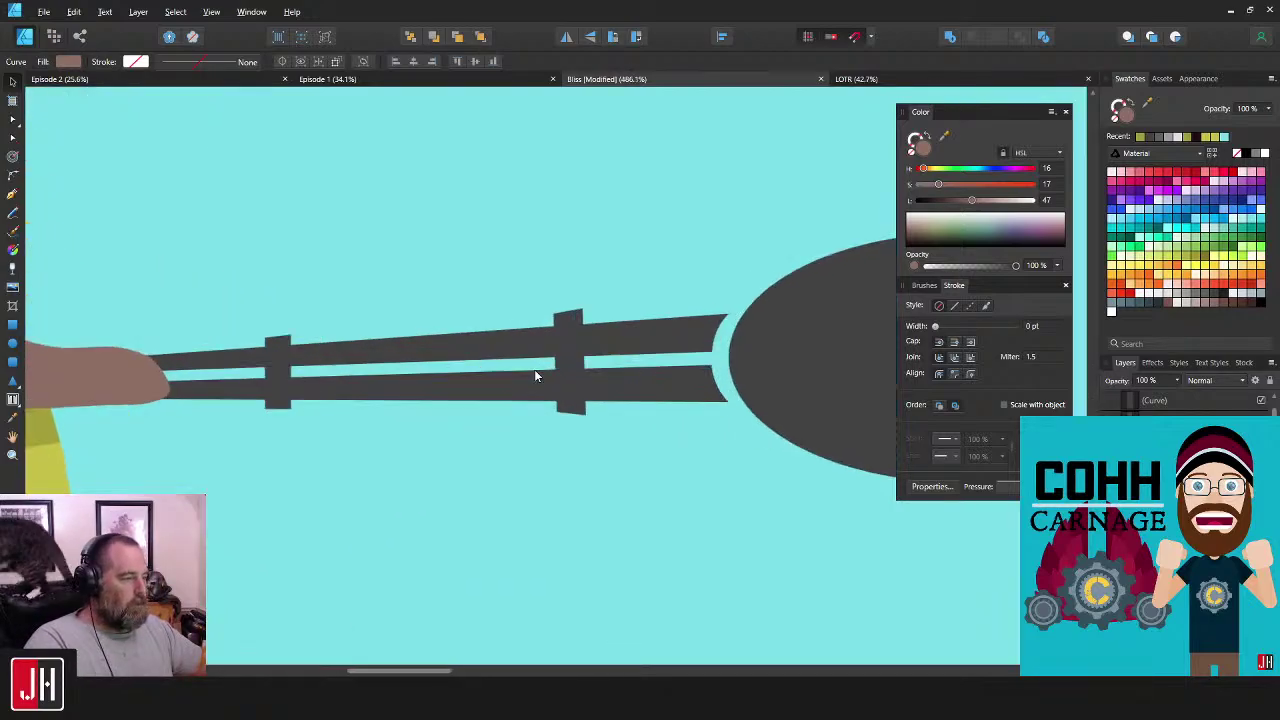
{"action": "left_click_drag", "start_coordinate": [490, 366], "coordinate": [557, 360]}
{"action": "scroll", "coordinate": [556, 361], "scroll_direction": "down", "scroll_amount": 3}
{"action": "left_click_drag", "start_coordinate": [154, 346], "coordinate": [612, 347]}
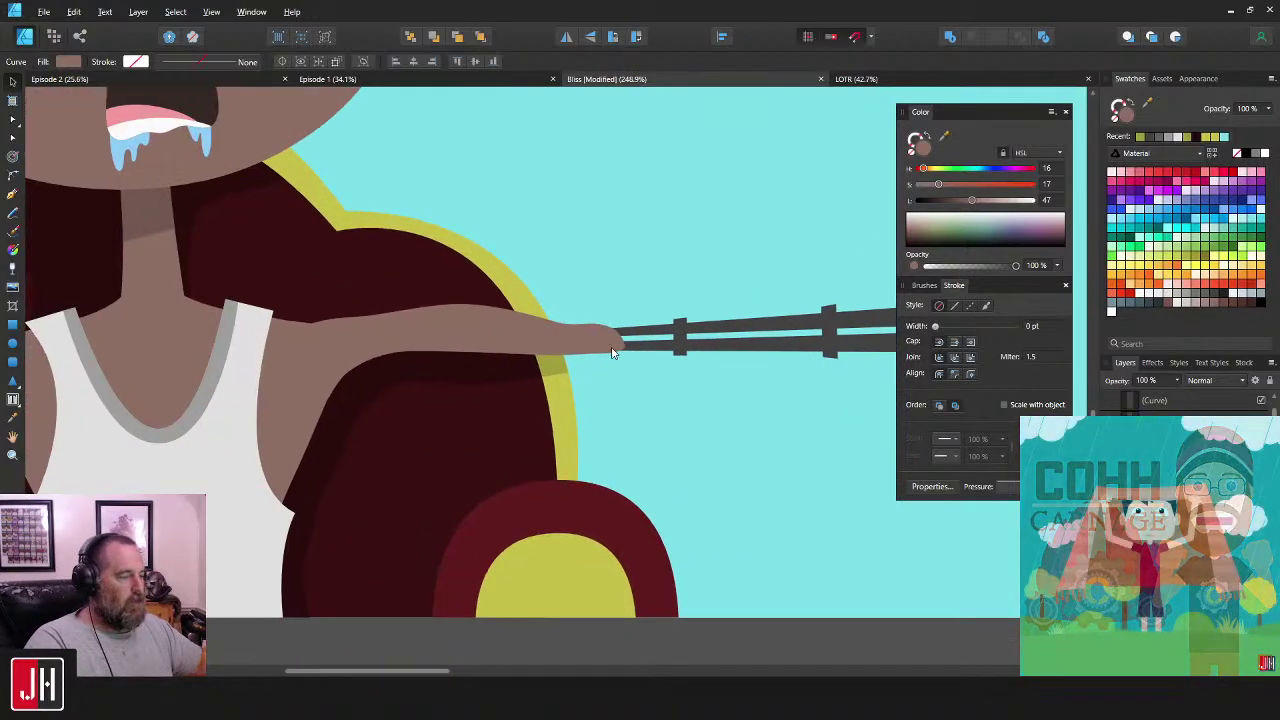
{"action": "scroll", "coordinate": [700, 360], "scroll_direction": "down", "scroll_amount": 3}
{"action": "scroll", "coordinate": [691, 357], "scroll_direction": "up", "scroll_amount": 4}
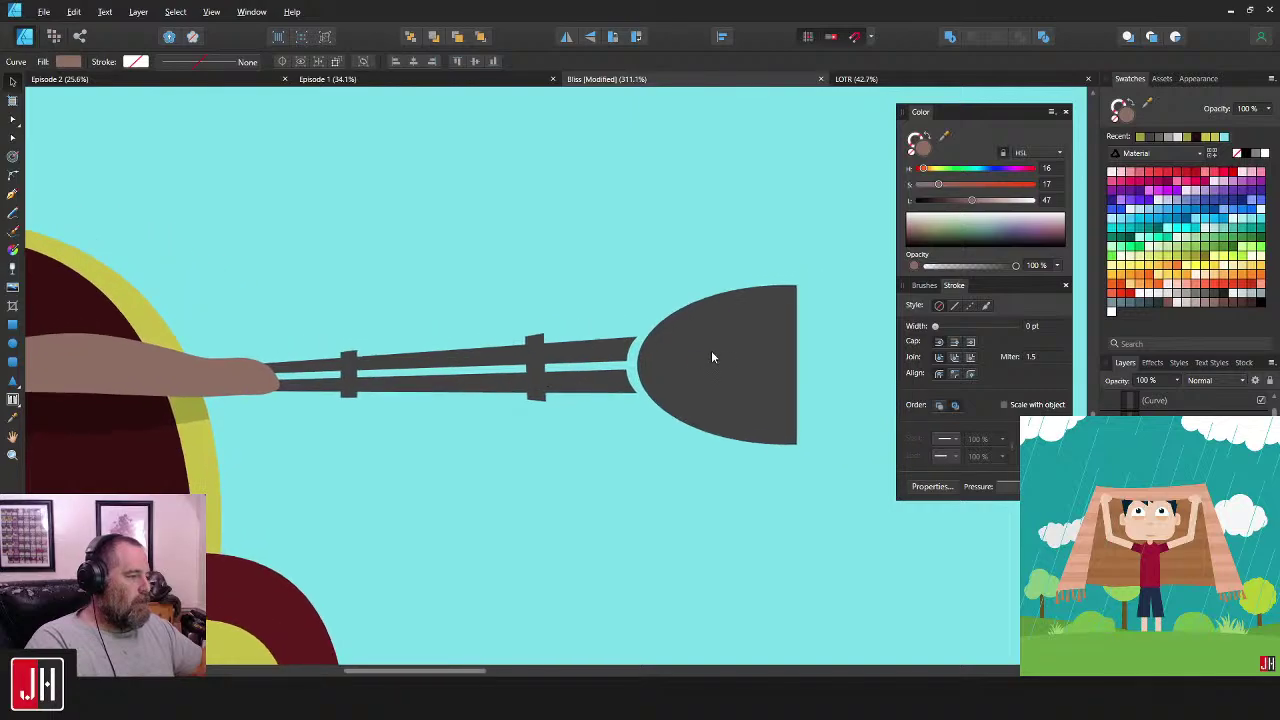
{"action": "scroll", "coordinate": [712, 357], "scroll_direction": "up", "scroll_amount": 3}
- Shift the half-ellipse slightly up and away from the strips so it sits centred in their concave ends, and deselect it
{"action": "left_click", "coordinate": [716, 361]}
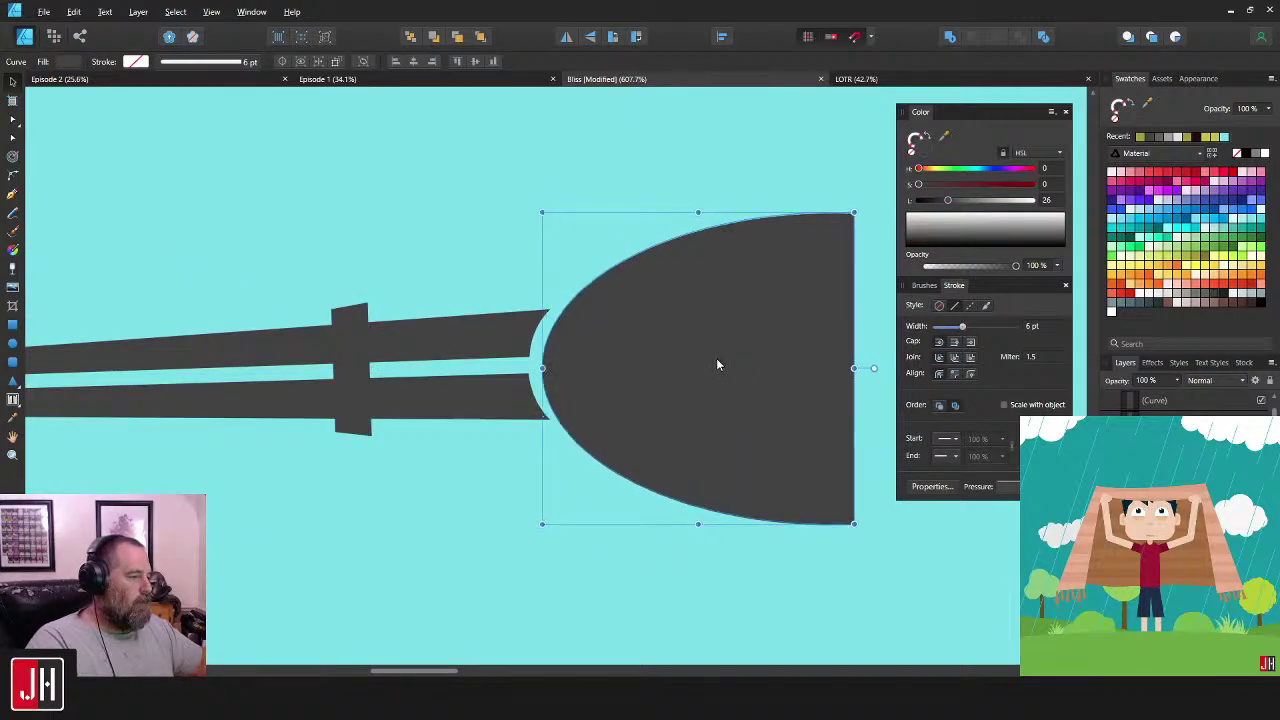
{"action": "left_click_drag", "start_coordinate": [717, 361], "coordinate": [721, 360]}
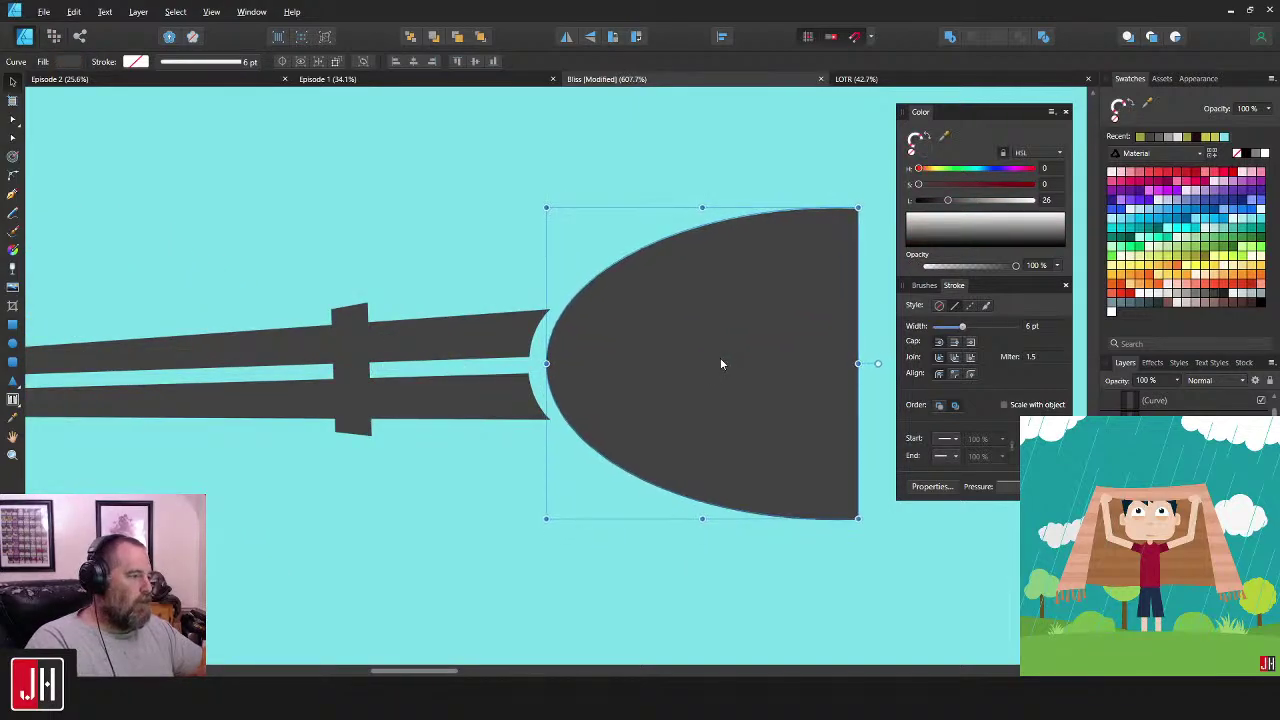
{"action": "scroll", "coordinate": [706, 374], "scroll_direction": "down", "scroll_amount": 9}
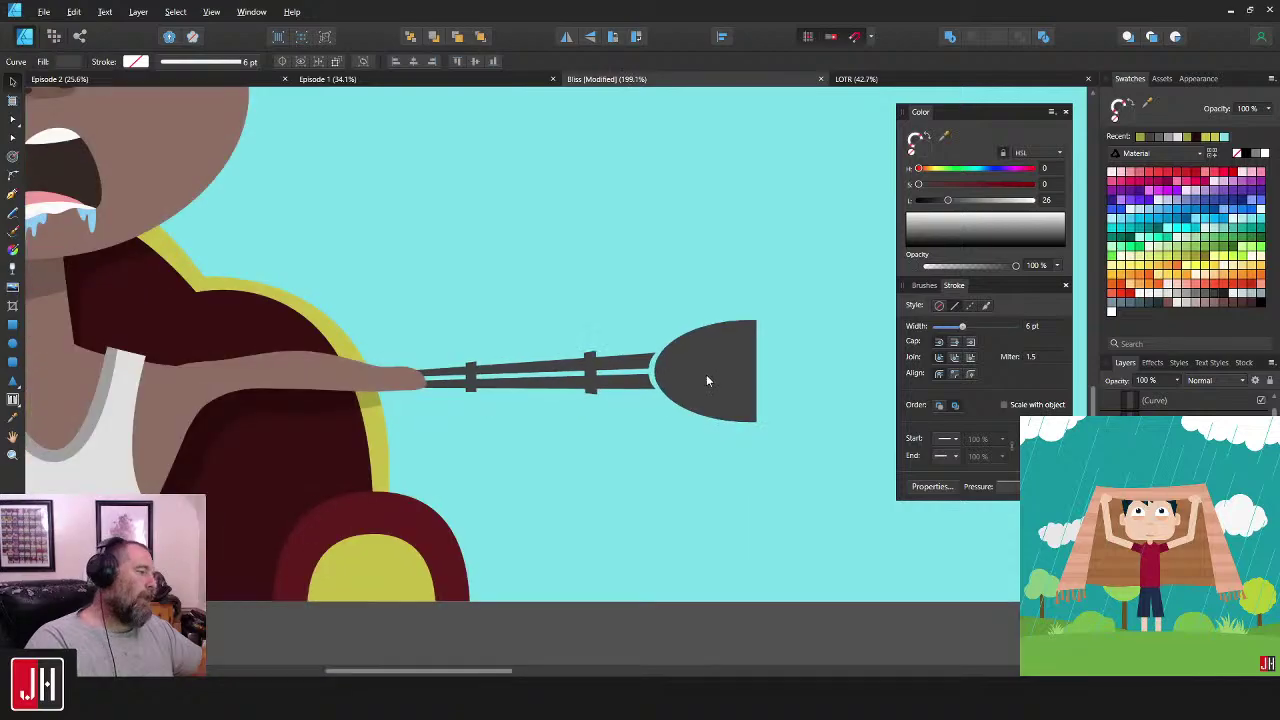
{"action": "left_click", "coordinate": [718, 434]}
- Recolour both crossbands together to a lighter grey, HSL 0, 0, 41, and deselect them
{"action": "scroll", "coordinate": [675, 382], "scroll_direction": "up", "scroll_amount": 8}
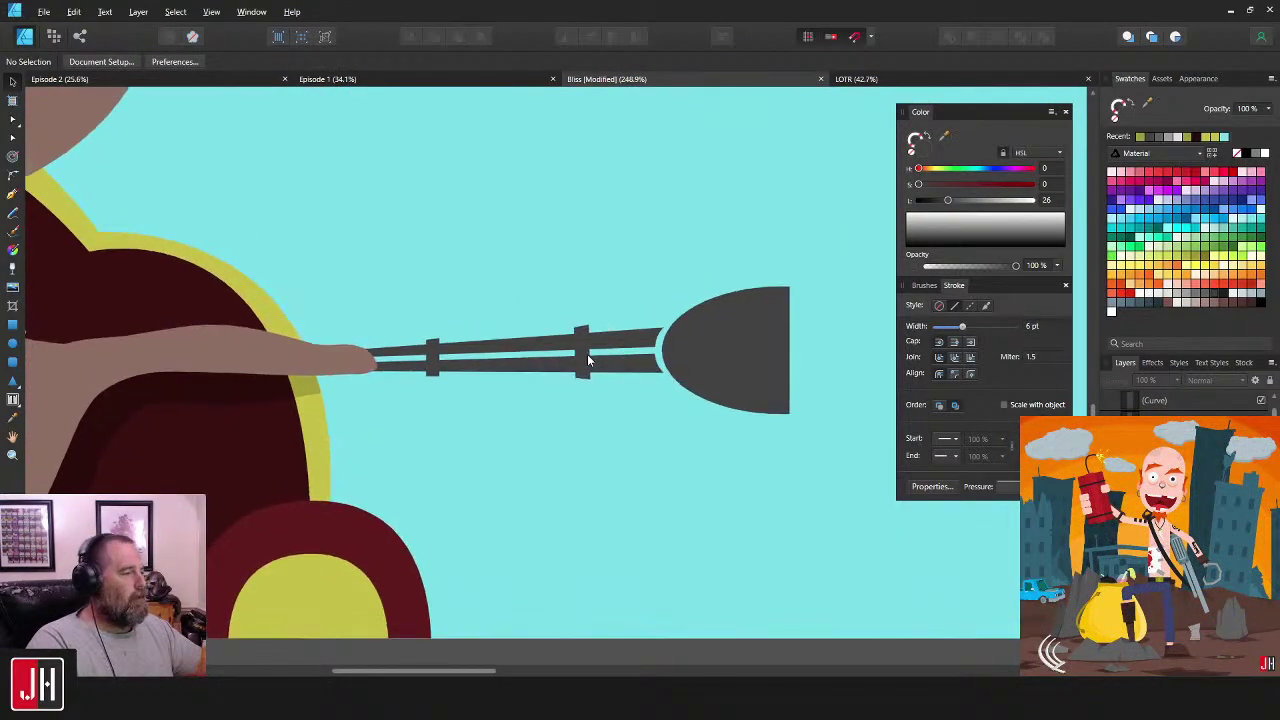
{"action": "left_click", "coordinate": [582, 318]}
{"action": "left_click", "coordinate": [285, 330], "text": "shift"}
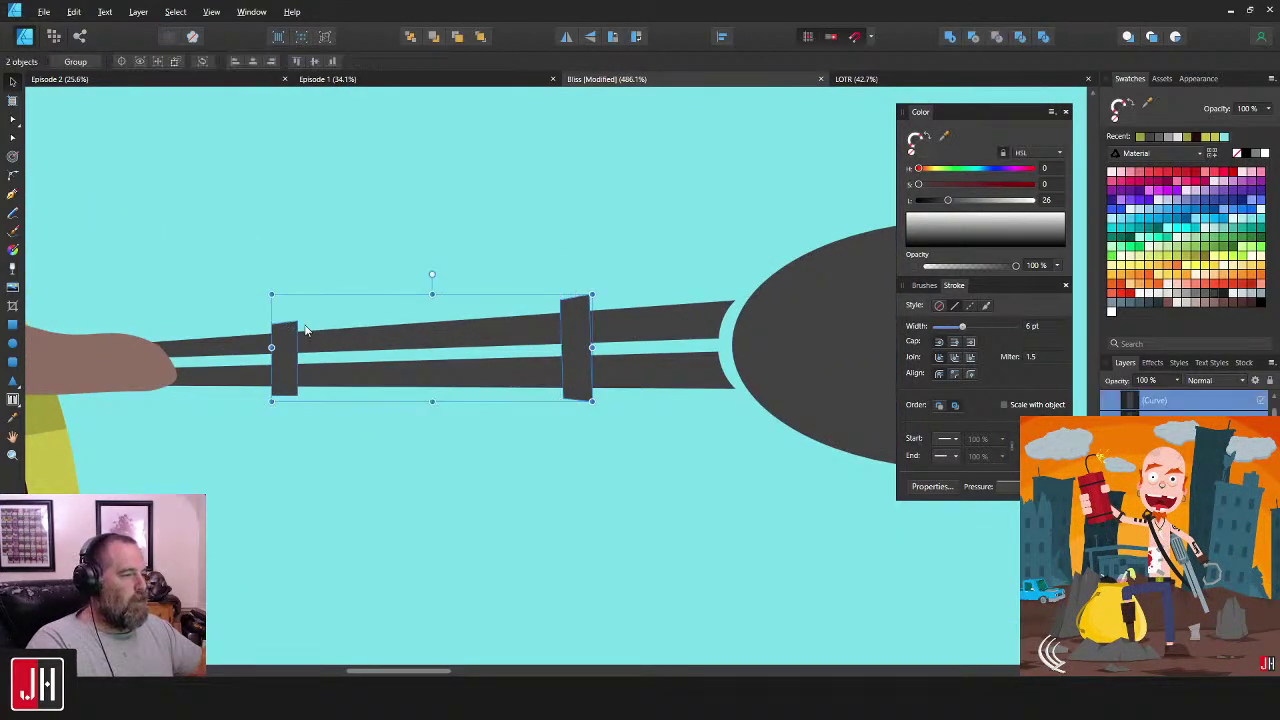
{"action": "key", "text": "b"}
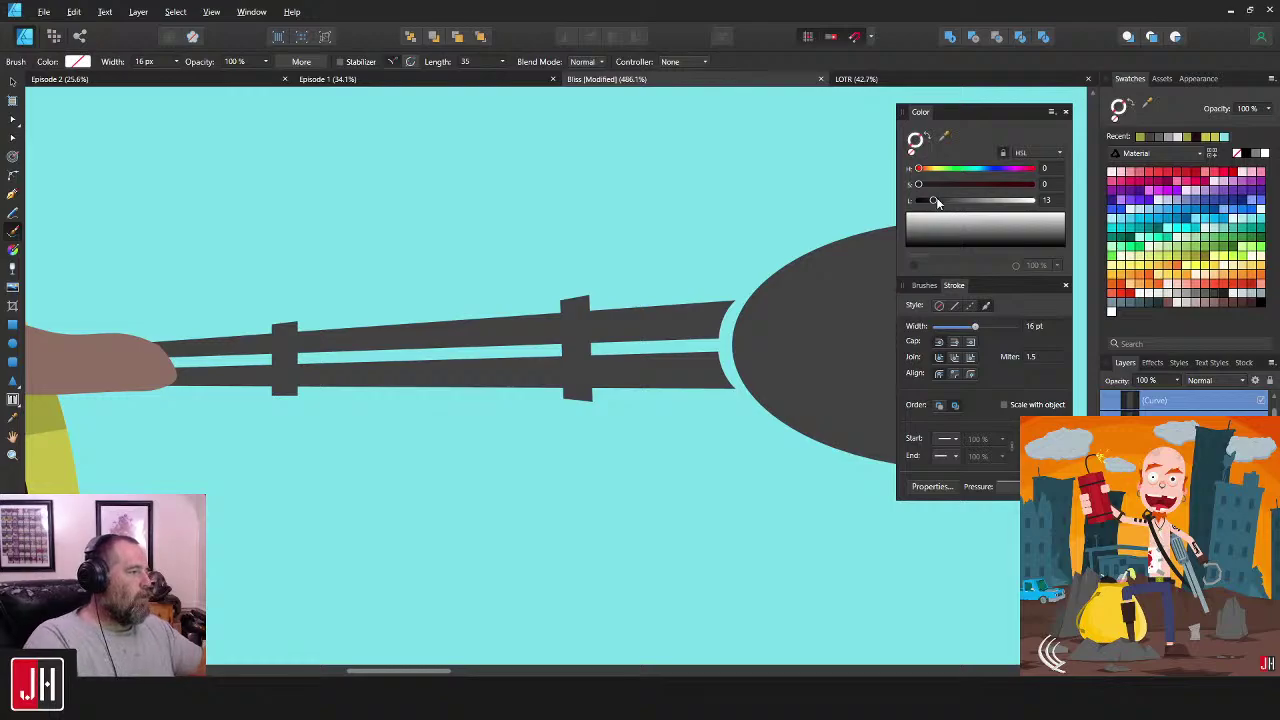
{"action": "left_click_drag", "start_coordinate": [936, 201], "coordinate": [965, 202]}
{"action": "key", "text": "v"}
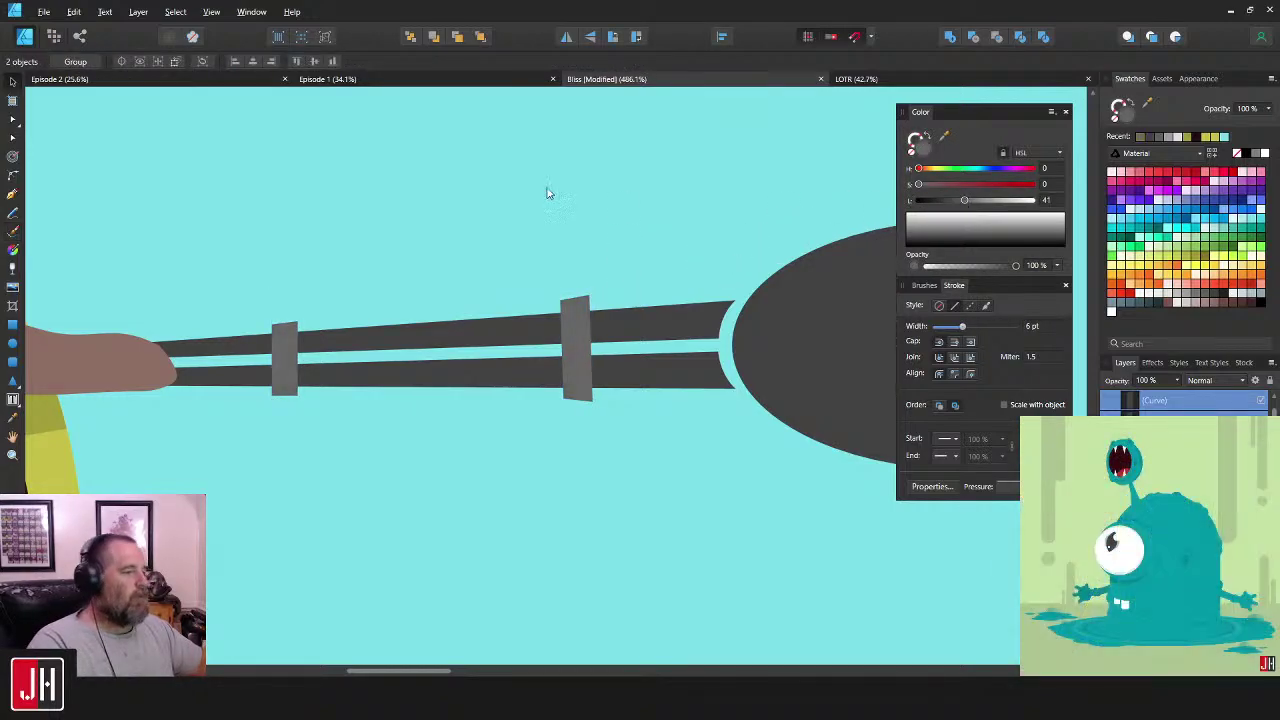
{"action": "left_click", "coordinate": [549, 192]}
- Create a smaller concentric copy of the half-ellipse inside it, and extend its straight side to meet the outer shape's flat edge
{"action": "scroll", "coordinate": [545, 237], "scroll_direction": "down", "scroll_amount": 6}
{"action": "scroll", "coordinate": [585, 272], "scroll_direction": "down", "scroll_amount": 2}
{"action": "scroll", "coordinate": [571, 266], "scroll_direction": "up", "scroll_amount": 6}
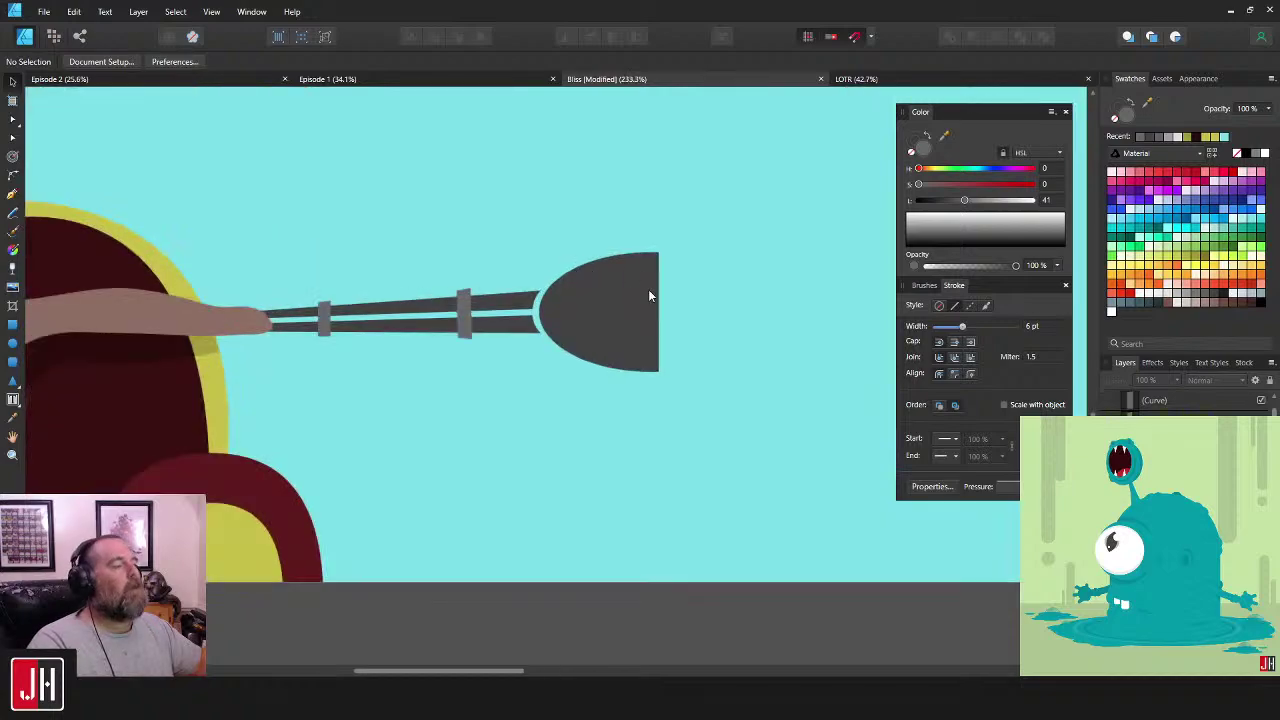
{"action": "scroll", "coordinate": [627, 295], "scroll_direction": "up", "scroll_amount": 2}
{"action": "left_click", "coordinate": [631, 286]}
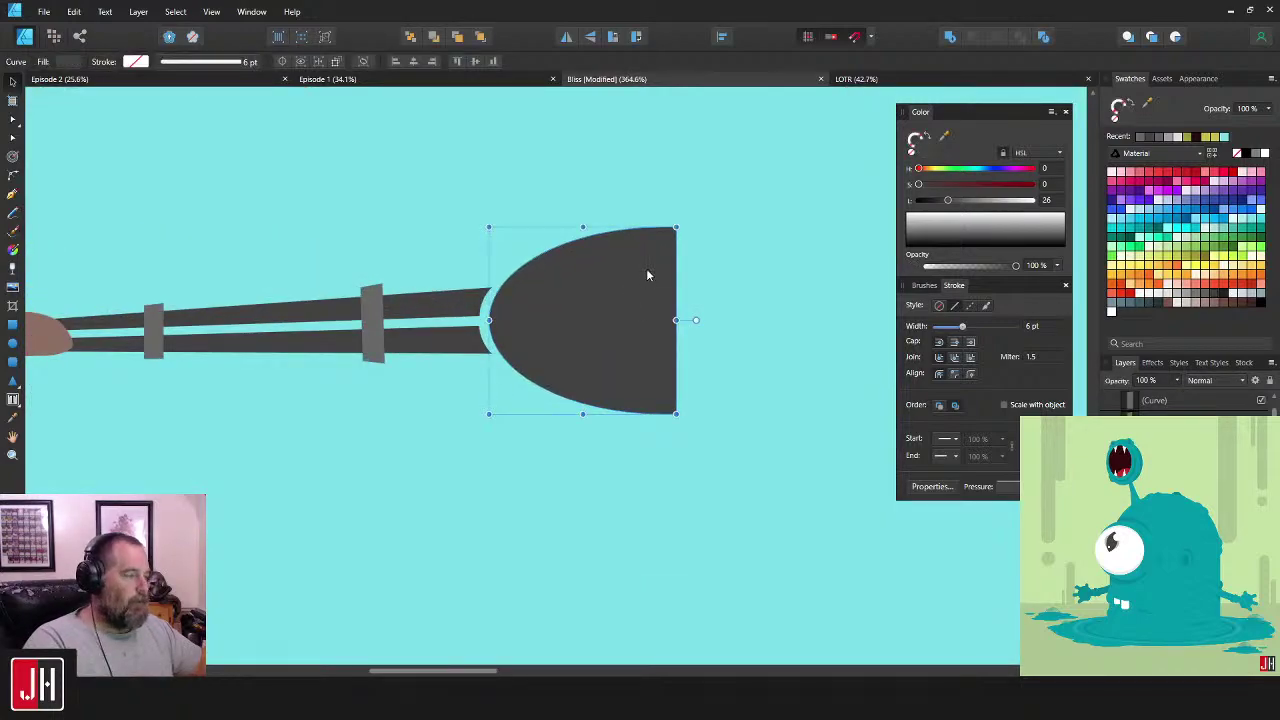
{"action": "left_click_drag", "start_coordinate": [676, 227], "coordinate": [640, 402]}
{"action": "key", "text": "a"}
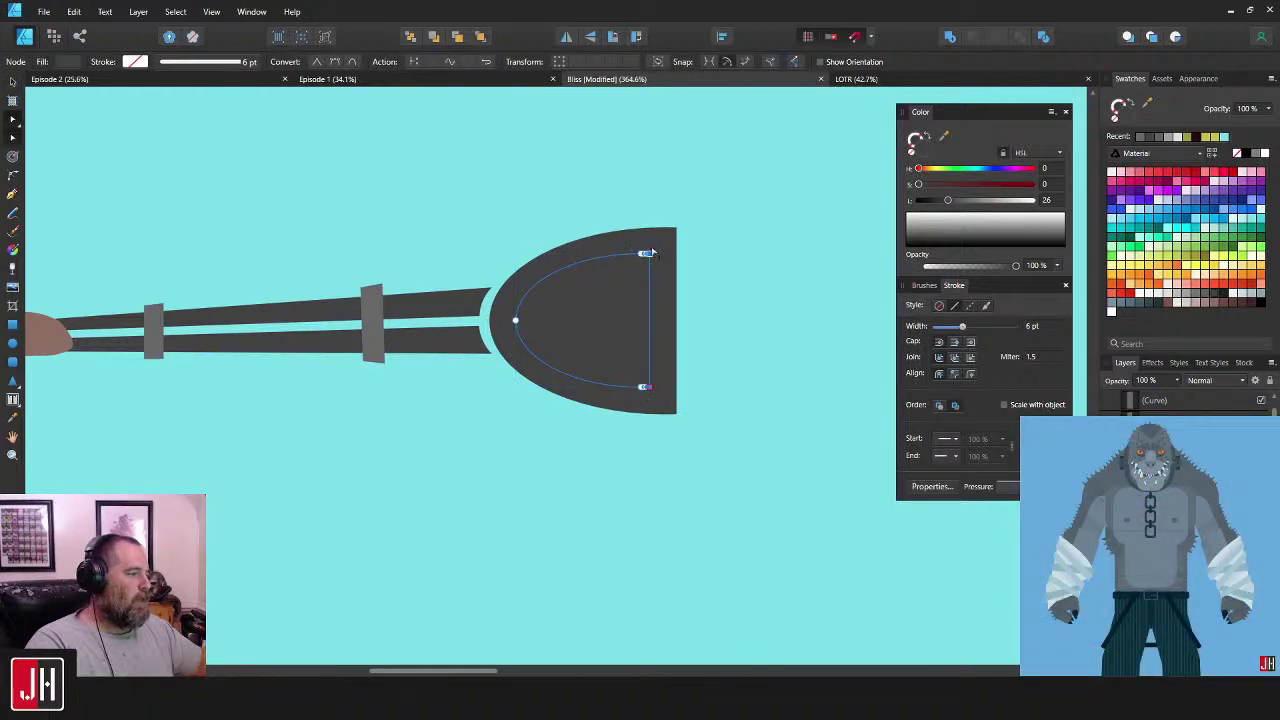
{"action": "left_click_drag", "start_coordinate": [650, 254], "coordinate": [676, 254]}
{"action": "key", "text": "v"}
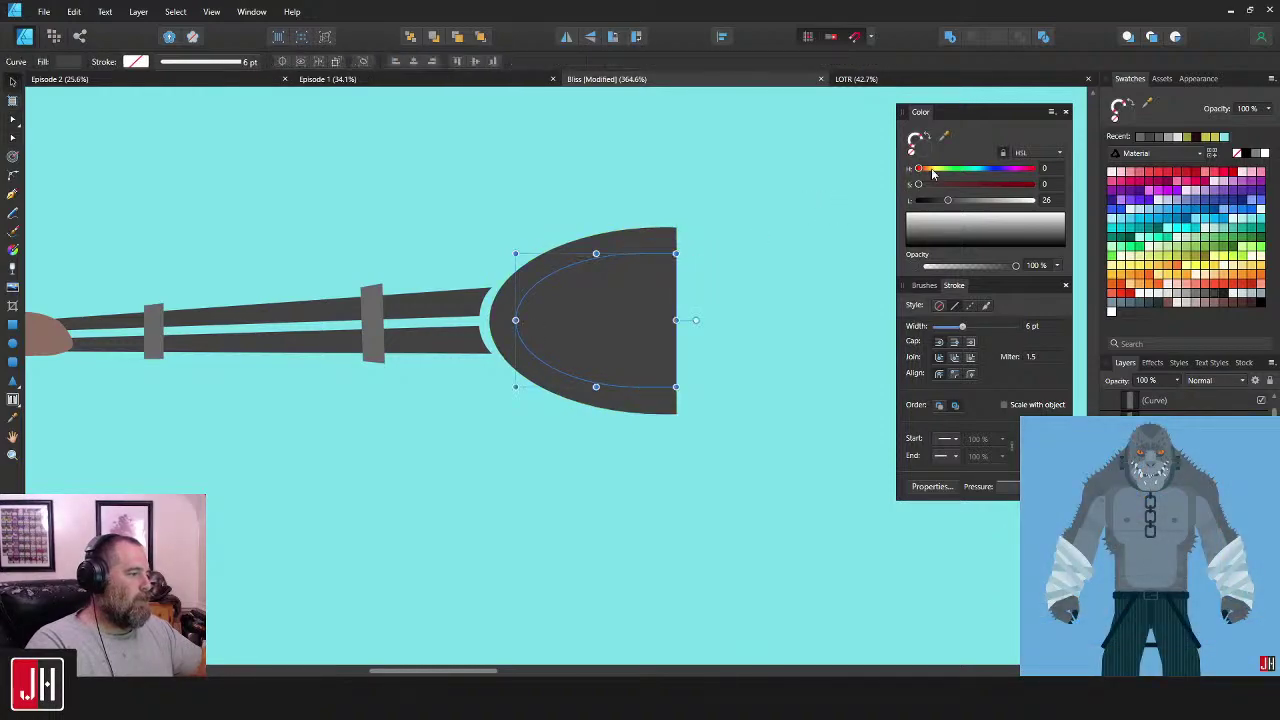
- Fill the inner half-ellipse with the lighter grey sampled from the wider crossband, deselect it and save the document
{"action": "key", "text": "i"}
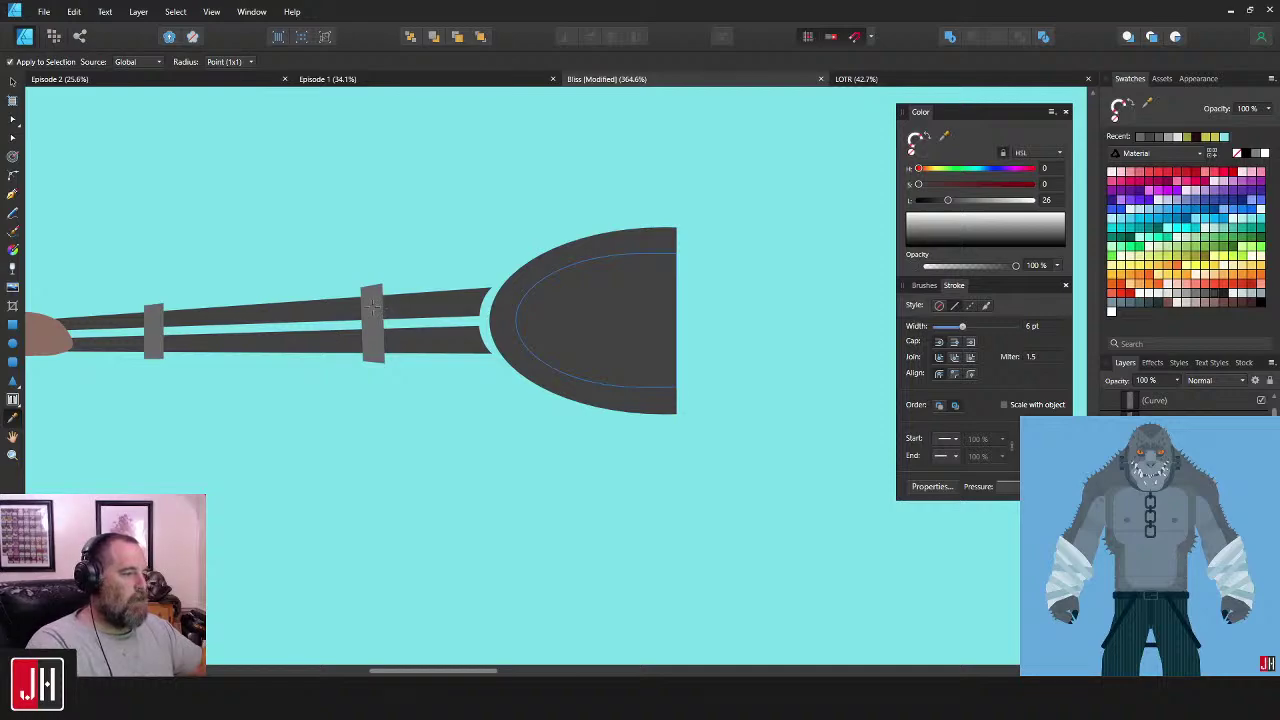
{"action": "left_click", "coordinate": [371, 305]}
{"action": "key", "text": "v"}
{"action": "left_click", "coordinate": [680, 333]}
{"action": "key", "text": "ctrl+s"}
{"action": "scroll", "coordinate": [681, 366], "scroll_direction": "down", "scroll_amount": 2}
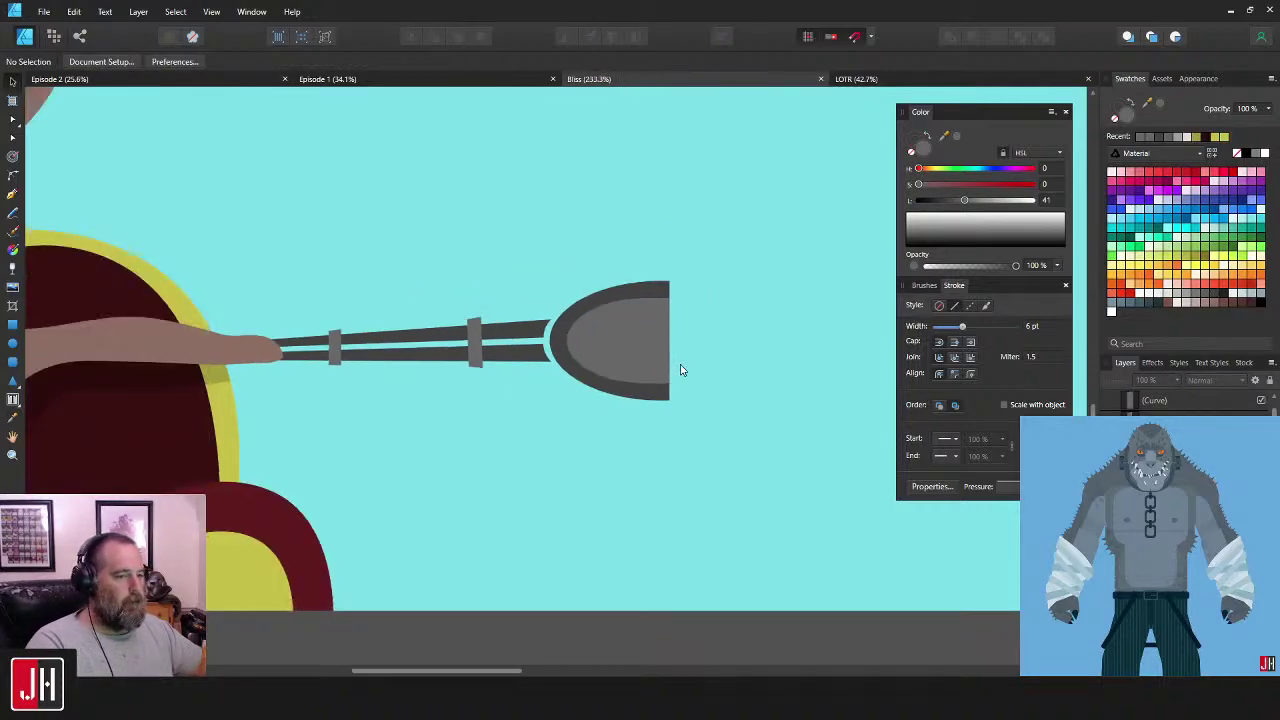
{"action": "left_click_drag", "start_coordinate": [686, 364], "coordinate": [648, 365]}
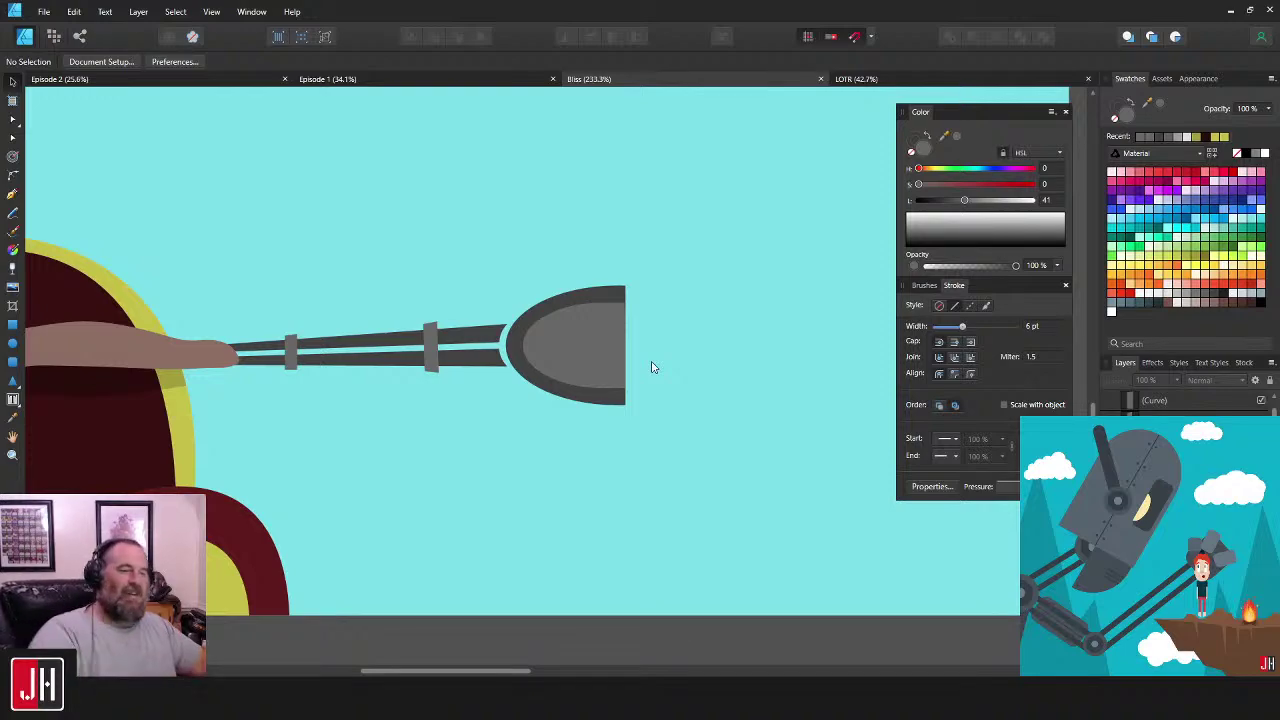
- Fine-tune the upper corner node of the inner half-ellipse against the outer shape's flat edge, and deselect it
{"action": "scroll", "coordinate": [660, 334], "scroll_direction": "left", "scroll_amount": 2}
{"action": "scroll", "coordinate": [683, 320], "scroll_direction": "up", "scroll_amount": 2}
{"action": "left_click", "coordinate": [705, 289]}
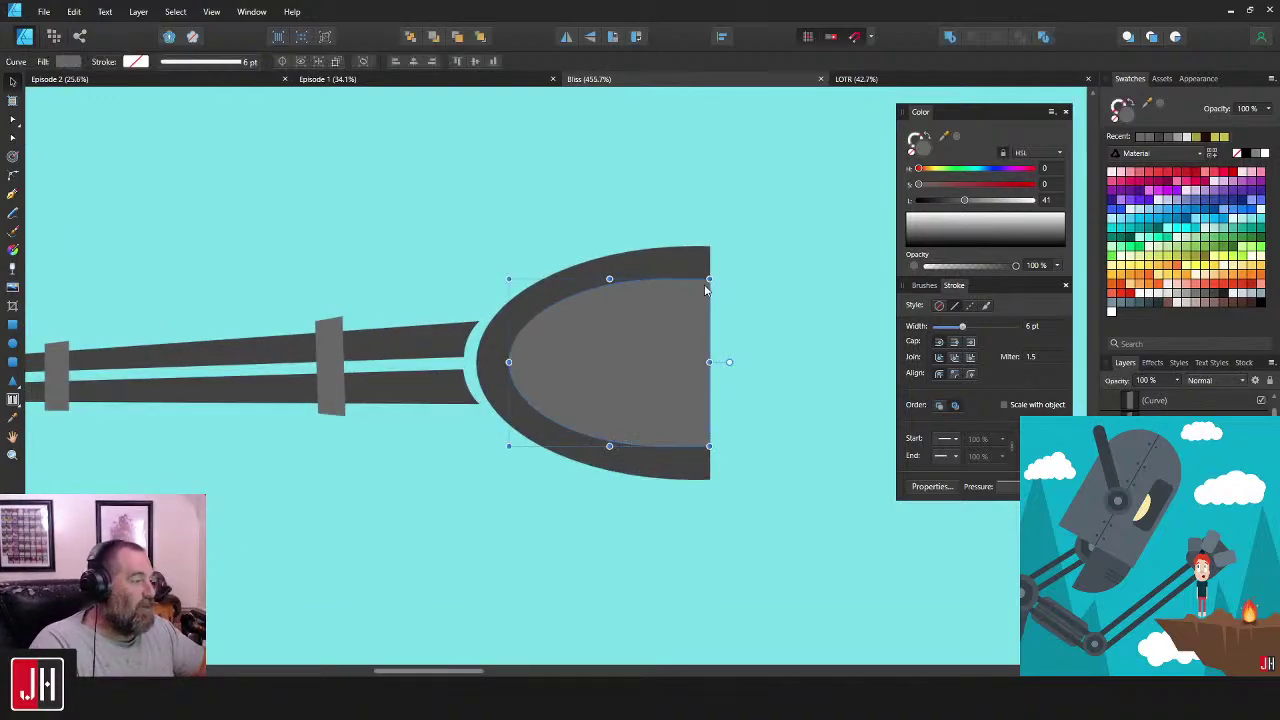
{"action": "scroll", "coordinate": [705, 290], "scroll_direction": "up", "scroll_amount": 2}
{"action": "key", "text": "a"}
{"action": "left_click_drag", "start_coordinate": [711, 277], "coordinate": [714, 276]}
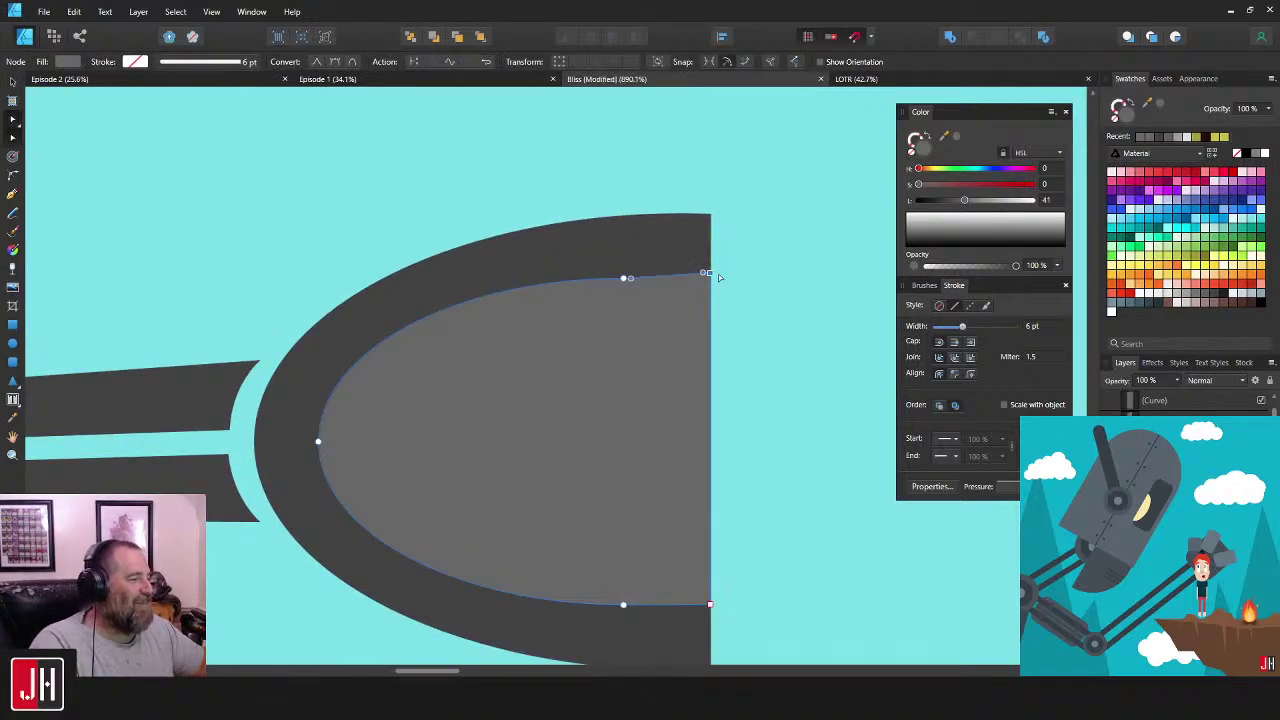
{"action": "key", "text": "v"}
{"action": "left_click", "coordinate": [731, 287]}
- Examine how the two-tone end shape reads in the full scene and beside the hand and strips
{"action": "scroll", "coordinate": [717, 355], "scroll_direction": "down", "scroll_amount": 7}
{"action": "left_click_drag", "start_coordinate": [720, 341], "coordinate": [697, 319]}
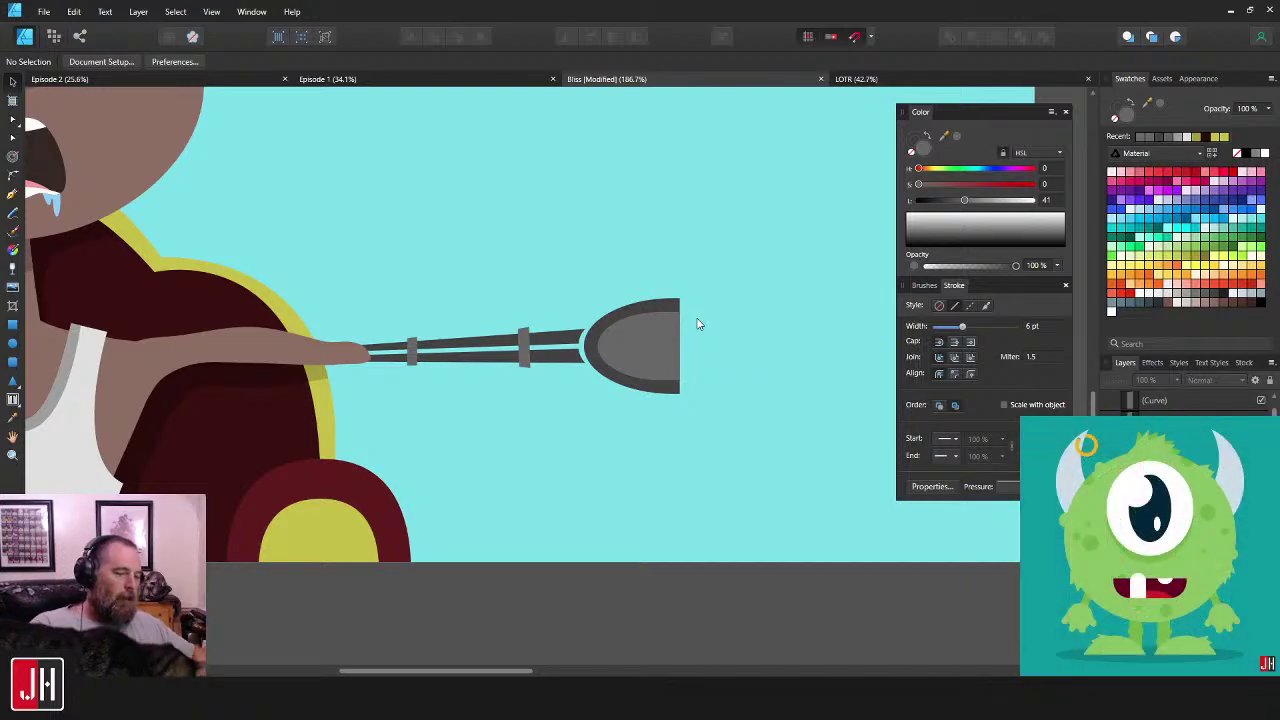
{"action": "scroll", "coordinate": [620, 324], "scroll_direction": "down", "scroll_amount": 5}
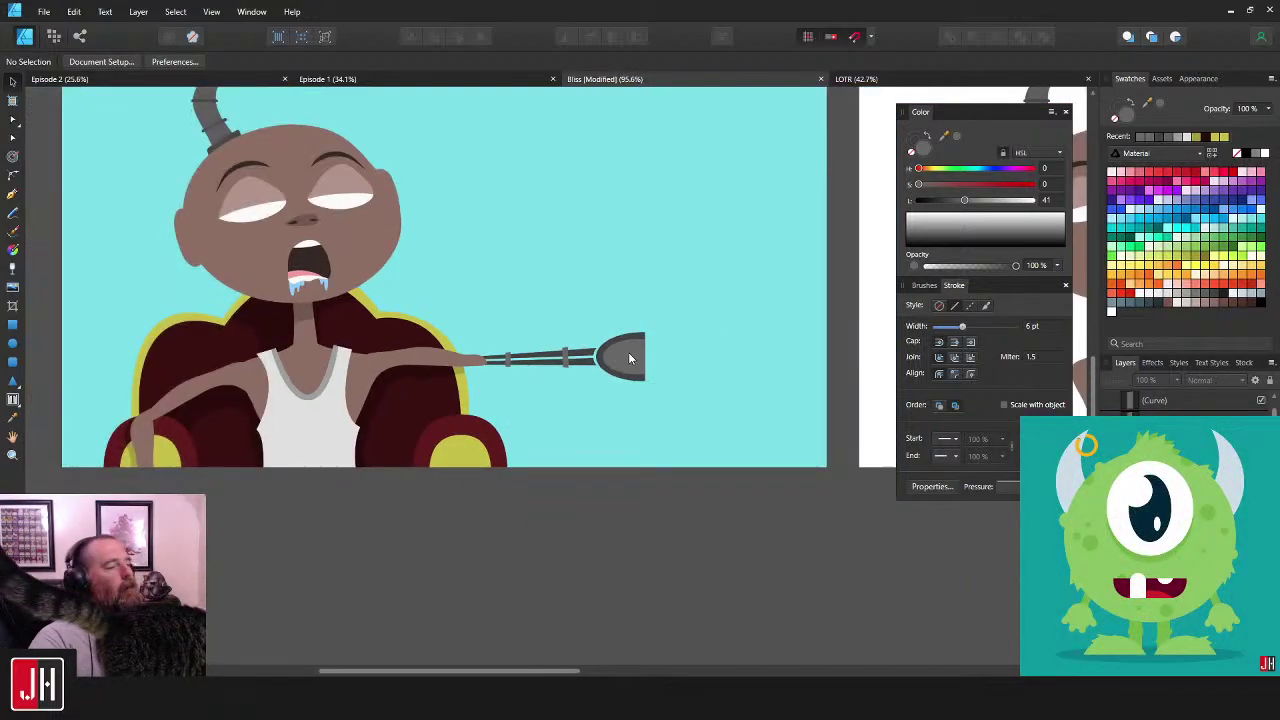
{"action": "scroll", "coordinate": [646, 366], "scroll_direction": "up", "scroll_amount": 2}
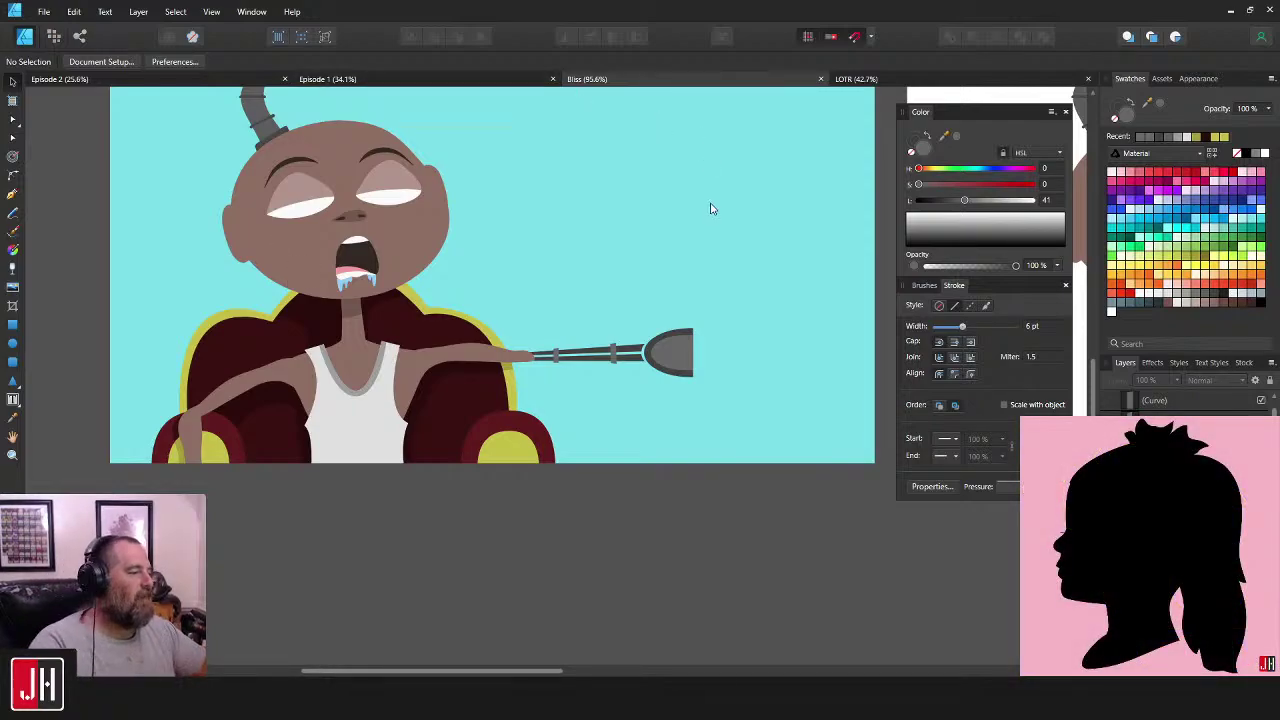
{"action": "scroll", "coordinate": [665, 338], "scroll_direction": "down", "scroll_amount": 3}
{"action": "scroll", "coordinate": [680, 430], "scroll_direction": "up", "scroll_amount": 7}
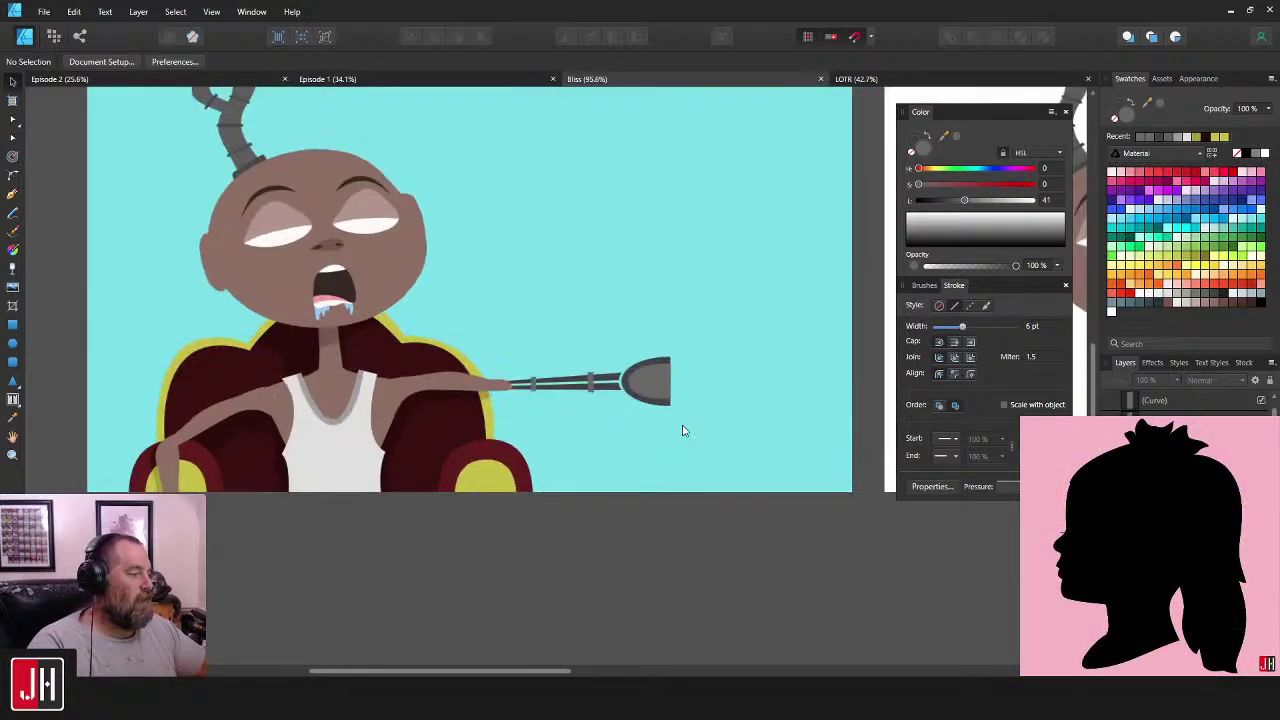
{"action": "left_click_drag", "start_coordinate": [650, 382], "coordinate": [486, 374]}
{"action": "scroll", "coordinate": [463, 373], "scroll_direction": "up", "scroll_amount": 3}
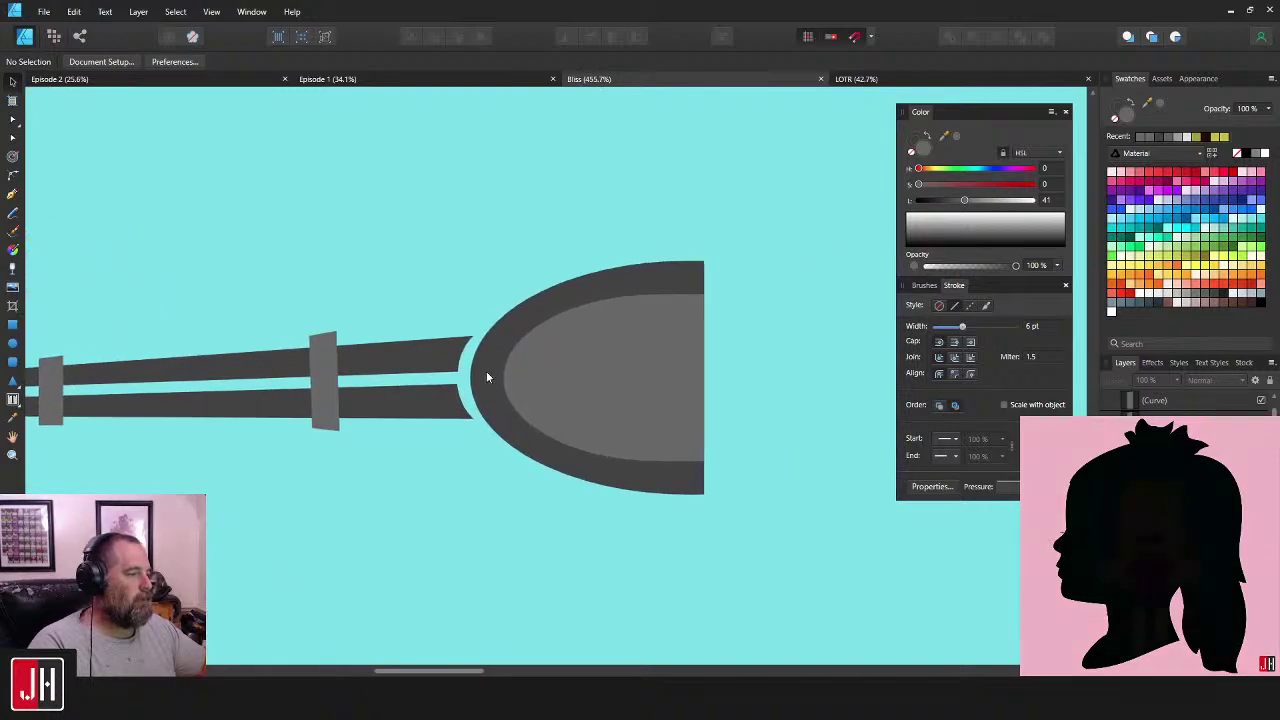
- Duplicate the wider crossband and rotate the copy to lie along the upper strip, bridging the gap to the half-ellipse
{"action": "scroll", "coordinate": [429, 355], "scroll_direction": "up", "scroll_amount": 2}
{"action": "left_click", "coordinate": [263, 357]}
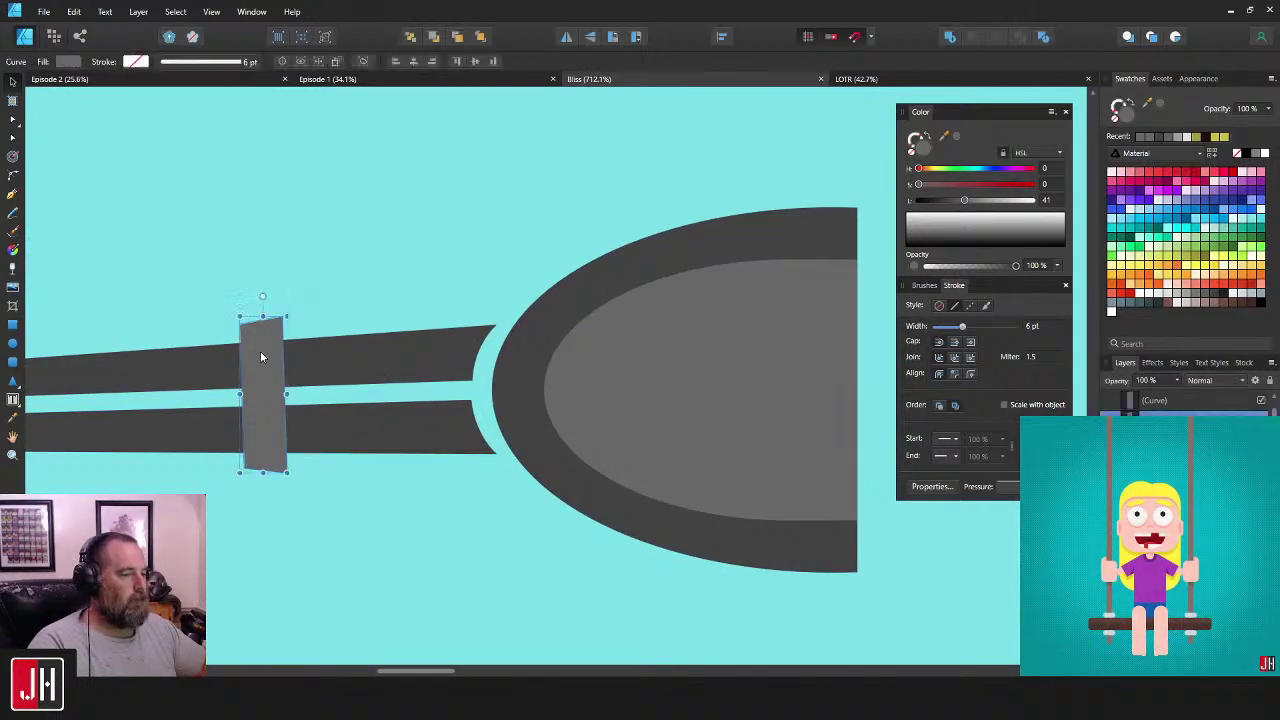
{"action": "left_click_drag", "start_coordinate": [263, 357], "coordinate": [544, 348]}
{"action": "left_click_drag", "start_coordinate": [543, 296], "coordinate": [700, 392]}
{"action": "scroll", "coordinate": [535, 393], "scroll_direction": "up", "scroll_amount": 3}
{"action": "left_click_drag", "start_coordinate": [535, 393], "coordinate": [471, 314]}
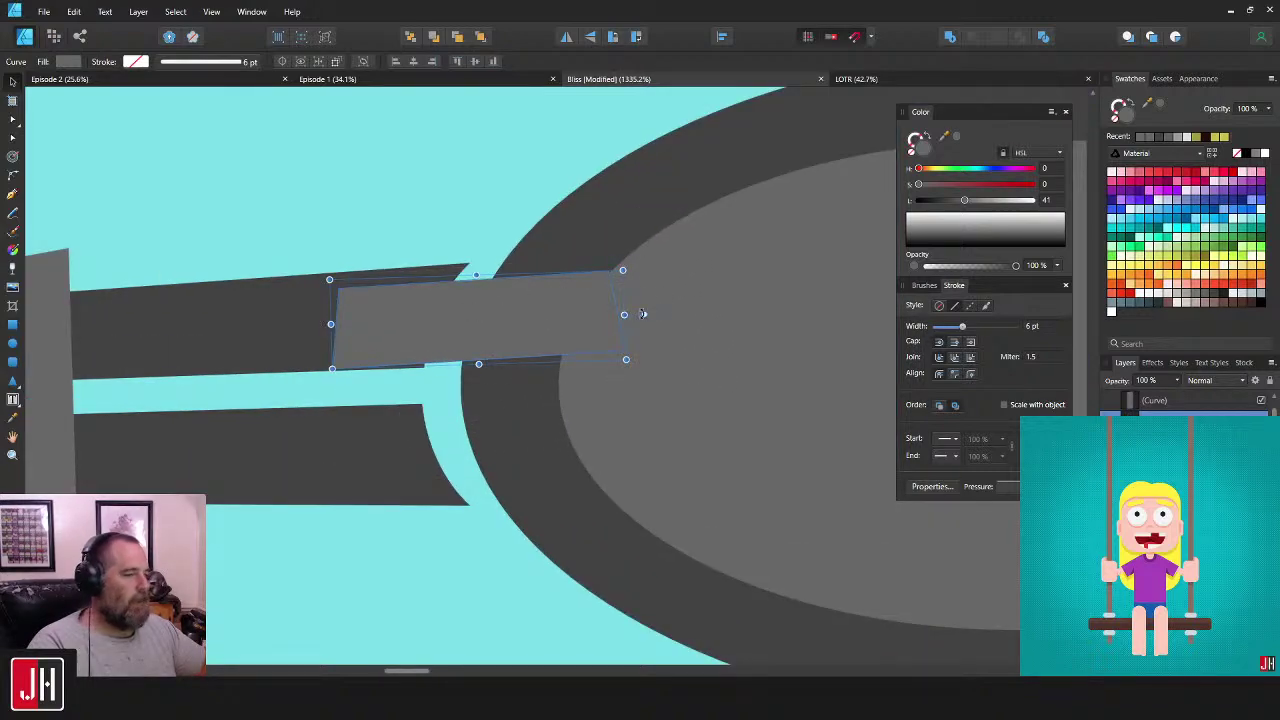
{"action": "left_click_drag", "start_coordinate": [643, 316], "coordinate": [643, 314]}
- Make the upper connector thinner by lowering its top nodes, and centre it on the upper strip
{"action": "scroll", "coordinate": [450, 315], "scroll_direction": "up", "scroll_amount": 3}
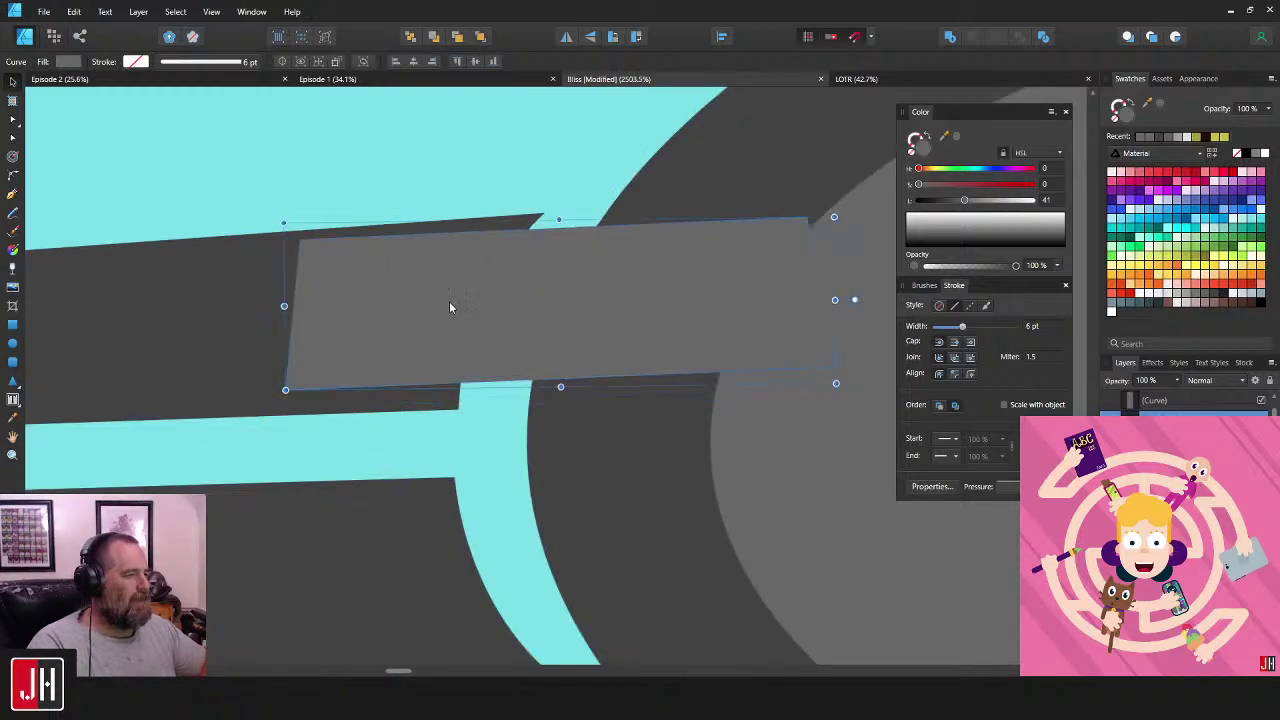
{"action": "key", "text": "a"}
{"action": "left_click_drag", "start_coordinate": [231, 215], "coordinate": [816, 275]}
{"action": "left_click_drag", "start_coordinate": [790, 234], "coordinate": [791, 267]}
{"action": "key", "text": "v"}
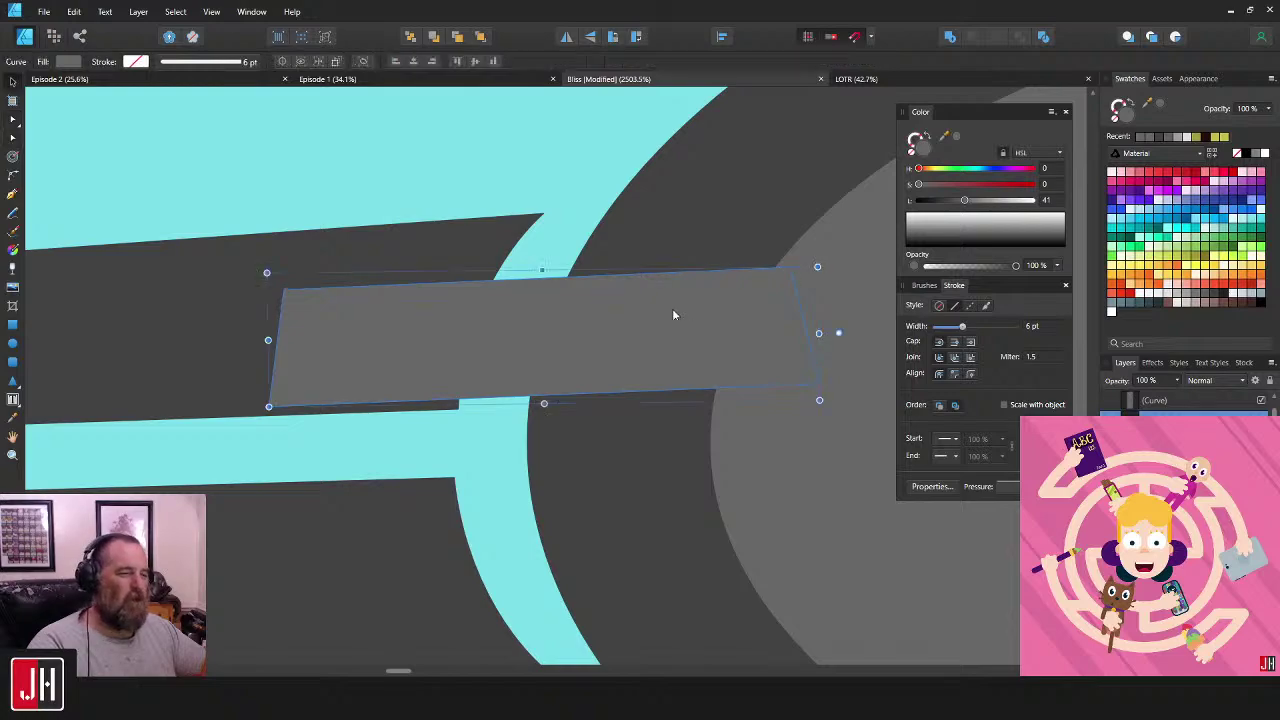
{"action": "left_click_drag", "start_coordinate": [673, 315], "coordinate": [642, 279]}
- Duplicate the connector onto the lower strip, rotate the copy to match that strip and centre it across the gap
{"action": "scroll", "coordinate": [632, 346], "scroll_direction": "down", "scroll_amount": 2}
{"action": "left_click_drag", "start_coordinate": [633, 324], "coordinate": [622, 500]}
{"action": "left_click_drag", "start_coordinate": [760, 494], "coordinate": [761, 506]}
{"action": "scroll", "coordinate": [603, 510], "scroll_direction": "up", "scroll_amount": 2}
{"action": "left_click_drag", "start_coordinate": [616, 494], "coordinate": [600, 484]}
- Send both connectors to the back, behind the strips and the half-ellipse, and deselect them
{"action": "left_click", "coordinate": [540, 232], "text": "shift"}
{"action": "key", "text": "ctrl+shift+bracketleft"}
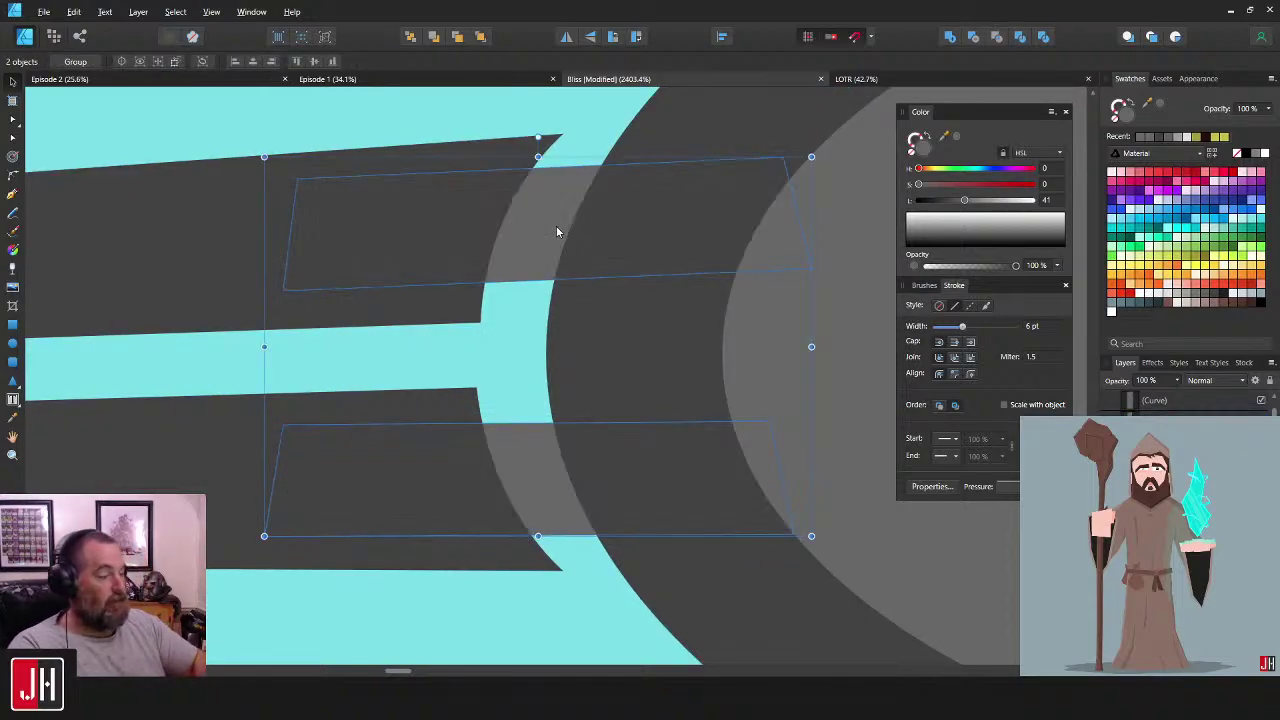
{"action": "scroll", "coordinate": [548, 311], "scroll_direction": "down", "scroll_amount": 3}
{"action": "scroll", "coordinate": [548, 310], "scroll_direction": "down", "scroll_amount": 3}
{"action": "left_click", "coordinate": [646, 466]}
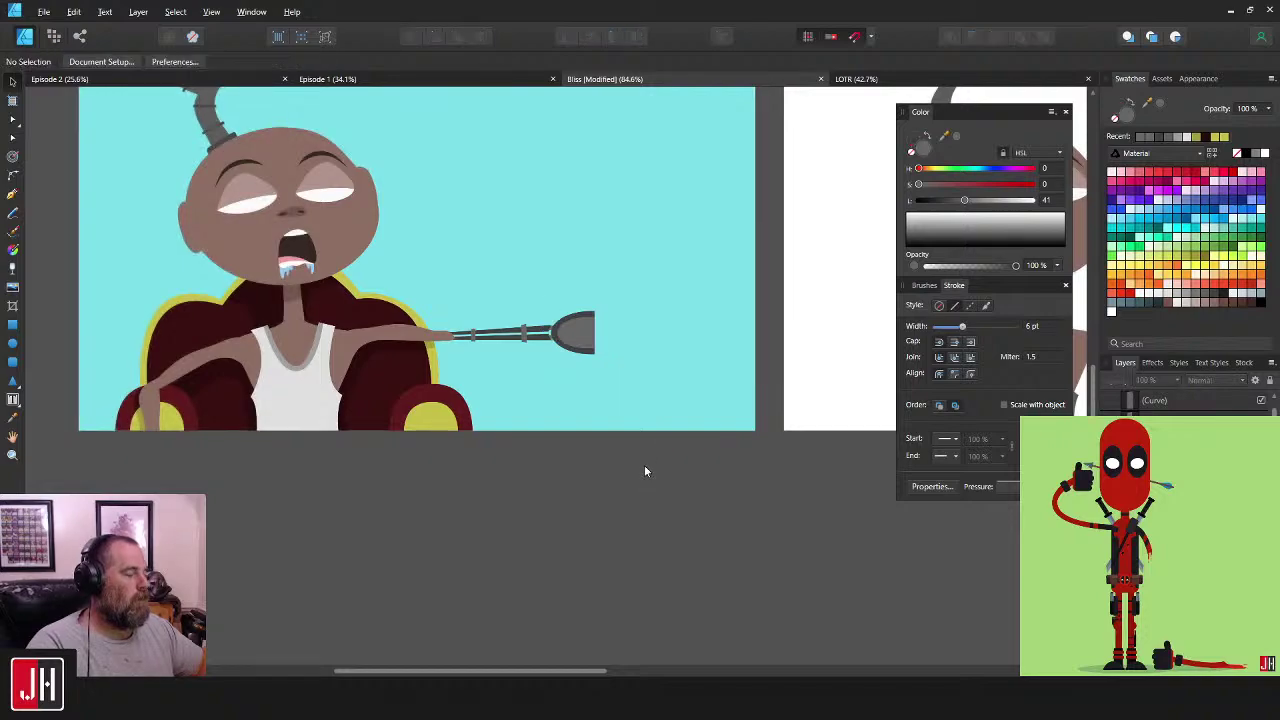
- Examine the connectors and the whole grey object, both in the full artboard and close up
{"action": "scroll", "coordinate": [549, 349], "scroll_direction": "up", "scroll_amount": 3}
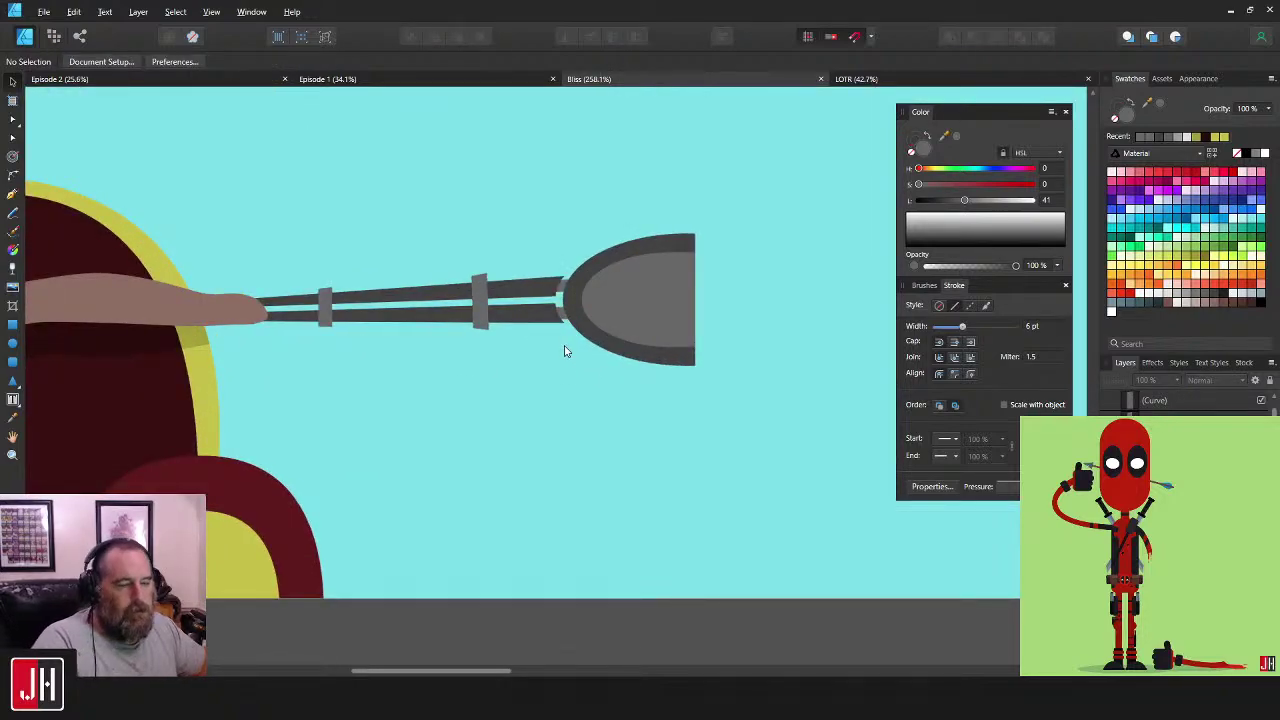
{"action": "scroll", "coordinate": [565, 390], "scroll_direction": "down", "scroll_amount": 4}
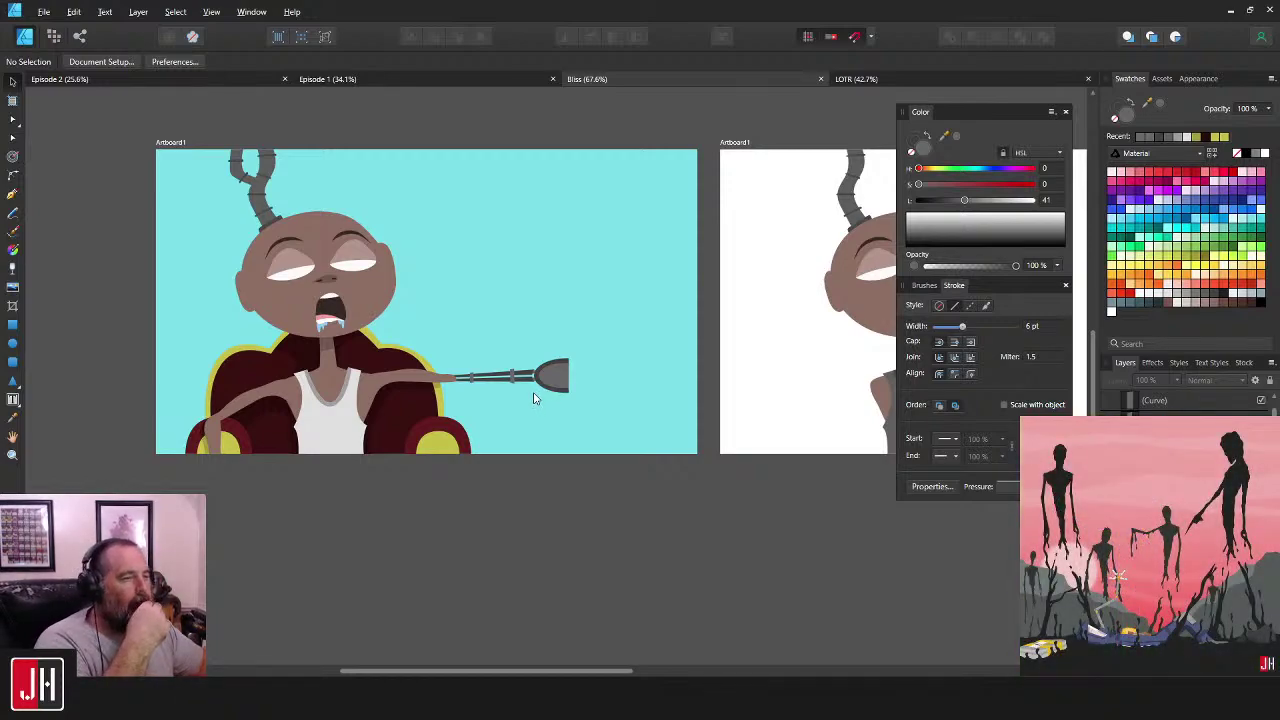
{"action": "left_click_drag", "start_coordinate": [537, 413], "coordinate": [552, 417]}
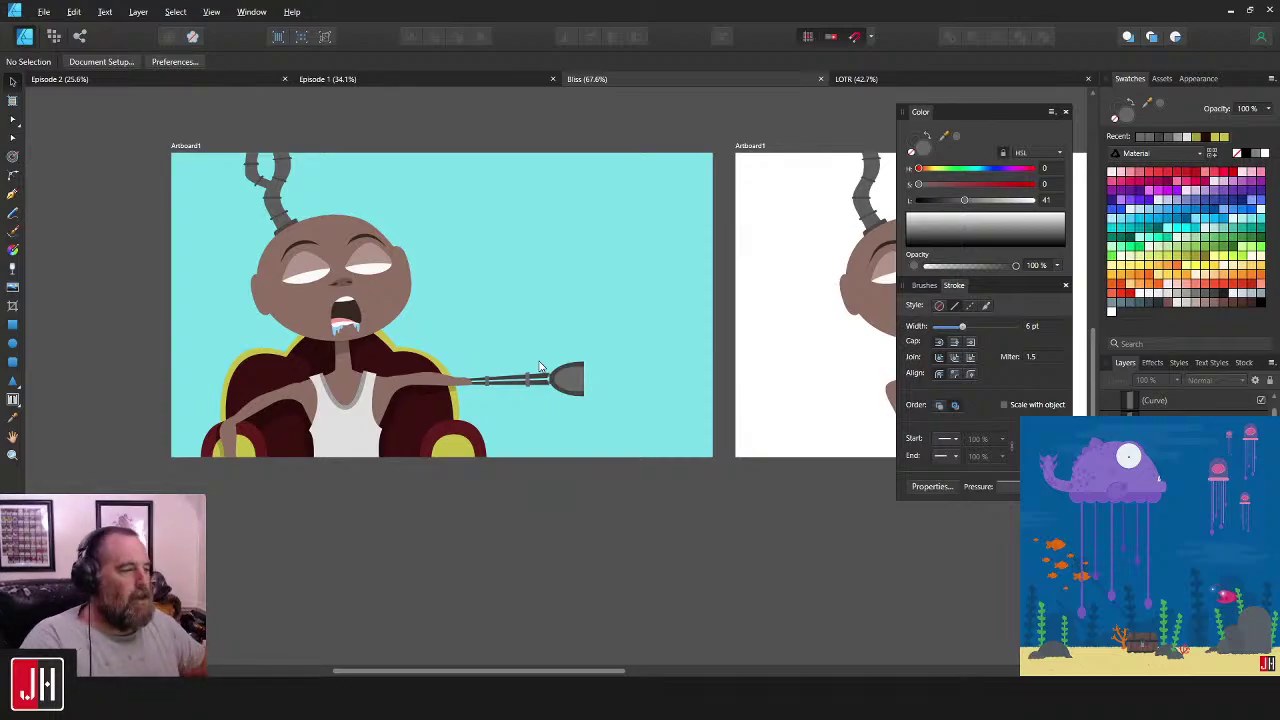
{"action": "left_click_drag", "start_coordinate": [667, 410], "coordinate": [509, 393]}
{"action": "left_click_drag", "start_coordinate": [336, 358], "coordinate": [482, 367]}
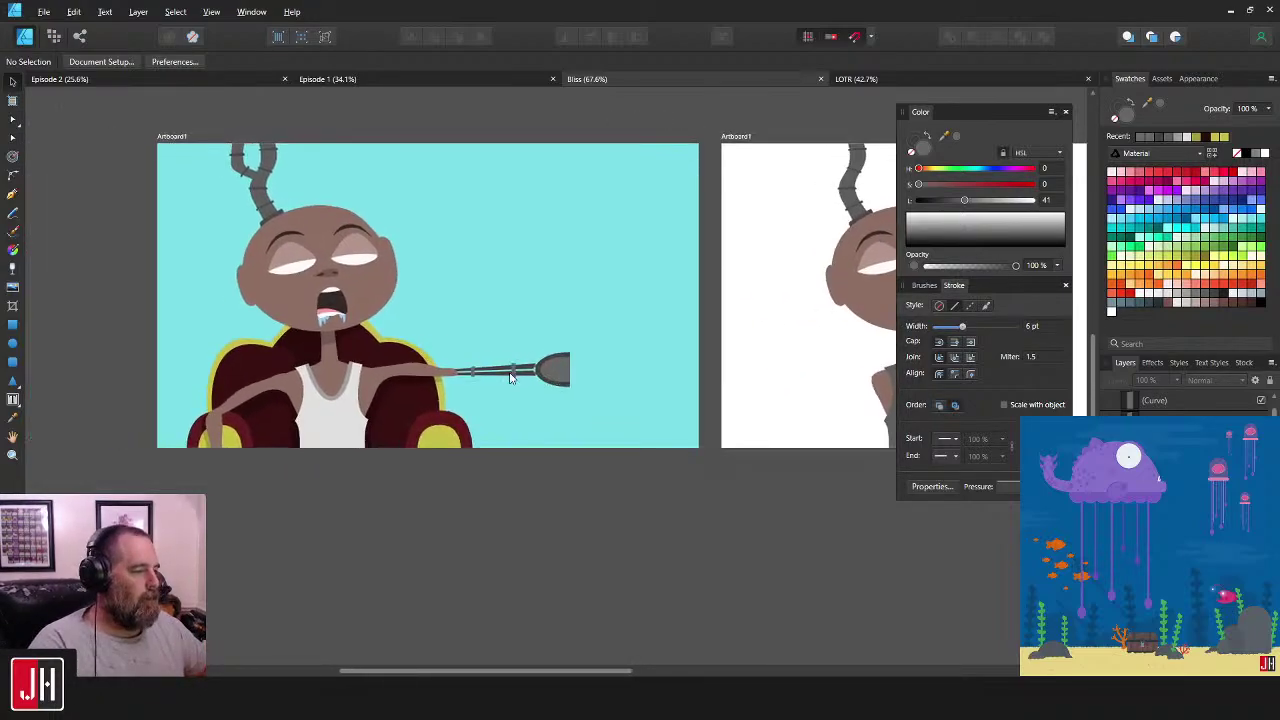
{"action": "scroll", "coordinate": [492, 359], "scroll_direction": "up", "scroll_amount": 2}
{"action": "scroll", "coordinate": [492, 359], "scroll_direction": "up", "scroll_amount": 4}
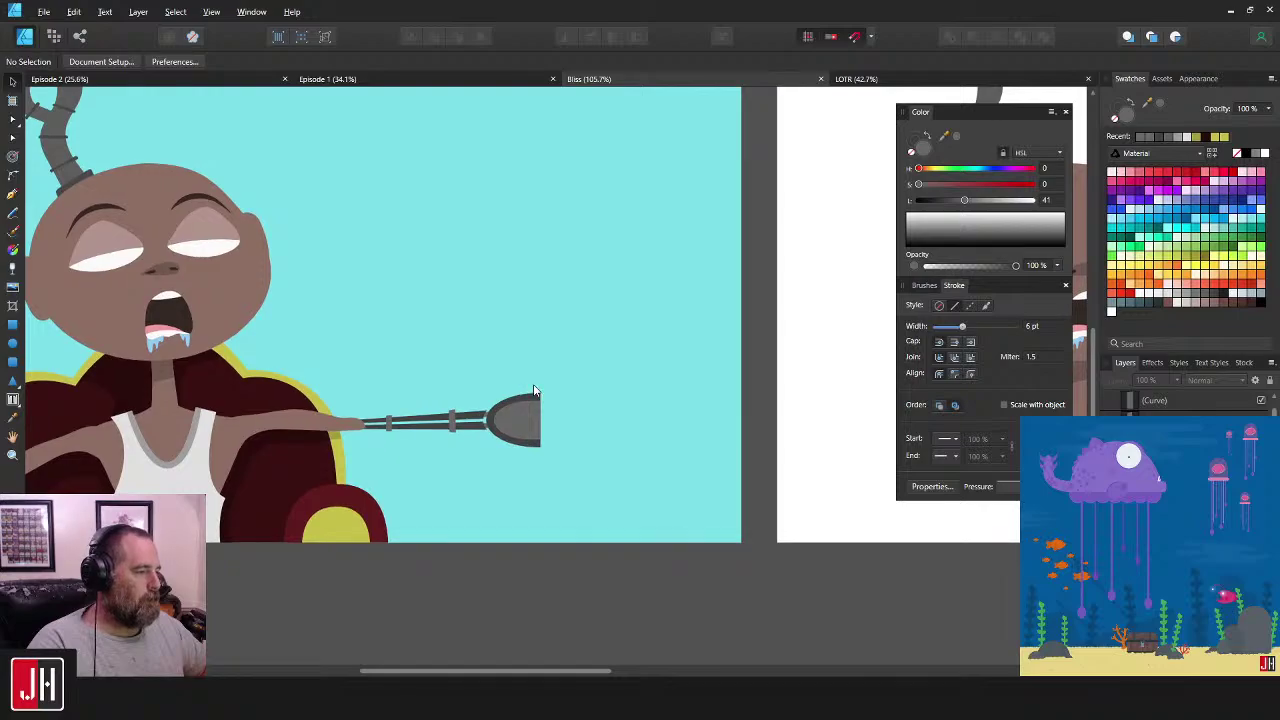
{"action": "scroll", "coordinate": [560, 378], "scroll_direction": "down", "scroll_amount": 4}
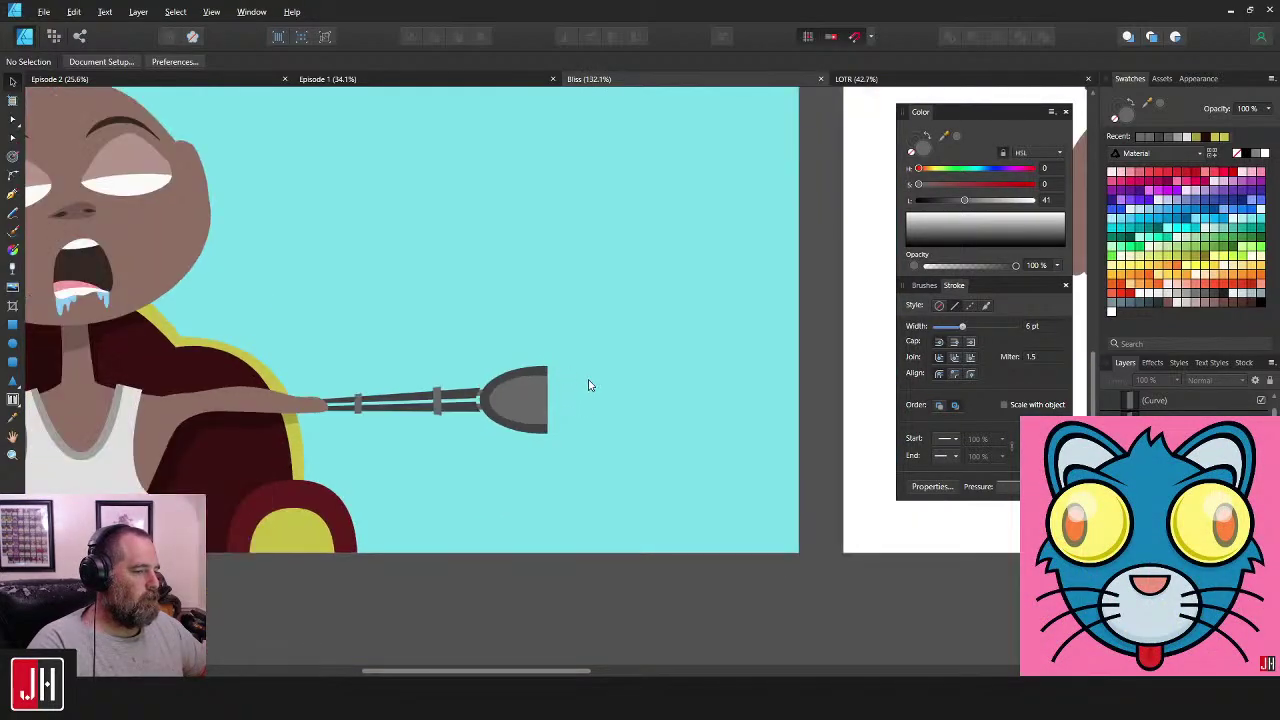
{"action": "scroll", "coordinate": [591, 380], "scroll_direction": "down", "scroll_amount": 2}
{"action": "scroll", "coordinate": [566, 377], "scroll_direction": "up", "scroll_amount": 7}
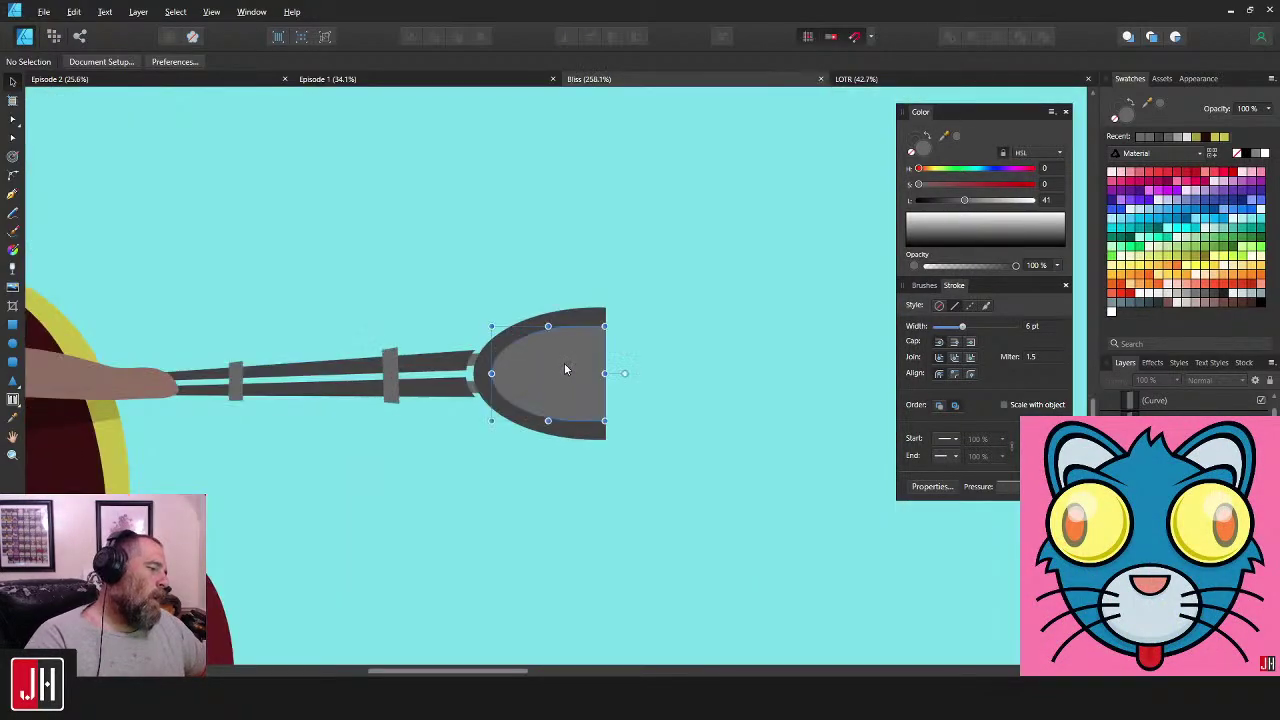
- Try removing the lighter inner half-ellipse from the end of the grey object
{"action": "left_click", "coordinate": [564, 363]}
{"action": "key", "text": "Delete"}
{"action": "key", "text": "ctrl+z"}
{"action": "left_click", "coordinate": [725, 335]}
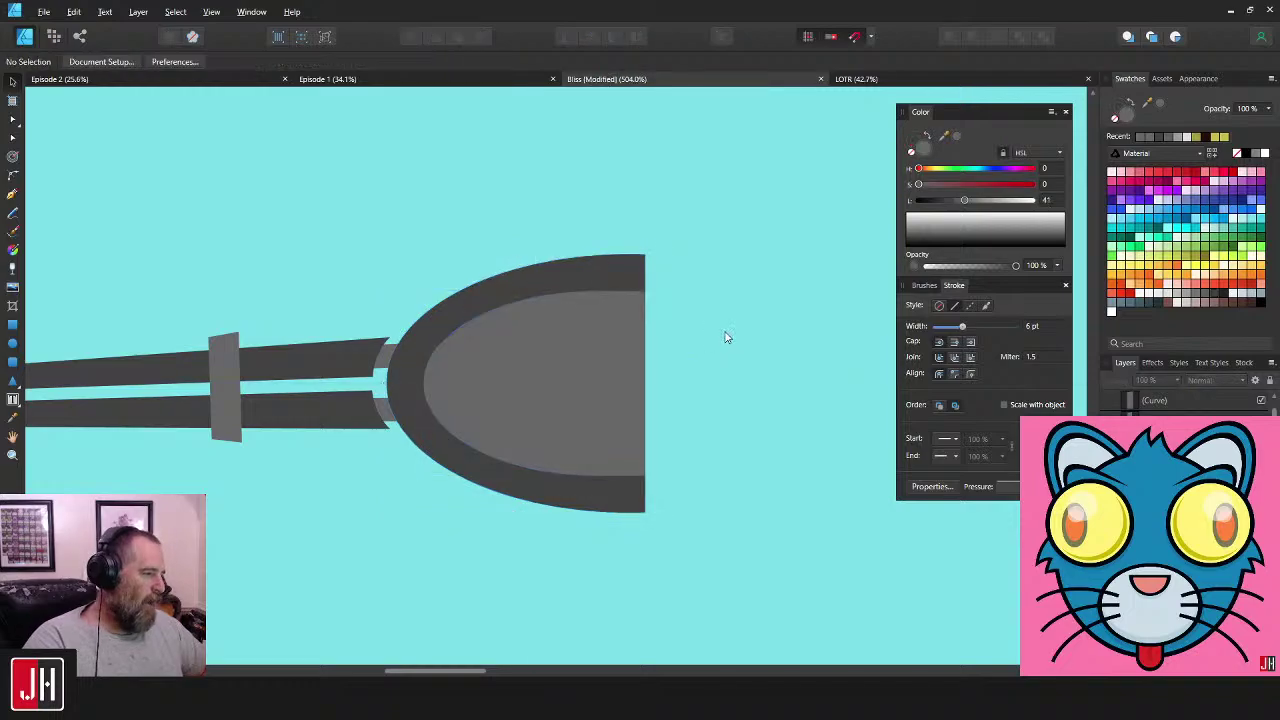
- Check the seated character's whole composition and the grey object's flat open end for what to draw beyond it
{"action": "scroll", "coordinate": [677, 363], "scroll_direction": "down", "scroll_amount": 5}
{"action": "scroll", "coordinate": [677, 369], "scroll_direction": "down", "scroll_amount": 3}
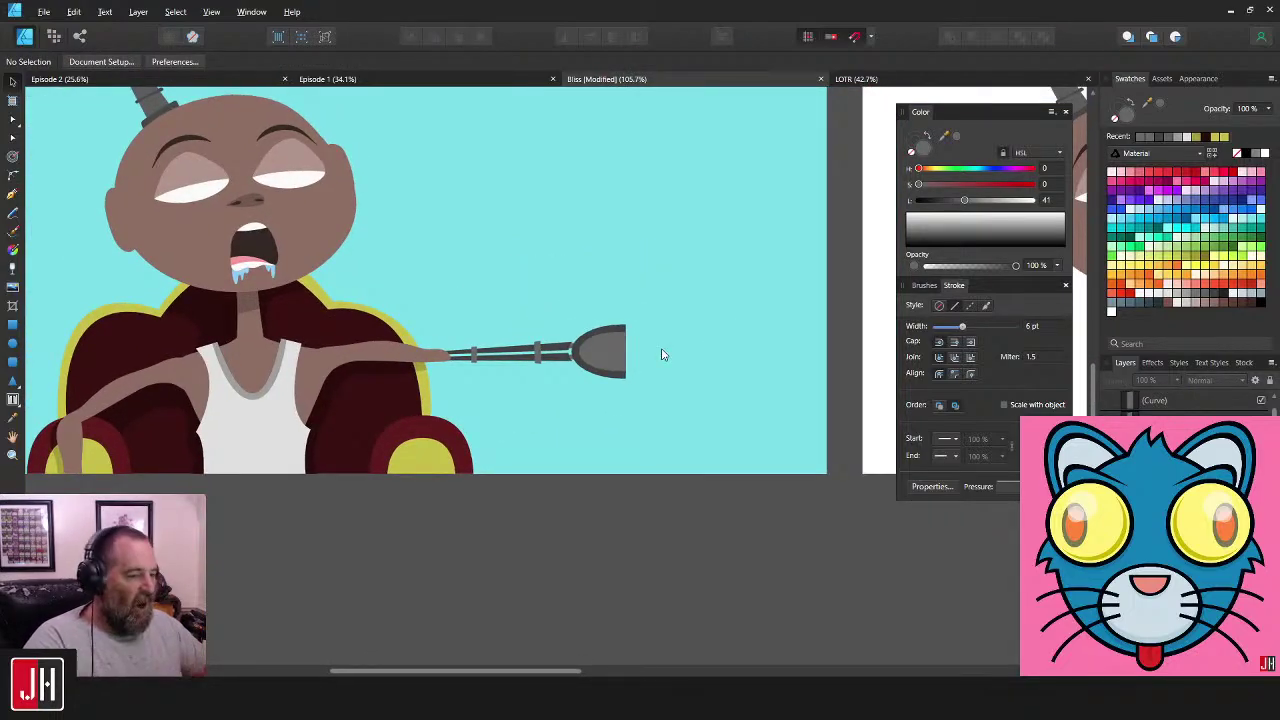
{"action": "scroll", "coordinate": [640, 345], "scroll_direction": "down", "scroll_amount": 2}
{"action": "scroll", "coordinate": [706, 332], "scroll_direction": "up", "scroll_amount": 3}
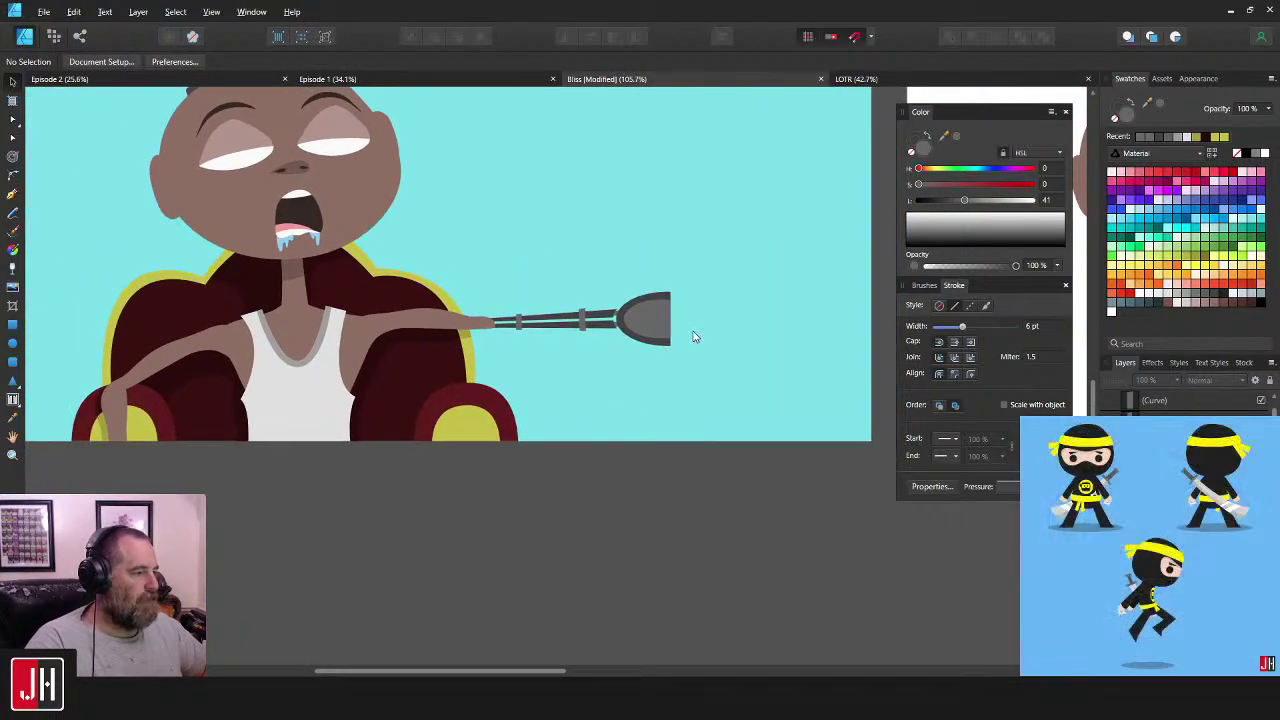
{"action": "scroll", "coordinate": [694, 345], "scroll_direction": "up", "scroll_amount": 2}
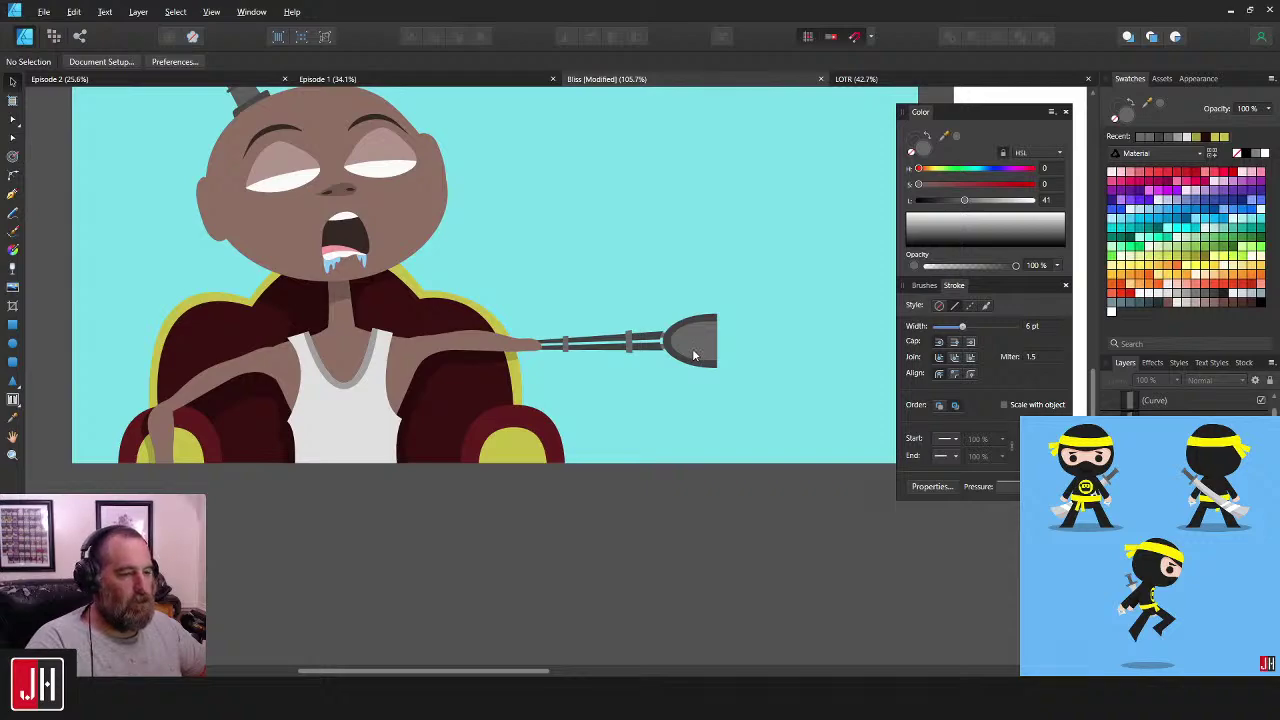
{"action": "scroll", "coordinate": [694, 354], "scroll_direction": "down", "scroll_amount": 3}
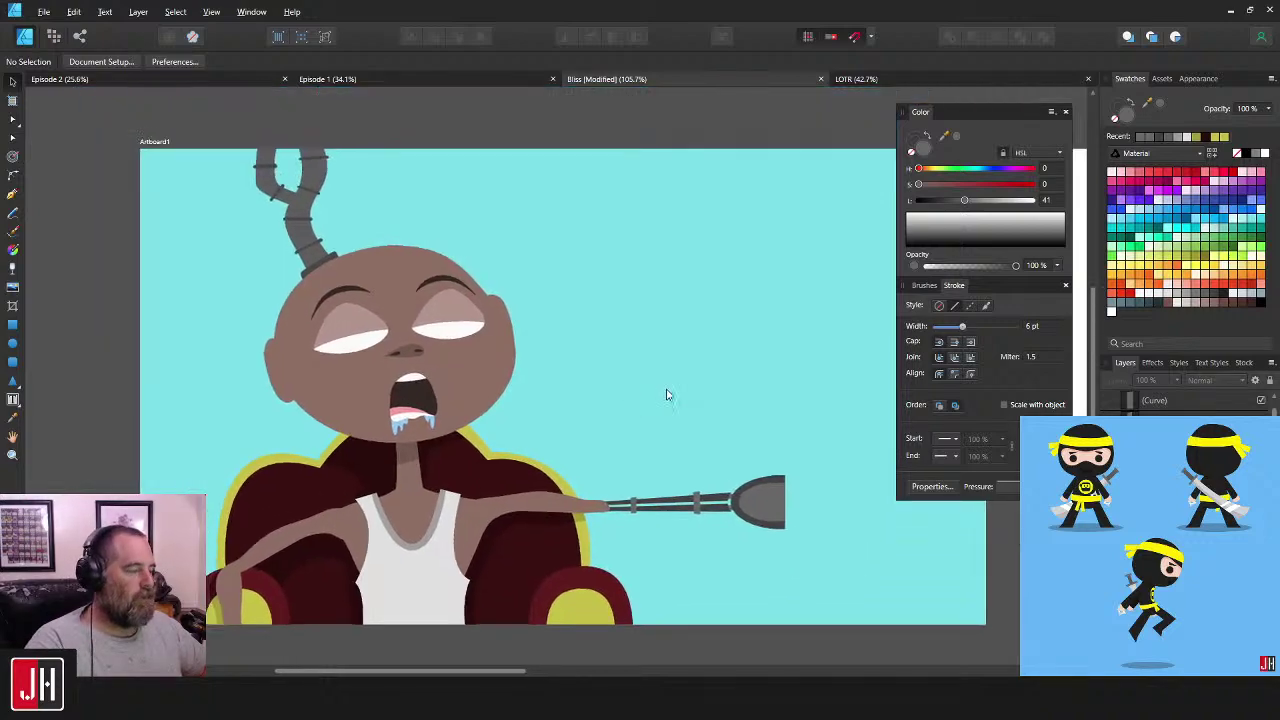
{"action": "scroll", "coordinate": [671, 398], "scroll_direction": "down", "scroll_amount": 1}
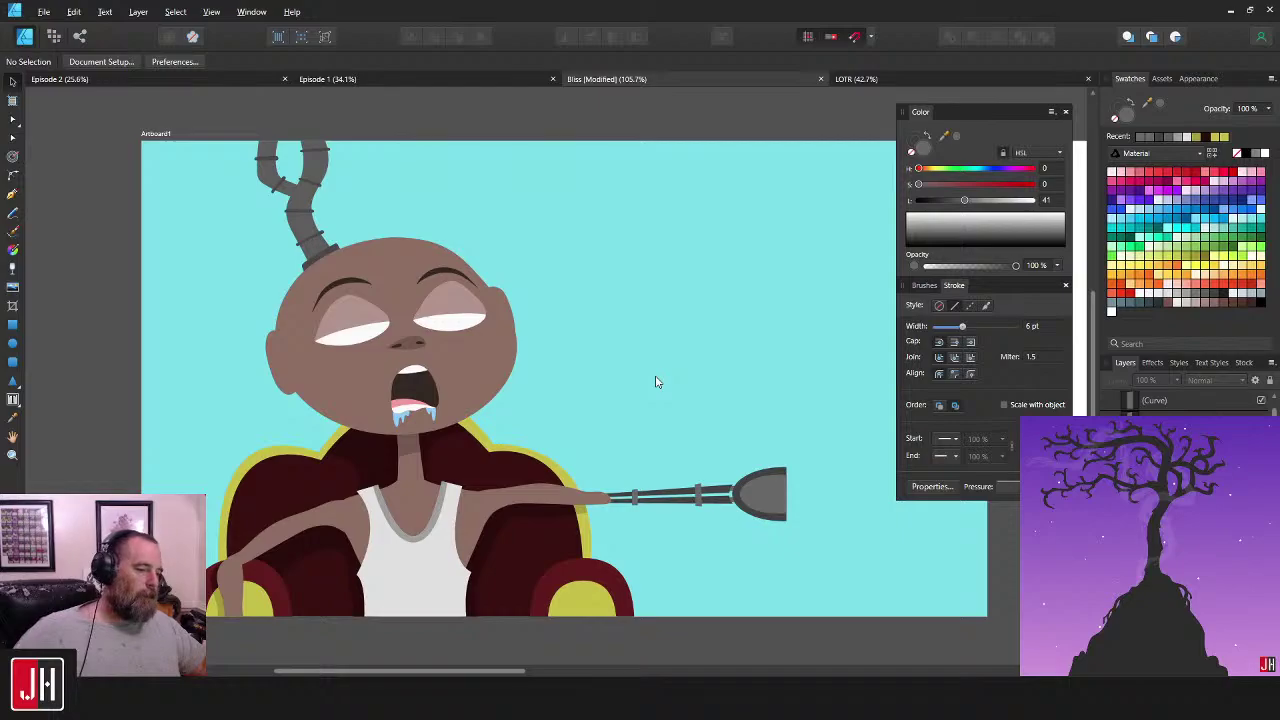
{"action": "scroll", "coordinate": [656, 382], "scroll_direction": "down", "scroll_amount": 3}
{"action": "scroll", "coordinate": [700, 380], "scroll_direction": "right", "scroll_amount": 5}
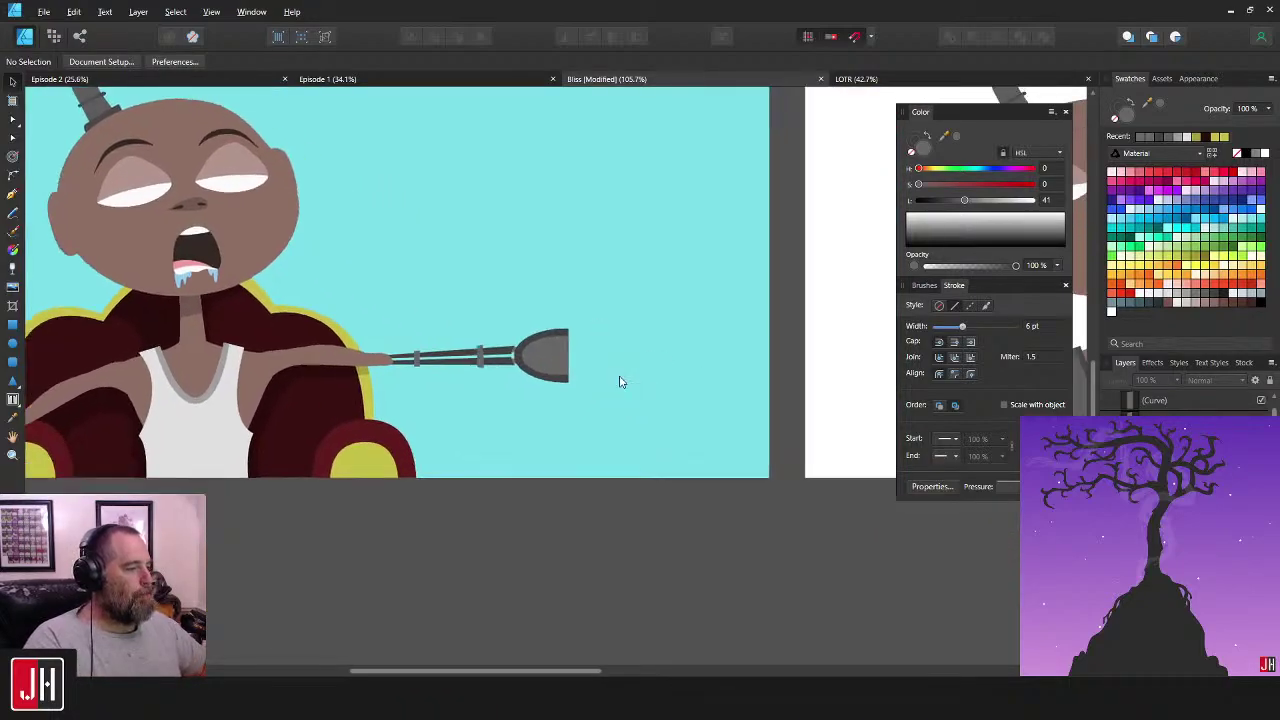
{"action": "scroll", "coordinate": [563, 350], "scroll_direction": "up", "scroll_amount": 5}
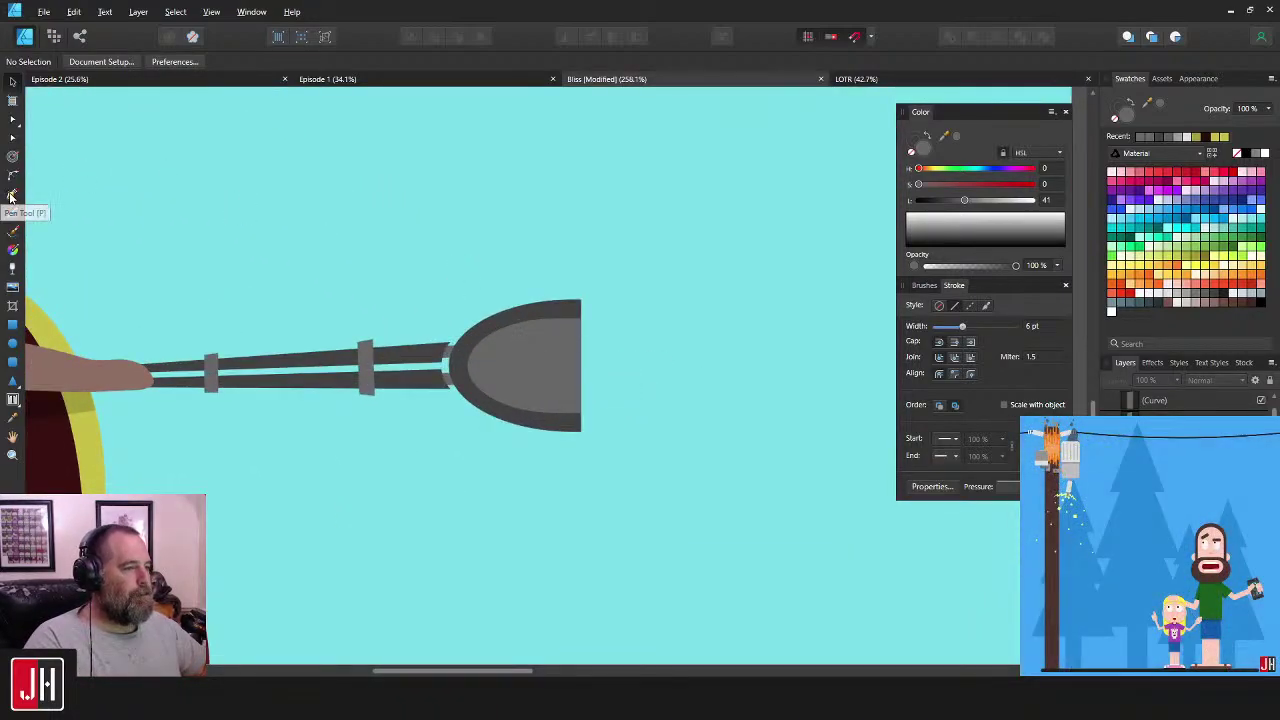
- Draw a small closed four-sided fin just above the half-ellipse's upper edge with the Pen tool
{"action": "left_click", "coordinate": [11, 197]}
{"action": "scroll", "coordinate": [492, 263], "scroll_direction": "up", "scroll_amount": 2}
{"action": "key", "text": "i"}
{"action": "left_click", "coordinate": [593, 326]}
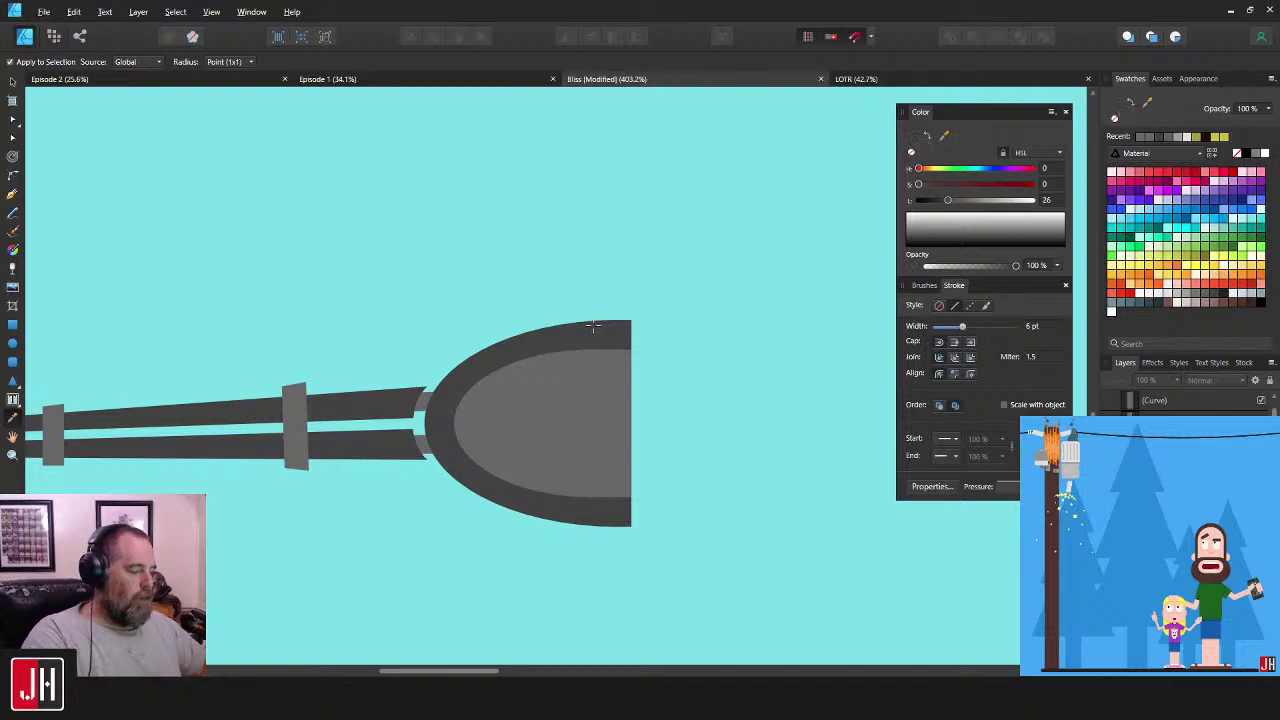
{"action": "key", "text": "p"}
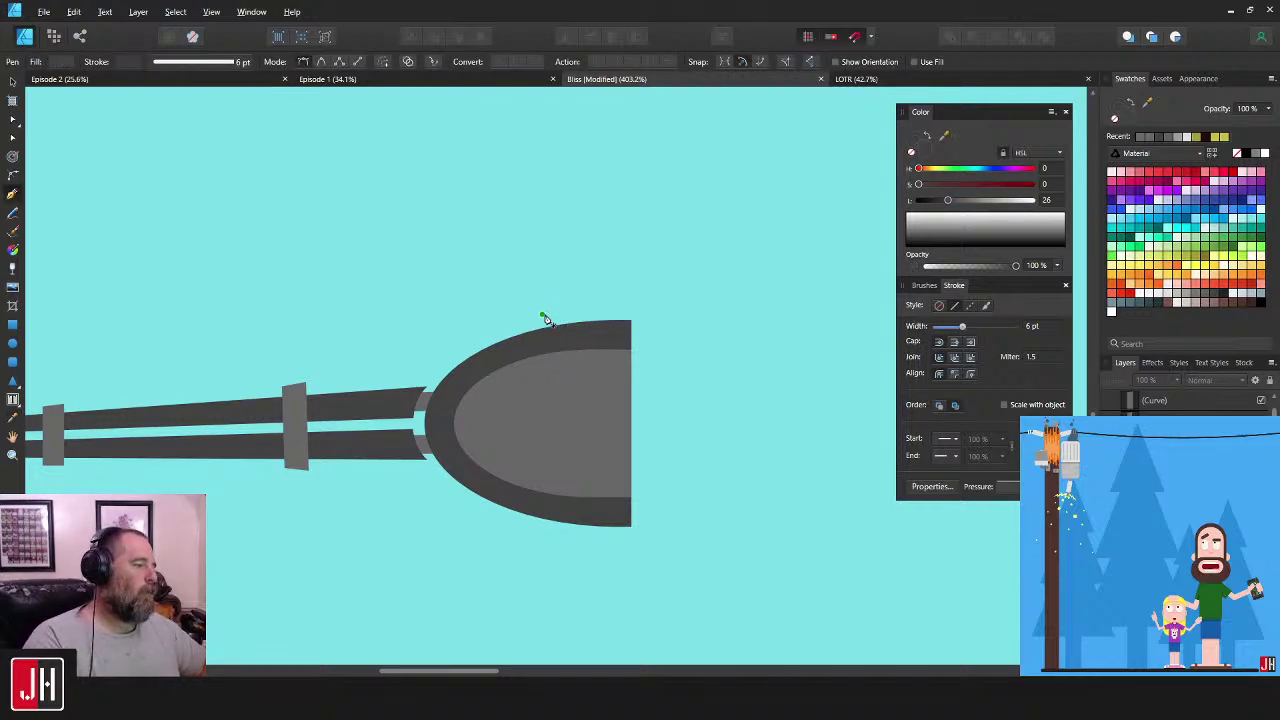
{"action": "left_click", "coordinate": [548, 321]}
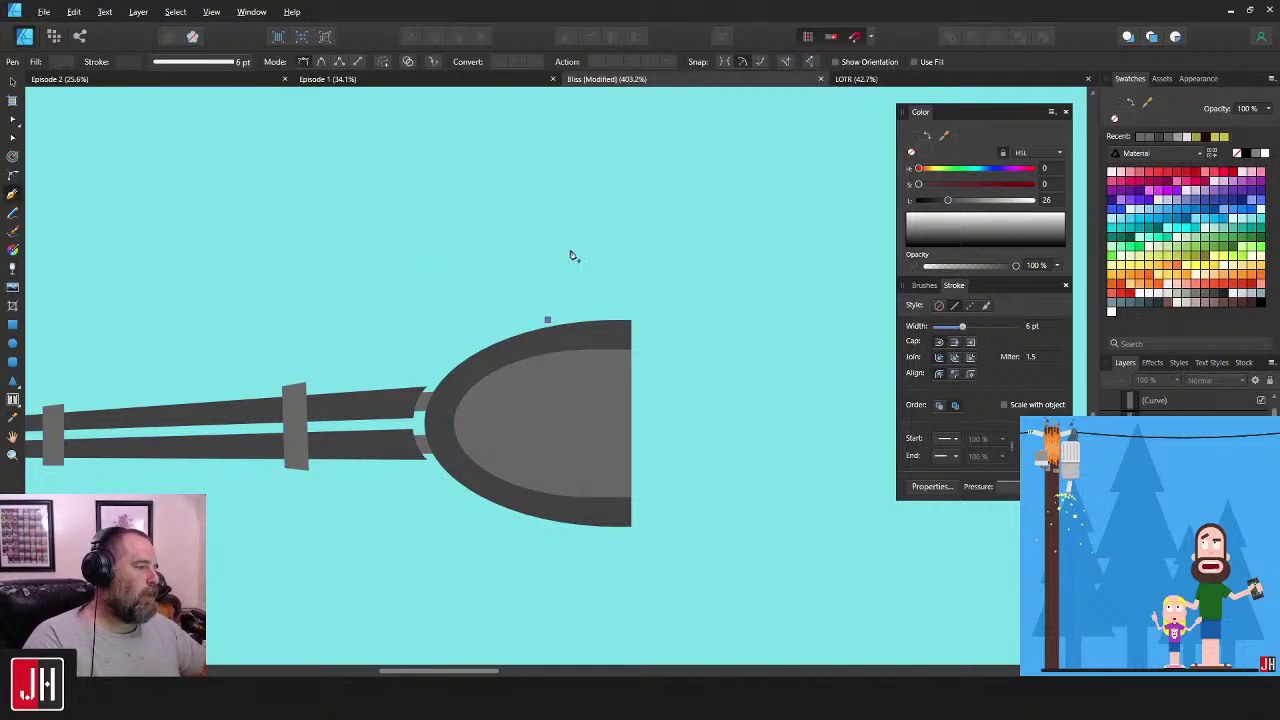
{"action": "left_click", "coordinate": [571, 250]}
{"action": "left_click", "coordinate": [608, 252]}
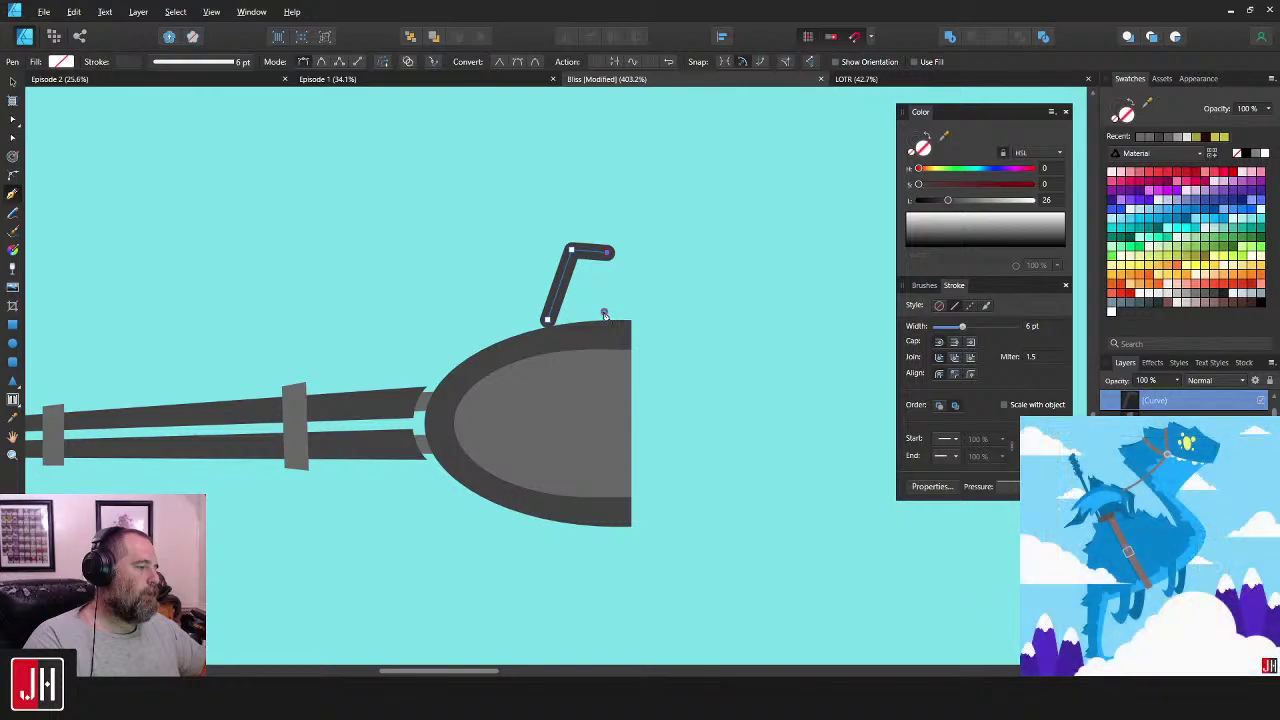
{"action": "left_click", "coordinate": [605, 314]}
{"action": "left_click", "coordinate": [548, 321]}
- Remove the fin's outline and fill it with the dark grey sampled from the half-ellipse's rim
{"action": "left_click", "coordinate": [915, 158]}
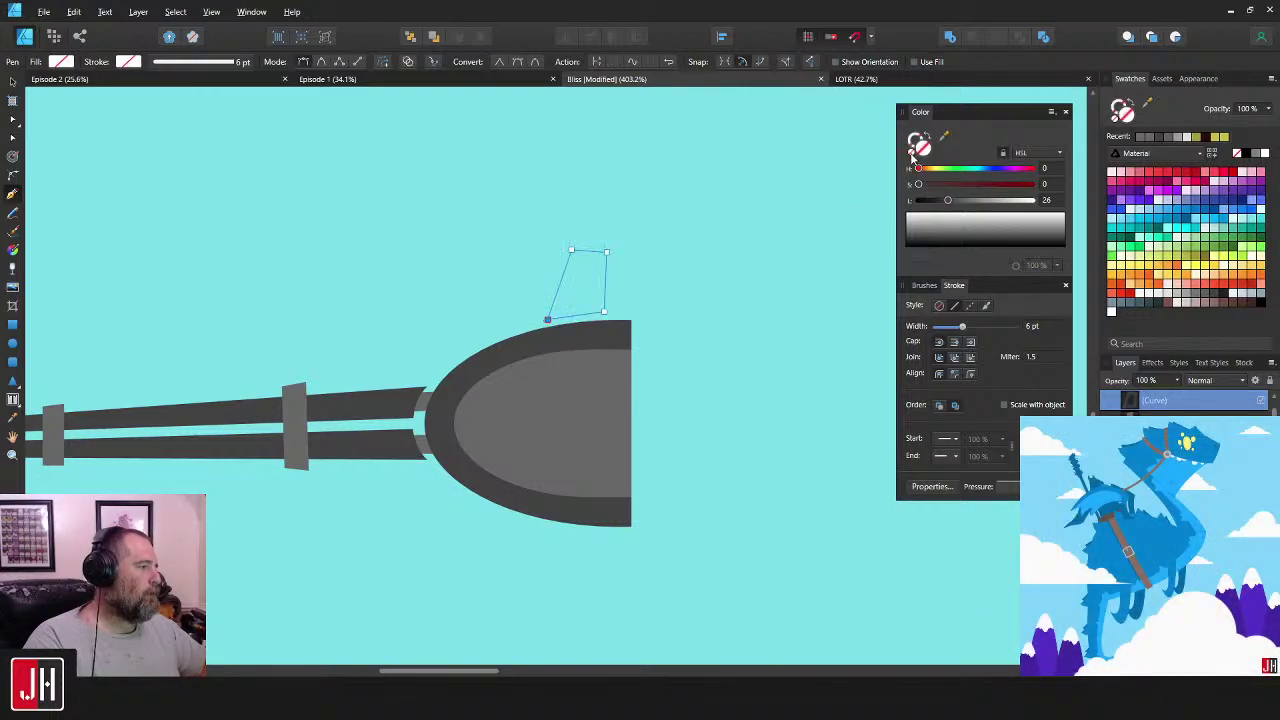
{"action": "key", "text": "i"}
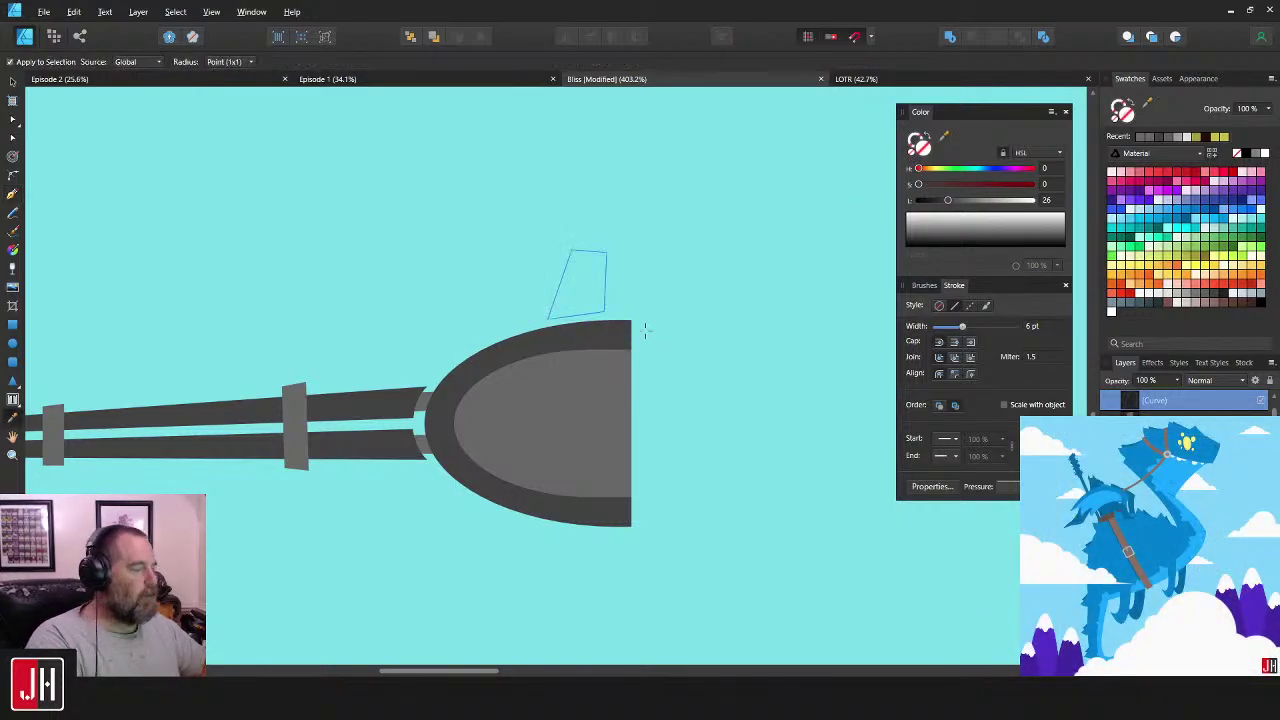
{"action": "left_click", "coordinate": [614, 336]}
{"action": "key", "text": "v"}
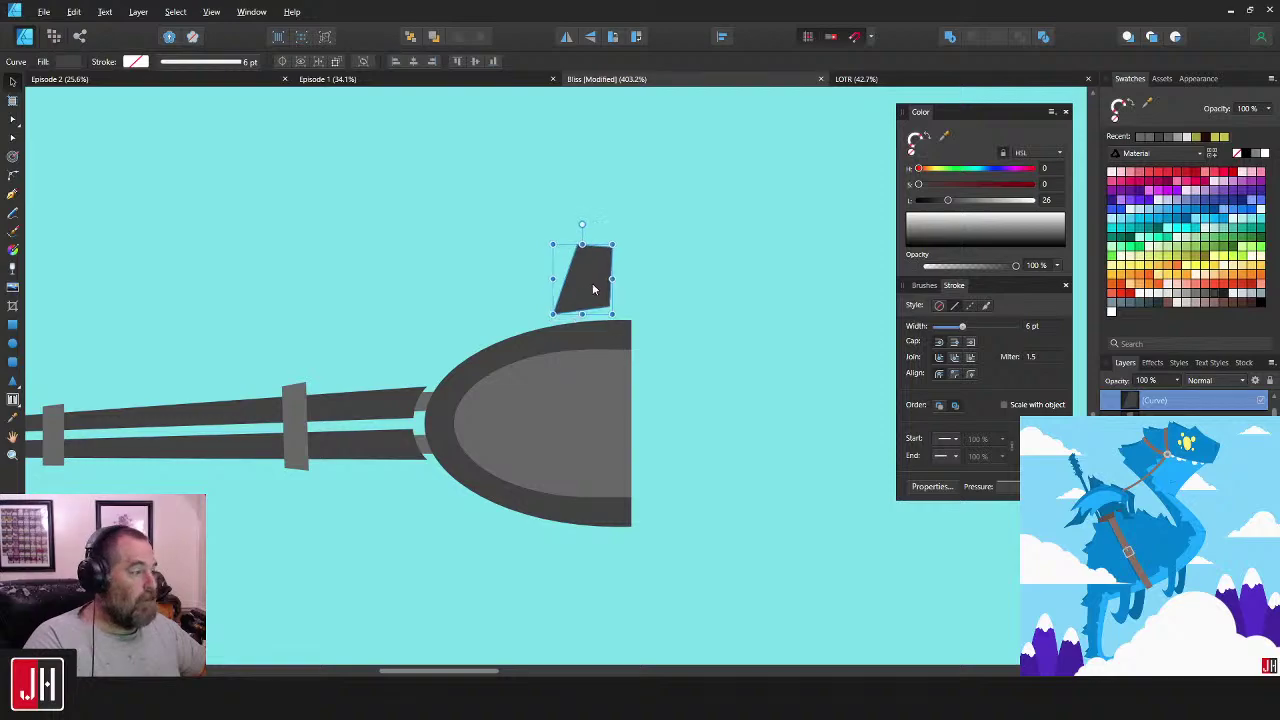
- Adjust the fin's lower inner corner, shift the fin slightly outward and save the document
{"action": "key", "text": "a"}
{"action": "scroll", "coordinate": [569, 306], "scroll_direction": "up", "scroll_amount": 3}
{"action": "mouse_move", "coordinate": [530, 329]}
{"action": "left_mouse_down"}
{"action": "mouse_move", "coordinate": [540, 314]}
{"action": "mouse_move", "coordinate": [534, 323]}
{"action": "left_mouse_up"}
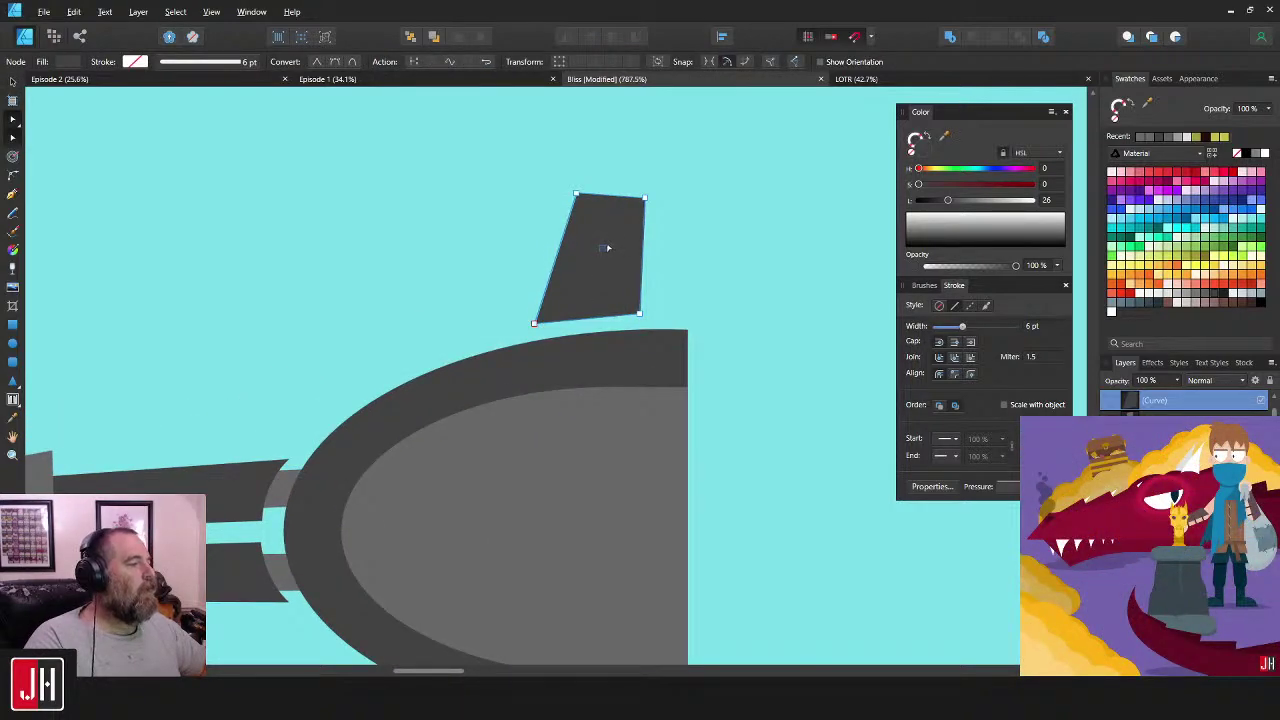
{"action": "key", "text": "v"}
{"action": "mouse_move", "coordinate": [616, 250]}
{"action": "left_mouse_down"}
{"action": "mouse_move", "coordinate": [626, 256]}
{"action": "mouse_move", "coordinate": [622, 246]}
{"action": "left_mouse_up"}
{"action": "left_click", "coordinate": [680, 264]}
{"action": "scroll", "coordinate": [683, 331], "scroll_direction": "down", "scroll_amount": 4}
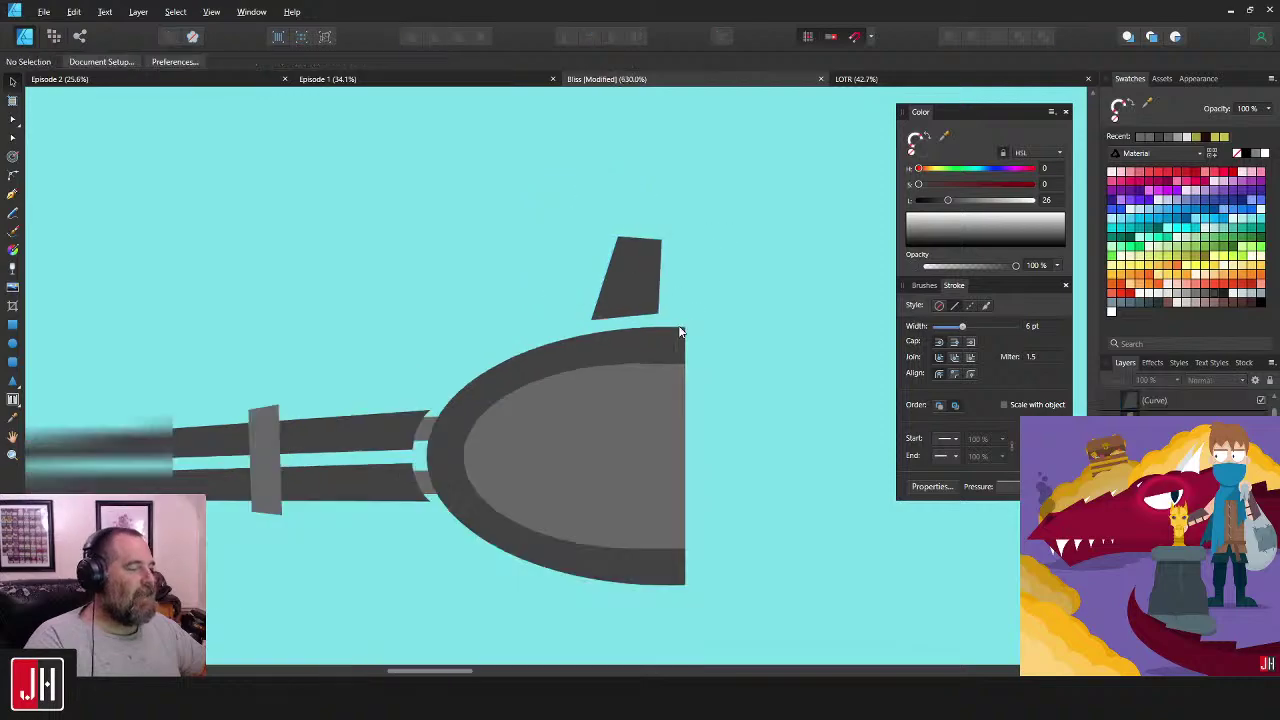
{"action": "left_click_drag", "start_coordinate": [696, 341], "coordinate": [609, 334]}
{"action": "key", "text": "ctrl+s"}
{"action": "scroll", "coordinate": [607, 334], "scroll_direction": "right", "scroll_amount": 1}
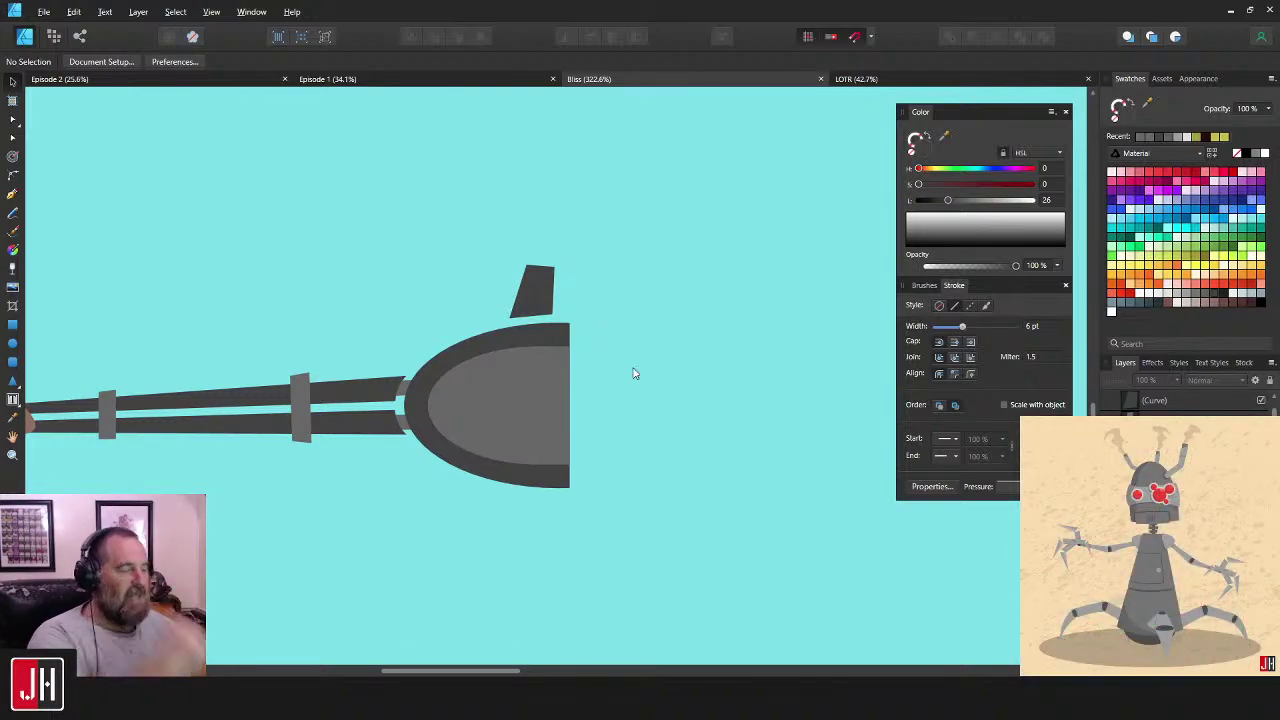
- Enlarge the fin slightly and reposition it above the half-ellipse's flat end
{"action": "scroll", "coordinate": [669, 314], "scroll_direction": "up", "scroll_amount": 2}
{"action": "left_click", "coordinate": [598, 262]}
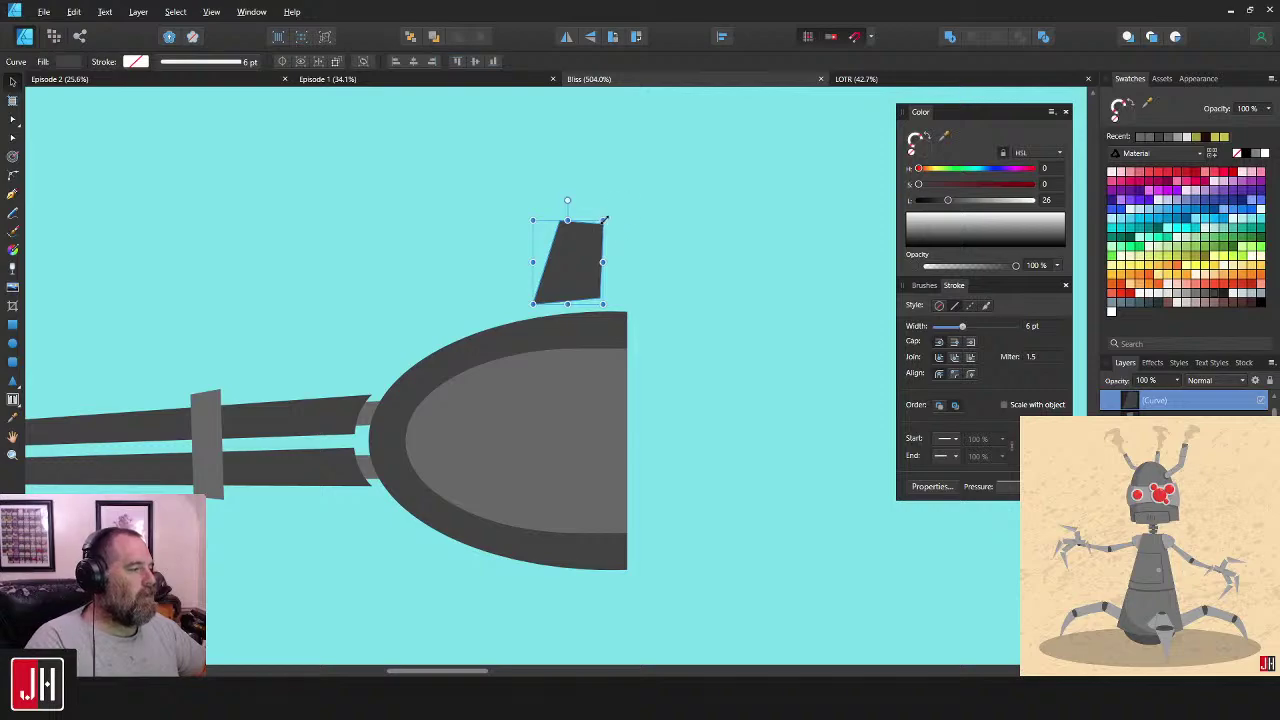
{"action": "left_click_drag", "start_coordinate": [604, 220], "coordinate": [616, 207]}
{"action": "left_click_drag", "start_coordinate": [597, 236], "coordinate": [600, 236]}
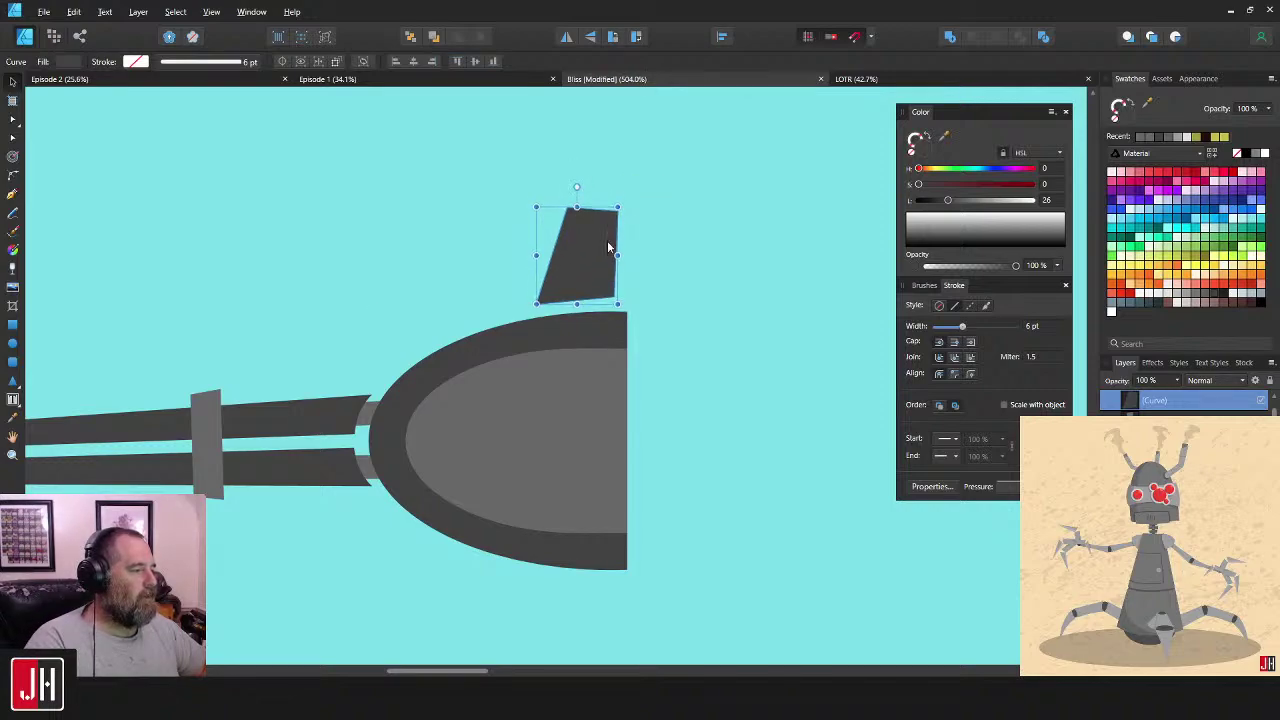
{"action": "left_click", "coordinate": [647, 261]}
- Curve the fin's bottom edge to follow the half-ellipse's upper contour
{"action": "key", "text": "a"}
{"action": "left_click", "coordinate": [611, 293]}
{"action": "scroll", "coordinate": [608, 303], "scroll_direction": "up", "scroll_amount": 2}
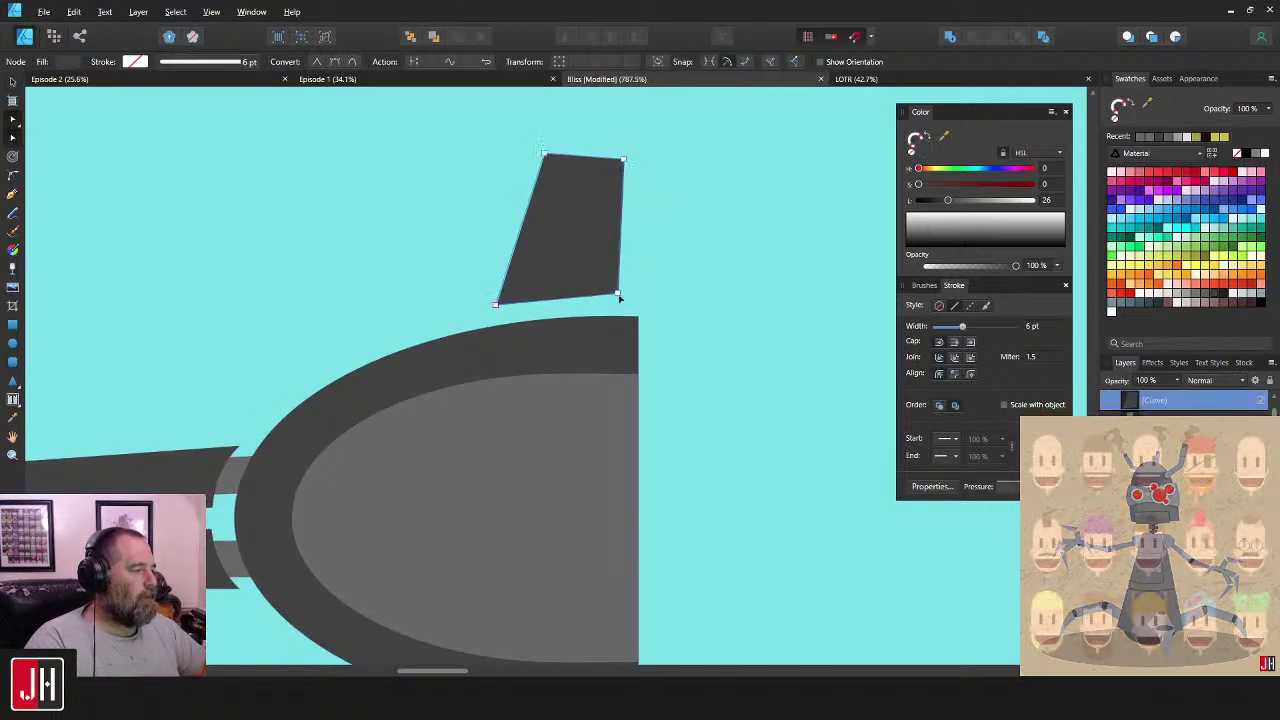
{"action": "left_click_drag", "start_coordinate": [619, 295], "coordinate": [590, 251]}
{"action": "key", "text": "ctrl+z"}
{"action": "key", "text": "v"}
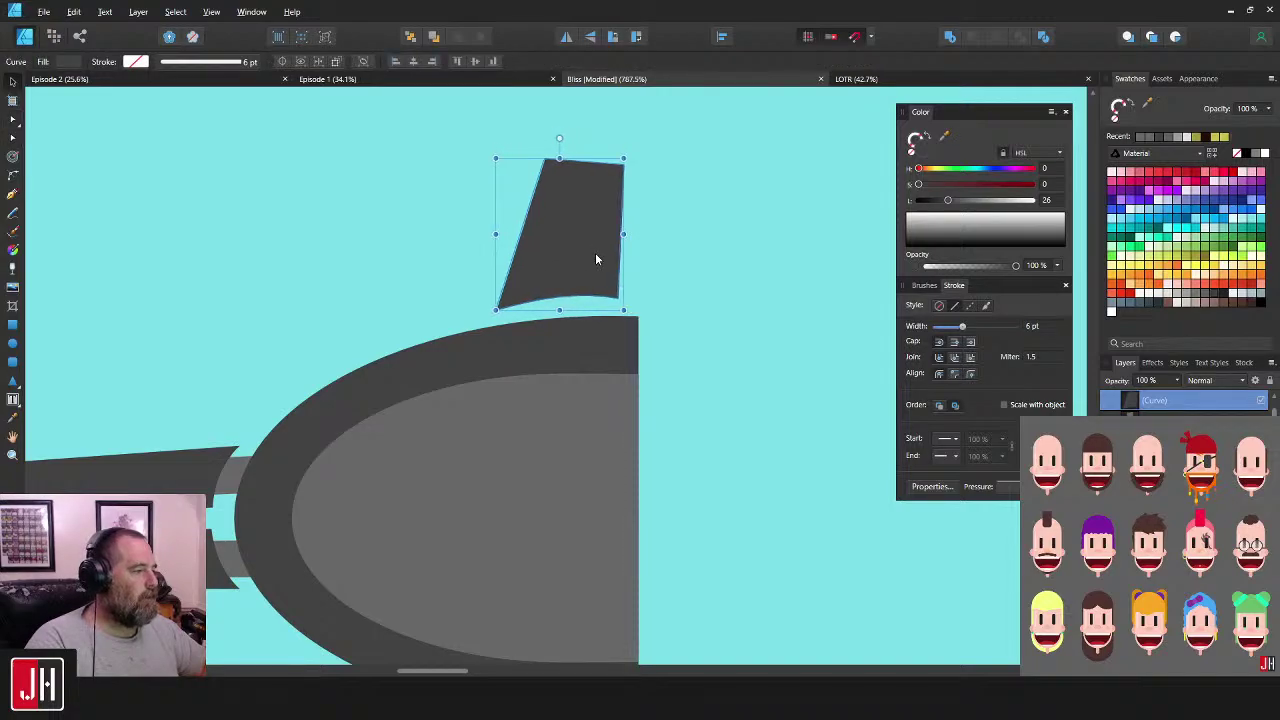
{"action": "key", "text": "a"}
{"action": "left_click", "coordinate": [674, 260]}
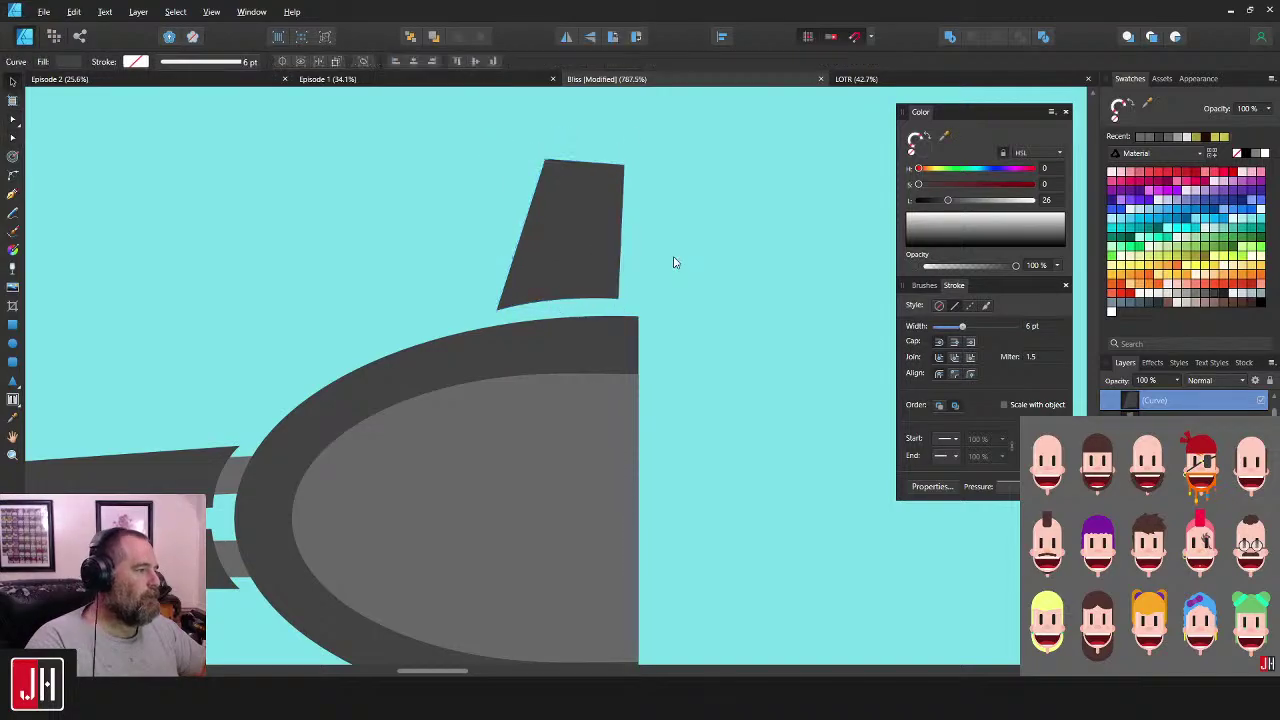
- Delete the small fin above the half-ellipse
{"action": "scroll", "coordinate": [663, 297], "scroll_direction": "down", "scroll_amount": 10}
{"action": "scroll", "coordinate": [660, 299], "scroll_direction": "up", "scroll_amount": 6}
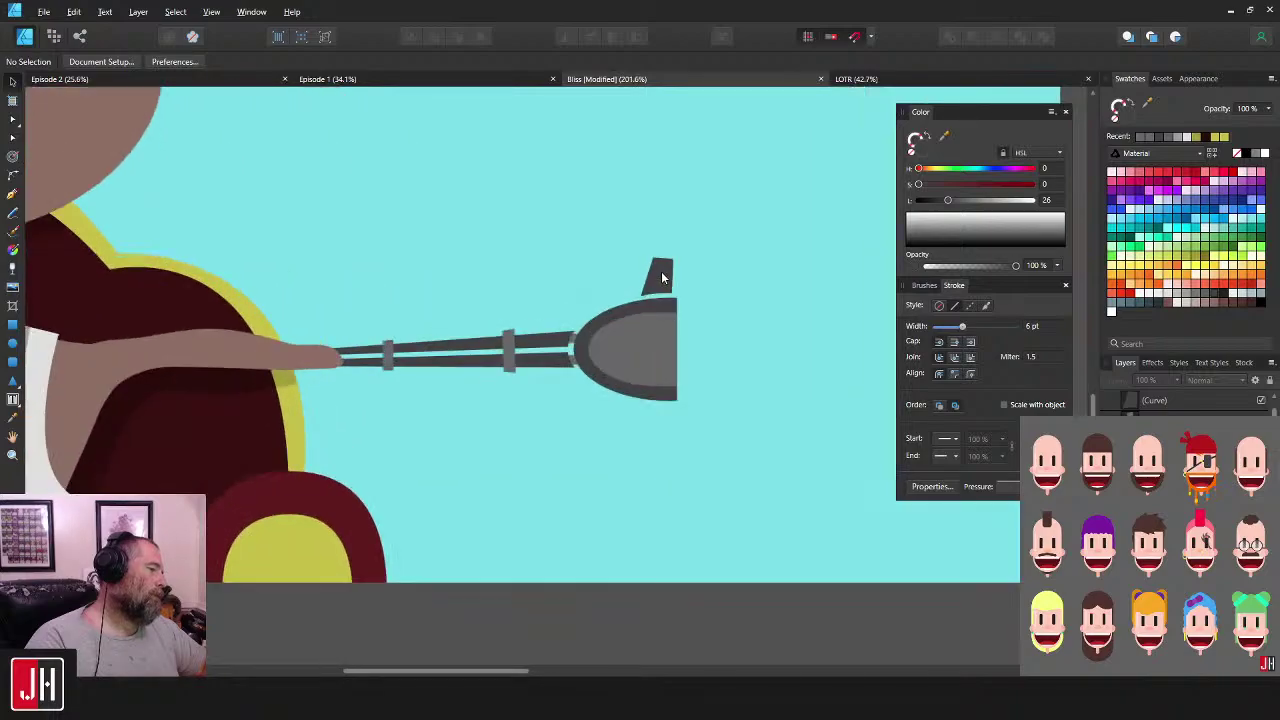
{"action": "left_click", "coordinate": [662, 276]}
{"action": "key", "text": "Delete"}
{"action": "left_click", "coordinate": [646, 277]}
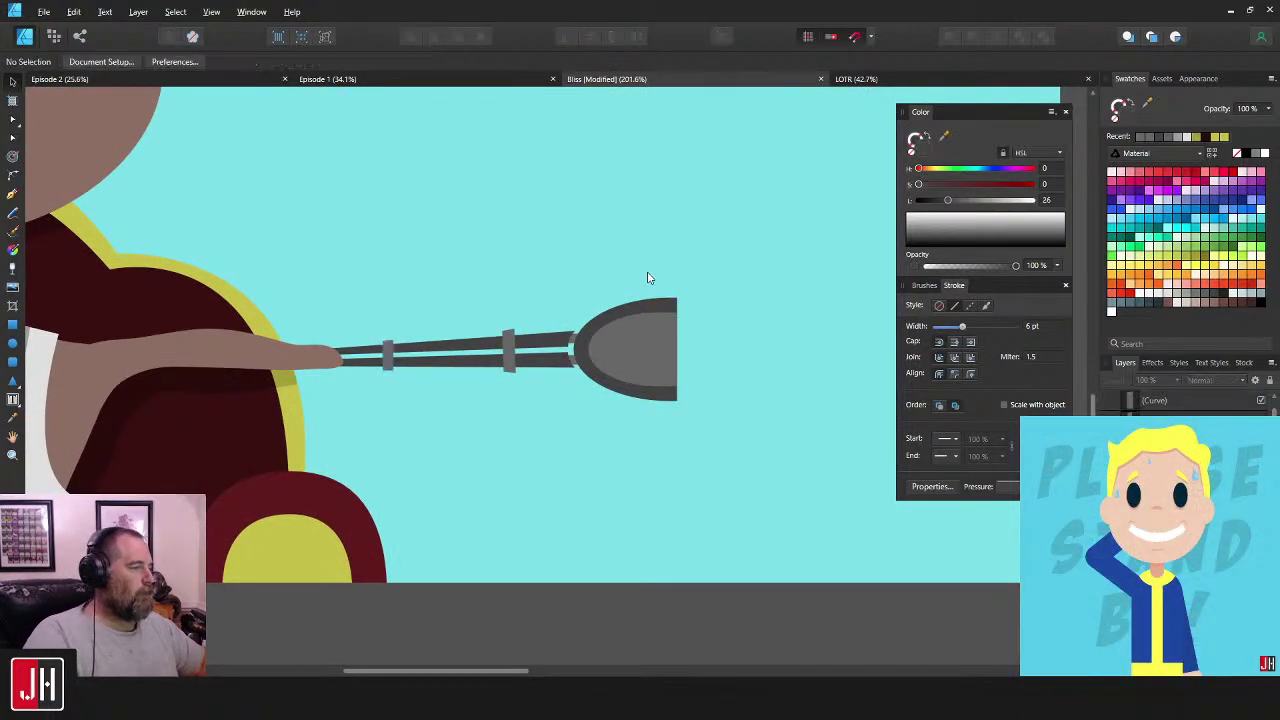
- Save the document
{"action": "scroll", "coordinate": [660, 285], "scroll_direction": "down", "scroll_amount": 6}
{"action": "scroll", "coordinate": [627, 342], "scroll_direction": "up", "scroll_amount": 3}
{"action": "key", "text": "ctrl+s"}
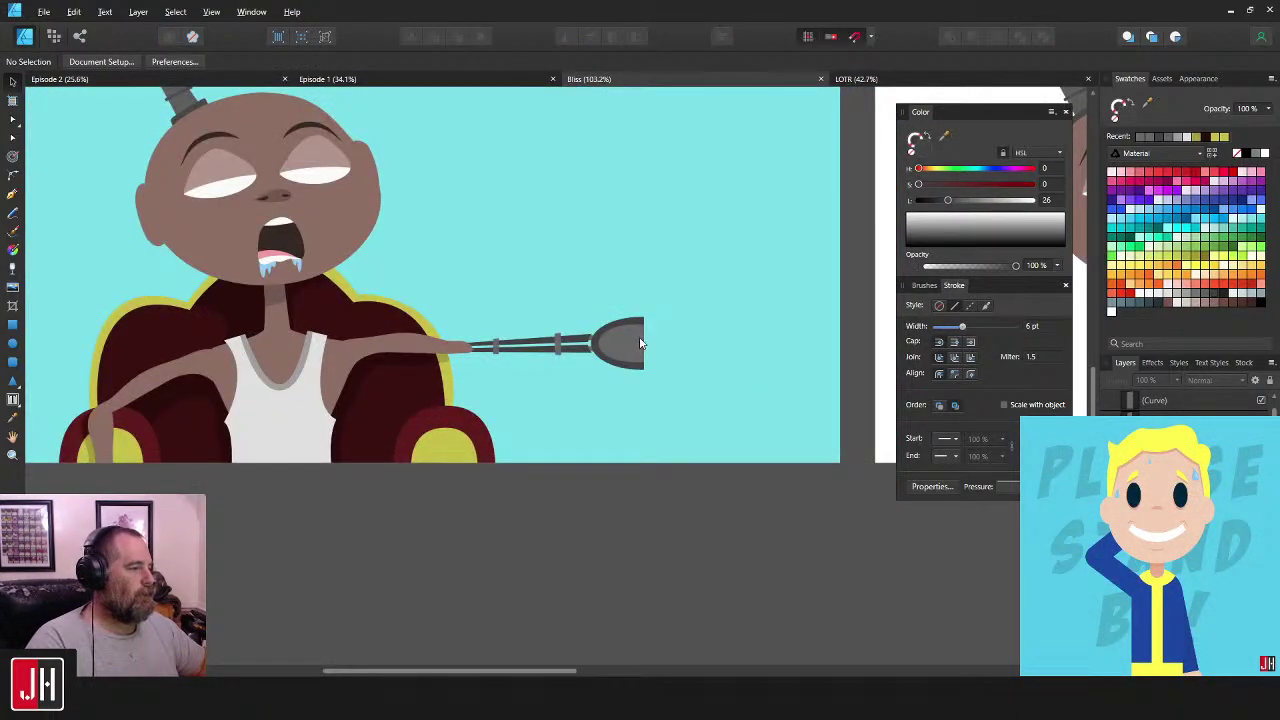
- Draw a dark grey circle behind the fingertips, covering the ends of the two strips, with the Ellipse tool
{"action": "scroll", "coordinate": [640, 343], "scroll_direction": "up", "scroll_amount": 3}
{"action": "scroll", "coordinate": [640, 343], "scroll_direction": "down", "scroll_amount": 2}
{"action": "scroll", "coordinate": [640, 343], "scroll_direction": "up", "scroll_amount": 4}
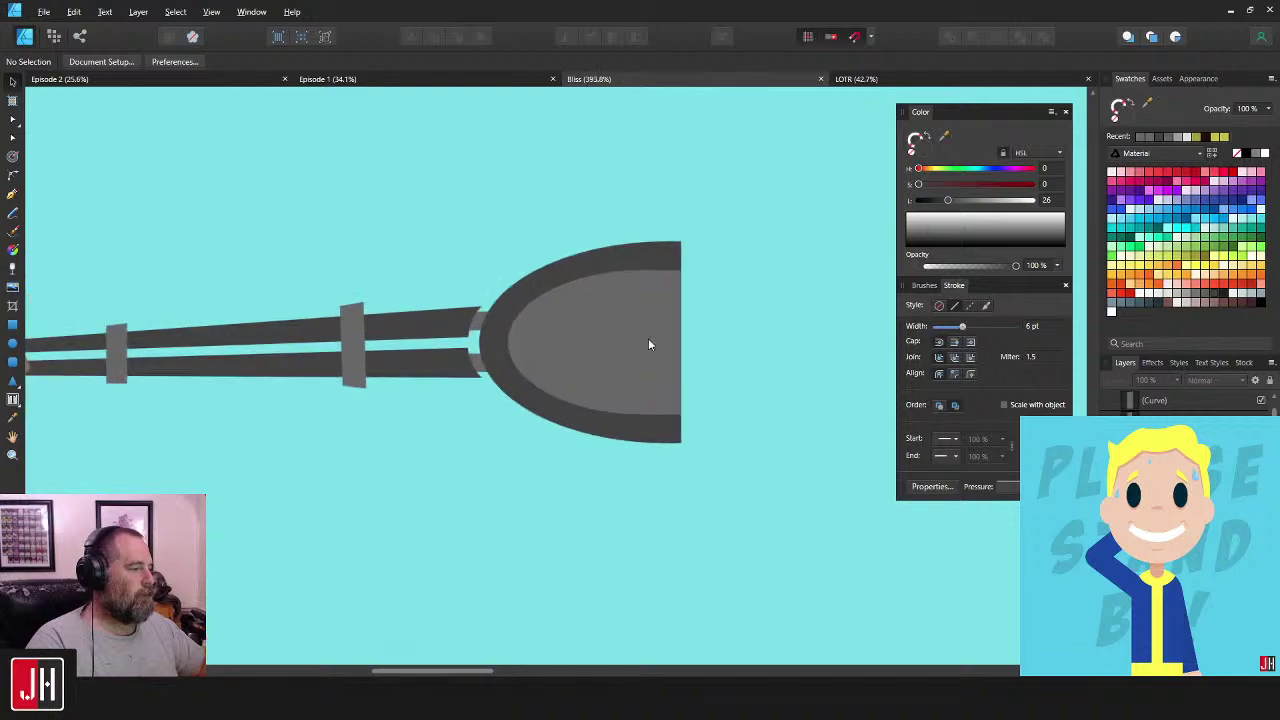
{"action": "scroll", "coordinate": [648, 344], "scroll_direction": "left", "scroll_amount": 5}
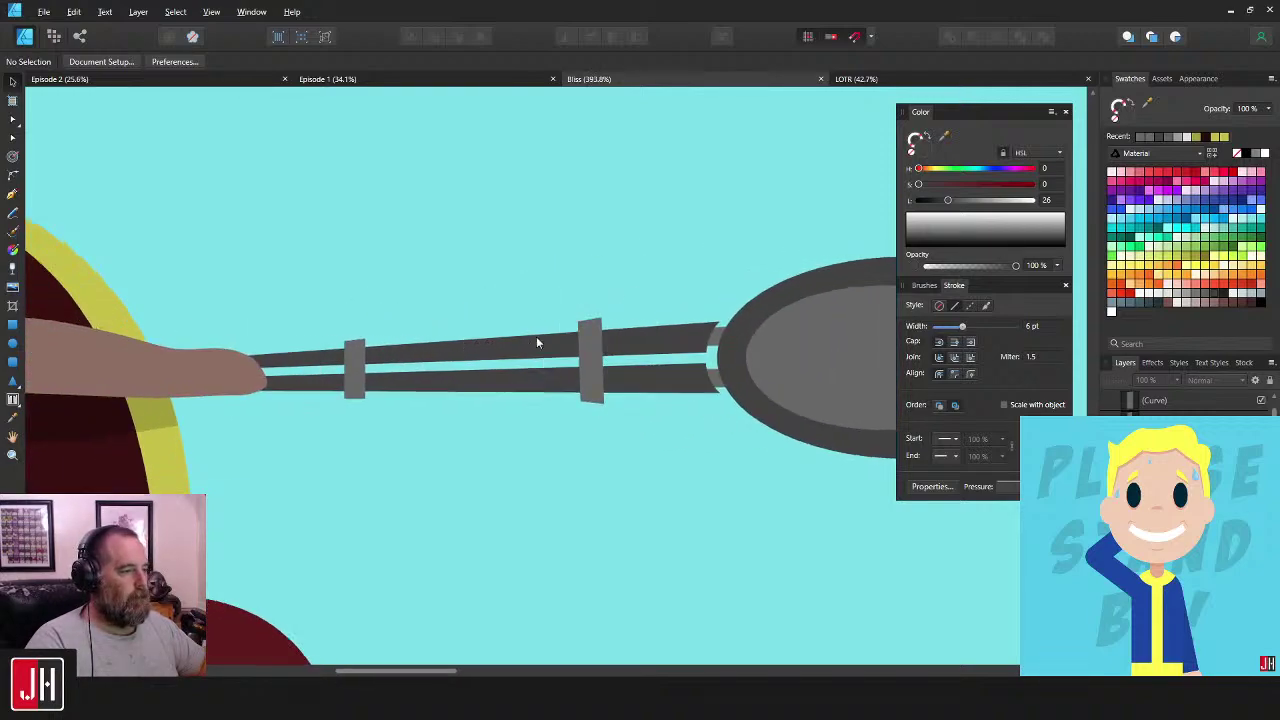
{"action": "scroll", "coordinate": [536, 343], "scroll_direction": "left", "scroll_amount": 3}
{"action": "left_click", "coordinate": [12, 343]}
{"action": "scroll", "coordinate": [431, 341], "scroll_direction": "up", "scroll_amount": 2}
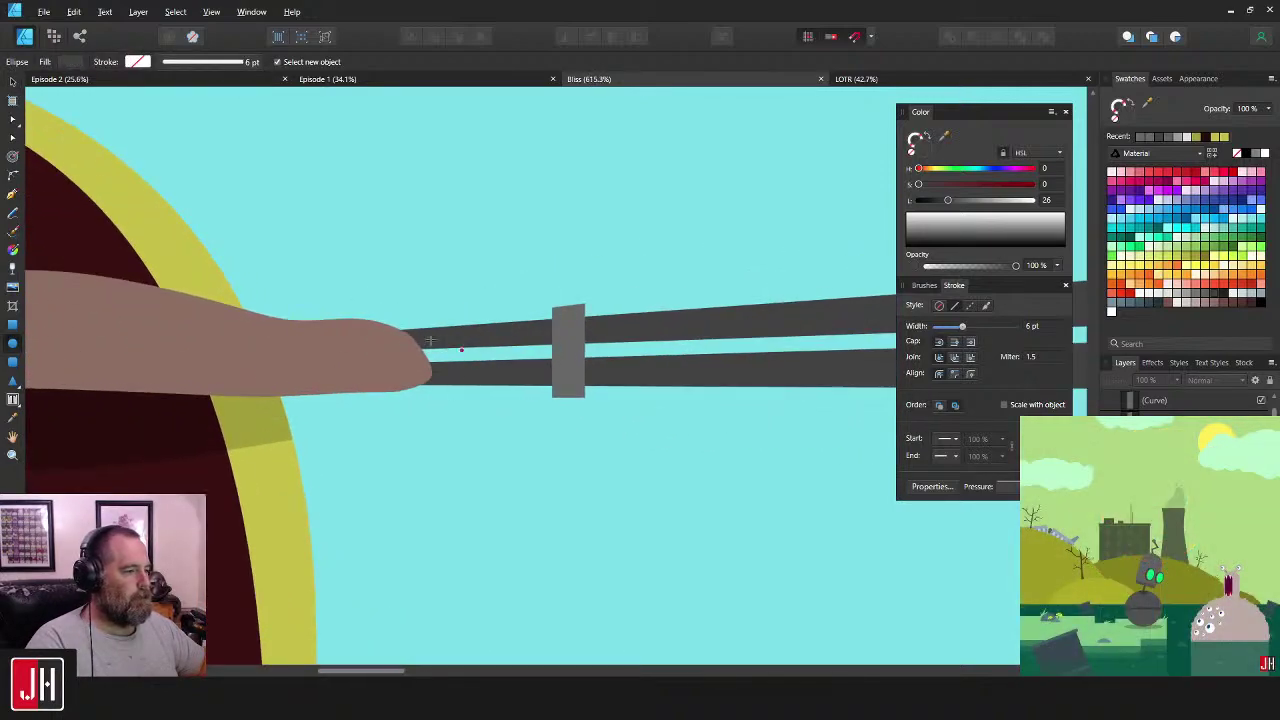
{"action": "left_click_drag", "start_coordinate": [408, 333], "coordinate": [515, 428]}
{"action": "key", "text": "ctrl+z"}
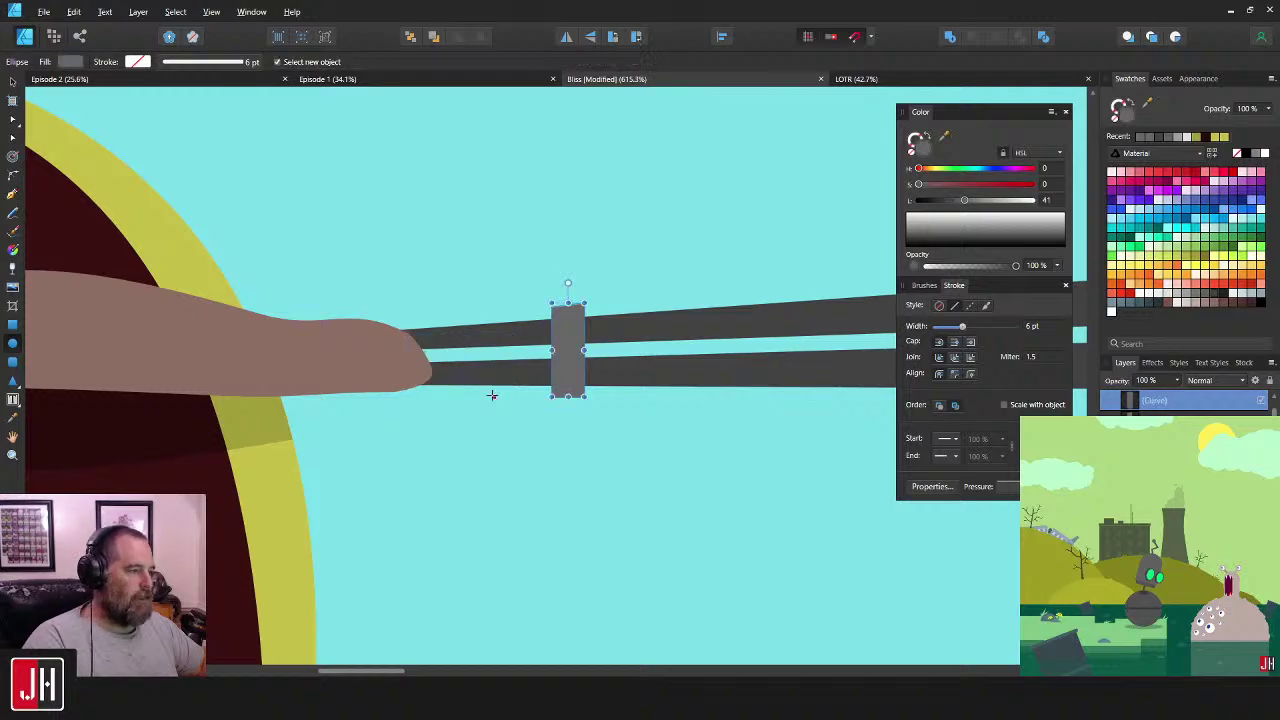
{"action": "key", "text": "ctrl+v"}
{"action": "left_click_drag", "start_coordinate": [456, 374], "coordinate": [411, 351]}
{"action": "left_click_drag", "start_coordinate": [457, 315], "coordinate": [419, 340]}
- Shift the dark circle slightly away from the hand, along the strips
{"action": "scroll", "coordinate": [430, 341], "scroll_direction": "up", "scroll_amount": 3}
{"action": "left_click", "coordinate": [96, 347]}
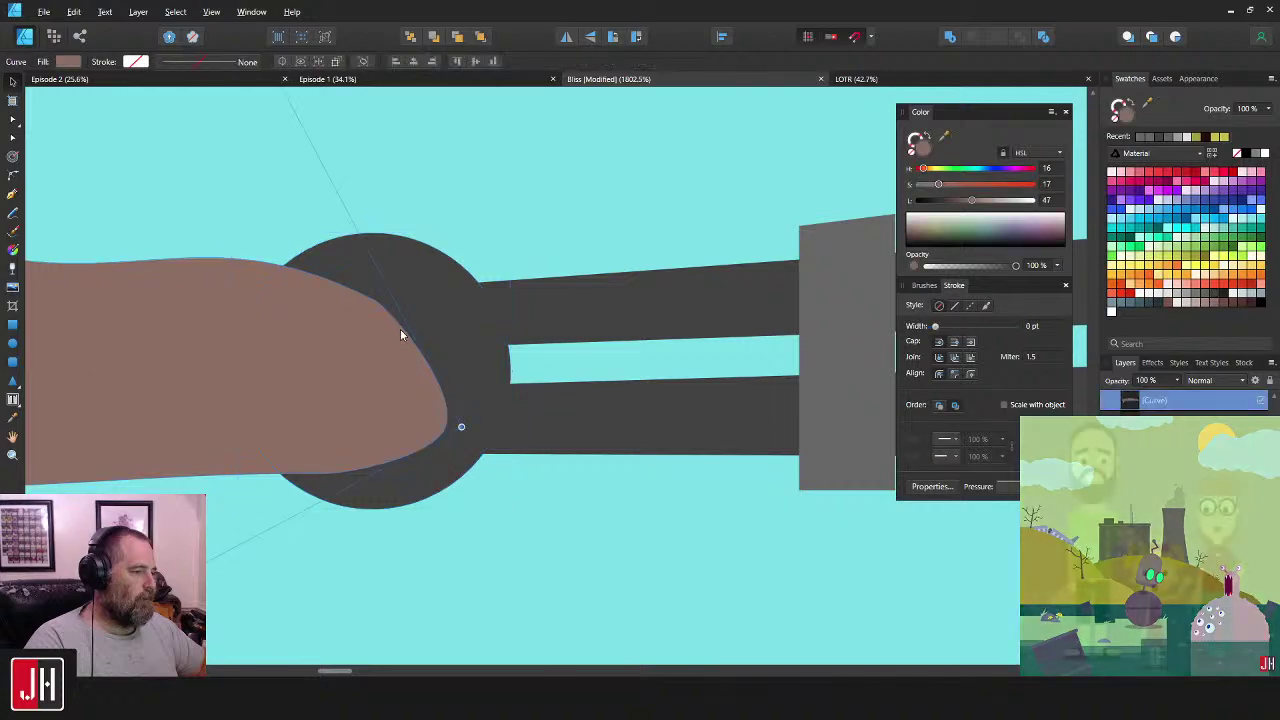
{"action": "left_click", "coordinate": [457, 342]}
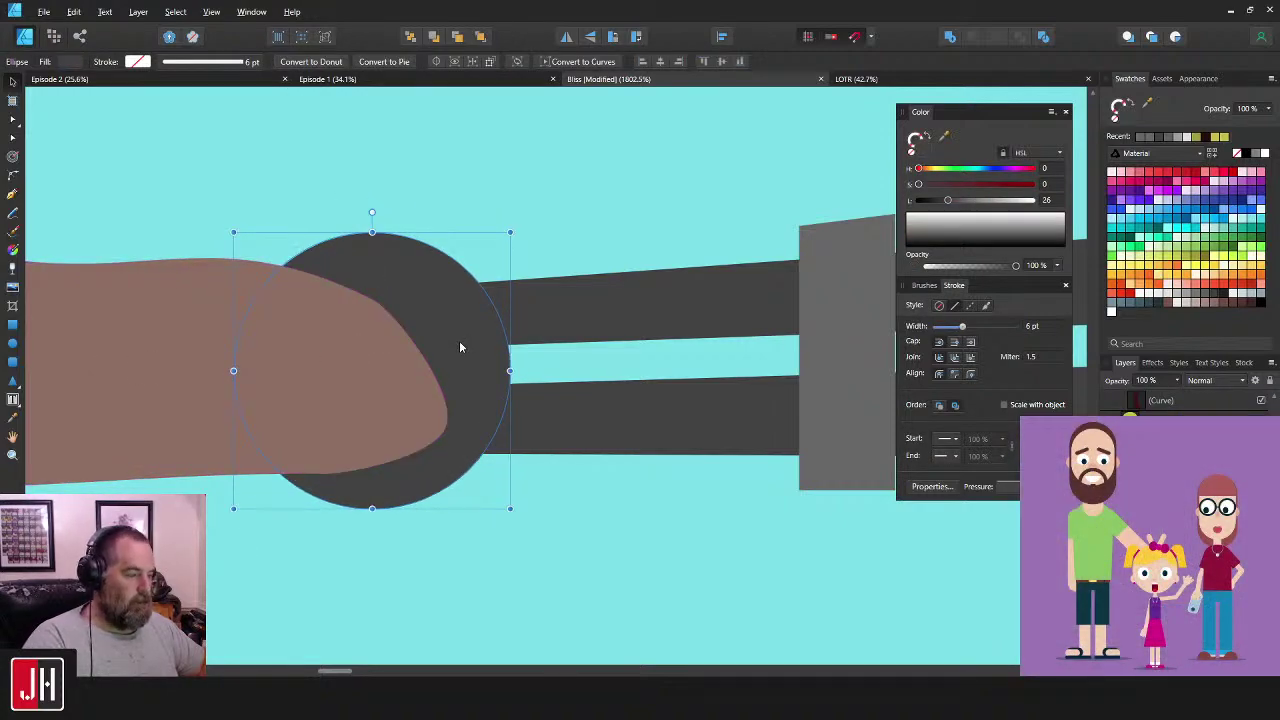
{"action": "left_click_drag", "start_coordinate": [459, 345], "coordinate": [477, 346]}
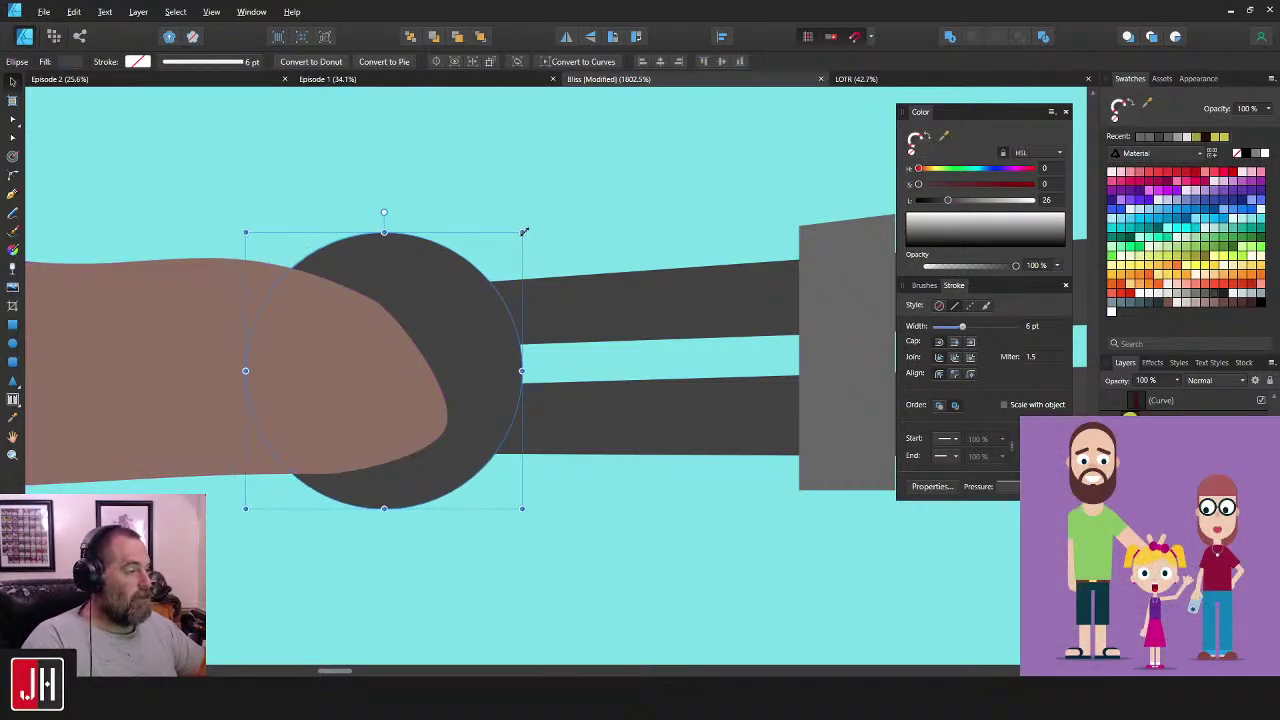
- Add a smaller concentric copy of the dark circle and fill it with the lighter grey sampled from the crossband
{"action": "left_click_drag", "start_coordinate": [524, 231], "coordinate": [462, 292]}
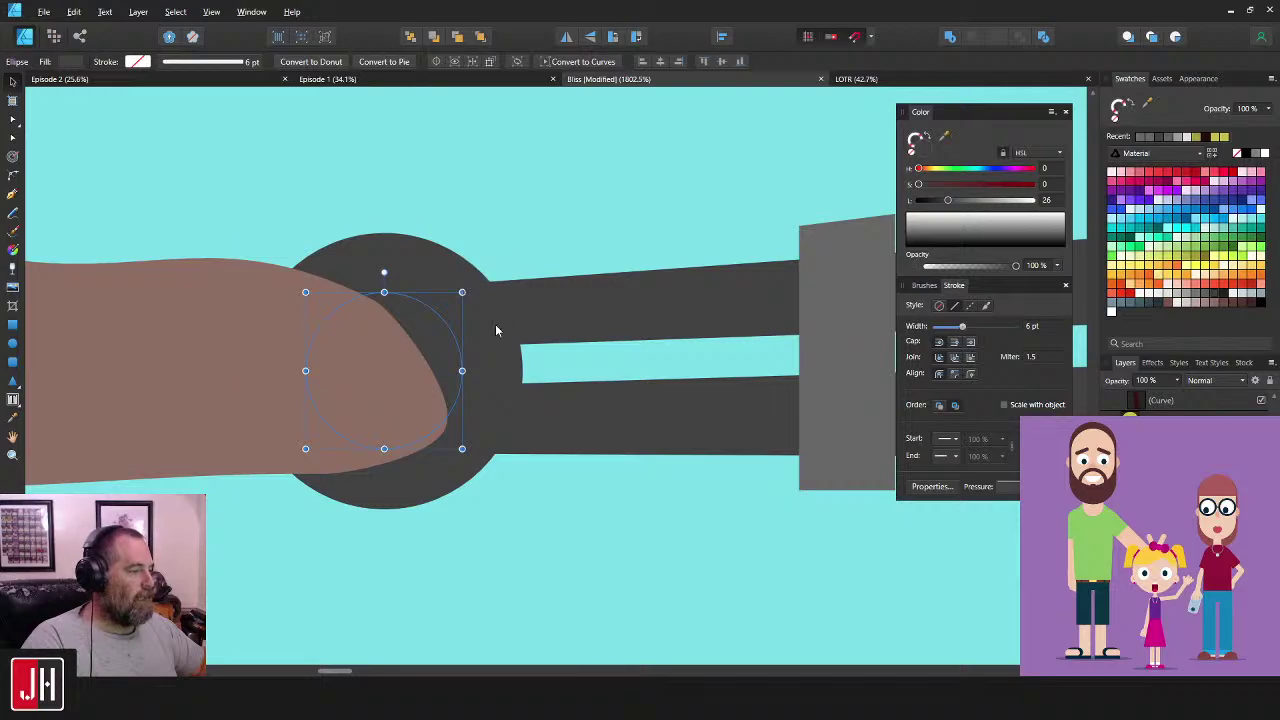
{"action": "scroll", "coordinate": [495, 325], "scroll_direction": "down", "scroll_amount": 2}
{"action": "left_click_drag", "start_coordinate": [515, 343], "coordinate": [469, 352]}
{"action": "key", "text": "i"}
{"action": "left_click", "coordinate": [656, 343]}
{"action": "key", "text": "v"}
{"action": "left_click", "coordinate": [519, 298]}
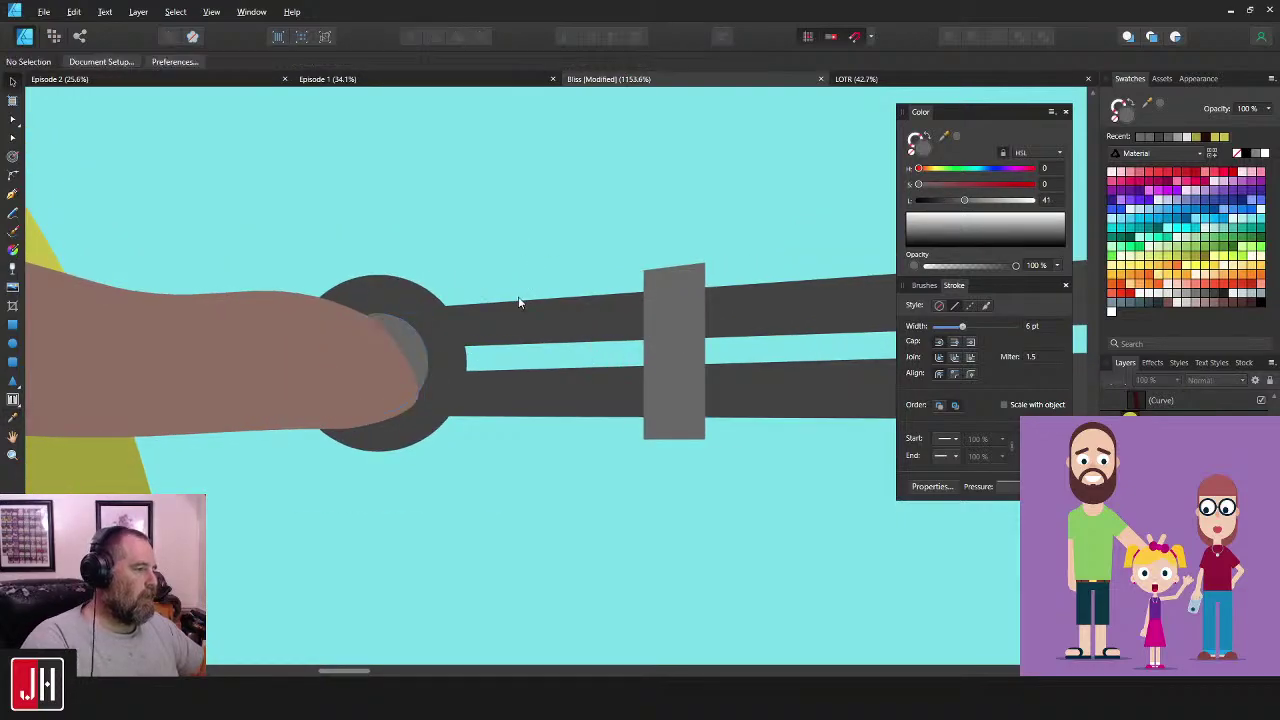
{"action": "scroll", "coordinate": [519, 302], "scroll_direction": "down", "scroll_amount": 12}
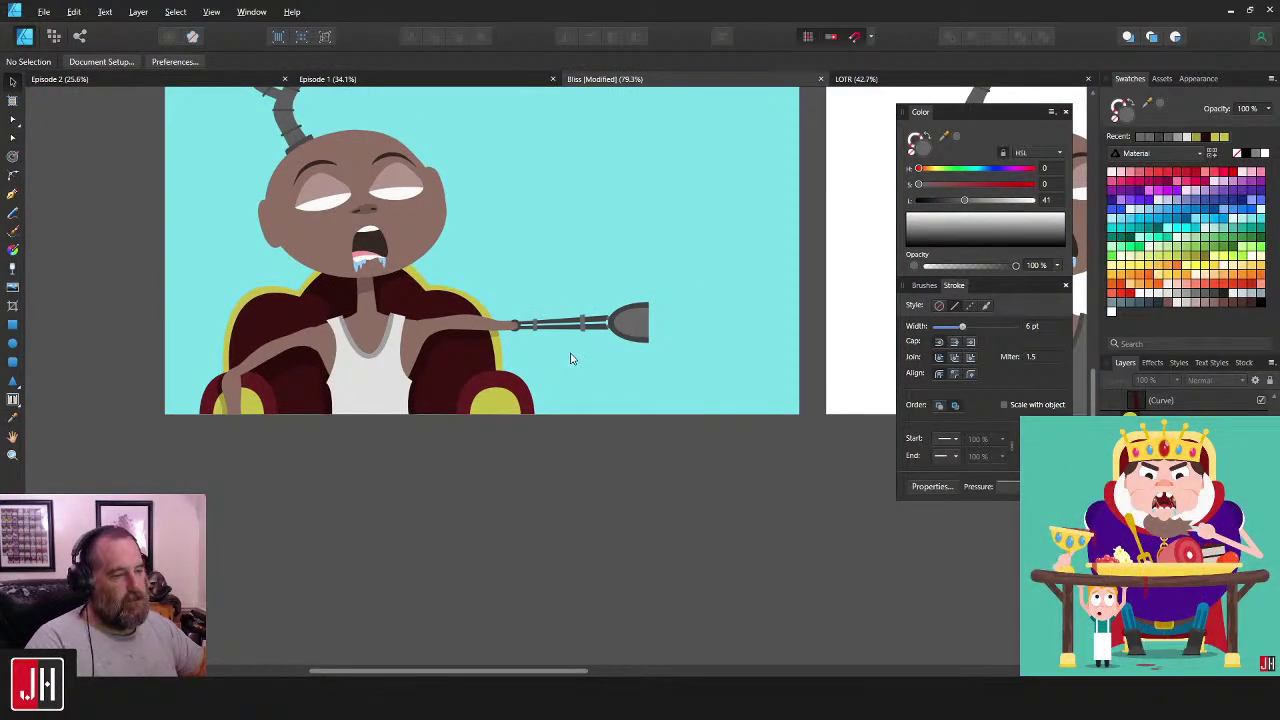
{"action": "scroll", "coordinate": [570, 358], "scroll_direction": "up", "scroll_amount": 10}
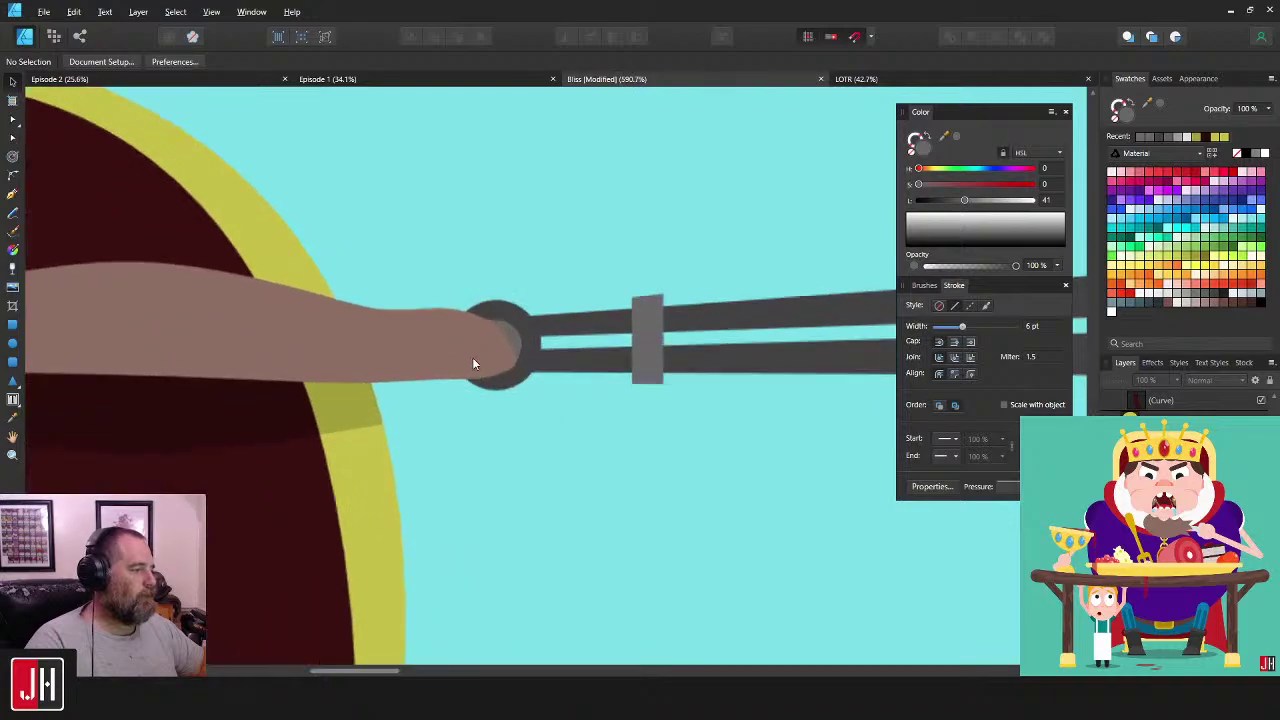
{"action": "scroll", "coordinate": [490, 350], "scroll_direction": "up", "scroll_amount": 3}
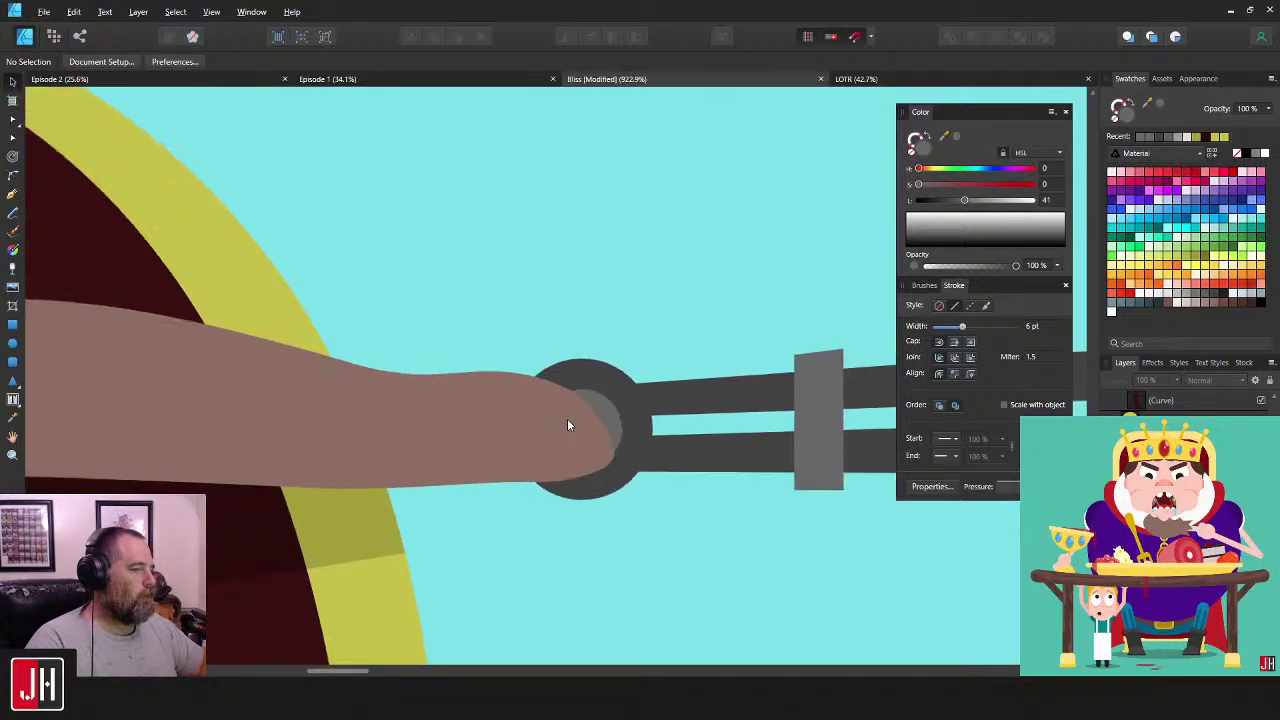
{"action": "left_click_drag", "start_coordinate": [567, 420], "coordinate": [642, 435]}
{"action": "left_click", "coordinate": [12, 197]}
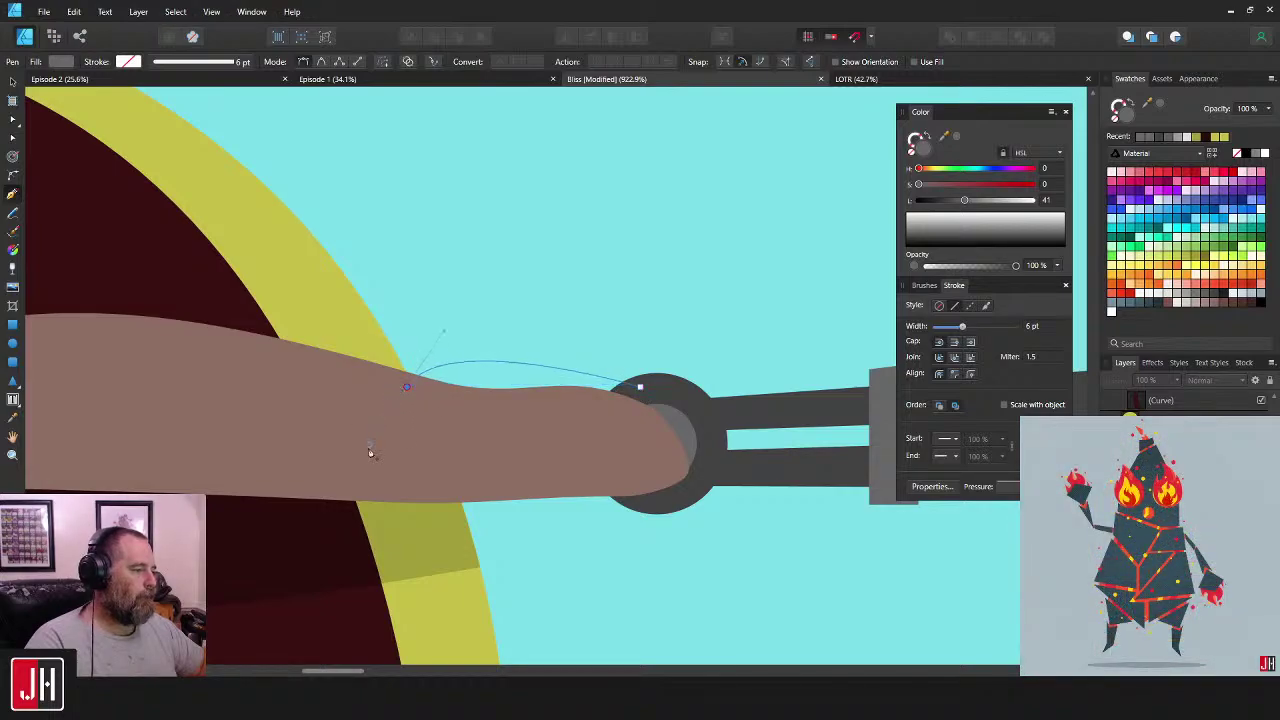
{"action": "left_click_drag", "start_coordinate": [369, 452], "coordinate": [321, 478]}
{"action": "left_click", "coordinate": [638, 389]}
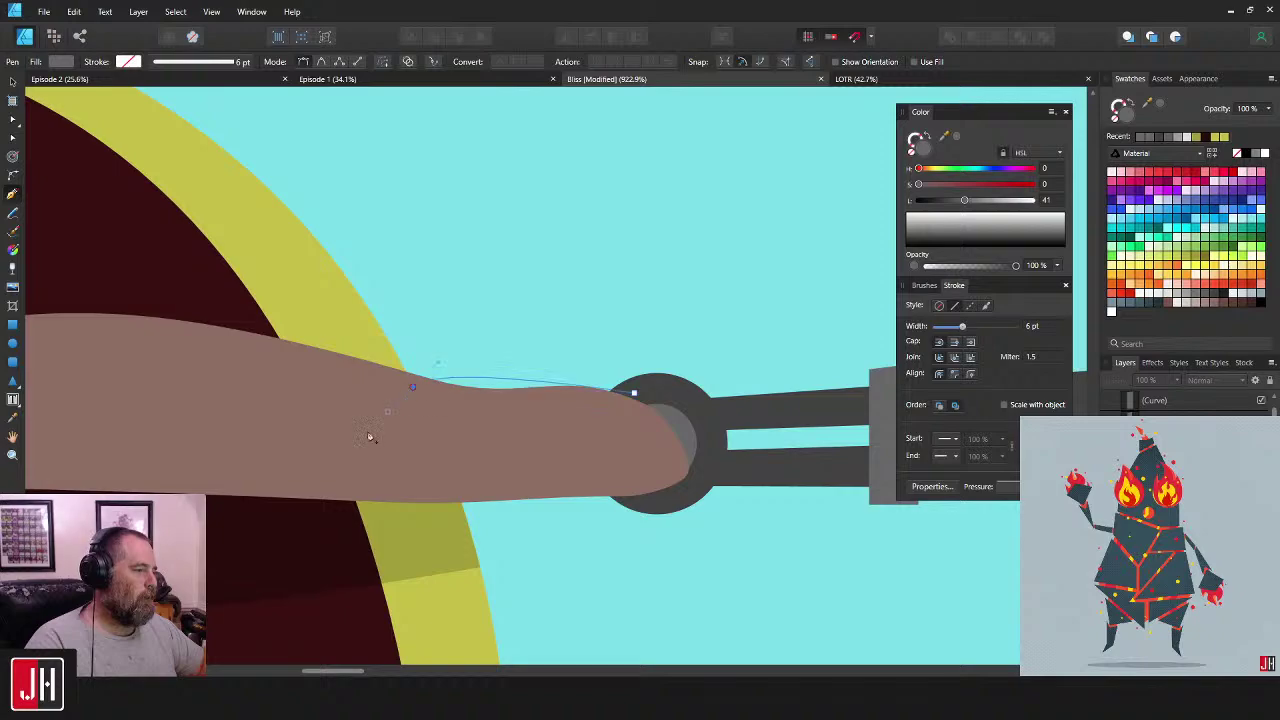
{"action": "left_click_drag", "start_coordinate": [369, 437], "coordinate": [333, 474]}
- Draw a closed arched band above the hand from the wrist to the dark circle with the Pen tool and fill it green
{"action": "scroll", "coordinate": [424, 404], "scroll_direction": "up", "scroll_amount": 1}
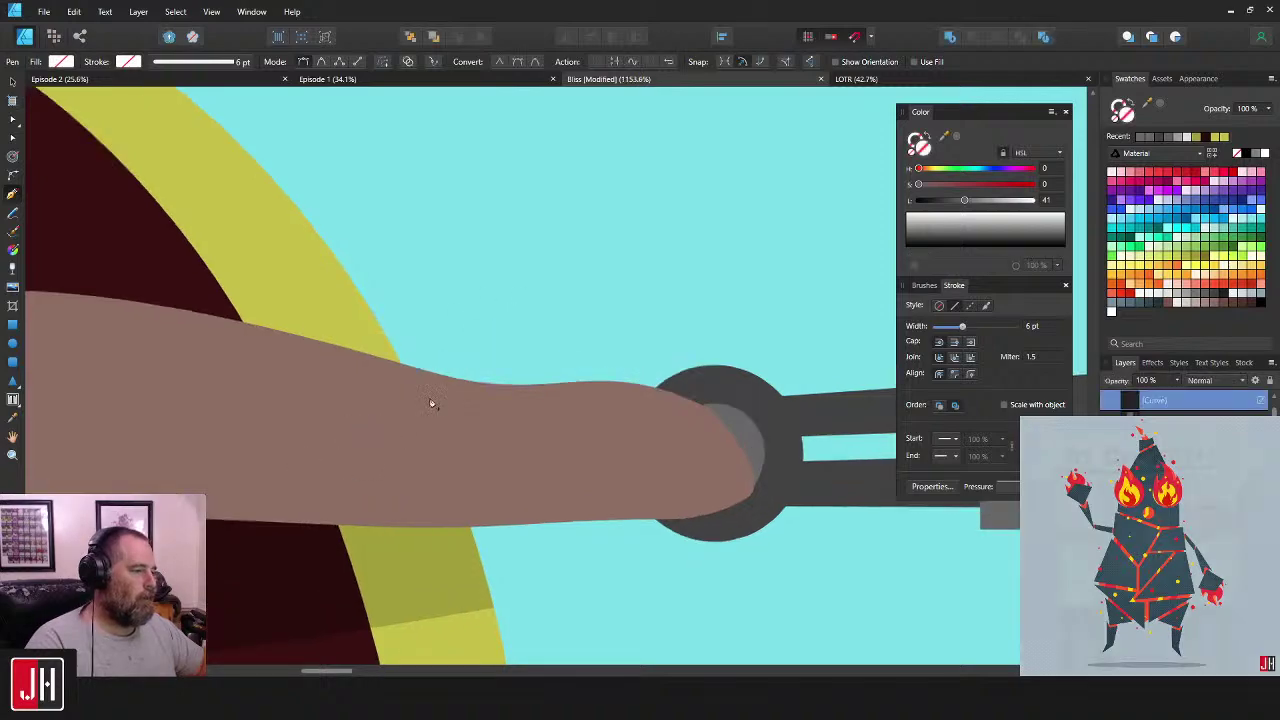
{"action": "left_click", "coordinate": [412, 384], "text": "alt"}
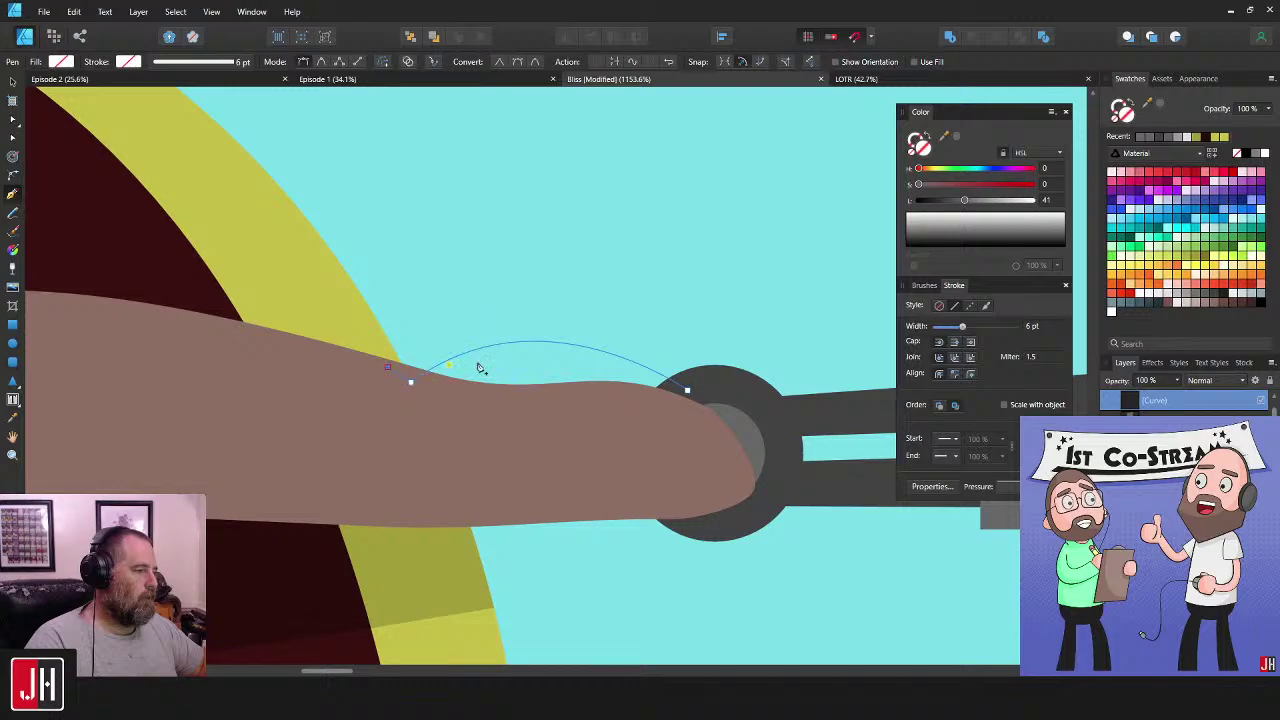
{"action": "left_click_drag", "start_coordinate": [713, 378], "coordinate": [908, 502]}
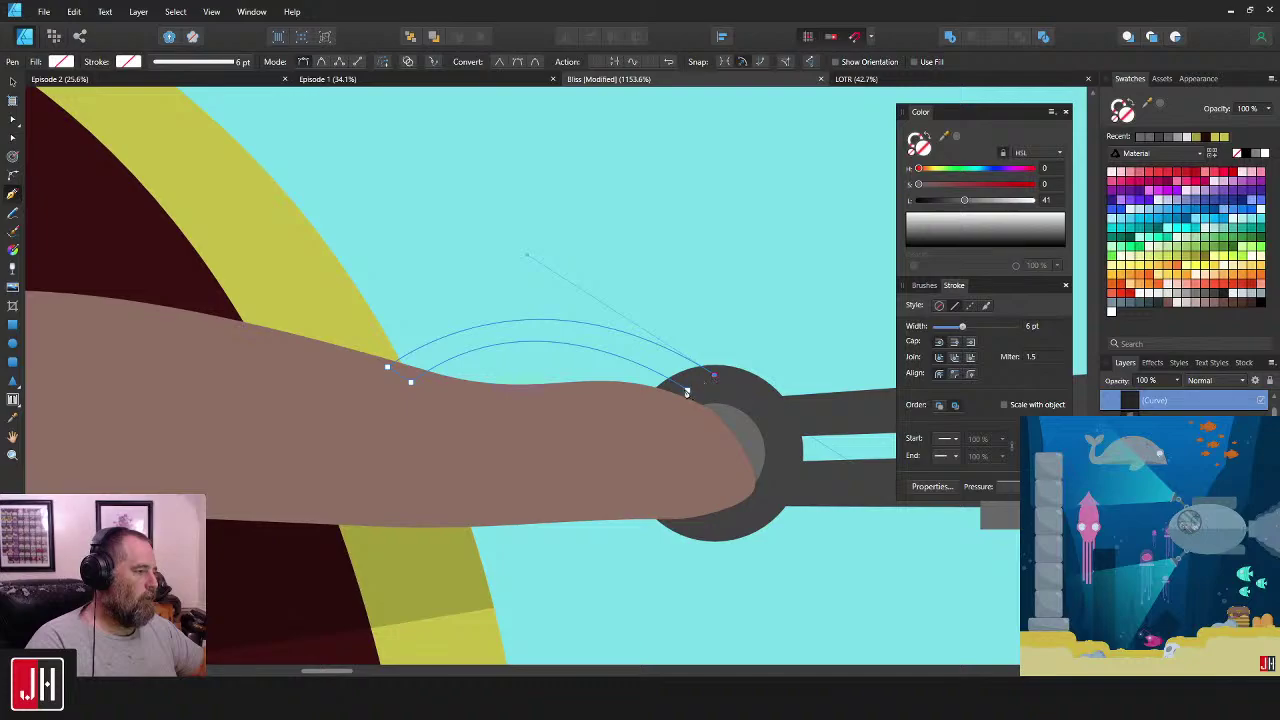
{"action": "scroll", "coordinate": [695, 400], "scroll_direction": "down", "scroll_amount": 3}
{"action": "left_click", "coordinate": [1140, 248]}
{"action": "key", "text": "v"}
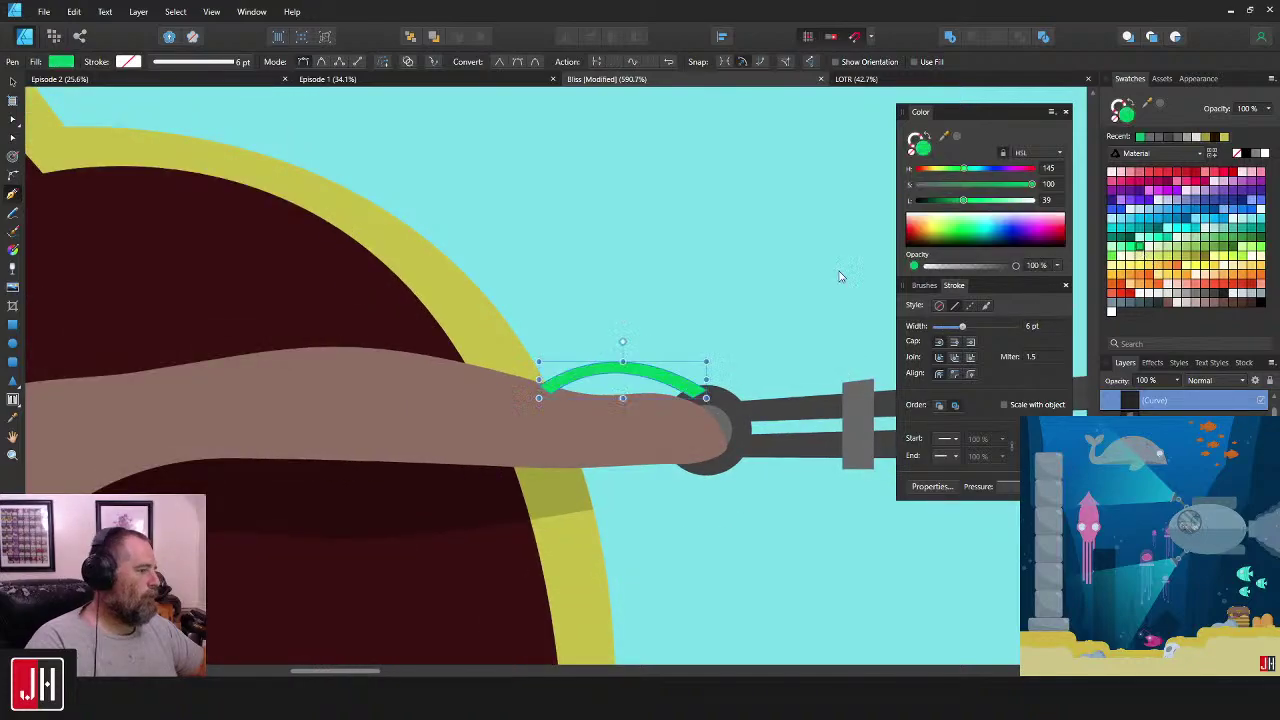
{"action": "left_click", "coordinate": [759, 301]}
{"action": "scroll", "coordinate": [664, 313], "scroll_direction": "down", "scroll_amount": 5}
{"action": "scroll", "coordinate": [644, 343], "scroll_direction": "up", "scroll_amount": 5}
{"action": "scroll", "coordinate": [645, 342], "scroll_direction": "up", "scroll_amount": 3}
{"action": "left_click_drag", "start_coordinate": [660, 302], "coordinate": [706, 315]}
{"action": "key", "text": "ctrl+z"}
{"action": "key", "text": "a"}
{"action": "key", "text": "v"}
{"action": "left_click", "coordinate": [717, 300]}
{"action": "scroll", "coordinate": [717, 300], "scroll_direction": "down", "scroll_amount": 3}
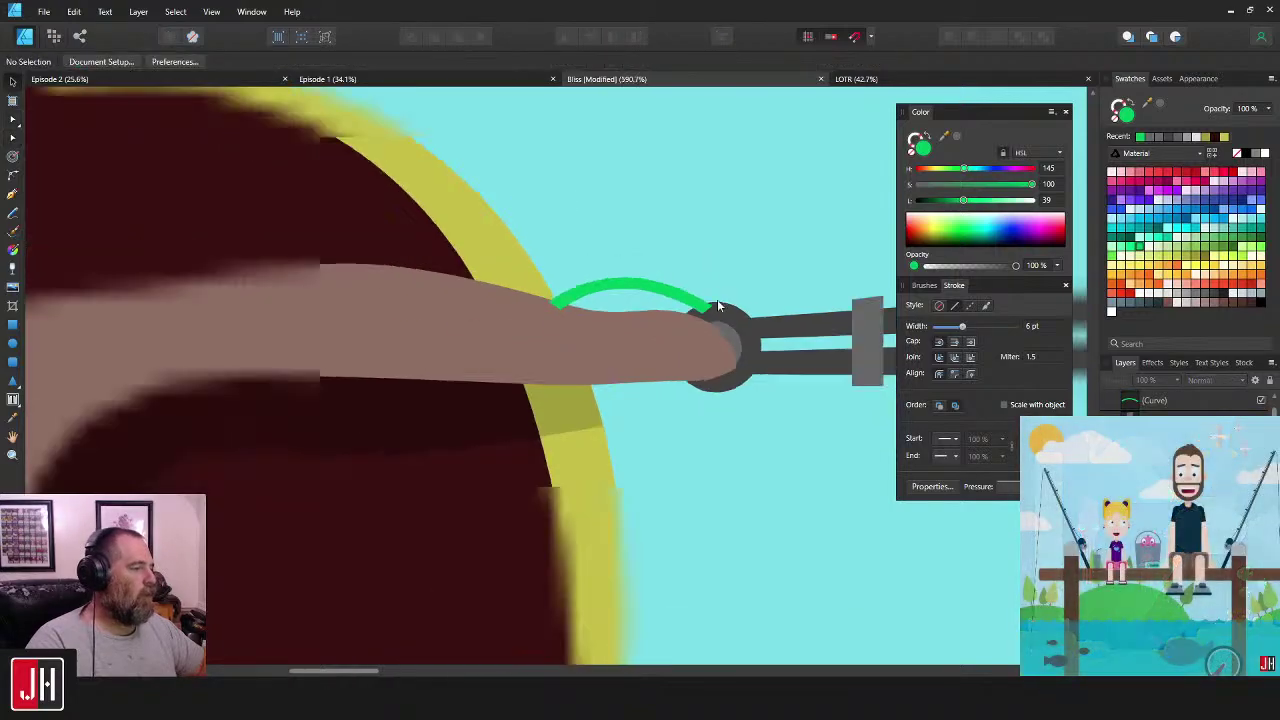
{"action": "scroll", "coordinate": [717, 305], "scroll_direction": "down", "scroll_amount": 5}
{"action": "scroll", "coordinate": [676, 302], "scroll_direction": "up", "scroll_amount": 6}
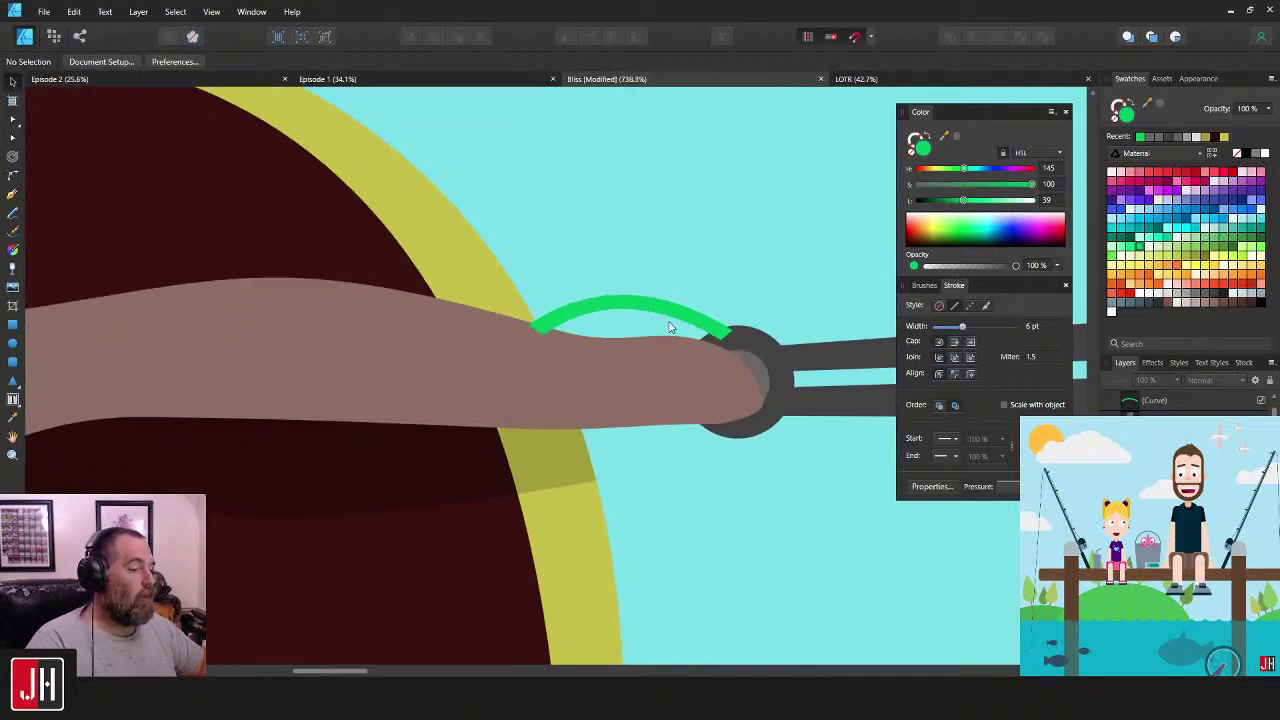
{"action": "left_click_drag", "start_coordinate": [669, 322], "coordinate": [687, 285]}
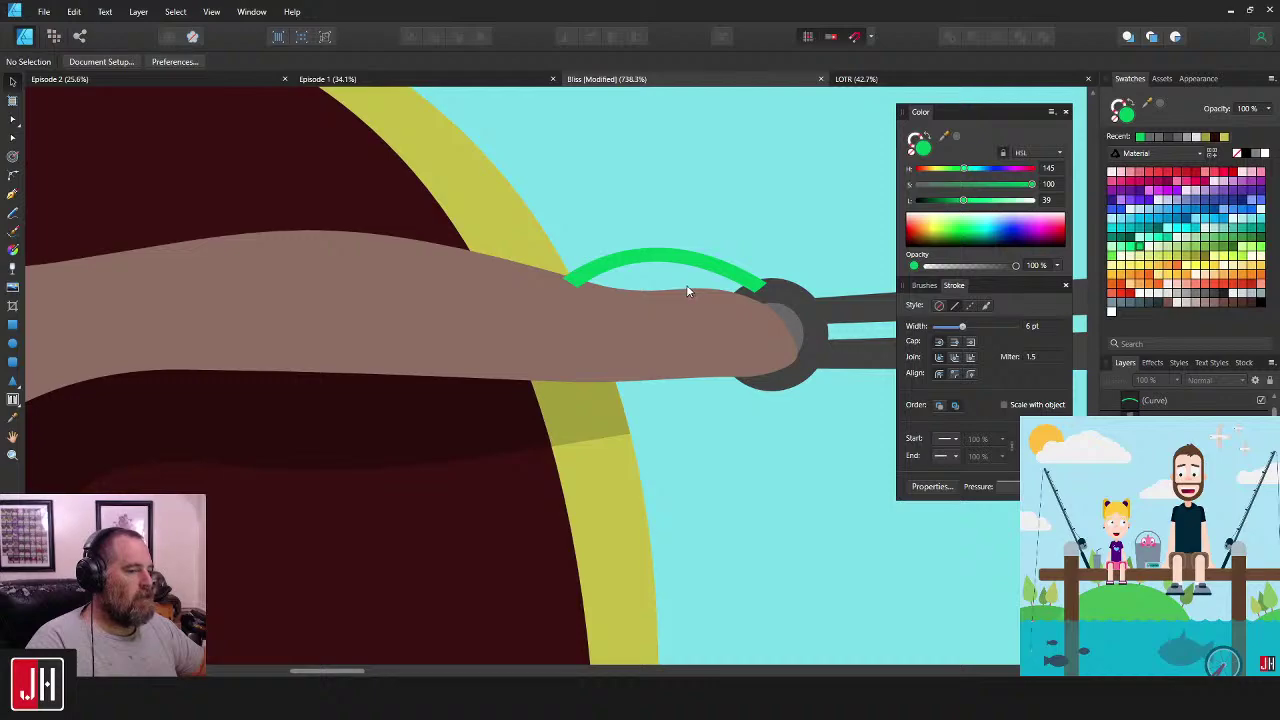
- Reshape the green band by extending its outer wrist-end node onto the arm and raising its upper curve slightly
{"action": "left_click", "coordinate": [572, 277]}
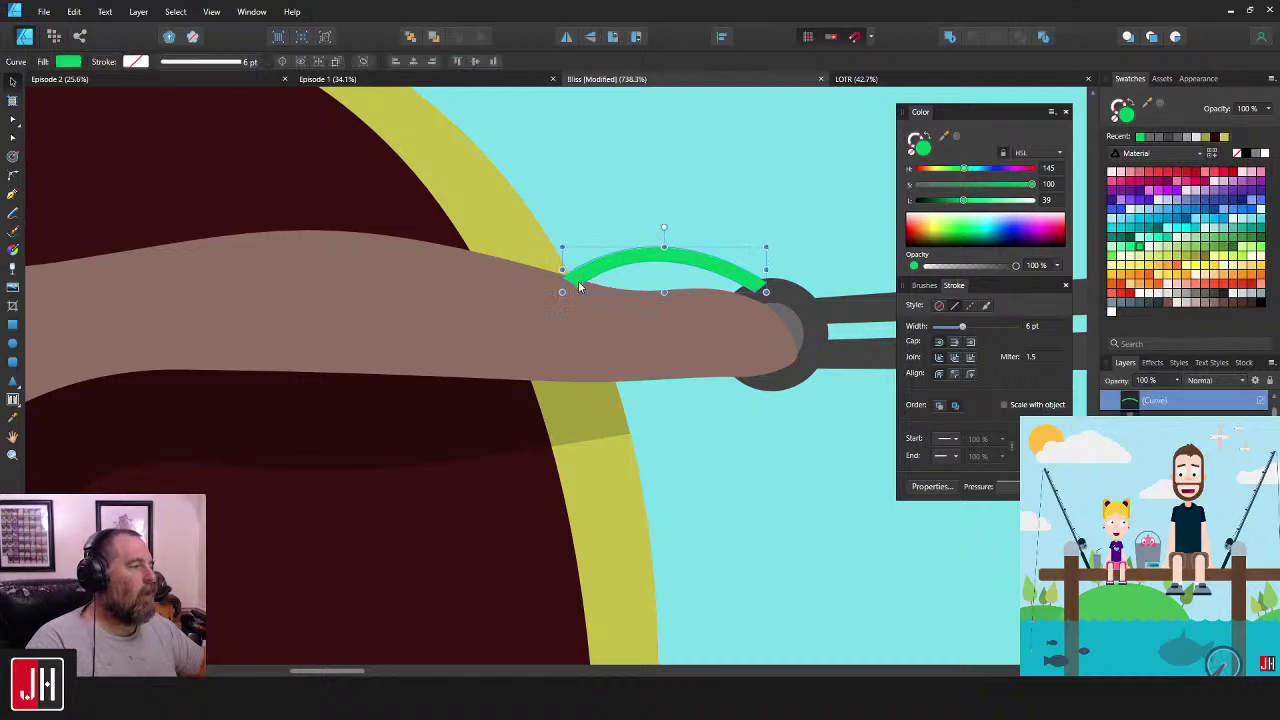
{"action": "scroll", "coordinate": [568, 276], "scroll_direction": "up", "scroll_amount": 4}
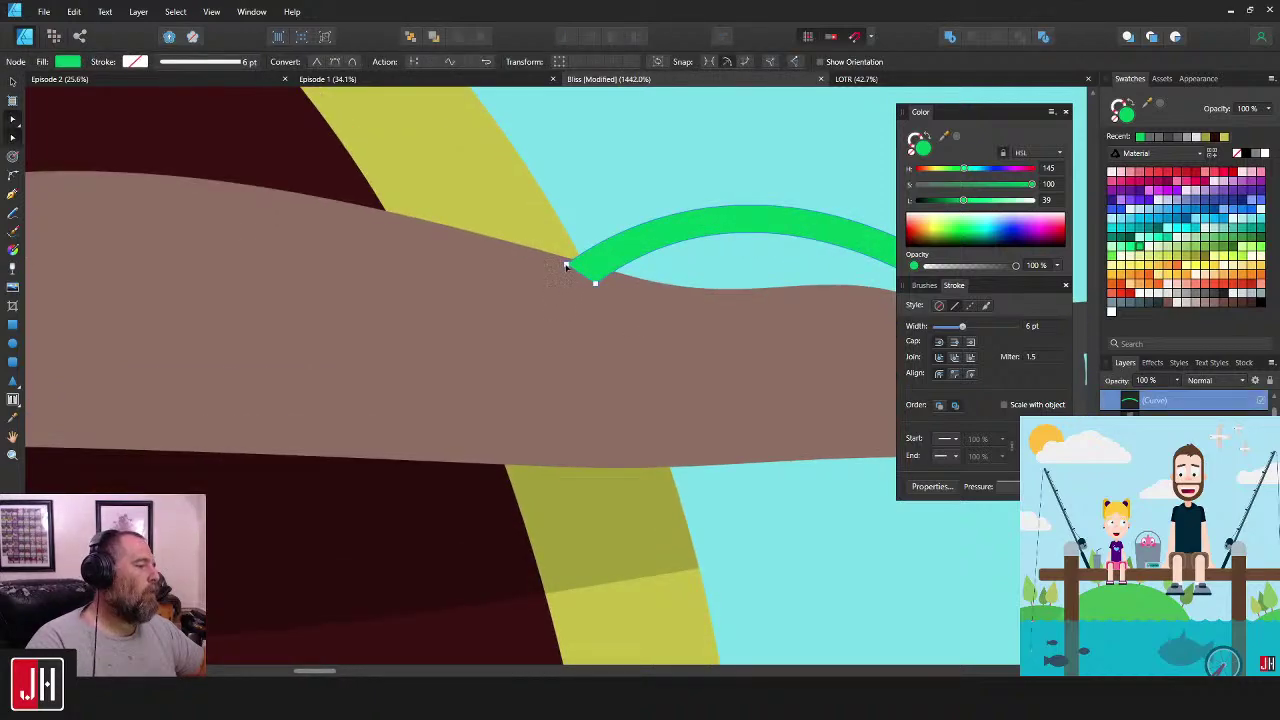
{"action": "left_click_drag", "start_coordinate": [566, 266], "coordinate": [556, 274]}
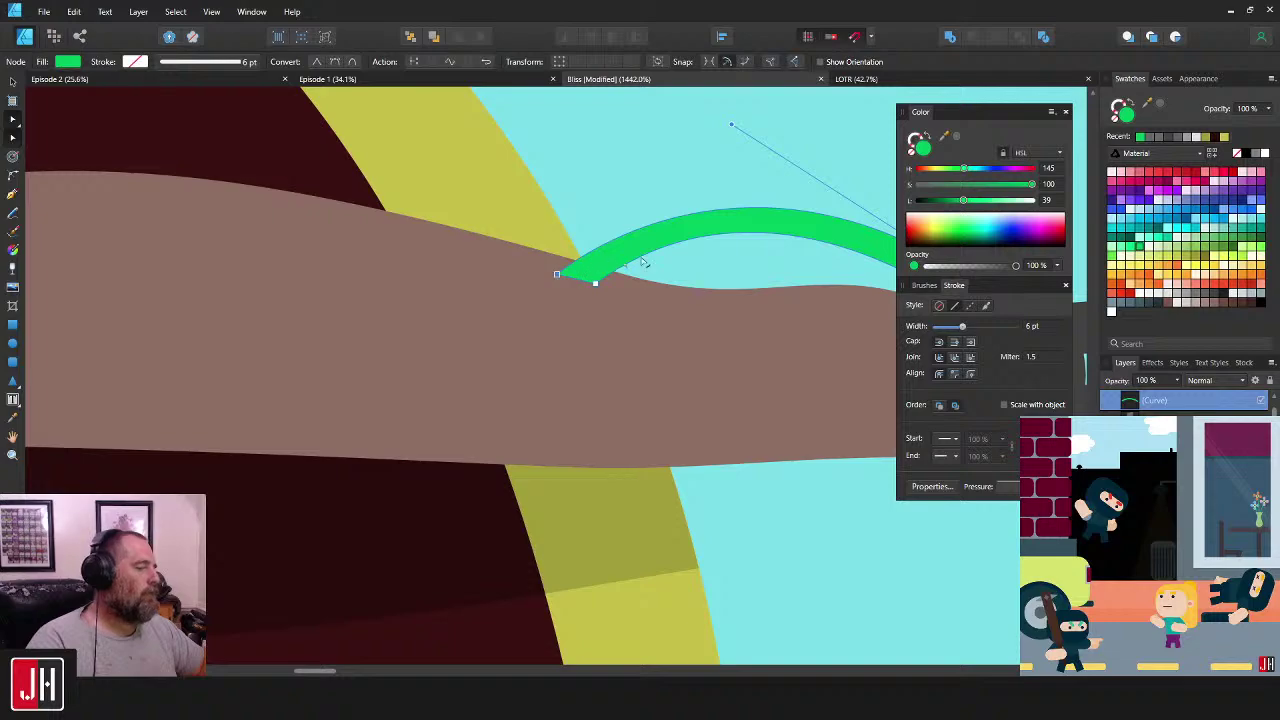
{"action": "left_click_drag", "start_coordinate": [689, 241], "coordinate": [592, 302]}
{"action": "key", "text": "v"}
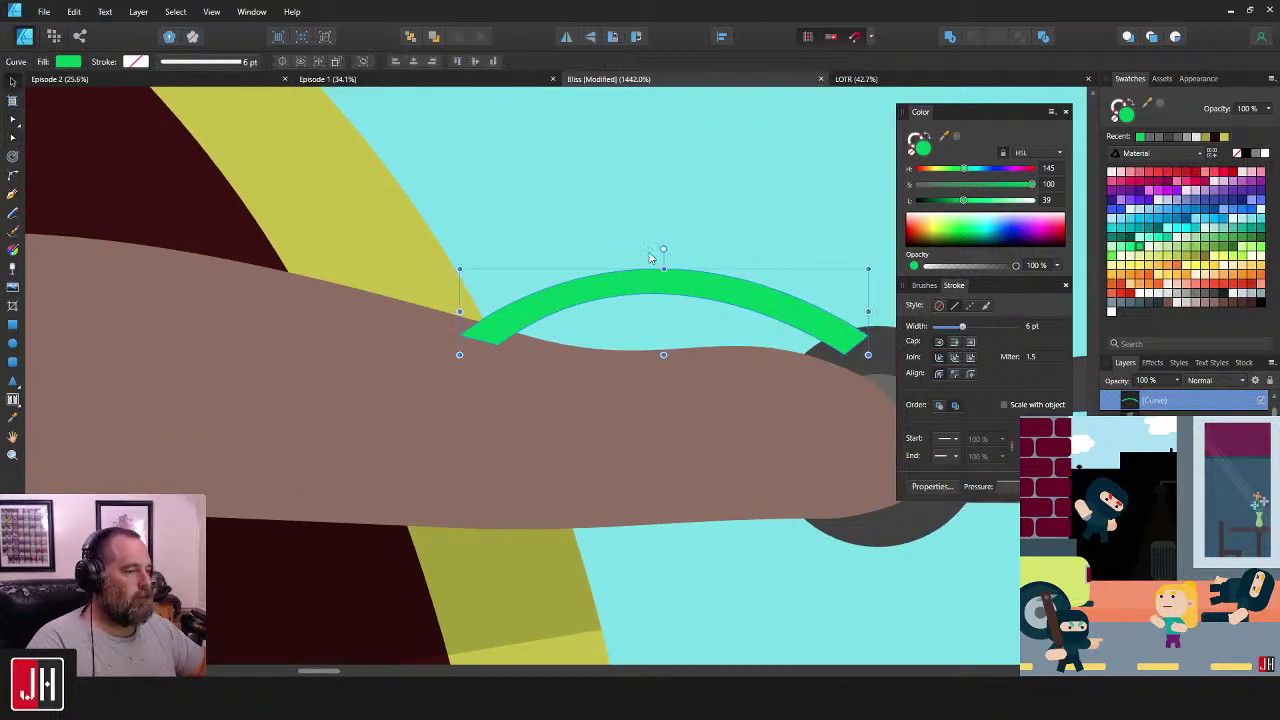
{"action": "key", "text": "a"}
{"action": "left_click_drag", "start_coordinate": [635, 189], "coordinate": [625, 179]}
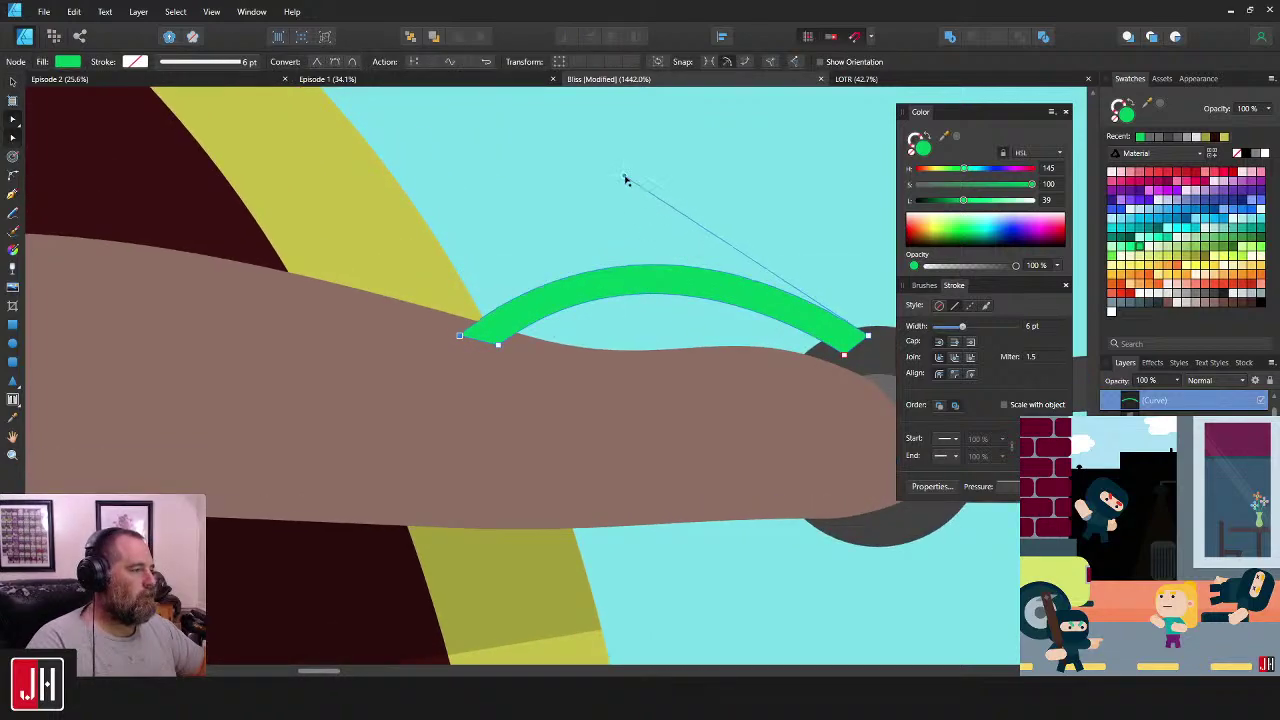
{"action": "key", "text": "v"}
{"action": "left_click", "coordinate": [812, 228]}
- Examine how the green band's shape and ends fit the hand and the dark circle
{"action": "scroll", "coordinate": [832, 280], "scroll_direction": "down", "scroll_amount": 5}
{"action": "left_click_drag", "start_coordinate": [851, 289], "coordinate": [743, 309]}
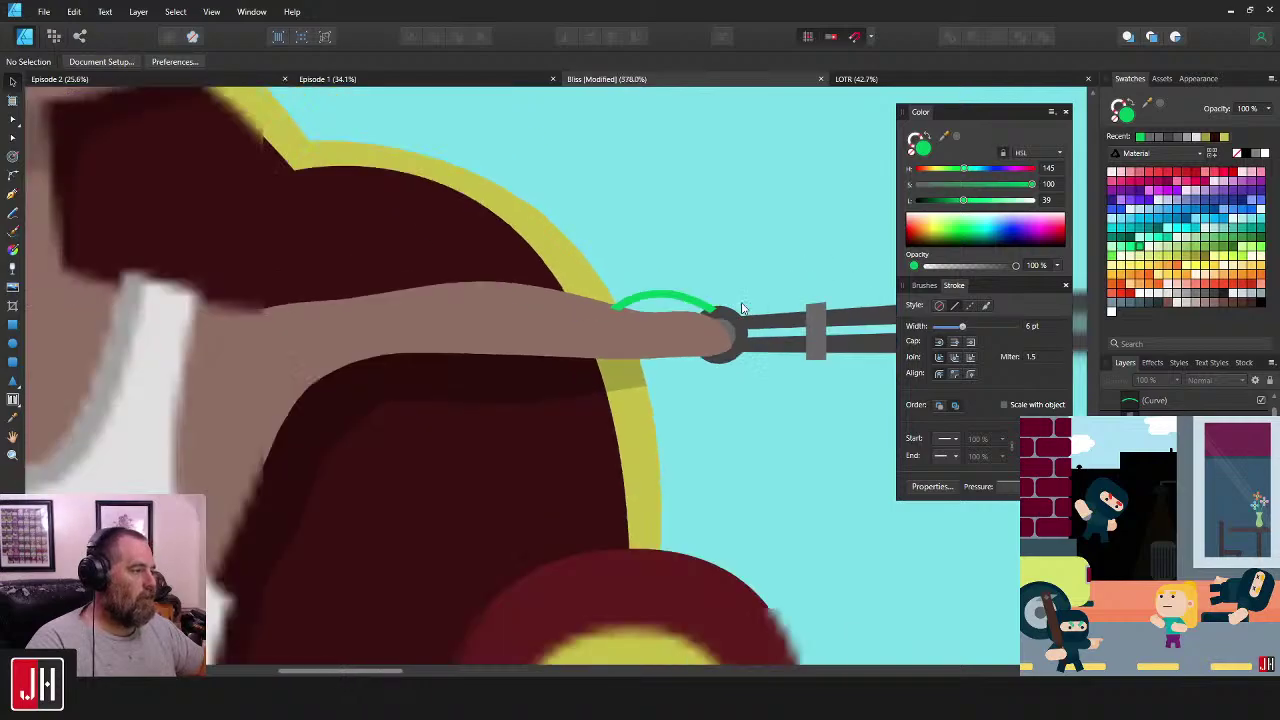
{"action": "scroll", "coordinate": [743, 310], "scroll_direction": "down", "scroll_amount": 5}
{"action": "scroll", "coordinate": [712, 345], "scroll_direction": "up", "scroll_amount": 5}
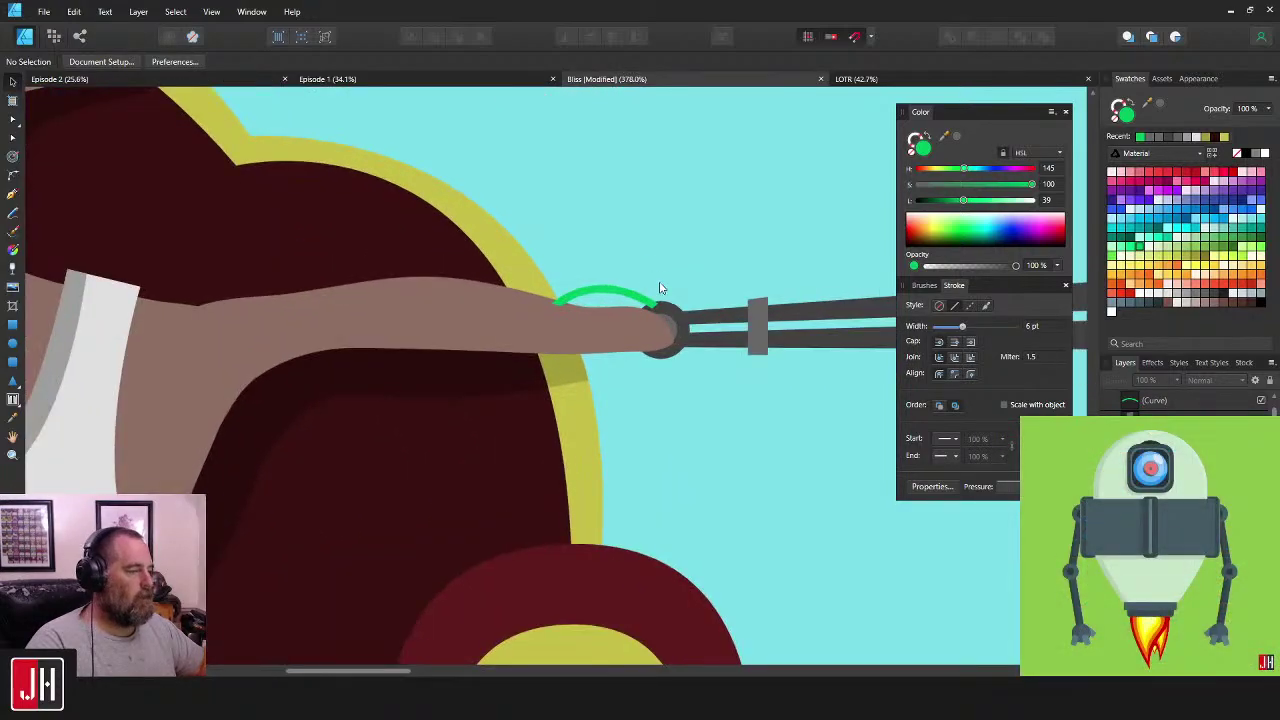
{"action": "left_click", "coordinate": [613, 291]}
{"action": "scroll", "coordinate": [613, 291], "scroll_direction": "up", "scroll_amount": 3}
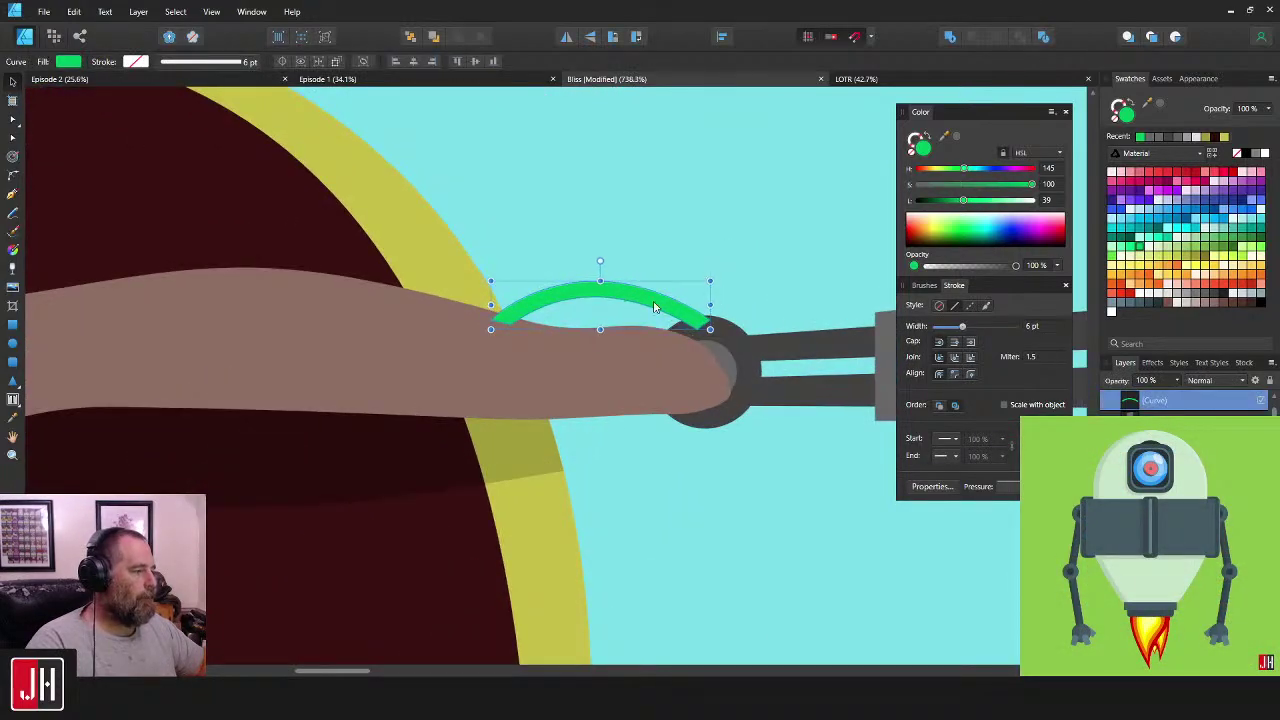
{"action": "scroll", "coordinate": [654, 306], "scroll_direction": "up", "scroll_amount": 3}
{"action": "left_click_drag", "start_coordinate": [686, 294], "coordinate": [661, 288]}
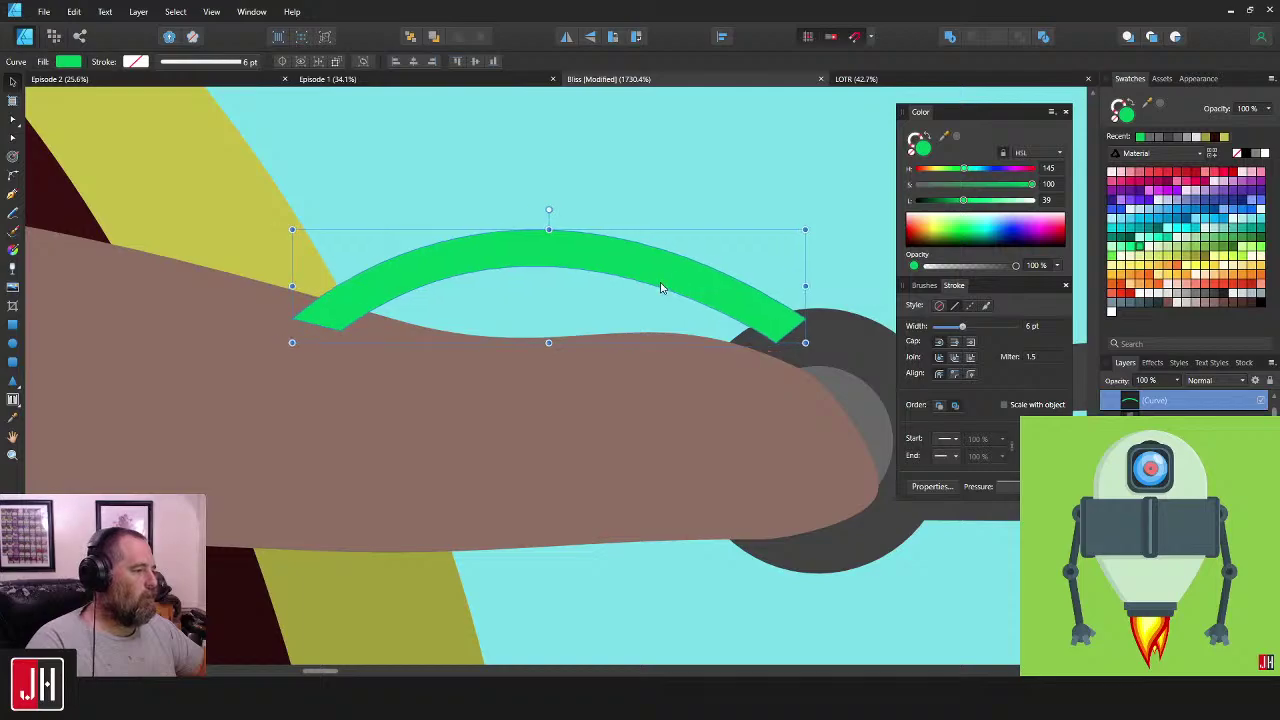
{"action": "left_click", "coordinate": [680, 187]}
{"action": "scroll", "coordinate": [660, 240], "scroll_direction": "down", "scroll_amount": 6}
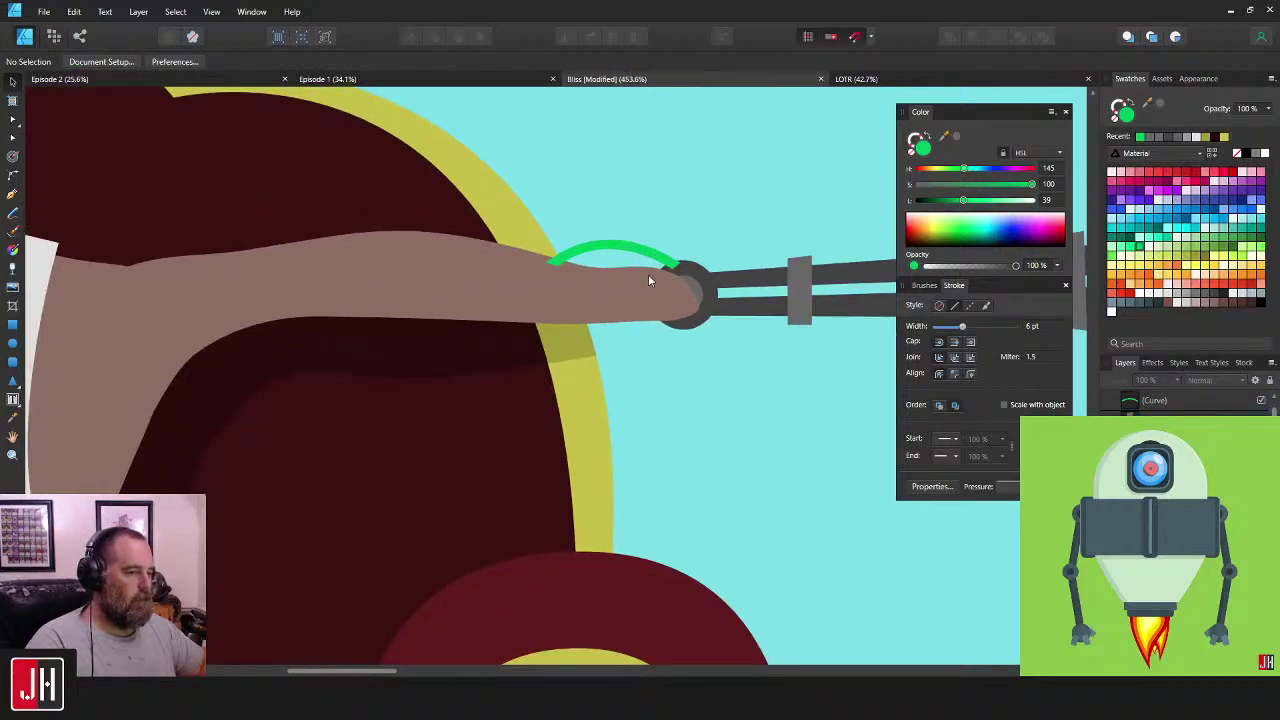
{"action": "left_click_drag", "start_coordinate": [674, 332], "coordinate": [679, 339]}
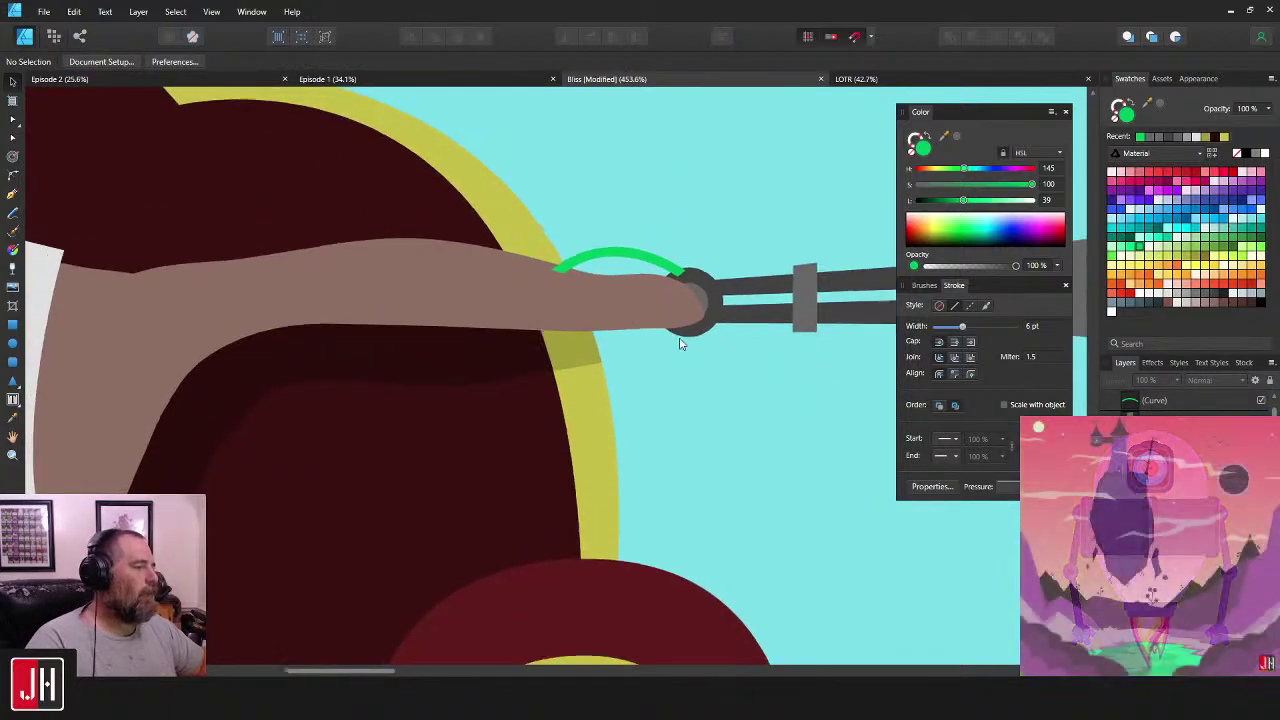
- Round both ends of the green band by bending their short end segments outward
{"action": "scroll", "coordinate": [680, 343], "scroll_direction": "up", "scroll_amount": 2}
{"action": "scroll", "coordinate": [354, 338], "scroll_direction": "up", "scroll_amount": 3}
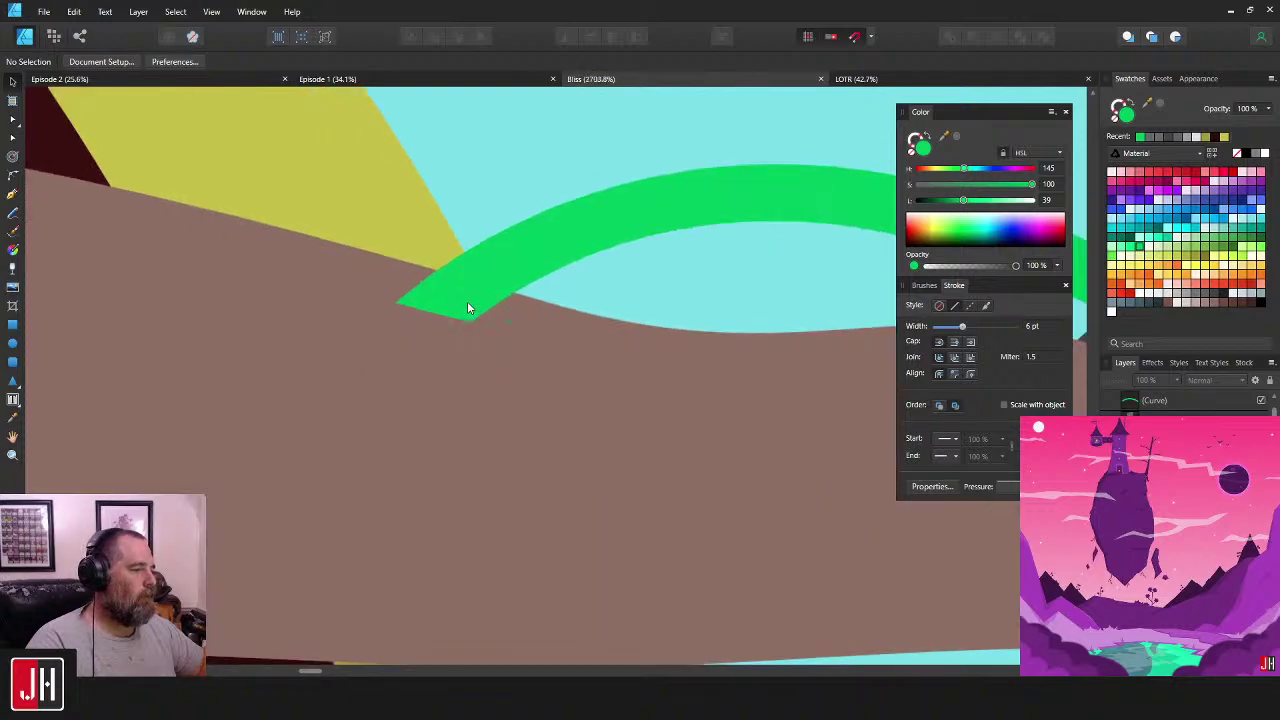
{"action": "left_click", "coordinate": [440, 316]}
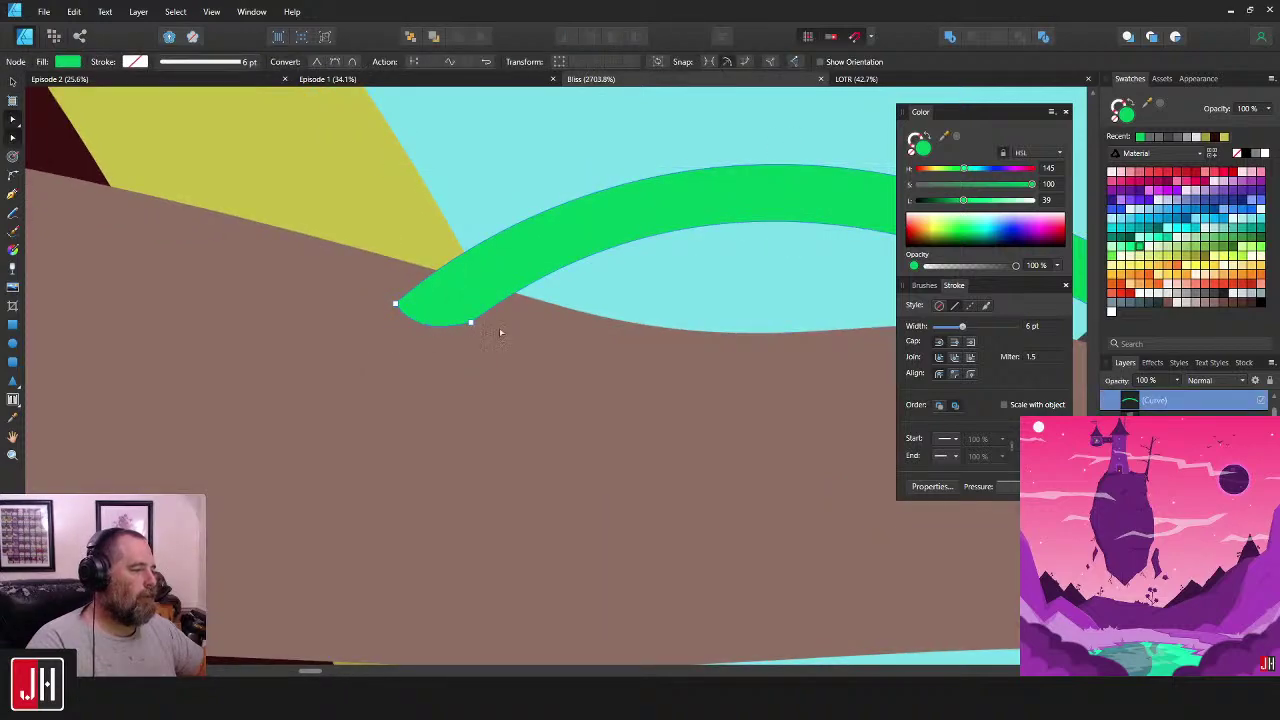
{"action": "left_click_drag", "start_coordinate": [860, 360], "coordinate": [462, 350]}
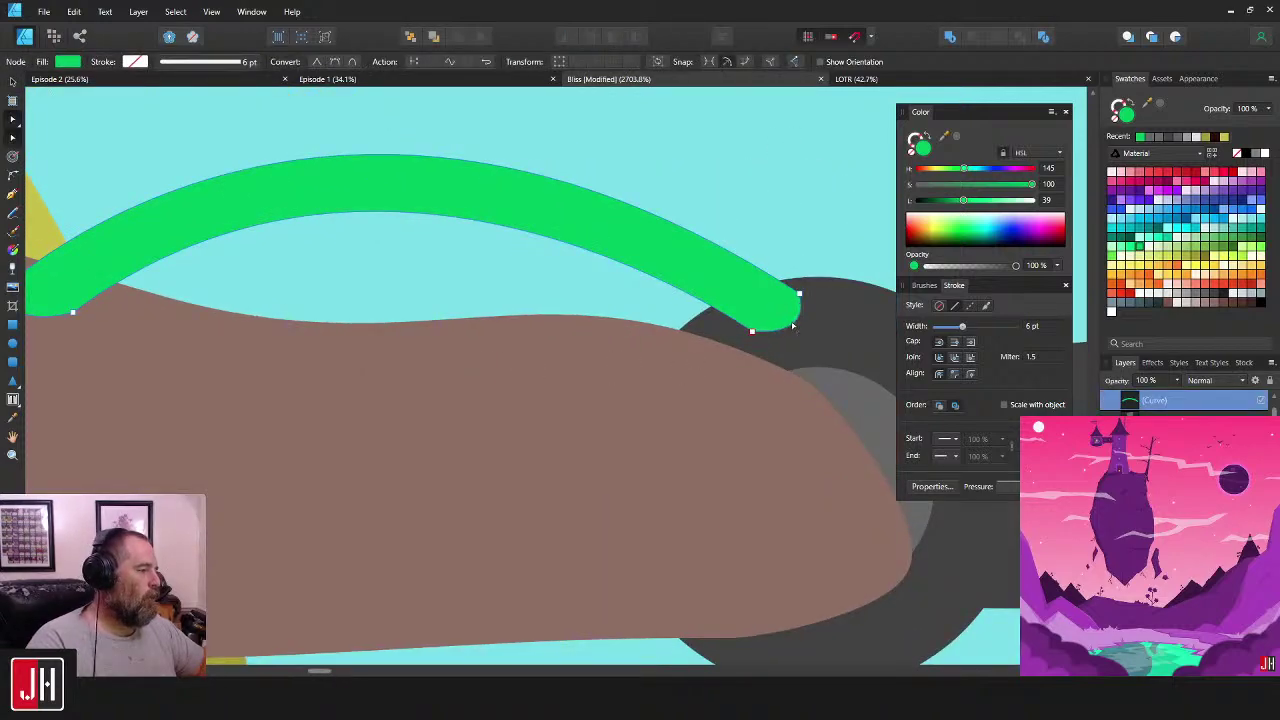
{"action": "key", "text": "ctrl+d"}
{"action": "scroll", "coordinate": [770, 322], "scroll_direction": "down", "scroll_amount": 5}
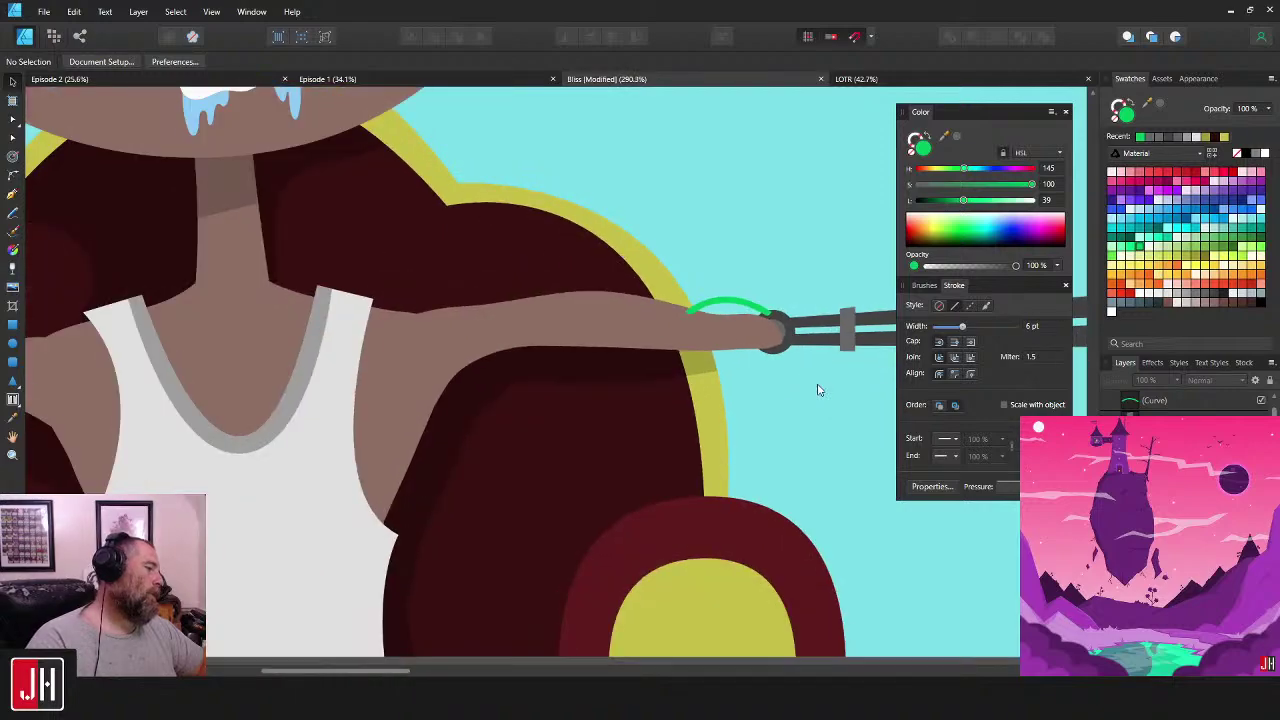
- Place a vertically flipped copy of the green band beneath the hand, reaching the underside of the dark circle
{"action": "scroll", "coordinate": [762, 300], "scroll_direction": "up", "scroll_amount": 2}
{"action": "left_click", "coordinate": [650, 268]}
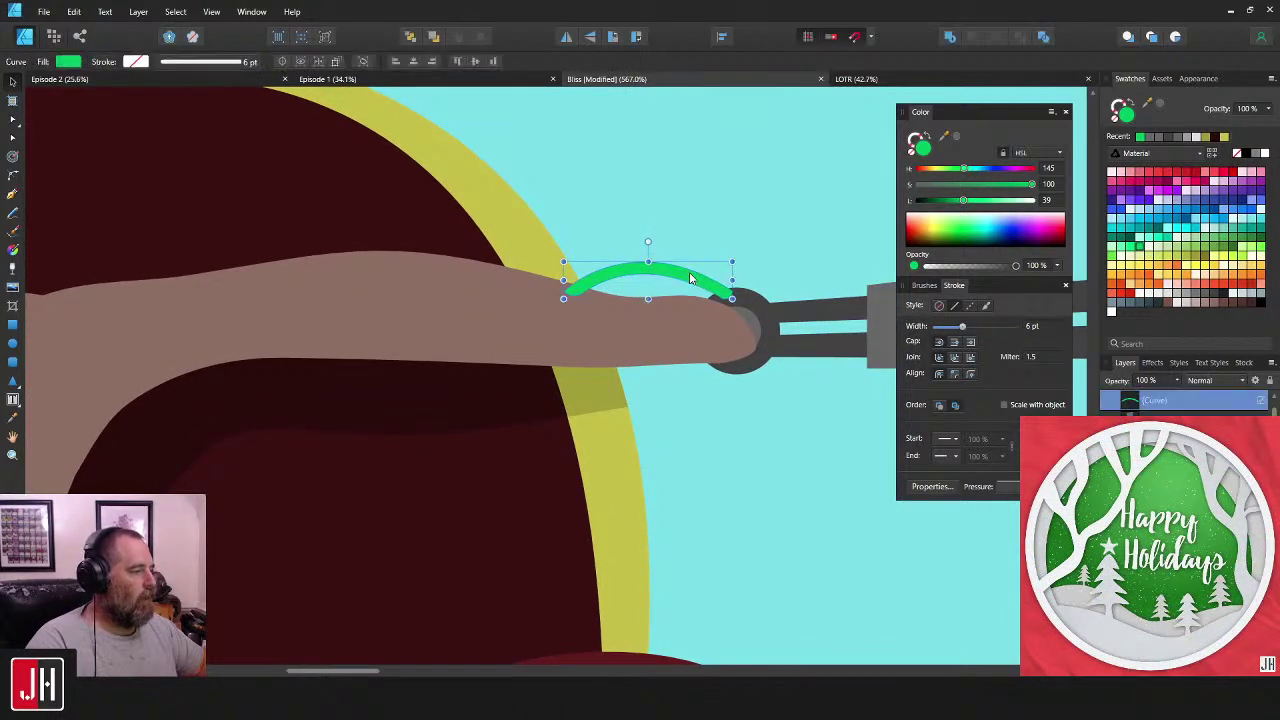
{"action": "left_click_drag", "start_coordinate": [680, 282], "coordinate": [715, 379]}
{"action": "left_click", "coordinate": [590, 37]}
{"action": "scroll", "coordinate": [740, 375], "scroll_direction": "up", "scroll_amount": 2}
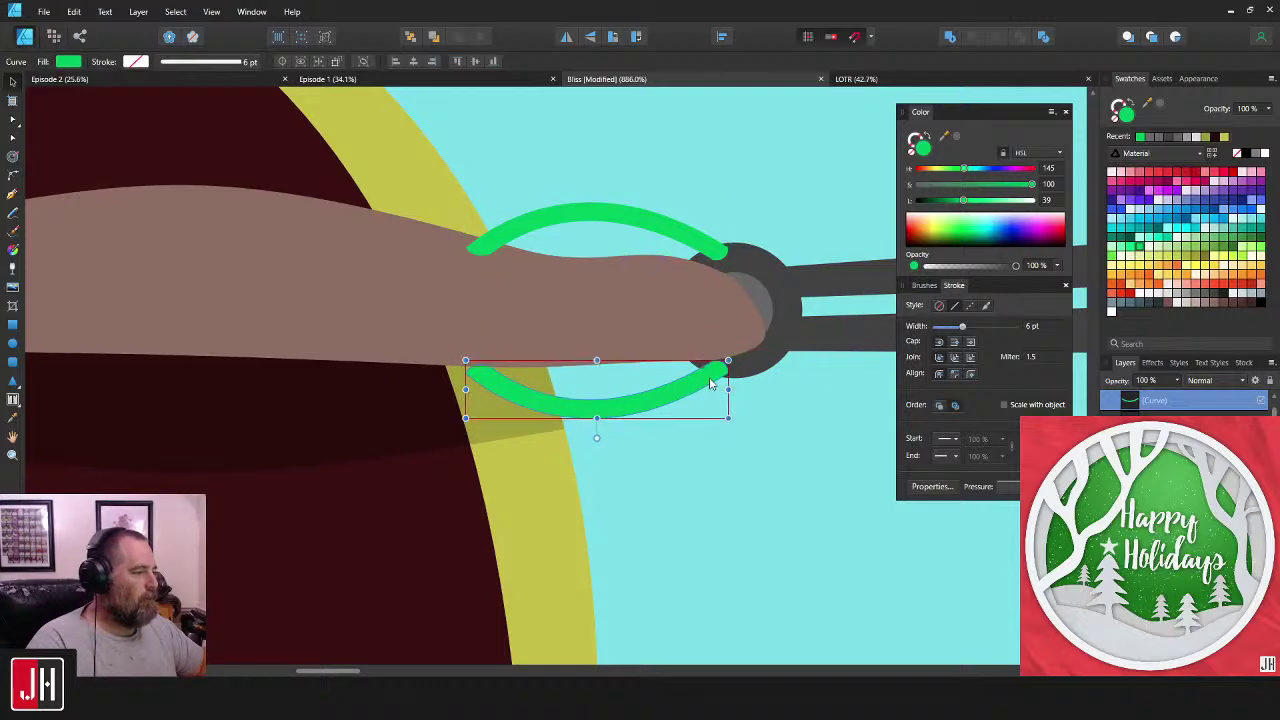
{"action": "scroll", "coordinate": [710, 390], "scroll_direction": "up", "scroll_amount": 2}
{"action": "left_click_drag", "start_coordinate": [710, 390], "coordinate": [716, 388]}
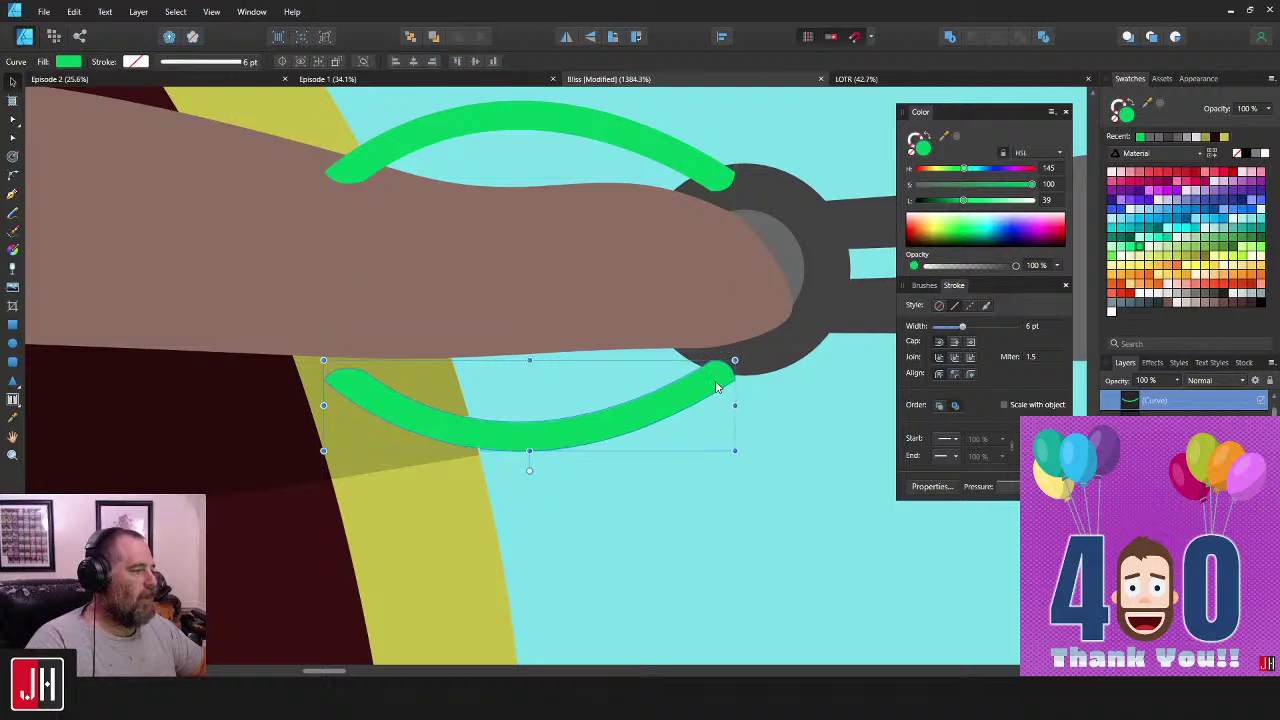
{"action": "key", "text": "ctrl+d"}
{"action": "scroll", "coordinate": [766, 405], "scroll_direction": "down", "scroll_amount": 2}
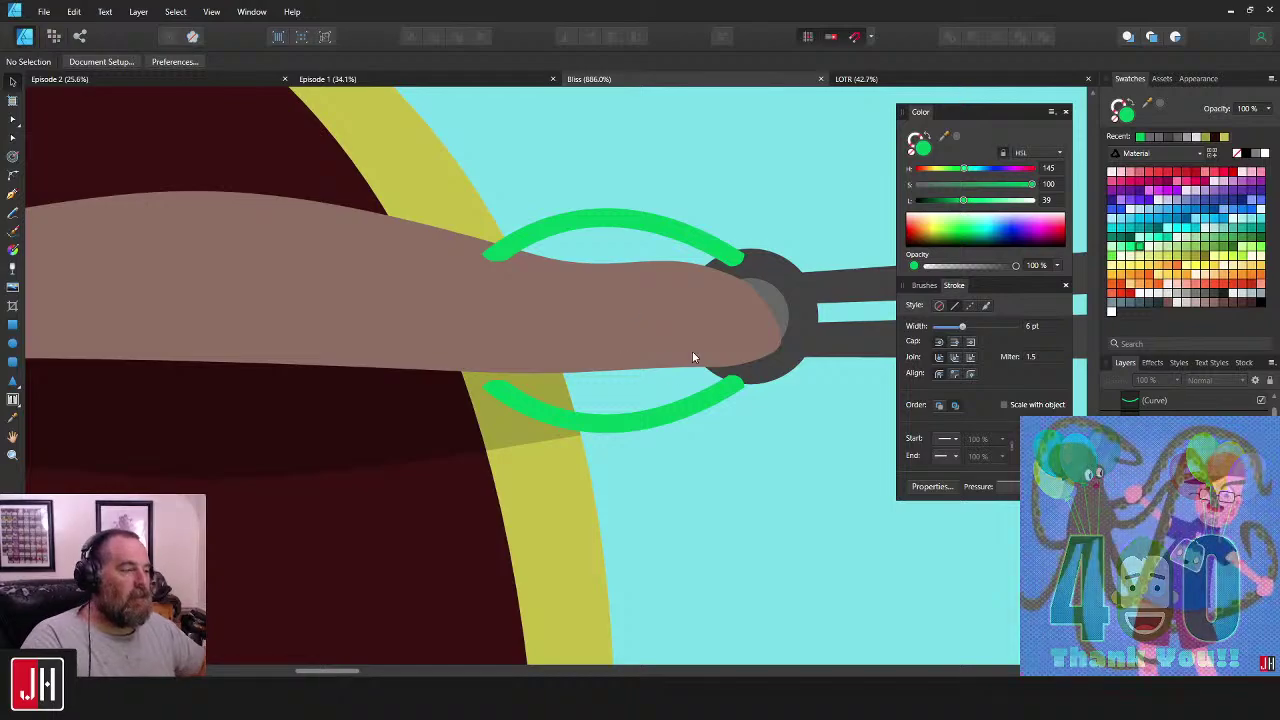
- Raise the wrist-end nodes of the lower green band so that they overlap the underside of the arm
{"action": "scroll", "coordinate": [700, 398], "scroll_direction": "up", "scroll_amount": 2}
{"action": "left_click", "coordinate": [708, 390]}
{"action": "scroll", "coordinate": [702, 400], "scroll_direction": "up", "scroll_amount": 2}
{"action": "left_click_drag", "start_coordinate": [702, 394], "coordinate": [760, 385]}
{"action": "scroll", "coordinate": [704, 379], "scroll_direction": "down", "scroll_amount": 2}
{"action": "key", "text": "a"}
{"action": "left_click_drag", "start_coordinate": [500, 377], "coordinate": [383, 437]}
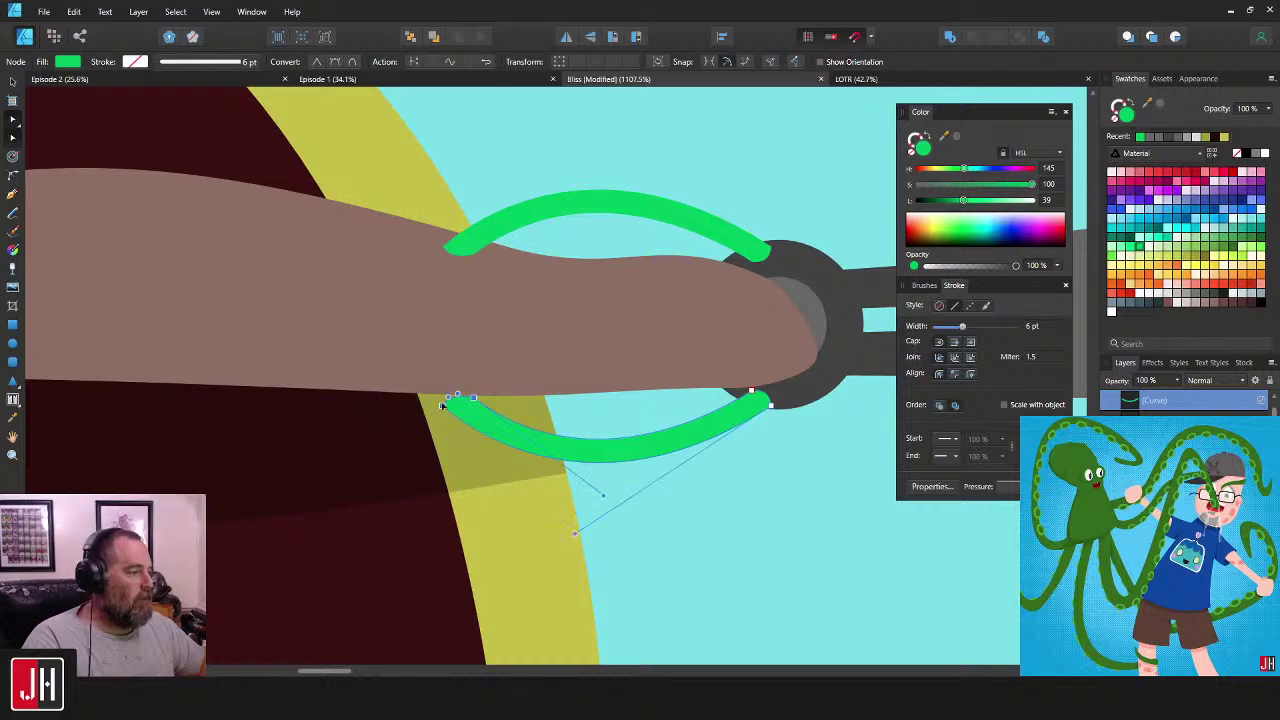
{"action": "left_click_drag", "start_coordinate": [442, 405], "coordinate": [441, 384]}
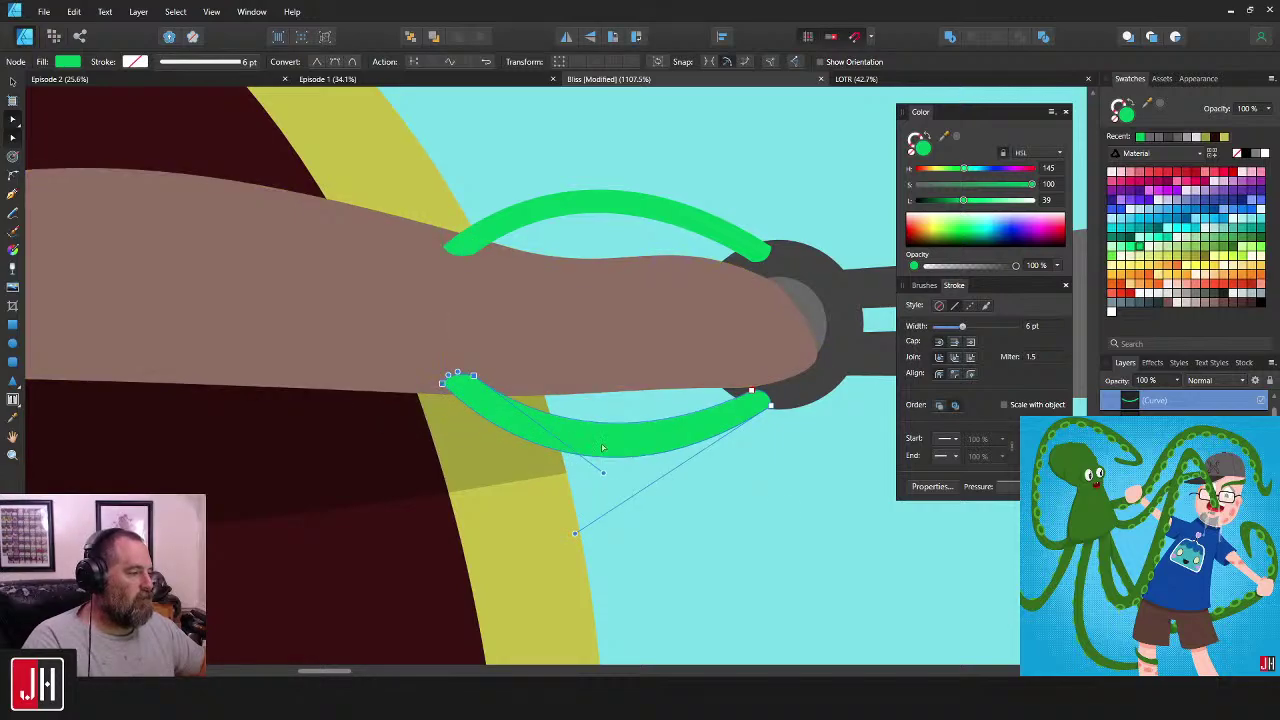
{"action": "key", "text": "v"}
{"action": "scroll", "coordinate": [745, 500], "scroll_direction": "down", "scroll_amount": 8}
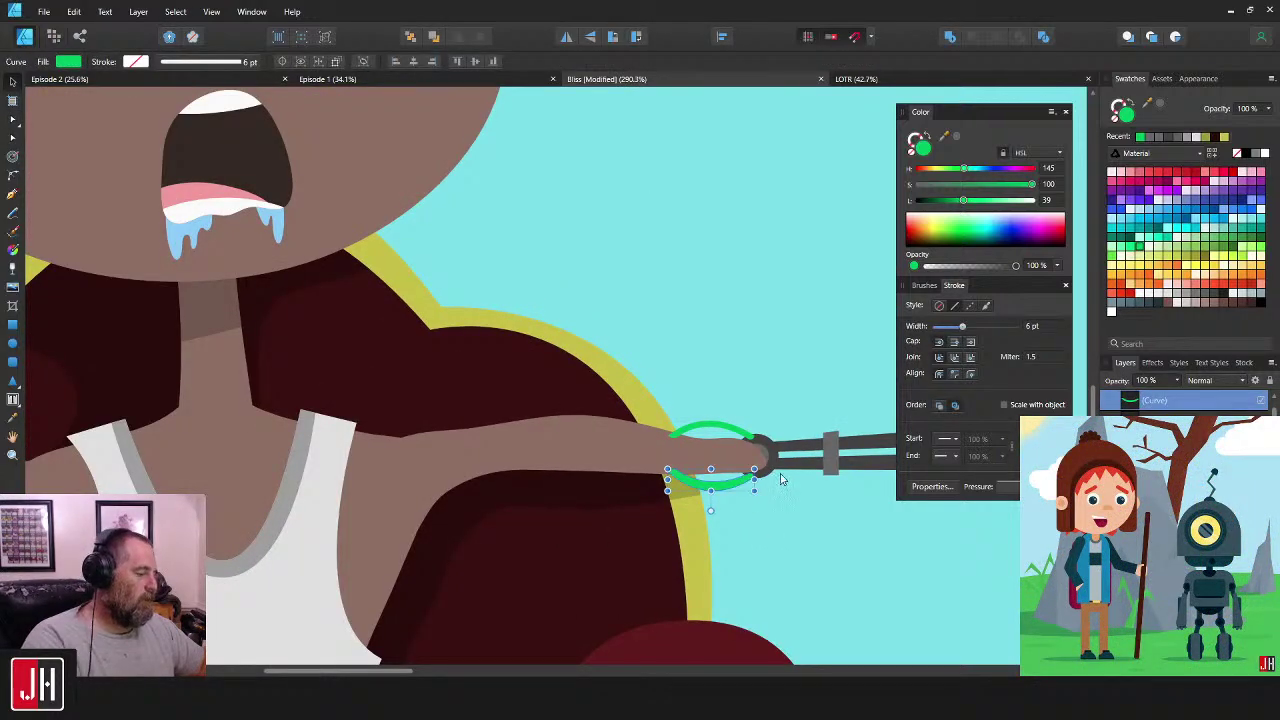
- Delete the flipped green band beneath the hand
{"action": "key", "text": "Delete"}
{"action": "left_click_drag", "start_coordinate": [783, 480], "coordinate": [693, 470]}
{"action": "left_click", "coordinate": [694, 497]}
- Recolour the green band with the dark grey sampled from the circle at the fingertips
{"action": "scroll", "coordinate": [659, 495], "scroll_direction": "up", "scroll_amount": 8}
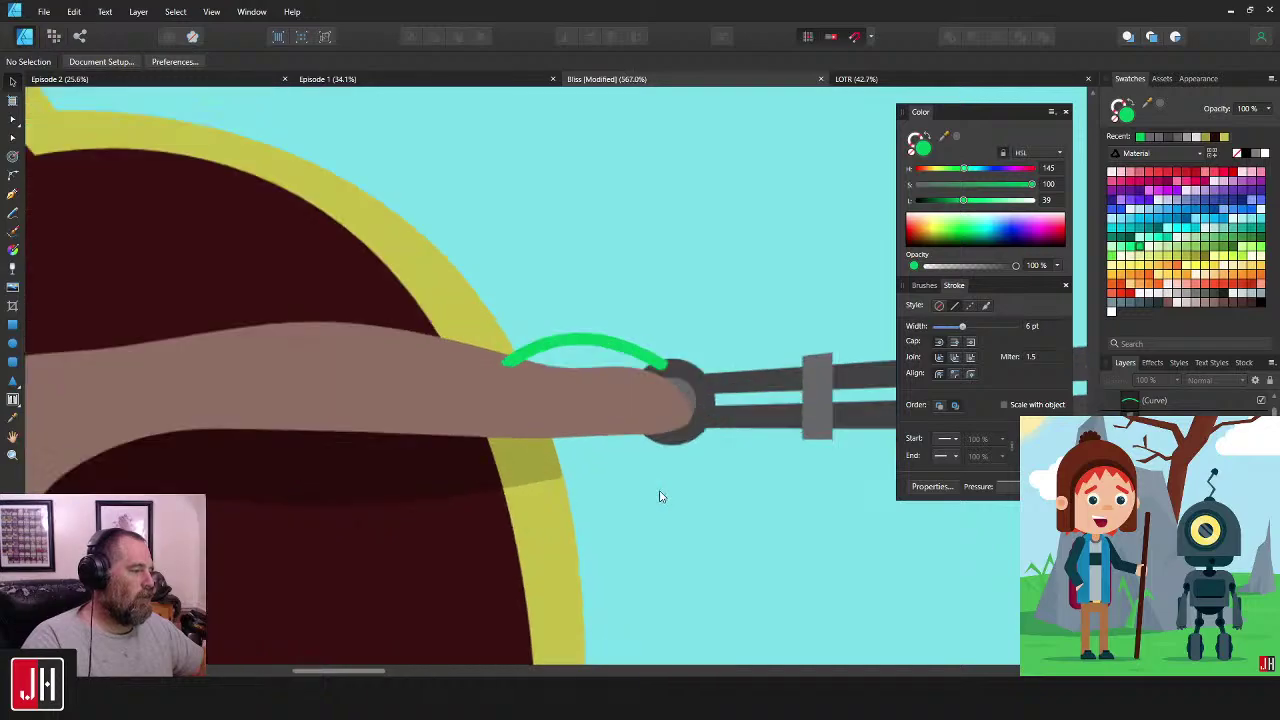
{"action": "left_click", "coordinate": [693, 296]}
{"action": "left_click_drag", "start_coordinate": [738, 337], "coordinate": [637, 352]}
{"action": "key", "text": "i"}
{"action": "left_click", "coordinate": [677, 343]}
{"action": "key", "text": "v"}
{"action": "left_click", "coordinate": [714, 277]}
{"action": "scroll", "coordinate": [671, 341], "scroll_direction": "down", "scroll_amount": 5}
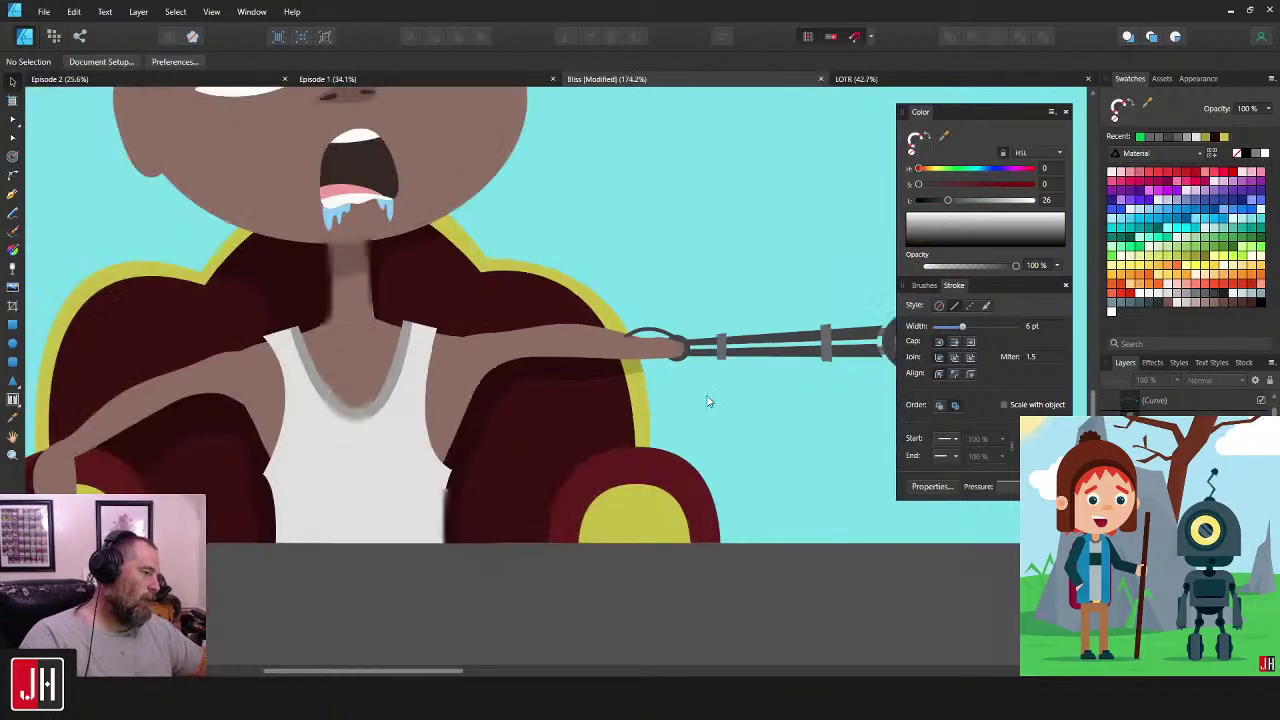
- Draw a dark grey ellipse over the band's wrist end with the Ellipse tool and tilt it slightly
{"action": "scroll", "coordinate": [694, 400], "scroll_direction": "up", "scroll_amount": 4}
{"action": "scroll", "coordinate": [569, 323], "scroll_direction": "up", "scroll_amount": 5}
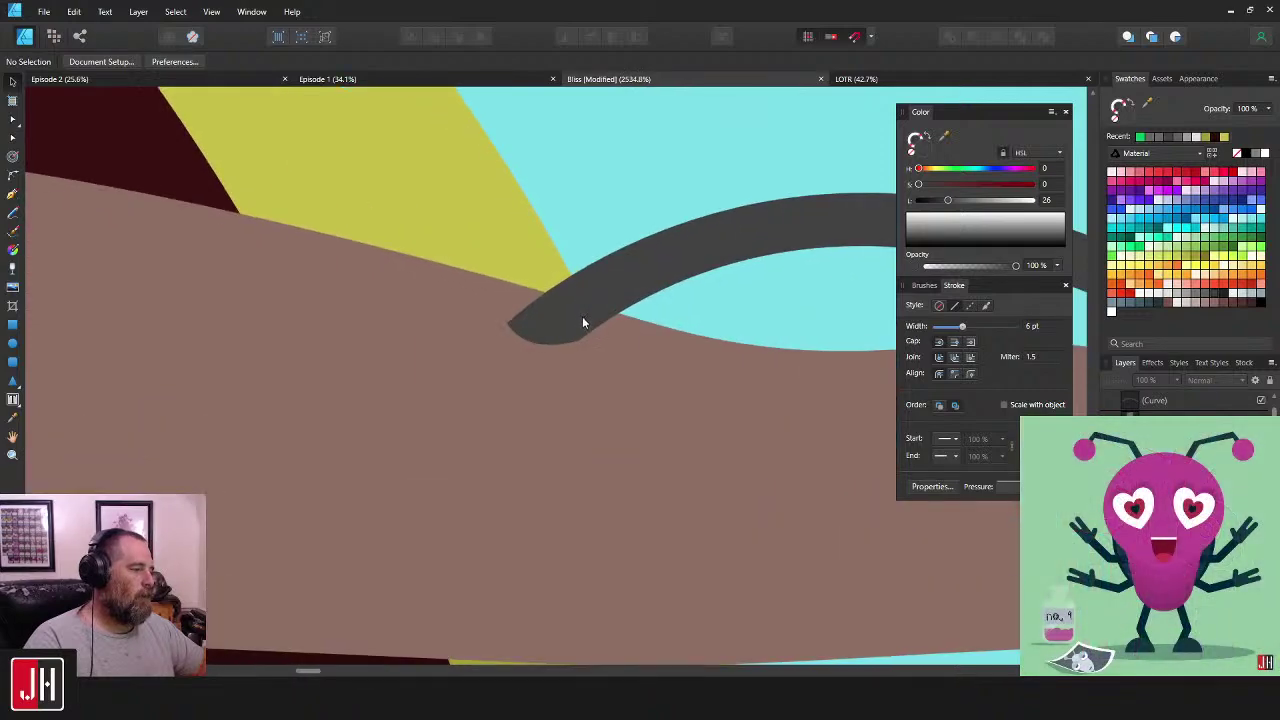
{"action": "left_click", "coordinate": [12, 343]}
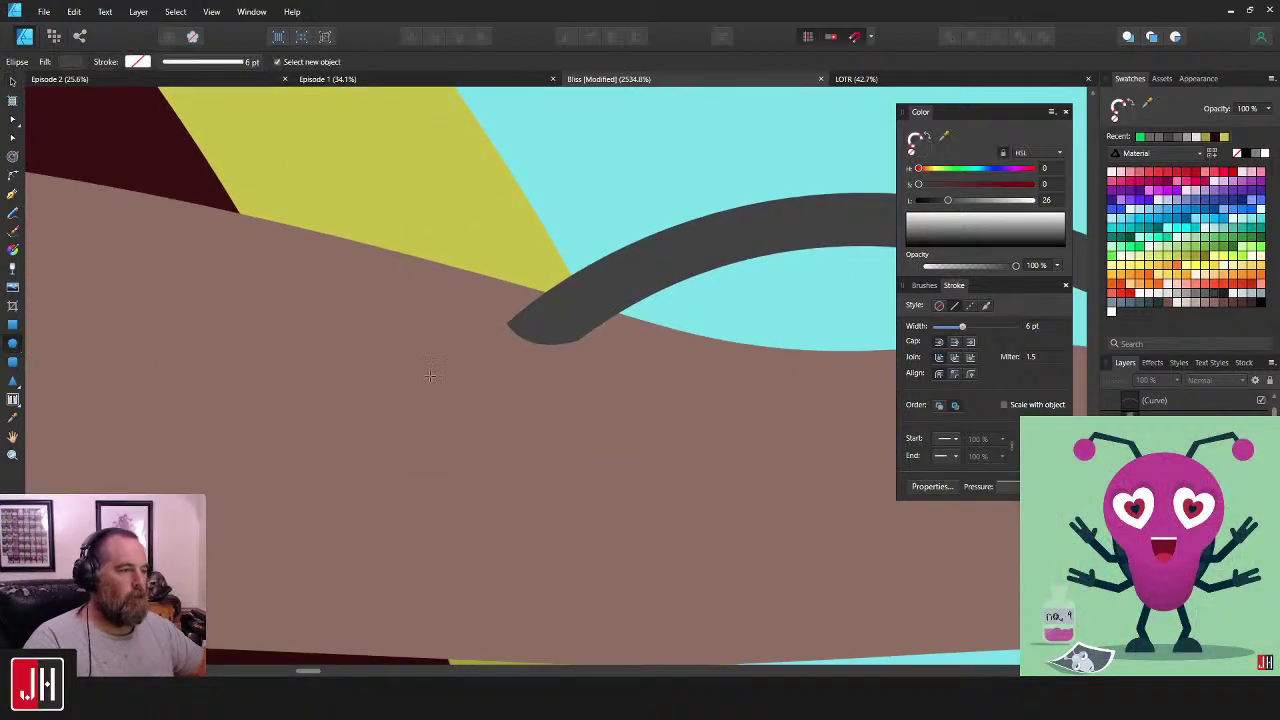
{"action": "left_click_drag", "start_coordinate": [472, 296], "coordinate": [608, 380]}
{"action": "left_click_drag", "start_coordinate": [540, 276], "coordinate": [555, 278]}
- Cut the ellipse, paste it onto the selected arm, and refine its position and shape at the band's wrist end
{"action": "key", "text": "ctrl+x"}
{"action": "key", "text": "v"}
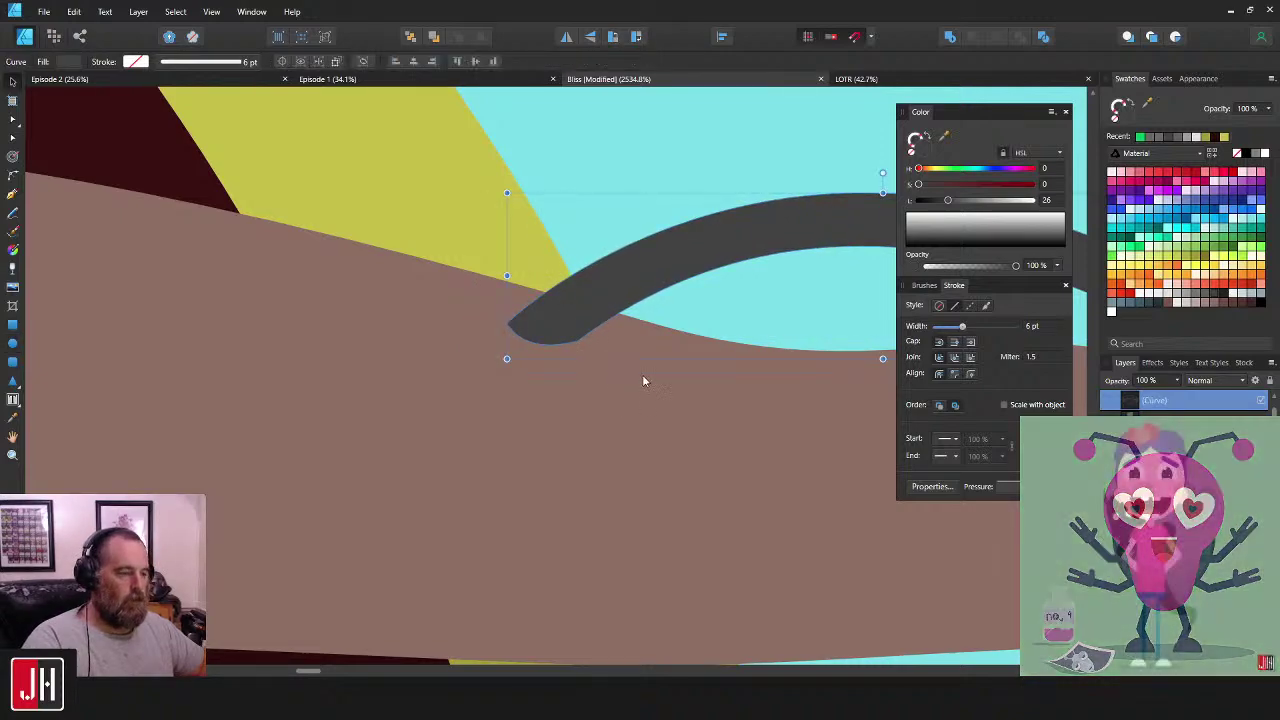
{"action": "left_click", "coordinate": [638, 372]}
{"action": "key", "text": "ctrl+v"}
{"action": "scroll", "coordinate": [562, 335], "scroll_direction": "up", "scroll_amount": 3}
{"action": "left_click_drag", "start_coordinate": [562, 342], "coordinate": [581, 347]}
{"action": "left_click_drag", "start_coordinate": [572, 264], "coordinate": [566, 287]}
{"action": "left_click_drag", "start_coordinate": [550, 352], "coordinate": [539, 350]}
{"action": "scroll", "coordinate": [558, 373], "scroll_direction": "down", "scroll_amount": 5}
{"action": "scroll", "coordinate": [558, 379], "scroll_direction": "down", "scroll_amount": 4}
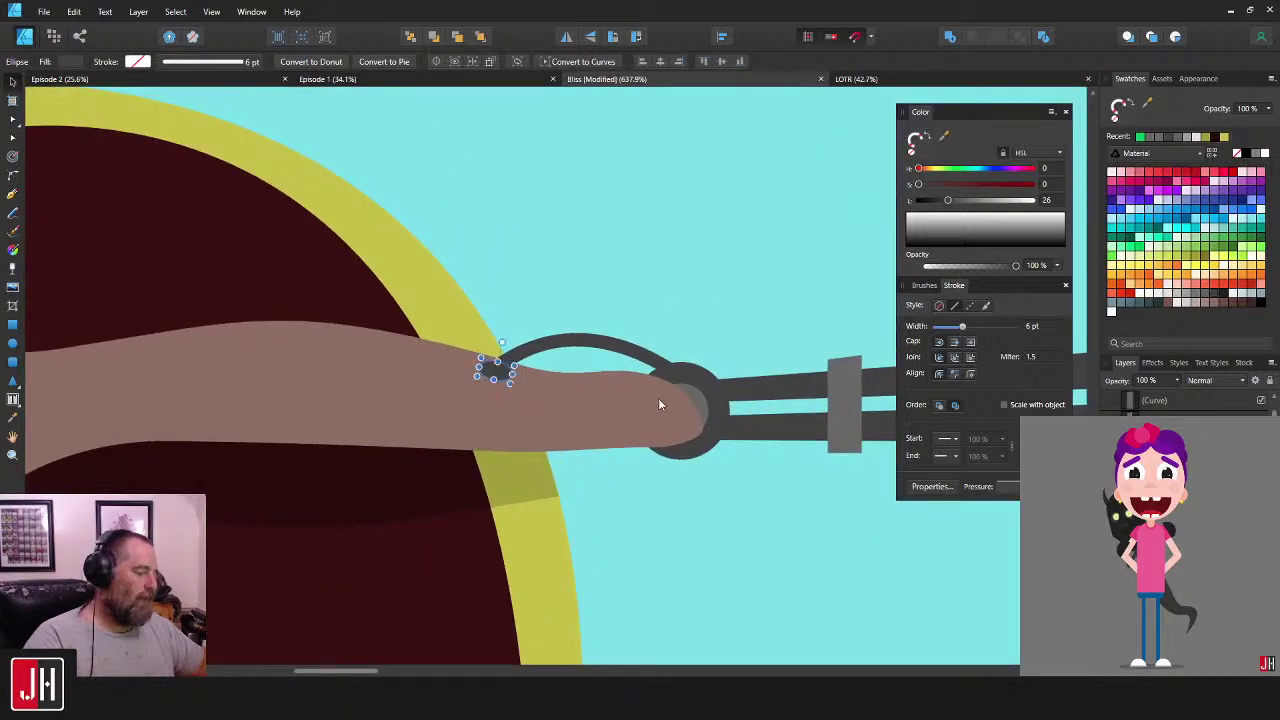
- Recolour the wrist ellipse with the lighter grey sampled from the inner circle at the fingertips
{"action": "key", "text": "i"}
{"action": "left_click", "coordinate": [698, 398]}
{"action": "key", "text": "v"}
{"action": "left_click", "coordinate": [648, 299]}
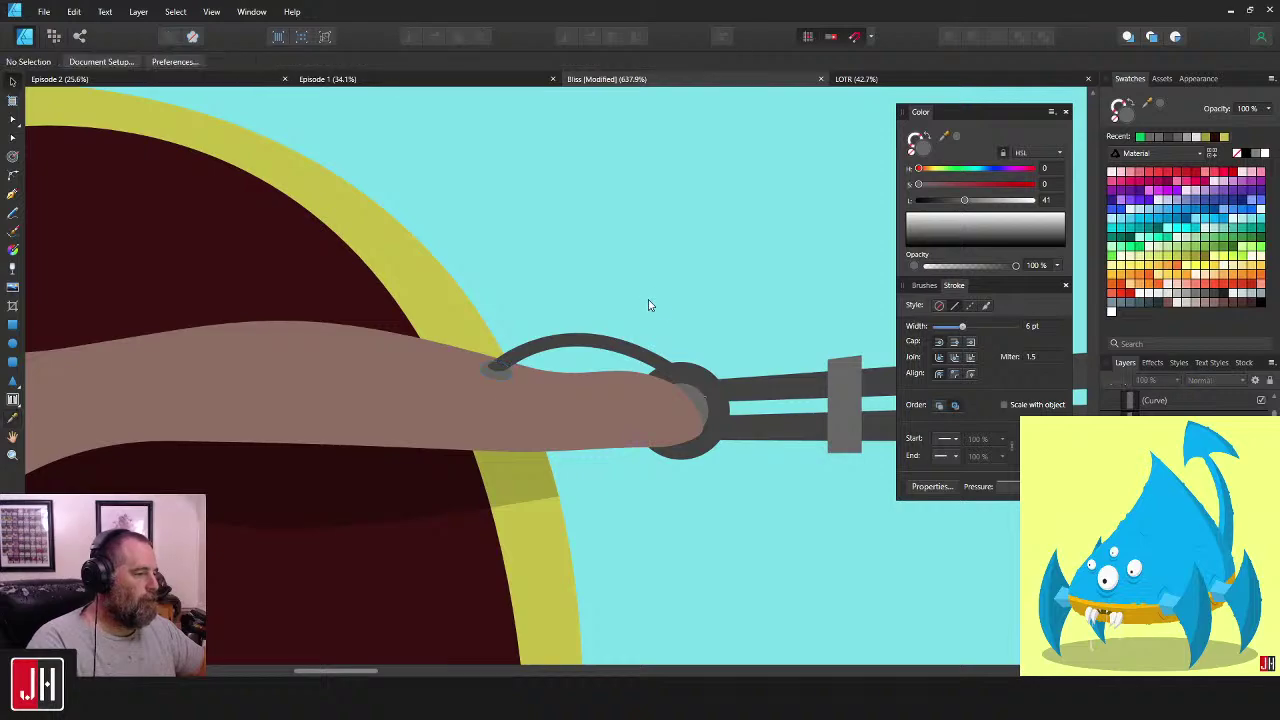
- Flatten the grey ellipse slightly and reposition it so it sits centred around the band's wrist end
{"action": "scroll", "coordinate": [468, 384], "scroll_direction": "up", "scroll_amount": 10}
{"action": "left_click", "coordinate": [521, 417]}
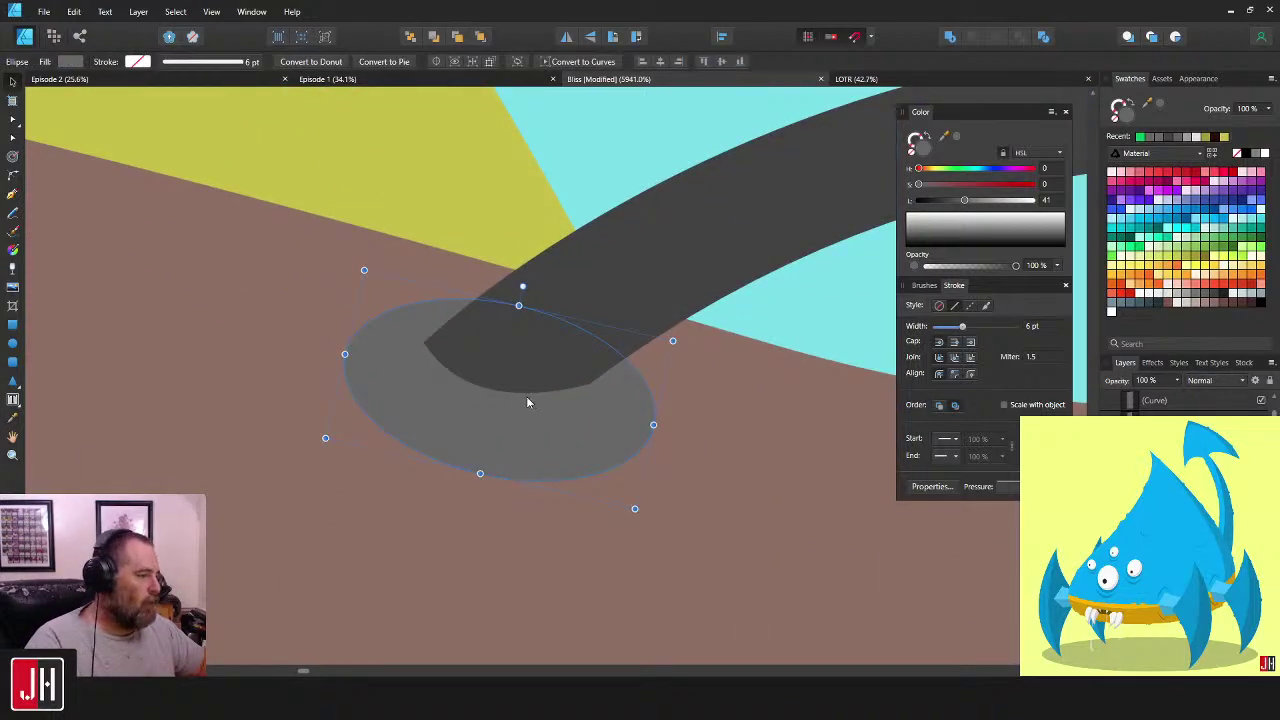
{"action": "left_click_drag", "start_coordinate": [528, 402], "coordinate": [525, 322]}
{"action": "left_click_drag", "start_coordinate": [519, 266], "coordinate": [526, 321]}
{"action": "key", "text": "Right"}
{"action": "key", "text": "Left"}
{"action": "left_click_drag", "start_coordinate": [528, 276], "coordinate": [526, 273]}
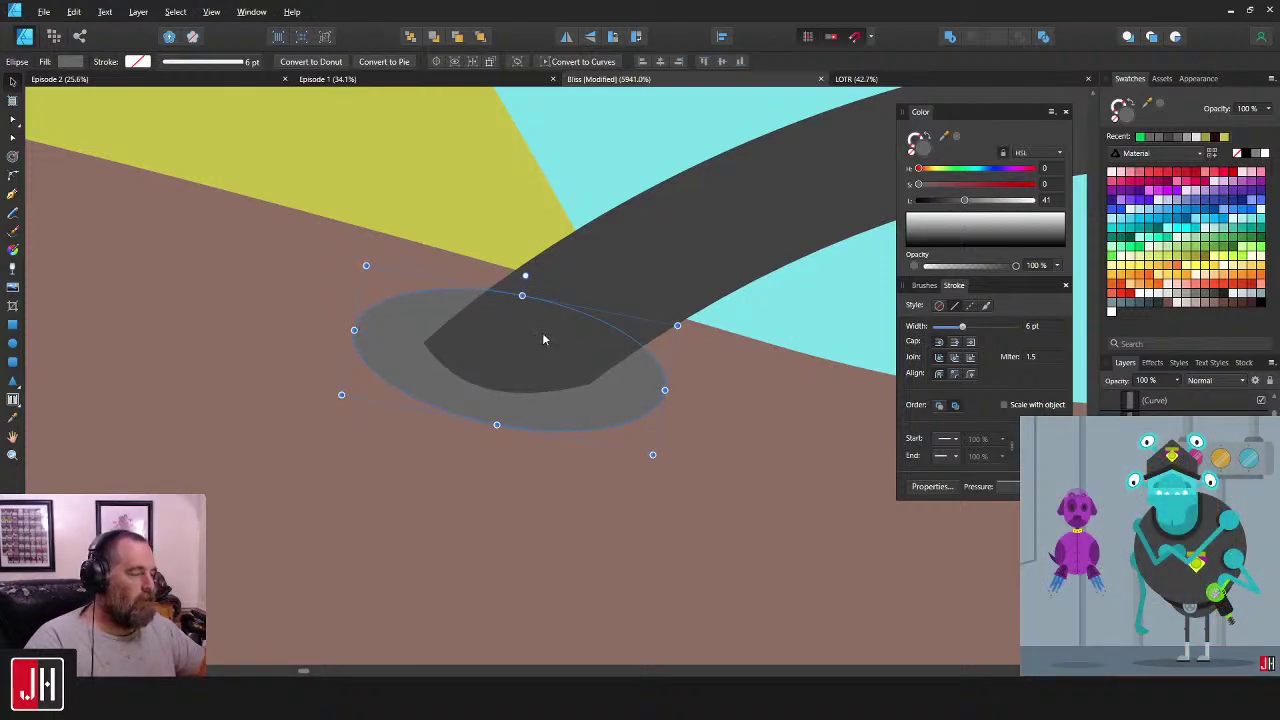
{"action": "scroll", "coordinate": [542, 340], "scroll_direction": "down", "scroll_amount": 10}
{"action": "key", "text": "ctrl+d"}
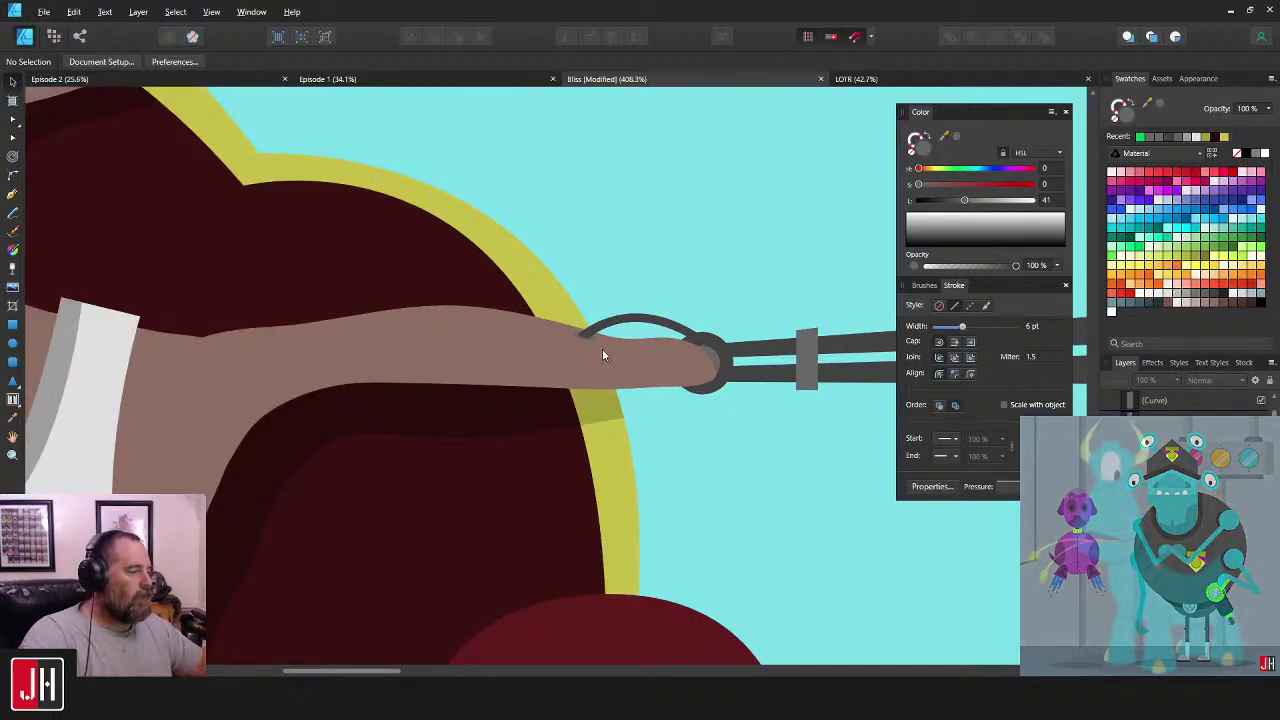
- Examine how the grey ellipse and curved band fit together on the wrist, up close and from further out
{"action": "scroll", "coordinate": [612, 341], "scroll_direction": "up", "scroll_amount": 8}
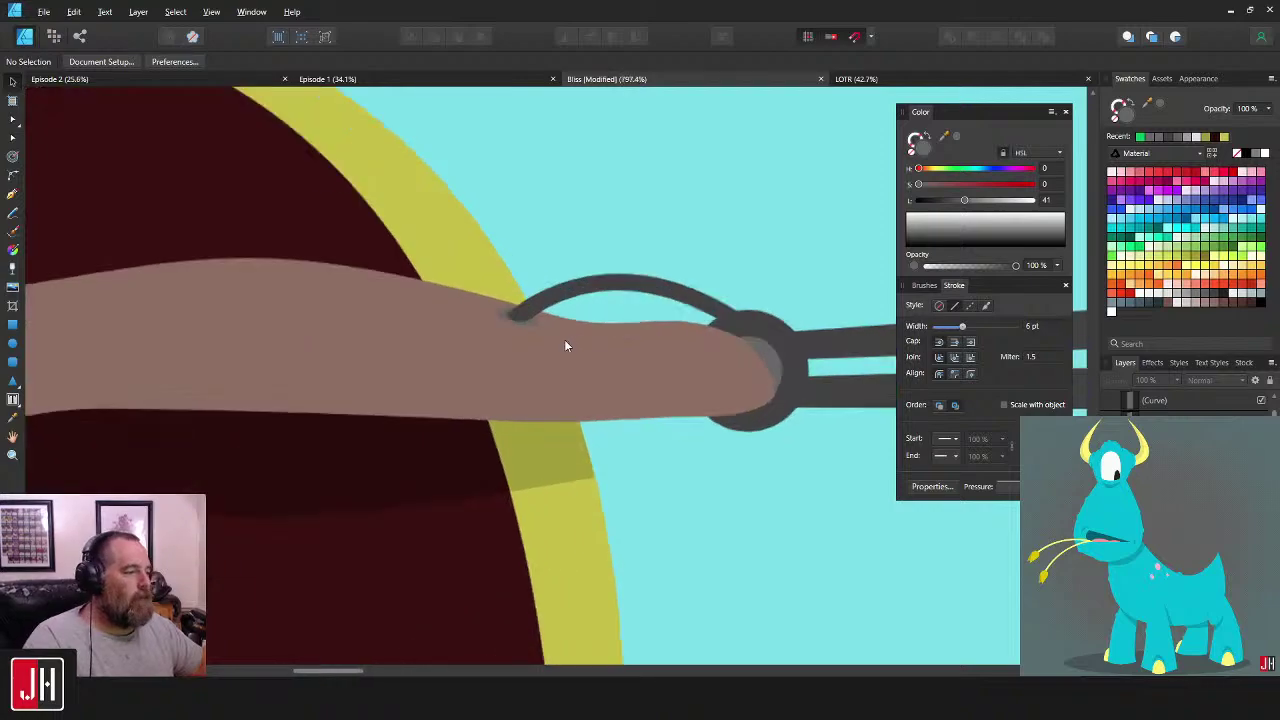
{"action": "scroll", "coordinate": [587, 338], "scroll_direction": "down", "scroll_amount": 5}
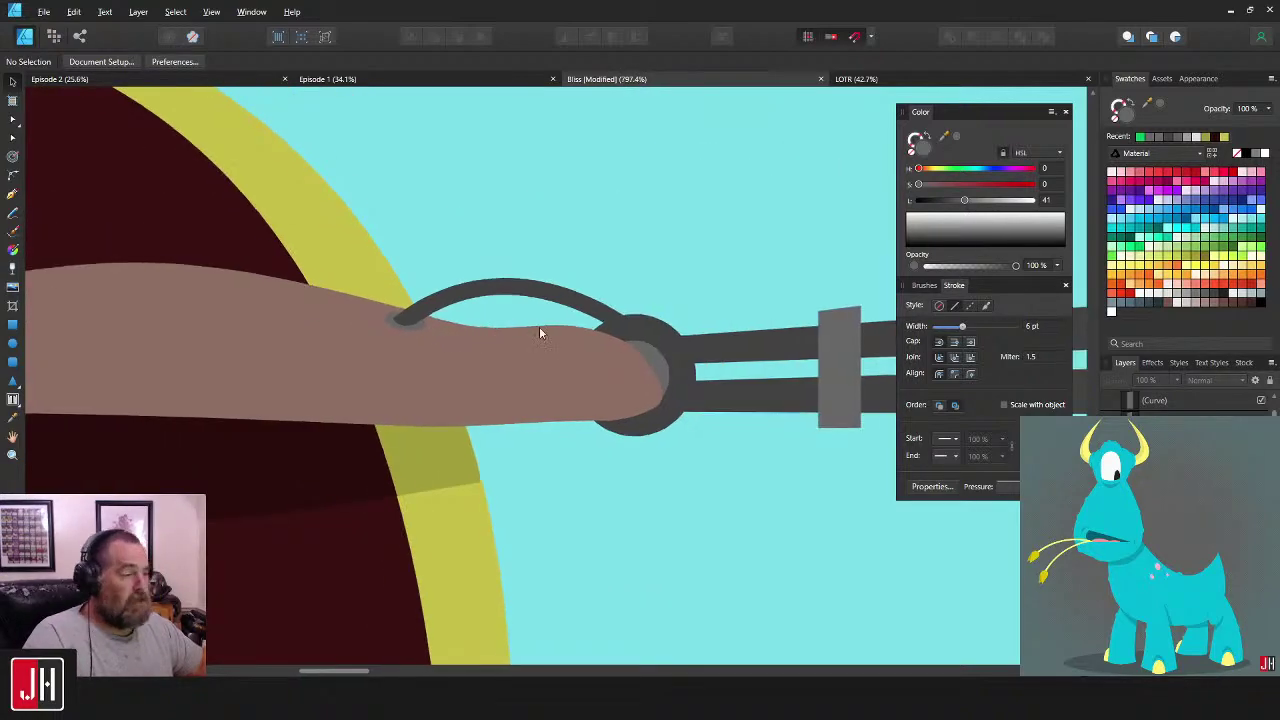
{"action": "scroll", "coordinate": [540, 334], "scroll_direction": "up", "scroll_amount": 3}
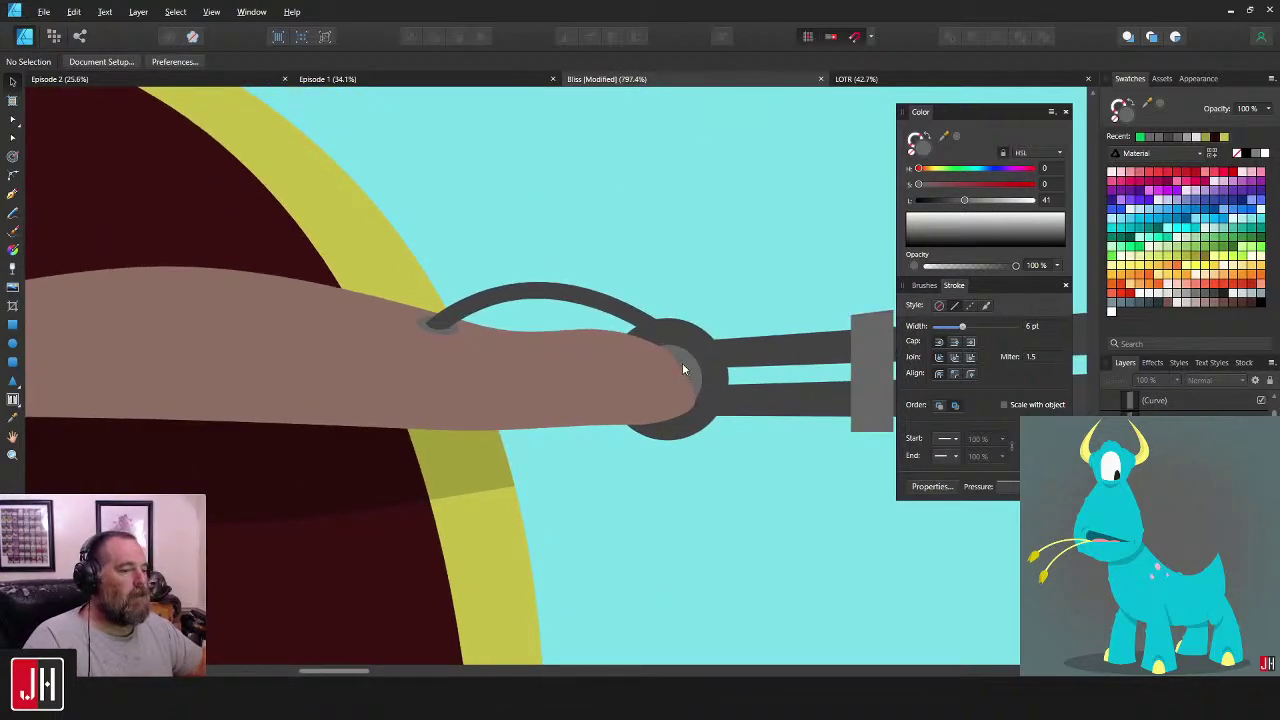
{"action": "scroll", "coordinate": [686, 366], "scroll_direction": "right", "scroll_amount": 3}
{"action": "scroll", "coordinate": [551, 353], "scroll_direction": "up", "scroll_amount": 6}
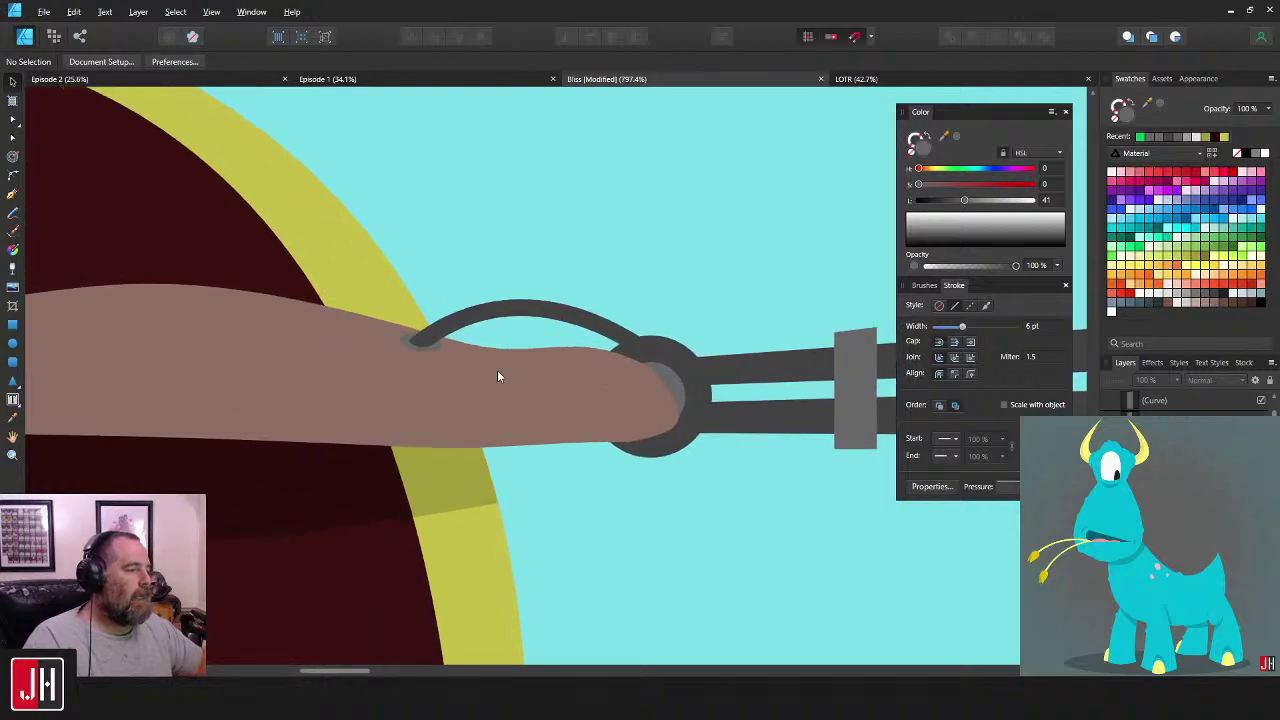
{"action": "left_click", "coordinate": [490, 341]}
{"action": "scroll", "coordinate": [520, 324], "scroll_direction": "up", "scroll_amount": 3}
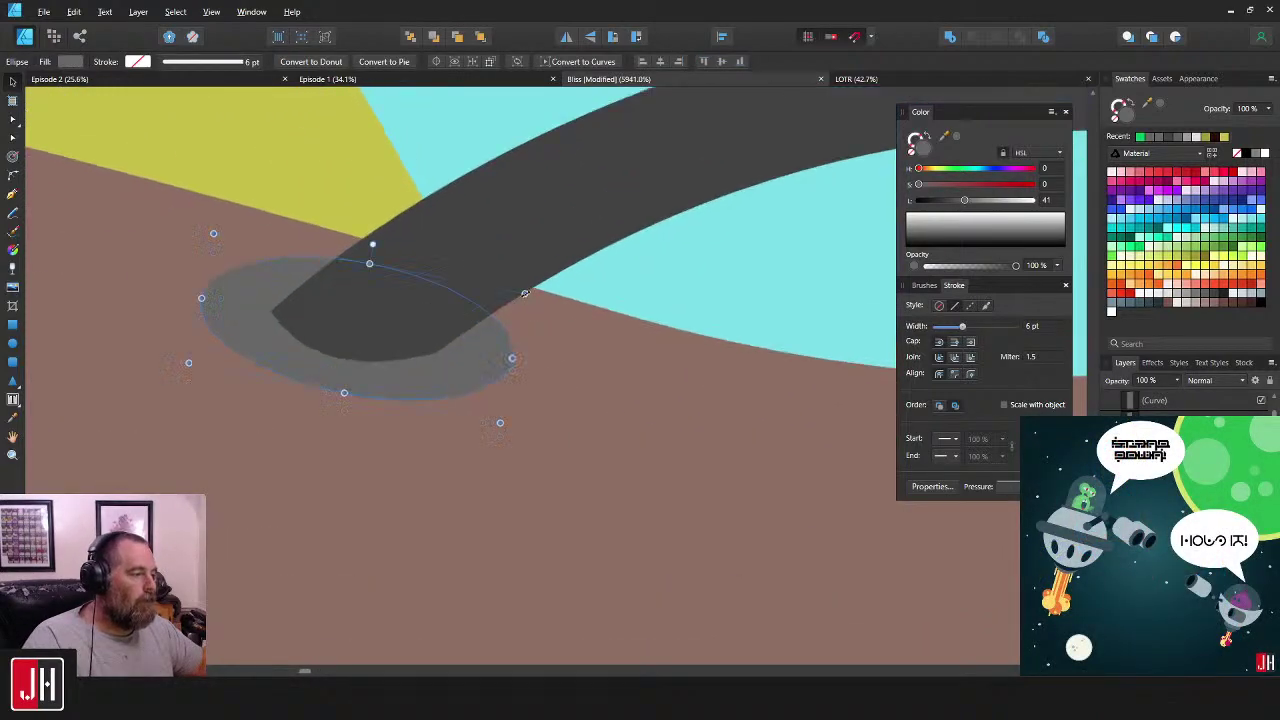
{"action": "mouse_move", "coordinate": [507, 298]}
{"action": "left_mouse_down"}
{"action": "mouse_move", "coordinate": [494, 307]}
{"action": "mouse_move", "coordinate": [514, 299]}
{"action": "left_mouse_up"}
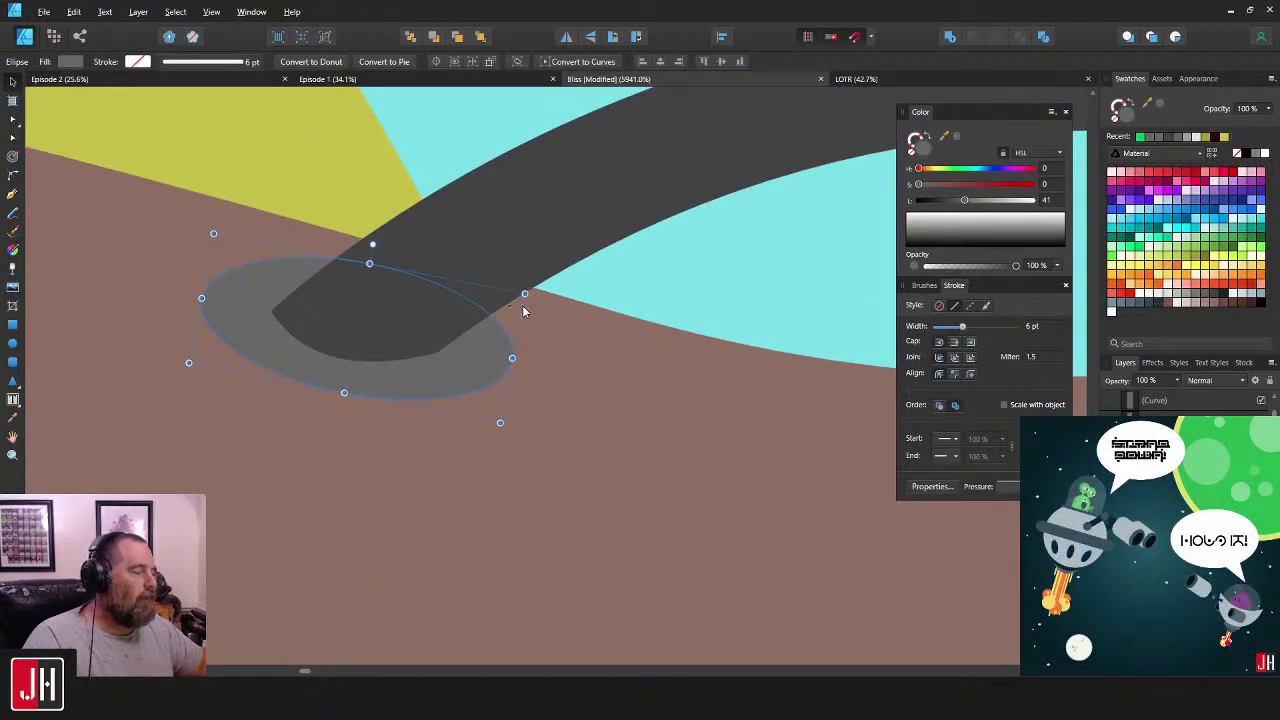
{"action": "scroll", "coordinate": [520, 325], "scroll_direction": "down", "scroll_amount": 9}
{"action": "scroll", "coordinate": [520, 325], "scroll_direction": "down", "scroll_amount": 3}
{"action": "left_click", "coordinate": [614, 270]}
{"action": "scroll", "coordinate": [505, 332], "scroll_direction": "up", "scroll_amount": 11}
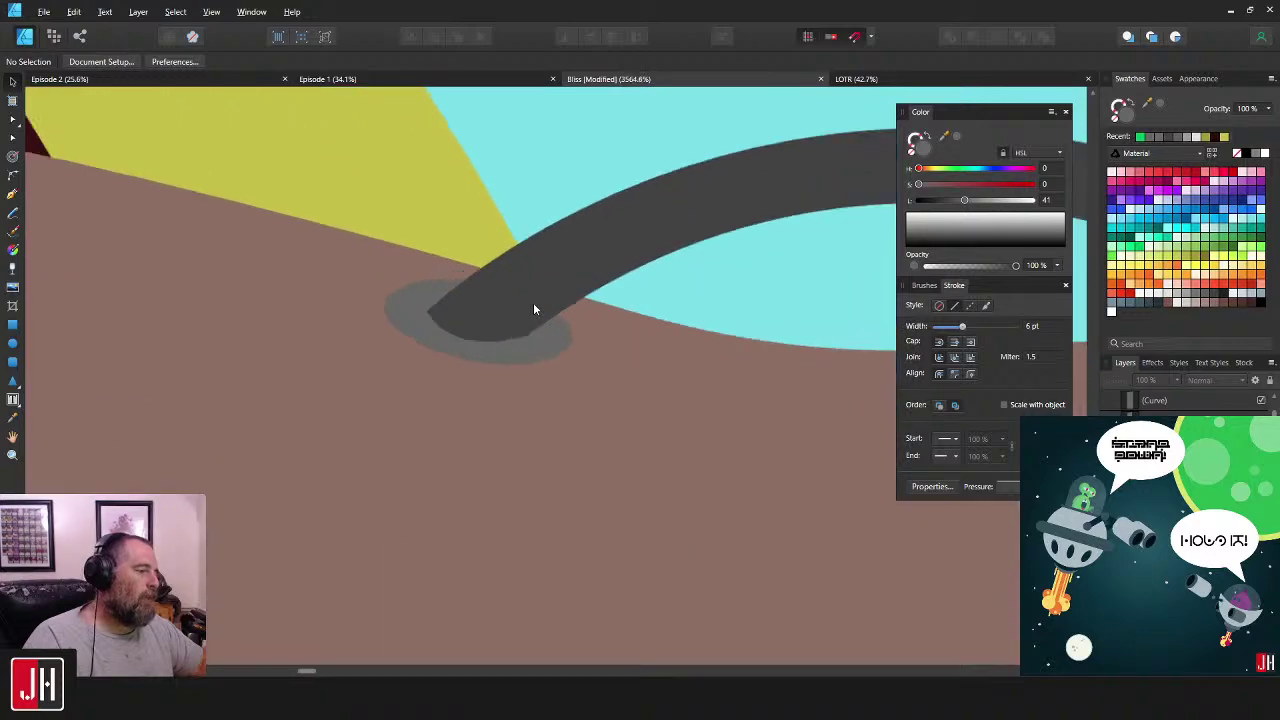
- Add a slightly larger copy of the wrist ellipse behind the original, filled with the dark grey sampled from the band
{"action": "left_click", "coordinate": [371, 309]}
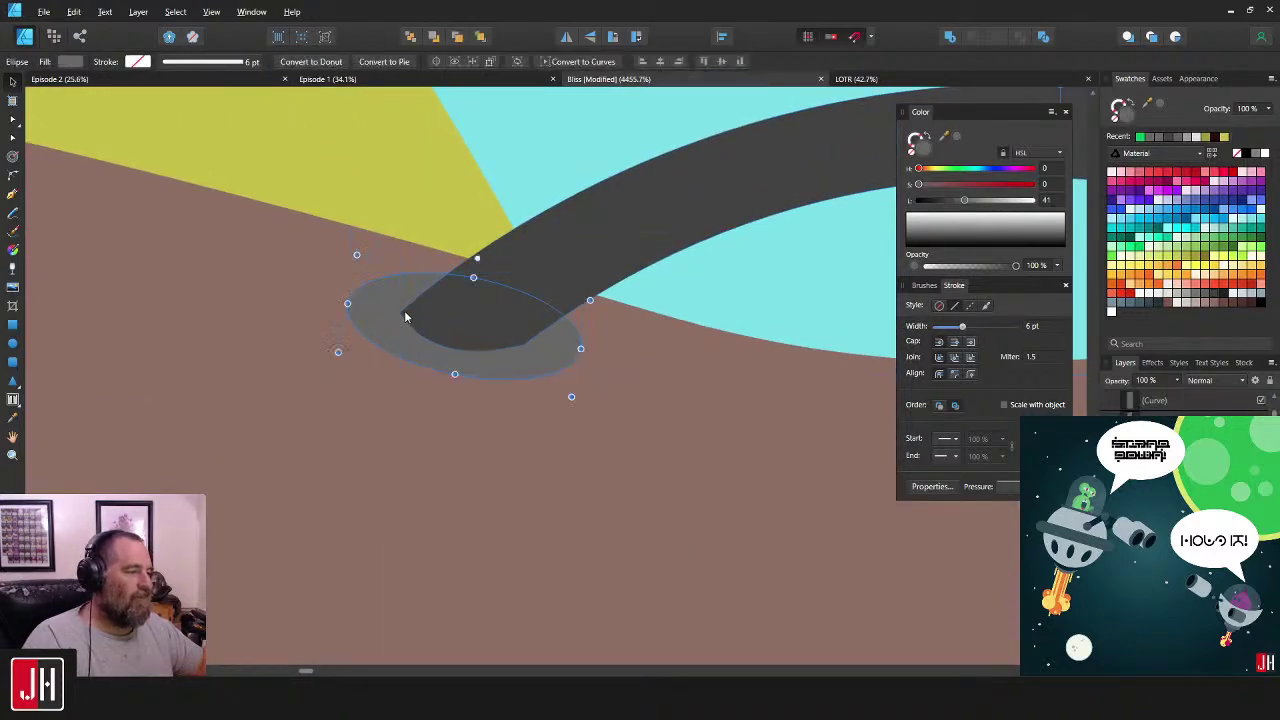
{"action": "left_click_drag", "start_coordinate": [590, 299], "coordinate": [617, 296]}
{"action": "key", "text": "i"}
{"action": "left_click", "coordinate": [635, 247]}
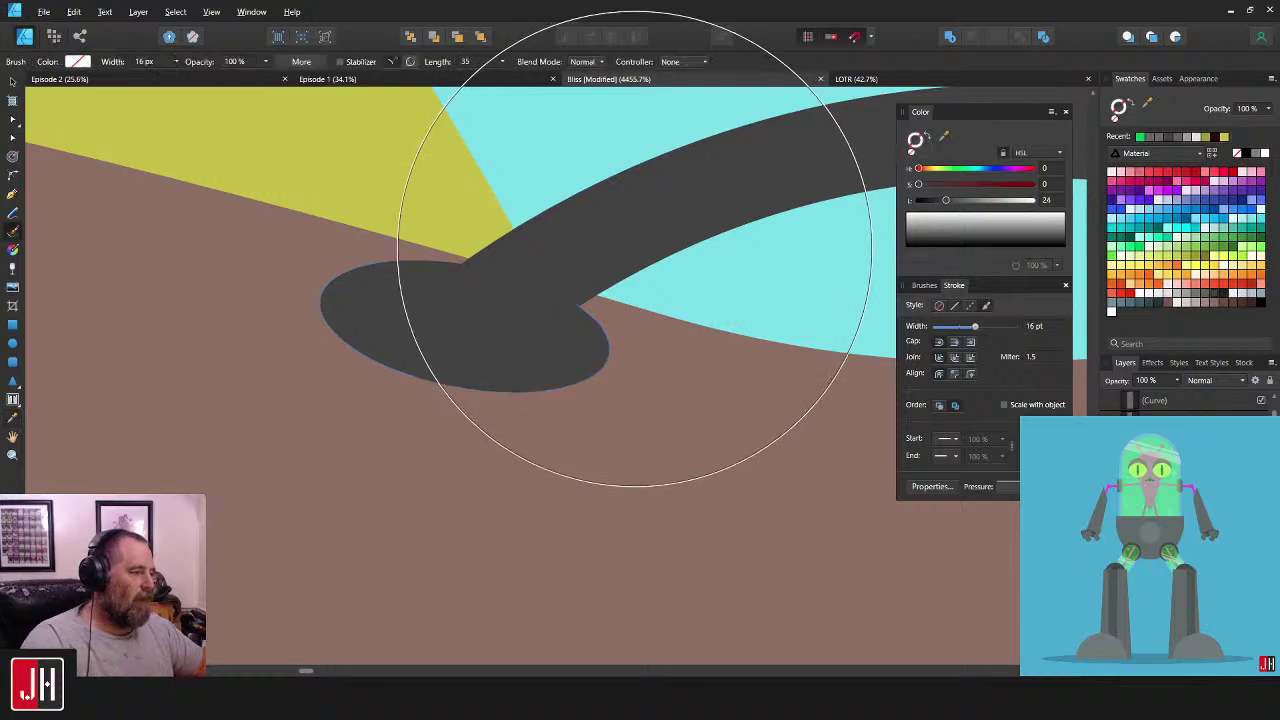
{"action": "key", "text": "v"}
{"action": "key", "text": "ctrl+["}
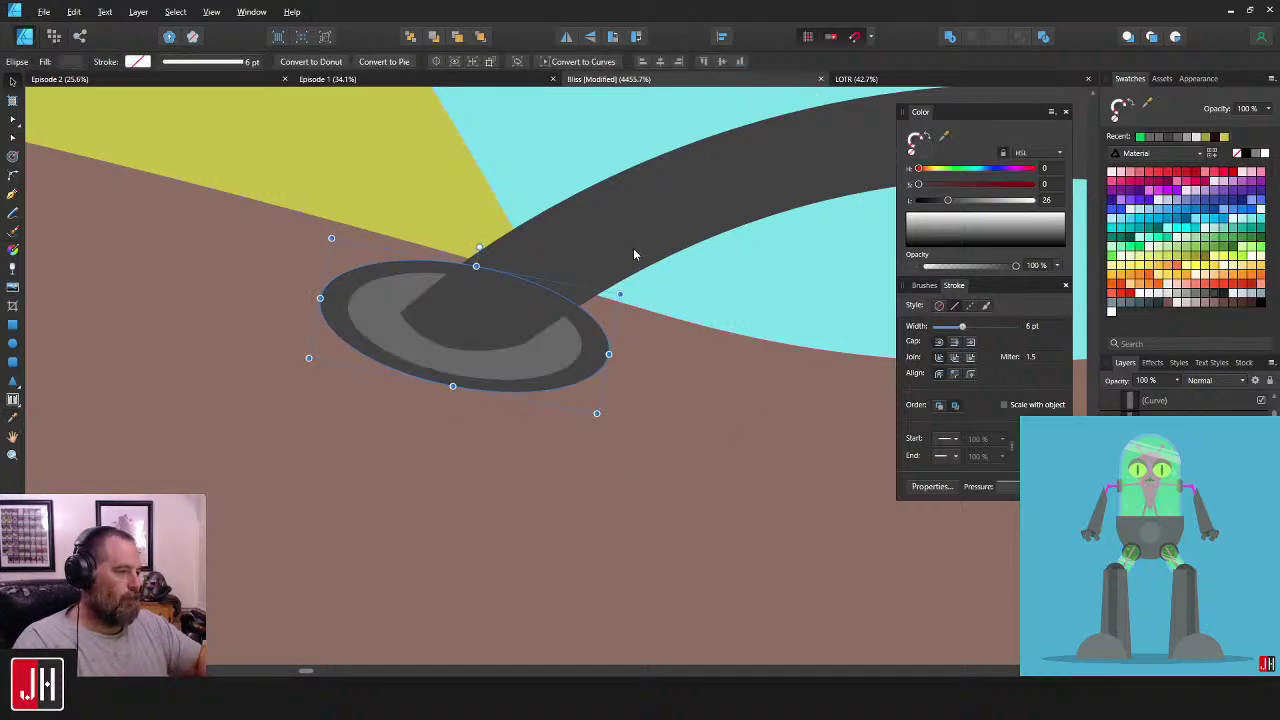
{"action": "left_click", "coordinate": [586, 163]}
- Examine the band, wrist pad and circular joint up close and within the whole character scene
{"action": "scroll", "coordinate": [554, 209], "scroll_direction": "down", "scroll_amount": 14}
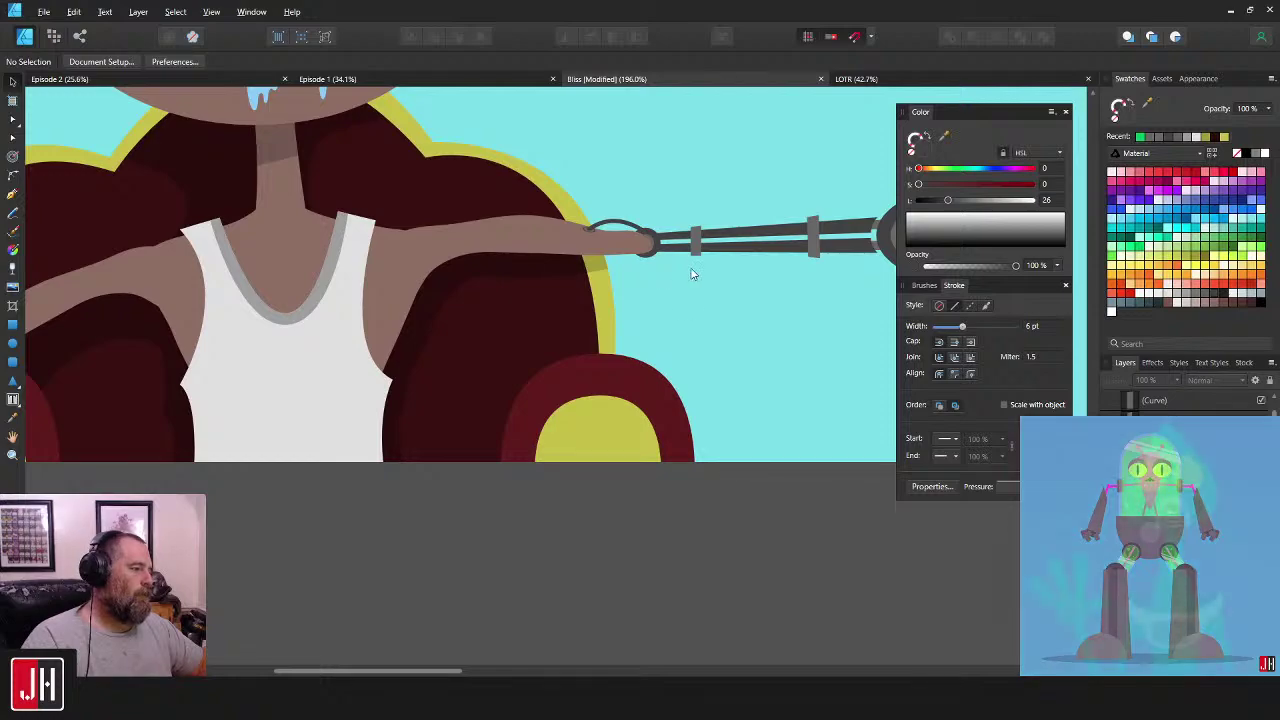
{"action": "scroll", "coordinate": [606, 290], "scroll_direction": "up", "scroll_amount": 5}
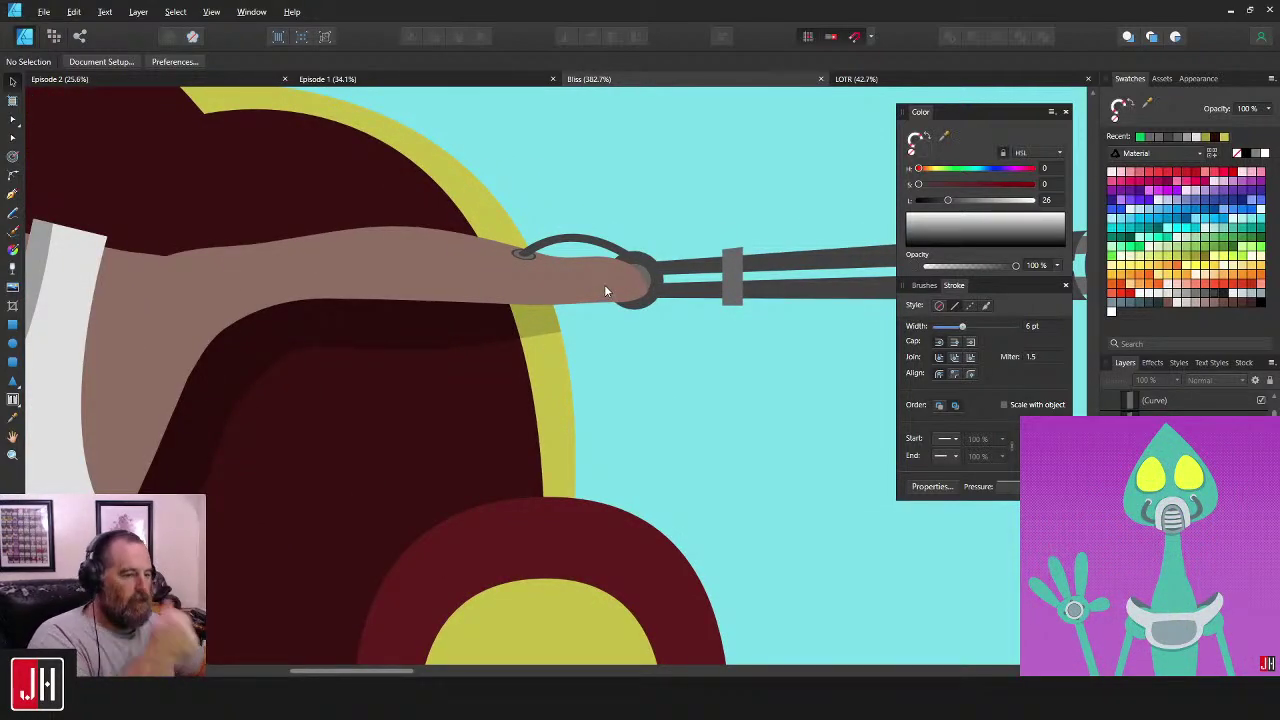
{"action": "scroll", "coordinate": [548, 280], "scroll_direction": "up", "scroll_amount": 1}
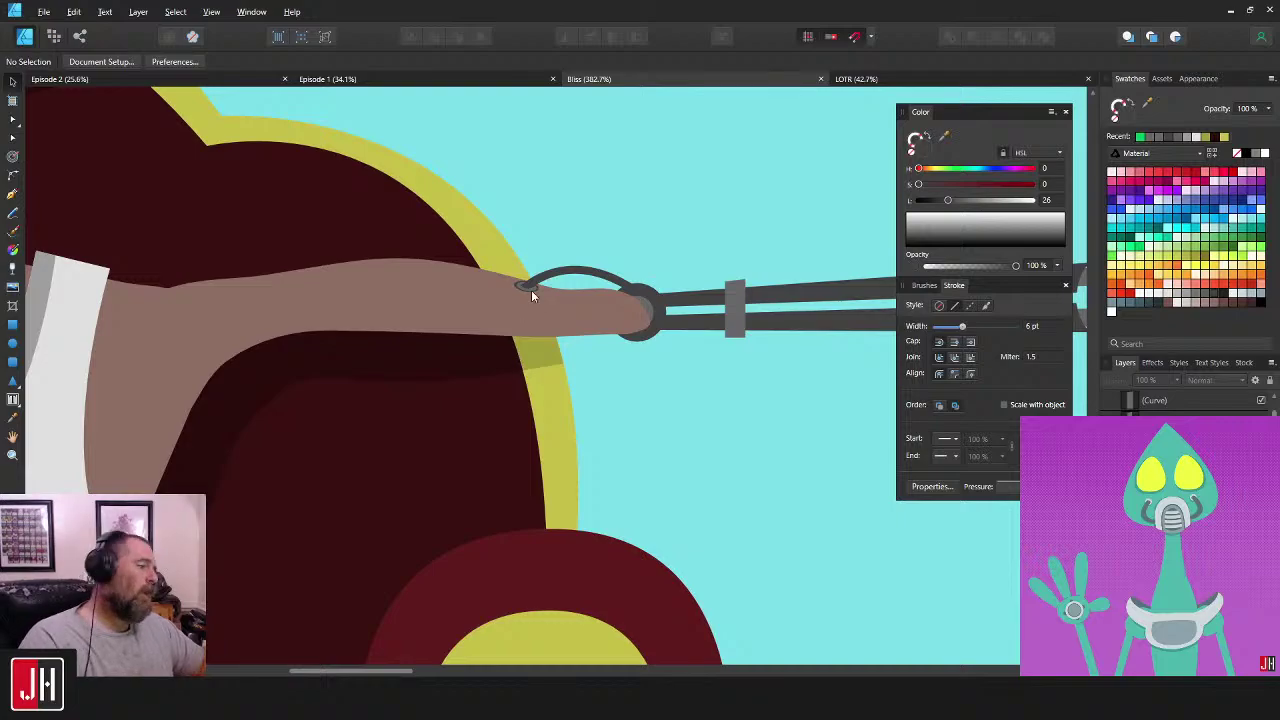
{"action": "scroll", "coordinate": [530, 285], "scroll_direction": "up", "scroll_amount": 7}
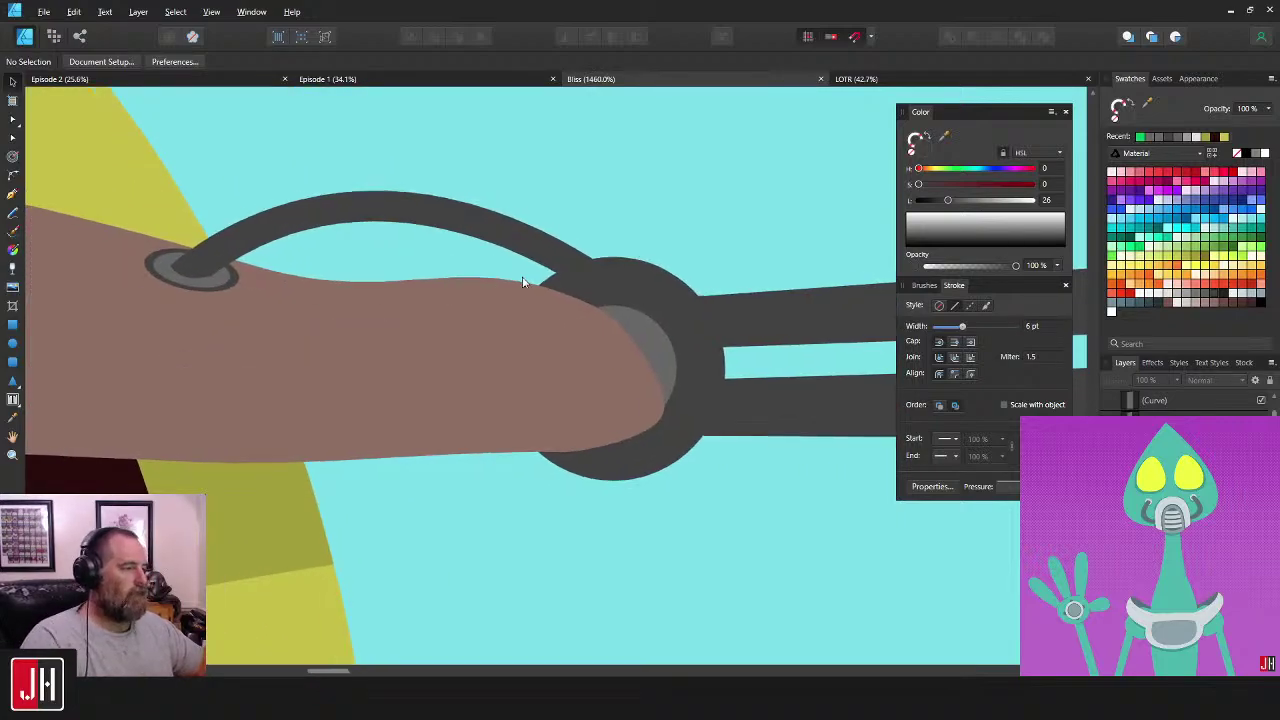
{"action": "left_click_drag", "start_coordinate": [522, 278], "coordinate": [562, 292]}
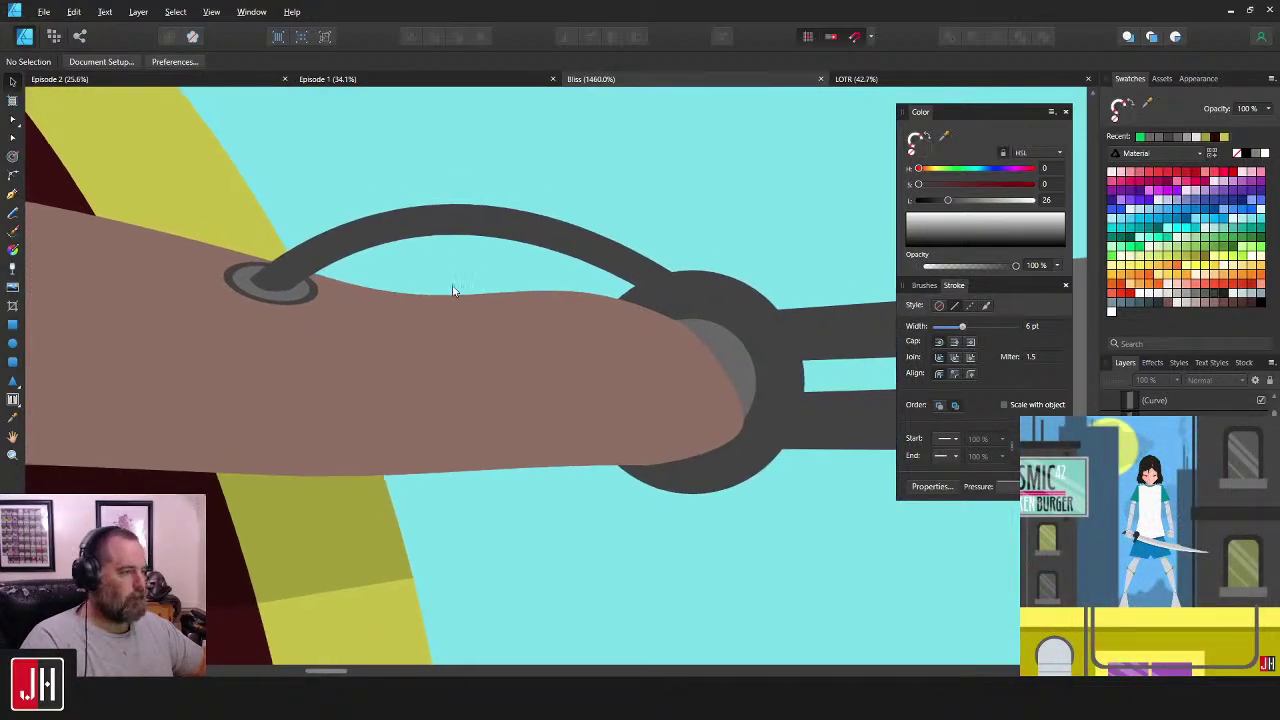
{"action": "scroll", "coordinate": [453, 290], "scroll_direction": "down", "scroll_amount": 10}
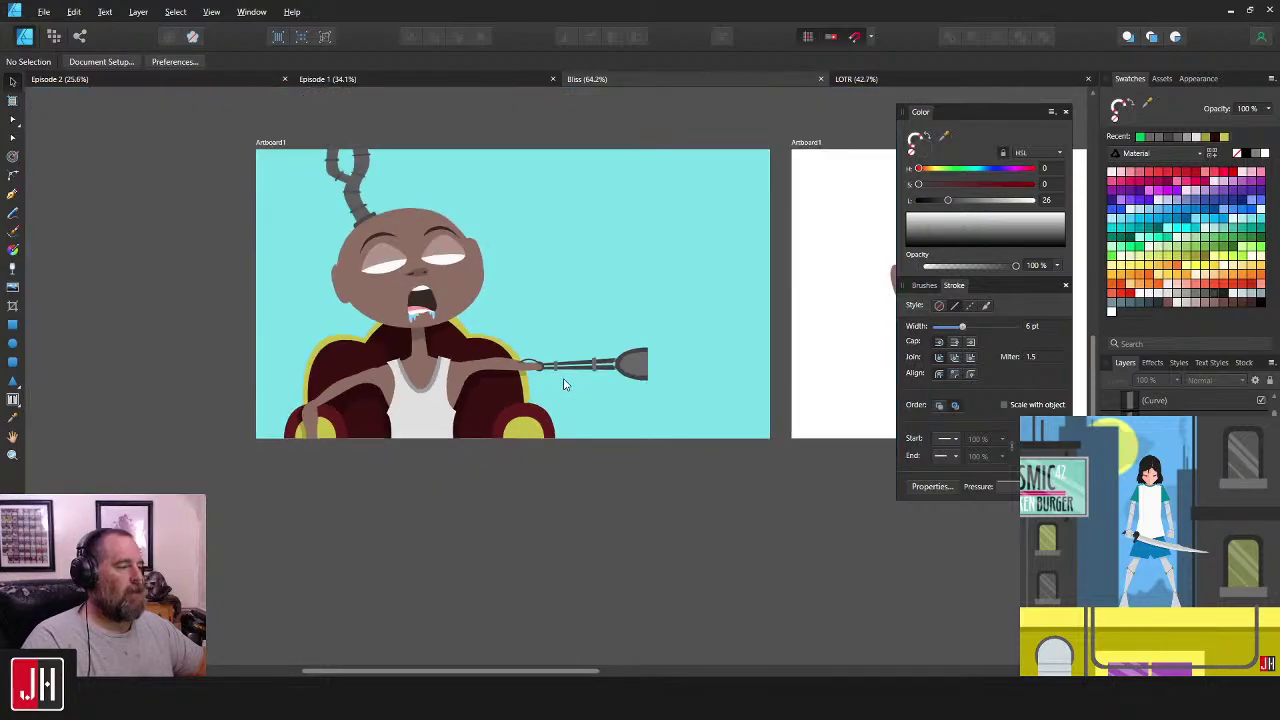
{"action": "scroll", "coordinate": [563, 384], "scroll_direction": "up", "scroll_amount": 8}
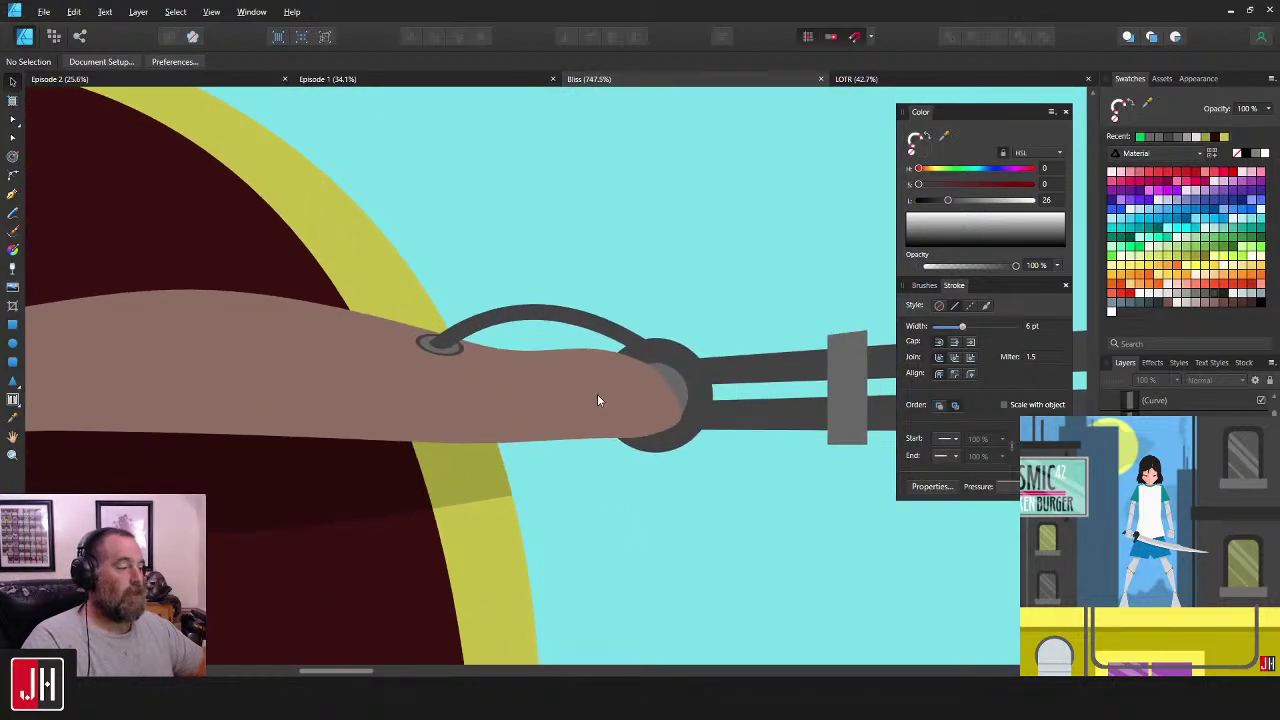
- Duplicate the dark grey band, flip the copy vertically, and position it beneath the hand between the wrist and the circular joint
{"action": "left_click_drag", "start_coordinate": [583, 320], "coordinate": [620, 459]}
{"action": "left_click", "coordinate": [590, 38]}
{"action": "left_click_drag", "start_coordinate": [538, 506], "coordinate": [614, 455]}
{"action": "scroll", "coordinate": [593, 469], "scroll_direction": "up", "scroll_amount": 3}
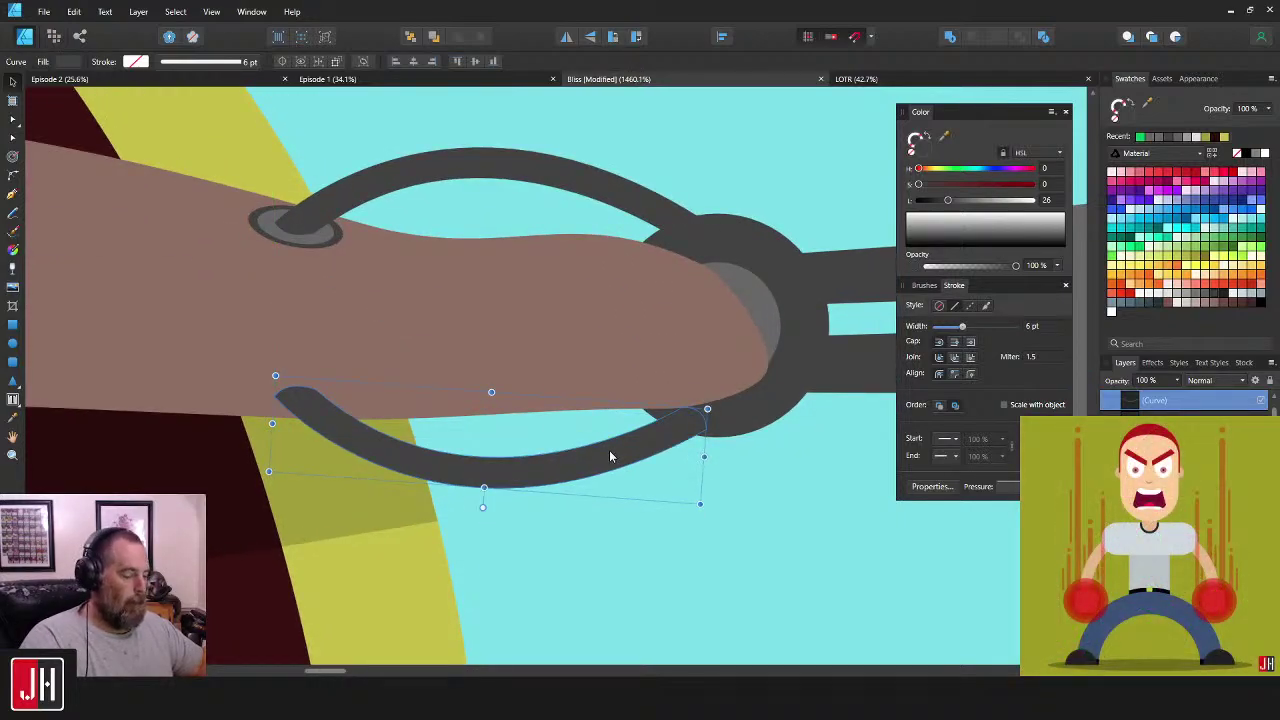
- Restack the lower band by cutting and pasting it so it lies behind the arm but in front of the chair
{"action": "key", "text": "ctrl+x"}
{"action": "left_click", "coordinate": [733, 407]}
{"action": "key", "text": "ctrl+v"}
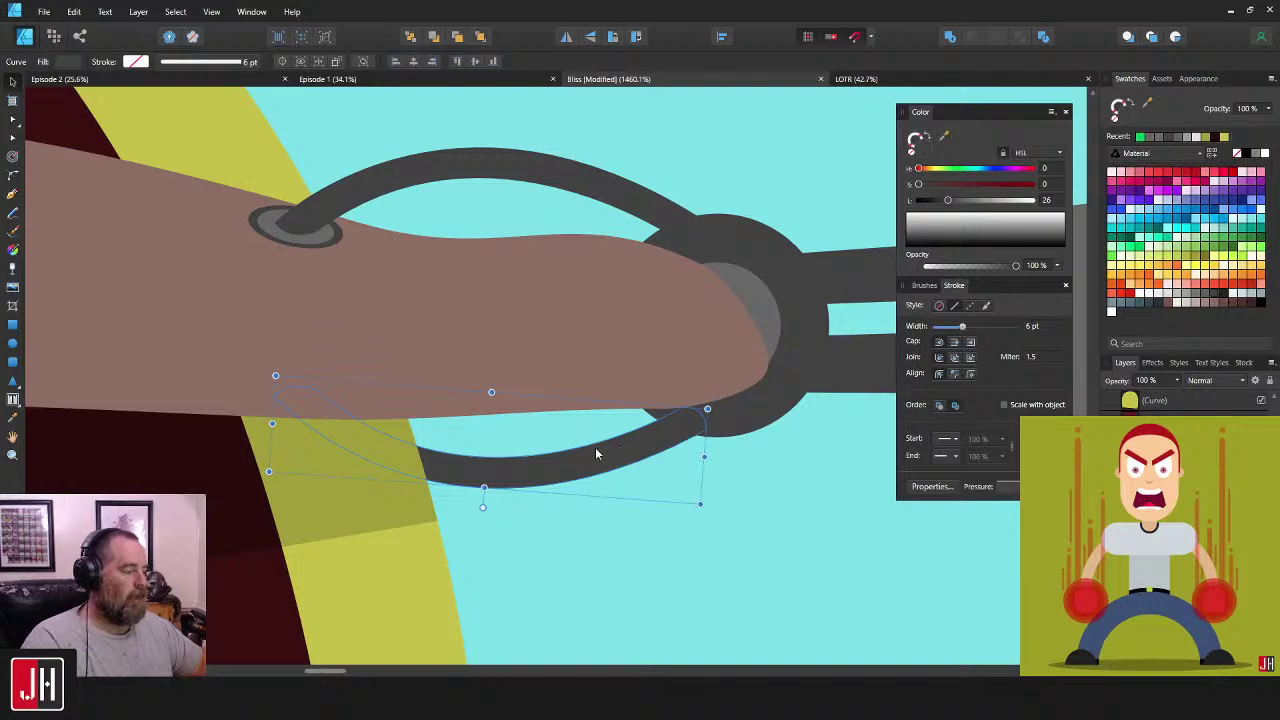
{"action": "key", "text": "ctrl+x"}
{"action": "left_click", "coordinate": [386, 449]}
{"action": "key", "text": "ctrl+v"}
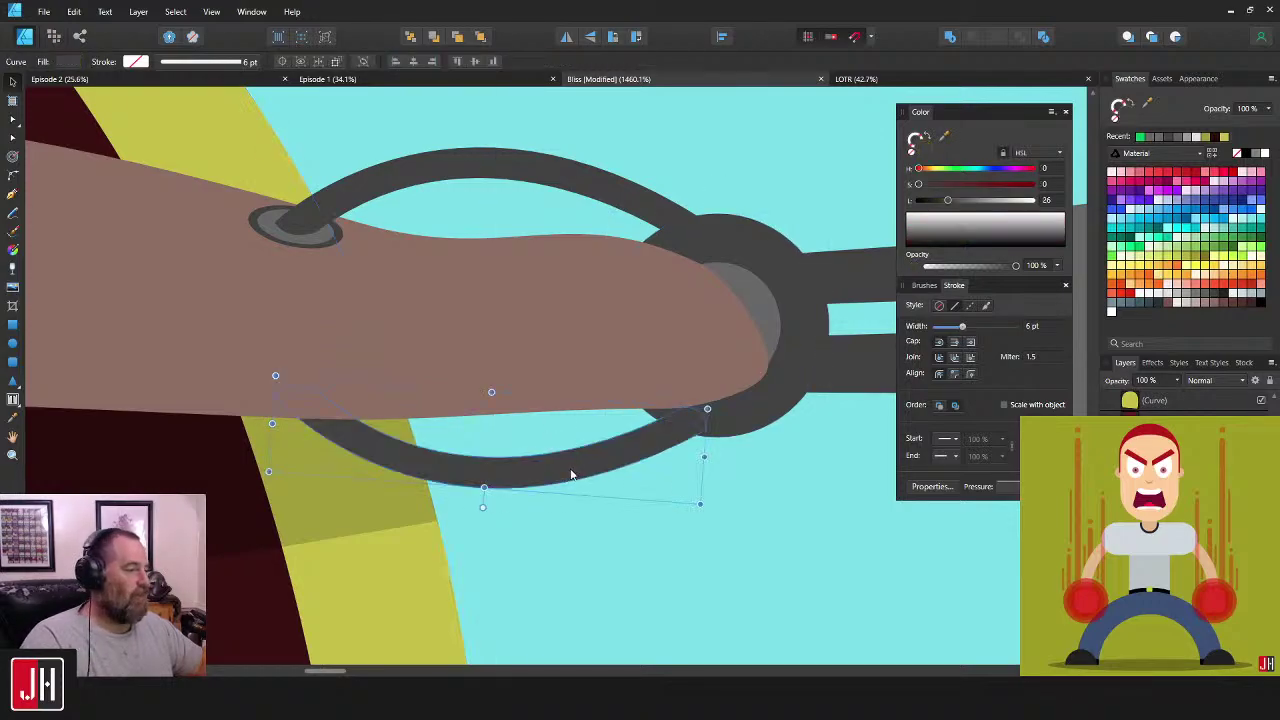
- Examine the cables, socket and ring joint connecting the outstretched arm to the mechanical attachment
{"action": "key", "text": "ctrl+d"}
{"action": "scroll", "coordinate": [770, 503], "scroll_direction": "down", "scroll_amount": 10}
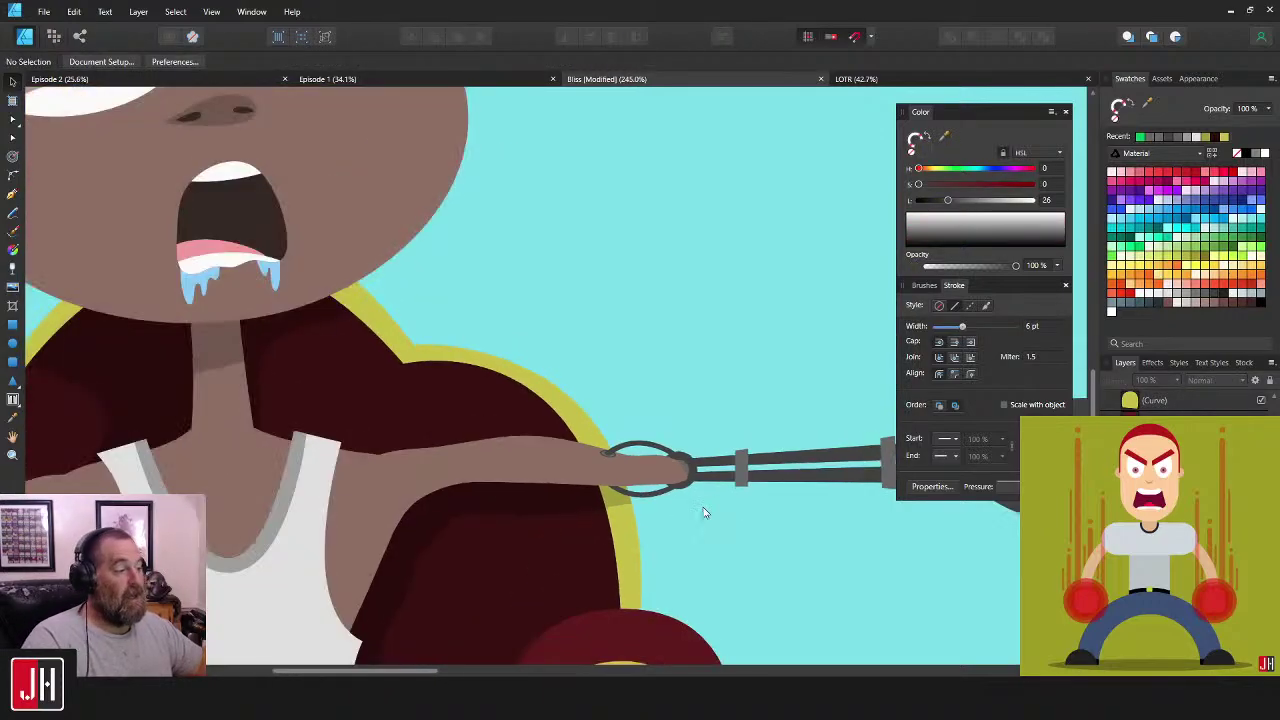
{"action": "scroll", "coordinate": [616, 385], "scroll_direction": "up", "scroll_amount": 4}
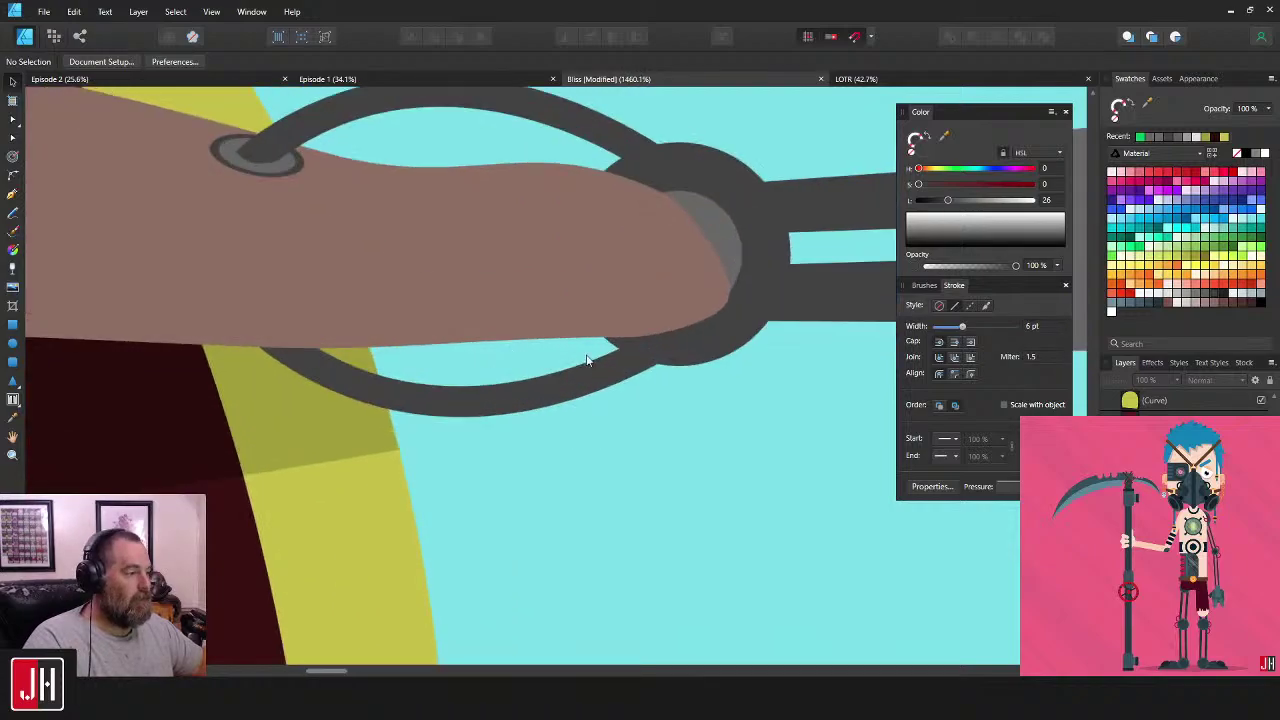
{"action": "left_click", "coordinate": [605, 376]}
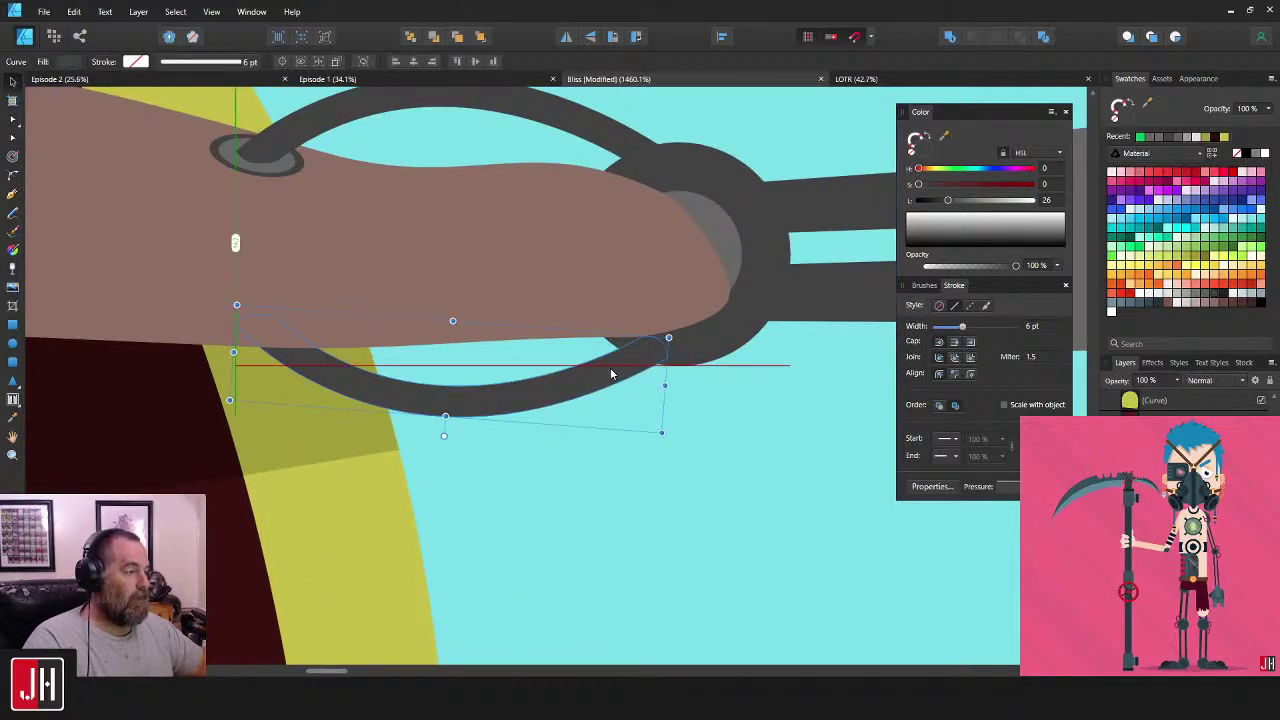
{"action": "left_click", "coordinate": [752, 415]}
{"action": "scroll", "coordinate": [743, 437], "scroll_direction": "down", "scroll_amount": 5}
{"action": "scroll", "coordinate": [686, 405], "scroll_direction": "down", "scroll_amount": 6}
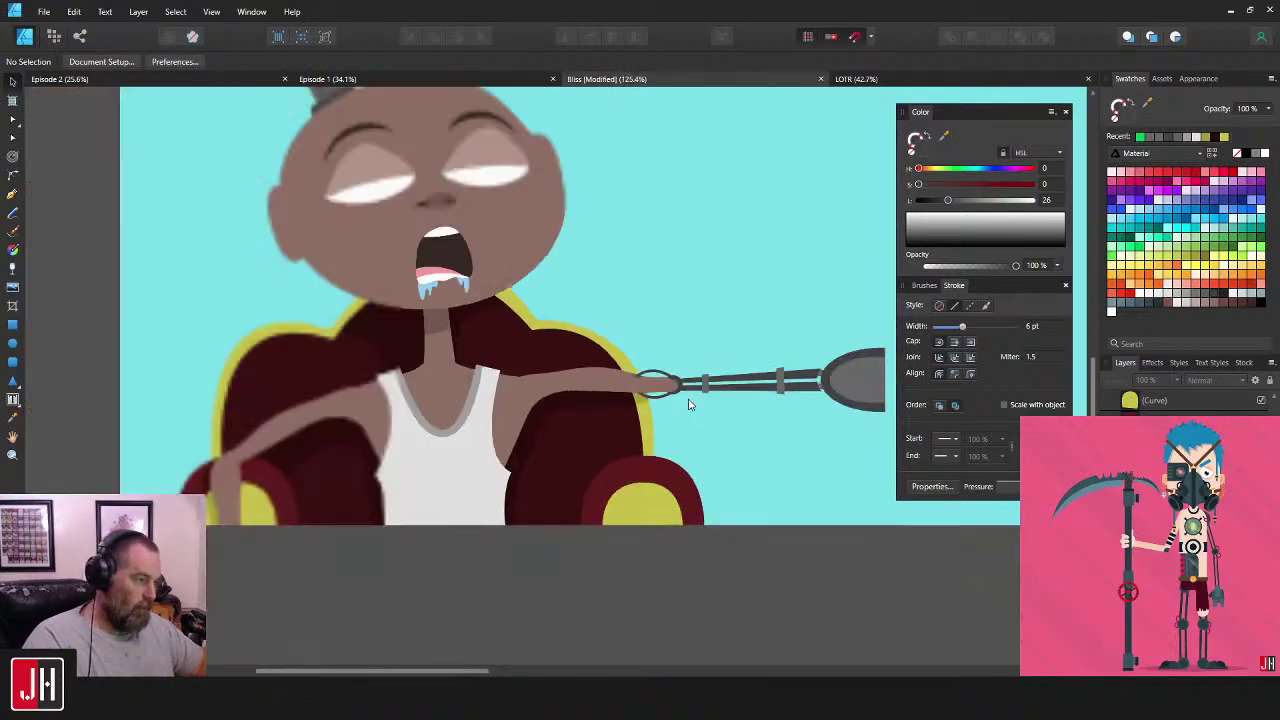
{"action": "scroll", "coordinate": [682, 395], "scroll_direction": "up", "scroll_amount": 5}
{"action": "left_click_drag", "start_coordinate": [684, 377], "coordinate": [584, 401]}
{"action": "left_click_drag", "start_coordinate": [714, 367], "coordinate": [683, 373]}
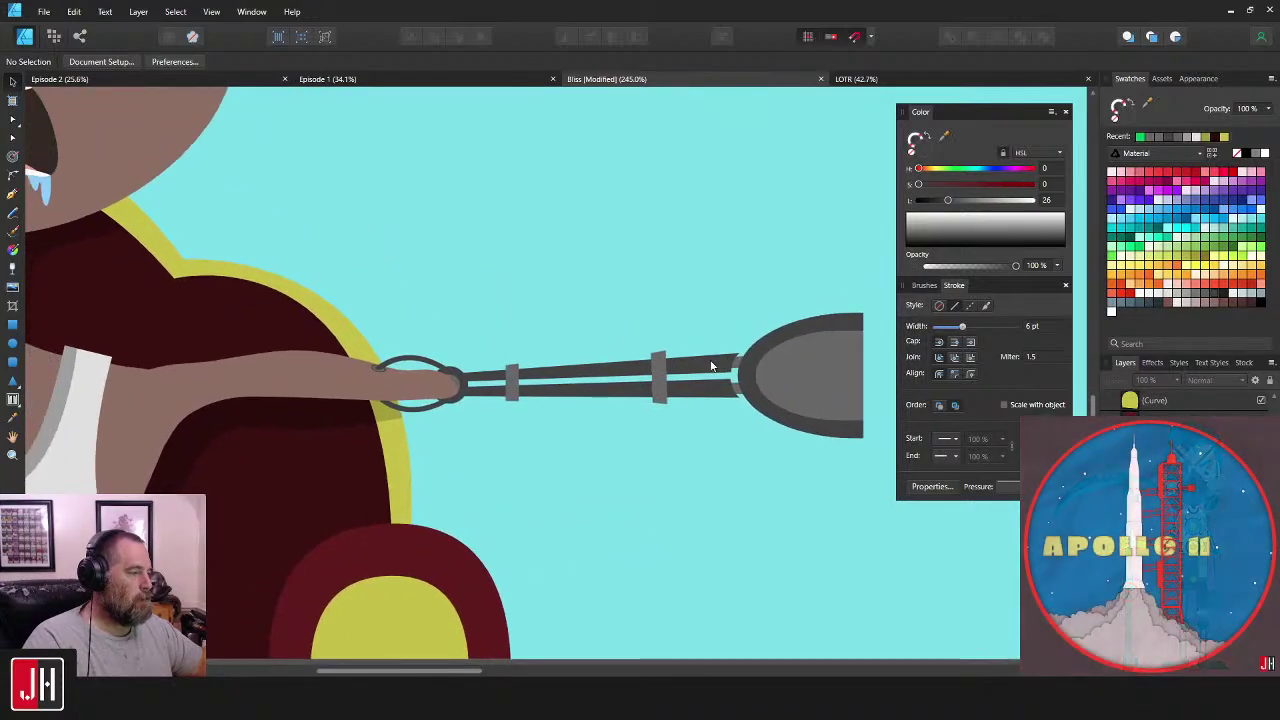
{"action": "scroll", "coordinate": [646, 371], "scroll_direction": "right", "scroll_amount": 2}
- Draw a small dark grey horizontal ellipse with no stroke on the arm, between the two cables
{"action": "scroll", "coordinate": [568, 383], "scroll_direction": "up", "scroll_amount": 4}
{"action": "scroll", "coordinate": [566, 381], "scroll_direction": "up", "scroll_amount": 3}
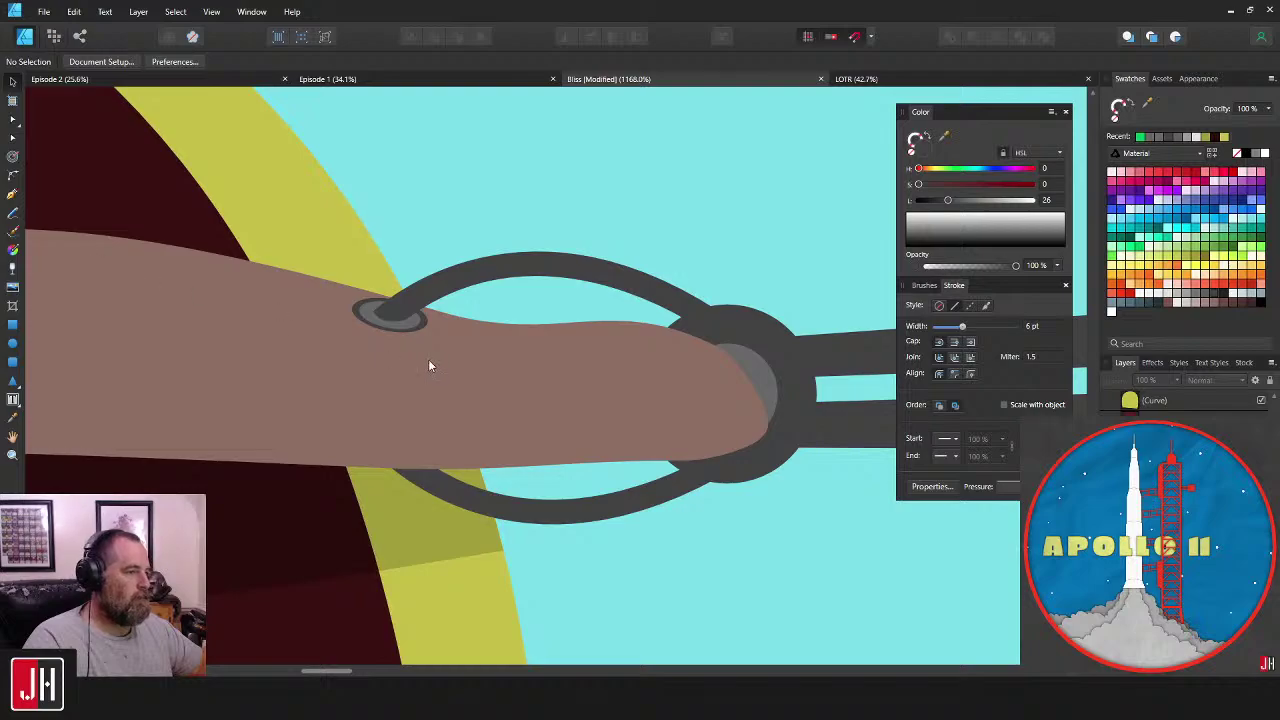
{"action": "left_click", "coordinate": [12, 341]}
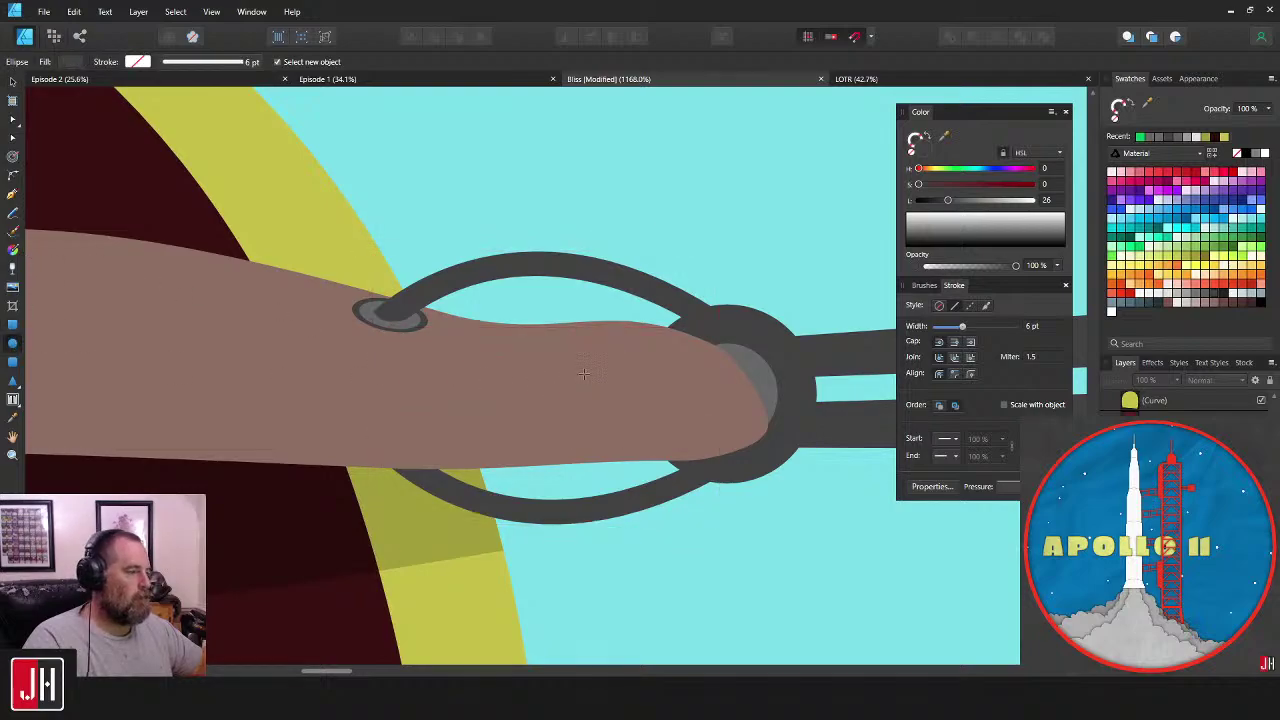
{"action": "scroll", "coordinate": [520, 385], "scroll_direction": "right", "scroll_amount": 2}
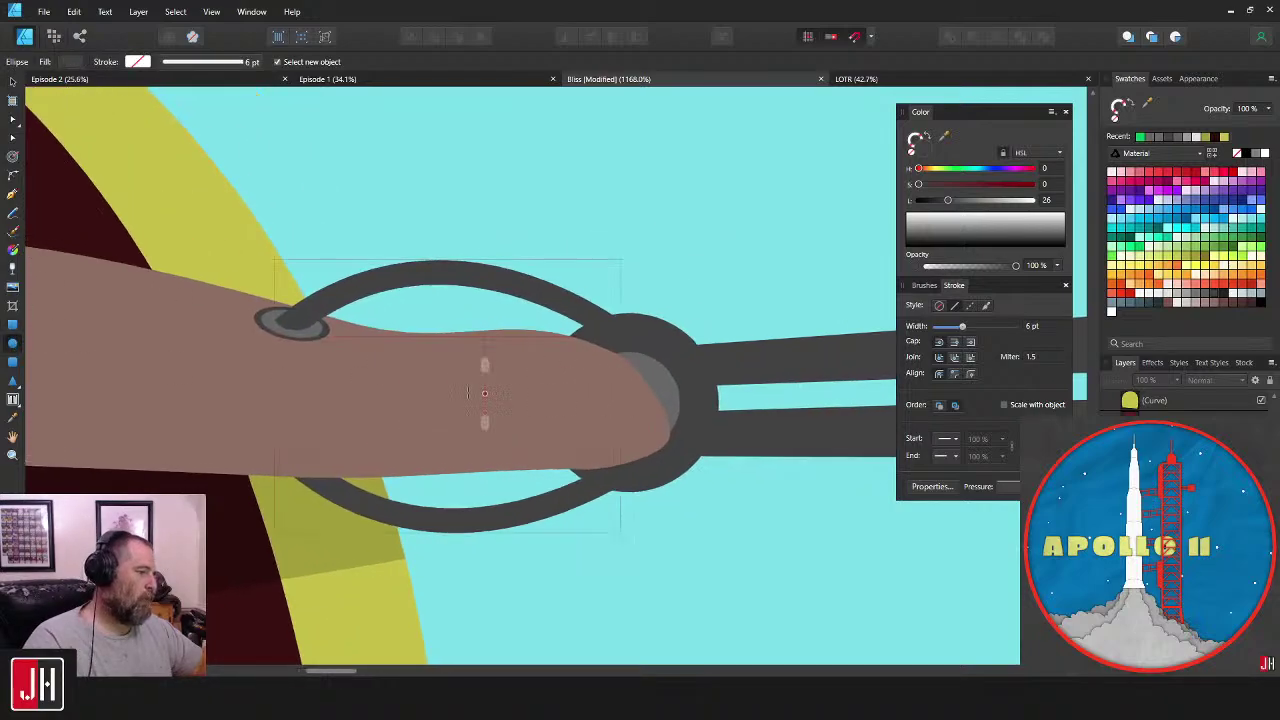
{"action": "left_click_drag", "start_coordinate": [430, 391], "coordinate": [500, 439]}
- Add a smaller concentric copy inside the dark ellipse and fill it with a lighter grey of 41 lightness
{"action": "scroll", "coordinate": [485, 418], "scroll_direction": "up", "scroll_amount": 3}
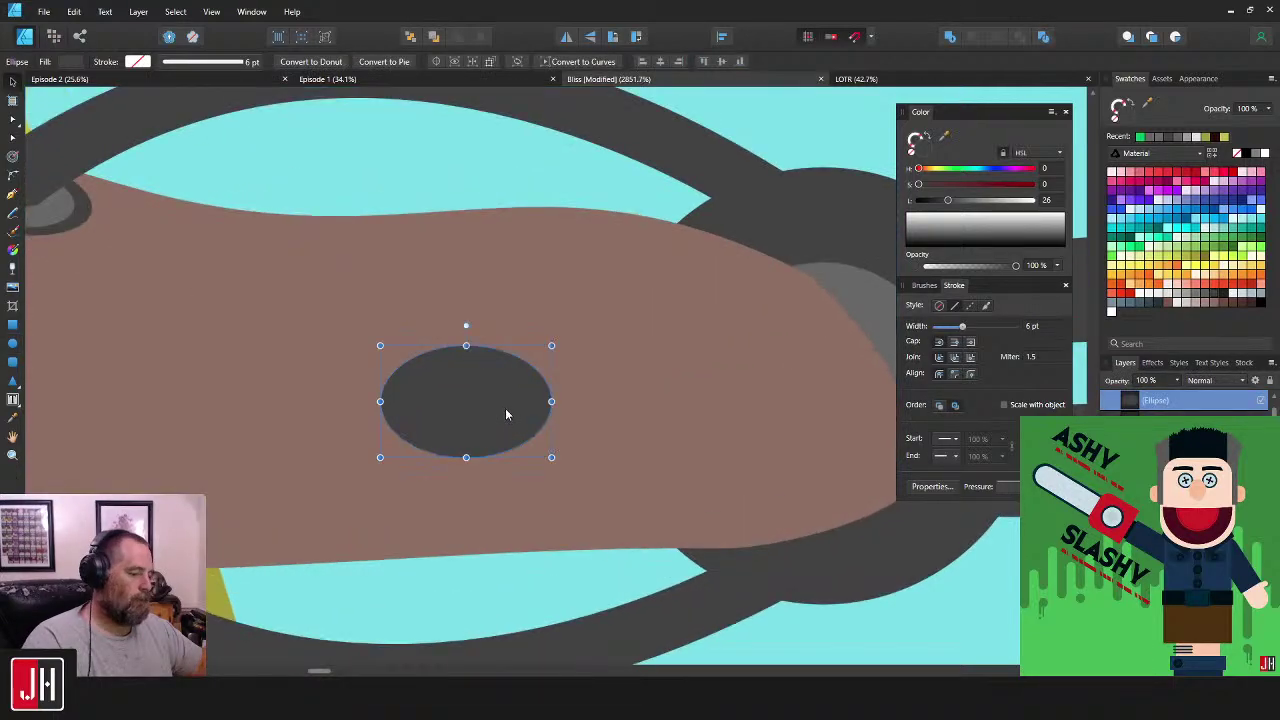
{"action": "left_click_drag", "start_coordinate": [551, 345], "coordinate": [528, 362]}
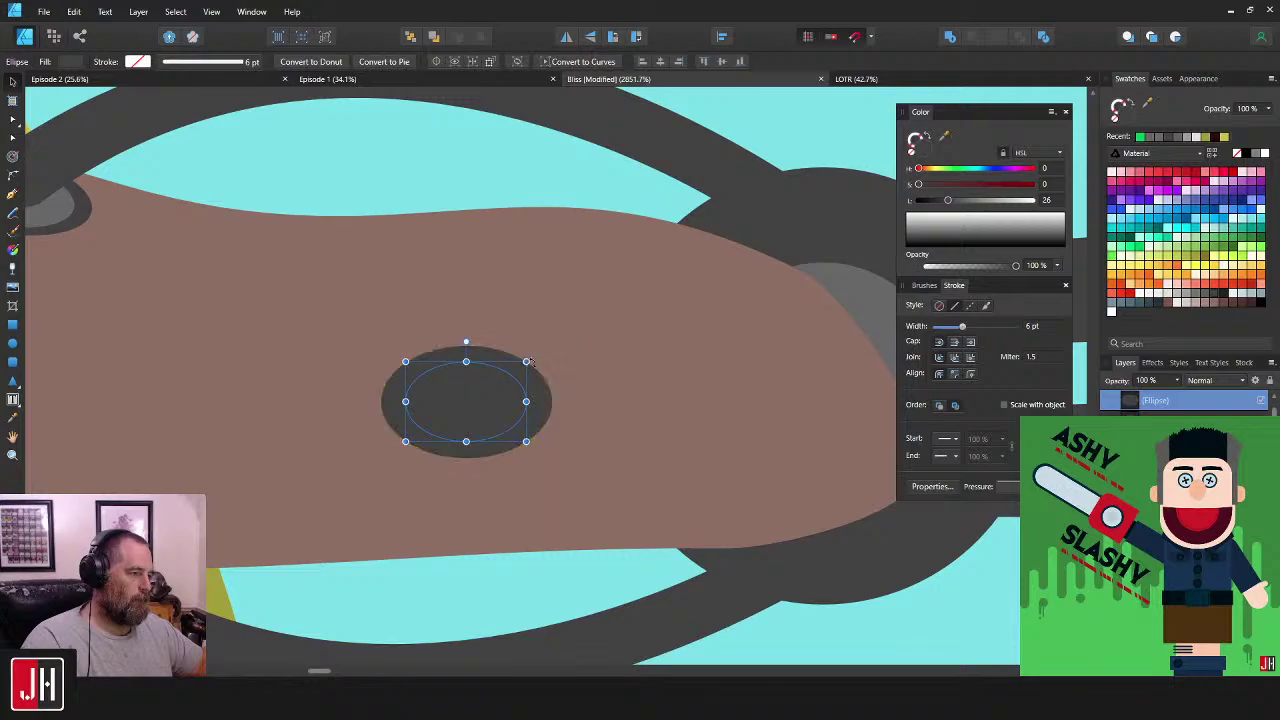
{"action": "key", "text": "ctrl+d"}
{"action": "scroll", "coordinate": [798, 348], "scroll_direction": "down", "scroll_amount": 8}
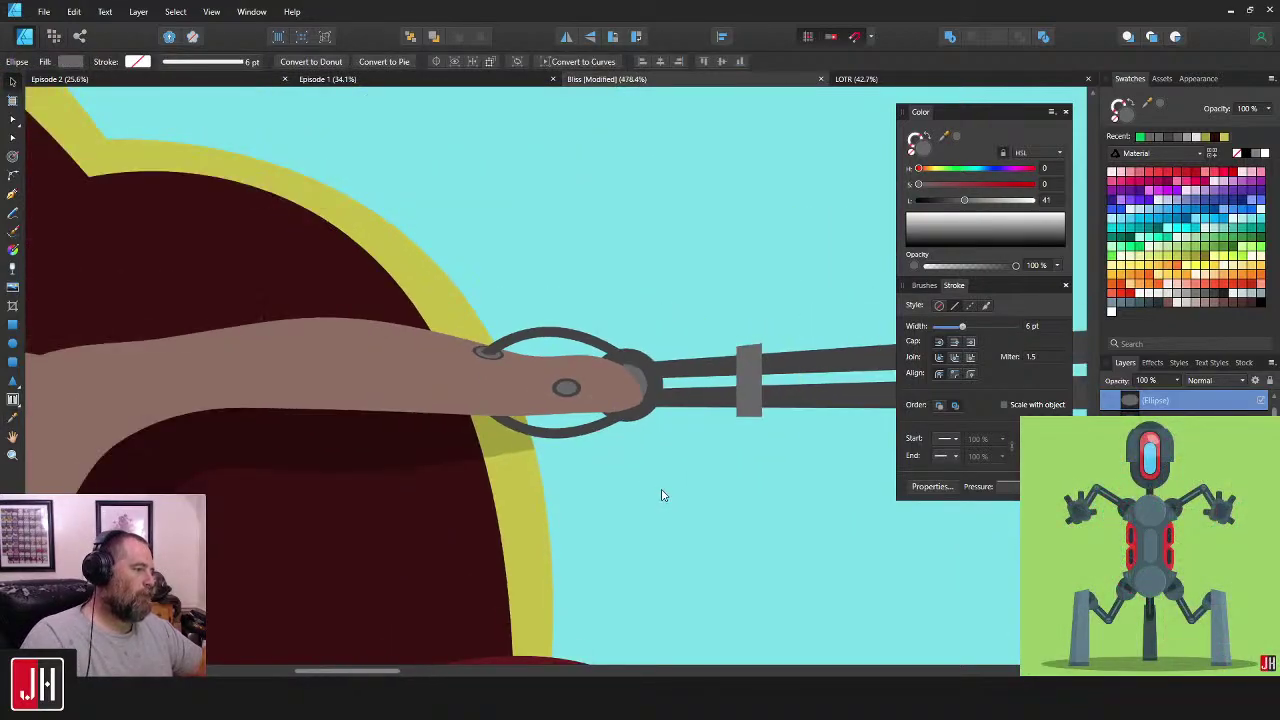
- Enlarge the light grey inner ellipse slightly from its centre to leave a thinner dark rim around it
{"action": "scroll", "coordinate": [615, 487], "scroll_direction": "up", "scroll_amount": 3}
{"action": "left_click_drag", "start_coordinate": [611, 466], "coordinate": [443, 251]}
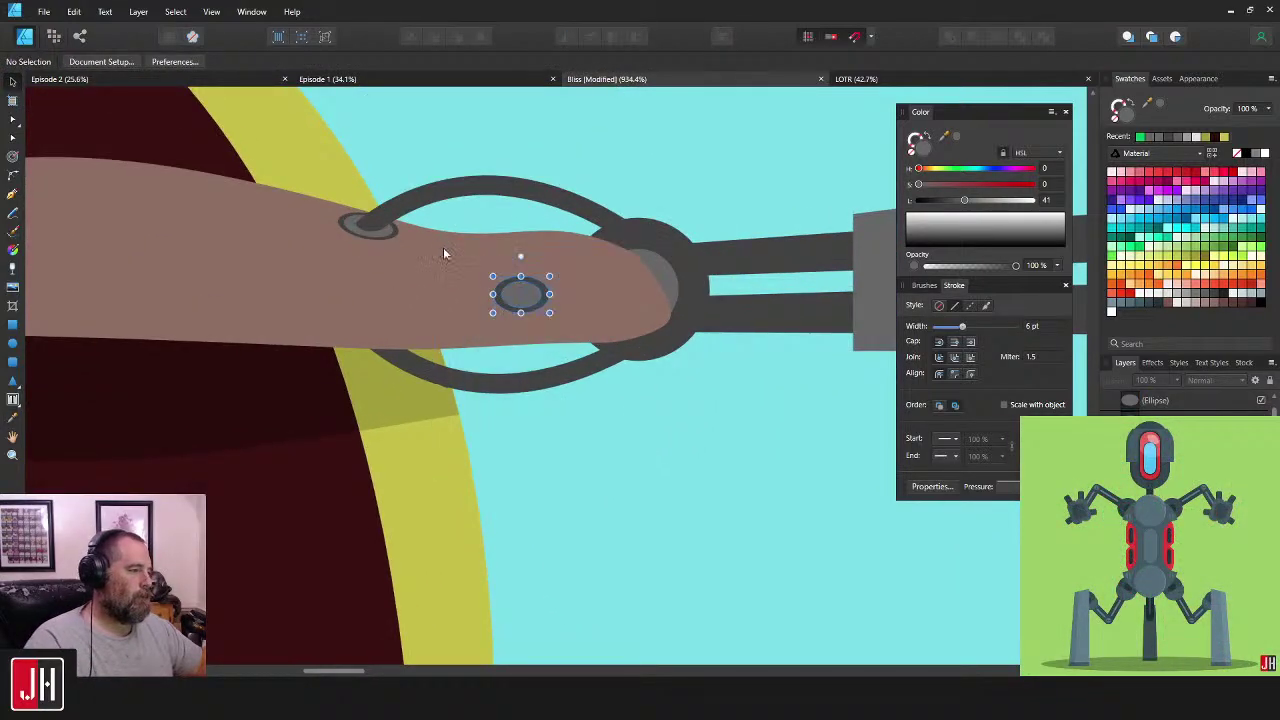
{"action": "scroll", "coordinate": [539, 331], "scroll_direction": "up", "scroll_amount": 5}
{"action": "left_click", "coordinate": [539, 331]}
{"action": "left_click_drag", "start_coordinate": [615, 282], "coordinate": [627, 274]}
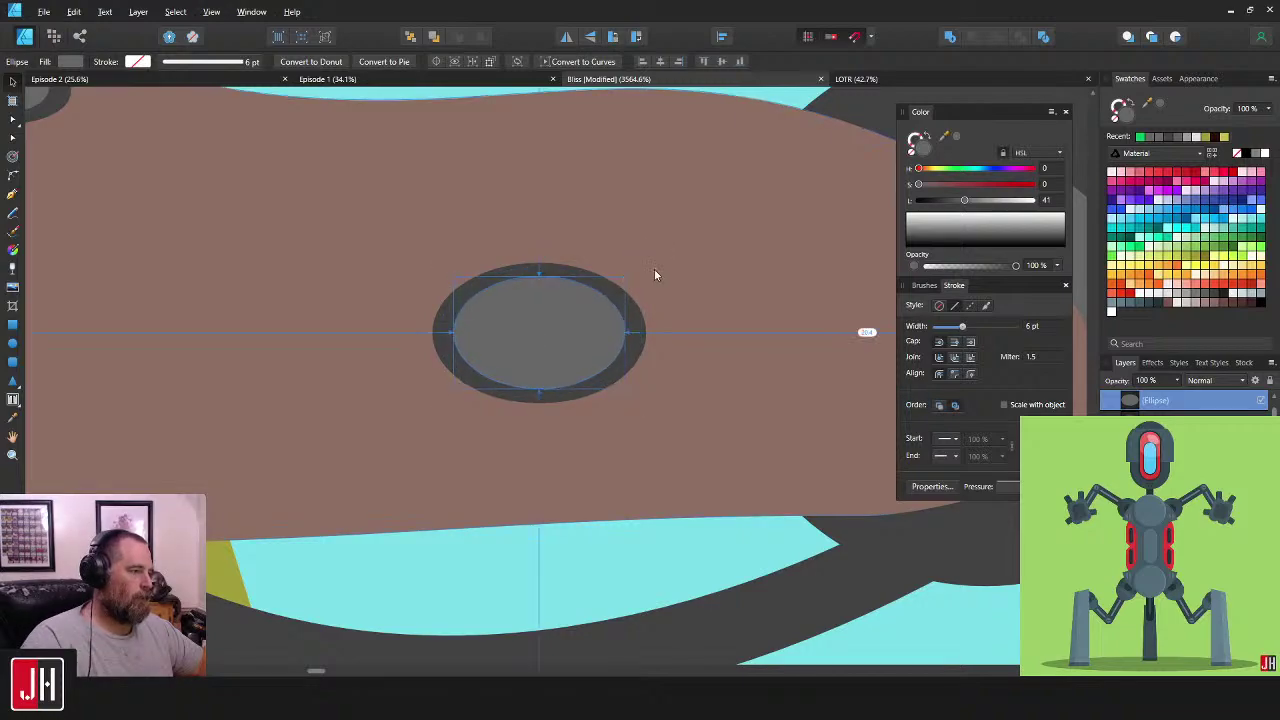
{"action": "scroll", "coordinate": [590, 357], "scroll_direction": "down", "scroll_amount": 7}
{"action": "left_click", "coordinate": [689, 484]}
- Group the two ellipses into one socket and shift it along the arm towards the ring joint
{"action": "scroll", "coordinate": [614, 360], "scroll_direction": "up", "scroll_amount": 4}
{"action": "scroll", "coordinate": [614, 360], "scroll_direction": "up", "scroll_amount": 3}
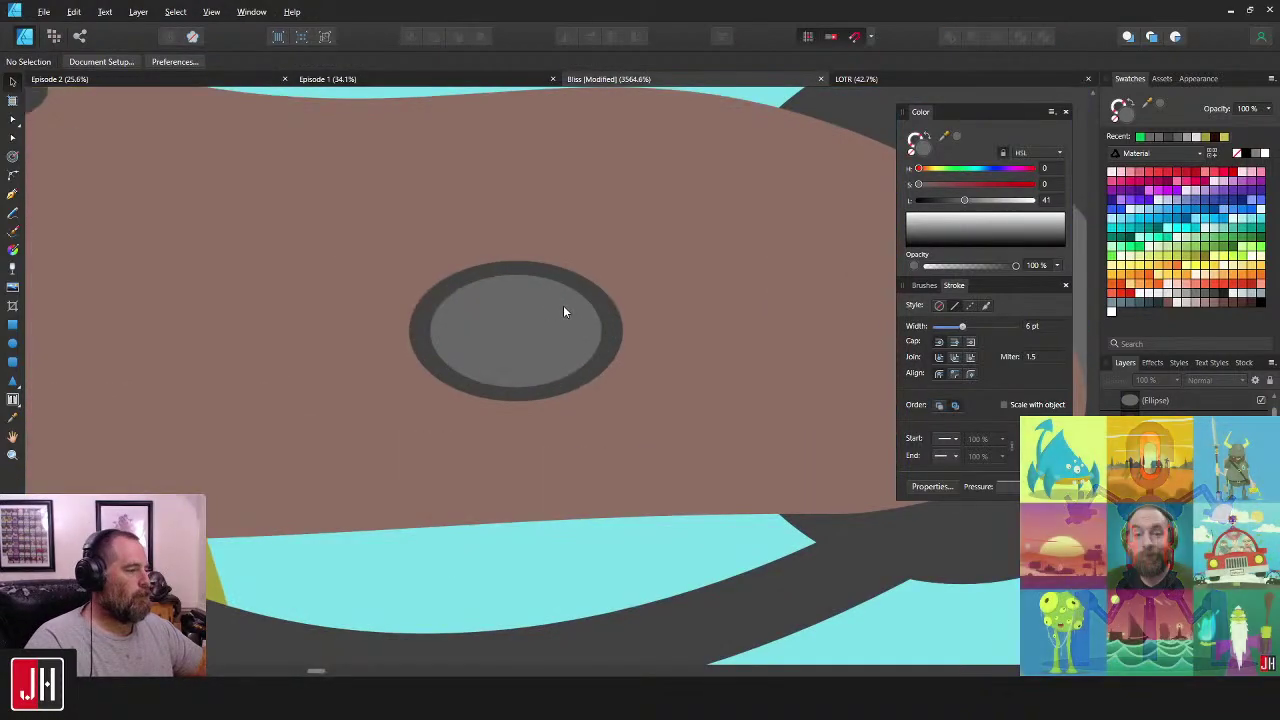
{"action": "left_click", "coordinate": [605, 308]}
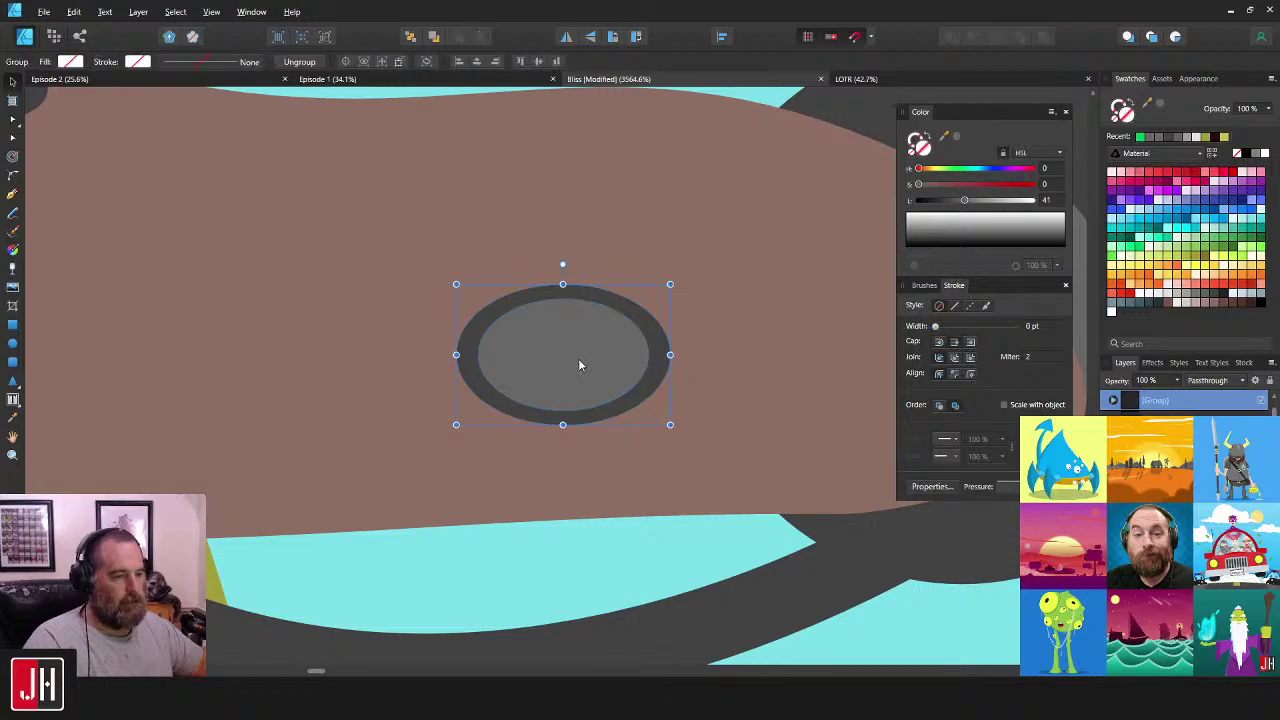
{"action": "left_click_drag", "start_coordinate": [578, 358], "coordinate": [615, 367]}
{"action": "scroll", "coordinate": [616, 370], "scroll_direction": "down", "scroll_amount": 4}
{"action": "key", "text": "ctrl+d"}
{"action": "scroll", "coordinate": [500, 395], "scroll_direction": "up", "scroll_amount": 3}
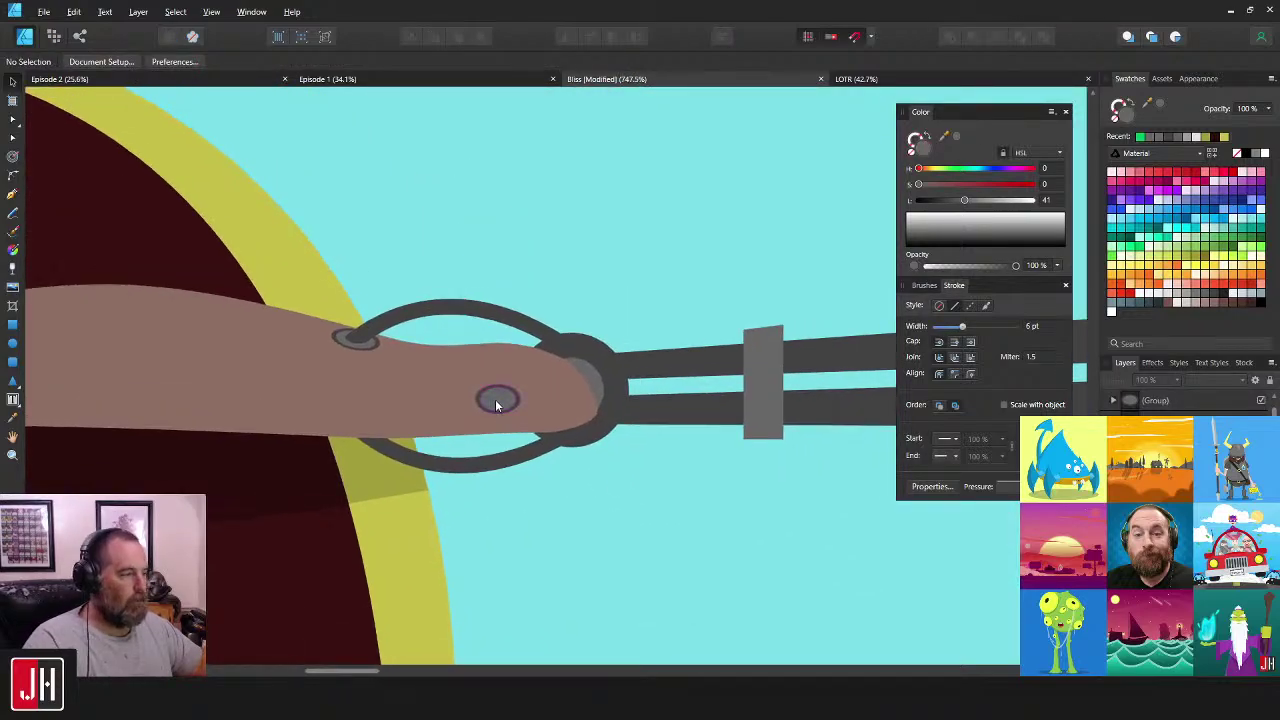
- Nudge the socket group slightly down towards the lower edge of the arm
{"action": "left_click", "coordinate": [505, 378]}
{"action": "scroll", "coordinate": [714, 526], "scroll_direction": "down", "scroll_amount": 3}
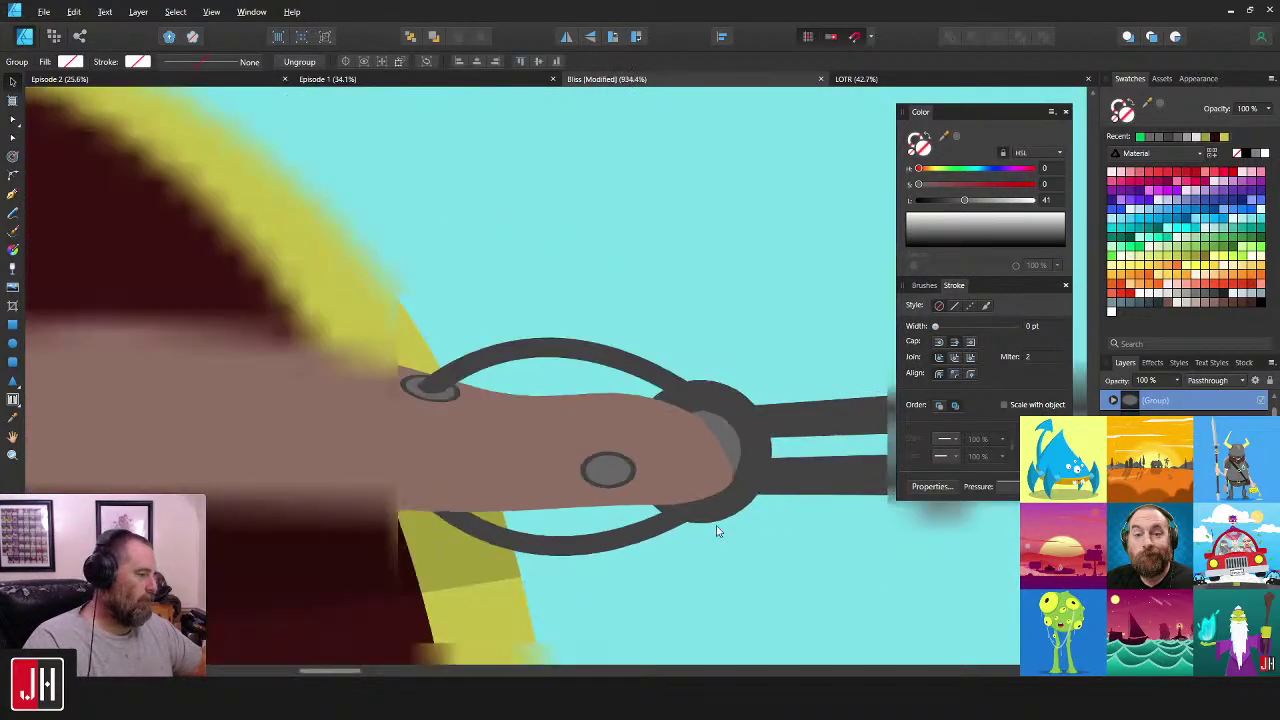
{"action": "key", "text": "ctrl+d"}
{"action": "scroll", "coordinate": [740, 546], "scroll_direction": "up", "scroll_amount": 2}
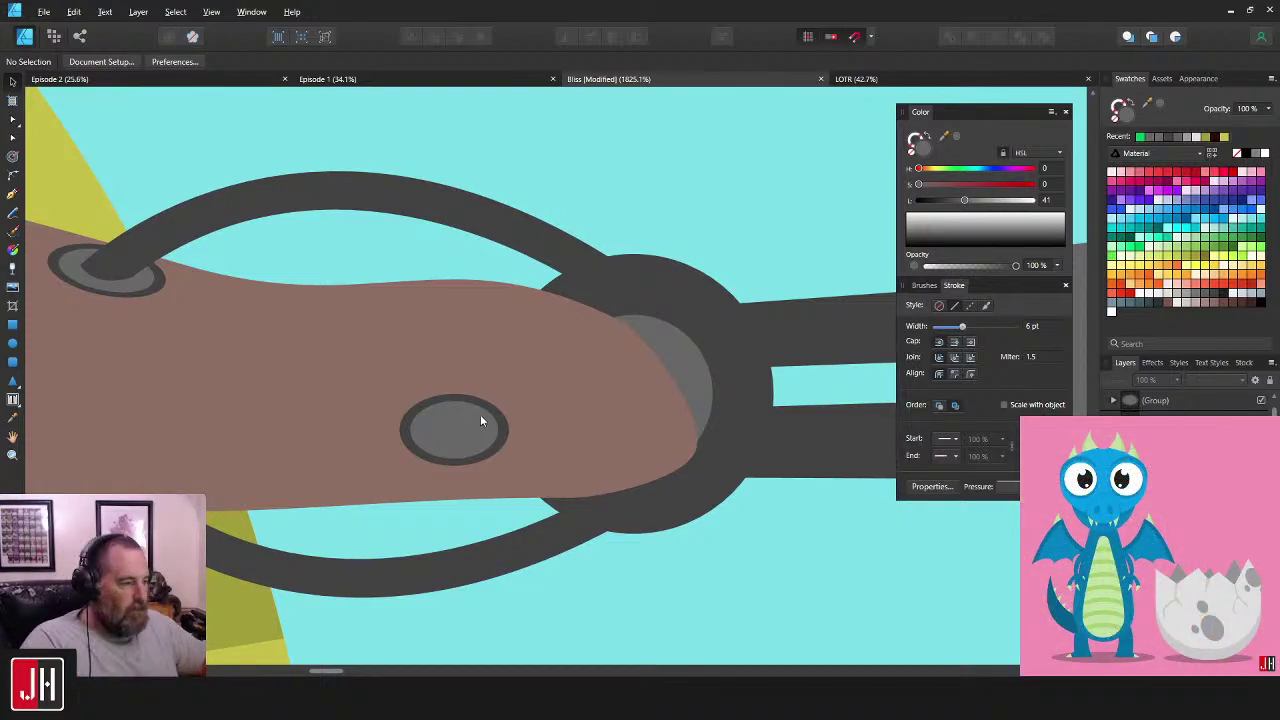
{"action": "left_click_drag", "start_coordinate": [461, 431], "coordinate": [463, 436]}
{"action": "left_click", "coordinate": [742, 535]}
{"action": "scroll", "coordinate": [720, 520], "scroll_direction": "down", "scroll_amount": 2}
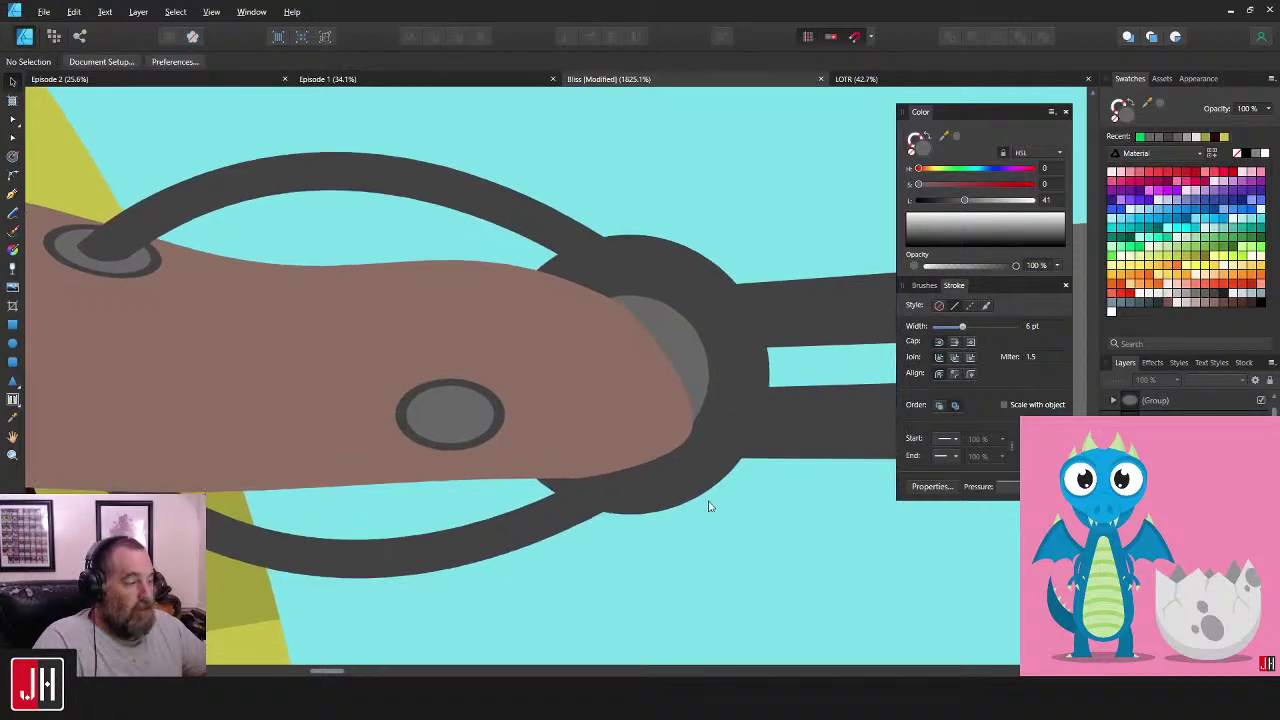
{"action": "scroll", "coordinate": [670, 466], "scroll_direction": "right", "scroll_amount": 1}
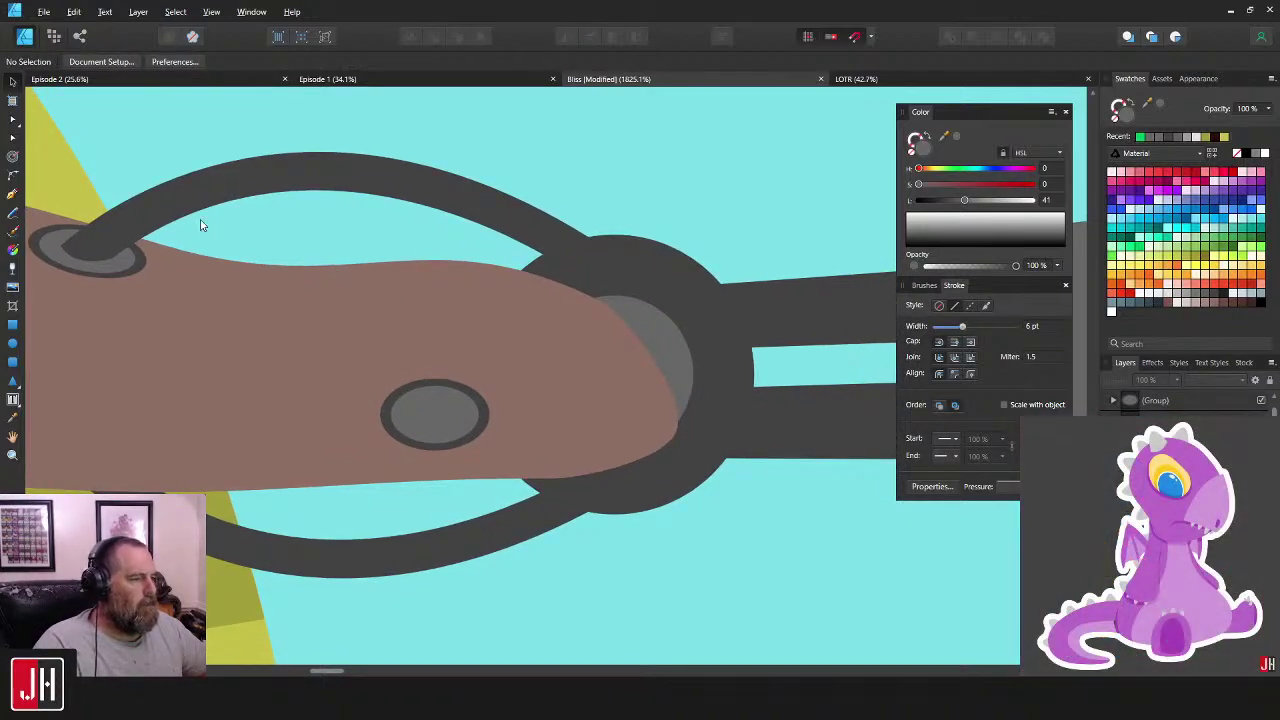
{"action": "left_click", "coordinate": [13, 194]}
{"action": "scroll", "coordinate": [340, 280], "scroll_direction": "down", "scroll_amount": 3}
{"action": "scroll", "coordinate": [340, 280], "scroll_direction": "right", "scroll_amount": 4}
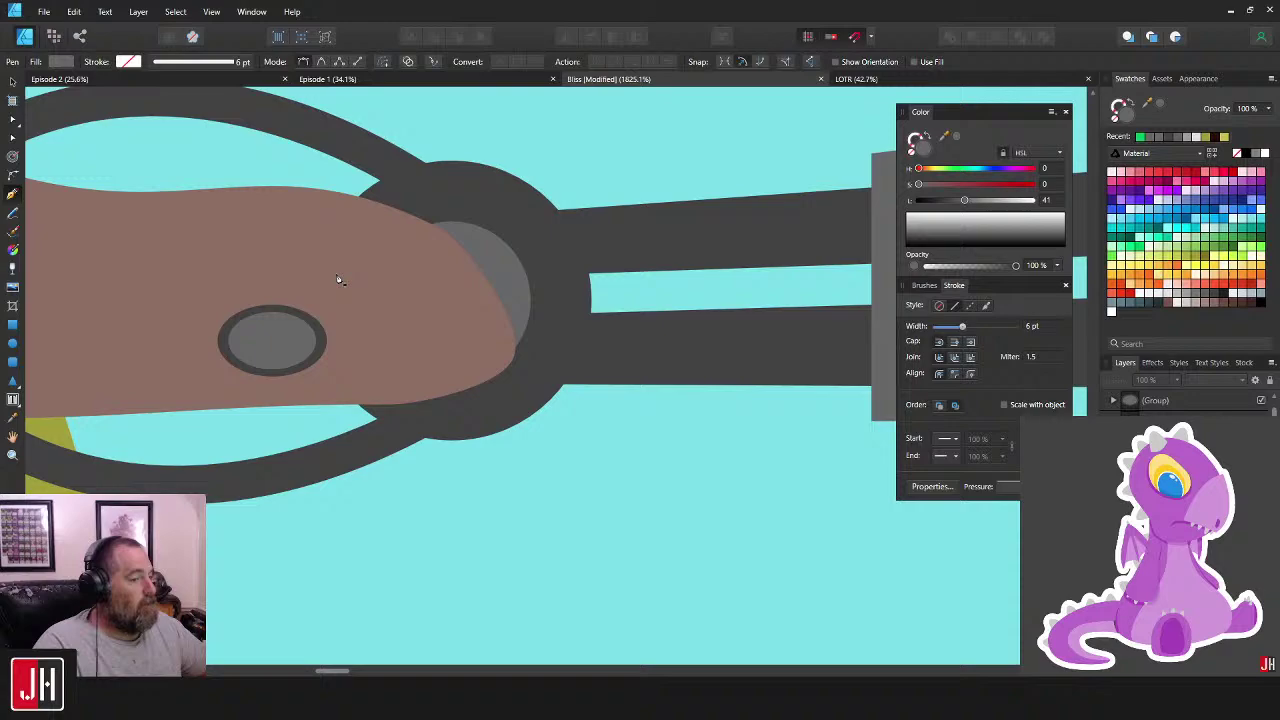
{"action": "left_click", "coordinate": [251, 341]}
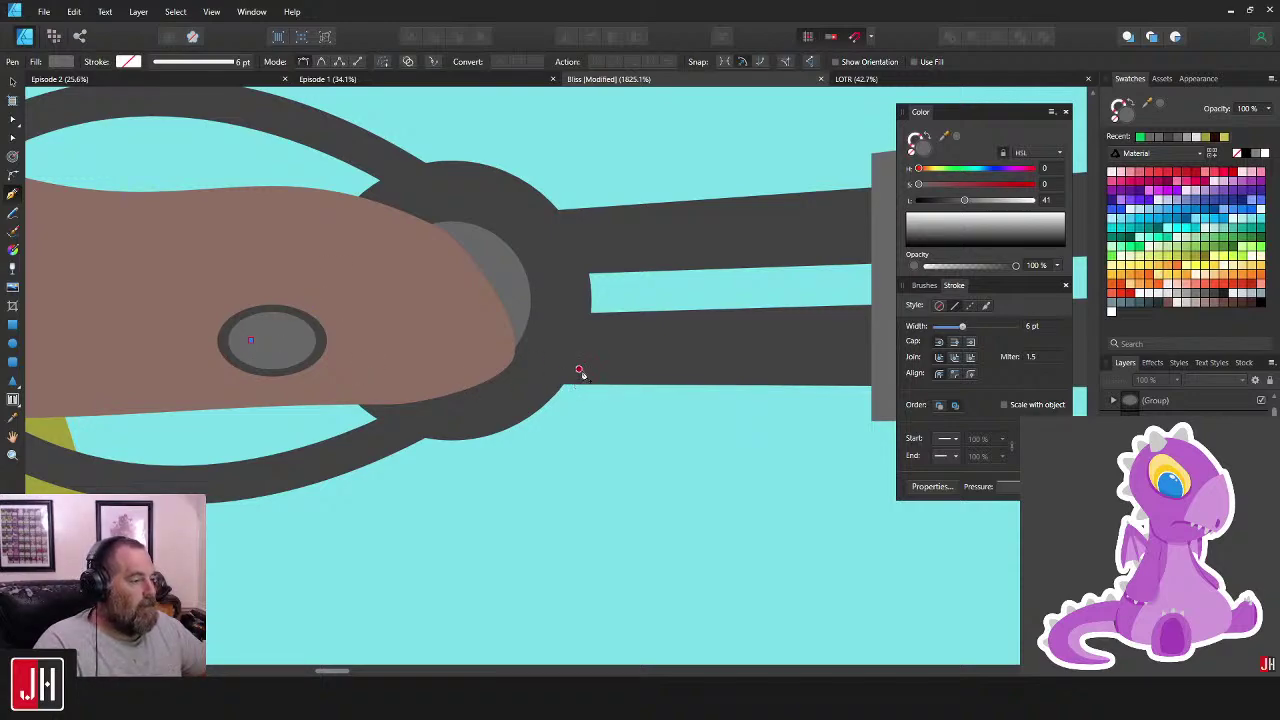
{"action": "left_click_drag", "start_coordinate": [555, 370], "coordinate": [729, 108]}
{"action": "key", "text": "ctrl+z"}
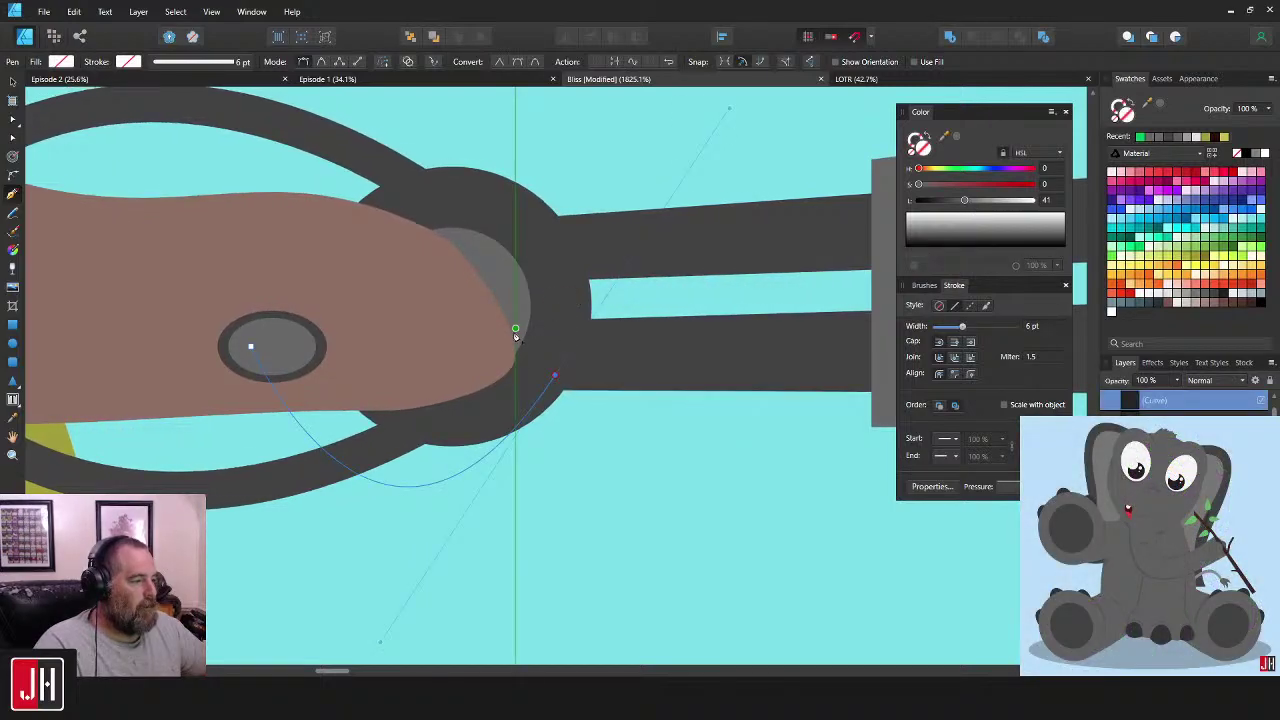
{"action": "key", "text": "ctrl+z"}
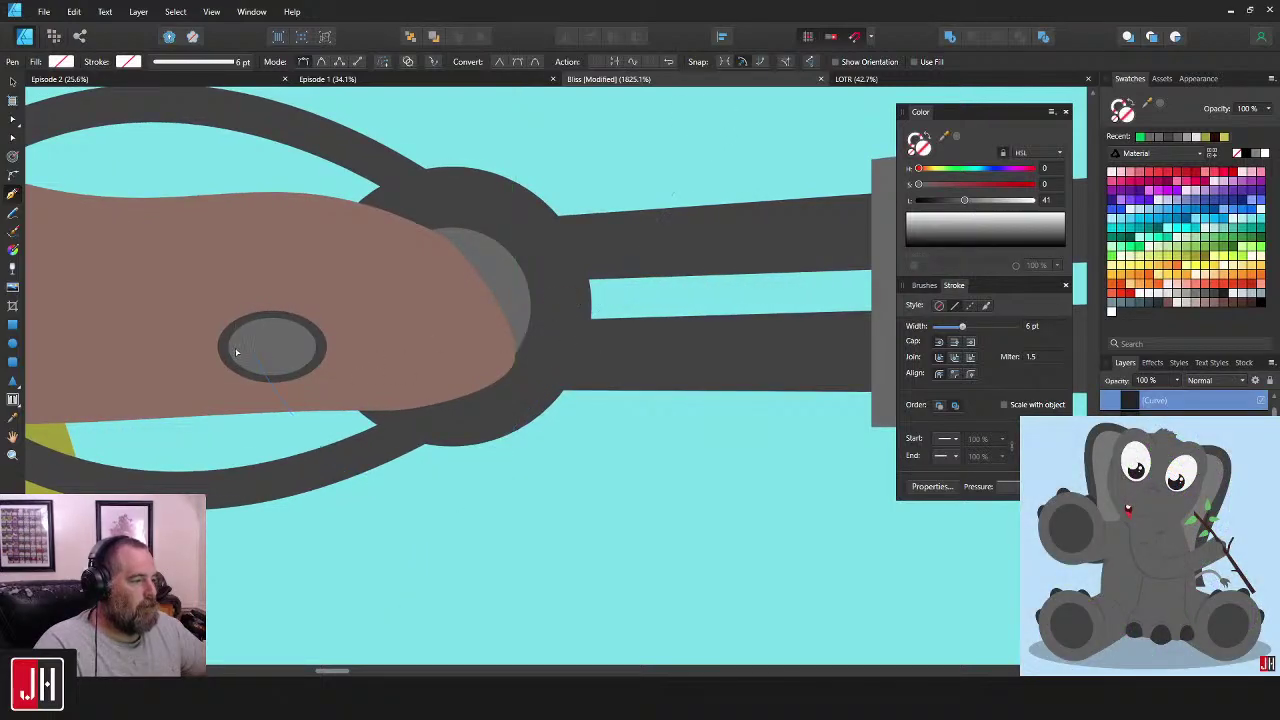
{"action": "left_click", "coordinate": [250, 346]}
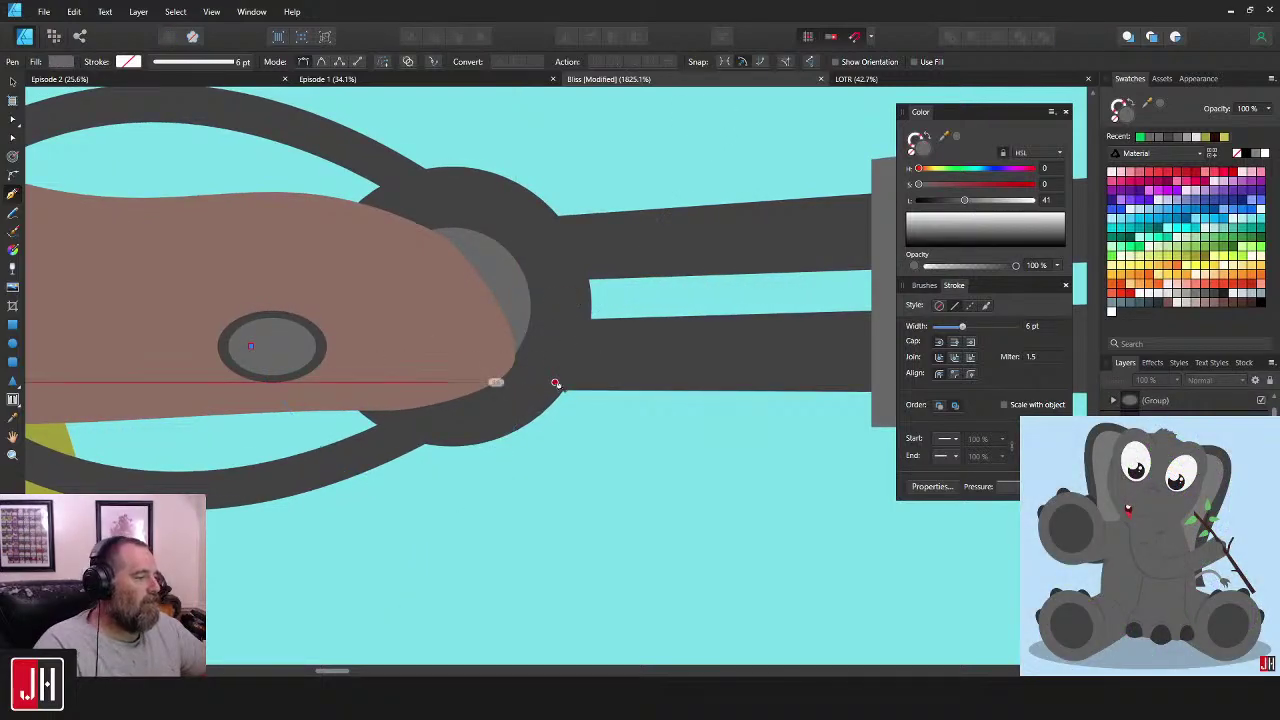
{"action": "left_click_drag", "start_coordinate": [554, 376], "coordinate": [718, 118]}
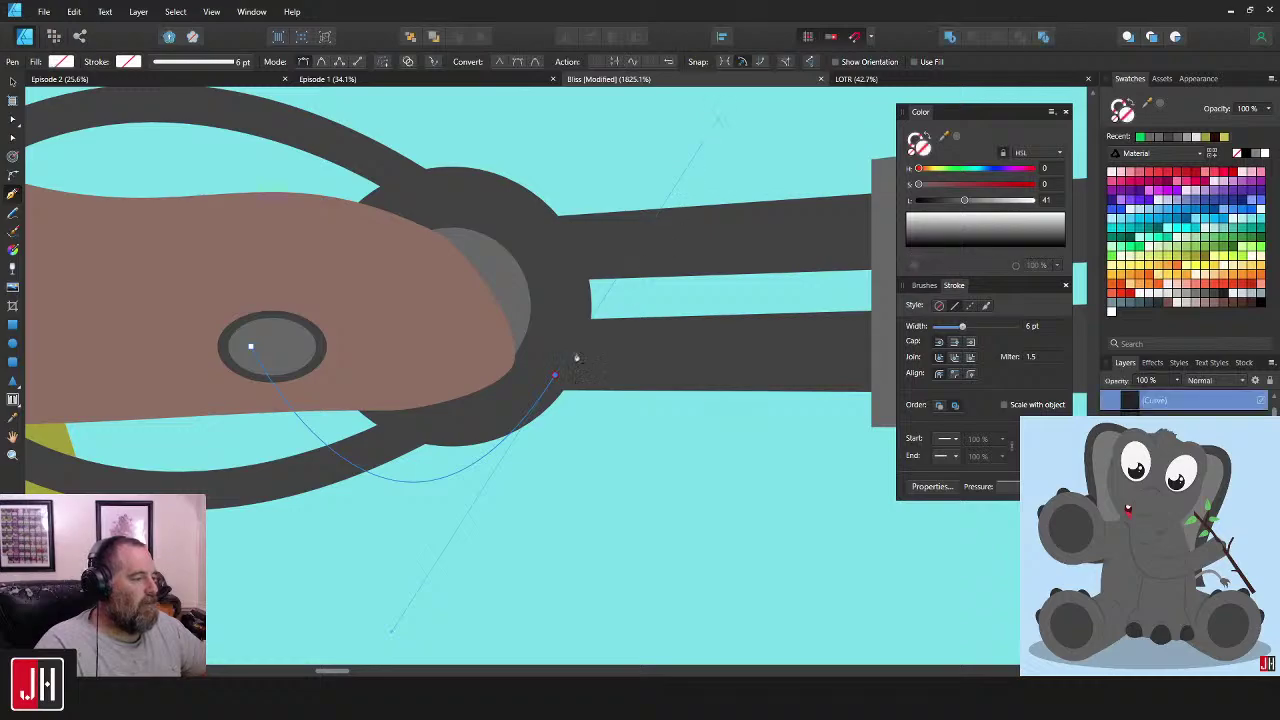
{"action": "key", "text": "ctrl+z"}
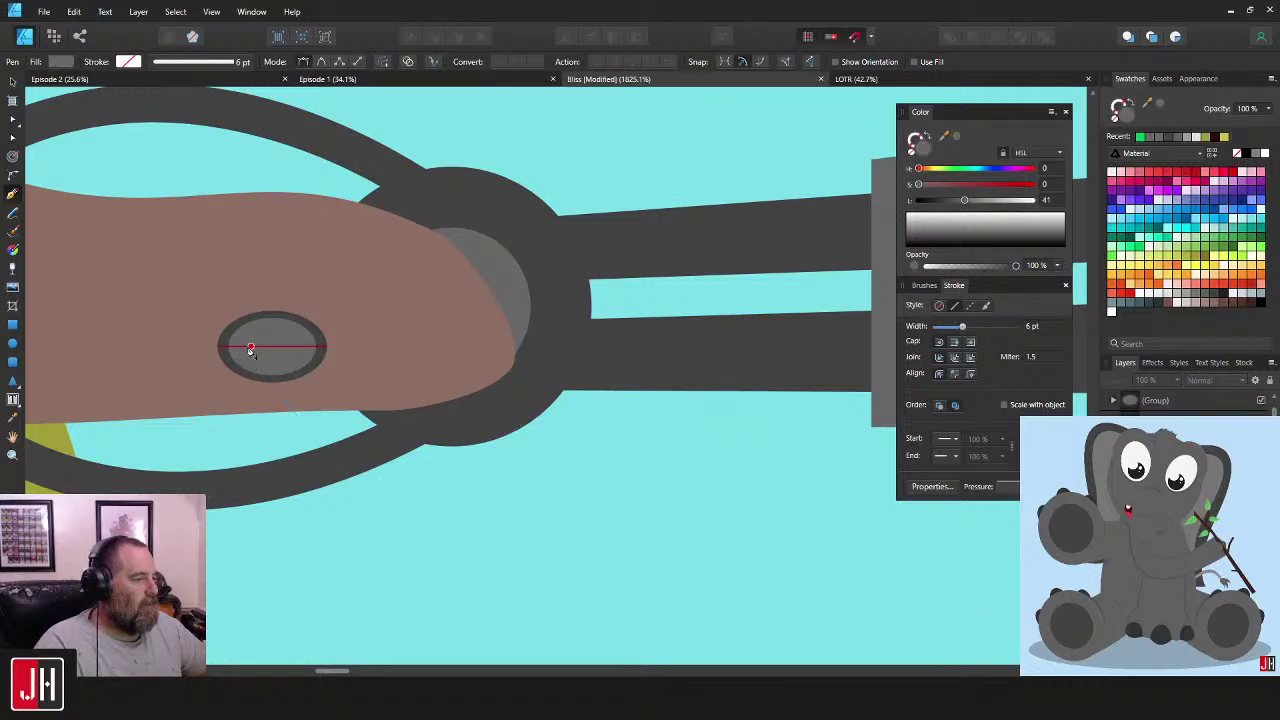
- Draw a closed curved cable outline with the Pen tool, sagging from the new socket below the arm to the ring joint
{"action": "left_click", "coordinate": [250, 346]}
{"action": "left_click_drag", "start_coordinate": [566, 376], "coordinate": [756, 120]}
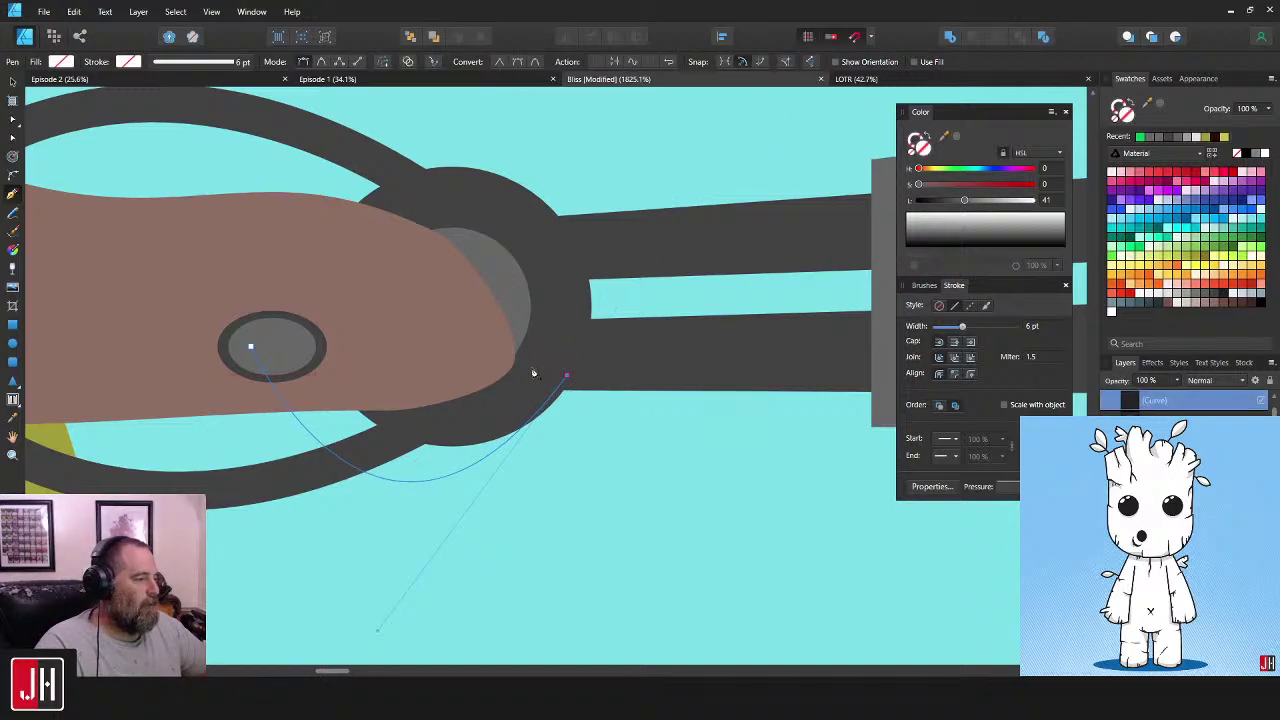
{"action": "left_click", "coordinate": [530, 366]}
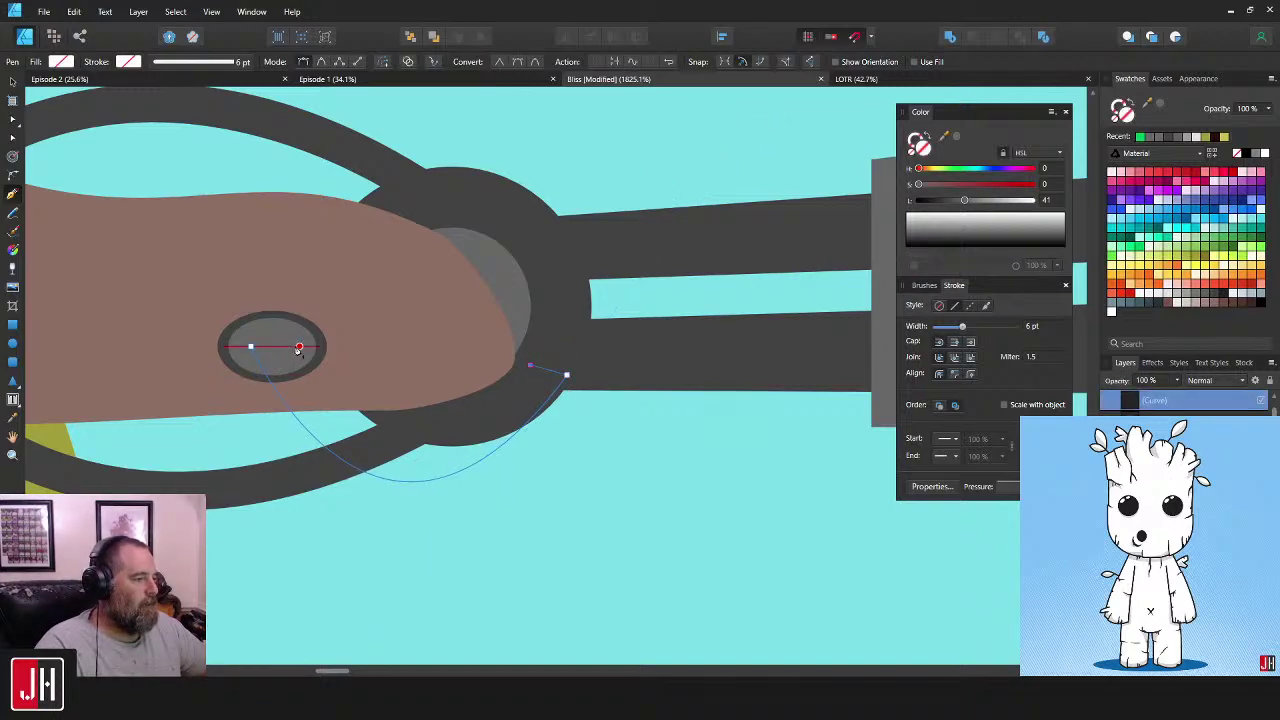
{"action": "left_click_drag", "start_coordinate": [299, 346], "coordinate": [264, 189]}
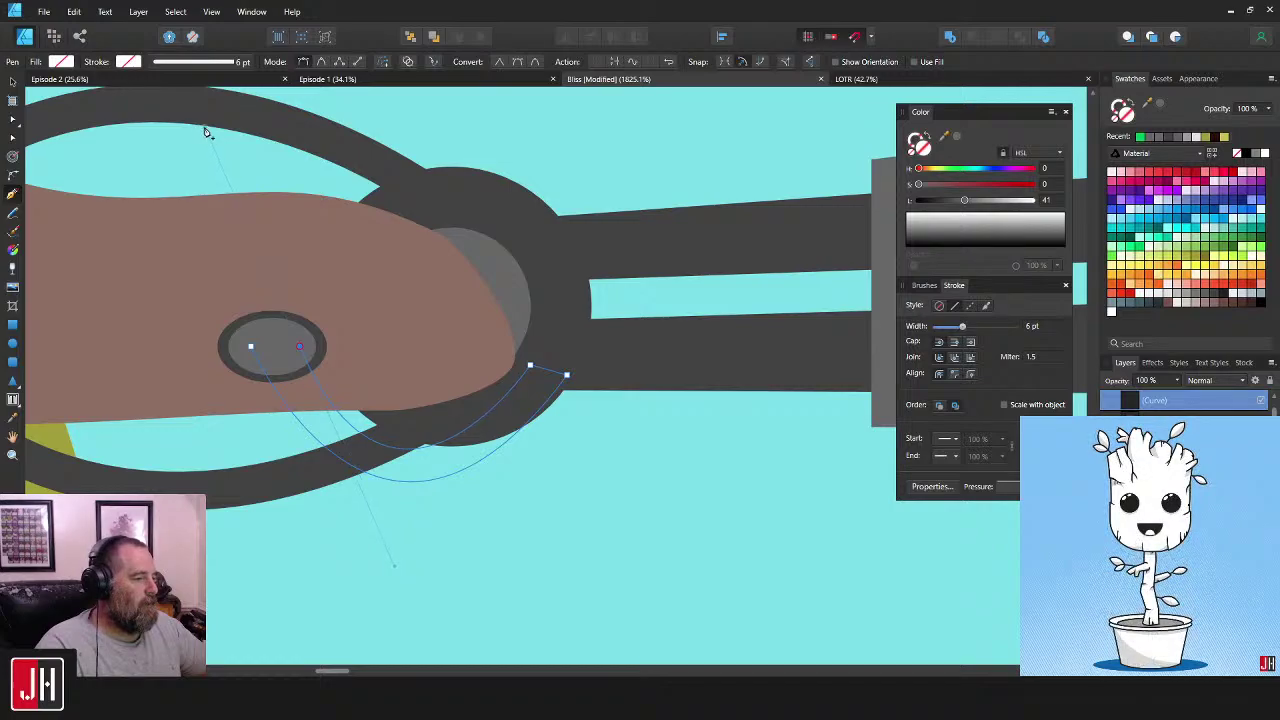
{"action": "scroll", "coordinate": [186, 305], "scroll_direction": "up", "scroll_amount": 2}
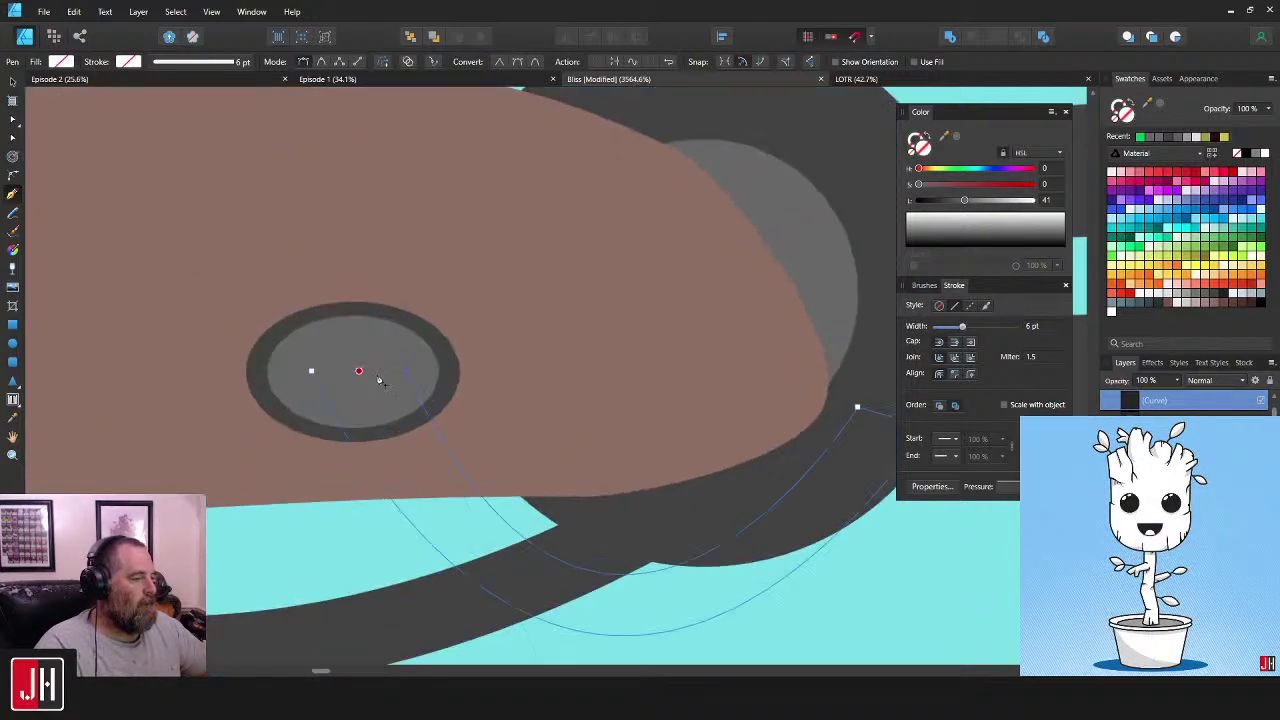
{"action": "left_click", "coordinate": [407, 371], "text": "alt"}
{"action": "left_click", "coordinate": [312, 371]}
- Narrow the cable outline at the socket and move its inner end node on the ring joint to even out the width
{"action": "key", "text": "a"}
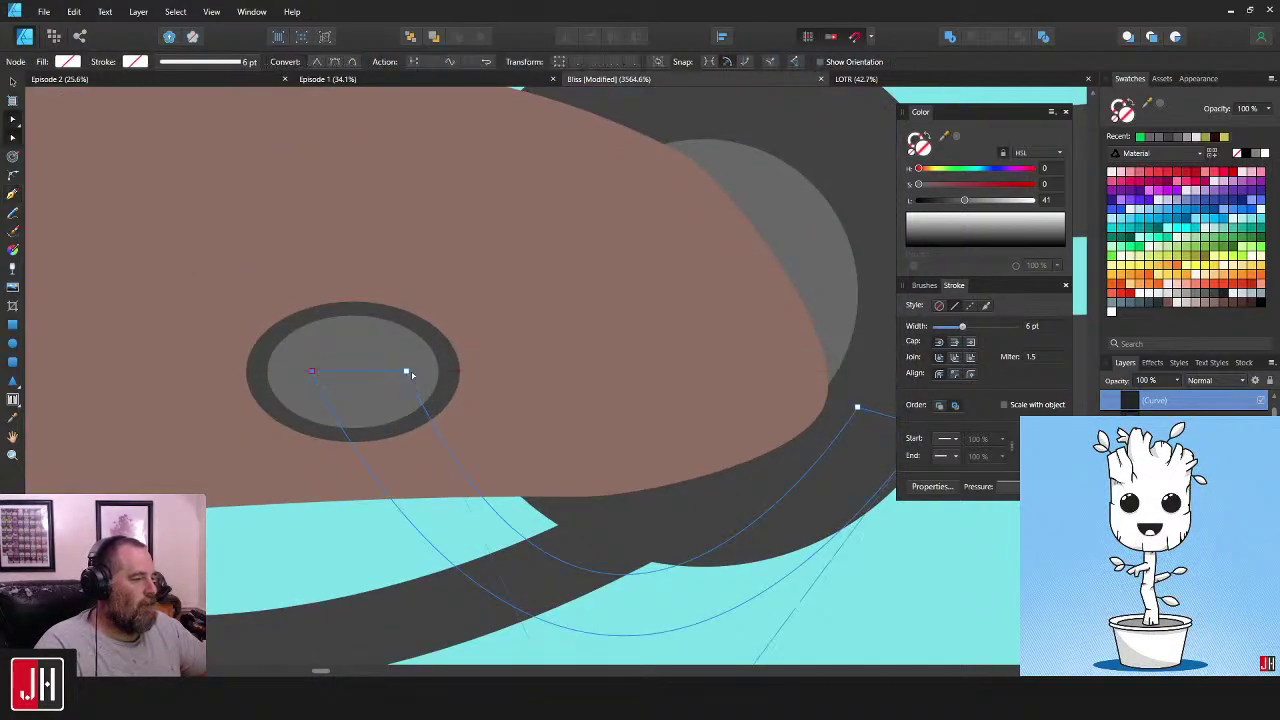
{"action": "left_click_drag", "start_coordinate": [403, 371], "coordinate": [382, 371]}
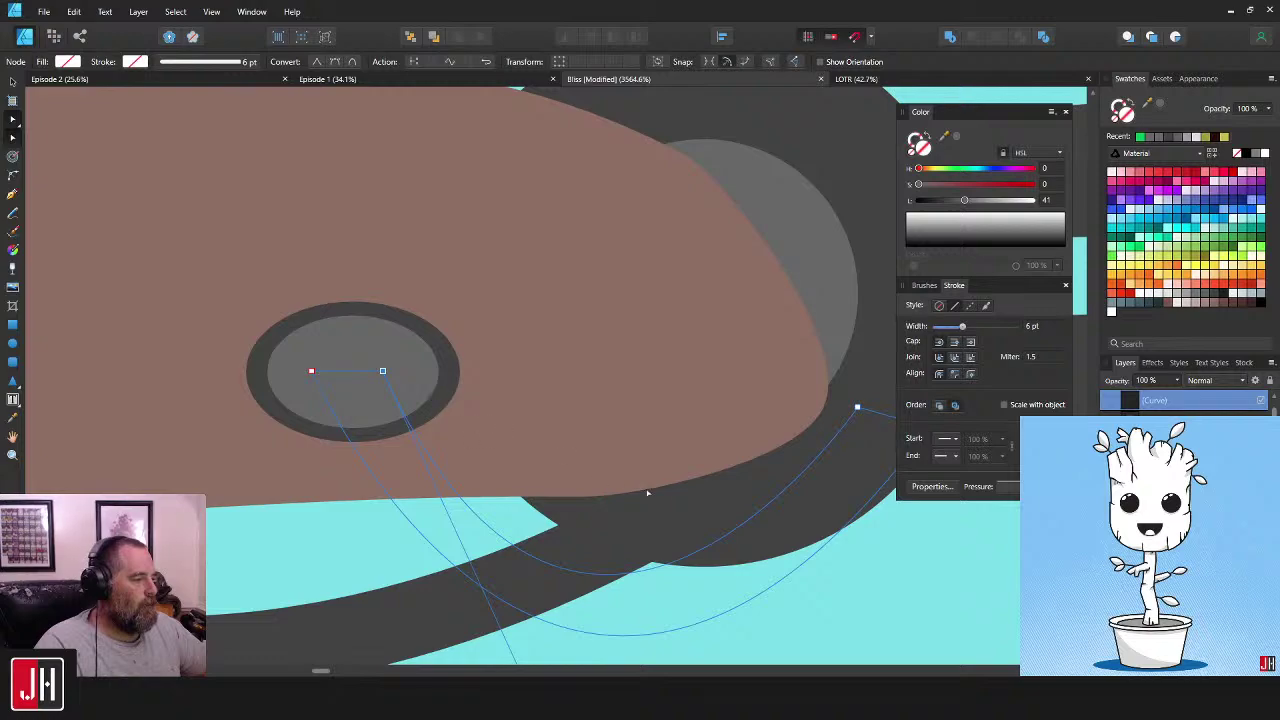
{"action": "left_click_drag", "start_coordinate": [765, 470], "coordinate": [677, 423]}
{"action": "mouse_move", "coordinate": [772, 363]}
{"action": "left_mouse_down"}
{"action": "mouse_move", "coordinate": [791, 358]}
{"action": "mouse_move", "coordinate": [770, 377]}
{"action": "mouse_move", "coordinate": [786, 375]}
{"action": "mouse_move", "coordinate": [784, 353]}
{"action": "left_mouse_up"}
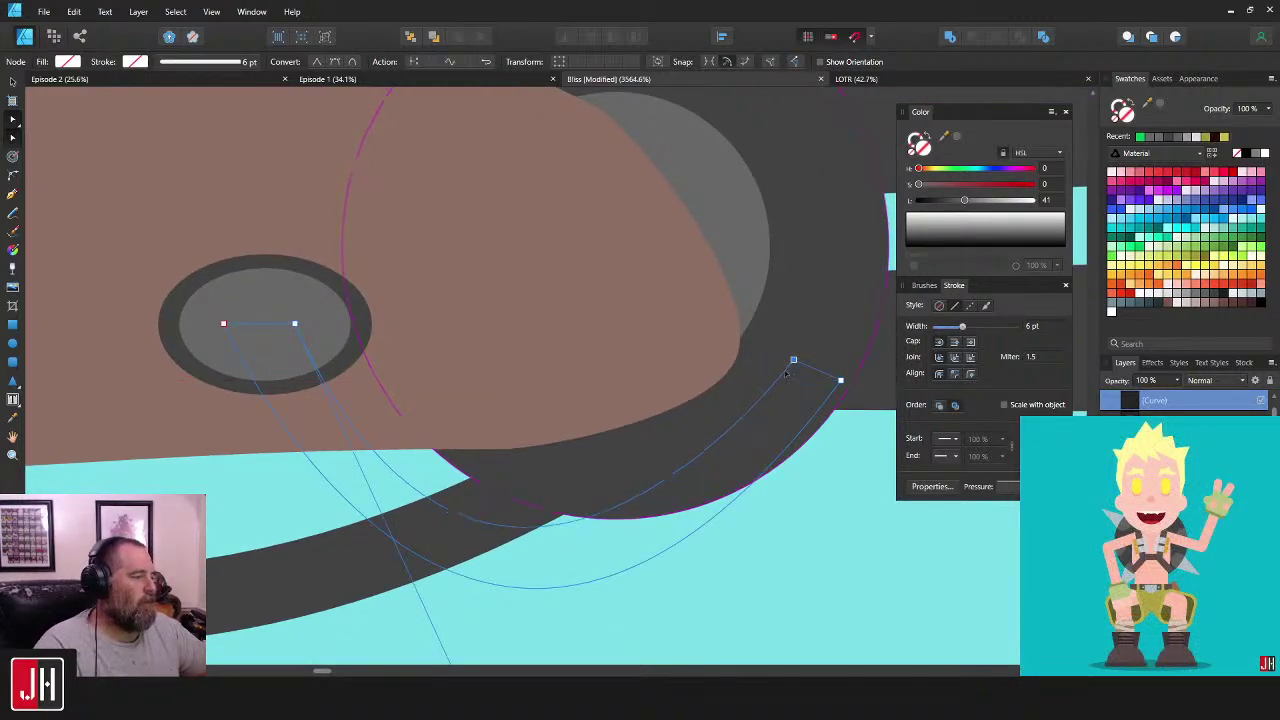
- Fill the new cable shape with the dark grey sampled from the ring joint
{"action": "key", "text": "i"}
{"action": "left_click", "coordinate": [745, 357]}
{"action": "key", "text": "v"}
{"action": "scroll", "coordinate": [719, 393], "scroll_direction": "down", "scroll_amount": 12}
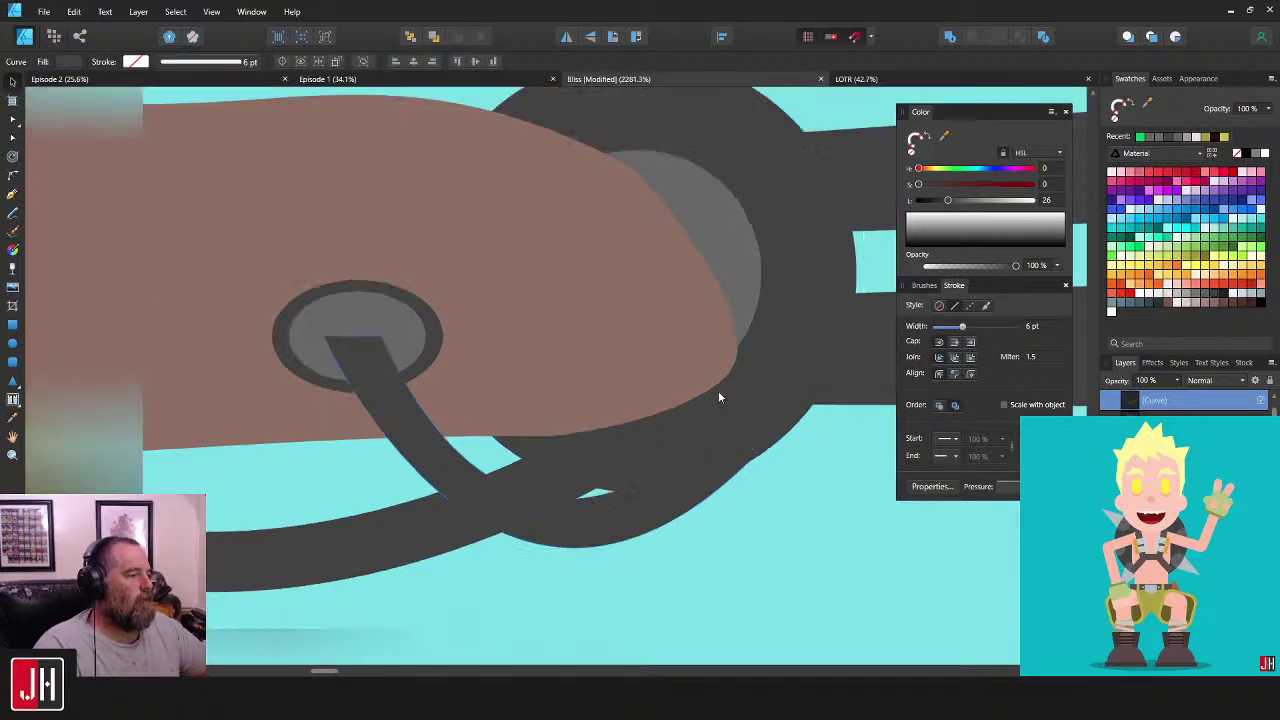
- Lengthen the curve handle at the socket end of the new cable's inner edge to slim the cable along its sag
{"action": "left_click", "coordinate": [769, 442]}
{"action": "left_click_drag", "start_coordinate": [754, 442], "coordinate": [720, 437]}
{"action": "scroll", "coordinate": [718, 438], "scroll_direction": "up", "scroll_amount": 4}
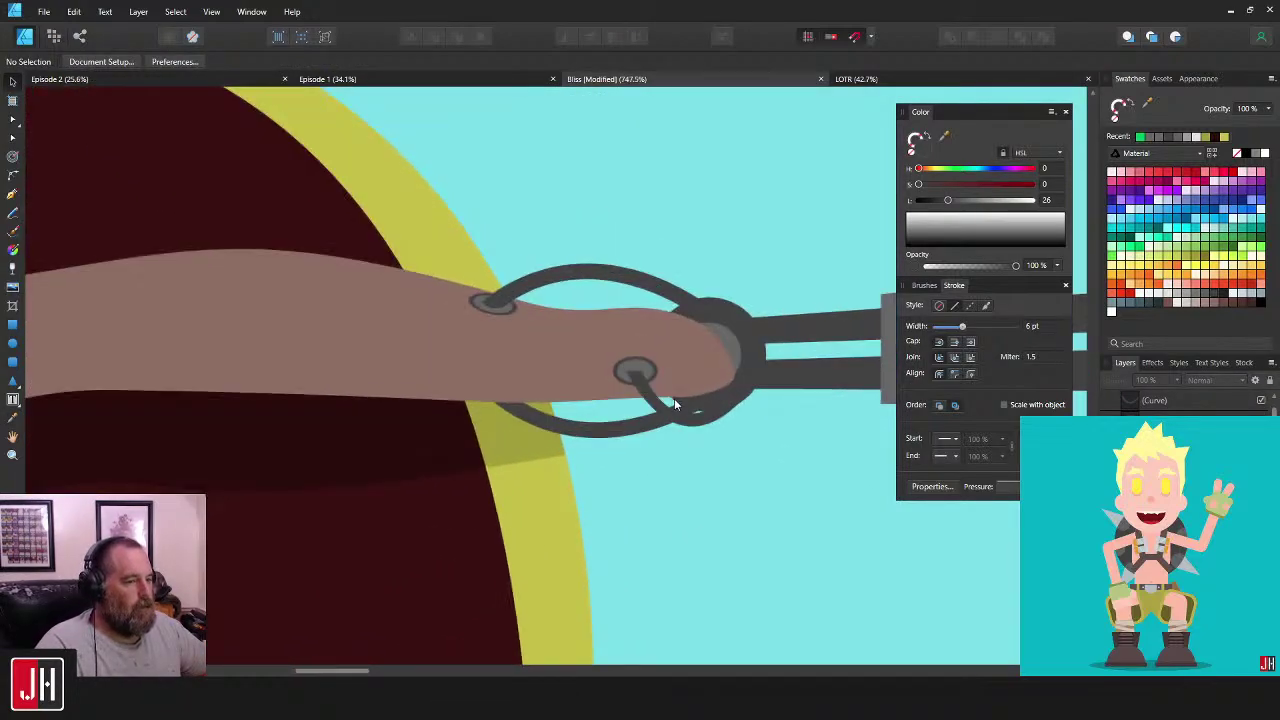
{"action": "scroll", "coordinate": [704, 402], "scroll_direction": "up", "scroll_amount": 4}
{"action": "left_click", "coordinate": [718, 435]}
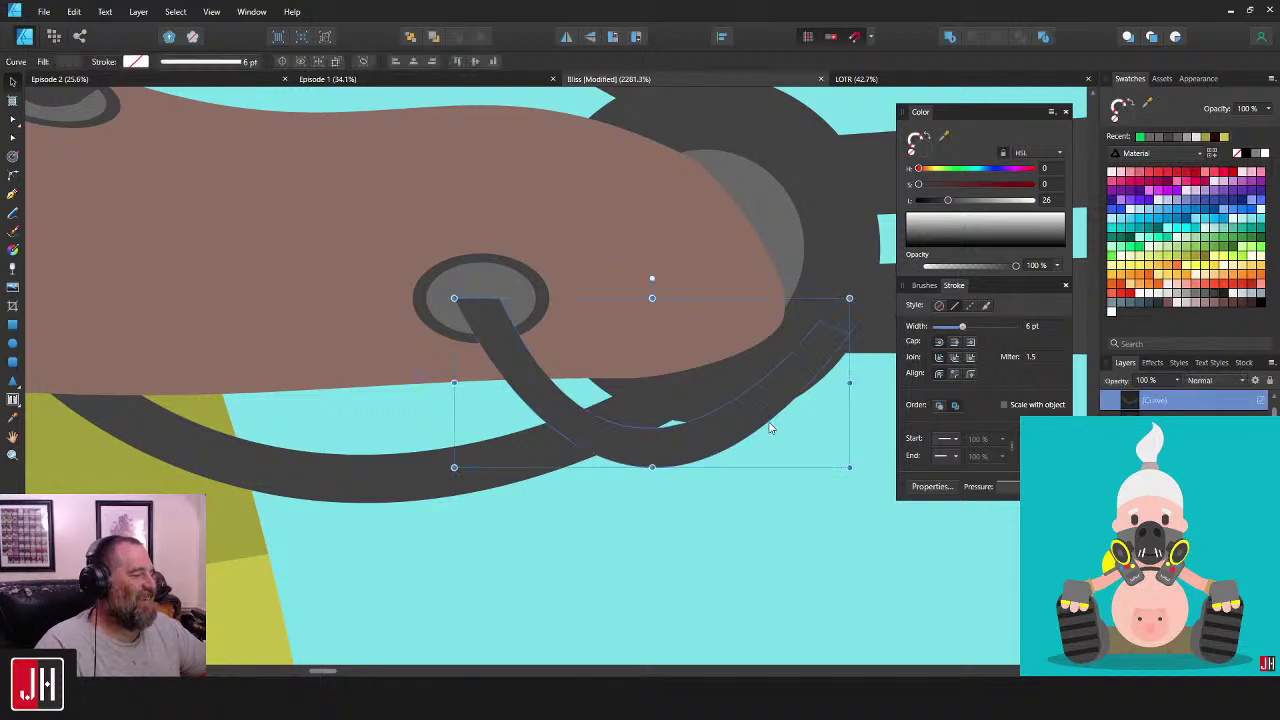
{"action": "left_click_drag", "start_coordinate": [771, 429], "coordinate": [698, 439]}
{"action": "key", "text": "a"}
{"action": "left_click", "coordinate": [742, 336]}
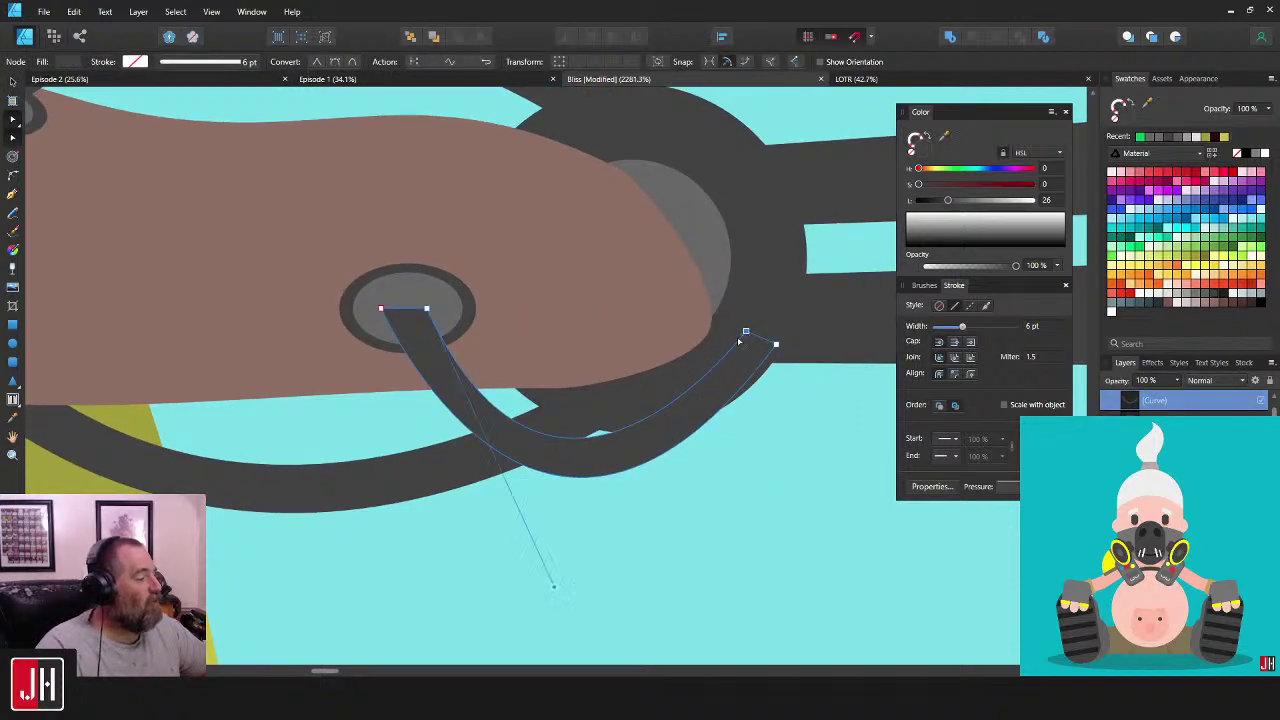
{"action": "left_click_drag", "start_coordinate": [556, 590], "coordinate": [572, 600]}
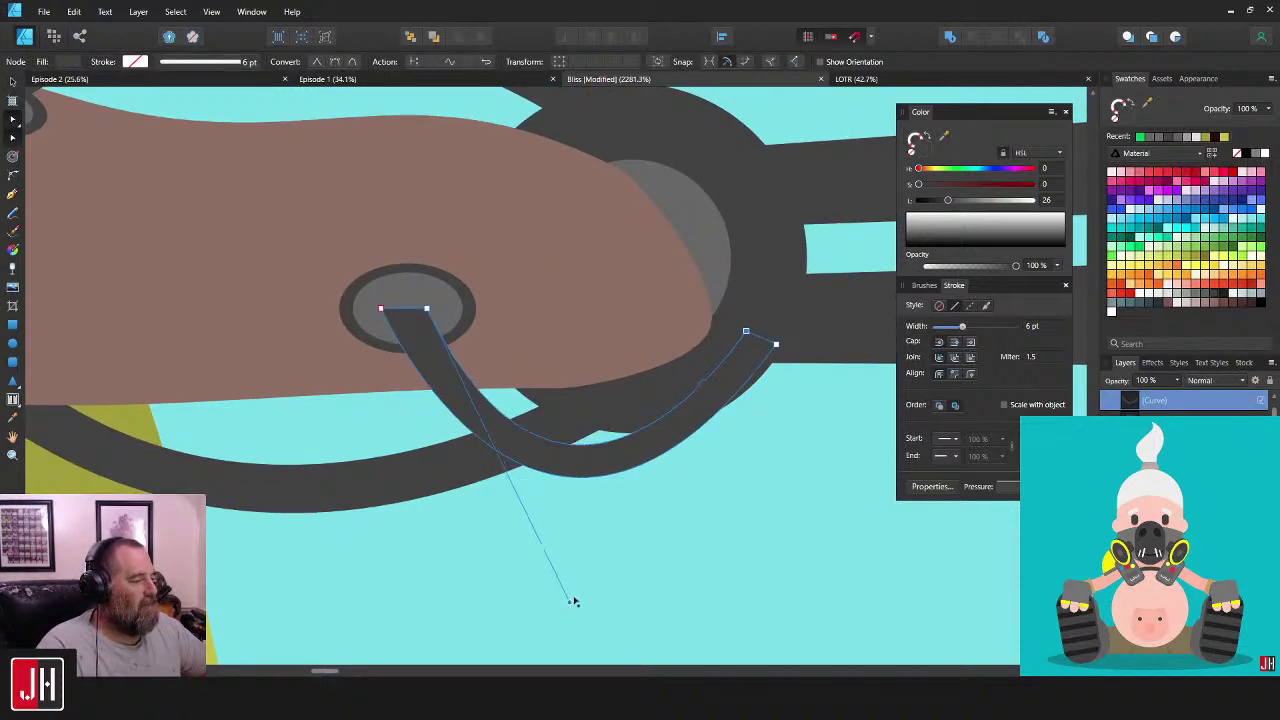
{"action": "key", "text": "v"}
{"action": "left_click", "coordinate": [699, 438]}
- Bend the straight end edge of the cable inside the lower socket outward into a rounded cap
{"action": "left_click_drag", "start_coordinate": [548, 366], "coordinate": [602, 423]}
{"action": "scroll", "coordinate": [495, 400], "scroll_direction": "up", "scroll_amount": 3}
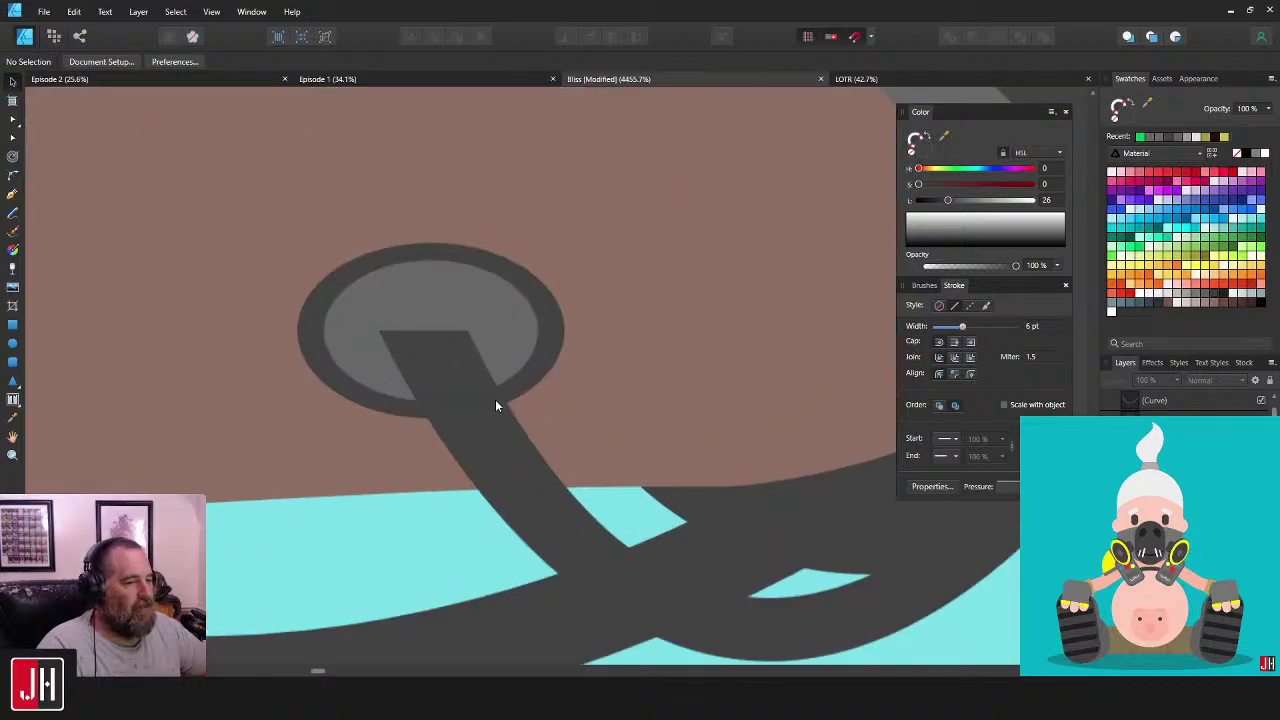
{"action": "left_click", "coordinate": [429, 341]}
{"action": "key", "text": "a"}
{"action": "left_click_drag", "start_coordinate": [430, 331], "coordinate": [432, 313]}
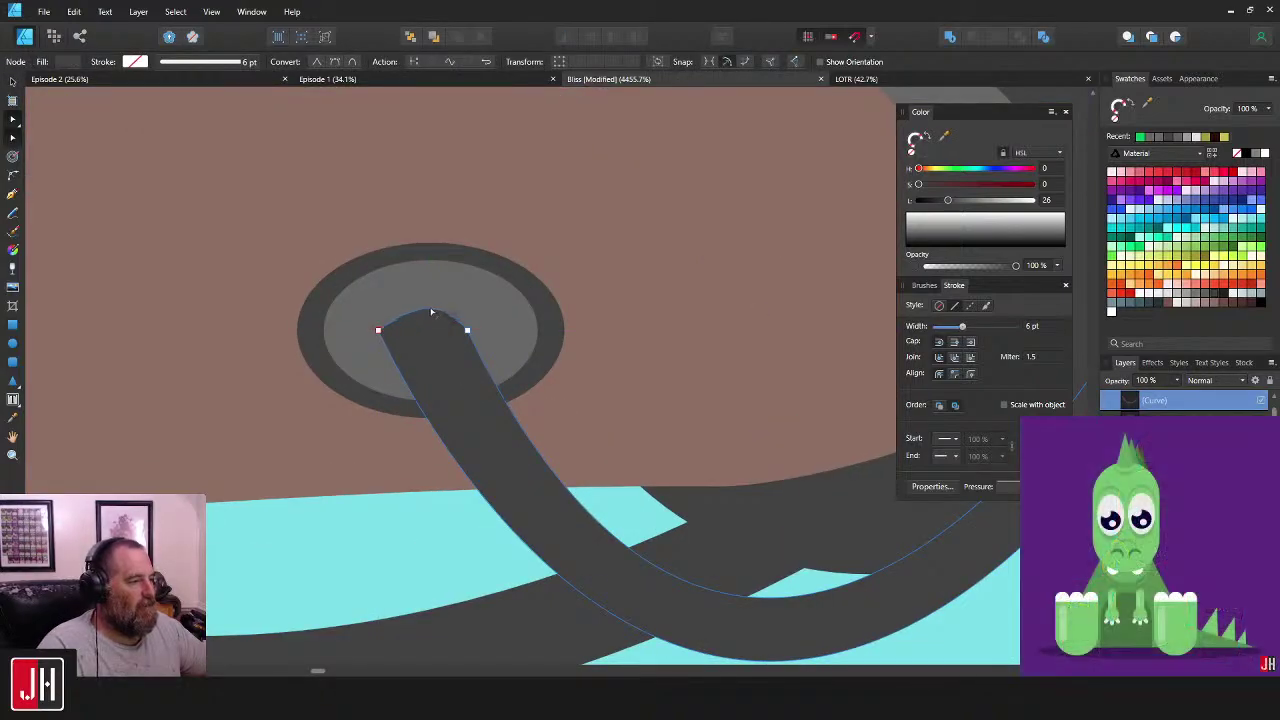
{"action": "key", "text": "v"}
{"action": "left_click", "coordinate": [670, 232]}
- Scale the lower socket group down slightly and shift it a little so it sits around the cable's rounded end
{"action": "scroll", "coordinate": [604, 373], "scroll_direction": "down", "scroll_amount": 6}
{"action": "scroll", "coordinate": [560, 357], "scroll_direction": "up", "scroll_amount": 6}
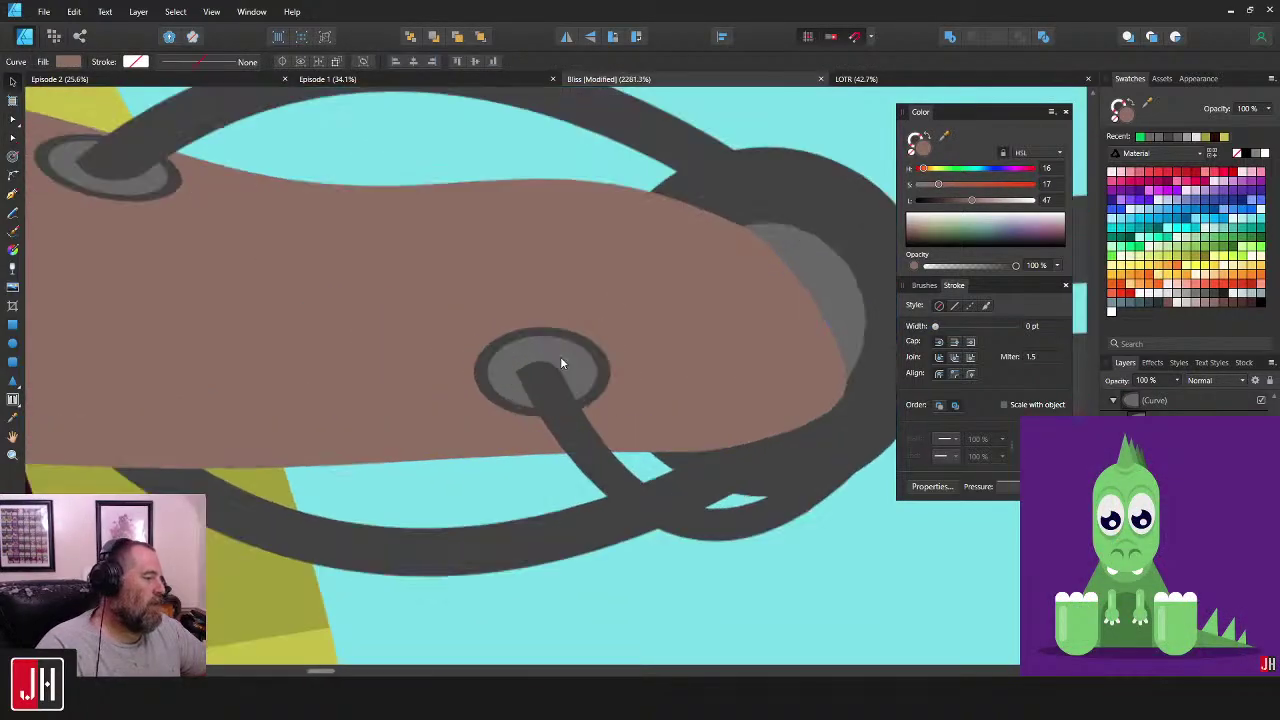
{"action": "left_click", "coordinate": [592, 347]}
{"action": "left_click", "coordinate": [641, 350]}
{"action": "left_click", "coordinate": [638, 350]}
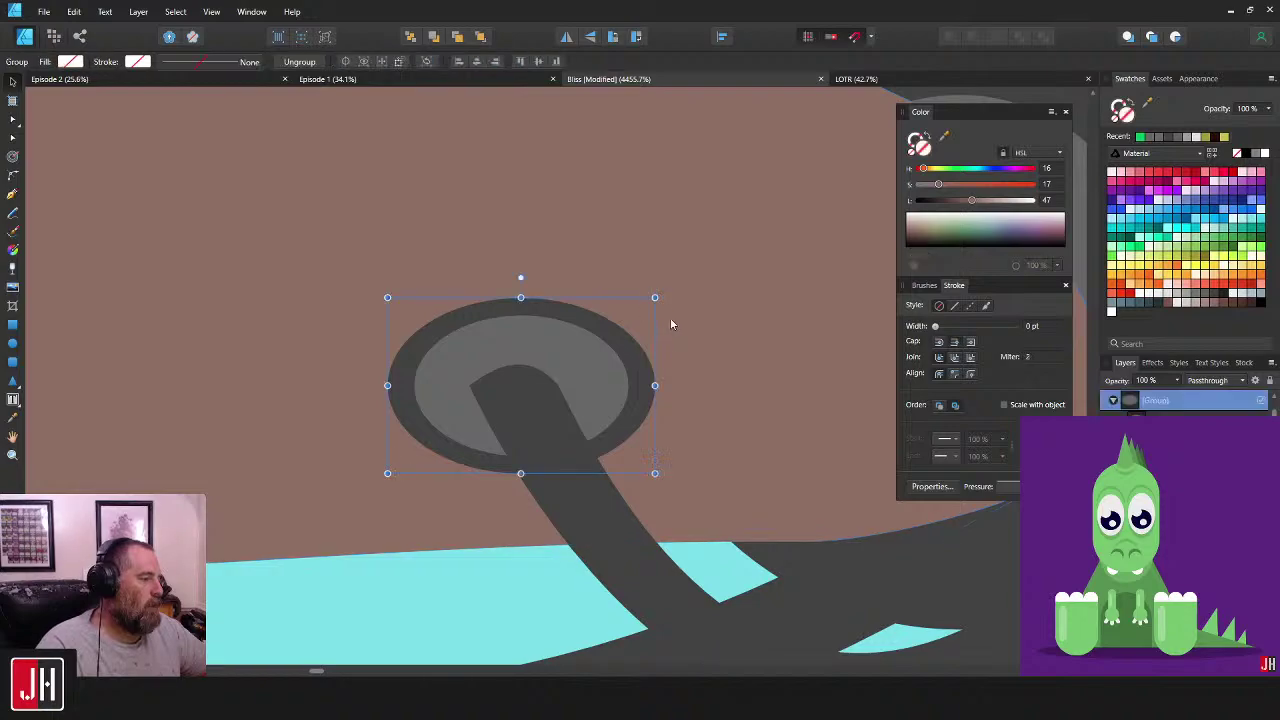
{"action": "left_click_drag", "start_coordinate": [655, 297], "coordinate": [640, 308]}
{"action": "key", "text": "ctrl+z"}
{"action": "mouse_move", "coordinate": [585, 362]}
{"action": "left_mouse_down"}
{"action": "mouse_move", "coordinate": [600, 363]}
{"action": "mouse_move", "coordinate": [580, 363]}
{"action": "left_mouse_up"}
{"action": "scroll", "coordinate": [598, 417], "scroll_direction": "down", "scroll_amount": 3}
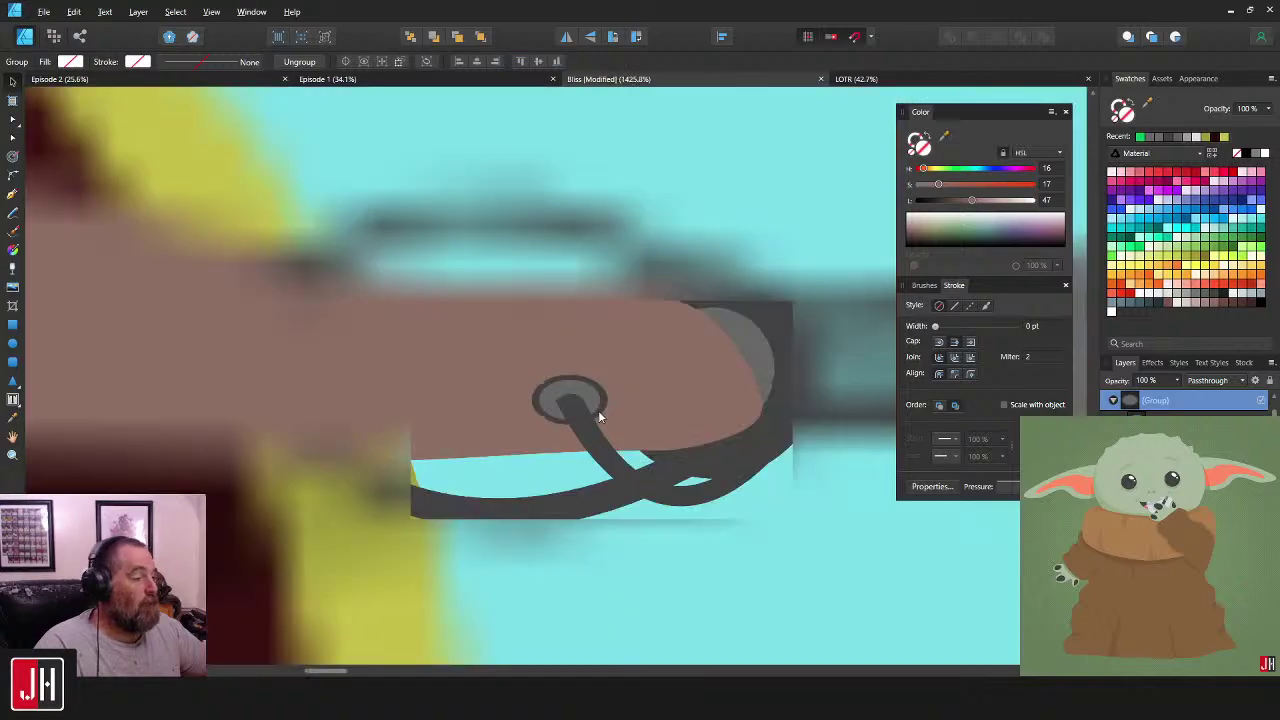
{"action": "scroll", "coordinate": [598, 417], "scroll_direction": "down", "scroll_amount": 2}
{"action": "left_click", "coordinate": [683, 463]}
{"action": "scroll", "coordinate": [663, 457], "scroll_direction": "up", "scroll_amount": 1}
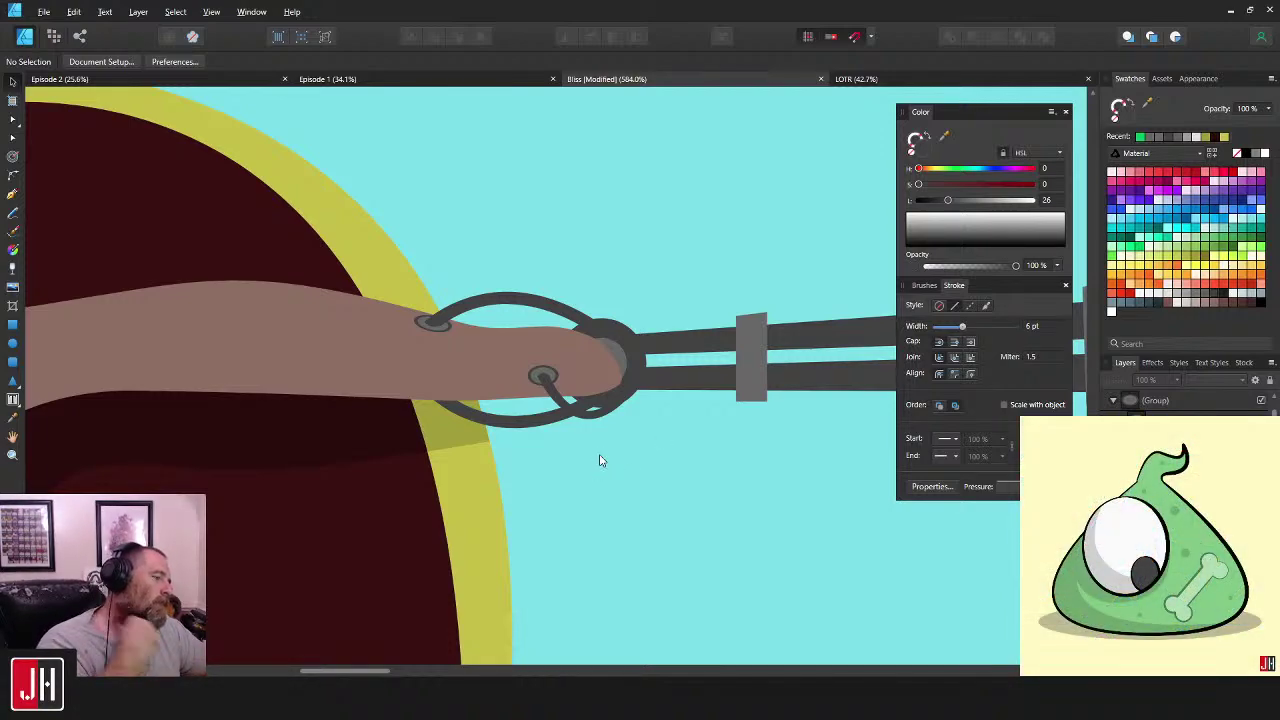
- Flatten the lower socket group vertically into a thinner ellipse and reposition it around the cable end
{"action": "scroll", "coordinate": [537, 378], "scroll_direction": "up", "scroll_amount": 6}
{"action": "left_click", "coordinate": [577, 336]}
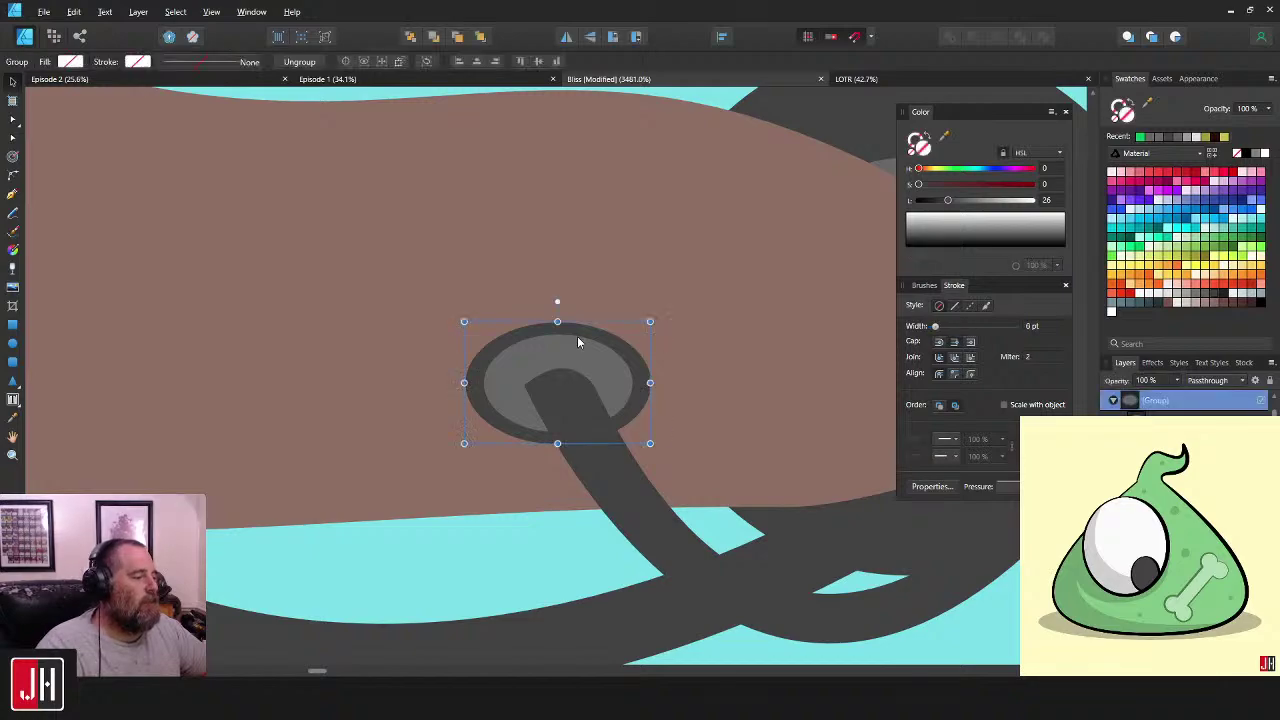
{"action": "scroll", "coordinate": [574, 366], "scroll_direction": "up", "scroll_amount": 2}
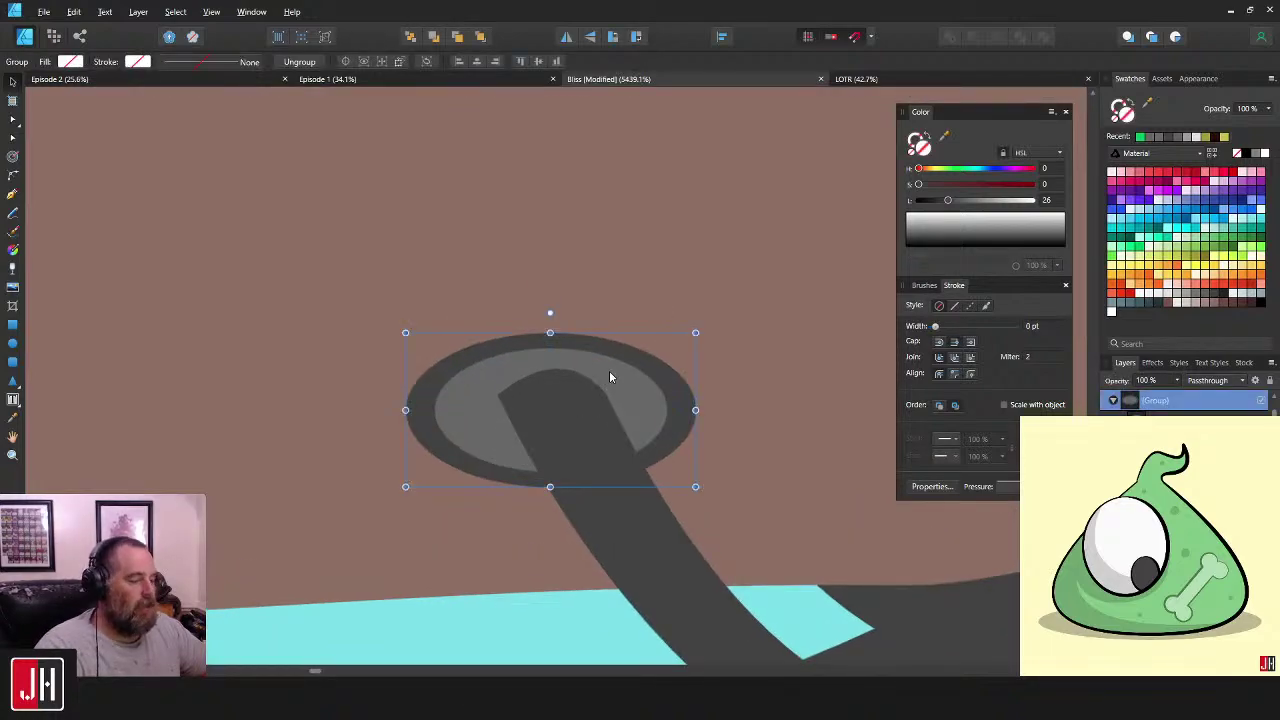
{"action": "left_click_drag", "start_coordinate": [614, 356], "coordinate": [627, 371]}
{"action": "key", "text": "ctrl+z"}
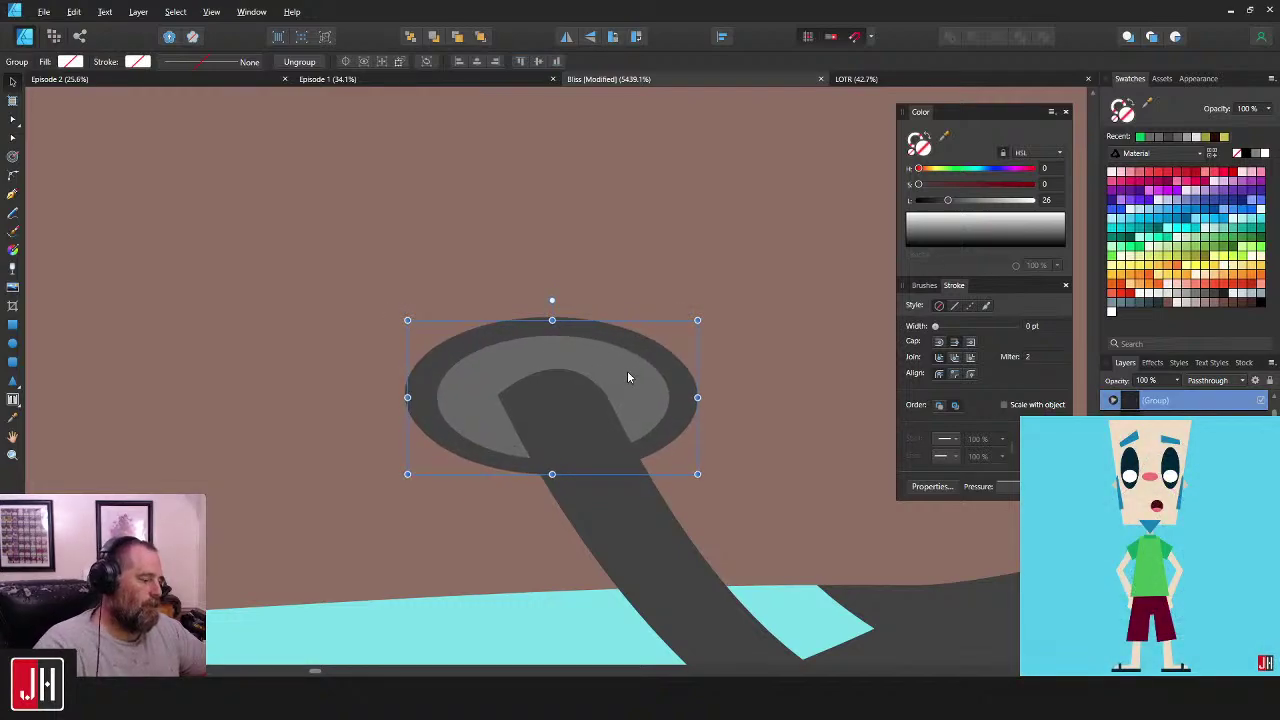
{"action": "key", "text": "ctrl+z"}
{"action": "scroll", "coordinate": [607, 423], "scroll_direction": "down", "scroll_amount": 14}
{"action": "left_click", "coordinate": [686, 463]}
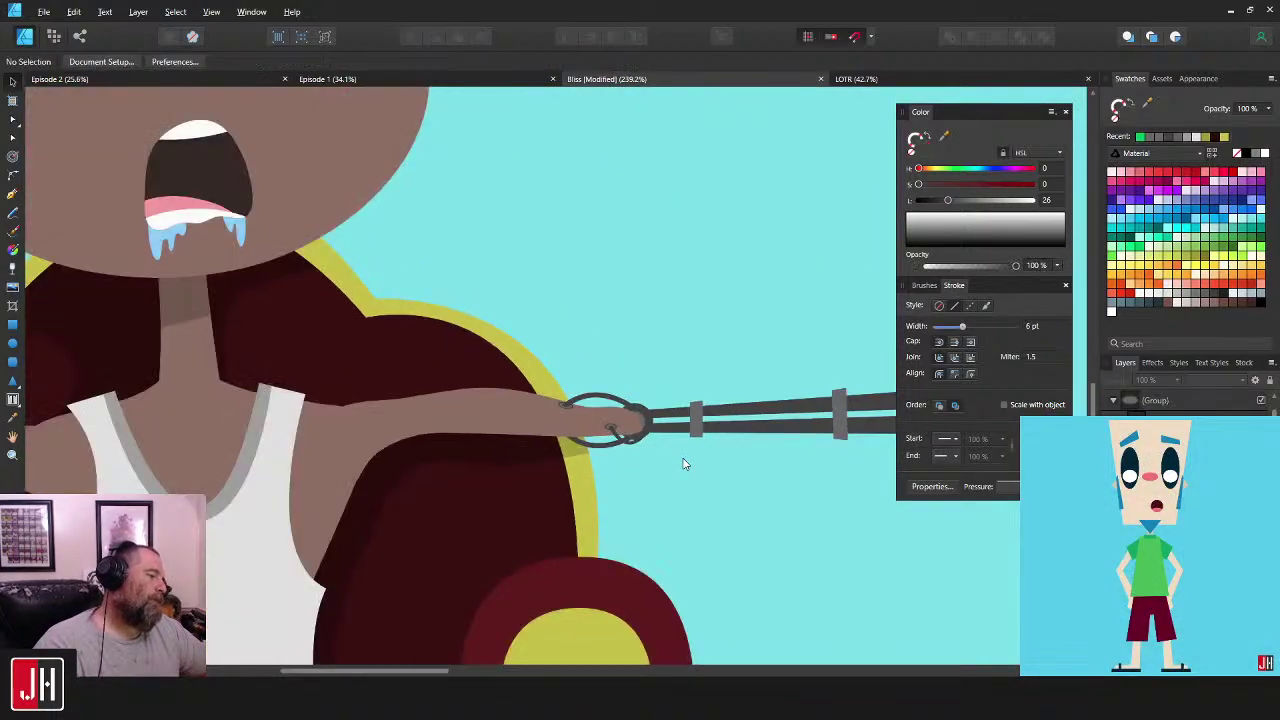
- Save the document
{"action": "mouse_move", "coordinate": [658, 456]}
{"action": "left_mouse_down"}
{"action": "mouse_move", "coordinate": [602, 446]}
{"action": "mouse_move", "coordinate": [613, 430]}
{"action": "left_mouse_up"}
{"action": "scroll", "coordinate": [602, 442], "scroll_direction": "up", "scroll_amount": 3}
{"action": "key", "text": "ctrl+s"}
{"action": "scroll", "coordinate": [608, 449], "scroll_direction": "down", "scroll_amount": 4}
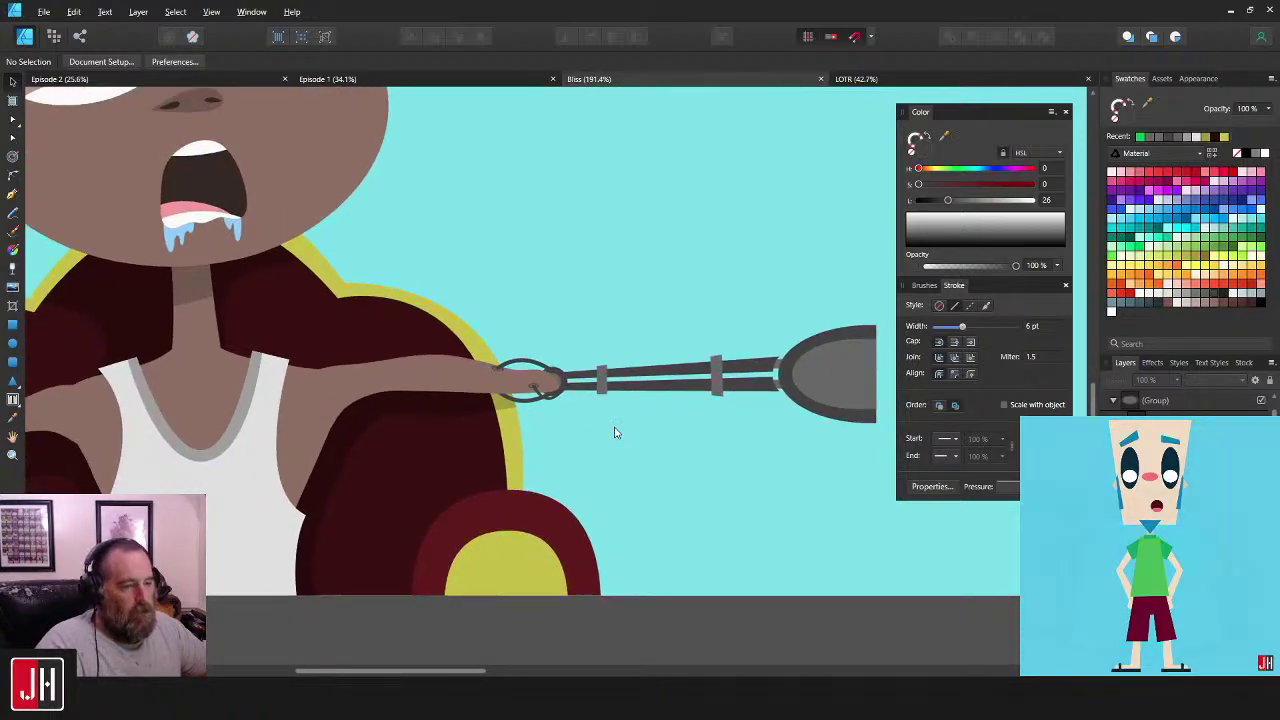
{"action": "left_click_drag", "start_coordinate": [623, 423], "coordinate": [608, 397]}
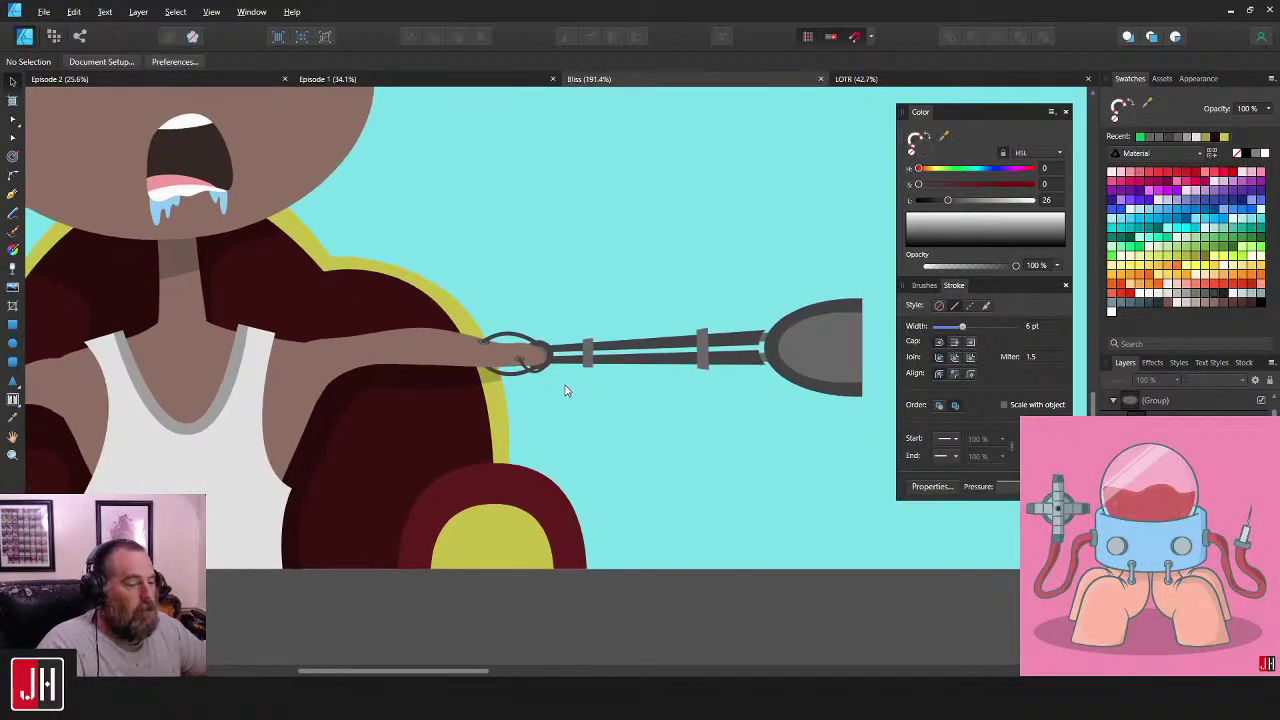
- Group the upper cable with its socket, enlarge the group, and shift it up the arm towards the body, keeping its end on the ring joint
{"action": "scroll", "coordinate": [640, 402], "scroll_direction": "up", "scroll_amount": 3}
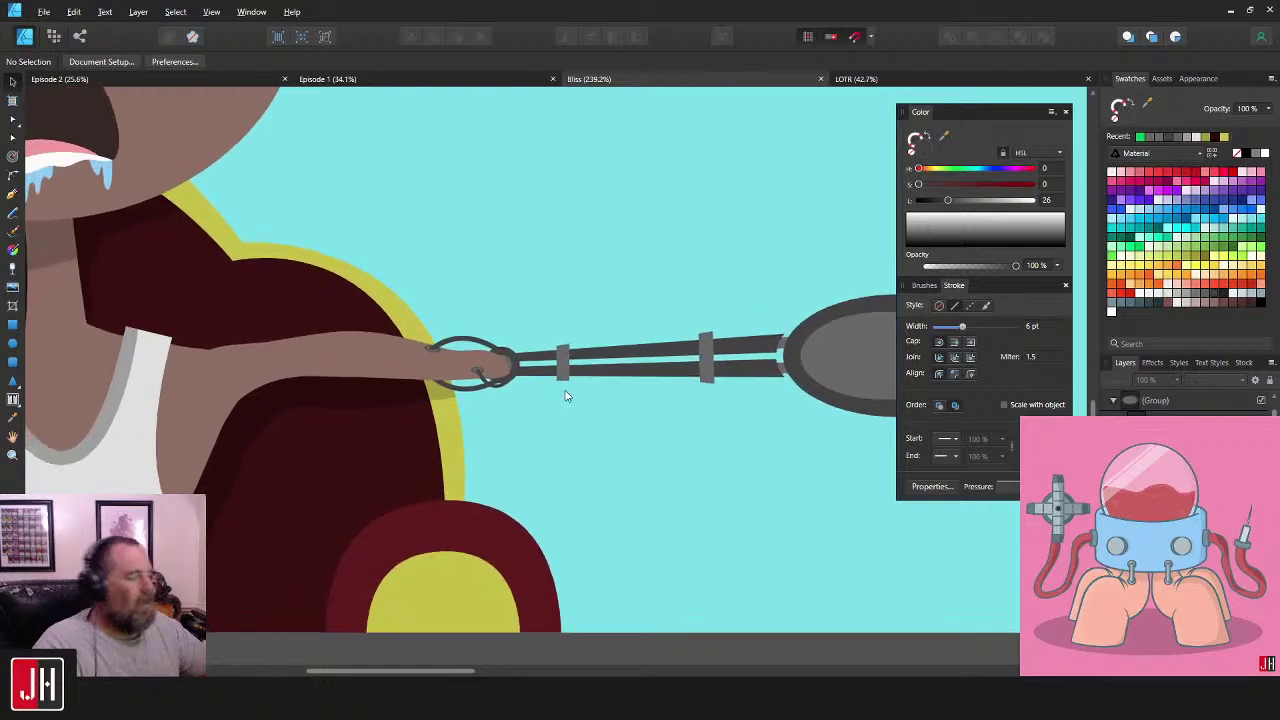
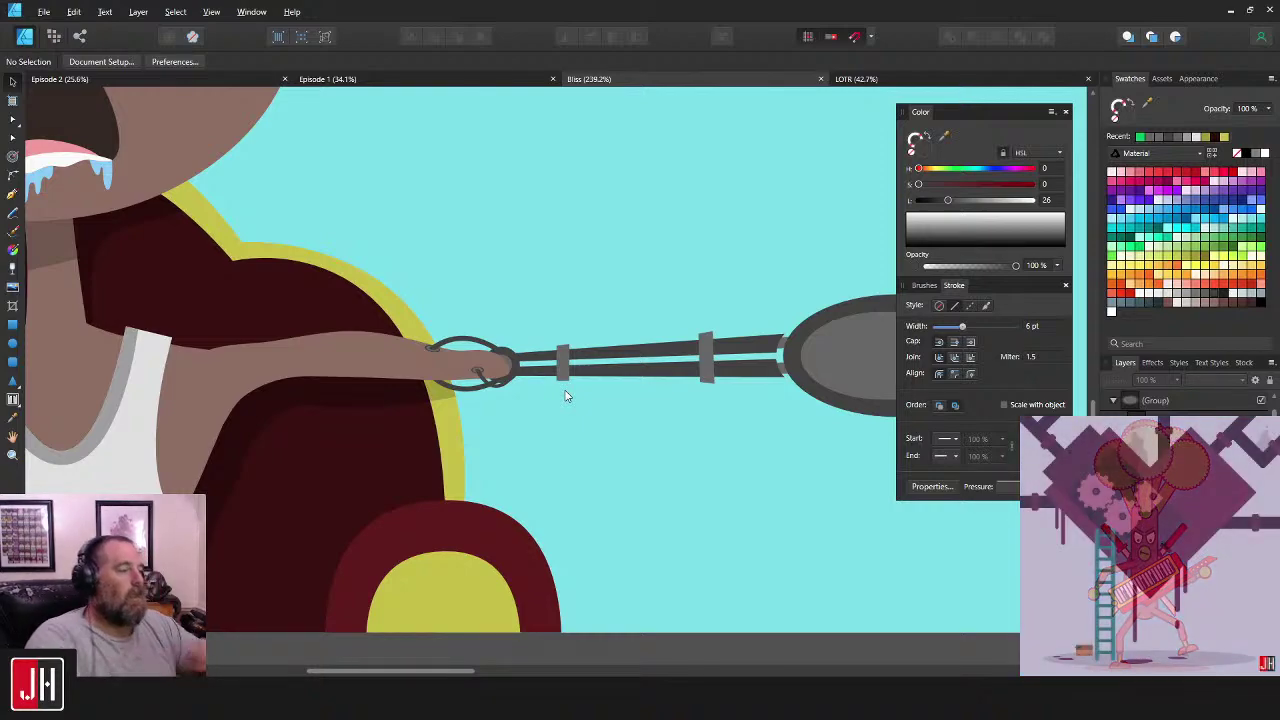
{"action": "scroll", "coordinate": [535, 344], "scroll_direction": "up", "scroll_amount": 4}
{"action": "scroll", "coordinate": [607, 329], "scroll_direction": "up", "scroll_amount": 2}
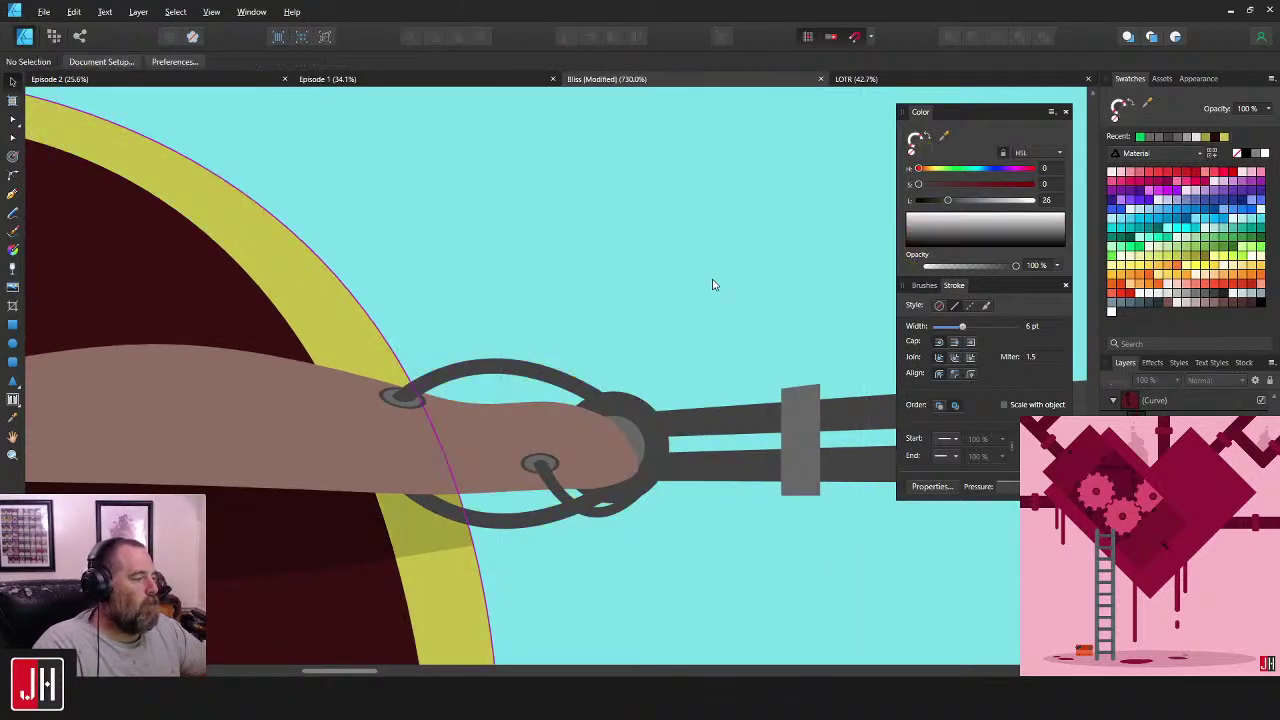
{"action": "left_click_drag", "start_coordinate": [712, 271], "coordinate": [297, 445]}
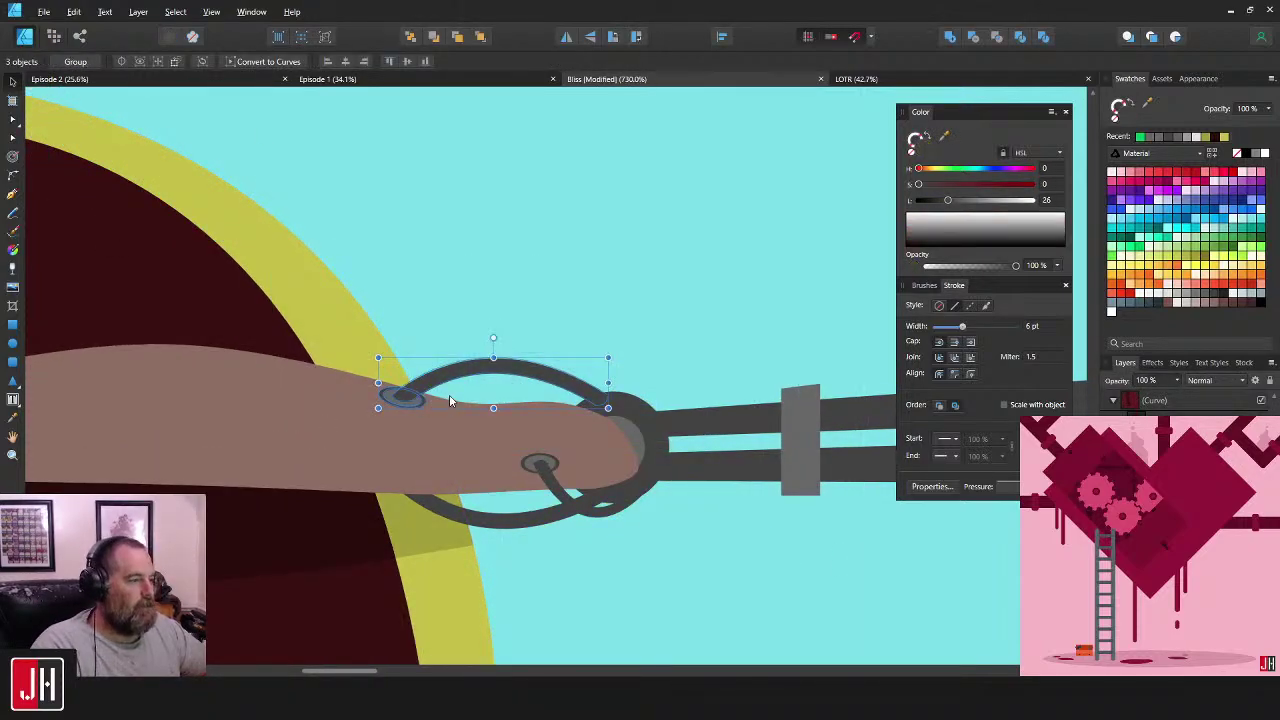
{"action": "key", "text": "ctrl+g"}
{"action": "key", "text": "ctrl+plus"}
{"action": "left_click_drag", "start_coordinate": [640, 349], "coordinate": [700, 309]}
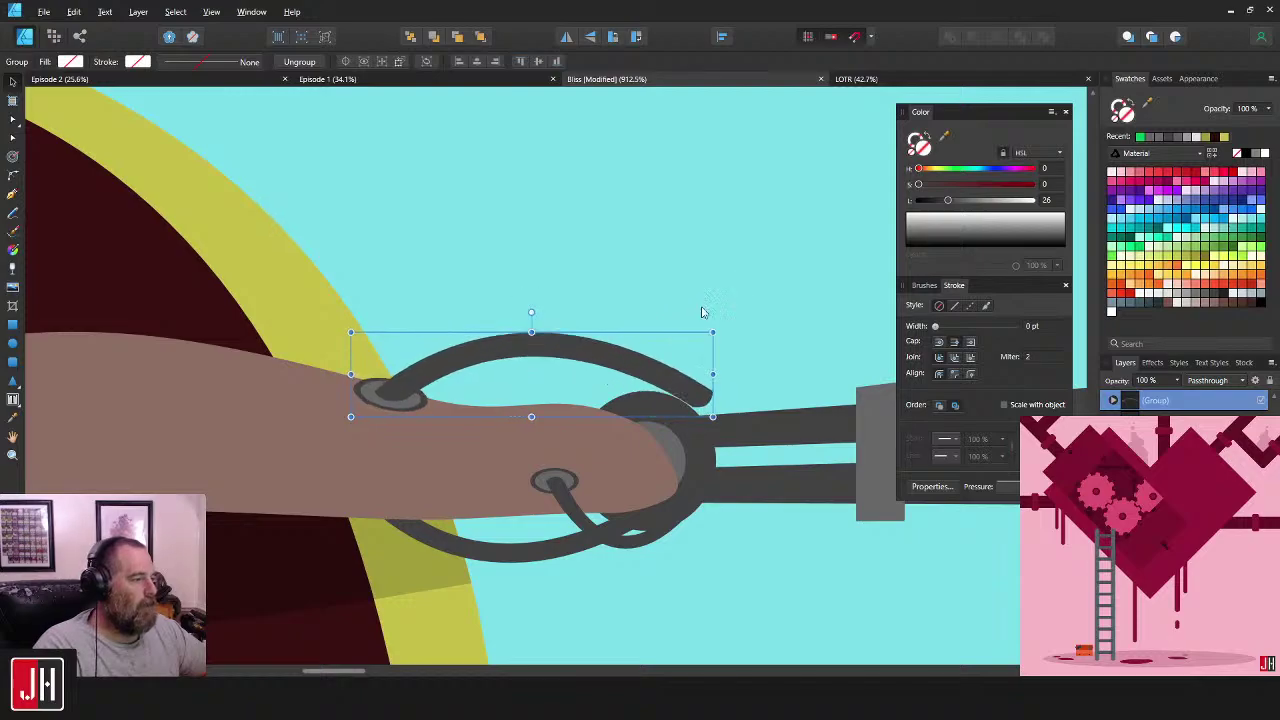
{"action": "left_click_drag", "start_coordinate": [622, 376], "coordinate": [557, 383]}
{"action": "left_click", "coordinate": [708, 285]}
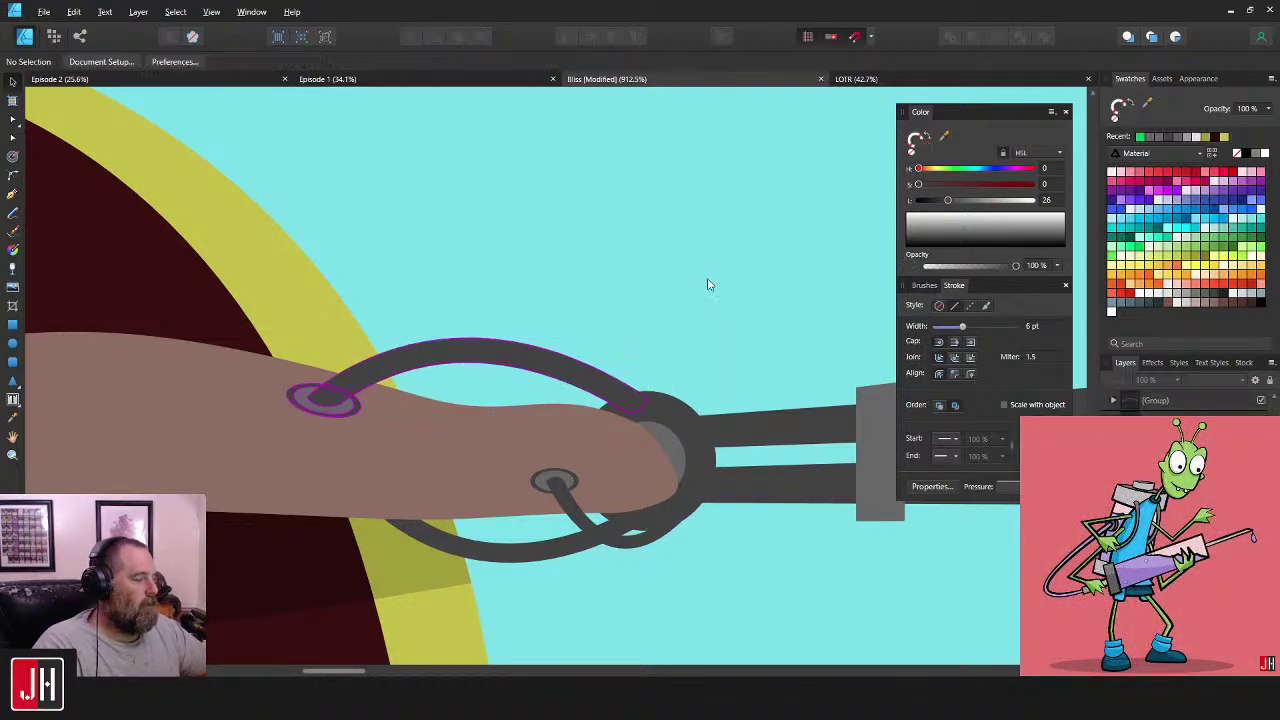
- Enlarge the long cable running behind the arm's underside and extend it towards the body to match the upper cable
{"action": "left_click_drag", "start_coordinate": [638, 468], "coordinate": [631, 377]}
{"action": "left_click", "coordinate": [505, 470]}
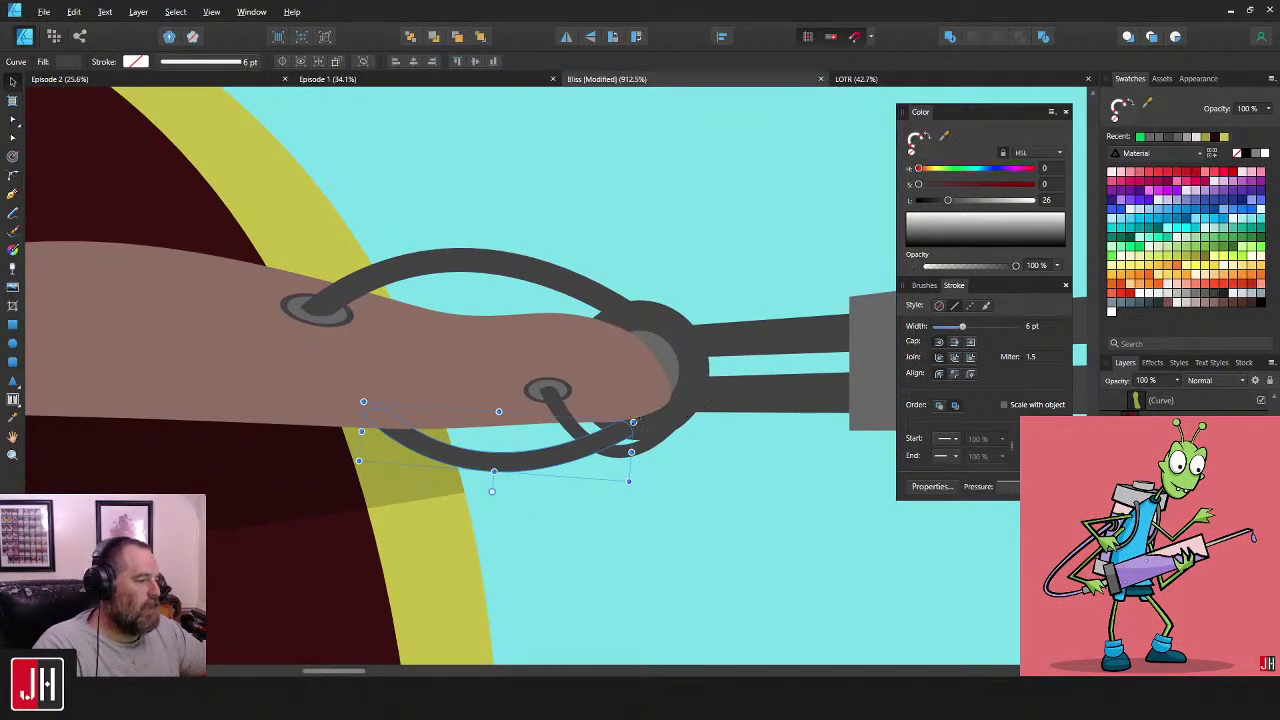
{"action": "left_click_drag", "start_coordinate": [588, 453], "coordinate": [521, 468]}
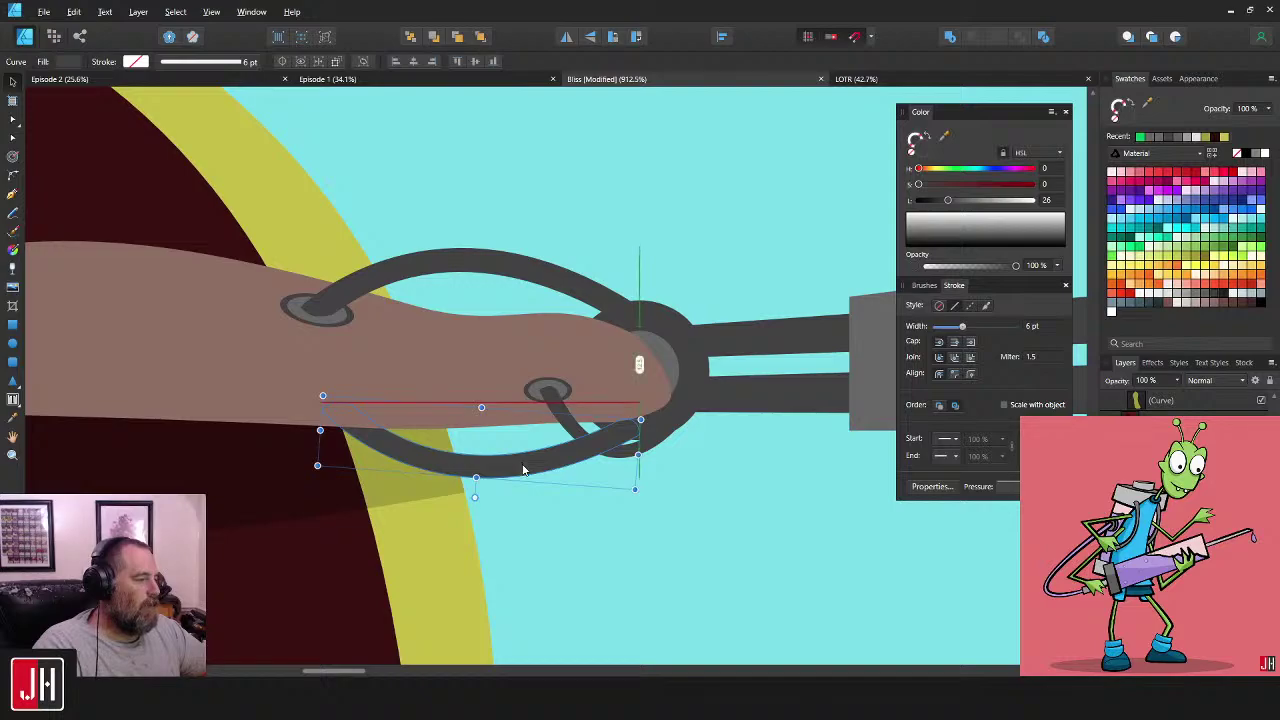
{"action": "left_click", "coordinate": [760, 491]}
{"action": "scroll", "coordinate": [757, 515], "scroll_direction": "down", "scroll_amount": 7}
{"action": "left_click_drag", "start_coordinate": [757, 523], "coordinate": [677, 486]}
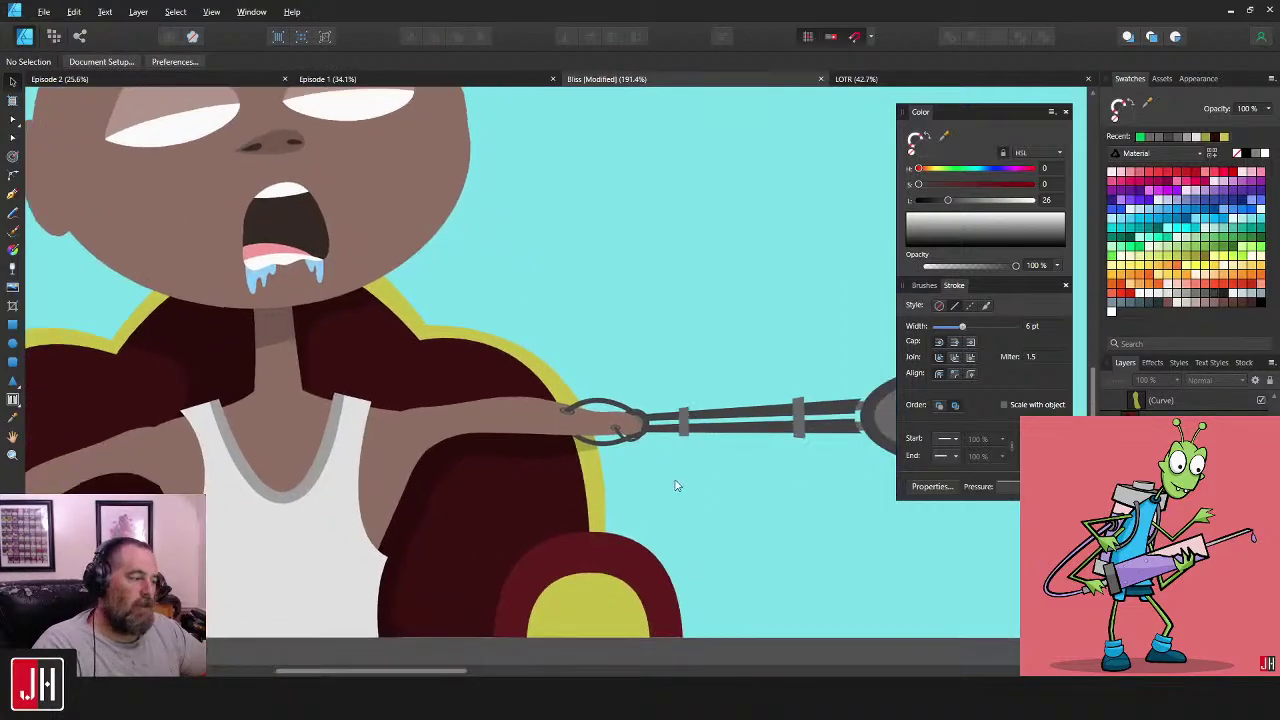
- Move the lower socket and its cable together towards the mechanical rods and slightly down, so the cable loops below the ring joint
{"action": "scroll", "coordinate": [633, 446], "scroll_direction": "up", "scroll_amount": 5}
{"action": "left_click_drag", "start_coordinate": [622, 444], "coordinate": [703, 480]}
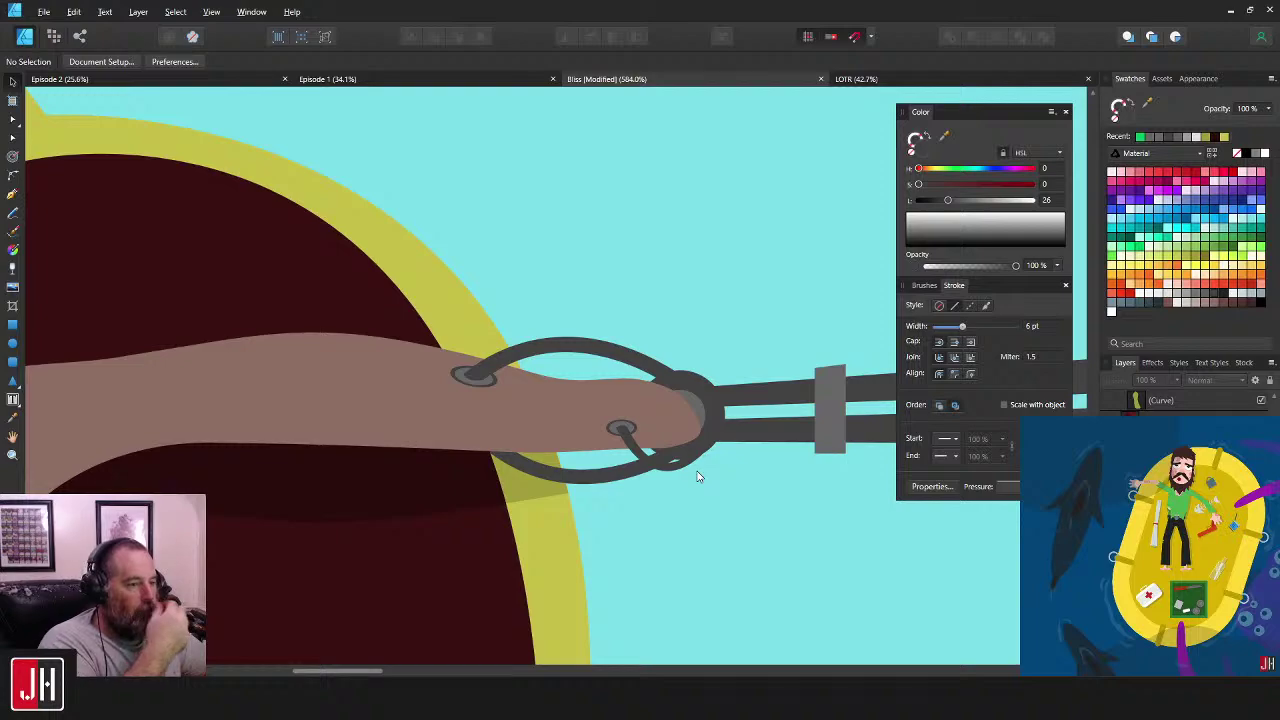
{"action": "left_click_drag", "start_coordinate": [698, 472], "coordinate": [688, 497]}
{"action": "scroll", "coordinate": [717, 515], "scroll_direction": "down", "scroll_amount": 1}
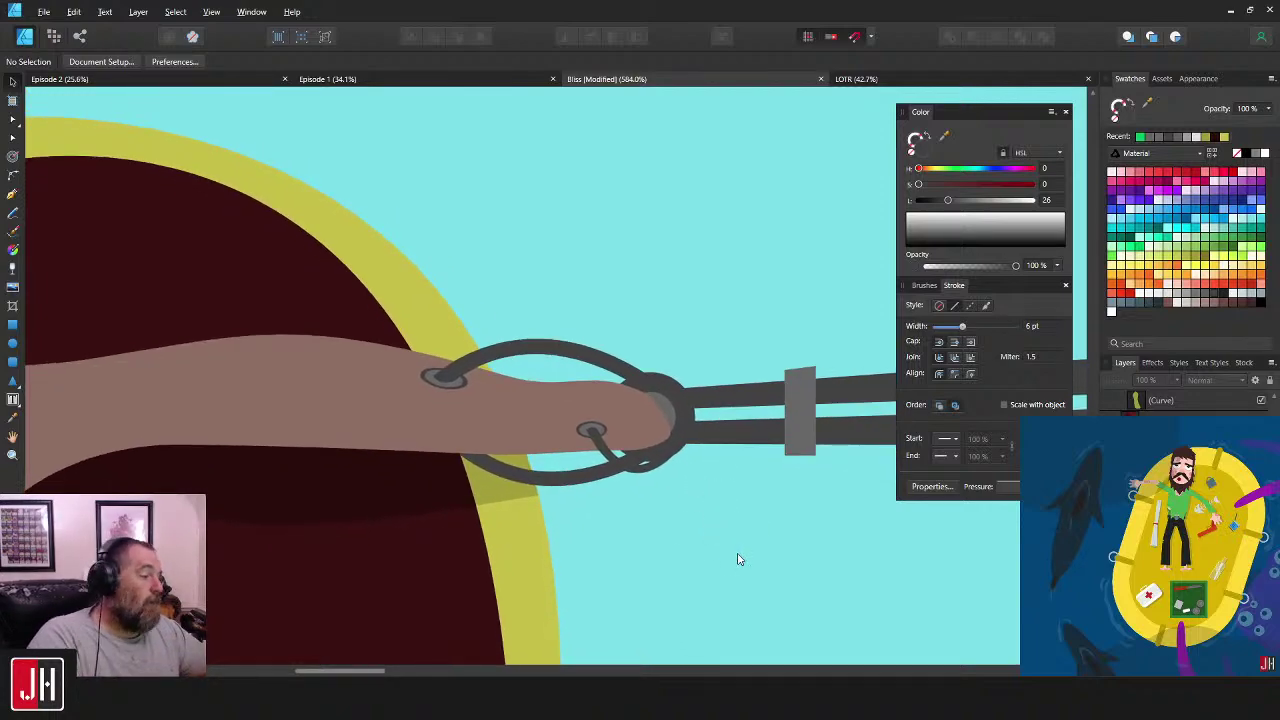
{"action": "left_click_drag", "start_coordinate": [734, 552], "coordinate": [531, 400]}
{"action": "scroll", "coordinate": [644, 432], "scroll_direction": "up", "scroll_amount": 2}
{"action": "left_click_drag", "start_coordinate": [737, 408], "coordinate": [705, 447]}
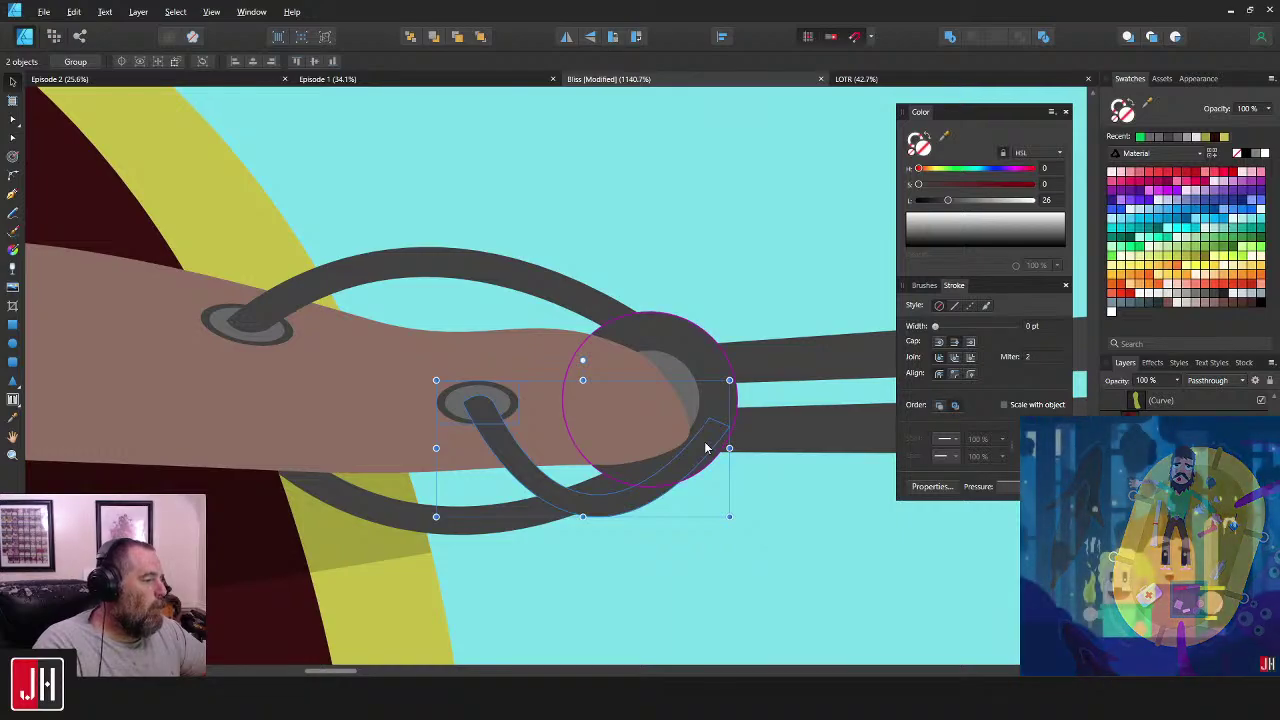
{"action": "left_click", "coordinate": [768, 549]}
{"action": "left_click", "coordinate": [502, 405]}
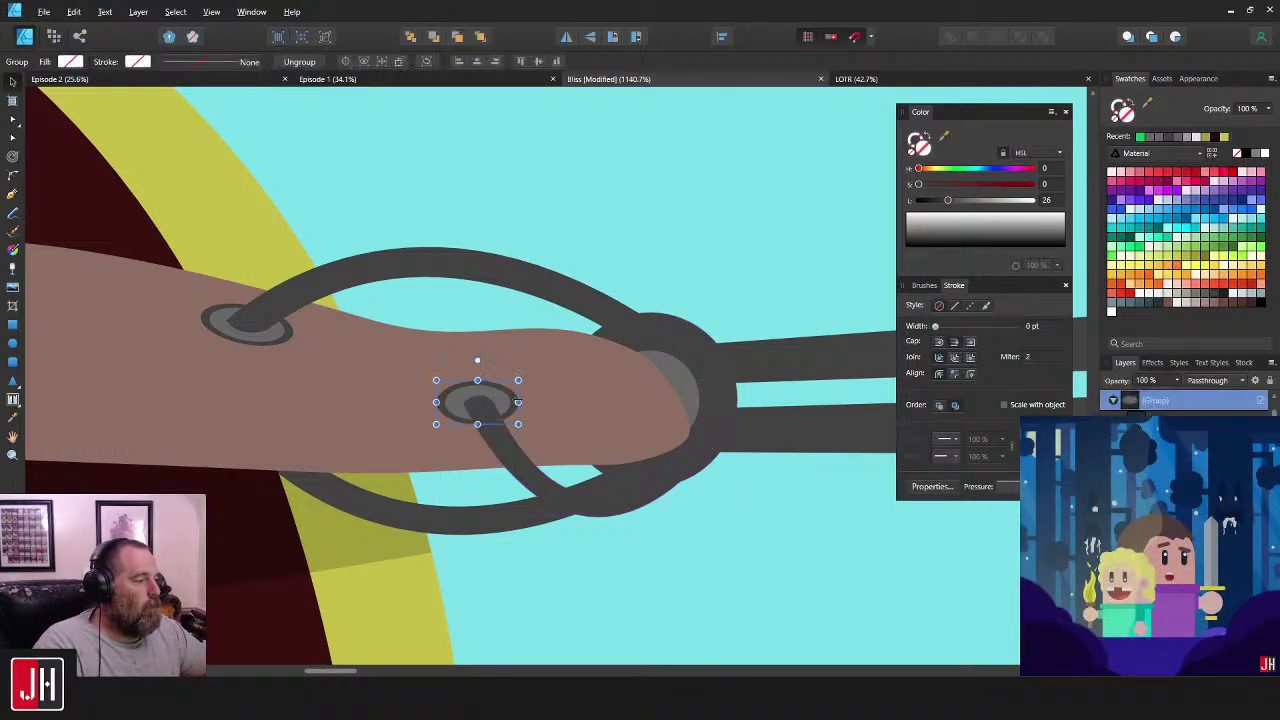
{"action": "left_click", "coordinate": [529, 479], "text": "shift"}
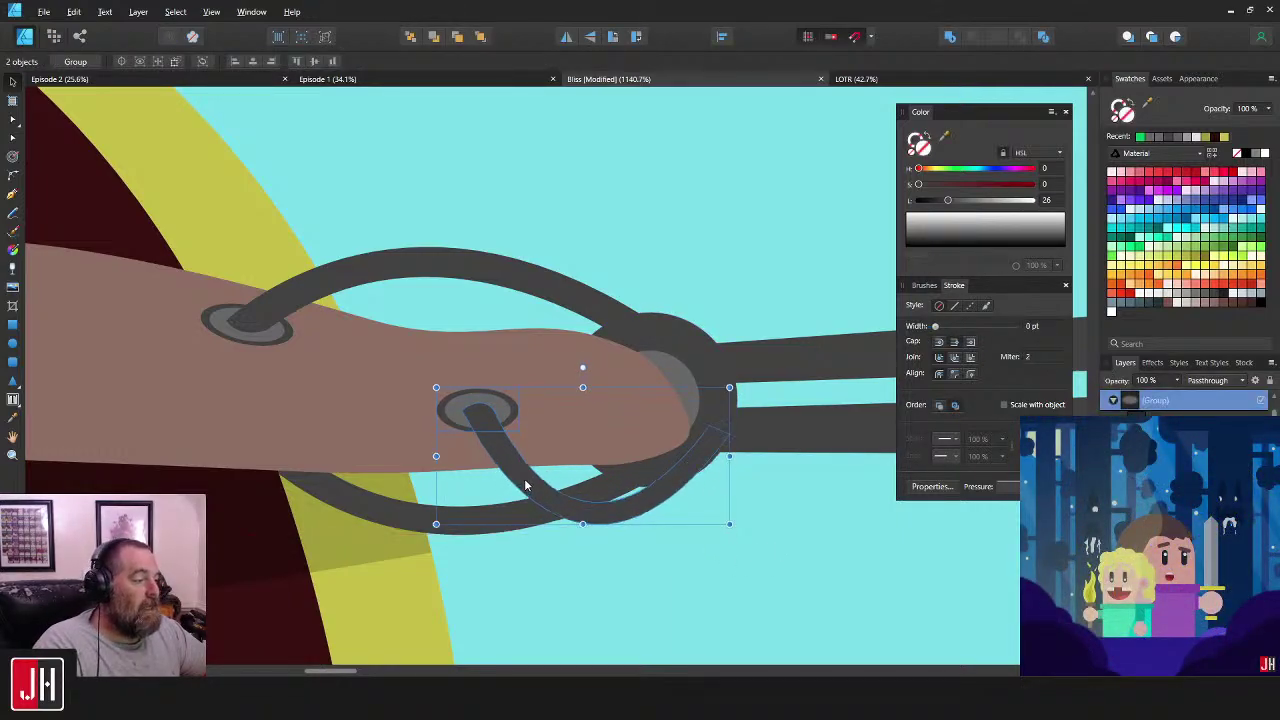
{"action": "left_click_drag", "start_coordinate": [529, 486], "coordinate": [568, 489]}
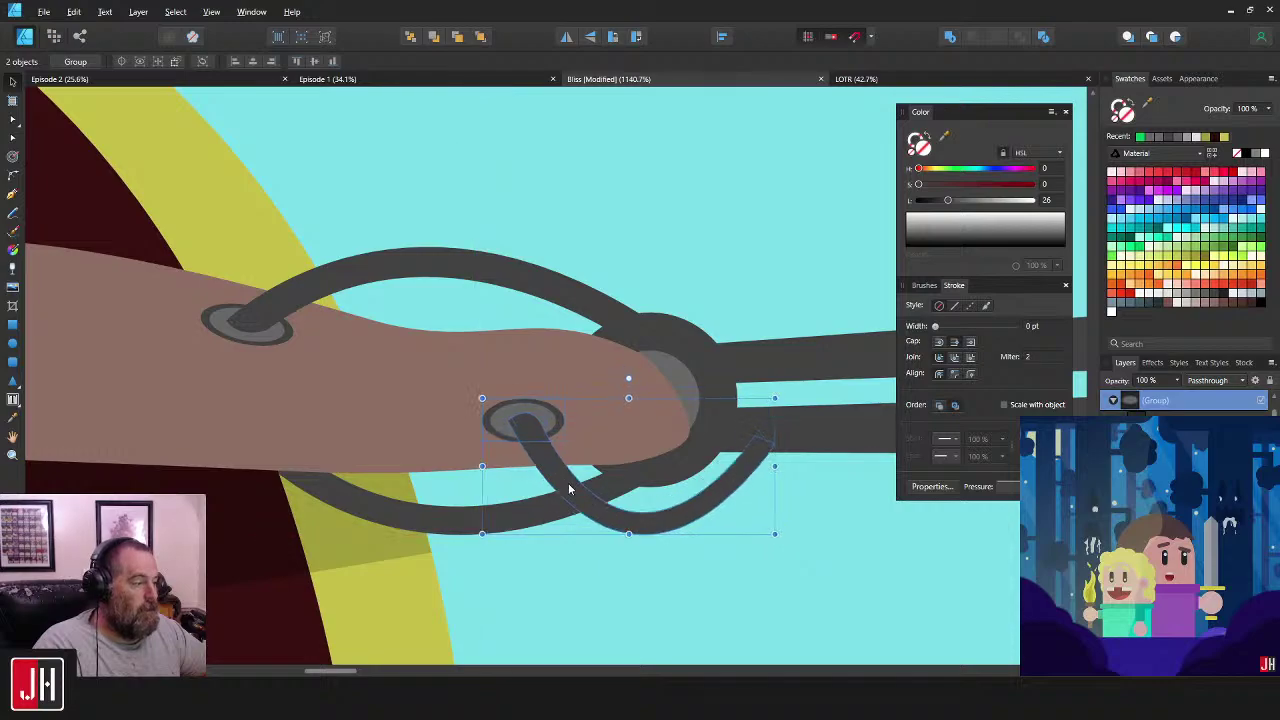
{"action": "left_click", "coordinate": [808, 497]}
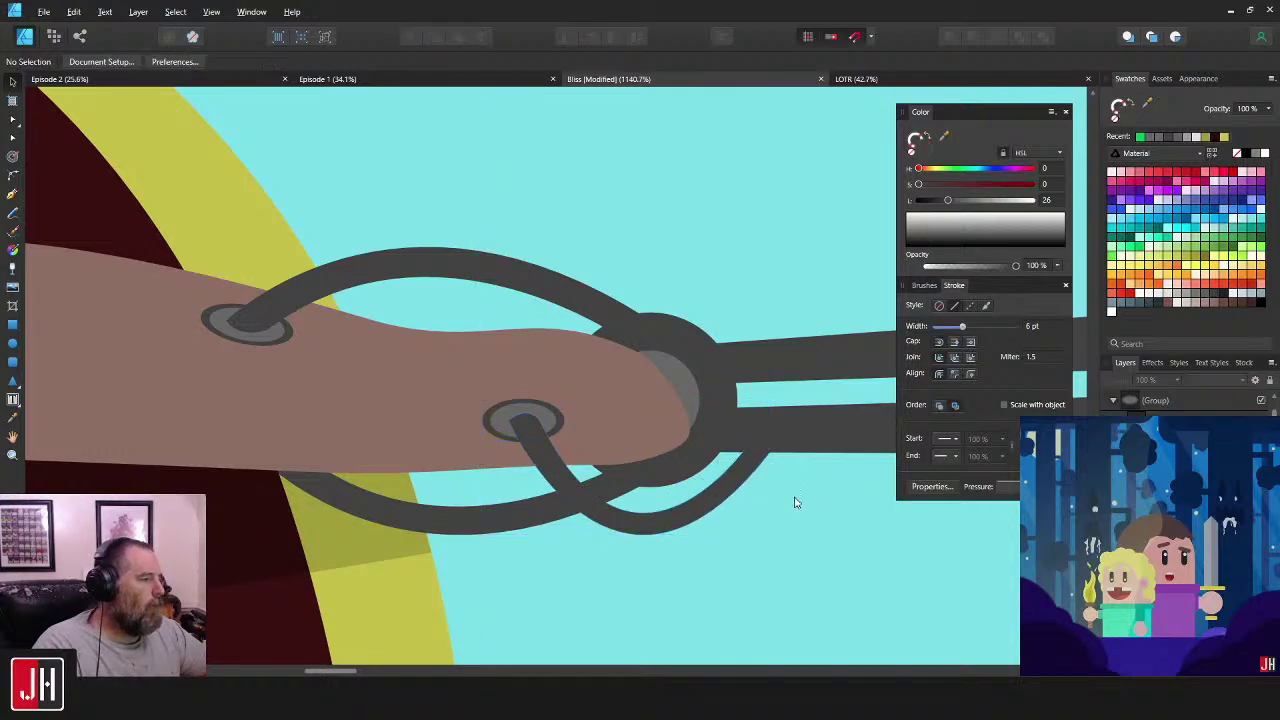
{"action": "scroll", "coordinate": [794, 503], "scroll_direction": "down", "scroll_amount": 8}
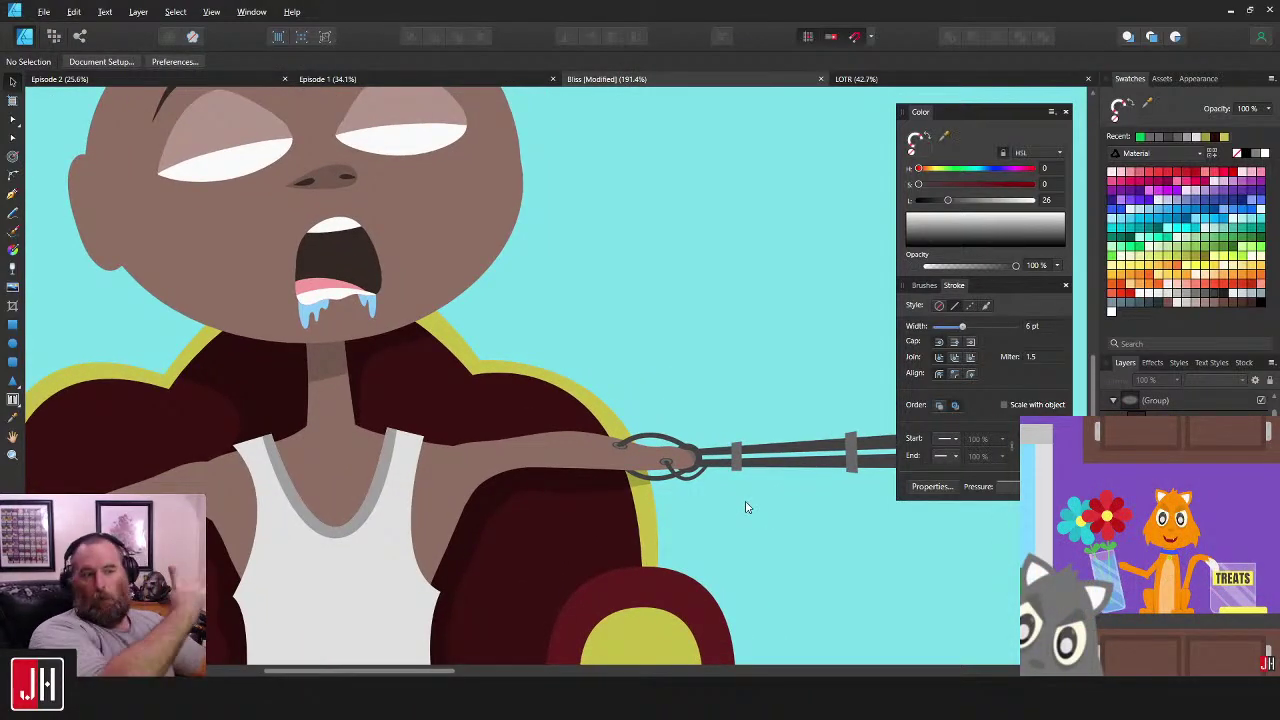
{"action": "scroll", "coordinate": [677, 480], "scroll_direction": "down", "scroll_amount": 4}
{"action": "scroll", "coordinate": [655, 462], "scroll_direction": "up", "scroll_amount": 6}
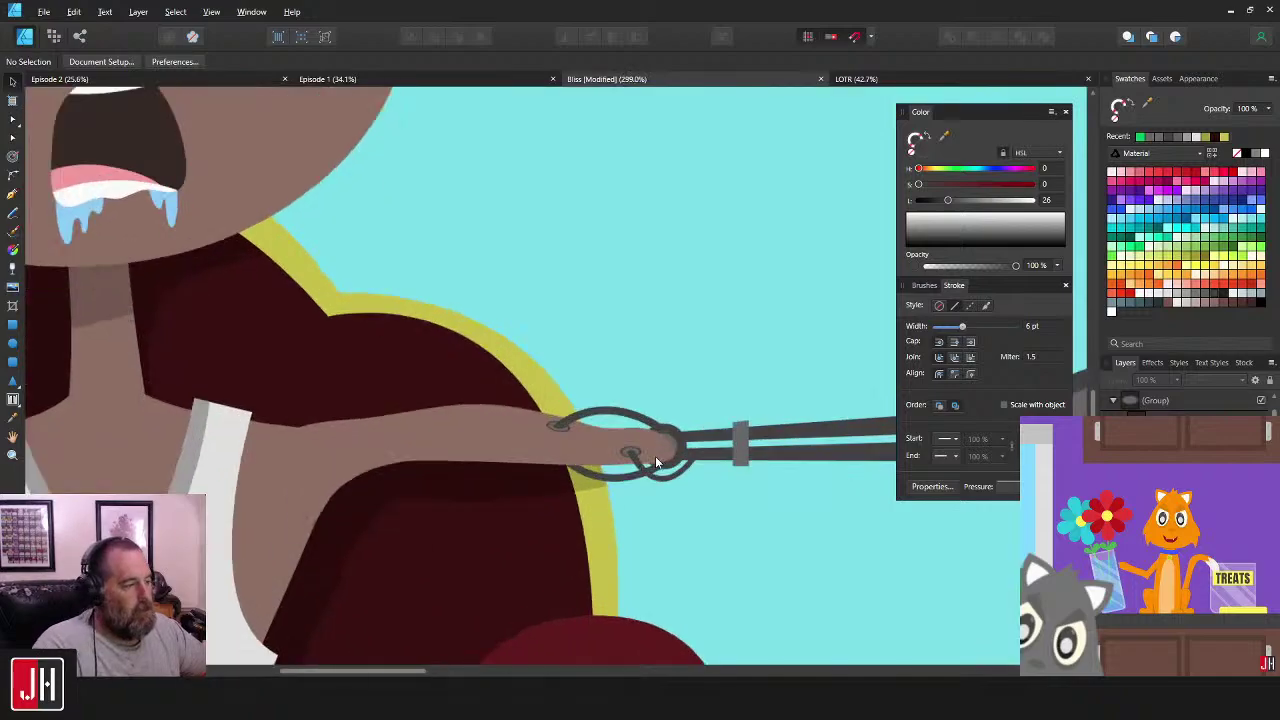
{"action": "scroll", "coordinate": [655, 462], "scroll_direction": "up", "scroll_amount": 3}
{"action": "left_click_drag", "start_coordinate": [653, 454], "coordinate": [622, 426]}
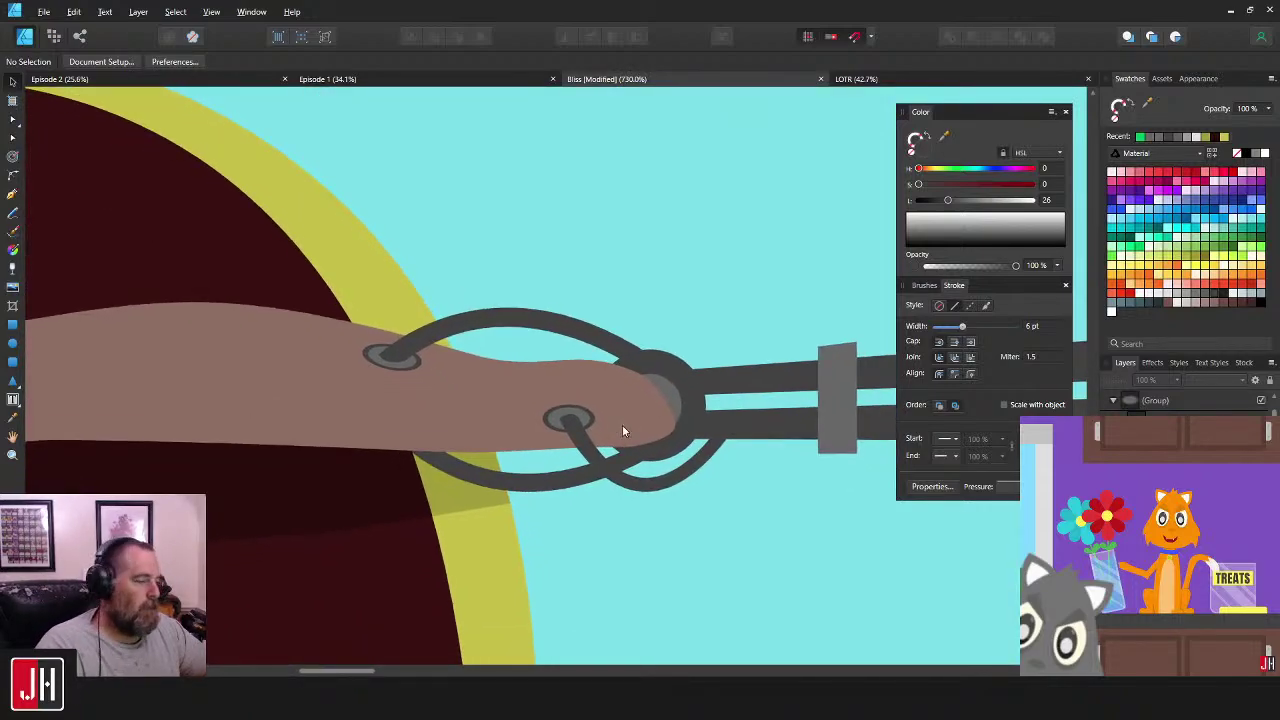
- Enlarge the lower socket and its cable together and shift them slightly towards the body, keeping the cable's end on the lower rod
{"action": "left_click", "coordinate": [622, 427]}
{"action": "scroll", "coordinate": [688, 437], "scroll_direction": "down", "scroll_amount": 6}
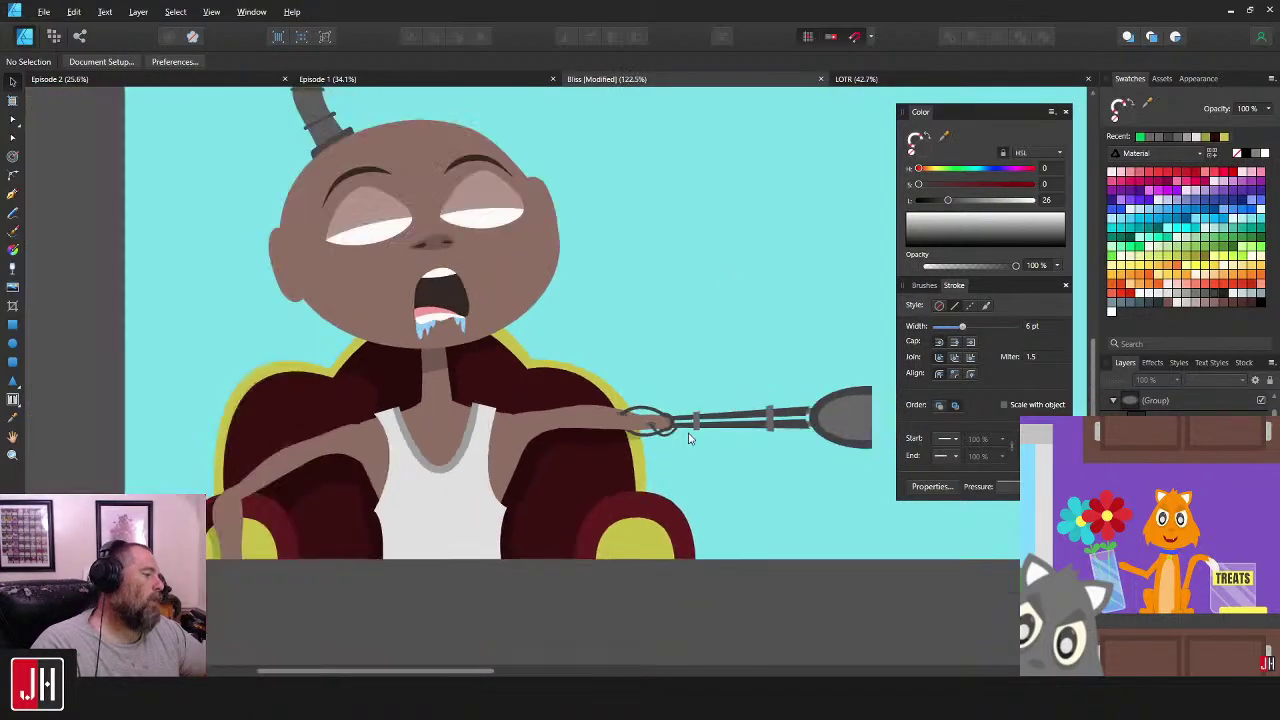
{"action": "scroll", "coordinate": [671, 447], "scroll_direction": "up", "scroll_amount": 6}
{"action": "left_click_drag", "start_coordinate": [766, 474], "coordinate": [402, 283]}
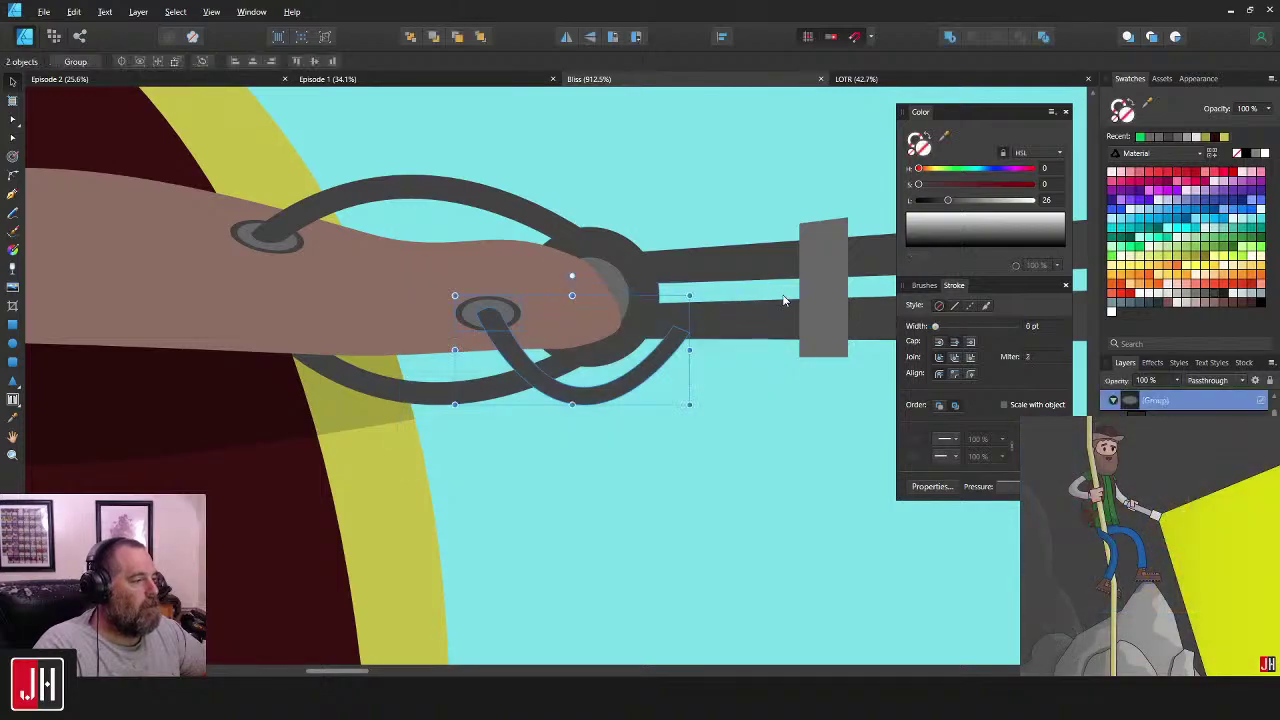
{"action": "left_click_drag", "start_coordinate": [690, 296], "coordinate": [735, 279]}
{"action": "left_click_drag", "start_coordinate": [698, 349], "coordinate": [676, 357]}
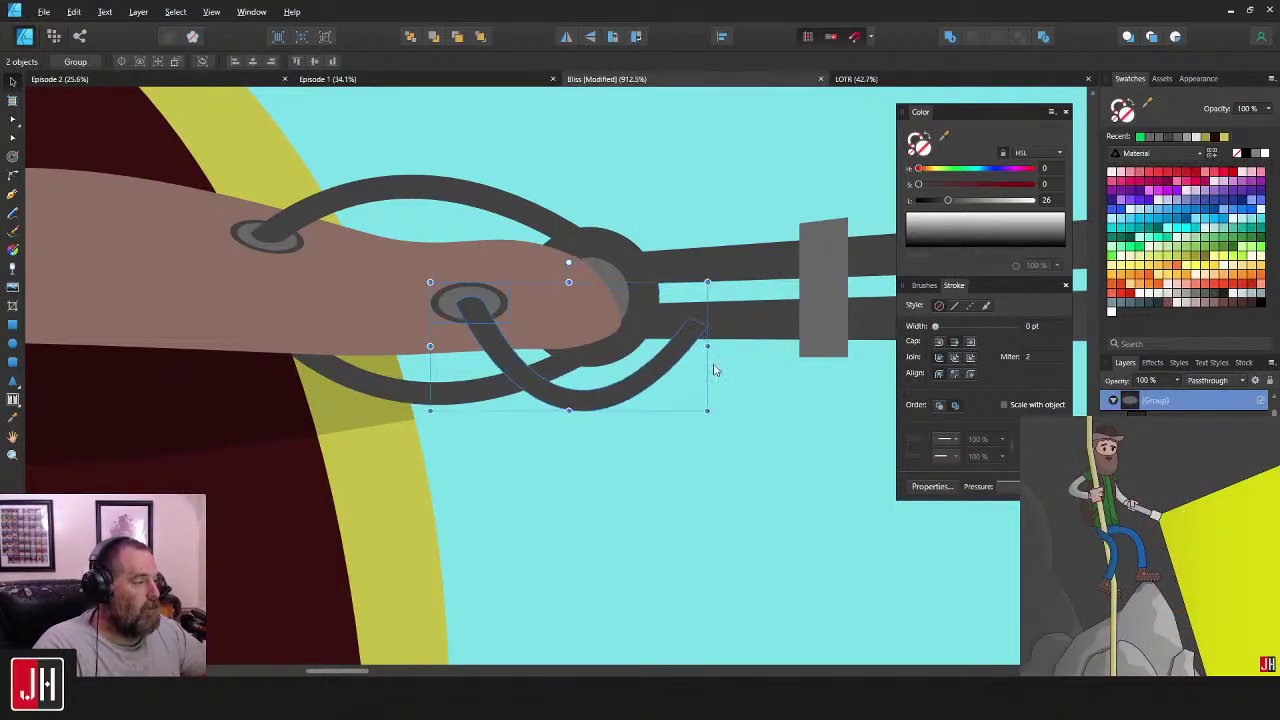
{"action": "left_click", "coordinate": [766, 380]}
- Shrink the lower socket slightly around the start of its cable
{"action": "scroll", "coordinate": [702, 426], "scroll_direction": "down", "scroll_amount": 6}
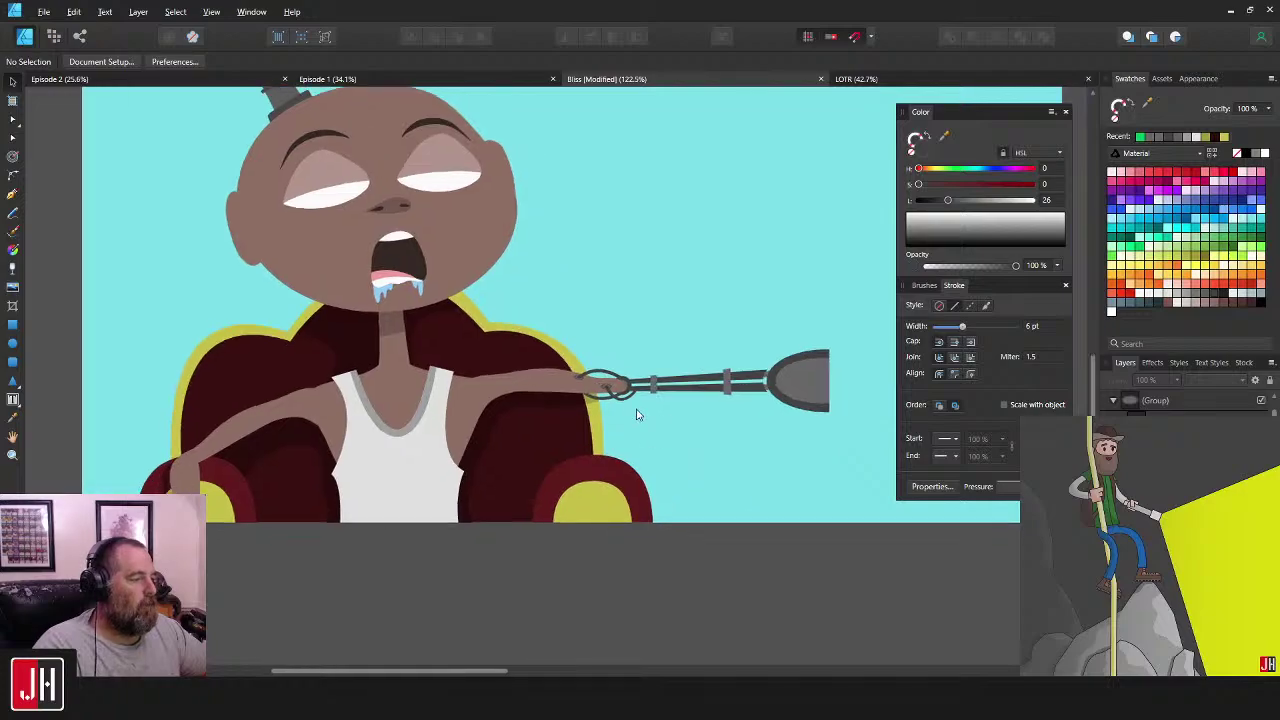
{"action": "scroll", "coordinate": [612, 396], "scroll_direction": "up", "scroll_amount": 5}
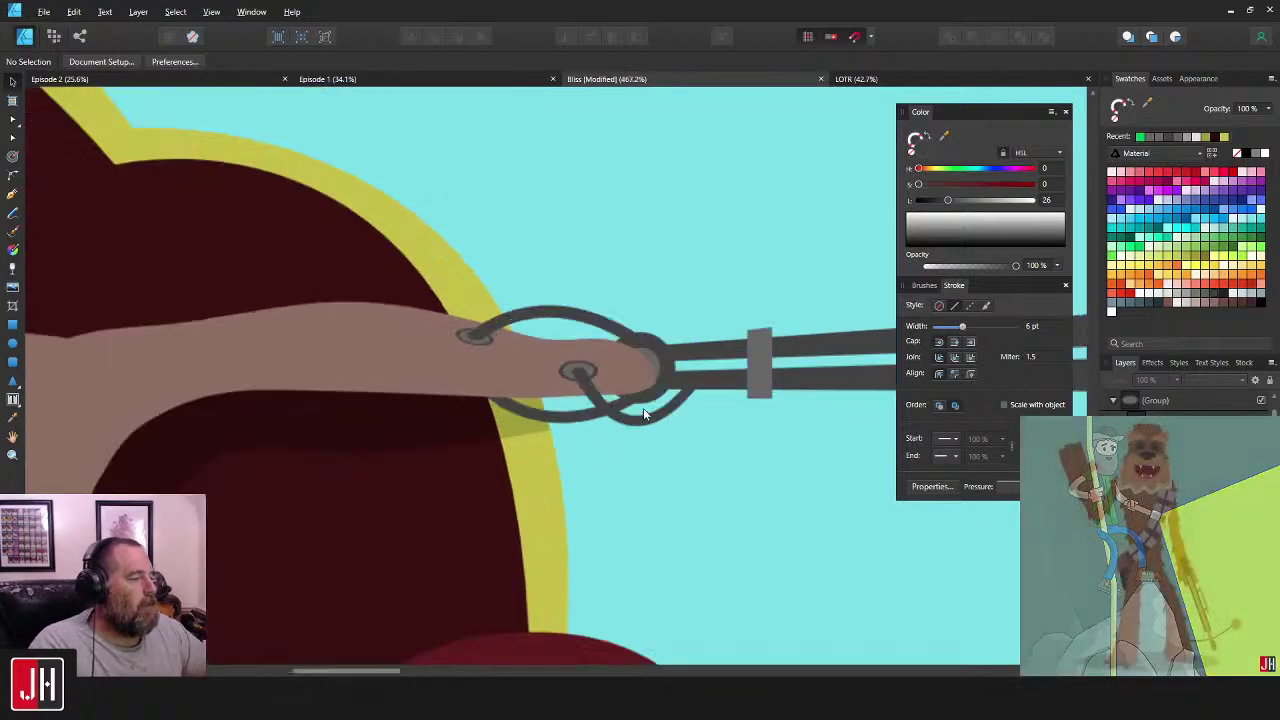
{"action": "scroll", "coordinate": [594, 380], "scroll_direction": "up", "scroll_amount": 5}
{"action": "left_click", "coordinate": [596, 354]}
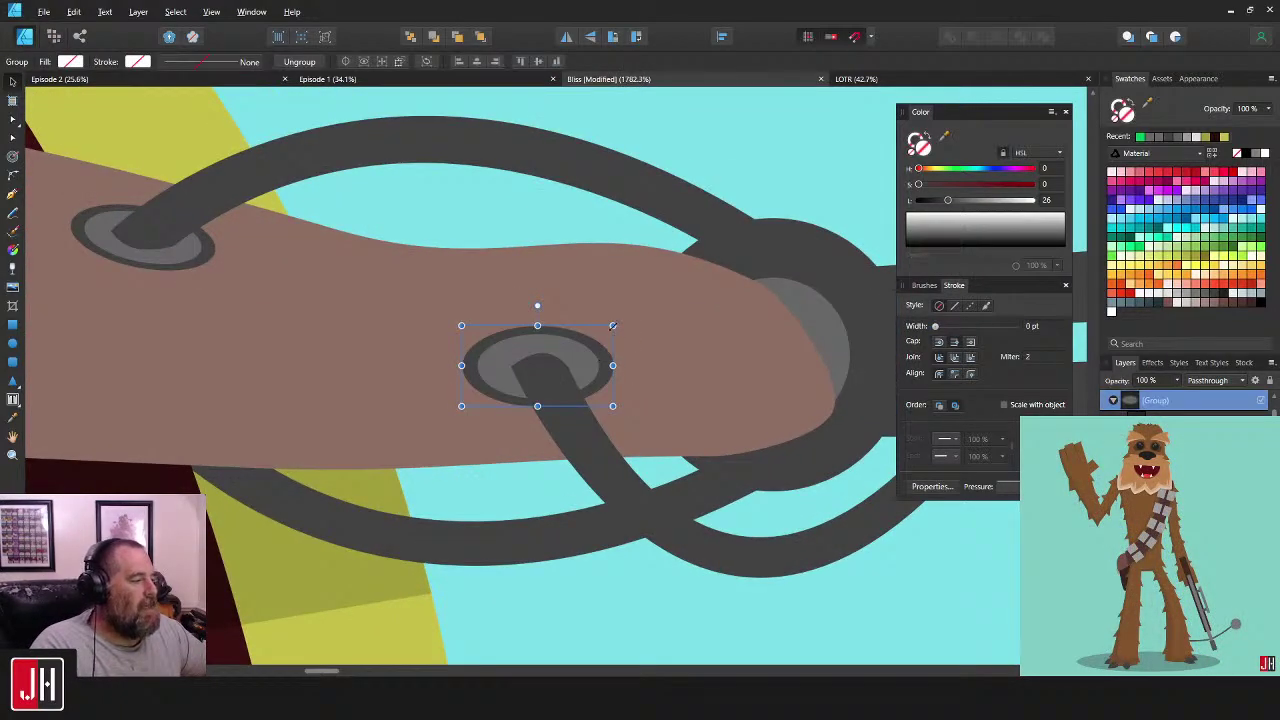
{"action": "left_click_drag", "start_coordinate": [612, 326], "coordinate": [592, 346]}
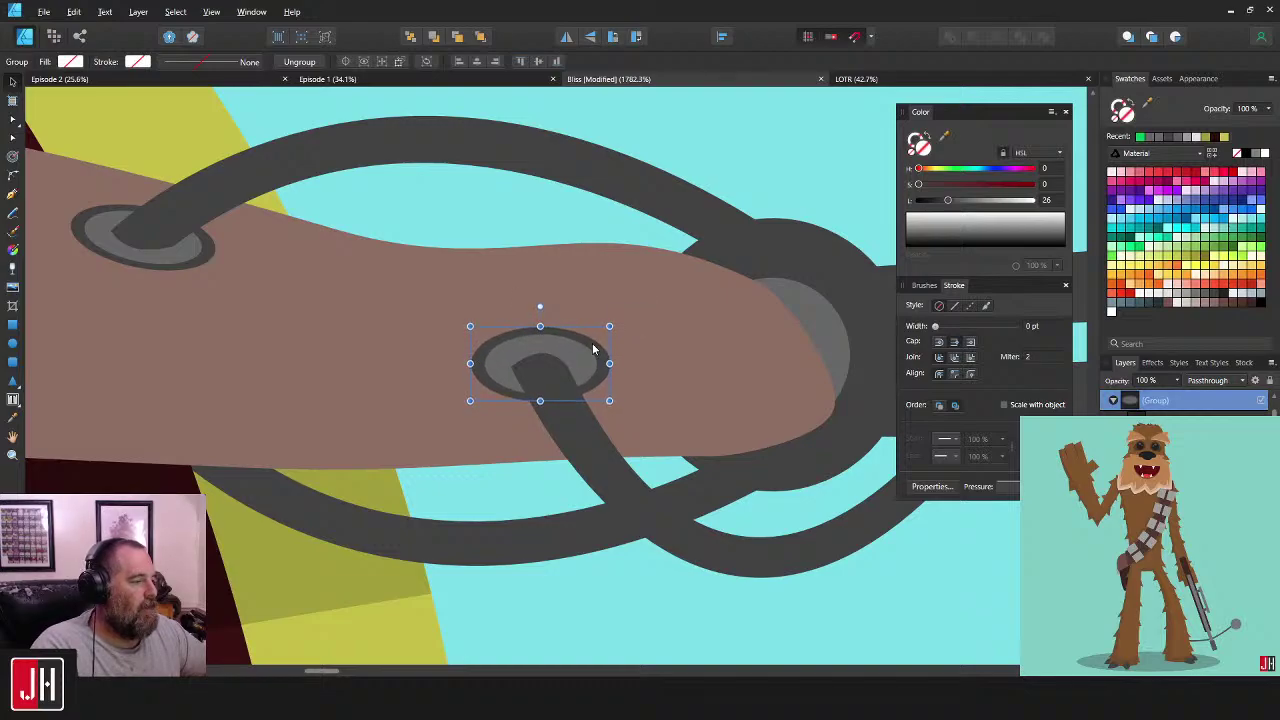
- Scale the lower socket and its cable up a little more and reposition them so the cable still meets the lower rod
{"action": "scroll", "coordinate": [595, 360], "scroll_direction": "down", "scroll_amount": 7}
{"action": "left_click", "coordinate": [703, 471]}
{"action": "left_click_drag", "start_coordinate": [703, 471], "coordinate": [562, 377]}
{"action": "scroll", "coordinate": [669, 384], "scroll_direction": "up", "scroll_amount": 2}
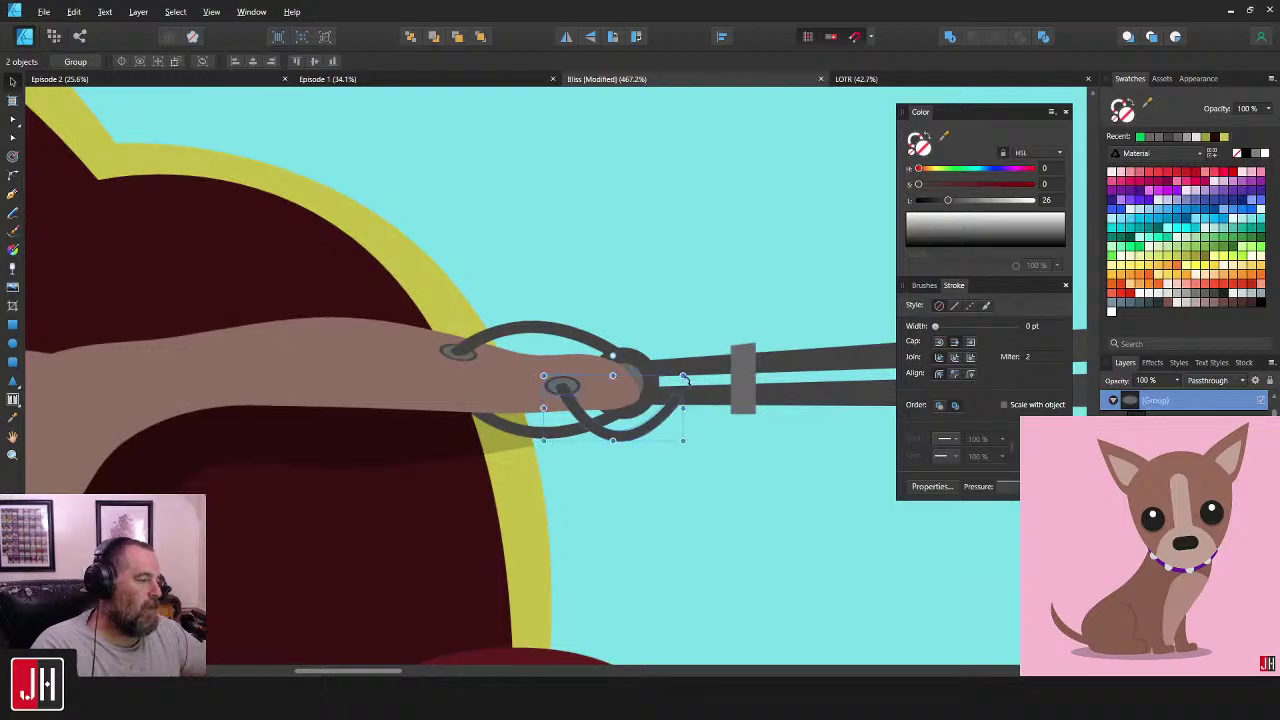
{"action": "scroll", "coordinate": [679, 404], "scroll_direction": "up", "scroll_amount": 2}
{"action": "left_click_drag", "start_coordinate": [679, 404], "coordinate": [671, 410]}
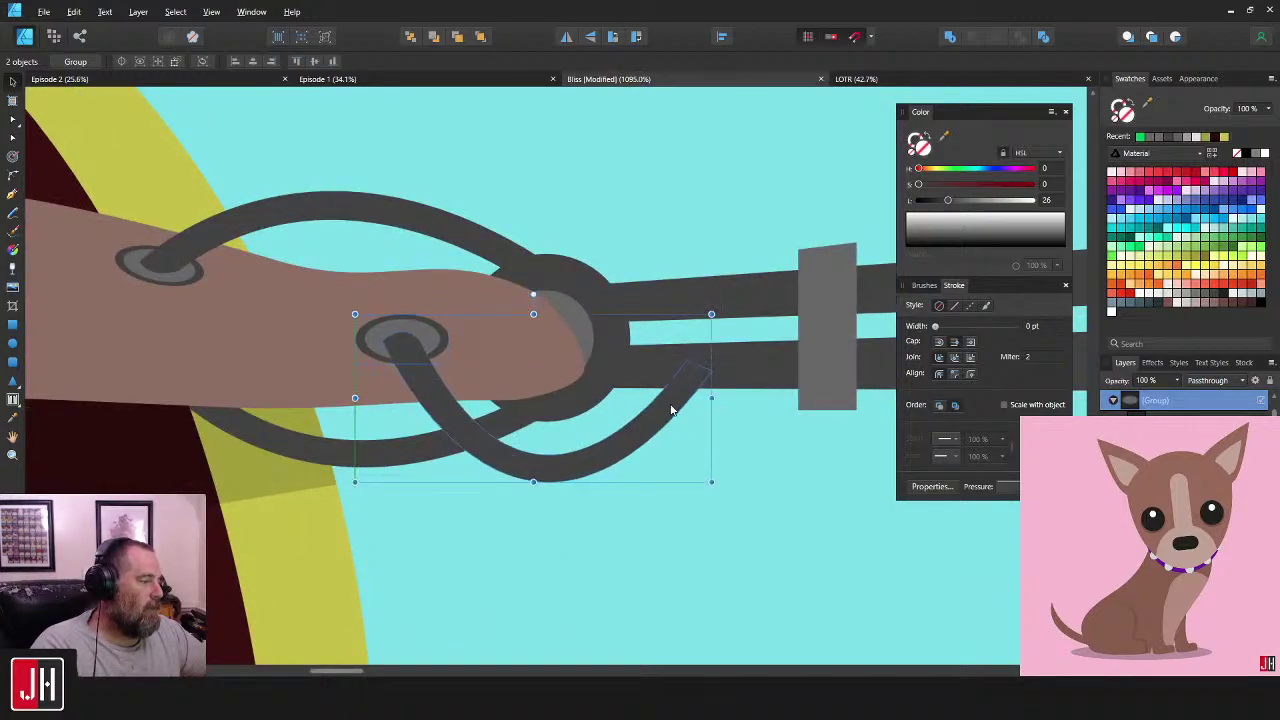
{"action": "left_click", "coordinate": [781, 464]}
- Save the document and check the arm attachment against the whole artboard and close up
{"action": "scroll", "coordinate": [781, 464], "scroll_direction": "down", "scroll_amount": 8}
{"action": "scroll", "coordinate": [640, 452], "scroll_direction": "up", "scroll_amount": 5}
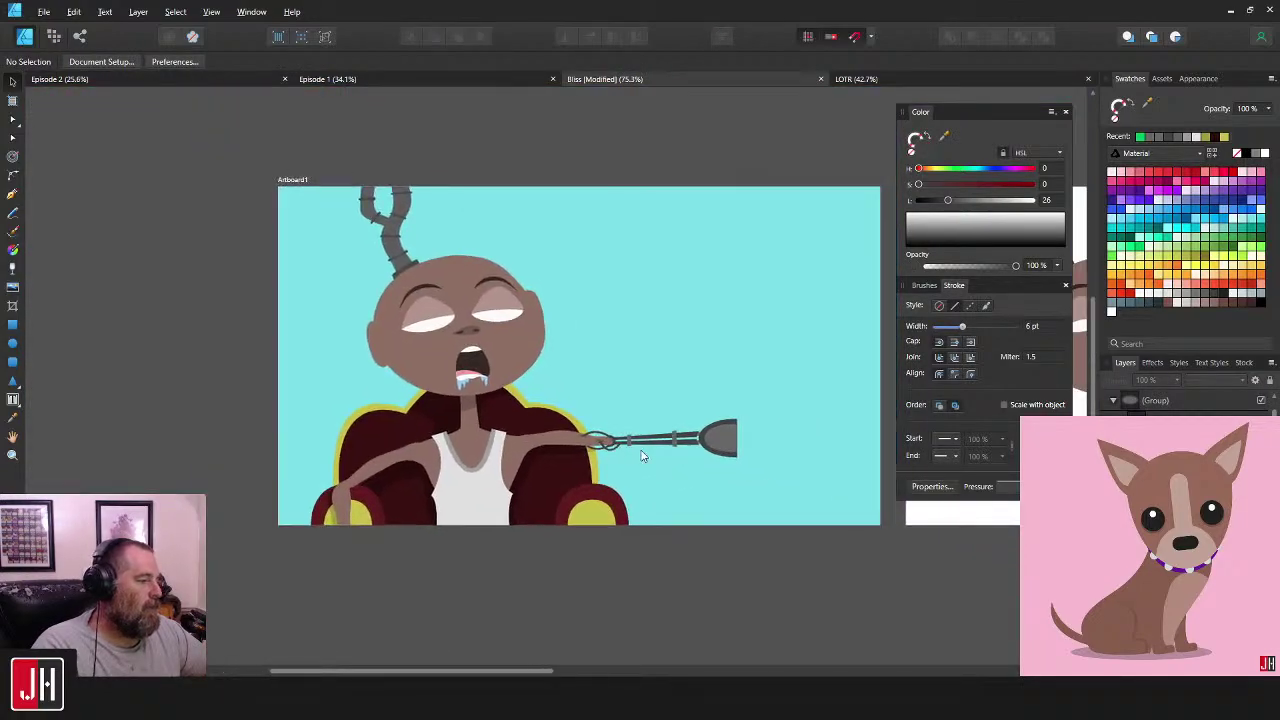
{"action": "left_click_drag", "start_coordinate": [653, 454], "coordinate": [606, 452]}
{"action": "scroll", "coordinate": [614, 448], "scroll_direction": "down", "scroll_amount": 5}
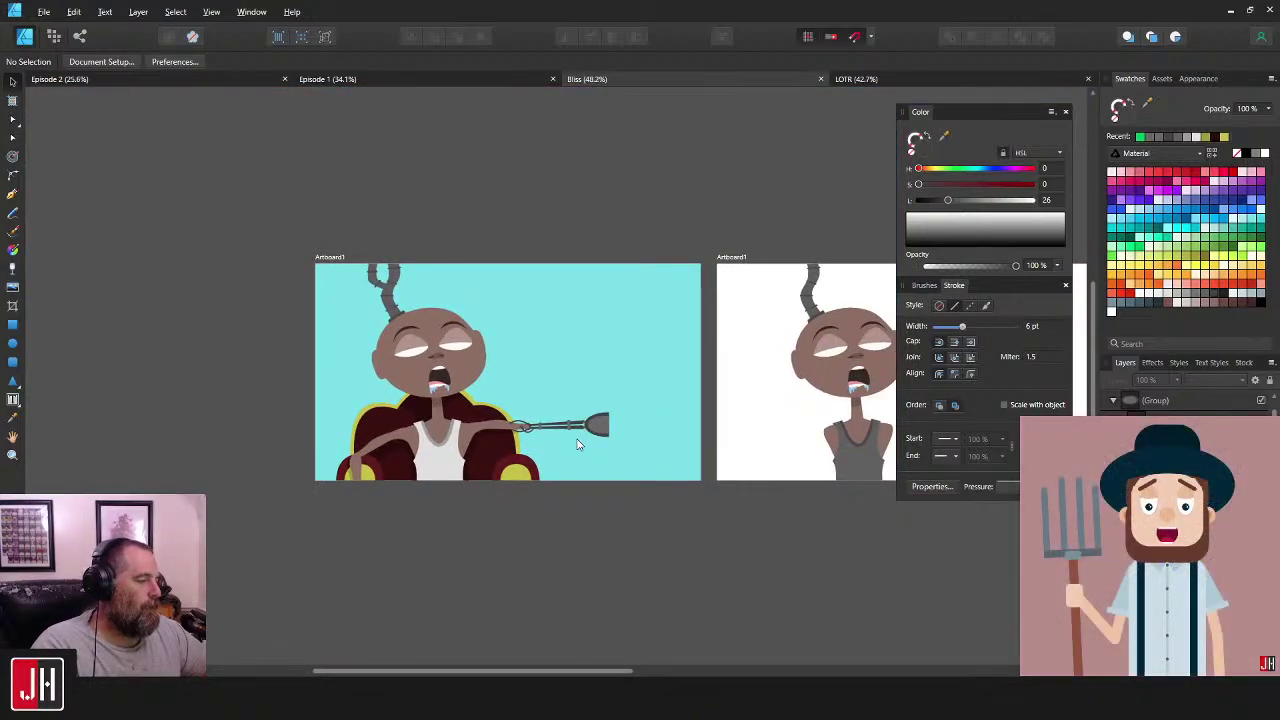
{"action": "scroll", "coordinate": [505, 437], "scroll_direction": "up", "scroll_amount": 7}
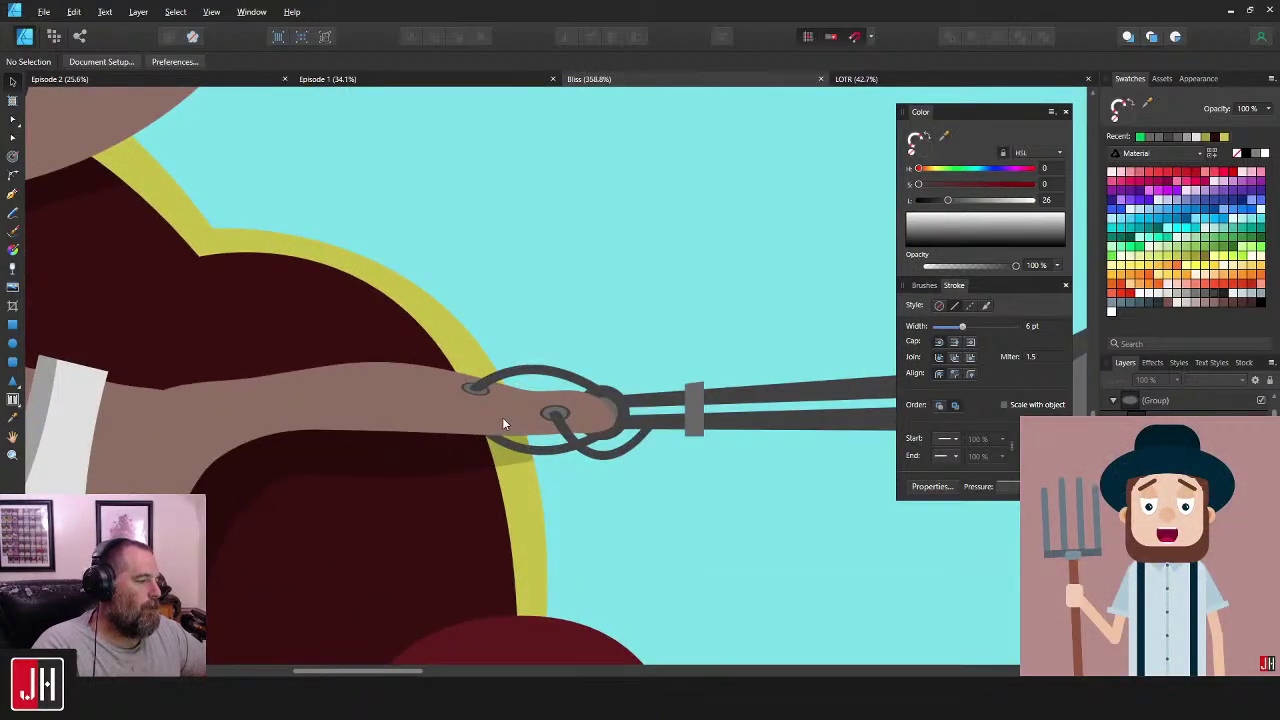
{"action": "left_click_drag", "start_coordinate": [503, 420], "coordinate": [535, 389]}
{"action": "scroll", "coordinate": [546, 379], "scroll_direction": "up", "scroll_amount": 4}
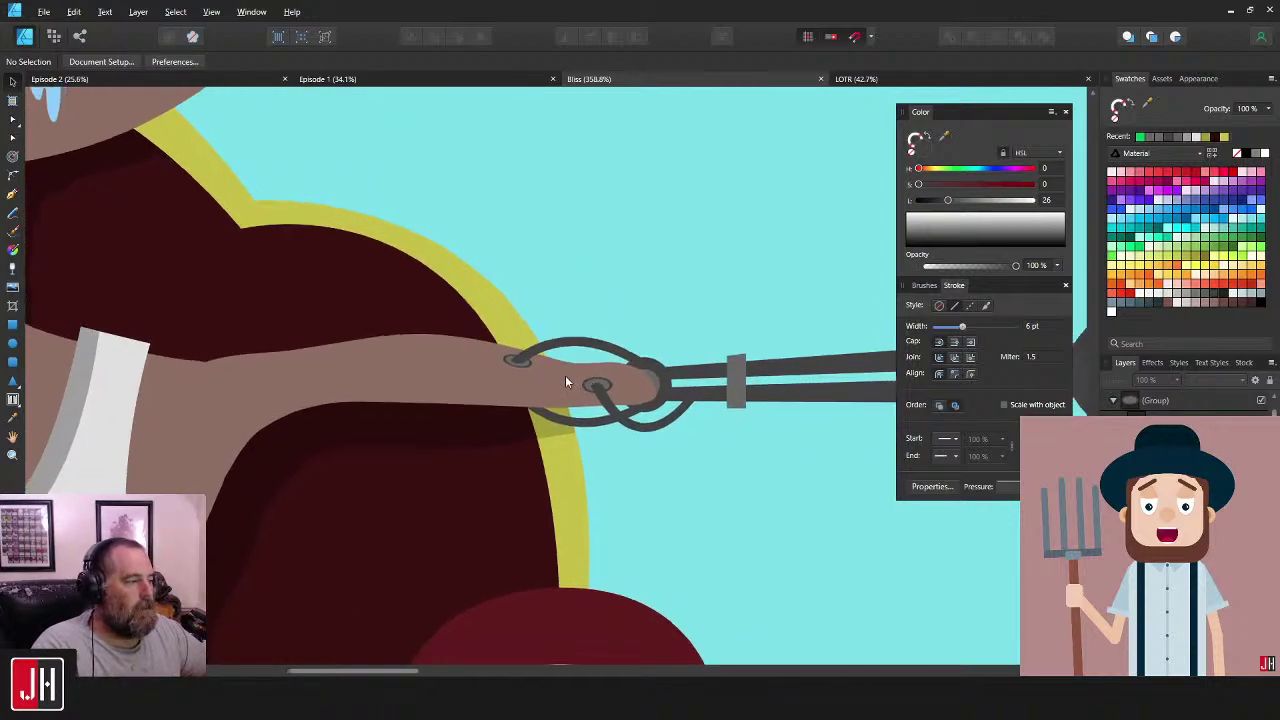
- Try clipping a tilted dark grey rectangle inside the end of the arm and delete it
{"action": "left_click", "coordinate": [15, 328]}
{"action": "left_click_drag", "start_coordinate": [514, 272], "coordinate": [737, 584]}
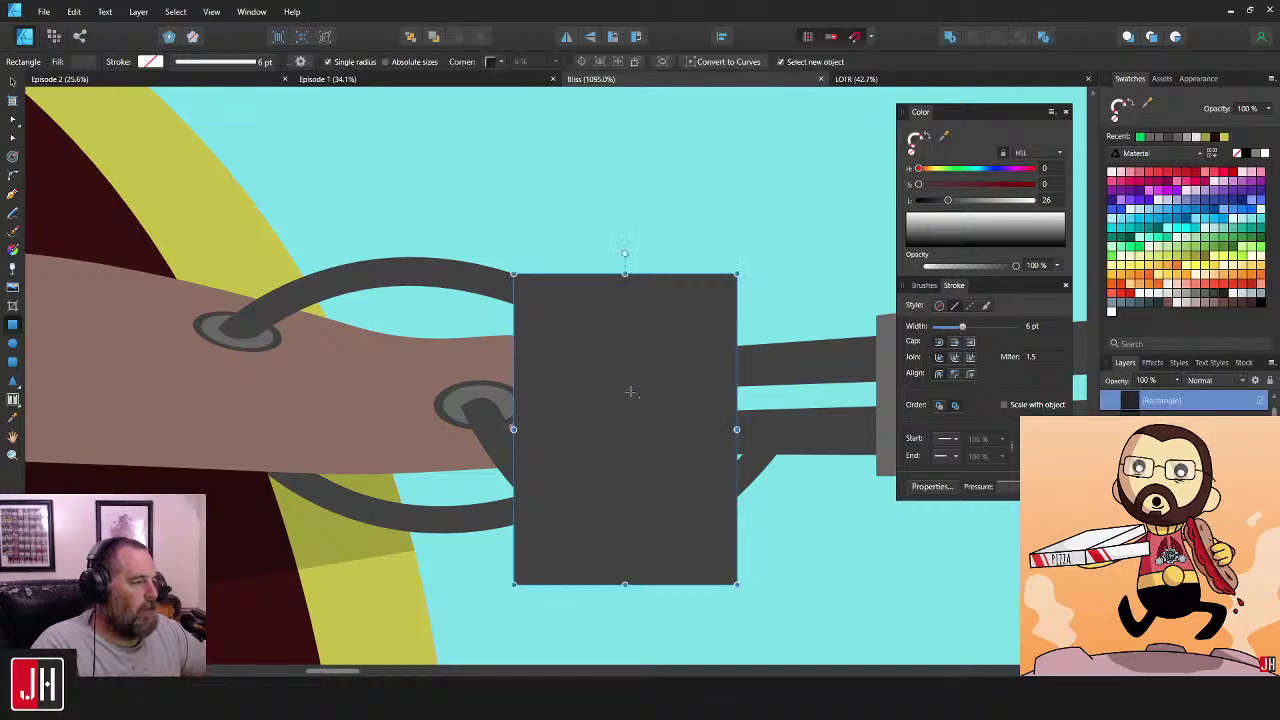
{"action": "key", "text": "ctrl+x"}
{"action": "key", "text": "v"}
{"action": "left_click", "coordinate": [576, 390]}
{"action": "key", "text": "ctrl+alt+v"}
{"action": "mouse_move", "coordinate": [608, 392]}
{"action": "left_mouse_down"}
{"action": "mouse_move", "coordinate": [636, 396]}
{"action": "mouse_move", "coordinate": [622, 393]}
{"action": "left_mouse_up"}
{"action": "left_click_drag", "start_coordinate": [636, 256], "coordinate": [622, 258]}
{"action": "left_click_drag", "start_coordinate": [611, 326], "coordinate": [618, 312]}
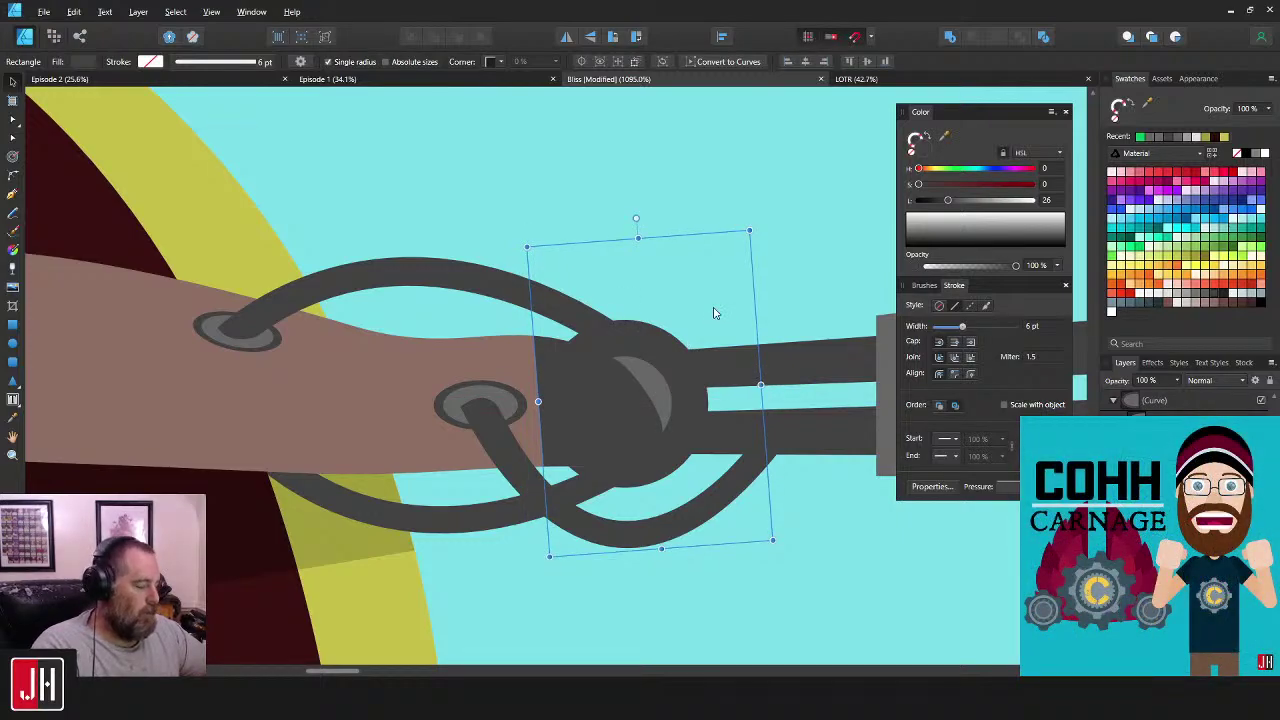
{"action": "key", "text": "Delete"}
- Select all the sockets and cables without the arm and ring joint, enlarge them together, and shift them slightly towards the body
{"action": "scroll", "coordinate": [691, 317], "scroll_direction": "down", "scroll_amount": 12}
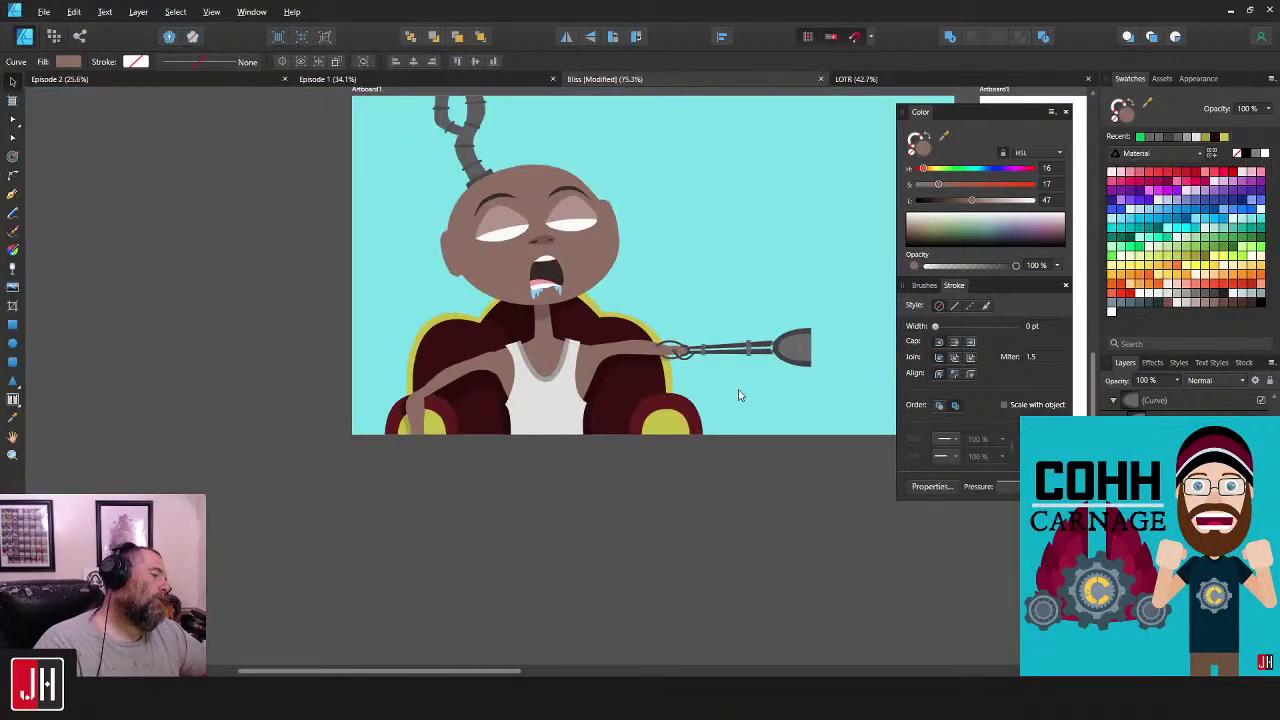
{"action": "left_click", "coordinate": [739, 392]}
{"action": "left_click_drag", "start_coordinate": [744, 392], "coordinate": [340, 446]}
{"action": "scroll", "coordinate": [607, 382], "scroll_direction": "up", "scroll_amount": 3}
{"action": "scroll", "coordinate": [605, 381], "scroll_direction": "up", "scroll_amount": 4}
{"action": "scroll", "coordinate": [565, 359], "scroll_direction": "up", "scroll_amount": 2}
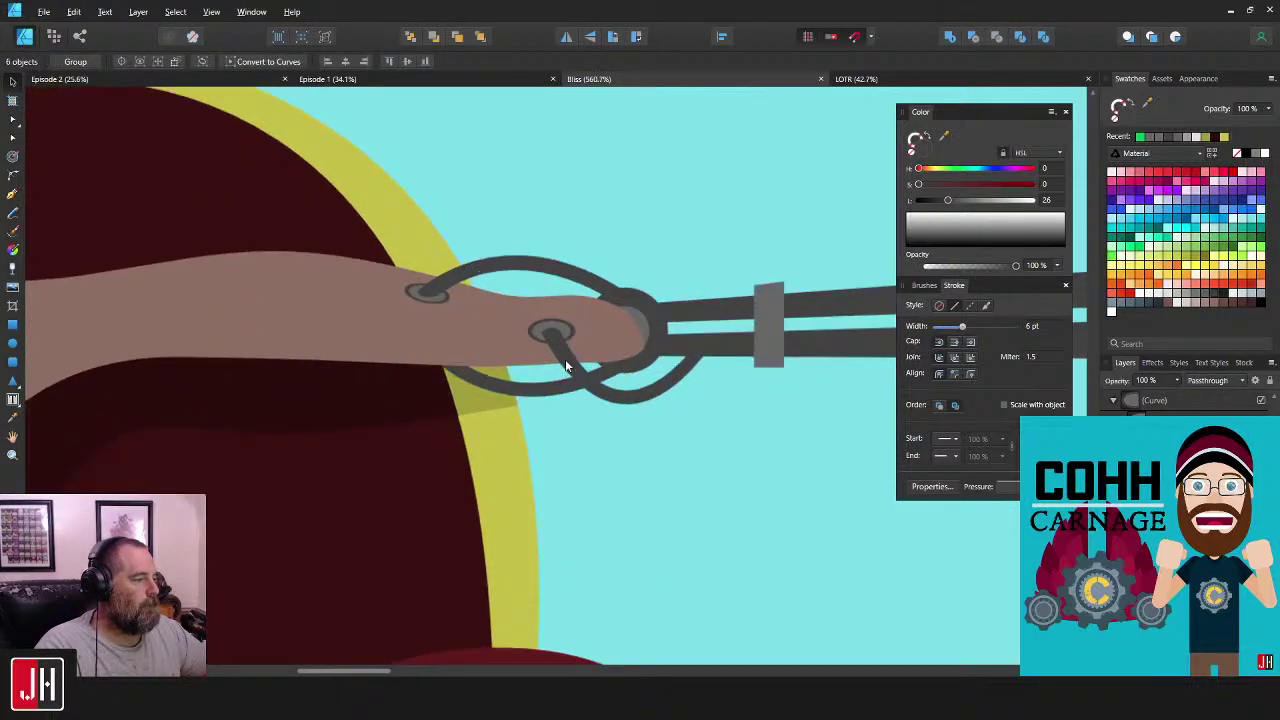
{"action": "left_click", "coordinate": [659, 321], "text": "shift"}
{"action": "left_click_drag", "start_coordinate": [710, 255], "coordinate": [737, 242]}
{"action": "left_click_drag", "start_coordinate": [586, 336], "coordinate": [580, 335]}
{"action": "scroll", "coordinate": [616, 279], "scroll_direction": "up", "scroll_amount": 4}
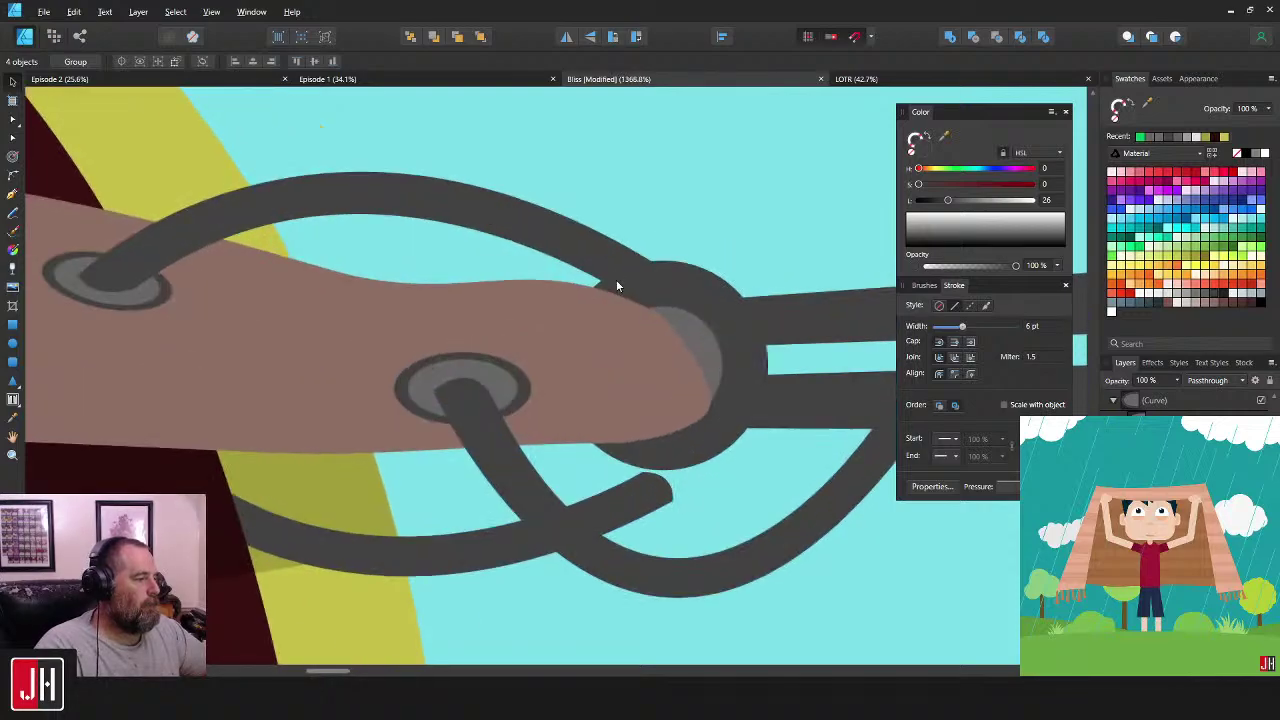
- Cut the long cable under the arm, paste it above the chair back in the stacking order, and move it up to meet the ring joint
{"action": "scroll", "coordinate": [608, 290], "scroll_direction": "down", "scroll_amount": 4}
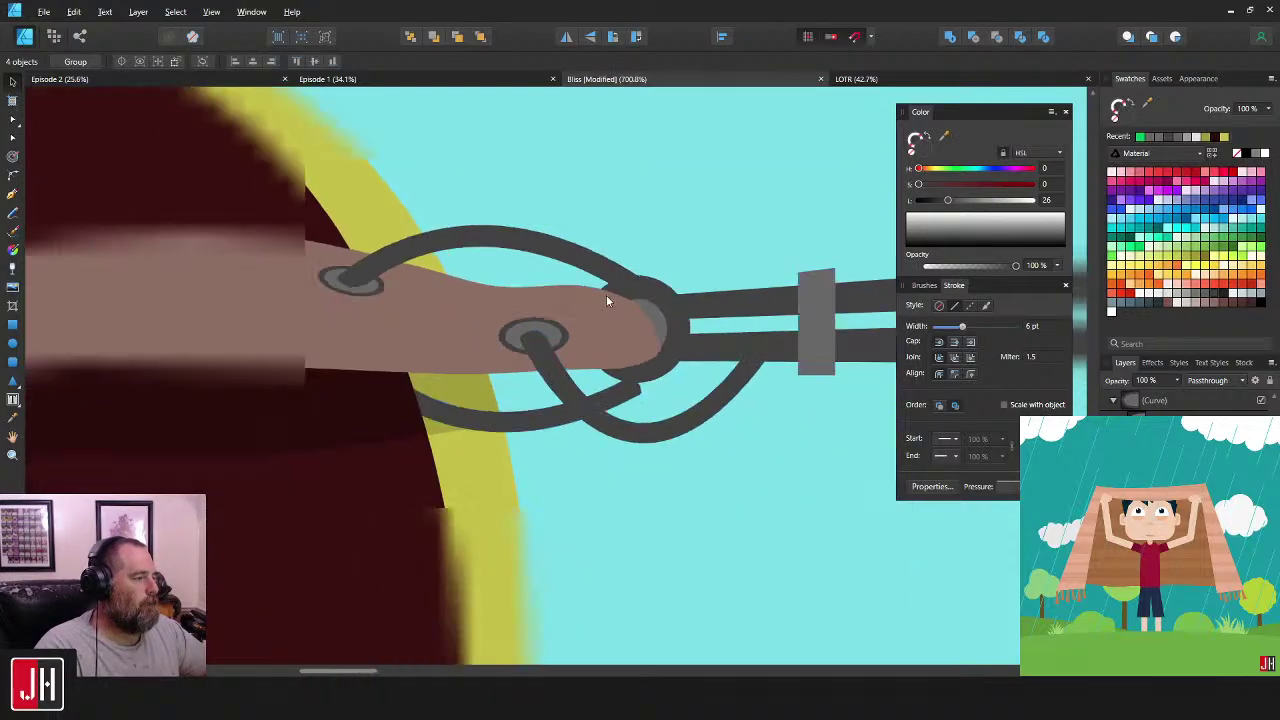
{"action": "scroll", "coordinate": [552, 376], "scroll_direction": "up", "scroll_amount": 2}
{"action": "left_click", "coordinate": [566, 386]}
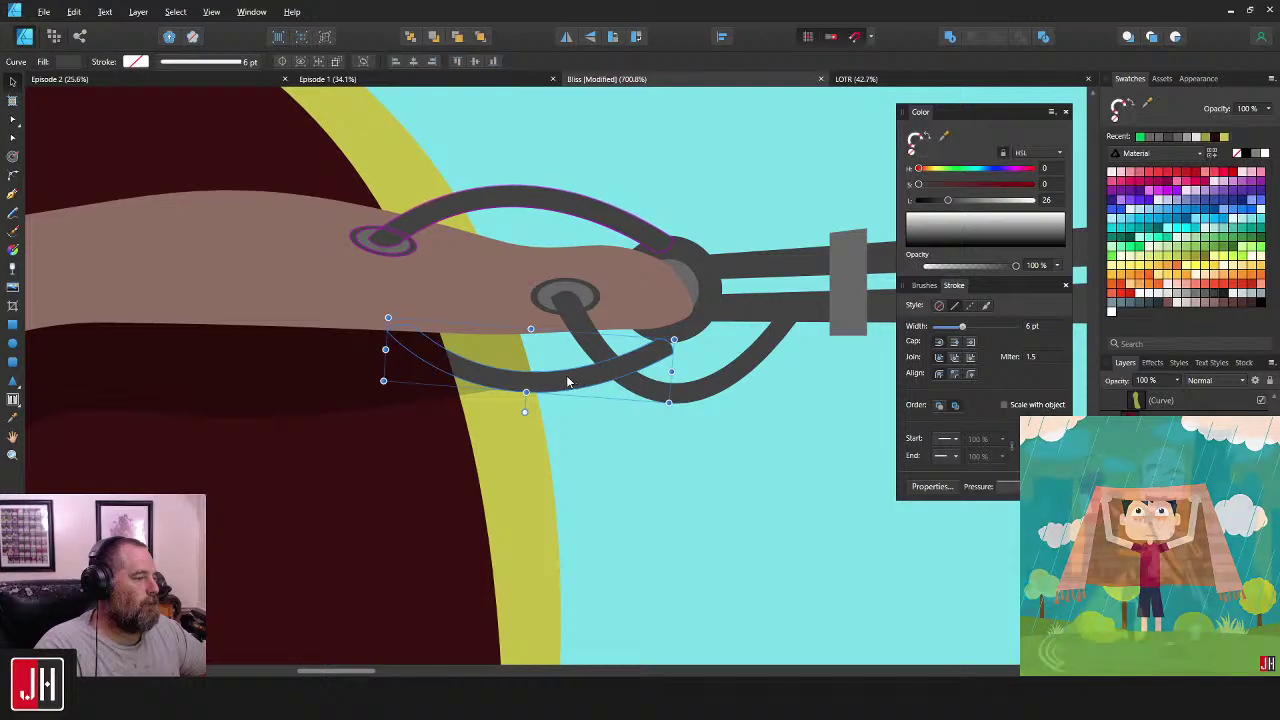
{"action": "left_click", "coordinate": [521, 467]}
{"action": "left_click", "coordinate": [575, 400]}
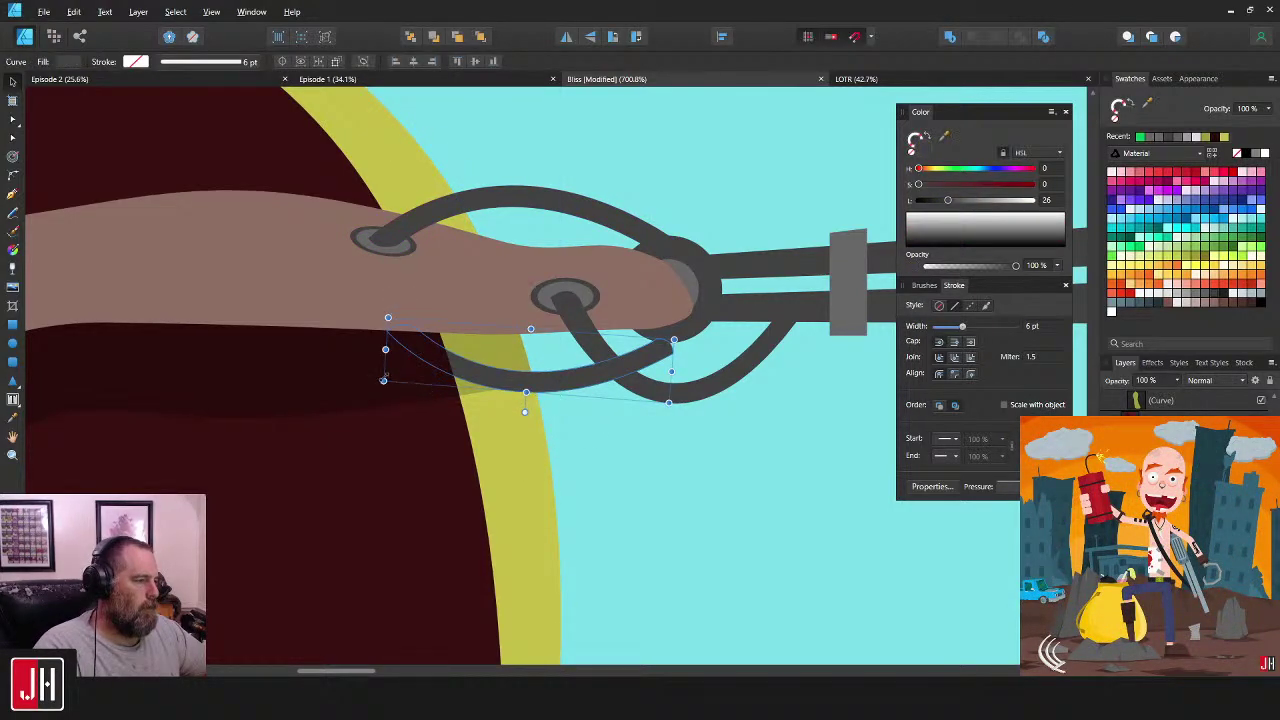
{"action": "key", "text": "ctrl+x"}
{"action": "double_click", "coordinate": [462, 482]}
{"action": "key", "text": "ctrl+v"}
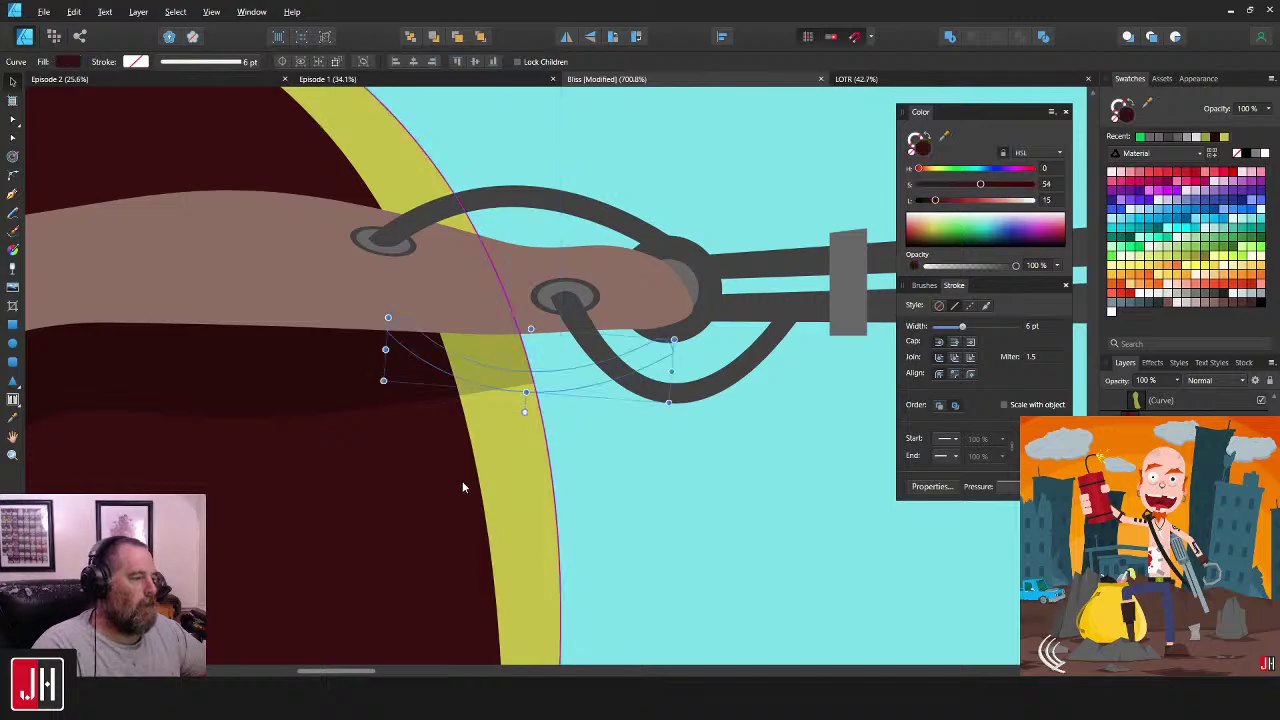
{"action": "left_click_drag", "start_coordinate": [600, 370], "coordinate": [607, 358]}
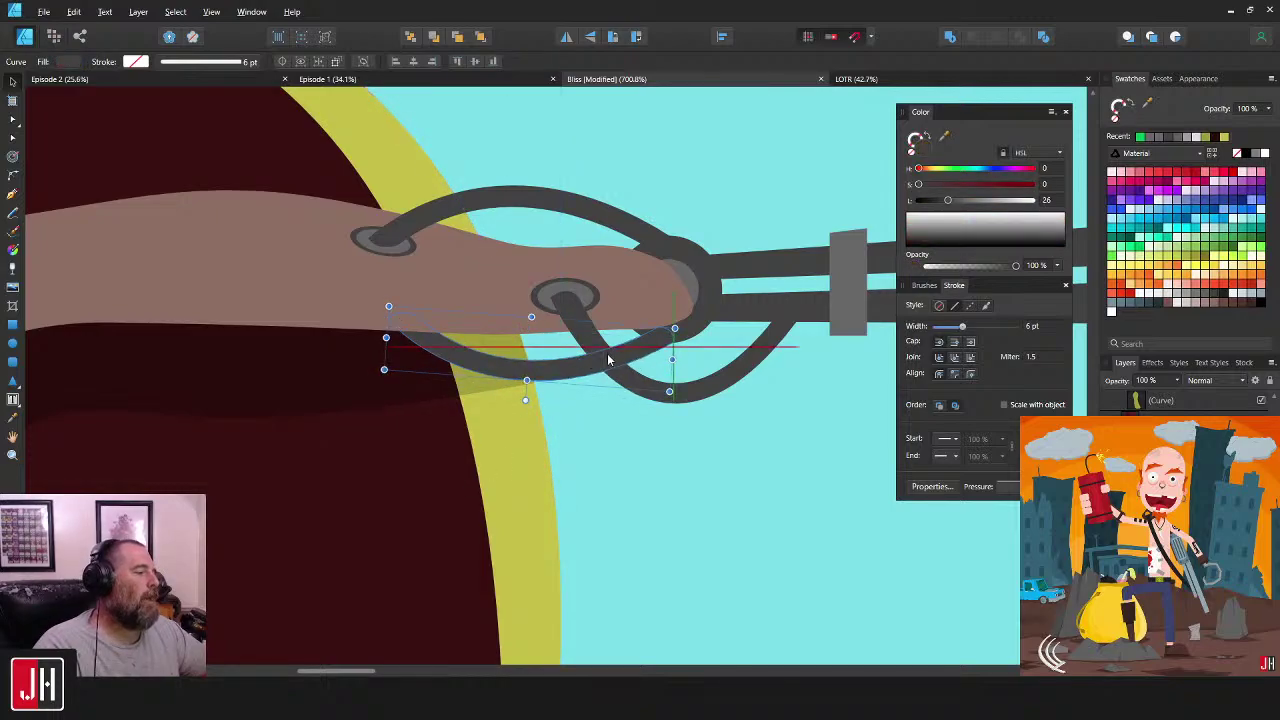
{"action": "left_click_drag", "start_coordinate": [757, 382], "coordinate": [654, 423]}
{"action": "left_click", "coordinate": [695, 418]}
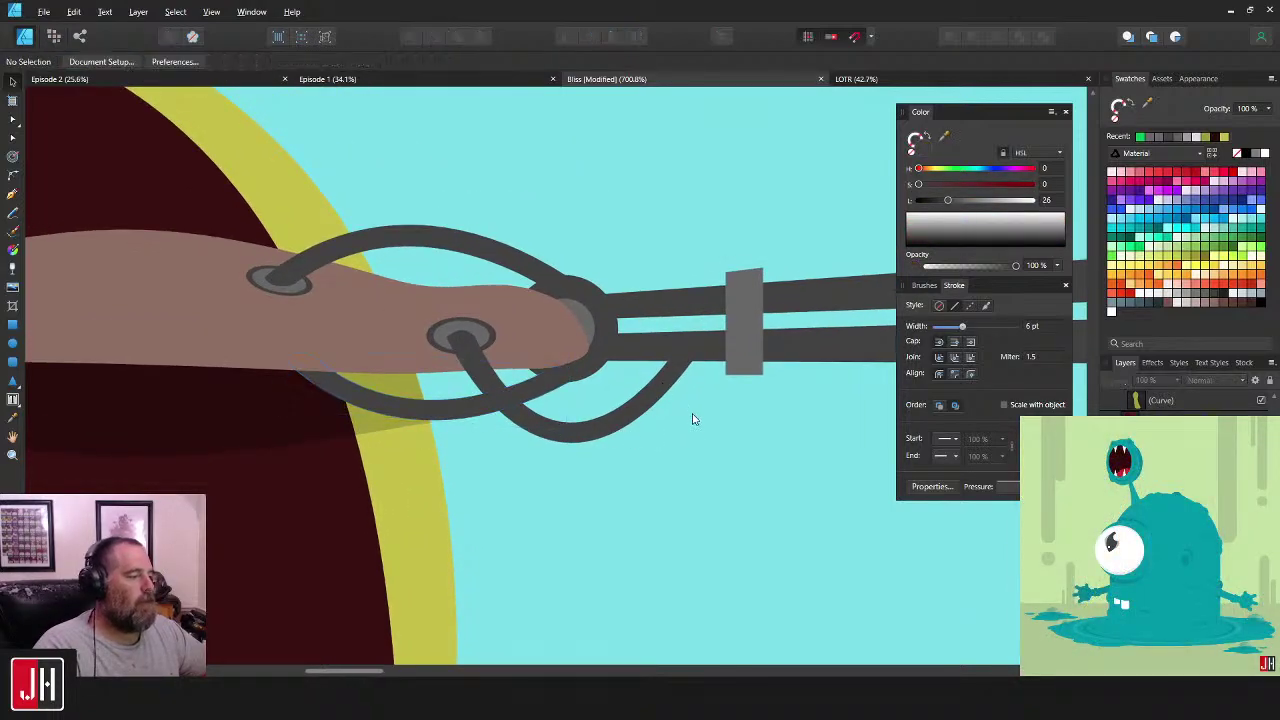
- Add a node midway along the upper rod's outer edge and pull it inward so the rod narrows towards the arm
{"action": "scroll", "coordinate": [696, 476], "scroll_direction": "down", "scroll_amount": 3}
{"action": "scroll", "coordinate": [698, 478], "scroll_direction": "down", "scroll_amount": 5}
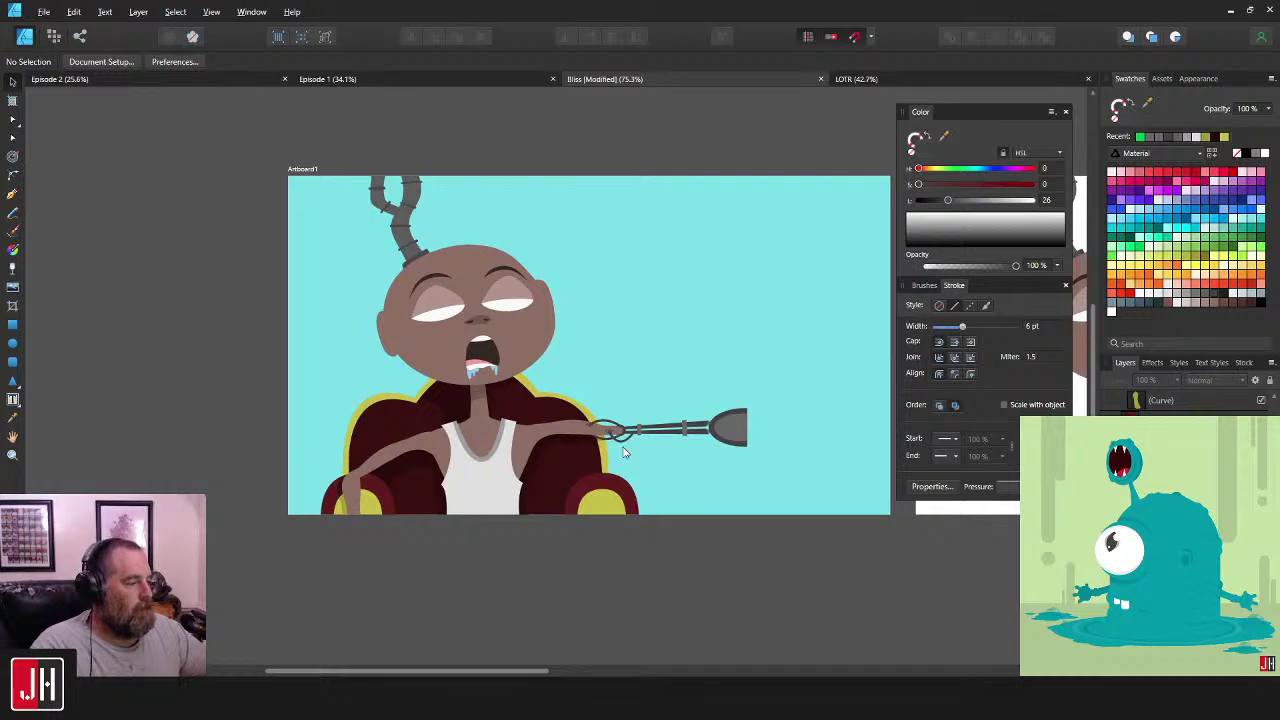
{"action": "scroll", "coordinate": [623, 452], "scroll_direction": "up", "scroll_amount": 6}
{"action": "scroll", "coordinate": [634, 440], "scroll_direction": "down", "scroll_amount": 4}
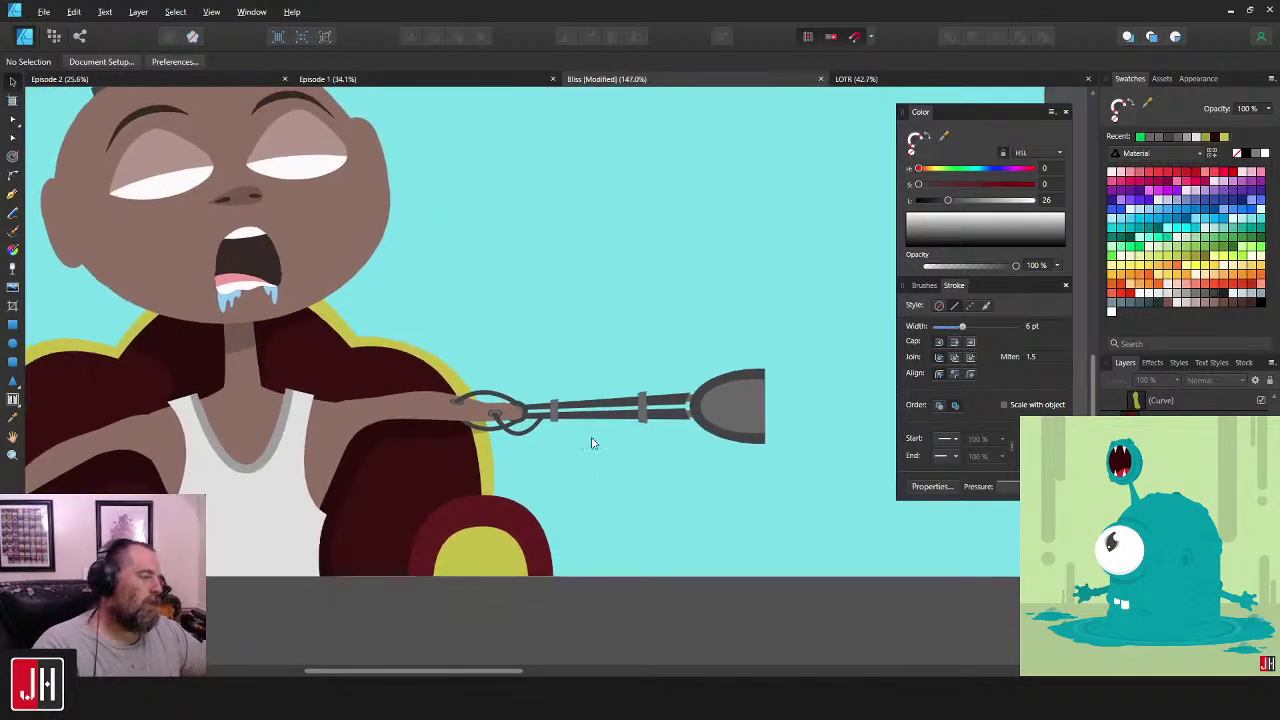
{"action": "left_click_drag", "start_coordinate": [592, 443], "coordinate": [587, 441]}
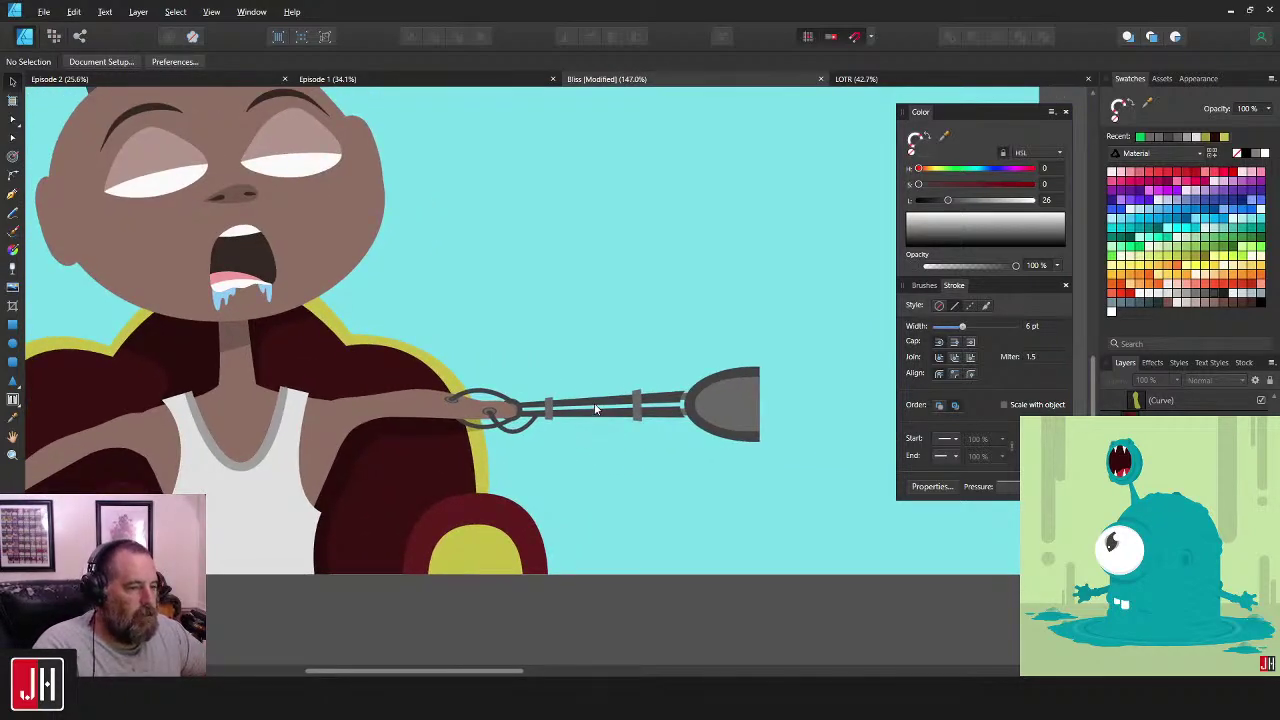
{"action": "scroll", "coordinate": [595, 408], "scroll_direction": "up", "scroll_amount": 4}
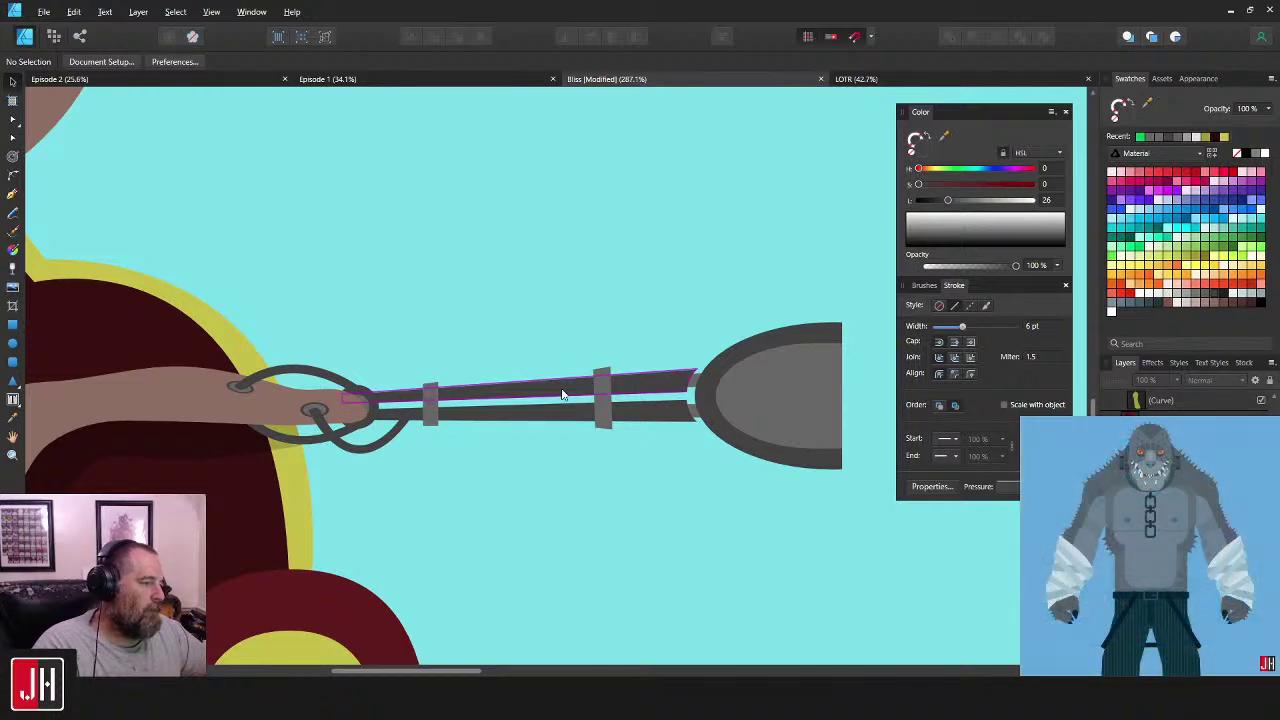
{"action": "double_click", "coordinate": [553, 394]}
{"action": "scroll", "coordinate": [553, 393], "scroll_direction": "up", "scroll_amount": 4}
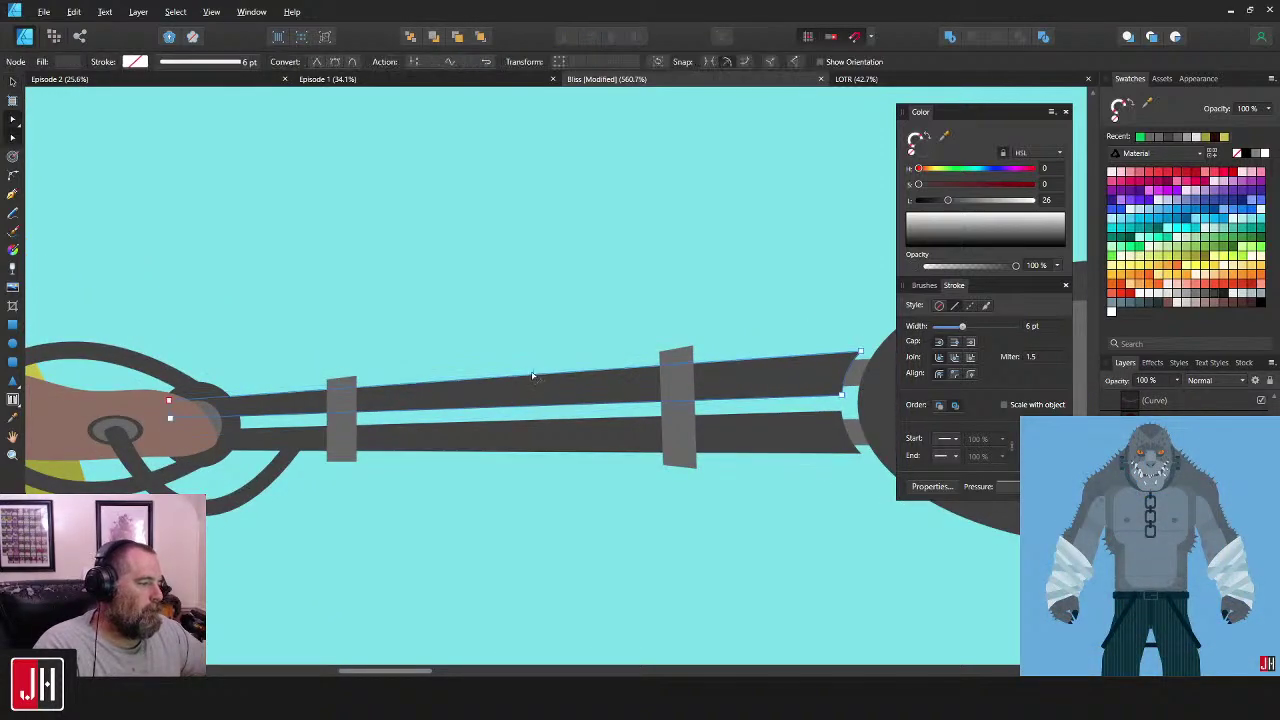
{"action": "left_click_drag", "start_coordinate": [532, 374], "coordinate": [551, 387]}
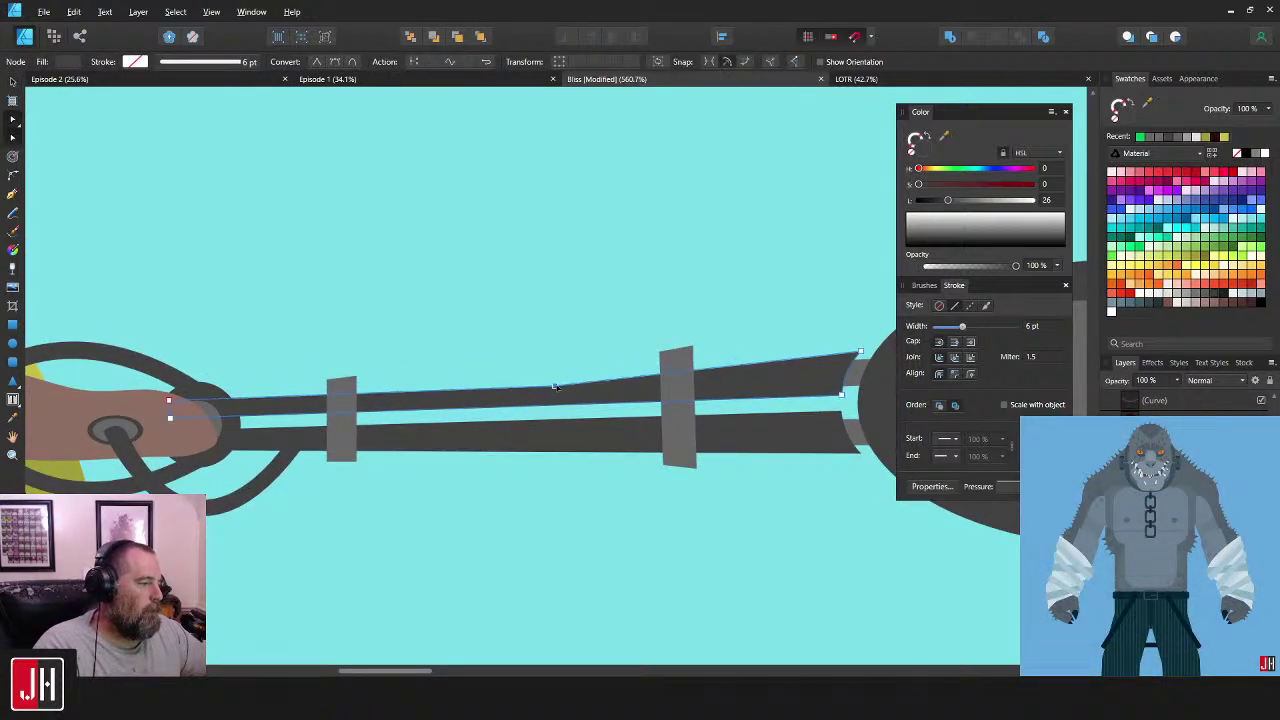
- Add a node midway along the lower rod's outer edge and pull it inward to mirror the upper rod's taper
{"action": "left_click", "coordinate": [565, 455]}
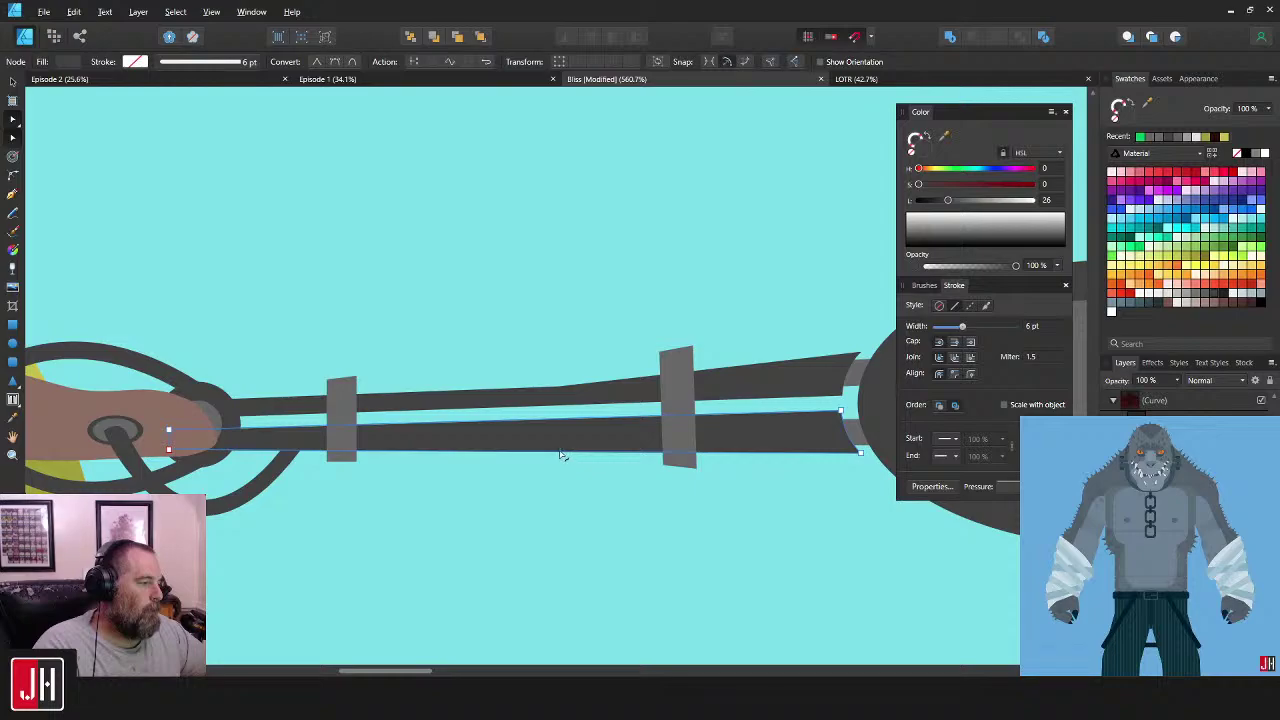
{"action": "left_click_drag", "start_coordinate": [562, 455], "coordinate": [563, 437]}
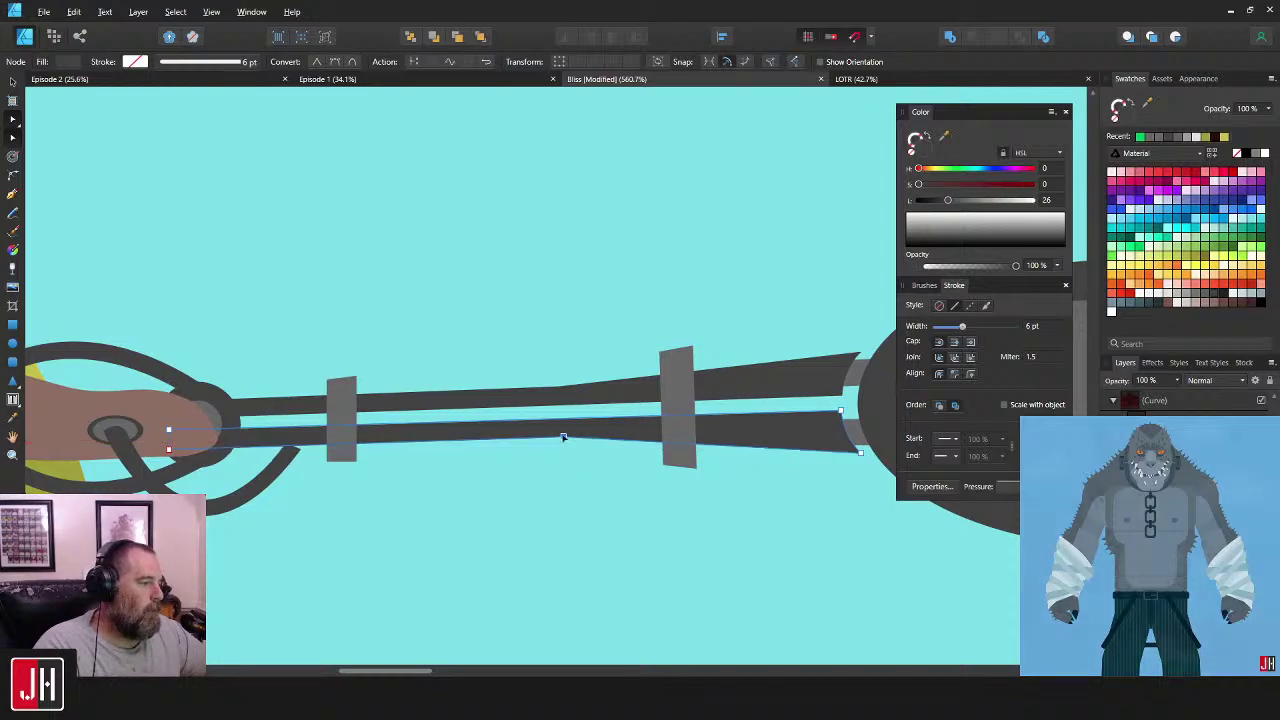
{"action": "key", "text": "v"}
{"action": "left_click", "coordinate": [591, 470]}
- Duplicate the wide band on the tapered rods, place the slightly enlarged copy beside it nearer the rounded end piece, and deselect both
{"action": "scroll", "coordinate": [591, 470], "scroll_direction": "down", "scroll_amount": 8}
{"action": "scroll", "coordinate": [633, 496], "scroll_direction": "up", "scroll_amount": 8}
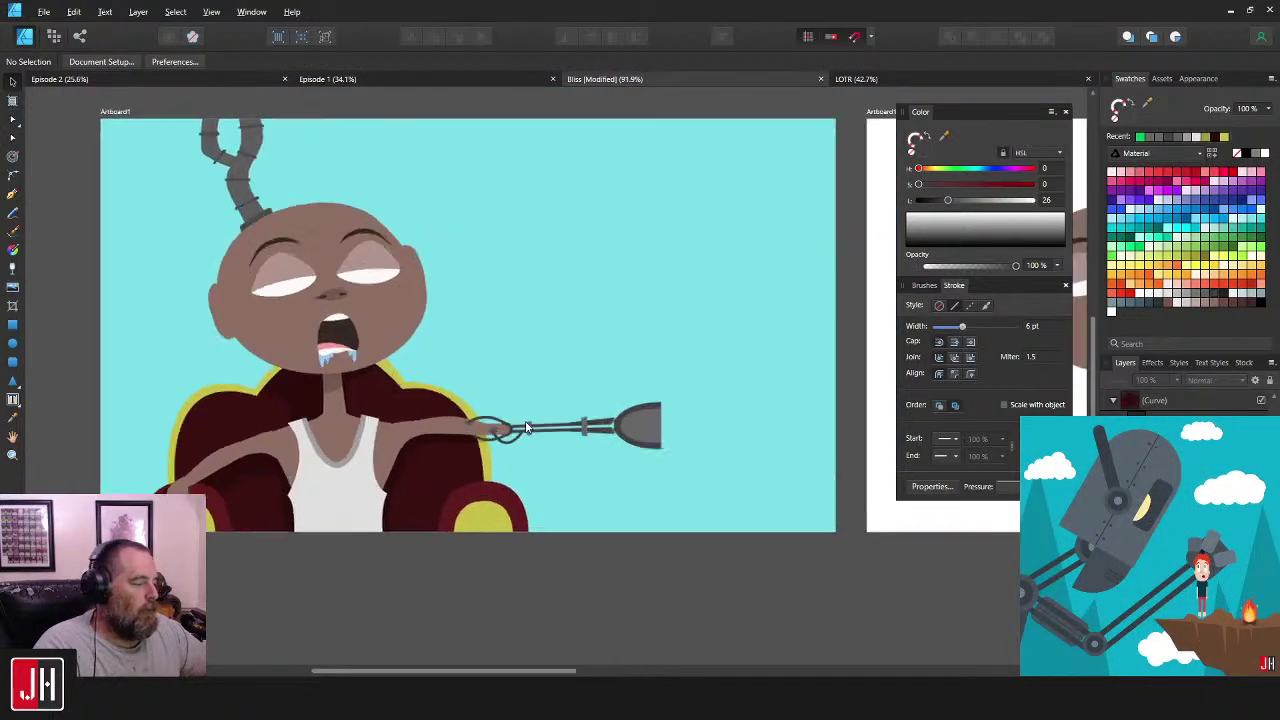
{"action": "left_click", "coordinate": [641, 397]}
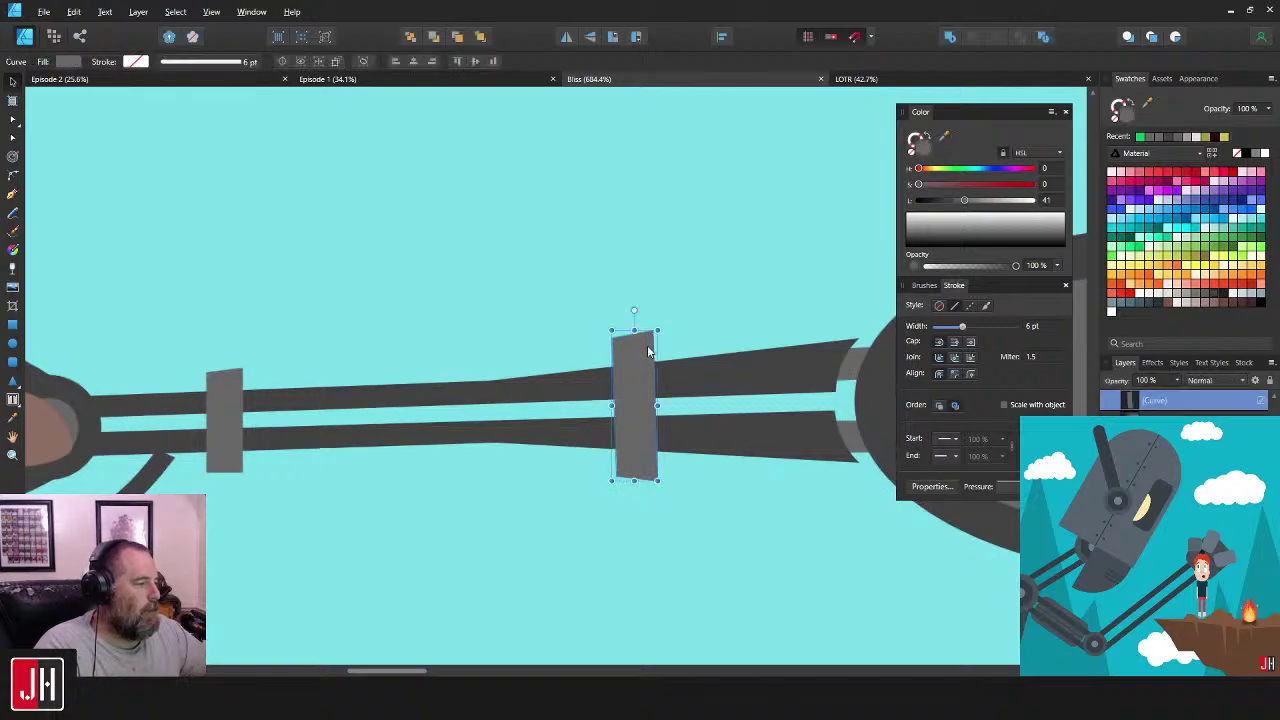
{"action": "left_click", "coordinate": [526, 322]}
{"action": "scroll", "coordinate": [560, 356], "scroll_direction": "down", "scroll_amount": 3}
{"action": "scroll", "coordinate": [614, 361], "scroll_direction": "up", "scroll_amount": 4}
{"action": "left_click", "coordinate": [583, 370]}
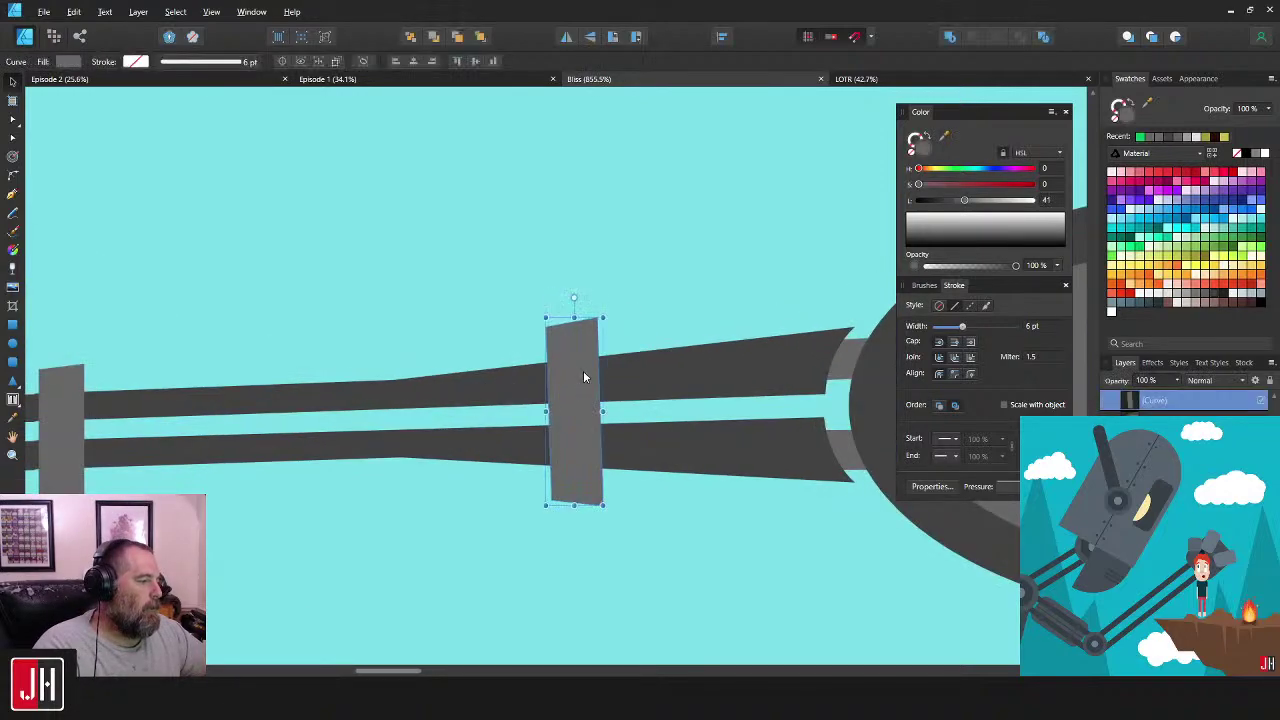
{"action": "left_click_drag", "start_coordinate": [583, 370], "coordinate": [665, 371]}
{"action": "left_click_drag", "start_coordinate": [687, 318], "coordinate": [699, 301]}
{"action": "left_click", "coordinate": [640, 392], "text": "shift"}
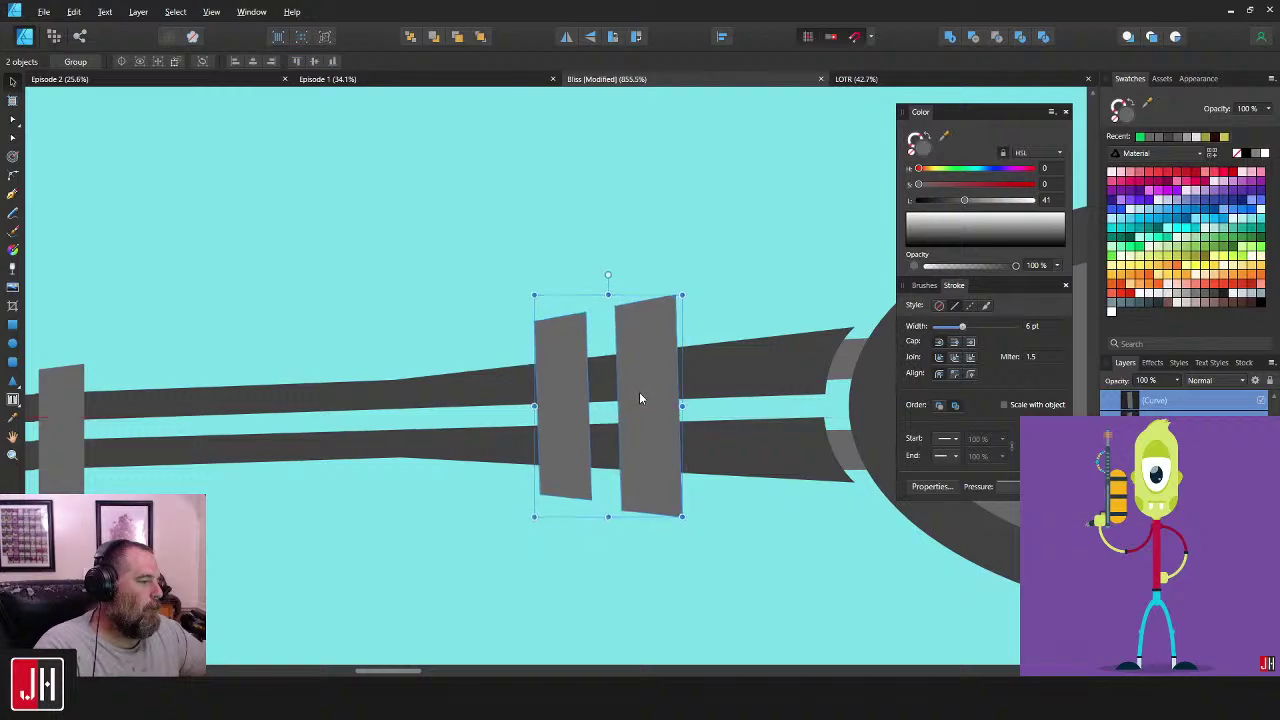
{"action": "key", "text": "ctrl+d"}
{"action": "scroll", "coordinate": [589, 413], "scroll_direction": "down", "scroll_amount": 10}
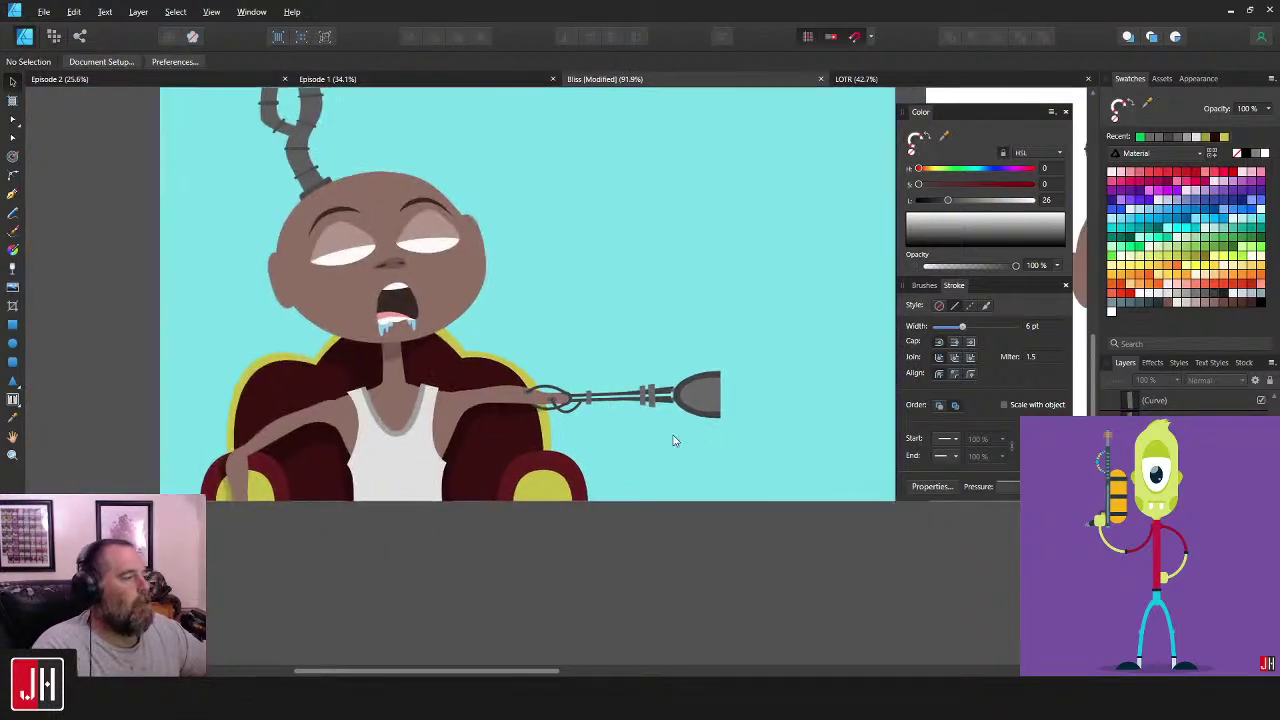
- Examine the mechanical attachment within the whole scene, along with the character's face and the neighbouring artboard
{"action": "scroll", "coordinate": [583, 409], "scroll_direction": "up", "scroll_amount": 5}
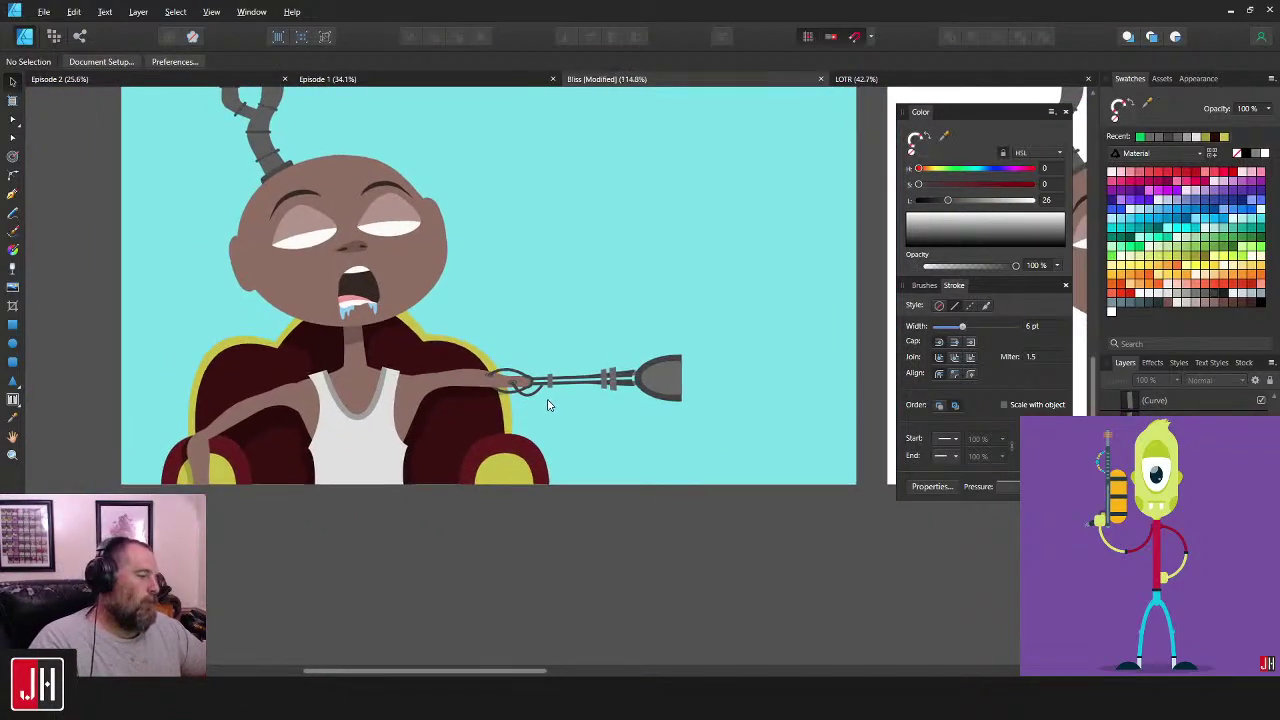
{"action": "scroll", "coordinate": [590, 410], "scroll_direction": "down", "scroll_amount": 5}
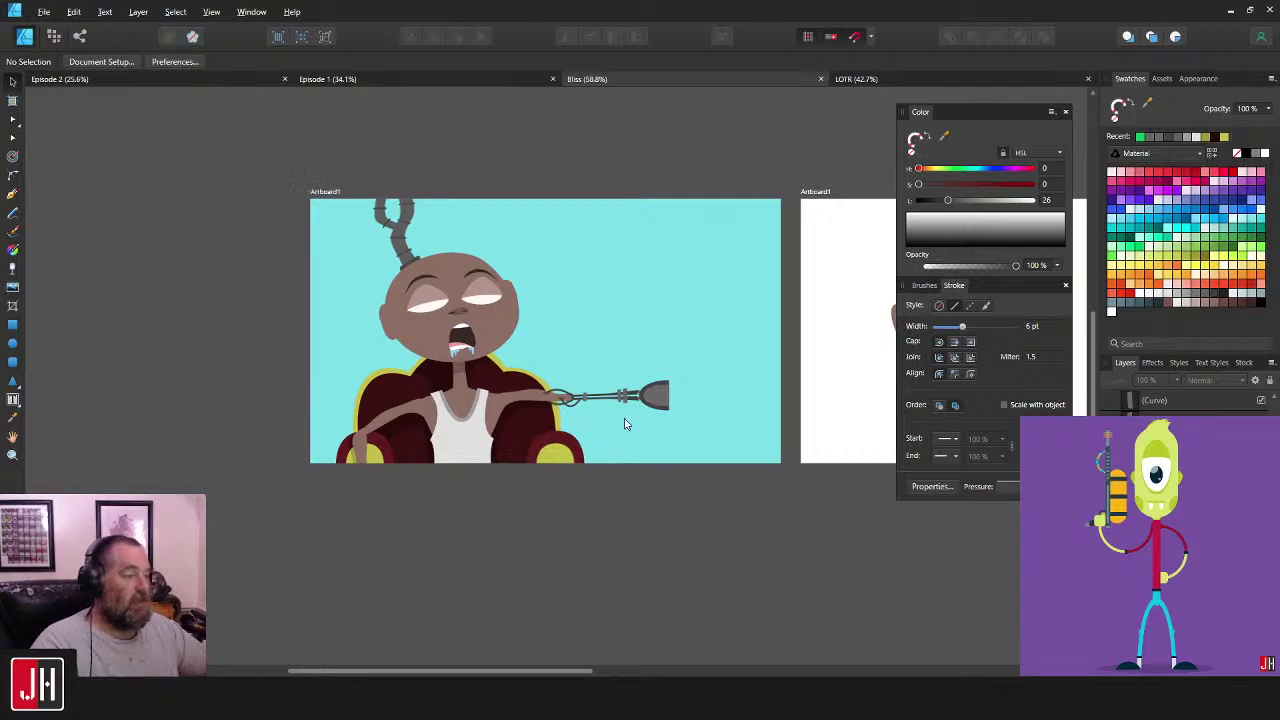
{"action": "left_click_drag", "start_coordinate": [601, 399], "coordinate": [570, 368]}
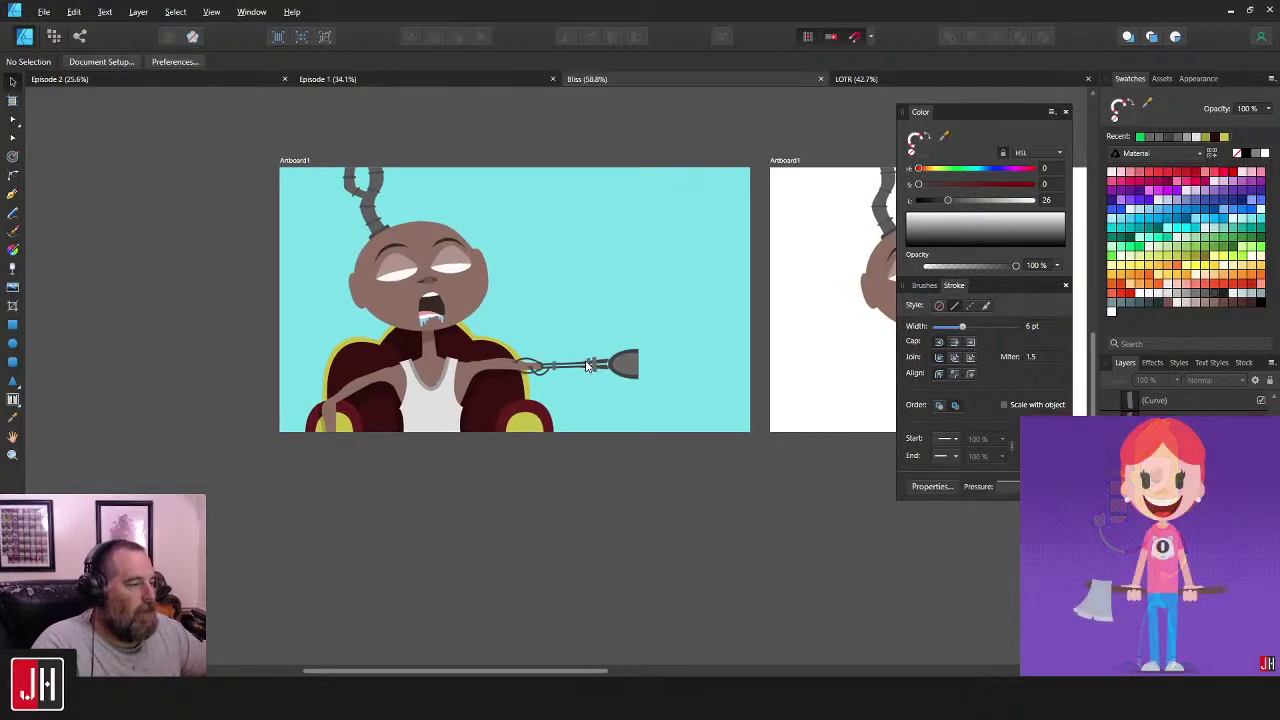
{"action": "scroll", "coordinate": [530, 352], "scroll_direction": "right", "scroll_amount": 5}
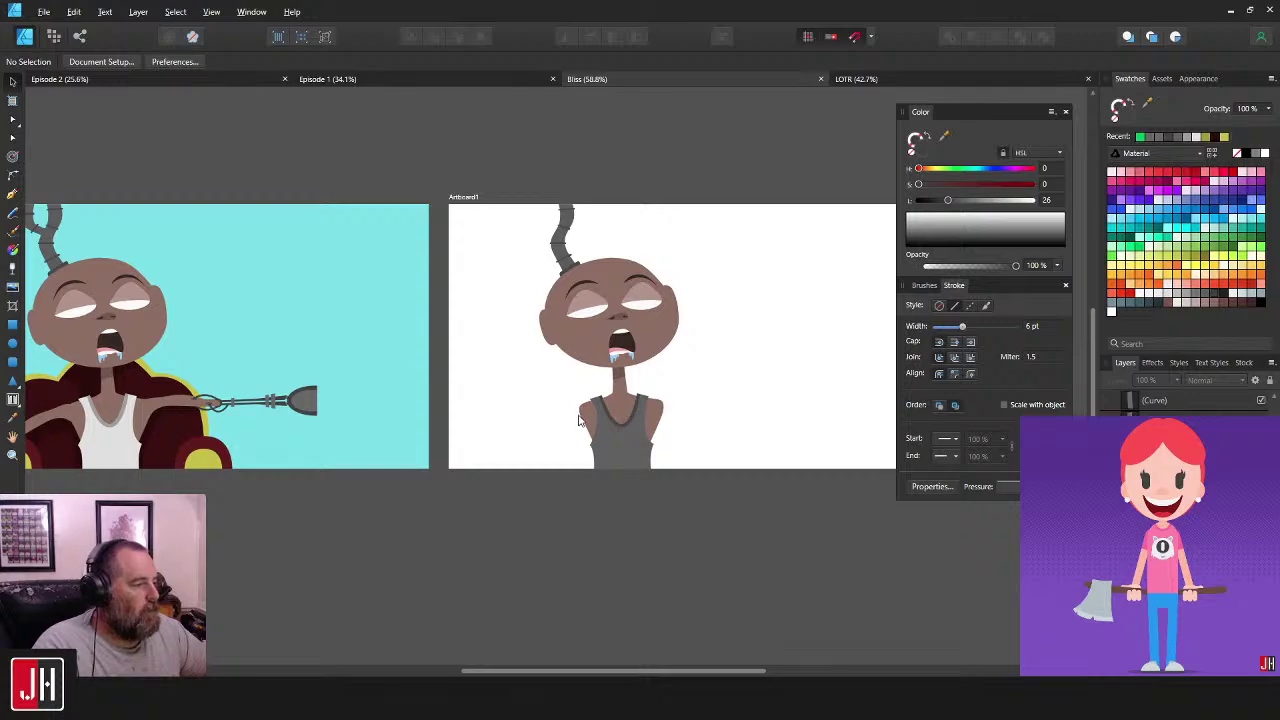
{"action": "scroll", "coordinate": [578, 420], "scroll_direction": "left", "scroll_amount": 1}
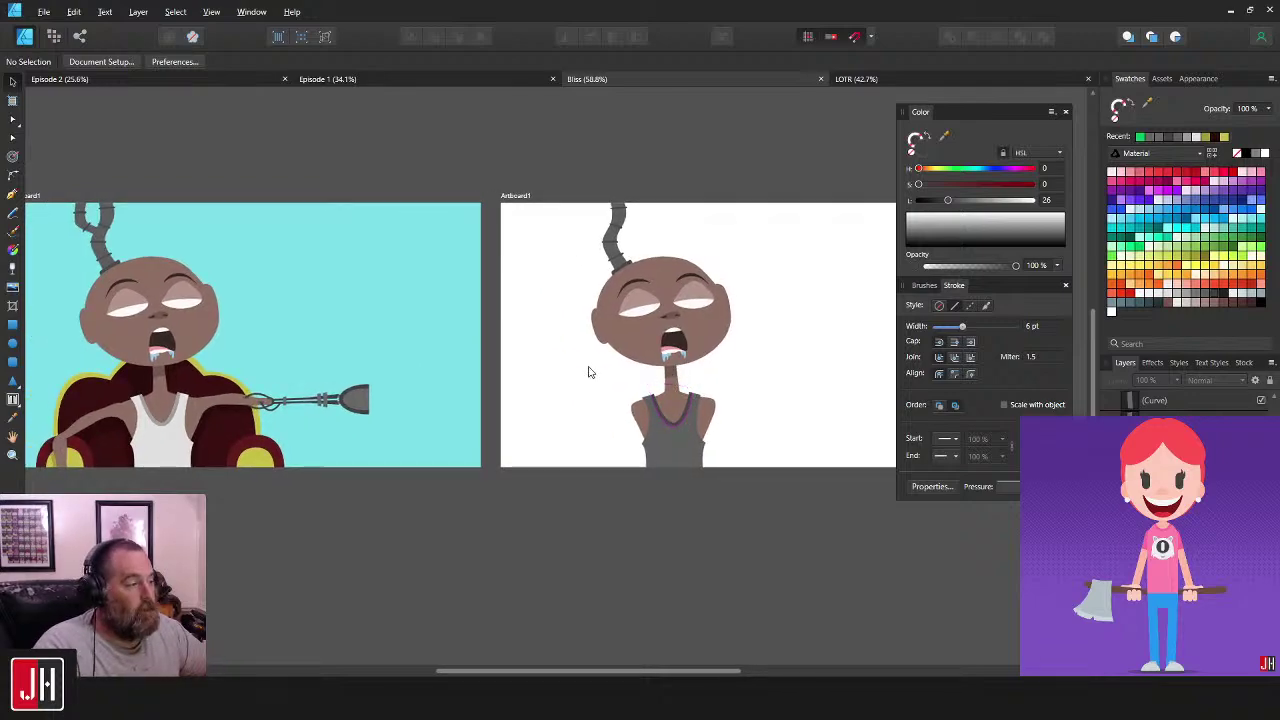
{"action": "left_click_drag", "start_coordinate": [589, 372], "coordinate": [646, 369]}
{"action": "scroll", "coordinate": [376, 316], "scroll_direction": "left", "scroll_amount": 2}
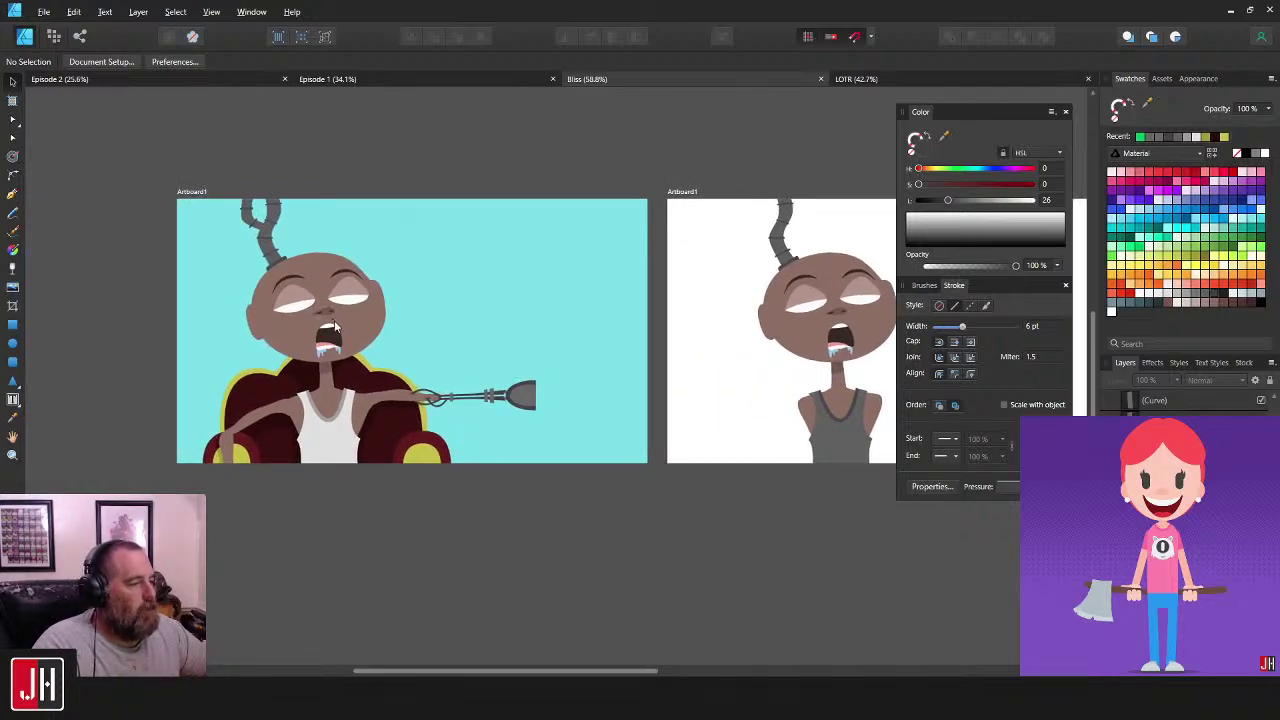
{"action": "scroll", "coordinate": [603, 337], "scroll_direction": "left", "scroll_amount": 2}
{"action": "scroll", "coordinate": [543, 361], "scroll_direction": "up", "scroll_amount": 3}
{"action": "scroll", "coordinate": [582, 345], "scroll_direction": "right", "scroll_amount": 1}
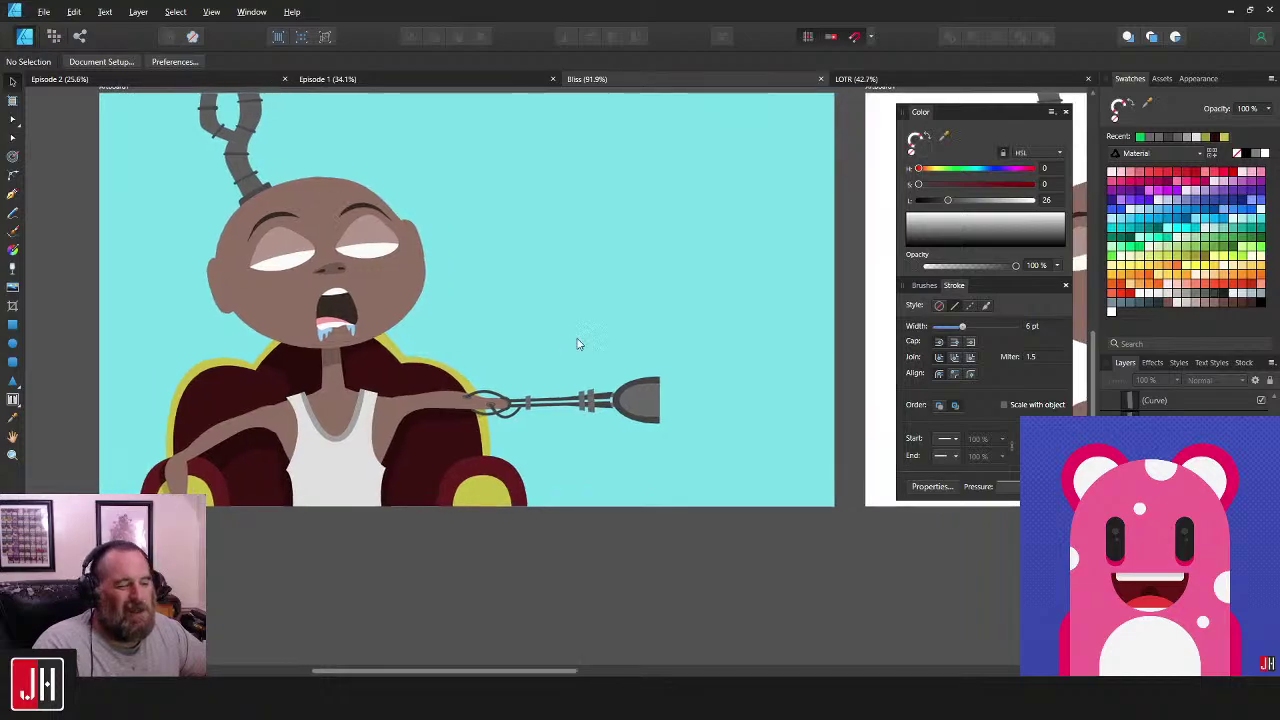
{"action": "scroll", "coordinate": [589, 343], "scroll_direction": "up", "scroll_amount": 1}
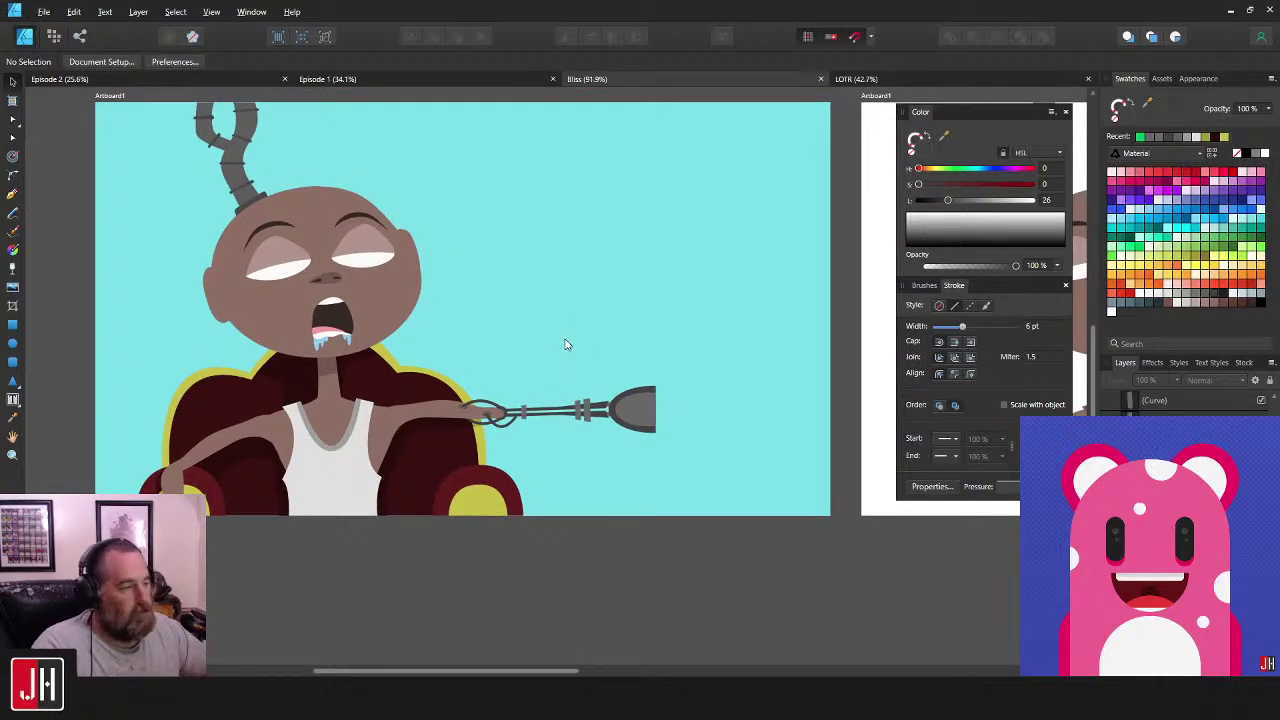
{"action": "left_click_drag", "start_coordinate": [564, 339], "coordinate": [657, 383]}
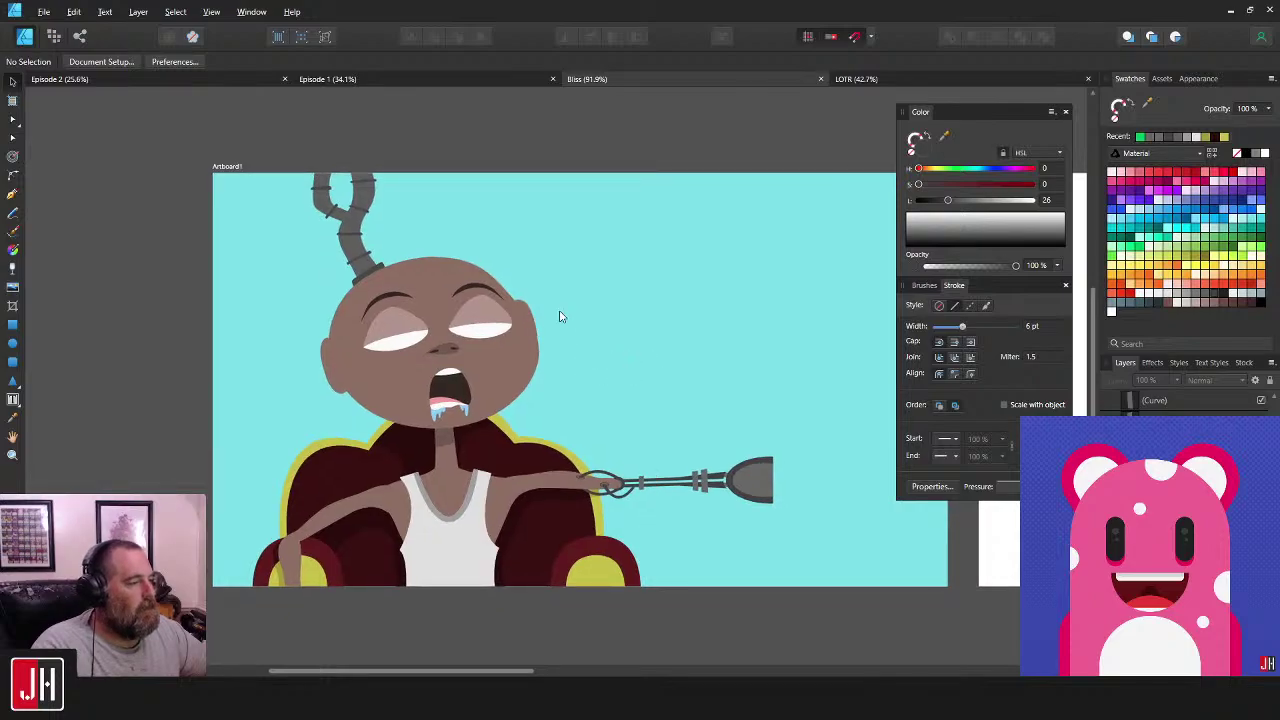
{"action": "left_click_drag", "start_coordinate": [602, 304], "coordinate": [602, 246]}
{"action": "scroll", "coordinate": [436, 275], "scroll_direction": "up", "scroll_amount": 3}
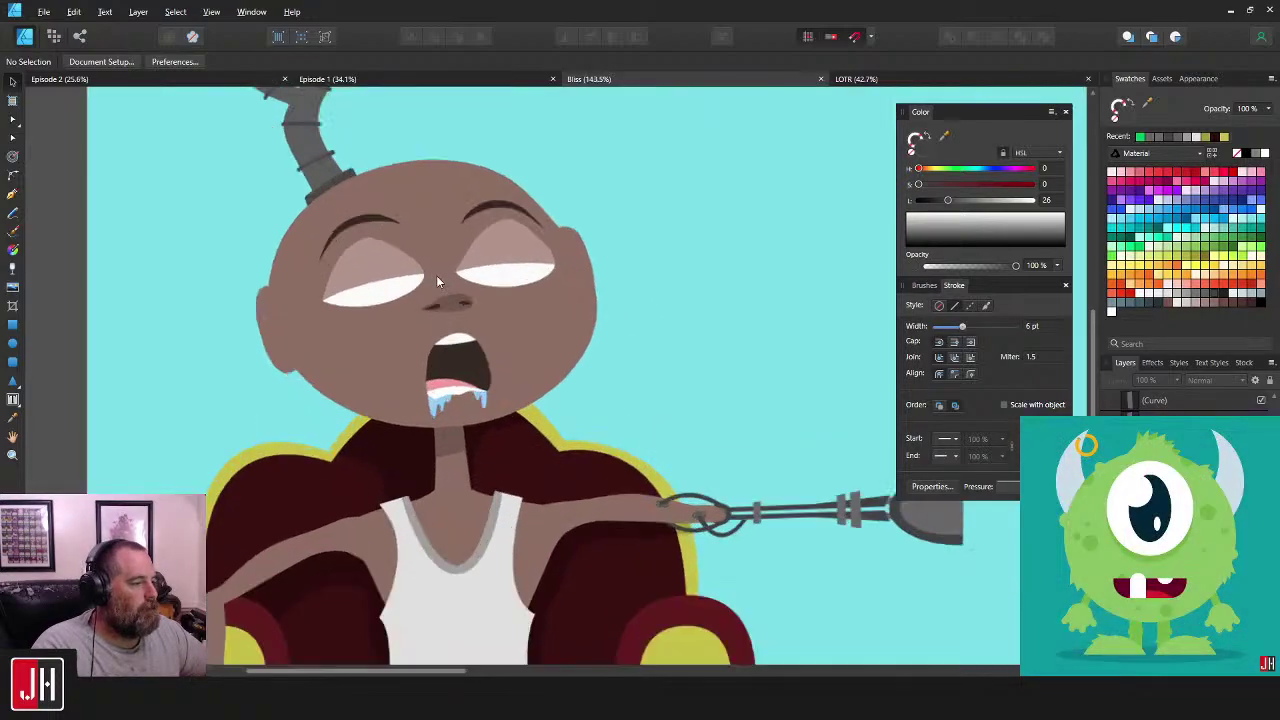
{"action": "scroll", "coordinate": [446, 272], "scroll_direction": "down", "scroll_amount": 2}
{"action": "scroll", "coordinate": [451, 273], "scroll_direction": "down", "scroll_amount": 3}
{"action": "mouse_move", "coordinate": [610, 297]}
{"action": "left_mouse_down"}
{"action": "mouse_move", "coordinate": [545, 278]}
{"action": "mouse_move", "coordinate": [624, 290]}
{"action": "left_mouse_up"}
{"action": "scroll", "coordinate": [385, 247], "scroll_direction": "up", "scroll_amount": 3}
{"action": "scroll", "coordinate": [480, 267], "scroll_direction": "up", "scroll_amount": 2}
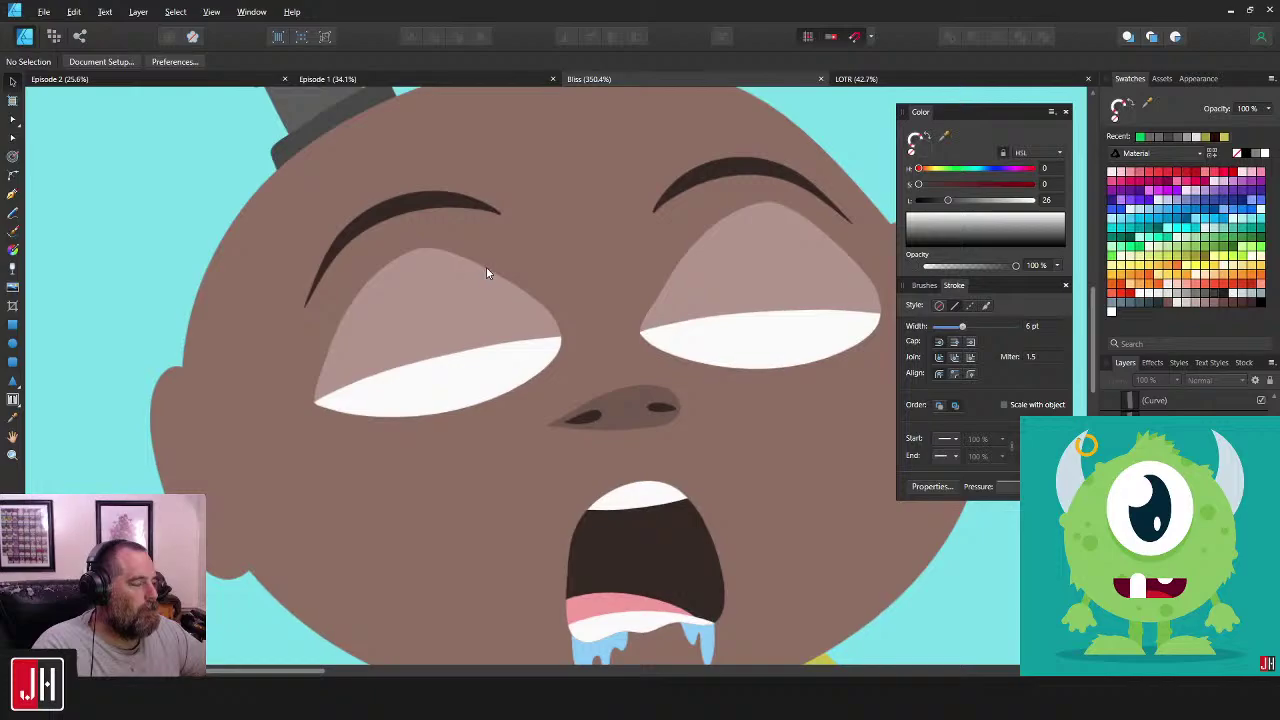
{"action": "scroll", "coordinate": [486, 267], "scroll_direction": "down", "scroll_amount": 4}
{"action": "scroll", "coordinate": [539, 290], "scroll_direction": "up", "scroll_amount": 3}
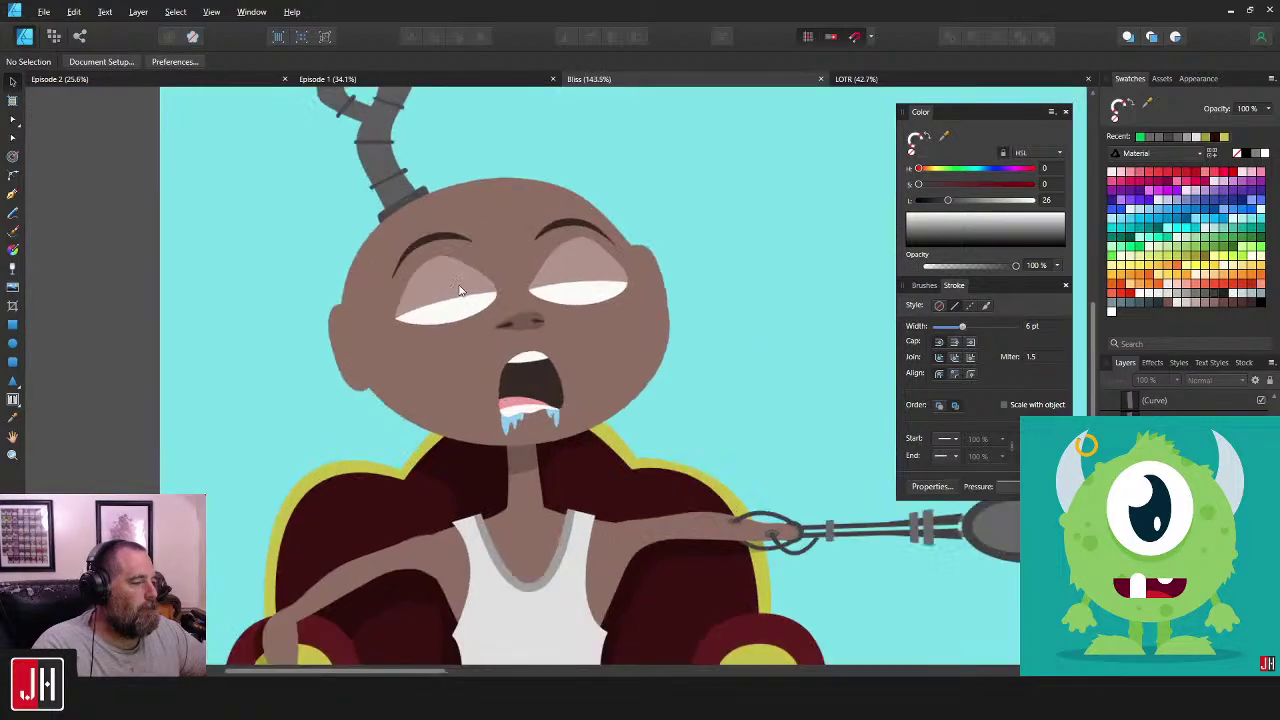
{"action": "scroll", "coordinate": [509, 291], "scroll_direction": "down", "scroll_amount": 5}
{"action": "scroll", "coordinate": [490, 290], "scroll_direction": "right", "scroll_amount": 2}
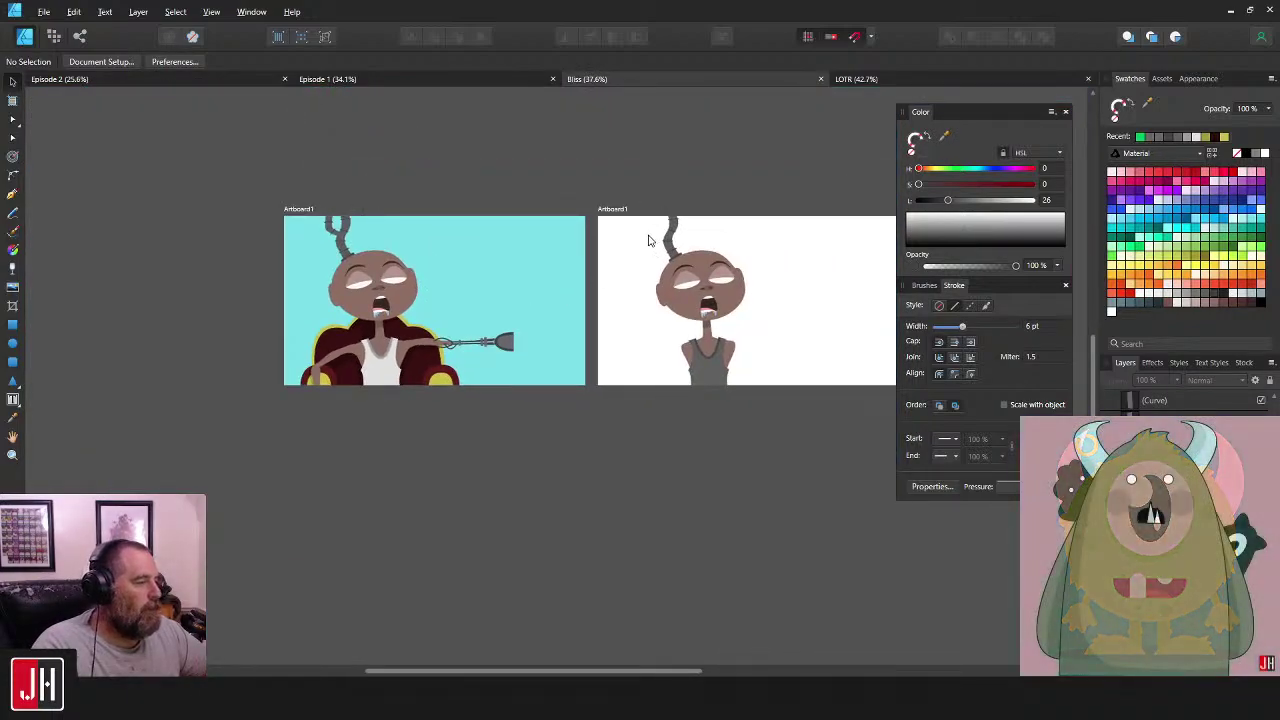
{"action": "scroll", "coordinate": [452, 305], "scroll_direction": "up", "scroll_amount": 1}
{"action": "scroll", "coordinate": [490, 307], "scroll_direction": "left", "scroll_amount": 2}
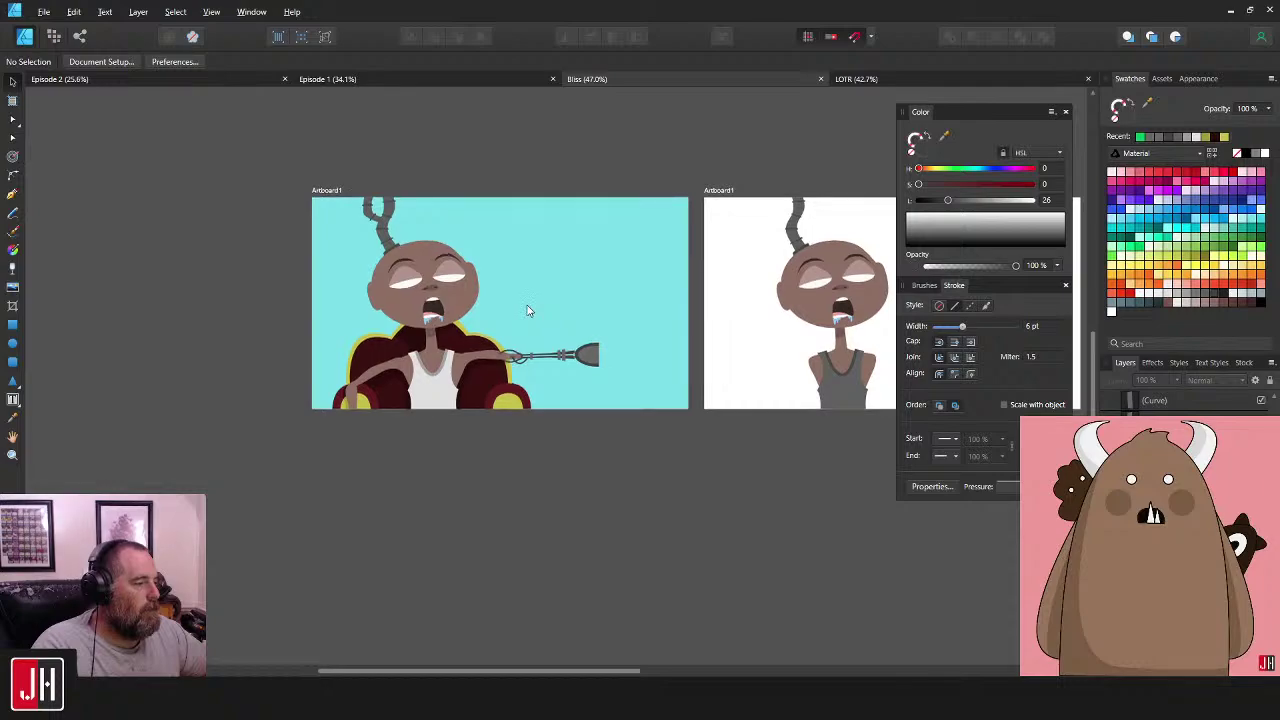
{"action": "scroll", "coordinate": [620, 360], "scroll_direction": "up", "scroll_amount": 6}
{"action": "mouse_move", "coordinate": [620, 360]}
{"action": "left_mouse_down"}
{"action": "mouse_move", "coordinate": [583, 351]}
{"action": "mouse_move", "coordinate": [917, 390]}
{"action": "left_mouse_up"}
{"action": "left_click_drag", "start_coordinate": [500, 258], "coordinate": [718, 330]}
{"action": "scroll", "coordinate": [680, 300], "scroll_direction": "down", "scroll_amount": 3}
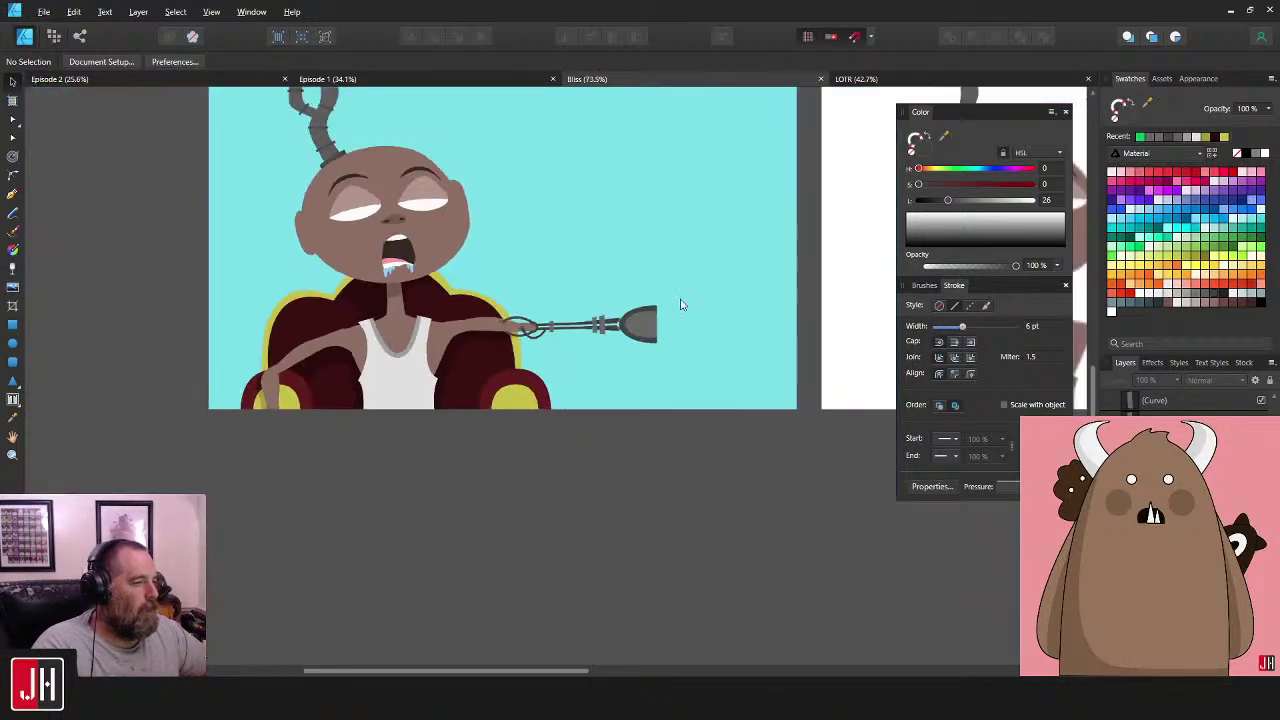
{"action": "scroll", "coordinate": [626, 317], "scroll_direction": "right", "scroll_amount": 1}
{"action": "scroll", "coordinate": [628, 314], "scroll_direction": "up", "scroll_amount": 3}
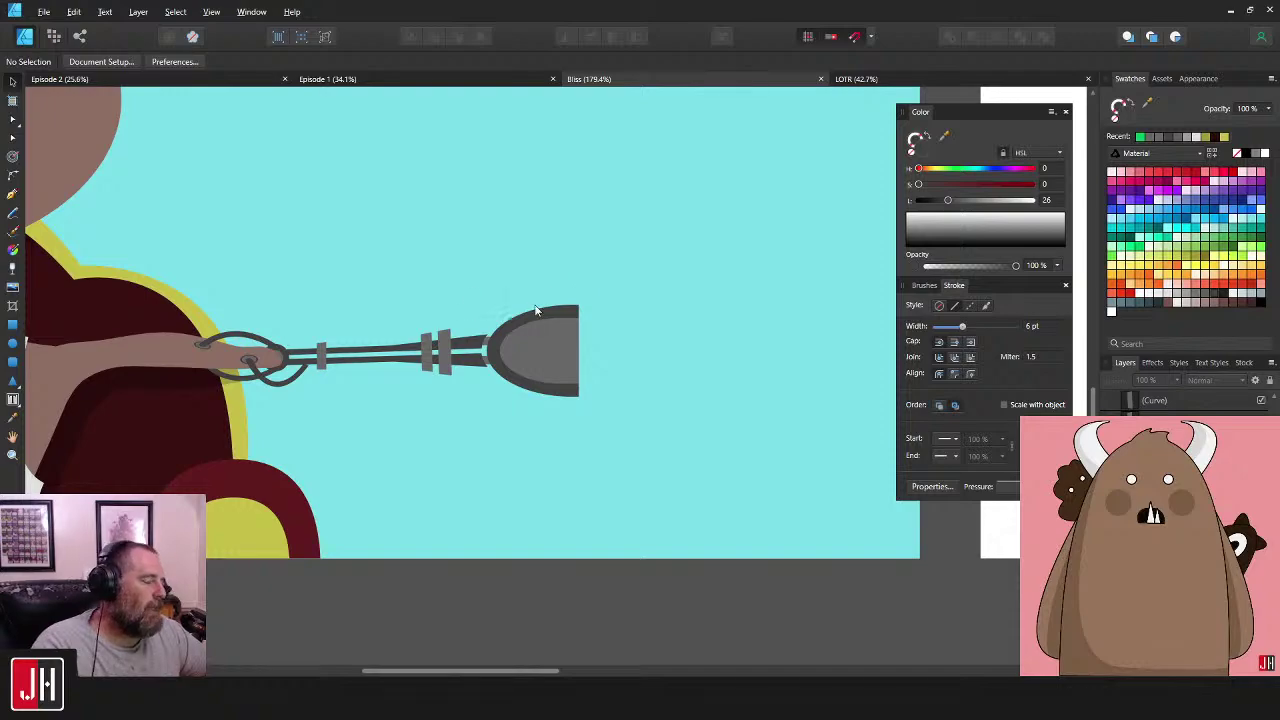
{"action": "scroll", "coordinate": [540, 325], "scroll_direction": "down", "scroll_amount": 3}
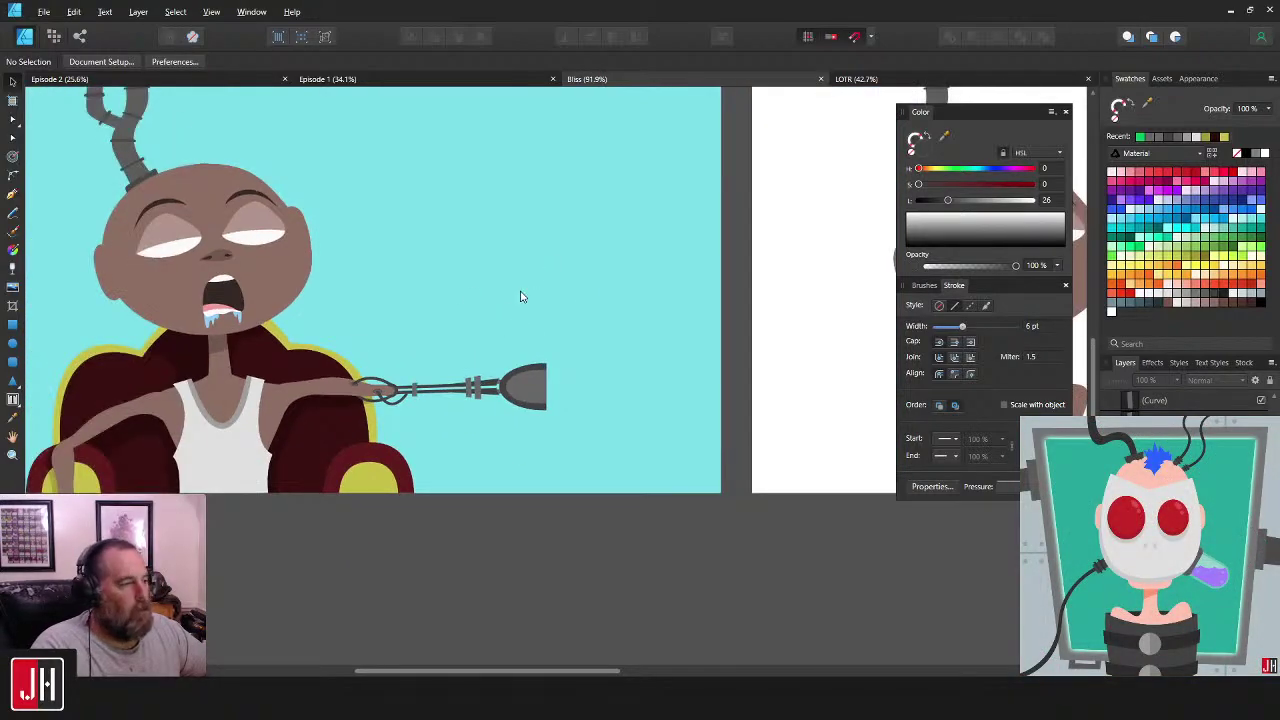
{"action": "left_click", "coordinate": [15, 197]}
{"action": "scroll", "coordinate": [500, 257], "scroll_direction": "up", "scroll_amount": 2}
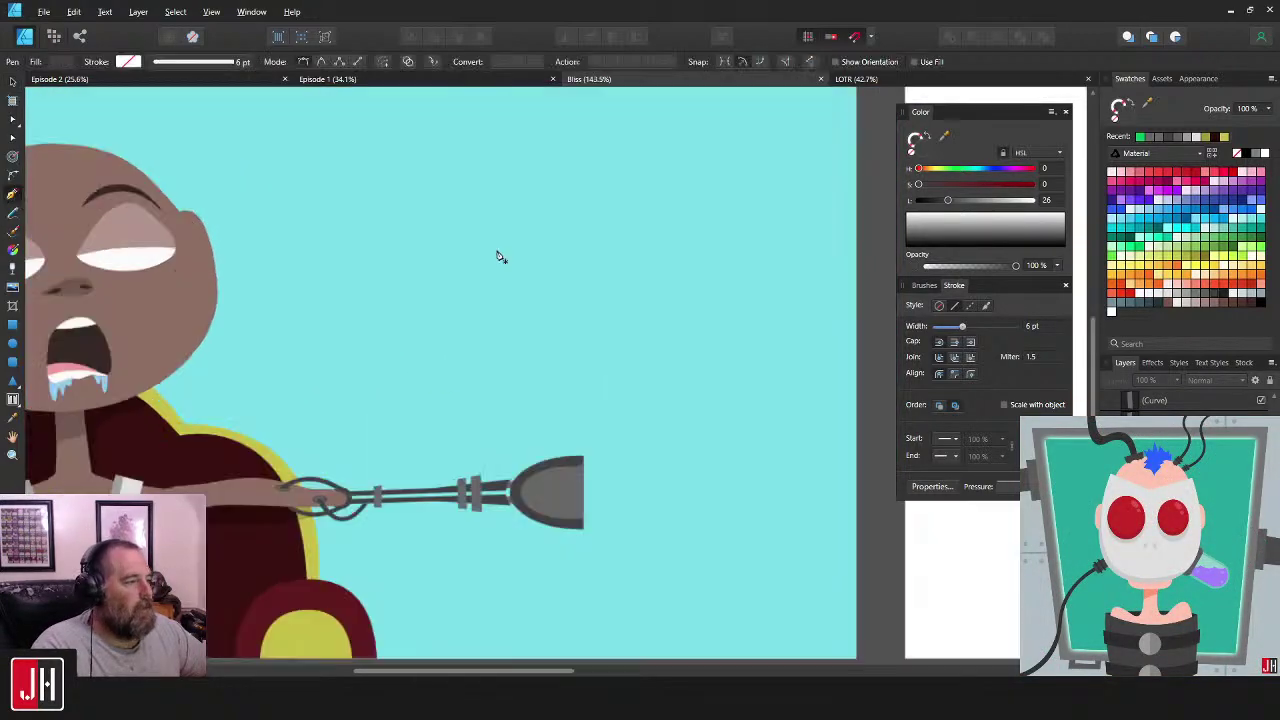
{"action": "left_click_drag", "start_coordinate": [611, 238], "coordinate": [558, 216]}
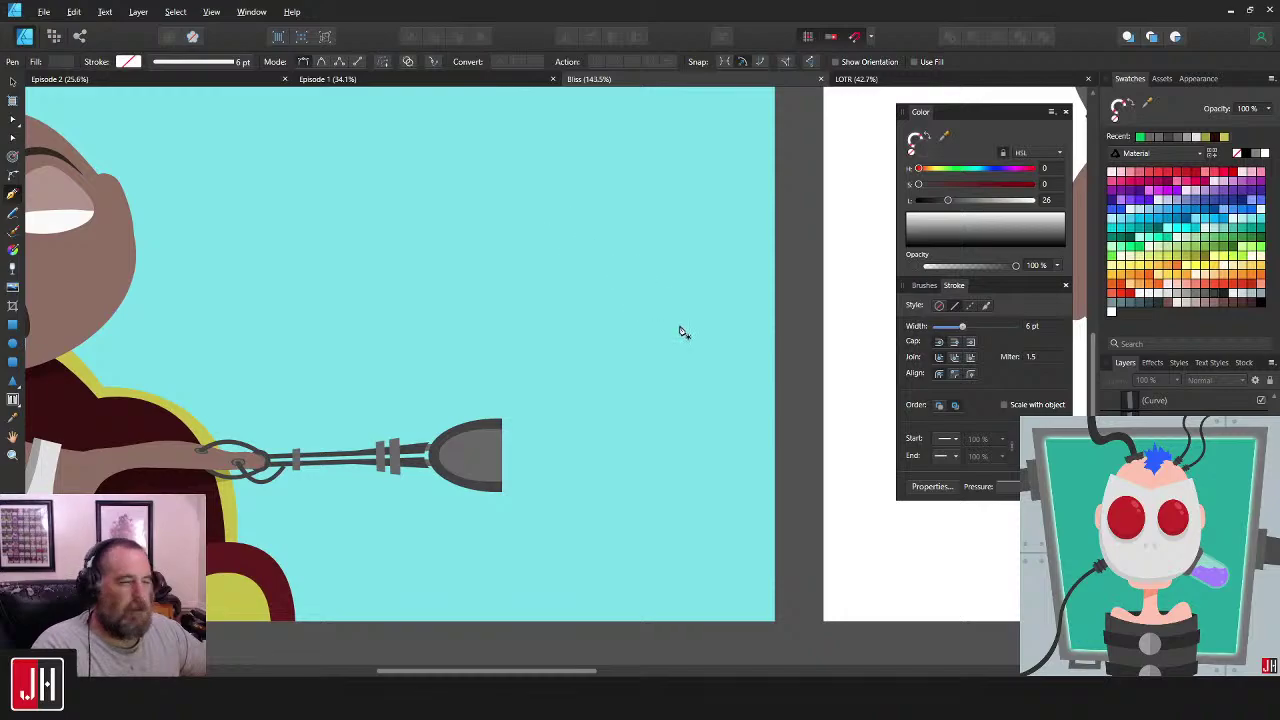
{"action": "left_click_drag", "start_coordinate": [680, 328], "coordinate": [630, 261]}
{"action": "left_click_drag", "start_coordinate": [493, 400], "coordinate": [650, 368]}
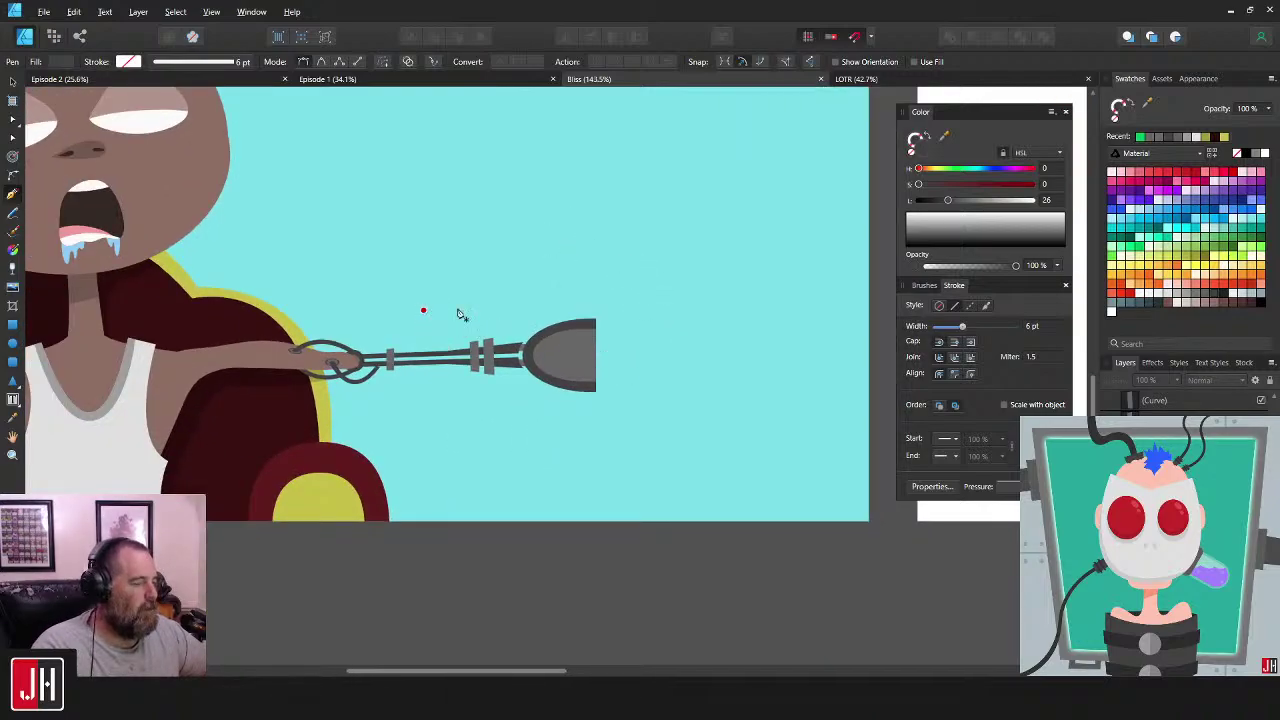
{"action": "left_click_drag", "start_coordinate": [437, 311], "coordinate": [637, 317]}
{"action": "left_click_drag", "start_coordinate": [576, 268], "coordinate": [658, 291]}
{"action": "scroll", "coordinate": [548, 317], "scroll_direction": "up", "scroll_amount": 2}
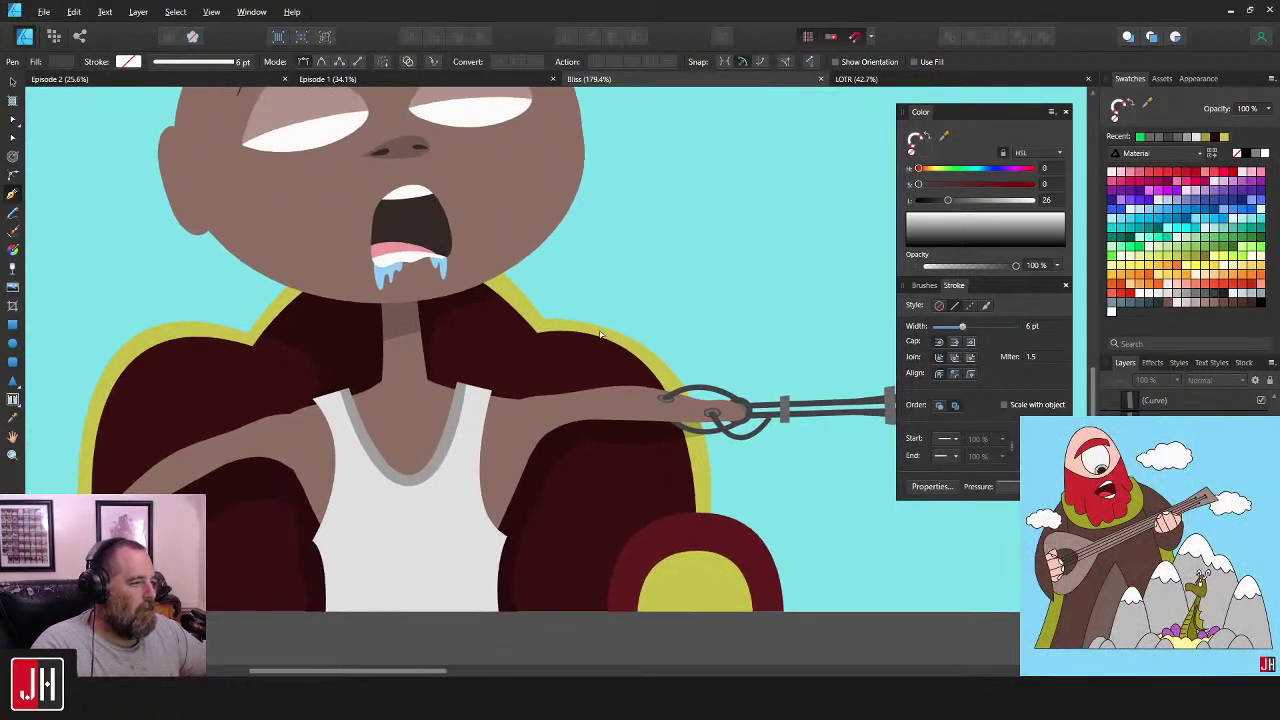
{"action": "scroll", "coordinate": [595, 440], "scroll_direction": "down", "scroll_amount": 3}
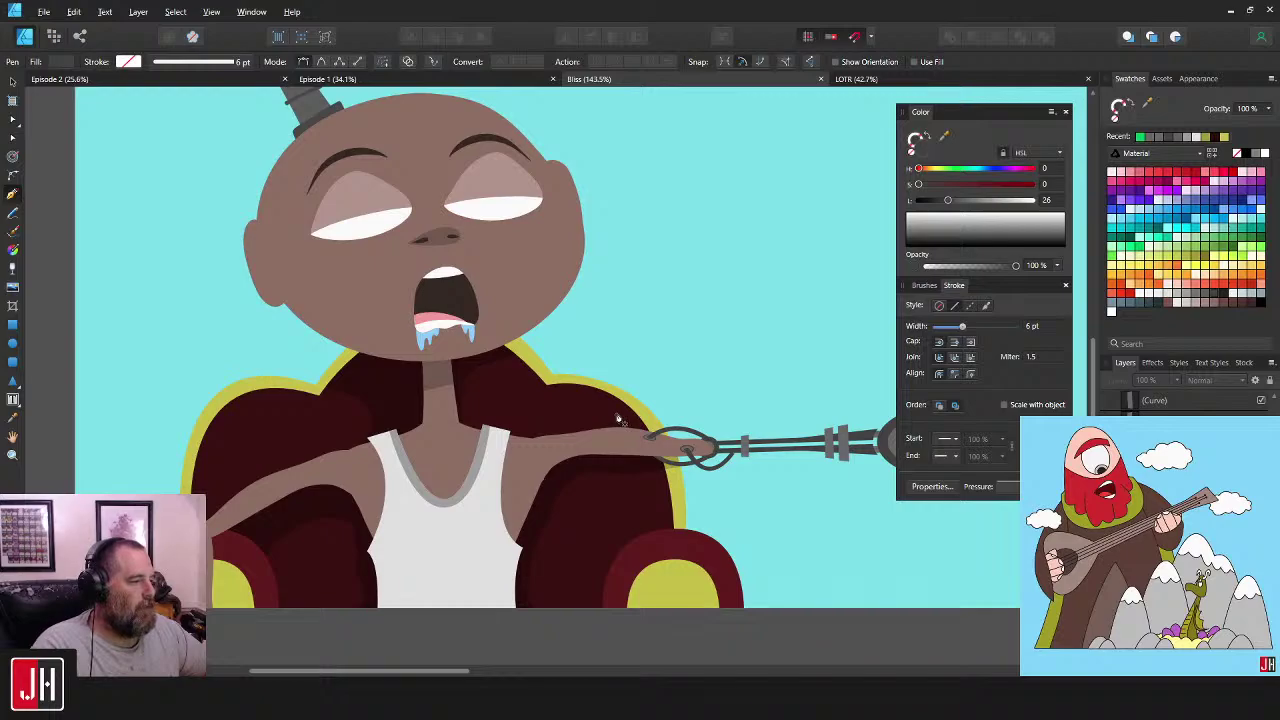
{"action": "left_click_drag", "start_coordinate": [590, 381], "coordinate": [614, 369]}
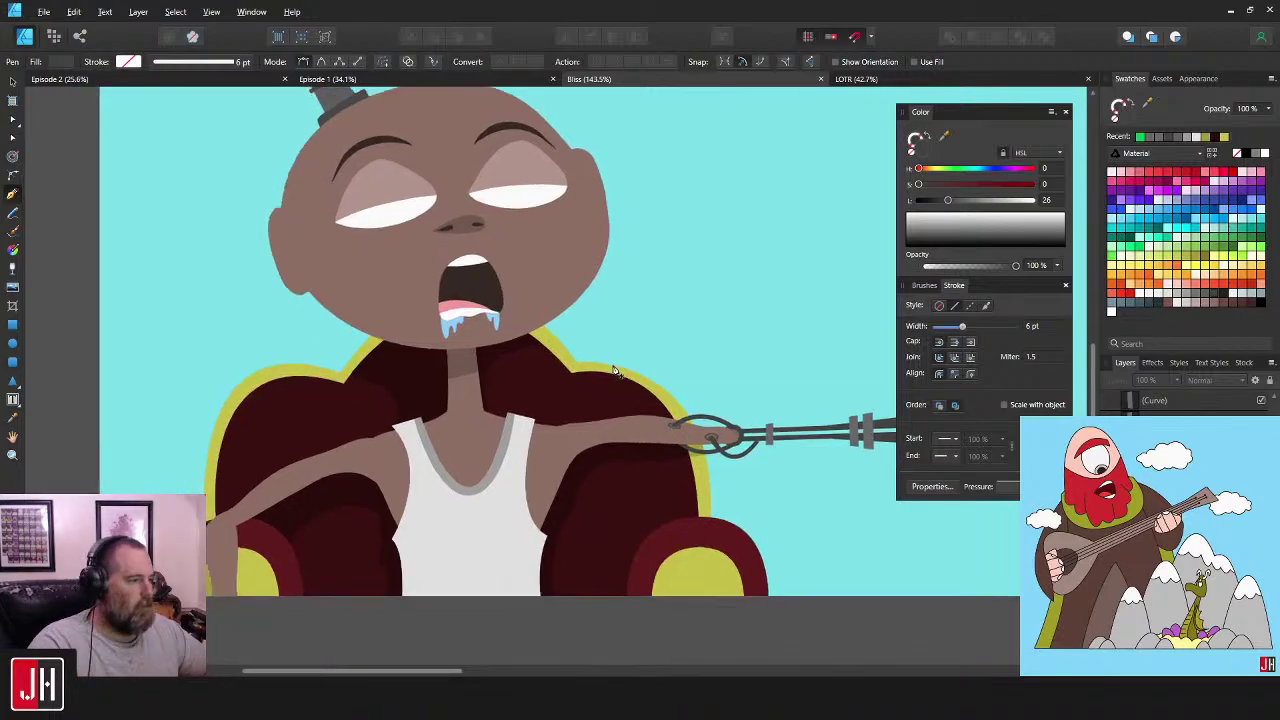
- Draw a dark grey circle about 19 px wide on the shoulder opposite the attachment and place a duplicate below it beside the vest
{"action": "scroll", "coordinate": [565, 418], "scroll_direction": "up", "scroll_amount": 3}
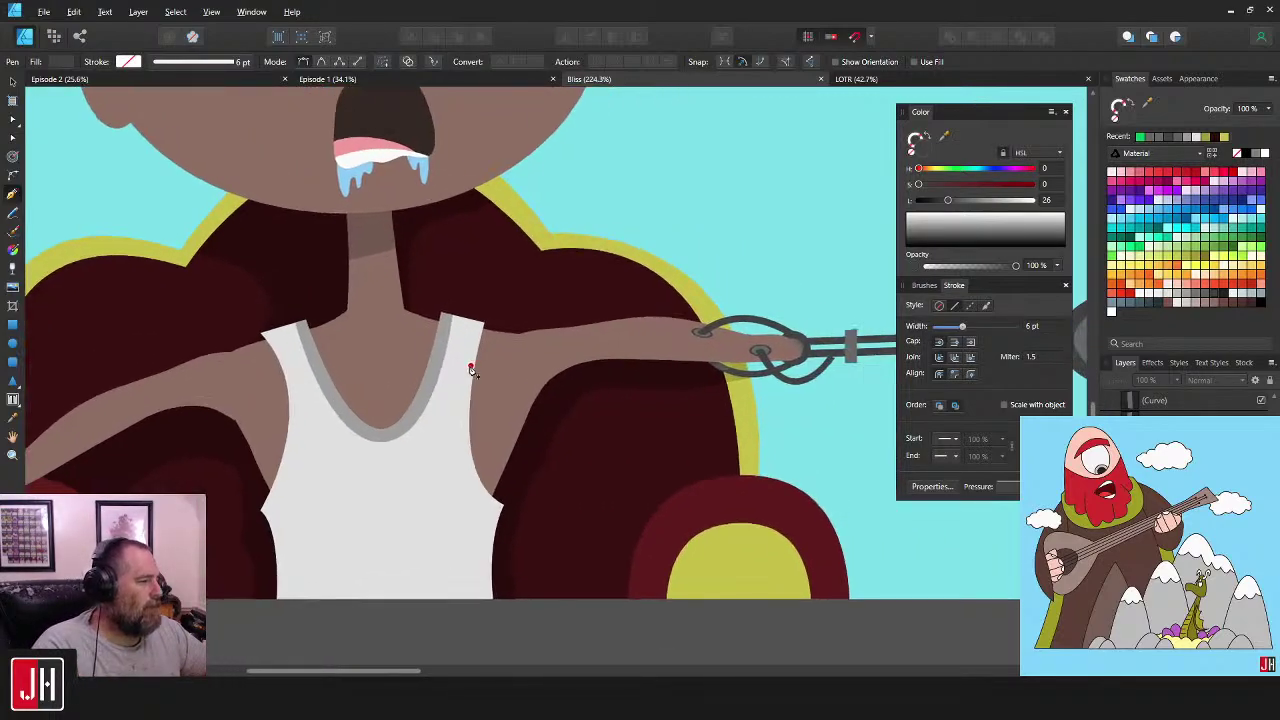
{"action": "left_click", "coordinate": [13, 343]}
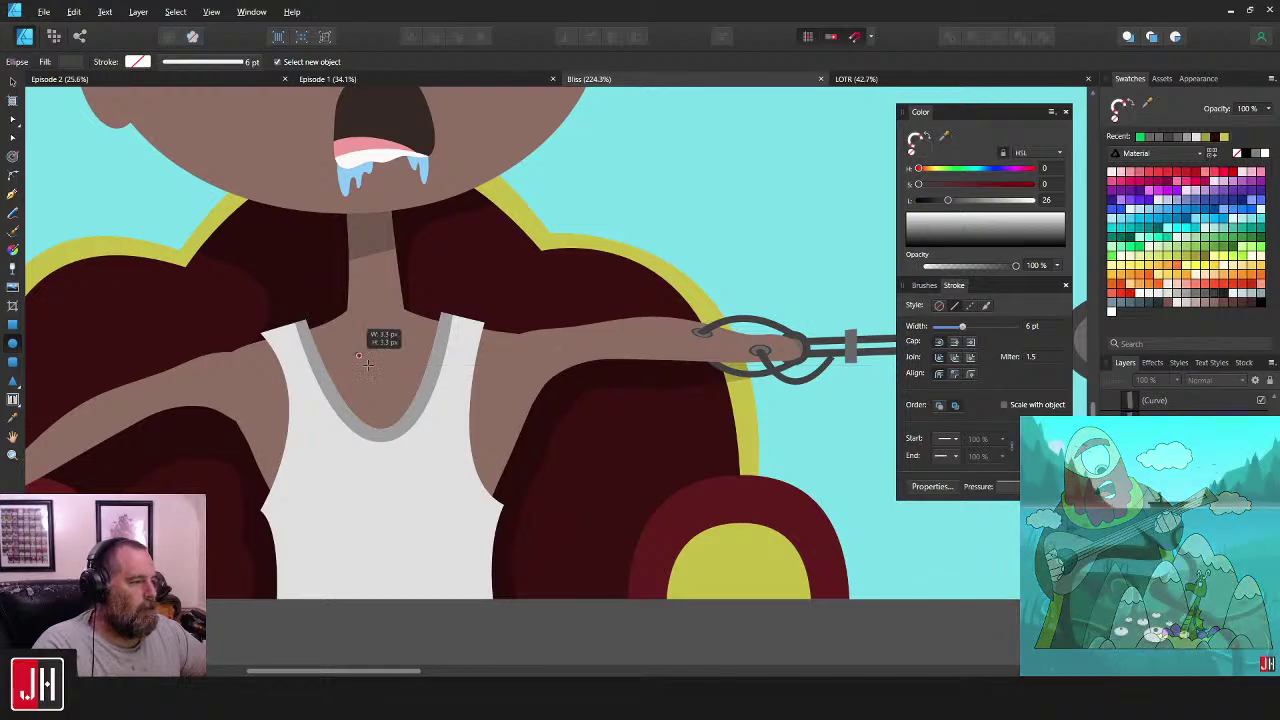
{"action": "left_click_drag", "start_coordinate": [355, 351], "coordinate": [160, 445]}
{"action": "scroll", "coordinate": [361, 376], "scroll_direction": "up", "scroll_amount": 5}
{"action": "left_click_drag", "start_coordinate": [195, 402], "coordinate": [171, 426]}
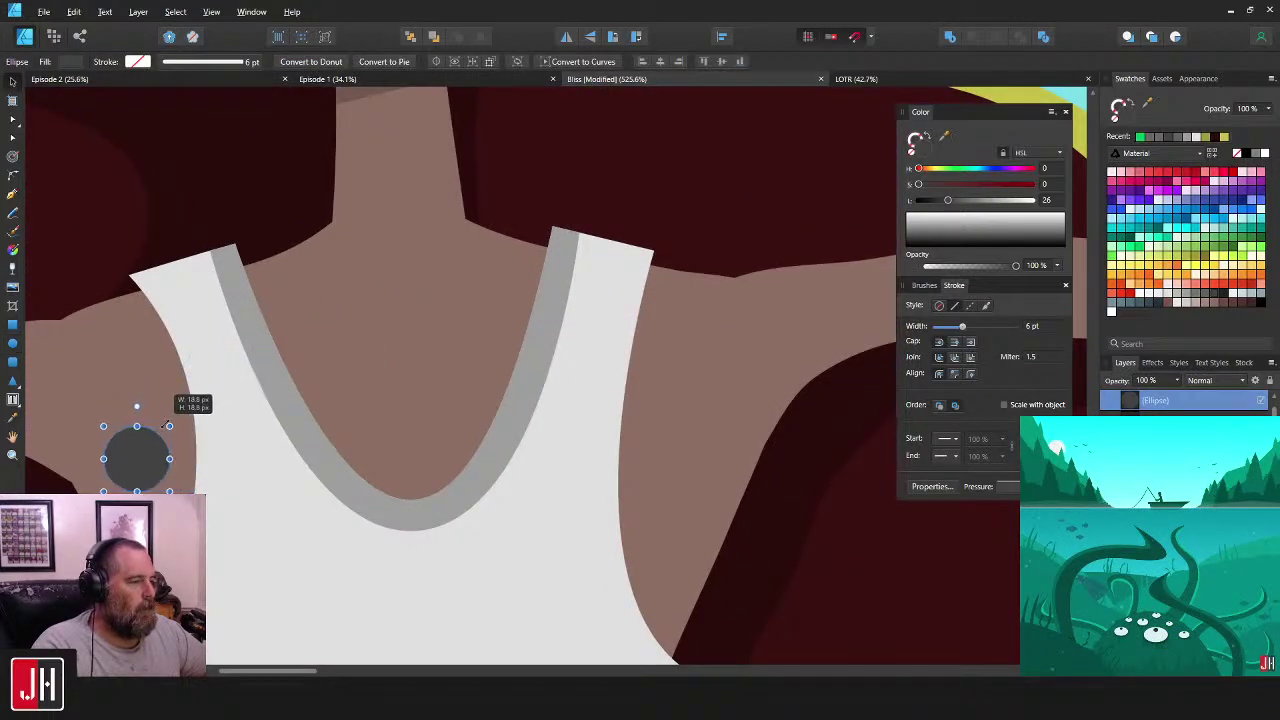
{"action": "left_click_drag", "start_coordinate": [138, 466], "coordinate": [322, 470]}
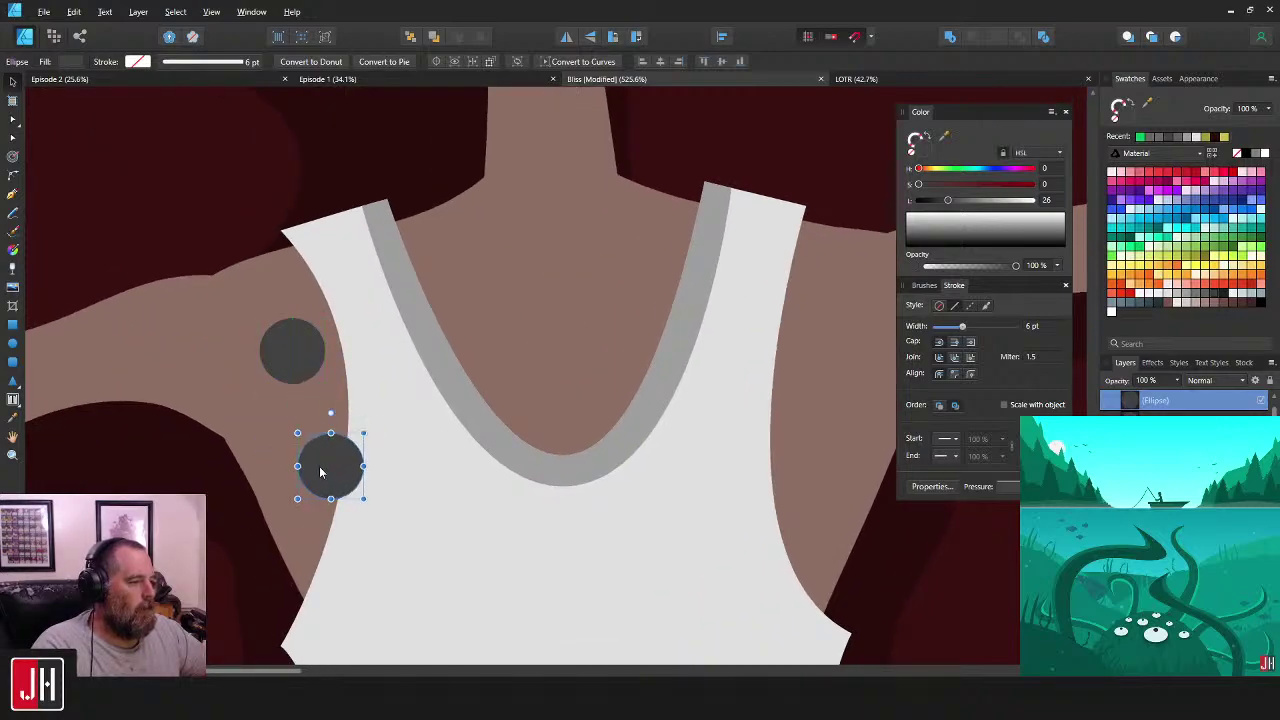
- Shrink the upper shoulder circle slightly and give it a lighter grey sampled fill with lightness 41
{"action": "left_click", "coordinate": [294, 341]}
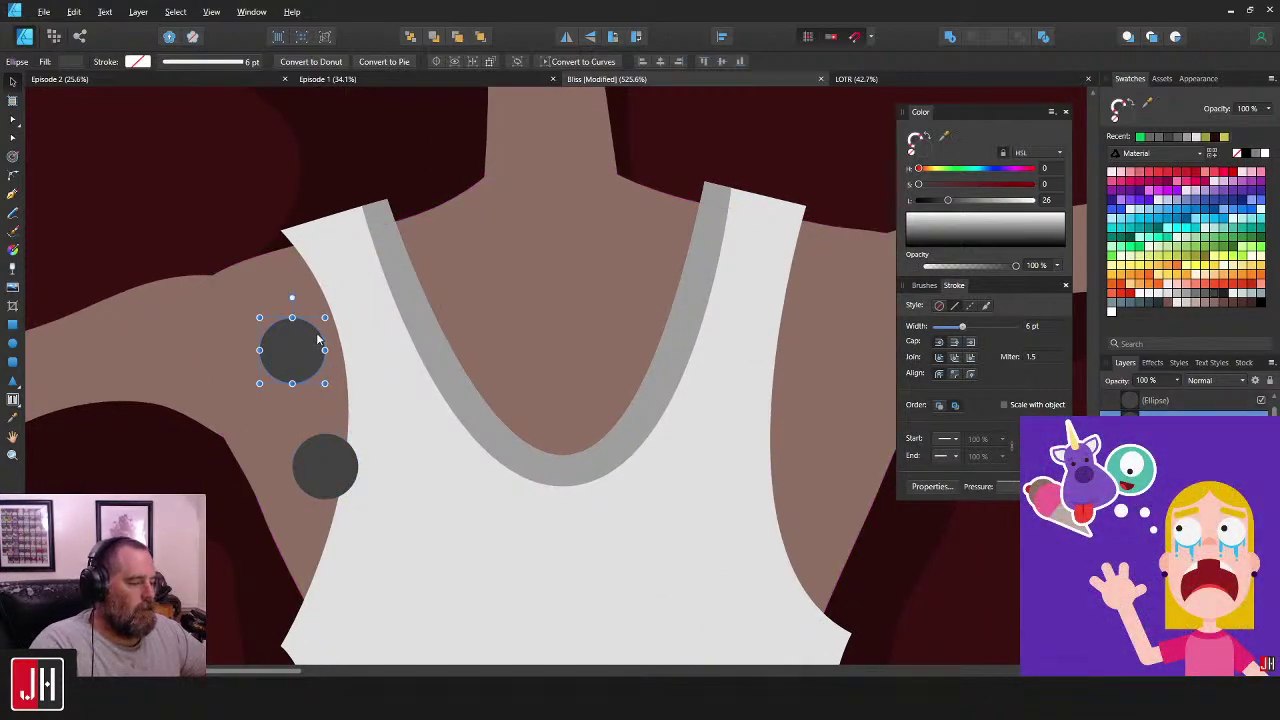
{"action": "left_click_drag", "start_coordinate": [325, 317], "coordinate": [319, 324]}
{"action": "scroll", "coordinate": [335, 357], "scroll_direction": "down", "scroll_amount": 5}
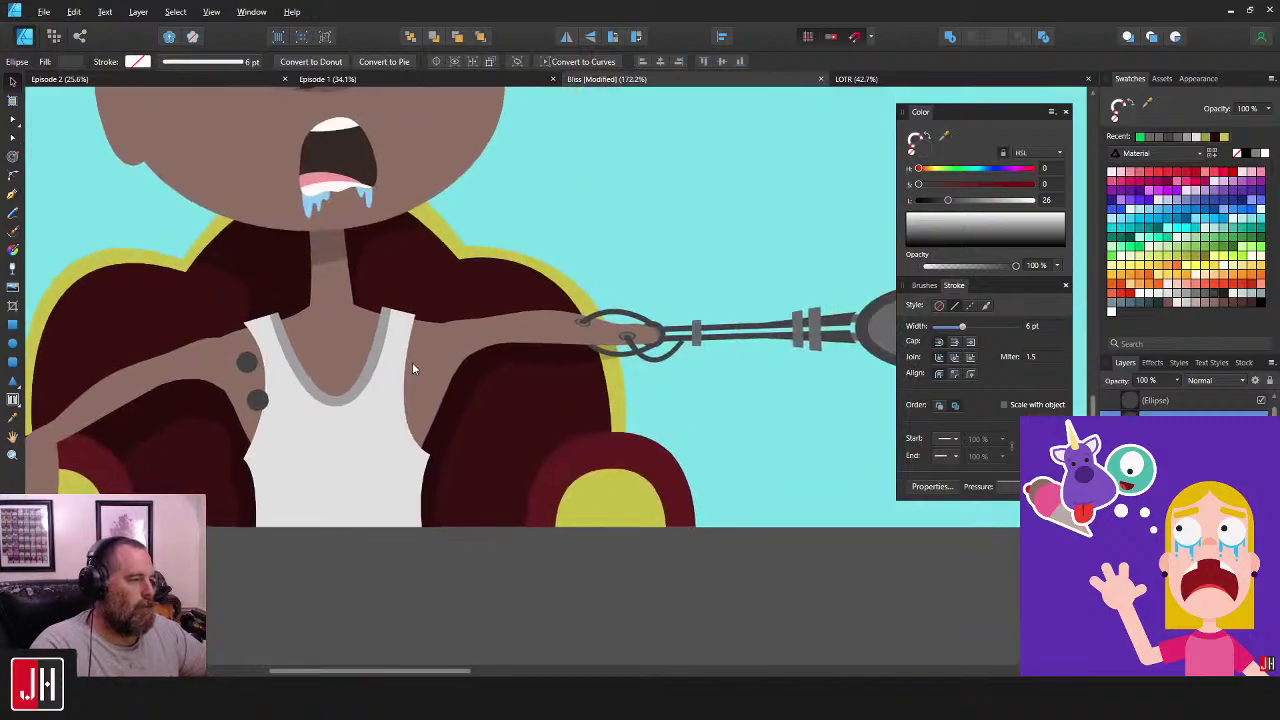
{"action": "key", "text": "i"}
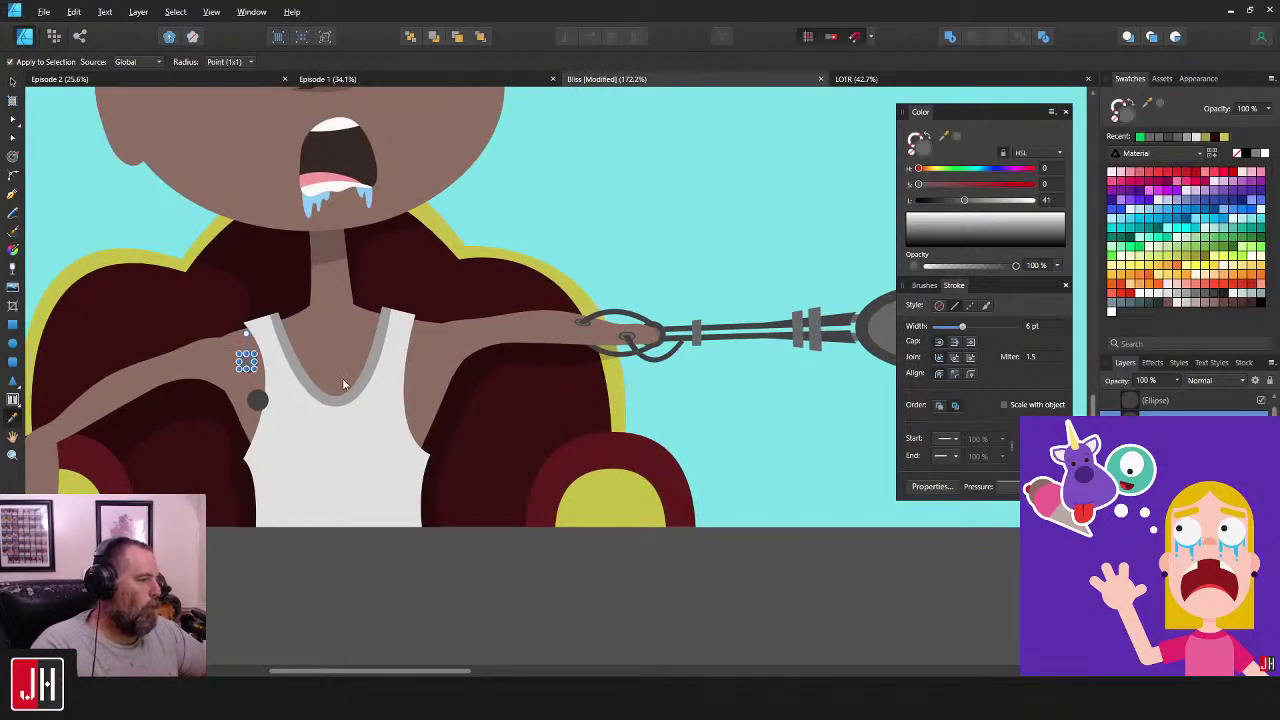
- Shrink the lower shoulder circle's top copy slightly and fill it with the lighter grey sampled from the upper socket
{"action": "key", "text": "v"}
{"action": "scroll", "coordinate": [240, 400], "scroll_direction": "up", "scroll_amount": 5}
{"action": "left_click", "coordinate": [400, 337]}
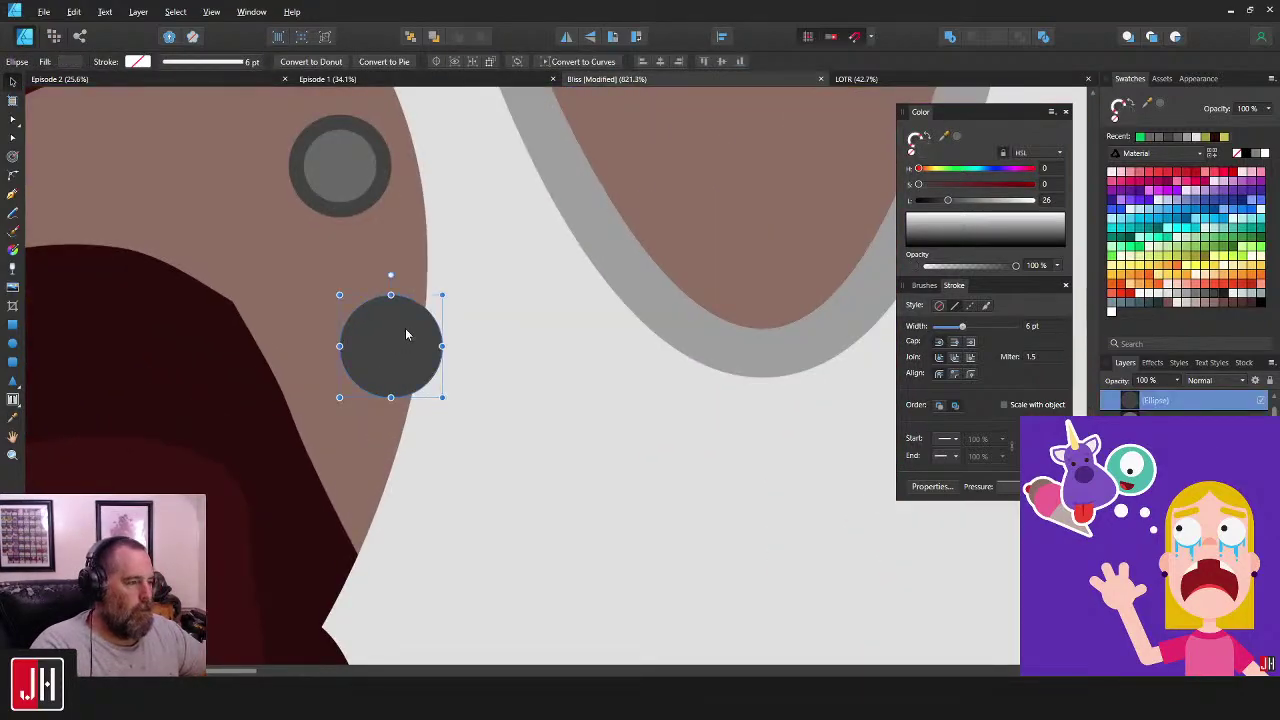
{"action": "left_click_drag", "start_coordinate": [442, 295], "coordinate": [430, 305]}
{"action": "key", "text": "i"}
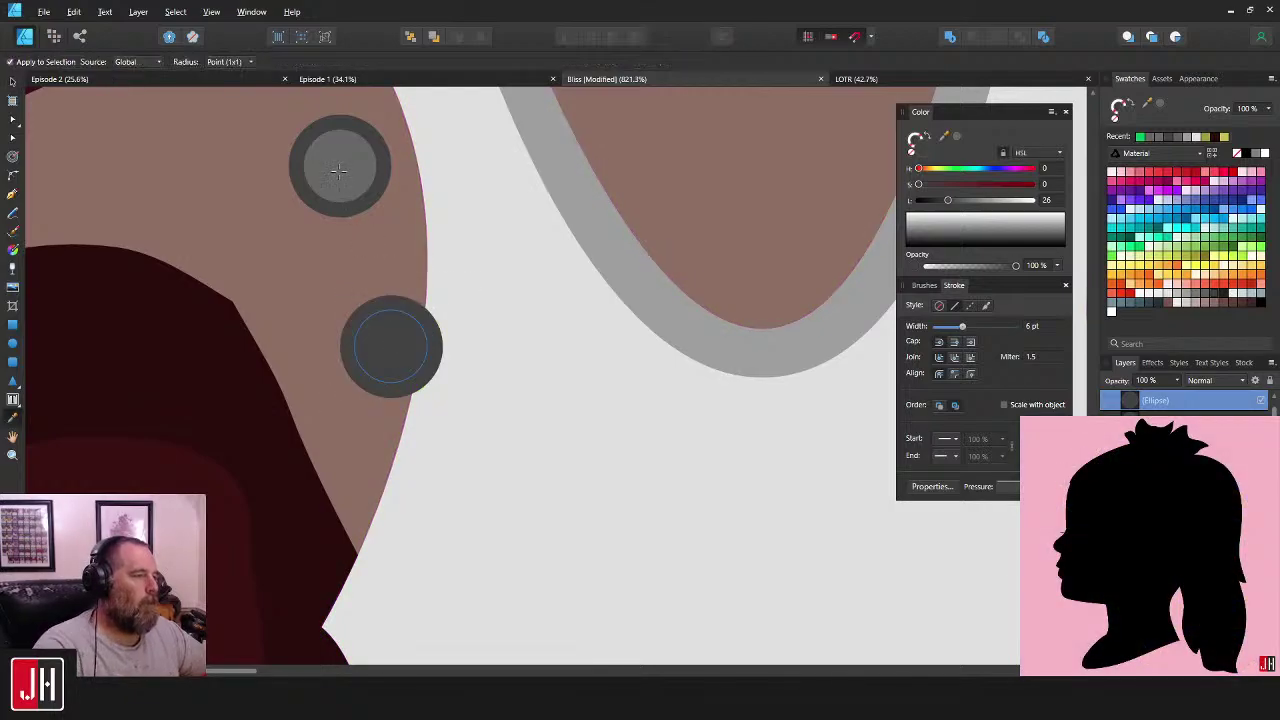
{"action": "left_click", "coordinate": [350, 175]}
- Nest the lighter inner circles inside their dark grey outer circles on both shoulder sockets
{"action": "key", "text": "v"}
{"action": "left_click", "coordinate": [351, 171]}
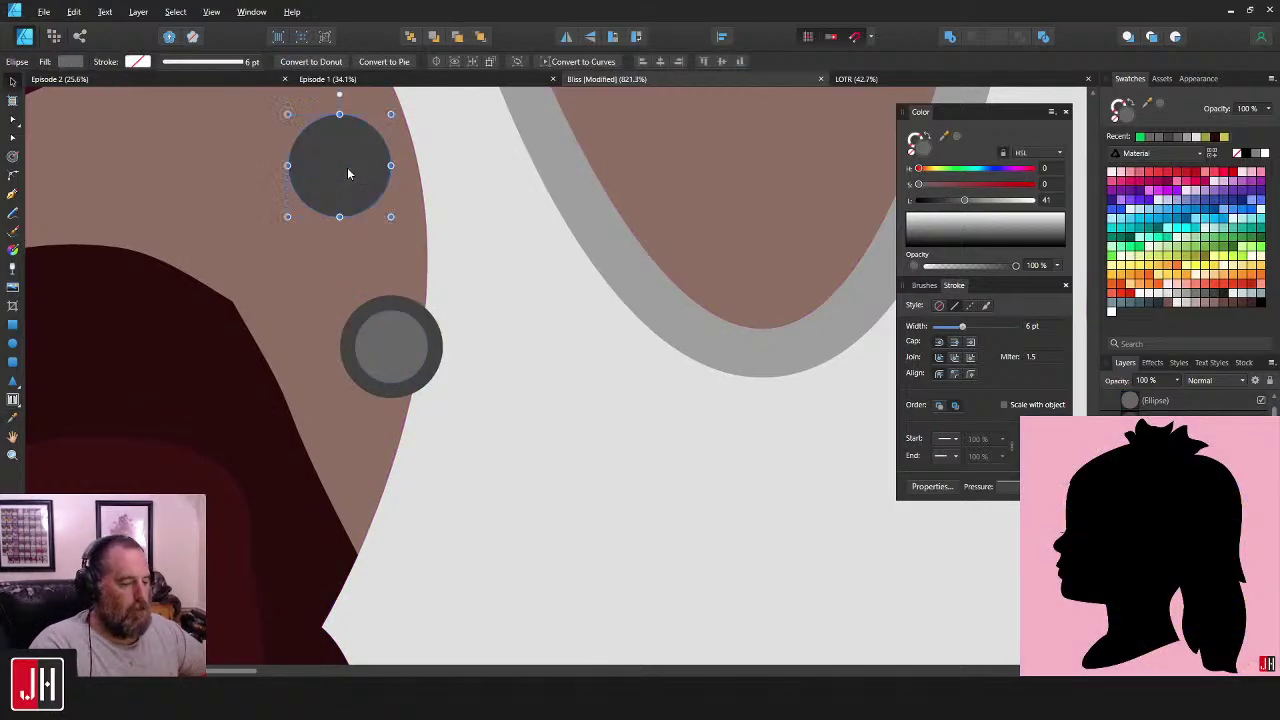
{"action": "left_click", "coordinate": [390, 322]}
{"action": "key", "text": "ctrl+x"}
{"action": "left_click", "coordinate": [396, 343]}
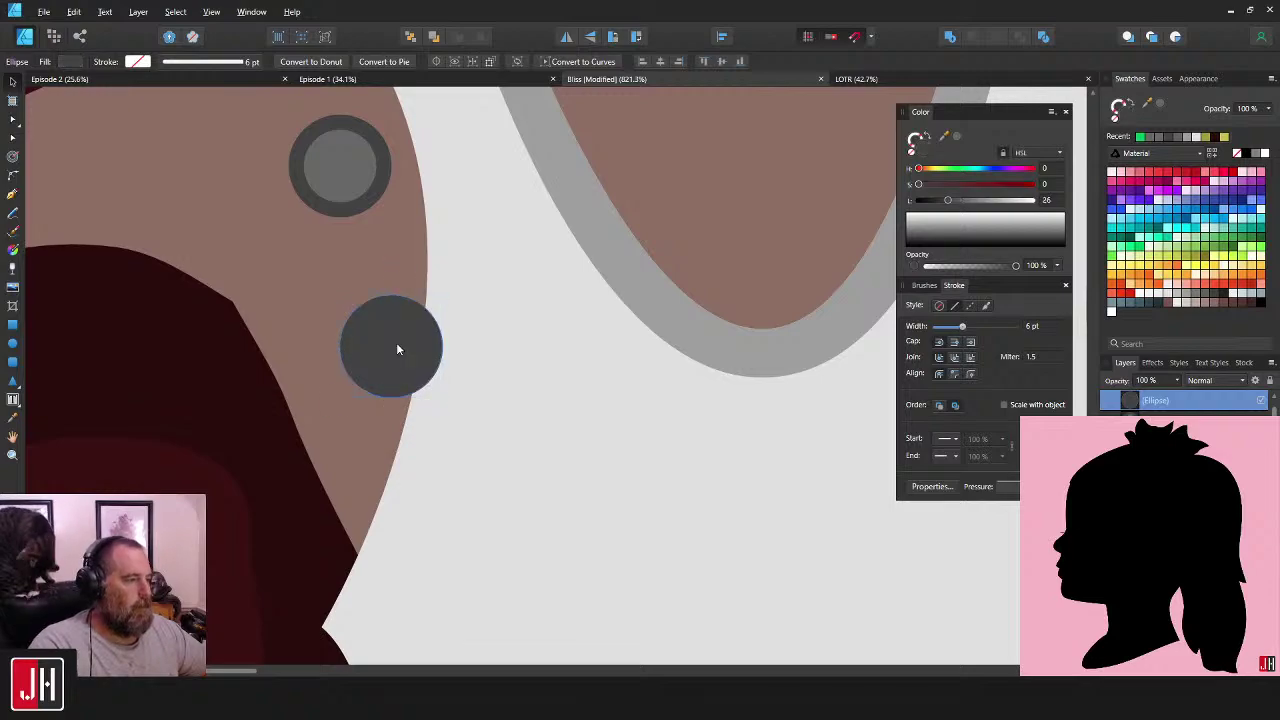
{"action": "key", "text": "ctrl+alt+v"}
- Cut both shoulder sockets and paste them inside the body shape so the lower one is clipped along the vest
{"action": "left_click", "coordinate": [346, 172], "text": "shift"}
{"action": "left_click_drag", "start_coordinate": [350, 179], "coordinate": [357, 191]}
{"action": "key", "text": "ctrl+z"}
{"action": "left_click", "coordinate": [492, 263]}
{"action": "left_click", "coordinate": [385, 334]}
{"action": "left_click", "coordinate": [357, 190], "text": "shift"}
{"action": "scroll", "coordinate": [386, 254], "scroll_direction": "down", "scroll_amount": 2}
{"action": "key", "text": "ctrl+x"}
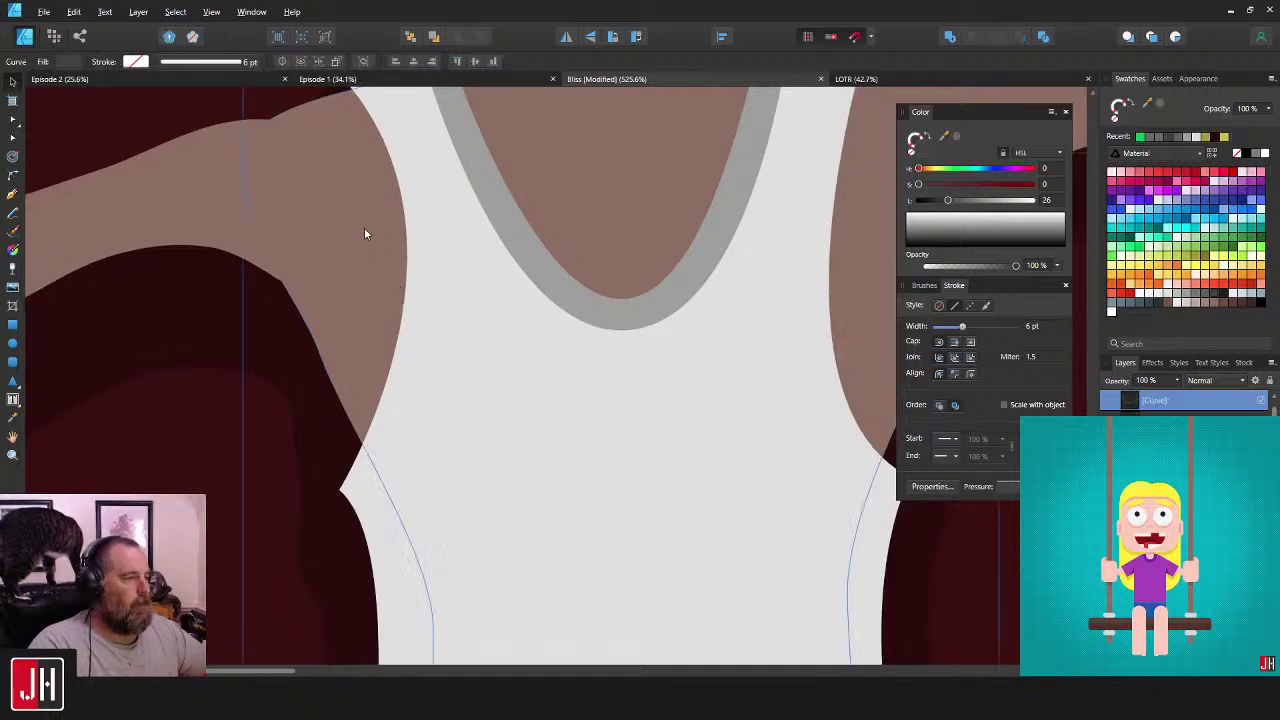
{"action": "left_click", "coordinate": [366, 229]}
{"action": "key", "text": "ctrl+alt+v"}
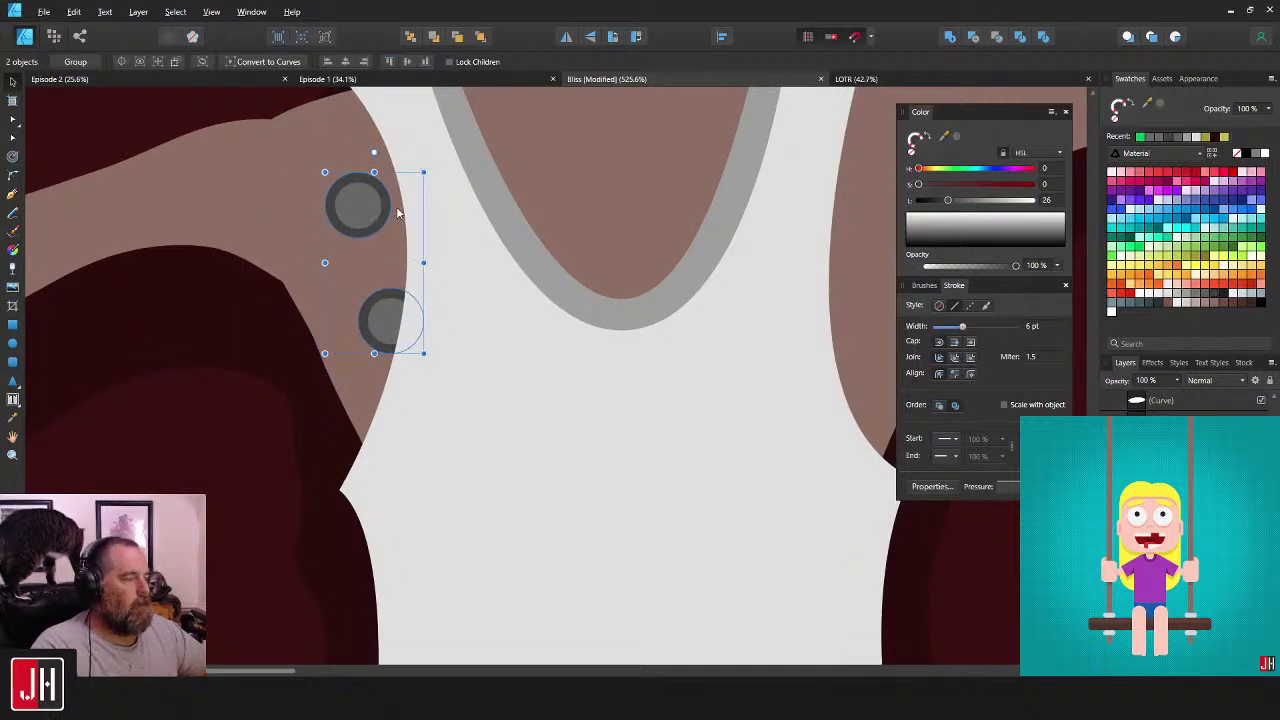
- Place a mirrored duplicate of both sockets beside the vest on the attachment-side shoulder and deselect the pair
{"action": "scroll", "coordinate": [361, 208], "scroll_direction": "down", "scroll_amount": 5}
{"action": "scroll", "coordinate": [331, 232], "scroll_direction": "up", "scroll_amount": 4}
{"action": "left_click_drag", "start_coordinate": [331, 232], "coordinate": [663, 237]}
{"action": "scroll", "coordinate": [643, 288], "scroll_direction": "down", "scroll_amount": 5}
{"action": "scroll", "coordinate": [652, 291], "scroll_direction": "down", "scroll_amount": 2}
{"action": "left_click", "coordinate": [718, 372]}
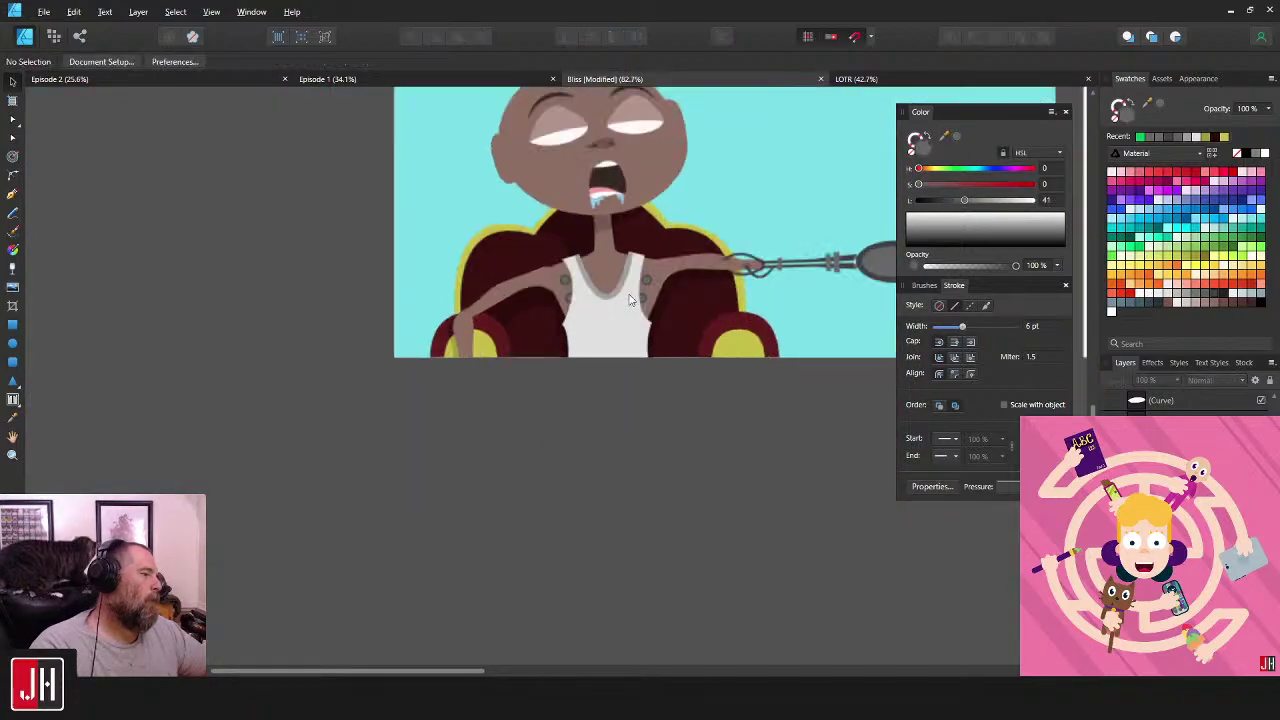
- Examine the sockets on both sides of the vest against the whole seated character
{"action": "scroll", "coordinate": [576, 276], "scroll_direction": "up", "scroll_amount": 6}
{"action": "scroll", "coordinate": [576, 276], "scroll_direction": "down", "scroll_amount": 5}
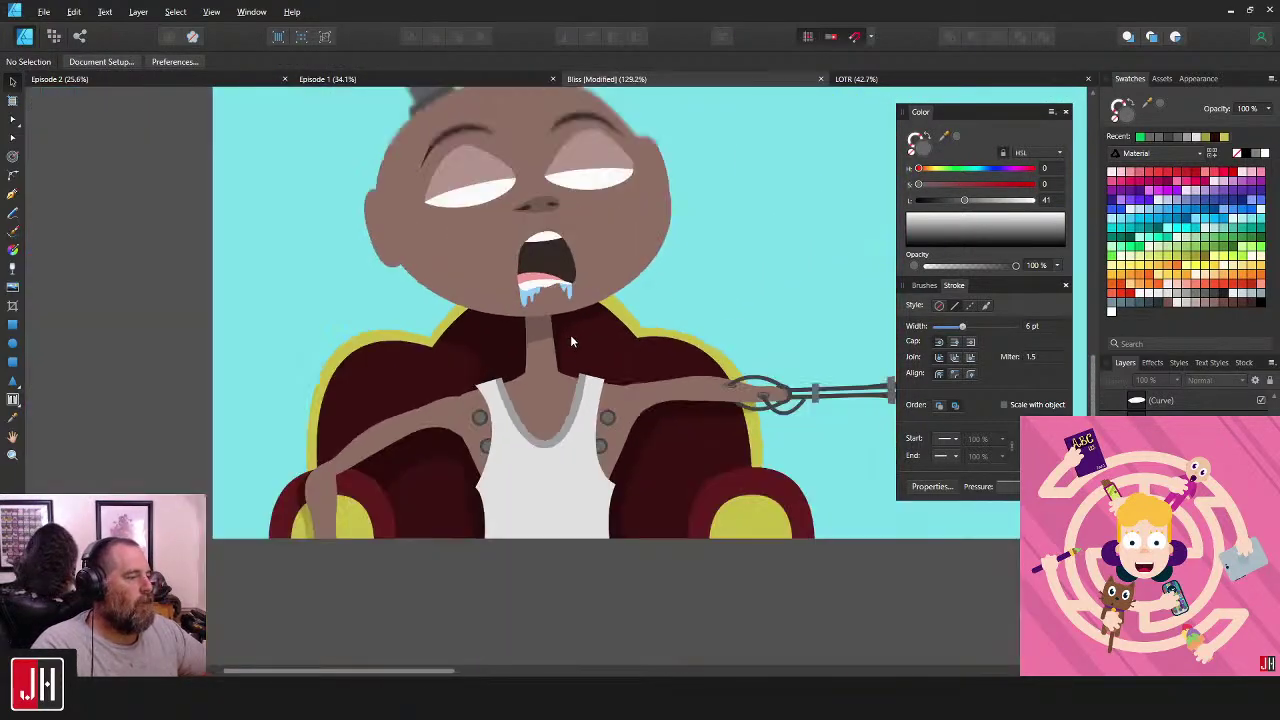
{"action": "left_click_drag", "start_coordinate": [571, 337], "coordinate": [570, 291]}
{"action": "scroll", "coordinate": [569, 369], "scroll_direction": "down", "scroll_amount": 2}
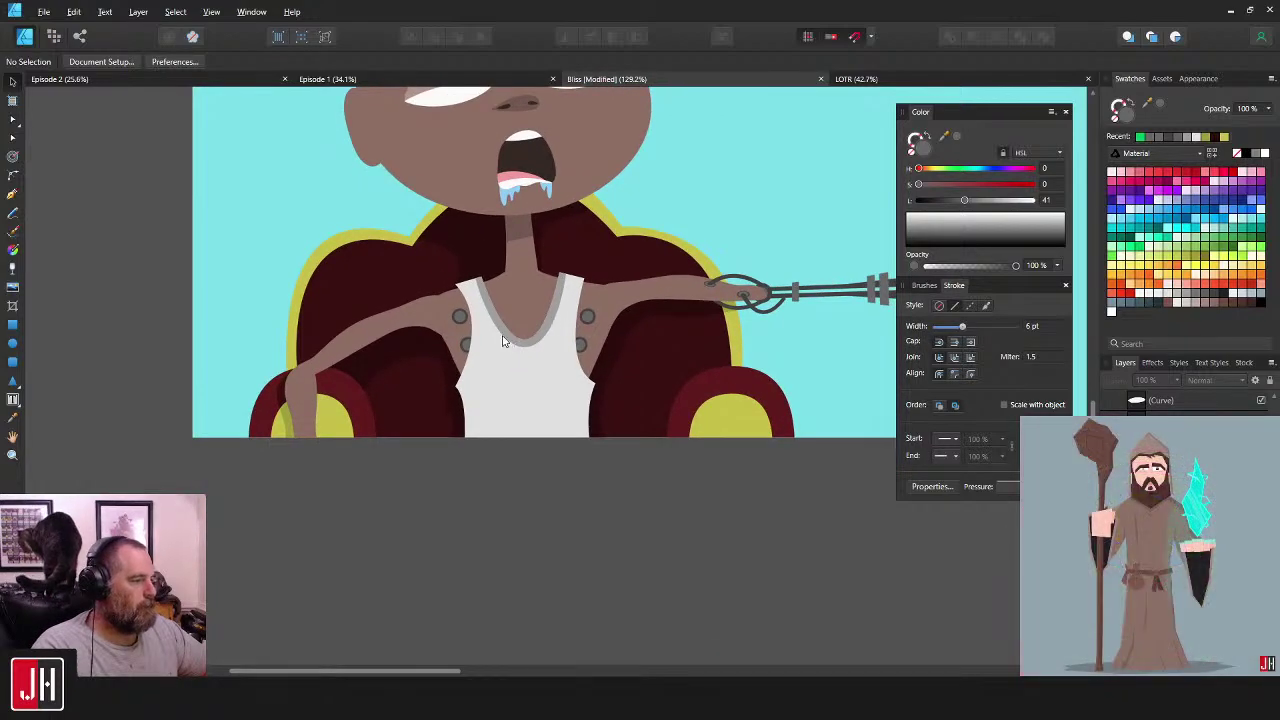
{"action": "scroll", "coordinate": [511, 319], "scroll_direction": "up", "scroll_amount": 2}
{"action": "scroll", "coordinate": [511, 314], "scroll_direction": "down", "scroll_amount": 3}
{"action": "left_click_drag", "start_coordinate": [585, 327], "coordinate": [529, 427]}
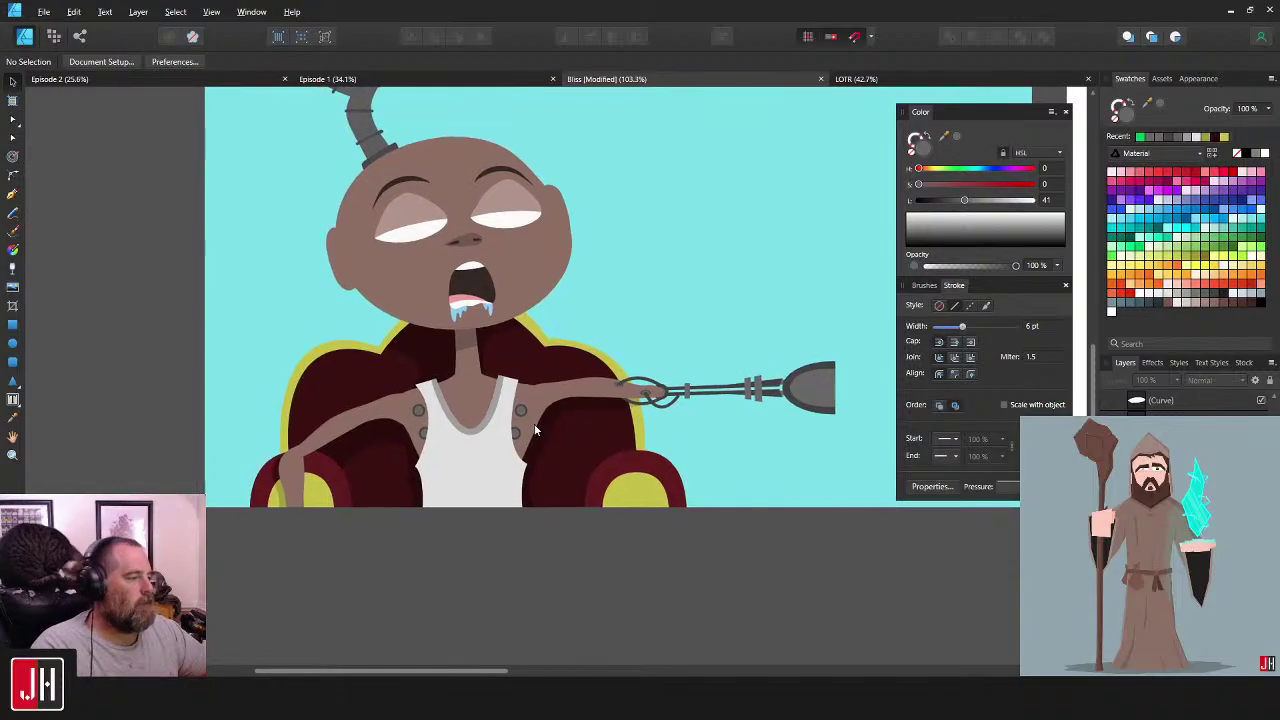
{"action": "scroll", "coordinate": [535, 430], "scroll_direction": "up", "scroll_amount": 4}
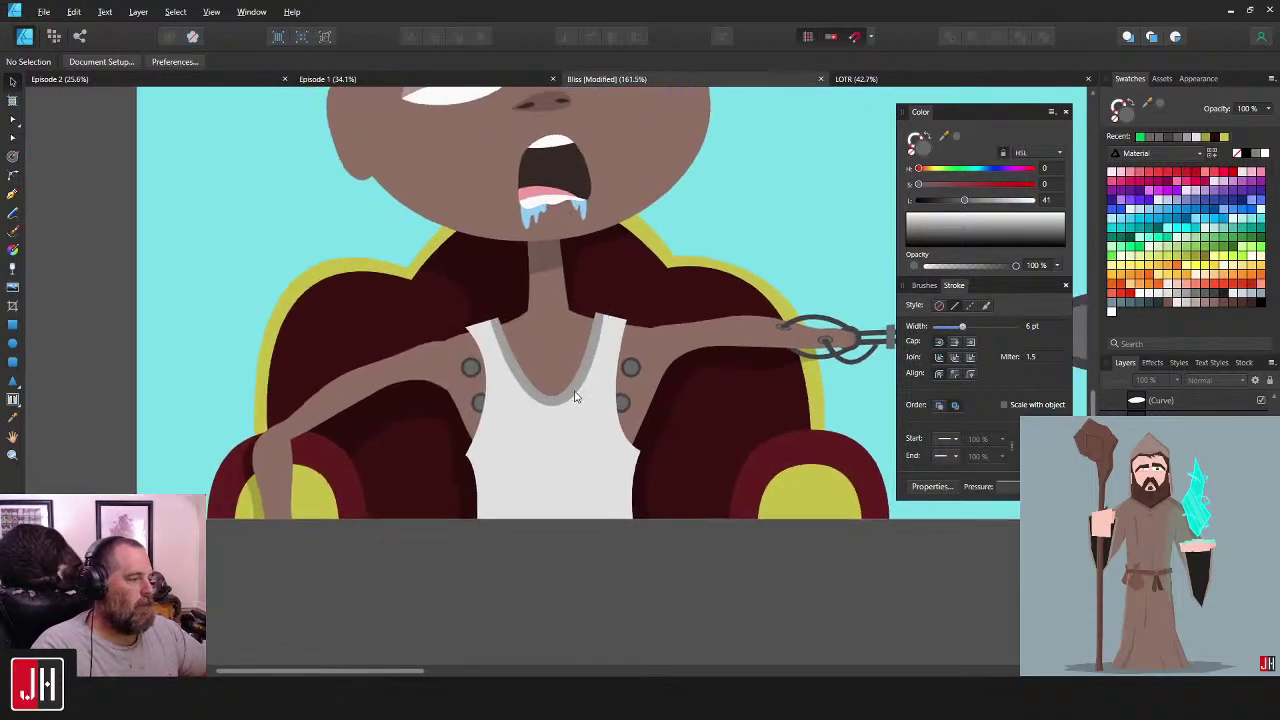
{"action": "scroll", "coordinate": [550, 394], "scroll_direction": "down", "scroll_amount": 1}
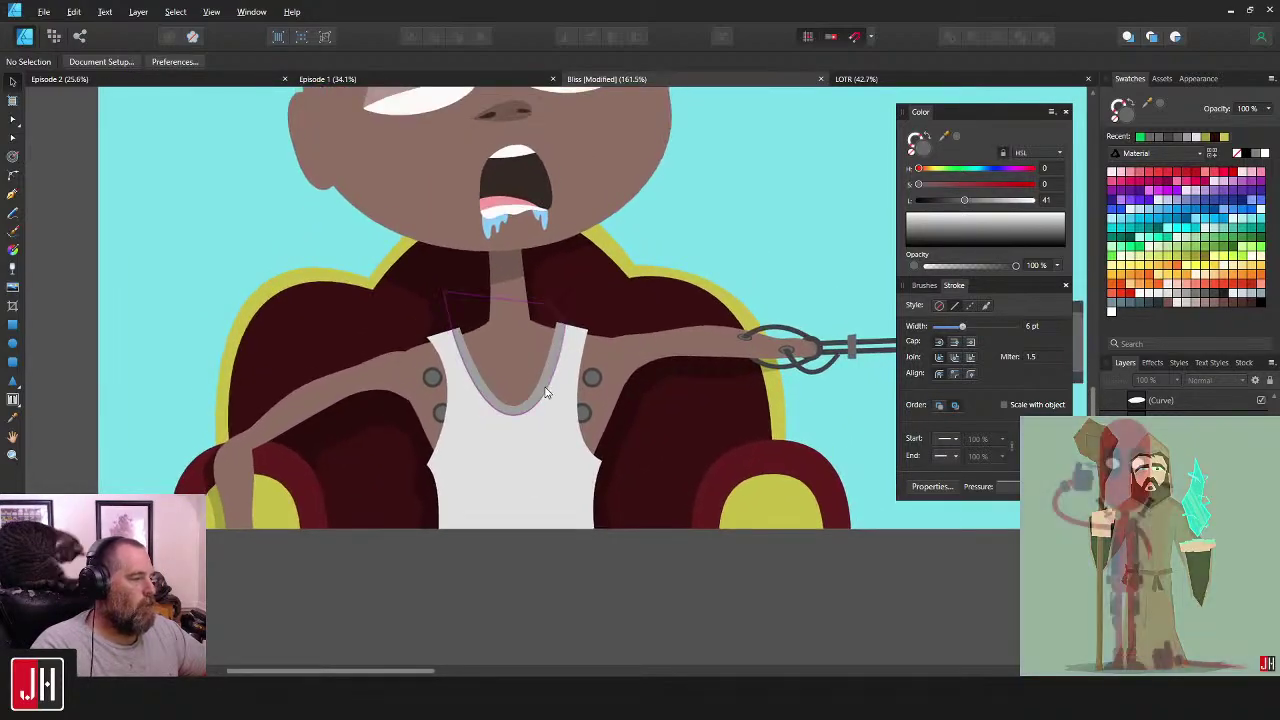
- Draw a thin grey rectangle, tilt it, and place it across the upper arm opposite the attachment
{"action": "scroll", "coordinate": [560, 392], "scroll_direction": "up", "scroll_amount": 3}
{"action": "left_click_drag", "start_coordinate": [575, 378], "coordinate": [690, 293]}
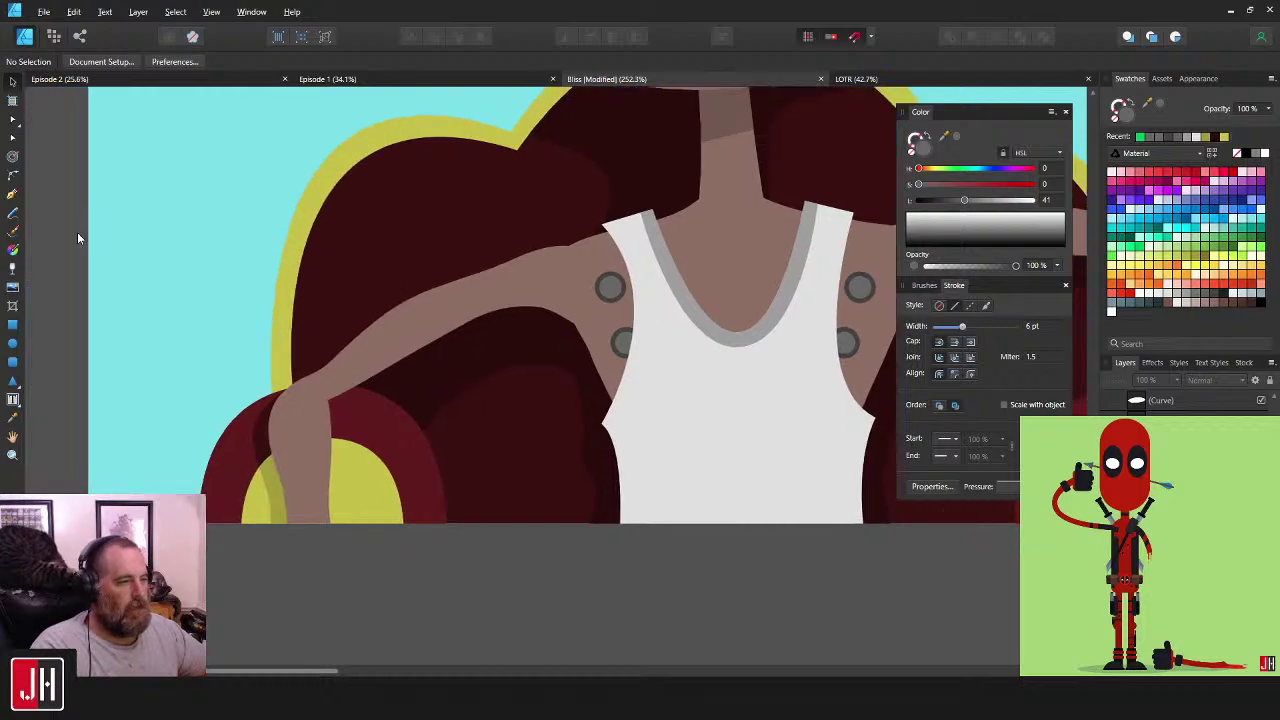
{"action": "left_click", "coordinate": [13, 327]}
{"action": "scroll", "coordinate": [432, 353], "scroll_direction": "up", "scroll_amount": 2}
{"action": "left_click_drag", "start_coordinate": [390, 167], "coordinate": [395, 470]}
{"action": "left_click_drag", "start_coordinate": [390, 147], "coordinate": [325, 160]}
{"action": "left_click_drag", "start_coordinate": [377, 294], "coordinate": [428, 269]}
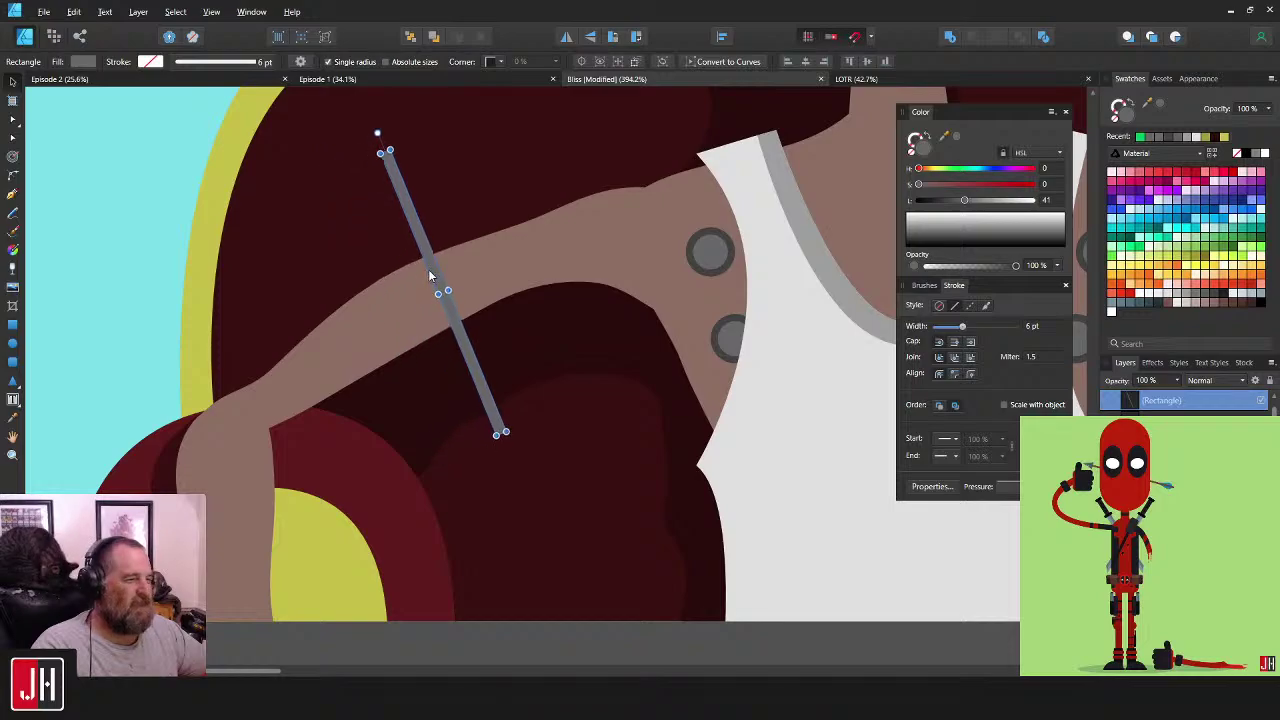
- Fill the tilted strip with the sockets' dark grey, paste it inside the arm shape, and add a parallel duplicate beside it
{"action": "key", "text": "i"}
{"action": "left_click", "coordinate": [704, 232]}
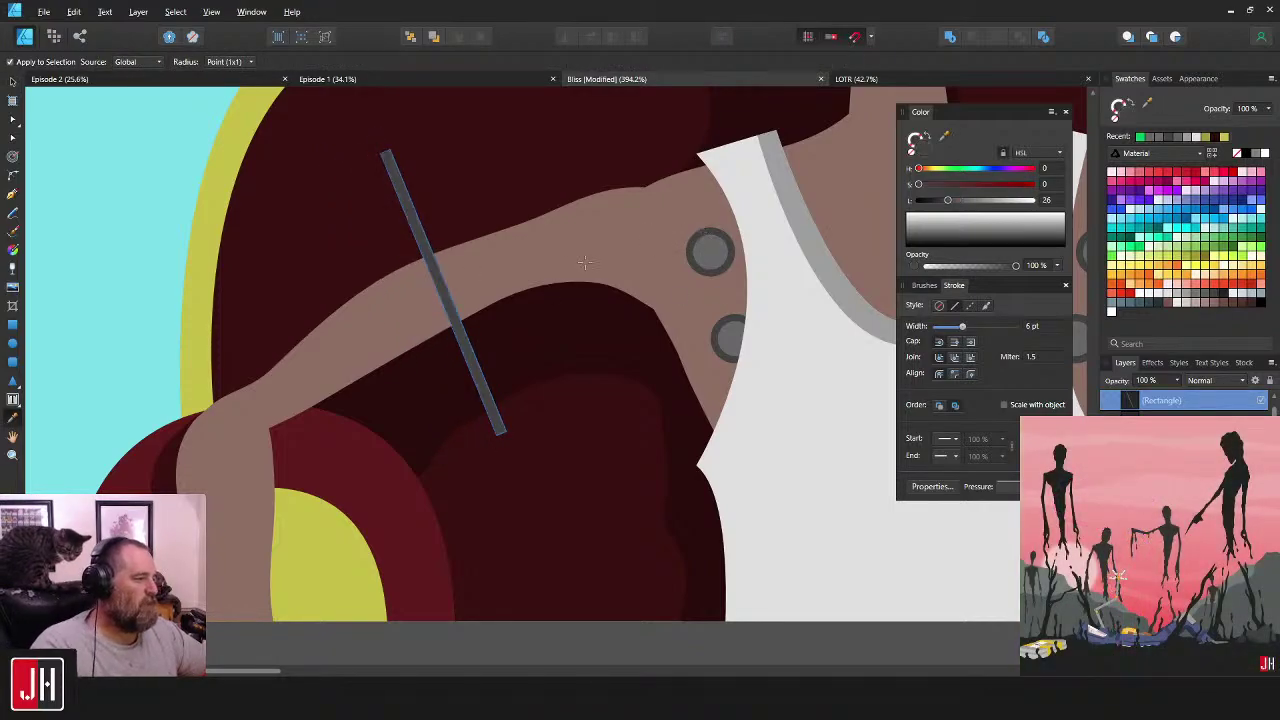
{"action": "key", "text": "ctrl+x"}
{"action": "key", "text": "v"}
{"action": "left_click", "coordinate": [476, 269]}
{"action": "key", "text": "ctrl+alt+v"}
{"action": "mouse_move", "coordinate": [446, 303]}
{"action": "left_mouse_down"}
{"action": "mouse_move", "coordinate": [495, 292]}
{"action": "mouse_move", "coordinate": [488, 281]}
{"action": "mouse_move", "coordinate": [459, 293]}
{"action": "left_mouse_up"}
{"action": "scroll", "coordinate": [459, 293], "scroll_direction": "down", "scroll_amount": 6}
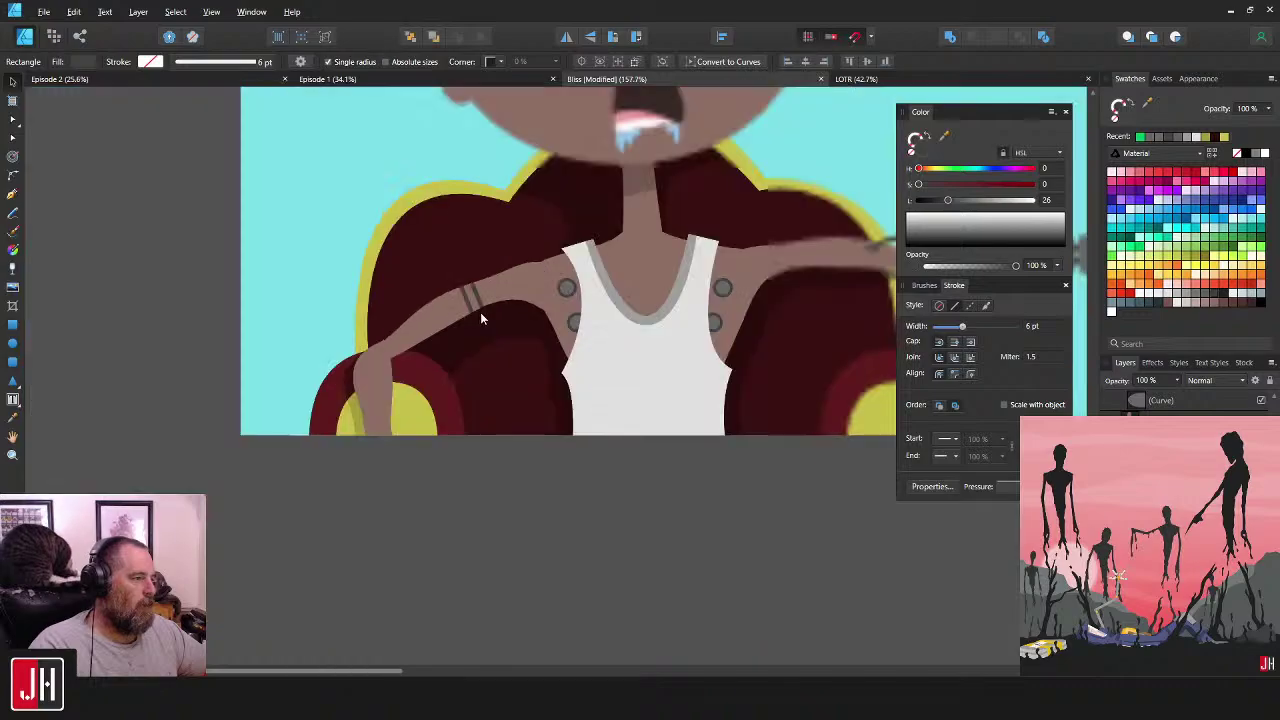
{"action": "left_click", "coordinate": [563, 418]}
- Examine the arm bands, sockets and mechanical attachment within the overall artboard composition
{"action": "scroll", "coordinate": [502, 309], "scroll_direction": "up", "scroll_amount": 4}
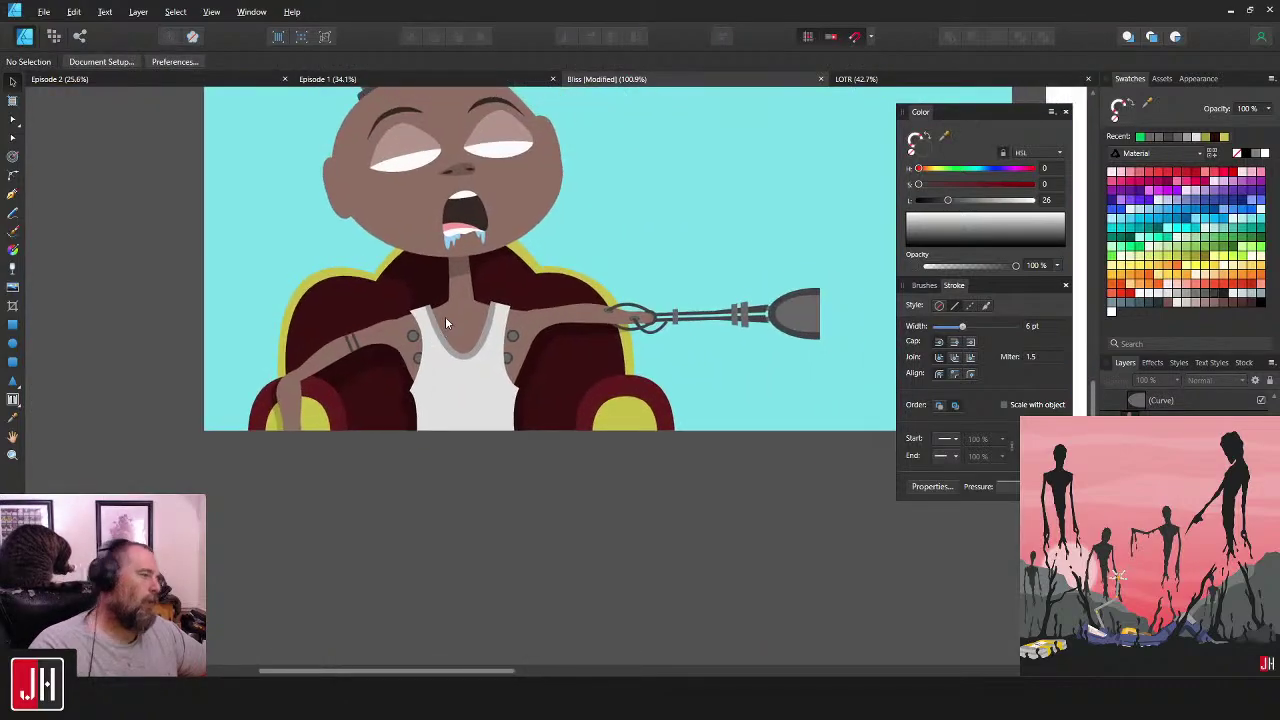
{"action": "left_click_drag", "start_coordinate": [442, 297], "coordinate": [479, 309]}
{"action": "scroll", "coordinate": [430, 360], "scroll_direction": "up", "scroll_amount": 5}
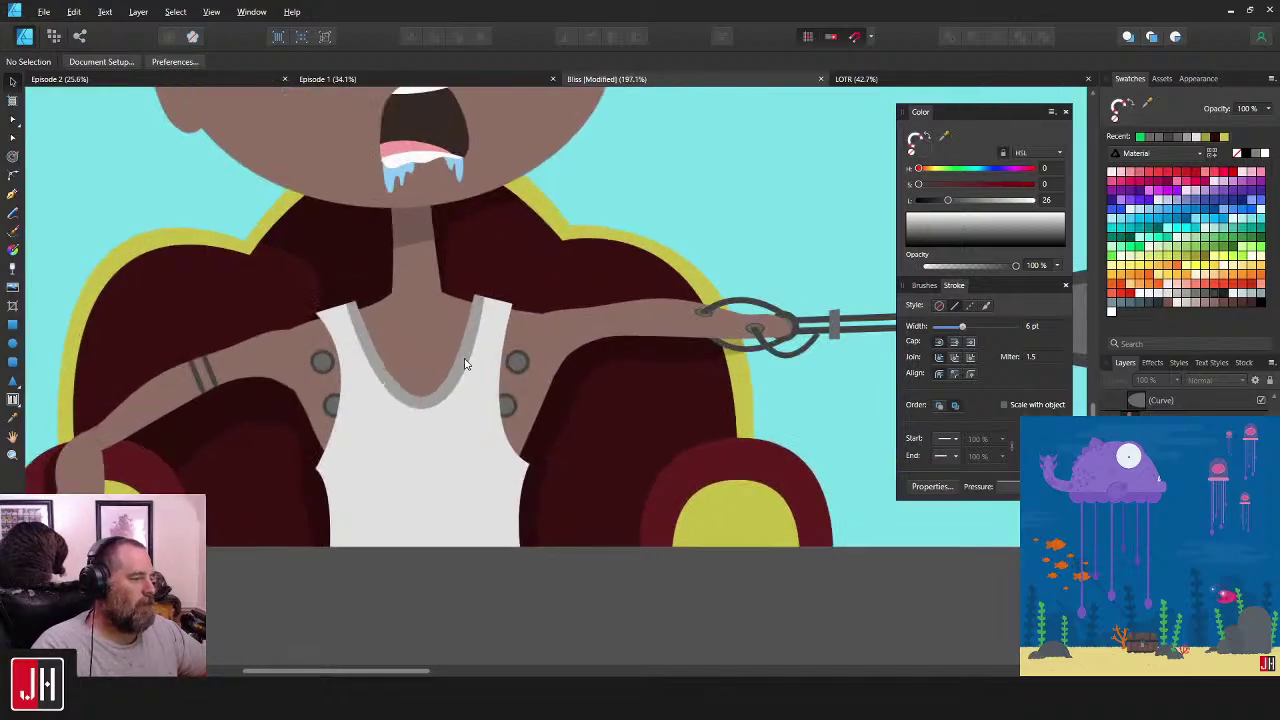
{"action": "scroll", "coordinate": [578, 336], "scroll_direction": "down", "scroll_amount": 6}
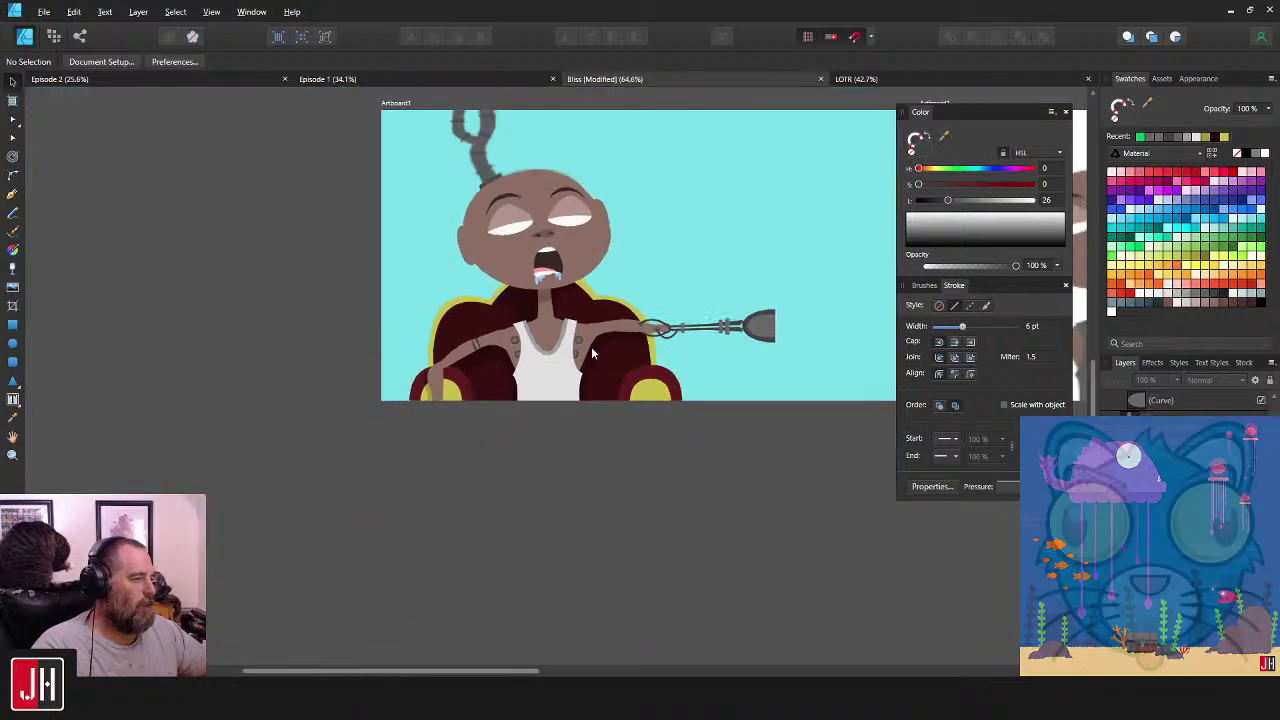
{"action": "left_click_drag", "start_coordinate": [621, 286], "coordinate": [573, 280]}
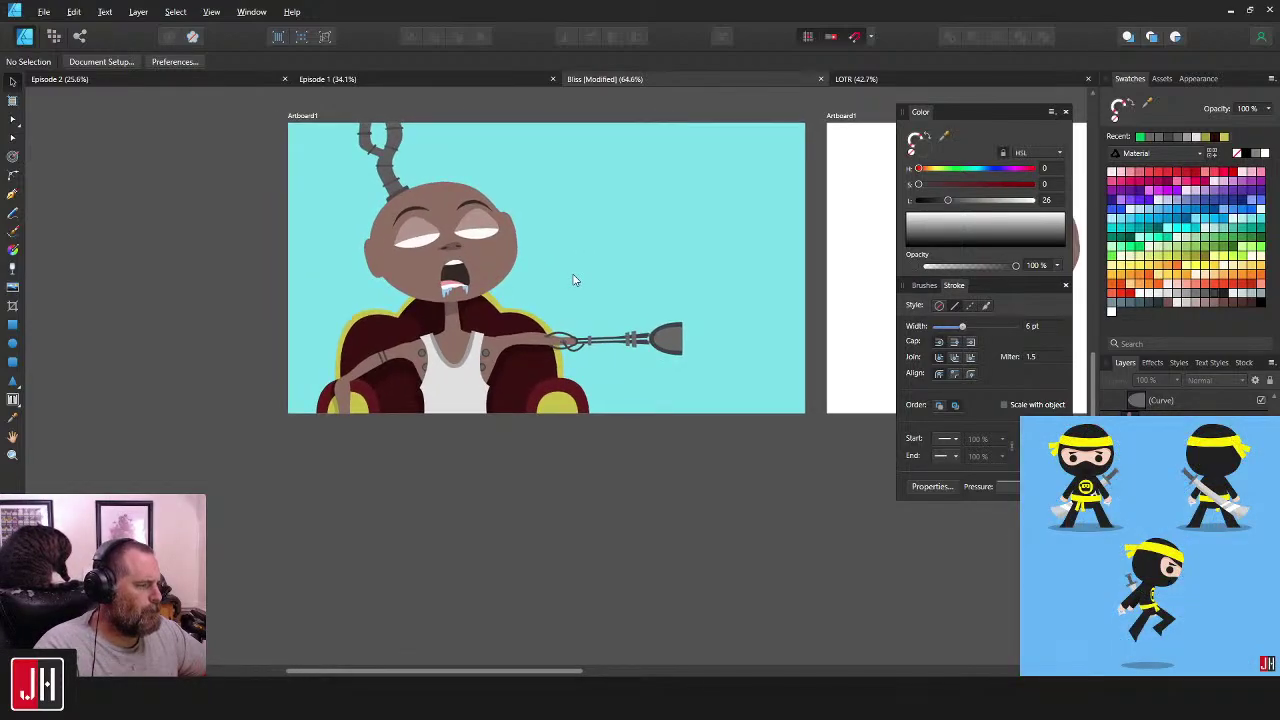
{"action": "scroll", "coordinate": [573, 280], "scroll_direction": "up", "scroll_amount": 3}
{"action": "scroll", "coordinate": [574, 289], "scroll_direction": "down", "scroll_amount": 3}
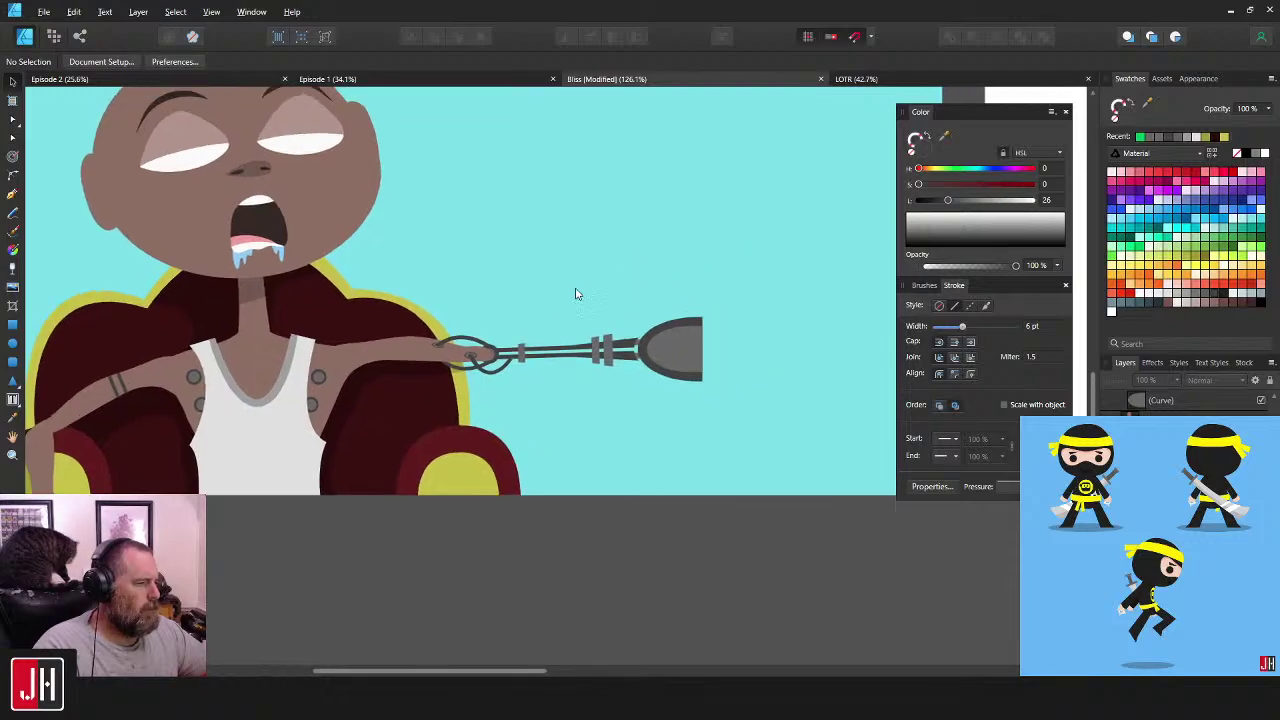
{"action": "scroll", "coordinate": [575, 325], "scroll_direction": "up", "scroll_amount": 4}
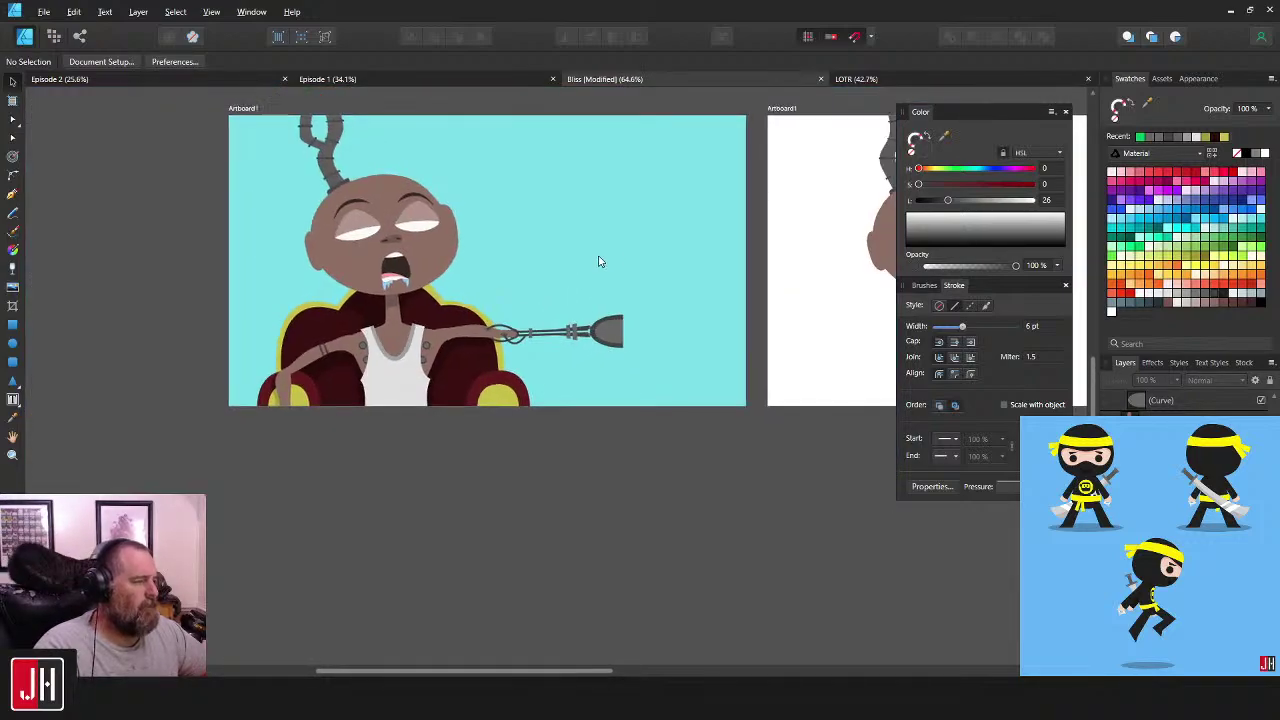
{"action": "mouse_move", "coordinate": [572, 285]}
{"action": "left_mouse_down"}
{"action": "mouse_move", "coordinate": [567, 349]}
{"action": "mouse_move", "coordinate": [563, 275]}
{"action": "left_mouse_up"}
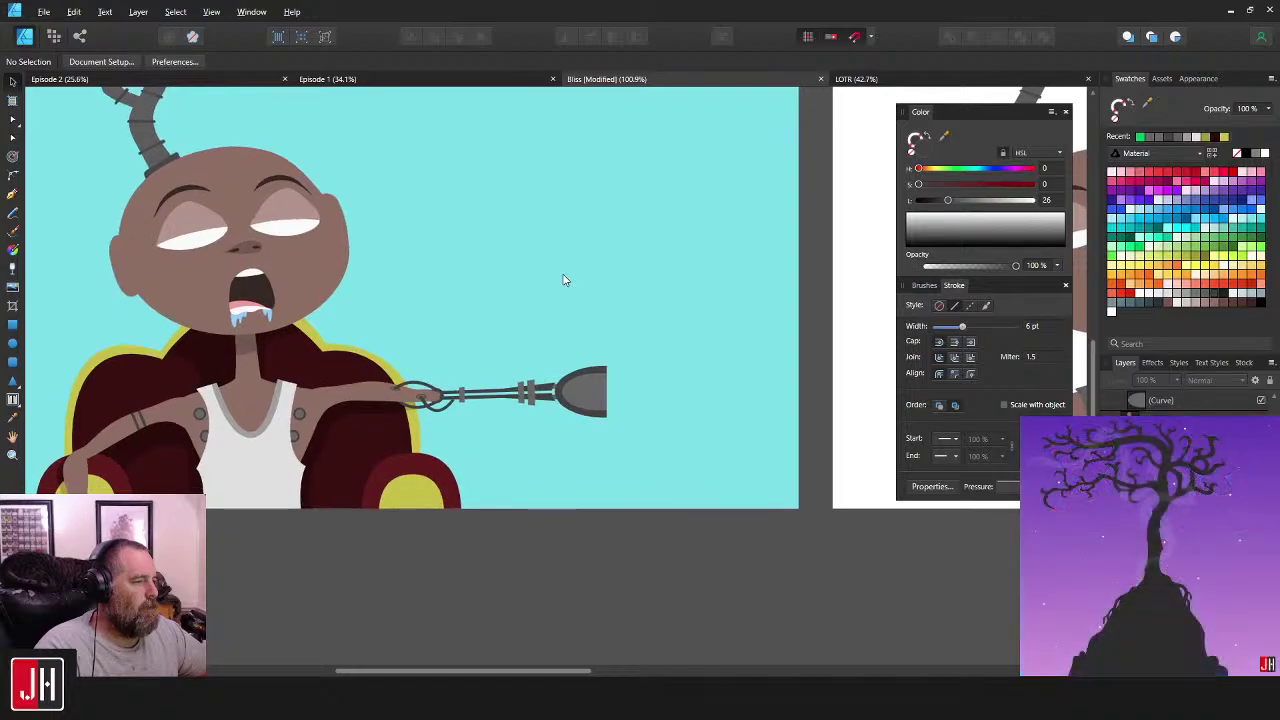
{"action": "scroll", "coordinate": [563, 279], "scroll_direction": "down", "scroll_amount": 3}
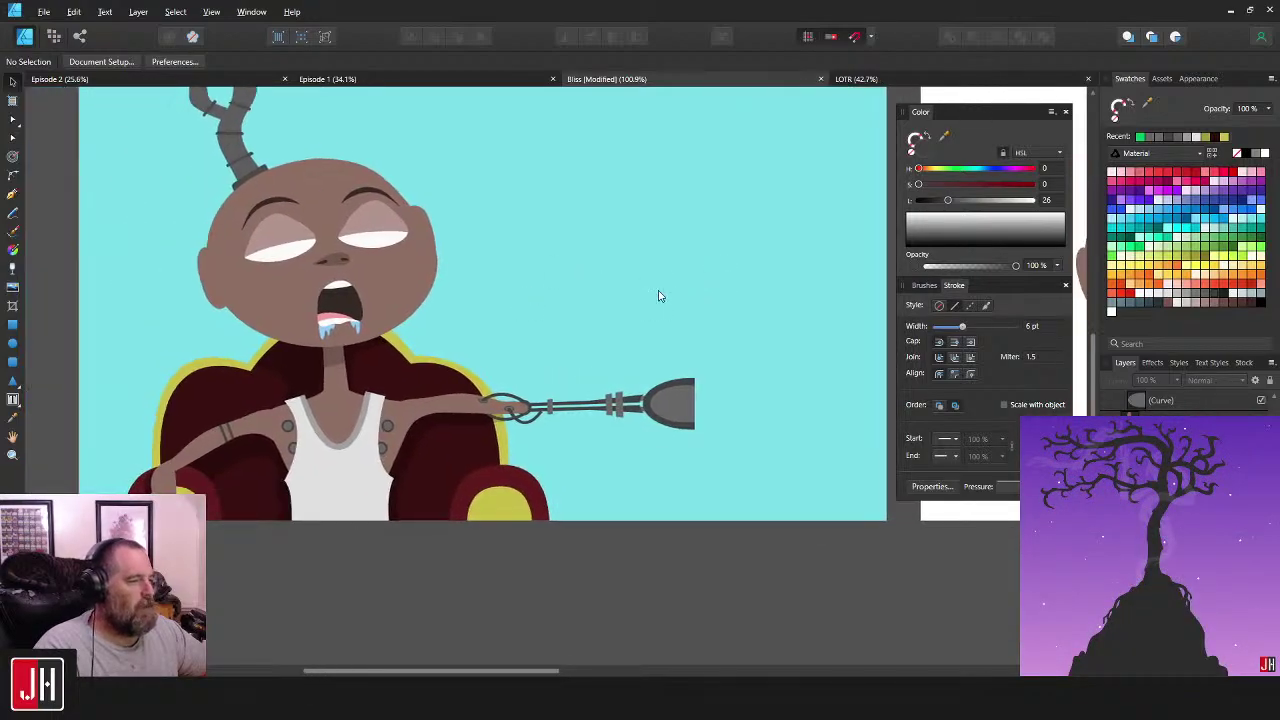
- Shift the entire character and chair slightly toward the artboard's left edge and save the document
{"action": "left_click_drag", "start_coordinate": [264, 124], "coordinate": [714, 500]}
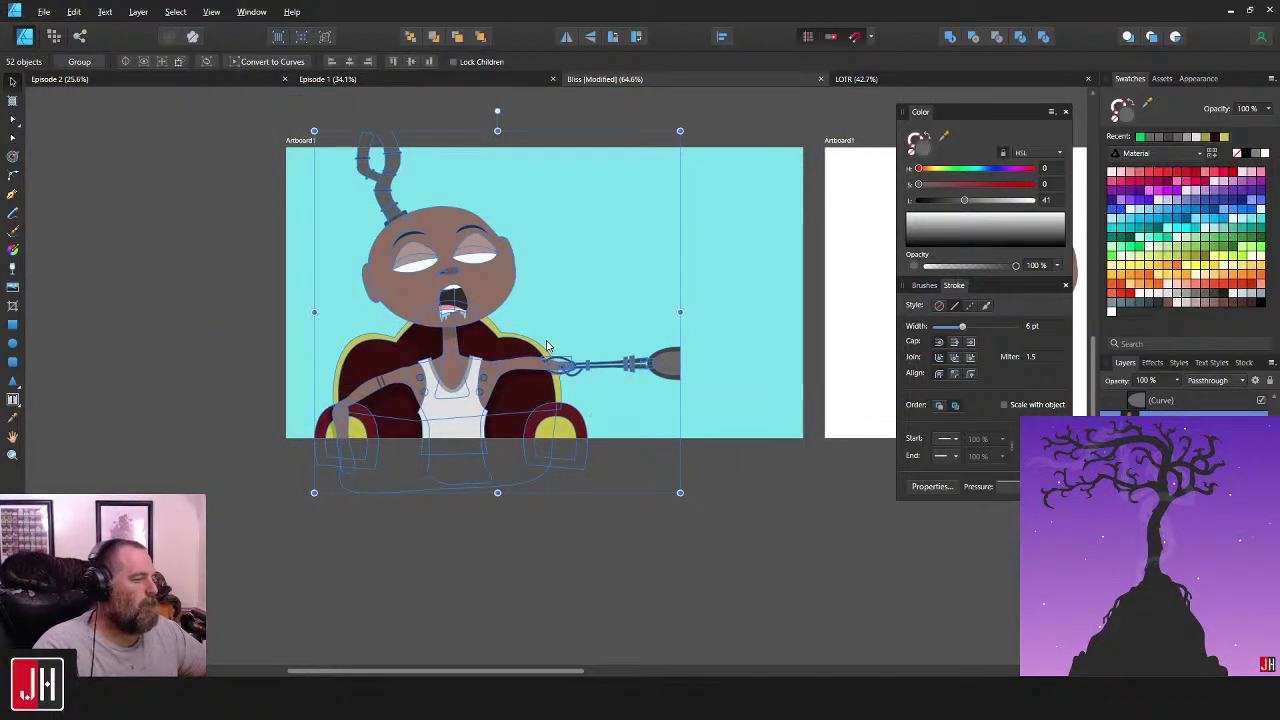
{"action": "left_click_drag", "start_coordinate": [547, 342], "coordinate": [537, 342]}
{"action": "left_click", "coordinate": [684, 369]}
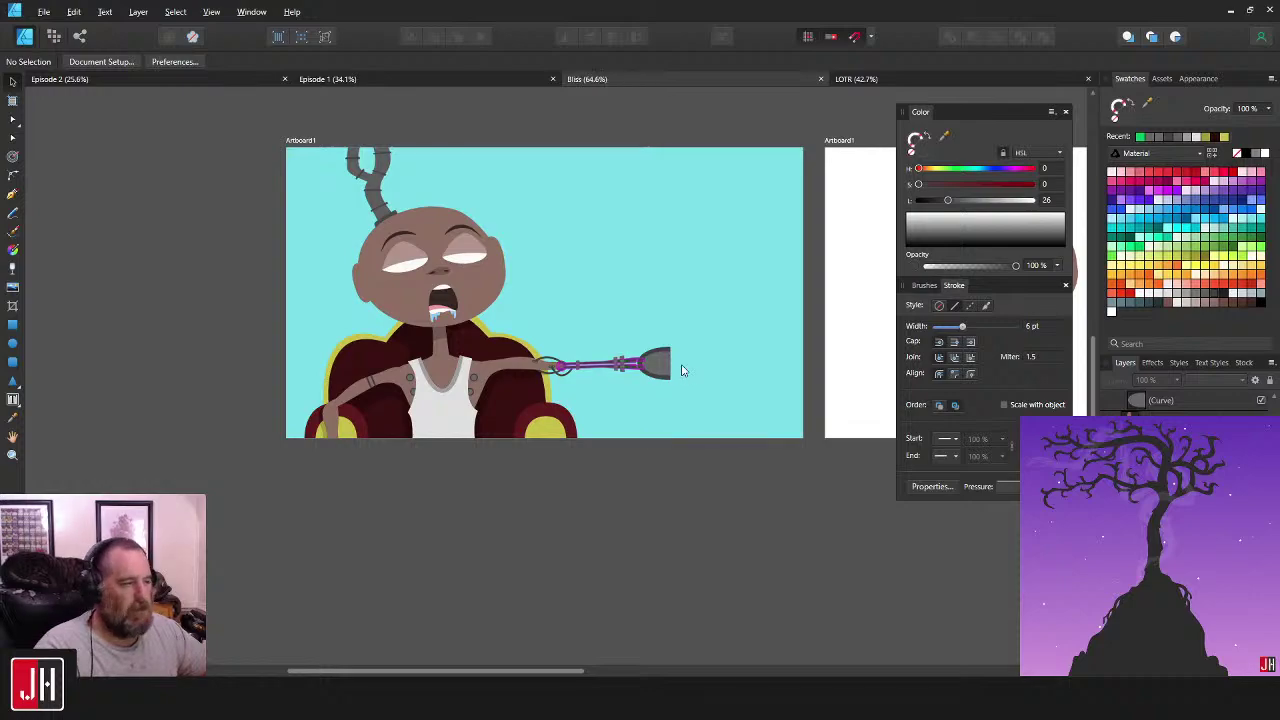
{"action": "left_click_drag", "start_coordinate": [252, 115], "coordinate": [746, 541]}
{"action": "left_click_drag", "start_coordinate": [521, 362], "coordinate": [513, 362]}
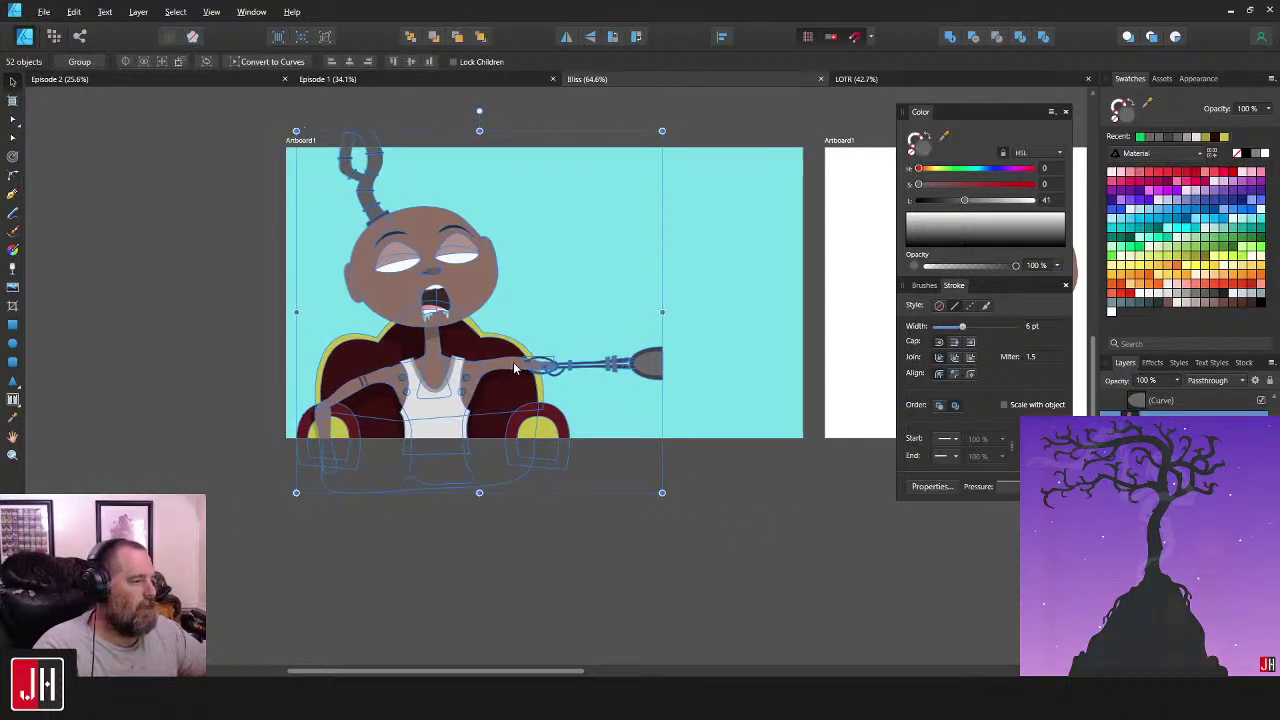
{"action": "left_click", "coordinate": [719, 499]}
{"action": "left_click_drag", "start_coordinate": [593, 386], "coordinate": [541, 392]}
{"action": "scroll", "coordinate": [510, 344], "scroll_direction": "left", "scroll_amount": 2}
{"action": "scroll", "coordinate": [495, 330], "scroll_direction": "up", "scroll_amount": 1}
{"action": "scroll", "coordinate": [472, 310], "scroll_direction": "up", "scroll_amount": 2}
{"action": "key", "text": "ctrl+s"}
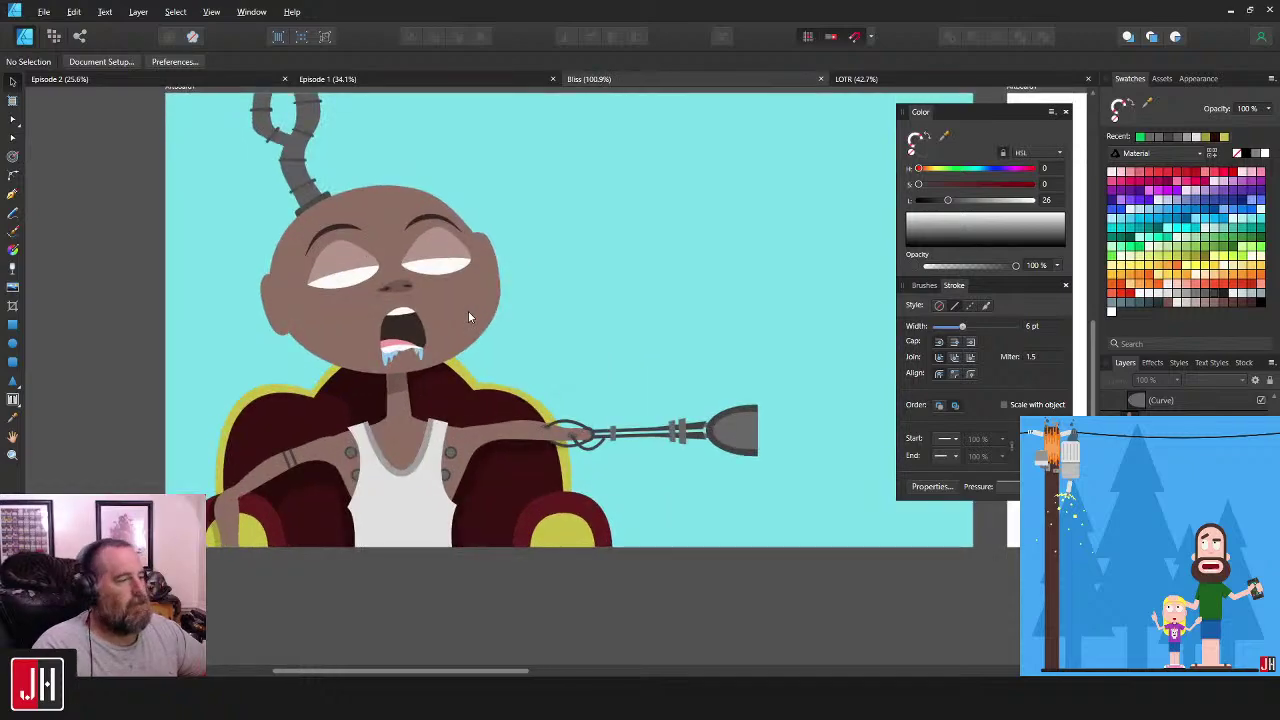
- Outline a closed curved Pen shape from the crown to between the eyes, out past the ear, and around the head
{"action": "left_click_drag", "start_coordinate": [472, 310], "coordinate": [554, 373]}
{"action": "scroll", "coordinate": [555, 378], "scroll_direction": "up", "scroll_amount": 1}
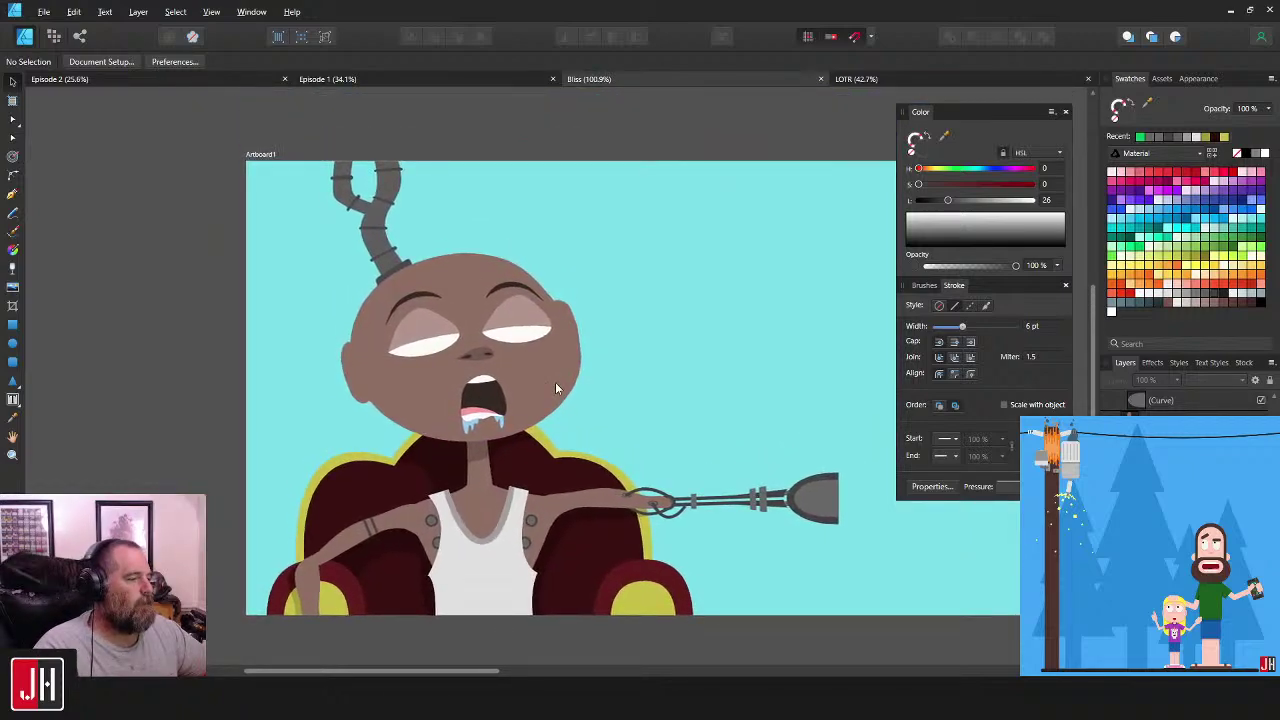
{"action": "scroll", "coordinate": [556, 382], "scroll_direction": "down", "scroll_amount": 1}
{"action": "scroll", "coordinate": [540, 377], "scroll_direction": "right", "scroll_amount": 1}
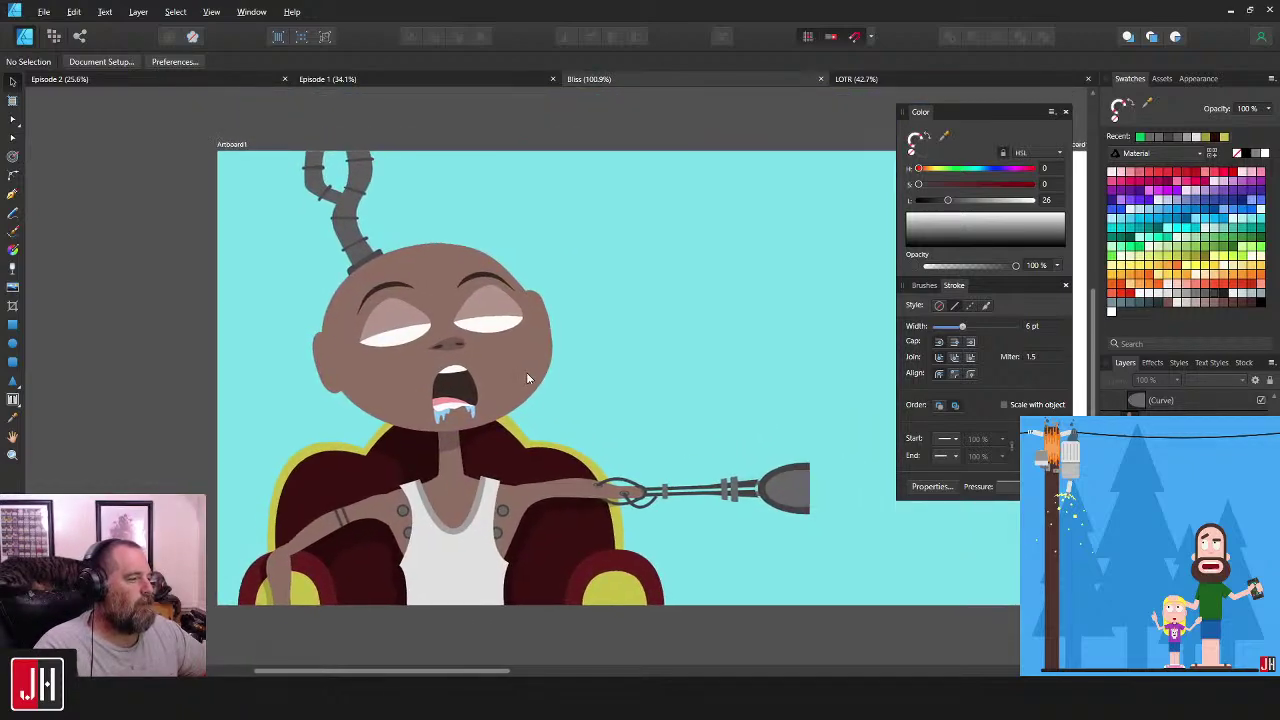
{"action": "scroll", "coordinate": [521, 371], "scroll_direction": "right", "scroll_amount": 2}
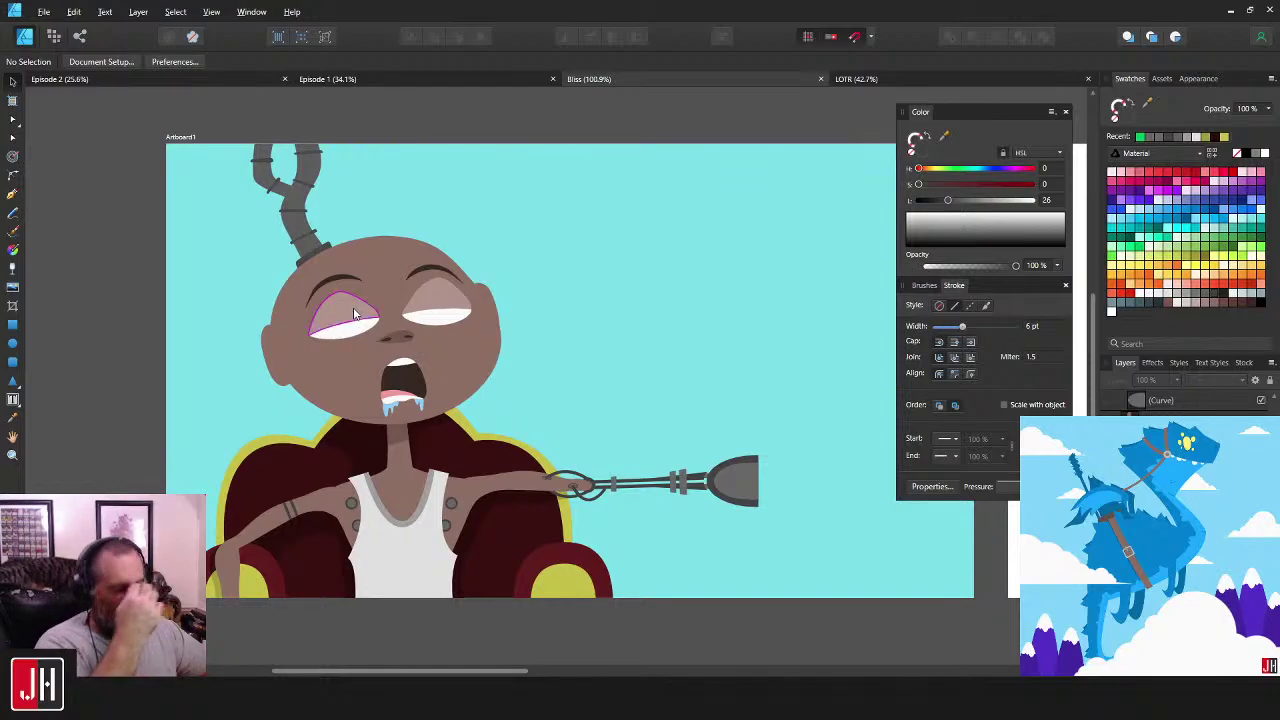
{"action": "scroll", "coordinate": [360, 326], "scroll_direction": "up", "scroll_amount": 1}
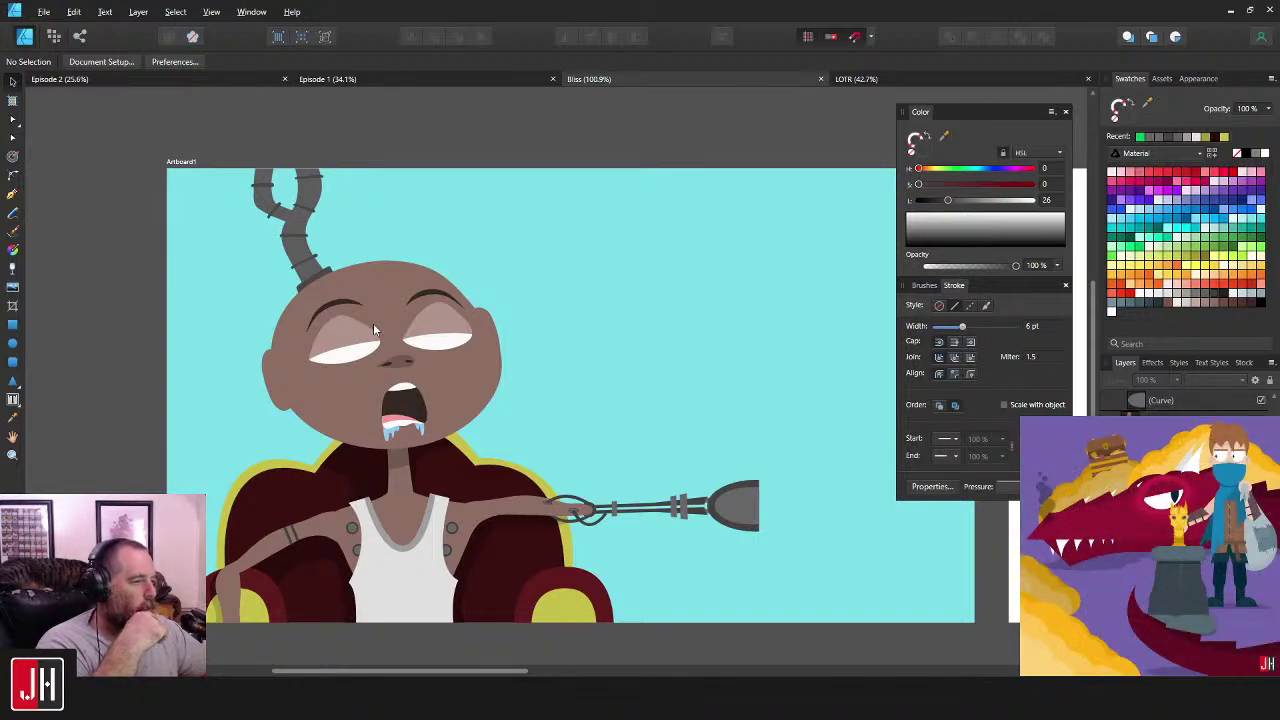
{"action": "left_click", "coordinate": [13, 194]}
{"action": "scroll", "coordinate": [390, 230], "scroll_direction": "up", "scroll_amount": 3}
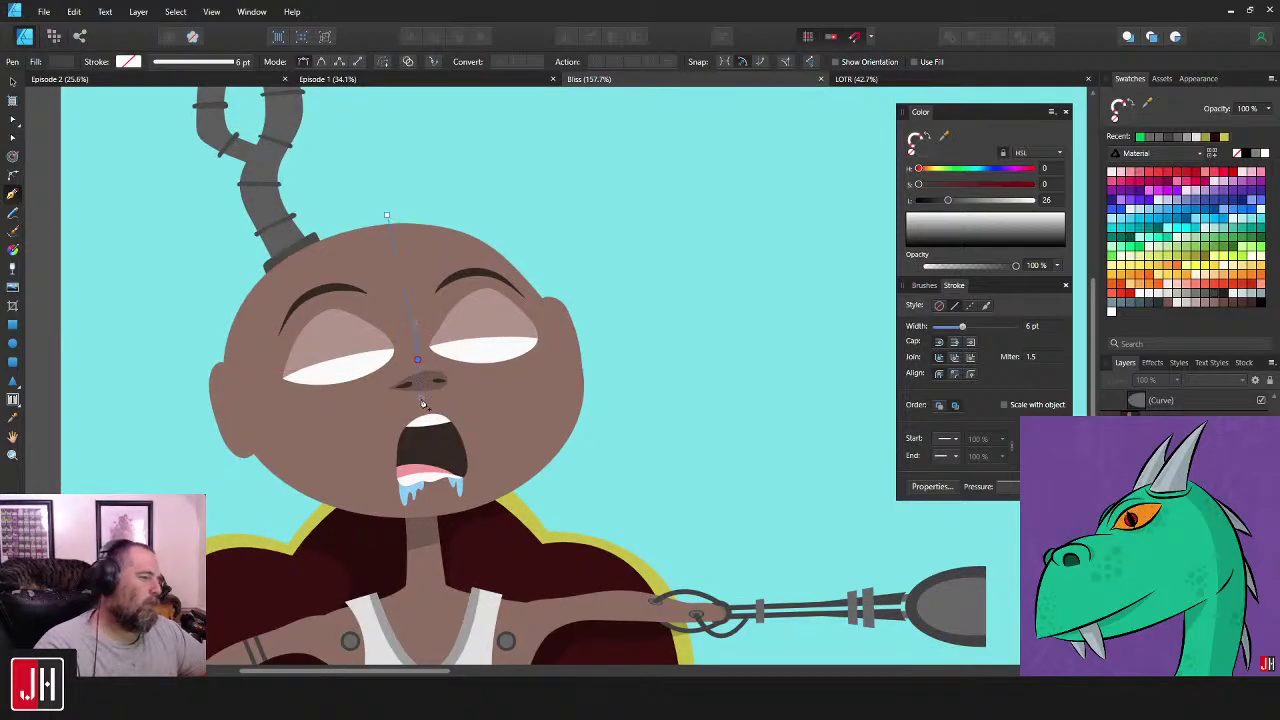
{"action": "mouse_move", "coordinate": [421, 403]}
{"action": "left_mouse_down"}
{"action": "mouse_move", "coordinate": [420, 376]}
{"action": "mouse_move", "coordinate": [426, 407]}
{"action": "left_mouse_up"}
{"action": "key", "text": "ctrl+z"}
{"action": "left_click_drag", "start_coordinate": [238, 430], "coordinate": [172, 435]}
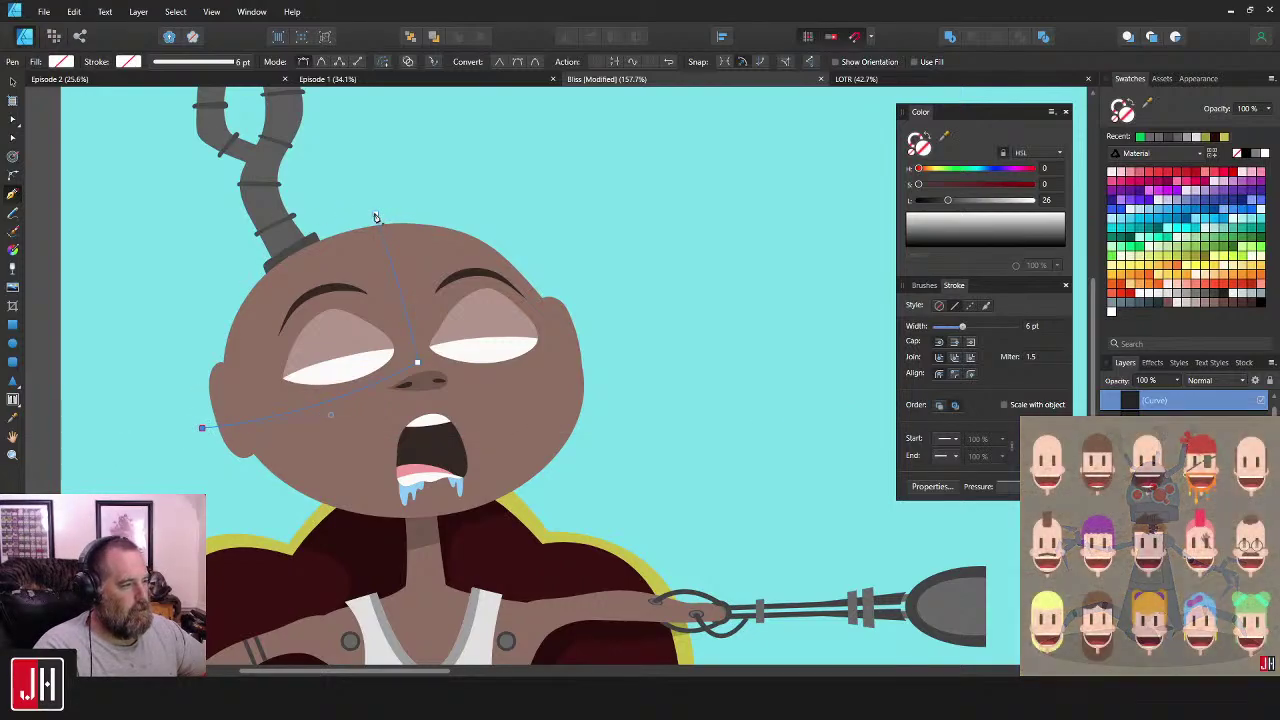
{"action": "left_click_drag", "start_coordinate": [377, 215], "coordinate": [645, 192]}
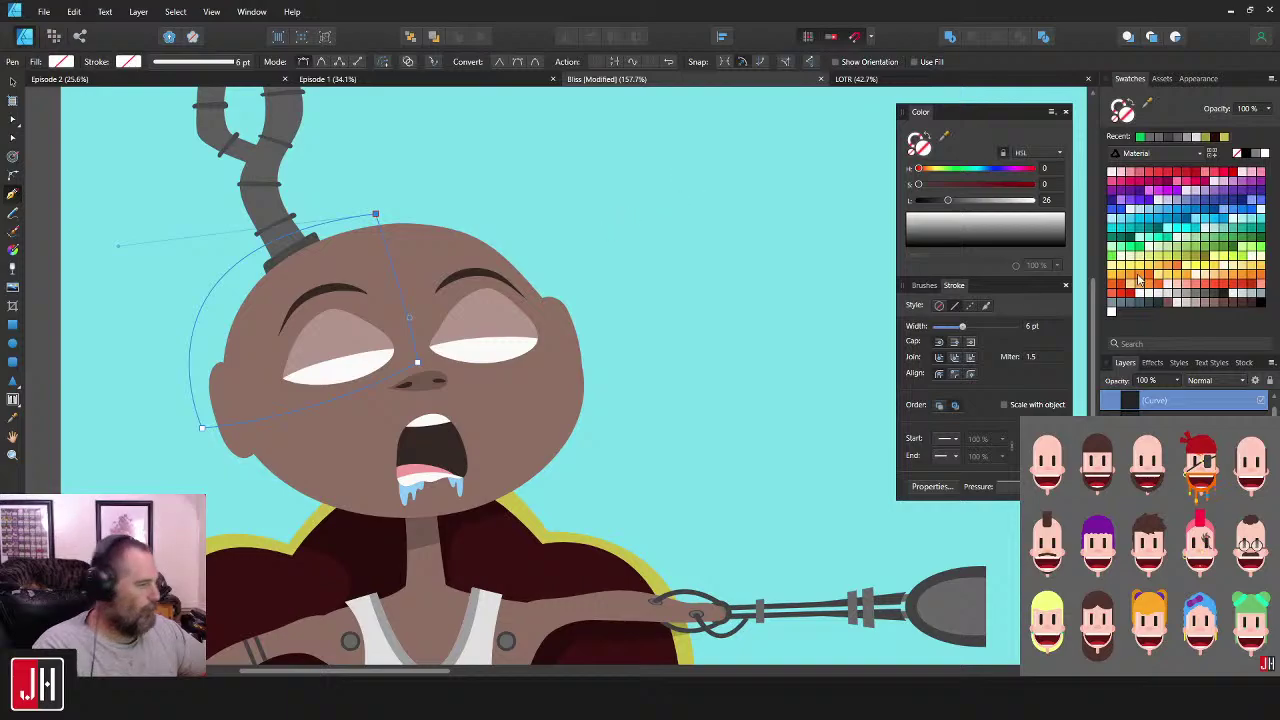
- Fill the closed Pen shape over the crown and eye with light grey and paste it inside the head shape
{"action": "left_click", "coordinate": [1148, 298]}
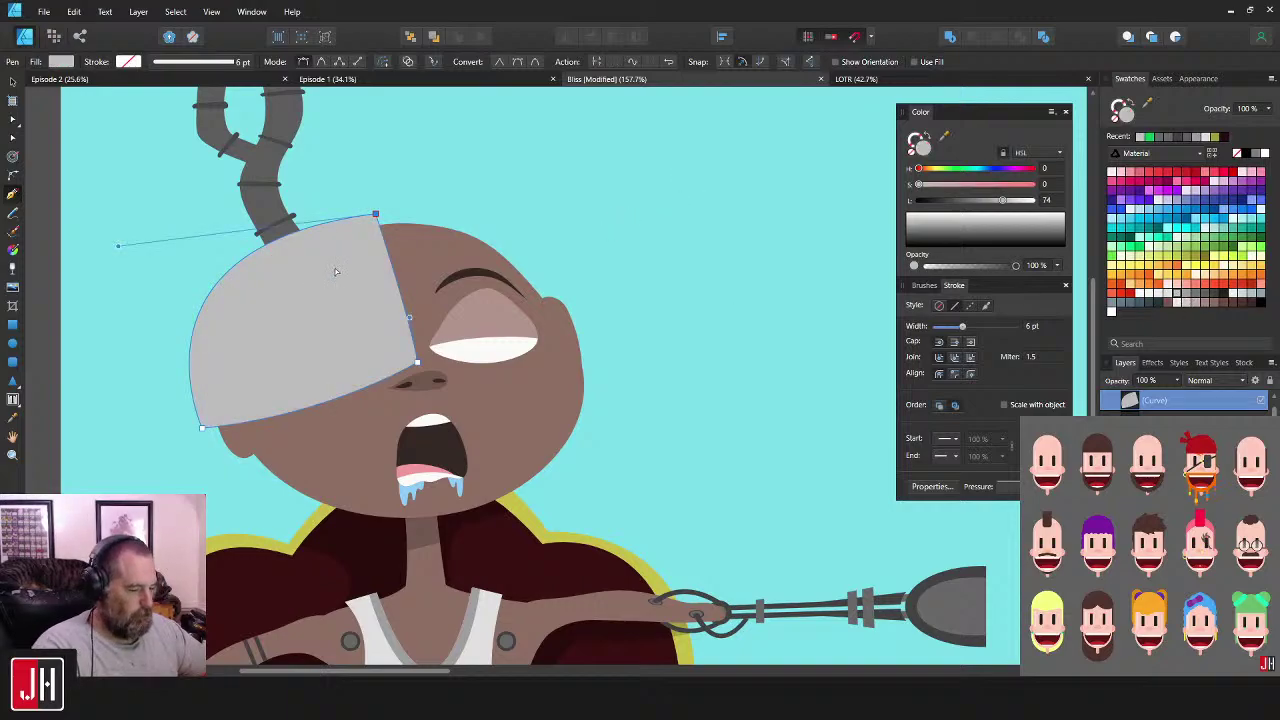
{"action": "key", "text": "ctrl+x"}
{"action": "key", "text": "v"}
{"action": "left_click", "coordinate": [417, 239]}
{"action": "key", "text": "ctrl+alt+v"}
{"action": "left_click", "coordinate": [605, 200]}
{"action": "scroll", "coordinate": [504, 287], "scroll_direction": "down", "scroll_amount": 1}
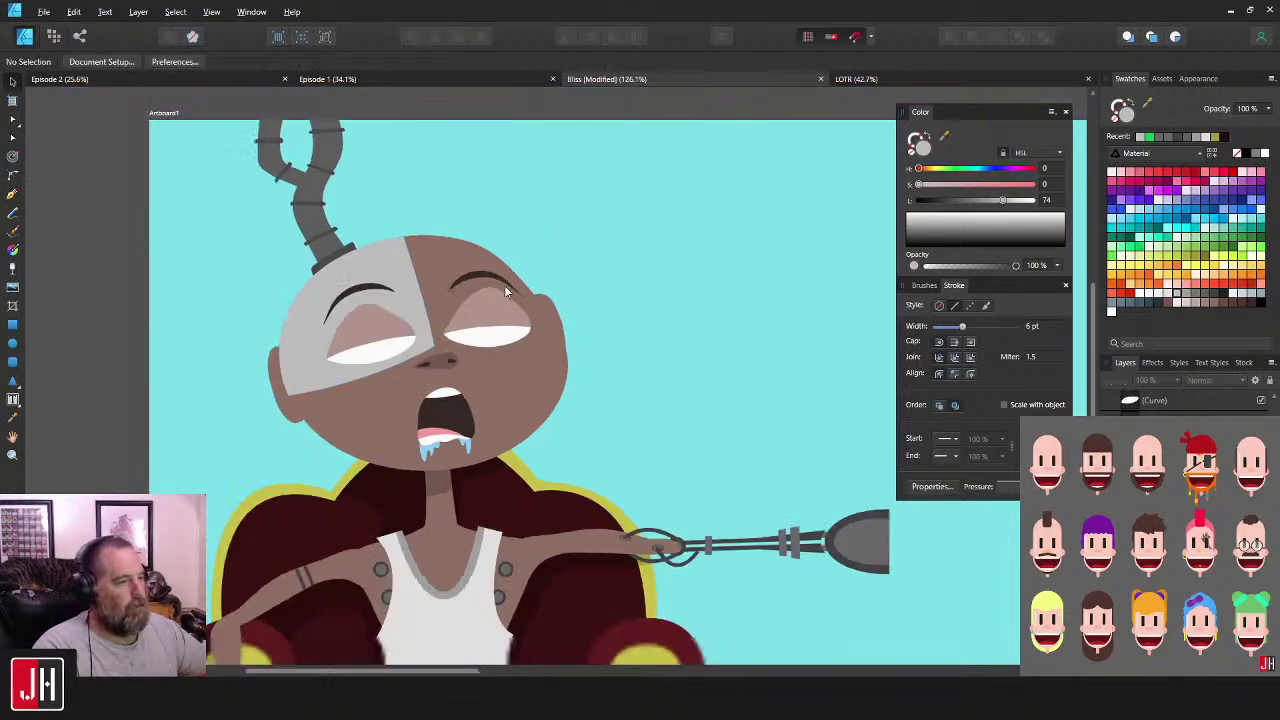
- Duplicate the turquoise artboard with the seated character directly below the original
{"action": "scroll", "coordinate": [504, 285], "scroll_direction": "down", "scroll_amount": 1}
{"action": "scroll", "coordinate": [290, 343], "scroll_direction": "up", "scroll_amount": 5}
{"action": "left_click", "coordinate": [289, 340]}
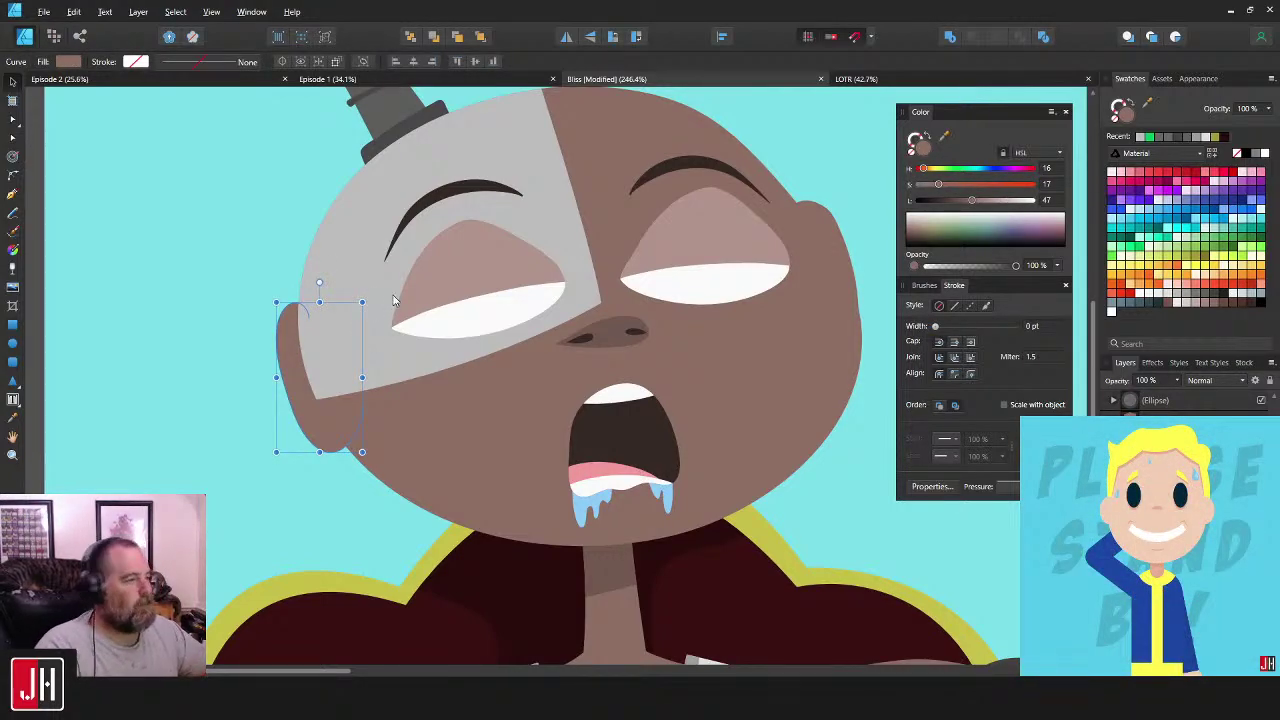
{"action": "scroll", "coordinate": [393, 300], "scroll_direction": "down", "scroll_amount": 8}
{"action": "key", "text": "ctrl+d"}
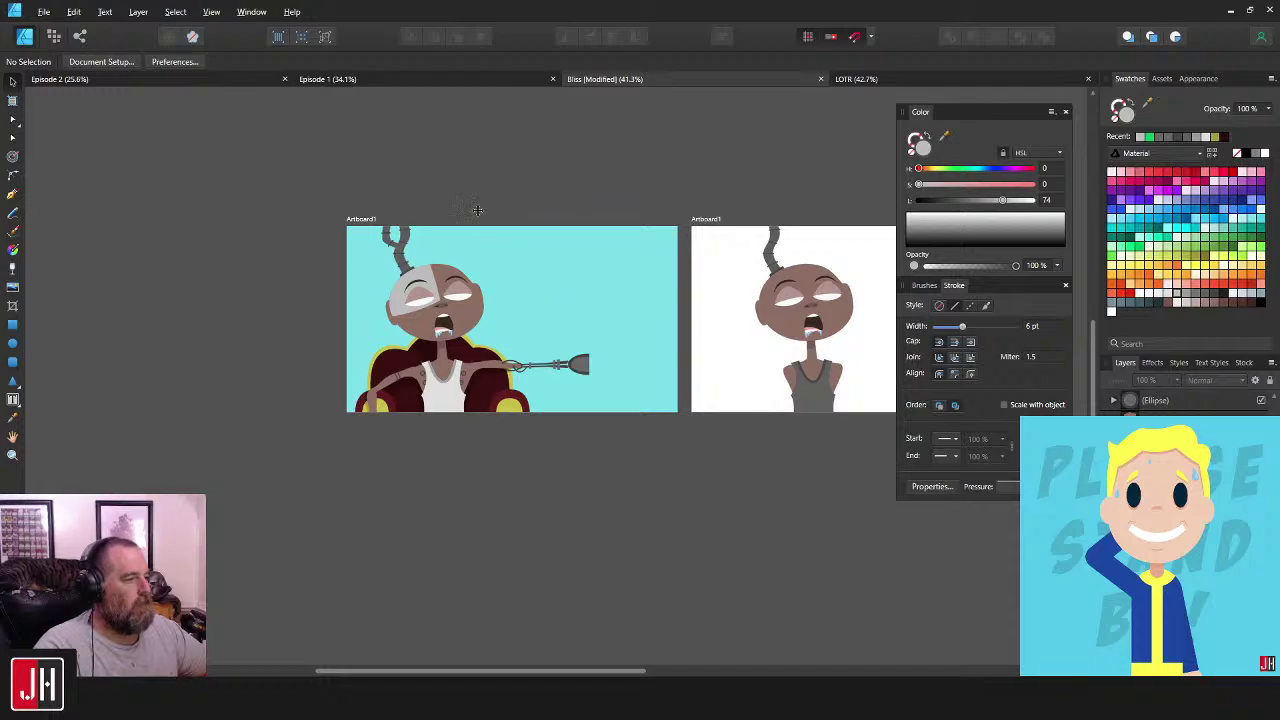
{"action": "left_click", "coordinate": [362, 219]}
{"action": "left_click_drag", "start_coordinate": [543, 276], "coordinate": [541, 537]}
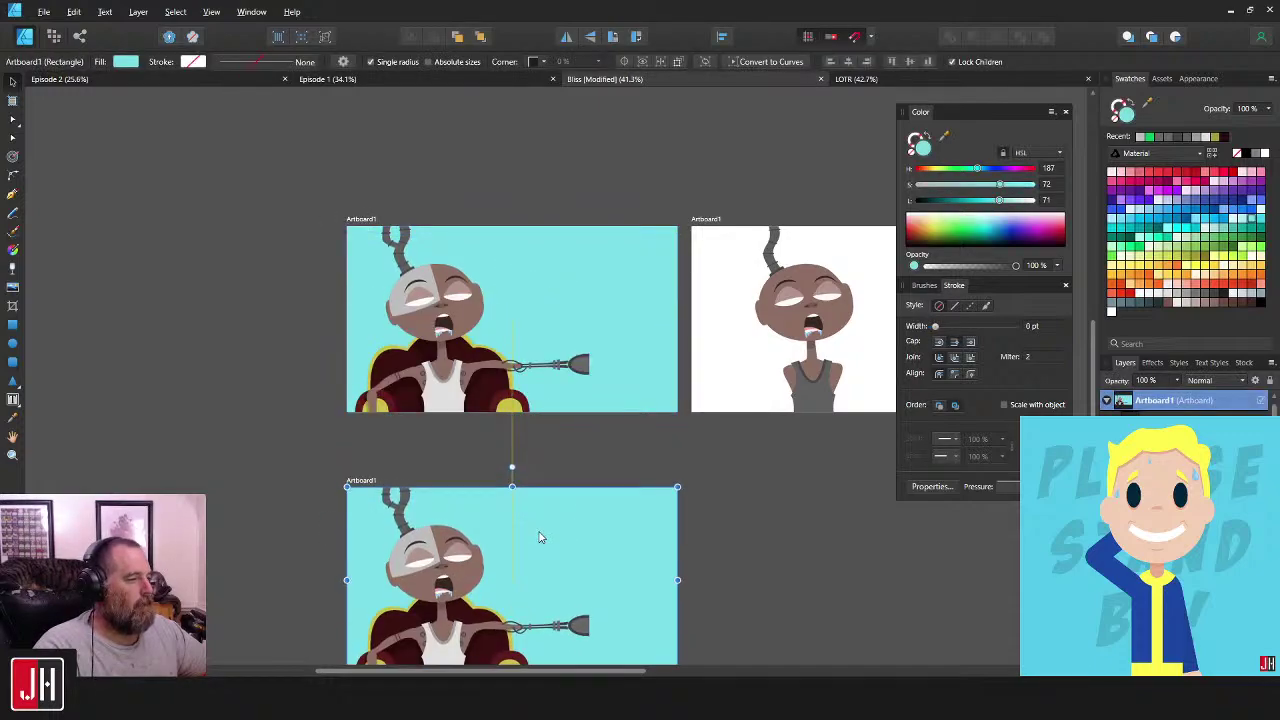
{"action": "left_click", "coordinate": [779, 506]}
- Remove the ear from the grey-plated side of the head
{"action": "left_click_drag", "start_coordinate": [657, 355], "coordinate": [571, 308]}
{"action": "scroll", "coordinate": [572, 310], "scroll_direction": "up", "scroll_amount": 10}
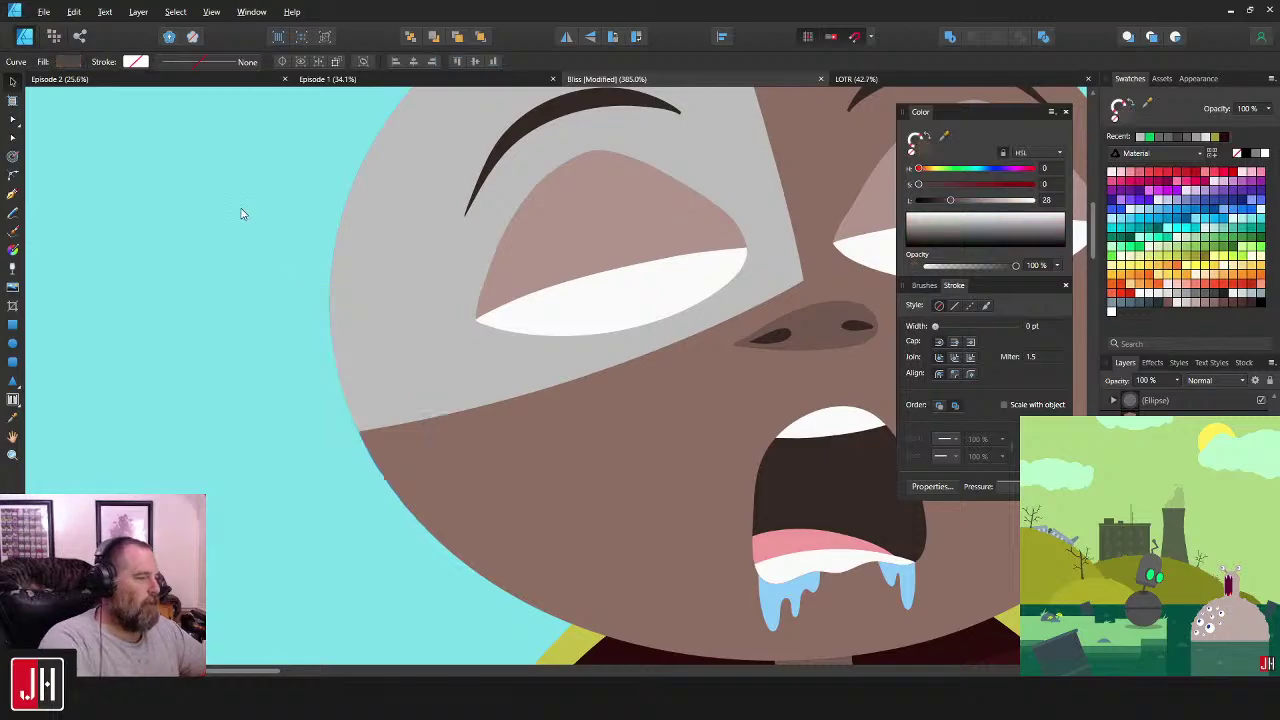
{"action": "scroll", "coordinate": [329, 306], "scroll_direction": "down", "scroll_amount": 8}
{"action": "scroll", "coordinate": [424, 362], "scroll_direction": "up", "scroll_amount": 5}
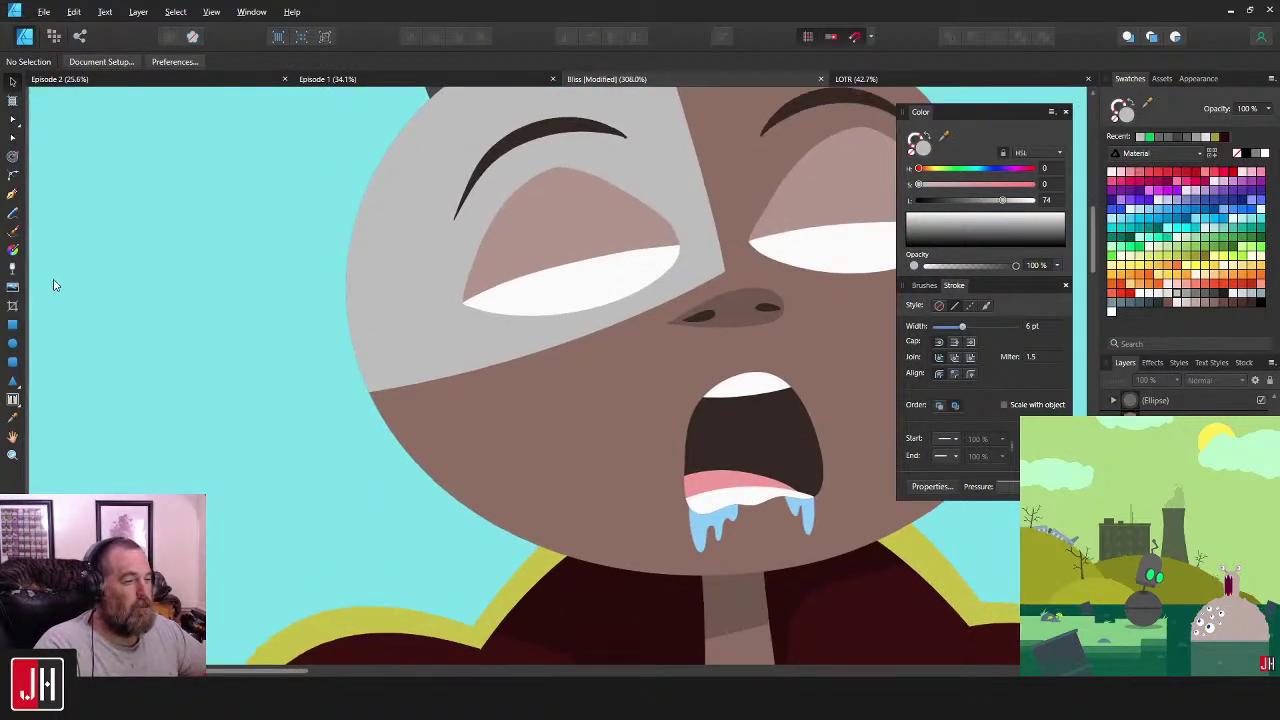
- Draw a small upright ellipse where the ear was, tilt it along the head's edge, and place it on the grey plate
{"action": "left_click", "coordinate": [13, 344]}
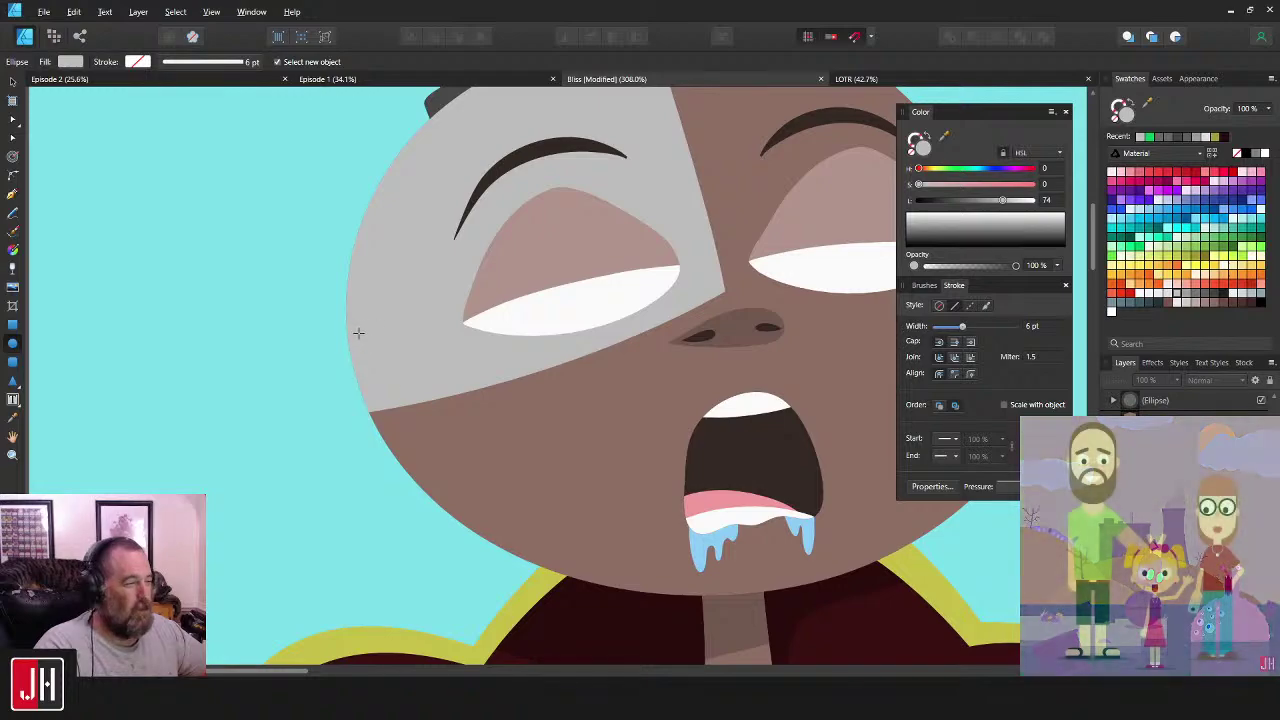
{"action": "left_click_drag", "start_coordinate": [359, 331], "coordinate": [405, 432]}
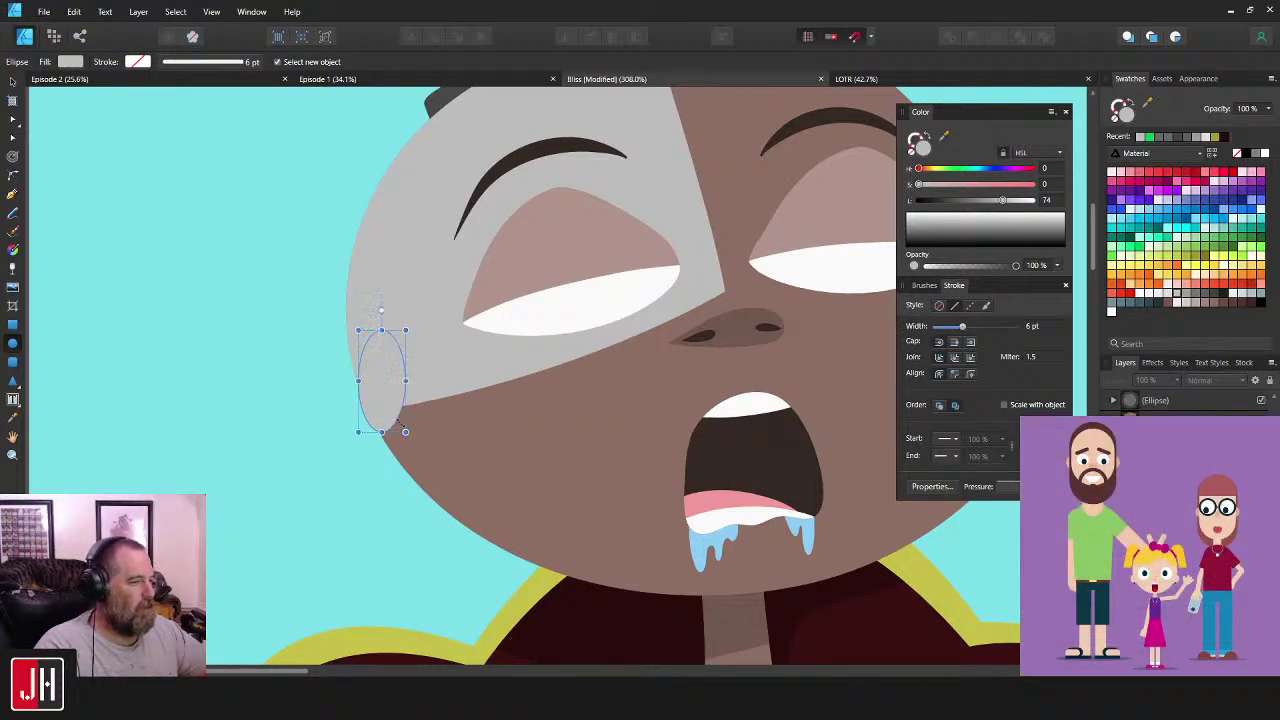
{"action": "scroll", "coordinate": [395, 370], "scroll_direction": "up", "scroll_amount": 2}
{"action": "left_click_drag", "start_coordinate": [372, 289], "coordinate": [384, 340]}
{"action": "key", "text": "v"}
{"action": "left_click_drag", "start_coordinate": [376, 399], "coordinate": [381, 354]}
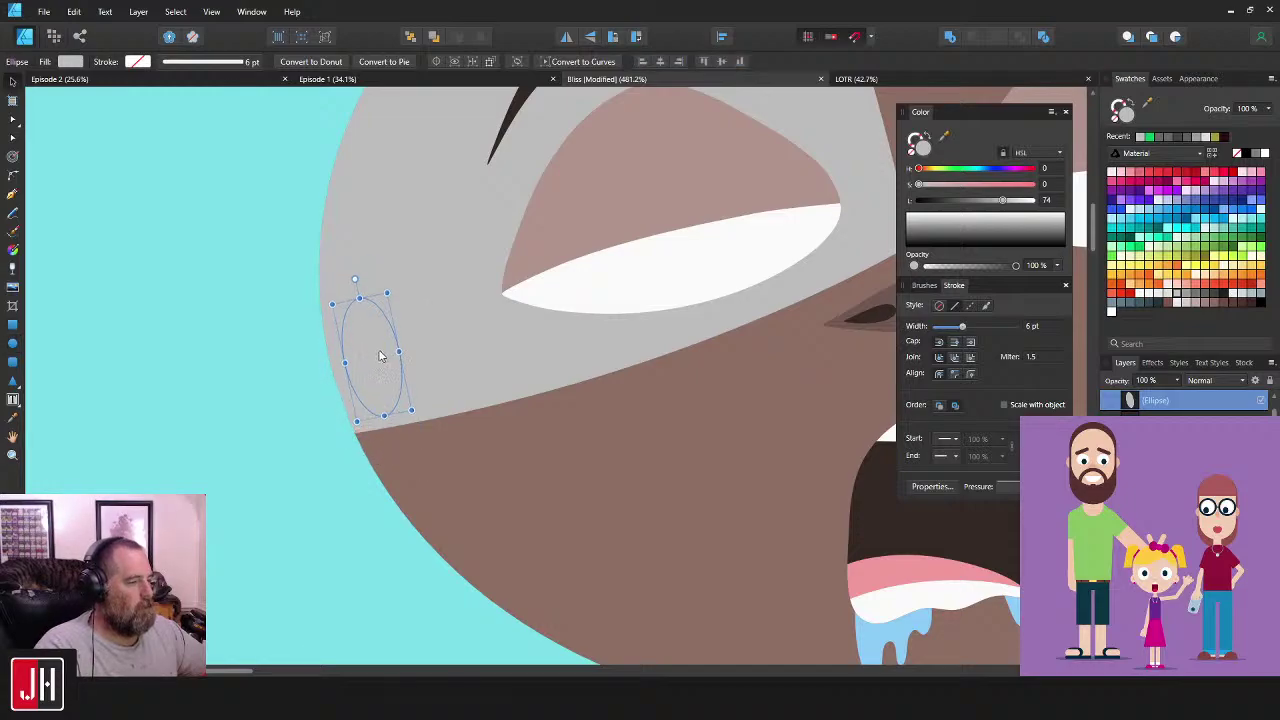
- Set the ellipse's fill lightness to 57 and refine its tilt, size and position near the plate's outer edge
{"action": "scroll", "coordinate": [380, 357], "scroll_direction": "down", "scroll_amount": 7}
{"action": "scroll", "coordinate": [403, 356], "scroll_direction": "up", "scroll_amount": 8}
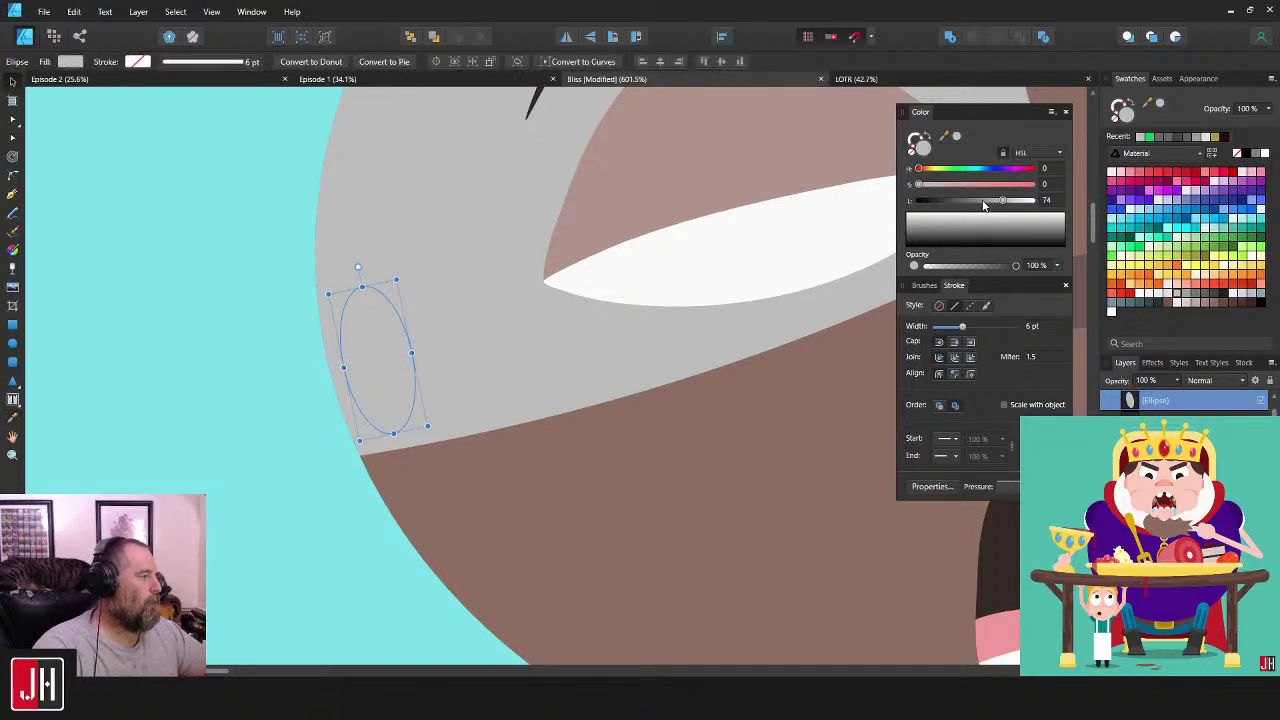
{"action": "left_click_drag", "start_coordinate": [1003, 204], "coordinate": [985, 207]}
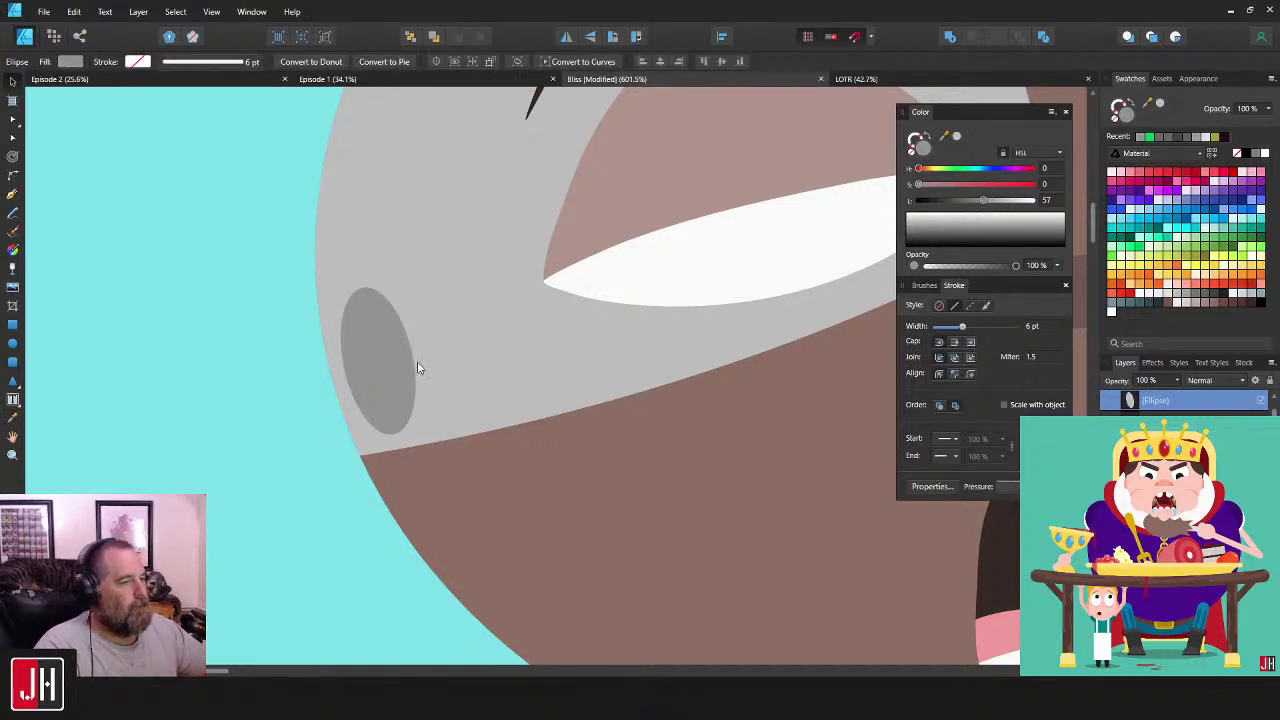
{"action": "scroll", "coordinate": [417, 368], "scroll_direction": "up", "scroll_amount": 2}
{"action": "left_click_drag", "start_coordinate": [361, 342], "coordinate": [356, 347]}
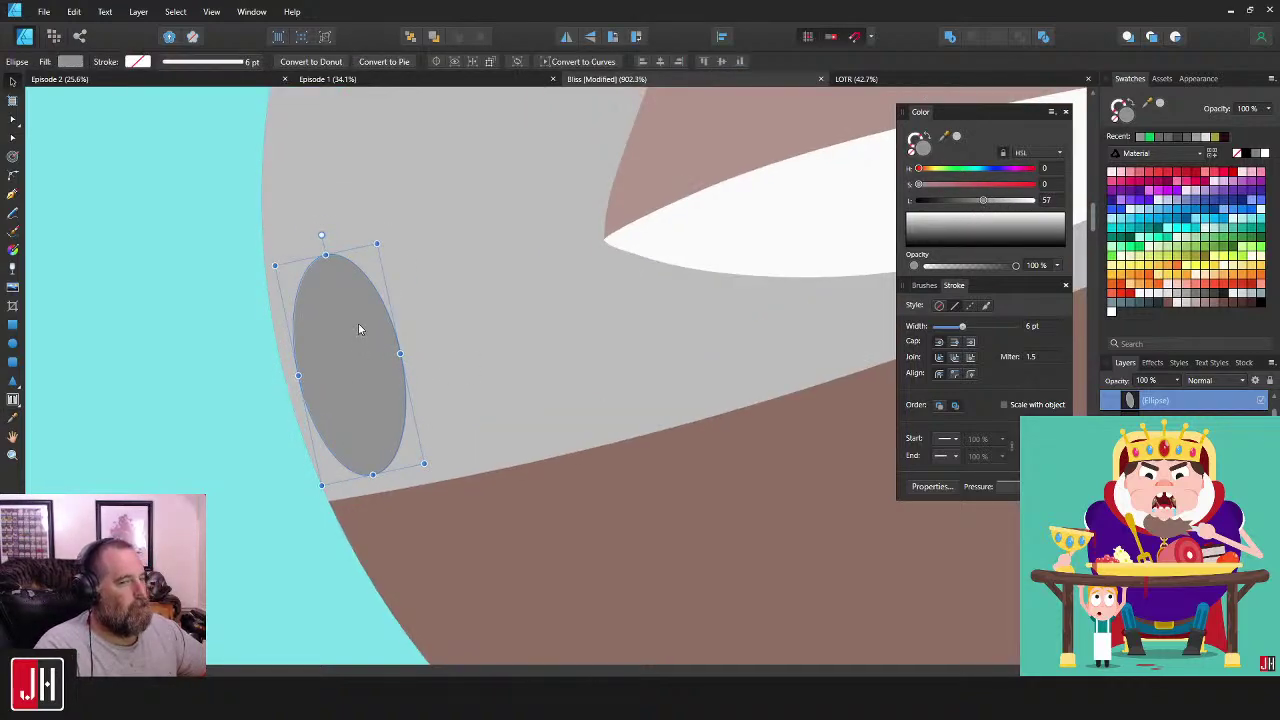
{"action": "left_click_drag", "start_coordinate": [321, 235], "coordinate": [317, 234]}
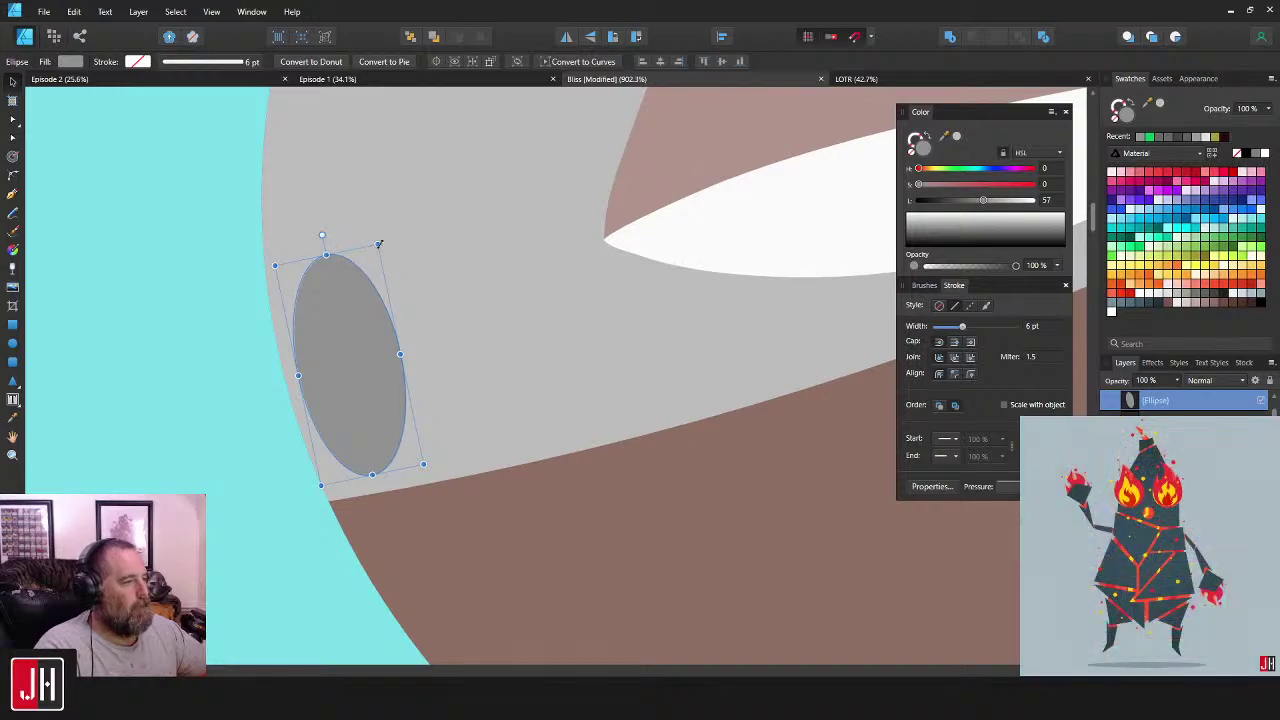
{"action": "left_click_drag", "start_coordinate": [378, 245], "coordinate": [371, 269]}
{"action": "left_click_drag", "start_coordinate": [350, 334], "coordinate": [358, 328]}
{"action": "scroll", "coordinate": [358, 328], "scroll_direction": "down", "scroll_amount": 11}
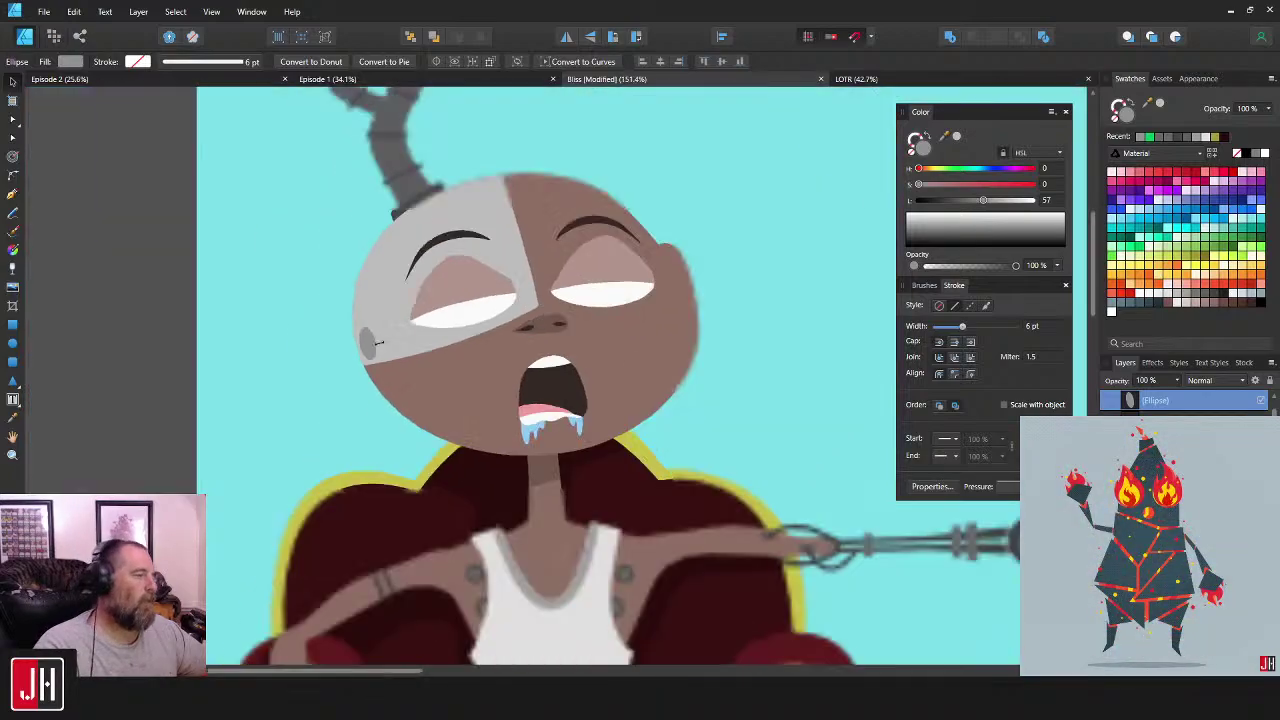
{"action": "left_click", "coordinate": [710, 372]}
- Duplicate the grey ellipse and offset the copy slightly toward the face so a thin outer rim shows
{"action": "scroll", "coordinate": [376, 338], "scroll_direction": "up", "scroll_amount": 8}
{"action": "scroll", "coordinate": [362, 325], "scroll_direction": "up", "scroll_amount": 3}
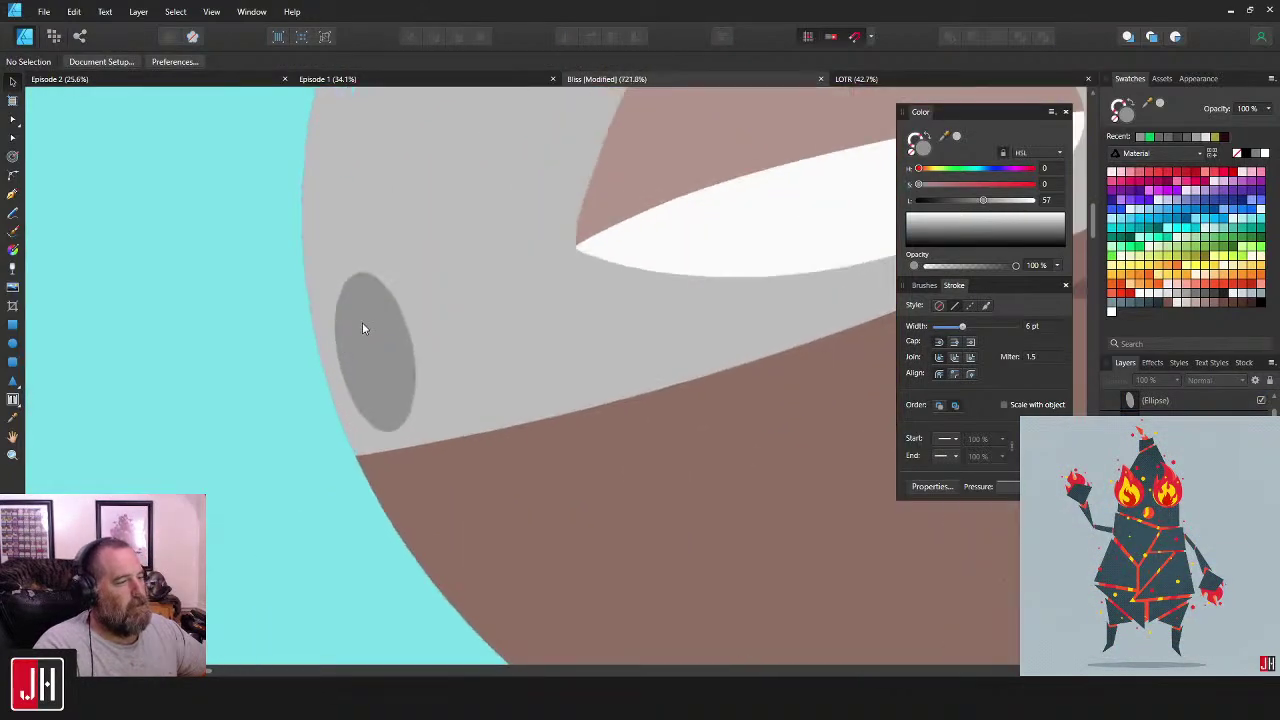
{"action": "left_click", "coordinate": [363, 325]}
{"action": "scroll", "coordinate": [363, 325], "scroll_direction": "up", "scroll_amount": 3}
{"action": "mouse_move", "coordinate": [412, 233]}
{"action": "left_mouse_down"}
{"action": "mouse_move", "coordinate": [412, 294]}
{"action": "mouse_move", "coordinate": [431, 245]}
{"action": "left_mouse_up"}
{"action": "left_click_drag", "start_coordinate": [404, 290], "coordinate": [397, 291]}
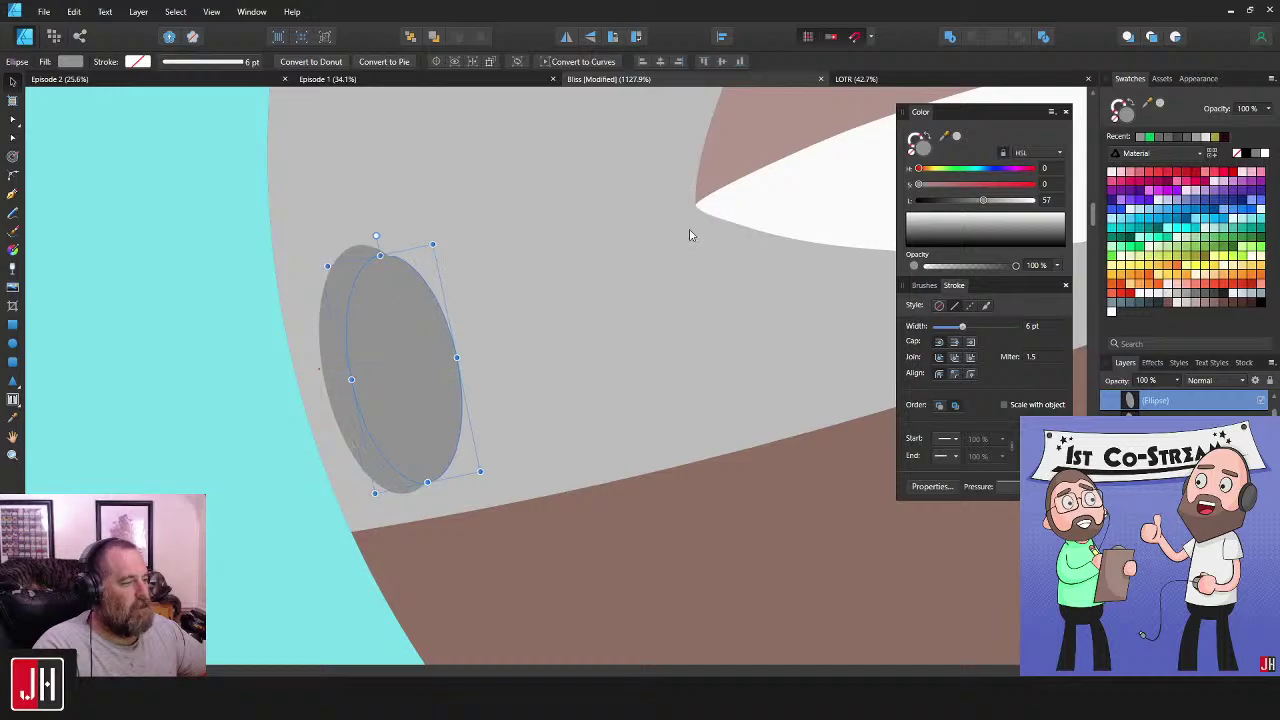
{"action": "left_click_drag", "start_coordinate": [407, 365], "coordinate": [399, 365]}
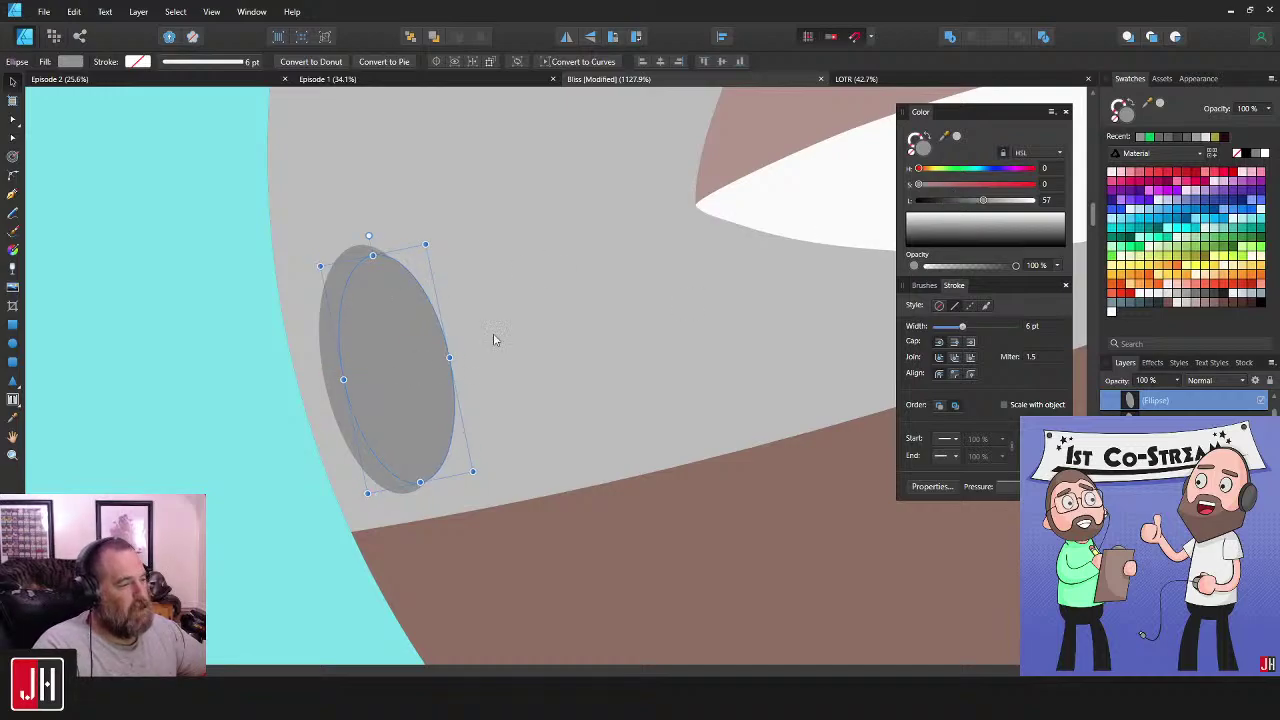
- Set the offset ellipse's fill lightness to 45 and paste it inside the original ellipse
{"action": "left_click_drag", "start_coordinate": [980, 205], "coordinate": [971, 208]}
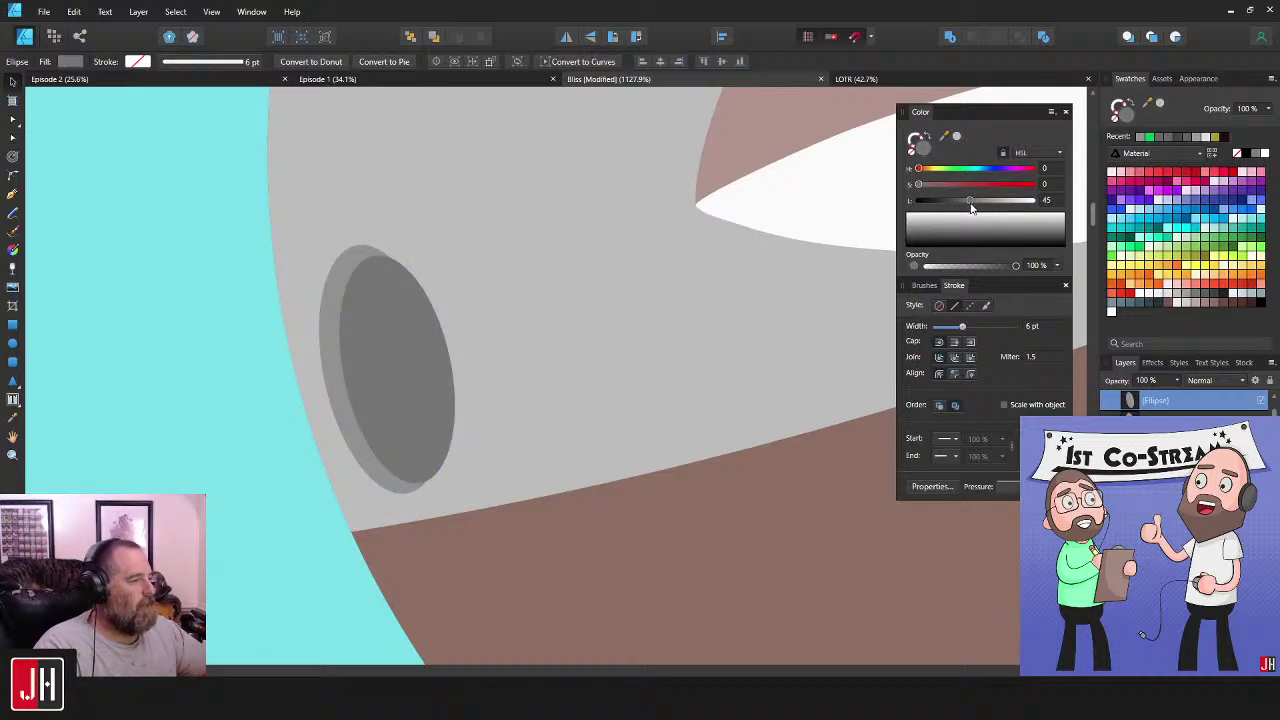
{"action": "key", "text": "ctrl+x"}
{"action": "left_click", "coordinate": [391, 354]}
{"action": "key", "text": "ctrl+alt+v"}
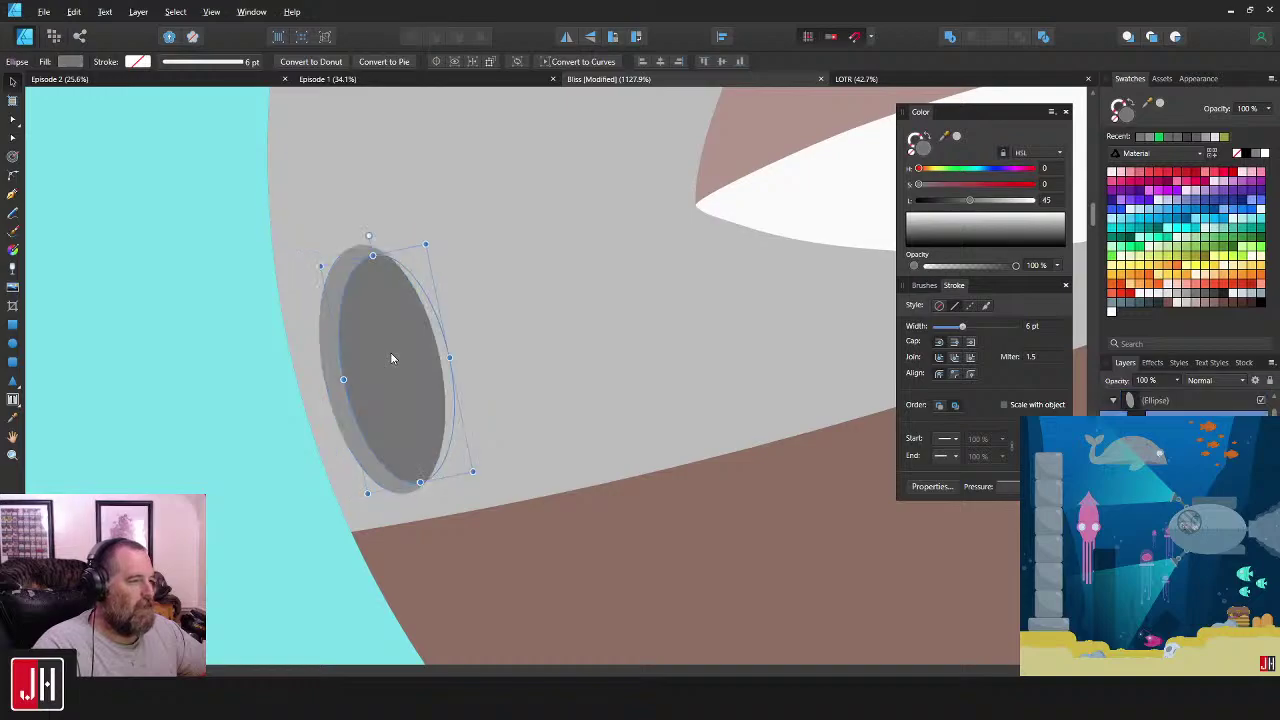
{"action": "scroll", "coordinate": [391, 357], "scroll_direction": "down", "scroll_amount": 10}
{"action": "left_click", "coordinate": [826, 402]}
- Add a smaller copy of the inner ellipse in the plate's light grey and position it within the dark ellipse
{"action": "scroll", "coordinate": [362, 358], "scroll_direction": "up", "scroll_amount": 6}
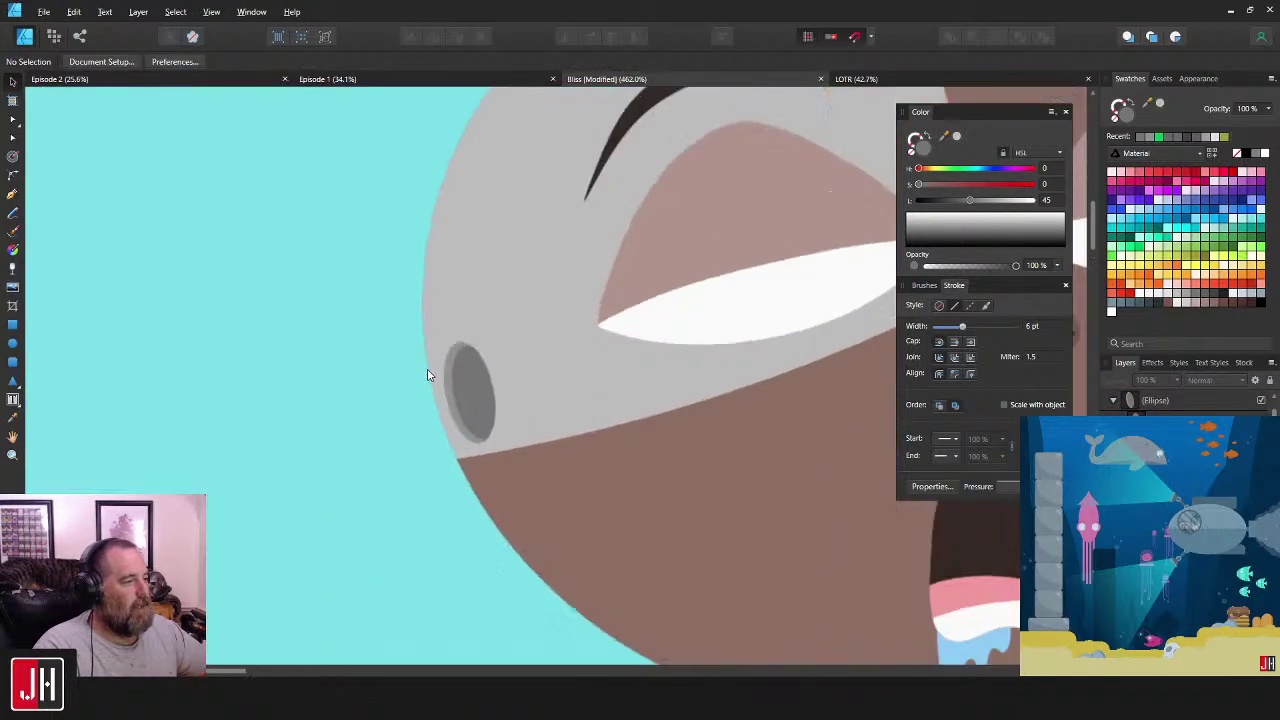
{"action": "scroll", "coordinate": [427, 375], "scroll_direction": "up", "scroll_amount": 4}
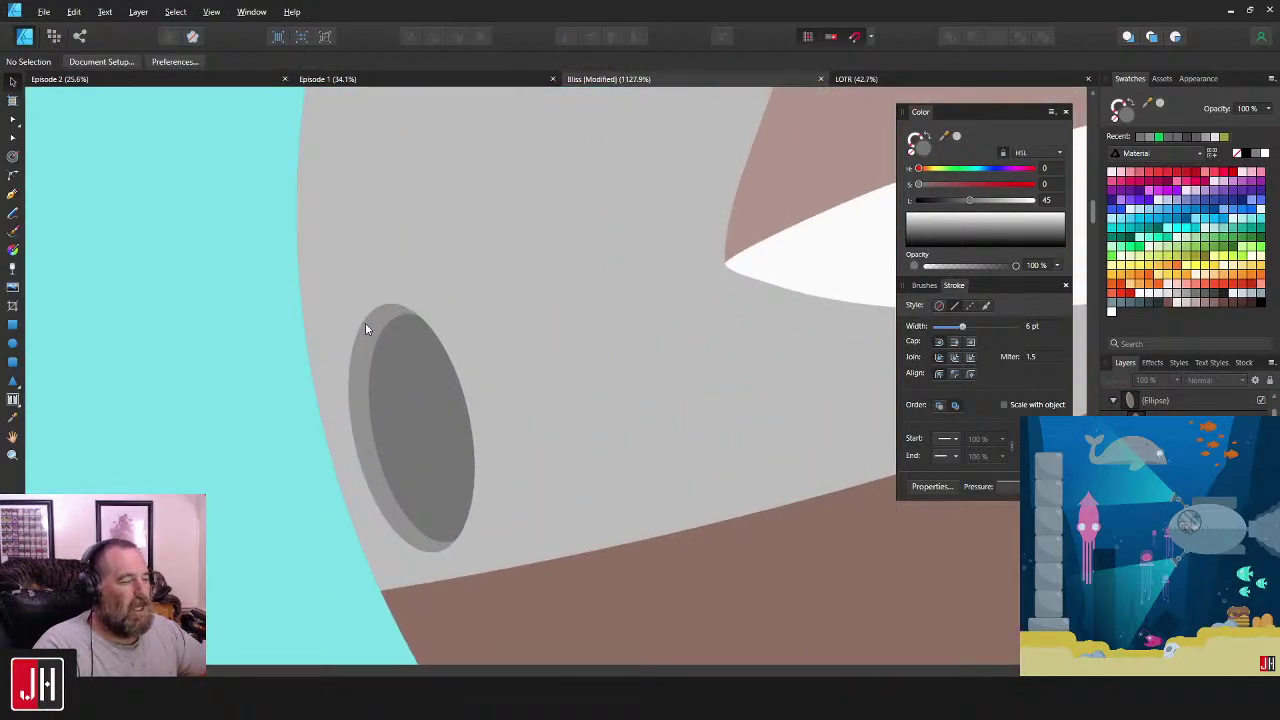
{"action": "left_click", "coordinate": [416, 361]}
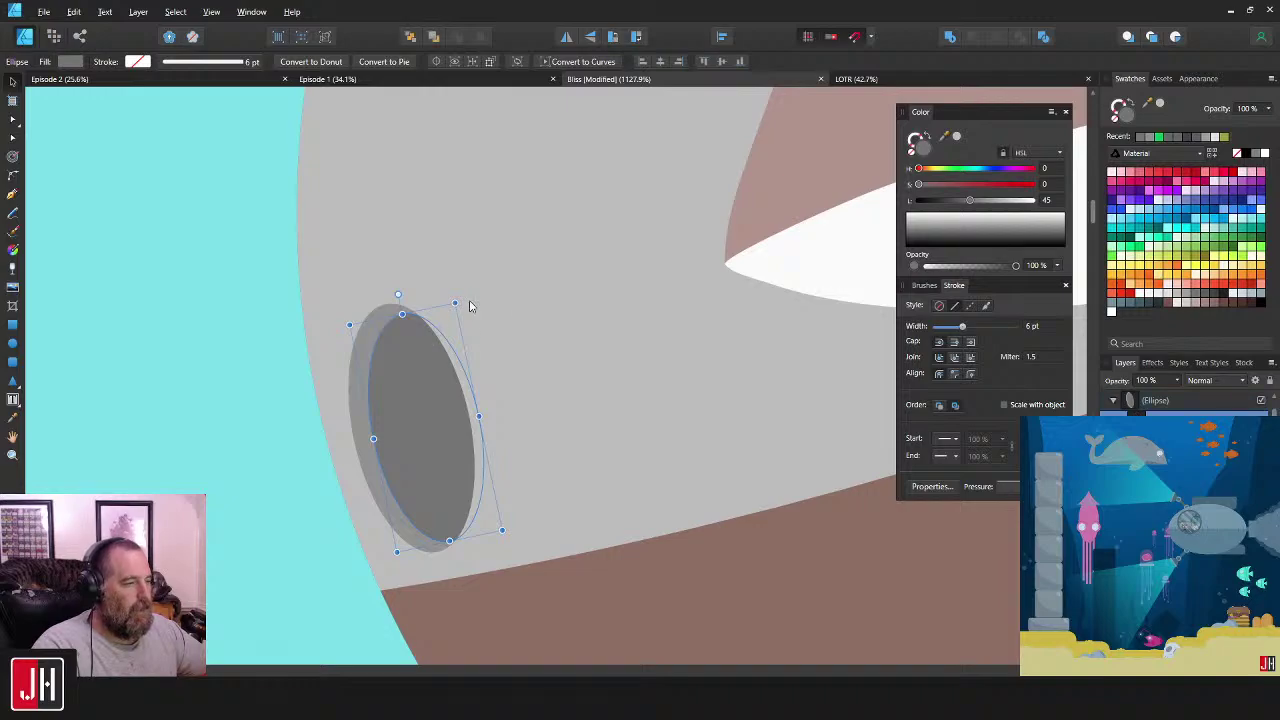
{"action": "left_click_drag", "start_coordinate": [451, 310], "coordinate": [434, 391]}
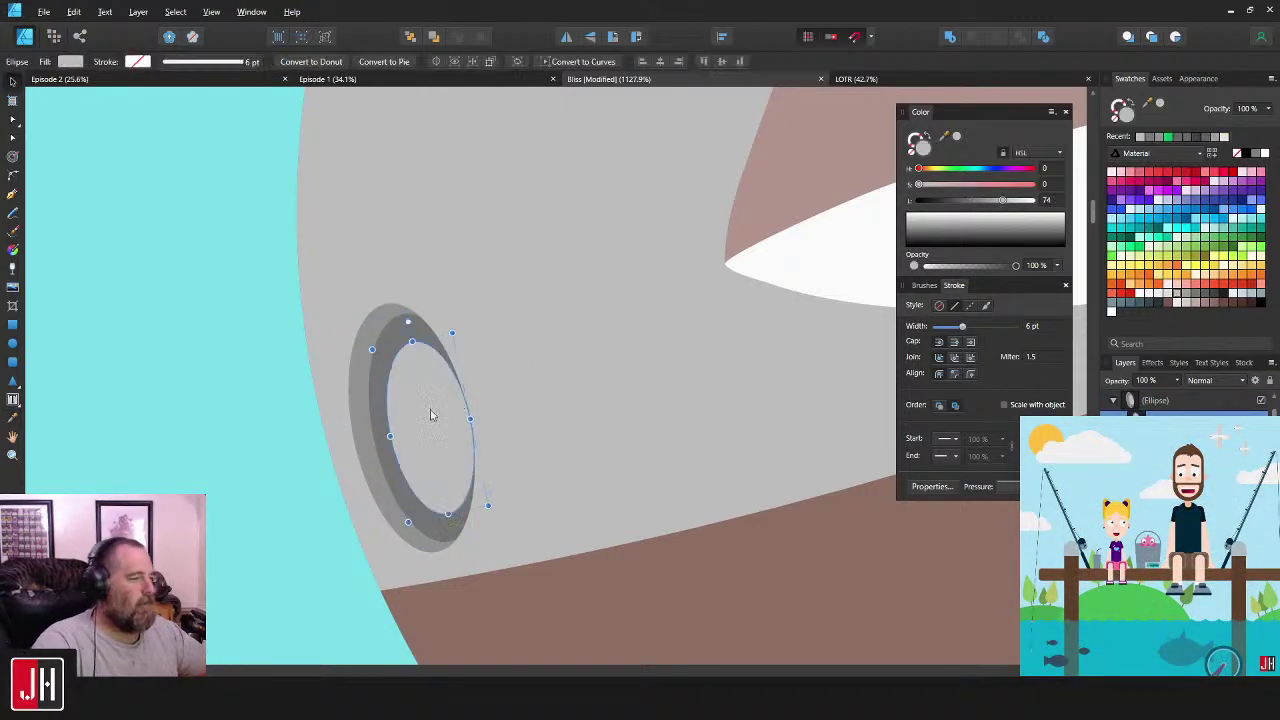
{"action": "scroll", "coordinate": [432, 415], "scroll_direction": "up", "scroll_amount": 3}
{"action": "left_click_drag", "start_coordinate": [434, 403], "coordinate": [417, 410]}
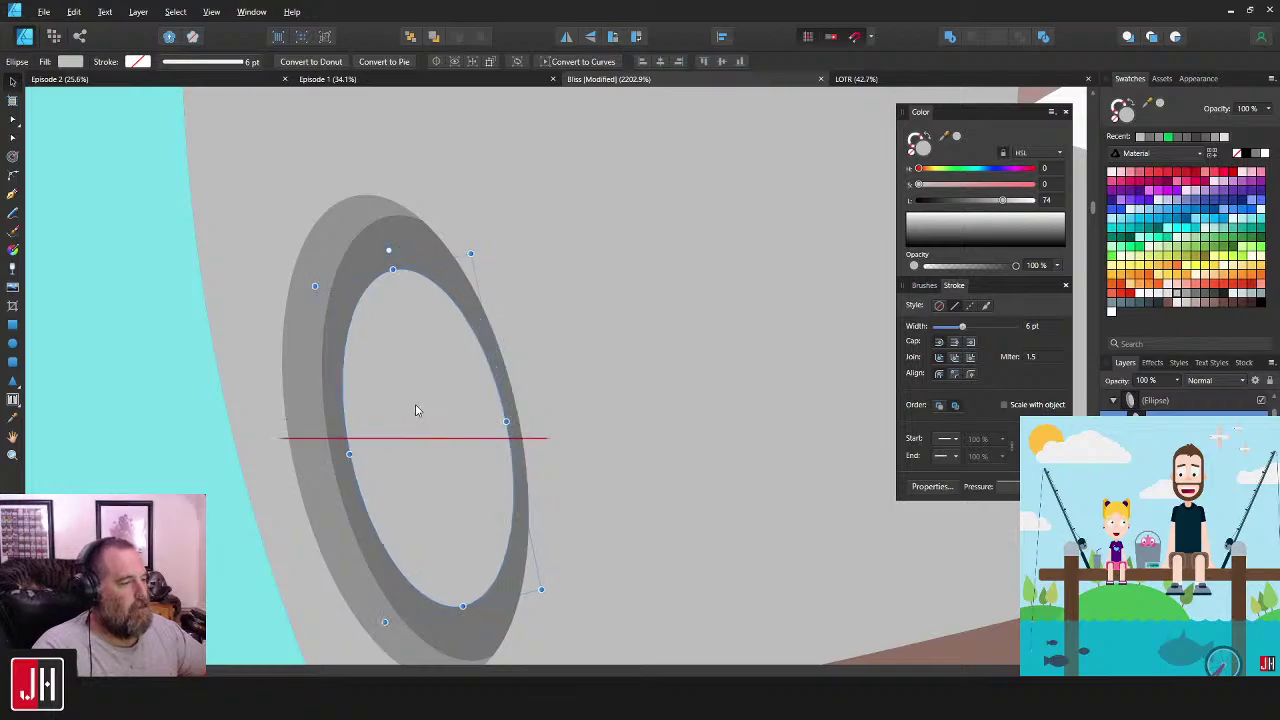
{"action": "scroll", "coordinate": [450, 411], "scroll_direction": "down", "scroll_amount": 13}
{"action": "left_click", "coordinate": [806, 440]}
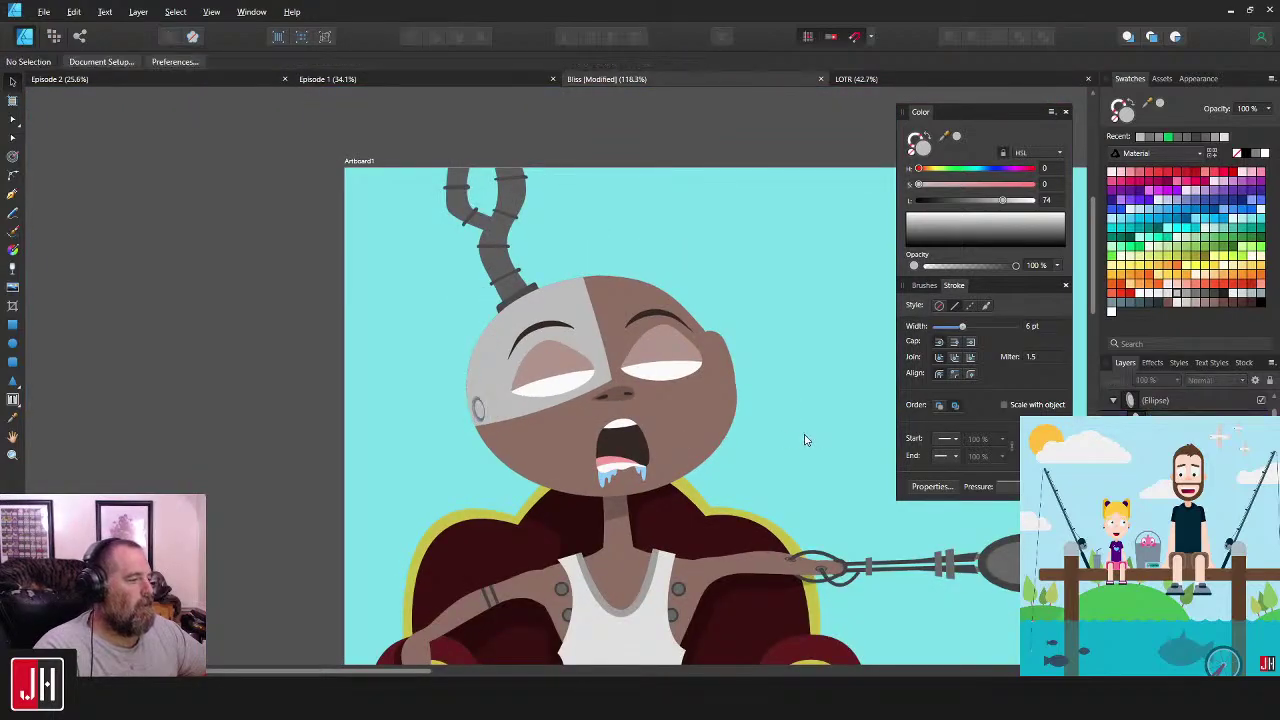
- Narrow the light grey inner ellipse and shift it toward the head's outer edge
{"action": "left_click_drag", "start_coordinate": [643, 421], "coordinate": [502, 396]}
{"action": "scroll", "coordinate": [297, 398], "scroll_direction": "up", "scroll_amount": 13}
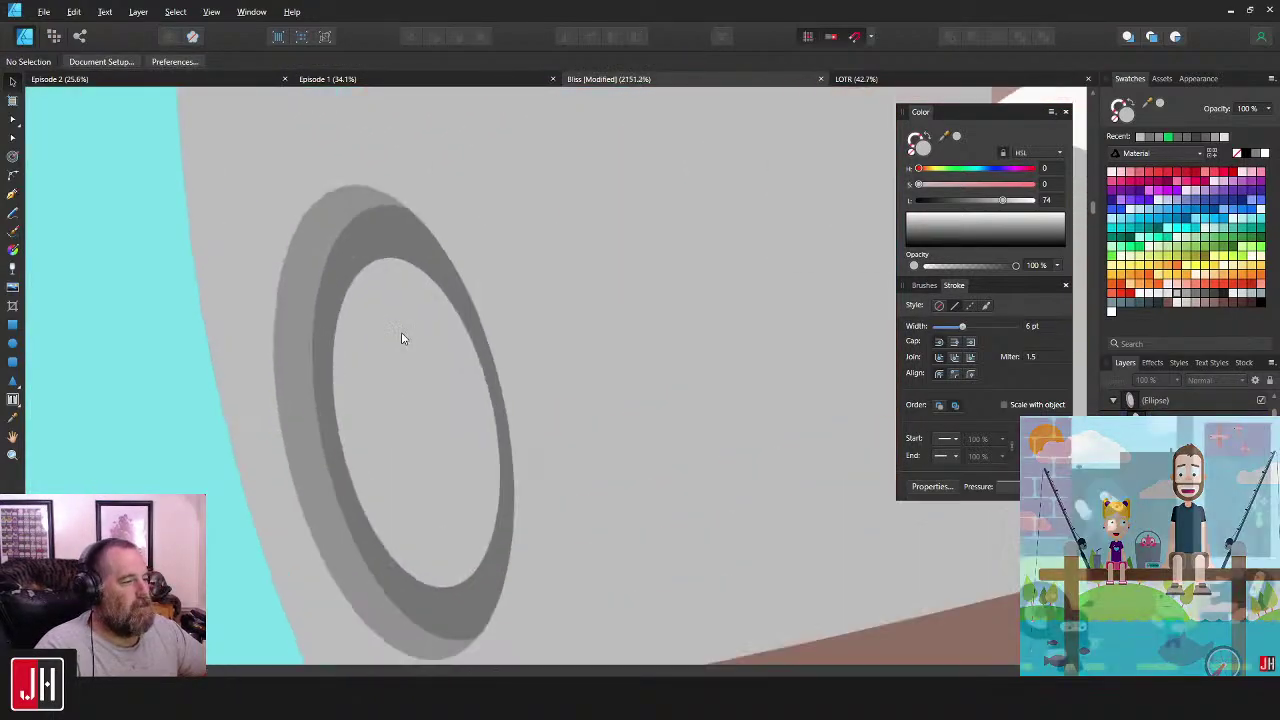
{"action": "double_click", "coordinate": [404, 340]}
{"action": "left_click_drag", "start_coordinate": [458, 241], "coordinate": [381, 262]}
{"action": "left_click_drag", "start_coordinate": [411, 317], "coordinate": [402, 310]}
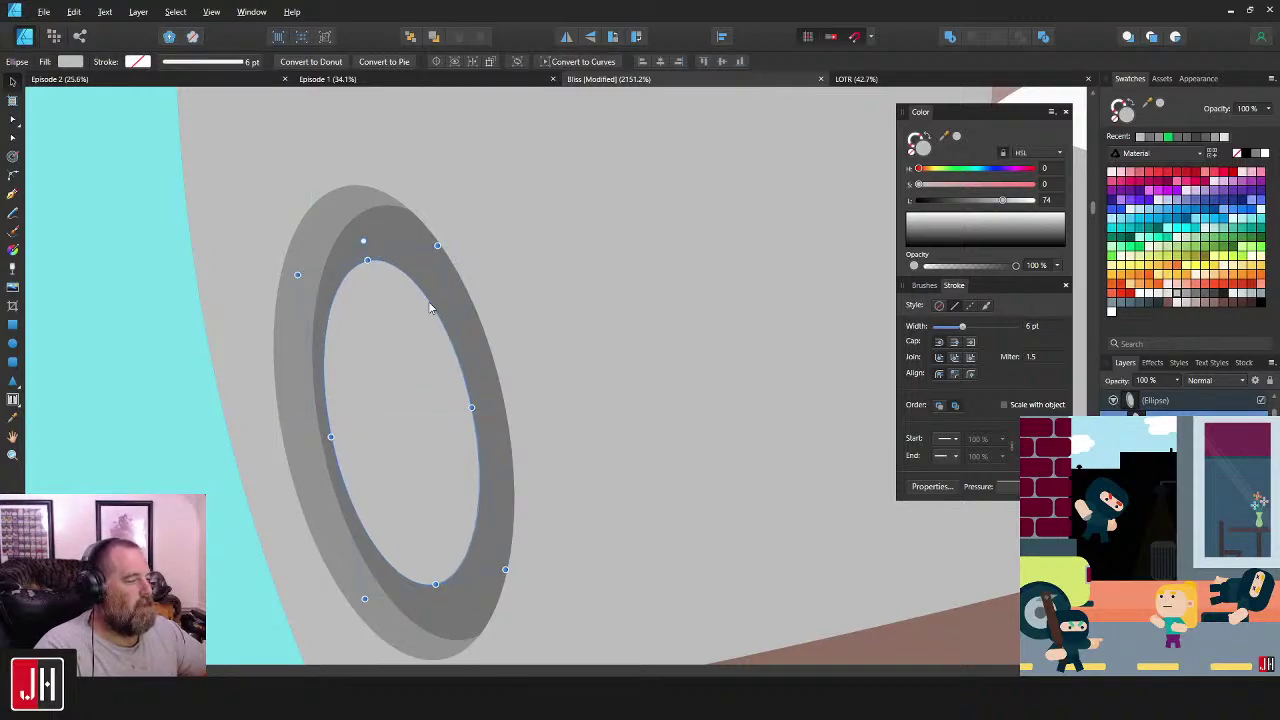
{"action": "key", "text": "Escape"}
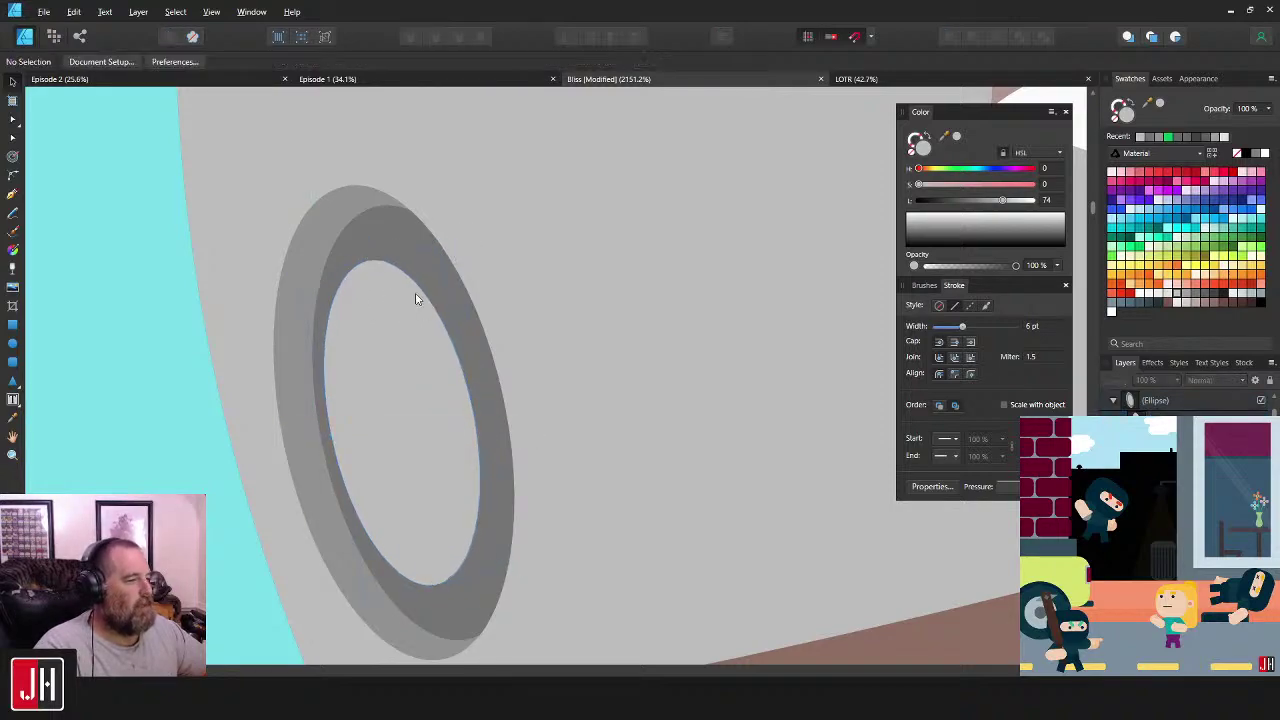
- Draw a four-sided Pen shape over the ring's face-side half, sample the ring's grey, and lower its lightness to 32
{"action": "left_click", "coordinate": [12, 193]}
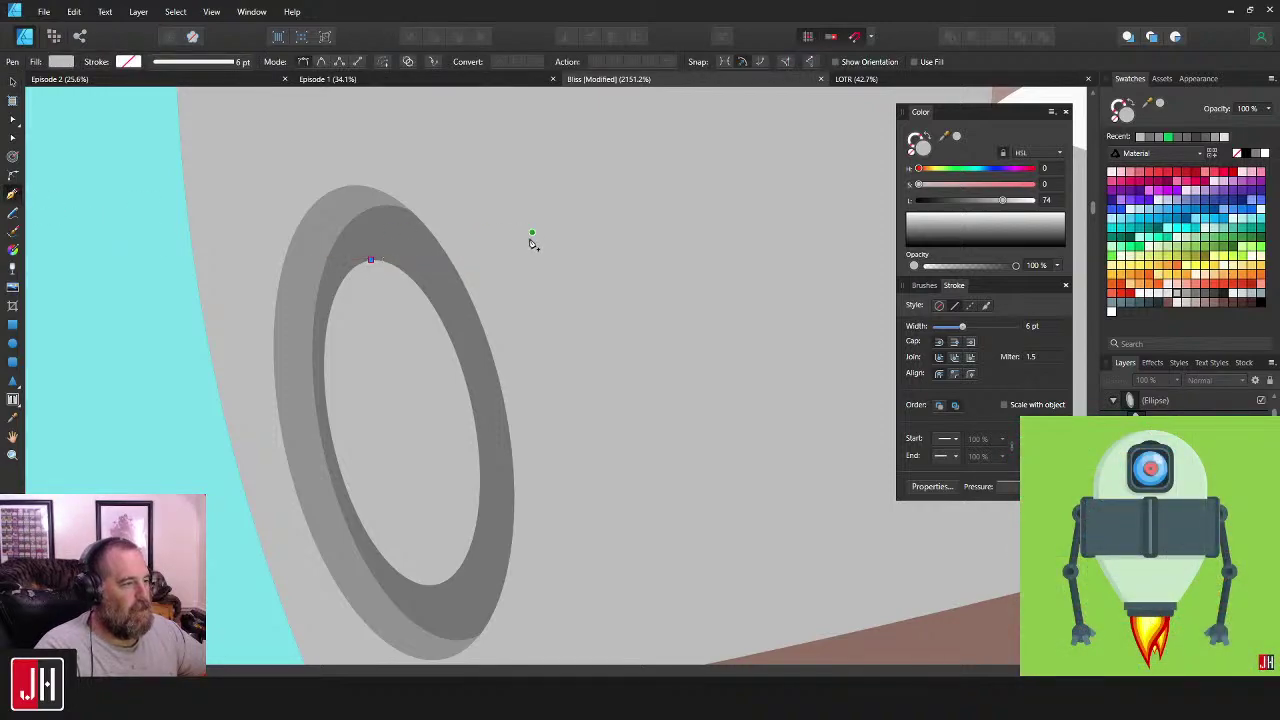
{"action": "left_click", "coordinate": [531, 235]}
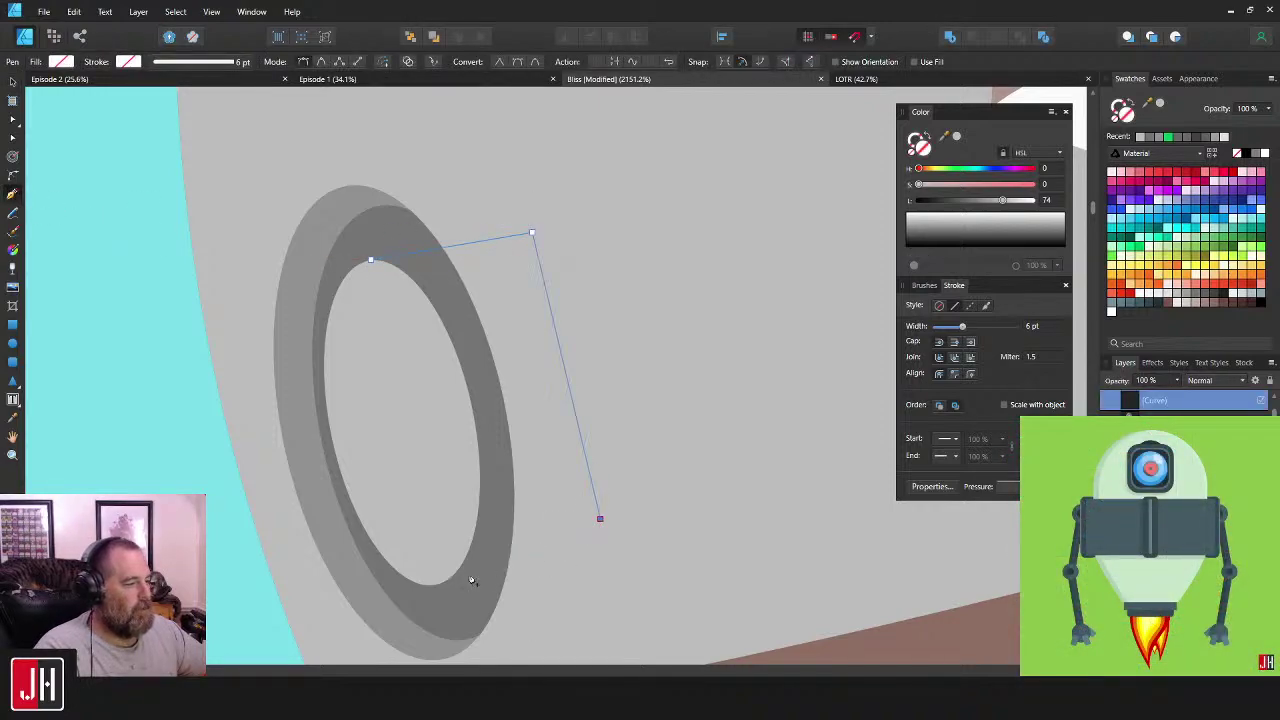
{"action": "key", "text": "i"}
{"action": "left_click", "coordinate": [406, 244]}
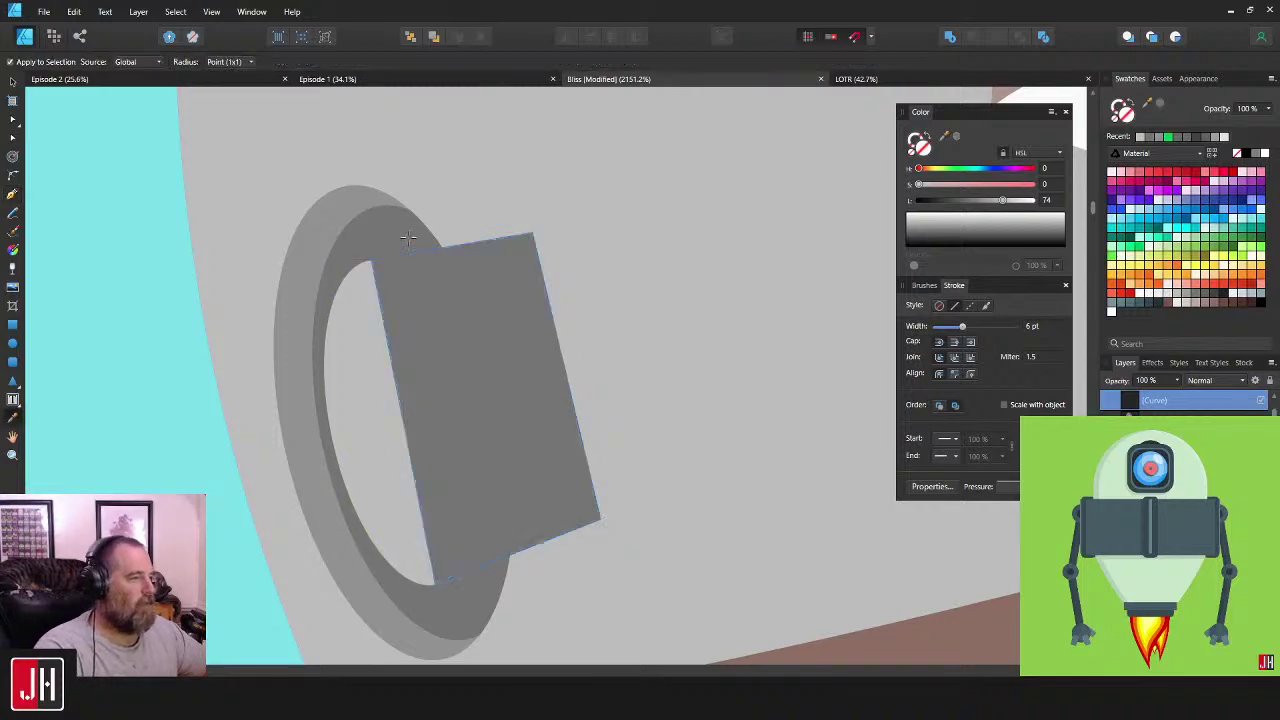
{"action": "key", "text": "v"}
{"action": "left_click_drag", "start_coordinate": [970, 201], "coordinate": [955, 201]}
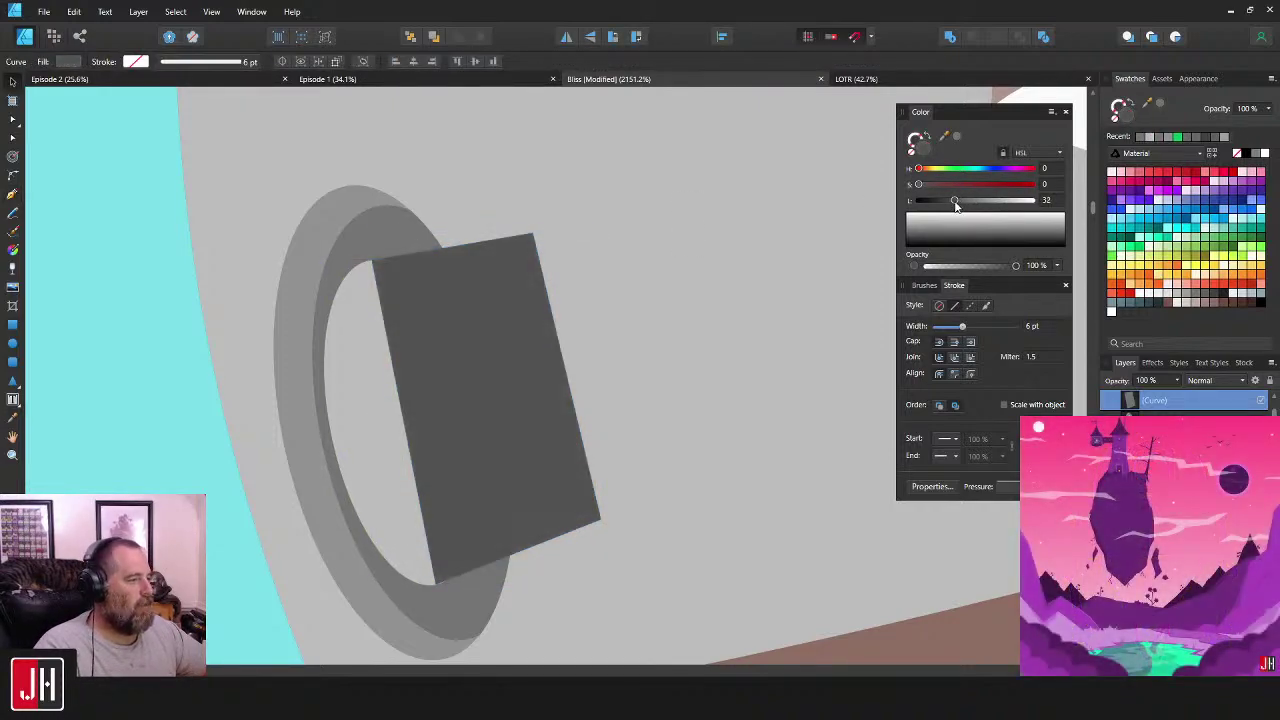
- Paste the dark four-sided shape inside the ring's dark grey ellipse as a shadow behind the light centre
{"action": "key", "text": "ctrl+x"}
{"action": "left_click", "coordinate": [393, 238]}
{"action": "key", "text": "ctrl+alt+v"}
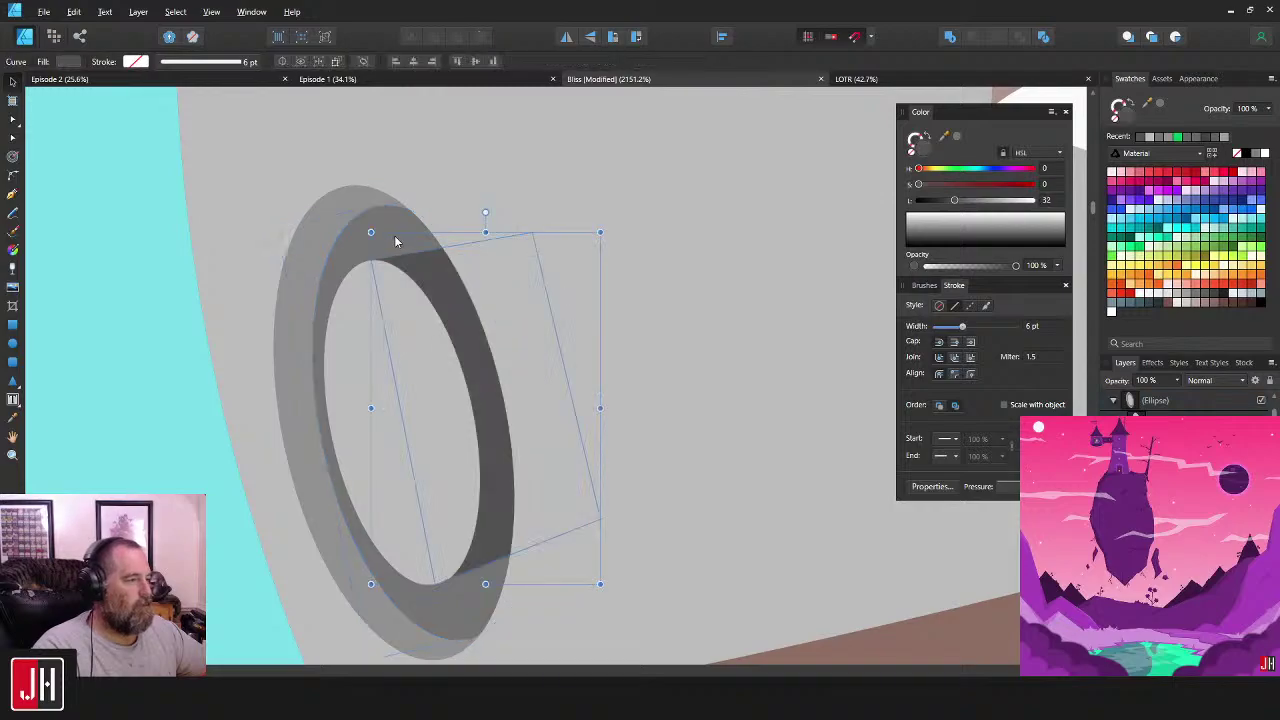
{"action": "scroll", "coordinate": [438, 267], "scroll_direction": "down", "scroll_amount": 9}
{"action": "left_click", "coordinate": [408, 338]}
{"action": "scroll", "coordinate": [437, 300], "scroll_direction": "up", "scroll_amount": 5}
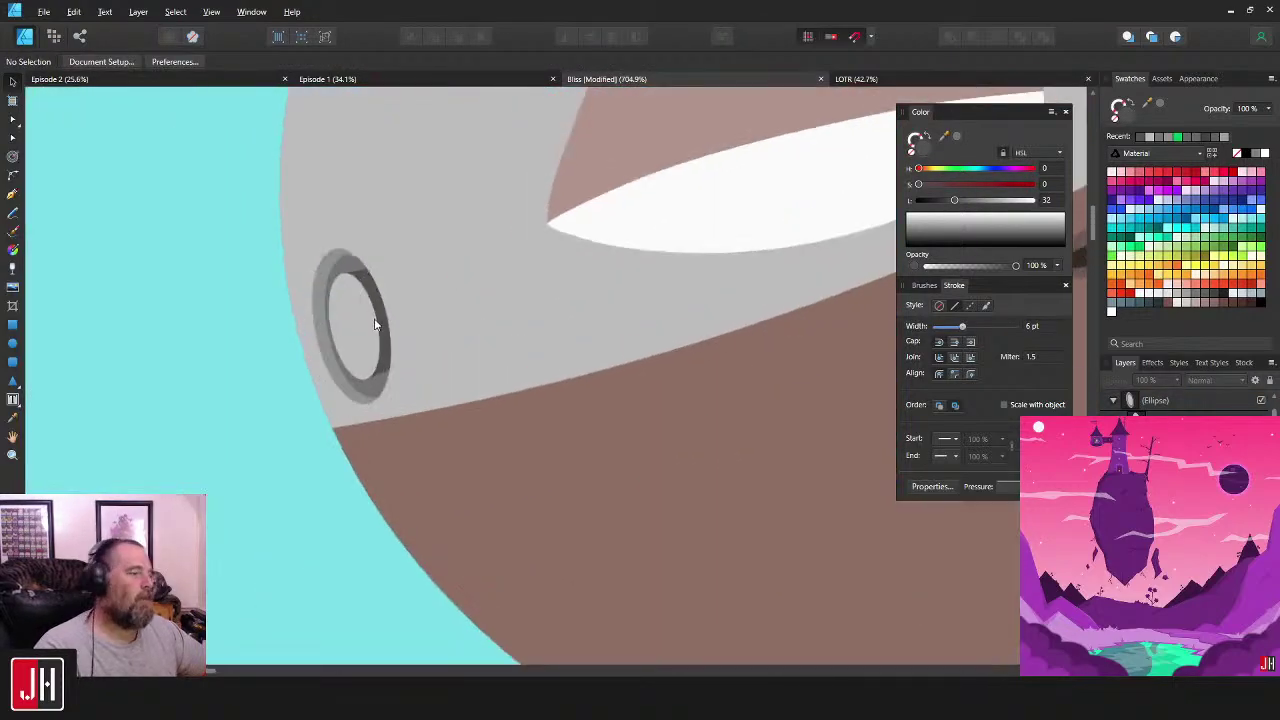
{"action": "scroll", "coordinate": [483, 400], "scroll_direction": "up", "scroll_amount": 2}
{"action": "left_click_drag", "start_coordinate": [211, 217], "coordinate": [455, 365]}
{"action": "mouse_move", "coordinate": [456, 291]}
{"action": "left_mouse_down"}
{"action": "mouse_move", "coordinate": [491, 243]}
{"action": "mouse_move", "coordinate": [464, 268]}
{"action": "left_mouse_up"}
{"action": "key", "text": "ctrl+z"}
{"action": "left_click", "coordinate": [201, 312]}
- Select all the ear socket's shapes together and shift them slightly inward from the head's outer edge
{"action": "left_click_drag", "start_coordinate": [233, 233], "coordinate": [600, 585]}
{"action": "left_click_drag", "start_coordinate": [456, 442], "coordinate": [526, 403]}
{"action": "left_click", "coordinate": [217, 367]}
- Examine the ear socket's placement up close and against the whole character
{"action": "left_click", "coordinate": [449, 409]}
{"action": "scroll", "coordinate": [540, 420], "scroll_direction": "down", "scroll_amount": 9}
{"action": "scroll", "coordinate": [556, 439], "scroll_direction": "down", "scroll_amount": 3}
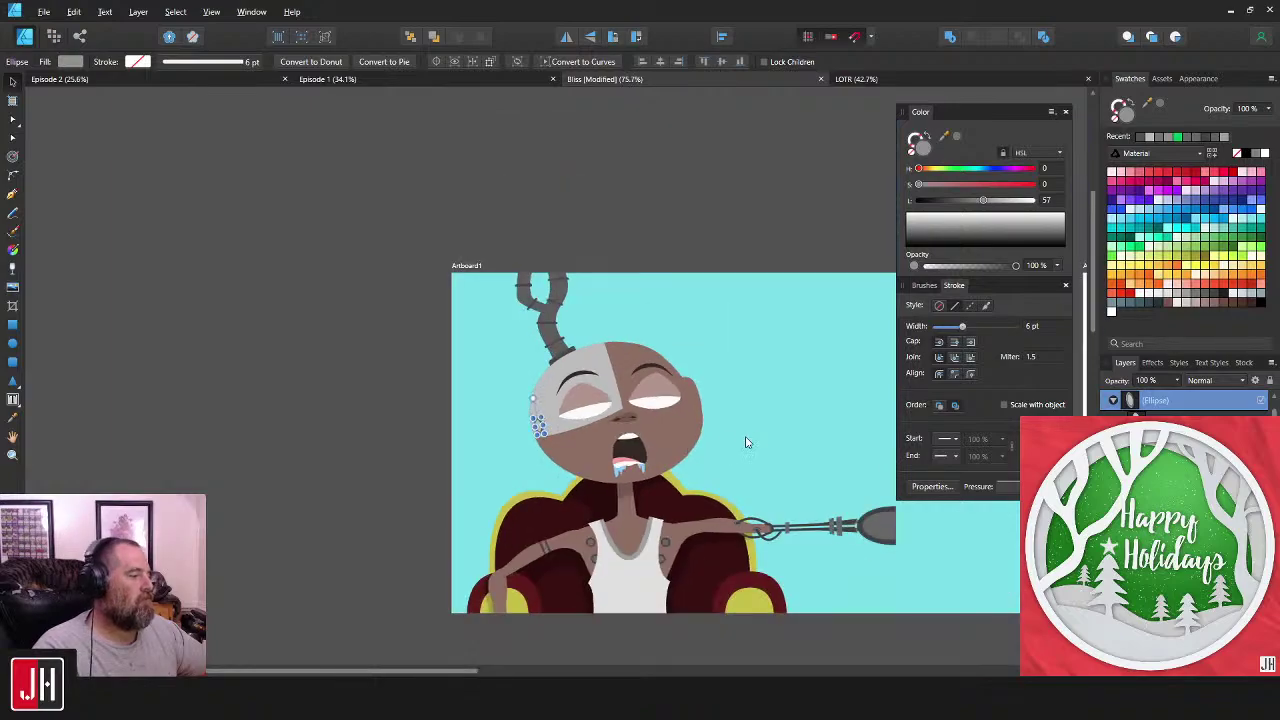
{"action": "left_click", "coordinate": [746, 443]}
{"action": "scroll", "coordinate": [540, 428], "scroll_direction": "up", "scroll_amount": 11}
{"action": "left_click", "coordinate": [425, 401]}
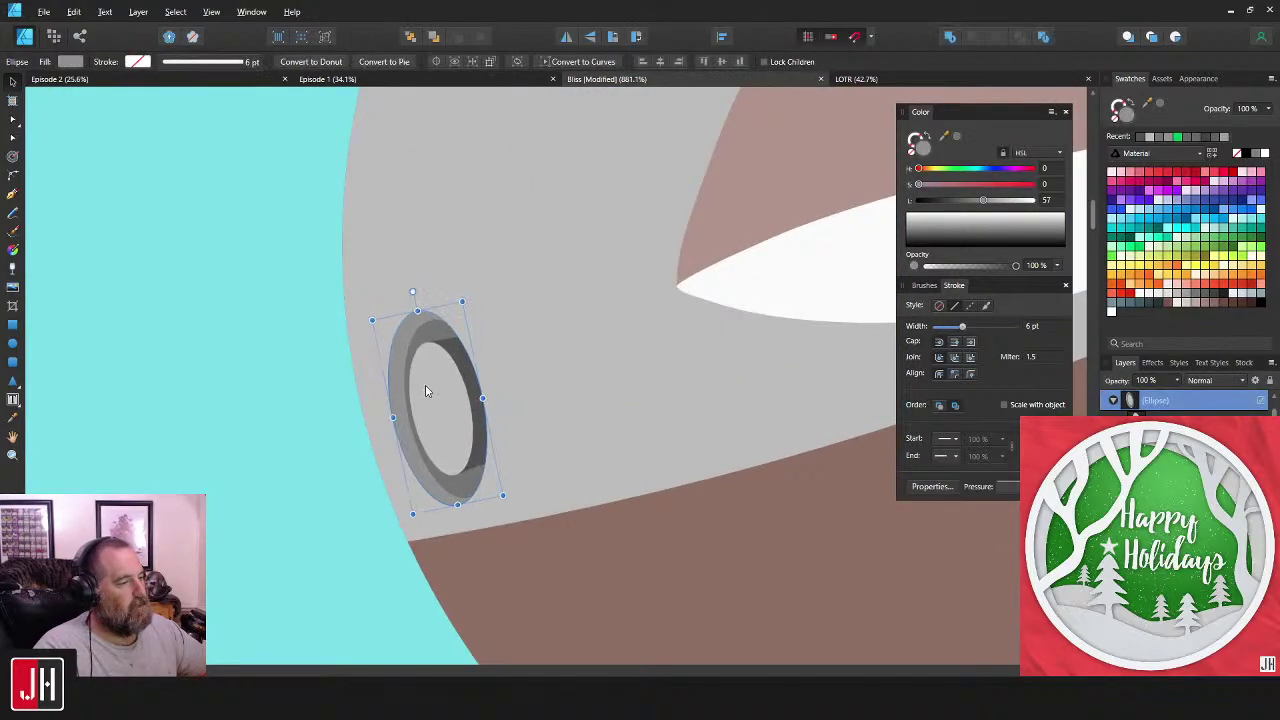
{"action": "scroll", "coordinate": [440, 405], "scroll_direction": "down", "scroll_amount": 9}
{"action": "scroll", "coordinate": [474, 418], "scroll_direction": "down", "scroll_amount": 2}
{"action": "key", "text": "ctrl+d"}
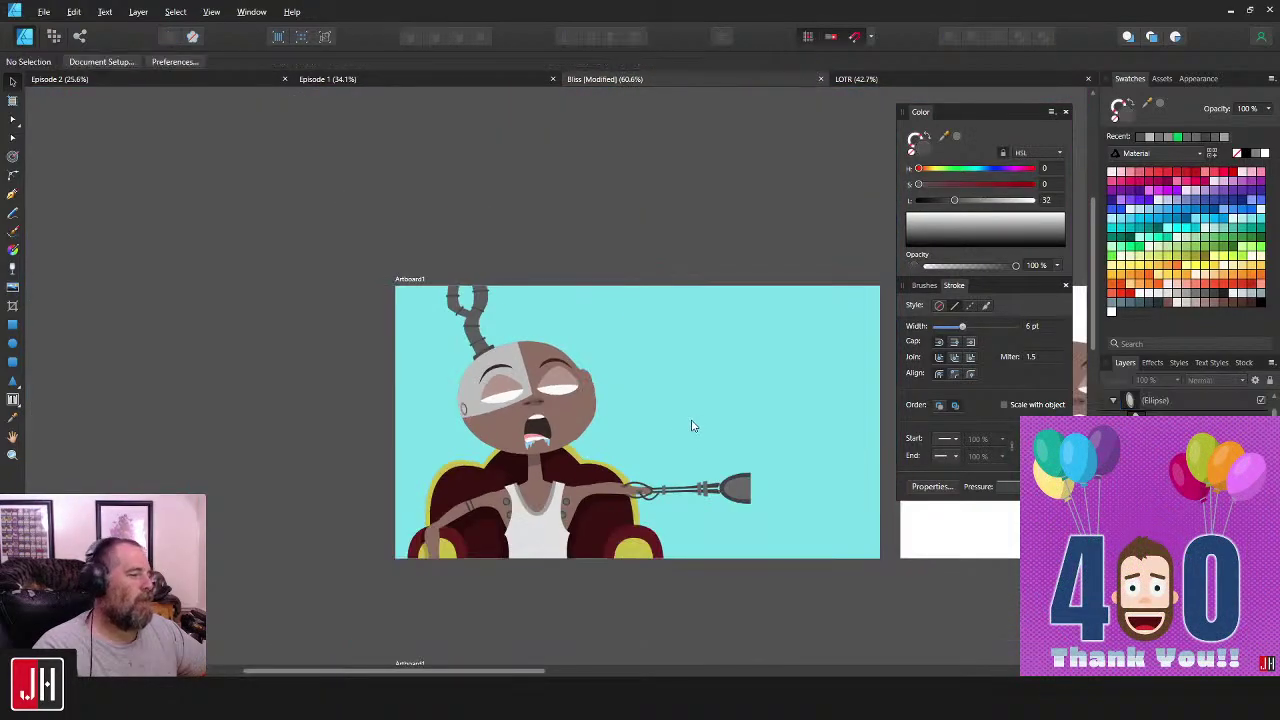
{"action": "scroll", "coordinate": [500, 400], "scroll_direction": "up", "scroll_amount": 4}
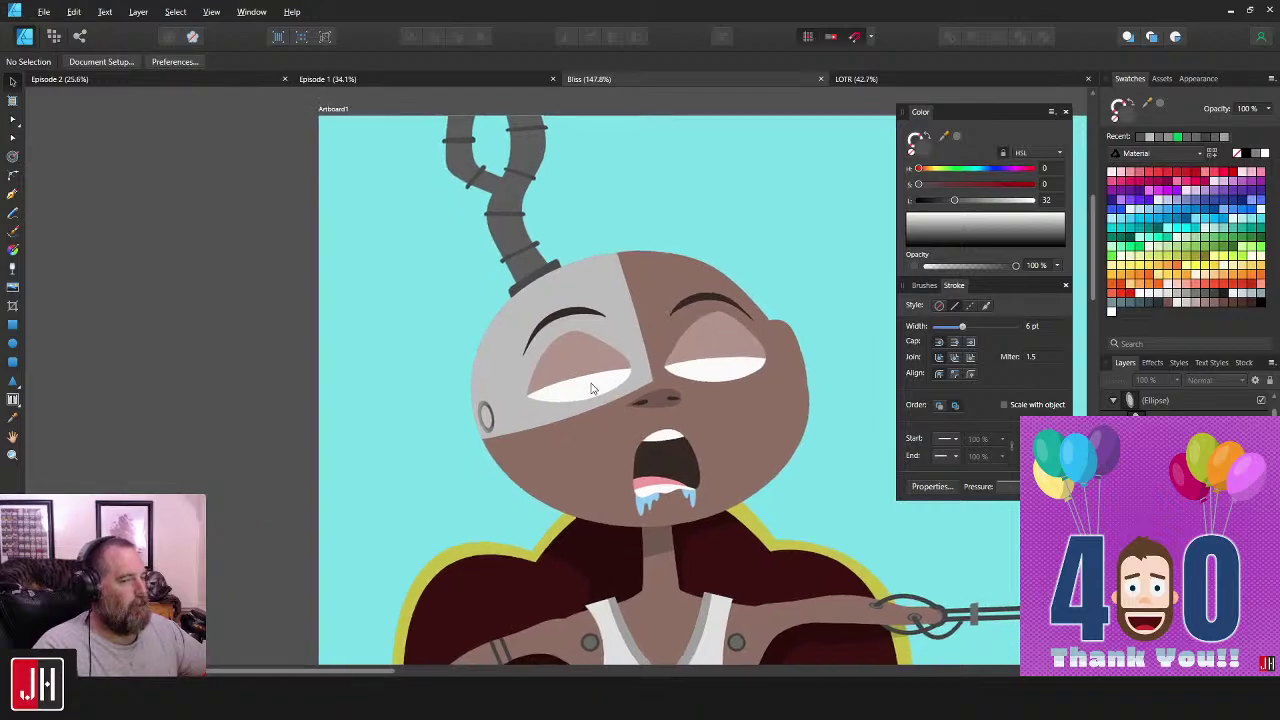
{"action": "scroll", "coordinate": [532, 400], "scroll_direction": "up", "scroll_amount": 3}
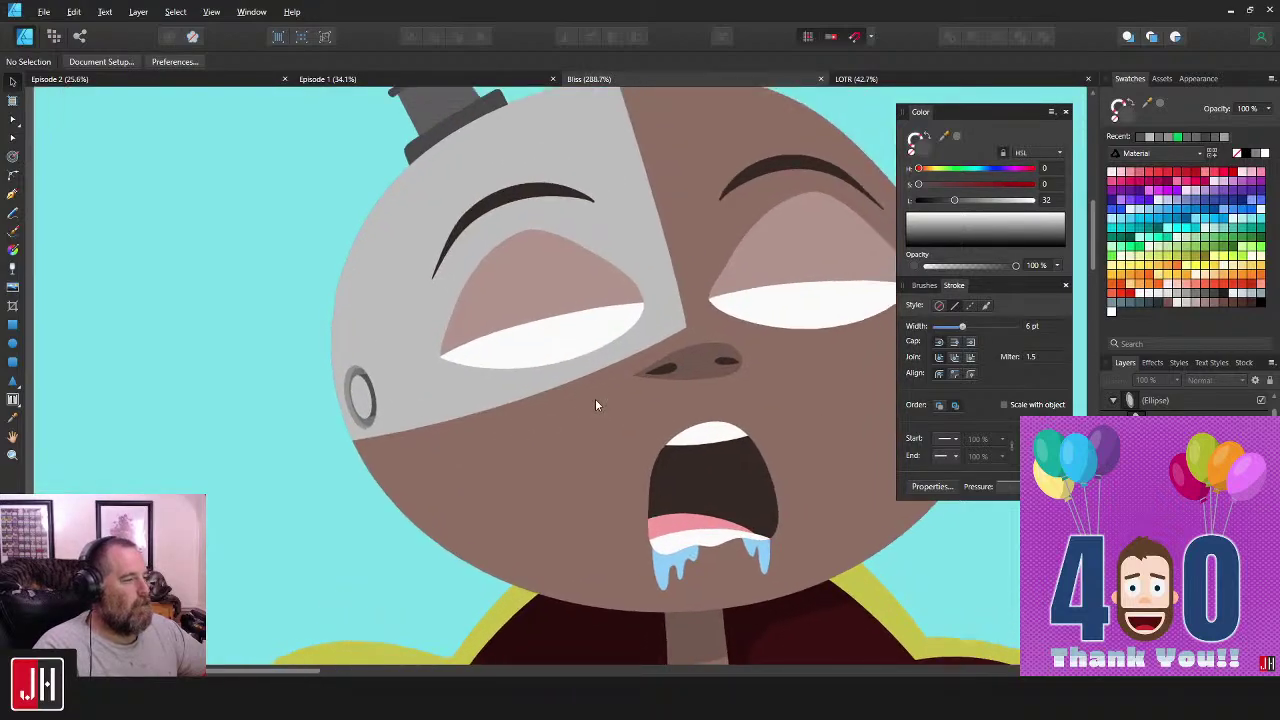
{"action": "scroll", "coordinate": [510, 444], "scroll_direction": "down", "scroll_amount": 3}
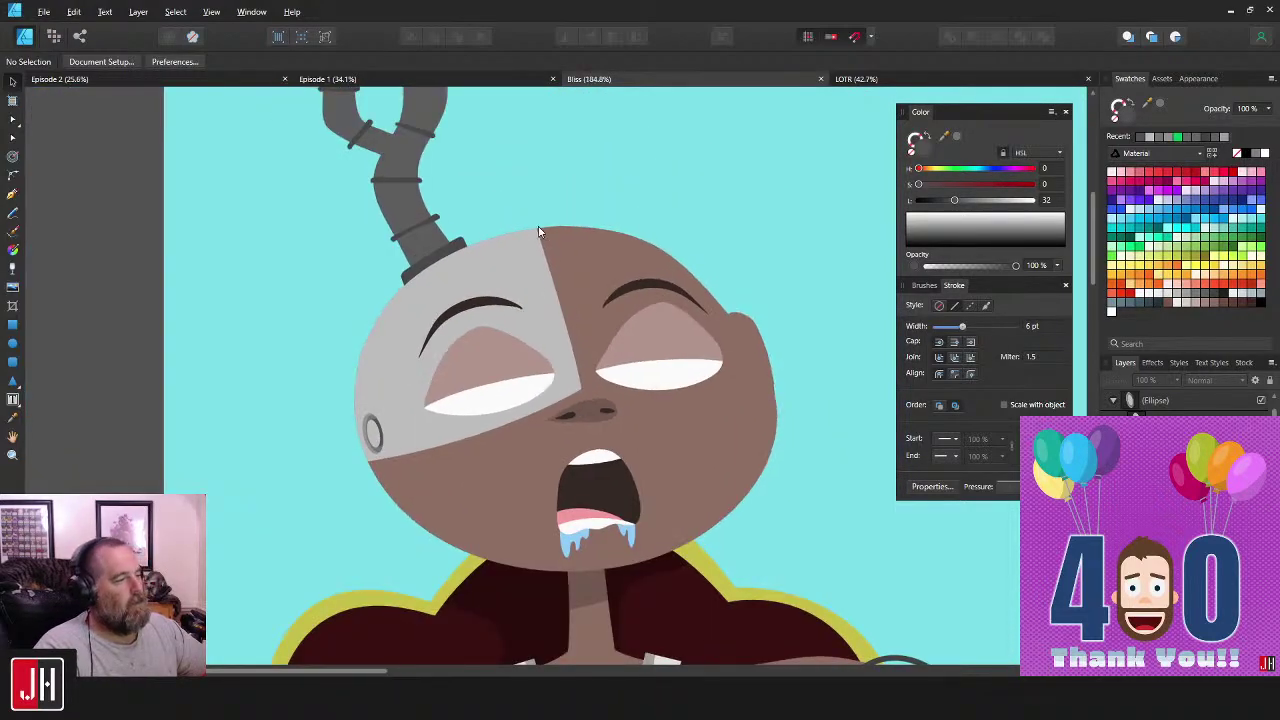
- Bow the metal plate's forehead edge outward and nudge its top corner slightly toward the face
{"action": "left_click", "coordinate": [534, 232]}
{"action": "key", "text": "a"}
{"action": "left_click", "coordinate": [532, 218]}
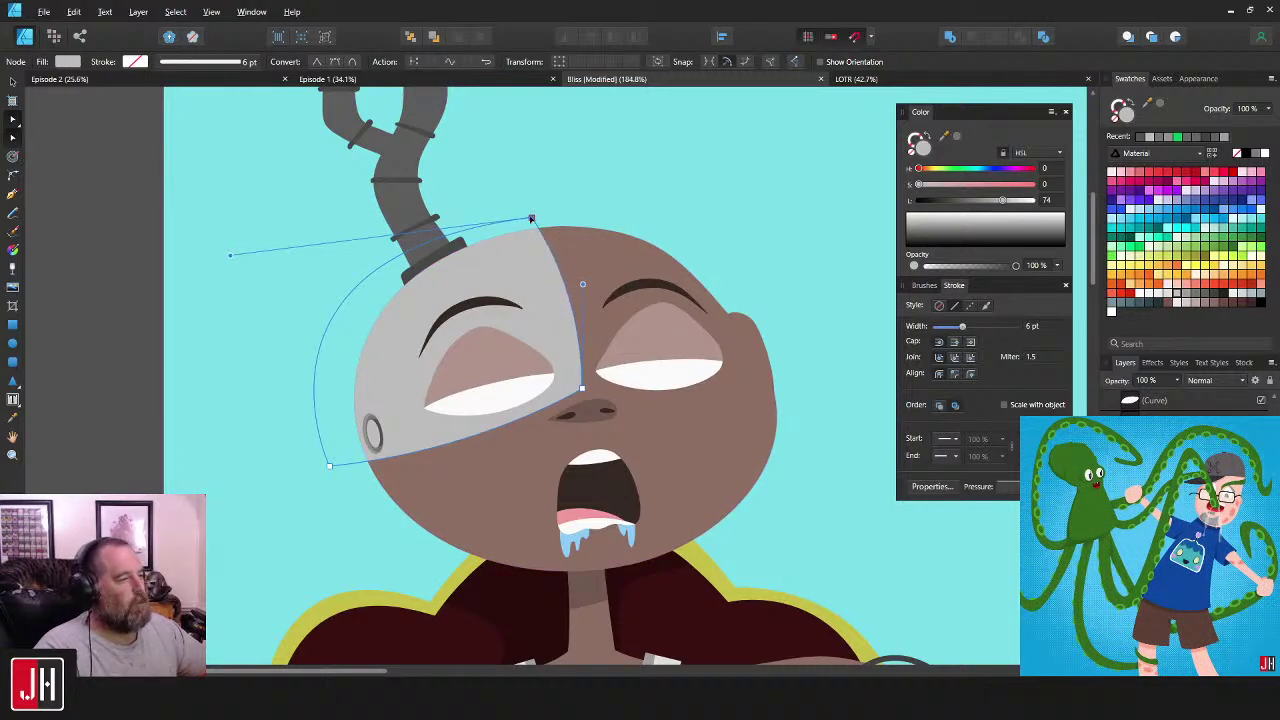
{"action": "left_click_drag", "start_coordinate": [532, 218], "coordinate": [538, 217]}
{"action": "key", "text": "v"}
{"action": "left_click", "coordinate": [594, 203]}
- Delete the eyebrow on the metal plate side of the face
{"action": "left_click", "coordinate": [480, 301]}
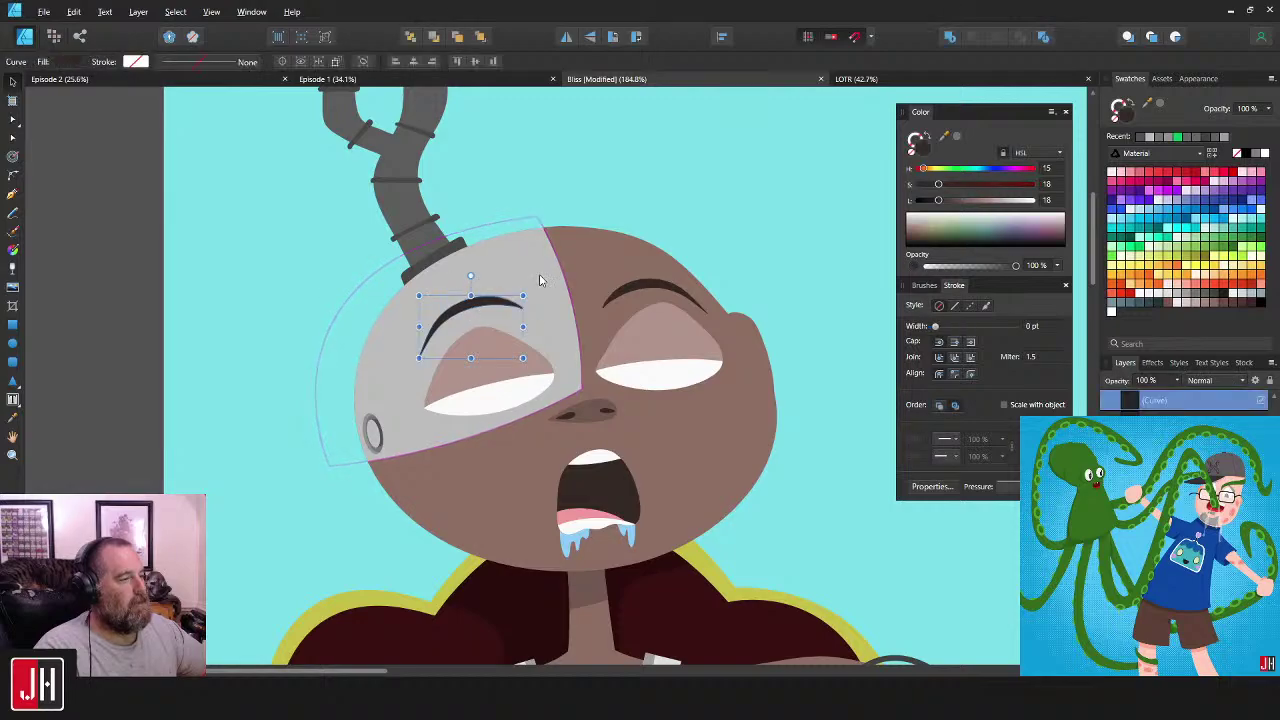
{"action": "key", "text": "Delete"}
{"action": "left_click", "coordinate": [800, 258]}
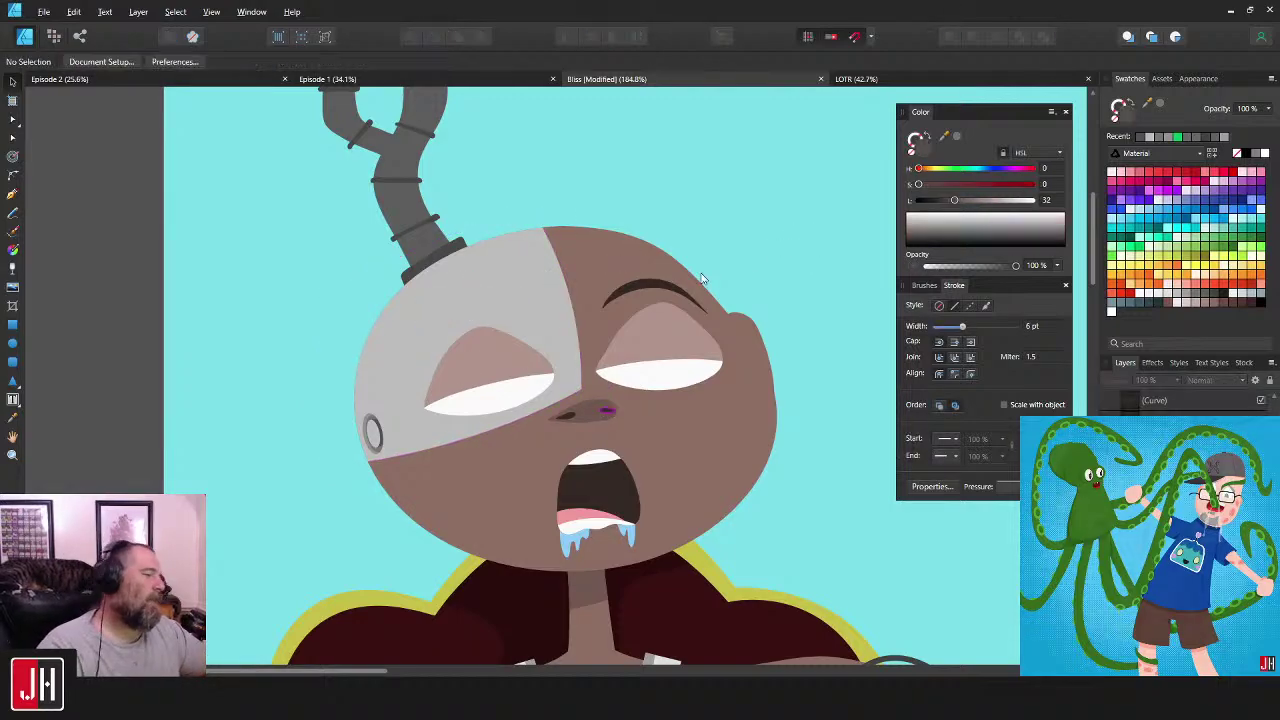
- Move the metal plate's lower outer corner slightly down and inward to reshape its bottom edge
{"action": "left_click", "coordinate": [409, 447]}
{"action": "scroll", "coordinate": [369, 469], "scroll_direction": "up", "scroll_amount": 2}
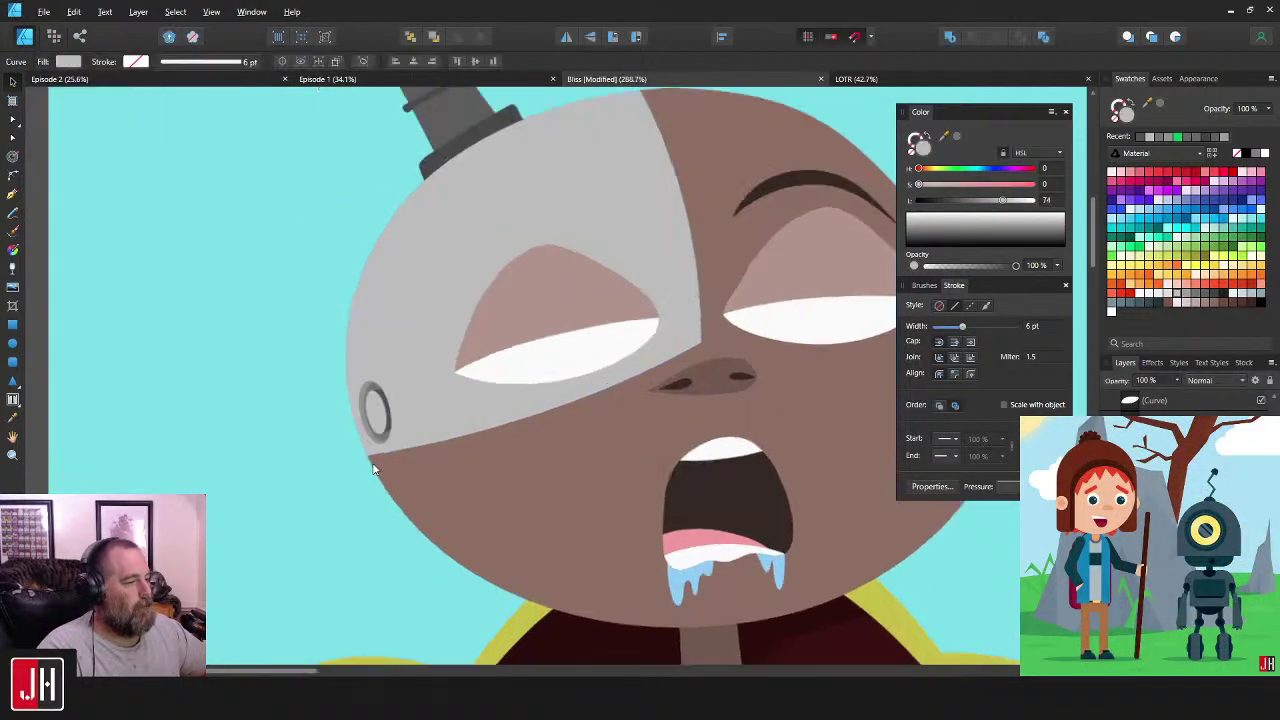
{"action": "key", "text": "a"}
{"action": "left_click", "coordinate": [307, 463]}
{"action": "left_click_drag", "start_coordinate": [307, 463], "coordinate": [319, 475]}
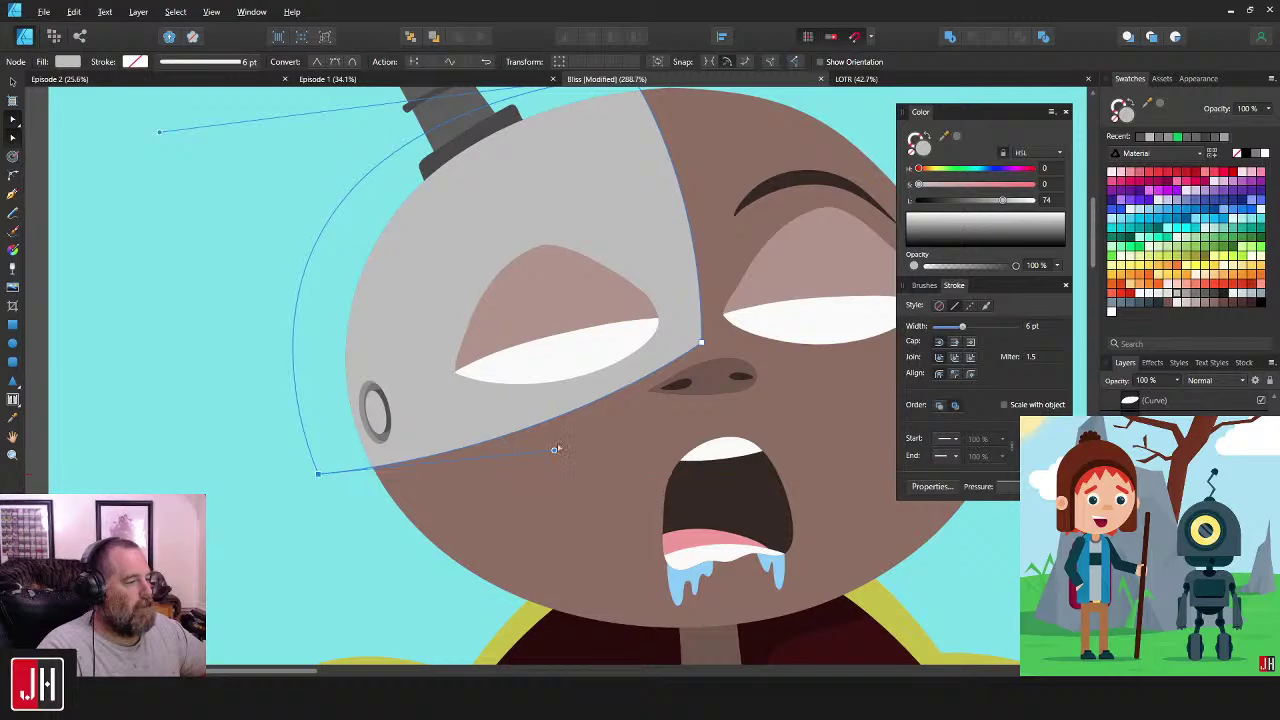
{"action": "key", "text": "v"}
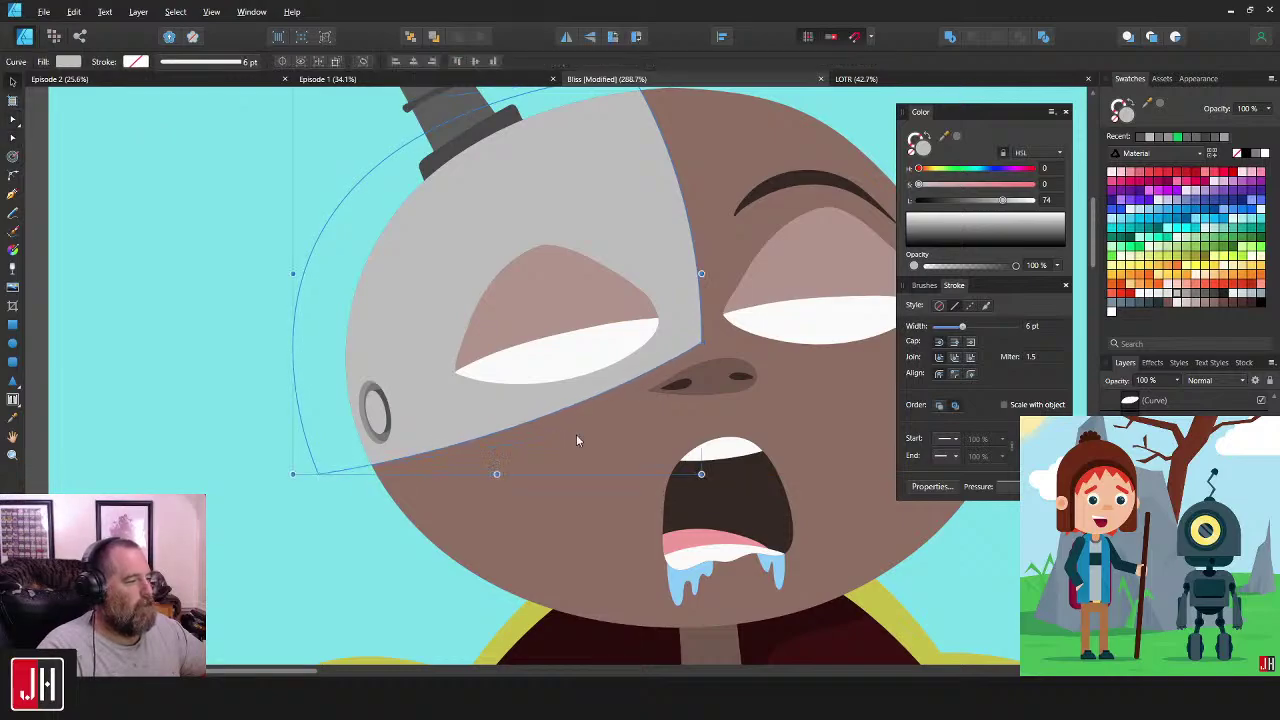
{"action": "scroll", "coordinate": [588, 437], "scroll_direction": "down", "scroll_amount": 7}
{"action": "key", "text": "ctrl+d"}
- Compare the plated head with the copy of the character on the artboard below
{"action": "scroll", "coordinate": [609, 454], "scroll_direction": "up", "scroll_amount": 4}
{"action": "scroll", "coordinate": [613, 435], "scroll_direction": "up", "scroll_amount": 1}
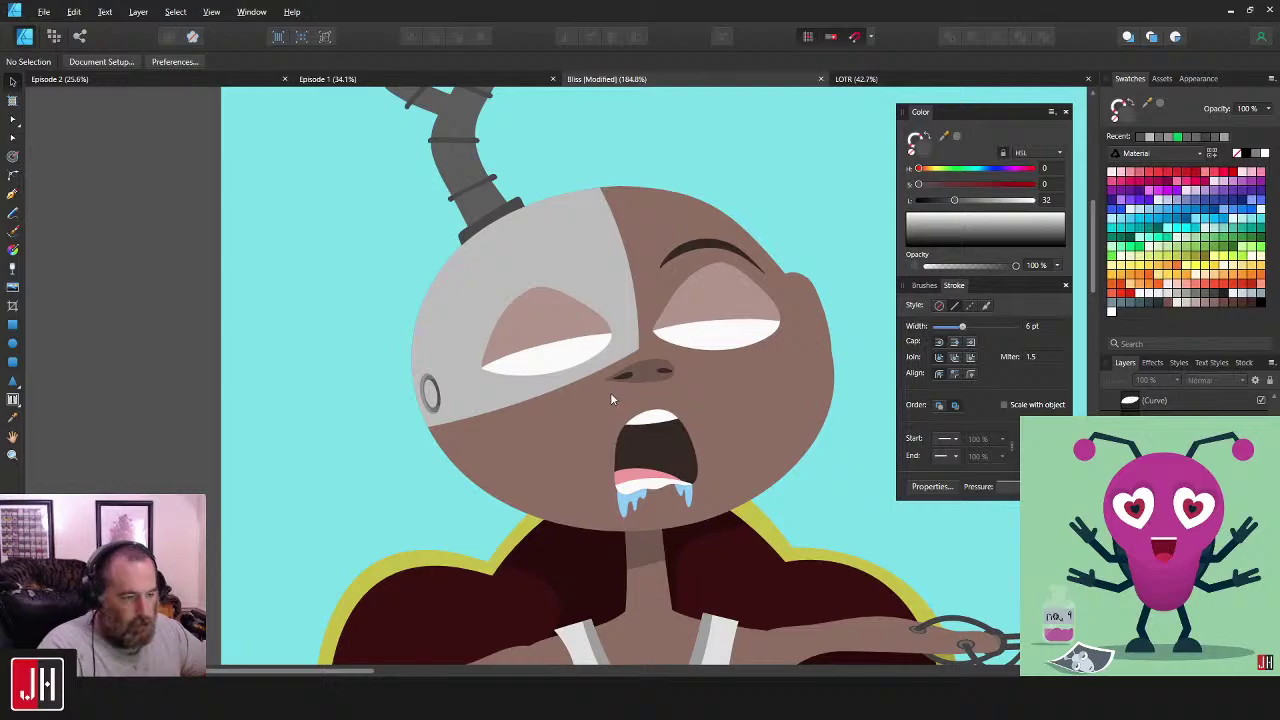
{"action": "left_click_drag", "start_coordinate": [607, 384], "coordinate": [615, 373]}
{"action": "scroll", "coordinate": [498, 397], "scroll_direction": "up", "scroll_amount": 2}
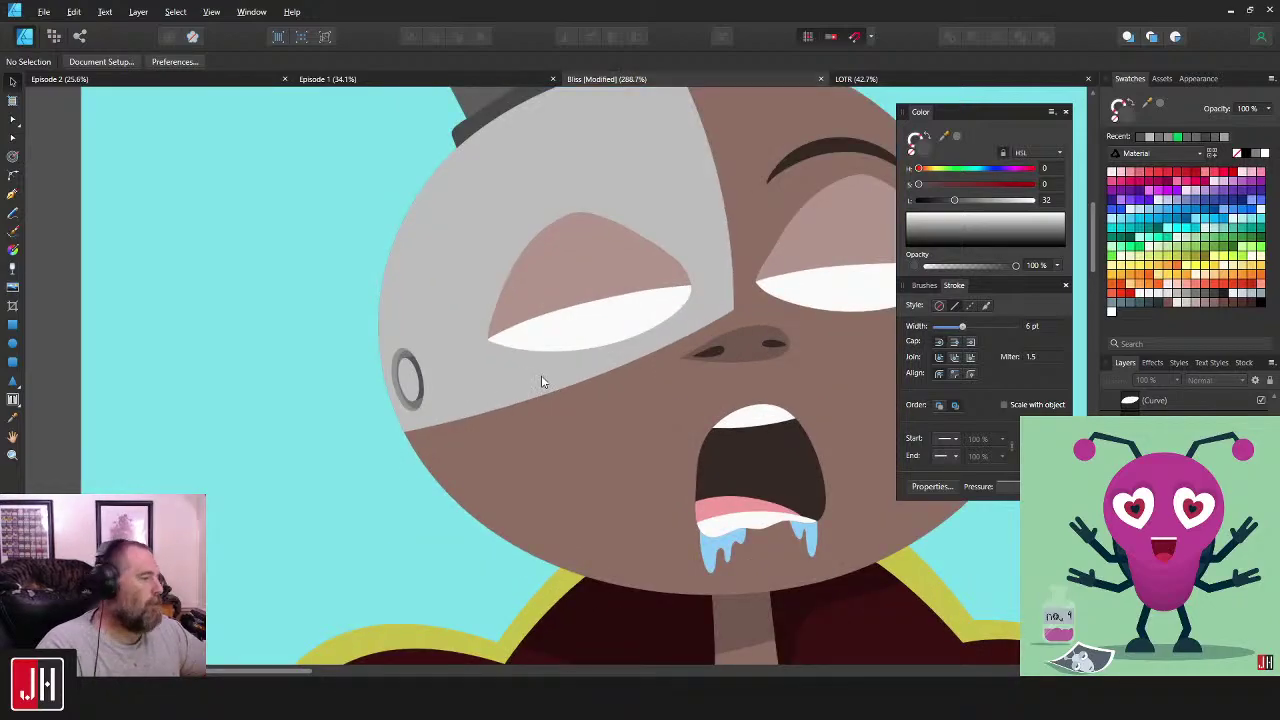
{"action": "scroll", "coordinate": [541, 381], "scroll_direction": "down", "scroll_amount": 6}
{"action": "left_click_drag", "start_coordinate": [776, 392], "coordinate": [637, 348]}
{"action": "scroll", "coordinate": [645, 375], "scroll_direction": "down", "scroll_amount": 4}
{"action": "scroll", "coordinate": [652, 366], "scroll_direction": "down", "scroll_amount": 1}
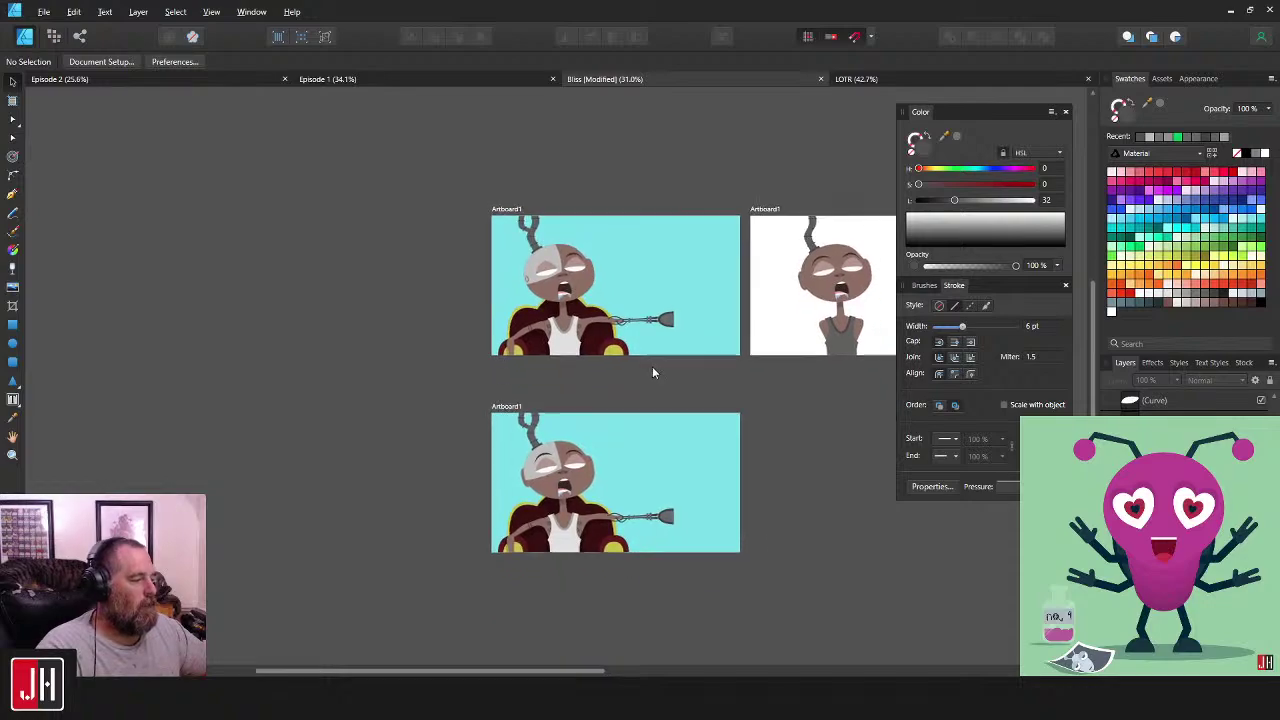
{"action": "scroll", "coordinate": [545, 444], "scroll_direction": "up", "scroll_amount": 3}
{"action": "left_click", "coordinate": [557, 433]}
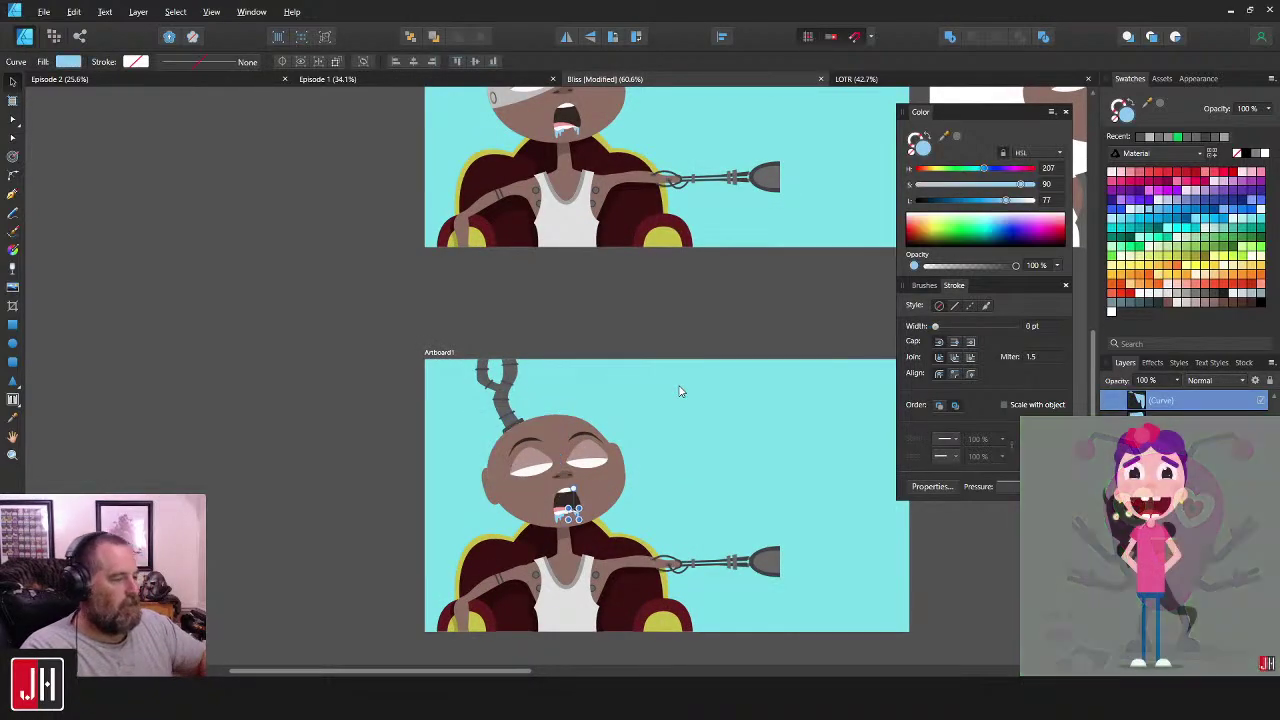
{"action": "key", "text": "ctrl+d"}
{"action": "scroll", "coordinate": [730, 480], "scroll_direction": "up", "scroll_amount": 3}
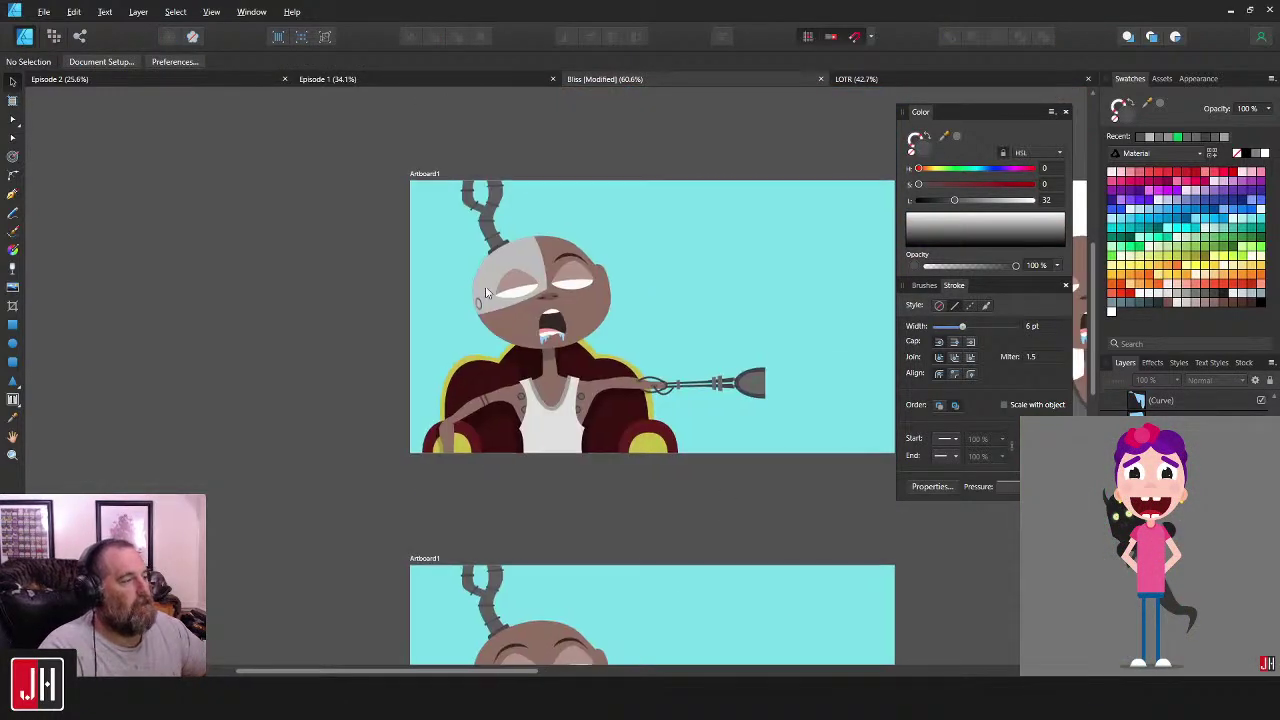
{"action": "scroll", "coordinate": [555, 266], "scroll_direction": "up", "scroll_amount": 4}
{"action": "left_click_drag", "start_coordinate": [591, 327], "coordinate": [660, 313]}
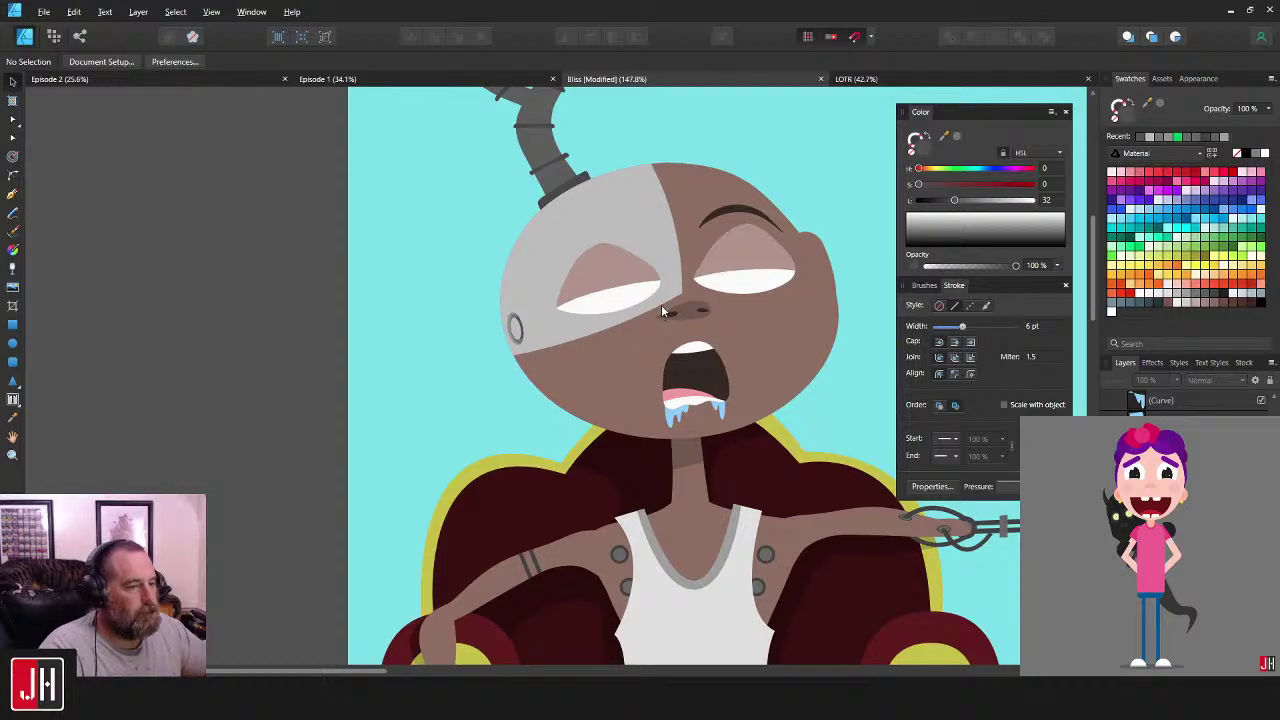
{"action": "scroll", "coordinate": [660, 301], "scroll_direction": "up", "scroll_amount": 1}
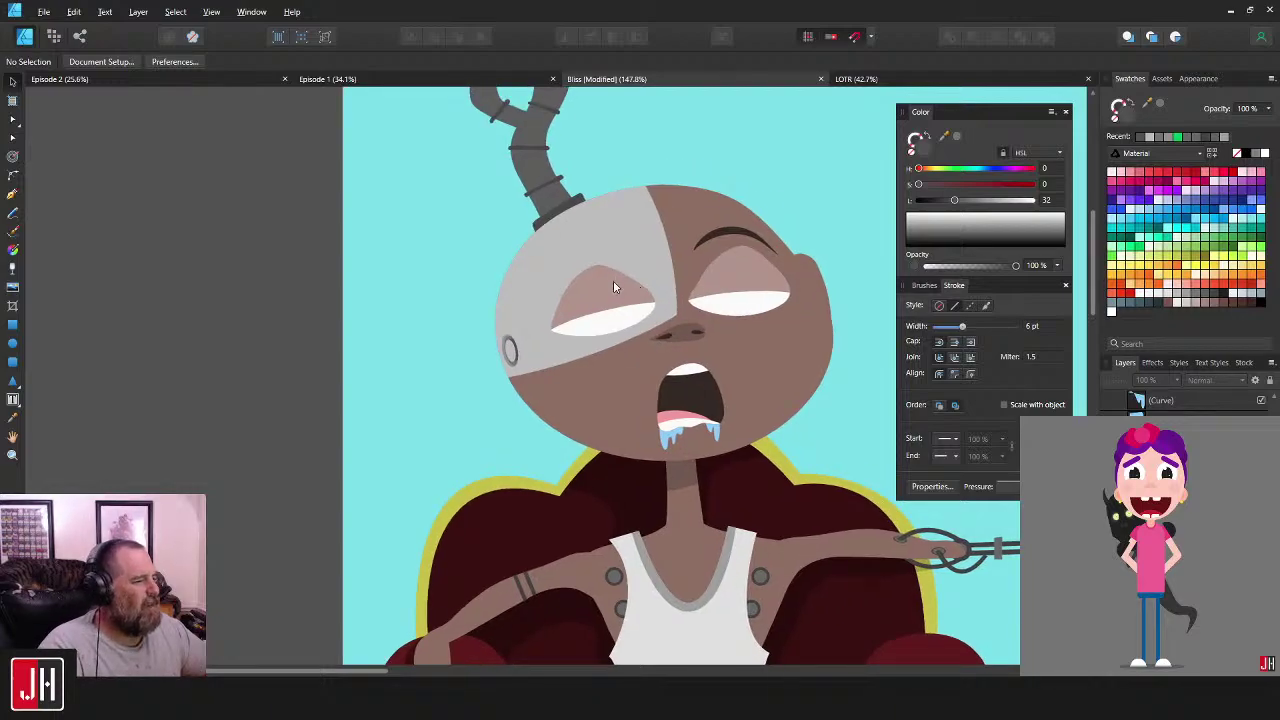
- Delete the eyelid and the white of the eye on the metal plate
{"action": "left_click", "coordinate": [613, 281]}
{"action": "key", "text": "ctrl+d"}
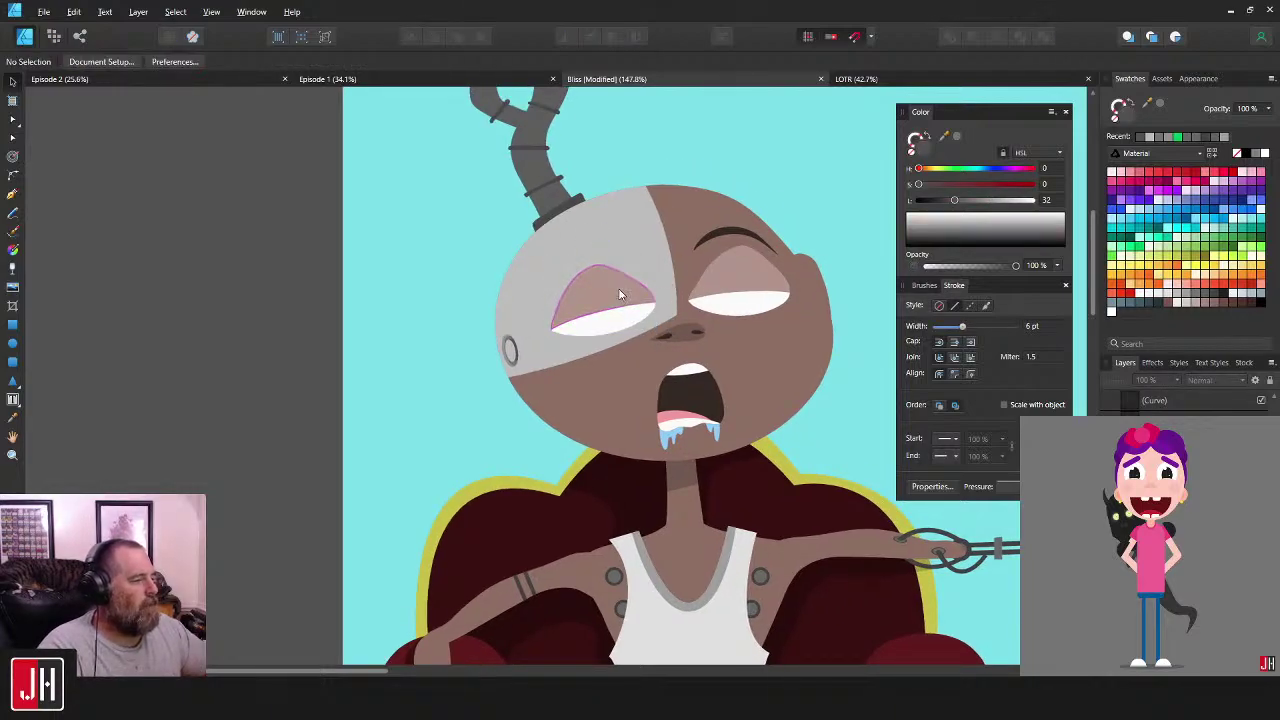
{"action": "left_click", "coordinate": [620, 294]}
{"action": "left_click", "coordinate": [629, 317], "text": "shift"}
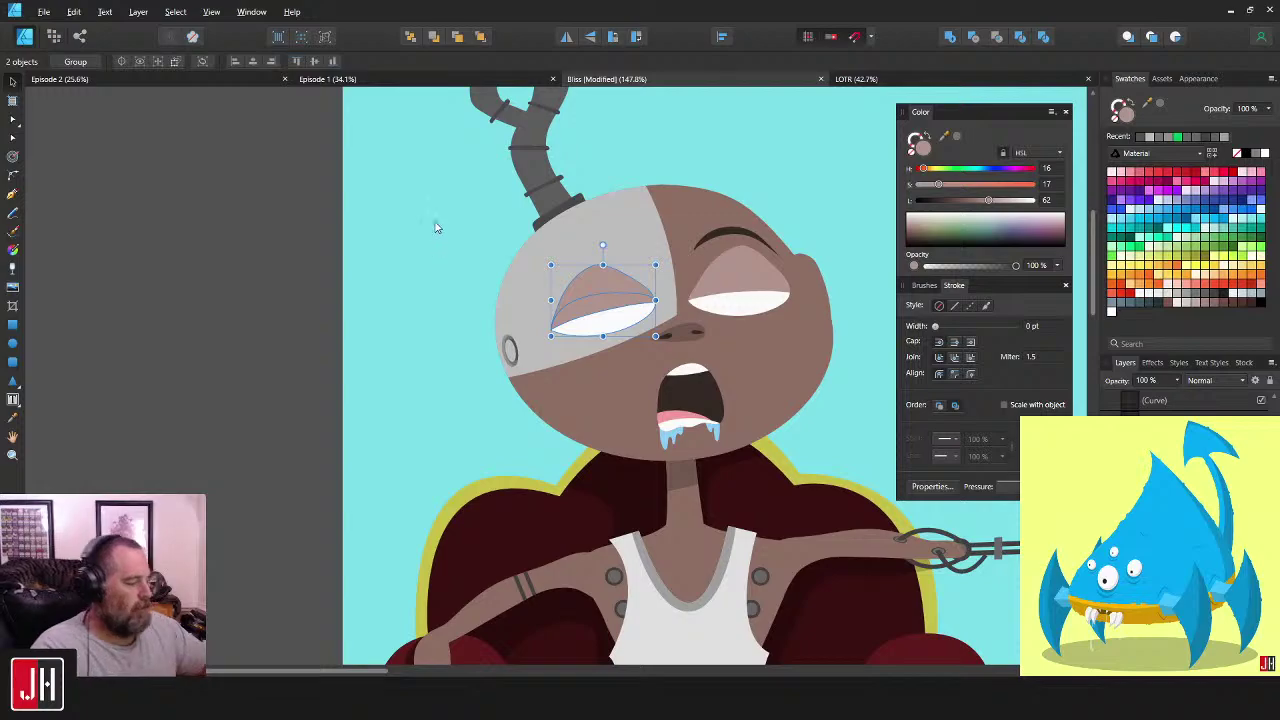
{"action": "key", "text": "Delete"}
{"action": "left_click", "coordinate": [524, 227]}
- Draw a dark grey circle on the metal plate in place of the removed eye and position it
{"action": "left_click_drag", "start_coordinate": [694, 304], "coordinate": [625, 300]}
{"action": "scroll", "coordinate": [530, 288], "scroll_direction": "up", "scroll_amount": 2}
{"action": "left_click", "coordinate": [13, 343]}
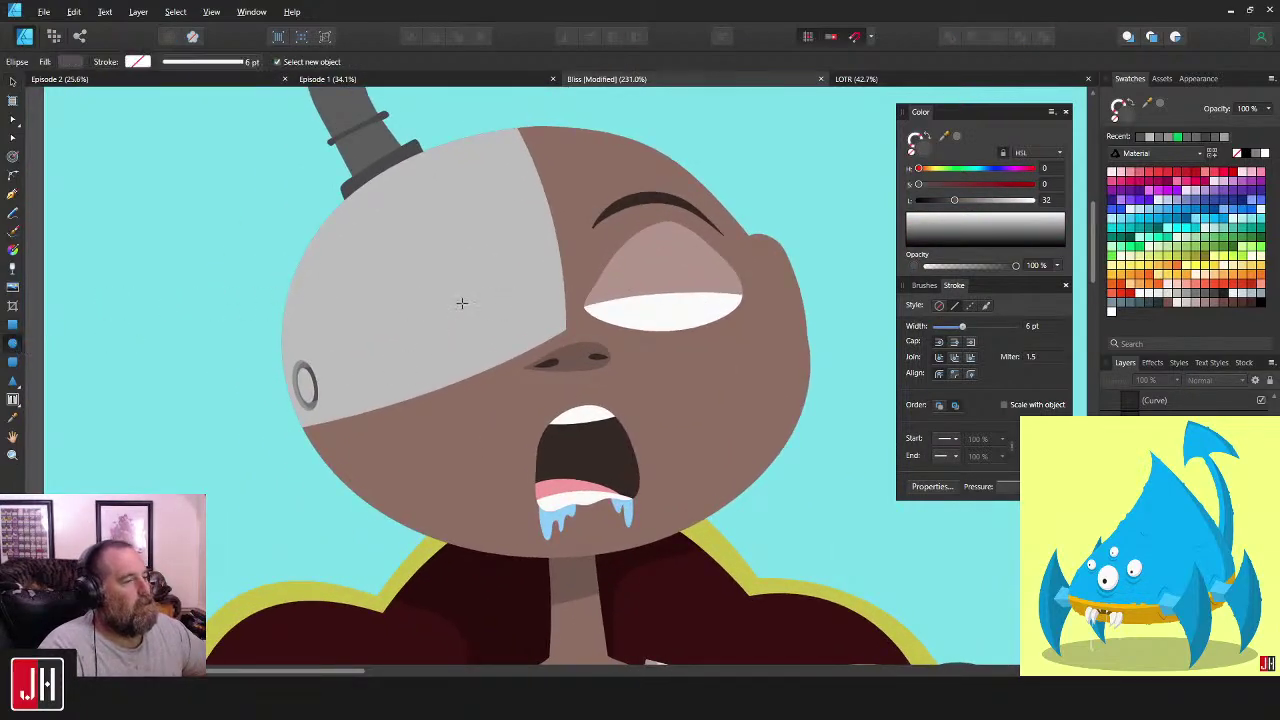
{"action": "left_click_drag", "start_coordinate": [428, 260], "coordinate": [523, 355]}
{"action": "mouse_move", "coordinate": [486, 308]}
{"action": "left_mouse_down"}
{"action": "mouse_move", "coordinate": [430, 300]}
{"action": "mouse_move", "coordinate": [474, 299]}
{"action": "left_mouse_up"}
{"action": "left_click_drag", "start_coordinate": [508, 250], "coordinate": [468, 272]}
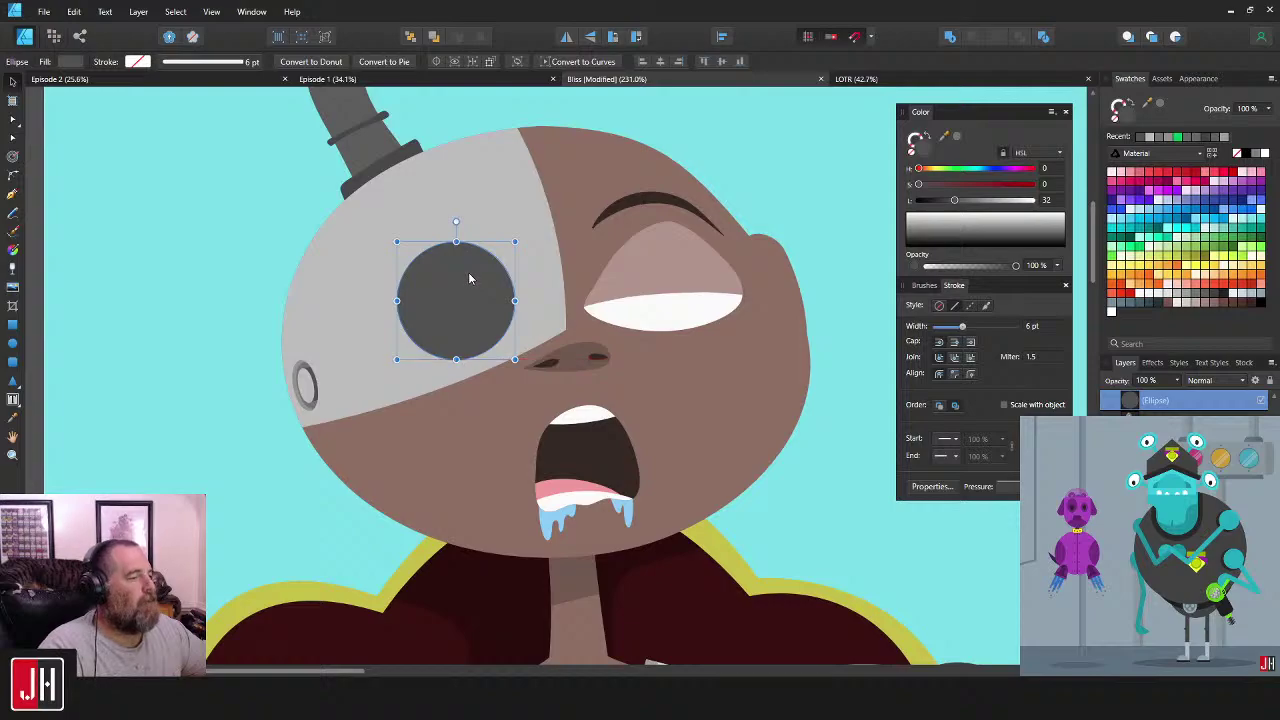
- Nudge the dark grey eye circle slightly away from the nose on the metal plate
{"action": "scroll", "coordinate": [468, 272], "scroll_direction": "up", "scroll_amount": 2}
{"action": "scroll", "coordinate": [462, 284], "scroll_direction": "down", "scroll_amount": 10}
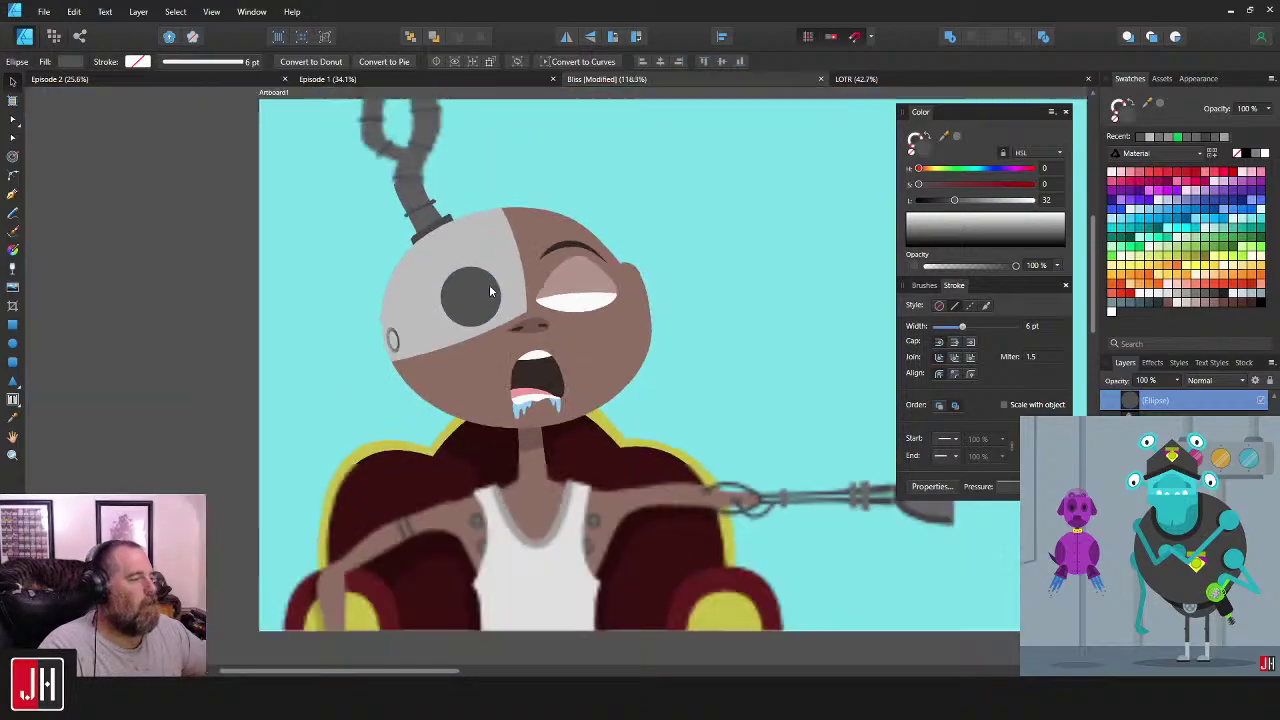
{"action": "key", "text": "ctrl+d"}
{"action": "scroll", "coordinate": [511, 292], "scroll_direction": "up", "scroll_amount": 6}
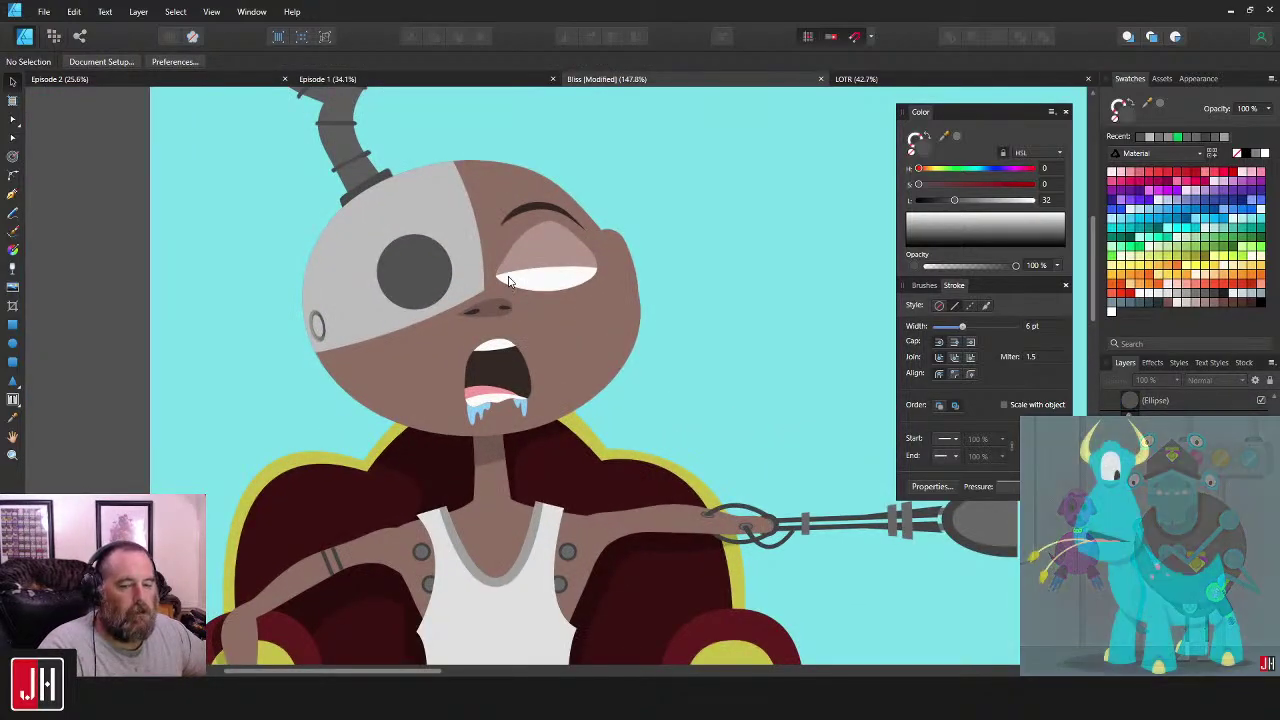
{"action": "left_click", "coordinate": [428, 263]}
{"action": "scroll", "coordinate": [354, 252], "scroll_direction": "up", "scroll_amount": 4}
{"action": "left_click_drag", "start_coordinate": [516, 281], "coordinate": [515, 278]}
{"action": "scroll", "coordinate": [515, 277], "scroll_direction": "down", "scroll_amount": 8}
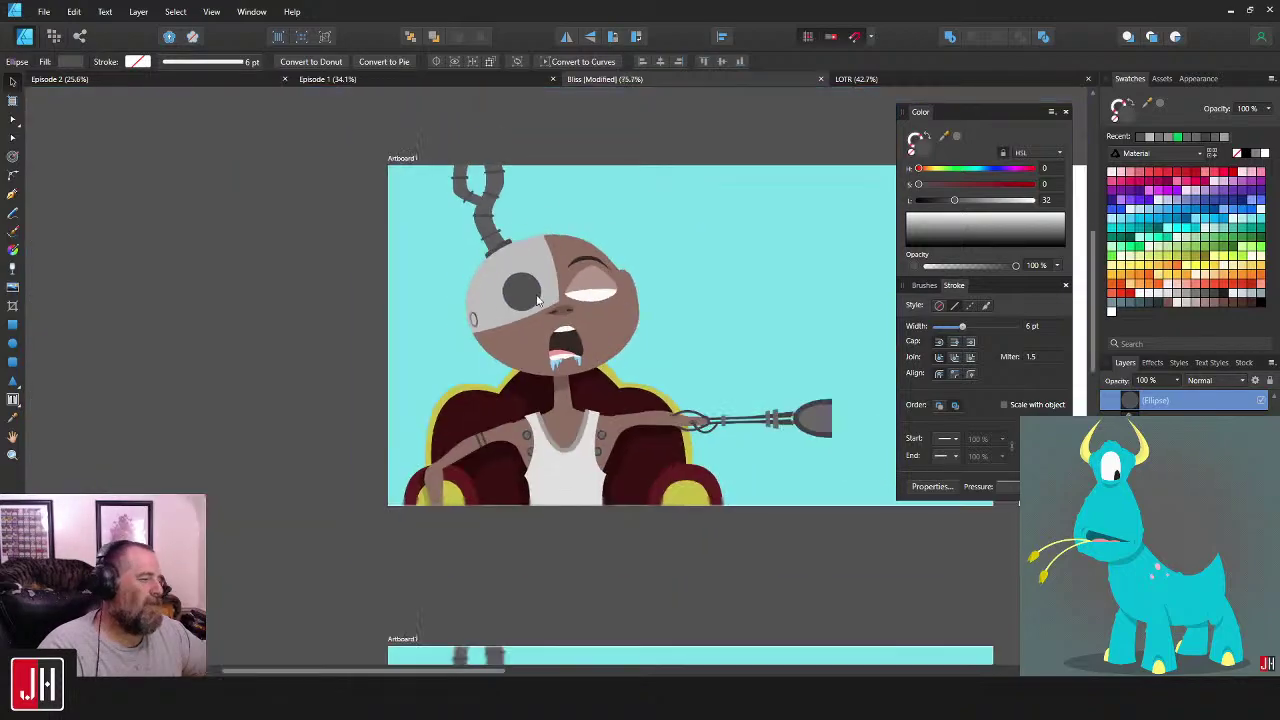
{"action": "key", "text": "ctrl+d"}
- Add a smaller concentric copy of the dark eye circle and fill it with the plate's sampled light grey
{"action": "scroll", "coordinate": [549, 303], "scroll_direction": "up", "scroll_amount": 6}
{"action": "scroll", "coordinate": [545, 298], "scroll_direction": "up", "scroll_amount": 3}
{"action": "left_click", "coordinate": [536, 298]}
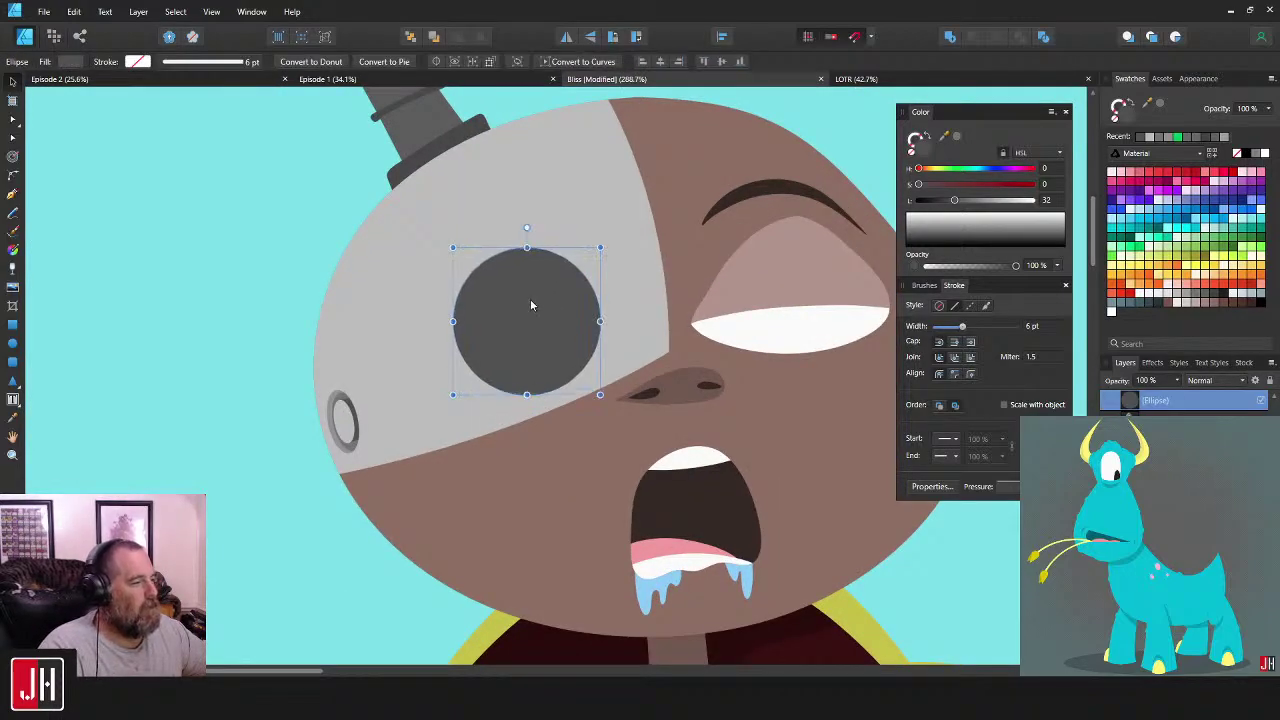
{"action": "scroll", "coordinate": [534, 294], "scroll_direction": "down", "scroll_amount": 8}
{"action": "key", "text": "ctrl+d"}
{"action": "scroll", "coordinate": [640, 313], "scroll_direction": "up", "scroll_amount": 10}
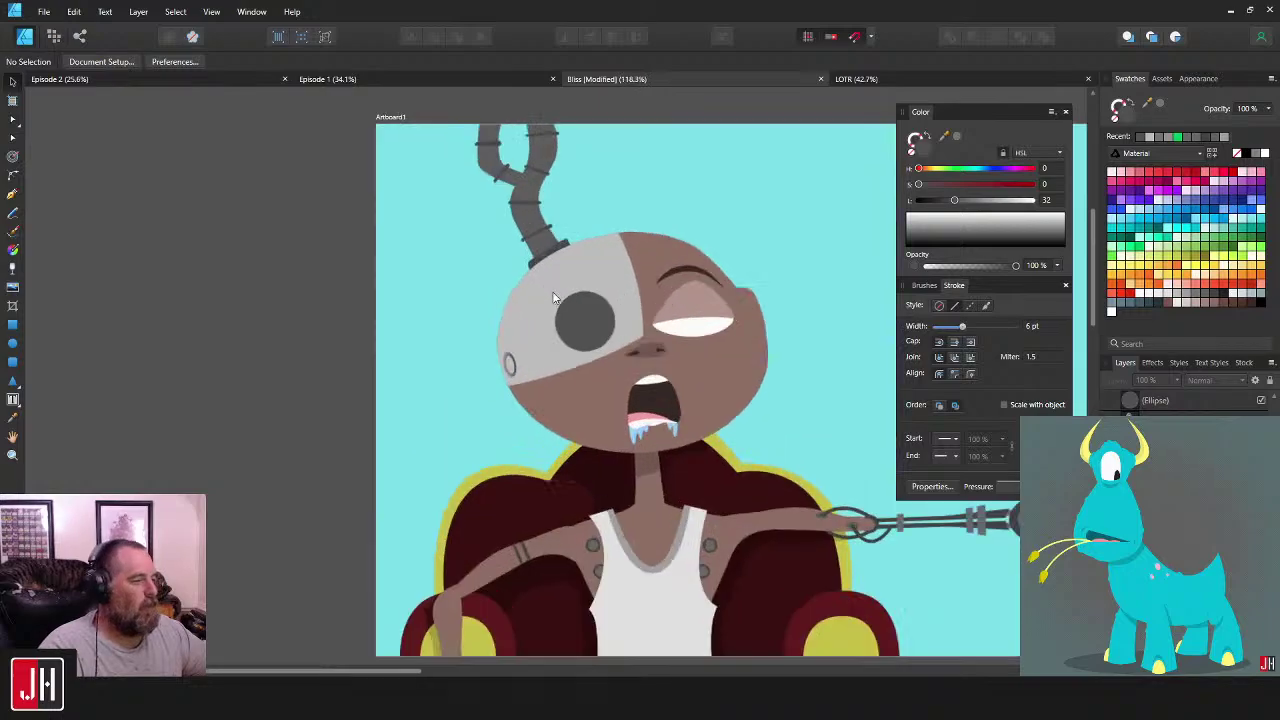
{"action": "left_click", "coordinate": [593, 311]}
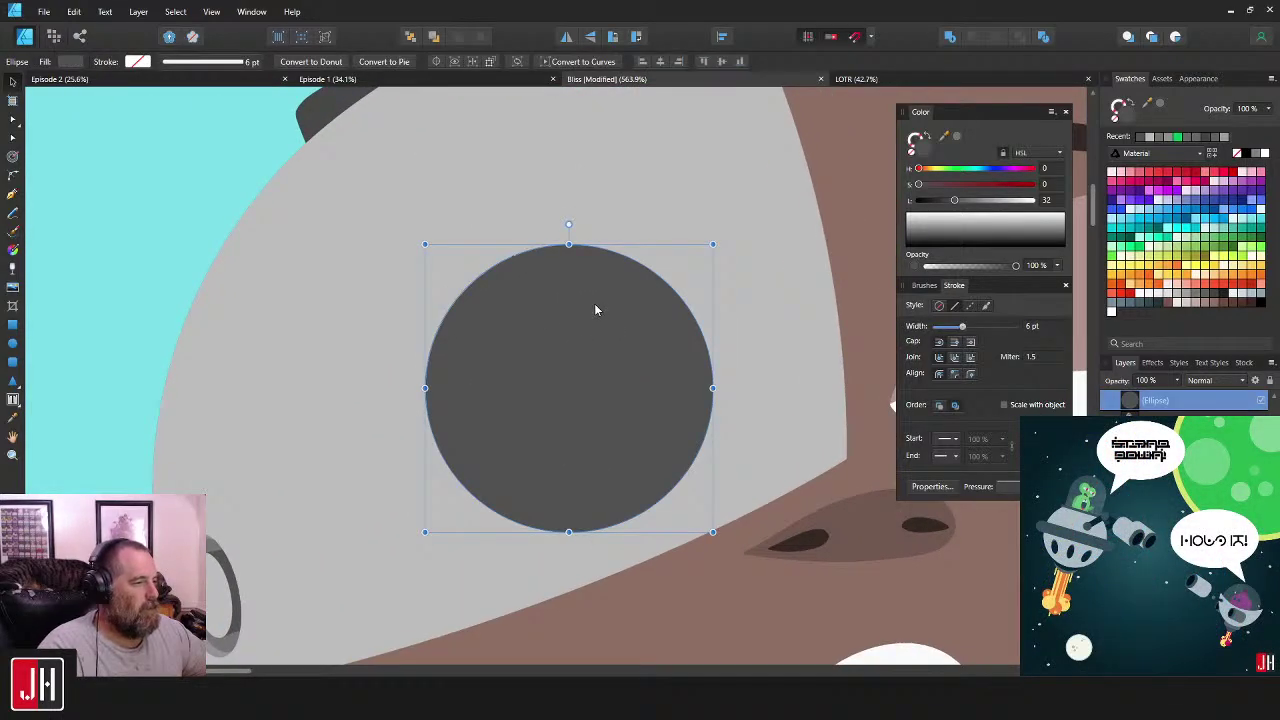
{"action": "scroll", "coordinate": [595, 308], "scroll_direction": "down", "scroll_amount": 6}
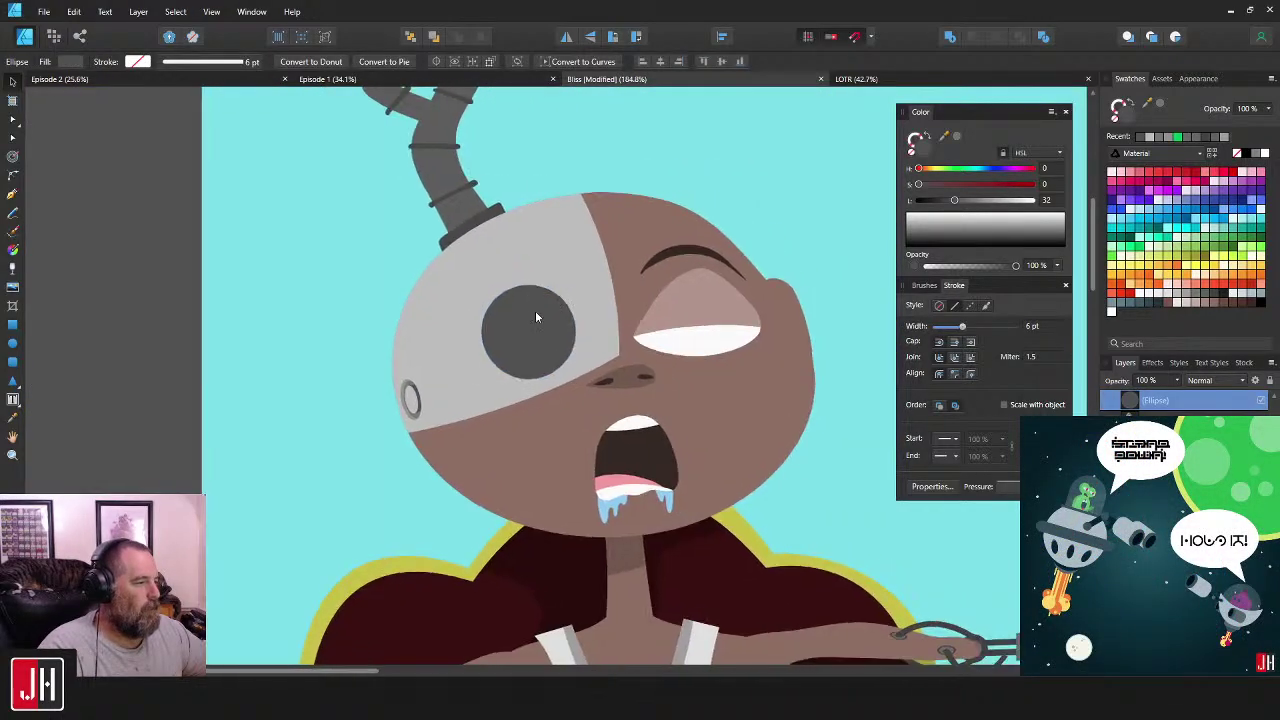
{"action": "scroll", "coordinate": [535, 310], "scroll_direction": "up", "scroll_amount": 4}
{"action": "left_click_drag", "start_coordinate": [659, 242], "coordinate": [643, 259]}
{"action": "key", "text": "i"}
{"action": "left_click", "coordinate": [656, 238]}
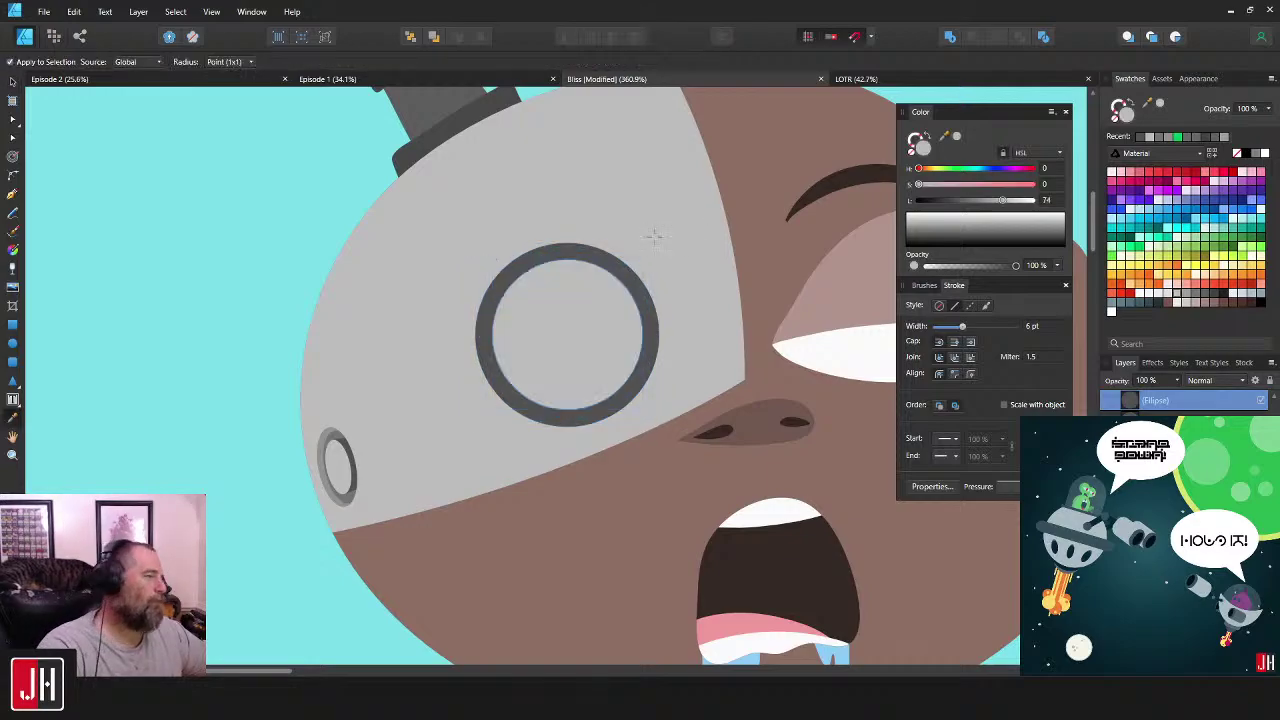
{"action": "key", "text": "v"}
- Examine the eye ring's size and placement against the whole character and the rest of the face
{"action": "scroll", "coordinate": [616, 292], "scroll_direction": "down", "scroll_amount": 12}
{"action": "left_click", "coordinate": [723, 292]}
{"action": "scroll", "coordinate": [722, 291], "scroll_direction": "up", "scroll_amount": 9}
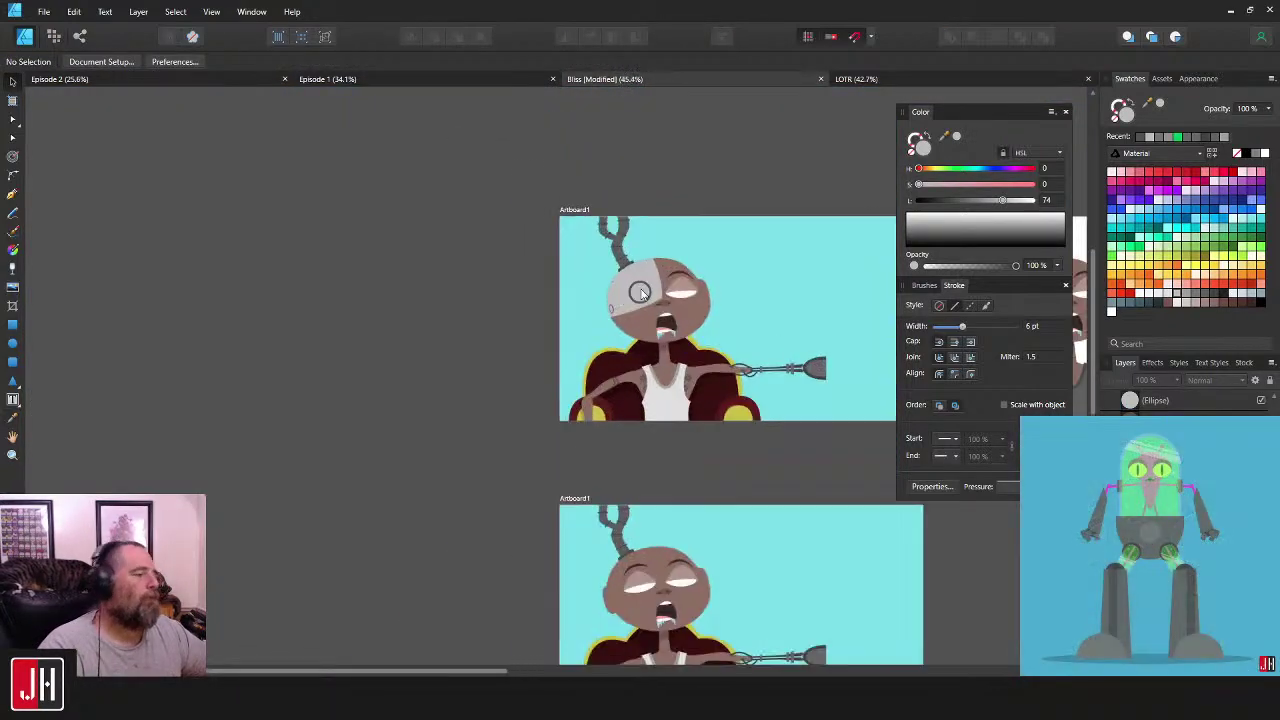
{"action": "left_click", "coordinate": [515, 268]}
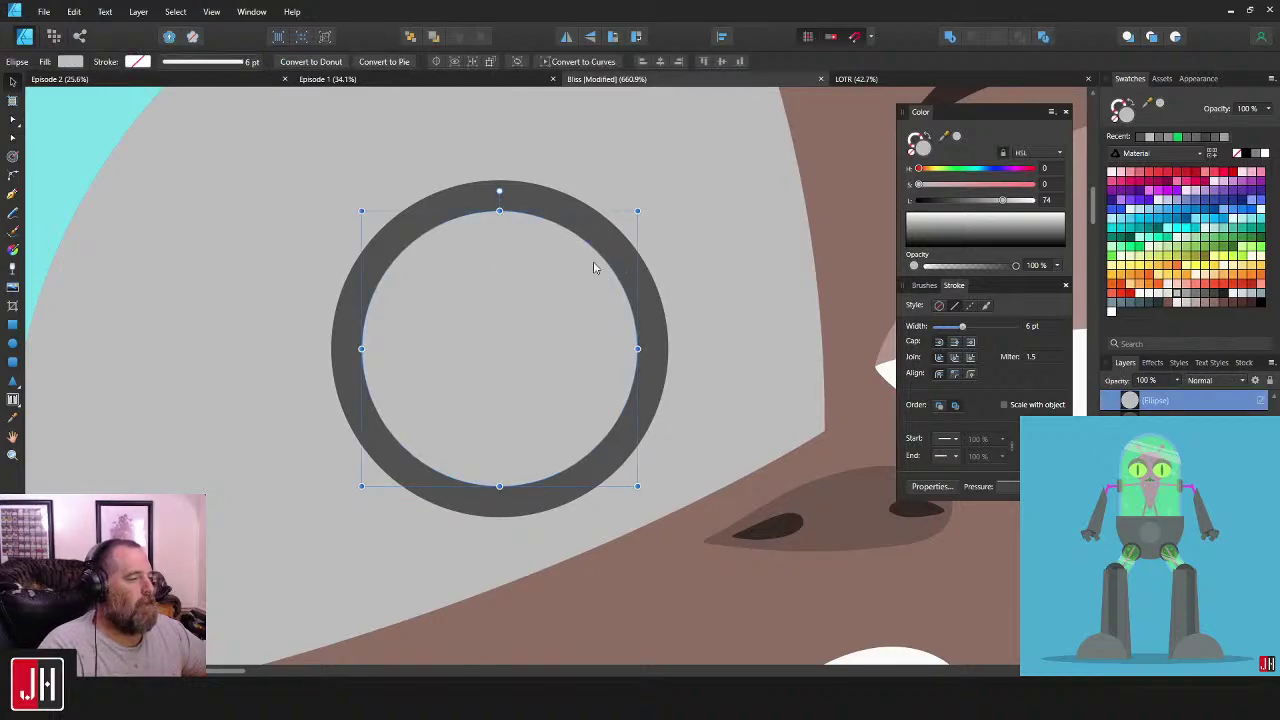
{"action": "left_click", "coordinate": [584, 223], "text": "shift"}
{"action": "scroll", "coordinate": [587, 236], "scroll_direction": "down", "scroll_amount": 5}
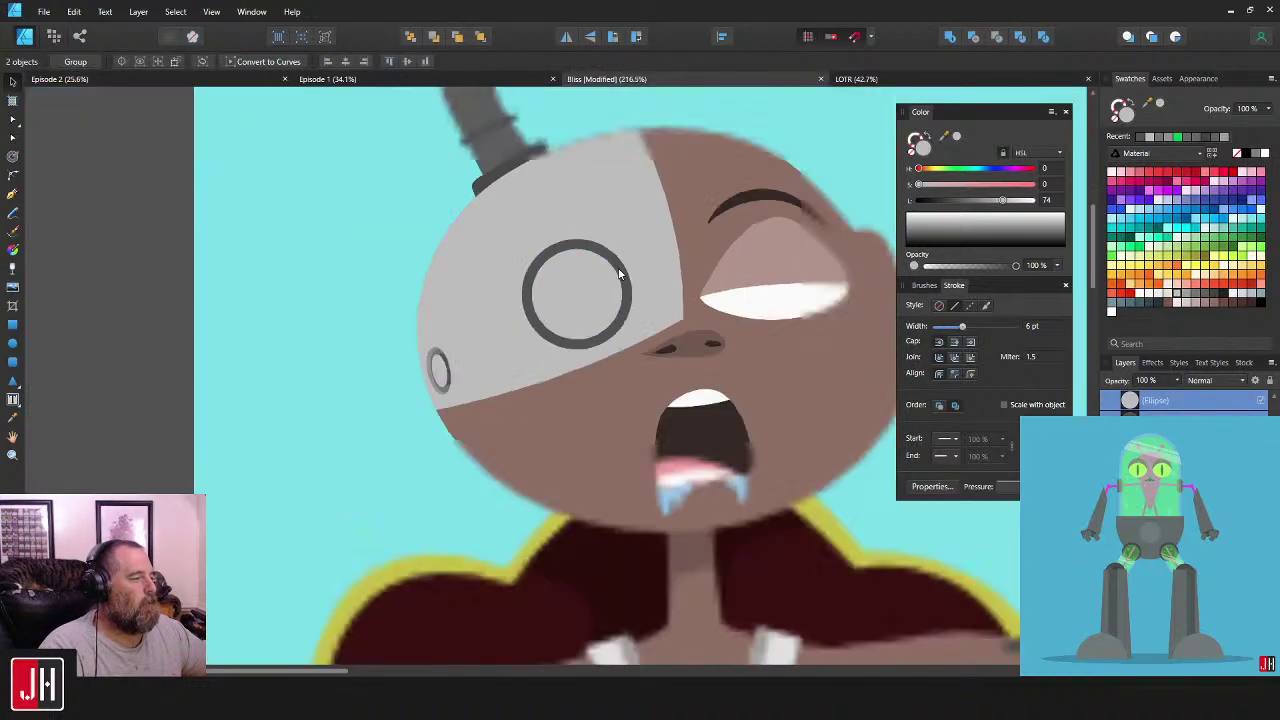
{"action": "key", "text": "ctrl+d"}
{"action": "scroll", "coordinate": [617, 297], "scroll_direction": "up", "scroll_amount": 5}
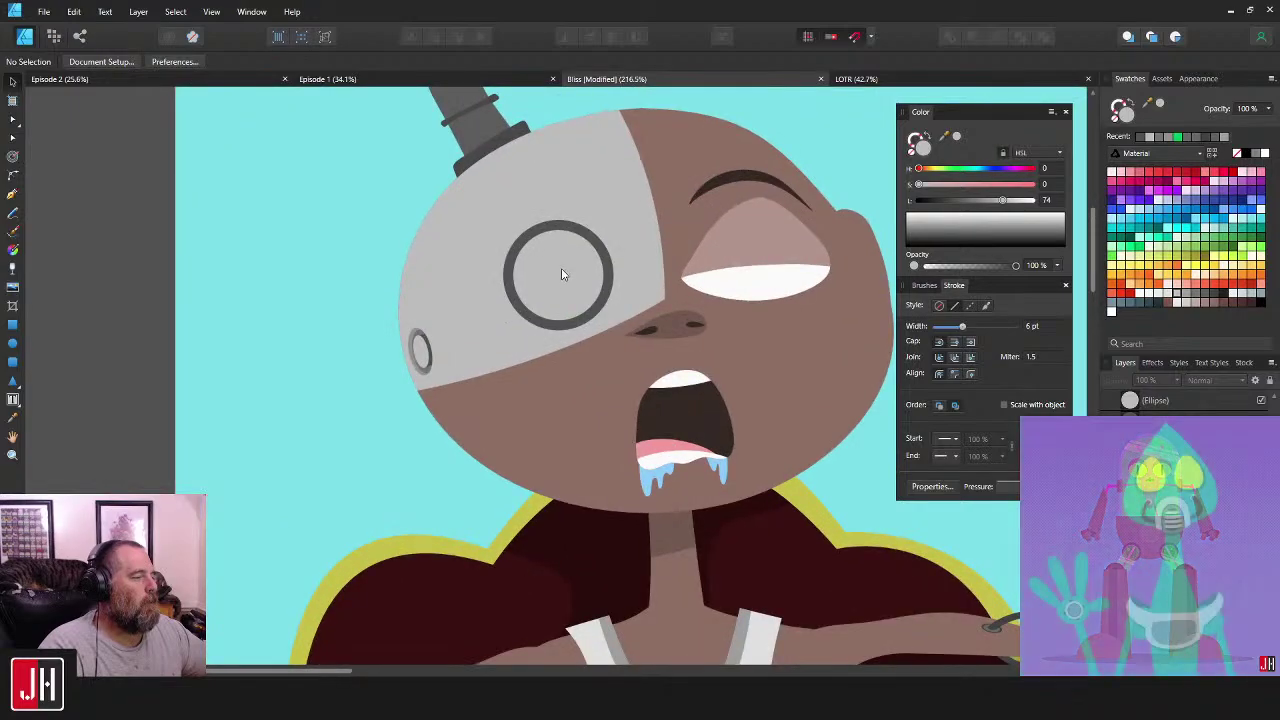
- Compare the metal-plated face and its round eye with the plain faces on the other two artboards
{"action": "left_click", "coordinate": [575, 257]}
{"action": "scroll", "coordinate": [598, 240], "scroll_direction": "down", "scroll_amount": 8}
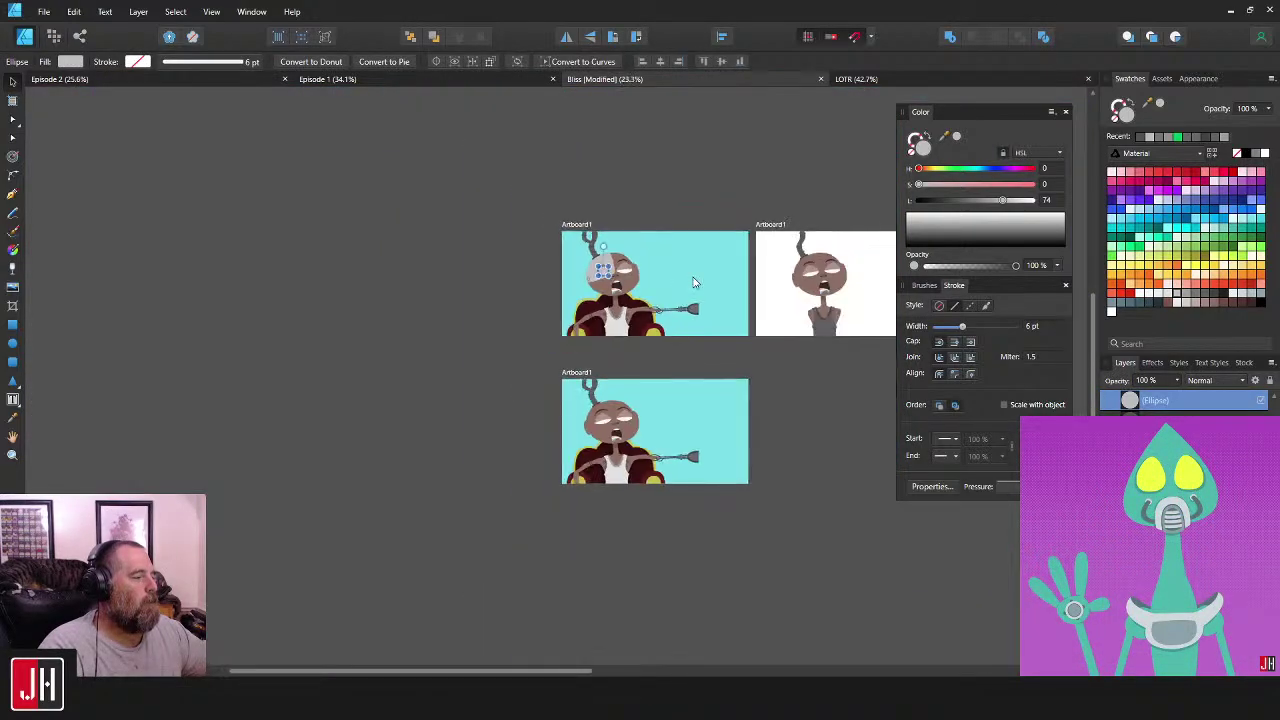
{"action": "key", "text": "ctrl+d"}
{"action": "scroll", "coordinate": [625, 264], "scroll_direction": "up", "scroll_amount": 5}
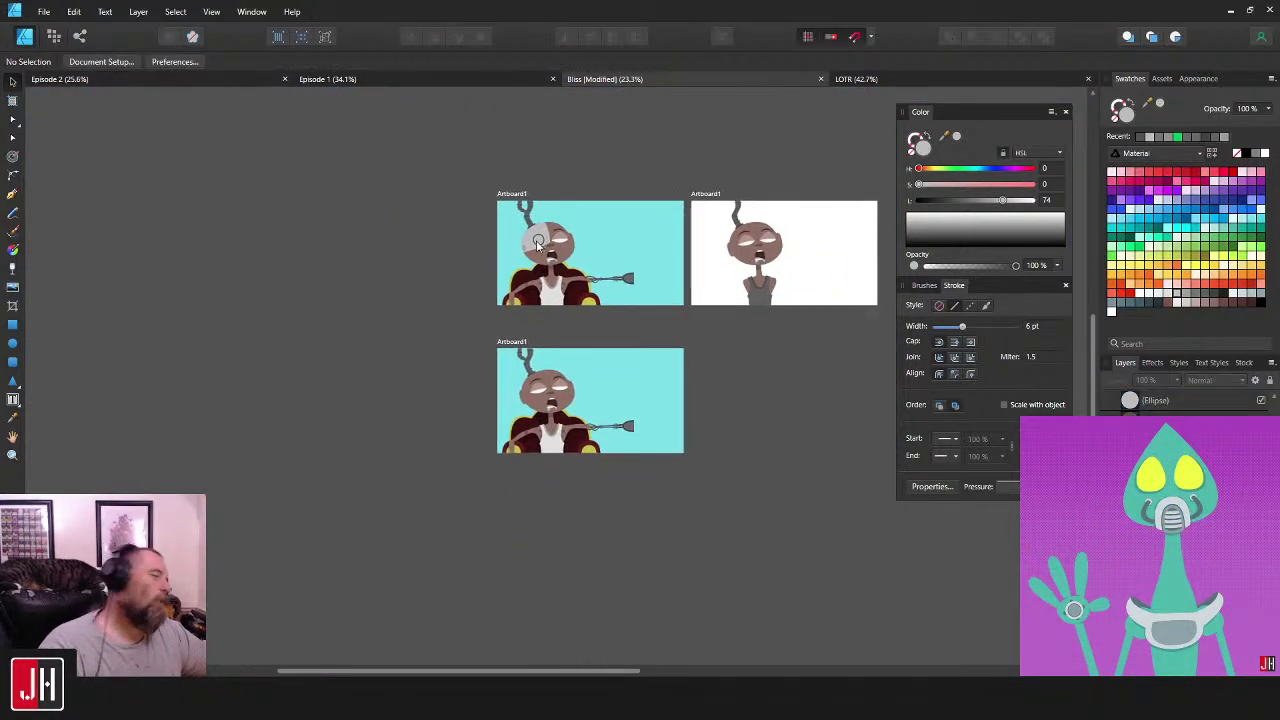
{"action": "scroll", "coordinate": [543, 235], "scroll_direction": "up", "scroll_amount": 3}
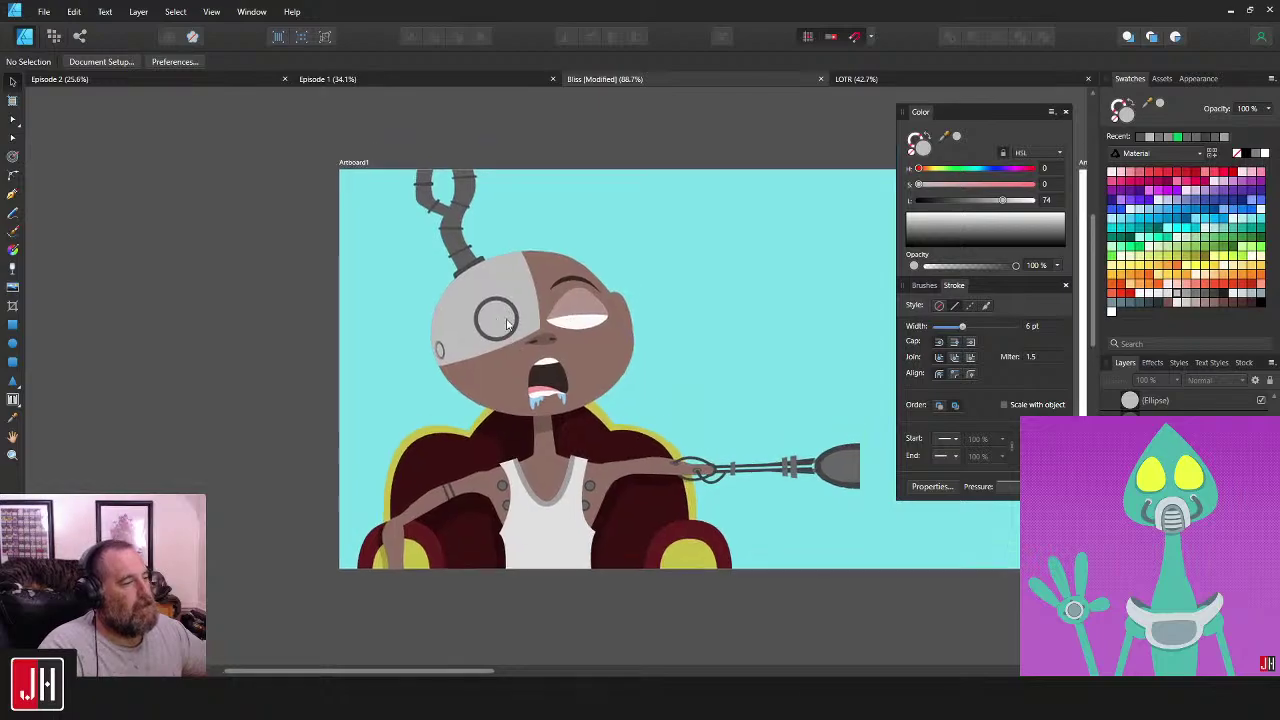
{"action": "scroll", "coordinate": [509, 283], "scroll_direction": "down", "scroll_amount": 6}
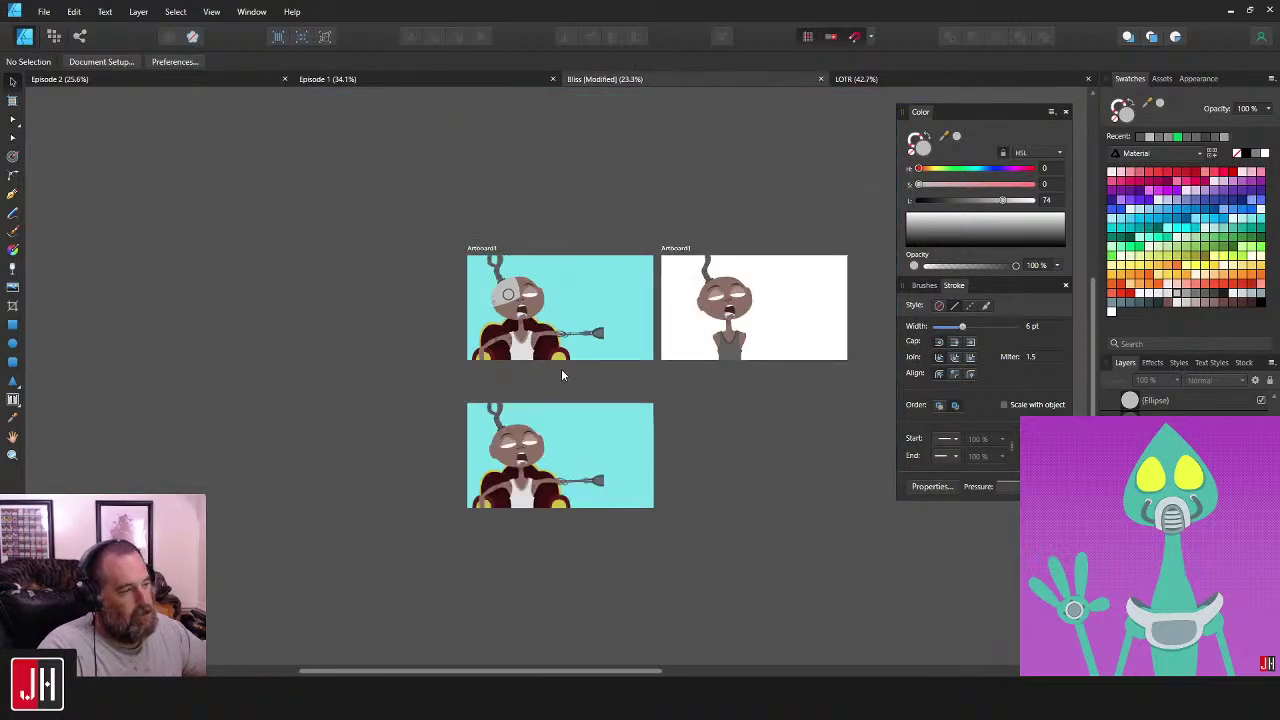
{"action": "scroll", "coordinate": [540, 330], "scroll_direction": "up", "scroll_amount": 7}
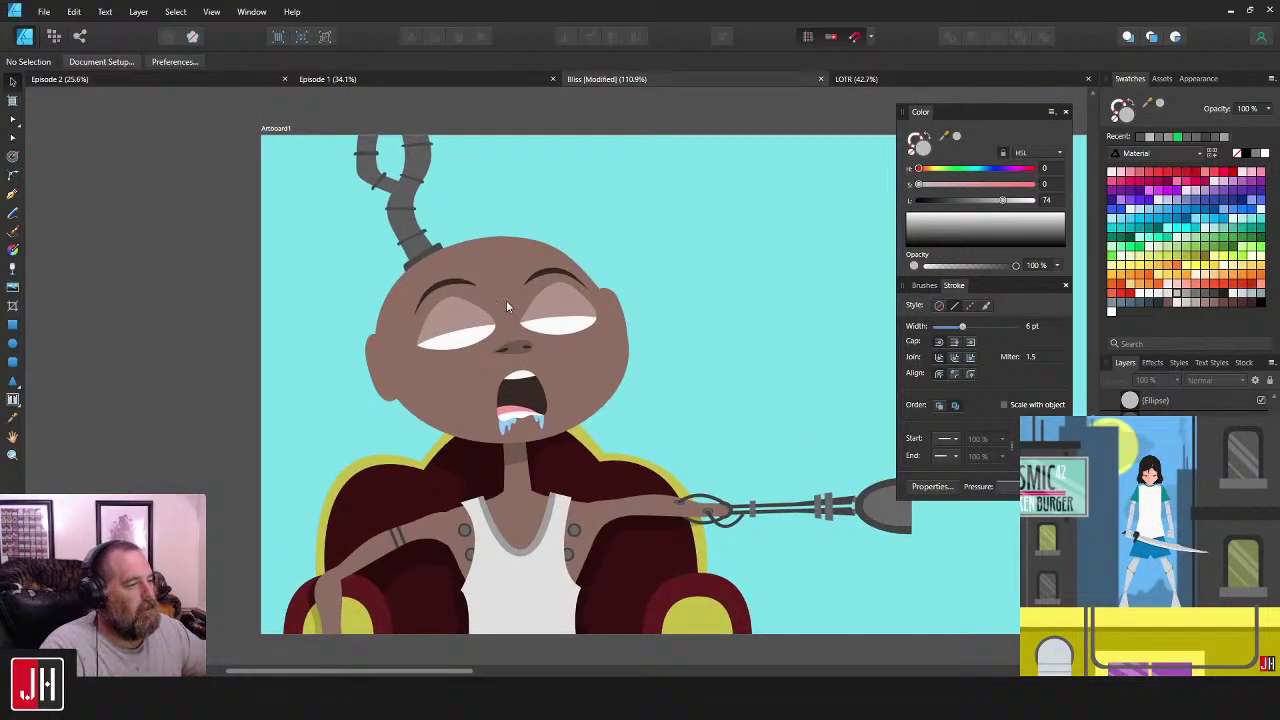
{"action": "scroll", "coordinate": [468, 289], "scroll_direction": "down", "scroll_amount": 5}
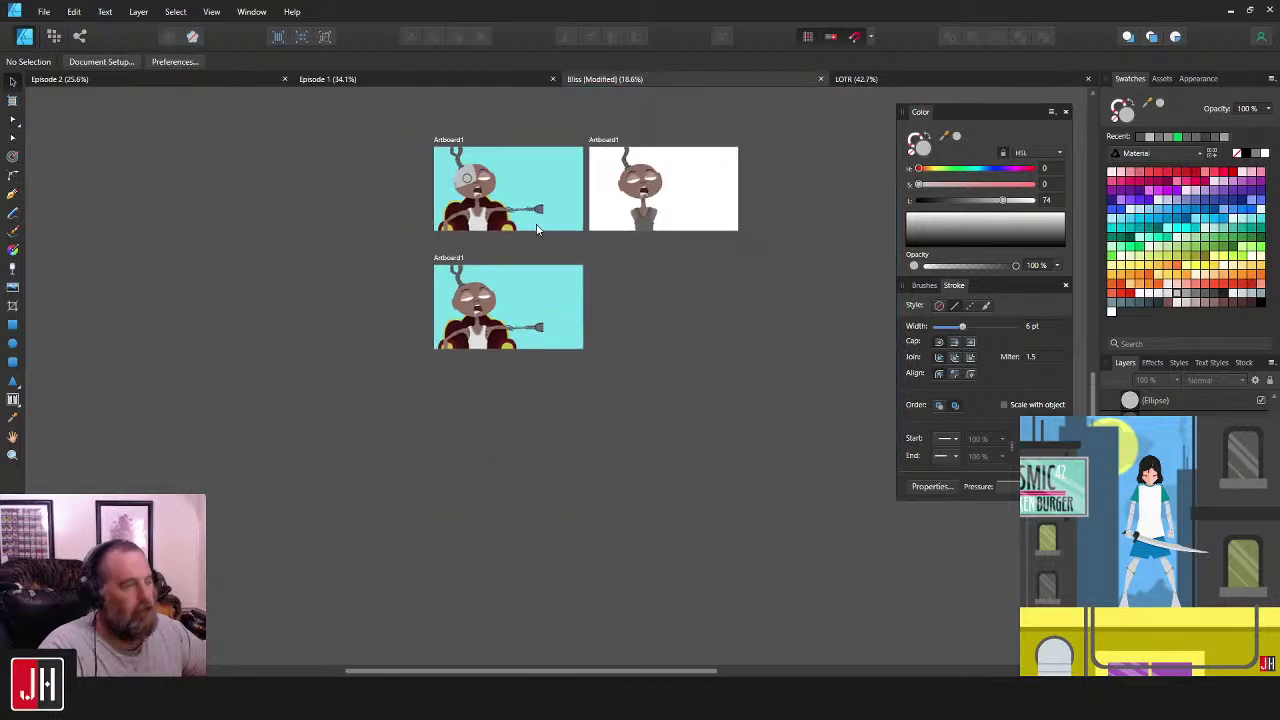
{"action": "scroll", "coordinate": [530, 246], "scroll_direction": "up", "scroll_amount": 4}
{"action": "scroll", "coordinate": [470, 270], "scroll_direction": "right", "scroll_amount": 5}
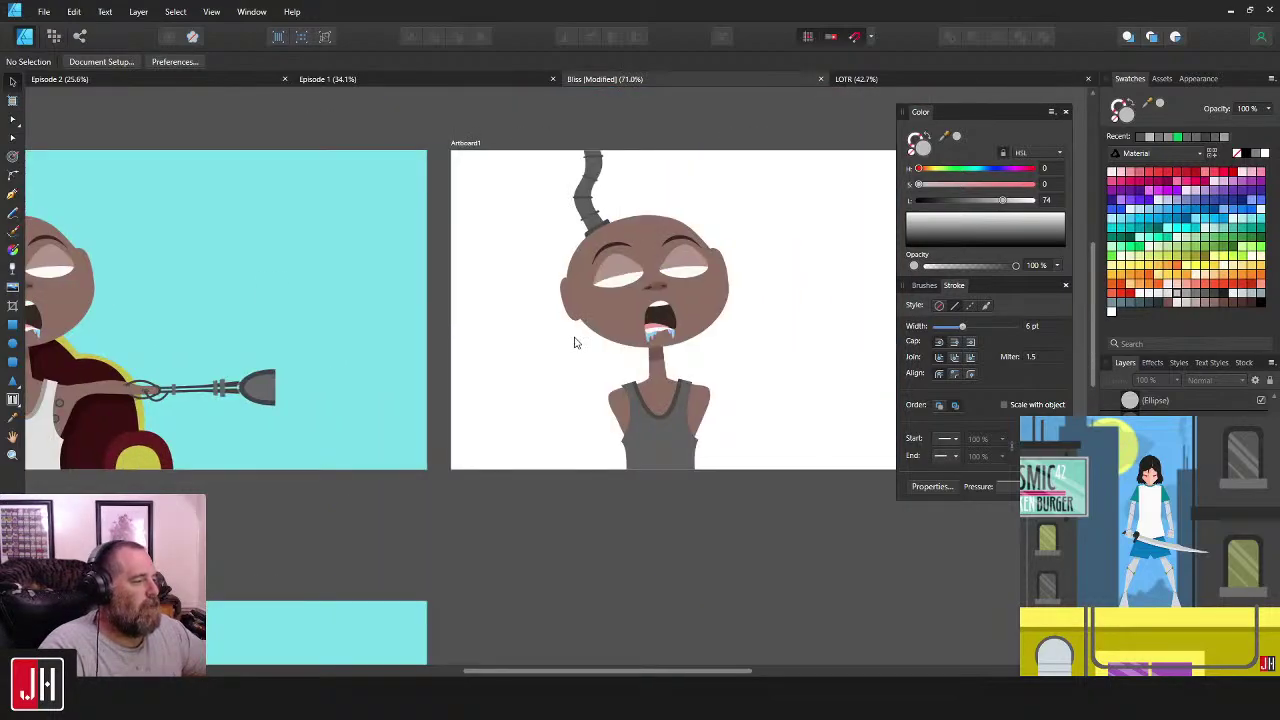
{"action": "scroll", "coordinate": [574, 342], "scroll_direction": "left", "scroll_amount": 5}
{"action": "scroll", "coordinate": [643, 331], "scroll_direction": "down", "scroll_amount": 5}
{"action": "scroll", "coordinate": [574, 334], "scroll_direction": "up", "scroll_amount": 2}
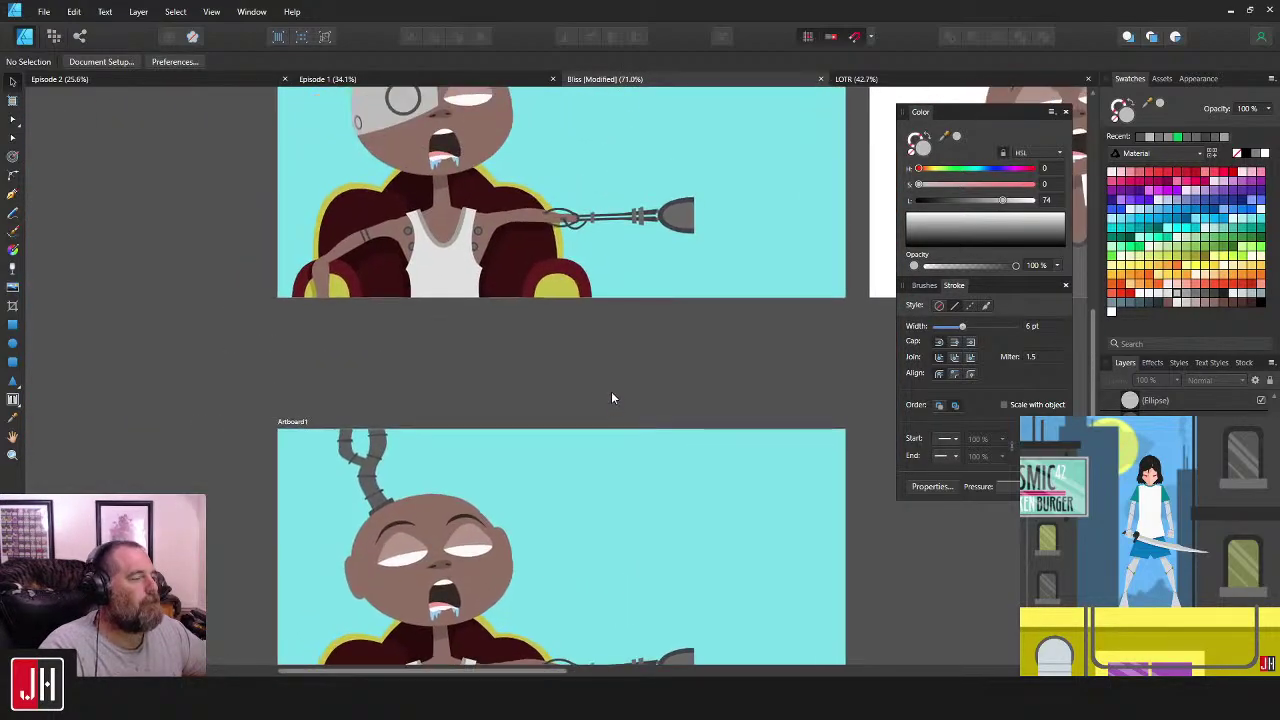
{"action": "scroll", "coordinate": [612, 398], "scroll_direction": "up", "scroll_amount": 3}
{"action": "scroll", "coordinate": [621, 508], "scroll_direction": "down", "scroll_amount": 1}
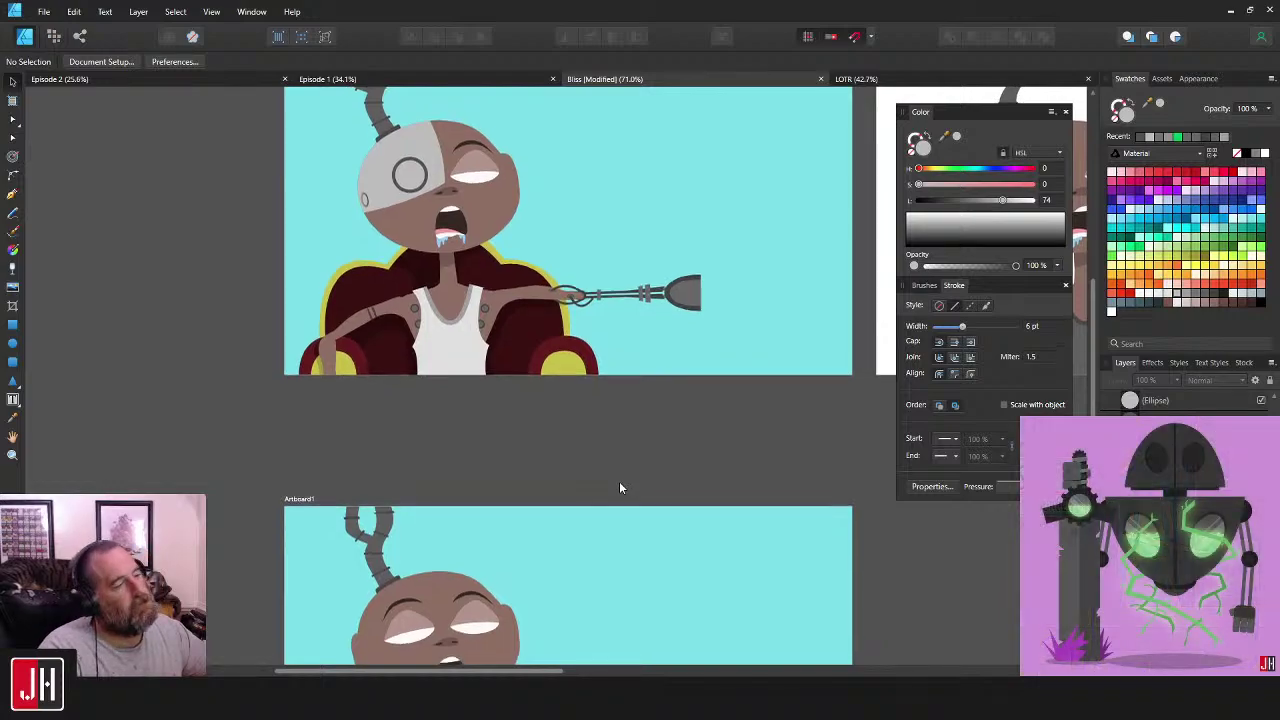
- Examine the plain-faced version of the seated character on the lower artboard, including the outstretched arm and its scoop-shaped end
{"action": "left_click_drag", "start_coordinate": [619, 486], "coordinate": [614, 297]}
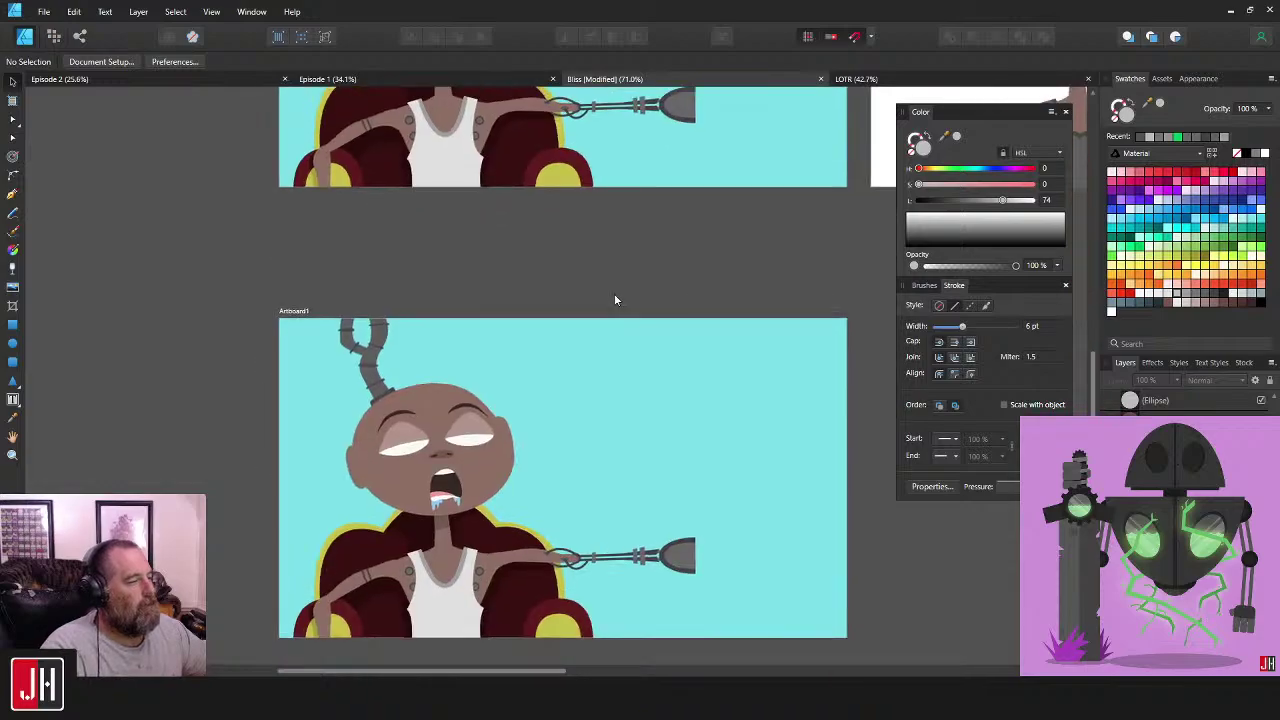
{"action": "left_click_drag", "start_coordinate": [603, 417], "coordinate": [651, 560]}
{"action": "left_click_drag", "start_coordinate": [640, 458], "coordinate": [641, 493]}
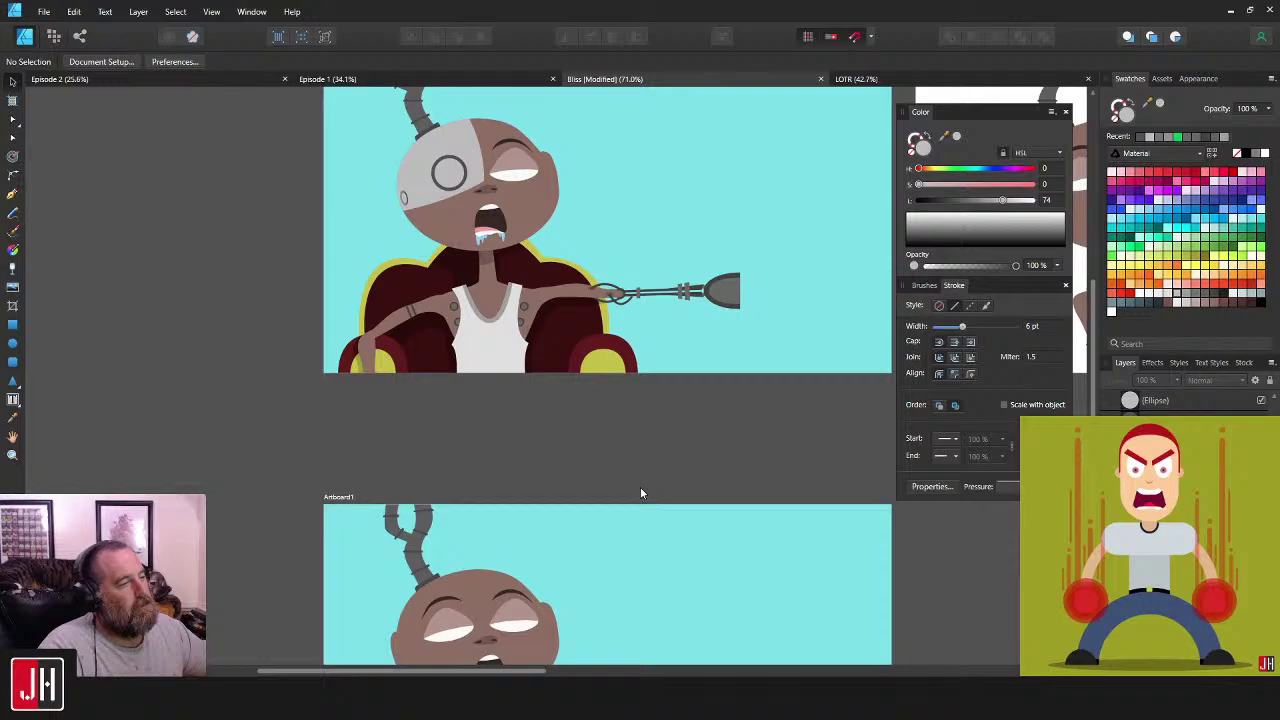
{"action": "scroll", "coordinate": [651, 380], "scroll_direction": "down", "scroll_amount": 4}
{"action": "scroll", "coordinate": [652, 390], "scroll_direction": "up", "scroll_amount": 2}
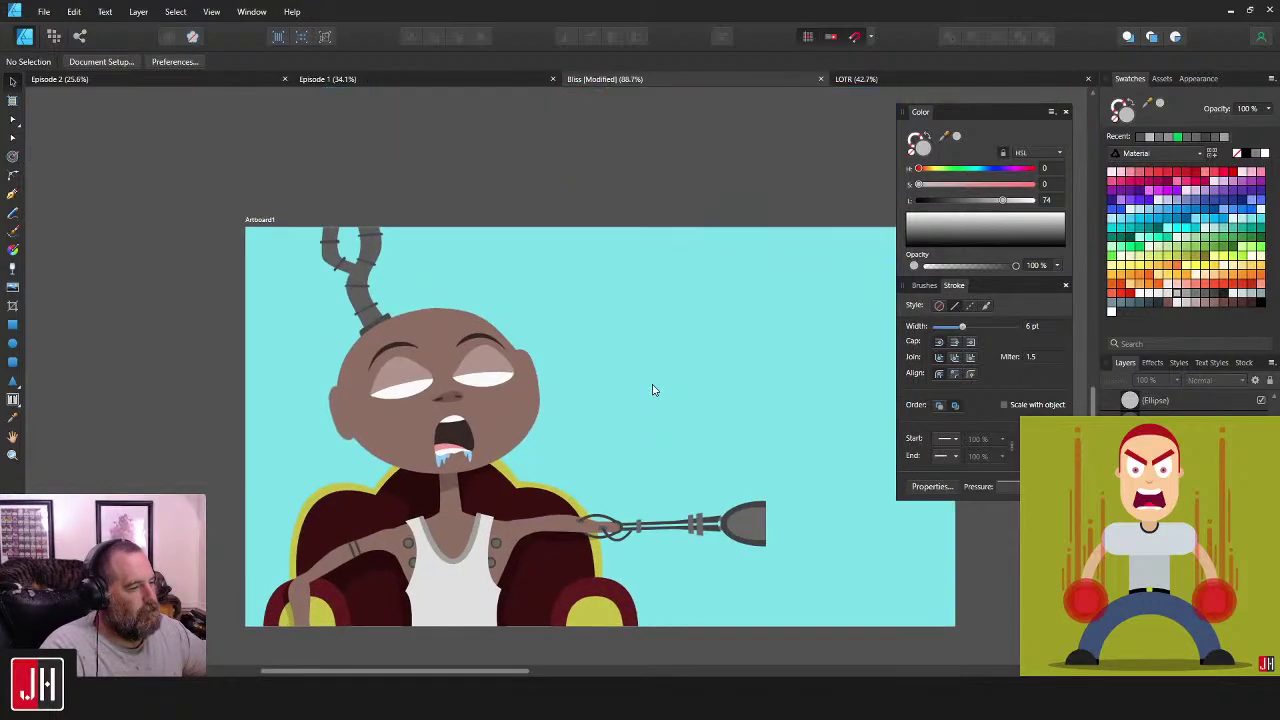
{"action": "scroll", "coordinate": [654, 392], "scroll_direction": "down", "scroll_amount": 5}
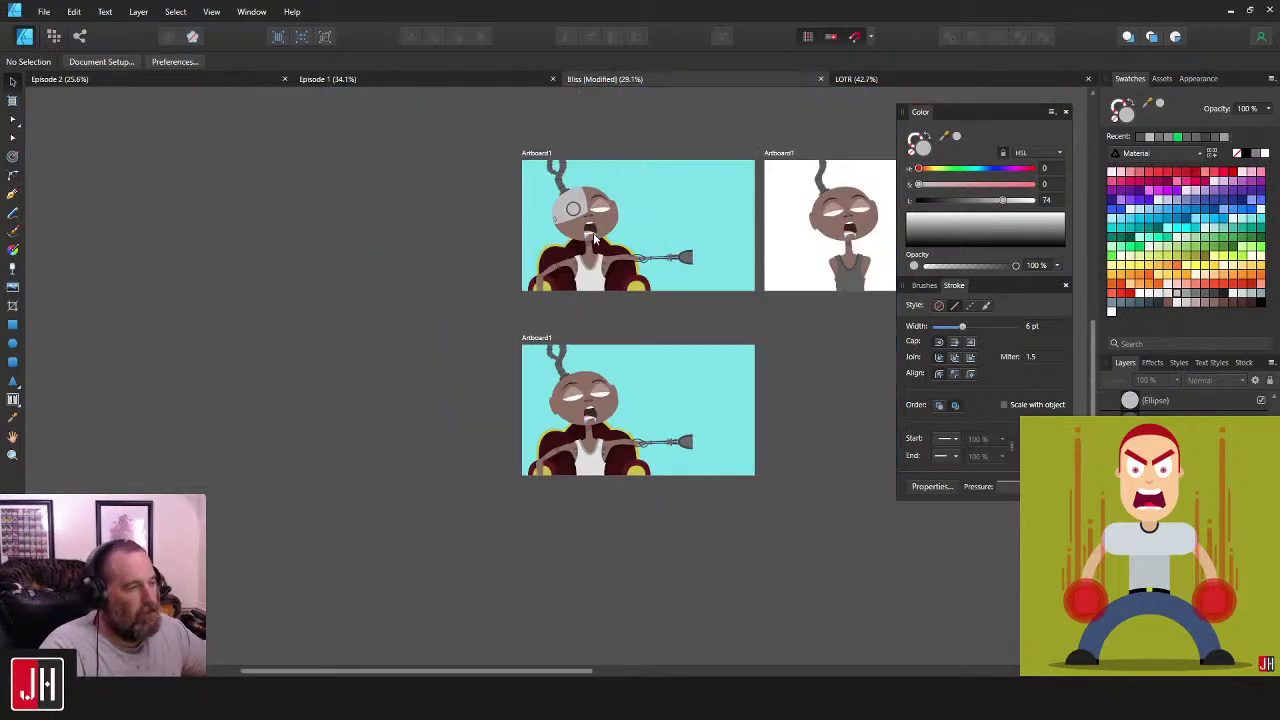
{"action": "scroll", "coordinate": [611, 386], "scroll_direction": "up", "scroll_amount": 6}
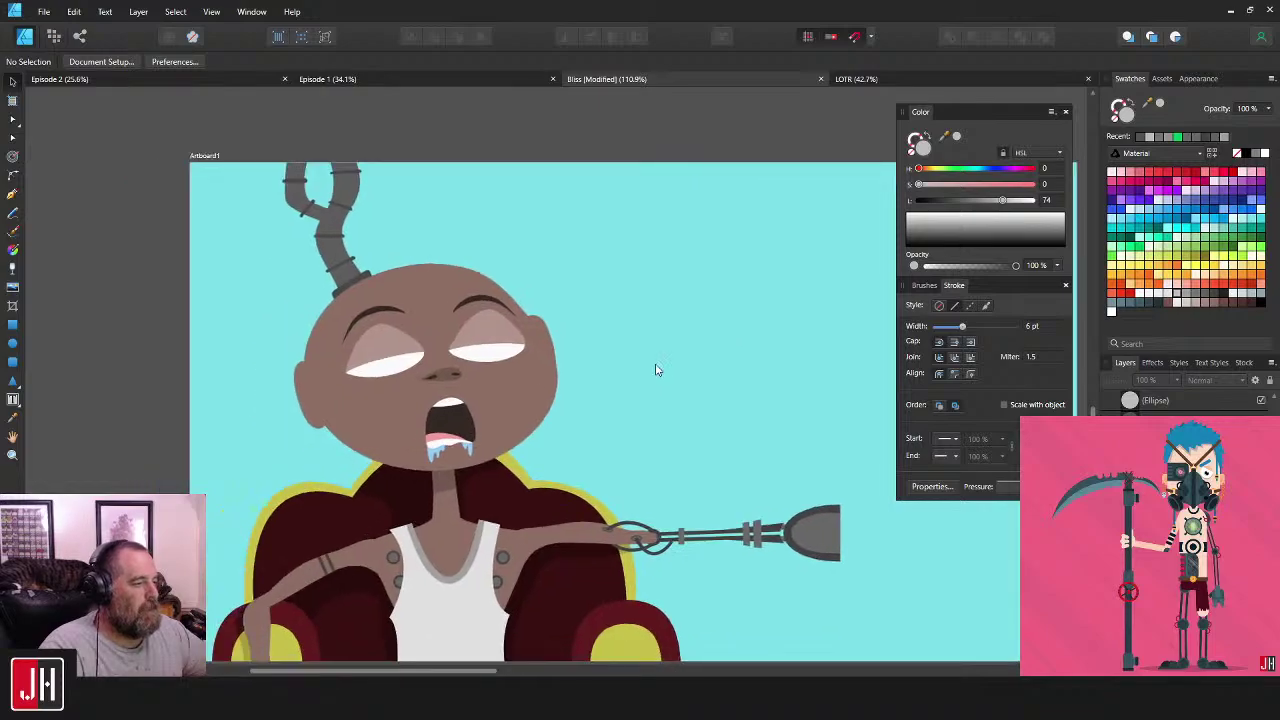
{"action": "scroll", "coordinate": [386, 377], "scroll_direction": "up", "scroll_amount": 2}
{"action": "scroll", "coordinate": [722, 380], "scroll_direction": "down", "scroll_amount": 3}
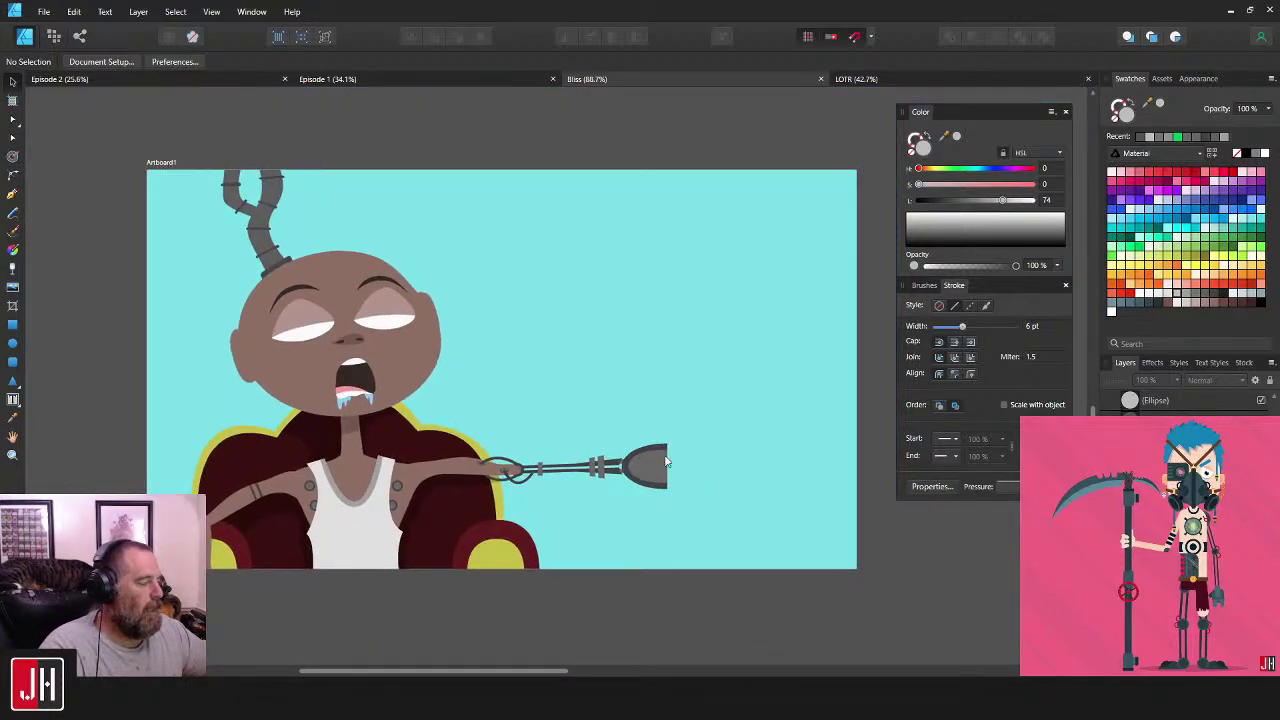
- Draw a long thin blue-grey rectangle below the scoop-shaped arm end, extending past the lower artboard's right edge
{"action": "scroll", "coordinate": [665, 461], "scroll_direction": "up", "scroll_amount": 3}
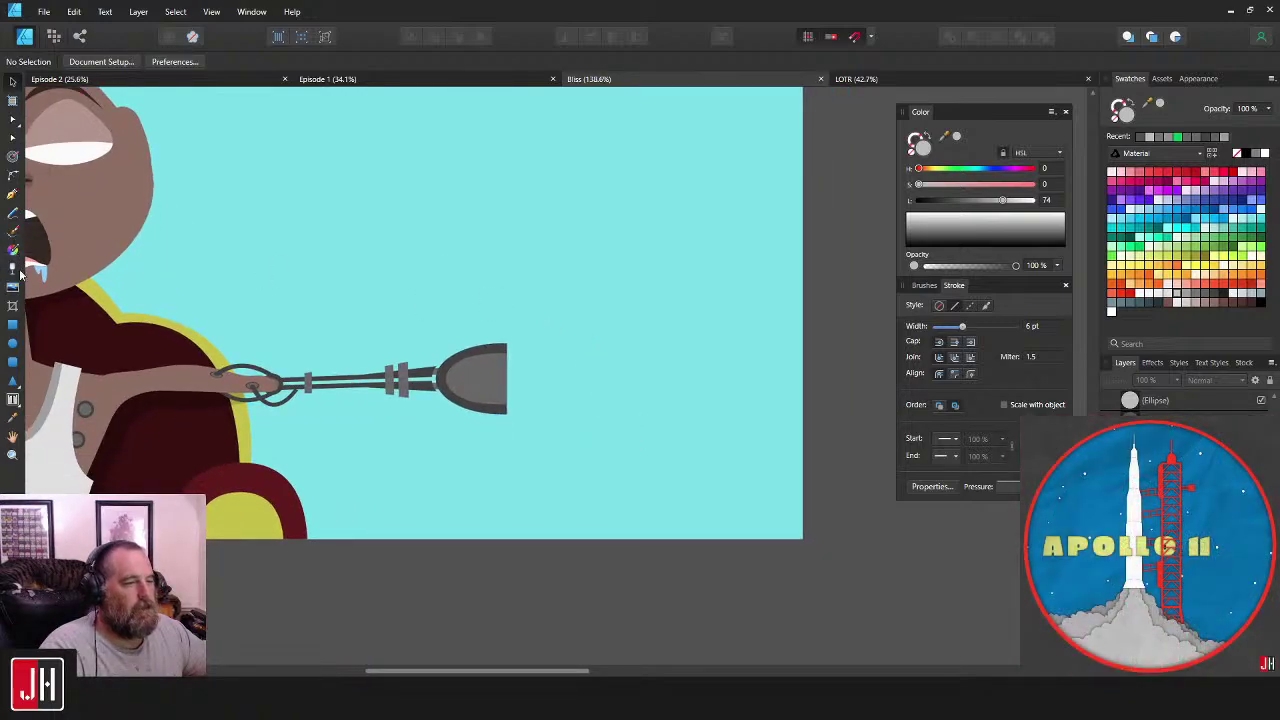
{"action": "left_click", "coordinate": [13, 324]}
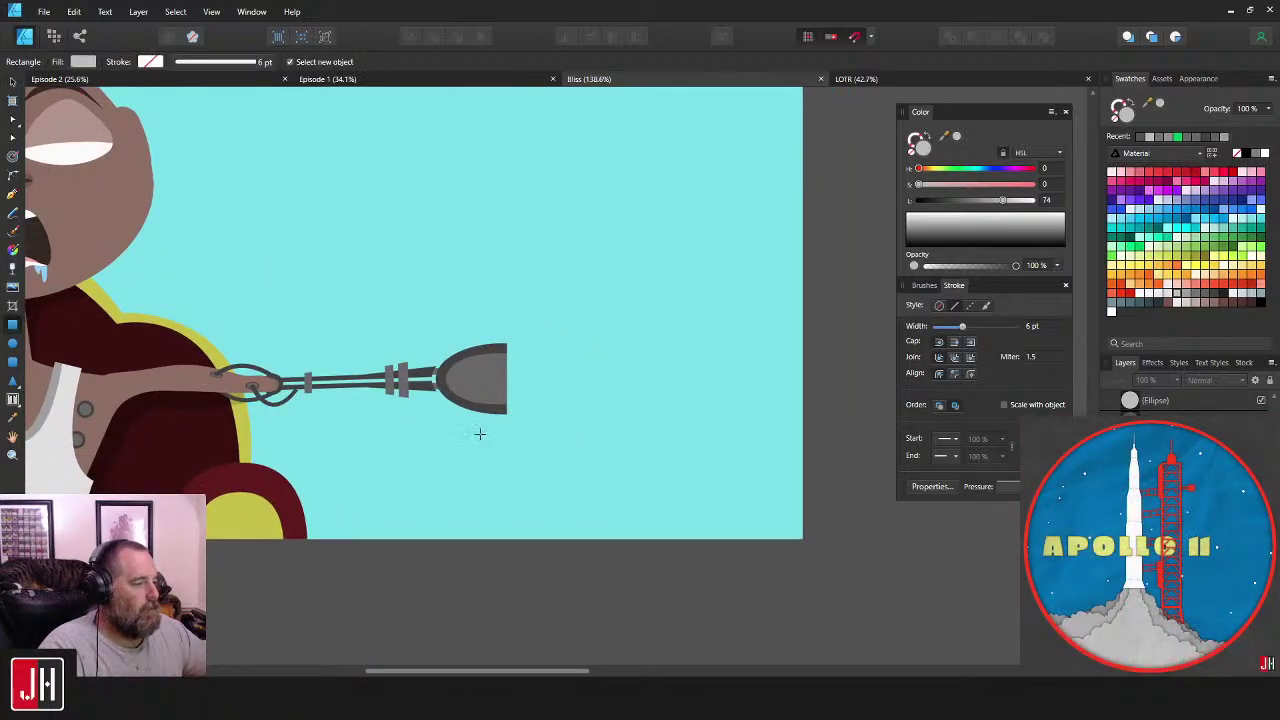
{"action": "left_click_drag", "start_coordinate": [463, 437], "coordinate": [880, 464]}
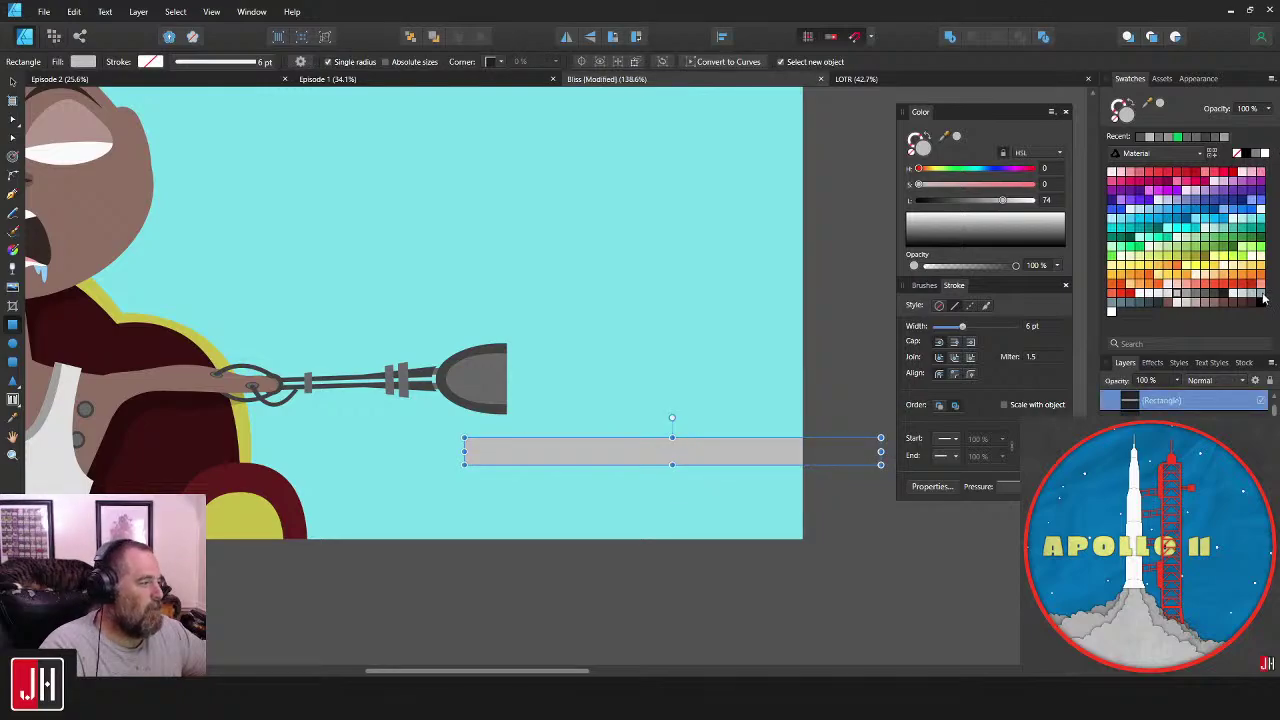
{"action": "left_click", "coordinate": [1263, 298]}
{"action": "mouse_move", "coordinate": [627, 458]}
{"action": "left_mouse_down"}
{"action": "mouse_move", "coordinate": [611, 465]}
{"action": "mouse_move", "coordinate": [646, 464]}
{"action": "left_mouse_up"}
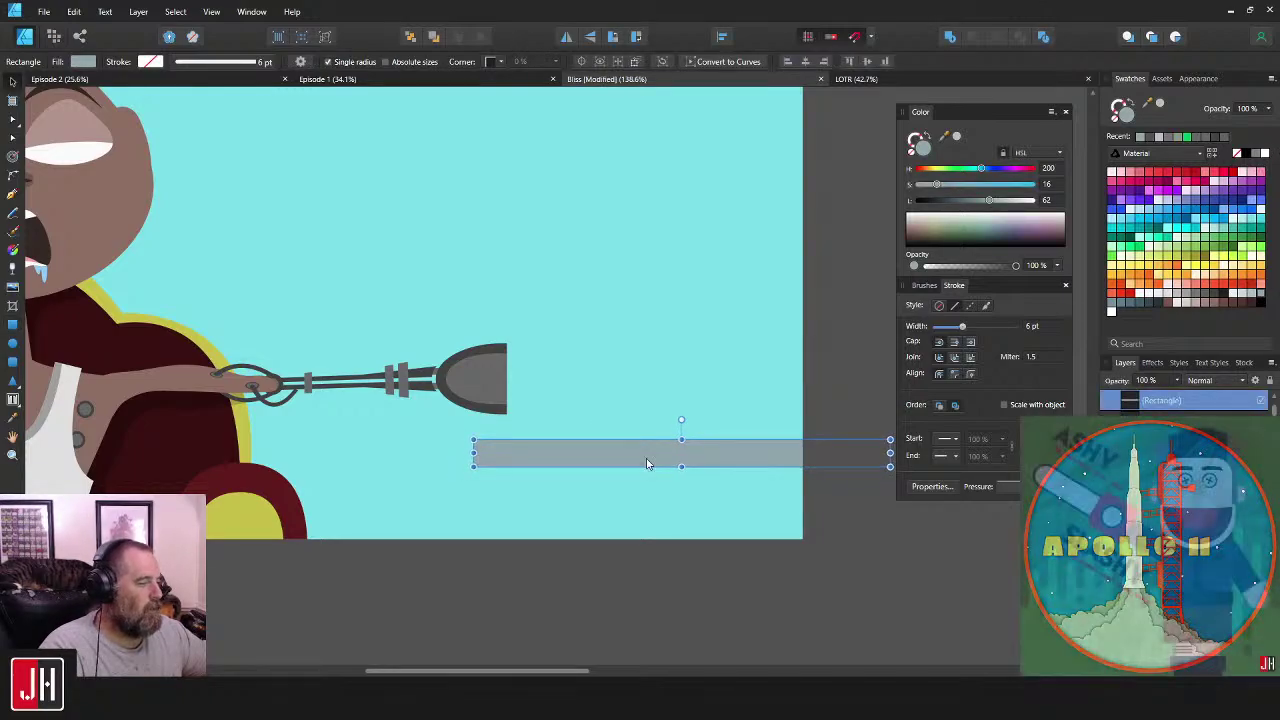
{"action": "left_click", "coordinate": [860, 357]}
{"action": "scroll", "coordinate": [740, 420], "scroll_direction": "down", "scroll_amount": 4}
{"action": "scroll", "coordinate": [742, 411], "scroll_direction": "up", "scroll_amount": 3}
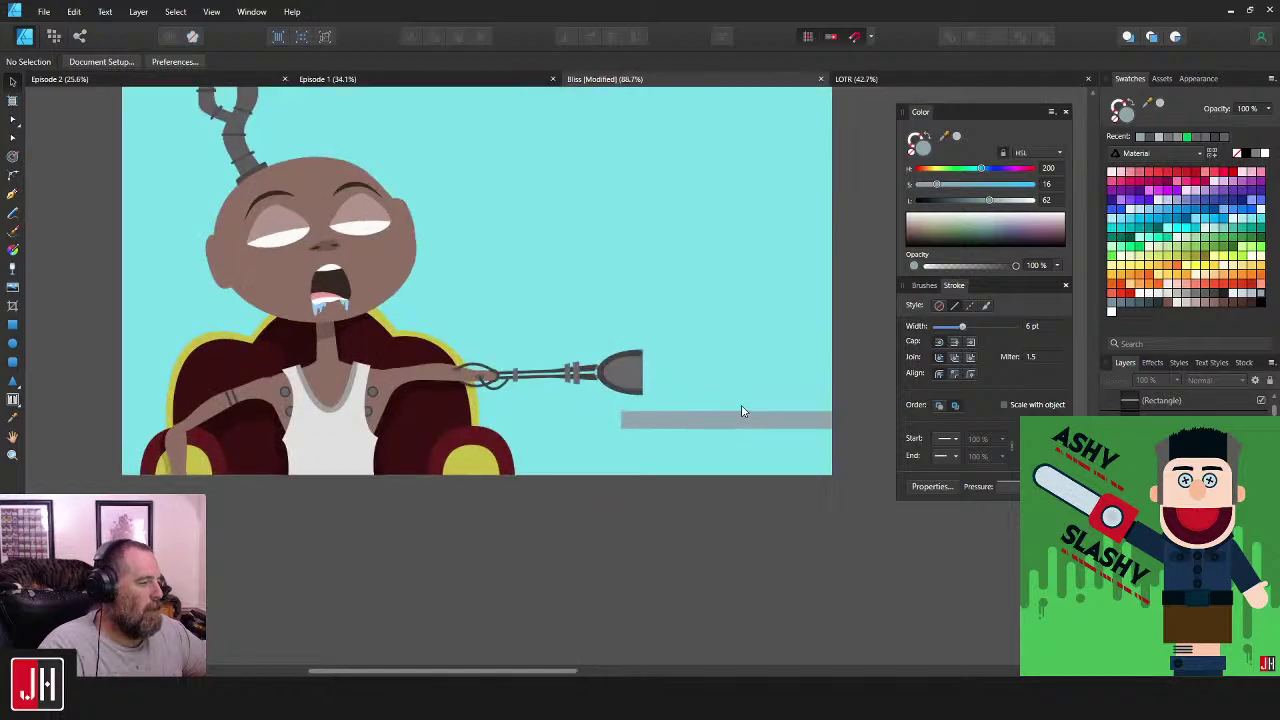
- Duplicate the blue-grey bar as a taller rectangle below it, inset slightly and overlapping the artboard's lower edge
{"action": "left_click", "coordinate": [736, 420]}
{"action": "scroll", "coordinate": [751, 427], "scroll_direction": "up", "scroll_amount": 3}
{"action": "left_click_drag", "start_coordinate": [733, 416], "coordinate": [615, 441]}
{"action": "left_click_drag", "start_coordinate": [698, 455], "coordinate": [669, 472]}
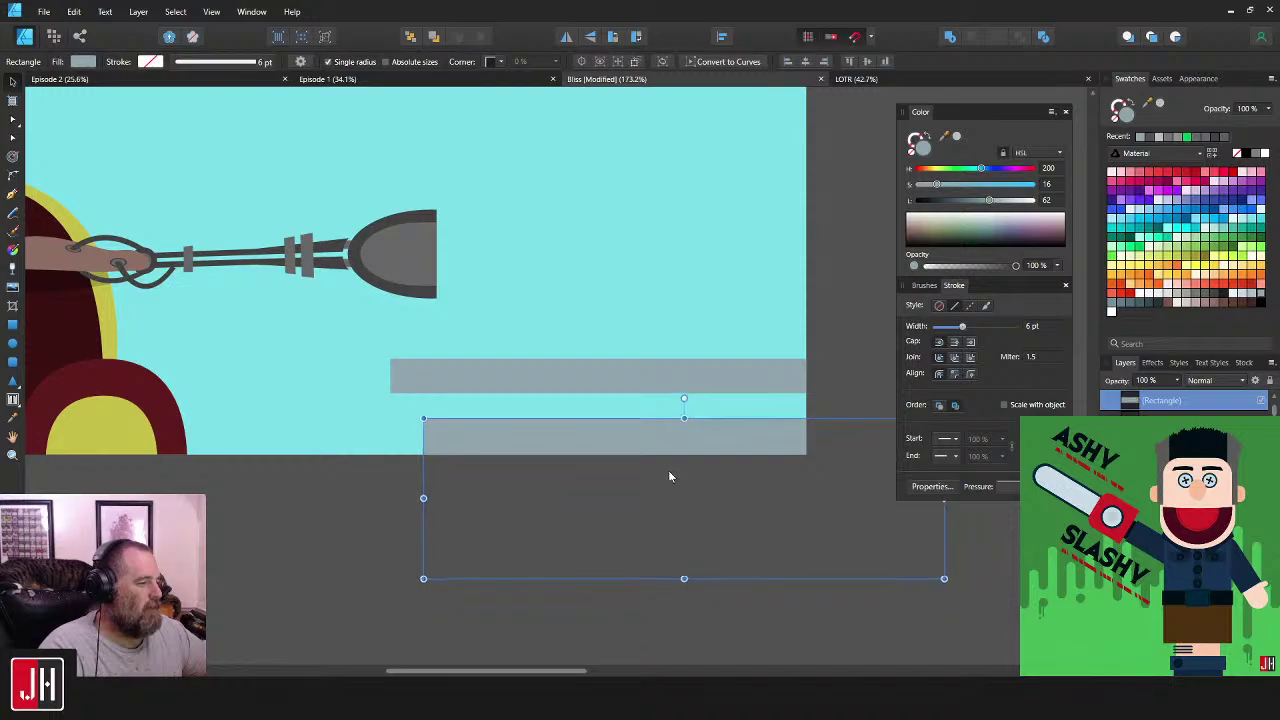
- Copy the taller rectangle between the two bars, darken it to lightness 44, and send it behind them
{"action": "left_click_drag", "start_coordinate": [603, 437], "coordinate": [638, 399]}
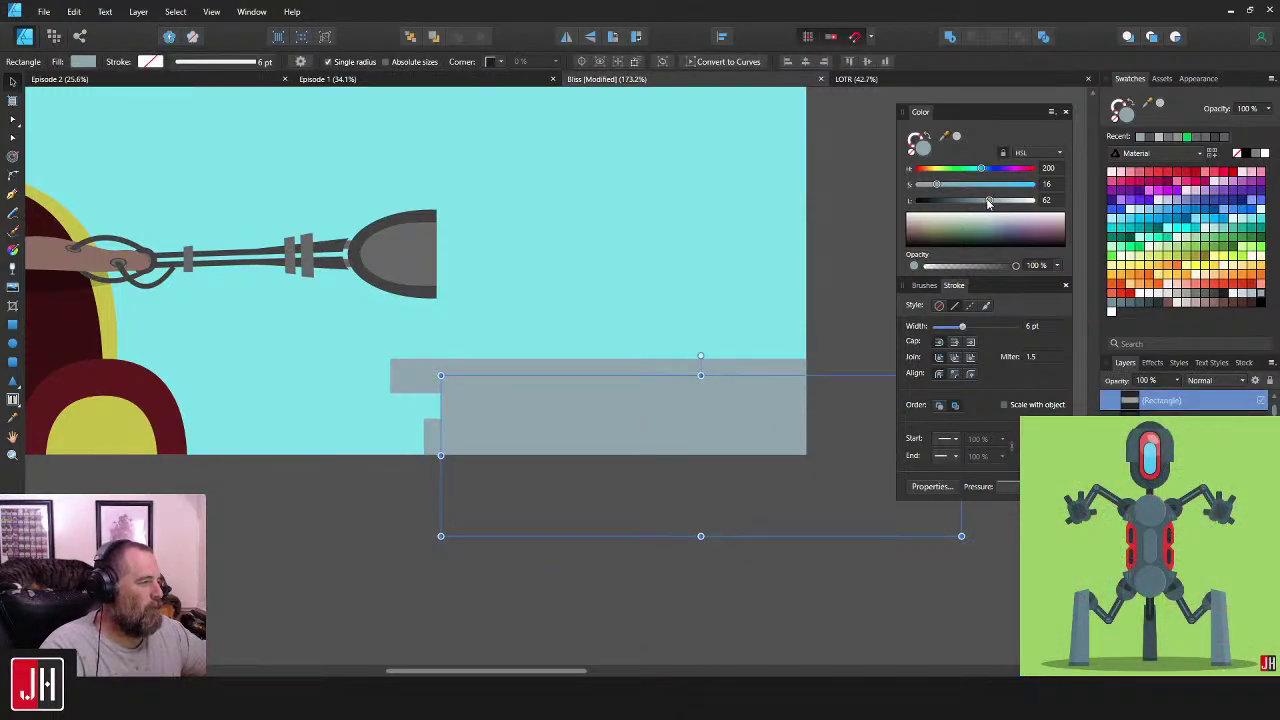
{"action": "left_click_drag", "start_coordinate": [988, 202], "coordinate": [968, 200]}
{"action": "key", "text": "ctrl+["}
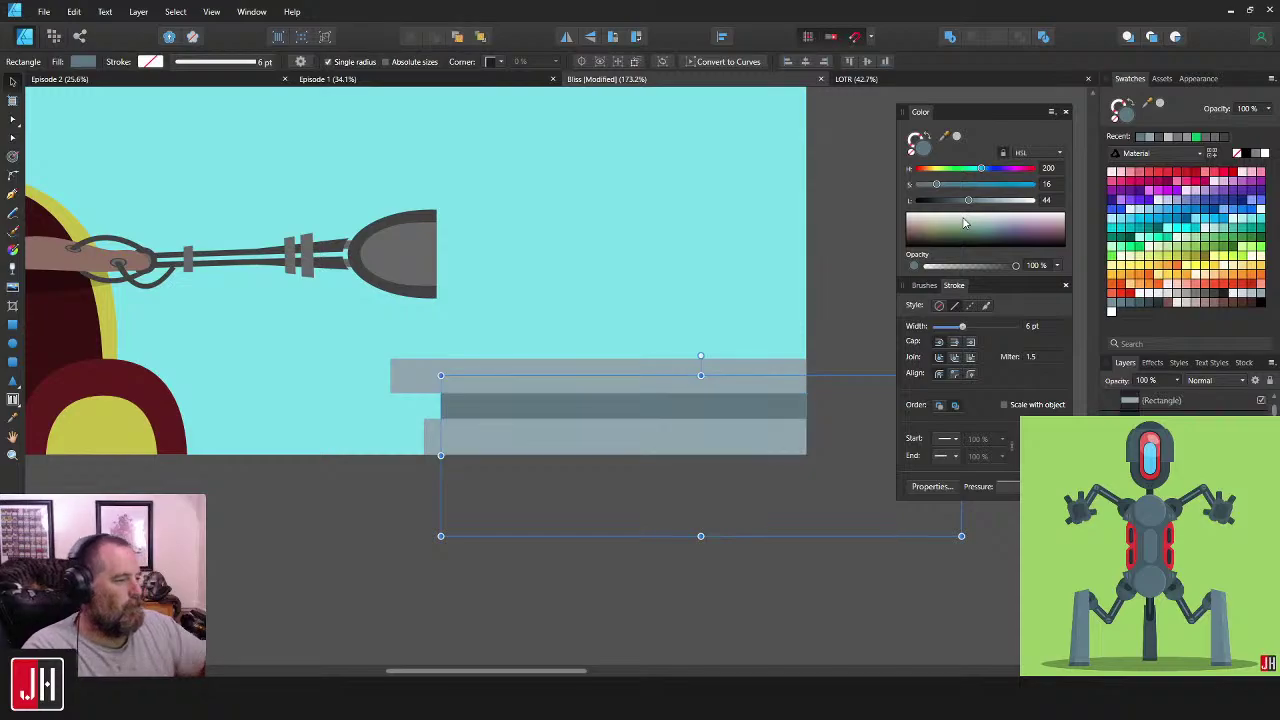
{"action": "left_click", "coordinate": [869, 221]}
- Move all three blue-grey bars together slightly towards the seated character
{"action": "scroll", "coordinate": [790, 343], "scroll_direction": "down", "scroll_amount": 8}
{"action": "left_click_drag", "start_coordinate": [790, 342], "coordinate": [657, 306]}
{"action": "scroll", "coordinate": [674, 356], "scroll_direction": "up", "scroll_amount": 4}
{"action": "scroll", "coordinate": [678, 364], "scroll_direction": "up", "scroll_amount": 3}
{"action": "left_click", "coordinate": [679, 362]}
{"action": "left_click", "coordinate": [680, 340], "text": "shift"}
{"action": "left_click", "coordinate": [671, 316], "text": "shift"}
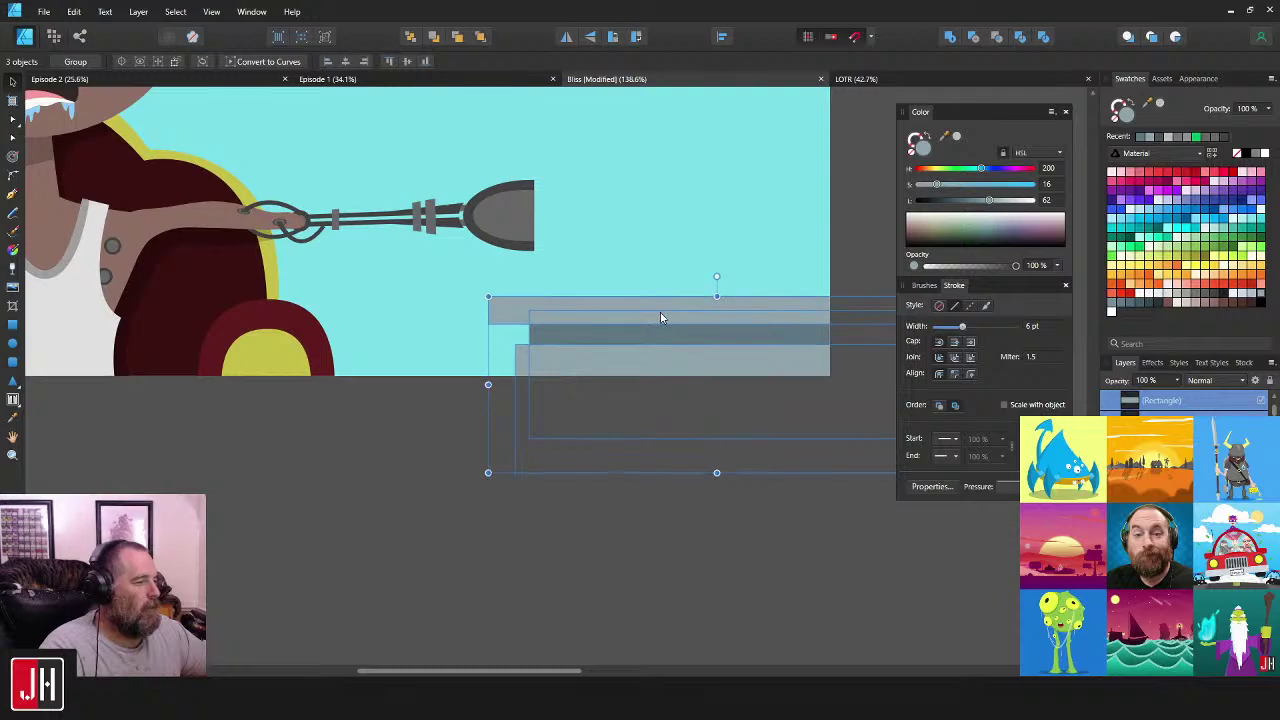
{"action": "left_click", "coordinate": [865, 216]}
{"action": "scroll", "coordinate": [700, 330], "scroll_direction": "down", "scroll_amount": 6}
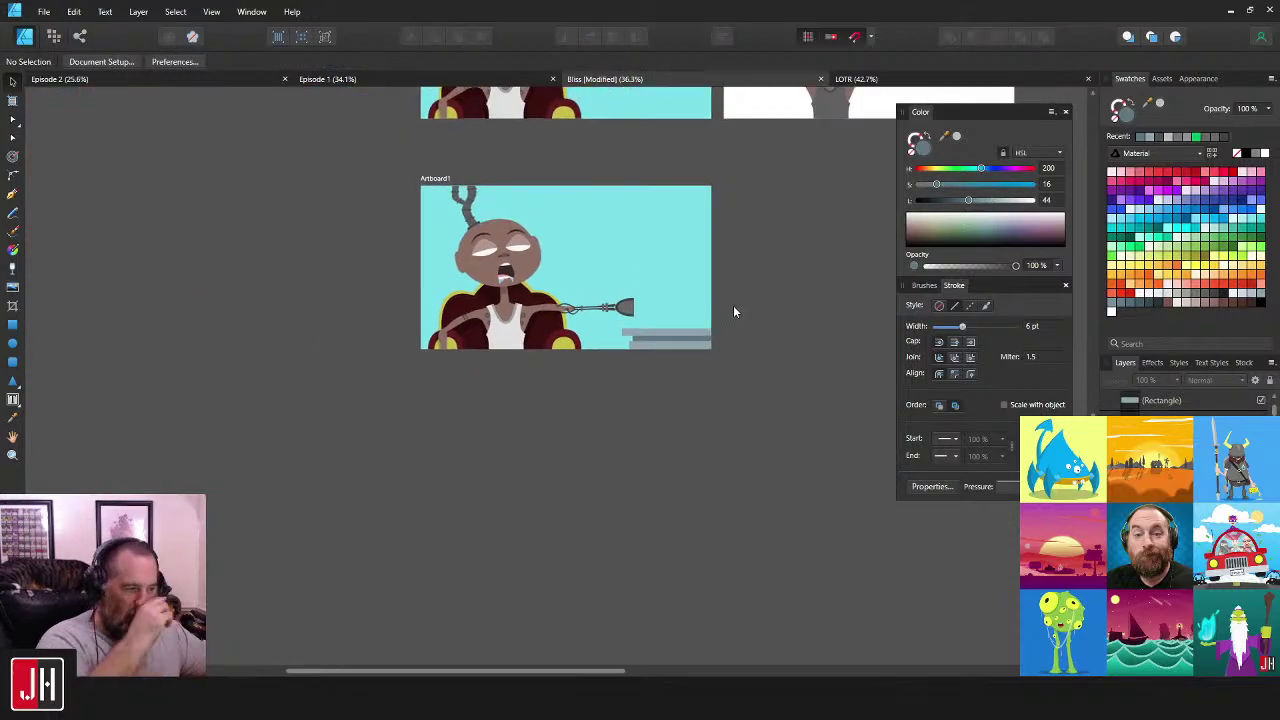
- Reselect the three stacked bars and nudge them slightly further from the artboard's right edge
{"action": "scroll", "coordinate": [700, 320], "scroll_direction": "right", "scroll_amount": 2}
{"action": "scroll", "coordinate": [580, 345], "scroll_direction": "up", "scroll_amount": 6}
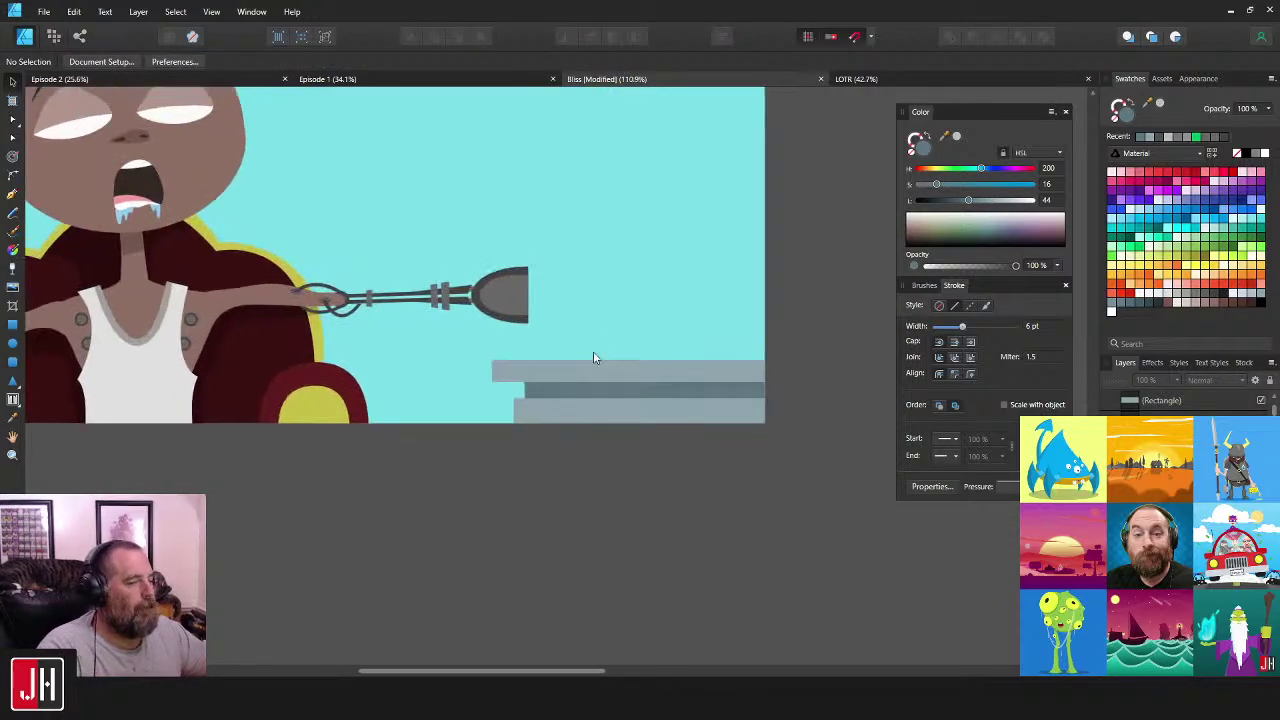
{"action": "left_click", "coordinate": [575, 424]}
{"action": "scroll", "coordinate": [578, 420], "scroll_direction": "up", "scroll_amount": 3}
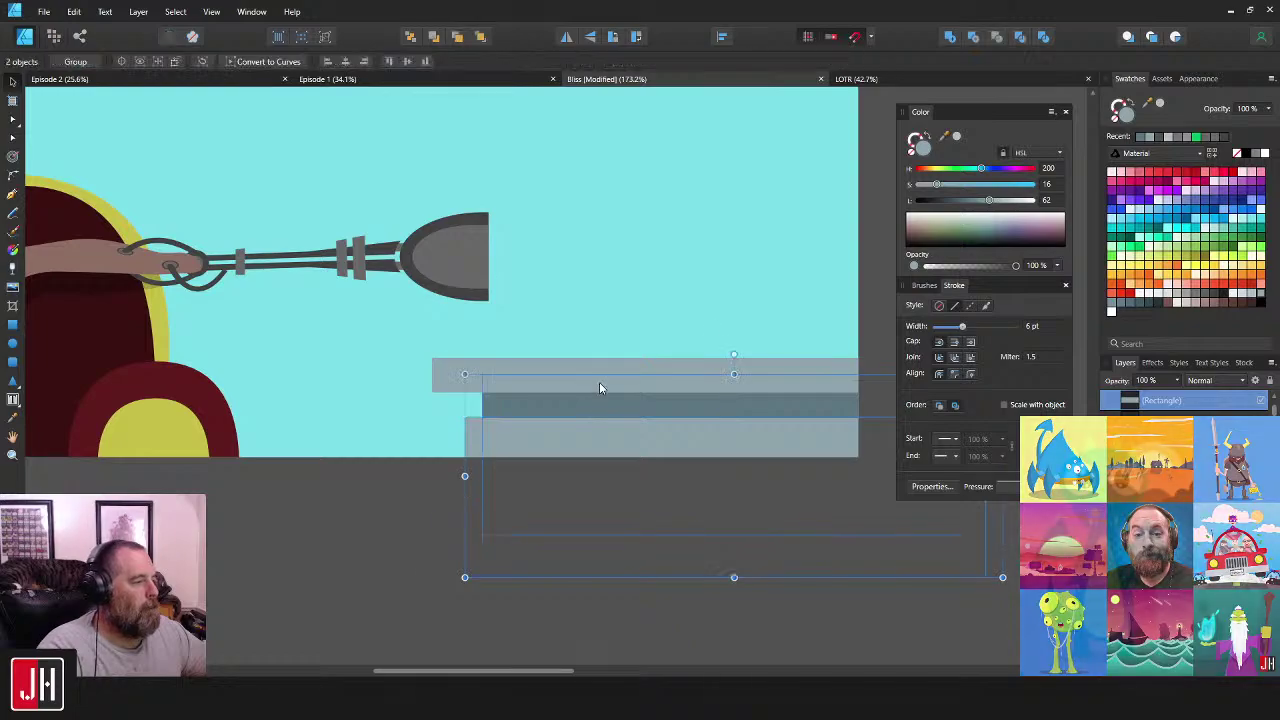
{"action": "left_click", "coordinate": [600, 383], "text": "shift"}
{"action": "scroll", "coordinate": [690, 362], "scroll_direction": "down", "scroll_amount": 8}
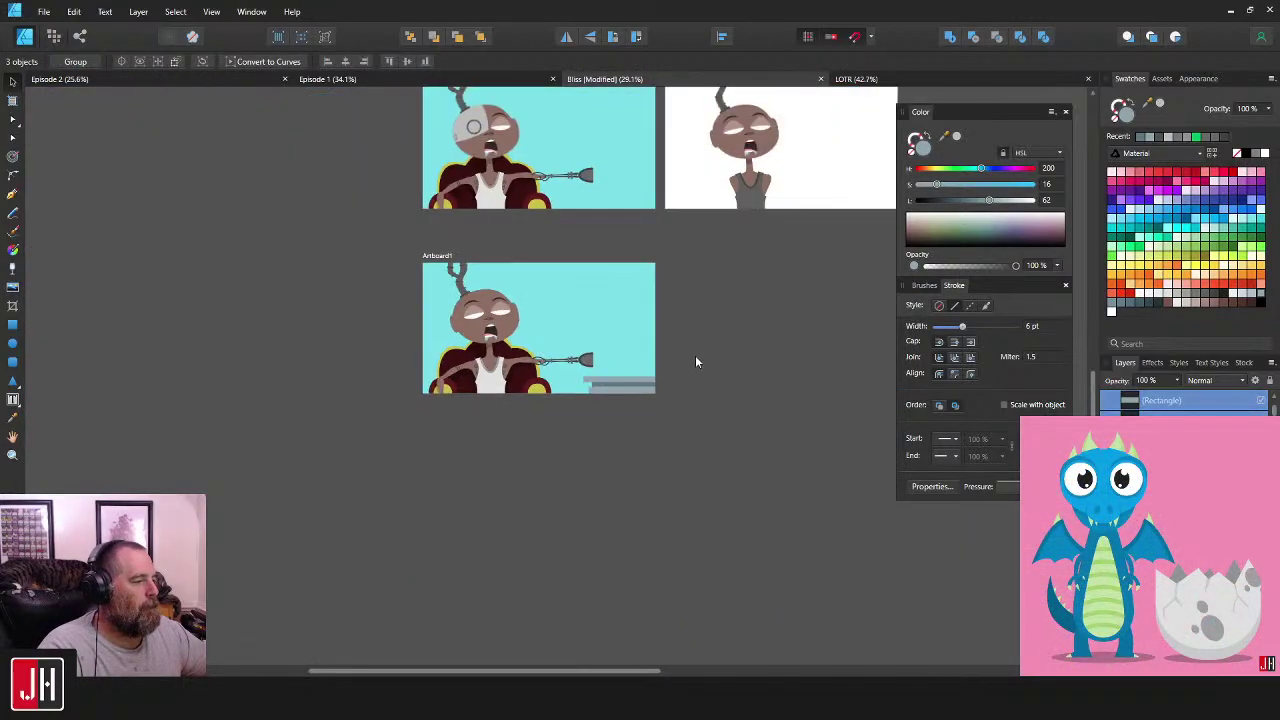
{"action": "left_click", "coordinate": [695, 362]}
- Lower the stack of three bars slightly to leave more space beneath the scoop-shaped arm end
{"action": "scroll", "coordinate": [680, 366], "scroll_direction": "up", "scroll_amount": 3}
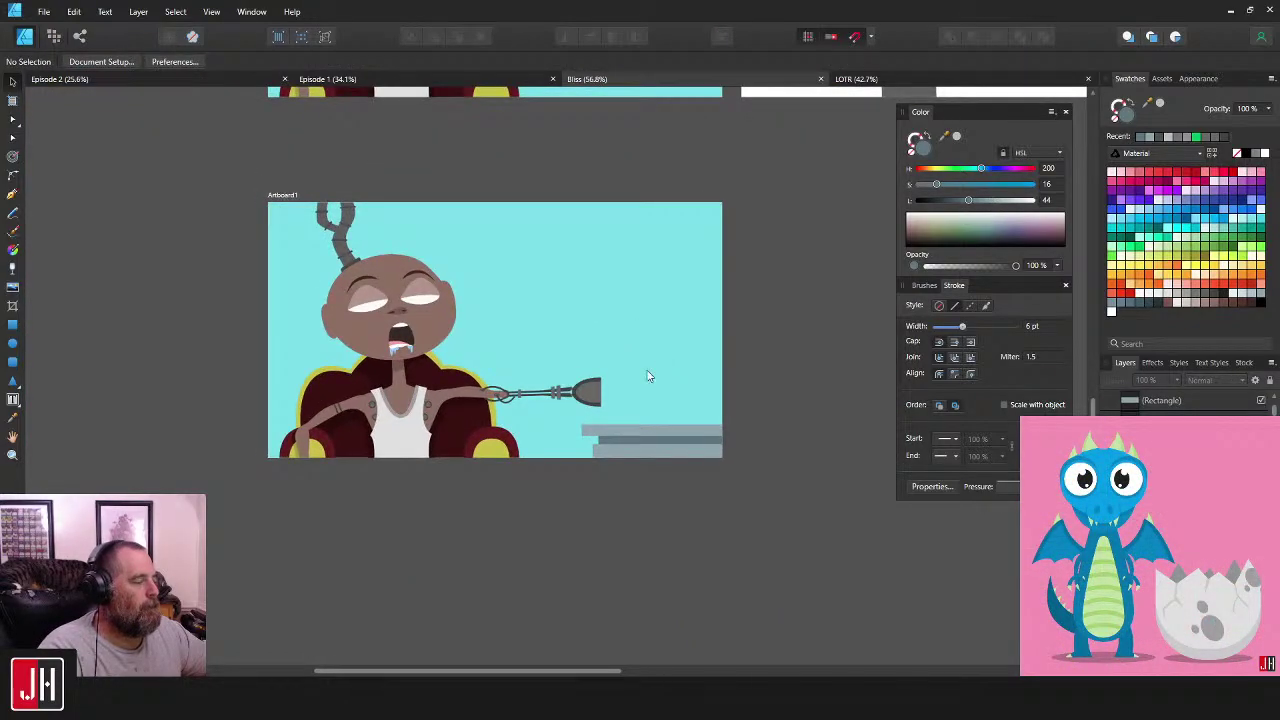
{"action": "scroll", "coordinate": [648, 376], "scroll_direction": "up", "scroll_amount": 4}
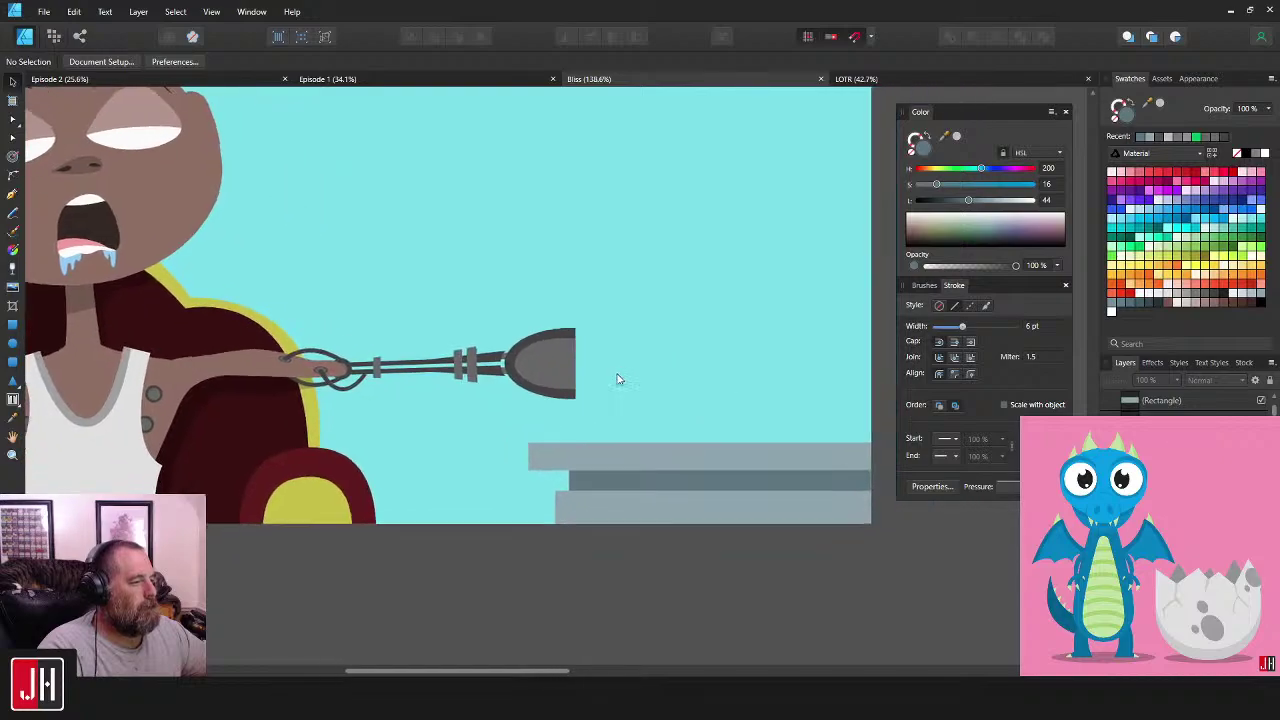
{"action": "scroll", "coordinate": [617, 379], "scroll_direction": "up", "scroll_amount": 3}
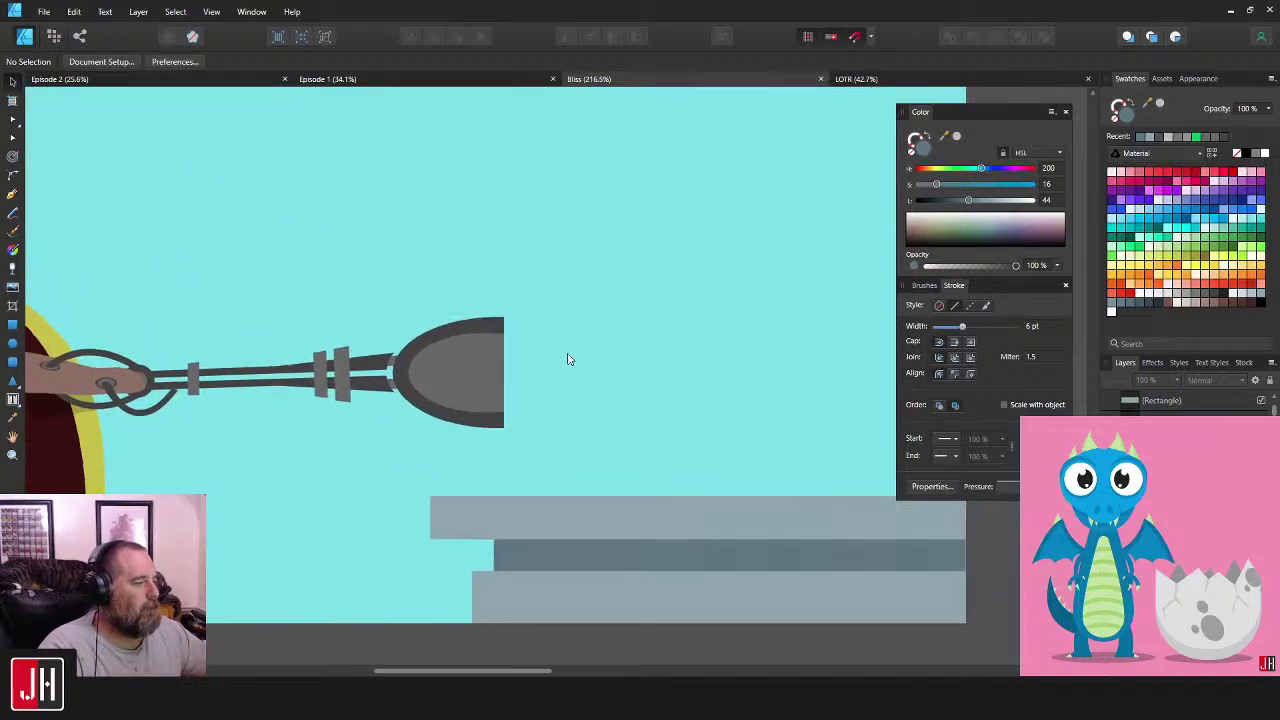
{"action": "scroll", "coordinate": [565, 362], "scroll_direction": "down", "scroll_amount": 2}
{"action": "left_click", "coordinate": [605, 479]}
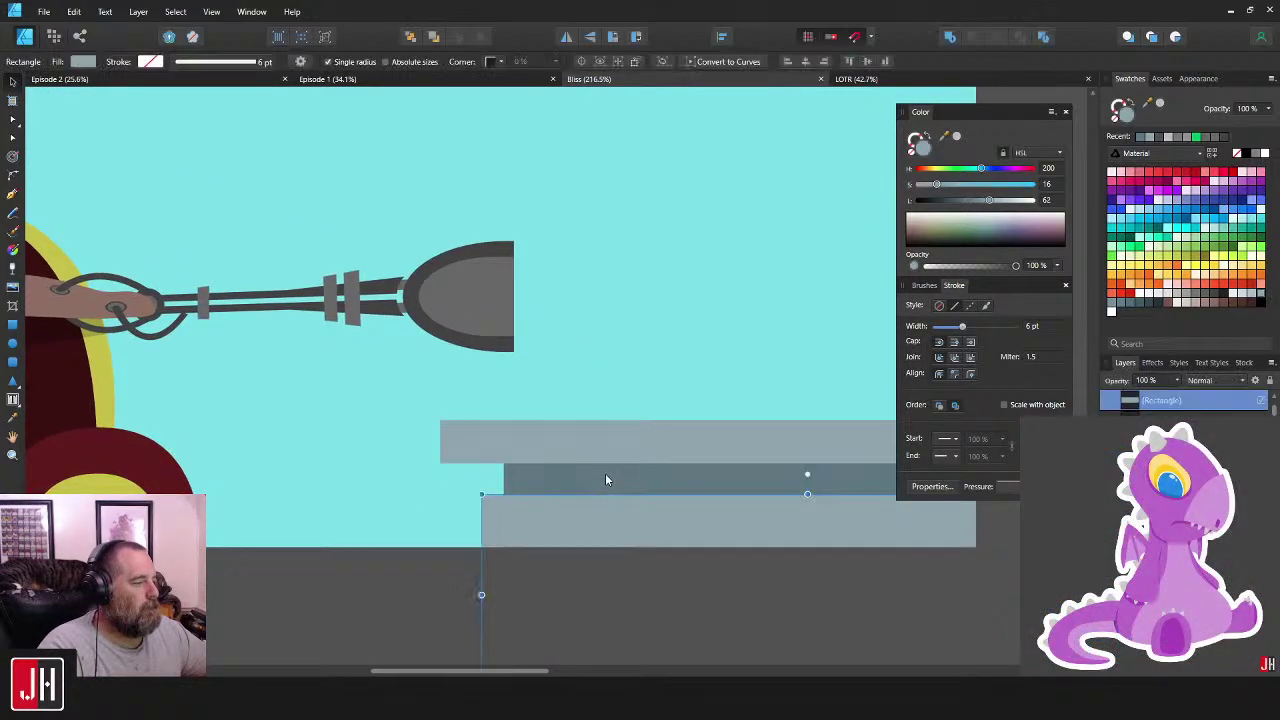
{"action": "left_click", "coordinate": [605, 474], "text": "shift"}
{"action": "left_click", "coordinate": [621, 443], "text": "shift"}
{"action": "mouse_move", "coordinate": [632, 444]}
{"action": "left_mouse_down"}
{"action": "mouse_move", "coordinate": [620, 460]}
{"action": "mouse_move", "coordinate": [628, 452]}
{"action": "left_mouse_up"}
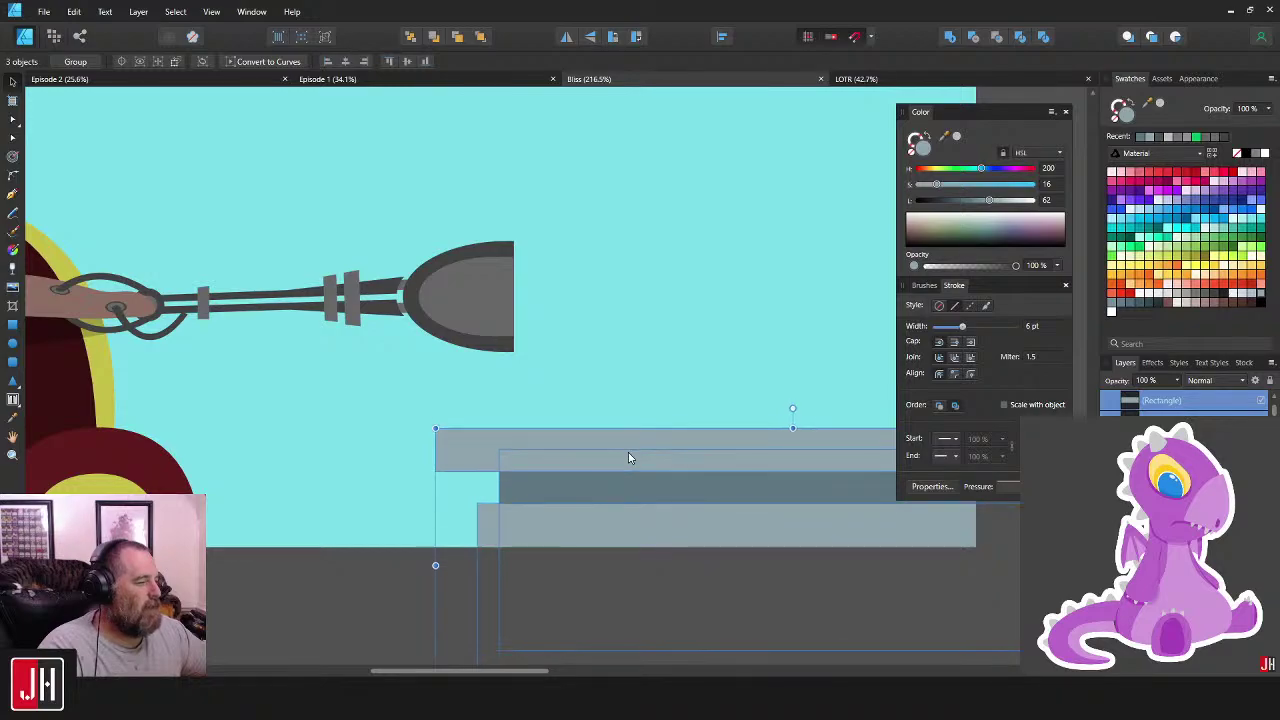
{"action": "left_click", "coordinate": [629, 286]}
- Draw a small upright block on the top bar beneath the scoop-shaped arm end, filled with the middle bar's dark blue-grey
{"action": "scroll", "coordinate": [632, 358], "scroll_direction": "down", "scroll_amount": 1}
{"action": "scroll", "coordinate": [640, 362], "scroll_direction": "up", "scroll_amount": 2}
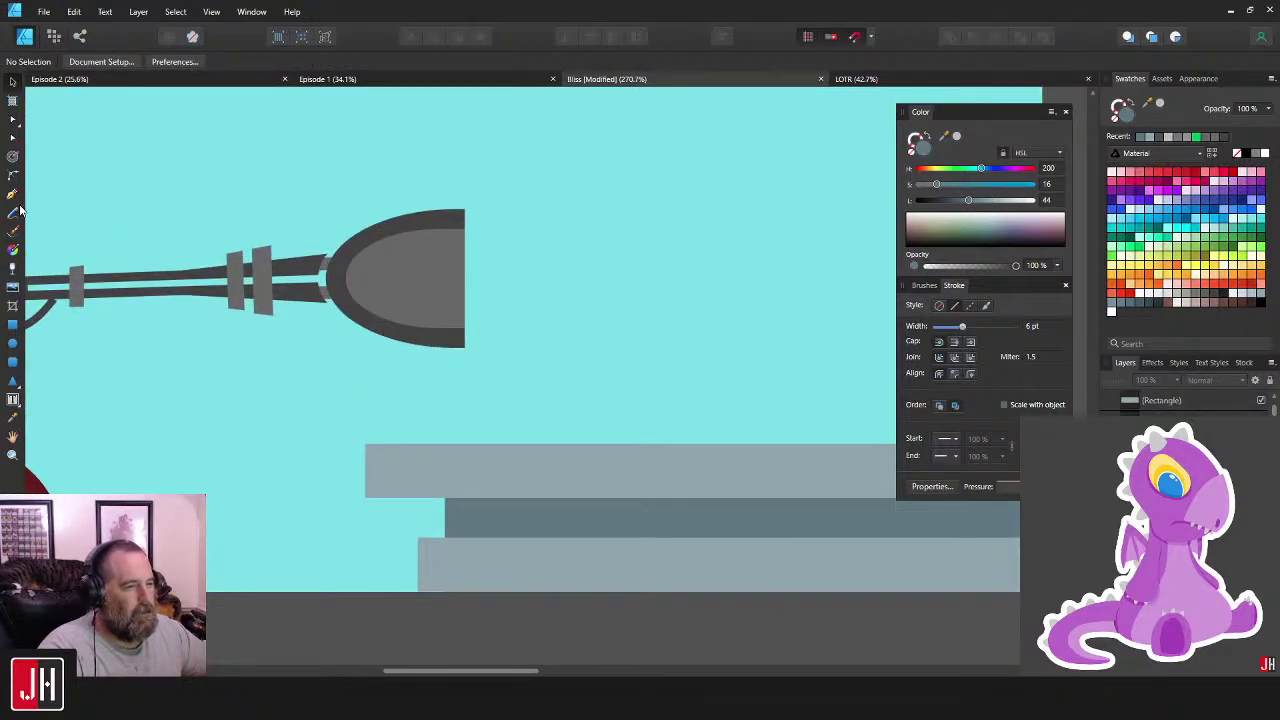
{"action": "key", "text": "p"}
{"action": "left_click", "coordinate": [401, 443]}
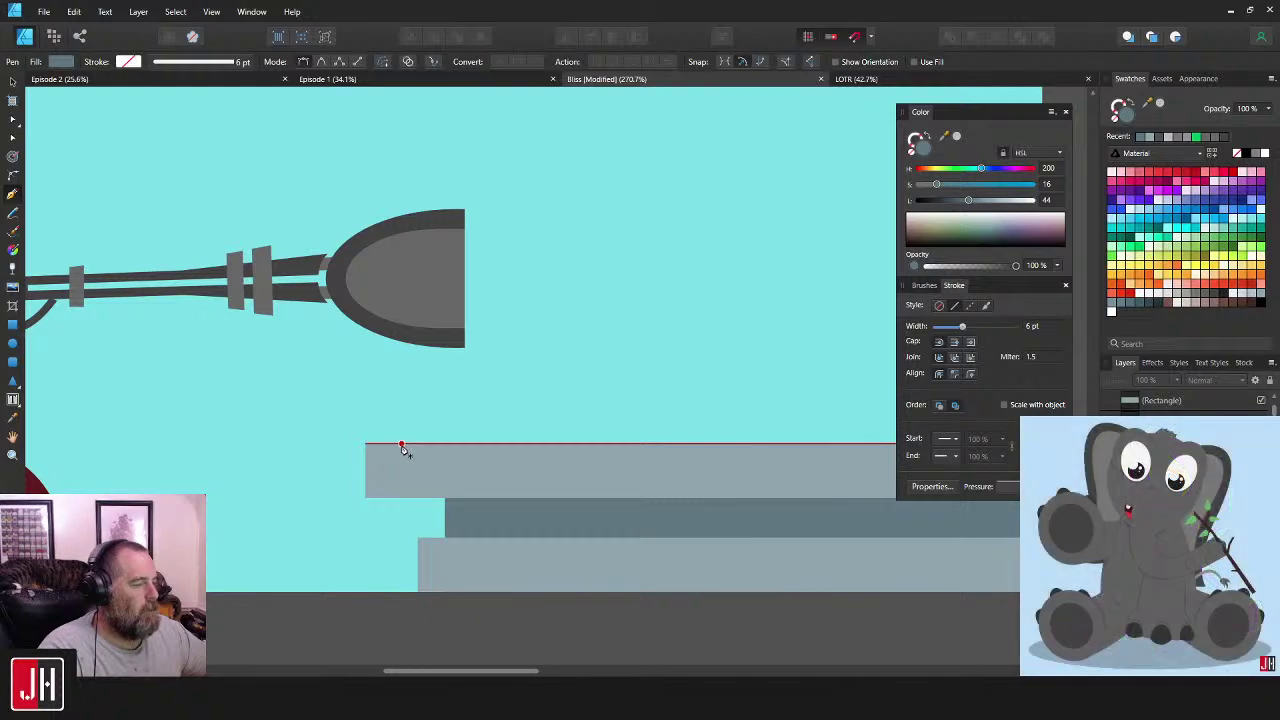
{"action": "left_click", "coordinate": [401, 360]}
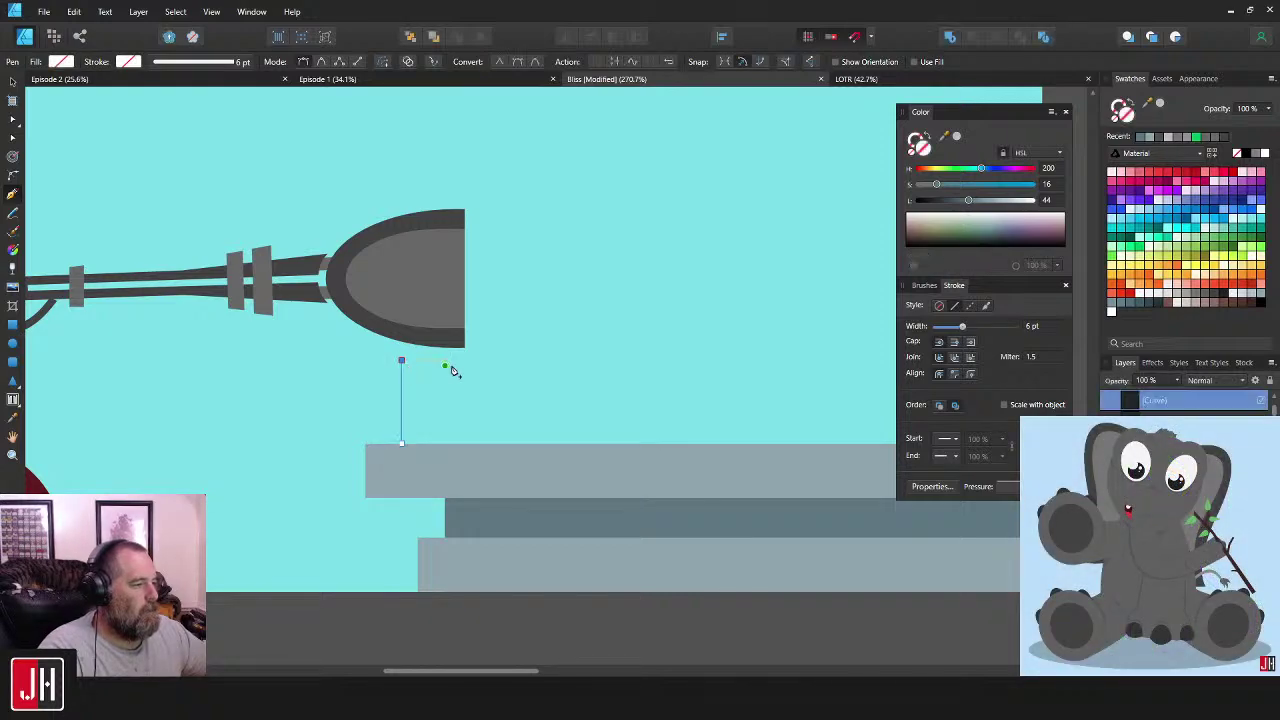
{"action": "left_click", "coordinate": [451, 443]}
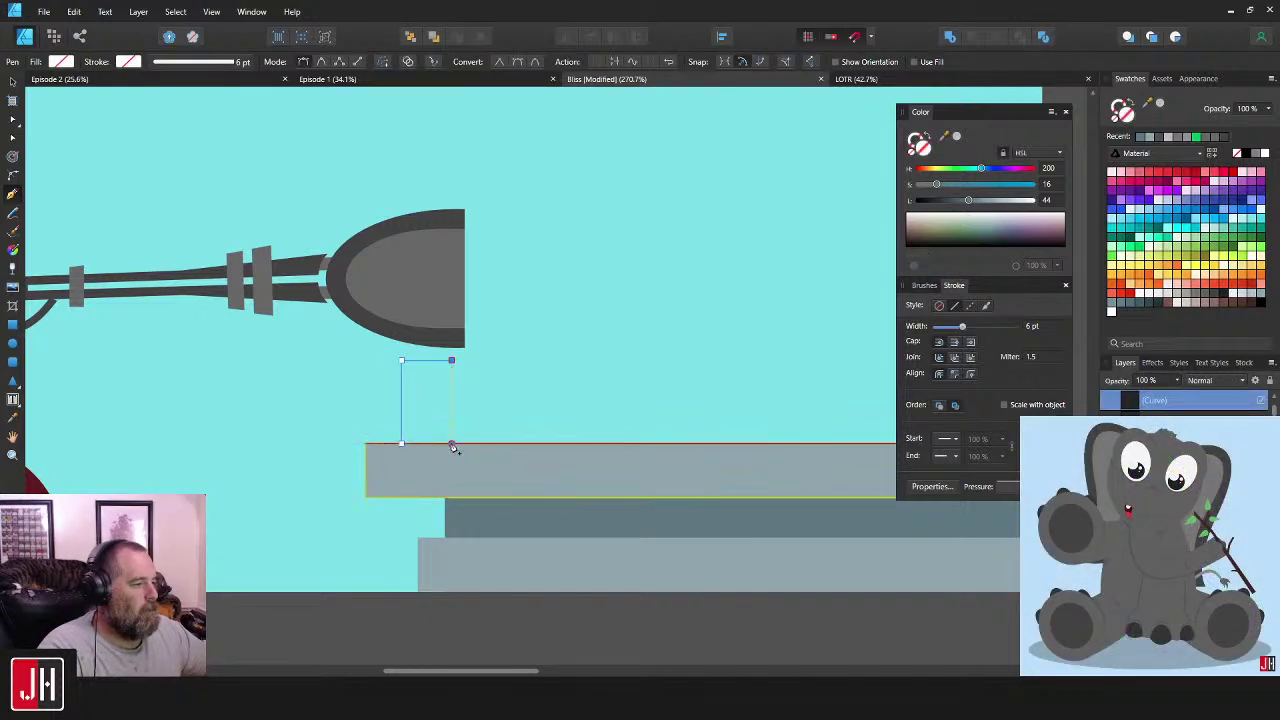
{"action": "key", "text": "i"}
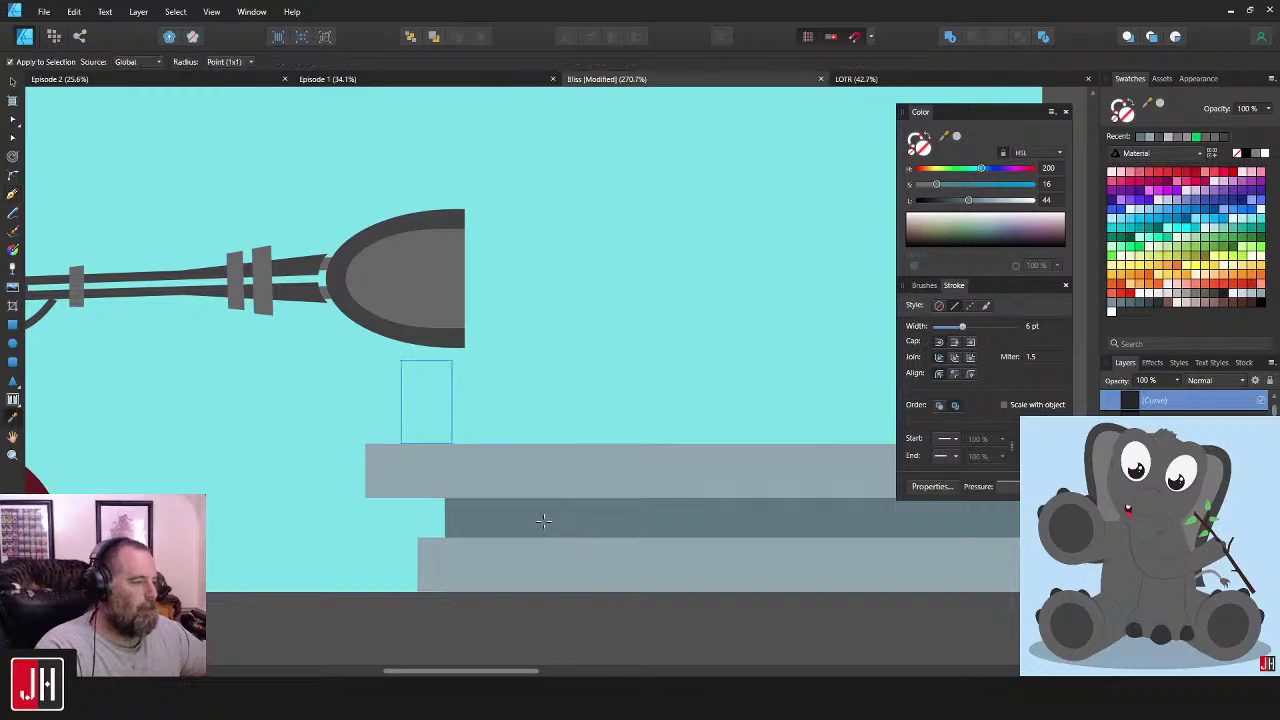
{"action": "left_click", "coordinate": [543, 525]}
{"action": "key", "text": "v"}
{"action": "left_click", "coordinate": [545, 338]}
{"action": "scroll", "coordinate": [508, 403], "scroll_direction": "down", "scroll_amount": 5}
{"action": "scroll", "coordinate": [535, 400], "scroll_direction": "down", "scroll_amount": 4}
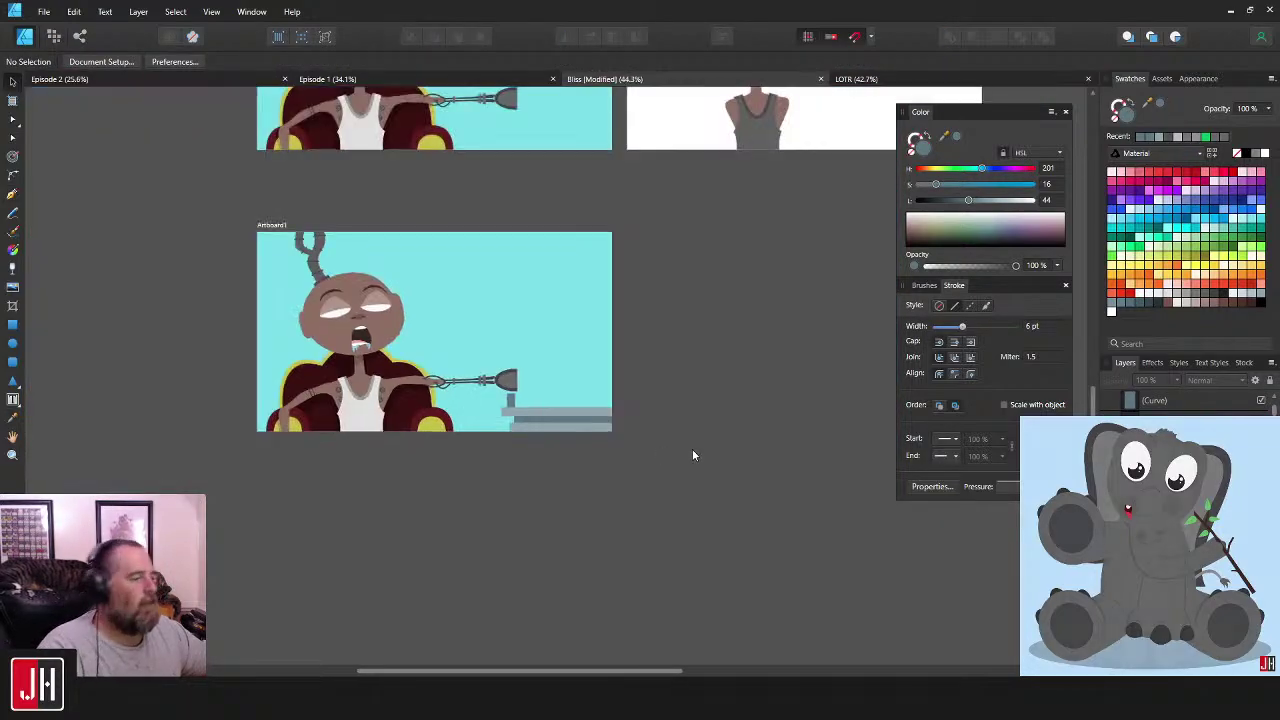
- Delete the small upright block standing on the top bar
{"action": "scroll", "coordinate": [549, 400], "scroll_direction": "up", "scroll_amount": 7}
{"action": "left_click", "coordinate": [410, 400]}
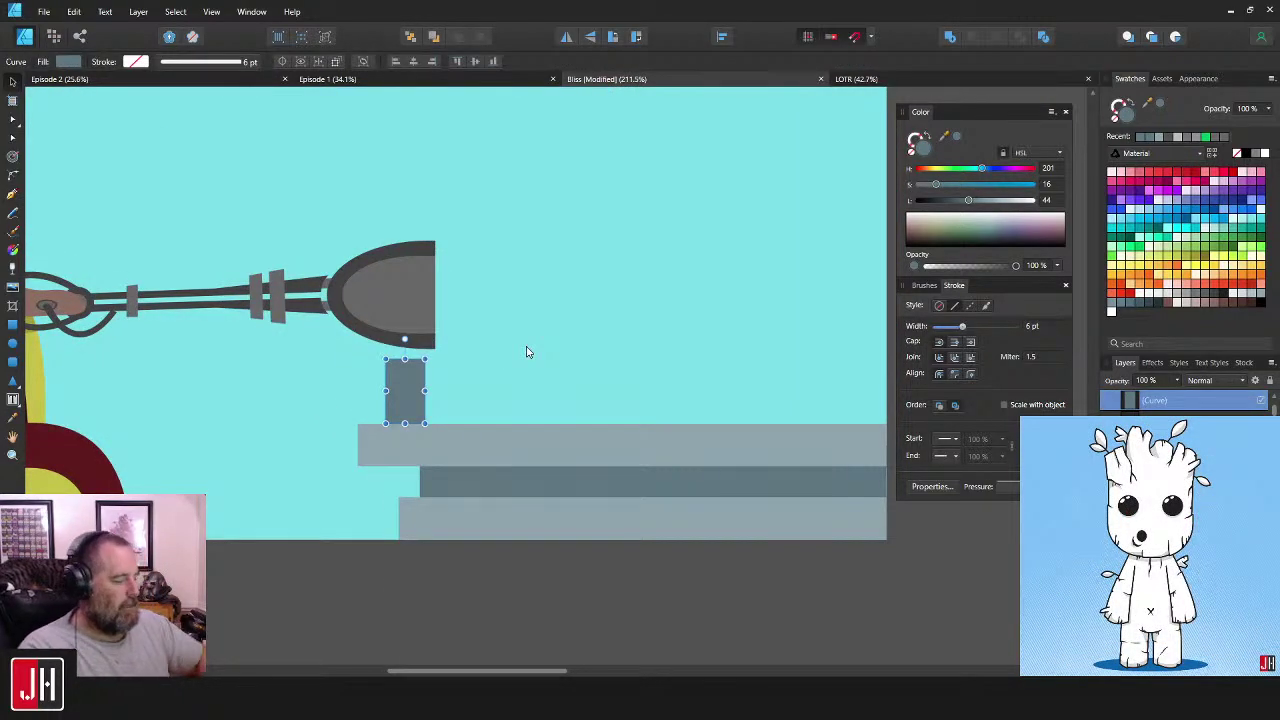
{"action": "key", "text": "Delete"}
{"action": "scroll", "coordinate": [540, 354], "scroll_direction": "down", "scroll_amount": 4}
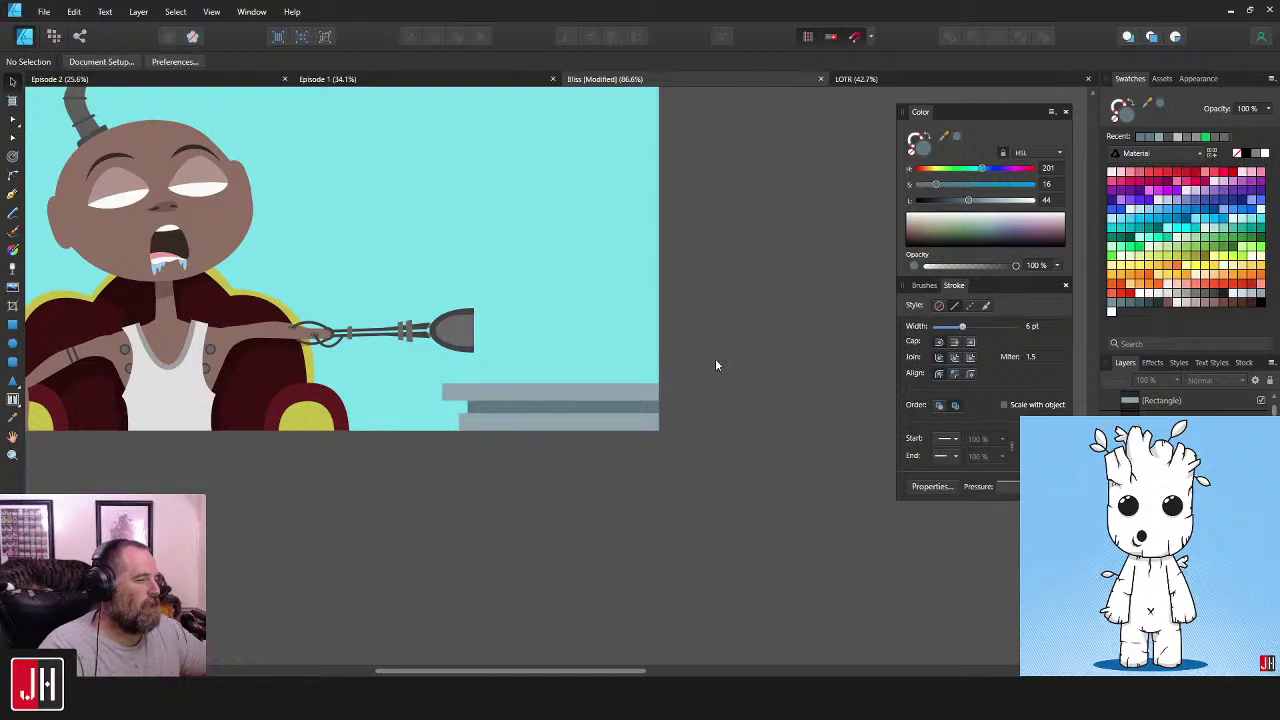
- Save the document
{"action": "scroll", "coordinate": [540, 470], "scroll_direction": "up", "scroll_amount": 5}
{"action": "left_click", "coordinate": [489, 390]}
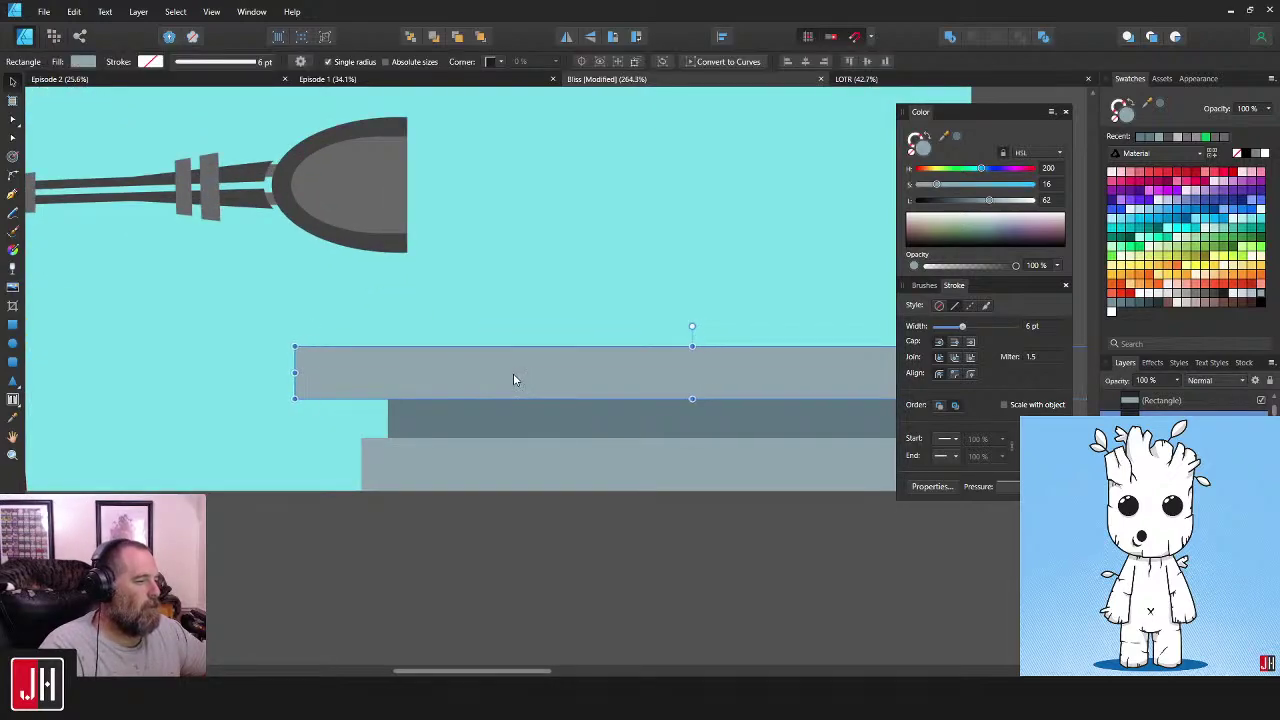
{"action": "scroll", "coordinate": [528, 398], "scroll_direction": "down", "scroll_amount": 8}
{"action": "left_click", "coordinate": [710, 412]}
{"action": "scroll", "coordinate": [564, 378], "scroll_direction": "up", "scroll_amount": 3}
{"action": "left_click_drag", "start_coordinate": [584, 356], "coordinate": [602, 392]}
{"action": "key", "text": "ctrl+s"}
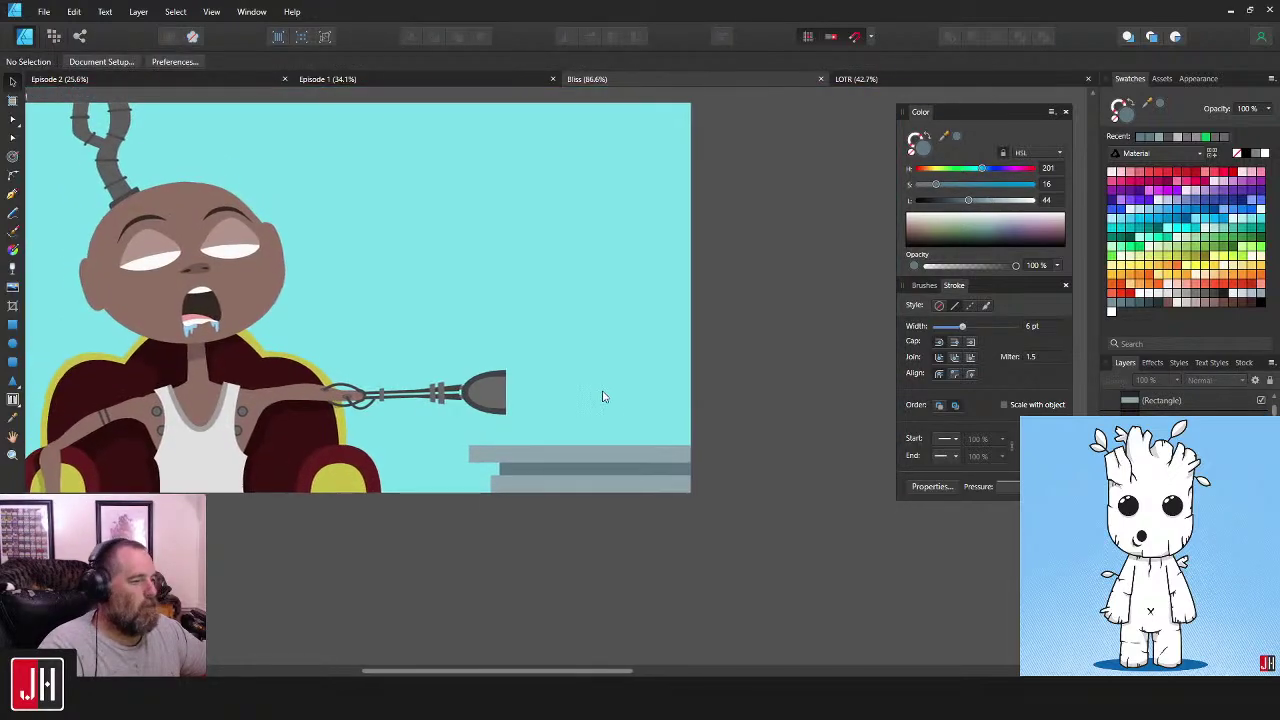
- Draw a tall, narrow dark blue-grey rectangle above the scoop-shaped arm end and rotate it clockwise into a diagonal
{"action": "scroll", "coordinate": [598, 390], "scroll_direction": "down", "scroll_amount": 2}
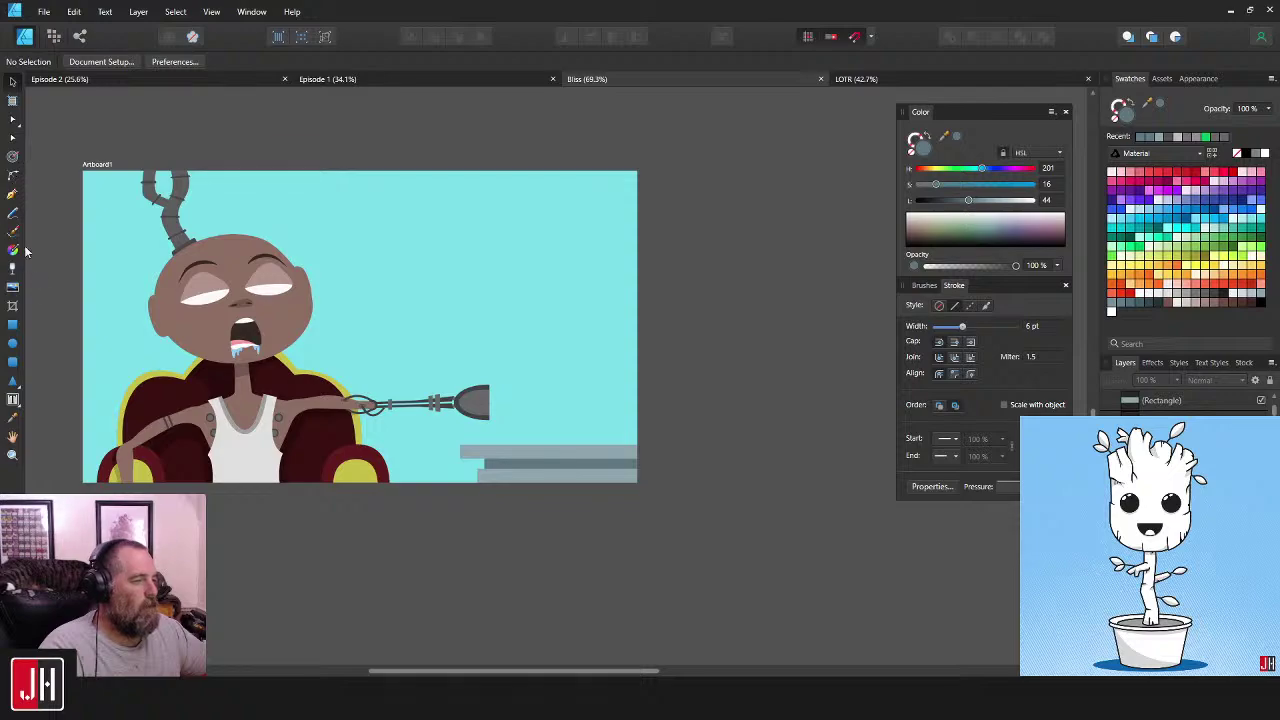
{"action": "left_click", "coordinate": [13, 194]}
{"action": "scroll", "coordinate": [518, 308], "scroll_direction": "up", "scroll_amount": 2}
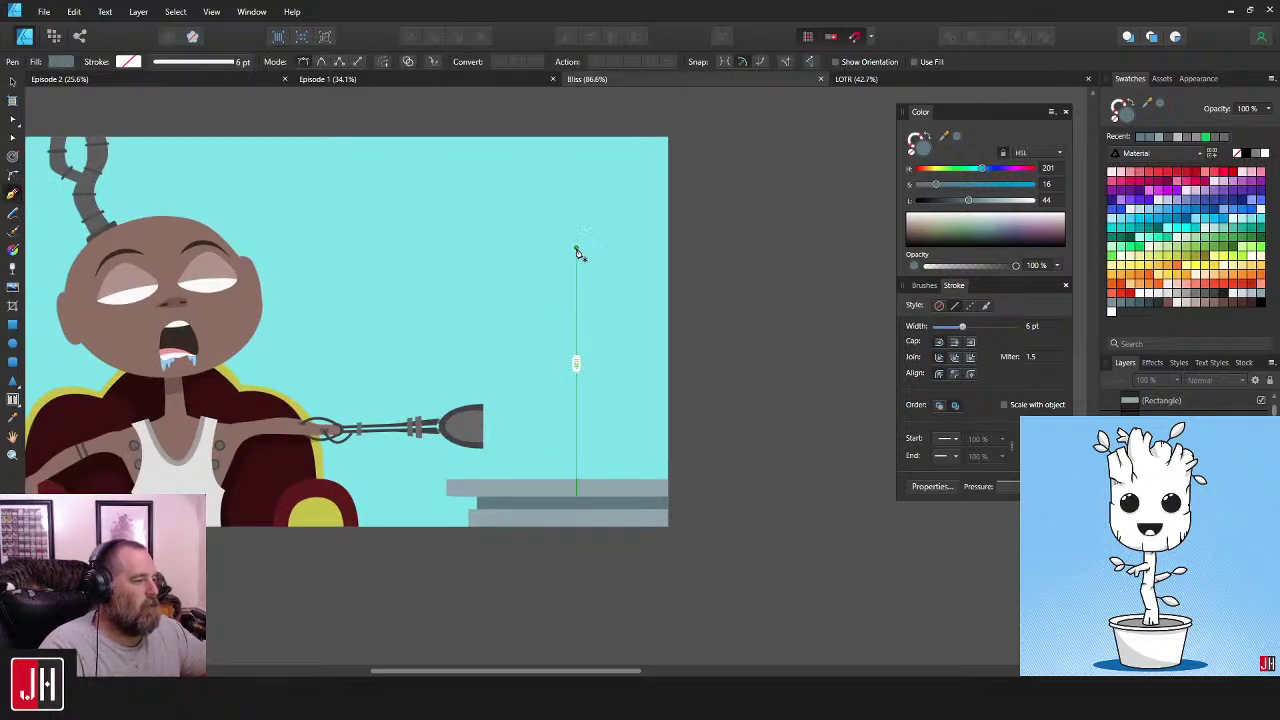
{"action": "left_click", "coordinate": [13, 325]}
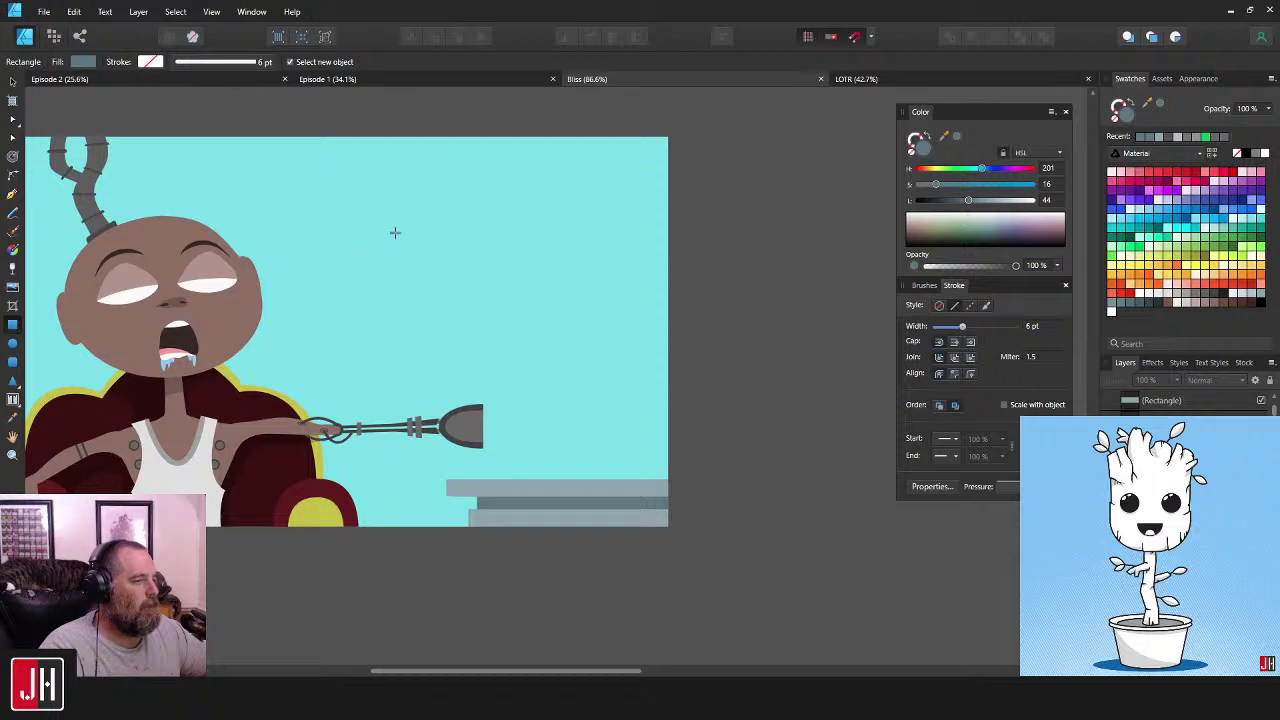
{"action": "left_click_drag", "start_coordinate": [433, 211], "coordinate": [446, 384]}
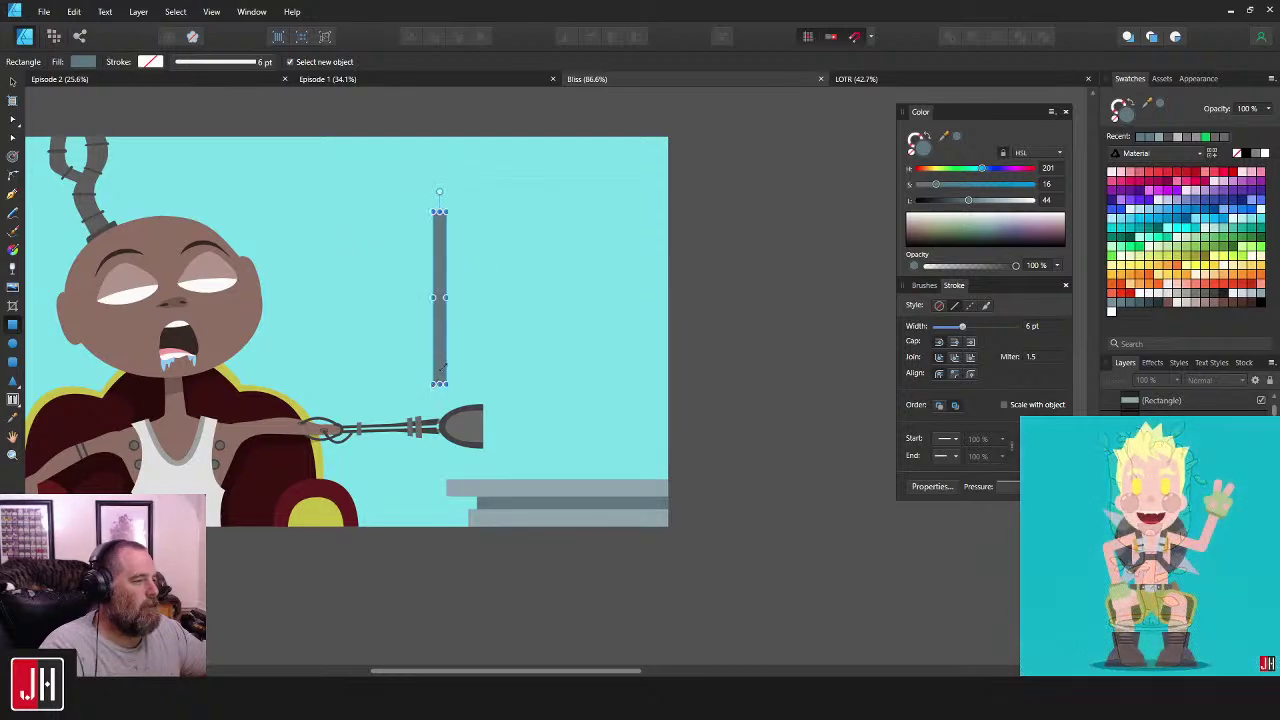
{"action": "left_click_drag", "start_coordinate": [477, 192], "coordinate": [537, 208]}
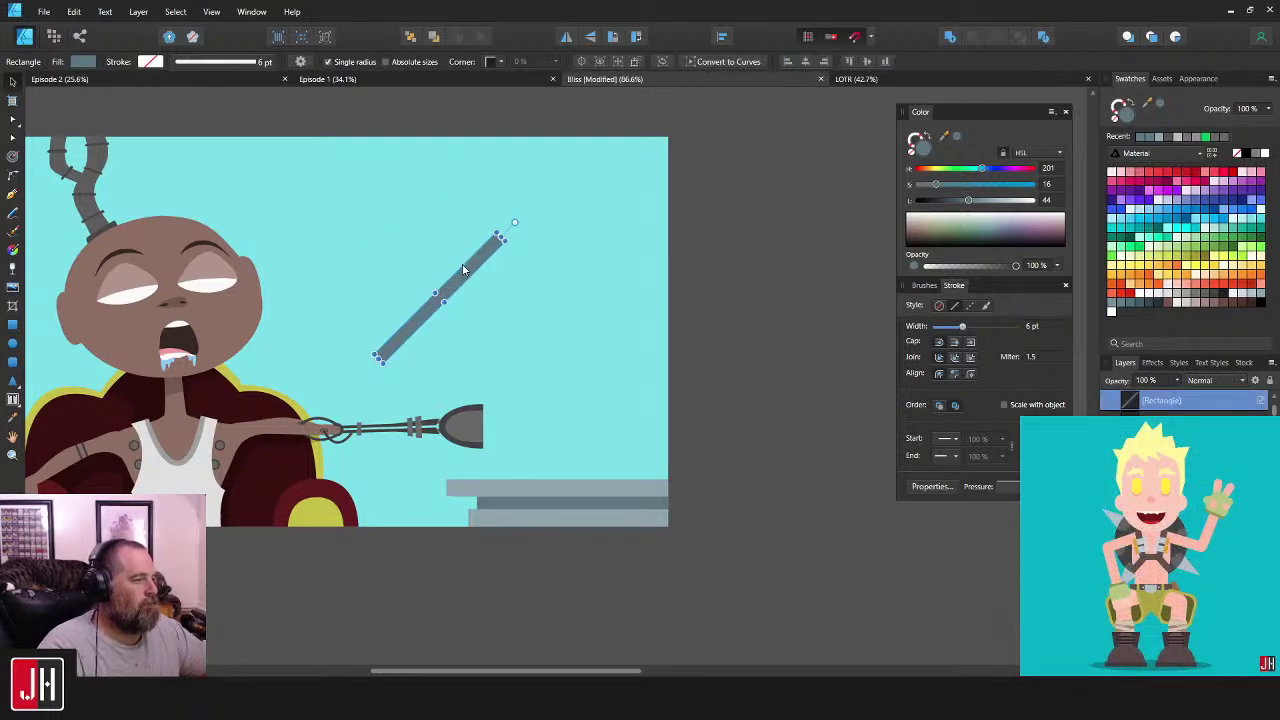
- Move the diagonal bar towards the artboard's right edge and add a parallel copy beside it with a narrow gap
{"action": "left_click_drag", "start_coordinate": [463, 270], "coordinate": [600, 327]}
{"action": "scroll", "coordinate": [578, 265], "scroll_direction": "up", "scroll_amount": 4}
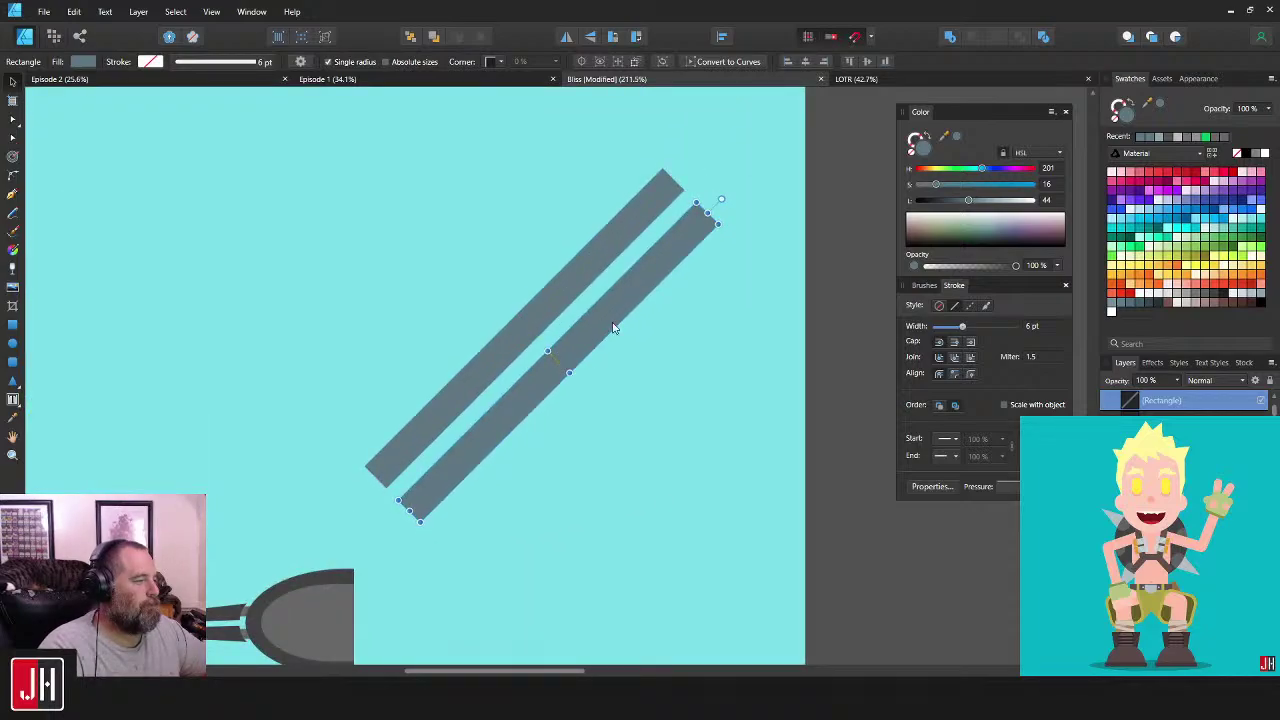
{"action": "left_click_drag", "start_coordinate": [831, 251], "coordinate": [598, 330]}
{"action": "left_click", "coordinate": [598, 330]}
- Draw a dark blue-grey circle and centre it over the upper ends of the two diagonal bars as a joint
{"action": "left_click", "coordinate": [13, 344]}
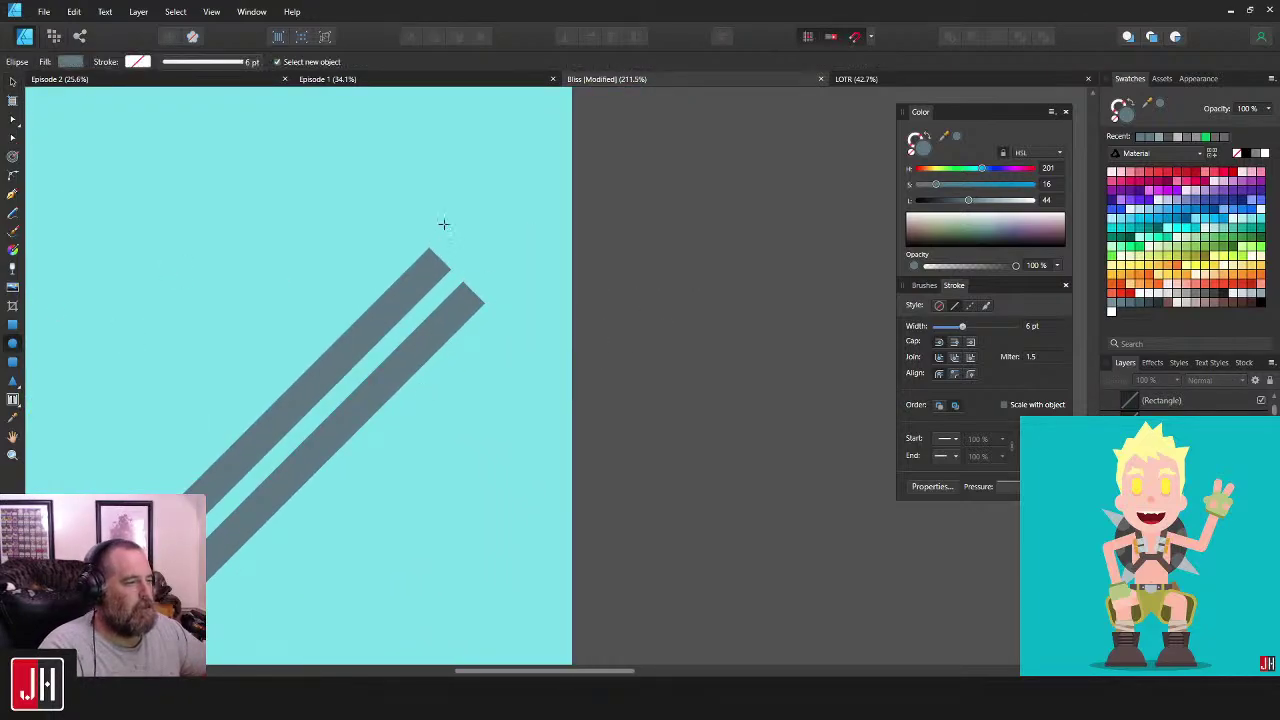
{"action": "left_click_drag", "start_coordinate": [423, 204], "coordinate": [567, 348]}
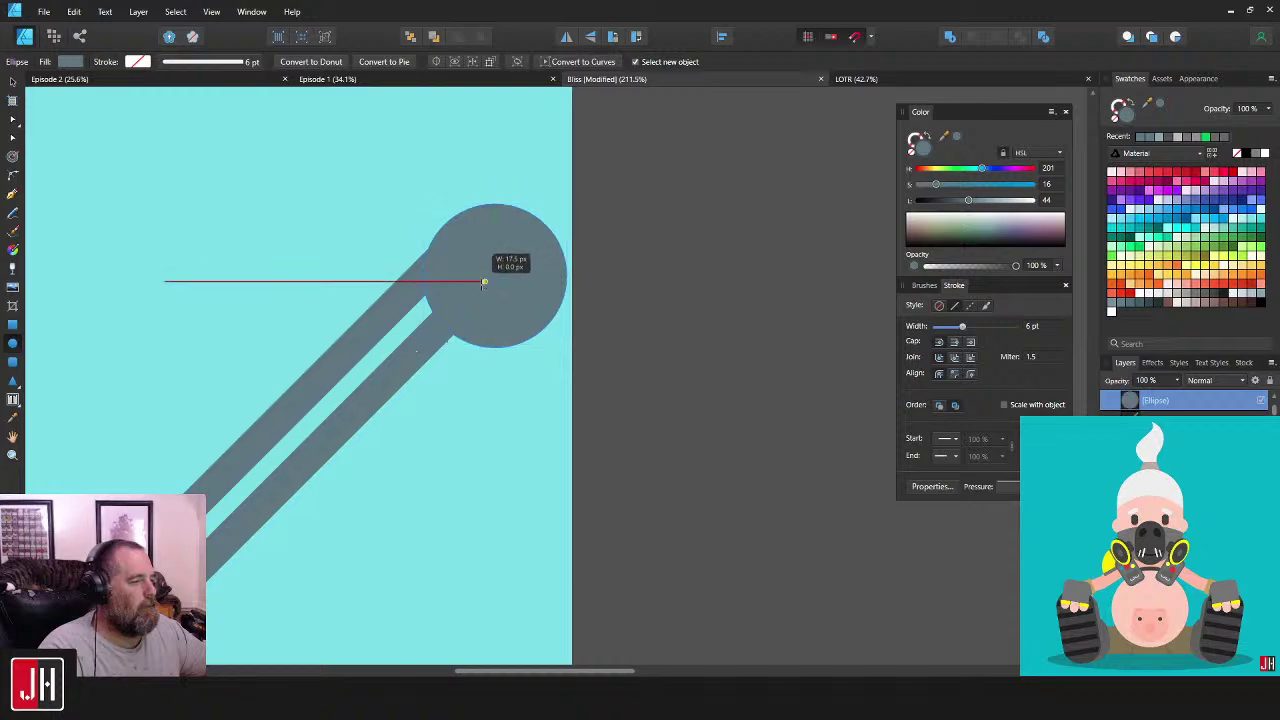
{"action": "key", "text": "v"}
{"action": "left_click_drag", "start_coordinate": [511, 289], "coordinate": [489, 273]}
- Duplicate the joint circle, shrink the copy to about half size around its centre, and set its lightness to 70
{"action": "key", "text": "ctrl+j"}
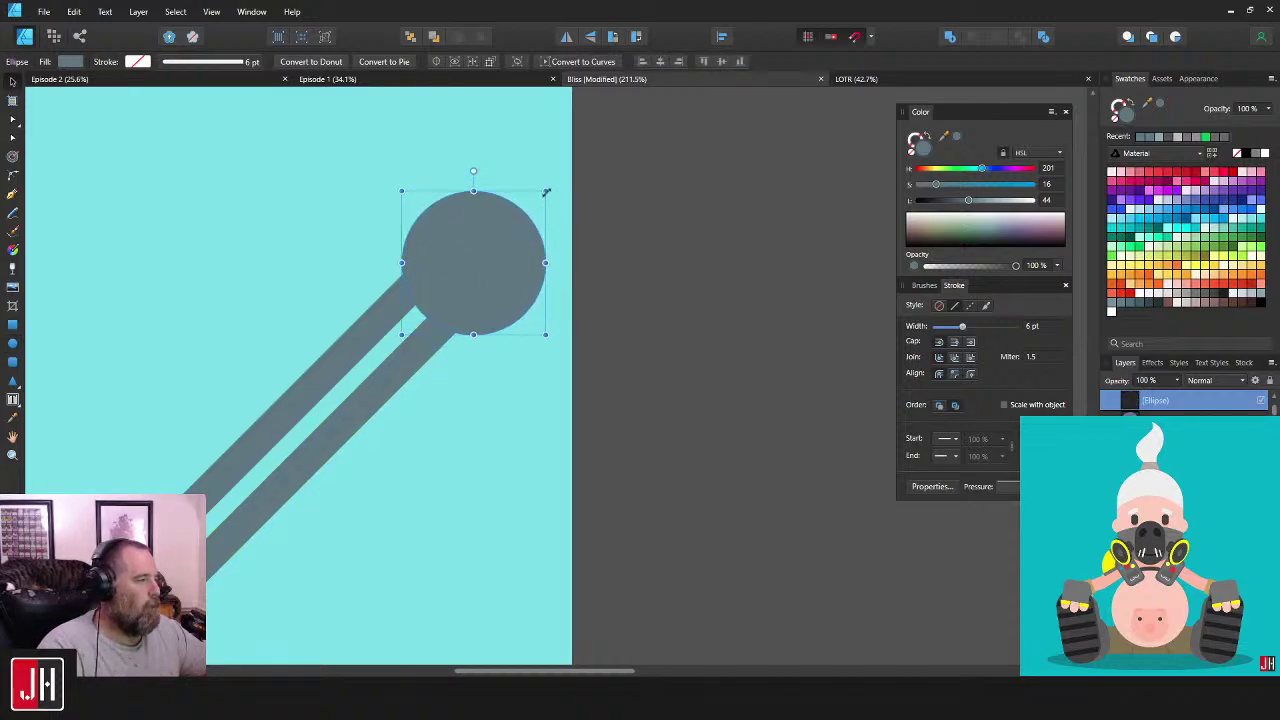
{"action": "left_click_drag", "start_coordinate": [546, 191], "coordinate": [510, 226]}
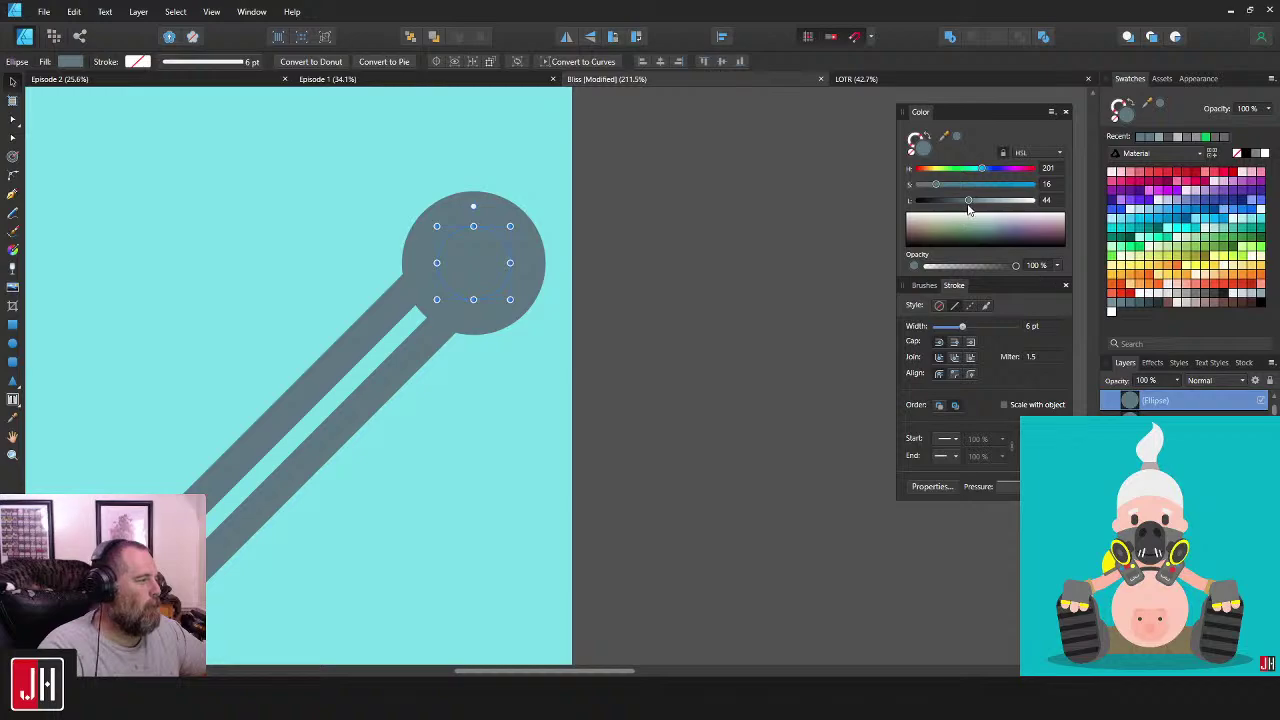
{"action": "left_click_drag", "start_coordinate": [968, 208], "coordinate": [997, 207]}
{"action": "left_click", "coordinate": [798, 245]}
{"action": "scroll", "coordinate": [584, 351], "scroll_direction": "down", "scroll_amount": 6}
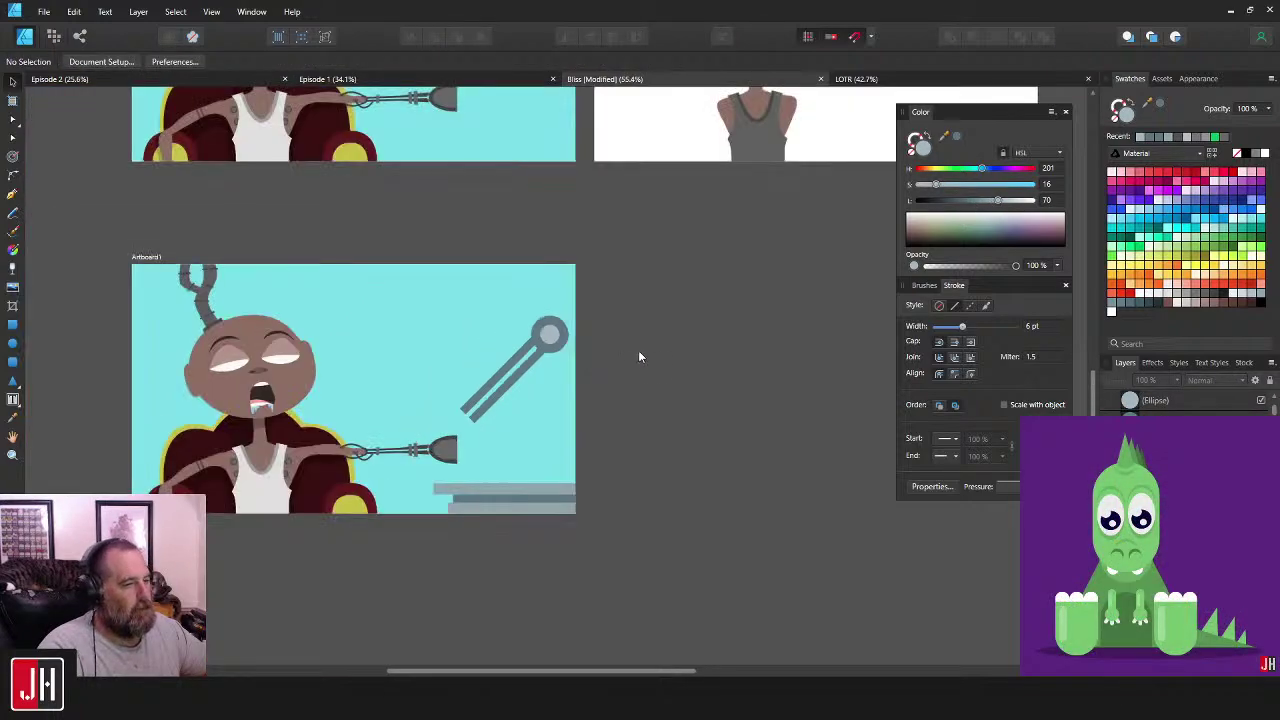
- Select the two diagonal bars and both joint circles and scale them down slightly together
{"action": "scroll", "coordinate": [586, 343], "scroll_direction": "up", "scroll_amount": 2}
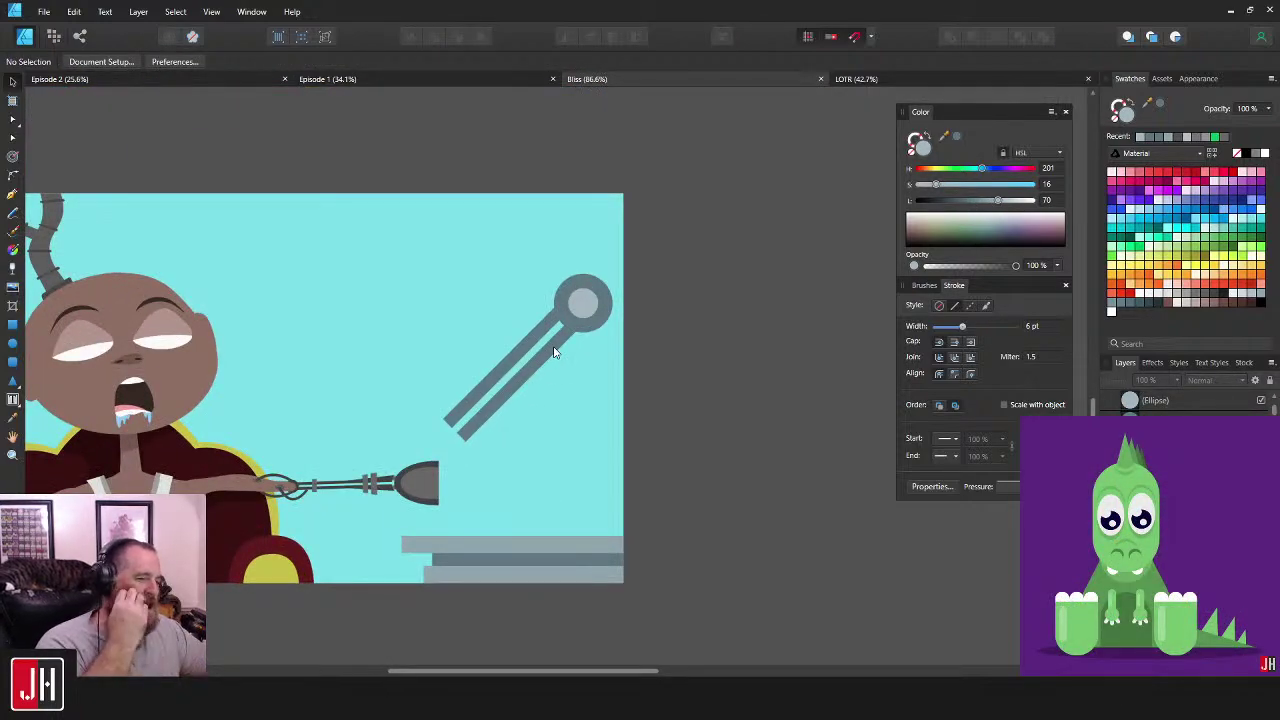
{"action": "left_click_drag", "start_coordinate": [549, 360], "coordinate": [626, 323]}
{"action": "scroll", "coordinate": [614, 326], "scroll_direction": "down", "scroll_amount": 3}
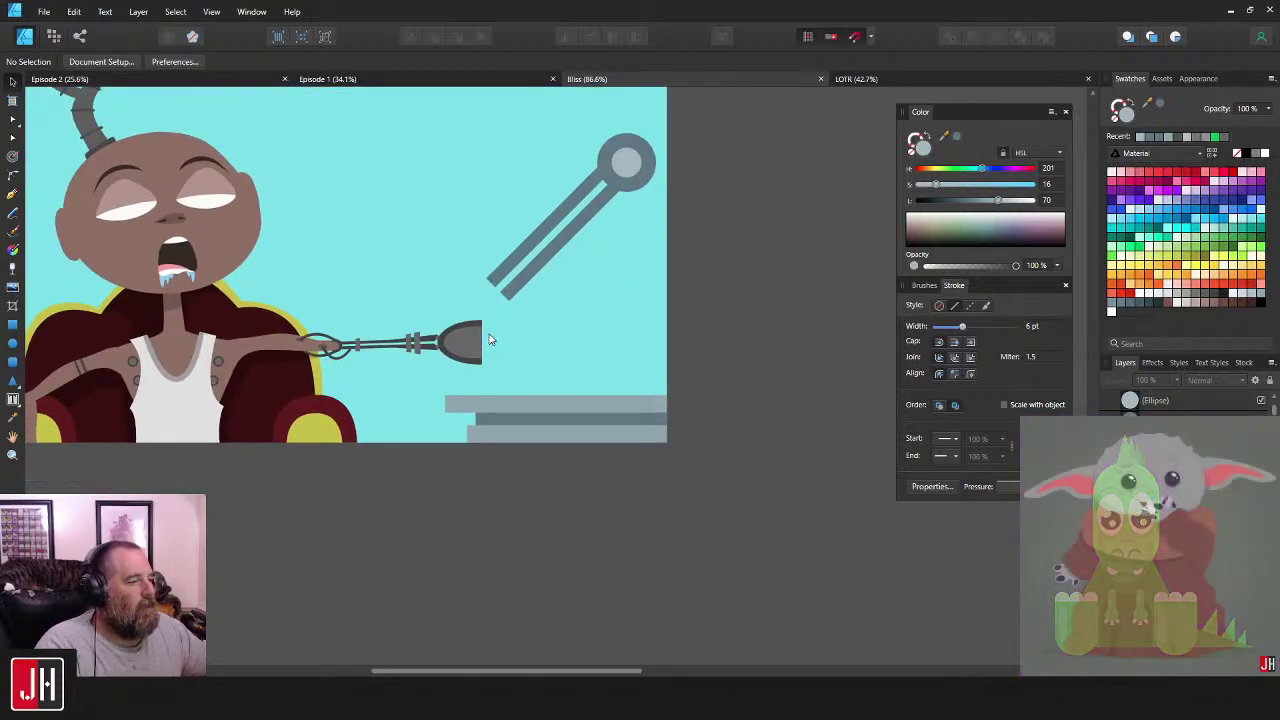
{"action": "scroll", "coordinate": [490, 335], "scroll_direction": "up", "scroll_amount": 4}
{"action": "scroll", "coordinate": [465, 360], "scroll_direction": "down", "scroll_amount": 3}
{"action": "scroll", "coordinate": [488, 349], "scroll_direction": "down", "scroll_amount": 3}
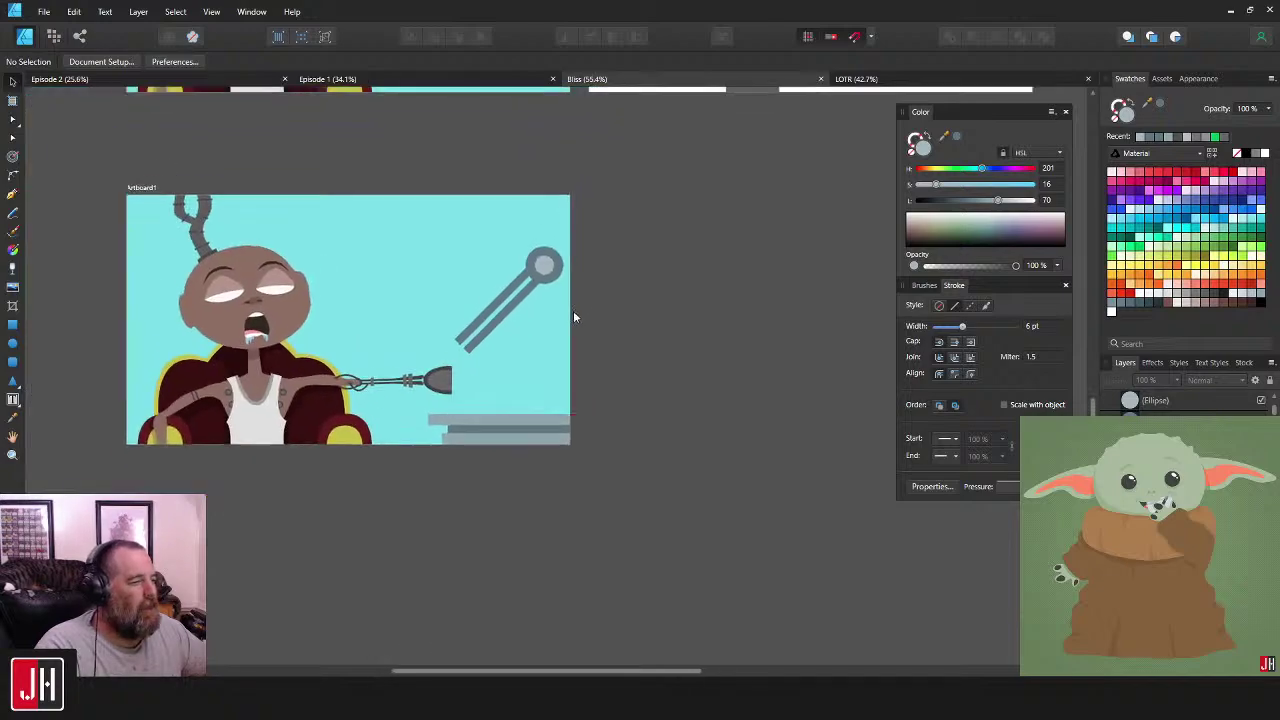
{"action": "left_click_drag", "start_coordinate": [623, 226], "coordinate": [418, 402]}
{"action": "scroll", "coordinate": [525, 300], "scroll_direction": "up", "scroll_amount": 2}
{"action": "scroll", "coordinate": [525, 298], "scroll_direction": "up", "scroll_amount": 1}
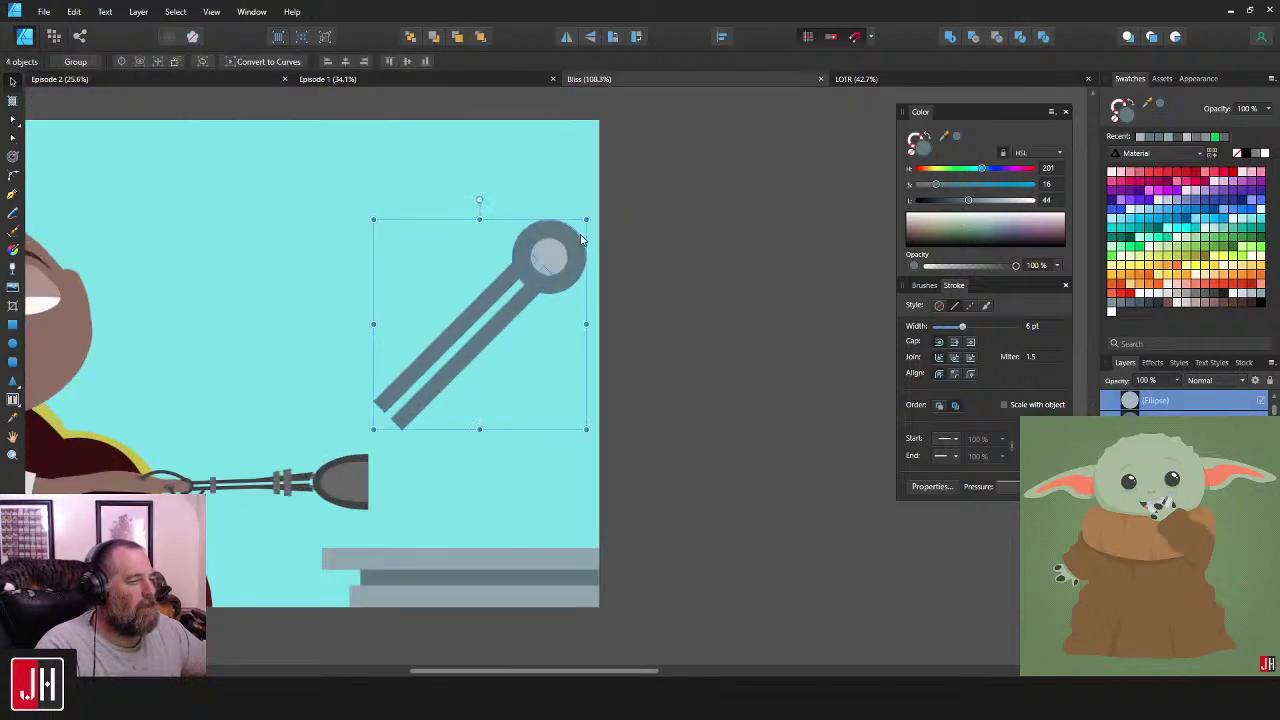
{"action": "left_click_drag", "start_coordinate": [586, 219], "coordinate": [571, 233]}
{"action": "mouse_move", "coordinate": [549, 285]}
{"action": "left_mouse_down"}
{"action": "mouse_move", "coordinate": [561, 268]}
{"action": "mouse_move", "coordinate": [549, 285]}
{"action": "left_mouse_up"}
{"action": "left_click", "coordinate": [624, 263]}
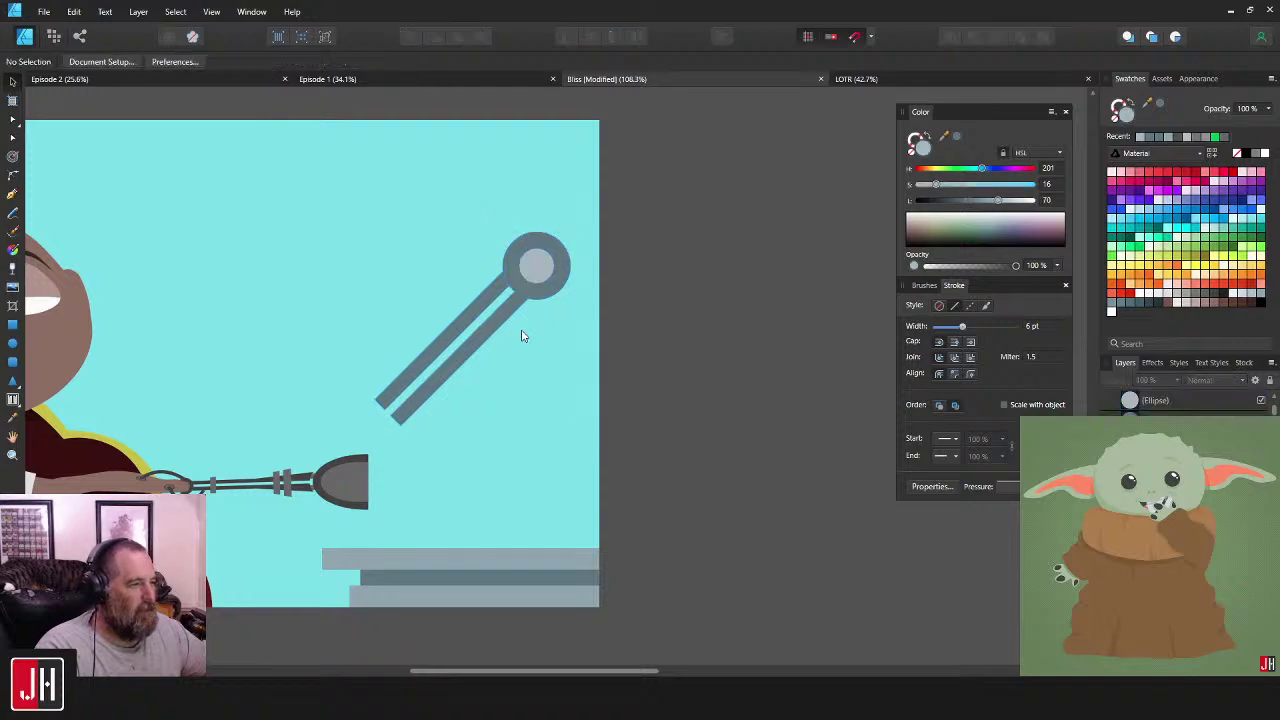
- Darken the two diagonal bars to lightness 35
{"action": "scroll", "coordinate": [520, 334], "scroll_direction": "down", "scroll_amount": 3}
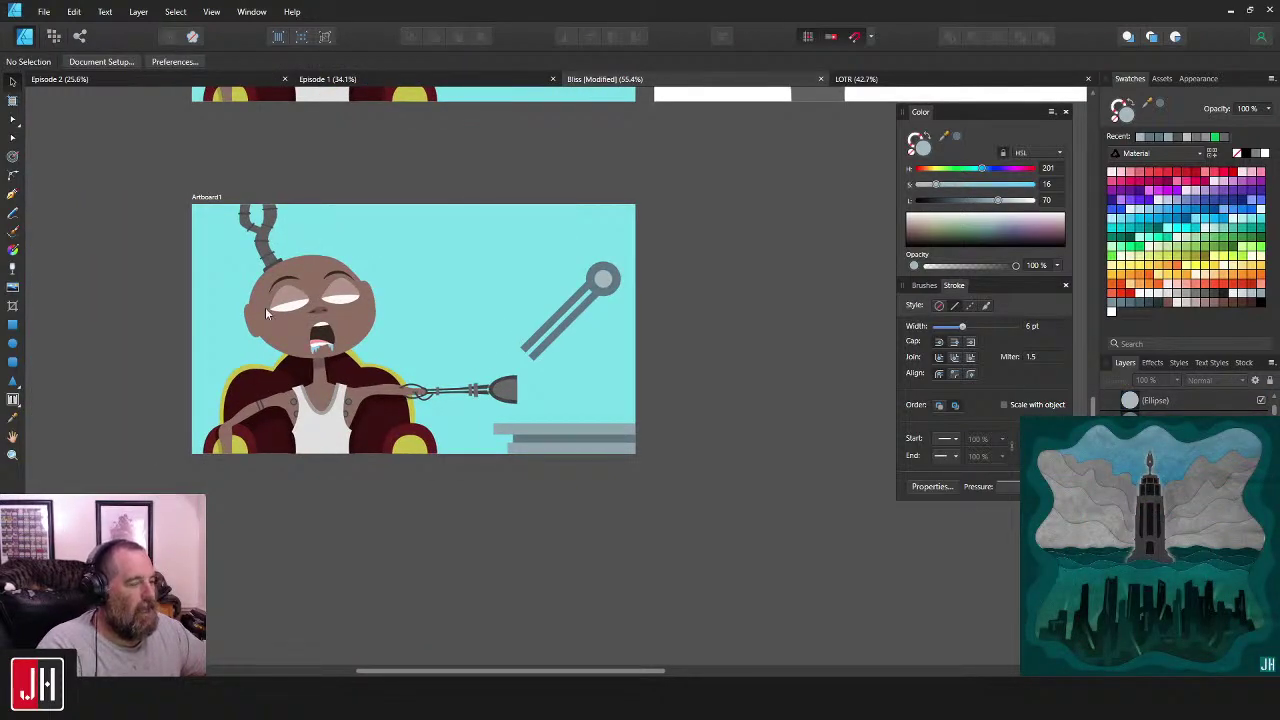
{"action": "left_click_drag", "start_coordinate": [461, 336], "coordinate": [385, 353]}
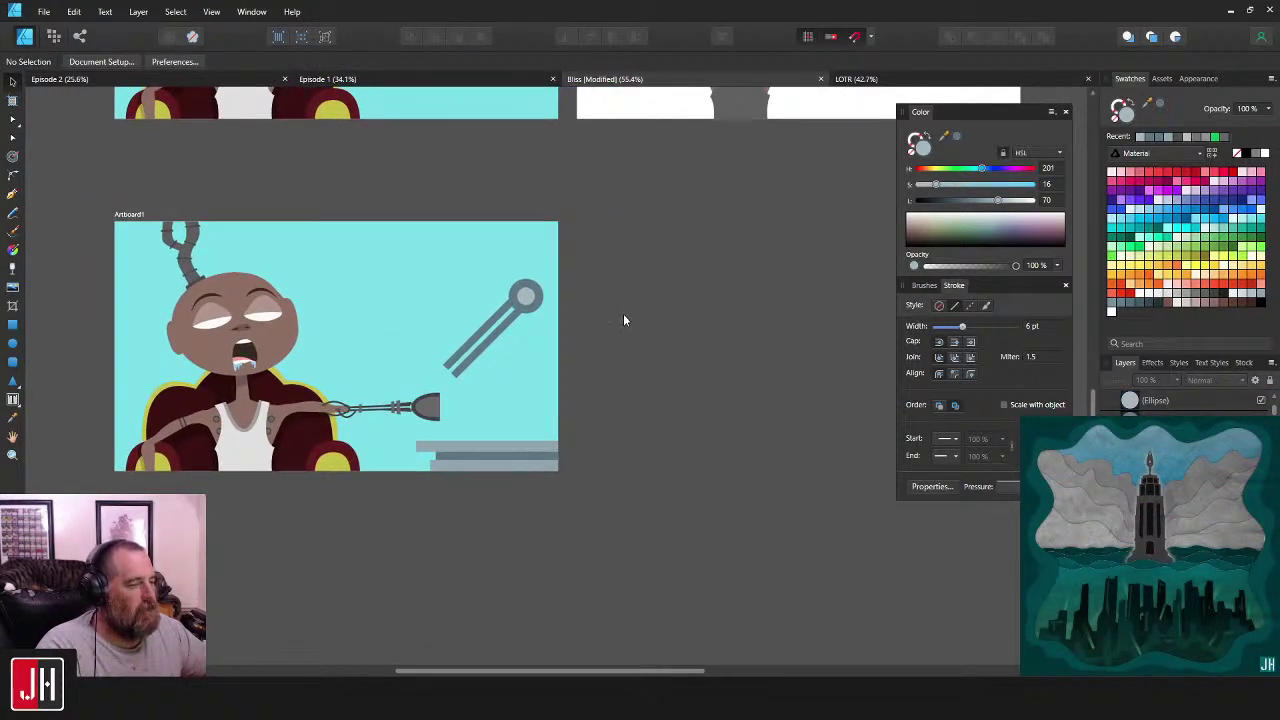
{"action": "scroll", "coordinate": [497, 329], "scroll_direction": "up", "scroll_amount": 3}
{"action": "left_click_drag", "start_coordinate": [549, 309], "coordinate": [521, 342]}
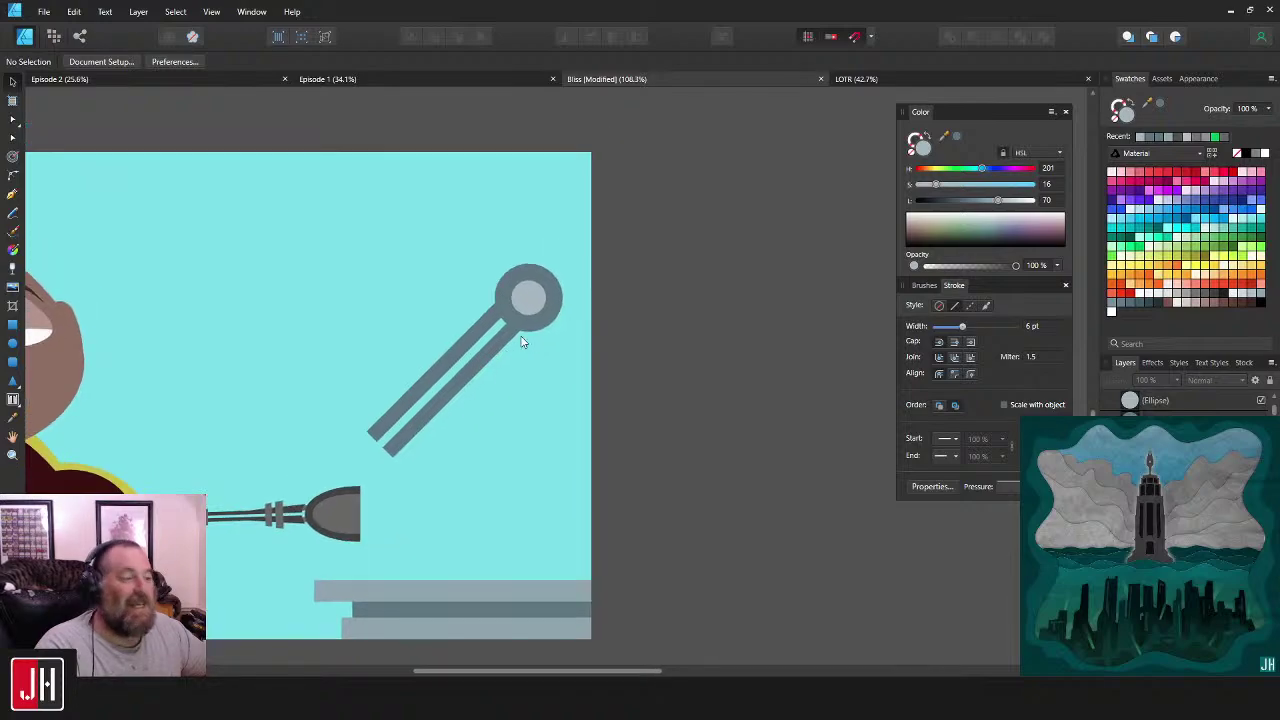
{"action": "left_click_drag", "start_coordinate": [589, 312], "coordinate": [533, 327]}
{"action": "left_click_drag", "start_coordinate": [438, 280], "coordinate": [640, 440]}
{"action": "left_click", "coordinate": [432, 385], "text": "shift"}
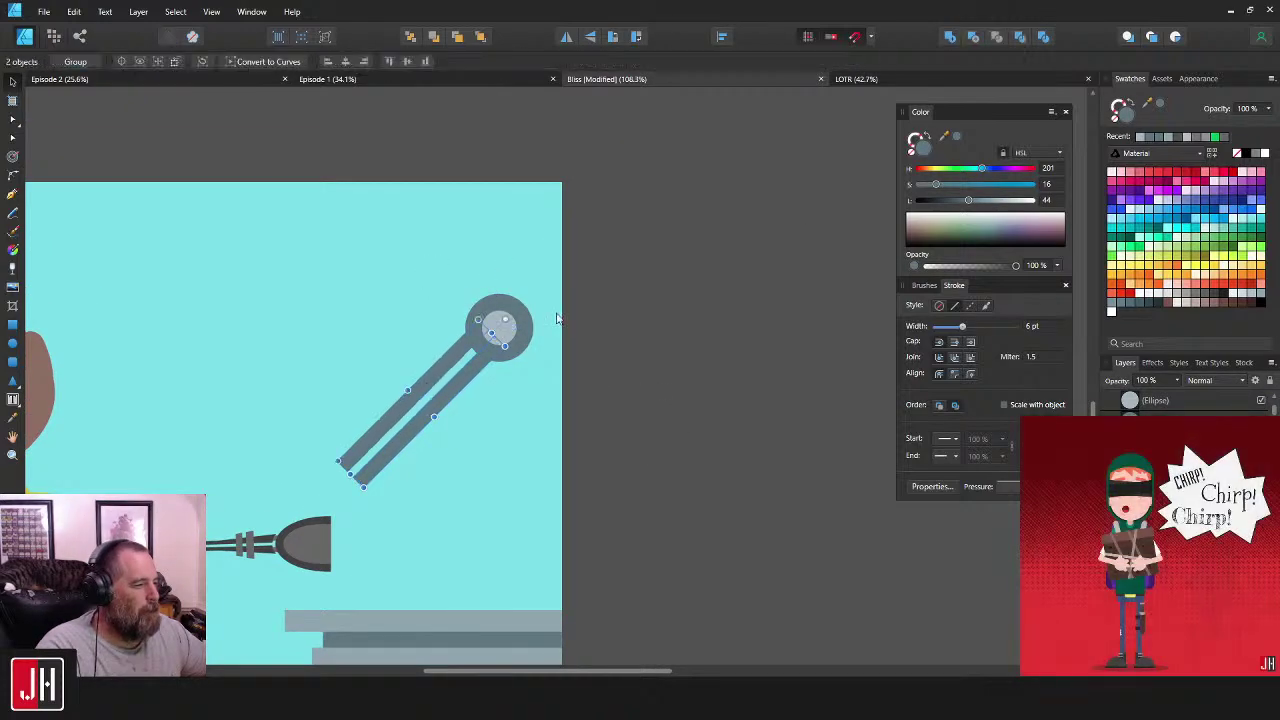
{"action": "left_click_drag", "start_coordinate": [968, 201], "coordinate": [960, 204]}
{"action": "left_click", "coordinate": [547, 376]}
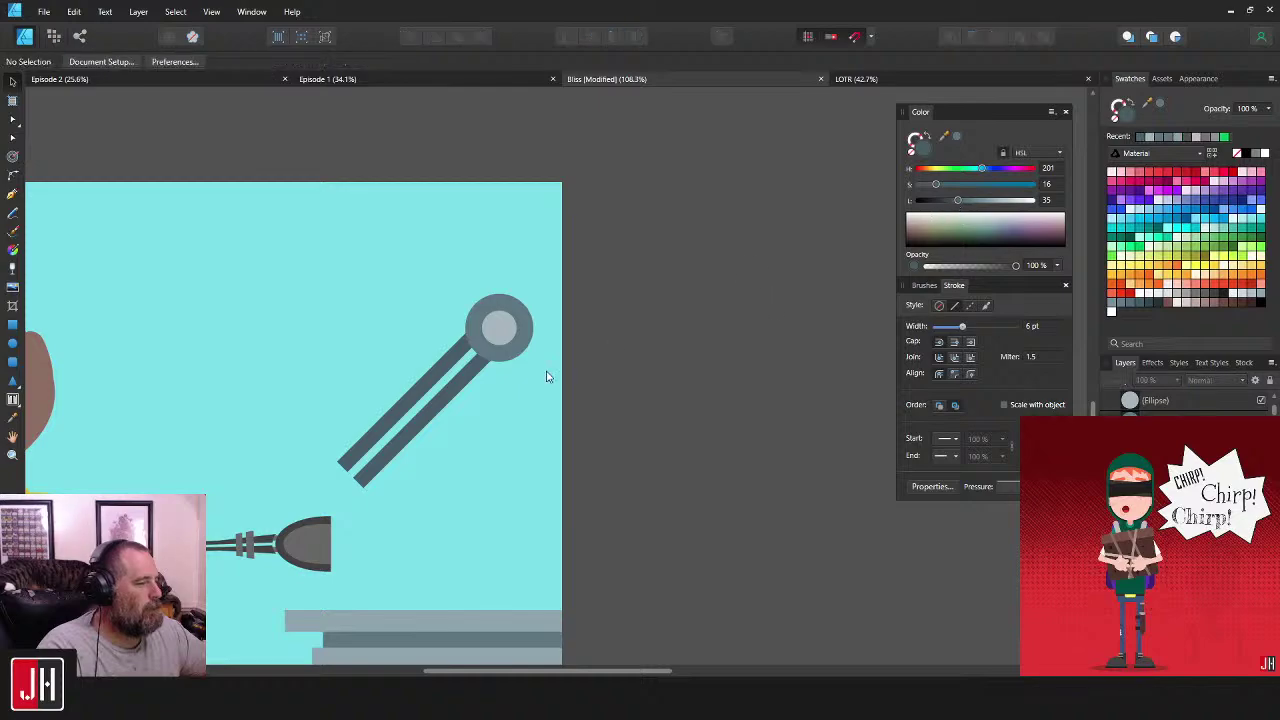
- Nudge the jointed arm slightly towards the scoop, and add rotated copies of its two bars running from the joint past the artboard's right edge
{"action": "left_click_drag", "start_coordinate": [621, 254], "coordinate": [276, 532]}
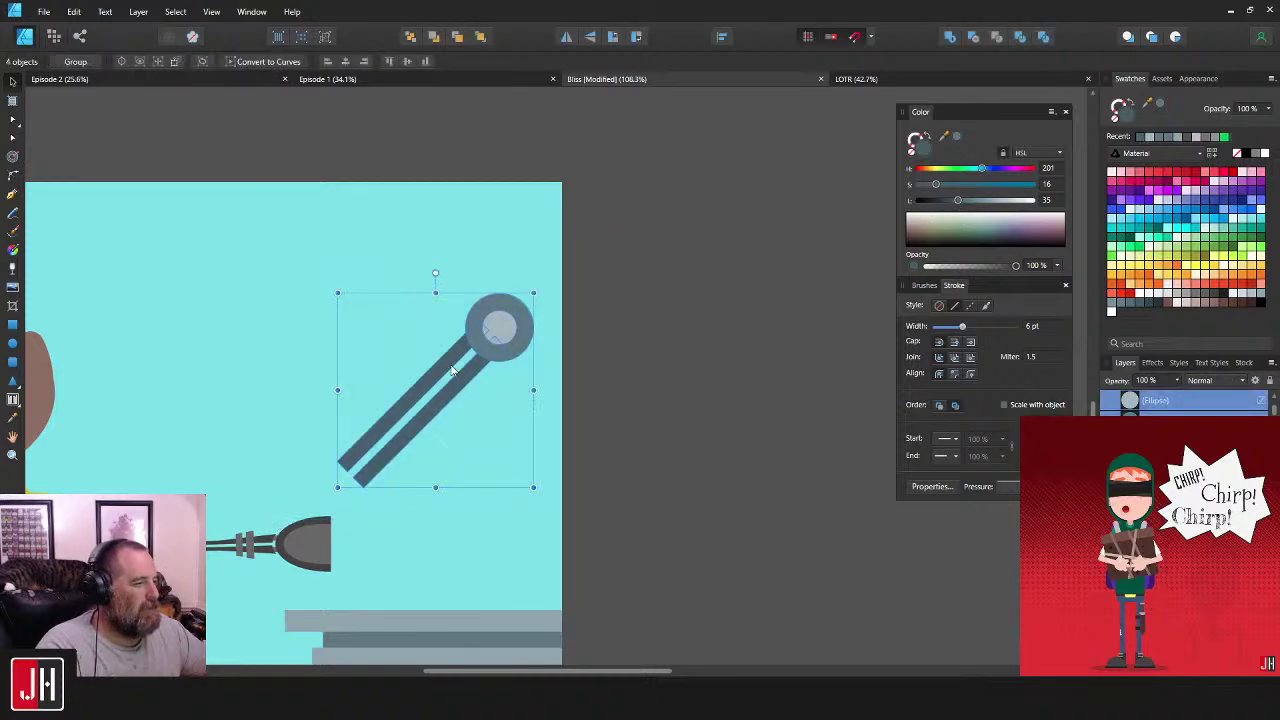
{"action": "left_click", "coordinate": [437, 379]}
{"action": "left_click", "coordinate": [456, 393], "text": "shift"}
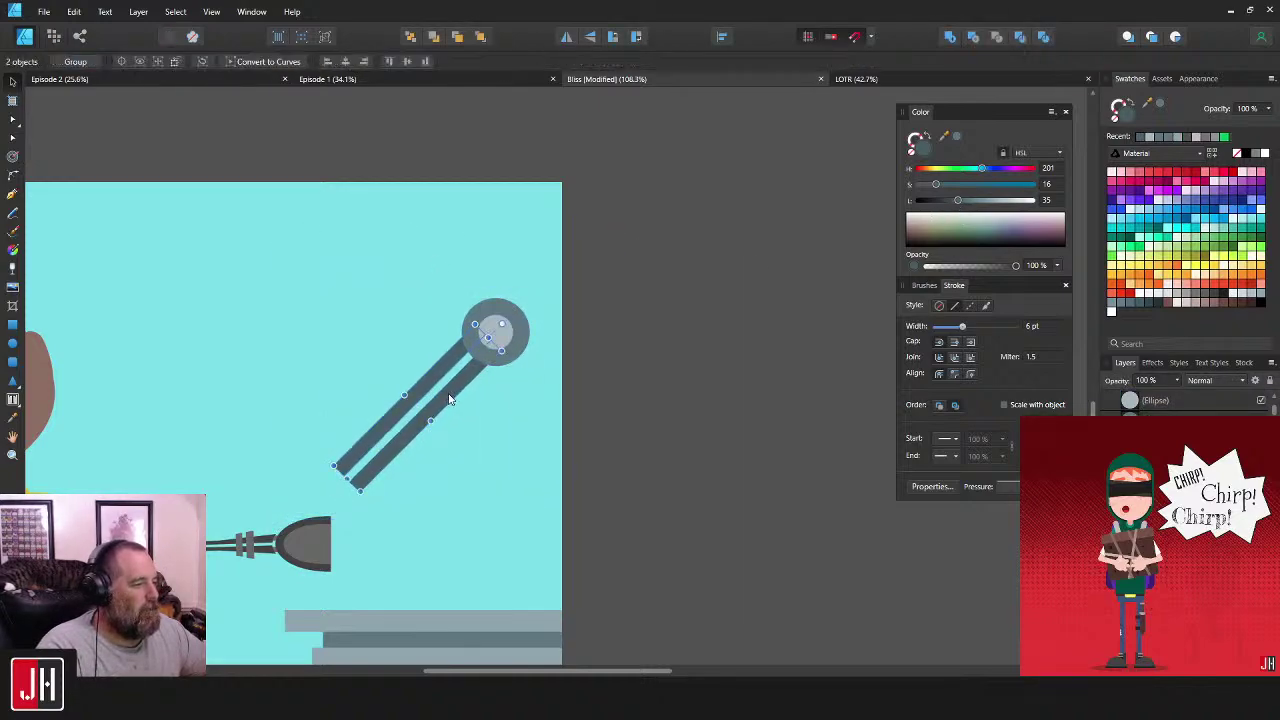
{"action": "left_click_drag", "start_coordinate": [450, 395], "coordinate": [430, 307]}
{"action": "left_click_drag", "start_coordinate": [505, 330], "coordinate": [591, 362]}
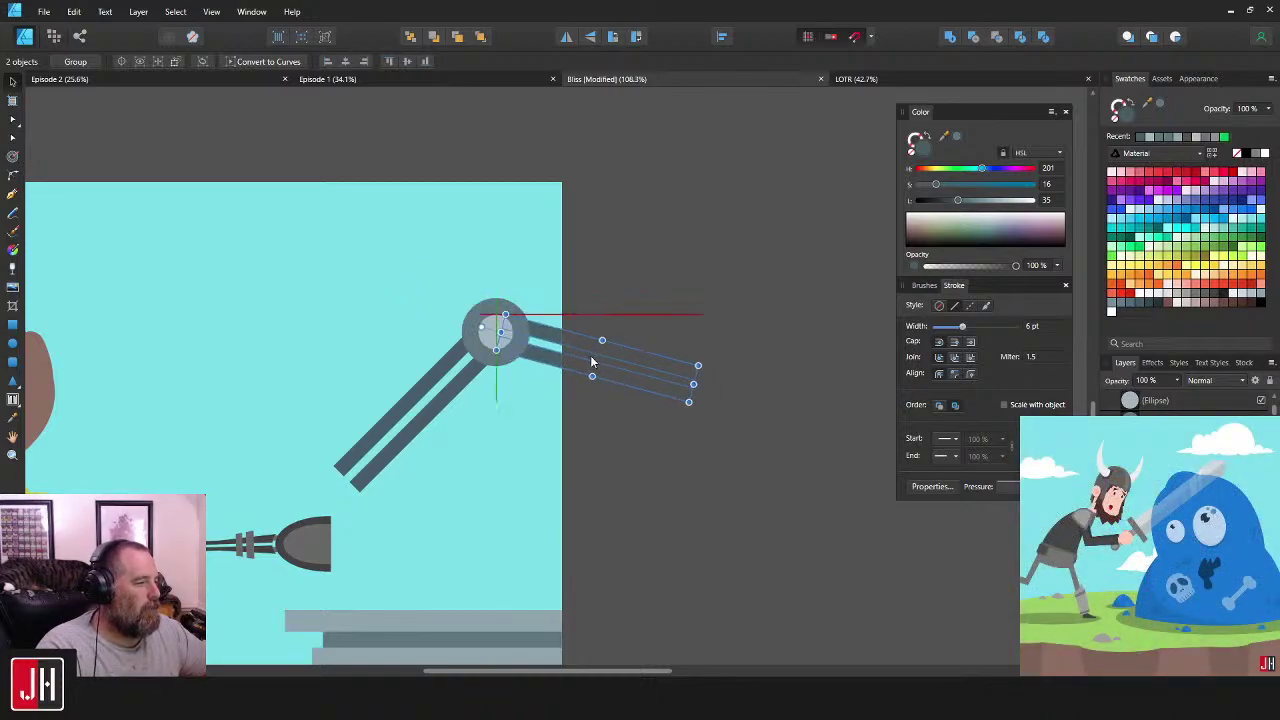
{"action": "left_click", "coordinate": [696, 290]}
{"action": "scroll", "coordinate": [592, 382], "scroll_direction": "down", "scroll_amount": 7}
{"action": "scroll", "coordinate": [601, 382], "scroll_direction": "up", "scroll_amount": 5}
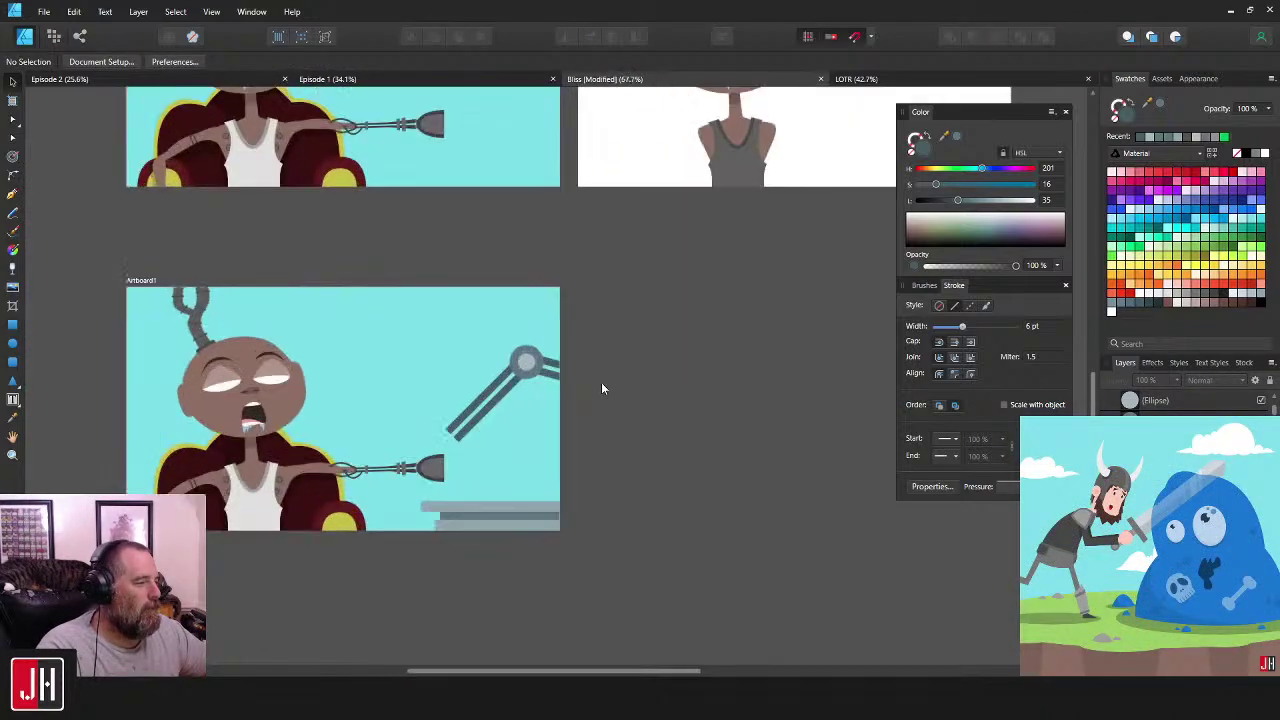
- Select the whole jointed arm, nudge it slightly towards the artboard's right edge, and rotate it slightly counter-clockwise
{"action": "left_click_drag", "start_coordinate": [706, 296], "coordinate": [338, 488]}
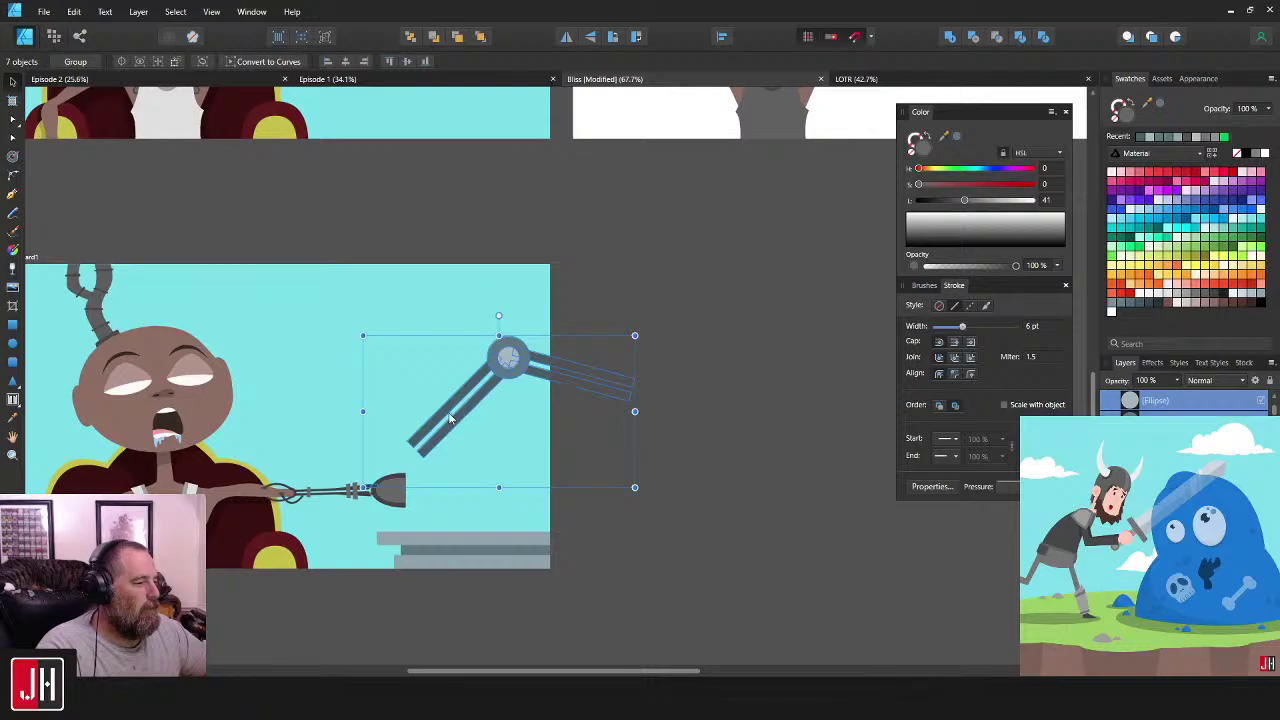
{"action": "left_click_drag", "start_coordinate": [736, 320], "coordinate": [330, 467]}
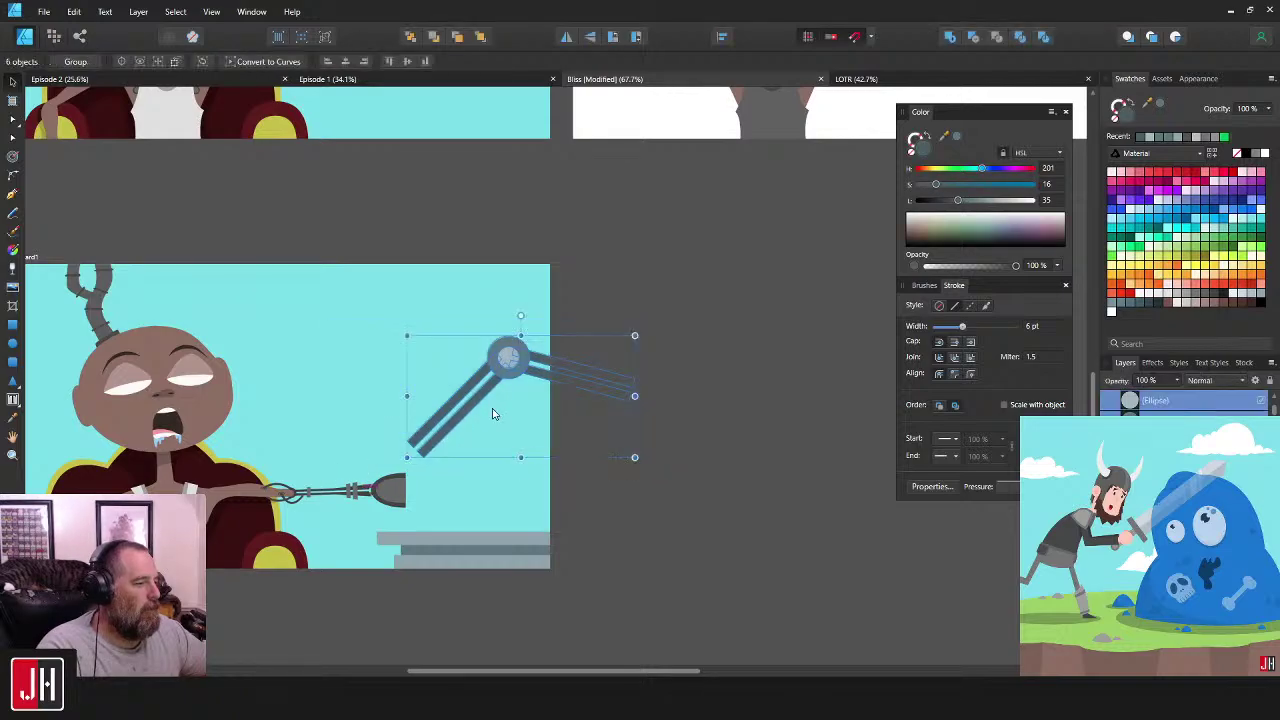
{"action": "left_click_drag", "start_coordinate": [490, 410], "coordinate": [497, 417]}
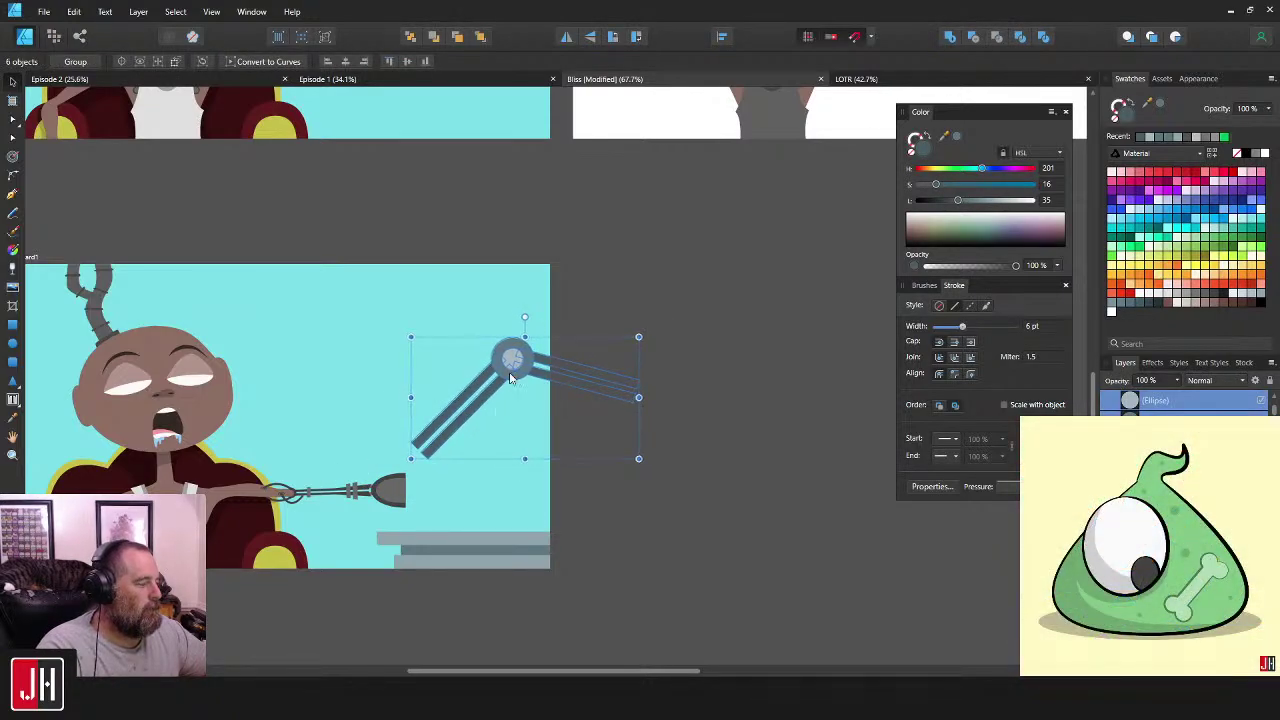
{"action": "mouse_move", "coordinate": [526, 318]}
{"action": "left_mouse_down"}
{"action": "mouse_move", "coordinate": [531, 303]}
{"action": "mouse_move", "coordinate": [514, 298]}
{"action": "left_mouse_up"}
{"action": "left_click", "coordinate": [637, 455]}
- Try moving the two diagonal bars and both joint circles down over the stacked surface
{"action": "scroll", "coordinate": [500, 463], "scroll_direction": "up", "scroll_amount": 3}
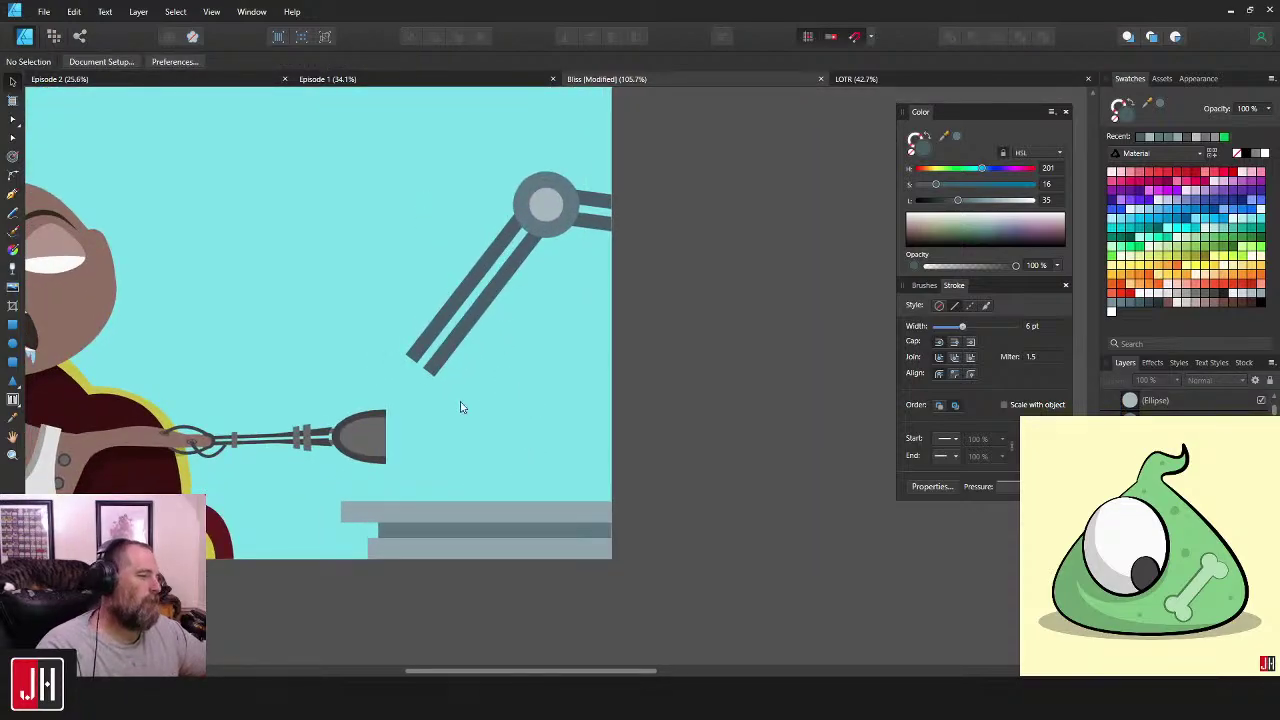
{"action": "left_click_drag", "start_coordinate": [748, 124], "coordinate": [635, 216]}
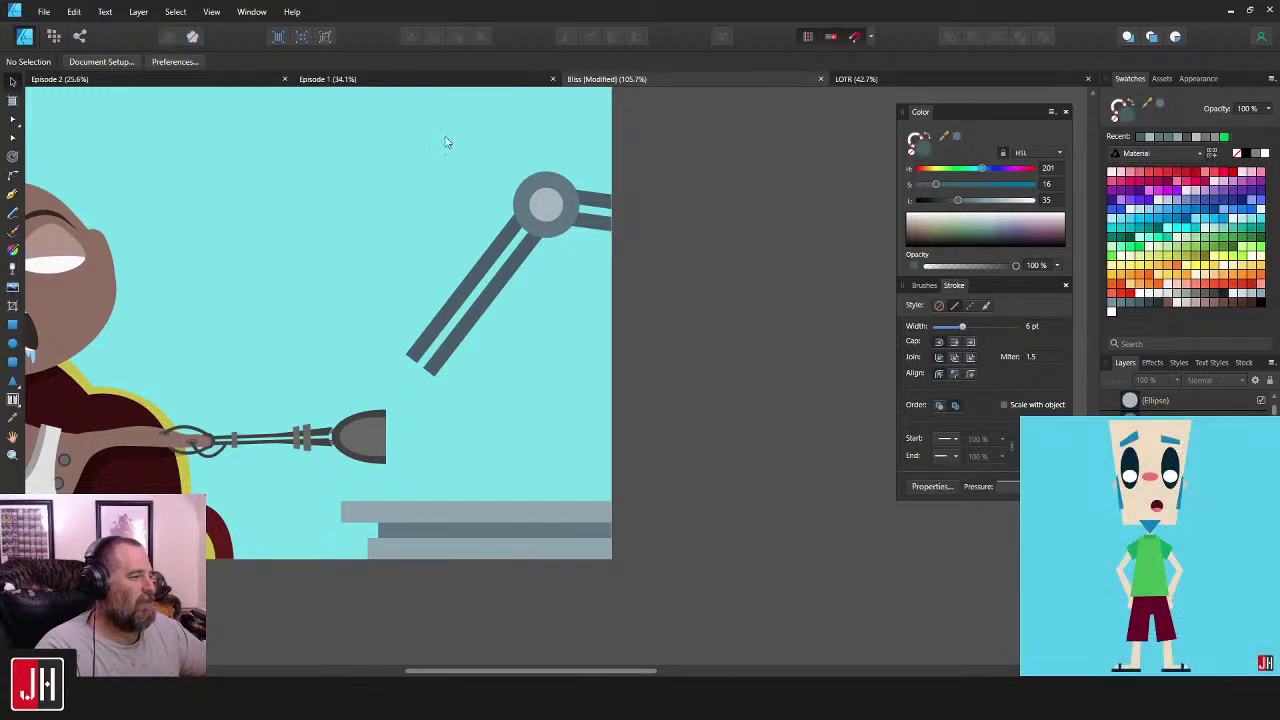
{"action": "left_click_drag", "start_coordinate": [474, 126], "coordinate": [694, 332]}
{"action": "left_click", "coordinate": [503, 262], "text": "shift"}
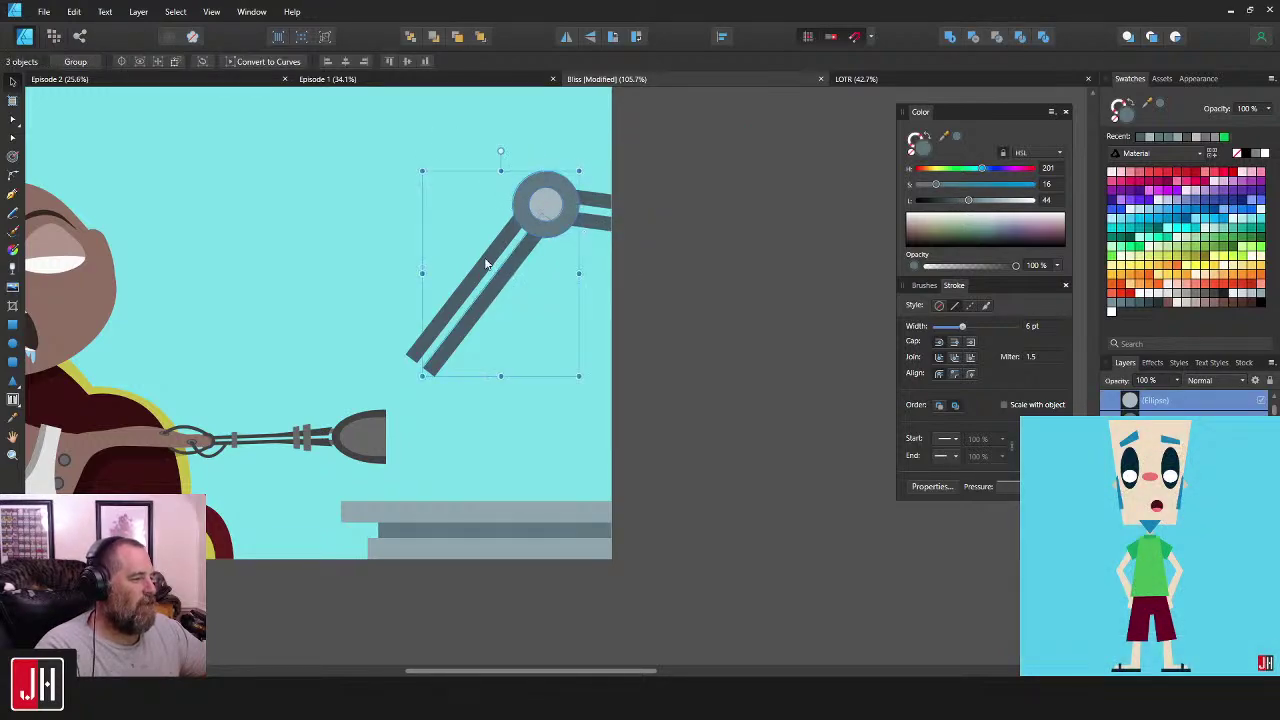
{"action": "left_click_drag", "start_coordinate": [503, 262], "coordinate": [501, 432]}
{"action": "left_click", "coordinate": [633, 364]}
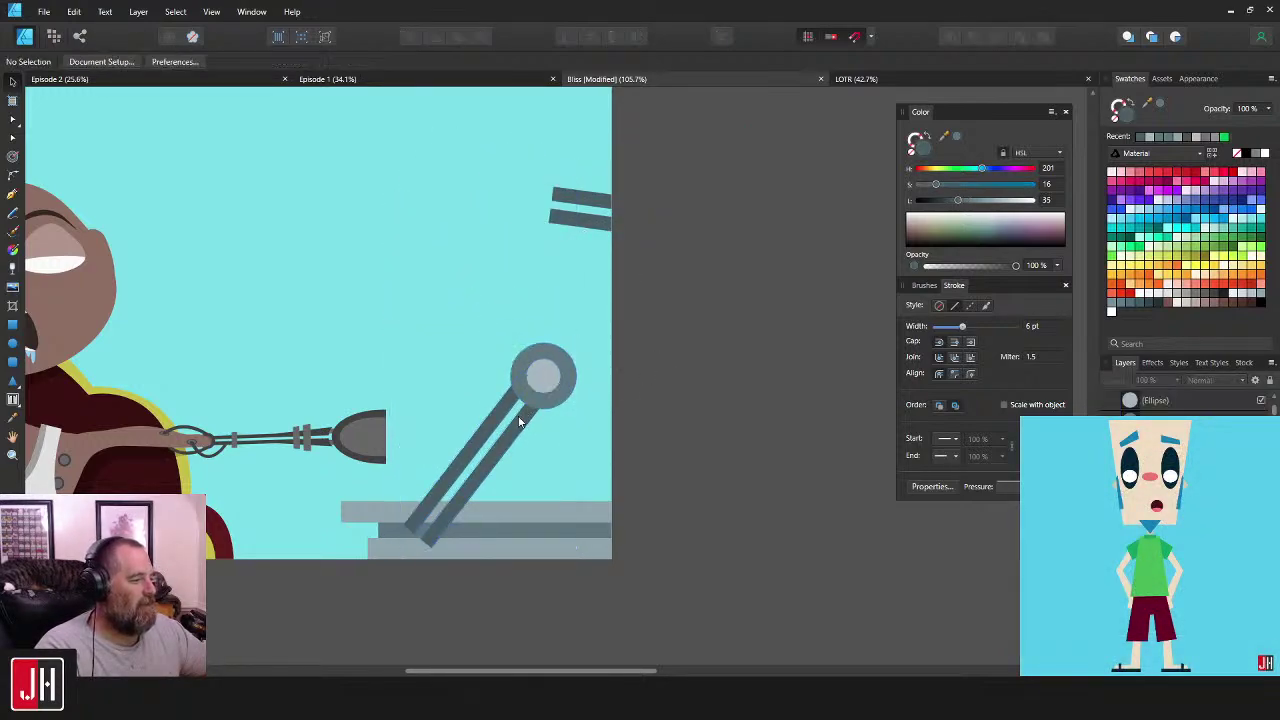
- Try rotating the two diagonal bars to horizontal and positioning them just above the stacked surface
{"action": "left_click", "coordinate": [483, 421]}
{"action": "left_click", "coordinate": [491, 423], "text": "shift"}
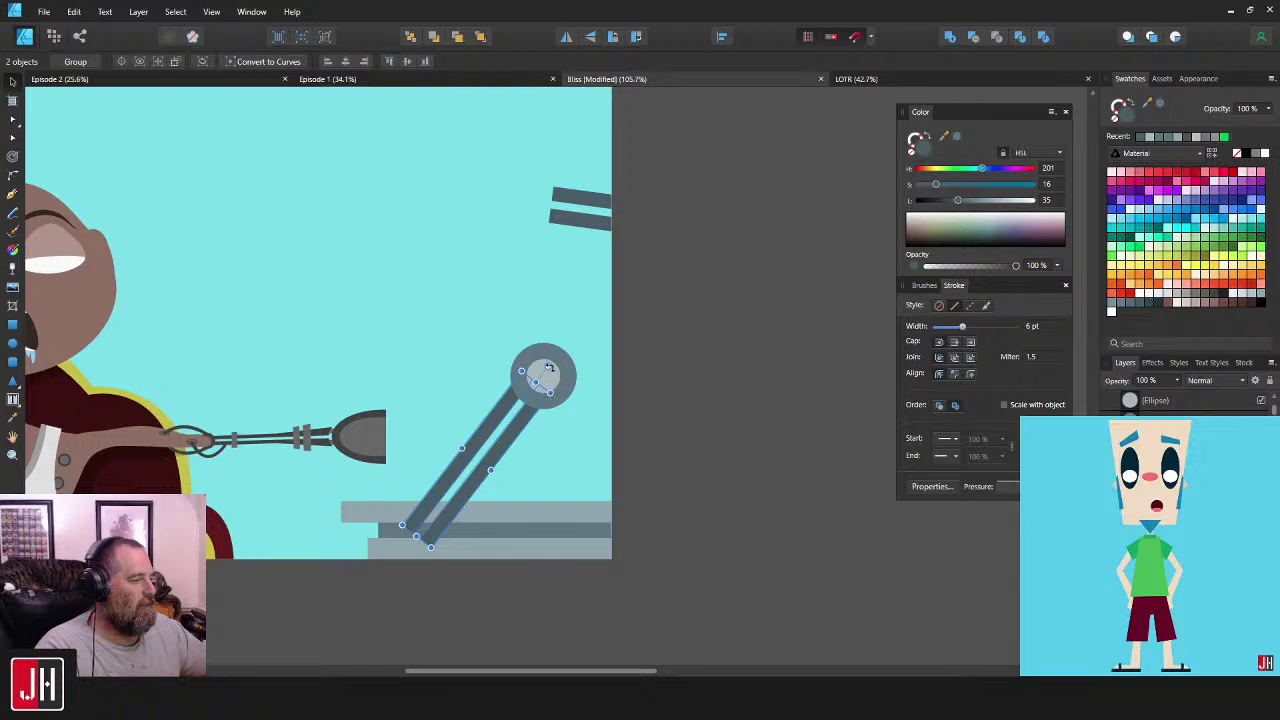
{"action": "left_click_drag", "start_coordinate": [549, 368], "coordinate": [713, 470]}
{"action": "left_click_drag", "start_coordinate": [629, 467], "coordinate": [616, 467]}
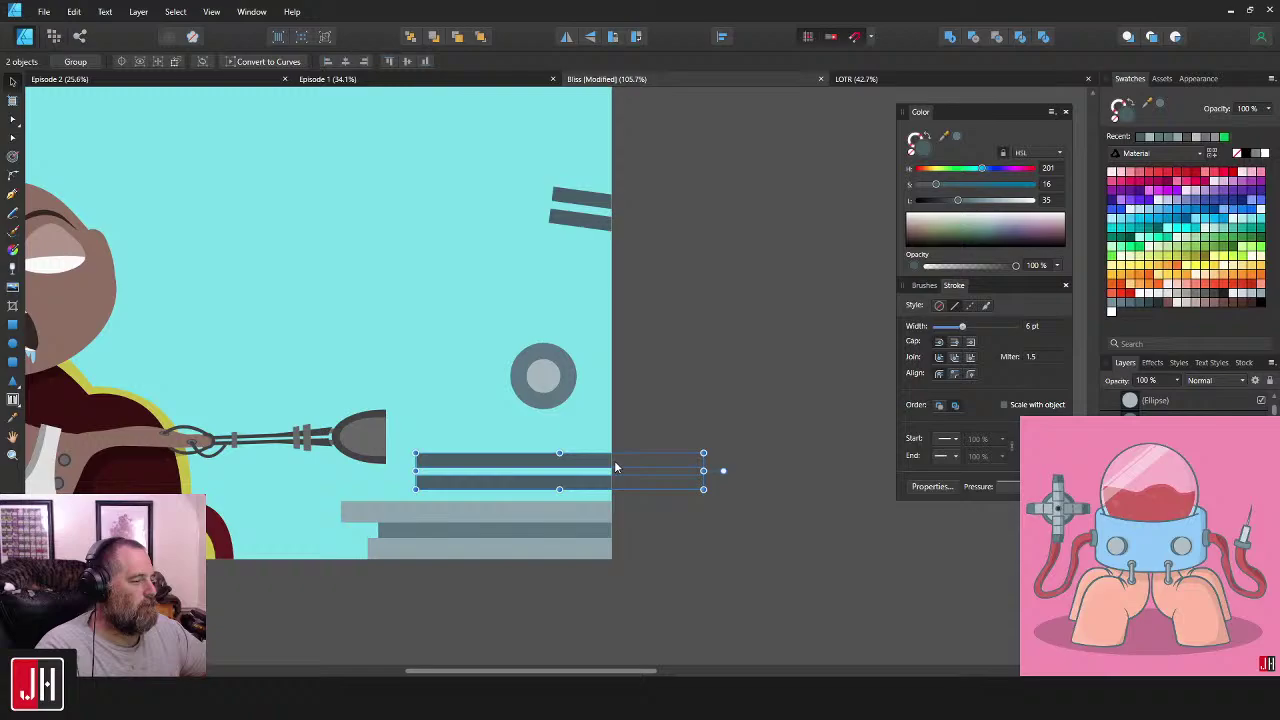
{"action": "left_click", "coordinate": [662, 405]}
{"action": "scroll", "coordinate": [650, 408], "scroll_direction": "down", "scroll_amount": 6}
{"action": "scroll", "coordinate": [611, 438], "scroll_direction": "up", "scroll_amount": 7}
{"action": "left_click", "coordinate": [639, 427]}
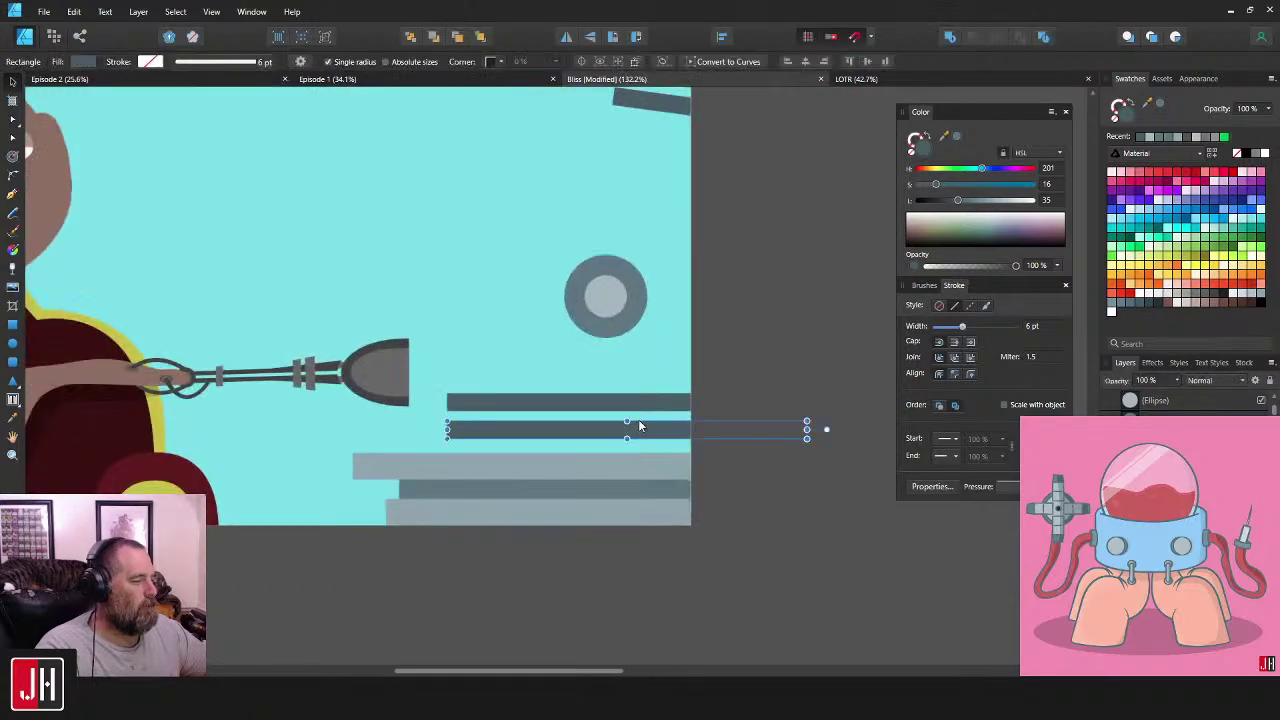
{"action": "left_click", "coordinate": [638, 405], "text": "shift"}
{"action": "left_click", "coordinate": [674, 389]}
- Undo the rotation and repositioning of the arm's bars and joint circles
{"action": "key", "text": "ctrl+z"}
{"action": "key", "text": "ctrl+z"}
{"action": "key", "text": "ctrl+z"}
{"action": "key", "text": "ctrl+z"}
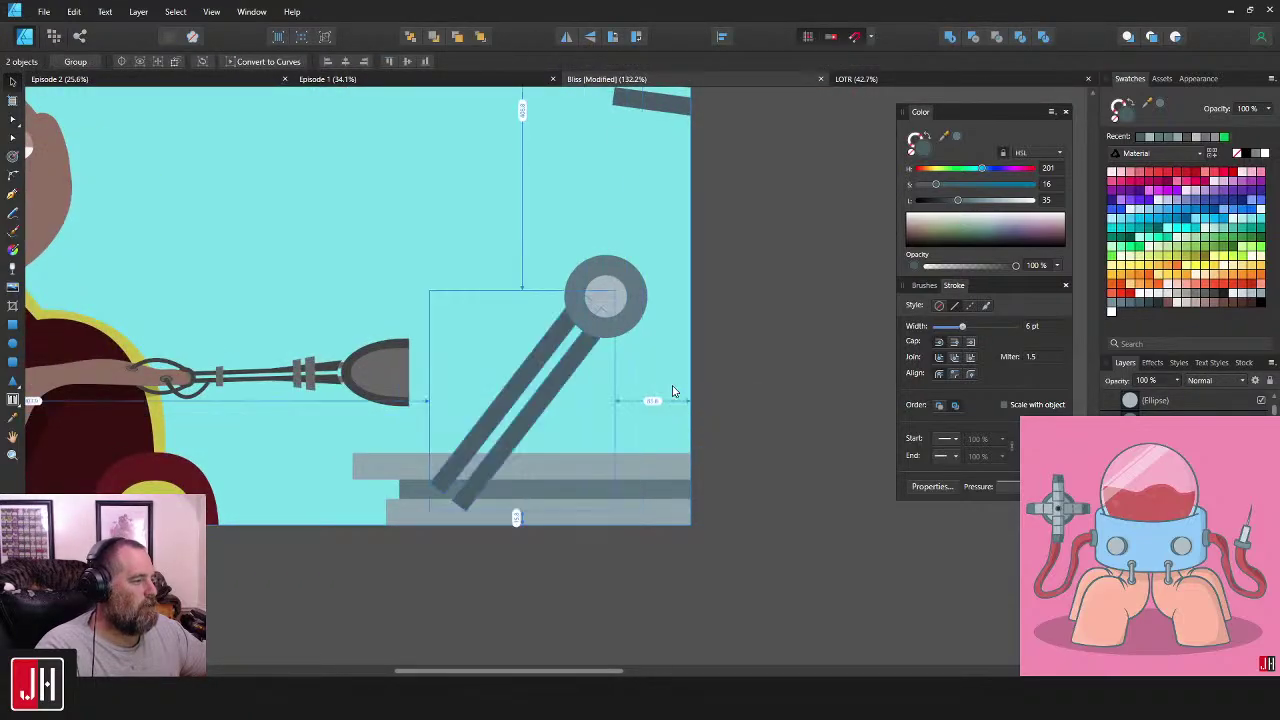
{"action": "key", "text": "ctrl+z"}
{"action": "key", "text": "ctrl+z"}
- Deselect the arm and save the Bliss document
{"action": "left_click", "coordinate": [780, 287]}
{"action": "scroll", "coordinate": [681, 394], "scroll_direction": "down", "scroll_amount": 7}
{"action": "key", "text": "ctrl+s"}
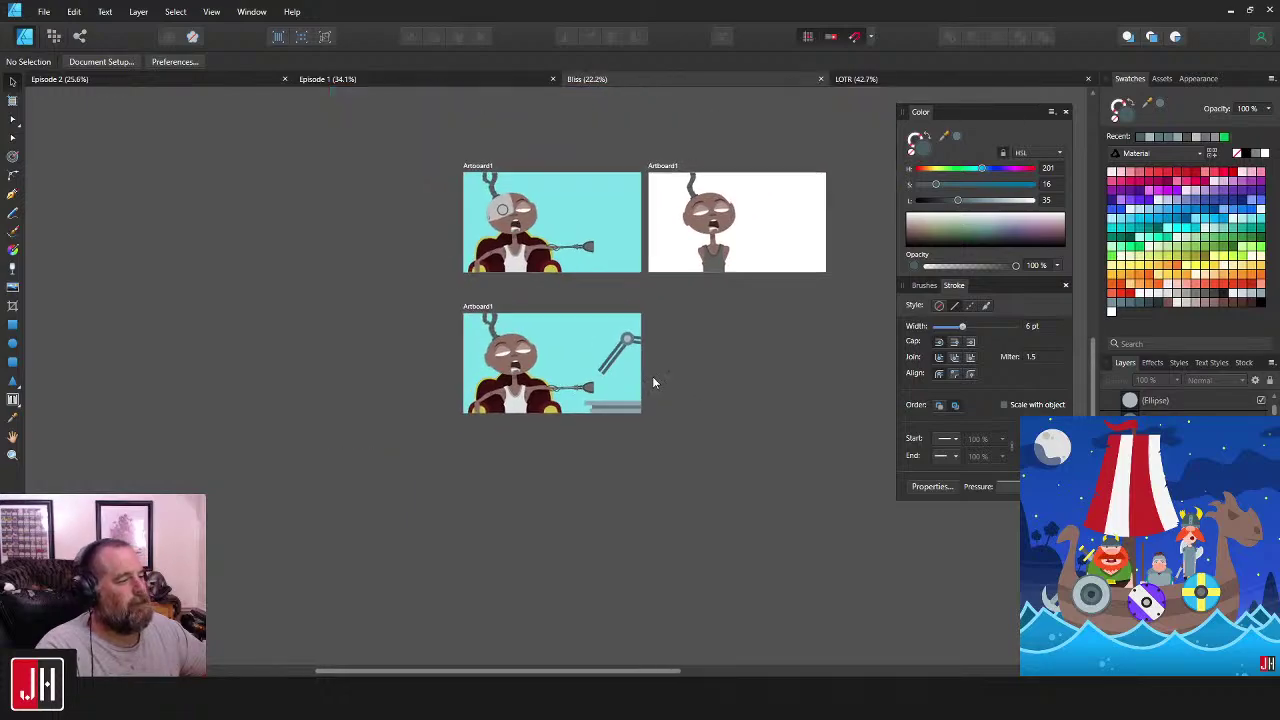
{"action": "scroll", "coordinate": [652, 376], "scroll_direction": "up", "scroll_amount": 6}
{"action": "scroll", "coordinate": [571, 365], "scroll_direction": "down", "scroll_amount": 3}
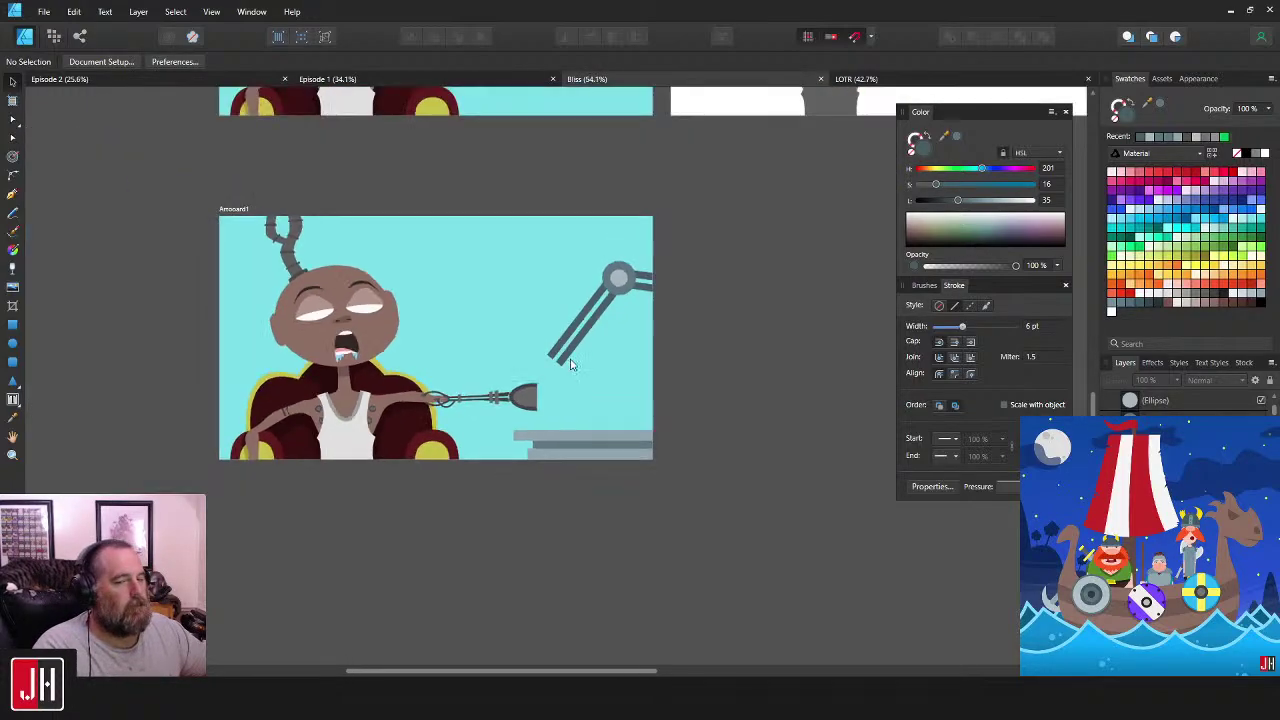
{"action": "scroll", "coordinate": [645, 363], "scroll_direction": "down", "scroll_amount": 3}
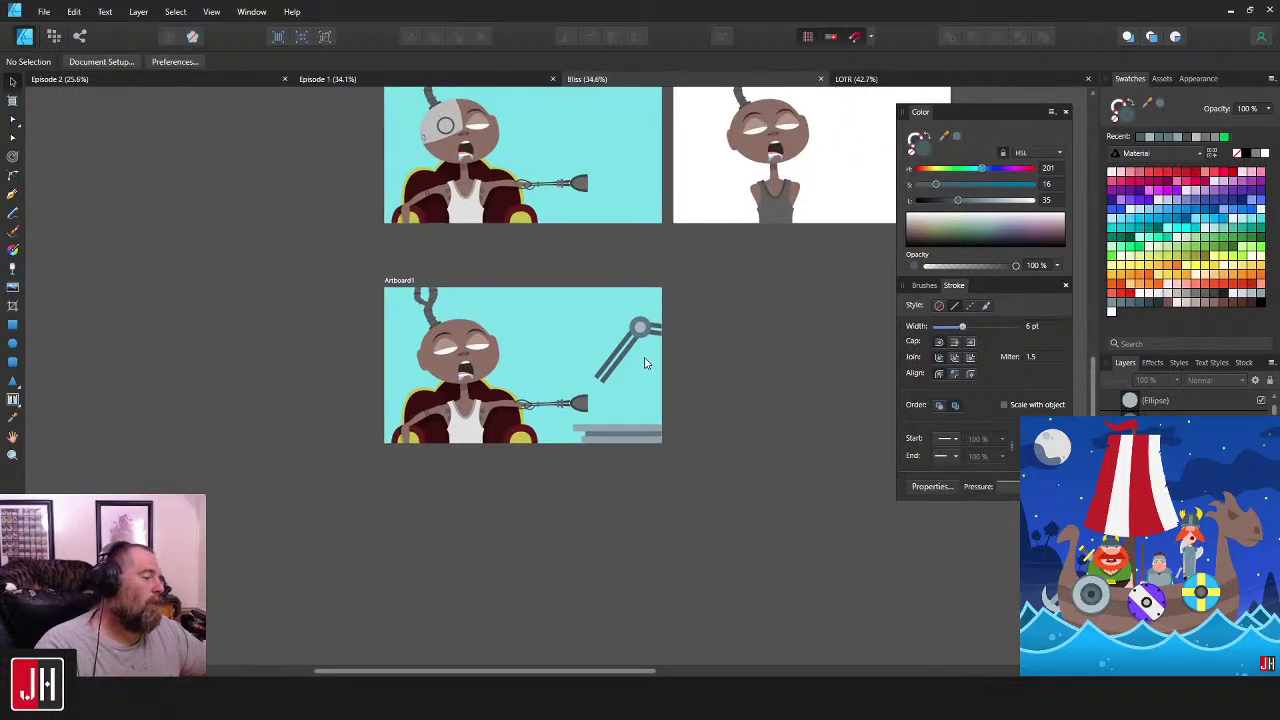
{"action": "scroll", "coordinate": [640, 380], "scroll_direction": "up", "scroll_amount": 1}
{"action": "scroll", "coordinate": [574, 437], "scroll_direction": "up", "scroll_amount": 3}
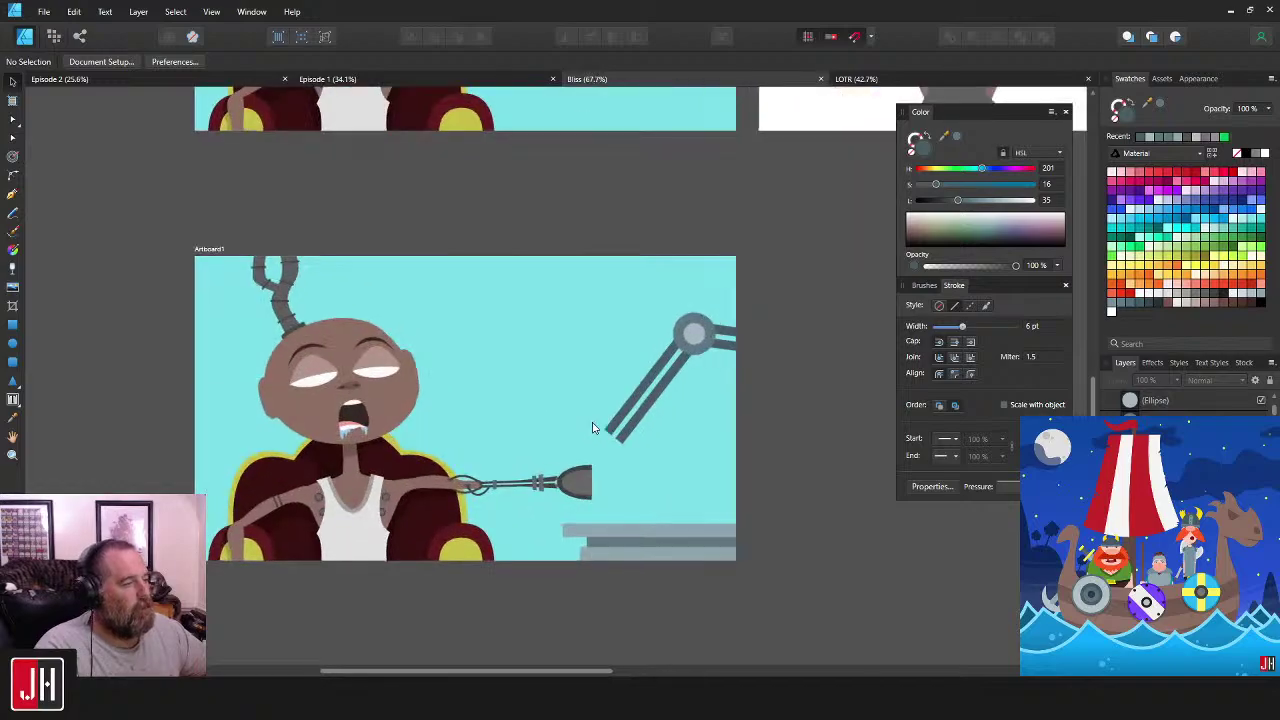
{"action": "left_click_drag", "start_coordinate": [529, 321], "coordinate": [517, 351]}
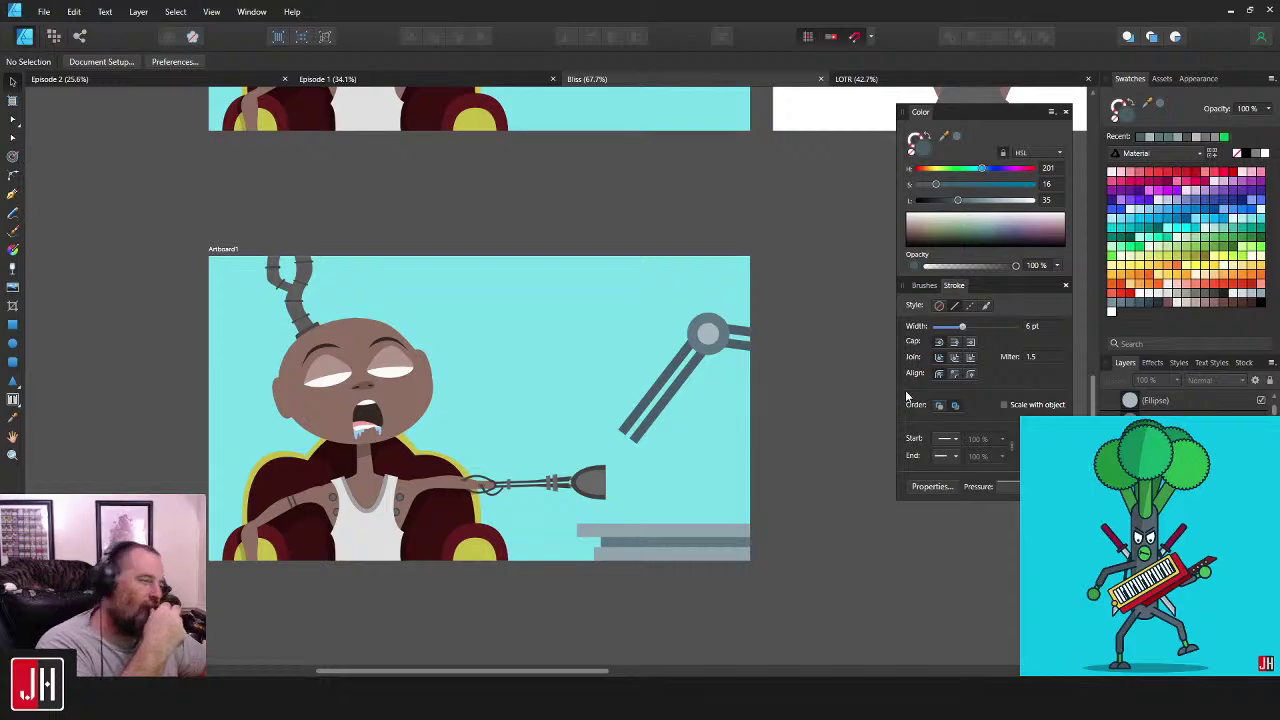
{"action": "left_click_drag", "start_coordinate": [814, 386], "coordinate": [768, 373]}
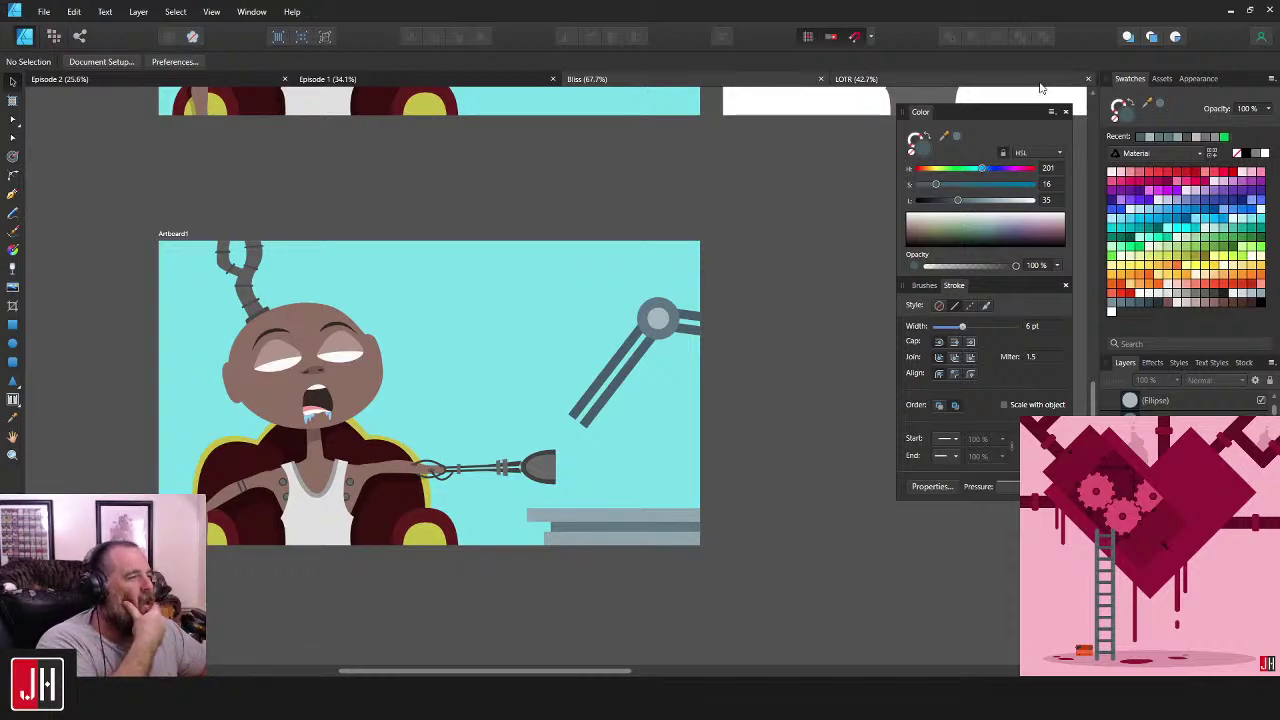
- Close the LOTR, Episode 1 and Episode 2 documents, keeping only Bliss open
{"action": "left_click", "coordinate": [1088, 79]}
{"action": "left_click", "coordinate": [731, 79]}
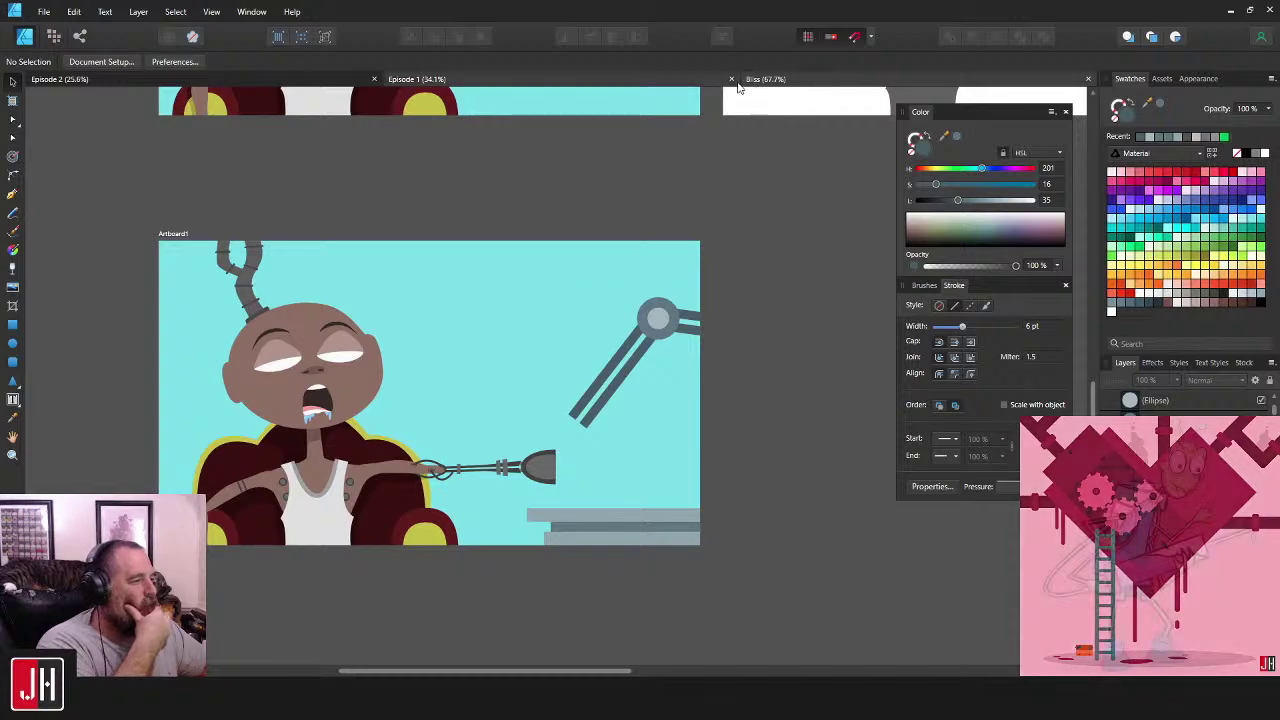
{"action": "left_click", "coordinate": [552, 79]}
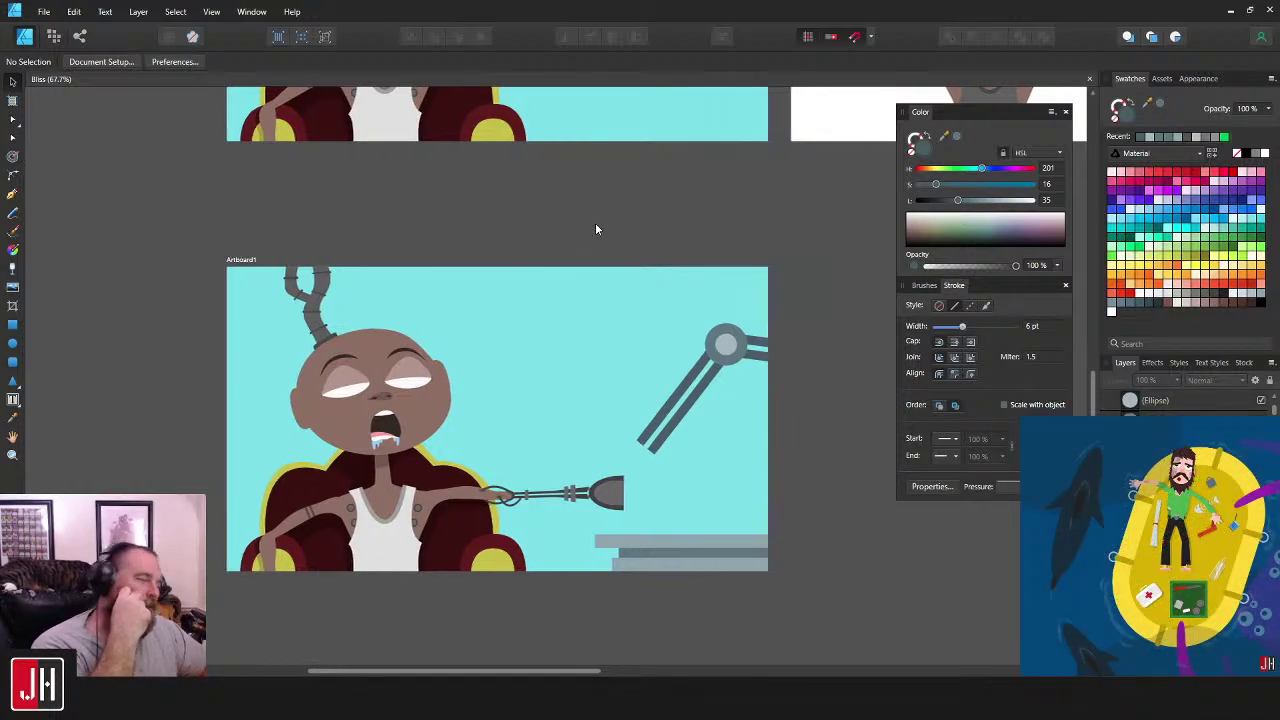
{"action": "scroll", "coordinate": [597, 374], "scroll_direction": "down", "scroll_amount": 1}
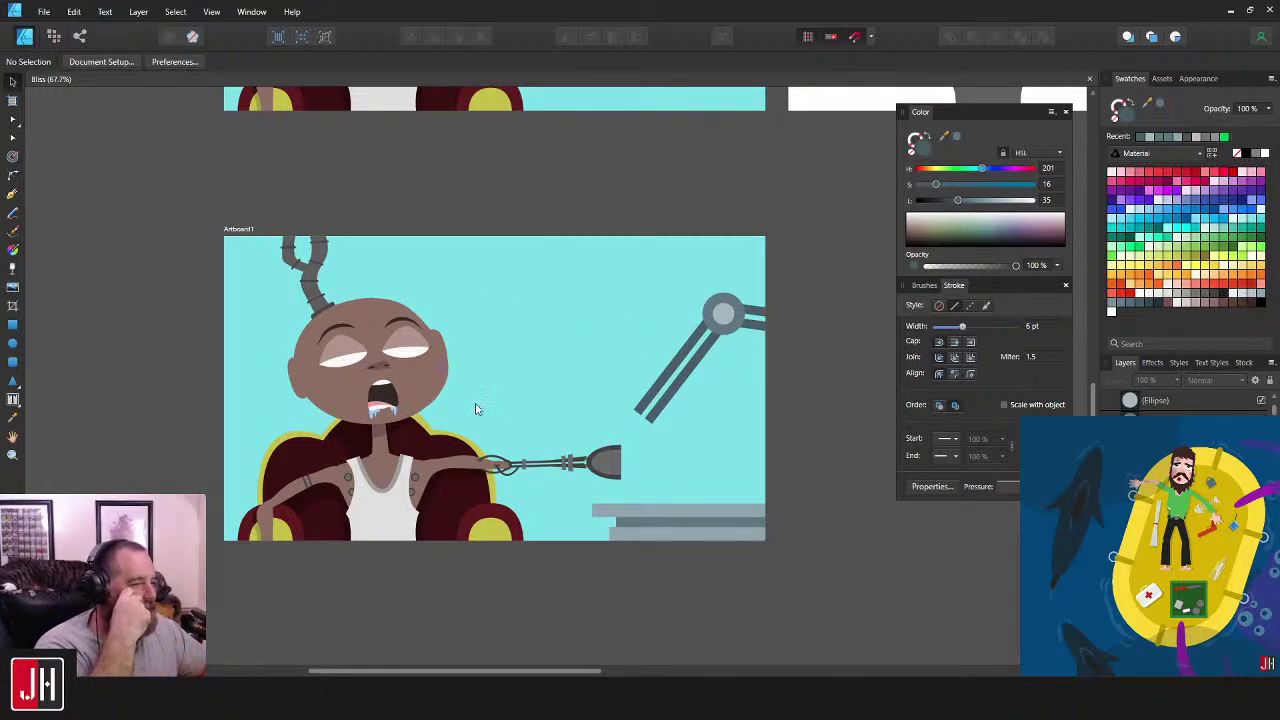
{"action": "scroll", "coordinate": [524, 393], "scroll_direction": "down", "scroll_amount": 1}
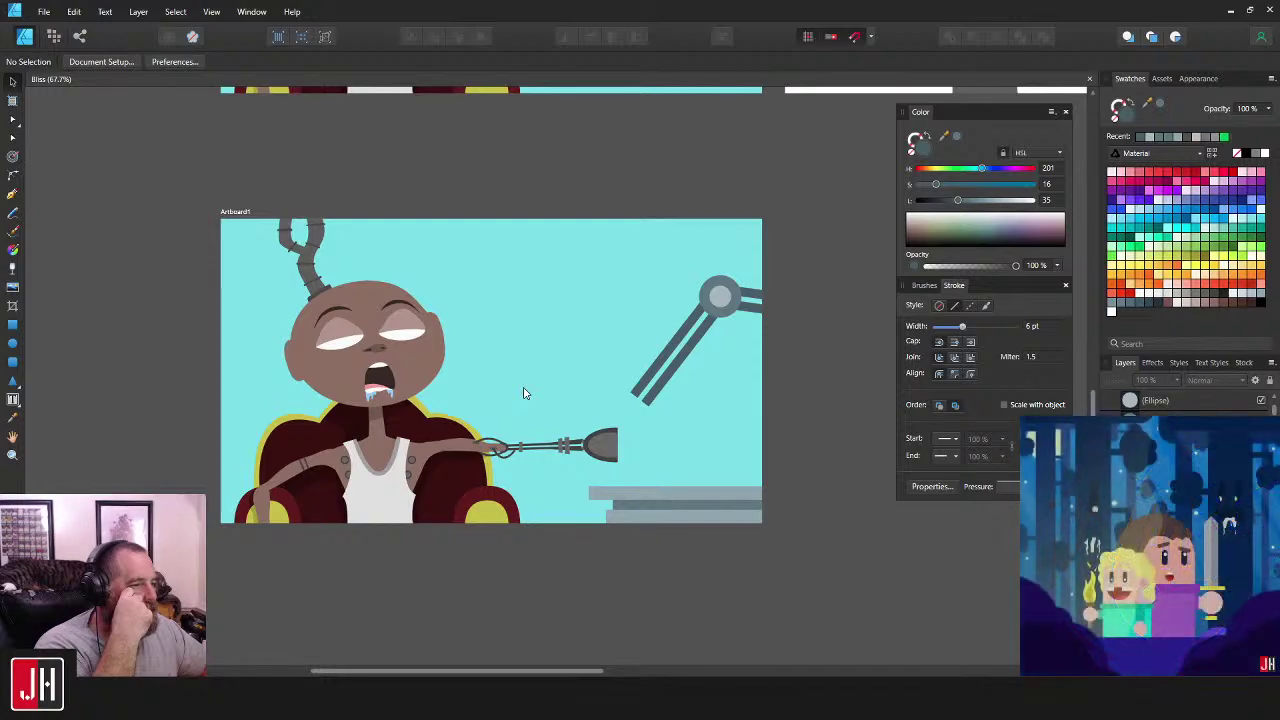